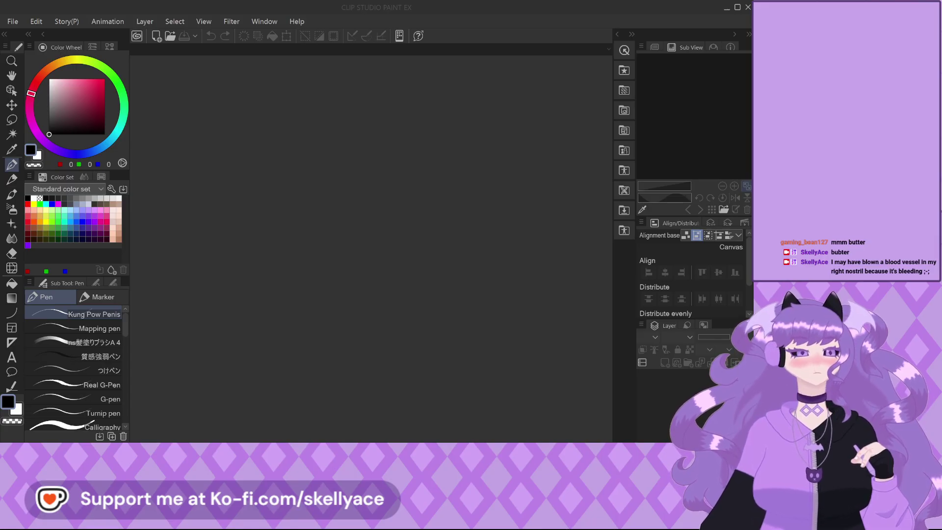
Create a new illustration canvas of 1920 x 1080 px at 600 dpi.
{"action": "left_click", "coordinate": [13, 22]}
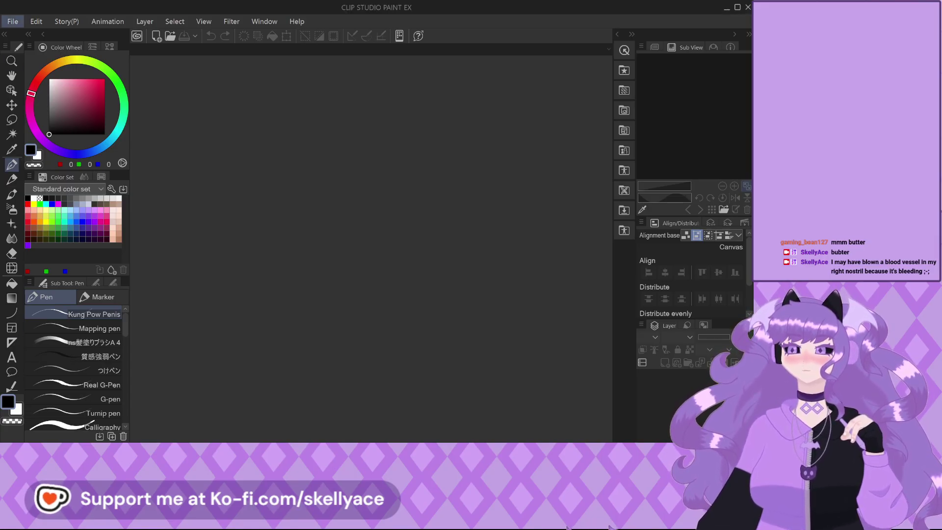
{"action": "left_click", "coordinate": [45, 37]}
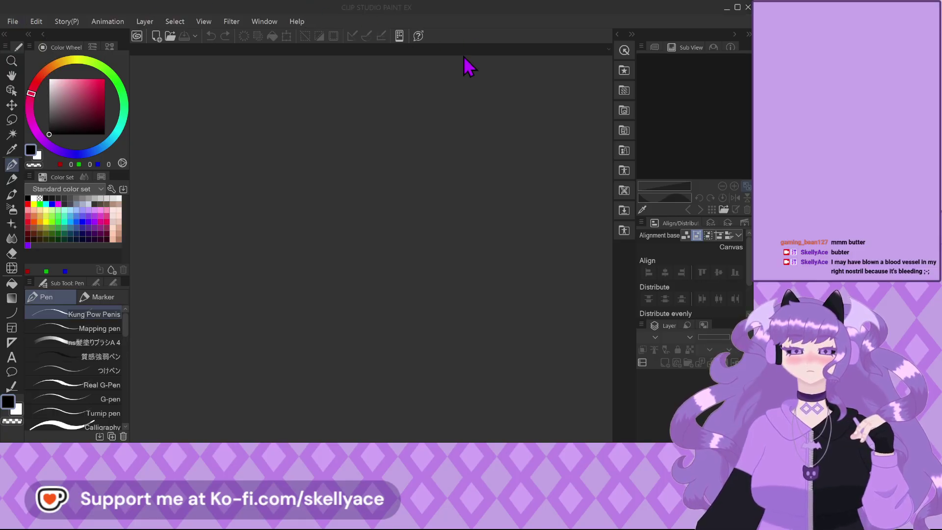
{"action": "left_click", "coordinate": [489, 63]}
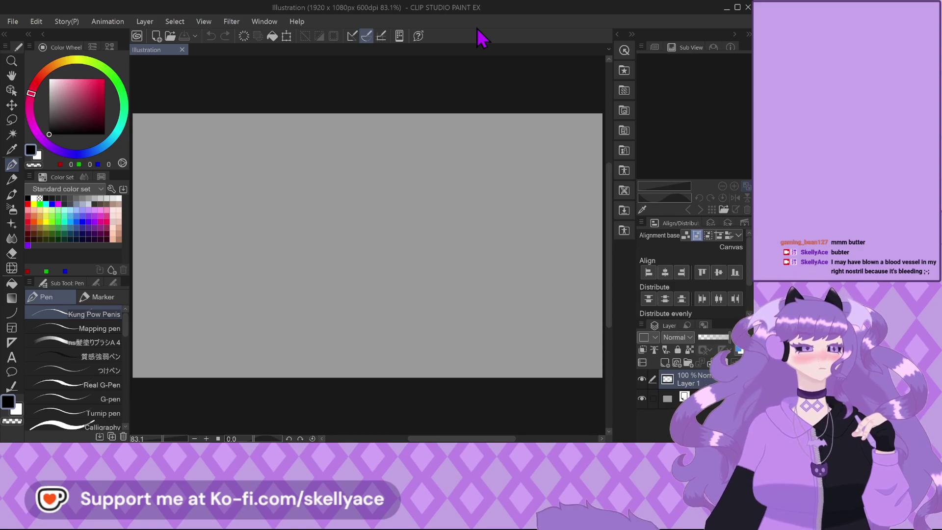
Load reference portraits of the long-haired girl in a white shirt, the twin-tailed girl and the curly brown-haired girl into the Sub View.
{"action": "left_click", "coordinate": [724, 210]}
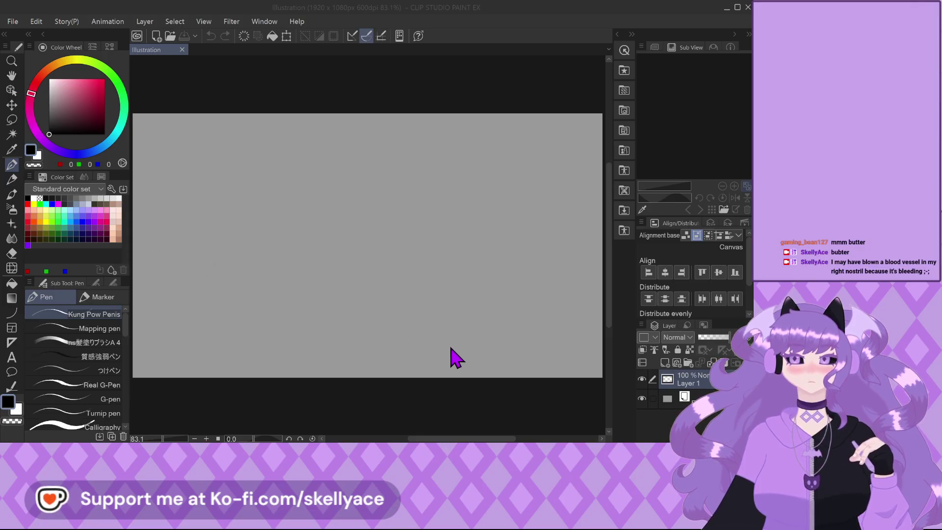
{"action": "left_click", "coordinate": [469, 352]}
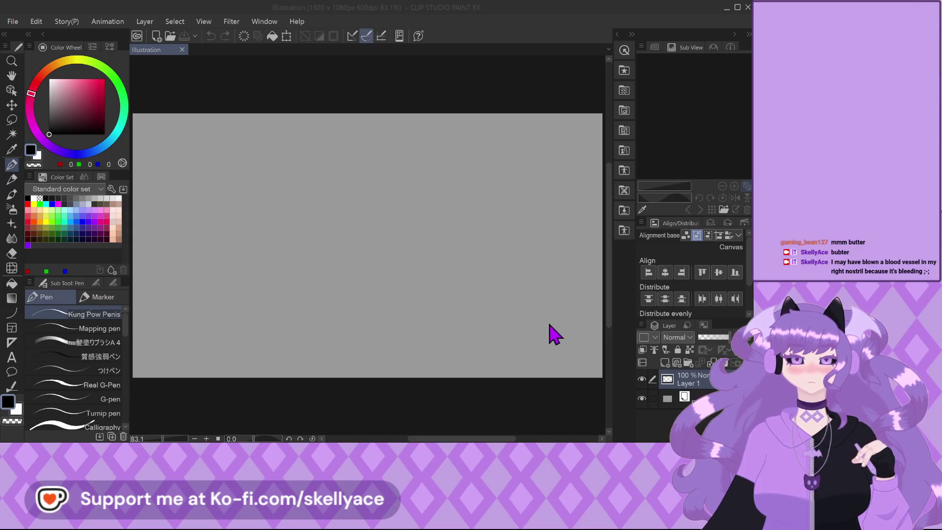
{"action": "left_click", "coordinate": [723, 210]}
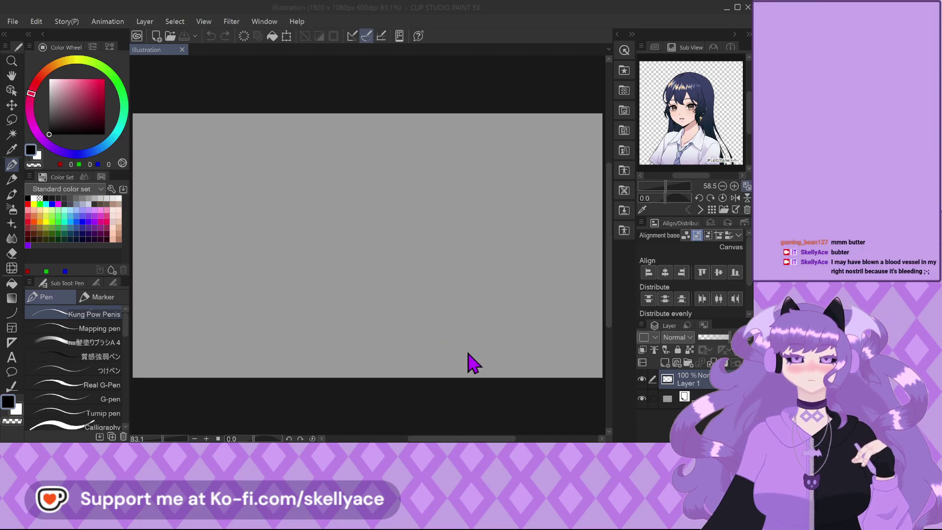
{"action": "left_click", "coordinate": [700, 209]}
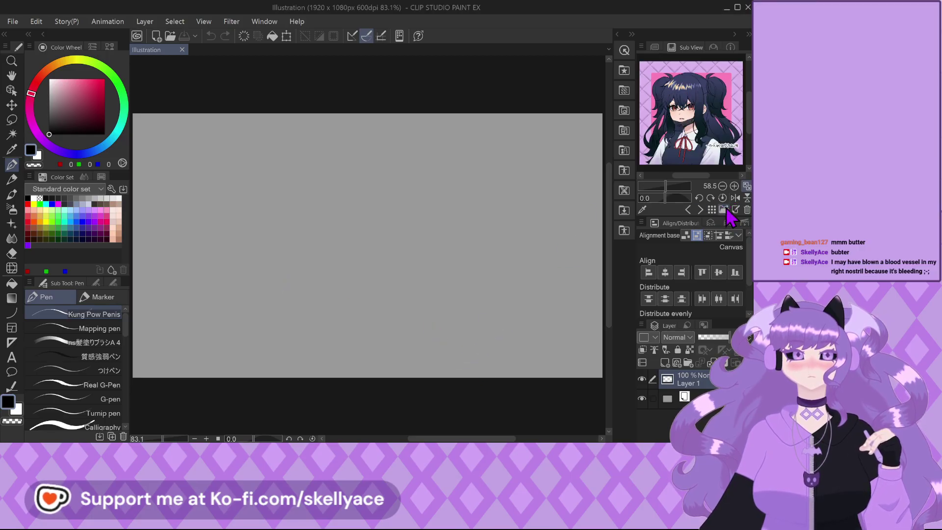
{"action": "left_click", "coordinate": [726, 209]}
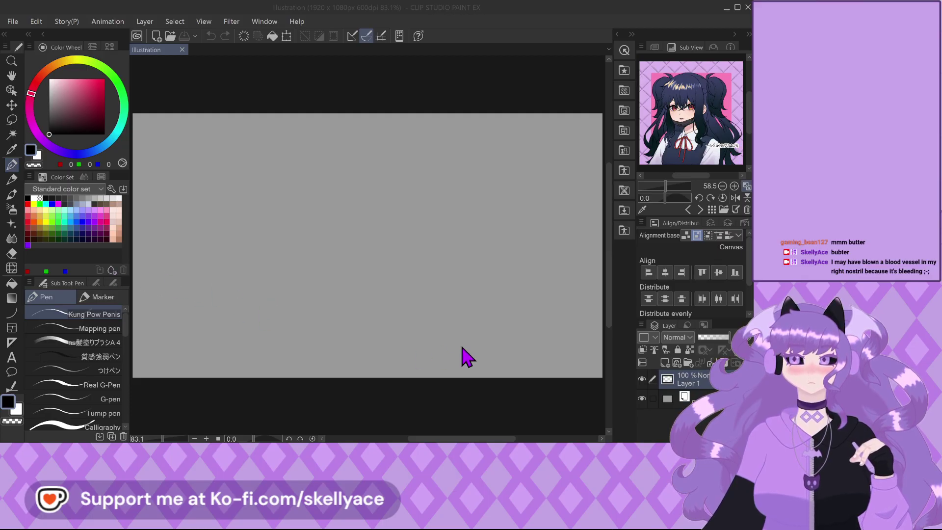
{"action": "left_click", "coordinate": [700, 210]}
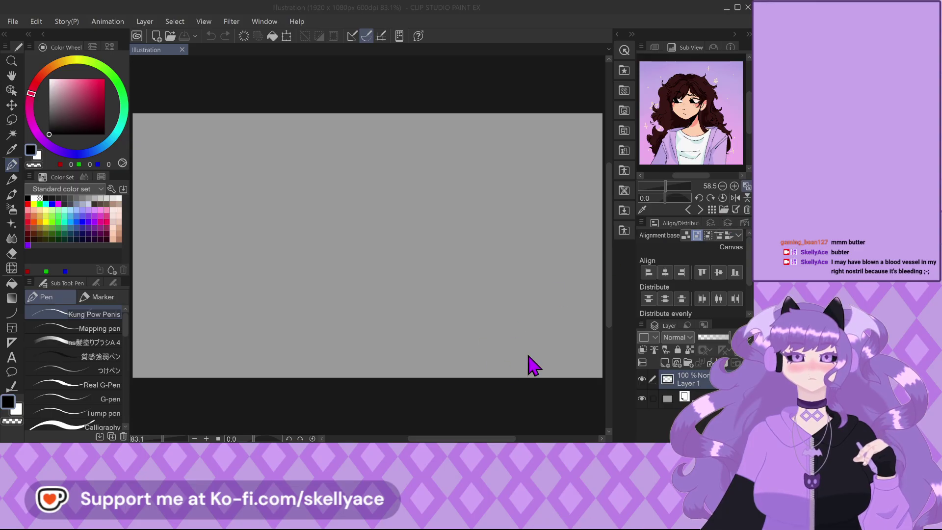
Delete the last white-shirt portrait from the Sub View references and display the twin-tailed girl as the reference.
{"action": "left_click", "coordinate": [692, 211]}
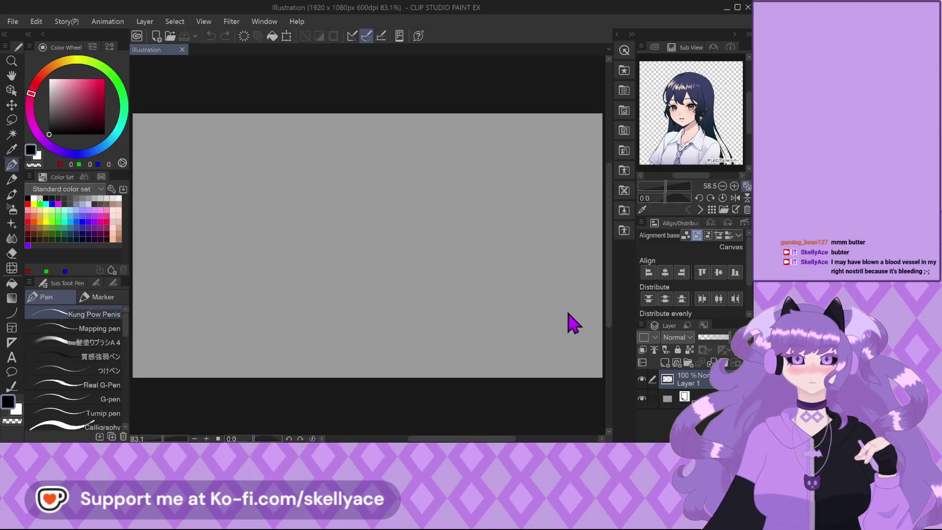
{"action": "left_click", "coordinate": [747, 210]}
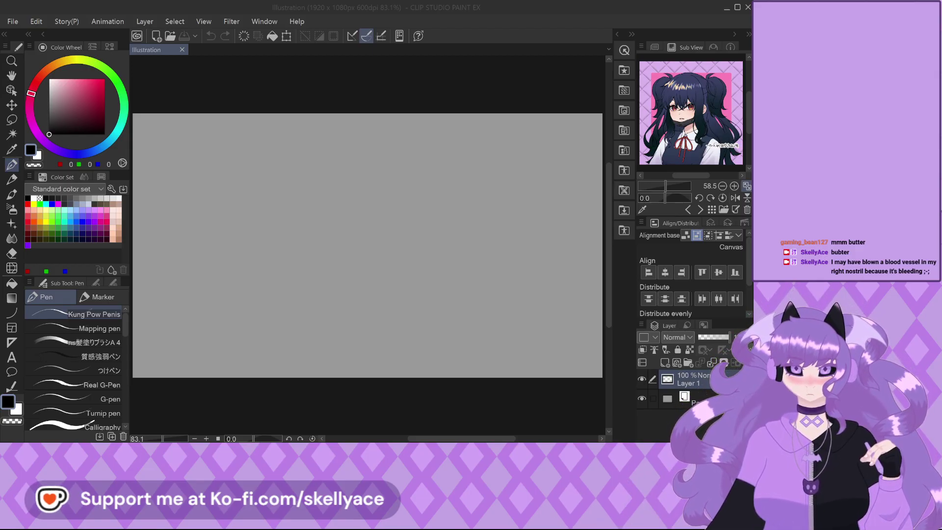
{"action": "left_click", "coordinate": [700, 210]}
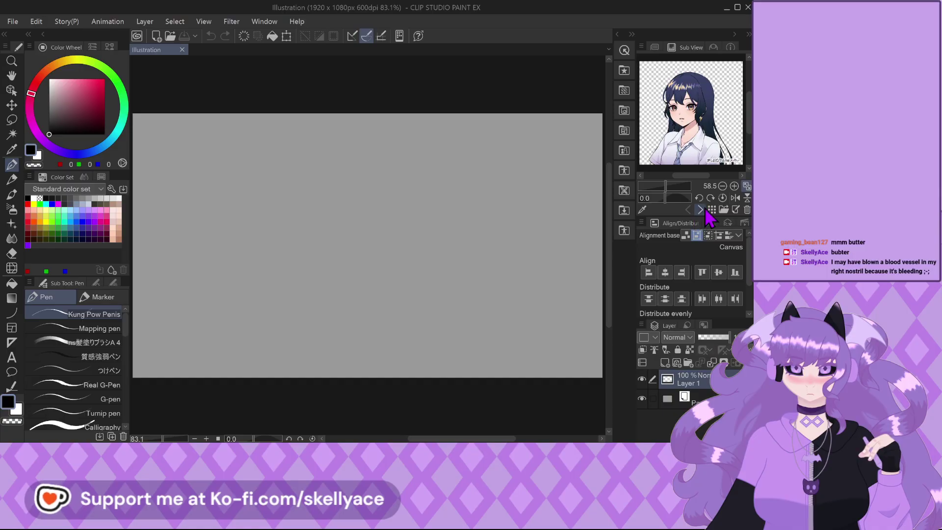
{"action": "left_click", "coordinate": [701, 210]}
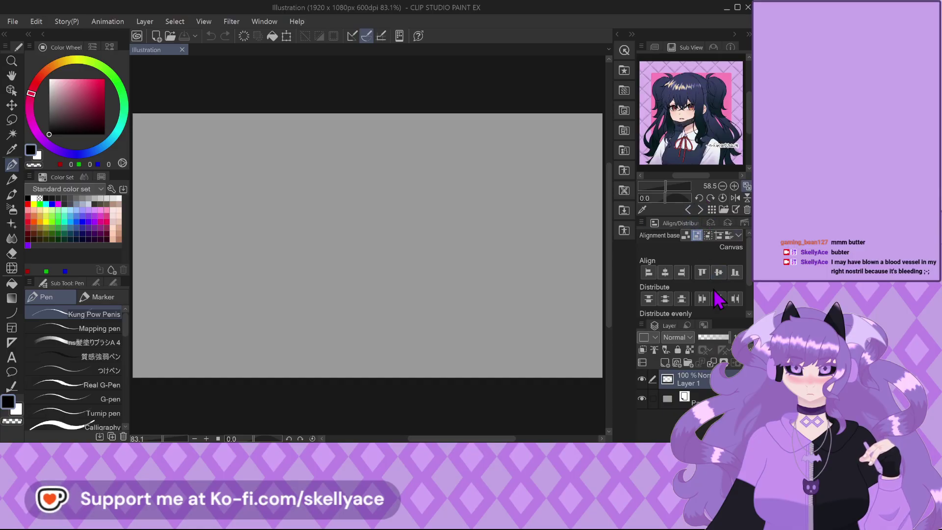
{"action": "left_click", "coordinate": [693, 210]}
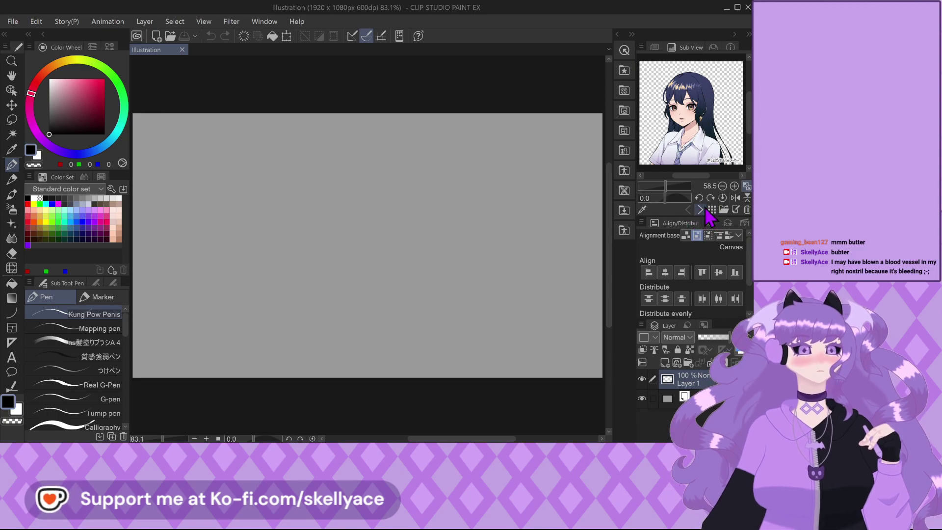
{"action": "left_click", "coordinate": [705, 209]}
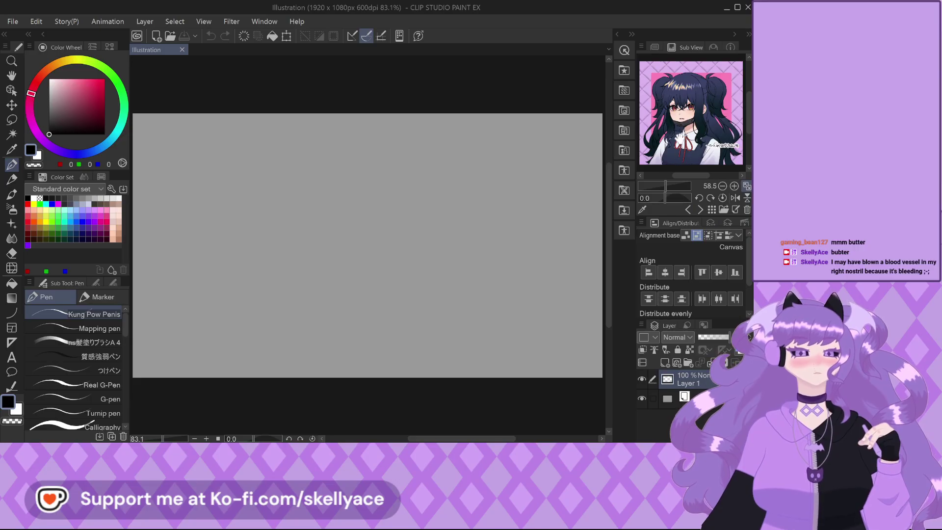
{"action": "left_click_drag", "start_coordinate": [680, 134], "coordinate": [680, 136]}
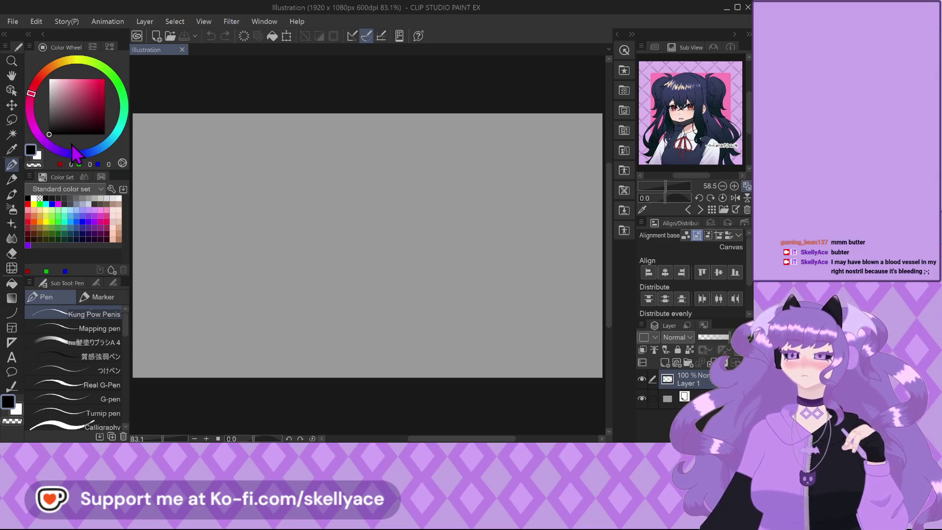
Set the drawing colour to blue-violet (RGB 82, 0, 255) and choose the つけペン pen.
{"action": "left_click", "coordinate": [89, 220]}
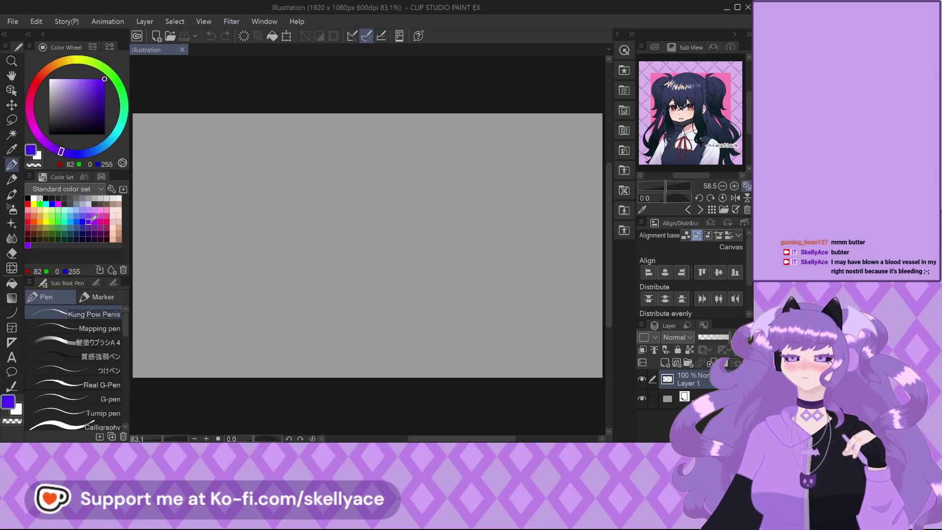
{"action": "left_click", "coordinate": [88, 370]}
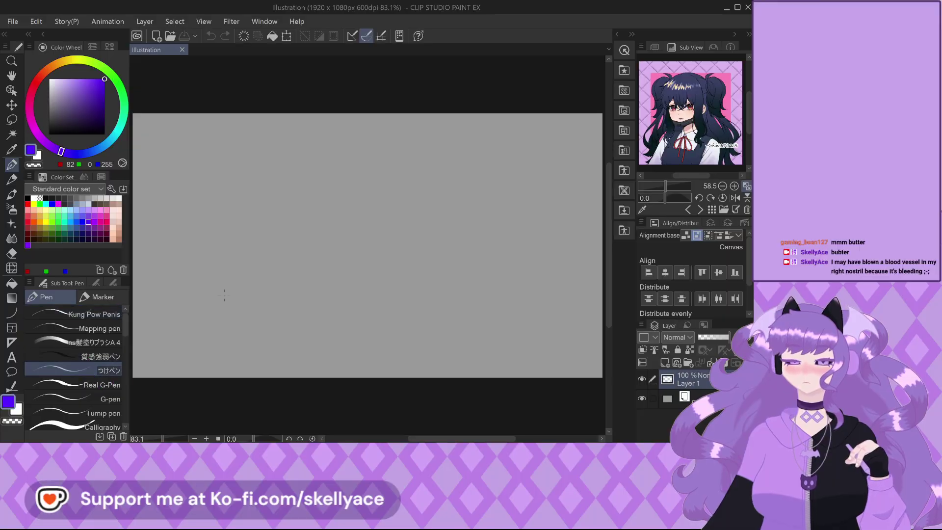
Sketch a head circle on the canvas with a curved vertical centre line extending below it to the chin.
{"action": "scroll", "coordinate": [224, 292], "scroll_direction": "down", "scroll_amount": 3}
{"action": "scroll", "coordinate": [466, 315], "scroll_direction": "up", "scroll_amount": 3}
{"action": "scroll", "coordinate": [443, 290], "scroll_direction": "down", "scroll_amount": 1}
{"action": "scroll", "coordinate": [441, 289], "scroll_direction": "down", "scroll_amount": 2}
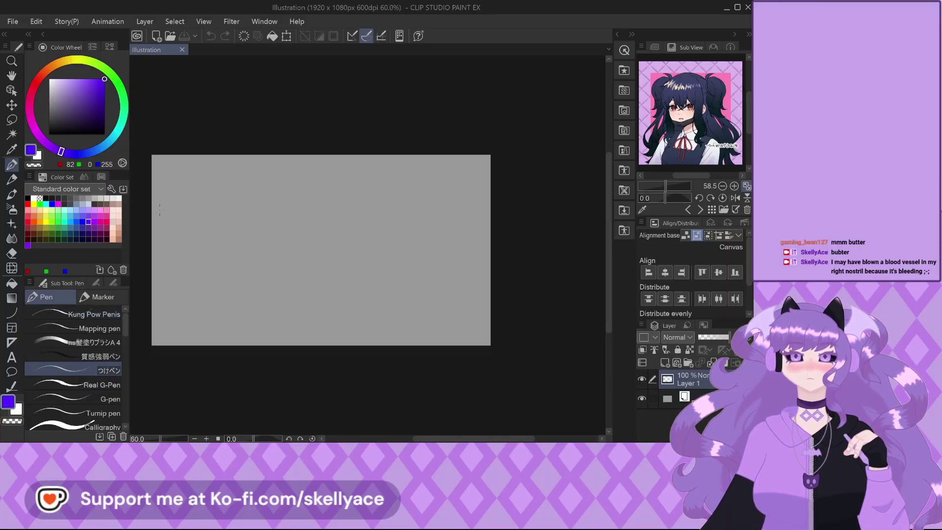
{"action": "scroll", "coordinate": [412, 251], "scroll_direction": "up", "scroll_amount": 4}
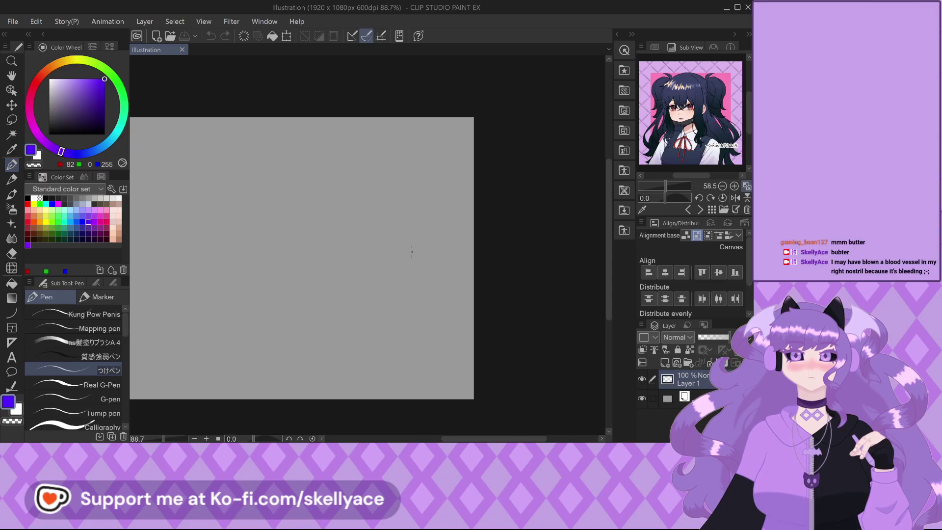
{"action": "scroll", "coordinate": [407, 206], "scroll_direction": "up", "scroll_amount": 2}
{"action": "scroll", "coordinate": [415, 160], "scroll_direction": "up", "scroll_amount": 1}
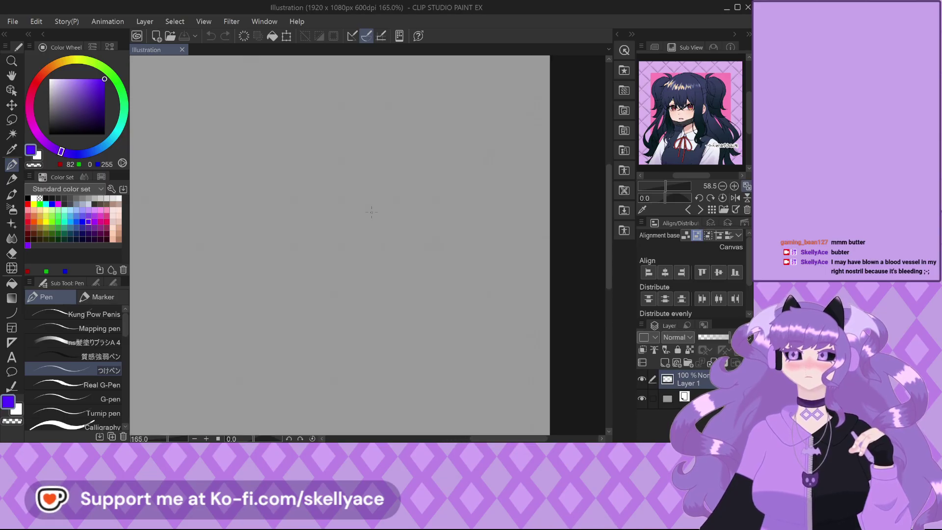
{"action": "left_click_drag", "start_coordinate": [315, 252], "coordinate": [386, 246]}
{"action": "scroll", "coordinate": [342, 231], "scroll_direction": "up", "scroll_amount": 1}
{"action": "left_click_drag", "start_coordinate": [350, 186], "coordinate": [339, 340]}
Draw a horizontal guideline across the bottom of the head circle, replacing the first stroke with one that curves gently downward.
{"action": "scroll", "coordinate": [310, 277], "scroll_direction": "up", "scroll_amount": 1}
{"action": "mouse_move", "coordinate": [287, 271]}
{"action": "left_mouse_down"}
{"action": "mouse_move", "coordinate": [326, 278]}
{"action": "mouse_move", "coordinate": [454, 250]}
{"action": "left_mouse_up"}
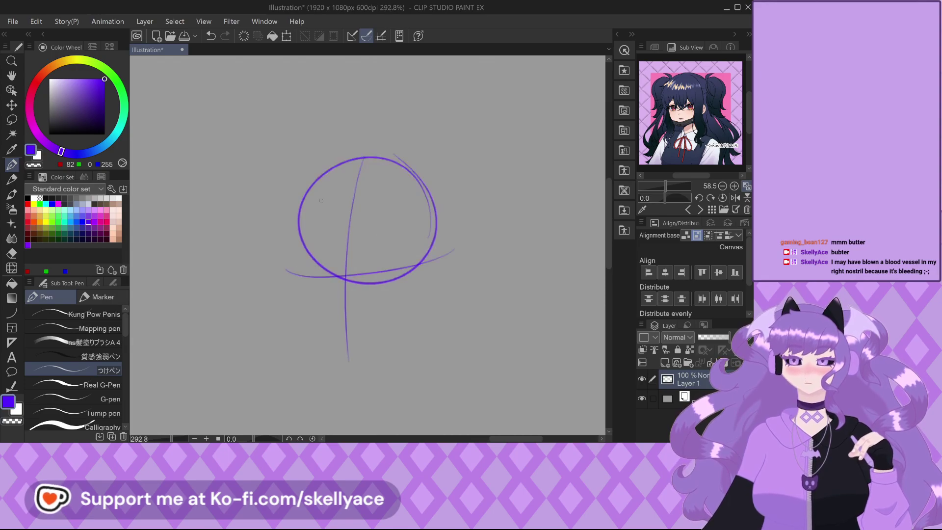
{"action": "key", "text": "ctrl+z"}
{"action": "left_click_drag", "start_coordinate": [287, 271], "coordinate": [446, 277]}
Draw the left face contour from temple over the cheek down to the chin, and start the right jawline.
{"action": "mouse_move", "coordinate": [289, 251]}
{"action": "left_mouse_down"}
{"action": "mouse_move", "coordinate": [306, 281]}
{"action": "mouse_move", "coordinate": [297, 301]}
{"action": "left_mouse_up"}
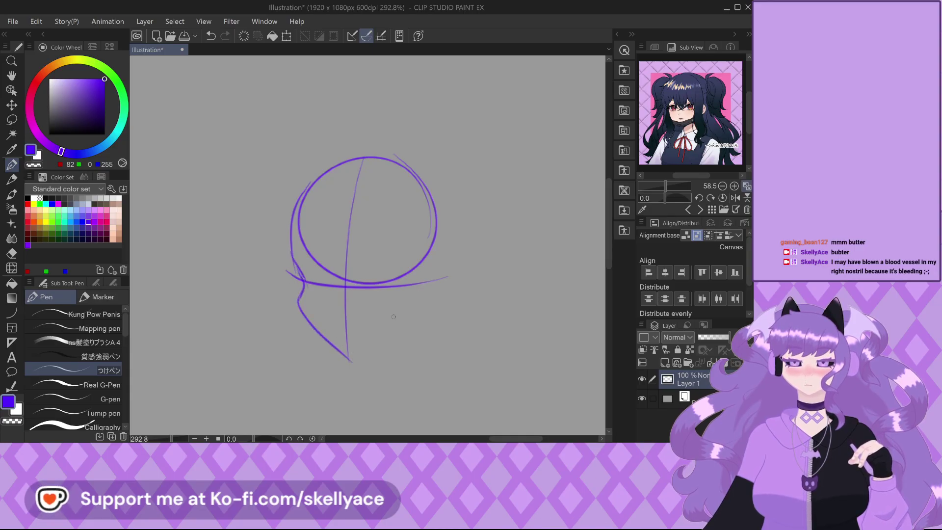
{"action": "key", "text": "ctrl+z"}
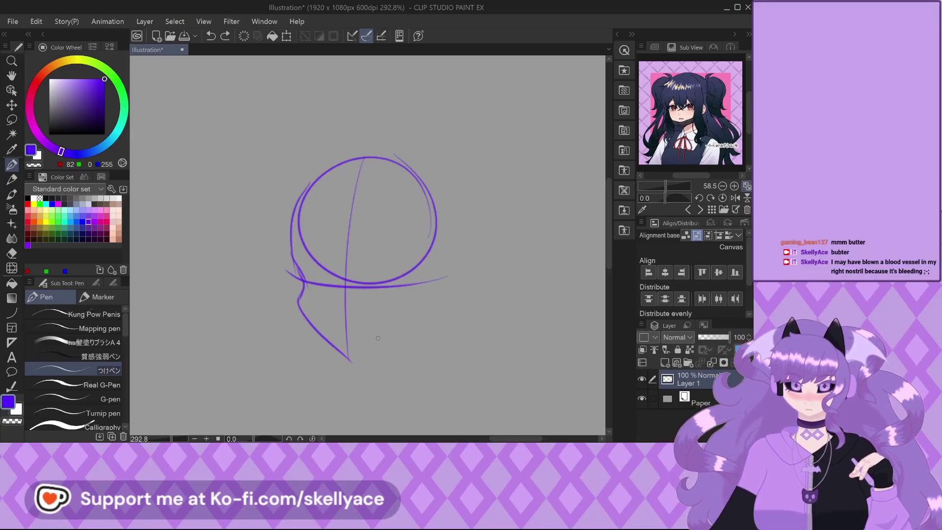
{"action": "scroll", "coordinate": [336, 352], "scroll_direction": "up", "scroll_amount": 3}
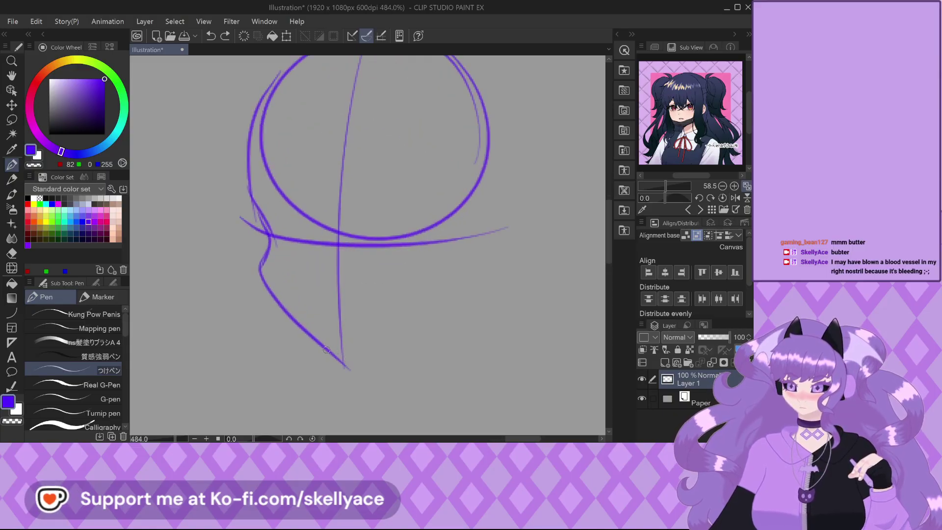
{"action": "scroll", "coordinate": [447, 387], "scroll_direction": "up", "scroll_amount": 1}
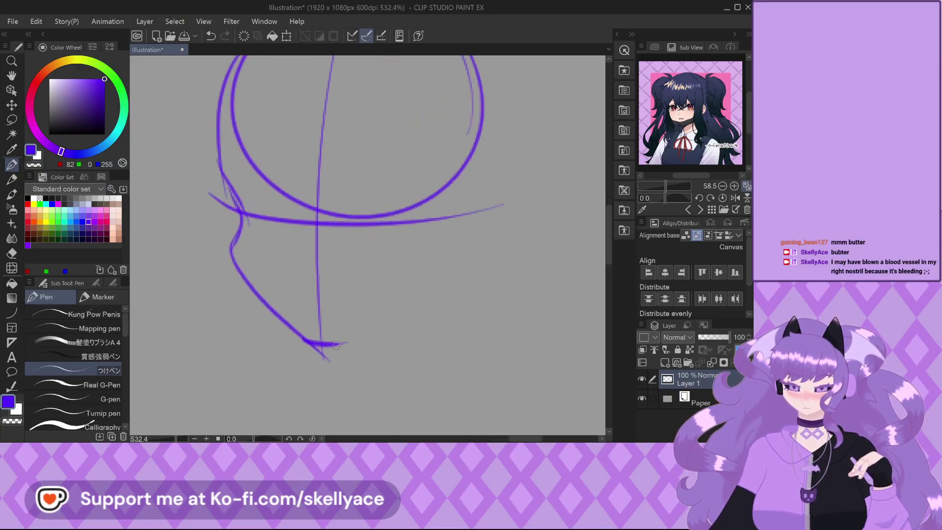
{"action": "left_click_drag", "start_coordinate": [323, 345], "coordinate": [398, 313]}
Draw the right side of the head from the skull down to the jaw and join it to the chin line.
{"action": "scroll", "coordinate": [398, 313], "scroll_direction": "down", "scroll_amount": 2}
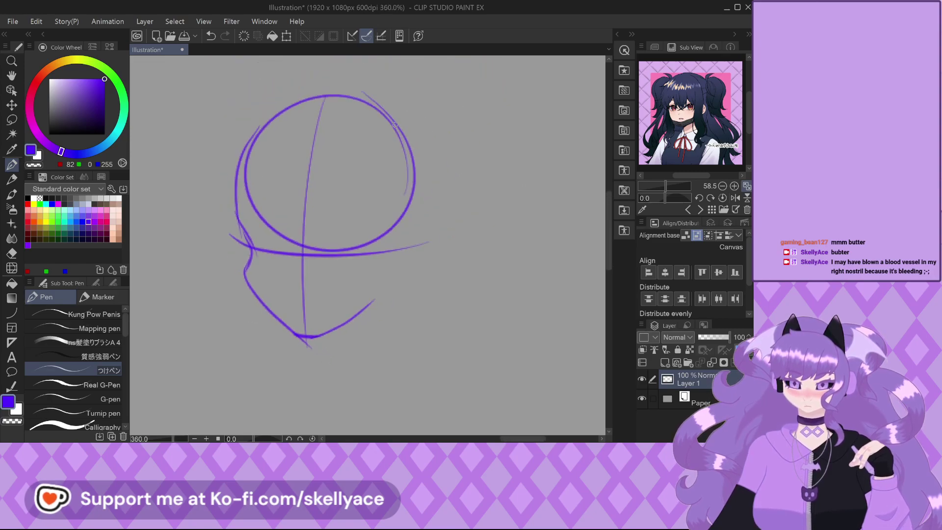
{"action": "scroll", "coordinate": [407, 294], "scroll_direction": "up", "scroll_amount": 1}
{"action": "left_click_drag", "start_coordinate": [357, 85], "coordinate": [422, 265]}
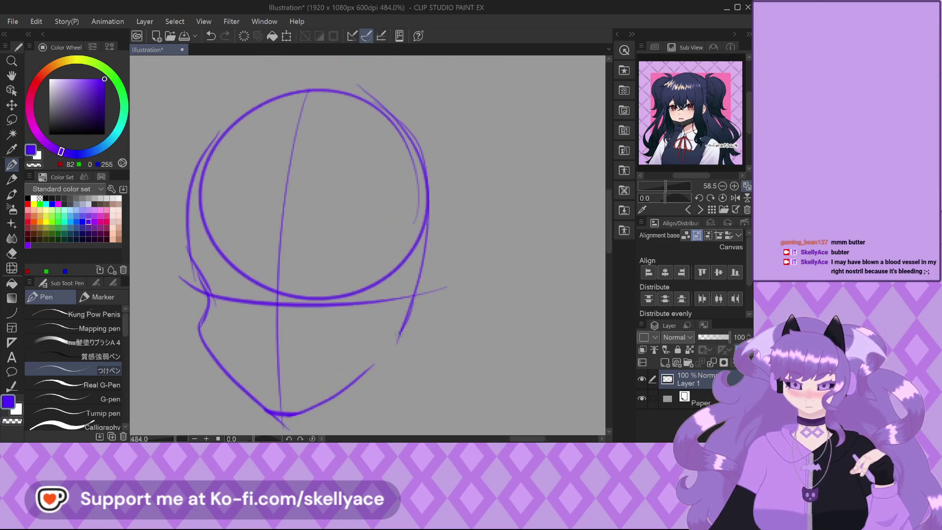
{"action": "key", "text": "ctrl+z"}
{"action": "left_click_drag", "start_coordinate": [411, 308], "coordinate": [344, 387]}
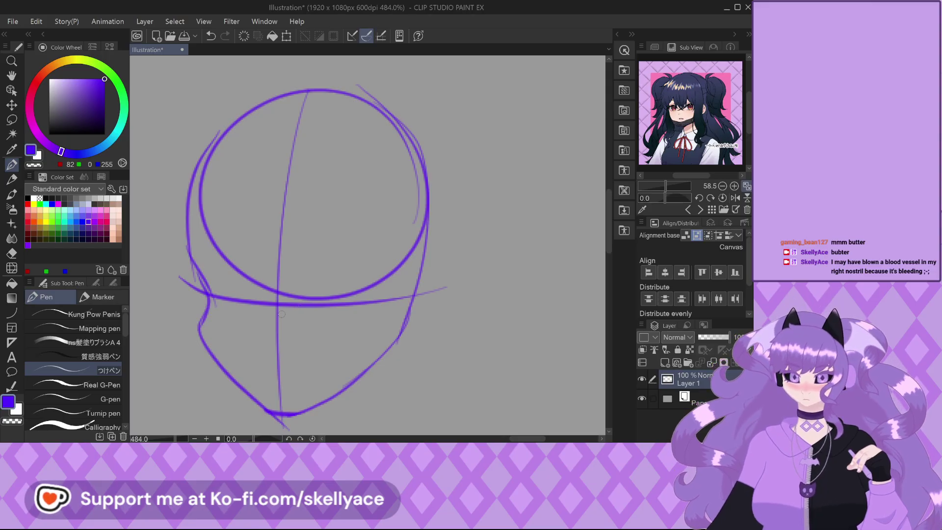
{"action": "left_click_drag", "start_coordinate": [387, 114], "coordinate": [434, 252]}
{"action": "mouse_move", "coordinate": [416, 304]}
{"action": "left_mouse_down"}
{"action": "mouse_move", "coordinate": [388, 358]}
{"action": "mouse_move", "coordinate": [437, 215]}
{"action": "left_mouse_up"}
Sketch a narrow ear shape at the right edge of the head and a curved vertical guideline across the right cheek.
{"action": "scroll", "coordinate": [441, 180], "scroll_direction": "down", "scroll_amount": 1}
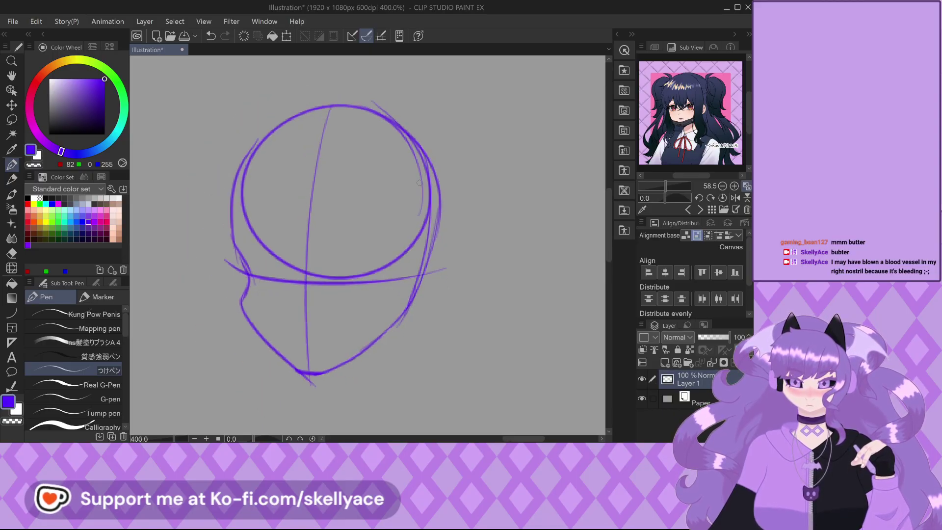
{"action": "scroll", "coordinate": [425, 268], "scroll_direction": "up", "scroll_amount": 1}
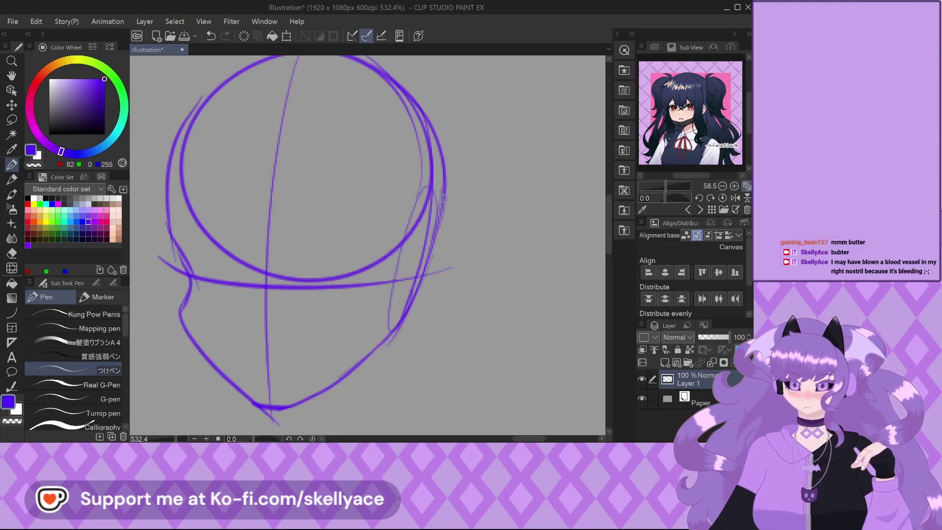
{"action": "mouse_move", "coordinate": [350, 378]}
{"action": "left_mouse_down"}
{"action": "mouse_move", "coordinate": [364, 311]}
{"action": "mouse_move", "coordinate": [369, 190]}
{"action": "left_mouse_up"}
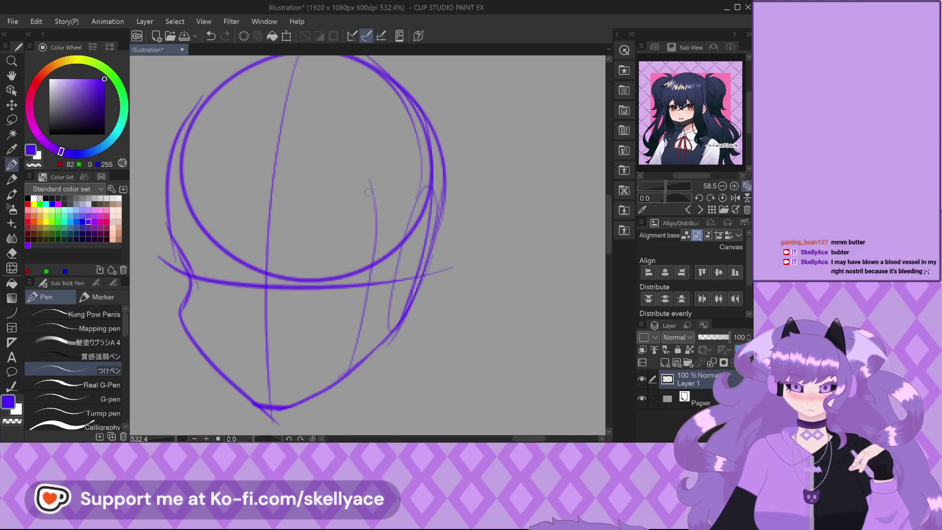
Erase the lower and left parts of the head circle inside the face, leaving the arc beside the ear.
{"action": "scroll", "coordinate": [268, 276], "scroll_direction": "up", "scroll_amount": 2}
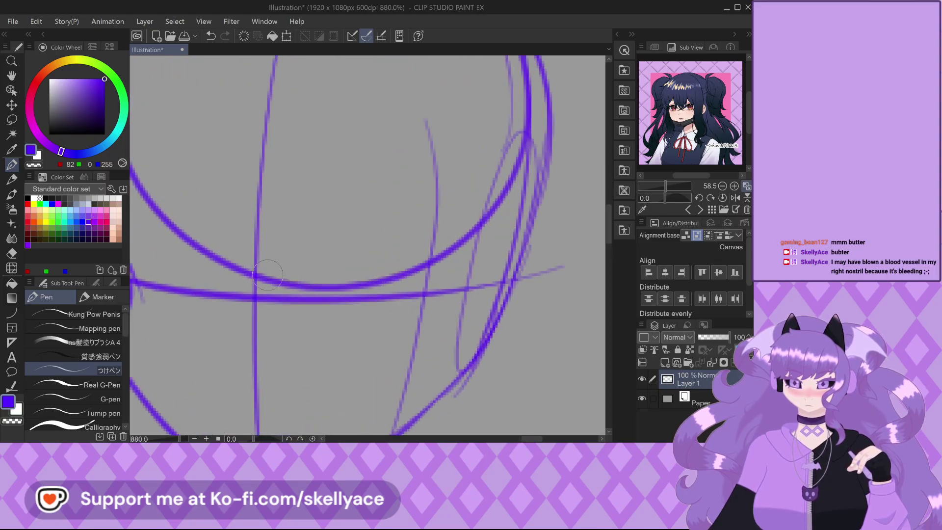
{"action": "mouse_move", "coordinate": [267, 279]}
{"action": "left_mouse_down"}
{"action": "mouse_move", "coordinate": [354, 276]}
{"action": "mouse_move", "coordinate": [334, 276]}
{"action": "mouse_move", "coordinate": [339, 287]}
{"action": "mouse_move", "coordinate": [422, 259]}
{"action": "left_mouse_up"}
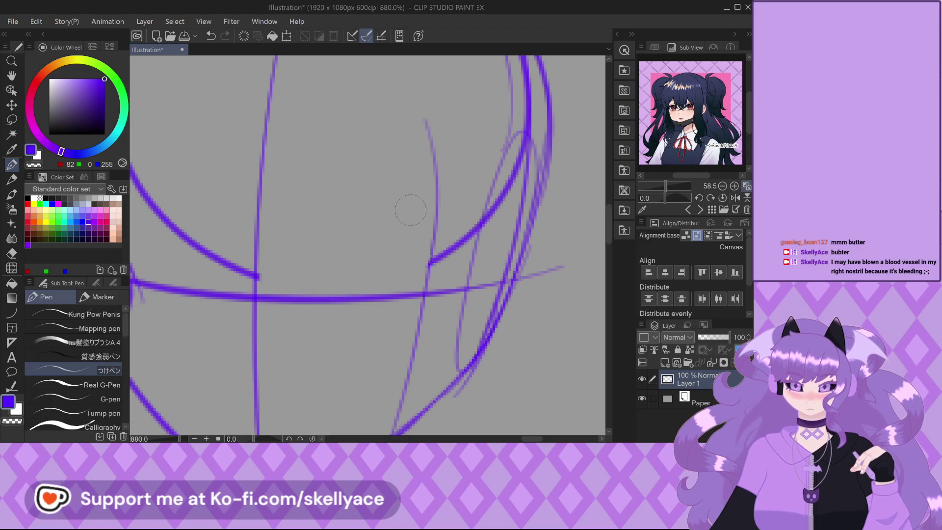
{"action": "scroll", "coordinate": [391, 194], "scroll_direction": "down", "scroll_amount": 2}
{"action": "scroll", "coordinate": [280, 241], "scroll_direction": "up", "scroll_amount": 2}
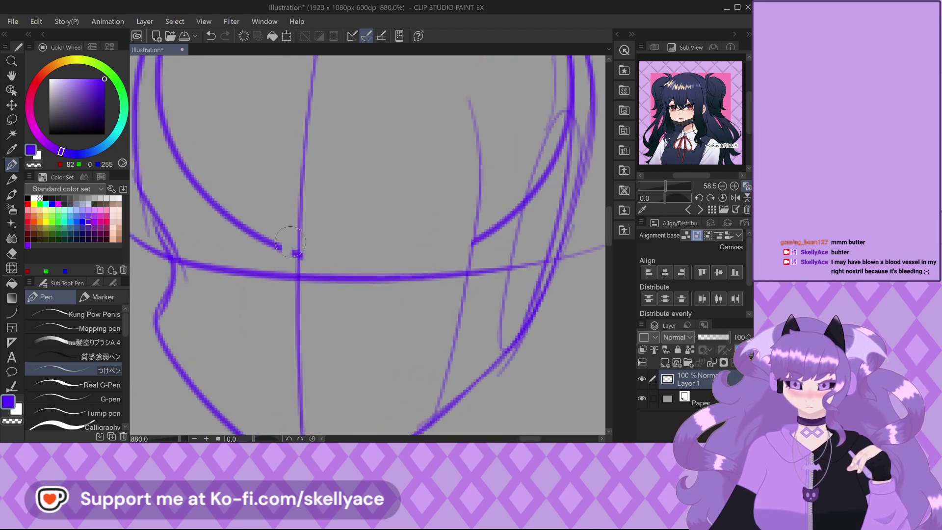
{"action": "mouse_move", "coordinate": [277, 245]}
{"action": "left_mouse_down"}
{"action": "mouse_move", "coordinate": [213, 205]}
{"action": "mouse_move", "coordinate": [179, 161]}
{"action": "mouse_move", "coordinate": [165, 69]}
{"action": "left_mouse_up"}
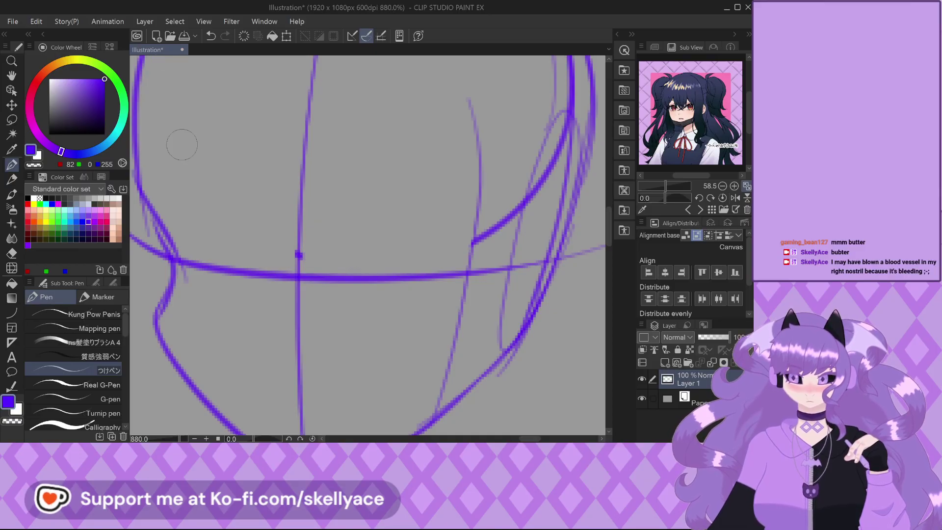
{"action": "scroll", "coordinate": [225, 214], "scroll_direction": "down", "scroll_amount": 2}
{"action": "scroll", "coordinate": [430, 263], "scroll_direction": "down", "scroll_amount": 1}
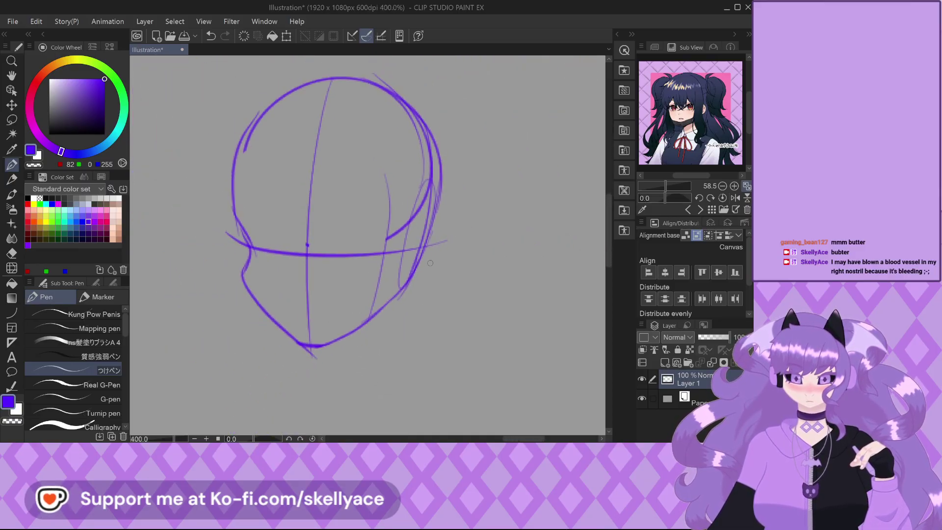
Redraw the left face contour with a fuller curve from the temple through the eye-socket dip to the cheek.
{"action": "scroll", "coordinate": [365, 279], "scroll_direction": "up", "scroll_amount": 1}
{"action": "scroll", "coordinate": [365, 279], "scroll_direction": "down", "scroll_amount": 1}
{"action": "scroll", "coordinate": [234, 246], "scroll_direction": "up", "scroll_amount": 2}
{"action": "left_click_drag", "start_coordinate": [233, 247], "coordinate": [249, 322]}
{"action": "key", "text": "ctrl+z"}
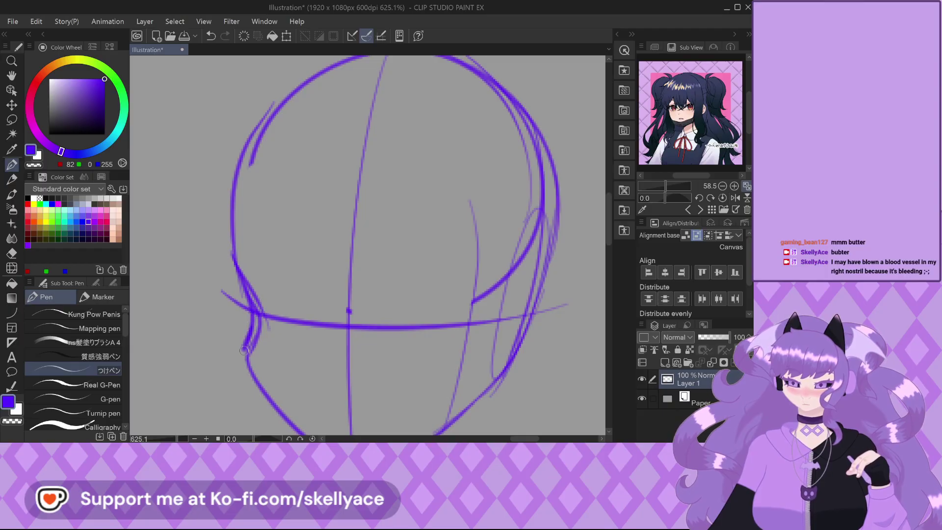
{"action": "scroll", "coordinate": [352, 217], "scroll_direction": "down", "scroll_amount": 2}
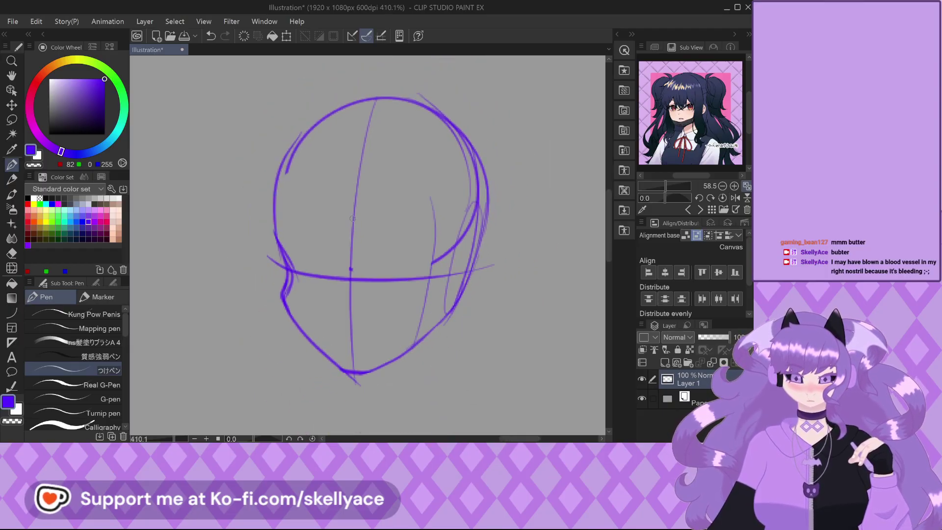
Flip the canvas view horizontally and erase the extra line inside the eye-socket and cheek contour.
{"action": "left_click", "coordinate": [655, 47]}
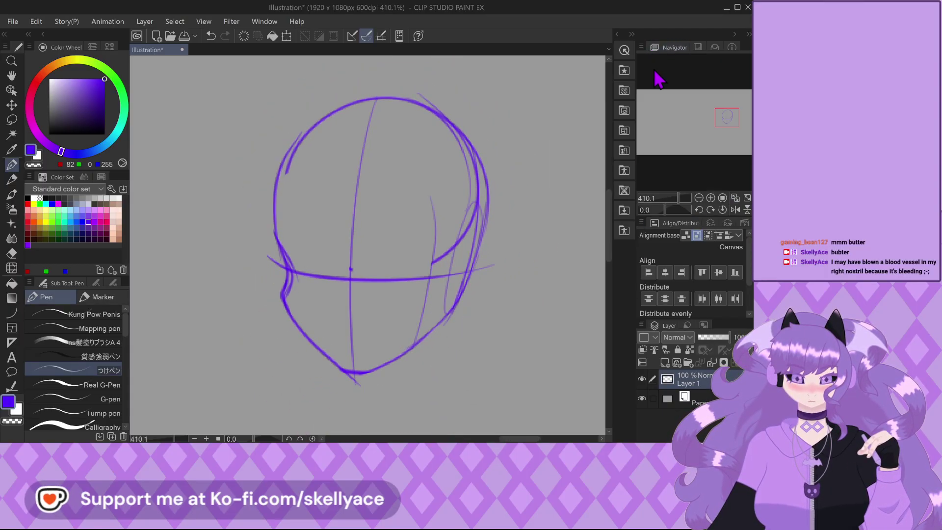
{"action": "left_click", "coordinate": [734, 210]}
{"action": "scroll", "coordinate": [466, 271], "scroll_direction": "up", "scroll_amount": 2}
{"action": "scroll", "coordinate": [466, 271], "scroll_direction": "up", "scroll_amount": 4}
{"action": "mouse_move", "coordinate": [374, 322]}
{"action": "left_mouse_down"}
{"action": "mouse_move", "coordinate": [397, 306]}
{"action": "mouse_move", "coordinate": [402, 352]}
{"action": "left_mouse_up"}
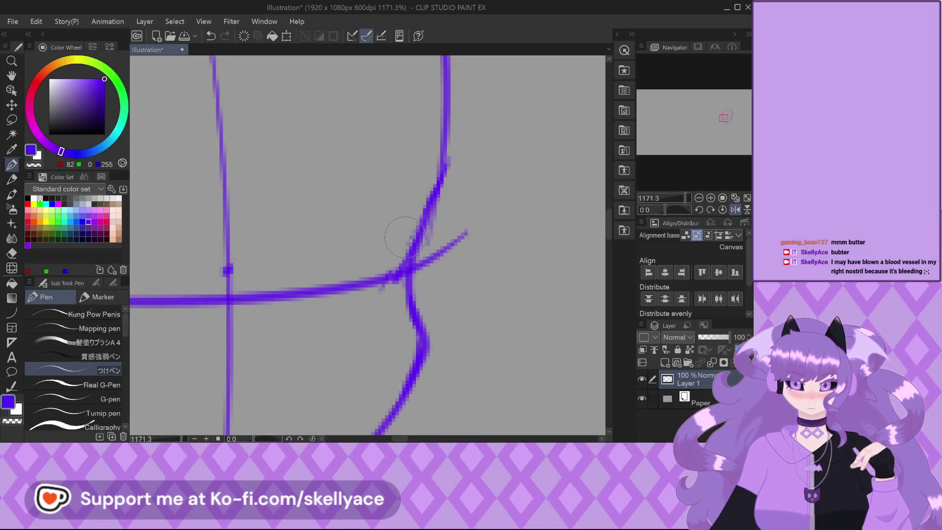
{"action": "scroll", "coordinate": [433, 168], "scroll_direction": "down", "scroll_amount": 2}
{"action": "scroll", "coordinate": [433, 168], "scroll_direction": "down", "scroll_amount": 5}
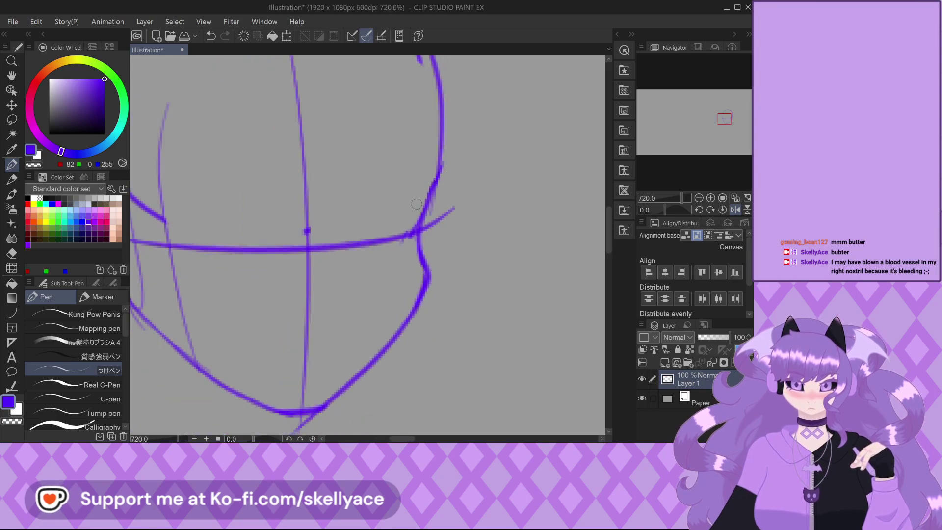
Redraw the cheek contour with a rounder curve down to the chin and erase the surplus line along its inner side.
{"action": "scroll", "coordinate": [421, 213], "scroll_direction": "up", "scroll_amount": 5}
{"action": "mouse_move", "coordinate": [415, 236]}
{"action": "left_mouse_down"}
{"action": "mouse_move", "coordinate": [417, 314]}
{"action": "mouse_move", "coordinate": [362, 381]}
{"action": "mouse_move", "coordinate": [303, 414]}
{"action": "left_mouse_up"}
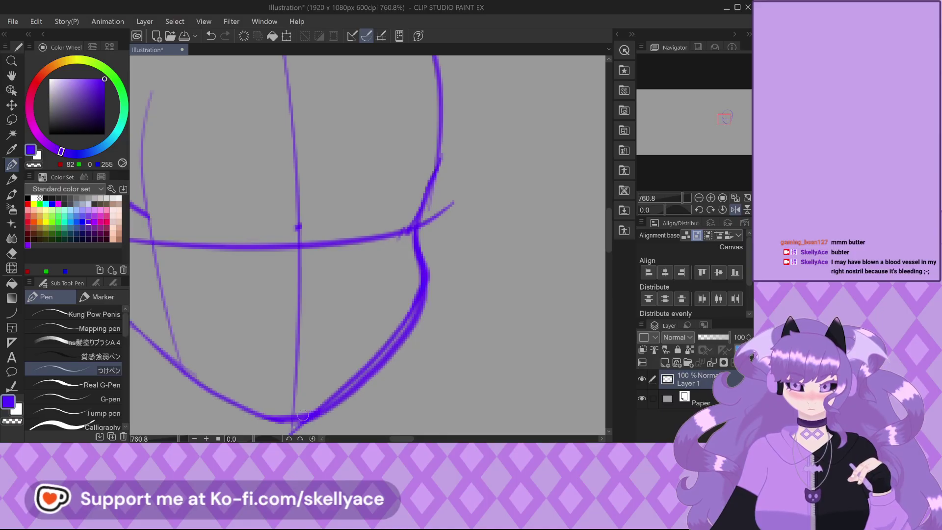
{"action": "scroll", "coordinate": [302, 414], "scroll_direction": "up", "scroll_amount": 1}
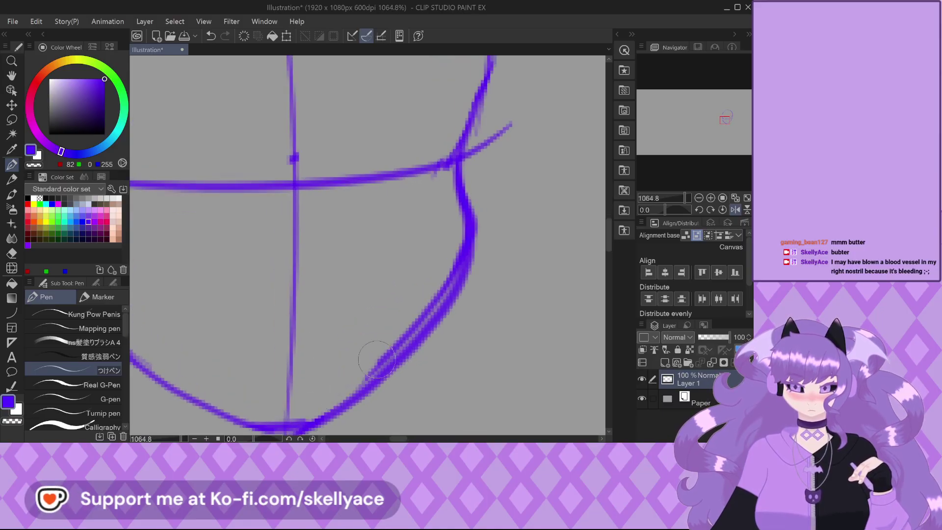
{"action": "mouse_move", "coordinate": [341, 388]}
{"action": "left_mouse_down"}
{"action": "mouse_move", "coordinate": [413, 317]}
{"action": "mouse_move", "coordinate": [369, 368]}
{"action": "mouse_move", "coordinate": [411, 327]}
{"action": "mouse_move", "coordinate": [407, 338]}
{"action": "mouse_move", "coordinate": [453, 274]}
{"action": "left_mouse_up"}
{"action": "scroll", "coordinate": [452, 274], "scroll_direction": "down", "scroll_amount": 4}
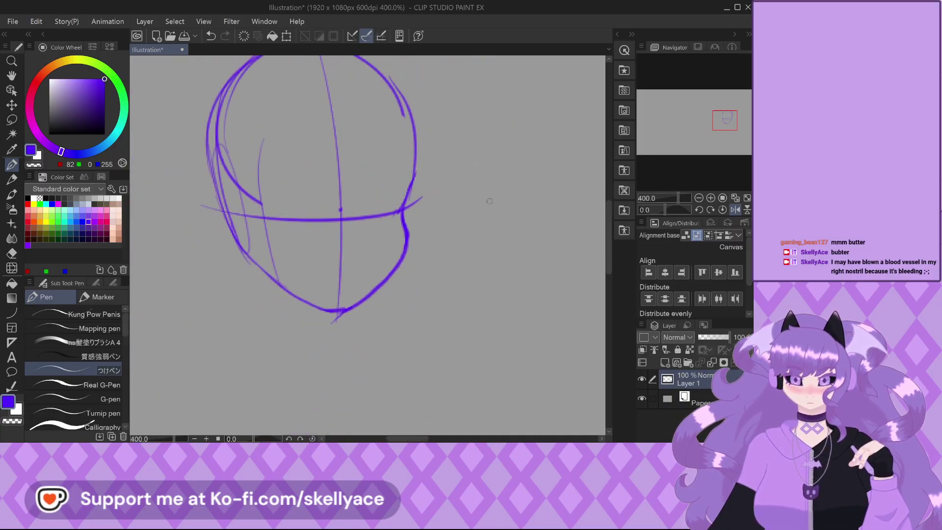
Flip the canvas view back to its original orientation and show the character reference image again.
{"action": "left_click", "coordinate": [735, 210]}
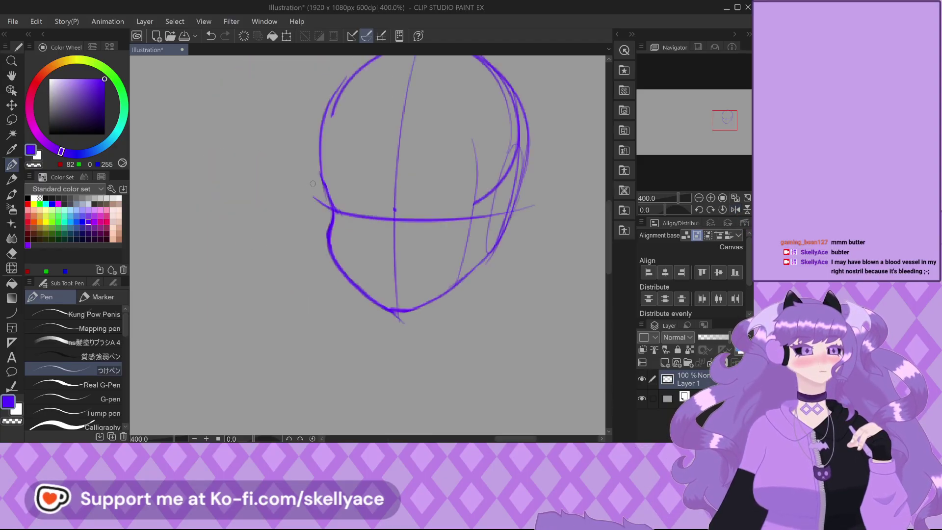
{"action": "scroll", "coordinate": [235, 209], "scroll_direction": "down", "scroll_amount": 1}
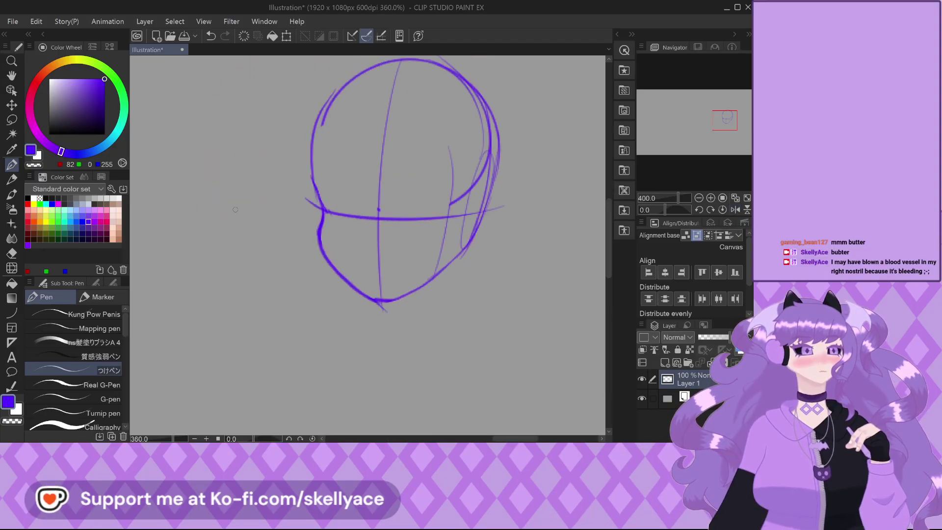
{"action": "left_click", "coordinate": [697, 48]}
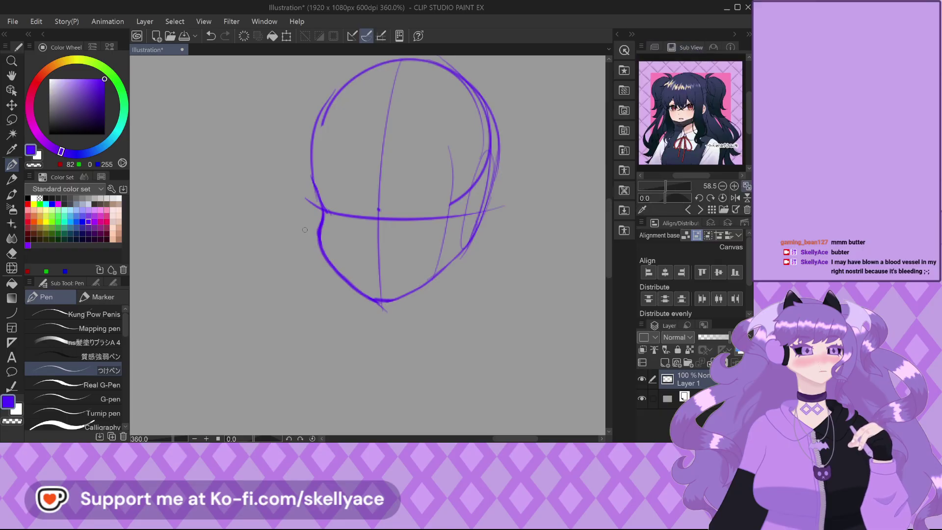
Sketch the hairline as an arc from the left temple over the forehead, undoing low attempts, and curve it up to the ear.
{"action": "scroll", "coordinate": [304, 229], "scroll_direction": "down", "scroll_amount": 1}
{"action": "scroll", "coordinate": [154, 221], "scroll_direction": "up", "scroll_amount": 4}
{"action": "mouse_move", "coordinate": [154, 223]}
{"action": "left_mouse_down"}
{"action": "mouse_move", "coordinate": [194, 185]}
{"action": "mouse_move", "coordinate": [278, 174]}
{"action": "mouse_move", "coordinate": [373, 281]}
{"action": "left_mouse_up"}
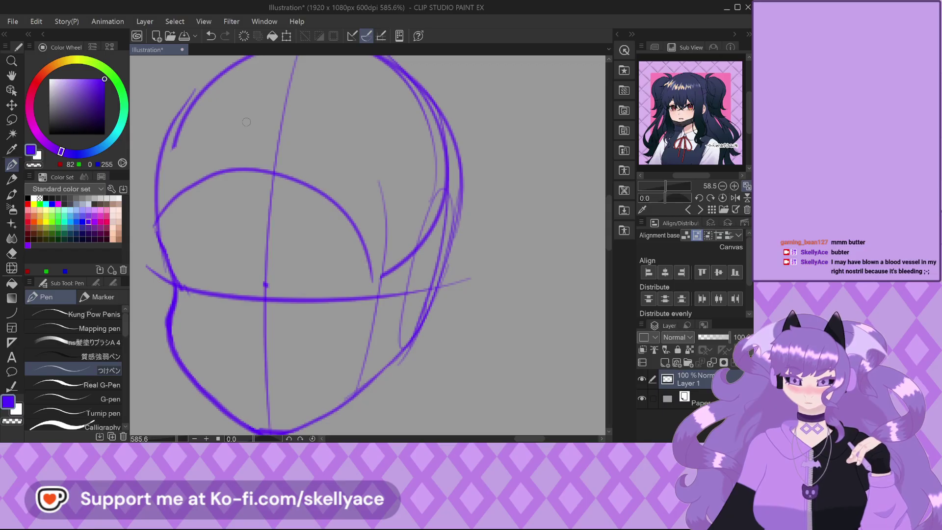
{"action": "key", "text": "ctrl+z"}
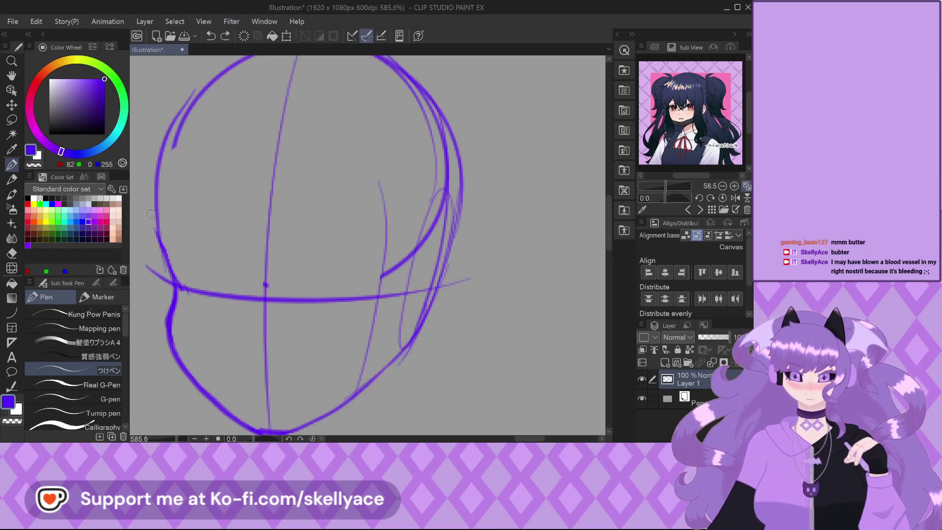
{"action": "mouse_move", "coordinate": [153, 228]}
{"action": "left_mouse_down"}
{"action": "mouse_move", "coordinate": [185, 171]}
{"action": "mouse_move", "coordinate": [227, 153]}
{"action": "mouse_move", "coordinate": [289, 150]}
{"action": "mouse_move", "coordinate": [256, 154]}
{"action": "mouse_move", "coordinate": [328, 168]}
{"action": "mouse_move", "coordinate": [373, 282]}
{"action": "mouse_move", "coordinate": [257, 140]}
{"action": "left_mouse_up"}
{"action": "key", "text": "ctrl+z"}
{"action": "left_click_drag", "start_coordinate": [392, 275], "coordinate": [456, 208]}
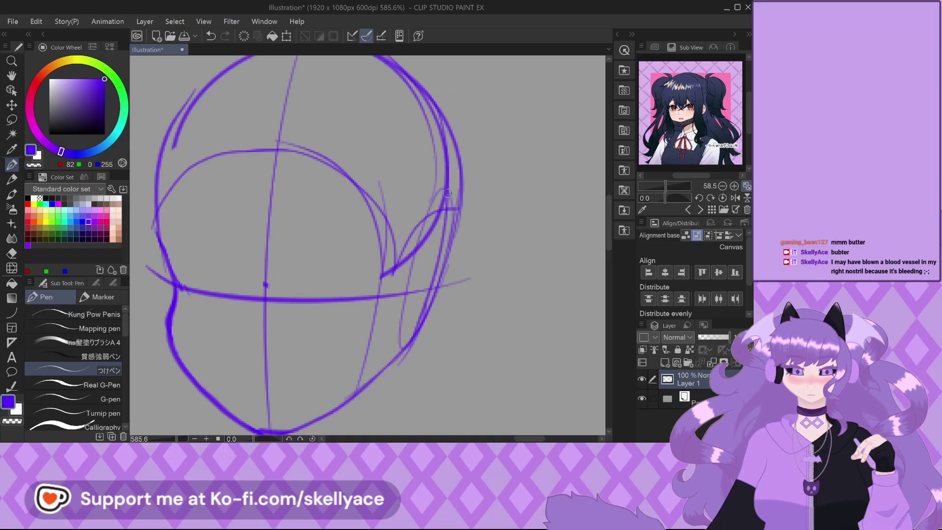
Redraw the face's vertical center line slightly further left, from the crown to the chin, and erase the old line below the hairline.
{"action": "scroll", "coordinate": [267, 171], "scroll_direction": "down", "scroll_amount": 2}
{"action": "scroll", "coordinate": [267, 171], "scroll_direction": "down", "scroll_amount": 1}
{"action": "scroll", "coordinate": [226, 174], "scroll_direction": "up", "scroll_amount": 3}
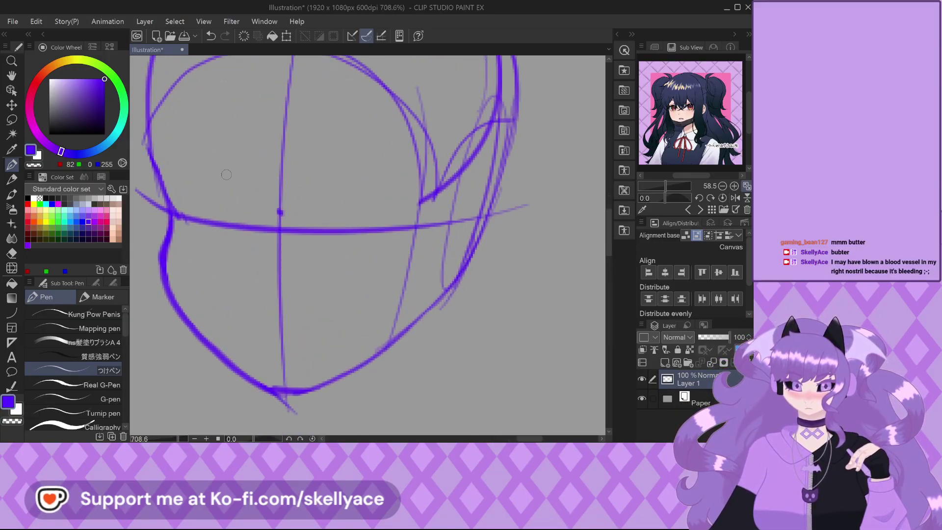
{"action": "scroll", "coordinate": [315, 245], "scroll_direction": "down", "scroll_amount": 1}
{"action": "scroll", "coordinate": [326, 276], "scroll_direction": "down", "scroll_amount": 2}
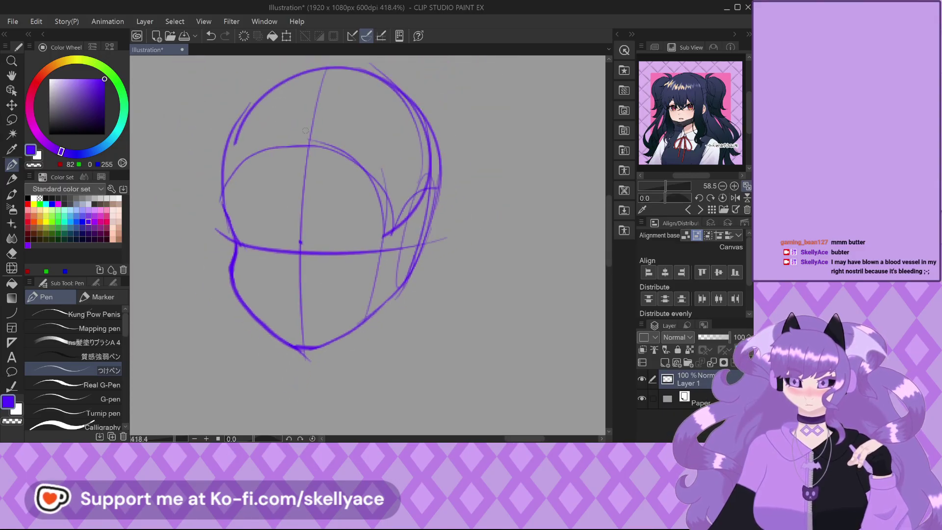
{"action": "scroll", "coordinate": [305, 134], "scroll_direction": "up", "scroll_amount": 1}
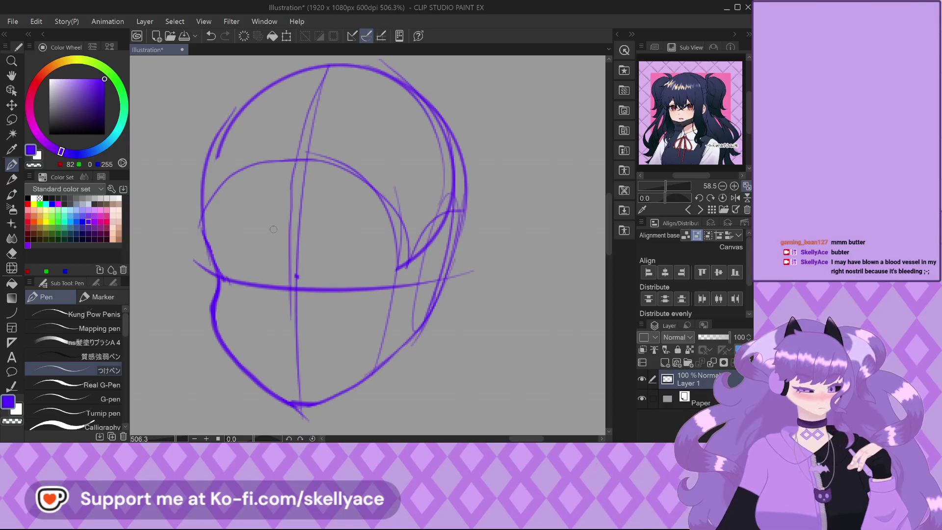
{"action": "key", "text": "ctrl+z"}
{"action": "left_click_drag", "start_coordinate": [295, 163], "coordinate": [288, 190]}
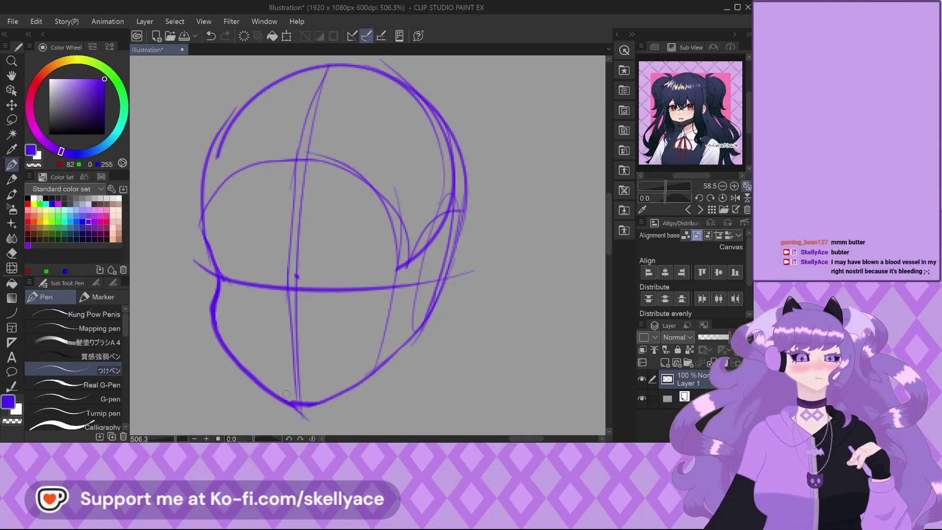
{"action": "left_click_drag", "start_coordinate": [296, 342], "coordinate": [297, 298]}
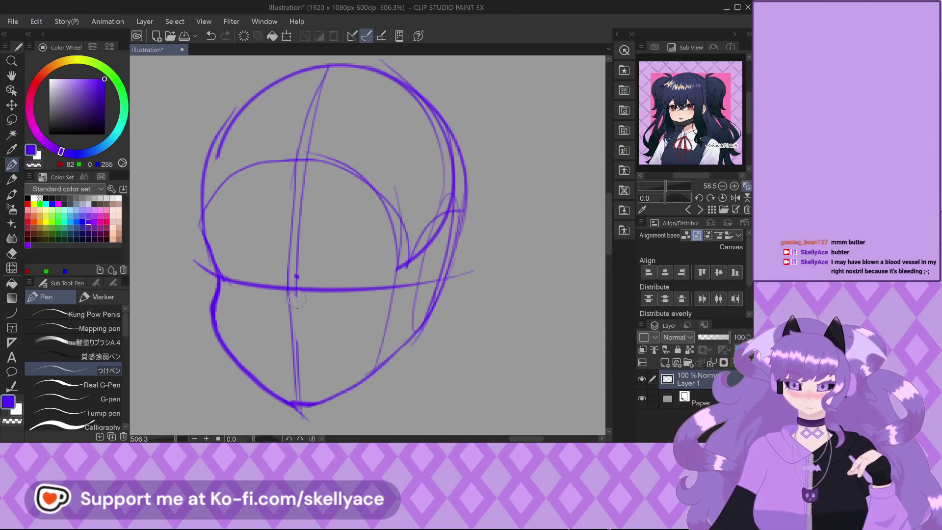
{"action": "scroll", "coordinate": [293, 284], "scroll_direction": "up", "scroll_amount": 2}
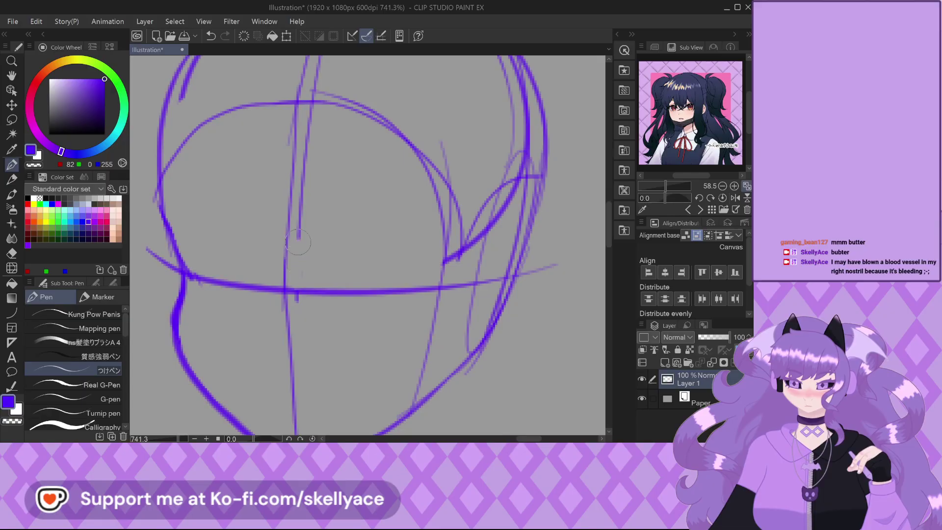
{"action": "scroll", "coordinate": [396, 226], "scroll_direction": "down", "scroll_amount": 2}
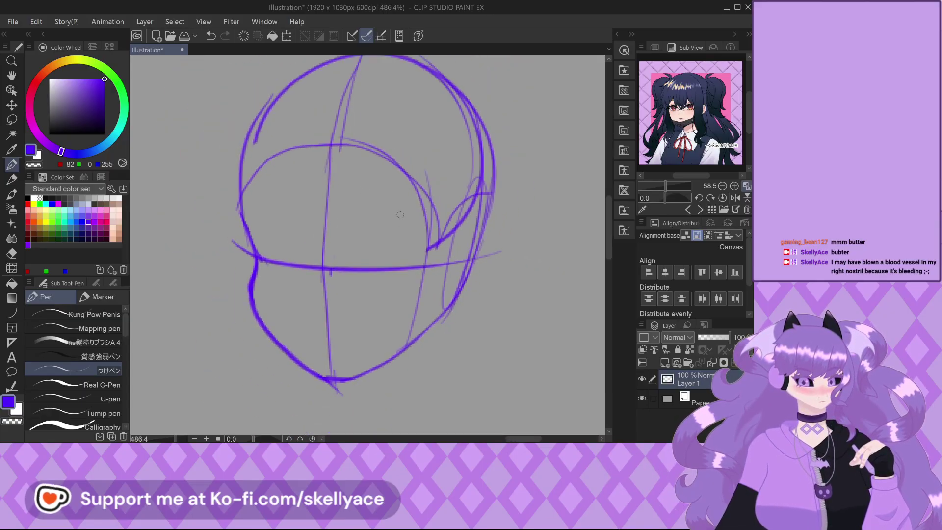
Draw the arched upper lash line of the right eye just above the horizontal guideline and thicken it.
{"action": "scroll", "coordinate": [371, 247], "scroll_direction": "up", "scroll_amount": 2}
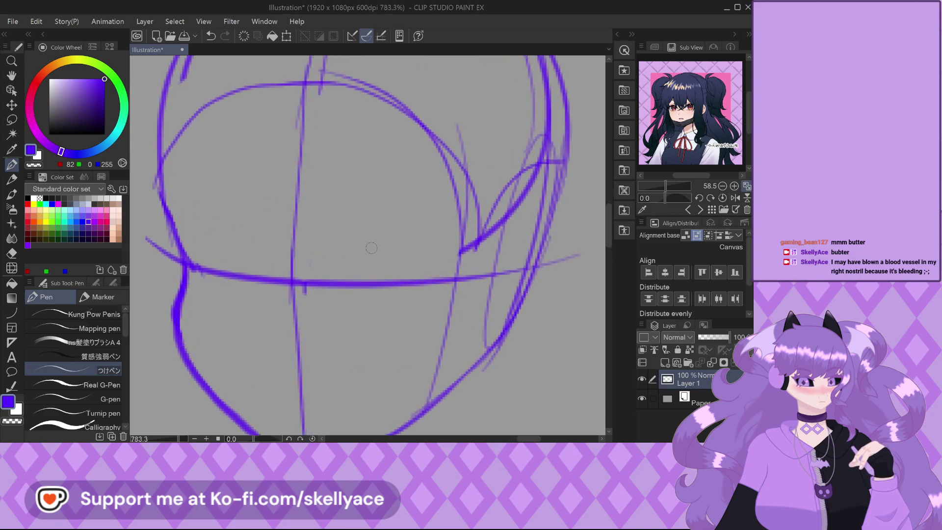
{"action": "scroll", "coordinate": [345, 231], "scroll_direction": "up", "scroll_amount": 1}
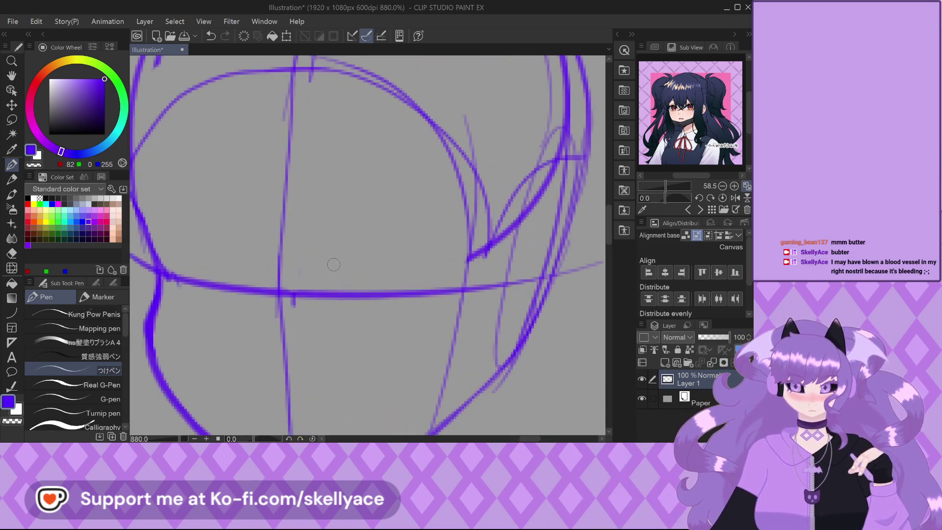
{"action": "mouse_move", "coordinate": [327, 269]}
{"action": "left_mouse_down"}
{"action": "mouse_move", "coordinate": [355, 246]}
{"action": "mouse_move", "coordinate": [411, 269]}
{"action": "left_mouse_up"}
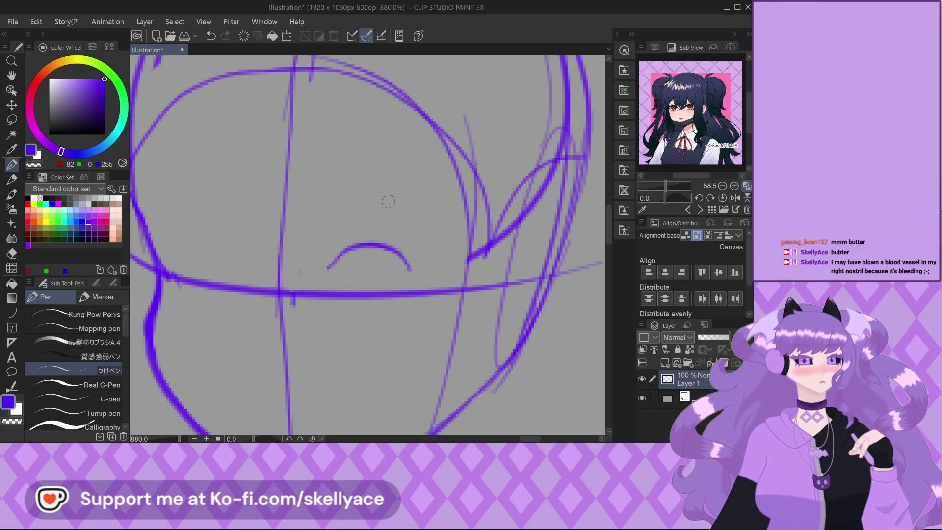
{"action": "key", "text": "ctrl+plus"}
{"action": "mouse_move", "coordinate": [316, 274]}
{"action": "left_mouse_down"}
{"action": "mouse_move", "coordinate": [364, 247]}
{"action": "mouse_move", "coordinate": [394, 255]}
{"action": "mouse_move", "coordinate": [349, 252]}
{"action": "mouse_move", "coordinate": [398, 260]}
{"action": "mouse_move", "coordinate": [383, 247]}
{"action": "mouse_move", "coordinate": [413, 268]}
{"action": "left_mouse_up"}
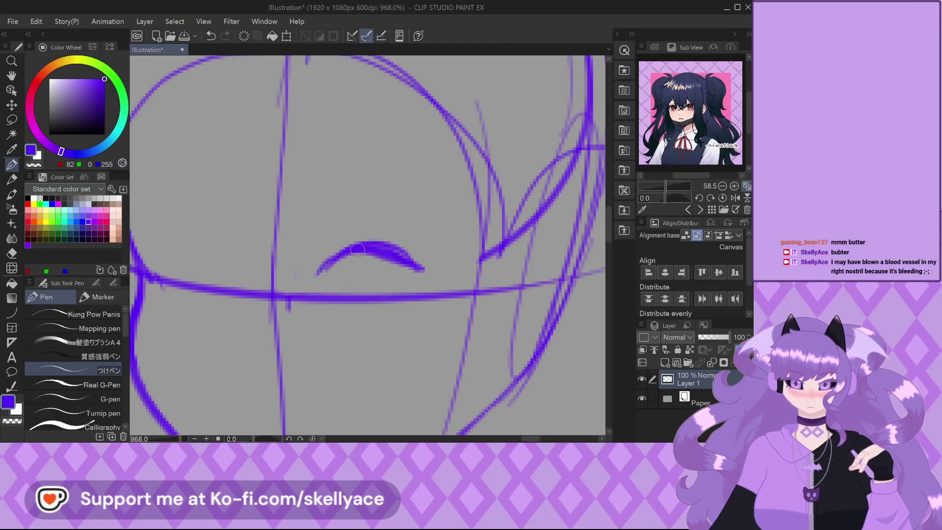
{"action": "scroll", "coordinate": [370, 214], "scroll_direction": "down", "scroll_amount": 4}
{"action": "left_click_drag", "start_coordinate": [329, 268], "coordinate": [399, 244]}
Sketch the nose bridge left of the center line with a small angled tip, and add a short nostril mark.
{"action": "left_click_drag", "start_coordinate": [280, 239], "coordinate": [288, 265]}
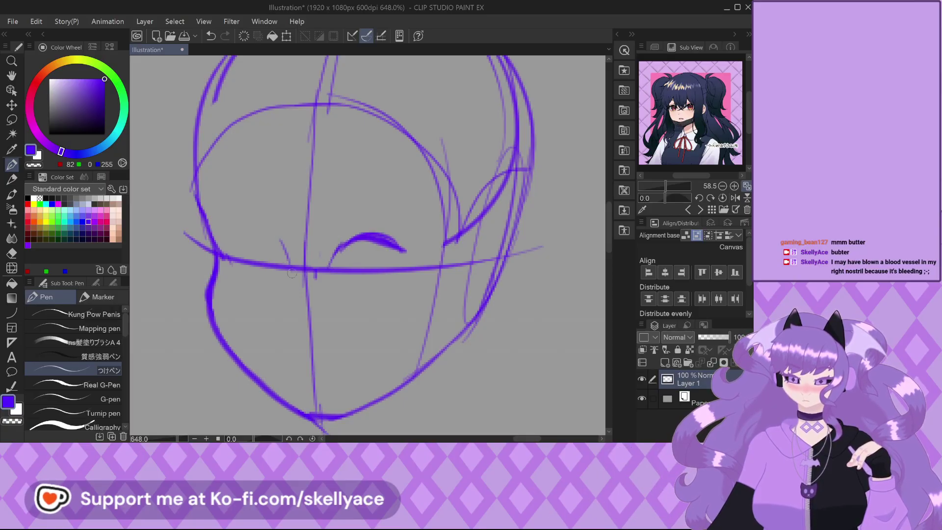
{"action": "mouse_move", "coordinate": [281, 313]}
{"action": "left_mouse_down"}
{"action": "mouse_move", "coordinate": [286, 325]}
{"action": "mouse_move", "coordinate": [326, 322]}
{"action": "left_mouse_up"}
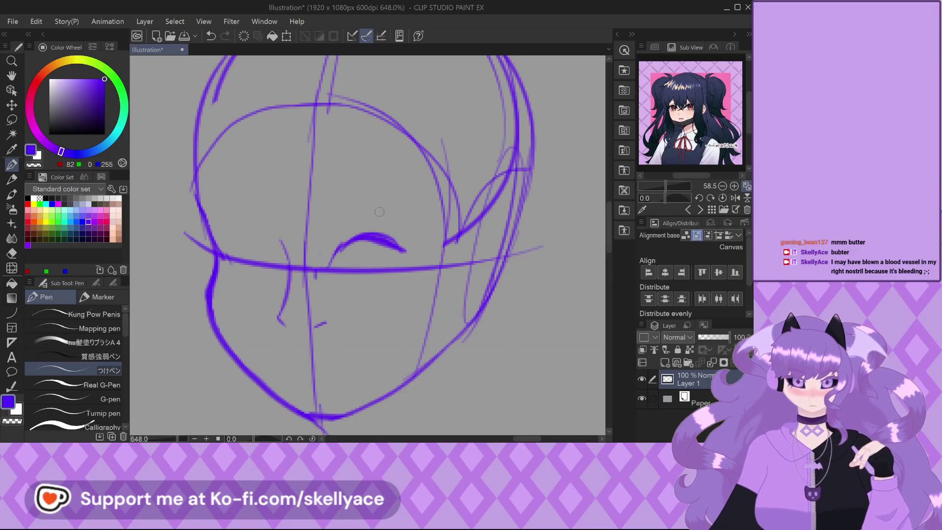
Complete the right eye's outline with its lower lid and outer corner, and outline the left eye joined to the nose bridge.
{"action": "scroll", "coordinate": [672, 128], "scroll_direction": "up", "scroll_amount": 3}
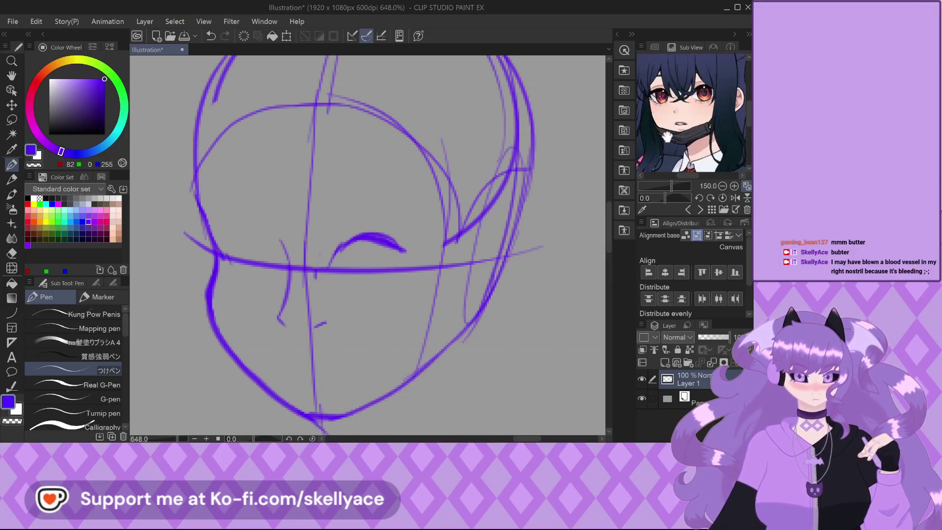
{"action": "scroll", "coordinate": [325, 262], "scroll_direction": "up", "scroll_amount": 2}
{"action": "mouse_move", "coordinate": [329, 259]}
{"action": "left_mouse_down"}
{"action": "mouse_move", "coordinate": [346, 235]}
{"action": "mouse_move", "coordinate": [430, 244]}
{"action": "left_mouse_up"}
{"action": "left_click_drag", "start_coordinate": [327, 268], "coordinate": [407, 278]}
{"action": "left_click_drag", "start_coordinate": [432, 242], "coordinate": [391, 283]}
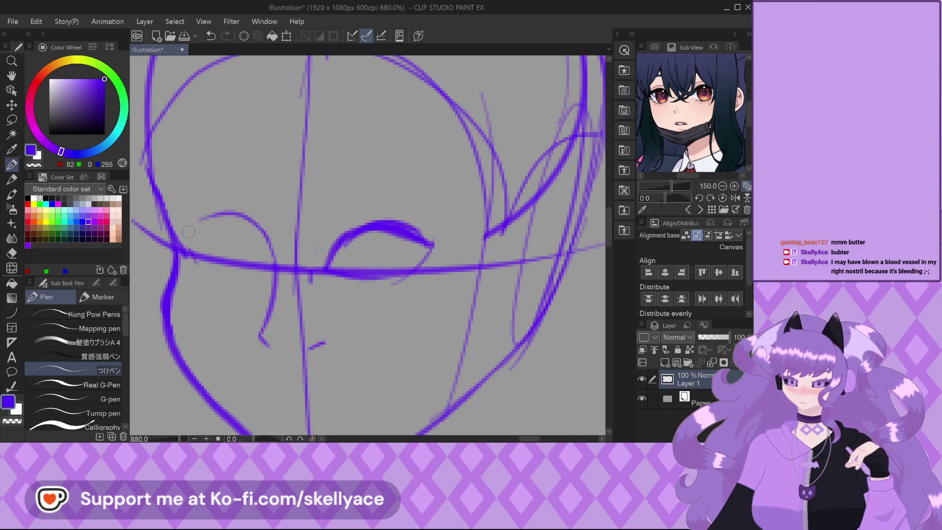
{"action": "mouse_move", "coordinate": [217, 259]}
{"action": "left_mouse_down"}
{"action": "mouse_move", "coordinate": [197, 249]}
{"action": "mouse_move", "coordinate": [192, 222]}
{"action": "mouse_move", "coordinate": [208, 252]}
{"action": "left_mouse_up"}
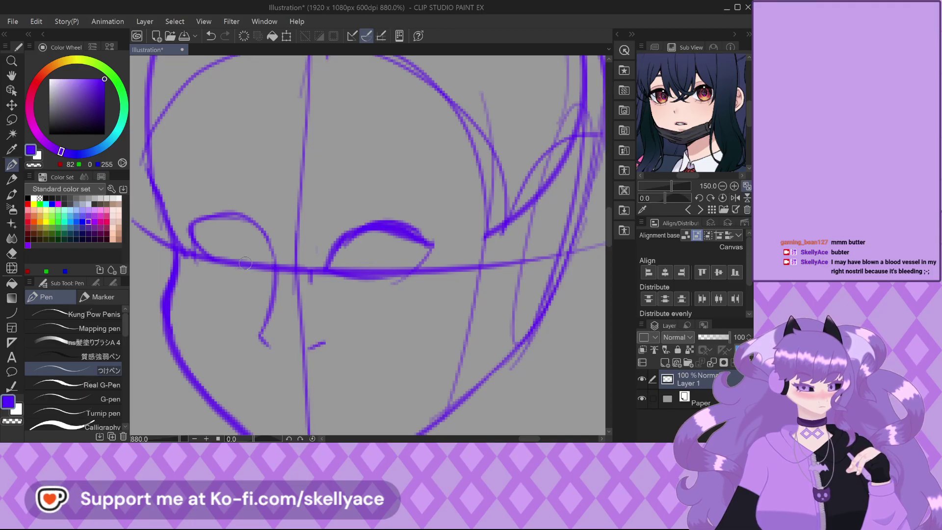
Thicken the left eye's arched upper lash line and draw a short outward flick at its outer corner.
{"action": "scroll", "coordinate": [269, 235], "scroll_direction": "up", "scroll_amount": 6}
{"action": "mouse_move", "coordinate": [255, 226]}
{"action": "left_mouse_down"}
{"action": "mouse_move", "coordinate": [138, 216]}
{"action": "mouse_move", "coordinate": [220, 202]}
{"action": "mouse_move", "coordinate": [253, 221]}
{"action": "mouse_move", "coordinate": [277, 253]}
{"action": "left_mouse_up"}
{"action": "left_click_drag", "start_coordinate": [231, 209], "coordinate": [272, 260]}
{"action": "left_click_drag", "start_coordinate": [211, 196], "coordinate": [269, 241]}
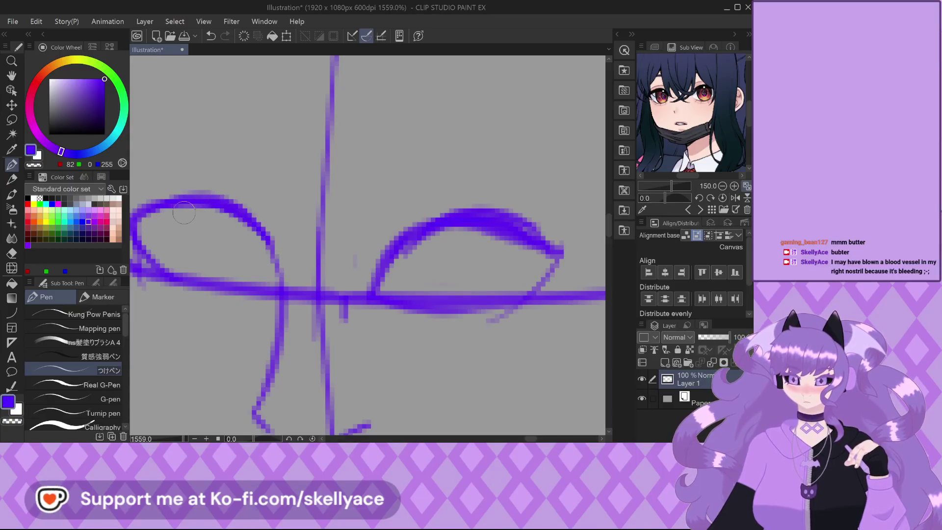
{"action": "scroll", "coordinate": [301, 241], "scroll_direction": "down", "scroll_amount": 4}
{"action": "scroll", "coordinate": [353, 244], "scroll_direction": "up", "scroll_amount": 3}
{"action": "left_click_drag", "start_coordinate": [248, 227], "coordinate": [170, 229]}
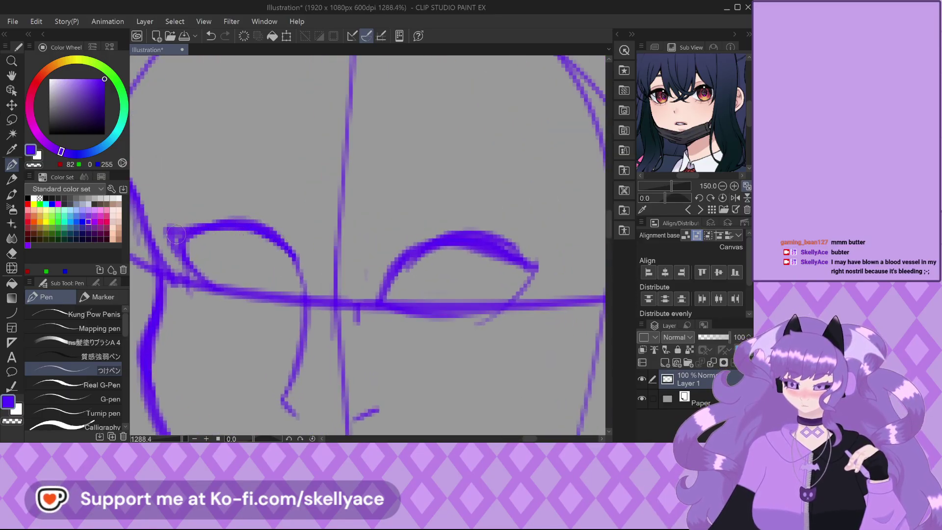
Thicken the right eye's upper lash line and outer corner, and undo the pointed wing drawn at that corner.
{"action": "scroll", "coordinate": [181, 208], "scroll_direction": "down", "scroll_amount": 2}
{"action": "scroll", "coordinate": [449, 265], "scroll_direction": "up", "scroll_amount": 1}
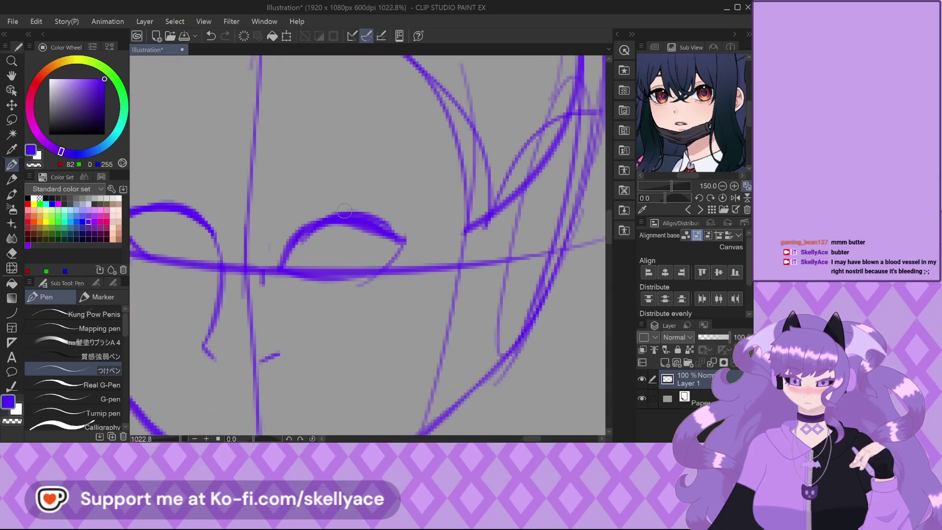
{"action": "mouse_move", "coordinate": [348, 215]}
{"action": "left_mouse_down"}
{"action": "mouse_move", "coordinate": [415, 226]}
{"action": "mouse_move", "coordinate": [386, 238]}
{"action": "left_mouse_up"}
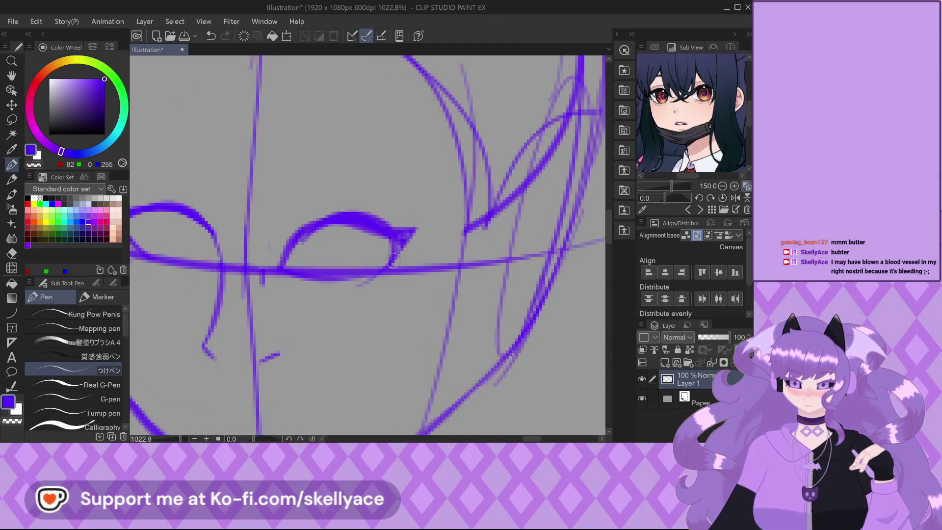
{"action": "scroll", "coordinate": [410, 231], "scroll_direction": "down", "scroll_amount": 2}
{"action": "scroll", "coordinate": [404, 227], "scroll_direction": "up", "scroll_amount": 4}
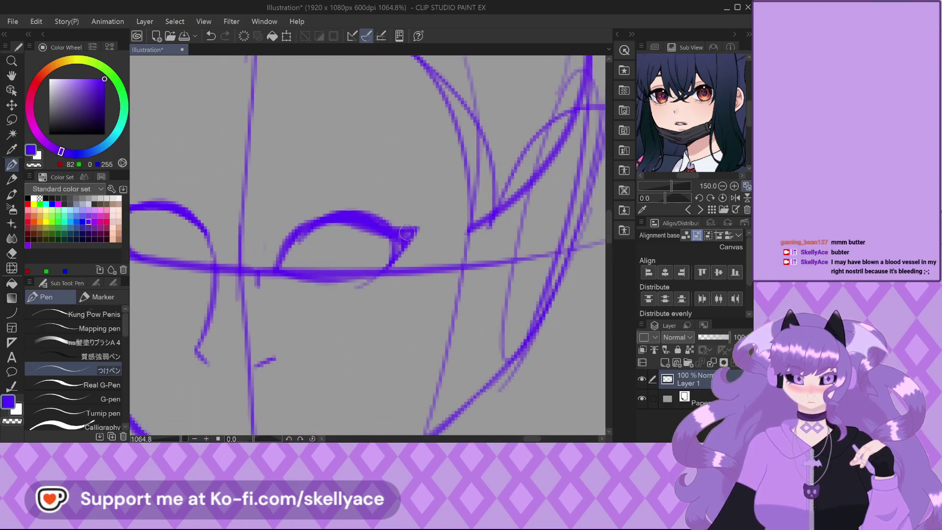
{"action": "key", "text": "ctrl+z"}
{"action": "key", "text": "ctrl+z"}
{"action": "key", "text": "ctrl+z"}
{"action": "scroll", "coordinate": [363, 157], "scroll_direction": "down", "scroll_amount": 3}
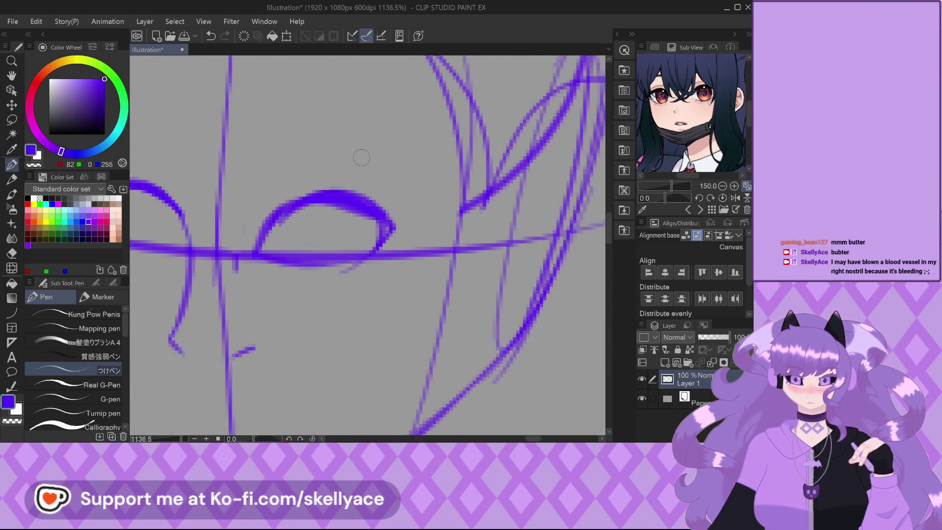
{"action": "scroll", "coordinate": [270, 209], "scroll_direction": "down", "scroll_amount": 1}
{"action": "scroll", "coordinate": [192, 203], "scroll_direction": "up", "scroll_amount": 2}
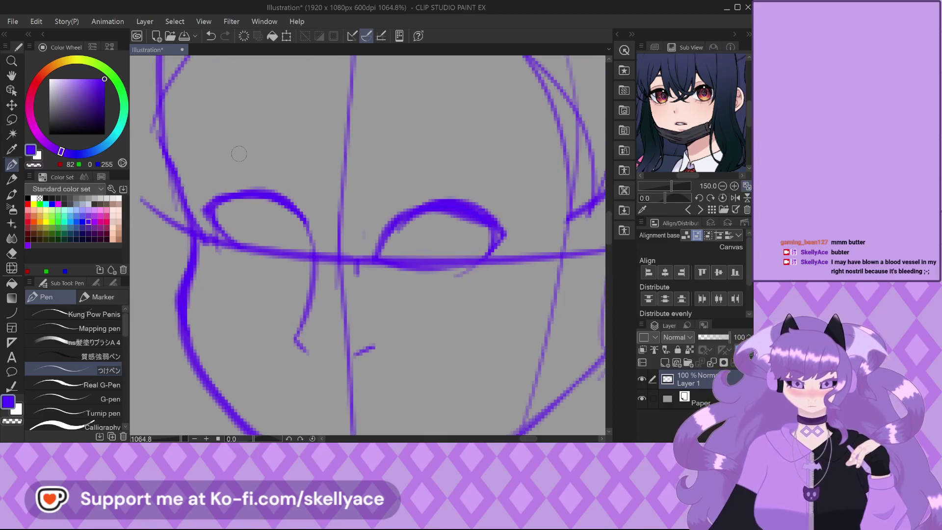
Reinforce the left eye's outer corner and the top of its upper lash line with heavier strokes.
{"action": "scroll", "coordinate": [239, 153], "scroll_direction": "down", "scroll_amount": 2}
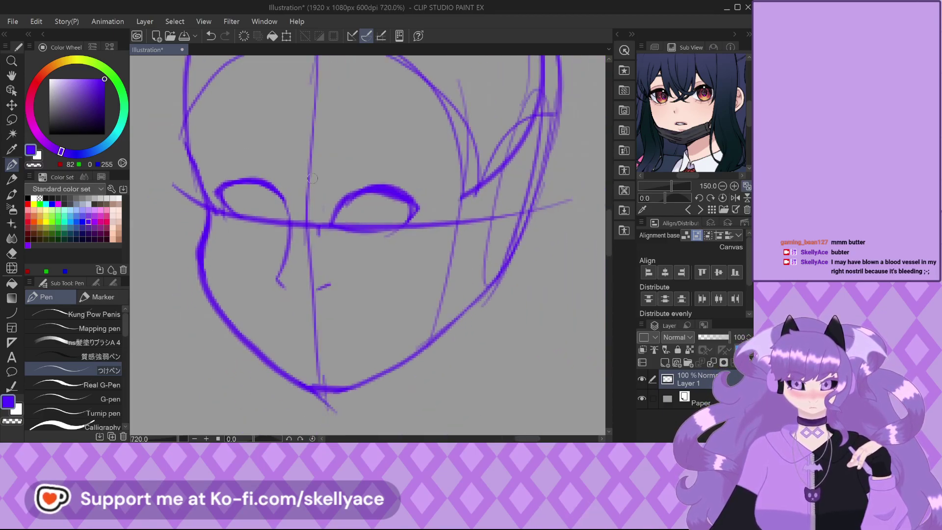
{"action": "scroll", "coordinate": [206, 162], "scroll_direction": "up", "scroll_amount": 4}
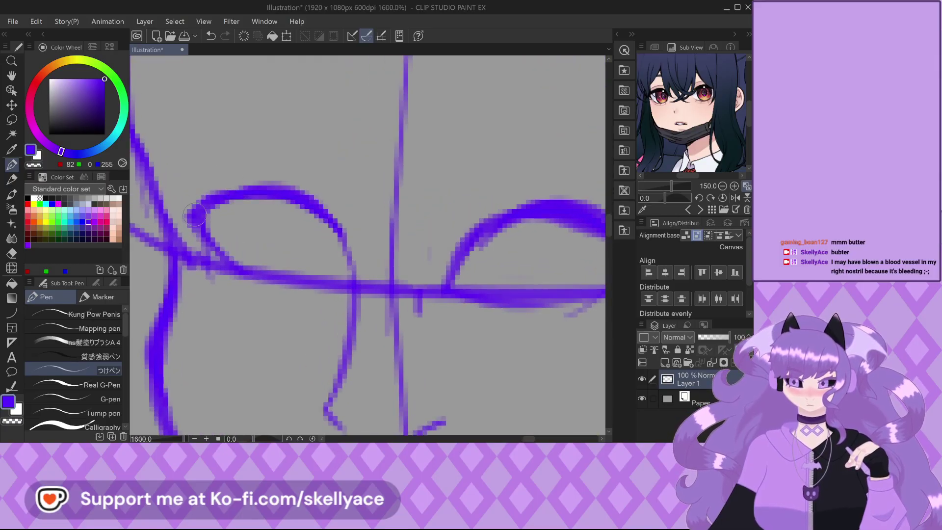
{"action": "mouse_move", "coordinate": [225, 191]}
{"action": "left_mouse_down"}
{"action": "mouse_move", "coordinate": [253, 184]}
{"action": "mouse_move", "coordinate": [307, 204]}
{"action": "left_mouse_up"}
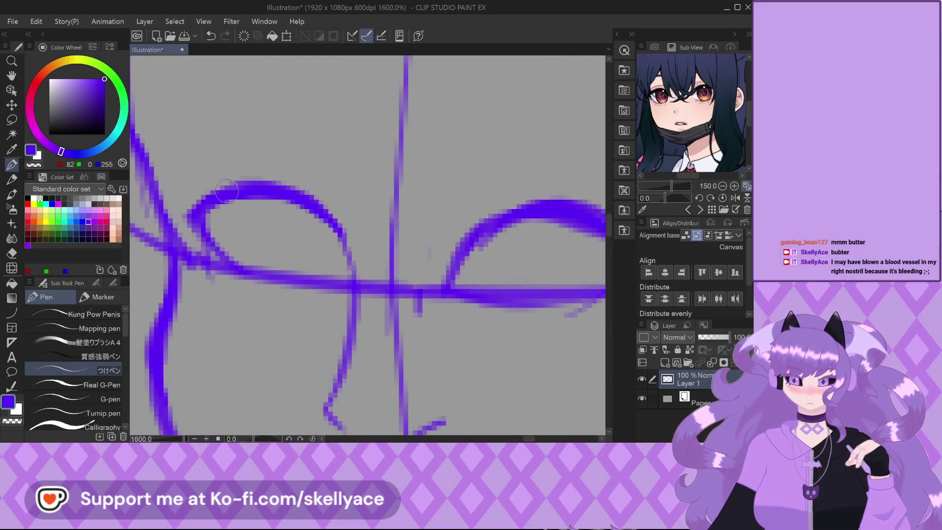
{"action": "scroll", "coordinate": [225, 149], "scroll_direction": "down", "scroll_amount": 2}
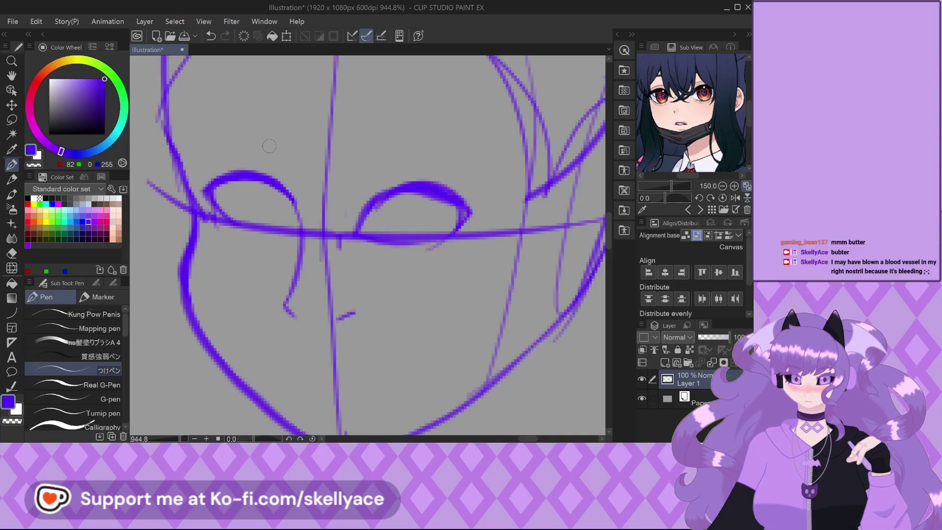
{"action": "scroll", "coordinate": [292, 163], "scroll_direction": "down", "scroll_amount": 1}
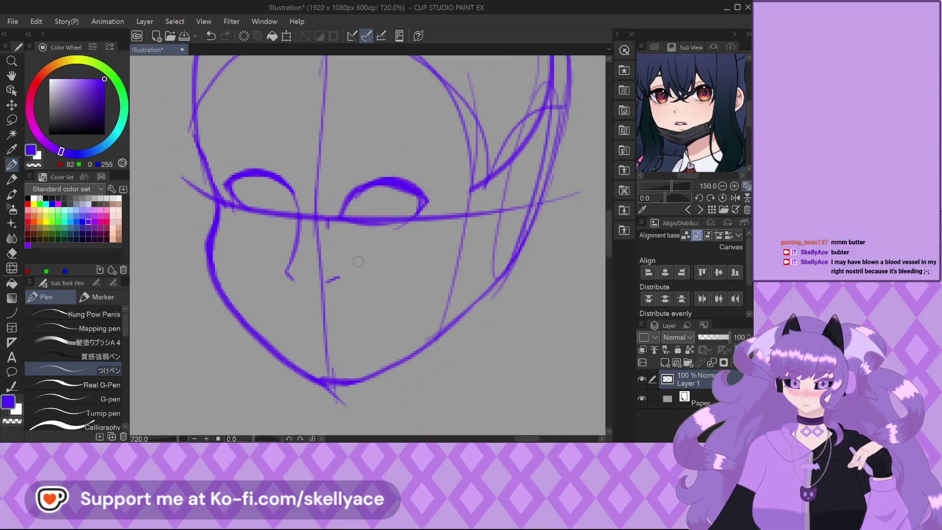
Thicken the angled nose tip at the lower end of the nose bridge.
{"action": "scroll", "coordinate": [335, 267], "scroll_direction": "up", "scroll_amount": 3}
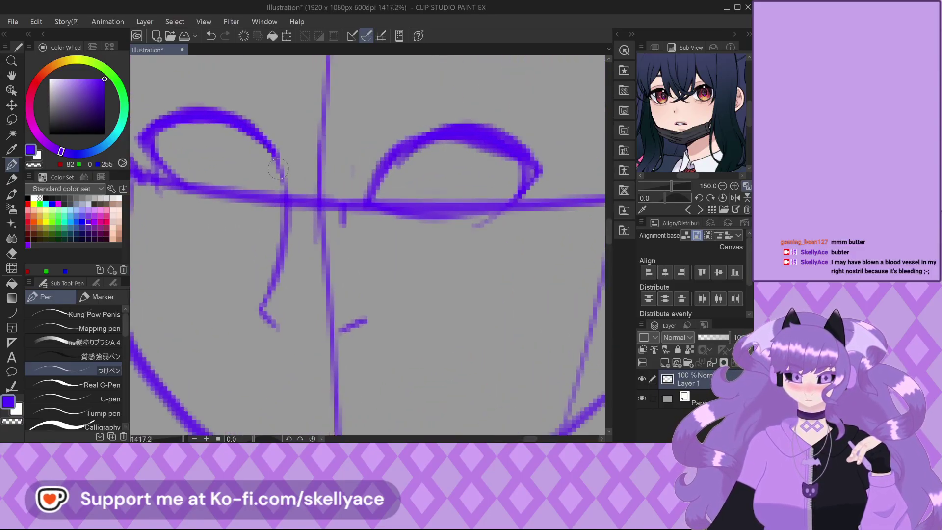
{"action": "scroll", "coordinate": [258, 295], "scroll_direction": "up", "scroll_amount": 1}
{"action": "mouse_move", "coordinate": [271, 279]}
{"action": "left_mouse_down"}
{"action": "mouse_move", "coordinate": [257, 307]}
{"action": "mouse_move", "coordinate": [271, 331]}
{"action": "mouse_move", "coordinate": [259, 314]}
{"action": "mouse_move", "coordinate": [281, 273]}
{"action": "left_mouse_up"}
{"action": "scroll", "coordinate": [282, 268], "scroll_direction": "down", "scroll_amount": 2}
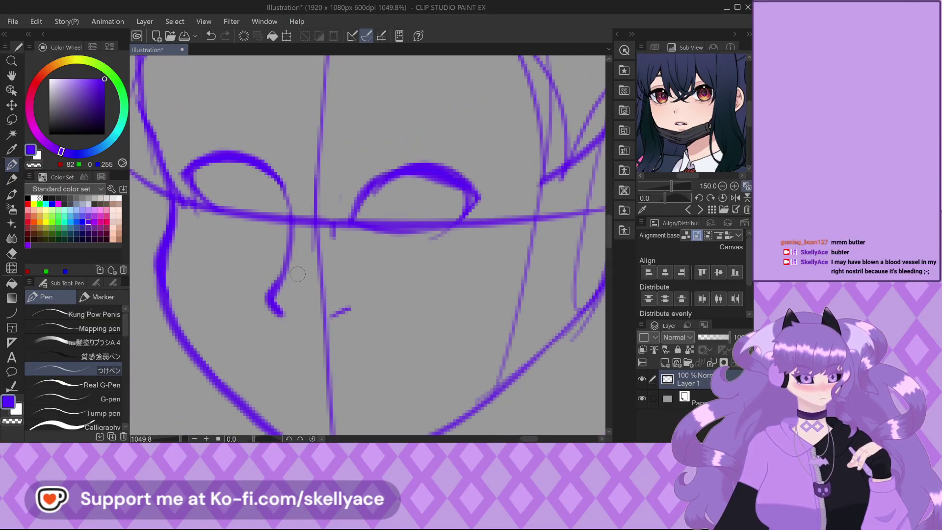
{"action": "scroll", "coordinate": [298, 274], "scroll_direction": "down", "scroll_amount": 2}
{"action": "scroll", "coordinate": [359, 219], "scroll_direction": "up", "scroll_amount": 2}
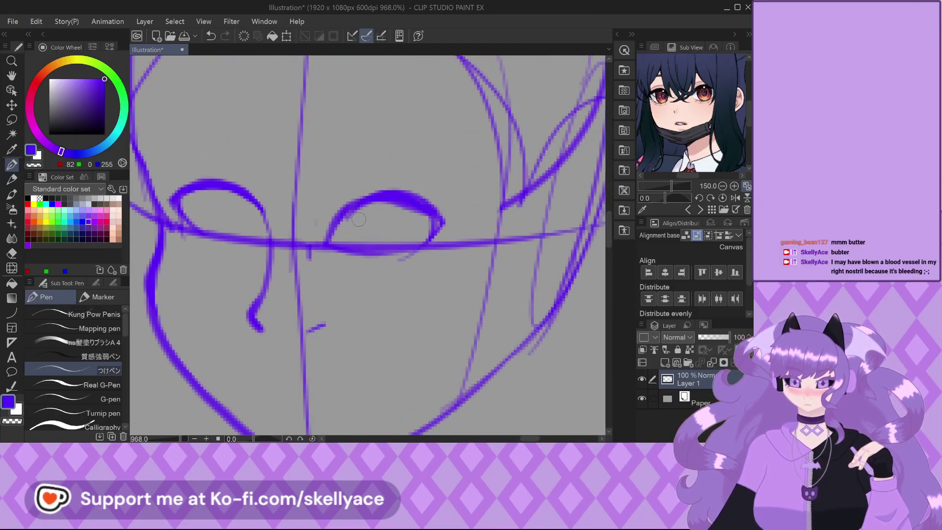
Thicken the inner half of the right eye's upper lash line from the inner corner to the peak.
{"action": "scroll", "coordinate": [359, 219], "scroll_direction": "up", "scroll_amount": 1}
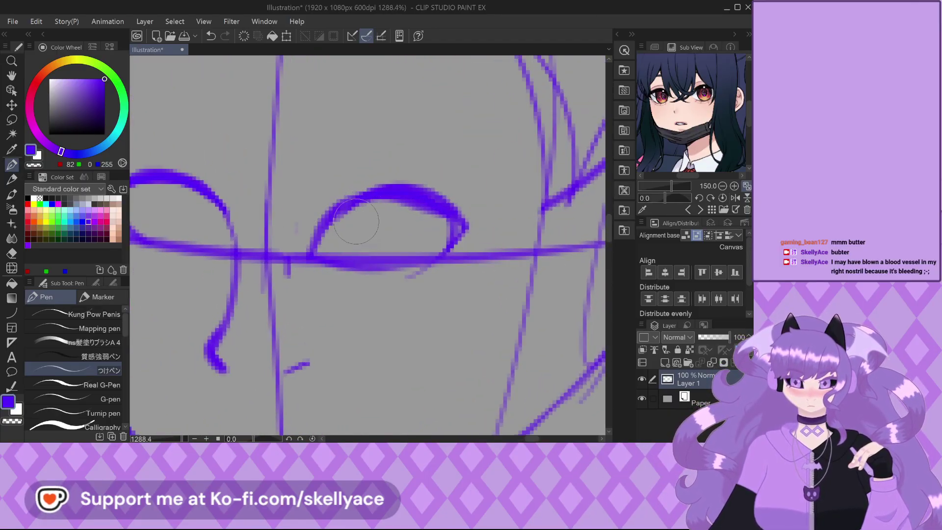
{"action": "scroll", "coordinate": [323, 192], "scroll_direction": "down", "scroll_amount": 3}
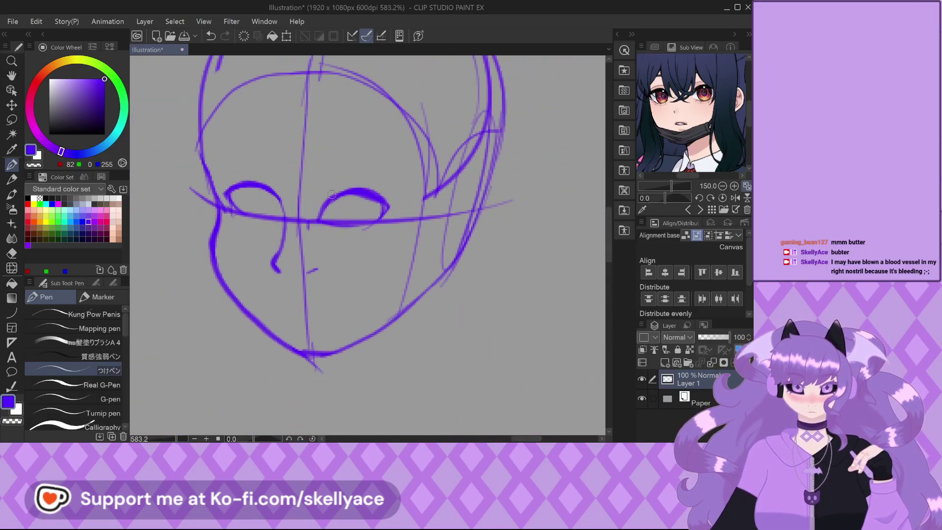
{"action": "scroll", "coordinate": [332, 197], "scroll_direction": "up", "scroll_amount": 1}
{"action": "scroll", "coordinate": [332, 195], "scroll_direction": "down", "scroll_amount": 2}
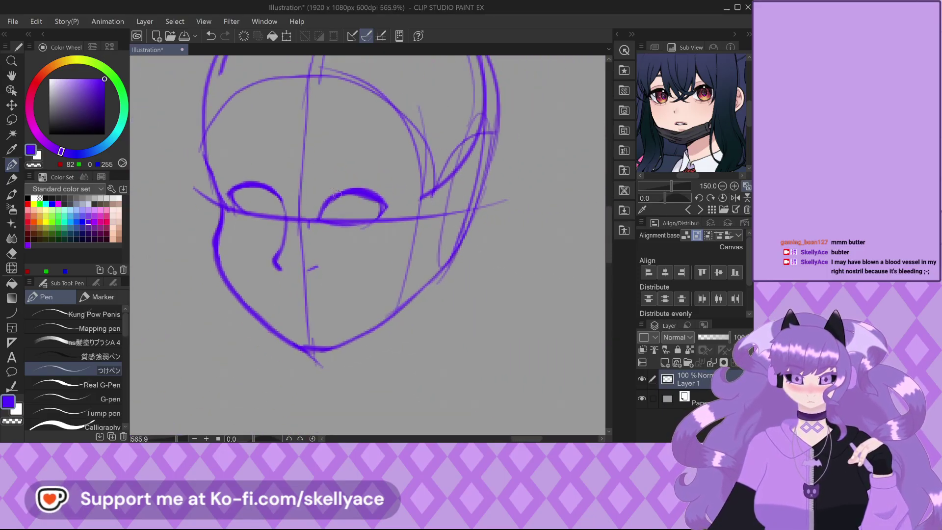
{"action": "scroll", "coordinate": [337, 200], "scroll_direction": "up", "scroll_amount": 2}
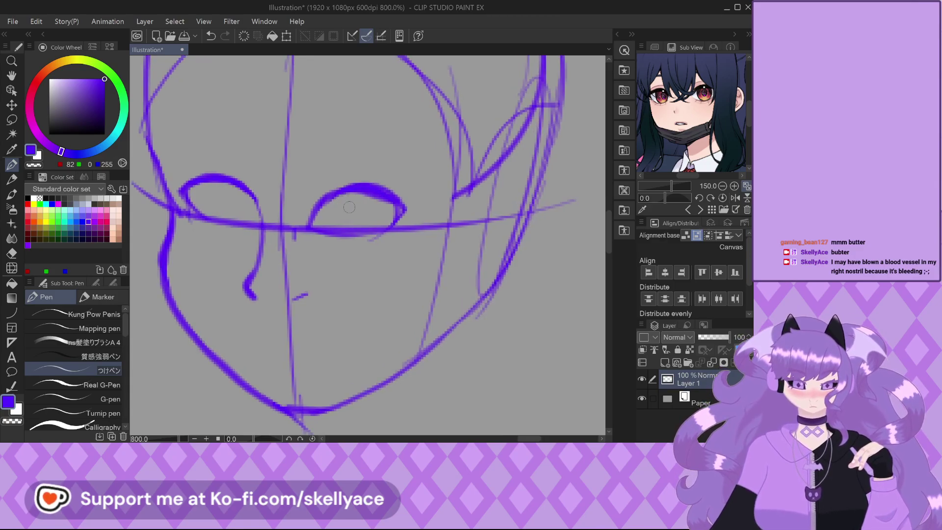
{"action": "scroll", "coordinate": [348, 206], "scroll_direction": "up", "scroll_amount": 1}
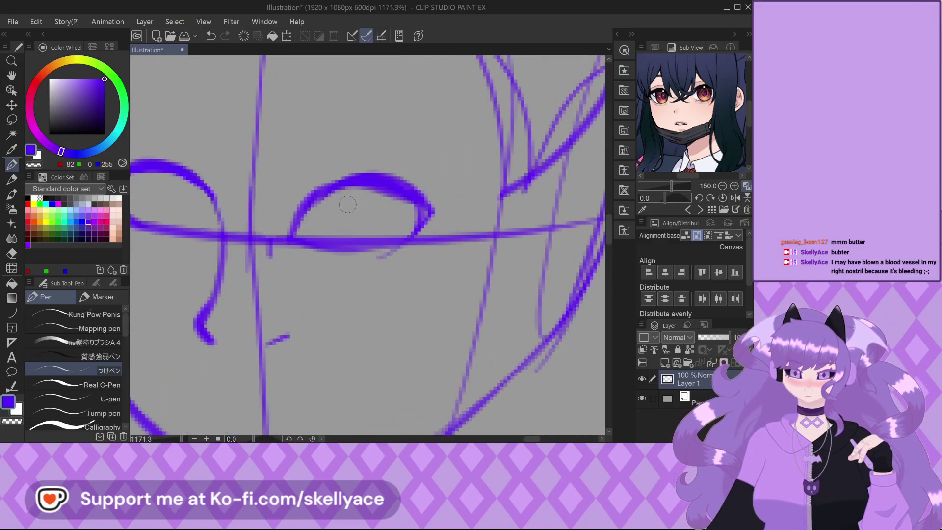
{"action": "scroll", "coordinate": [346, 205], "scroll_direction": "up", "scroll_amount": 1}
{"action": "mouse_move", "coordinate": [270, 243]}
{"action": "left_mouse_down"}
{"action": "mouse_move", "coordinate": [309, 189]}
{"action": "mouse_move", "coordinate": [373, 171]}
{"action": "left_mouse_up"}
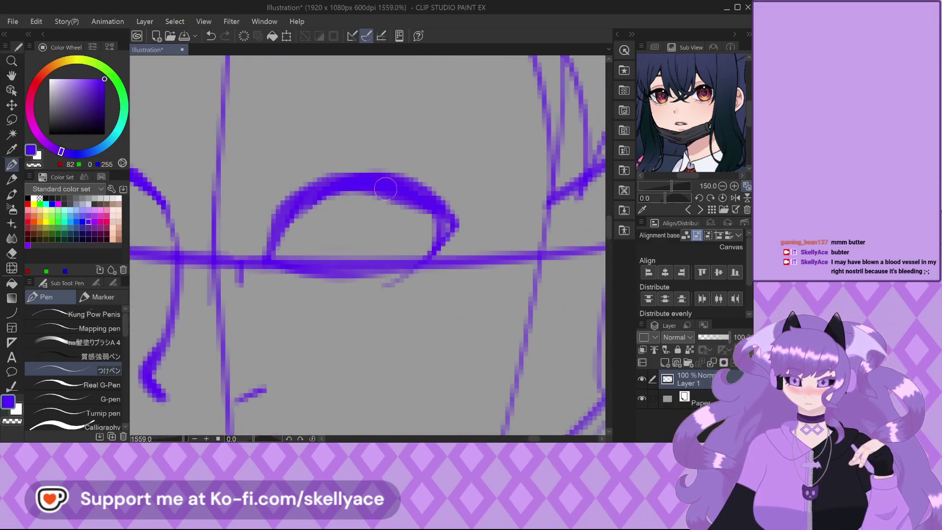
{"action": "scroll", "coordinate": [386, 180], "scroll_direction": "down", "scroll_amount": 1}
{"action": "scroll", "coordinate": [388, 178], "scroll_direction": "down", "scroll_amount": 1}
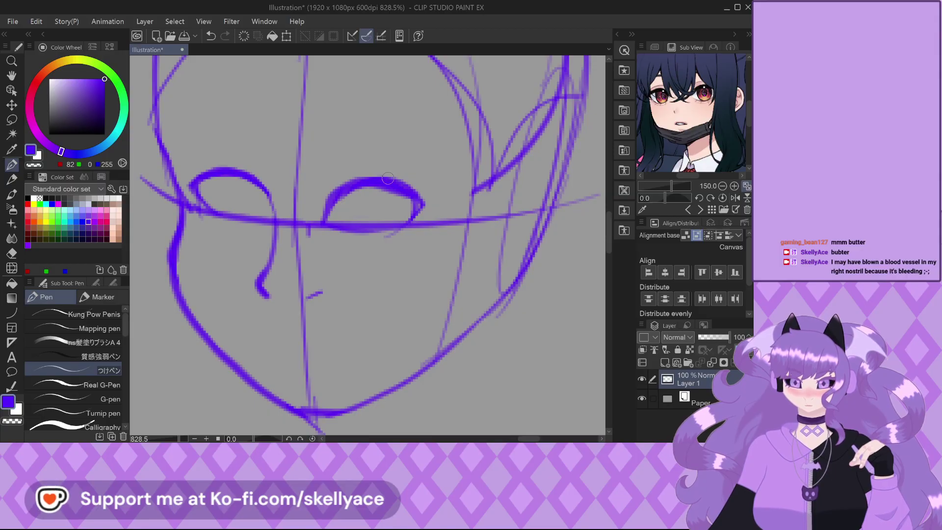
Build up the right eye's upper lash line into a smooth heavy arch and round off its thick outer corner.
{"action": "scroll", "coordinate": [388, 178], "scroll_direction": "up", "scroll_amount": 1}
{"action": "scroll", "coordinate": [388, 177], "scroll_direction": "up", "scroll_amount": 1}
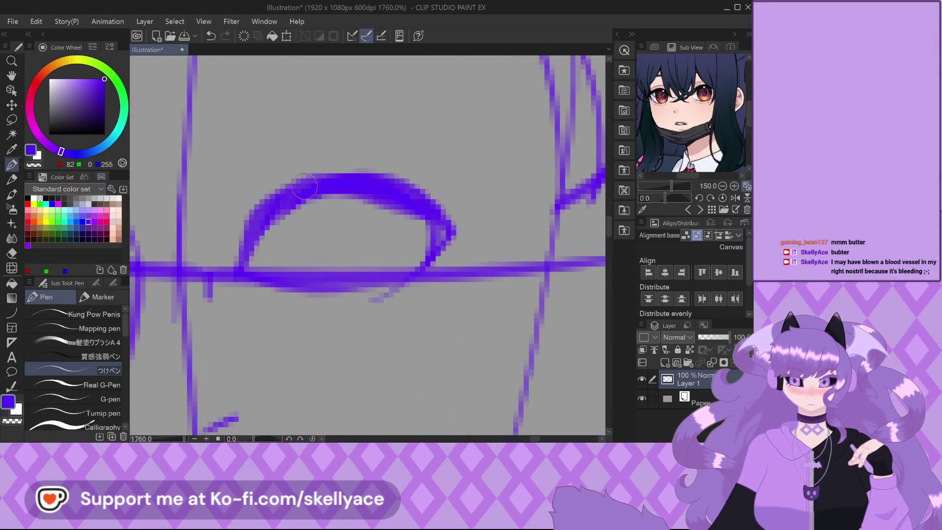
{"action": "mouse_move", "coordinate": [251, 227]}
{"action": "left_mouse_down"}
{"action": "mouse_move", "coordinate": [329, 175]}
{"action": "mouse_move", "coordinate": [276, 189]}
{"action": "mouse_move", "coordinate": [260, 215]}
{"action": "mouse_move", "coordinate": [294, 178]}
{"action": "mouse_move", "coordinate": [391, 180]}
{"action": "left_mouse_up"}
{"action": "mouse_move", "coordinate": [334, 168]}
{"action": "left_mouse_down"}
{"action": "mouse_move", "coordinate": [403, 187]}
{"action": "mouse_move", "coordinate": [444, 228]}
{"action": "left_mouse_up"}
{"action": "mouse_move", "coordinate": [400, 192]}
{"action": "left_mouse_down"}
{"action": "mouse_move", "coordinate": [429, 253]}
{"action": "mouse_move", "coordinate": [443, 235]}
{"action": "mouse_move", "coordinate": [412, 279]}
{"action": "mouse_move", "coordinate": [452, 235]}
{"action": "mouse_move", "coordinate": [432, 196]}
{"action": "left_mouse_up"}
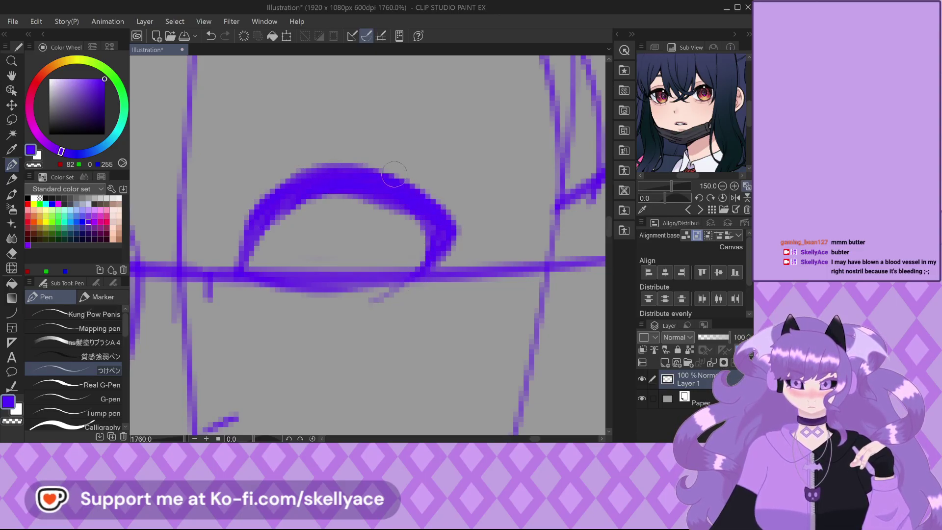
{"action": "scroll", "coordinate": [432, 196], "scroll_direction": "down", "scroll_amount": 3}
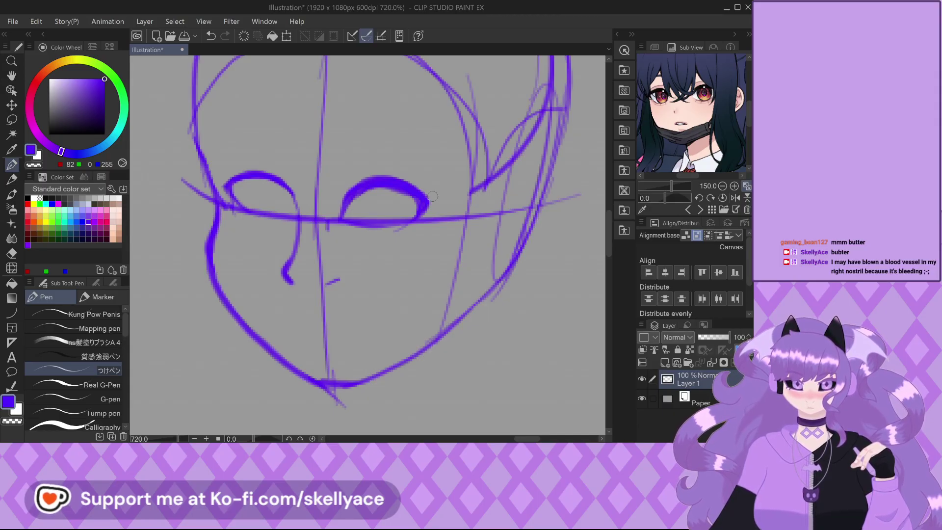
Make the left eye's upper lash line heavier and thicken its outer edge down to the horizontal guideline.
{"action": "scroll", "coordinate": [432, 196], "scroll_direction": "up", "scroll_amount": 1}
{"action": "scroll", "coordinate": [202, 188], "scroll_direction": "up", "scroll_amount": 2}
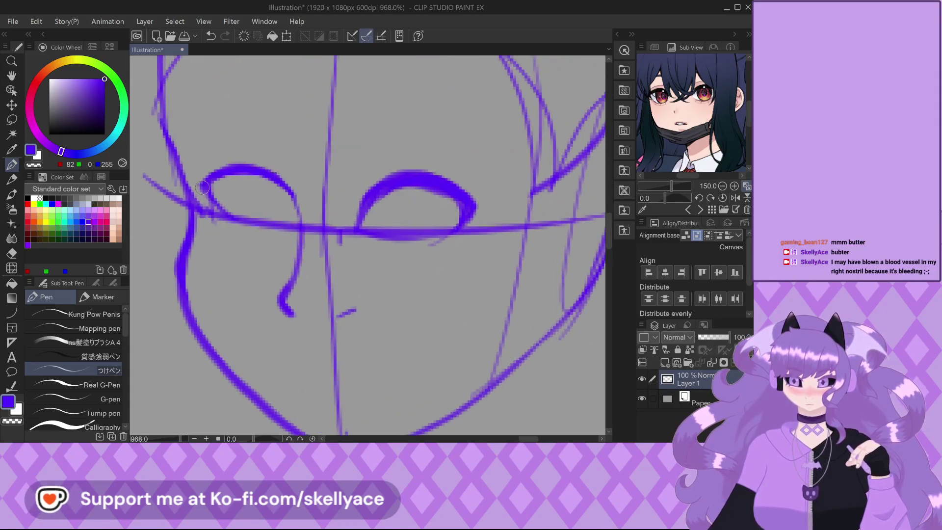
{"action": "scroll", "coordinate": [202, 187], "scroll_direction": "up", "scroll_amount": 2}
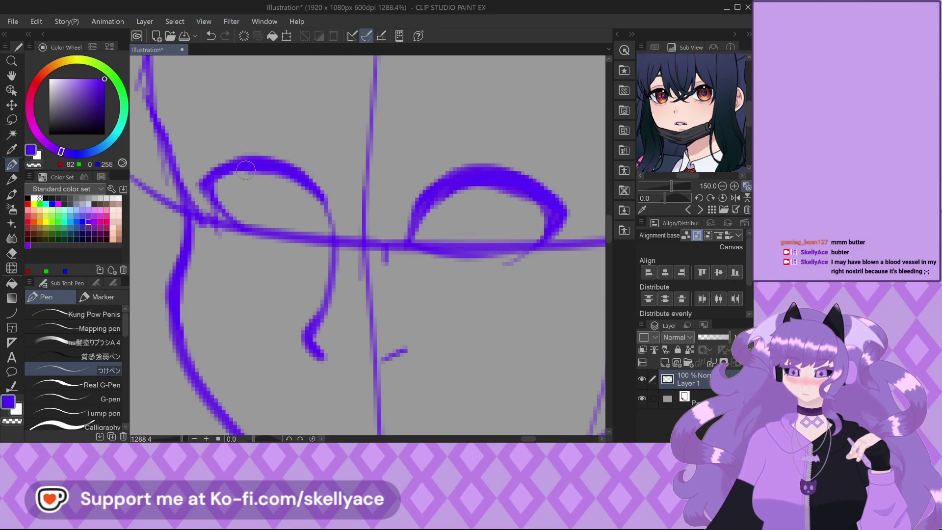
{"action": "scroll", "coordinate": [247, 167], "scroll_direction": "down", "scroll_amount": 3}
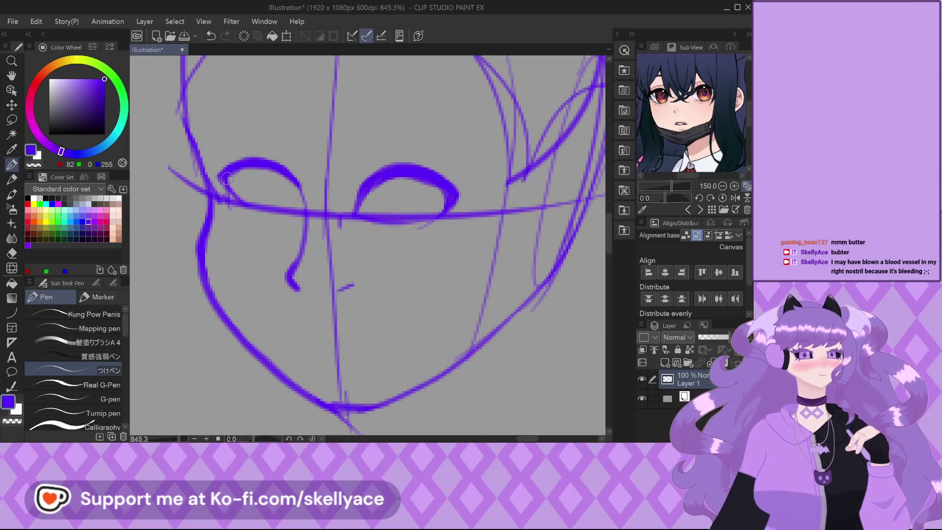
{"action": "scroll", "coordinate": [227, 179], "scroll_direction": "down", "scroll_amount": 1}
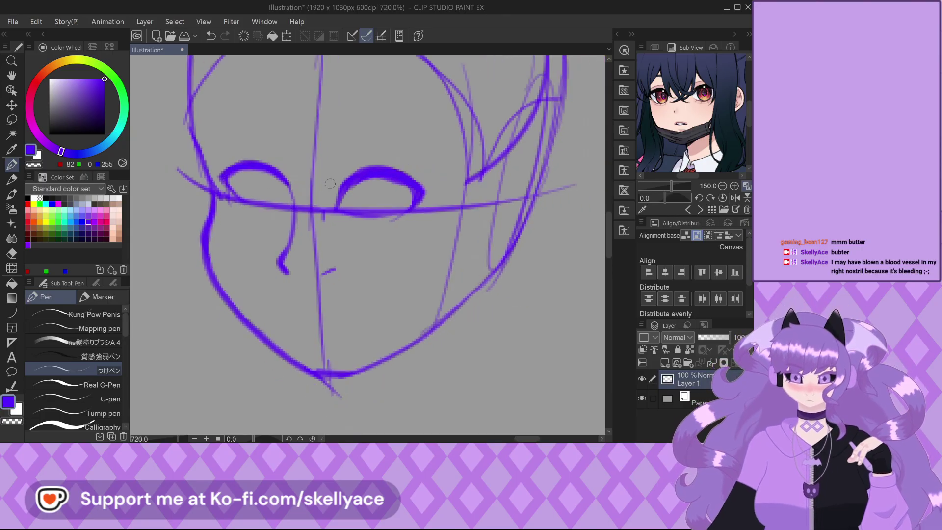
{"action": "scroll", "coordinate": [330, 184], "scroll_direction": "up", "scroll_amount": 4}
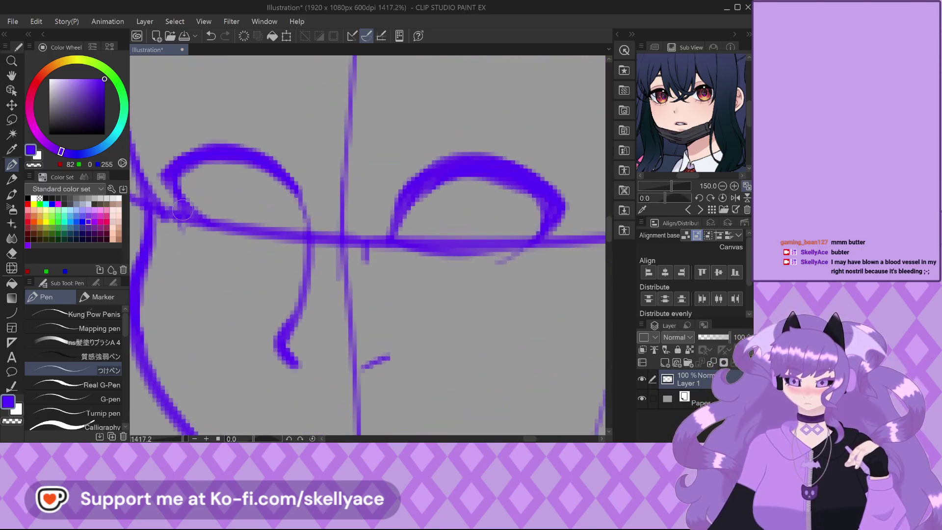
{"action": "scroll", "coordinate": [216, 167], "scroll_direction": "down", "scroll_amount": 2}
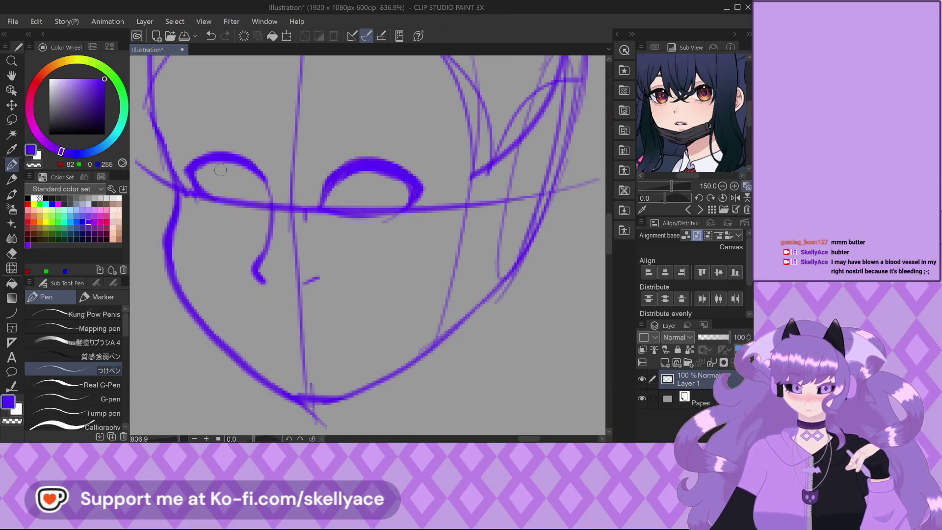
Draw a small lash flick at the right eye's inner corner and blend it into the upper lash line.
{"action": "scroll", "coordinate": [389, 195], "scroll_direction": "up", "scroll_amount": 3}
{"action": "left_click_drag", "start_coordinate": [283, 183], "coordinate": [340, 162]}
{"action": "mouse_move", "coordinate": [273, 190]}
{"action": "left_mouse_down"}
{"action": "mouse_move", "coordinate": [302, 162]}
{"action": "mouse_move", "coordinate": [338, 149]}
{"action": "left_mouse_up"}
{"action": "scroll", "coordinate": [346, 151], "scroll_direction": "down", "scroll_amount": 2}
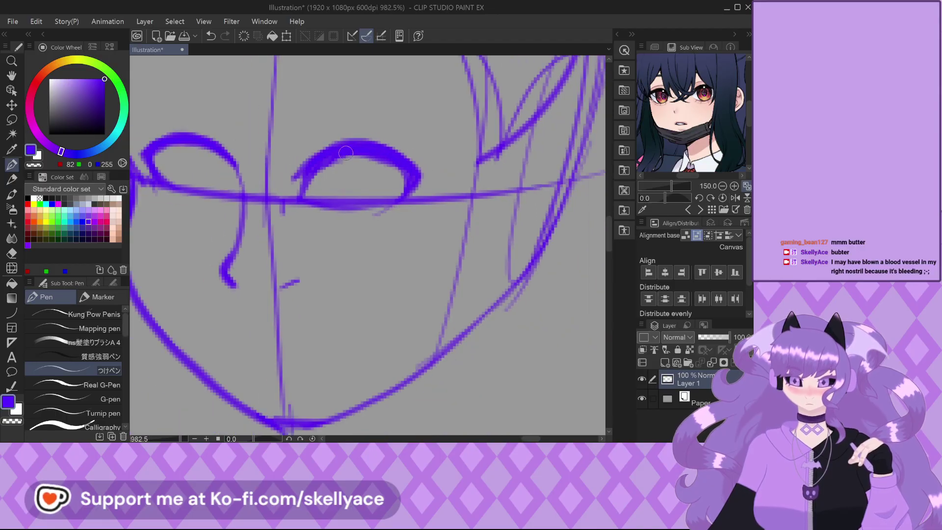
{"action": "scroll", "coordinate": [345, 151], "scroll_direction": "up", "scroll_amount": 1}
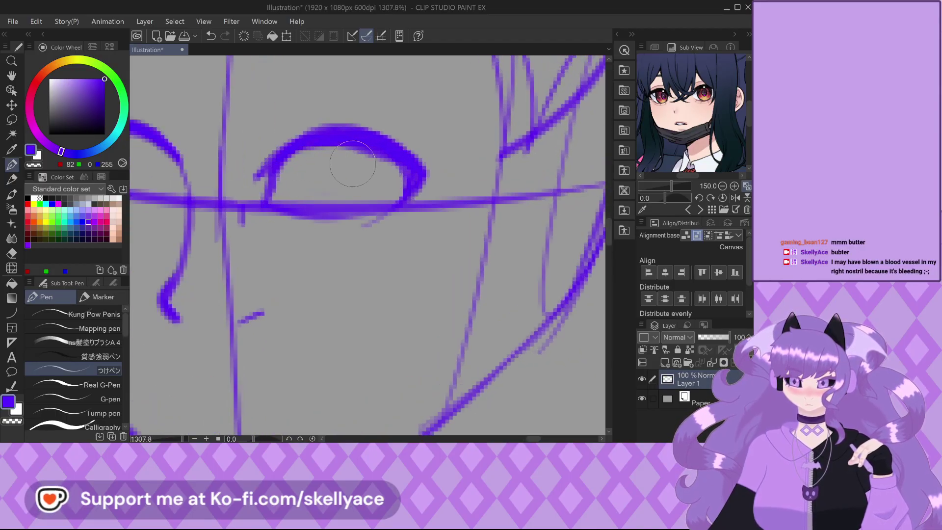
{"action": "scroll", "coordinate": [312, 190], "scroll_direction": "down", "scroll_amount": 3}
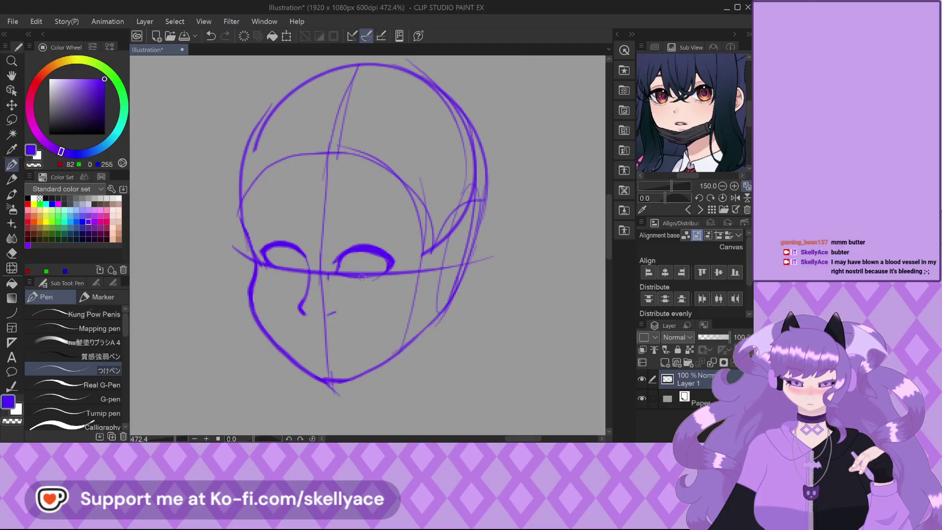
{"action": "scroll", "coordinate": [362, 277], "scroll_direction": "up", "scroll_amount": 1}
{"action": "scroll", "coordinate": [301, 299], "scroll_direction": "up", "scroll_amount": 1}
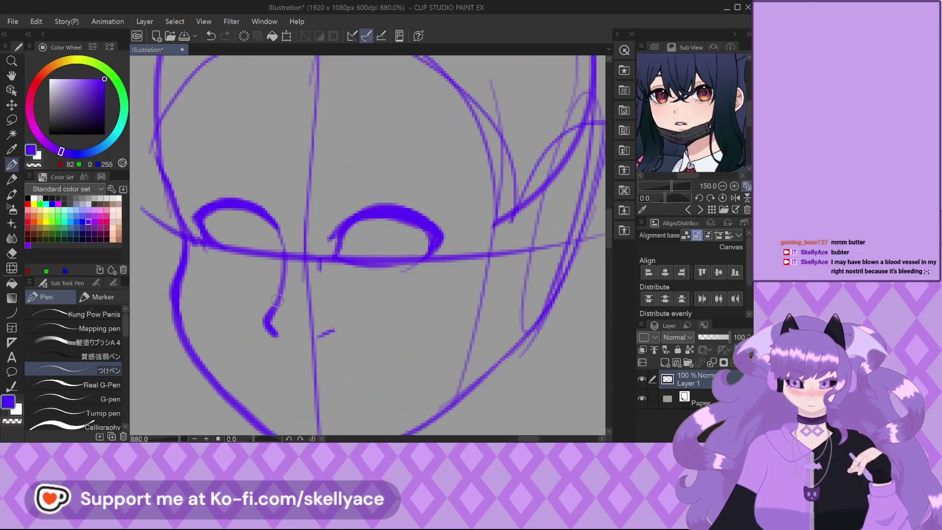
Erase the upper part of the nose line joining the left eye, keeping only the short curved mark at the tip.
{"action": "scroll", "coordinate": [301, 298], "scroll_direction": "up", "scroll_amount": 2}
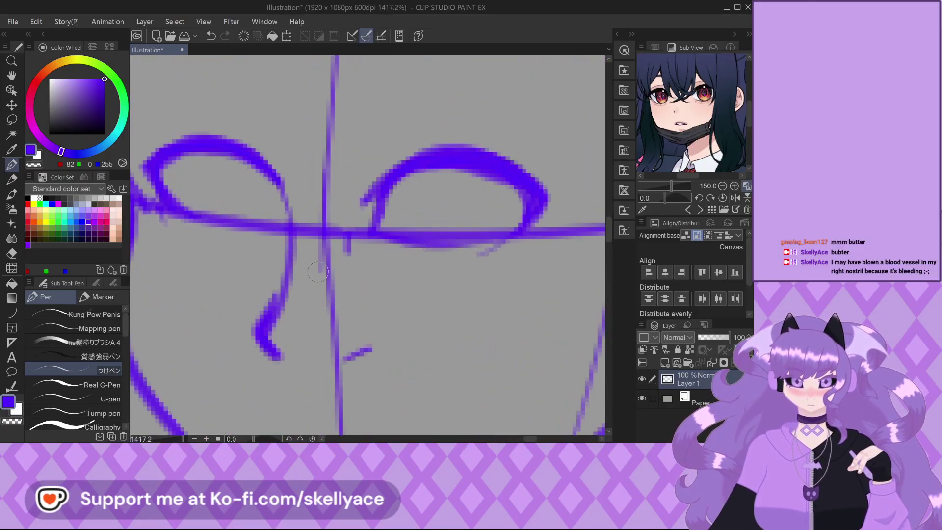
{"action": "left_click_drag", "start_coordinate": [279, 313], "coordinate": [277, 334]}
{"action": "left_click_drag", "start_coordinate": [291, 279], "coordinate": [277, 317]}
{"action": "left_click_drag", "start_coordinate": [290, 285], "coordinate": [295, 254]}
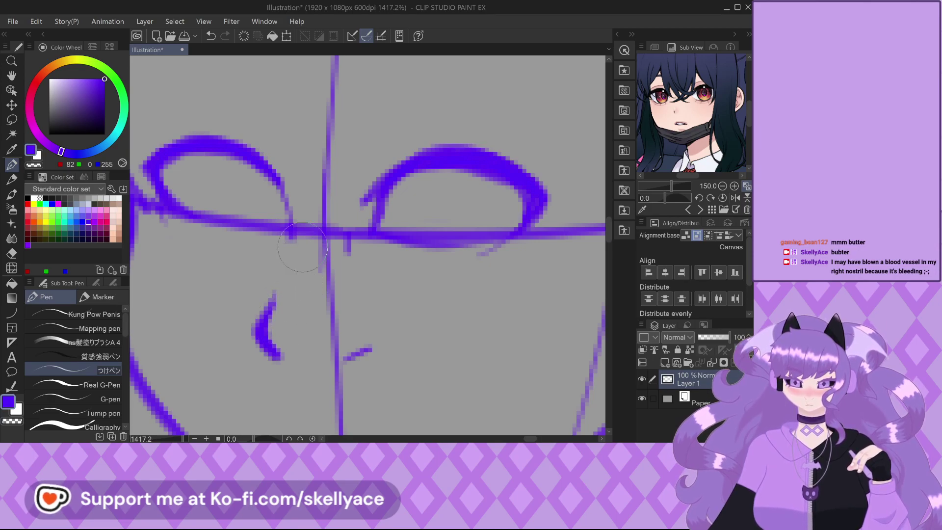
{"action": "scroll", "coordinate": [302, 256], "scroll_direction": "down", "scroll_amount": 3}
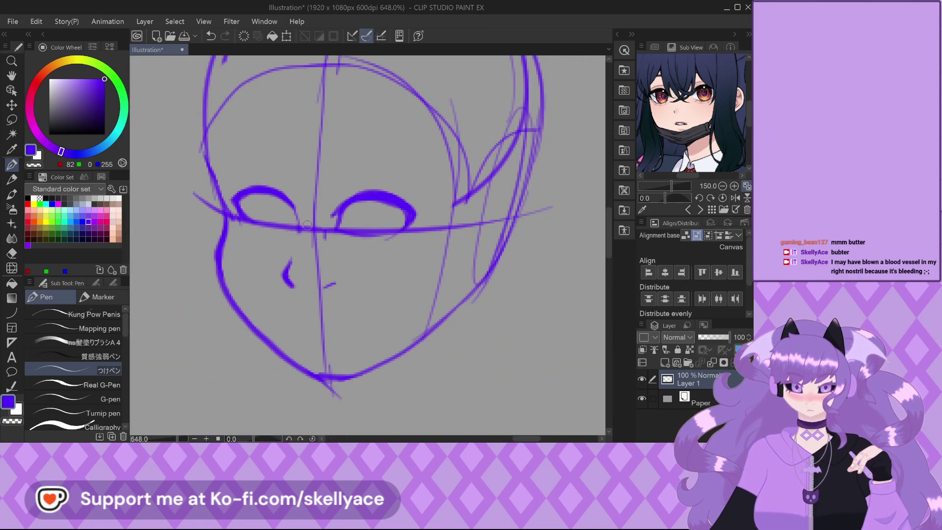
Draw the left eye's lower lid line from its outer corner to its inner corner to close the eye shape.
{"action": "scroll", "coordinate": [307, 225], "scroll_direction": "up", "scroll_amount": 1}
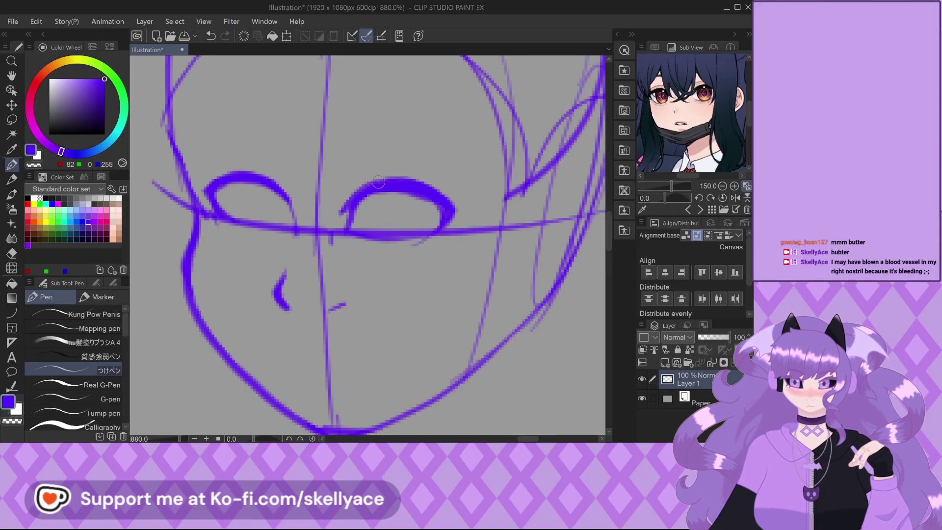
{"action": "scroll", "coordinate": [376, 182], "scroll_direction": "down", "scroll_amount": 3}
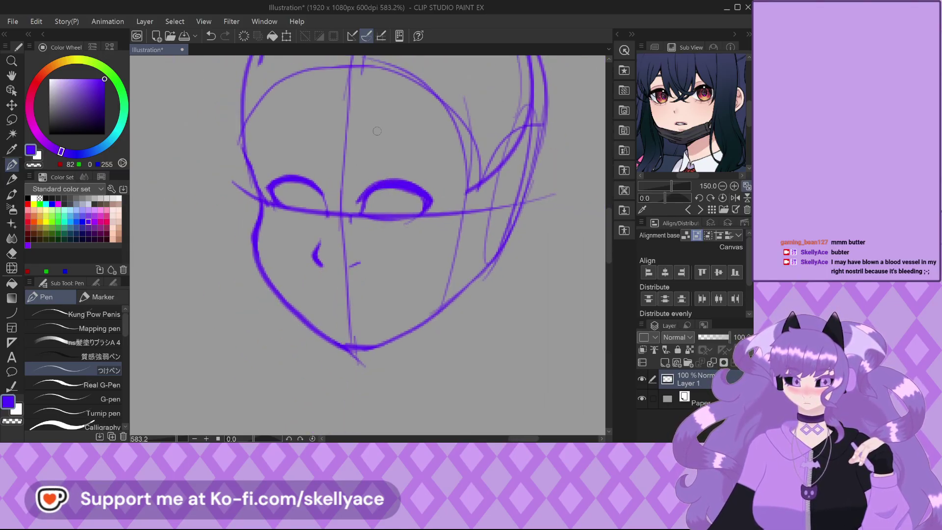
{"action": "scroll", "coordinate": [383, 190], "scroll_direction": "up", "scroll_amount": 4}
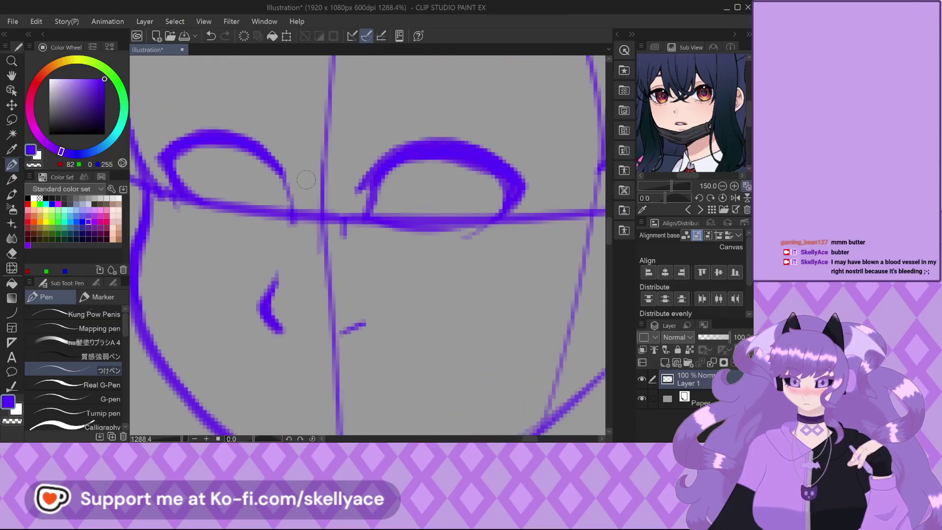
{"action": "left_click_drag", "start_coordinate": [172, 191], "coordinate": [269, 210]}
Sketch a small mouth across the centre line above the chin, with an arched upper line and a flatter lower line.
{"action": "scroll", "coordinate": [267, 200], "scroll_direction": "down", "scroll_amount": 4}
{"action": "scroll", "coordinate": [275, 303], "scroll_direction": "up", "scroll_amount": 5}
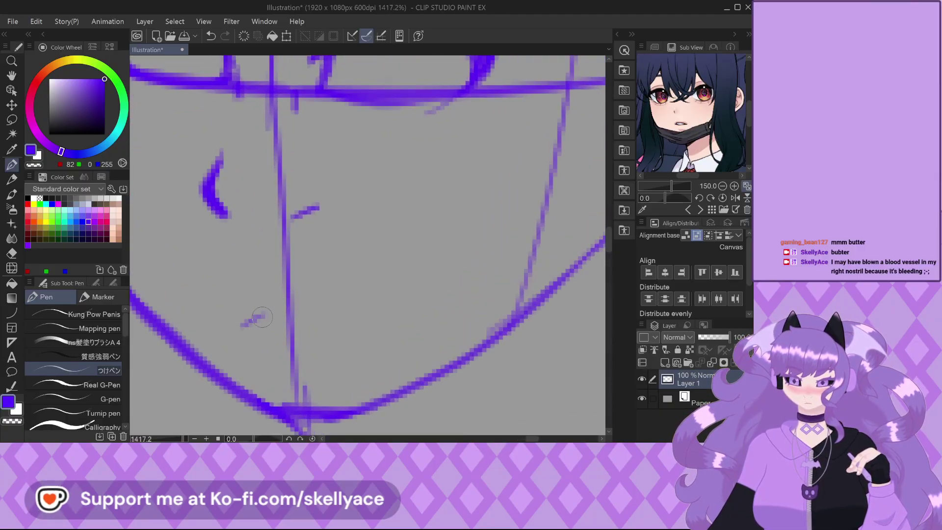
{"action": "left_click_drag", "start_coordinate": [280, 314], "coordinate": [365, 335]}
{"action": "left_click_drag", "start_coordinate": [244, 326], "coordinate": [363, 334]}
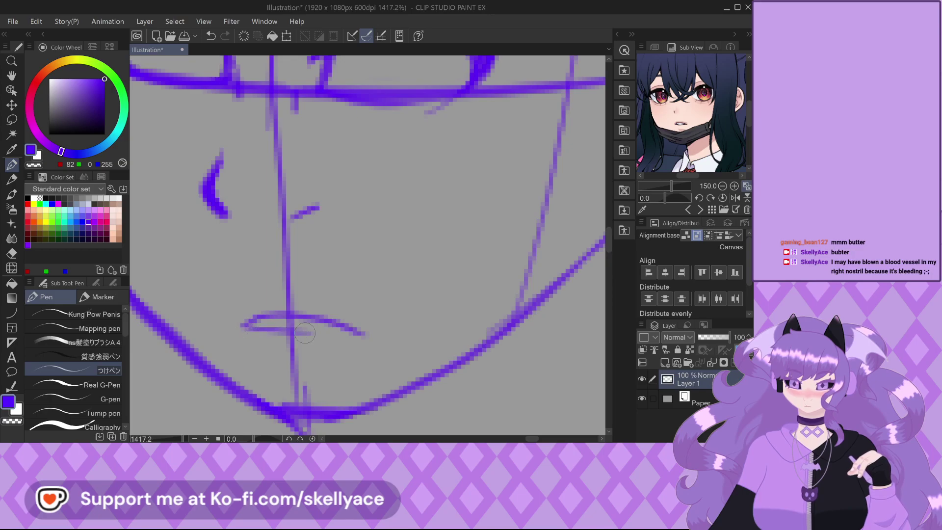
{"action": "scroll", "coordinate": [349, 354], "scroll_direction": "down", "scroll_amount": 3}
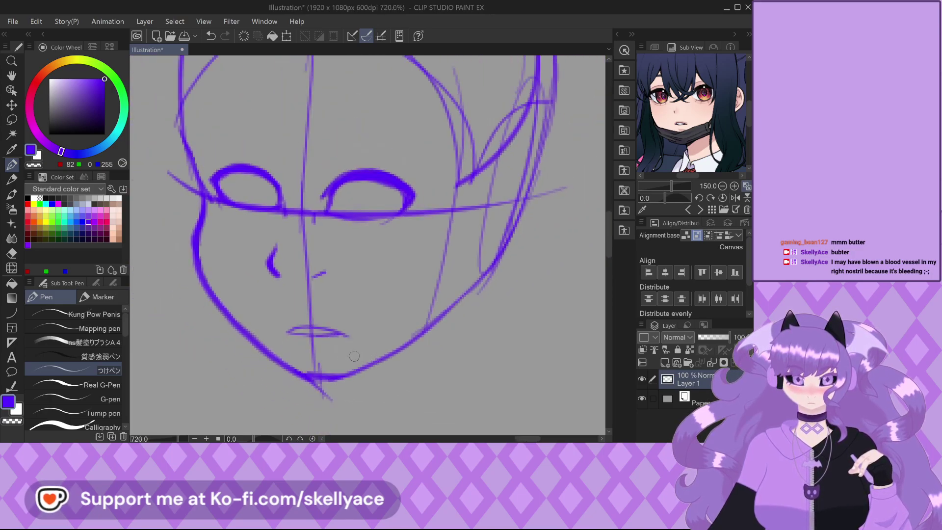
Darken the mouth's upper and lower lines and thicken the corner where they meet.
{"action": "scroll", "coordinate": [273, 318], "scroll_direction": "up", "scroll_amount": 3}
{"action": "scroll", "coordinate": [251, 324], "scroll_direction": "up", "scroll_amount": 1}
{"action": "mouse_move", "coordinate": [260, 317]}
{"action": "left_mouse_down"}
{"action": "mouse_move", "coordinate": [322, 310]}
{"action": "mouse_move", "coordinate": [391, 331]}
{"action": "left_mouse_up"}
{"action": "left_click_drag", "start_coordinate": [253, 326], "coordinate": [381, 329]}
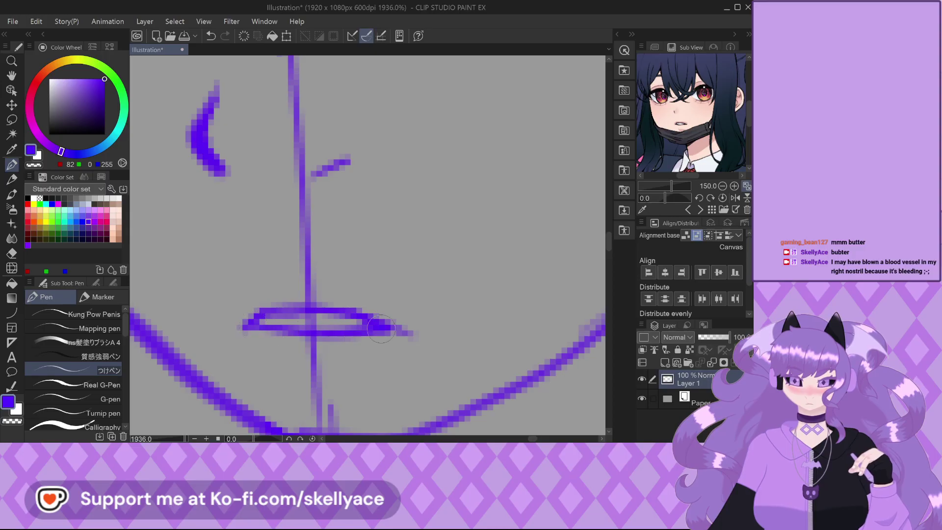
{"action": "scroll", "coordinate": [245, 323], "scroll_direction": "down", "scroll_amount": 6}
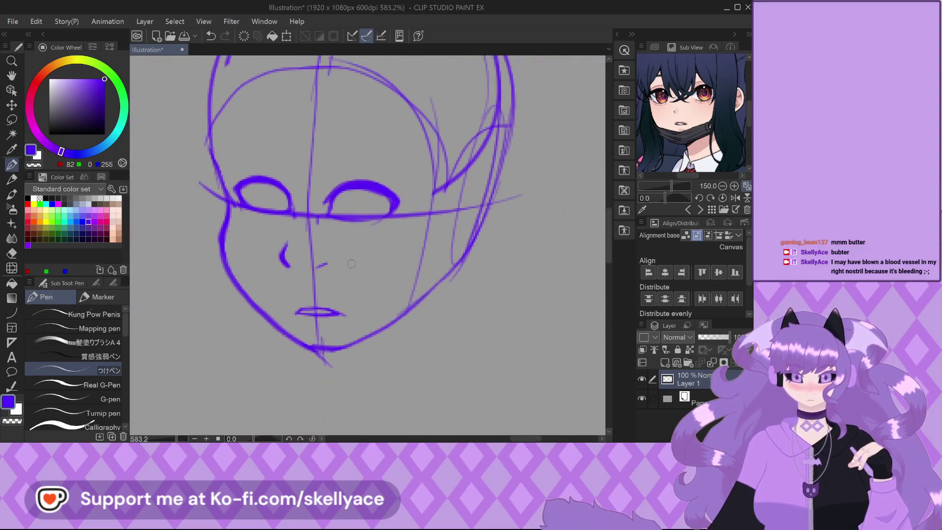
Lasso the right eye, move it slightly outward from the centre line, and deselect it.
{"action": "scroll", "coordinate": [342, 213], "scroll_direction": "up", "scroll_amount": 4}
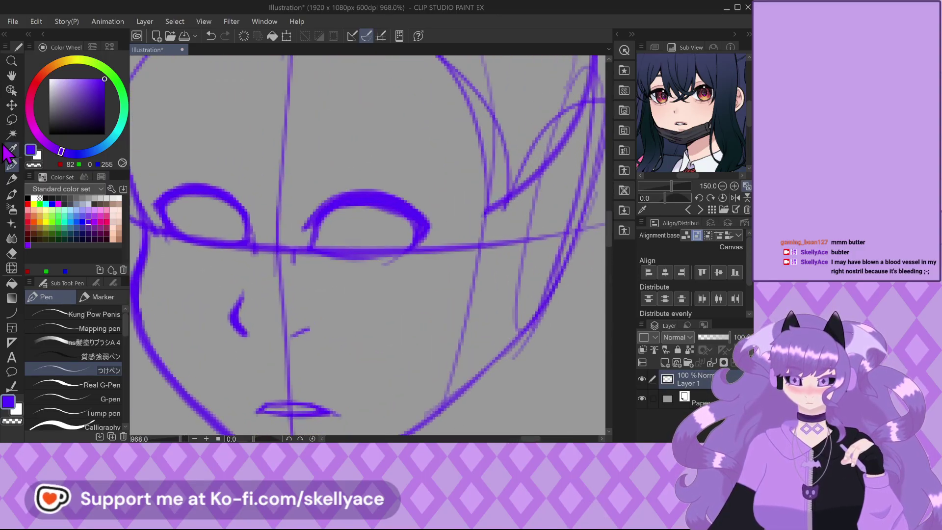
{"action": "left_click", "coordinate": [11, 120]}
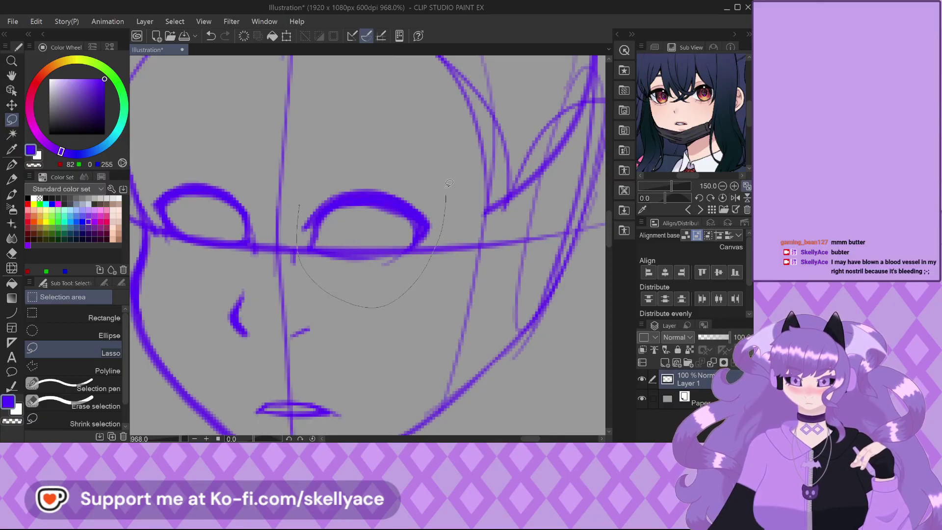
{"action": "left_click_drag", "start_coordinate": [449, 191], "coordinate": [304, 189]}
{"action": "left_click", "coordinate": [11, 104]}
{"action": "left_click_drag", "start_coordinate": [349, 249], "coordinate": [365, 248]}
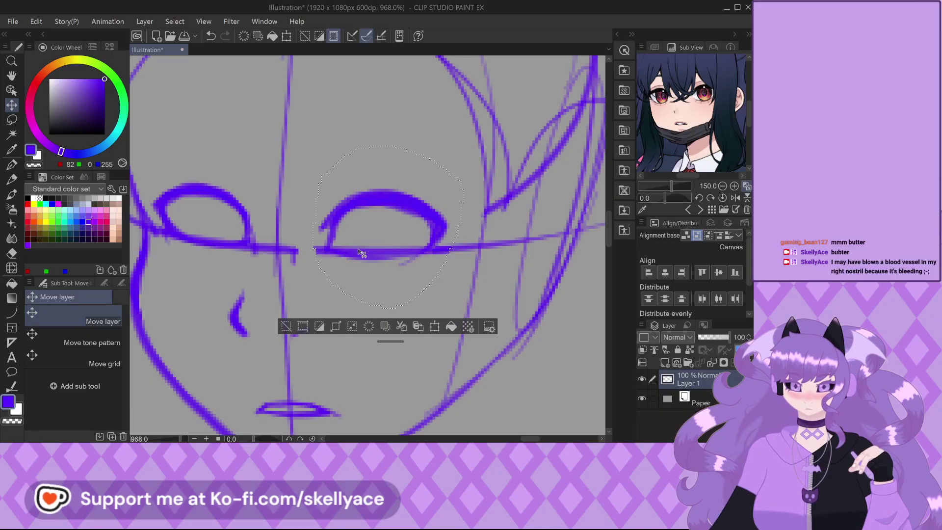
{"action": "left_click", "coordinate": [294, 327]}
{"action": "scroll", "coordinate": [294, 327], "scroll_direction": "down", "scroll_amount": 2}
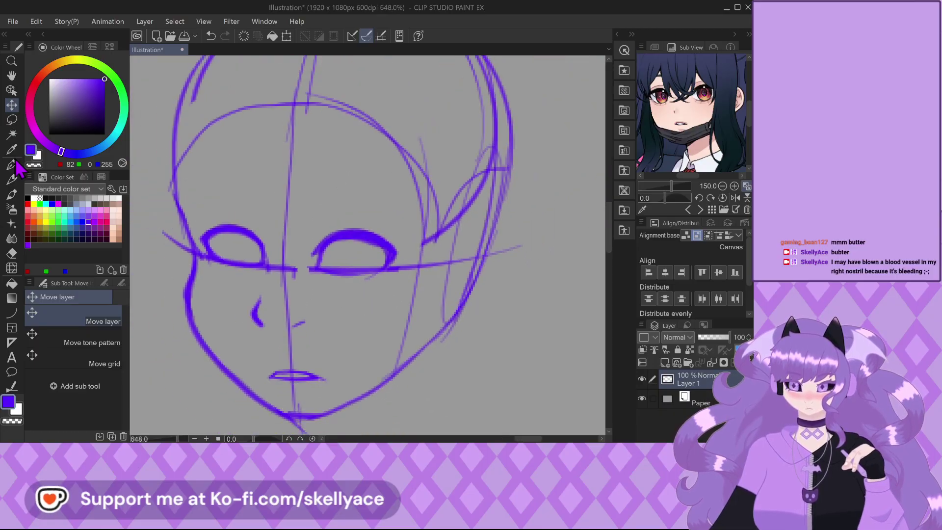
Thicken the outer part of the right eye's upper lash line with the pen to form a heavier outer corner.
{"action": "left_click", "coordinate": [12, 179]}
{"action": "left_click", "coordinate": [12, 165]}
{"action": "scroll", "coordinate": [356, 240], "scroll_direction": "up", "scroll_amount": 2}
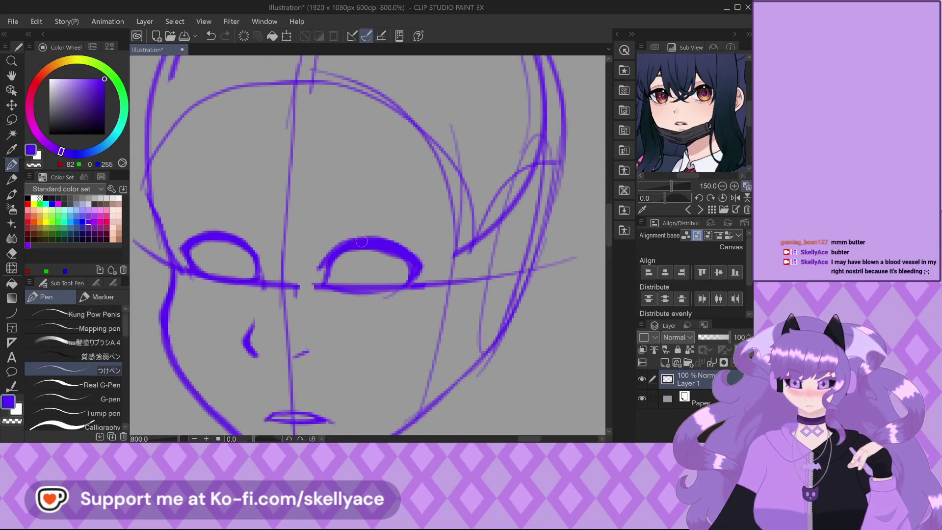
{"action": "scroll", "coordinate": [360, 225], "scroll_direction": "up", "scroll_amount": 1}
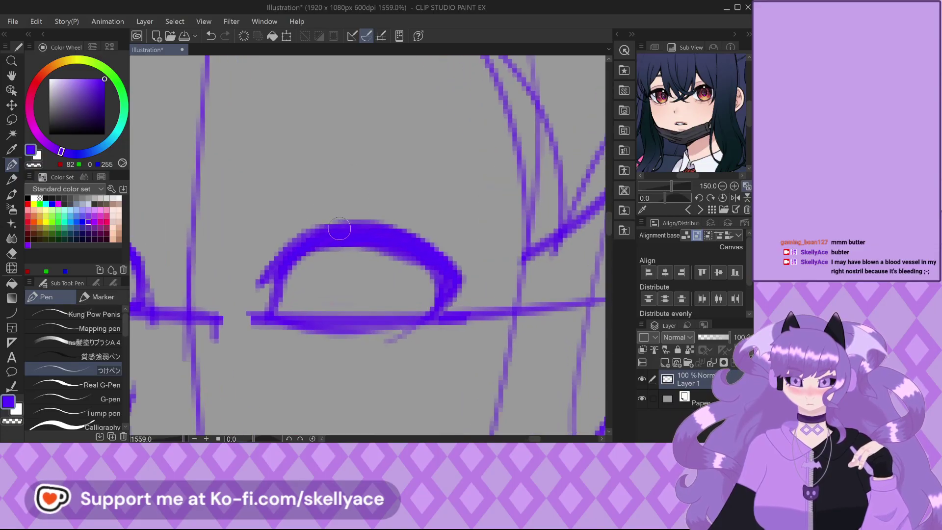
{"action": "left_click_drag", "start_coordinate": [409, 235], "coordinate": [459, 262]}
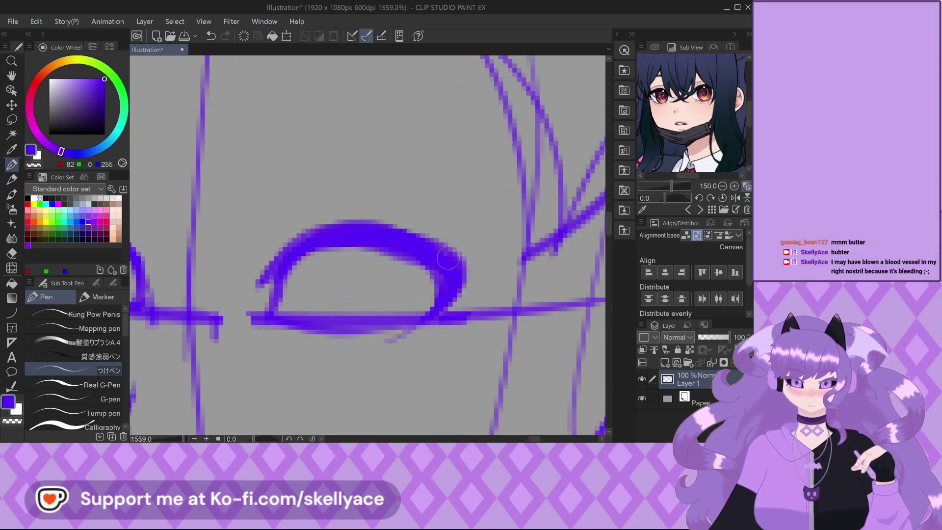
{"action": "scroll", "coordinate": [365, 223], "scroll_direction": "down", "scroll_amount": 3}
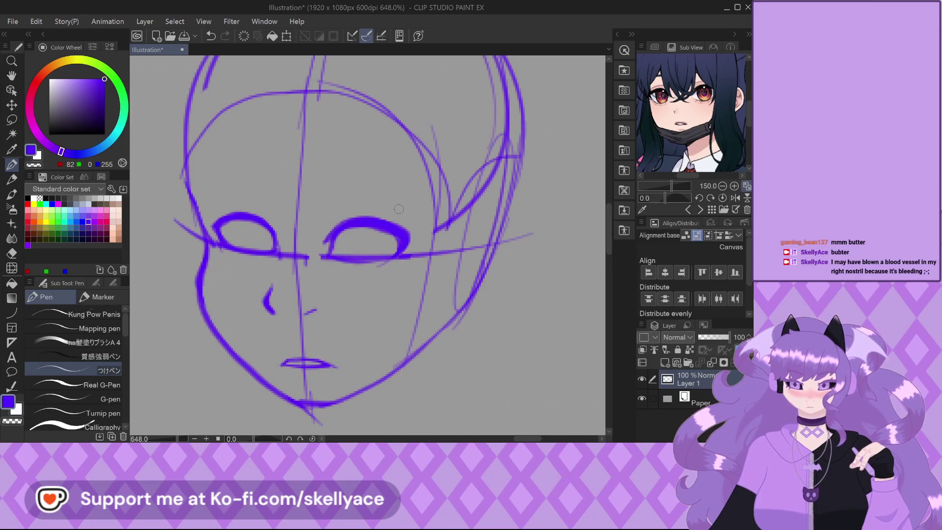
{"action": "scroll", "coordinate": [398, 209], "scroll_direction": "up", "scroll_amount": 1}
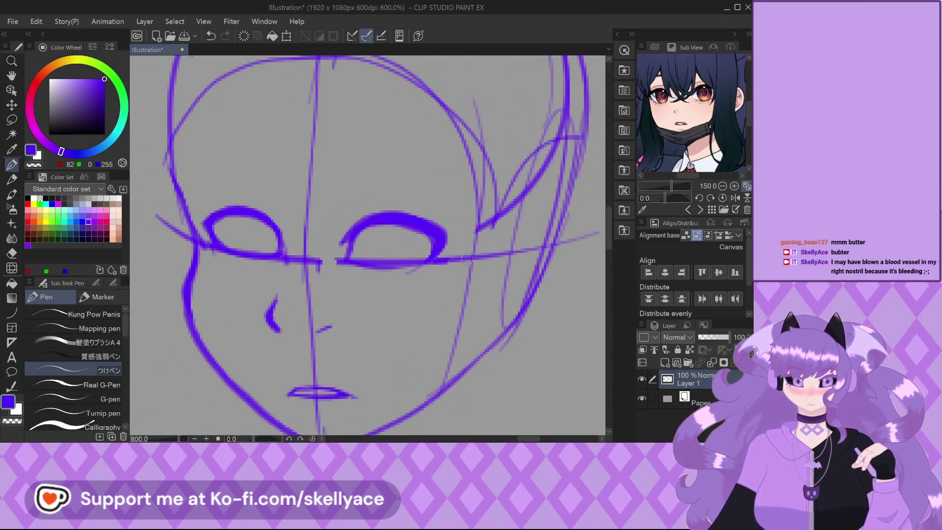
{"action": "scroll", "coordinate": [319, 191], "scroll_direction": "down", "scroll_amount": 2}
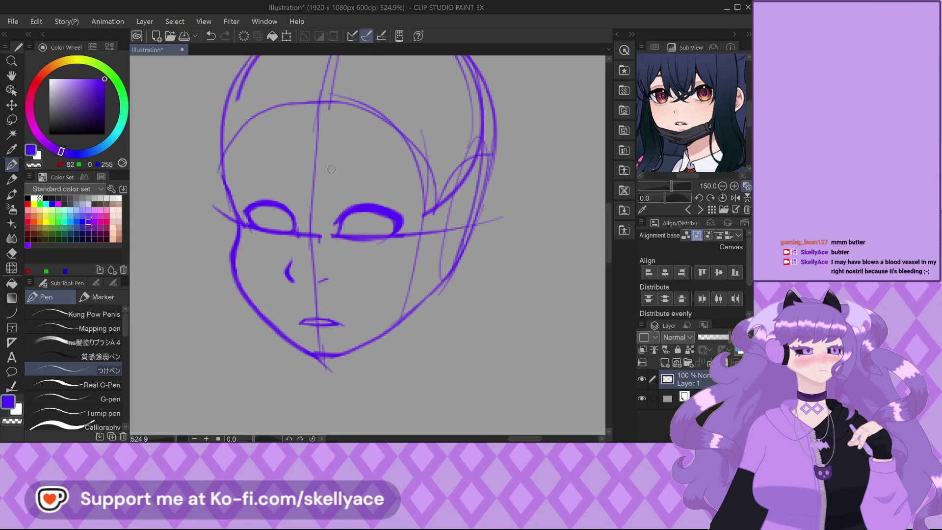
{"action": "scroll", "coordinate": [339, 227], "scroll_direction": "up", "scroll_amount": 2}
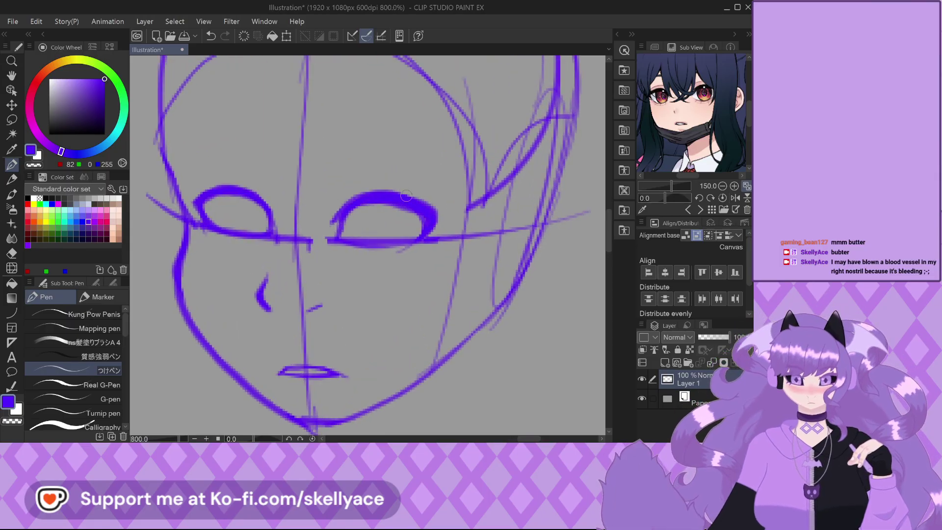
{"action": "scroll", "coordinate": [448, 195], "scroll_direction": "up", "scroll_amount": 1}
{"action": "scroll", "coordinate": [413, 207], "scroll_direction": "up", "scroll_amount": 1}
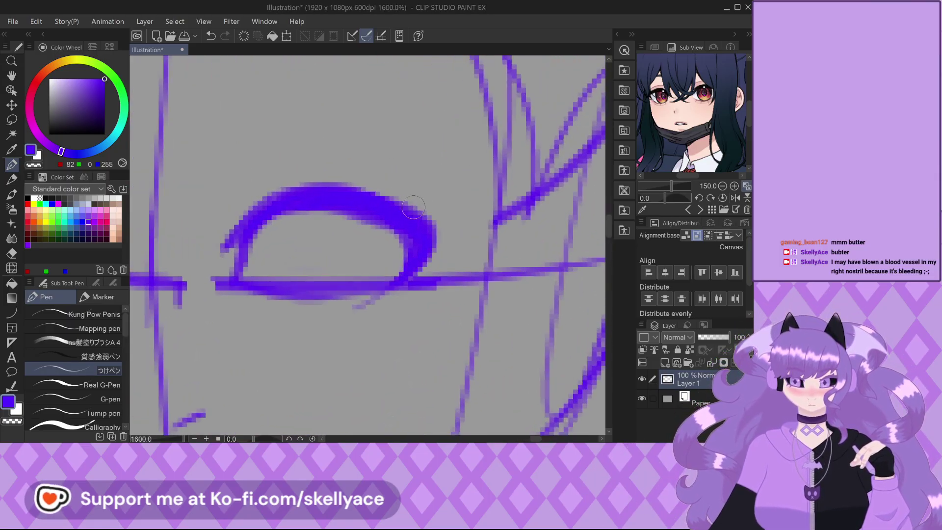
{"action": "scroll", "coordinate": [413, 207], "scroll_direction": "down", "scroll_amount": 3}
{"action": "scroll", "coordinate": [412, 240], "scroll_direction": "up", "scroll_amount": 3}
{"action": "scroll", "coordinate": [411, 240], "scroll_direction": "up", "scroll_amount": 1}
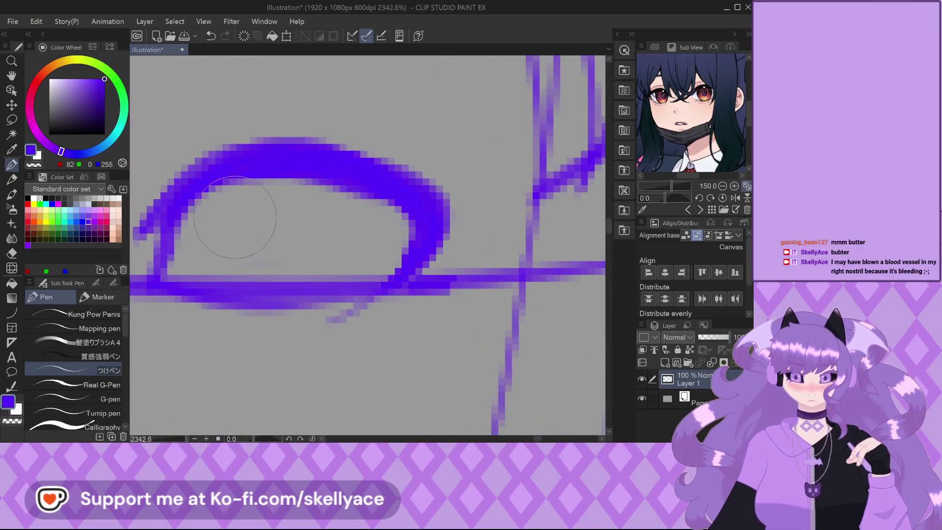
{"action": "scroll", "coordinate": [432, 230], "scroll_direction": "down", "scroll_amount": 3}
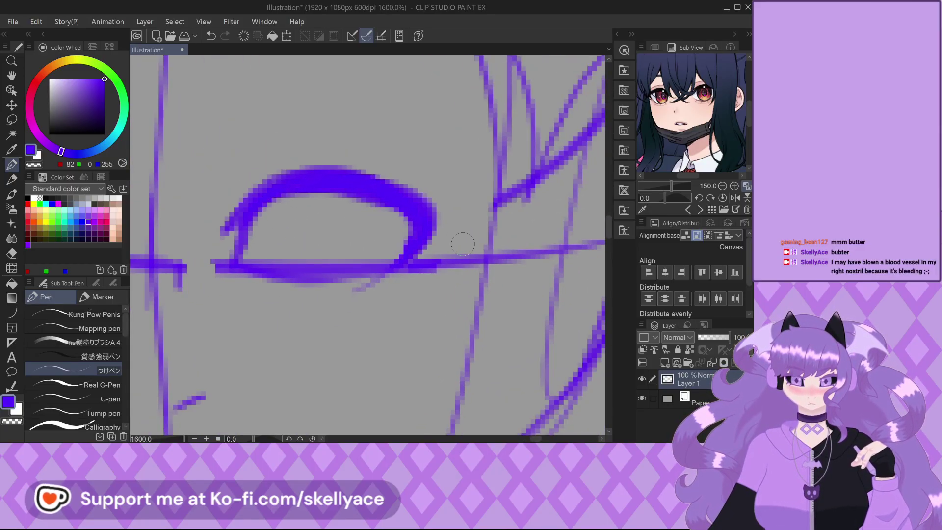
{"action": "scroll", "coordinate": [438, 249], "scroll_direction": "down", "scroll_amount": 2}
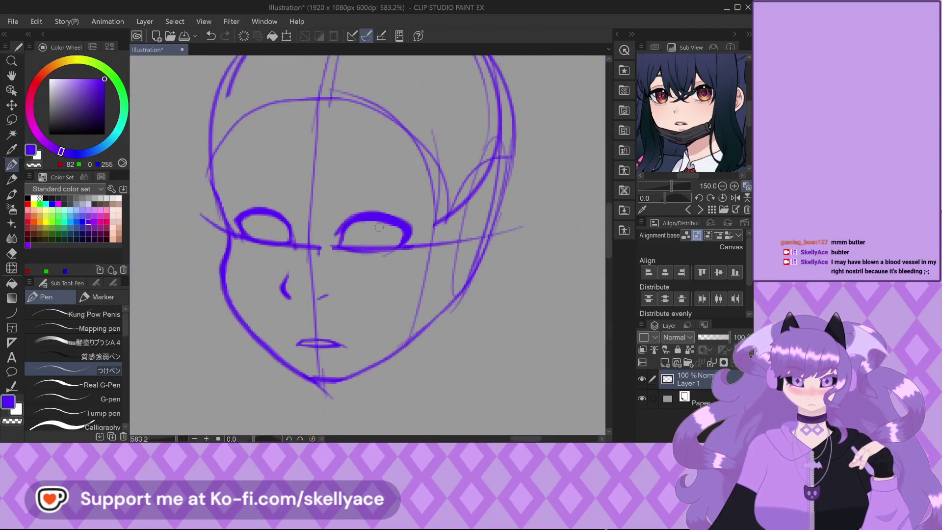
Leaf through the reference images in the sub view to check the anime-style face.
{"action": "left_click", "coordinate": [689, 210]}
{"action": "left_click", "coordinate": [689, 209]}
{"action": "left_click", "coordinate": [689, 210]}
{"action": "left_click", "coordinate": [689, 209]}
{"action": "left_click", "coordinate": [689, 210]}
{"action": "left_click", "coordinate": [689, 209]}
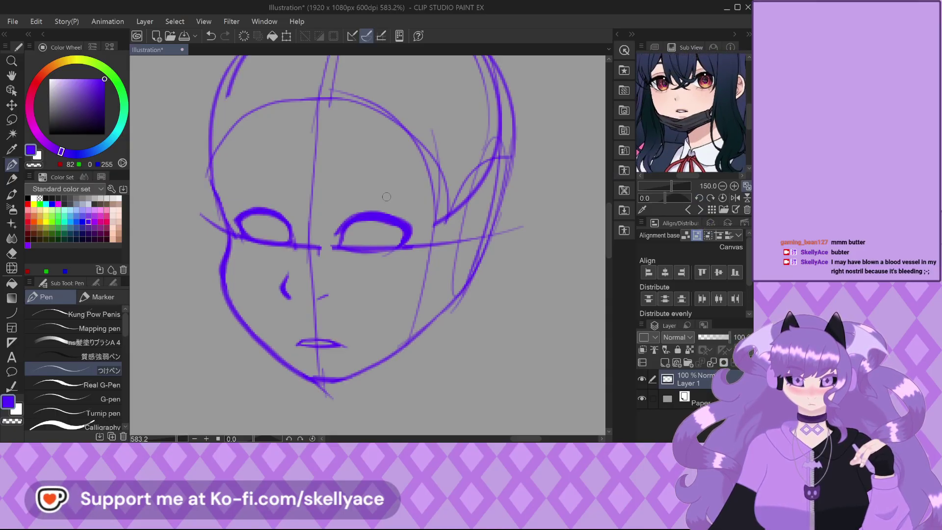
Draw a thin arched eyebrow above each eye, following the tilt of the head.
{"action": "scroll", "coordinate": [386, 197], "scroll_direction": "down", "scroll_amount": 1}
{"action": "scroll", "coordinate": [375, 218], "scroll_direction": "up", "scroll_amount": 2}
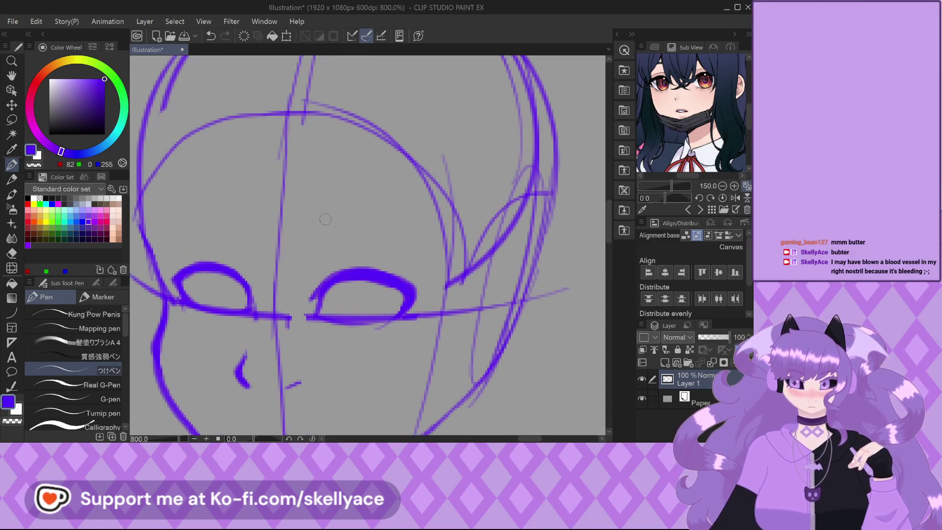
{"action": "mouse_move", "coordinate": [317, 225]}
{"action": "left_mouse_down"}
{"action": "mouse_move", "coordinate": [361, 217]}
{"action": "mouse_move", "coordinate": [406, 228]}
{"action": "left_mouse_up"}
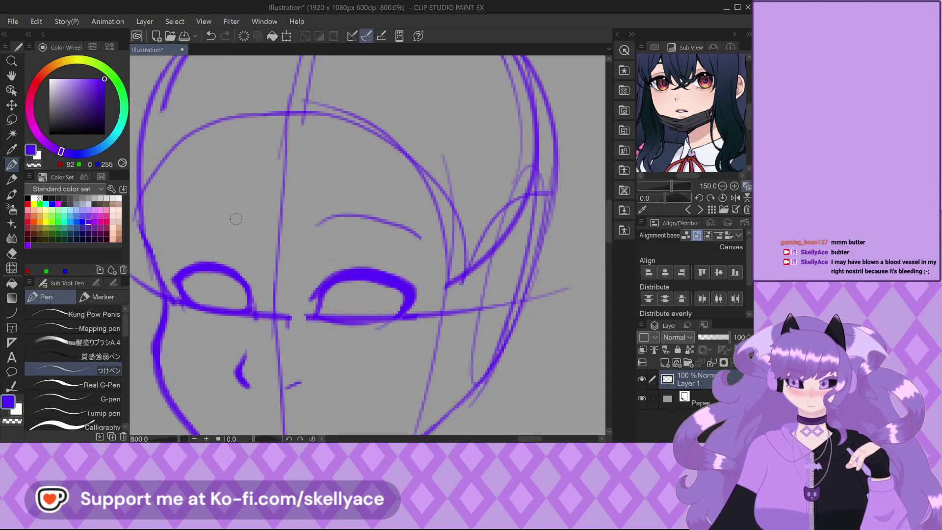
{"action": "left_click_drag", "start_coordinate": [241, 223], "coordinate": [216, 216]}
{"action": "scroll", "coordinate": [392, 225], "scroll_direction": "down", "scroll_amount": 2}
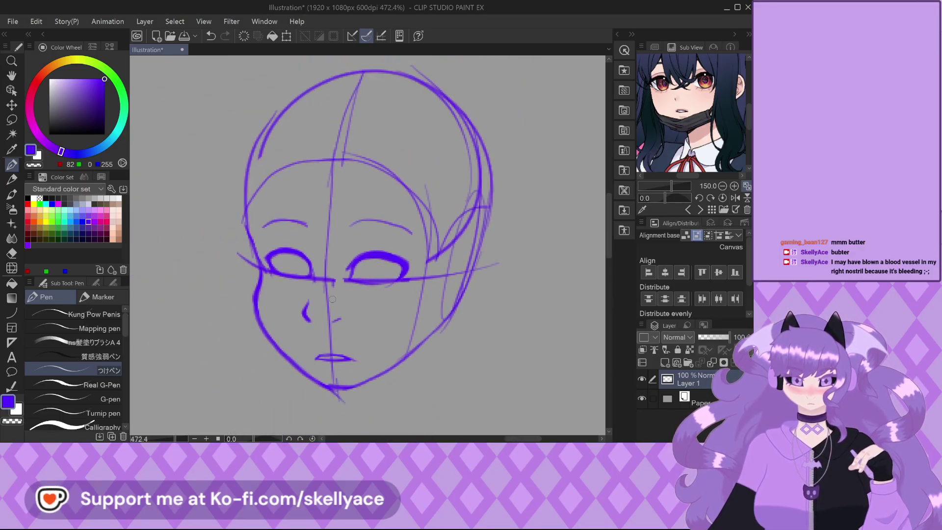
Rework the small nostril mark beside the centre line into a shorter, steeper stroke.
{"action": "scroll", "coordinate": [329, 298], "scroll_direction": "up", "scroll_amount": 2}
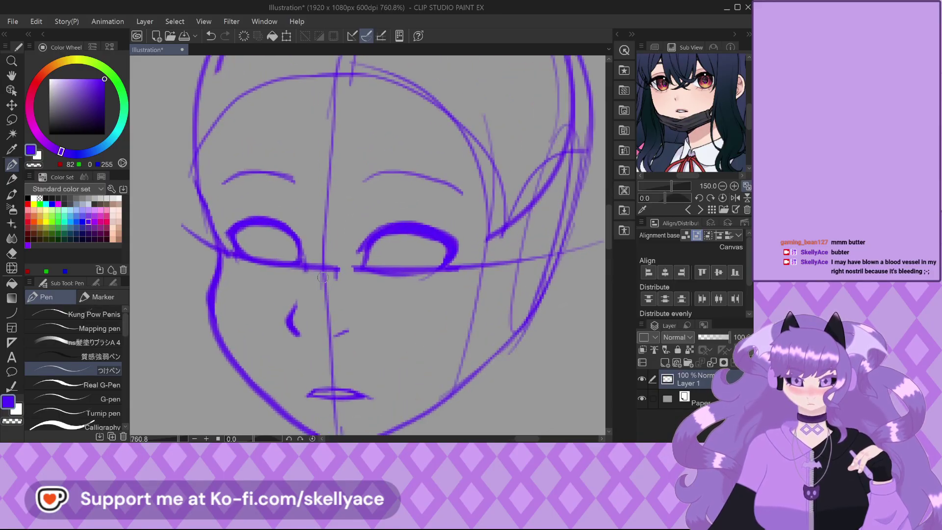
{"action": "scroll", "coordinate": [314, 253], "scroll_direction": "down", "scroll_amount": 3}
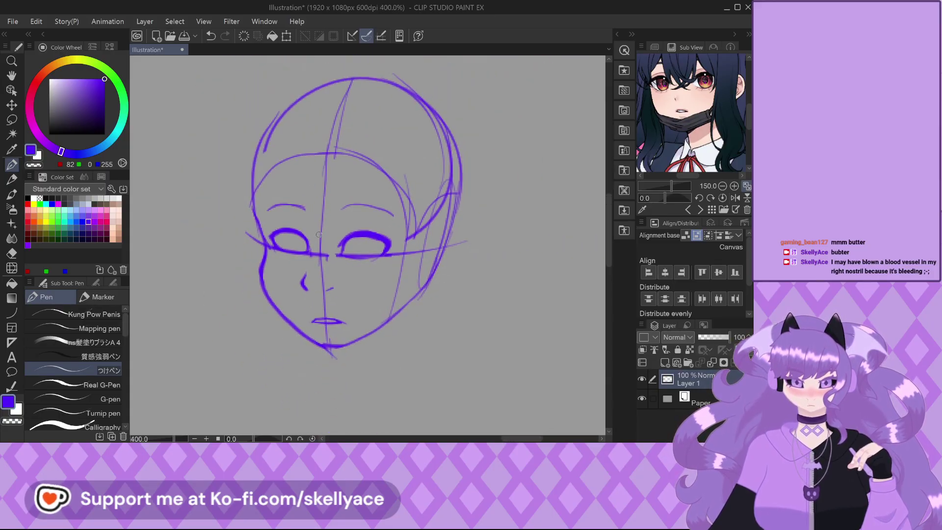
{"action": "scroll", "coordinate": [336, 347], "scroll_direction": "up", "scroll_amount": 2}
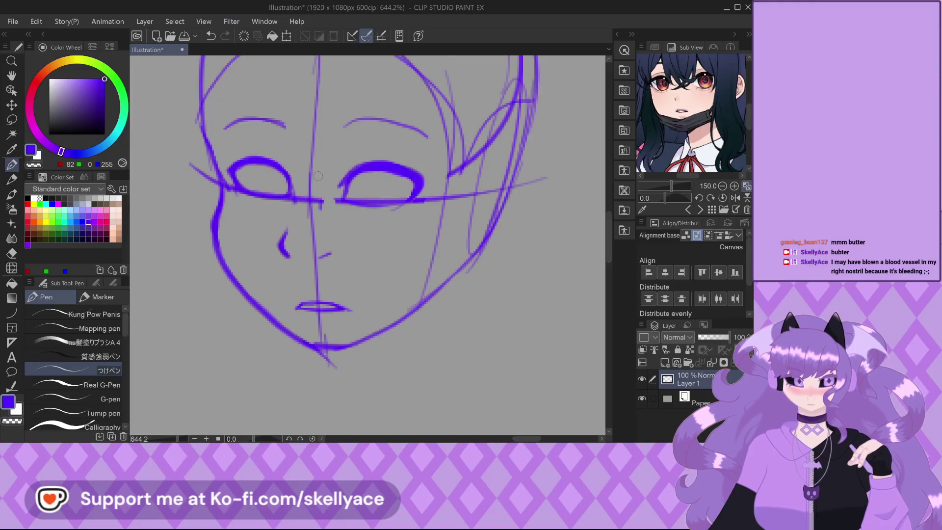
{"action": "scroll", "coordinate": [318, 176], "scroll_direction": "up", "scroll_amount": 4}
{"action": "scroll", "coordinate": [356, 206], "scroll_direction": "down", "scroll_amount": 3}
{"action": "scroll", "coordinate": [357, 207], "scroll_direction": "up", "scroll_amount": 4}
{"action": "mouse_move", "coordinate": [351, 256]}
{"action": "left_mouse_down"}
{"action": "mouse_move", "coordinate": [365, 241]}
{"action": "mouse_move", "coordinate": [356, 244]}
{"action": "left_mouse_up"}
{"action": "scroll", "coordinate": [356, 244], "scroll_direction": "up", "scroll_amount": 2}
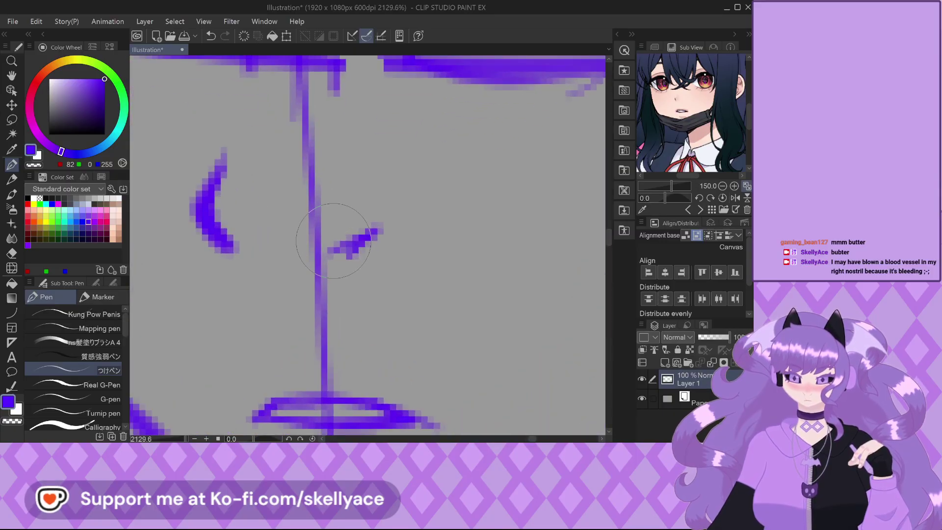
{"action": "key", "text": "ctrl+z"}
{"action": "scroll", "coordinate": [382, 200], "scroll_direction": "down", "scroll_amount": 5}
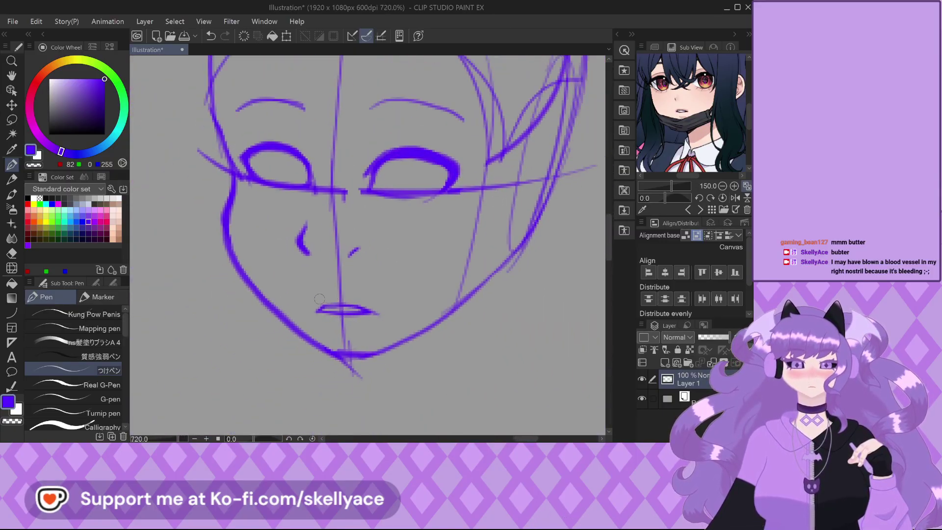
{"action": "scroll", "coordinate": [321, 133], "scroll_direction": "up", "scroll_amount": 5}
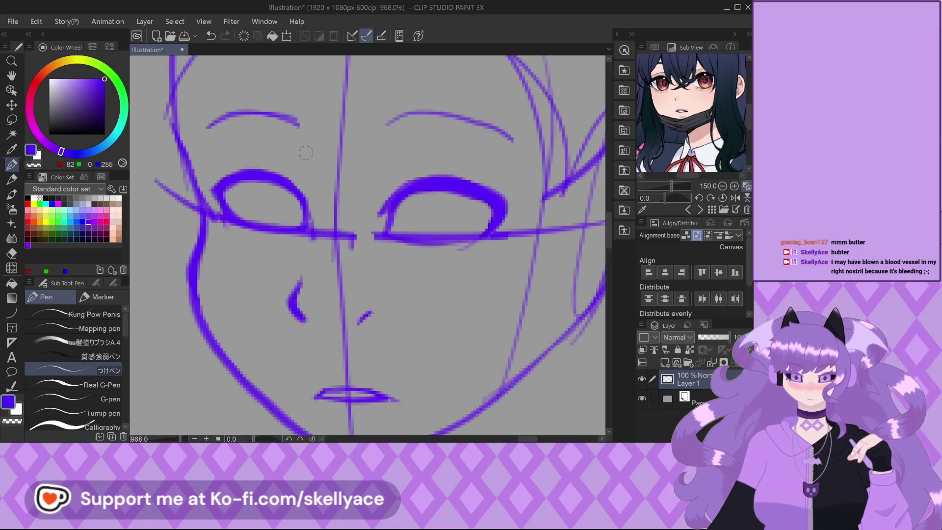
{"action": "left_click_drag", "start_coordinate": [318, 241], "coordinate": [280, 195]}
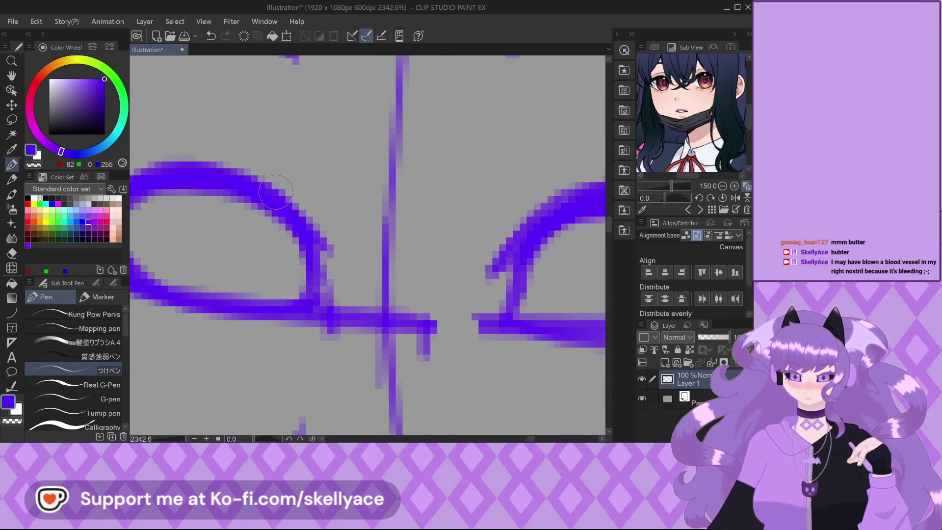
{"action": "scroll", "coordinate": [271, 161], "scroll_direction": "down", "scroll_amount": 4}
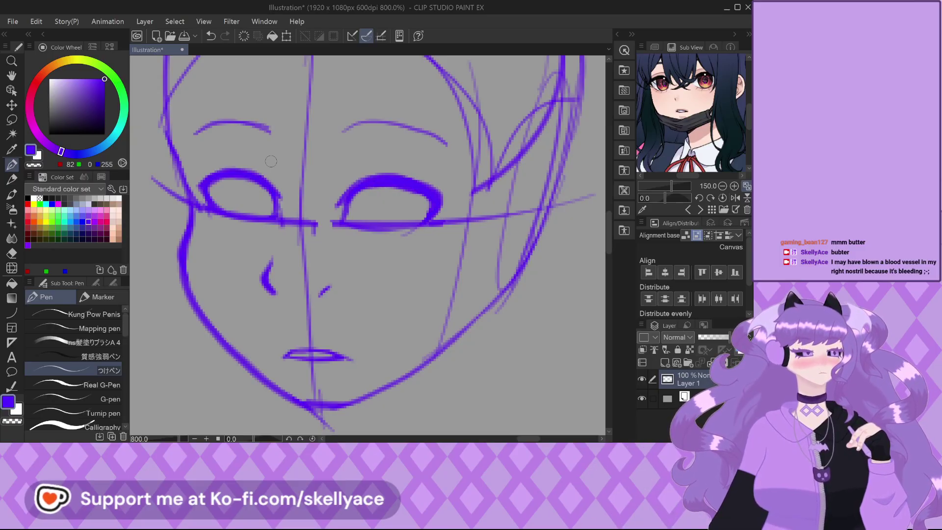
{"action": "scroll", "coordinate": [316, 266], "scroll_direction": "down", "scroll_amount": 6}
{"action": "scroll", "coordinate": [311, 228], "scroll_direction": "down", "scroll_amount": 1}
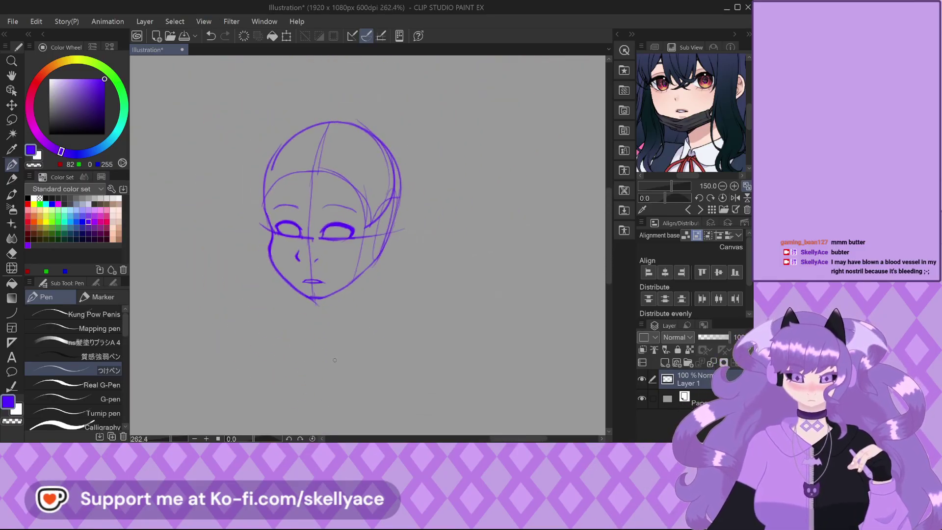
Sketch the neck below the jaw with a slightly curved line on each side and a tilted centre line.
{"action": "scroll", "coordinate": [309, 282], "scroll_direction": "up", "scroll_amount": 2}
{"action": "left_click_drag", "start_coordinate": [318, 325], "coordinate": [322, 351]}
{"action": "left_click_drag", "start_coordinate": [269, 253], "coordinate": [263, 328]}
{"action": "scroll", "coordinate": [351, 267], "scroll_direction": "up", "scroll_amount": 2}
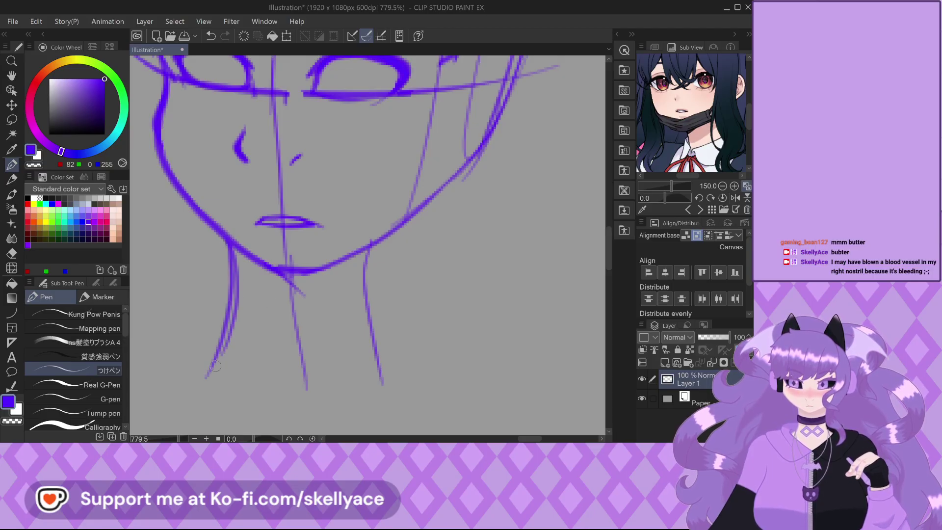
{"action": "mouse_move", "coordinate": [212, 369]}
{"action": "left_mouse_down"}
{"action": "mouse_move", "coordinate": [288, 410]}
{"action": "mouse_move", "coordinate": [377, 354]}
{"action": "left_mouse_up"}
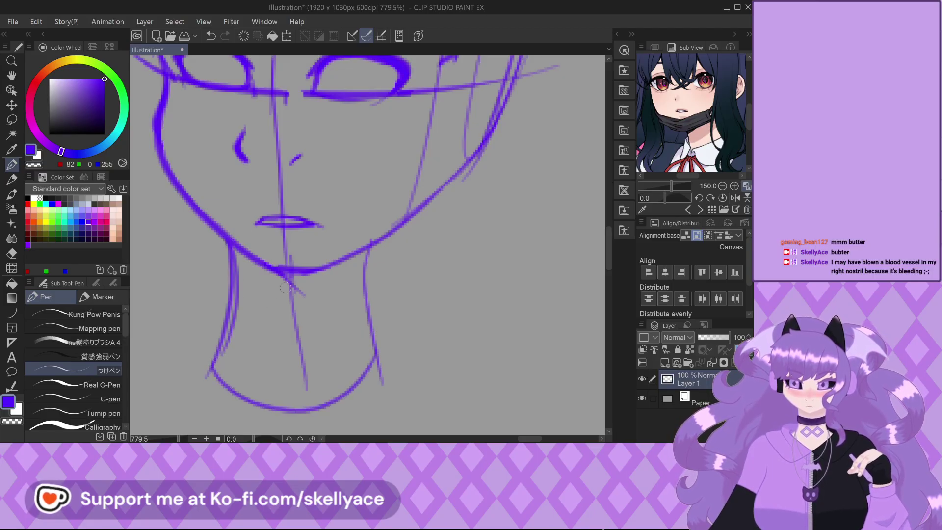
{"action": "scroll", "coordinate": [285, 288], "scroll_direction": "up", "scroll_amount": 1}
{"action": "scroll", "coordinate": [225, 252], "scroll_direction": "down", "scroll_amount": 1}
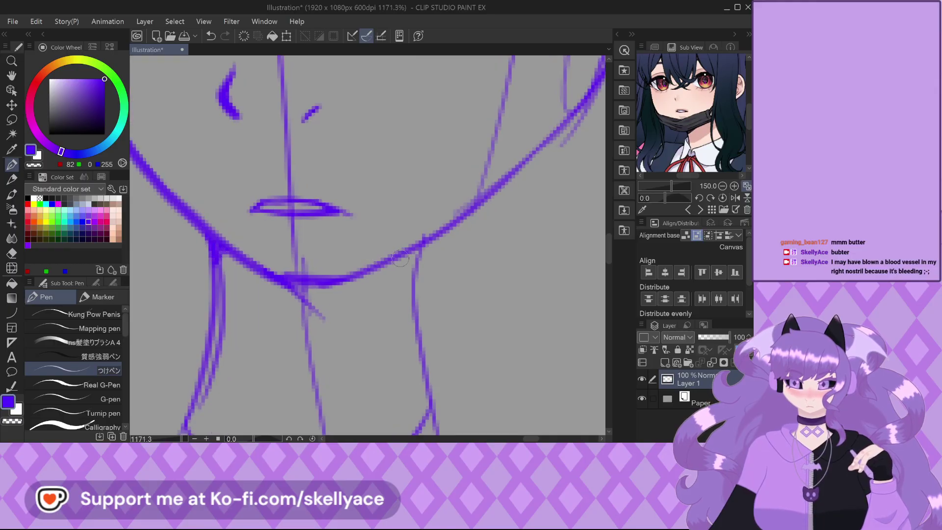
{"action": "scroll", "coordinate": [396, 256], "scroll_direction": "up", "scroll_amount": 2}
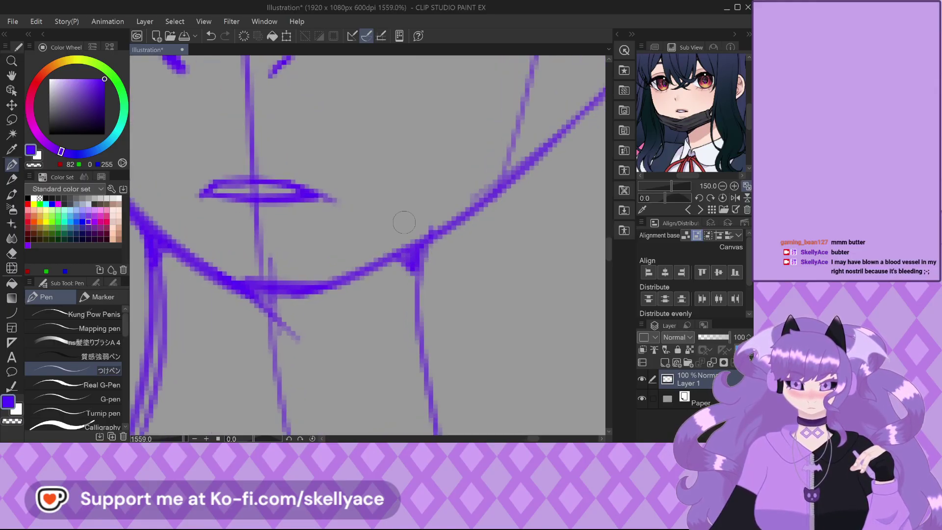
{"action": "scroll", "coordinate": [408, 231], "scroll_direction": "down", "scroll_amount": 8}
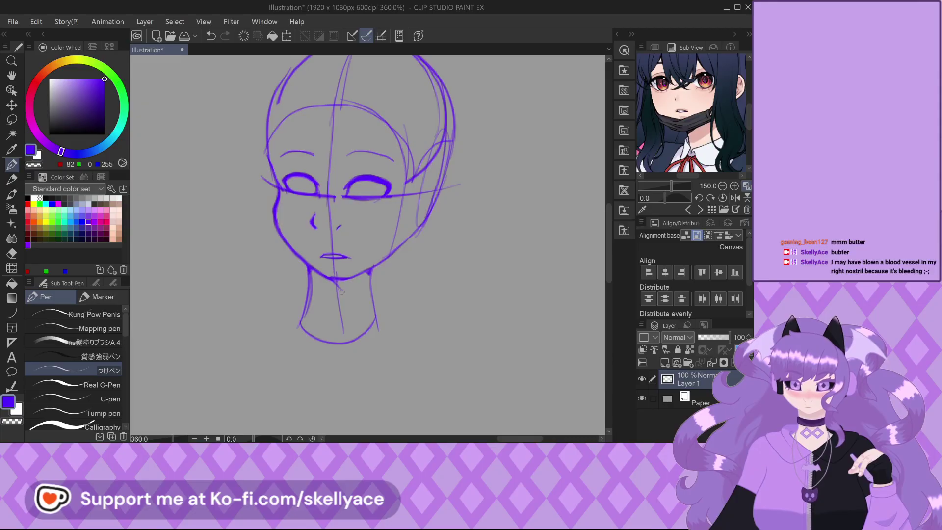
{"action": "scroll", "coordinate": [340, 292], "scroll_direction": "up", "scroll_amount": 1}
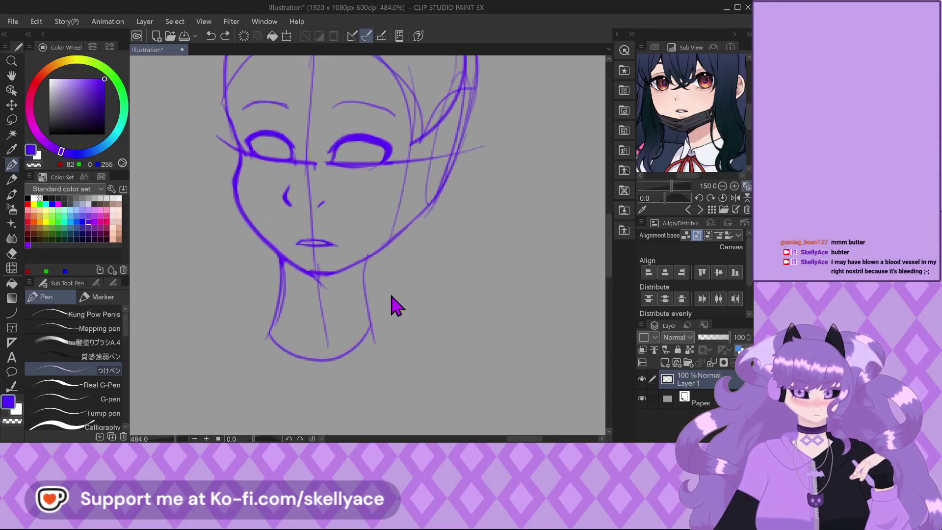
{"action": "key", "text": "ctrl+z"}
{"action": "key", "text": "ctrl+z"}
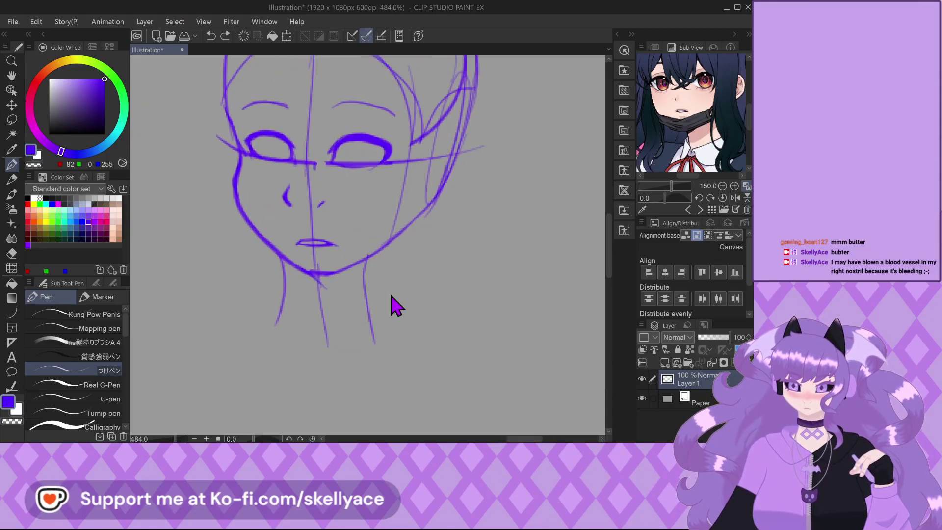
Redraw the neck's right side farther out with a flared end, and close the neck base with a rounded curve.
{"action": "left_click_drag", "start_coordinate": [379, 251], "coordinate": [394, 340]}
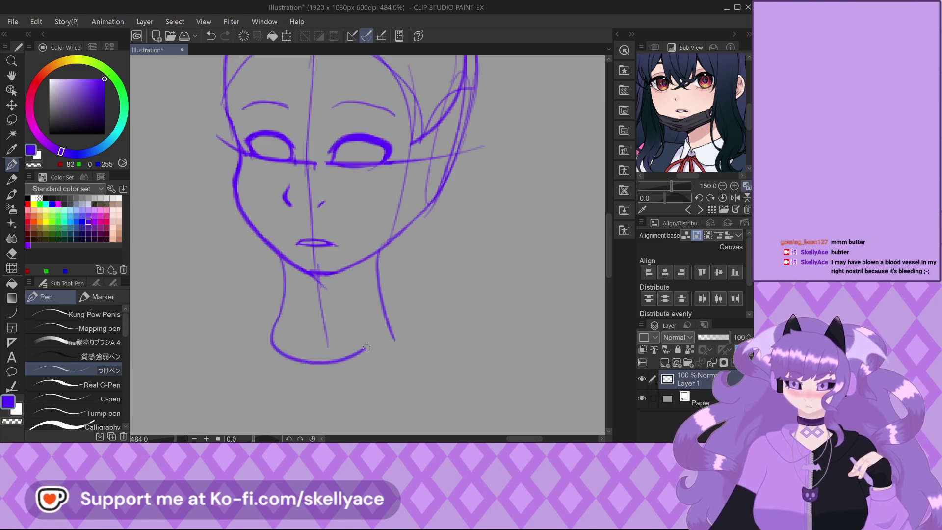
{"action": "key", "text": "ctrl+z"}
{"action": "mouse_move", "coordinate": [273, 327]}
{"action": "left_mouse_down"}
{"action": "mouse_move", "coordinate": [284, 357]}
{"action": "mouse_move", "coordinate": [352, 374]}
{"action": "mouse_move", "coordinate": [396, 322]}
{"action": "left_mouse_up"}
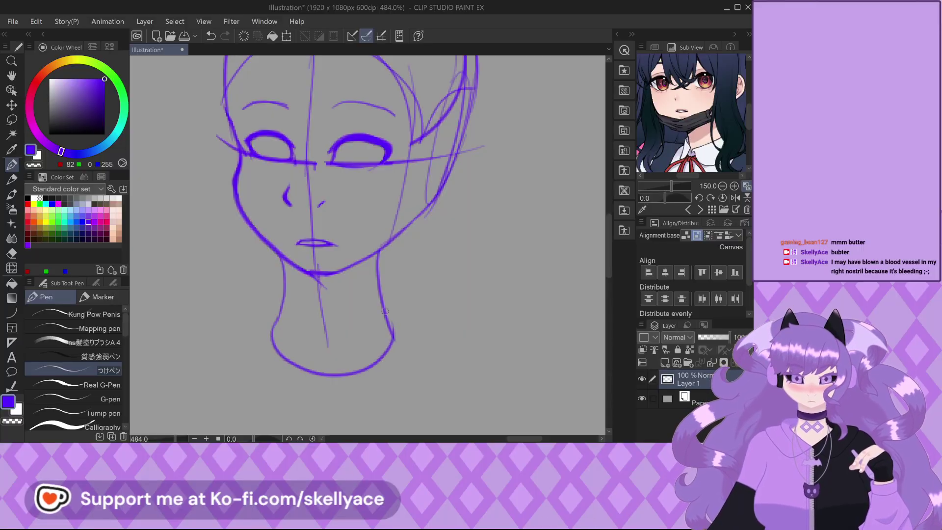
{"action": "scroll", "coordinate": [285, 131], "scroll_direction": "up", "scroll_amount": 3}
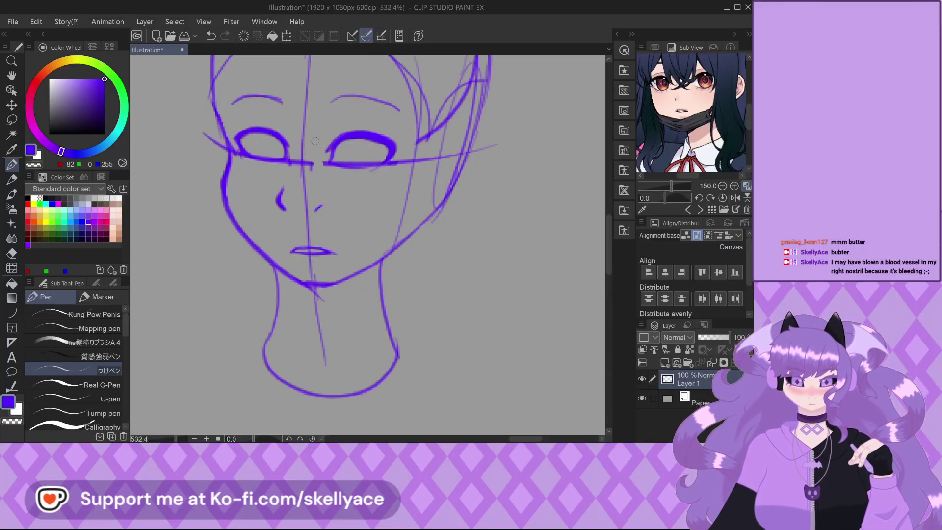
{"action": "scroll", "coordinate": [220, 143], "scroll_direction": "up", "scroll_amount": 2}
{"action": "mouse_move", "coordinate": [273, 131]}
{"action": "left_mouse_down"}
{"action": "mouse_move", "coordinate": [232, 170]}
{"action": "mouse_move", "coordinate": [255, 128]}
{"action": "left_mouse_up"}
{"action": "scroll", "coordinate": [241, 178], "scroll_direction": "down", "scroll_amount": 5}
{"action": "scroll", "coordinate": [385, 156], "scroll_direction": "up", "scroll_amount": 4}
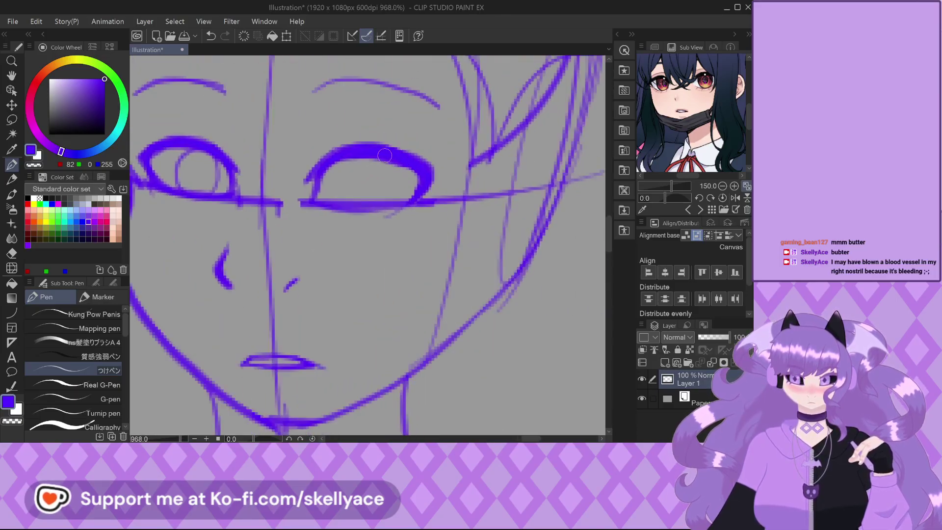
{"action": "mouse_move", "coordinate": [385, 165]}
{"action": "left_mouse_down"}
{"action": "mouse_move", "coordinate": [354, 158]}
{"action": "mouse_move", "coordinate": [386, 174]}
{"action": "left_mouse_up"}
{"action": "scroll", "coordinate": [368, 203], "scroll_direction": "down", "scroll_amount": 5}
{"action": "scroll", "coordinate": [363, 339], "scroll_direction": "down", "scroll_amount": 1}
{"action": "key", "text": "ctrl+z"}
Erase the lips and the lower end of the face's centre line, and draw a short slanted line as the mouth.
{"action": "key", "text": "ctrl+z"}
{"action": "scroll", "coordinate": [286, 283], "scroll_direction": "up", "scroll_amount": 3}
{"action": "key", "text": "ctrl+z"}
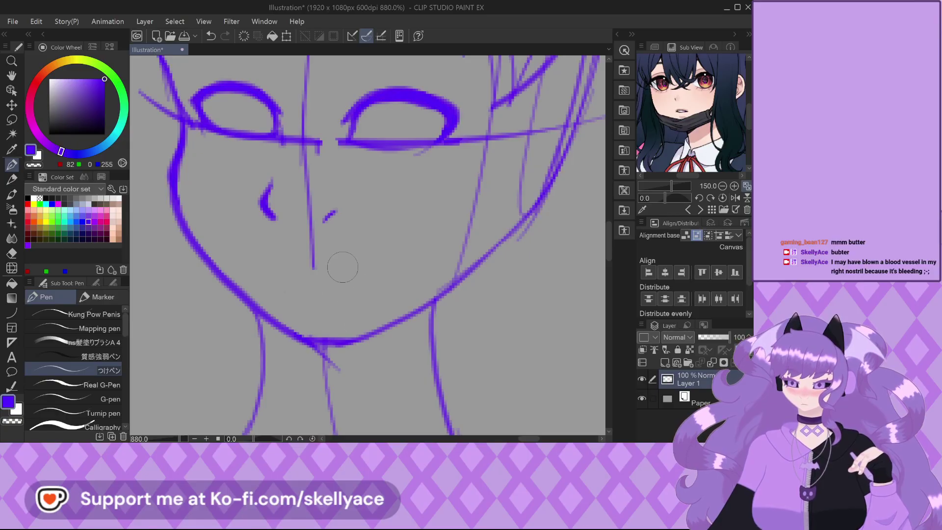
{"action": "scroll", "coordinate": [343, 267], "scroll_direction": "up", "scroll_amount": 3}
{"action": "left_click_drag", "start_coordinate": [201, 242], "coordinate": [309, 298]}
{"action": "scroll", "coordinate": [308, 288], "scroll_direction": "down", "scroll_amount": 4}
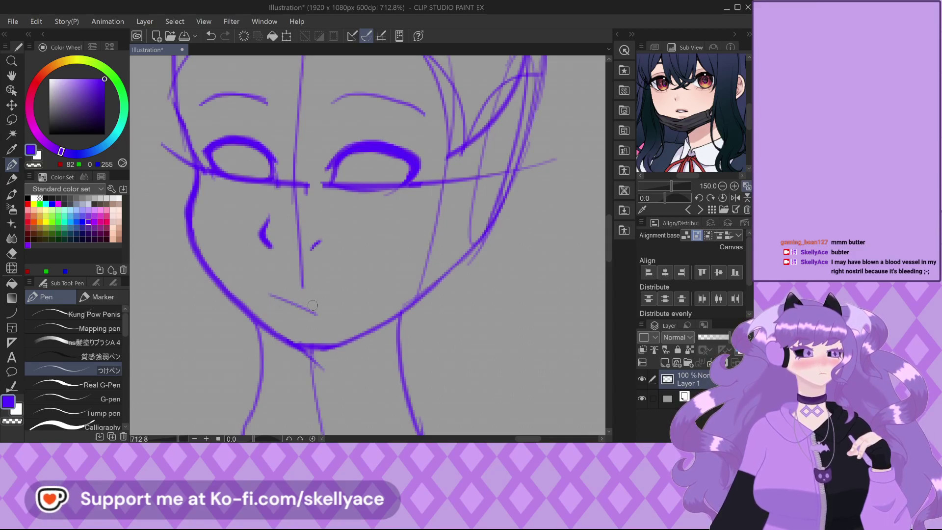
Thicken the outer corners of both eye outlines with the pen.
{"action": "scroll", "coordinate": [303, 258], "scroll_direction": "up", "scroll_amount": 4}
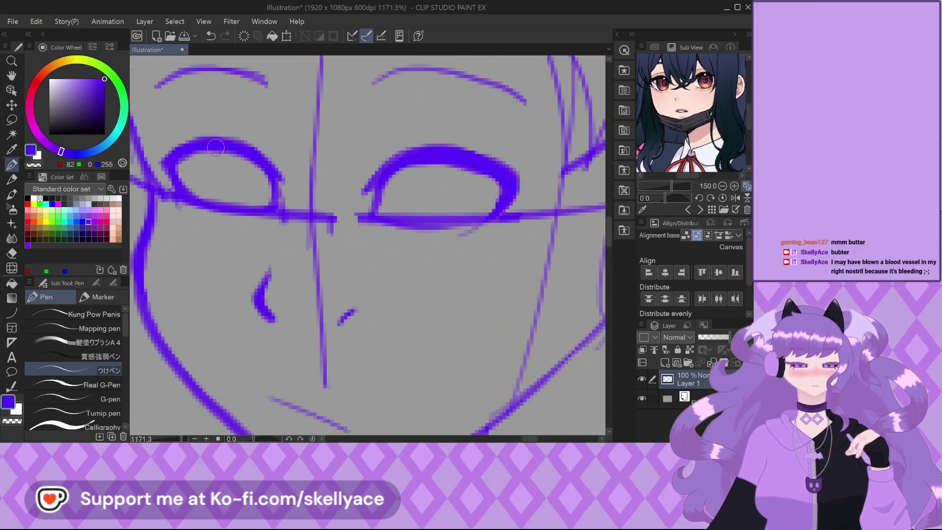
{"action": "left_click_drag", "start_coordinate": [166, 162], "coordinate": [178, 206]}
{"action": "scroll", "coordinate": [377, 293], "scroll_direction": "down", "scroll_amount": 1}
{"action": "scroll", "coordinate": [376, 293], "scroll_direction": "down", "scroll_amount": 4}
{"action": "scroll", "coordinate": [158, 158], "scroll_direction": "down", "scroll_amount": 3}
{"action": "scroll", "coordinate": [345, 184], "scroll_direction": "up", "scroll_amount": 8}
{"action": "scroll", "coordinate": [432, 215], "scroll_direction": "up", "scroll_amount": 4}
{"action": "mouse_move", "coordinate": [452, 210]}
{"action": "left_mouse_down"}
{"action": "mouse_move", "coordinate": [419, 309]}
{"action": "mouse_move", "coordinate": [439, 218]}
{"action": "left_mouse_up"}
{"action": "scroll", "coordinate": [380, 185], "scroll_direction": "down", "scroll_amount": 3}
{"action": "scroll", "coordinate": [379, 185], "scroll_direction": "down", "scroll_amount": 5}
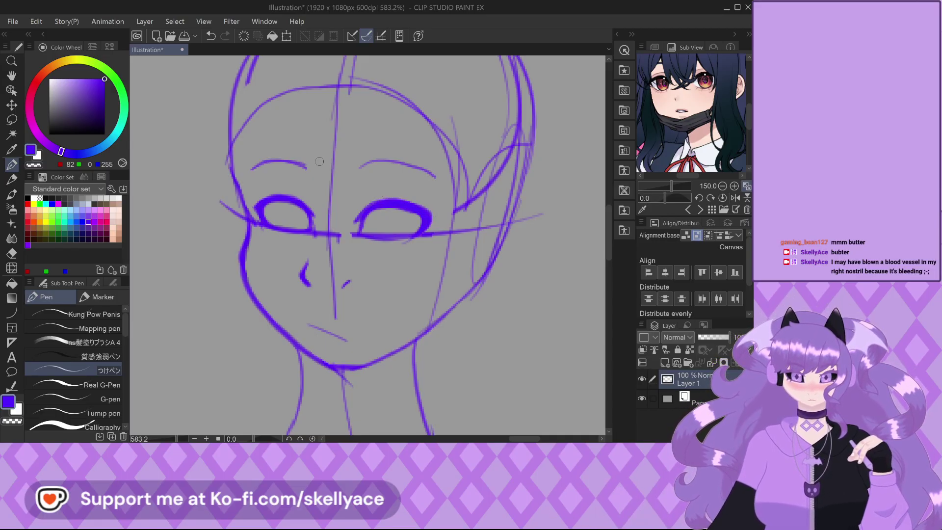
Draw a rounded iris outline inside each eye, running from the upper lash line to the lower lid.
{"action": "scroll", "coordinate": [351, 210], "scroll_direction": "up", "scroll_amount": 3}
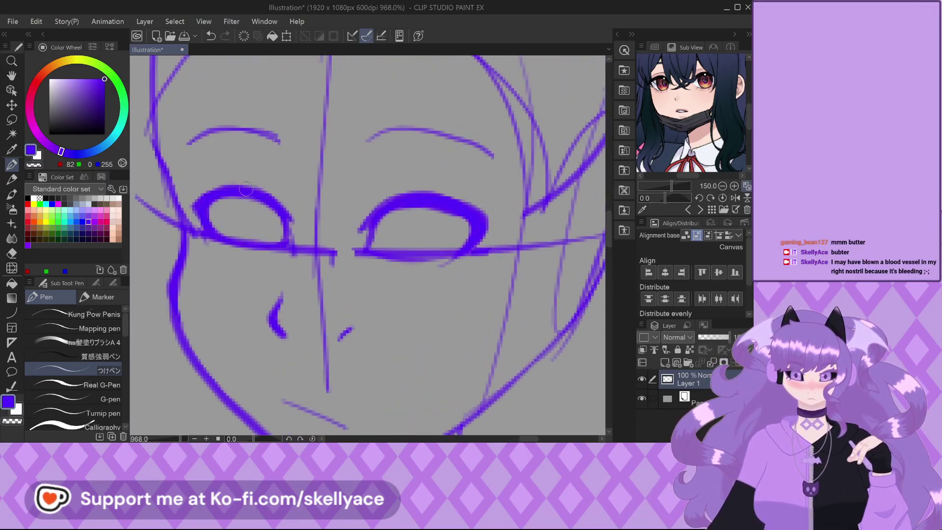
{"action": "scroll", "coordinate": [247, 186], "scroll_direction": "up", "scroll_amount": 2}
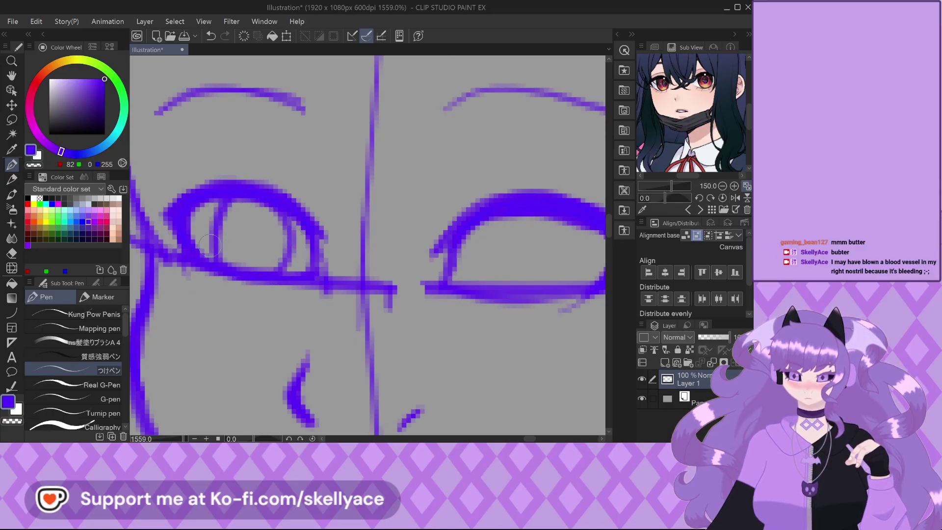
{"action": "scroll", "coordinate": [214, 247], "scroll_direction": "down", "scroll_amount": 7}
{"action": "scroll", "coordinate": [376, 210], "scroll_direction": "up", "scroll_amount": 8}
{"action": "left_click_drag", "start_coordinate": [359, 213], "coordinate": [336, 253]}
{"action": "mouse_move", "coordinate": [330, 291]}
{"action": "left_mouse_down"}
{"action": "mouse_move", "coordinate": [370, 315]}
{"action": "mouse_move", "coordinate": [428, 311]}
{"action": "mouse_move", "coordinate": [445, 289]}
{"action": "mouse_move", "coordinate": [443, 246]}
{"action": "mouse_move", "coordinate": [415, 212]}
{"action": "left_mouse_up"}
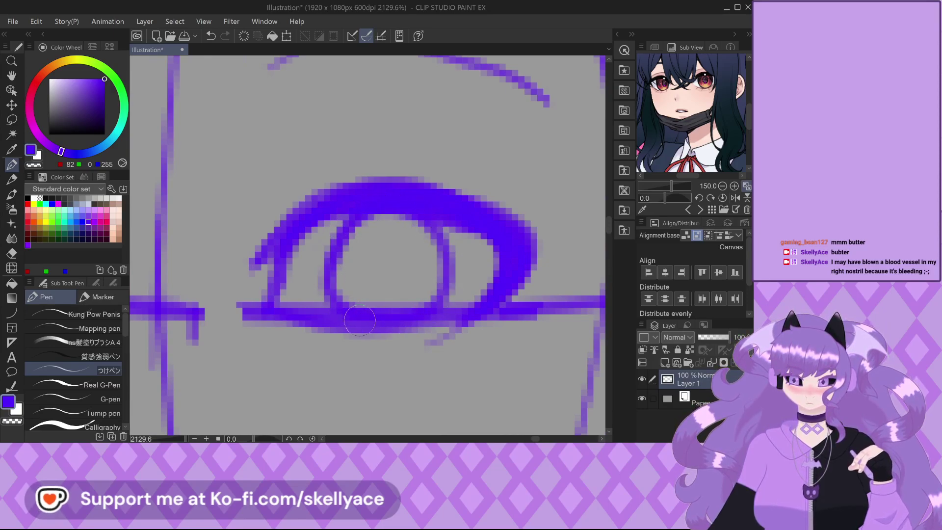
{"action": "scroll", "coordinate": [343, 206], "scroll_direction": "down", "scroll_amount": 6}
{"action": "scroll", "coordinate": [339, 193], "scroll_direction": "down", "scroll_amount": 1}
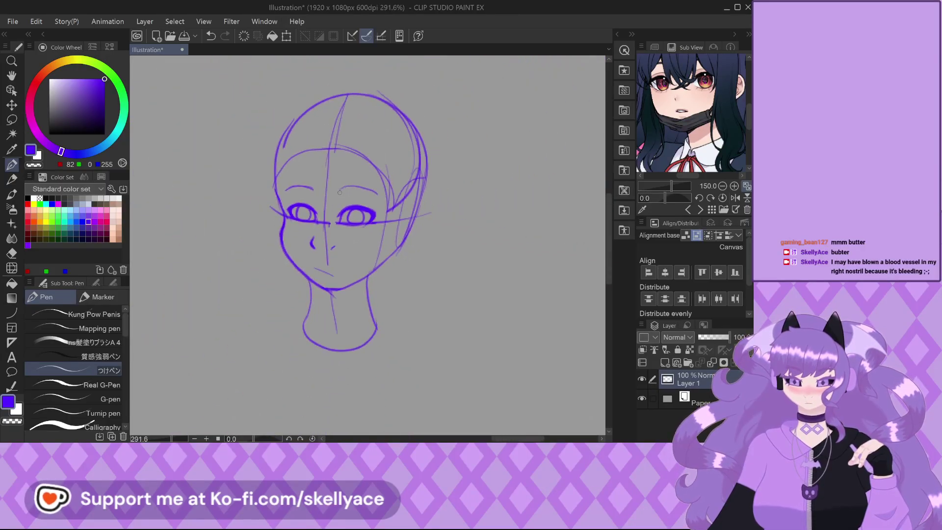
{"action": "scroll", "coordinate": [320, 263], "scroll_direction": "up", "scroll_amount": 1}
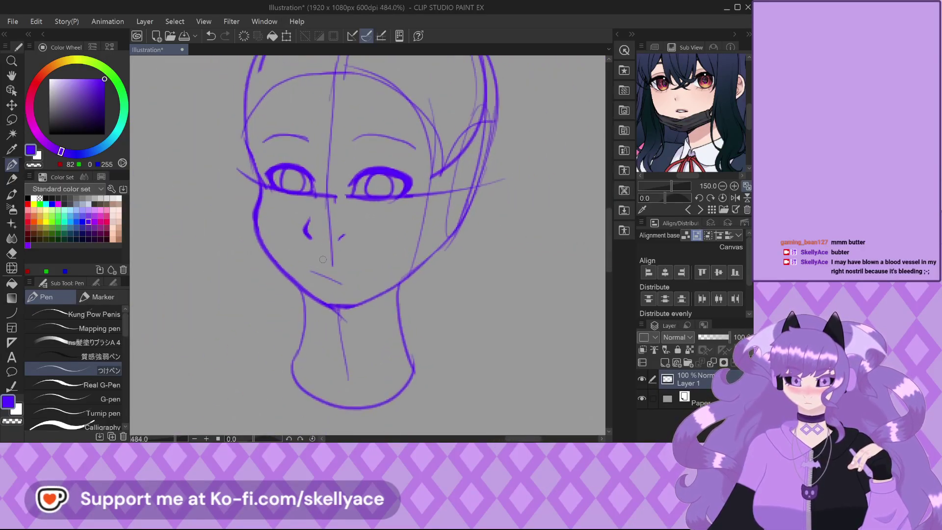
{"action": "scroll", "coordinate": [327, 252], "scroll_direction": "up", "scroll_amount": 2}
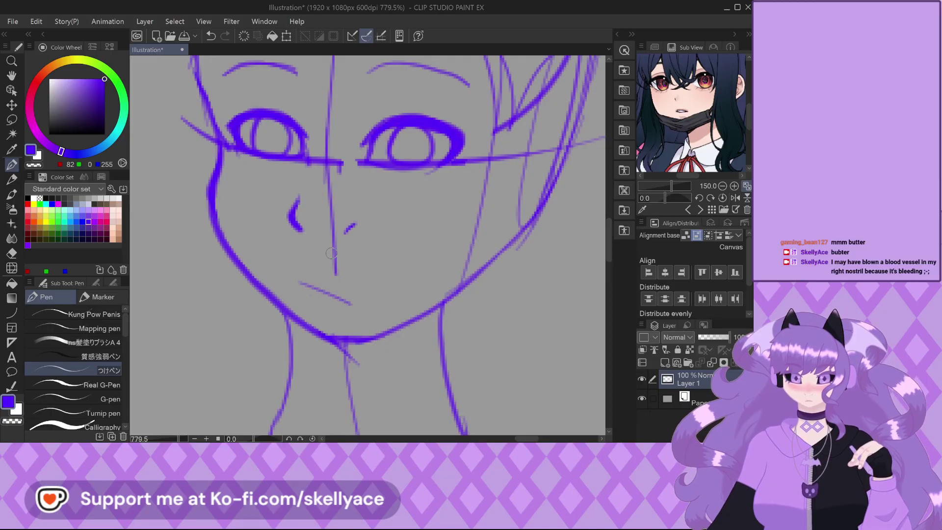
{"action": "scroll", "coordinate": [331, 253], "scroll_direction": "down", "scroll_amount": 1}
{"action": "scroll", "coordinate": [317, 245], "scroll_direction": "up", "scroll_amount": 4}
{"action": "left_click_drag", "start_coordinate": [316, 240], "coordinate": [333, 251]}
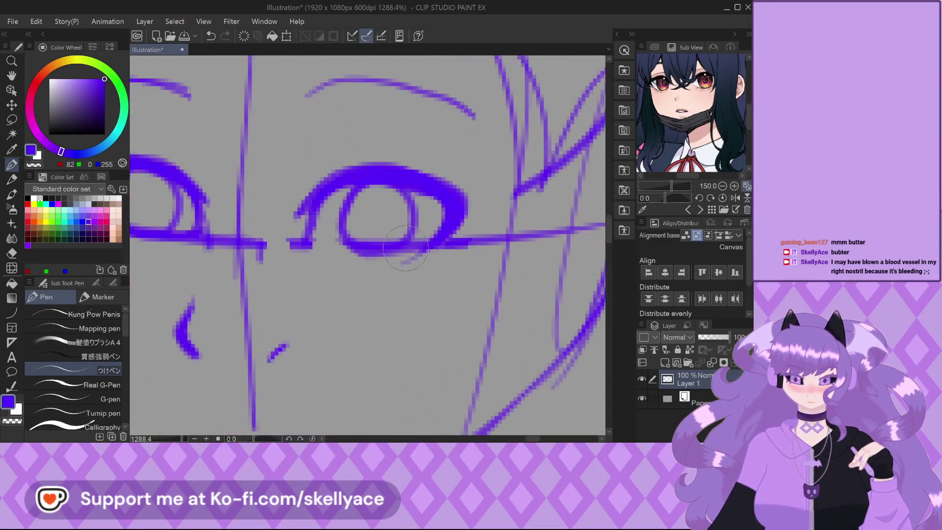
{"action": "scroll", "coordinate": [408, 262], "scroll_direction": "down", "scroll_amount": 3}
{"action": "scroll", "coordinate": [306, 257], "scroll_direction": "up", "scroll_amount": 4}
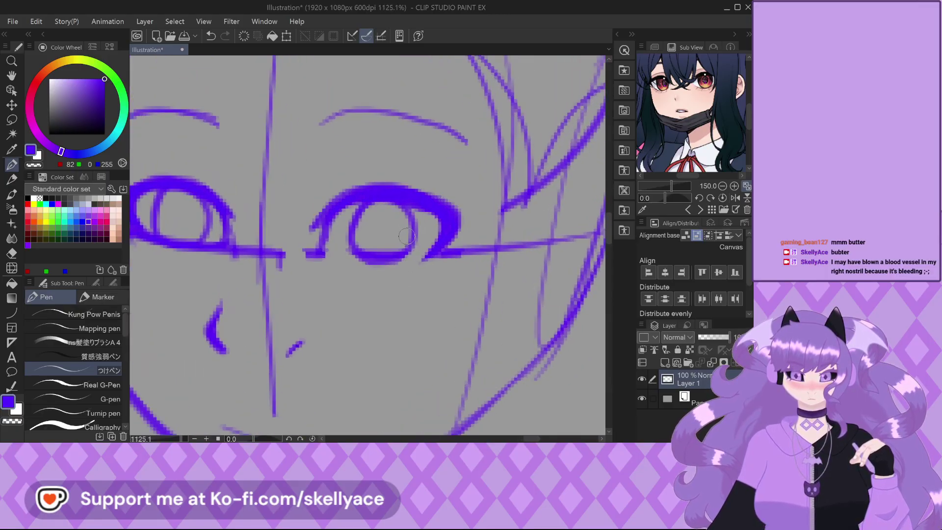
{"action": "mouse_move", "coordinate": [312, 260]}
{"action": "left_mouse_down"}
{"action": "mouse_move", "coordinate": [365, 272]}
{"action": "mouse_move", "coordinate": [414, 268]}
{"action": "left_mouse_up"}
{"action": "left_click_drag", "start_coordinate": [342, 267], "coordinate": [386, 272]}
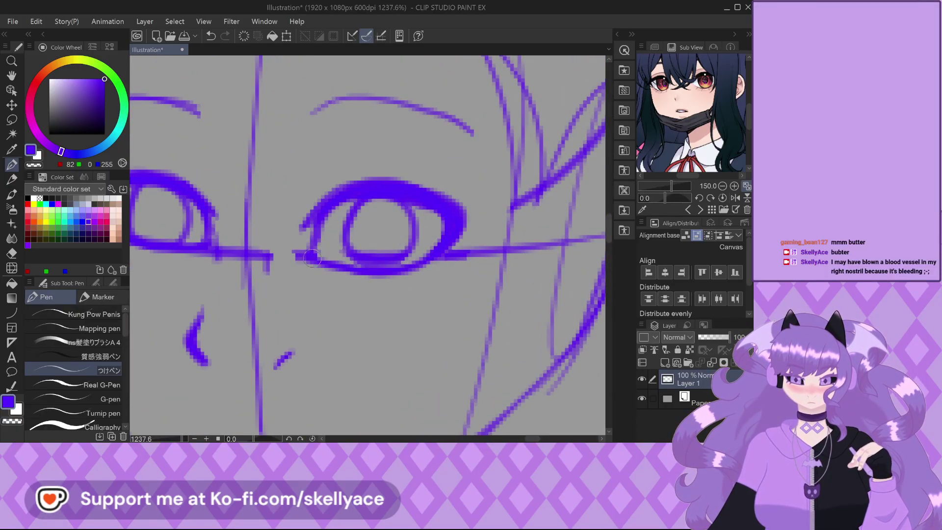
{"action": "scroll", "coordinate": [311, 257], "scroll_direction": "down", "scroll_amount": 3}
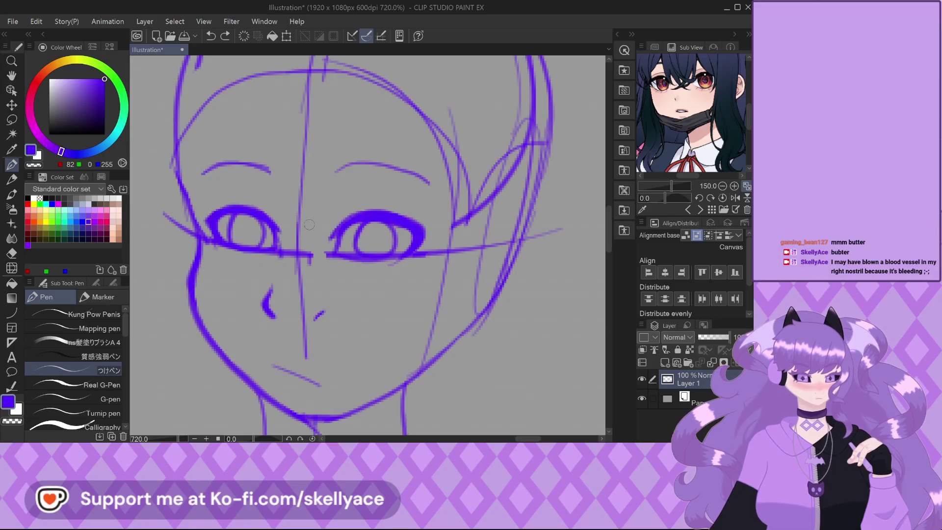
Erase the end of the eye guideline that sticks out past the left contour of the face.
{"action": "scroll", "coordinate": [331, 229], "scroll_direction": "down", "scroll_amount": 3}
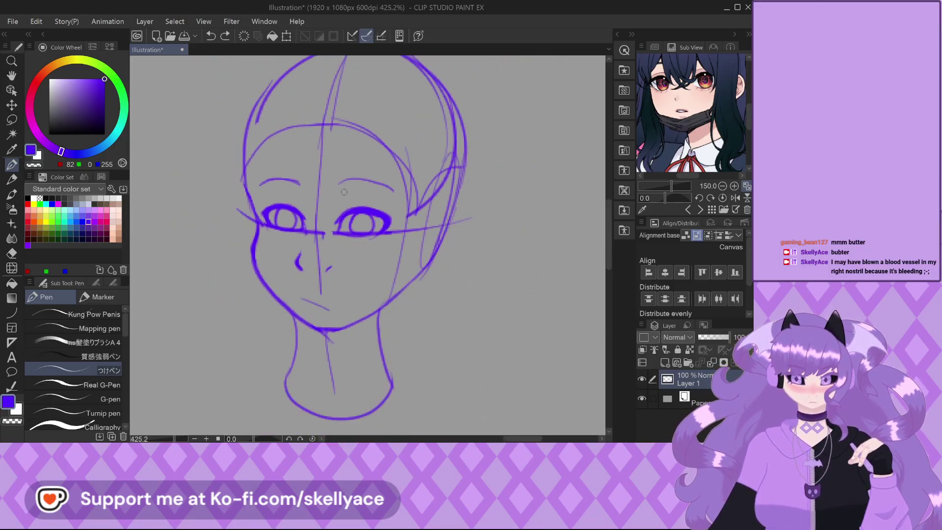
{"action": "scroll", "coordinate": [257, 192], "scroll_direction": "up", "scroll_amount": 3}
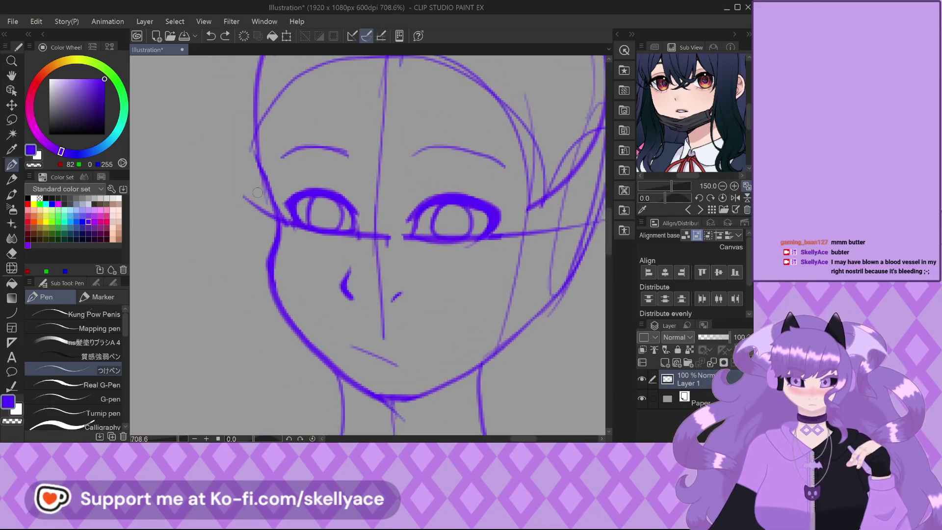
{"action": "scroll", "coordinate": [257, 192], "scroll_direction": "up", "scroll_amount": 2}
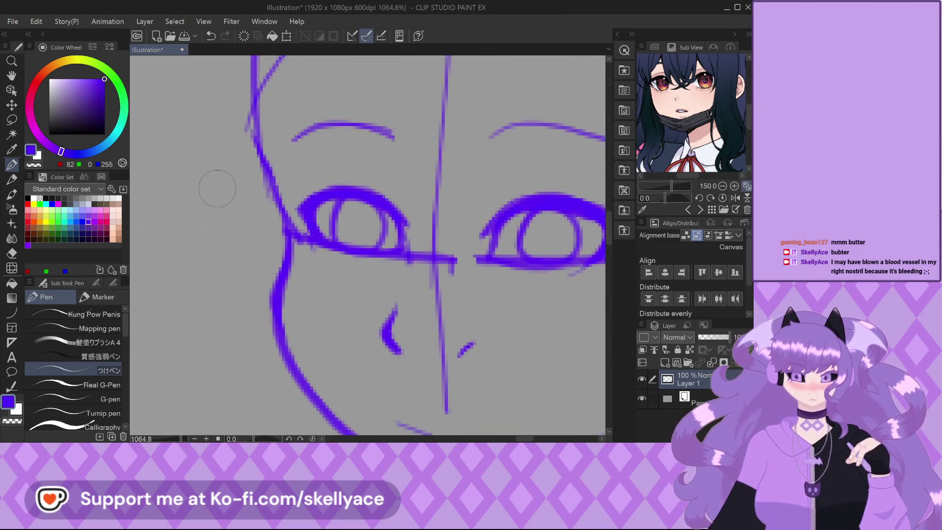
{"action": "scroll", "coordinate": [217, 188], "scroll_direction": "down", "scroll_amount": 5}
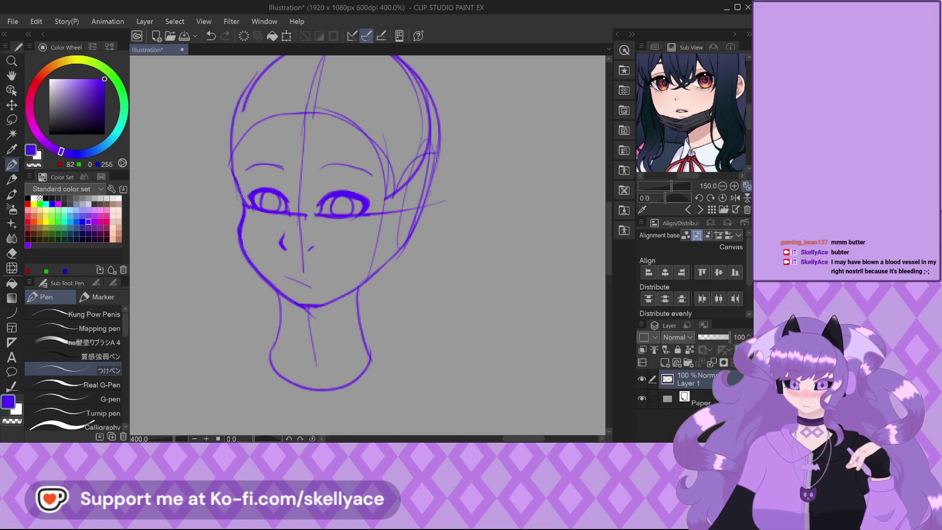
{"action": "scroll", "coordinate": [324, 278], "scroll_direction": "down", "scroll_amount": 2}
{"action": "scroll", "coordinate": [270, 92], "scroll_direction": "up", "scroll_amount": 2}
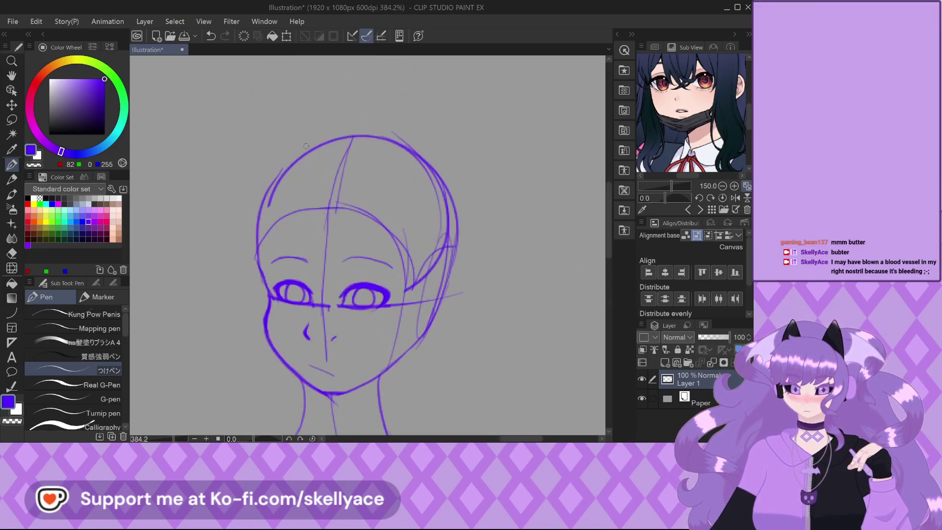
{"action": "scroll", "coordinate": [306, 145], "scroll_direction": "down", "scroll_amount": 1}
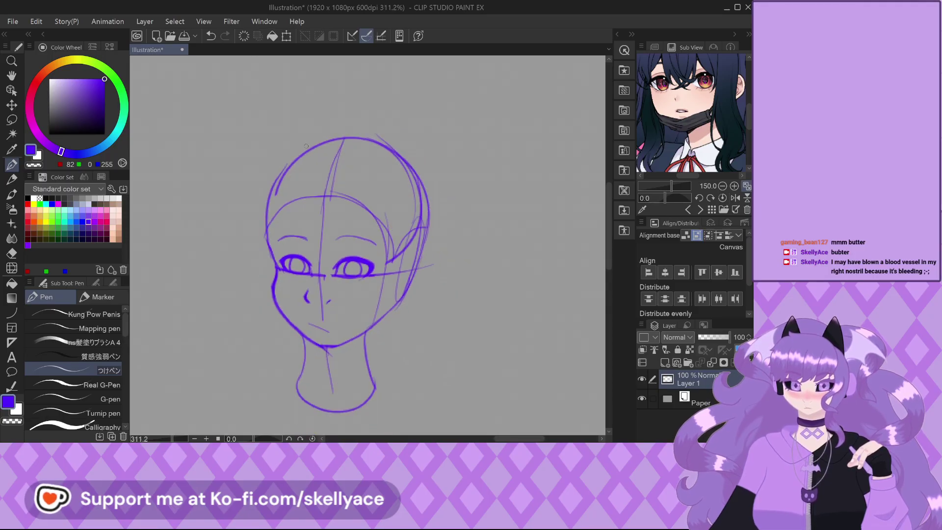
Zoom the reference image out to 75% and compare the sketched face with it from afar and close up.
{"action": "scroll", "coordinate": [306, 145], "scroll_direction": "down", "scroll_amount": 1}
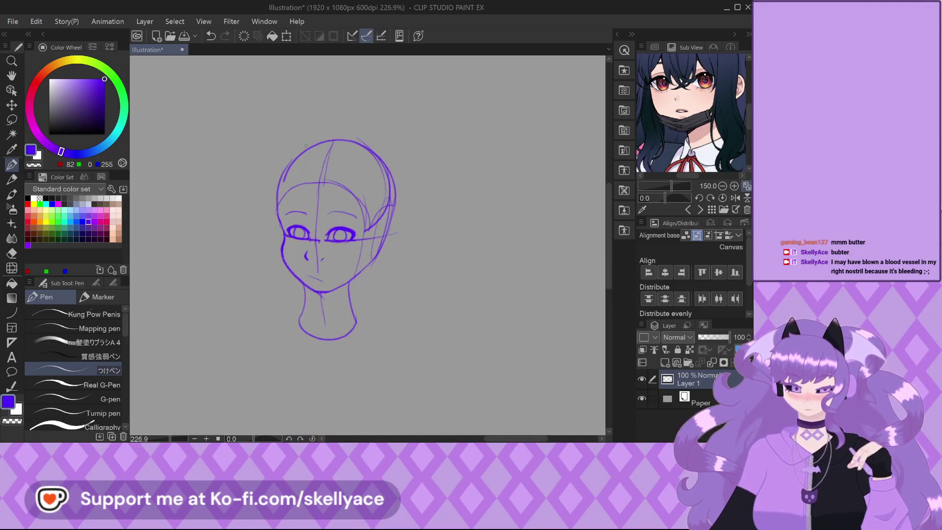
{"action": "scroll", "coordinate": [675, 141], "scroll_direction": "down", "scroll_amount": 2}
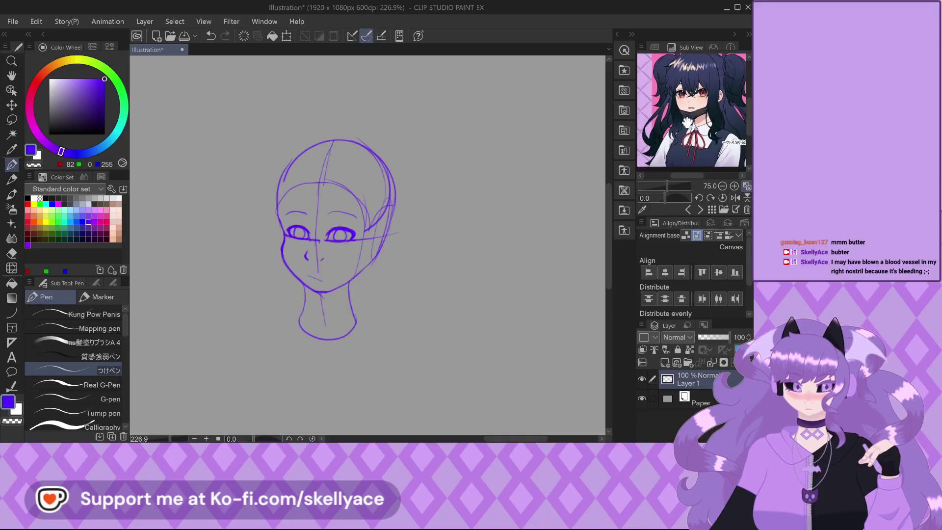
{"action": "scroll", "coordinate": [267, 261], "scroll_direction": "up", "scroll_amount": 3}
{"action": "scroll", "coordinate": [266, 261], "scroll_direction": "up", "scroll_amount": 1}
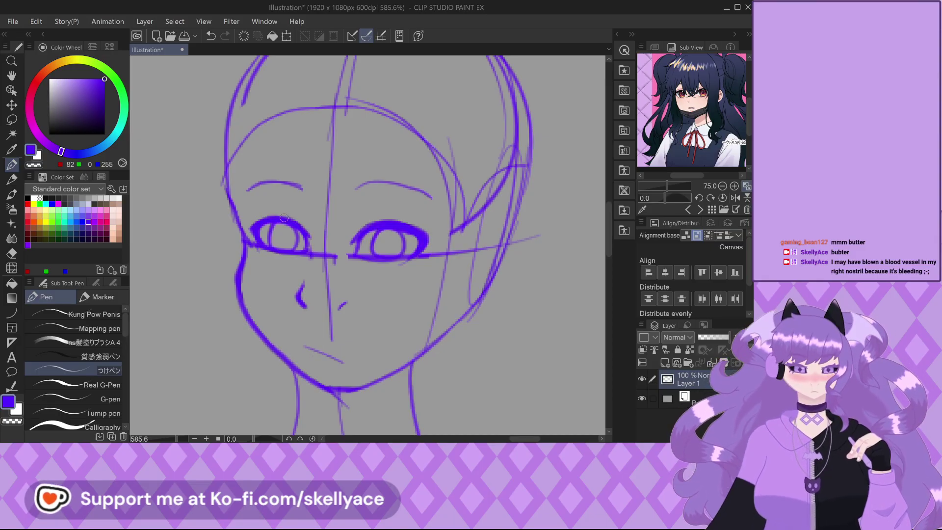
{"action": "scroll", "coordinate": [314, 276], "scroll_direction": "down", "scroll_amount": 2}
{"action": "scroll", "coordinate": [334, 306], "scroll_direction": "up", "scroll_amount": 6}
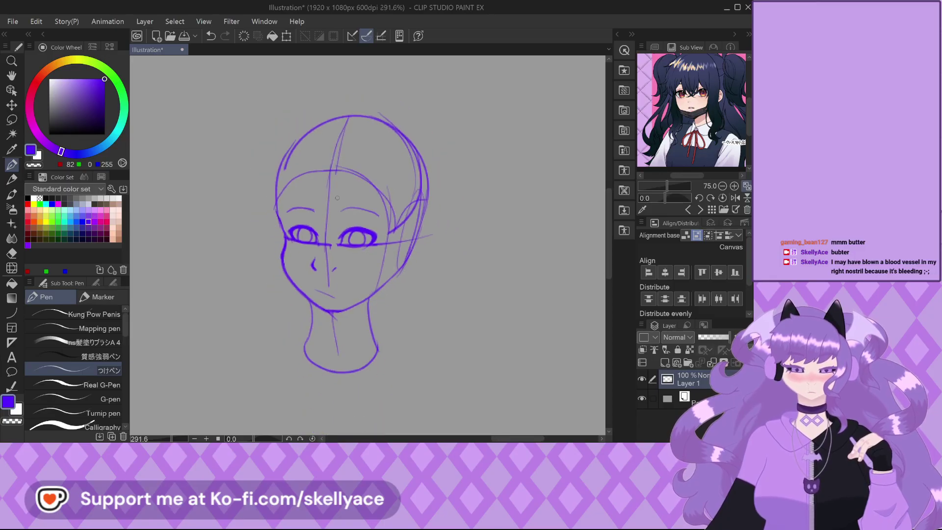
Try to thicken the slanted mouth line with a second pen stroke.
{"action": "left_click_drag", "start_coordinate": [278, 258], "coordinate": [363, 295]}
{"action": "scroll", "coordinate": [333, 265], "scroll_direction": "down", "scroll_amount": 2}
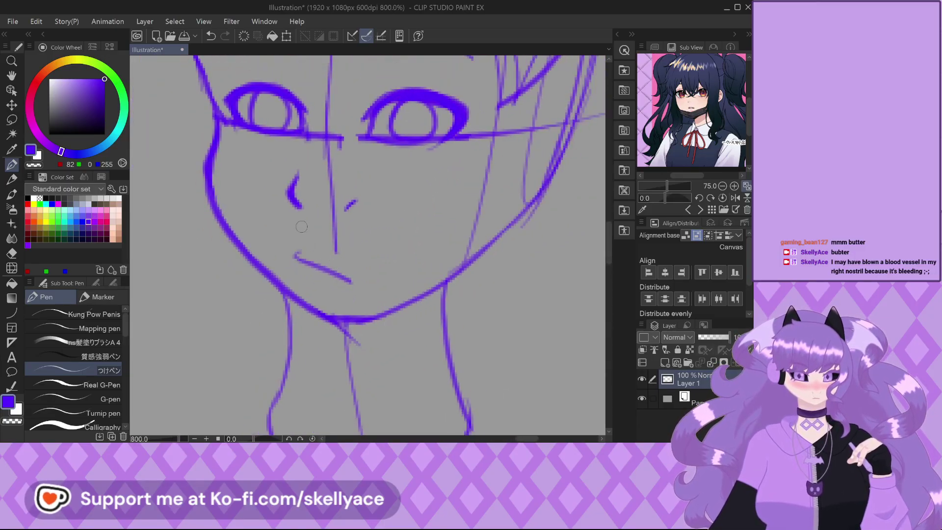
{"action": "key", "text": "ctrl+z"}
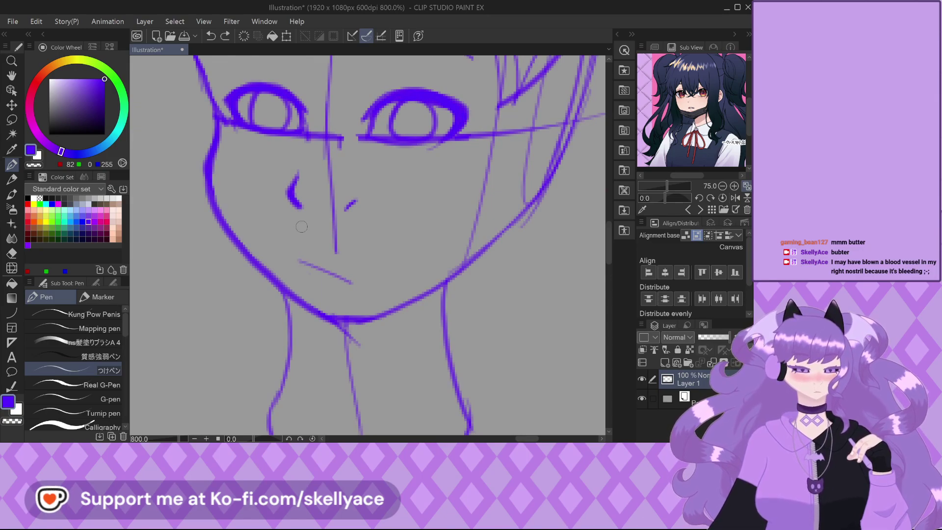
Erase both eyes, the nose, the mouth and the stretch of eye guideline between them, keeping the eyebrows and centre line.
{"action": "scroll", "coordinate": [311, 220], "scroll_direction": "down", "scroll_amount": 3}
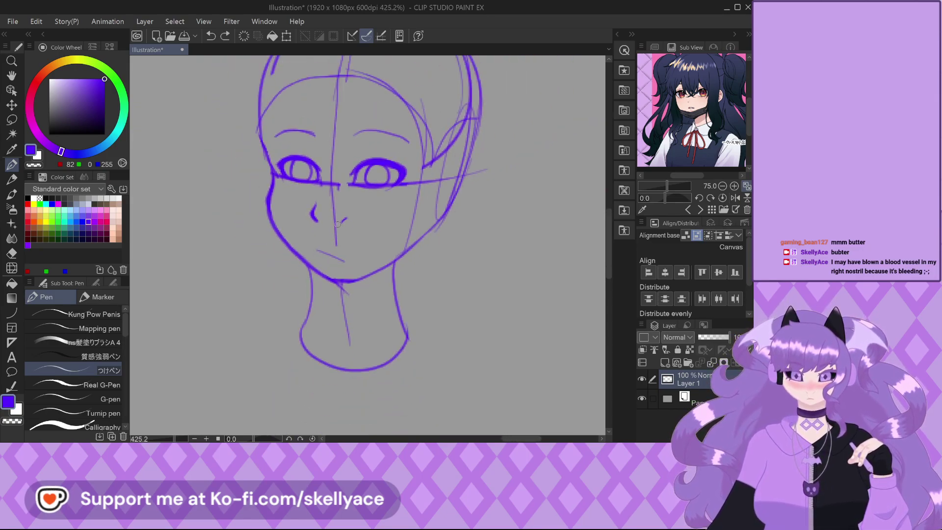
{"action": "scroll", "coordinate": [337, 226], "scroll_direction": "down", "scroll_amount": 2}
{"action": "scroll", "coordinate": [357, 190], "scroll_direction": "up", "scroll_amount": 3}
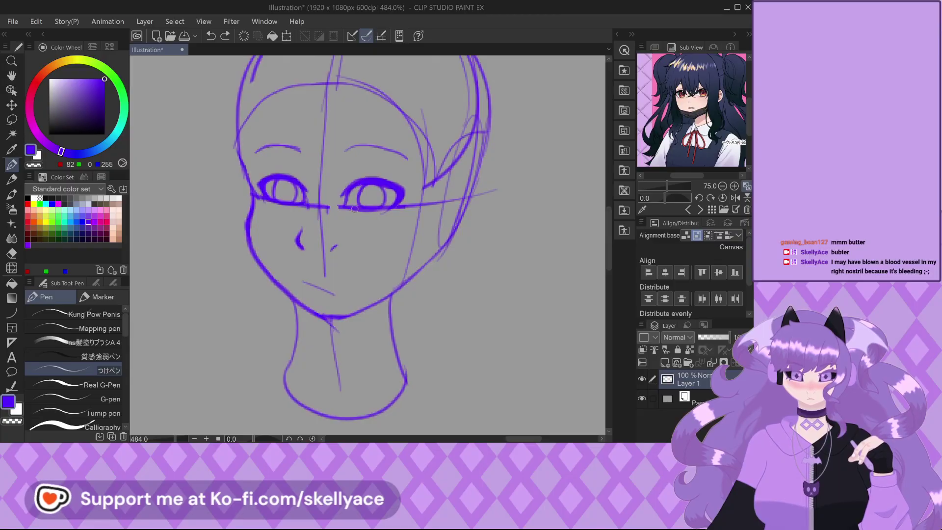
{"action": "scroll", "coordinate": [355, 209], "scroll_direction": "up", "scroll_amount": 1}
{"action": "scroll", "coordinate": [343, 216], "scroll_direction": "up", "scroll_amount": 1}
{"action": "mouse_move", "coordinate": [219, 142]}
{"action": "left_mouse_down"}
{"action": "mouse_move", "coordinate": [240, 164]}
{"action": "mouse_move", "coordinate": [259, 166]}
{"action": "mouse_move", "coordinate": [275, 144]}
{"action": "left_mouse_up"}
{"action": "mouse_move", "coordinate": [299, 185]}
{"action": "left_mouse_down"}
{"action": "mouse_move", "coordinate": [276, 208]}
{"action": "mouse_move", "coordinate": [288, 287]}
{"action": "mouse_move", "coordinate": [317, 319]}
{"action": "left_mouse_up"}
{"action": "mouse_move", "coordinate": [318, 196]}
{"action": "left_mouse_down"}
{"action": "mouse_move", "coordinate": [358, 176]}
{"action": "mouse_move", "coordinate": [419, 166]}
{"action": "left_mouse_up"}
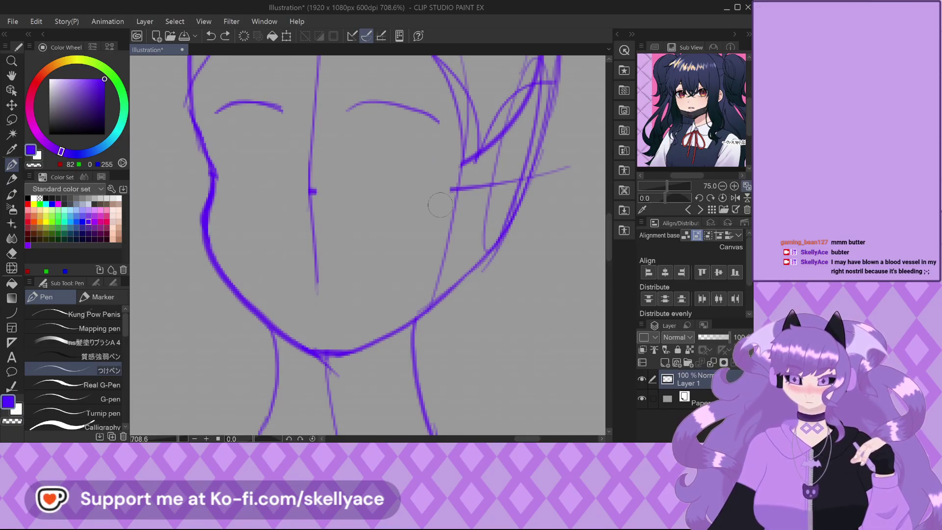
Draw two curved guidelines across the face, one at the lower lid level and one just under the eyebrows.
{"action": "scroll", "coordinate": [427, 228], "scroll_direction": "down", "scroll_amount": 6}
{"action": "scroll", "coordinate": [425, 162], "scroll_direction": "up", "scroll_amount": 7}
{"action": "mouse_move", "coordinate": [200, 239]}
{"action": "left_mouse_down"}
{"action": "mouse_move", "coordinate": [310, 262]}
{"action": "mouse_move", "coordinate": [540, 242]}
{"action": "left_mouse_up"}
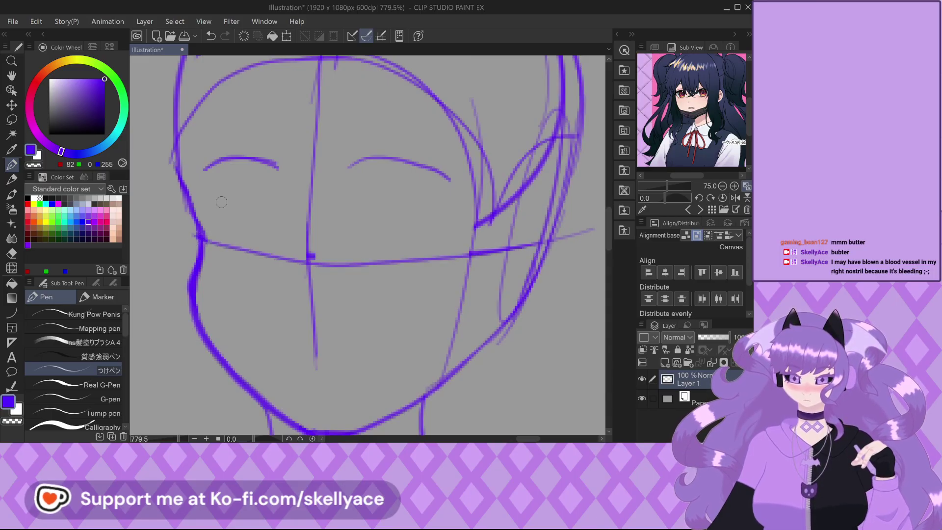
{"action": "mouse_move", "coordinate": [189, 199]}
{"action": "left_mouse_down"}
{"action": "mouse_move", "coordinate": [353, 210]}
{"action": "mouse_move", "coordinate": [554, 192]}
{"action": "left_mouse_up"}
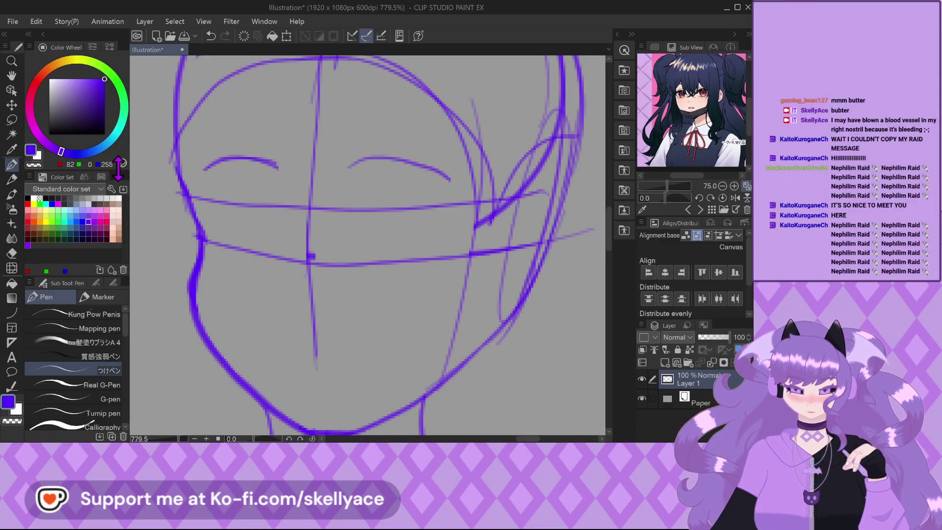
Go over both eye guidelines with bolder strokes that curve downward more around the face.
{"action": "scroll", "coordinate": [412, 193], "scroll_direction": "down", "scroll_amount": 2}
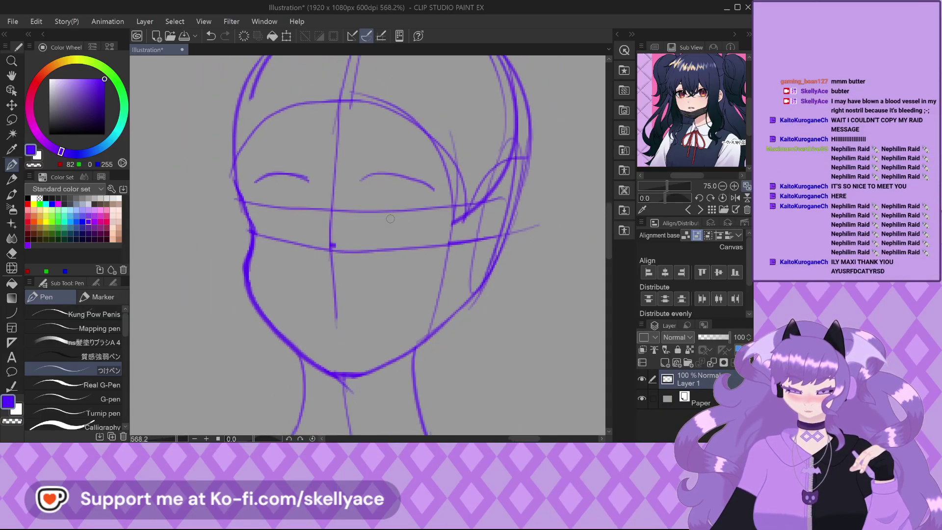
{"action": "scroll", "coordinate": [228, 283], "scroll_direction": "up", "scroll_amount": 3}
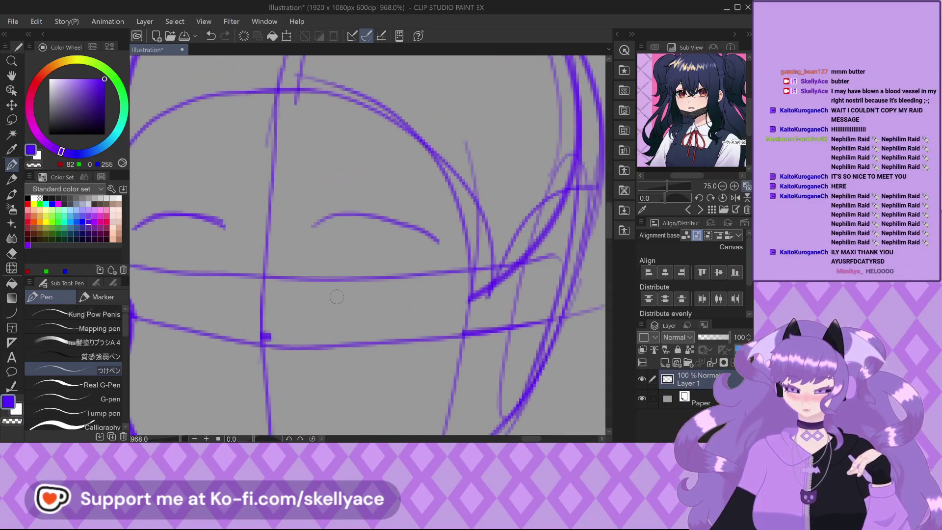
{"action": "scroll", "coordinate": [228, 284], "scroll_direction": "up", "scroll_amount": 1}
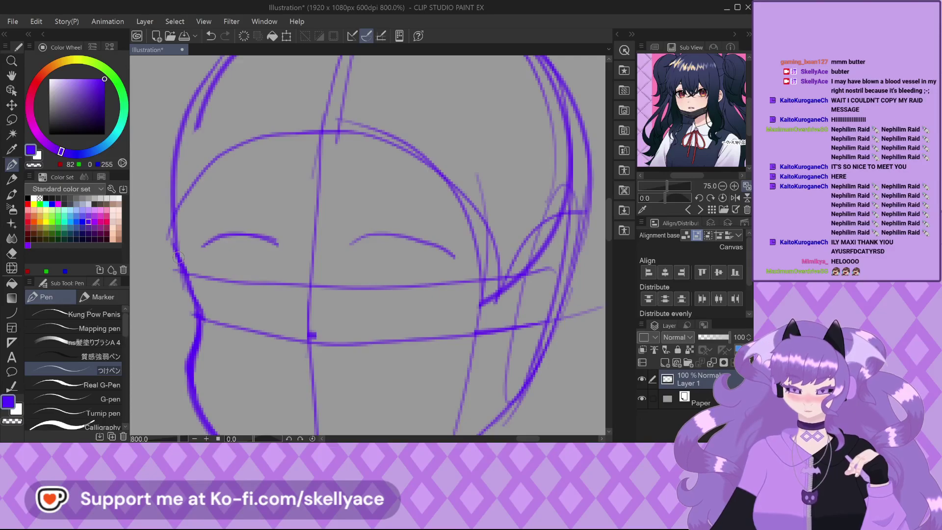
{"action": "left_click_drag", "start_coordinate": [182, 259], "coordinate": [309, 285]}
{"action": "mouse_move", "coordinate": [180, 259]}
{"action": "left_mouse_down"}
{"action": "mouse_move", "coordinate": [343, 286]}
{"action": "mouse_move", "coordinate": [501, 272]}
{"action": "left_mouse_up"}
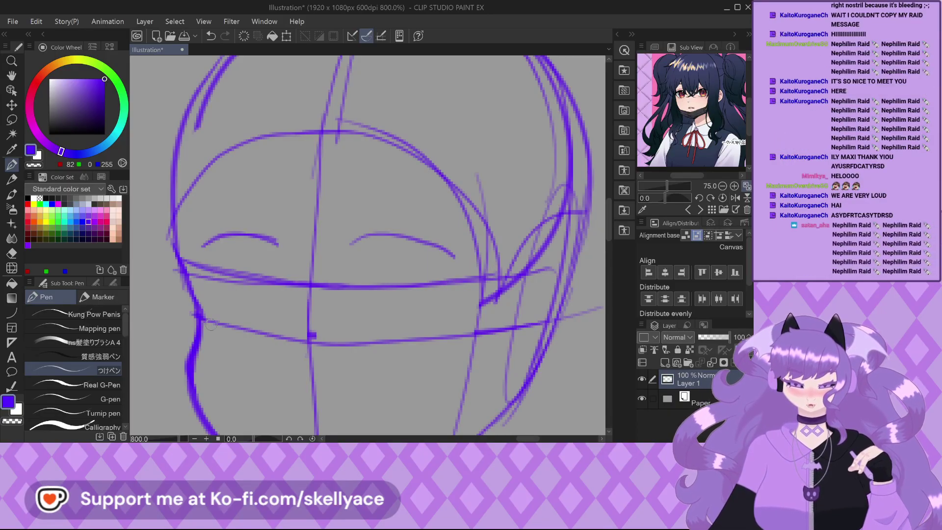
{"action": "scroll", "coordinate": [193, 314], "scroll_direction": "up", "scroll_amount": 1}
{"action": "mouse_move", "coordinate": [196, 314]}
{"action": "left_mouse_down"}
{"action": "mouse_move", "coordinate": [308, 353]}
{"action": "mouse_move", "coordinate": [418, 354]}
{"action": "mouse_move", "coordinate": [549, 334]}
{"action": "left_mouse_up"}
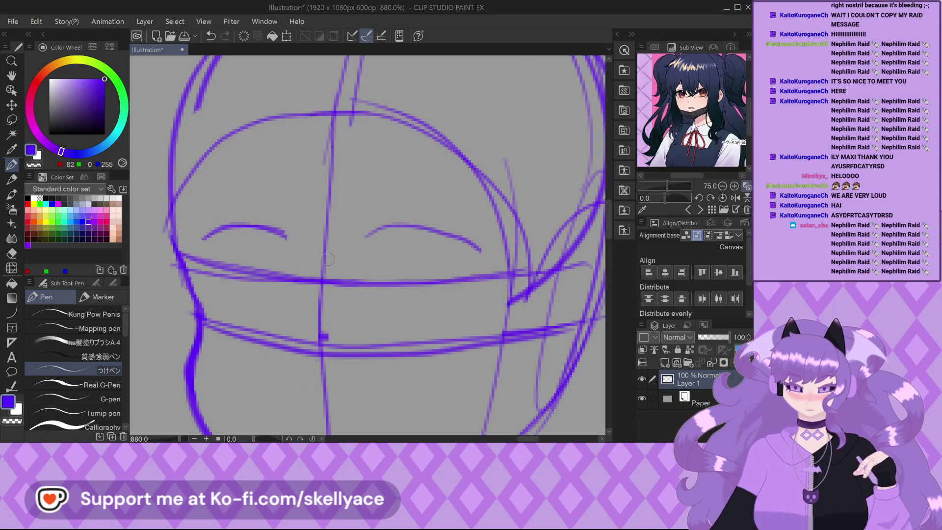
Erase the duplicate stroke of the lower eye guideline and the small leftover mark on the centre line.
{"action": "scroll", "coordinate": [310, 251], "scroll_direction": "down", "scroll_amount": 4}
{"action": "scroll", "coordinate": [357, 341], "scroll_direction": "up", "scroll_amount": 4}
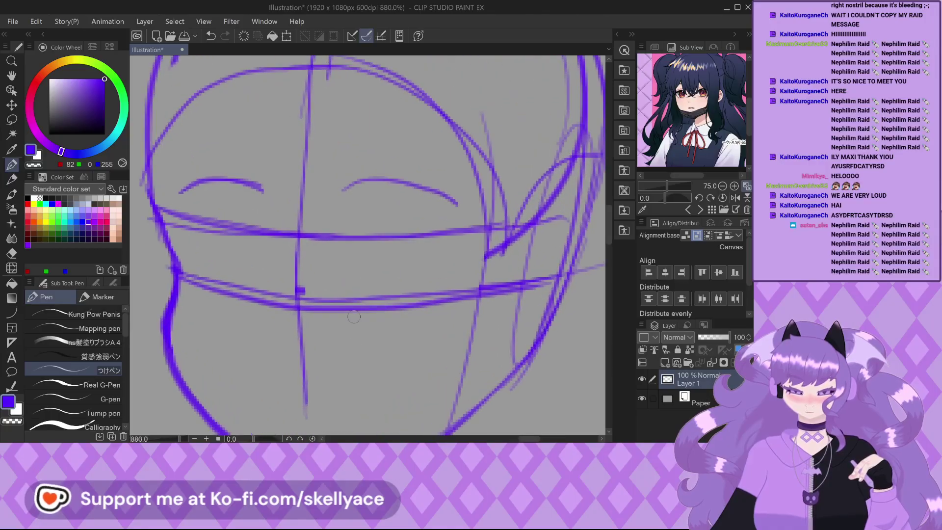
{"action": "scroll", "coordinate": [354, 320], "scroll_direction": "up", "scroll_amount": 2}
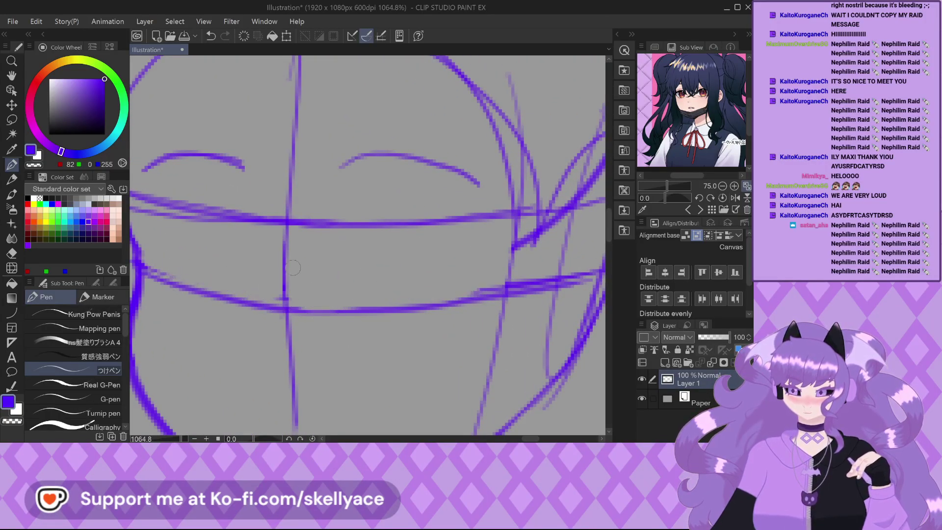
{"action": "scroll", "coordinate": [287, 269], "scroll_direction": "down", "scroll_amount": 8}
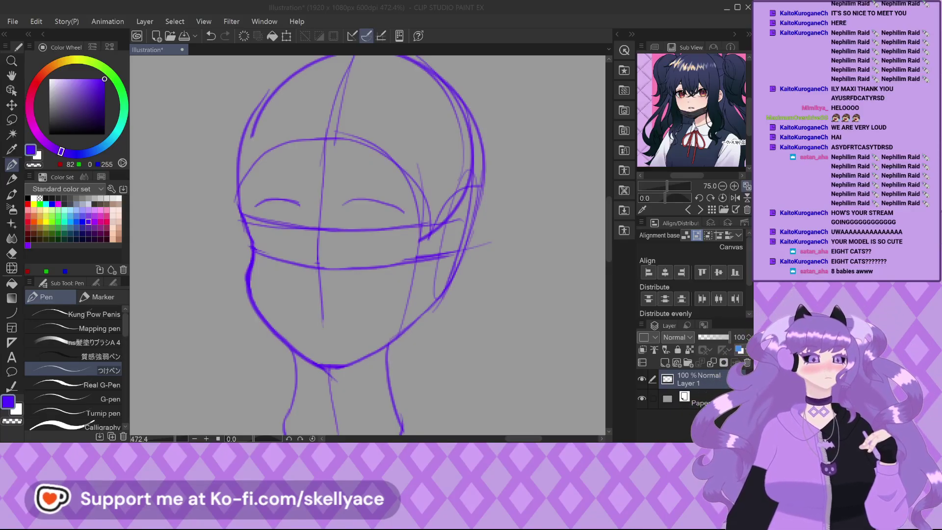
Open the Ashlyn 2.0 Model document and make its Full Body layer folder visible.
{"action": "key", "text": "alt+Tab"}
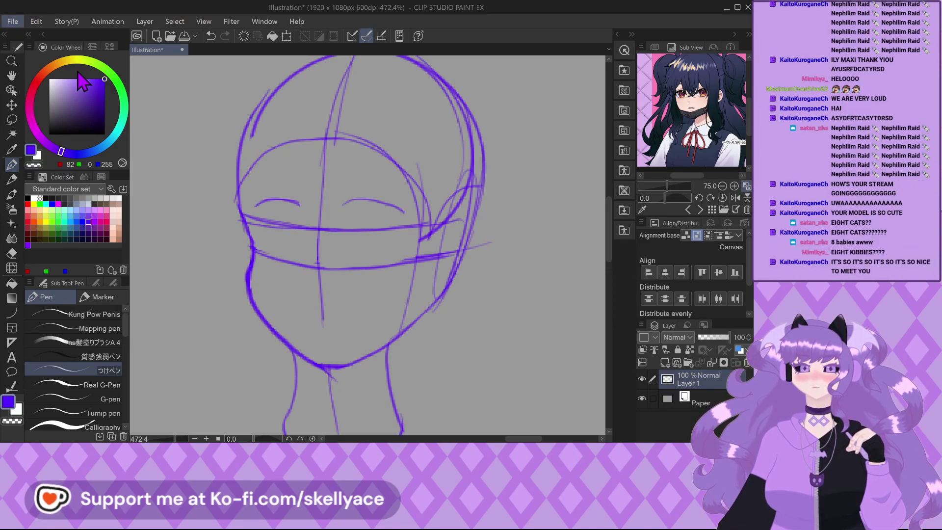
{"action": "left_click", "coordinate": [226, 77]}
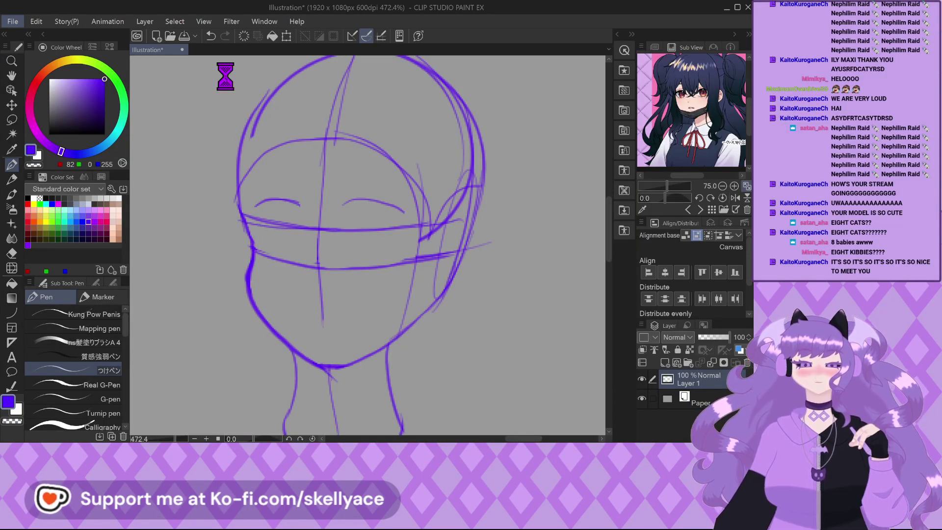
{"action": "scroll", "coordinate": [365, 100], "scroll_direction": "up", "scroll_amount": 4}
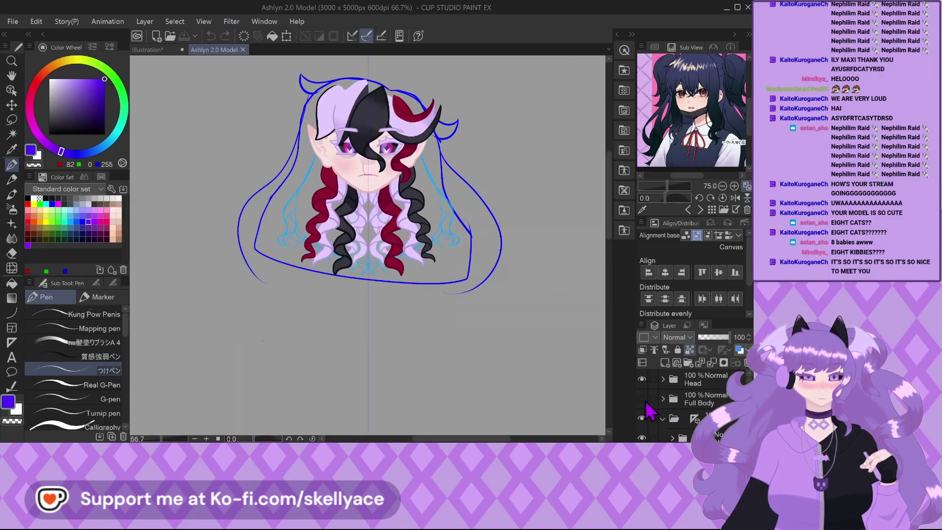
{"action": "left_click", "coordinate": [642, 399]}
Examine the full-body character model as a whole and then its head and upper body.
{"action": "key", "text": "ctrl+minus"}
{"action": "key", "text": "ctrl+minus"}
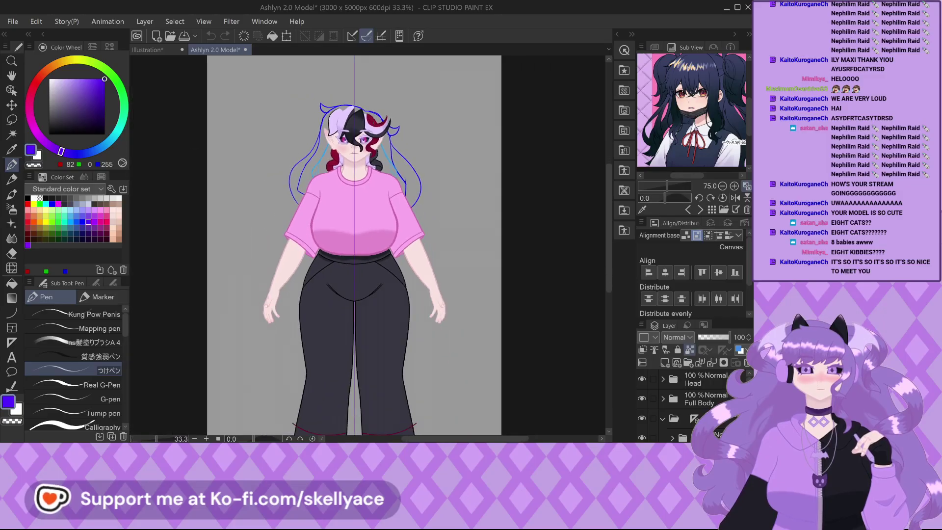
{"action": "key", "text": "ctrl+0"}
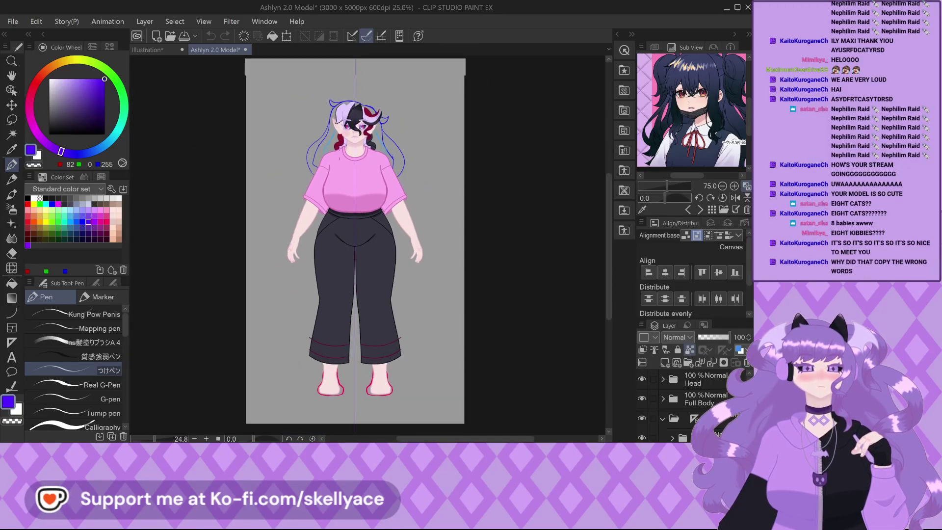
{"action": "key", "text": "ctrl+plus"}
{"action": "key", "text": "ctrl+plus"}
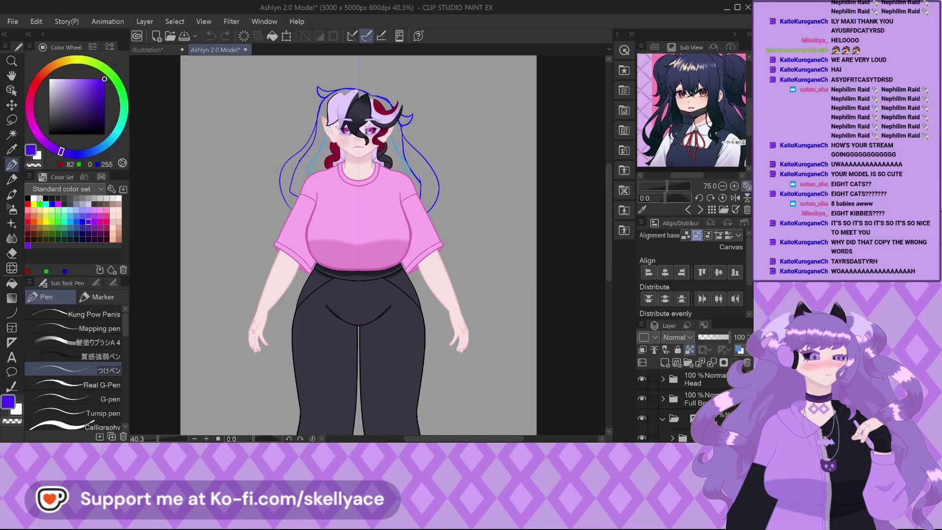
{"action": "scroll", "coordinate": [356, 103], "scroll_direction": "up", "scroll_amount": 3}
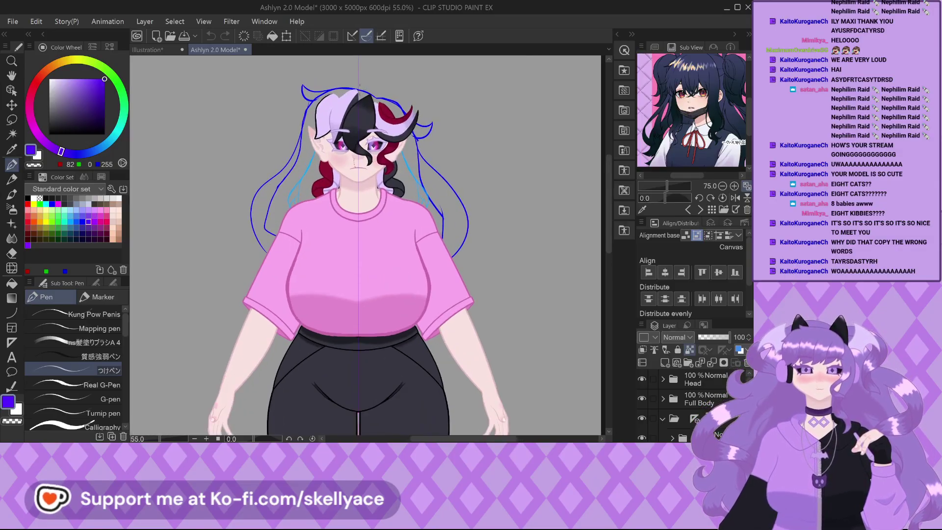
{"action": "scroll", "coordinate": [332, 136], "scroll_direction": "down", "scroll_amount": 2}
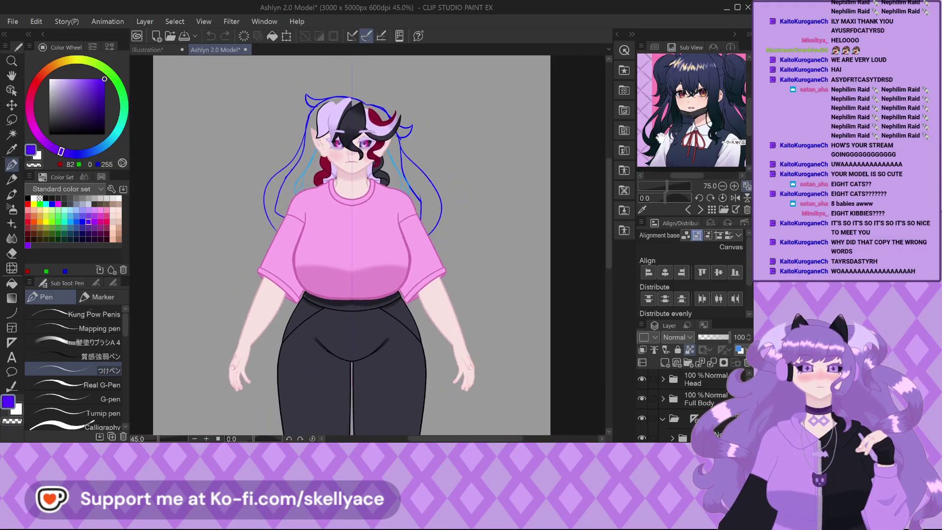
Show the next reference image in the Sub View and return to the Illustration canvas.
{"action": "left_click", "coordinate": [705, 215]}
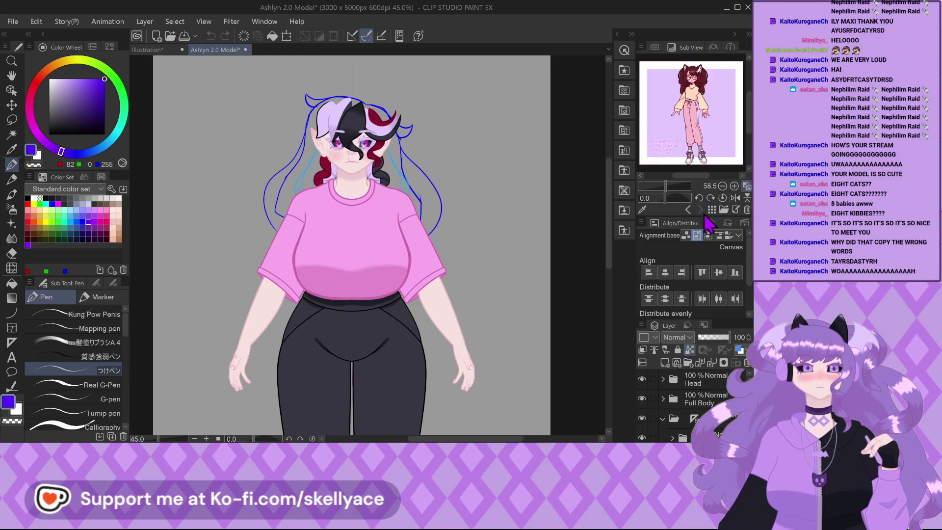
{"action": "left_click", "coordinate": [167, 42]}
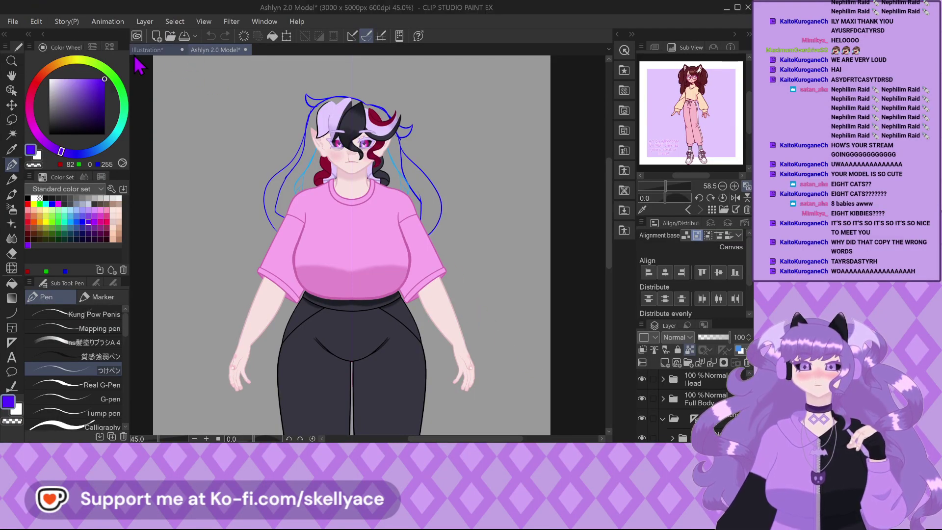
{"action": "left_click", "coordinate": [150, 49]}
Draw rounded outlines for both eyes between the two guidelines, with arched upper lids and flatter lower lids.
{"action": "scroll", "coordinate": [325, 203], "scroll_direction": "down", "scroll_amount": 2}
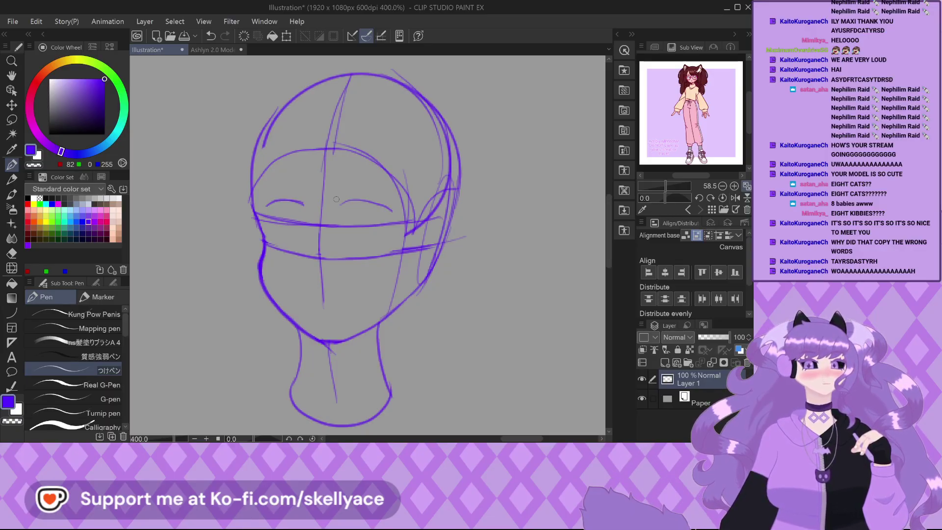
{"action": "scroll", "coordinate": [320, 193], "scroll_direction": "up", "scroll_amount": 4}
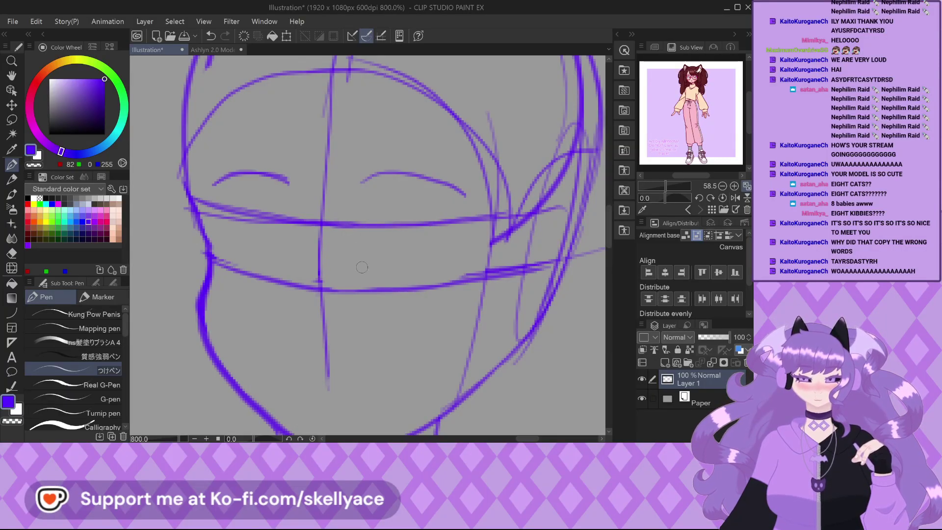
{"action": "mouse_move", "coordinate": [367, 244]}
{"action": "left_mouse_down"}
{"action": "mouse_move", "coordinate": [393, 233]}
{"action": "mouse_move", "coordinate": [446, 239]}
{"action": "left_mouse_up"}
{"action": "left_click_drag", "start_coordinate": [365, 238], "coordinate": [359, 280]}
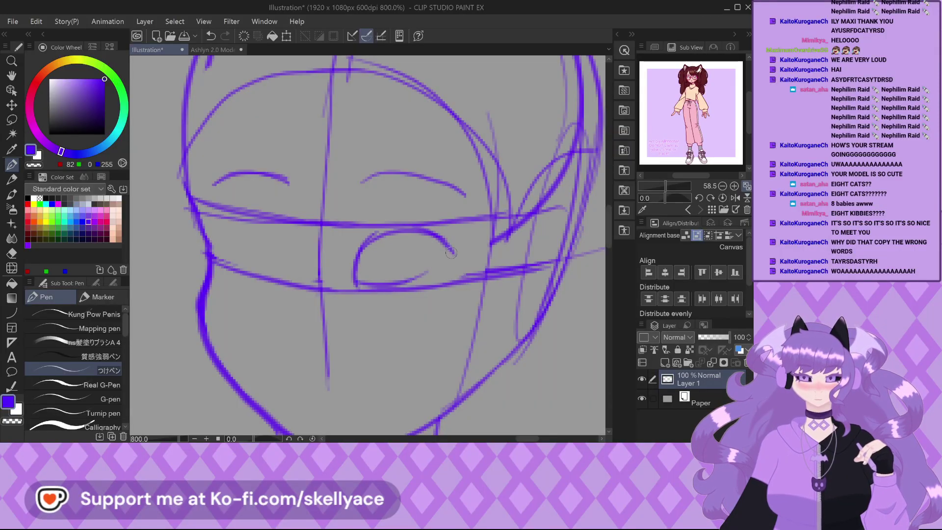
{"action": "mouse_move", "coordinate": [349, 261]}
{"action": "left_mouse_down"}
{"action": "mouse_move", "coordinate": [366, 244]}
{"action": "mouse_move", "coordinate": [405, 233]}
{"action": "left_mouse_up"}
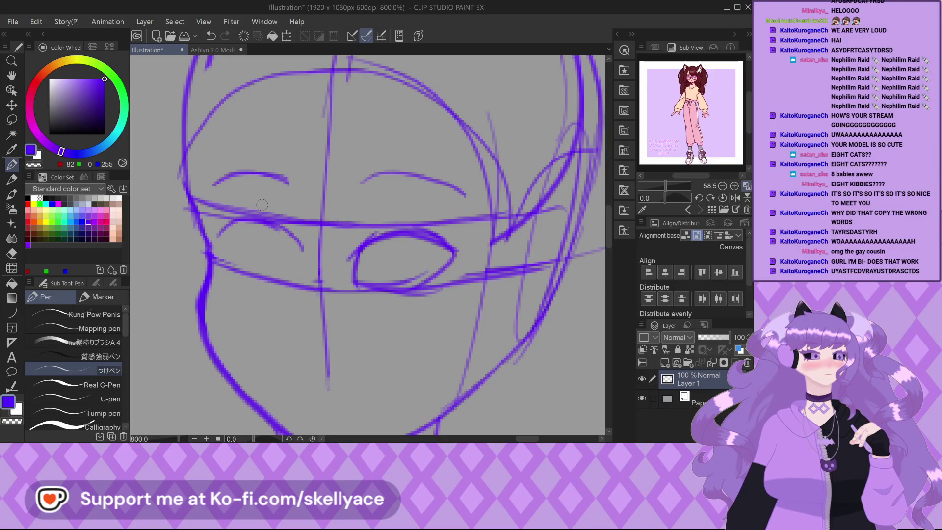
{"action": "mouse_move", "coordinate": [218, 233]}
{"action": "left_mouse_down"}
{"action": "mouse_move", "coordinate": [270, 222]}
{"action": "mouse_move", "coordinate": [306, 250]}
{"action": "left_mouse_up"}
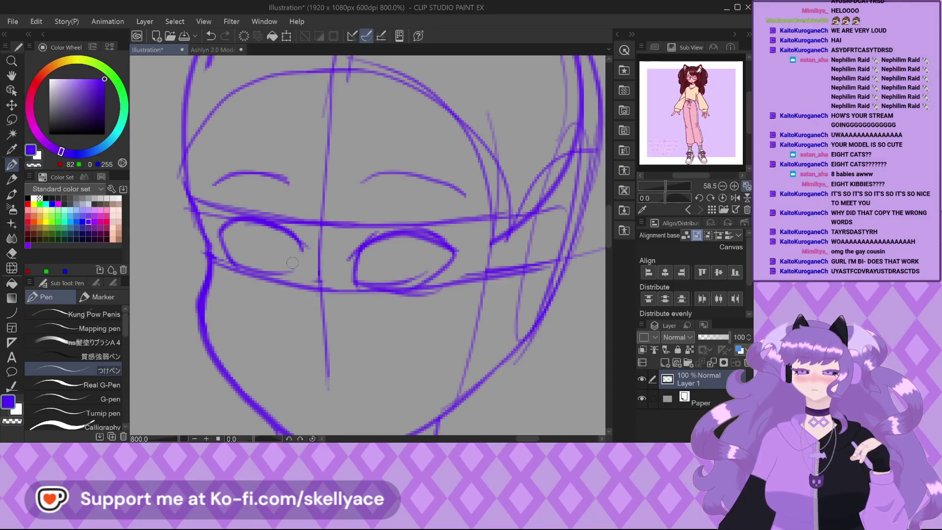
{"action": "scroll", "coordinate": [307, 253], "scroll_direction": "down", "scroll_amount": 2}
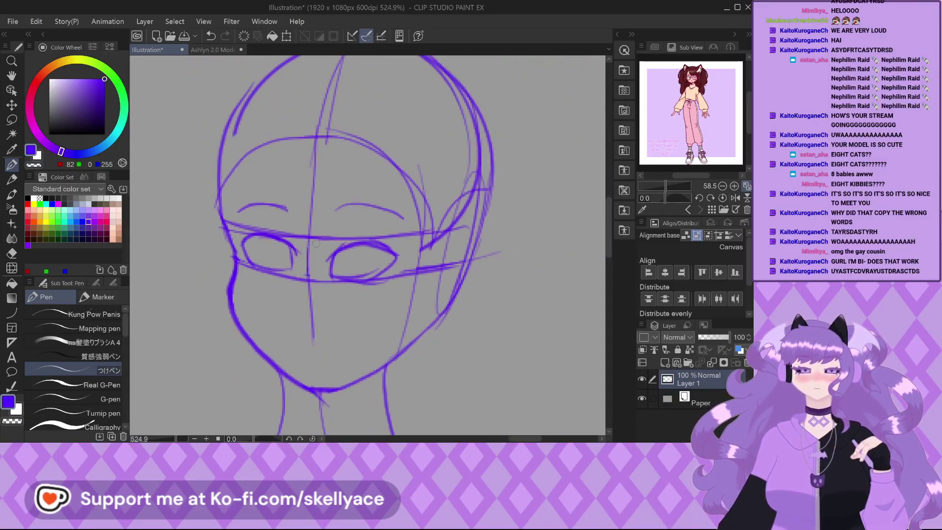
Examine the face and eyes of the character in the Ashlyn 2.0 Model document.
{"action": "scroll", "coordinate": [342, 251], "scroll_direction": "up", "scroll_amount": 2}
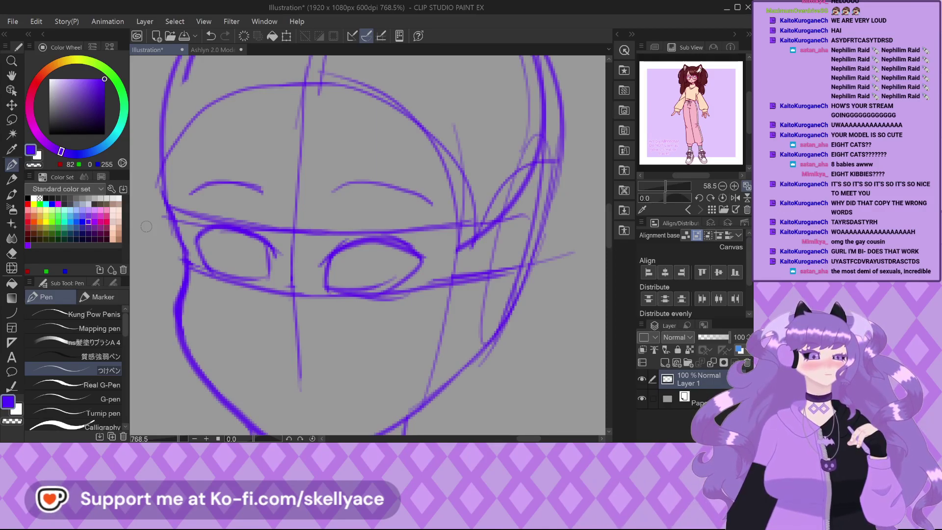
{"action": "left_click", "coordinate": [213, 49]}
{"action": "scroll", "coordinate": [363, 141], "scroll_direction": "up", "scroll_amount": 8}
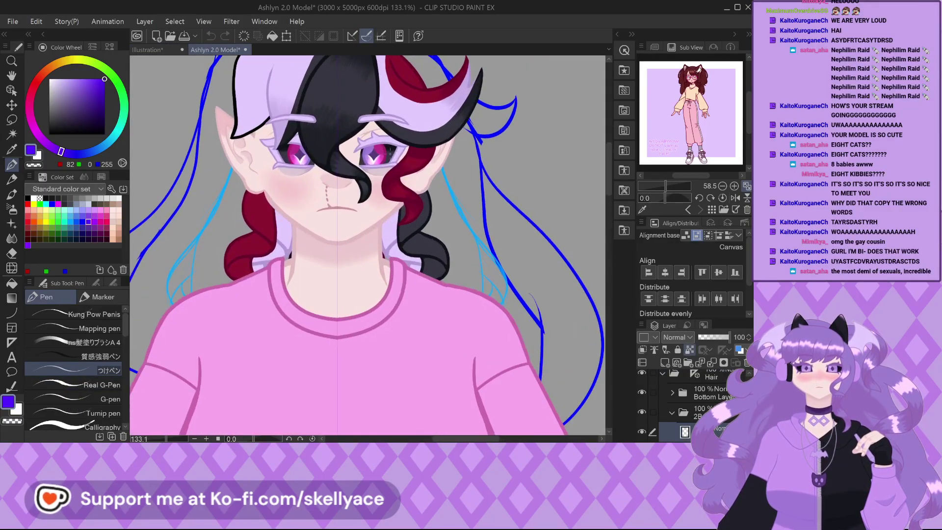
{"action": "scroll", "coordinate": [374, 156], "scroll_direction": "up", "scroll_amount": 2}
{"action": "scroll", "coordinate": [371, 181], "scroll_direction": "down", "scroll_amount": 2}
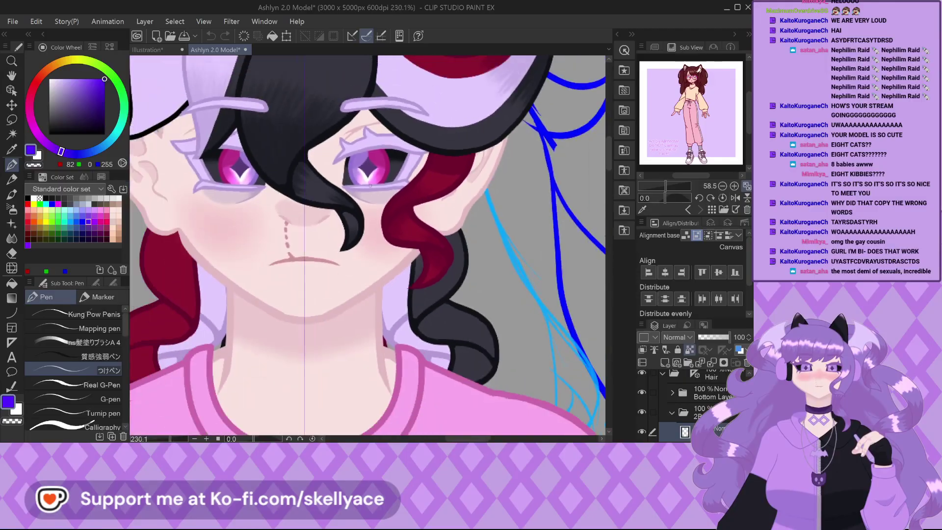
{"action": "scroll", "coordinate": [370, 184], "scroll_direction": "down", "scroll_amount": 2}
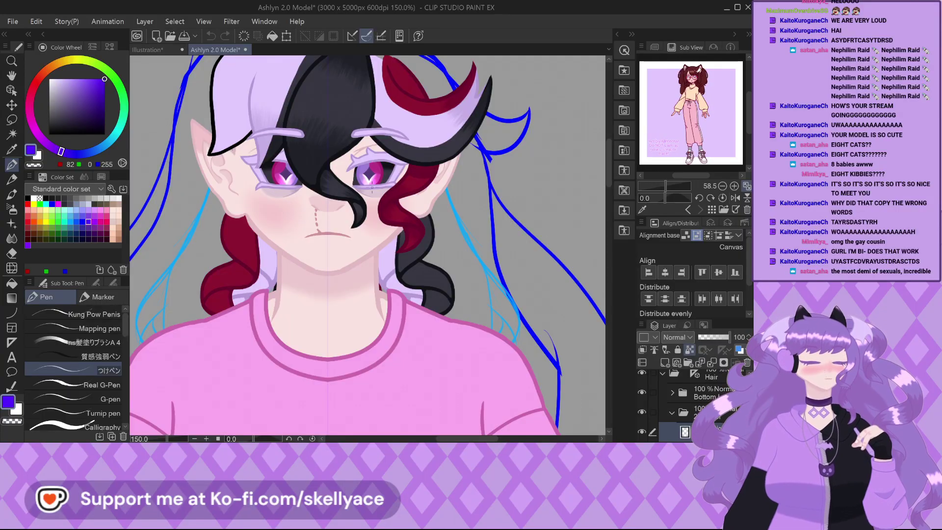
{"action": "scroll", "coordinate": [372, 188], "scroll_direction": "down", "scroll_amount": 5}
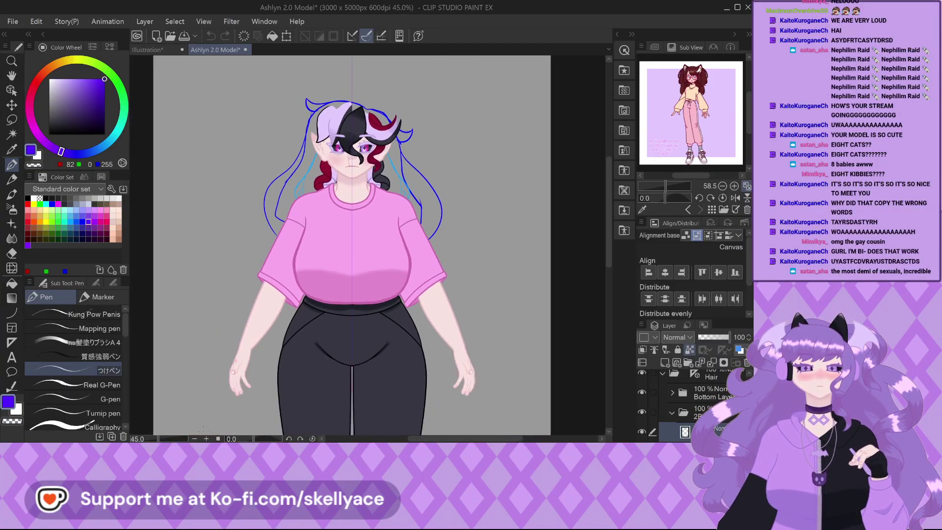
Examine the character model's arms, hand and body proportions and return to the Illustration canvas.
{"action": "scroll", "coordinate": [231, 383], "scroll_direction": "up", "scroll_amount": 7}
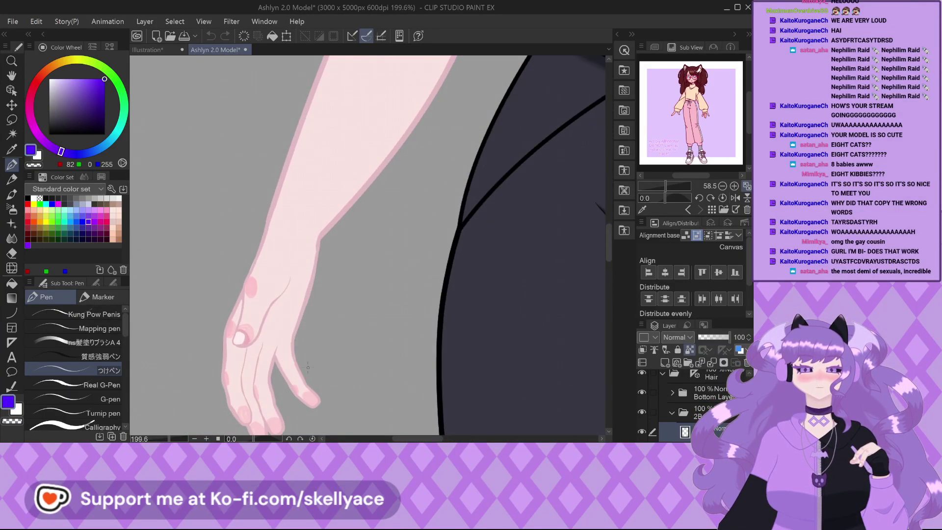
{"action": "scroll", "coordinate": [226, 310], "scroll_direction": "down", "scroll_amount": 1}
{"action": "scroll", "coordinate": [226, 309], "scroll_direction": "down", "scroll_amount": 4}
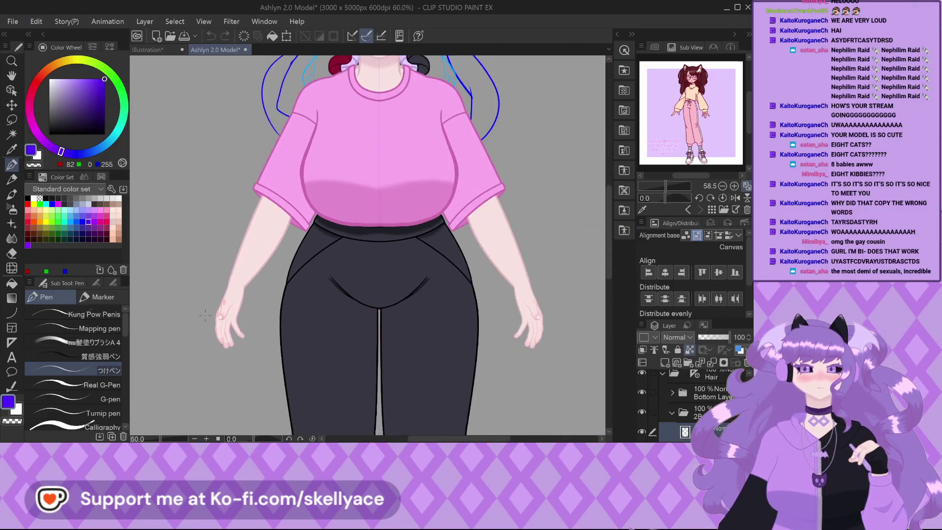
{"action": "scroll", "coordinate": [205, 315], "scroll_direction": "up", "scroll_amount": 3}
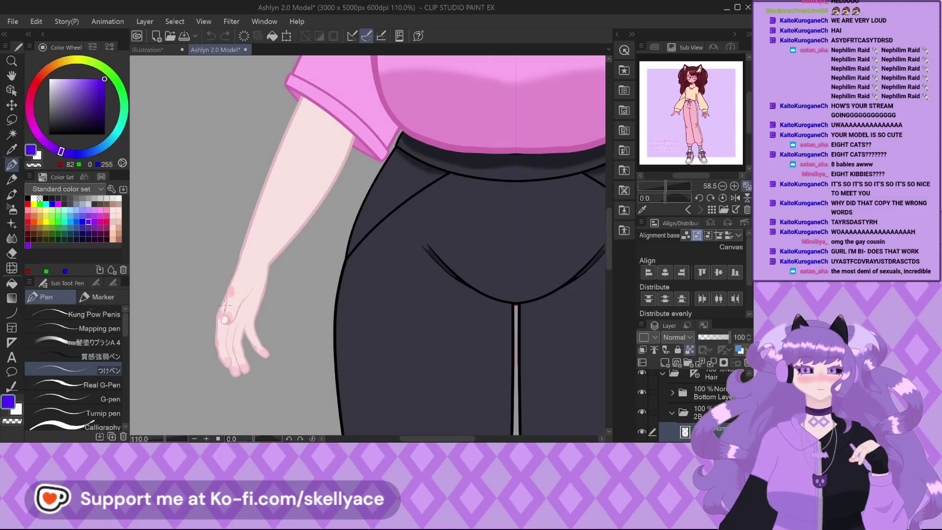
{"action": "scroll", "coordinate": [201, 362], "scroll_direction": "down", "scroll_amount": 2}
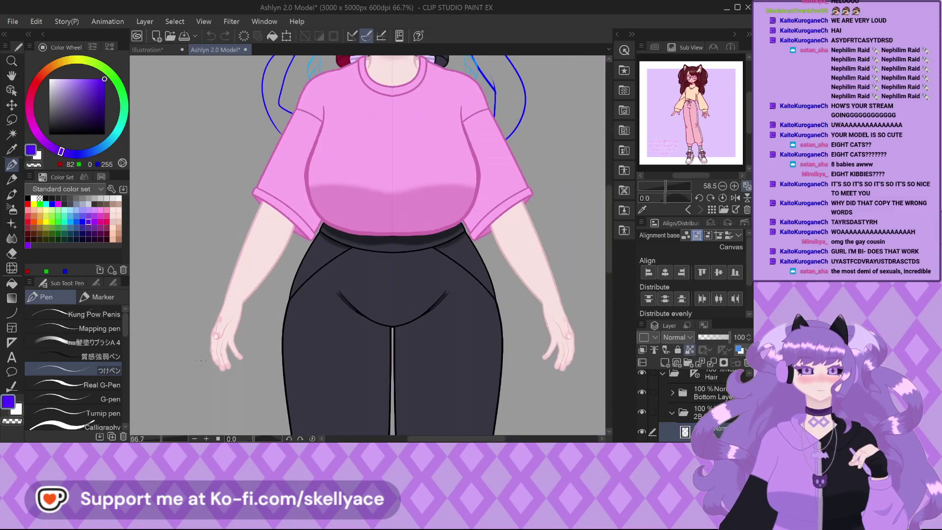
{"action": "scroll", "coordinate": [201, 361], "scroll_direction": "down", "scroll_amount": 1}
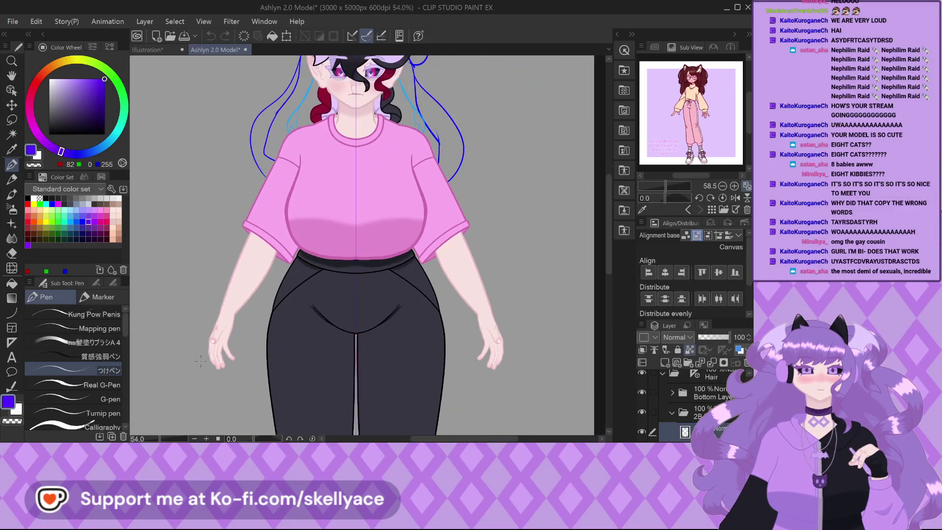
{"action": "left_click", "coordinate": [156, 50]}
Thicken the near eye's outline along the upper lid, outer corner and lower lid.
{"action": "scroll", "coordinate": [289, 265], "scroll_direction": "up", "scroll_amount": 3}
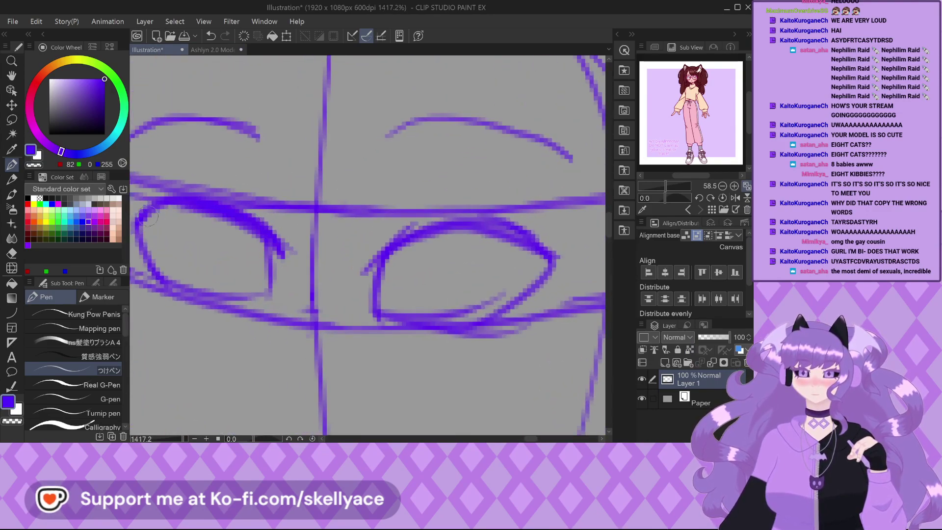
{"action": "scroll", "coordinate": [314, 206], "scroll_direction": "down", "scroll_amount": 3}
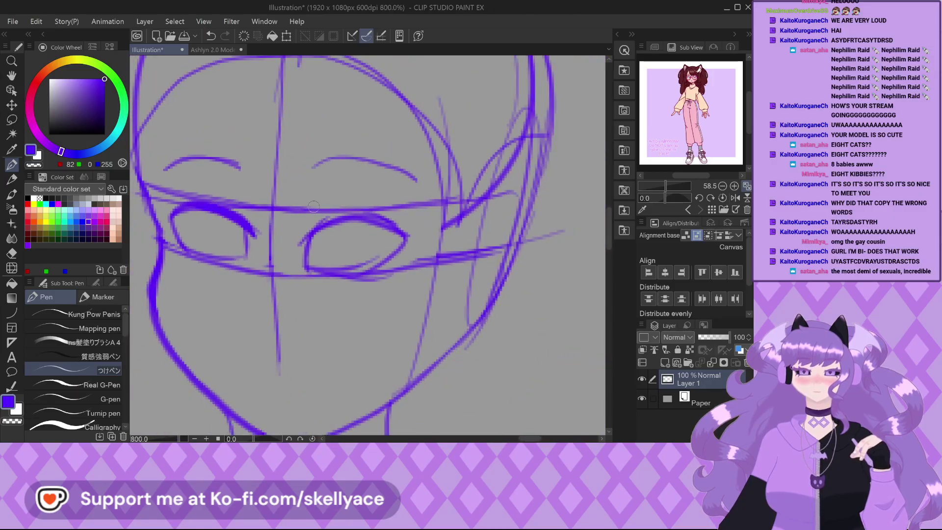
{"action": "scroll", "coordinate": [314, 206], "scroll_direction": "up", "scroll_amount": 2}
{"action": "mouse_move", "coordinate": [294, 256]}
{"action": "left_mouse_down"}
{"action": "mouse_move", "coordinate": [331, 230]}
{"action": "mouse_move", "coordinate": [368, 227]}
{"action": "mouse_move", "coordinate": [426, 245]}
{"action": "mouse_move", "coordinate": [359, 224]}
{"action": "mouse_move", "coordinate": [425, 245]}
{"action": "left_mouse_up"}
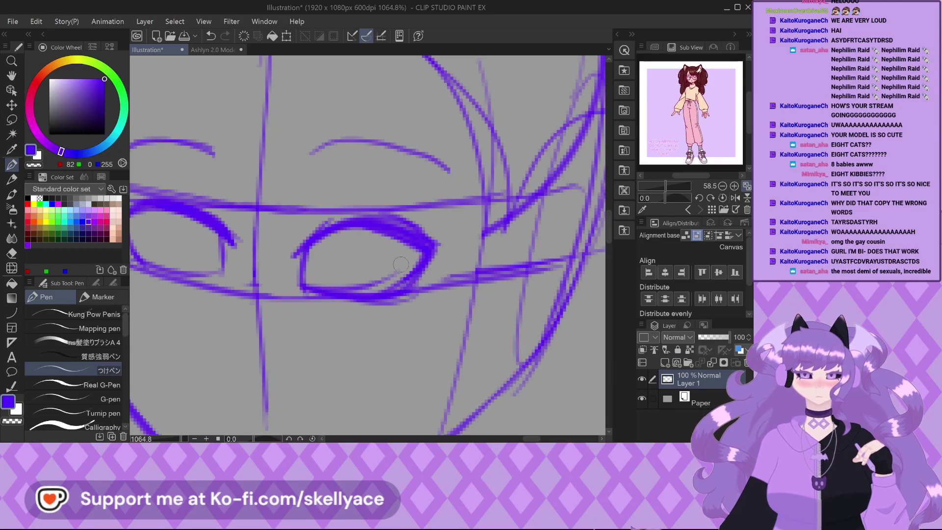
{"action": "left_click_drag", "start_coordinate": [384, 294], "coordinate": [432, 240]}
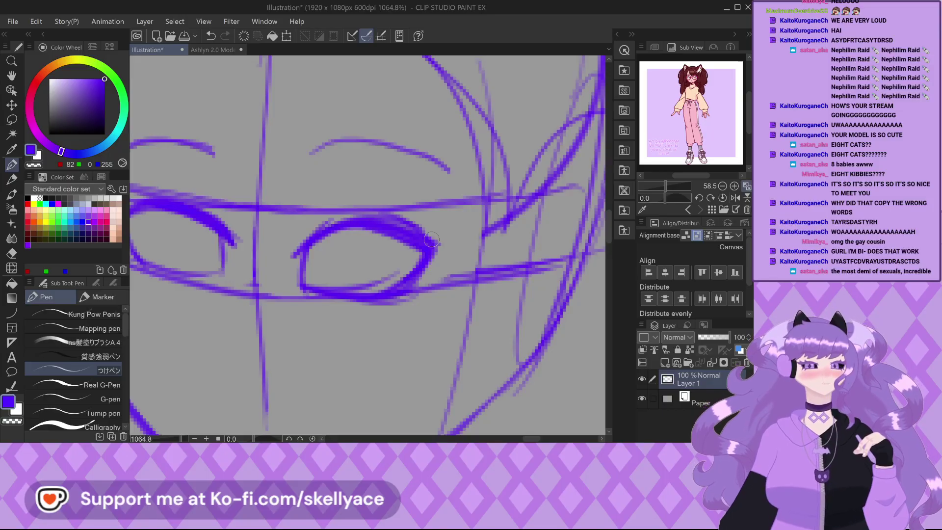
{"action": "mouse_move", "coordinate": [432, 240]}
{"action": "left_mouse_down"}
{"action": "mouse_move", "coordinate": [370, 231]}
{"action": "mouse_move", "coordinate": [401, 245]}
{"action": "mouse_move", "coordinate": [341, 229]}
{"action": "mouse_move", "coordinate": [372, 227]}
{"action": "mouse_move", "coordinate": [332, 233]}
{"action": "mouse_move", "coordinate": [293, 253]}
{"action": "left_mouse_up"}
{"action": "scroll", "coordinate": [377, 225], "scroll_direction": "down", "scroll_amount": 3}
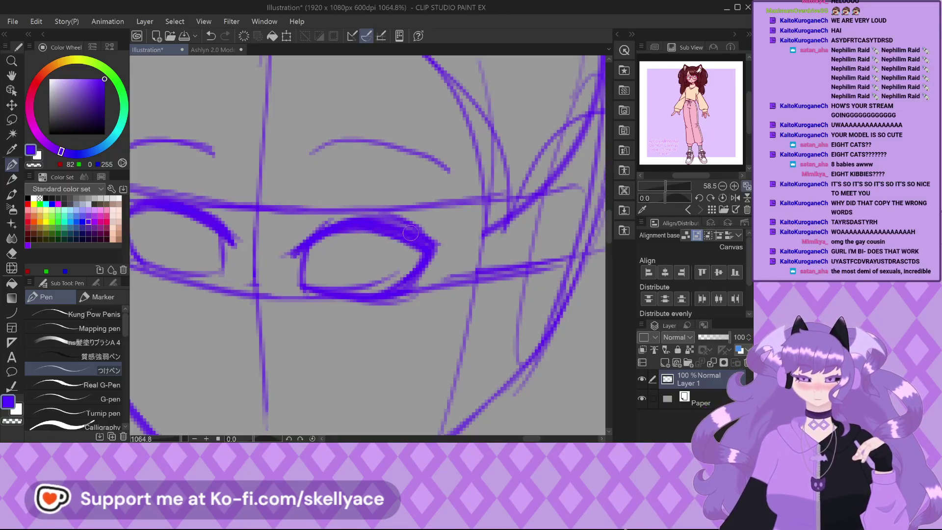
Lasso the near eye, move it slightly outward away from the face's centre line, and deselect it.
{"action": "scroll", "coordinate": [306, 242], "scroll_direction": "down", "scroll_amount": 5}
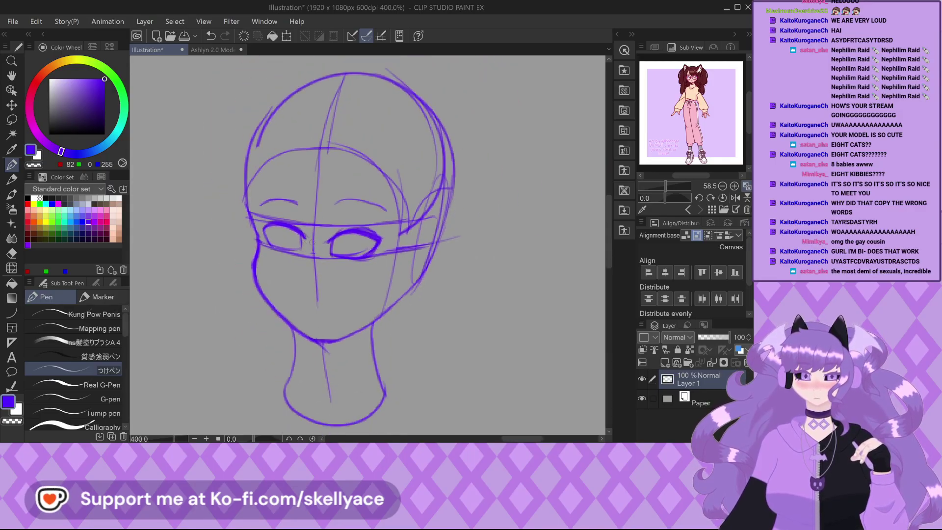
{"action": "scroll", "coordinate": [317, 243], "scroll_direction": "up", "scroll_amount": 5}
{"action": "scroll", "coordinate": [327, 226], "scroll_direction": "down", "scroll_amount": 4}
{"action": "scroll", "coordinate": [206, 211], "scroll_direction": "up", "scroll_amount": 6}
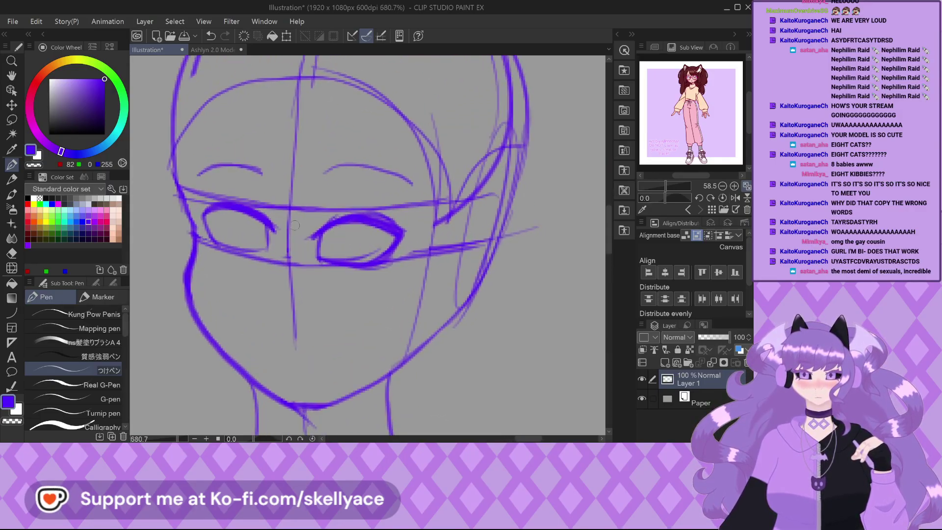
{"action": "scroll", "coordinate": [191, 204], "scroll_direction": "down", "scroll_amount": 2}
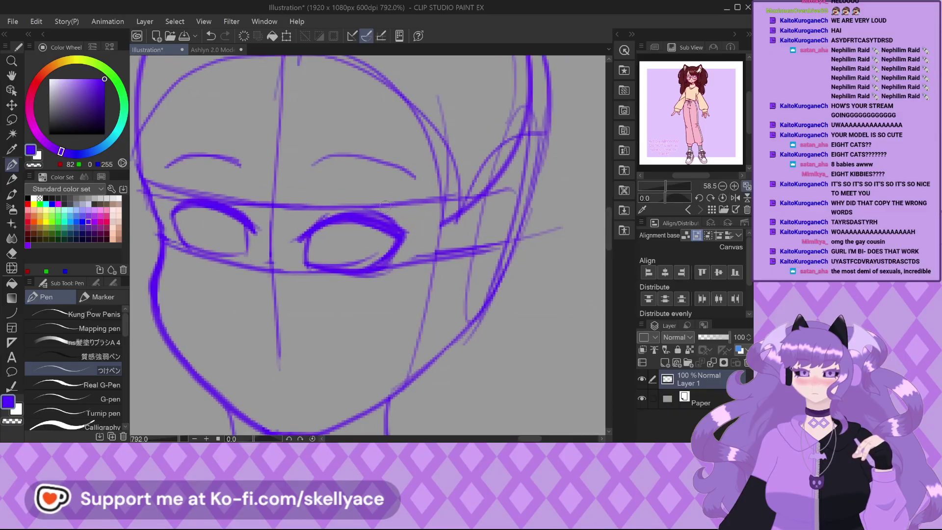
{"action": "left_click", "coordinate": [11, 119]}
{"action": "scroll", "coordinate": [406, 220], "scroll_direction": "up", "scroll_amount": 2}
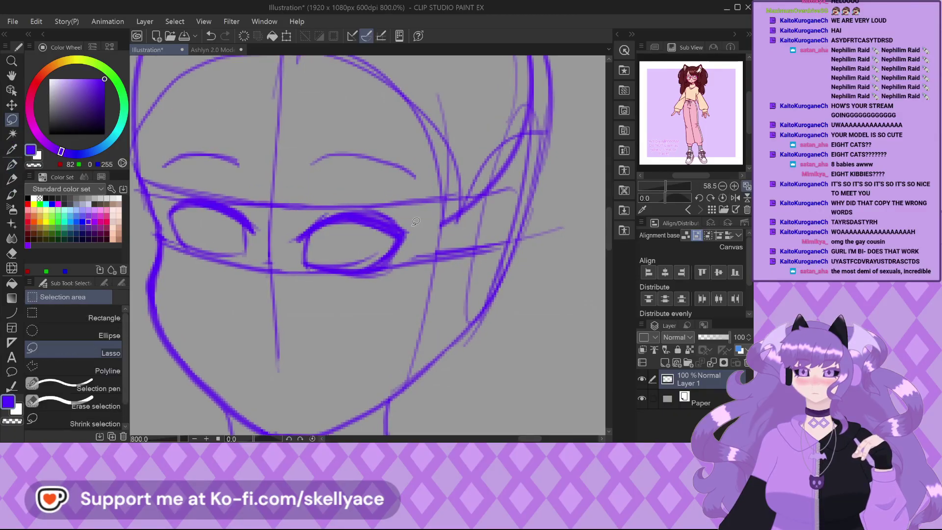
{"action": "left_click_drag", "start_coordinate": [383, 201], "coordinate": [286, 208]}
{"action": "mouse_move", "coordinate": [251, 244]}
{"action": "left_mouse_down"}
{"action": "mouse_move", "coordinate": [280, 282]}
{"action": "mouse_move", "coordinate": [372, 294]}
{"action": "left_mouse_up"}
{"action": "left_click_drag", "start_coordinate": [409, 243], "coordinate": [411, 238]}
{"action": "key", "text": "k"}
{"action": "left_click_drag", "start_coordinate": [319, 258], "coordinate": [341, 258]}
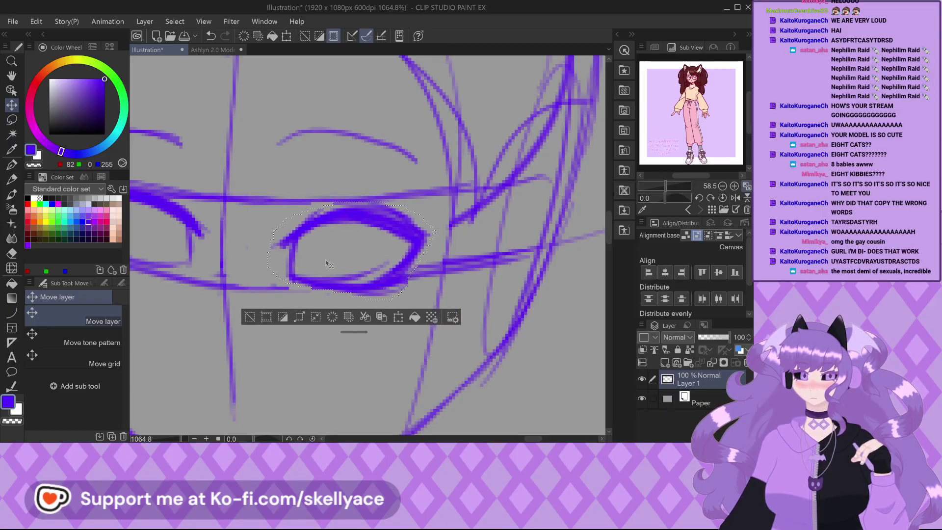
{"action": "scroll", "coordinate": [342, 260], "scroll_direction": "down", "scroll_amount": 1}
{"action": "left_click", "coordinate": [244, 307]}
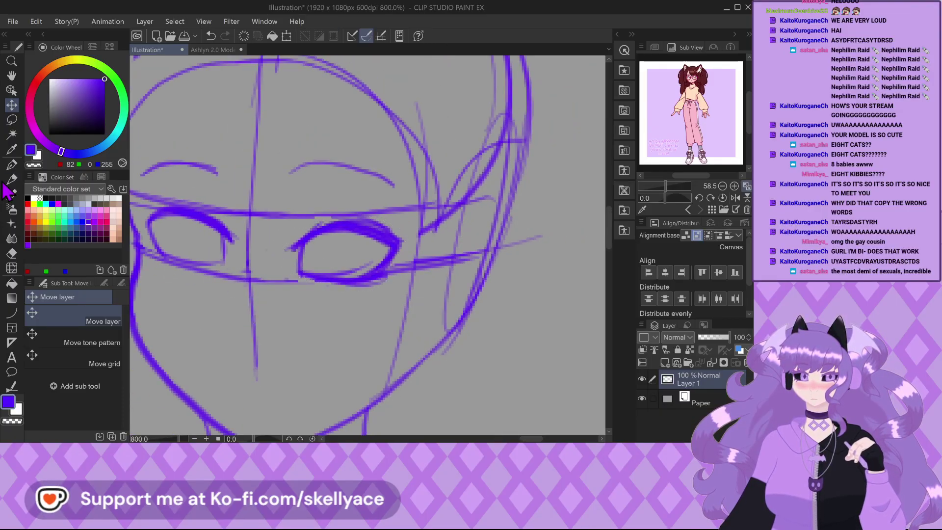
Redraw the broken lower guideline around the moved eye with the pen to reconnect it.
{"action": "key", "text": "p"}
{"action": "scroll", "coordinate": [397, 262], "scroll_direction": "up", "scroll_amount": 2}
{"action": "scroll", "coordinate": [397, 261], "scroll_direction": "up", "scroll_amount": 1}
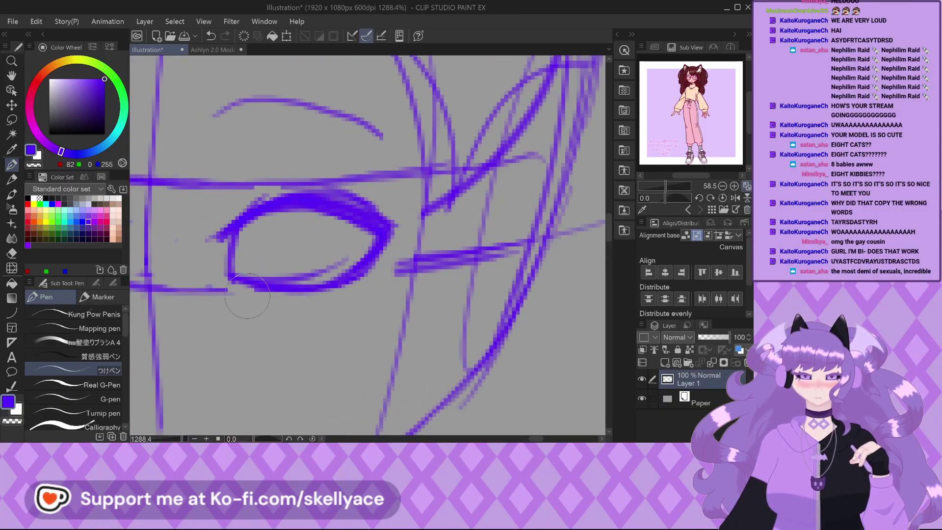
{"action": "scroll", "coordinate": [349, 292], "scroll_direction": "down", "scroll_amount": 3}
{"action": "scroll", "coordinate": [191, 279], "scroll_direction": "up", "scroll_amount": 2}
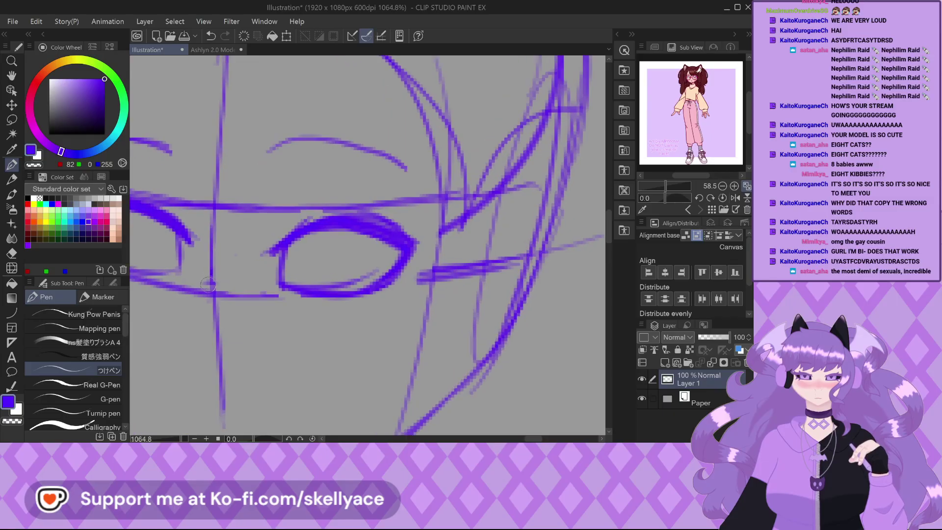
{"action": "mouse_move", "coordinate": [384, 297]}
{"action": "left_mouse_down"}
{"action": "mouse_move", "coordinate": [479, 277]}
{"action": "mouse_move", "coordinate": [329, 309]}
{"action": "left_mouse_up"}
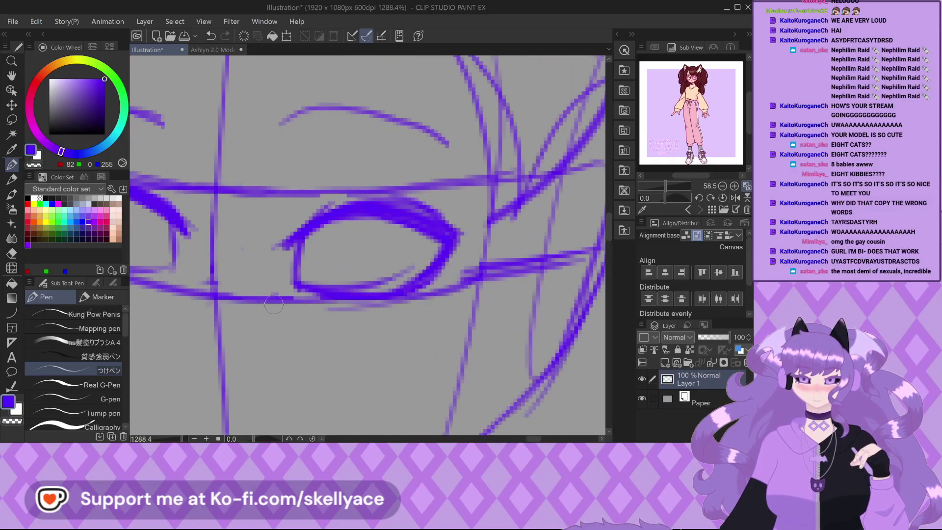
Darken the near eye's upper lid into a heavy lash line with pointed corners.
{"action": "scroll", "coordinate": [305, 276], "scroll_direction": "down", "scroll_amount": 9}
{"action": "scroll", "coordinate": [316, 259], "scroll_direction": "up", "scroll_amount": 3}
{"action": "mouse_move", "coordinate": [291, 276]}
{"action": "left_mouse_down"}
{"action": "mouse_move", "coordinate": [316, 249]}
{"action": "mouse_move", "coordinate": [373, 234]}
{"action": "left_mouse_up"}
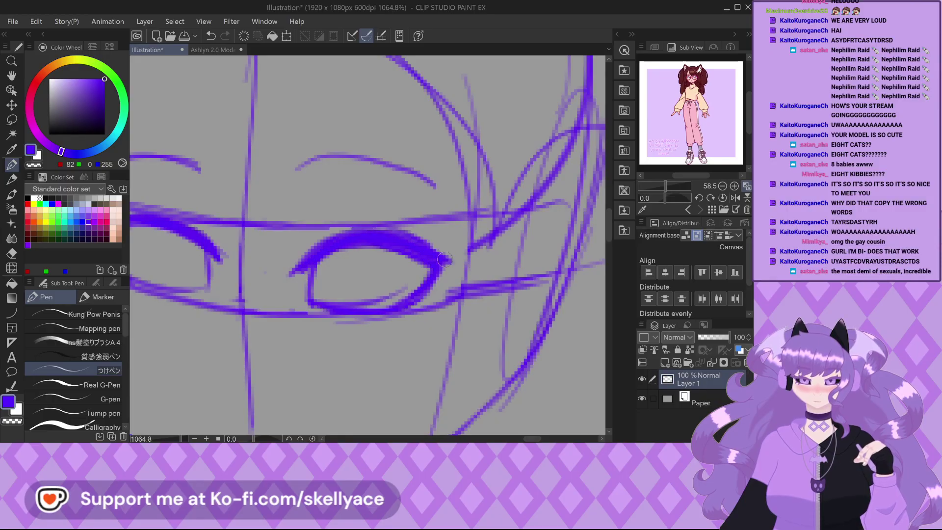
Thicken the far eye's outline along its upper lid, outer corner, lower lid and inner edge.
{"action": "scroll", "coordinate": [423, 291], "scroll_direction": "down", "scroll_amount": 2}
{"action": "scroll", "coordinate": [363, 233], "scroll_direction": "up", "scroll_amount": 4}
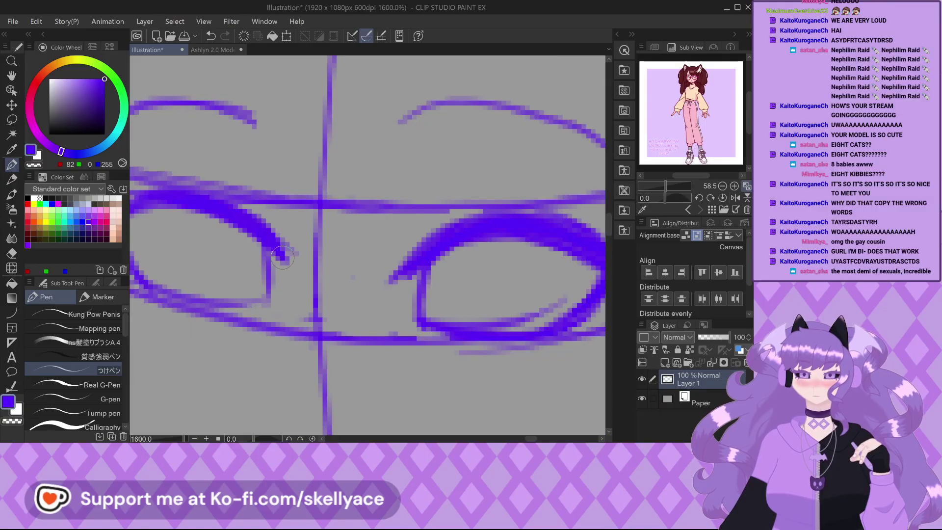
{"action": "scroll", "coordinate": [173, 201], "scroll_direction": "down", "scroll_amount": 3}
{"action": "scroll", "coordinate": [174, 205], "scroll_direction": "up", "scroll_amount": 1}
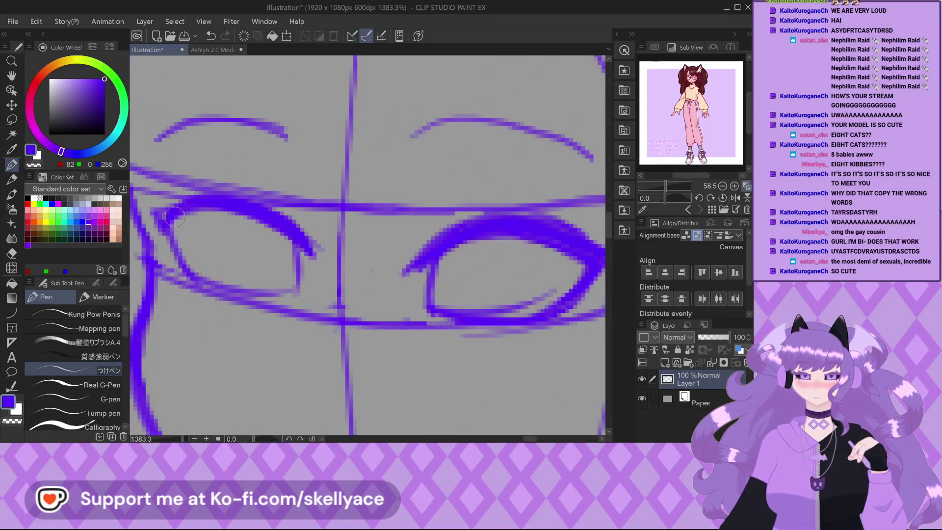
{"action": "mouse_move", "coordinate": [162, 214]}
{"action": "left_mouse_down"}
{"action": "mouse_move", "coordinate": [209, 290]}
{"action": "mouse_move", "coordinate": [297, 294]}
{"action": "left_mouse_up"}
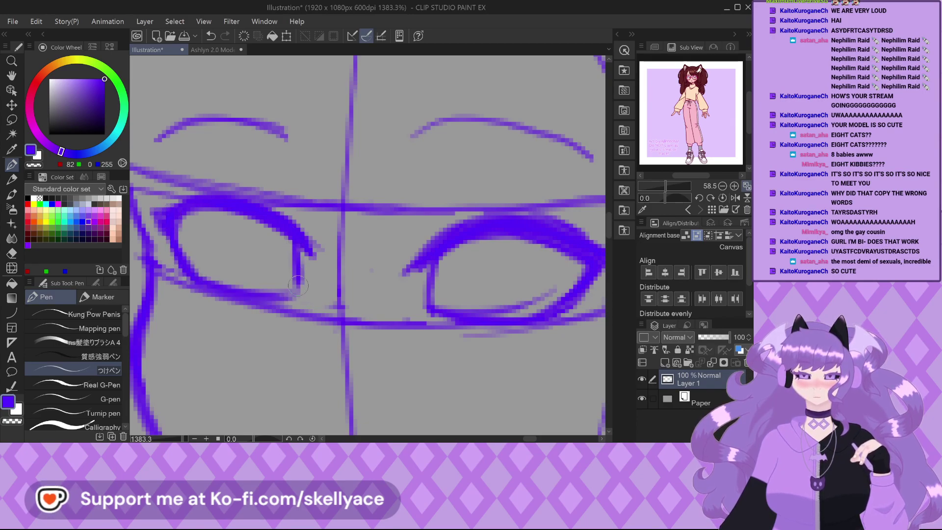
{"action": "scroll", "coordinate": [328, 248], "scroll_direction": "down", "scroll_amount": 3}
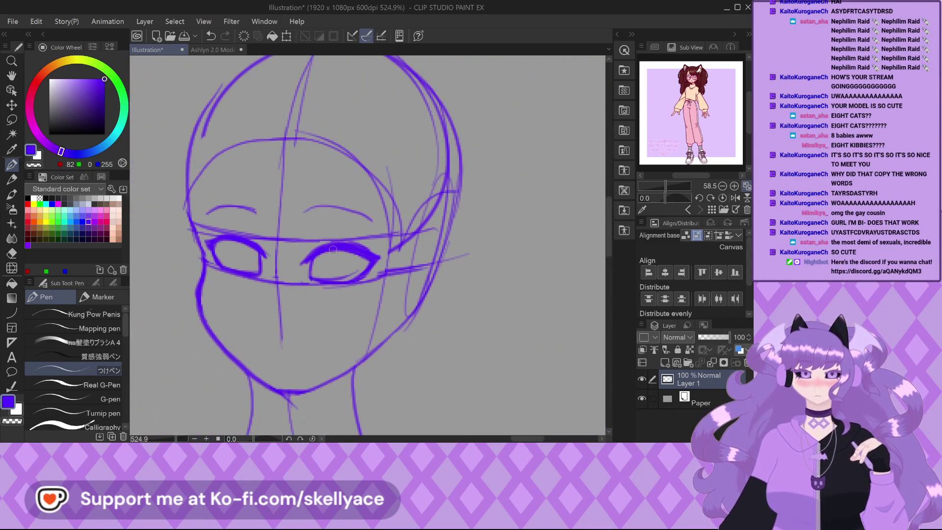
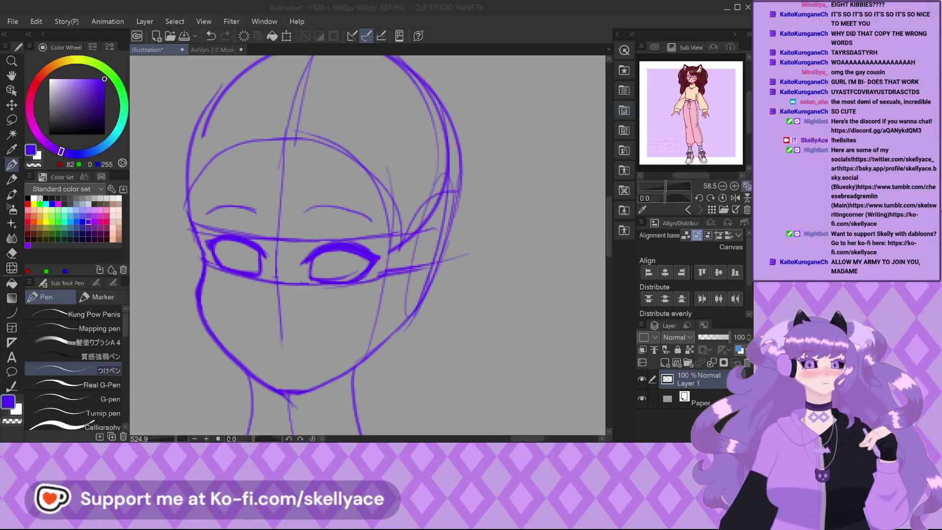
Switch to VTube Studio, add the Drift item with its default settings, and place it on the avatar's shoulder.
{"action": "key", "text": "alt+Tab"}
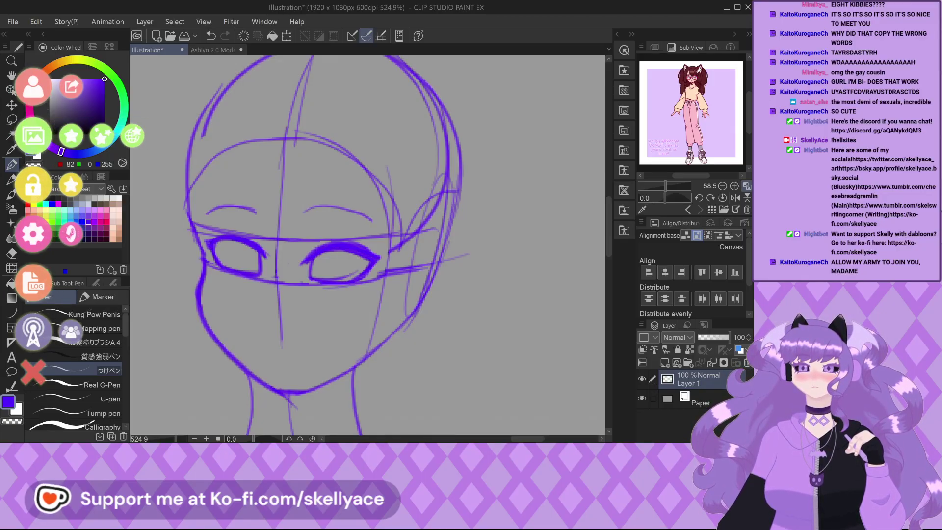
{"action": "left_click", "coordinate": [72, 135]}
{"action": "scroll", "coordinate": [474, 249], "scroll_direction": "down", "scroll_amount": 10}
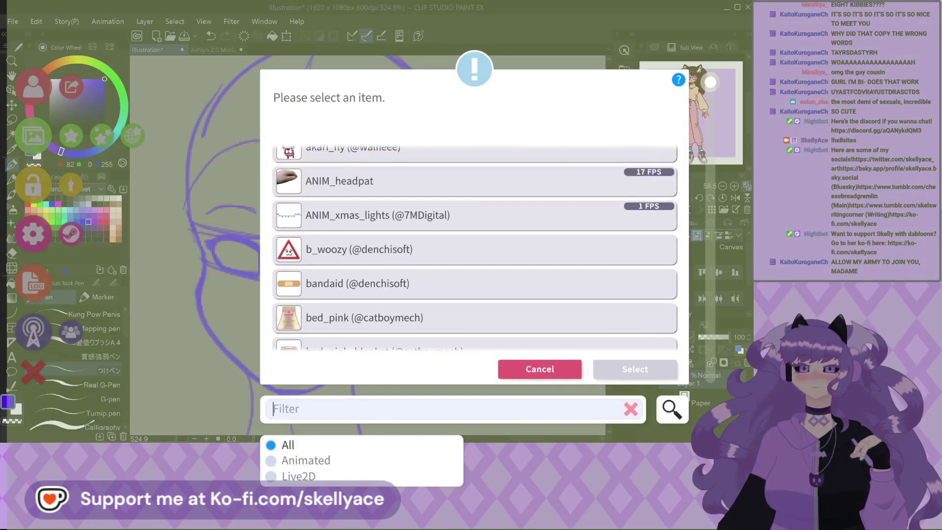
{"action": "scroll", "coordinate": [475, 247], "scroll_direction": "down", "scroll_amount": 10}
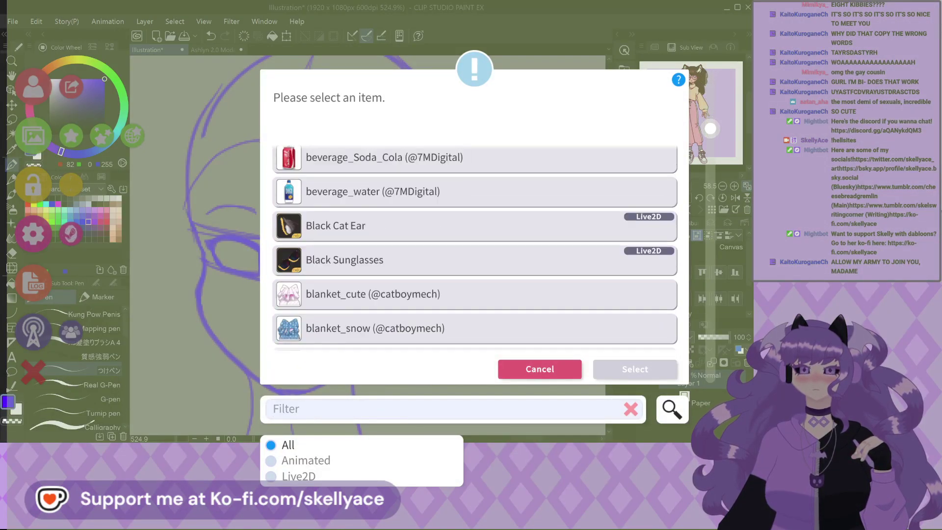
{"action": "scroll", "coordinate": [474, 248], "scroll_direction": "down", "scroll_amount": 10}
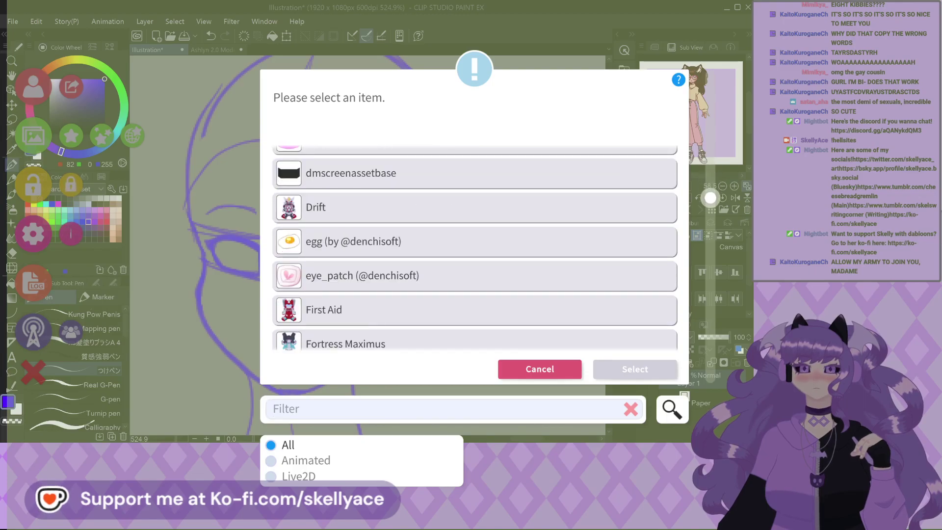
{"action": "left_click", "coordinate": [474, 207]}
{"action": "left_click", "coordinate": [634, 369]}
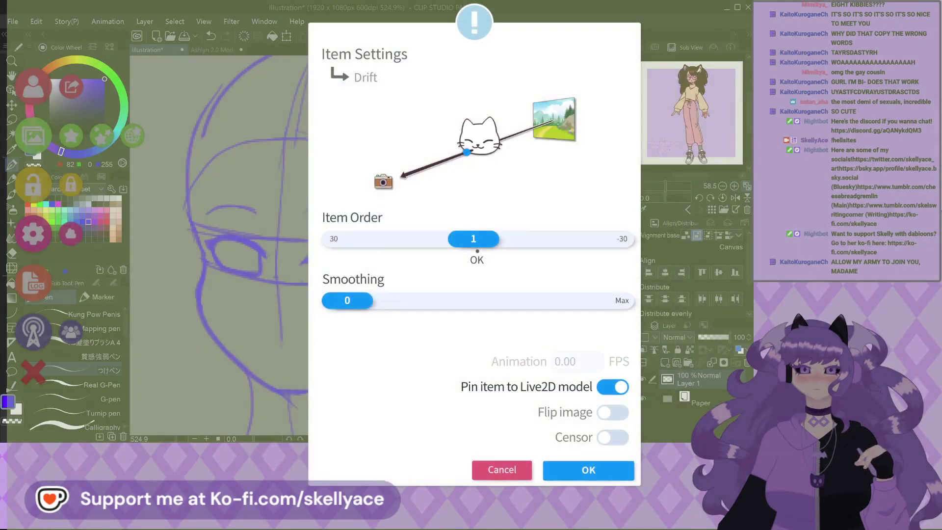
{"action": "left_click", "coordinate": [588, 469]}
{"action": "left_click_drag", "start_coordinate": [490, 294], "coordinate": [705, 436]}
{"action": "scroll", "coordinate": [686, 407], "scroll_direction": "down", "scroll_amount": 3}
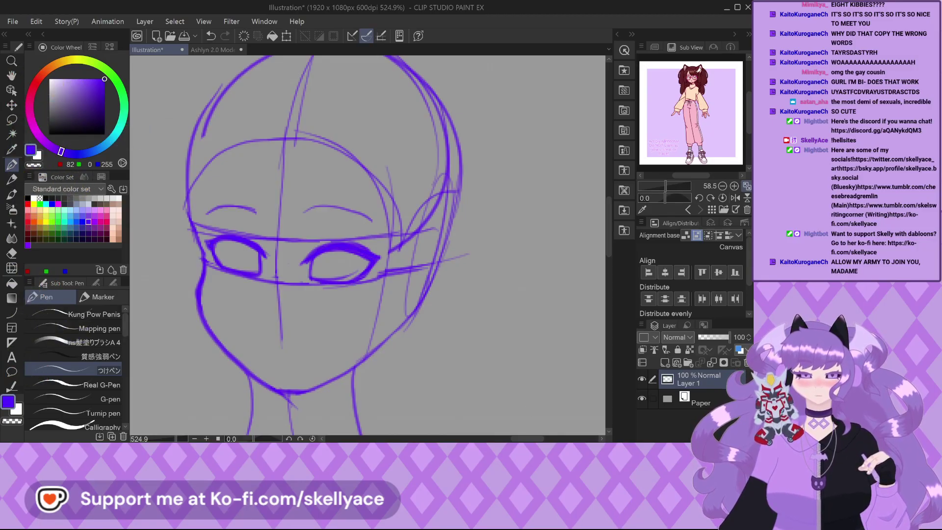
Draw the nose bridge curving down from the far eye's inner edge and a short nostril mark beside the centre line.
{"action": "scroll", "coordinate": [351, 305], "scroll_direction": "down", "scroll_amount": 2}
{"action": "scroll", "coordinate": [362, 303], "scroll_direction": "up", "scroll_amount": 5}
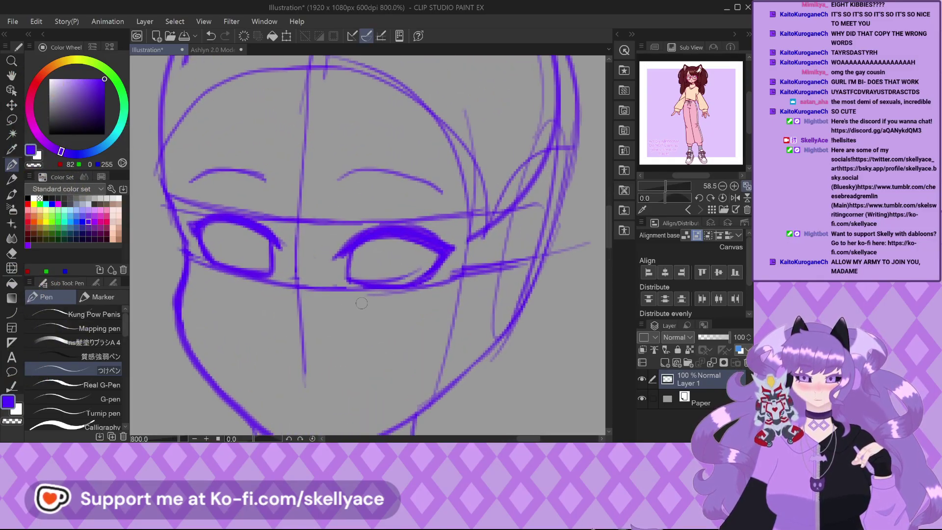
{"action": "mouse_move", "coordinate": [273, 271]}
{"action": "left_mouse_down"}
{"action": "mouse_move", "coordinate": [272, 237]}
{"action": "mouse_move", "coordinate": [261, 320]}
{"action": "left_mouse_up"}
{"action": "scroll", "coordinate": [273, 300], "scroll_direction": "up", "scroll_amount": 2}
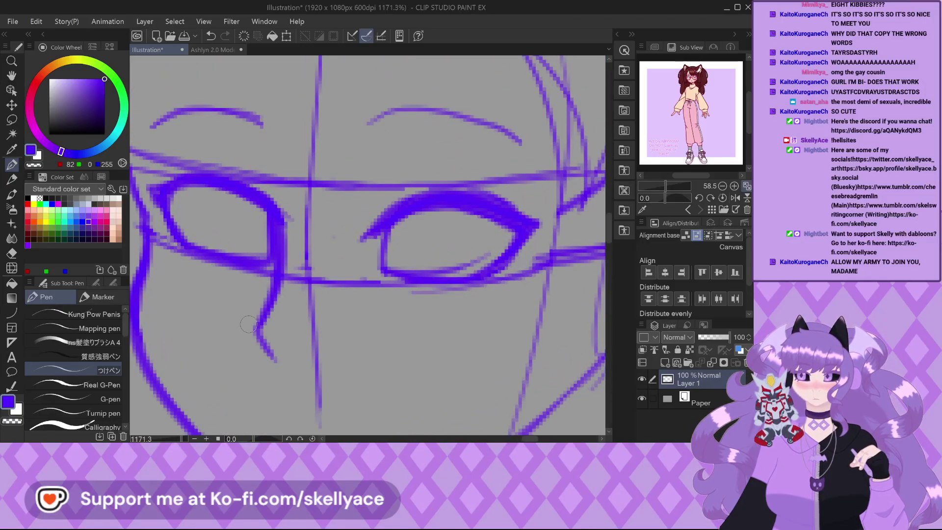
{"action": "scroll", "coordinate": [343, 347], "scroll_direction": "down", "scroll_amount": 2}
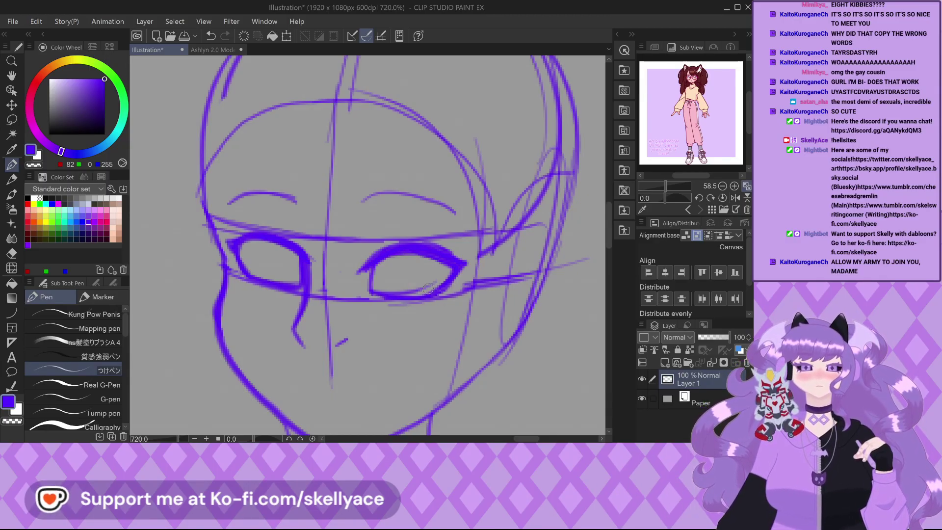
Thicken the far eye's upper lid and outer corner into a heavy, curved lash line.
{"action": "scroll", "coordinate": [238, 263], "scroll_direction": "up", "scroll_amount": 4}
{"action": "left_click_drag", "start_coordinate": [233, 245], "coordinate": [250, 212]}
{"action": "mouse_move", "coordinate": [242, 275]}
{"action": "left_mouse_down"}
{"action": "mouse_move", "coordinate": [240, 221]}
{"action": "mouse_move", "coordinate": [330, 229]}
{"action": "mouse_move", "coordinate": [362, 262]}
{"action": "mouse_move", "coordinate": [320, 238]}
{"action": "mouse_move", "coordinate": [196, 205]}
{"action": "mouse_move", "coordinate": [304, 226]}
{"action": "left_mouse_up"}
{"action": "scroll", "coordinate": [267, 201], "scroll_direction": "down", "scroll_amount": 3}
{"action": "scroll", "coordinate": [334, 239], "scroll_direction": "up", "scroll_amount": 2}
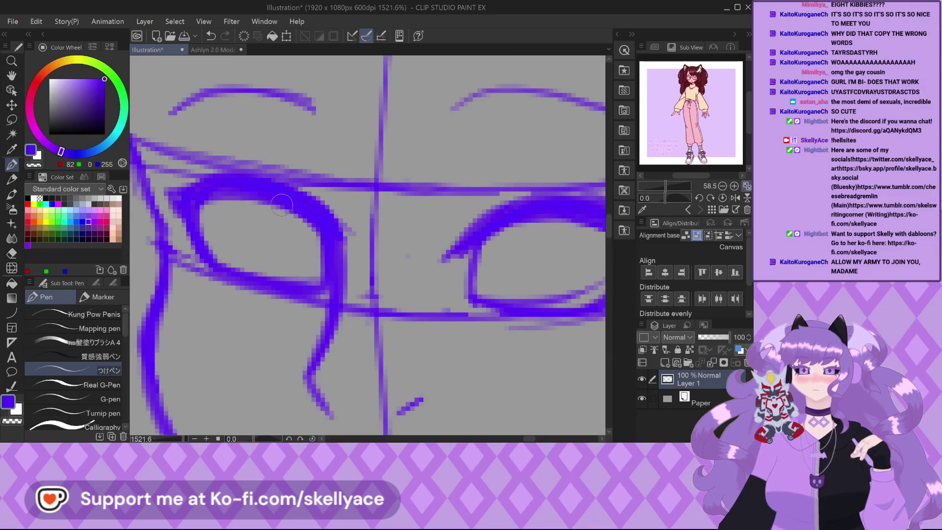
{"action": "scroll", "coordinate": [206, 202], "scroll_direction": "down", "scroll_amount": 2}
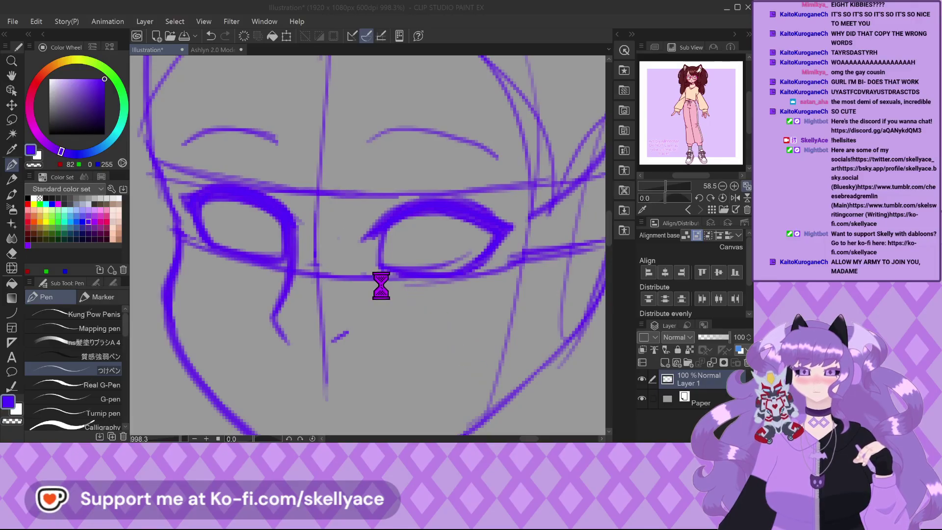
Examine the TFO B-127 robot artwork and close it along with the Ashlyn 2.0 Model document.
{"action": "scroll", "coordinate": [446, 313], "scroll_direction": "up", "scroll_amount": 2}
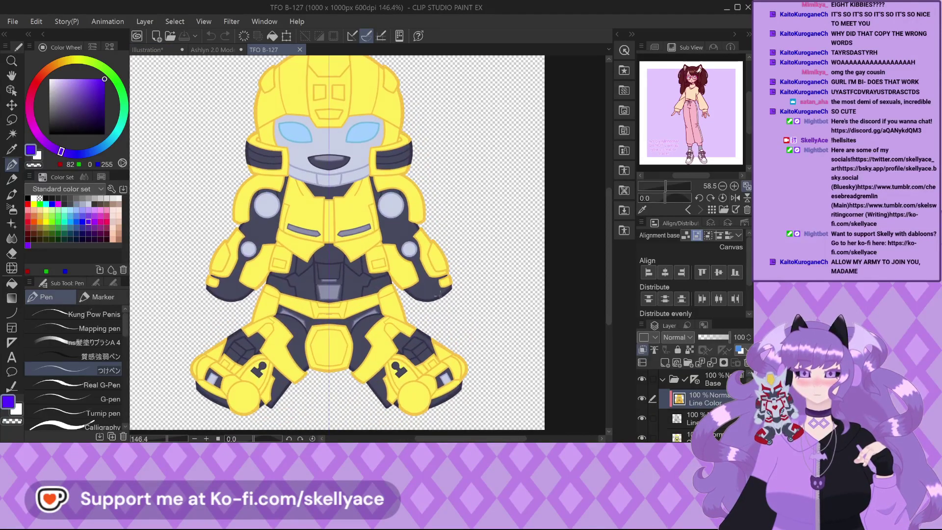
{"action": "scroll", "coordinate": [329, 206], "scroll_direction": "down", "scroll_amount": 2}
{"action": "scroll", "coordinate": [313, 89], "scroll_direction": "up", "scroll_amount": 2}
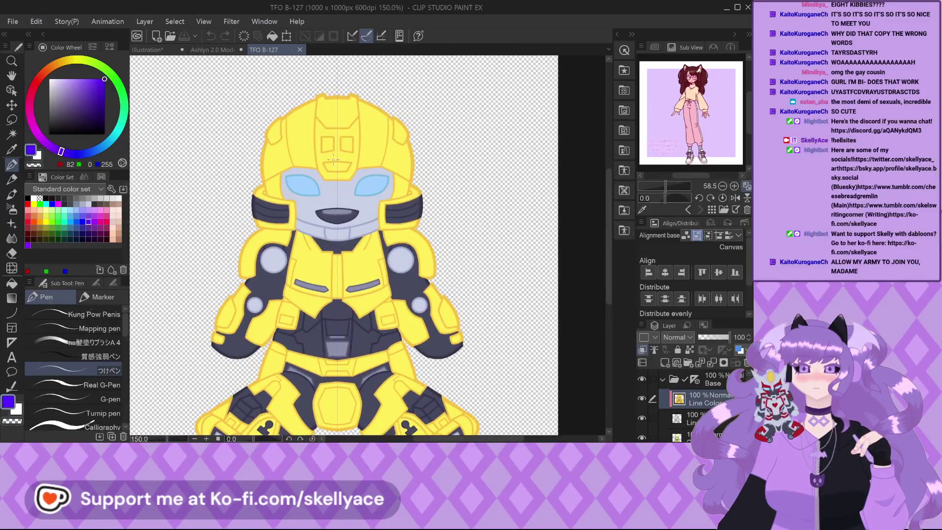
{"action": "scroll", "coordinate": [347, 186], "scroll_direction": "up", "scroll_amount": 2}
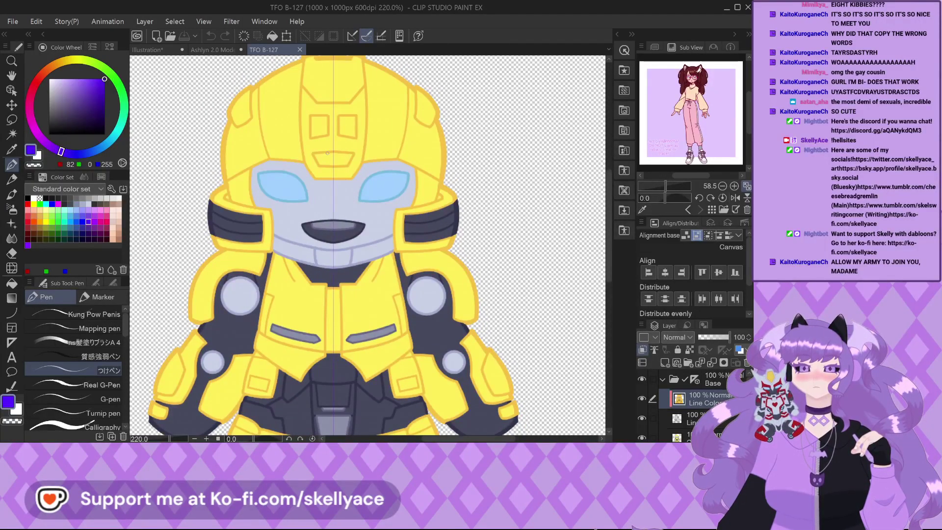
{"action": "scroll", "coordinate": [326, 150], "scroll_direction": "down", "scroll_amount": 2}
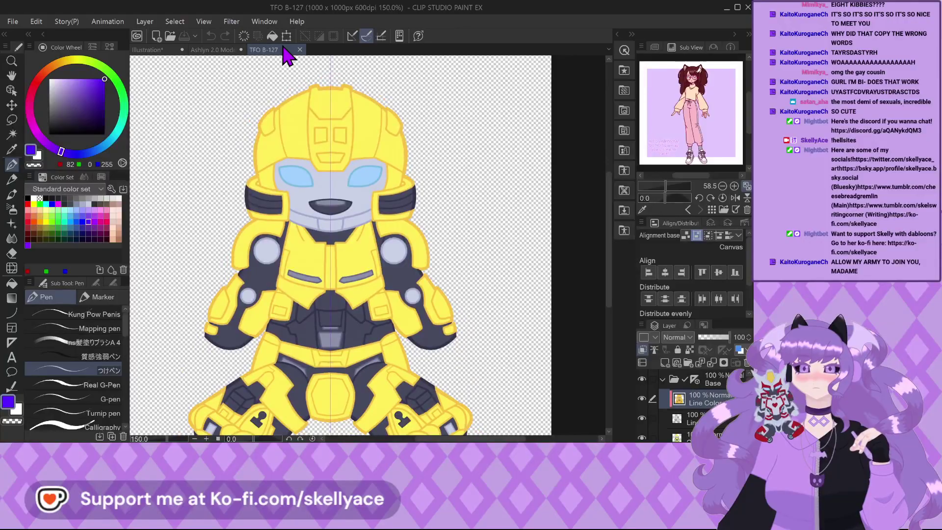
{"action": "left_click", "coordinate": [300, 50]}
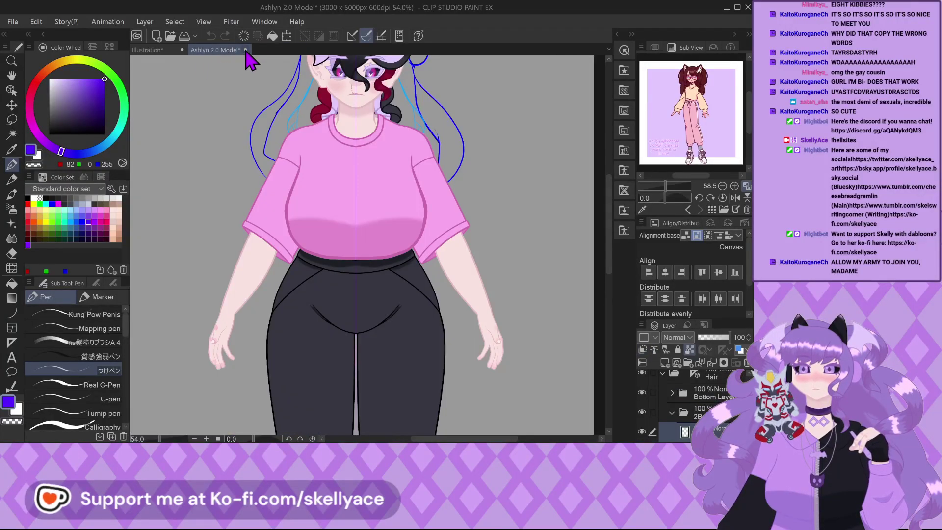
{"action": "key", "text": "ctrl+w"}
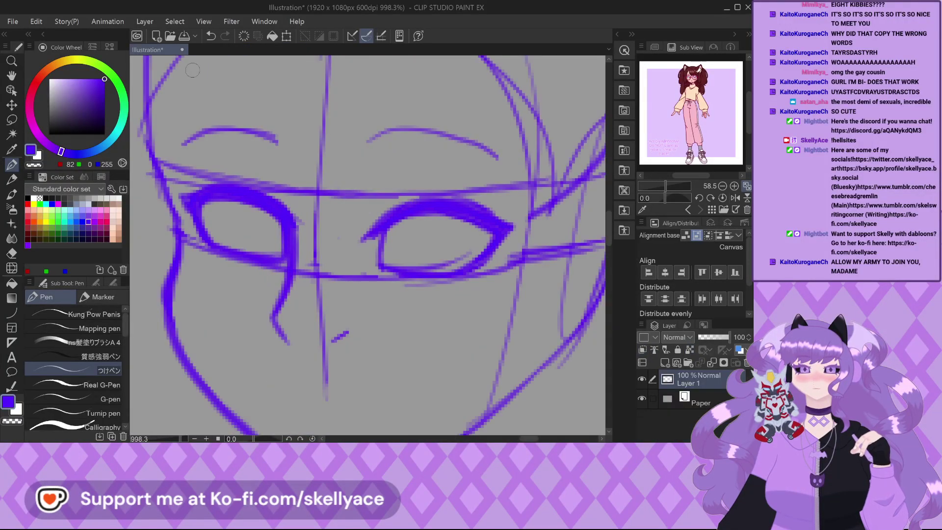
Sketch a slim almond-shaped mouth below the nose, centred near the face's vertical guideline above the chin.
{"action": "scroll", "coordinate": [241, 180], "scroll_direction": "down", "scroll_amount": 5}
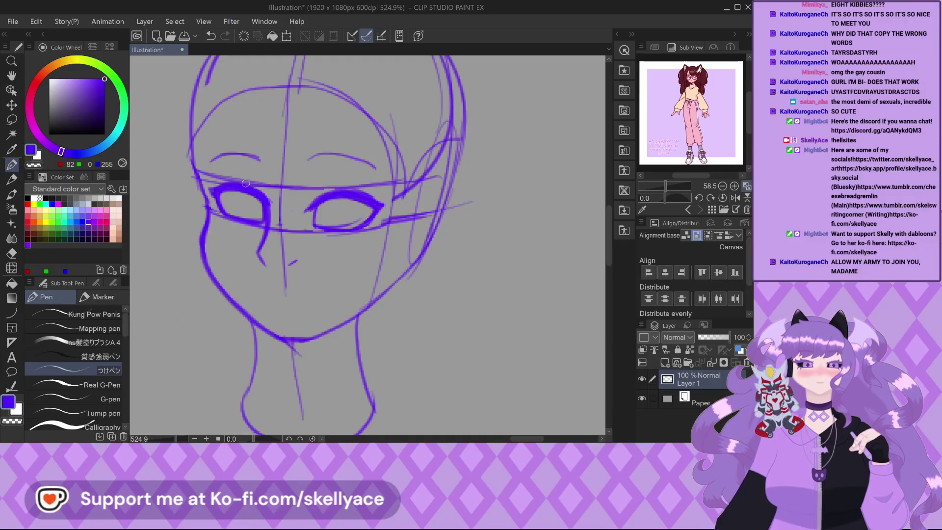
{"action": "scroll", "coordinate": [220, 192], "scroll_direction": "up", "scroll_amount": 7}
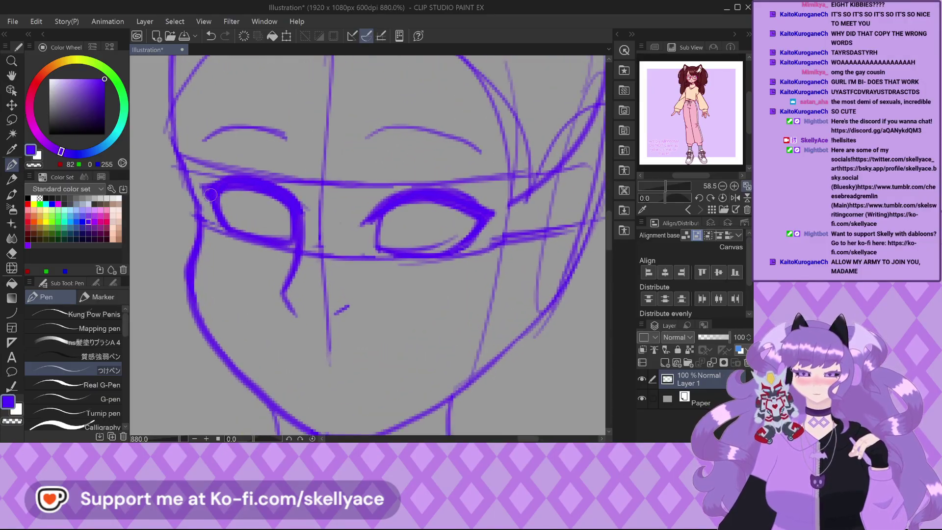
{"action": "scroll", "coordinate": [215, 214], "scroll_direction": "down", "scroll_amount": 7}
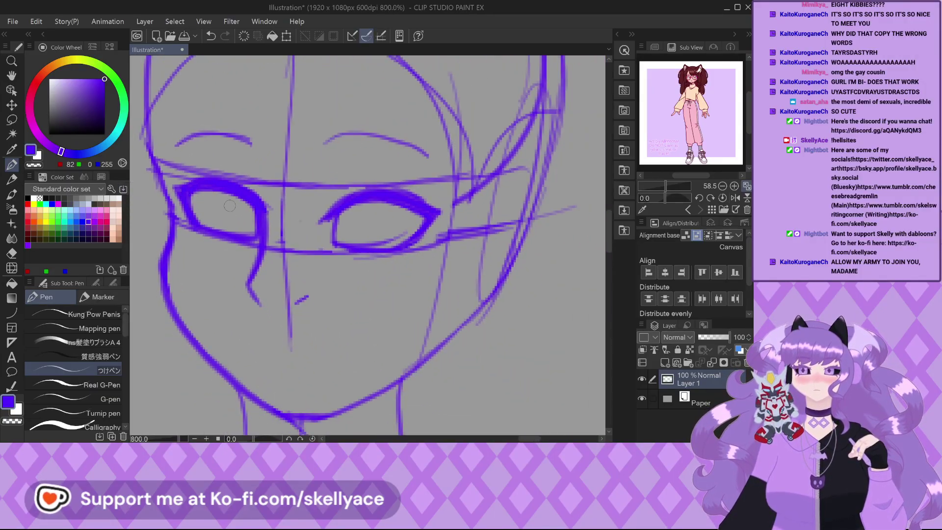
{"action": "scroll", "coordinate": [337, 239], "scroll_direction": "down", "scroll_amount": 2}
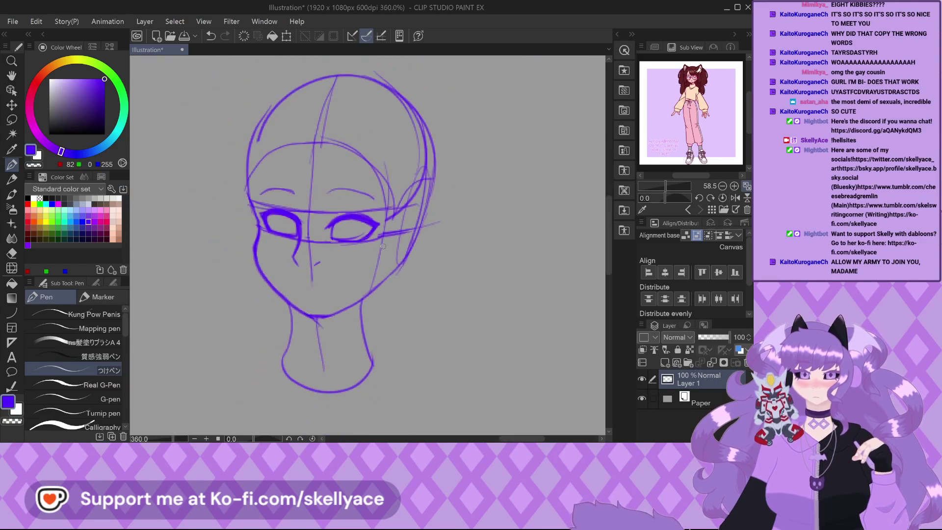
{"action": "scroll", "coordinate": [307, 294], "scroll_direction": "up", "scroll_amount": 2}
{"action": "scroll", "coordinate": [307, 294], "scroll_direction": "up", "scroll_amount": 6}
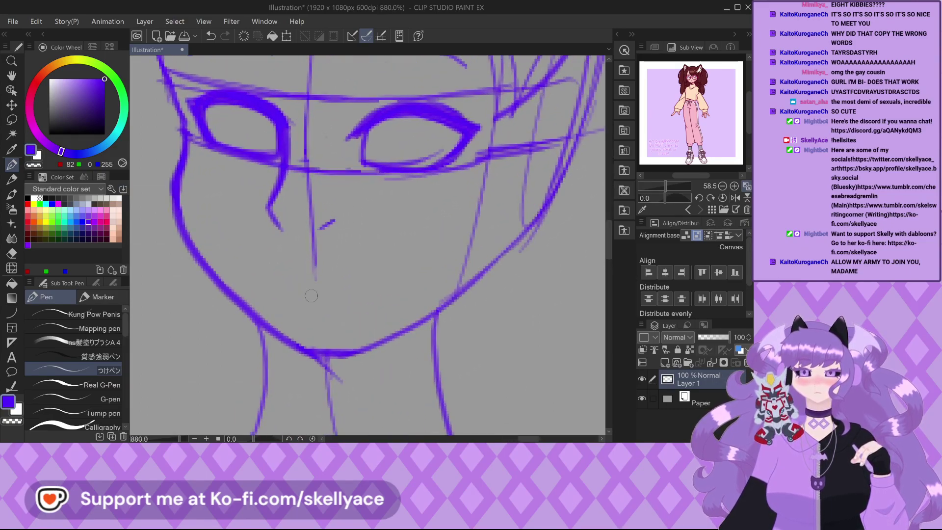
{"action": "scroll", "coordinate": [270, 302], "scroll_direction": "up", "scroll_amount": 1}
{"action": "mouse_move", "coordinate": [265, 317]}
{"action": "left_mouse_down"}
{"action": "mouse_move", "coordinate": [378, 303]}
{"action": "mouse_move", "coordinate": [410, 333]}
{"action": "left_mouse_up"}
{"action": "left_click_drag", "start_coordinate": [269, 319], "coordinate": [412, 338]}
{"action": "scroll", "coordinate": [292, 308], "scroll_direction": "down", "scroll_amount": 5}
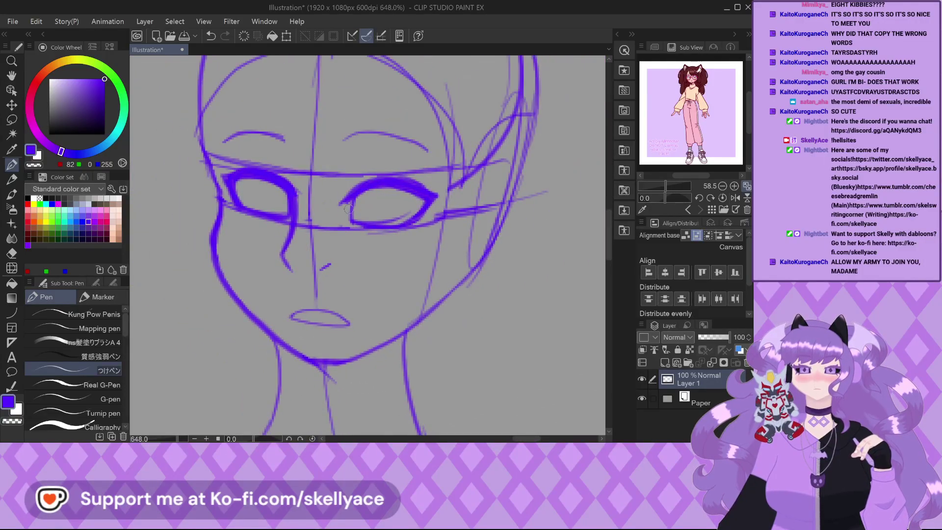
Thicken the near eye's inner edge from the upper lid down to the lower lid.
{"action": "scroll", "coordinate": [348, 208], "scroll_direction": "up", "scroll_amount": 5}
{"action": "left_click_drag", "start_coordinate": [350, 193], "coordinate": [340, 250]}
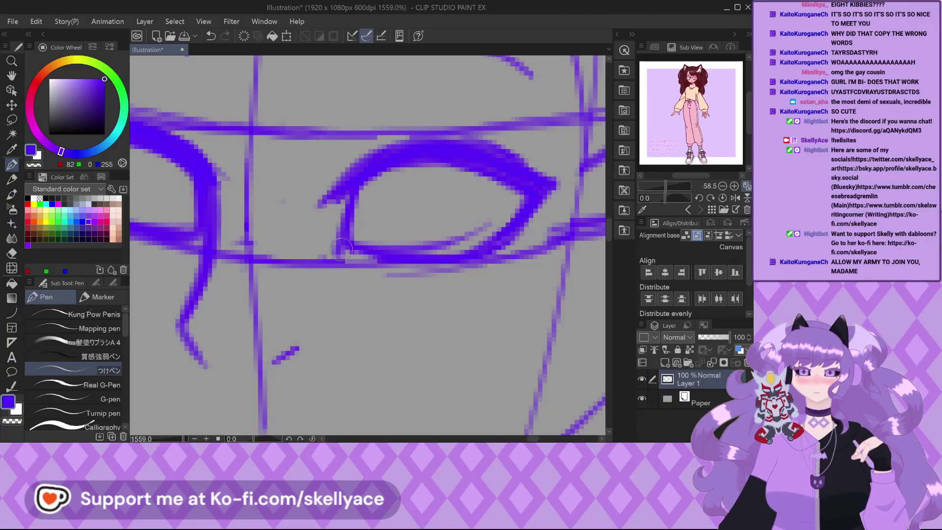
{"action": "scroll", "coordinate": [340, 249], "scroll_direction": "down", "scroll_amount": 6}
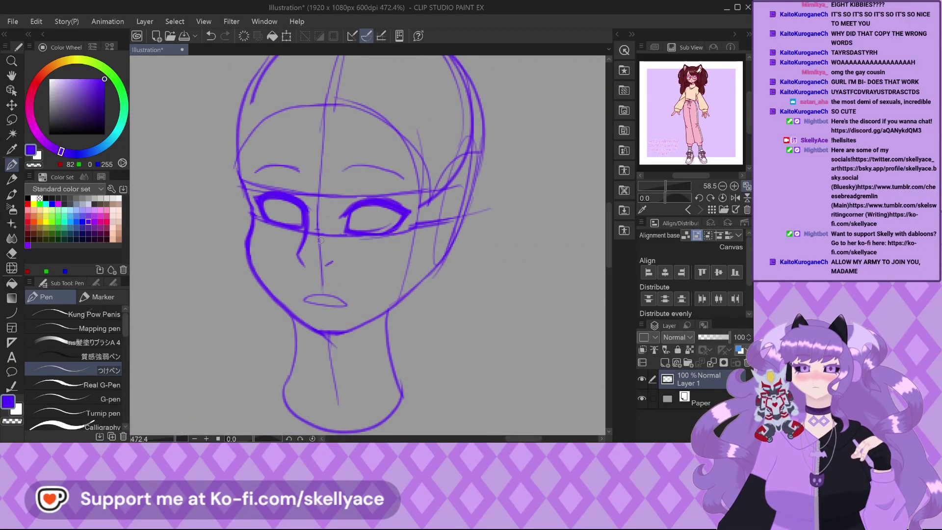
Draw a rounded iris inside each eye, tucked beneath the upper lid and reaching the lower lid.
{"action": "scroll", "coordinate": [306, 215], "scroll_direction": "up", "scroll_amount": 5}
{"action": "mouse_move", "coordinate": [291, 181]}
{"action": "left_mouse_down"}
{"action": "mouse_move", "coordinate": [269, 234]}
{"action": "mouse_move", "coordinate": [235, 214]}
{"action": "mouse_move", "coordinate": [245, 168]}
{"action": "left_mouse_up"}
{"action": "scroll", "coordinate": [204, 181], "scroll_direction": "down", "scroll_amount": 5}
{"action": "scroll", "coordinate": [390, 183], "scroll_direction": "up", "scroll_amount": 4}
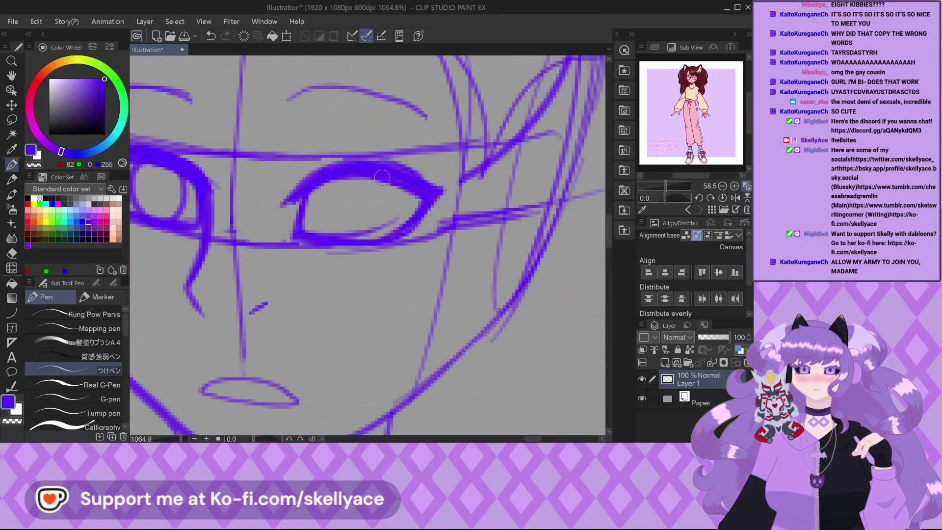
{"action": "mouse_move", "coordinate": [327, 206]}
{"action": "left_mouse_down"}
{"action": "mouse_move", "coordinate": [362, 174]}
{"action": "mouse_move", "coordinate": [398, 193]}
{"action": "left_mouse_up"}
{"action": "scroll", "coordinate": [349, 181], "scroll_direction": "down", "scroll_amount": 5}
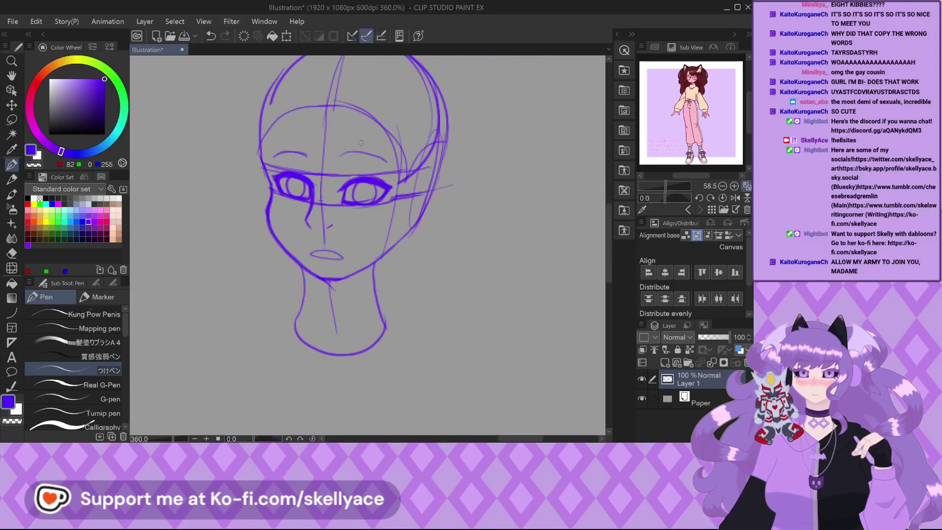
Draw a lip line inside the mouth, undo the first attempt, and redraw it closer to the upper edge.
{"action": "scroll", "coordinate": [314, 248], "scroll_direction": "up", "scroll_amount": 3}
{"action": "scroll", "coordinate": [314, 250], "scroll_direction": "up", "scroll_amount": 5}
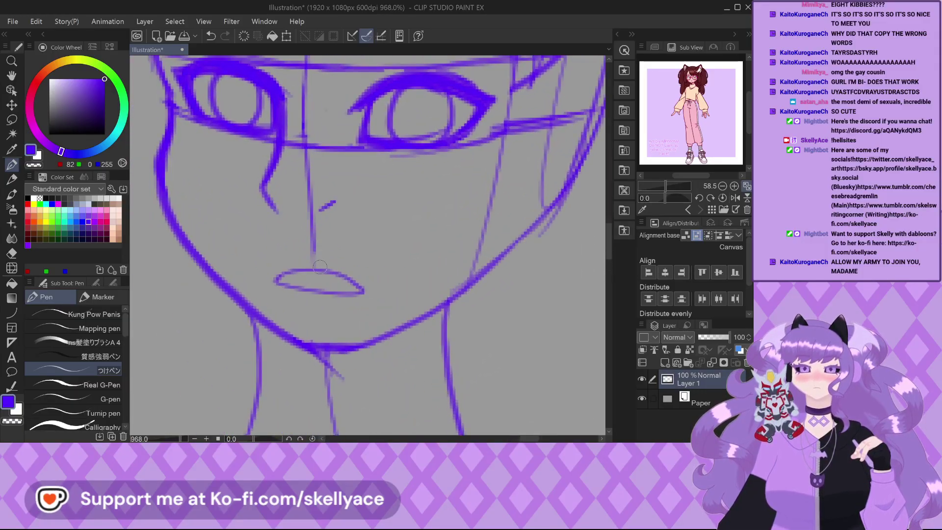
{"action": "mouse_move", "coordinate": [245, 274]}
{"action": "left_mouse_down"}
{"action": "mouse_move", "coordinate": [258, 285]}
{"action": "mouse_move", "coordinate": [331, 290]}
{"action": "left_mouse_up"}
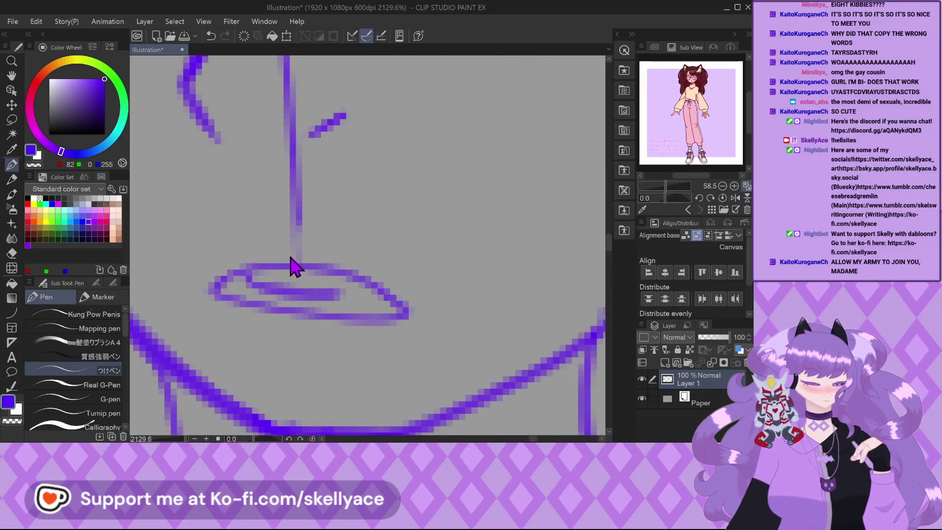
{"action": "key", "text": "ctrl+z"}
{"action": "left_click_drag", "start_coordinate": [254, 278], "coordinate": [328, 285]}
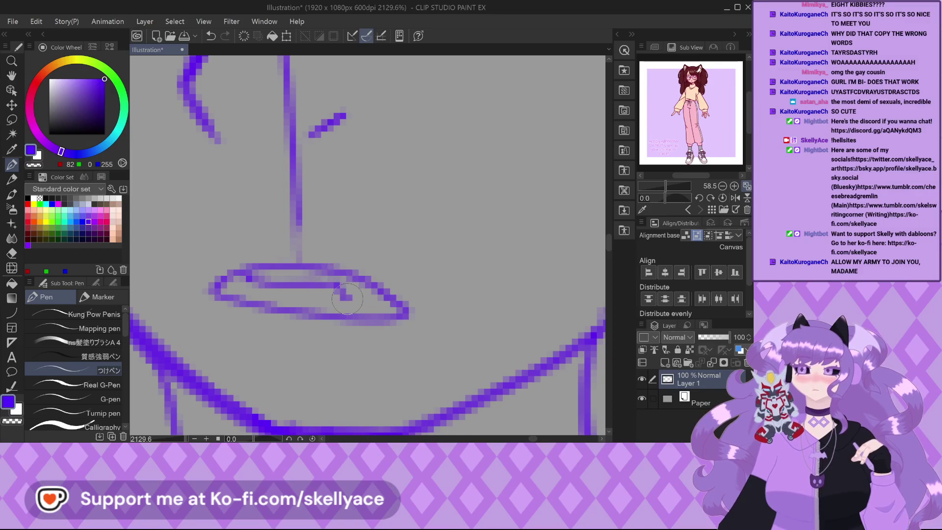
{"action": "scroll", "coordinate": [343, 273], "scroll_direction": "down", "scroll_amount": 3}
Darken the mouth's outline around both corners and build up a thicker lower lip.
{"action": "scroll", "coordinate": [249, 272], "scroll_direction": "up", "scroll_amount": 2}
{"action": "scroll", "coordinate": [249, 272], "scroll_direction": "up", "scroll_amount": 3}
{"action": "mouse_move", "coordinate": [244, 267]}
{"action": "left_mouse_down"}
{"action": "mouse_move", "coordinate": [228, 298]}
{"action": "mouse_move", "coordinate": [253, 313]}
{"action": "mouse_move", "coordinate": [411, 328]}
{"action": "mouse_move", "coordinate": [449, 315]}
{"action": "left_mouse_up"}
{"action": "mouse_move", "coordinate": [449, 314]}
{"action": "left_mouse_down"}
{"action": "mouse_move", "coordinate": [297, 327]}
{"action": "mouse_move", "coordinate": [229, 303]}
{"action": "left_mouse_up"}
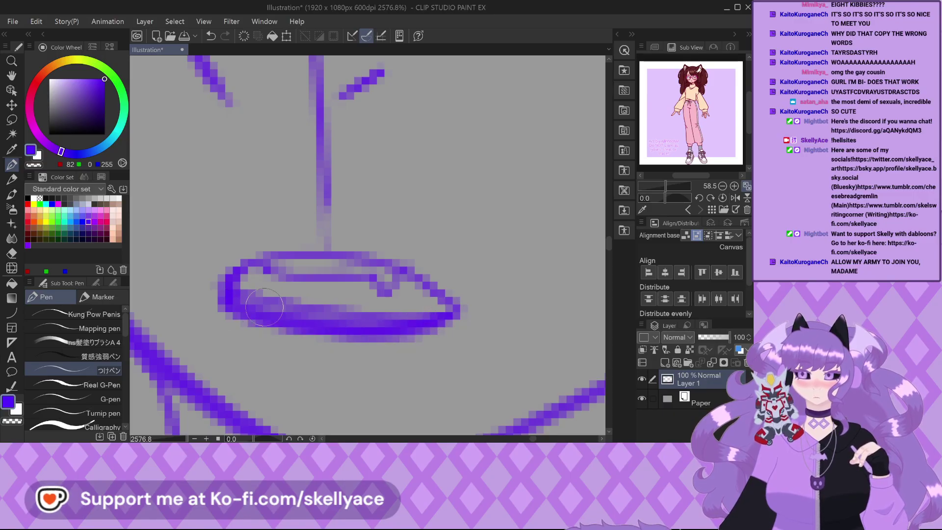
{"action": "mouse_move", "coordinate": [409, 312]}
{"action": "left_mouse_down"}
{"action": "mouse_move", "coordinate": [255, 284]}
{"action": "mouse_move", "coordinate": [253, 295]}
{"action": "mouse_move", "coordinate": [375, 310]}
{"action": "mouse_move", "coordinate": [273, 297]}
{"action": "left_mouse_up"}
{"action": "scroll", "coordinate": [273, 297], "scroll_direction": "down", "scroll_amount": 10}
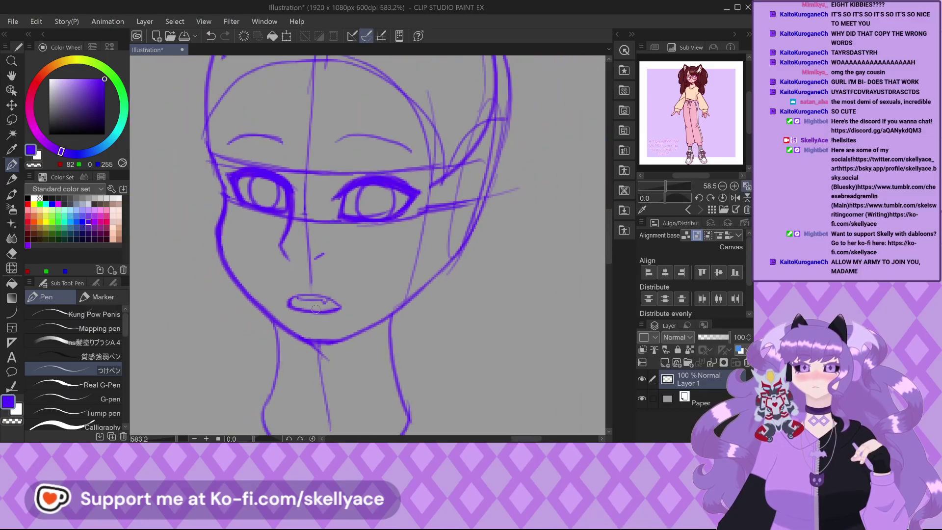
{"action": "scroll", "coordinate": [318, 311], "scroll_direction": "down", "scroll_amount": 2}
{"action": "scroll", "coordinate": [378, 270], "scroll_direction": "up", "scroll_amount": 2}
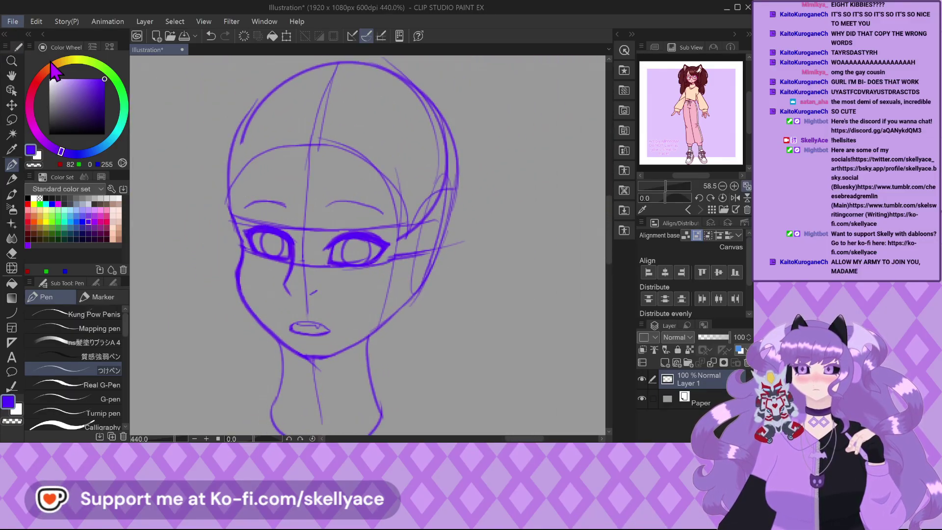
Open the TFO Orion Pax robot artwork as another document.
{"action": "key", "text": "alt+Tab"}
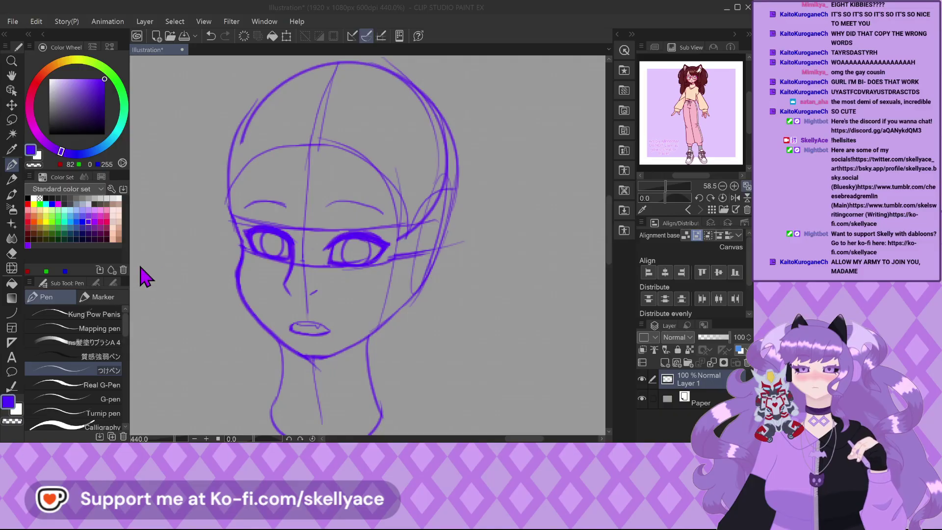
{"action": "left_click", "coordinate": [472, 355]}
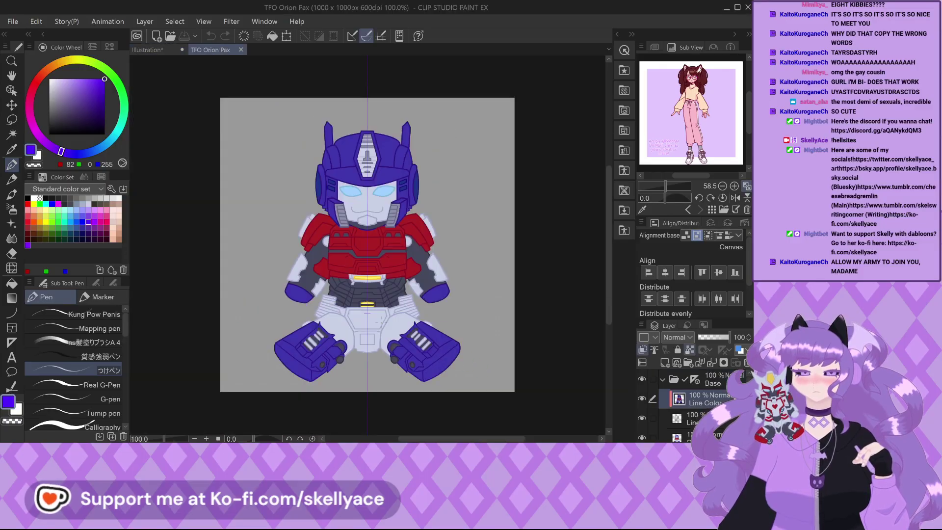
Load the front-view Orion Pax character picture into the Sub View as a reference and enlarge its torso.
{"action": "scroll", "coordinate": [382, 338], "scroll_direction": "up", "scroll_amount": 1}
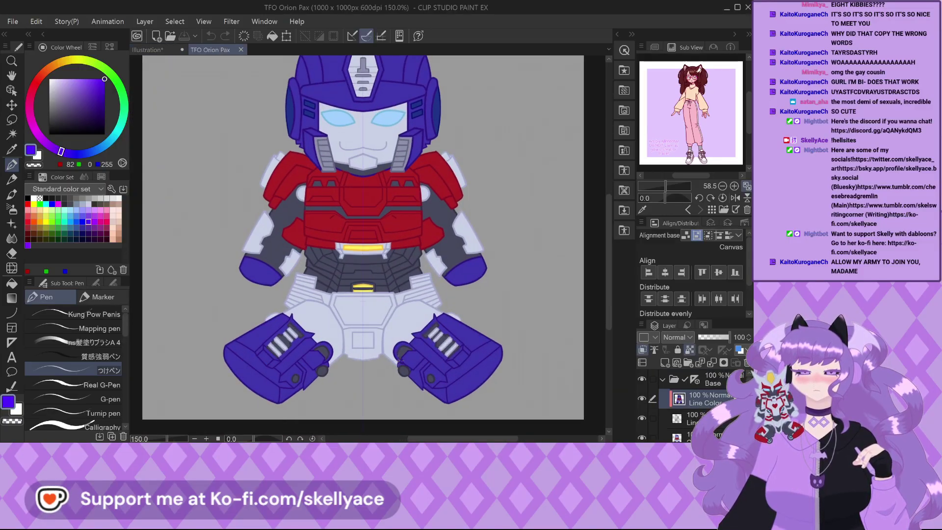
{"action": "scroll", "coordinate": [313, 360], "scroll_direction": "up", "scroll_amount": 4}
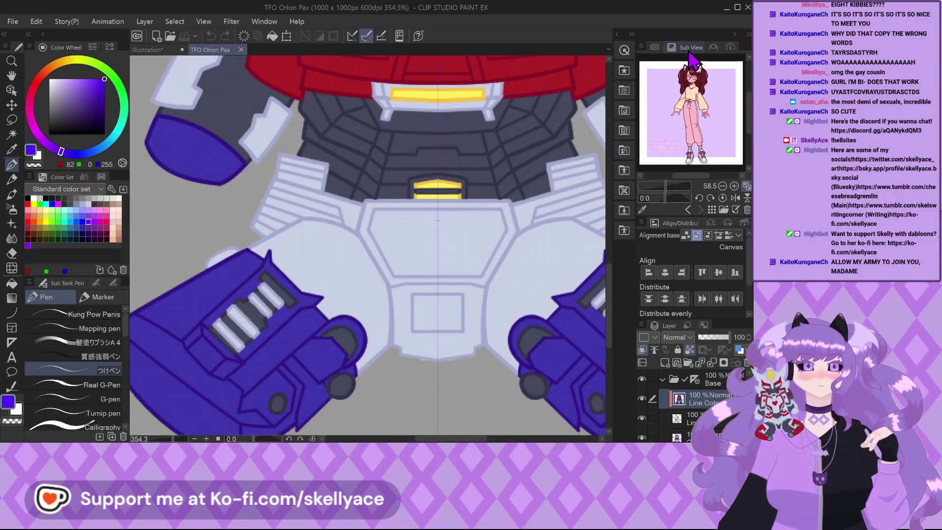
{"action": "left_click", "coordinate": [727, 211]}
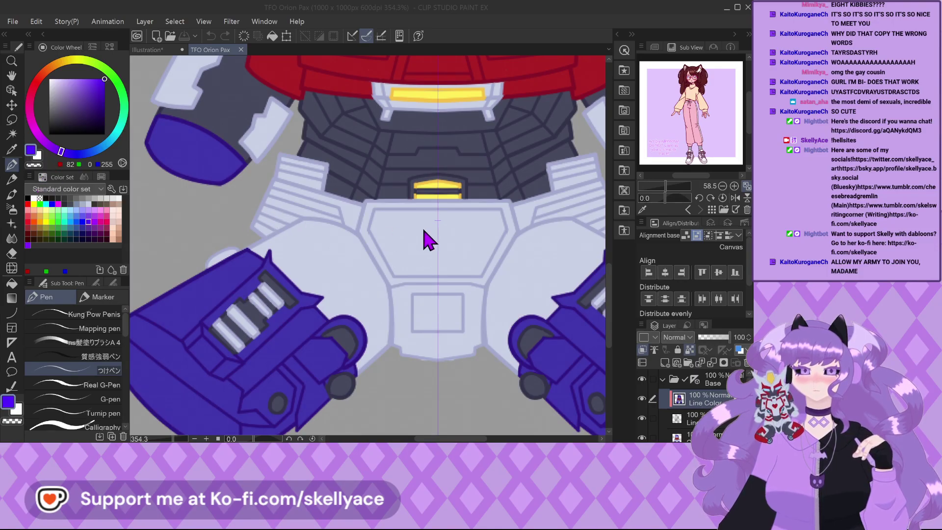
{"action": "left_click", "coordinate": [474, 355]}
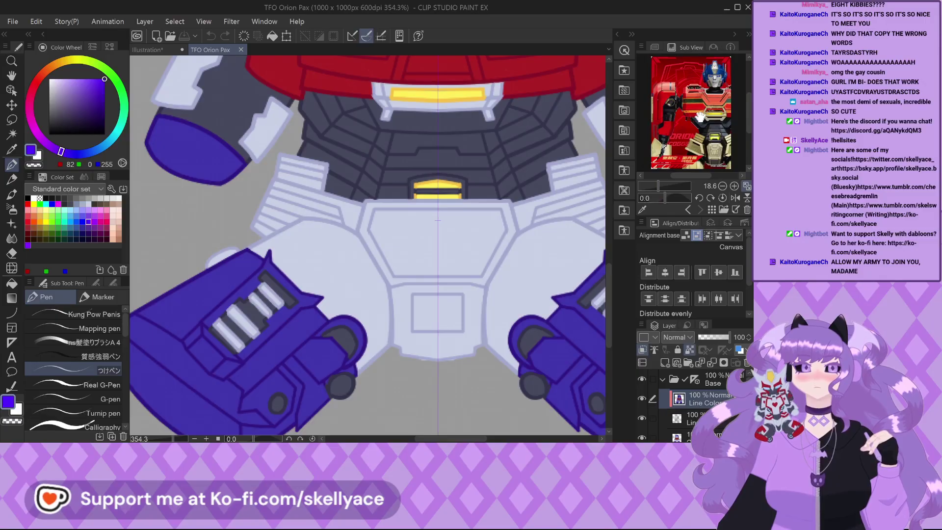
{"action": "scroll", "coordinate": [700, 116], "scroll_direction": "up", "scroll_amount": 5}
{"action": "scroll", "coordinate": [681, 142], "scroll_direction": "down", "scroll_amount": 4}
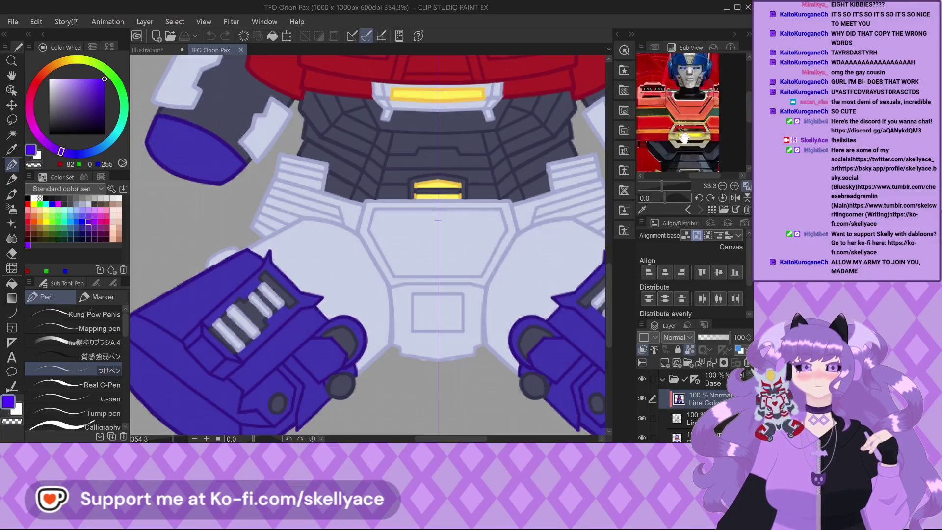
{"action": "scroll", "coordinate": [350, 133], "scroll_direction": "down", "scroll_amount": 3}
Load the close-up photo of the robot's blue leg into the Sub View as a reference for the leg details.
{"action": "scroll", "coordinate": [350, 133], "scroll_direction": "up", "scroll_amount": 6}
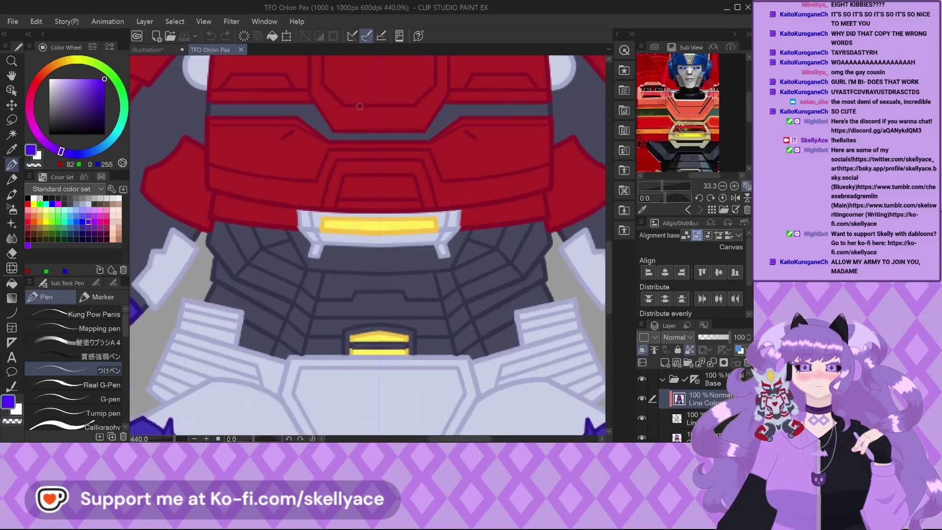
{"action": "scroll", "coordinate": [315, 227], "scroll_direction": "down", "scroll_amount": 5}
{"action": "scroll", "coordinate": [314, 228], "scroll_direction": "down", "scroll_amount": 2}
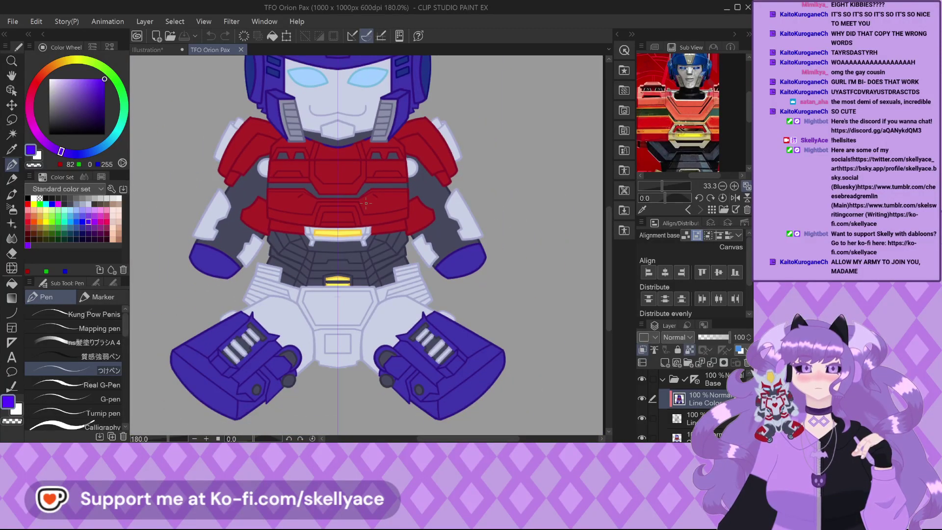
{"action": "scroll", "coordinate": [365, 203], "scroll_direction": "down", "scroll_amount": 1}
{"action": "scroll", "coordinate": [357, 319], "scroll_direction": "up", "scroll_amount": 2}
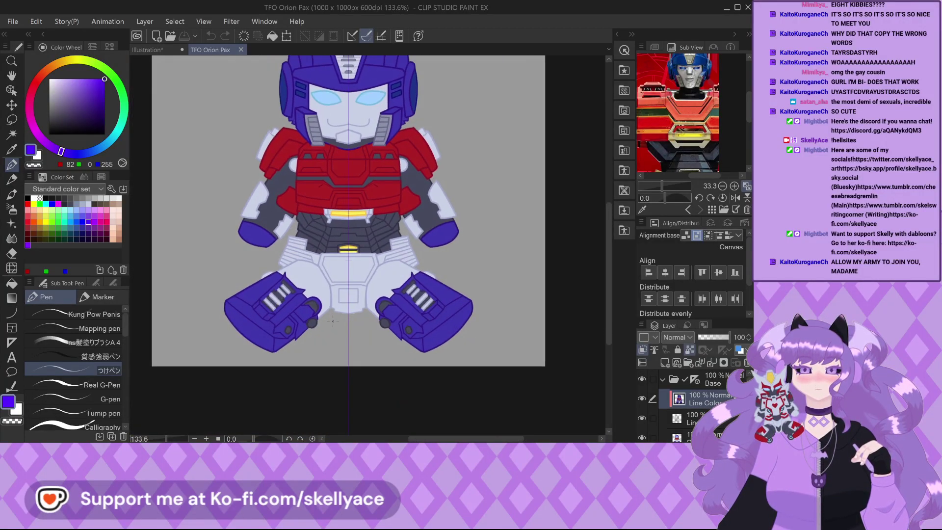
{"action": "left_click", "coordinate": [723, 210]}
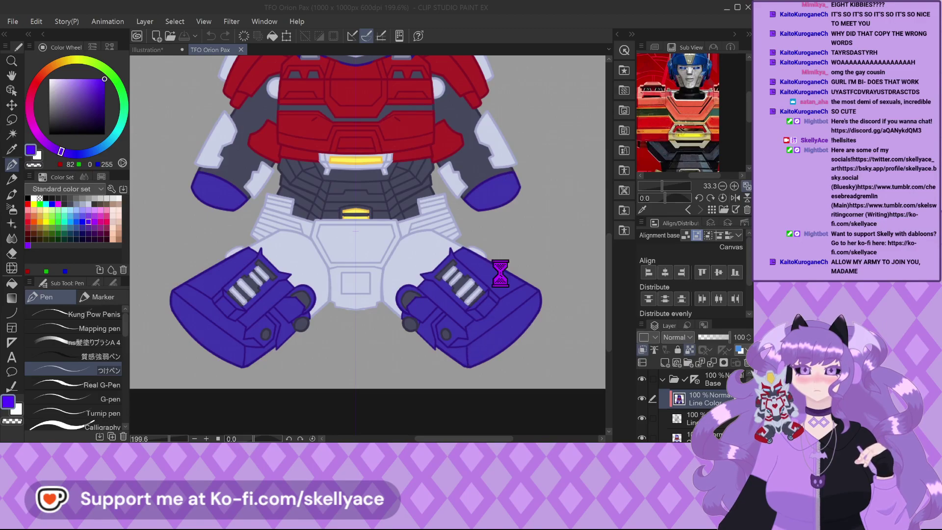
{"action": "scroll", "coordinate": [711, 132], "scroll_direction": "up", "scroll_amount": 4}
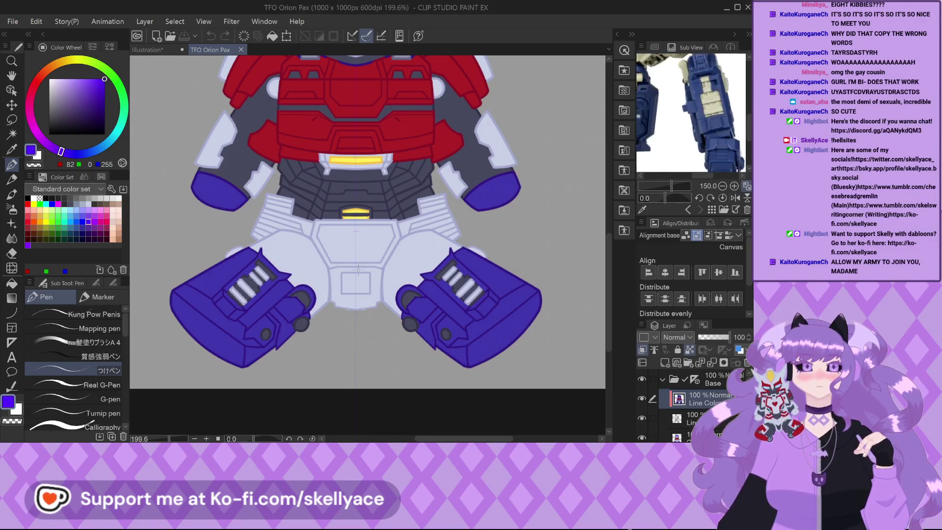
{"action": "scroll", "coordinate": [358, 353], "scroll_direction": "down", "scroll_amount": 5}
{"action": "scroll", "coordinate": [510, 341], "scroll_direction": "up", "scroll_amount": 10}
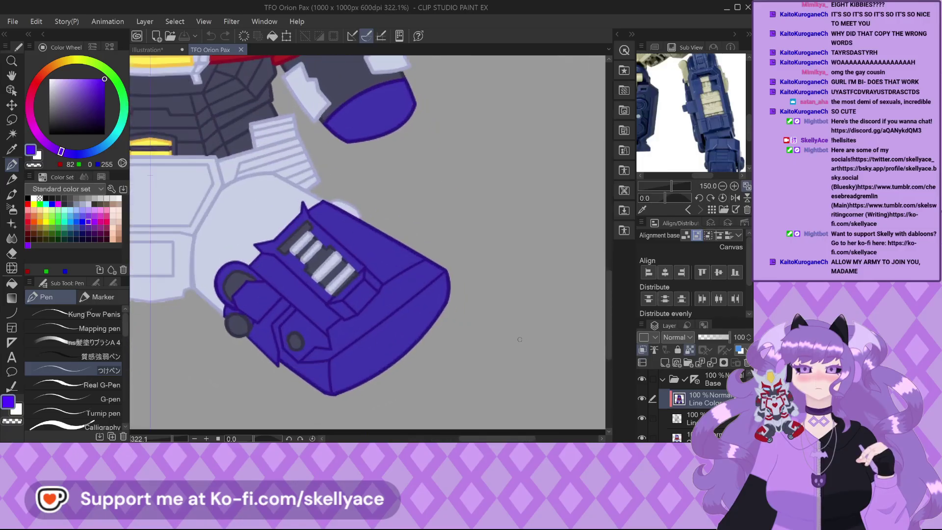
Hide the Line Color and Color layers and make the Lineart layer active.
{"action": "left_click", "coordinate": [642, 398]}
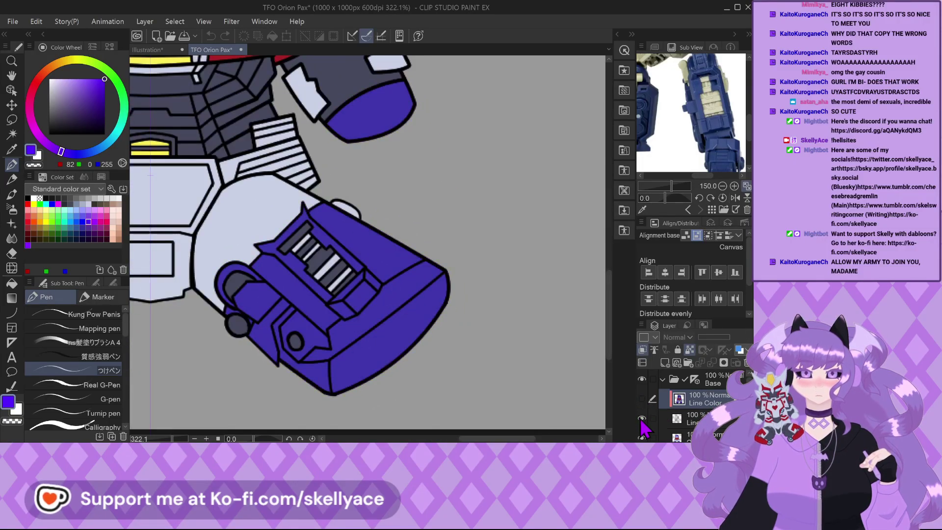
{"action": "left_click", "coordinate": [677, 418]}
{"action": "scroll", "coordinate": [447, 303], "scroll_direction": "down", "scroll_amount": 1}
{"action": "scroll", "coordinate": [446, 303], "scroll_direction": "down", "scroll_amount": 1}
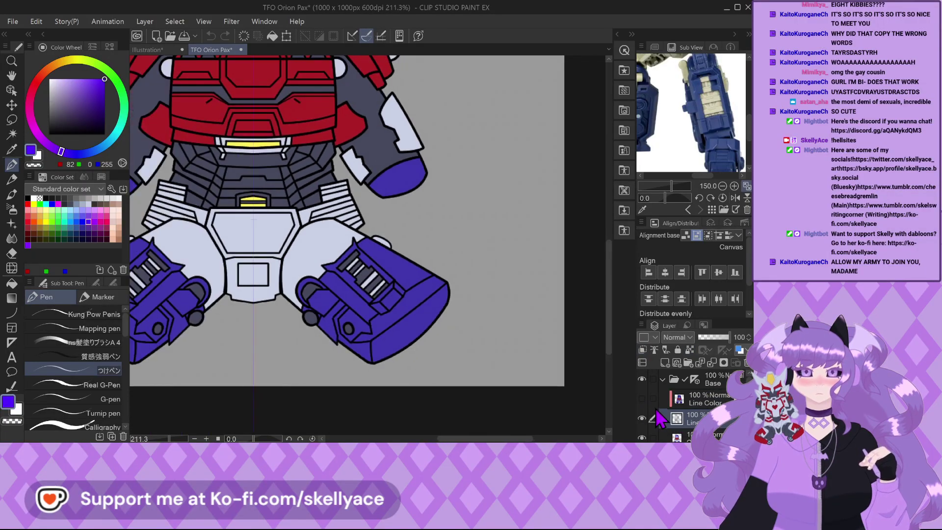
{"action": "scroll", "coordinate": [677, 426], "scroll_direction": "down", "scroll_amount": 1}
{"action": "left_click", "coordinate": [641, 421]}
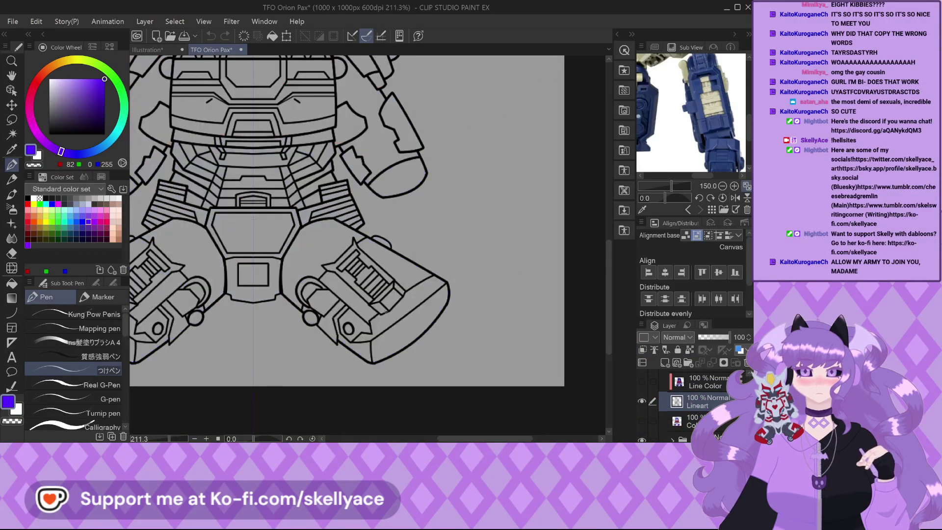
Erase the slatted vent panel from the leg on the Lineart layer with the Mapping pen in transparent colour, keeping the leg's outer contour.
{"action": "scroll", "coordinate": [398, 321], "scroll_direction": "up", "scroll_amount": 6}
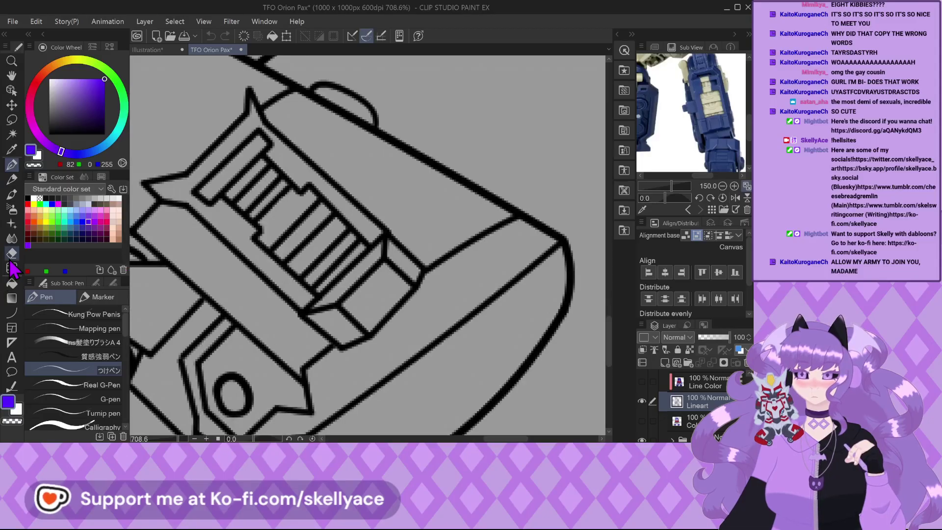
{"action": "left_click", "coordinate": [98, 328]}
{"action": "scroll", "coordinate": [392, 284], "scroll_direction": "up", "scroll_amount": 1}
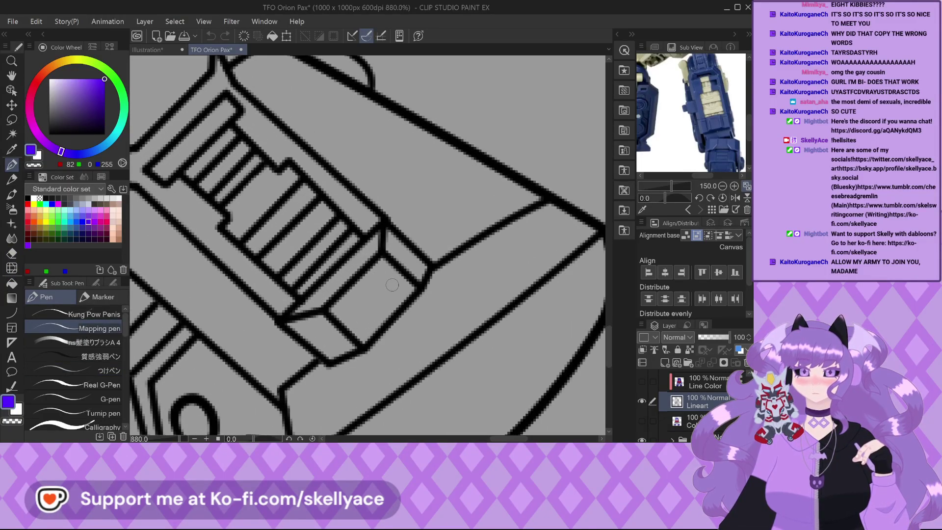
{"action": "left_click_drag", "start_coordinate": [415, 283], "coordinate": [425, 258]}
{"action": "mouse_move", "coordinate": [399, 305]}
{"action": "left_mouse_down"}
{"action": "mouse_move", "coordinate": [346, 362]}
{"action": "mouse_move", "coordinate": [359, 344]}
{"action": "mouse_move", "coordinate": [325, 349]}
{"action": "mouse_move", "coordinate": [352, 322]}
{"action": "mouse_move", "coordinate": [354, 276]}
{"action": "mouse_move", "coordinate": [383, 228]}
{"action": "mouse_move", "coordinate": [403, 217]}
{"action": "left_mouse_up"}
{"action": "scroll", "coordinate": [395, 288], "scroll_direction": "down", "scroll_amount": 4}
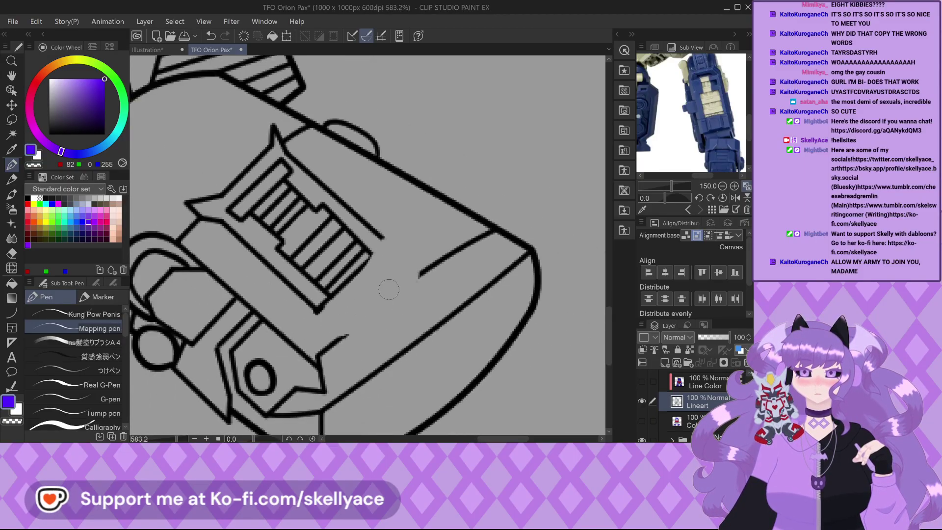
{"action": "scroll", "coordinate": [256, 216], "scroll_direction": "up", "scroll_amount": 3}
{"action": "mouse_move", "coordinate": [217, 226]}
{"action": "left_mouse_down"}
{"action": "mouse_move", "coordinate": [307, 109]}
{"action": "mouse_move", "coordinate": [297, 153]}
{"action": "mouse_move", "coordinate": [321, 123]}
{"action": "mouse_move", "coordinate": [315, 129]}
{"action": "mouse_move", "coordinate": [347, 162]}
{"action": "mouse_move", "coordinate": [430, 213]}
{"action": "mouse_move", "coordinate": [445, 280]}
{"action": "mouse_move", "coordinate": [360, 371]}
{"action": "mouse_move", "coordinate": [401, 320]}
{"action": "mouse_move", "coordinate": [430, 248]}
{"action": "mouse_move", "coordinate": [361, 349]}
{"action": "mouse_move", "coordinate": [395, 307]}
{"action": "mouse_move", "coordinate": [344, 329]}
{"action": "mouse_move", "coordinate": [399, 251]}
{"action": "mouse_move", "coordinate": [316, 303]}
{"action": "mouse_move", "coordinate": [383, 219]}
{"action": "mouse_move", "coordinate": [382, 206]}
{"action": "mouse_move", "coordinate": [352, 196]}
{"action": "mouse_move", "coordinate": [366, 199]}
{"action": "mouse_move", "coordinate": [334, 174]}
{"action": "mouse_move", "coordinate": [244, 241]}
{"action": "mouse_move", "coordinate": [294, 210]}
{"action": "mouse_move", "coordinate": [258, 259]}
{"action": "left_mouse_up"}
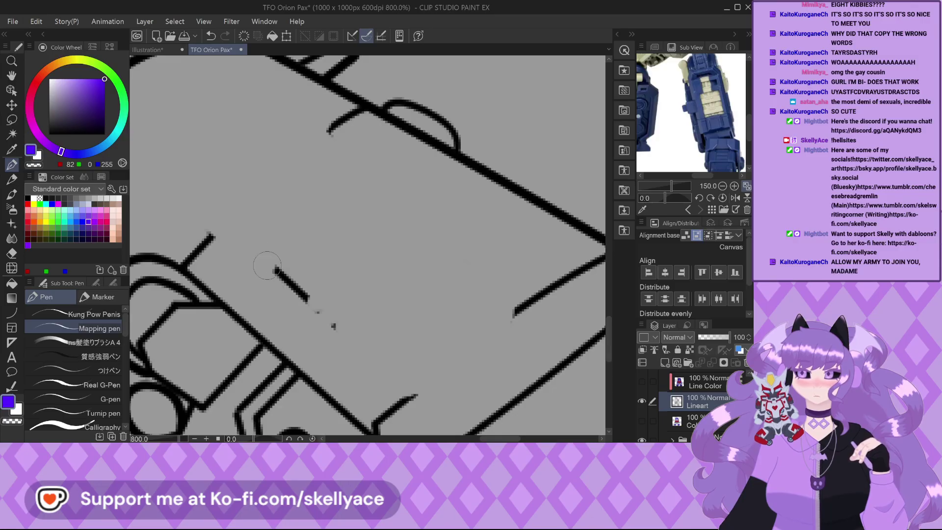
{"action": "scroll", "coordinate": [282, 195], "scroll_direction": "down", "scroll_amount": 5}
{"action": "scroll", "coordinate": [214, 212], "scroll_direction": "up", "scroll_amount": 5}
{"action": "scroll", "coordinate": [255, 215], "scroll_direction": "up", "scroll_amount": 5}
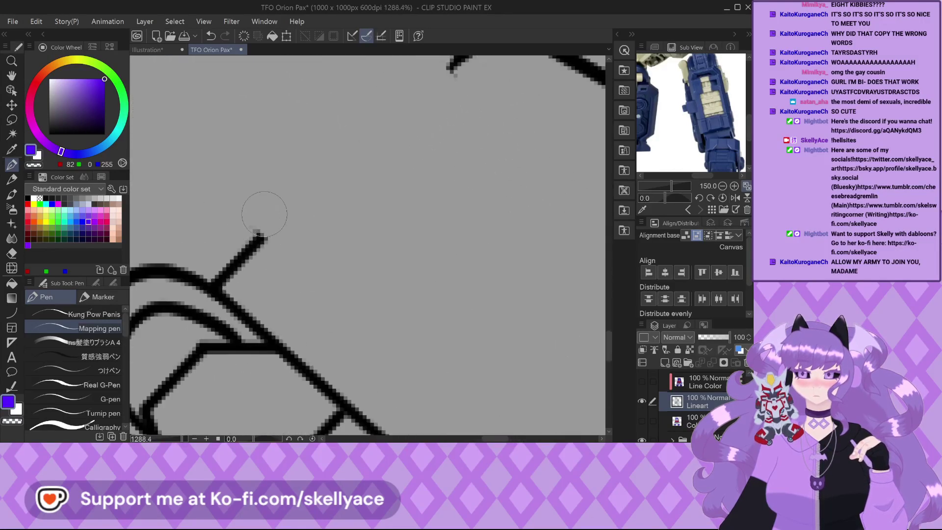
{"action": "scroll", "coordinate": [244, 232], "scroll_direction": "down", "scroll_amount": 10}
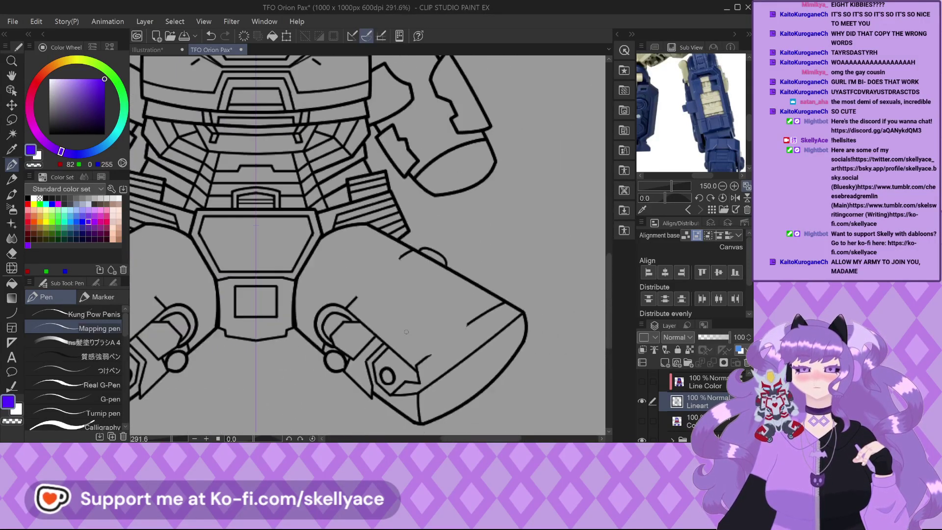
Show the Sketch folder's orange leg sketch beneath the line art and make its Legs layer active.
{"action": "scroll", "coordinate": [269, 392], "scroll_direction": "down", "scroll_amount": 2}
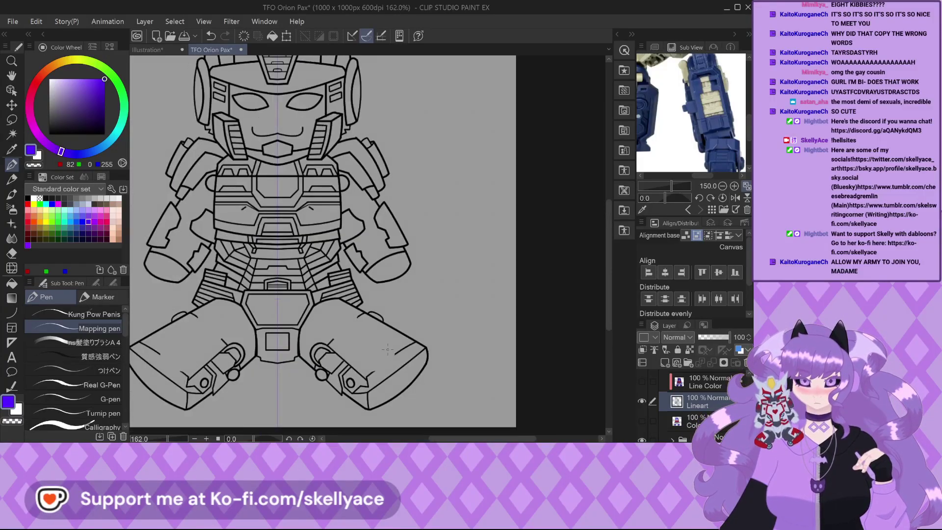
{"action": "scroll", "coordinate": [655, 432], "scroll_direction": "down", "scroll_amount": 3}
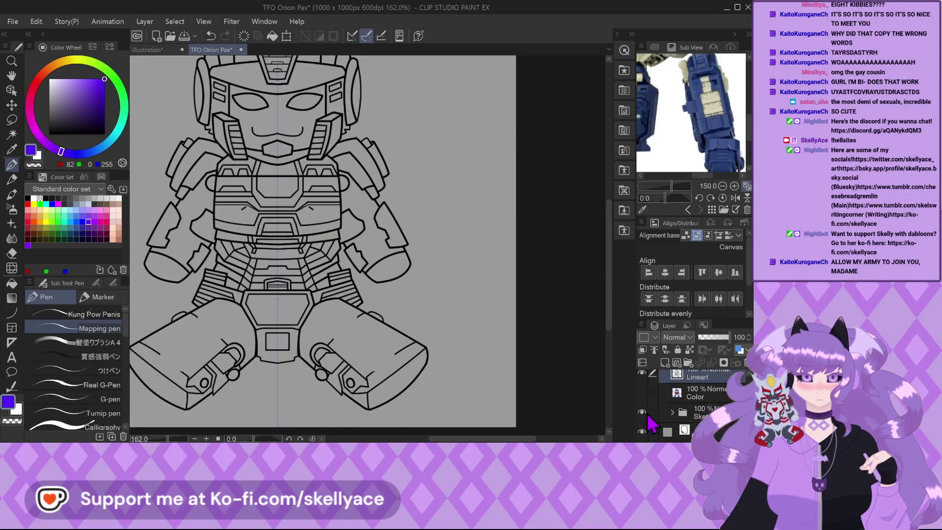
{"action": "left_click", "coordinate": [642, 397]}
{"action": "left_click", "coordinate": [701, 398]}
{"action": "scroll", "coordinate": [417, 359], "scroll_direction": "up", "scroll_amount": 2}
{"action": "scroll", "coordinate": [417, 359], "scroll_direction": "up", "scroll_amount": 4}
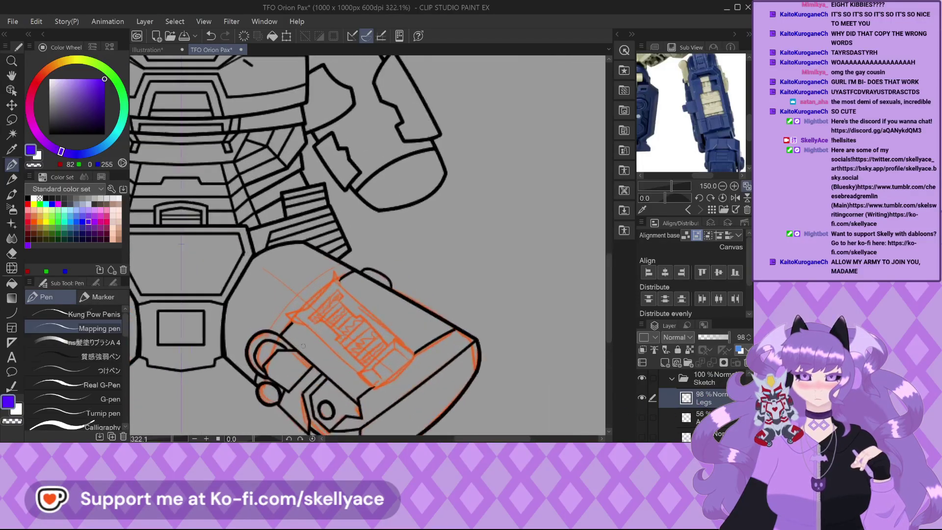
{"action": "scroll", "coordinate": [385, 341], "scroll_direction": "up", "scroll_amount": 2}
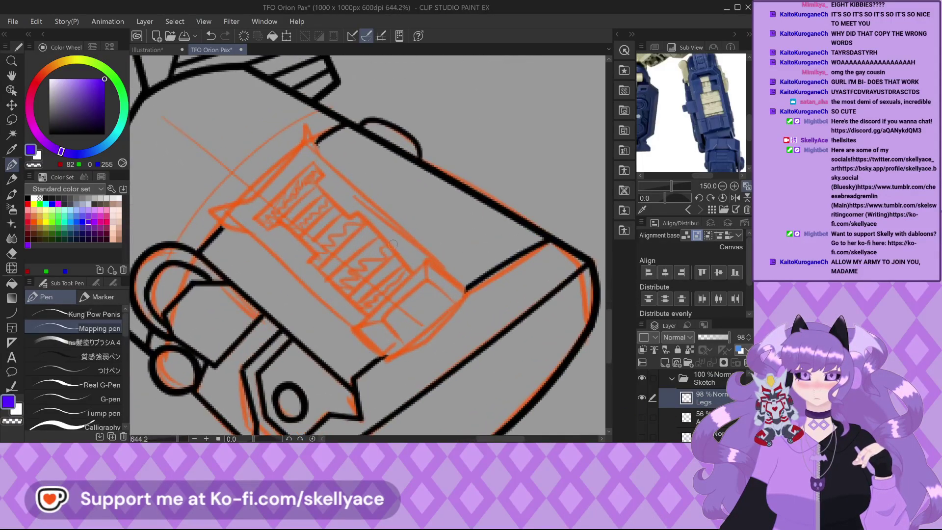
Lasso the vent panel sketch, distort it on both legs by pulling the lower corners of the transform frame upward, and deselect.
{"action": "key", "text": "m"}
{"action": "scroll", "coordinate": [388, 250], "scroll_direction": "down", "scroll_amount": 2}
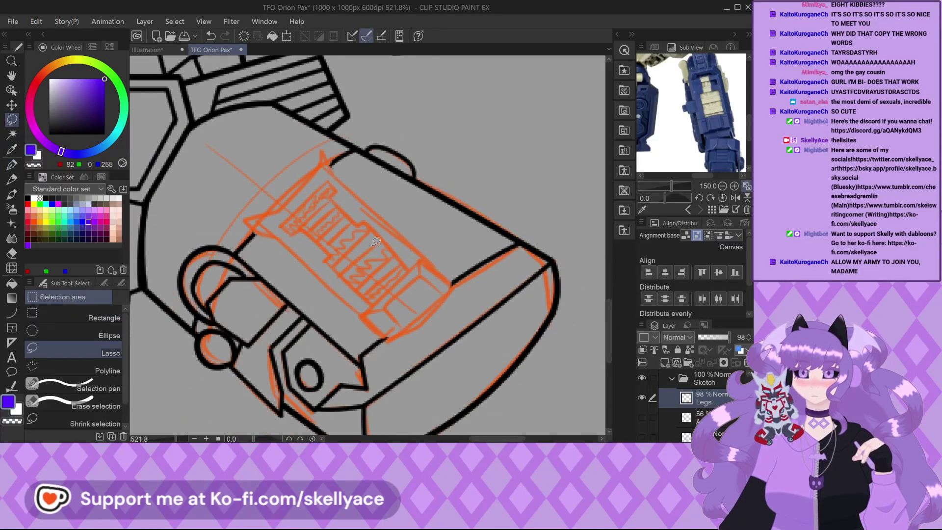
{"action": "scroll", "coordinate": [352, 203], "scroll_direction": "up", "scroll_amount": 3}
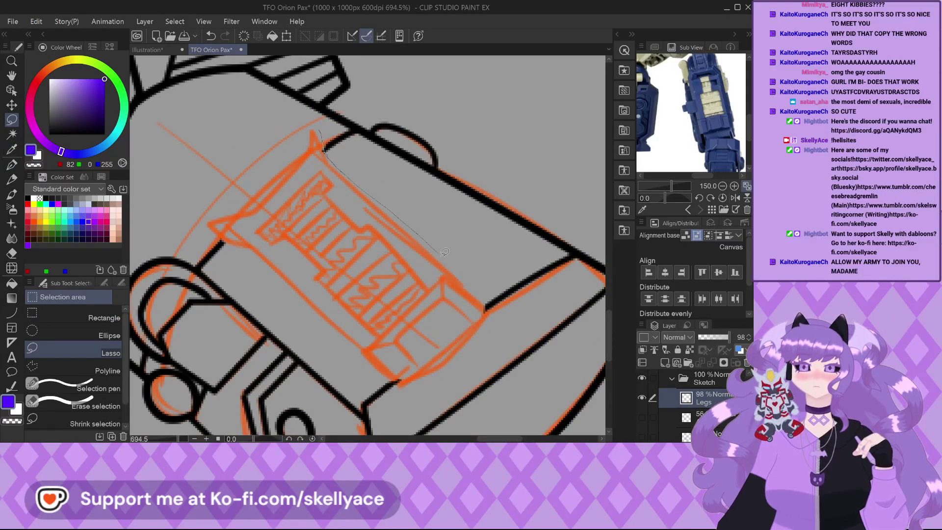
{"action": "mouse_move", "coordinate": [266, 293]}
{"action": "left_mouse_down"}
{"action": "mouse_move", "coordinate": [207, 225]}
{"action": "mouse_move", "coordinate": [319, 124]}
{"action": "left_mouse_up"}
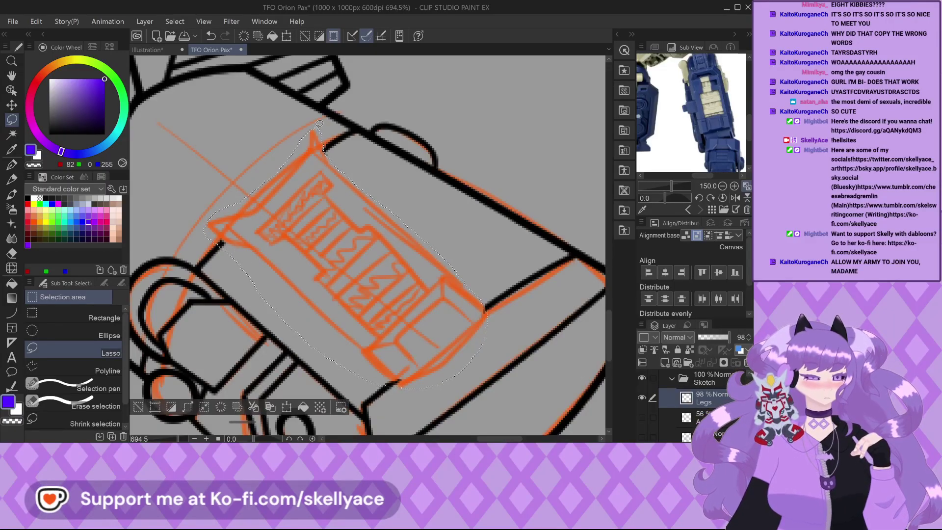
{"action": "key", "text": "ctrl+t"}
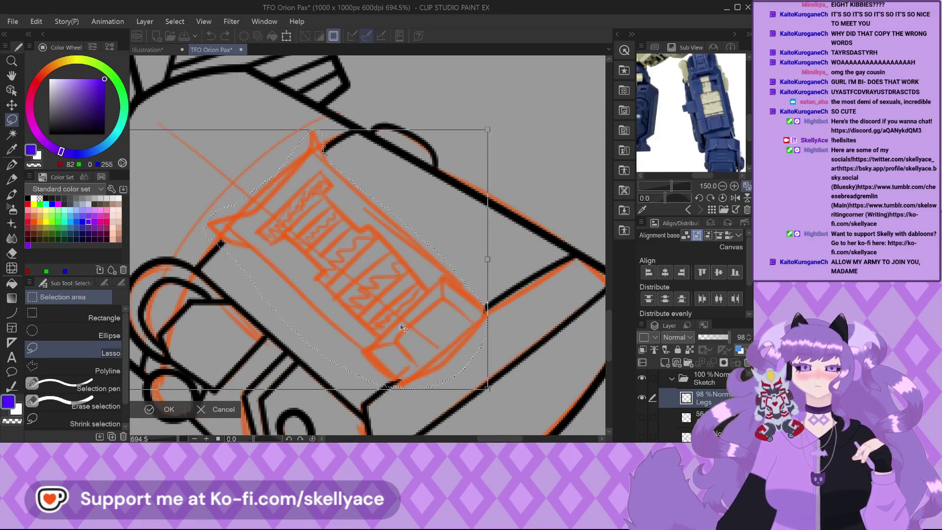
{"action": "scroll", "coordinate": [437, 316], "scroll_direction": "down", "scroll_amount": 3}
{"action": "left_click_drag", "start_coordinate": [470, 364], "coordinate": [486, 340]}
{"action": "scroll", "coordinate": [440, 319], "scroll_direction": "down", "scroll_amount": 4}
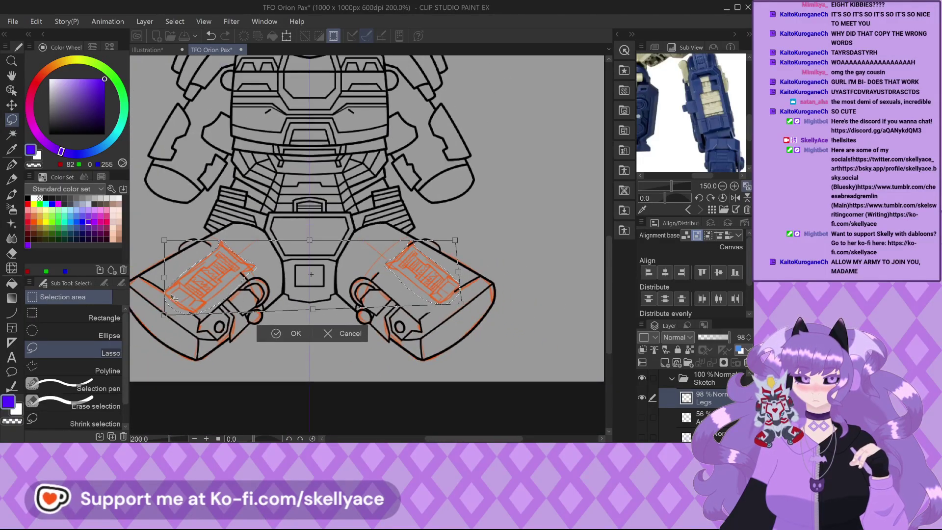
{"action": "left_click_drag", "start_coordinate": [164, 318], "coordinate": [161, 303]}
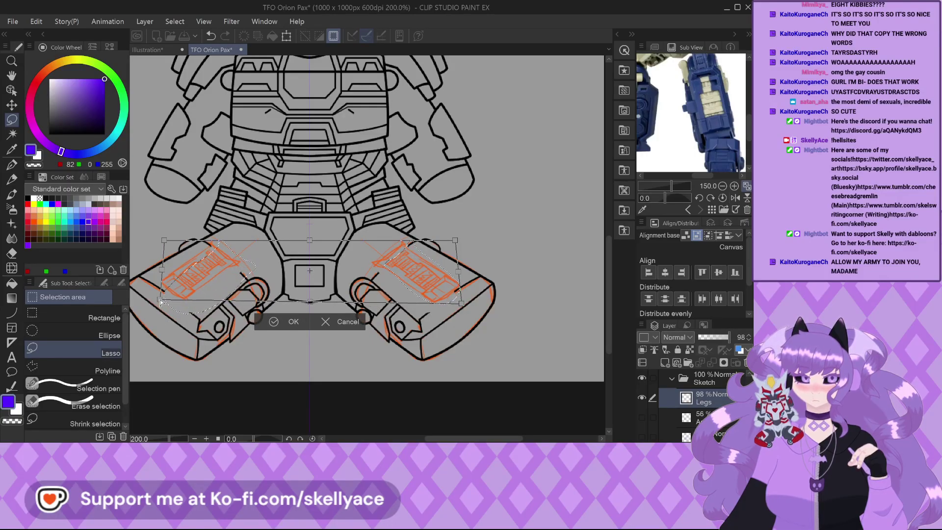
{"action": "scroll", "coordinate": [159, 299], "scroll_direction": "up", "scroll_amount": 2}
{"action": "scroll", "coordinate": [162, 297], "scroll_direction": "down", "scroll_amount": 2}
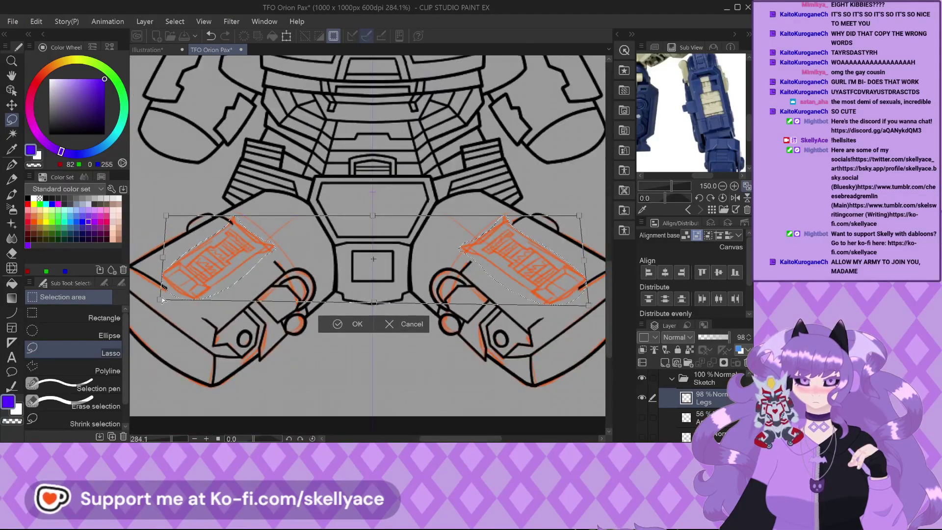
{"action": "scroll", "coordinate": [162, 300], "scroll_direction": "down", "scroll_amount": 1}
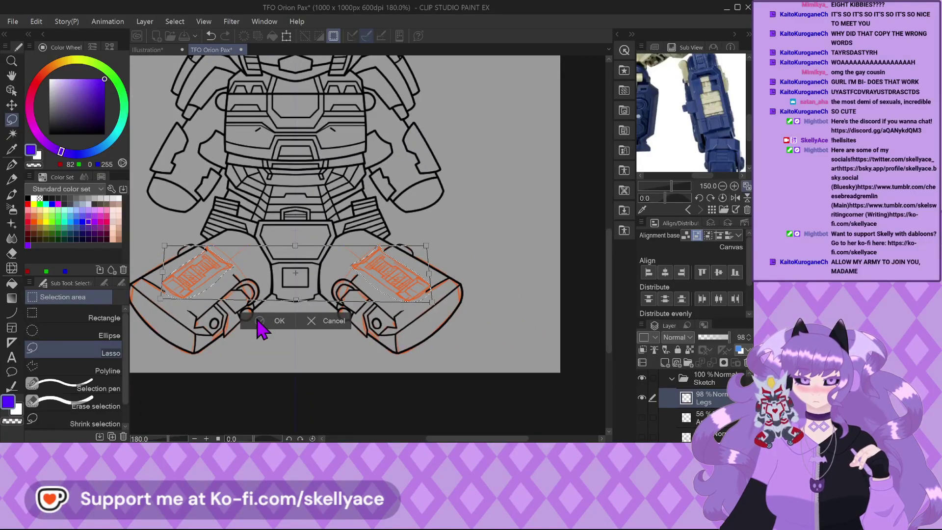
{"action": "left_click", "coordinate": [274, 320]}
{"action": "scroll", "coordinate": [354, 264], "scroll_direction": "up", "scroll_amount": 4}
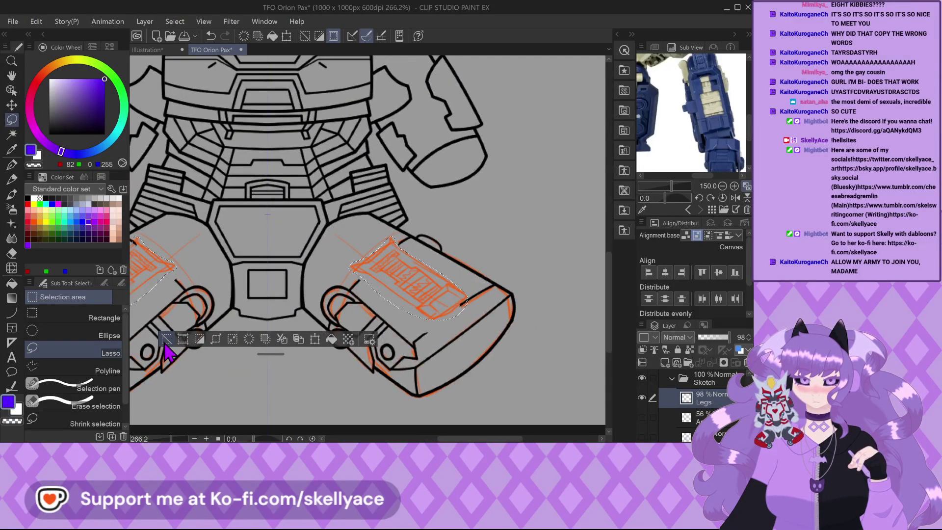
{"action": "left_click", "coordinate": [166, 340]}
Redraw the vent panel's long inner edge on the Legs sketch layer with the Mapping pen in orange.
{"action": "scroll", "coordinate": [437, 285], "scroll_direction": "up", "scroll_amount": 4}
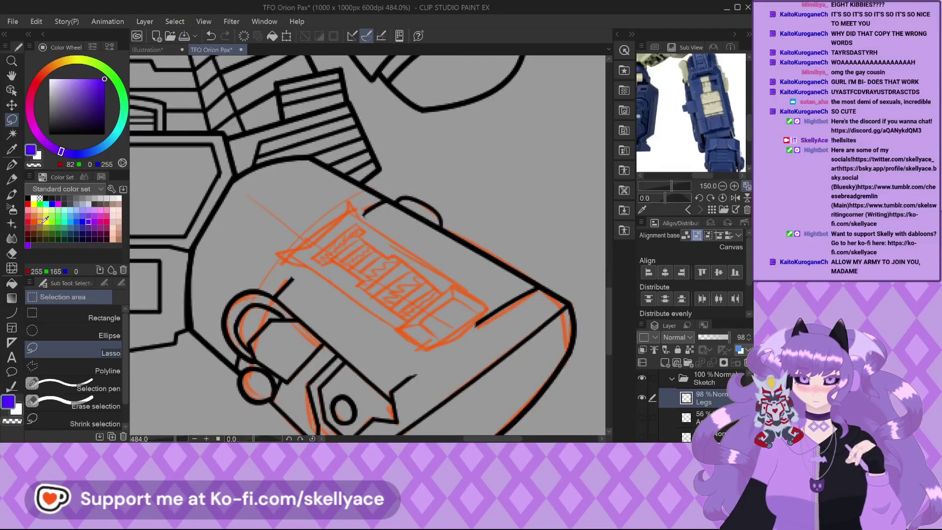
{"action": "left_click", "coordinate": [35, 220]}
{"action": "left_click", "coordinate": [12, 166]}
{"action": "scroll", "coordinate": [180, 234], "scroll_direction": "up", "scroll_amount": 4}
{"action": "mouse_move", "coordinate": [169, 233]}
{"action": "left_mouse_down"}
{"action": "mouse_move", "coordinate": [231, 258]}
{"action": "mouse_move", "coordinate": [409, 380]}
{"action": "left_mouse_up"}
{"action": "scroll", "coordinate": [441, 345], "scroll_direction": "down", "scroll_amount": 2}
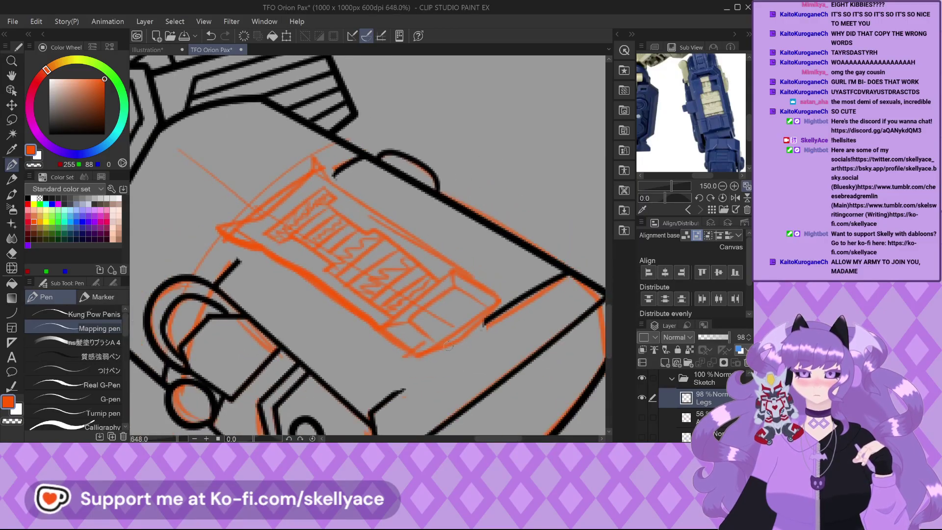
Sketch an orange line on the Legs layer joining the two black stubs of the leg's lower cross line.
{"action": "left_click_drag", "start_coordinate": [485, 324], "coordinate": [376, 406]}
{"action": "scroll", "coordinate": [312, 257], "scroll_direction": "down", "scroll_amount": 2}
{"action": "scroll", "coordinate": [342, 290], "scroll_direction": "up", "scroll_amount": 2}
{"action": "scroll", "coordinate": [380, 272], "scroll_direction": "down", "scroll_amount": 2}
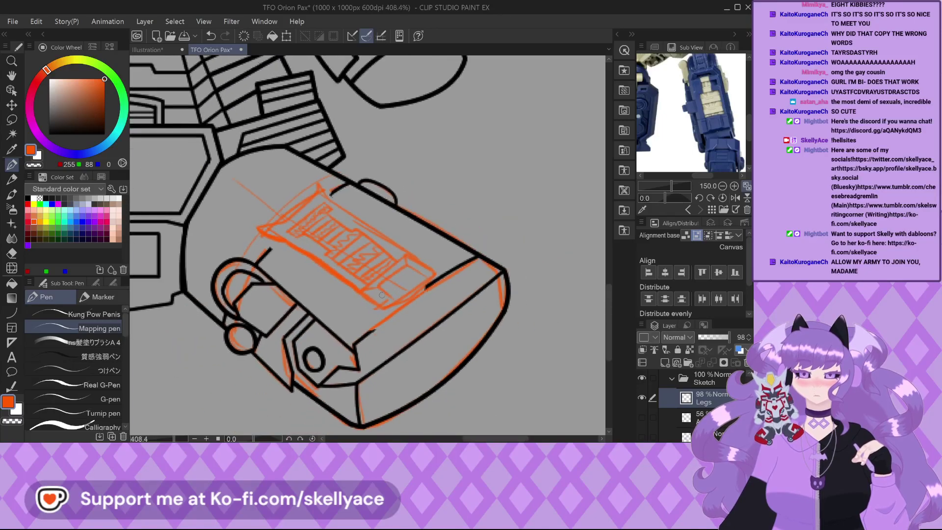
{"action": "scroll", "coordinate": [309, 215], "scroll_direction": "up", "scroll_amount": 2}
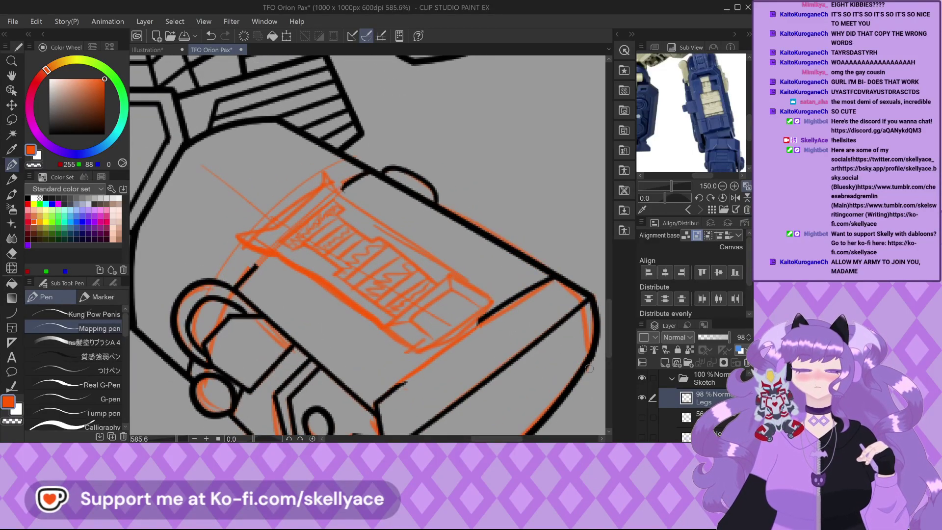
Fade the orange leg sketch by lowering its opacity and add a new raster layer above the line art.
{"action": "left_click_drag", "start_coordinate": [718, 338], "coordinate": [716, 338]}
{"action": "scroll", "coordinate": [696, 397], "scroll_direction": "down", "scroll_amount": 3}
{"action": "left_click", "coordinate": [665, 362]}
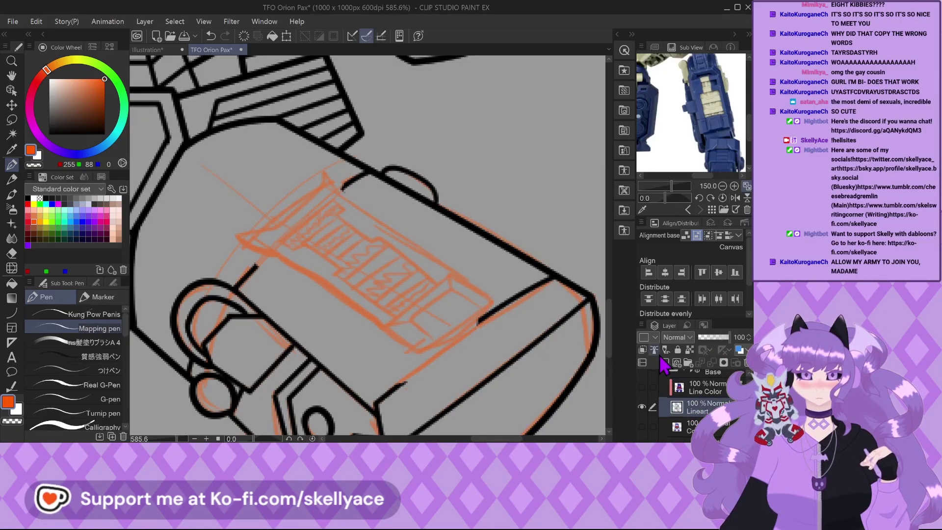
Choose the Curve figure tool and set its brush size to 5 for drawing in black.
{"action": "left_click", "coordinate": [12, 312]}
{"action": "left_click", "coordinate": [113, 283]}
{"action": "left_click", "coordinate": [73, 324]}
{"action": "key", "text": "ctrl+plus"}
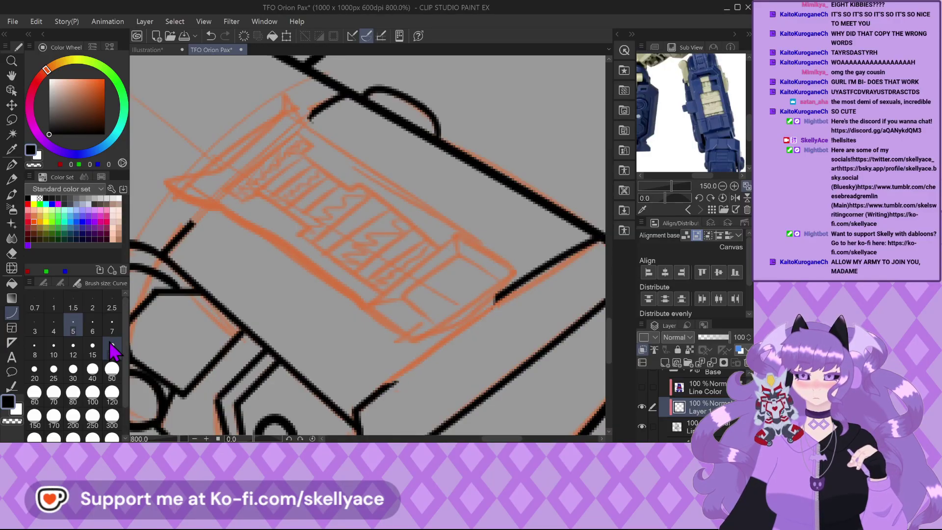
{"action": "left_click", "coordinate": [44, 283]}
{"action": "scroll", "coordinate": [175, 206], "scroll_direction": "down", "scroll_amount": 2}
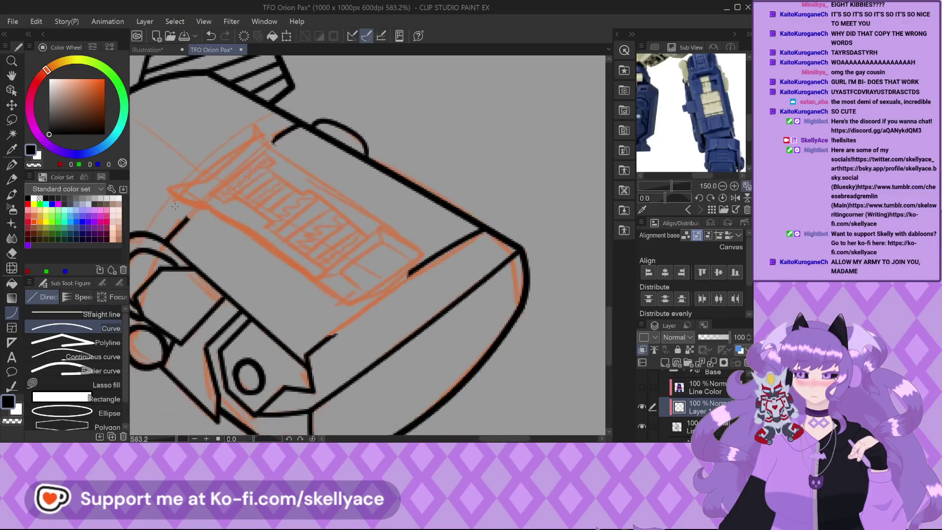
{"action": "scroll", "coordinate": [174, 206], "scroll_direction": "down", "scroll_amount": 1}
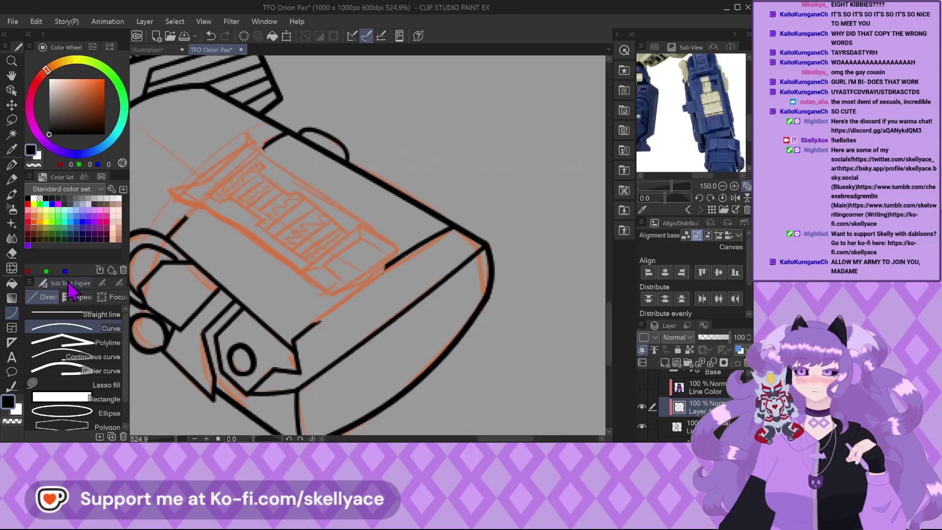
{"action": "left_click", "coordinate": [99, 284]}
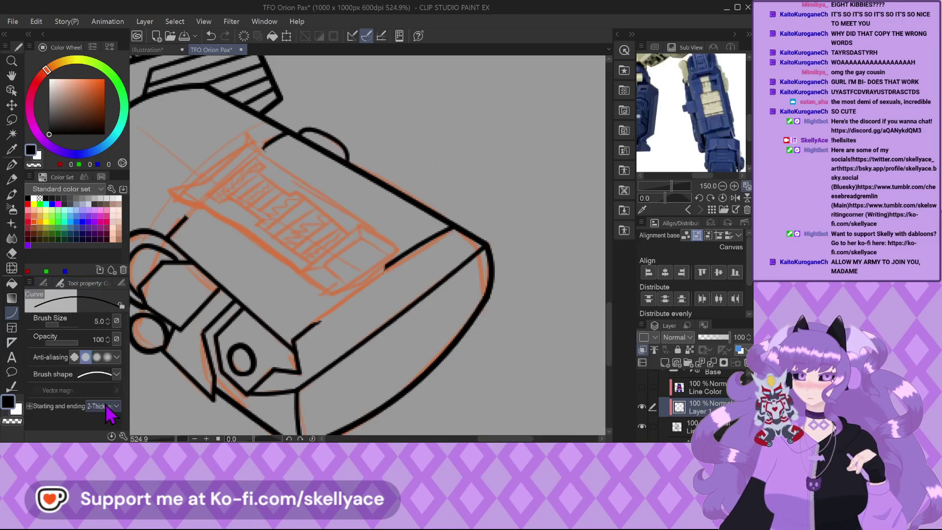
{"action": "left_click", "coordinate": [43, 283]}
{"action": "left_click", "coordinate": [74, 342]}
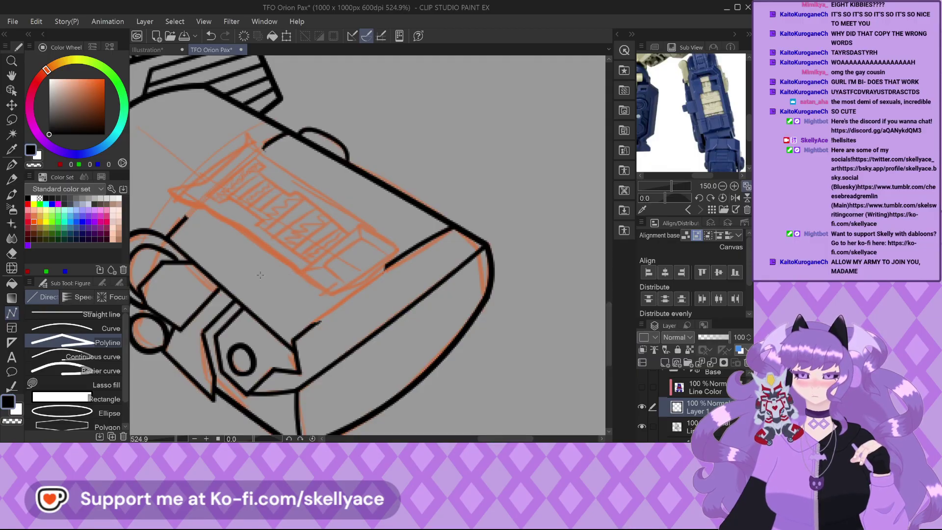
{"action": "left_click", "coordinate": [75, 329]}
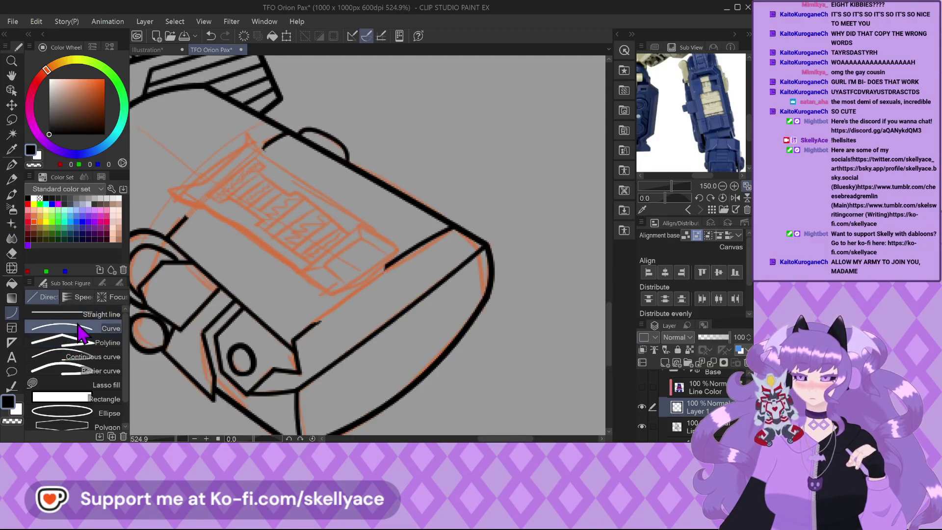
{"action": "scroll", "coordinate": [307, 339], "scroll_direction": "up", "scroll_amount": 2}
{"action": "mouse_move", "coordinate": [287, 338]}
{"action": "left_mouse_down"}
{"action": "mouse_move", "coordinate": [385, 235]}
{"action": "mouse_move", "coordinate": [420, 240]}
{"action": "left_mouse_up"}
{"action": "left_click", "coordinate": [420, 236]}
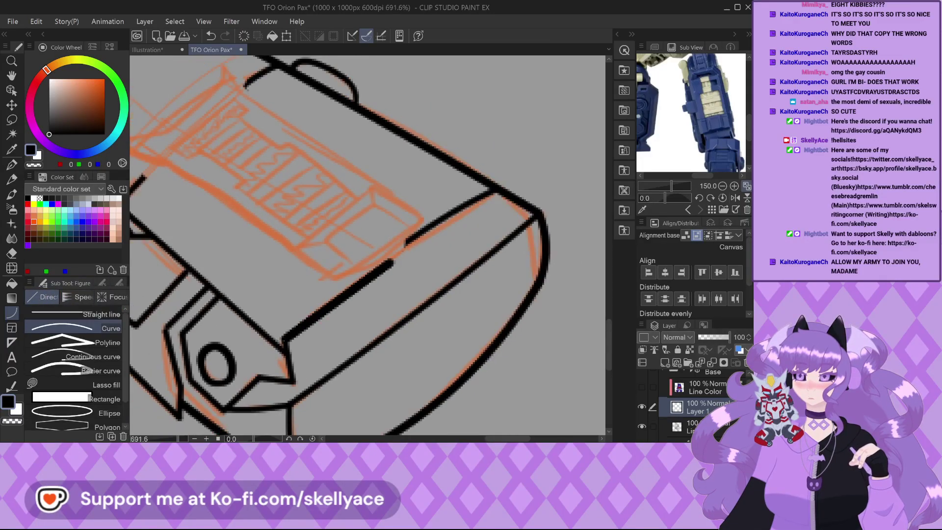
{"action": "scroll", "coordinate": [316, 341], "scroll_direction": "down", "scroll_amount": 3}
{"action": "key", "text": "ctrl+z"}
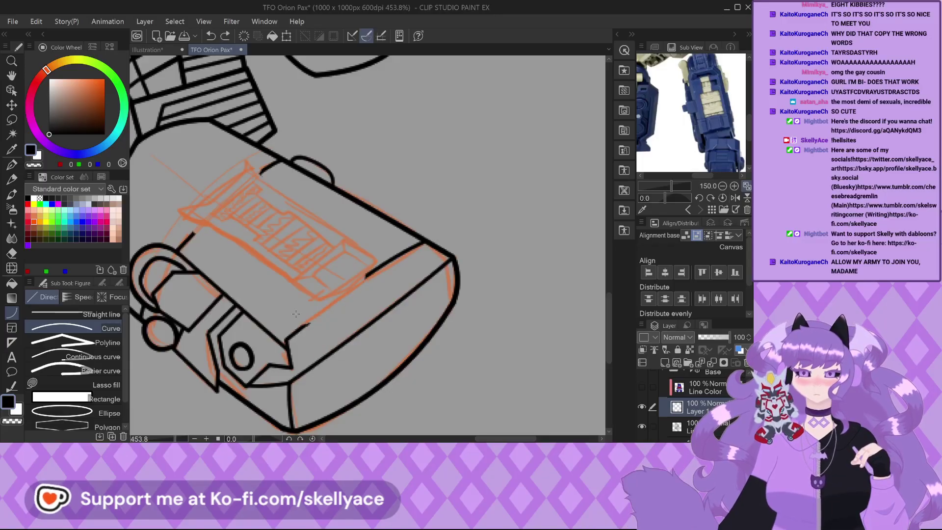
{"action": "left_click_drag", "start_coordinate": [287, 339], "coordinate": [339, 295]}
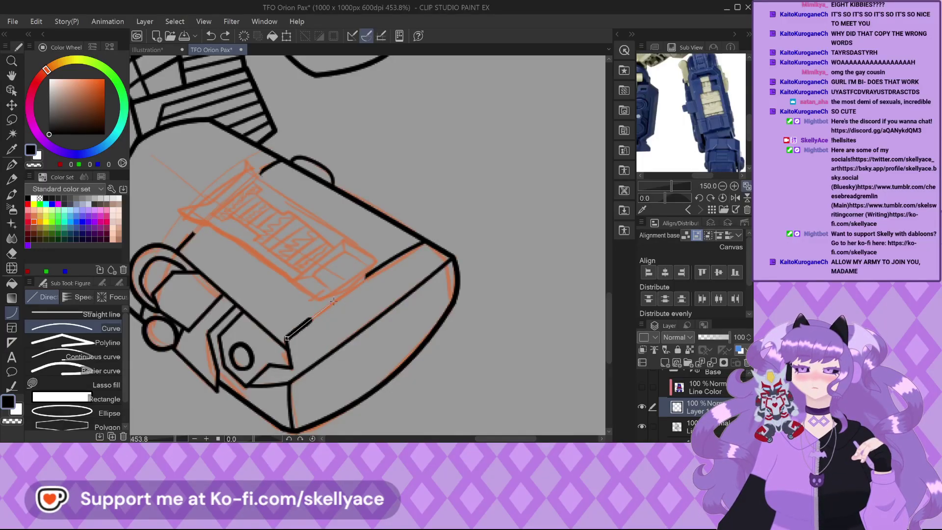
{"action": "left_click", "coordinate": [334, 302]}
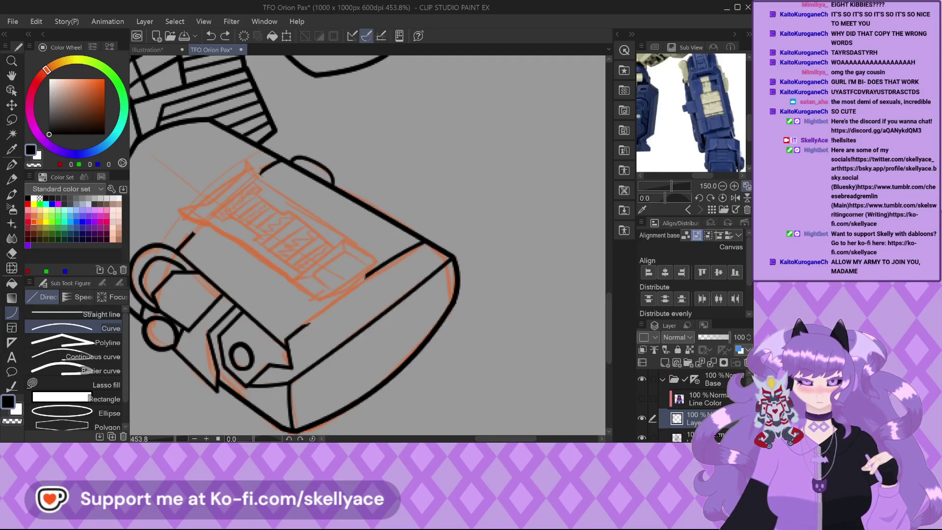
Move Layer 1 above the Line Color layer and draw one black curve along the leg's full lower cross line.
{"action": "key", "text": "ctrl+y"}
{"action": "scroll", "coordinate": [291, 324], "scroll_direction": "up", "scroll_amount": 5}
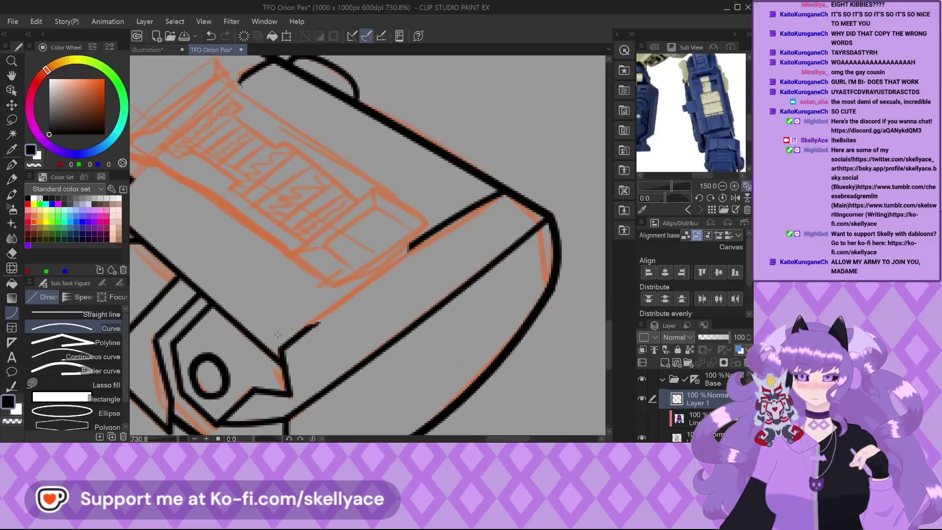
{"action": "left_click_drag", "start_coordinate": [284, 349], "coordinate": [509, 189]}
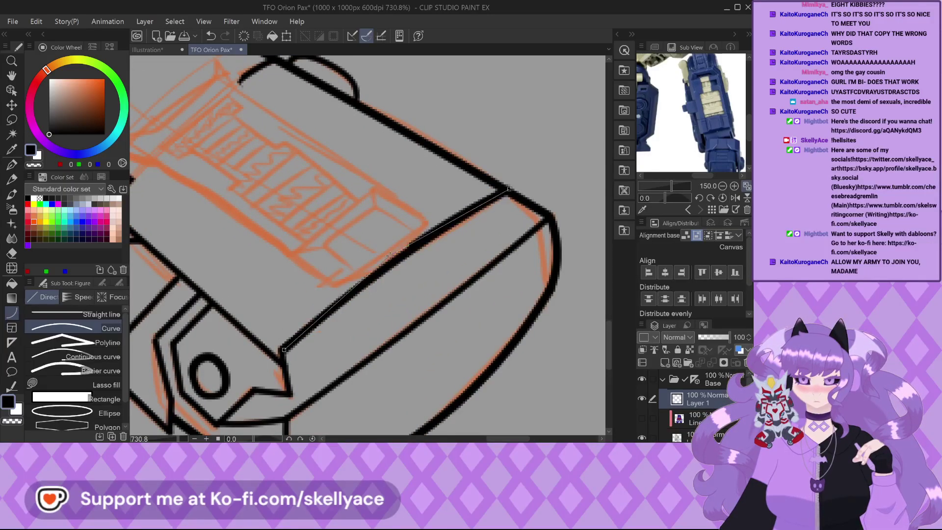
{"action": "left_click", "coordinate": [390, 255]}
{"action": "scroll", "coordinate": [515, 373], "scroll_direction": "down", "scroll_amount": 3}
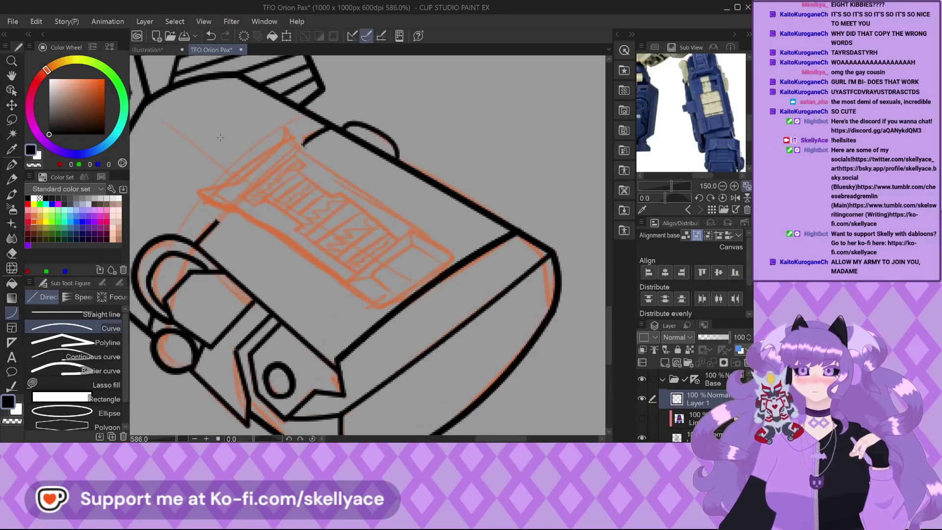
Draw a black curve for the upper cross line, from the round joint to the leg's outer contour.
{"action": "scroll", "coordinate": [201, 245], "scroll_direction": "up", "scroll_amount": 4}
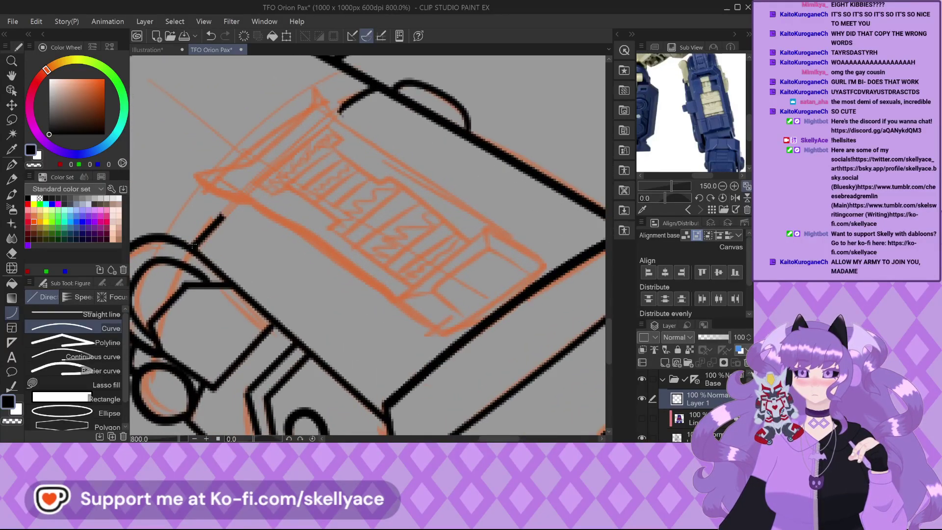
{"action": "left_click_drag", "start_coordinate": [194, 245], "coordinate": [376, 88]}
{"action": "left_click", "coordinate": [314, 121]}
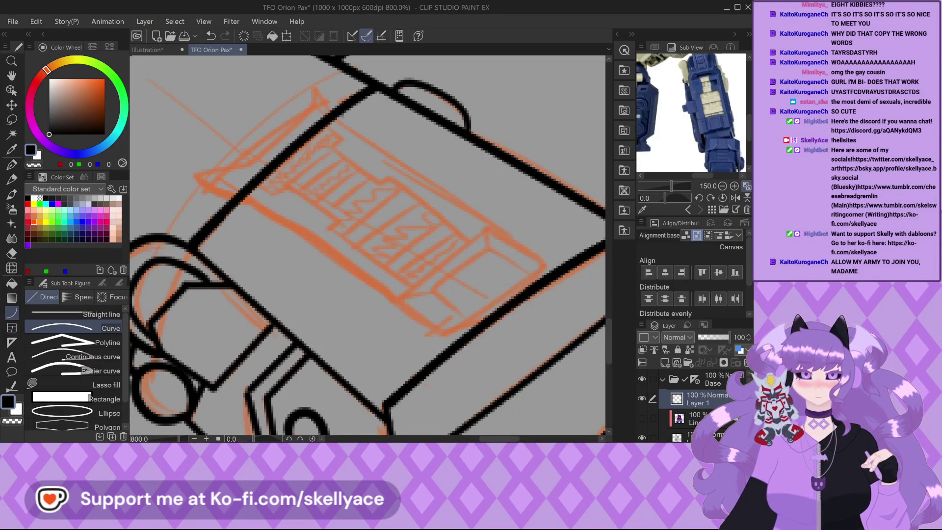
Erase the old stubs of the upper cross line from the line art layer with the Mapping pen.
{"action": "left_click", "coordinate": [697, 435]}
{"action": "scroll", "coordinate": [388, 338], "scroll_direction": "down", "scroll_amount": 2}
{"action": "key", "text": "p"}
{"action": "scroll", "coordinate": [294, 248], "scroll_direction": "up", "scroll_amount": 3}
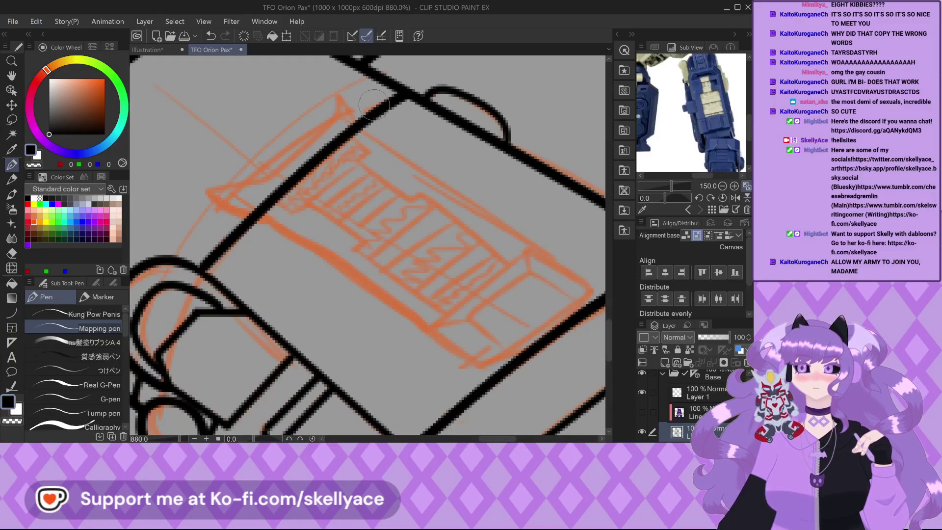
{"action": "scroll", "coordinate": [379, 114], "scroll_direction": "down", "scroll_amount": 2}
{"action": "scroll", "coordinate": [442, 309], "scroll_direction": "up", "scroll_amount": 2}
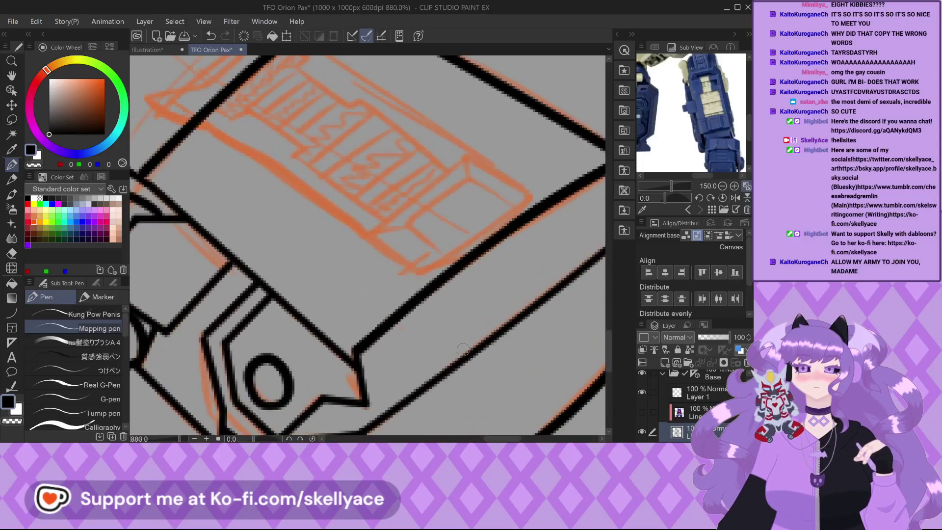
Dim Layer 1 to 41% opacity and erase the old stubs of the lower cross line from the line art layer.
{"action": "left_click", "coordinate": [701, 392]}
{"action": "left_click", "coordinate": [711, 337]}
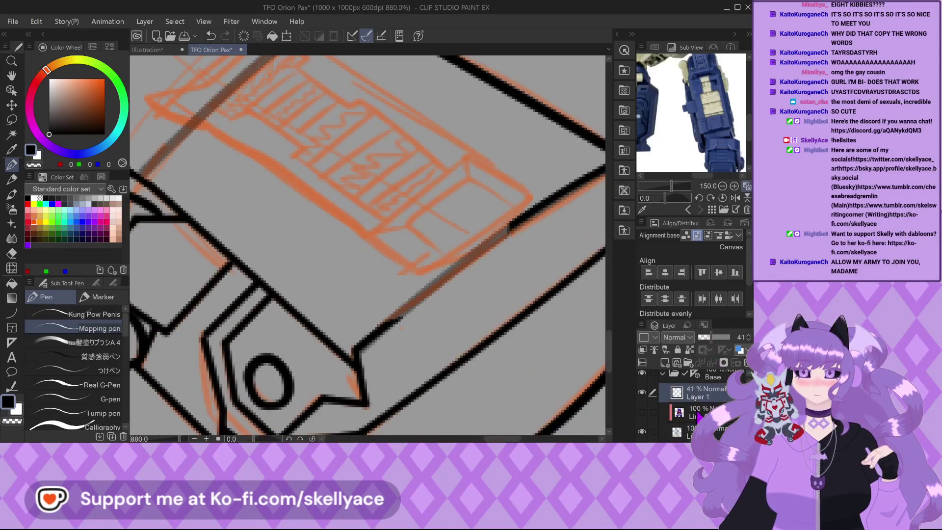
{"action": "left_click", "coordinate": [702, 431]}
{"action": "scroll", "coordinate": [406, 295], "scroll_direction": "down", "scroll_amount": 1}
{"action": "left_click_drag", "start_coordinate": [361, 345], "coordinate": [420, 303]}
{"action": "scroll", "coordinate": [358, 317], "scroll_direction": "down", "scroll_amount": 6}
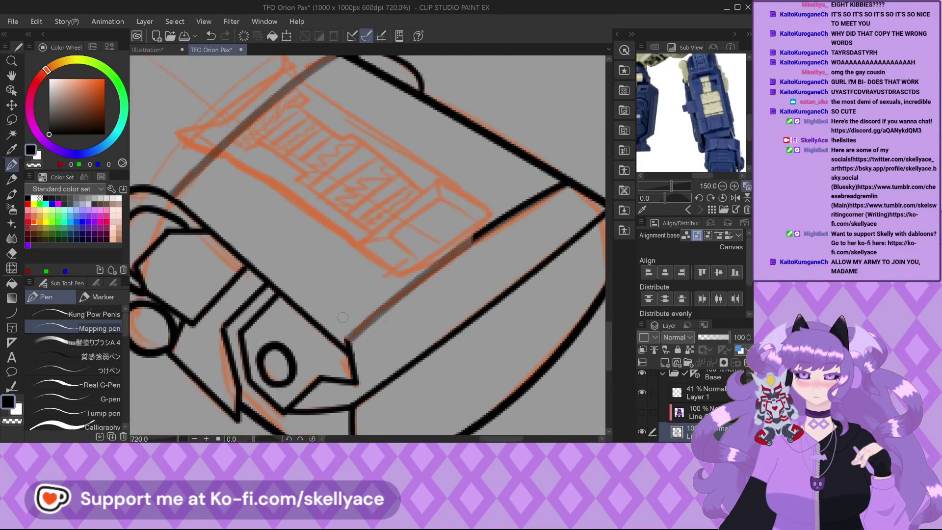
{"action": "scroll", "coordinate": [447, 229], "scroll_direction": "up", "scroll_amount": 3}
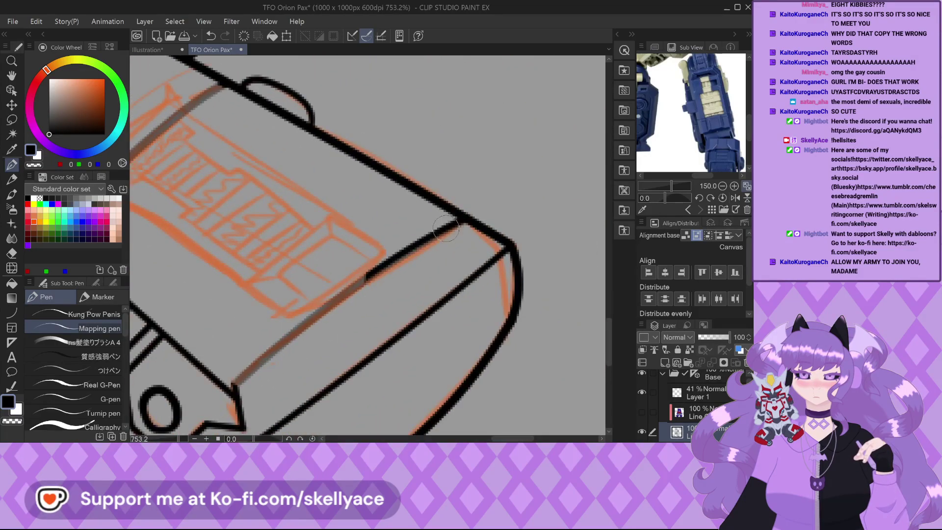
{"action": "left_click_drag", "start_coordinate": [446, 228], "coordinate": [365, 279]}
{"action": "scroll", "coordinate": [459, 231], "scroll_direction": "up", "scroll_amount": 3}
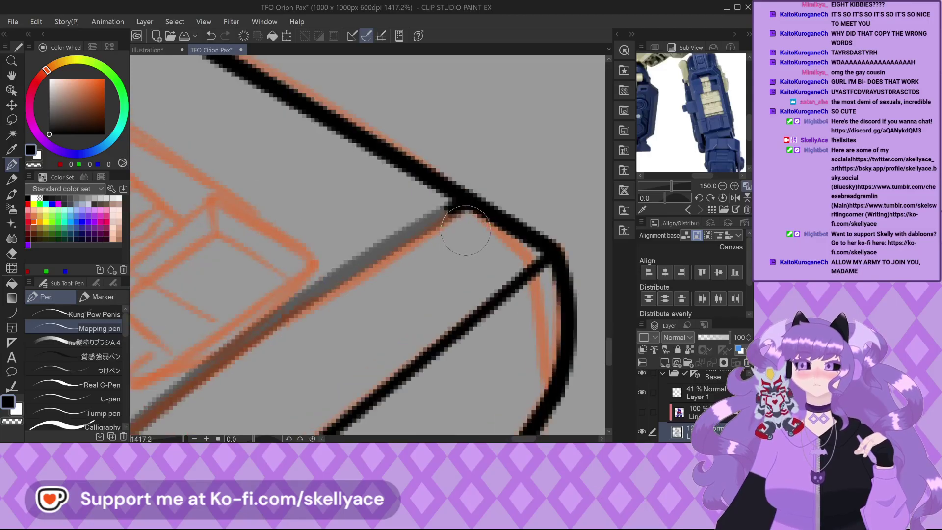
{"action": "scroll", "coordinate": [446, 206], "scroll_direction": "down", "scroll_amount": 5}
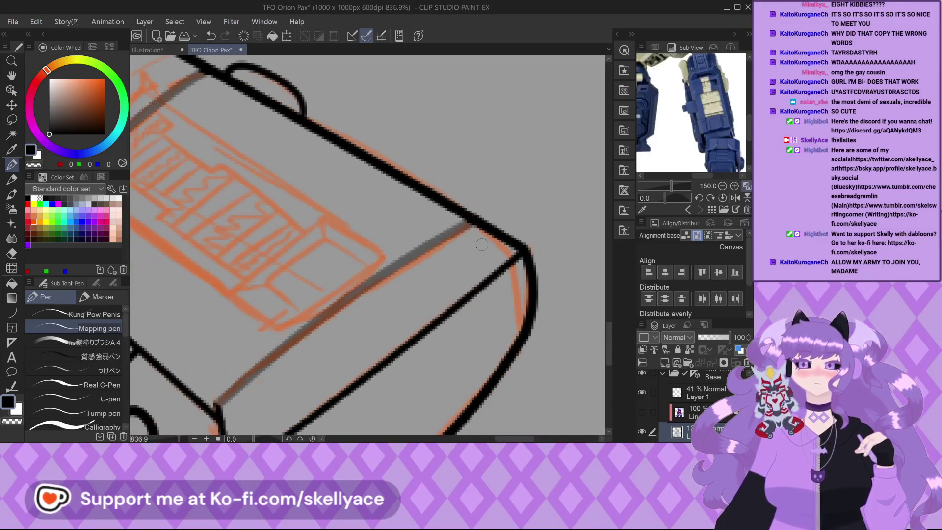
{"action": "scroll", "coordinate": [459, 236], "scroll_direction": "up", "scroll_amount": 8}
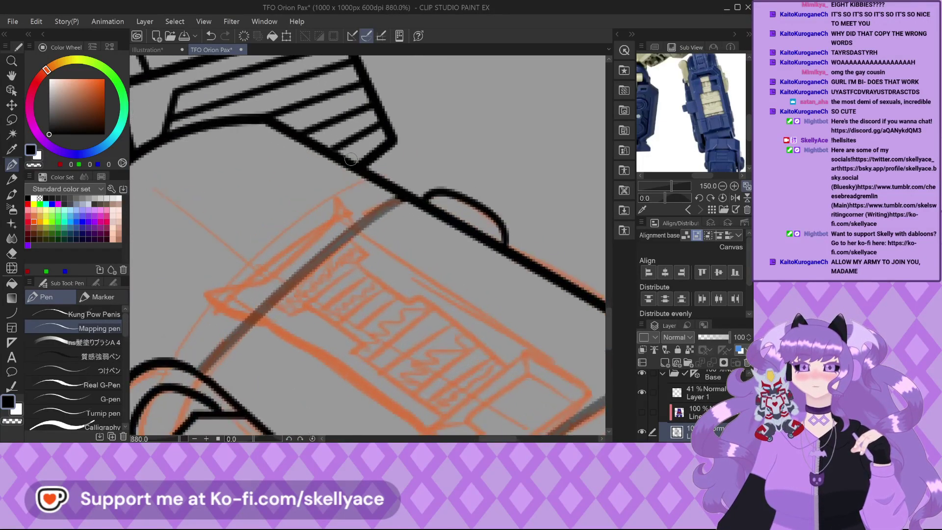
{"action": "scroll", "coordinate": [455, 239], "scroll_direction": "down", "scroll_amount": 11}
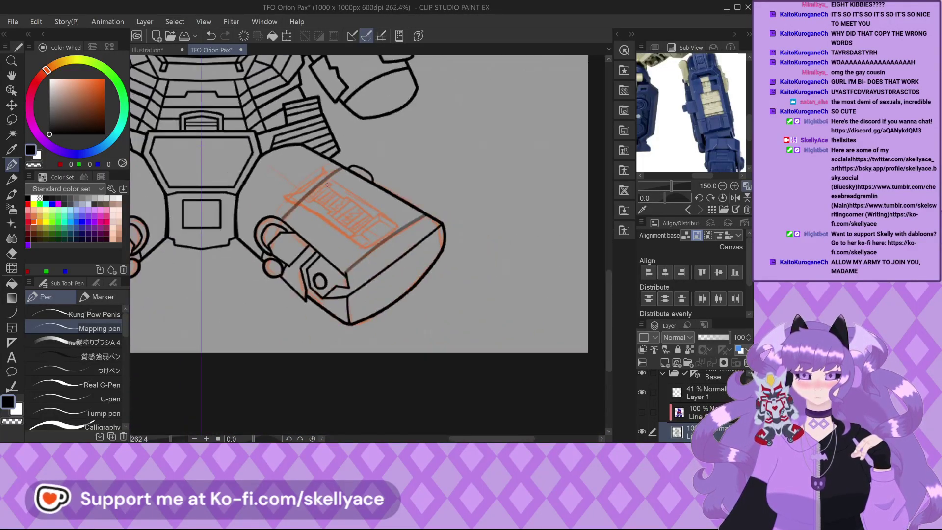
{"action": "scroll", "coordinate": [380, 320], "scroll_direction": "up", "scroll_amount": 5}
{"action": "scroll", "coordinate": [468, 357], "scroll_direction": "down", "scroll_amount": 2}
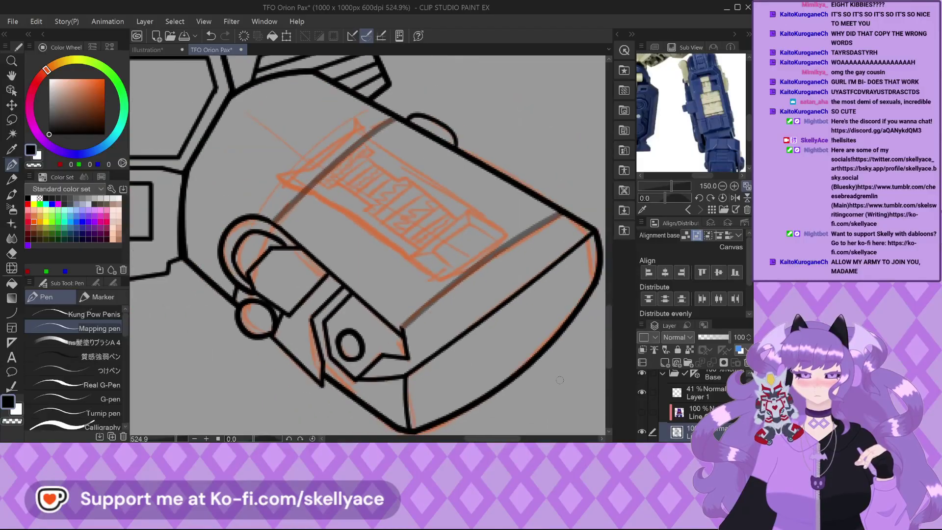
Check the leg with the Line Color layer briefly shown, then restore Layer 1 to 100% opacity.
{"action": "left_click", "coordinate": [641, 412]}
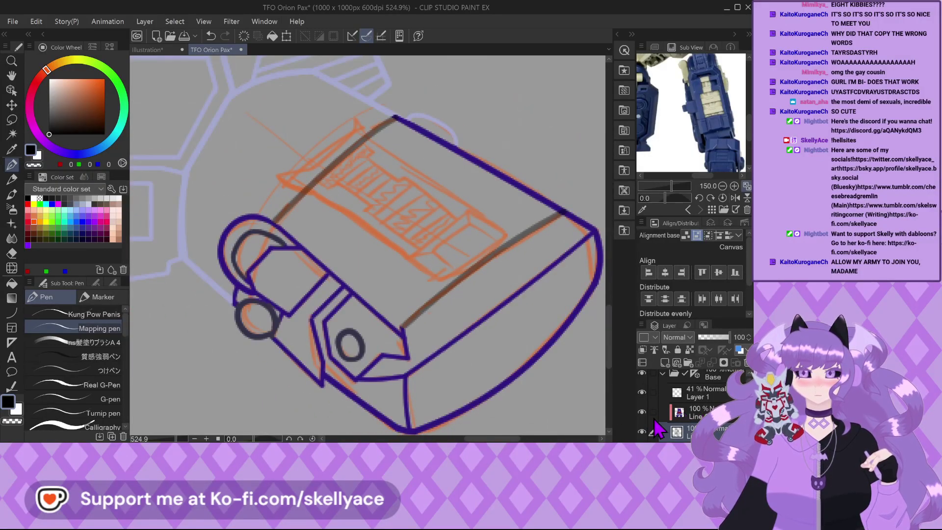
{"action": "left_click", "coordinate": [642, 412]}
{"action": "left_click", "coordinate": [687, 395]}
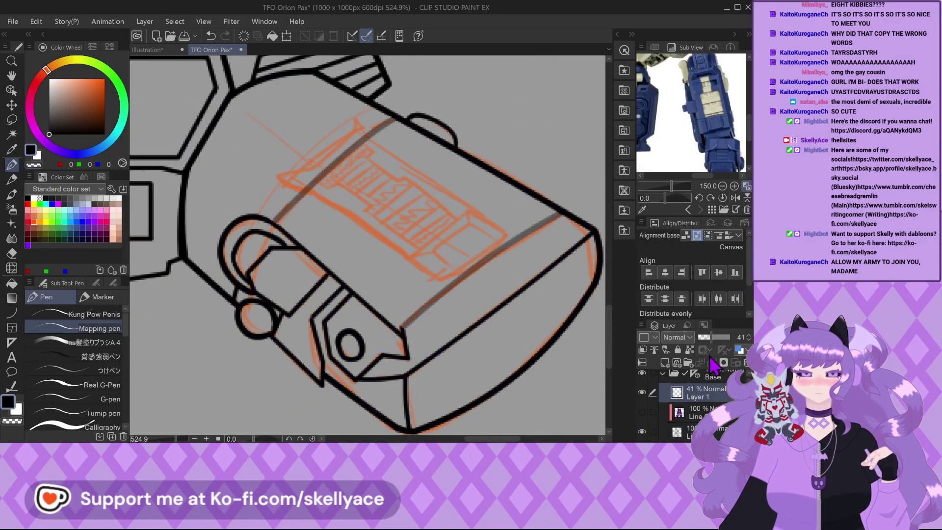
{"action": "left_click_drag", "start_coordinate": [710, 337], "coordinate": [736, 337]}
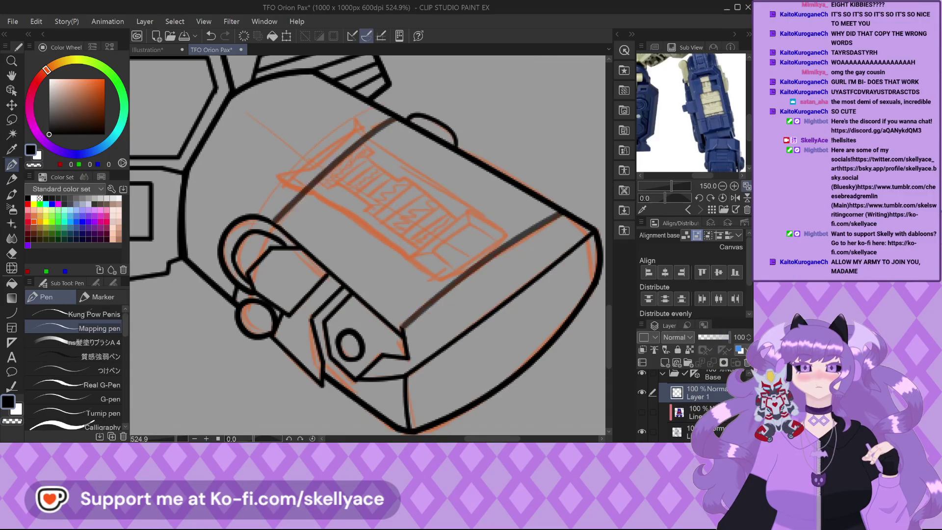
Merge the cross lines from Layer 1 into the line art and place a fresh unclipped layer above the Line Color layer.
{"action": "scroll", "coordinate": [279, 207], "scroll_direction": "up", "scroll_amount": 6}
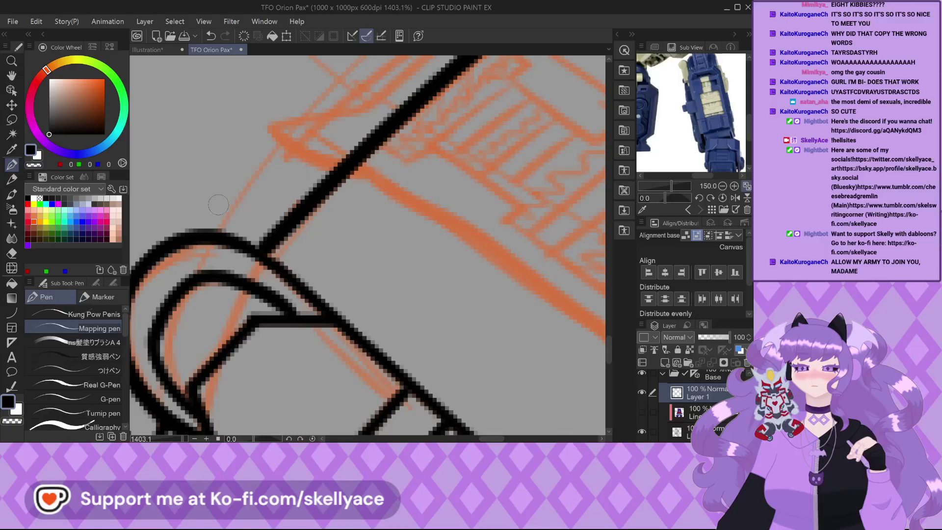
{"action": "scroll", "coordinate": [230, 211], "scroll_direction": "up", "scroll_amount": 1}
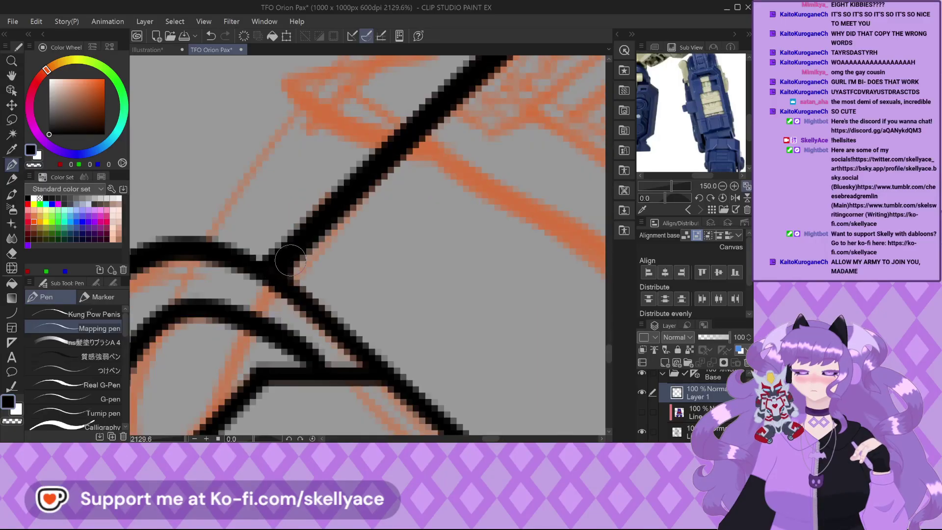
{"action": "scroll", "coordinate": [290, 264], "scroll_direction": "down", "scroll_amount": 2}
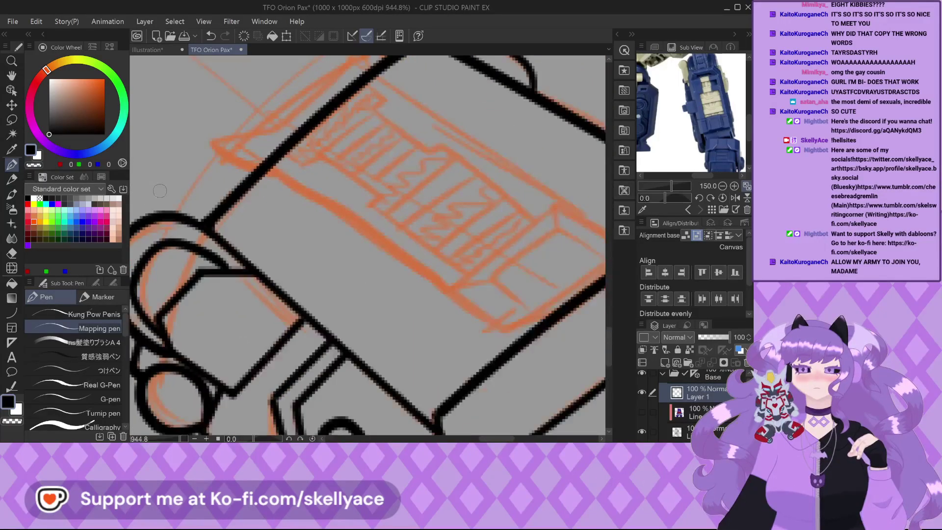
{"action": "scroll", "coordinate": [160, 191], "scroll_direction": "up", "scroll_amount": 1}
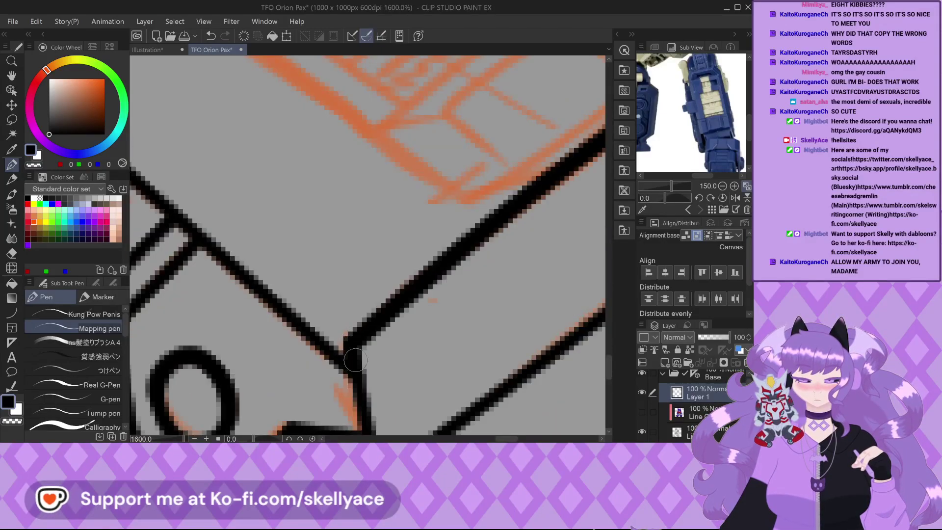
{"action": "scroll", "coordinate": [355, 360], "scroll_direction": "down", "scroll_amount": 3}
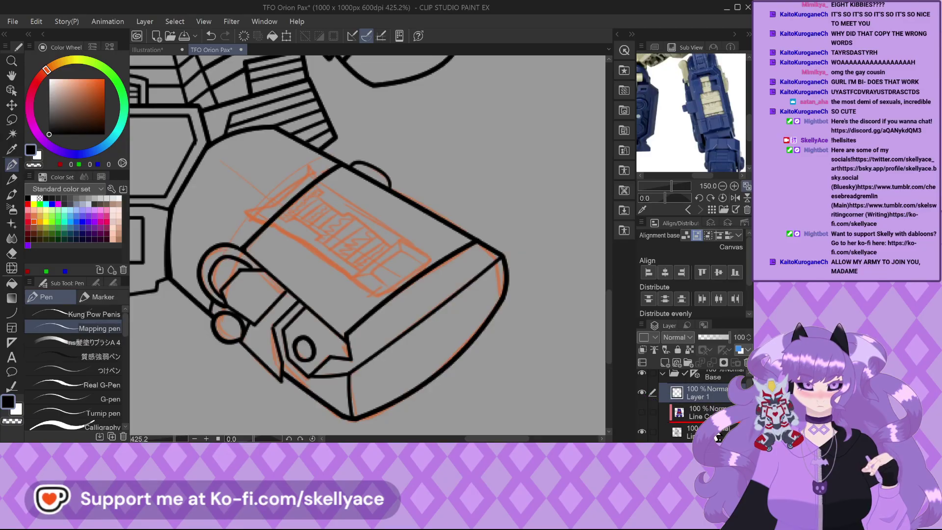
{"action": "left_click_drag", "start_coordinate": [718, 437], "coordinate": [716, 431]}
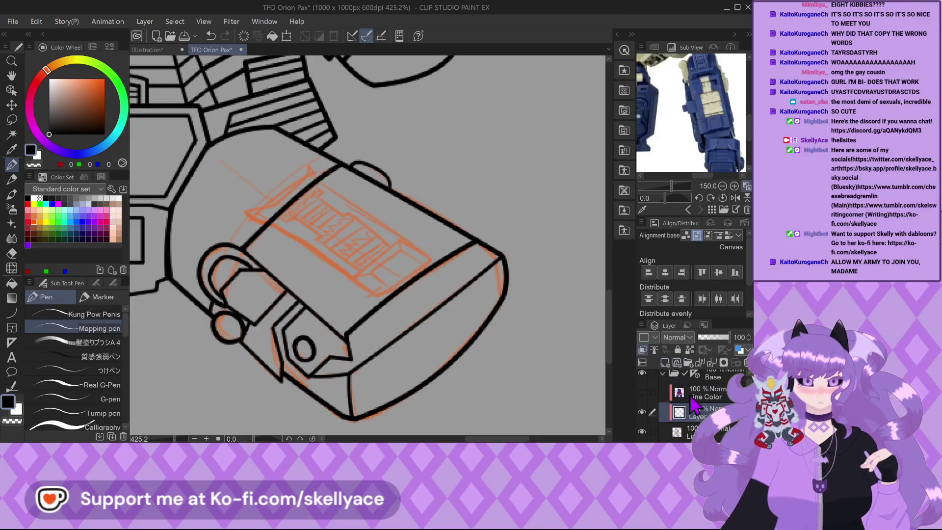
{"action": "left_click", "coordinate": [642, 349]}
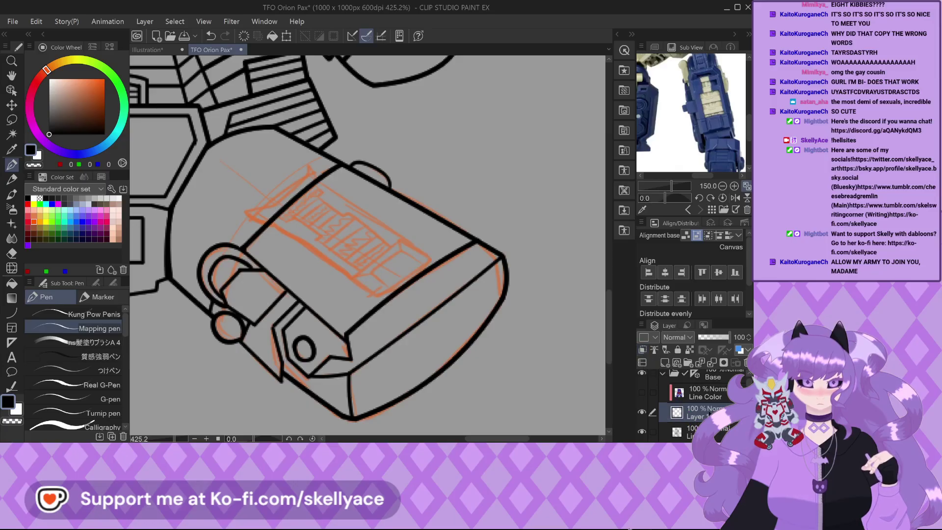
{"action": "left_click_drag", "start_coordinate": [708, 415], "coordinate": [710, 398]}
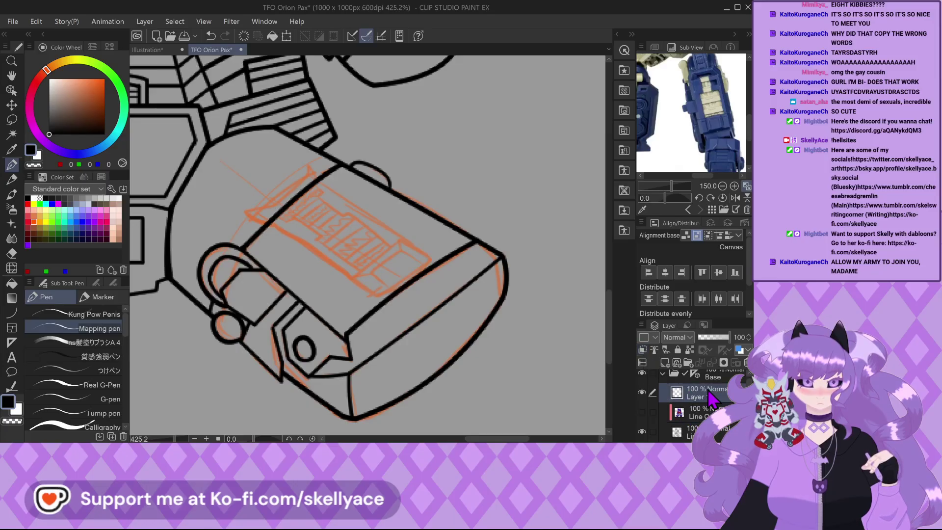
Try inking the first short corner edge of the vent panel's lower end block with the Straight line tool.
{"action": "scroll", "coordinate": [363, 241], "scroll_direction": "up", "scroll_amount": 3}
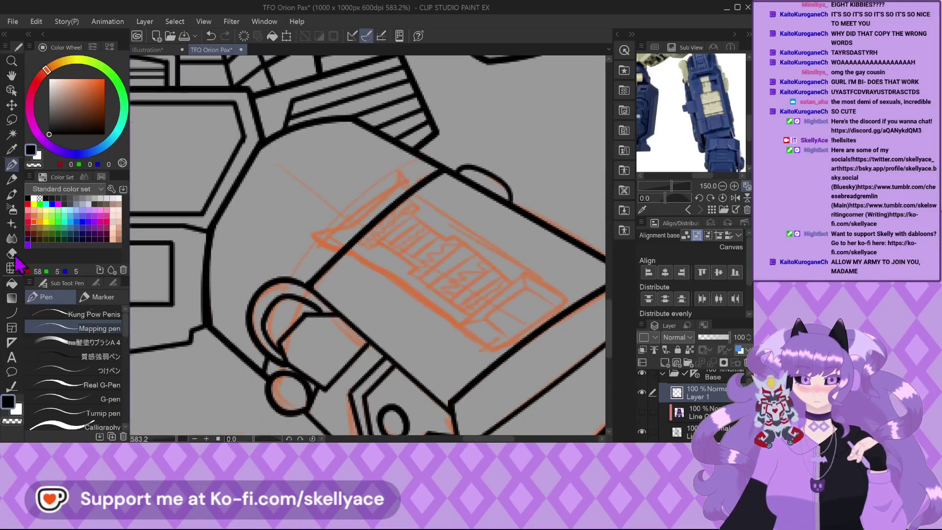
{"action": "left_click", "coordinate": [11, 313]}
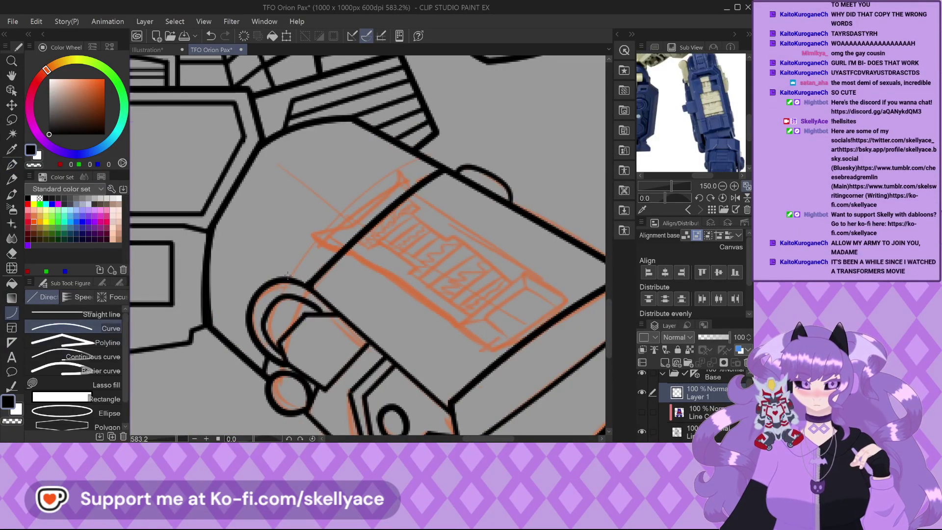
{"action": "scroll", "coordinate": [288, 275], "scroll_direction": "up", "scroll_amount": 2}
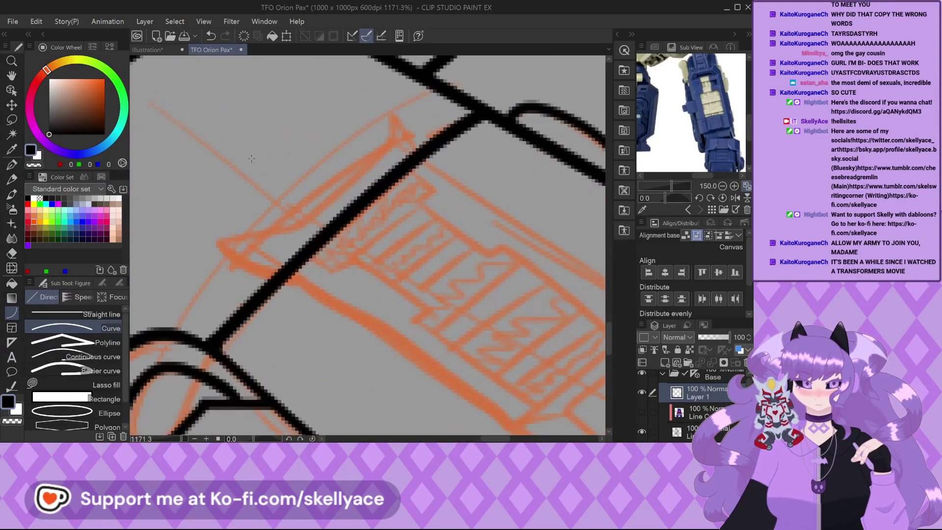
{"action": "scroll", "coordinate": [259, 160], "scroll_direction": "down", "scroll_amount": 2}
{"action": "scroll", "coordinate": [400, 294], "scroll_direction": "down", "scroll_amount": 2}
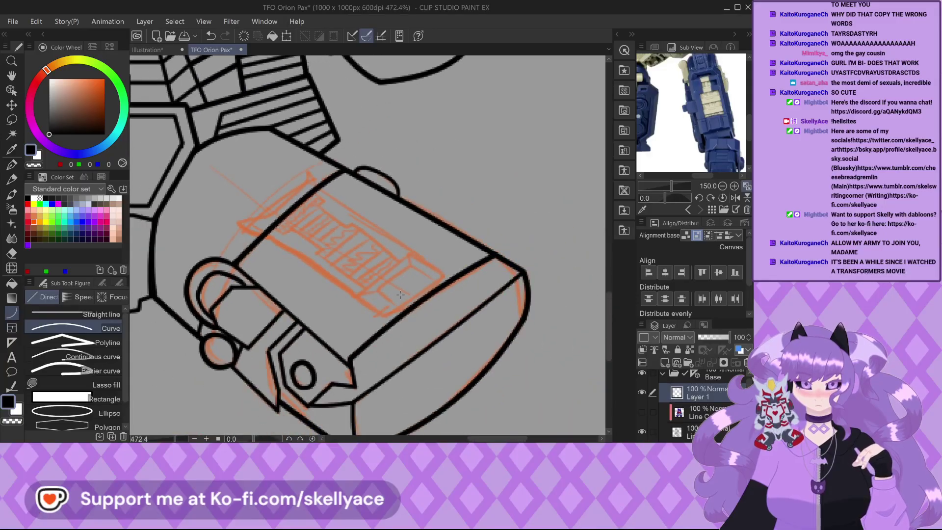
{"action": "scroll", "coordinate": [400, 294], "scroll_direction": "up", "scroll_amount": 2}
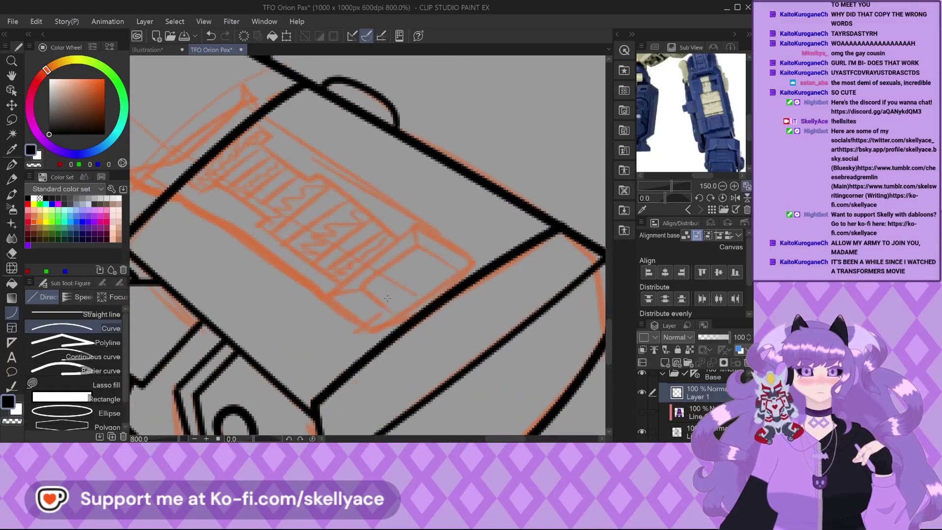
{"action": "scroll", "coordinate": [392, 299], "scroll_direction": "up", "scroll_amount": 2}
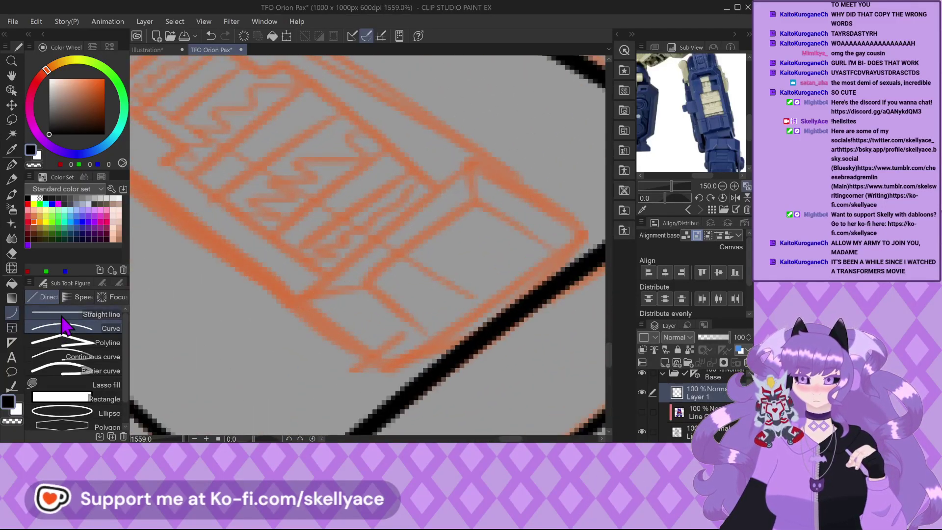
{"action": "left_click", "coordinate": [64, 314]}
{"action": "left_click_drag", "start_coordinate": [303, 304], "coordinate": [369, 288]}
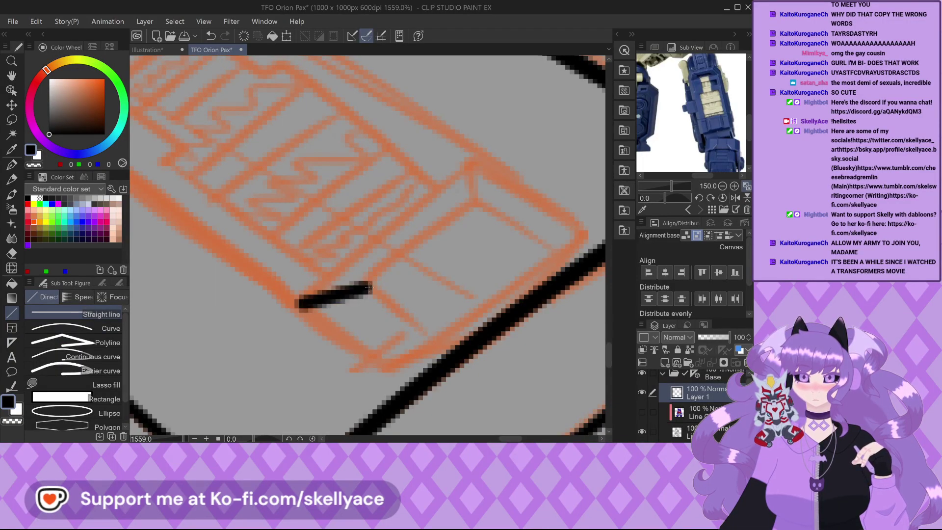
Try outlining the vent panel's lower end block with black size-4 straight lines, forming an outer frame around an inner rectangle.
{"action": "left_click", "coordinate": [103, 283]}
{"action": "scroll", "coordinate": [327, 266], "scroll_direction": "down", "scroll_amount": 3}
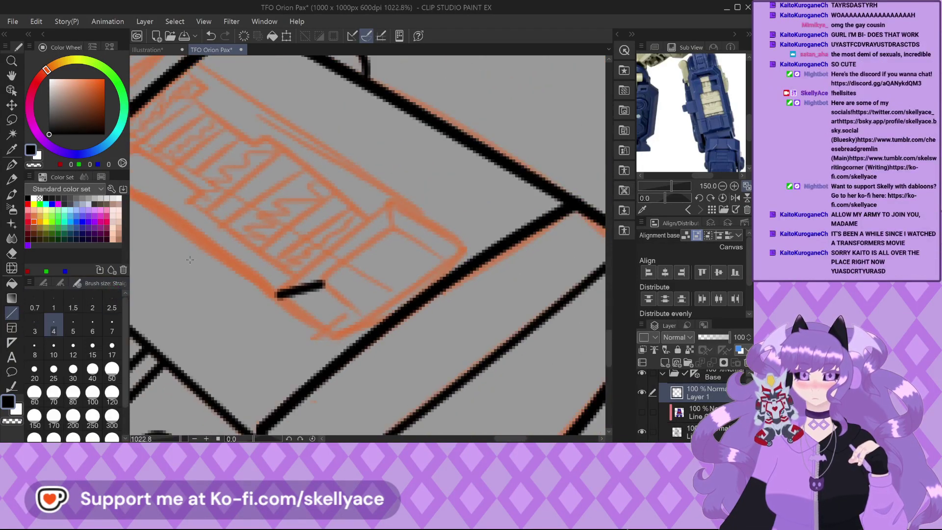
{"action": "scroll", "coordinate": [327, 267], "scroll_direction": "up", "scroll_amount": 3}
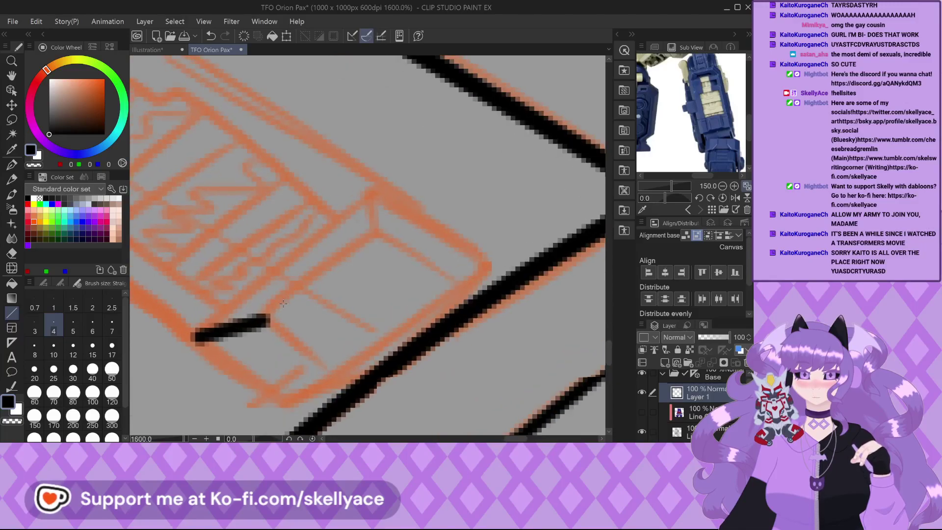
{"action": "mouse_move", "coordinate": [264, 320]}
{"action": "left_mouse_down"}
{"action": "mouse_move", "coordinate": [373, 232]}
{"action": "mouse_move", "coordinate": [380, 181]}
{"action": "mouse_move", "coordinate": [196, 338]}
{"action": "mouse_move", "coordinate": [302, 424]}
{"action": "left_mouse_up"}
{"action": "mouse_move", "coordinate": [267, 321]}
{"action": "left_mouse_down"}
{"action": "mouse_move", "coordinate": [321, 368]}
{"action": "mouse_move", "coordinate": [444, 286]}
{"action": "left_mouse_up"}
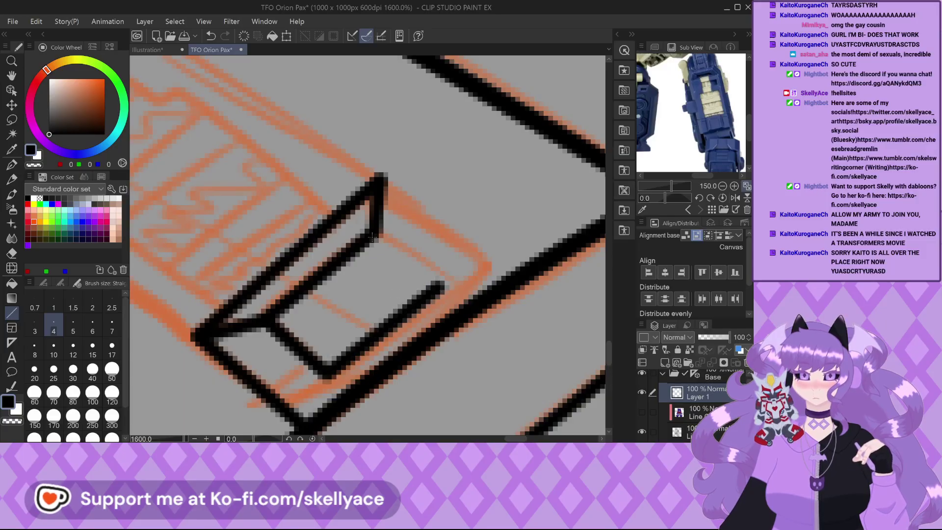
{"action": "left_click_drag", "start_coordinate": [379, 238], "coordinate": [435, 284]}
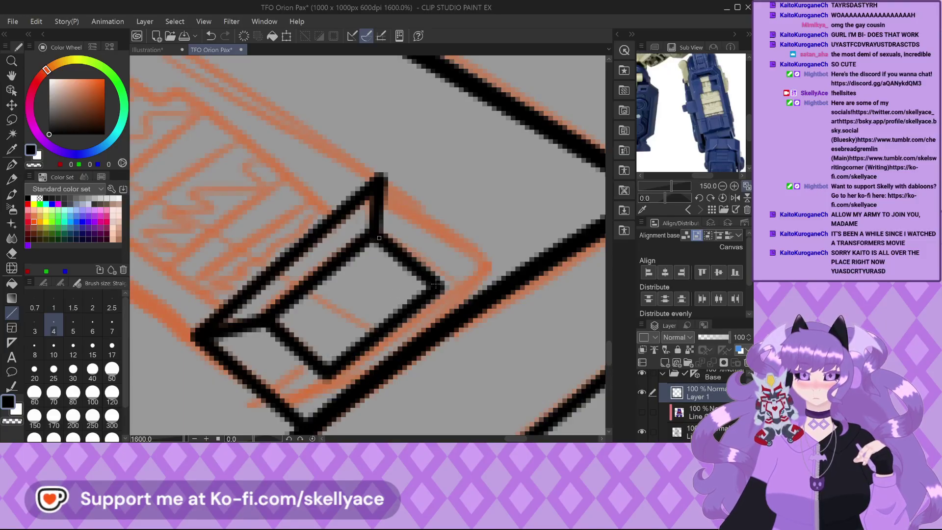
{"action": "left_click_drag", "start_coordinate": [486, 262], "coordinate": [383, 178]}
Try joining the inner rectangle's lower corner to the lower cross line, redrawing the short connecting edge at a new angle.
{"action": "scroll", "coordinate": [398, 204], "scroll_direction": "down", "scroll_amount": 4}
{"action": "scroll", "coordinate": [437, 257], "scroll_direction": "up", "scroll_amount": 3}
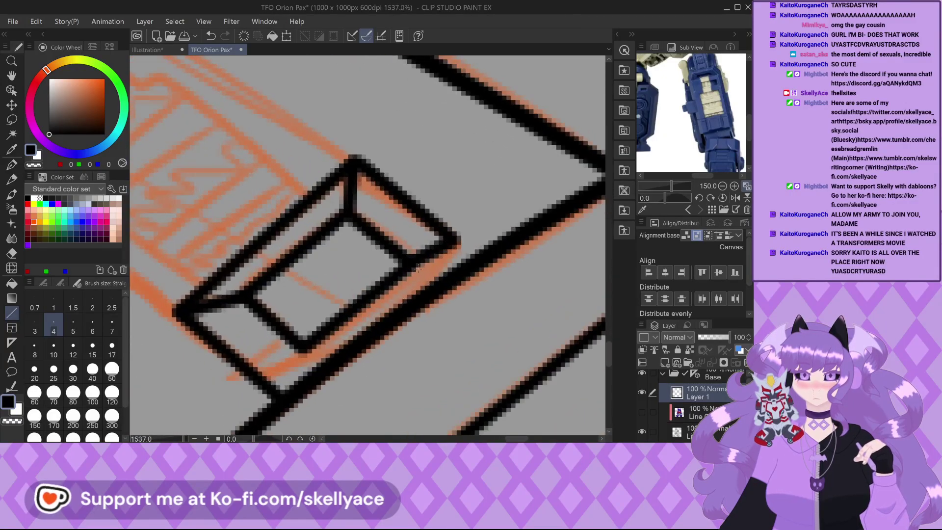
{"action": "scroll", "coordinate": [363, 316], "scroll_direction": "down", "scroll_amount": 1}
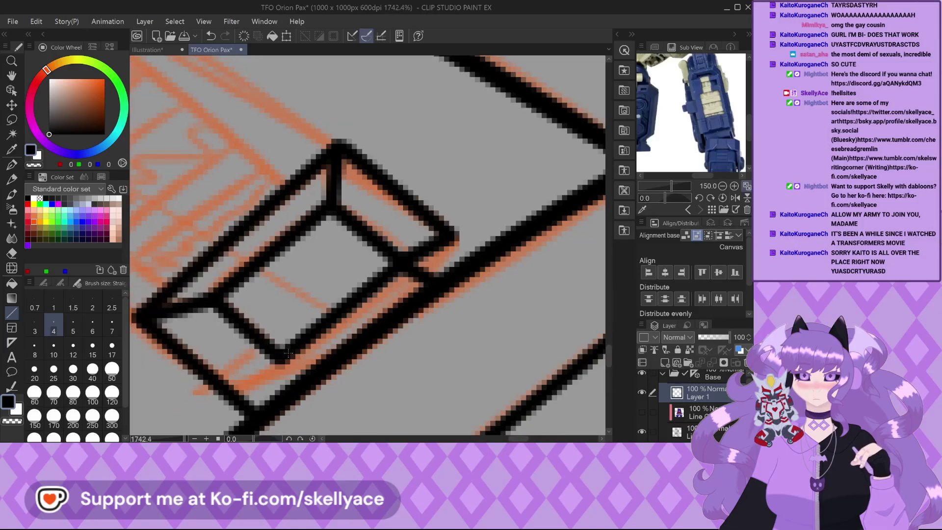
{"action": "left_click_drag", "start_coordinate": [281, 362], "coordinate": [276, 401]}
{"action": "scroll", "coordinate": [325, 292], "scroll_direction": "down", "scroll_amount": 3}
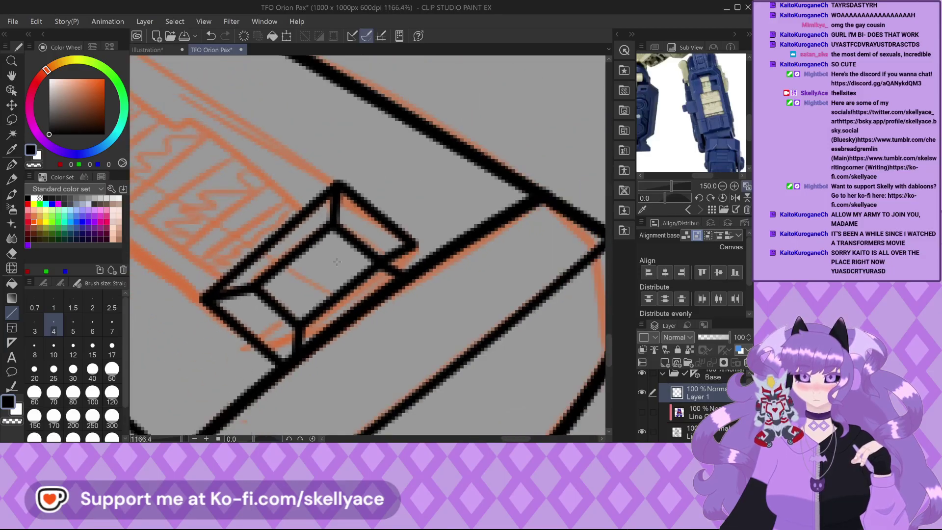
{"action": "scroll", "coordinate": [394, 256], "scroll_direction": "up", "scroll_amount": 2}
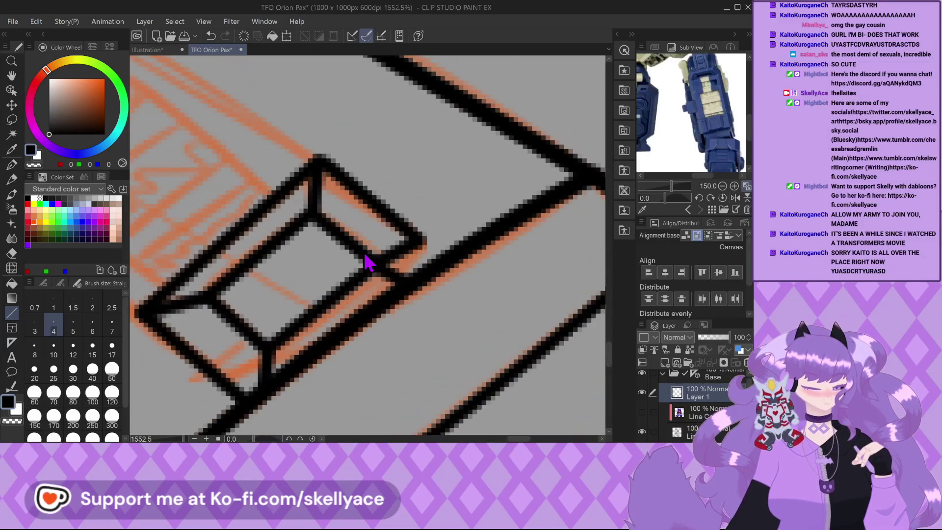
{"action": "key", "text": "ctrl+z"}
{"action": "left_click_drag", "start_coordinate": [268, 349], "coordinate": [259, 387]}
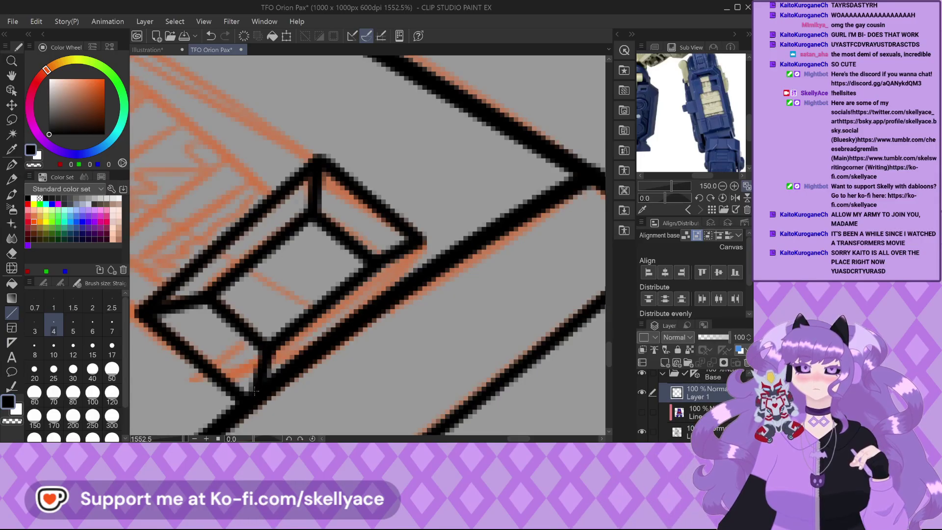
Try cleaning up the inner rectangle's remaining corner and joining it to the outer frame with a short straight line.
{"action": "scroll", "coordinate": [478, 270], "scroll_direction": "up", "scroll_amount": 2}
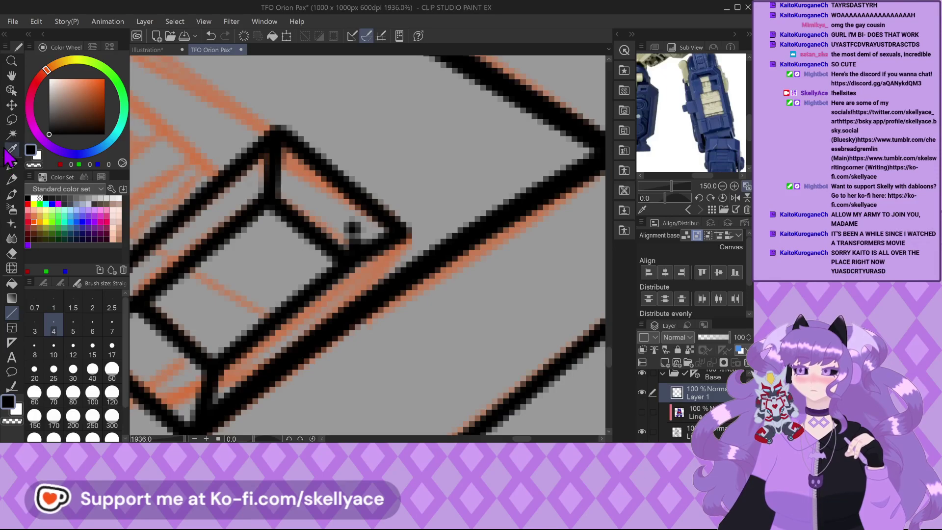
{"action": "key", "text": "p"}
{"action": "key", "text": "ctrl+z"}
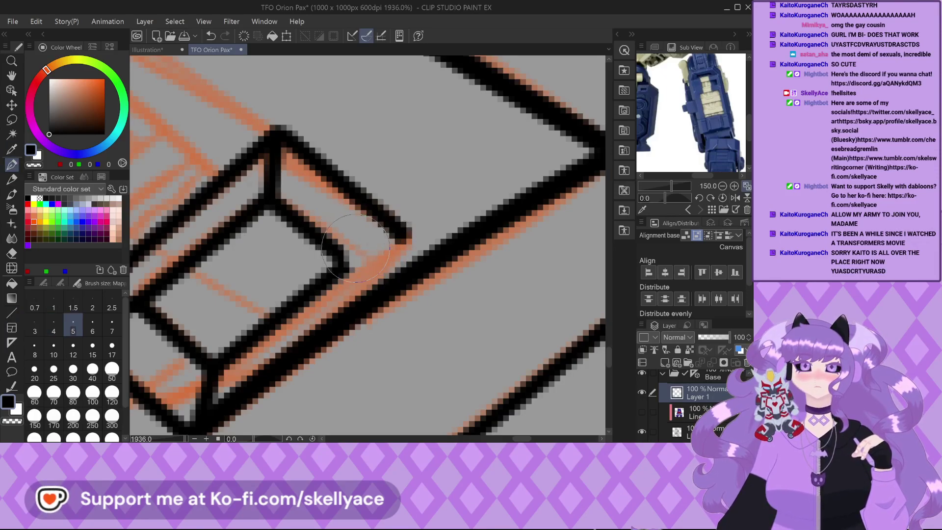
{"action": "left_click", "coordinate": [12, 314]}
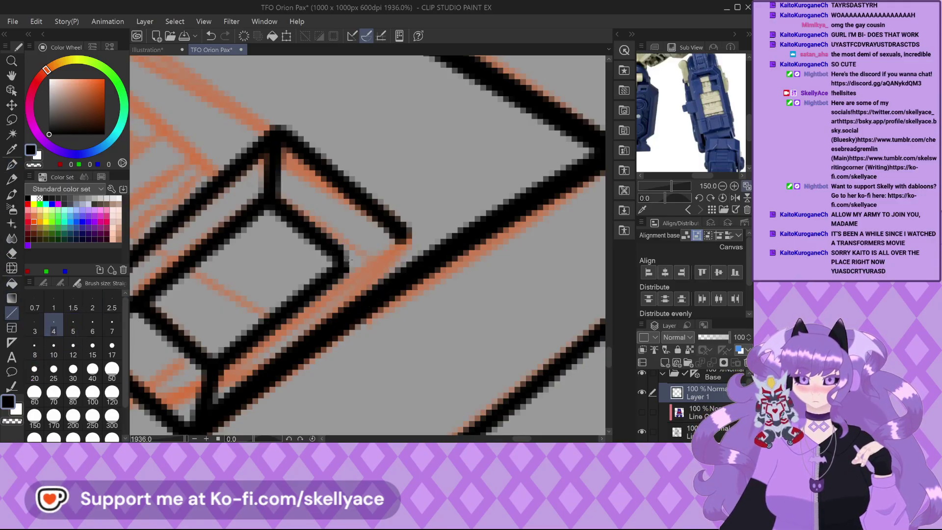
{"action": "left_click_drag", "start_coordinate": [345, 259], "coordinate": [403, 238]}
Clear the inked end block of the vent panel from Layer 1.
{"action": "scroll", "coordinate": [426, 283], "scroll_direction": "down", "scroll_amount": 2}
{"action": "scroll", "coordinate": [428, 281], "scroll_direction": "down", "scroll_amount": 5}
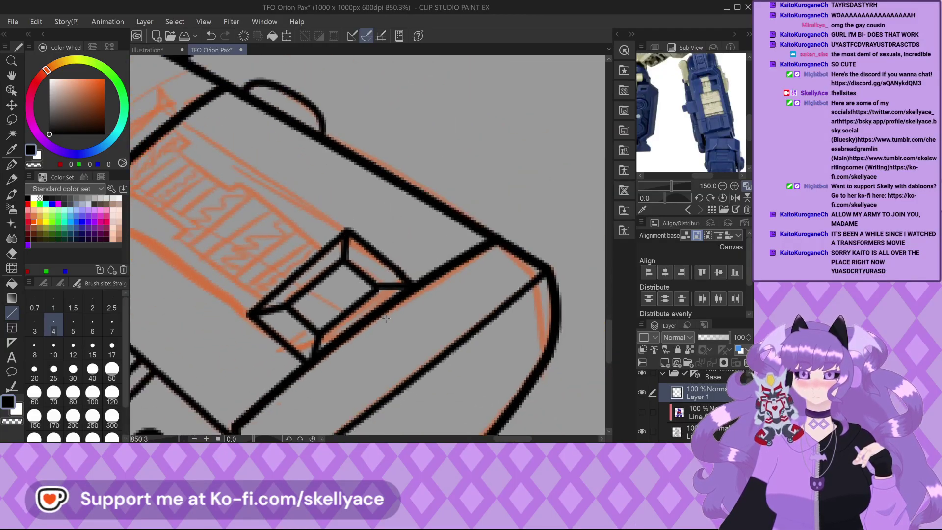
{"action": "scroll", "coordinate": [312, 292], "scroll_direction": "up", "scroll_amount": 4}
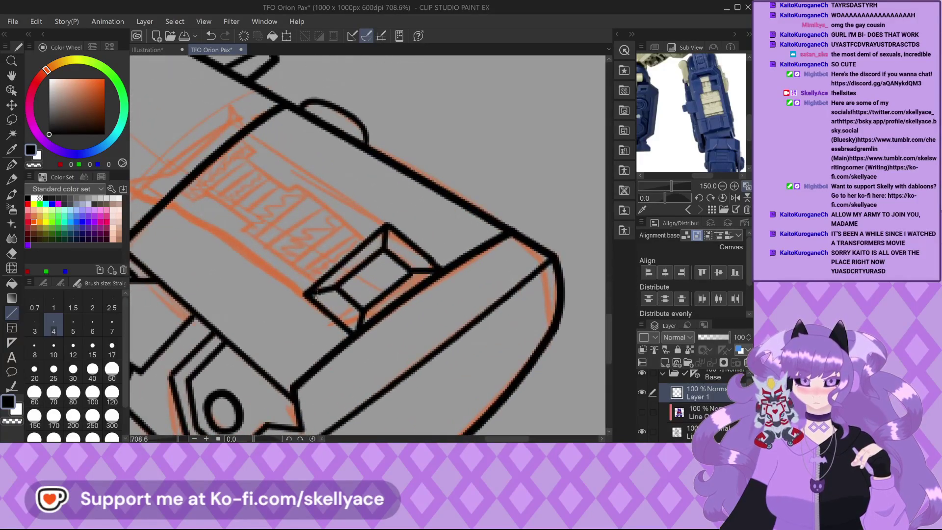
{"action": "key", "text": "Delete"}
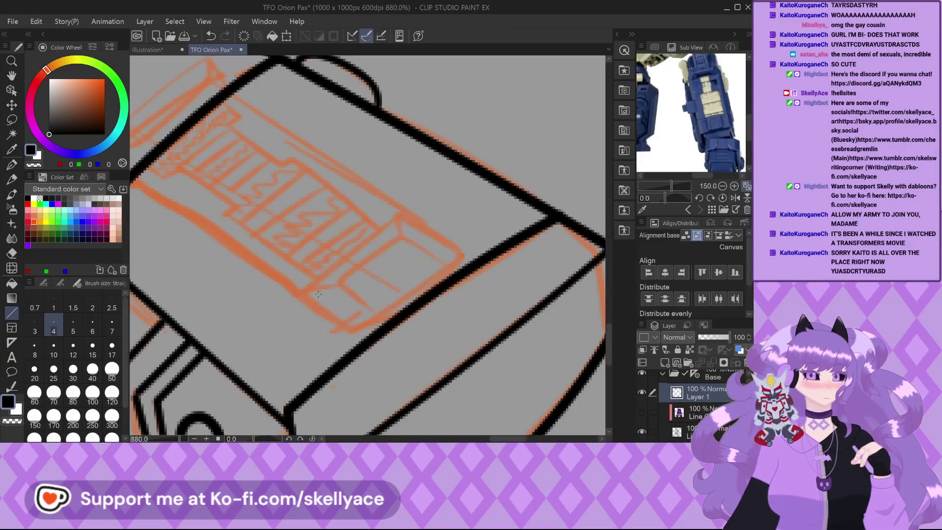
Hide the line art and raise the opacity of the orange sketch layer in the Sketch folder.
{"action": "scroll", "coordinate": [314, 157], "scroll_direction": "down", "scroll_amount": 3}
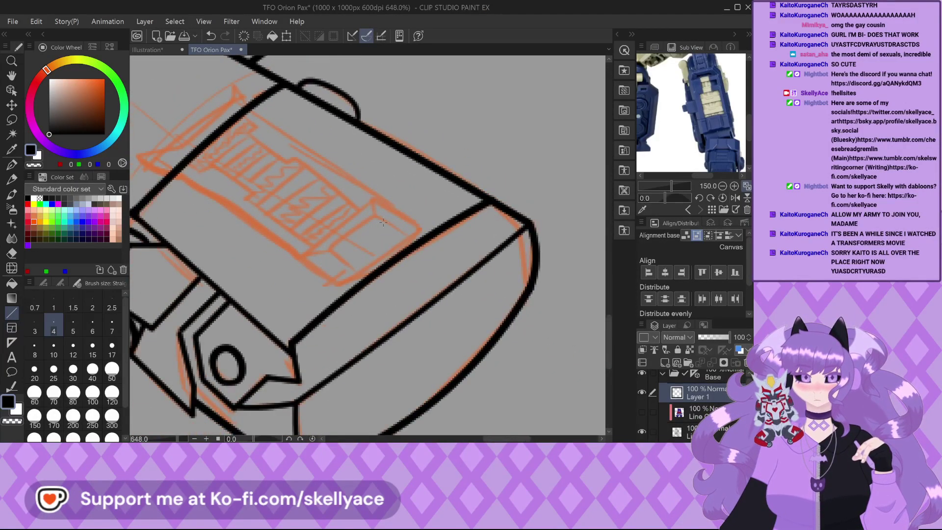
{"action": "scroll", "coordinate": [382, 223], "scroll_direction": "down", "scroll_amount": 3}
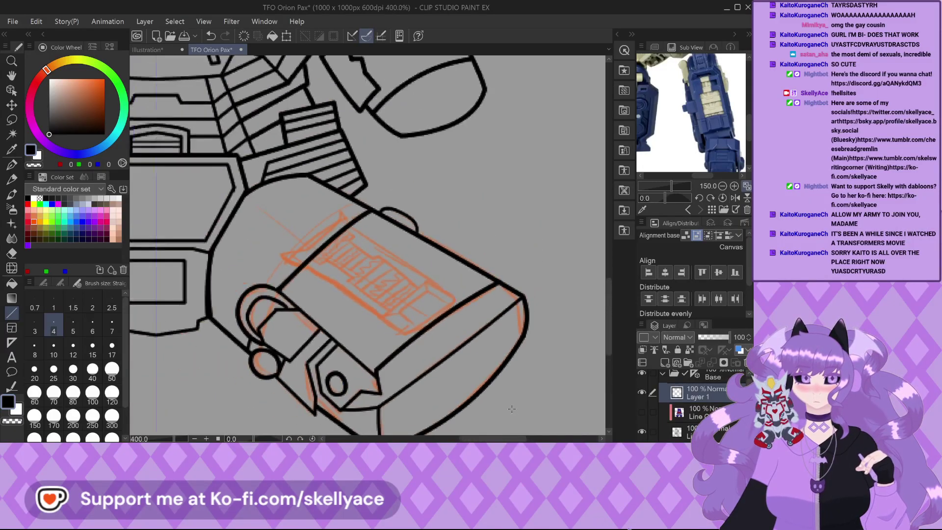
{"action": "scroll", "coordinate": [439, 338], "scroll_direction": "up", "scroll_amount": 1}
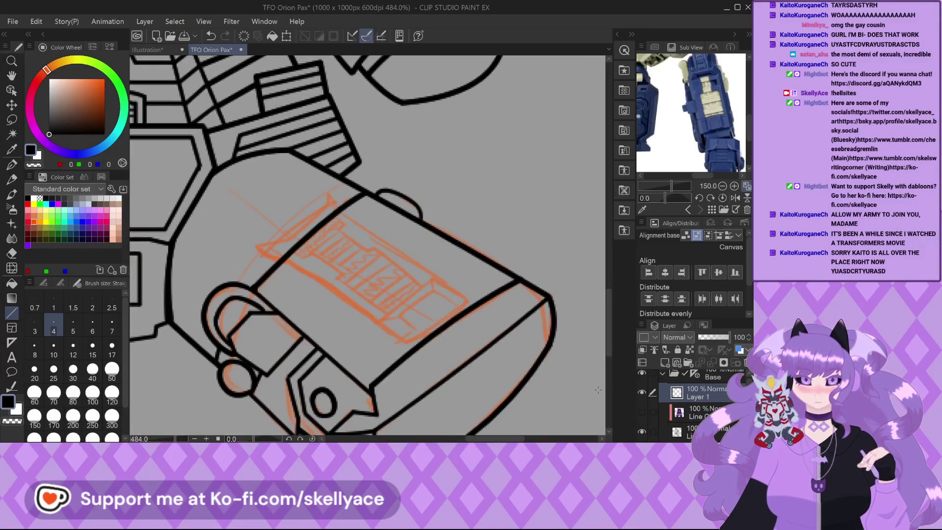
{"action": "left_click", "coordinate": [642, 431]}
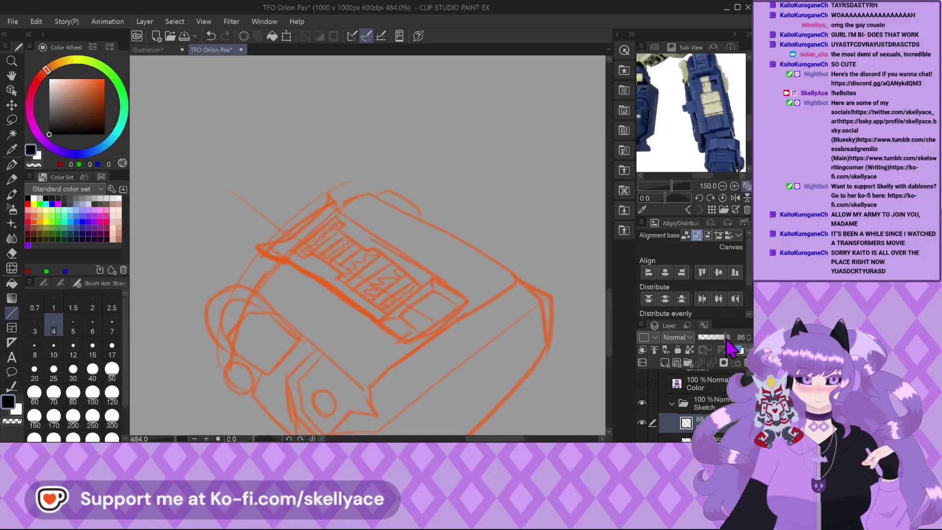
{"action": "left_click_drag", "start_coordinate": [729, 339], "coordinate": [740, 334]}
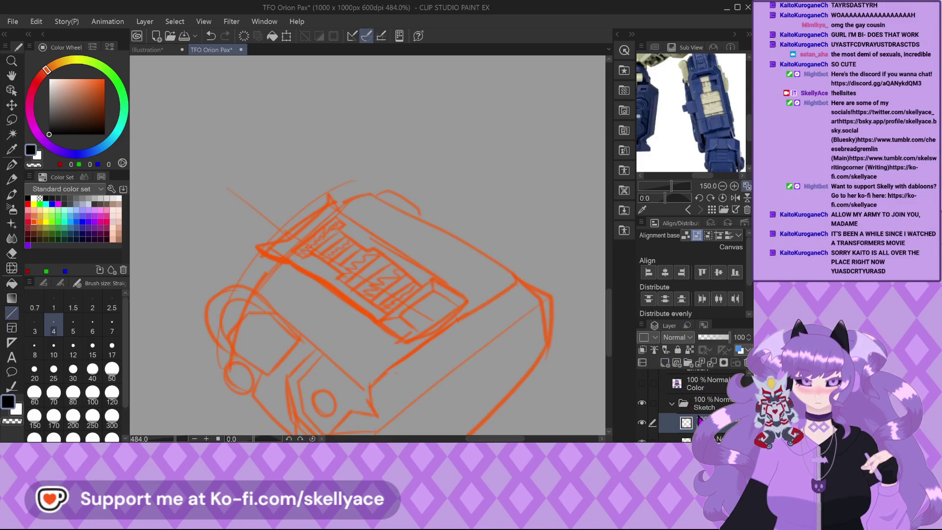
Set the orange leg sketch layer's opacity to 71% and make Layer 2 active for drawing with the Mapping pen.
{"action": "left_click", "coordinate": [712, 337]}
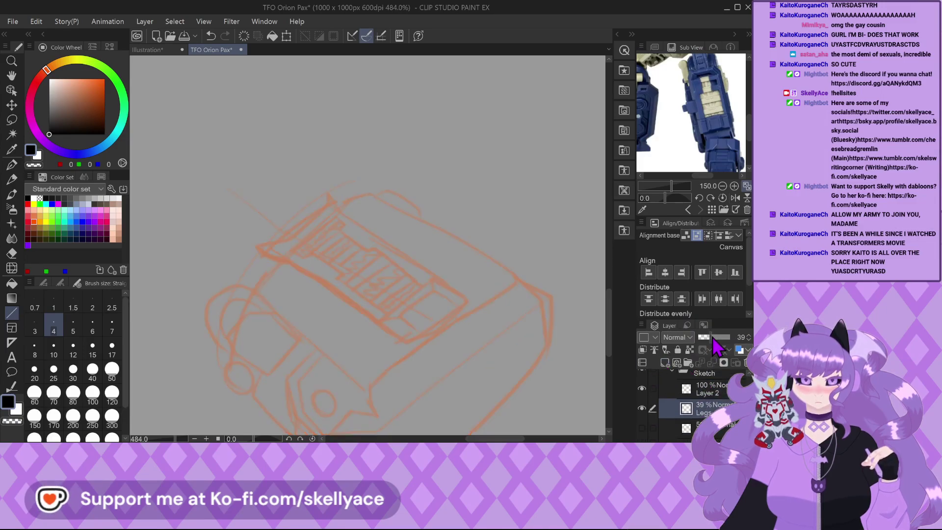
{"action": "left_click_drag", "start_coordinate": [715, 339], "coordinate": [721, 338]}
{"action": "left_click", "coordinate": [702, 390]}
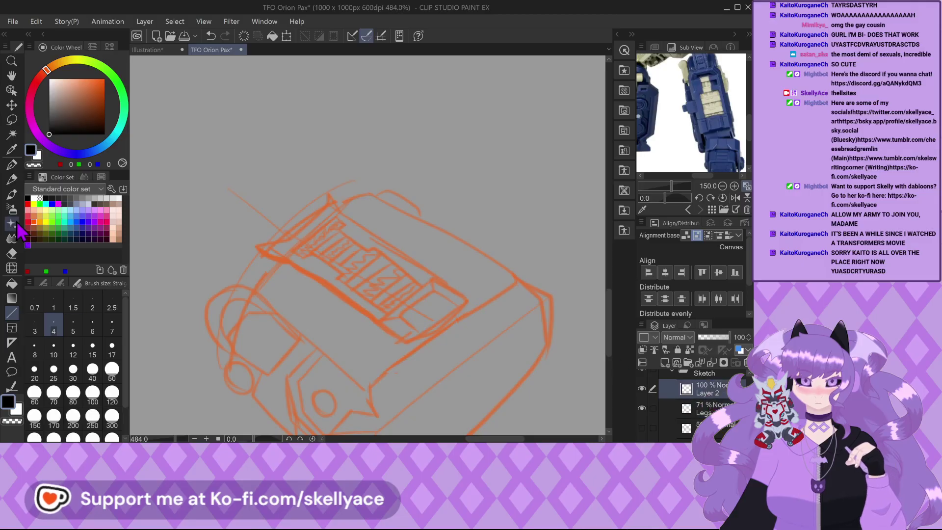
{"action": "left_click", "coordinate": [8, 165]}
{"action": "left_click", "coordinate": [42, 283]}
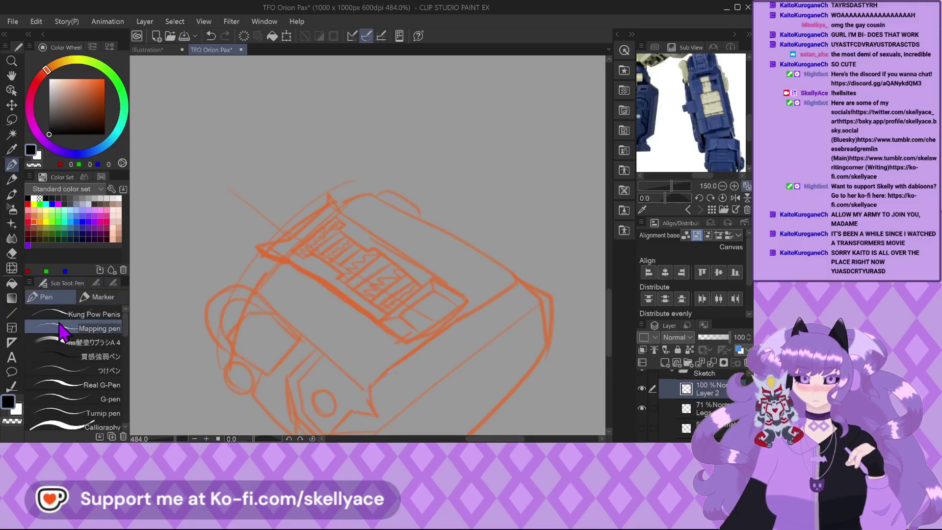
{"action": "scroll", "coordinate": [351, 307], "scroll_direction": "up", "scroll_amount": 1}
{"action": "scroll", "coordinate": [351, 307], "scroll_direction": "up", "scroll_amount": 1}
{"action": "scroll", "coordinate": [350, 304], "scroll_direction": "down", "scroll_amount": 1}
{"action": "scroll", "coordinate": [344, 258], "scroll_direction": "up", "scroll_amount": 2}
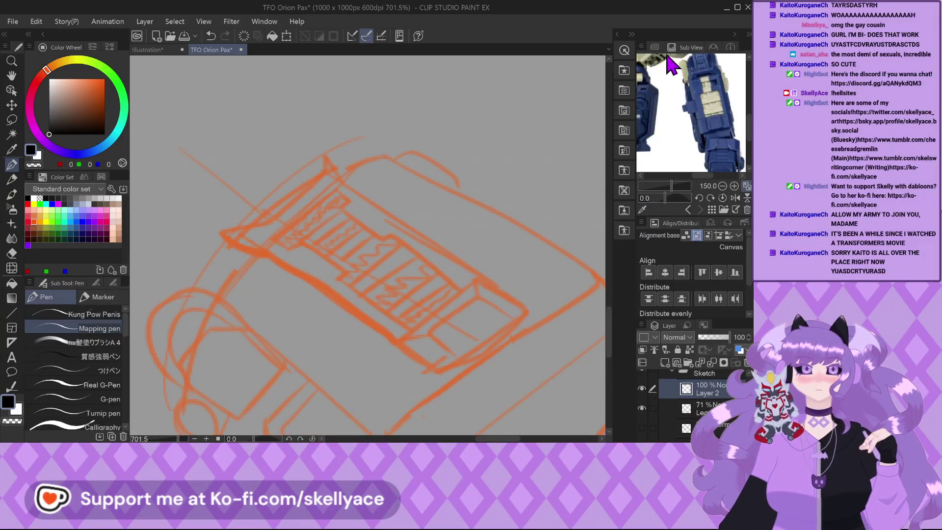
{"action": "scroll", "coordinate": [689, 142], "scroll_direction": "up", "scroll_amount": 3}
{"action": "scroll", "coordinate": [689, 142], "scroll_direction": "down", "scroll_amount": 1}
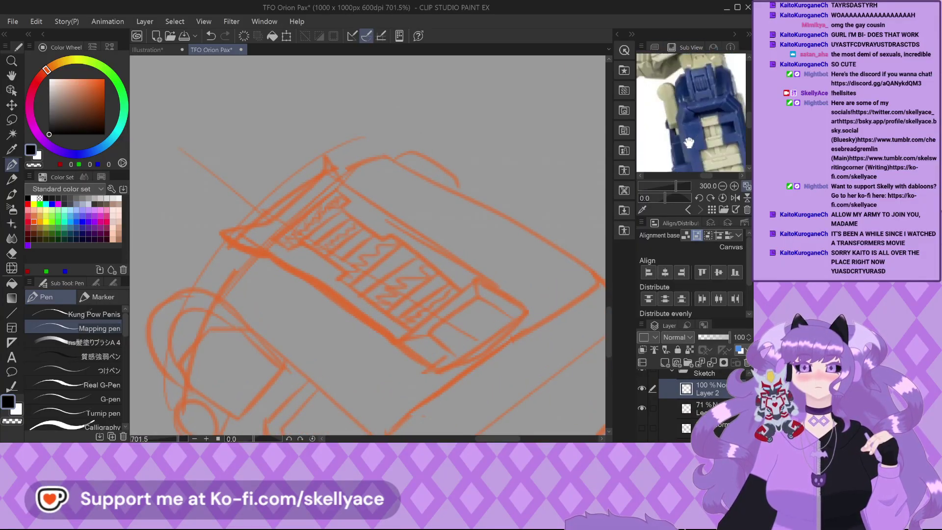
{"action": "scroll", "coordinate": [224, 229], "scroll_direction": "up", "scroll_amount": 1}
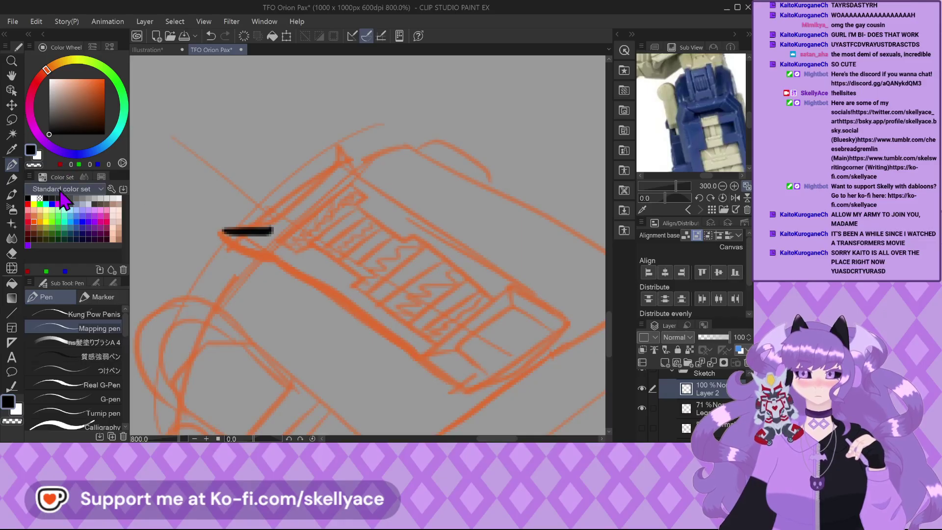
{"action": "left_click", "coordinate": [28, 222]}
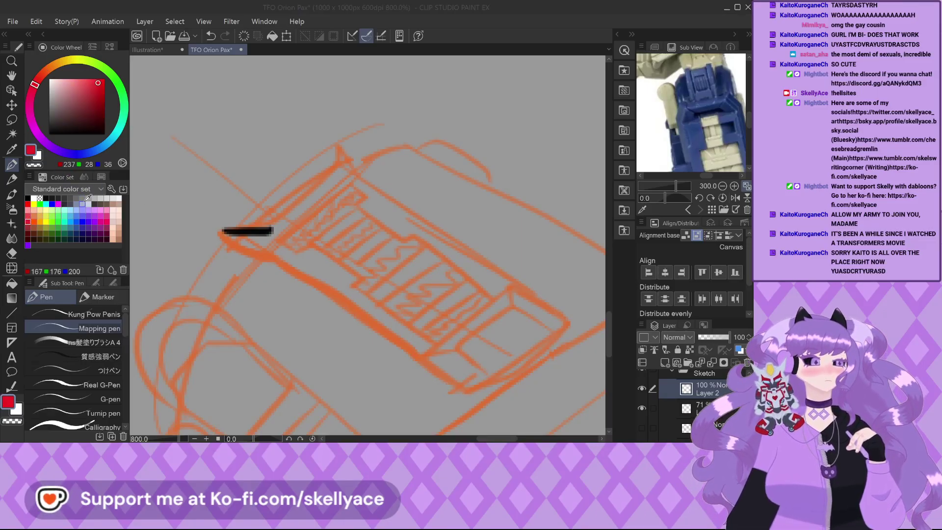
{"action": "key", "text": "alt+Tab"}
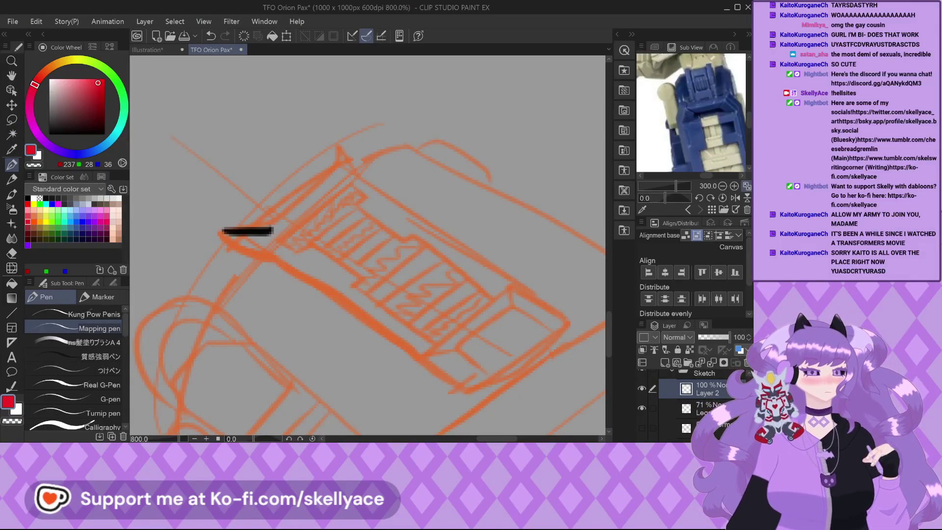
{"action": "key", "text": "alt+Tab"}
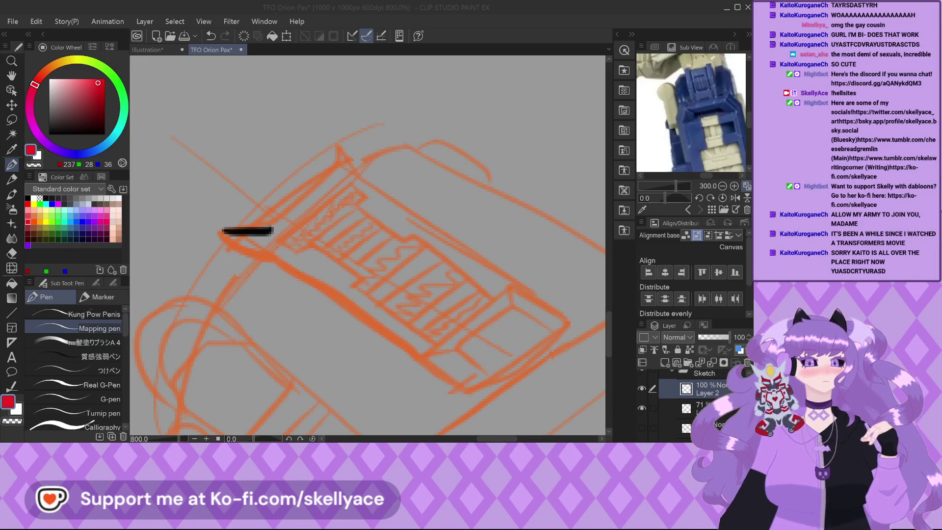
{"action": "key", "text": "alt+Tab"}
{"action": "key", "text": "ctrl+z"}
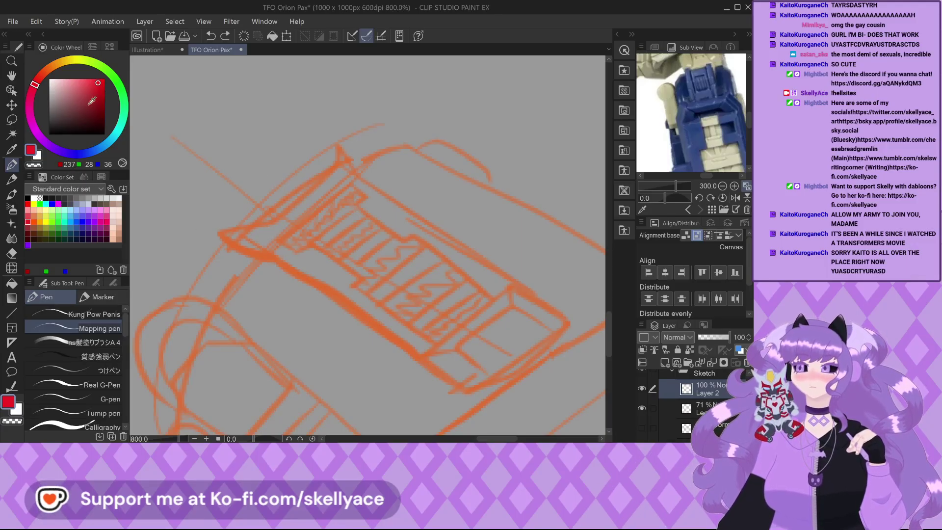
{"action": "scroll", "coordinate": [250, 220], "scroll_direction": "up", "scroll_amount": 2}
{"action": "mouse_move", "coordinate": [212, 235]}
{"action": "left_mouse_down"}
{"action": "mouse_move", "coordinate": [284, 224]}
{"action": "mouse_move", "coordinate": [360, 156]}
{"action": "left_mouse_up"}
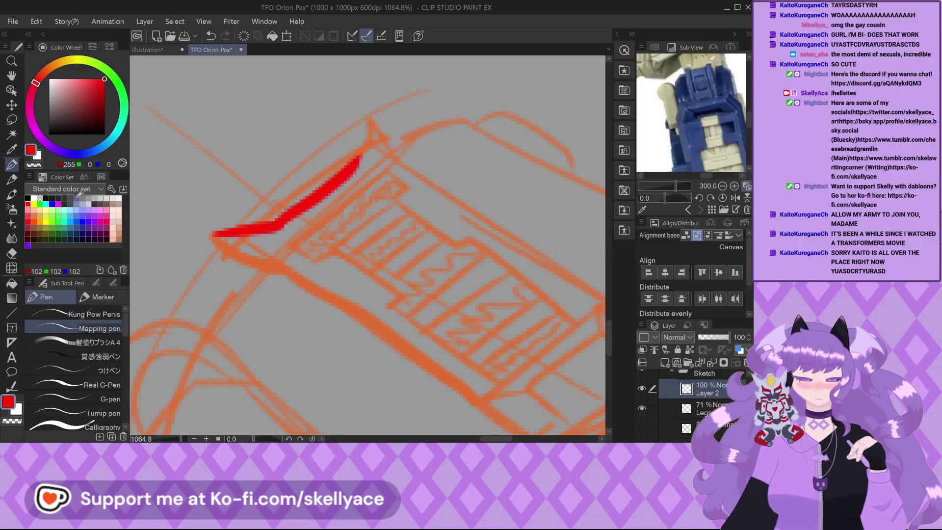
{"action": "key", "text": "ctrl+z"}
Outline the vent panel's flared, pointed end and its lower long edge on Layer 2 in blue-violet (82, 0, 255).
{"action": "left_click", "coordinate": [88, 221]}
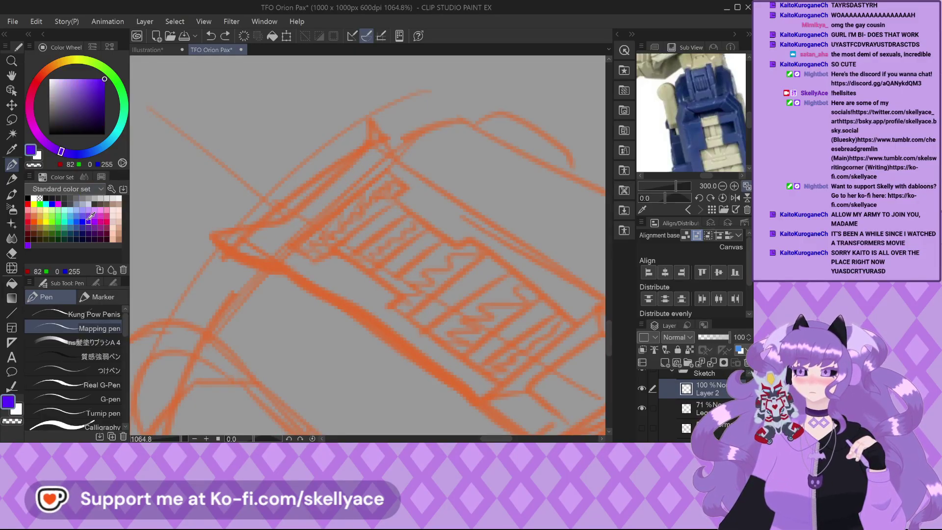
{"action": "mouse_move", "coordinate": [212, 235]}
{"action": "left_mouse_down"}
{"action": "mouse_move", "coordinate": [285, 214]}
{"action": "mouse_move", "coordinate": [279, 220]}
{"action": "mouse_move", "coordinate": [318, 190]}
{"action": "mouse_move", "coordinate": [360, 152]}
{"action": "mouse_move", "coordinate": [375, 103]}
{"action": "mouse_move", "coordinate": [403, 164]}
{"action": "left_mouse_up"}
{"action": "scroll", "coordinate": [200, 181], "scroll_direction": "down", "scroll_amount": 3}
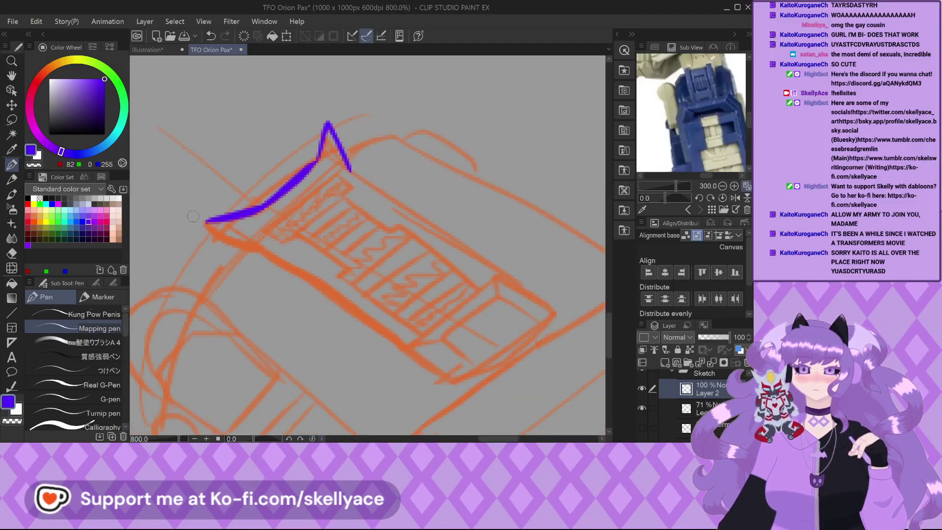
{"action": "scroll", "coordinate": [245, 244], "scroll_direction": "up", "scroll_amount": 4}
{"action": "scroll", "coordinate": [224, 234], "scroll_direction": "down", "scroll_amount": 3}
{"action": "mouse_move", "coordinate": [194, 213]}
{"action": "left_mouse_down"}
{"action": "mouse_move", "coordinate": [473, 378]}
{"action": "mouse_move", "coordinate": [481, 397]}
{"action": "left_mouse_up"}
{"action": "scroll", "coordinate": [229, 239], "scroll_direction": "up", "scroll_amount": 2}
{"action": "scroll", "coordinate": [268, 269], "scroll_direction": "down", "scroll_amount": 6}
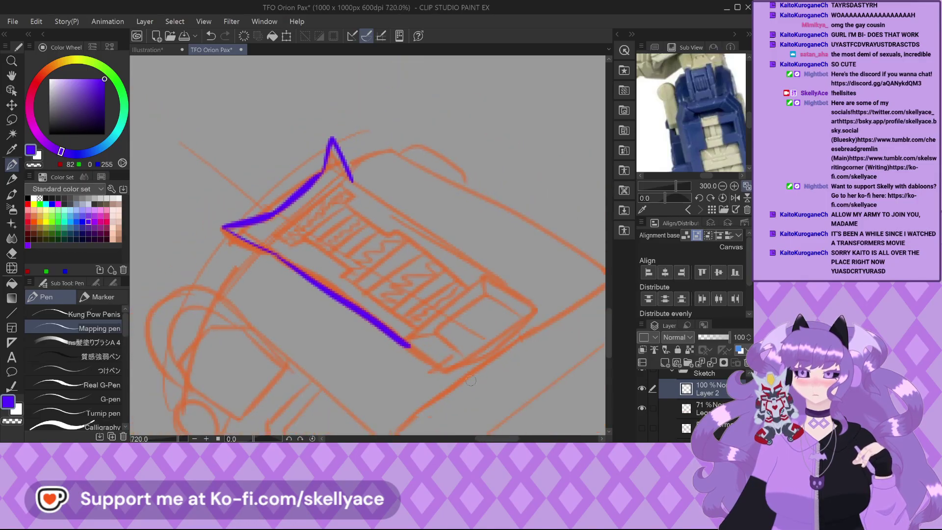
{"action": "scroll", "coordinate": [268, 269], "scroll_direction": "up", "scroll_amount": 6}
{"action": "left_click_drag", "start_coordinate": [291, 281], "coordinate": [357, 344]}
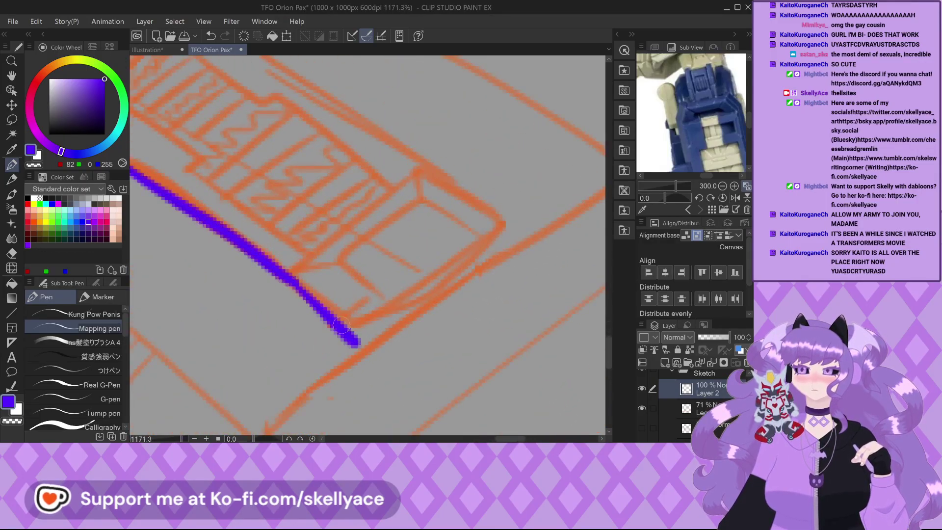
Draw the end block's inner rectangle and the short line joining it to the panel's lower long edge.
{"action": "mouse_move", "coordinate": [285, 270]}
{"action": "left_mouse_down"}
{"action": "mouse_move", "coordinate": [357, 264]}
{"action": "mouse_move", "coordinate": [334, 263]}
{"action": "mouse_move", "coordinate": [351, 266]}
{"action": "mouse_move", "coordinate": [433, 196]}
{"action": "left_mouse_up"}
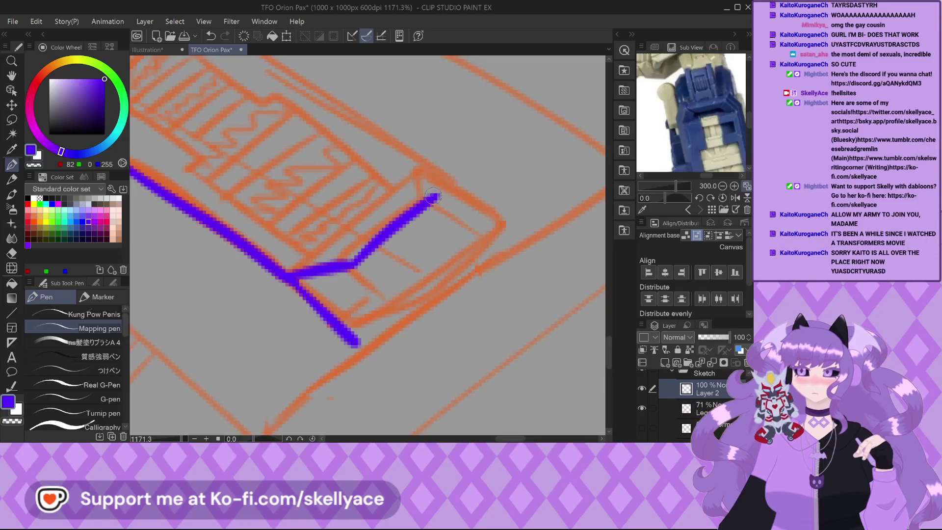
{"action": "mouse_move", "coordinate": [357, 265]}
{"action": "left_mouse_down"}
{"action": "mouse_move", "coordinate": [391, 308]}
{"action": "mouse_move", "coordinate": [478, 250]}
{"action": "left_mouse_up"}
{"action": "scroll", "coordinate": [396, 184], "scroll_direction": "down", "scroll_amount": 2}
{"action": "mouse_move", "coordinate": [674, 157]}
{"action": "left_mouse_down"}
{"action": "mouse_move", "coordinate": [658, 110]}
{"action": "mouse_move", "coordinate": [646, 131]}
{"action": "left_mouse_up"}
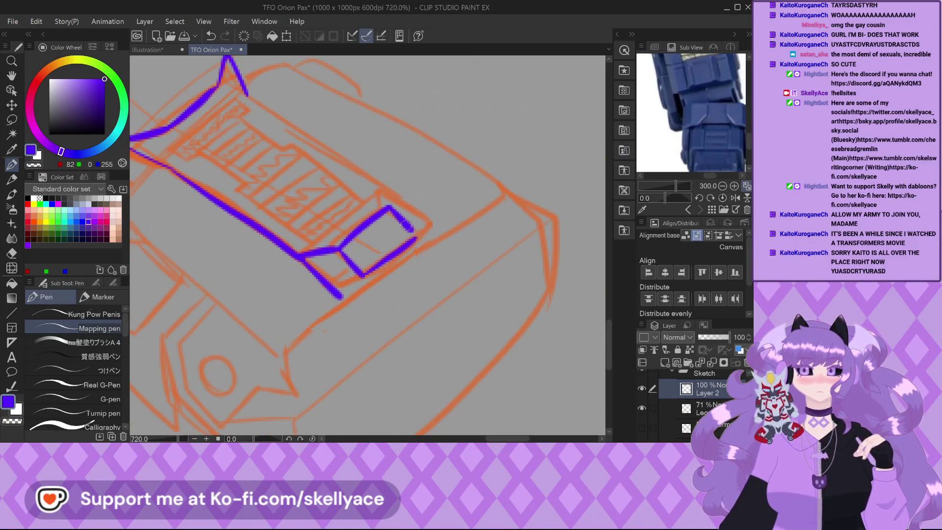
{"action": "left_click_drag", "start_coordinate": [702, 122], "coordinate": [704, 170]}
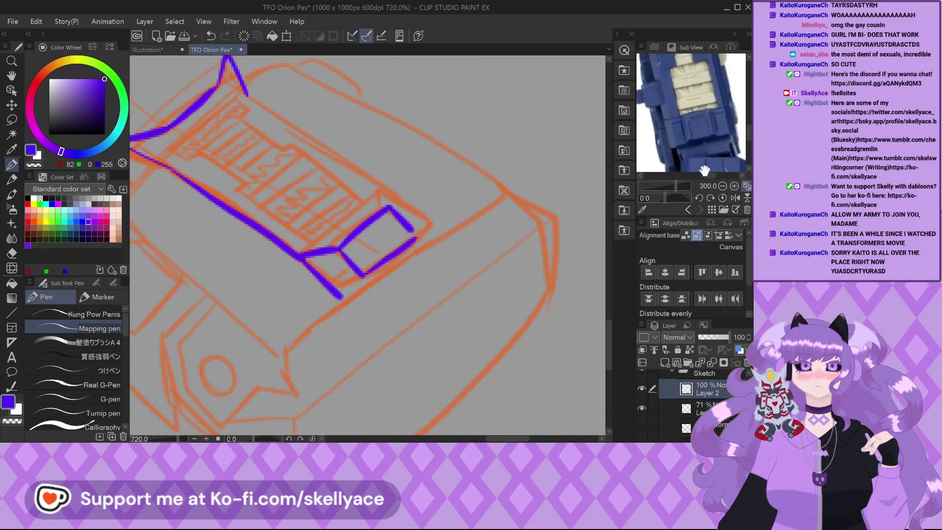
Draw the end block's cross line and outer frame, and connect its corners to the inner rectangle.
{"action": "scroll", "coordinate": [381, 204], "scroll_direction": "up", "scroll_amount": 2}
{"action": "mouse_move", "coordinate": [392, 205]}
{"action": "left_mouse_down"}
{"action": "mouse_move", "coordinate": [391, 167]}
{"action": "mouse_move", "coordinate": [256, 273]}
{"action": "left_mouse_up"}
{"action": "scroll", "coordinate": [393, 186], "scroll_direction": "up", "scroll_amount": 1}
{"action": "left_click_drag", "start_coordinate": [393, 158], "coordinate": [498, 265]}
{"action": "mouse_move", "coordinate": [343, 349]}
{"action": "left_mouse_down"}
{"action": "mouse_move", "coordinate": [303, 396]}
{"action": "mouse_move", "coordinate": [309, 402]}
{"action": "mouse_move", "coordinate": [445, 304]}
{"action": "mouse_move", "coordinate": [494, 266]}
{"action": "left_mouse_up"}
{"action": "scroll", "coordinate": [494, 266], "scroll_direction": "down", "scroll_amount": 4}
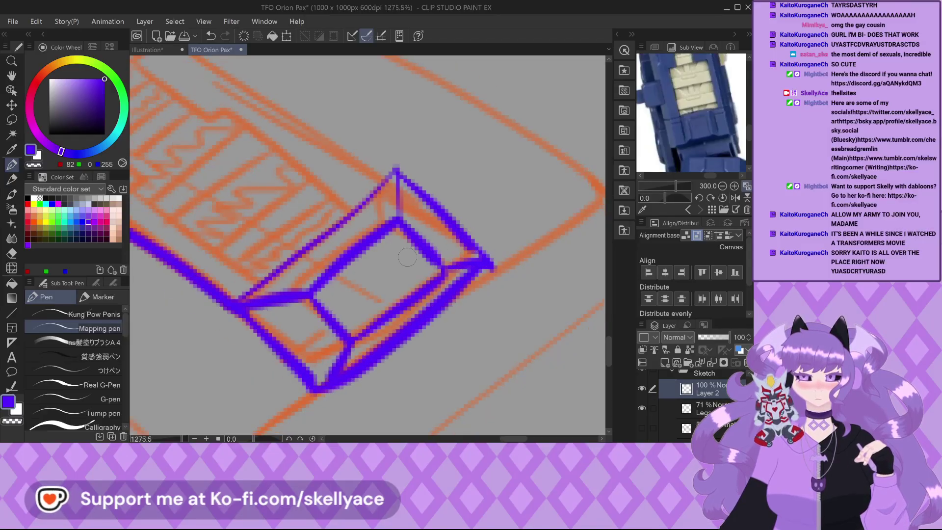
Draw the panel's upper long edge from the pointed corner down to the end block.
{"action": "scroll", "coordinate": [326, 231], "scroll_direction": "up", "scroll_amount": 5}
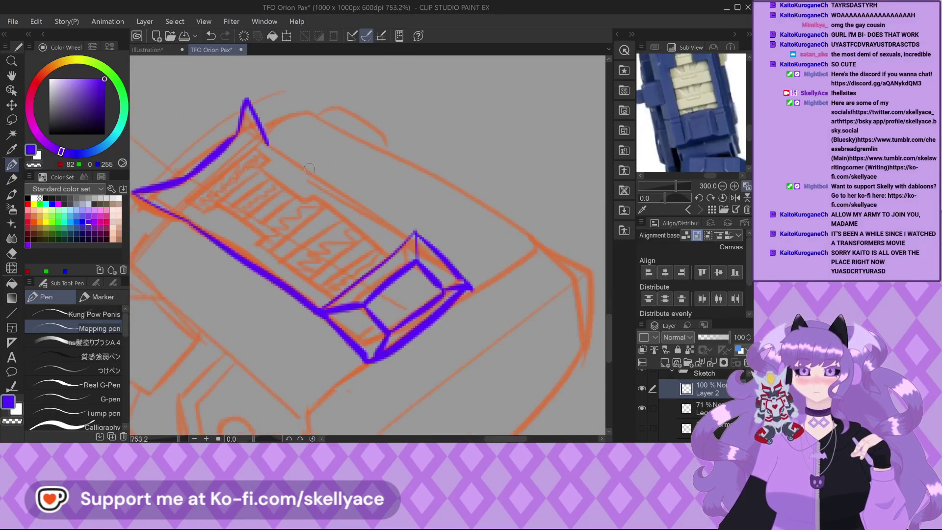
{"action": "left_click_drag", "start_coordinate": [433, 249], "coordinate": [491, 281]}
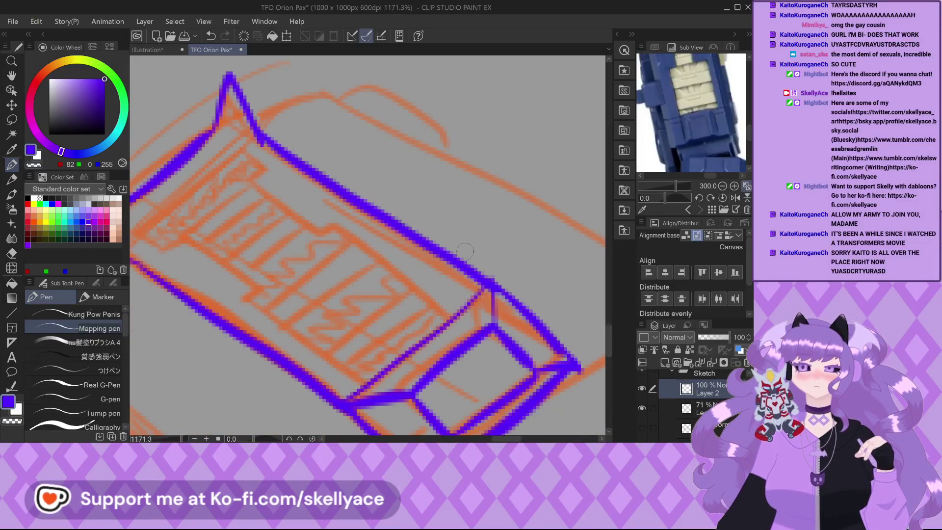
{"action": "scroll", "coordinate": [408, 236], "scroll_direction": "down", "scroll_amount": 2}
Switch the reference to the photo of the figure's blue leg and examine its vent panel at 400%.
{"action": "left_click", "coordinate": [700, 211]}
{"action": "scroll", "coordinate": [696, 143], "scroll_direction": "up", "scroll_amount": 2}
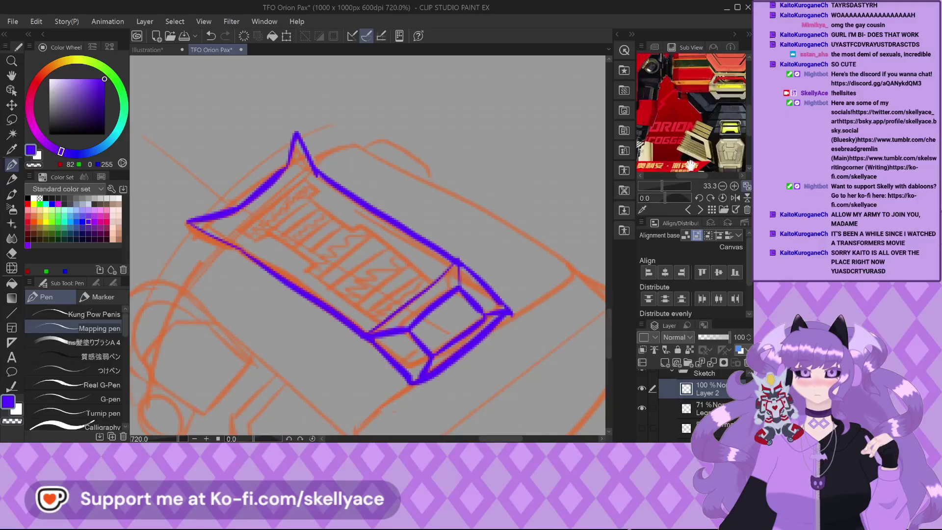
{"action": "left_click", "coordinate": [712, 210]}
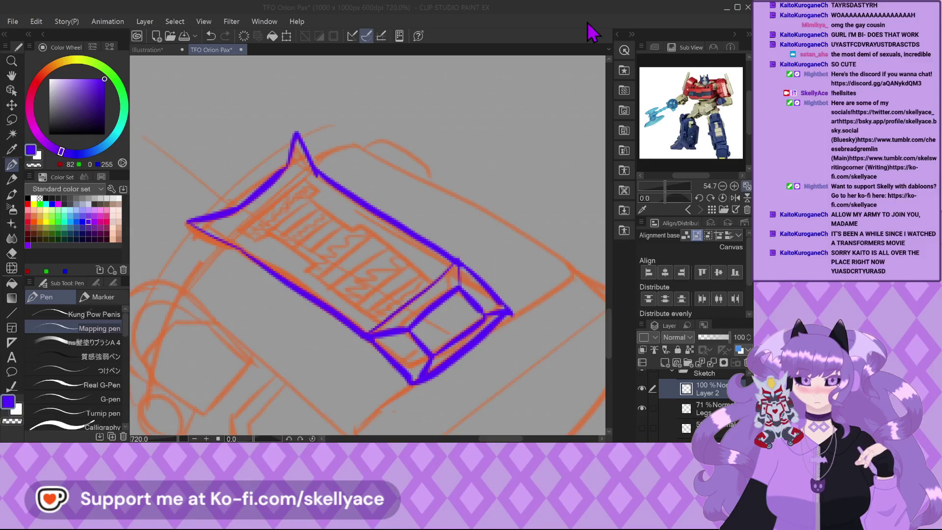
{"action": "scroll", "coordinate": [680, 124], "scroll_direction": "up", "scroll_amount": 5}
{"action": "scroll", "coordinate": [679, 124], "scroll_direction": "up", "scroll_amount": 3}
{"action": "scroll", "coordinate": [520, 324], "scroll_direction": "up", "scroll_amount": 2}
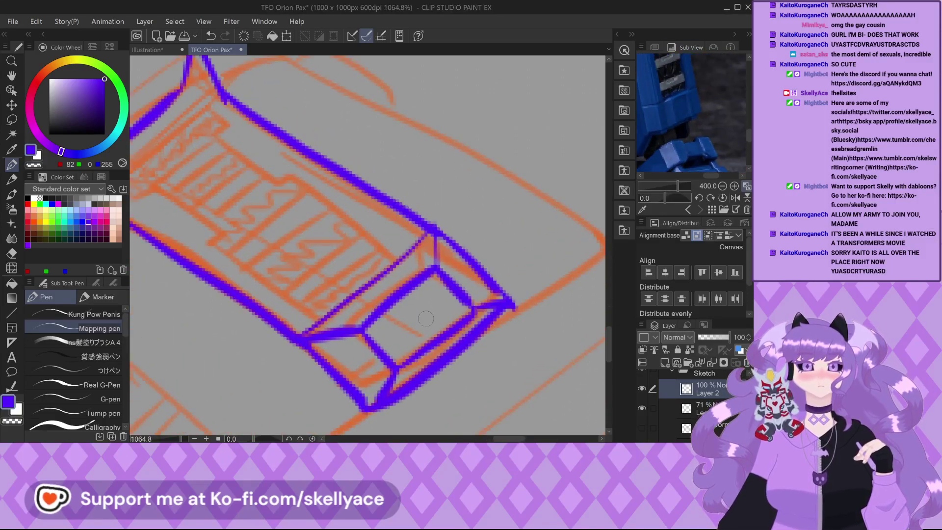
Remove the end block's corner connecting lines and redraw the inner rectangle's outer long side as a thinner line.
{"action": "scroll", "coordinate": [397, 289], "scroll_direction": "up", "scroll_amount": 1}
{"action": "scroll", "coordinate": [358, 329], "scroll_direction": "down", "scroll_amount": 2}
{"action": "scroll", "coordinate": [362, 334], "scroll_direction": "up", "scroll_amount": 3}
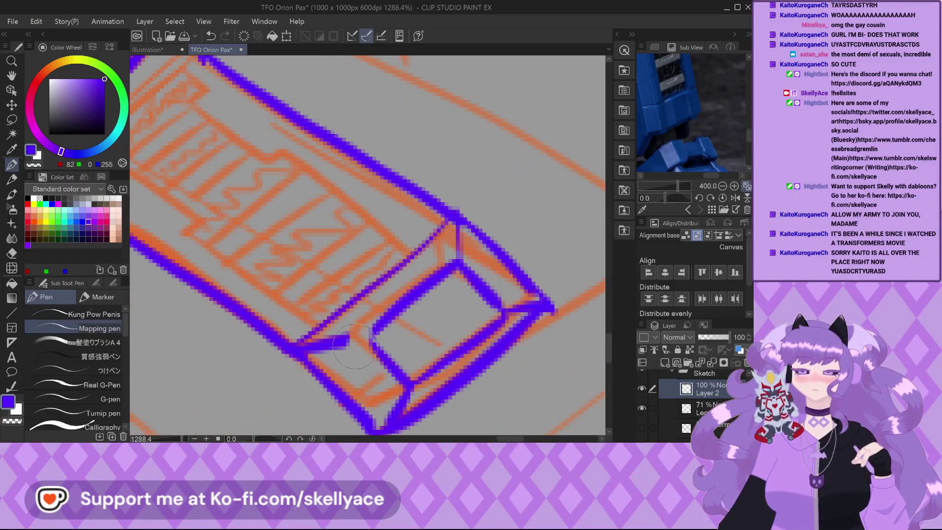
{"action": "key", "text": "ctrl+z"}
{"action": "scroll", "coordinate": [296, 227], "scroll_direction": "down", "scroll_amount": 2}
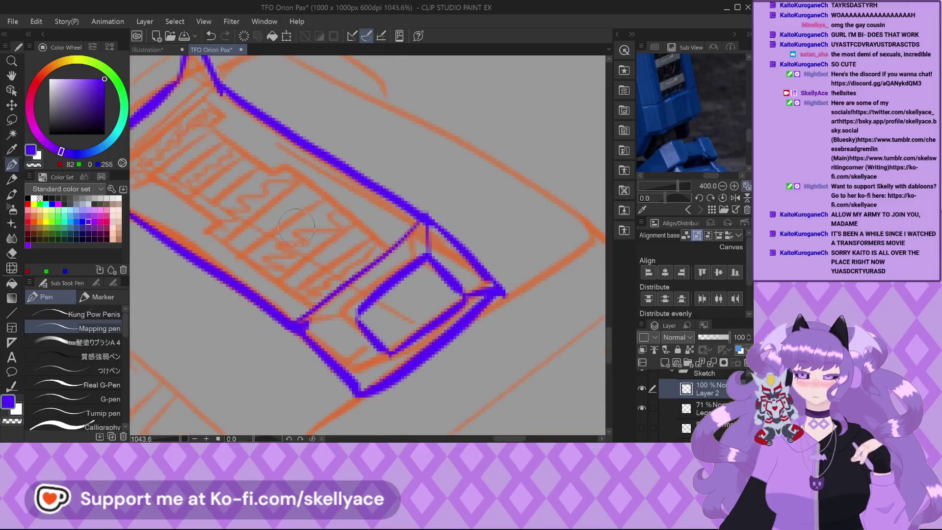
{"action": "scroll", "coordinate": [295, 227], "scroll_direction": "down", "scroll_amount": 3}
{"action": "scroll", "coordinate": [460, 263], "scroll_direction": "up", "scroll_amount": 3}
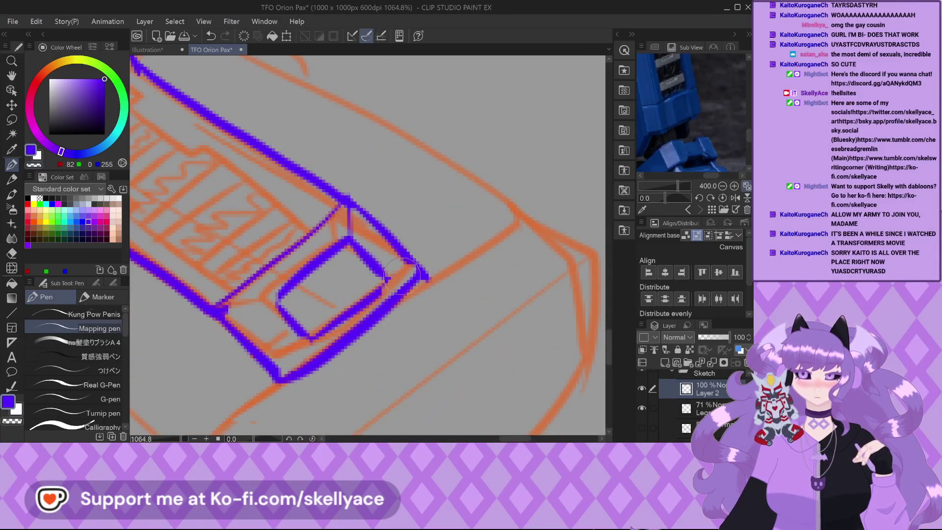
{"action": "key", "text": "ctrl+z"}
{"action": "scroll", "coordinate": [380, 288], "scroll_direction": "up", "scroll_amount": 1}
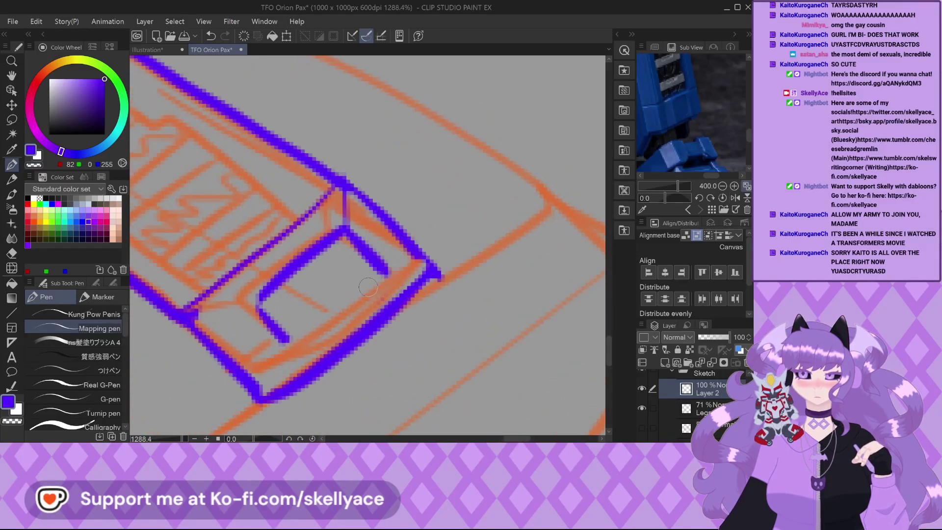
{"action": "left_click_drag", "start_coordinate": [385, 267], "coordinate": [282, 341]}
{"action": "scroll", "coordinate": [342, 198], "scroll_direction": "up", "scroll_amount": 2}
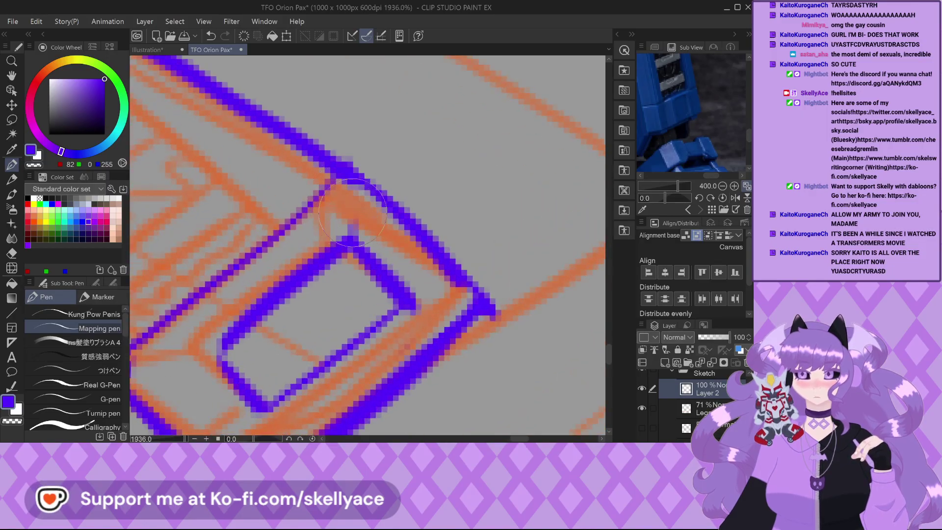
{"action": "scroll", "coordinate": [352, 207], "scroll_direction": "down", "scroll_amount": 6}
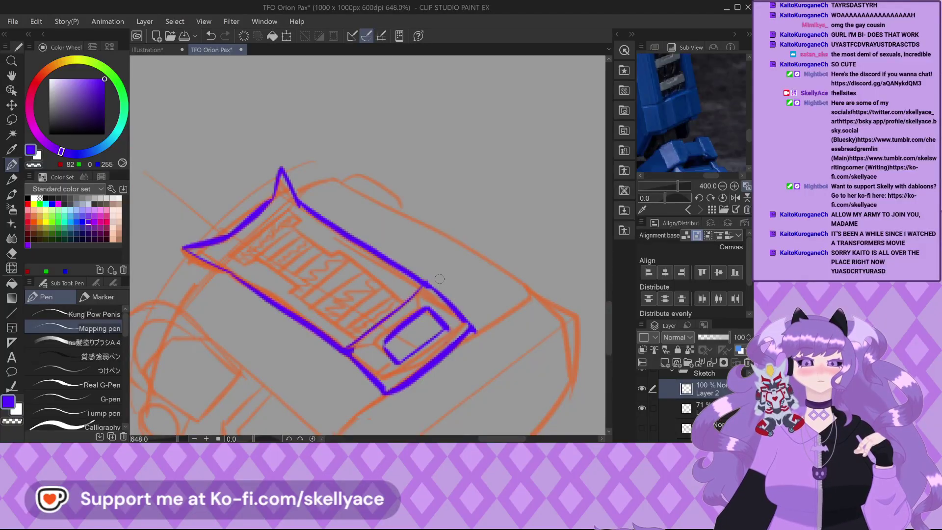
Outline the stepped vent recess inside the panel, from the flared end down to the cross line.
{"action": "scroll", "coordinate": [283, 274], "scroll_direction": "up", "scroll_amount": 3}
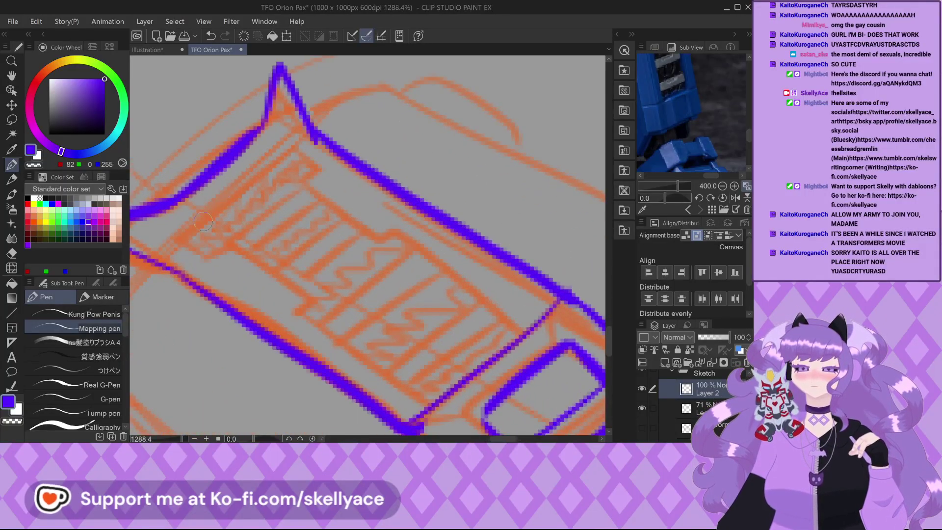
{"action": "left_click_drag", "start_coordinate": [181, 239], "coordinate": [258, 177]}
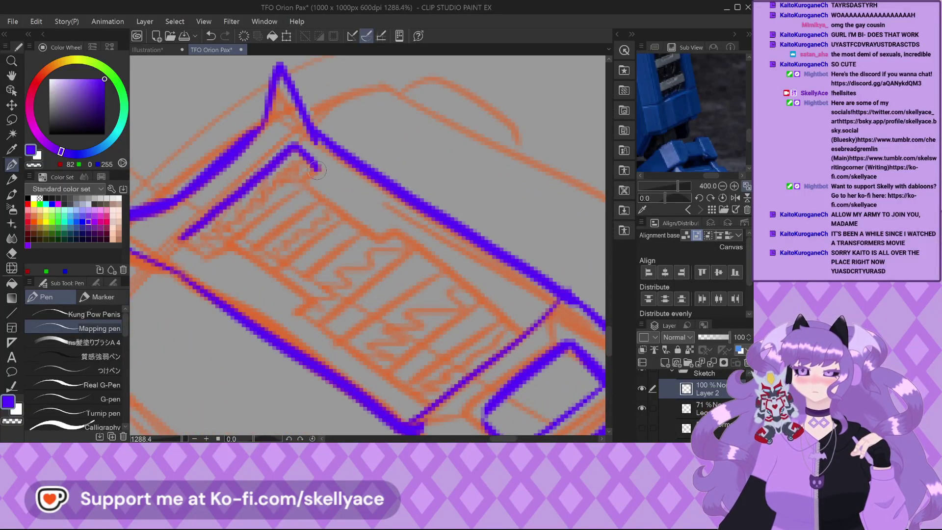
{"action": "mouse_move", "coordinate": [183, 238]}
{"action": "left_mouse_down"}
{"action": "mouse_move", "coordinate": [208, 258]}
{"action": "mouse_move", "coordinate": [234, 241]}
{"action": "left_mouse_up"}
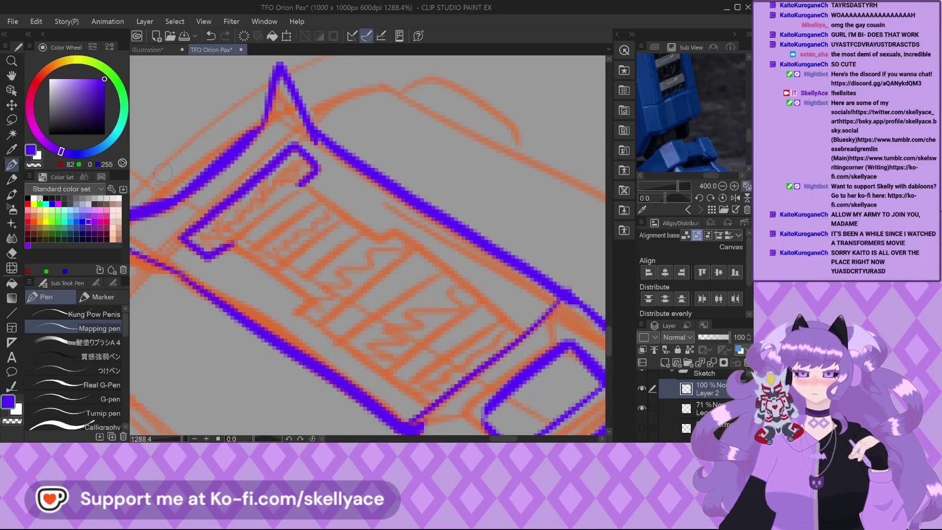
{"action": "scroll", "coordinate": [224, 159], "scroll_direction": "down", "scroll_amount": 2}
{"action": "scroll", "coordinate": [223, 159], "scroll_direction": "up", "scroll_amount": 3}
{"action": "mouse_move", "coordinate": [185, 218]}
{"action": "left_mouse_down"}
{"action": "mouse_move", "coordinate": [287, 278]}
{"action": "mouse_move", "coordinate": [275, 295]}
{"action": "mouse_move", "coordinate": [313, 325]}
{"action": "mouse_move", "coordinate": [416, 392]}
{"action": "left_mouse_up"}
{"action": "mouse_move", "coordinate": [277, 144]}
{"action": "left_mouse_down"}
{"action": "mouse_move", "coordinate": [359, 203]}
{"action": "mouse_move", "coordinate": [385, 193]}
{"action": "mouse_move", "coordinate": [534, 316]}
{"action": "left_mouse_up"}
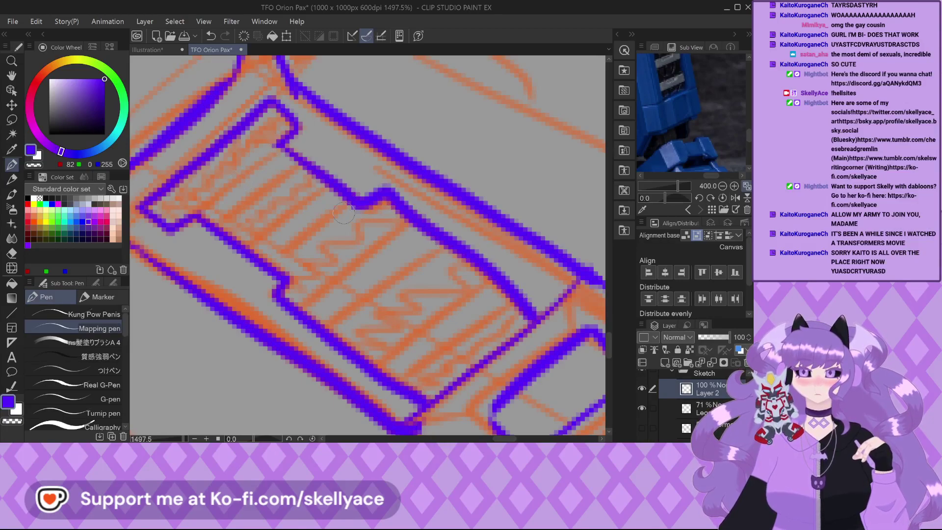
Rework the upper long edge of the recess's wider section as a thinner line reaching the cross line.
{"action": "scroll", "coordinate": [344, 213], "scroll_direction": "down", "scroll_amount": 8}
{"action": "scroll", "coordinate": [375, 227], "scroll_direction": "up", "scroll_amount": 9}
{"action": "mouse_move", "coordinate": [293, 185]}
{"action": "left_mouse_down"}
{"action": "mouse_move", "coordinate": [346, 189]}
{"action": "mouse_move", "coordinate": [490, 324]}
{"action": "left_mouse_up"}
{"action": "scroll", "coordinate": [423, 224], "scroll_direction": "up", "scroll_amount": 1}
{"action": "mouse_move", "coordinate": [313, 208]}
{"action": "left_mouse_down"}
{"action": "mouse_move", "coordinate": [404, 264]}
{"action": "mouse_move", "coordinate": [481, 338]}
{"action": "left_mouse_up"}
{"action": "scroll", "coordinate": [438, 293], "scroll_direction": "down", "scroll_amount": 5}
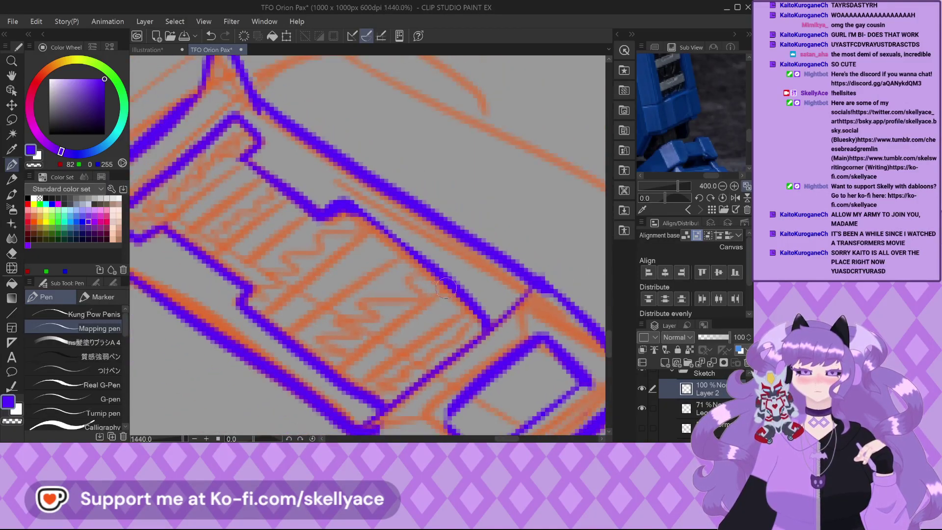
Redraw the lower long edge of the recess's narrow section farther inward as a thinner line ending at the step.
{"action": "scroll", "coordinate": [283, 192], "scroll_direction": "up", "scroll_amount": 3}
{"action": "scroll", "coordinate": [284, 193], "scroll_direction": "down", "scroll_amount": 3}
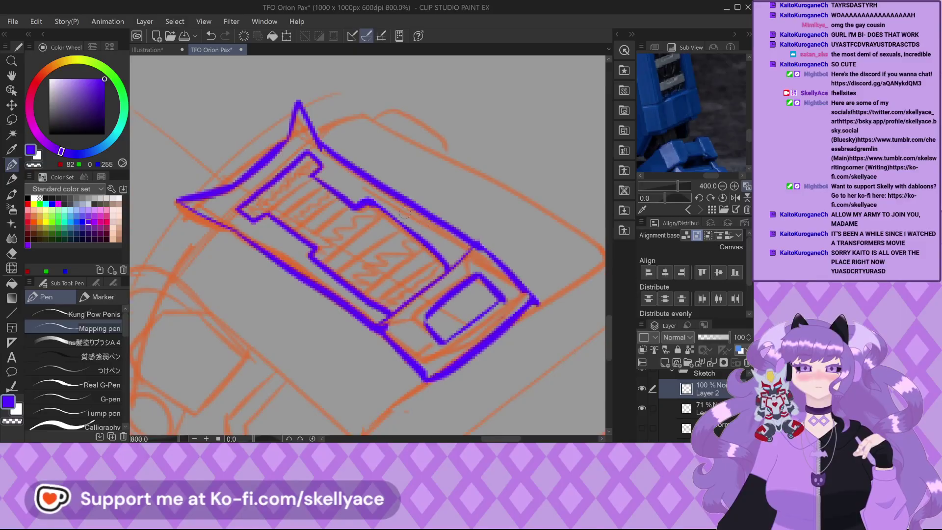
{"action": "scroll", "coordinate": [207, 206], "scroll_direction": "up", "scroll_amount": 4}
{"action": "mouse_move", "coordinate": [252, 199]}
{"action": "left_mouse_down"}
{"action": "mouse_move", "coordinate": [327, 253]}
{"action": "mouse_move", "coordinate": [318, 272]}
{"action": "mouse_move", "coordinate": [333, 248]}
{"action": "mouse_move", "coordinate": [235, 196]}
{"action": "mouse_move", "coordinate": [245, 190]}
{"action": "mouse_move", "coordinate": [289, 211]}
{"action": "left_mouse_up"}
{"action": "scroll", "coordinate": [285, 214], "scroll_direction": "up", "scroll_amount": 2}
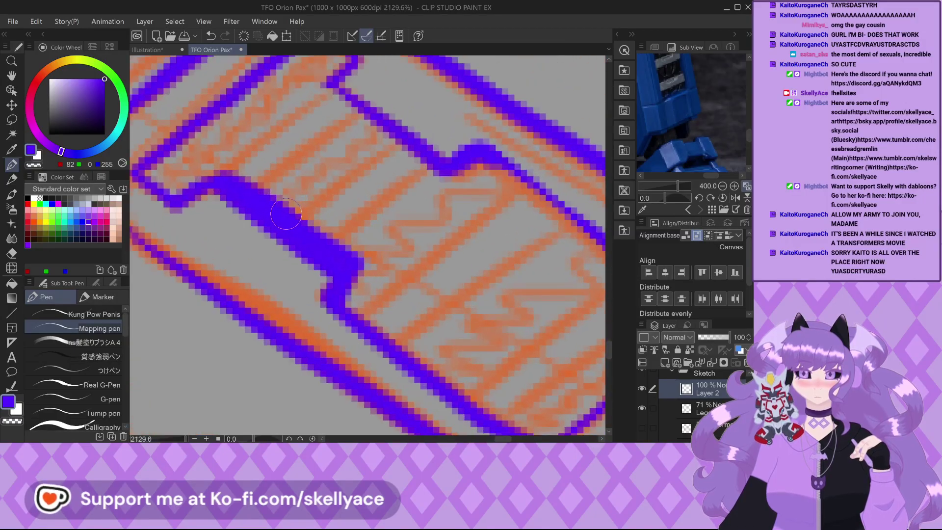
{"action": "left_click_drag", "start_coordinate": [210, 206], "coordinate": [318, 270]}
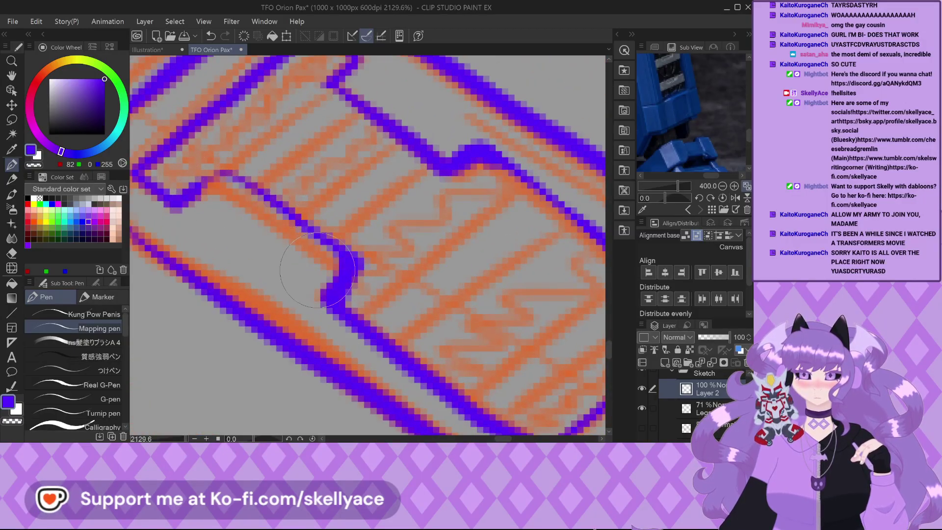
{"action": "scroll", "coordinate": [289, 282], "scroll_direction": "down", "scroll_amount": 2}
{"action": "scroll", "coordinate": [249, 240], "scroll_direction": "up", "scroll_amount": 3}
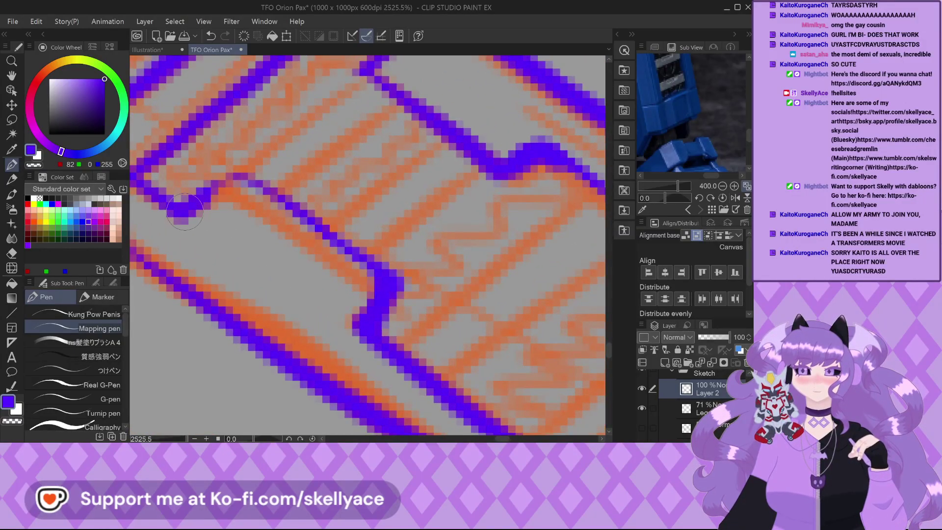
Draw parallel slat lines across the narrow section of the vent recess, following the orange sketch.
{"action": "scroll", "coordinate": [308, 144], "scroll_direction": "down", "scroll_amount": 3}
{"action": "left_click_drag", "start_coordinate": [309, 142], "coordinate": [243, 191]}
{"action": "left_click_drag", "start_coordinate": [340, 157], "coordinate": [271, 203]}
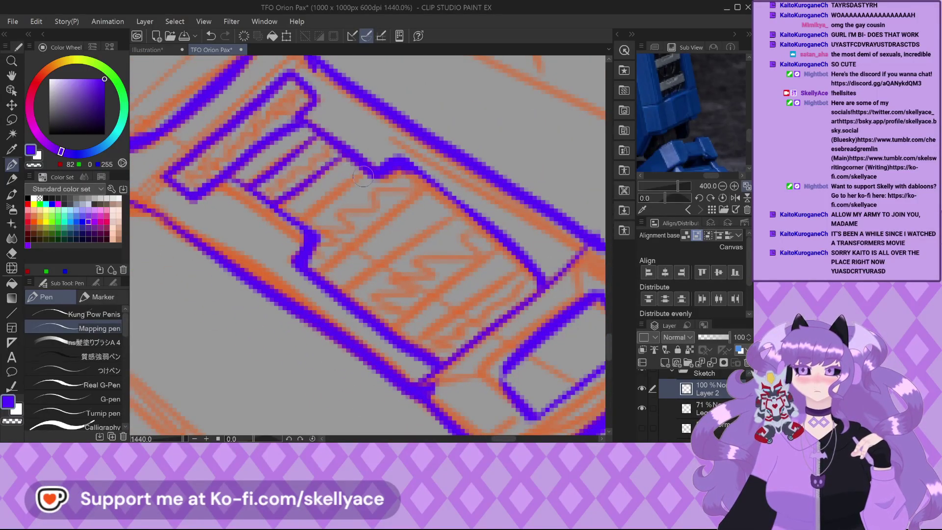
{"action": "left_click_drag", "start_coordinate": [367, 163], "coordinate": [325, 205]}
Draw slat lines across the recess's wider section, parallel to the cross line.
{"action": "left_click_drag", "start_coordinate": [426, 184], "coordinate": [316, 274]}
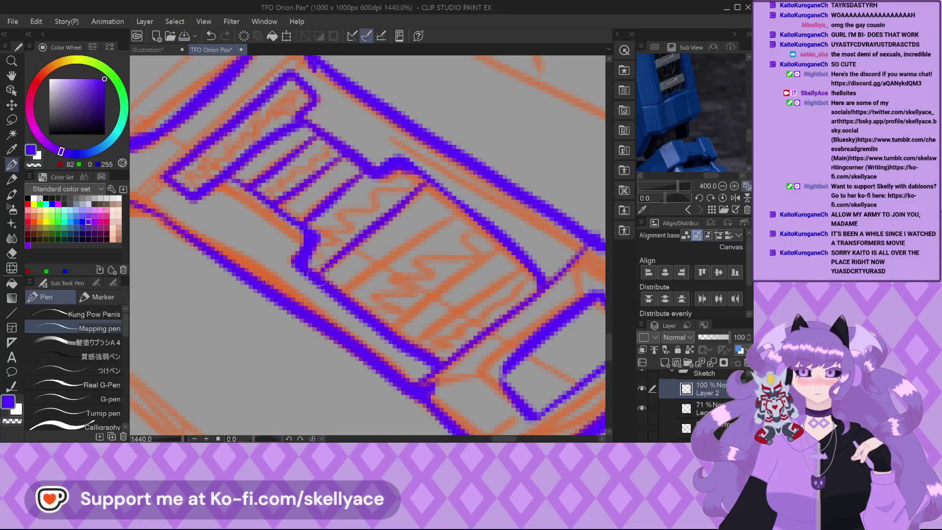
{"action": "left_click_drag", "start_coordinate": [454, 203], "coordinate": [346, 290]}
{"action": "mouse_move", "coordinate": [512, 235]}
{"action": "left_mouse_down"}
{"action": "mouse_move", "coordinate": [413, 311]}
{"action": "mouse_move", "coordinate": [376, 328]}
{"action": "left_mouse_up"}
{"action": "scroll", "coordinate": [400, 258], "scroll_direction": "down", "scroll_amount": 1}
{"action": "scroll", "coordinate": [400, 257], "scroll_direction": "up", "scroll_amount": 1}
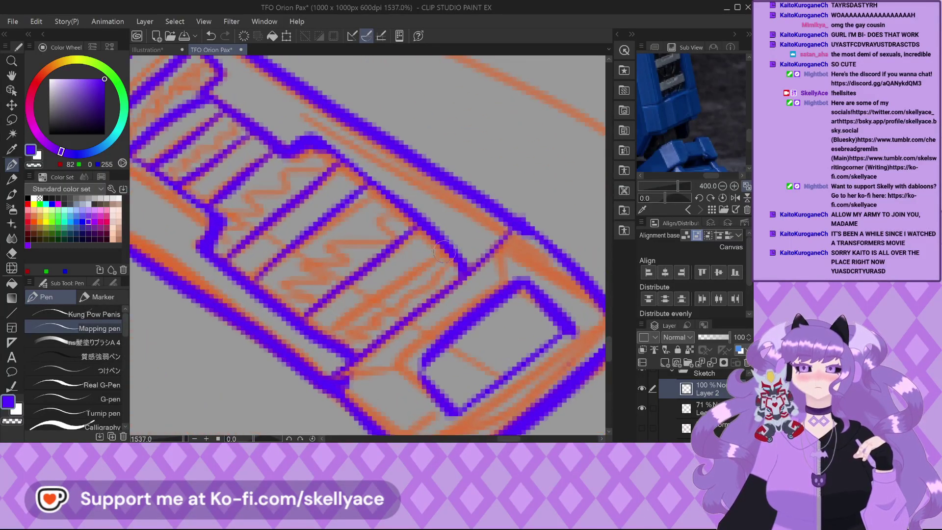
{"action": "left_click_drag", "start_coordinate": [415, 277], "coordinate": [334, 340]}
{"action": "scroll", "coordinate": [354, 304], "scroll_direction": "down", "scroll_amount": 1}
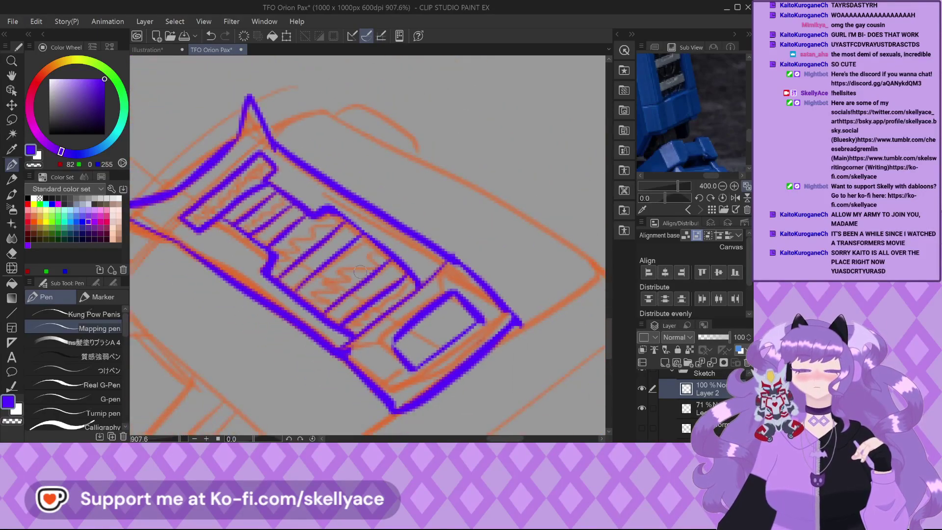
Thicken the upper long edge of the recess's wider section outward, from the step to the cross line.
{"action": "scroll", "coordinate": [365, 257], "scroll_direction": "up", "scroll_amount": 1}
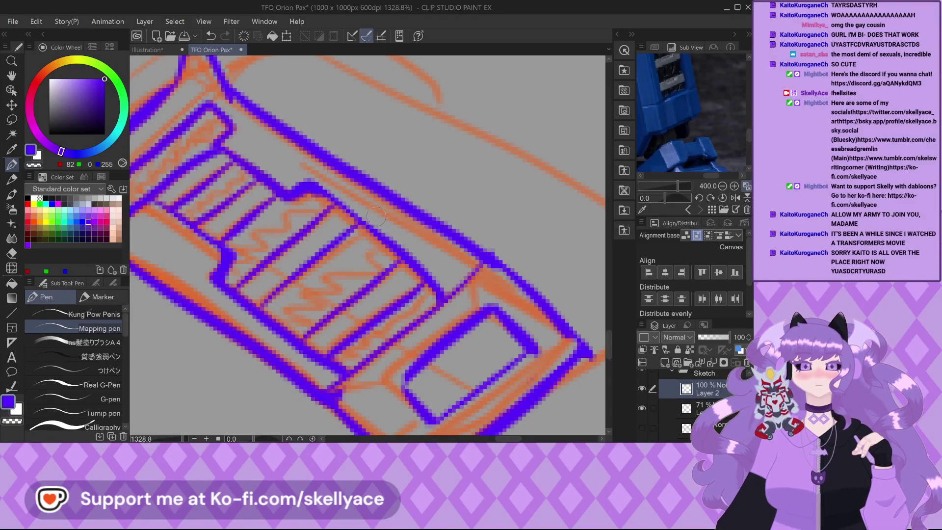
{"action": "scroll", "coordinate": [375, 216], "scroll_direction": "up", "scroll_amount": 1}
{"action": "mouse_move", "coordinate": [289, 182]}
{"action": "left_mouse_down"}
{"action": "mouse_move", "coordinate": [344, 204]}
{"action": "mouse_move", "coordinate": [485, 314]}
{"action": "mouse_move", "coordinate": [488, 329]}
{"action": "left_mouse_up"}
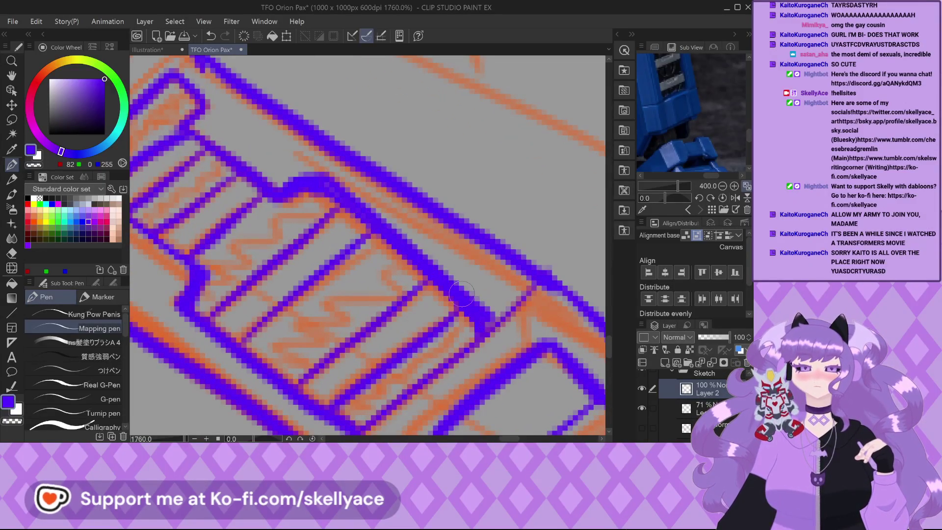
{"action": "scroll", "coordinate": [461, 294], "scroll_direction": "down", "scroll_amount": 4}
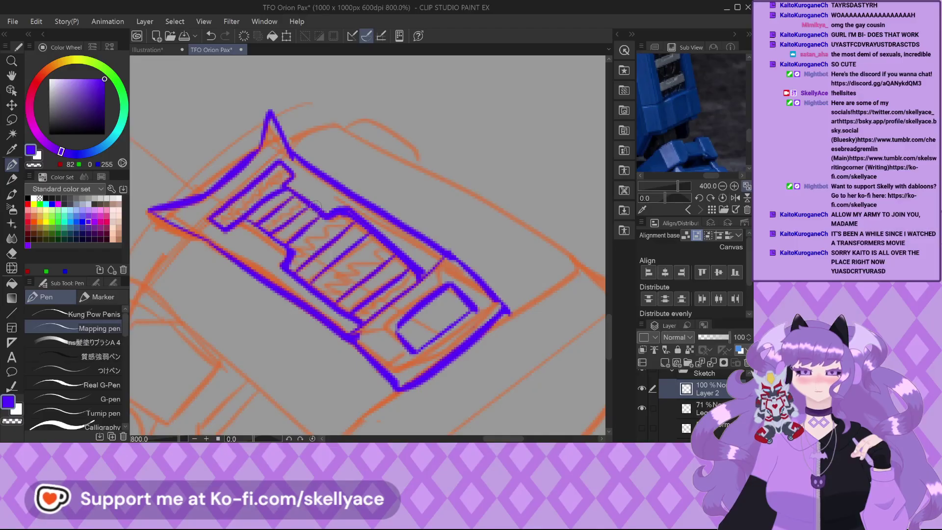
{"action": "scroll", "coordinate": [314, 206], "scroll_direction": "up", "scroll_amount": 2}
{"action": "scroll", "coordinate": [293, 178], "scroll_direction": "up", "scroll_amount": 1}
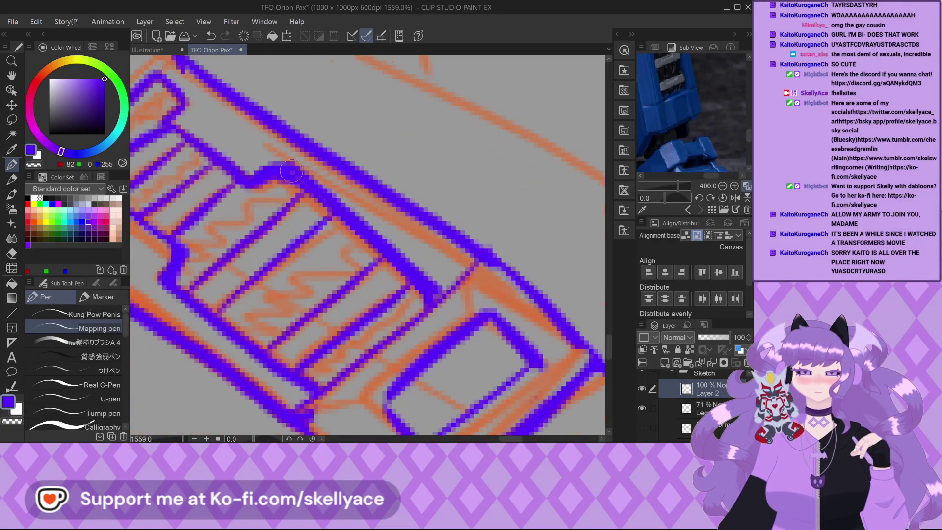
{"action": "left_click_drag", "start_coordinate": [307, 178], "coordinate": [445, 299]}
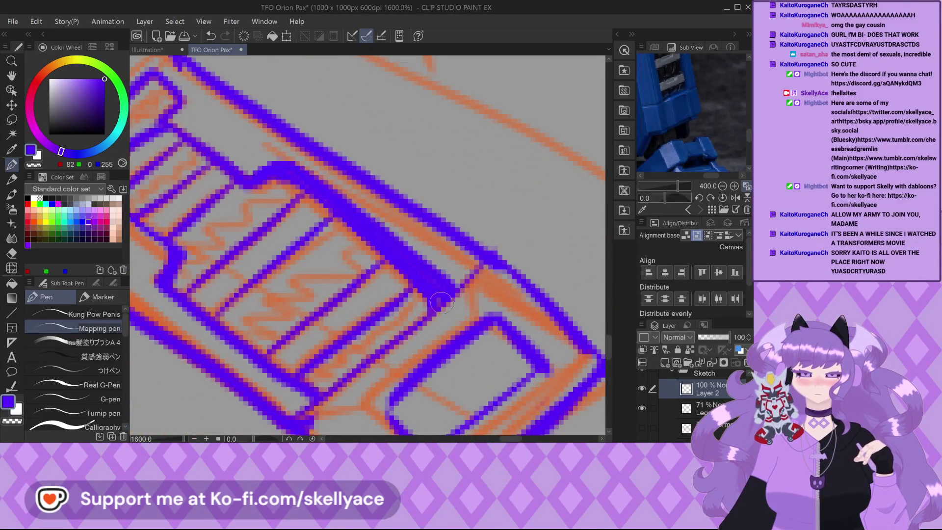
Trim the inner side of the wider section's thickened upper edge, from the cross line back toward the step.
{"action": "scroll", "coordinate": [412, 297], "scroll_direction": "down", "scroll_amount": 2}
{"action": "scroll", "coordinate": [441, 314], "scroll_direction": "up", "scroll_amount": 3}
{"action": "mouse_move", "coordinate": [404, 270]}
{"action": "left_mouse_down"}
{"action": "mouse_move", "coordinate": [409, 294]}
{"action": "mouse_move", "coordinate": [375, 266]}
{"action": "mouse_move", "coordinate": [379, 253]}
{"action": "mouse_move", "coordinate": [386, 261]}
{"action": "left_mouse_up"}
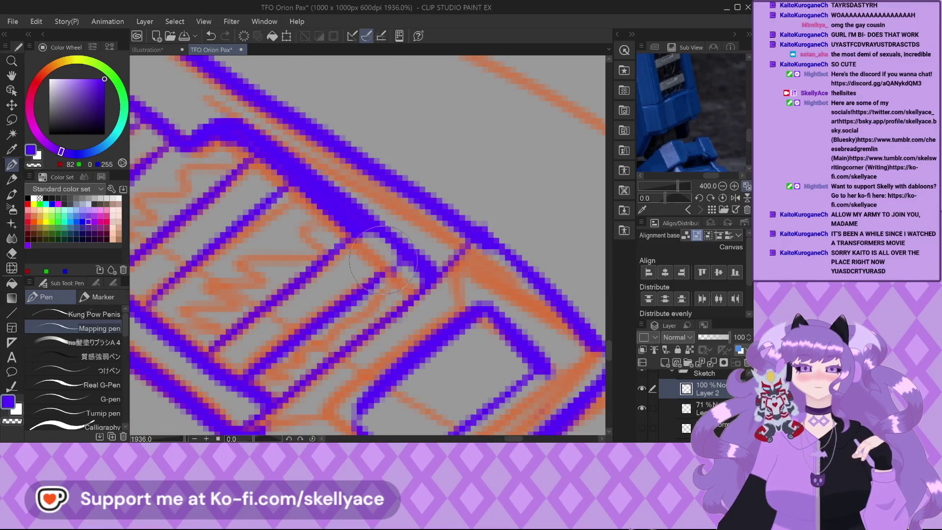
{"action": "left_click_drag", "start_coordinate": [337, 229], "coordinate": [305, 200]}
{"action": "scroll", "coordinate": [300, 202], "scroll_direction": "down", "scroll_amount": 4}
{"action": "scroll", "coordinate": [301, 208], "scroll_direction": "up", "scroll_amount": 2}
Thicken the slats nearest the end block and the cross line separating the recess from the block.
{"action": "left_click_drag", "start_coordinate": [346, 225], "coordinate": [307, 267]}
{"action": "left_click_drag", "start_coordinate": [381, 251], "coordinate": [316, 299]}
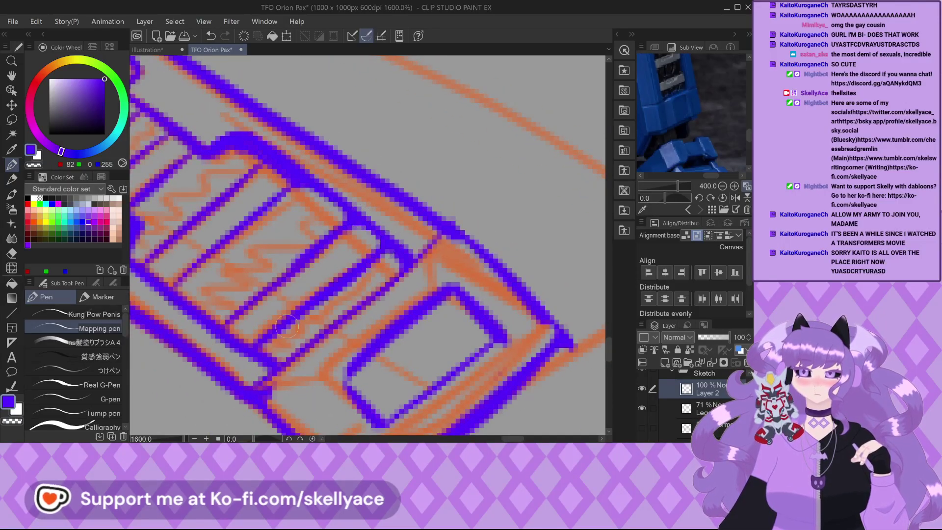
{"action": "scroll", "coordinate": [328, 310], "scroll_direction": "down", "scroll_amount": 2}
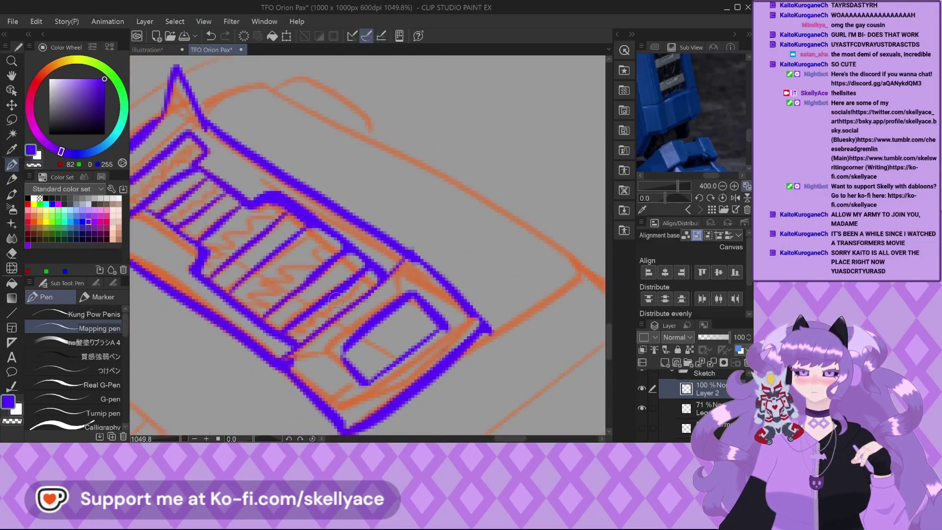
{"action": "scroll", "coordinate": [333, 285], "scroll_direction": "down", "scroll_amount": 2}
{"action": "scroll", "coordinate": [323, 290], "scroll_direction": "up", "scroll_amount": 3}
{"action": "left_click_drag", "start_coordinate": [267, 340], "coordinate": [411, 206]}
{"action": "scroll", "coordinate": [365, 235], "scroll_direction": "down", "scroll_amount": 4}
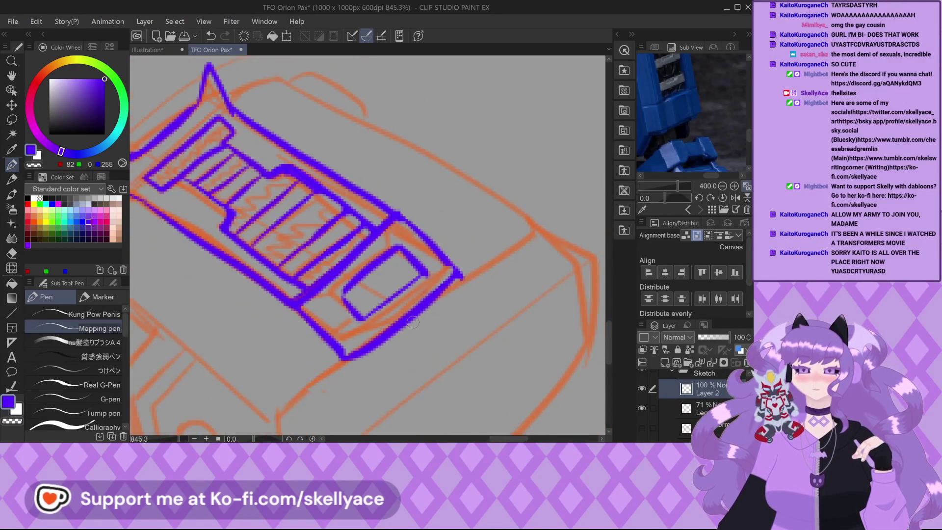
Examine the vent panels on both mirrored legs at a smaller scale.
{"action": "scroll", "coordinate": [383, 293], "scroll_direction": "down", "scroll_amount": 5}
{"action": "scroll", "coordinate": [383, 292], "scroll_direction": "down", "scroll_amount": 2}
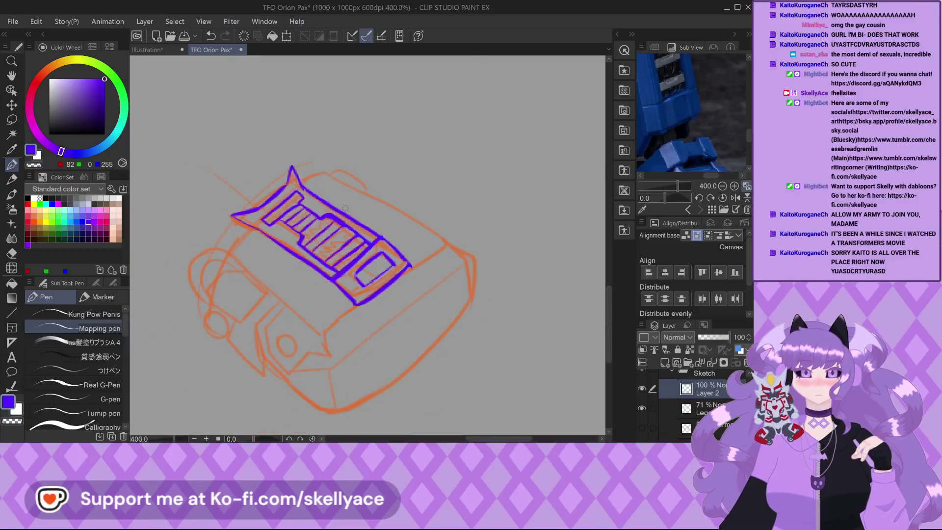
{"action": "scroll", "coordinate": [326, 239], "scroll_direction": "down", "scroll_amount": 1}
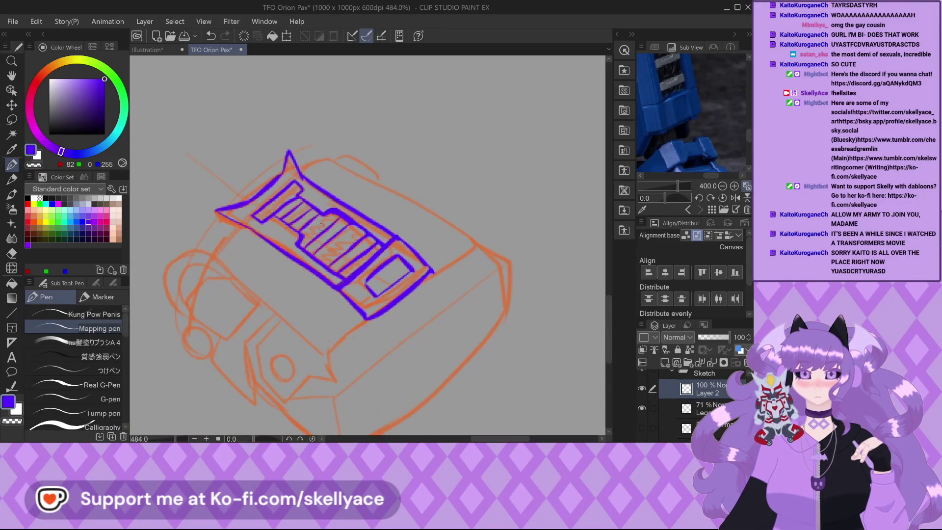
{"action": "scroll", "coordinate": [424, 273], "scroll_direction": "down", "scroll_amount": 3}
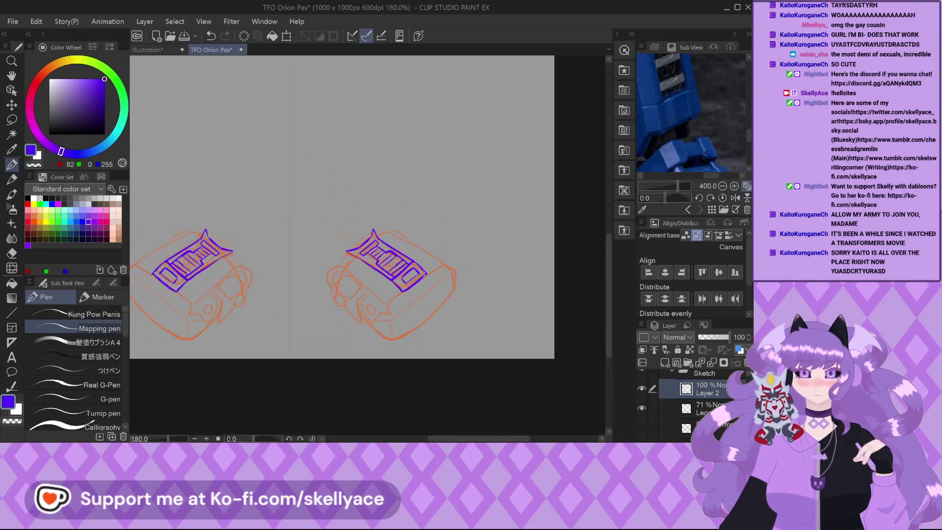
{"action": "scroll", "coordinate": [425, 273], "scroll_direction": "up", "scroll_amount": 5}
{"action": "scroll", "coordinate": [434, 250], "scroll_direction": "up", "scroll_amount": 2}
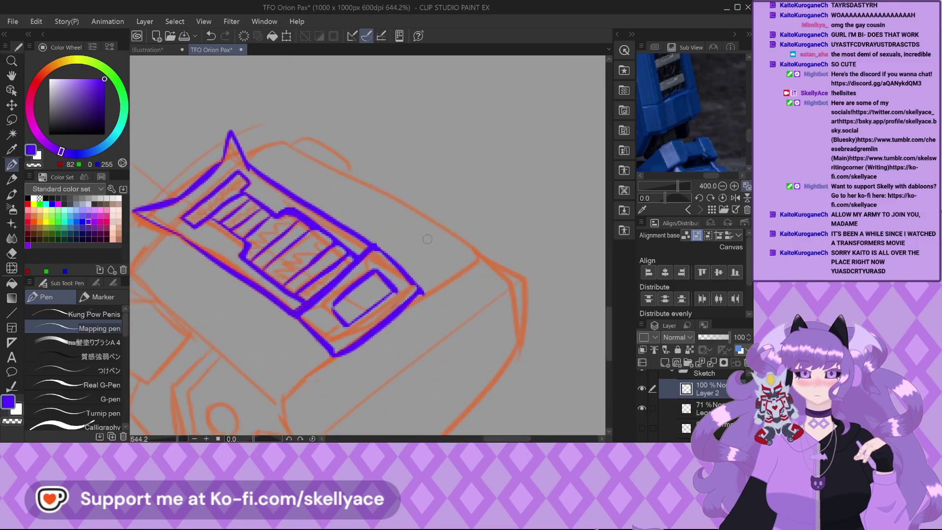
{"action": "scroll", "coordinate": [344, 162], "scroll_direction": "up", "scroll_amount": 1}
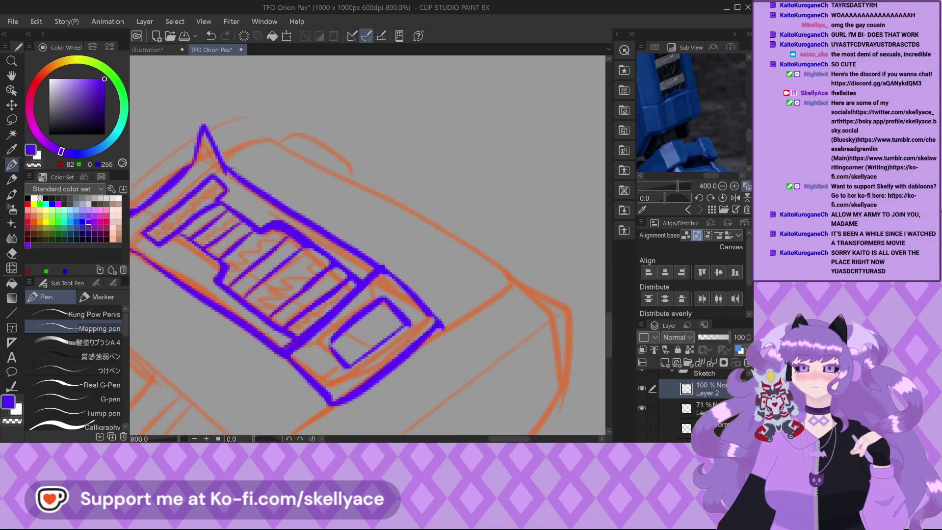
Redraw the panel's upper long outer edge and end corner farther outward as a thinner line, checking the leg reference and erasing the old edge.
{"action": "mouse_move", "coordinate": [314, 216]}
{"action": "left_mouse_down"}
{"action": "mouse_move", "coordinate": [455, 316]}
{"action": "mouse_move", "coordinate": [387, 369]}
{"action": "left_mouse_up"}
{"action": "left_click_drag", "start_coordinate": [666, 111], "coordinate": [707, 155]}
{"action": "scroll", "coordinate": [373, 263], "scroll_direction": "up", "scroll_amount": 1}
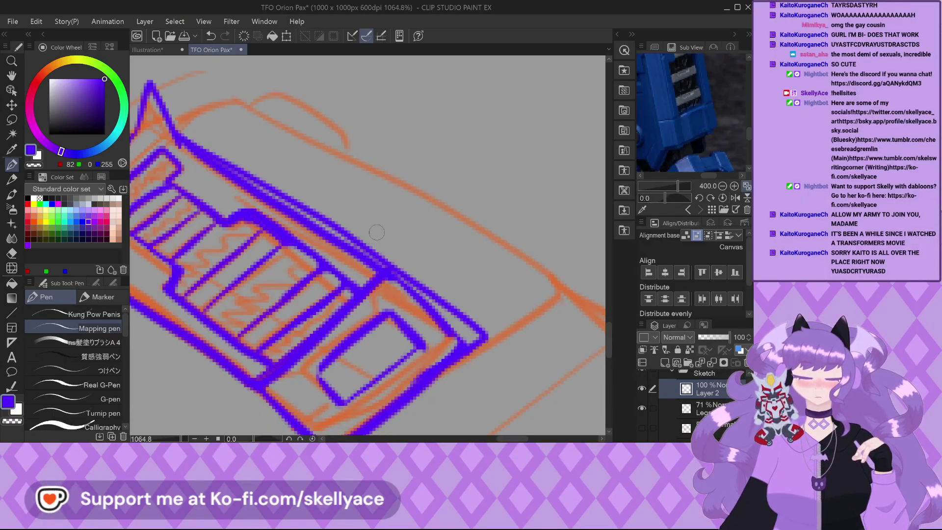
{"action": "scroll", "coordinate": [416, 293], "scroll_direction": "up", "scroll_amount": 2}
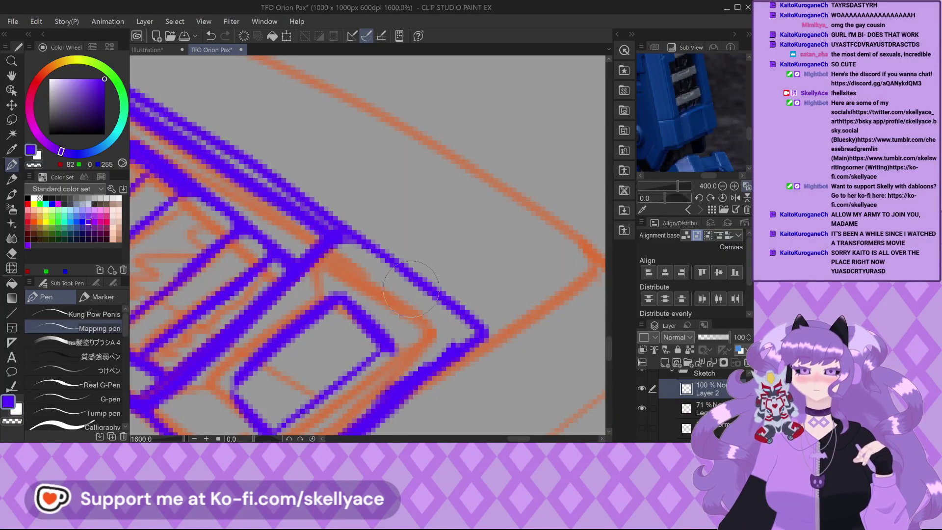
{"action": "scroll", "coordinate": [411, 300], "scroll_direction": "down", "scroll_amount": 2}
{"action": "scroll", "coordinate": [304, 210], "scroll_direction": "up", "scroll_amount": 1}
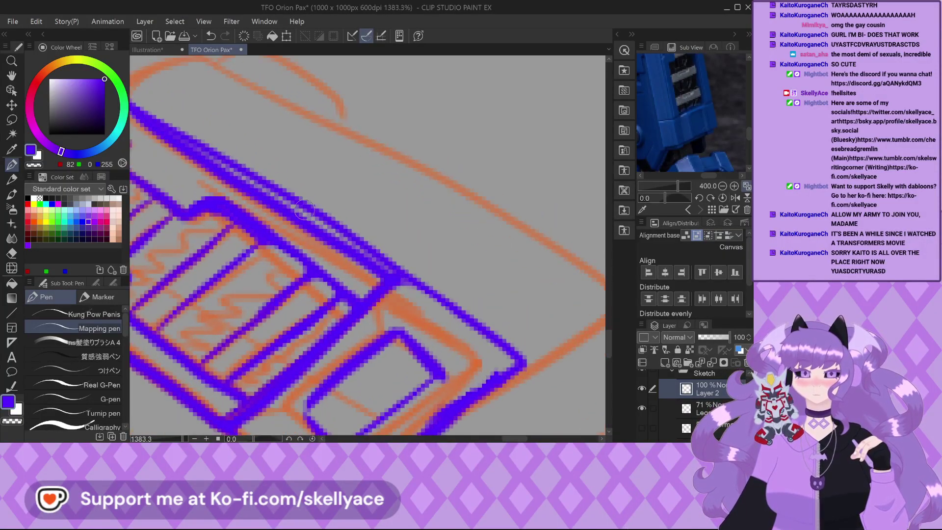
{"action": "left_click_drag", "start_coordinate": [370, 271], "coordinate": [156, 144]}
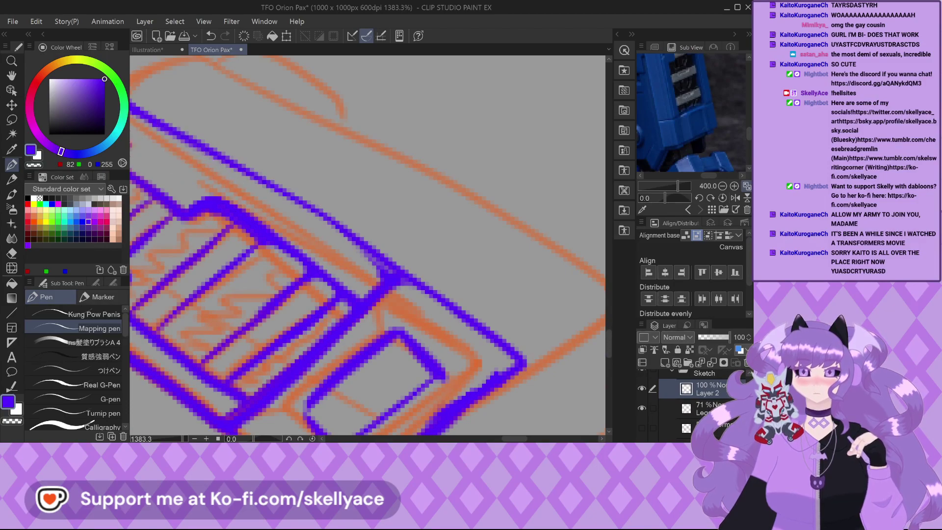
{"action": "scroll", "coordinate": [458, 284], "scroll_direction": "down", "scroll_amount": 7}
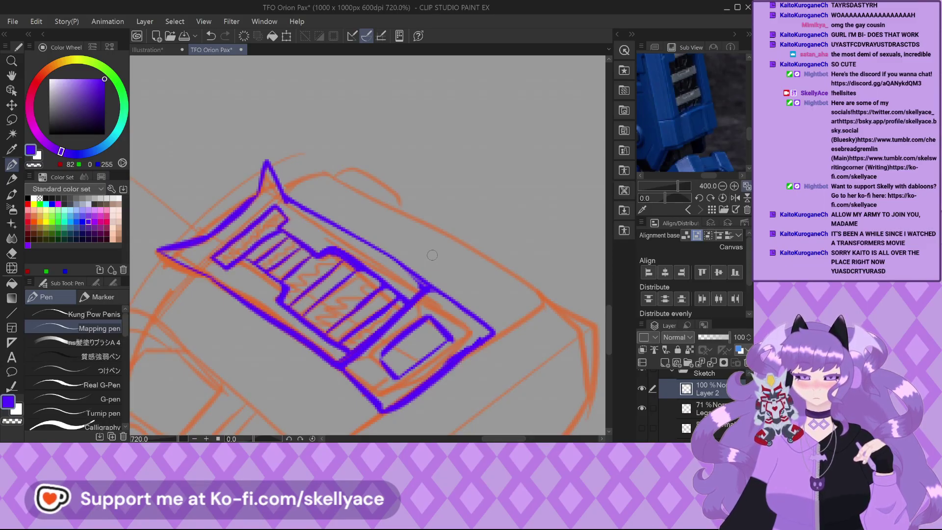
Redraw the end block's inner rectangle slightly larger with thicker sides and erase the leftover line inside its upper short side.
{"action": "scroll", "coordinate": [431, 255], "scroll_direction": "down", "scroll_amount": 1}
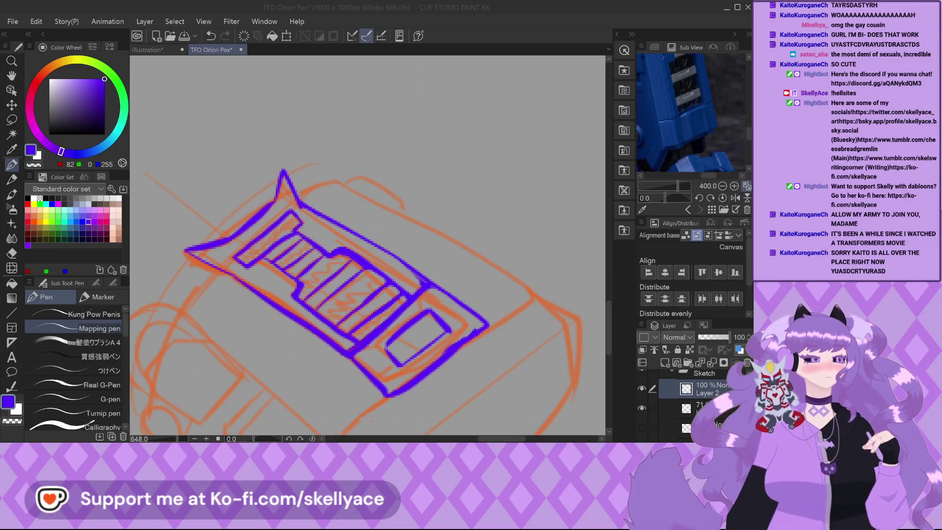
{"action": "key", "text": "alt+Tab"}
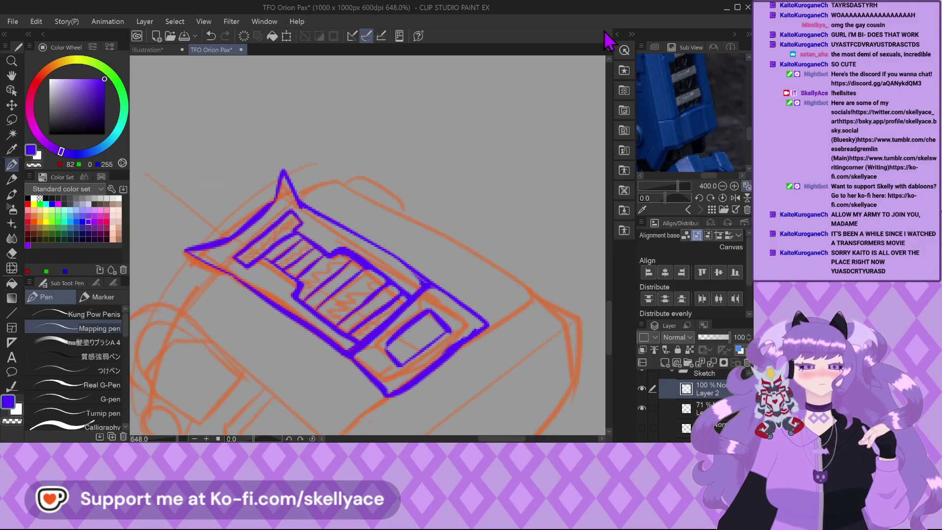
{"action": "scroll", "coordinate": [432, 298], "scroll_direction": "up", "scroll_amount": 4}
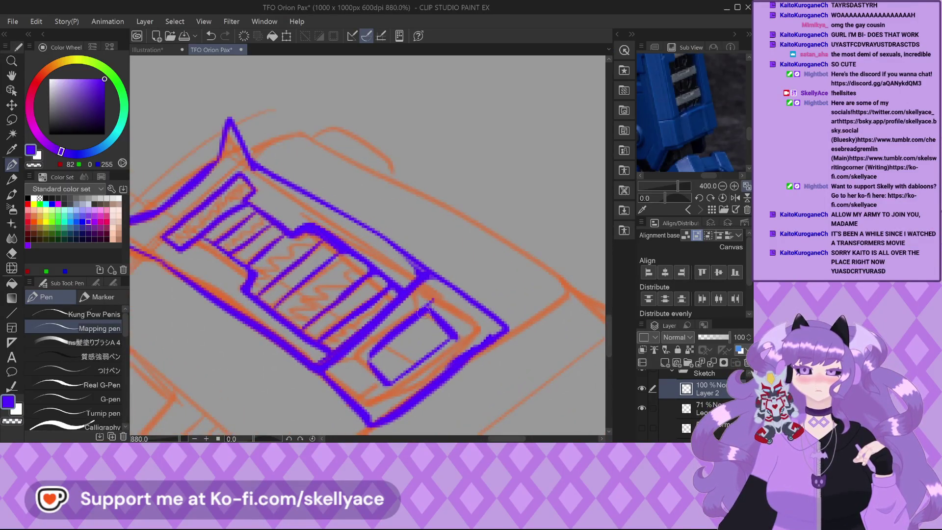
{"action": "mouse_move", "coordinate": [432, 299]}
{"action": "left_mouse_down"}
{"action": "mouse_move", "coordinate": [473, 338]}
{"action": "mouse_move", "coordinate": [375, 411]}
{"action": "left_mouse_up"}
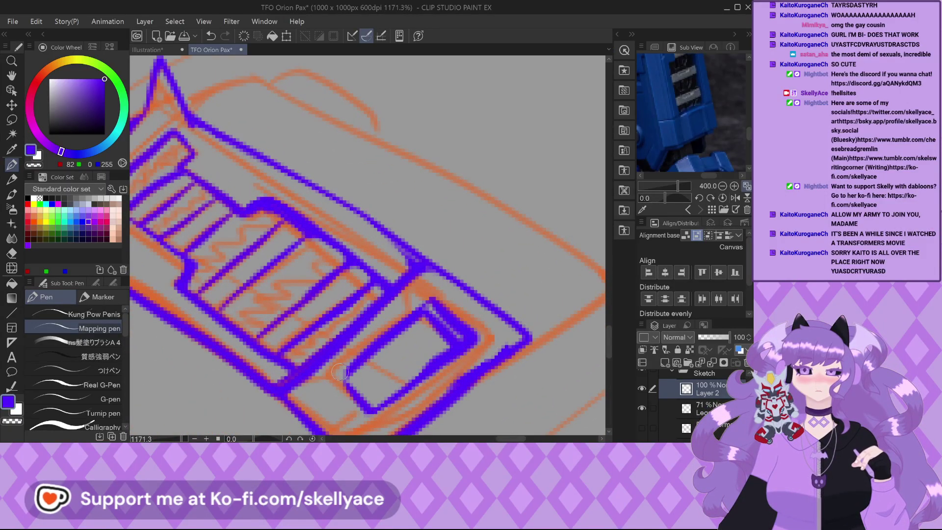
{"action": "left_click_drag", "start_coordinate": [357, 361], "coordinate": [348, 388]}
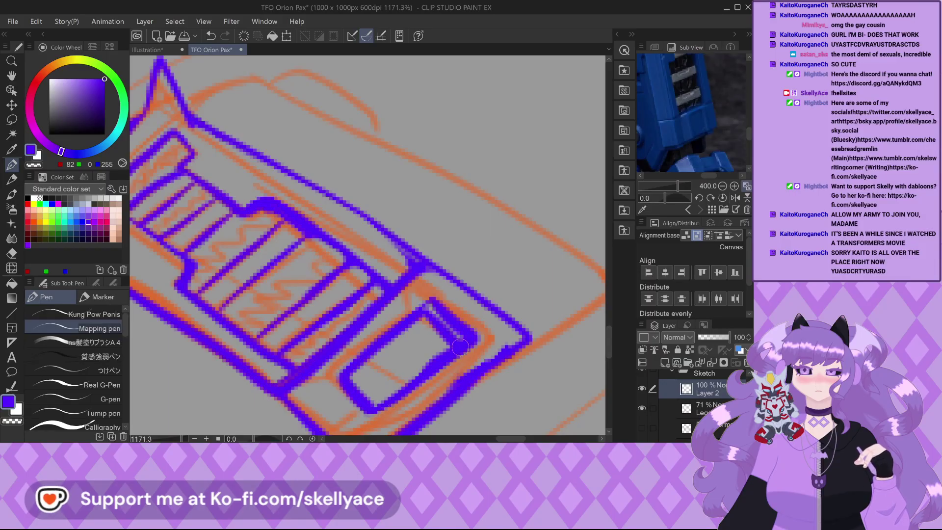
{"action": "scroll", "coordinate": [462, 347], "scroll_direction": "down", "scroll_amount": 2}
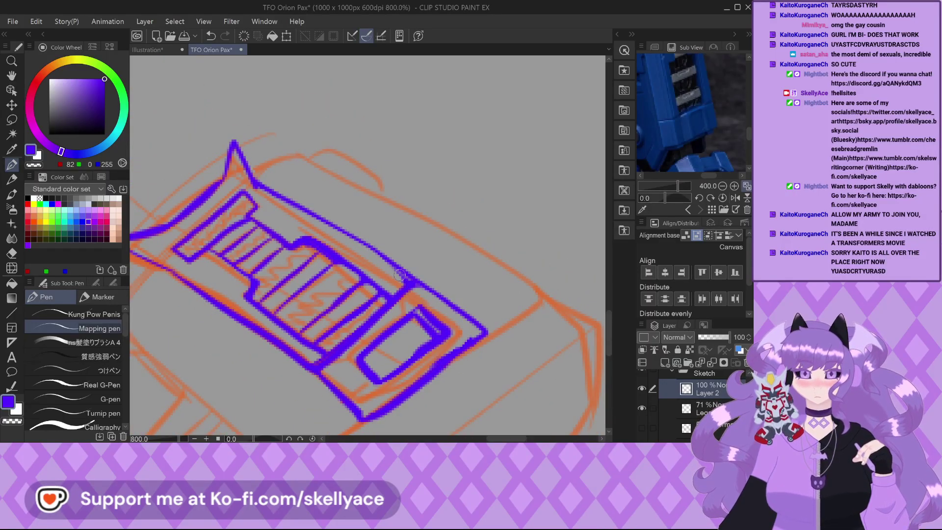
{"action": "scroll", "coordinate": [400, 275], "scroll_direction": "up", "scroll_amount": 3}
{"action": "left_click_drag", "start_coordinate": [405, 304], "coordinate": [374, 288]}
{"action": "scroll", "coordinate": [390, 286], "scroll_direction": "down", "scroll_amount": 2}
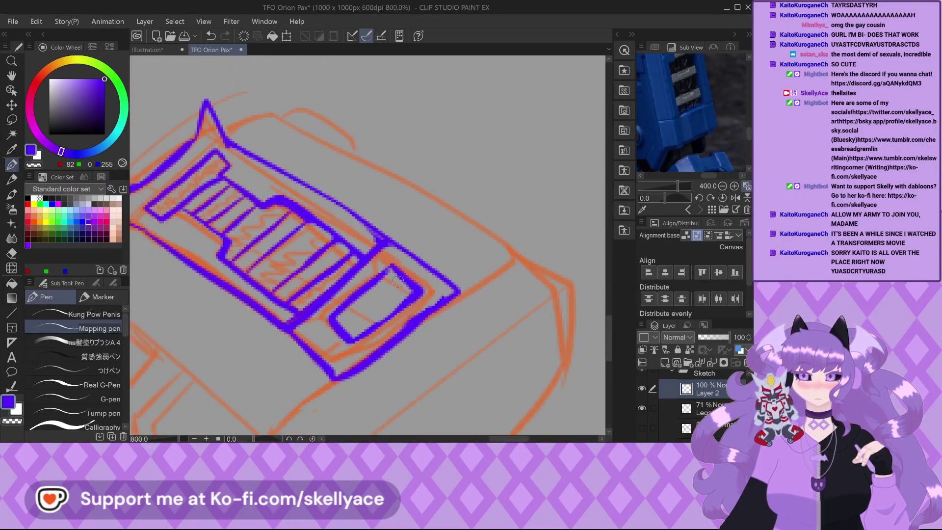
{"action": "scroll", "coordinate": [360, 307], "scroll_direction": "up", "scroll_amount": 2}
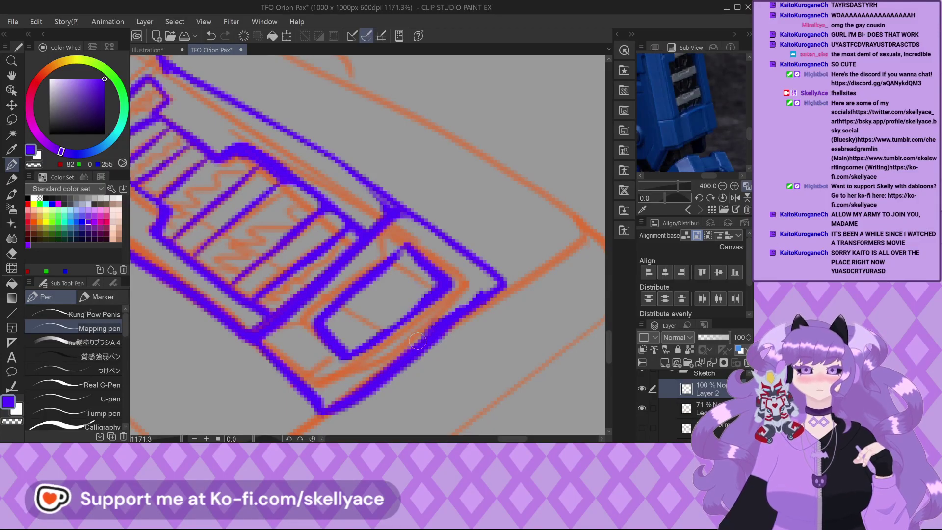
{"action": "scroll", "coordinate": [422, 338], "scroll_direction": "down", "scroll_amount": 1}
{"action": "scroll", "coordinate": [419, 336], "scroll_direction": "down", "scroll_amount": 3}
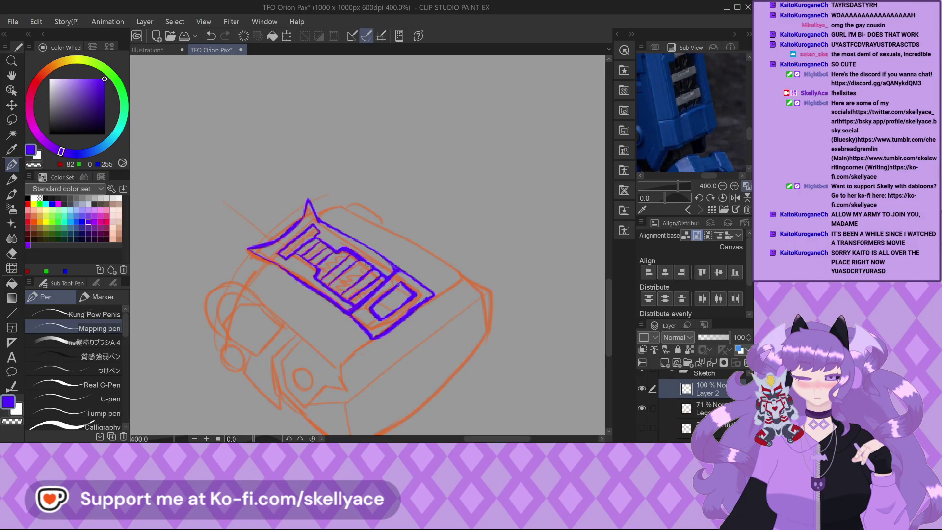
{"action": "scroll", "coordinate": [357, 227], "scroll_direction": "down", "scroll_amount": 2}
{"action": "scroll", "coordinate": [351, 267], "scroll_direction": "up", "scroll_amount": 2}
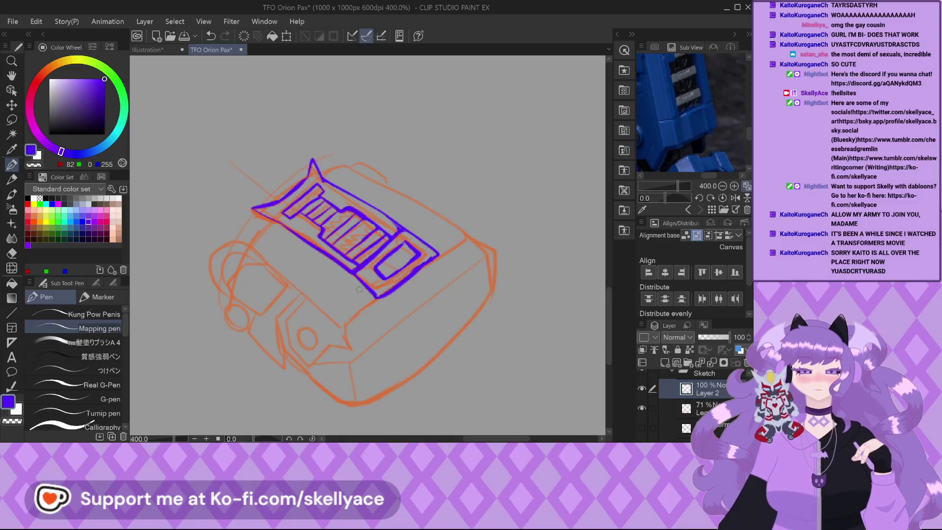
{"action": "scroll", "coordinate": [285, 236], "scroll_direction": "up", "scroll_amount": 2}
{"action": "scroll", "coordinate": [207, 250], "scroll_direction": "up", "scroll_amount": 6}
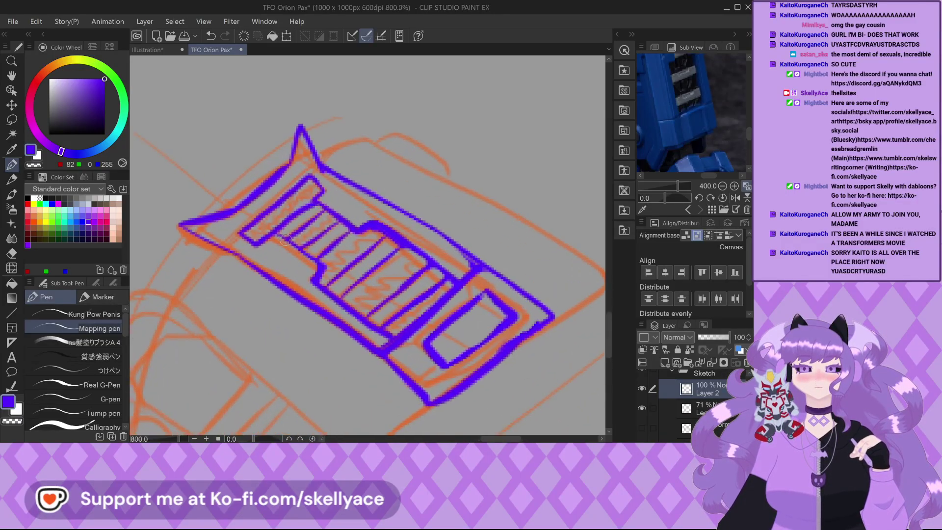
{"action": "mouse_move", "coordinate": [238, 233]}
{"action": "left_mouse_down"}
{"action": "mouse_move", "coordinate": [272, 257]}
{"action": "mouse_move", "coordinate": [227, 224]}
{"action": "mouse_move", "coordinate": [245, 241]}
{"action": "left_mouse_up"}
{"action": "key", "text": "ctrl+z"}
{"action": "key", "text": "ctrl+z"}
Rename the blue-violet sketch layer to leg thingy and lower its opacity to 57%.
{"action": "scroll", "coordinate": [285, 284], "scroll_direction": "down", "scroll_amount": 5}
{"action": "scroll", "coordinate": [270, 272], "scroll_direction": "down", "scroll_amount": 3}
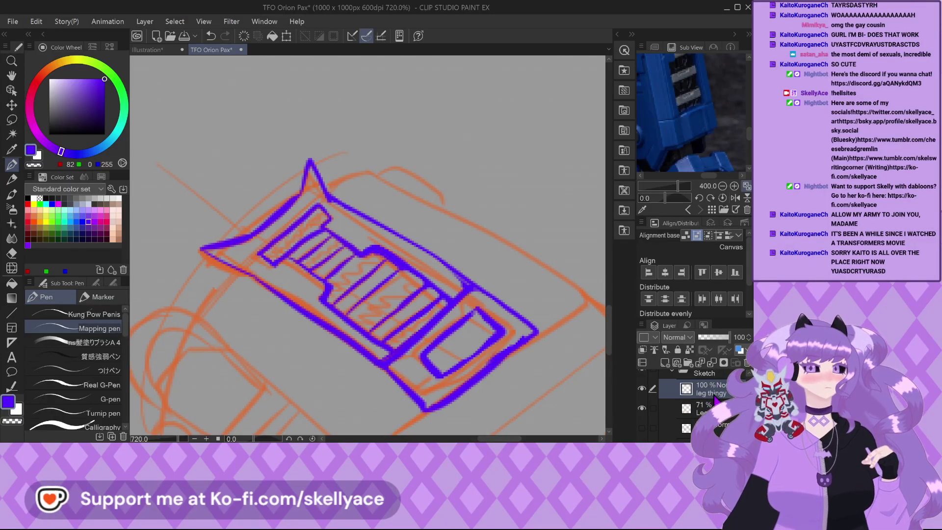
{"action": "scroll", "coordinate": [712, 401], "scroll_direction": "up", "scroll_amount": 2}
{"action": "scroll", "coordinate": [705, 410], "scroll_direction": "down", "scroll_amount": 3}
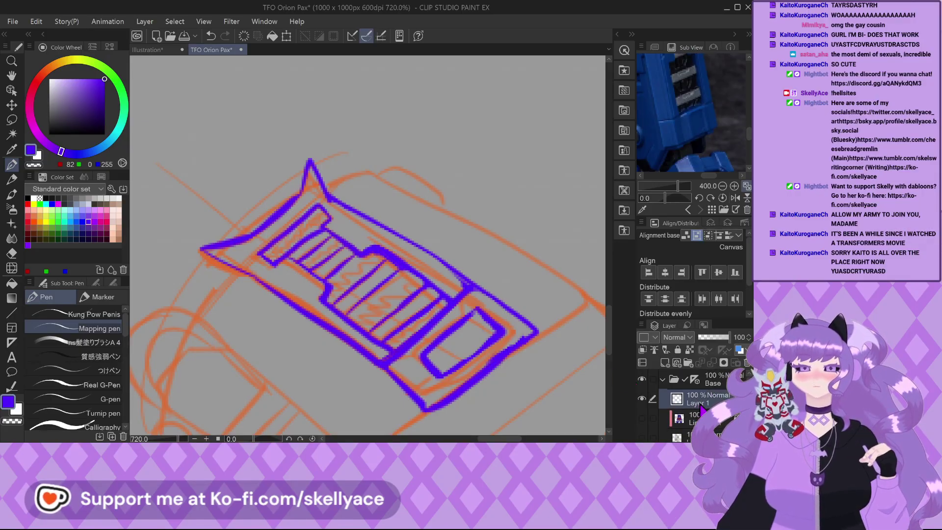
{"action": "left_click", "coordinate": [717, 338]}
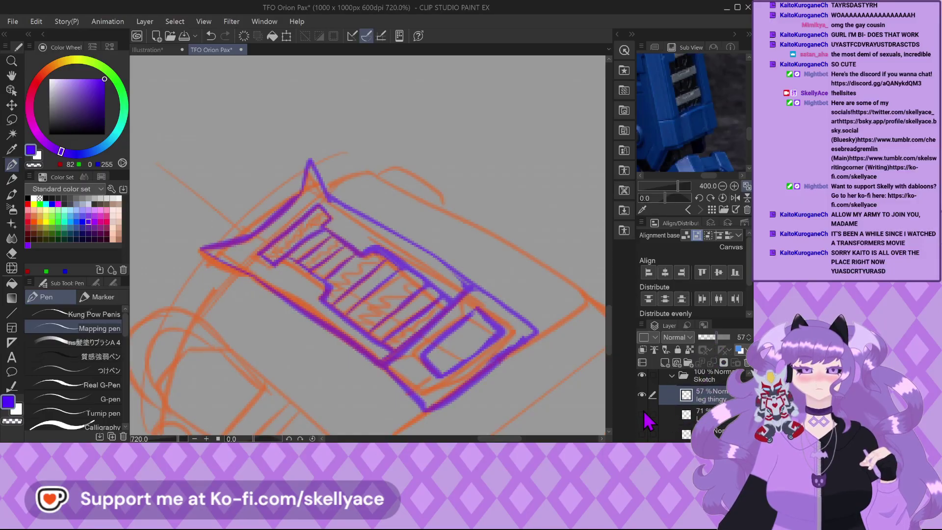
Hide the orange leg sketch layer and show the black line art layer in the Base folder.
{"action": "left_click", "coordinate": [642, 414]}
{"action": "scroll", "coordinate": [686, 408], "scroll_direction": "up", "scroll_amount": 3}
{"action": "scroll", "coordinate": [687, 412], "scroll_direction": "down", "scroll_amount": 1}
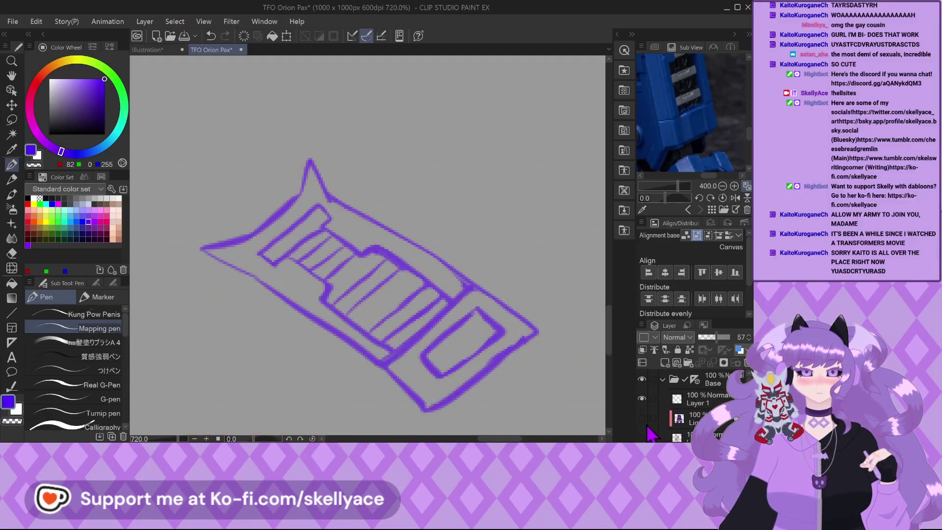
{"action": "left_click", "coordinate": [641, 420]}
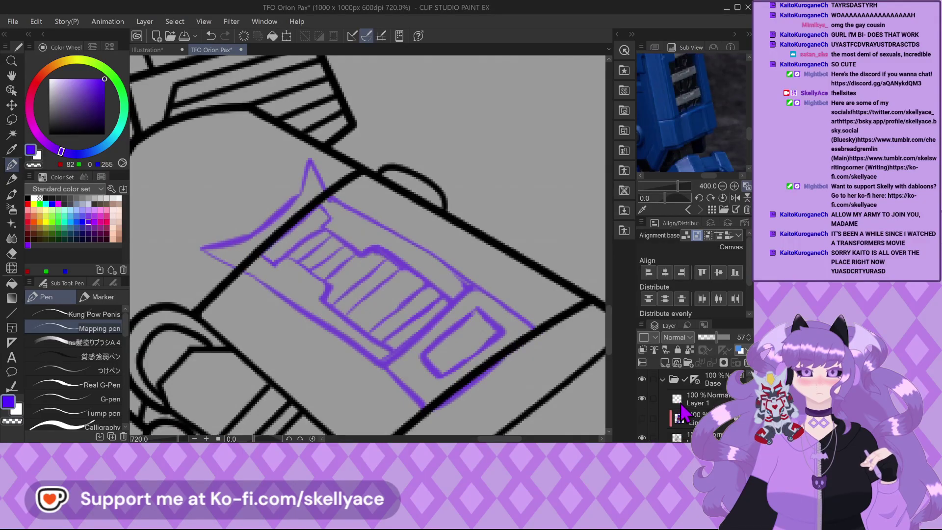
Lower the existing black line art's opacity to 39% and make Layer 1 active with the Curve tool set to black.
{"action": "left_click", "coordinate": [11, 312]}
{"action": "left_click", "coordinate": [73, 328]}
{"action": "left_click", "coordinate": [87, 87]}
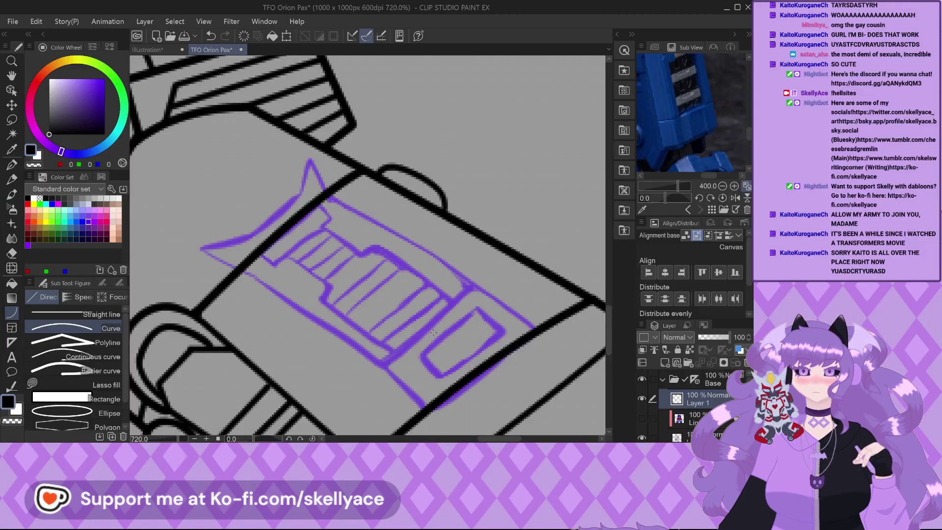
{"action": "scroll", "coordinate": [431, 316], "scroll_direction": "up", "scroll_amount": 3}
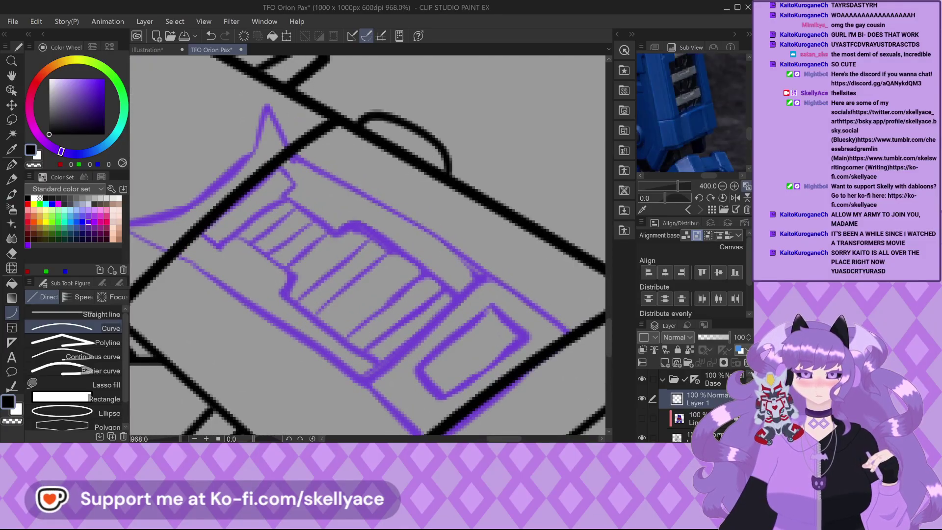
{"action": "left_click_drag", "start_coordinate": [711, 338], "coordinate": [710, 338]}
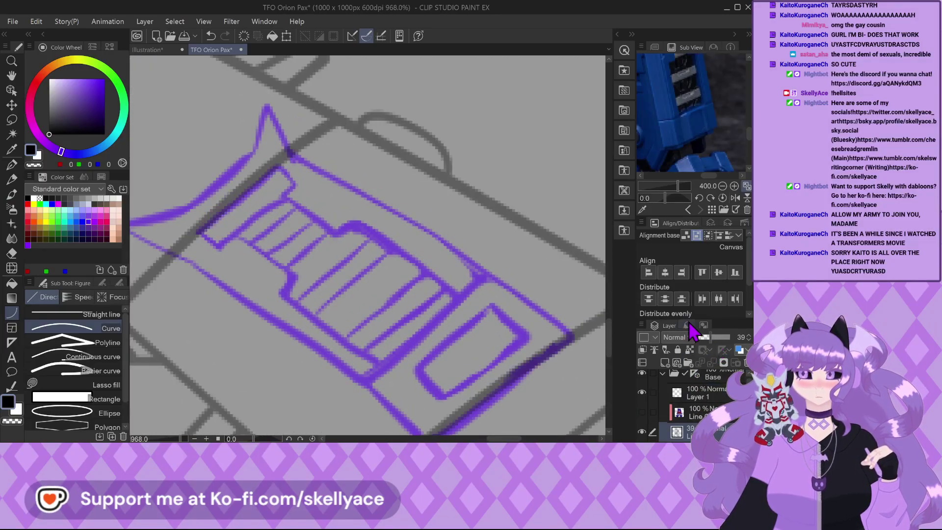
{"action": "left_click", "coordinate": [703, 390]}
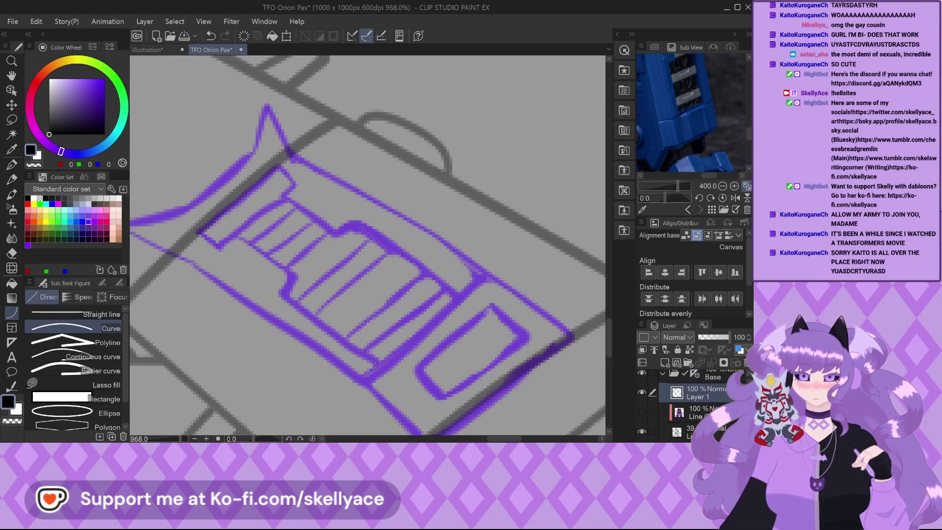
{"action": "left_click_drag", "start_coordinate": [376, 363], "coordinate": [201, 233]}
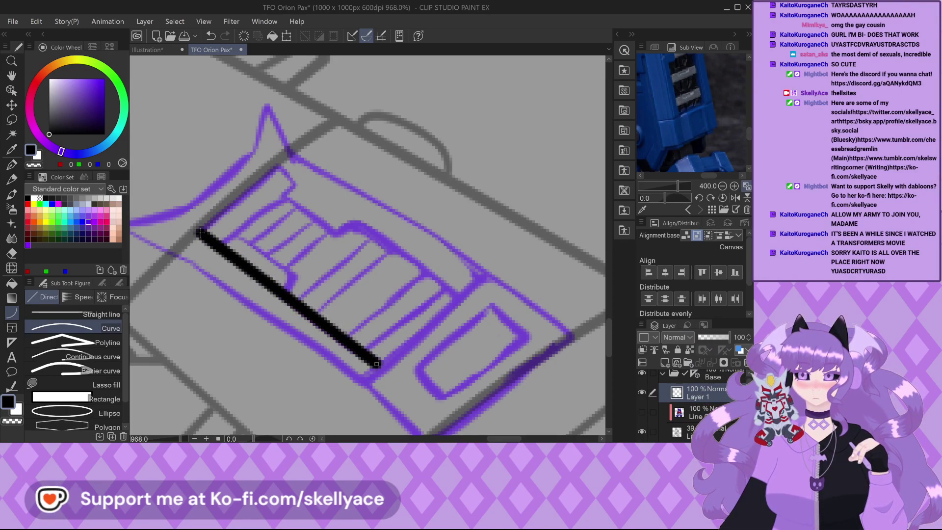
{"action": "left_click", "coordinate": [269, 286]}
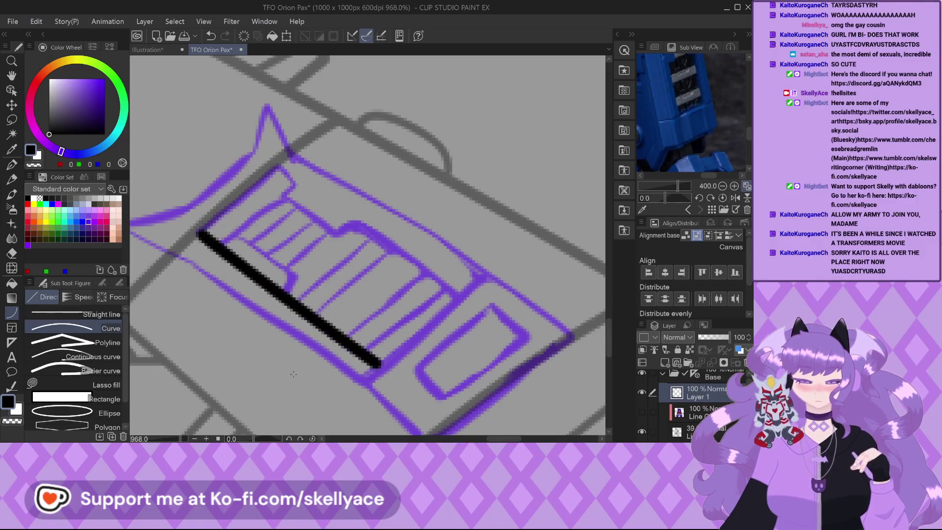
{"action": "key", "text": "ctrl+z"}
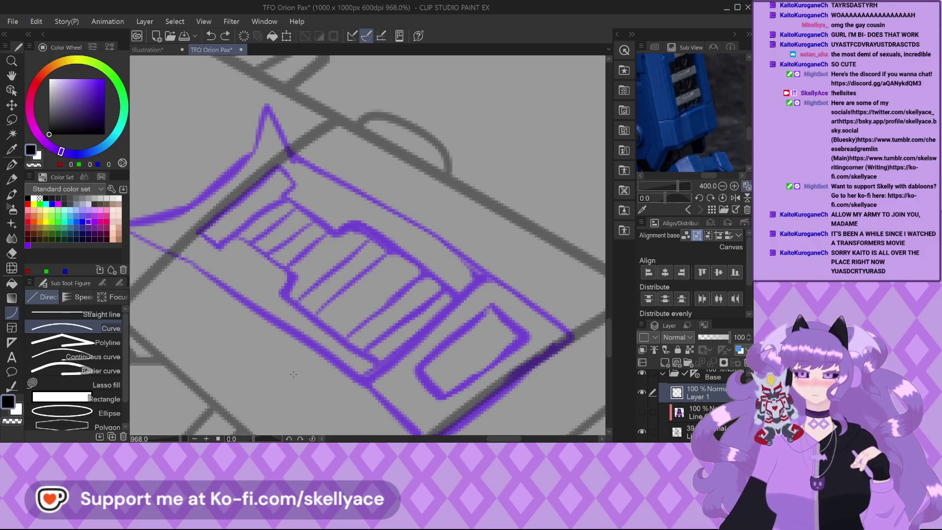
Ink both long edges of the slatted recess and the curved cross line between its narrow and wide sections at brush size 4.
{"action": "left_click", "coordinate": [118, 284]}
{"action": "left_click_drag", "start_coordinate": [196, 233], "coordinate": [382, 366]}
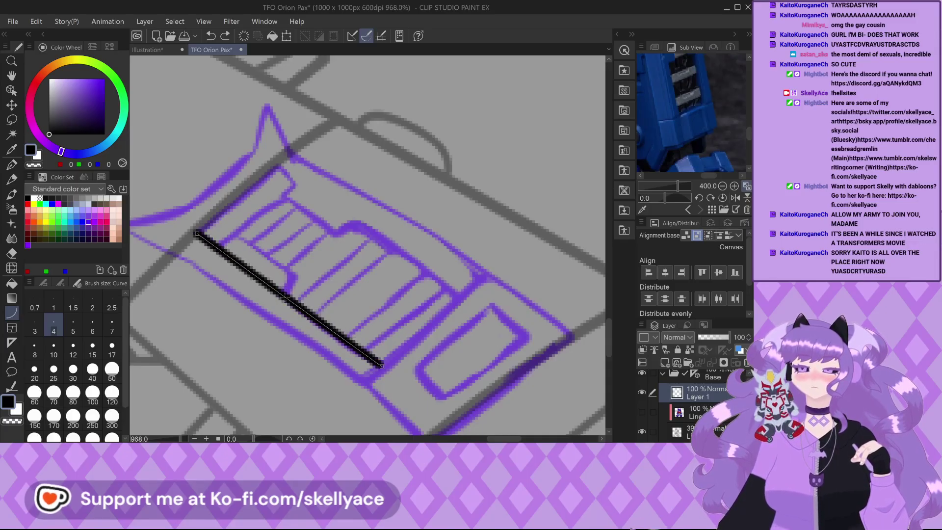
{"action": "left_click_drag", "start_coordinate": [275, 165], "coordinate": [454, 294]}
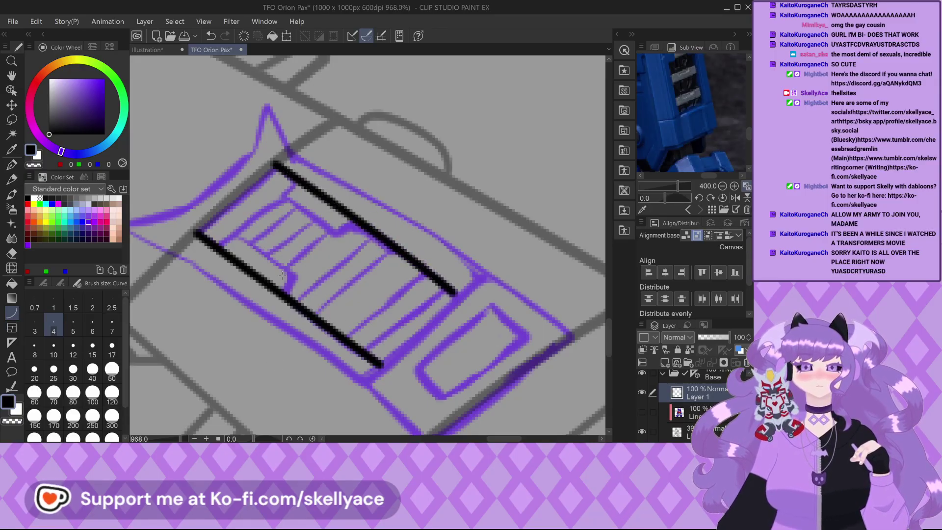
{"action": "scroll", "coordinate": [281, 250], "scroll_direction": "up", "scroll_amount": 3}
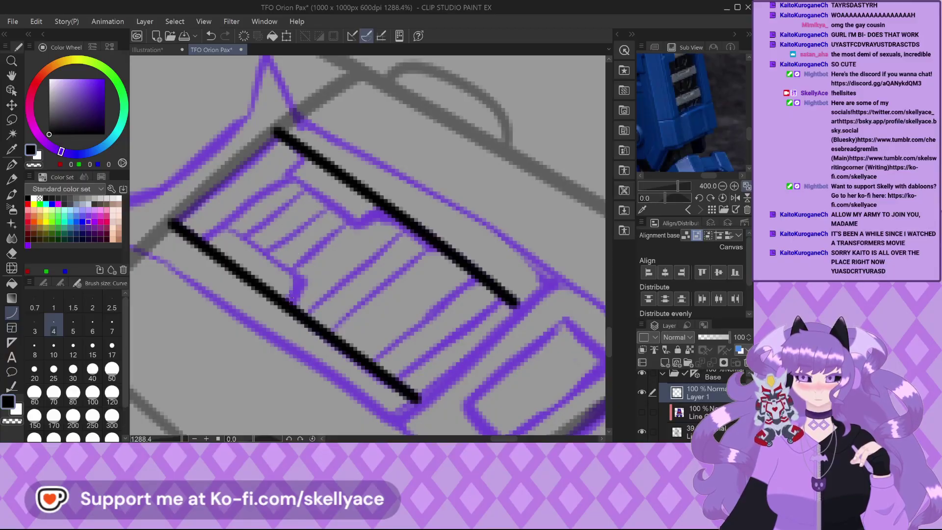
{"action": "left_click_drag", "start_coordinate": [377, 208], "coordinate": [282, 305]}
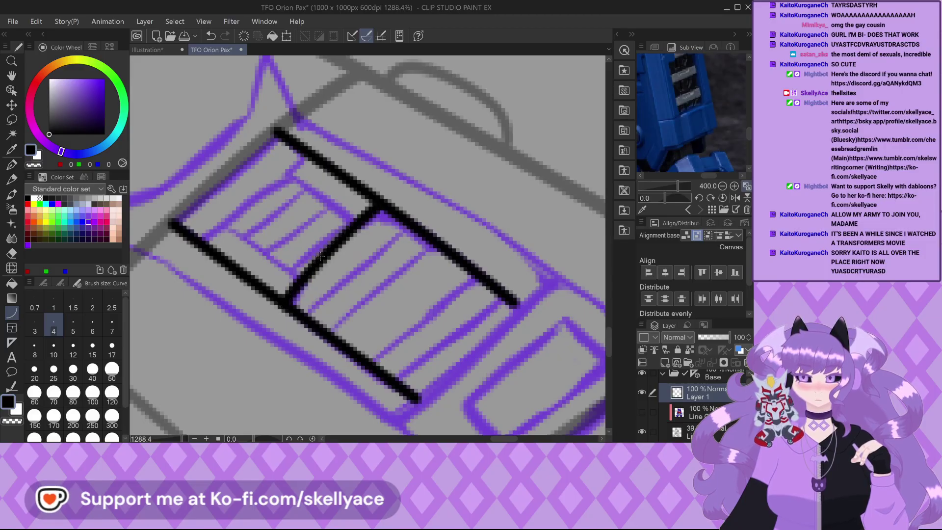
Ink the short edge closing the recess at its winged end and a parallel line just inside it to form a bar.
{"action": "scroll", "coordinate": [320, 256], "scroll_direction": "down", "scroll_amount": 4}
{"action": "scroll", "coordinate": [294, 248], "scroll_direction": "up", "scroll_amount": 2}
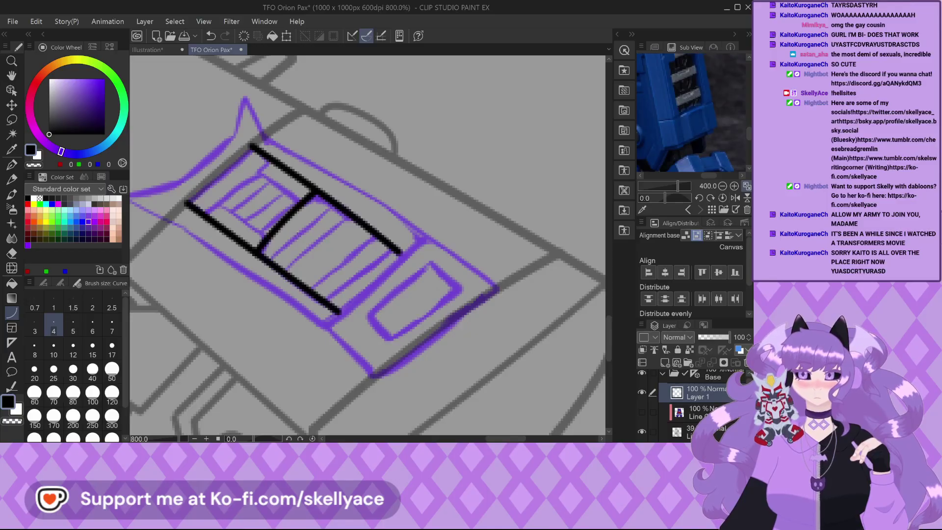
{"action": "scroll", "coordinate": [293, 235], "scroll_direction": "down", "scroll_amount": 3}
{"action": "scroll", "coordinate": [275, 206], "scroll_direction": "up", "scroll_amount": 6}
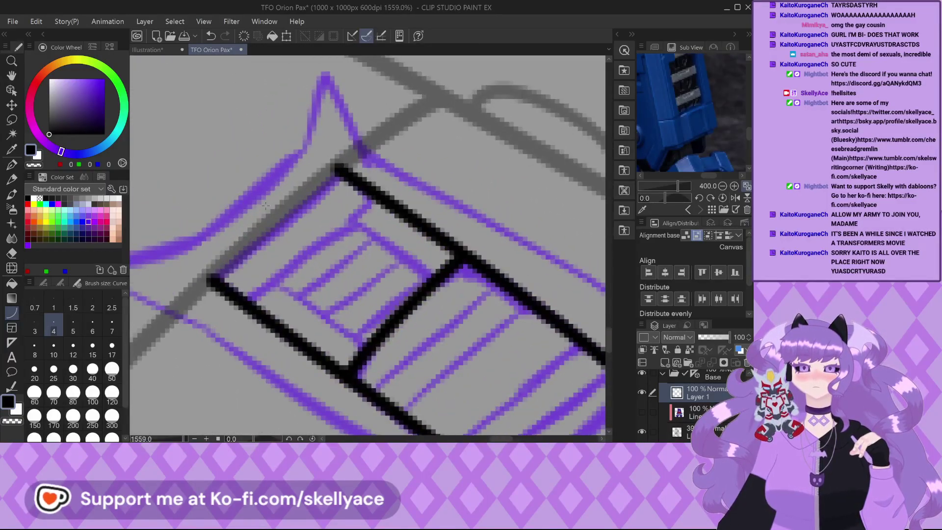
{"action": "scroll", "coordinate": [219, 265], "scroll_direction": "up", "scroll_amount": 1}
{"action": "left_click_drag", "start_coordinate": [210, 278], "coordinate": [336, 169]}
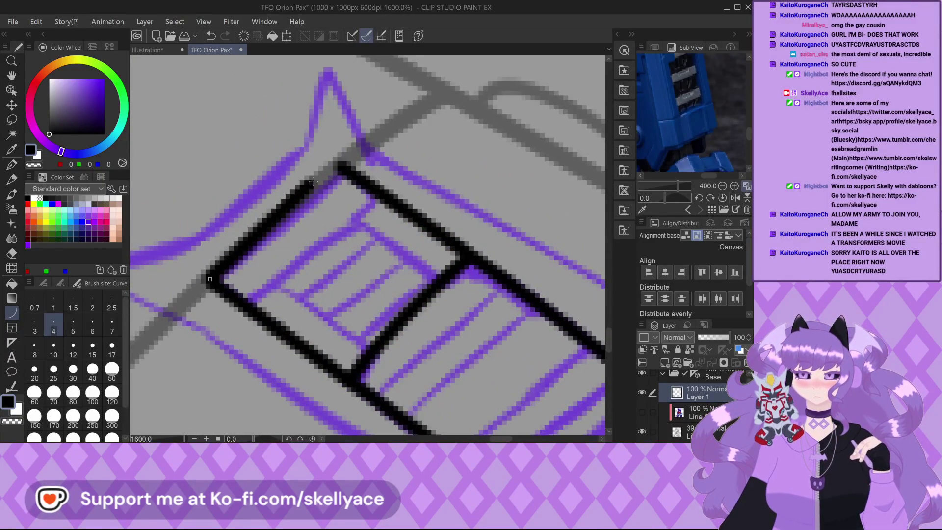
{"action": "scroll", "coordinate": [273, 224], "scroll_direction": "down", "scroll_amount": 4}
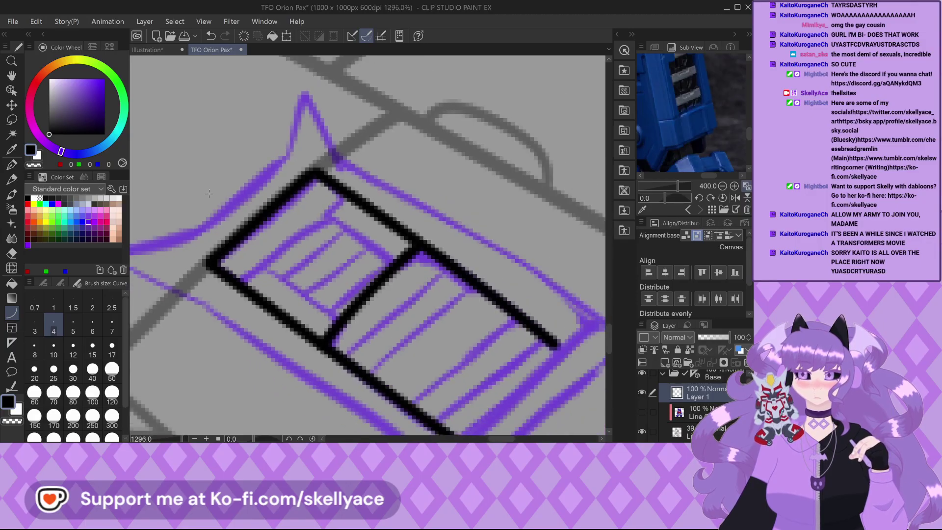
{"action": "scroll", "coordinate": [245, 241], "scroll_direction": "up", "scroll_amount": 3}
{"action": "scroll", "coordinate": [245, 241], "scroll_direction": "up", "scroll_amount": 2}
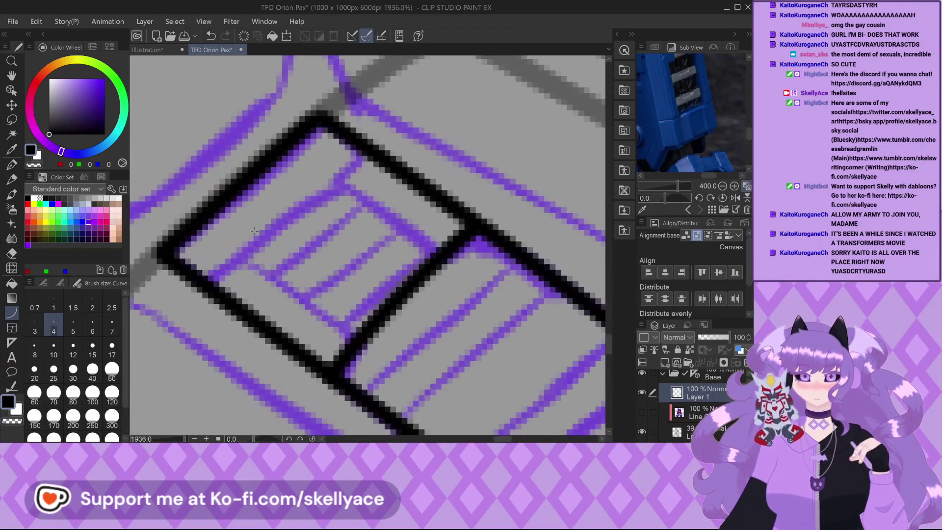
{"action": "mouse_move", "coordinate": [207, 283]}
{"action": "left_mouse_down"}
{"action": "mouse_move", "coordinate": [263, 223]}
{"action": "mouse_move", "coordinate": [361, 148]}
{"action": "left_mouse_up"}
{"action": "left_click", "coordinate": [262, 209]}
{"action": "scroll", "coordinate": [261, 210], "scroll_direction": "down", "scroll_amount": 4}
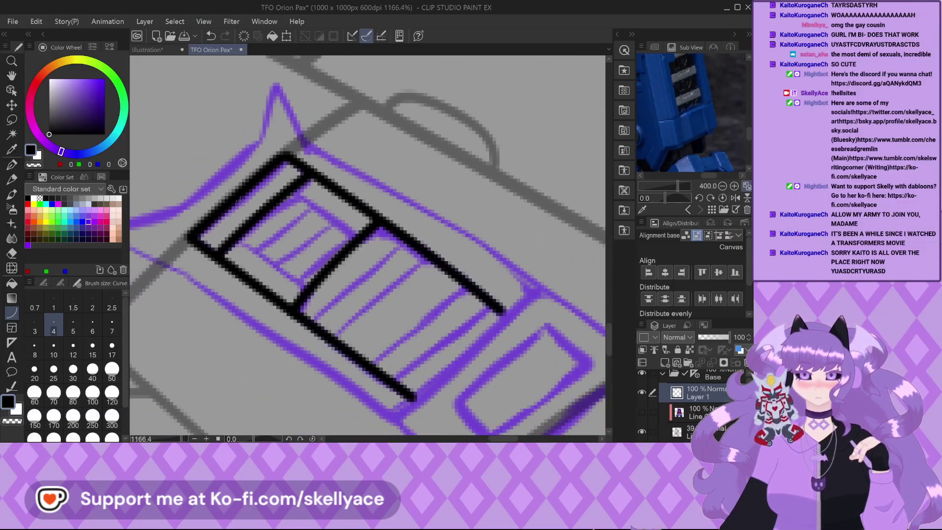
Ink the two inset long sides of the narrow slatted section between the end bar and the cross line.
{"action": "scroll", "coordinate": [248, 211], "scroll_direction": "up", "scroll_amount": 5}
{"action": "mouse_move", "coordinate": [333, 303]}
{"action": "left_mouse_down"}
{"action": "mouse_move", "coordinate": [202, 208]}
{"action": "mouse_move", "coordinate": [210, 212]}
{"action": "left_mouse_up"}
{"action": "left_click", "coordinate": [254, 247]}
{"action": "left_click_drag", "start_coordinate": [419, 219], "coordinate": [300, 133]}
{"action": "left_click", "coordinate": [346, 166]}
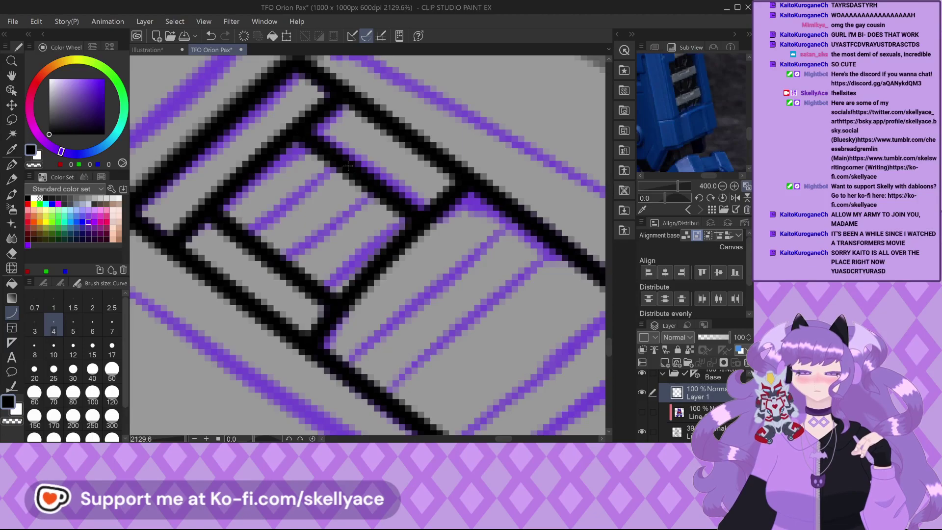
Erase the surplus part of the lower long edge outside the narrow section, between the end bar and the wide section.
{"action": "scroll", "coordinate": [342, 167], "scroll_direction": "down", "scroll_amount": 5}
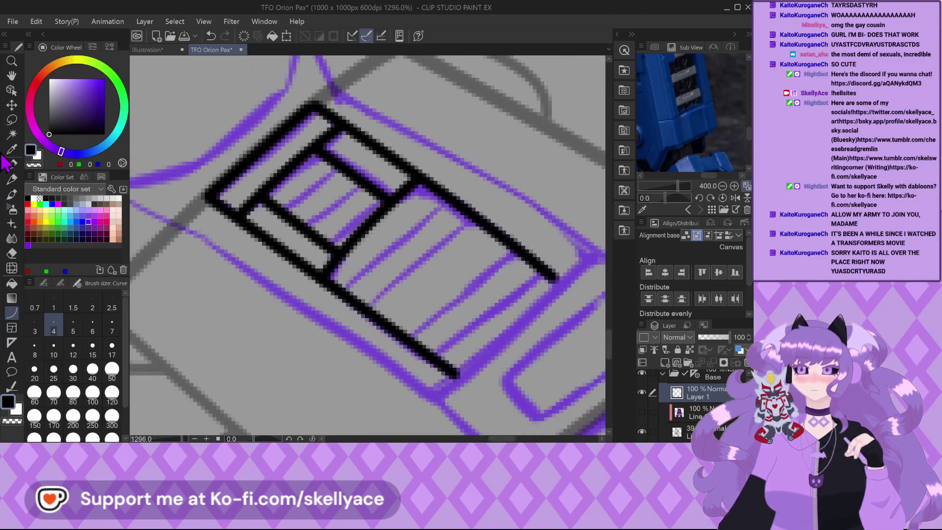
{"action": "left_click", "coordinate": [10, 168]}
{"action": "scroll", "coordinate": [250, 225], "scroll_direction": "up", "scroll_amount": 2}
{"action": "mouse_move", "coordinate": [253, 225]}
{"action": "left_mouse_down"}
{"action": "mouse_move", "coordinate": [231, 225]}
{"action": "mouse_move", "coordinate": [265, 225]}
{"action": "mouse_move", "coordinate": [296, 275]}
{"action": "mouse_move", "coordinate": [317, 289]}
{"action": "mouse_move", "coordinate": [341, 279]}
{"action": "mouse_move", "coordinate": [342, 330]}
{"action": "left_mouse_up"}
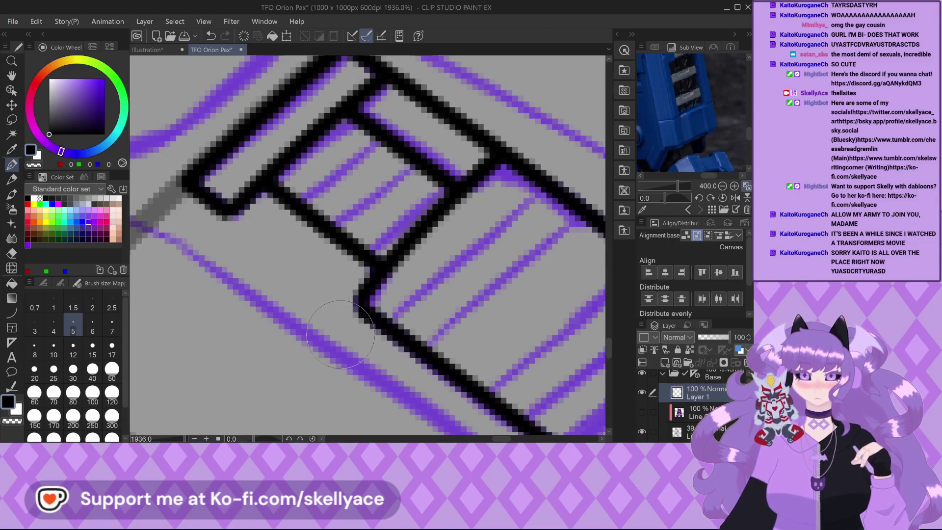
{"action": "scroll", "coordinate": [257, 286], "scroll_direction": "down", "scroll_amount": 3}
Erase the surplus upper long edge outside the narrow section and round off the end bar's corner with the Mapping pen.
{"action": "scroll", "coordinate": [368, 181], "scroll_direction": "up", "scroll_amount": 3}
{"action": "mouse_move", "coordinate": [379, 210]}
{"action": "left_mouse_down"}
{"action": "mouse_move", "coordinate": [399, 199]}
{"action": "mouse_move", "coordinate": [357, 205]}
{"action": "mouse_move", "coordinate": [292, 147]}
{"action": "left_mouse_up"}
{"action": "scroll", "coordinate": [289, 122], "scroll_direction": "up", "scroll_amount": 2}
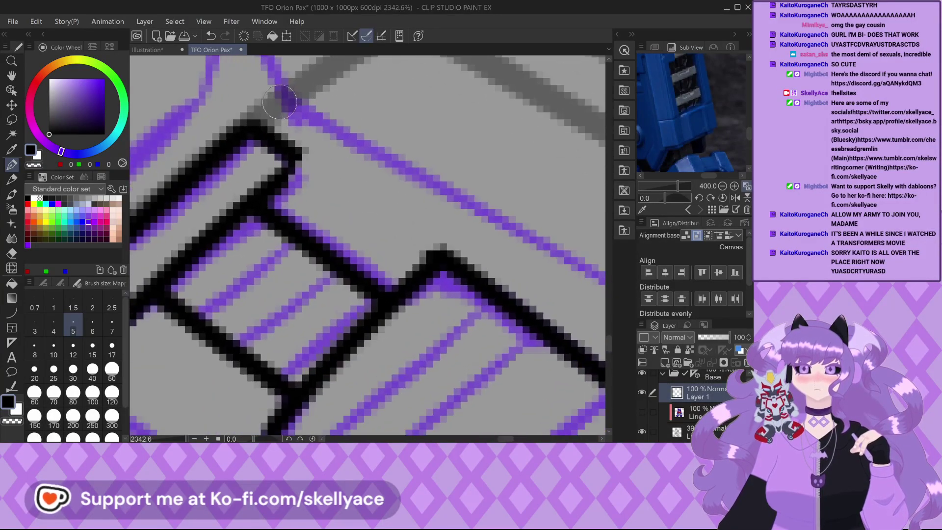
{"action": "scroll", "coordinate": [280, 102], "scroll_direction": "up", "scroll_amount": 1}
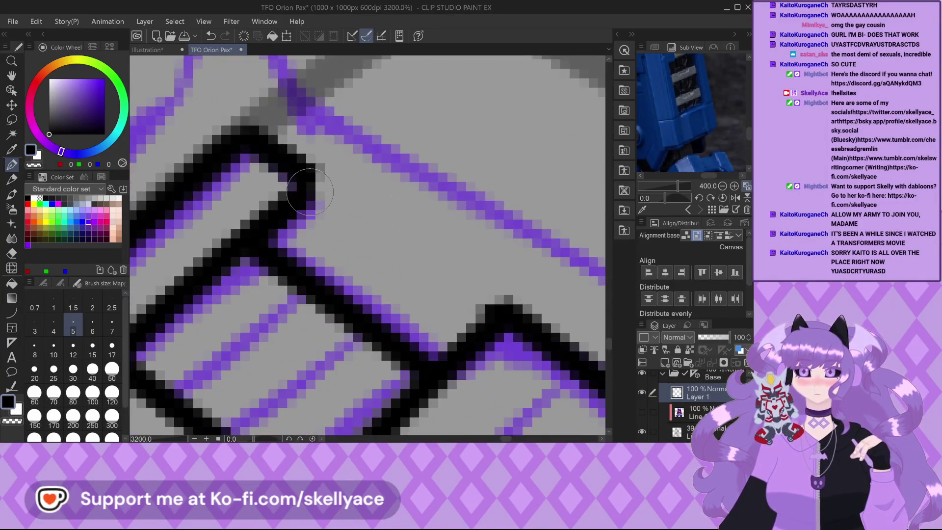
{"action": "scroll", "coordinate": [280, 140], "scroll_direction": "down", "scroll_amount": 2}
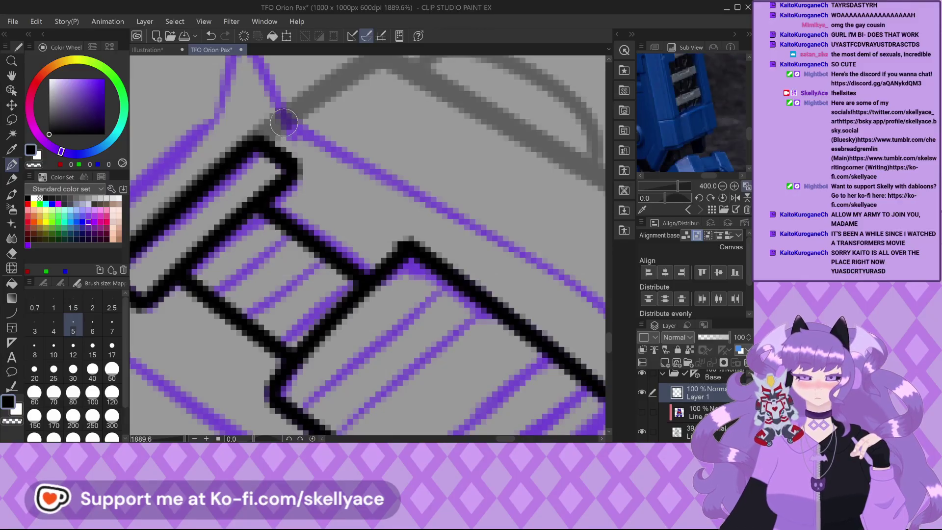
{"action": "scroll", "coordinate": [270, 222], "scroll_direction": "down", "scroll_amount": 2}
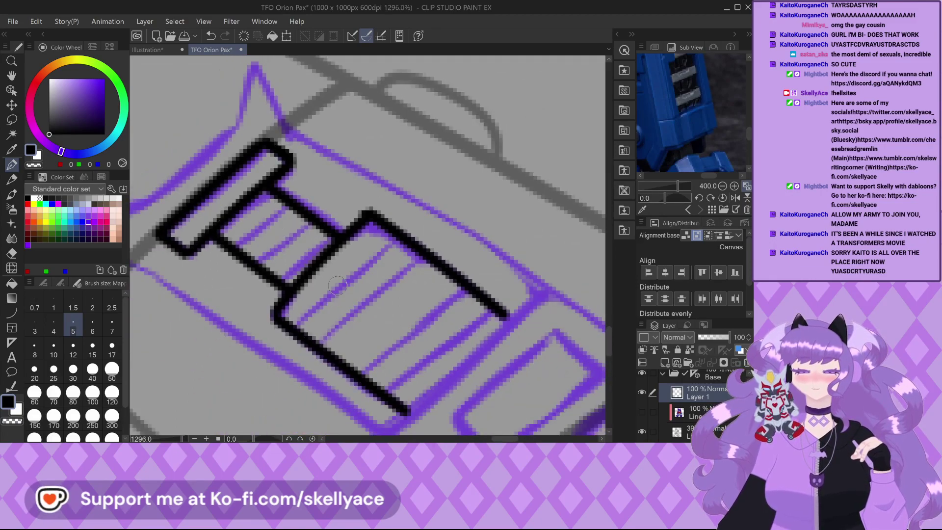
Ink the straight cross line separating the slatted recess from the end block with a size 4 curve.
{"action": "scroll", "coordinate": [325, 253], "scroll_direction": "down", "scroll_amount": 2}
{"action": "scroll", "coordinate": [296, 185], "scroll_direction": "down", "scroll_amount": 2}
{"action": "scroll", "coordinate": [310, 277], "scroll_direction": "up", "scroll_amount": 2}
{"action": "left_click", "coordinate": [12, 312]}
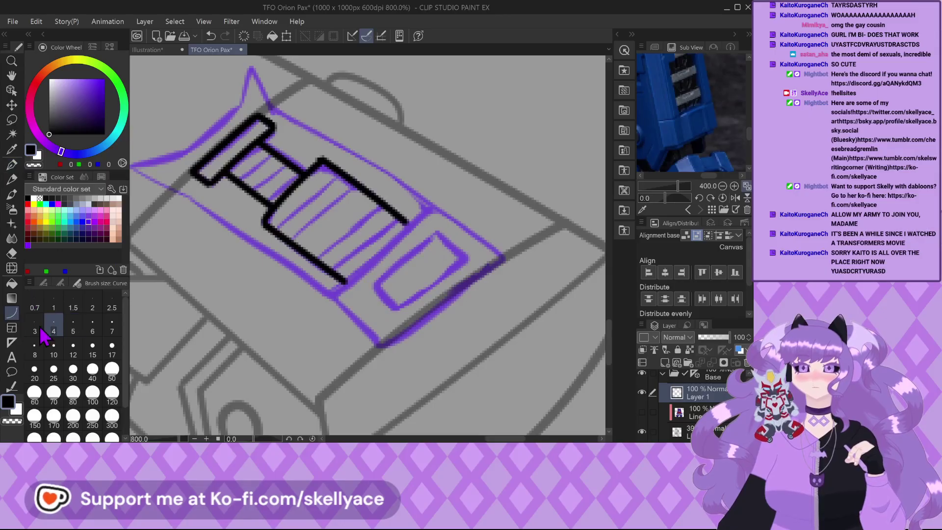
{"action": "scroll", "coordinate": [368, 319], "scroll_direction": "up", "scroll_amount": 1}
{"action": "scroll", "coordinate": [300, 275], "scroll_direction": "up", "scroll_amount": 1}
{"action": "left_click_drag", "start_coordinate": [321, 293], "coordinate": [505, 134]}
{"action": "left_click", "coordinate": [505, 133]}
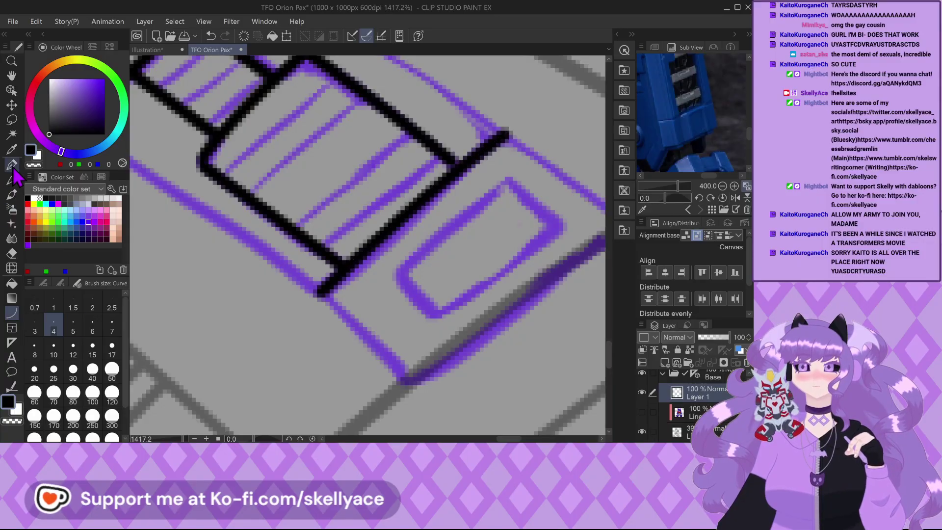
Ink the two short side edges of the end block with size 4 curves, from the cross line to its outer corners.
{"action": "left_click", "coordinate": [12, 166]}
{"action": "scroll", "coordinate": [365, 182], "scroll_direction": "down", "scroll_amount": 1}
{"action": "scroll", "coordinate": [365, 182], "scroll_direction": "up", "scroll_amount": 3}
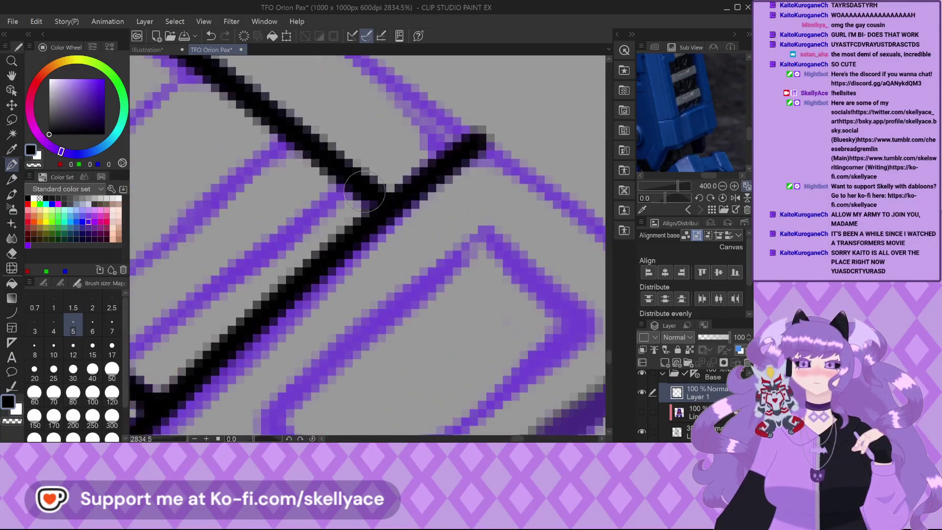
{"action": "scroll", "coordinate": [375, 220], "scroll_direction": "down", "scroll_amount": 4}
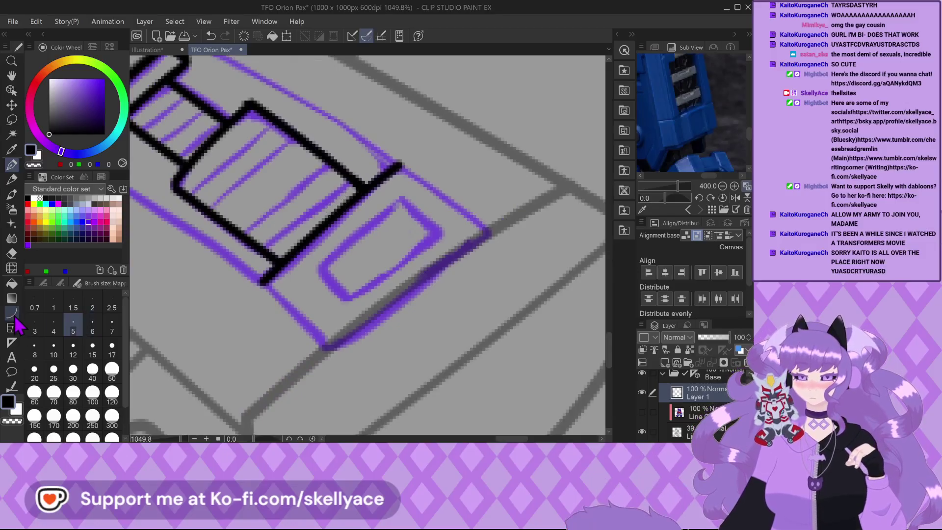
{"action": "left_click", "coordinate": [12, 313]}
{"action": "scroll", "coordinate": [291, 321], "scroll_direction": "up", "scroll_amount": 2}
{"action": "left_click_drag", "start_coordinate": [338, 358], "coordinate": [250, 263]}
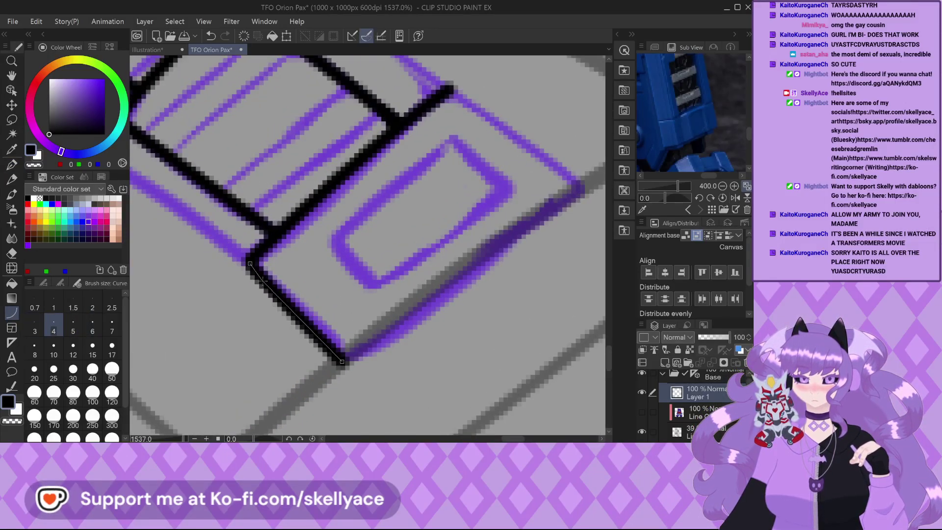
{"action": "scroll", "coordinate": [399, 207], "scroll_direction": "up", "scroll_amount": 3}
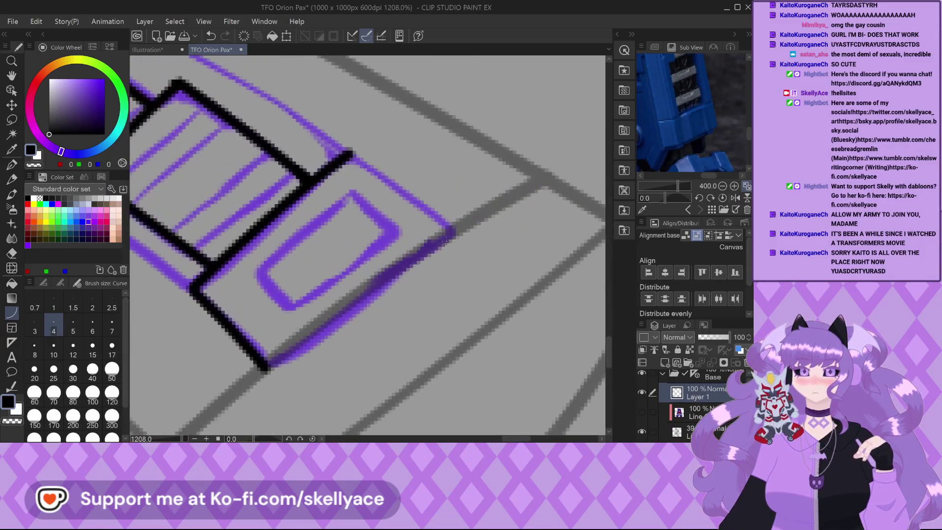
{"action": "left_click_drag", "start_coordinate": [452, 228], "coordinate": [339, 147]}
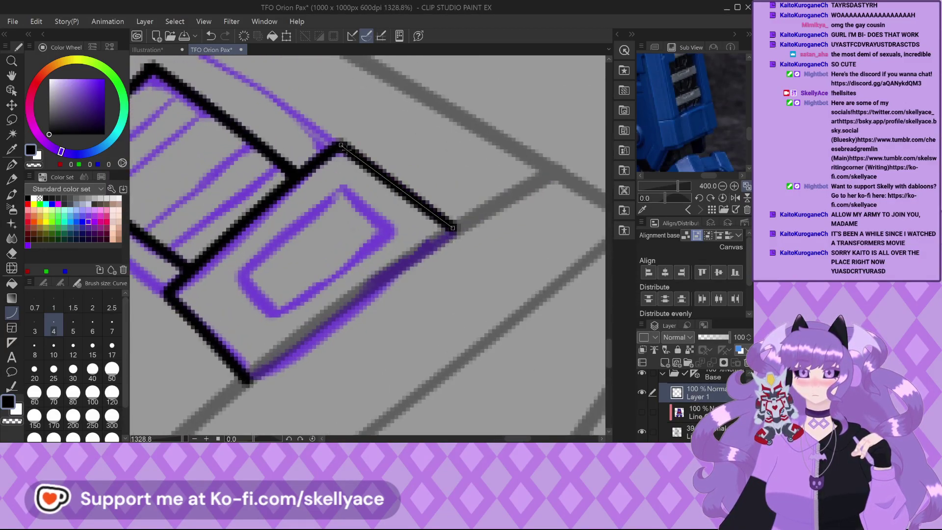
{"action": "left_click", "coordinate": [385, 166]}
{"action": "scroll", "coordinate": [463, 341], "scroll_direction": "down", "scroll_amount": 4}
{"action": "scroll", "coordinate": [214, 129], "scroll_direction": "up", "scroll_amount": 3}
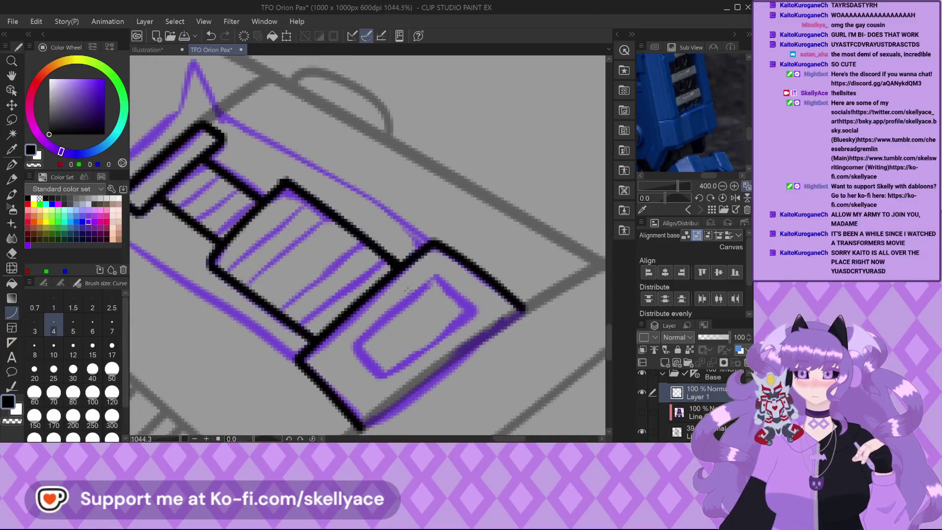
Ink the upper long edge of the outer panel outline and both sides of the pointed spike at its end.
{"action": "left_click_drag", "start_coordinate": [265, 141], "coordinate": [504, 287]}
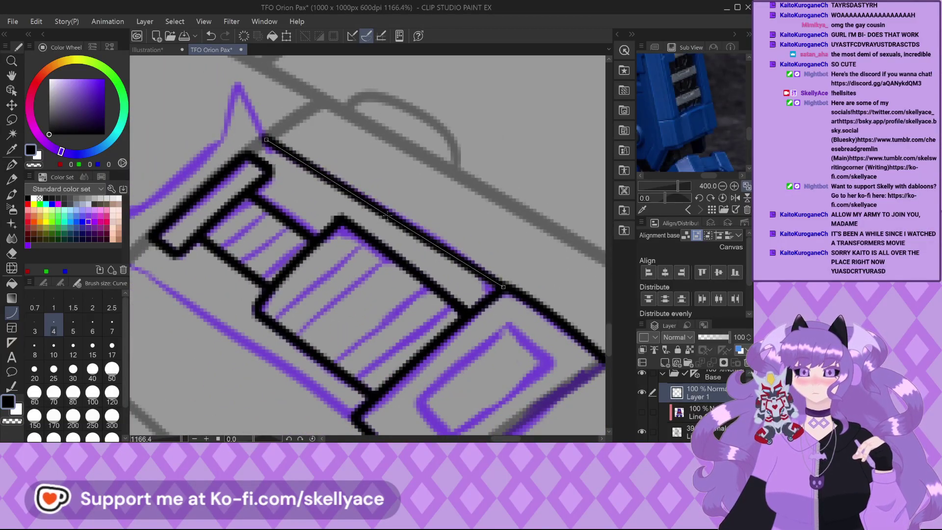
{"action": "scroll", "coordinate": [273, 143], "scroll_direction": "up", "scroll_amount": 3}
{"action": "left_click_drag", "start_coordinate": [276, 147], "coordinate": [229, 63]}
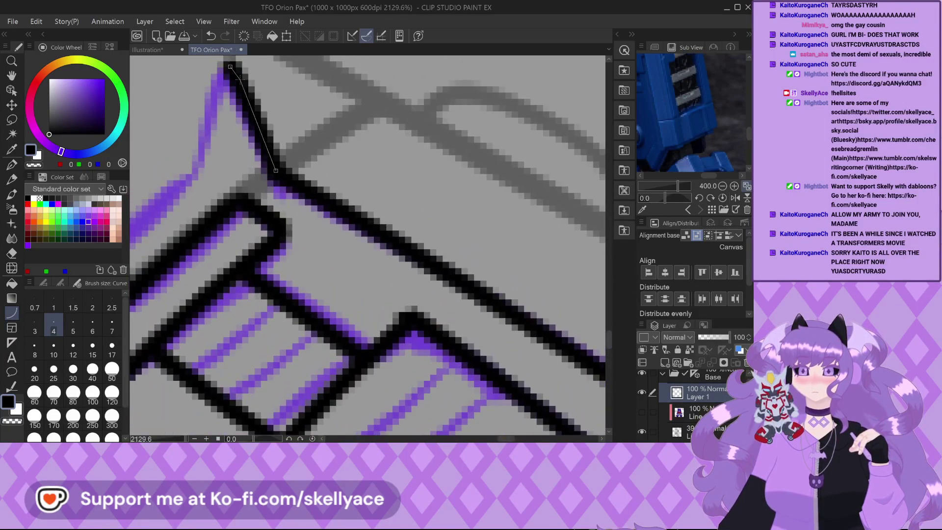
{"action": "left_click", "coordinate": [255, 115]}
{"action": "left_click_drag", "start_coordinate": [195, 164], "coordinate": [227, 64]}
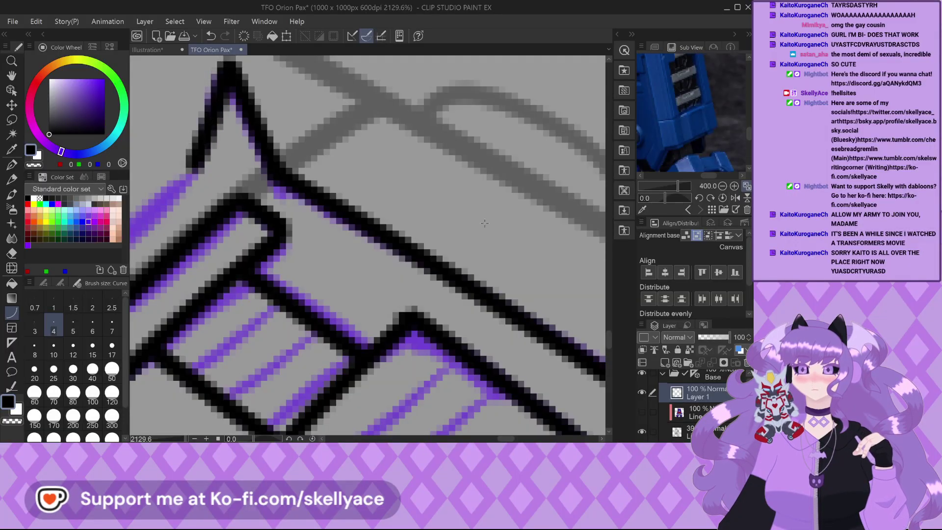
{"action": "scroll", "coordinate": [484, 228], "scroll_direction": "down", "scroll_amount": 2}
{"action": "scroll", "coordinate": [206, 264], "scroll_direction": "up", "scroll_amount": 2}
Ink the concave end edge of the outer panel outline, from the base of the spike to the opposite pointed tip.
{"action": "left_click_drag", "start_coordinate": [195, 268], "coordinate": [338, 133]}
{"action": "left_click", "coordinate": [292, 187]}
{"action": "scroll", "coordinate": [481, 184], "scroll_direction": "down", "scroll_amount": 3}
{"action": "scroll", "coordinate": [157, 270], "scroll_direction": "up", "scroll_amount": 4}
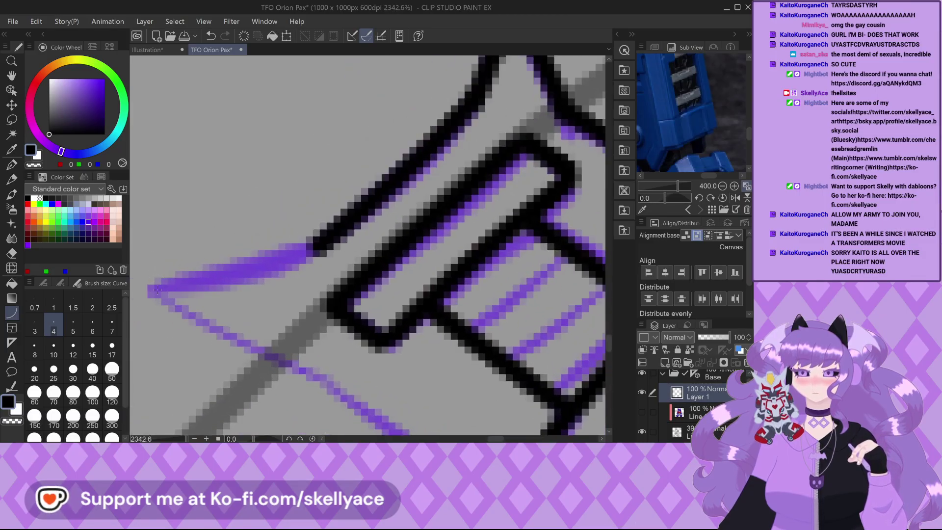
{"action": "left_click_drag", "start_coordinate": [157, 290], "coordinate": [316, 248]}
{"action": "left_click", "coordinate": [245, 277]}
{"action": "scroll", "coordinate": [248, 196], "scroll_direction": "down", "scroll_amount": 4}
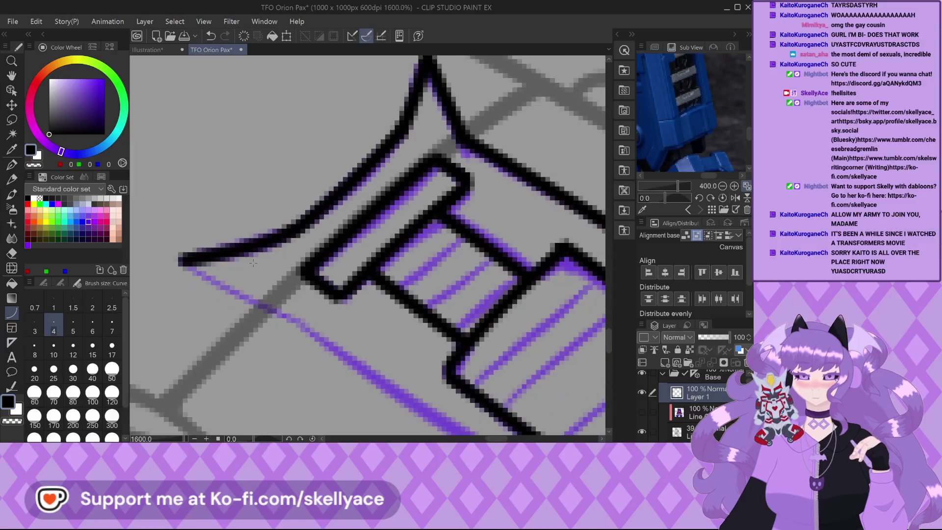
{"action": "scroll", "coordinate": [299, 320], "scroll_direction": "up", "scroll_amount": 3}
{"action": "scroll", "coordinate": [303, 318], "scroll_direction": "down", "scroll_amount": 2}
Ink the lower long edge of the outer panel outline from the pointed tip to the end block.
{"action": "left_click_drag", "start_coordinate": [302, 316], "coordinate": [175, 251]}
{"action": "left_click", "coordinate": [262, 290]}
{"action": "scroll", "coordinate": [251, 191], "scroll_direction": "down", "scroll_amount": 7}
{"action": "scroll", "coordinate": [412, 314], "scroll_direction": "up", "scroll_amount": 3}
{"action": "scroll", "coordinate": [427, 338], "scroll_direction": "up", "scroll_amount": 1}
{"action": "left_click_drag", "start_coordinate": [428, 368], "coordinate": [206, 213]}
{"action": "left_click", "coordinate": [339, 302]}
{"action": "scroll", "coordinate": [297, 283], "scroll_direction": "down", "scroll_amount": 4}
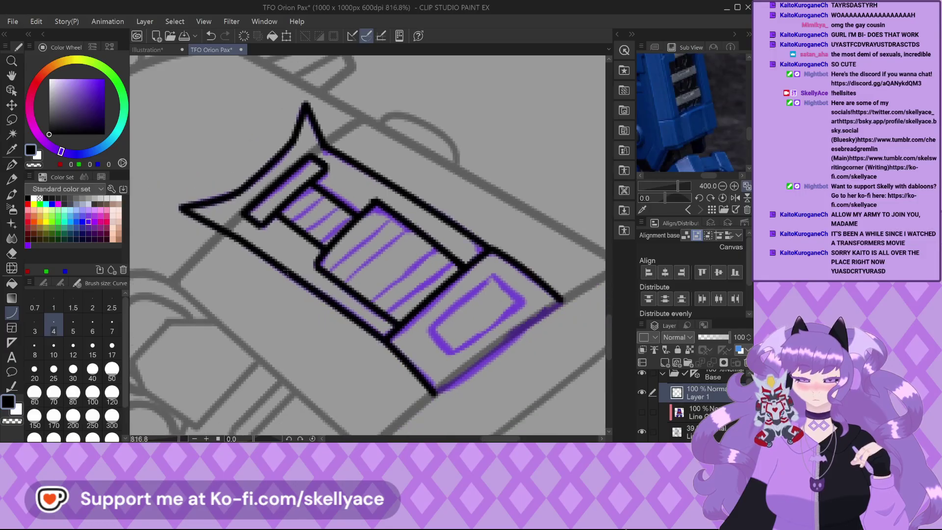
Ink two cross slats in the narrow section with the size 4 curve.
{"action": "scroll", "coordinate": [282, 260], "scroll_direction": "up", "scroll_amount": 6}
{"action": "scroll", "coordinate": [274, 239], "scroll_direction": "up", "scroll_amount": 1}
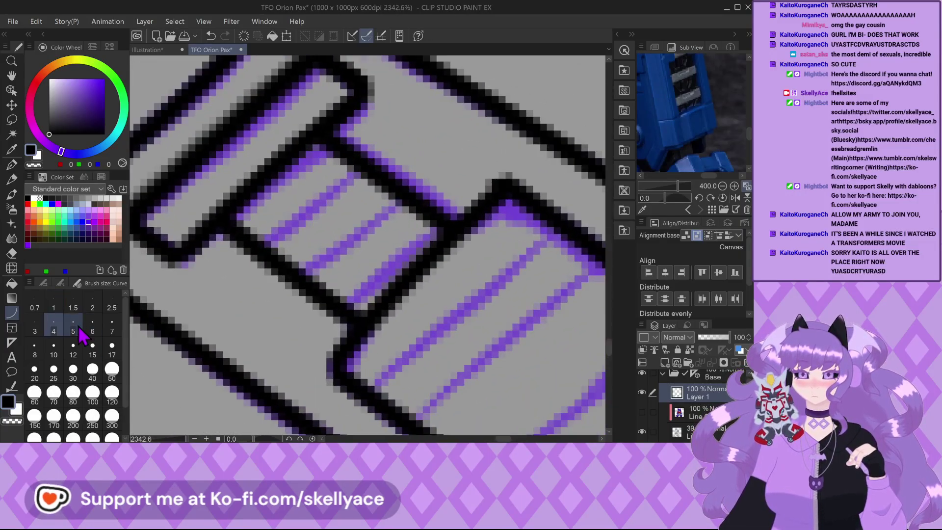
{"action": "scroll", "coordinate": [251, 243], "scroll_direction": "up", "scroll_amount": 2}
{"action": "left_click_drag", "start_coordinate": [267, 251], "coordinate": [374, 152]}
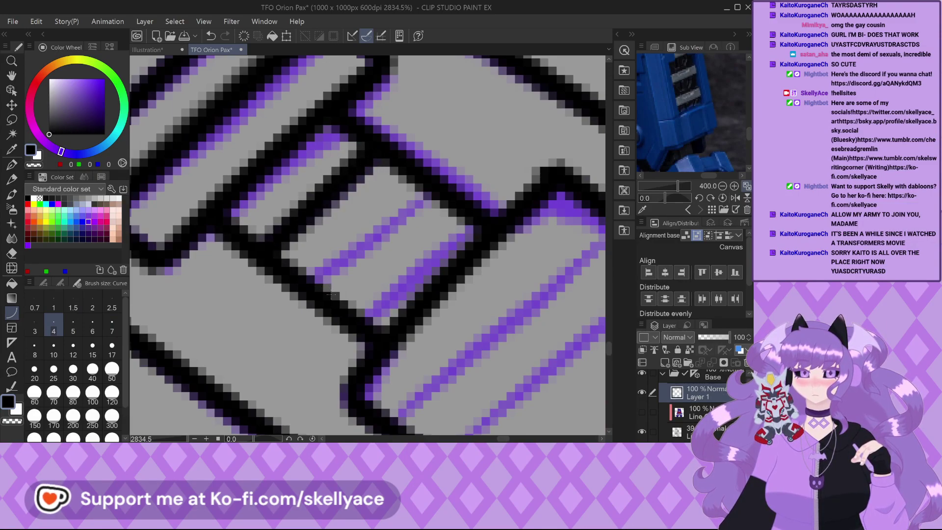
{"action": "left_click_drag", "start_coordinate": [324, 292], "coordinate": [425, 189]}
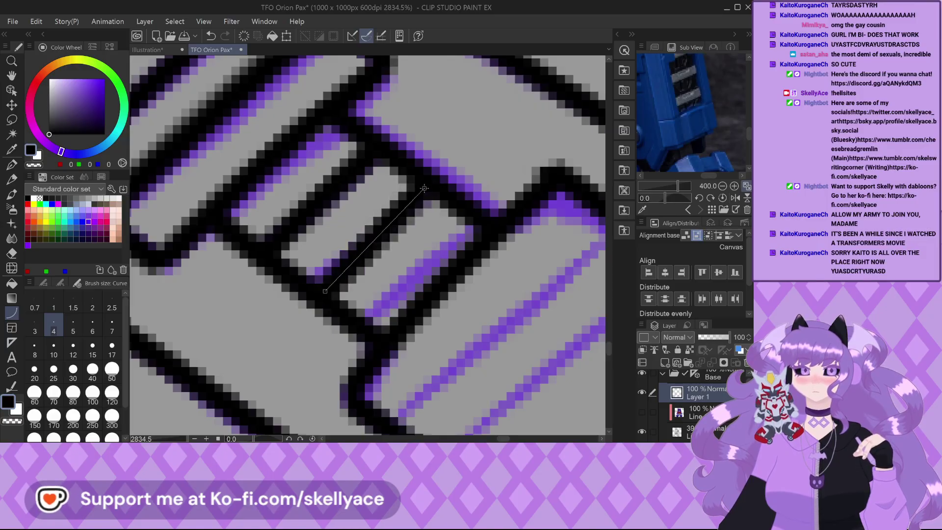
{"action": "left_click", "coordinate": [384, 236]}
{"action": "scroll", "coordinate": [247, 226], "scroll_direction": "down", "scroll_amount": 4}
{"action": "scroll", "coordinate": [486, 380], "scroll_direction": "up", "scroll_amount": 2}
{"action": "left_click_drag", "start_coordinate": [320, 345], "coordinate": [482, 192]}
{"action": "left_click", "coordinate": [401, 270]}
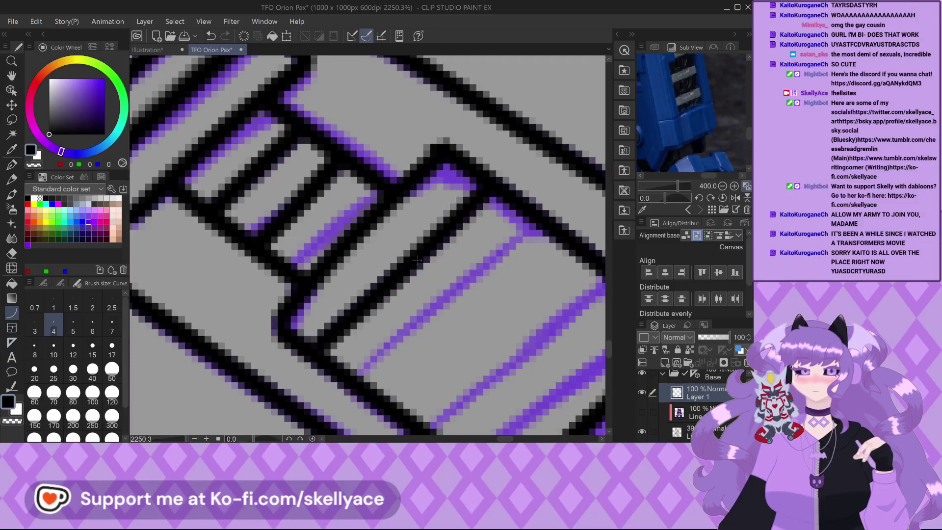
{"action": "scroll", "coordinate": [219, 224], "scroll_direction": "down", "scroll_amount": 2}
{"action": "scroll", "coordinate": [368, 264], "scroll_direction": "up", "scroll_amount": 2}
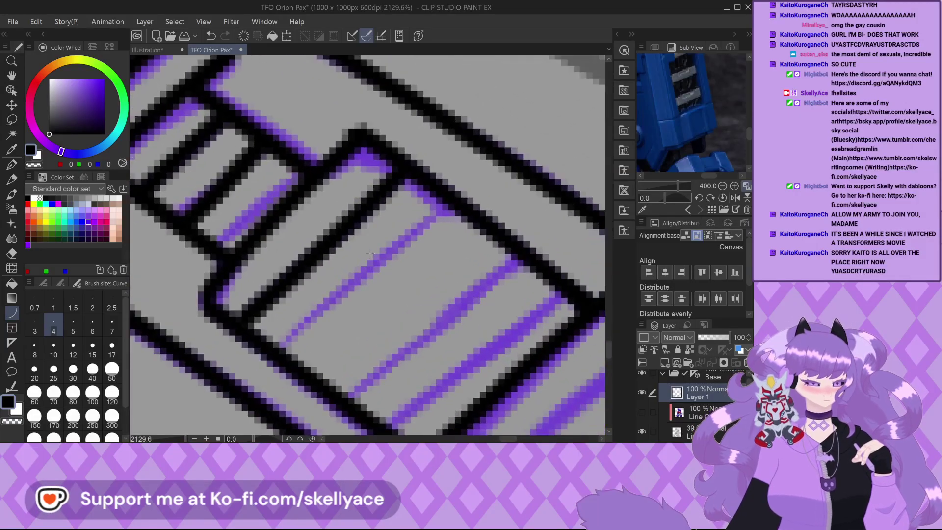
{"action": "key", "text": "ctrl+z"}
Ink four cross slats in the wide section along the sketched slat lines.
{"action": "left_click_drag", "start_coordinate": [401, 168], "coordinate": [246, 330]}
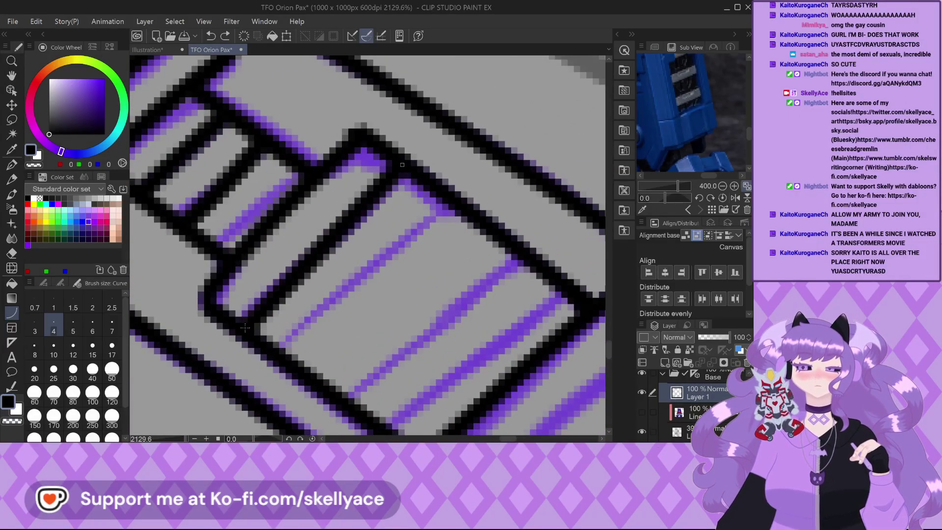
{"action": "left_click", "coordinate": [314, 263]}
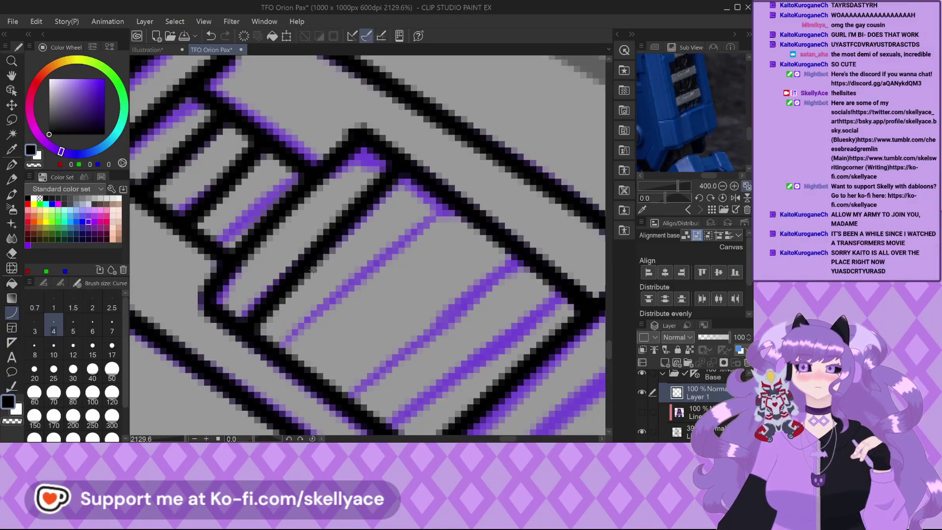
{"action": "left_click_drag", "start_coordinate": [440, 196], "coordinate": [289, 361]}
{"action": "left_click", "coordinate": [322, 314]}
{"action": "left_click_drag", "start_coordinate": [346, 403], "coordinate": [500, 240]}
{"action": "left_click", "coordinate": [432, 314]}
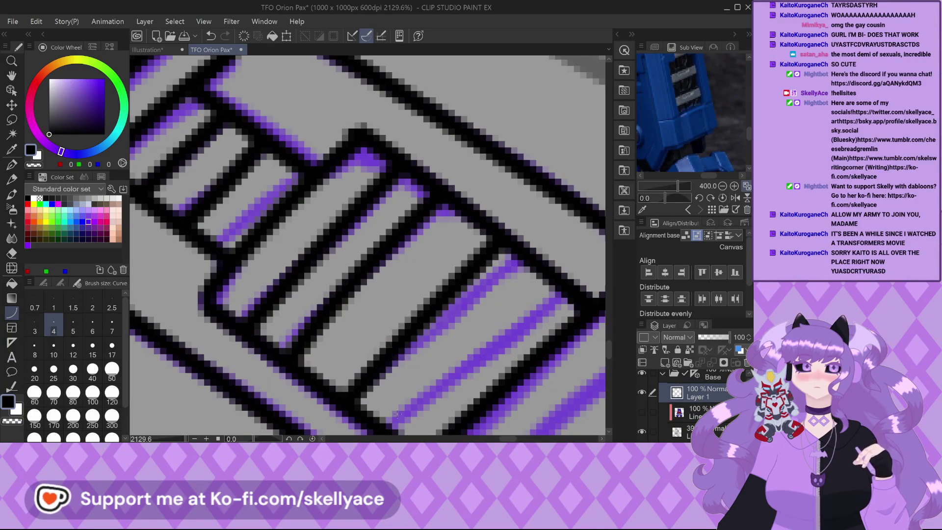
{"action": "left_click_drag", "start_coordinate": [387, 430], "coordinate": [539, 272]}
{"action": "left_click", "coordinate": [449, 355]}
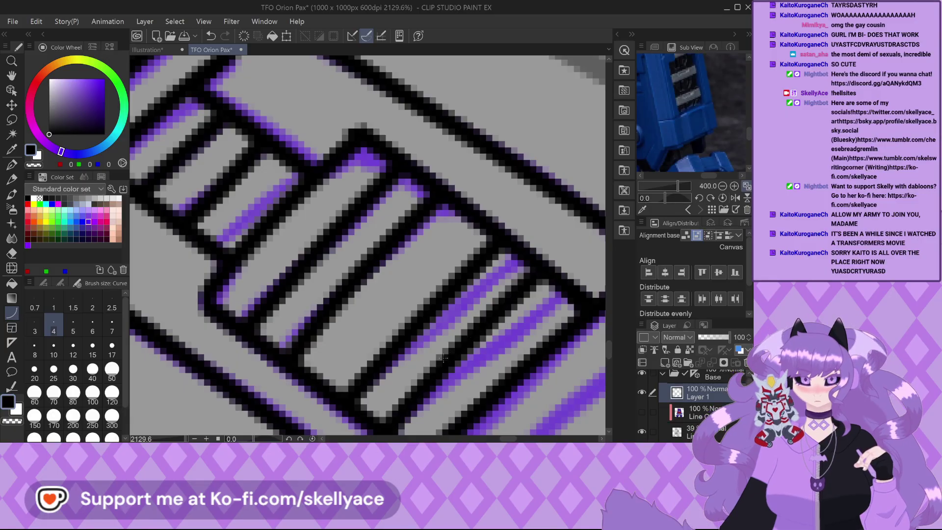
Ink the four sides of the small inset rectangle inside the end block, and switch to the Mapping pen.
{"action": "scroll", "coordinate": [321, 241], "scroll_direction": "down", "scroll_amount": 3}
{"action": "scroll", "coordinate": [322, 240], "scroll_direction": "down", "scroll_amount": 5}
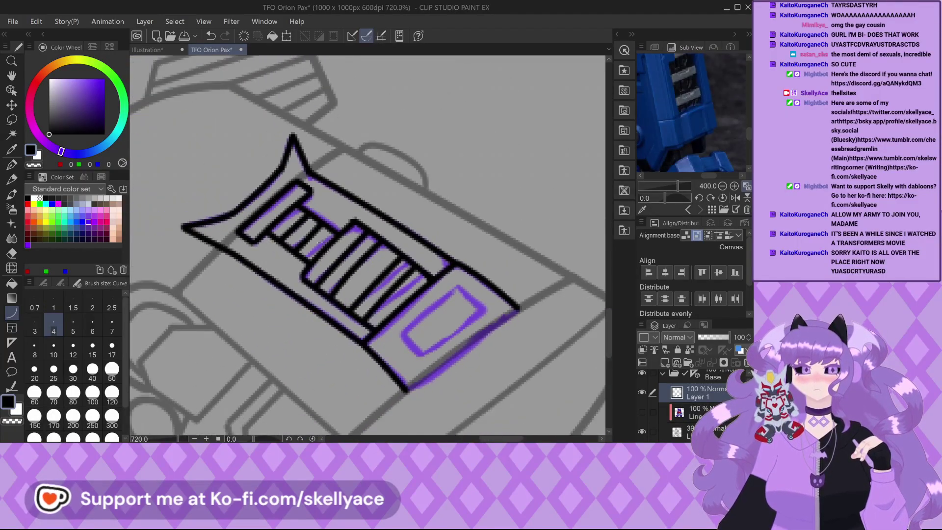
{"action": "scroll", "coordinate": [304, 199], "scroll_direction": "up", "scroll_amount": 5}
{"action": "scroll", "coordinate": [304, 199], "scroll_direction": "up", "scroll_amount": 2}
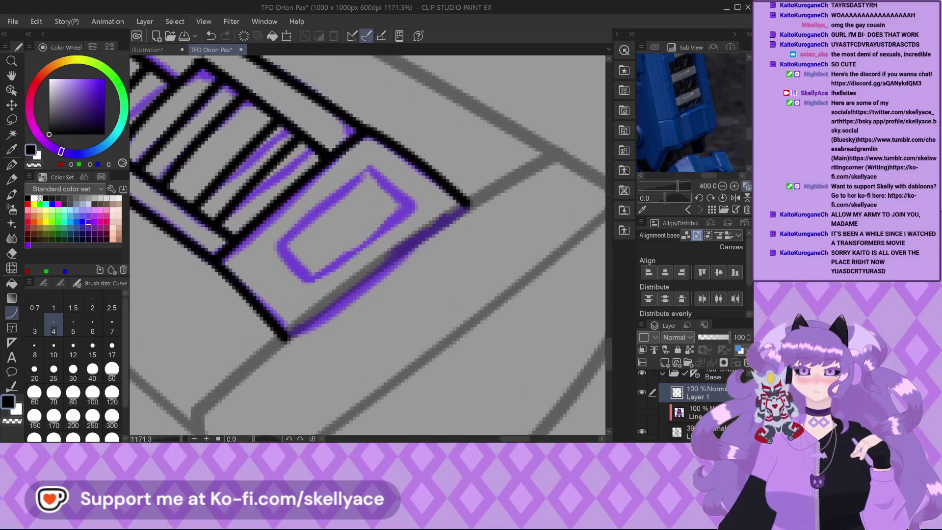
{"action": "mouse_move", "coordinate": [397, 143]}
{"action": "left_mouse_down"}
{"action": "mouse_move", "coordinate": [273, 250]}
{"action": "mouse_move", "coordinate": [311, 291]}
{"action": "left_mouse_up"}
{"action": "key", "text": "ctrl+z"}
{"action": "mouse_move", "coordinate": [272, 252]}
{"action": "left_mouse_down"}
{"action": "mouse_move", "coordinate": [319, 296]}
{"action": "mouse_move", "coordinate": [435, 198]}
{"action": "left_mouse_up"}
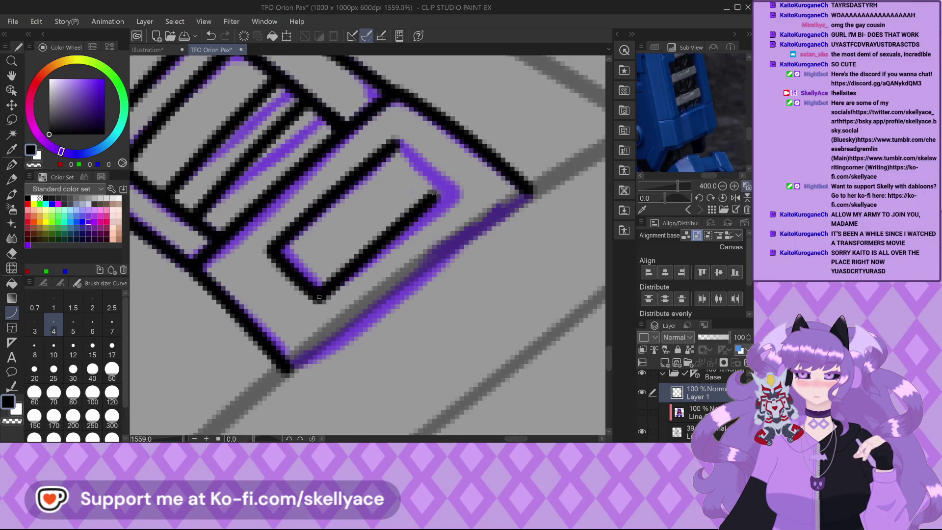
{"action": "scroll", "coordinate": [390, 157], "scroll_direction": "up", "scroll_amount": 3}
{"action": "left_click_drag", "start_coordinate": [393, 139], "coordinate": [462, 199]}
{"action": "left_click", "coordinate": [403, 157]}
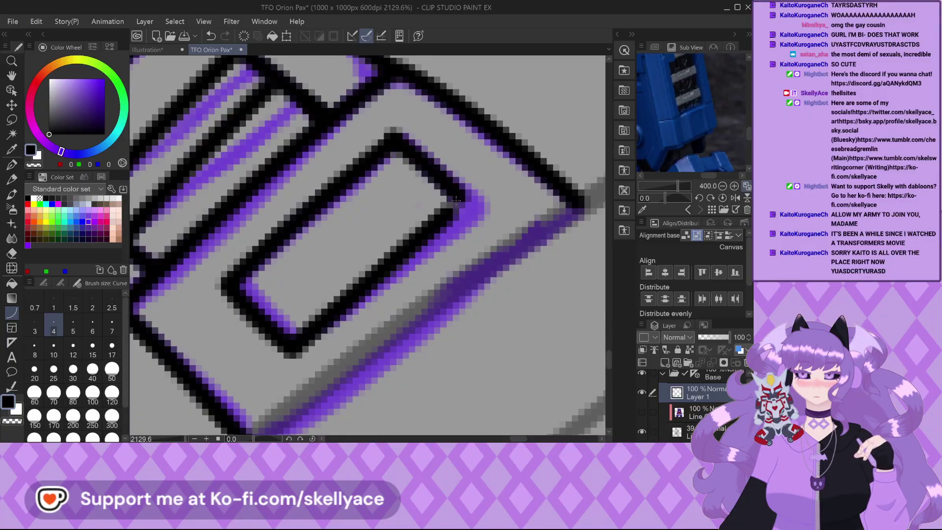
{"action": "scroll", "coordinate": [441, 211], "scroll_direction": "down", "scroll_amount": 3}
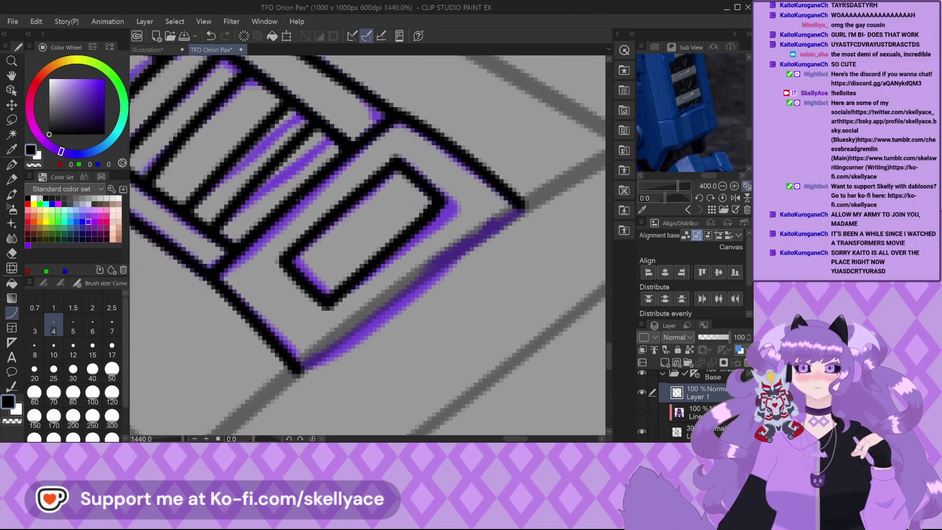
{"action": "key", "text": "p"}
{"action": "scroll", "coordinate": [365, 181], "scroll_direction": "up", "scroll_amount": 5}
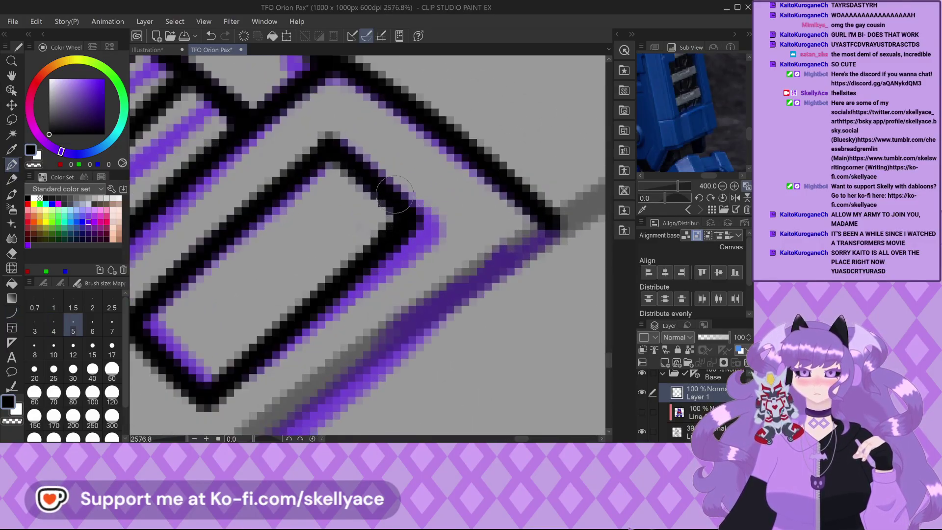
Review the inked vent panel up close and within the whole leg, and check the full figure in the reference image.
{"action": "scroll", "coordinate": [405, 206], "scroll_direction": "down", "scroll_amount": 8}
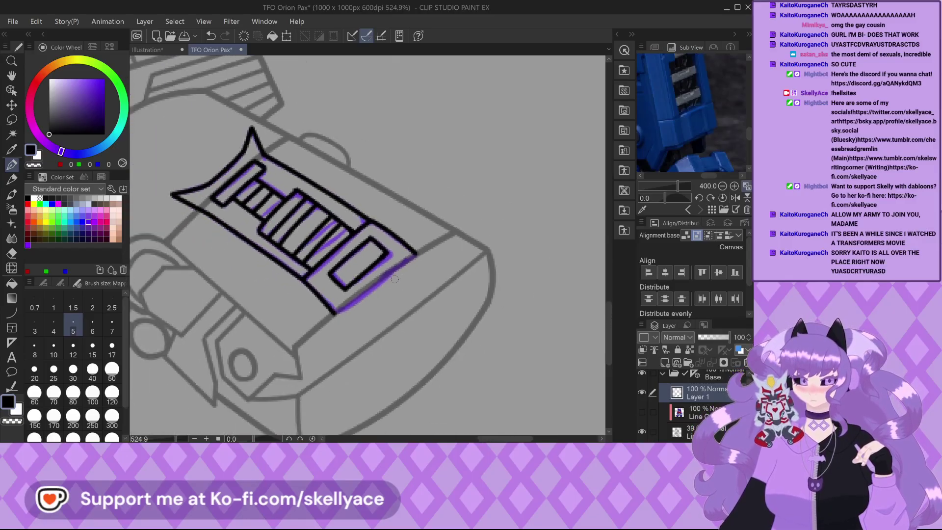
{"action": "scroll", "coordinate": [392, 275], "scroll_direction": "down", "scroll_amount": 2}
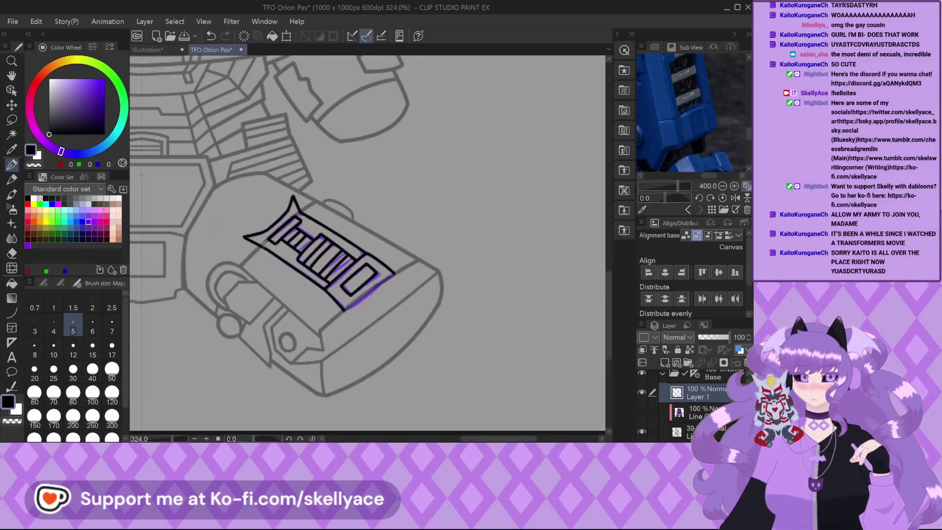
{"action": "scroll", "coordinate": [263, 244], "scroll_direction": "up", "scroll_amount": 10}
{"action": "scroll", "coordinate": [316, 245], "scroll_direction": "down", "scroll_amount": 4}
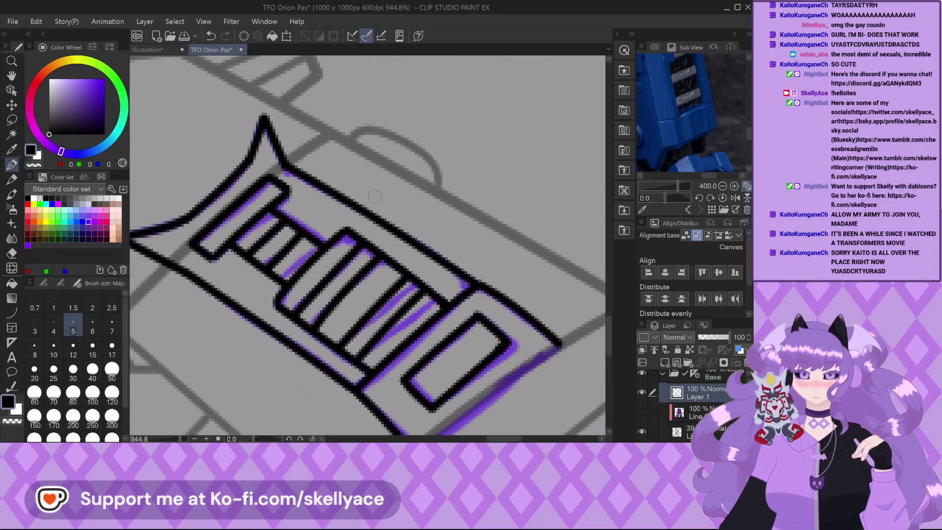
{"action": "scroll", "coordinate": [375, 197], "scroll_direction": "down", "scroll_amount": 2}
{"action": "scroll", "coordinate": [375, 196], "scroll_direction": "down", "scroll_amount": 2}
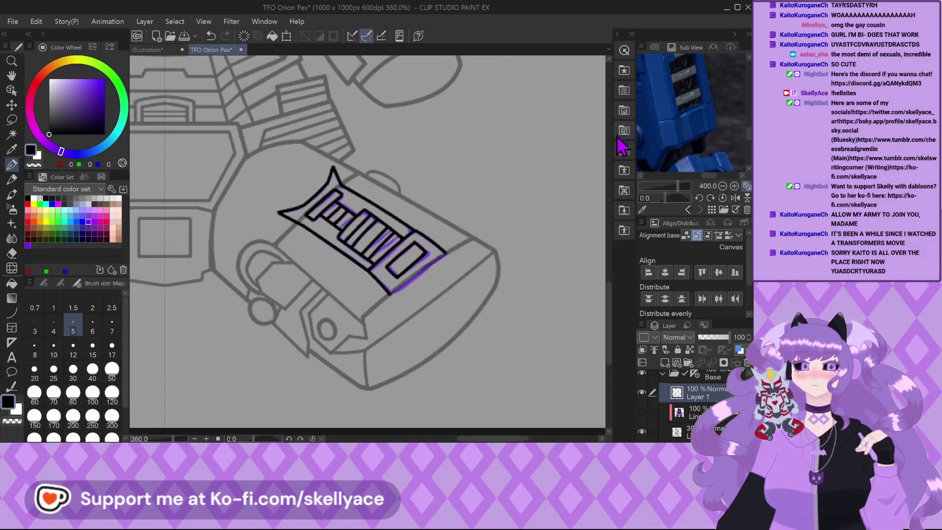
{"action": "scroll", "coordinate": [670, 133], "scroll_direction": "down", "scroll_amount": 4}
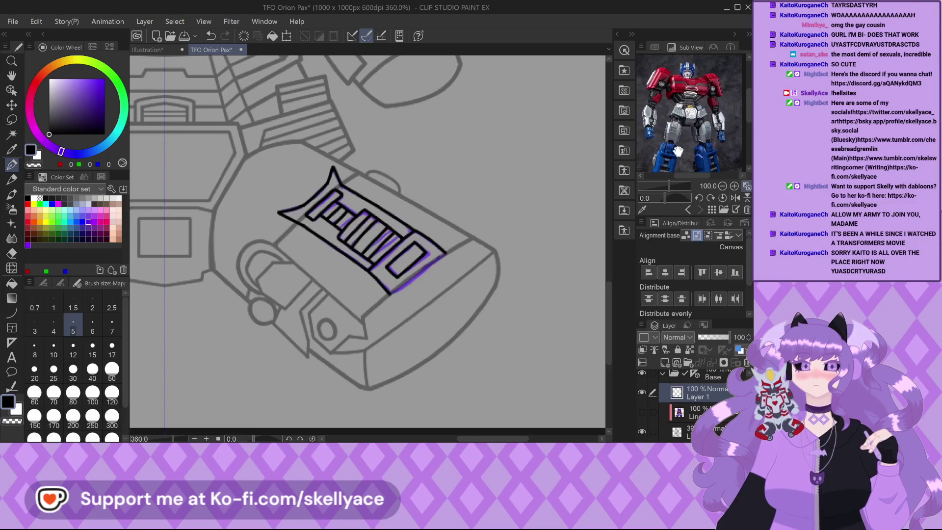
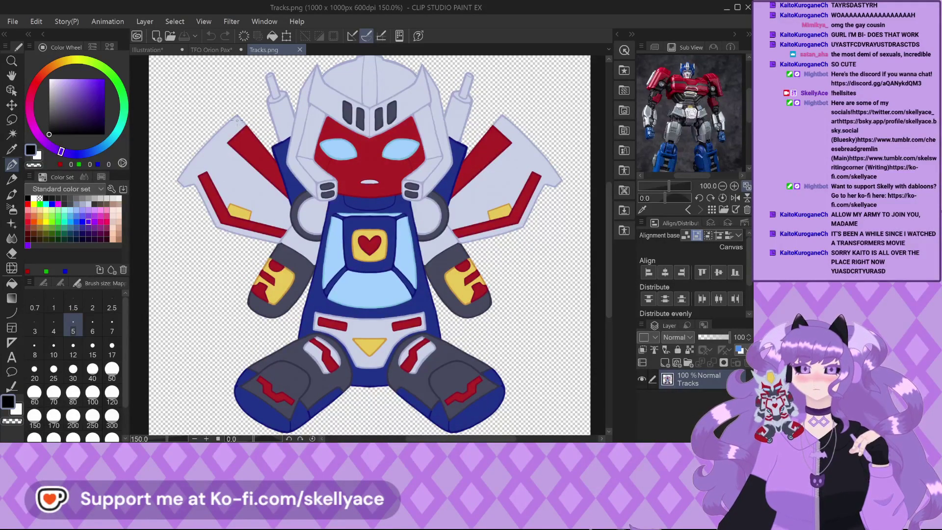
{"action": "left_click_drag", "start_coordinate": [216, 245], "coordinate": [244, 110]}
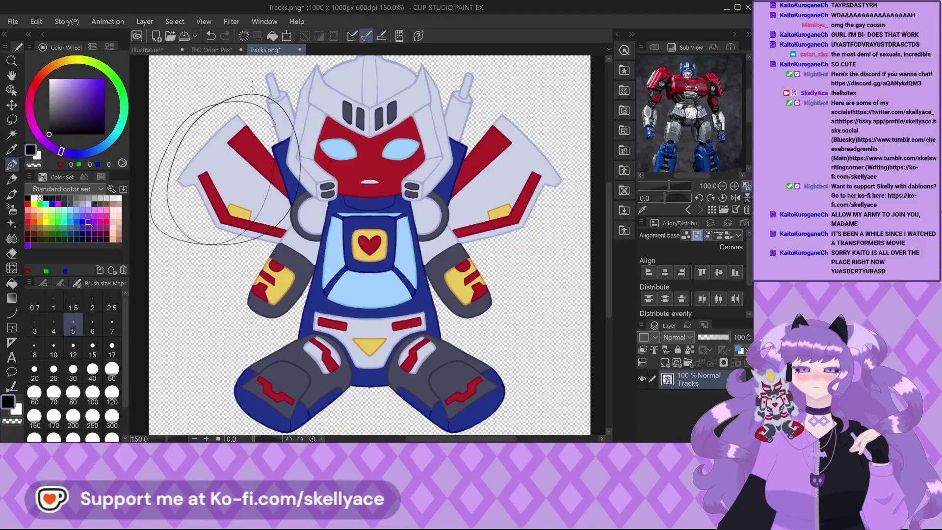
{"action": "key", "text": "ctrl+z"}
{"action": "left_click_drag", "start_coordinate": [271, 56], "coordinate": [247, 57]}
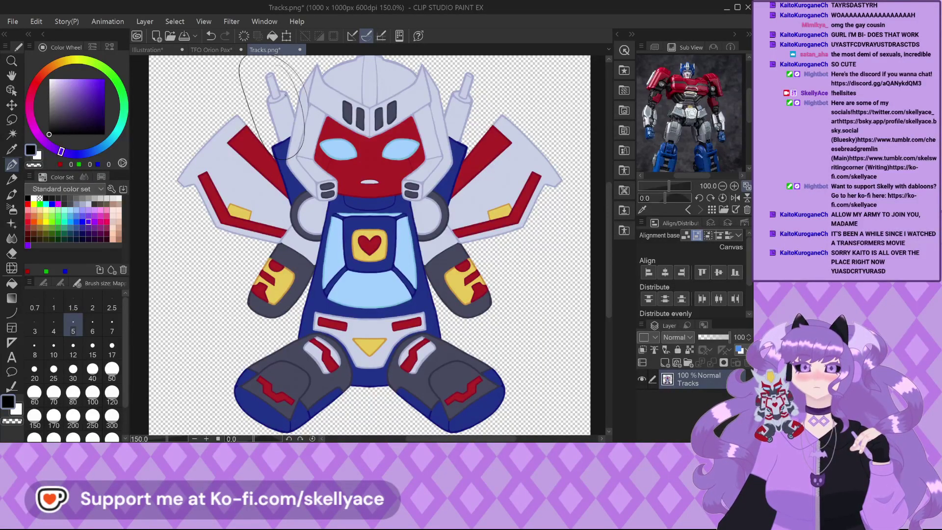
{"action": "key", "text": "ctrl+z"}
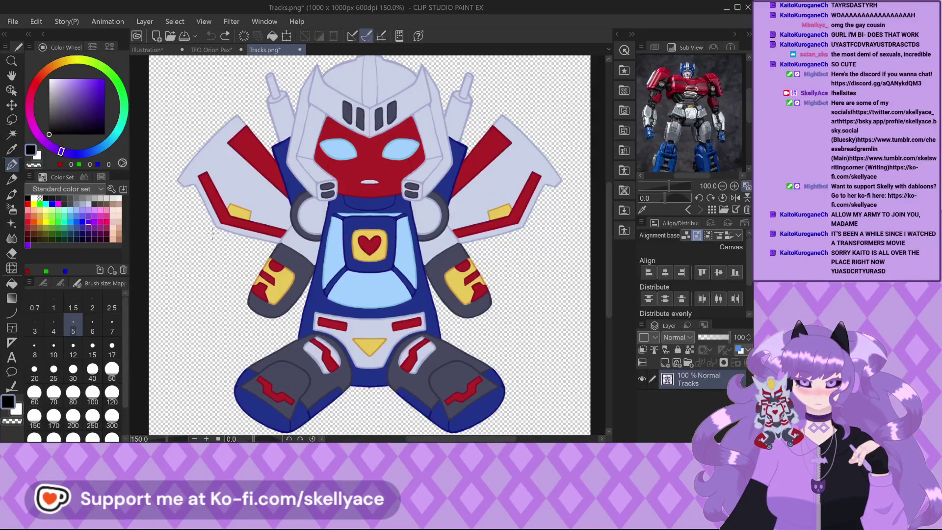
Close the Tracks.png document to return to TFO Orion Pax, and enlarge the reference image to 400% on the blue lower leg.
{"action": "left_click", "coordinate": [300, 50]}
{"action": "left_click", "coordinate": [375, 170]}
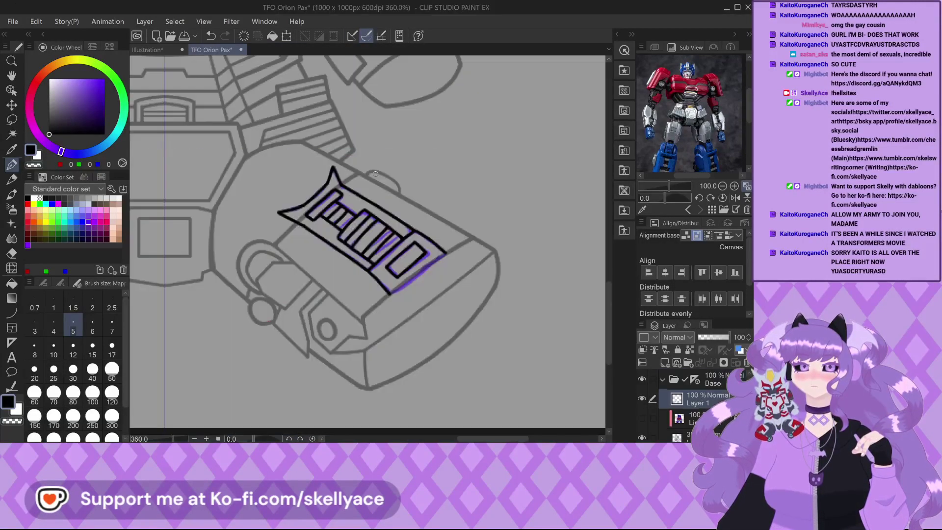
{"action": "scroll", "coordinate": [370, 278], "scroll_direction": "up", "scroll_amount": 5}
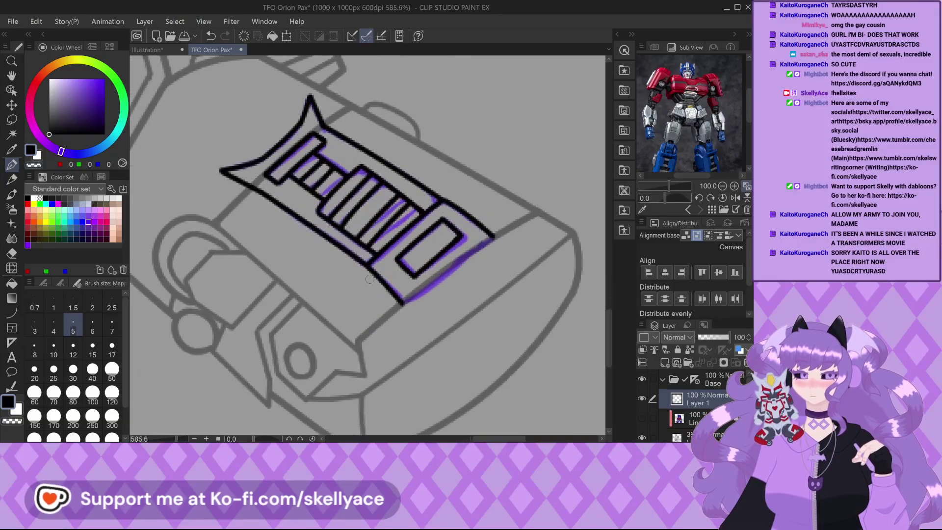
{"action": "scroll", "coordinate": [445, 315], "scroll_direction": "down", "scroll_amount": 1}
{"action": "scroll", "coordinate": [405, 304], "scroll_direction": "down", "scroll_amount": 4}
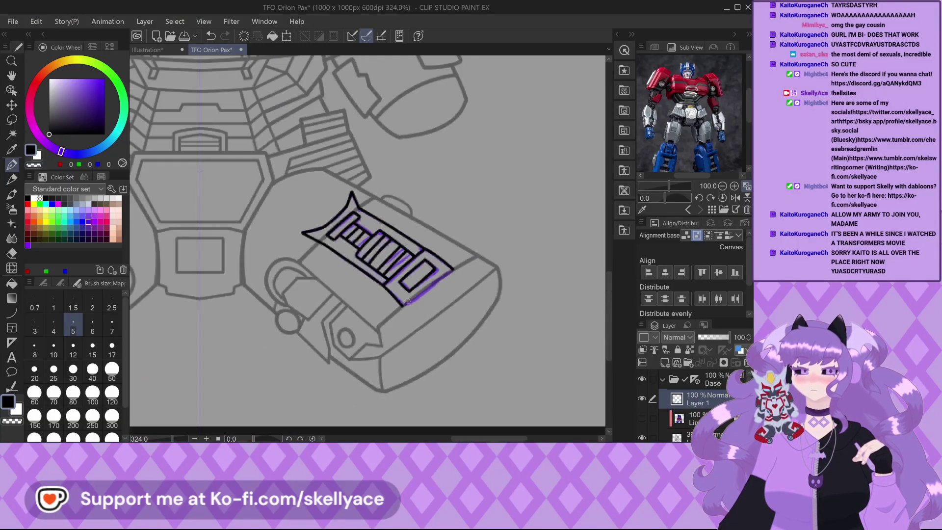
{"action": "scroll", "coordinate": [648, 168], "scroll_direction": "up", "scroll_amount": 4}
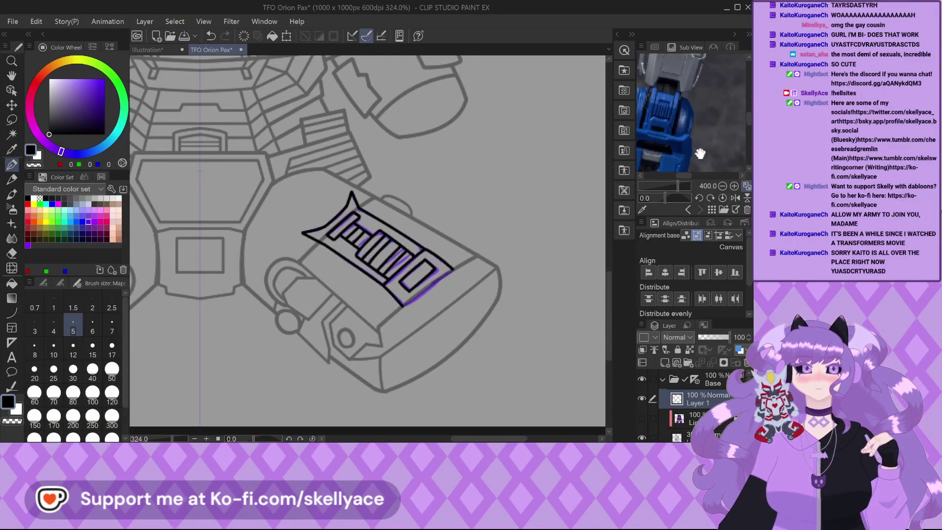
{"action": "left_click_drag", "start_coordinate": [700, 154], "coordinate": [662, 167]}
Show the colour layer, set the Lineart layer's opacity to 100%, and make the colour layer active for painting.
{"action": "scroll", "coordinate": [679, 433], "scroll_direction": "down", "scroll_amount": 2}
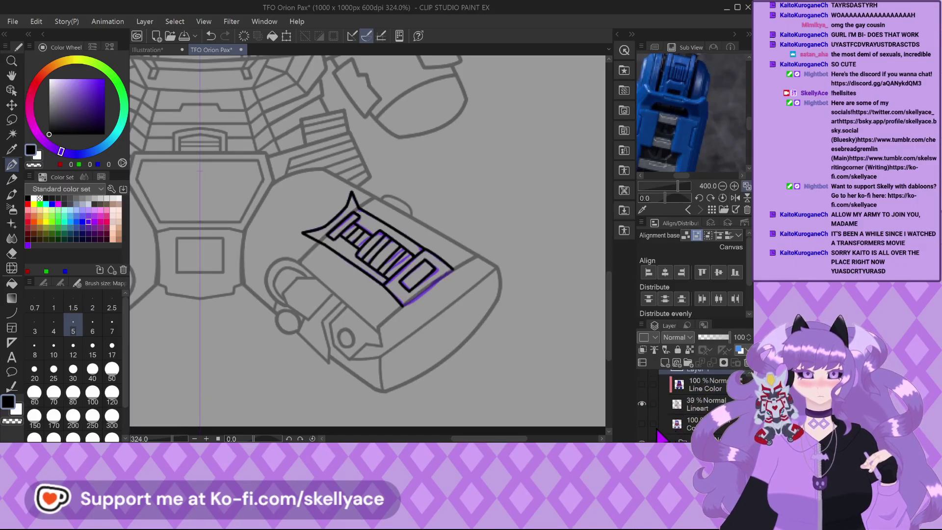
{"action": "left_click", "coordinate": [642, 423]}
{"action": "left_click", "coordinate": [677, 423]}
{"action": "scroll", "coordinate": [343, 258], "scroll_direction": "up", "scroll_amount": 3}
{"action": "left_click", "coordinate": [341, 278], "text": "alt"}
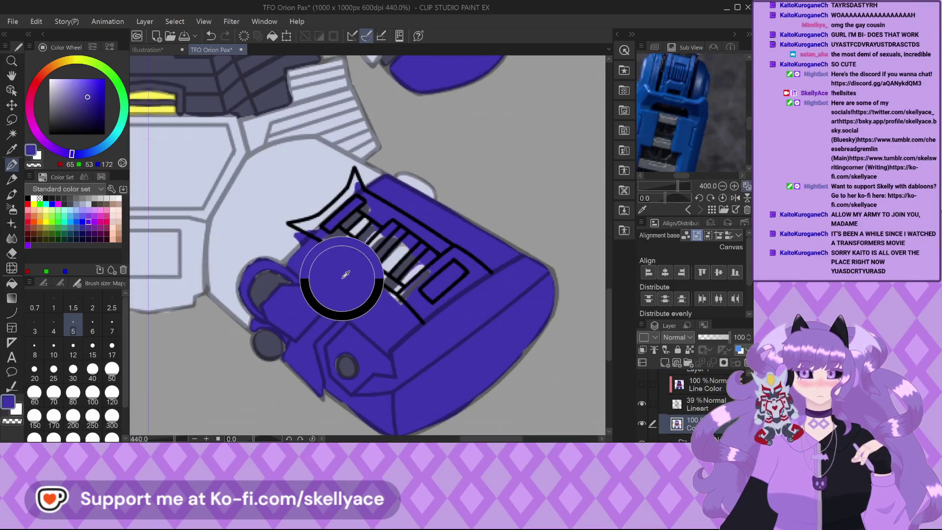
{"action": "left_click_drag", "start_coordinate": [715, 338], "coordinate": [733, 338]}
{"action": "left_click", "coordinate": [372, 309], "text": "alt"}
{"action": "left_click", "coordinate": [677, 423]}
{"action": "scroll", "coordinate": [470, 342], "scroll_direction": "up", "scroll_amount": 5}
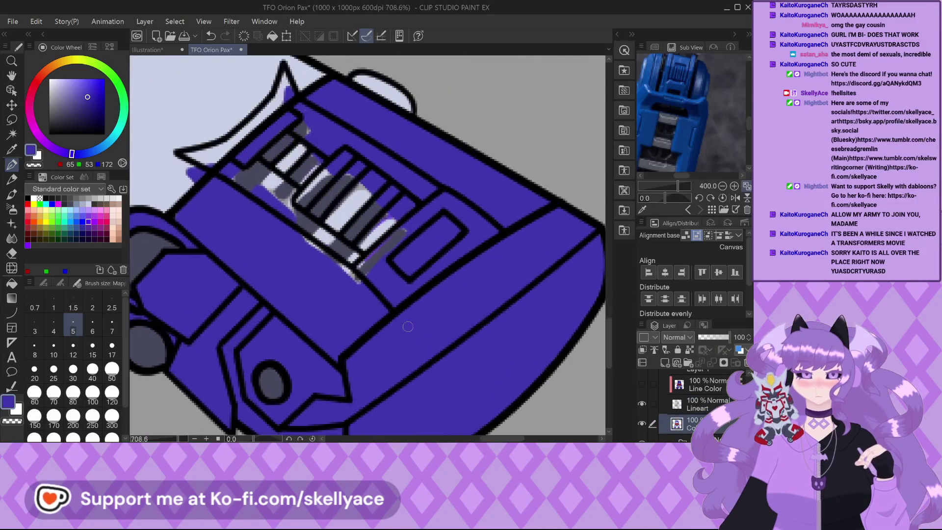
Sample the light grey of the thigh and paint over the stray blue-violet outside the vent panel's lower spike.
{"action": "left_click", "coordinate": [168, 180], "text": "alt"}
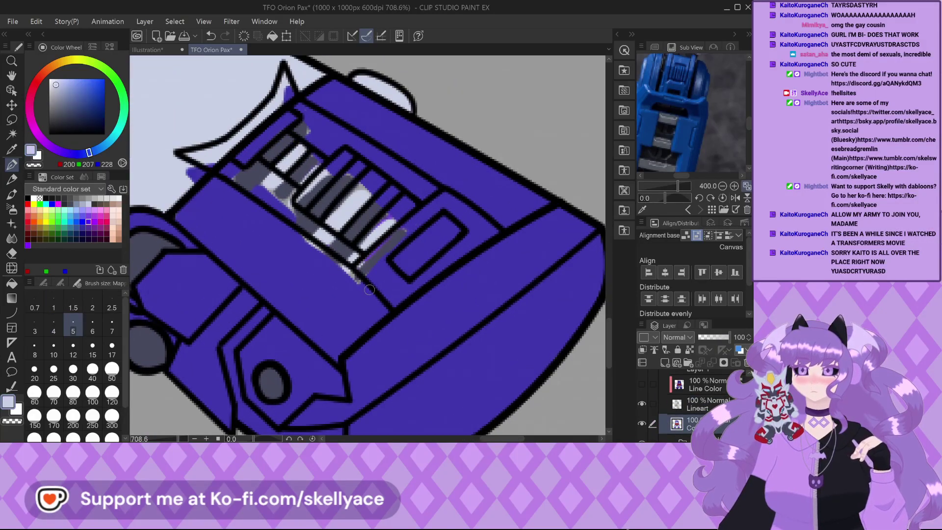
{"action": "scroll", "coordinate": [369, 290], "scroll_direction": "up", "scroll_amount": 3}
{"action": "left_click_drag", "start_coordinate": [285, 268], "coordinate": [276, 265]}
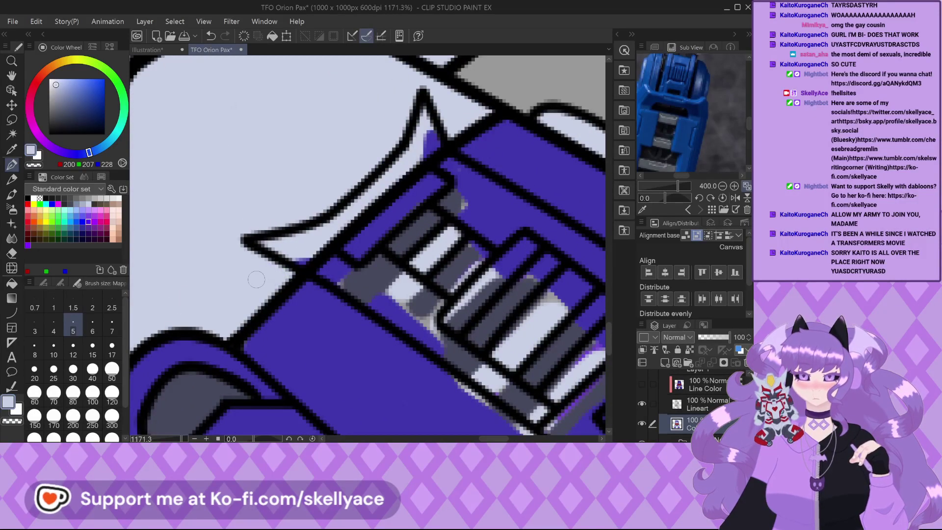
Cover the old grey slat colours inside the vent panel with the leg's blue-violet using brush size 30.
{"action": "left_click", "coordinate": [313, 328], "text": "alt"}
{"action": "scroll", "coordinate": [314, 328], "scroll_direction": "down", "scroll_amount": 1}
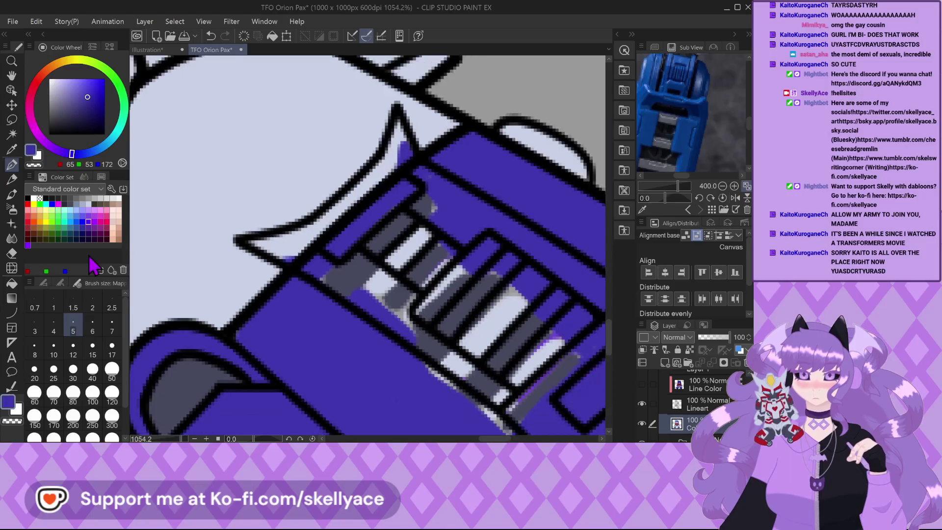
{"action": "left_click", "coordinate": [73, 372]}
{"action": "scroll", "coordinate": [333, 278], "scroll_direction": "down", "scroll_amount": 1}
{"action": "mouse_move", "coordinate": [359, 260]}
{"action": "left_mouse_down"}
{"action": "mouse_move", "coordinate": [395, 235]}
{"action": "mouse_move", "coordinate": [362, 286]}
{"action": "mouse_move", "coordinate": [376, 248]}
{"action": "mouse_move", "coordinate": [352, 275]}
{"action": "mouse_move", "coordinate": [441, 234]}
{"action": "mouse_move", "coordinate": [433, 264]}
{"action": "mouse_move", "coordinate": [447, 280]}
{"action": "mouse_move", "coordinate": [386, 287]}
{"action": "mouse_move", "coordinate": [400, 365]}
{"action": "mouse_move", "coordinate": [512, 300]}
{"action": "mouse_move", "coordinate": [522, 303]}
{"action": "mouse_move", "coordinate": [461, 395]}
{"action": "left_mouse_up"}
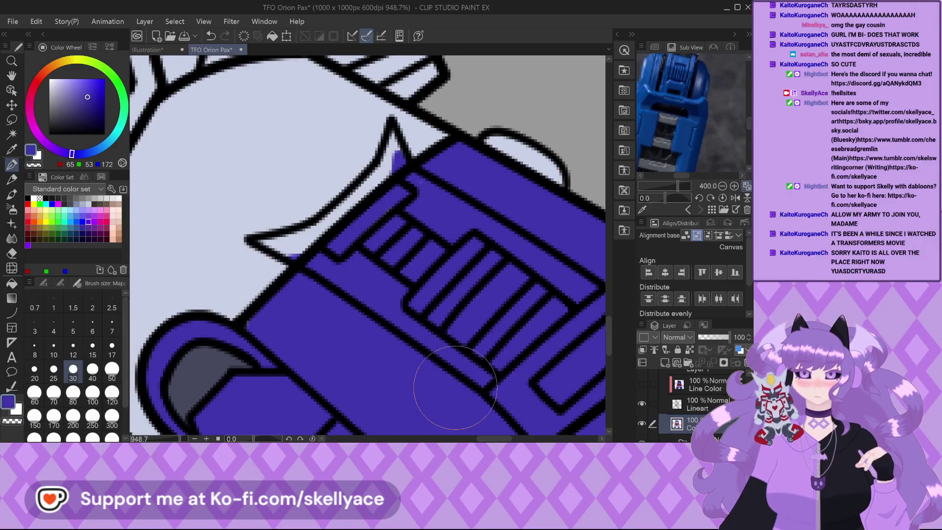
{"action": "scroll", "coordinate": [461, 394], "scroll_direction": "down", "scroll_amount": 6}
Fill the two-spiked end of the vent panel with blue-violet up to its outline.
{"action": "scroll", "coordinate": [332, 362], "scroll_direction": "up", "scroll_amount": 4}
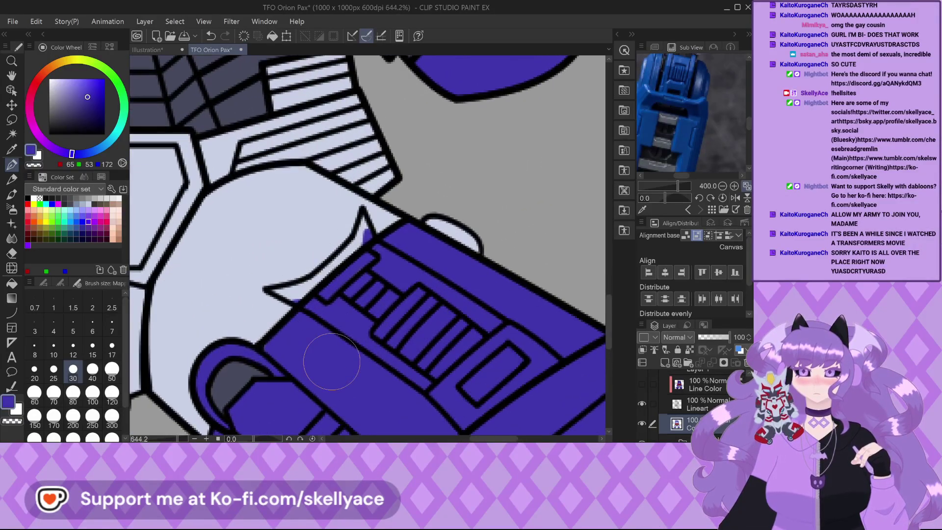
{"action": "scroll", "coordinate": [332, 361], "scroll_direction": "up", "scroll_amount": 2}
{"action": "mouse_move", "coordinate": [252, 275]}
{"action": "left_mouse_down"}
{"action": "mouse_move", "coordinate": [308, 294]}
{"action": "mouse_move", "coordinate": [276, 285]}
{"action": "mouse_move", "coordinate": [352, 258]}
{"action": "mouse_move", "coordinate": [308, 286]}
{"action": "mouse_move", "coordinate": [278, 285]}
{"action": "mouse_move", "coordinate": [338, 262]}
{"action": "mouse_move", "coordinate": [392, 209]}
{"action": "left_mouse_up"}
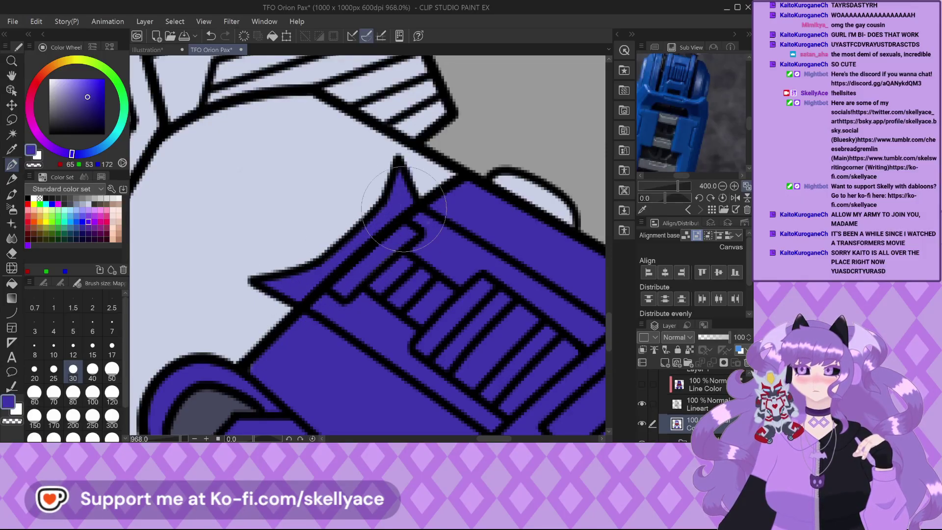
Sample the dark grey (RGB 70, 72, 93) and fill the bar at the spiked end of the vent.
{"action": "scroll", "coordinate": [383, 225], "scroll_direction": "down", "scroll_amount": 3}
{"action": "scroll", "coordinate": [304, 222], "scroll_direction": "down", "scroll_amount": 1}
{"action": "scroll", "coordinate": [350, 250], "scroll_direction": "down", "scroll_amount": 2}
{"action": "left_click", "coordinate": [274, 170], "text": "alt"}
{"action": "scroll", "coordinate": [385, 277], "scroll_direction": "up", "scroll_amount": 4}
{"action": "scroll", "coordinate": [387, 280], "scroll_direction": "up", "scroll_amount": 1}
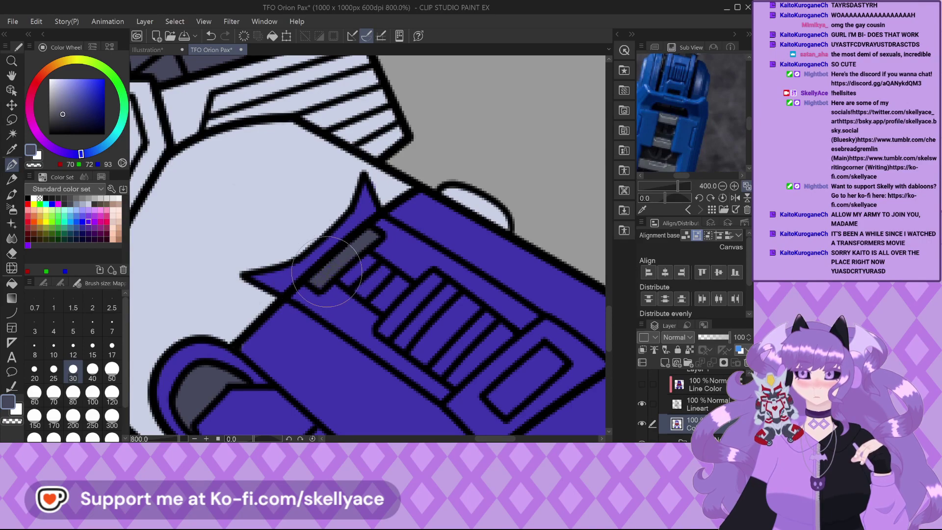
Lower the Lineart layer's opacity to 43% and erase its old leg edge line where it crosses the spiked panel.
{"action": "scroll", "coordinate": [687, 402], "scroll_direction": "up", "scroll_amount": 2}
{"action": "left_click", "coordinate": [646, 399]}
{"action": "left_click", "coordinate": [643, 399]}
{"action": "left_click", "coordinate": [712, 337]}
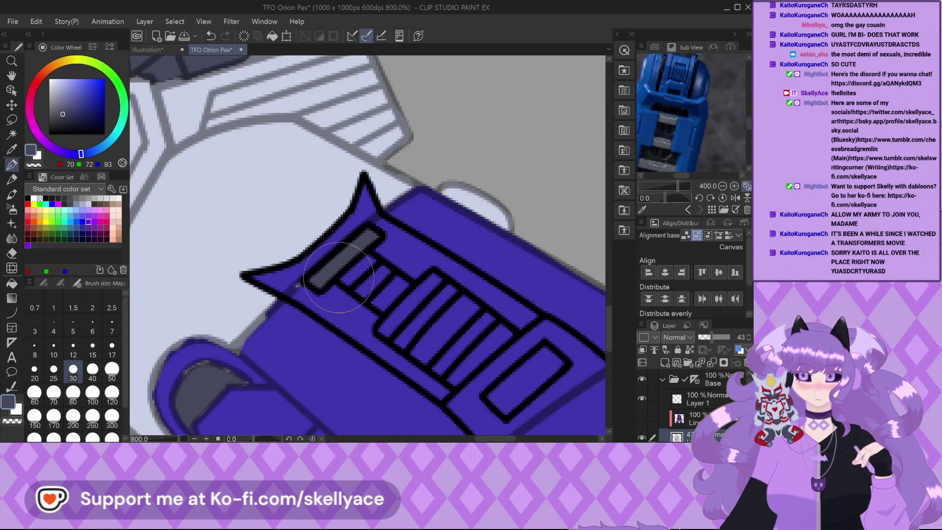
{"action": "scroll", "coordinate": [333, 278], "scroll_direction": "up", "scroll_amount": 1}
{"action": "left_click", "coordinate": [12, 254]}
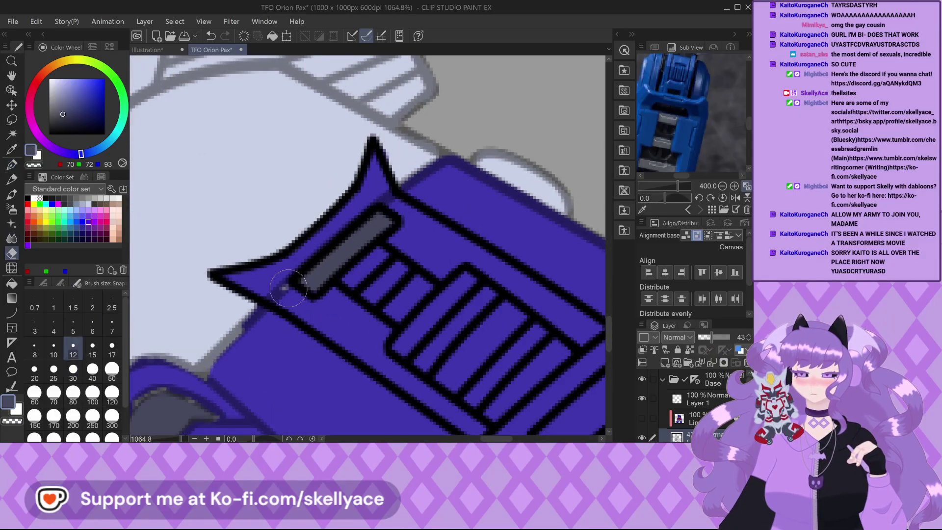
{"action": "scroll", "coordinate": [365, 267], "scroll_direction": "up", "scroll_amount": 1}
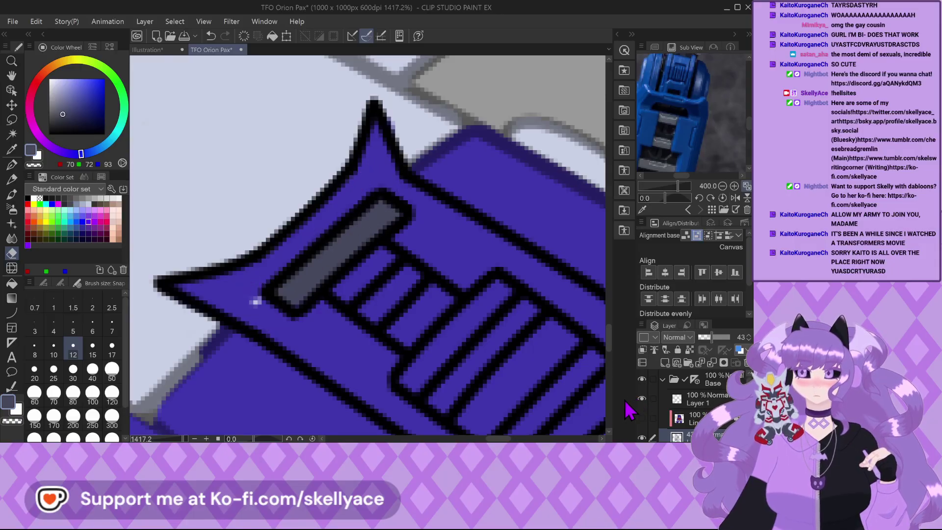
Hide Layer 1, erase the light spot beside the grey bar on the colour layer, and repaint the whole area blue-violet.
{"action": "left_click", "coordinate": [641, 399]}
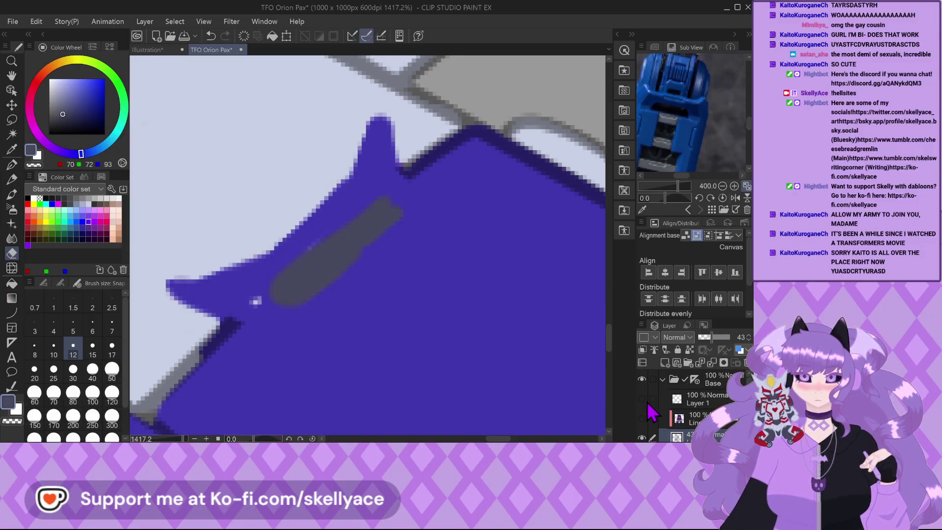
{"action": "scroll", "coordinate": [668, 425], "scroll_direction": "down", "scroll_amount": 1}
{"action": "left_click", "coordinate": [668, 426]}
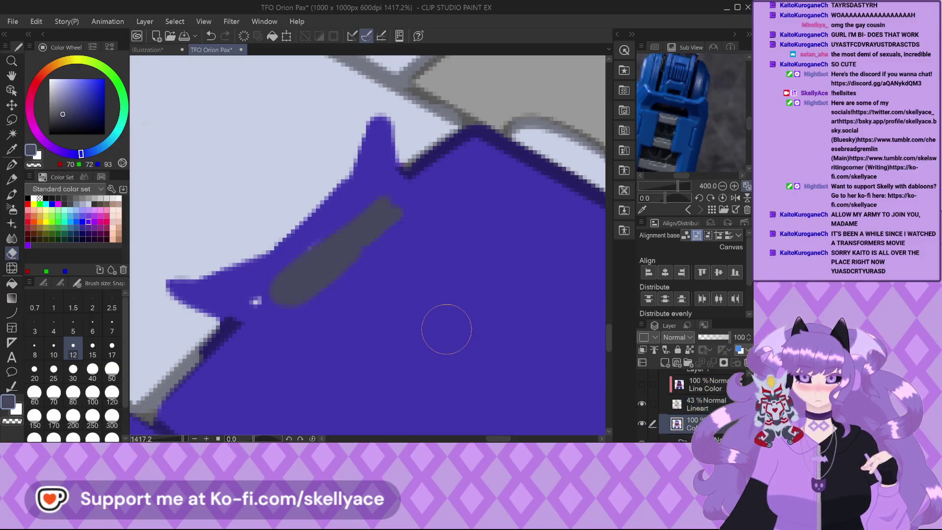
{"action": "mouse_move", "coordinate": [254, 299]}
{"action": "left_mouse_down"}
{"action": "mouse_move", "coordinate": [264, 292]}
{"action": "mouse_move", "coordinate": [265, 323]}
{"action": "left_mouse_up"}
{"action": "left_click", "coordinate": [275, 345], "text": "alt"}
{"action": "left_click", "coordinate": [11, 165]}
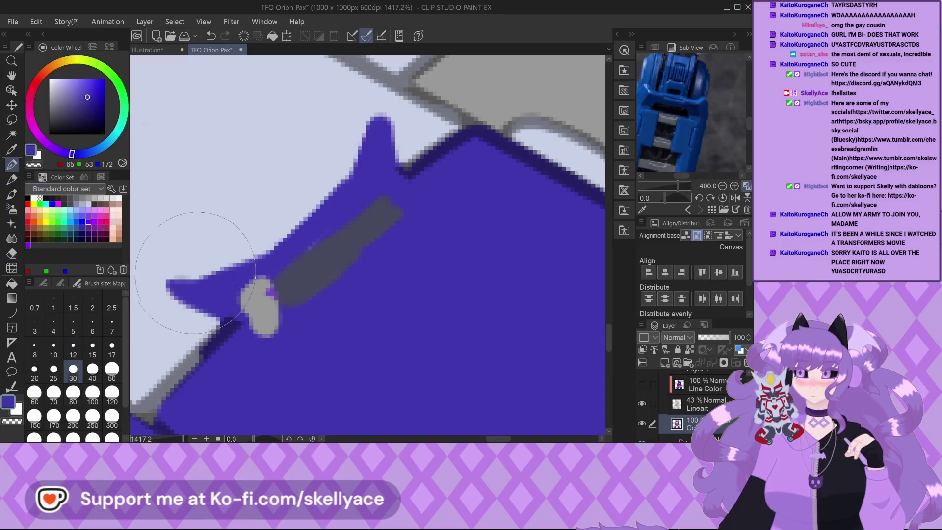
{"action": "mouse_move", "coordinate": [263, 277]}
{"action": "left_mouse_down"}
{"action": "mouse_move", "coordinate": [276, 322]}
{"action": "mouse_move", "coordinate": [247, 303]}
{"action": "mouse_move", "coordinate": [268, 314]}
{"action": "mouse_move", "coordinate": [349, 217]}
{"action": "mouse_move", "coordinate": [391, 211]}
{"action": "mouse_move", "coordinate": [336, 299]}
{"action": "mouse_move", "coordinate": [330, 250]}
{"action": "mouse_move", "coordinate": [290, 280]}
{"action": "mouse_move", "coordinate": [322, 284]}
{"action": "left_mouse_up"}
{"action": "scroll", "coordinate": [367, 228], "scroll_direction": "down", "scroll_amount": 5}
Restore the Lineart layer's opacity to 100% and make Layer 1 visible again.
{"action": "left_click", "coordinate": [697, 404]}
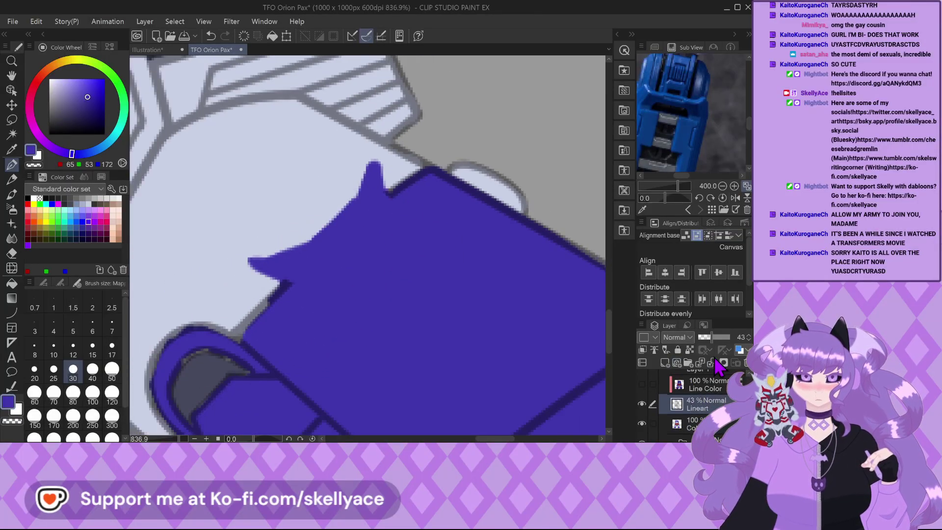
{"action": "left_click", "coordinate": [729, 337]}
{"action": "scroll", "coordinate": [686, 417], "scroll_direction": "up", "scroll_amount": 2}
{"action": "left_click", "coordinate": [693, 399]}
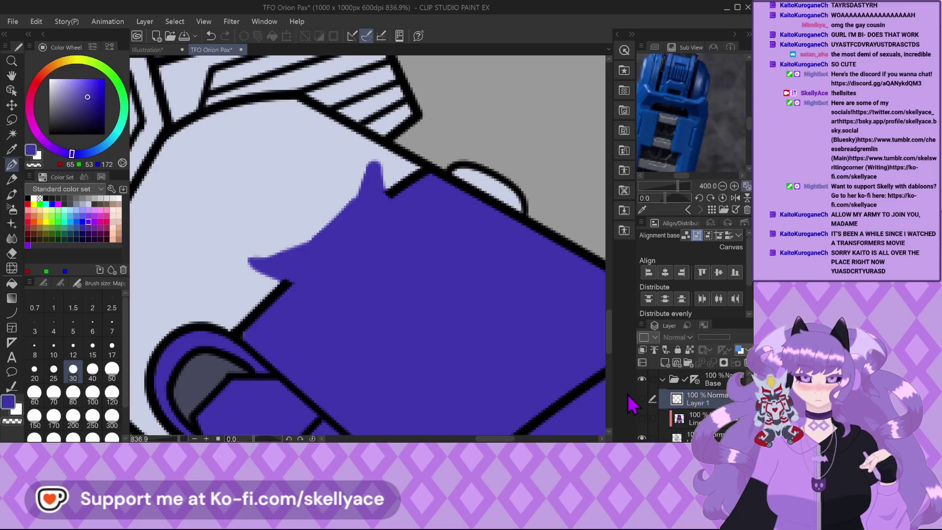
{"action": "left_click", "coordinate": [642, 398]}
Move Layer 1 below Line Color, directly above Lineart, and merge it into the Lineart layer.
{"action": "left_click_drag", "start_coordinate": [717, 435], "coordinate": [717, 435]}
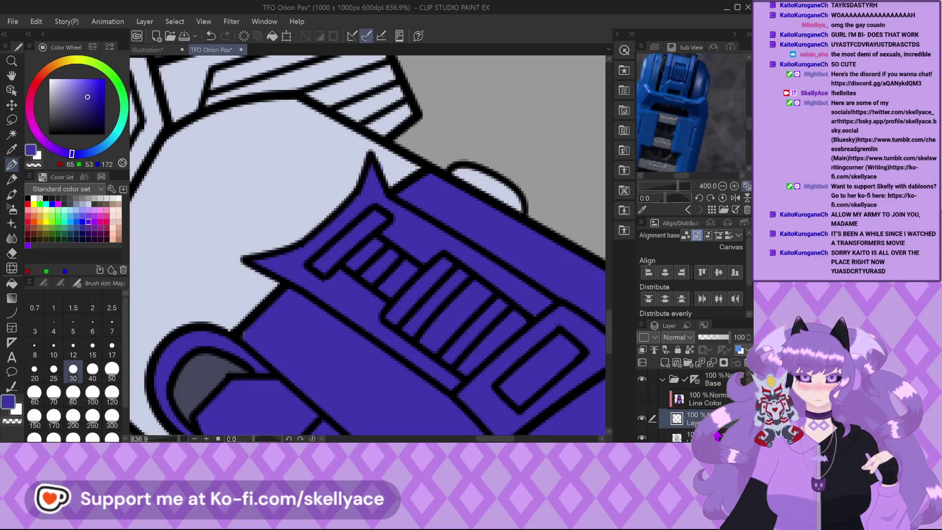
{"action": "scroll", "coordinate": [215, 151], "scroll_direction": "down", "scroll_amount": 3}
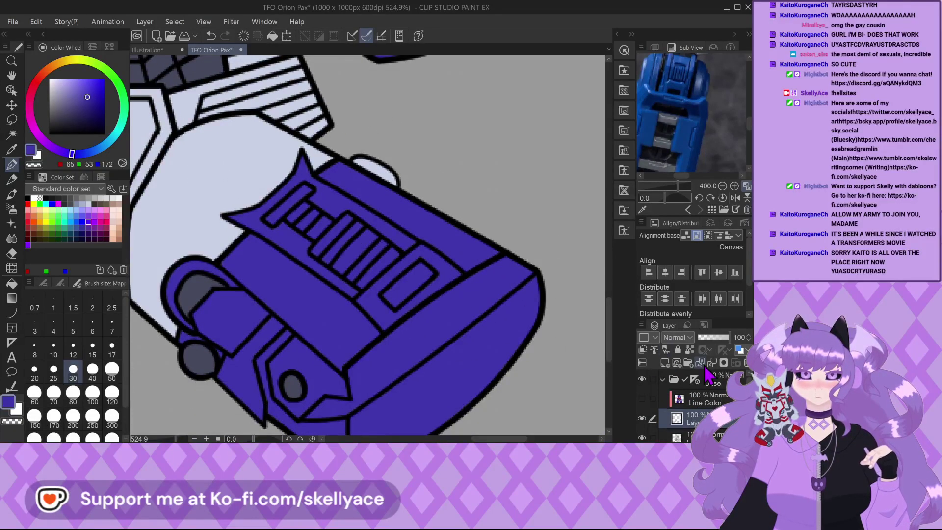
{"action": "scroll", "coordinate": [709, 372], "scroll_direction": "down", "scroll_amount": 1}
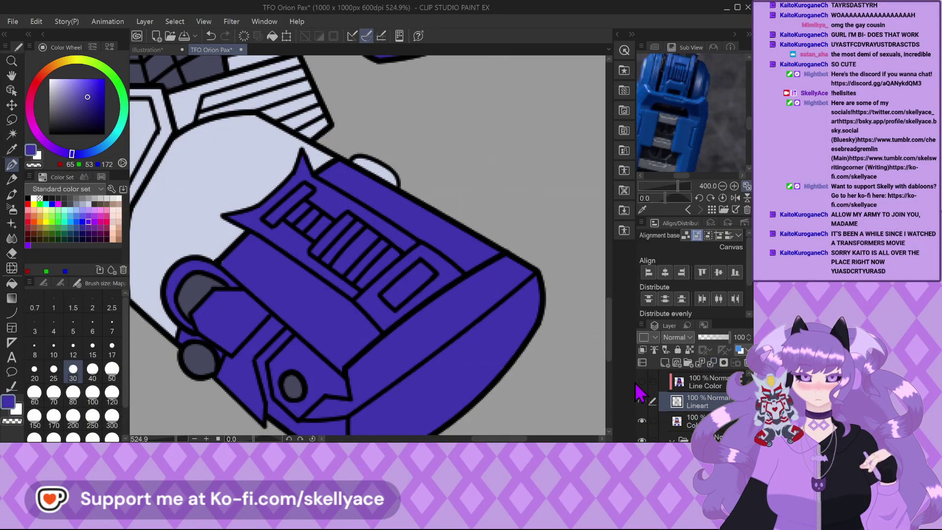
On the colour layer, paint the vent's end bar and alternating slats dark grey (RGB 70, 72, 93) from the Transformers color set.
{"action": "left_click", "coordinate": [694, 425]}
{"action": "scroll", "coordinate": [342, 229], "scroll_direction": "up", "scroll_amount": 4}
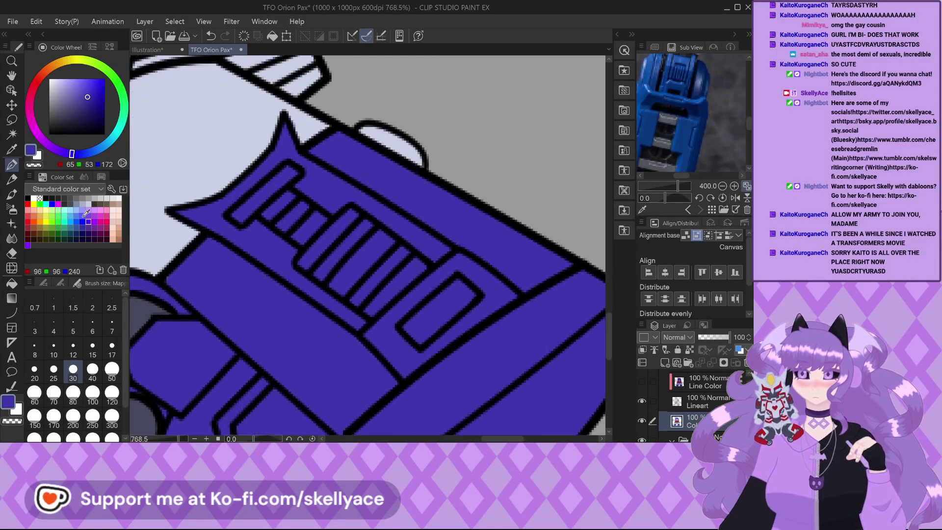
{"action": "scroll", "coordinate": [398, 323], "scroll_direction": "down", "scroll_amount": 3}
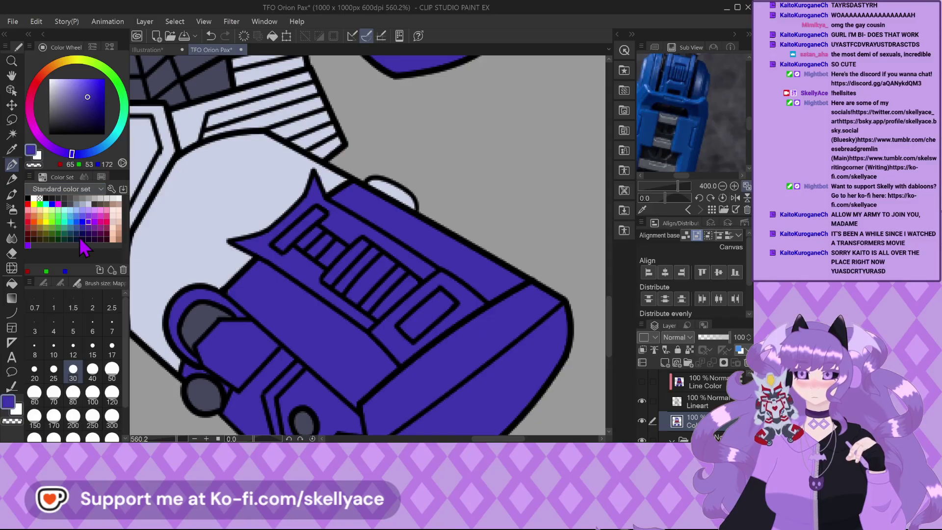
{"action": "left_click", "coordinate": [81, 259]}
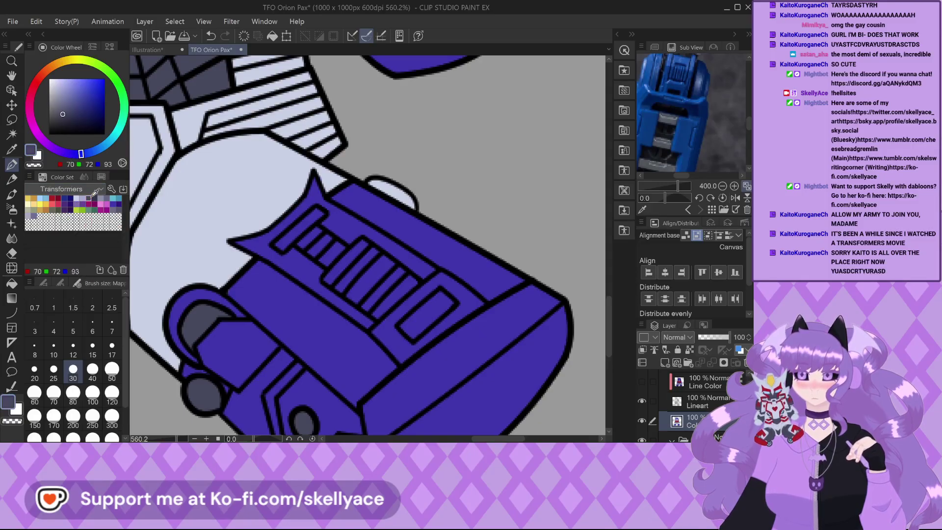
{"action": "scroll", "coordinate": [325, 191], "scroll_direction": "up", "scroll_amount": 4}
{"action": "left_click_drag", "start_coordinate": [321, 223], "coordinate": [258, 270]}
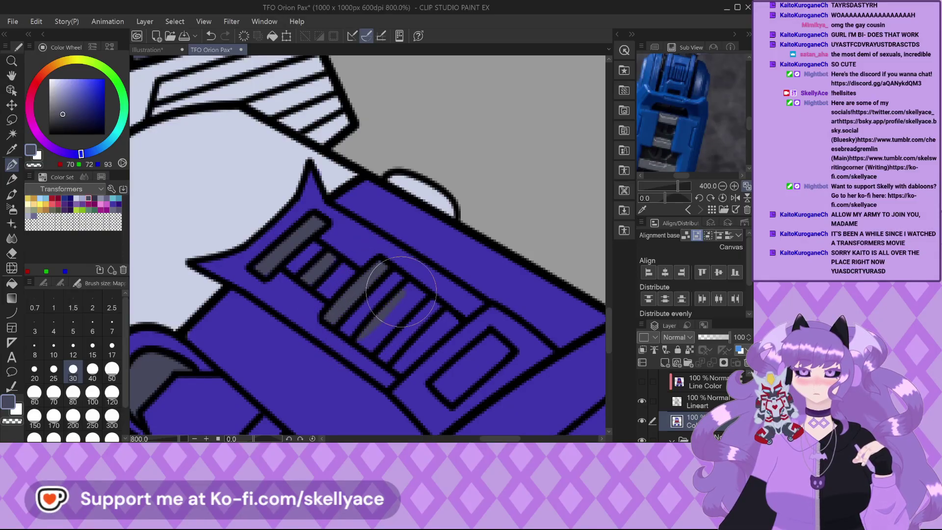
{"action": "left_click_drag", "start_coordinate": [362, 339], "coordinate": [409, 299]}
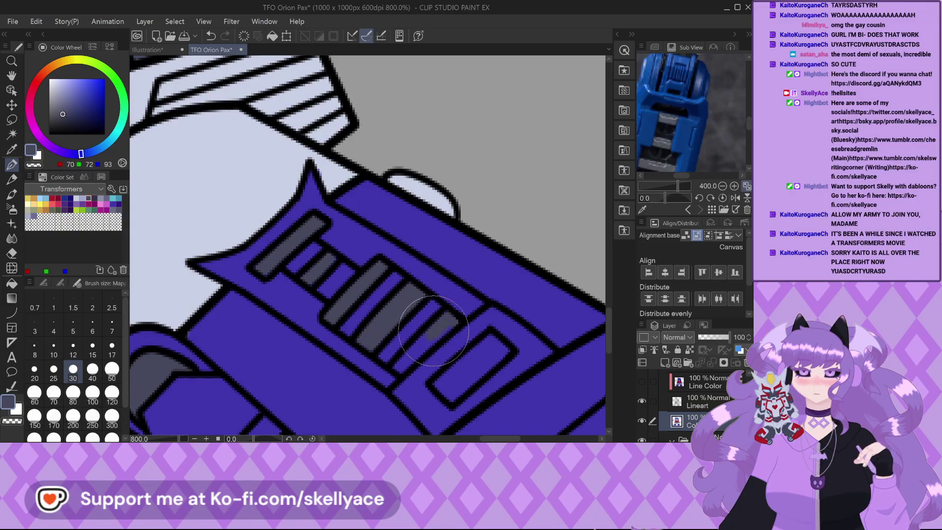
Paint the remaining slats of the vent's narrow section light grey (RGB 139, 144, 167) on the Color layer.
{"action": "scroll", "coordinate": [319, 265], "scroll_direction": "down", "scroll_amount": 2}
{"action": "scroll", "coordinate": [226, 246], "scroll_direction": "up", "scroll_amount": 2}
{"action": "left_click", "coordinate": [87, 198]}
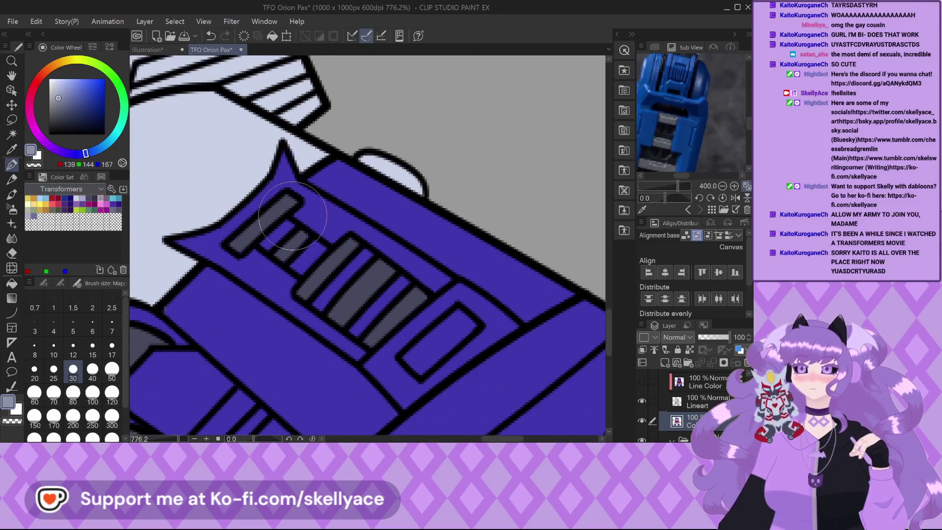
{"action": "scroll", "coordinate": [292, 235], "scroll_direction": "up", "scroll_amount": 2}
{"action": "left_click_drag", "start_coordinate": [288, 227], "coordinate": [256, 249]}
{"action": "scroll", "coordinate": [233, 250], "scroll_direction": "up", "scroll_amount": 1}
{"action": "scroll", "coordinate": [233, 248], "scroll_direction": "up", "scroll_amount": 3}
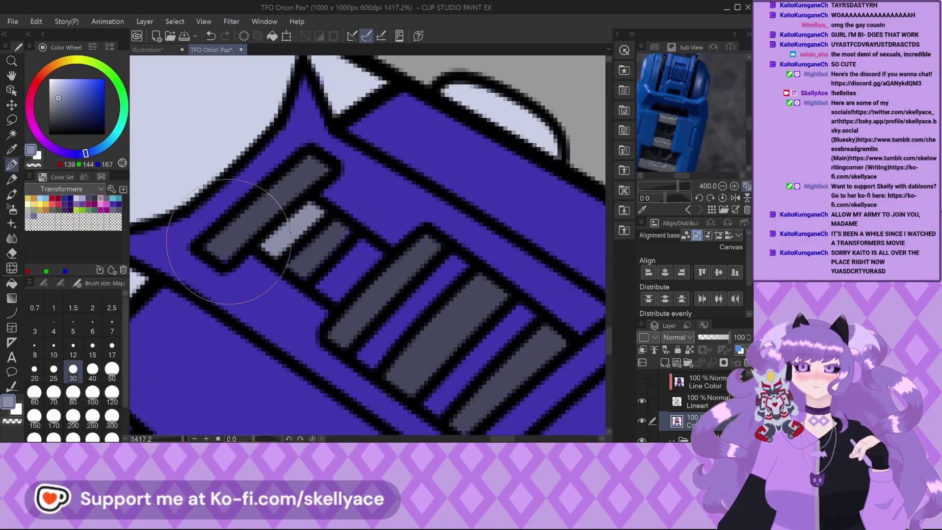
{"action": "left_click", "coordinate": [225, 259], "text": "alt"}
{"action": "left_click", "coordinate": [292, 230], "text": "alt"}
{"action": "mouse_move", "coordinate": [321, 288]}
{"action": "left_mouse_down"}
{"action": "mouse_move", "coordinate": [364, 242]}
{"action": "mouse_move", "coordinate": [375, 252]}
{"action": "mouse_move", "coordinate": [328, 297]}
{"action": "mouse_move", "coordinate": [347, 277]}
{"action": "mouse_move", "coordinate": [328, 287]}
{"action": "mouse_move", "coordinate": [322, 236]}
{"action": "left_mouse_up"}
{"action": "left_click", "coordinate": [323, 237], "text": "alt"}
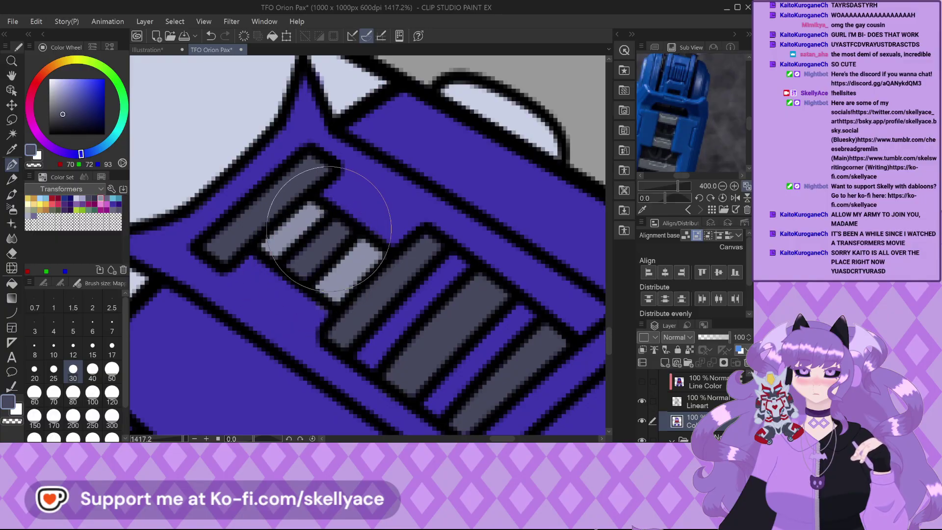
Paint the remaining slats of the vent's wide section the same light grey.
{"action": "left_click", "coordinate": [345, 270], "text": "alt"}
{"action": "mouse_move", "coordinate": [448, 263]}
{"action": "left_mouse_down"}
{"action": "mouse_move", "coordinate": [368, 360]}
{"action": "mouse_move", "coordinate": [448, 262]}
{"action": "left_mouse_up"}
{"action": "scroll", "coordinate": [314, 240], "scroll_direction": "down", "scroll_amount": 5}
{"action": "scroll", "coordinate": [427, 285], "scroll_direction": "up", "scroll_amount": 5}
{"action": "mouse_move", "coordinate": [416, 296]}
{"action": "left_mouse_down"}
{"action": "mouse_move", "coordinate": [347, 368]}
{"action": "mouse_move", "coordinate": [337, 365]}
{"action": "mouse_move", "coordinate": [424, 278]}
{"action": "mouse_move", "coordinate": [412, 290]}
{"action": "mouse_move", "coordinate": [431, 327]}
{"action": "mouse_move", "coordinate": [433, 308]}
{"action": "mouse_move", "coordinate": [365, 376]}
{"action": "mouse_move", "coordinate": [407, 325]}
{"action": "left_mouse_up"}
{"action": "left_click", "coordinate": [432, 329], "text": "alt"}
{"action": "mouse_move", "coordinate": [400, 266]}
{"action": "left_mouse_down"}
{"action": "mouse_move", "coordinate": [353, 304]}
{"action": "mouse_move", "coordinate": [337, 333]}
{"action": "left_mouse_up"}
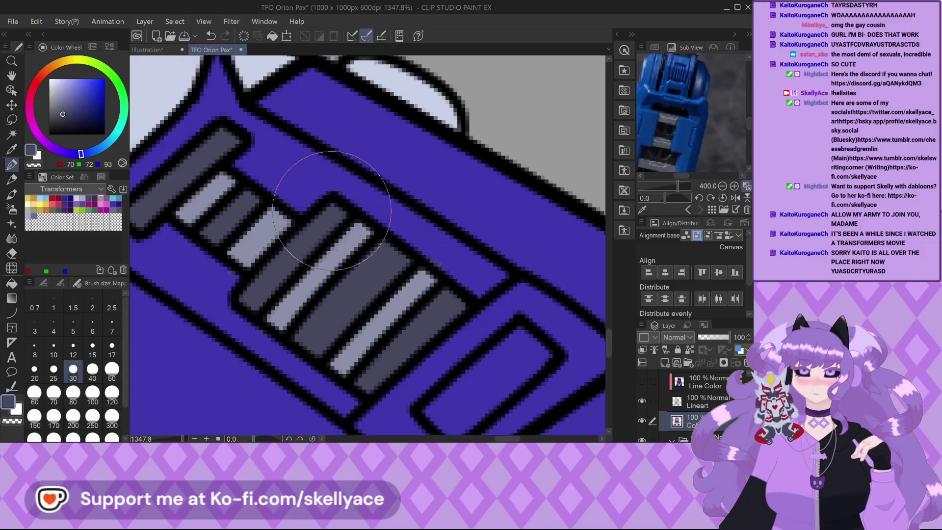
Undo the last dab and clean up the colour around the vent with the panel's blue-violet (RGB 65, 53, 172).
{"action": "left_click", "coordinate": [326, 220]}
{"action": "key", "text": "ctrl+z"}
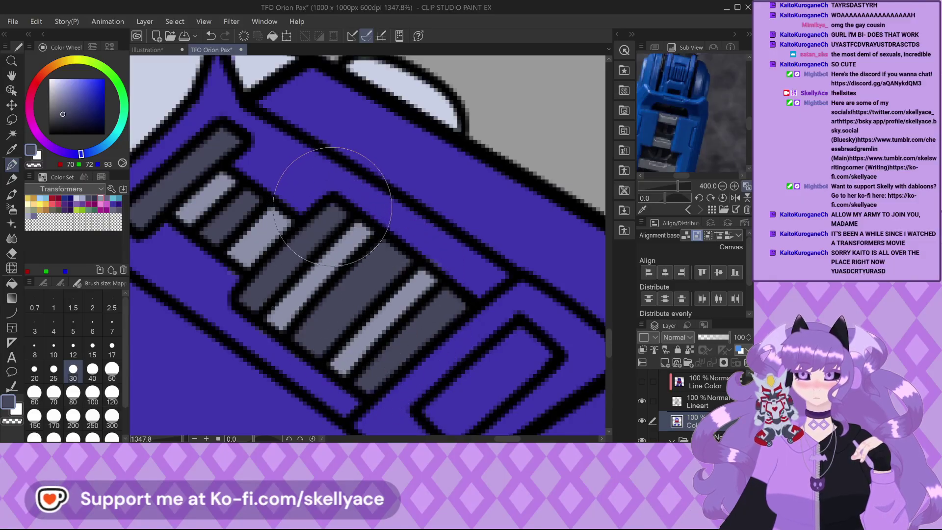
{"action": "left_click", "coordinate": [209, 262], "text": "alt"}
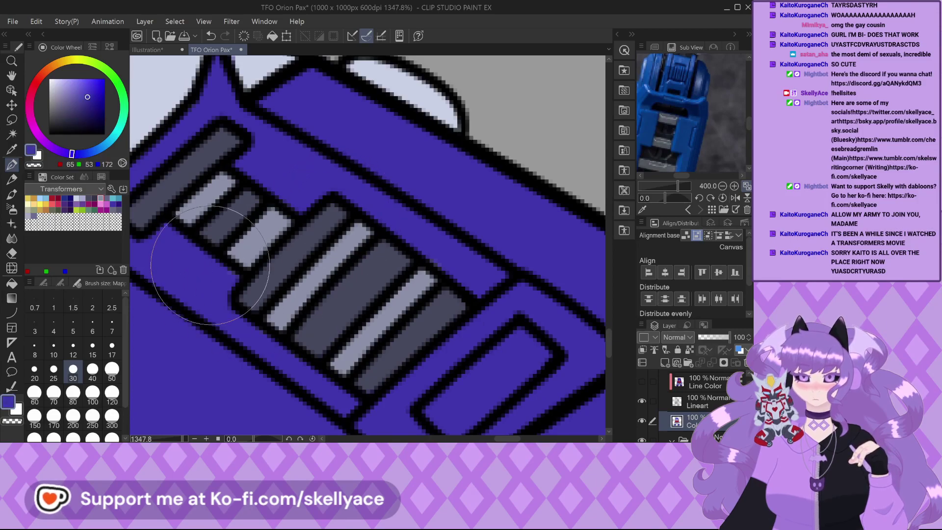
{"action": "scroll", "coordinate": [209, 262], "scroll_direction": "up", "scroll_amount": 2}
{"action": "scroll", "coordinate": [221, 266], "scroll_direction": "down", "scroll_amount": 4}
{"action": "scroll", "coordinate": [347, 179], "scroll_direction": "up", "scroll_amount": 3}
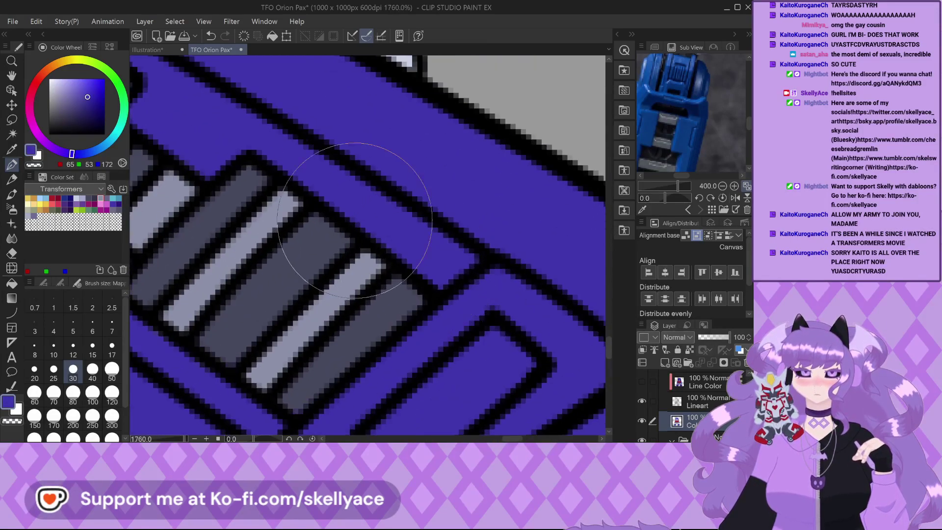
{"action": "scroll", "coordinate": [431, 282], "scroll_direction": "down", "scroll_amount": 4}
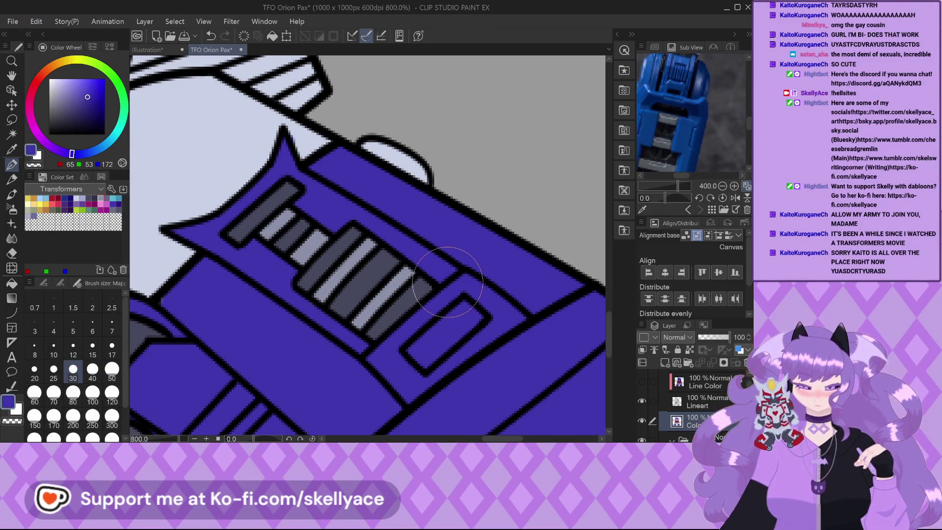
{"action": "scroll", "coordinate": [325, 304], "scroll_direction": "down", "scroll_amount": 3}
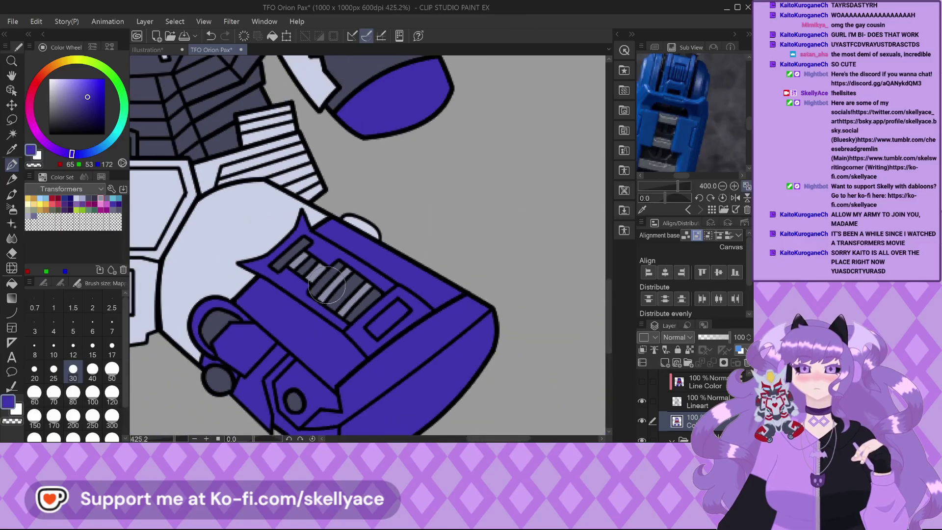
Show the Line Color layer and recolour the vent panel's lines dark blue-violet (RGB 49, 22, 128) on it.
{"action": "left_click", "coordinate": [642, 381]}
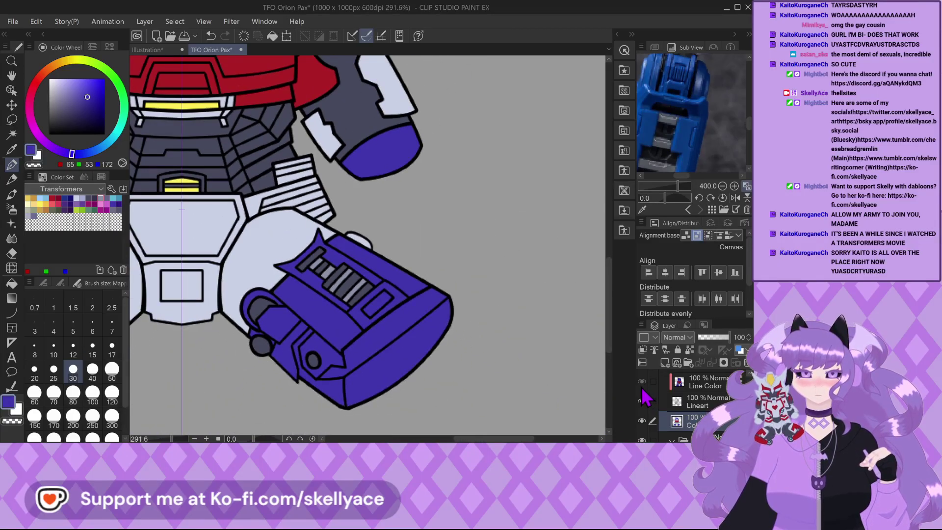
{"action": "left_click", "coordinate": [706, 384]}
{"action": "scroll", "coordinate": [357, 304], "scroll_direction": "up", "scroll_amount": 2}
{"action": "scroll", "coordinate": [350, 310], "scroll_direction": "up", "scroll_amount": 4}
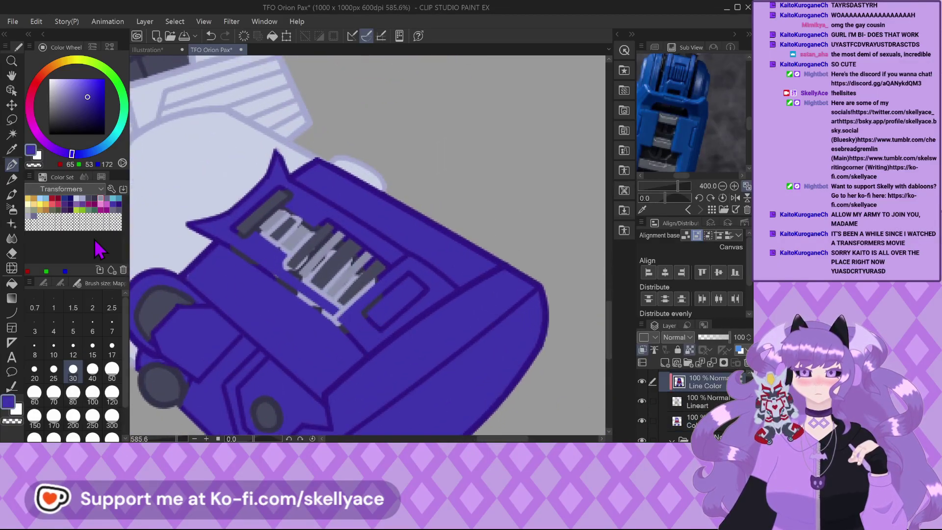
{"action": "scroll", "coordinate": [285, 258], "scroll_direction": "up", "scroll_amount": 1}
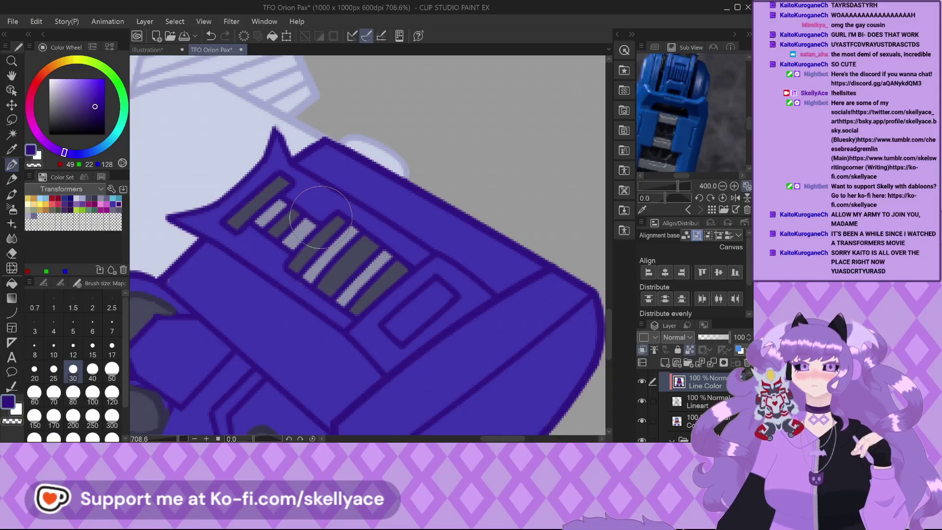
Recolour the outlines of the vent's end bar and slats dark grey (RGB 50, 49, 73) on the Line Color layer.
{"action": "scroll", "coordinate": [326, 230], "scroll_direction": "down", "scroll_amount": 2}
{"action": "scroll", "coordinate": [218, 191], "scroll_direction": "up", "scroll_amount": 3}
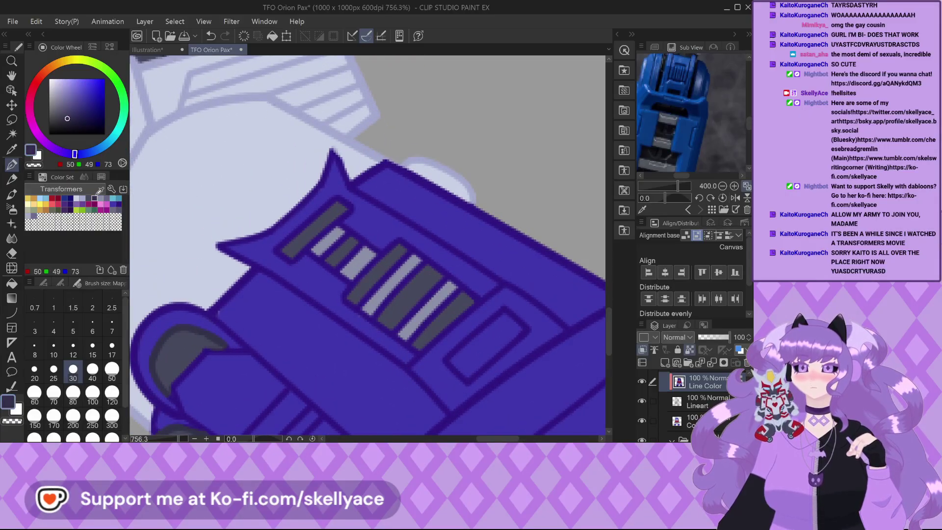
{"action": "scroll", "coordinate": [333, 216], "scroll_direction": "up", "scroll_amount": 2}
{"action": "mouse_move", "coordinate": [337, 221]}
{"action": "left_mouse_down"}
{"action": "mouse_move", "coordinate": [322, 186]}
{"action": "mouse_move", "coordinate": [250, 260]}
{"action": "mouse_move", "coordinate": [254, 275]}
{"action": "mouse_move", "coordinate": [342, 221]}
{"action": "mouse_move", "coordinate": [359, 236]}
{"action": "left_mouse_up"}
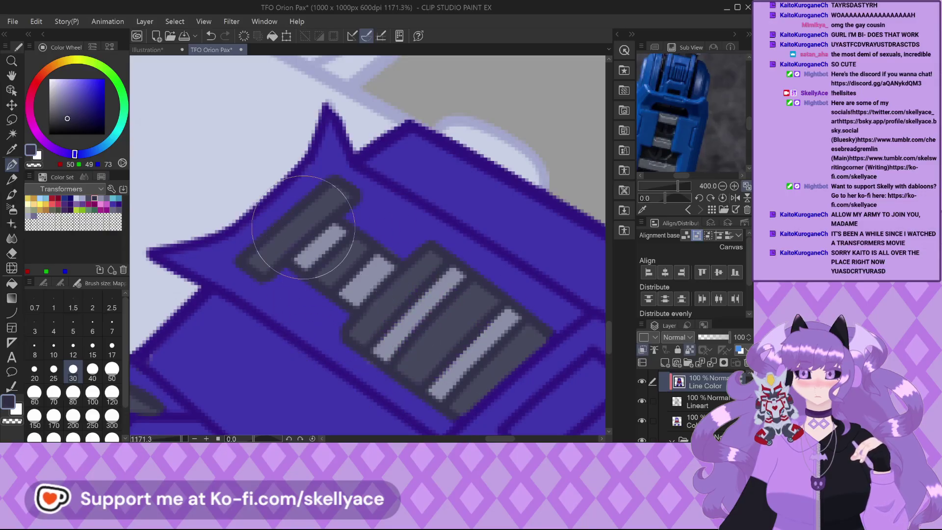
{"action": "scroll", "coordinate": [322, 231], "scroll_direction": "down", "scroll_amount": 7}
{"action": "scroll", "coordinate": [391, 262], "scroll_direction": "up", "scroll_amount": 8}
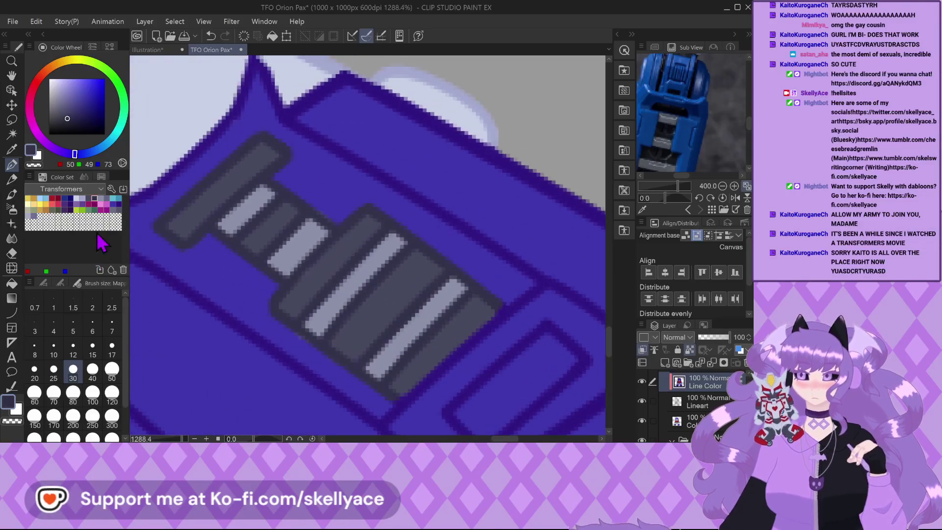
Recolour the lines bordering the light grey slats in both vent sections with mid grey-violet (RGB 100, 100, 133).
{"action": "left_click", "coordinate": [106, 198]}
{"action": "scroll", "coordinate": [252, 227], "scroll_direction": "up", "scroll_amount": 6}
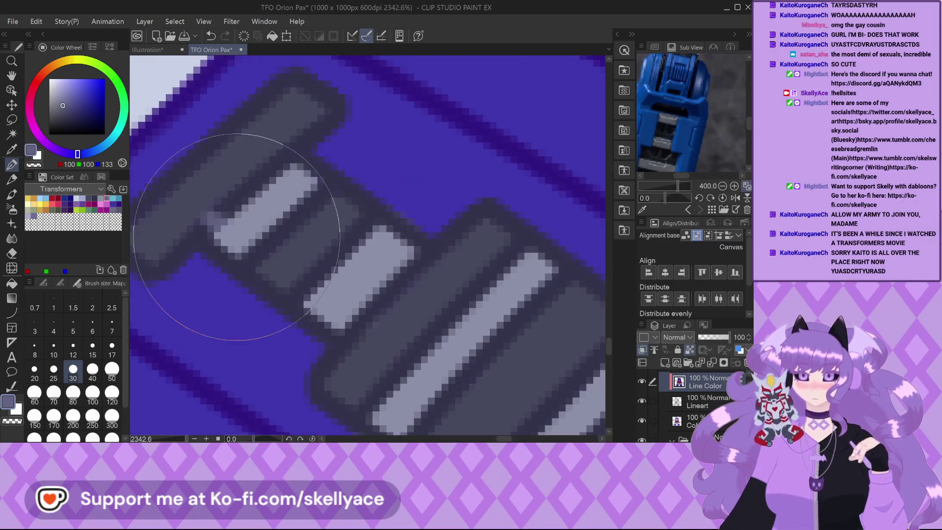
{"action": "mouse_move", "coordinate": [261, 247]}
{"action": "left_mouse_down"}
{"action": "mouse_move", "coordinate": [279, 229]}
{"action": "mouse_move", "coordinate": [283, 188]}
{"action": "mouse_move", "coordinate": [308, 183]}
{"action": "mouse_move", "coordinate": [378, 315]}
{"action": "mouse_move", "coordinate": [368, 311]}
{"action": "mouse_move", "coordinate": [410, 305]}
{"action": "mouse_move", "coordinate": [320, 270]}
{"action": "mouse_move", "coordinate": [328, 314]}
{"action": "mouse_move", "coordinate": [315, 294]}
{"action": "left_mouse_up"}
{"action": "scroll", "coordinate": [316, 296], "scroll_direction": "down", "scroll_amount": 6}
{"action": "scroll", "coordinate": [354, 347], "scroll_direction": "up", "scroll_amount": 3}
{"action": "mouse_move", "coordinate": [330, 333]}
{"action": "left_mouse_down"}
{"action": "mouse_move", "coordinate": [388, 377]}
{"action": "mouse_move", "coordinate": [402, 305]}
{"action": "mouse_move", "coordinate": [389, 268]}
{"action": "mouse_move", "coordinate": [357, 282]}
{"action": "mouse_move", "coordinate": [376, 285]}
{"action": "mouse_move", "coordinate": [439, 239]}
{"action": "mouse_move", "coordinate": [463, 284]}
{"action": "mouse_move", "coordinate": [442, 285]}
{"action": "left_mouse_up"}
{"action": "scroll", "coordinate": [452, 262], "scroll_direction": "down", "scroll_amount": 7}
{"action": "scroll", "coordinate": [490, 313], "scroll_direction": "up", "scroll_amount": 6}
{"action": "mouse_move", "coordinate": [399, 347]}
{"action": "left_mouse_down"}
{"action": "mouse_move", "coordinate": [365, 330]}
{"action": "mouse_move", "coordinate": [391, 327]}
{"action": "mouse_move", "coordinate": [390, 302]}
{"action": "mouse_move", "coordinate": [447, 316]}
{"action": "mouse_move", "coordinate": [464, 301]}
{"action": "mouse_move", "coordinate": [449, 227]}
{"action": "left_mouse_up"}
{"action": "scroll", "coordinate": [431, 242], "scroll_direction": "down", "scroll_amount": 3}
{"action": "scroll", "coordinate": [400, 336], "scroll_direction": "up", "scroll_amount": 3}
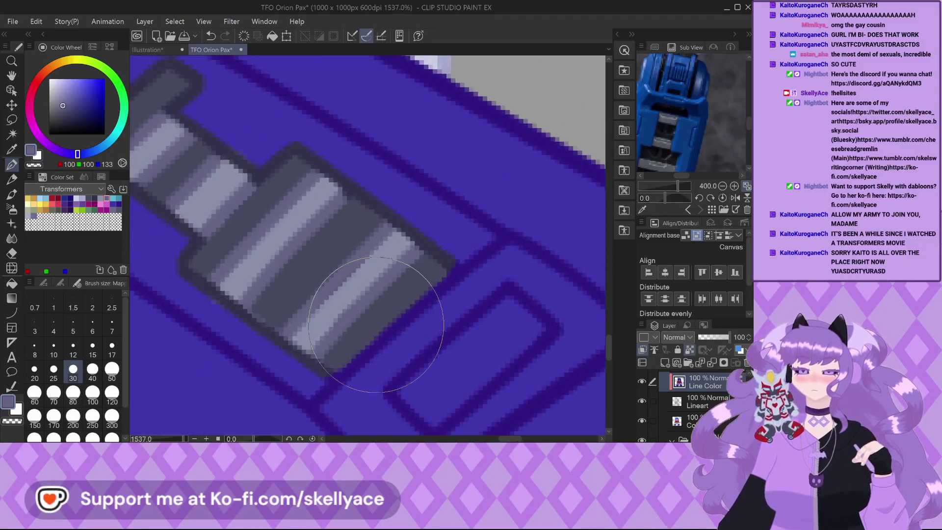
Touch up the outer outline of the vent sections with dark grey (RGB 50, 49, 73).
{"action": "left_click", "coordinate": [95, 198]}
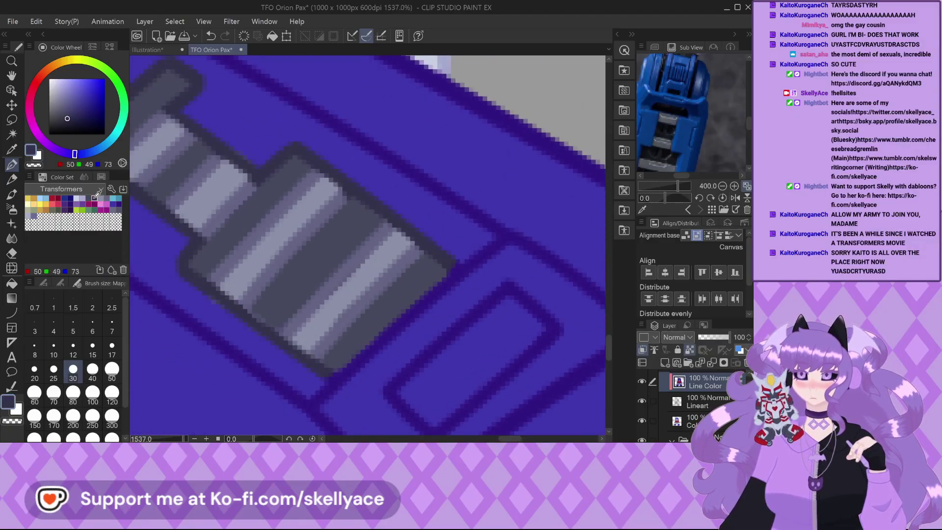
{"action": "scroll", "coordinate": [253, 311], "scroll_direction": "up", "scroll_amount": 3}
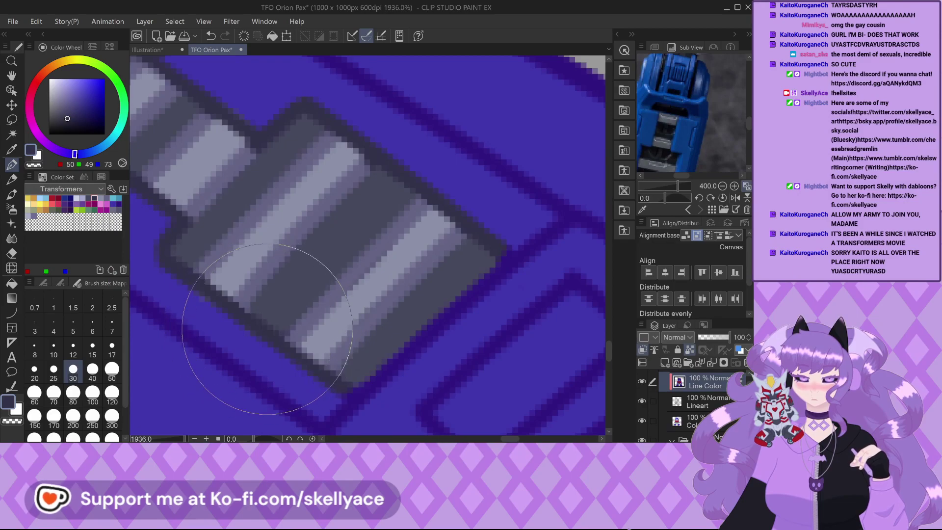
{"action": "scroll", "coordinate": [361, 213], "scroll_direction": "down", "scroll_amount": 5}
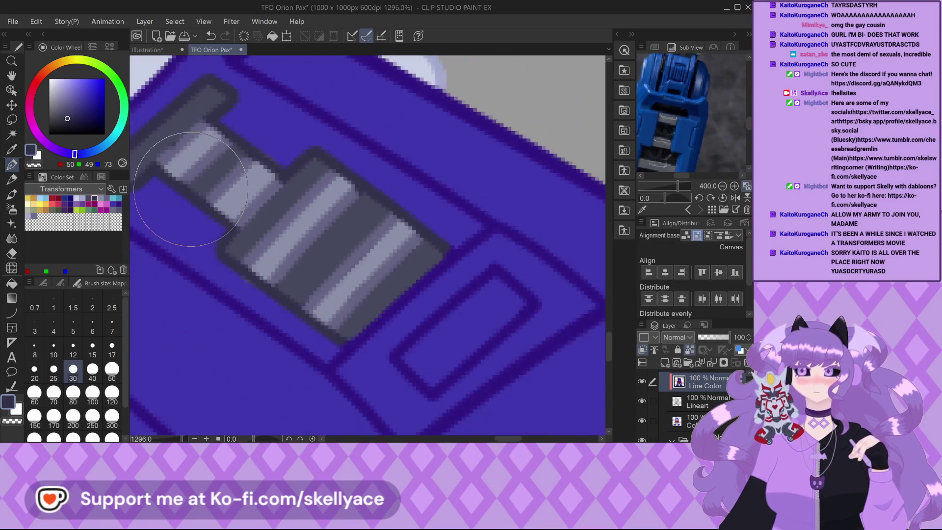
{"action": "scroll", "coordinate": [200, 179], "scroll_direction": "up", "scroll_amount": 5}
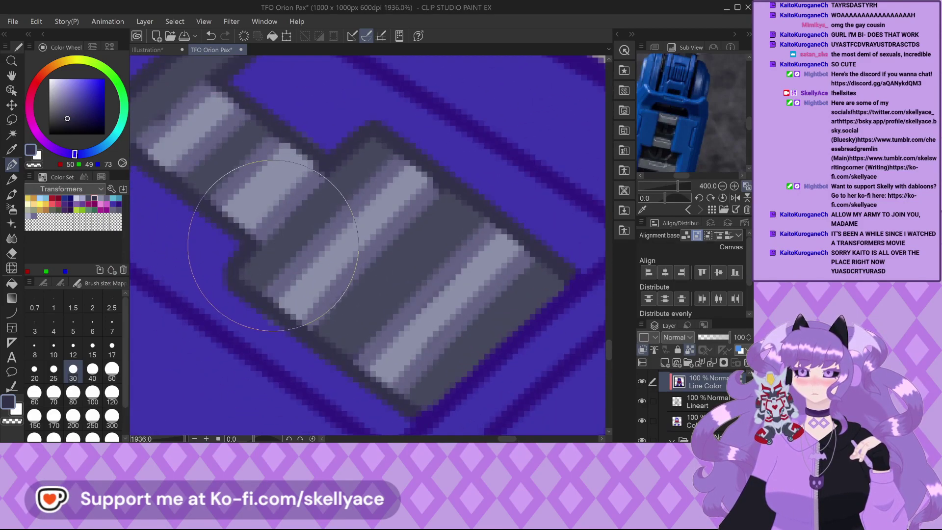
{"action": "scroll", "coordinate": [280, 243], "scroll_direction": "down", "scroll_amount": 2}
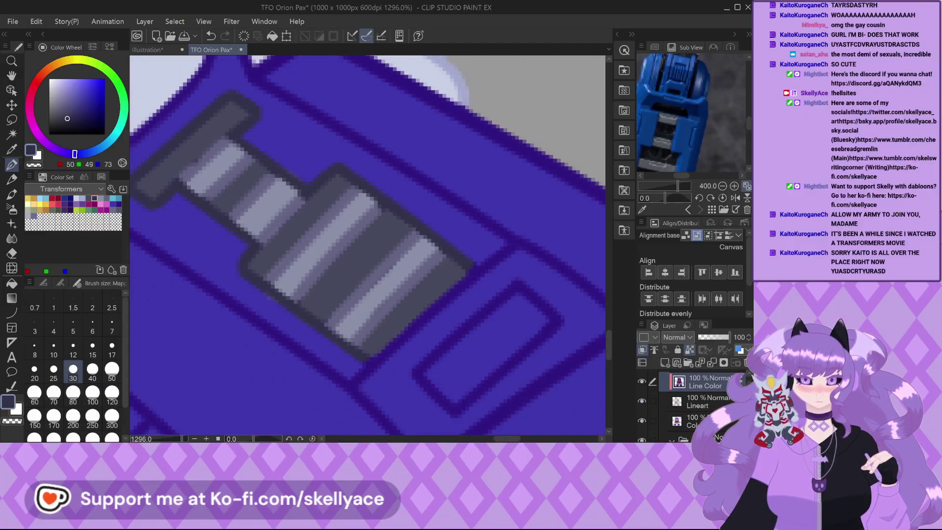
Touch up the vent's dark slats on the Color layer with the sampled dark grey (RGB 70, 72, 93).
{"action": "left_click", "coordinate": [697, 421]}
{"action": "left_click", "coordinate": [334, 283], "text": "alt"}
{"action": "scroll", "coordinate": [332, 279], "scroll_direction": "up", "scroll_amount": 3}
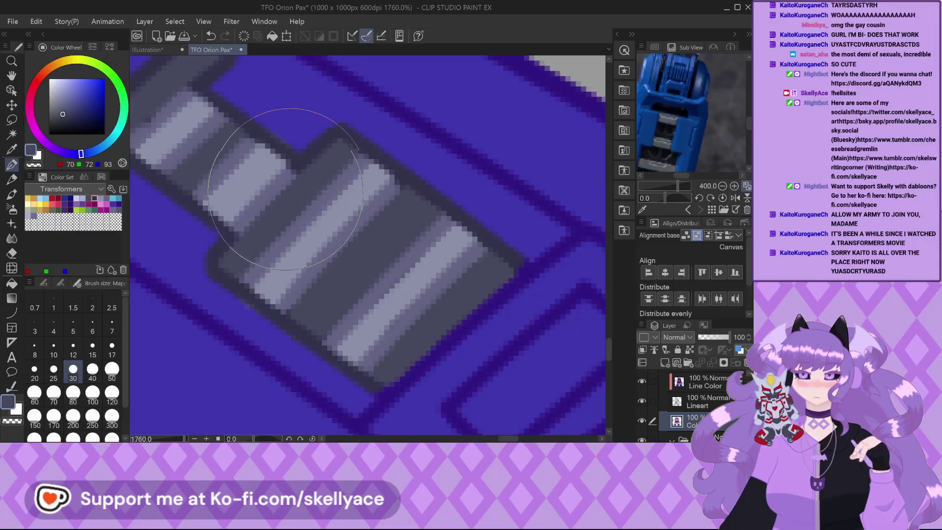
{"action": "scroll", "coordinate": [315, 193], "scroll_direction": "down", "scroll_amount": 4}
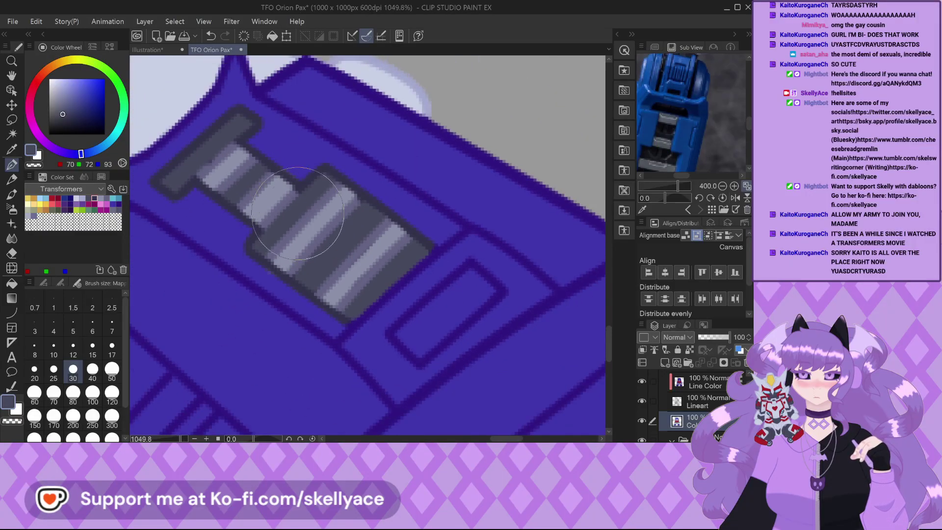
{"action": "scroll", "coordinate": [689, 417], "scroll_direction": "down", "scroll_amount": 1}
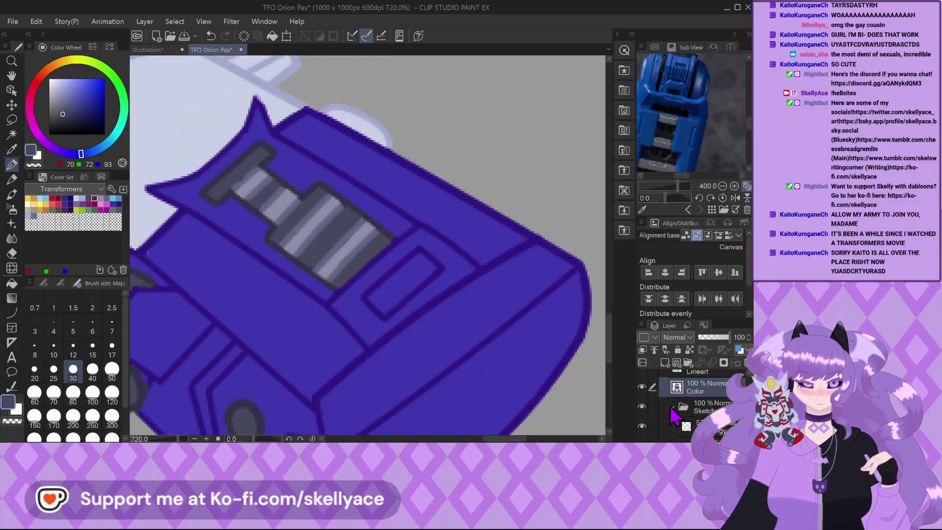
Collapse the Sketch folder and add a new layer between it and the Color layer.
{"action": "left_click", "coordinate": [672, 407]}
{"action": "left_click", "coordinate": [682, 411]}
{"action": "left_click", "coordinate": [665, 363]}
{"action": "scroll", "coordinate": [388, 294], "scroll_direction": "down", "scroll_amount": 3}
{"action": "scroll", "coordinate": [388, 294], "scroll_direction": "down", "scroll_amount": 1}
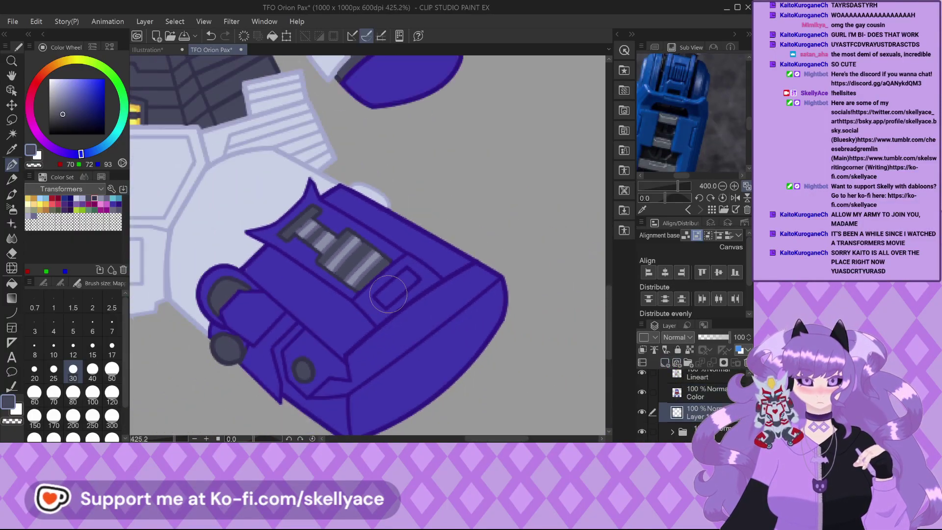
Paint the area behind the character black on the new layer with a 250 px brush.
{"action": "left_click", "coordinate": [61, 124]}
{"action": "left_click", "coordinate": [92, 417]}
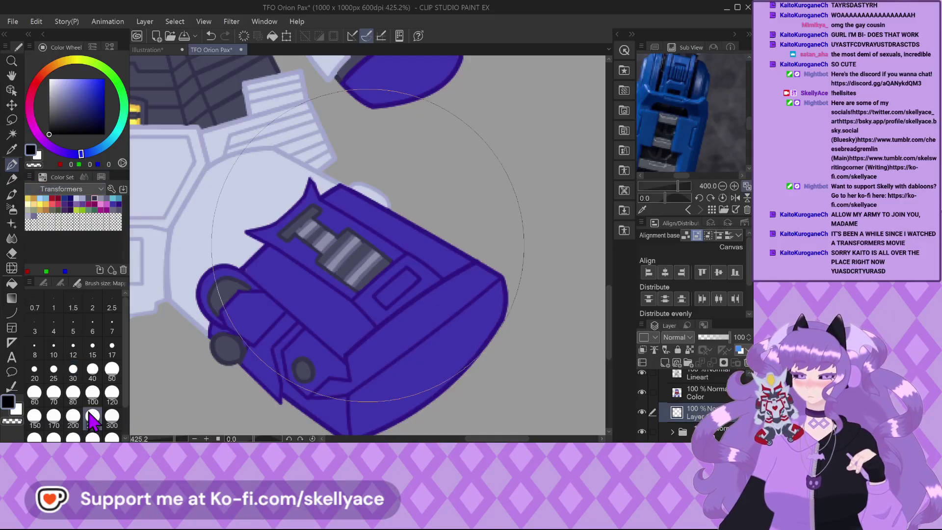
{"action": "scroll", "coordinate": [373, 343], "scroll_direction": "down", "scroll_amount": 4}
{"action": "mouse_move", "coordinate": [187, 373]}
{"action": "left_mouse_down"}
{"action": "mouse_move", "coordinate": [316, 321]}
{"action": "mouse_move", "coordinate": [267, 190]}
{"action": "mouse_move", "coordinate": [382, 40]}
{"action": "left_mouse_up"}
{"action": "mouse_move", "coordinate": [206, 64]}
{"action": "left_mouse_down"}
{"action": "mouse_move", "coordinate": [349, 183]}
{"action": "mouse_move", "coordinate": [397, 199]}
{"action": "mouse_move", "coordinate": [384, 304]}
{"action": "mouse_move", "coordinate": [339, 351]}
{"action": "mouse_move", "coordinate": [372, 353]}
{"action": "left_mouse_up"}
{"action": "scroll", "coordinate": [395, 359], "scroll_direction": "up", "scroll_amount": 1}
{"action": "scroll", "coordinate": [394, 357], "scroll_direction": "up", "scroll_amount": 3}
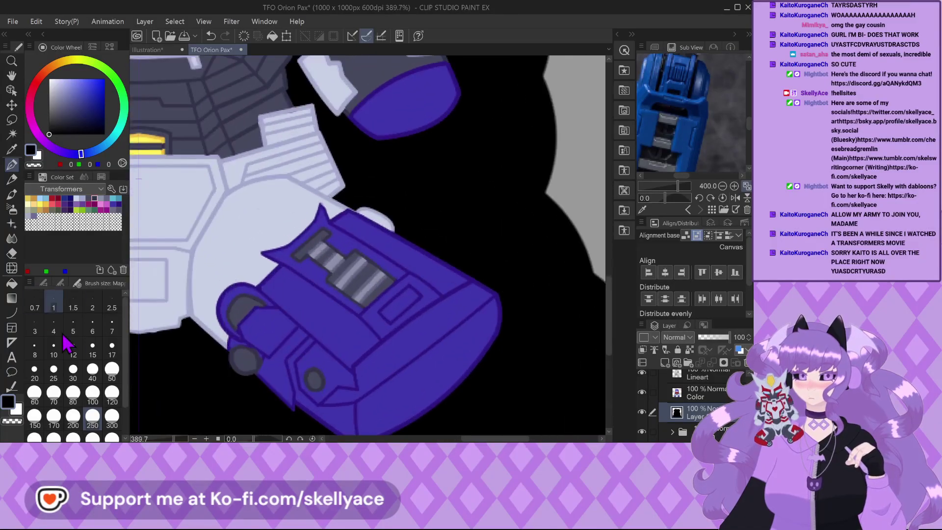
With a 12 px brush, refine the lines beside the narrow section's light slats on Line Color in grey-violet (RGB 100, 100, 133).
{"action": "scroll", "coordinate": [367, 245], "scroll_direction": "up", "scroll_amount": 6}
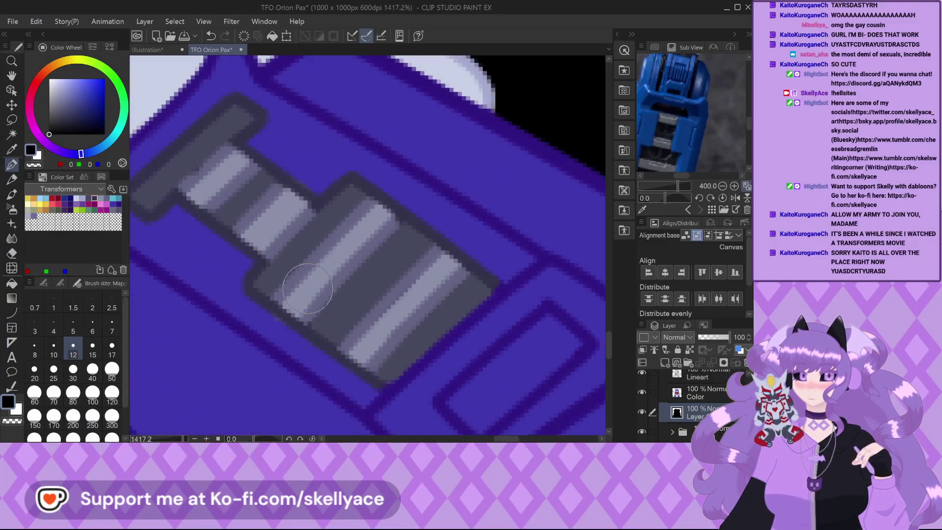
{"action": "scroll", "coordinate": [255, 239], "scroll_direction": "down", "scroll_amount": 3}
{"action": "scroll", "coordinate": [238, 205], "scroll_direction": "up", "scroll_amount": 3}
{"action": "left_click", "coordinate": [252, 220], "text": "alt"}
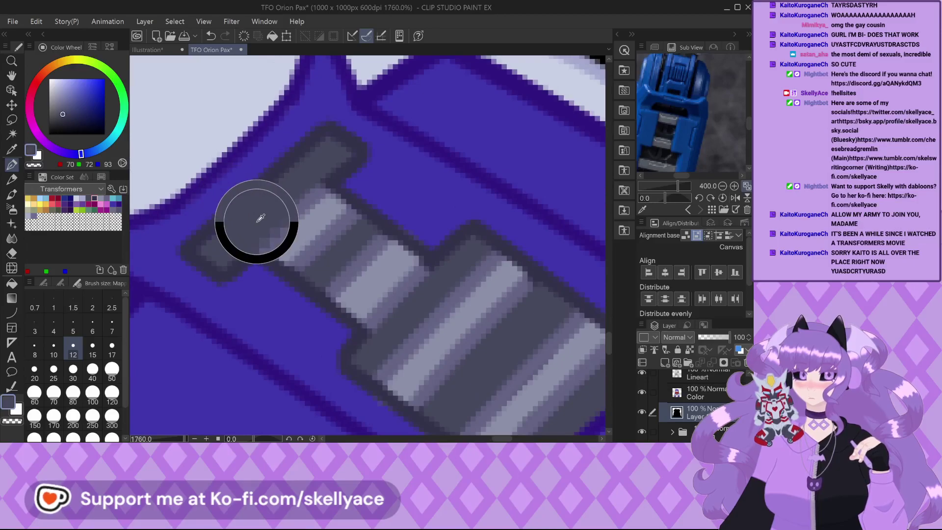
{"action": "left_click", "coordinate": [697, 392]}
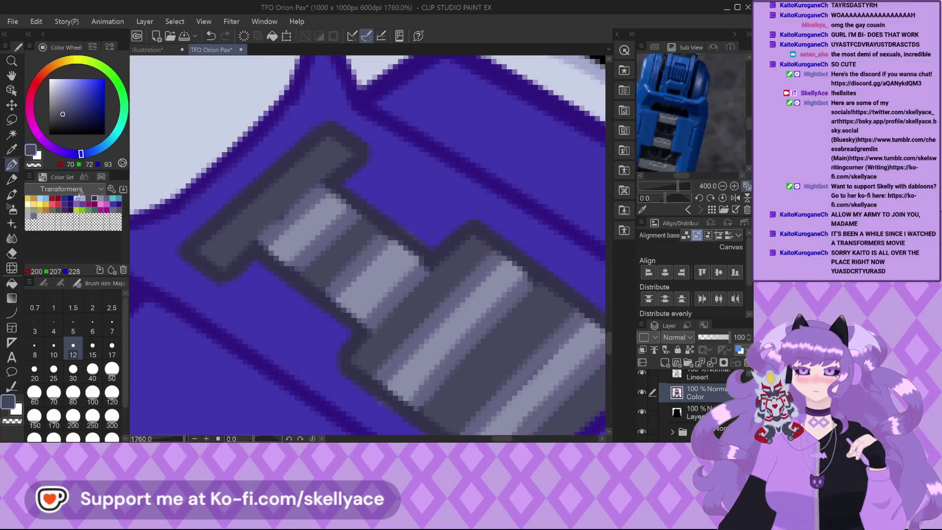
{"action": "left_click", "coordinate": [107, 199]}
{"action": "left_click", "coordinate": [686, 378]}
{"action": "scroll", "coordinate": [681, 398], "scroll_direction": "up", "scroll_amount": 1}
{"action": "left_click", "coordinate": [686, 396]}
{"action": "scroll", "coordinate": [301, 211], "scroll_direction": "up", "scroll_amount": 3}
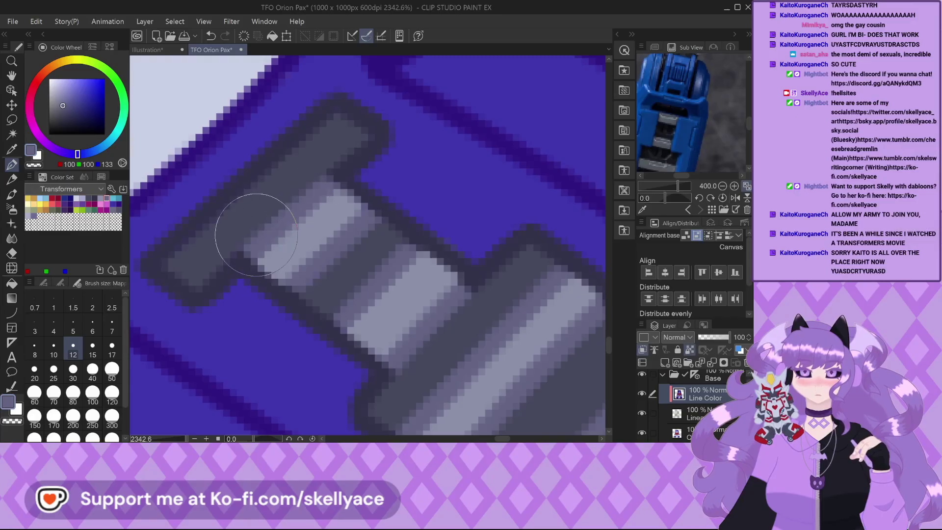
{"action": "scroll", "coordinate": [268, 225], "scroll_direction": "down", "scroll_amount": 3}
{"action": "scroll", "coordinate": [366, 327], "scroll_direction": "up", "scroll_amount": 2}
Touch up the wide vent section on the Color layer with sampled light grey (RGB 139, 144, 167), dark grey (50, 49, 73) and blue (65, 53, 172).
{"action": "left_click", "coordinate": [686, 434]}
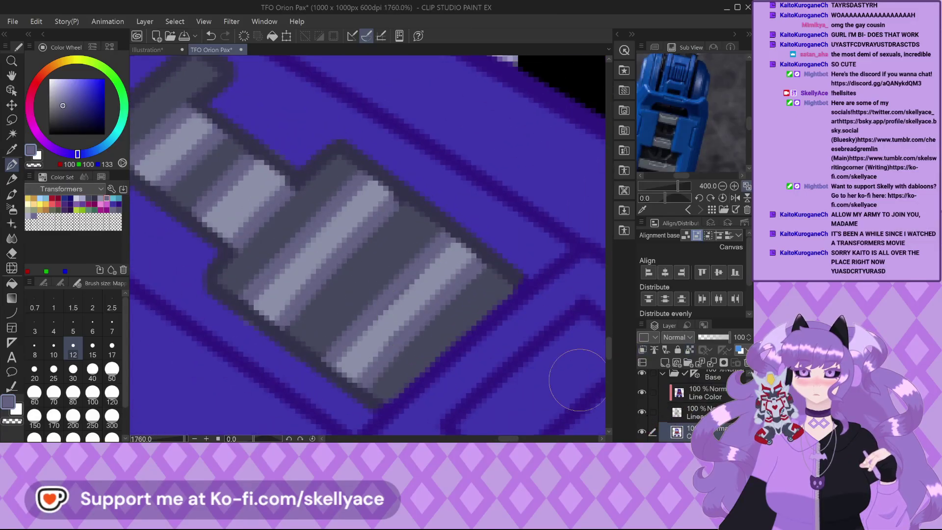
{"action": "left_click", "coordinate": [408, 290], "text": "alt"}
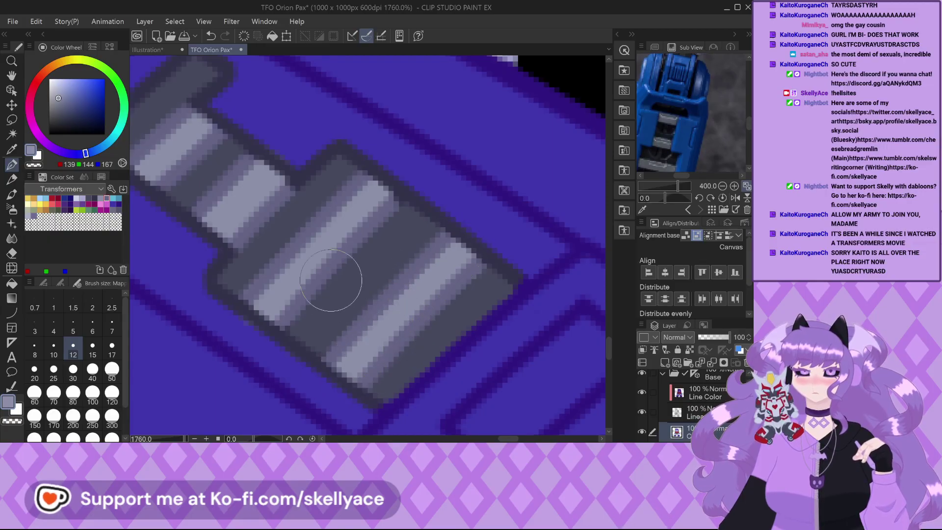
{"action": "left_click", "coordinate": [95, 199]}
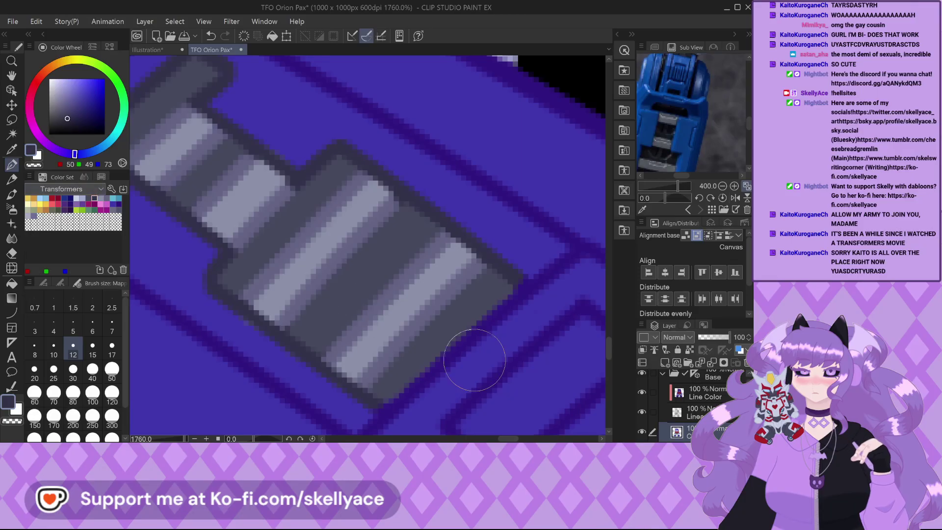
{"action": "left_click", "coordinate": [689, 395]}
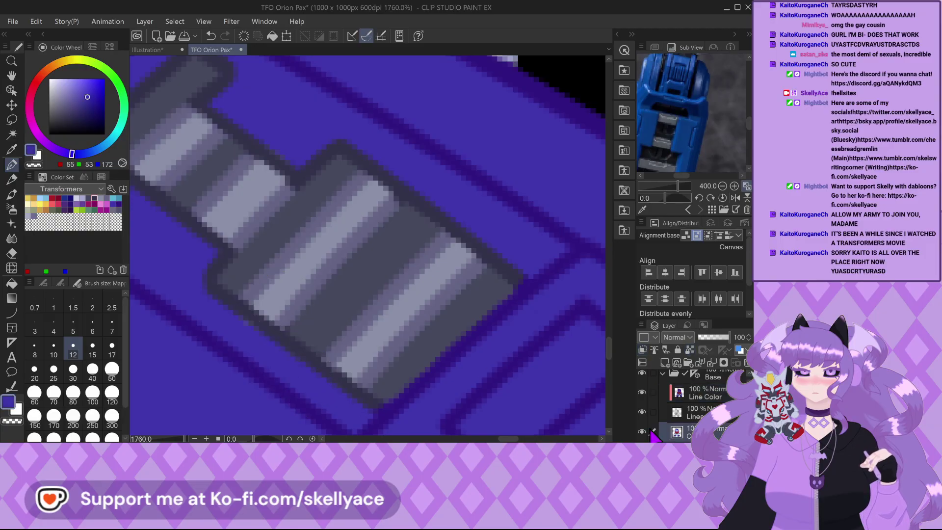
Check the legs, torso and arms for gaps against the black backdrop, touching up the hip panel in pale grey (RGB 200, 207, 228).
{"action": "scroll", "coordinate": [195, 279], "scroll_direction": "down", "scroll_amount": 8}
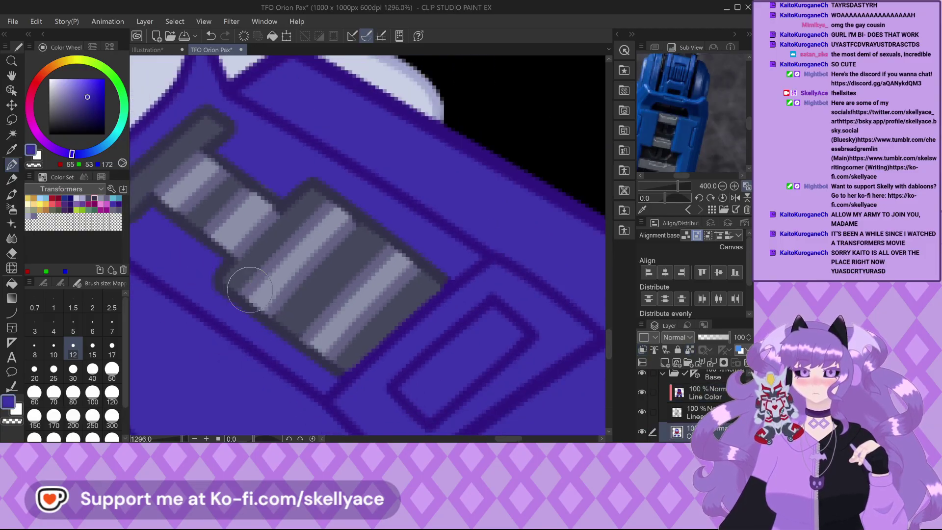
{"action": "scroll", "coordinate": [466, 343], "scroll_direction": "down", "scroll_amount": 3}
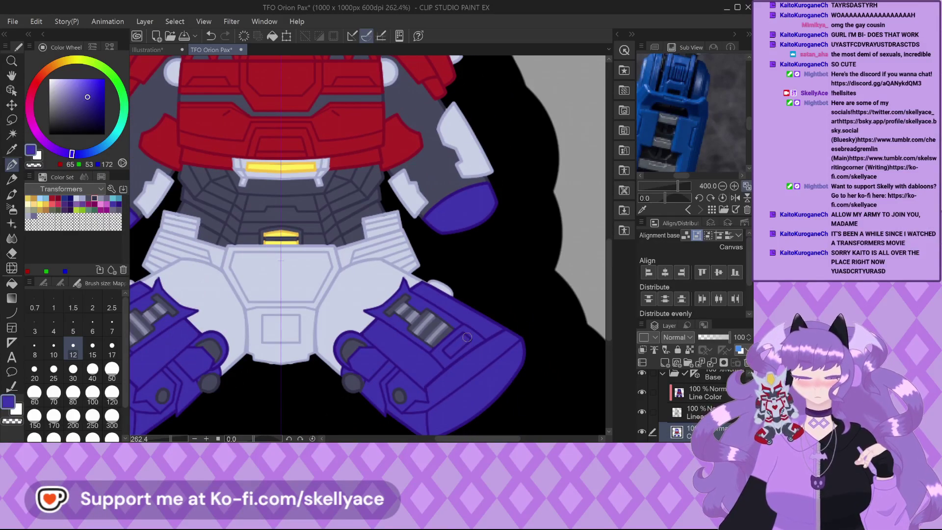
{"action": "scroll", "coordinate": [467, 338], "scroll_direction": "down", "scroll_amount": 3}
{"action": "scroll", "coordinate": [363, 238], "scroll_direction": "up", "scroll_amount": 5}
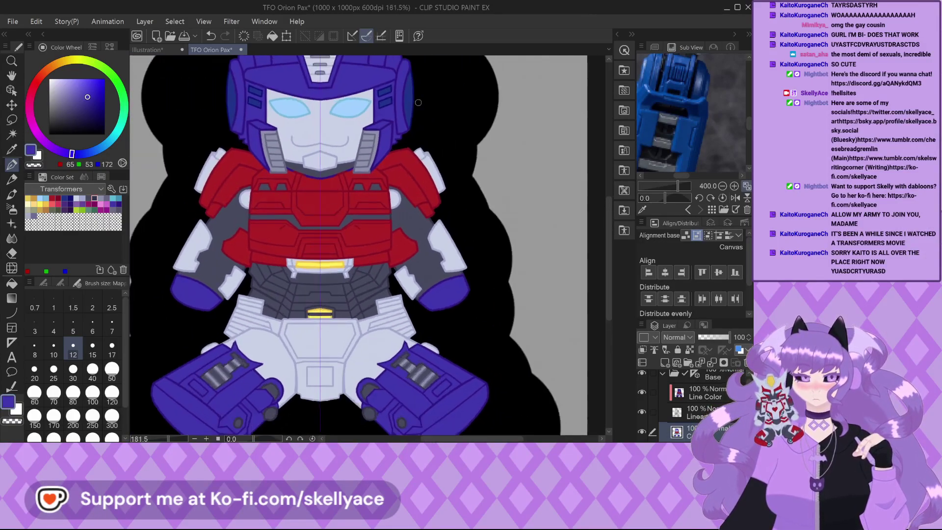
{"action": "scroll", "coordinate": [363, 238], "scroll_direction": "down", "scroll_amount": 1}
{"action": "scroll", "coordinate": [363, 238], "scroll_direction": "up", "scroll_amount": 8}
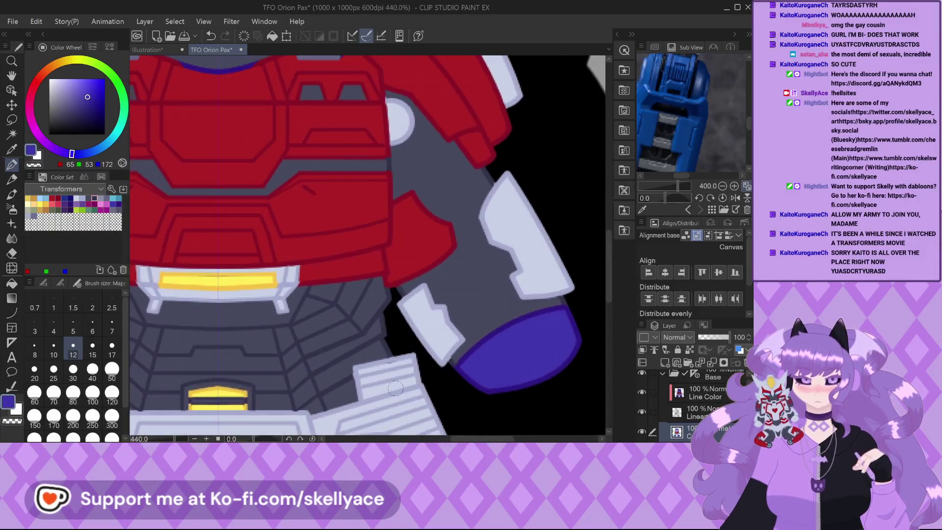
{"action": "left_click", "coordinate": [397, 376], "text": "alt"}
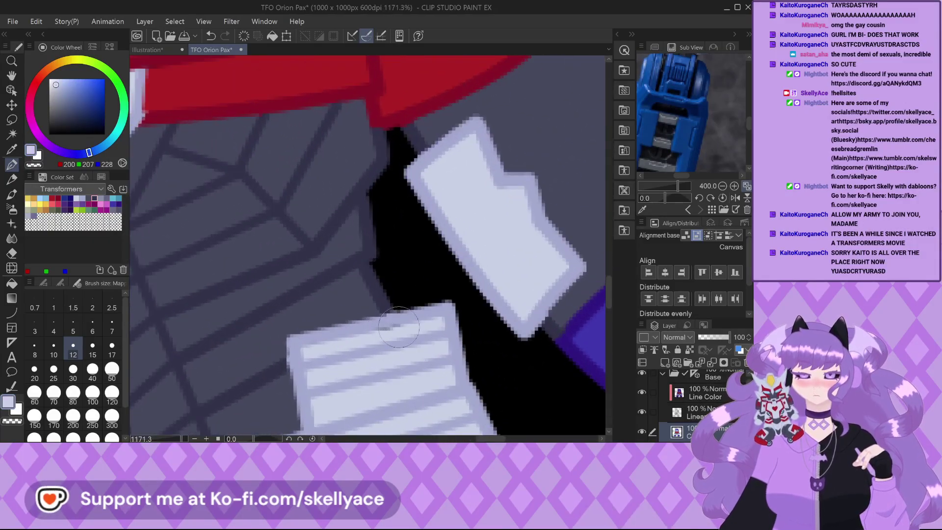
{"action": "scroll", "coordinate": [375, 331], "scroll_direction": "down", "scroll_amount": 7}
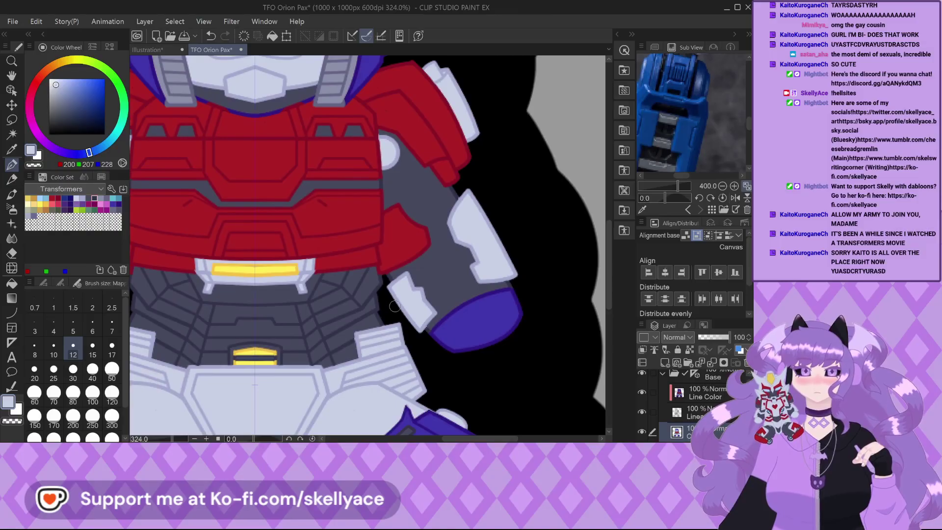
{"action": "scroll", "coordinate": [478, 352], "scroll_direction": "down", "scroll_amount": 3}
{"action": "scroll", "coordinate": [307, 146], "scroll_direction": "up", "scroll_amount": 3}
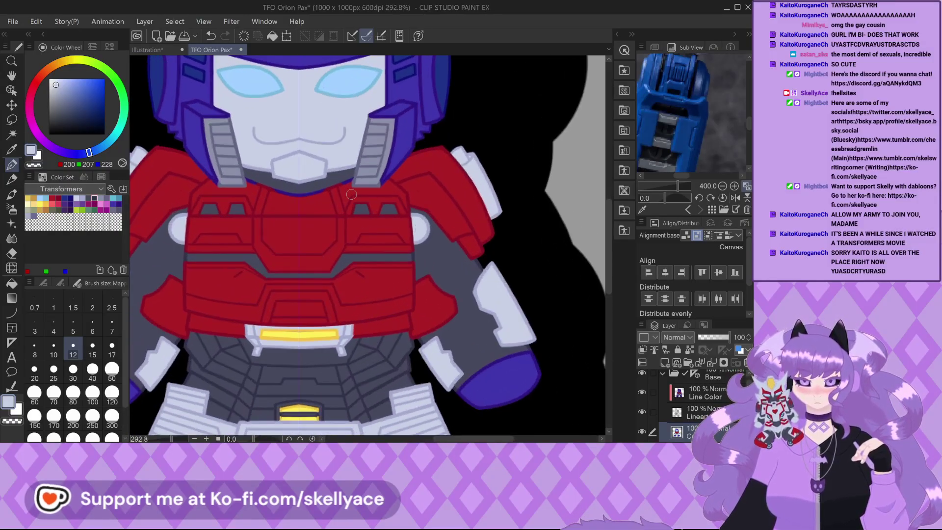
Touch up the upper chest below the chin with the sampled red (RGB 172, 31, 37).
{"action": "scroll", "coordinate": [307, 146], "scroll_direction": "up", "scroll_amount": 7}
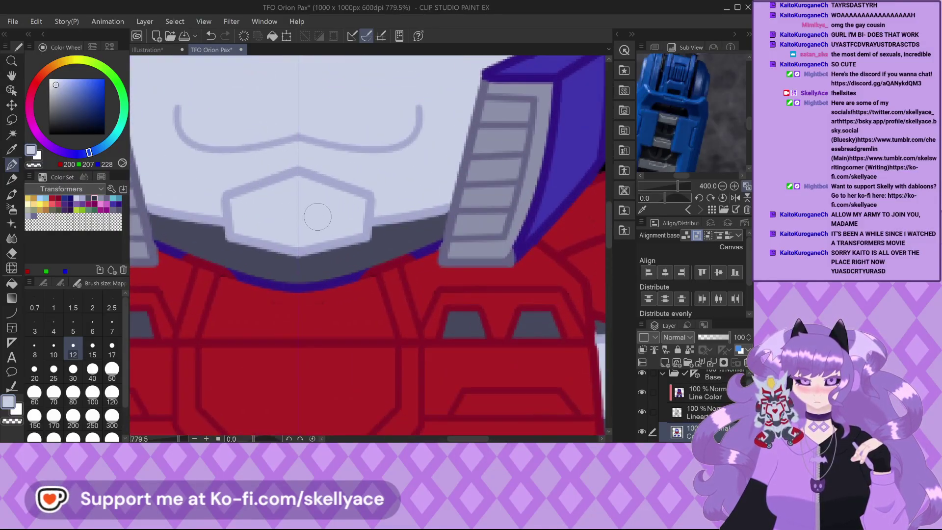
{"action": "left_click", "coordinate": [345, 333], "text": "alt"}
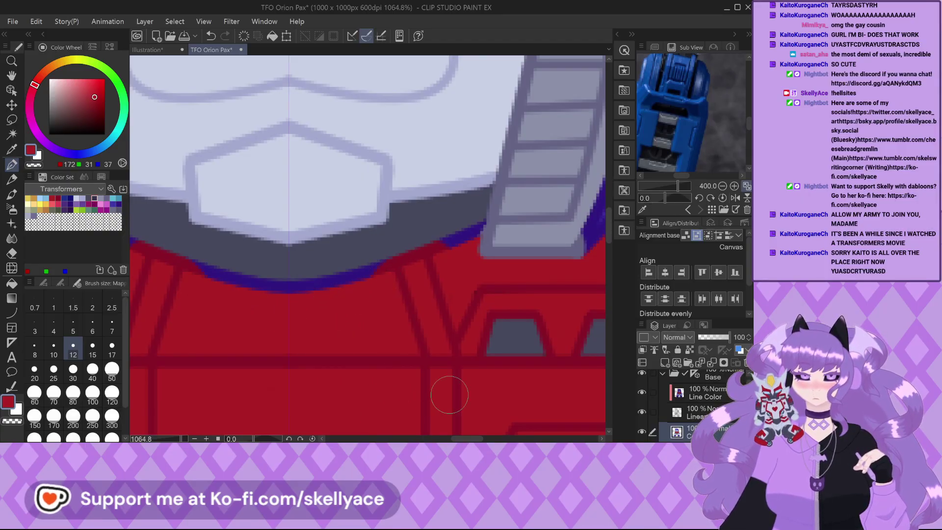
{"action": "scroll", "coordinate": [234, 234], "scroll_direction": "down", "scroll_amount": 4}
{"action": "scroll", "coordinate": [233, 234], "scroll_direction": "down", "scroll_amount": 2}
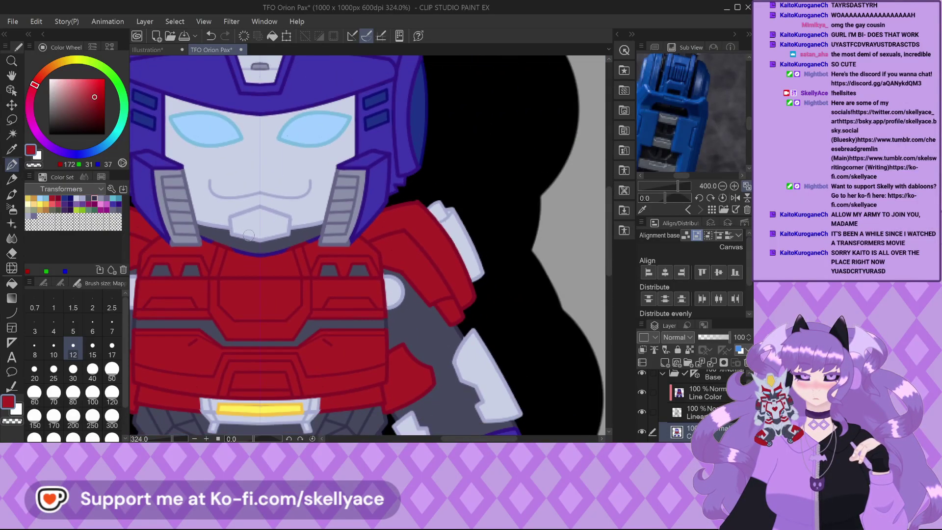
Switch to another reference image and compare its chest and yellow waist light with the drawing's torso.
{"action": "left_click", "coordinate": [745, 211]}
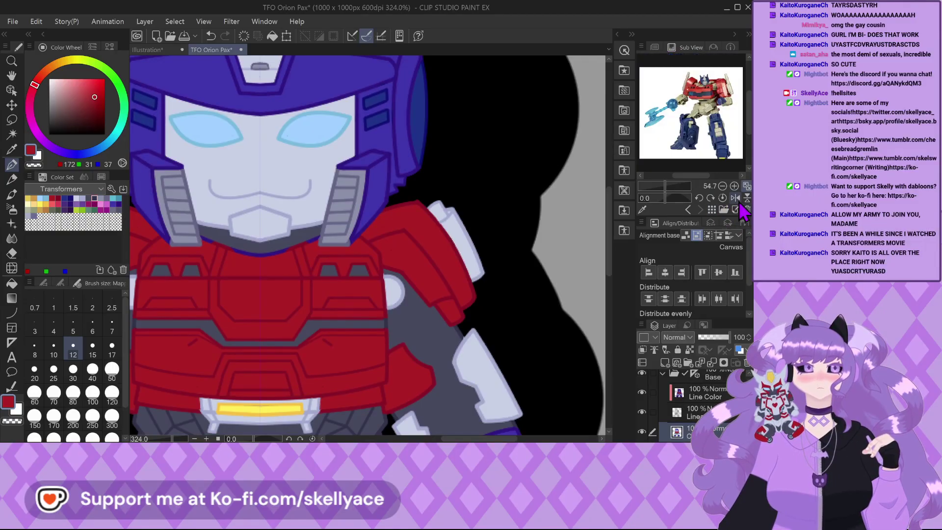
{"action": "left_click", "coordinate": [745, 211]}
{"action": "scroll", "coordinate": [697, 109], "scroll_direction": "up", "scroll_amount": 3}
{"action": "left_click_drag", "start_coordinate": [697, 109], "coordinate": [671, 146]}
{"action": "scroll", "coordinate": [679, 139], "scroll_direction": "up", "scroll_amount": 1}
{"action": "scroll", "coordinate": [390, 228], "scroll_direction": "down", "scroll_amount": 2}
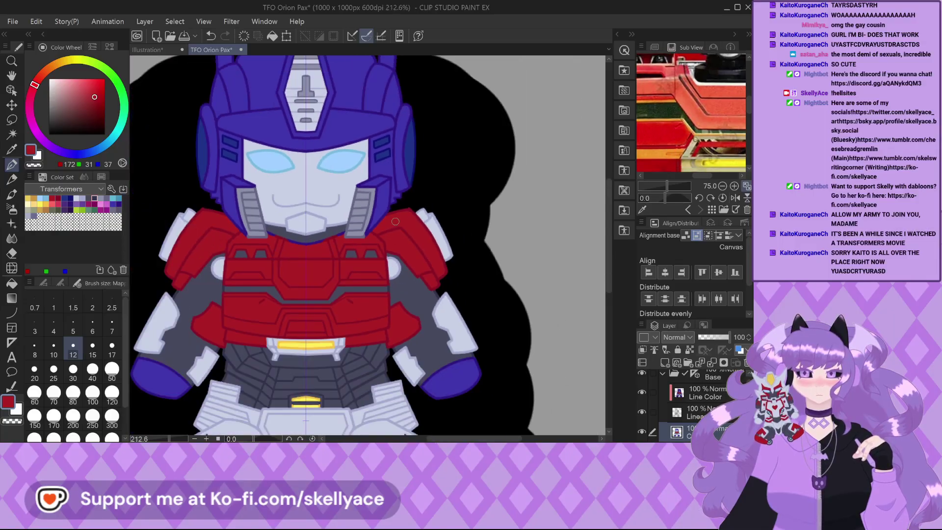
{"action": "scroll", "coordinate": [696, 123], "scroll_direction": "down", "scroll_amount": 2}
{"action": "scroll", "coordinate": [699, 122], "scroll_direction": "up", "scroll_amount": 3}
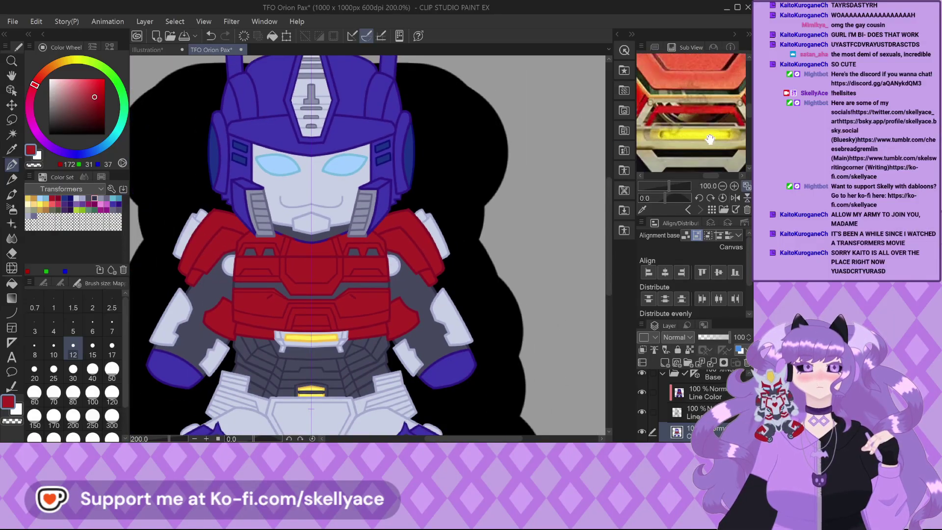
{"action": "left_click_drag", "start_coordinate": [723, 139], "coordinate": [675, 146]}
{"action": "scroll", "coordinate": [685, 142], "scroll_direction": "down", "scroll_amount": 2}
{"action": "scroll", "coordinate": [685, 142], "scroll_direction": "up", "scroll_amount": 2}
{"action": "scroll", "coordinate": [686, 142], "scroll_direction": "up", "scroll_amount": 1}
{"action": "scroll", "coordinate": [685, 142], "scroll_direction": "down", "scroll_amount": 3}
{"action": "left_click_drag", "start_coordinate": [716, 134], "coordinate": [633, 118]}
{"action": "scroll", "coordinate": [697, 141], "scroll_direction": "up", "scroll_amount": 2}
{"action": "scroll", "coordinate": [344, 333], "scroll_direction": "up", "scroll_amount": 6}
{"action": "scroll", "coordinate": [216, 284], "scroll_direction": "up", "scroll_amount": 3}
{"action": "scroll", "coordinate": [324, 344], "scroll_direction": "up", "scroll_amount": 2}
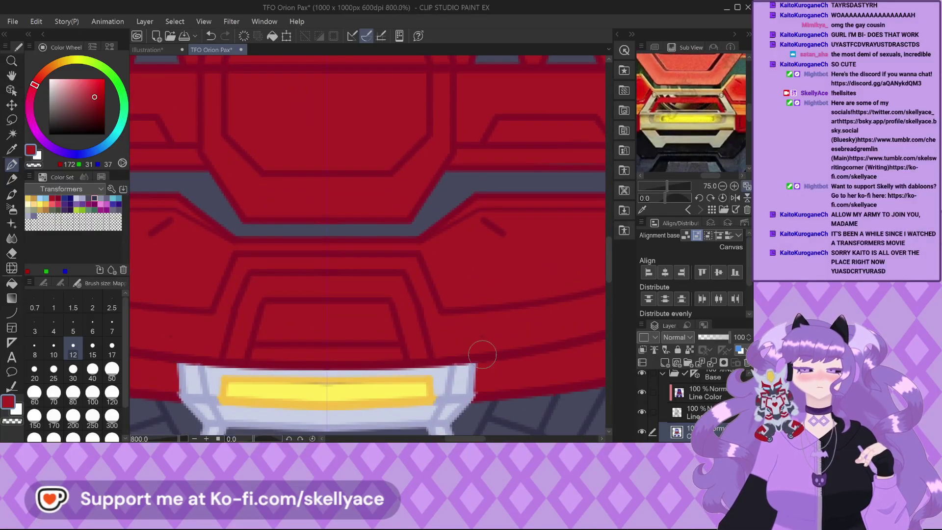
Hide the Lineart layer and fill the small gaps above the chest windows with red on the Color layer.
{"action": "scroll", "coordinate": [466, 314], "scroll_direction": "down", "scroll_amount": 2}
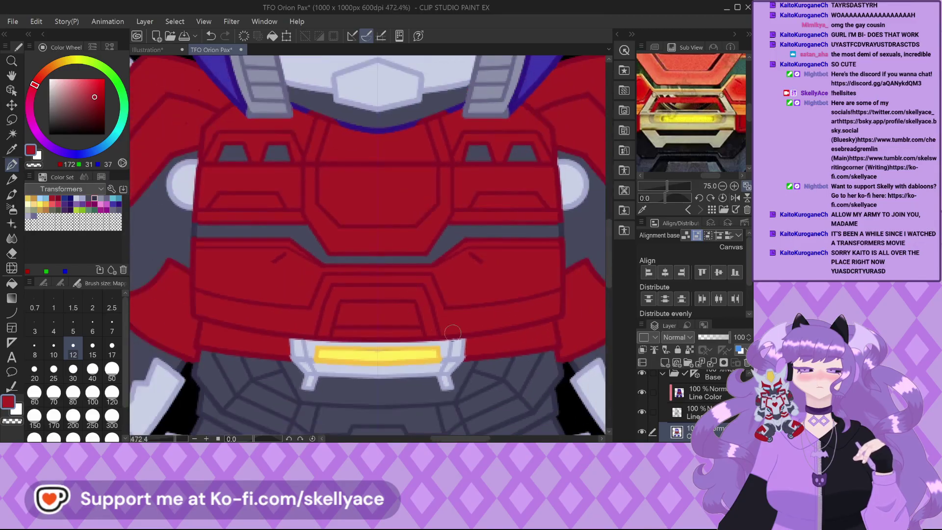
{"action": "left_click", "coordinate": [644, 414]}
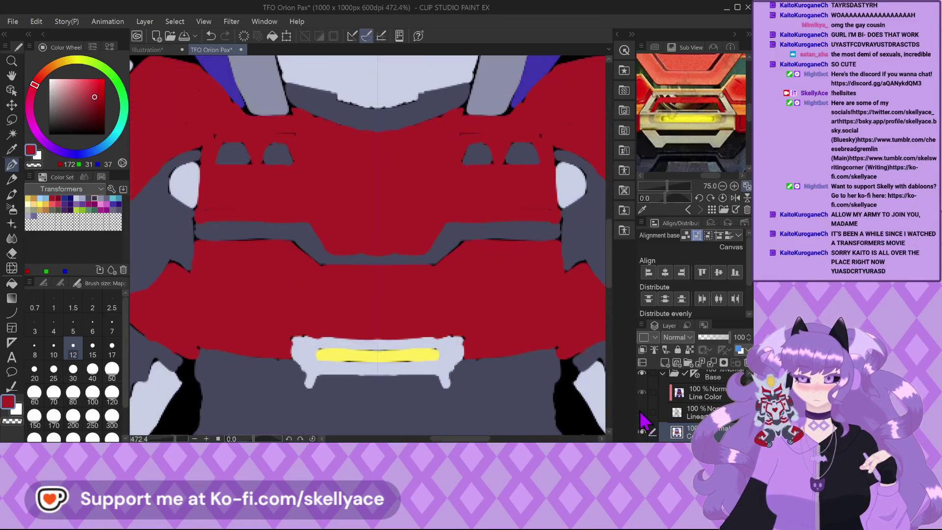
{"action": "scroll", "coordinate": [214, 160], "scroll_direction": "up", "scroll_amount": 2}
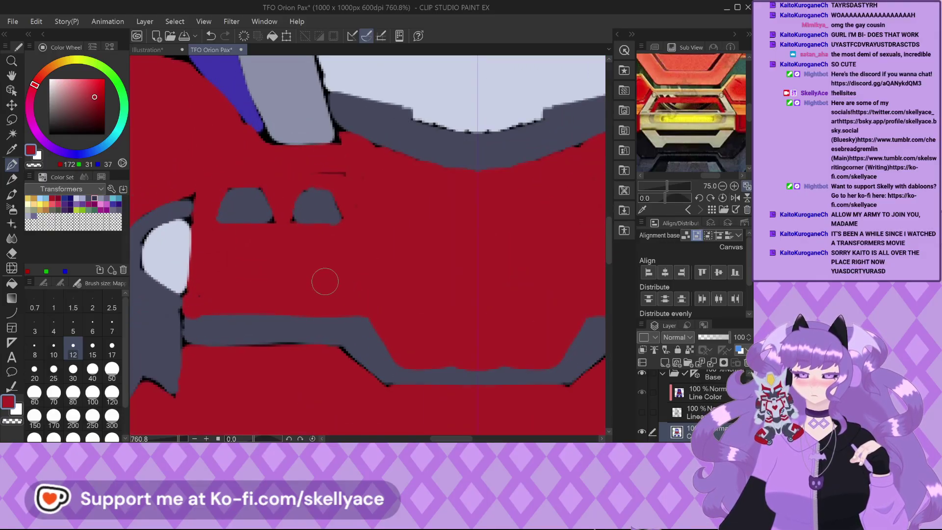
{"action": "scroll", "coordinate": [304, 169], "scroll_direction": "up", "scroll_amount": 1}
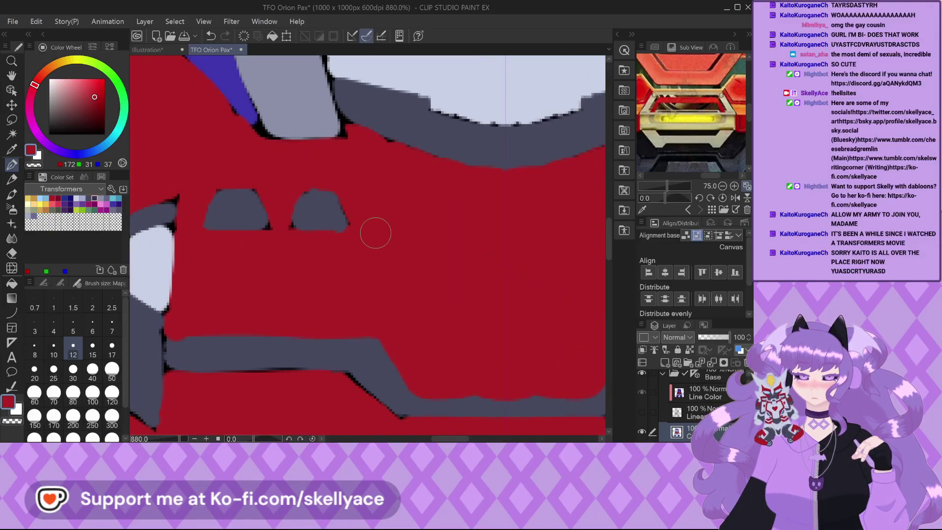
{"action": "scroll", "coordinate": [243, 169], "scroll_direction": "down", "scroll_amount": 4}
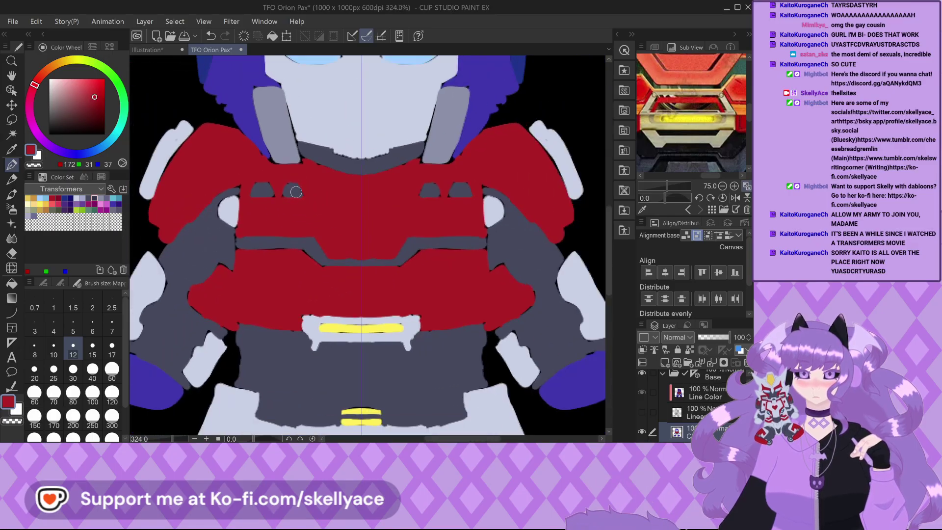
Inspect the flat colours across the whole figure and show the Lineart layer again.
{"action": "scroll", "coordinate": [305, 194], "scroll_direction": "down", "scroll_amount": 1}
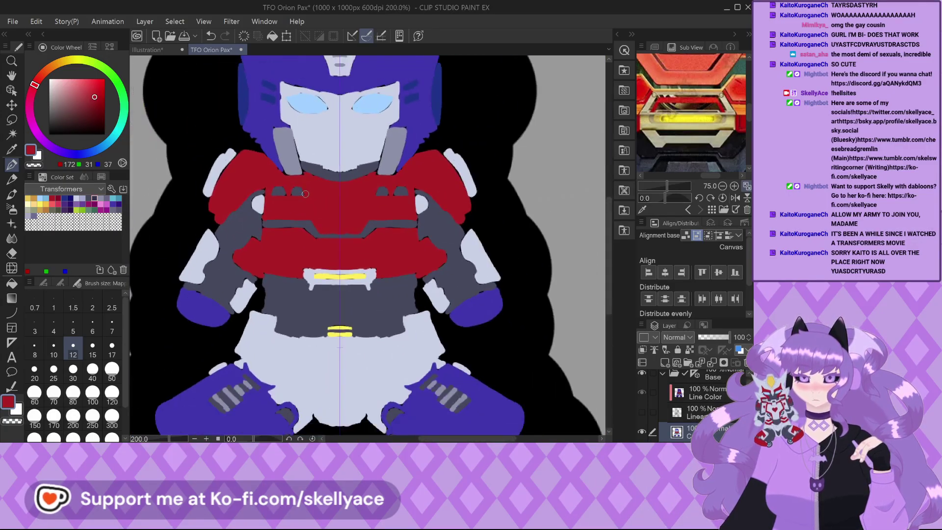
{"action": "scroll", "coordinate": [306, 193], "scroll_direction": "down", "scroll_amount": 1}
{"action": "scroll", "coordinate": [263, 361], "scroll_direction": "up", "scroll_amount": 1}
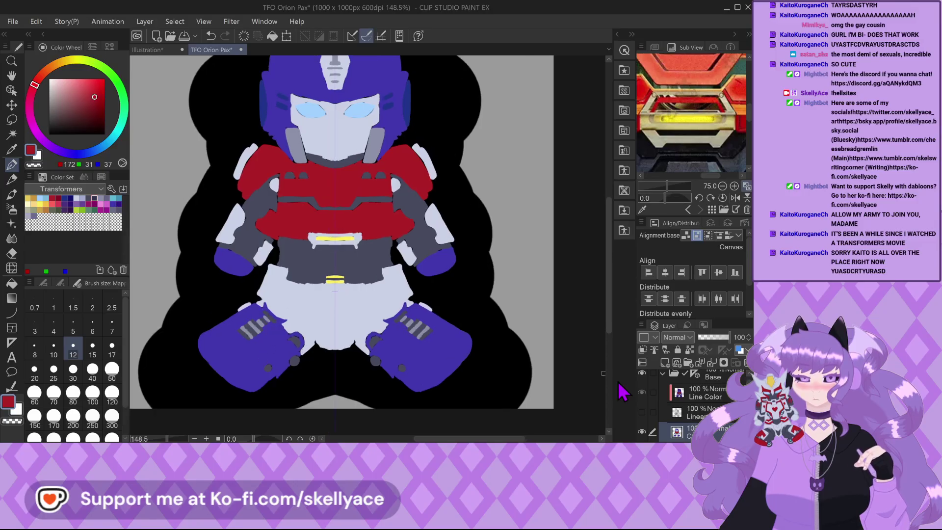
{"action": "left_click", "coordinate": [641, 412]}
{"action": "scroll", "coordinate": [303, 158], "scroll_direction": "up", "scroll_amount": 3}
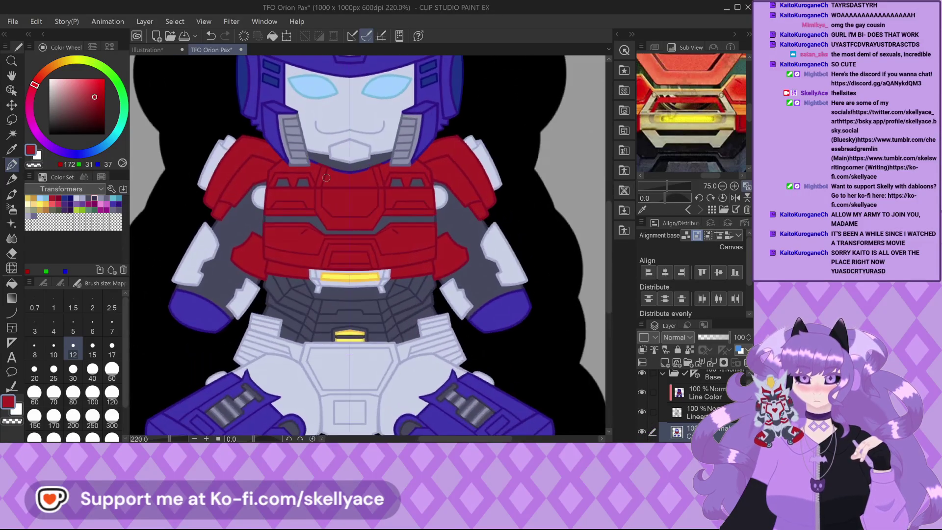
Examine the reference's chest windows and neck area and compare them with the drawing's chest and collar.
{"action": "scroll", "coordinate": [676, 116], "scroll_direction": "down", "scroll_amount": 2}
{"action": "scroll", "coordinate": [676, 116], "scroll_direction": "up", "scroll_amount": 3}
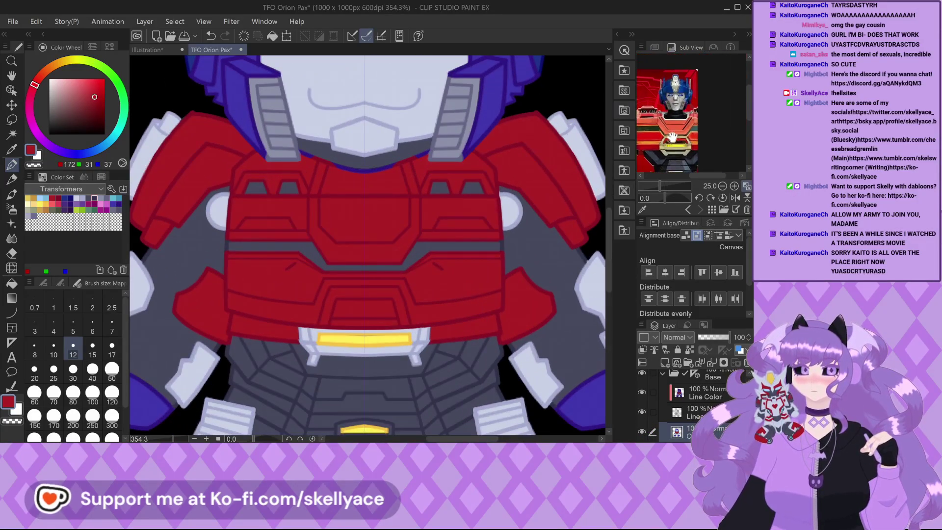
{"action": "scroll", "coordinate": [672, 133], "scroll_direction": "down", "scroll_amount": 1}
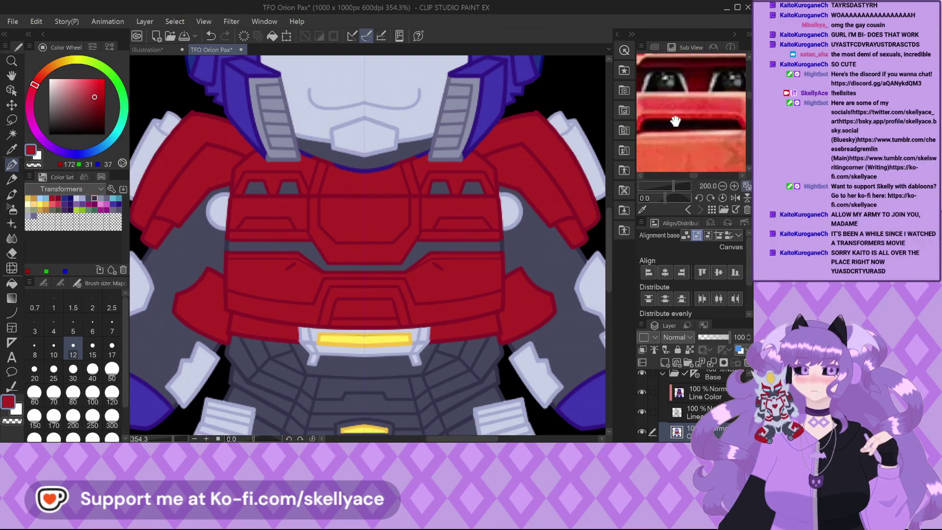
{"action": "left_click_drag", "start_coordinate": [660, 130], "coordinate": [656, 133]}
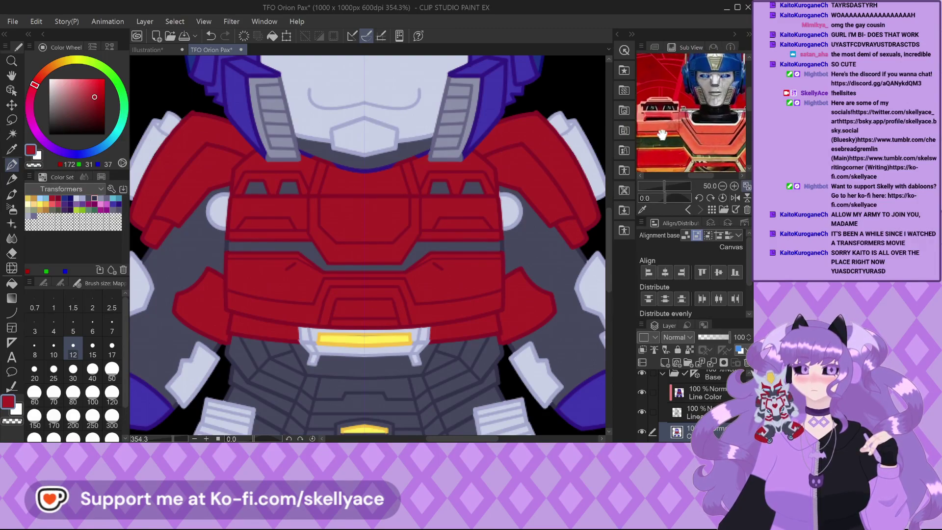
{"action": "scroll", "coordinate": [203, 274], "scroll_direction": "down", "scroll_amount": 1}
{"action": "scroll", "coordinate": [335, 189], "scroll_direction": "up", "scroll_amount": 1}
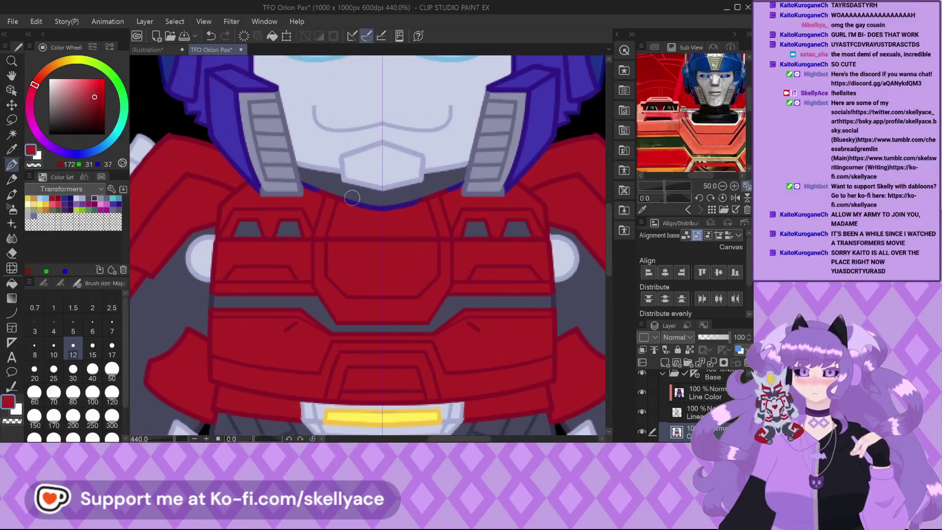
{"action": "scroll", "coordinate": [415, 209], "scroll_direction": "up", "scroll_amount": 1}
{"action": "scroll", "coordinate": [388, 179], "scroll_direction": "up", "scroll_amount": 1}
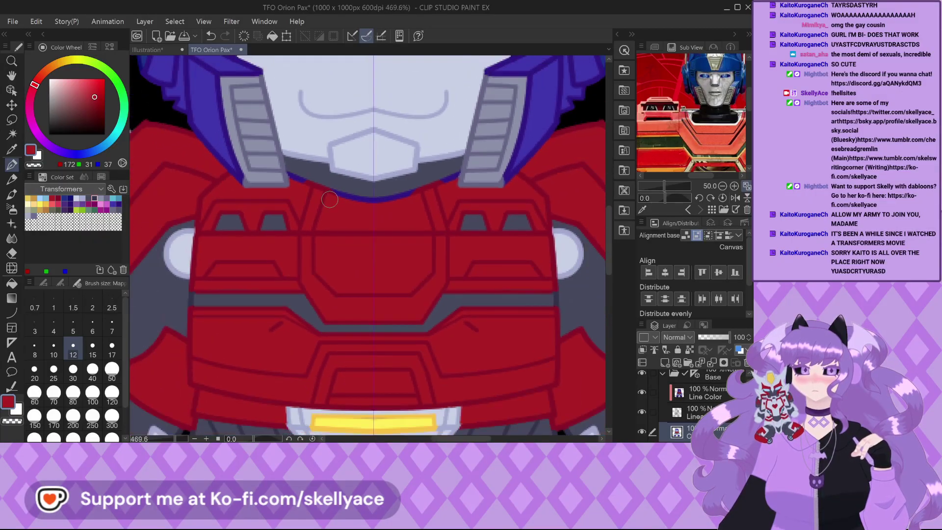
{"action": "scroll", "coordinate": [284, 192], "scroll_direction": "down", "scroll_amount": 6}
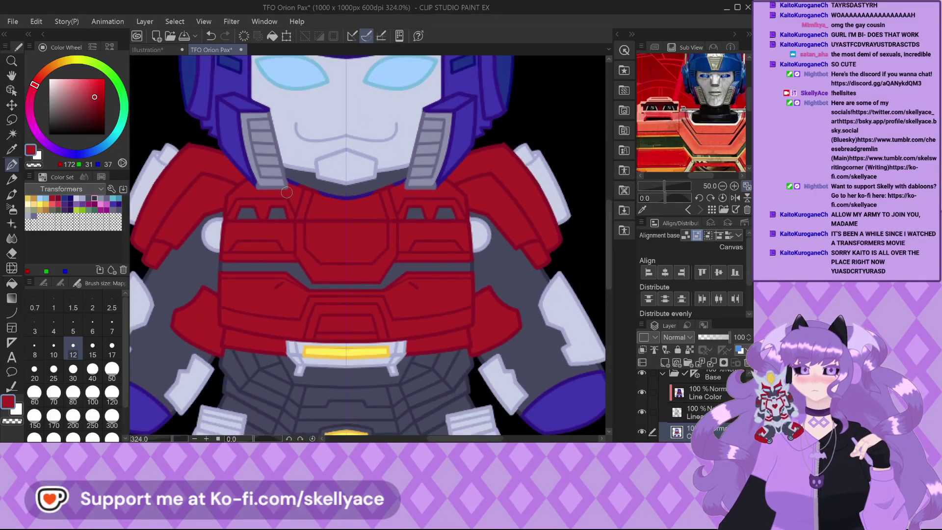
{"action": "scroll", "coordinate": [338, 197], "scroll_direction": "down", "scroll_amount": 1}
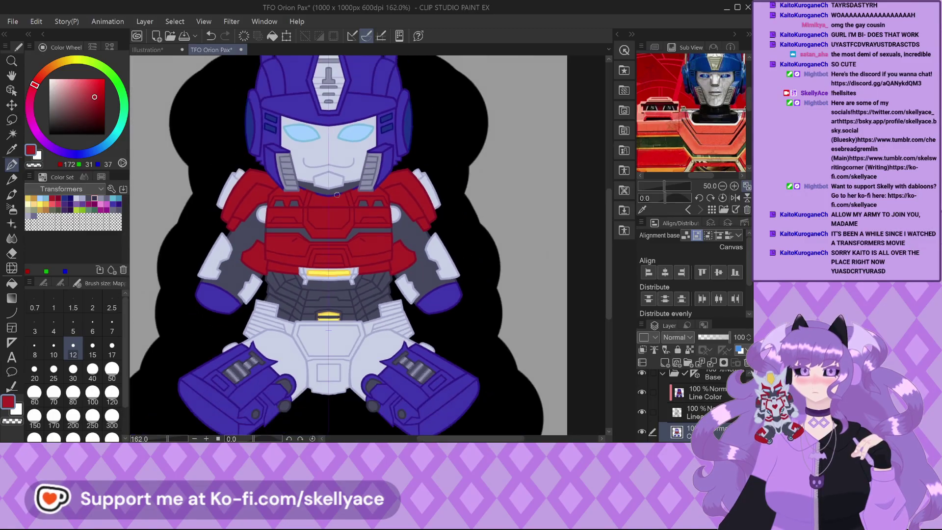
Switch to the Lineart layer, set the drawing colour to black and choose the Straight line tool.
{"action": "scroll", "coordinate": [331, 206], "scroll_direction": "up", "scroll_amount": 6}
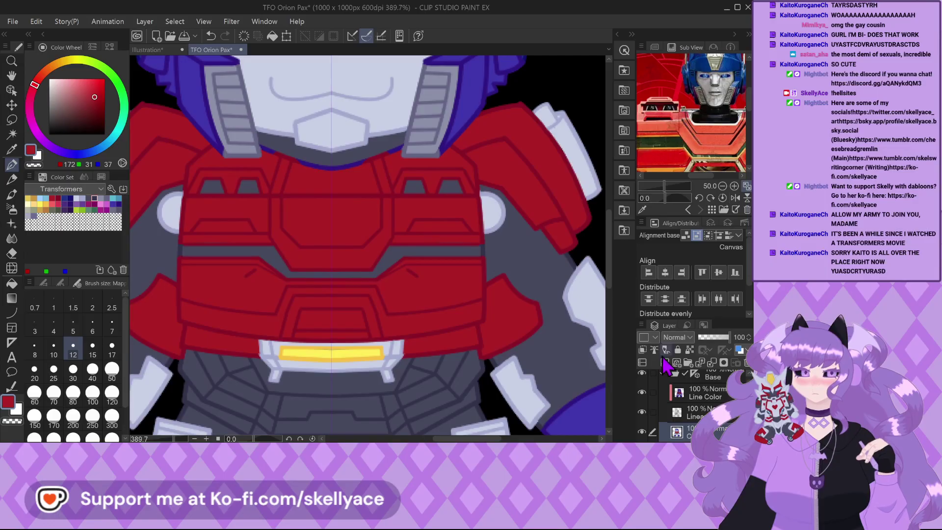
{"action": "left_click", "coordinate": [700, 415]}
{"action": "left_click_drag", "start_coordinate": [88, 116], "coordinate": [49, 134]}
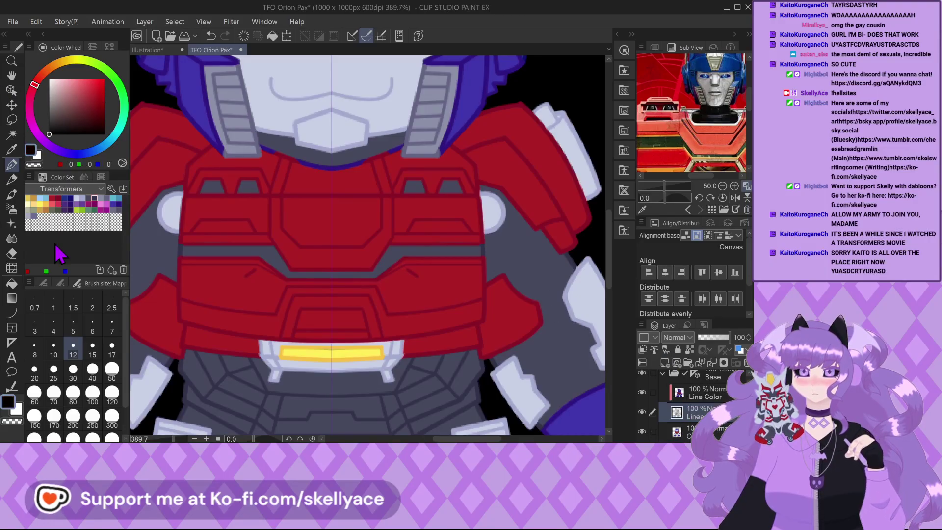
{"action": "left_click", "coordinate": [12, 312]}
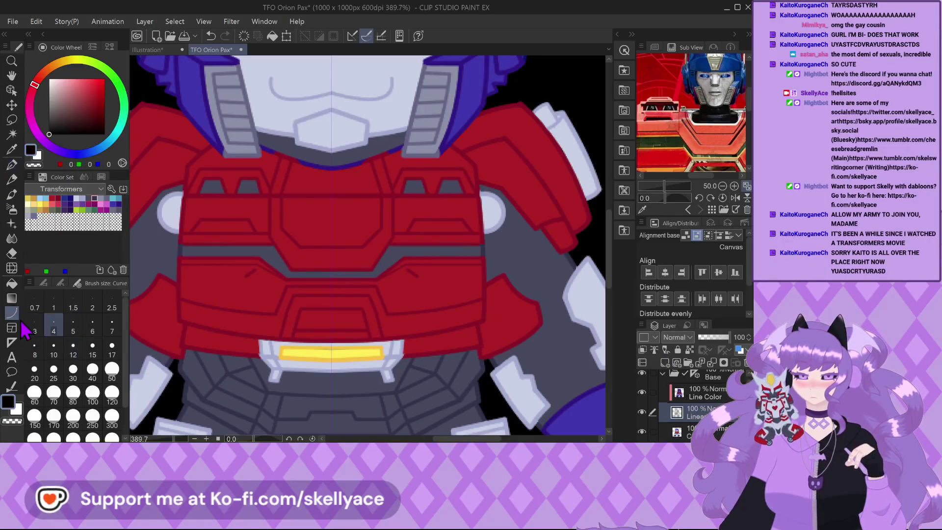
{"action": "left_click", "coordinate": [43, 283]}
{"action": "left_click", "coordinate": [74, 313]}
Bring the reference's chest into view and erase the vertical and diagonal side lines of the central chest panel on the Lineart layer.
{"action": "scroll", "coordinate": [358, 211], "scroll_direction": "up", "scroll_amount": 1}
{"action": "scroll", "coordinate": [358, 211], "scroll_direction": "up", "scroll_amount": 3}
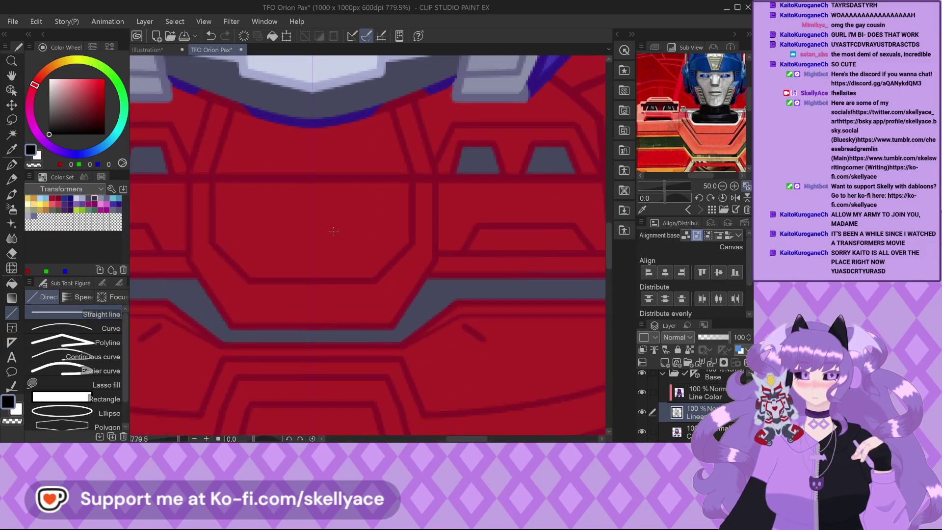
{"action": "scroll", "coordinate": [306, 205], "scroll_direction": "up", "scroll_amount": 1}
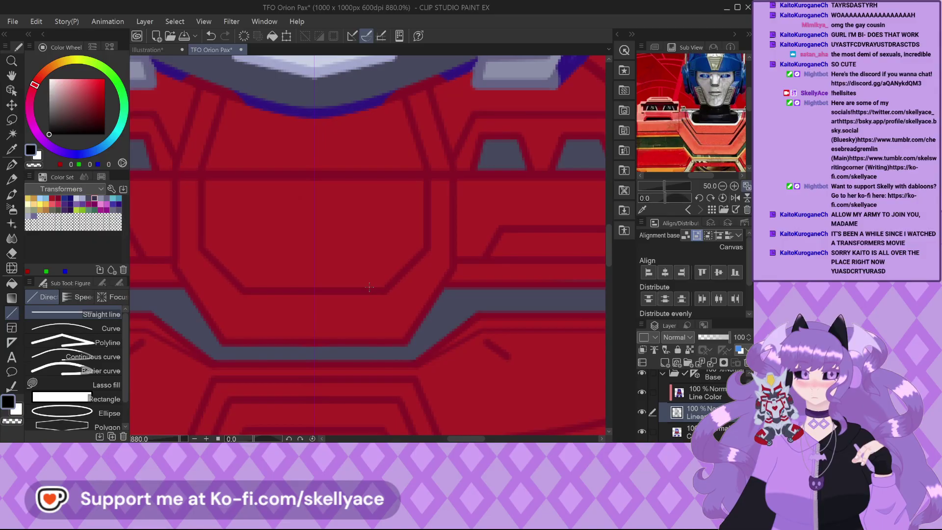
{"action": "scroll", "coordinate": [249, 226], "scroll_direction": "down", "scroll_amount": 4}
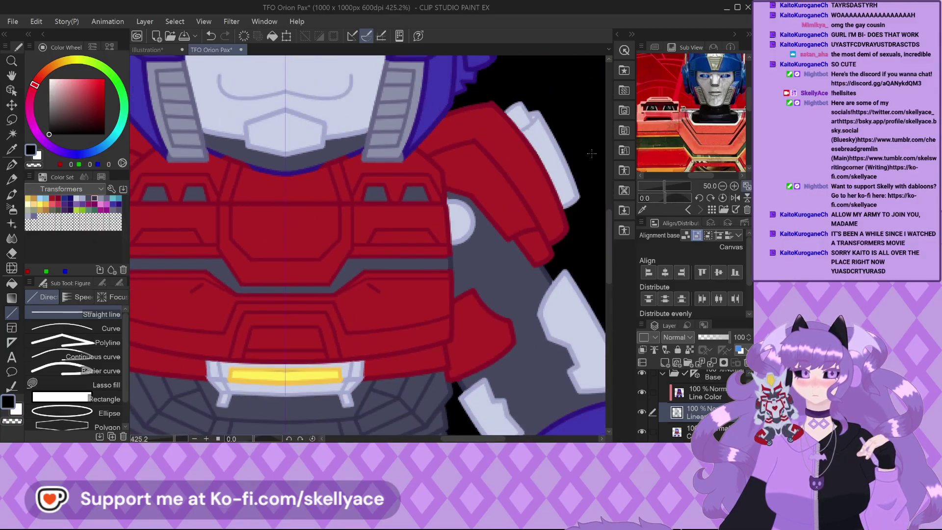
{"action": "left_click_drag", "start_coordinate": [702, 142], "coordinate": [670, 139]}
{"action": "scroll", "coordinate": [325, 218], "scroll_direction": "up", "scroll_amount": 2}
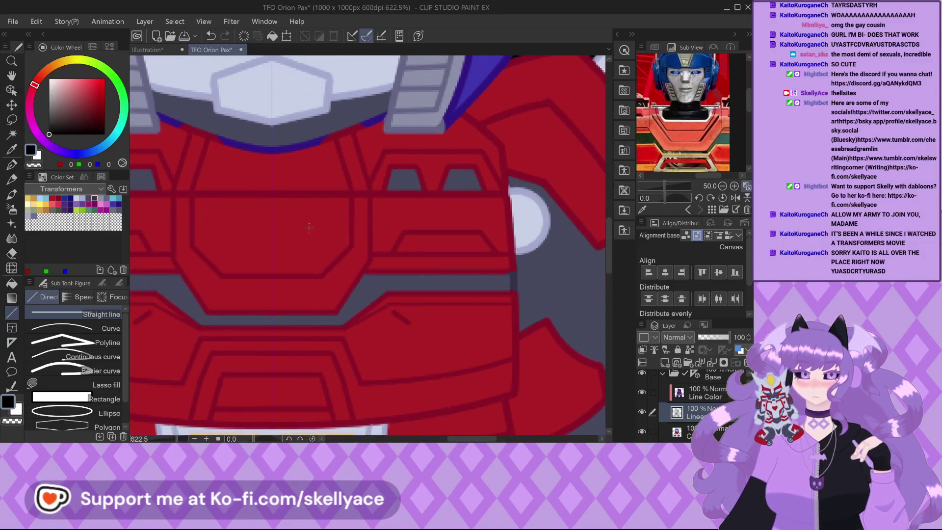
{"action": "scroll", "coordinate": [311, 222], "scroll_direction": "up", "scroll_amount": 2}
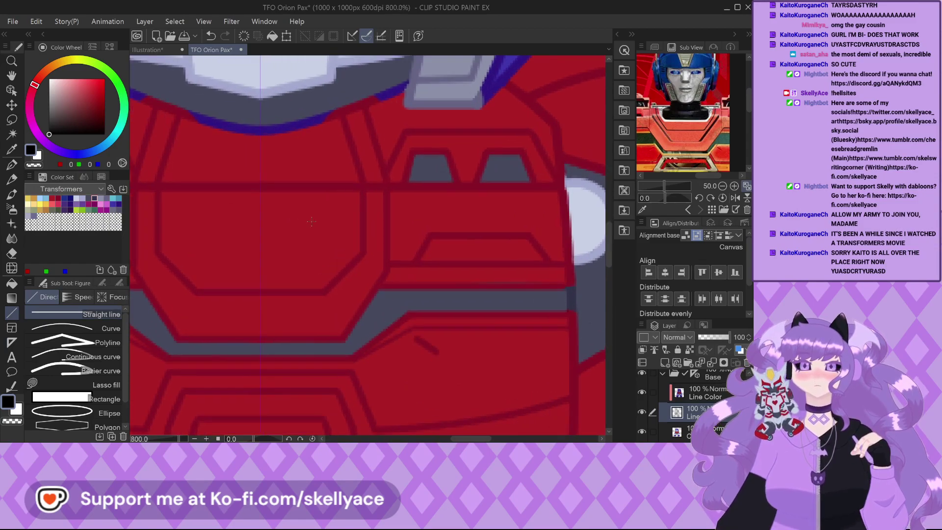
{"action": "key", "text": "p"}
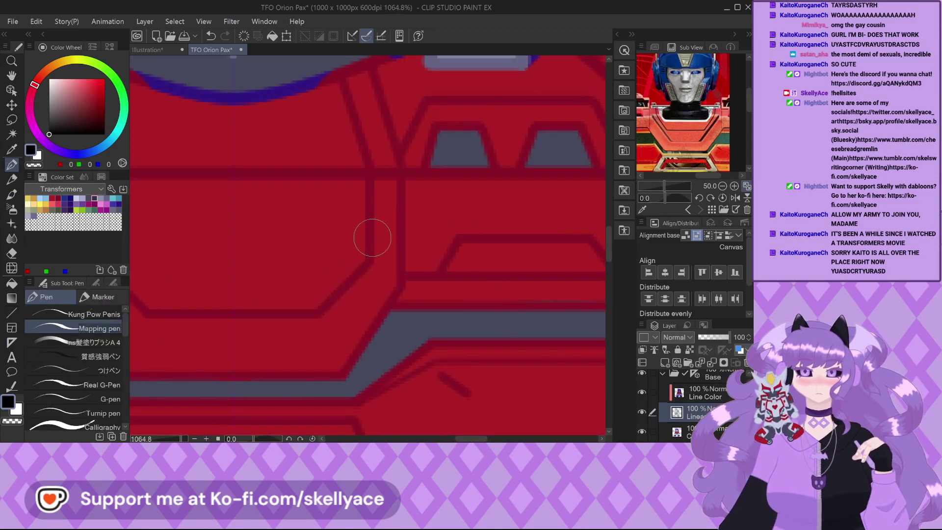
{"action": "mouse_move", "coordinate": [373, 230]}
{"action": "left_mouse_down"}
{"action": "mouse_move", "coordinate": [362, 263]}
{"action": "mouse_move", "coordinate": [347, 267]}
{"action": "left_mouse_up"}
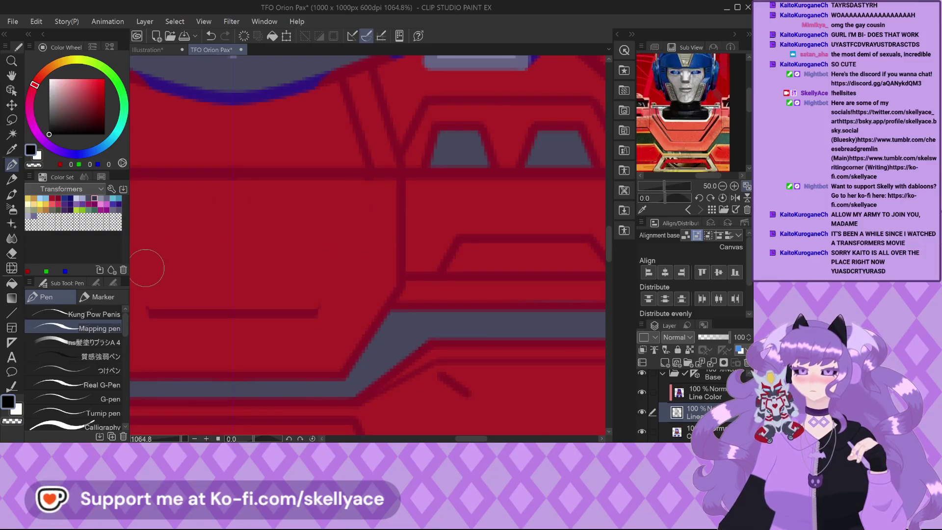
Draw straight slanted sides from the central chest panel's bottom edge to the horizontal chest line, and add a smaller trapezoid inside the panel.
{"action": "left_click", "coordinate": [11, 313]}
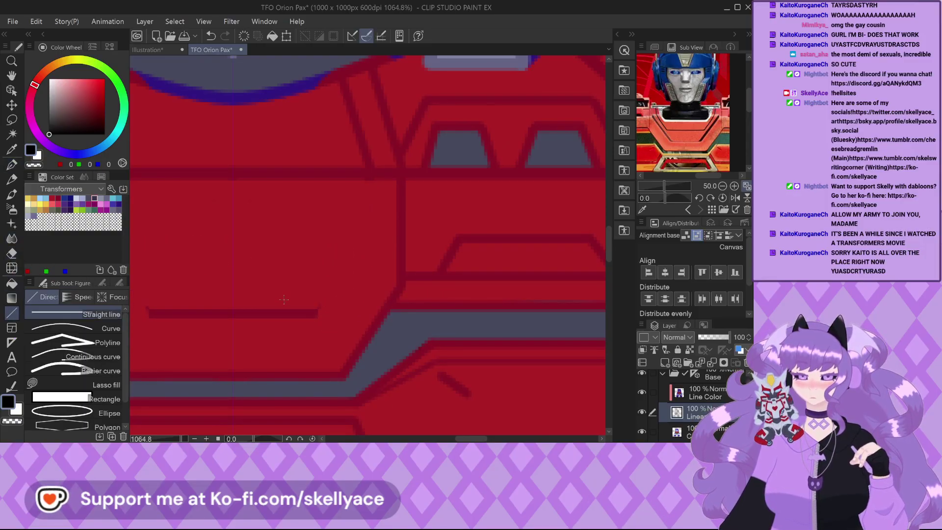
{"action": "left_click_drag", "start_coordinate": [319, 296], "coordinate": [368, 174]}
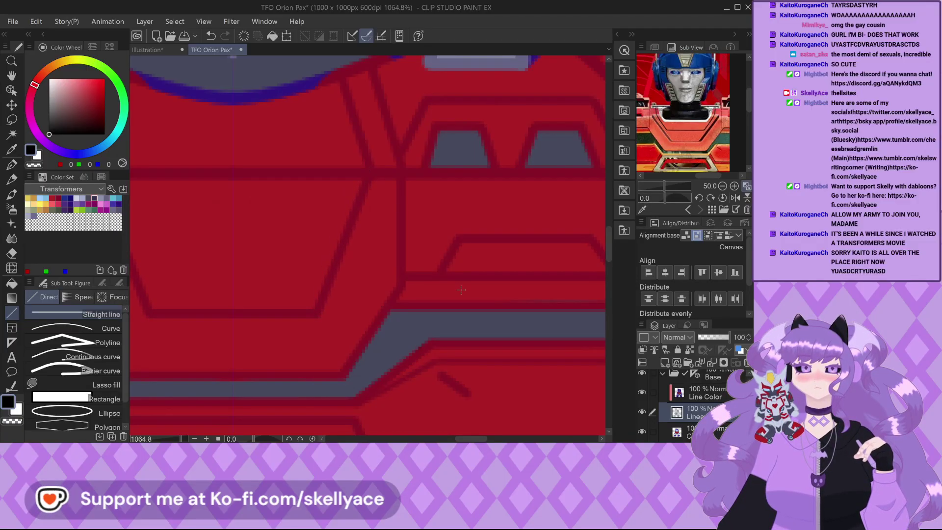
{"action": "scroll", "coordinate": [462, 290], "scroll_direction": "down", "scroll_amount": 2}
{"action": "scroll", "coordinate": [267, 236], "scroll_direction": "up", "scroll_amount": 6}
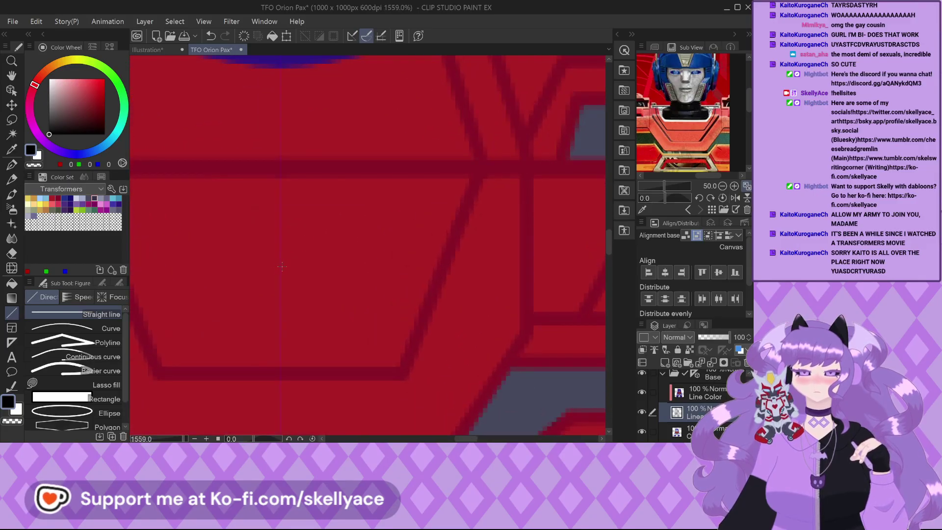
{"action": "left_click_drag", "start_coordinate": [282, 265], "coordinate": [372, 268]}
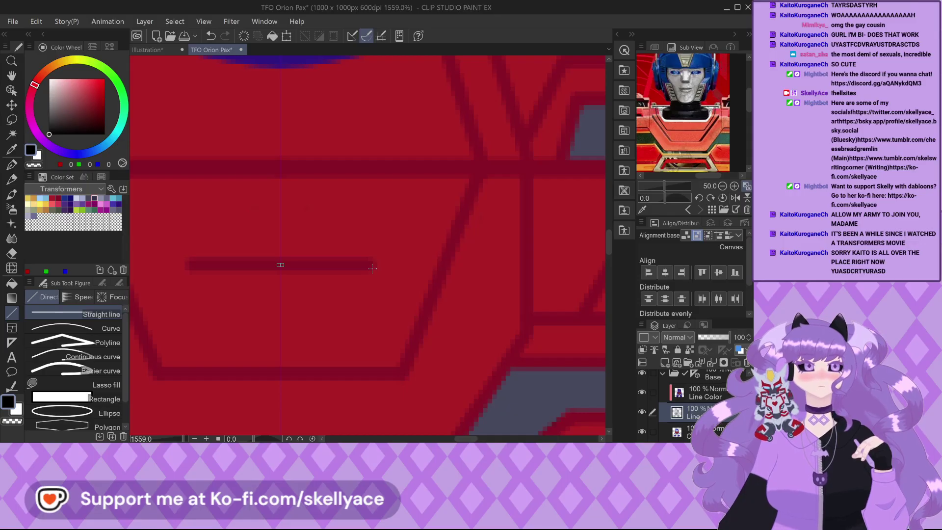
{"action": "left_click_drag", "start_coordinate": [372, 264], "coordinate": [372, 264]}
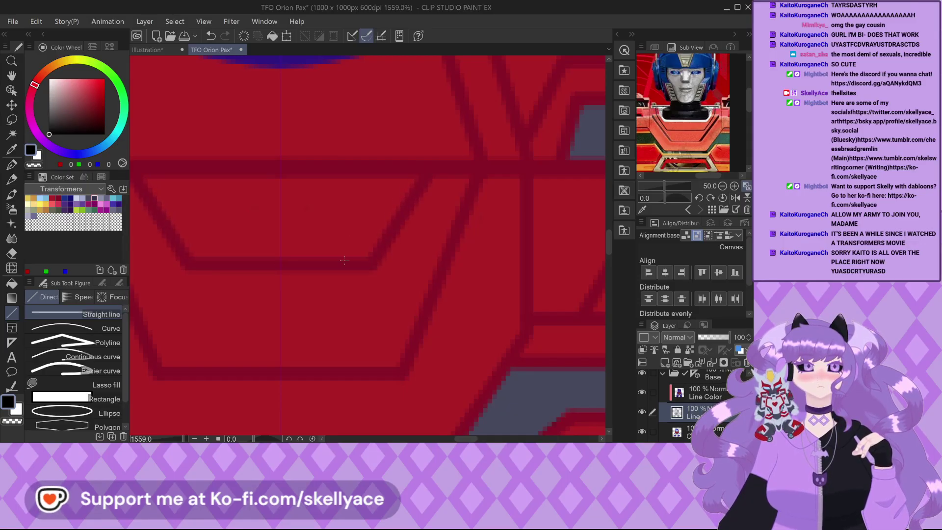
{"action": "scroll", "coordinate": [346, 255], "scroll_direction": "down", "scroll_amount": 5}
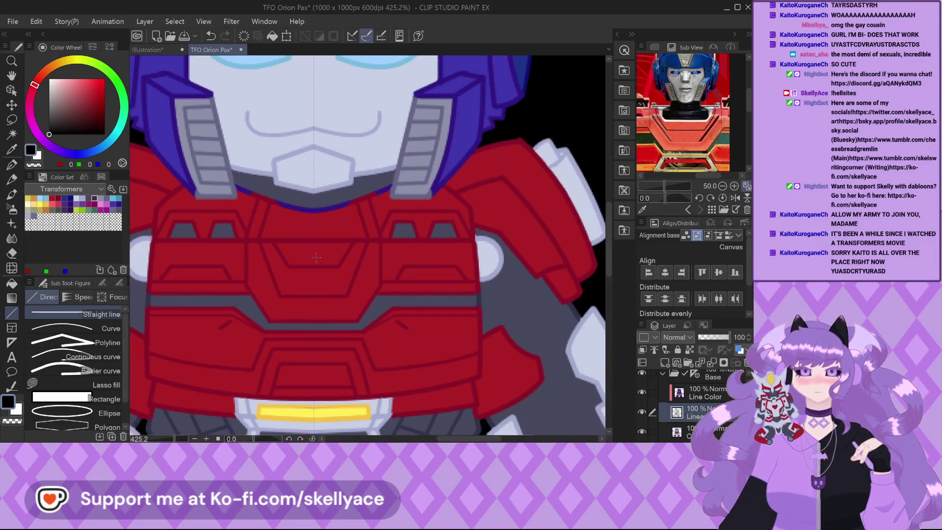
Draw a straight slanted line just inside each side of the central chest panel to form two narrow tapering strips.
{"action": "scroll", "coordinate": [315, 257], "scroll_direction": "up", "scroll_amount": 2}
{"action": "scroll", "coordinate": [296, 217], "scroll_direction": "up", "scroll_amount": 2}
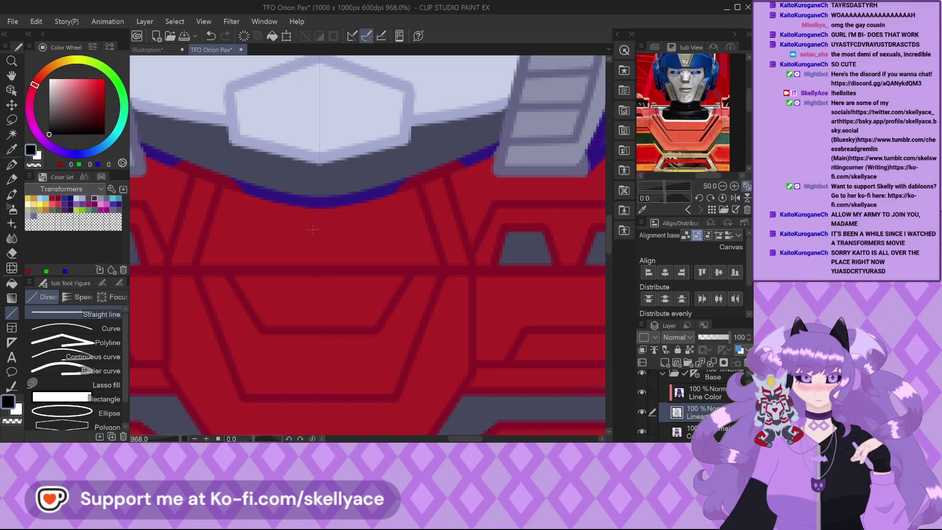
{"action": "scroll", "coordinate": [312, 229], "scroll_direction": "down", "scroll_amount": 4}
{"action": "scroll", "coordinate": [329, 293], "scroll_direction": "up", "scroll_amount": 3}
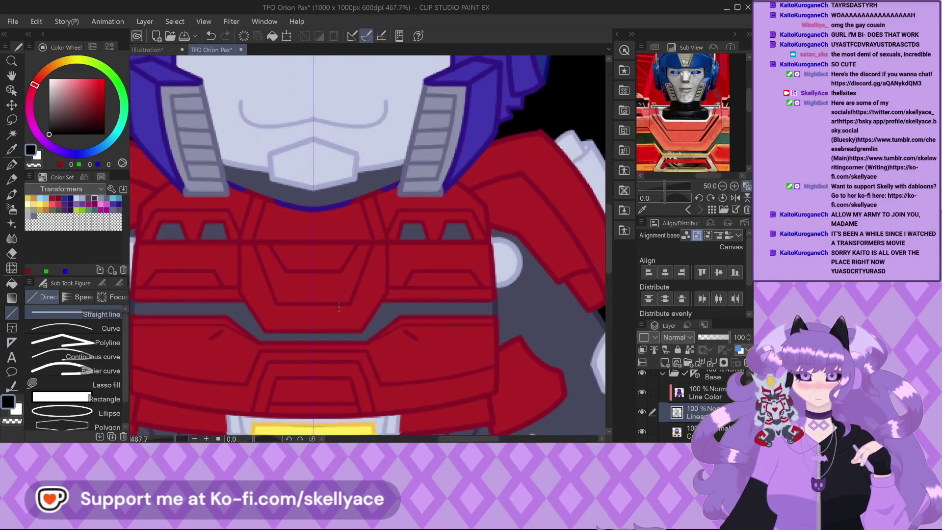
{"action": "scroll", "coordinate": [329, 293], "scroll_direction": "up", "scroll_amount": 2}
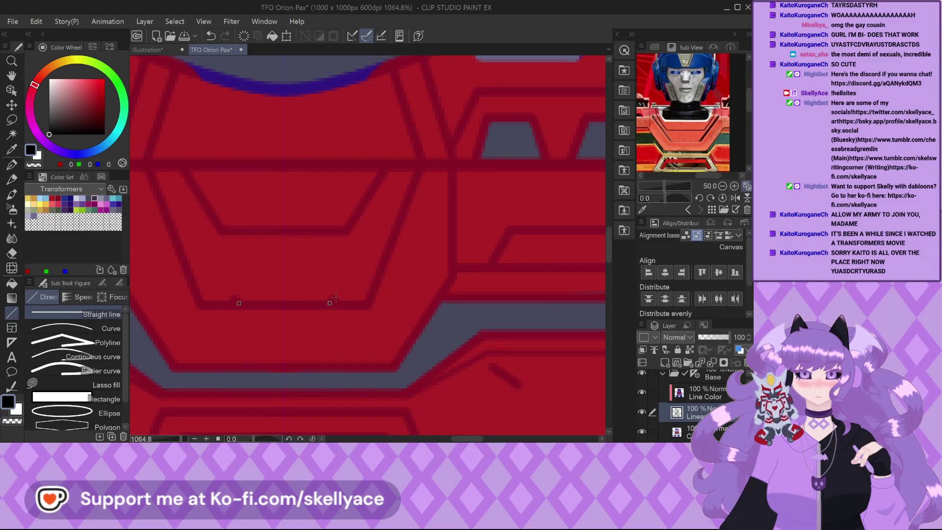
{"action": "left_click_drag", "start_coordinate": [331, 303], "coordinate": [398, 187]}
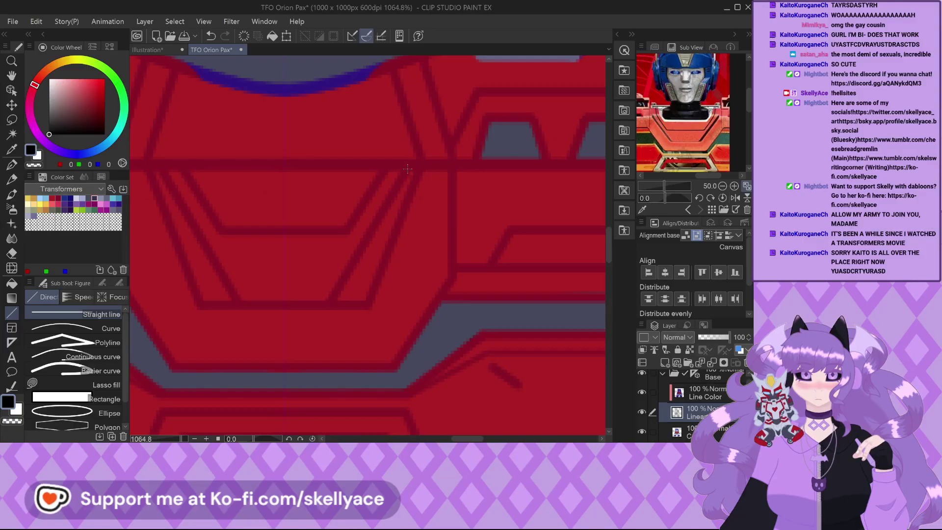
{"action": "key", "text": "ctrl+z"}
{"action": "left_click_drag", "start_coordinate": [405, 166], "coordinate": [347, 288]}
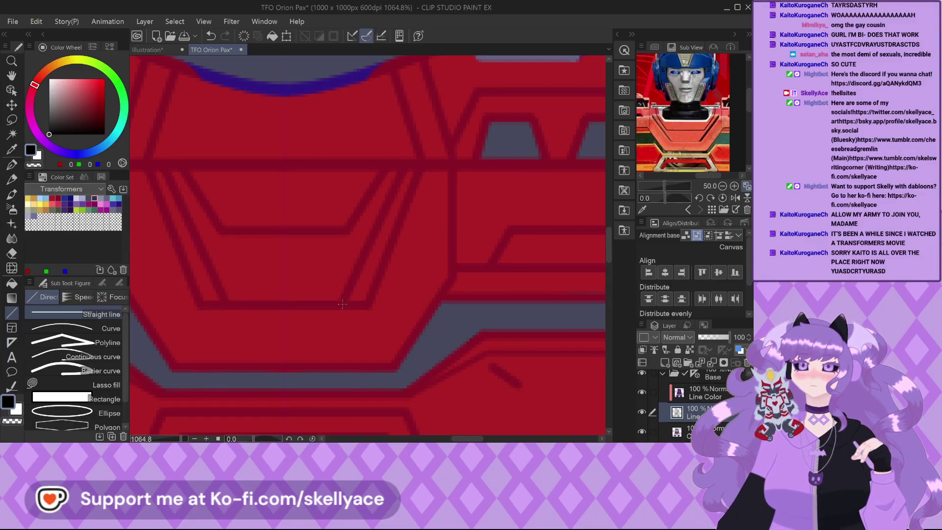
Paint the two narrow slanted strips in the central chest panel dark grey (70, 72, 93) on the Color layer.
{"action": "left_click", "coordinate": [687, 432]}
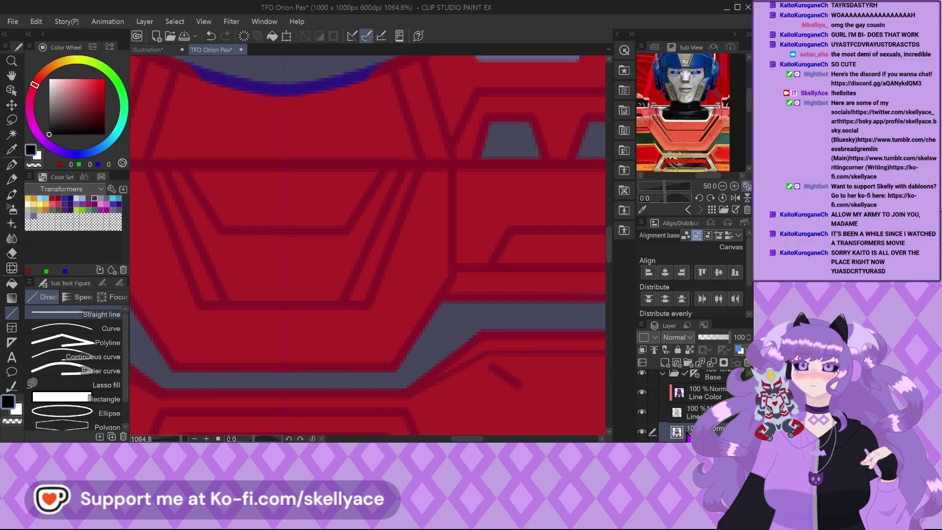
{"action": "left_click", "coordinate": [90, 196]}
{"action": "key", "text": "p"}
{"action": "mouse_move", "coordinate": [357, 281]}
{"action": "left_mouse_down"}
{"action": "mouse_move", "coordinate": [351, 302]}
{"action": "mouse_move", "coordinate": [370, 288]}
{"action": "mouse_move", "coordinate": [388, 215]}
{"action": "left_mouse_up"}
{"action": "left_click_drag", "start_coordinate": [410, 173], "coordinate": [371, 283]}
{"action": "mouse_move", "coordinate": [396, 216]}
{"action": "left_mouse_down"}
{"action": "mouse_move", "coordinate": [375, 260]}
{"action": "mouse_move", "coordinate": [379, 230]}
{"action": "left_mouse_up"}
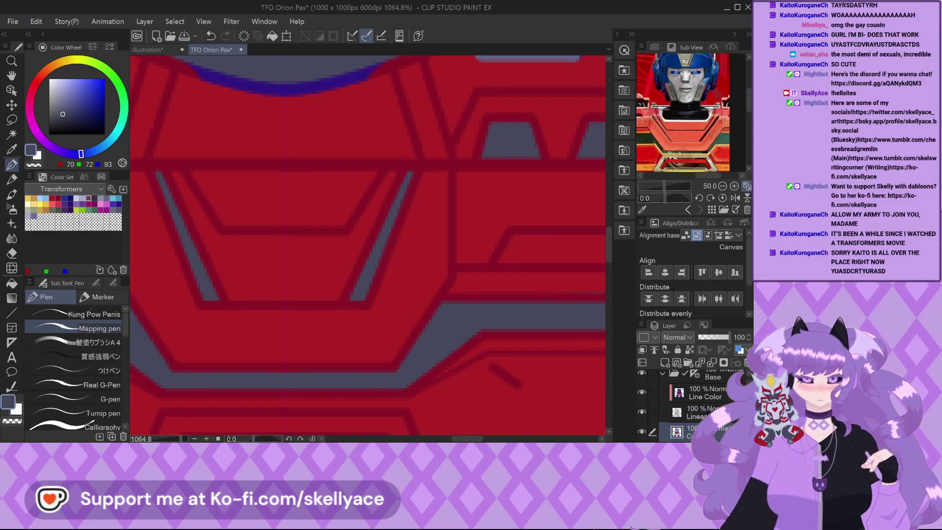
Recolour the inner outlines of the grey chest strips dark blue-grey (50, 49, 73) on the Line Color layer, and switch to dark red (136, 18, 38).
{"action": "left_click", "coordinate": [702, 392]}
{"action": "left_click", "coordinate": [95, 198]}
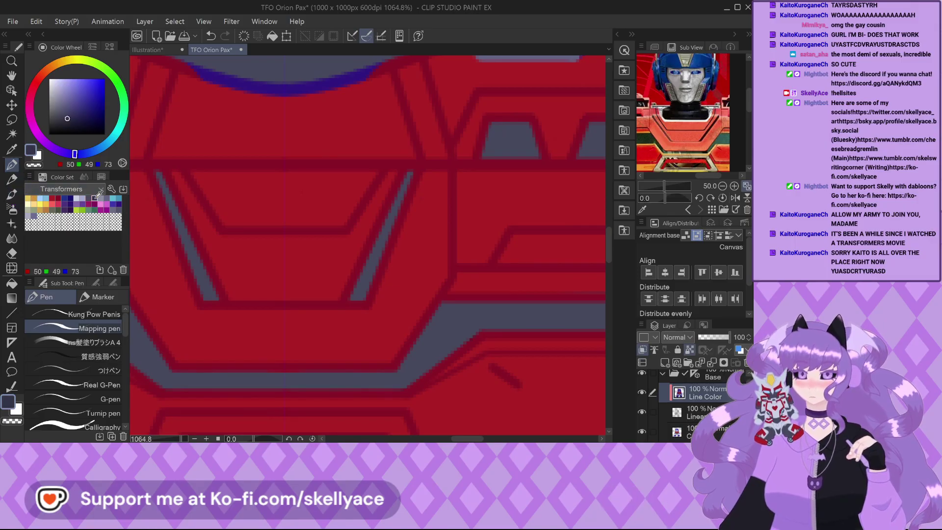
{"action": "scroll", "coordinate": [407, 173], "scroll_direction": "up", "scroll_amount": 2}
{"action": "mouse_move", "coordinate": [407, 174]}
{"action": "left_mouse_down"}
{"action": "mouse_move", "coordinate": [366, 233]}
{"action": "mouse_move", "coordinate": [394, 187]}
{"action": "left_mouse_up"}
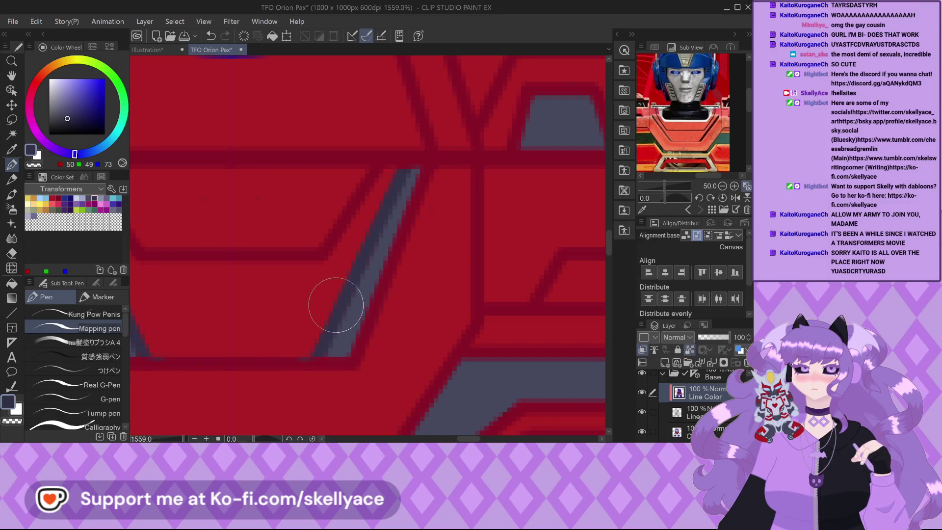
{"action": "left_click", "coordinate": [53, 197]}
{"action": "left_click", "coordinate": [58, 198]}
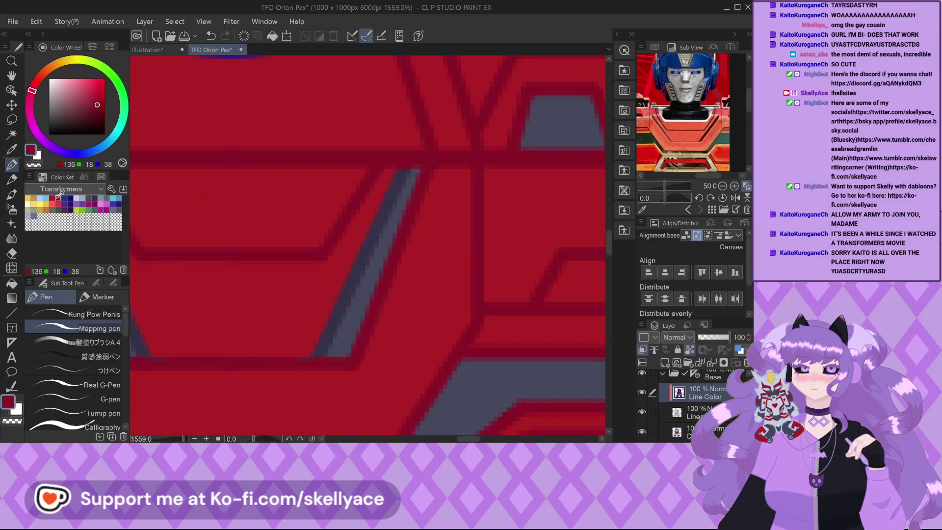
{"action": "scroll", "coordinate": [295, 354], "scroll_direction": "up", "scroll_amount": 1}
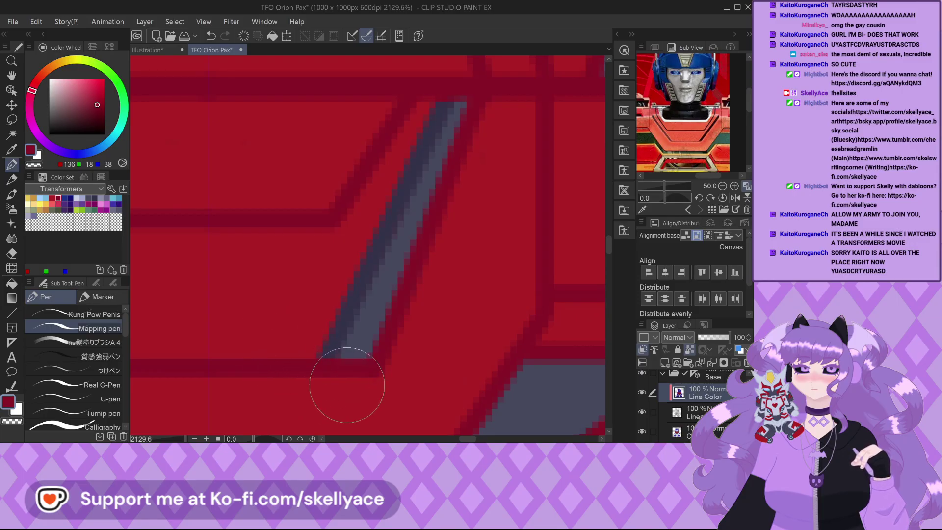
{"action": "scroll", "coordinate": [347, 328], "scroll_direction": "down", "scroll_amount": 4}
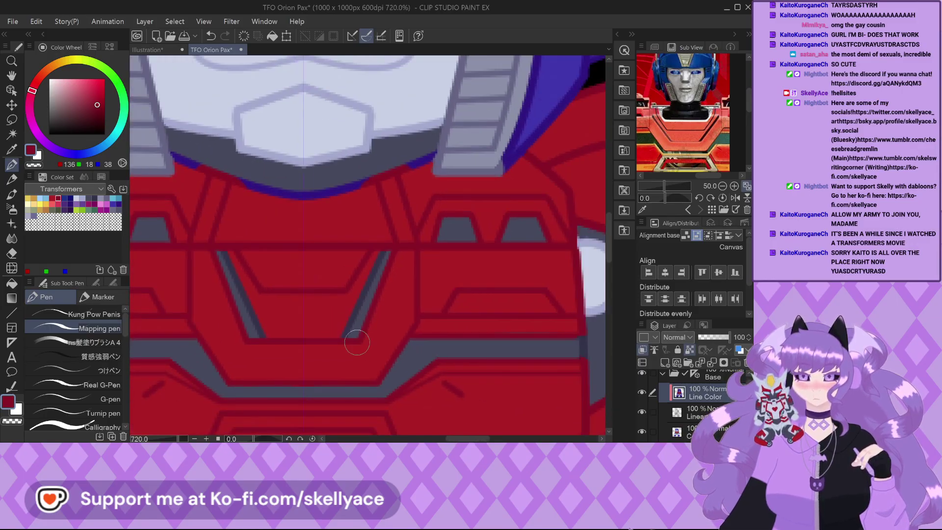
{"action": "scroll", "coordinate": [357, 342], "scroll_direction": "down", "scroll_amount": 3}
{"action": "scroll", "coordinate": [353, 341], "scroll_direction": "up", "scroll_amount": 1}
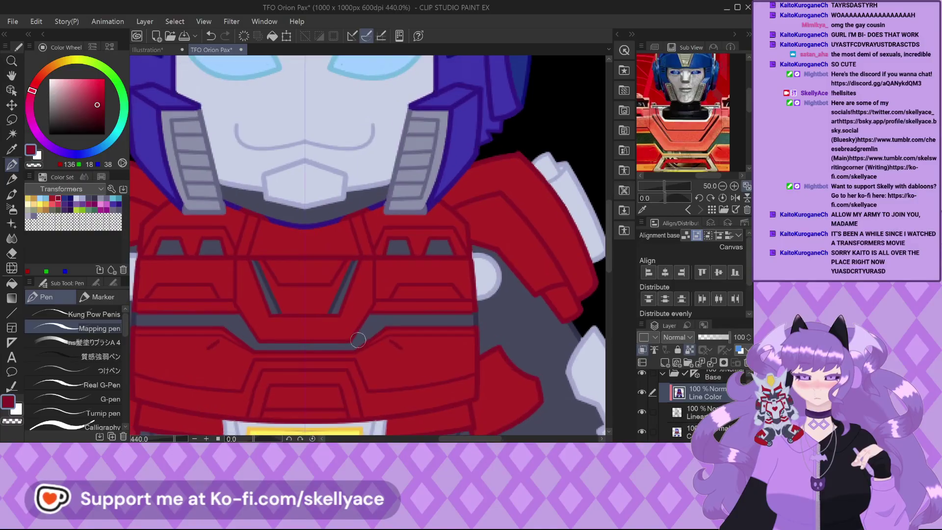
Recolour the outlines around the chest windows dark blue-grey (50, 49, 73) on the Line Color layer.
{"action": "scroll", "coordinate": [437, 240], "scroll_direction": "up", "scroll_amount": 2}
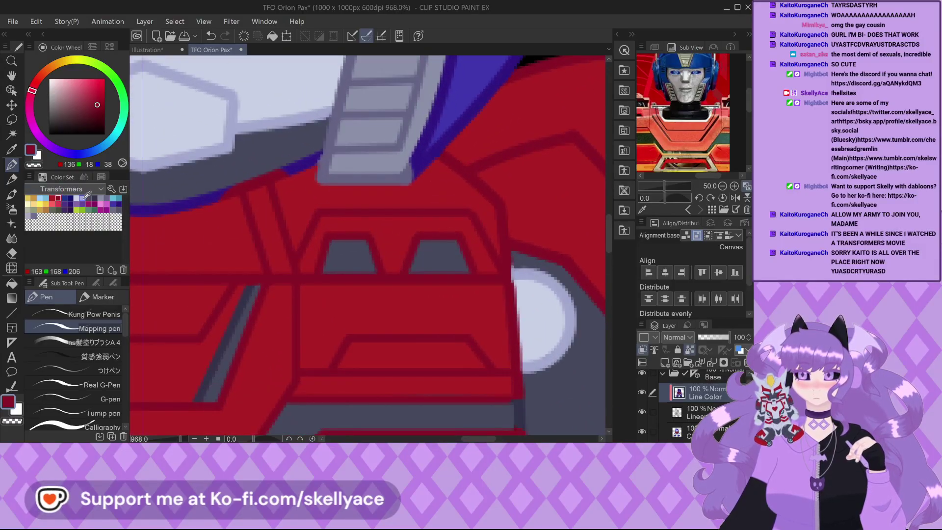
{"action": "left_click", "coordinate": [94, 198]}
{"action": "scroll", "coordinate": [374, 214], "scroll_direction": "up", "scroll_amount": 1}
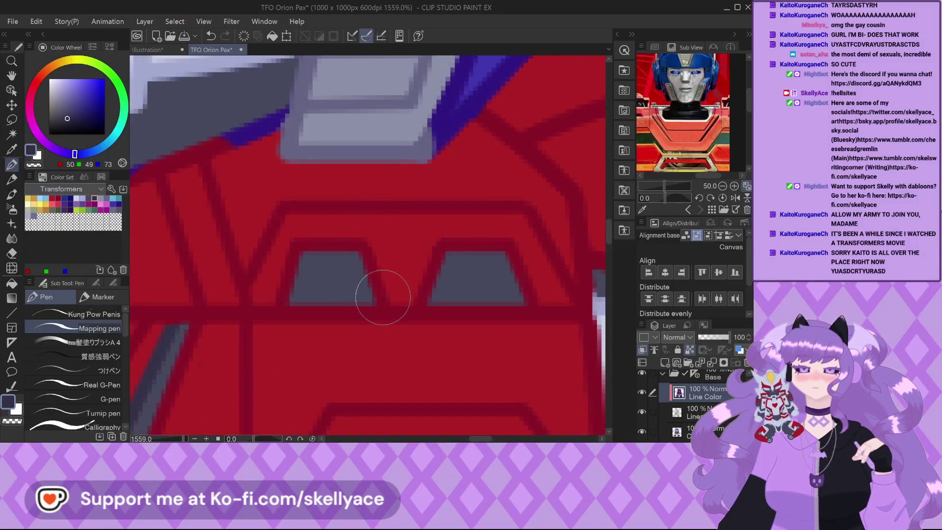
{"action": "mouse_move", "coordinate": [390, 294]}
{"action": "left_mouse_down"}
{"action": "mouse_move", "coordinate": [323, 248]}
{"action": "mouse_move", "coordinate": [284, 255]}
{"action": "mouse_move", "coordinate": [277, 278]}
{"action": "left_mouse_up"}
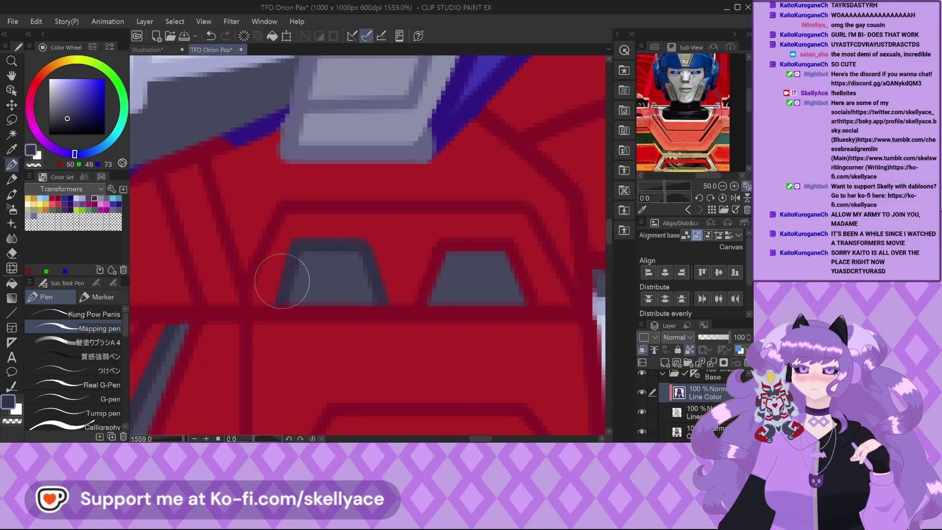
{"action": "scroll", "coordinate": [339, 275], "scroll_direction": "down", "scroll_amount": 1}
{"action": "scroll", "coordinate": [417, 274], "scroll_direction": "up", "scroll_amount": 1}
{"action": "mouse_move", "coordinate": [422, 289]}
{"action": "left_mouse_down"}
{"action": "mouse_move", "coordinate": [425, 249]}
{"action": "mouse_move", "coordinate": [414, 234]}
{"action": "mouse_move", "coordinate": [354, 258]}
{"action": "left_mouse_up"}
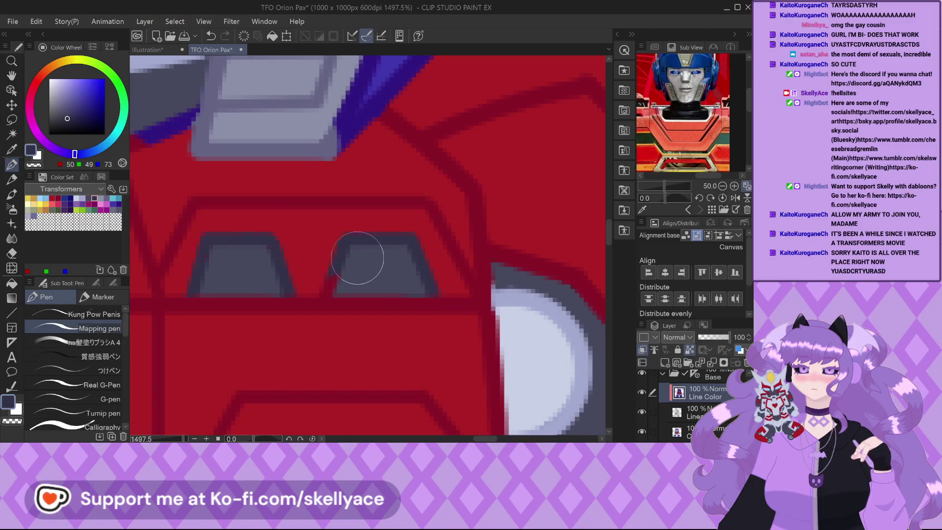
{"action": "scroll", "coordinate": [338, 274], "scroll_direction": "down", "scroll_amount": 5}
{"action": "scroll", "coordinate": [420, 261], "scroll_direction": "down", "scroll_amount": 3}
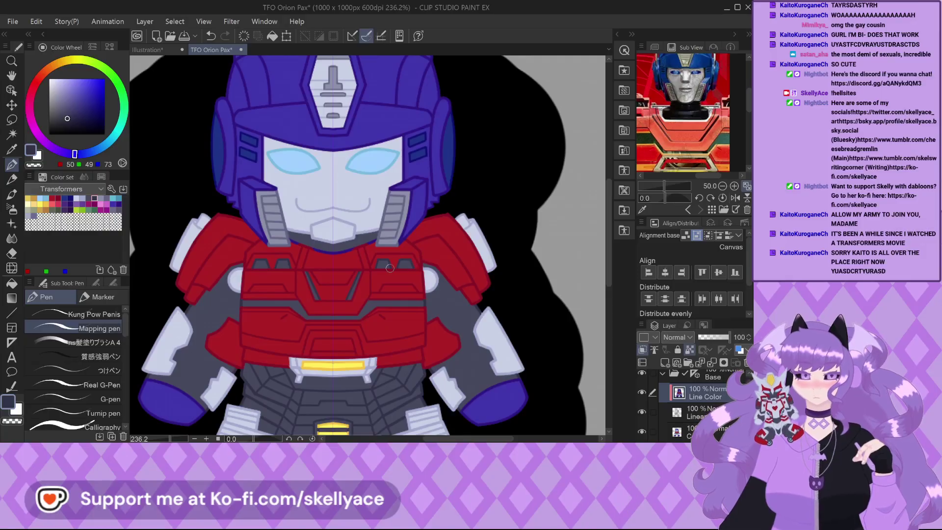
{"action": "scroll", "coordinate": [390, 269], "scroll_direction": "up", "scroll_amount": 4}
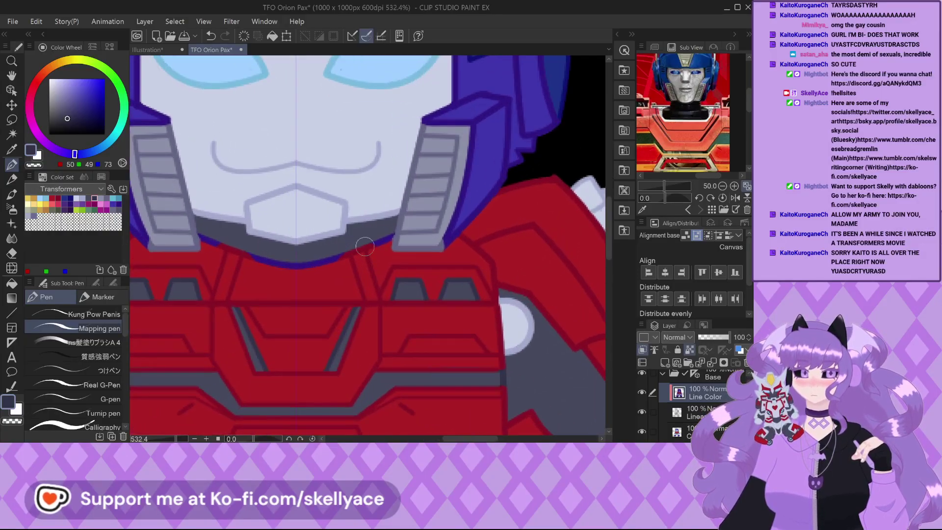
Recolour the lower outline of the grey neck area above the chest dark blue-grey (50, 49, 73) on the Line Color layer.
{"action": "scroll", "coordinate": [248, 220], "scroll_direction": "up", "scroll_amount": 1}
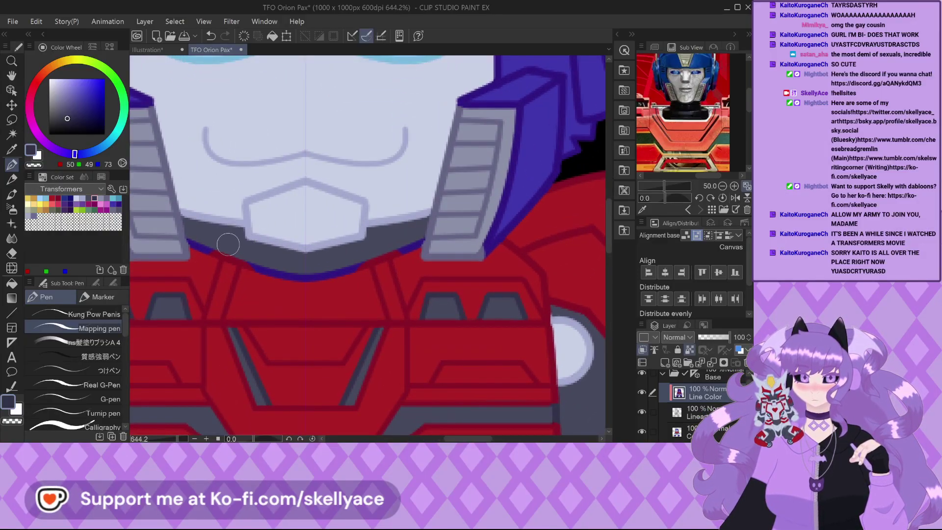
{"action": "scroll", "coordinate": [405, 219], "scroll_direction": "up", "scroll_amount": 1}
{"action": "scroll", "coordinate": [405, 219], "scroll_direction": "up", "scroll_amount": 2}
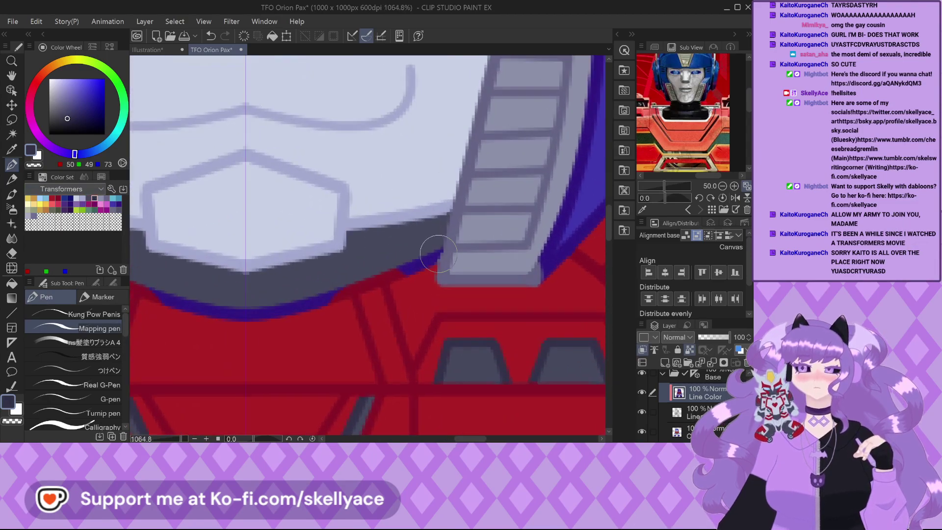
{"action": "mouse_move", "coordinate": [393, 290]}
{"action": "left_mouse_down"}
{"action": "mouse_move", "coordinate": [384, 277]}
{"action": "mouse_move", "coordinate": [348, 300]}
{"action": "left_mouse_up"}
{"action": "mouse_move", "coordinate": [393, 269]}
{"action": "left_mouse_down"}
{"action": "mouse_move", "coordinate": [204, 336]}
{"action": "mouse_move", "coordinate": [157, 338]}
{"action": "left_mouse_up"}
{"action": "scroll", "coordinate": [294, 265], "scroll_direction": "down", "scroll_amount": 2}
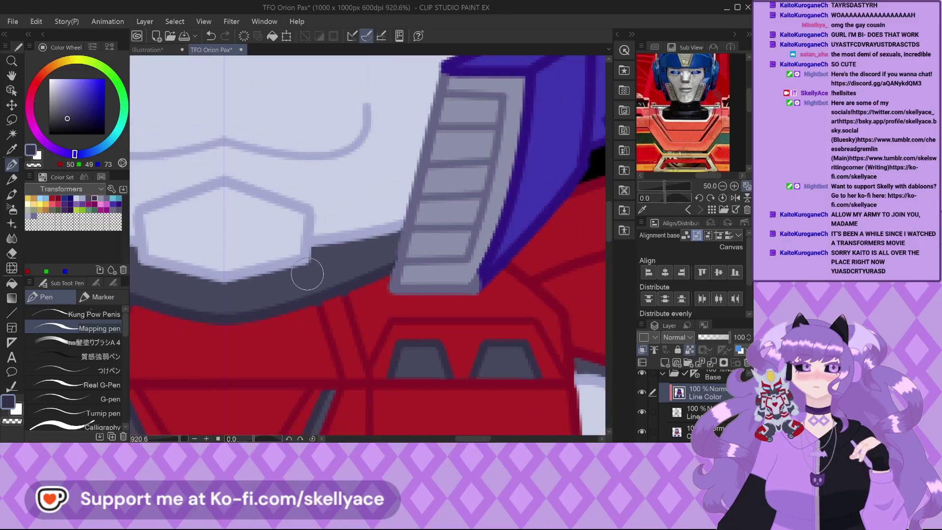
{"action": "scroll", "coordinate": [300, 274], "scroll_direction": "up", "scroll_amount": 1}
Touch up the lower outline of the ridged grey cheek guard with grey (100, 100, 133) on the Line Color layer.
{"action": "left_click", "coordinate": [59, 197]}
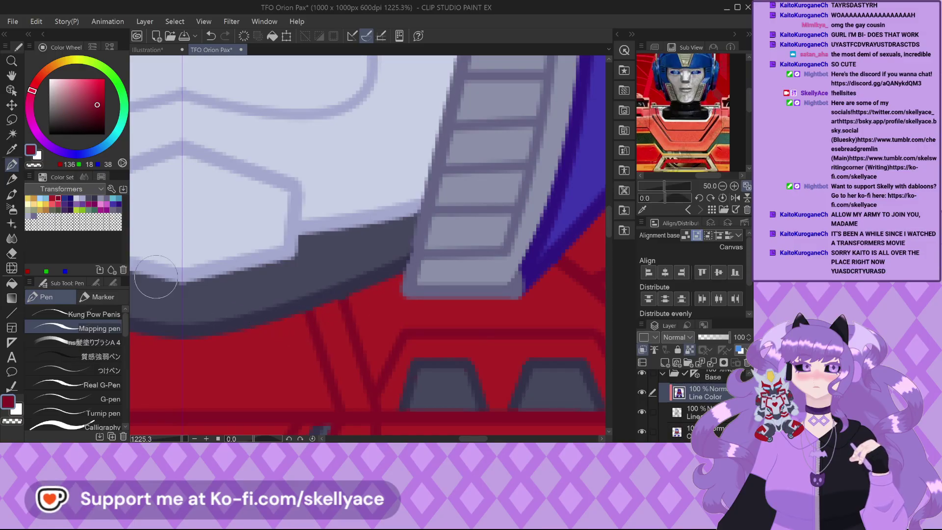
{"action": "left_click", "coordinate": [83, 198]}
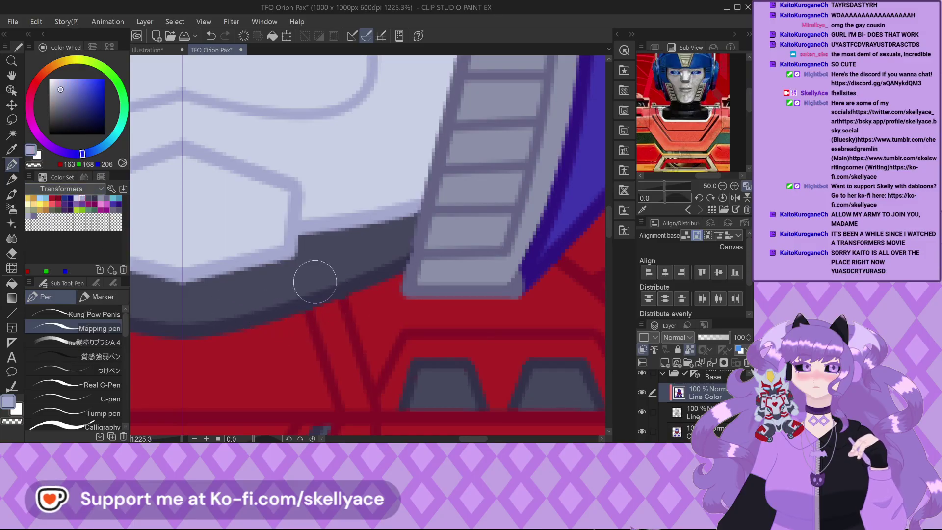
{"action": "left_click", "coordinate": [106, 198]}
{"action": "scroll", "coordinate": [398, 305], "scroll_direction": "up", "scroll_amount": 2}
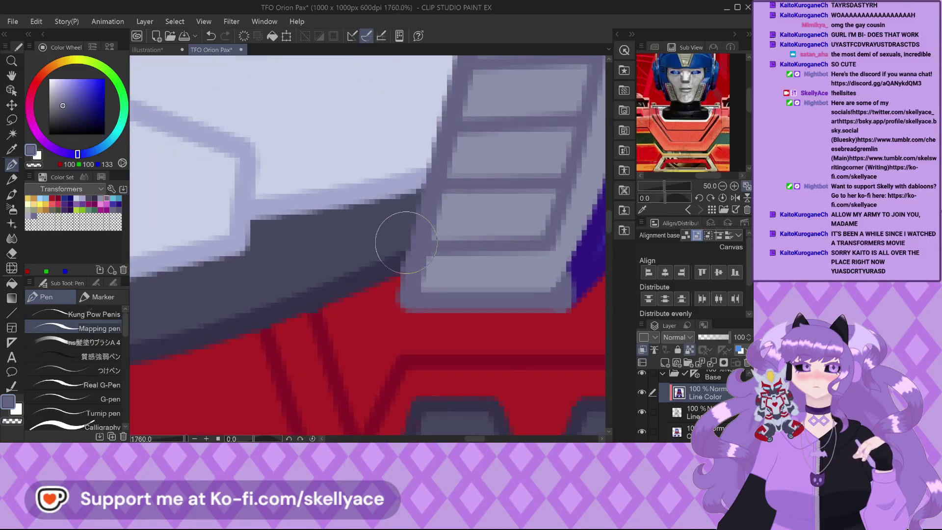
{"action": "scroll", "coordinate": [403, 256], "scroll_direction": "down", "scroll_amount": 2}
{"action": "scroll", "coordinate": [353, 266], "scroll_direction": "down", "scroll_amount": 2}
{"action": "scroll", "coordinate": [398, 285], "scroll_direction": "up", "scroll_amount": 2}
Clean up the chest edge beneath the grey cheek guard with red (172, 31, 37) on the Color layer.
{"action": "left_click", "coordinate": [394, 303], "text": "alt"}
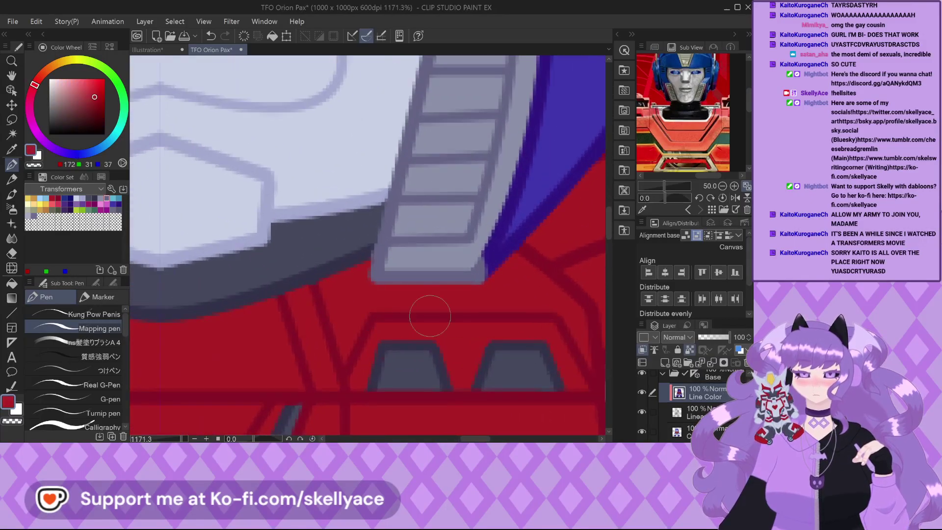
{"action": "left_click", "coordinate": [687, 432]}
{"action": "scroll", "coordinate": [350, 280], "scroll_direction": "up", "scroll_amount": 2}
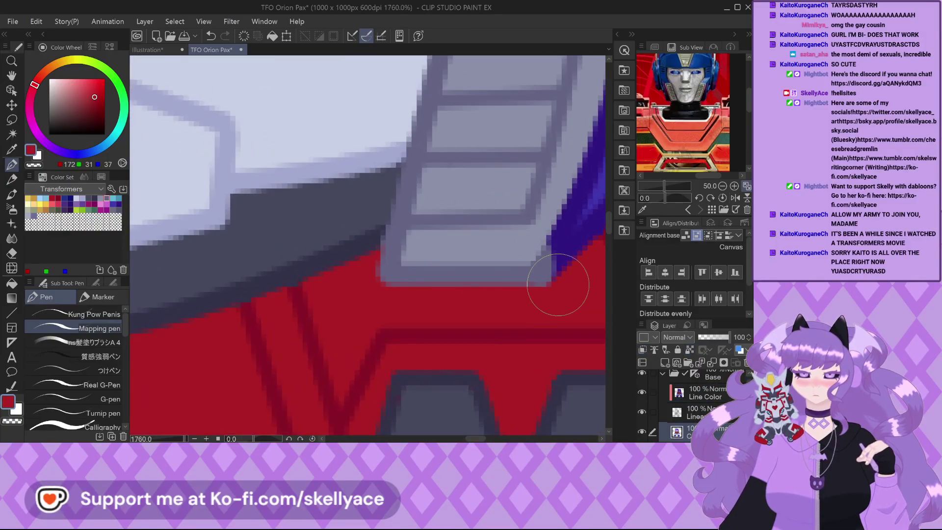
{"action": "scroll", "coordinate": [557, 284], "scroll_direction": "down", "scroll_amount": 5}
{"action": "scroll", "coordinate": [424, 240], "scroll_direction": "up", "scroll_amount": 3}
Extend the helmet's lower tip outline beside the cheek guard in dark blue (49, 22, 128) on the Line Color layer.
{"action": "left_click", "coordinate": [118, 204]}
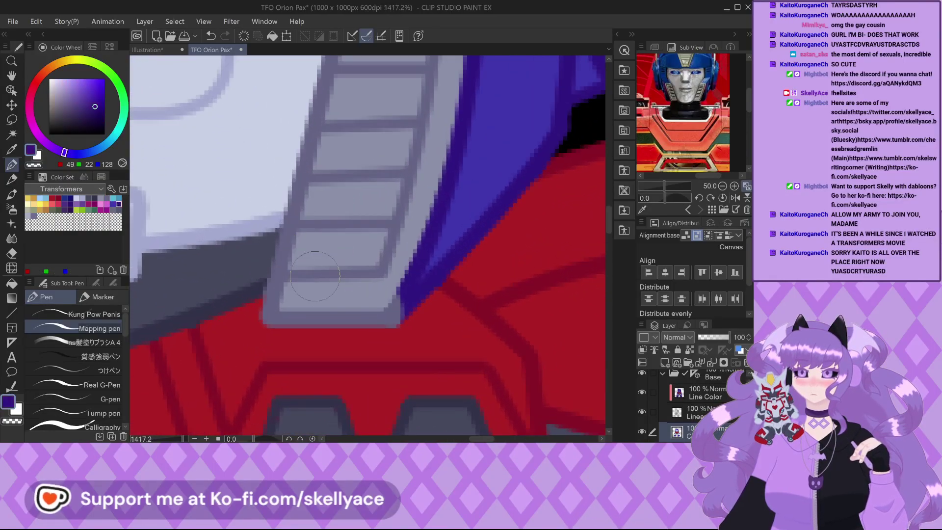
{"action": "left_click", "coordinate": [680, 393]}
{"action": "scroll", "coordinate": [410, 309], "scroll_direction": "up", "scroll_amount": 1}
{"action": "scroll", "coordinate": [410, 269], "scroll_direction": "down", "scroll_amount": 5}
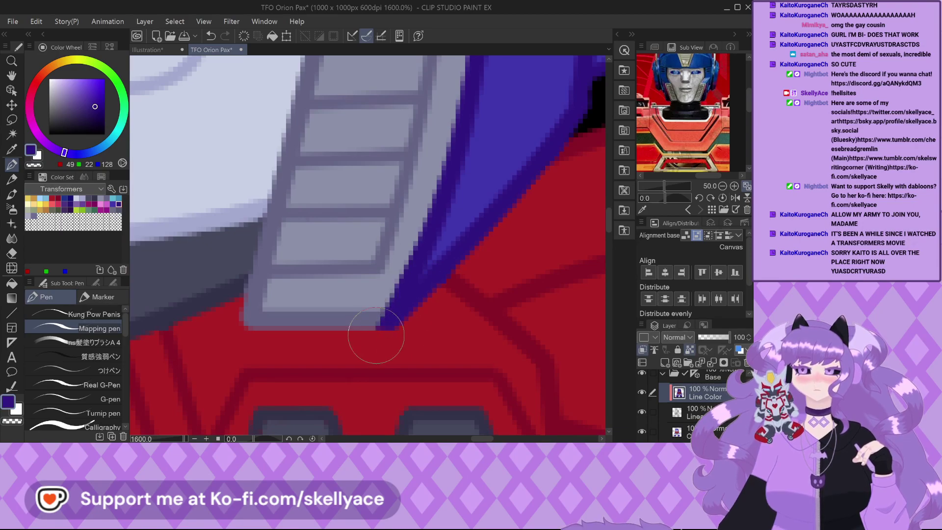
{"action": "scroll", "coordinate": [412, 280], "scroll_direction": "down", "scroll_amount": 2}
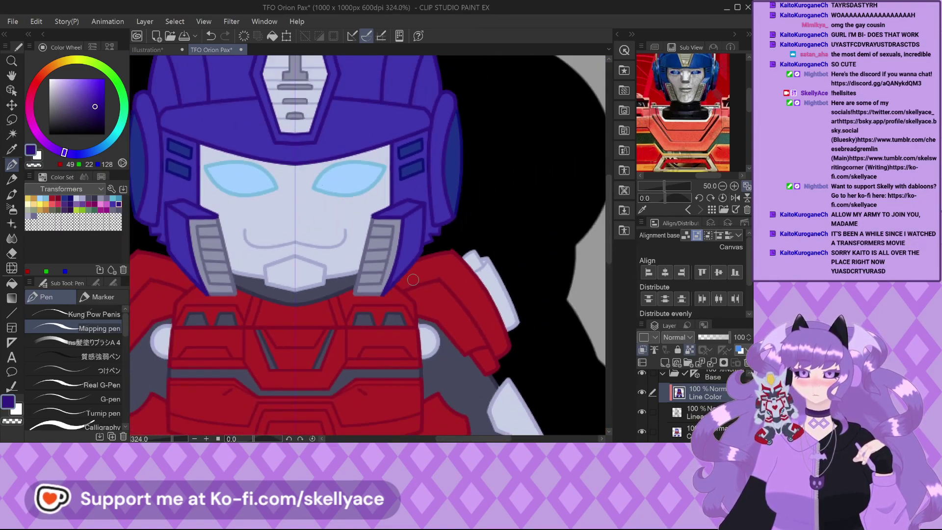
Compare the coloured chest and waist of the chibi with the Orion Pax reference image.
{"action": "scroll", "coordinate": [345, 174], "scroll_direction": "down", "scroll_amount": 2}
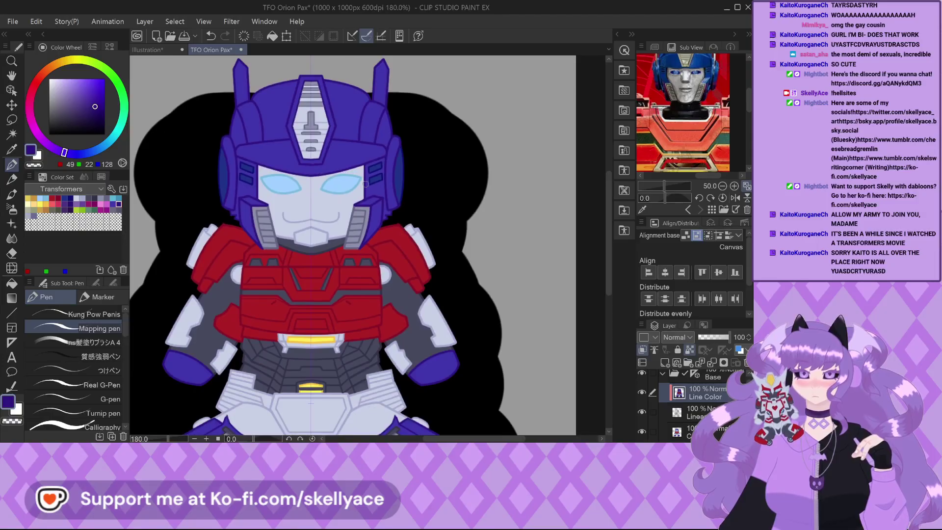
{"action": "scroll", "coordinate": [330, 319], "scroll_direction": "up", "scroll_amount": 2}
{"action": "left_click_drag", "start_coordinate": [689, 128], "coordinate": [699, 79]}
{"action": "scroll", "coordinate": [684, 96], "scroll_direction": "up", "scroll_amount": 2}
{"action": "left_click_drag", "start_coordinate": [659, 129], "coordinate": [677, 130]}
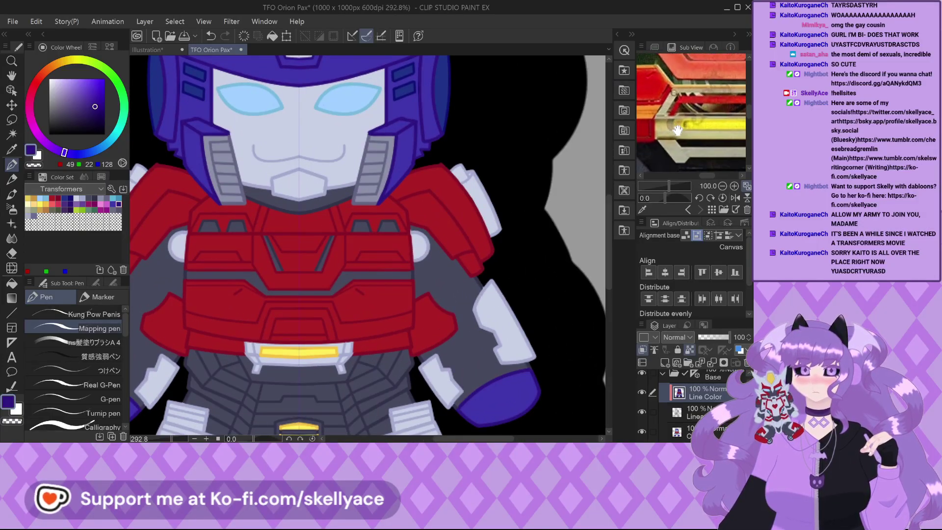
{"action": "scroll", "coordinate": [245, 364], "scroll_direction": "up", "scroll_amount": 5}
{"action": "scroll", "coordinate": [370, 270], "scroll_direction": "up", "scroll_amount": 2}
{"action": "scroll", "coordinate": [674, 156], "scroll_direction": "down", "scroll_amount": 4}
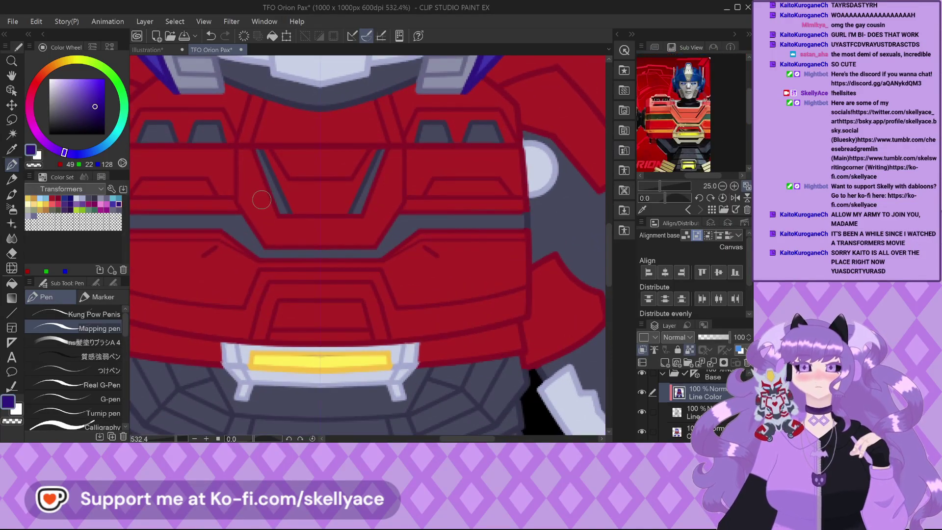
Save the TFO Orion Pax file and close it.
{"action": "key", "text": "ctrl+s"}
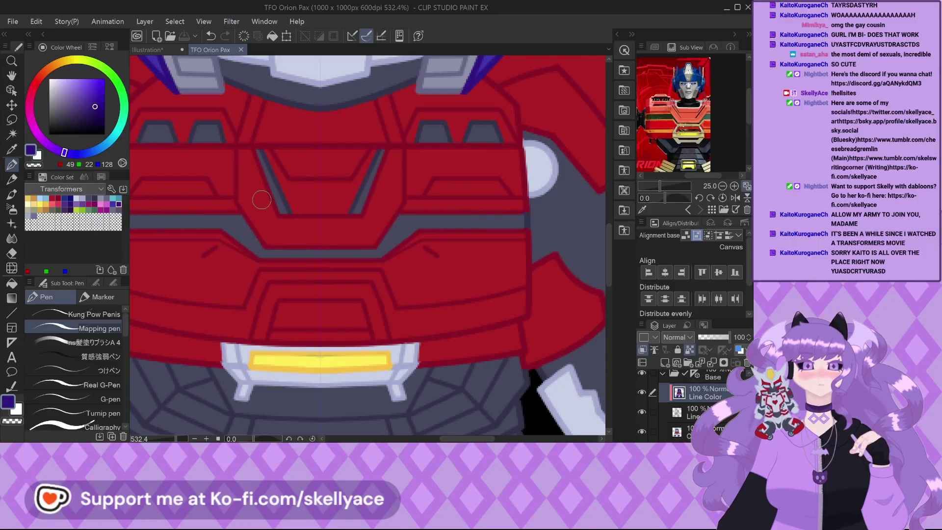
{"action": "left_click", "coordinate": [241, 49]}
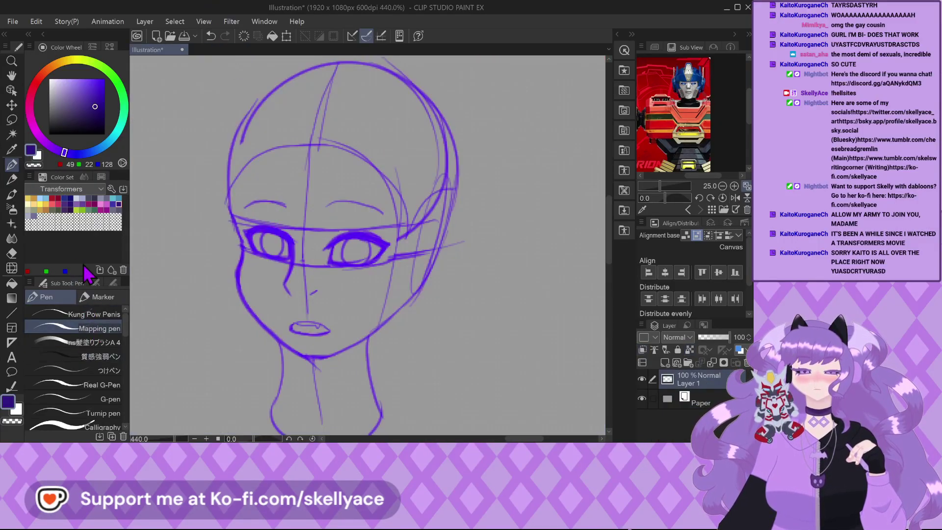
Pick blue (0, 0, 255) from the Standard color set, try the 質感強弱ペン pen with a test stroke, and select the つけペン pen.
{"action": "left_click", "coordinate": [94, 357]}
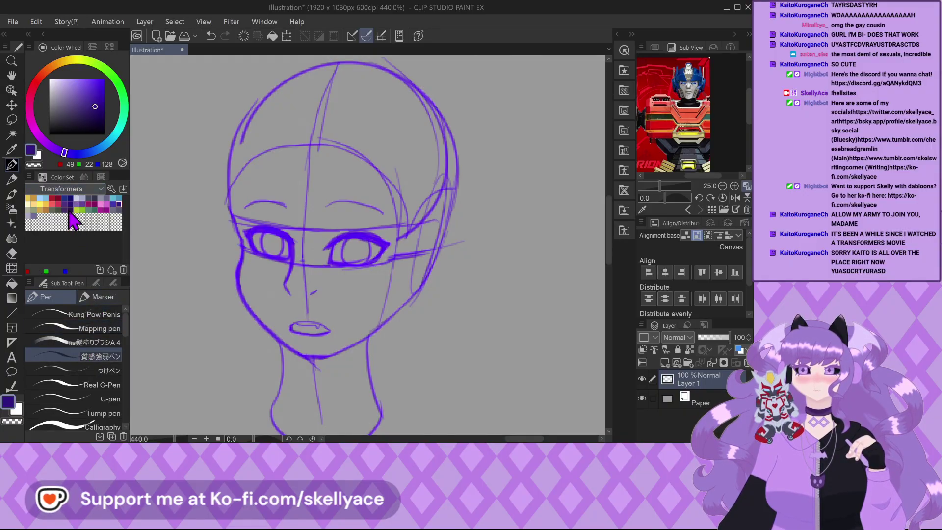
{"action": "left_click", "coordinate": [70, 213]}
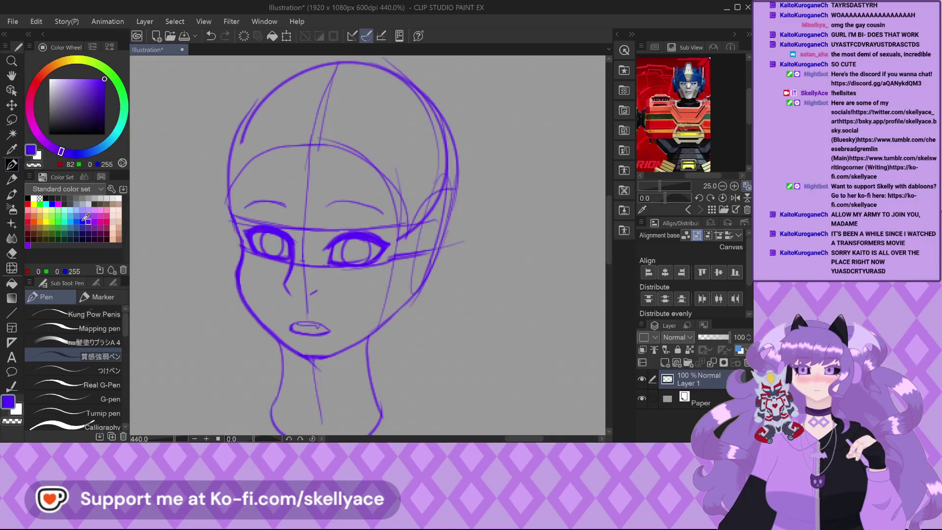
{"action": "left_click", "coordinate": [83, 222]}
{"action": "scroll", "coordinate": [312, 293], "scroll_direction": "up", "scroll_amount": 3}
{"action": "left_click_drag", "start_coordinate": [324, 308], "coordinate": [384, 297]}
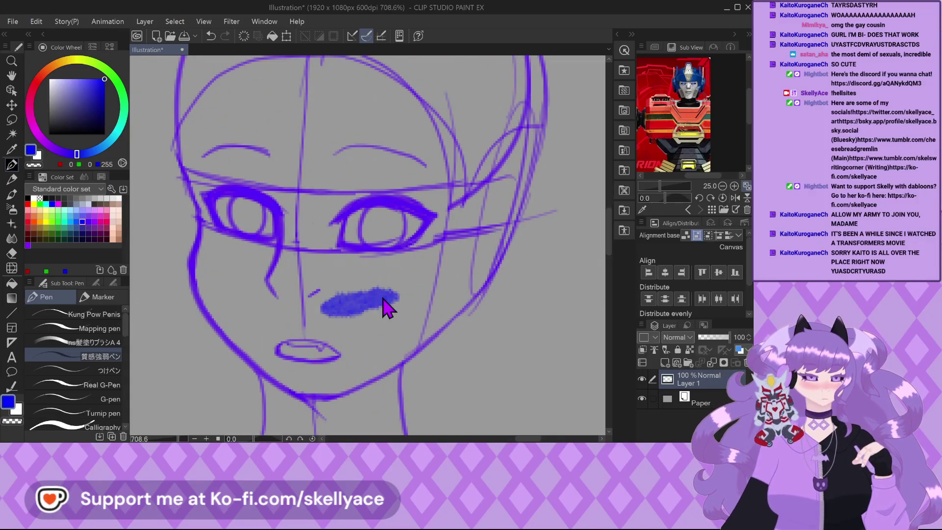
{"action": "key", "text": "ctrl+z"}
{"action": "left_click", "coordinate": [74, 370]}
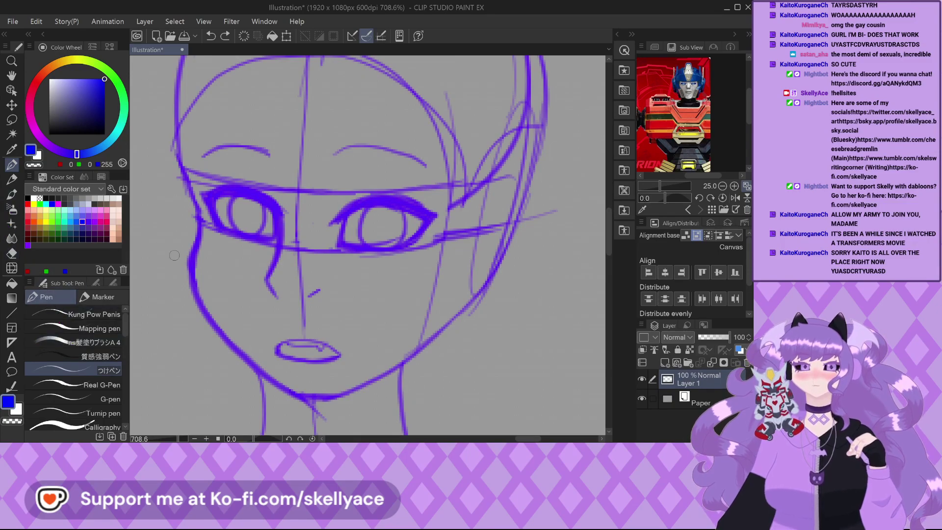
Browse the reference images and display the black-haired girl with twin tails and a red neck ribbon, enlarged to 75%.
{"action": "scroll", "coordinate": [236, 228], "scroll_direction": "down", "scroll_amount": 2}
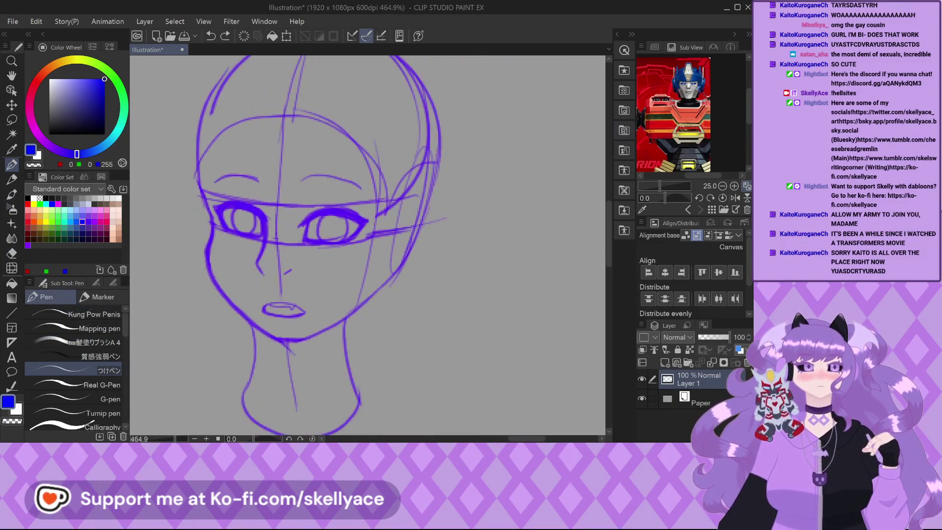
{"action": "left_click", "coordinate": [689, 210]}
{"action": "left_click", "coordinate": [689, 210]}
{"action": "left_click", "coordinate": [689, 210]}
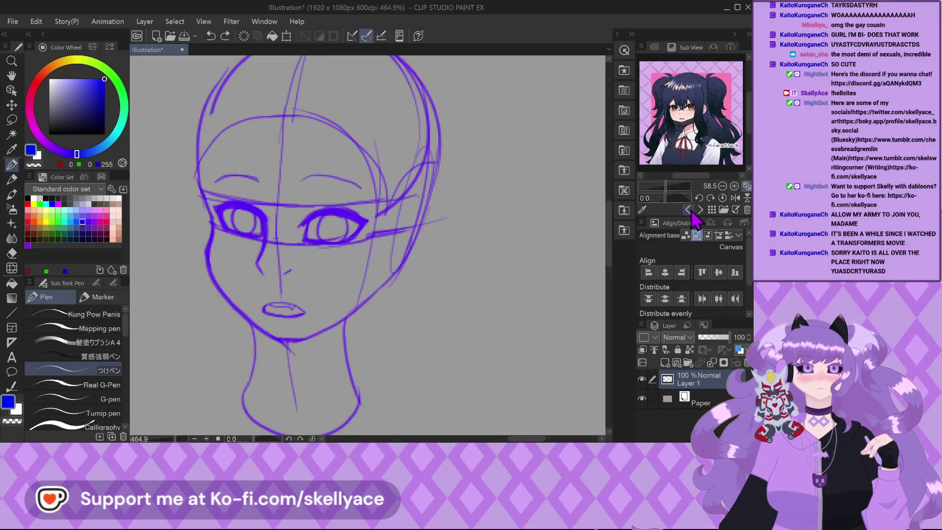
{"action": "left_click", "coordinate": [690, 210]}
{"action": "left_click", "coordinate": [700, 210]}
{"action": "left_click", "coordinate": [700, 210]}
{"action": "left_click", "coordinate": [700, 210]}
{"action": "scroll", "coordinate": [670, 156], "scroll_direction": "down", "scroll_amount": 2}
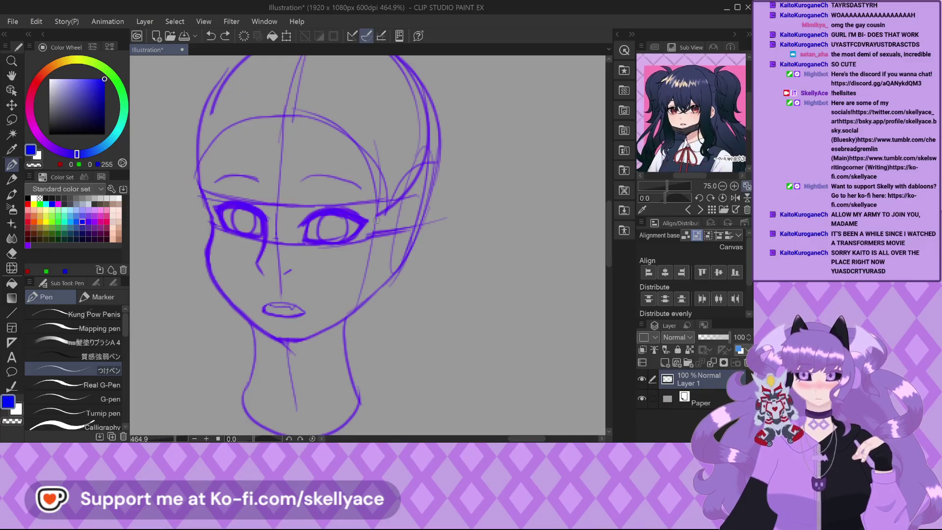
Erase the irises inside both eyes of the face sketch on Layer 1.
{"action": "scroll", "coordinate": [300, 224], "scroll_direction": "up", "scroll_amount": 2}
{"action": "scroll", "coordinate": [300, 224], "scroll_direction": "up", "scroll_amount": 3}
{"action": "mouse_move", "coordinate": [296, 216]}
{"action": "left_mouse_down"}
{"action": "mouse_move", "coordinate": [282, 243]}
{"action": "mouse_move", "coordinate": [288, 271]}
{"action": "mouse_move", "coordinate": [370, 265]}
{"action": "mouse_move", "coordinate": [289, 271]}
{"action": "mouse_move", "coordinate": [354, 275]}
{"action": "mouse_move", "coordinate": [399, 256]}
{"action": "mouse_move", "coordinate": [384, 275]}
{"action": "mouse_move", "coordinate": [402, 233]}
{"action": "left_mouse_up"}
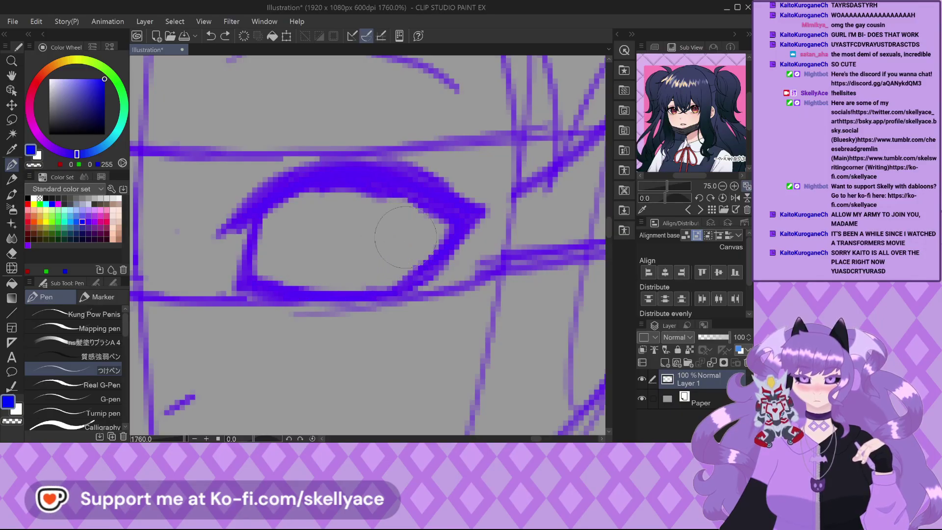
{"action": "scroll", "coordinate": [408, 229], "scroll_direction": "down", "scroll_amount": 5}
{"action": "scroll", "coordinate": [215, 230], "scroll_direction": "up", "scroll_amount": 5}
{"action": "mouse_move", "coordinate": [216, 230]}
{"action": "left_mouse_down"}
{"action": "mouse_move", "coordinate": [291, 253]}
{"action": "mouse_move", "coordinate": [313, 243]}
{"action": "mouse_move", "coordinate": [299, 211]}
{"action": "mouse_move", "coordinate": [218, 198]}
{"action": "left_mouse_up"}
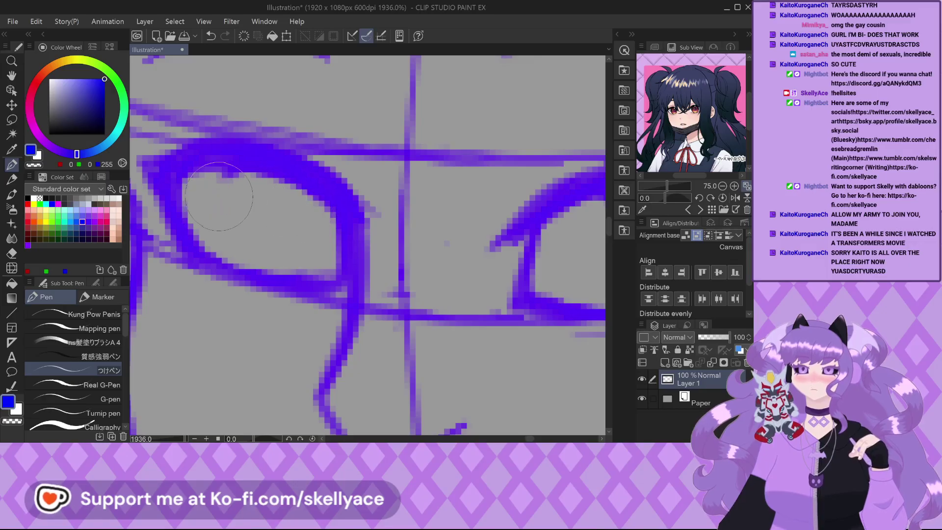
{"action": "scroll", "coordinate": [215, 199], "scroll_direction": "down", "scroll_amount": 4}
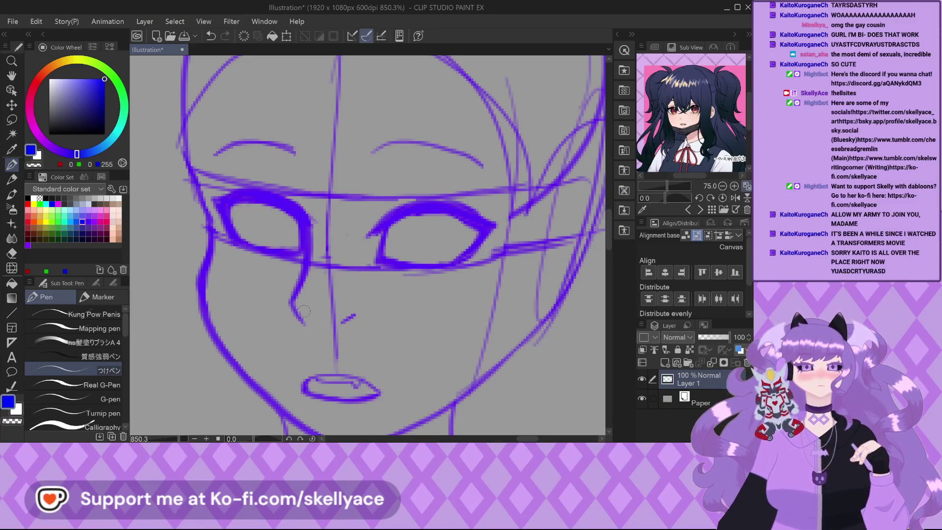
Redraw the lower end of the nose line in blue (0, 0, 255) on Layer 1.
{"action": "scroll", "coordinate": [310, 317], "scroll_direction": "up", "scroll_amount": 5}
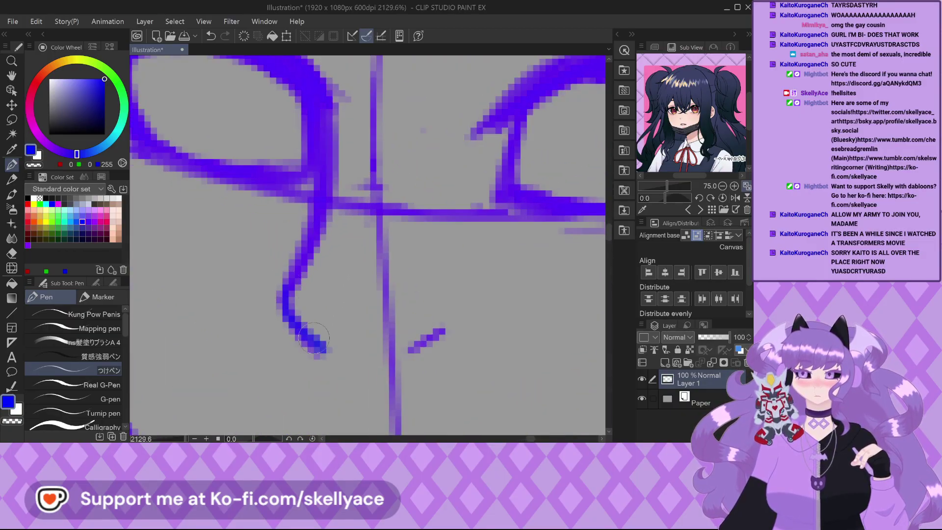
{"action": "scroll", "coordinate": [316, 342], "scroll_direction": "down", "scroll_amount": 2}
{"action": "scroll", "coordinate": [340, 317], "scroll_direction": "down", "scroll_amount": 2}
{"action": "scroll", "coordinate": [340, 317], "scroll_direction": "up", "scroll_amount": 2}
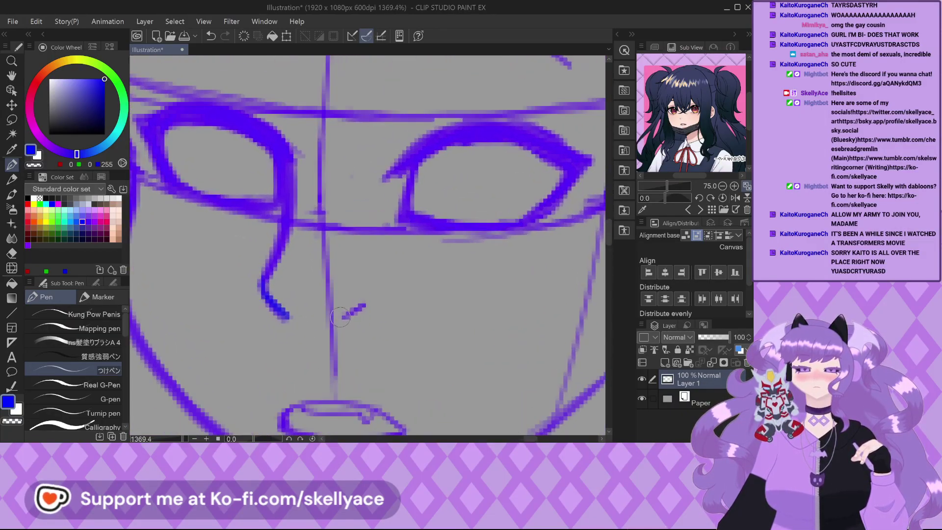
{"action": "scroll", "coordinate": [340, 317], "scroll_direction": "up", "scroll_amount": 4}
{"action": "scroll", "coordinate": [255, 318], "scroll_direction": "down", "scroll_amount": 4}
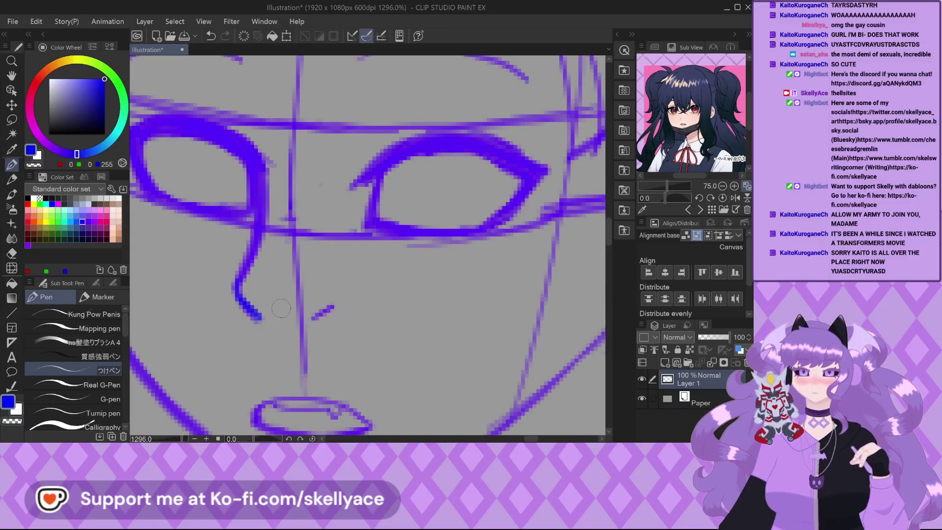
Set the つけペン pen's anti-aliasing to the second-lowest level.
{"action": "left_click", "coordinate": [96, 283]}
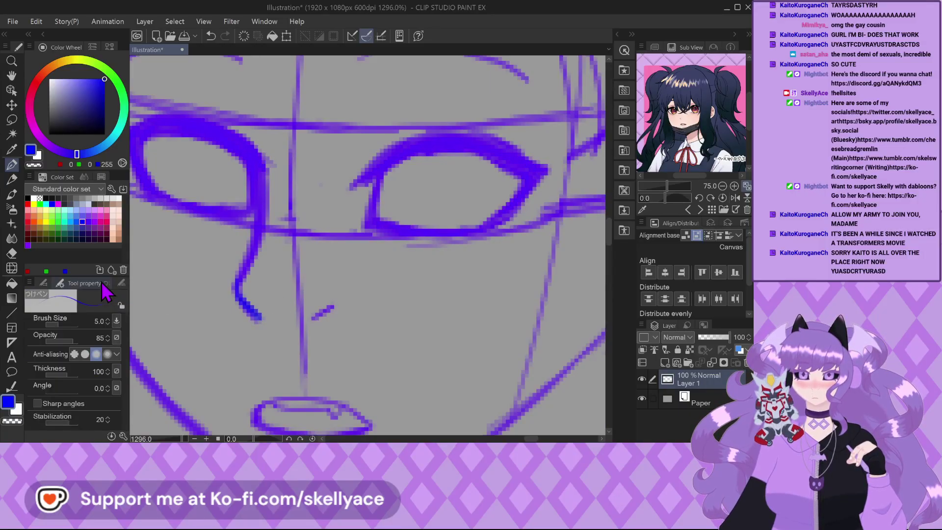
{"action": "left_click", "coordinate": [85, 354]}
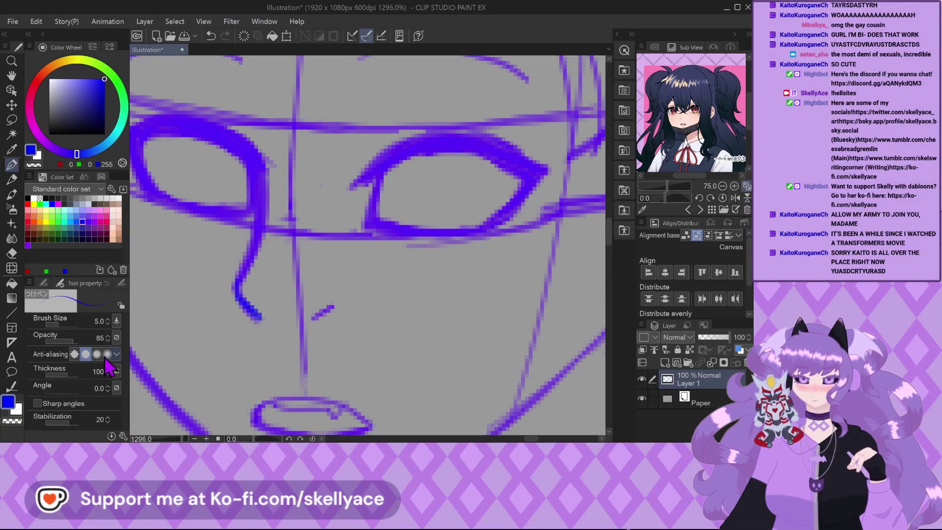
{"action": "left_click", "coordinate": [42, 283]}
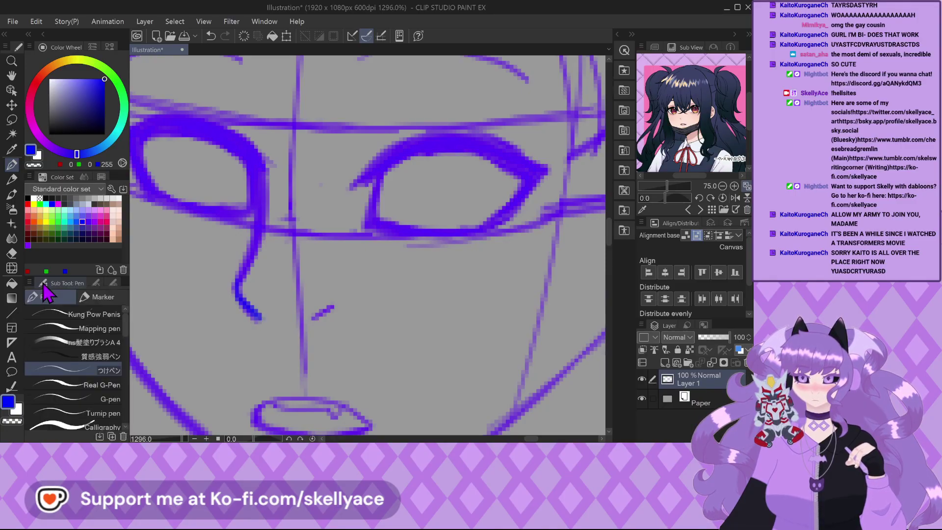
Redraw the upper lip's outline in blue on the face sketch.
{"action": "scroll", "coordinate": [271, 283], "scroll_direction": "down", "scroll_amount": 2}
{"action": "scroll", "coordinate": [315, 289], "scroll_direction": "down", "scroll_amount": 3}
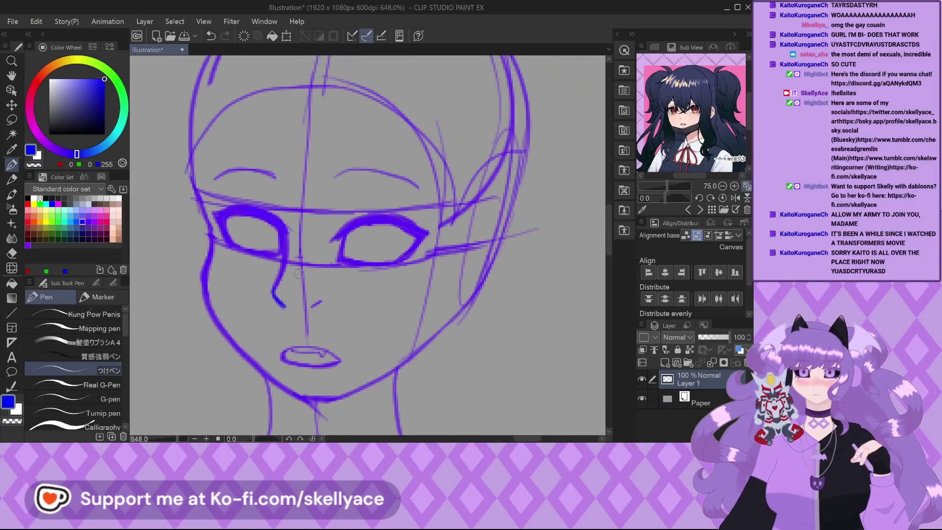
{"action": "scroll", "coordinate": [272, 316], "scroll_direction": "up", "scroll_amount": 5}
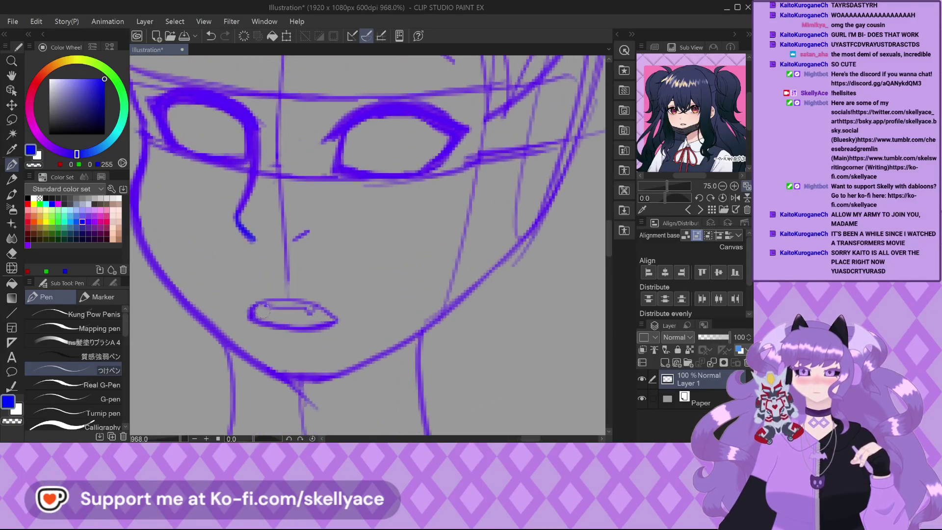
{"action": "mouse_move", "coordinate": [279, 278]}
{"action": "left_mouse_down"}
{"action": "mouse_move", "coordinate": [405, 260]}
{"action": "mouse_move", "coordinate": [523, 322]}
{"action": "mouse_move", "coordinate": [442, 272]}
{"action": "left_mouse_up"}
{"action": "scroll", "coordinate": [255, 283], "scroll_direction": "down", "scroll_amount": 2}
{"action": "scroll", "coordinate": [259, 282], "scroll_direction": "down", "scroll_amount": 3}
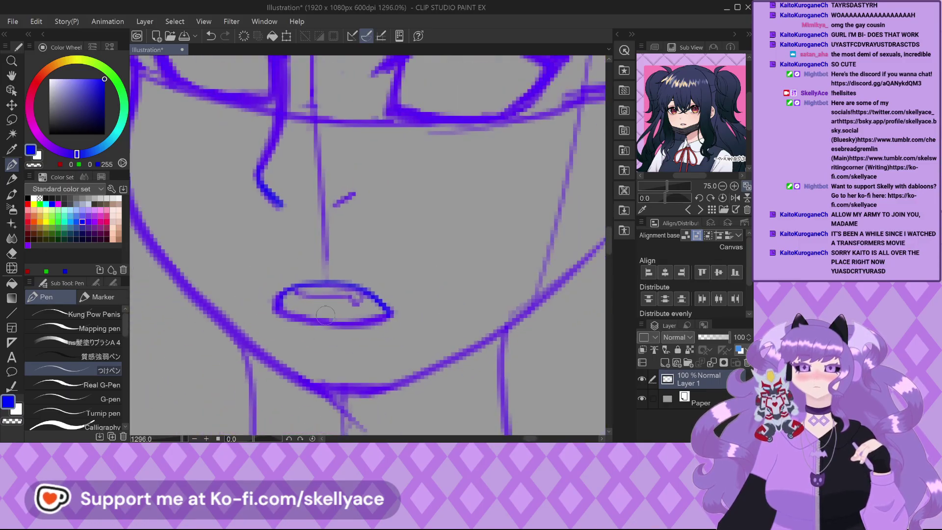
Draw a thick blue diagonal test stroke from the mouth's corner across the jawline on Layer 1.
{"action": "scroll", "coordinate": [418, 353], "scroll_direction": "up", "scroll_amount": 2}
{"action": "scroll", "coordinate": [418, 353], "scroll_direction": "up", "scroll_amount": 2}
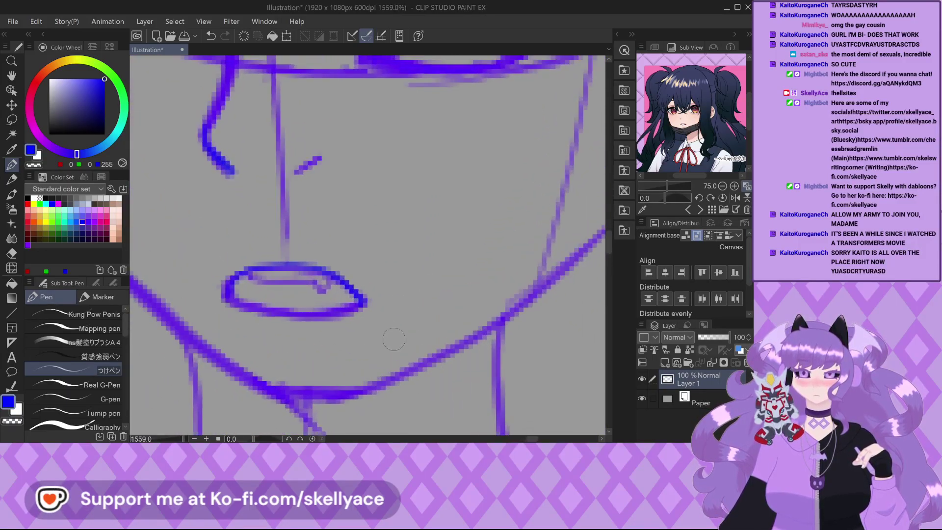
{"action": "left_click_drag", "start_coordinate": [391, 332], "coordinate": [381, 322]}
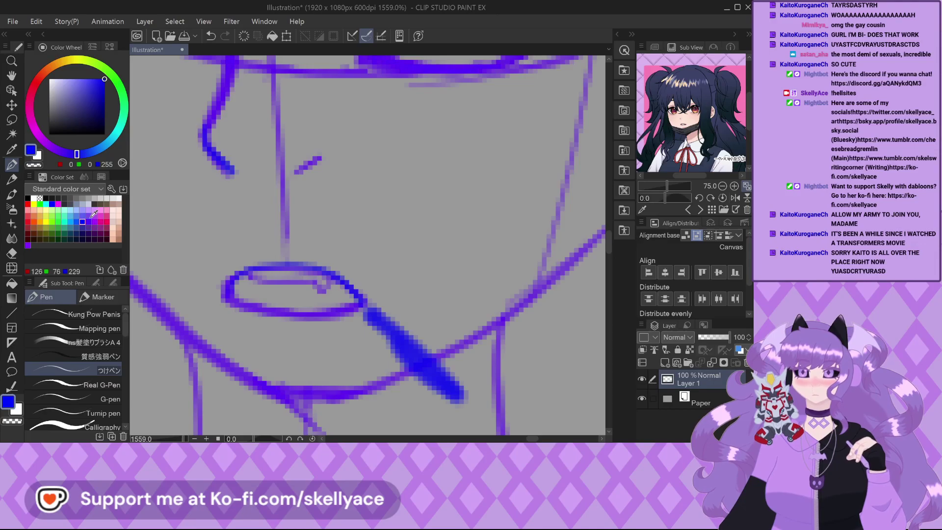
Set the drawing colour to violet (82, 0, 255) and undo the blue strokes on the nose, mouth and jaw.
{"action": "left_click", "coordinate": [88, 222]}
{"action": "scroll", "coordinate": [357, 298], "scroll_direction": "down", "scroll_amount": 1}
{"action": "scroll", "coordinate": [356, 298], "scroll_direction": "down", "scroll_amount": 2}
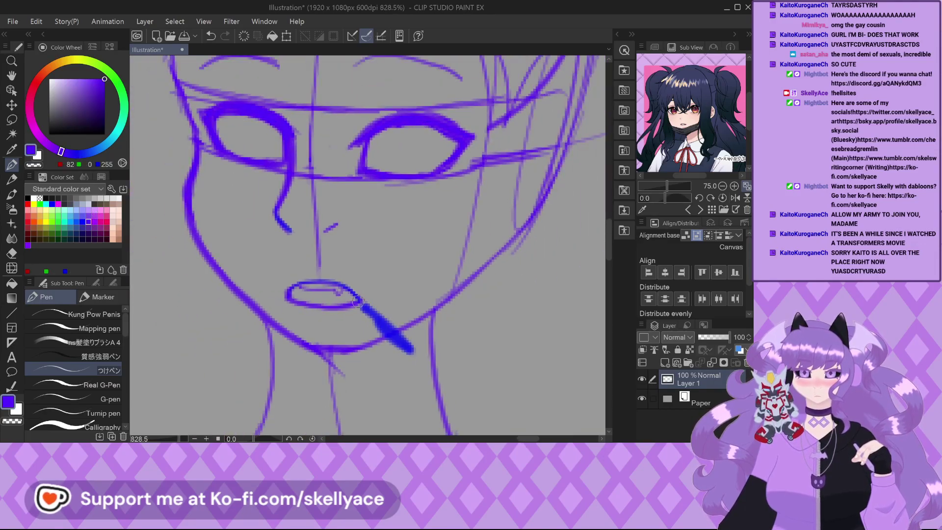
{"action": "key", "text": "ctrl+z"}
{"action": "key", "text": "ctrl+z"}
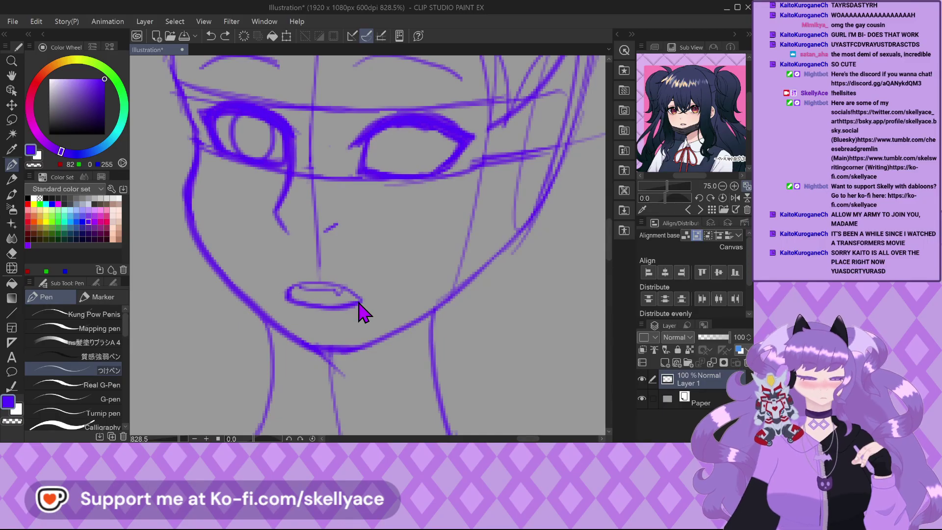
{"action": "key", "text": "ctrl+z"}
{"action": "key", "text": "ctrl+z"}
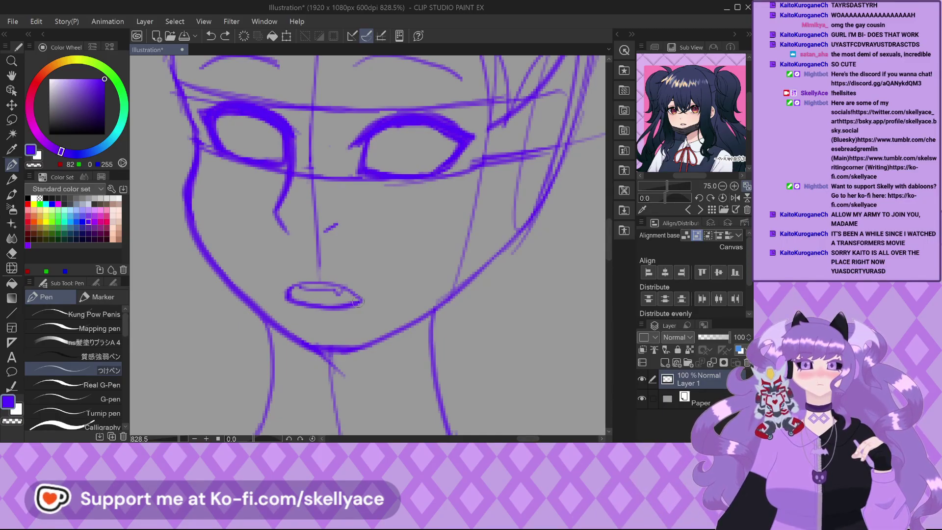
Draw the curved iris outline inside the left eye of the face sketch.
{"action": "scroll", "coordinate": [238, 121], "scroll_direction": "up", "scroll_amount": 5}
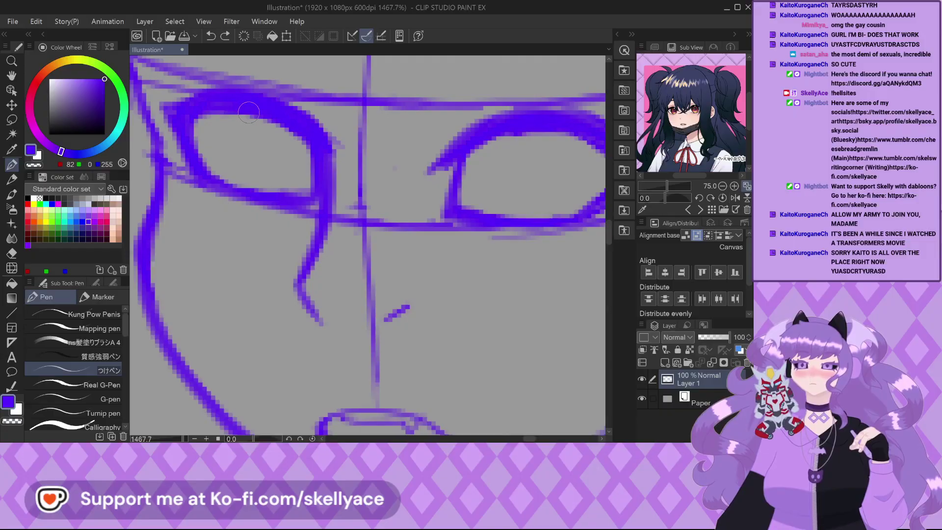
{"action": "mouse_move", "coordinate": [262, 218]}
{"action": "left_mouse_down"}
{"action": "mouse_move", "coordinate": [301, 209]}
{"action": "mouse_move", "coordinate": [313, 178]}
{"action": "mouse_move", "coordinate": [315, 151]}
{"action": "mouse_move", "coordinate": [294, 123]}
{"action": "mouse_move", "coordinate": [204, 153]}
{"action": "left_mouse_up"}
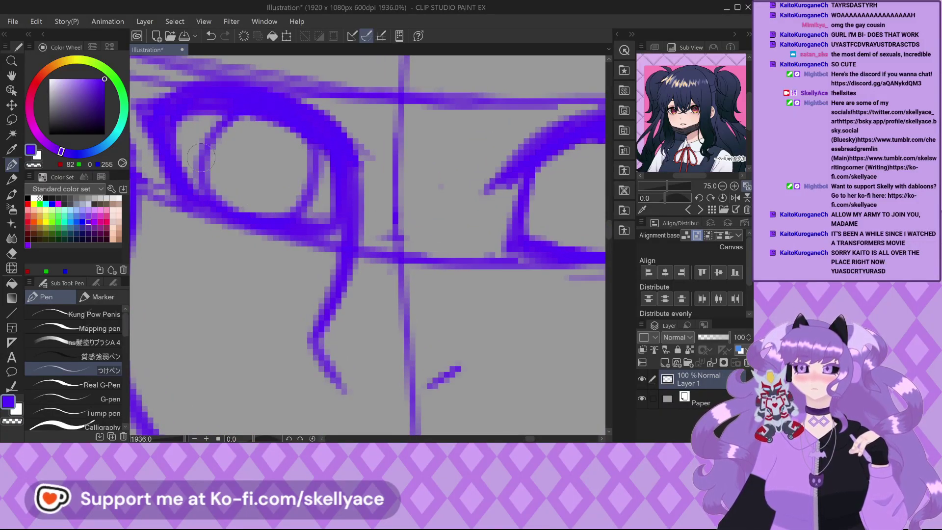
{"action": "scroll", "coordinate": [203, 153], "scroll_direction": "down", "scroll_amount": 6}
Draw the iris outline inside the right eye and redo its outer curve.
{"action": "scroll", "coordinate": [316, 184], "scroll_direction": "up", "scroll_amount": 5}
{"action": "scroll", "coordinate": [316, 184], "scroll_direction": "up", "scroll_amount": 1}
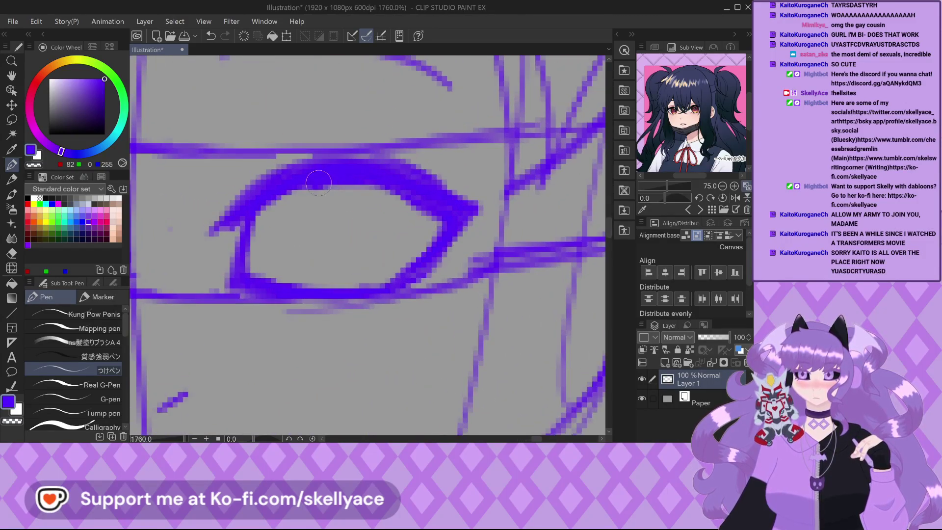
{"action": "mouse_move", "coordinate": [349, 290]}
{"action": "left_mouse_down"}
{"action": "mouse_move", "coordinate": [390, 281]}
{"action": "mouse_move", "coordinate": [407, 208]}
{"action": "mouse_move", "coordinate": [392, 191]}
{"action": "left_mouse_up"}
{"action": "scroll", "coordinate": [393, 191], "scroll_direction": "down", "scroll_amount": 5}
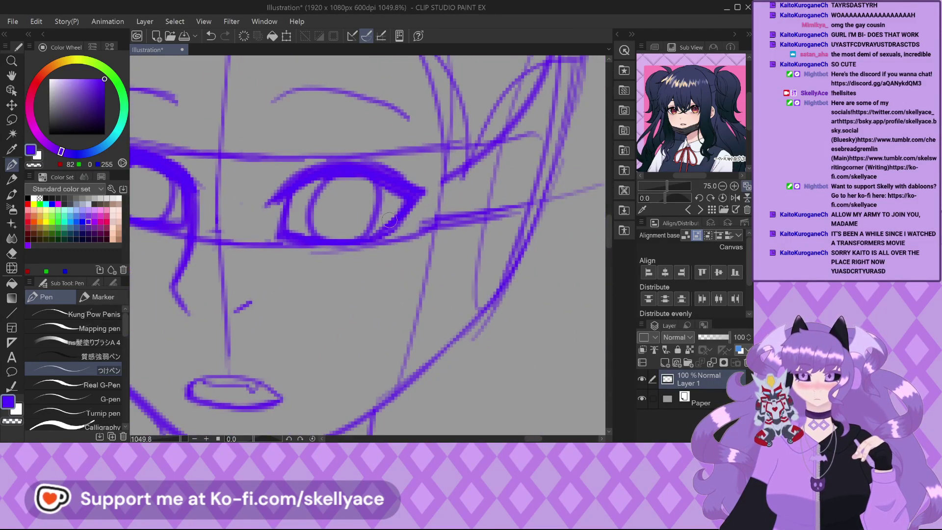
{"action": "scroll", "coordinate": [388, 219], "scroll_direction": "down", "scroll_amount": 4}
{"action": "scroll", "coordinate": [378, 214], "scroll_direction": "up", "scroll_amount": 5}
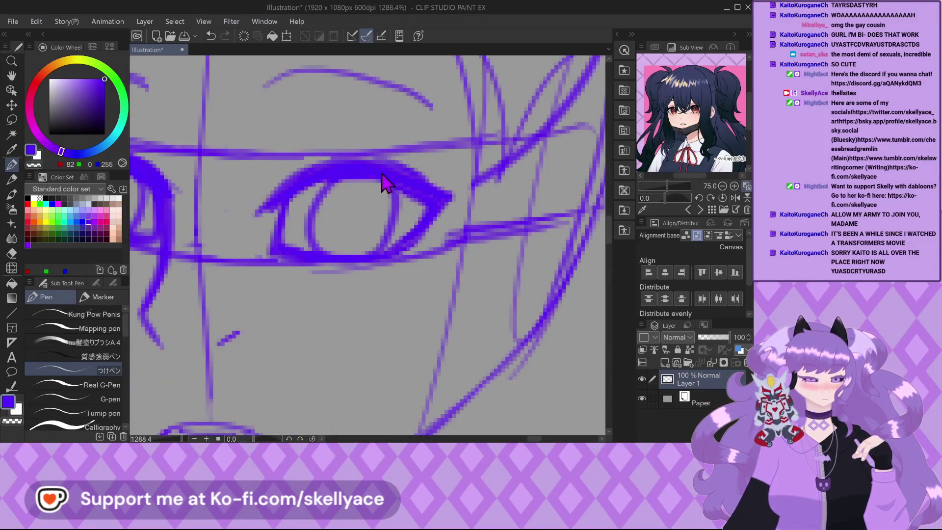
{"action": "key", "text": "ctrl+z"}
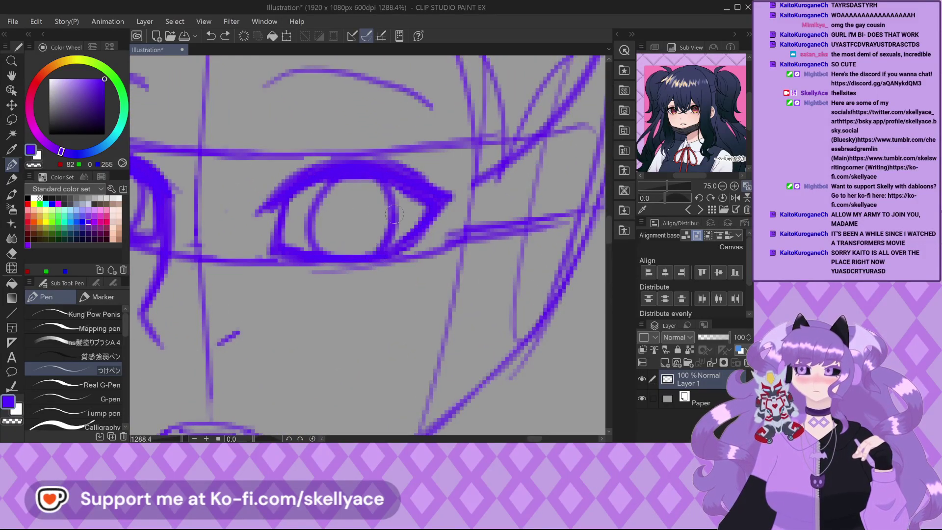
{"action": "scroll", "coordinate": [371, 196], "scroll_direction": "down", "scroll_amount": 4}
{"action": "scroll", "coordinate": [371, 196], "scroll_direction": "up", "scroll_amount": 7}
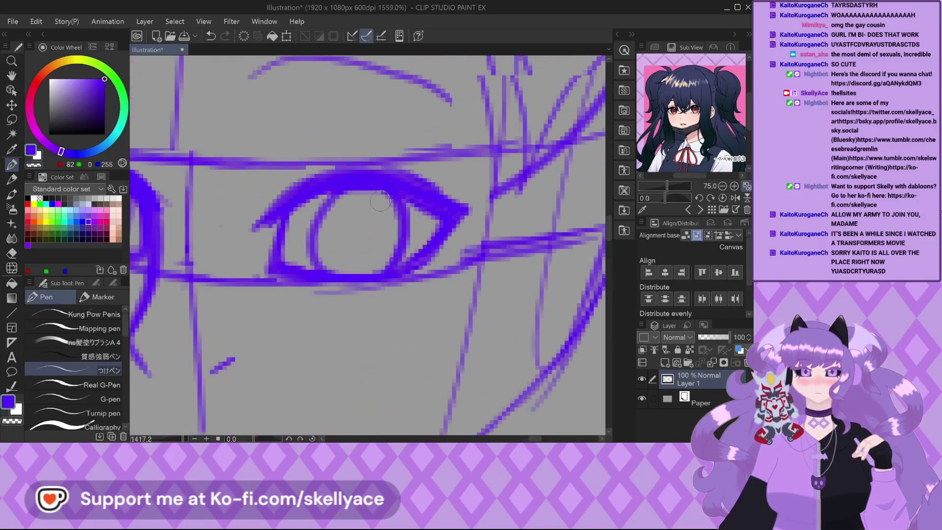
Thicken the right eye's upper lash line toward its outer corner.
{"action": "mouse_move", "coordinate": [462, 221]}
{"action": "left_mouse_down"}
{"action": "mouse_move", "coordinate": [404, 192]}
{"action": "mouse_move", "coordinate": [352, 187]}
{"action": "mouse_move", "coordinate": [297, 193]}
{"action": "mouse_move", "coordinate": [218, 230]}
{"action": "left_mouse_up"}
{"action": "scroll", "coordinate": [402, 285], "scroll_direction": "down", "scroll_amount": 5}
{"action": "scroll", "coordinate": [480, 284], "scroll_direction": "down", "scroll_amount": 2}
{"action": "scroll", "coordinate": [438, 233], "scroll_direction": "up", "scroll_amount": 5}
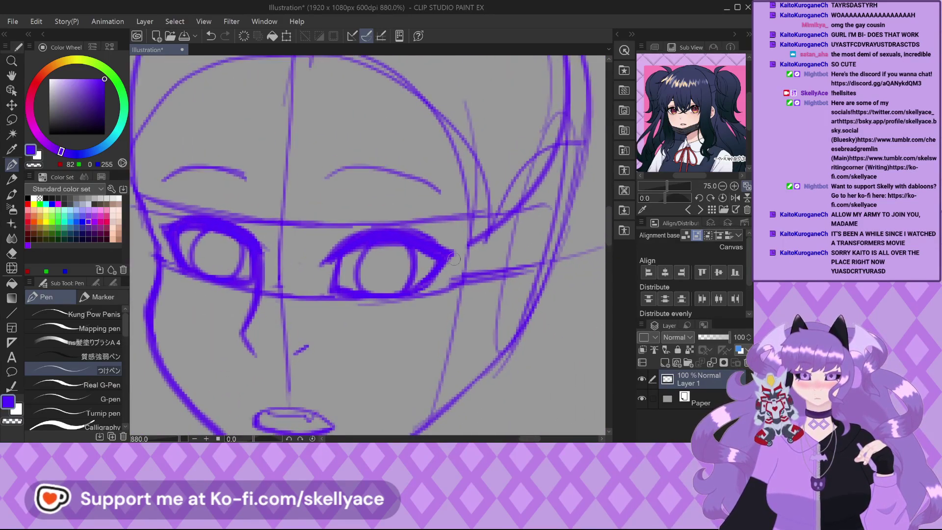
{"action": "mouse_move", "coordinate": [455, 240]}
{"action": "left_mouse_down"}
{"action": "mouse_move", "coordinate": [367, 209]}
{"action": "mouse_move", "coordinate": [322, 207]}
{"action": "mouse_move", "coordinate": [244, 223]}
{"action": "mouse_move", "coordinate": [194, 252]}
{"action": "left_mouse_up"}
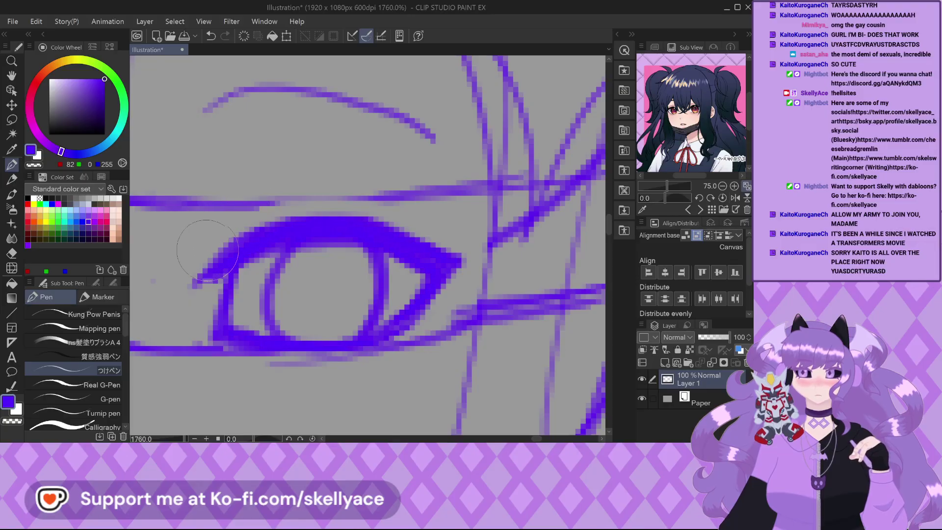
{"action": "scroll", "coordinate": [212, 221], "scroll_direction": "down", "scroll_amount": 4}
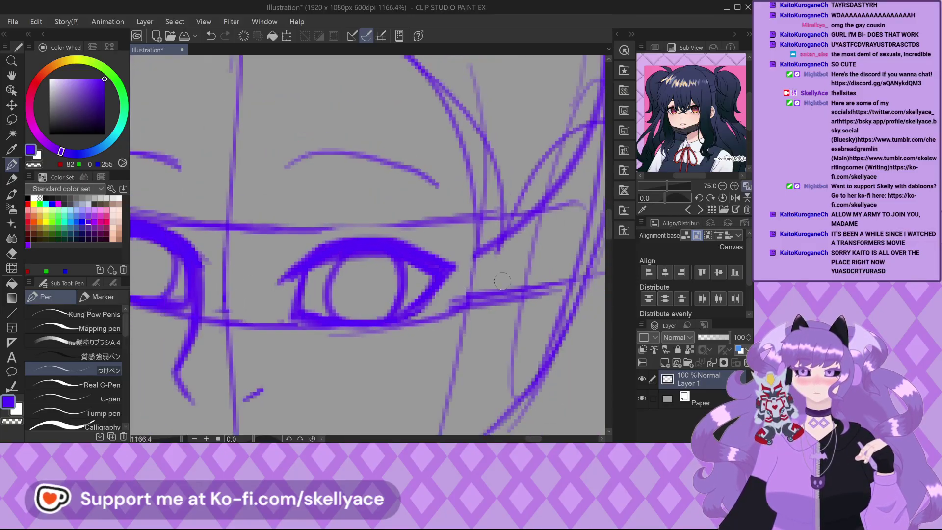
{"action": "scroll", "coordinate": [316, 286], "scroll_direction": "up", "scroll_amount": 1}
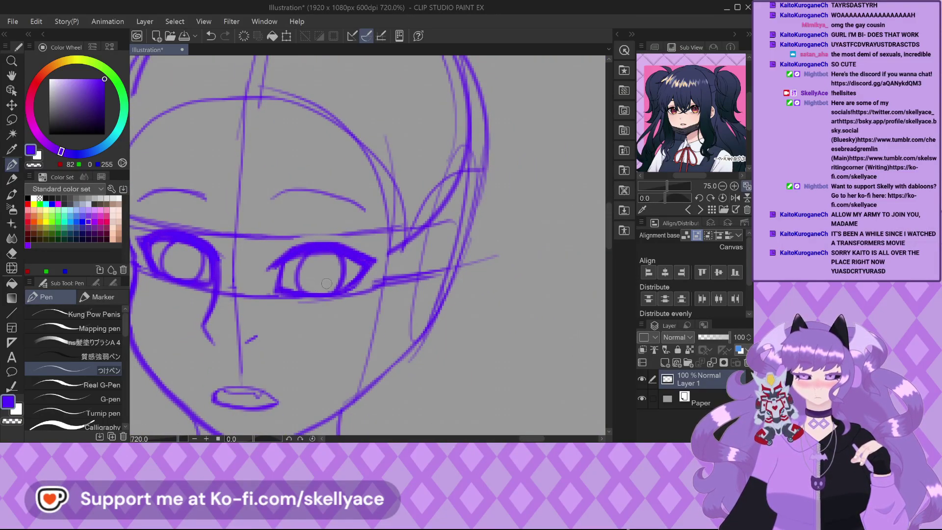
{"action": "scroll", "coordinate": [336, 279], "scroll_direction": "down", "scroll_amount": 2}
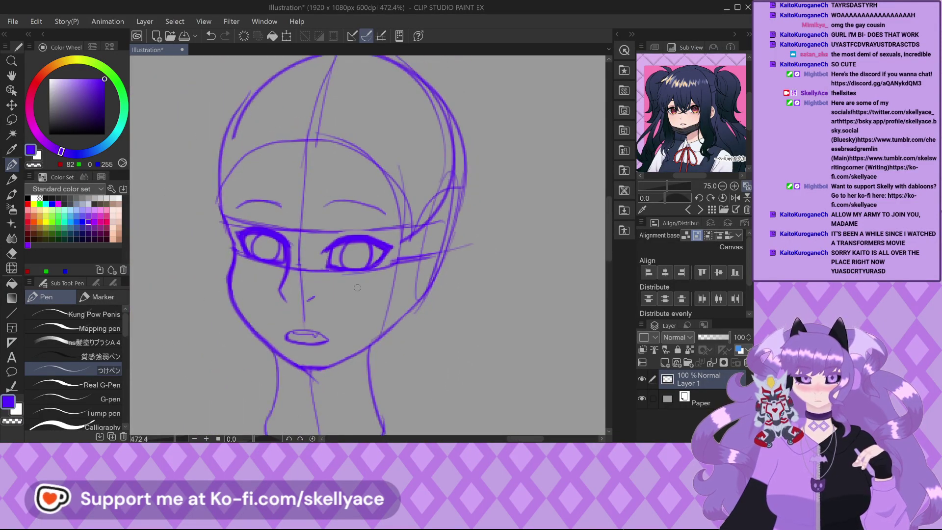
Darken the corners where both sides of the neck meet the jawline.
{"action": "scroll", "coordinate": [357, 288], "scroll_direction": "down", "scroll_amount": 1}
{"action": "scroll", "coordinate": [343, 264], "scroll_direction": "up", "scroll_amount": 4}
{"action": "scroll", "coordinate": [341, 255], "scroll_direction": "up", "scroll_amount": 3}
{"action": "mouse_move", "coordinate": [324, 264]}
{"action": "left_mouse_down"}
{"action": "mouse_move", "coordinate": [348, 271]}
{"action": "mouse_move", "coordinate": [339, 262]}
{"action": "mouse_move", "coordinate": [353, 248]}
{"action": "left_mouse_up"}
{"action": "scroll", "coordinate": [383, 236], "scroll_direction": "down", "scroll_amount": 3}
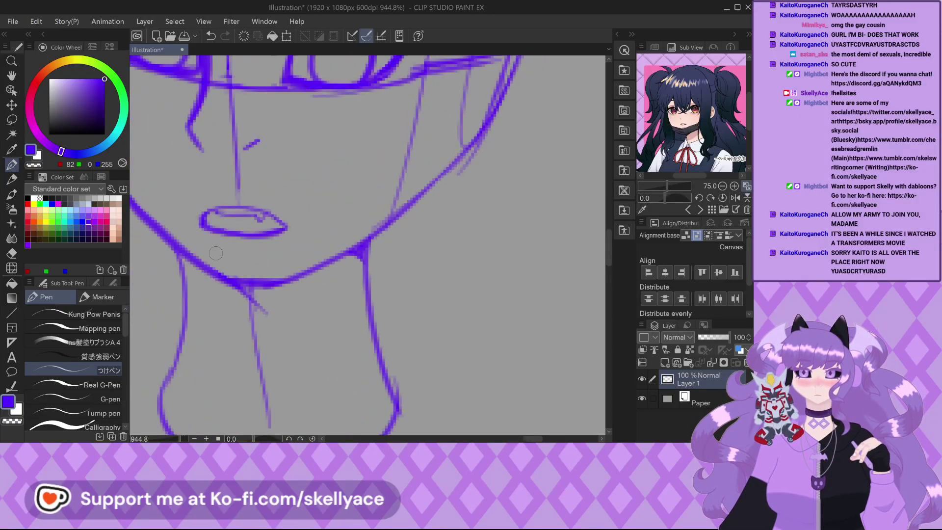
{"action": "scroll", "coordinate": [196, 268], "scroll_direction": "up", "scroll_amount": 2}
{"action": "left_click_drag", "start_coordinate": [188, 264], "coordinate": [177, 268]}
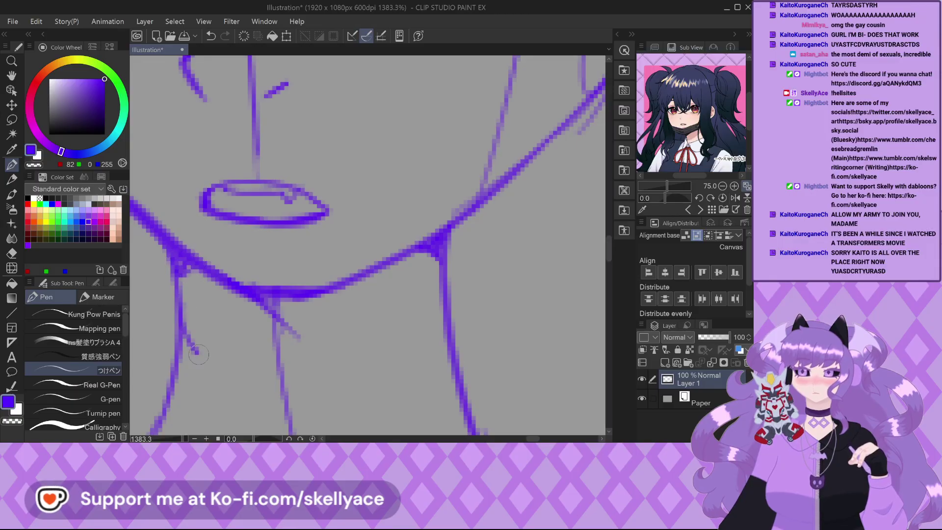
Try a curved, diagonally hatched shadow on the neck beneath the chin.
{"action": "mouse_move", "coordinate": [186, 339]}
{"action": "left_mouse_down"}
{"action": "mouse_move", "coordinate": [360, 342]}
{"action": "mouse_move", "coordinate": [445, 240]}
{"action": "left_mouse_up"}
{"action": "mouse_move", "coordinate": [392, 308]}
{"action": "left_mouse_down"}
{"action": "mouse_move", "coordinate": [393, 283]}
{"action": "mouse_move", "coordinate": [323, 351]}
{"action": "mouse_move", "coordinate": [365, 296]}
{"action": "mouse_move", "coordinate": [348, 293]}
{"action": "mouse_move", "coordinate": [285, 338]}
{"action": "mouse_move", "coordinate": [221, 357]}
{"action": "mouse_move", "coordinate": [204, 338]}
{"action": "left_mouse_up"}
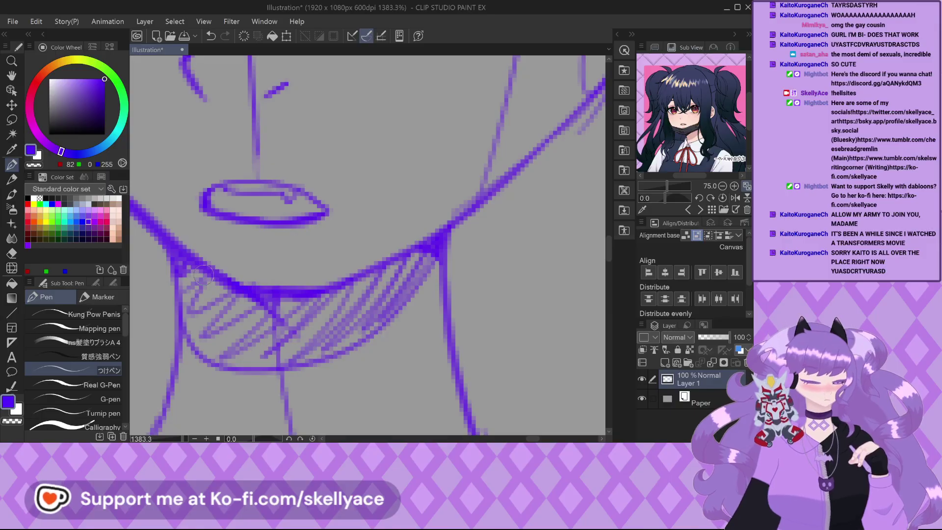
{"action": "key", "text": "ctrl+z"}
{"action": "key", "text": "ctrl+z"}
{"action": "key", "text": "ctrl+z"}
{"action": "key", "text": "ctrl+z"}
{"action": "key", "text": "ctrl+z"}
{"action": "key", "text": "ctrl+z"}
{"action": "key", "text": "ctrl+z"}
{"action": "key", "text": "ctrl+z"}
{"action": "key", "text": "ctrl+z"}
{"action": "key", "text": "ctrl+z"}
{"action": "scroll", "coordinate": [301, 343], "scroll_direction": "down", "scroll_amount": 6}
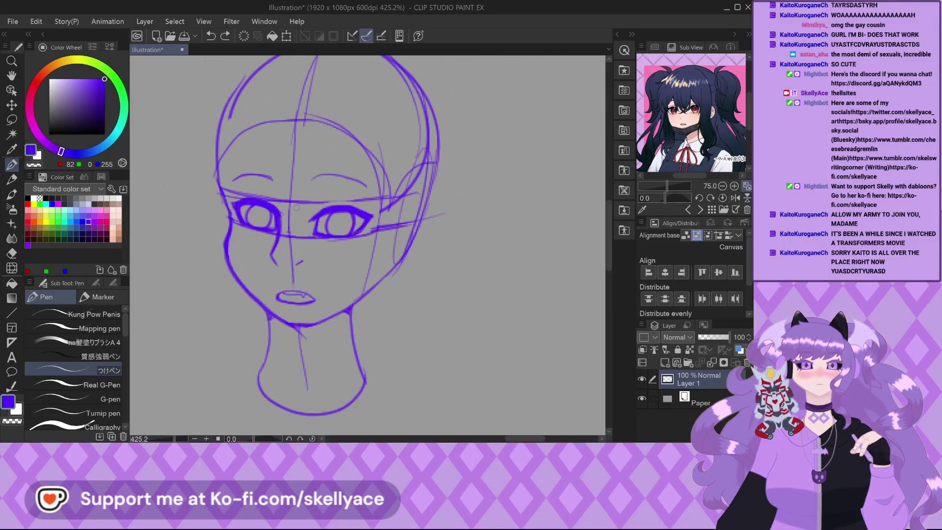
Draw a curved line across each iris and hatch the area above it as shading.
{"action": "scroll", "coordinate": [296, 207], "scroll_direction": "up", "scroll_amount": 3}
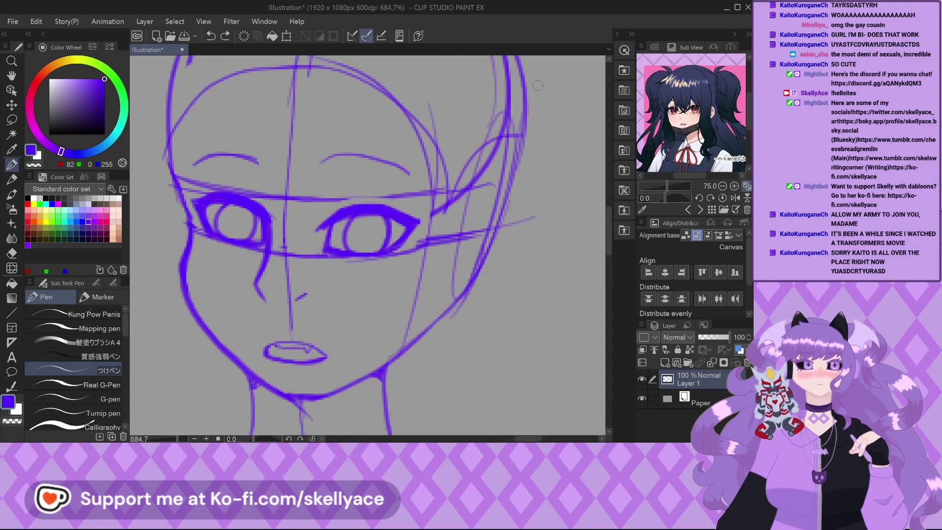
{"action": "scroll", "coordinate": [219, 213], "scroll_direction": "up", "scroll_amount": 4}
{"action": "scroll", "coordinate": [314, 251], "scroll_direction": "up", "scroll_amount": 2}
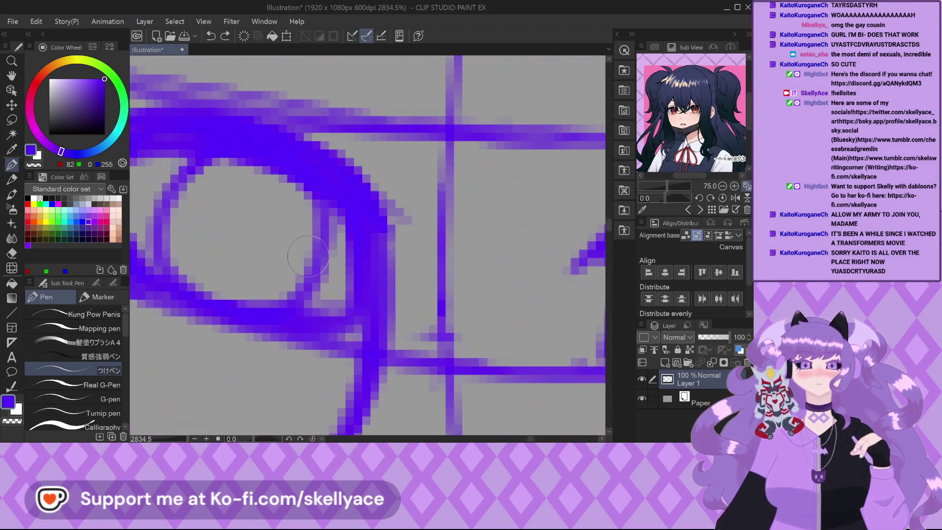
{"action": "left_click_drag", "start_coordinate": [274, 238], "coordinate": [159, 218]}
{"action": "scroll", "coordinate": [223, 227], "scroll_direction": "down", "scroll_amount": 7}
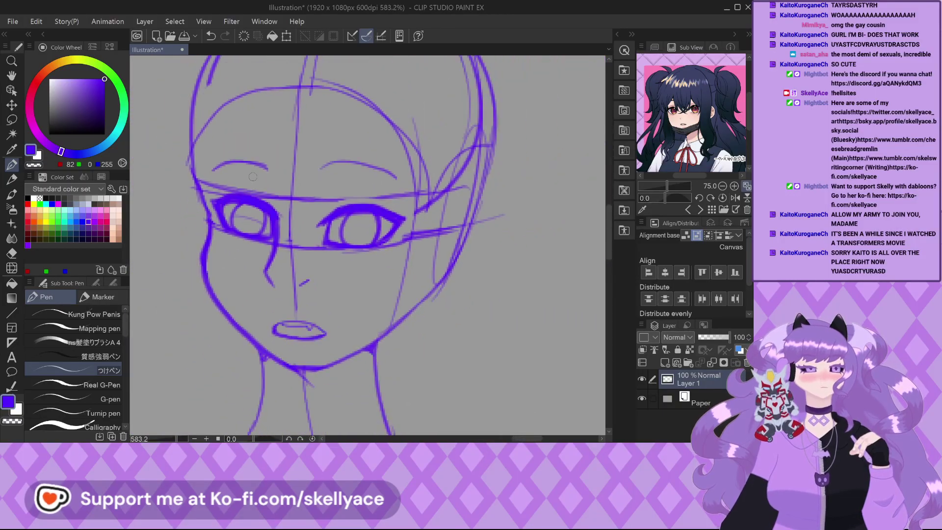
{"action": "scroll", "coordinate": [349, 229], "scroll_direction": "up", "scroll_amount": 1}
{"action": "scroll", "coordinate": [349, 229], "scroll_direction": "up", "scroll_amount": 3}
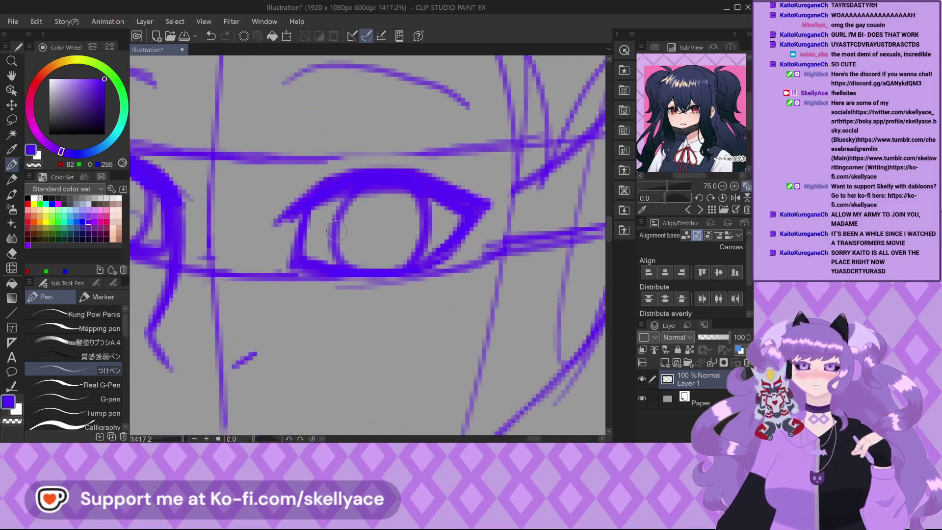
{"action": "mouse_move", "coordinate": [399, 224]}
{"action": "left_mouse_down"}
{"action": "mouse_move", "coordinate": [408, 195]}
{"action": "mouse_move", "coordinate": [366, 212]}
{"action": "left_mouse_up"}
{"action": "scroll", "coordinate": [357, 202], "scroll_direction": "down", "scroll_amount": 4}
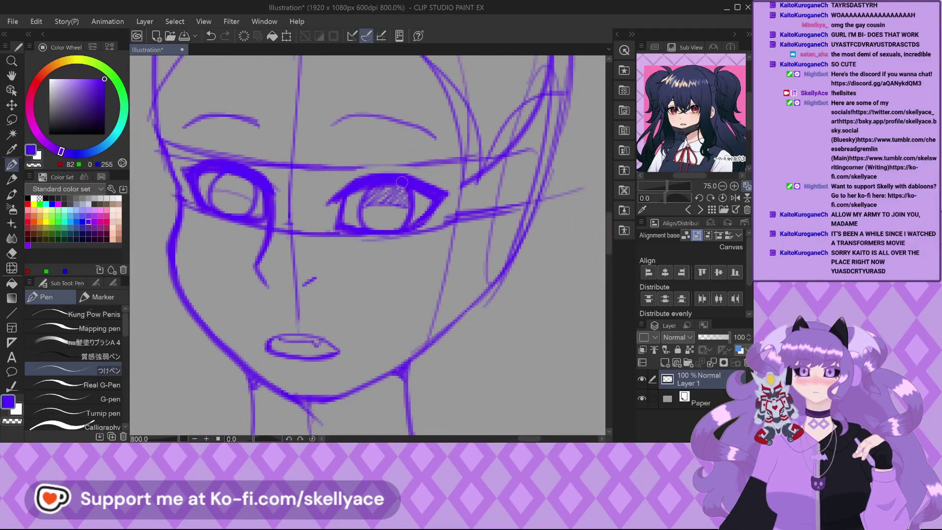
{"action": "scroll", "coordinate": [248, 189], "scroll_direction": "up", "scroll_amount": 4}
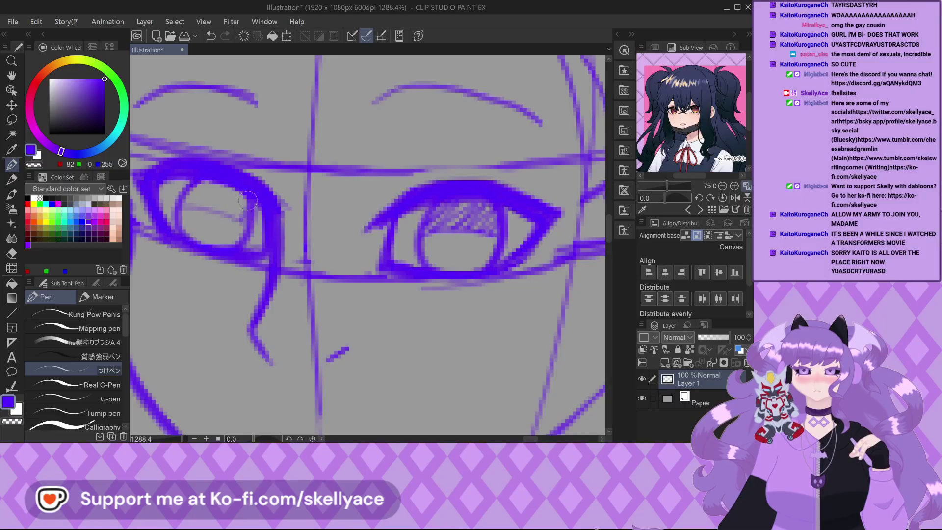
{"action": "scroll", "coordinate": [215, 206], "scroll_direction": "up", "scroll_amount": 3}
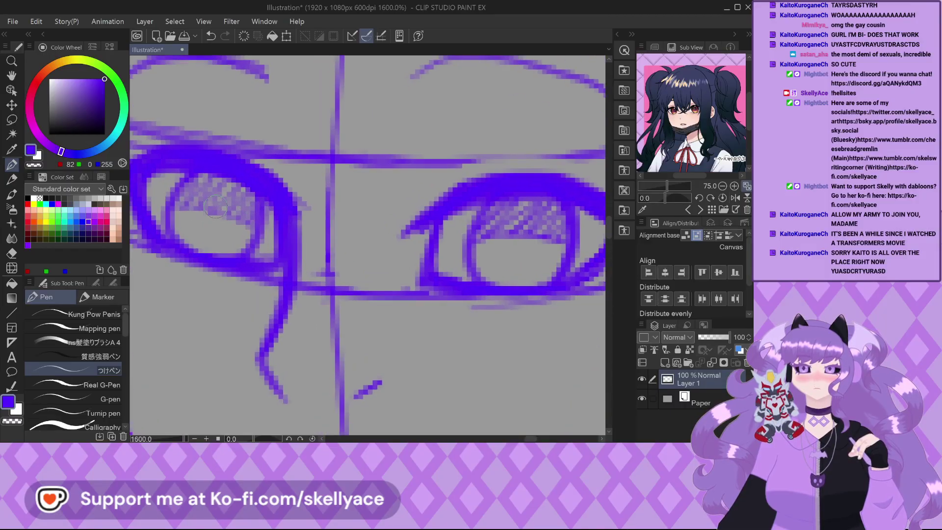
Draw a solid oval pupil in the centre of each iris.
{"action": "mouse_move", "coordinate": [224, 200]}
{"action": "left_mouse_down"}
{"action": "mouse_move", "coordinate": [214, 229]}
{"action": "mouse_move", "coordinate": [216, 197]}
{"action": "mouse_move", "coordinate": [213, 227]}
{"action": "left_mouse_up"}
{"action": "scroll", "coordinate": [208, 199], "scroll_direction": "down", "scroll_amount": 3}
{"action": "scroll", "coordinate": [212, 181], "scroll_direction": "down", "scroll_amount": 2}
{"action": "scroll", "coordinate": [325, 210], "scroll_direction": "up", "scroll_amount": 5}
{"action": "mouse_move", "coordinate": [326, 249]}
{"action": "left_mouse_down"}
{"action": "mouse_move", "coordinate": [304, 229]}
{"action": "mouse_move", "coordinate": [322, 207]}
{"action": "mouse_move", "coordinate": [323, 251]}
{"action": "mouse_move", "coordinate": [311, 231]}
{"action": "mouse_move", "coordinate": [315, 243]}
{"action": "mouse_move", "coordinate": [322, 215]}
{"action": "mouse_move", "coordinate": [320, 253]}
{"action": "left_mouse_up"}
{"action": "scroll", "coordinate": [320, 253], "scroll_direction": "down", "scroll_amount": 5}
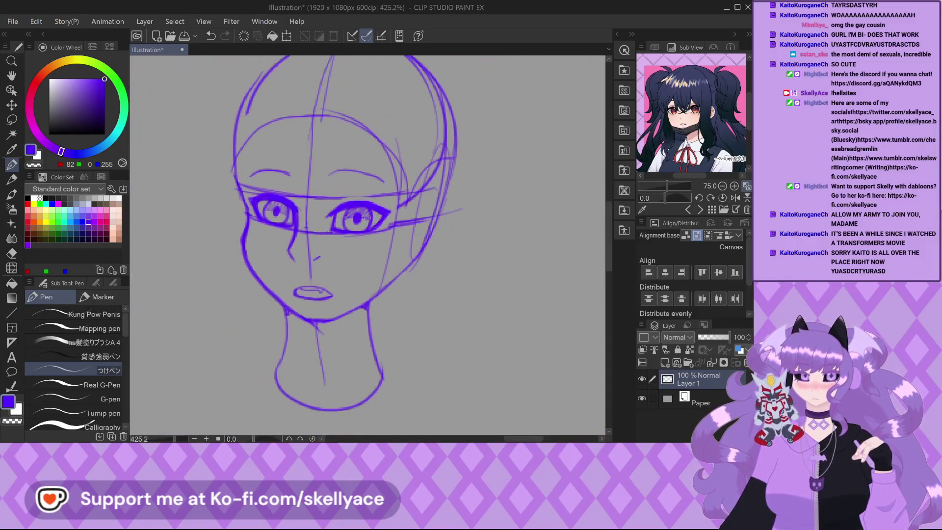
{"action": "scroll", "coordinate": [357, 280], "scroll_direction": "up", "scroll_amount": 2}
{"action": "scroll", "coordinate": [315, 306], "scroll_direction": "down", "scroll_amount": 2}
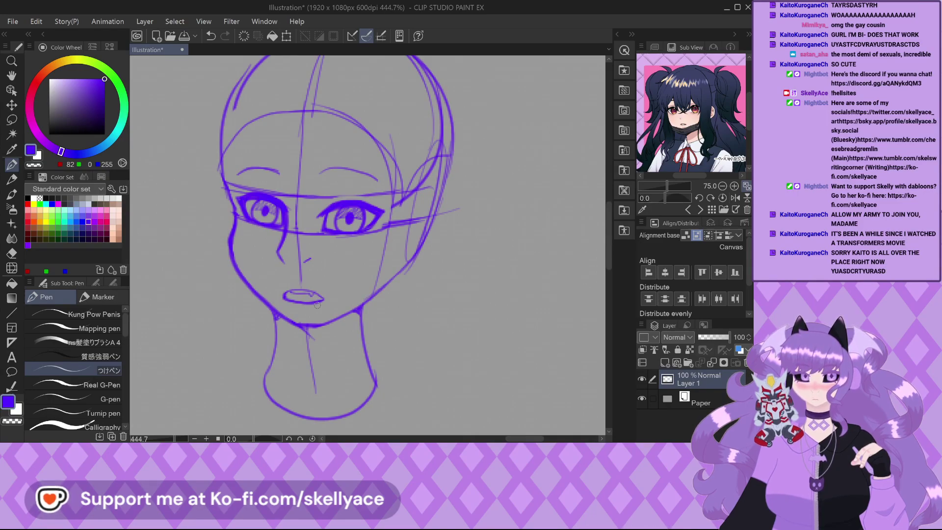
{"action": "scroll", "coordinate": [317, 306], "scroll_direction": "down", "scroll_amount": 2}
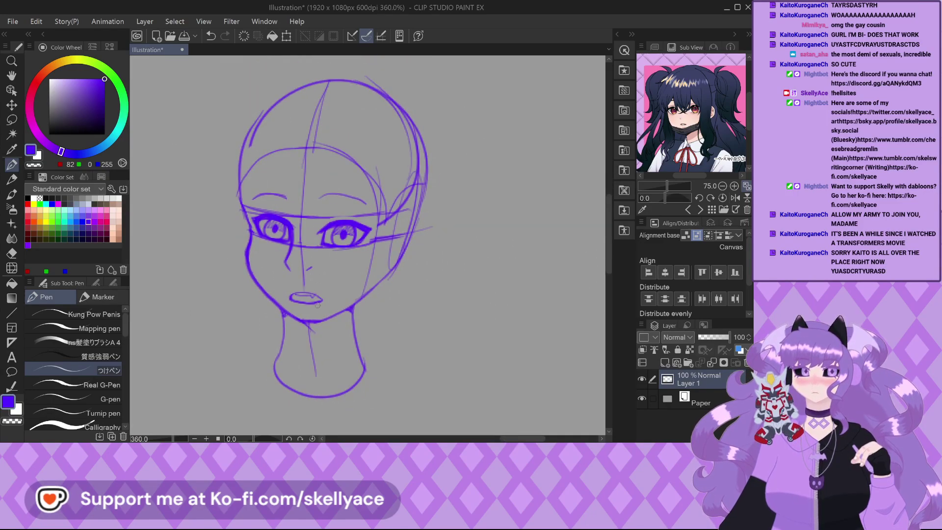
{"action": "scroll", "coordinate": [296, 263], "scroll_direction": "up", "scroll_amount": 2}
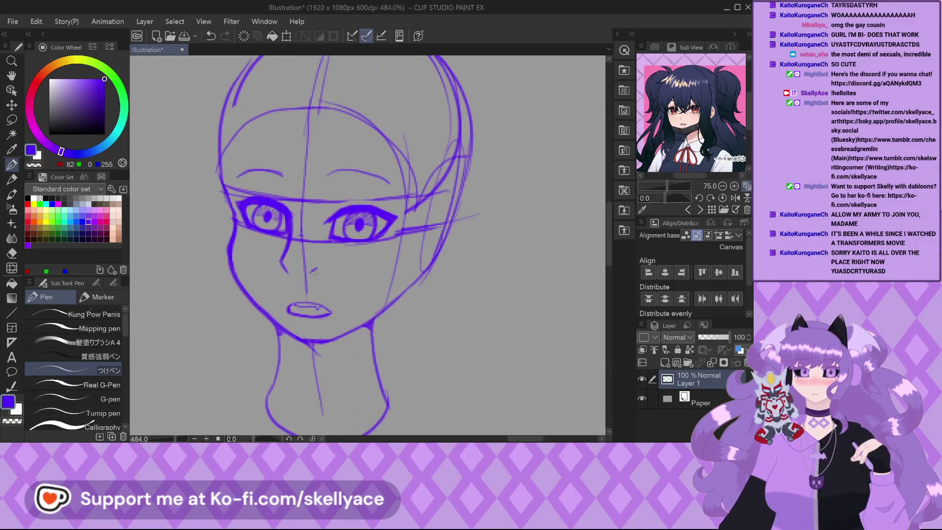
{"action": "scroll", "coordinate": [317, 166], "scroll_direction": "up", "scroll_amount": 3}
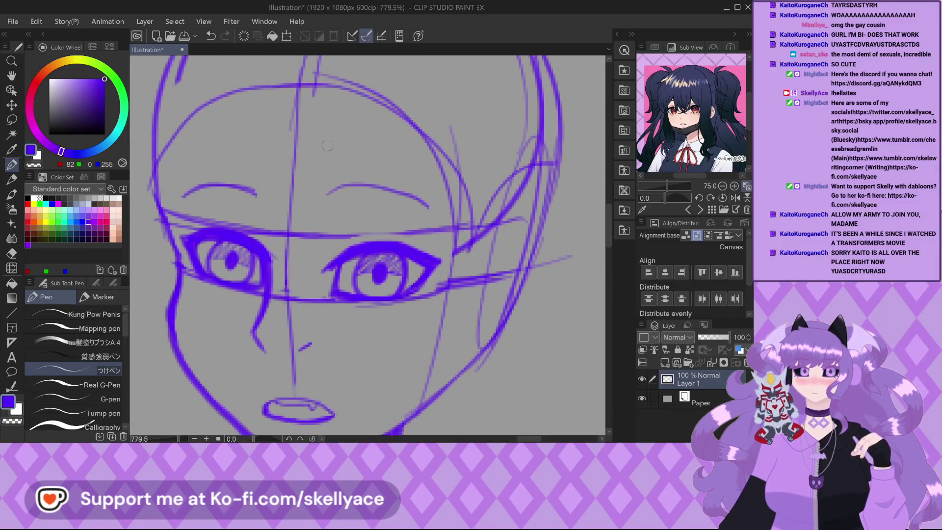
{"action": "scroll", "coordinate": [297, 184], "scroll_direction": "down", "scroll_amount": 2}
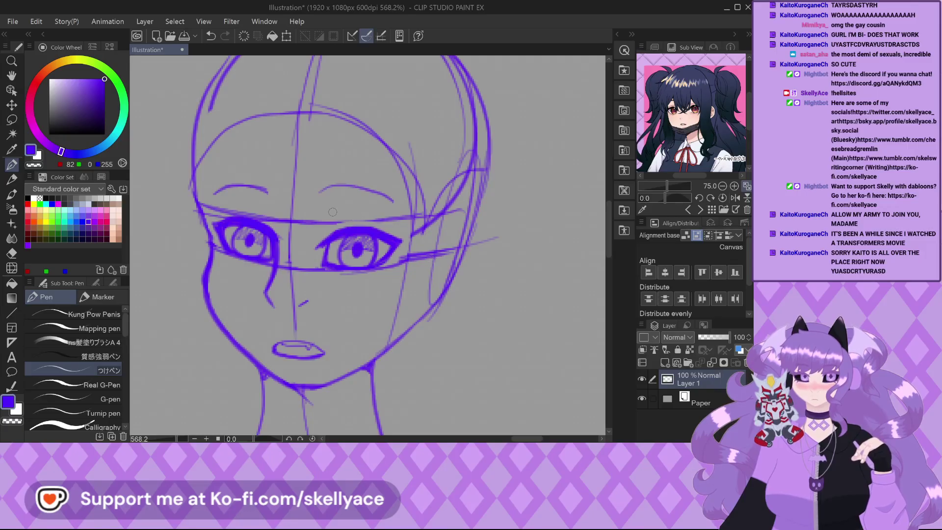
{"action": "scroll", "coordinate": [333, 212], "scroll_direction": "down", "scroll_amount": 1}
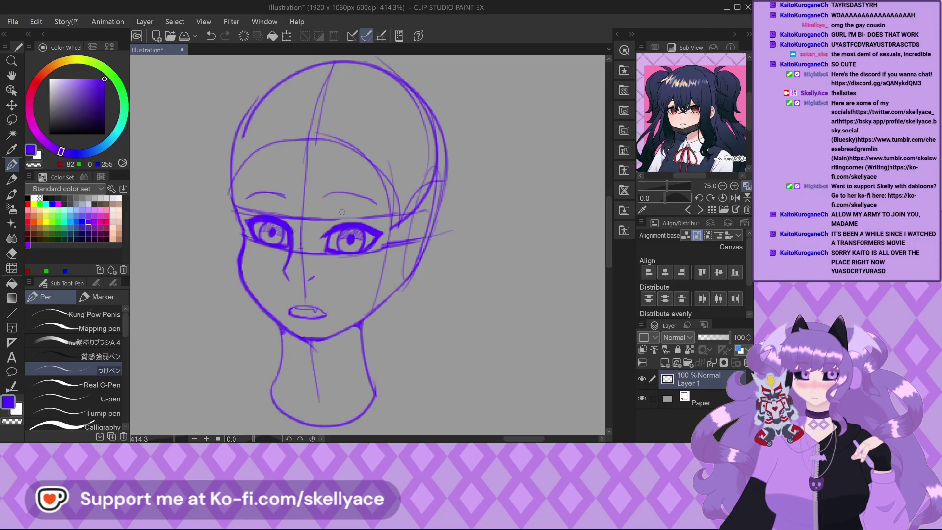
Examine the skull outline, face and neck of the sketch up close and as a whole.
{"action": "scroll", "coordinate": [399, 152], "scroll_direction": "up", "scroll_amount": 2}
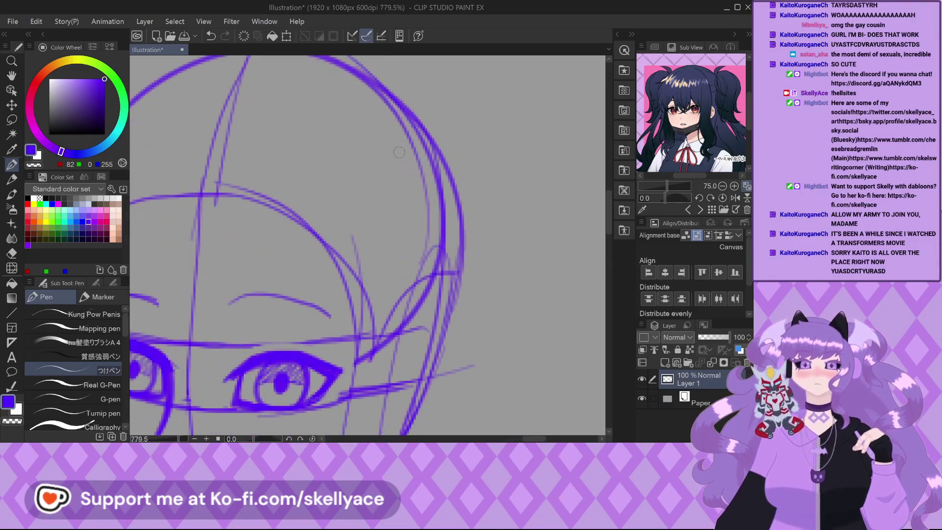
{"action": "left_click_drag", "start_coordinate": [425, 138], "coordinate": [434, 367]}
{"action": "scroll", "coordinate": [338, 268], "scroll_direction": "down", "scroll_amount": 5}
{"action": "scroll", "coordinate": [405, 270], "scroll_direction": "up", "scroll_amount": 4}
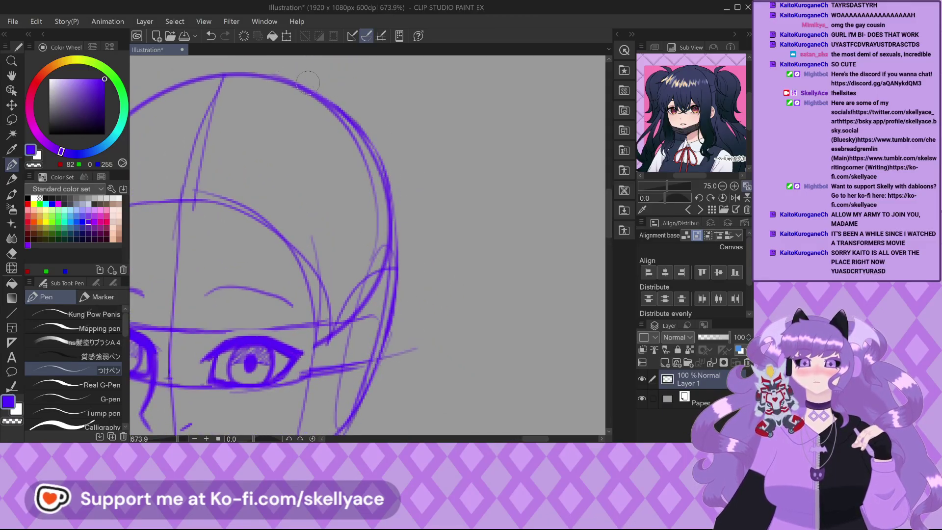
{"action": "scroll", "coordinate": [397, 143], "scroll_direction": "down", "scroll_amount": 3}
{"action": "scroll", "coordinate": [462, 215], "scroll_direction": "down", "scroll_amount": 3}
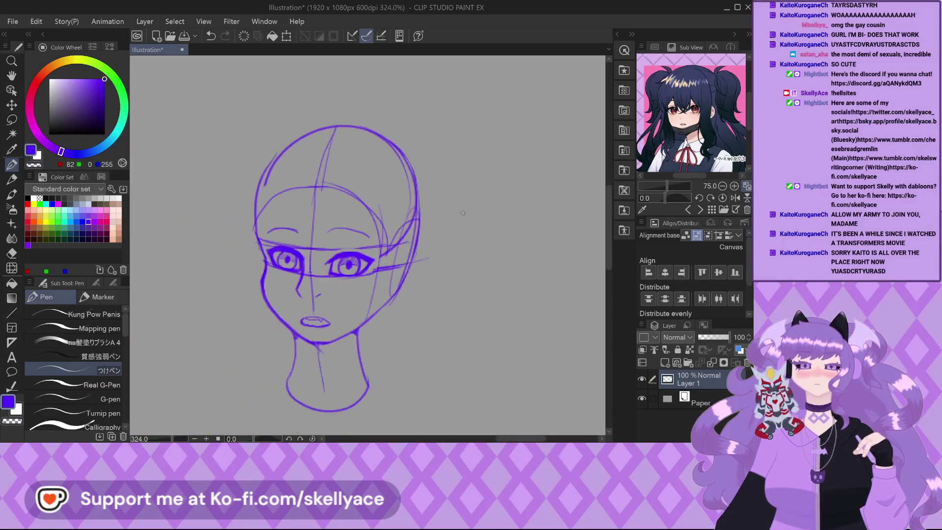
{"action": "scroll", "coordinate": [351, 347], "scroll_direction": "up", "scroll_amount": 4}
{"action": "scroll", "coordinate": [335, 301], "scroll_direction": "up", "scroll_amount": 4}
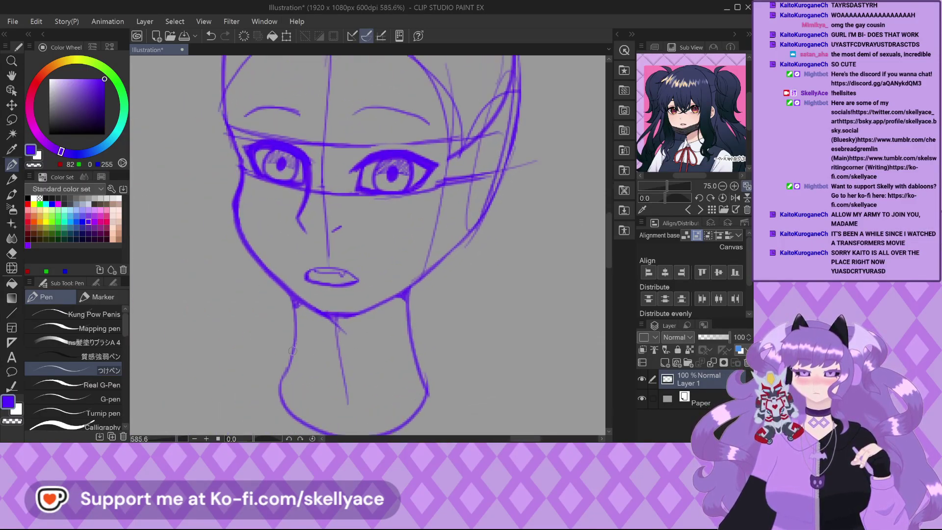
{"action": "scroll", "coordinate": [303, 264], "scroll_direction": "down", "scroll_amount": 4}
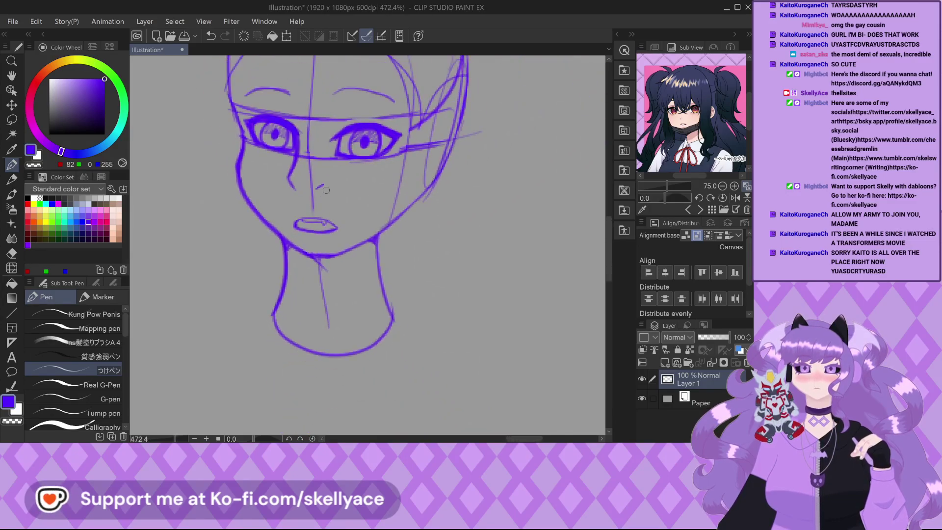
Fill the inside of the open mouth with light hatching as shading.
{"action": "scroll", "coordinate": [325, 190], "scroll_direction": "down", "scroll_amount": 2}
{"action": "scroll", "coordinate": [318, 215], "scroll_direction": "up", "scroll_amount": 4}
{"action": "scroll", "coordinate": [312, 256], "scroll_direction": "up", "scroll_amount": 7}
{"action": "mouse_move", "coordinate": [318, 257]}
{"action": "left_mouse_down"}
{"action": "mouse_move", "coordinate": [334, 285]}
{"action": "mouse_move", "coordinate": [320, 287]}
{"action": "mouse_move", "coordinate": [274, 259]}
{"action": "mouse_move", "coordinate": [292, 288]}
{"action": "mouse_move", "coordinate": [209, 246]}
{"action": "mouse_move", "coordinate": [240, 279]}
{"action": "mouse_move", "coordinate": [185, 249]}
{"action": "mouse_move", "coordinate": [218, 281]}
{"action": "mouse_move", "coordinate": [154, 262]}
{"action": "mouse_move", "coordinate": [281, 295]}
{"action": "mouse_move", "coordinate": [240, 301]}
{"action": "mouse_move", "coordinate": [276, 275]}
{"action": "left_mouse_up"}
{"action": "scroll", "coordinate": [378, 319], "scroll_direction": "down", "scroll_amount": 4}
{"action": "scroll", "coordinate": [342, 299], "scroll_direction": "up", "scroll_amount": 2}
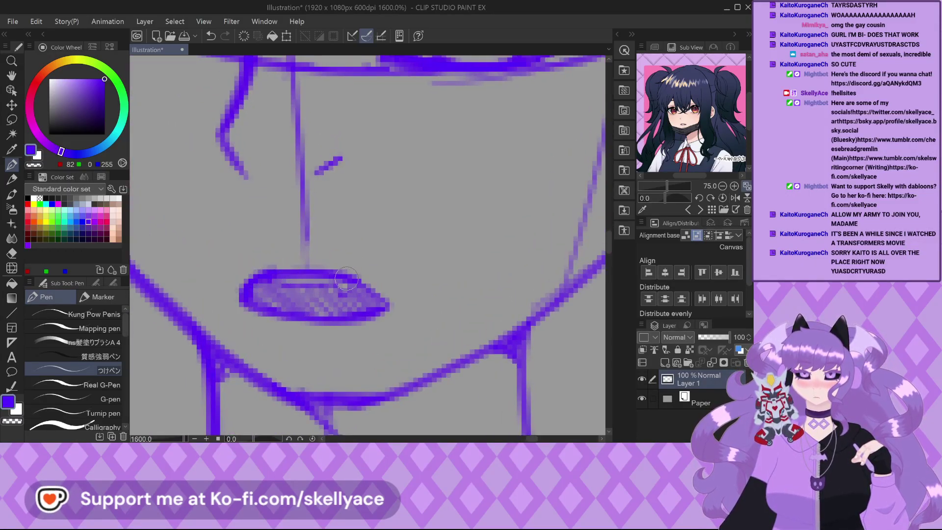
{"action": "scroll", "coordinate": [355, 316], "scroll_direction": "down", "scroll_amount": 3}
{"action": "scroll", "coordinate": [324, 306], "scroll_direction": "up", "scroll_amount": 2}
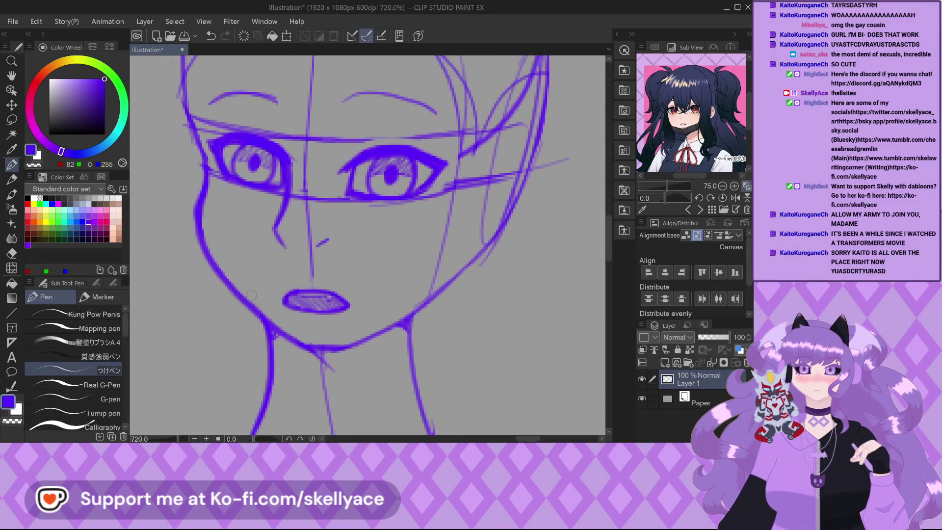
Darken the line inside the mouth that marks the lower edge of the upper teeth.
{"action": "scroll", "coordinate": [324, 306], "scroll_direction": "up", "scroll_amount": 4}
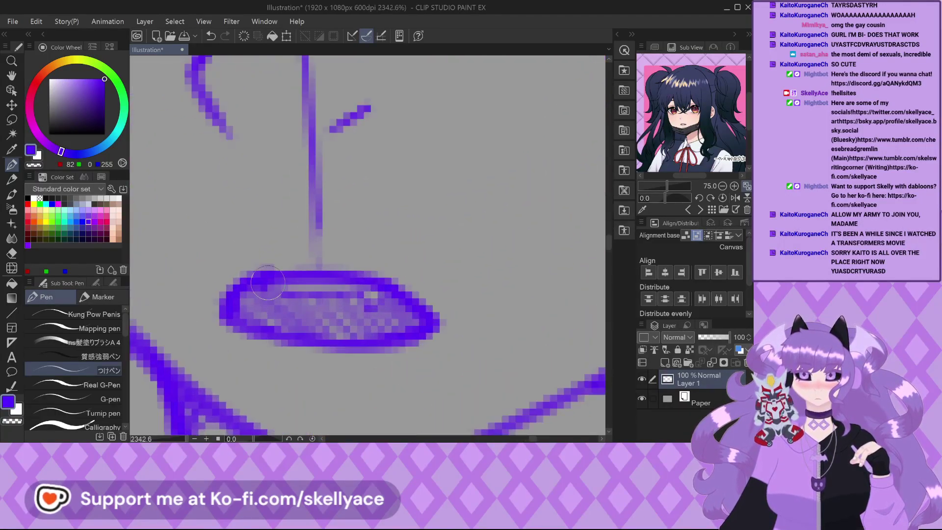
{"action": "mouse_move", "coordinate": [293, 298]}
{"action": "left_mouse_down"}
{"action": "mouse_move", "coordinate": [375, 295]}
{"action": "mouse_move", "coordinate": [384, 314]}
{"action": "left_mouse_up"}
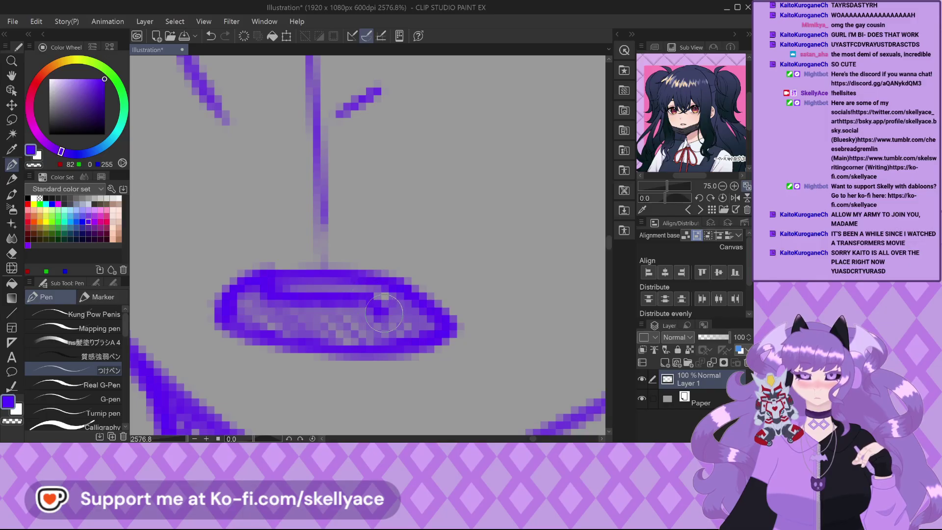
{"action": "scroll", "coordinate": [397, 278], "scroll_direction": "down", "scroll_amount": 4}
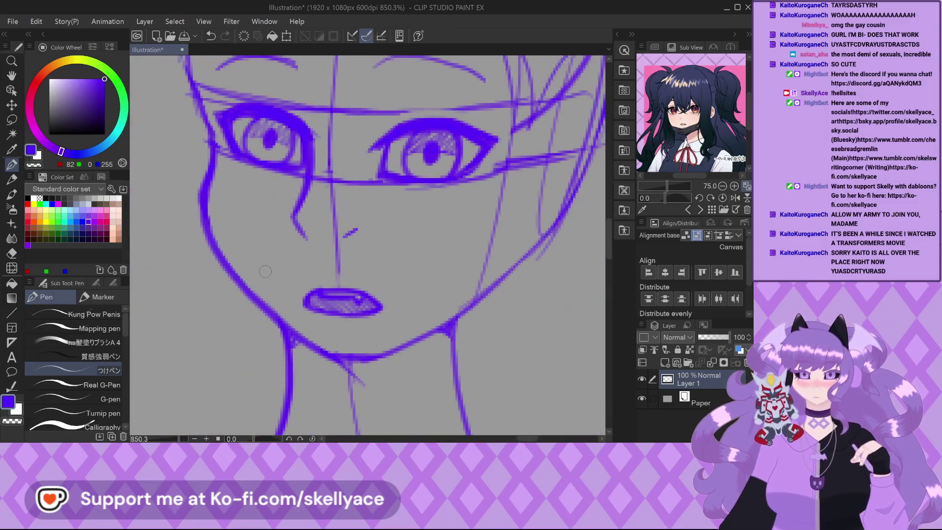
{"action": "scroll", "coordinate": [265, 271], "scroll_direction": "down", "scroll_amount": 2}
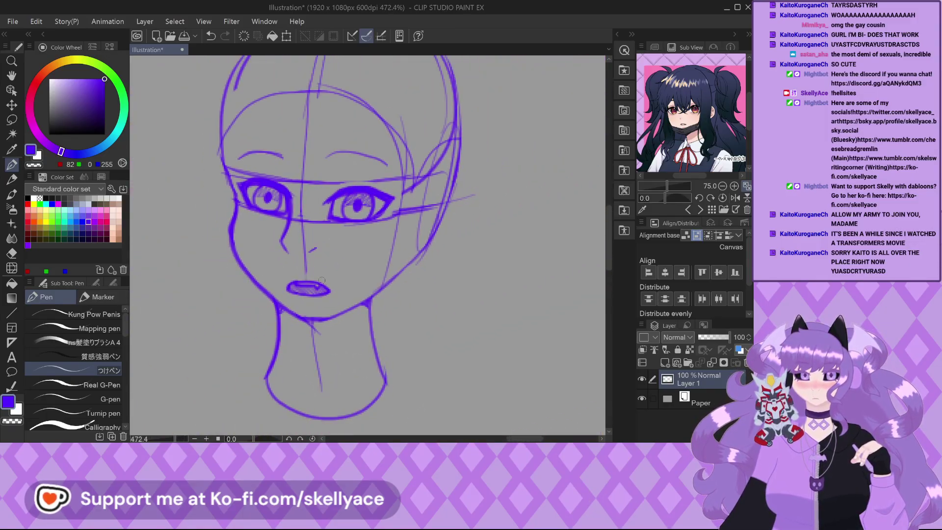
Hatch the remaining lower part of both irises with fine, near-vertical strokes.
{"action": "scroll", "coordinate": [282, 271], "scroll_direction": "down", "scroll_amount": 1}
{"action": "scroll", "coordinate": [286, 256], "scroll_direction": "up", "scroll_amount": 4}
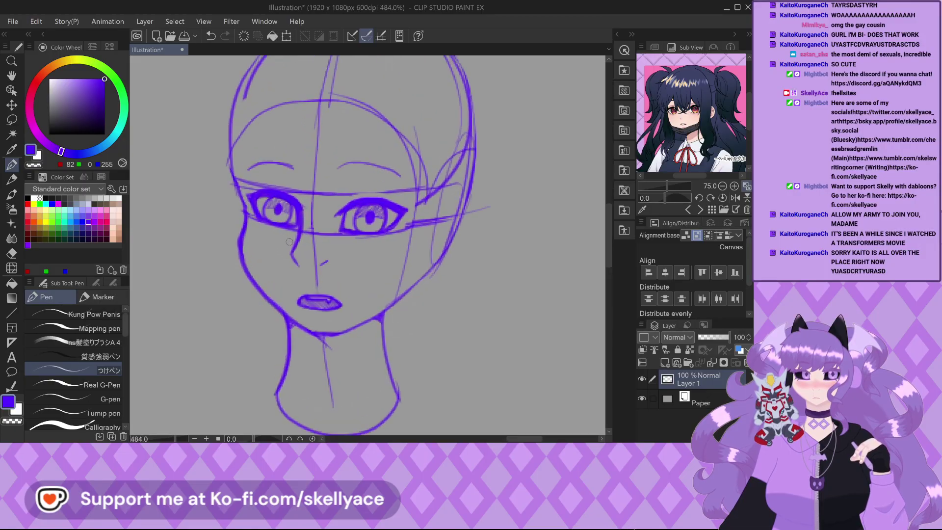
{"action": "mouse_move", "coordinate": [430, 212]}
{"action": "left_mouse_down"}
{"action": "mouse_move", "coordinate": [435, 189]}
{"action": "mouse_move", "coordinate": [424, 223]}
{"action": "left_mouse_up"}
{"action": "mouse_move", "coordinate": [422, 189]}
{"action": "left_mouse_down"}
{"action": "mouse_move", "coordinate": [408, 232]}
{"action": "mouse_move", "coordinate": [409, 194]}
{"action": "mouse_move", "coordinate": [389, 227]}
{"action": "left_mouse_up"}
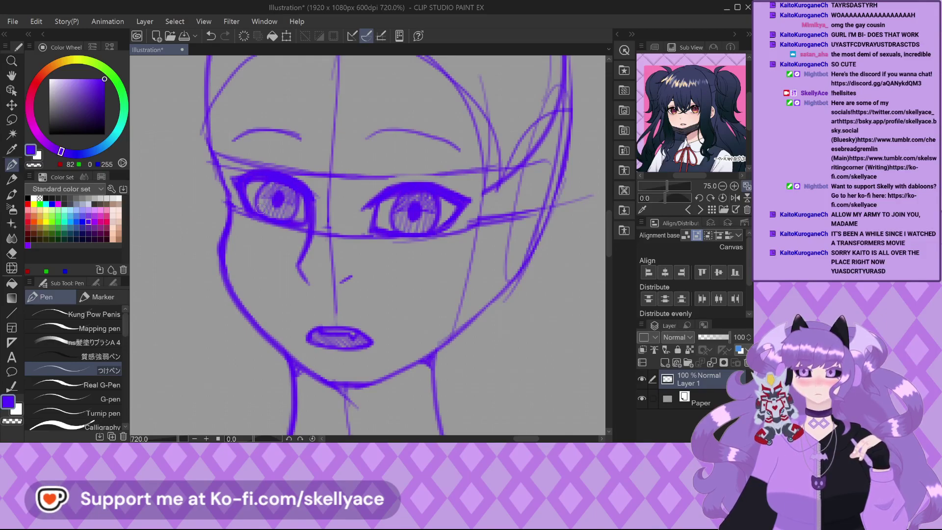
Compare the shaded eyes and mouth with the rest of the face at several magnifications.
{"action": "scroll", "coordinate": [269, 172], "scroll_direction": "down", "scroll_amount": 2}
{"action": "scroll", "coordinate": [295, 194], "scroll_direction": "down", "scroll_amount": 2}
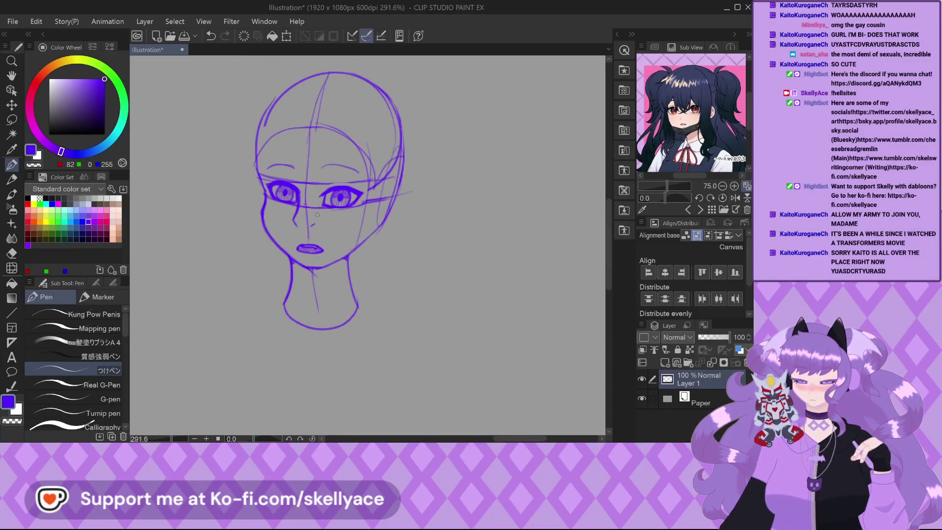
{"action": "scroll", "coordinate": [318, 211], "scroll_direction": "up", "scroll_amount": 1}
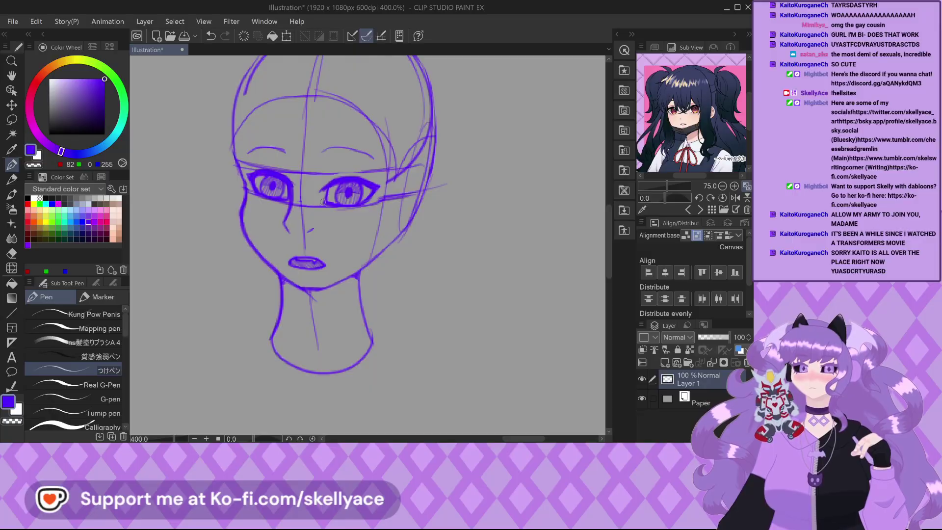
{"action": "scroll", "coordinate": [323, 201], "scroll_direction": "up", "scroll_amount": 1}
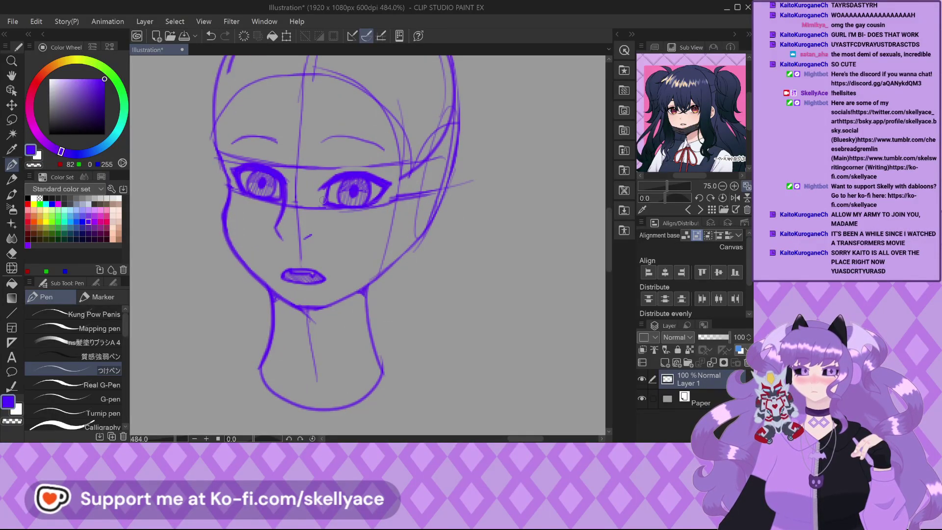
{"action": "scroll", "coordinate": [323, 200], "scroll_direction": "down", "scroll_amount": 1}
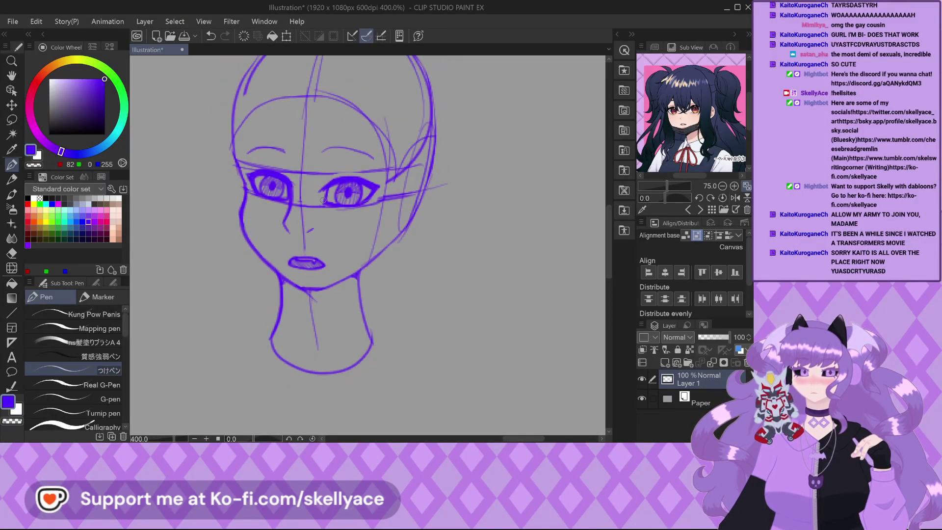
{"action": "scroll", "coordinate": [323, 200], "scroll_direction": "up", "scroll_amount": 2}
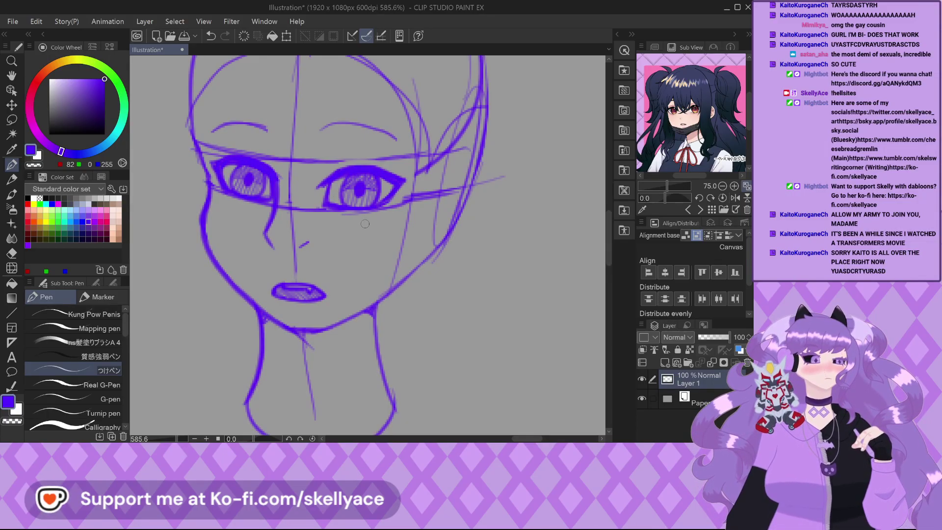
{"action": "scroll", "coordinate": [341, 255], "scroll_direction": "down", "scroll_amount": 3}
{"action": "scroll", "coordinate": [280, 176], "scroll_direction": "up", "scroll_amount": 5}
{"action": "scroll", "coordinate": [254, 183], "scroll_direction": "down", "scroll_amount": 2}
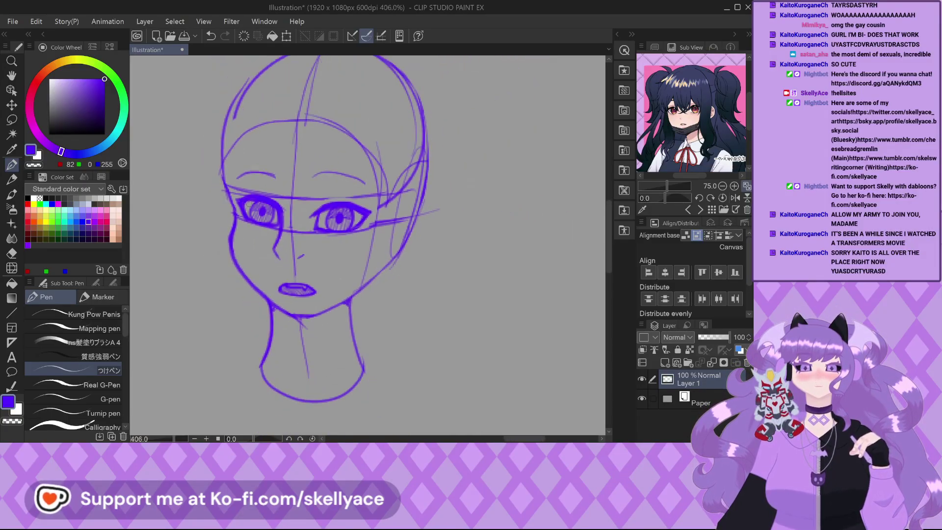
Thicken the iris outlines and reinforce the lower lid beneath the eye on the far side from the nose bridge.
{"action": "scroll", "coordinate": [249, 206], "scroll_direction": "up", "scroll_amount": 4}
{"action": "scroll", "coordinate": [234, 183], "scroll_direction": "up", "scroll_amount": 1}
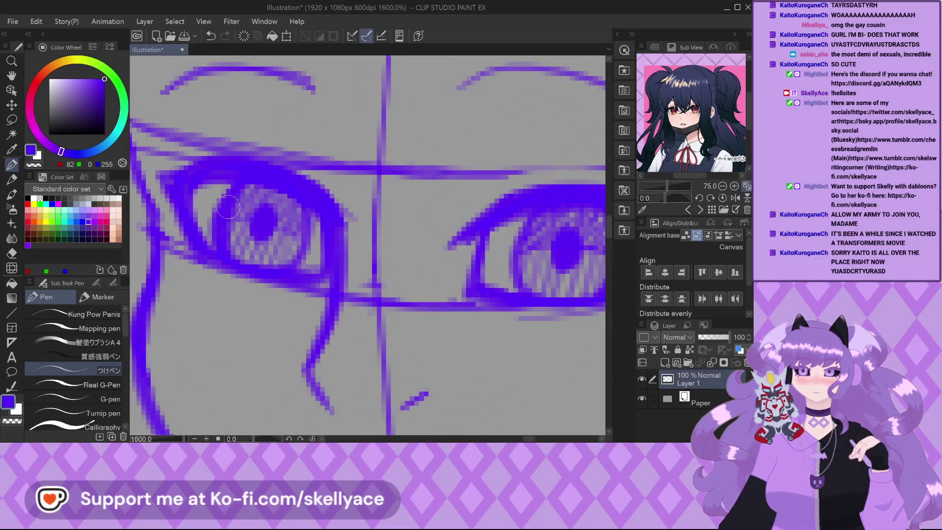
{"action": "scroll", "coordinate": [255, 199], "scroll_direction": "down", "scroll_amount": 2}
{"action": "scroll", "coordinate": [318, 215], "scroll_direction": "up", "scroll_amount": 2}
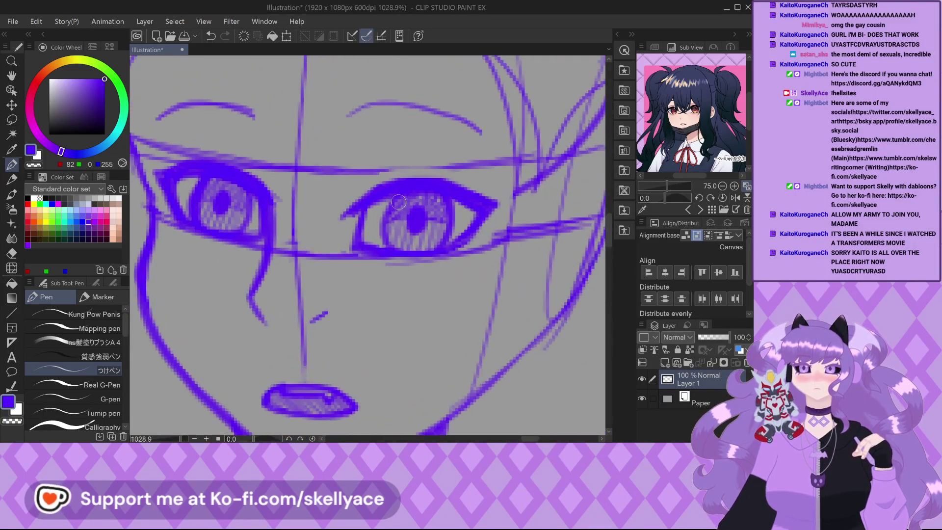
{"action": "scroll", "coordinate": [379, 255], "scroll_direction": "down", "scroll_amount": 2}
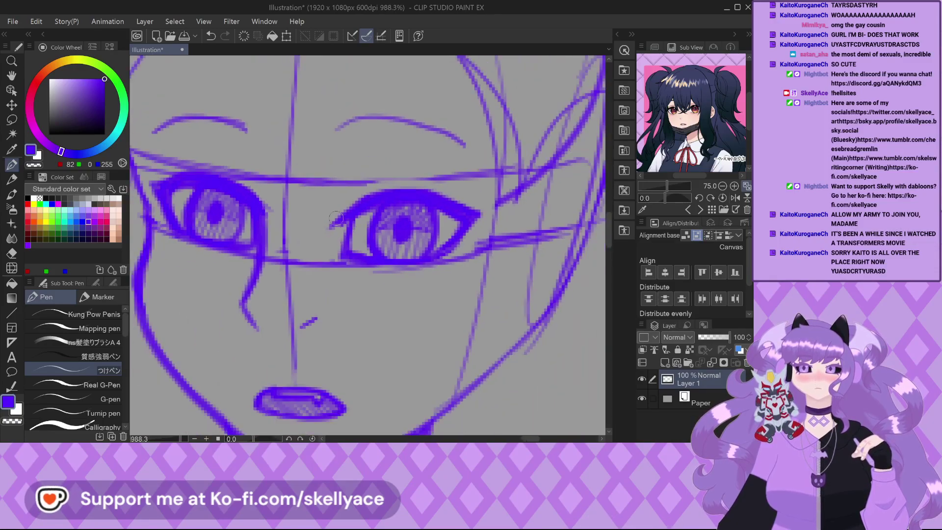
{"action": "scroll", "coordinate": [378, 280], "scroll_direction": "up", "scroll_amount": 3}
{"action": "mouse_move", "coordinate": [295, 277]}
{"action": "left_mouse_down"}
{"action": "mouse_move", "coordinate": [404, 277]}
{"action": "mouse_move", "coordinate": [428, 255]}
{"action": "left_mouse_up"}
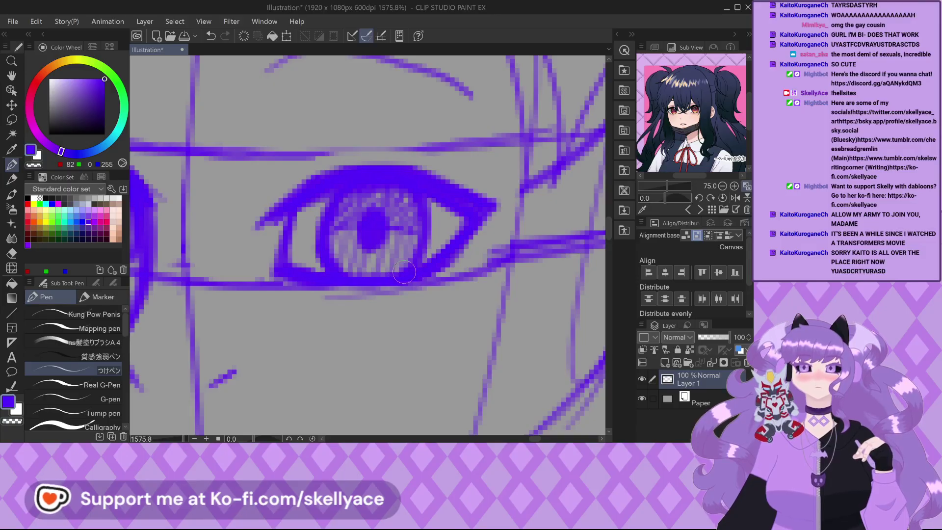
{"action": "scroll", "coordinate": [373, 186], "scroll_direction": "down", "scroll_amount": 2}
{"action": "scroll", "coordinate": [367, 185], "scroll_direction": "down", "scroll_amount": 2}
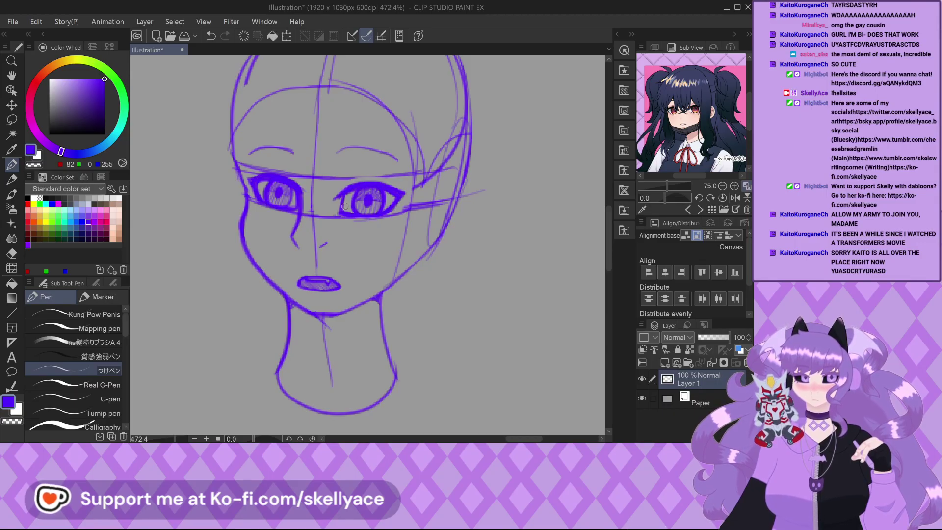
Enlarge the anime reference image to 150% and frame the girl's bangs and eyes.
{"action": "scroll", "coordinate": [349, 334], "scroll_direction": "up", "scroll_amount": 1}
{"action": "scroll", "coordinate": [322, 337], "scroll_direction": "down", "scroll_amount": 1}
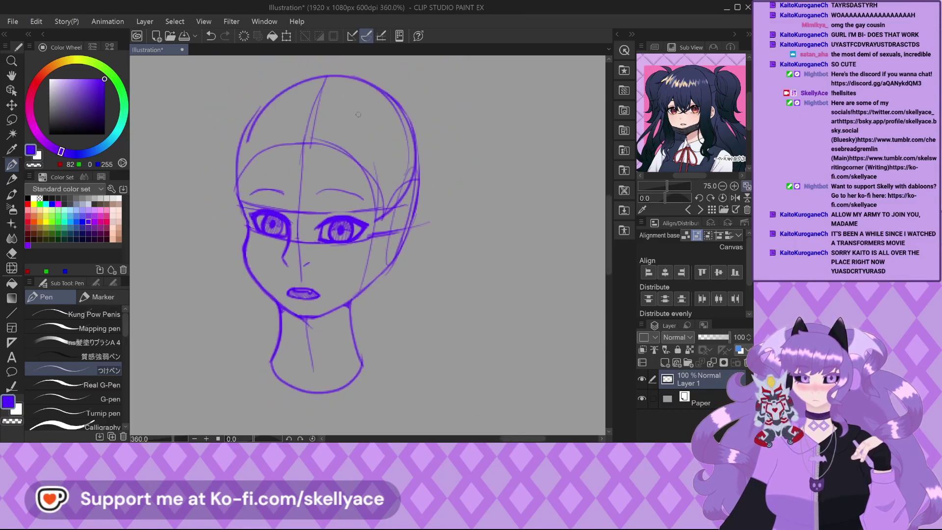
{"action": "scroll", "coordinate": [699, 100], "scroll_direction": "up", "scroll_amount": 2}
{"action": "left_click_drag", "start_coordinate": [699, 101], "coordinate": [696, 118]}
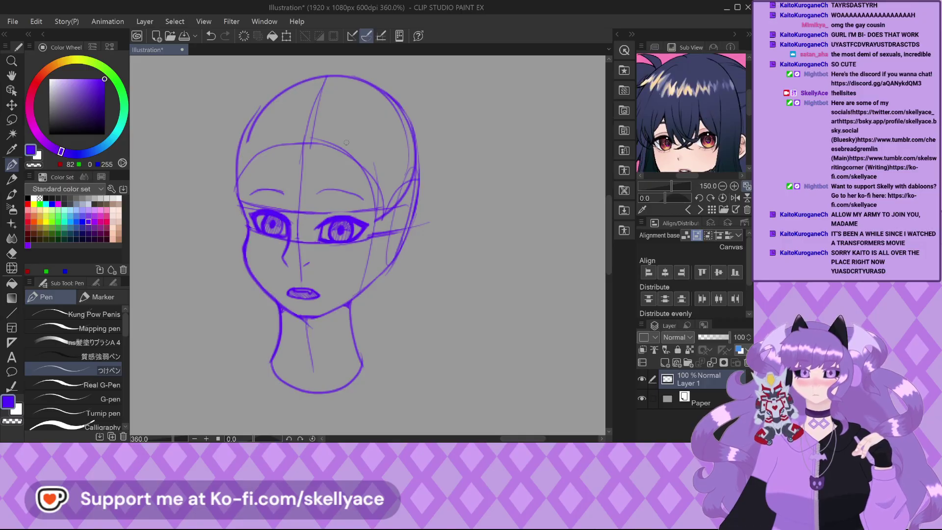
Draw a straight diagonal guideline from the upper edge of the skull down to the curved hairline.
{"action": "scroll", "coordinate": [347, 144], "scroll_direction": "up", "scroll_amount": 1}
{"action": "left_click_drag", "start_coordinate": [384, 86], "coordinate": [339, 148]}
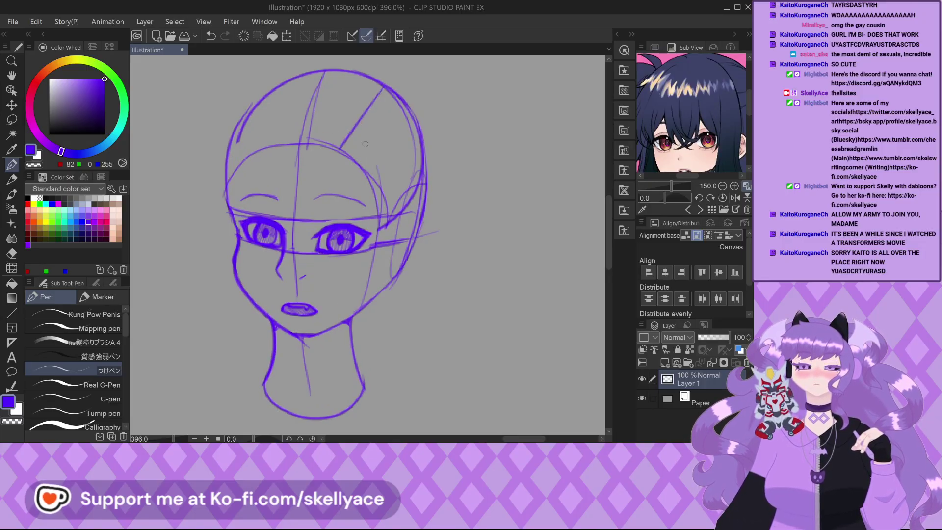
{"action": "scroll", "coordinate": [365, 144], "scroll_direction": "down", "scroll_amount": 4}
{"action": "scroll", "coordinate": [328, 208], "scroll_direction": "up", "scroll_amount": 3}
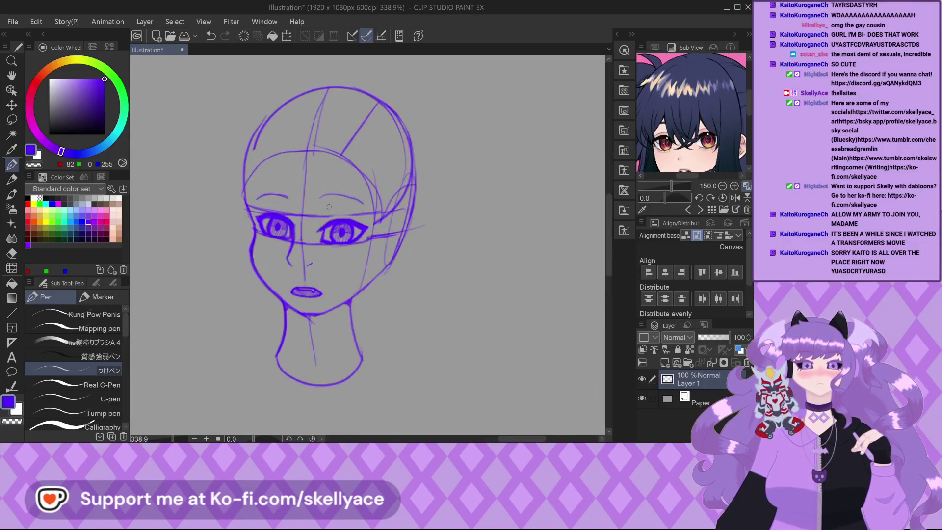
Erase the horizontal construction line where it passes above the two eyes.
{"action": "scroll", "coordinate": [329, 207], "scroll_direction": "up", "scroll_amount": 4}
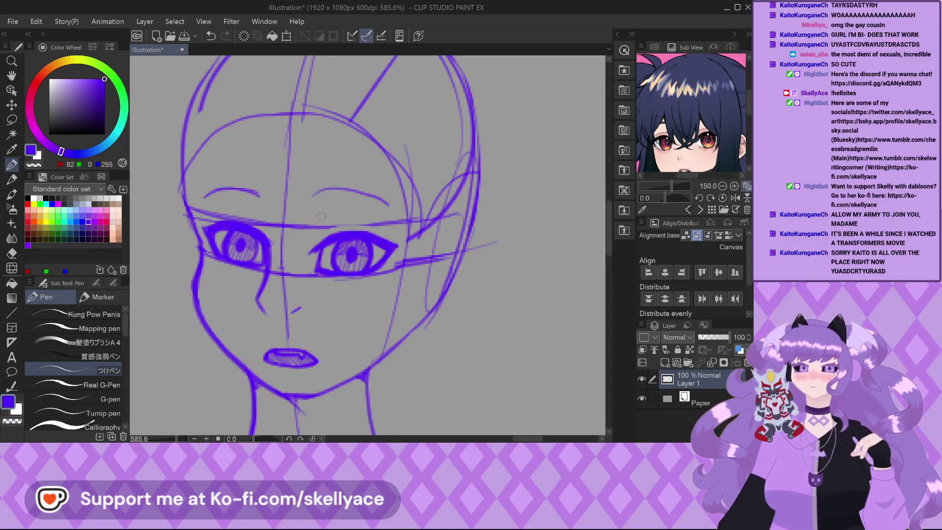
{"action": "scroll", "coordinate": [318, 221], "scroll_direction": "up", "scroll_amount": 8}
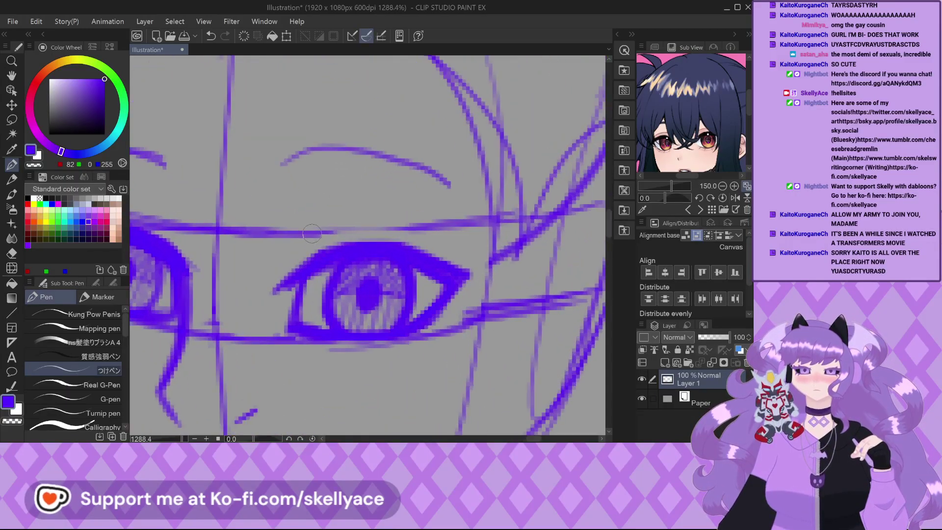
{"action": "left_click_drag", "start_coordinate": [343, 230], "coordinate": [272, 234]}
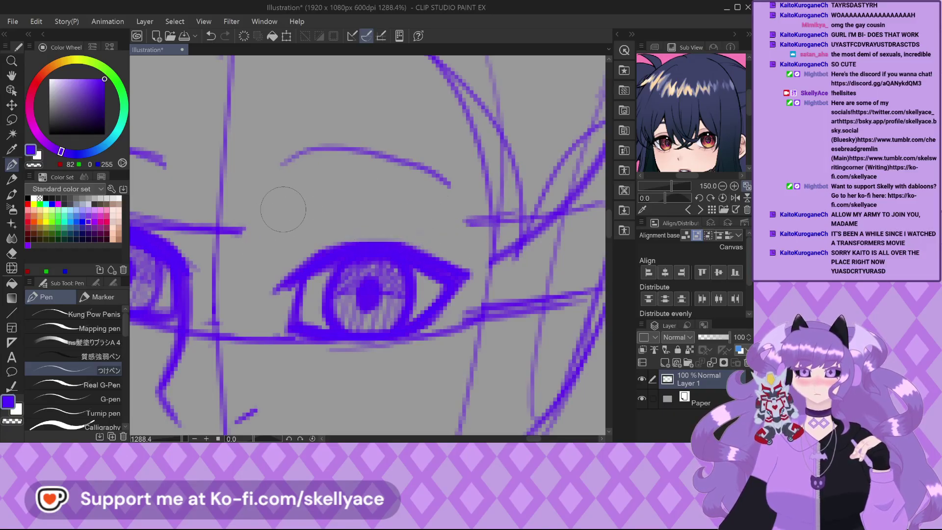
{"action": "scroll", "coordinate": [283, 209], "scroll_direction": "down", "scroll_amount": 4}
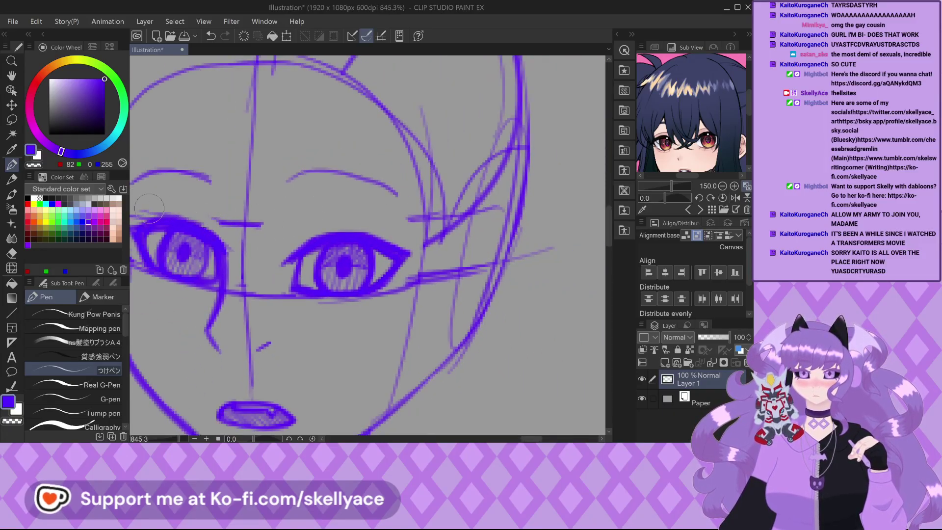
Draw a thin curved eyelid crease just above the upper lid of the eye nearer the ear.
{"action": "scroll", "coordinate": [316, 249], "scroll_direction": "up", "scroll_amount": 3}
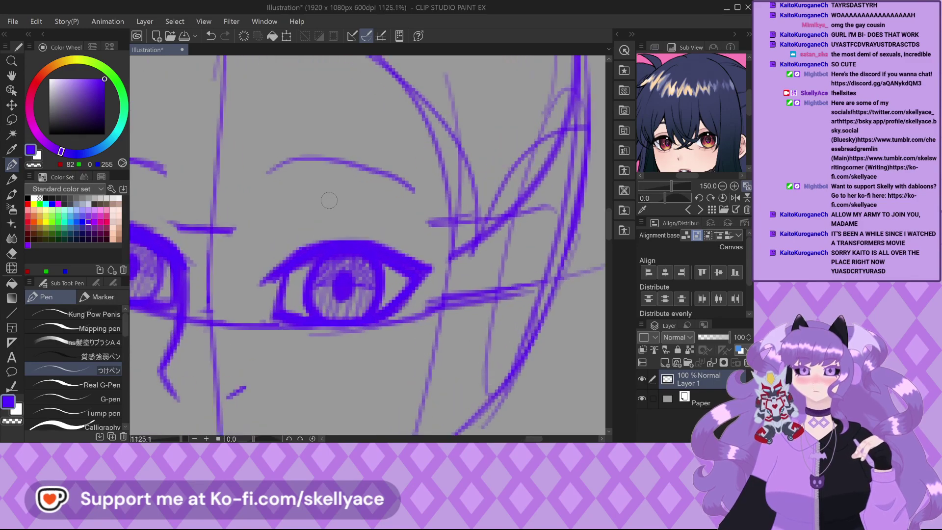
{"action": "scroll", "coordinate": [287, 234], "scroll_direction": "up", "scroll_amount": 1}
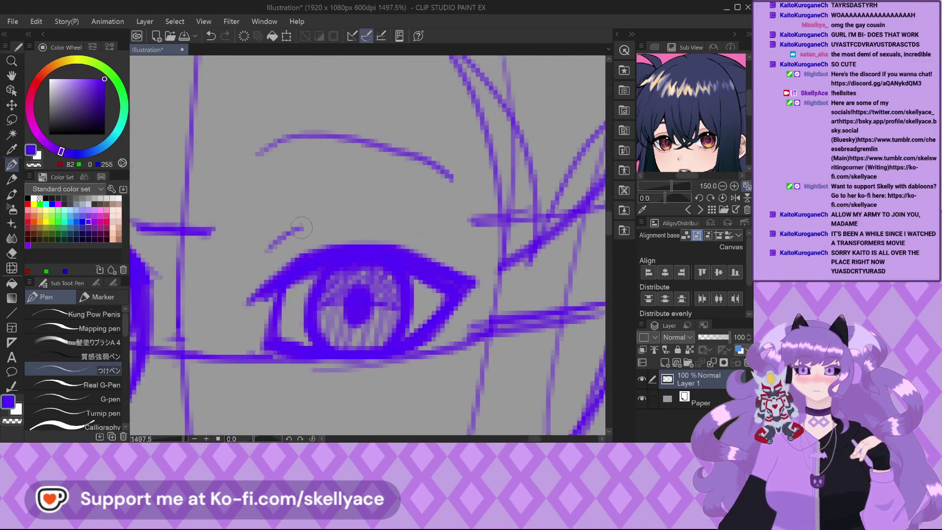
{"action": "mouse_move", "coordinate": [438, 242]}
{"action": "left_mouse_down"}
{"action": "mouse_move", "coordinate": [392, 223]}
{"action": "mouse_move", "coordinate": [293, 230]}
{"action": "left_mouse_up"}
{"action": "scroll", "coordinate": [440, 255], "scroll_direction": "down", "scroll_amount": 2}
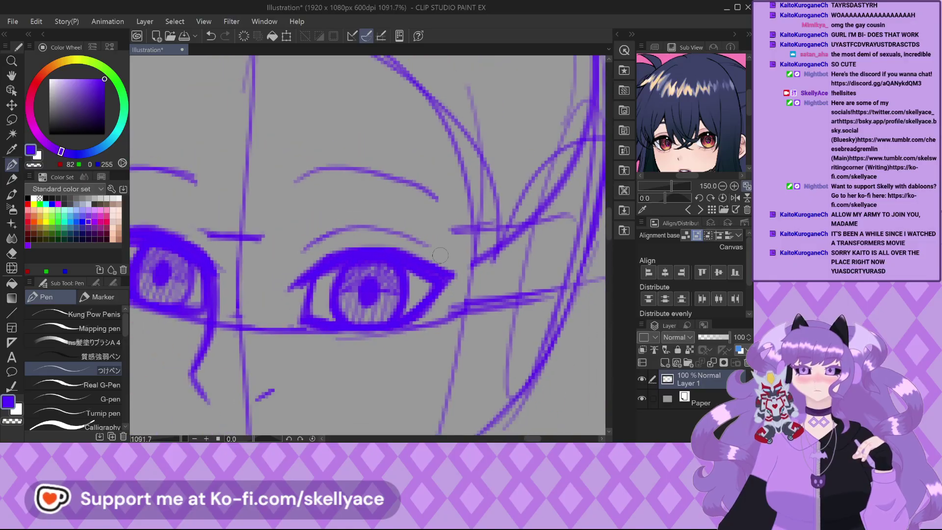
Draw a thin curved eyelid crease above the far eye and erase the leftover construction line running from it towards the nose bridge.
{"action": "scroll", "coordinate": [440, 255], "scroll_direction": "down", "scroll_amount": 3}
{"action": "scroll", "coordinate": [313, 250], "scroll_direction": "up", "scroll_amount": 5}
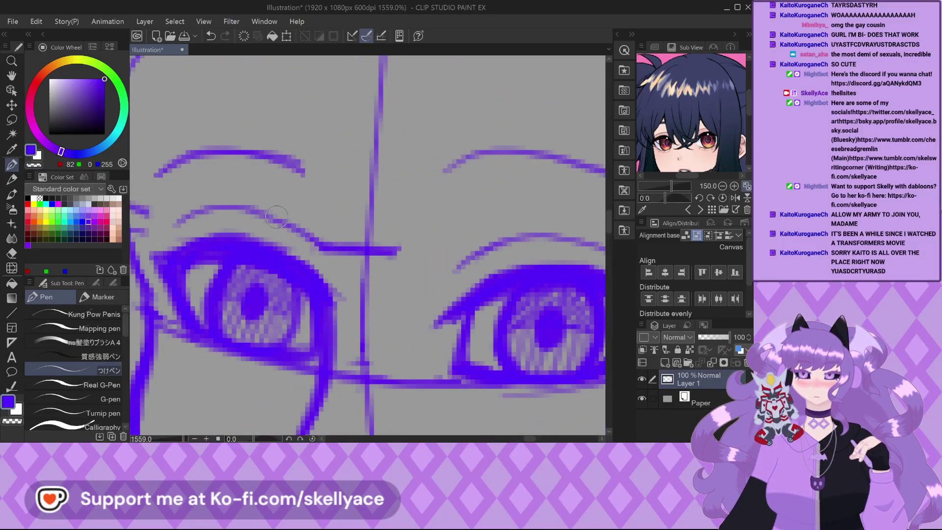
{"action": "scroll", "coordinate": [277, 217], "scroll_direction": "down", "scroll_amount": 3}
{"action": "scroll", "coordinate": [274, 206], "scroll_direction": "up", "scroll_amount": 3}
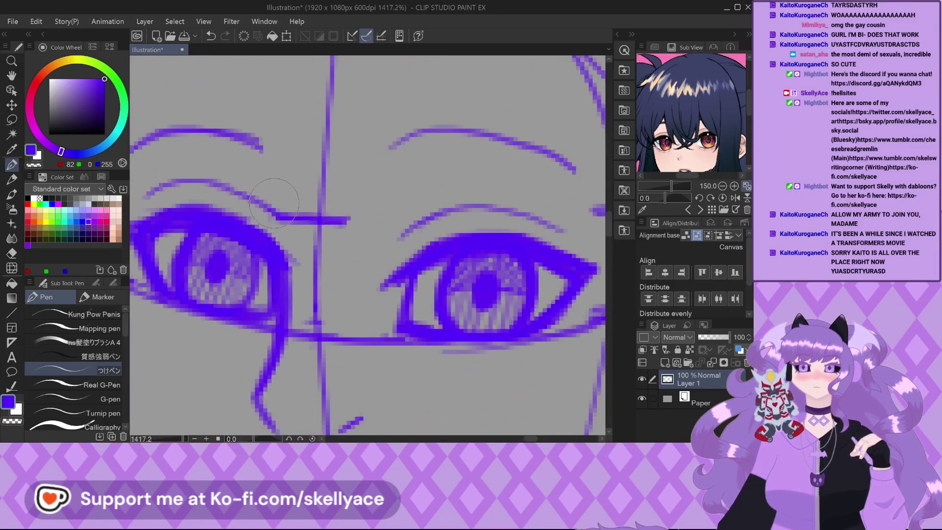
{"action": "scroll", "coordinate": [293, 190], "scroll_direction": "down", "scroll_amount": 3}
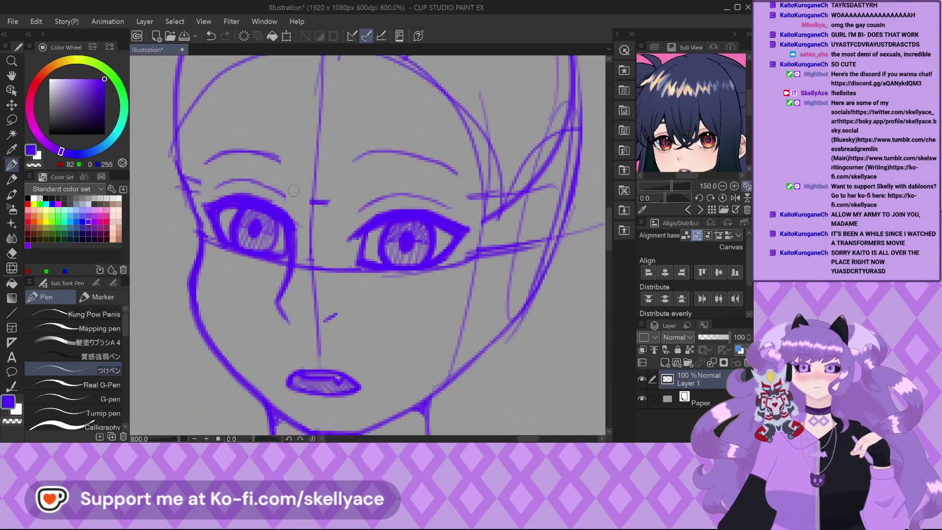
Reinforce the neck's outline on the ear side, from the jaw corner down to the base of the neck.
{"action": "scroll", "coordinate": [293, 190], "scroll_direction": "down", "scroll_amount": 1}
{"action": "scroll", "coordinate": [293, 190], "scroll_direction": "down", "scroll_amount": 2}
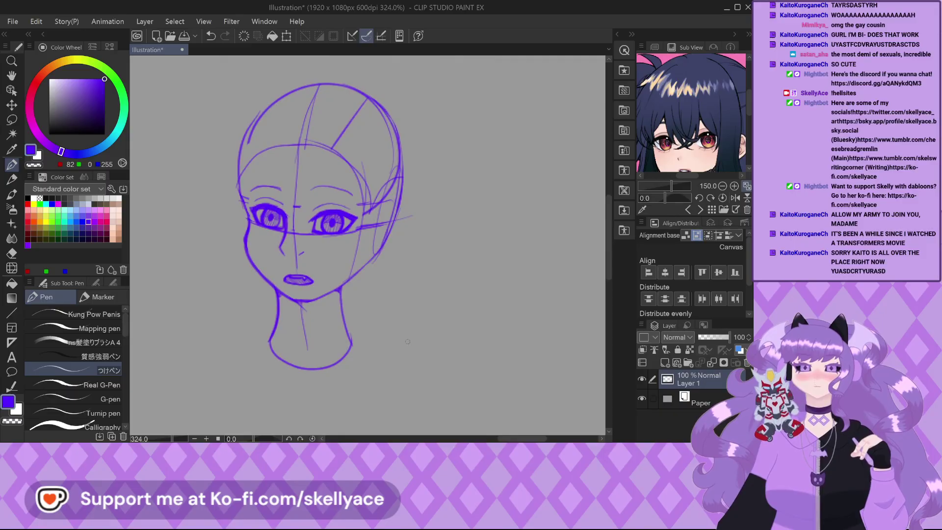
{"action": "scroll", "coordinate": [360, 336], "scroll_direction": "up", "scroll_amount": 4}
{"action": "mouse_move", "coordinate": [317, 200]}
{"action": "left_mouse_down"}
{"action": "mouse_move", "coordinate": [308, 232]}
{"action": "mouse_move", "coordinate": [317, 292]}
{"action": "mouse_move", "coordinate": [337, 350]}
{"action": "left_mouse_up"}
{"action": "scroll", "coordinate": [389, 313], "scroll_direction": "down", "scroll_amount": 2}
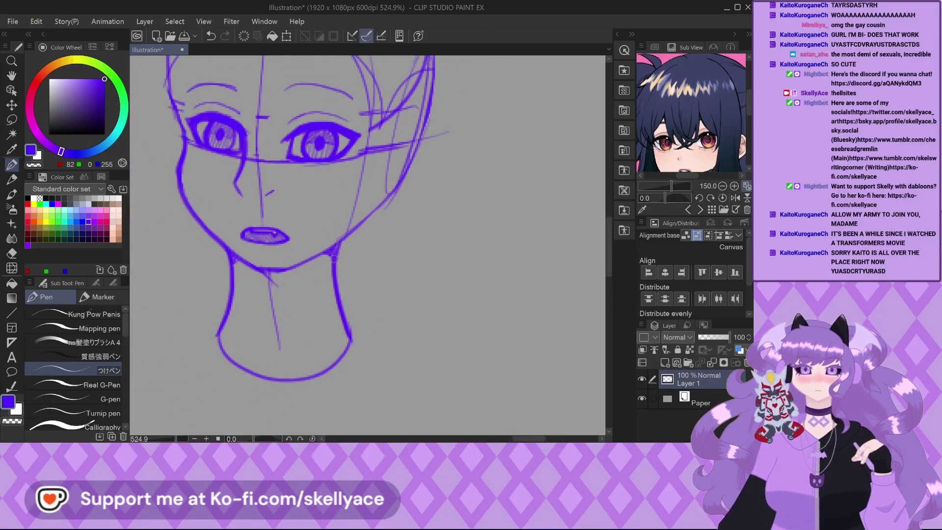
{"action": "scroll", "coordinate": [334, 259], "scroll_direction": "up", "scroll_amount": 4}
{"action": "left_click_drag", "start_coordinate": [332, 258], "coordinate": [342, 226]}
{"action": "scroll", "coordinate": [338, 255], "scroll_direction": "down", "scroll_amount": 4}
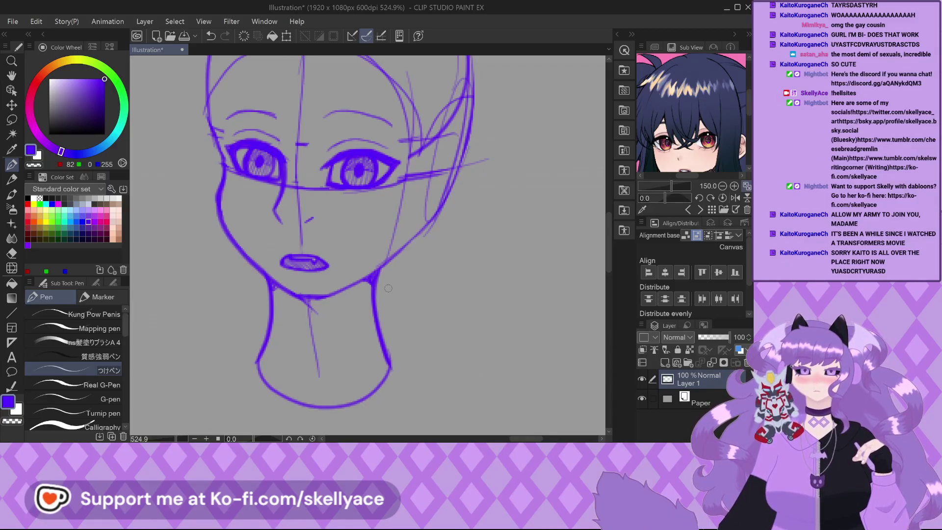
{"action": "scroll", "coordinate": [340, 282], "scroll_direction": "down", "scroll_amount": 3}
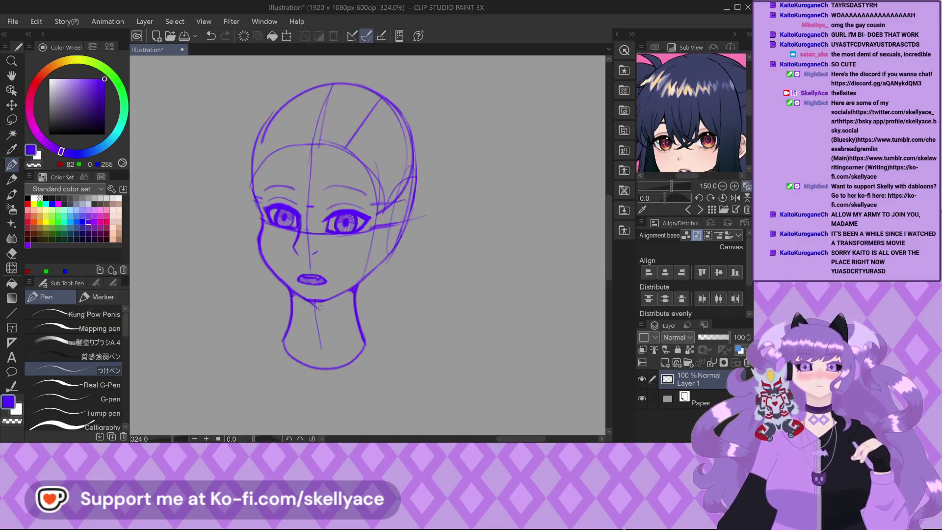
Thicken the far eye's eyelid crease with a second stroke along its inner half.
{"action": "scroll", "coordinate": [285, 216], "scroll_direction": "up", "scroll_amount": 10}
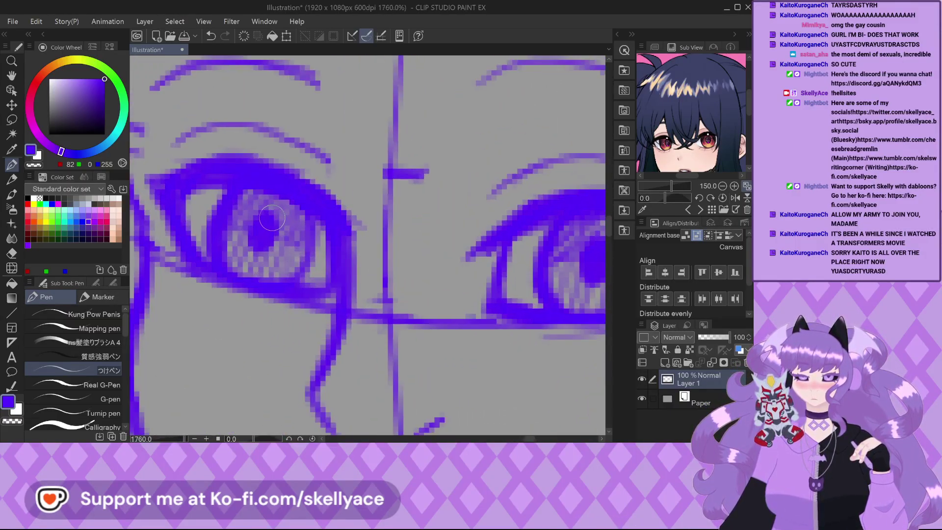
{"action": "scroll", "coordinate": [279, 239], "scroll_direction": "down", "scroll_amount": 3}
{"action": "scroll", "coordinate": [260, 211], "scroll_direction": "down", "scroll_amount": 1}
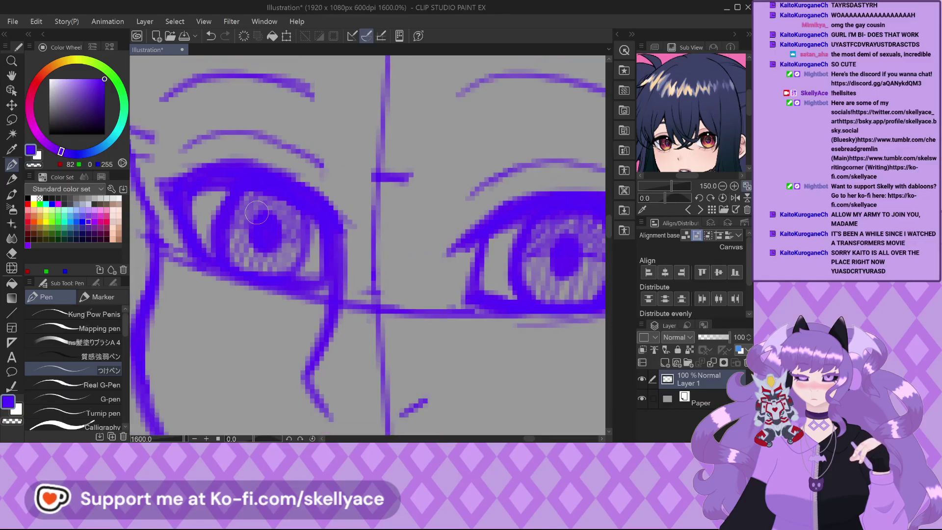
{"action": "scroll", "coordinate": [252, 200], "scroll_direction": "down", "scroll_amount": 4}
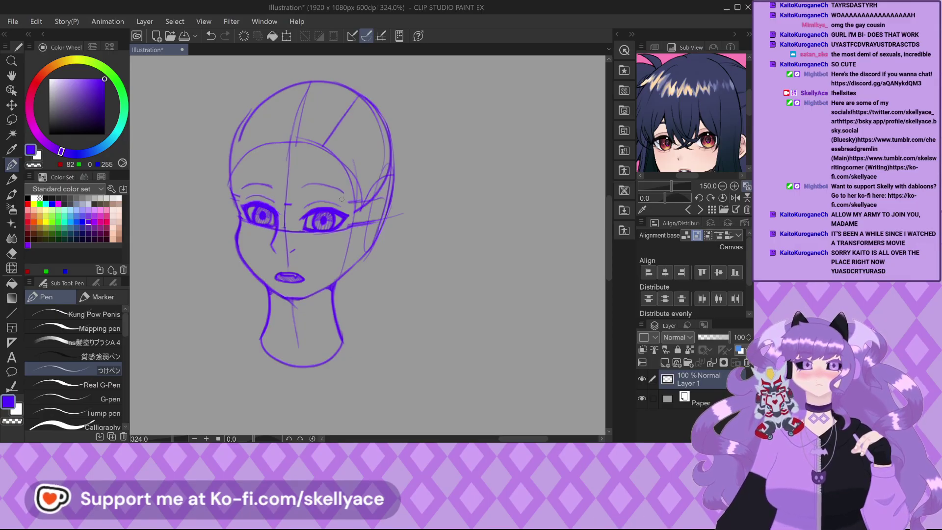
{"action": "scroll", "coordinate": [302, 202], "scroll_direction": "up", "scroll_amount": 4}
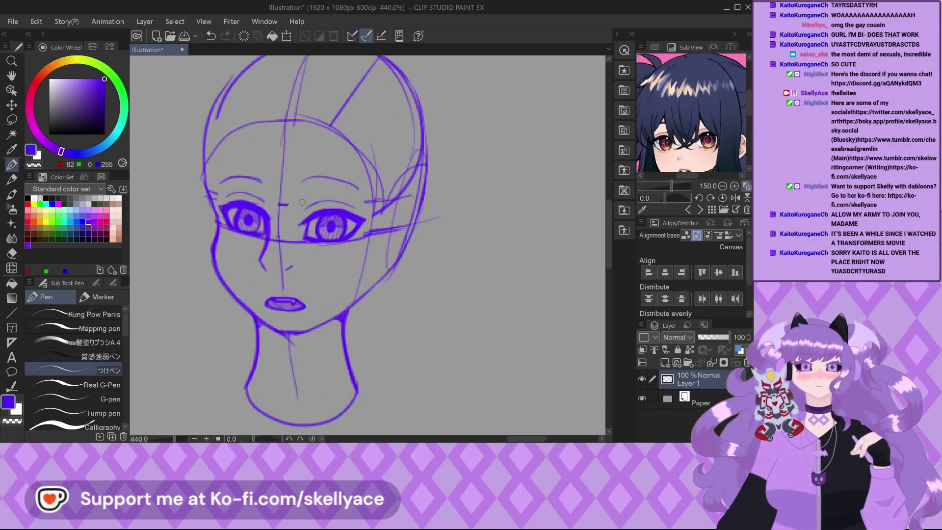
{"action": "scroll", "coordinate": [240, 215], "scroll_direction": "up", "scroll_amount": 1}
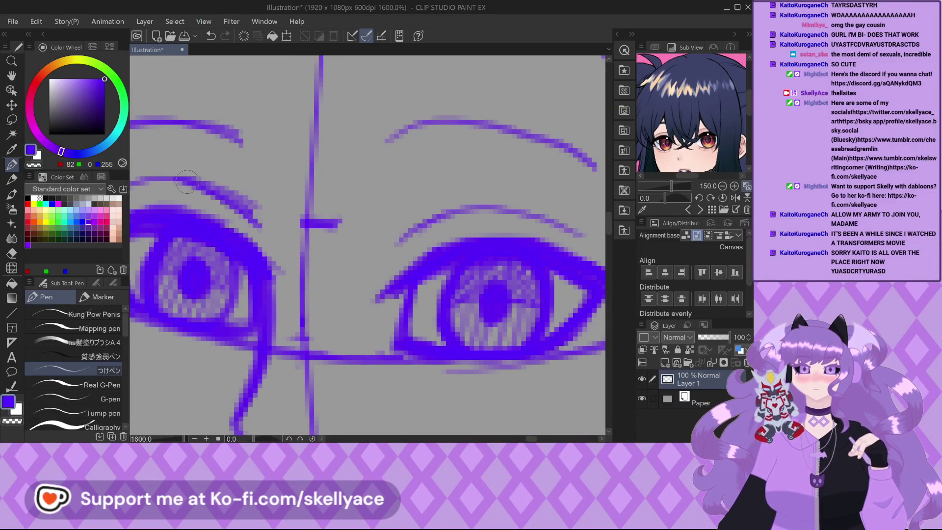
{"action": "scroll", "coordinate": [244, 237], "scroll_direction": "down", "scroll_amount": 4}
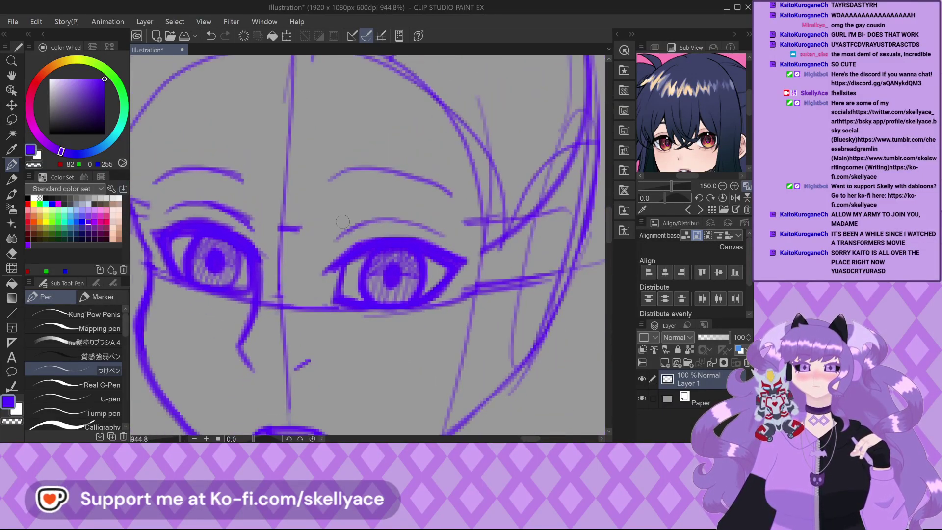
Add a second short stroke over the inner end of the near eye's eyelid crease.
{"action": "scroll", "coordinate": [374, 209], "scroll_direction": "up", "scroll_amount": 4}
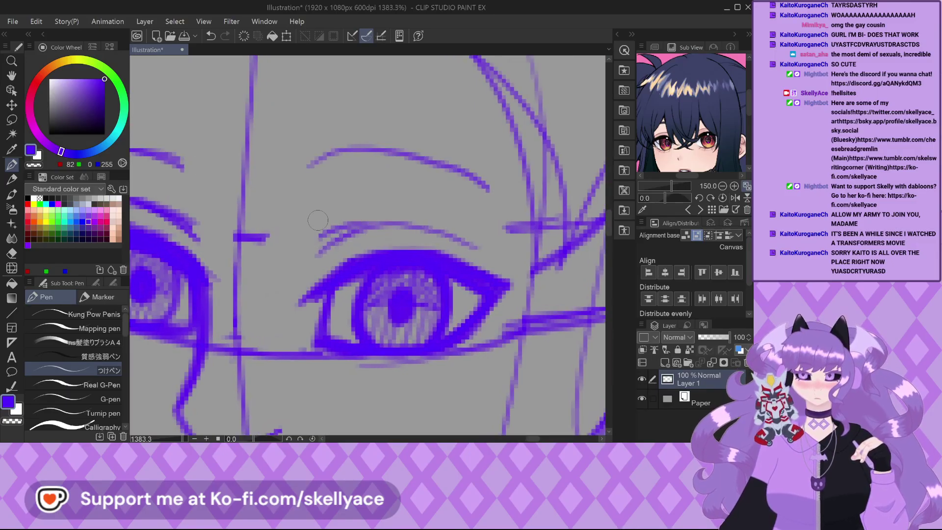
{"action": "scroll", "coordinate": [317, 220], "scroll_direction": "down", "scroll_amount": 3}
{"action": "scroll", "coordinate": [334, 126], "scroll_direction": "down", "scroll_amount": 1}
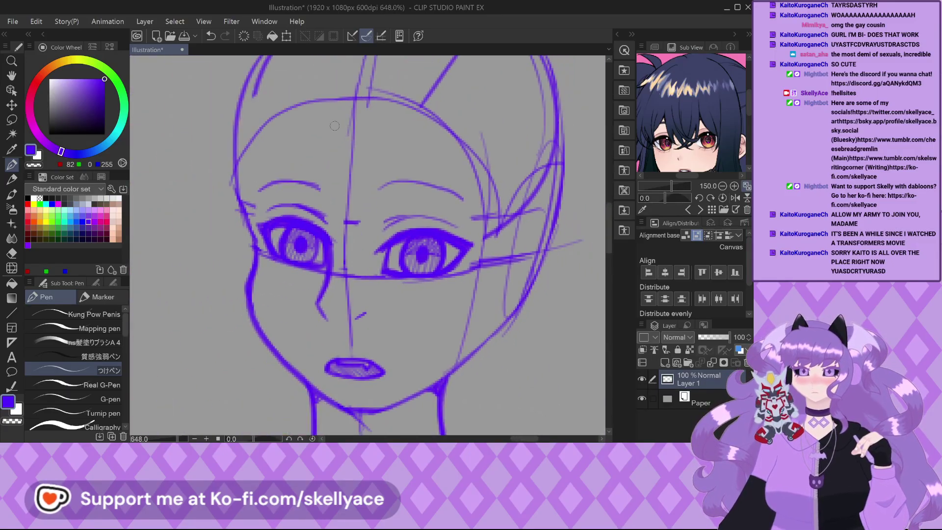
{"action": "scroll", "coordinate": [376, 221], "scroll_direction": "down", "scroll_amount": 1}
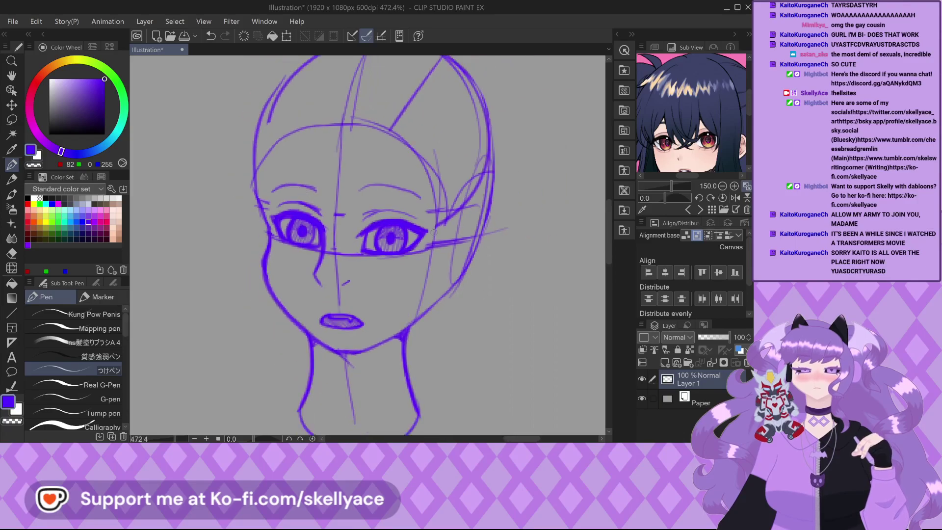
{"action": "scroll", "coordinate": [435, 235], "scroll_direction": "up", "scroll_amount": 1}
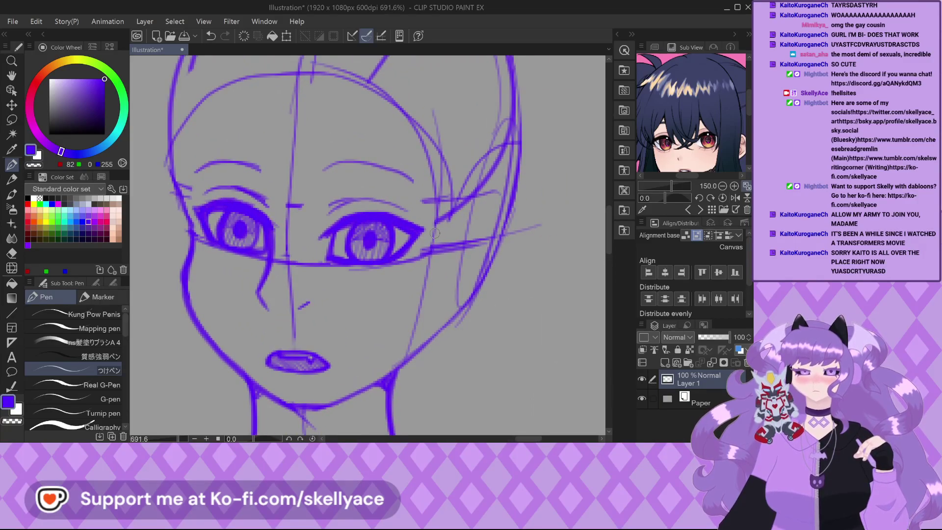
{"action": "scroll", "coordinate": [435, 233], "scroll_direction": "up", "scroll_amount": 3}
{"action": "scroll", "coordinate": [343, 232], "scroll_direction": "down", "scroll_amount": 3}
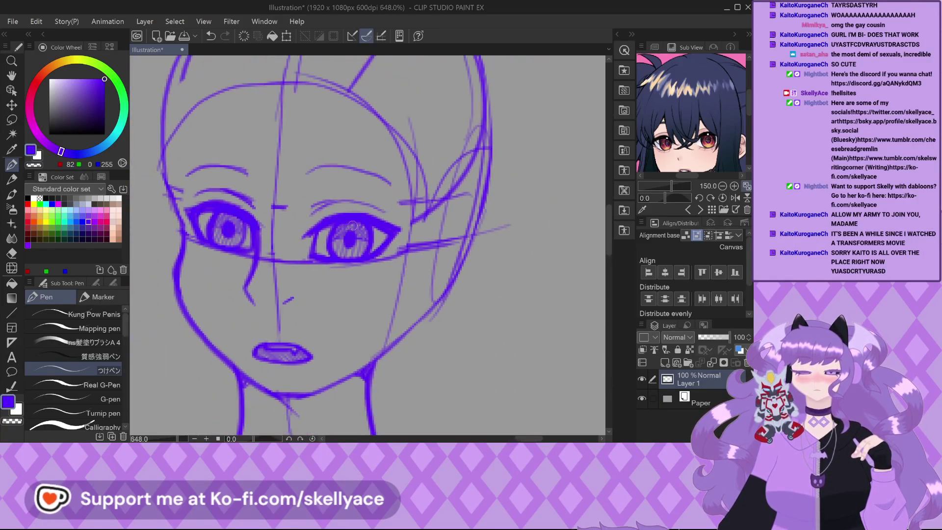
{"action": "scroll", "coordinate": [352, 226], "scroll_direction": "down", "scroll_amount": 1}
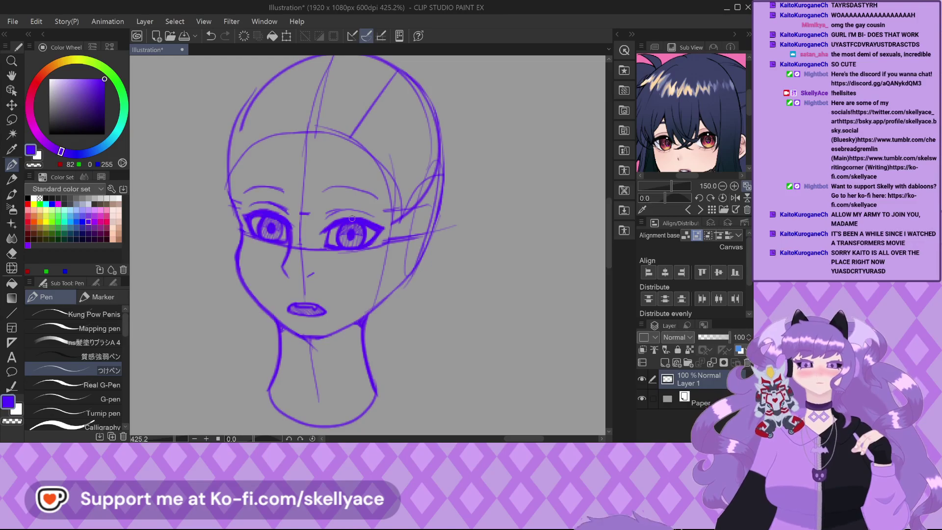
Darken and thicken the near eye's eyelid crease along its curve towards the outer corner.
{"action": "scroll", "coordinate": [351, 217], "scroll_direction": "up", "scroll_amount": 4}
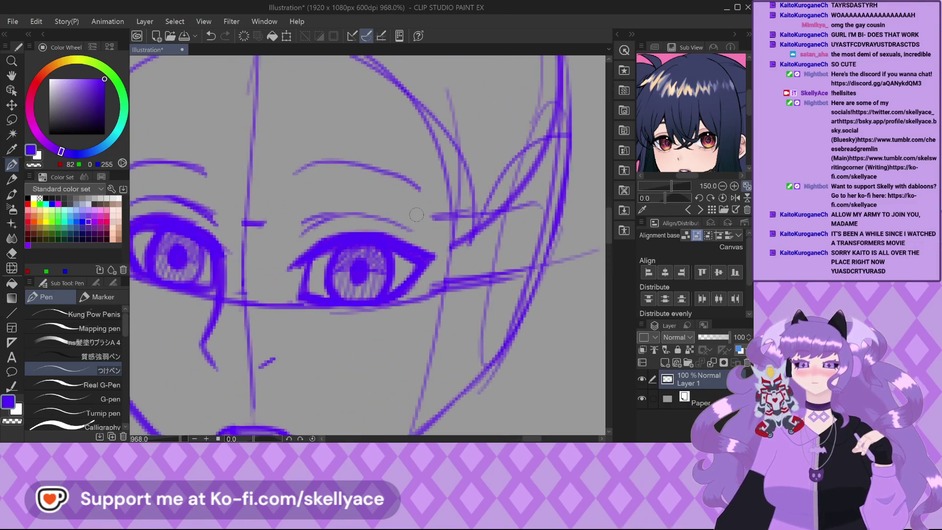
{"action": "scroll", "coordinate": [416, 214], "scroll_direction": "up", "scroll_amount": 2}
{"action": "mouse_move", "coordinate": [286, 211]}
{"action": "left_mouse_down"}
{"action": "mouse_move", "coordinate": [236, 222]}
{"action": "mouse_move", "coordinate": [328, 215]}
{"action": "left_mouse_up"}
{"action": "scroll", "coordinate": [403, 224], "scroll_direction": "down", "scroll_amount": 5}
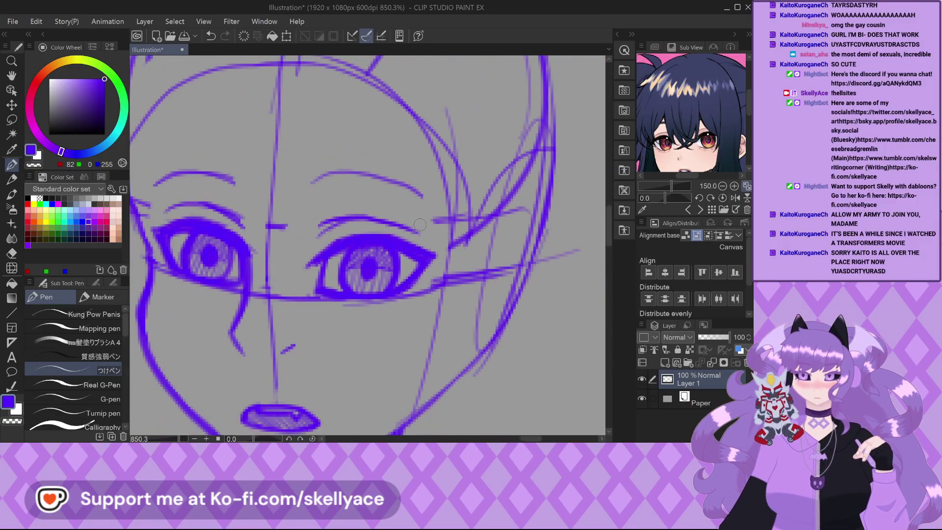
Clean up the doubled inner ends of both eyelid creases by erasing the stray strokes.
{"action": "scroll", "coordinate": [297, 222], "scroll_direction": "up", "scroll_amount": 2}
{"action": "scroll", "coordinate": [296, 223], "scroll_direction": "up", "scroll_amount": 2}
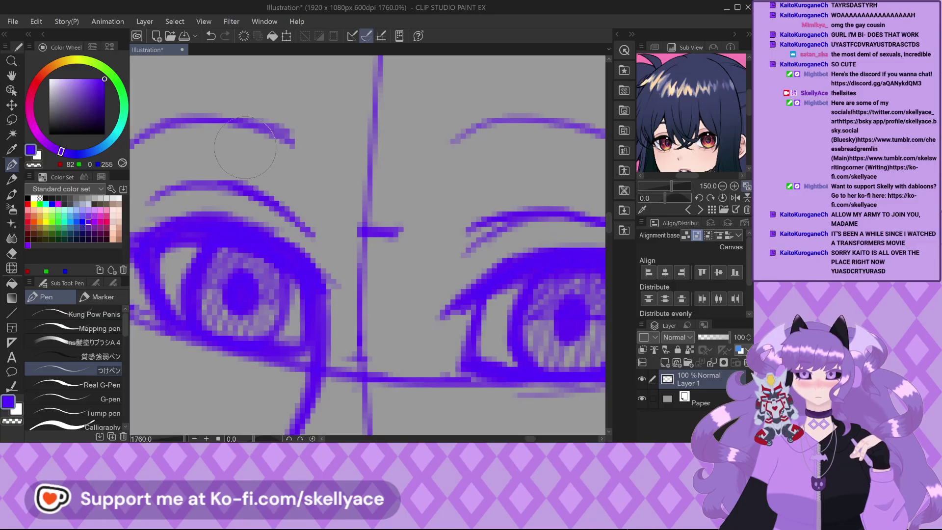
{"action": "scroll", "coordinate": [271, 153], "scroll_direction": "up", "scroll_amount": 1}
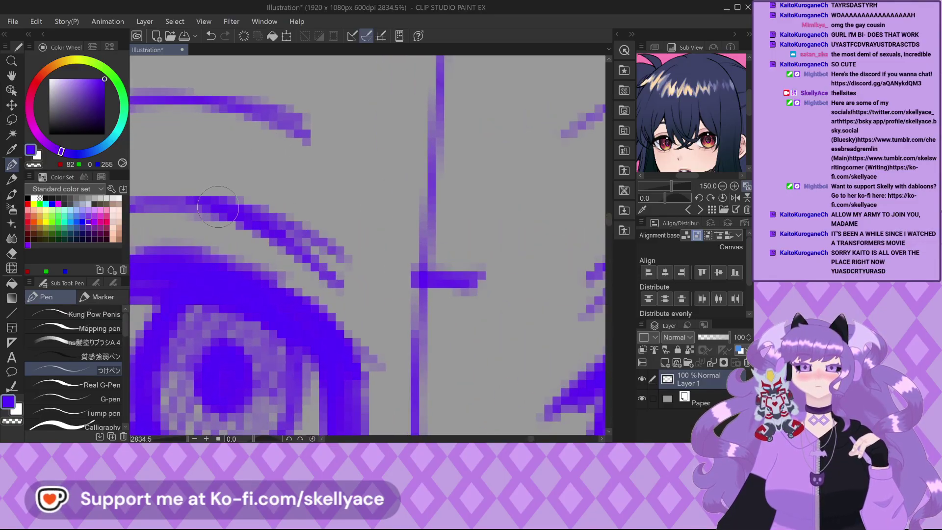
{"action": "scroll", "coordinate": [251, 184], "scroll_direction": "down", "scroll_amount": 3}
{"action": "scroll", "coordinate": [251, 184], "scroll_direction": "down", "scroll_amount": 2}
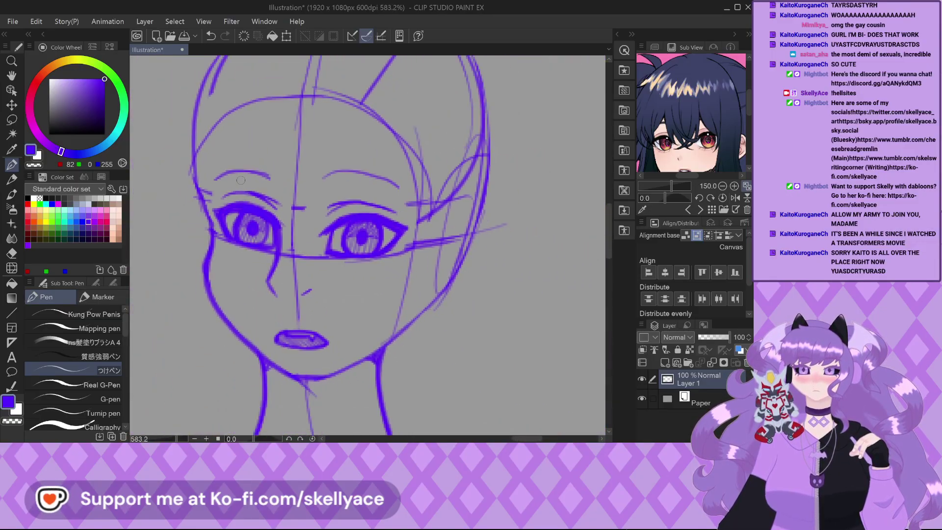
{"action": "scroll", "coordinate": [338, 187], "scroll_direction": "up", "scroll_amount": 2}
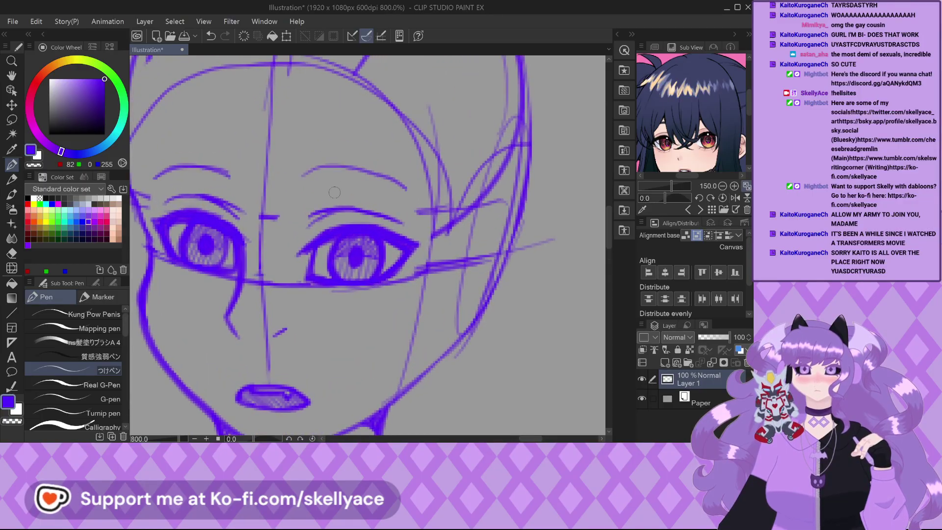
{"action": "scroll", "coordinate": [248, 203], "scroll_direction": "up", "scroll_amount": 1}
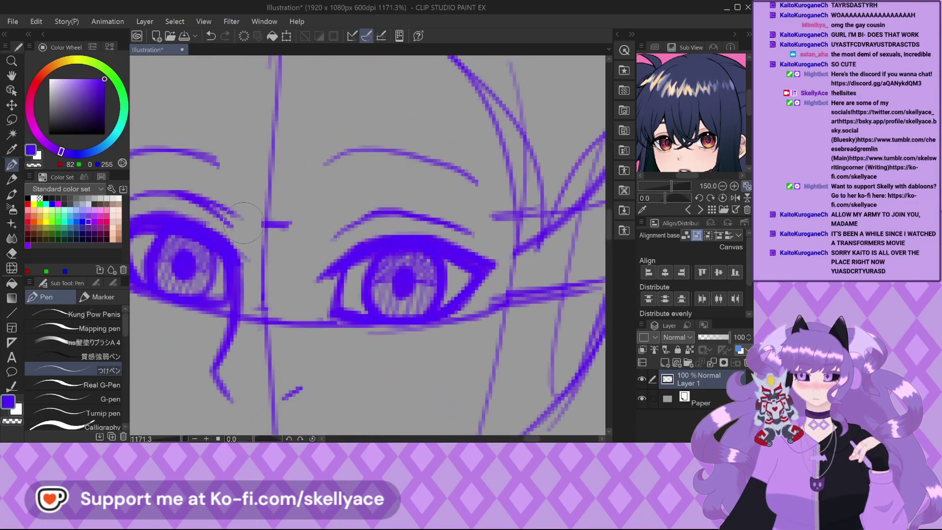
{"action": "scroll", "coordinate": [308, 212], "scroll_direction": "down", "scroll_amount": 3}
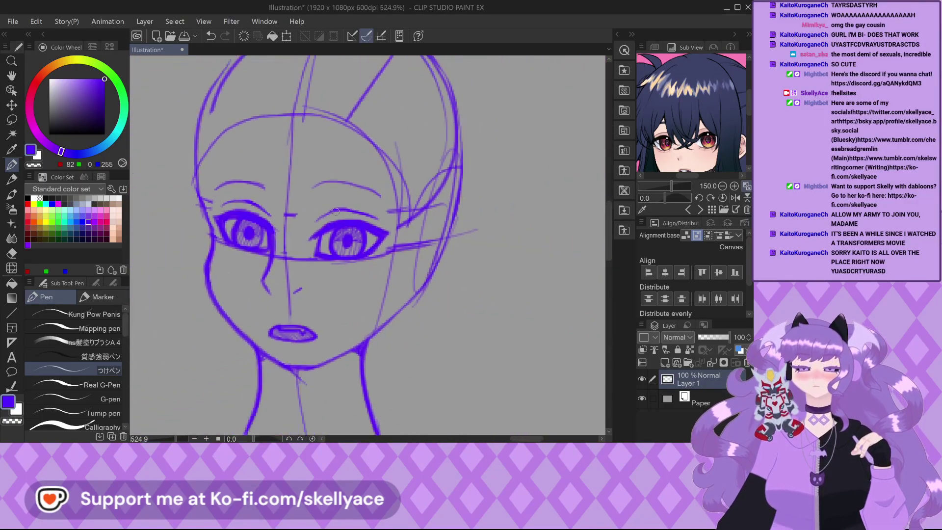
{"action": "scroll", "coordinate": [340, 214], "scroll_direction": "down", "scroll_amount": 1}
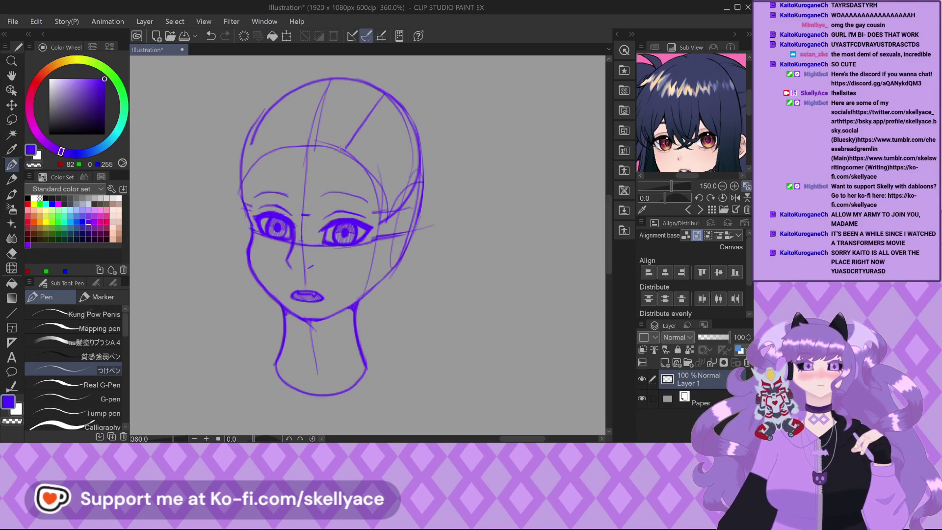
{"action": "scroll", "coordinate": [243, 183], "scroll_direction": "up", "scroll_amount": 3}
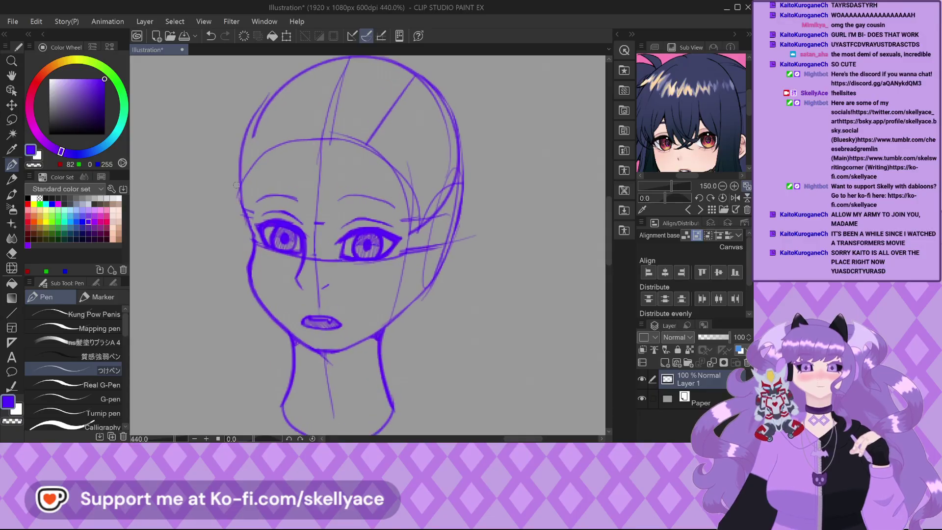
{"action": "scroll", "coordinate": [279, 233], "scroll_direction": "up", "scroll_amount": 3}
{"action": "scroll", "coordinate": [281, 247], "scroll_direction": "down", "scroll_amount": 6}
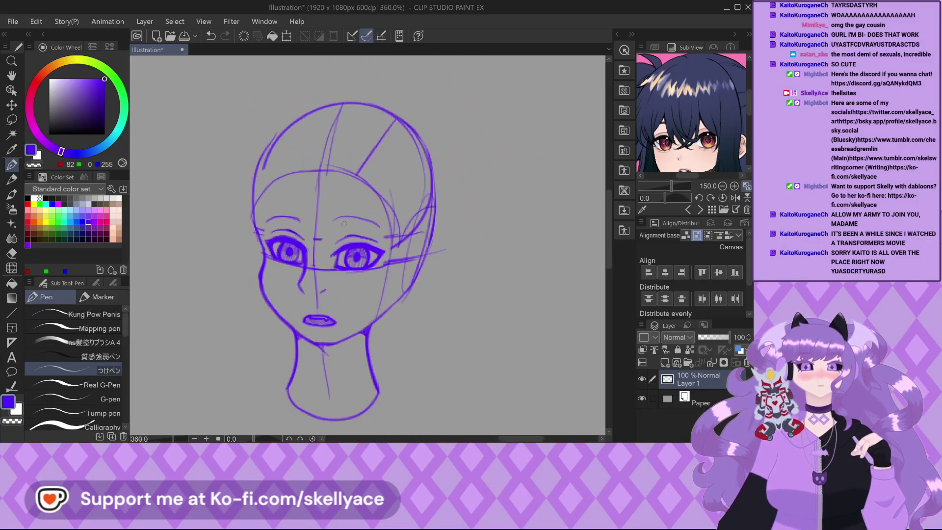
{"action": "scroll", "coordinate": [352, 230], "scroll_direction": "up", "scroll_amount": 2}
{"action": "scroll", "coordinate": [304, 201], "scroll_direction": "down", "scroll_amount": 5}
{"action": "scroll", "coordinate": [357, 226], "scroll_direction": "up", "scroll_amount": 4}
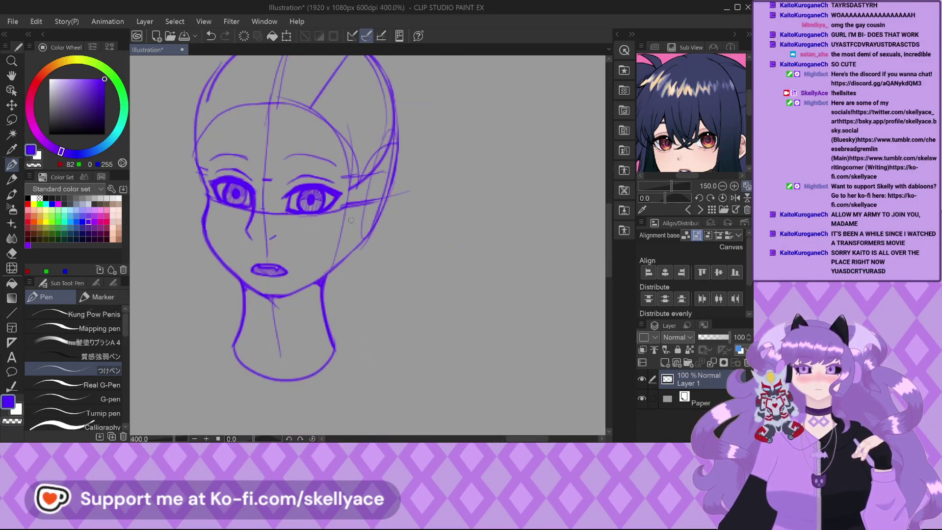
{"action": "scroll", "coordinate": [351, 221], "scroll_direction": "down", "scroll_amount": 1}
Darken the jawline from the ear down to the neck and draw a wider neck contour just outside the existing ear-side line.
{"action": "scroll", "coordinate": [416, 243], "scroll_direction": "up", "scroll_amount": 2}
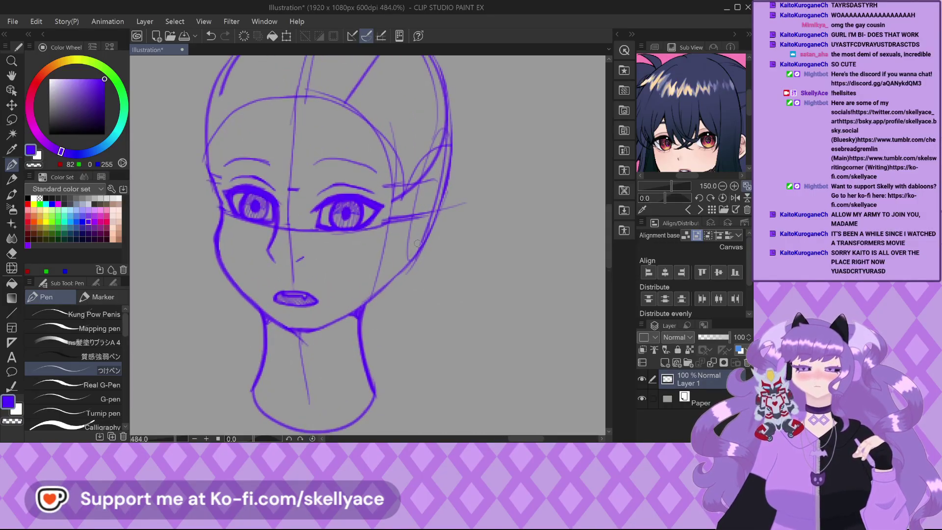
{"action": "scroll", "coordinate": [416, 243], "scroll_direction": "up", "scroll_amount": 1}
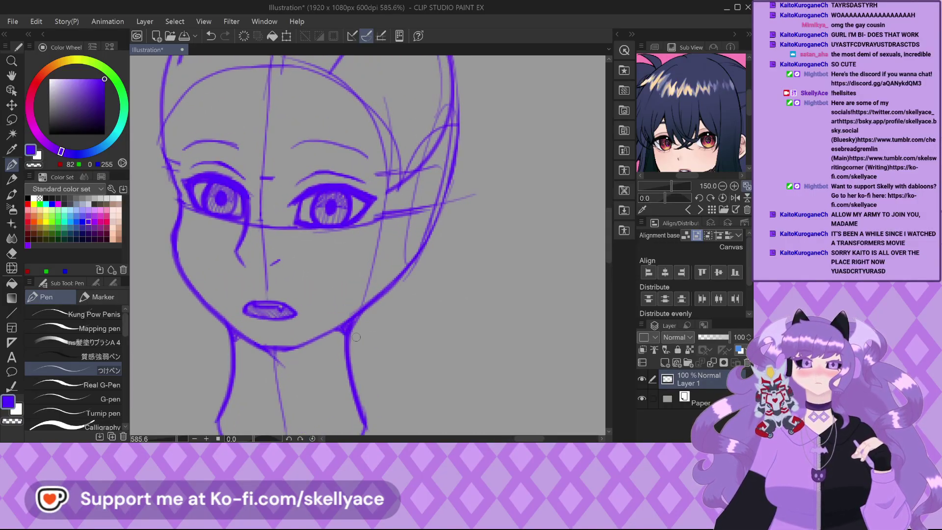
{"action": "scroll", "coordinate": [356, 337], "scroll_direction": "down", "scroll_amount": 4}
{"action": "scroll", "coordinate": [361, 326], "scroll_direction": "up", "scroll_amount": 4}
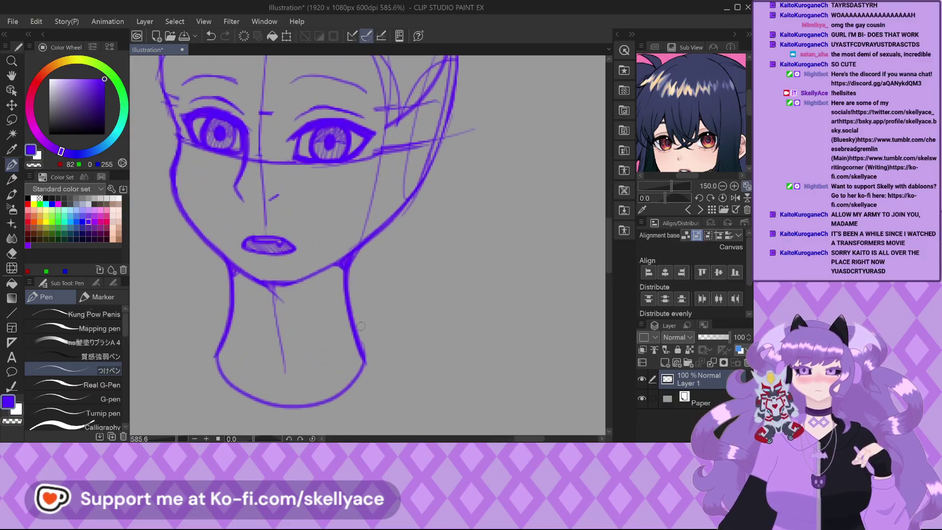
{"action": "scroll", "coordinate": [361, 326], "scroll_direction": "up", "scroll_amount": 2}
{"action": "mouse_move", "coordinate": [352, 235]}
{"action": "left_mouse_down"}
{"action": "mouse_move", "coordinate": [375, 376]}
{"action": "mouse_move", "coordinate": [341, 420]}
{"action": "left_mouse_up"}
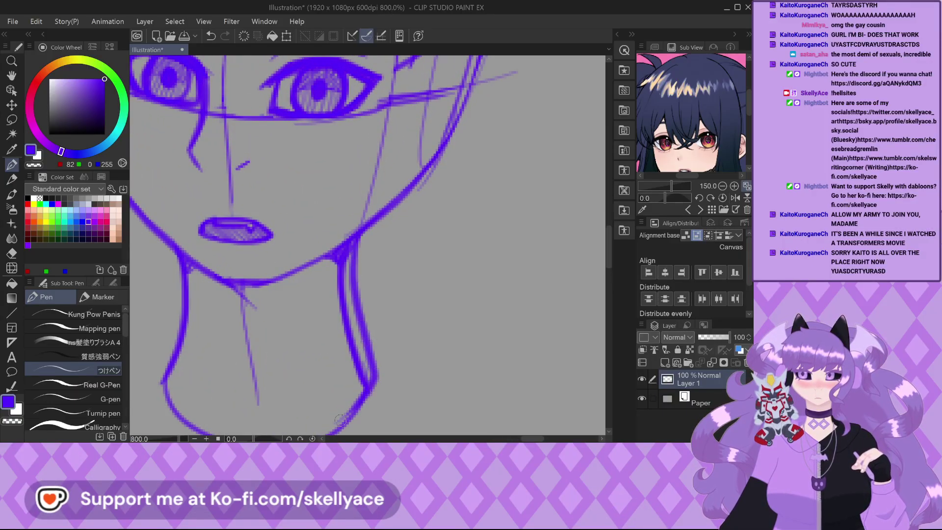
Erase the inner duplicate of the ear-side neck line and fill the corner under the jaw where it meets the neck.
{"action": "scroll", "coordinate": [331, 305], "scroll_direction": "up", "scroll_amount": 1}
{"action": "mouse_move", "coordinate": [337, 237]}
{"action": "left_mouse_down"}
{"action": "mouse_move", "coordinate": [378, 399]}
{"action": "mouse_move", "coordinate": [355, 422]}
{"action": "left_mouse_up"}
{"action": "scroll", "coordinate": [361, 208], "scroll_direction": "up", "scroll_amount": 7}
{"action": "left_click_drag", "start_coordinate": [355, 238], "coordinate": [344, 250]}
{"action": "mouse_move", "coordinate": [294, 273]}
{"action": "left_mouse_down"}
{"action": "mouse_move", "coordinate": [354, 316]}
{"action": "mouse_move", "coordinate": [351, 246]}
{"action": "mouse_move", "coordinate": [343, 293]}
{"action": "left_mouse_up"}
{"action": "scroll", "coordinate": [383, 299], "scroll_direction": "down", "scroll_amount": 10}
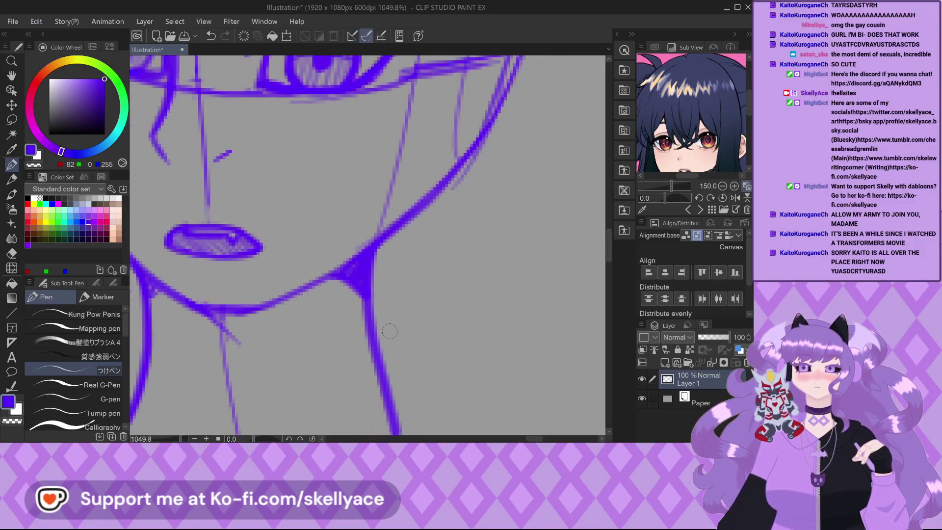
Thicken the underside of the chin line and erase the stray strokes just beneath the chin.
{"action": "scroll", "coordinate": [191, 294], "scroll_direction": "up", "scroll_amount": 5}
{"action": "mouse_move", "coordinate": [232, 302]}
{"action": "left_mouse_down"}
{"action": "mouse_move", "coordinate": [213, 327]}
{"action": "mouse_move", "coordinate": [228, 301]}
{"action": "mouse_move", "coordinate": [203, 279]}
{"action": "mouse_move", "coordinate": [267, 322]}
{"action": "mouse_move", "coordinate": [319, 329]}
{"action": "mouse_move", "coordinate": [369, 323]}
{"action": "mouse_move", "coordinate": [437, 279]}
{"action": "left_mouse_up"}
{"action": "scroll", "coordinate": [431, 275], "scroll_direction": "down", "scroll_amount": 3}
{"action": "scroll", "coordinate": [386, 347], "scroll_direction": "up", "scroll_amount": 5}
{"action": "mouse_move", "coordinate": [335, 341]}
{"action": "left_mouse_down"}
{"action": "mouse_move", "coordinate": [314, 320]}
{"action": "mouse_move", "coordinate": [317, 306]}
{"action": "left_mouse_up"}
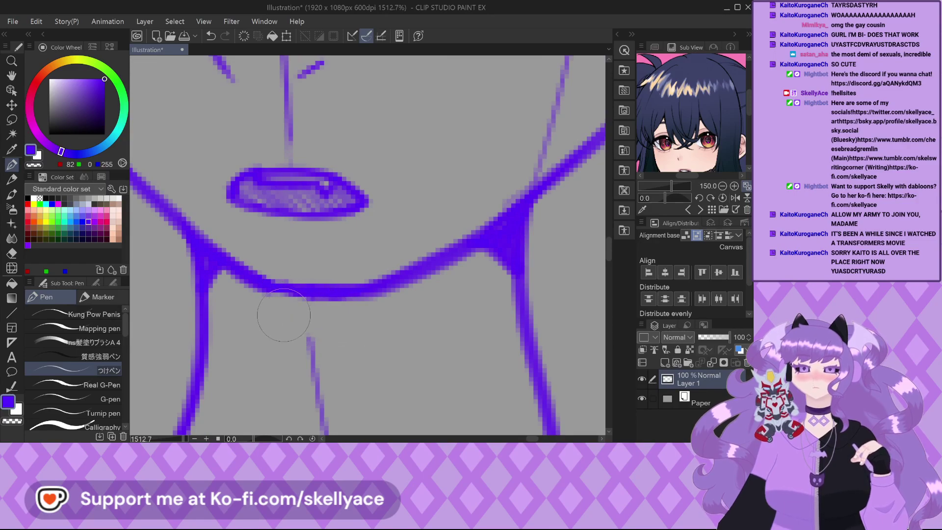
Remove the remaining centre guideline inside the neck.
{"action": "scroll", "coordinate": [310, 315], "scroll_direction": "down", "scroll_amount": 3}
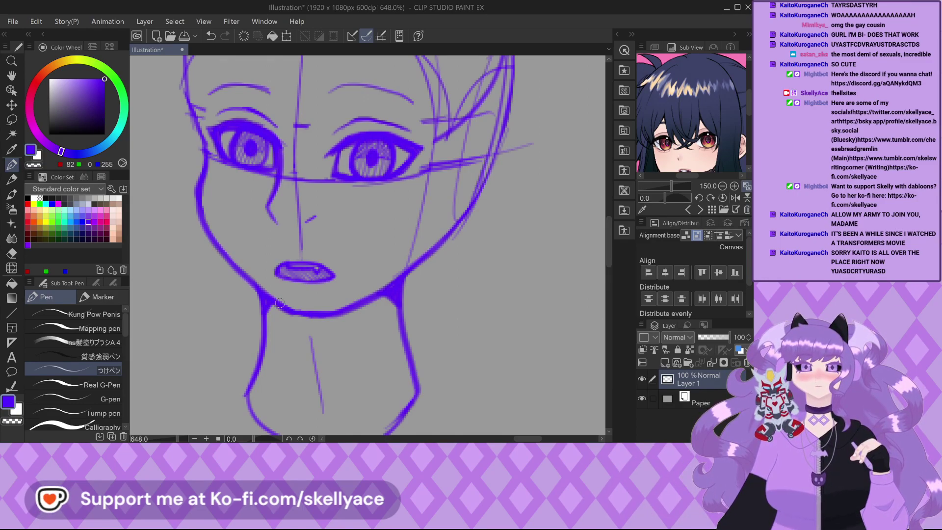
{"action": "scroll", "coordinate": [342, 319], "scroll_direction": "down", "scroll_amount": 6}
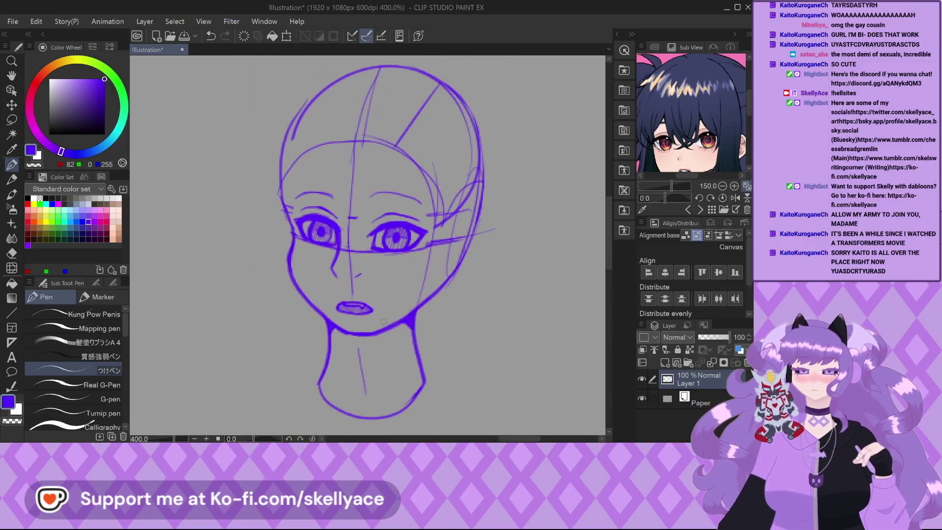
{"action": "scroll", "coordinate": [342, 330], "scroll_direction": "up", "scroll_amount": 6}
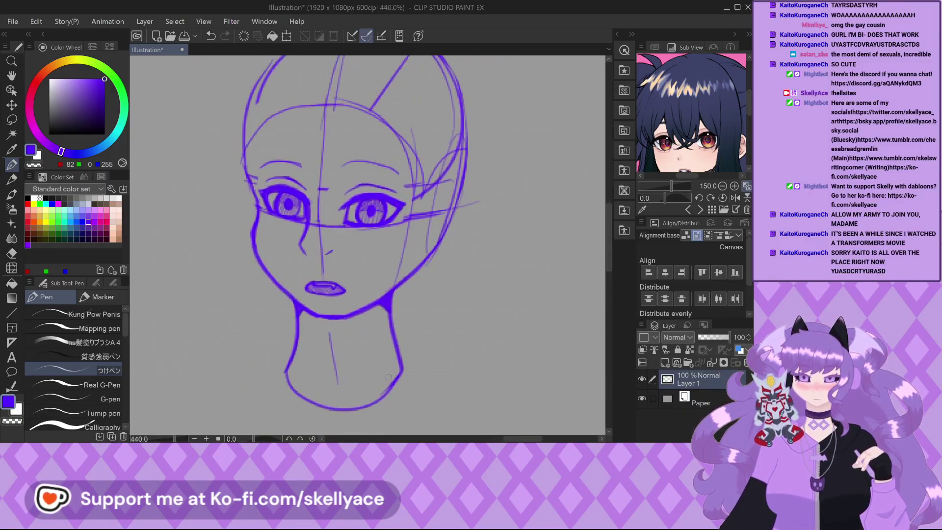
{"action": "key", "text": "ctrl+z"}
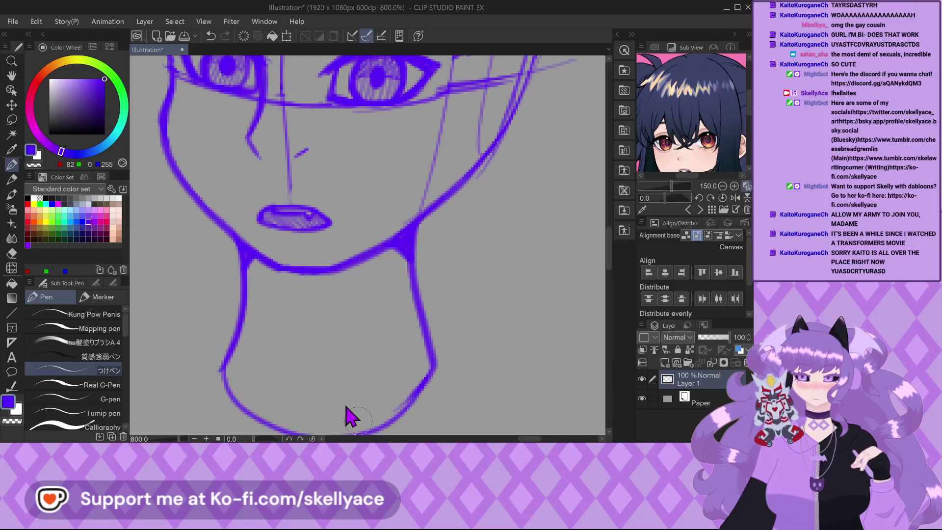
{"action": "scroll", "coordinate": [354, 419], "scroll_direction": "down", "scroll_amount": 3}
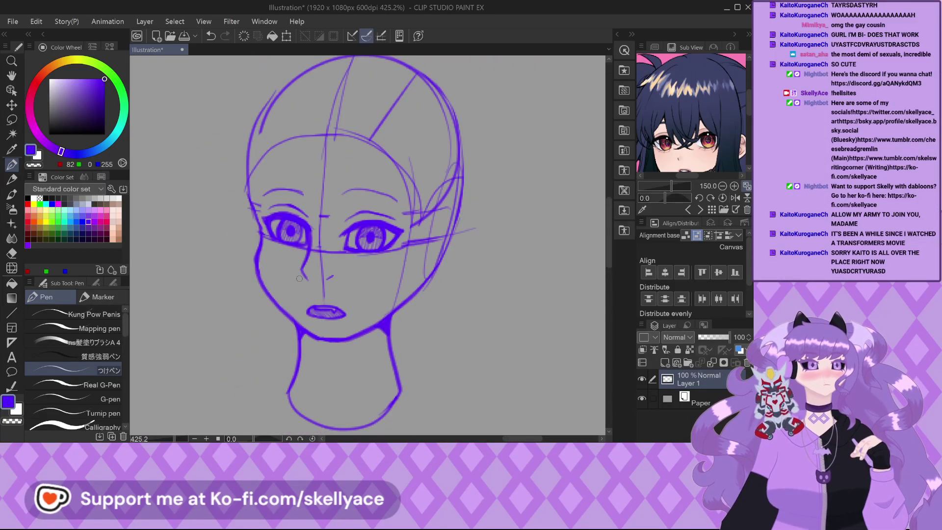
Reframe the reference image at 100% to show the girl's face together with her side-tied hair.
{"action": "scroll", "coordinate": [735, 145], "scroll_direction": "down", "scroll_amount": 2}
{"action": "left_click_drag", "start_coordinate": [717, 145], "coordinate": [670, 154]}
{"action": "scroll", "coordinate": [673, 111], "scroll_direction": "up", "scroll_amount": 1}
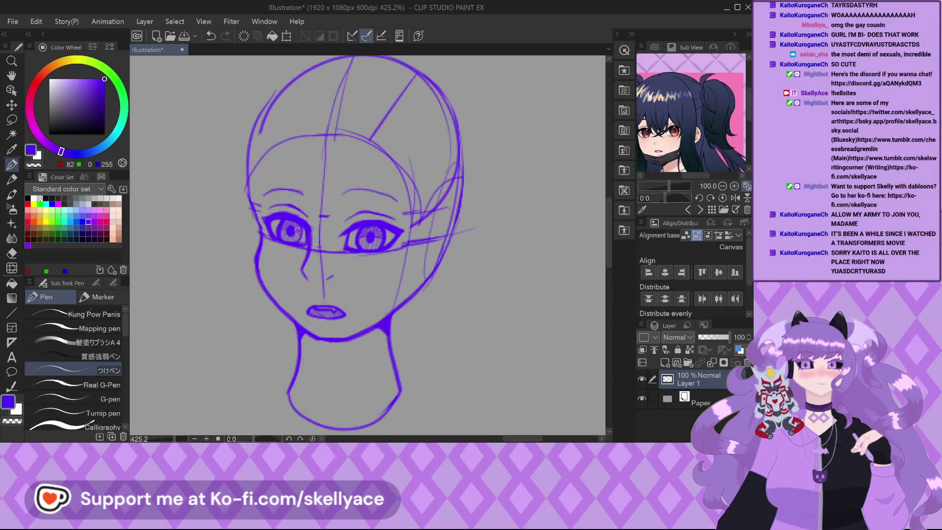
{"action": "scroll", "coordinate": [297, 230], "scroll_direction": "down", "scroll_amount": 2}
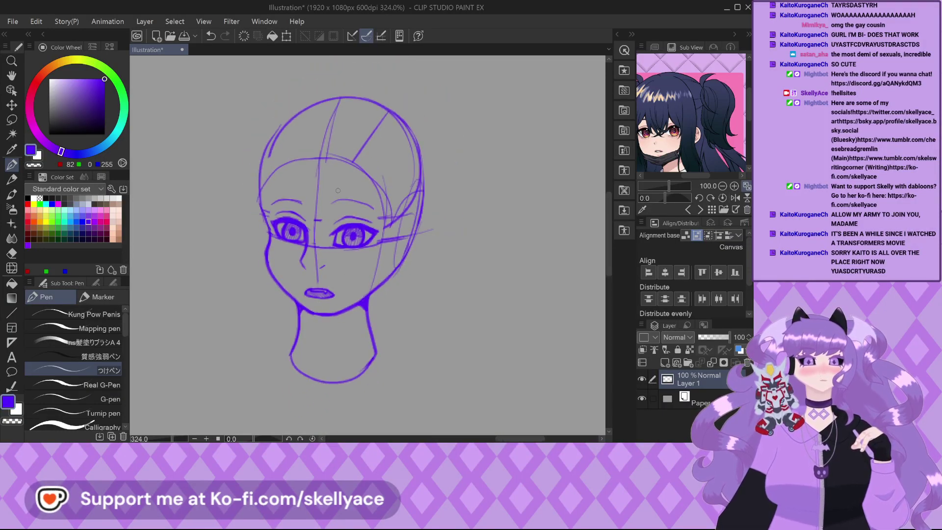
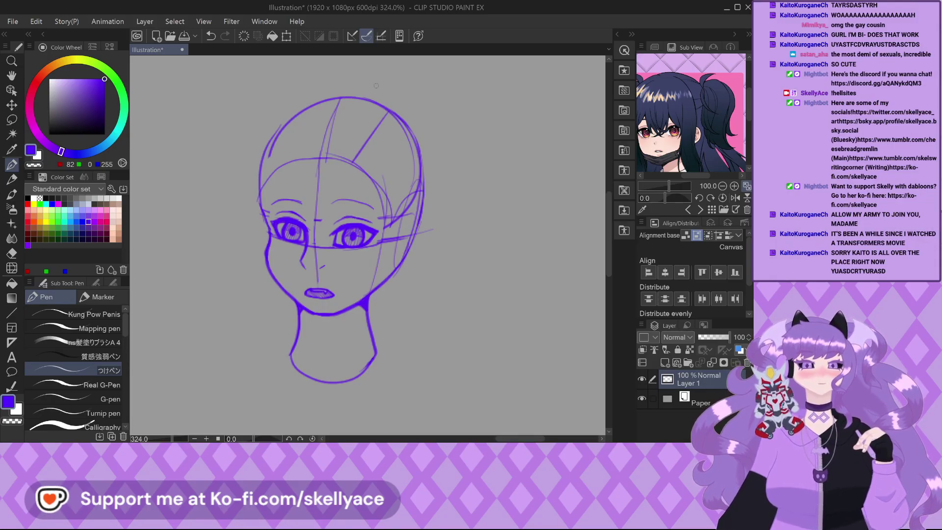
Thicken the ear-side eyebrow by drawing a second line along its arch.
{"action": "scroll", "coordinate": [275, 149], "scroll_direction": "up", "scroll_amount": 3}
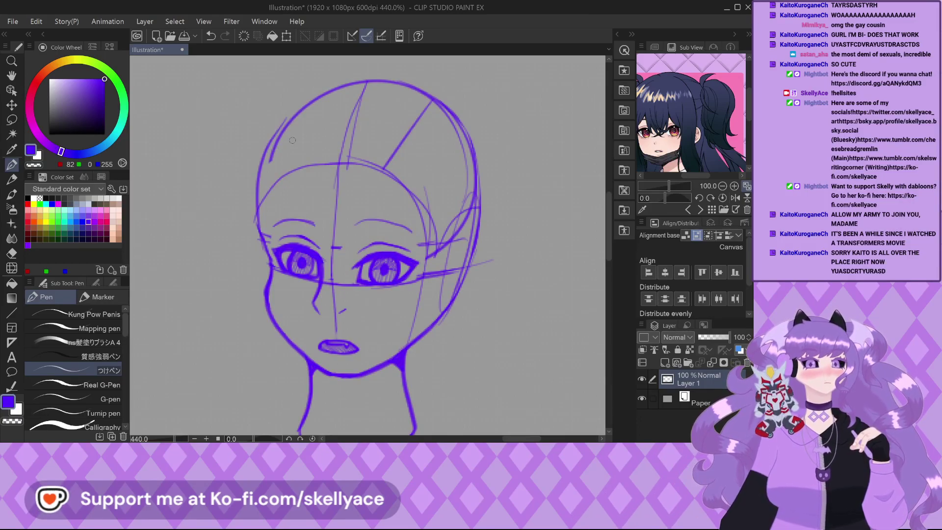
{"action": "scroll", "coordinate": [346, 280], "scroll_direction": "up", "scroll_amount": 4}
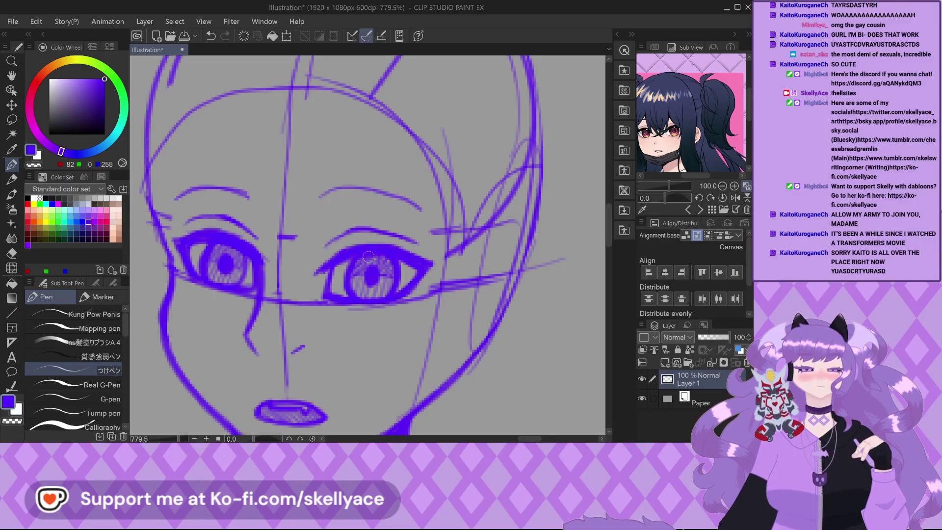
{"action": "scroll", "coordinate": [367, 256], "scroll_direction": "down", "scroll_amount": 3}
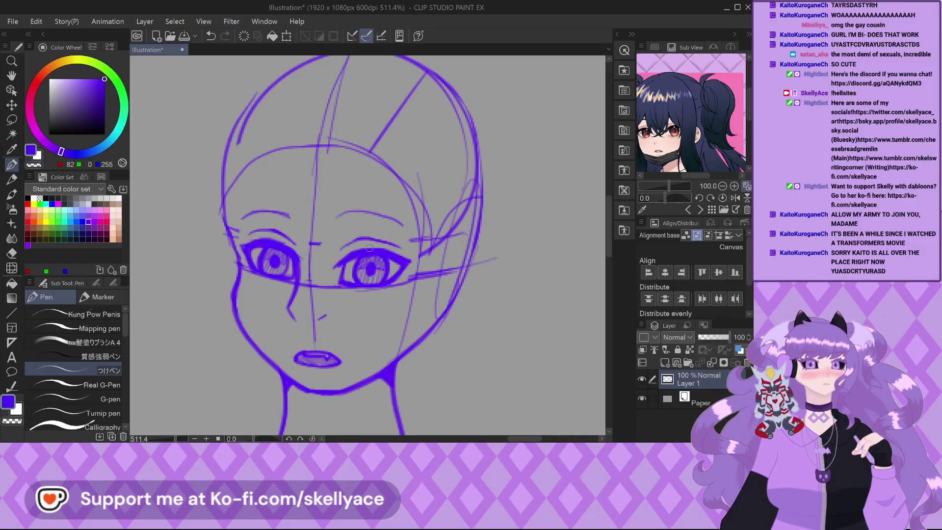
{"action": "scroll", "coordinate": [370, 248], "scroll_direction": "up", "scroll_amount": 5}
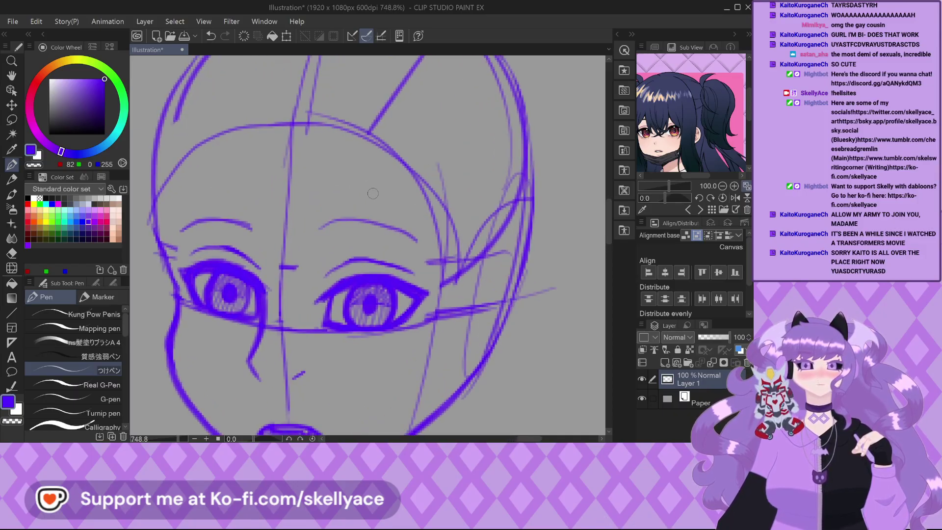
{"action": "mouse_move", "coordinate": [303, 243]}
{"action": "left_mouse_down"}
{"action": "mouse_move", "coordinate": [365, 235]}
{"action": "mouse_move", "coordinate": [441, 253]}
{"action": "left_mouse_up"}
{"action": "scroll", "coordinate": [407, 223], "scroll_direction": "down", "scroll_amount": 3}
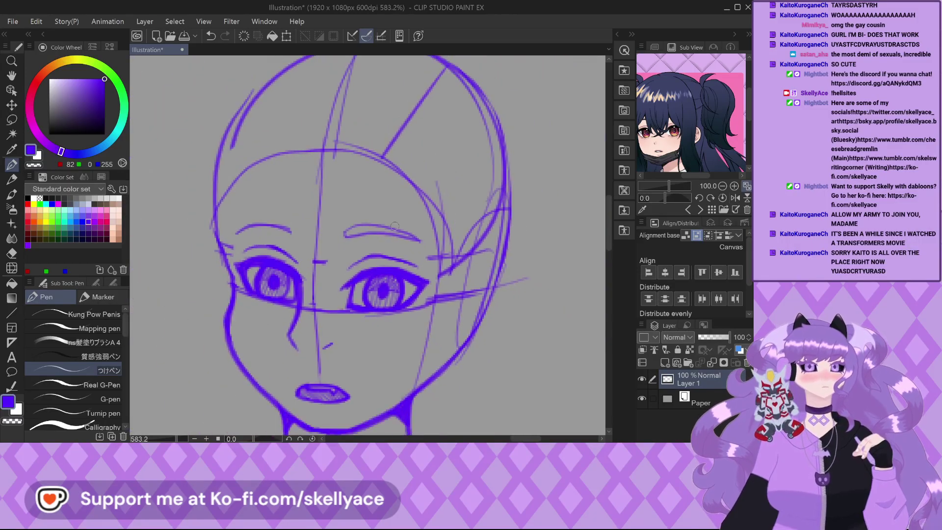
{"action": "key", "text": "ctrl+z"}
{"action": "mouse_move", "coordinate": [363, 229]}
{"action": "left_mouse_down"}
{"action": "mouse_move", "coordinate": [417, 242]}
{"action": "mouse_move", "coordinate": [391, 229]}
{"action": "left_mouse_up"}
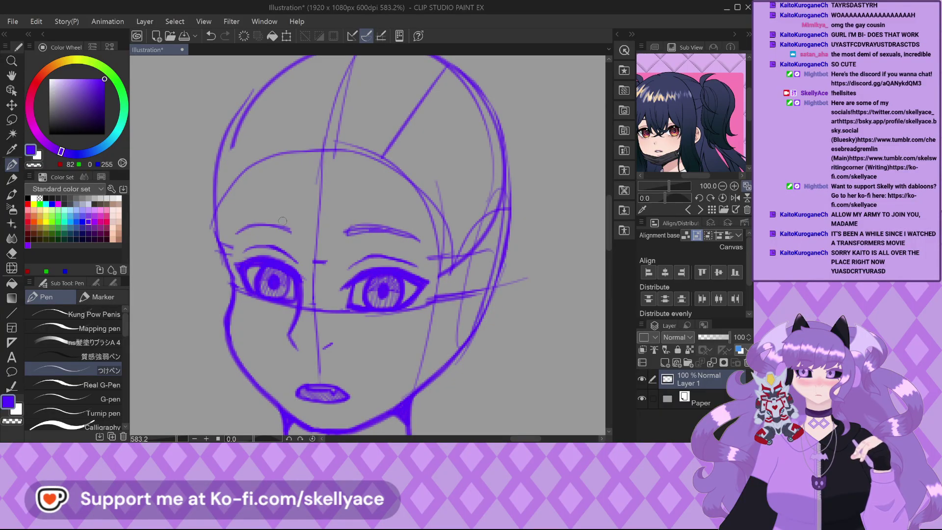
Thicken the far-side eyebrow with a second line and refine its tapered arch to match the other brow.
{"action": "mouse_move", "coordinate": [263, 229]}
{"action": "left_mouse_down"}
{"action": "mouse_move", "coordinate": [248, 229]}
{"action": "mouse_move", "coordinate": [272, 229]}
{"action": "mouse_move", "coordinate": [250, 228]}
{"action": "left_mouse_up"}
{"action": "key", "text": "ctrl+z"}
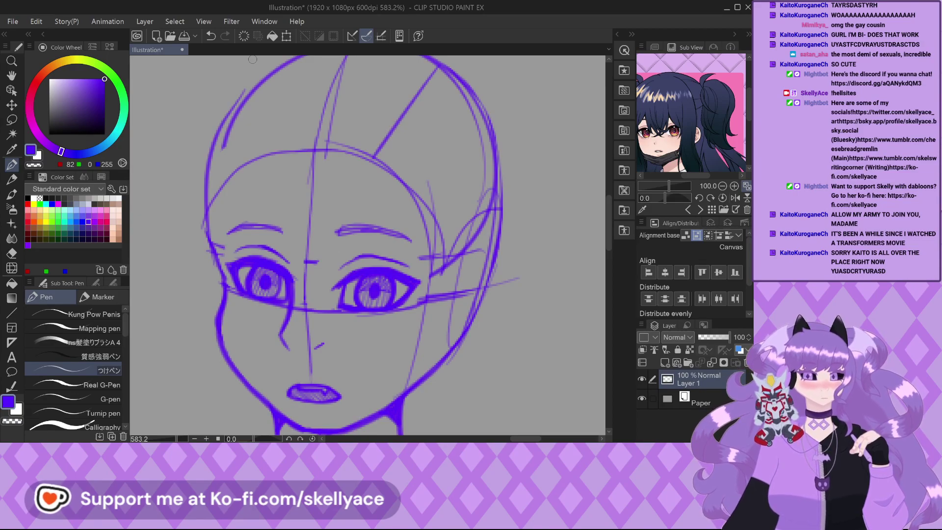
{"action": "scroll", "coordinate": [326, 102], "scroll_direction": "down", "scroll_amount": 3}
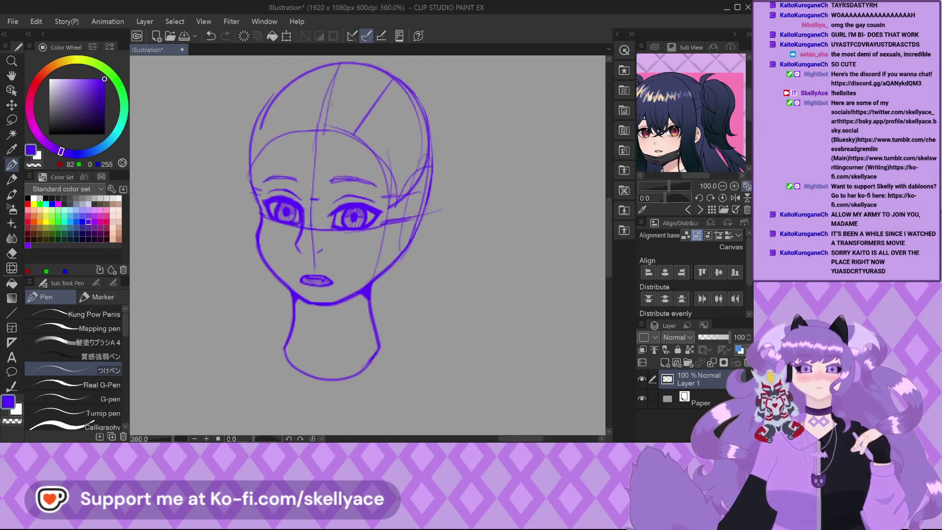
{"action": "scroll", "coordinate": [331, 67], "scroll_direction": "up", "scroll_amount": 1}
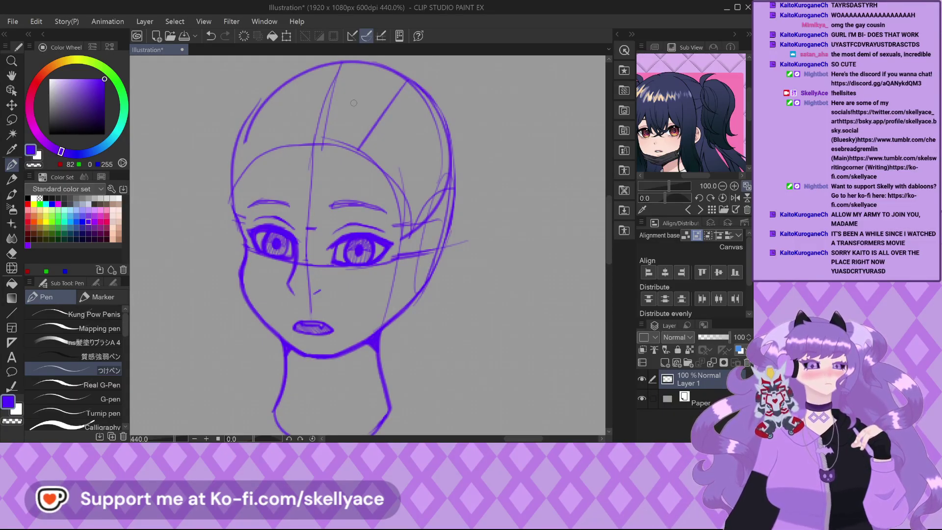
{"action": "scroll", "coordinate": [348, 156], "scroll_direction": "up", "scroll_amount": 2}
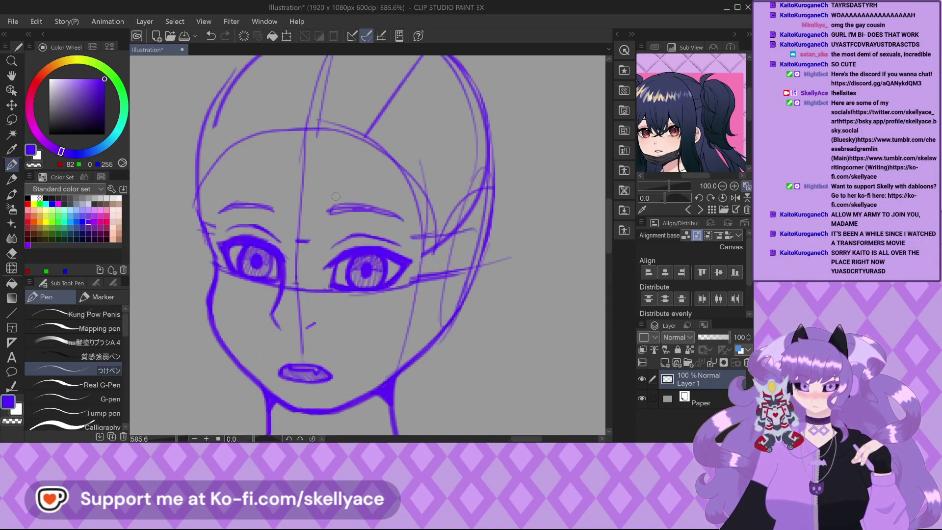
{"action": "scroll", "coordinate": [259, 195], "scroll_direction": "up", "scroll_amount": 3}
{"action": "scroll", "coordinate": [259, 194], "scroll_direction": "up", "scroll_amount": 1}
{"action": "mouse_move", "coordinate": [296, 243]}
{"action": "left_mouse_down"}
{"action": "mouse_move", "coordinate": [279, 222]}
{"action": "mouse_move", "coordinate": [285, 228]}
{"action": "mouse_move", "coordinate": [245, 214]}
{"action": "mouse_move", "coordinate": [181, 220]}
{"action": "mouse_move", "coordinate": [155, 238]}
{"action": "left_mouse_up"}
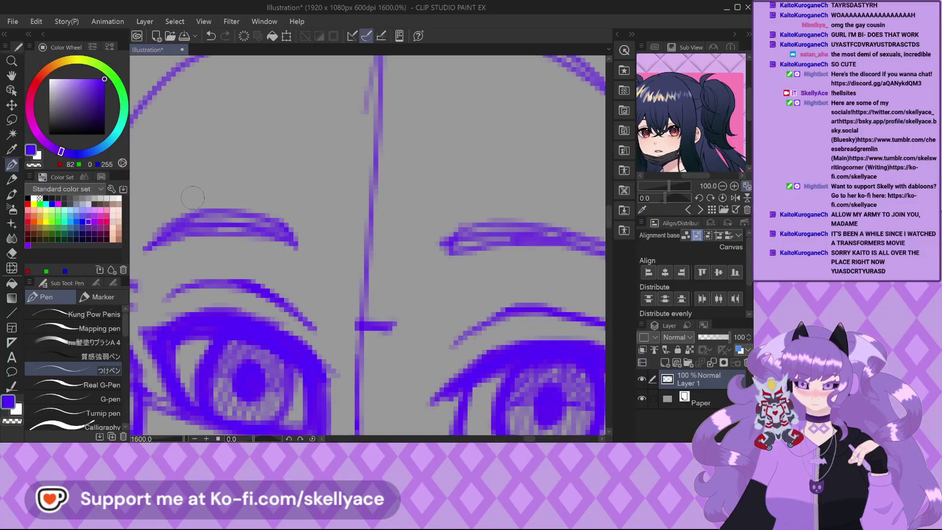
{"action": "scroll", "coordinate": [258, 211], "scroll_direction": "down", "scroll_amount": 2}
{"action": "scroll", "coordinate": [231, 211], "scroll_direction": "up", "scroll_amount": 3}
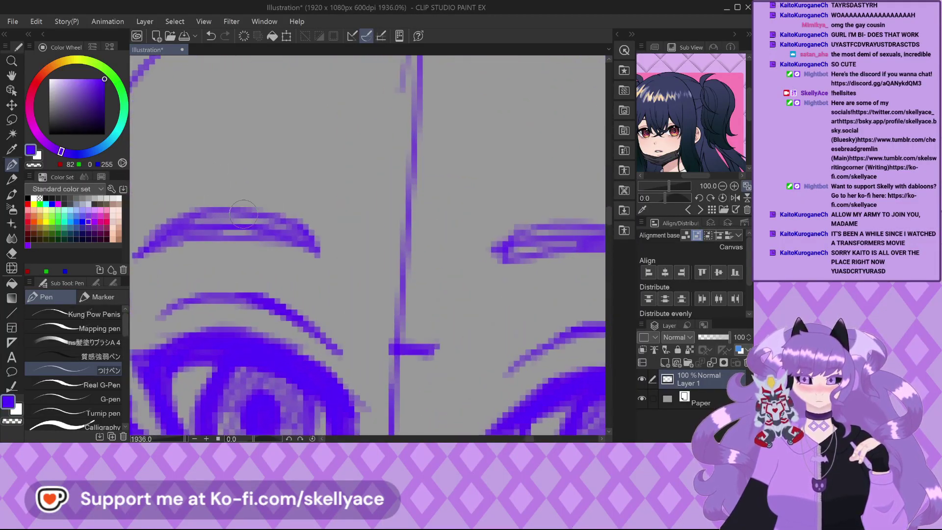
{"action": "scroll", "coordinate": [245, 199], "scroll_direction": "down", "scroll_amount": 4}
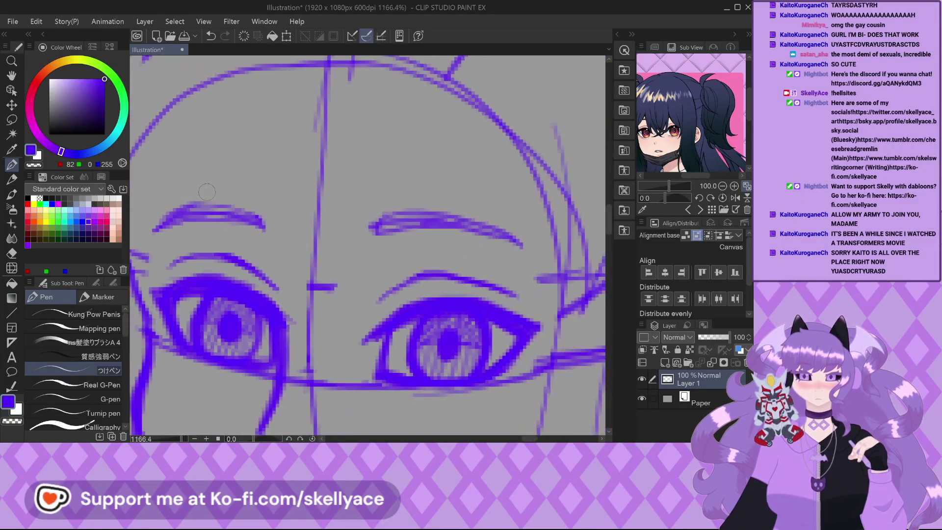
{"action": "scroll", "coordinate": [252, 192], "scroll_direction": "down", "scroll_amount": 2}
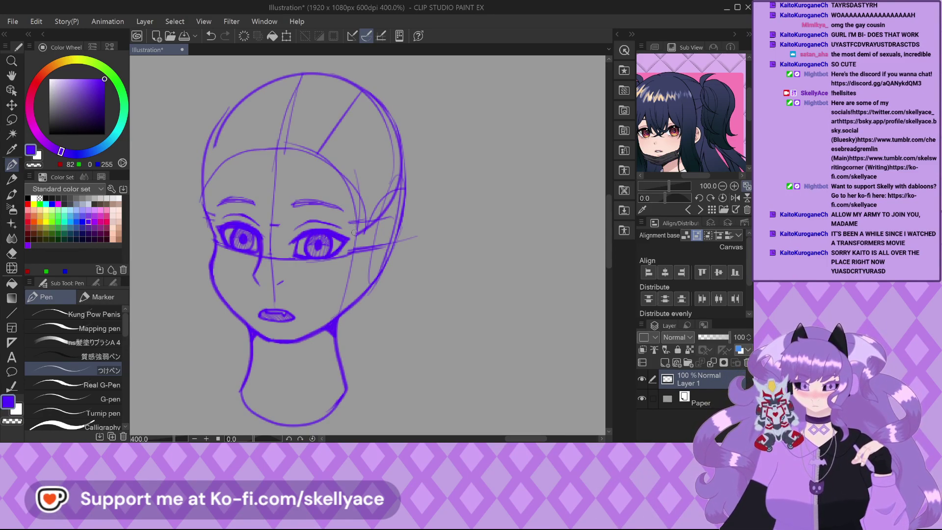
Reframe the reference image to centre the girl's face between her two side-tied hair bunches.
{"action": "scroll", "coordinate": [360, 243], "scroll_direction": "down", "scroll_amount": 2}
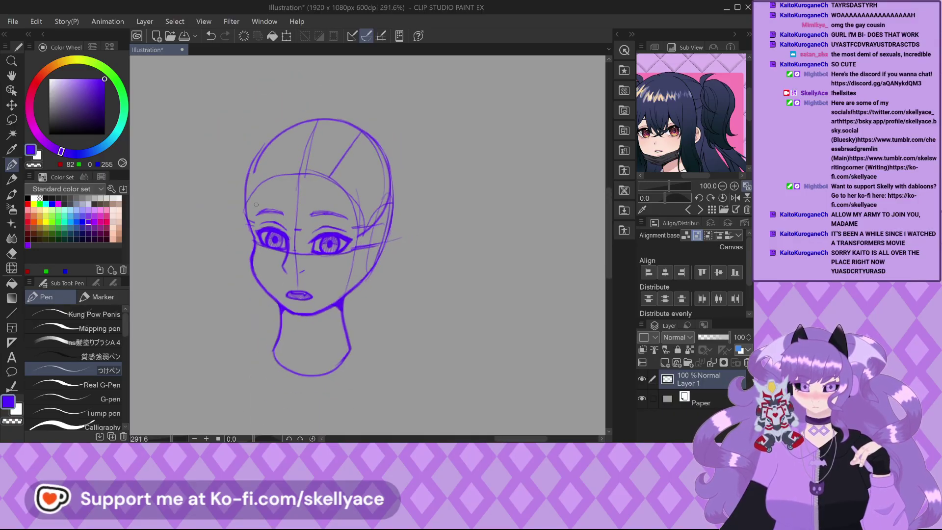
{"action": "scroll", "coordinate": [266, 260], "scroll_direction": "up", "scroll_amount": 2}
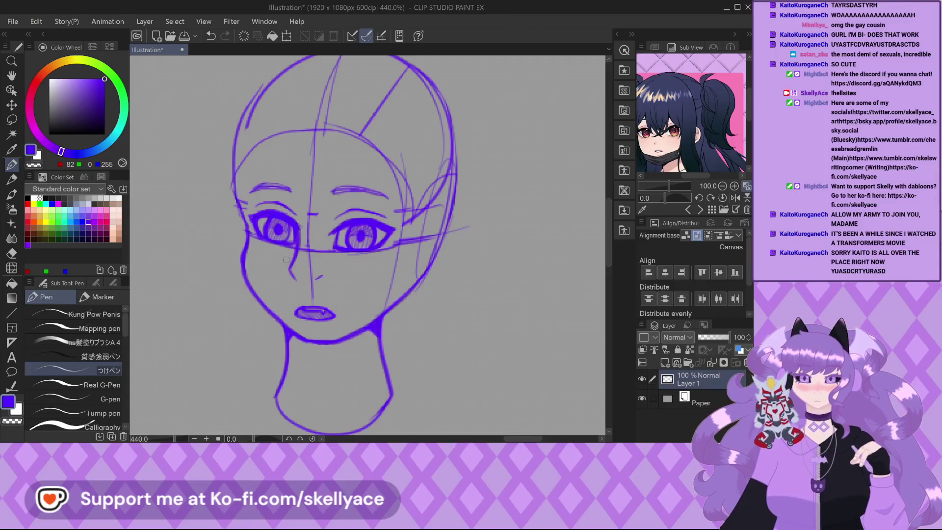
{"action": "scroll", "coordinate": [286, 259], "scroll_direction": "down", "scroll_amount": 3}
{"action": "scroll", "coordinate": [307, 147], "scroll_direction": "up", "scroll_amount": 4}
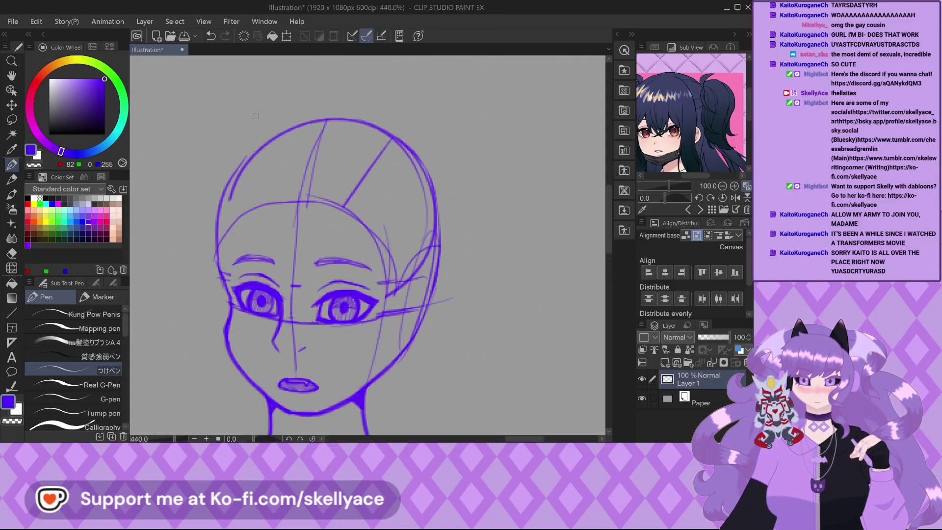
{"action": "left_click_drag", "start_coordinate": [654, 110], "coordinate": [682, 109]}
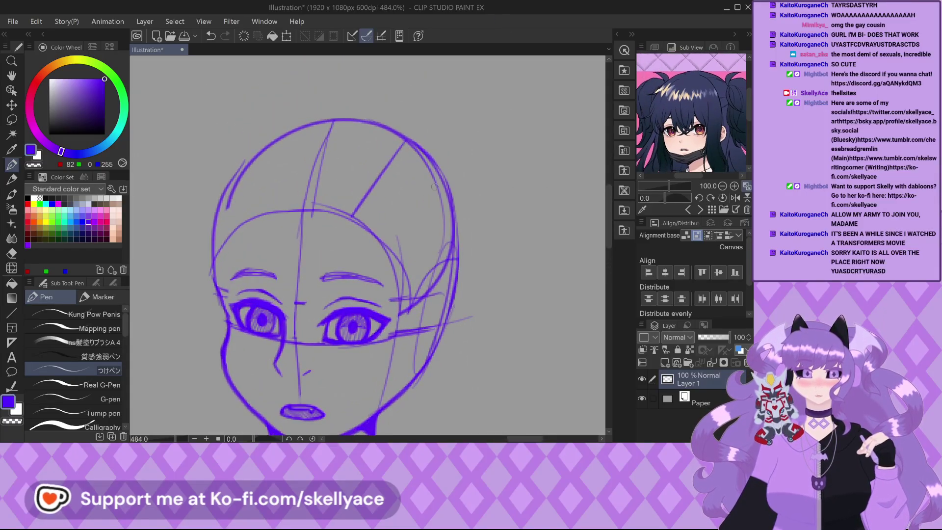
Try a curved hairline stroke from the diagonal parting line down toward the ear, then undo it.
{"action": "scroll", "coordinate": [436, 270], "scroll_direction": "up", "scroll_amount": 2}
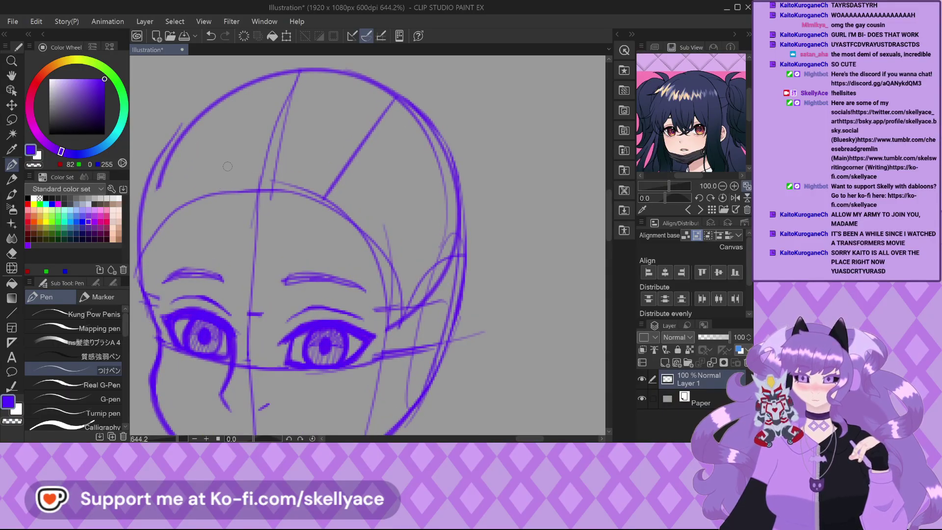
{"action": "scroll", "coordinate": [235, 169], "scroll_direction": "down", "scroll_amount": 2}
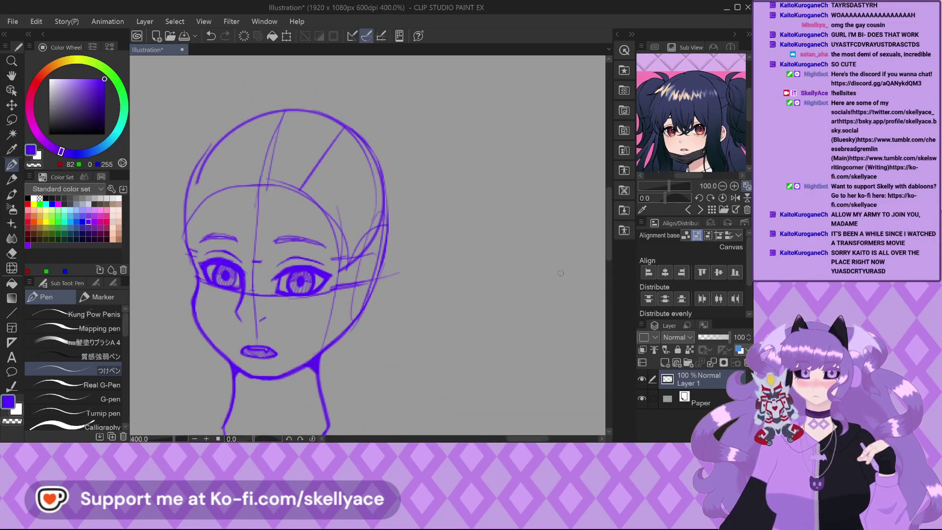
{"action": "scroll", "coordinate": [530, 223], "scroll_direction": "down", "scroll_amount": 3}
{"action": "scroll", "coordinate": [478, 307], "scroll_direction": "up", "scroll_amount": 4}
{"action": "scroll", "coordinate": [344, 126], "scroll_direction": "up", "scroll_amount": 3}
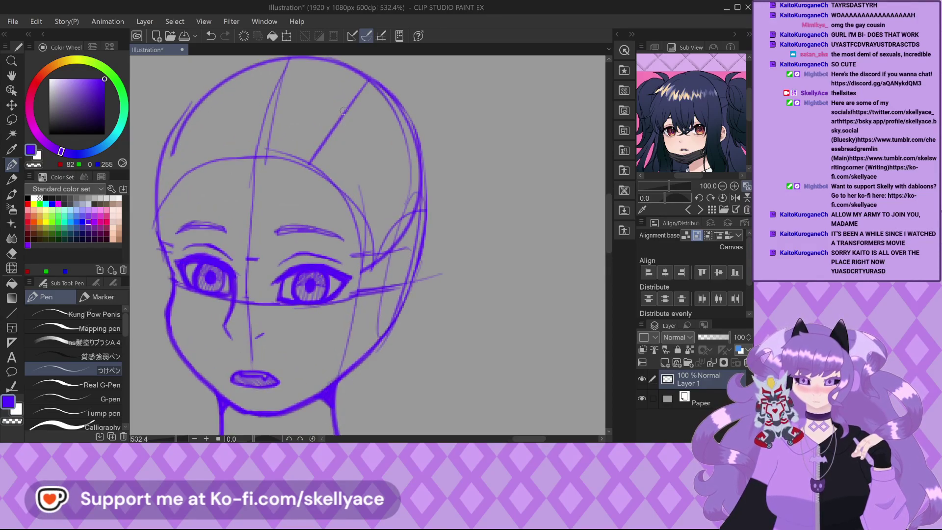
{"action": "left_click_drag", "start_coordinate": [373, 130], "coordinate": [362, 275]}
{"action": "scroll", "coordinate": [312, 145], "scroll_direction": "down", "scroll_amount": 1}
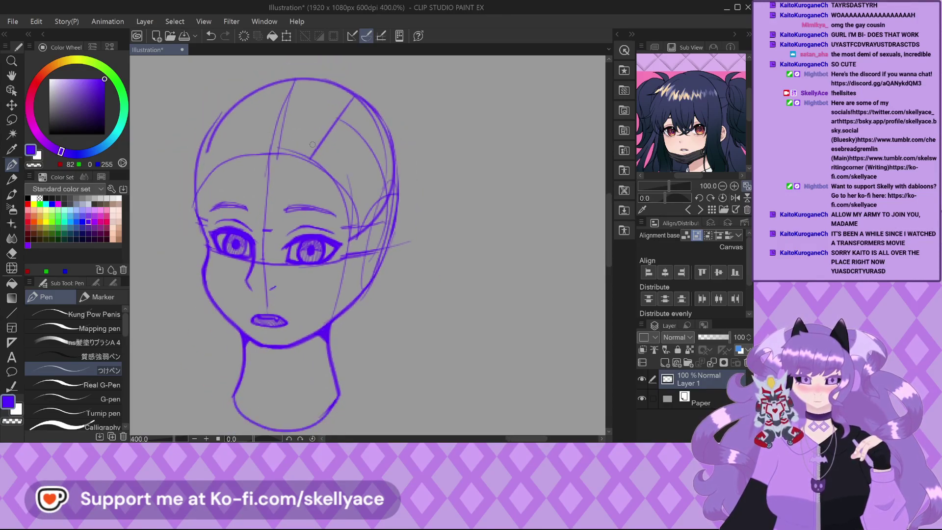
{"action": "key", "text": "ctrl+z"}
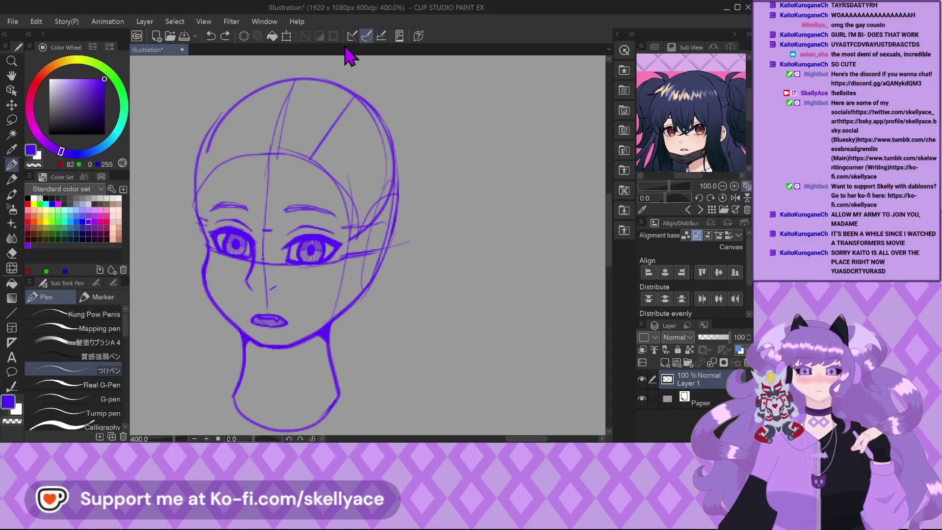
Draw the curved edge of a cast shadow across the neck below the jaw and hatch the area diagonally.
{"action": "mouse_move", "coordinate": [315, 303]}
{"action": "left_mouse_down"}
{"action": "mouse_move", "coordinate": [363, 295]}
{"action": "mouse_move", "coordinate": [300, 314]}
{"action": "left_mouse_up"}
{"action": "left_click_drag", "start_coordinate": [298, 402], "coordinate": [301, 393]}
{"action": "scroll", "coordinate": [289, 373], "scroll_direction": "up", "scroll_amount": 3}
{"action": "mouse_move", "coordinate": [239, 343]}
{"action": "left_mouse_down"}
{"action": "mouse_move", "coordinate": [297, 366]}
{"action": "mouse_move", "coordinate": [353, 307]}
{"action": "left_mouse_up"}
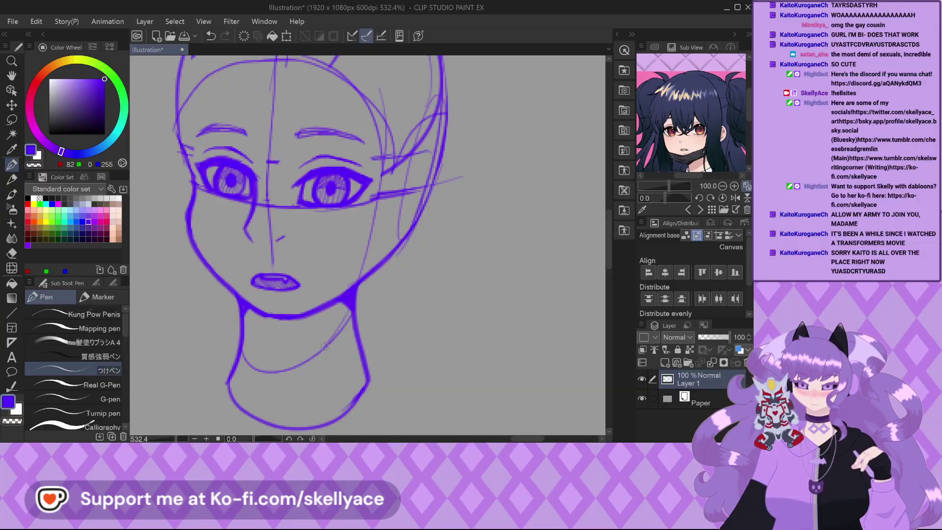
{"action": "mouse_move", "coordinate": [302, 354]}
{"action": "left_mouse_down"}
{"action": "mouse_move", "coordinate": [321, 315]}
{"action": "mouse_move", "coordinate": [263, 354]}
{"action": "mouse_move", "coordinate": [279, 324]}
{"action": "mouse_move", "coordinate": [242, 318]}
{"action": "left_mouse_up"}
{"action": "scroll", "coordinate": [242, 318], "scroll_direction": "down", "scroll_amount": 2}
{"action": "scroll", "coordinate": [260, 309], "scroll_direction": "up", "scroll_amount": 3}
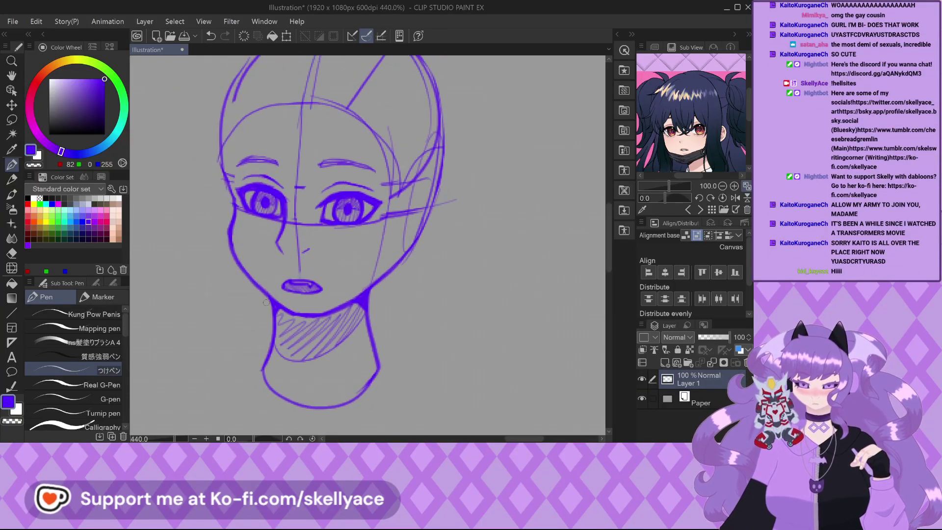
Undo the last neck-shadow hatching and rework it with diagonal strokes from the ear side to the far side.
{"action": "scroll", "coordinate": [317, 358], "scroll_direction": "down", "scroll_amount": 2}
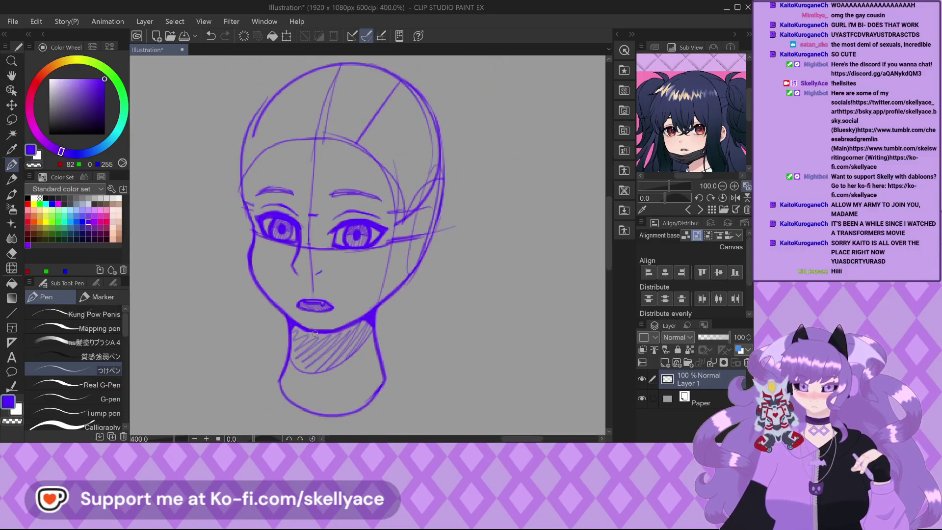
{"action": "key", "text": "ctrl+z"}
{"action": "mouse_move", "coordinate": [368, 321]}
{"action": "left_mouse_down"}
{"action": "mouse_move", "coordinate": [344, 359]}
{"action": "mouse_move", "coordinate": [348, 330]}
{"action": "mouse_move", "coordinate": [325, 368]}
{"action": "left_mouse_up"}
{"action": "mouse_move", "coordinate": [342, 330]}
{"action": "left_mouse_down"}
{"action": "mouse_move", "coordinate": [313, 370]}
{"action": "mouse_move", "coordinate": [302, 365]}
{"action": "left_mouse_up"}
{"action": "left_click_drag", "start_coordinate": [305, 333], "coordinate": [292, 353]}
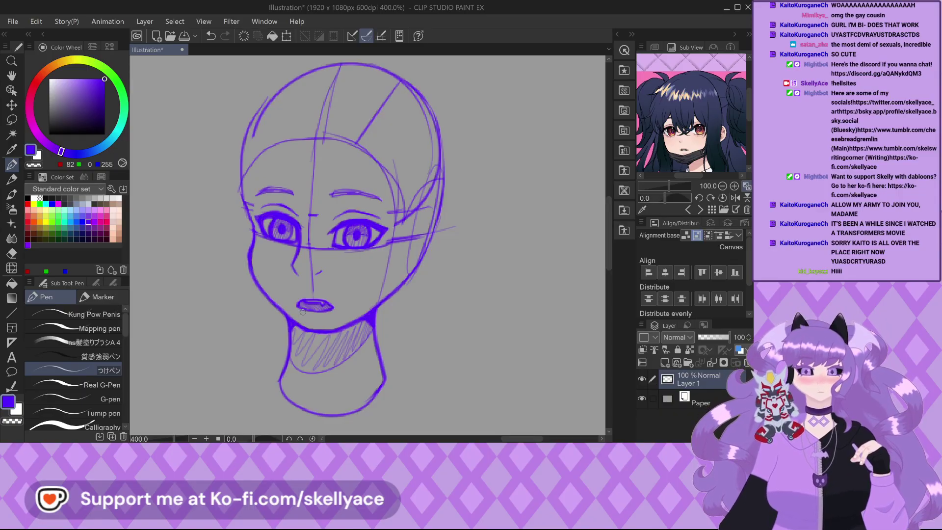
{"action": "scroll", "coordinate": [377, 207], "scroll_direction": "up", "scroll_amount": 2}
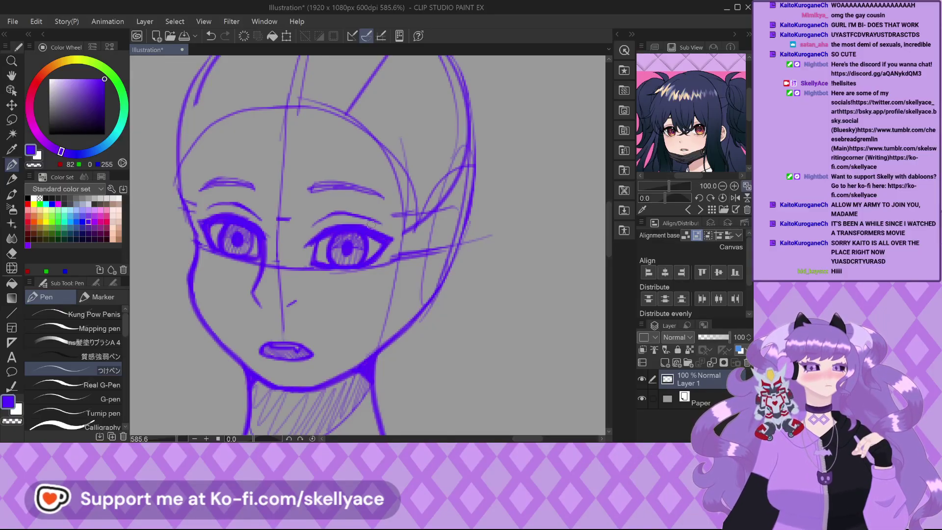
{"action": "scroll", "coordinate": [371, 225], "scroll_direction": "down", "scroll_amount": 4}
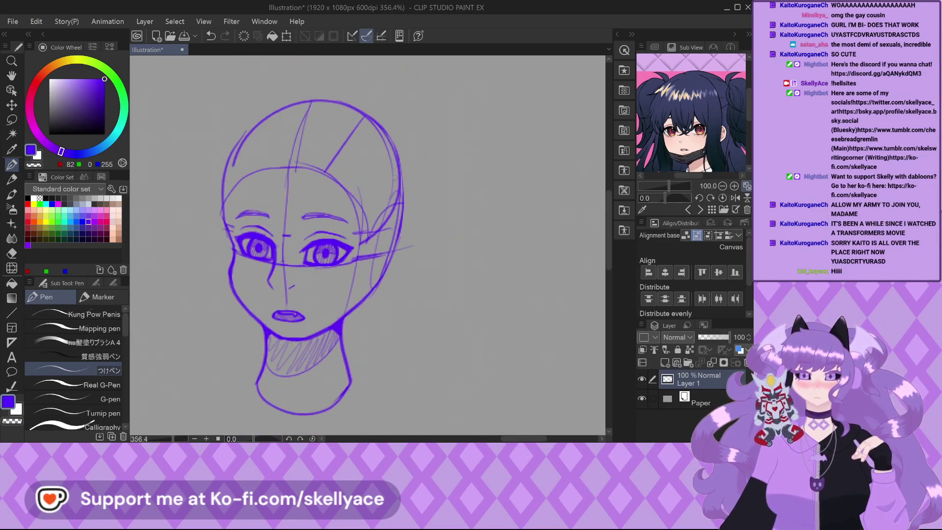
Try sketching a long pointed ear sweeping outward from the side of the head, undoing each attempt.
{"action": "scroll", "coordinate": [397, 181], "scroll_direction": "up", "scroll_amount": 2}
{"action": "mouse_move", "coordinate": [469, 110]}
{"action": "left_mouse_down"}
{"action": "mouse_move", "coordinate": [426, 228]}
{"action": "mouse_move", "coordinate": [381, 293]}
{"action": "left_mouse_up"}
{"action": "key", "text": "ctrl+z"}
{"action": "key", "text": "ctrl+z"}
{"action": "mouse_move", "coordinate": [395, 153]}
{"action": "left_mouse_down"}
{"action": "mouse_move", "coordinate": [509, 160]}
{"action": "mouse_move", "coordinate": [519, 182]}
{"action": "mouse_move", "coordinate": [380, 294]}
{"action": "left_mouse_up"}
{"action": "key", "text": "ctrl+z"}
{"action": "key", "text": "ctrl+z"}
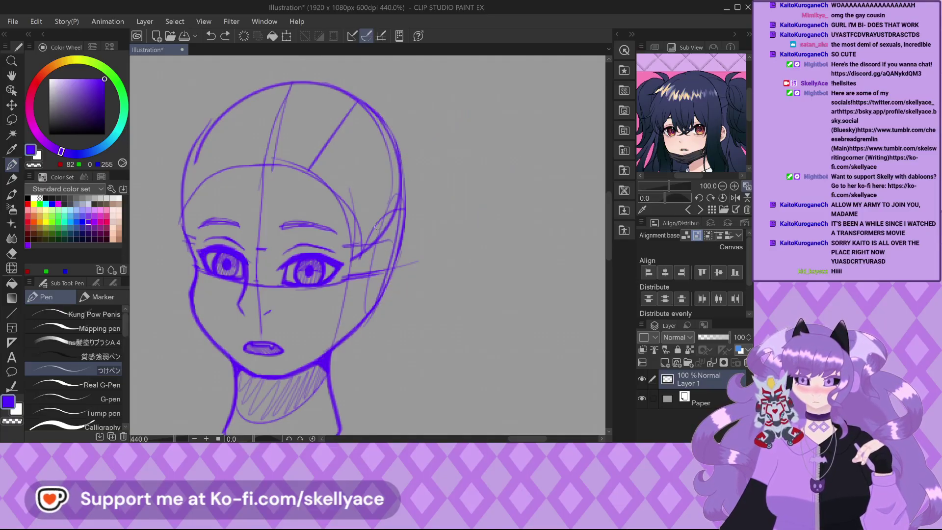
Outline a long pointed ear sweeping up and outward from the side of the head, with a jagged inner edge.
{"action": "mouse_move", "coordinate": [420, 189]}
{"action": "left_mouse_down"}
{"action": "mouse_move", "coordinate": [509, 143]}
{"action": "mouse_move", "coordinate": [362, 310]}
{"action": "left_mouse_up"}
{"action": "key", "text": "ctrl+z"}
{"action": "mouse_move", "coordinate": [505, 145]}
{"action": "left_mouse_down"}
{"action": "mouse_move", "coordinate": [483, 186]}
{"action": "mouse_move", "coordinate": [374, 308]}
{"action": "left_mouse_up"}
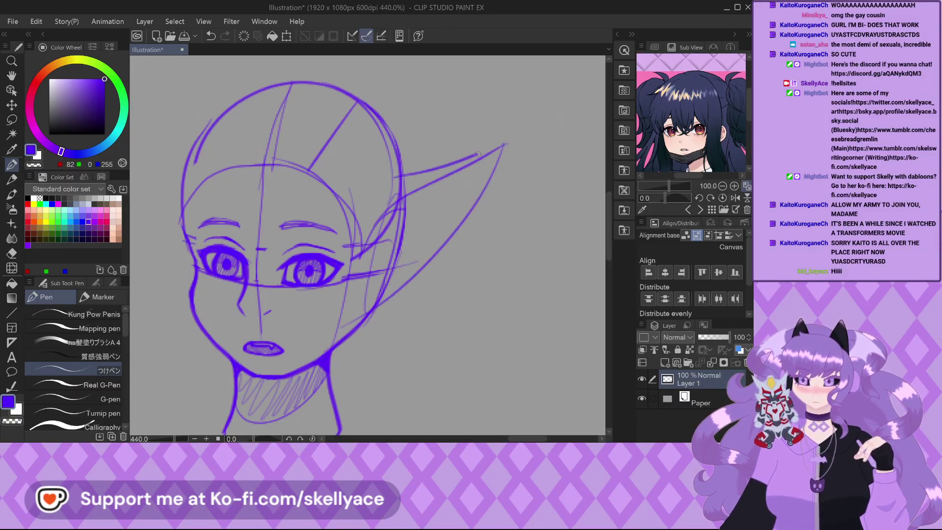
{"action": "left_click_drag", "start_coordinate": [426, 212], "coordinate": [499, 148]}
Break up the pointed ear's lower edge with jagged, fin-like spikes down to the jaw, redrawing the middle spike.
{"action": "mouse_move", "coordinate": [371, 309]}
{"action": "left_mouse_down"}
{"action": "mouse_move", "coordinate": [416, 301]}
{"action": "mouse_move", "coordinate": [414, 283]}
{"action": "left_mouse_up"}
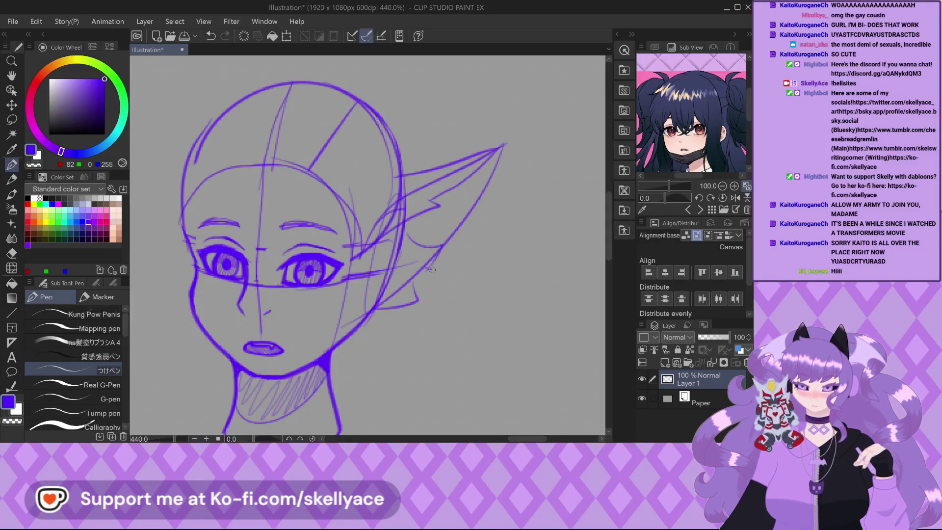
{"action": "key", "text": "ctrl+z"}
{"action": "left_click_drag", "start_coordinate": [423, 247], "coordinate": [410, 287]}
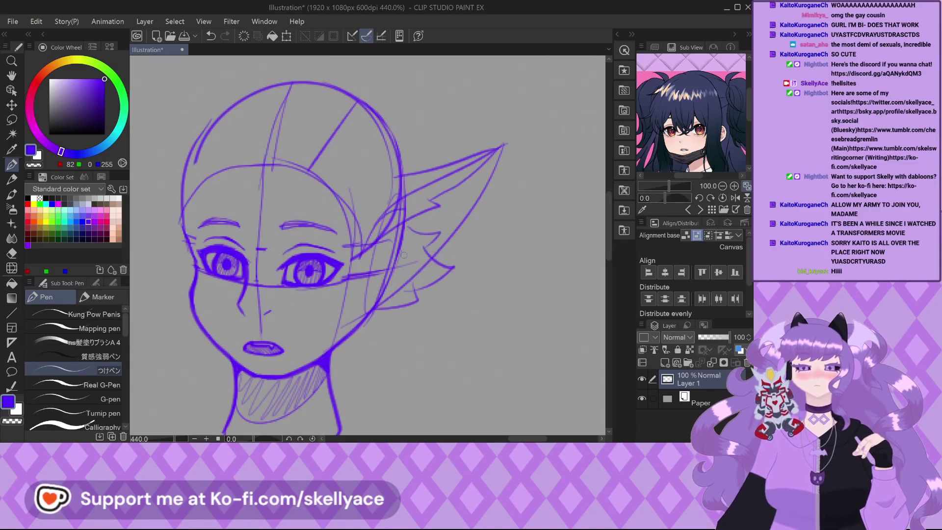
{"action": "scroll", "coordinate": [405, 255], "scroll_direction": "down", "scroll_amount": 3}
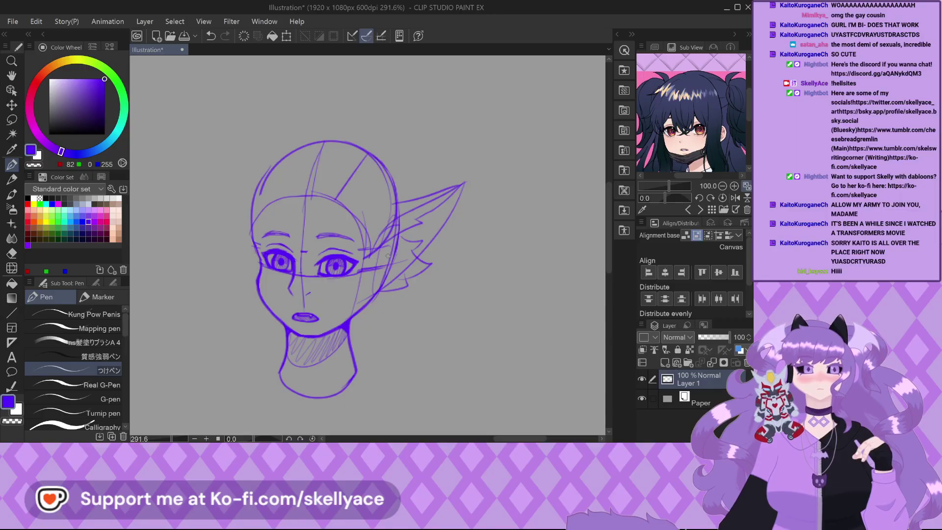
{"action": "scroll", "coordinate": [265, 224], "scroll_direction": "up", "scroll_amount": 2}
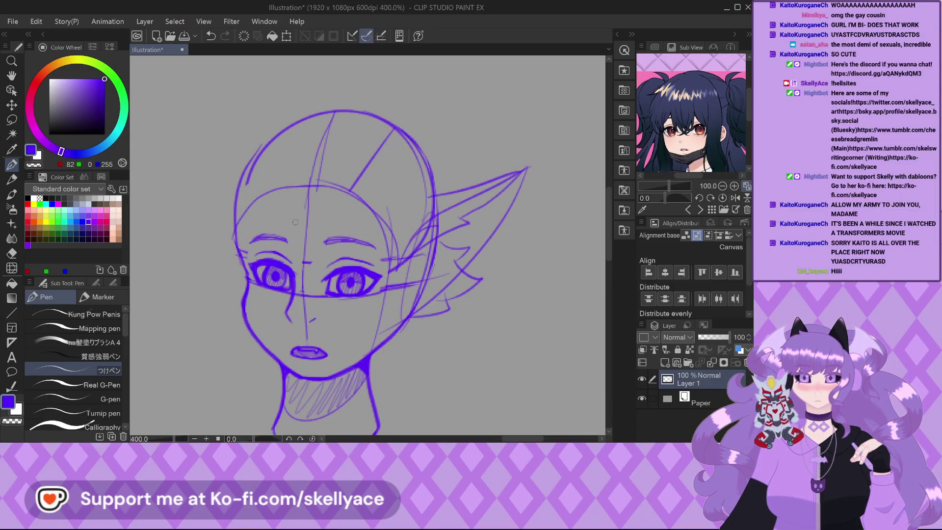
Erase the horizontal eye guideline and the vertical centre guideline between the eyes and the mouth.
{"action": "scroll", "coordinate": [298, 212], "scroll_direction": "up", "scroll_amount": 1}
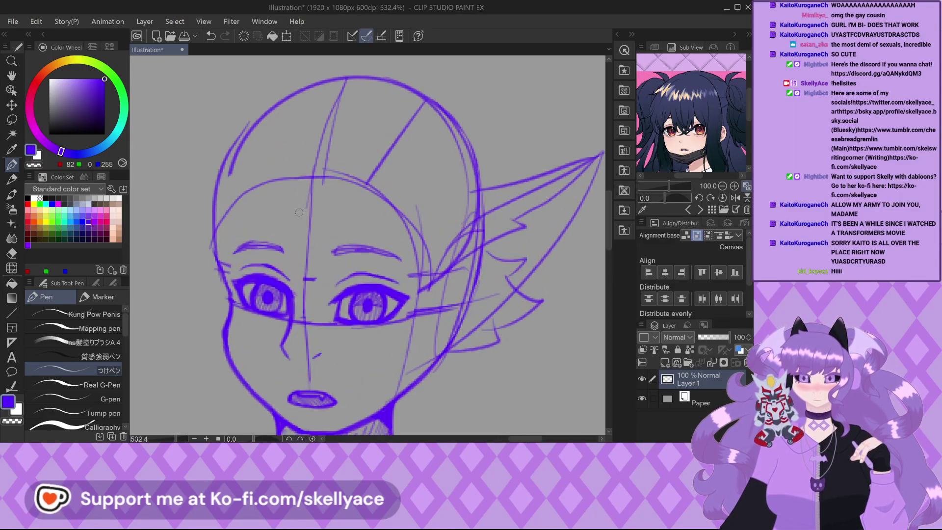
{"action": "scroll", "coordinate": [333, 294], "scroll_direction": "up", "scroll_amount": 2}
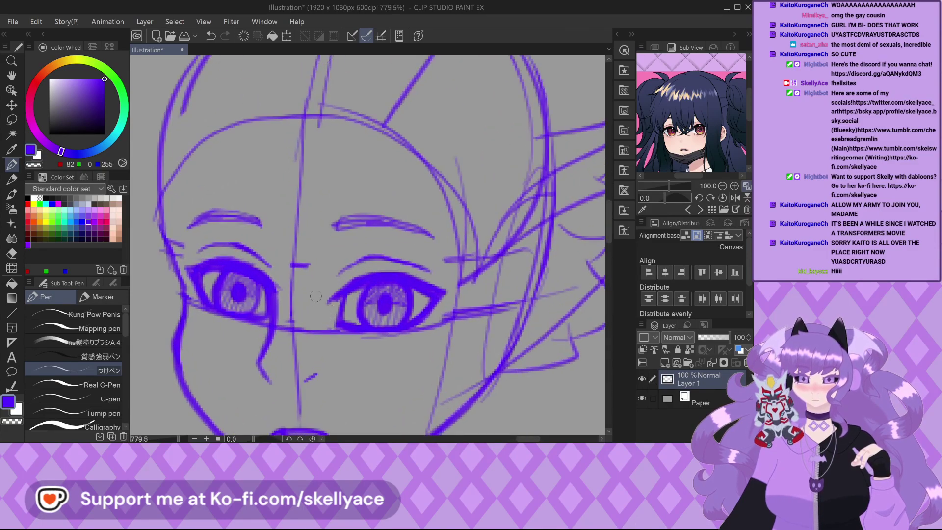
{"action": "scroll", "coordinate": [268, 287], "scroll_direction": "down", "scroll_amount": 1}
{"action": "scroll", "coordinate": [272, 288], "scroll_direction": "down", "scroll_amount": 1}
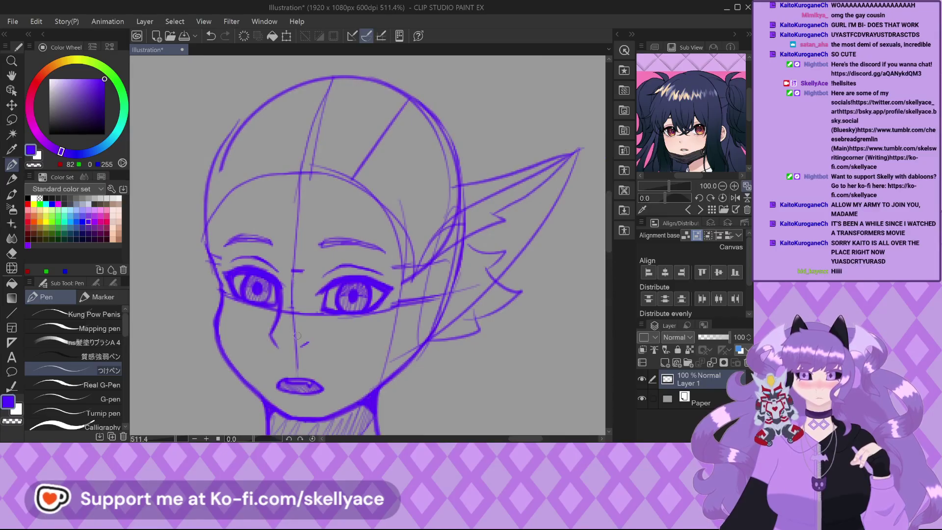
{"action": "scroll", "coordinate": [297, 334], "scroll_direction": "up", "scroll_amount": 2}
{"action": "scroll", "coordinate": [290, 309], "scroll_direction": "down", "scroll_amount": 2}
{"action": "scroll", "coordinate": [292, 304], "scroll_direction": "up", "scroll_amount": 3}
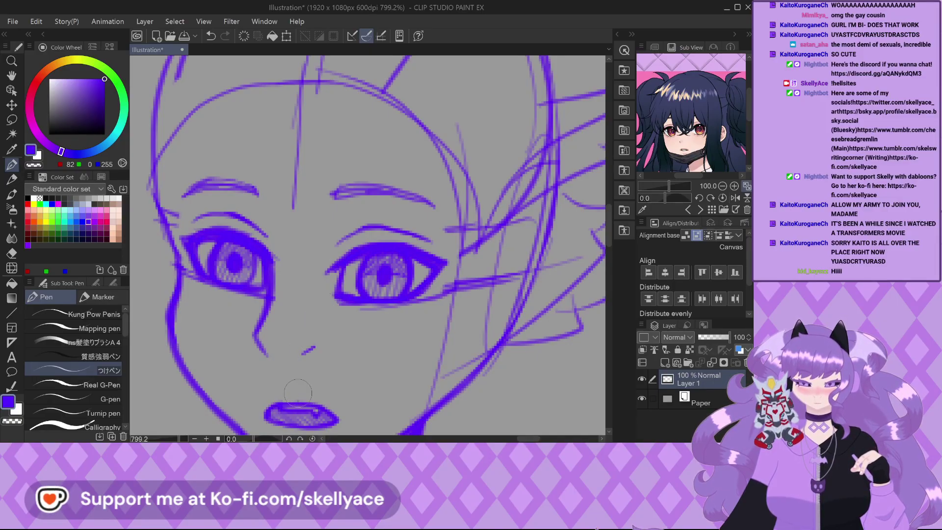
{"action": "scroll", "coordinate": [291, 392], "scroll_direction": "down", "scroll_amount": 3}
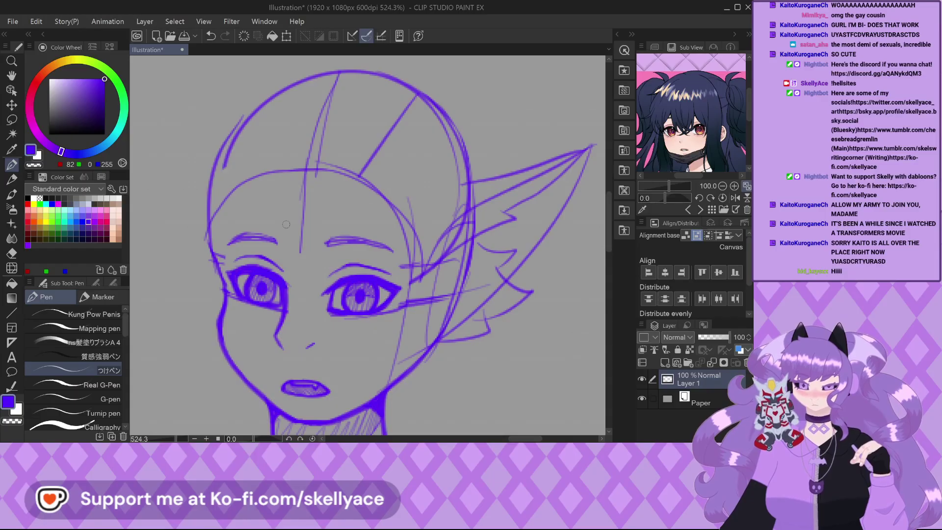
Erase the remaining vertical centre guideline across the forehead, up to the hairline.
{"action": "scroll", "coordinate": [334, 202], "scroll_direction": "up", "scroll_amount": 4}
{"action": "left_click_drag", "start_coordinate": [293, 178], "coordinate": [285, 278]}
{"action": "scroll", "coordinate": [302, 179], "scroll_direction": "down", "scroll_amount": 2}
{"action": "scroll", "coordinate": [344, 217], "scroll_direction": "down", "scroll_amount": 2}
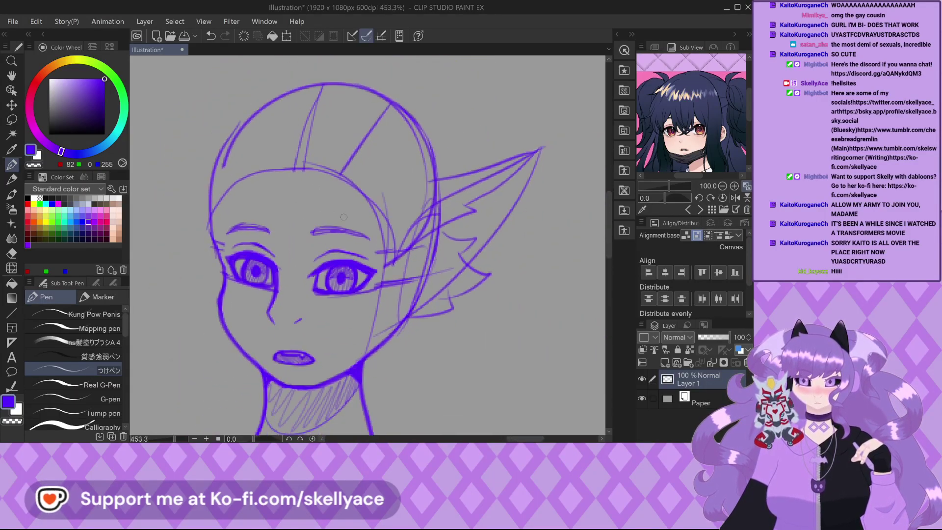
{"action": "scroll", "coordinate": [344, 217], "scroll_direction": "down", "scroll_amount": 1}
{"action": "scroll", "coordinate": [277, 167], "scroll_direction": "up", "scroll_amount": 2}
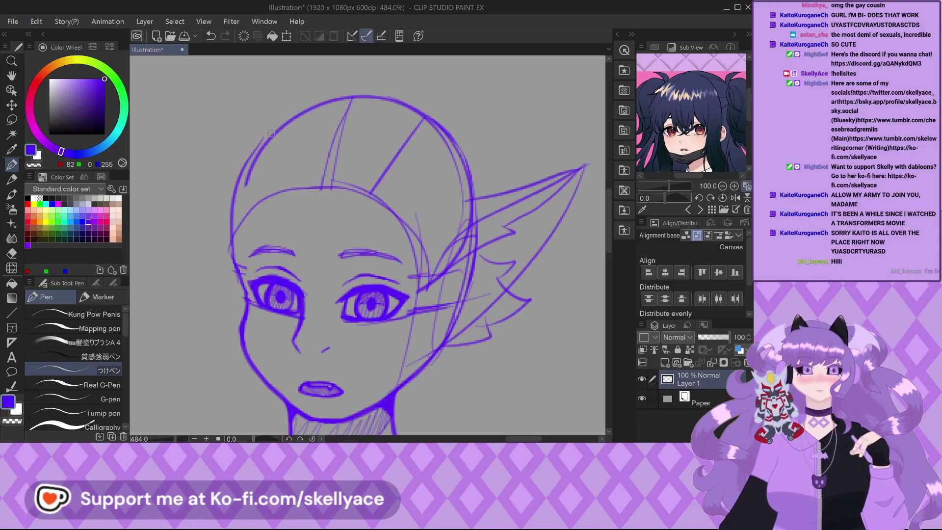
Replace the straight parting line on the ear side of the crown with a curve bending down to the hairline, undoing unsuitable strokes.
{"action": "scroll", "coordinate": [490, 63], "scroll_direction": "up", "scroll_amount": 2}
{"action": "mouse_move", "coordinate": [414, 157]}
{"action": "left_mouse_down"}
{"action": "mouse_move", "coordinate": [401, 214]}
{"action": "mouse_move", "coordinate": [341, 280]}
{"action": "left_mouse_up"}
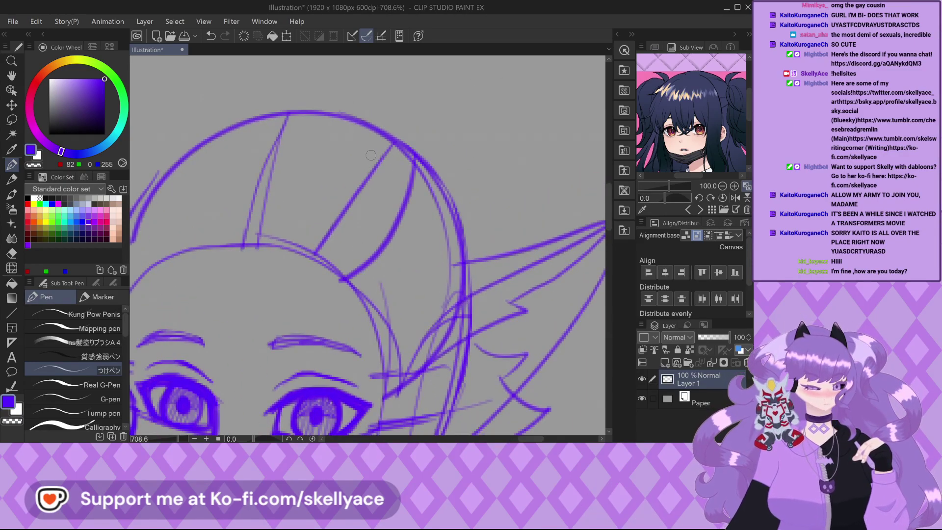
{"action": "key", "text": "ctrl+z"}
{"action": "mouse_move", "coordinate": [319, 254]}
{"action": "left_mouse_down"}
{"action": "mouse_move", "coordinate": [372, 213]}
{"action": "mouse_move", "coordinate": [397, 148]}
{"action": "left_mouse_up"}
{"action": "key", "text": "ctrl+z"}
{"action": "key", "text": "ctrl+z"}
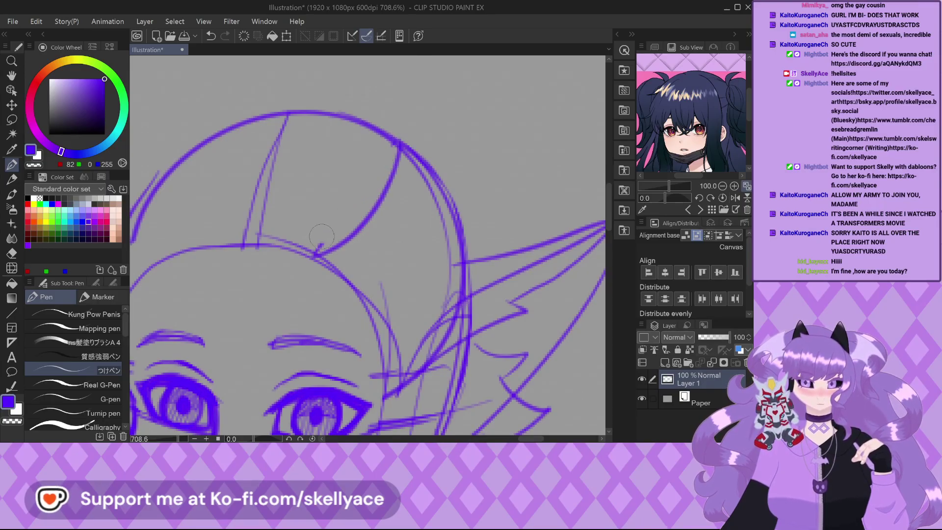
Clean up where the curved parting line meets the hairline and thicken the curve's lower part.
{"action": "scroll", "coordinate": [341, 214], "scroll_direction": "up", "scroll_amount": 1}
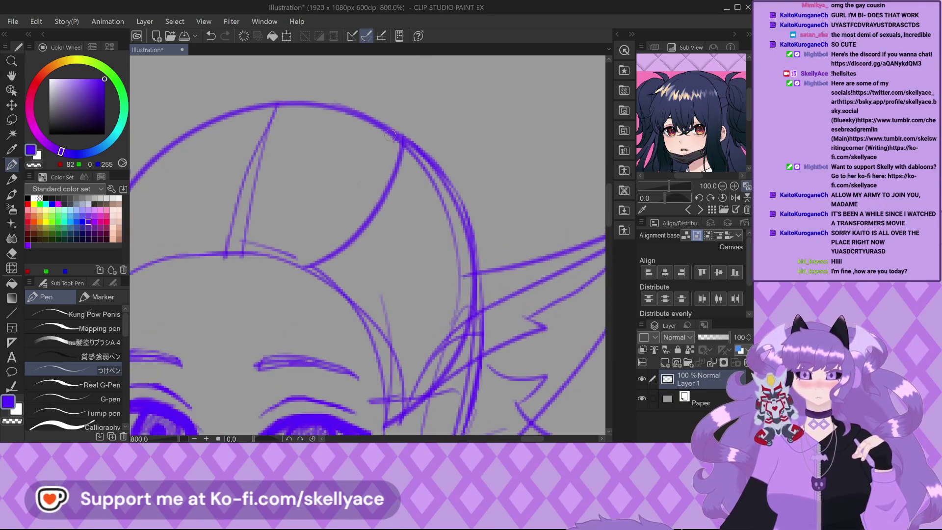
{"action": "left_click_drag", "start_coordinate": [319, 275], "coordinate": [377, 208]}
{"action": "scroll", "coordinate": [320, 271], "scroll_direction": "up", "scroll_amount": 4}
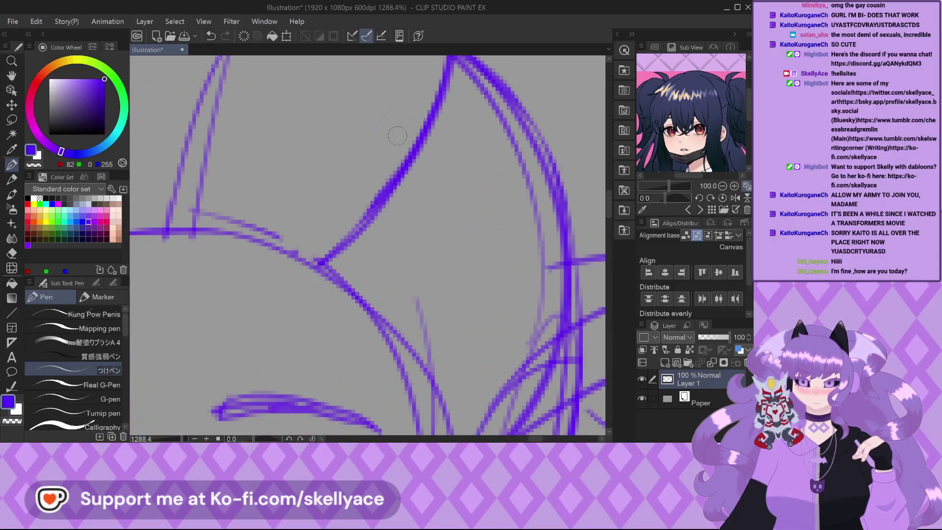
{"action": "scroll", "coordinate": [399, 134], "scroll_direction": "down", "scroll_amount": 4}
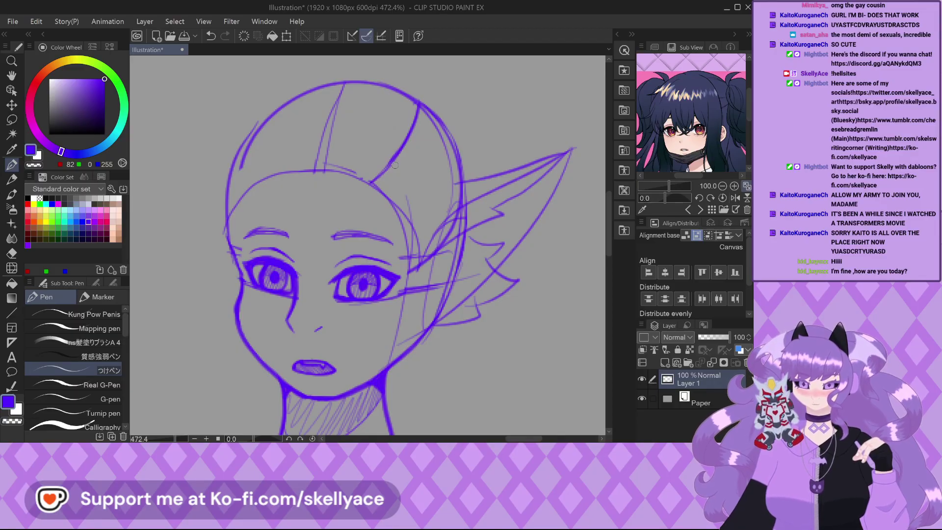
Try sketching long fringe strands from the hairline that converge to a point between the eyes, undoing the strokes.
{"action": "scroll", "coordinate": [366, 241], "scroll_direction": "up", "scroll_amount": 1}
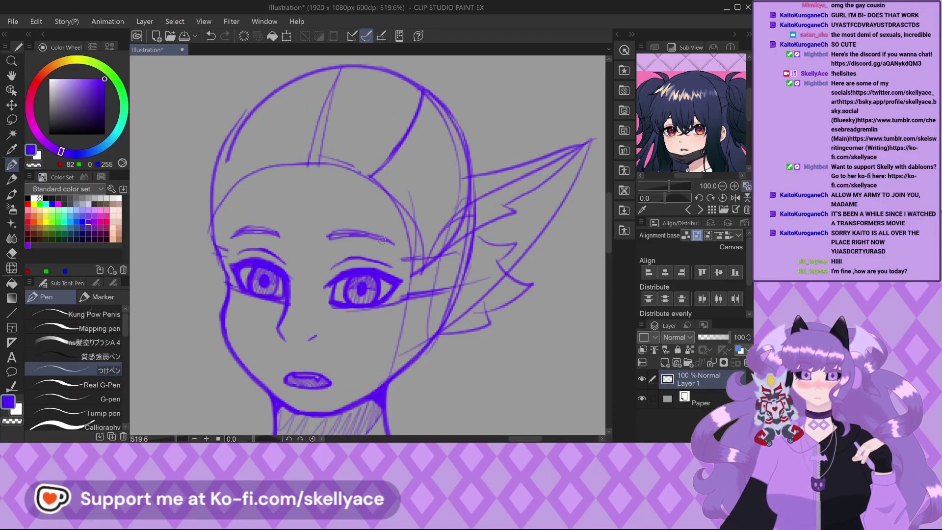
{"action": "left_click_drag", "start_coordinate": [278, 250], "coordinate": [284, 314]}
{"action": "key", "text": "ctrl+z"}
{"action": "mouse_move", "coordinate": [261, 165]}
{"action": "left_mouse_down"}
{"action": "mouse_move", "coordinate": [252, 235]}
{"action": "mouse_move", "coordinate": [288, 286]}
{"action": "mouse_move", "coordinate": [299, 318]}
{"action": "left_mouse_up"}
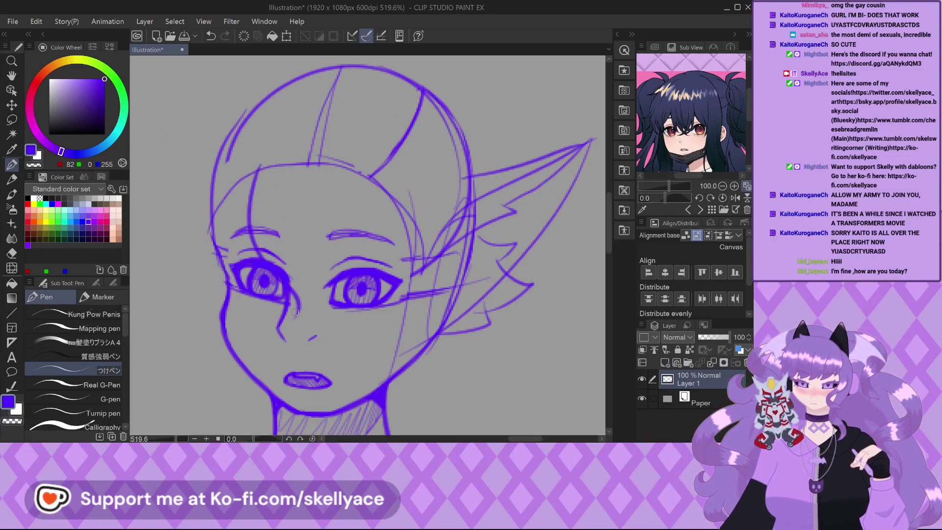
{"action": "left_click_drag", "start_coordinate": [377, 168], "coordinate": [331, 254]}
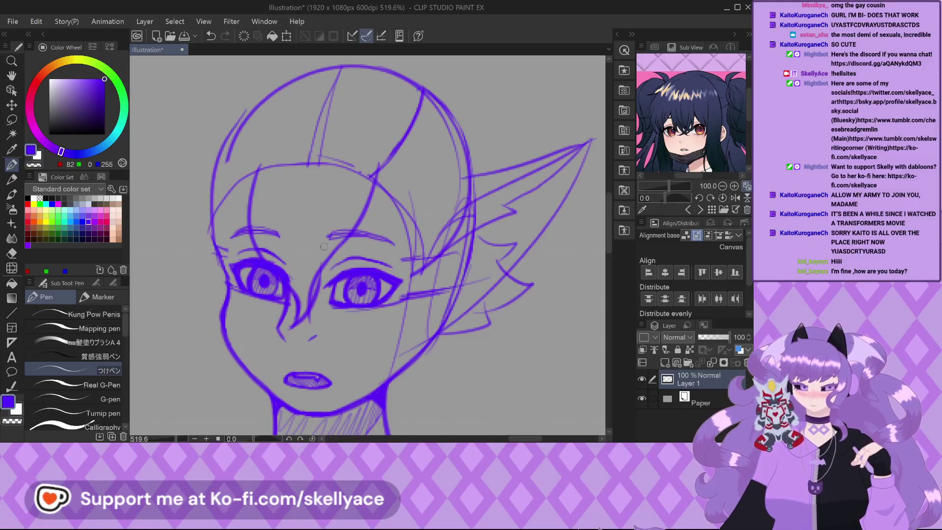
{"action": "key", "text": "ctrl+z"}
{"action": "key", "text": "ctrl+z"}
{"action": "key", "text": "ctrl+z"}
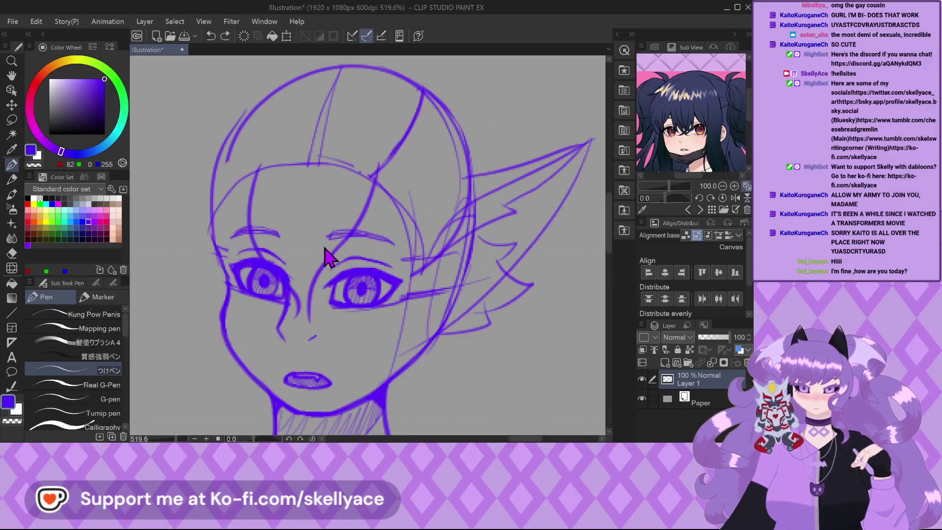
{"action": "key", "text": "ctrl+z"}
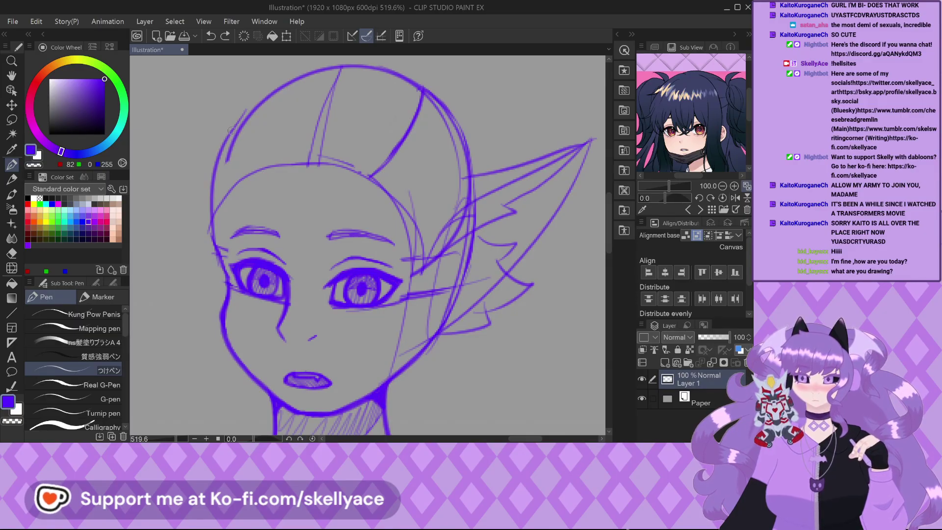
Sketch tapered fringe strands over the forehead and a curved outer hair contour flicking outward beside the far temple.
{"action": "left_click_drag", "start_coordinate": [245, 110], "coordinate": [201, 205]}
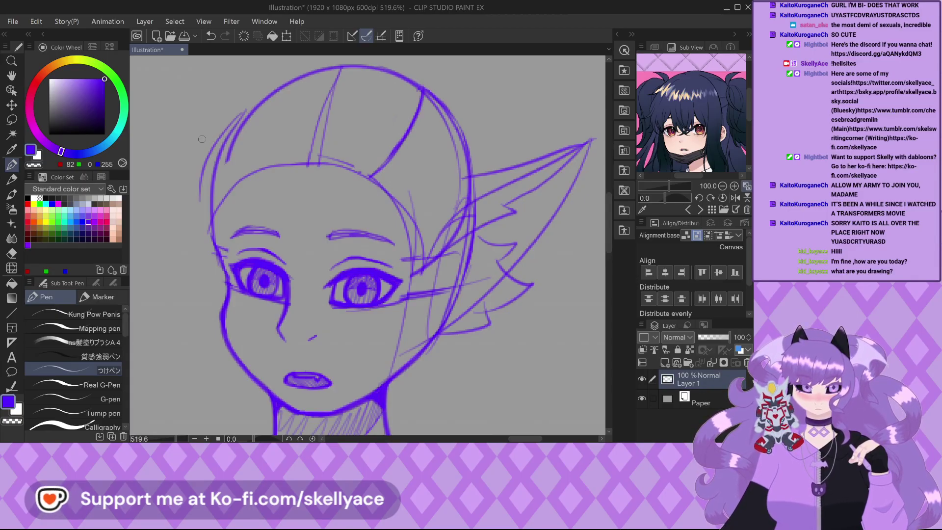
{"action": "left_click_drag", "start_coordinate": [382, 166], "coordinate": [310, 260]}
{"action": "key", "text": "ctrl+z"}
{"action": "left_click_drag", "start_coordinate": [371, 177], "coordinate": [314, 276]}
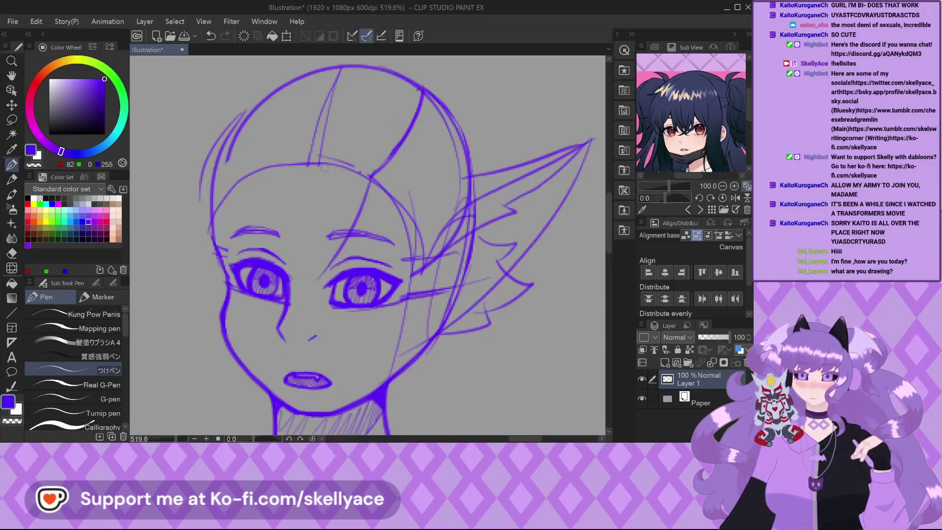
{"action": "mouse_move", "coordinate": [314, 252]}
{"action": "left_mouse_down"}
{"action": "mouse_move", "coordinate": [295, 290]}
{"action": "mouse_move", "coordinate": [349, 231]}
{"action": "left_mouse_up"}
{"action": "mouse_move", "coordinate": [216, 148]}
{"action": "left_mouse_down"}
{"action": "mouse_move", "coordinate": [187, 200]}
{"action": "mouse_move", "coordinate": [175, 268]}
{"action": "left_mouse_up"}
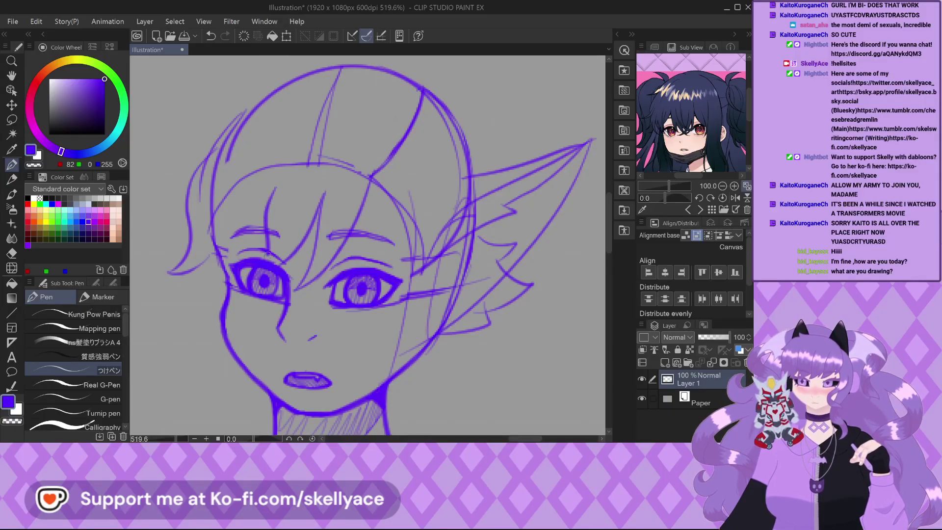
Sketch a fringe strand sweeping across the far eye's outer corner and a pointed side lock beside it, redrawing the sweeping strand.
{"action": "left_click_drag", "start_coordinate": [264, 225], "coordinate": [206, 295]}
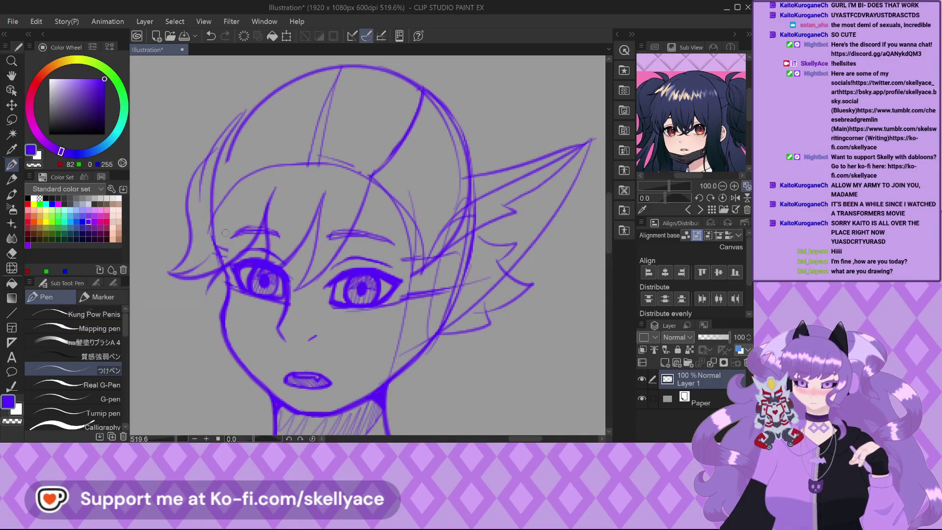
{"action": "key", "text": "ctrl+z"}
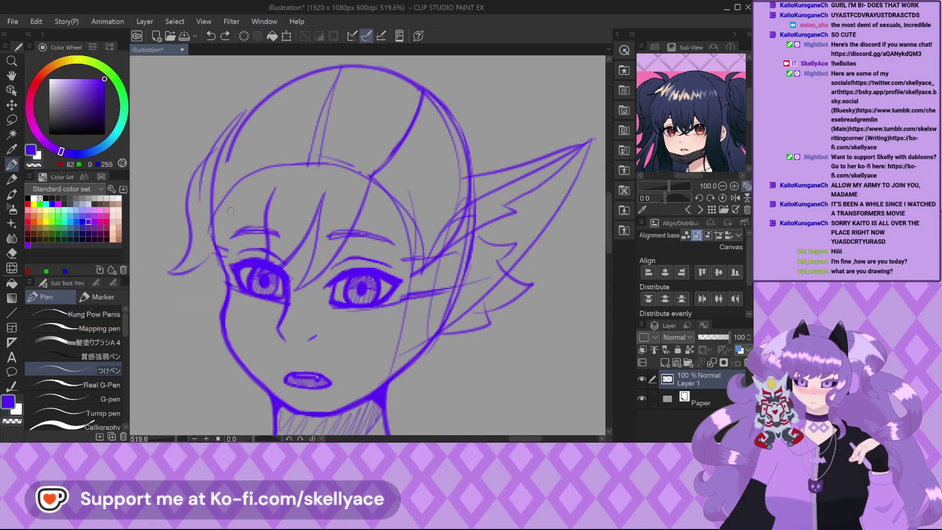
{"action": "mouse_move", "coordinate": [267, 201]}
{"action": "left_mouse_down"}
{"action": "mouse_move", "coordinate": [247, 247]}
{"action": "mouse_move", "coordinate": [202, 286]}
{"action": "left_mouse_up"}
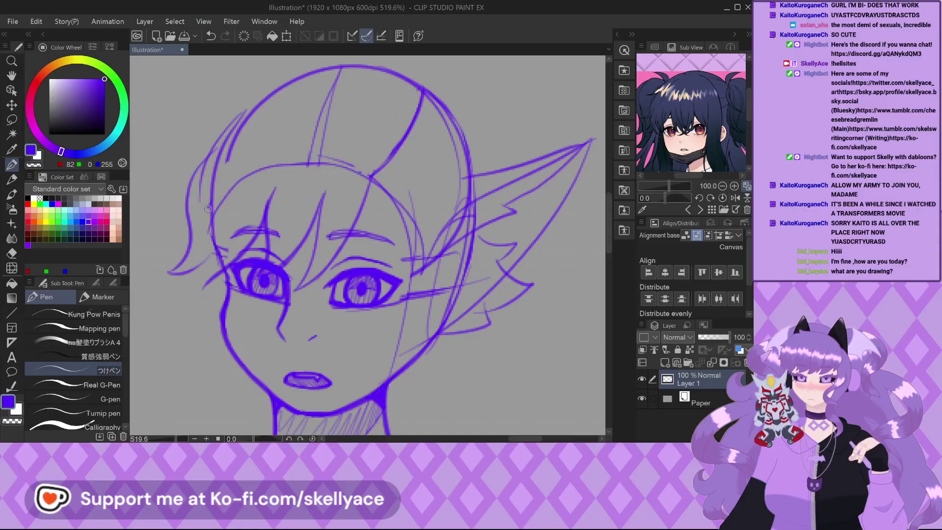
{"action": "left_click_drag", "start_coordinate": [212, 202], "coordinate": [201, 281]}
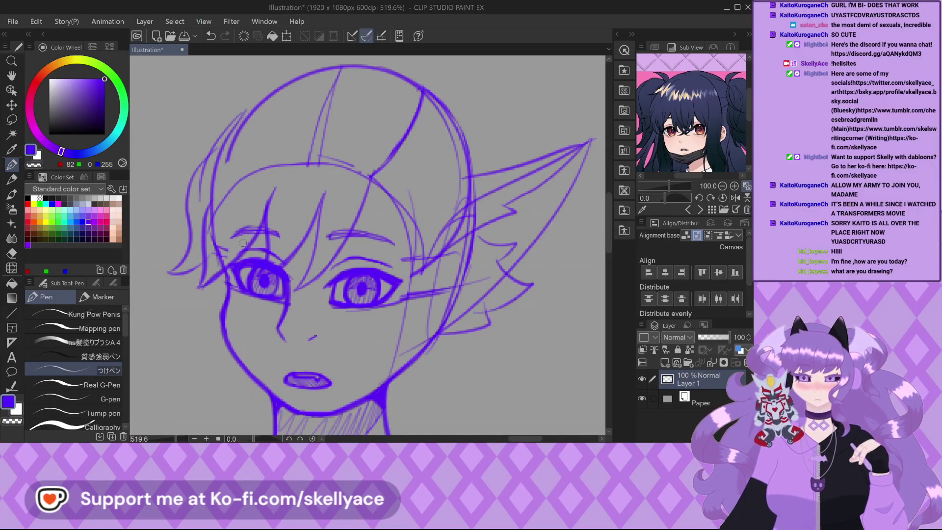
Rework the far side's hair outline into a fuller, thicker contour from the crown down to flicked, pointed tips.
{"action": "mouse_move", "coordinate": [273, 112]}
{"action": "left_mouse_down"}
{"action": "mouse_move", "coordinate": [246, 110]}
{"action": "mouse_move", "coordinate": [184, 169]}
{"action": "left_mouse_up"}
{"action": "scroll", "coordinate": [198, 142], "scroll_direction": "up", "scroll_amount": 3}
{"action": "mouse_move", "coordinate": [203, 135]}
{"action": "left_mouse_down"}
{"action": "mouse_move", "coordinate": [181, 167]}
{"action": "mouse_move", "coordinate": [169, 225]}
{"action": "mouse_move", "coordinate": [147, 249]}
{"action": "mouse_move", "coordinate": [176, 250]}
{"action": "mouse_move", "coordinate": [174, 286]}
{"action": "mouse_move", "coordinate": [165, 337]}
{"action": "left_mouse_up"}
{"action": "scroll", "coordinate": [174, 246], "scroll_direction": "up", "scroll_amount": 1}
{"action": "scroll", "coordinate": [165, 337], "scroll_direction": "down", "scroll_amount": 4}
{"action": "scroll", "coordinate": [199, 276], "scroll_direction": "up", "scroll_amount": 5}
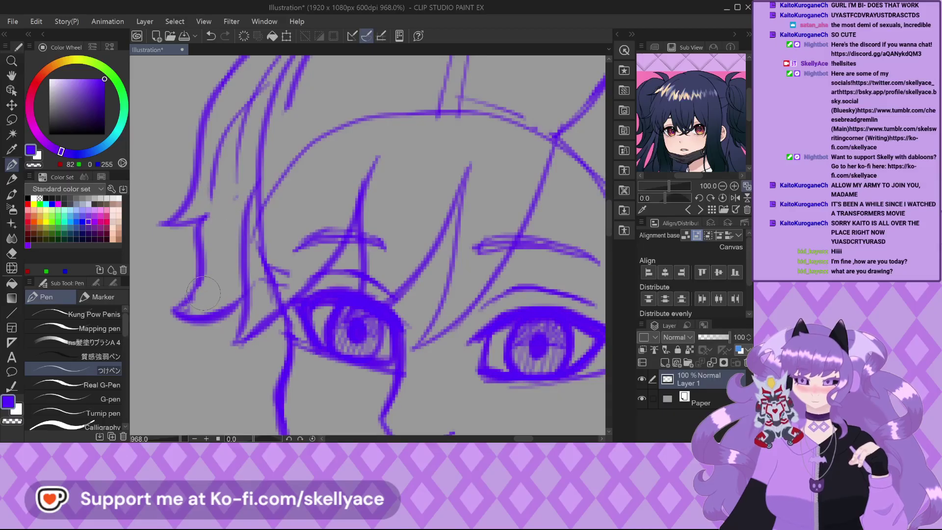
{"action": "scroll", "coordinate": [255, 87], "scroll_direction": "down", "scroll_amount": 4}
{"action": "scroll", "coordinate": [236, 210], "scroll_direction": "up", "scroll_amount": 4}
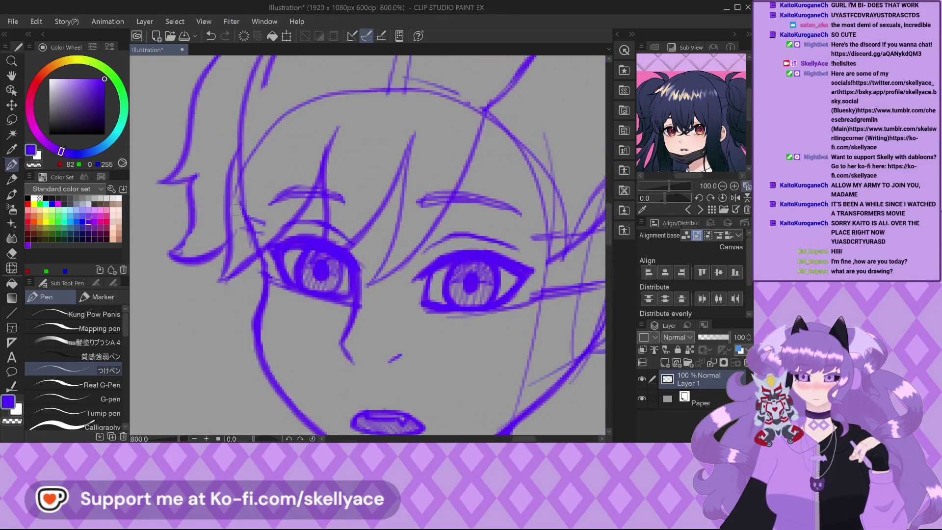
{"action": "scroll", "coordinate": [235, 210], "scroll_direction": "up", "scroll_amount": 2}
{"action": "scroll", "coordinate": [205, 253], "scroll_direction": "down", "scroll_amount": 4}
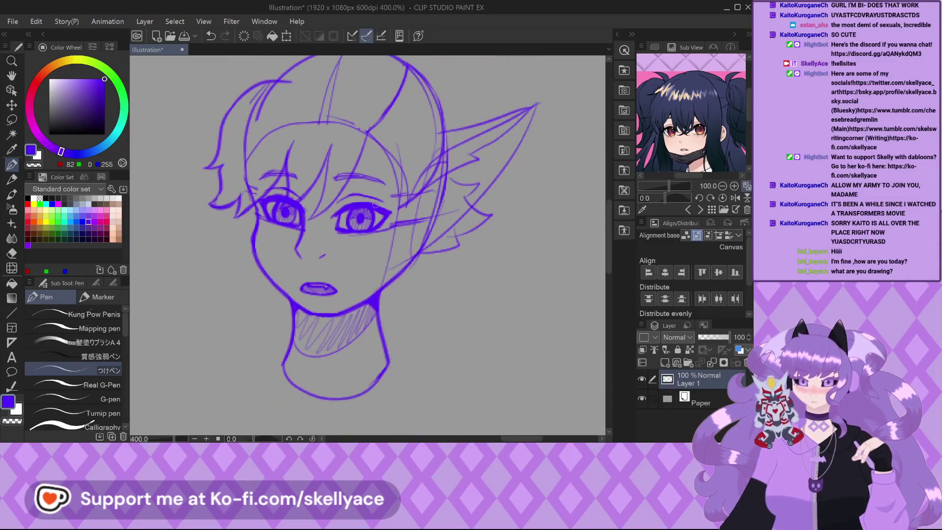
Redraw and thicken the fringe lock from the parting to its point between the eyes, adding an inner strand line.
{"action": "scroll", "coordinate": [369, 156], "scroll_direction": "up", "scroll_amount": 4}
{"action": "mouse_move", "coordinate": [361, 163]}
{"action": "left_mouse_down"}
{"action": "mouse_move", "coordinate": [333, 268]}
{"action": "mouse_move", "coordinate": [286, 324]}
{"action": "left_mouse_up"}
{"action": "key", "text": "ctrl+z"}
{"action": "mouse_move", "coordinate": [357, 164]}
{"action": "left_mouse_down"}
{"action": "mouse_move", "coordinate": [345, 203]}
{"action": "mouse_move", "coordinate": [245, 351]}
{"action": "left_mouse_up"}
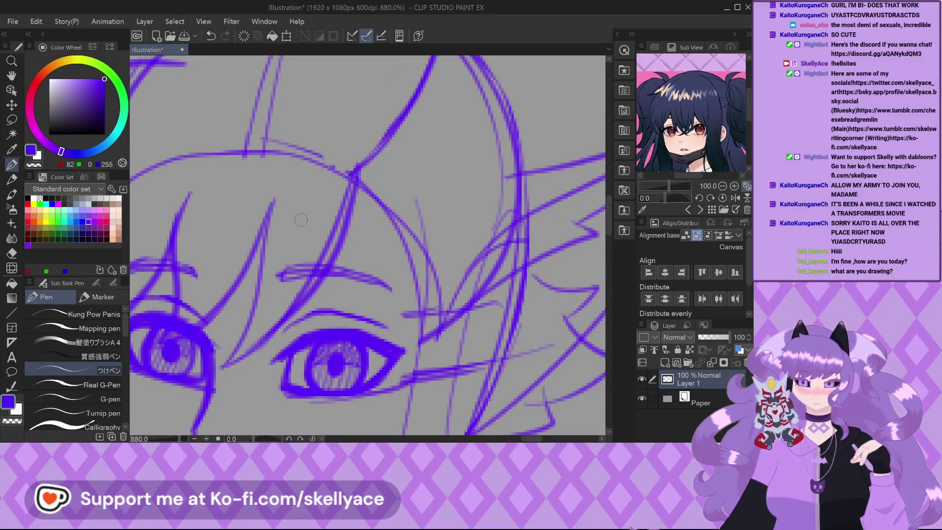
{"action": "mouse_move", "coordinate": [272, 204]}
{"action": "left_mouse_down"}
{"action": "mouse_move", "coordinate": [253, 245]}
{"action": "mouse_move", "coordinate": [228, 361]}
{"action": "left_mouse_up"}
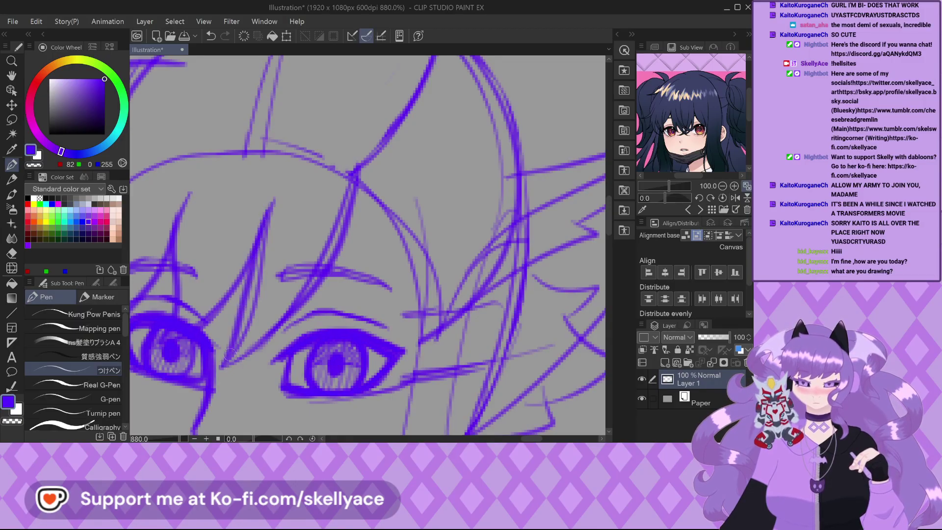
{"action": "key", "text": "ctrl+z"}
{"action": "mouse_move", "coordinate": [271, 211]}
{"action": "left_mouse_down"}
{"action": "mouse_move", "coordinate": [224, 366]}
{"action": "mouse_move", "coordinate": [323, 255]}
{"action": "left_mouse_up"}
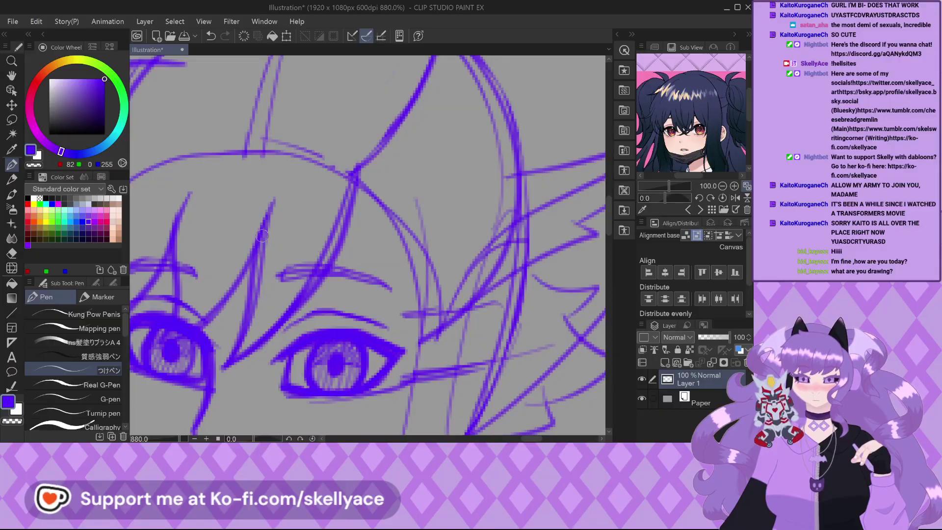
{"action": "mouse_move", "coordinate": [263, 238]}
{"action": "left_mouse_down"}
{"action": "mouse_move", "coordinate": [215, 315]}
{"action": "mouse_move", "coordinate": [164, 346]}
{"action": "mouse_move", "coordinate": [171, 329]}
{"action": "mouse_move", "coordinate": [159, 347]}
{"action": "mouse_move", "coordinate": [171, 279]}
{"action": "left_mouse_up"}
{"action": "scroll", "coordinate": [182, 223], "scroll_direction": "down", "scroll_amount": 5}
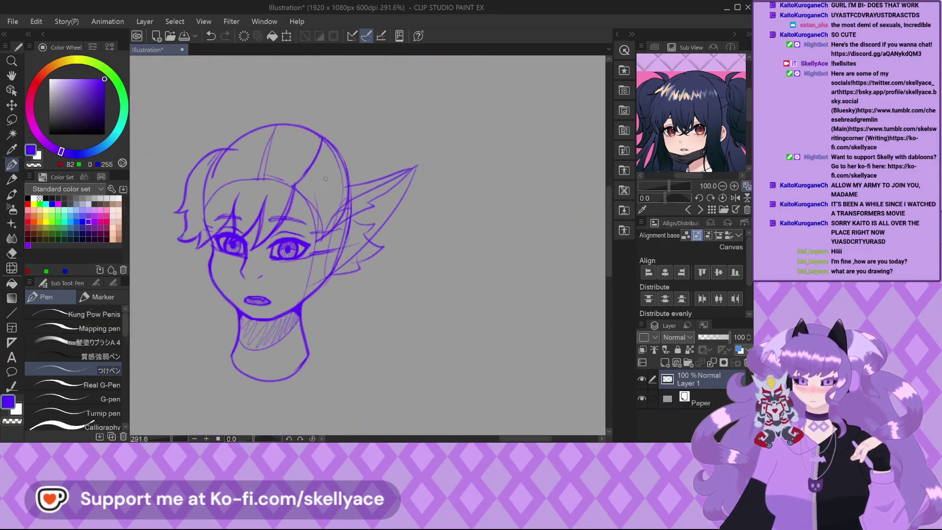
Sketch the long outer strand of the ear-side hair, curving from the parting past the ear to below the jaw.
{"action": "scroll", "coordinate": [268, 225], "scroll_direction": "up", "scroll_amount": 2}
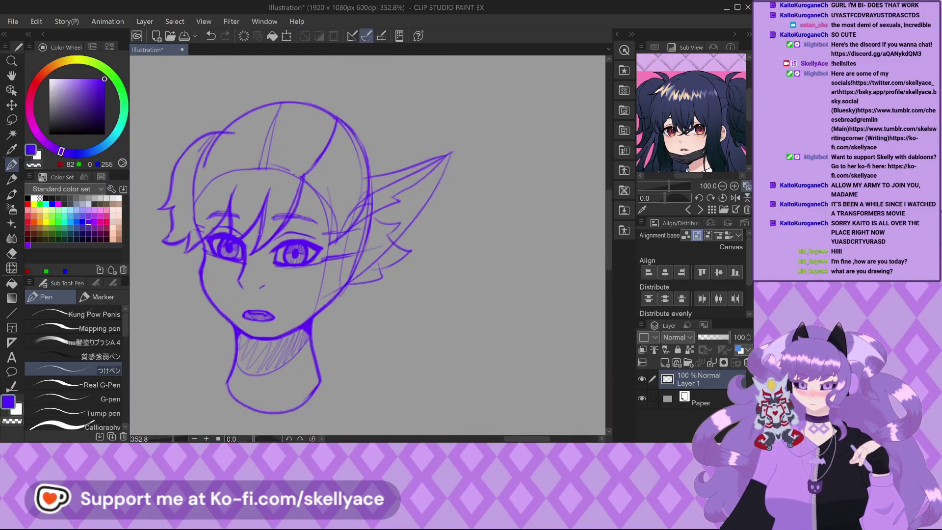
{"action": "scroll", "coordinate": [271, 227], "scroll_direction": "down", "scroll_amount": 2}
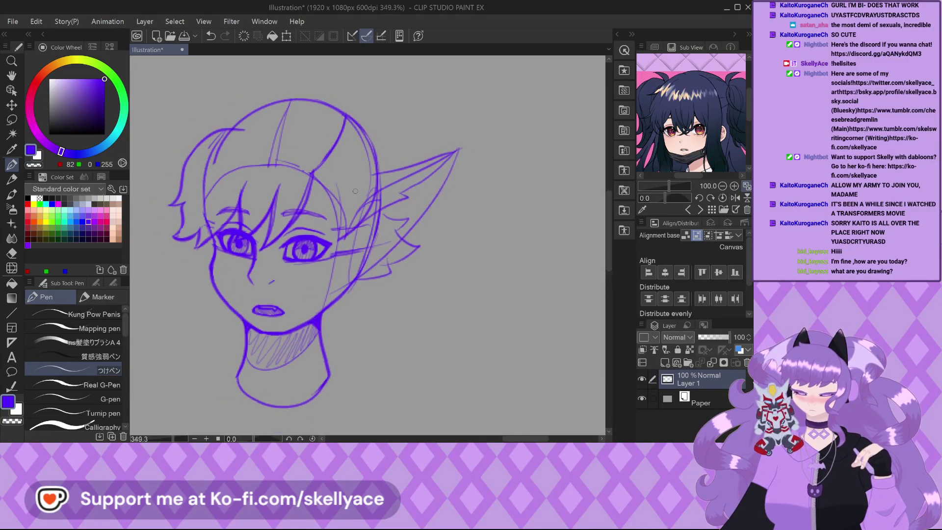
{"action": "scroll", "coordinate": [317, 202], "scroll_direction": "up", "scroll_amount": 3}
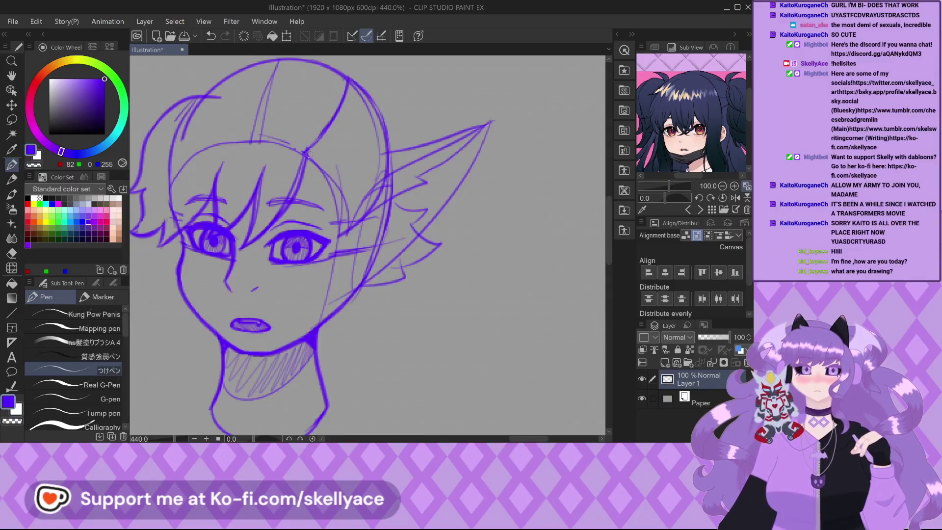
{"action": "scroll", "coordinate": [309, 152], "scroll_direction": "up", "scroll_amount": 2}
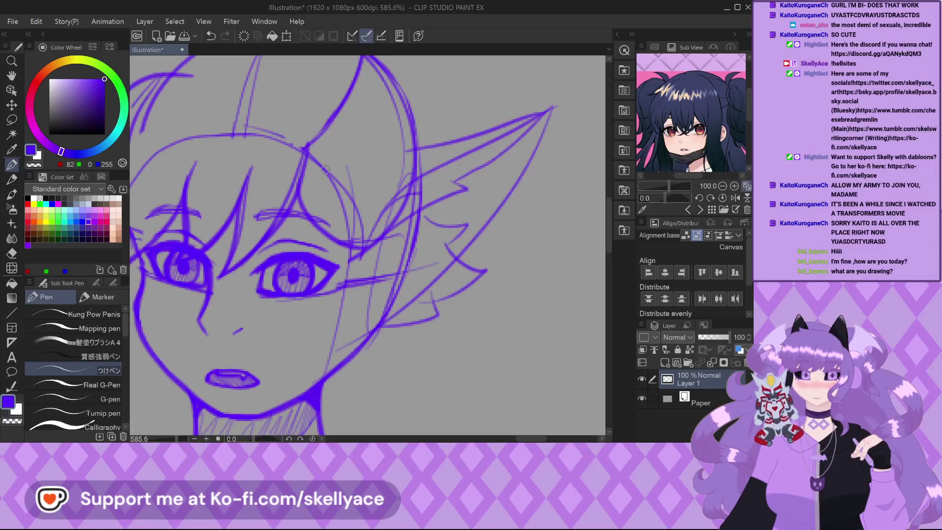
{"action": "mouse_move", "coordinate": [325, 99]}
{"action": "left_mouse_down"}
{"action": "mouse_move", "coordinate": [398, 230]}
{"action": "mouse_move", "coordinate": [397, 271]}
{"action": "left_mouse_up"}
{"action": "scroll", "coordinate": [314, 93], "scroll_direction": "down", "scroll_amount": 3}
{"action": "scroll", "coordinate": [392, 181], "scroll_direction": "up", "scroll_amount": 2}
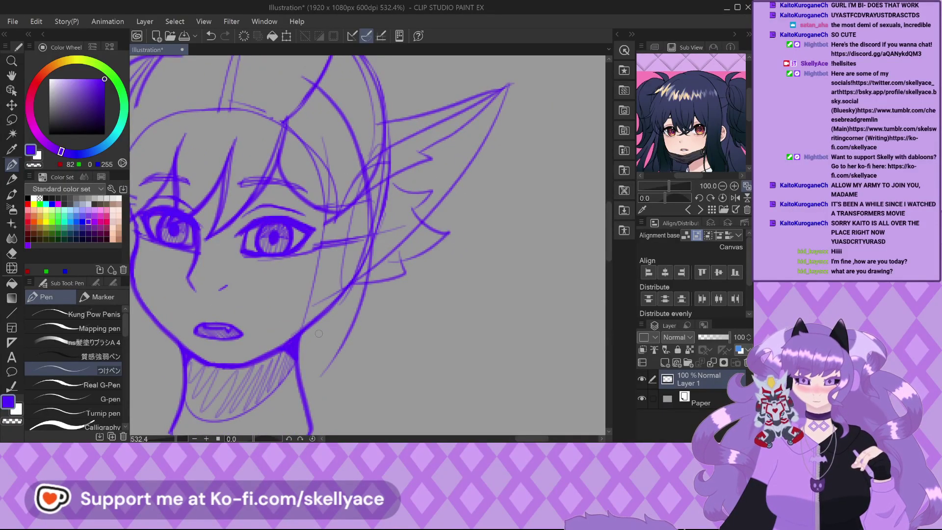
Draw a pointed lock curving past the near eye onto the cheek, plus longer pointed side locks falling over the neck and behind the jaw.
{"action": "mouse_move", "coordinate": [319, 145]}
{"action": "left_mouse_down"}
{"action": "mouse_move", "coordinate": [318, 197]}
{"action": "mouse_move", "coordinate": [296, 286]}
{"action": "mouse_move", "coordinate": [263, 313]}
{"action": "left_mouse_up"}
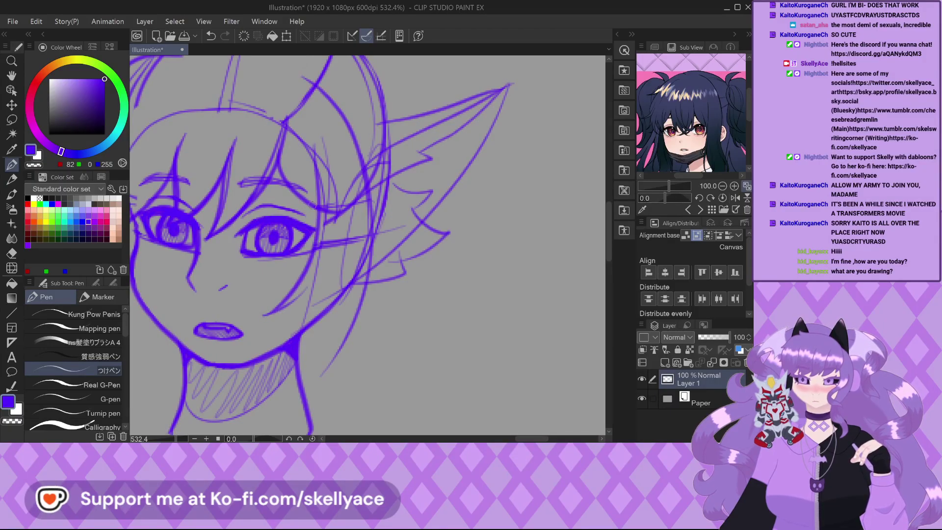
{"action": "scroll", "coordinate": [313, 201], "scroll_direction": "down", "scroll_amount": 5}
{"action": "scroll", "coordinate": [296, 268], "scroll_direction": "up", "scroll_amount": 6}
{"action": "mouse_move", "coordinate": [311, 246]}
{"action": "left_mouse_down"}
{"action": "mouse_move", "coordinate": [296, 366]}
{"action": "mouse_move", "coordinate": [284, 382]}
{"action": "mouse_move", "coordinate": [378, 280]}
{"action": "left_mouse_up"}
{"action": "mouse_move", "coordinate": [395, 130]}
{"action": "left_mouse_down"}
{"action": "mouse_move", "coordinate": [400, 274]}
{"action": "mouse_move", "coordinate": [386, 263]}
{"action": "mouse_move", "coordinate": [350, 361]}
{"action": "mouse_move", "coordinate": [353, 331]}
{"action": "left_mouse_up"}
{"action": "scroll", "coordinate": [362, 313], "scroll_direction": "down", "scroll_amount": 4}
{"action": "scroll", "coordinate": [367, 302], "scroll_direction": "down", "scroll_amount": 1}
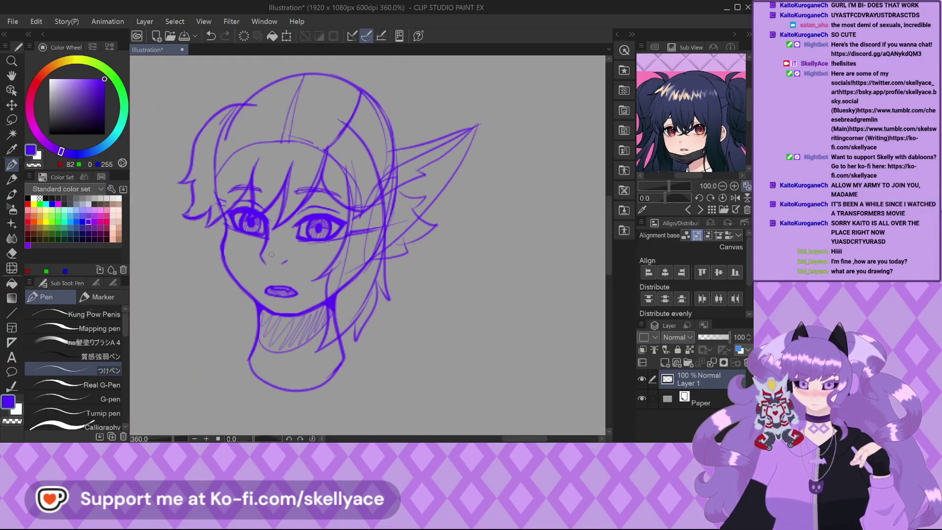
Draw a curved hair line arcing across the crown from the parting to the far side's outer hair contour.
{"action": "scroll", "coordinate": [267, 79], "scroll_direction": "up", "scroll_amount": 2}
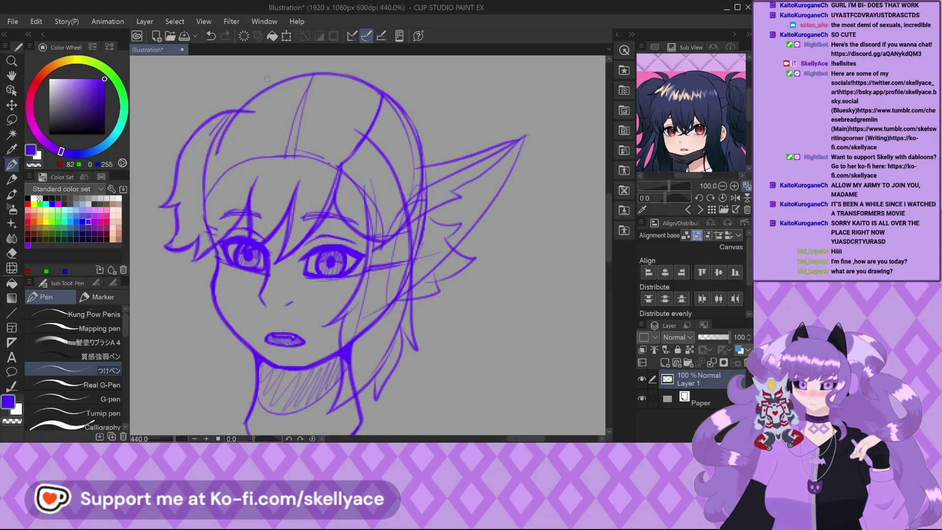
{"action": "scroll", "coordinate": [267, 79], "scroll_direction": "up", "scroll_amount": 3}
{"action": "mouse_move", "coordinate": [290, 108]}
{"action": "left_mouse_down"}
{"action": "mouse_move", "coordinate": [395, 151]}
{"action": "mouse_move", "coordinate": [169, 144]}
{"action": "left_mouse_up"}
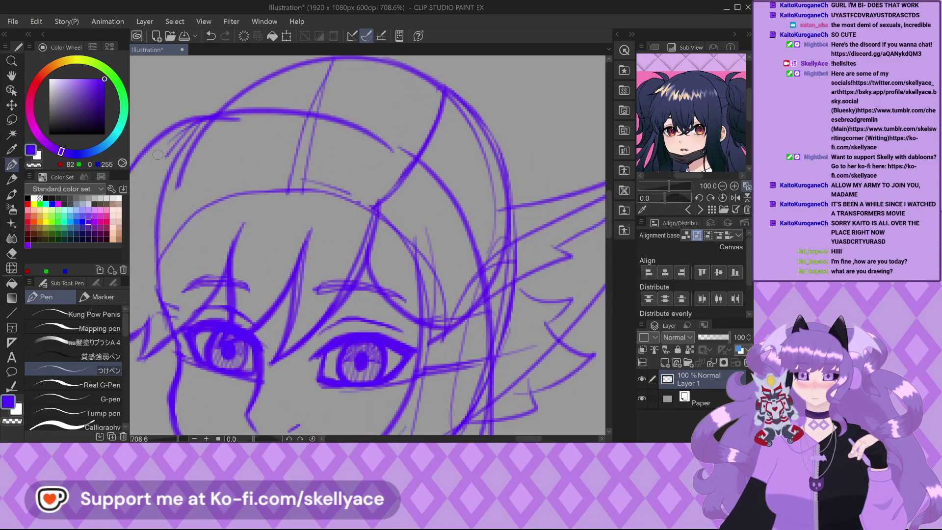
{"action": "scroll", "coordinate": [359, 139], "scroll_direction": "down", "scroll_amount": 5}
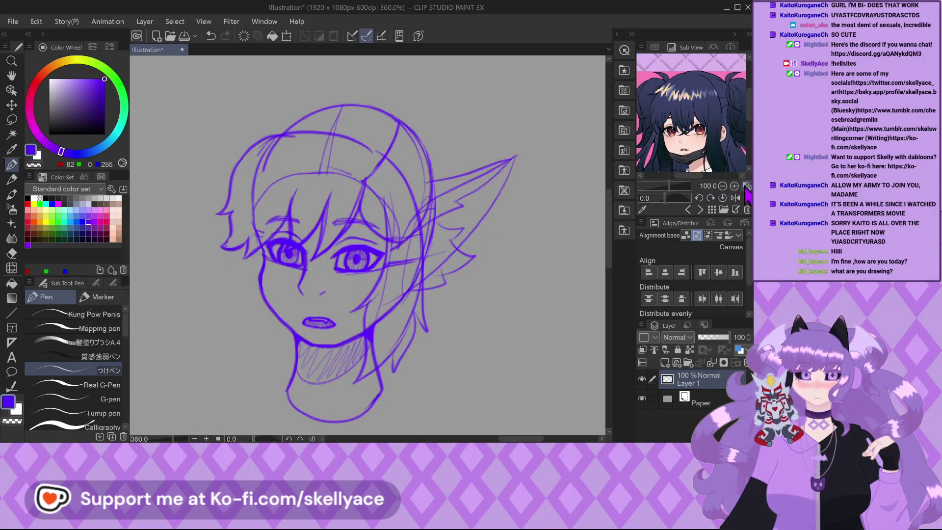
Zoom the reference image out to 50% and draw a flicked, pointed tuft of hair sweeping over the crown toward the far side.
{"action": "left_click_drag", "start_coordinate": [703, 156], "coordinate": [696, 142]}
{"action": "scroll", "coordinate": [371, 184], "scroll_direction": "up", "scroll_amount": 2}
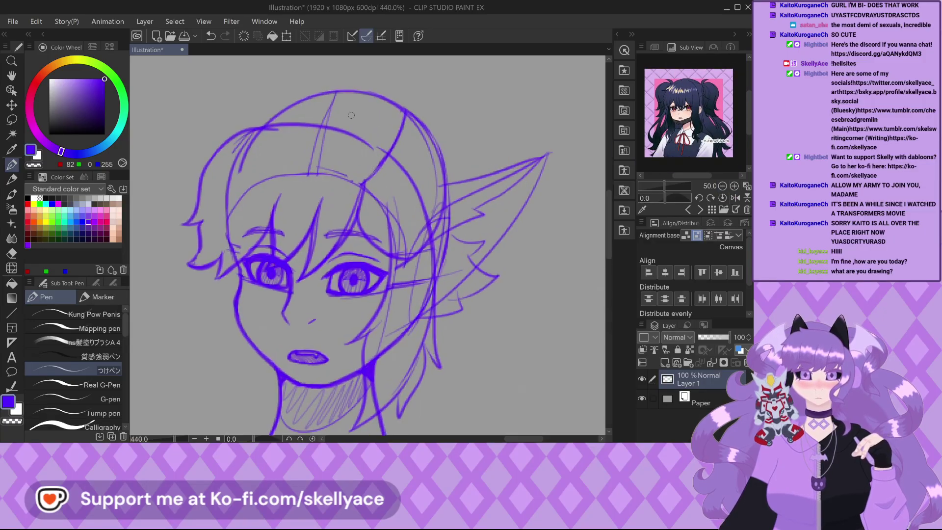
{"action": "mouse_move", "coordinate": [379, 162]}
{"action": "left_mouse_down"}
{"action": "mouse_move", "coordinate": [291, 97]}
{"action": "mouse_move", "coordinate": [296, 121]}
{"action": "left_mouse_up"}
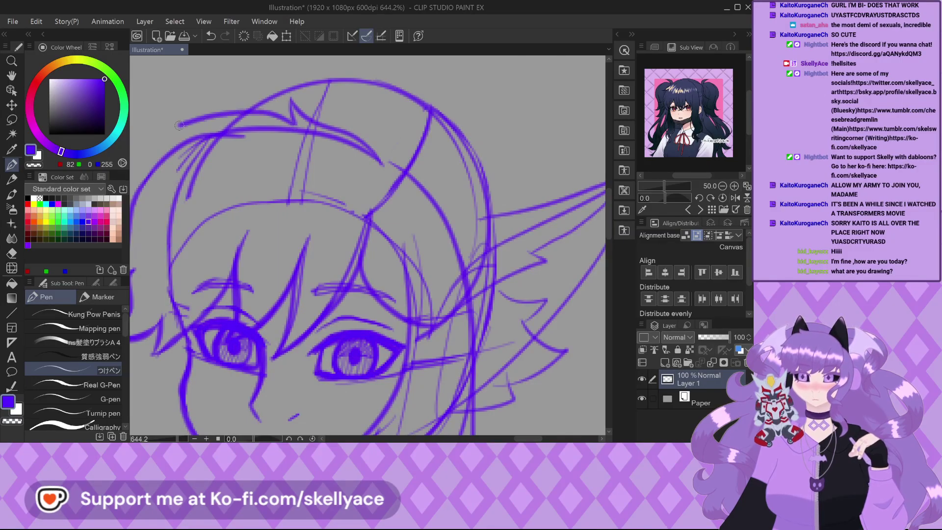
{"action": "scroll", "coordinate": [324, 156], "scroll_direction": "down", "scroll_amount": 3}
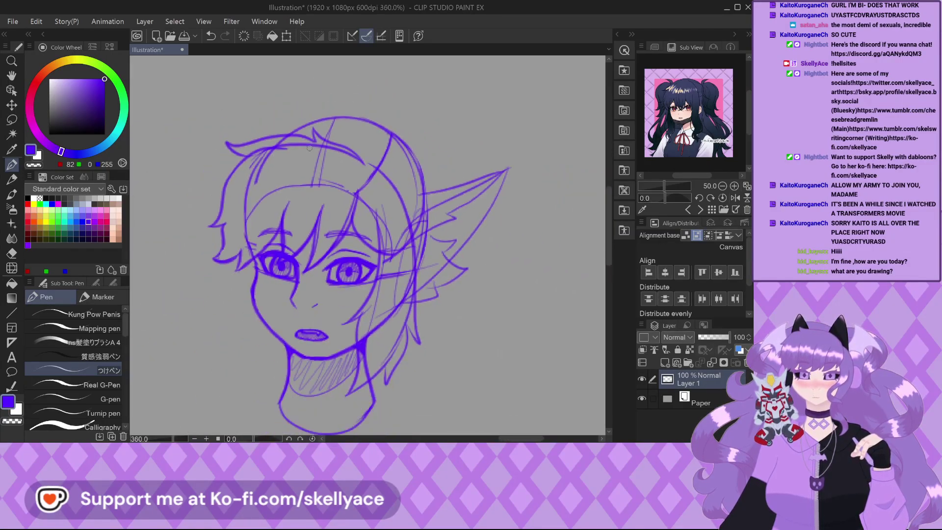
{"action": "scroll", "coordinate": [345, 223], "scroll_direction": "up", "scroll_amount": 2}
{"action": "scroll", "coordinate": [345, 223], "scroll_direction": "up", "scroll_amount": 4}
{"action": "scroll", "coordinate": [368, 184], "scroll_direction": "down", "scroll_amount": 4}
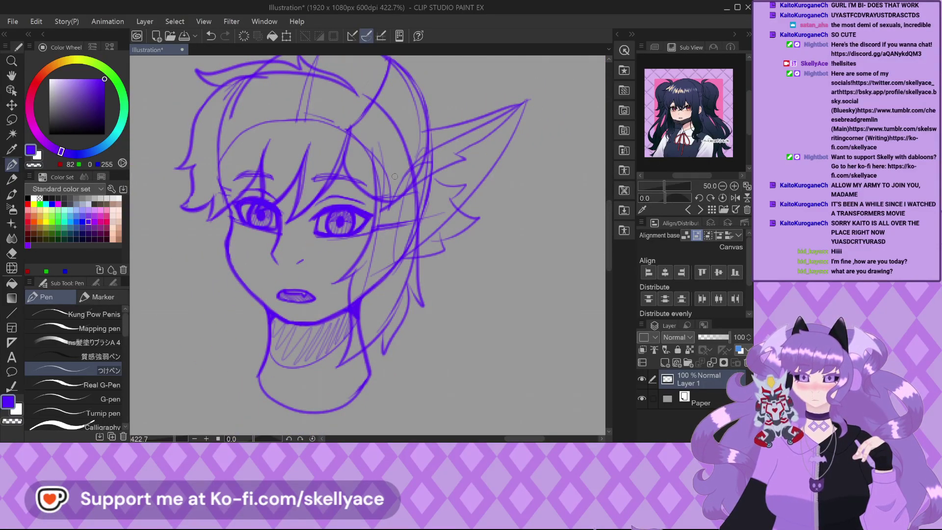
{"action": "scroll", "coordinate": [326, 155], "scroll_direction": "down", "scroll_amount": 2}
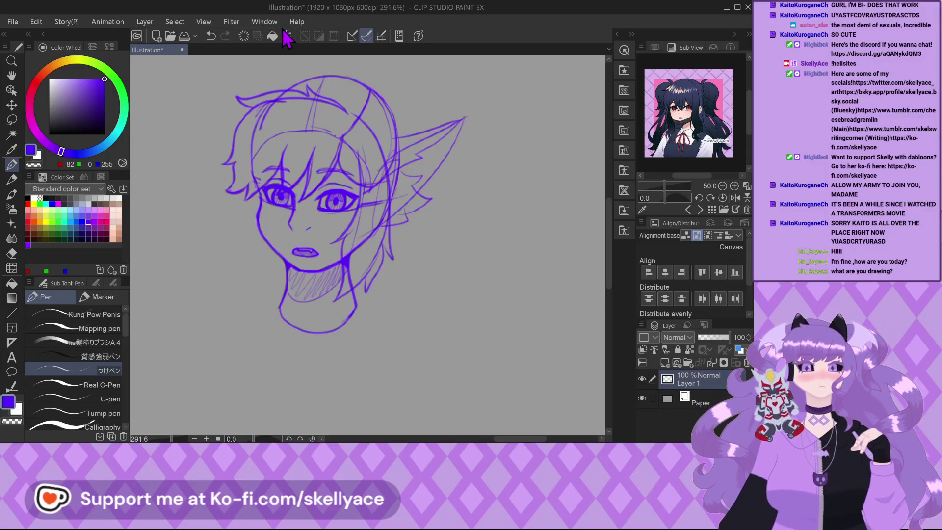
Redraw the far side of the neck with a thicker line that flares outward at the base.
{"action": "scroll", "coordinate": [292, 215], "scroll_direction": "up", "scroll_amount": 5}
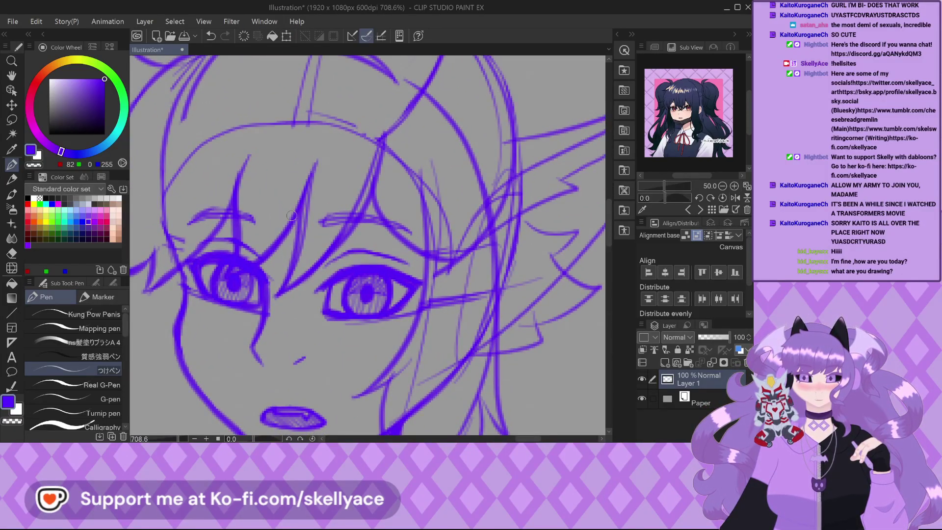
{"action": "scroll", "coordinate": [305, 201], "scroll_direction": "down", "scroll_amount": 3}
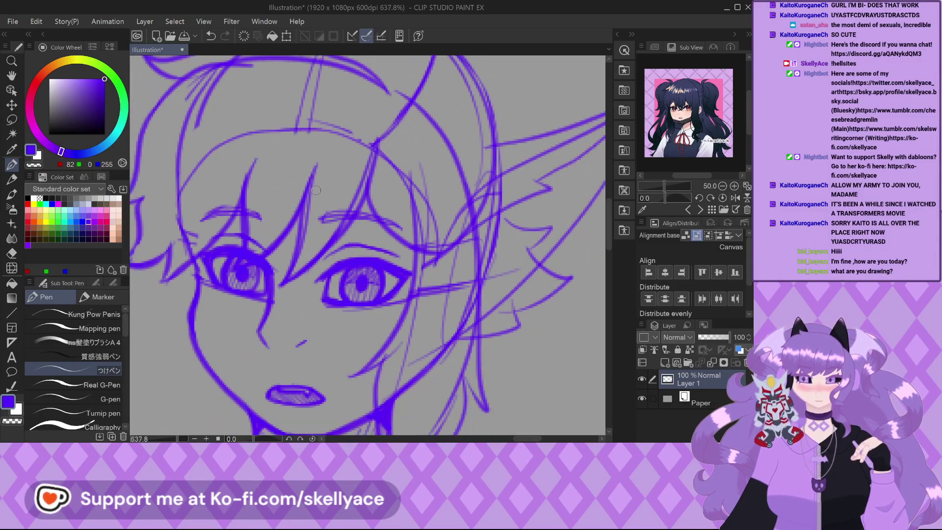
{"action": "scroll", "coordinate": [320, 163], "scroll_direction": "down", "scroll_amount": 2}
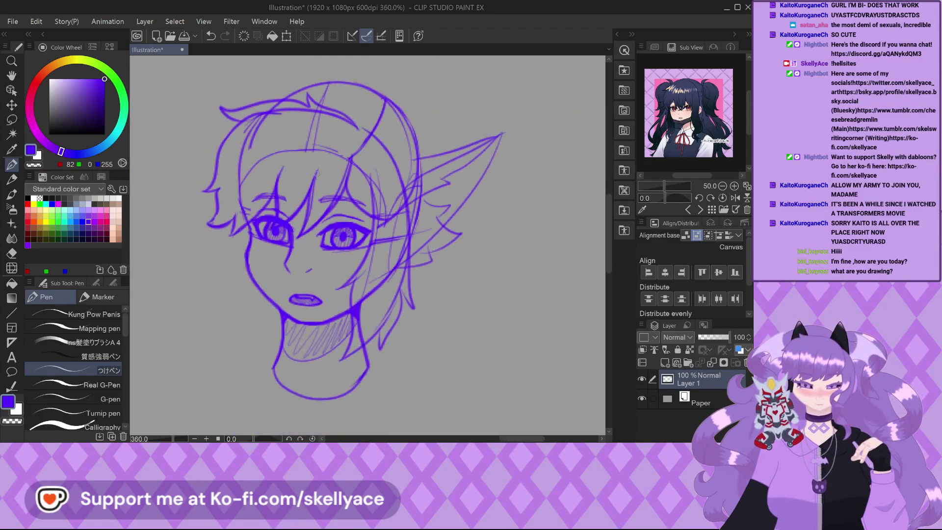
{"action": "scroll", "coordinate": [277, 360], "scroll_direction": "up", "scroll_amount": 7}
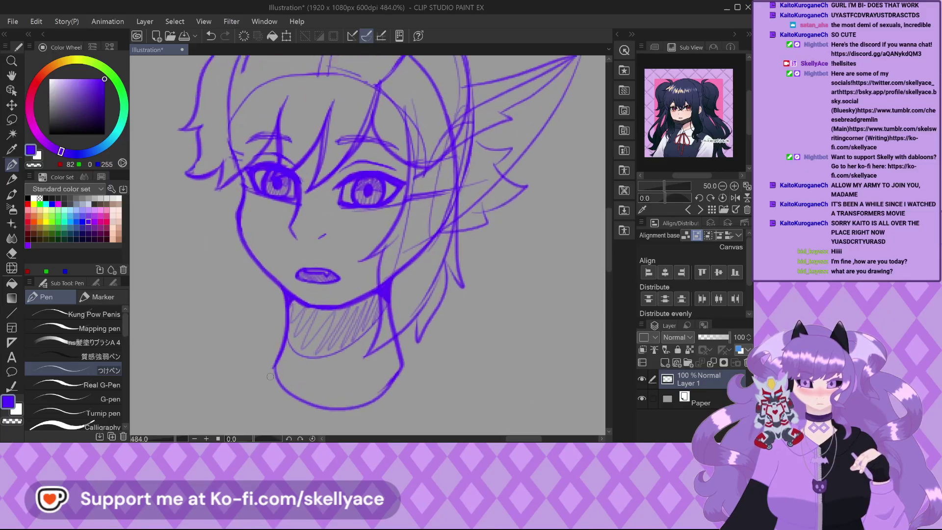
{"action": "scroll", "coordinate": [280, 362], "scroll_direction": "down", "scroll_amount": 2}
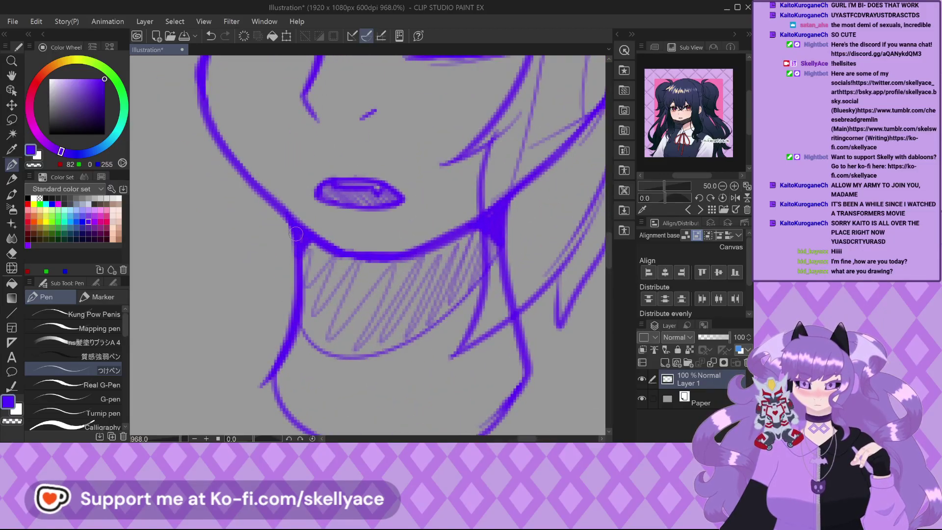
{"action": "scroll", "coordinate": [257, 313], "scroll_direction": "down", "scroll_amount": 1}
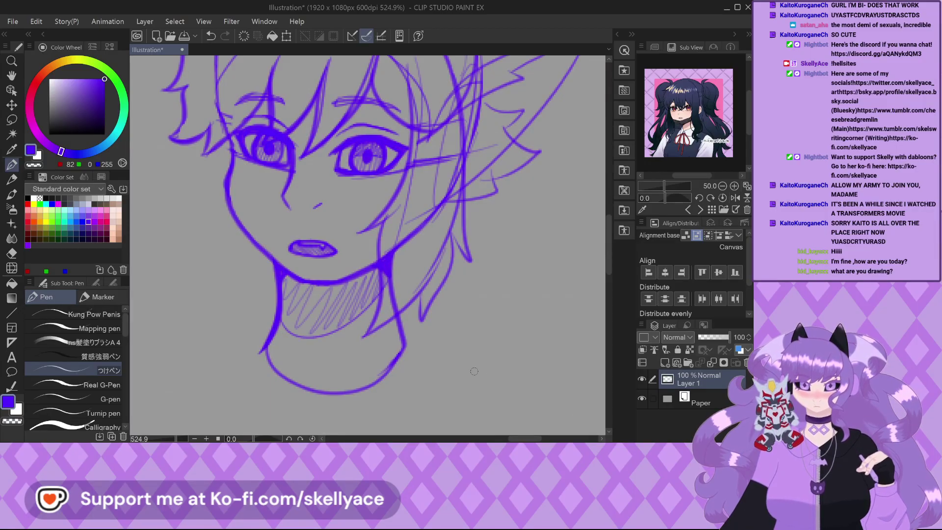
Extend the near side of the neck with a line flaring outward past the base toward the shoulder.
{"action": "scroll", "coordinate": [402, 330], "scroll_direction": "up", "scroll_amount": 6}
{"action": "left_click_drag", "start_coordinate": [392, 310], "coordinate": [423, 376]}
{"action": "scroll", "coordinate": [412, 345], "scroll_direction": "down", "scroll_amount": 4}
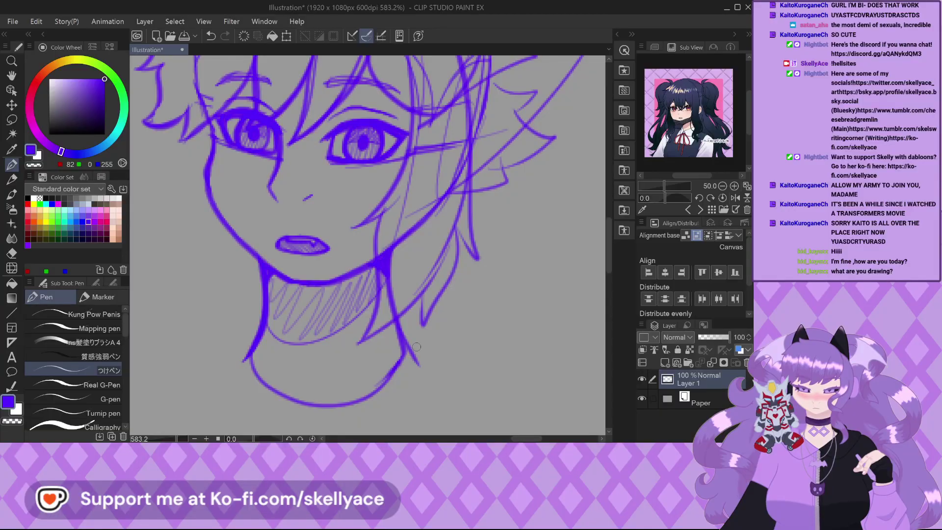
{"action": "scroll", "coordinate": [324, 322], "scroll_direction": "down", "scroll_amount": 1}
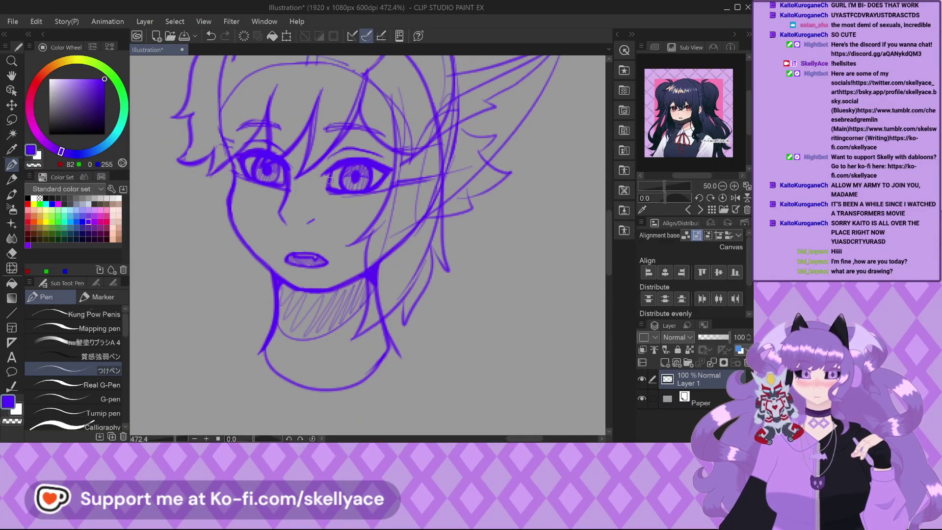
{"action": "scroll", "coordinate": [296, 197], "scroll_direction": "down", "scroll_amount": 1}
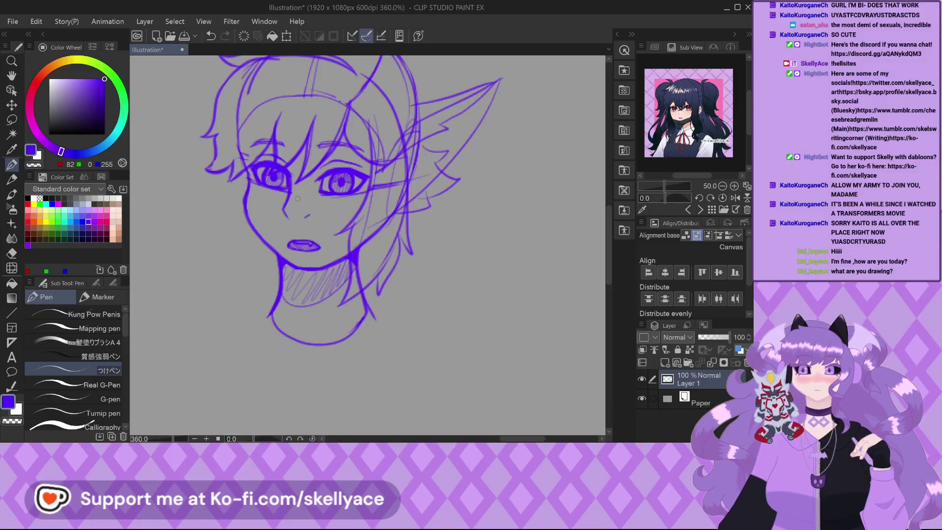
Thicken the lock beside the near eye with an inner stroke tapering to its point on the cheek.
{"action": "scroll", "coordinate": [319, 240], "scroll_direction": "down", "scroll_amount": 1}
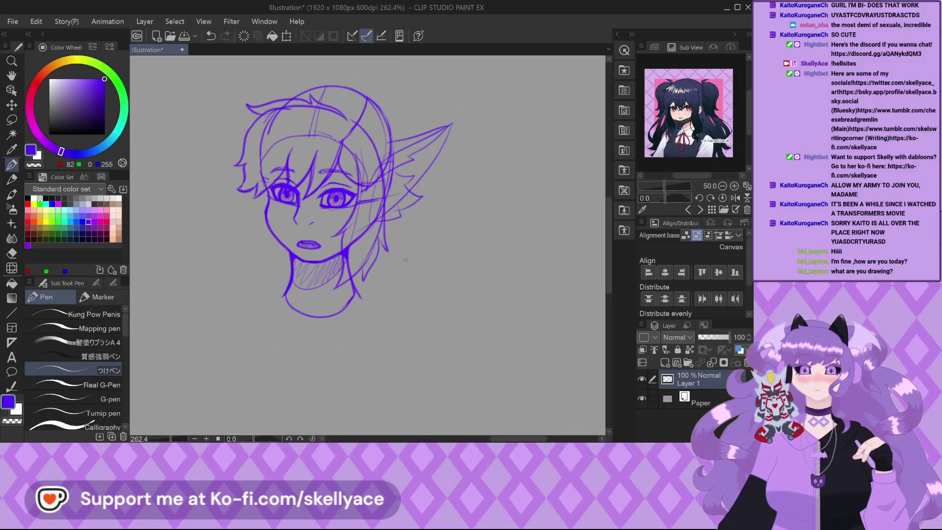
{"action": "scroll", "coordinate": [353, 210], "scroll_direction": "up", "scroll_amount": 5}
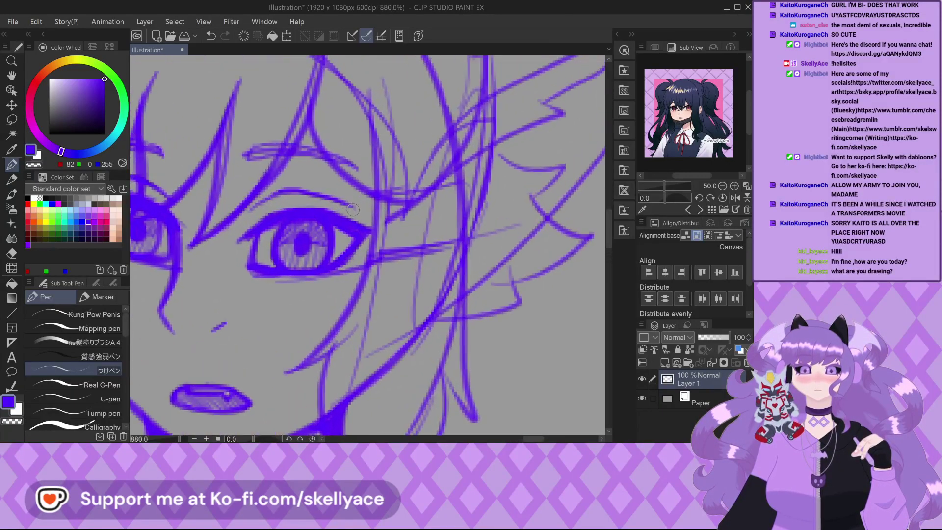
{"action": "mouse_move", "coordinate": [373, 178]}
{"action": "left_mouse_down"}
{"action": "mouse_move", "coordinate": [353, 277]}
{"action": "mouse_move", "coordinate": [301, 362]}
{"action": "left_mouse_up"}
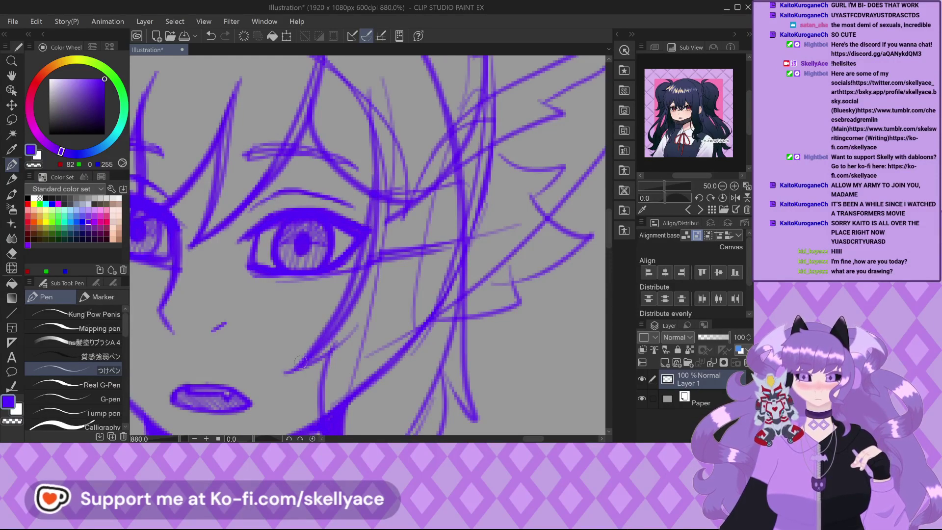
{"action": "scroll", "coordinate": [300, 363], "scroll_direction": "down", "scroll_amount": 2}
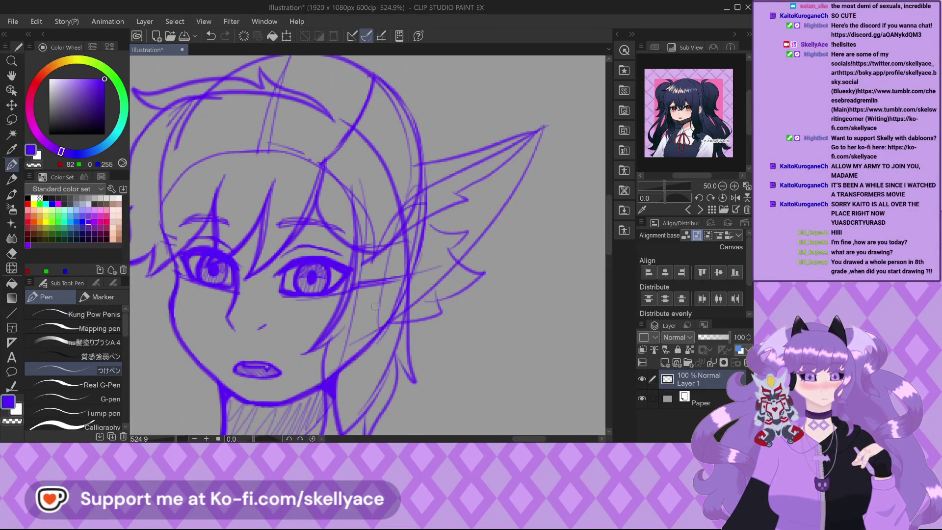
{"action": "scroll", "coordinate": [385, 292], "scroll_direction": "down", "scroll_amount": 2}
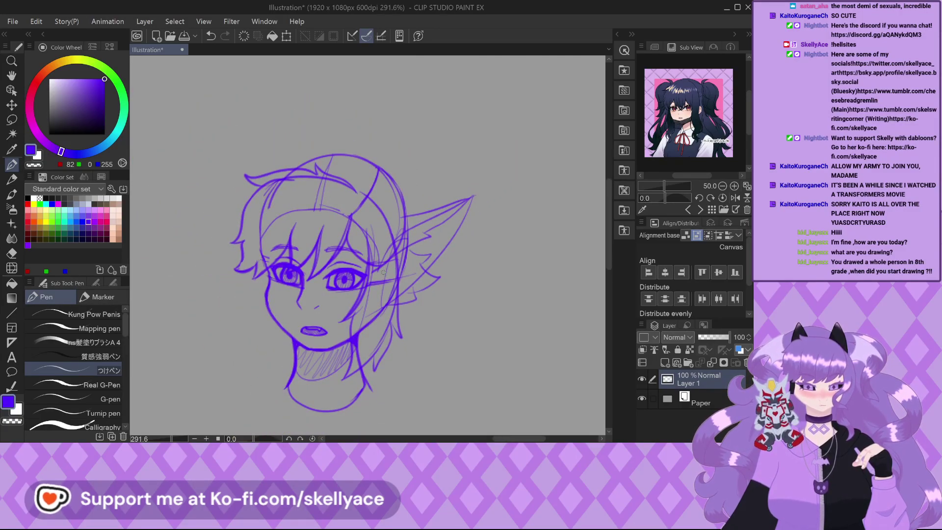
Thicken the side strand that falls from beside the near eye past the jaw onto the neck.
{"action": "scroll", "coordinate": [355, 331], "scroll_direction": "up", "scroll_amount": 1}
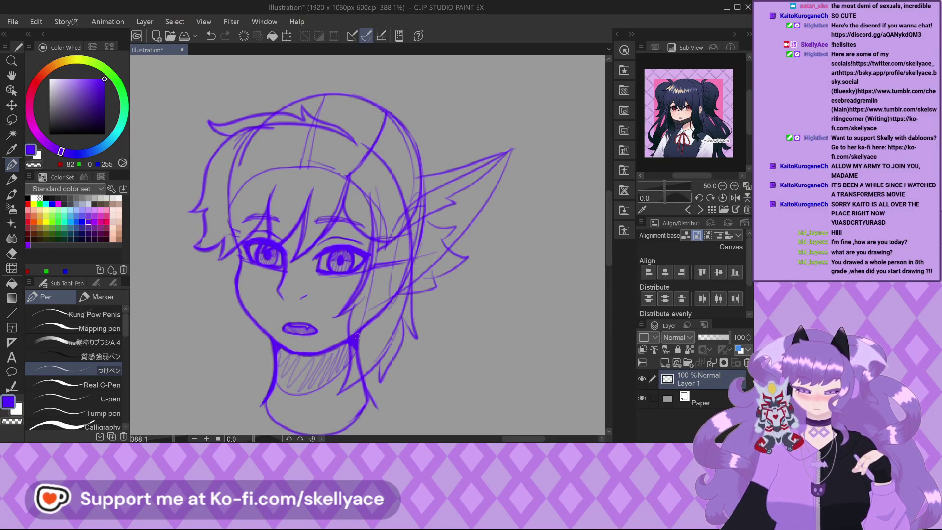
{"action": "scroll", "coordinate": [371, 206], "scroll_direction": "down", "scroll_amount": 1}
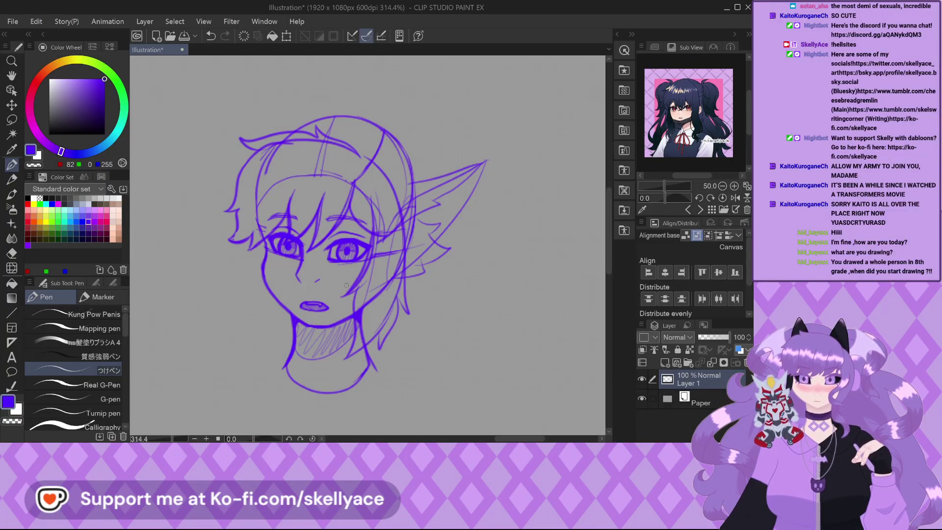
{"action": "scroll", "coordinate": [346, 285], "scroll_direction": "up", "scroll_amount": 3}
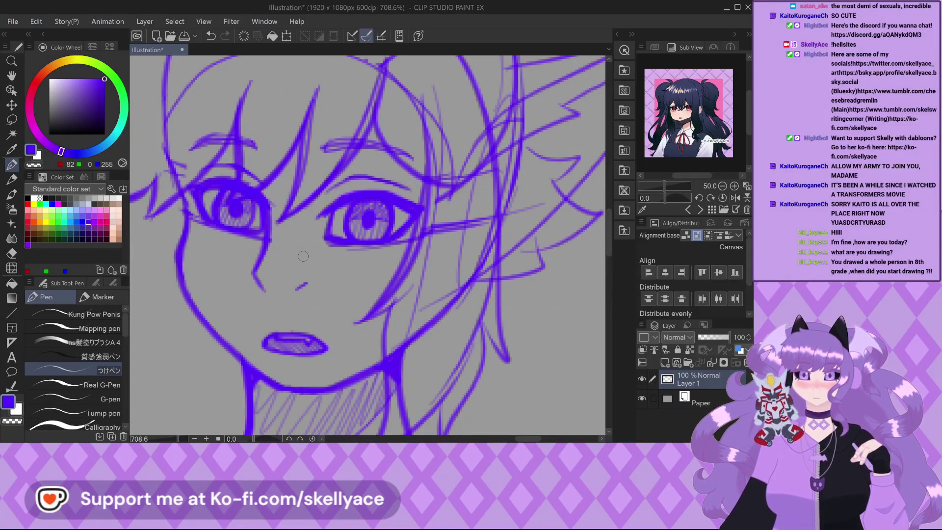
{"action": "scroll", "coordinate": [303, 257], "scroll_direction": "up", "scroll_amount": 3}
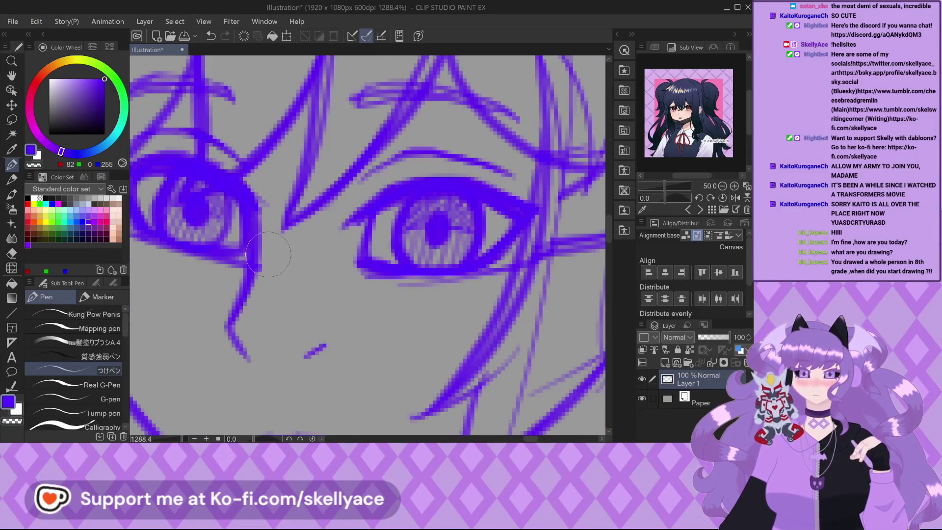
{"action": "scroll", "coordinate": [268, 251], "scroll_direction": "down", "scroll_amount": 4}
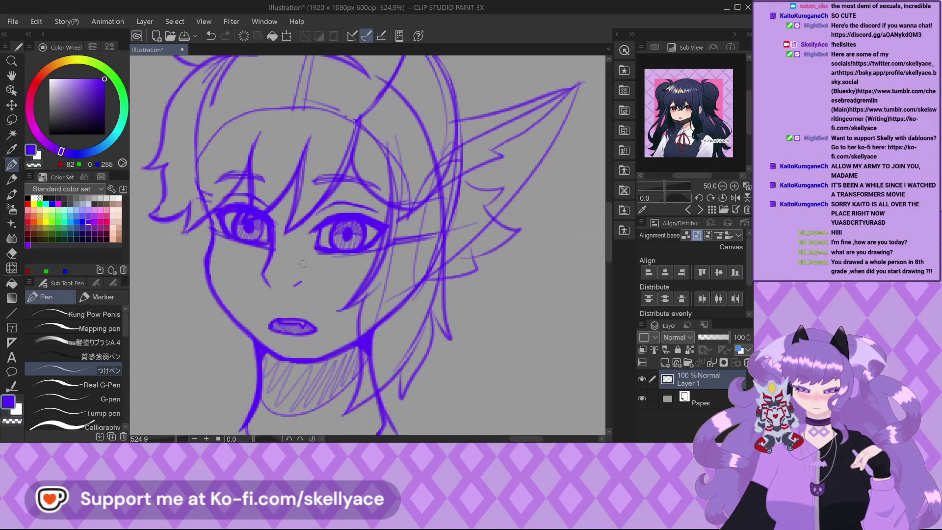
{"action": "scroll", "coordinate": [303, 265], "scroll_direction": "down", "scroll_amount": 2}
{"action": "scroll", "coordinate": [304, 264], "scroll_direction": "up", "scroll_amount": 3}
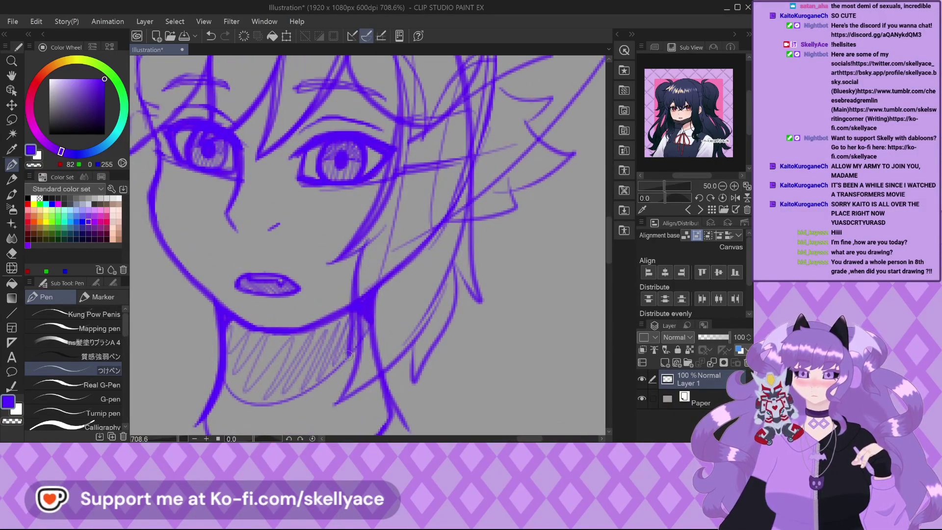
{"action": "scroll", "coordinate": [383, 361], "scroll_direction": "down", "scroll_amount": 2}
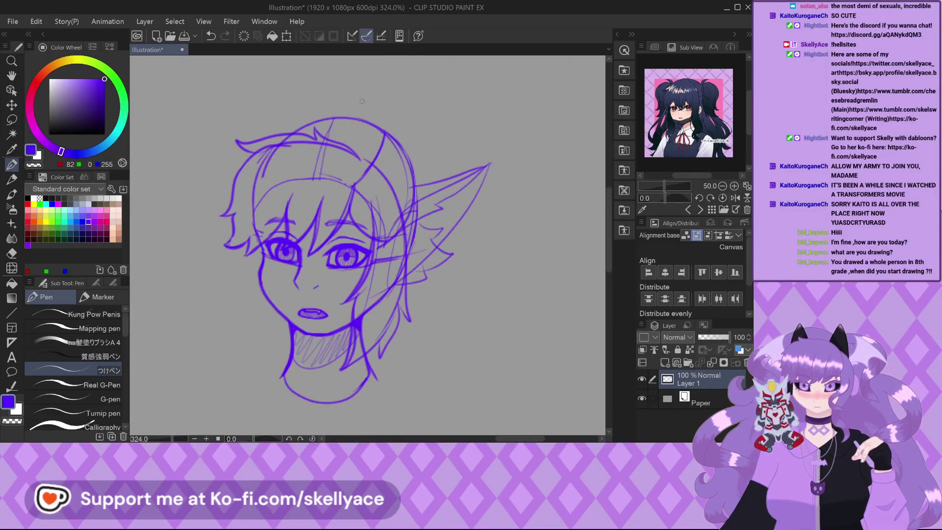
Redraw the crown tuft's far end as a longer lock curving down to a pointed tip beside the head.
{"action": "scroll", "coordinate": [225, 143], "scroll_direction": "up", "scroll_amount": 1}
{"action": "scroll", "coordinate": [225, 143], "scroll_direction": "up", "scroll_amount": 1}
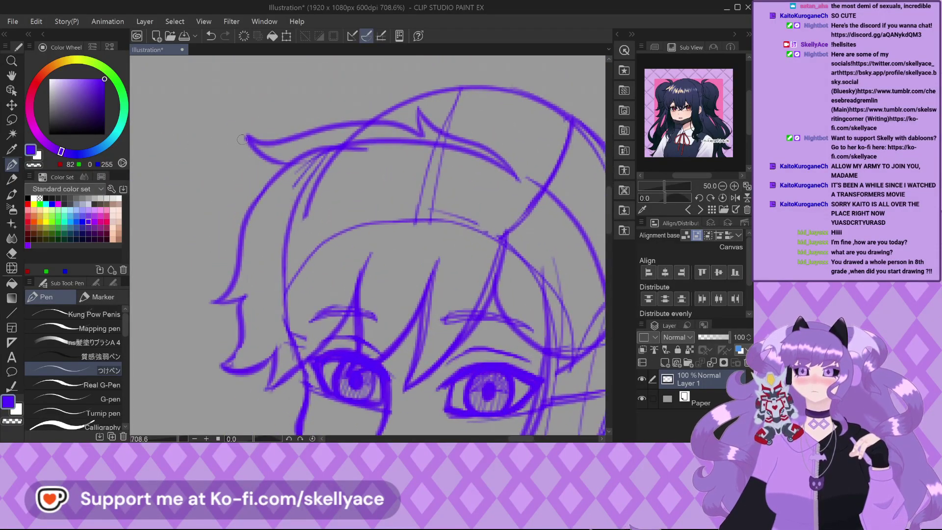
{"action": "scroll", "coordinate": [258, 107], "scroll_direction": "up", "scroll_amount": 1}
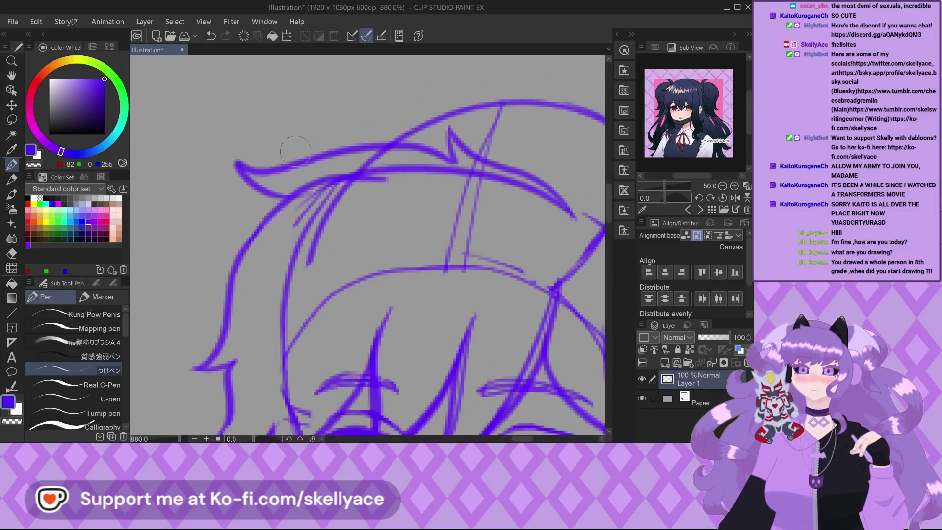
{"action": "scroll", "coordinate": [250, 201], "scroll_direction": "up", "scroll_amount": 1}
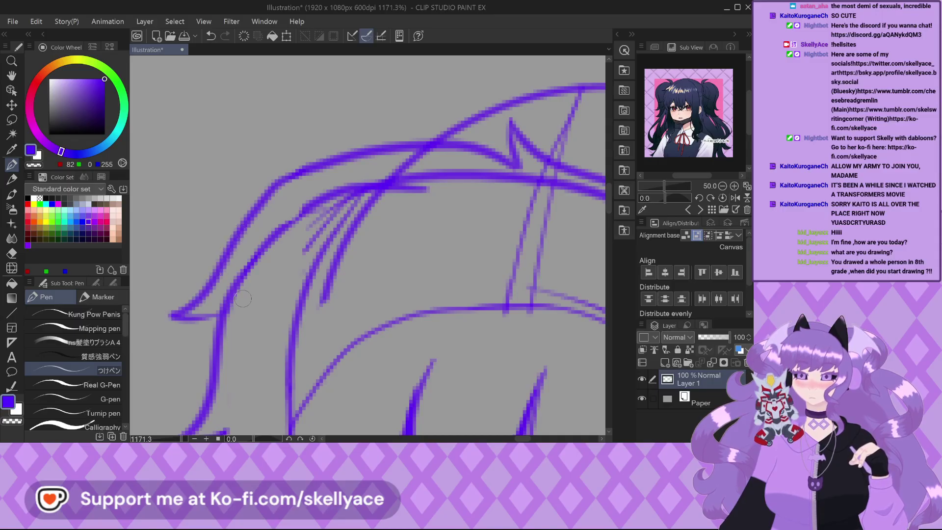
{"action": "scroll", "coordinate": [301, 175], "scroll_direction": "down", "scroll_amount": 4}
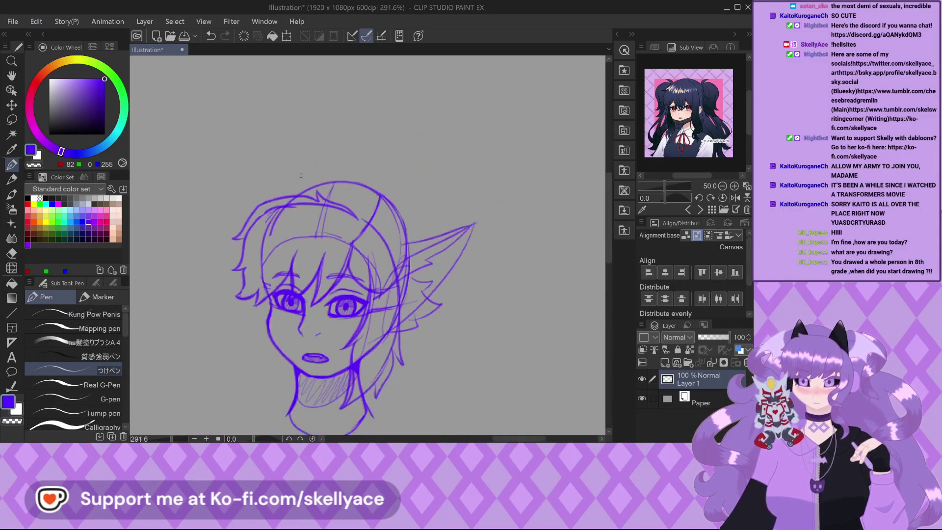
{"action": "scroll", "coordinate": [300, 175], "scroll_direction": "down", "scroll_amount": 2}
{"action": "scroll", "coordinate": [353, 334], "scroll_direction": "up", "scroll_amount": 3}
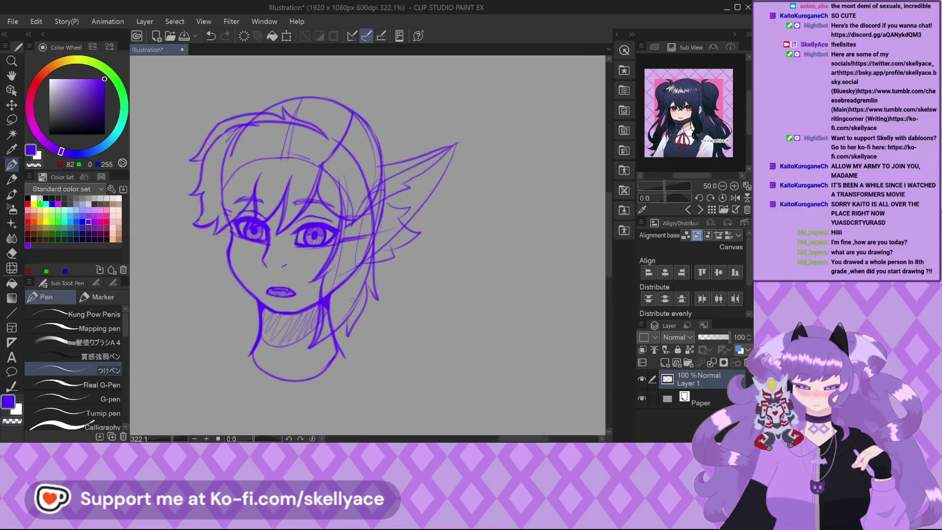
Enlarge the reference image to 200% and frame the girl's fringe, eyes and mouth.
{"action": "left_click_drag", "start_coordinate": [664, 185], "coordinate": [673, 182]}
{"action": "scroll", "coordinate": [291, 183], "scroll_direction": "up", "scroll_amount": 3}
{"action": "scroll", "coordinate": [291, 183], "scroll_direction": "down", "scroll_amount": 3}
{"action": "left_click_drag", "start_coordinate": [689, 121], "coordinate": [747, 113]}
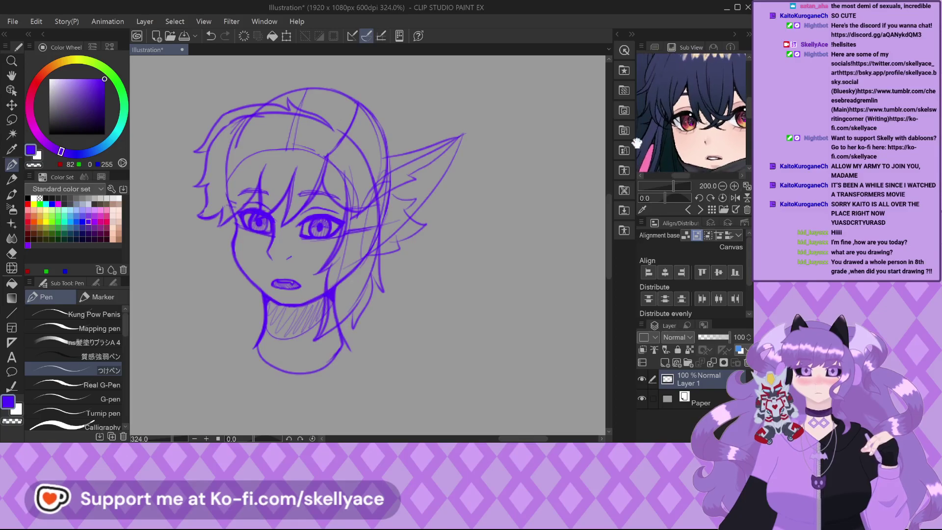
Erase the far-side hair outline and the part of the crown tuft extending beyond the skull.
{"action": "scroll", "coordinate": [225, 92], "scroll_direction": "up", "scroll_amount": 5}
{"action": "scroll", "coordinate": [225, 92], "scroll_direction": "up", "scroll_amount": 2}
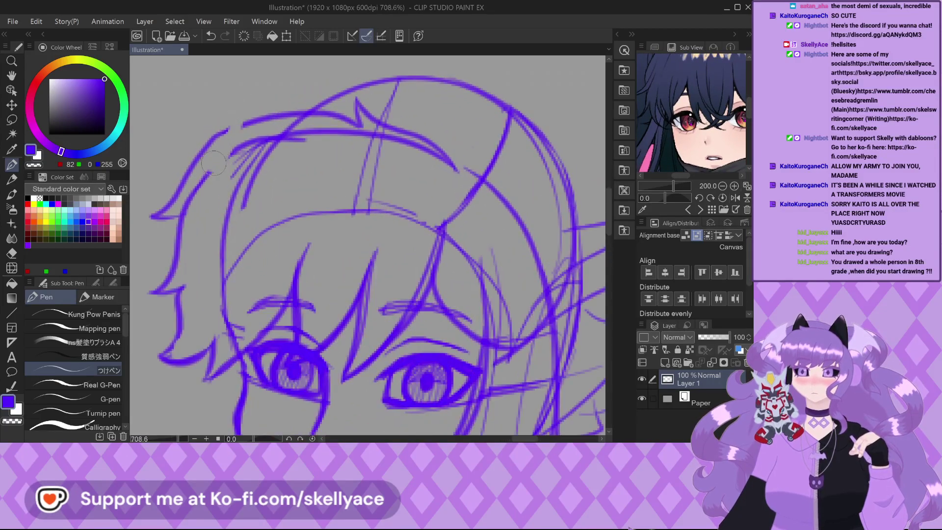
{"action": "mouse_move", "coordinate": [214, 150]}
{"action": "left_mouse_down"}
{"action": "mouse_move", "coordinate": [160, 210]}
{"action": "mouse_move", "coordinate": [158, 309]}
{"action": "mouse_move", "coordinate": [163, 367]}
{"action": "mouse_move", "coordinate": [180, 359]}
{"action": "mouse_move", "coordinate": [212, 392]}
{"action": "mouse_move", "coordinate": [224, 376]}
{"action": "left_mouse_up"}
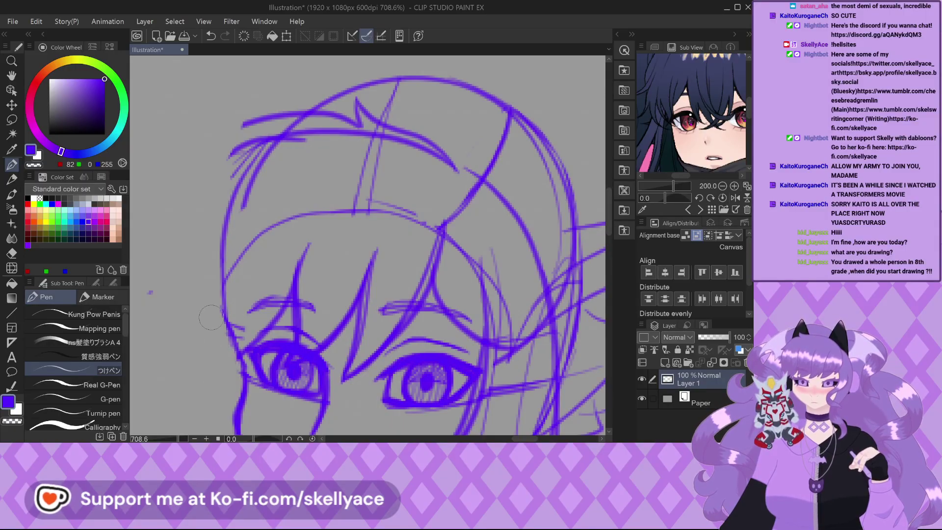
{"action": "scroll", "coordinate": [202, 293], "scroll_direction": "down", "scroll_amount": 4}
{"action": "scroll", "coordinate": [264, 145], "scroll_direction": "up", "scroll_amount": 4}
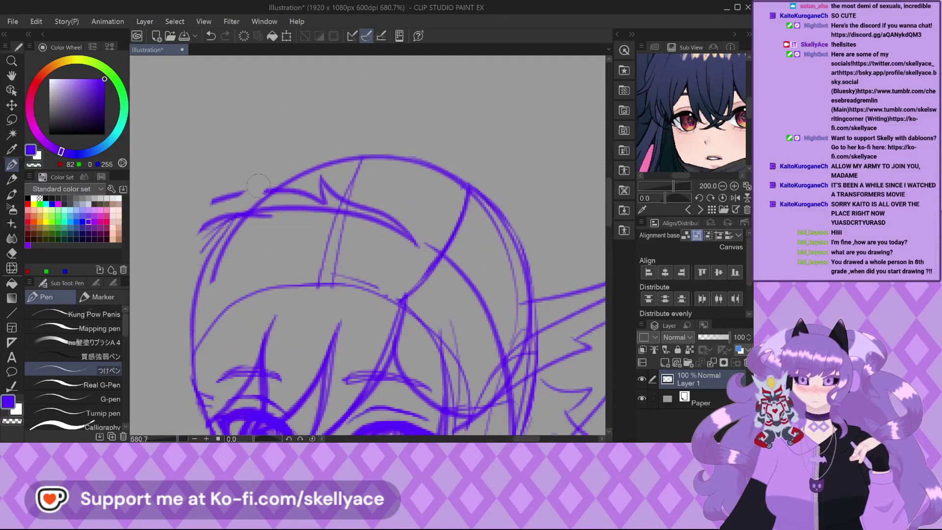
{"action": "mouse_move", "coordinate": [253, 192]}
{"action": "left_mouse_down"}
{"action": "mouse_move", "coordinate": [196, 234]}
{"action": "mouse_move", "coordinate": [242, 186]}
{"action": "left_mouse_up"}
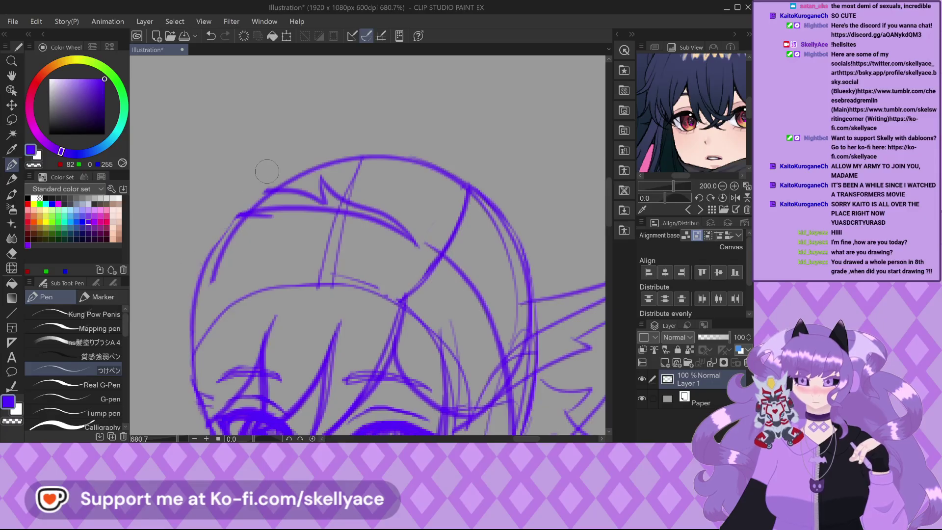
{"action": "scroll", "coordinate": [265, 173], "scroll_direction": "up", "scroll_amount": 4}
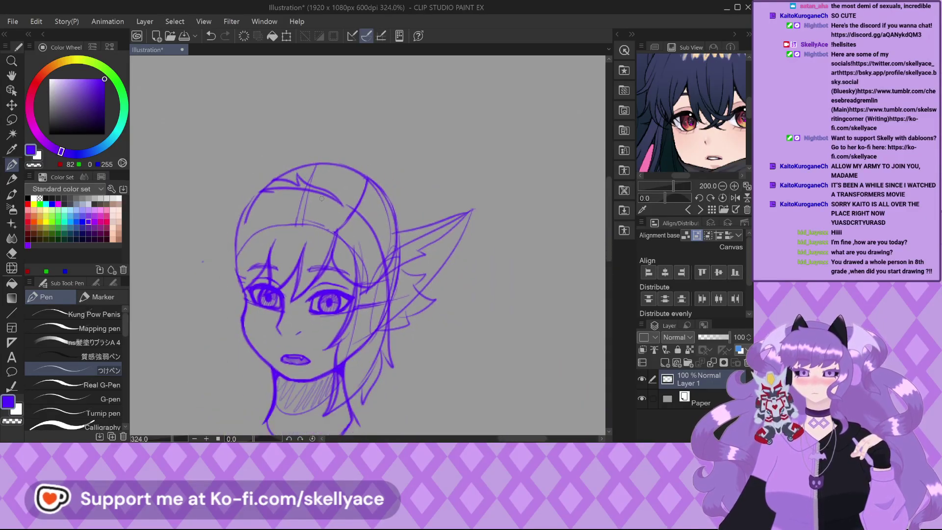
Erase the pointed hair locks hanging below the ear on the near side of the neck.
{"action": "scroll", "coordinate": [321, 196], "scroll_direction": "up", "scroll_amount": 3}
{"action": "scroll", "coordinate": [304, 274], "scroll_direction": "up", "scroll_amount": 4}
{"action": "mouse_move", "coordinate": [317, 351]}
{"action": "left_mouse_down"}
{"action": "mouse_move", "coordinate": [267, 408]}
{"action": "mouse_move", "coordinate": [287, 414]}
{"action": "mouse_move", "coordinate": [323, 382]}
{"action": "left_mouse_up"}
{"action": "mouse_move", "coordinate": [352, 340]}
{"action": "left_mouse_down"}
{"action": "mouse_move", "coordinate": [400, 248]}
{"action": "mouse_move", "coordinate": [424, 242]}
{"action": "mouse_move", "coordinate": [435, 281]}
{"action": "left_mouse_up"}
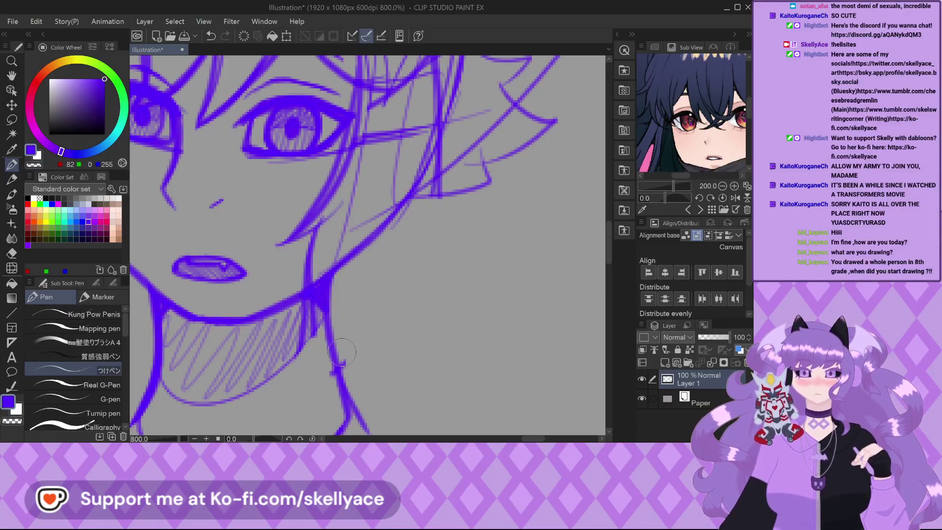
{"action": "scroll", "coordinate": [342, 353], "scroll_direction": "down", "scroll_amount": 4}
{"action": "scroll", "coordinate": [339, 196], "scroll_direction": "up", "scroll_amount": 3}
Erase the lock beside the near eye and its strand running down the cheek onto the neck.
{"action": "mouse_move", "coordinate": [324, 278]}
{"action": "left_mouse_down"}
{"action": "mouse_move", "coordinate": [351, 285]}
{"action": "mouse_move", "coordinate": [314, 365]}
{"action": "left_mouse_up"}
{"action": "scroll", "coordinate": [370, 194], "scroll_direction": "up", "scroll_amount": 3}
{"action": "left_click_drag", "start_coordinate": [367, 211], "coordinate": [389, 230]}
{"action": "scroll", "coordinate": [318, 219], "scroll_direction": "down", "scroll_amount": 3}
{"action": "scroll", "coordinate": [412, 245], "scroll_direction": "up", "scroll_amount": 2}
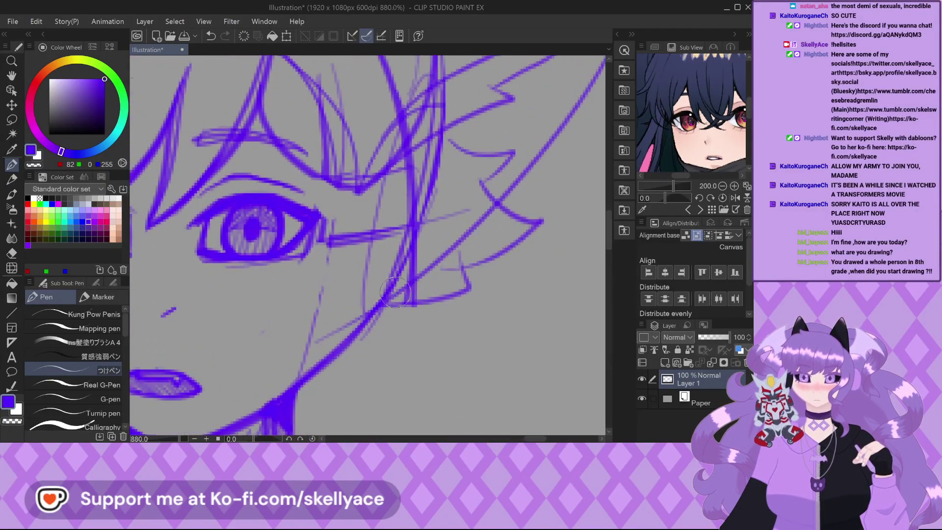
{"action": "scroll", "coordinate": [415, 255], "scroll_direction": "down", "scroll_amount": 2}
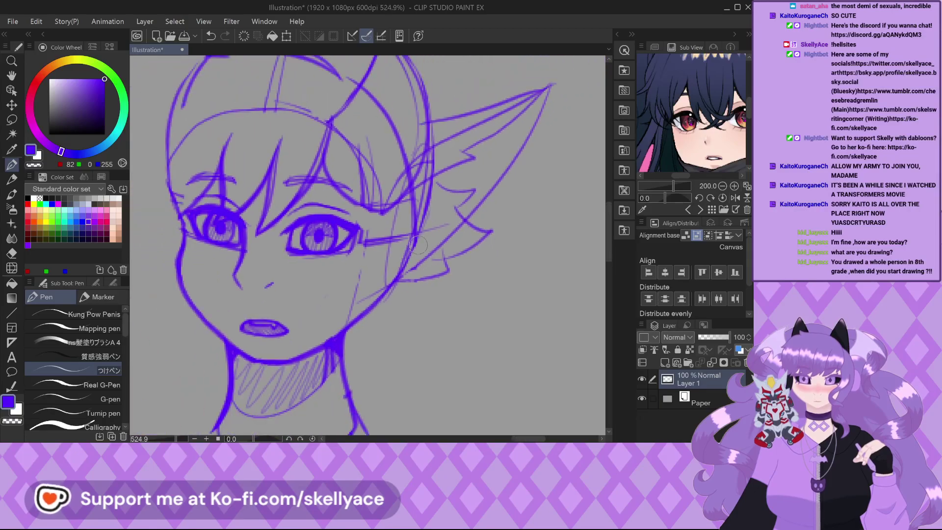
Erase the remaining crown tuft inside the skull and the hair curve sweeping toward the ear.
{"action": "scroll", "coordinate": [333, 194], "scroll_direction": "down", "scroll_amount": 1}
{"action": "scroll", "coordinate": [333, 194], "scroll_direction": "up", "scroll_amount": 3}
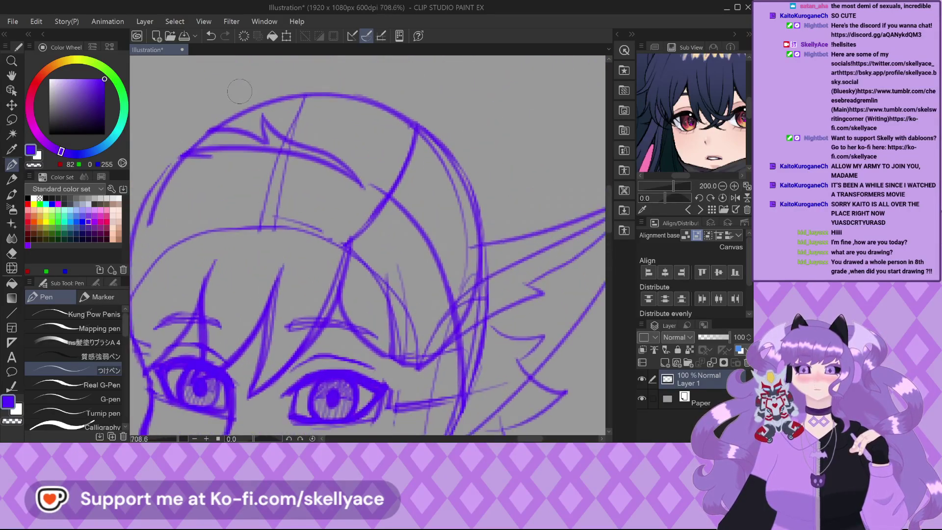
{"action": "mouse_move", "coordinate": [260, 121]}
{"action": "left_mouse_down"}
{"action": "mouse_move", "coordinate": [196, 162]}
{"action": "mouse_move", "coordinate": [301, 157]}
{"action": "mouse_move", "coordinate": [375, 197]}
{"action": "mouse_move", "coordinate": [452, 263]}
{"action": "left_mouse_up"}
{"action": "scroll", "coordinate": [384, 202], "scroll_direction": "down", "scroll_amount": 2}
{"action": "scroll", "coordinate": [383, 202], "scroll_direction": "up", "scroll_amount": 1}
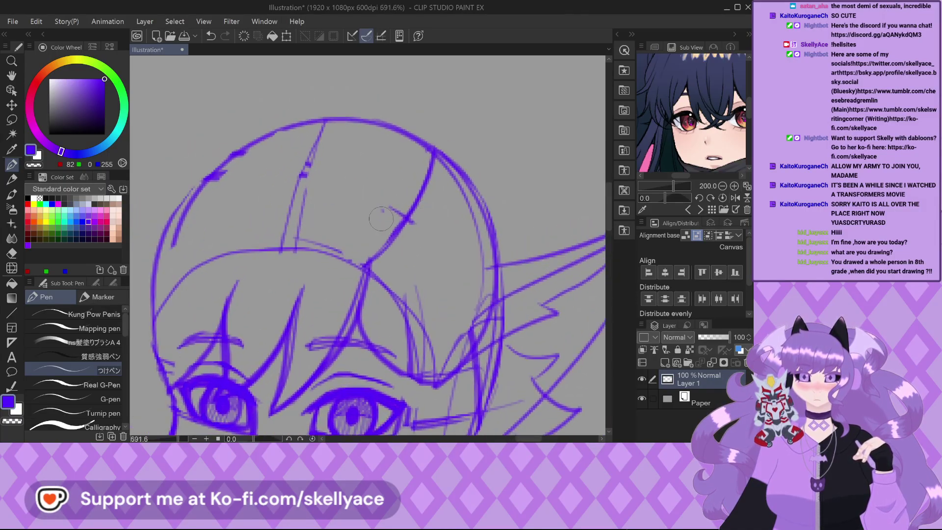
{"action": "scroll", "coordinate": [347, 200], "scroll_direction": "down", "scroll_amount": 2}
Erase the central and near-side fringe locks from the forehead, keeping the near eyebrow.
{"action": "scroll", "coordinate": [380, 292], "scroll_direction": "up", "scroll_amount": 2}
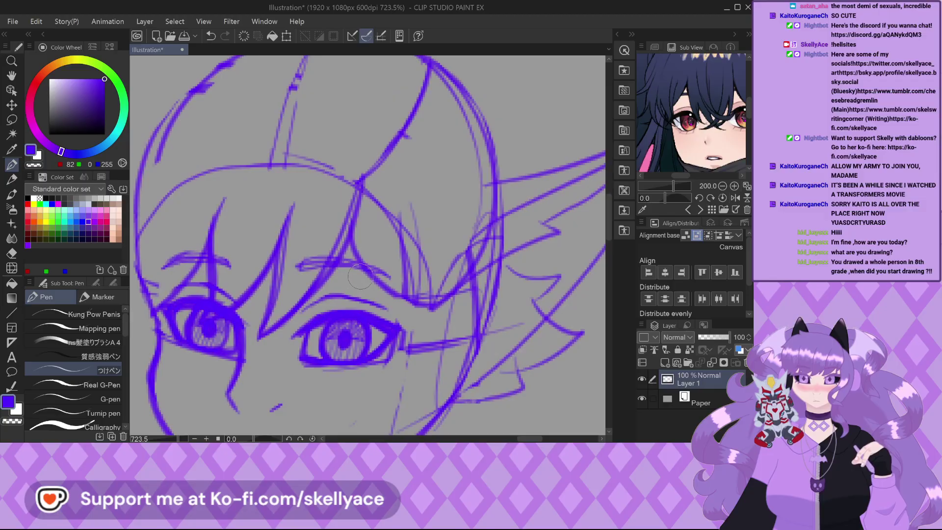
{"action": "left_click_drag", "start_coordinate": [341, 220], "coordinate": [351, 193]}
{"action": "mouse_move", "coordinate": [333, 275]}
{"action": "left_mouse_down"}
{"action": "mouse_move", "coordinate": [292, 305]}
{"action": "mouse_move", "coordinate": [270, 289]}
{"action": "mouse_move", "coordinate": [280, 267]}
{"action": "left_mouse_up"}
{"action": "scroll", "coordinate": [229, 301], "scroll_direction": "up", "scroll_amount": 1}
{"action": "mouse_move", "coordinate": [226, 310]}
{"action": "left_mouse_down"}
{"action": "mouse_move", "coordinate": [250, 306]}
{"action": "mouse_move", "coordinate": [269, 260]}
{"action": "left_mouse_up"}
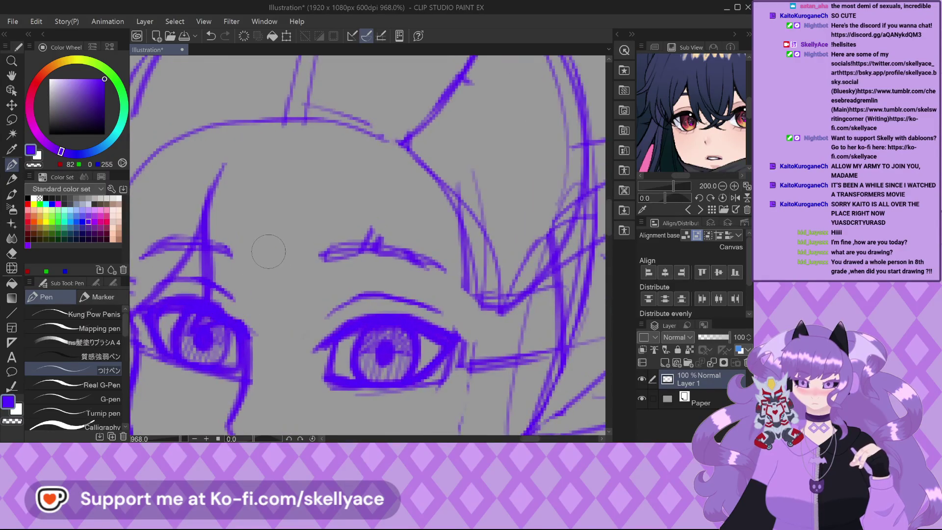
Erase the fringe strands crossing the far eyebrow and eyelid.
{"action": "scroll", "coordinate": [267, 265], "scroll_direction": "up", "scroll_amount": 1}
{"action": "mouse_move", "coordinate": [162, 257]}
{"action": "left_mouse_down"}
{"action": "mouse_move", "coordinate": [211, 262]}
{"action": "mouse_move", "coordinate": [163, 251]}
{"action": "mouse_move", "coordinate": [225, 143]}
{"action": "left_mouse_up"}
{"action": "scroll", "coordinate": [211, 187], "scroll_direction": "down", "scroll_amount": 1}
{"action": "scroll", "coordinate": [226, 246], "scroll_direction": "up", "scroll_amount": 2}
{"action": "mouse_move", "coordinate": [226, 253]}
{"action": "left_mouse_down"}
{"action": "mouse_move", "coordinate": [206, 247]}
{"action": "mouse_move", "coordinate": [190, 266]}
{"action": "mouse_move", "coordinate": [213, 259]}
{"action": "left_mouse_up"}
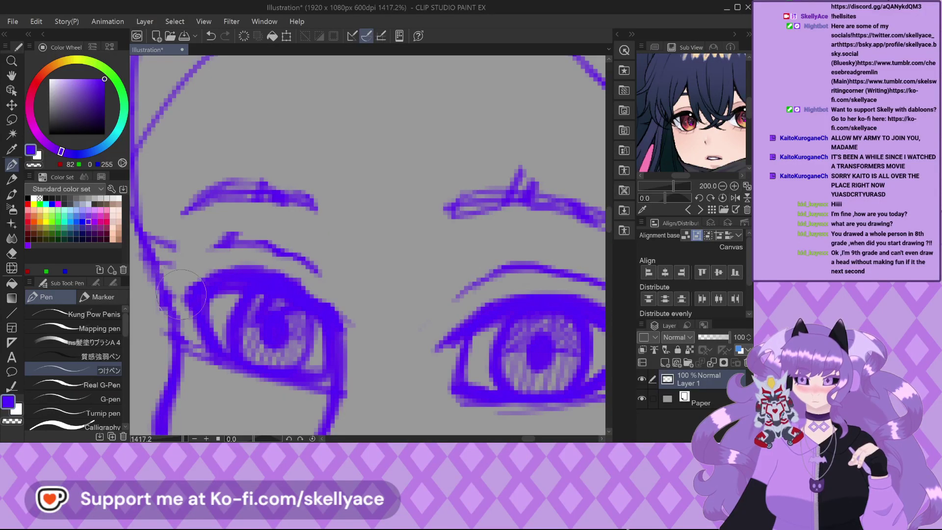
Clean up the stray fringe remnants around the far eye's upper lash line.
{"action": "scroll", "coordinate": [228, 281], "scroll_direction": "up", "scroll_amount": 3}
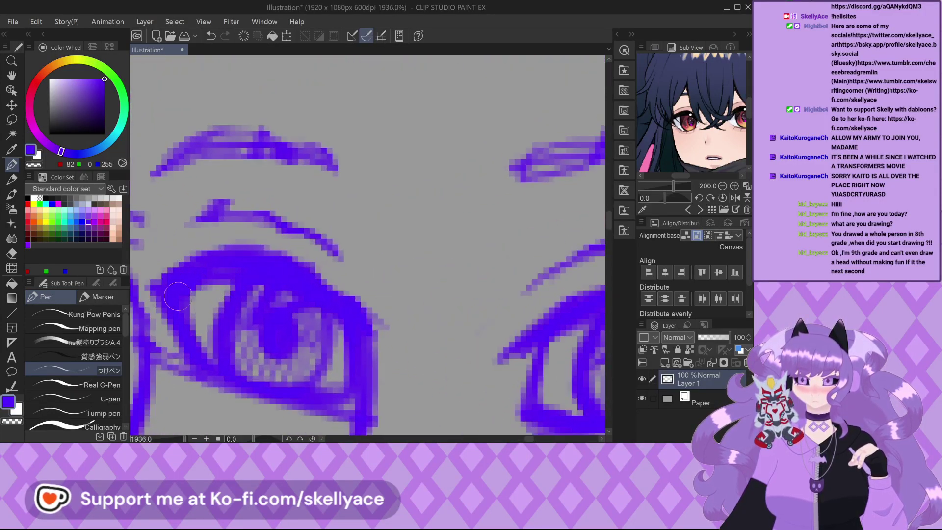
{"action": "scroll", "coordinate": [160, 292], "scroll_direction": "down", "scroll_amount": 3}
{"action": "scroll", "coordinate": [271, 263], "scroll_direction": "up", "scroll_amount": 3}
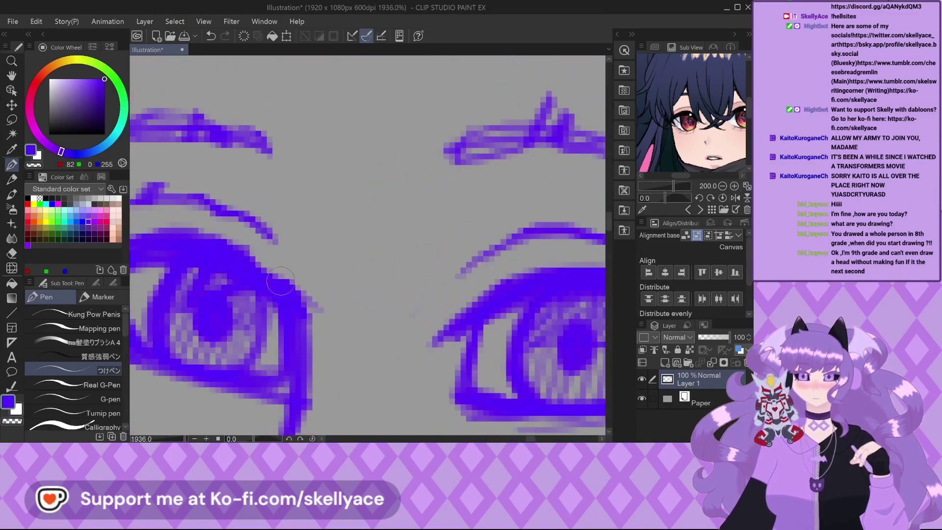
{"action": "mouse_move", "coordinate": [292, 293]}
{"action": "left_mouse_down"}
{"action": "mouse_move", "coordinate": [228, 249]}
{"action": "mouse_move", "coordinate": [197, 245]}
{"action": "left_mouse_up"}
{"action": "scroll", "coordinate": [201, 254], "scroll_direction": "down", "scroll_amount": 4}
{"action": "scroll", "coordinate": [260, 254], "scroll_direction": "down", "scroll_amount": 2}
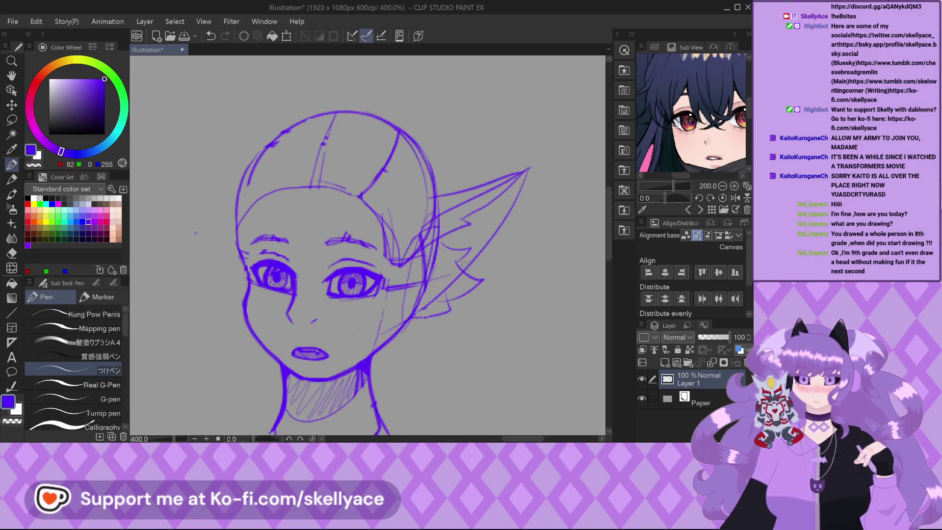
Show the Navigator in place of the reference and bring the girl's head back into view.
{"action": "scroll", "coordinate": [442, 250], "scroll_direction": "up", "scroll_amount": 3}
{"action": "scroll", "coordinate": [610, 279], "scroll_direction": "up", "scroll_amount": 3}
{"action": "scroll", "coordinate": [325, 280], "scroll_direction": "down", "scroll_amount": 3}
{"action": "scroll", "coordinate": [325, 281], "scroll_direction": "down", "scroll_amount": 5}
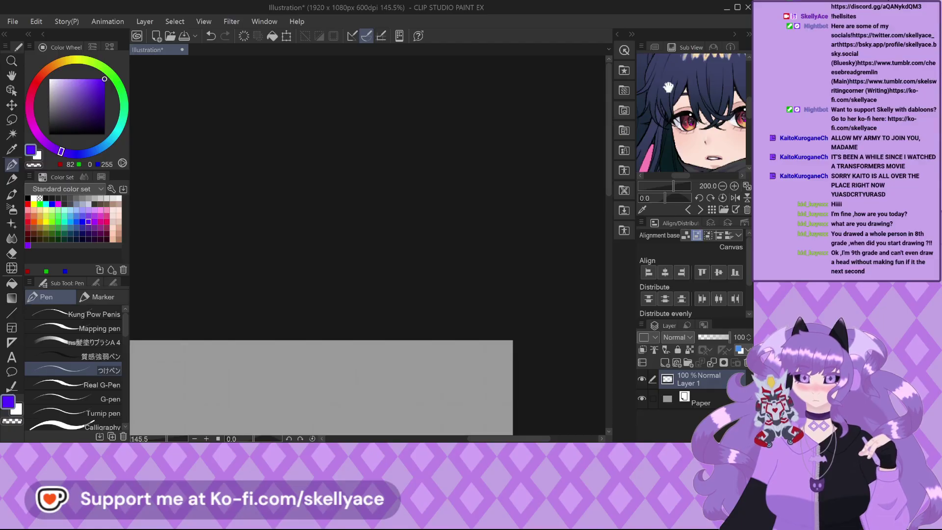
{"action": "left_click", "coordinate": [655, 47]}
{"action": "left_click", "coordinate": [690, 123]}
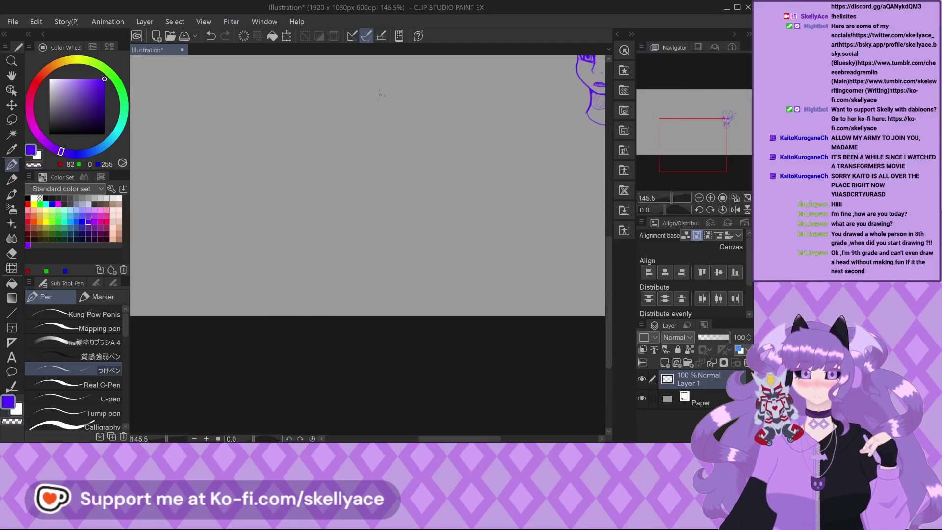
{"action": "left_click", "coordinate": [720, 118]}
Erase the leftover hair stubs on the far eyelid crease and along the far side of the face contour.
{"action": "scroll", "coordinate": [719, 118], "scroll_direction": "up", "scroll_amount": 4}
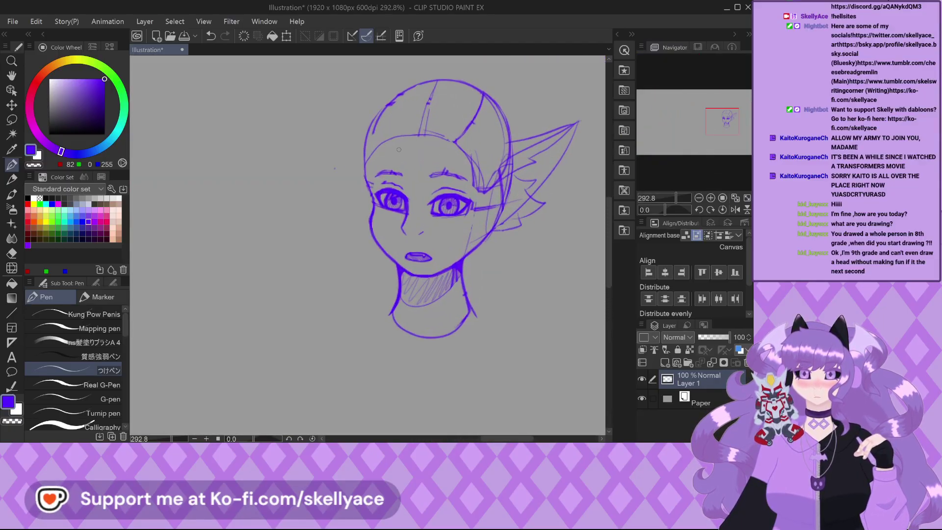
{"action": "scroll", "coordinate": [399, 149], "scroll_direction": "up", "scroll_amount": 4}
{"action": "scroll", "coordinate": [247, 214], "scroll_direction": "up", "scroll_amount": 3}
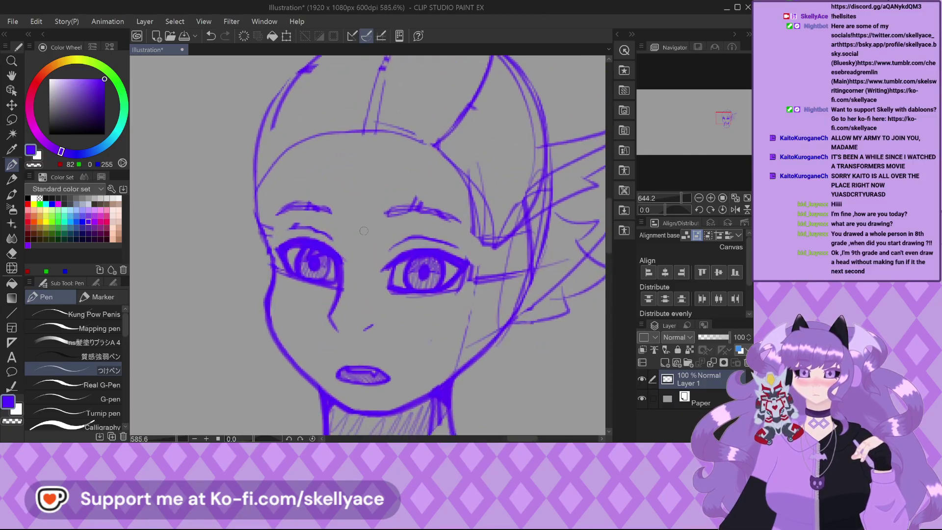
{"action": "scroll", "coordinate": [274, 233], "scroll_direction": "up", "scroll_amount": 1}
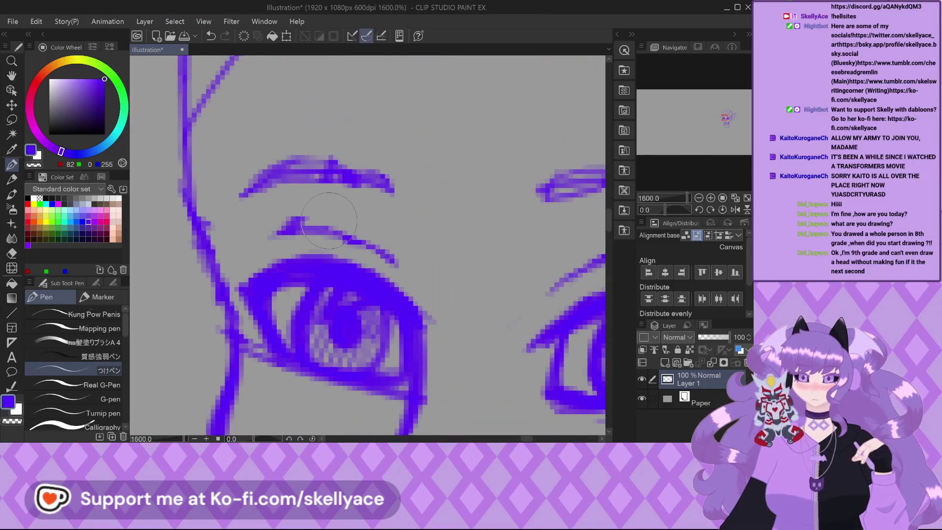
{"action": "scroll", "coordinate": [295, 226], "scroll_direction": "down", "scroll_amount": 1}
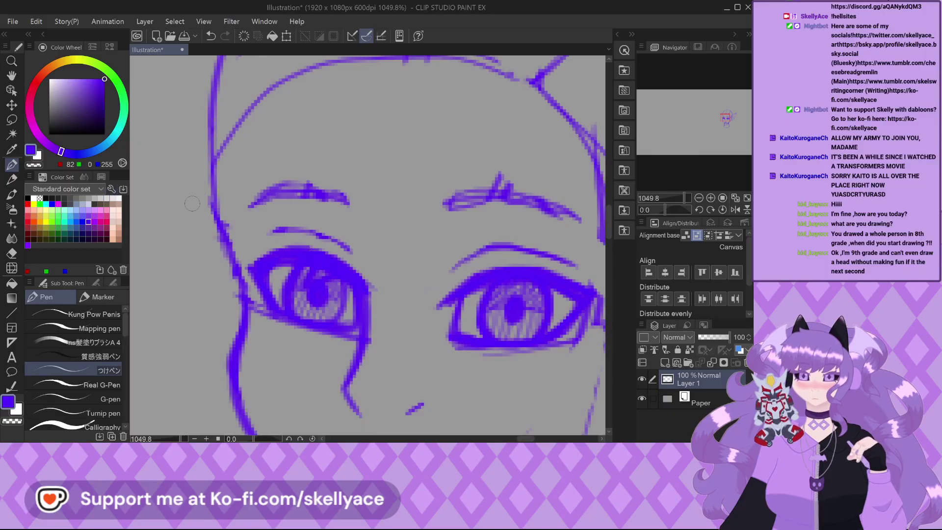
Clean the stray hair marks off the near eyebrow, leaving its rough arched outline.
{"action": "scroll", "coordinate": [177, 199], "scroll_direction": "down", "scroll_amount": 2}
{"action": "scroll", "coordinate": [252, 232], "scroll_direction": "up", "scroll_amount": 2}
{"action": "scroll", "coordinate": [211, 295], "scroll_direction": "down", "scroll_amount": 2}
{"action": "scroll", "coordinate": [424, 195], "scroll_direction": "up", "scroll_amount": 3}
{"action": "mouse_move", "coordinate": [393, 201]}
{"action": "left_mouse_down"}
{"action": "mouse_move", "coordinate": [302, 197]}
{"action": "mouse_move", "coordinate": [337, 189]}
{"action": "left_mouse_up"}
{"action": "left_click_drag", "start_coordinate": [330, 238], "coordinate": [418, 250]}
{"action": "scroll", "coordinate": [404, 238], "scroll_direction": "down", "scroll_amount": 2}
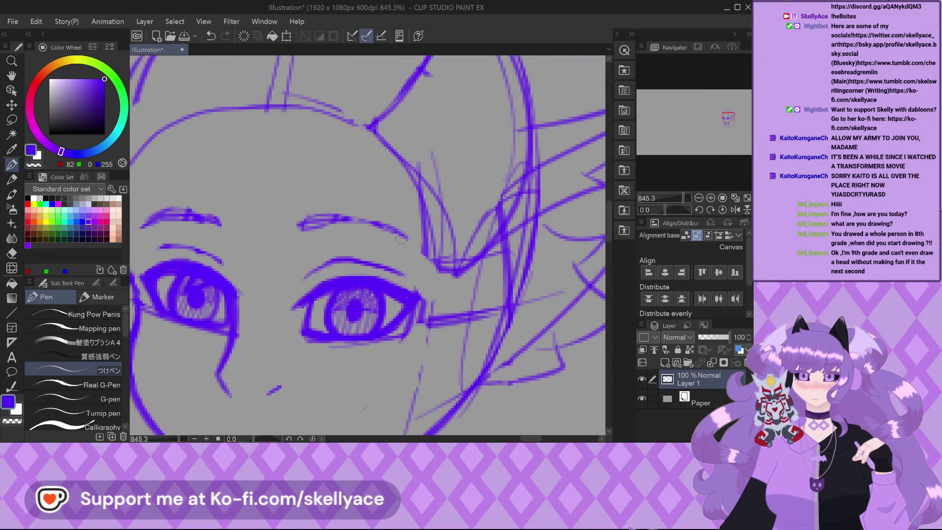
Redraw both eyebrows as solid, thick arches over the rough brow lines.
{"action": "scroll", "coordinate": [169, 205], "scroll_direction": "down", "scroll_amount": 2}
{"action": "scroll", "coordinate": [374, 110], "scroll_direction": "up", "scroll_amount": 3}
{"action": "mouse_move", "coordinate": [313, 211]}
{"action": "left_mouse_down"}
{"action": "mouse_move", "coordinate": [288, 231]}
{"action": "mouse_move", "coordinate": [378, 219]}
{"action": "mouse_move", "coordinate": [354, 215]}
{"action": "mouse_move", "coordinate": [436, 240]}
{"action": "mouse_move", "coordinate": [305, 232]}
{"action": "mouse_move", "coordinate": [295, 222]}
{"action": "mouse_move", "coordinate": [289, 236]}
{"action": "mouse_move", "coordinate": [399, 229]}
{"action": "left_mouse_up"}
{"action": "scroll", "coordinate": [403, 231], "scroll_direction": "down", "scroll_amount": 2}
{"action": "scroll", "coordinate": [224, 218], "scroll_direction": "up", "scroll_amount": 3}
{"action": "mouse_move", "coordinate": [283, 241]}
{"action": "left_mouse_down"}
{"action": "mouse_move", "coordinate": [255, 222]}
{"action": "mouse_move", "coordinate": [162, 217]}
{"action": "mouse_move", "coordinate": [140, 232]}
{"action": "mouse_move", "coordinate": [234, 223]}
{"action": "left_mouse_up"}
{"action": "scroll", "coordinate": [314, 218], "scroll_direction": "down", "scroll_amount": 4}
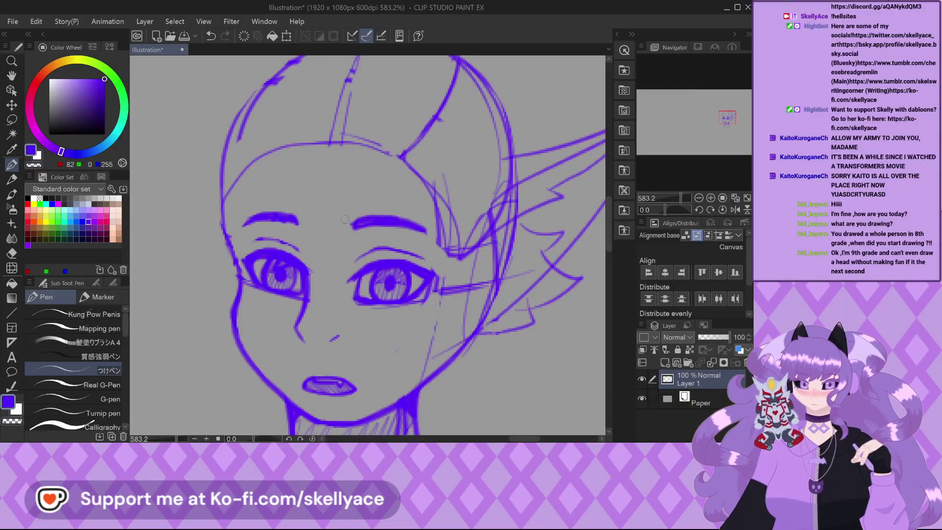
{"action": "scroll", "coordinate": [332, 217], "scroll_direction": "up", "scroll_amount": 1}
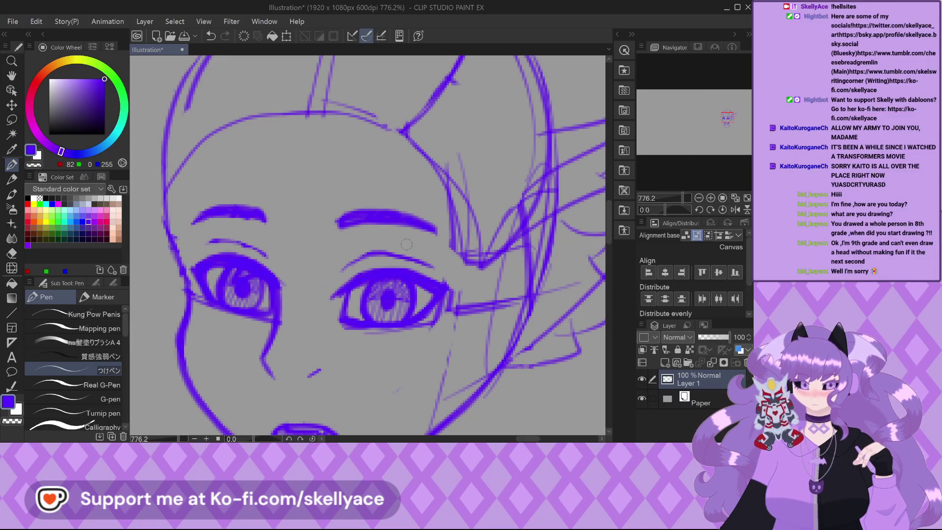
Trim the inner end and upper edge of the near eyebrow and tidy the far eyebrow's inner end.
{"action": "scroll", "coordinate": [408, 252], "scroll_direction": "up", "scroll_amount": 2}
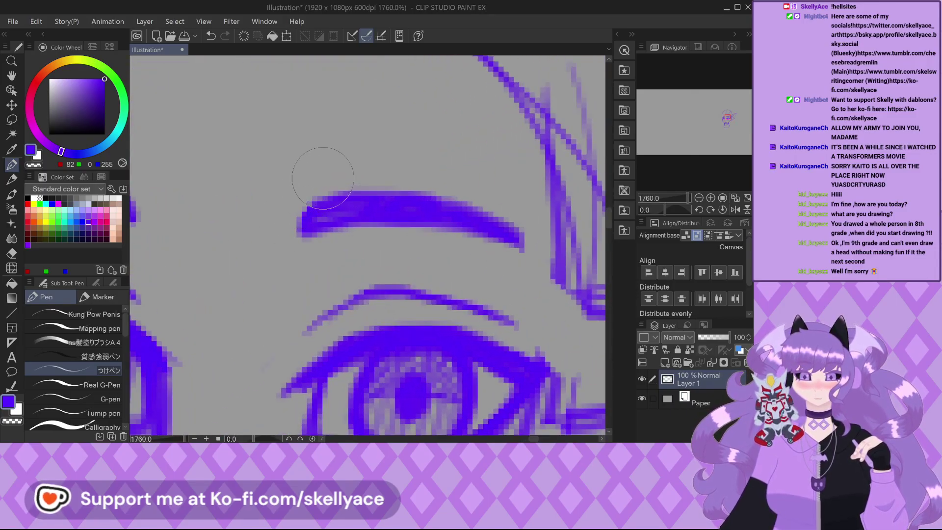
{"action": "mouse_move", "coordinate": [300, 211]}
{"action": "left_mouse_down"}
{"action": "mouse_move", "coordinate": [303, 243]}
{"action": "mouse_move", "coordinate": [305, 224]}
{"action": "left_mouse_up"}
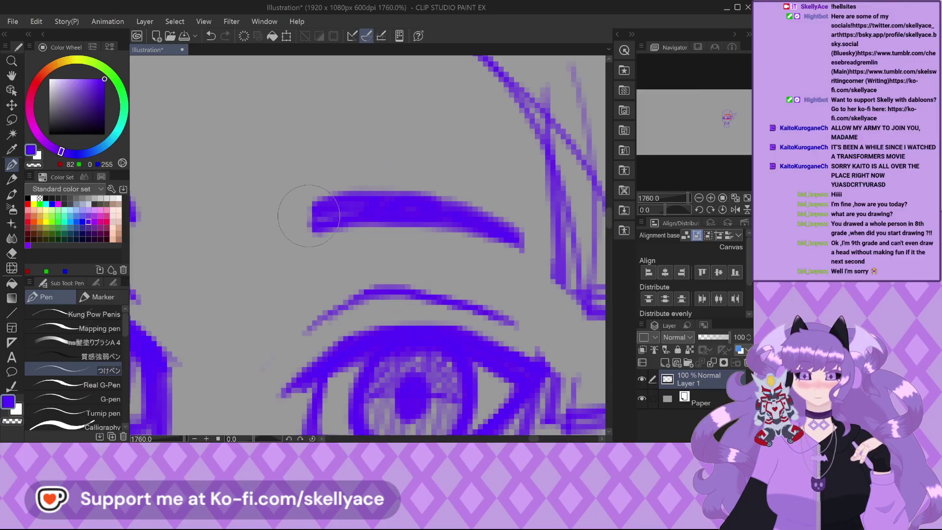
{"action": "scroll", "coordinate": [395, 193], "scroll_direction": "down", "scroll_amount": 5}
{"action": "scroll", "coordinate": [405, 193], "scroll_direction": "up", "scroll_amount": 4}
{"action": "mouse_move", "coordinate": [295, 224]}
{"action": "left_mouse_down"}
{"action": "mouse_move", "coordinate": [289, 233]}
{"action": "mouse_move", "coordinate": [301, 212]}
{"action": "left_mouse_up"}
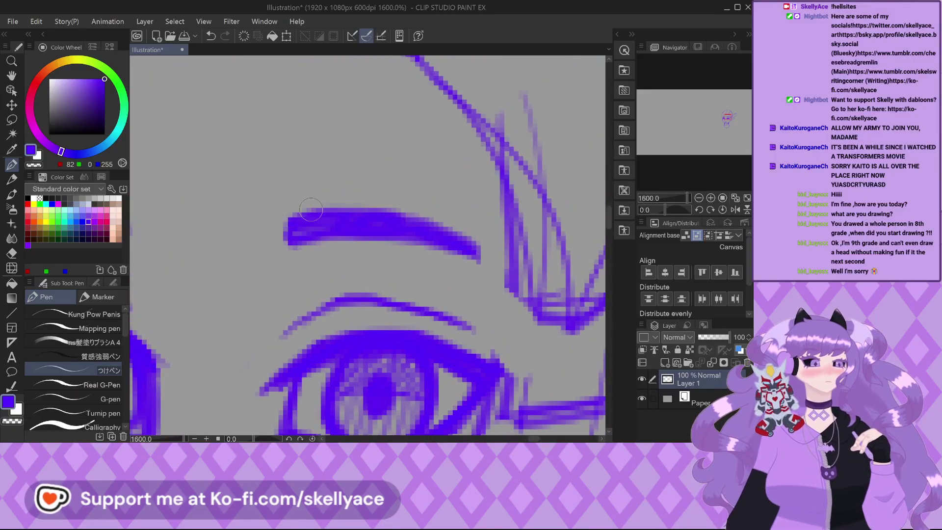
{"action": "scroll", "coordinate": [310, 218], "scroll_direction": "down", "scroll_amount": 6}
{"action": "scroll", "coordinate": [309, 229], "scroll_direction": "up", "scroll_amount": 8}
{"action": "mouse_move", "coordinate": [161, 245]}
{"action": "left_mouse_down"}
{"action": "mouse_move", "coordinate": [199, 235]}
{"action": "mouse_move", "coordinate": [357, 256]}
{"action": "mouse_move", "coordinate": [226, 235]}
{"action": "mouse_move", "coordinate": [299, 238]}
{"action": "left_mouse_up"}
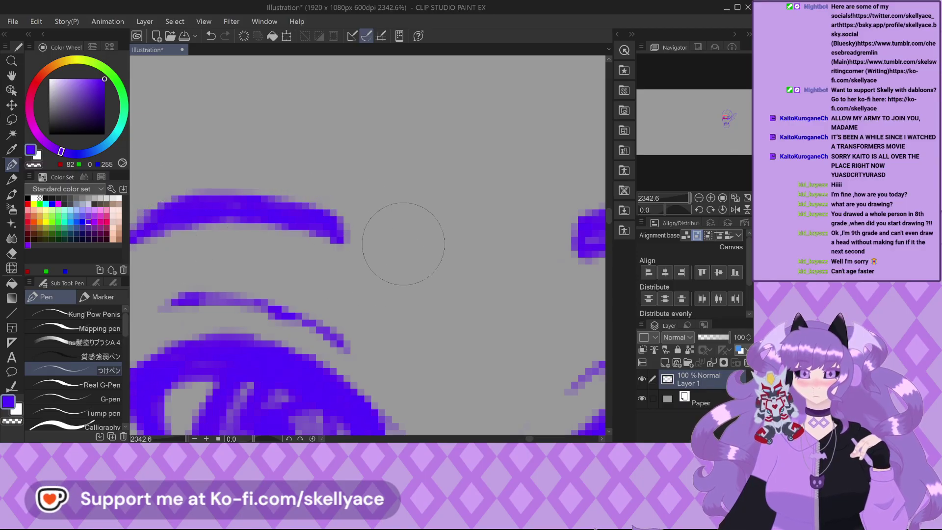
Slim the near eyebrow along its length and taper its inner end to match the far eyebrow.
{"action": "scroll", "coordinate": [391, 236], "scroll_direction": "down", "scroll_amount": 8}
{"action": "scroll", "coordinate": [247, 215], "scroll_direction": "down", "scroll_amount": 2}
{"action": "scroll", "coordinate": [275, 206], "scroll_direction": "up", "scroll_amount": 6}
{"action": "scroll", "coordinate": [312, 196], "scroll_direction": "down", "scroll_amount": 2}
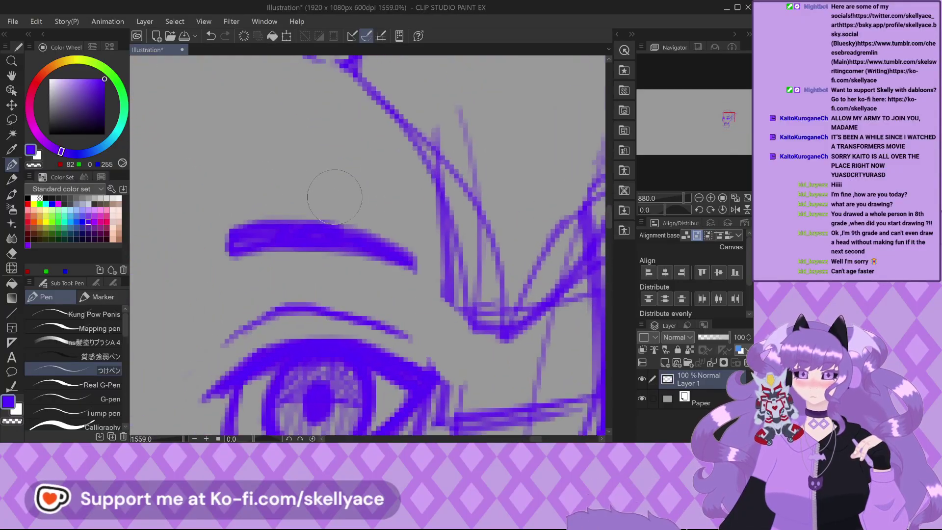
{"action": "scroll", "coordinate": [350, 205], "scroll_direction": "down", "scroll_amount": 1}
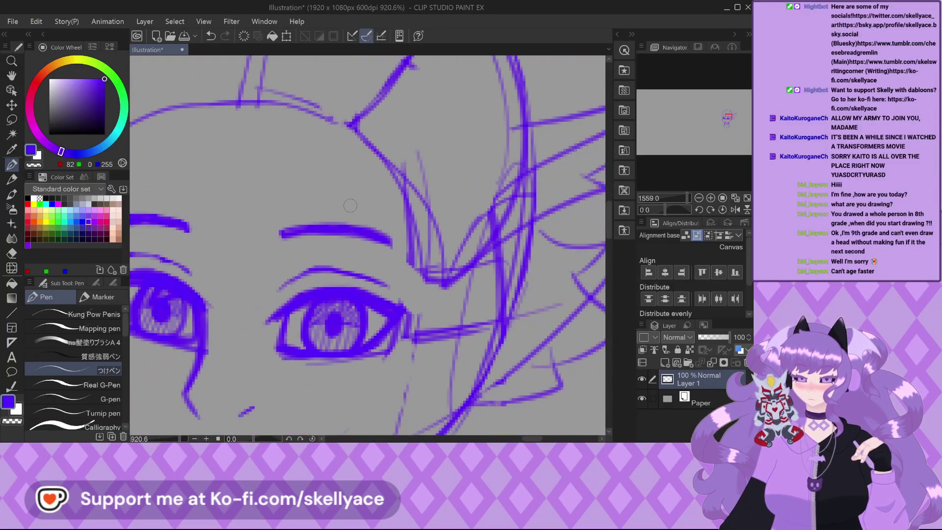
{"action": "scroll", "coordinate": [324, 221], "scroll_direction": "up", "scroll_amount": 2}
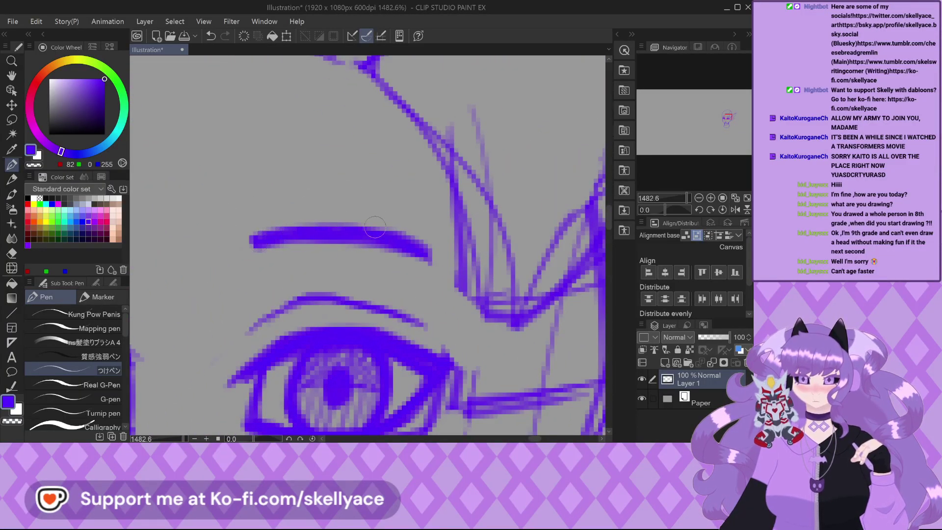
{"action": "scroll", "coordinate": [366, 226], "scroll_direction": "up", "scroll_amount": 2}
{"action": "scroll", "coordinate": [361, 210], "scroll_direction": "down", "scroll_amount": 7}
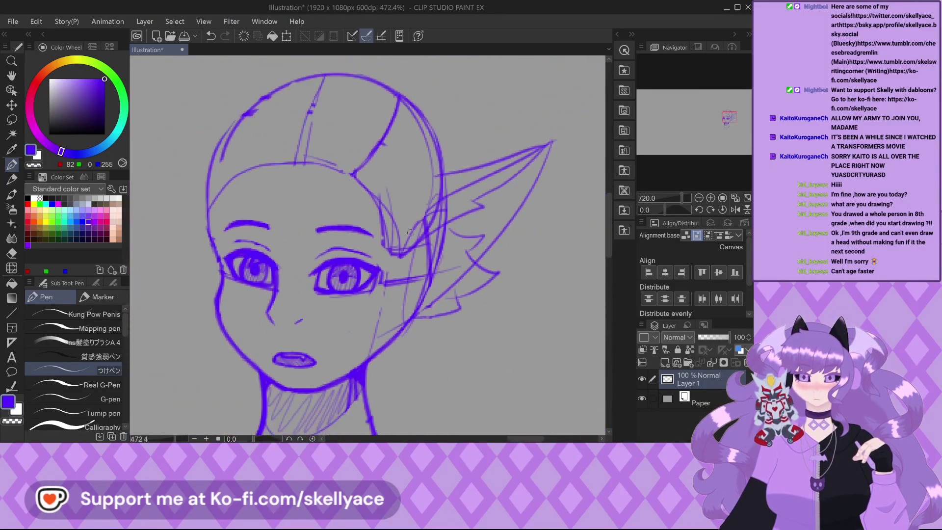
{"action": "scroll", "coordinate": [339, 226], "scroll_direction": "up", "scroll_amount": 5}
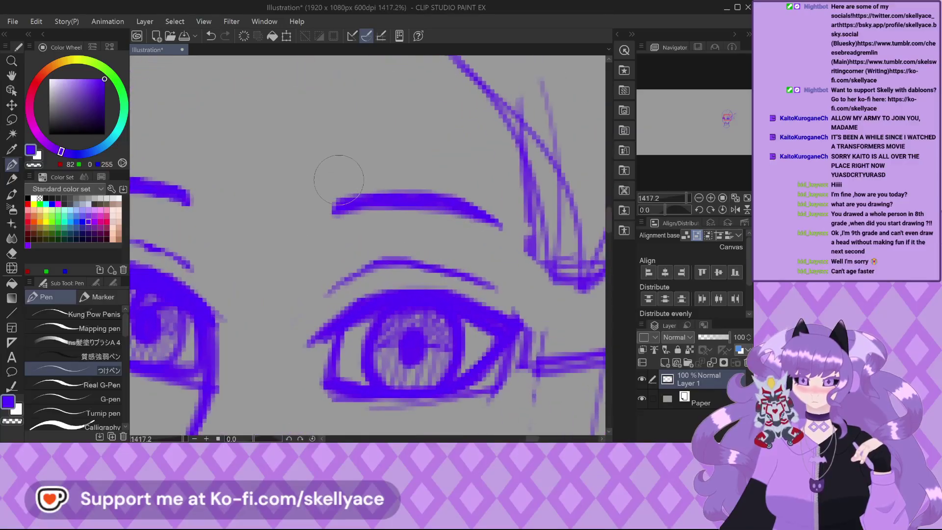
{"action": "scroll", "coordinate": [363, 225], "scroll_direction": "down", "scroll_amount": 4}
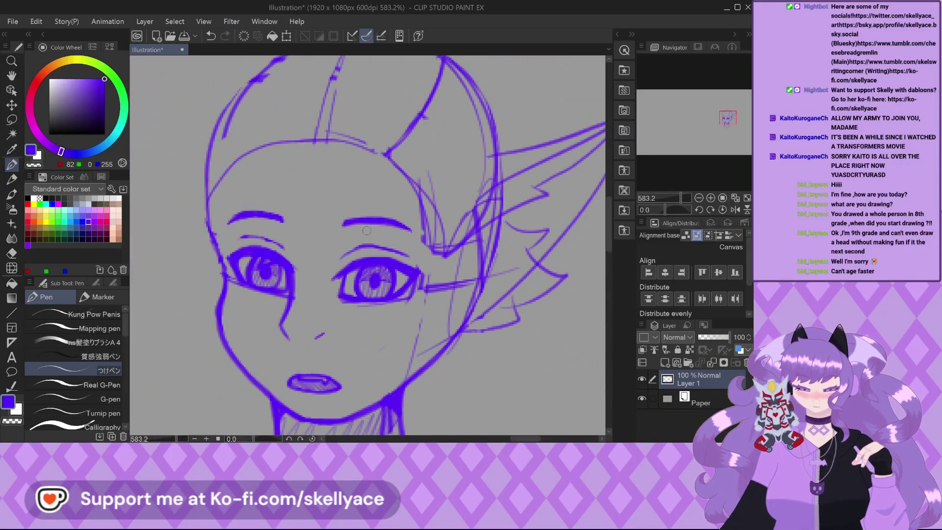
Replace the near-side hair section line on the skull with a curve farther back, and bring up the anime reference.
{"action": "scroll", "coordinate": [356, 223], "scroll_direction": "down", "scroll_amount": 2}
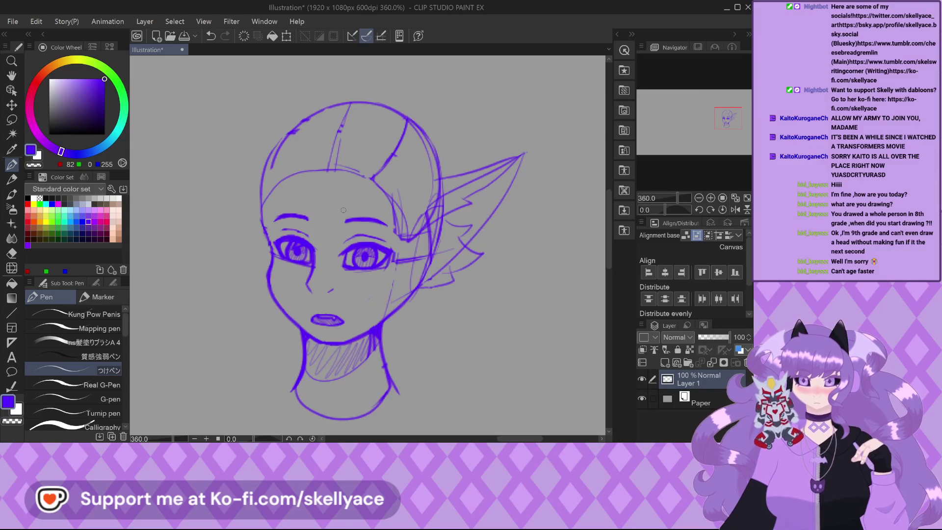
{"action": "scroll", "coordinate": [404, 177], "scroll_direction": "up", "scroll_amount": 5}
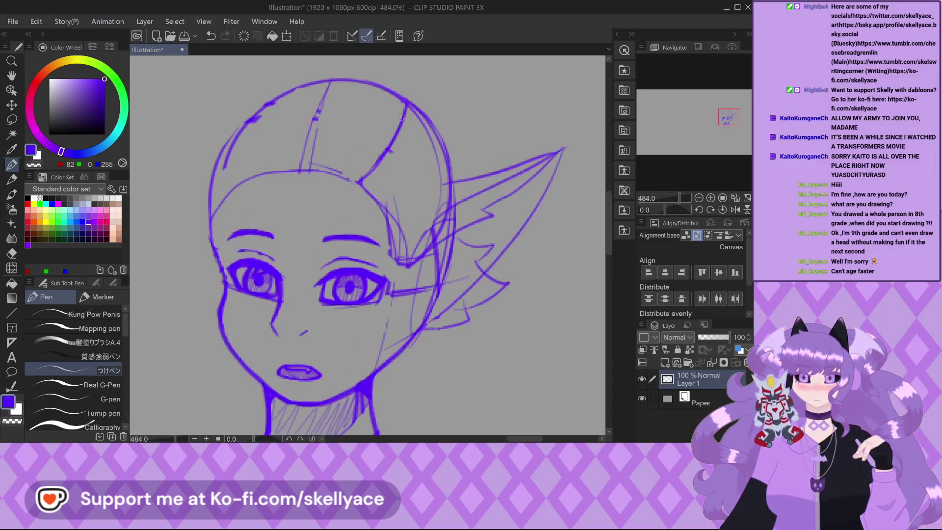
{"action": "mouse_move", "coordinate": [418, 106]}
{"action": "left_mouse_down"}
{"action": "mouse_move", "coordinate": [421, 154]}
{"action": "mouse_move", "coordinate": [341, 279]}
{"action": "left_mouse_up"}
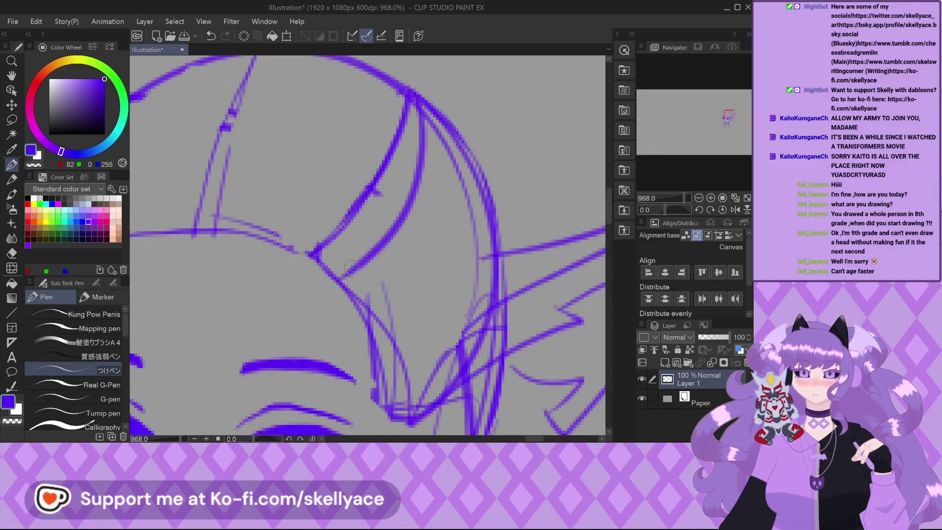
{"action": "left_click", "coordinate": [698, 49]}
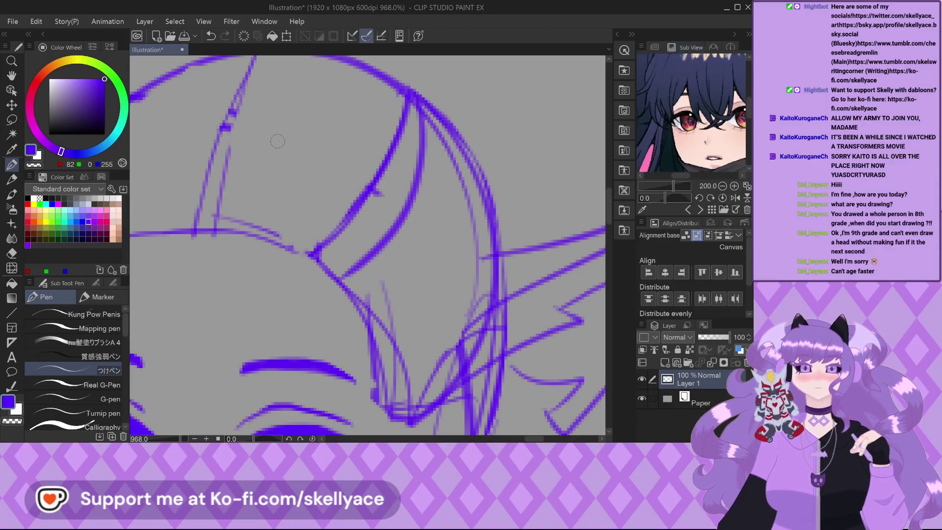
{"action": "scroll", "coordinate": [324, 243], "scroll_direction": "down", "scroll_amount": 3}
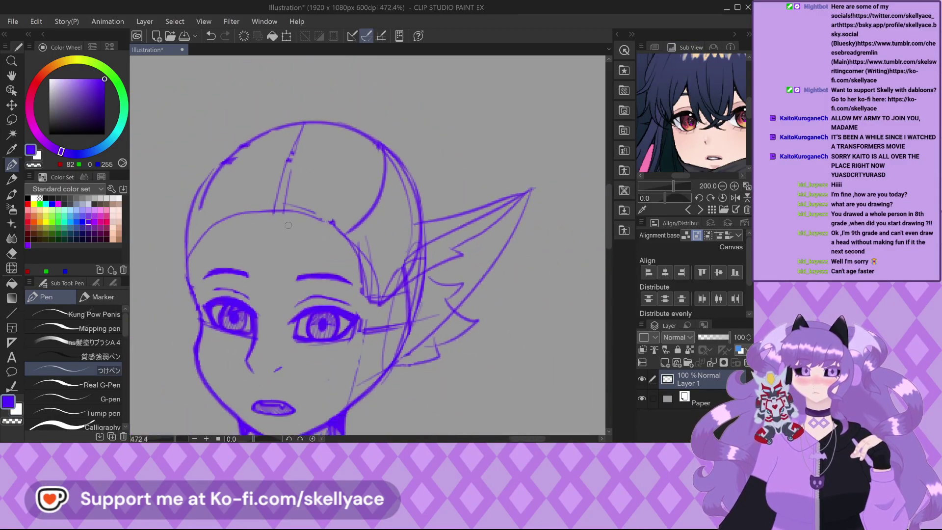
Draw a long pointed central fringe lock falling between the eyes, with its near edge sweeping in from the near side of the hairline.
{"action": "scroll", "coordinate": [283, 147], "scroll_direction": "up", "scroll_amount": 1}
{"action": "mouse_move", "coordinate": [265, 200]}
{"action": "left_mouse_down"}
{"action": "mouse_move", "coordinate": [235, 251]}
{"action": "mouse_move", "coordinate": [254, 319]}
{"action": "left_mouse_up"}
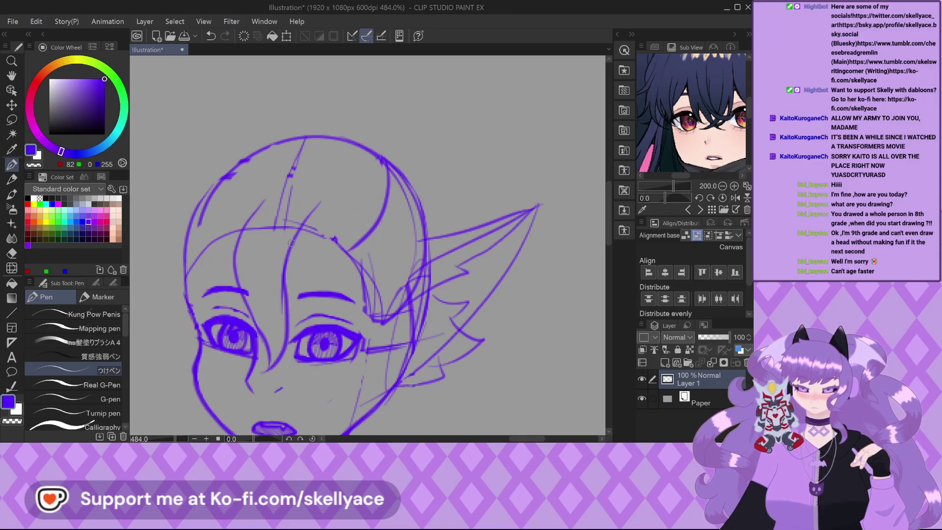
{"action": "scroll", "coordinate": [264, 245], "scroll_direction": "up", "scroll_amount": 4}
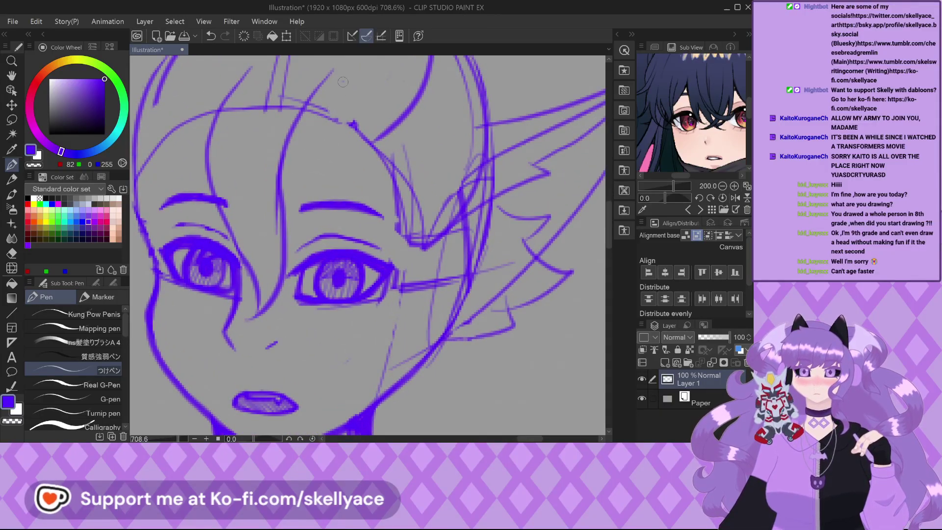
{"action": "scroll", "coordinate": [322, 74], "scroll_direction": "up", "scroll_amount": 2}
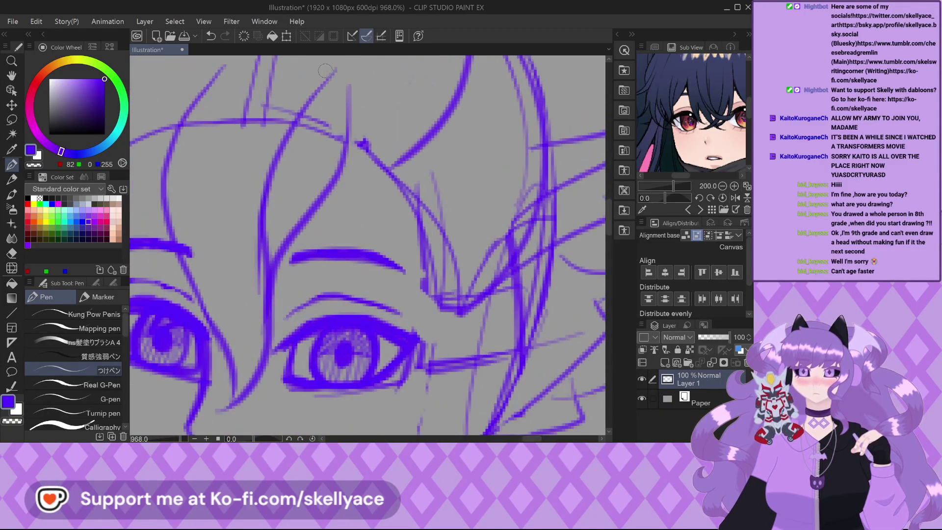
{"action": "scroll", "coordinate": [284, 243], "scroll_direction": "down", "scroll_amount": 1}
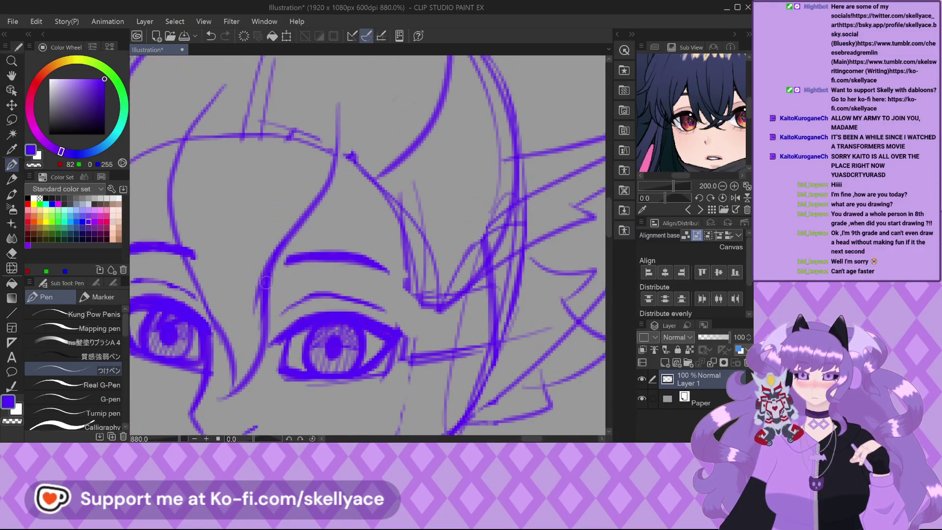
{"action": "scroll", "coordinate": [310, 199], "scroll_direction": "down", "scroll_amount": 2}
{"action": "scroll", "coordinate": [312, 200], "scroll_direction": "down", "scroll_amount": 1}
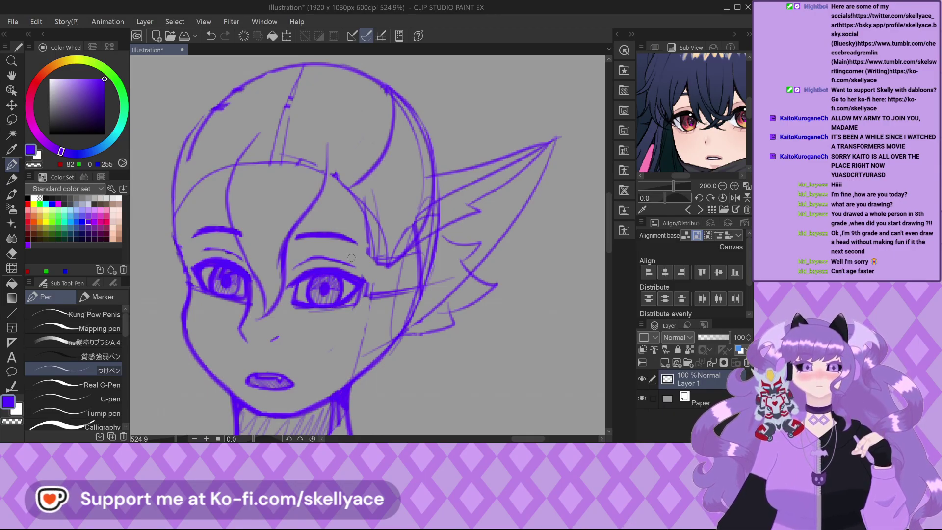
Draw a short pointed fringe lock beside the central one, ending over the far eyebrow, redrawing its inner edge once.
{"action": "left_click_drag", "start_coordinate": [229, 151], "coordinate": [216, 177]}
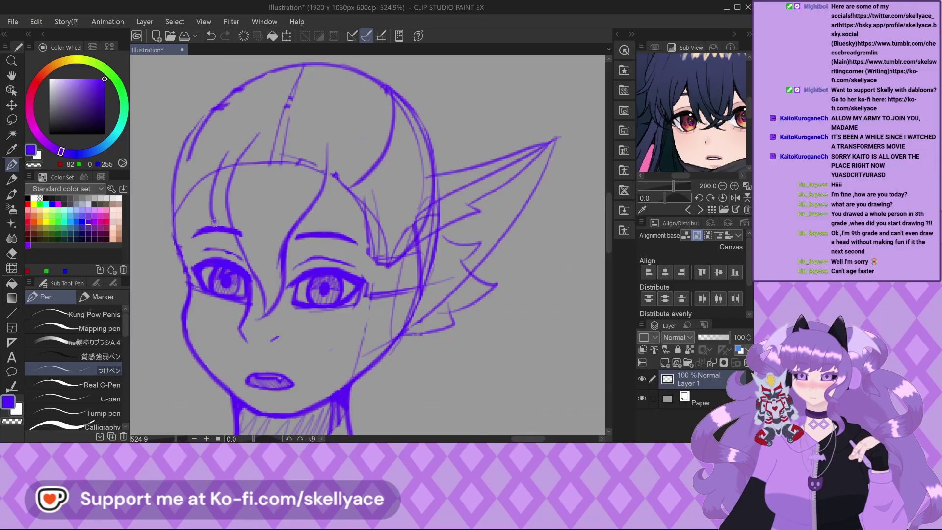
{"action": "scroll", "coordinate": [215, 236], "scroll_direction": "up", "scroll_amount": 2}
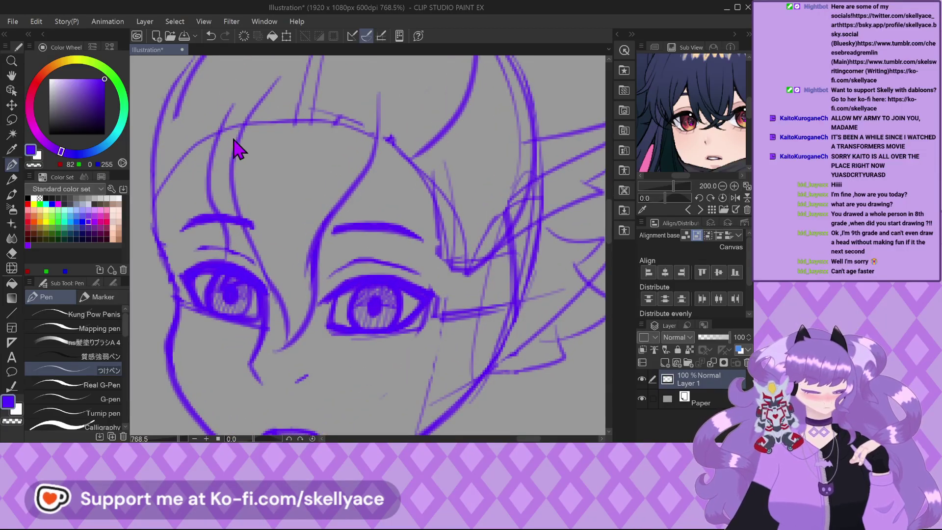
{"action": "key", "text": "ctrl+z"}
{"action": "mouse_move", "coordinate": [230, 102]}
{"action": "left_mouse_down"}
{"action": "mouse_move", "coordinate": [215, 132]}
{"action": "mouse_move", "coordinate": [210, 193]}
{"action": "mouse_move", "coordinate": [219, 242]}
{"action": "mouse_move", "coordinate": [232, 178]}
{"action": "left_mouse_up"}
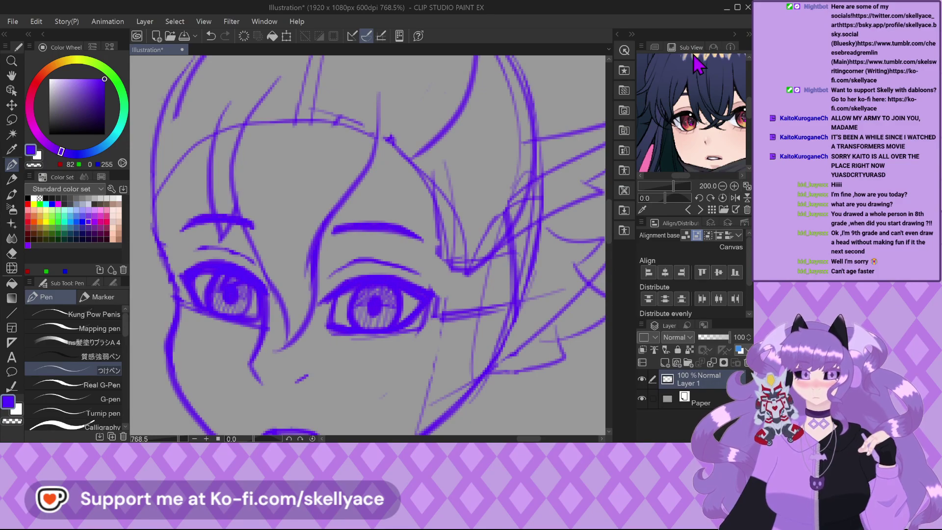
Redraw the central fringe lock's edge beside the far eye so its tip is narrower, following the full reference portrait.
{"action": "scroll", "coordinate": [686, 73], "scroll_direction": "down", "scroll_amount": 3}
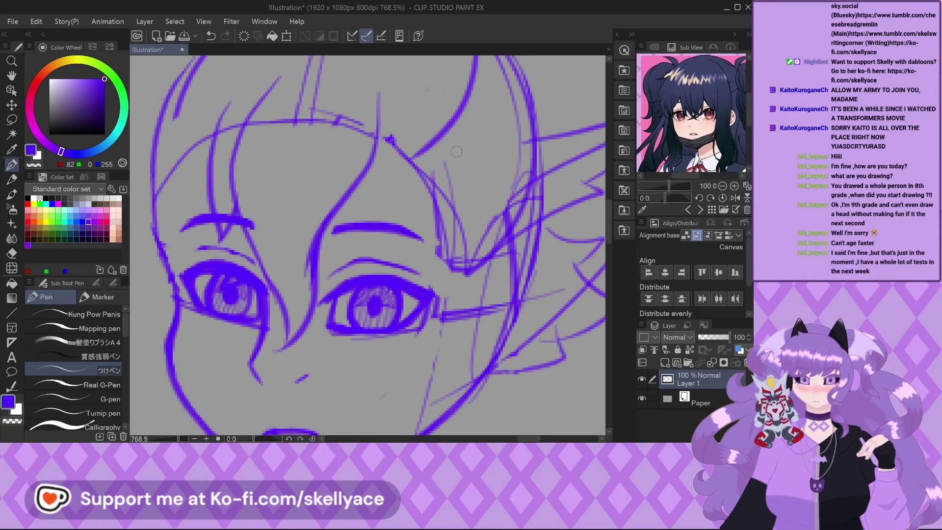
{"action": "scroll", "coordinate": [444, 177], "scroll_direction": "up", "scroll_amount": 3}
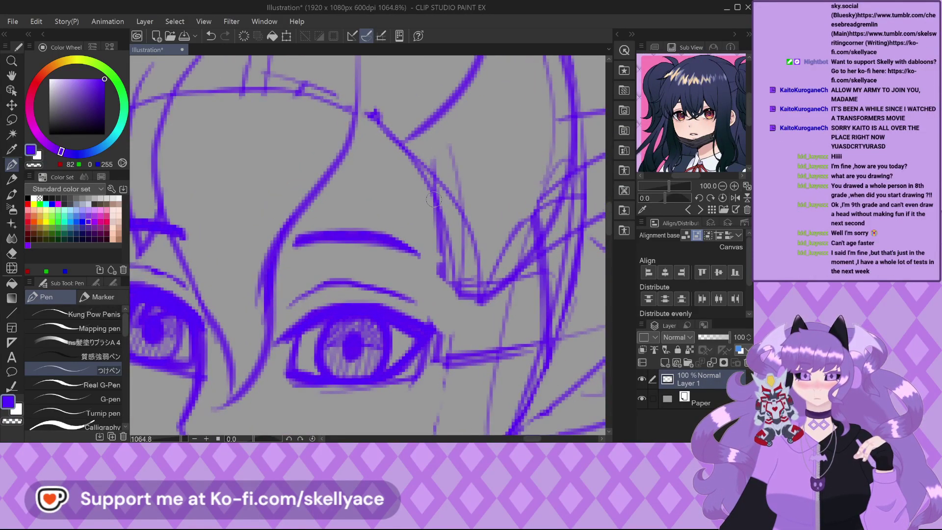
{"action": "scroll", "coordinate": [401, 182], "scroll_direction": "up", "scroll_amount": 2}
{"action": "scroll", "coordinate": [401, 182], "scroll_direction": "down", "scroll_amount": 2}
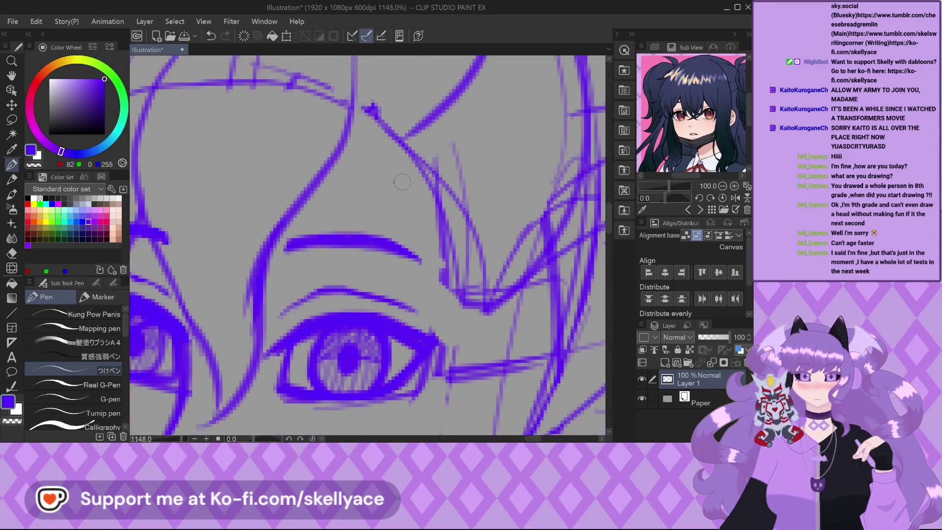
{"action": "scroll", "coordinate": [402, 182], "scroll_direction": "down", "scroll_amount": 3}
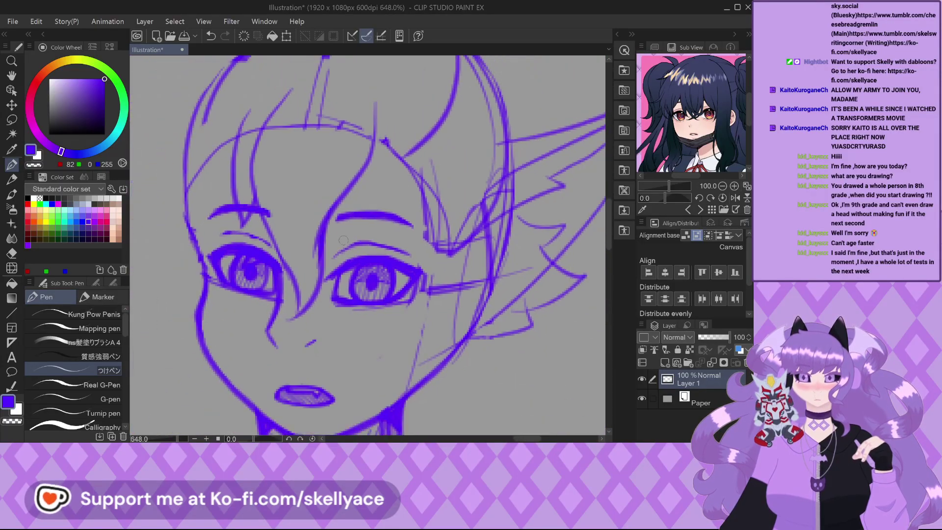
{"action": "scroll", "coordinate": [280, 284], "scroll_direction": "up", "scroll_amount": 3}
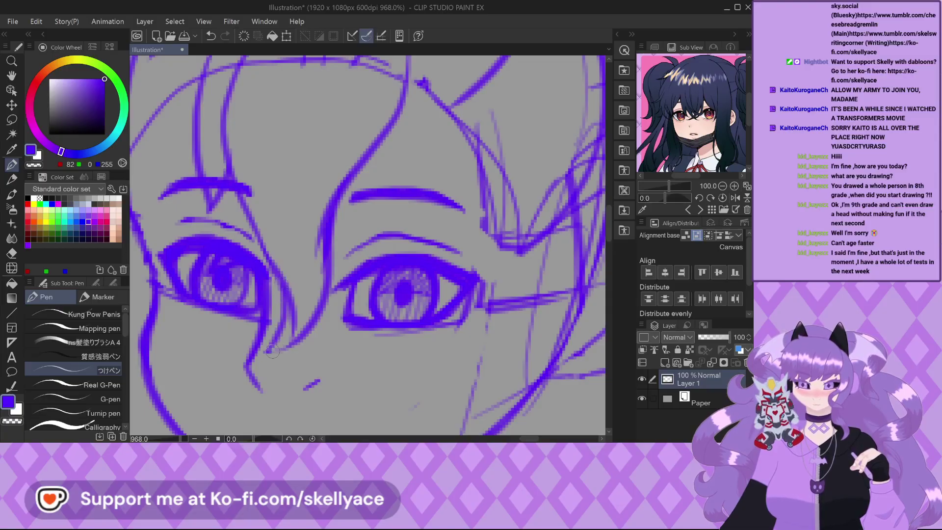
{"action": "scroll", "coordinate": [323, 287], "scroll_direction": "down", "scroll_amount": 3}
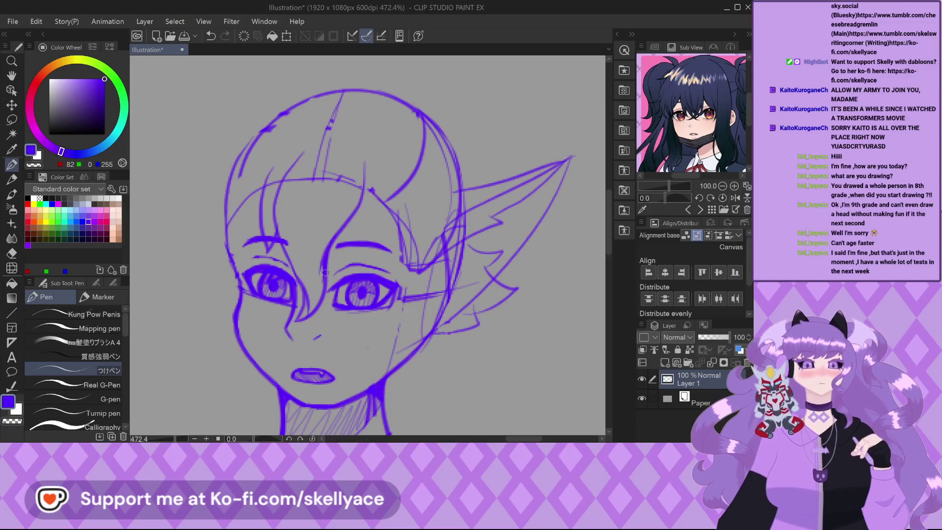
Draw a short pointed lock branching off the central fringe over the near eyebrow's inner end and refine its tip.
{"action": "scroll", "coordinate": [364, 185], "scroll_direction": "up", "scroll_amount": 3}
{"action": "mouse_move", "coordinate": [361, 143]}
{"action": "left_mouse_down"}
{"action": "mouse_move", "coordinate": [367, 184]}
{"action": "mouse_move", "coordinate": [358, 249]}
{"action": "mouse_move", "coordinate": [298, 355]}
{"action": "left_mouse_up"}
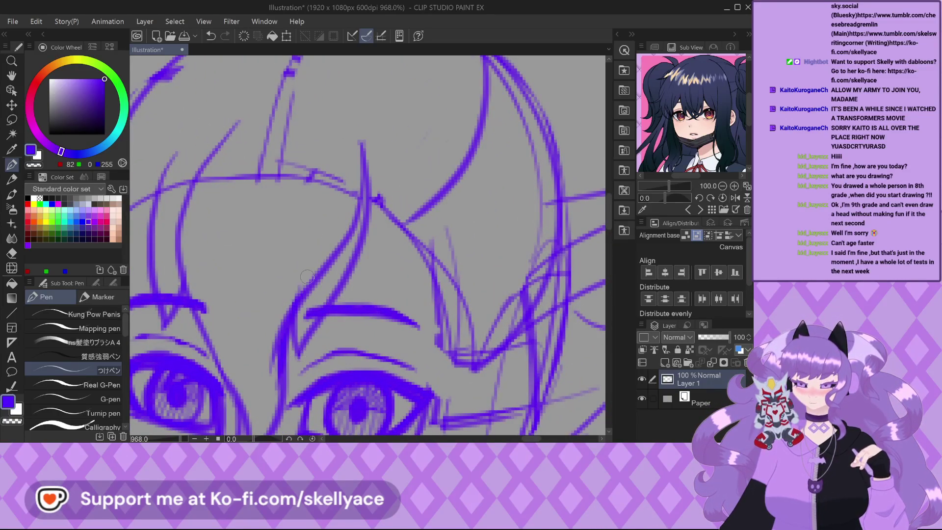
{"action": "key", "text": "ctrl+z"}
{"action": "mouse_move", "coordinate": [300, 315]}
{"action": "left_mouse_down"}
{"action": "mouse_move", "coordinate": [326, 349]}
{"action": "mouse_move", "coordinate": [322, 325]}
{"action": "mouse_move", "coordinate": [334, 311]}
{"action": "mouse_move", "coordinate": [313, 338]}
{"action": "mouse_move", "coordinate": [293, 330]}
{"action": "left_mouse_up"}
{"action": "key", "text": "ctrl+z"}
{"action": "key", "text": "ctrl+z"}
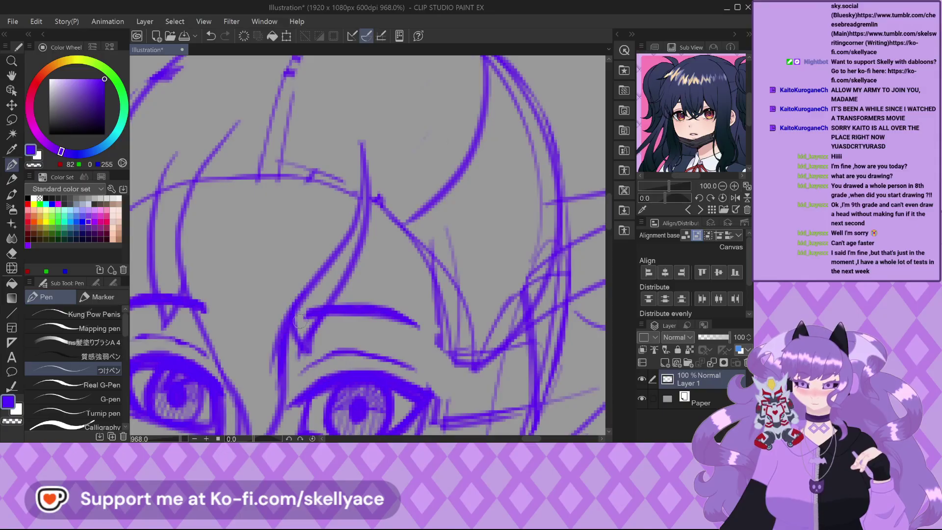
{"action": "scroll", "coordinate": [268, 236], "scroll_direction": "down", "scroll_amount": 4}
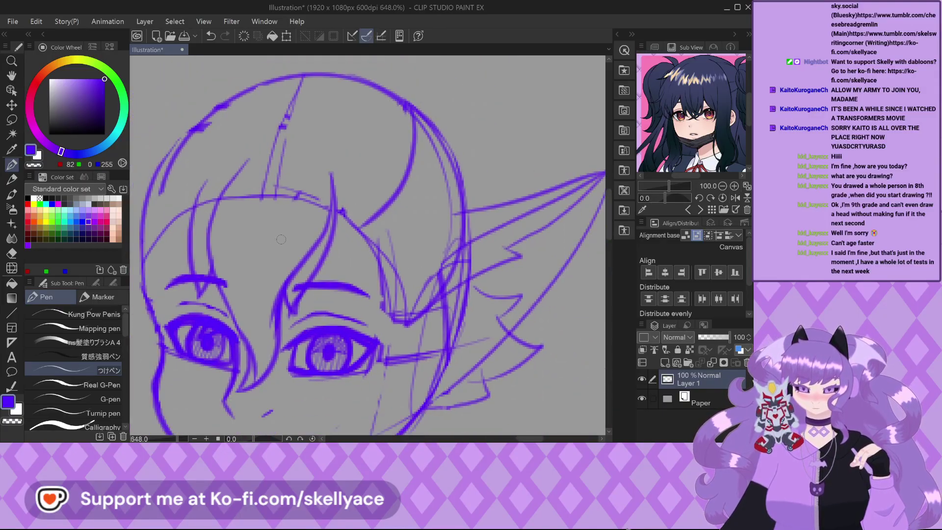
Split the central fringe lock's tip into two jagged points between the eyes.
{"action": "scroll", "coordinate": [309, 270], "scroll_direction": "up", "scroll_amount": 4}
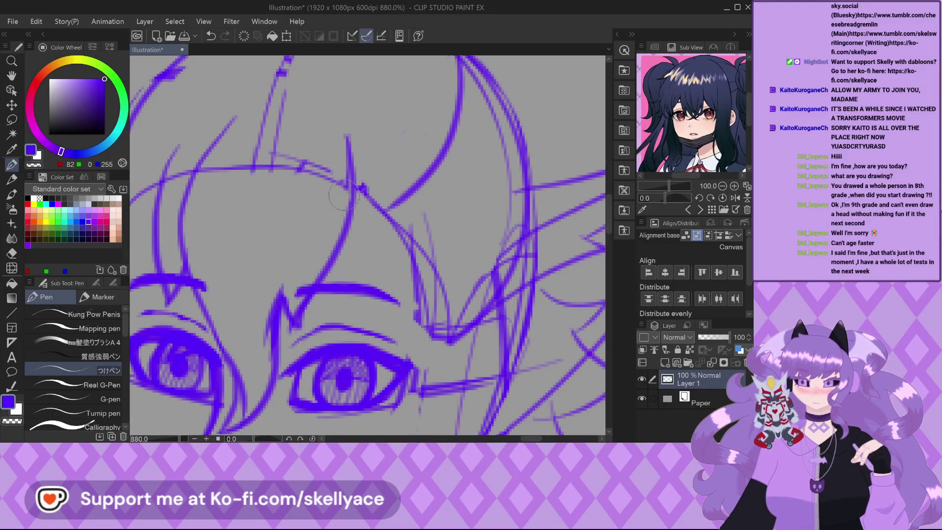
{"action": "scroll", "coordinate": [339, 182], "scroll_direction": "down", "scroll_amount": 5}
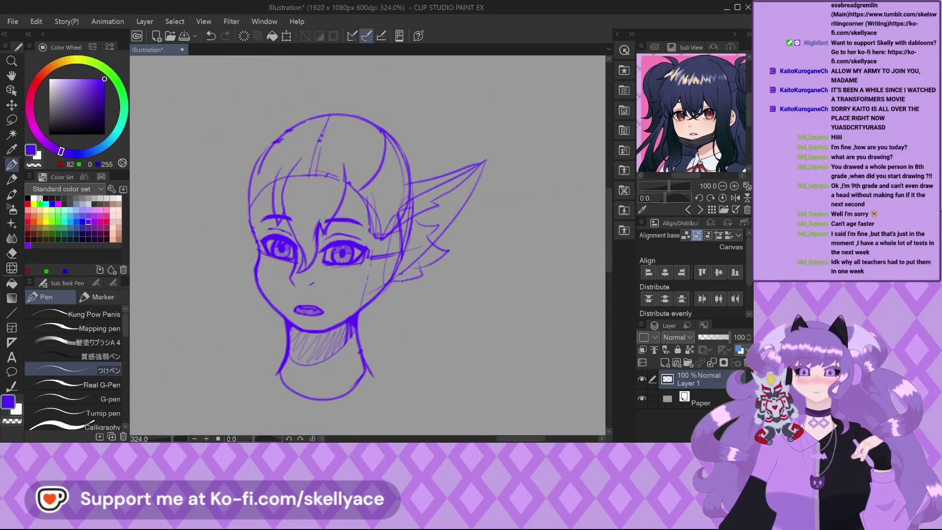
{"action": "scroll", "coordinate": [336, 250], "scroll_direction": "up", "scroll_amount": 4}
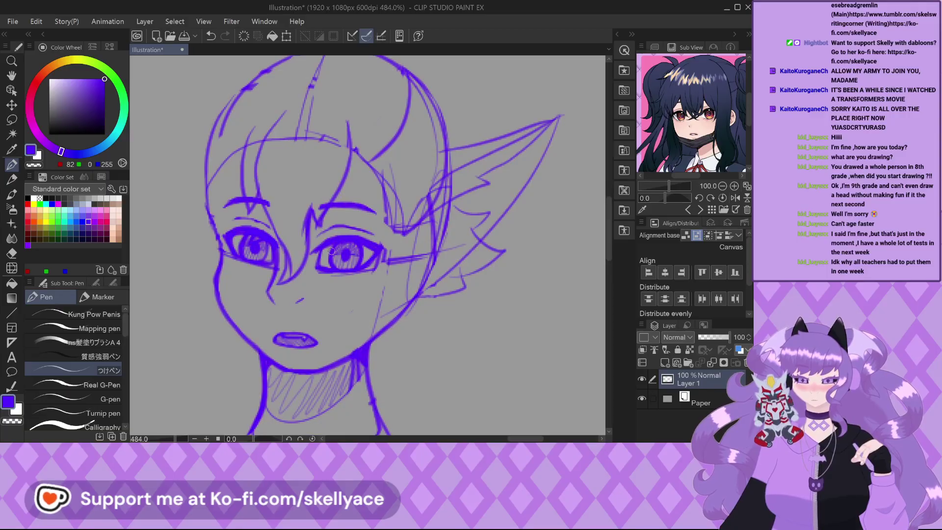
{"action": "scroll", "coordinate": [271, 274], "scroll_direction": "up", "scroll_amount": 2}
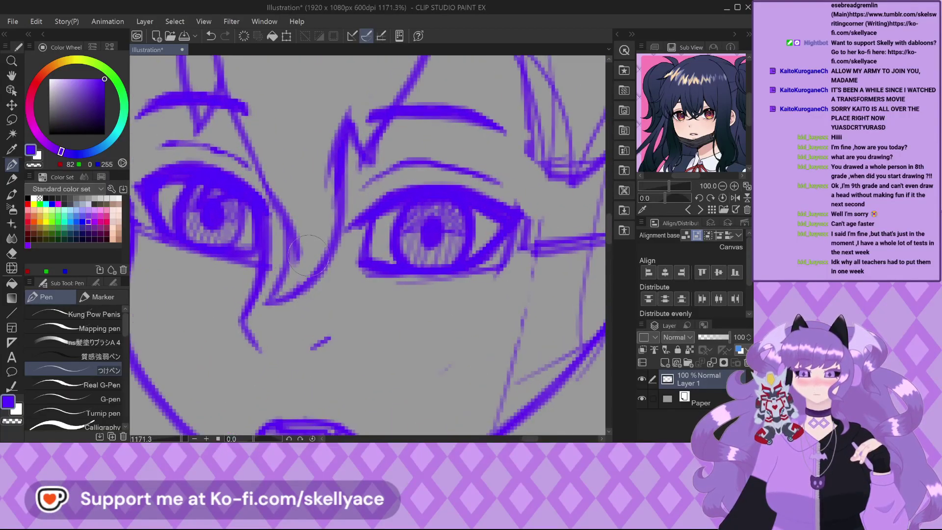
{"action": "scroll", "coordinate": [305, 250], "scroll_direction": "down", "scroll_amount": 3}
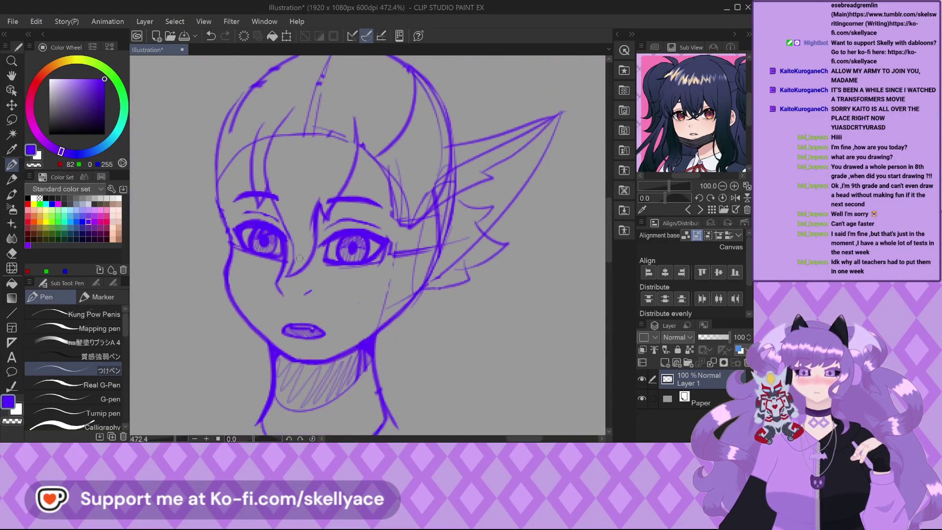
{"action": "scroll", "coordinate": [375, 201], "scroll_direction": "up", "scroll_amount": 2}
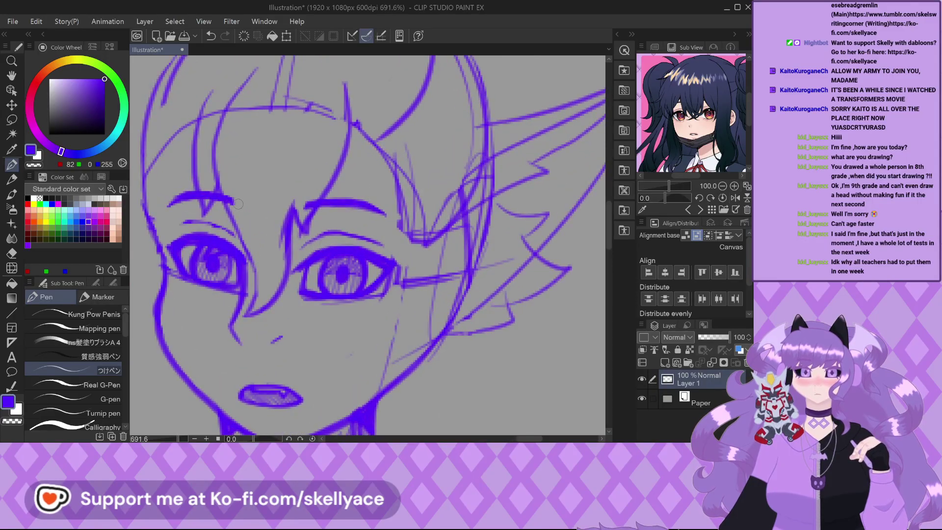
{"action": "scroll", "coordinate": [226, 203], "scroll_direction": "up", "scroll_amount": 1}
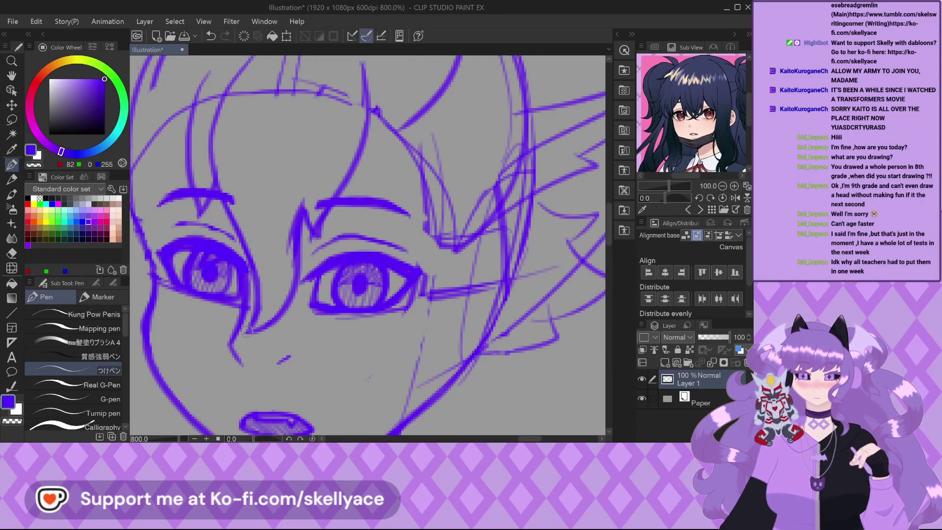
{"action": "left_click_drag", "start_coordinate": [278, 314], "coordinate": [291, 298]}
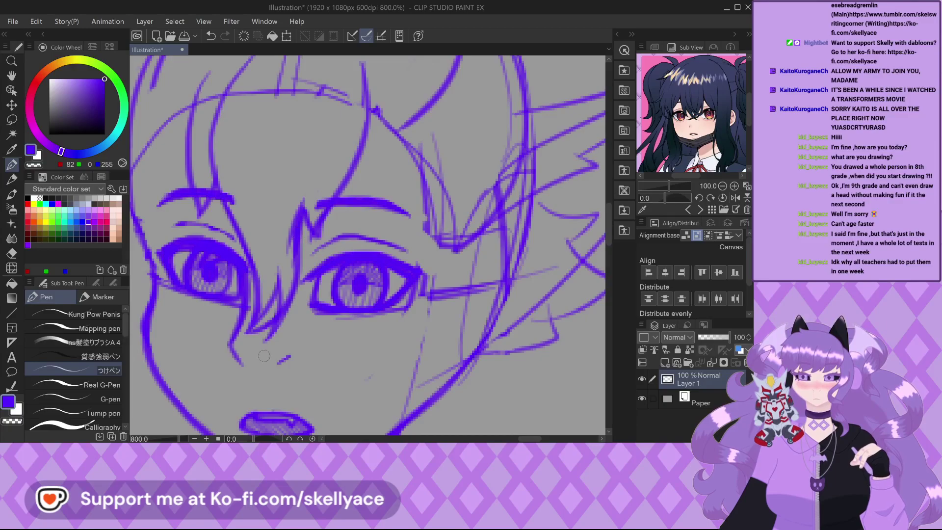
{"action": "scroll", "coordinate": [265, 355], "scroll_direction": "up", "scroll_amount": 2}
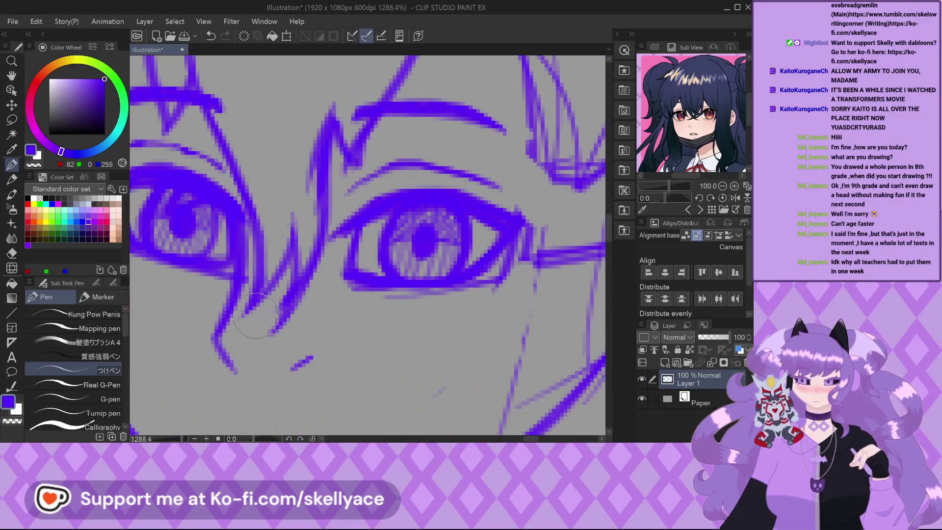
{"action": "left_click_drag", "start_coordinate": [305, 270], "coordinate": [286, 299]}
{"action": "scroll", "coordinate": [283, 278], "scroll_direction": "down", "scroll_amount": 4}
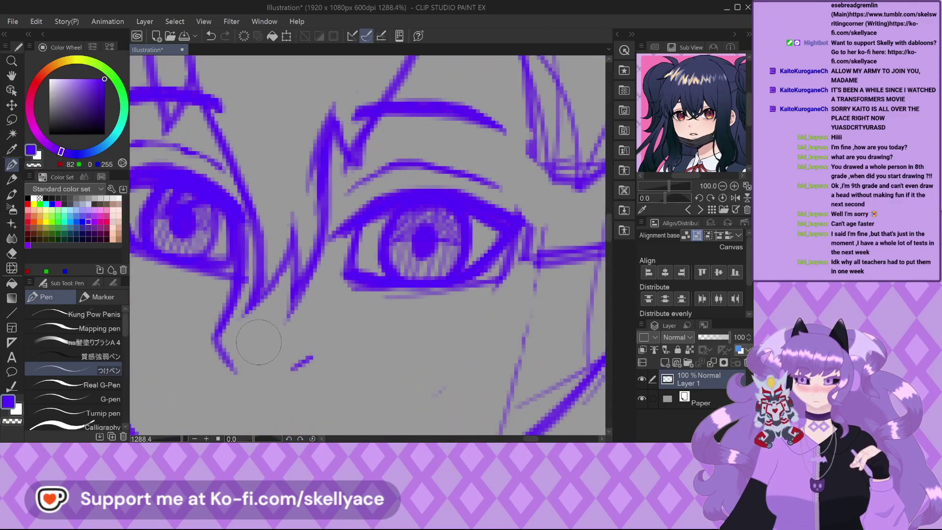
Redraw the central fringe lock's far edge, running from the far eyebrow's inner end down past the far eye's inner corner.
{"action": "scroll", "coordinate": [277, 288], "scroll_direction": "up", "scroll_amount": 3}
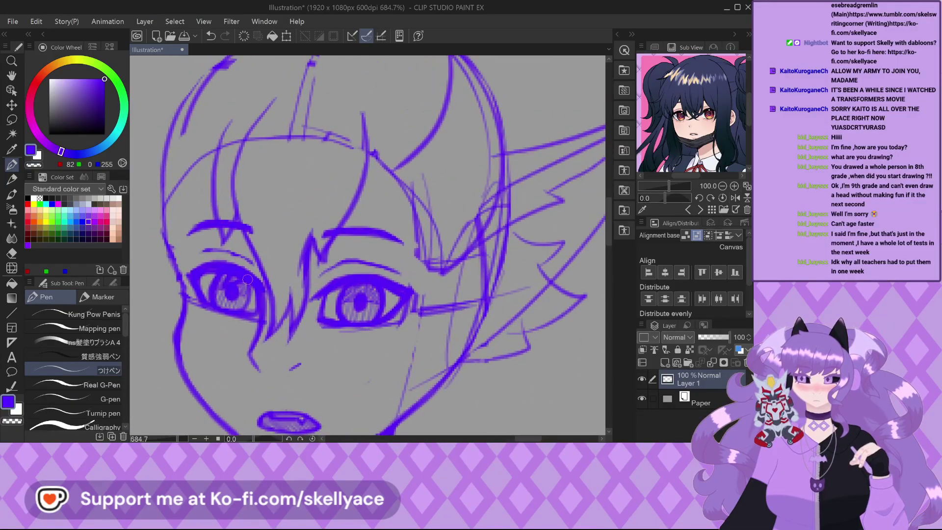
{"action": "mouse_move", "coordinate": [231, 217]}
{"action": "left_mouse_down"}
{"action": "mouse_move", "coordinate": [245, 264]}
{"action": "mouse_move", "coordinate": [282, 335]}
{"action": "mouse_move", "coordinate": [278, 386]}
{"action": "mouse_move", "coordinate": [286, 361]}
{"action": "mouse_move", "coordinate": [278, 283]}
{"action": "left_mouse_up"}
{"action": "scroll", "coordinate": [292, 348], "scroll_direction": "up", "scroll_amount": 2}
{"action": "scroll", "coordinate": [265, 270], "scroll_direction": "down", "scroll_amount": 2}
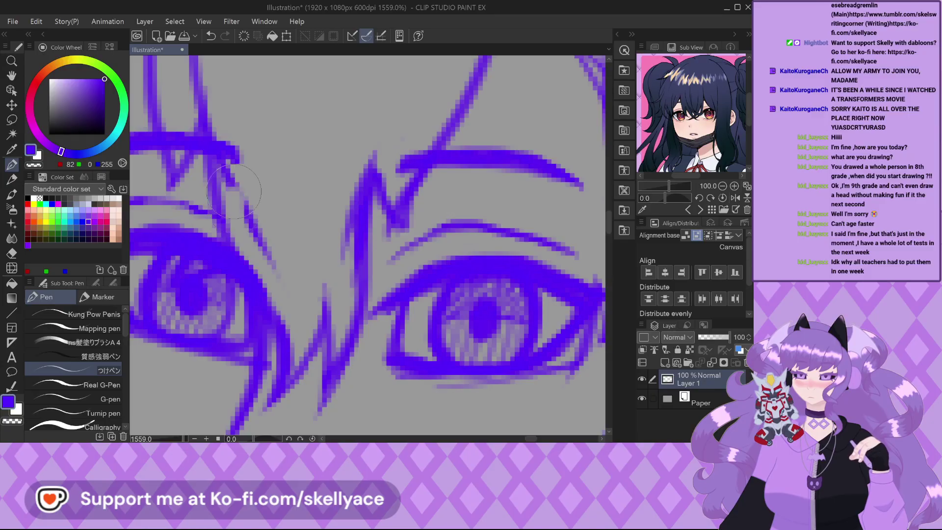
{"action": "scroll", "coordinate": [289, 259], "scroll_direction": "down", "scroll_amount": 3}
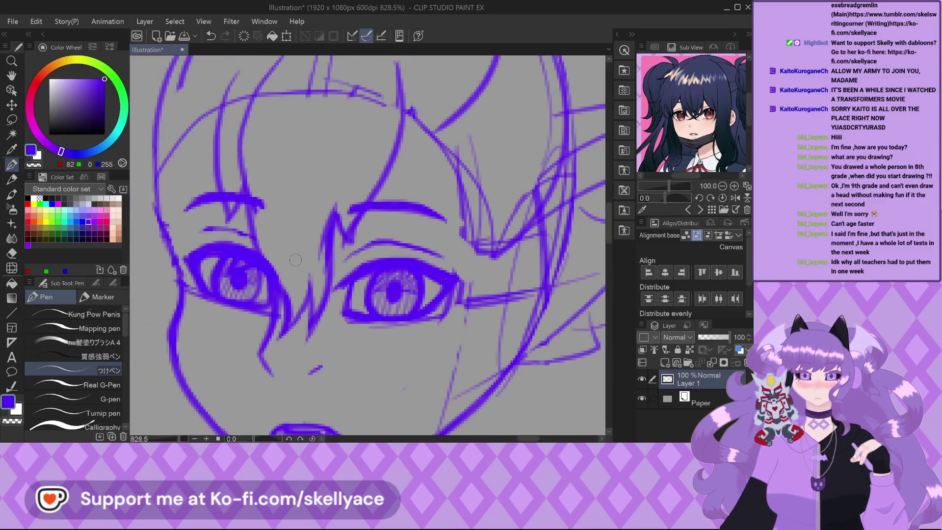
{"action": "scroll", "coordinate": [296, 259], "scroll_direction": "down", "scroll_amount": 2}
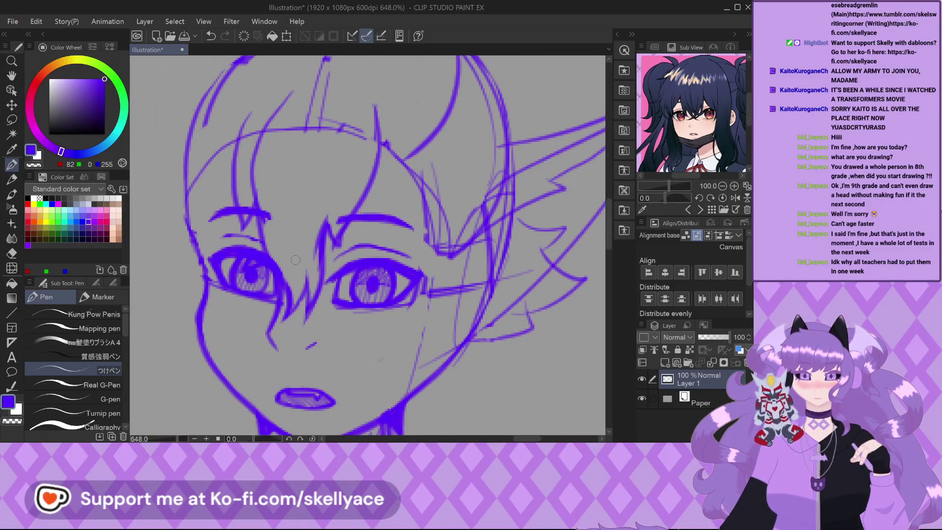
Draw a short pointed lock over the near eyebrow's outer end and an edge sweeping down the near temple.
{"action": "scroll", "coordinate": [411, 247], "scroll_direction": "up", "scroll_amount": 2}
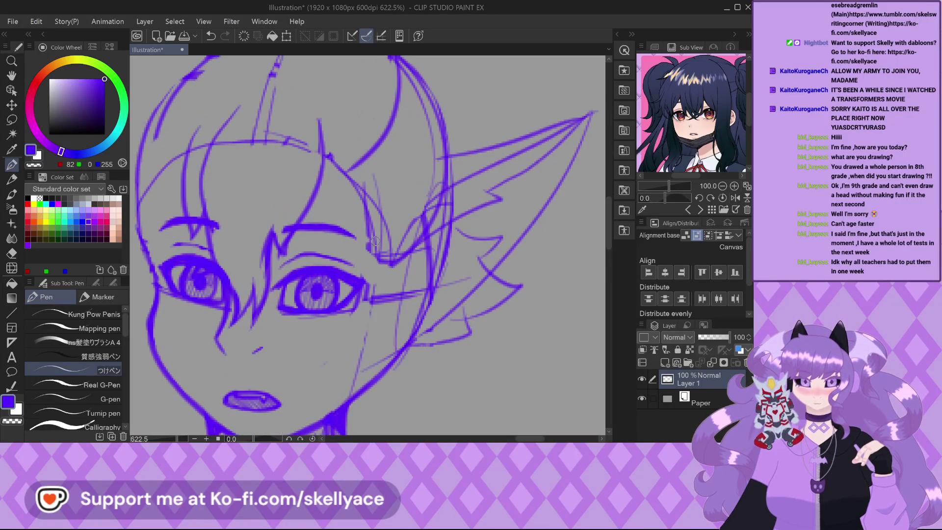
{"action": "scroll", "coordinate": [374, 242], "scroll_direction": "up", "scroll_amount": 3}
{"action": "mouse_move", "coordinate": [298, 128]}
{"action": "left_mouse_down"}
{"action": "mouse_move", "coordinate": [329, 273]}
{"action": "mouse_move", "coordinate": [352, 246]}
{"action": "mouse_move", "coordinate": [351, 161]}
{"action": "mouse_move", "coordinate": [353, 169]}
{"action": "mouse_move", "coordinate": [341, 123]}
{"action": "mouse_move", "coordinate": [333, 164]}
{"action": "mouse_move", "coordinate": [345, 216]}
{"action": "mouse_move", "coordinate": [336, 265]}
{"action": "left_mouse_up"}
{"action": "key", "text": "ctrl+z"}
{"action": "left_click_drag", "start_coordinate": [345, 192], "coordinate": [412, 319]}
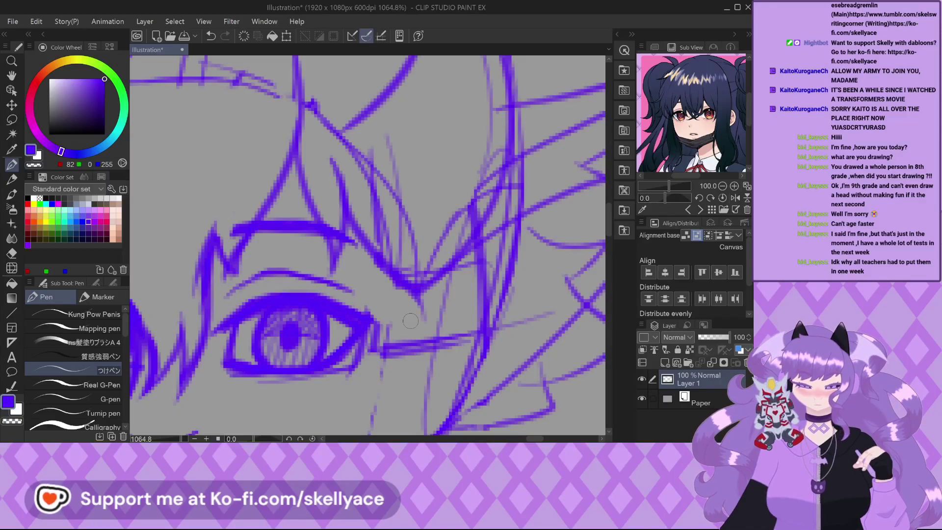
{"action": "scroll", "coordinate": [144, 387], "scroll_direction": "down", "scroll_amount": 5}
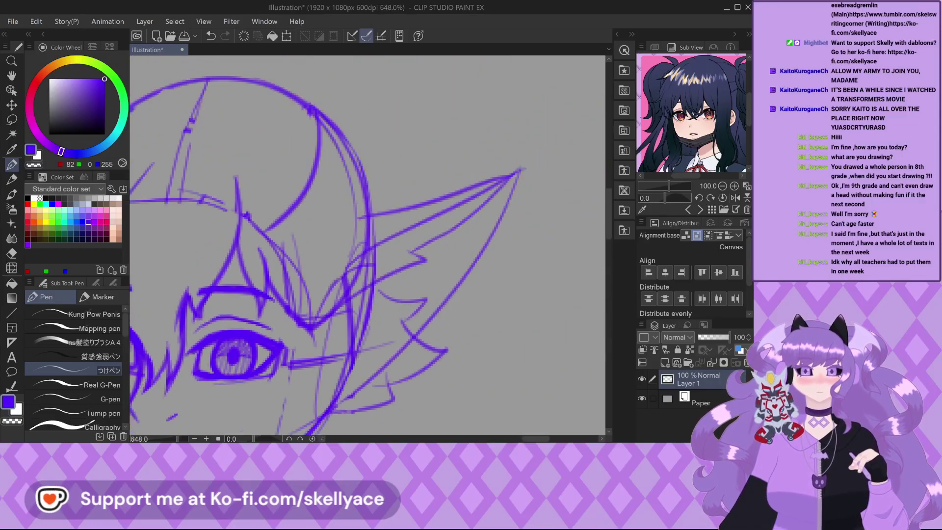
Draw jagged pointed side locks falling from the near temple past the outer eye corner to the cheek in front of the ear.
{"action": "scroll", "coordinate": [321, 203], "scroll_direction": "down", "scroll_amount": 2}
{"action": "scroll", "coordinate": [291, 279], "scroll_direction": "up", "scroll_amount": 3}
{"action": "mouse_move", "coordinate": [281, 247]}
{"action": "left_mouse_down"}
{"action": "mouse_move", "coordinate": [308, 321]}
{"action": "mouse_move", "coordinate": [273, 384]}
{"action": "mouse_move", "coordinate": [318, 344]}
{"action": "left_mouse_up"}
{"action": "mouse_move", "coordinate": [337, 141]}
{"action": "left_mouse_down"}
{"action": "mouse_move", "coordinate": [360, 201]}
{"action": "mouse_move", "coordinate": [406, 246]}
{"action": "mouse_move", "coordinate": [372, 249]}
{"action": "mouse_move", "coordinate": [359, 327]}
{"action": "mouse_move", "coordinate": [314, 379]}
{"action": "left_mouse_up"}
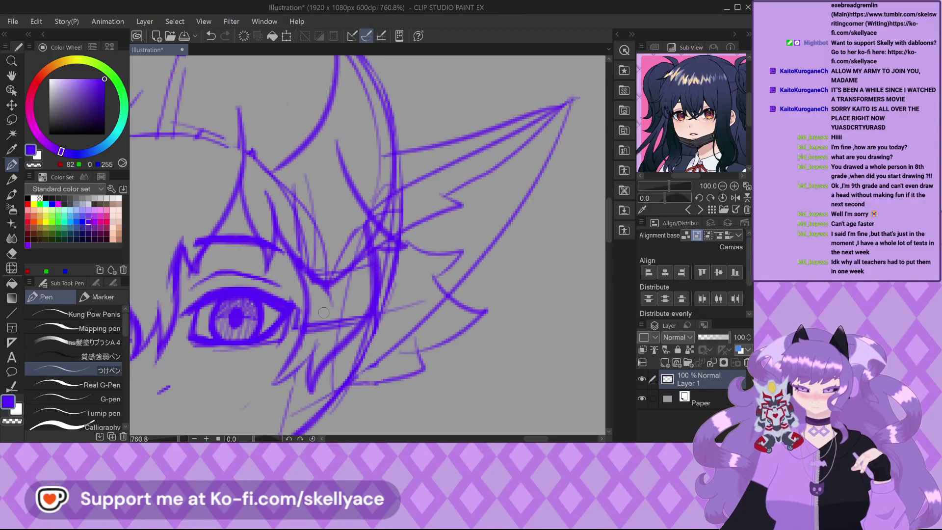
{"action": "scroll", "coordinate": [225, 267], "scroll_direction": "down", "scroll_amount": 3}
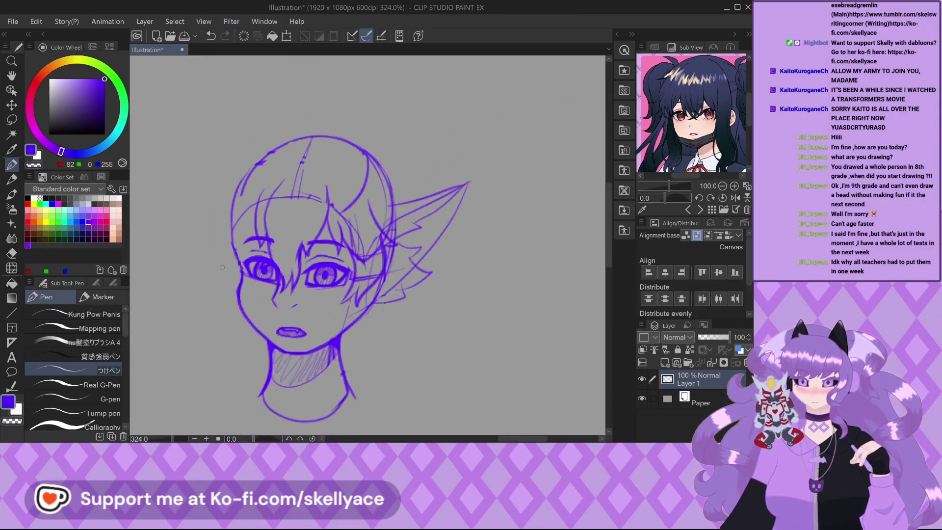
Draw the far-side hair outline outside the skull, with a flicked tip beside the brow and pointed locks ending beside the cheek.
{"action": "scroll", "coordinate": [201, 238], "scroll_direction": "up", "scroll_amount": 1}
{"action": "scroll", "coordinate": [671, 116], "scroll_direction": "up", "scroll_amount": 2}
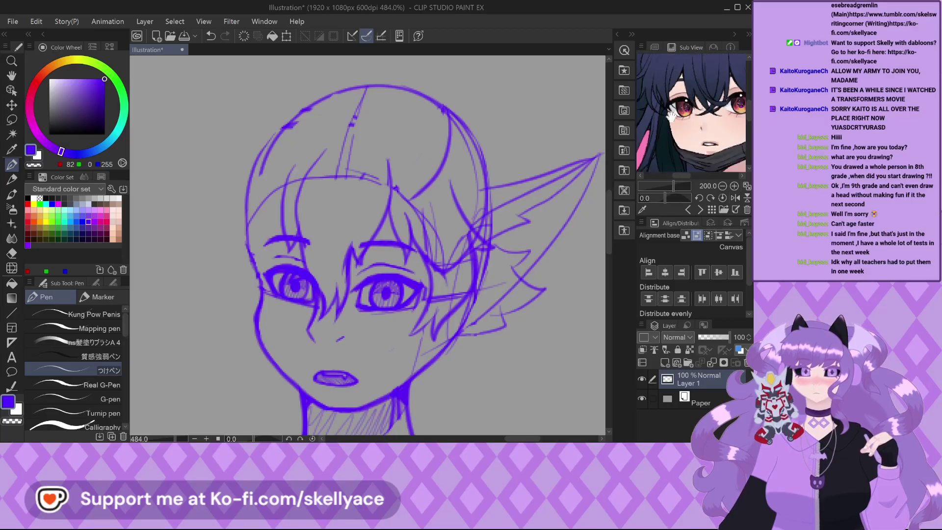
{"action": "scroll", "coordinate": [280, 210], "scroll_direction": "up", "scroll_amount": 1}
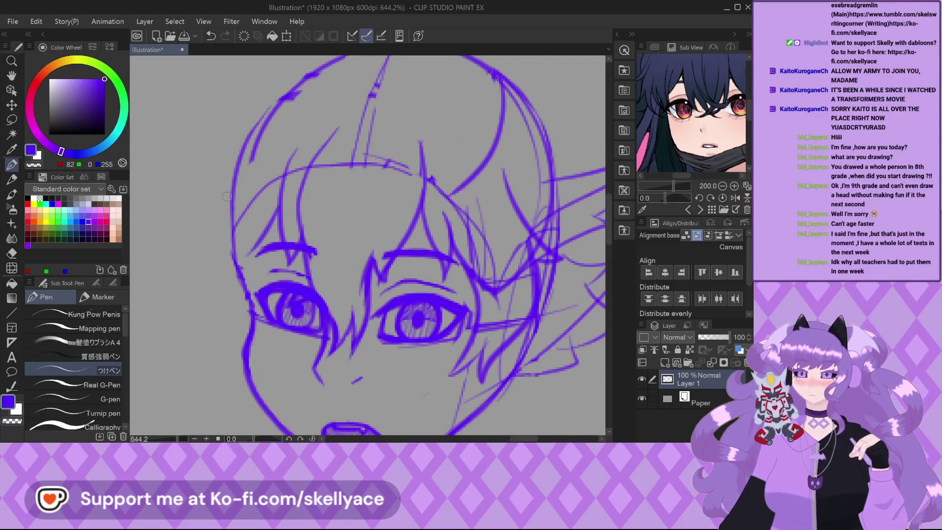
{"action": "left_click_drag", "start_coordinate": [244, 142], "coordinate": [205, 208]}
{"action": "mouse_move", "coordinate": [177, 256]}
{"action": "left_mouse_down"}
{"action": "mouse_move", "coordinate": [205, 242]}
{"action": "mouse_move", "coordinate": [191, 280]}
{"action": "mouse_move", "coordinate": [210, 324]}
{"action": "mouse_move", "coordinate": [208, 371]}
{"action": "left_mouse_up"}
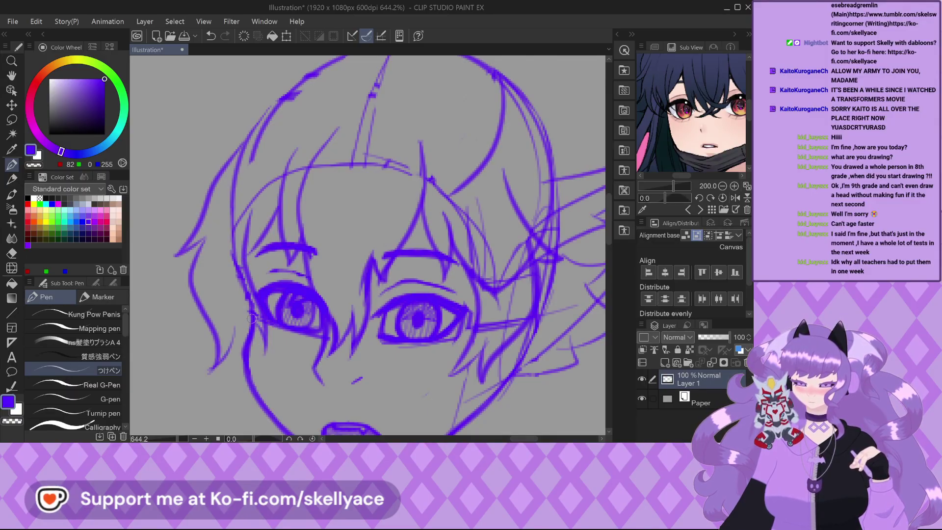
{"action": "scroll", "coordinate": [291, 222], "scroll_direction": "down", "scroll_amount": 5}
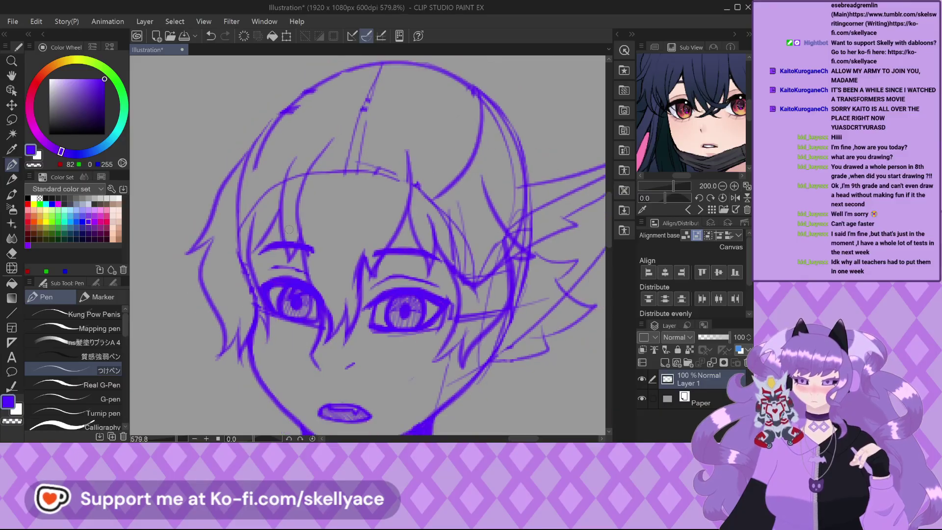
Undo all the fringe and side-lock strokes back to the bare forehead with its hairline and eyebrows.
{"action": "scroll", "coordinate": [295, 236], "scroll_direction": "up", "scroll_amount": 3}
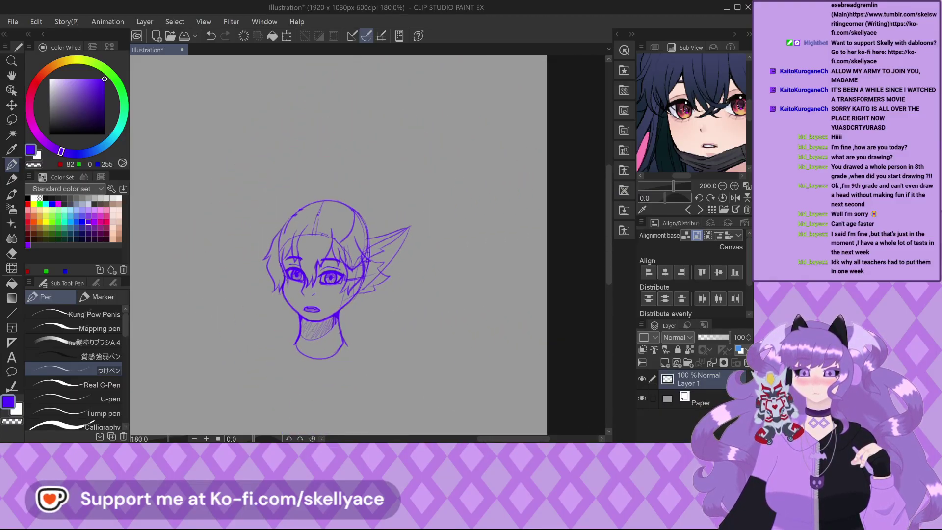
{"action": "scroll", "coordinate": [305, 221], "scroll_direction": "up", "scroll_amount": 1}
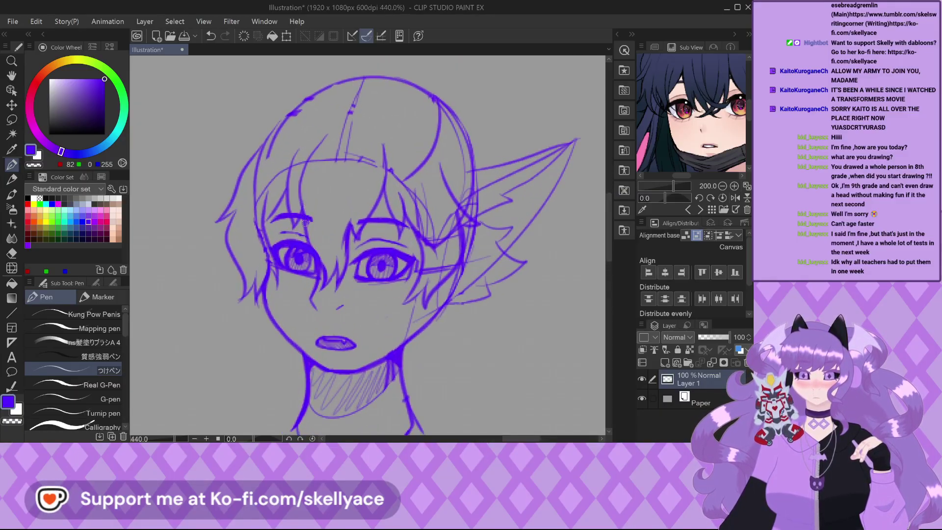
{"action": "key", "text": "ctrl+z"}
{"action": "key", "text": "ctrl+z"}
{"action": "key", "text": "ctrl+z"}
{"action": "key", "text": "ctrl+z"}
{"action": "key", "text": "ctrl+z"}
{"action": "key", "text": "ctrl+z"}
{"action": "key", "text": "ctrl+z"}
{"action": "key", "text": "ctrl+z"}
{"action": "key", "text": "ctrl+z"}
{"action": "key", "text": "ctrl+z"}
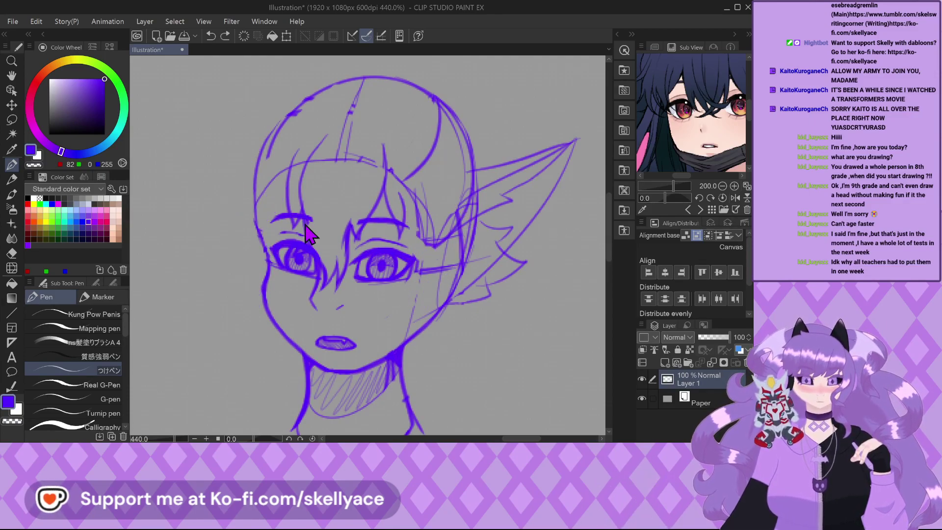
{"action": "key", "text": "ctrl+z"}
{"action": "key", "text": "ctrl+z"}
{"action": "key", "text": "ctrl+z"}
{"action": "key", "text": "ctrl+z"}
{"action": "key", "text": "ctrl+z"}
{"action": "key", "text": "ctrl+z"}
{"action": "key", "text": "ctrl+z"}
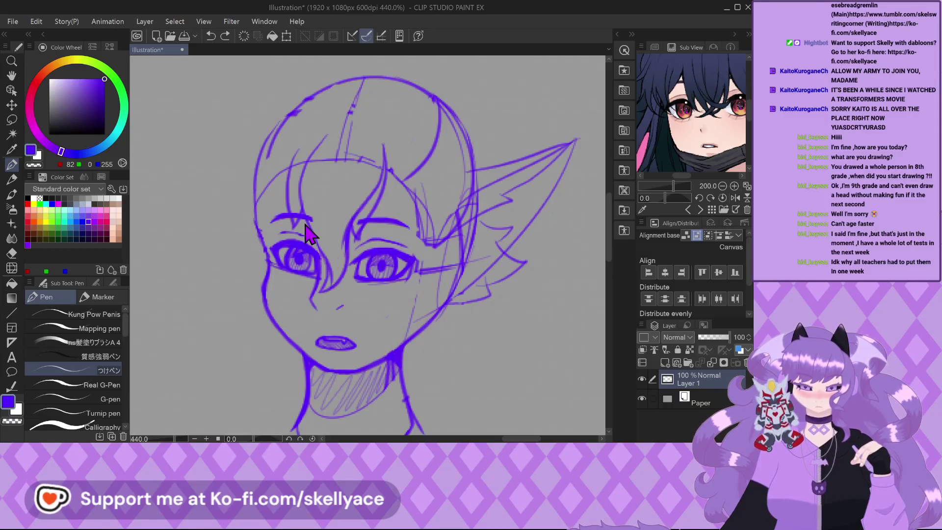
{"action": "key", "text": "ctrl+z"}
{"action": "key", "text": "ctrl+z"}
{"action": "key", "text": "ctrl+y"}
{"action": "key", "text": "ctrl+z"}
{"action": "key", "text": "ctrl+z"}
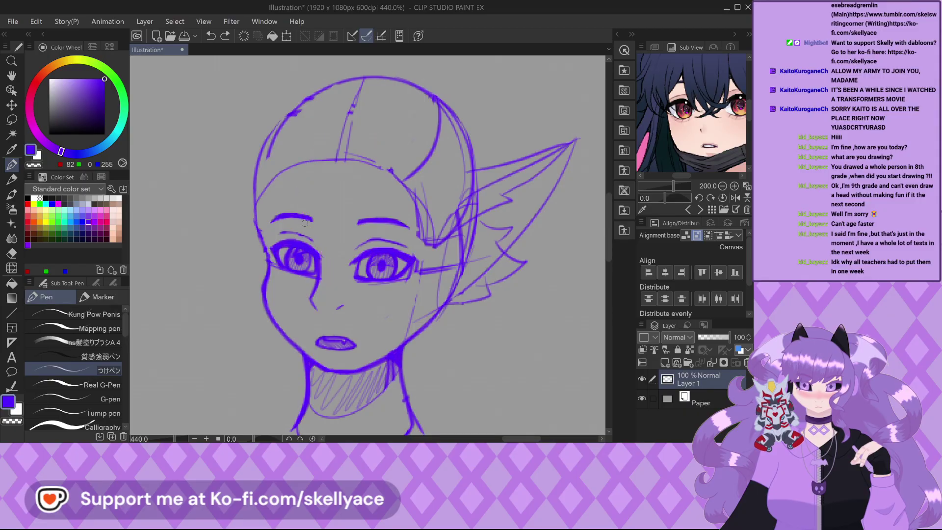
Add a new layer above the head sketch and set the drawing colour to blue (0, 88, 255).
{"action": "left_click", "coordinate": [665, 363]}
{"action": "left_click", "coordinate": [83, 219]}
{"action": "left_click", "coordinate": [84, 219]}
{"action": "left_click", "coordinate": [77, 218]}
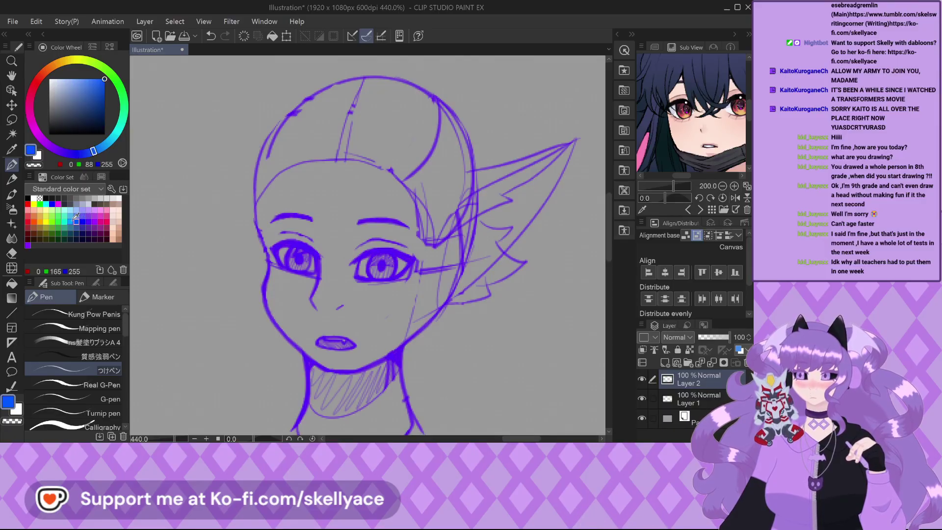
Examine the reference portrait's fringe and lower hair, comparing them with the bare head sketch.
{"action": "scroll", "coordinate": [245, 255], "scroll_direction": "down", "scroll_amount": 1}
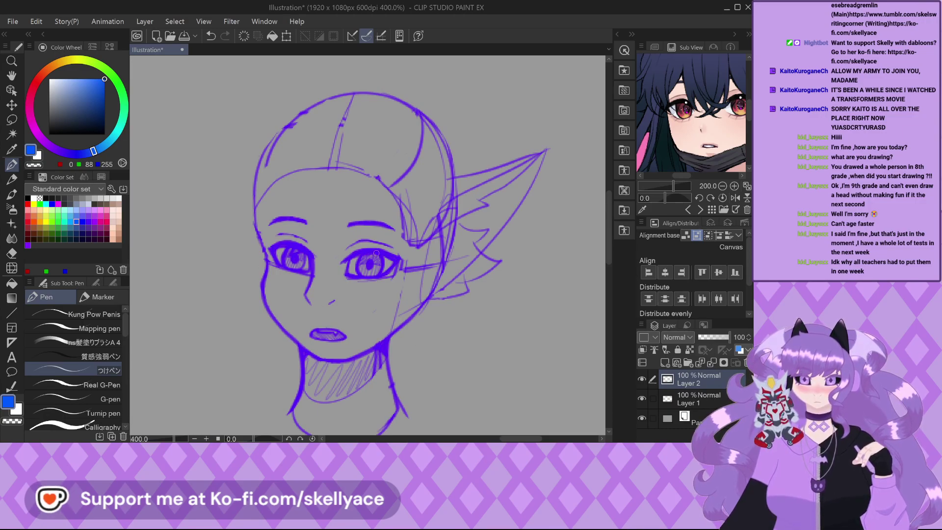
{"action": "scroll", "coordinate": [282, 198], "scroll_direction": "up", "scroll_amount": 5}
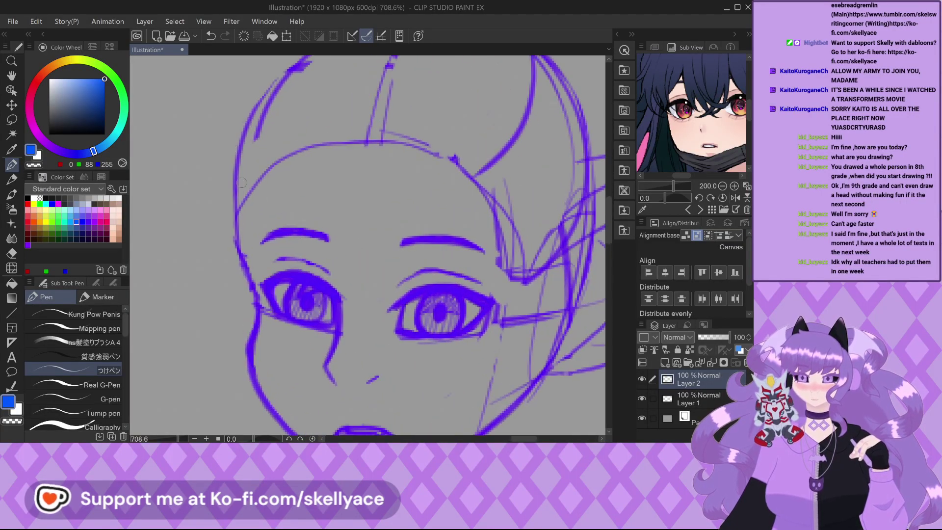
{"action": "scroll", "coordinate": [242, 175], "scroll_direction": "down", "scroll_amount": 4}
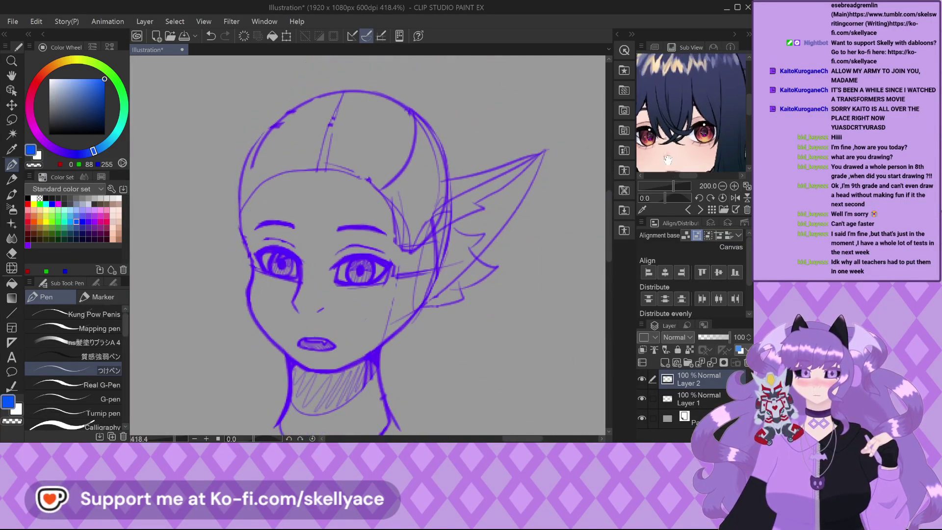
{"action": "scroll", "coordinate": [564, 178], "scroll_direction": "down", "scroll_amount": 1}
{"action": "left_click_drag", "start_coordinate": [680, 144], "coordinate": [676, 96]}
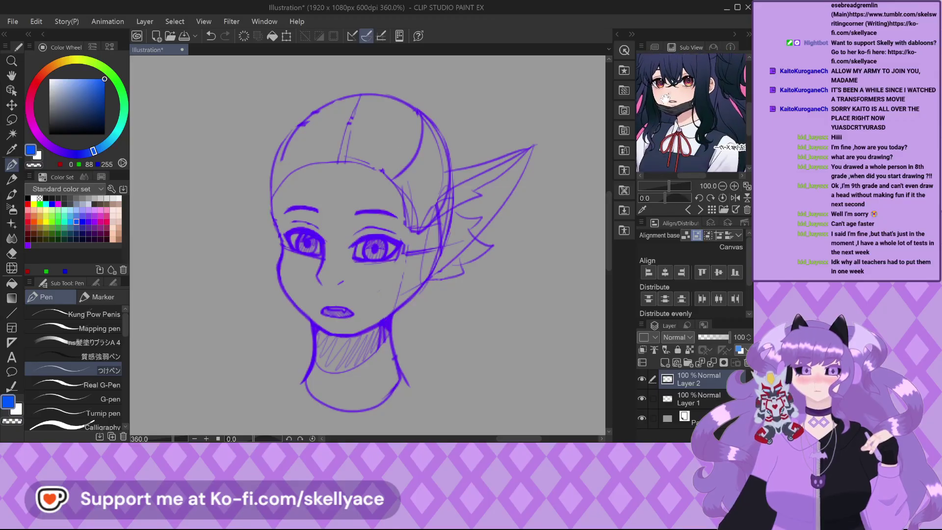
{"action": "scroll", "coordinate": [252, 220], "scroll_direction": "down", "scroll_amount": 4}
{"action": "scroll", "coordinate": [450, 147], "scroll_direction": "up", "scroll_amount": 4}
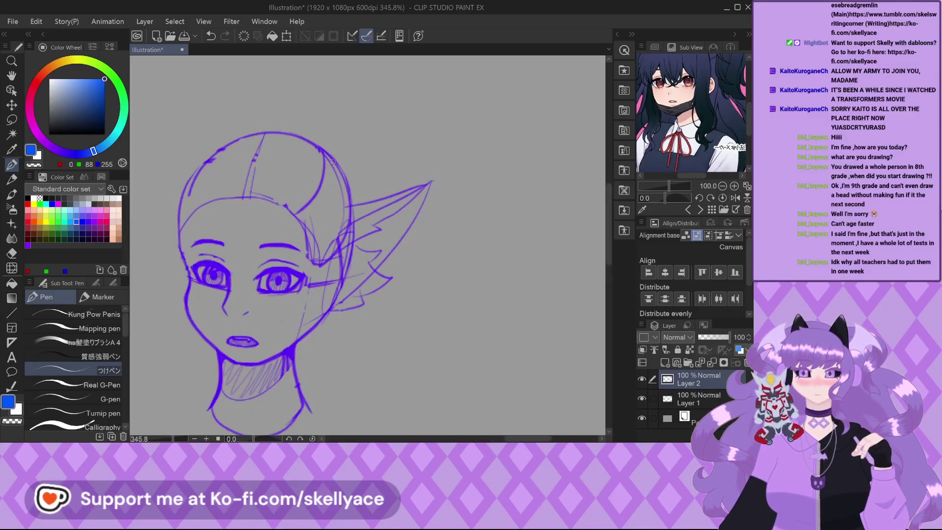
{"action": "scroll", "coordinate": [206, 196], "scroll_direction": "up", "scroll_amount": 1}
{"action": "scroll", "coordinate": [490, 214], "scroll_direction": "down", "scroll_amount": 2}
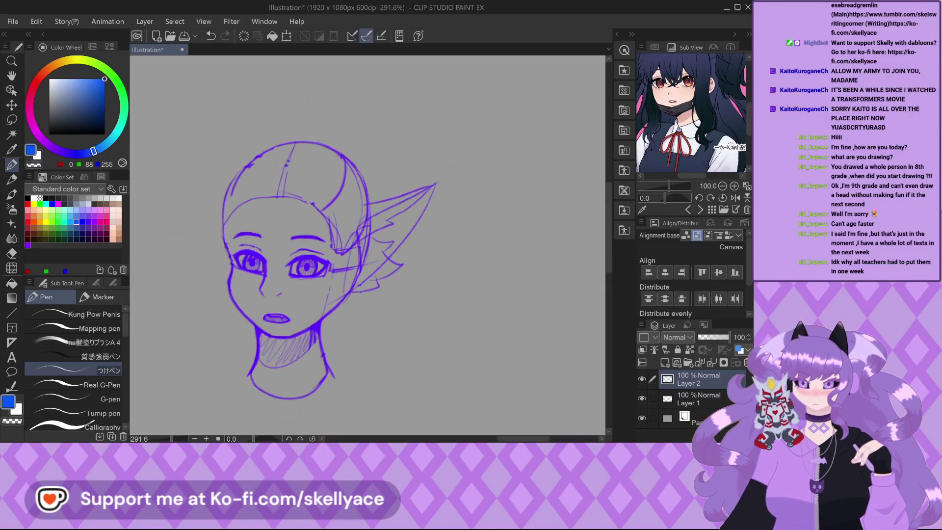
Try a blue central fringe lock with two curved edges falling from the hairline between the eyes to a hooked tip beside the nose.
{"action": "scroll", "coordinate": [335, 228], "scroll_direction": "up", "scroll_amount": 1}
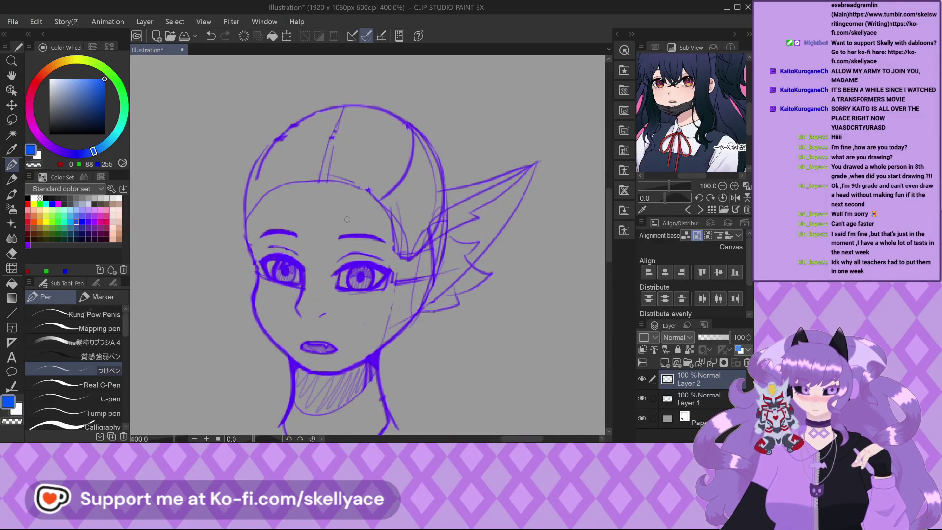
{"action": "scroll", "coordinate": [345, 221], "scroll_direction": "up", "scroll_amount": 1}
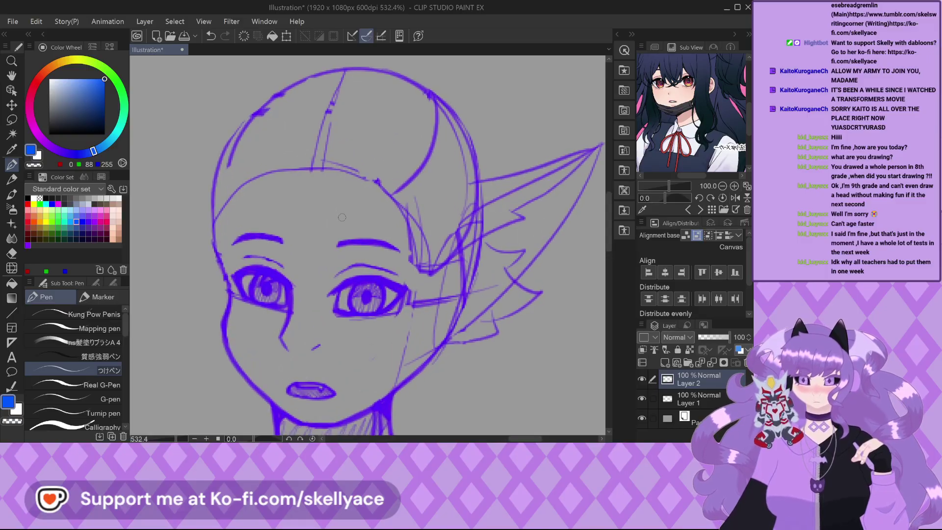
{"action": "scroll", "coordinate": [283, 160], "scroll_direction": "up", "scroll_amount": 1}
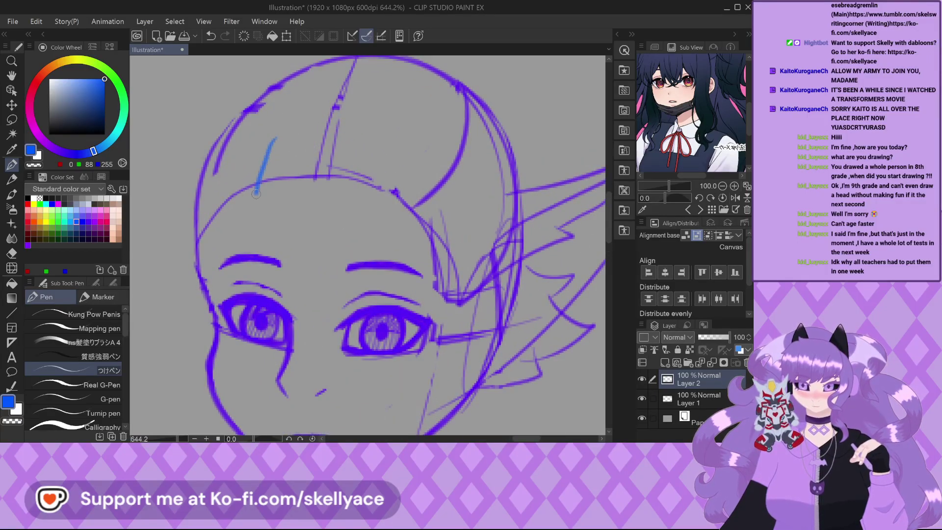
{"action": "left_click_drag", "start_coordinate": [257, 190], "coordinate": [254, 253]}
{"action": "mouse_move", "coordinate": [260, 171]}
{"action": "left_mouse_down"}
{"action": "mouse_move", "coordinate": [250, 251]}
{"action": "mouse_move", "coordinate": [251, 235]}
{"action": "mouse_move", "coordinate": [264, 295]}
{"action": "mouse_move", "coordinate": [297, 337]}
{"action": "left_mouse_up"}
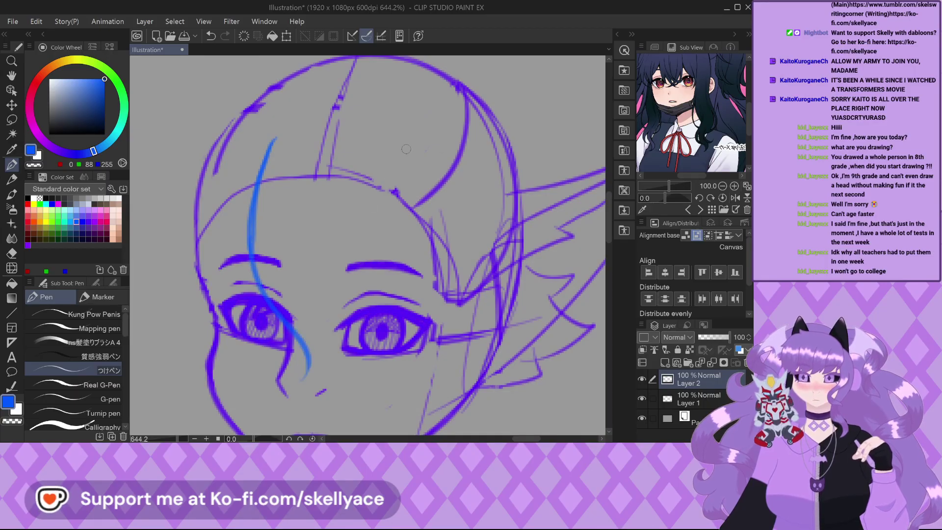
{"action": "left_click_drag", "start_coordinate": [396, 178], "coordinate": [301, 312]}
{"action": "mouse_move", "coordinate": [326, 261]}
{"action": "left_mouse_down"}
{"action": "mouse_move", "coordinate": [306, 387]}
{"action": "mouse_move", "coordinate": [290, 391]}
{"action": "left_mouse_up"}
{"action": "left_click_drag", "start_coordinate": [302, 350], "coordinate": [293, 391]}
{"action": "scroll", "coordinate": [318, 283], "scroll_direction": "down", "scroll_amount": 1}
{"action": "scroll", "coordinate": [317, 284], "scroll_direction": "down", "scroll_amount": 5}
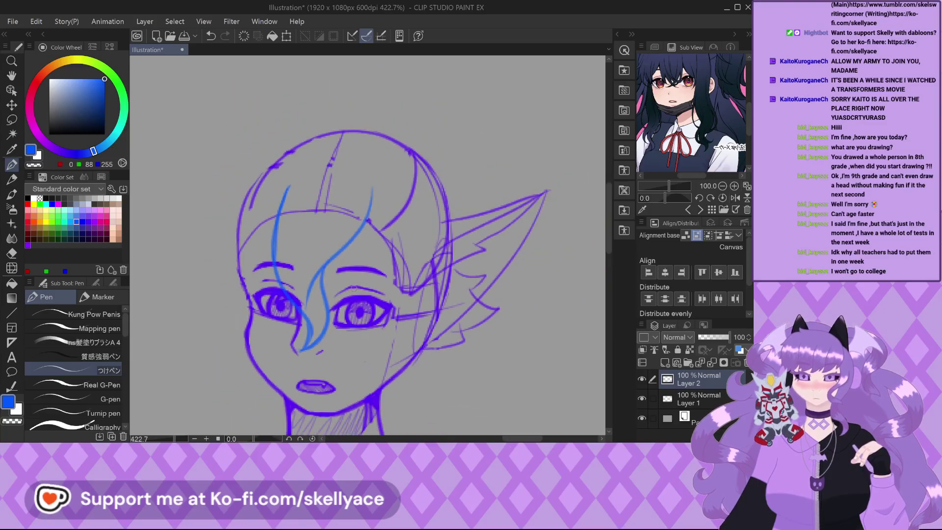
Try a new ear-side edge sweeping between the brows and a branching tip for the central lock, and undo all the blue strokes.
{"action": "scroll", "coordinate": [290, 285], "scroll_direction": "up", "scroll_amount": 6}
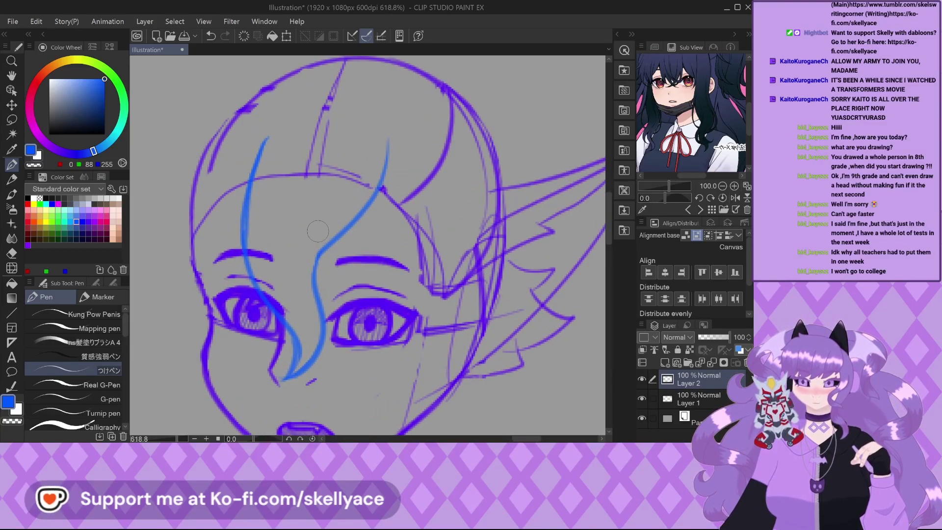
{"action": "scroll", "coordinate": [318, 231], "scroll_direction": "down", "scroll_amount": 2}
{"action": "scroll", "coordinate": [333, 206], "scroll_direction": "up", "scroll_amount": 3}
{"action": "mouse_move", "coordinate": [390, 134]}
{"action": "left_mouse_down"}
{"action": "mouse_move", "coordinate": [369, 215]}
{"action": "mouse_move", "coordinate": [251, 373]}
{"action": "left_mouse_up"}
{"action": "scroll", "coordinate": [315, 275], "scroll_direction": "up", "scroll_amount": 1}
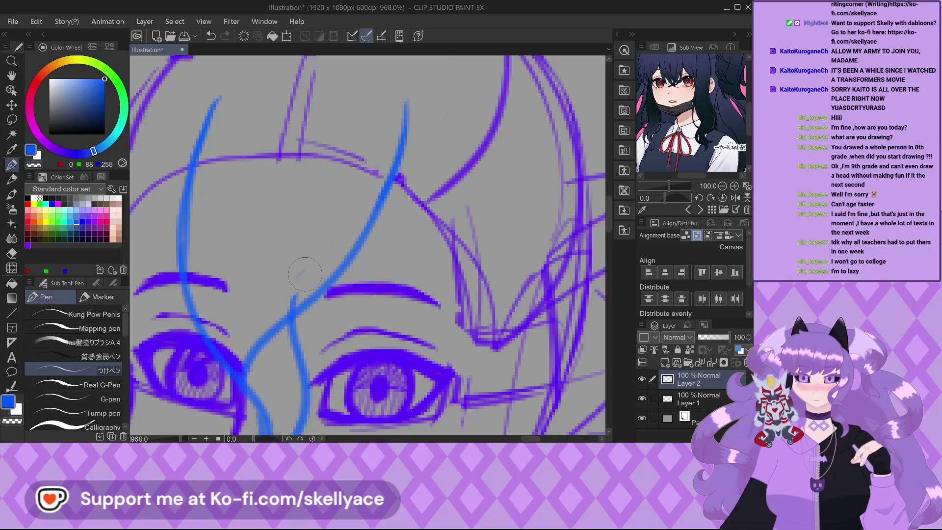
{"action": "scroll", "coordinate": [330, 228], "scroll_direction": "down", "scroll_amount": 2}
{"action": "scroll", "coordinate": [330, 229], "scroll_direction": "down", "scroll_amount": 2}
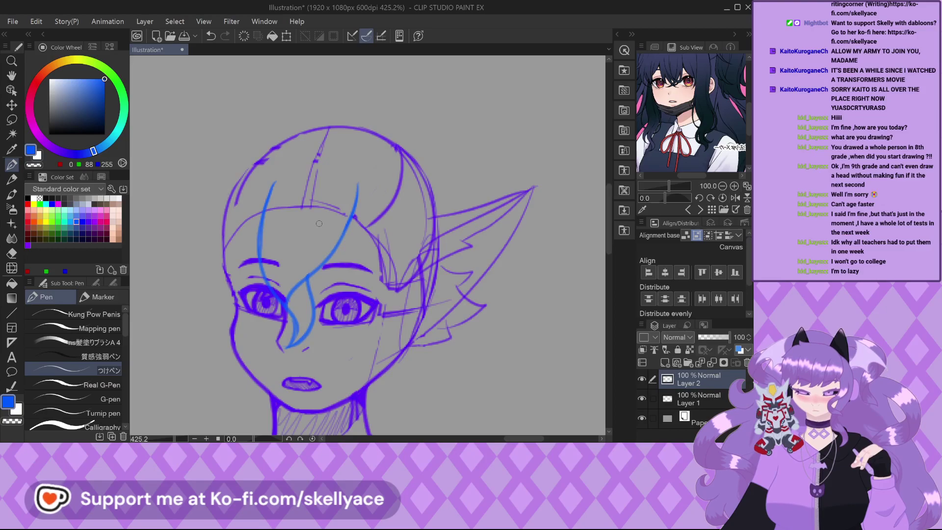
{"action": "scroll", "coordinate": [328, 221], "scroll_direction": "down", "scroll_amount": 3}
{"action": "scroll", "coordinate": [314, 283], "scroll_direction": "up", "scroll_amount": 4}
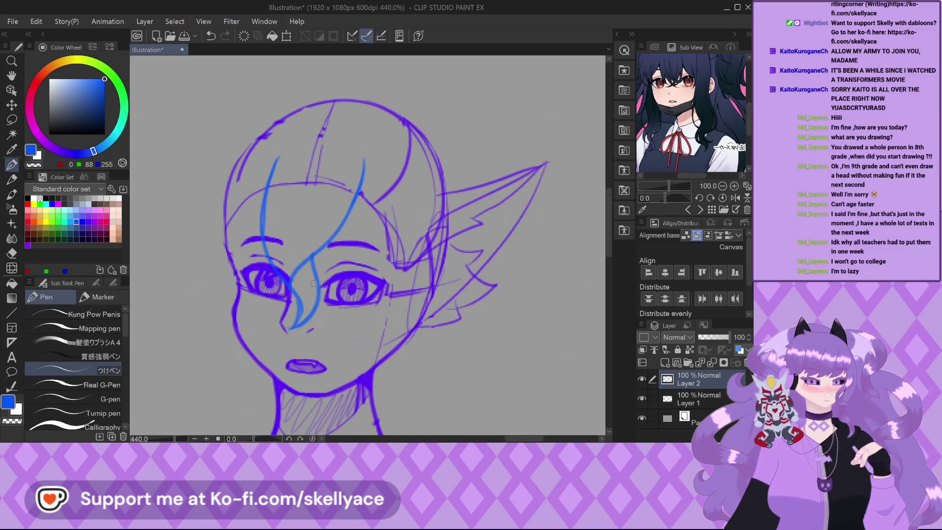
{"action": "key", "text": "ctrl+z"}
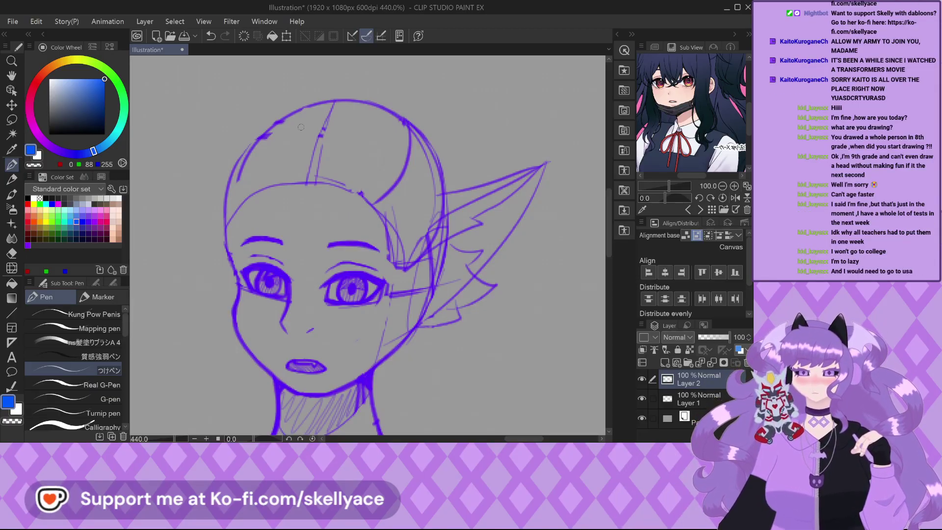
{"action": "scroll", "coordinate": [304, 168], "scroll_direction": "up", "scroll_amount": 2}
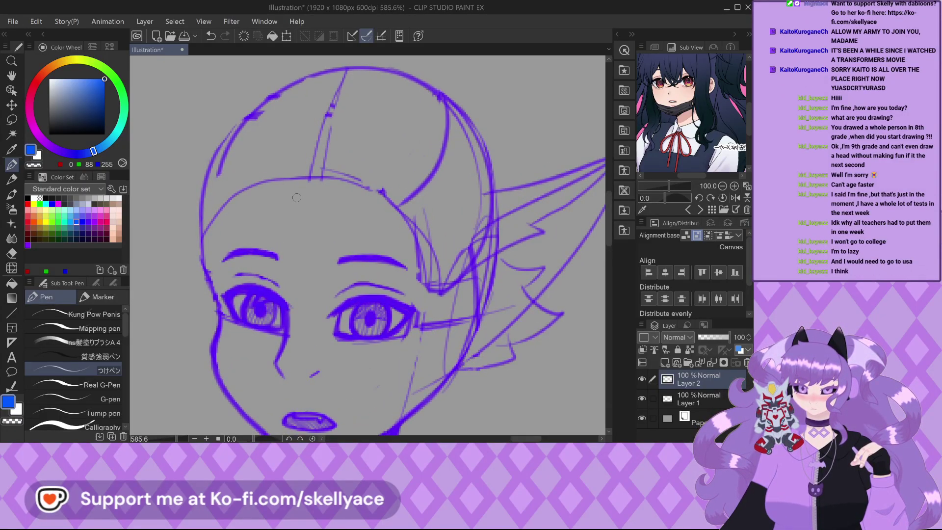
{"action": "scroll", "coordinate": [324, 195], "scroll_direction": "down", "scroll_amount": 3}
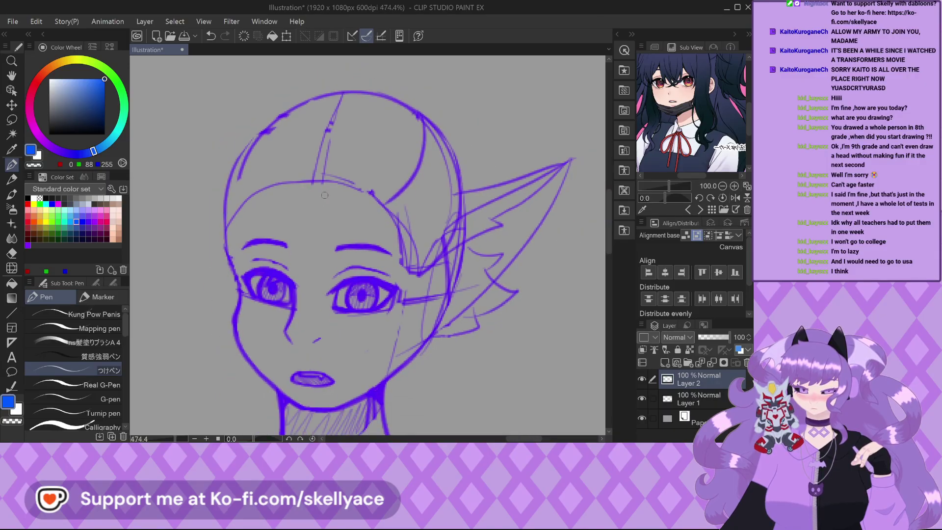
{"action": "scroll", "coordinate": [324, 195], "scroll_direction": "up", "scroll_amount": 4}
{"action": "scroll", "coordinate": [324, 195], "scroll_direction": "down", "scroll_amount": 3}
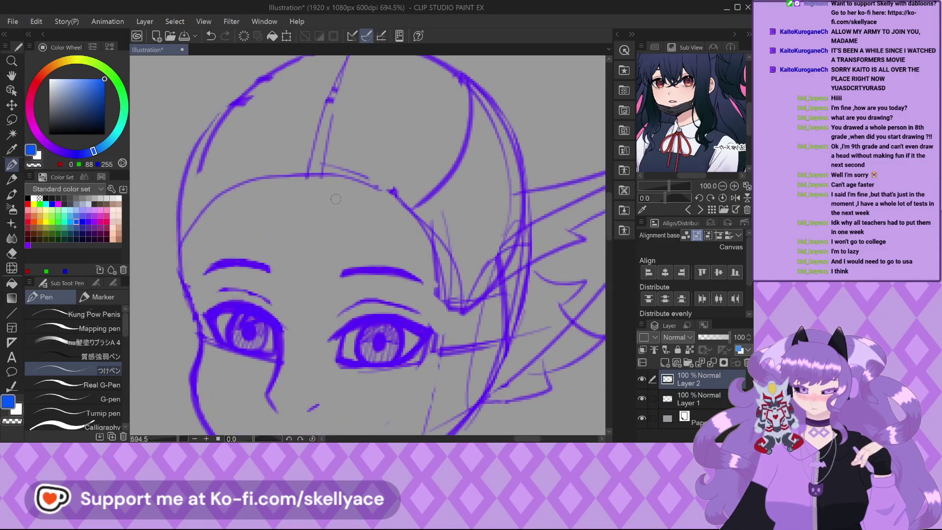
{"action": "scroll", "coordinate": [339, 200], "scroll_direction": "up", "scroll_amount": 3}
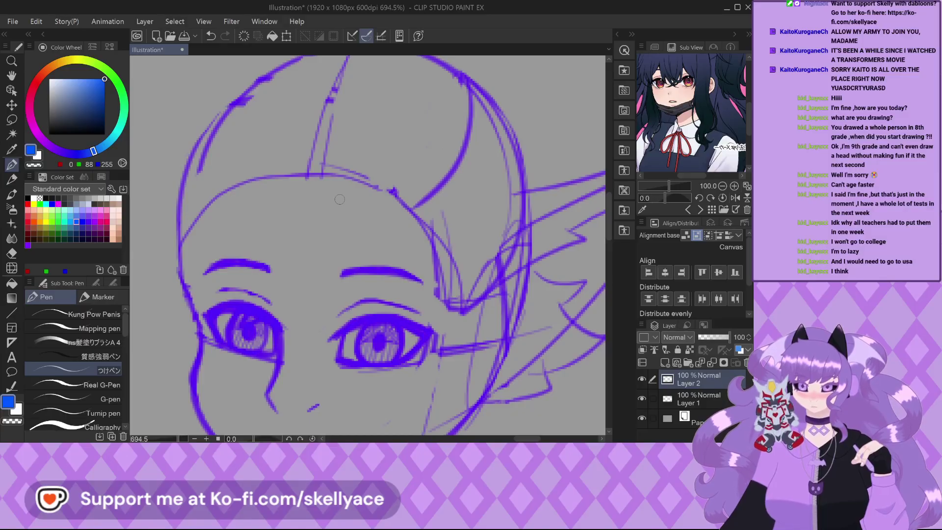
{"action": "scroll", "coordinate": [340, 199], "scroll_direction": "down", "scroll_amount": 3}
{"action": "scroll", "coordinate": [339, 199], "scroll_direction": "up", "scroll_amount": 3}
{"action": "scroll", "coordinate": [339, 199], "scroll_direction": "down", "scroll_amount": 3}
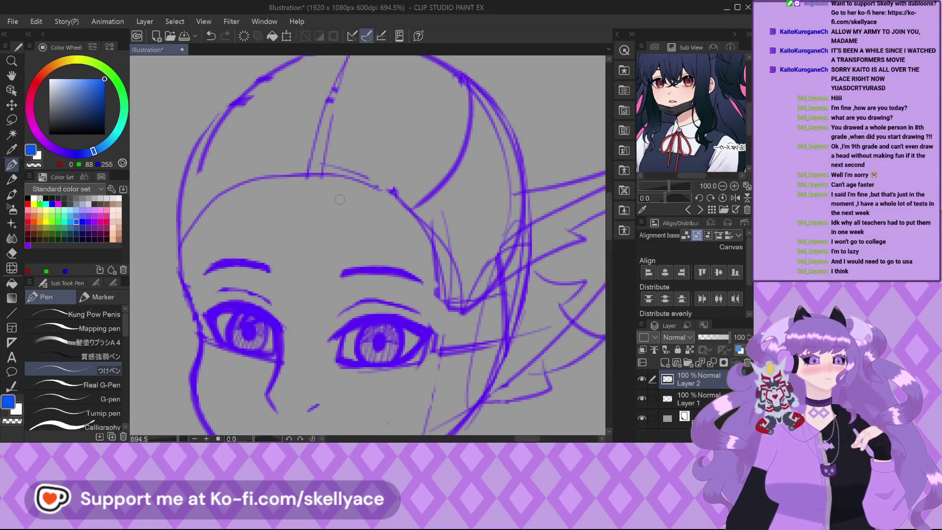
{"action": "scroll", "coordinate": [339, 200], "scroll_direction": "up", "scroll_amount": 3}
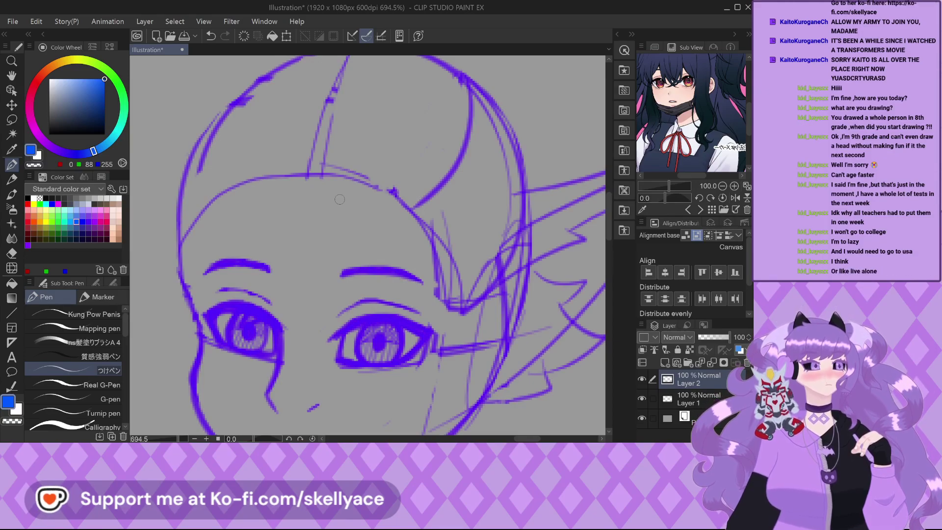
{"action": "scroll", "coordinate": [339, 199], "scroll_direction": "down", "scroll_amount": 3}
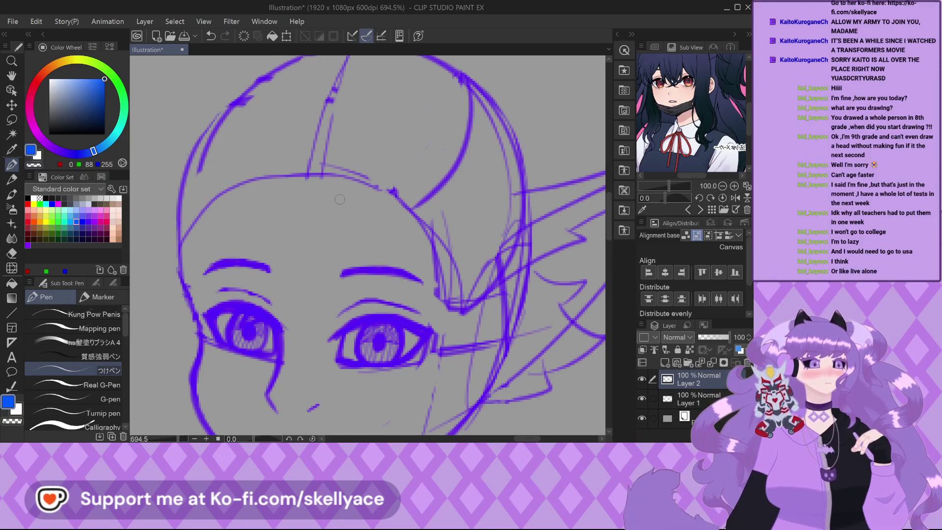
{"action": "scroll", "coordinate": [339, 199], "scroll_direction": "up", "scroll_amount": 3}
{"action": "scroll", "coordinate": [340, 199], "scroll_direction": "down", "scroll_amount": 3}
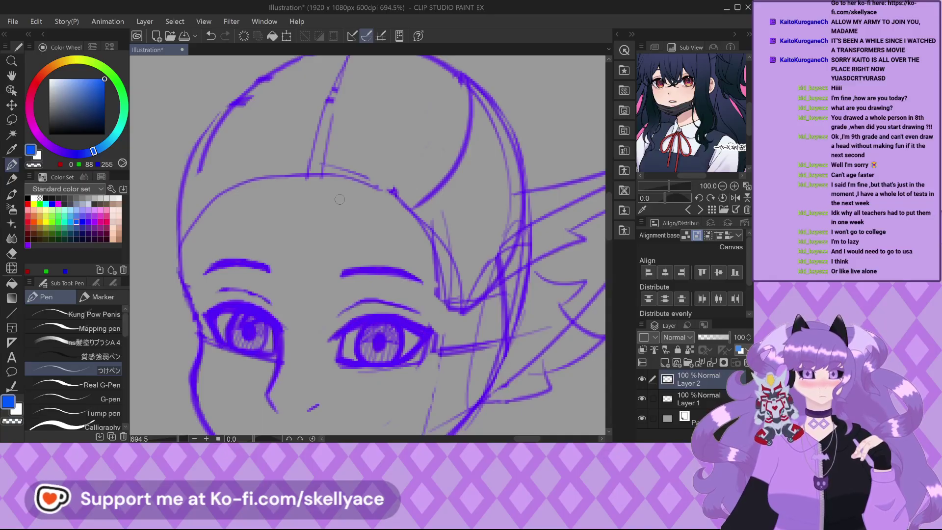
{"action": "scroll", "coordinate": [340, 200], "scroll_direction": "up", "scroll_amount": 3}
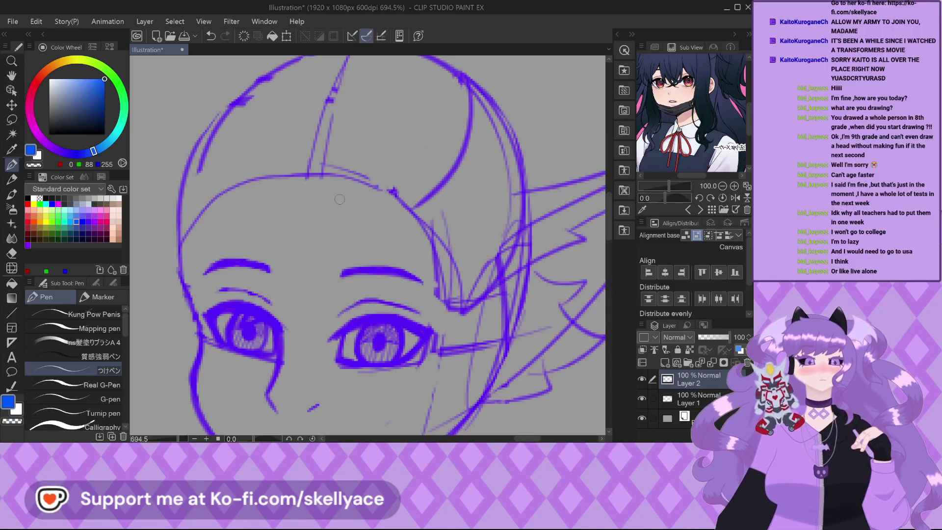
{"action": "scroll", "coordinate": [340, 199], "scroll_direction": "down", "scroll_amount": 3}
{"action": "scroll", "coordinate": [339, 199], "scroll_direction": "up", "scroll_amount": 3}
{"action": "scroll", "coordinate": [340, 199], "scroll_direction": "down", "scroll_amount": 3}
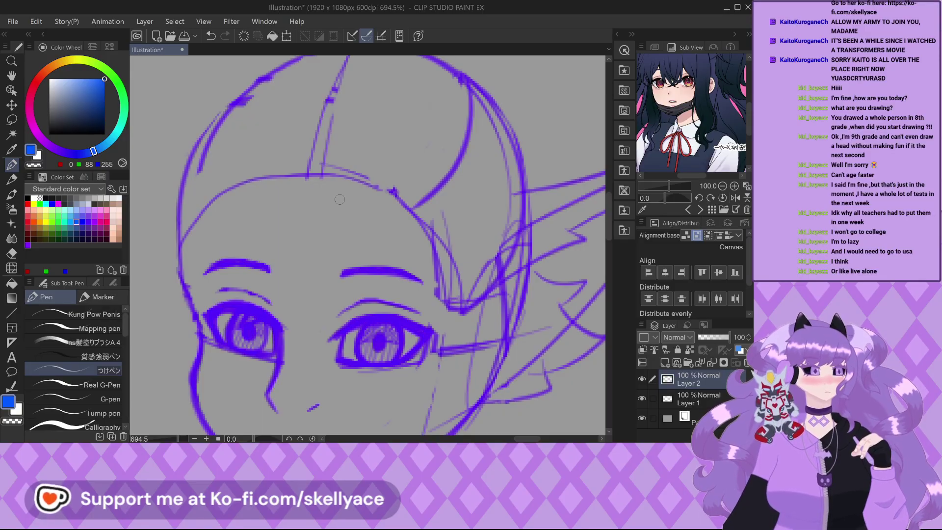
{"action": "scroll", "coordinate": [340, 199], "scroll_direction": "up", "scroll_amount": 3}
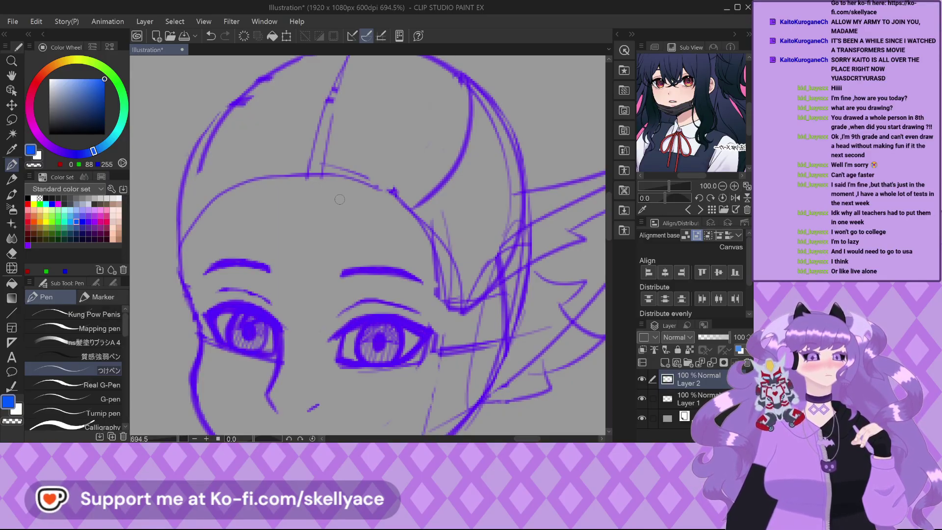
{"action": "scroll", "coordinate": [339, 199], "scroll_direction": "down", "scroll_amount": 3}
{"action": "scroll", "coordinate": [340, 199], "scroll_direction": "up", "scroll_amount": 3}
{"action": "scroll", "coordinate": [339, 199], "scroll_direction": "down", "scroll_amount": 3}
{"action": "scroll", "coordinate": [339, 199], "scroll_direction": "up", "scroll_amount": 3}
{"action": "scroll", "coordinate": [339, 199], "scroll_direction": "down", "scroll_amount": 3}
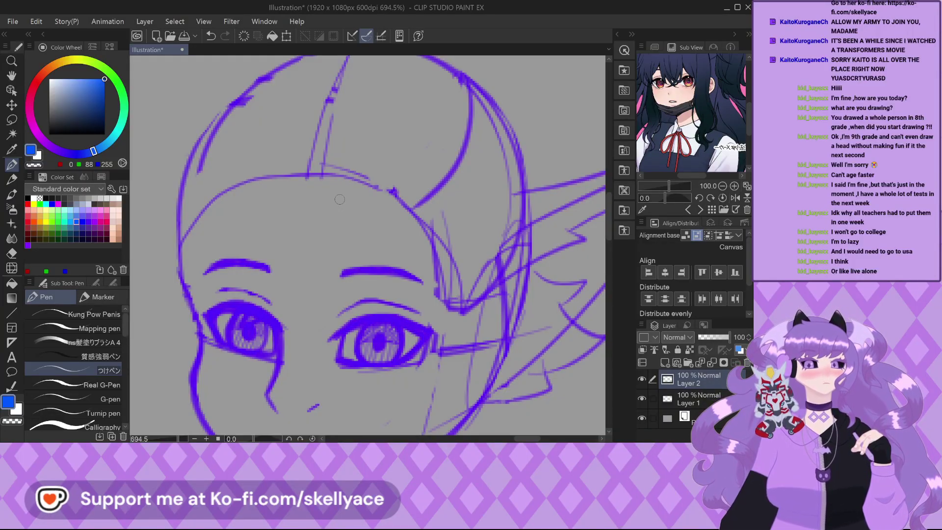
{"action": "scroll", "coordinate": [339, 199], "scroll_direction": "up", "scroll_amount": 3}
Try a central fringe lock whose far edge swings across the nose bridge and whose near edge crosses the forehead, and undo it.
{"action": "mouse_move", "coordinate": [256, 162]}
{"action": "left_mouse_down"}
{"action": "mouse_move", "coordinate": [237, 287]}
{"action": "mouse_move", "coordinate": [234, 270]}
{"action": "mouse_move", "coordinate": [267, 336]}
{"action": "mouse_move", "coordinate": [328, 393]}
{"action": "left_mouse_up"}
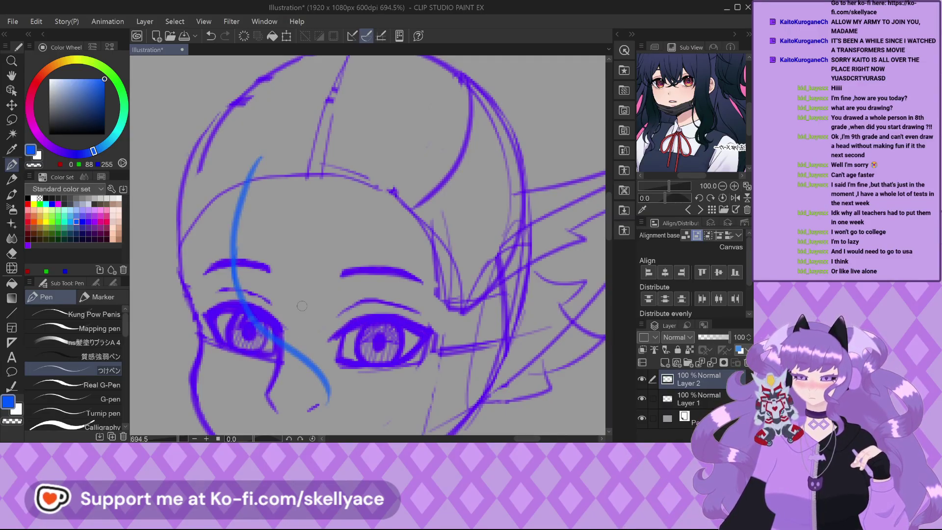
{"action": "scroll", "coordinate": [300, 313], "scroll_direction": "down", "scroll_amount": 3}
{"action": "scroll", "coordinate": [362, 165], "scroll_direction": "up", "scroll_amount": 4}
{"action": "mouse_move", "coordinate": [372, 172]}
{"action": "left_mouse_down"}
{"action": "mouse_move", "coordinate": [344, 245]}
{"action": "mouse_move", "coordinate": [299, 305]}
{"action": "mouse_move", "coordinate": [282, 369]}
{"action": "left_mouse_up"}
{"action": "scroll", "coordinate": [319, 204], "scroll_direction": "down", "scroll_amount": 2}
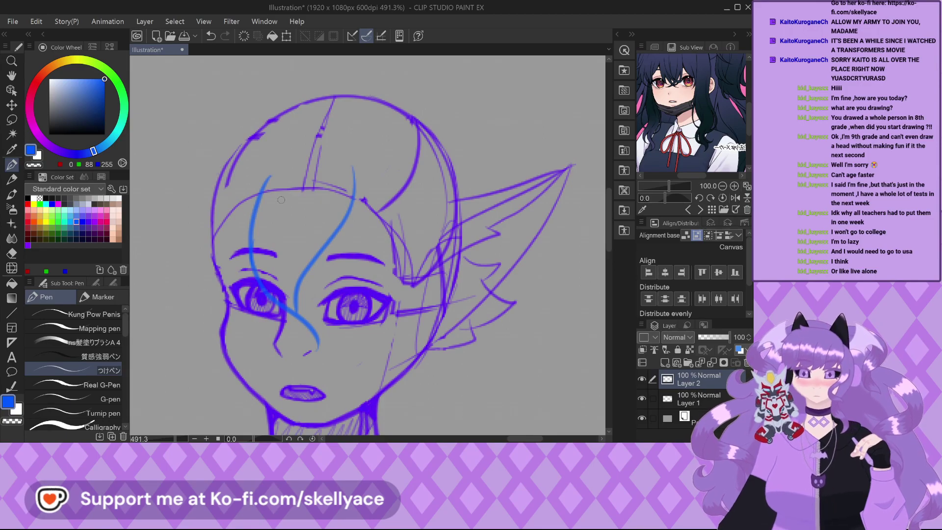
{"action": "key", "text": "ctrl+z"}
{"action": "key", "text": "ctrl+z"}
{"action": "key", "text": "ctrl+z"}
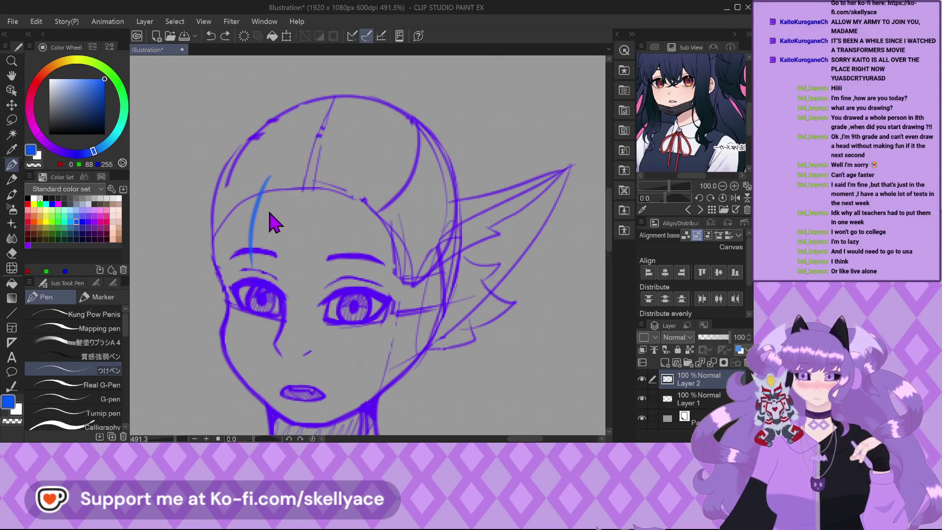
Try a narrower central lock with two bowed edges converging between the eyes, and undo both strokes.
{"action": "mouse_move", "coordinate": [271, 168]}
{"action": "left_mouse_down"}
{"action": "mouse_move", "coordinate": [248, 230]}
{"action": "mouse_move", "coordinate": [289, 323]}
{"action": "left_mouse_up"}
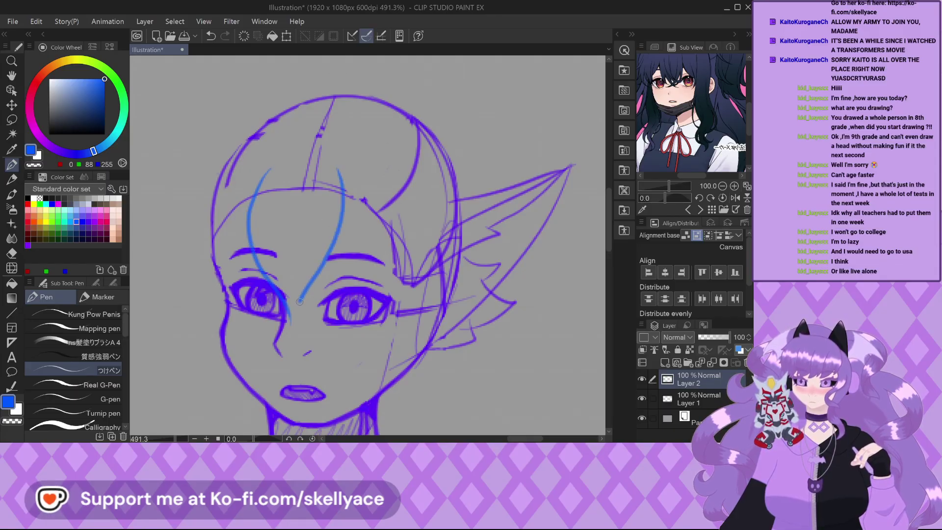
{"action": "key", "text": "ctrl+z"}
{"action": "key", "text": "ctrl+z"}
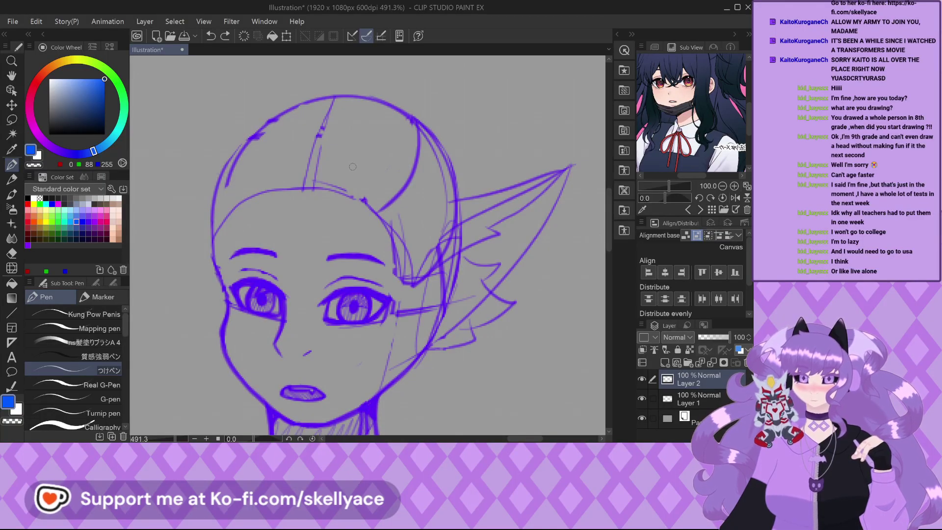
Draw two blue fringe edges from above the hairline, converging in a point between the eyes at the nose bridge.
{"action": "left_click_drag", "start_coordinate": [356, 169], "coordinate": [341, 222]}
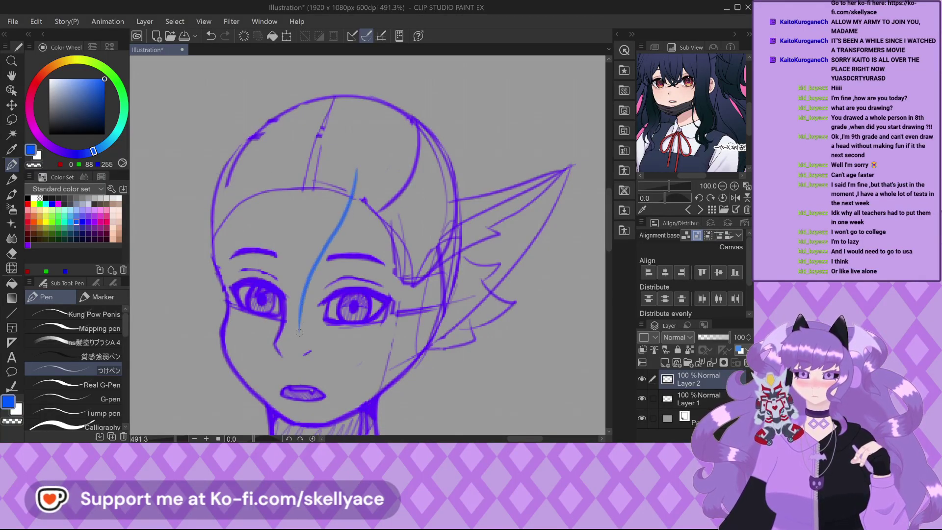
{"action": "mouse_move", "coordinate": [276, 167]}
{"action": "left_mouse_down"}
{"action": "mouse_move", "coordinate": [254, 232]}
{"action": "mouse_move", "coordinate": [271, 287]}
{"action": "left_mouse_up"}
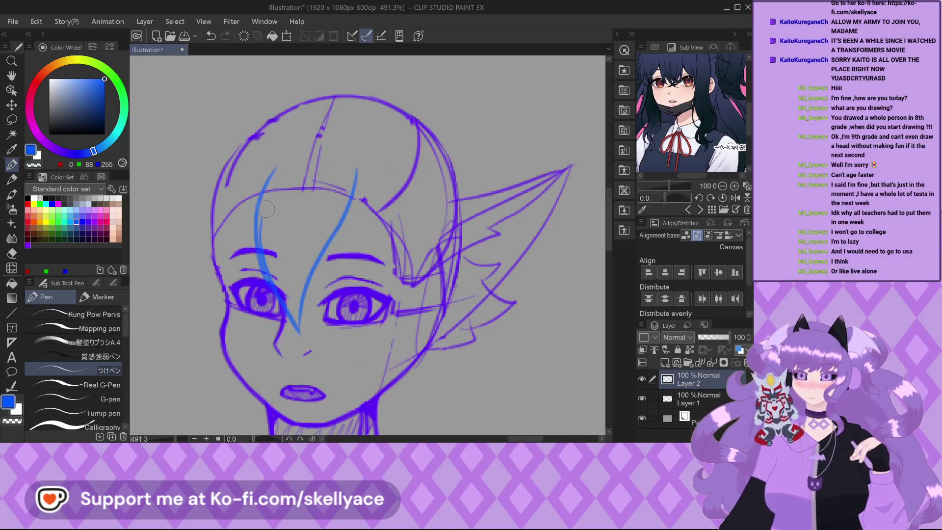
{"action": "scroll", "coordinate": [292, 265], "scroll_direction": "up", "scroll_amount": 4}
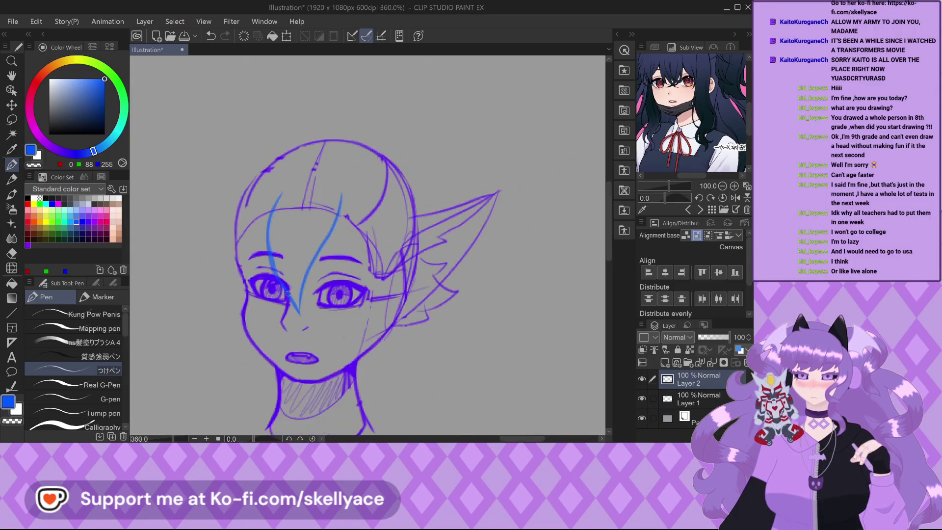
Extend the central lock with a curved tip sweeping across the nose toward the ear-side cheek, redrawing its outer edge to branch off higher.
{"action": "mouse_move", "coordinate": [257, 253]}
{"action": "left_mouse_down"}
{"action": "mouse_move", "coordinate": [353, 368]}
{"action": "mouse_move", "coordinate": [347, 383]}
{"action": "left_mouse_up"}
{"action": "mouse_move", "coordinate": [318, 256]}
{"action": "left_mouse_down"}
{"action": "mouse_move", "coordinate": [359, 386]}
{"action": "mouse_move", "coordinate": [342, 398]}
{"action": "left_mouse_up"}
{"action": "scroll", "coordinate": [322, 328], "scroll_direction": "down", "scroll_amount": 1}
{"action": "scroll", "coordinate": [322, 324], "scroll_direction": "down", "scroll_amount": 3}
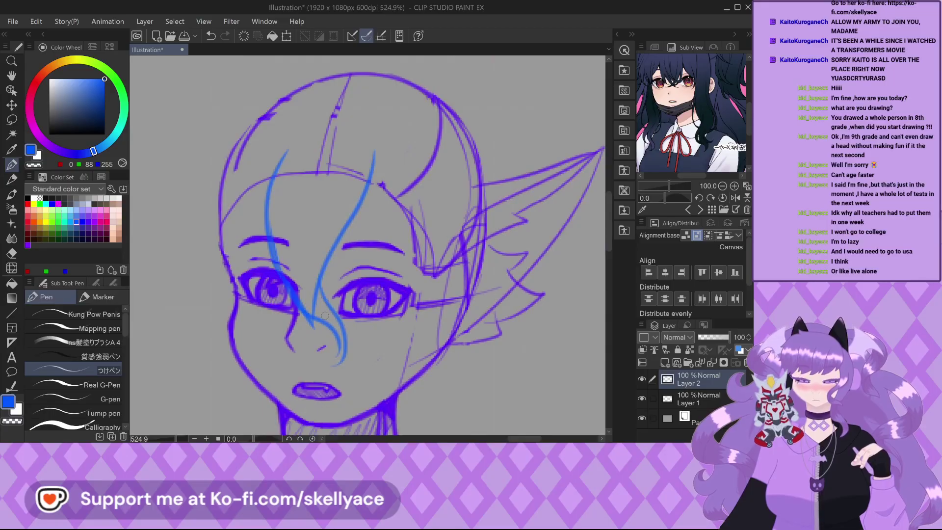
{"action": "scroll", "coordinate": [285, 246], "scroll_direction": "up", "scroll_amount": 3}
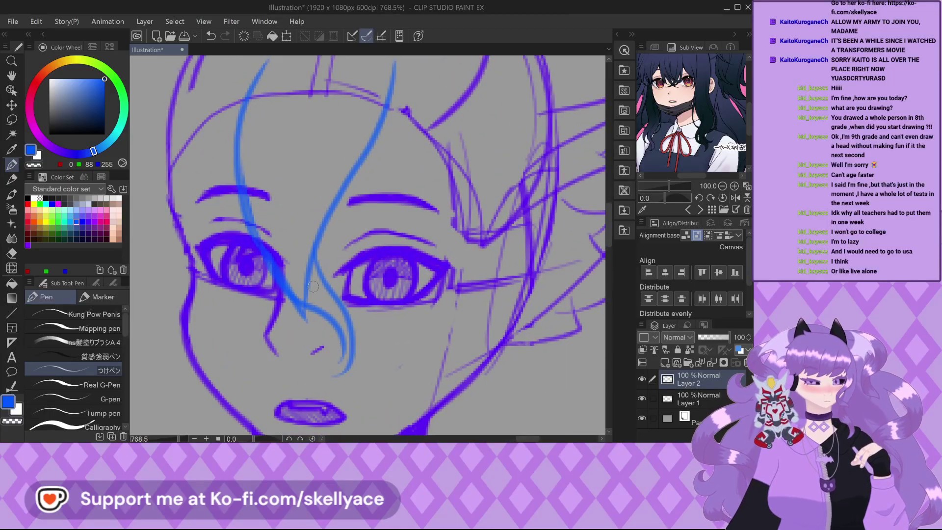
{"action": "key", "text": "ctrl+z"}
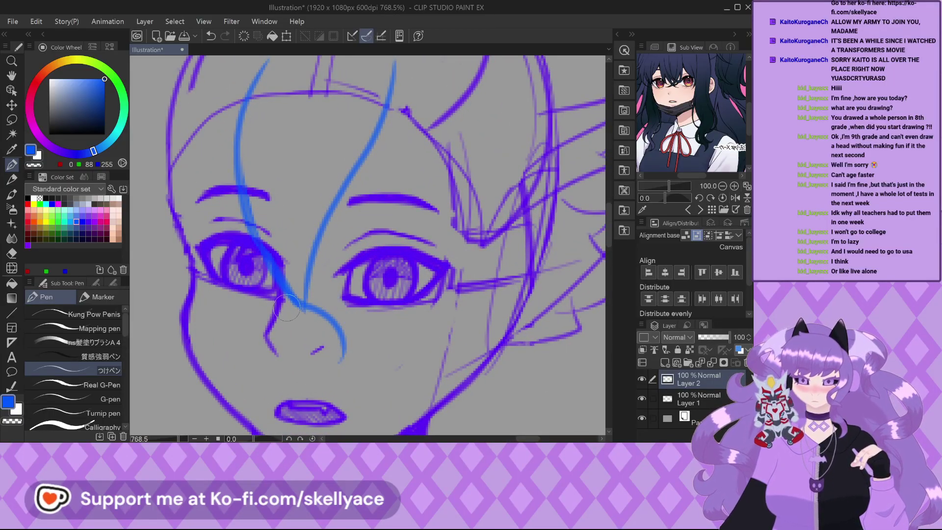
{"action": "mouse_move", "coordinate": [319, 240]}
{"action": "left_mouse_down"}
{"action": "mouse_move", "coordinate": [350, 297]}
{"action": "mouse_move", "coordinate": [331, 360]}
{"action": "left_mouse_up"}
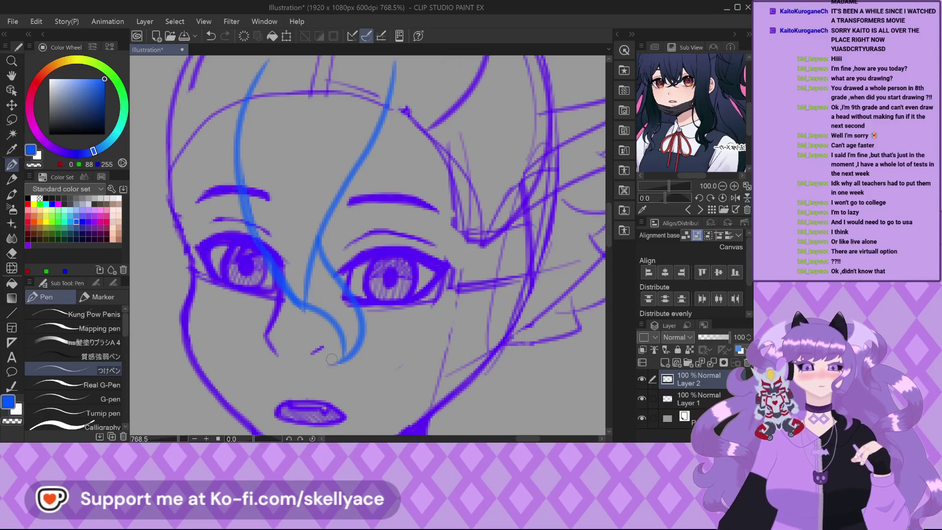
{"action": "scroll", "coordinate": [277, 272], "scroll_direction": "up", "scroll_amount": 2}
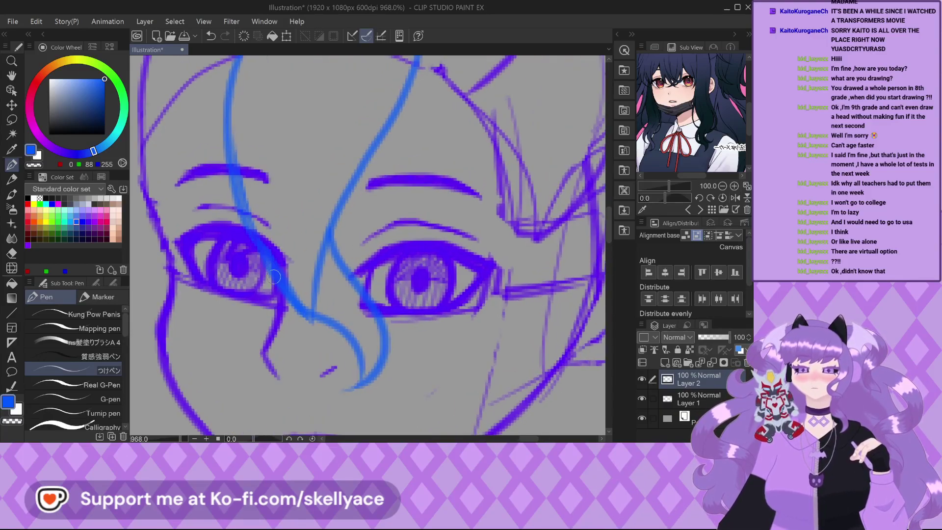
Reinforce the far edge of the central fringe lock and its curved tip sweeping across the nose toward the cheek.
{"action": "left_click_drag", "start_coordinate": [272, 274], "coordinate": [366, 377]}
{"action": "scroll", "coordinate": [332, 361], "scroll_direction": "down", "scroll_amount": 2}
{"action": "scroll", "coordinate": [357, 357], "scroll_direction": "up", "scroll_amount": 5}
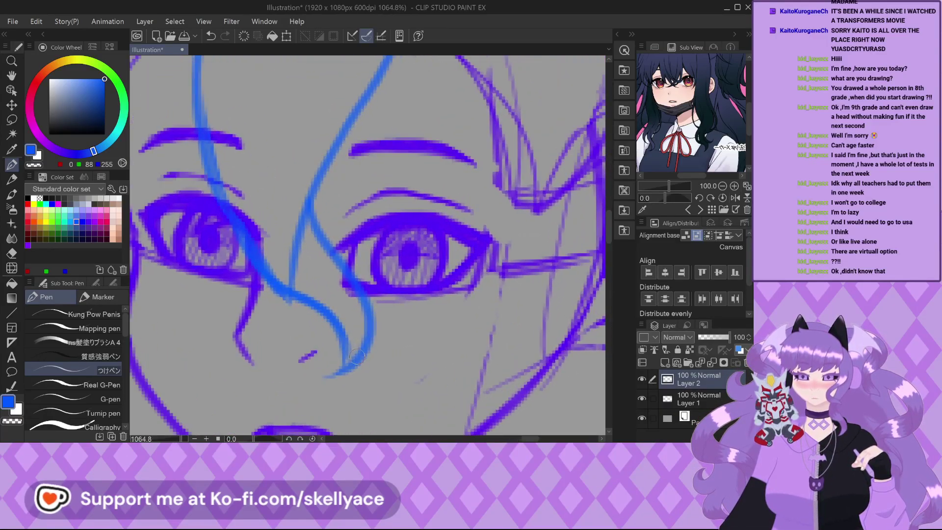
{"action": "left_click_drag", "start_coordinate": [351, 359], "coordinate": [331, 404]}
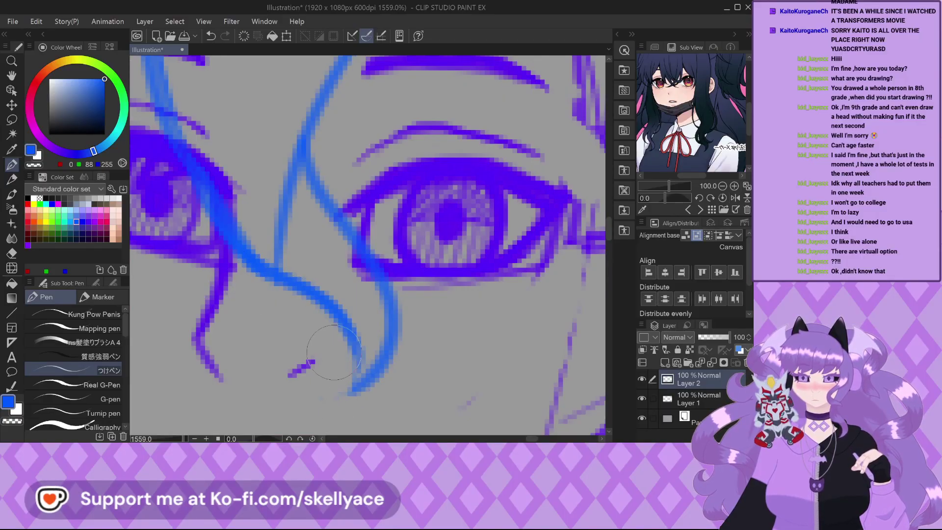
{"action": "scroll", "coordinate": [343, 373], "scroll_direction": "down", "scroll_amount": 6}
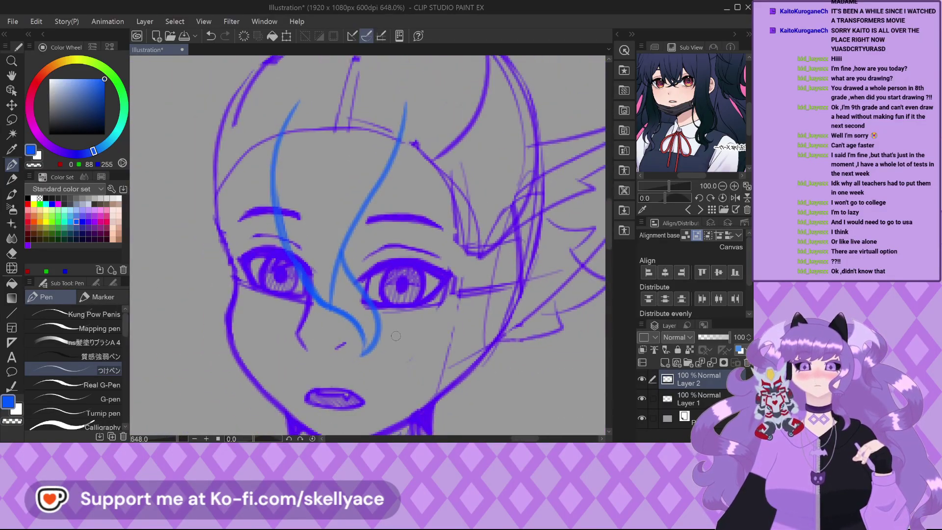
Redraw the central lock's near edge slightly closer to the ear, from above the hairline to the nose bridge, and erase the old line.
{"action": "scroll", "coordinate": [410, 169], "scroll_direction": "up", "scroll_amount": 2}
{"action": "mouse_move", "coordinate": [417, 76]}
{"action": "left_mouse_down"}
{"action": "mouse_move", "coordinate": [417, 105]}
{"action": "mouse_move", "coordinate": [396, 177]}
{"action": "mouse_move", "coordinate": [294, 345]}
{"action": "left_mouse_up"}
{"action": "scroll", "coordinate": [322, 317], "scroll_direction": "down", "scroll_amount": 1}
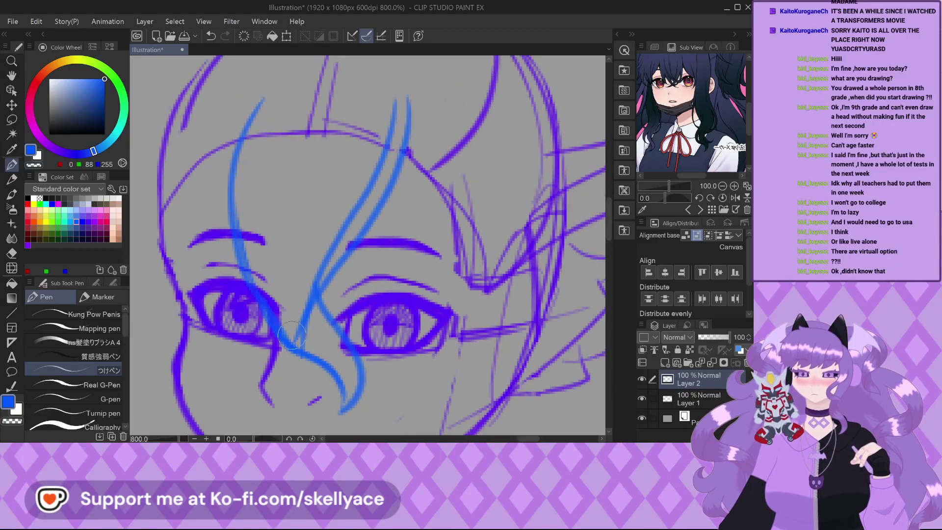
{"action": "mouse_move", "coordinate": [328, 236]}
{"action": "left_mouse_down"}
{"action": "mouse_move", "coordinate": [297, 305]}
{"action": "mouse_move", "coordinate": [364, 198]}
{"action": "mouse_move", "coordinate": [391, 98]}
{"action": "left_mouse_up"}
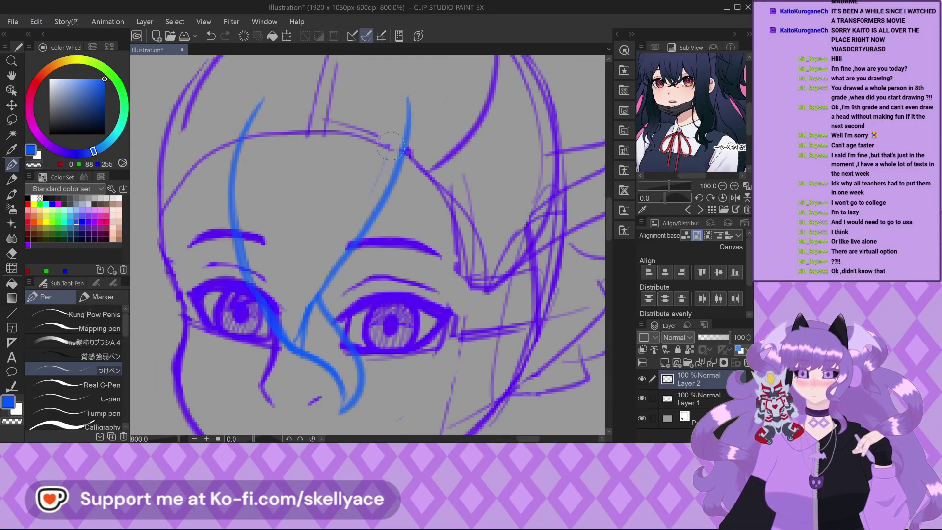
{"action": "scroll", "coordinate": [359, 211], "scroll_direction": "down", "scroll_amount": 2}
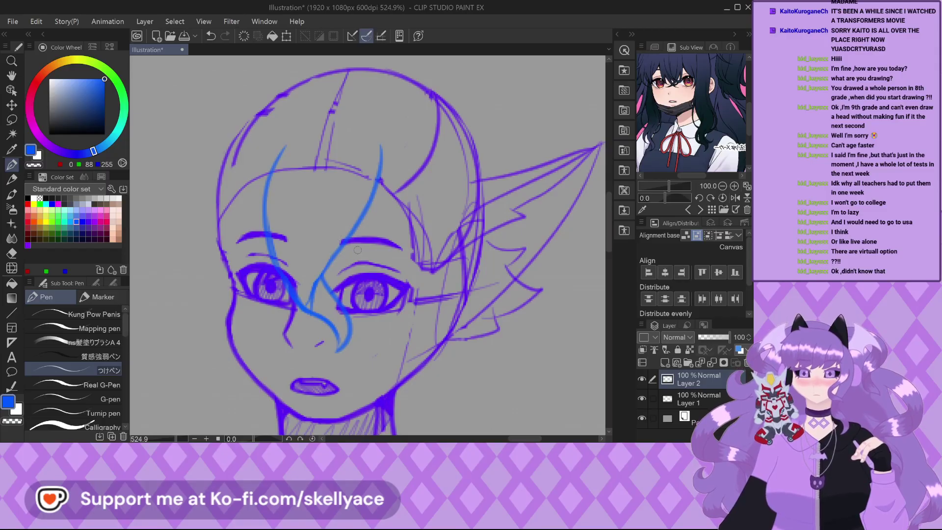
Draw a curved side-lock edge branching off the near fringe edge on the forehead, crossing the ear-side eyebrow to the ear's base.
{"action": "scroll", "coordinate": [428, 216], "scroll_direction": "up", "scroll_amount": 2}
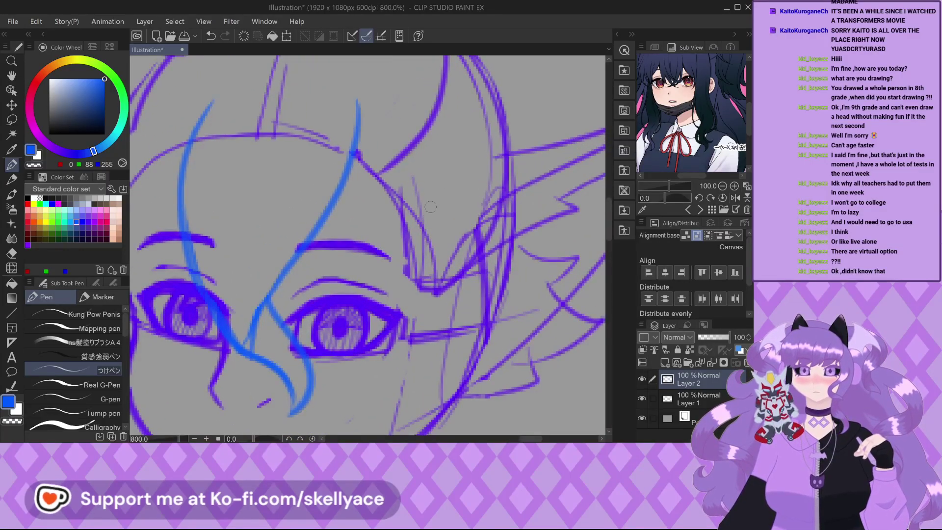
{"action": "scroll", "coordinate": [430, 206], "scroll_direction": "up", "scroll_amount": 1}
{"action": "mouse_move", "coordinate": [326, 217]}
{"action": "left_mouse_down"}
{"action": "mouse_move", "coordinate": [367, 272]}
{"action": "mouse_move", "coordinate": [430, 304]}
{"action": "left_mouse_up"}
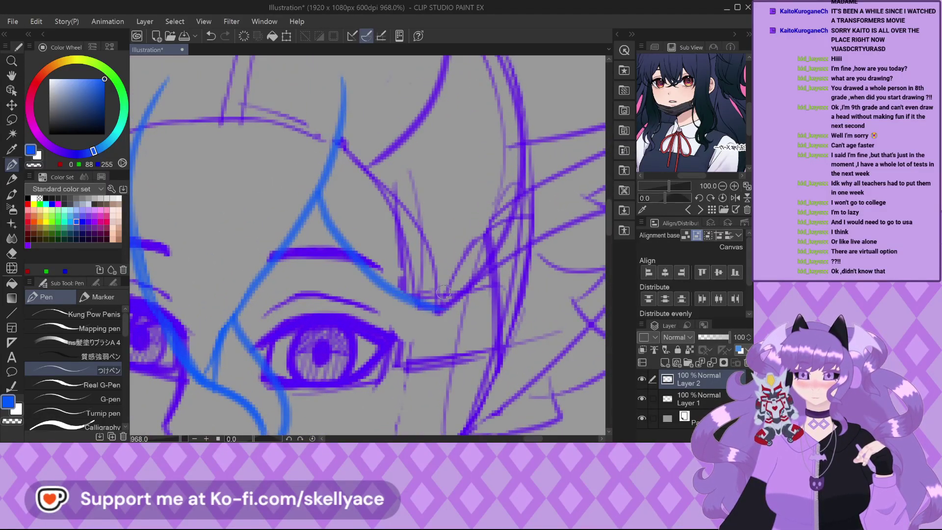
{"action": "scroll", "coordinate": [421, 216], "scroll_direction": "down", "scroll_amount": 2}
{"action": "scroll", "coordinate": [420, 223], "scroll_direction": "down", "scroll_amount": 3}
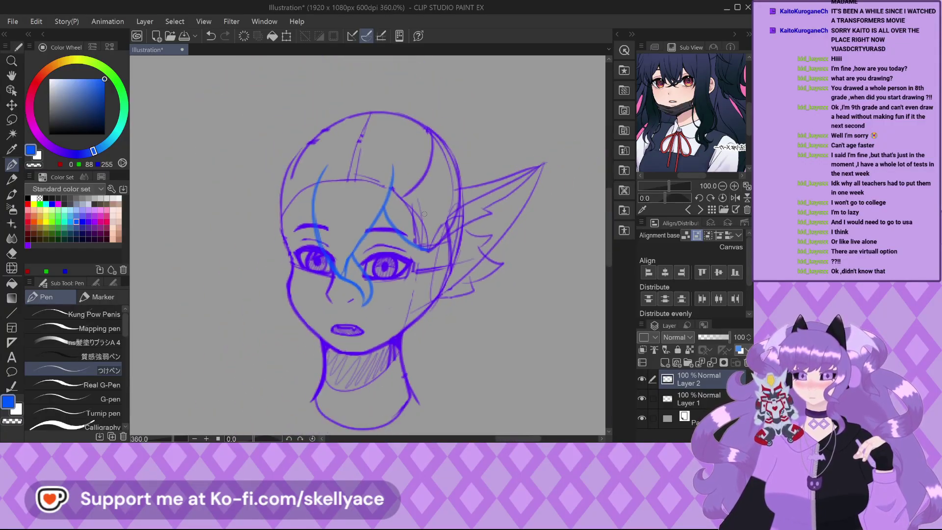
Redraw the near fringe edge as a fuller curve bowing toward the ear, and erase the previous inner line.
{"action": "scroll", "coordinate": [425, 208], "scroll_direction": "up", "scroll_amount": 5}
{"action": "mouse_move", "coordinate": [375, 111]}
{"action": "left_mouse_down"}
{"action": "mouse_move", "coordinate": [396, 179]}
{"action": "mouse_move", "coordinate": [357, 292]}
{"action": "mouse_move", "coordinate": [240, 425]}
{"action": "left_mouse_up"}
{"action": "scroll", "coordinate": [296, 341], "scroll_direction": "down", "scroll_amount": 2}
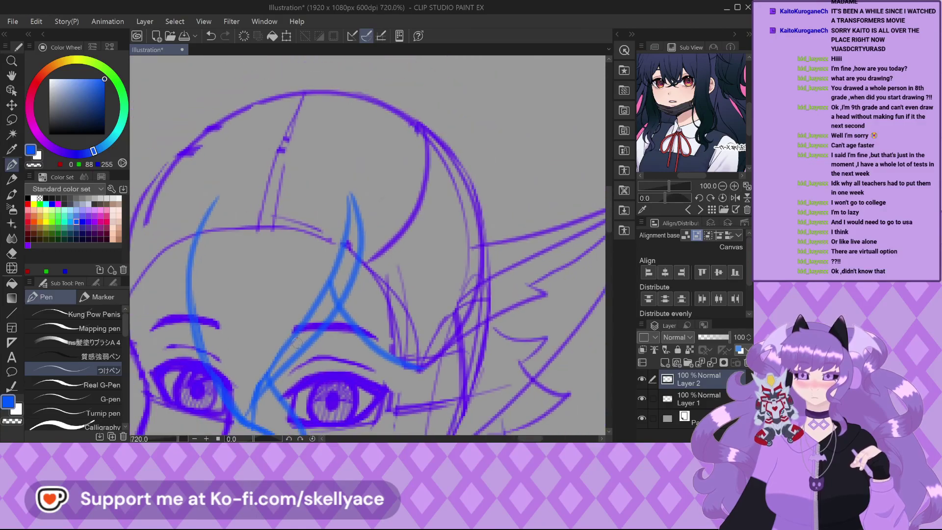
{"action": "scroll", "coordinate": [298, 346], "scroll_direction": "up", "scroll_amount": 1}
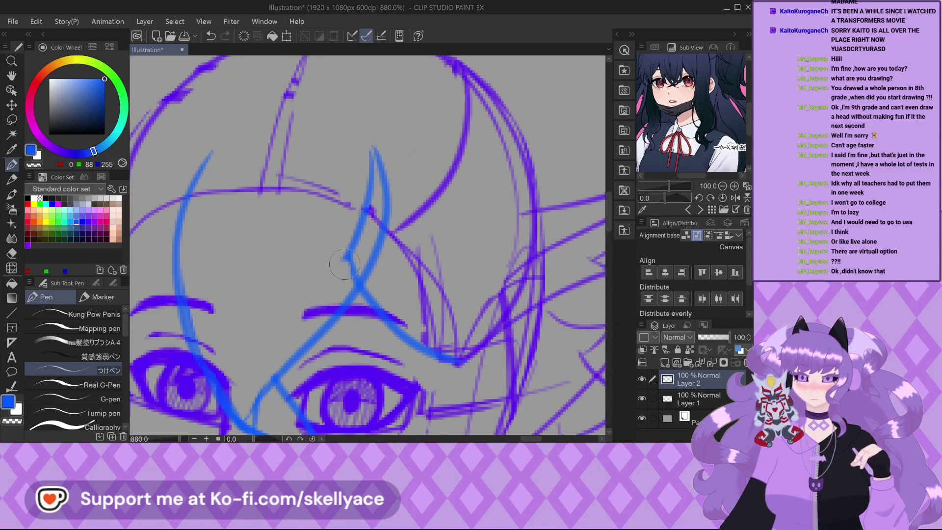
{"action": "mouse_move", "coordinate": [355, 221]}
{"action": "left_mouse_down"}
{"action": "mouse_move", "coordinate": [365, 159]}
{"action": "mouse_move", "coordinate": [370, 234]}
{"action": "left_mouse_up"}
{"action": "scroll", "coordinate": [369, 234], "scroll_direction": "down", "scroll_amount": 4}
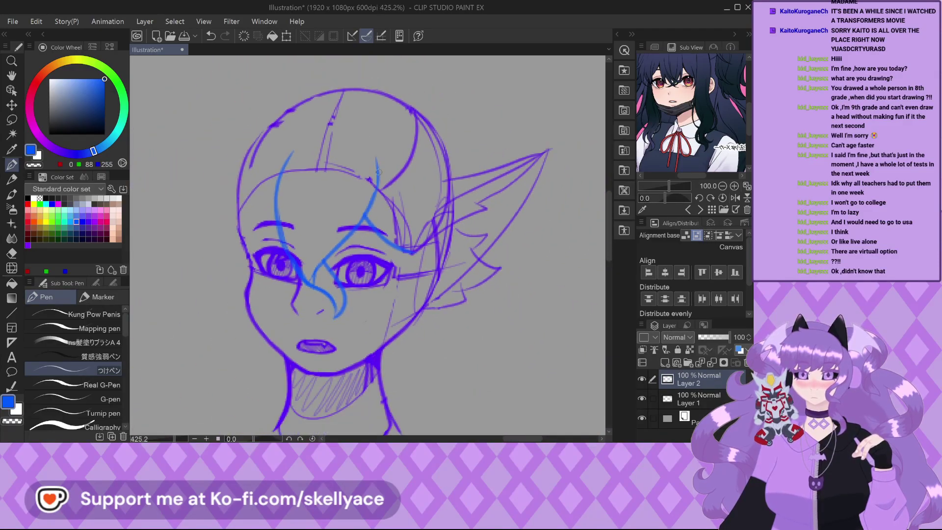
Draw the side lock's outer edge from the temple past the ear's base, curving inward to a tip on the cheek.
{"action": "scroll", "coordinate": [322, 180], "scroll_direction": "down", "scroll_amount": 2}
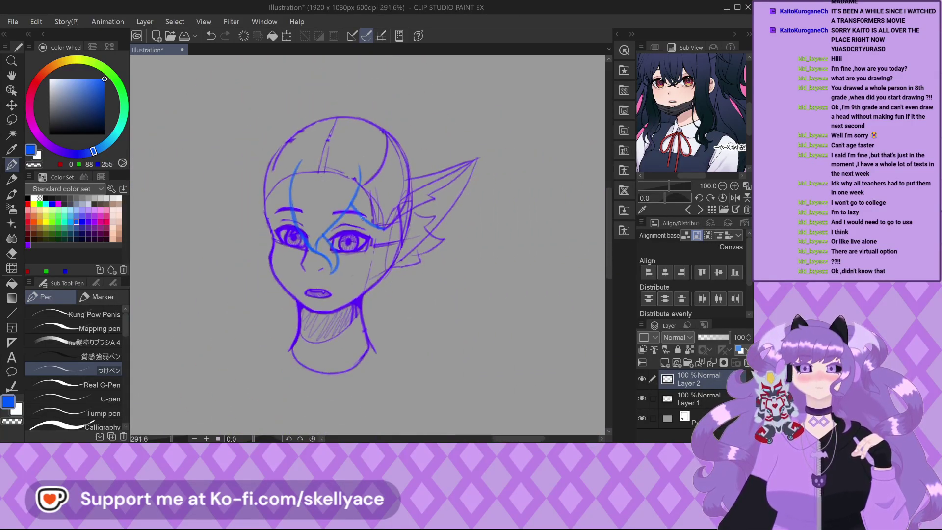
{"action": "scroll", "coordinate": [425, 235], "scroll_direction": "up", "scroll_amount": 2}
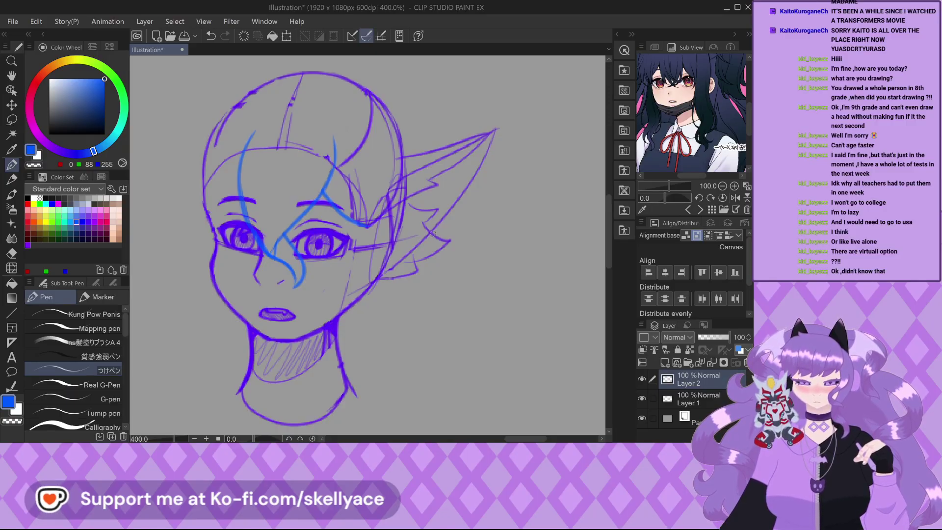
{"action": "scroll", "coordinate": [358, 185], "scroll_direction": "up", "scroll_amount": 3}
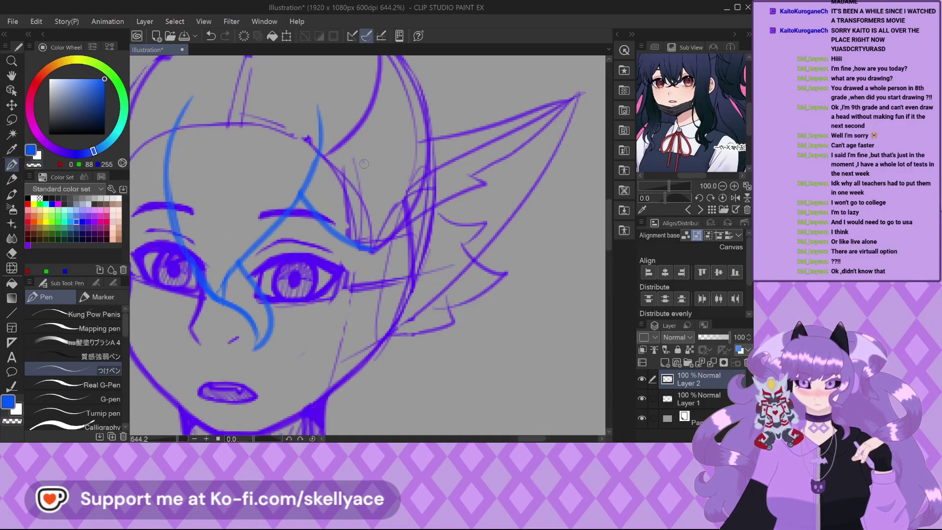
{"action": "scroll", "coordinate": [330, 240], "scroll_direction": "down", "scroll_amount": 2}
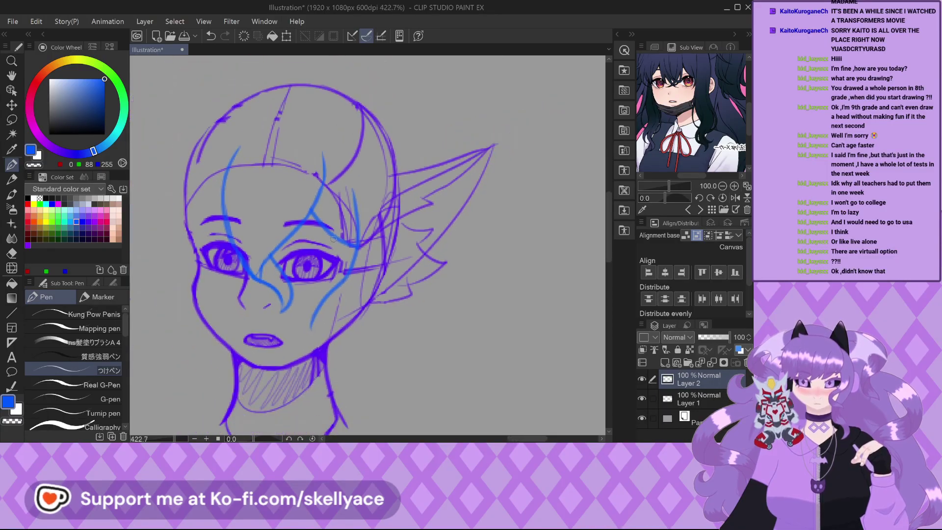
{"action": "scroll", "coordinate": [333, 240], "scroll_direction": "down", "scroll_amount": 1}
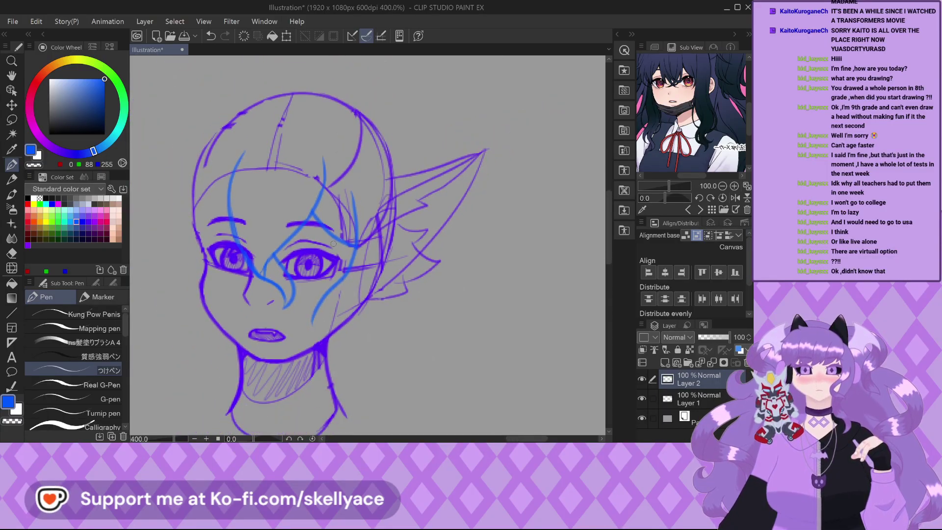
{"action": "scroll", "coordinate": [333, 243], "scroll_direction": "down", "scroll_amount": 1}
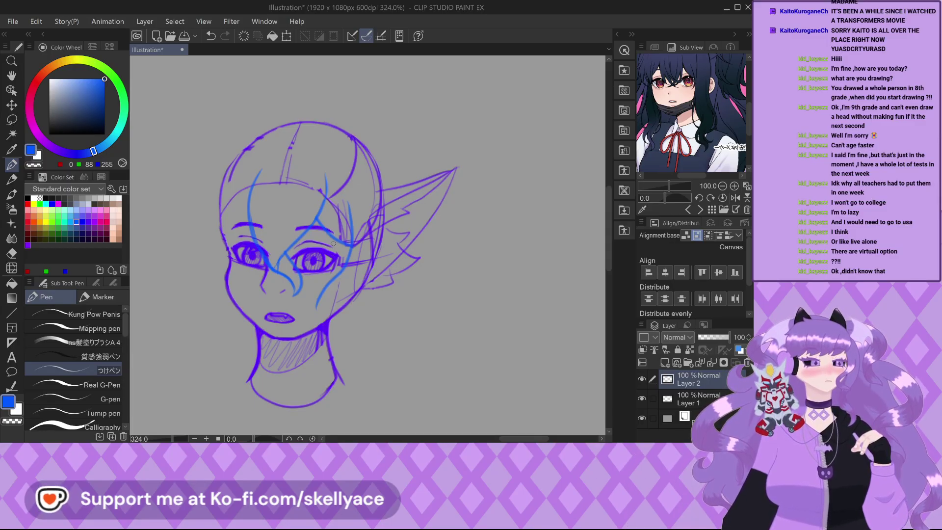
Redraw the upper far fringe edge with a straighter slope from above the hairline to the far eyebrow, and erase the old curve.
{"action": "scroll", "coordinate": [274, 154], "scroll_direction": "up", "scroll_amount": 5}
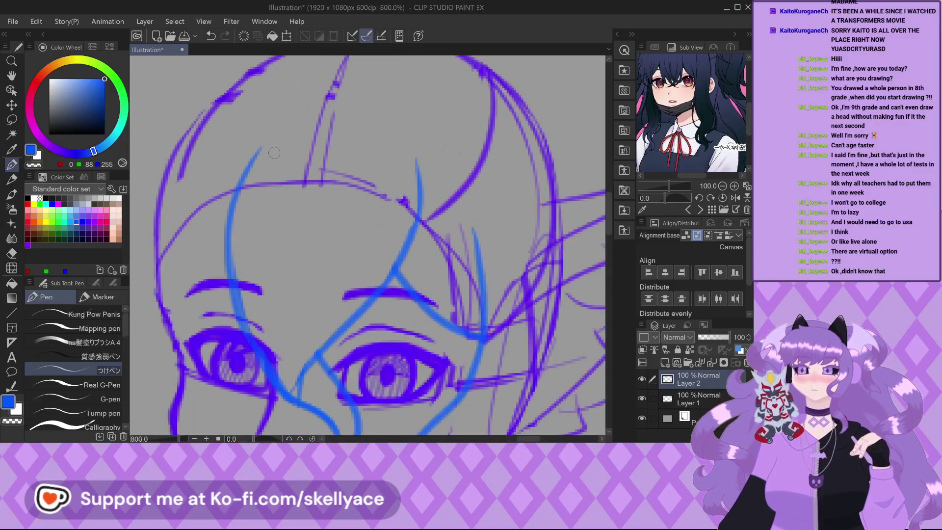
{"action": "left_click_drag", "start_coordinate": [274, 153], "coordinate": [233, 266]}
{"action": "scroll", "coordinate": [255, 254], "scroll_direction": "up", "scroll_amount": 1}
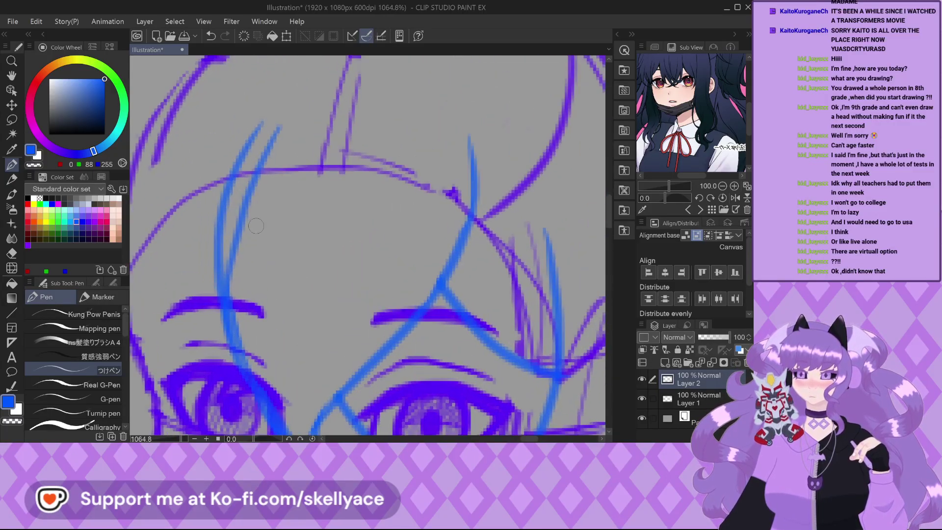
{"action": "mouse_move", "coordinate": [262, 111]}
{"action": "left_mouse_down"}
{"action": "mouse_move", "coordinate": [217, 220]}
{"action": "mouse_move", "coordinate": [223, 202]}
{"action": "mouse_move", "coordinate": [212, 309]}
{"action": "left_mouse_up"}
{"action": "scroll", "coordinate": [319, 223], "scroll_direction": "down", "scroll_amount": 4}
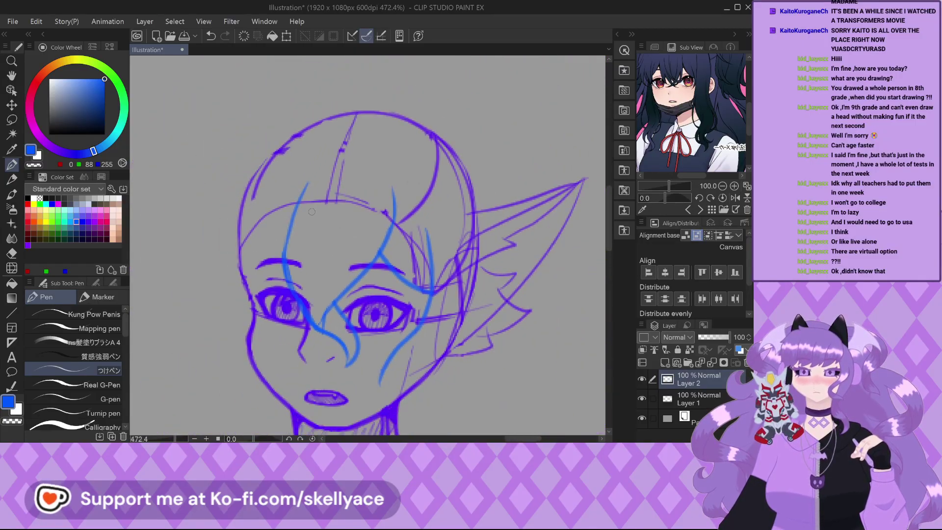
Thicken the far fringe edge from above the hairline down past the far eyebrow.
{"action": "scroll", "coordinate": [297, 290], "scroll_direction": "up", "scroll_amount": 1}
{"action": "scroll", "coordinate": [340, 308], "scroll_direction": "up", "scroll_amount": 1}
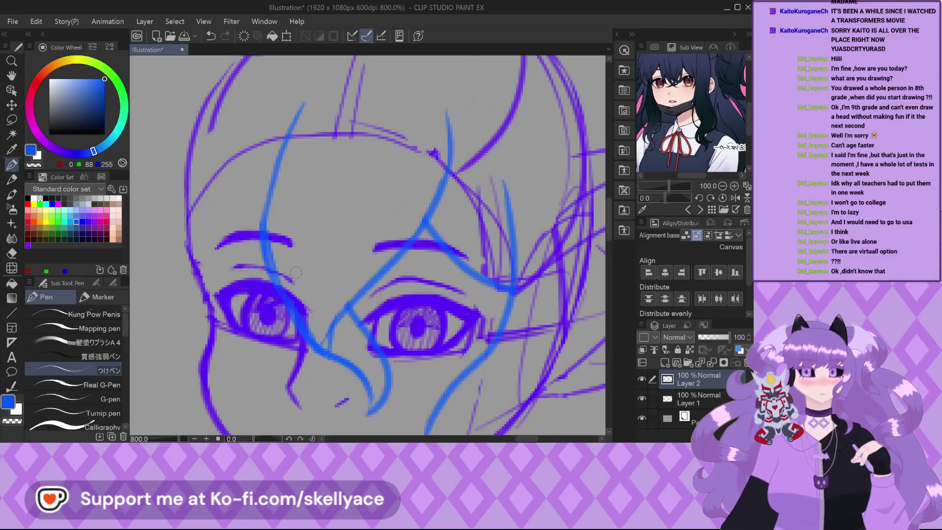
{"action": "scroll", "coordinate": [293, 268], "scroll_direction": "down", "scroll_amount": 2}
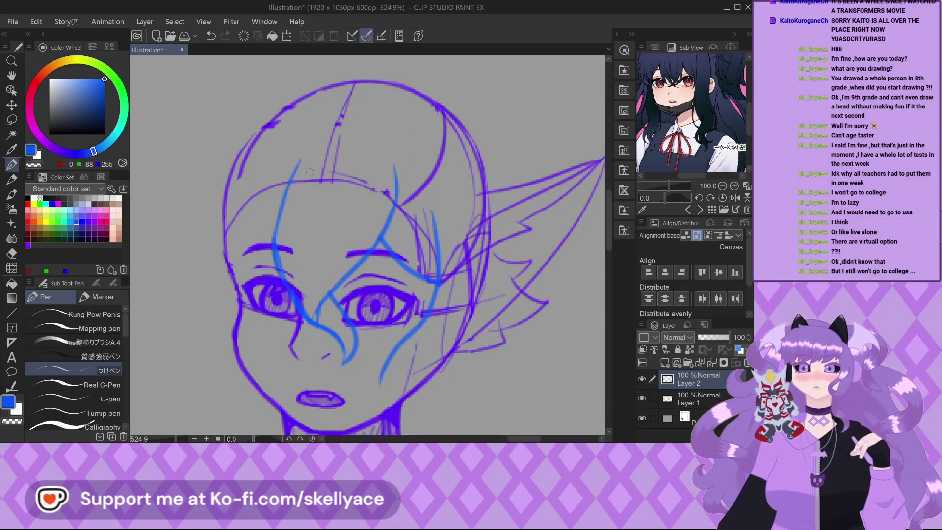
{"action": "scroll", "coordinate": [310, 173], "scroll_direction": "up", "scroll_amount": 2}
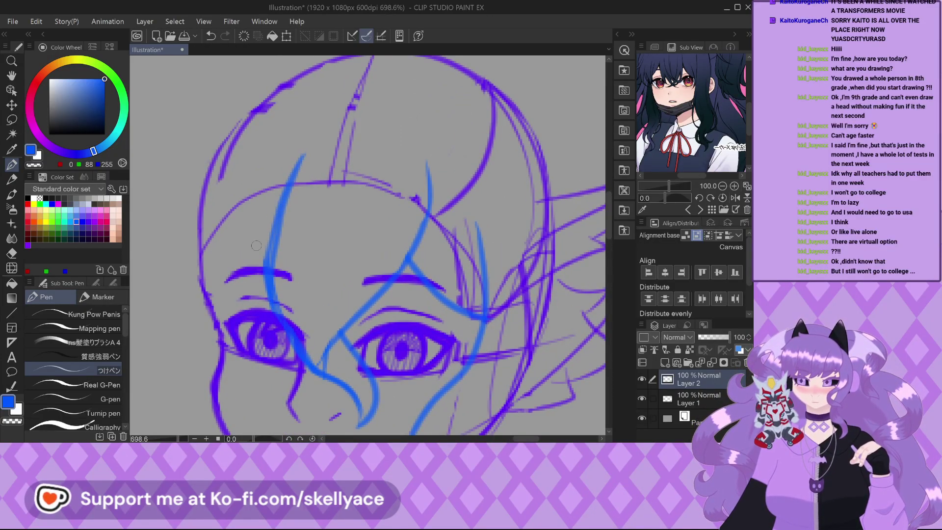
{"action": "scroll", "coordinate": [256, 245], "scroll_direction": "up", "scroll_amount": 1}
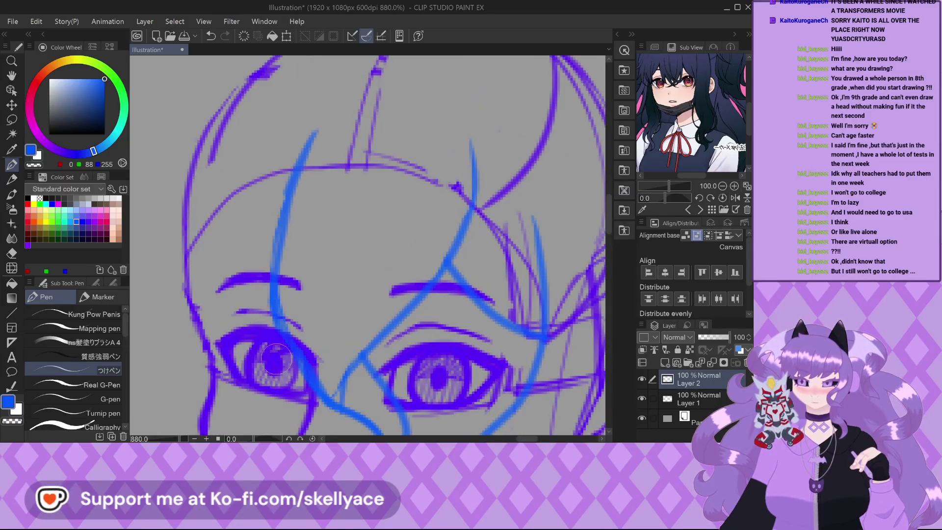
Erase the central lock's curved tip and the converging edge ends between the eyes and over the nose.
{"action": "scroll", "coordinate": [277, 375], "scroll_direction": "down", "scroll_amount": 4}
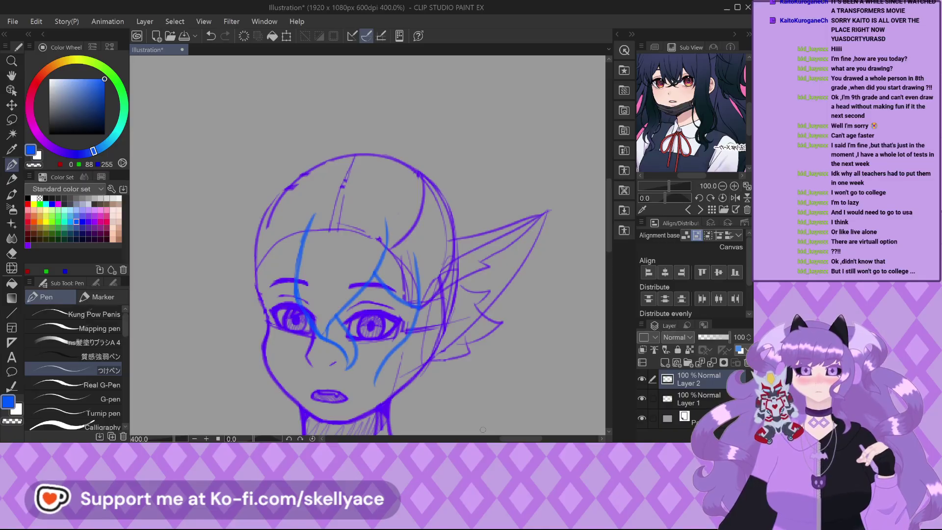
{"action": "scroll", "coordinate": [318, 350], "scroll_direction": "up", "scroll_amount": 2}
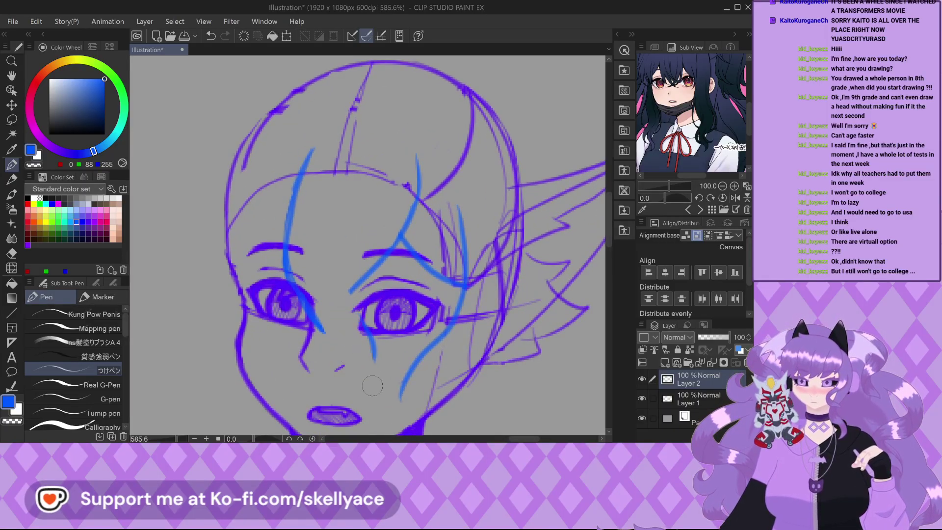
{"action": "mouse_move", "coordinate": [314, 275]}
{"action": "left_mouse_down"}
{"action": "mouse_move", "coordinate": [306, 300]}
{"action": "mouse_move", "coordinate": [311, 260]}
{"action": "mouse_move", "coordinate": [290, 287]}
{"action": "mouse_move", "coordinate": [279, 365]}
{"action": "mouse_move", "coordinate": [336, 309]}
{"action": "left_mouse_up"}
Try short pointed endings for the far fringe edge over the far eye, and undo them.
{"action": "scroll", "coordinate": [288, 305], "scroll_direction": "up", "scroll_amount": 2}
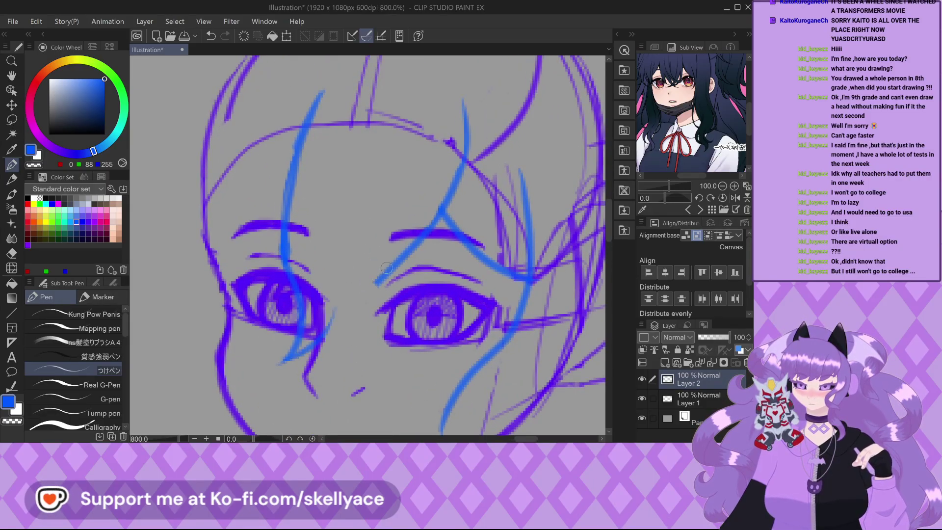
{"action": "key", "text": "ctrl+z"}
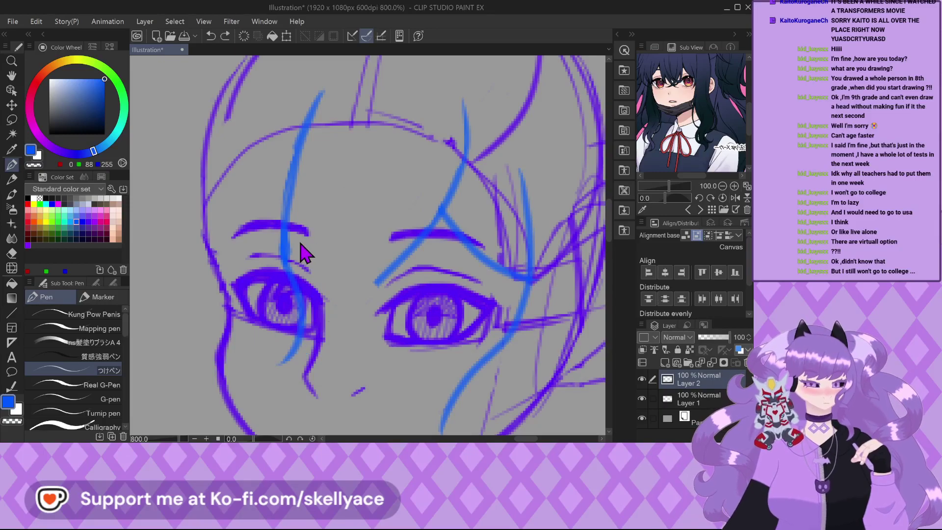
{"action": "left_click_drag", "start_coordinate": [287, 247], "coordinate": [298, 316]}
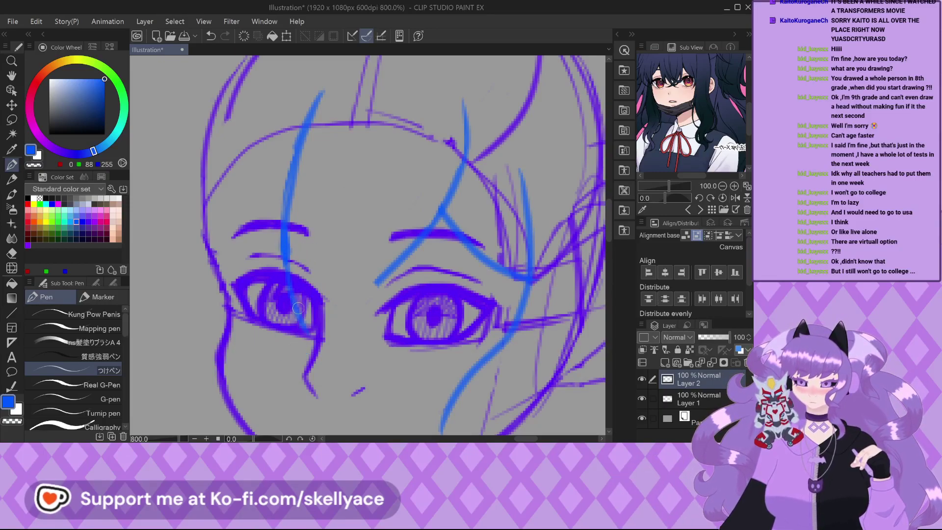
{"action": "key", "text": "ctrl+z"}
Draw a row of jagged pointed fringe tips from the far eye across the nose bridge, joining the far and near edges.
{"action": "mouse_move", "coordinate": [284, 248]}
{"action": "left_mouse_down"}
{"action": "mouse_move", "coordinate": [283, 330]}
{"action": "mouse_move", "coordinate": [304, 312]}
{"action": "mouse_move", "coordinate": [329, 254]}
{"action": "mouse_move", "coordinate": [324, 356]}
{"action": "mouse_move", "coordinate": [366, 324]}
{"action": "mouse_move", "coordinate": [368, 354]}
{"action": "left_mouse_up"}
{"action": "mouse_move", "coordinate": [369, 352]}
{"action": "left_mouse_down"}
{"action": "mouse_move", "coordinate": [352, 298]}
{"action": "mouse_move", "coordinate": [369, 354]}
{"action": "mouse_move", "coordinate": [391, 271]}
{"action": "left_mouse_up"}
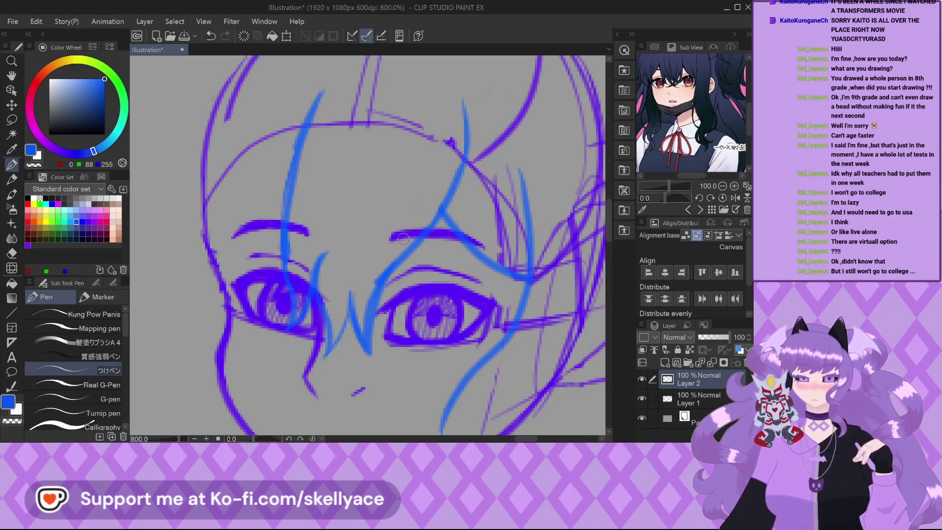
{"action": "scroll", "coordinate": [388, 239], "scroll_direction": "down", "scroll_amount": 2}
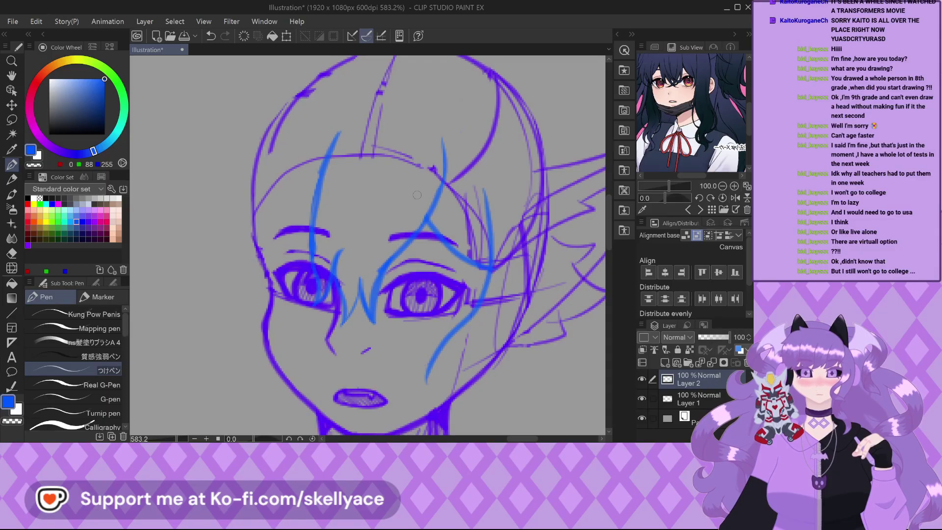
{"action": "scroll", "coordinate": [223, 132], "scroll_direction": "down", "scroll_amount": 2}
{"action": "scroll", "coordinate": [386, 167], "scroll_direction": "up", "scroll_amount": 3}
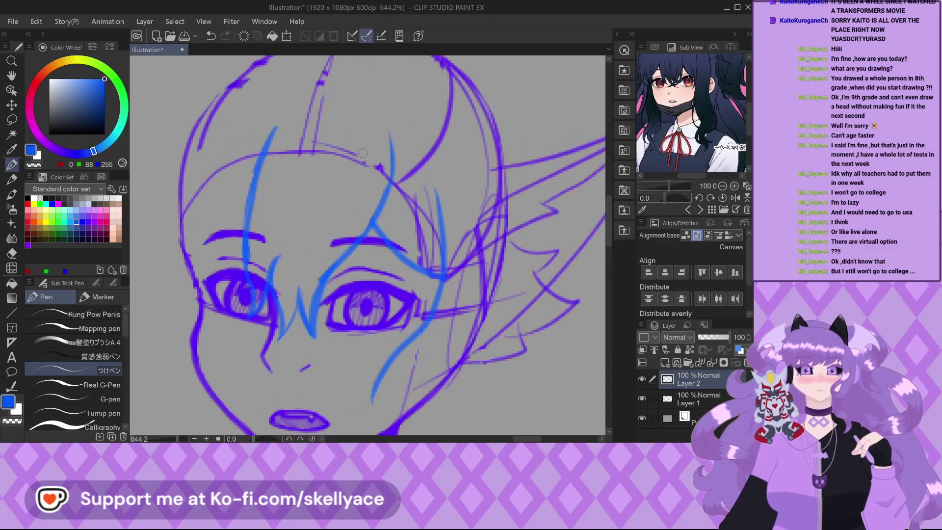
Redraw the near fringe edge closer to the forehead's centre, flowing into the tips between the eyes, and erase the old upper edge.
{"action": "scroll", "coordinate": [386, 167], "scroll_direction": "up", "scroll_amount": 1}
{"action": "mouse_move", "coordinate": [364, 122]}
{"action": "left_mouse_down"}
{"action": "mouse_move", "coordinate": [363, 213]}
{"action": "mouse_move", "coordinate": [343, 259]}
{"action": "left_mouse_up"}
{"action": "scroll", "coordinate": [328, 306], "scroll_direction": "up", "scroll_amount": 3}
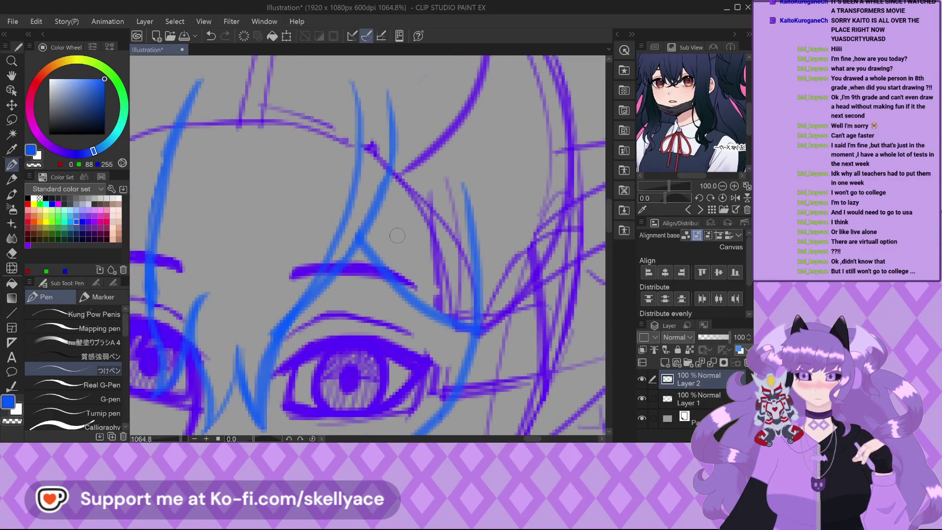
{"action": "scroll", "coordinate": [372, 259], "scroll_direction": "up", "scroll_amount": 2}
{"action": "left_click_drag", "start_coordinate": [339, 245], "coordinate": [293, 319]}
{"action": "left_click_drag", "start_coordinate": [309, 267], "coordinate": [298, 297]}
{"action": "key", "text": "ctrl+z"}
{"action": "mouse_move", "coordinate": [357, 218]}
{"action": "left_mouse_down"}
{"action": "mouse_move", "coordinate": [405, 109]}
{"action": "mouse_move", "coordinate": [362, 203]}
{"action": "mouse_move", "coordinate": [383, 193]}
{"action": "left_mouse_up"}
{"action": "scroll", "coordinate": [382, 106], "scroll_direction": "down", "scroll_amount": 3}
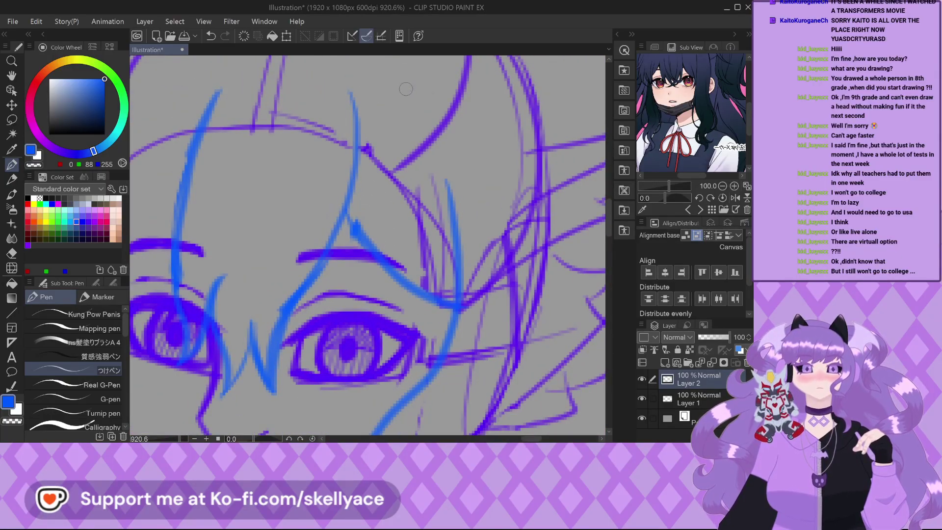
Erase the near side lock and redraw its inner edge closer to the near eye's outer corner, curving down onto the cheek.
{"action": "scroll", "coordinate": [406, 89], "scroll_direction": "down", "scroll_amount": 2}
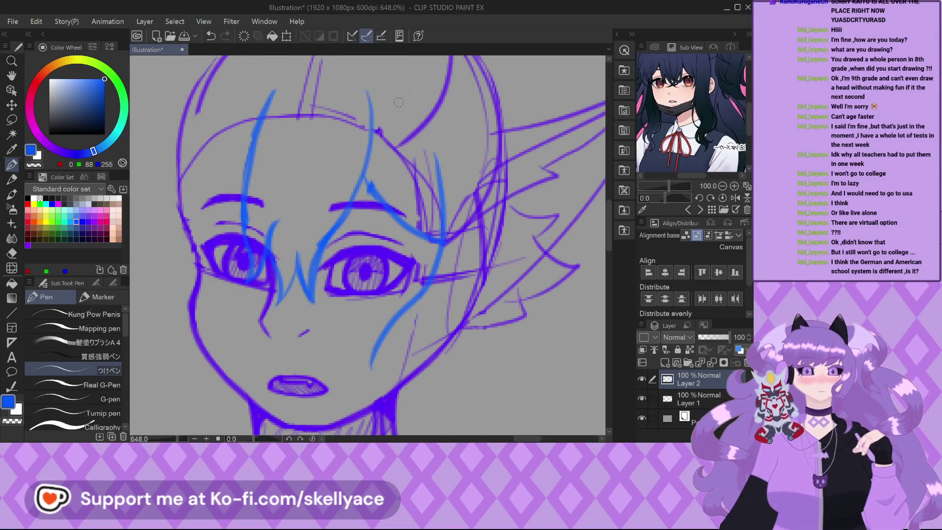
{"action": "scroll", "coordinate": [417, 189], "scroll_direction": "up", "scroll_amount": 3}
{"action": "scroll", "coordinate": [420, 191], "scroll_direction": "down", "scroll_amount": 1}
{"action": "scroll", "coordinate": [409, 227], "scroll_direction": "down", "scroll_amount": 1}
{"action": "scroll", "coordinate": [409, 227], "scroll_direction": "down", "scroll_amount": 2}
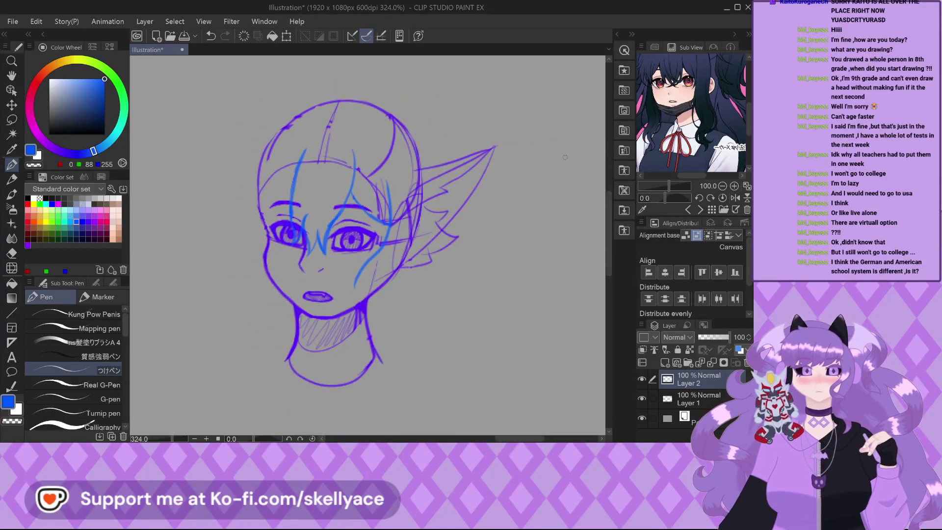
{"action": "scroll", "coordinate": [400, 222], "scroll_direction": "up", "scroll_amount": 2}
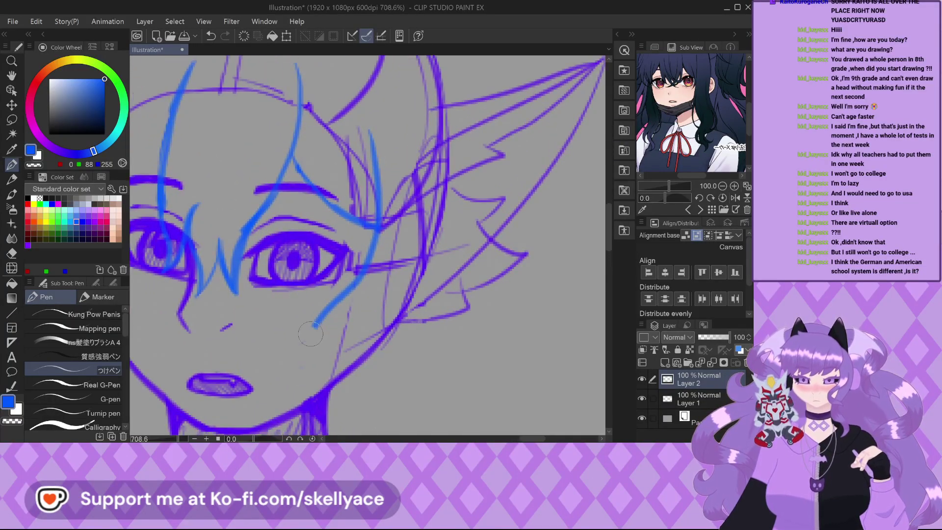
{"action": "scroll", "coordinate": [371, 152], "scroll_direction": "up", "scroll_amount": 1}
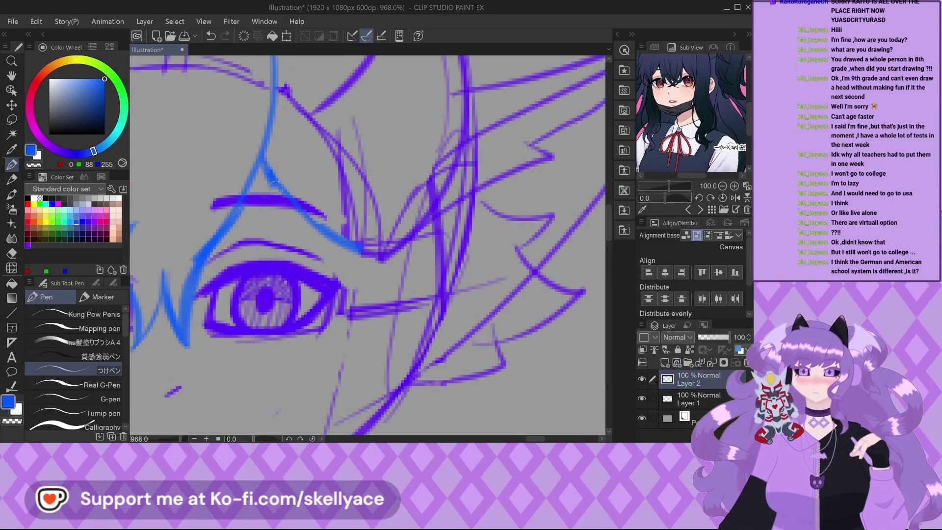
{"action": "left_click_drag", "start_coordinate": [271, 182], "coordinate": [357, 258]}
{"action": "mouse_move", "coordinate": [322, 177]}
{"action": "left_mouse_down"}
{"action": "mouse_move", "coordinate": [340, 308]}
{"action": "mouse_move", "coordinate": [298, 381]}
{"action": "left_mouse_up"}
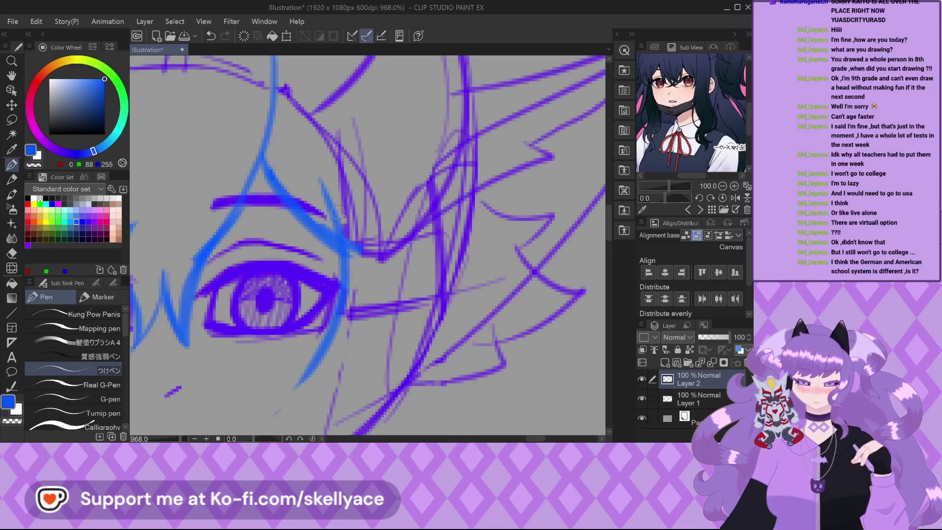
{"action": "key", "text": "ctrl+z"}
{"action": "left_click_drag", "start_coordinate": [354, 284], "coordinate": [295, 390]}
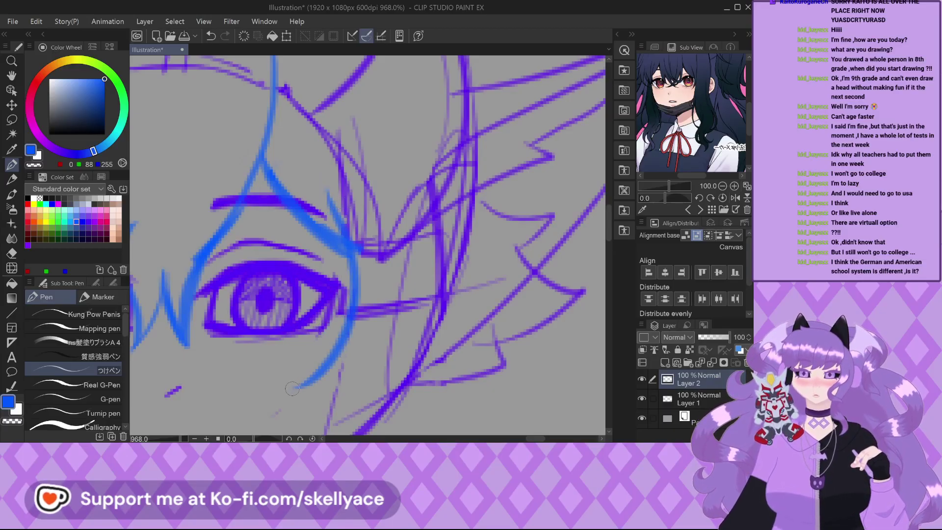
Draw the near side lock's outer edge, curving from the temple down to meet the inner edge in a point on the cheek.
{"action": "left_click_drag", "start_coordinate": [397, 309], "coordinate": [296, 388]}
{"action": "left_click_drag", "start_coordinate": [383, 164], "coordinate": [395, 319]}
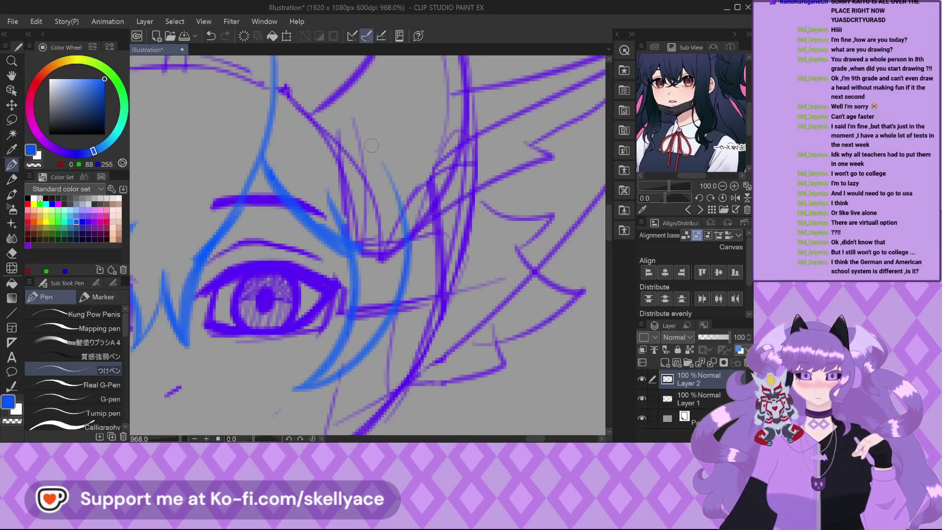
{"action": "scroll", "coordinate": [371, 147], "scroll_direction": "down", "scroll_amount": 3}
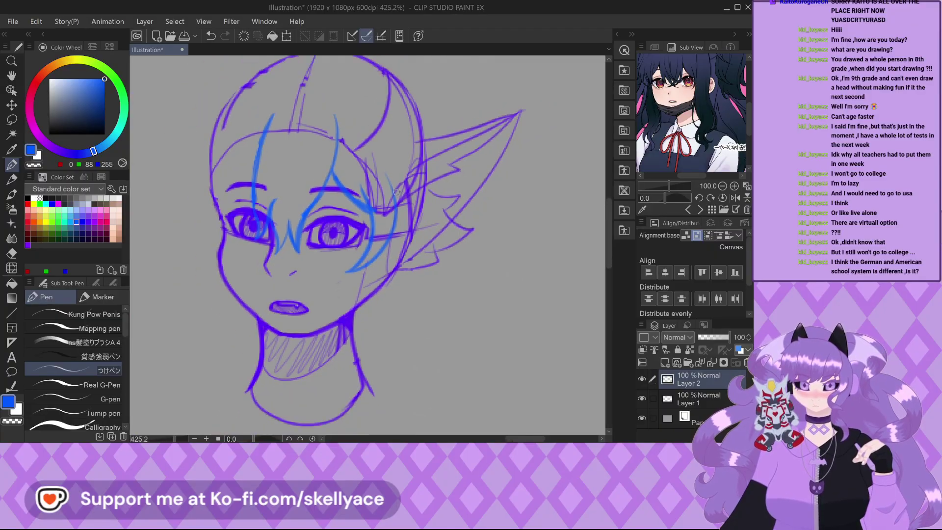
Draw a strand branching off the far fringe edge and sweeping outward across the far eyebrow toward the temple.
{"action": "scroll", "coordinate": [246, 183], "scroll_direction": "up", "scroll_amount": 3}
{"action": "scroll", "coordinate": [246, 183], "scroll_direction": "up", "scroll_amount": 1}
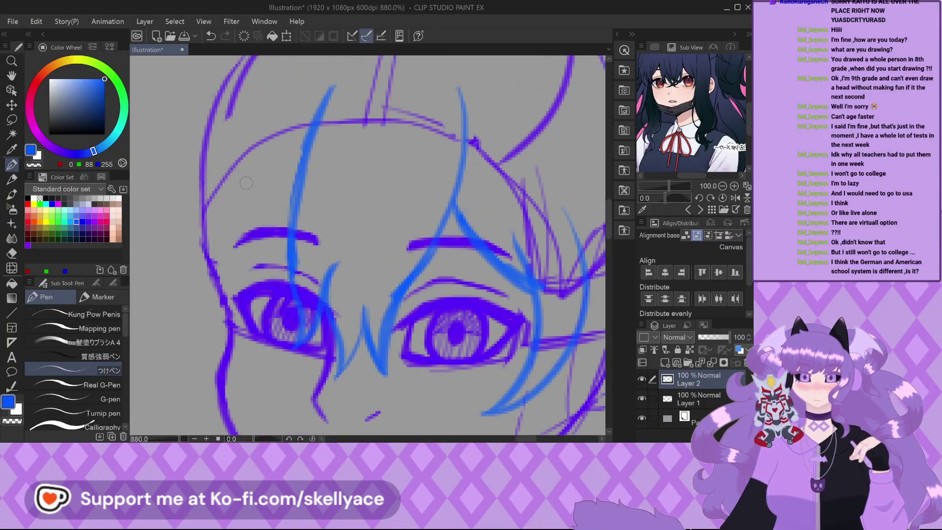
{"action": "left_click_drag", "start_coordinate": [279, 218], "coordinate": [232, 262]}
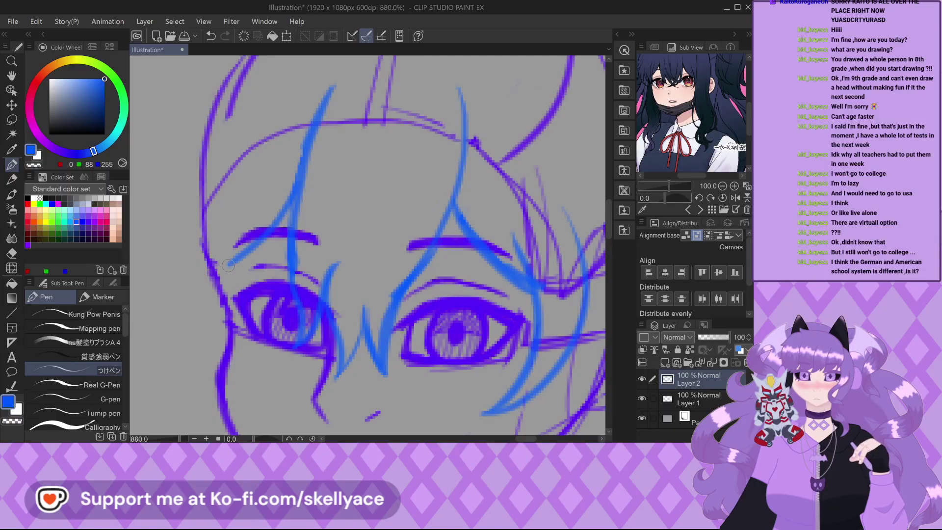
{"action": "scroll", "coordinate": [230, 223], "scroll_direction": "down", "scroll_amount": 5}
{"action": "scroll", "coordinate": [220, 197], "scroll_direction": "up", "scroll_amount": 4}
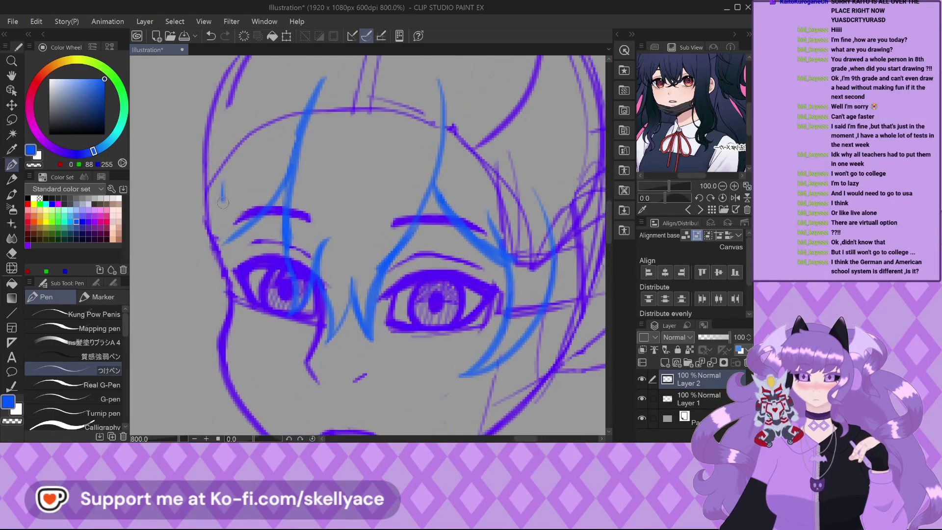
Draw the far side lock over the far eye's outer corner, with an outer edge bulging outside the head and a pointed tip on the cheek.
{"action": "left_click_drag", "start_coordinate": [222, 198], "coordinate": [248, 348]}
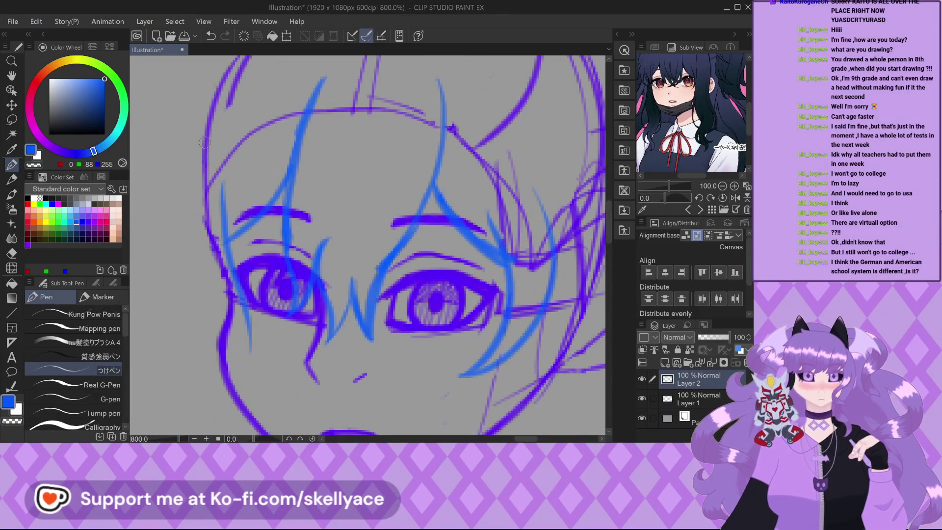
{"action": "key", "text": "ctrl+z"}
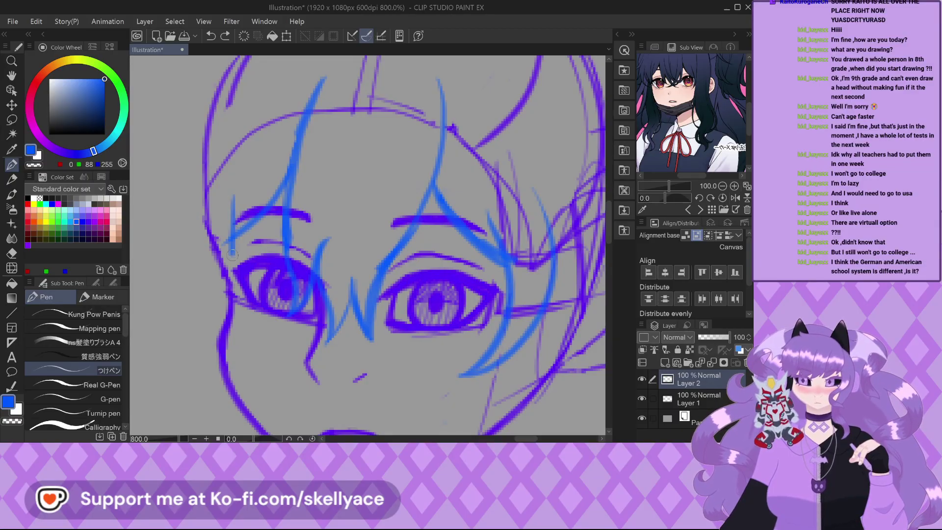
{"action": "left_click_drag", "start_coordinate": [232, 250], "coordinate": [252, 346]}
{"action": "mouse_move", "coordinate": [211, 153]}
{"action": "left_mouse_down"}
{"action": "mouse_move", "coordinate": [188, 282]}
{"action": "mouse_move", "coordinate": [255, 350]}
{"action": "left_mouse_up"}
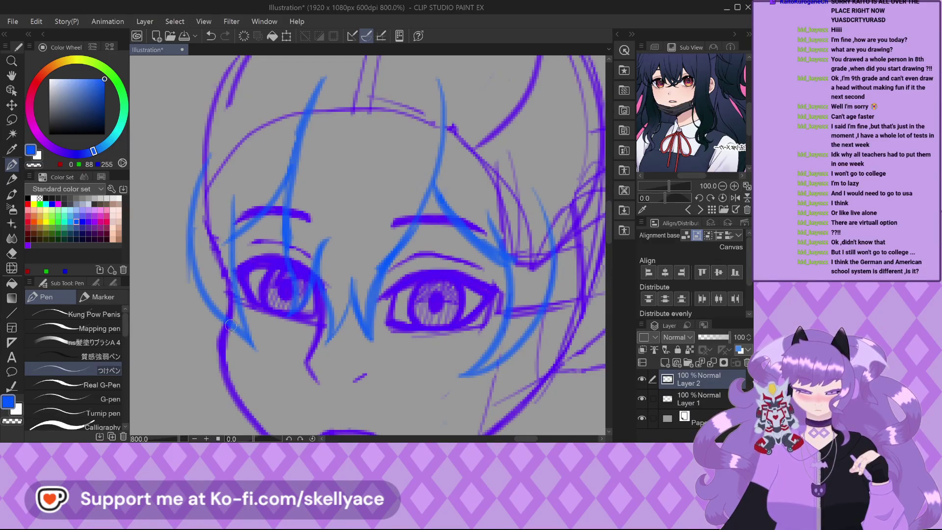
{"action": "scroll", "coordinate": [290, 217], "scroll_direction": "down", "scroll_amount": 3}
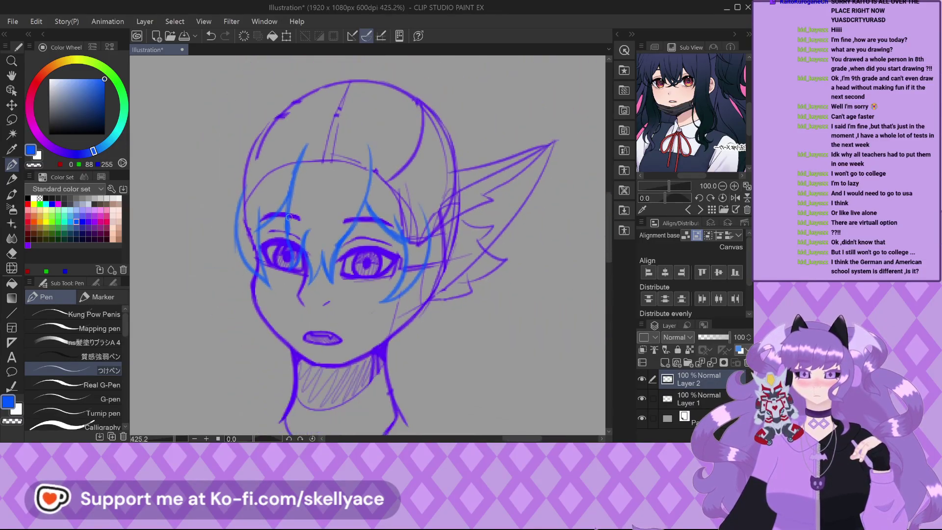
{"action": "scroll", "coordinate": [289, 217], "scroll_direction": "down", "scroll_amount": 1}
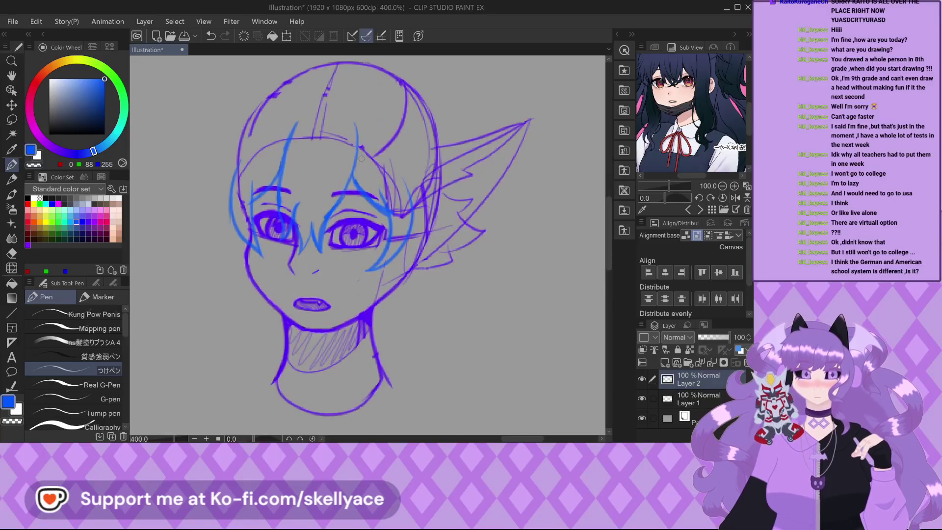
Enlarge the reference to 200% on the face, and erase the jagged tips between the eyes and the near fringe edge's lower part.
{"action": "scroll", "coordinate": [361, 160], "scroll_direction": "up", "scroll_amount": 2}
{"action": "left_click_drag", "start_coordinate": [675, 103], "coordinate": [689, 136]}
{"action": "scroll", "coordinate": [688, 129], "scroll_direction": "up", "scroll_amount": 2}
{"action": "scroll", "coordinate": [305, 217], "scroll_direction": "up", "scroll_amount": 1}
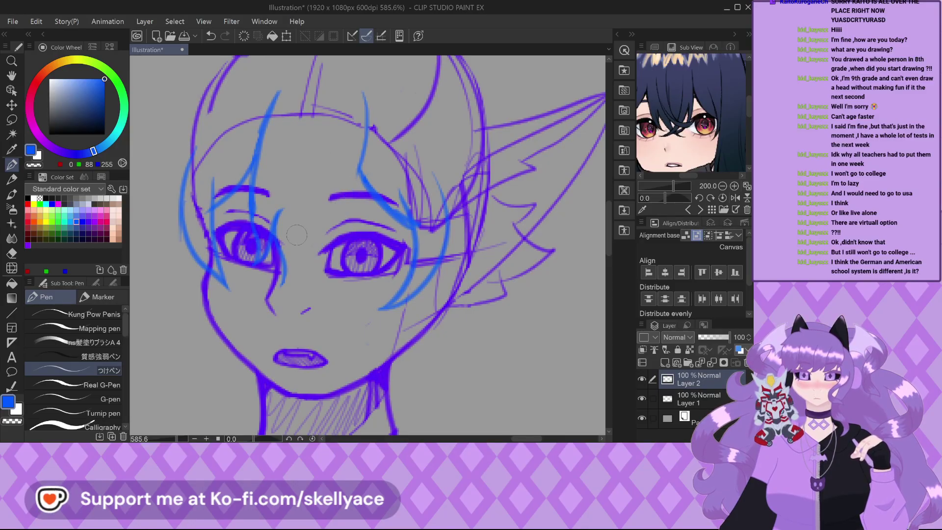
{"action": "scroll", "coordinate": [322, 144], "scroll_direction": "up", "scroll_amount": 3}
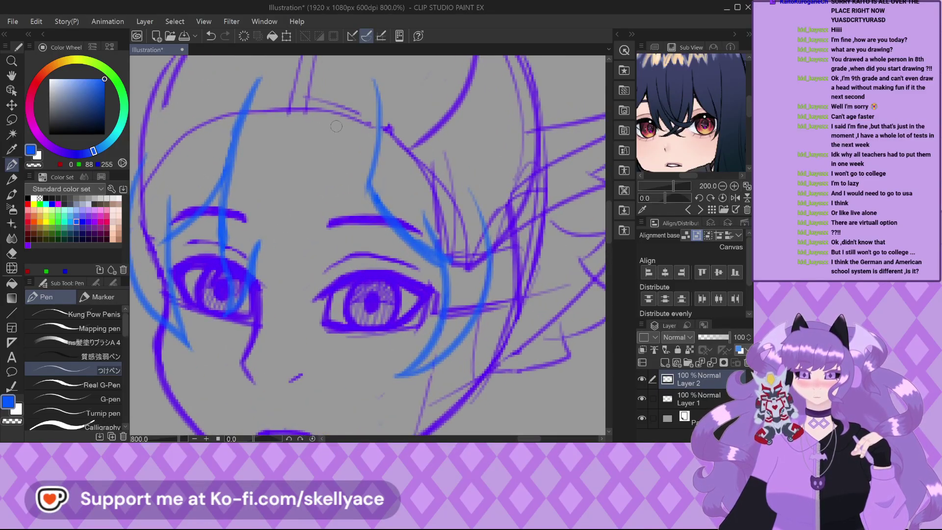
Redraw the near fringe edge sweeping past the near eye's inner corner, and add a second edge meeting it in a point over the nose.
{"action": "mouse_move", "coordinate": [379, 86]}
{"action": "left_mouse_down"}
{"action": "mouse_move", "coordinate": [381, 149]}
{"action": "mouse_move", "coordinate": [370, 238]}
{"action": "mouse_move", "coordinate": [300, 313]}
{"action": "left_mouse_up"}
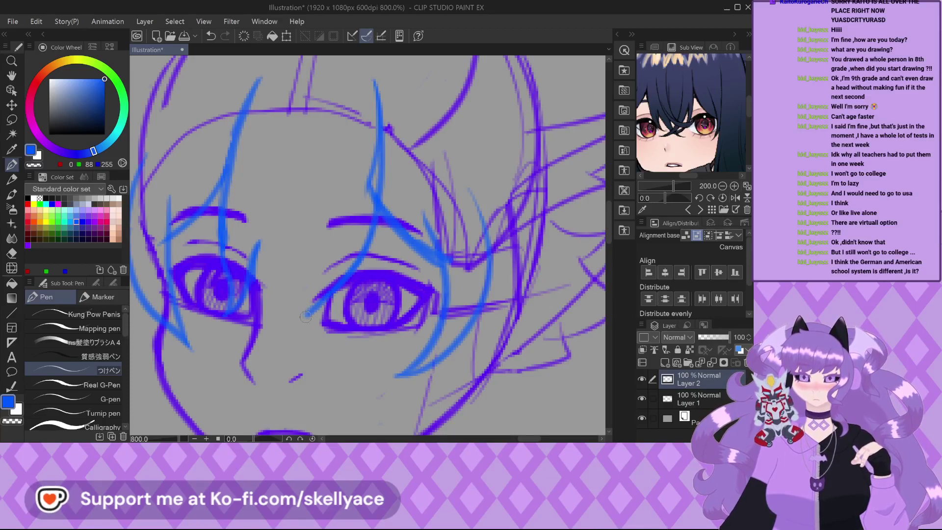
{"action": "scroll", "coordinate": [317, 223], "scroll_direction": "up", "scroll_amount": 1}
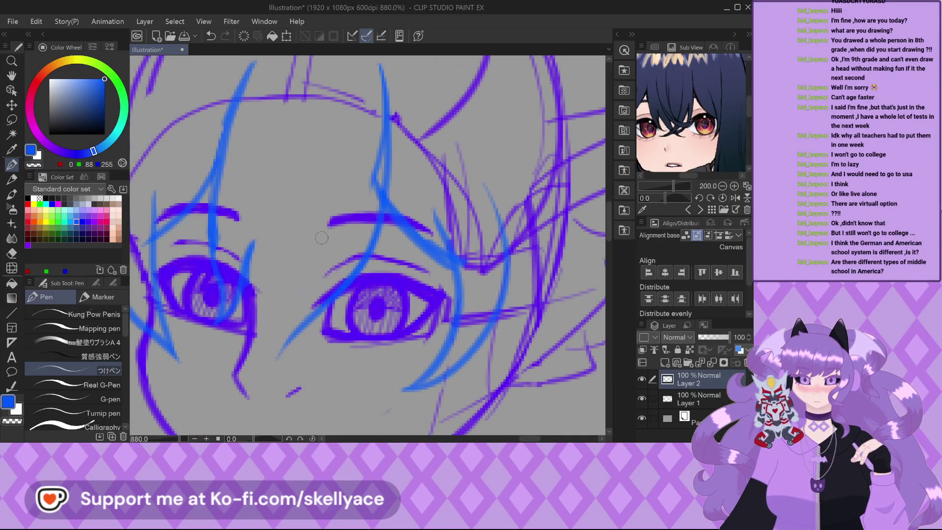
{"action": "left_click_drag", "start_coordinate": [328, 231], "coordinate": [275, 363]}
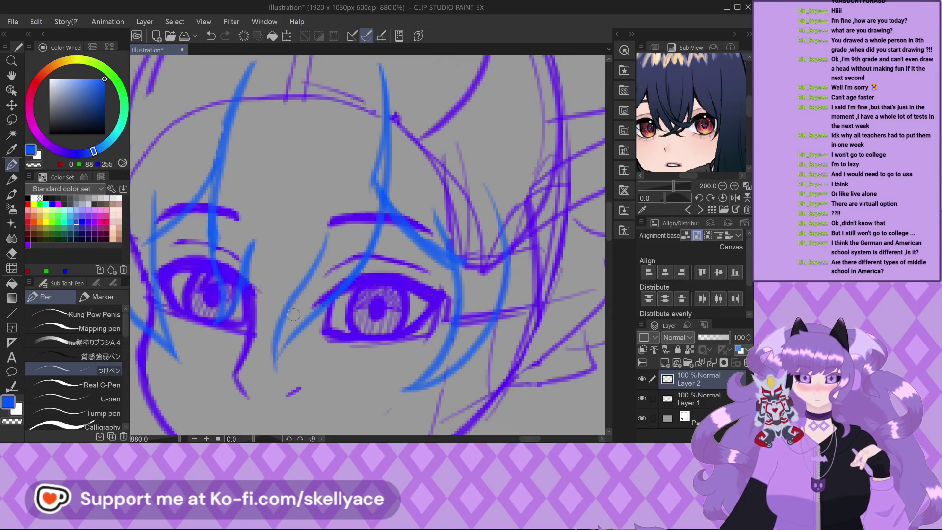
{"action": "scroll", "coordinate": [319, 294], "scroll_direction": "down", "scroll_amount": 2}
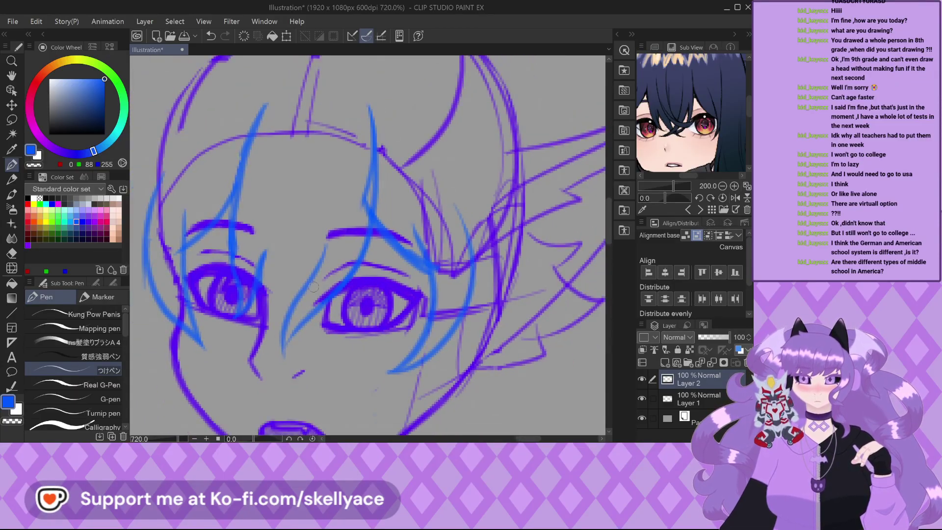
Draw short pointed strands between the eyes, linking the far fringe tip to the near lock and adding an overlapping strand beside it.
{"action": "scroll", "coordinate": [316, 285], "scroll_direction": "up", "scroll_amount": 3}
{"action": "mouse_move", "coordinate": [248, 278]}
{"action": "left_mouse_down"}
{"action": "mouse_move", "coordinate": [219, 383]}
{"action": "mouse_move", "coordinate": [296, 319]}
{"action": "left_mouse_up"}
{"action": "mouse_move", "coordinate": [269, 360]}
{"action": "left_mouse_down"}
{"action": "mouse_move", "coordinate": [337, 200]}
{"action": "mouse_move", "coordinate": [336, 272]}
{"action": "left_mouse_up"}
{"action": "scroll", "coordinate": [322, 240], "scroll_direction": "down", "scroll_amount": 4}
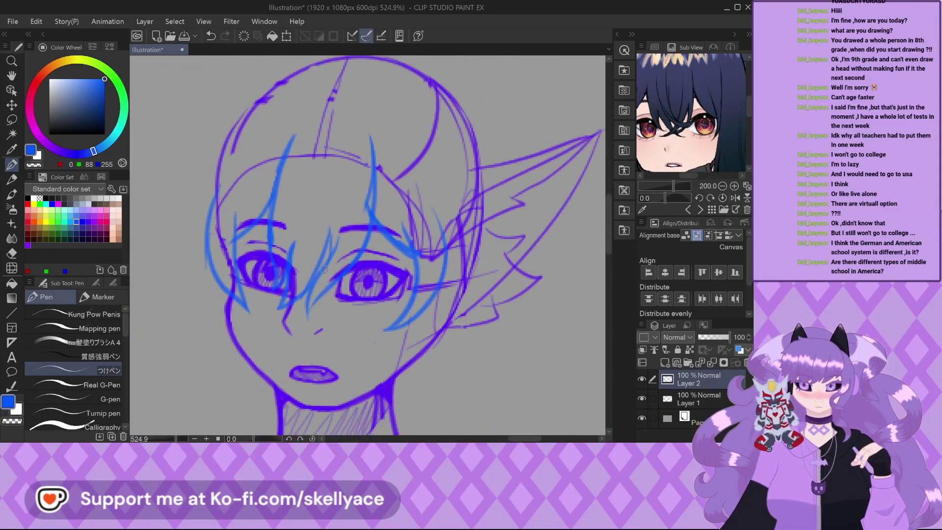
{"action": "scroll", "coordinate": [322, 268], "scroll_direction": "up", "scroll_amount": 3}
{"action": "mouse_move", "coordinate": [338, 226]}
{"action": "left_mouse_down"}
{"action": "mouse_move", "coordinate": [329, 253]}
{"action": "mouse_move", "coordinate": [293, 295]}
{"action": "mouse_move", "coordinate": [292, 359]}
{"action": "left_mouse_up"}
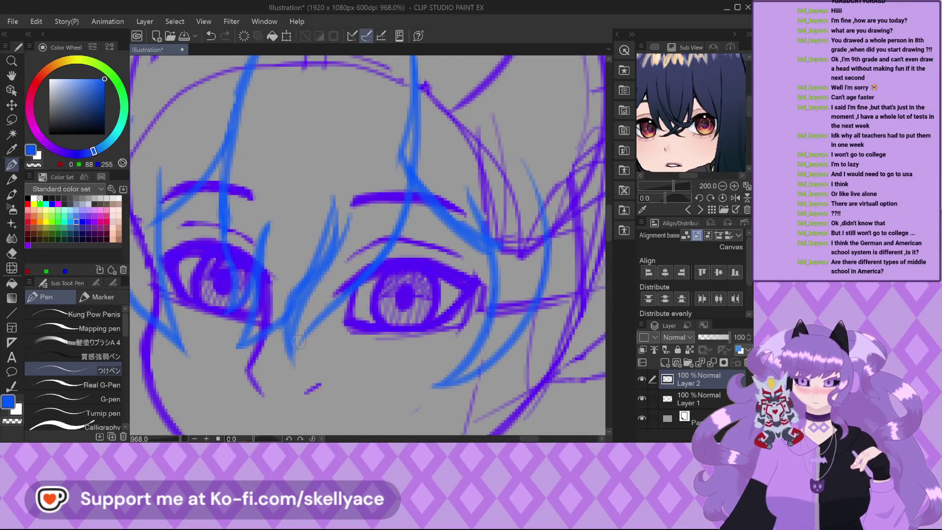
{"action": "scroll", "coordinate": [298, 342], "scroll_direction": "down", "scroll_amount": 2}
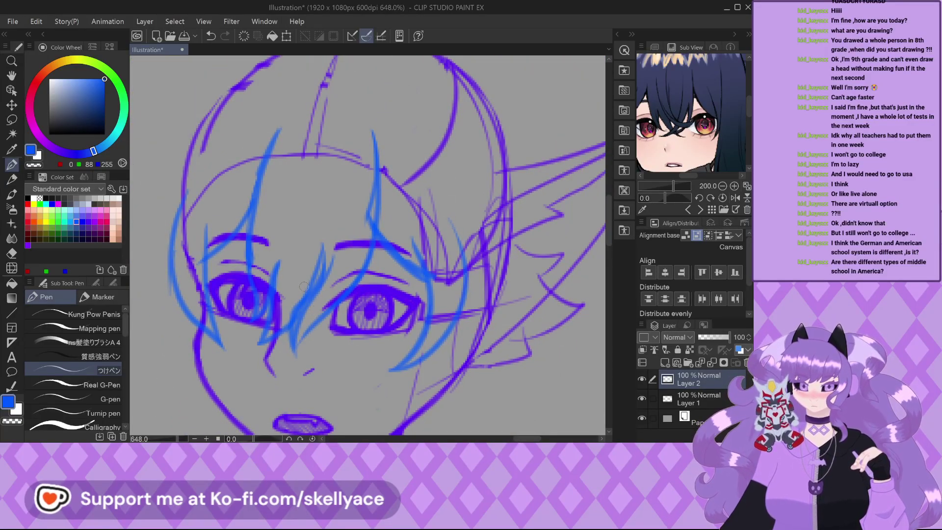
{"action": "scroll", "coordinate": [304, 274], "scroll_direction": "down", "scroll_amount": 3}
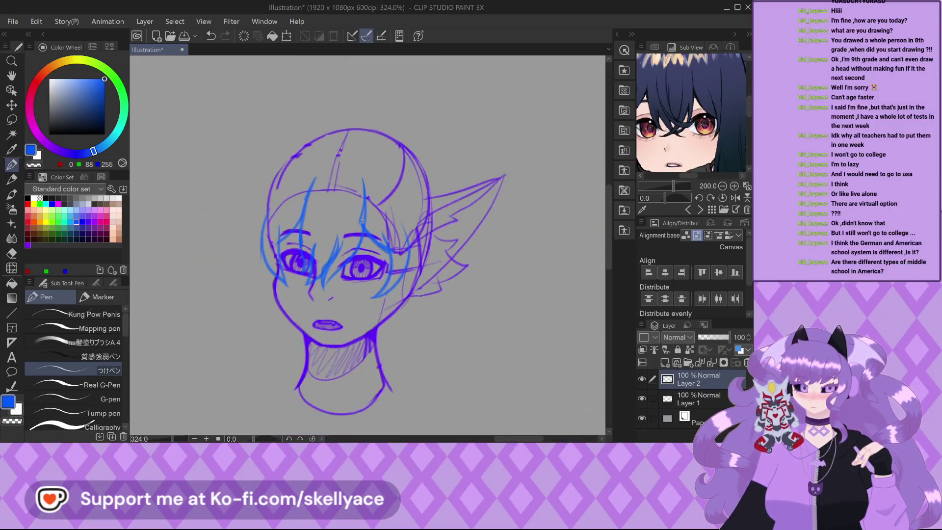
{"action": "scroll", "coordinate": [378, 278], "scroll_direction": "up", "scroll_amount": 1}
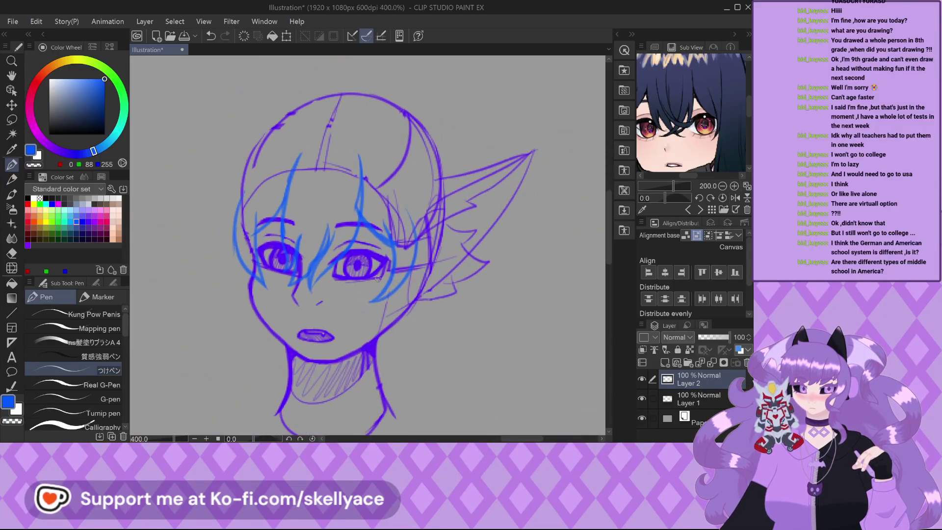
{"action": "scroll", "coordinate": [378, 278], "scroll_direction": "up", "scroll_amount": 1}
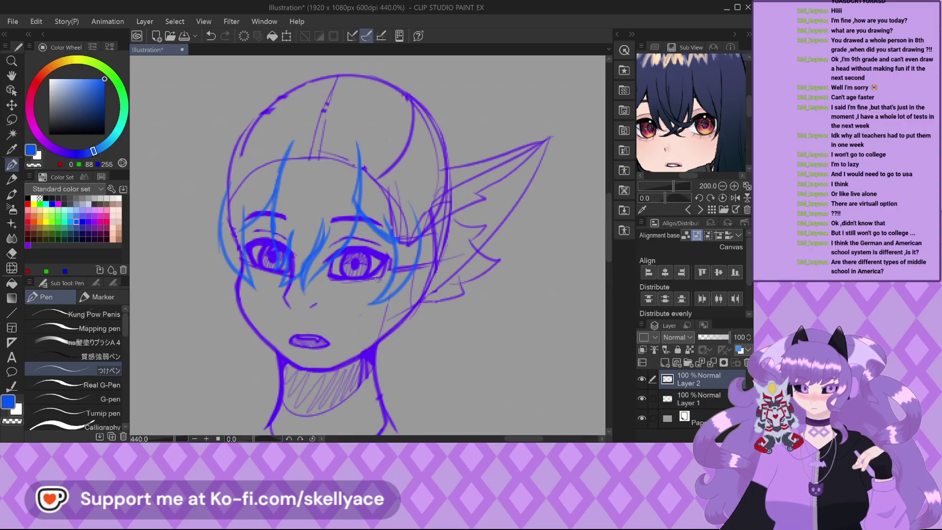
{"action": "scroll", "coordinate": [350, 262], "scroll_direction": "up", "scroll_amount": 5}
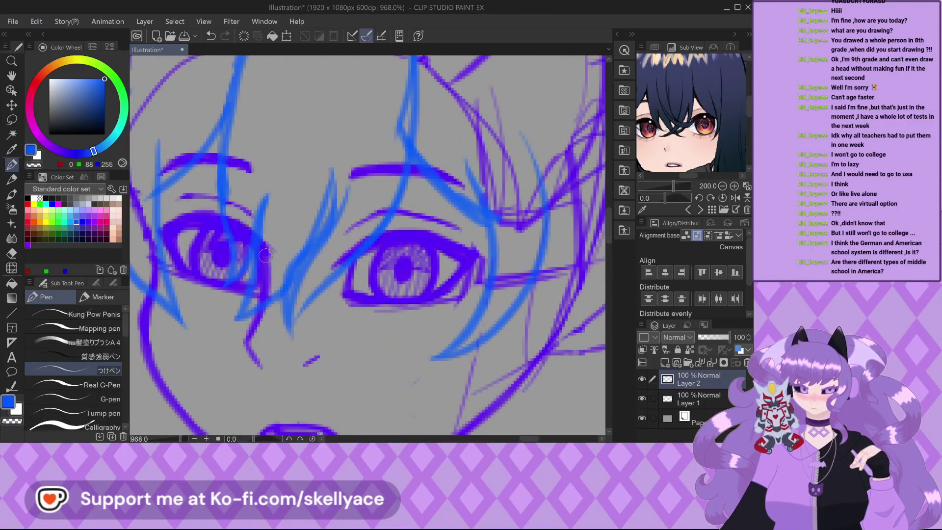
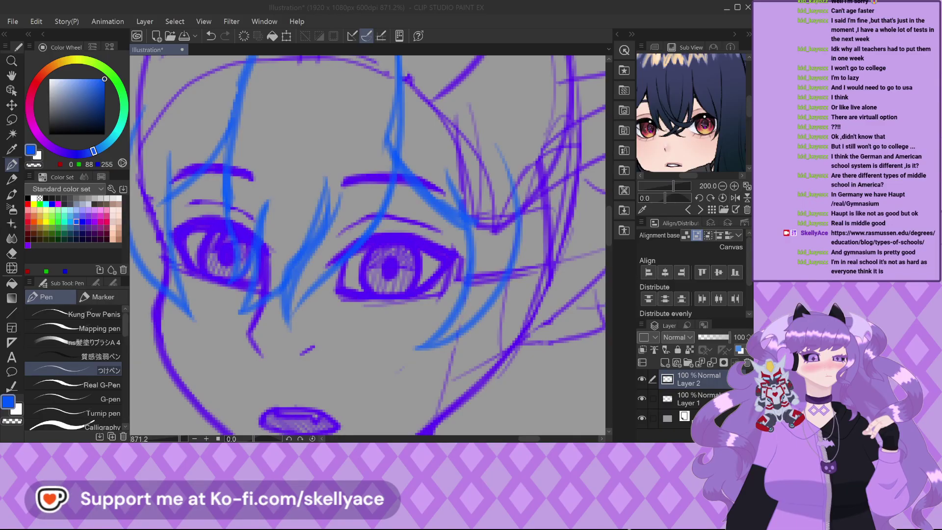
Thicken the light blue hair strand where it meets the right temple, beside the outer end of the right-hand eyebrow.
{"action": "left_click", "coordinate": [520, 97]}
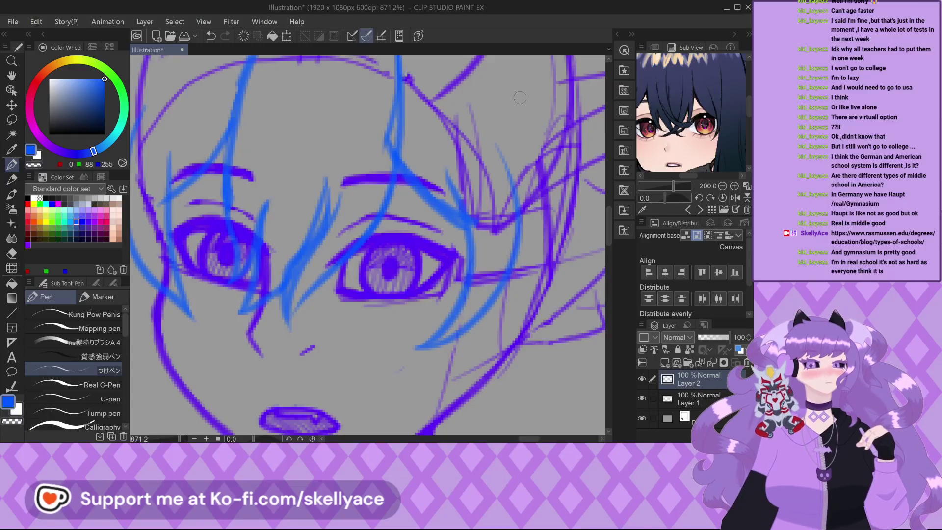
{"action": "scroll", "coordinate": [308, 312], "scroll_direction": "down", "scroll_amount": 2}
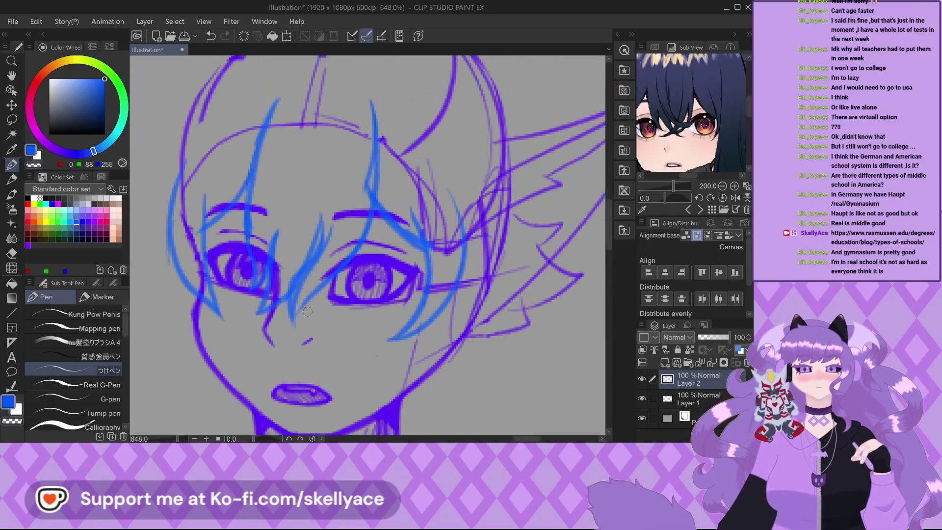
{"action": "scroll", "coordinate": [308, 312], "scroll_direction": "down", "scroll_amount": 3}
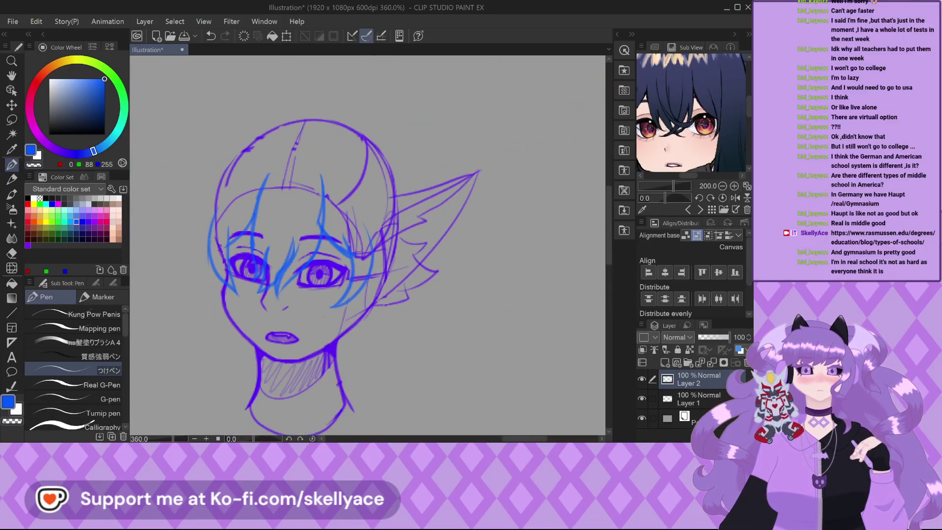
{"action": "scroll", "coordinate": [340, 258], "scroll_direction": "up", "scroll_amount": 3}
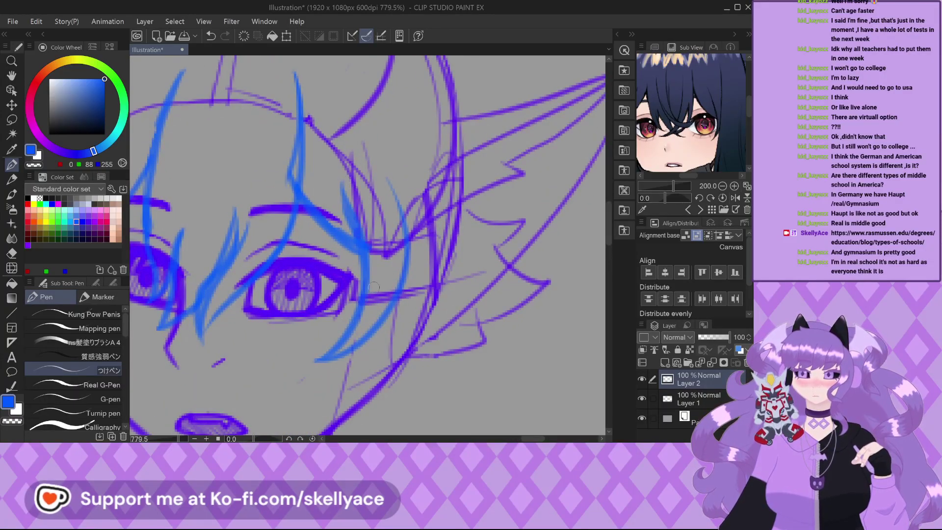
{"action": "scroll", "coordinate": [338, 225], "scroll_direction": "down", "scroll_amount": 2}
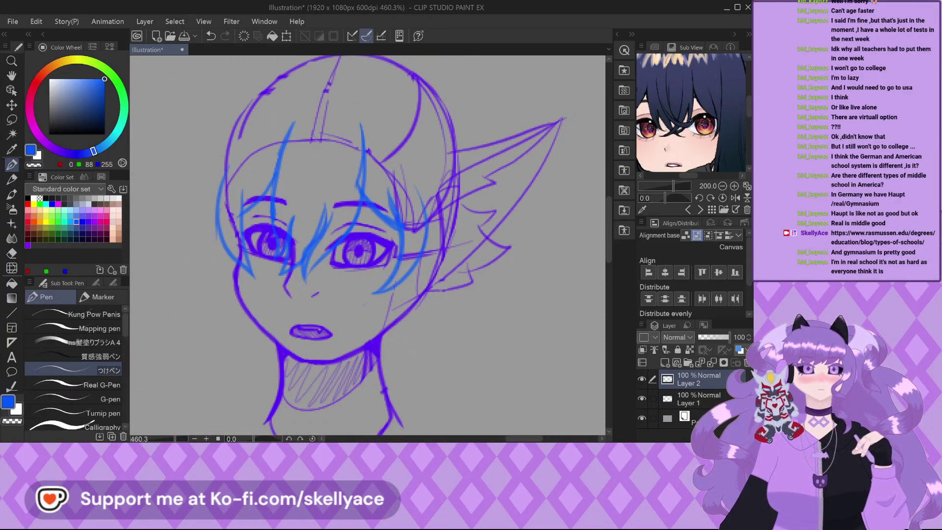
{"action": "scroll", "coordinate": [375, 169], "scroll_direction": "up", "scroll_amount": 4}
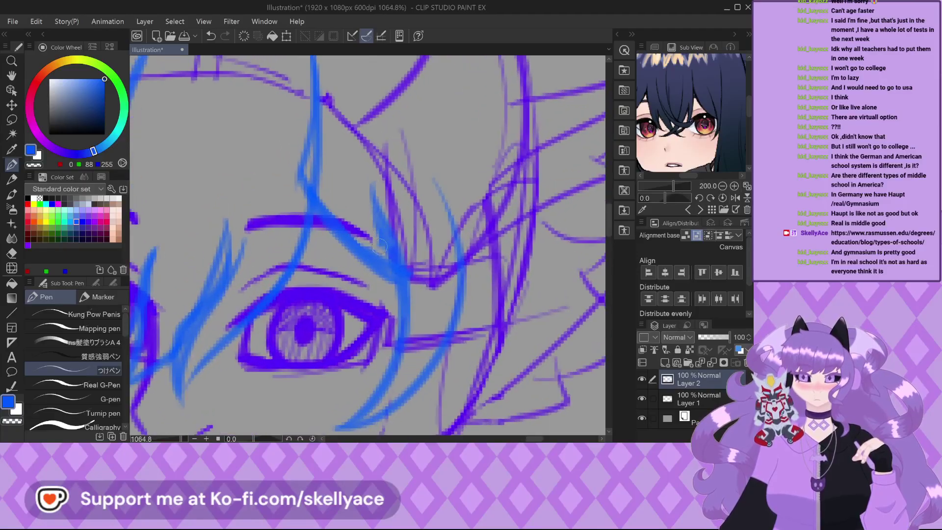
{"action": "scroll", "coordinate": [390, 268], "scroll_direction": "down", "scroll_amount": 4}
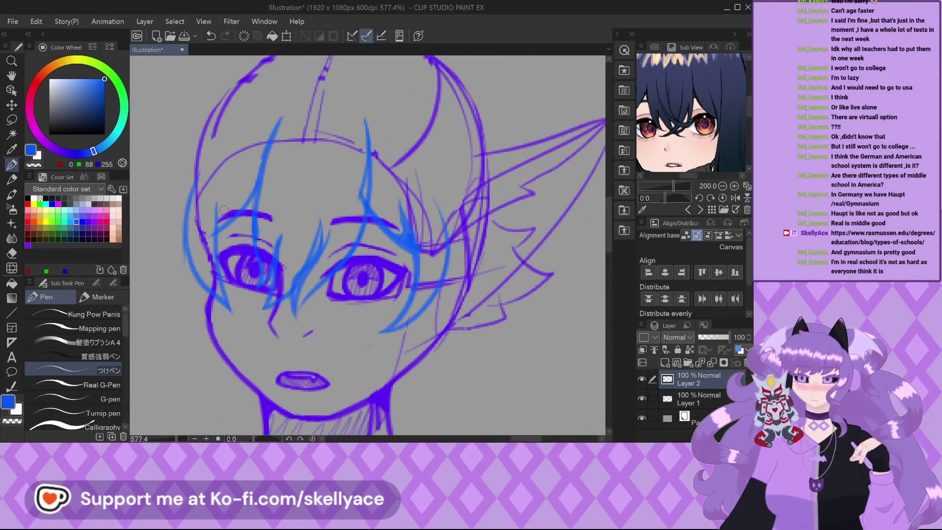
Strengthen the blue hair lock framing the left side of the face, down to its pointed tip.
{"action": "scroll", "coordinate": [227, 231], "scroll_direction": "up", "scroll_amount": 3}
{"action": "mouse_move", "coordinate": [169, 209]}
{"action": "left_mouse_down"}
{"action": "mouse_move", "coordinate": [167, 255]}
{"action": "mouse_move", "coordinate": [239, 380]}
{"action": "mouse_move", "coordinate": [217, 245]}
{"action": "left_mouse_up"}
{"action": "scroll", "coordinate": [285, 200], "scroll_direction": "down", "scroll_amount": 2}
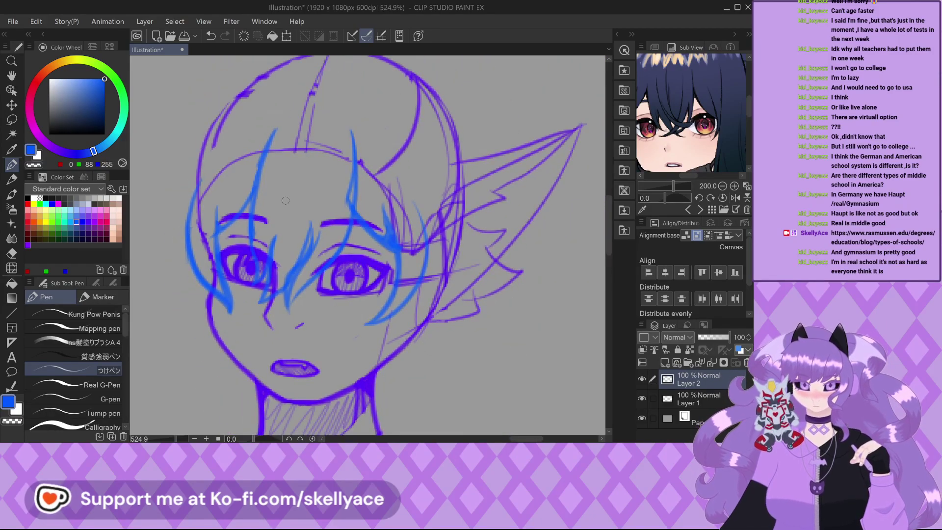
{"action": "scroll", "coordinate": [358, 255], "scroll_direction": "down", "scroll_amount": 2}
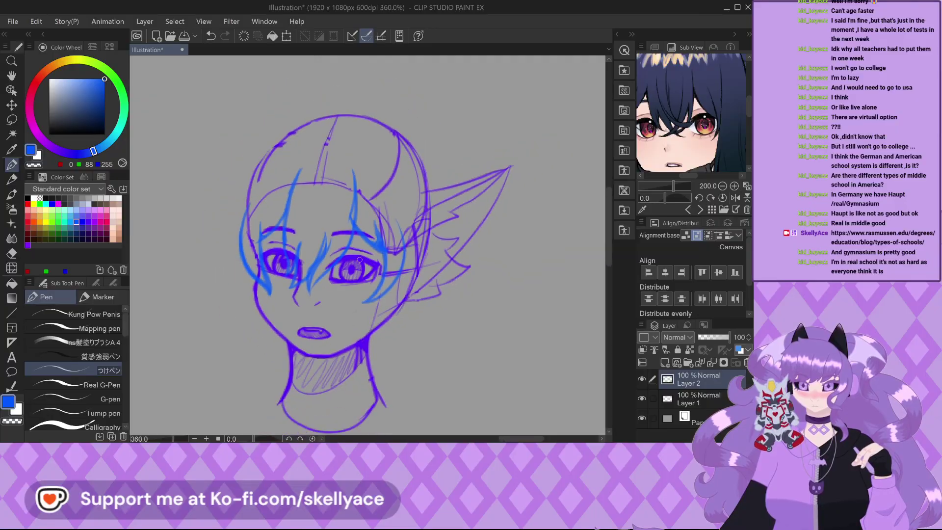
Reinforce the left forehead strand and its side branch sweeping across the left-hand eyebrow with thicker blue strokes.
{"action": "scroll", "coordinate": [318, 206], "scroll_direction": "up", "scroll_amount": 3}
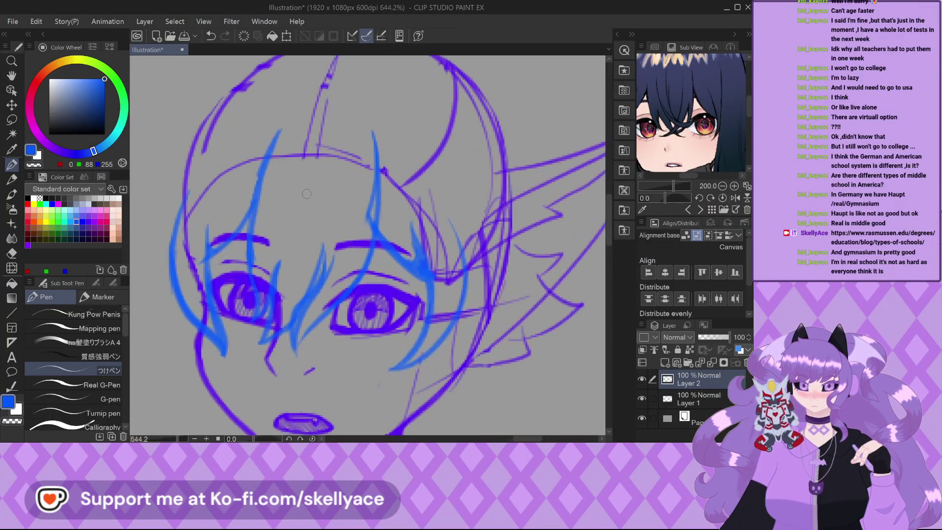
{"action": "scroll", "coordinate": [306, 194], "scroll_direction": "up", "scroll_amount": 1}
{"action": "scroll", "coordinate": [304, 168], "scroll_direction": "up", "scroll_amount": 1}
{"action": "mouse_move", "coordinate": [287, 121]}
{"action": "left_mouse_down"}
{"action": "mouse_move", "coordinate": [256, 191]}
{"action": "mouse_move", "coordinate": [240, 279]}
{"action": "left_mouse_up"}
{"action": "scroll", "coordinate": [290, 158], "scroll_direction": "up", "scroll_amount": 1}
{"action": "mouse_move", "coordinate": [212, 226]}
{"action": "left_mouse_down"}
{"action": "mouse_move", "coordinate": [242, 150]}
{"action": "mouse_move", "coordinate": [277, 95]}
{"action": "left_mouse_up"}
{"action": "scroll", "coordinate": [201, 242], "scroll_direction": "down", "scroll_amount": 1}
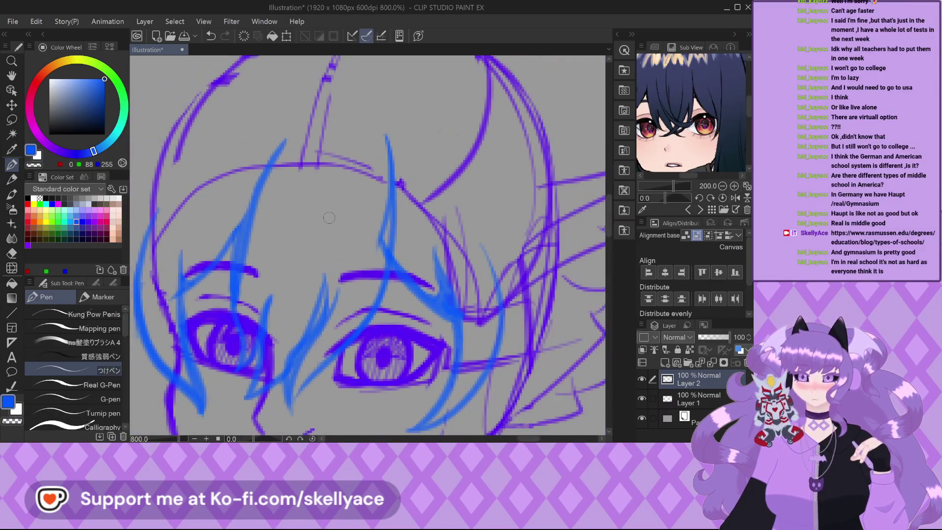
{"action": "scroll", "coordinate": [206, 245], "scroll_direction": "up", "scroll_amount": 1}
{"action": "mouse_move", "coordinate": [265, 213]}
{"action": "left_mouse_down"}
{"action": "mouse_move", "coordinate": [214, 289]}
{"action": "mouse_move", "coordinate": [187, 304]}
{"action": "left_mouse_up"}
{"action": "scroll", "coordinate": [187, 304], "scroll_direction": "up", "scroll_amount": 1}
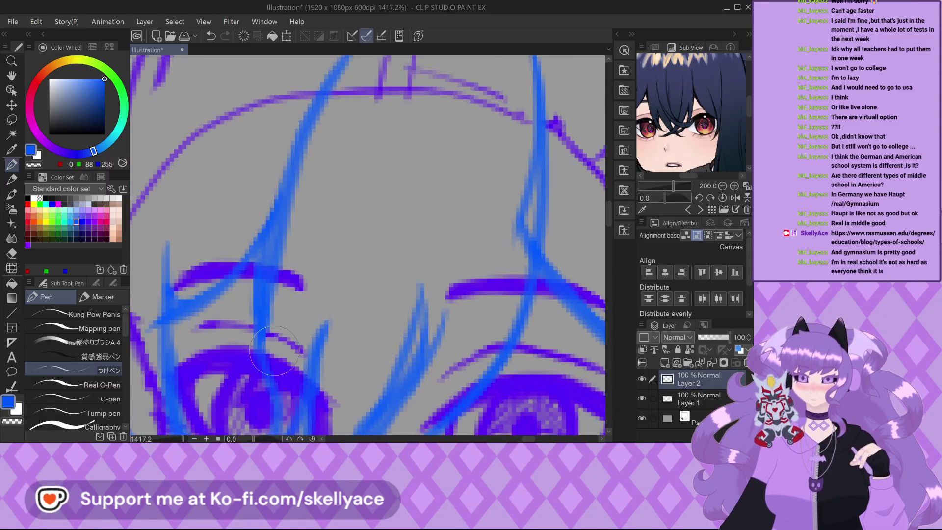
Erase the blue hair lines that cross the left-hand eye and its inner corner.
{"action": "scroll", "coordinate": [255, 246], "scroll_direction": "down", "scroll_amount": 2}
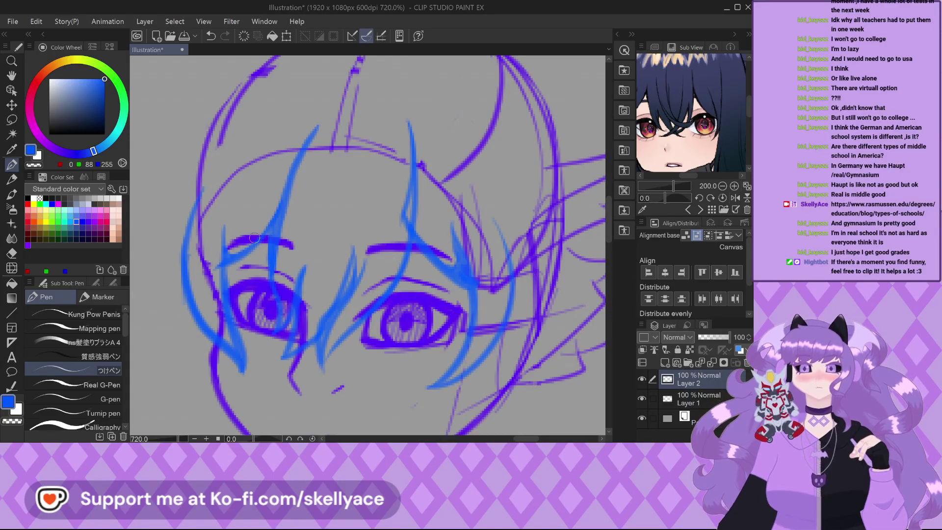
{"action": "scroll", "coordinate": [245, 143], "scroll_direction": "down", "scroll_amount": 3}
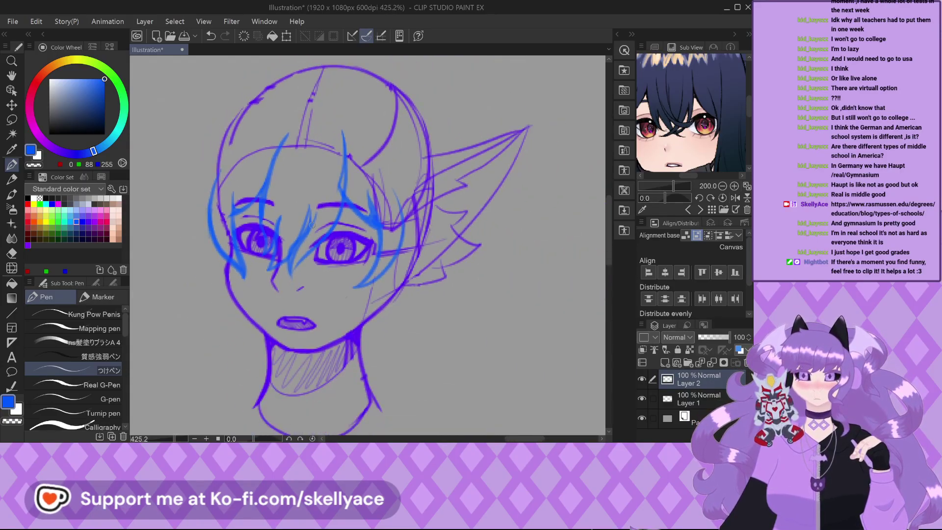
{"action": "scroll", "coordinate": [305, 229], "scroll_direction": "up", "scroll_amount": 5}
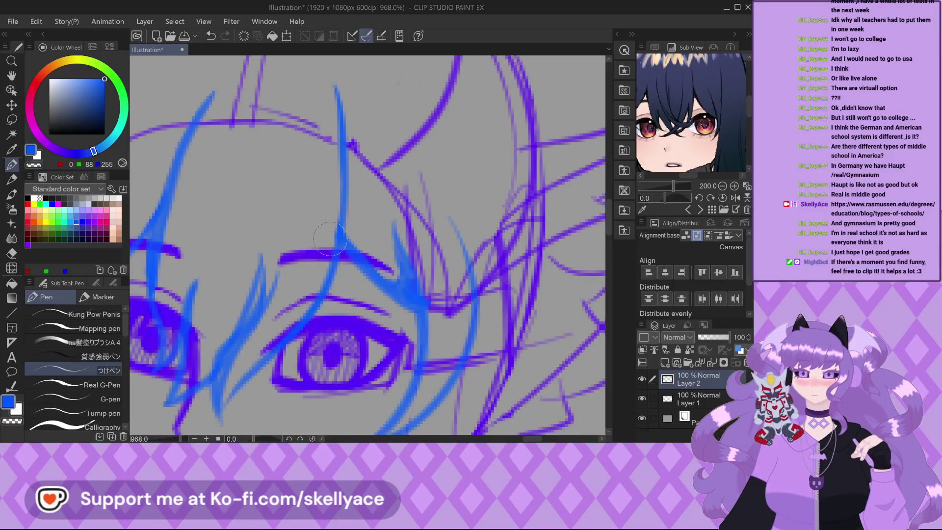
{"action": "scroll", "coordinate": [328, 242], "scroll_direction": "down", "scroll_amount": 5}
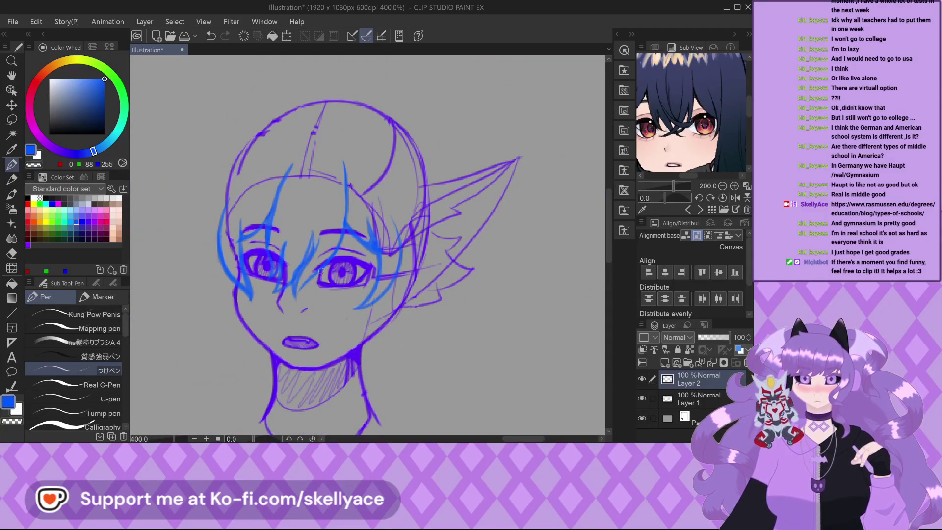
{"action": "scroll", "coordinate": [298, 246], "scroll_direction": "up", "scroll_amount": 3}
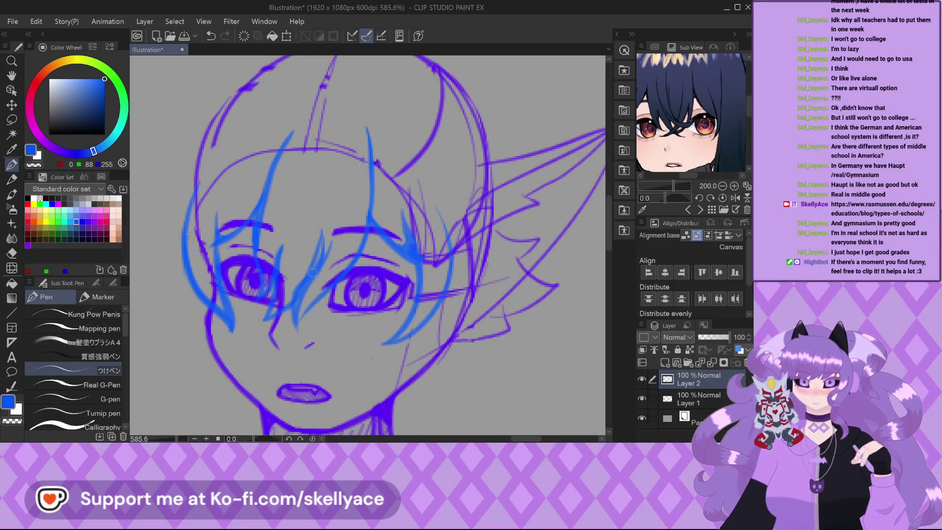
{"action": "scroll", "coordinate": [310, 270], "scroll_direction": "up", "scroll_amount": 3}
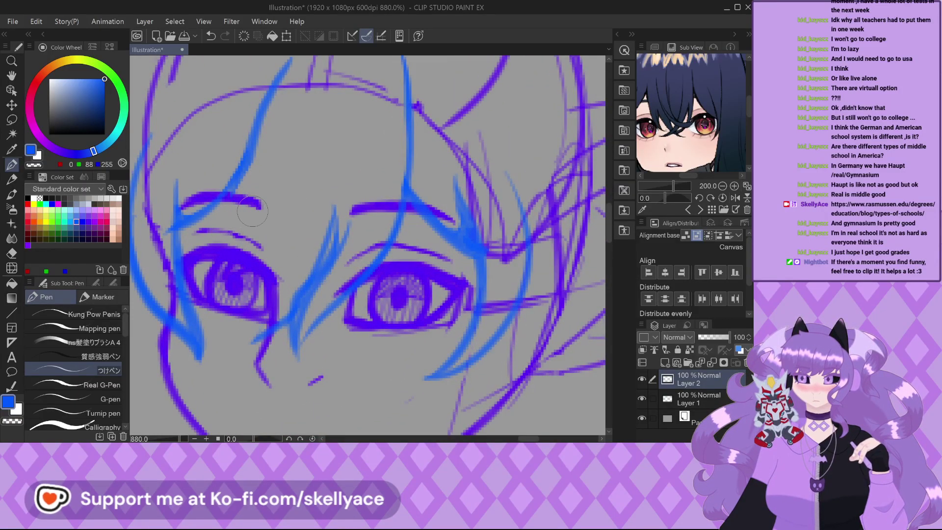
{"action": "scroll", "coordinate": [370, 294], "scroll_direction": "down", "scroll_amount": 3}
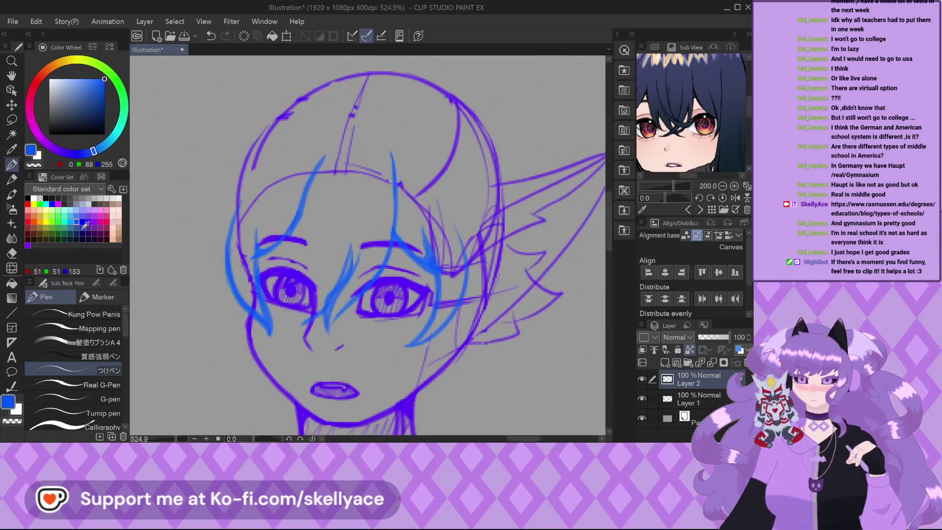
Recolour the existing light blue hair lines on Layer 2 to pure blue (0, 0, 255) with a size 250 brush.
{"action": "left_click", "coordinate": [82, 222]}
{"action": "left_click", "coordinate": [114, 284]}
{"action": "left_click", "coordinate": [92, 415]}
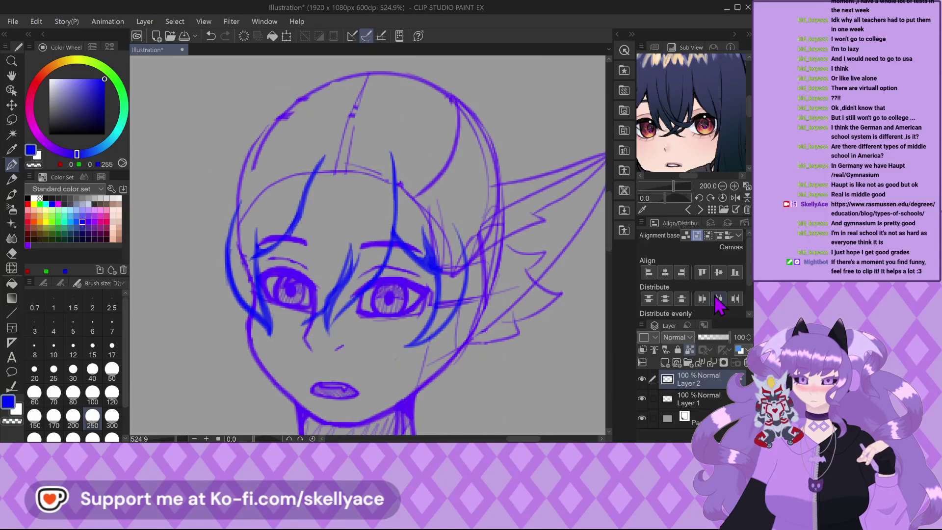
With brush size 5, draw a new hair strand from the left forehead lock past the left-hand eye to the nose bridge.
{"action": "left_click", "coordinate": [73, 325]}
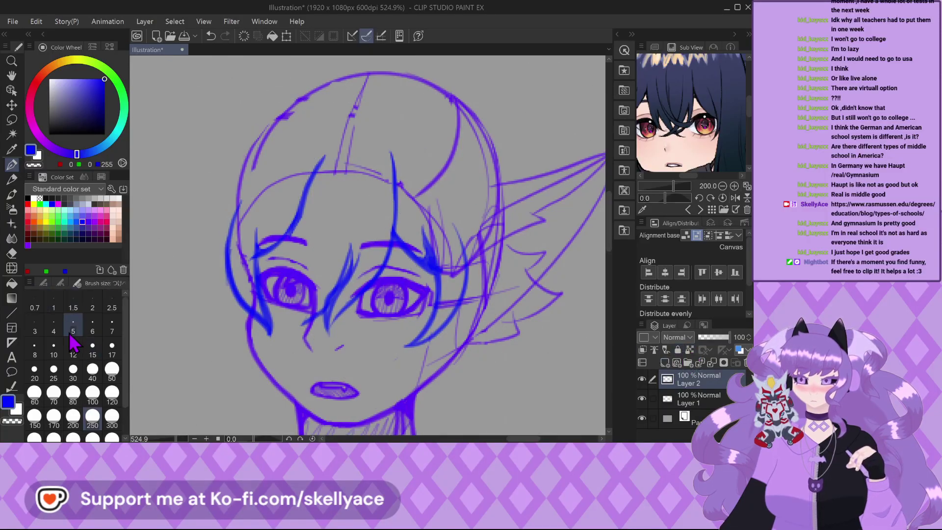
{"action": "scroll", "coordinate": [314, 269], "scroll_direction": "up", "scroll_amount": 2}
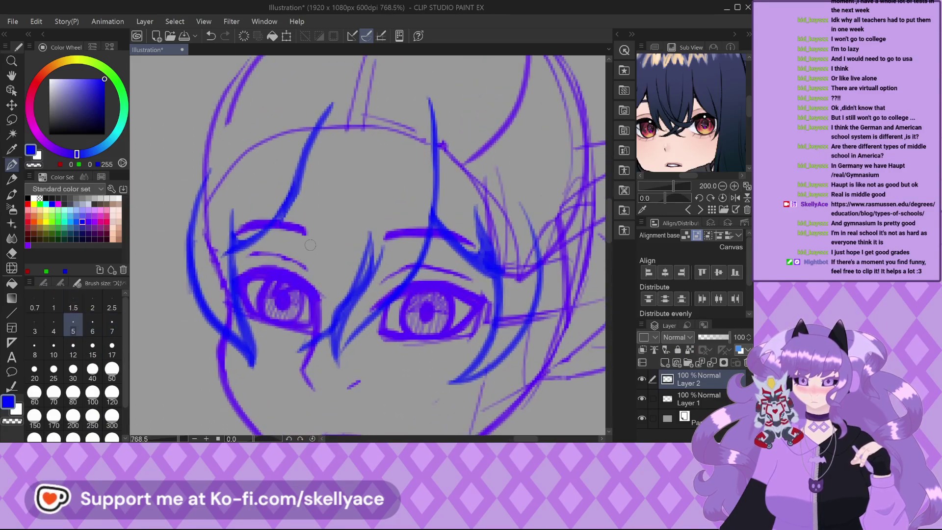
{"action": "left_click_drag", "start_coordinate": [297, 180], "coordinate": [293, 270]}
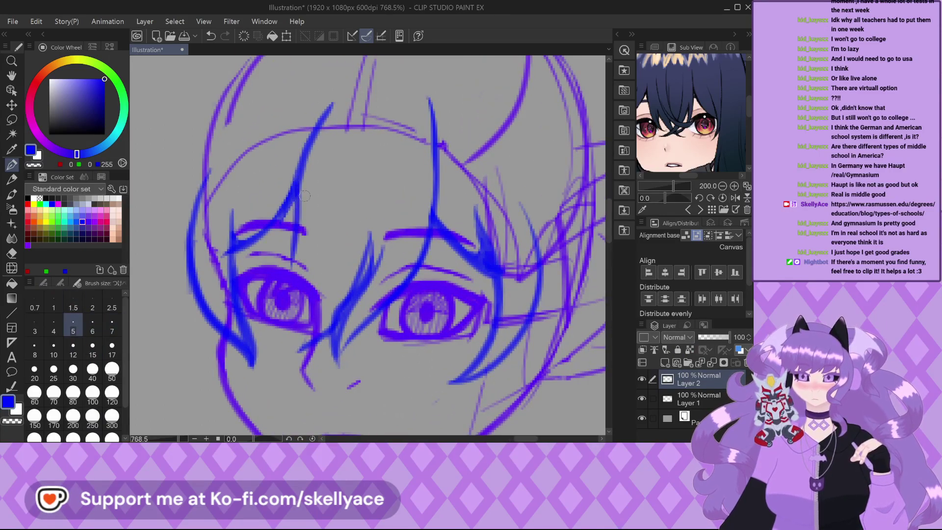
{"action": "left_click_drag", "start_coordinate": [315, 300], "coordinate": [371, 380]}
{"action": "left_click_drag", "start_coordinate": [344, 272], "coordinate": [363, 386]}
Draw the crossing strand tips between the eyes, with a pointed triangular end over the nose bridge.
{"action": "scroll", "coordinate": [361, 346], "scroll_direction": "up", "scroll_amount": 3}
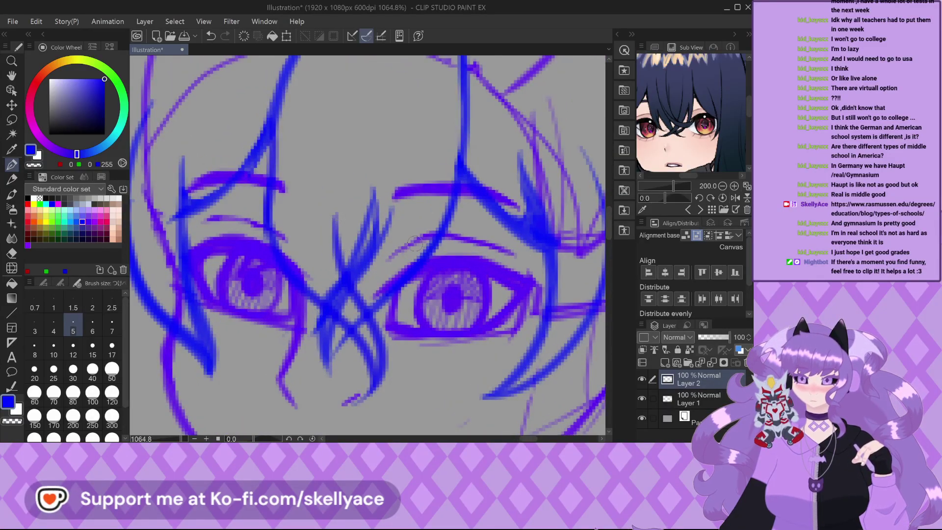
{"action": "left_click_drag", "start_coordinate": [410, 285], "coordinate": [308, 385]}
{"action": "mouse_move", "coordinate": [325, 307]}
{"action": "left_mouse_down"}
{"action": "mouse_move", "coordinate": [307, 368]}
{"action": "mouse_move", "coordinate": [338, 345]}
{"action": "left_mouse_up"}
{"action": "scroll", "coordinate": [326, 377], "scroll_direction": "up", "scroll_amount": 3}
{"action": "mouse_move", "coordinate": [303, 373]}
{"action": "left_mouse_down"}
{"action": "mouse_move", "coordinate": [316, 284]}
{"action": "mouse_move", "coordinate": [385, 327]}
{"action": "left_mouse_up"}
{"action": "scroll", "coordinate": [319, 290], "scroll_direction": "down", "scroll_amount": 3}
{"action": "scroll", "coordinate": [327, 293], "scroll_direction": "up", "scroll_amount": 4}
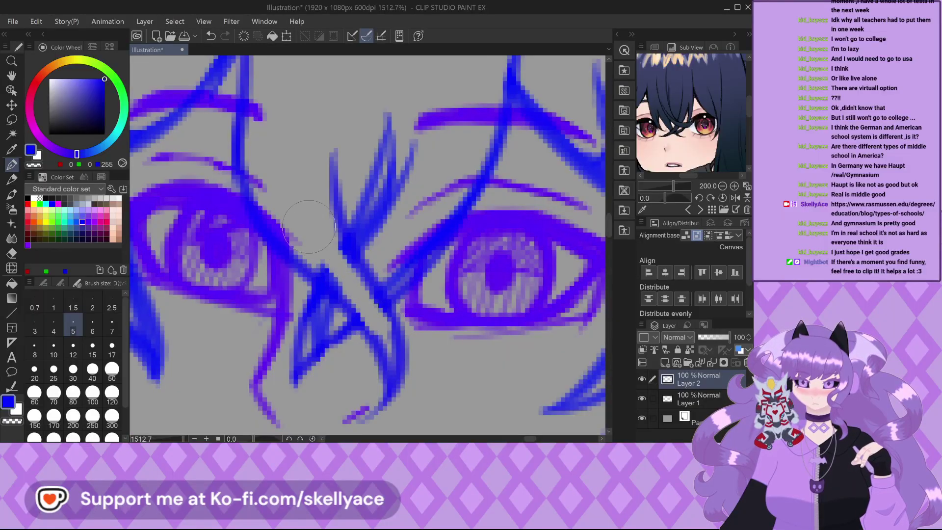
Replace the short upright line of the strand between the eyebrows with a longer curved line running down to the crossing.
{"action": "scroll", "coordinate": [300, 241], "scroll_direction": "down", "scroll_amount": 4}
{"action": "scroll", "coordinate": [300, 241], "scroll_direction": "down", "scroll_amount": 2}
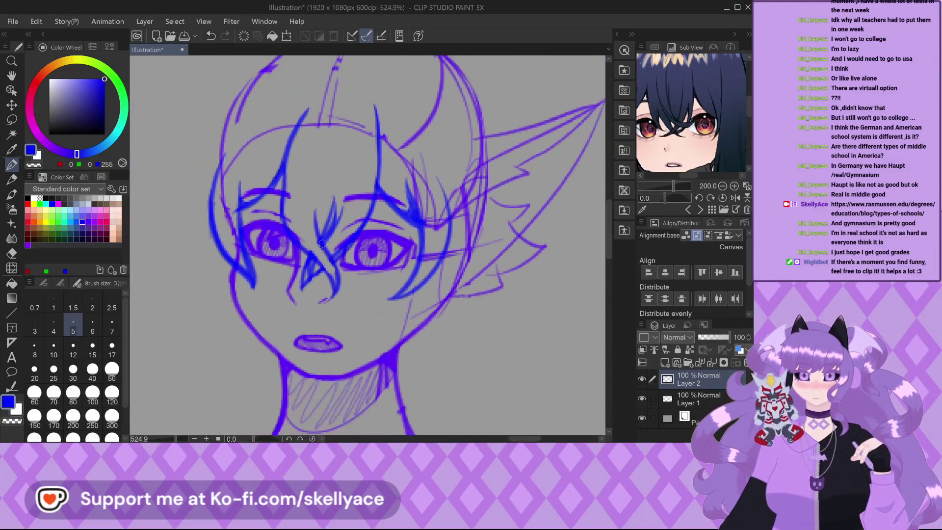
{"action": "scroll", "coordinate": [324, 221], "scroll_direction": "up", "scroll_amount": 4}
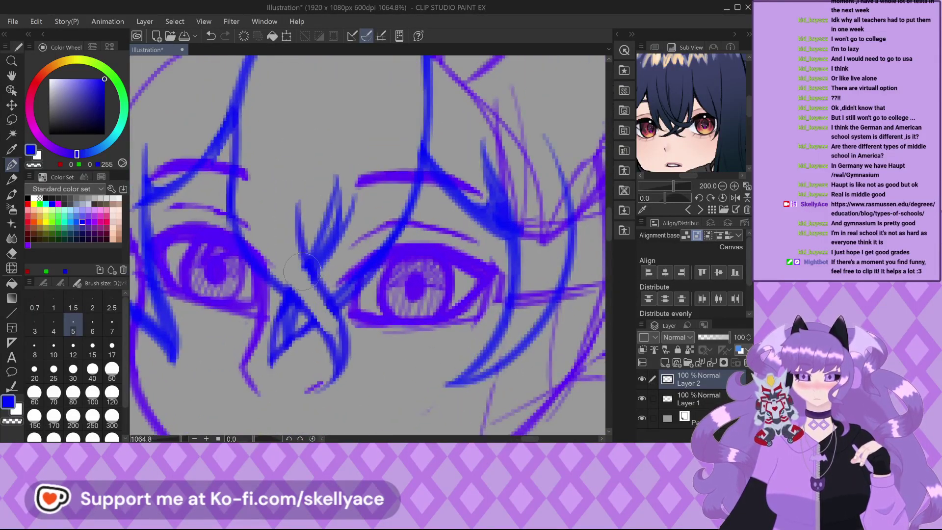
{"action": "scroll", "coordinate": [315, 144], "scroll_direction": "down", "scroll_amount": 2}
{"action": "scroll", "coordinate": [315, 145], "scroll_direction": "up", "scroll_amount": 2}
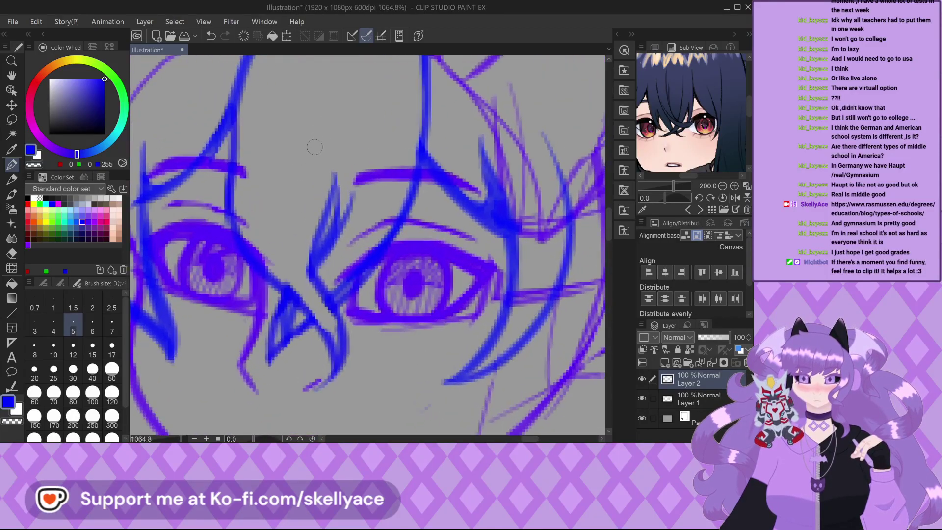
{"action": "left_click_drag", "start_coordinate": [296, 198], "coordinate": [310, 282]}
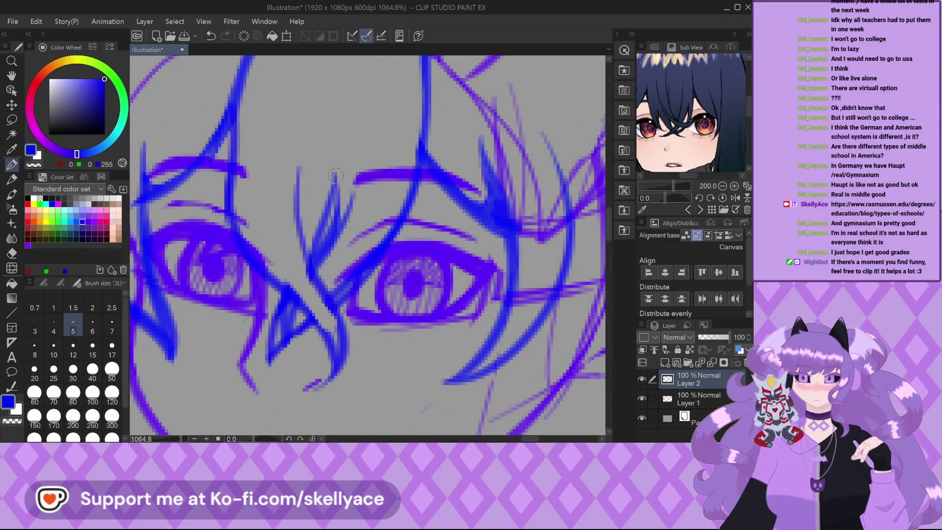
{"action": "mouse_move", "coordinate": [304, 157]}
{"action": "left_mouse_down"}
{"action": "mouse_move", "coordinate": [295, 206]}
{"action": "mouse_move", "coordinate": [318, 270]}
{"action": "left_mouse_up"}
{"action": "scroll", "coordinate": [324, 226], "scroll_direction": "up", "scroll_amount": 2}
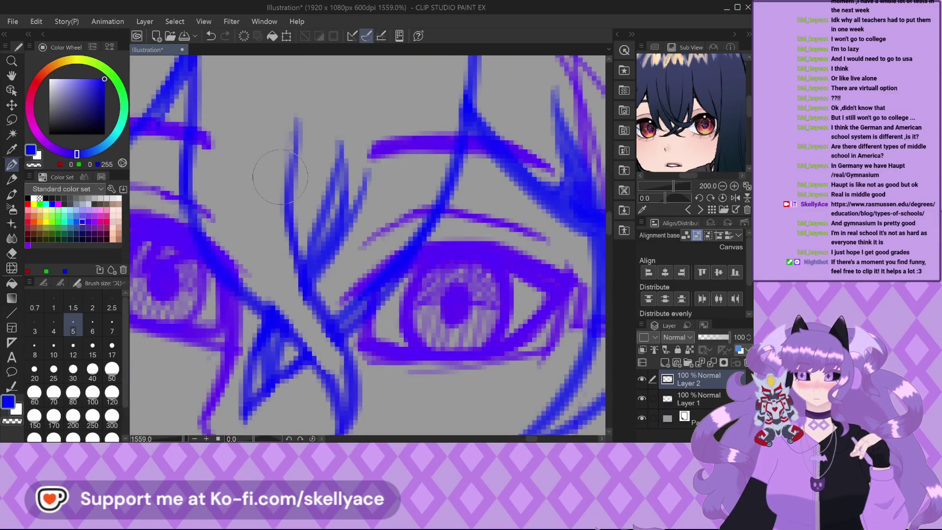
Trim the tip of the crossing hair strand above the nose mark and make Layer 2 the active layer again.
{"action": "scroll", "coordinate": [275, 99], "scroll_direction": "down", "scroll_amount": 4}
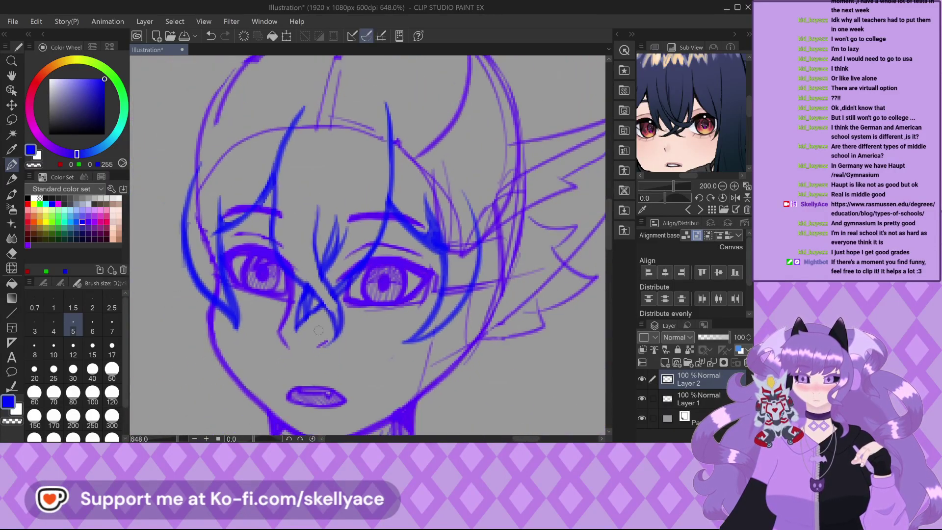
{"action": "scroll", "coordinate": [325, 324], "scroll_direction": "up", "scroll_amount": 2}
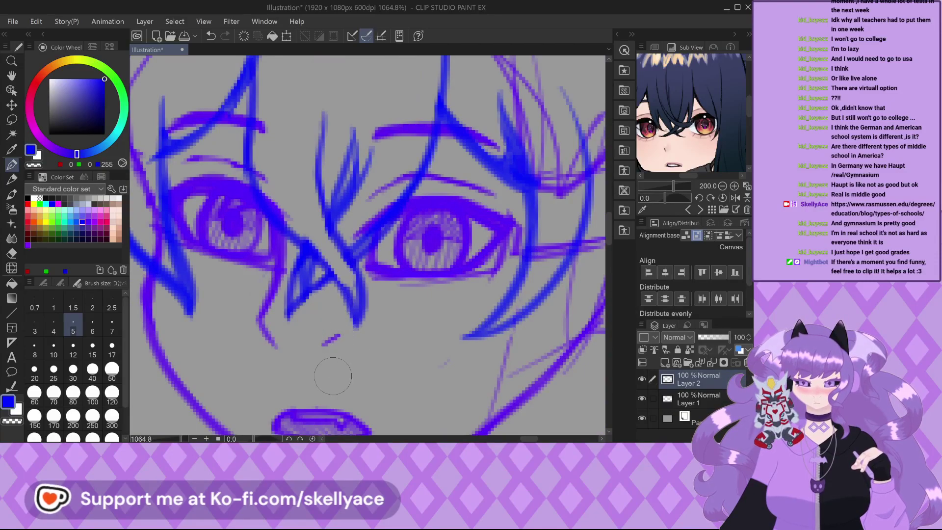
{"action": "scroll", "coordinate": [407, 367], "scroll_direction": "down", "scroll_amount": 2}
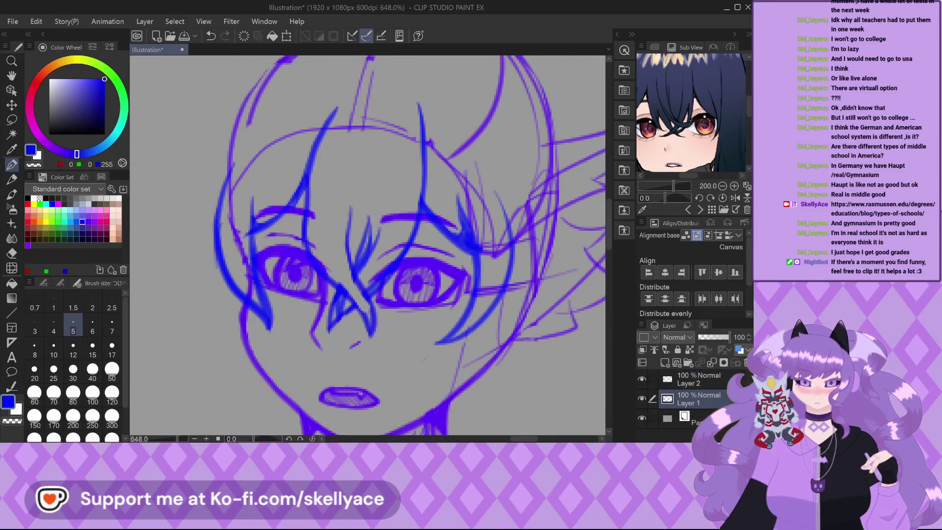
{"action": "left_click", "coordinate": [701, 379]}
{"action": "scroll", "coordinate": [418, 292], "scroll_direction": "up", "scroll_amount": 2}
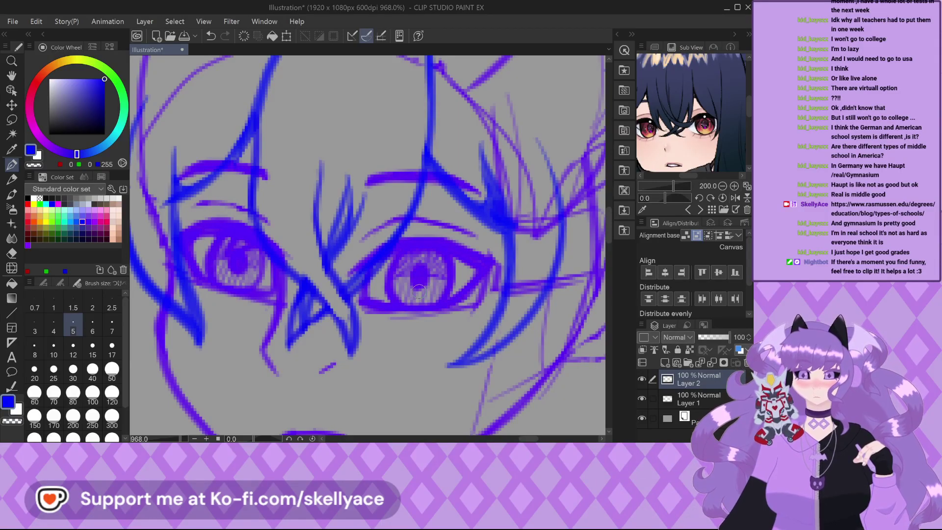
{"action": "scroll", "coordinate": [418, 292], "scroll_direction": "down", "scroll_amount": 2}
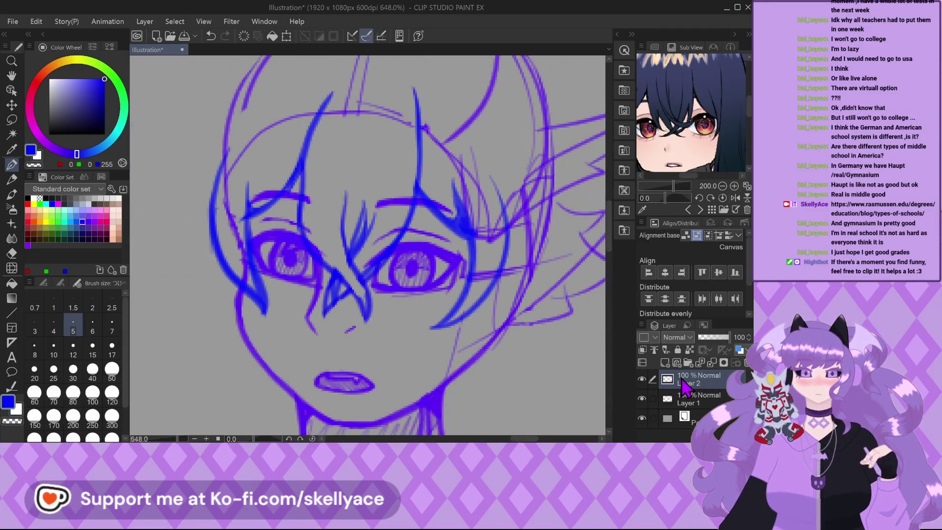
On Layer 2, clear the stray shading inside the triangular strand tip over the nose bridge.
{"action": "scroll", "coordinate": [327, 253], "scroll_direction": "up", "scroll_amount": 5}
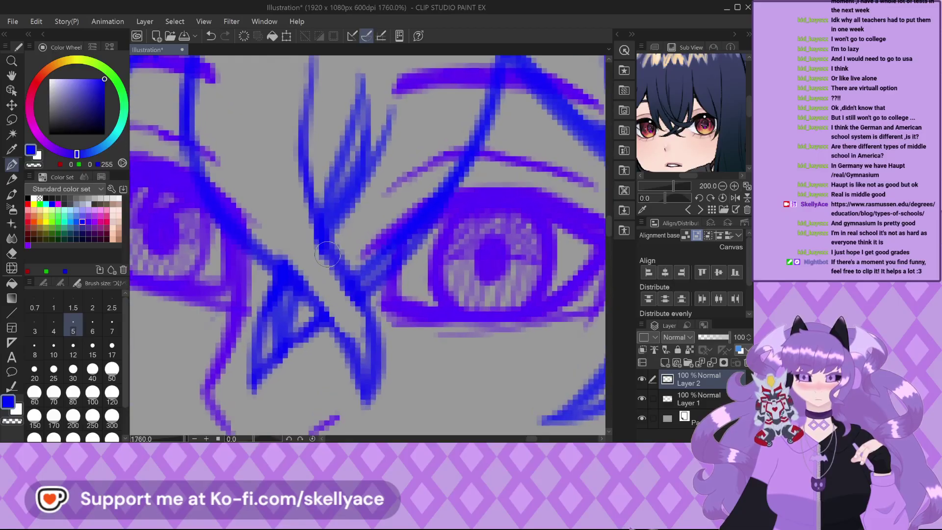
{"action": "scroll", "coordinate": [291, 254], "scroll_direction": "down", "scroll_amount": 2}
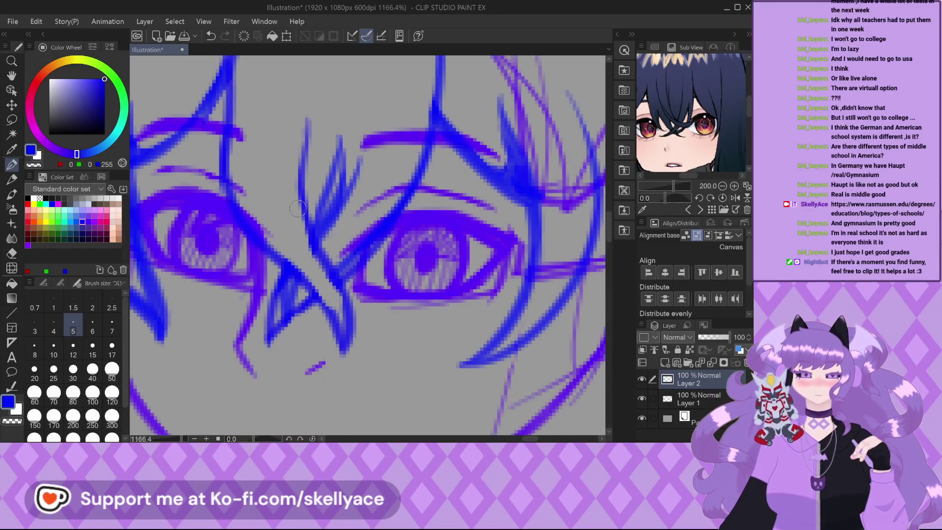
{"action": "scroll", "coordinate": [285, 226], "scroll_direction": "down", "scroll_amount": 1}
{"action": "scroll", "coordinate": [285, 225], "scroll_direction": "down", "scroll_amount": 1}
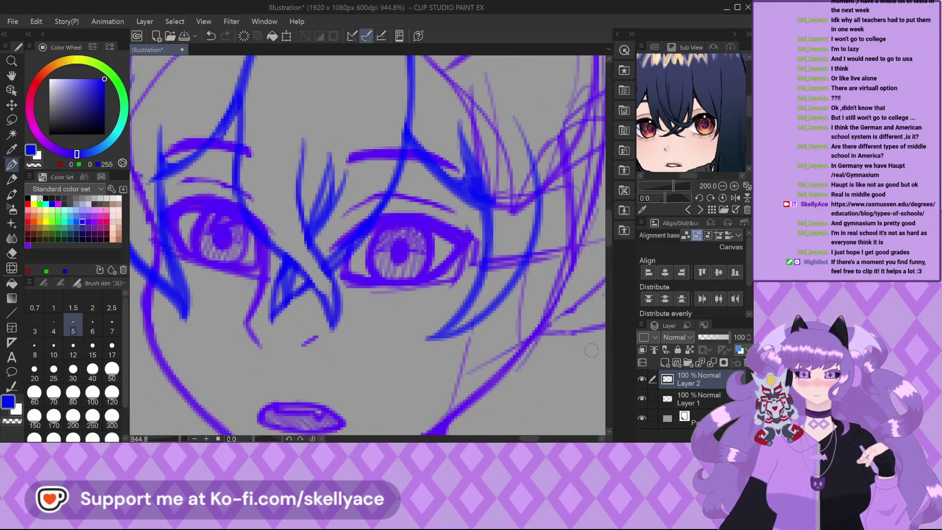
{"action": "left_click", "coordinate": [680, 386]}
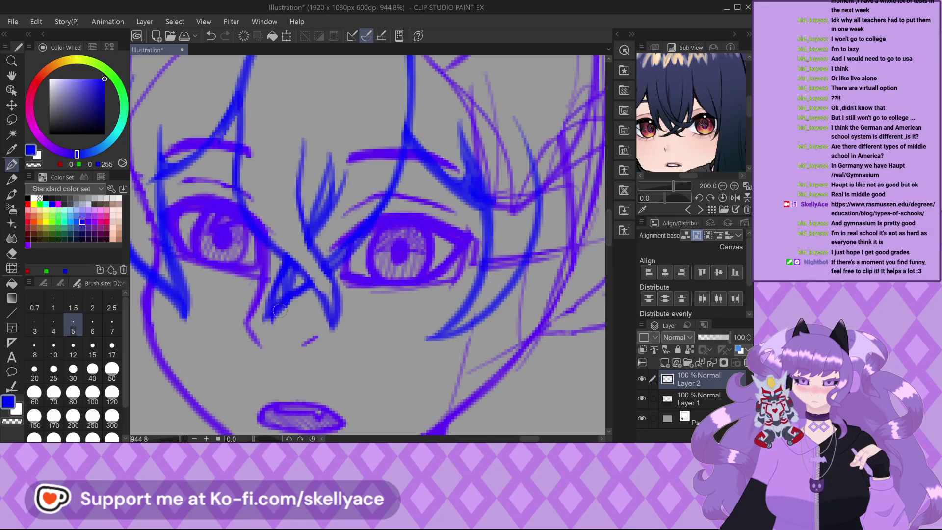
{"action": "scroll", "coordinate": [288, 307], "scroll_direction": "up", "scroll_amount": 4}
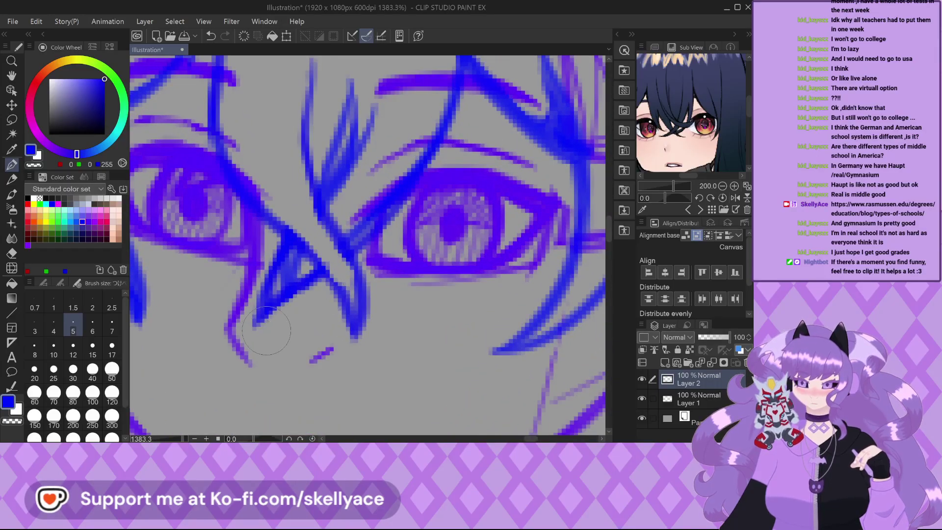
{"action": "scroll", "coordinate": [287, 268], "scroll_direction": "up", "scroll_amount": 1}
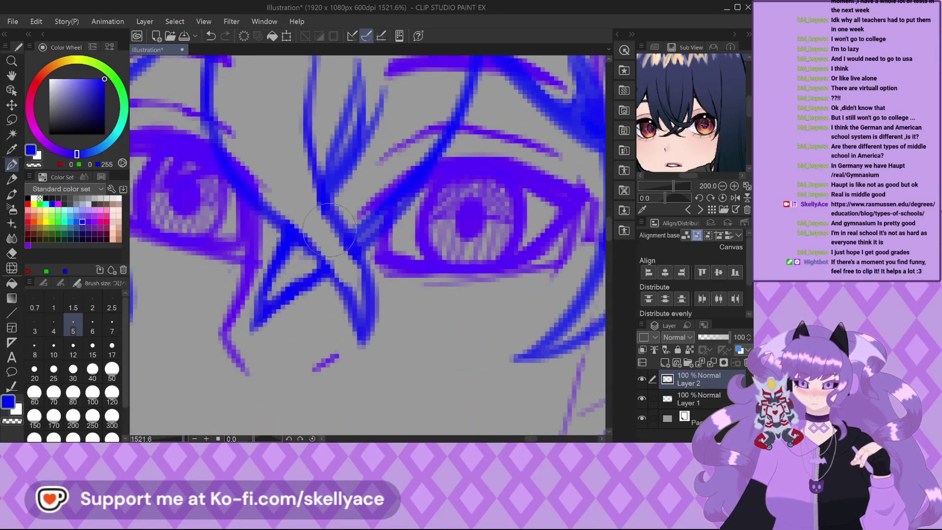
{"action": "scroll", "coordinate": [357, 197], "scroll_direction": "down", "scroll_amount": 5}
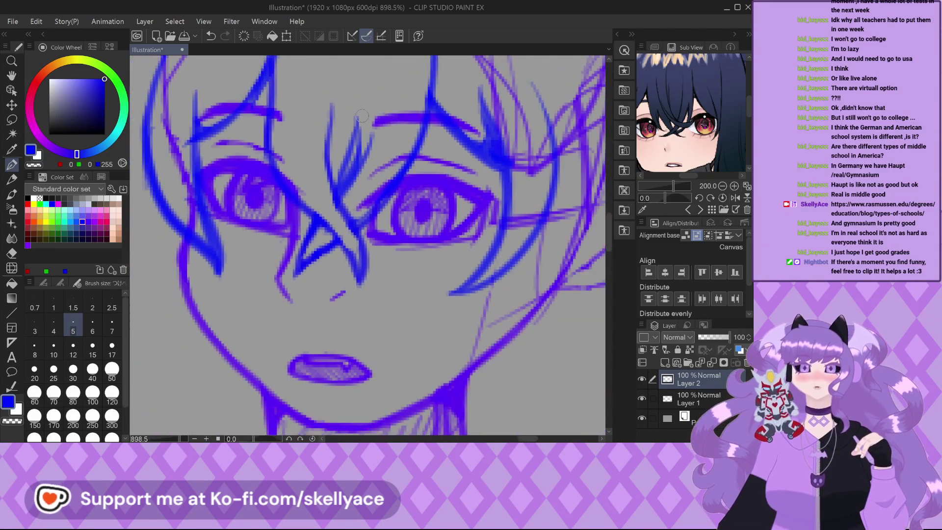
Erase the thin stray line beside the strand between the eyebrows and add a small strand tip between the crossing ends.
{"action": "scroll", "coordinate": [360, 119], "scroll_direction": "up", "scroll_amount": 4}
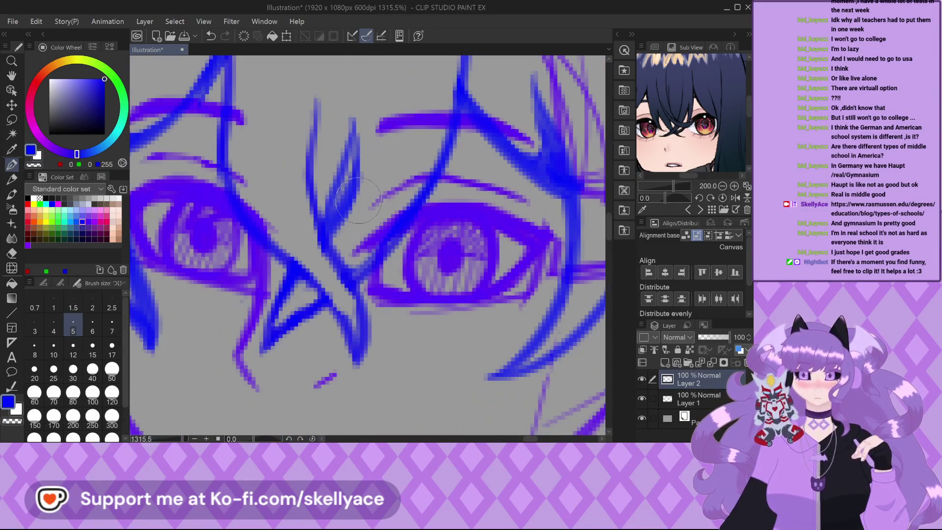
{"action": "scroll", "coordinate": [334, 98], "scroll_direction": "down", "scroll_amount": 8}
{"action": "scroll", "coordinate": [310, 149], "scroll_direction": "up", "scroll_amount": 6}
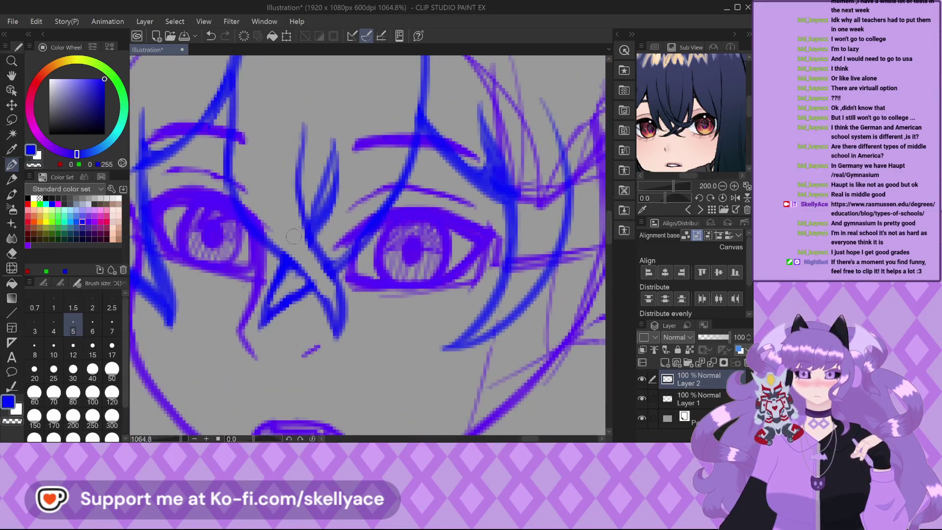
{"action": "left_click_drag", "start_coordinate": [309, 212], "coordinate": [285, 256]}
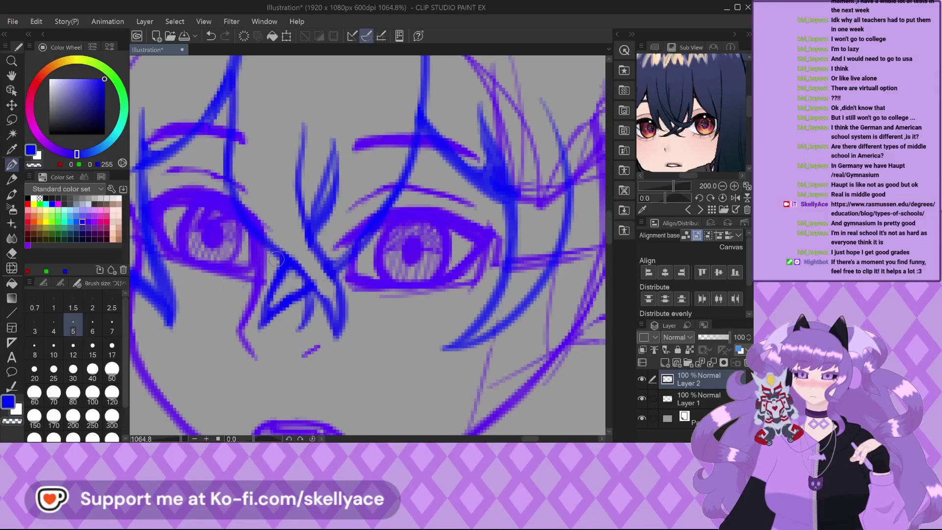
{"action": "scroll", "coordinate": [271, 238], "scroll_direction": "down", "scroll_amount": 4}
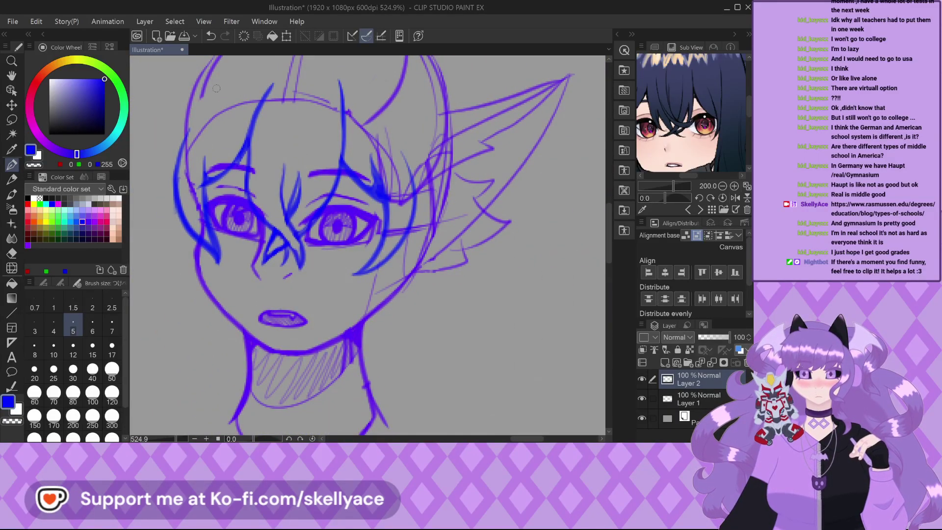
Trim the upper ends of the two long forehead strands back to the purple hairline.
{"action": "scroll", "coordinate": [312, 185], "scroll_direction": "down", "scroll_amount": 1}
{"action": "scroll", "coordinate": [173, 153], "scroll_direction": "up", "scroll_amount": 3}
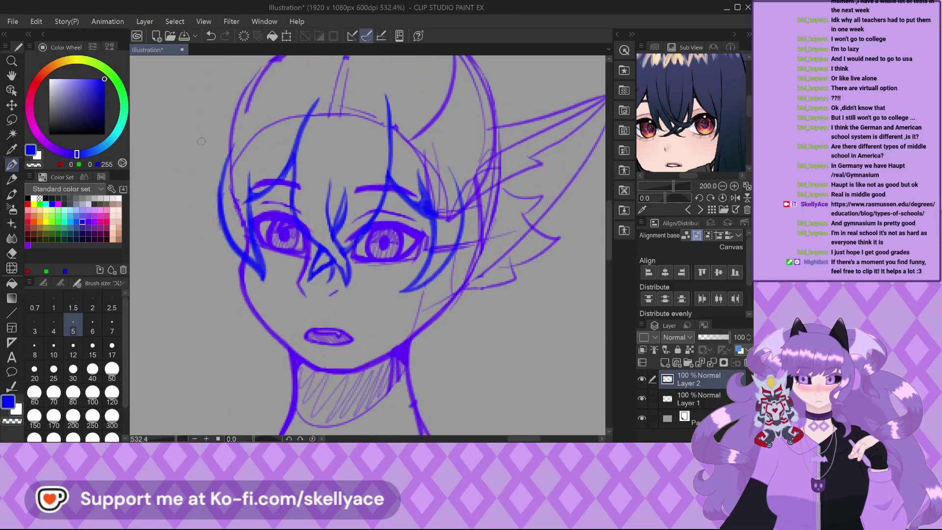
{"action": "scroll", "coordinate": [220, 150], "scroll_direction": "down", "scroll_amount": 3}
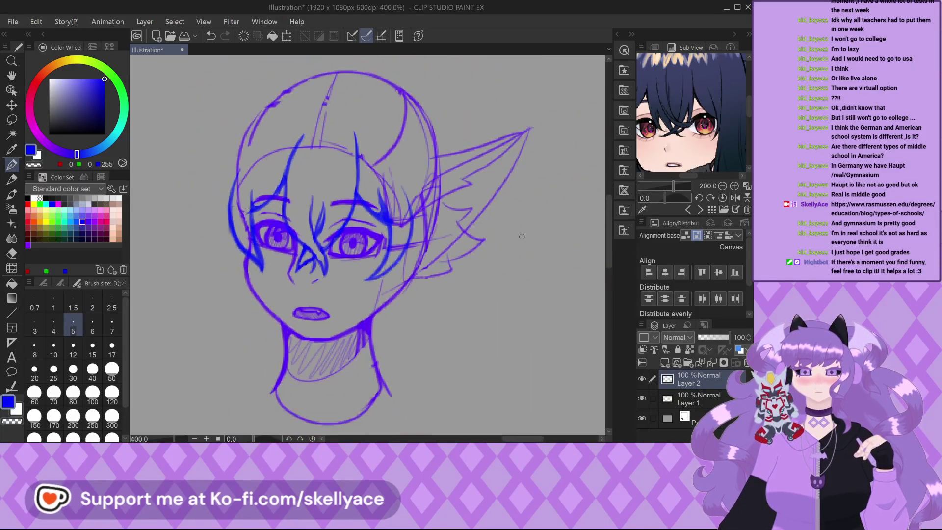
{"action": "scroll", "coordinate": [372, 183], "scroll_direction": "up", "scroll_amount": 1}
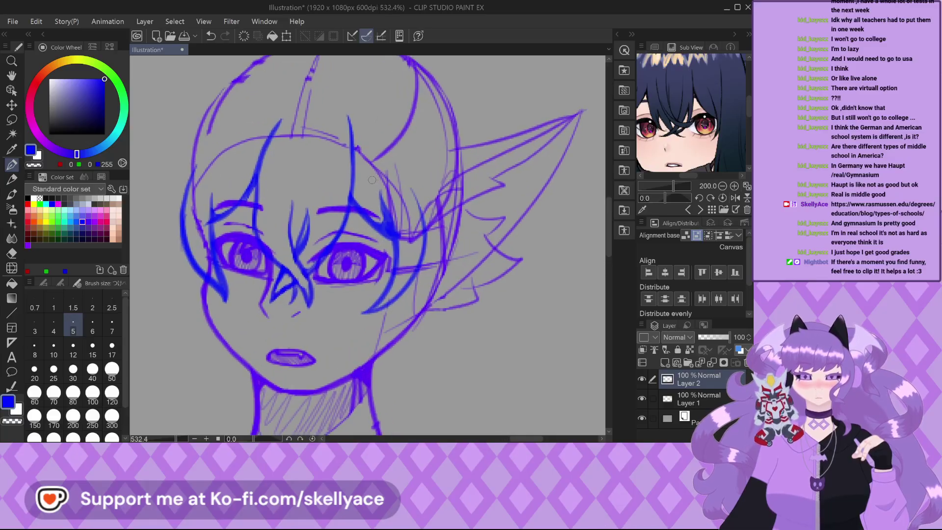
{"action": "scroll", "coordinate": [328, 149], "scroll_direction": "up", "scroll_amount": 4}
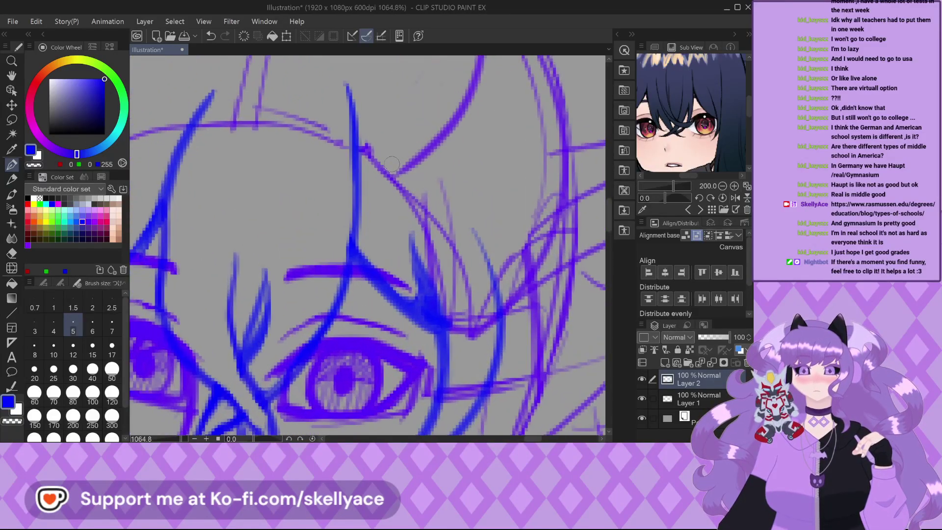
{"action": "left_click_drag", "start_coordinate": [346, 93], "coordinate": [374, 159]}
{"action": "scroll", "coordinate": [319, 63], "scroll_direction": "down", "scroll_amount": 2}
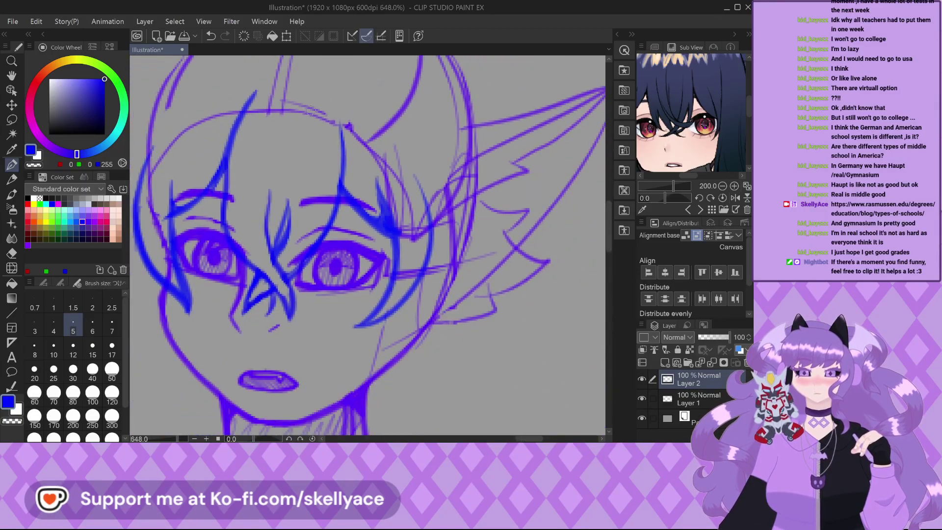
{"action": "scroll", "coordinate": [221, 100], "scroll_direction": "up", "scroll_amount": 1}
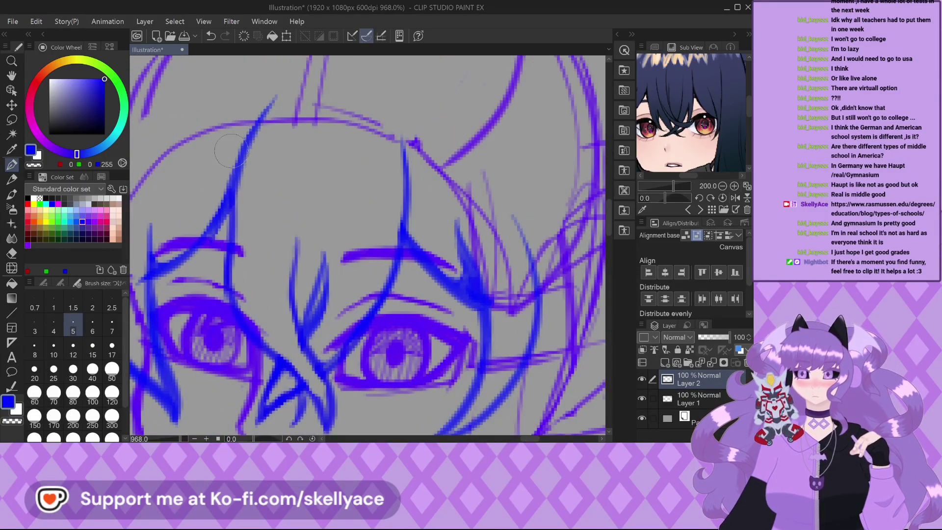
{"action": "scroll", "coordinate": [324, 104], "scroll_direction": "down", "scroll_amount": 5}
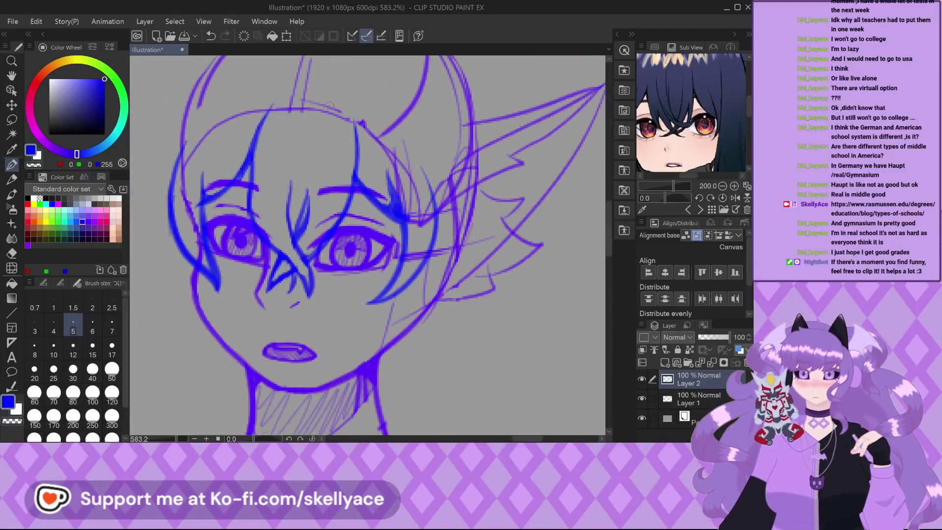
Redraw the upper end of the long strand above the right-hand eye, extending it slightly past the purple hairline.
{"action": "scroll", "coordinate": [325, 104], "scroll_direction": "up", "scroll_amount": 6}
{"action": "left_click_drag", "start_coordinate": [351, 106], "coordinate": [361, 176]}
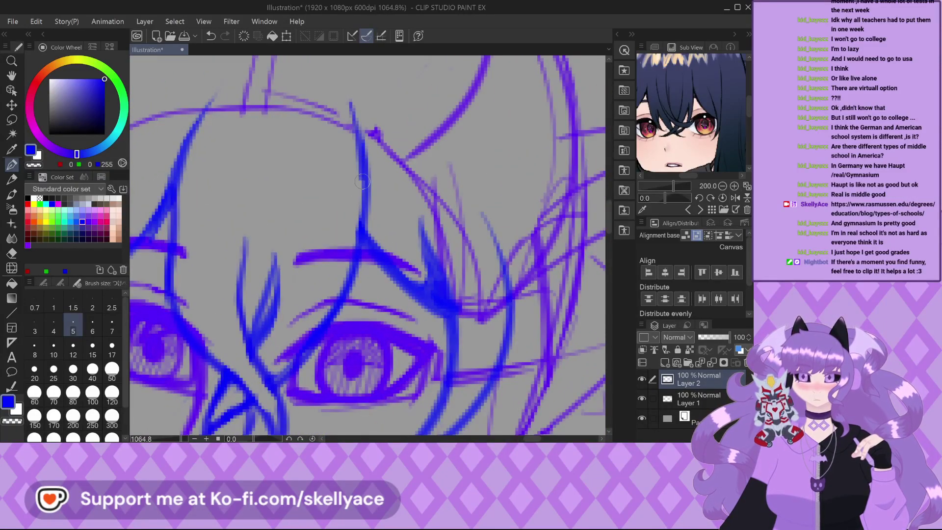
{"action": "scroll", "coordinate": [358, 252], "scroll_direction": "down", "scroll_amount": 5}
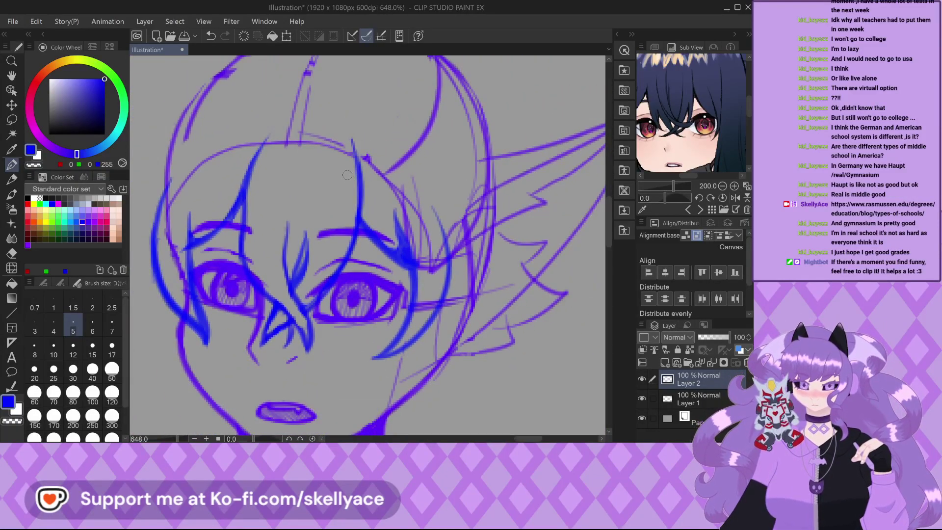
{"action": "scroll", "coordinate": [347, 174], "scroll_direction": "down", "scroll_amount": 2}
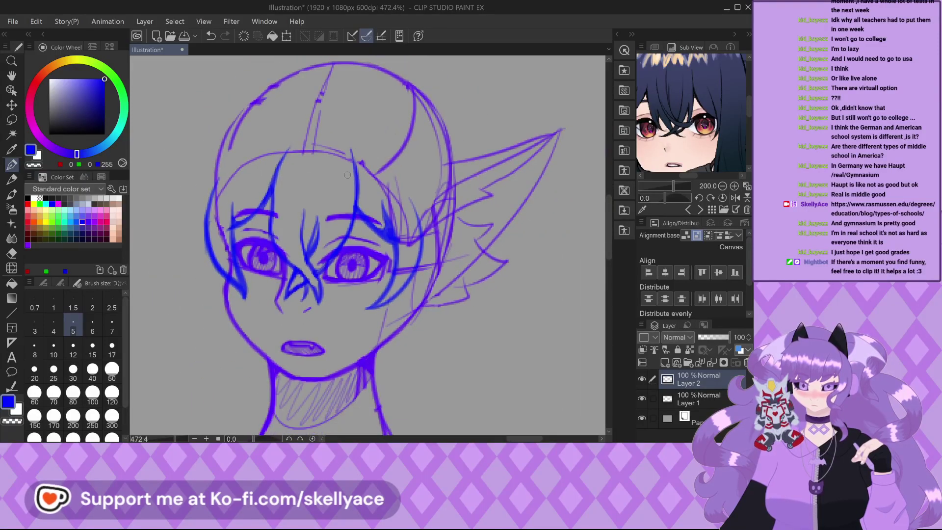
Reshape the top of the strand between the eyebrows to lean right, and thicken the long strand beside the left-hand eye.
{"action": "scroll", "coordinate": [346, 175], "scroll_direction": "up", "scroll_amount": 5}
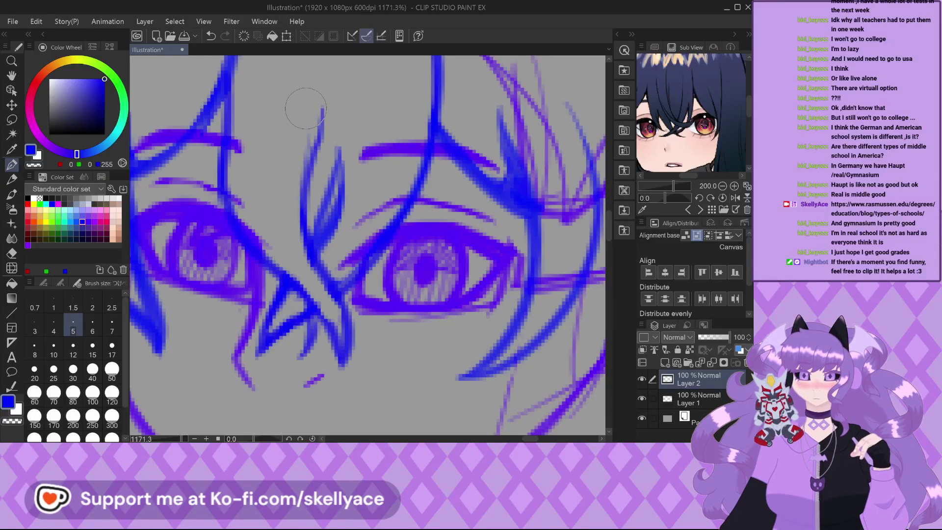
{"action": "scroll", "coordinate": [304, 174], "scroll_direction": "down", "scroll_amount": 2}
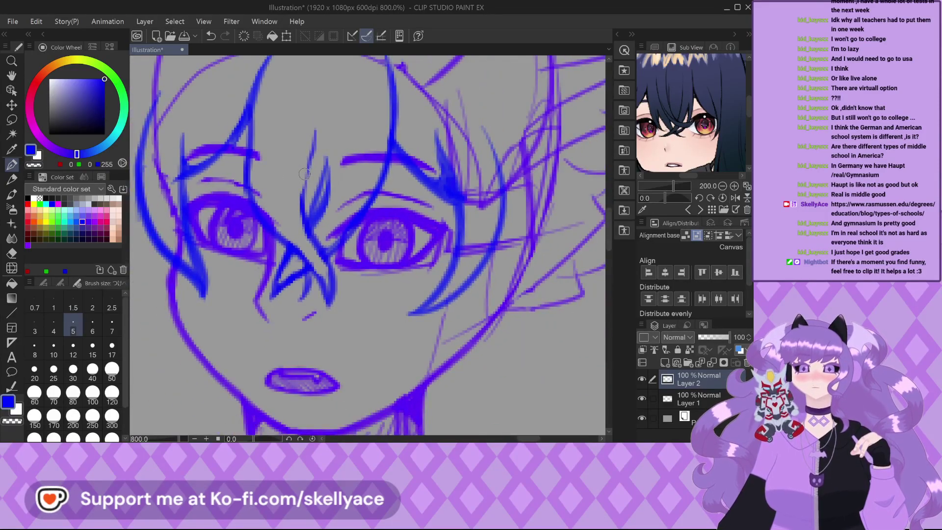
{"action": "scroll", "coordinate": [304, 174], "scroll_direction": "up", "scroll_amount": 2}
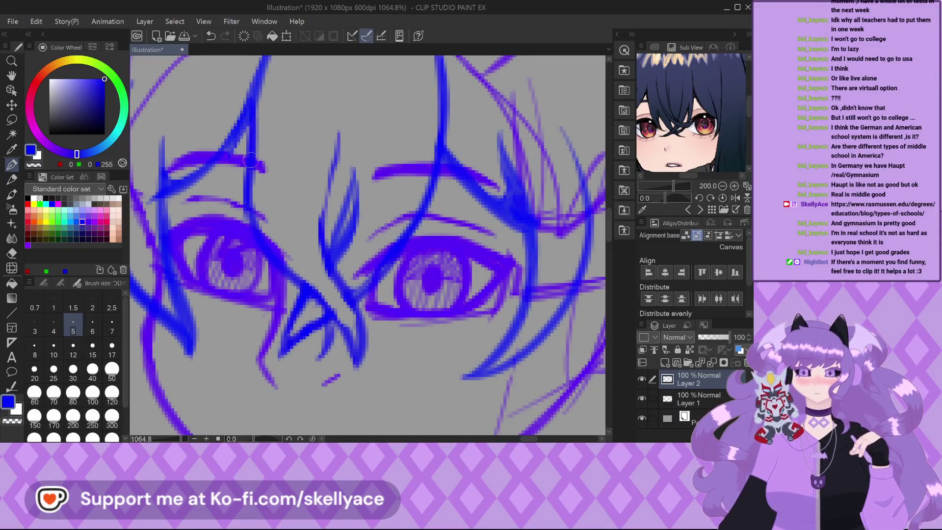
{"action": "scroll", "coordinate": [281, 285], "scroll_direction": "up", "scroll_amount": 1}
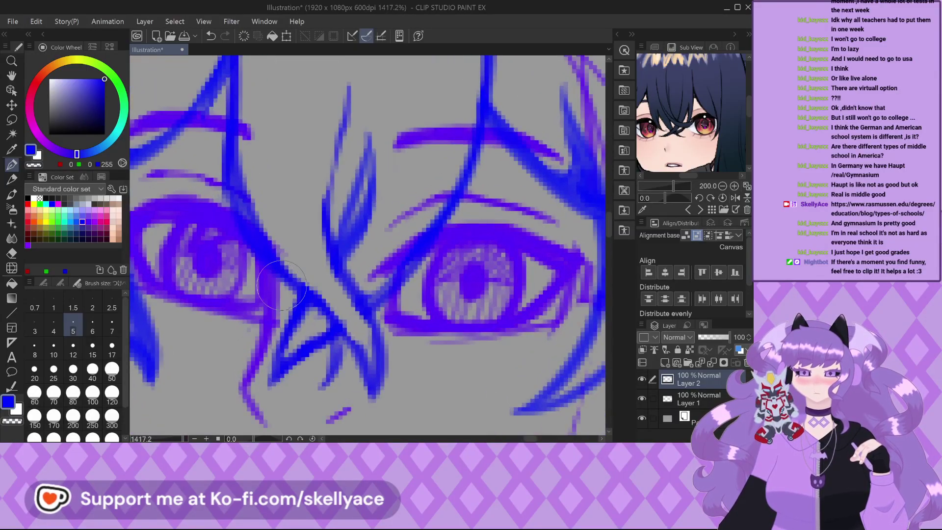
{"action": "scroll", "coordinate": [259, 269], "scroll_direction": "down", "scroll_amount": 5}
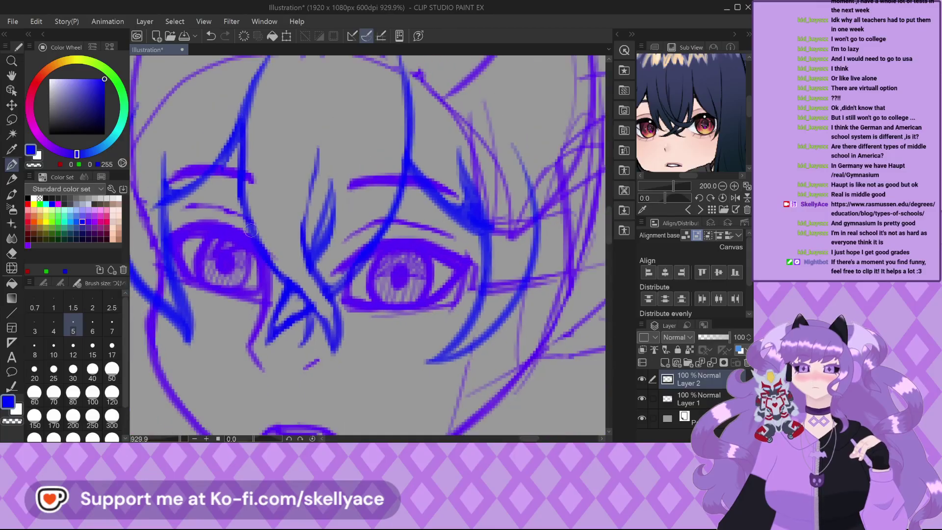
Bring the reference's ponytail into view and draw a slanted oval hair tie on the upper right edge of the head.
{"action": "left_click_drag", "start_coordinate": [687, 114], "coordinate": [682, 145]}
{"action": "left_click_drag", "start_coordinate": [724, 119], "coordinate": [663, 157]}
{"action": "scroll", "coordinate": [380, 117], "scroll_direction": "up", "scroll_amount": 2}
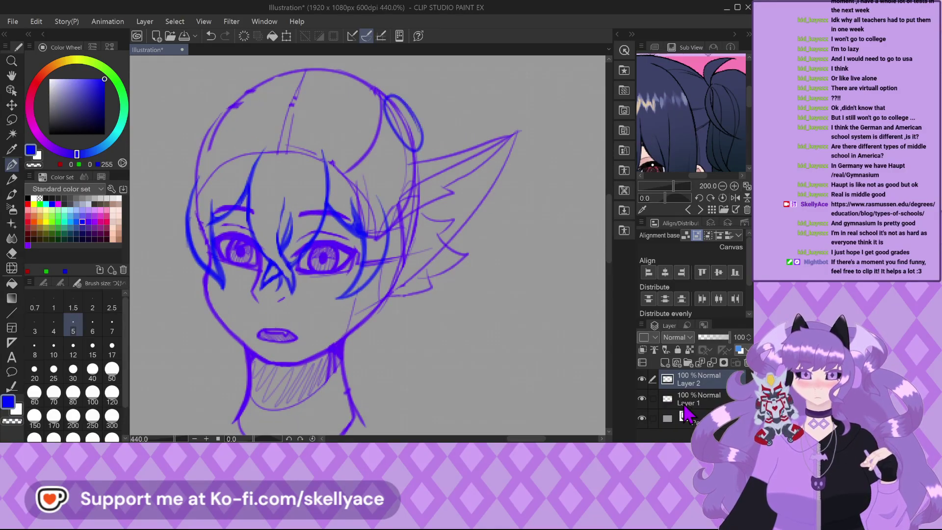
On Layer 1, erase the purple wing-shaped ear that extends beyond the right side of the head.
{"action": "left_click", "coordinate": [684, 407]}
{"action": "scroll", "coordinate": [422, 147], "scroll_direction": "up", "scroll_amount": 1}
{"action": "mouse_move", "coordinate": [417, 189]}
{"action": "left_mouse_down"}
{"action": "mouse_move", "coordinate": [428, 221]}
{"action": "mouse_move", "coordinate": [443, 186]}
{"action": "mouse_move", "coordinate": [435, 207]}
{"action": "left_mouse_up"}
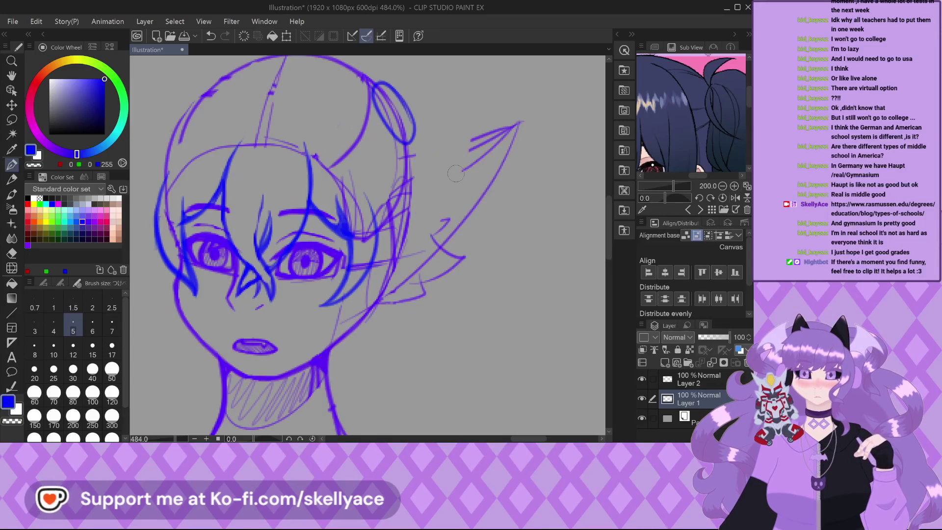
{"action": "left_click_drag", "start_coordinate": [402, 300], "coordinate": [414, 309]}
{"action": "left_click_drag", "start_coordinate": [456, 260], "coordinate": [406, 309]}
{"action": "scroll", "coordinate": [415, 254], "scroll_direction": "up", "scroll_amount": 2}
{"action": "left_click_drag", "start_coordinate": [414, 258], "coordinate": [392, 300]}
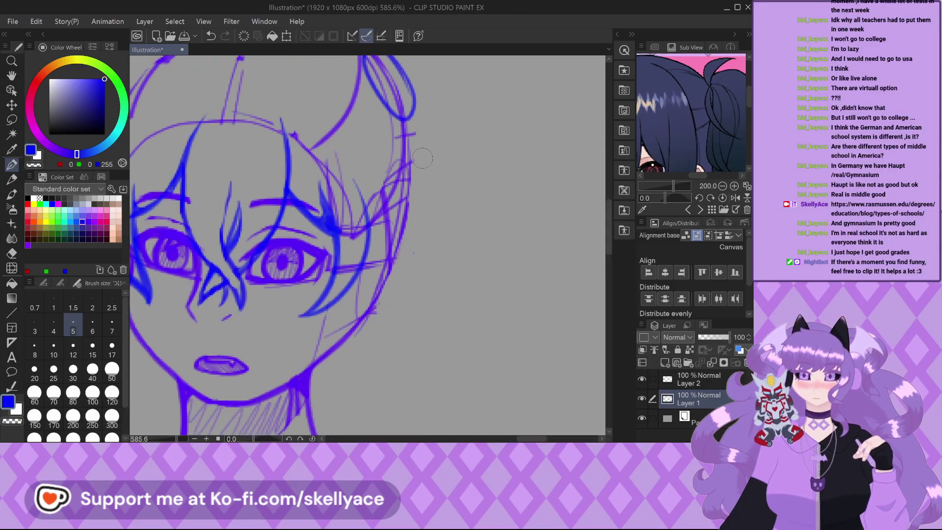
{"action": "scroll", "coordinate": [412, 270], "scroll_direction": "down", "scroll_amount": 2}
On Layer 2, draw the ponytail's arched outer line from the hair tie and its inner line curving down beside the face.
{"action": "left_click", "coordinate": [704, 381]}
{"action": "scroll", "coordinate": [168, 219], "scroll_direction": "down", "scroll_amount": 6}
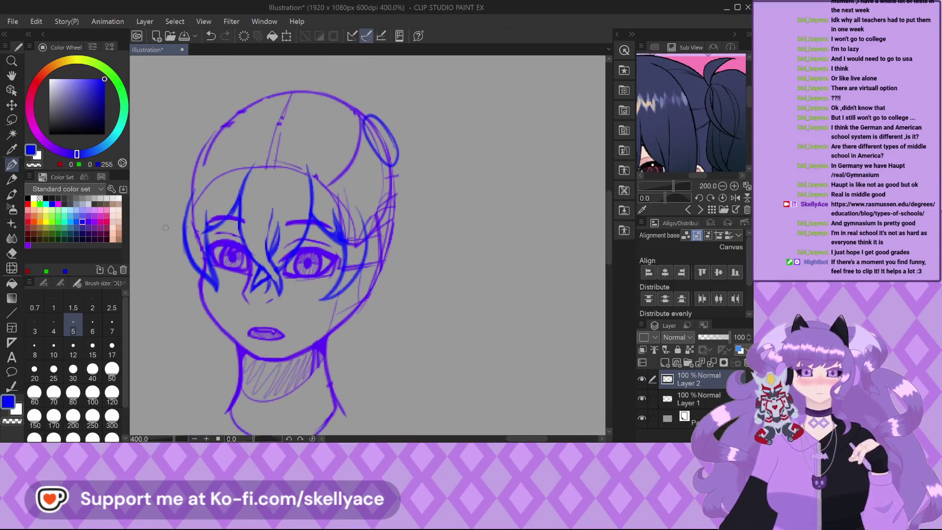
{"action": "left_click_drag", "start_coordinate": [688, 74], "coordinate": [704, 116]}
{"action": "scroll", "coordinate": [684, 101], "scroll_direction": "down", "scroll_amount": 2}
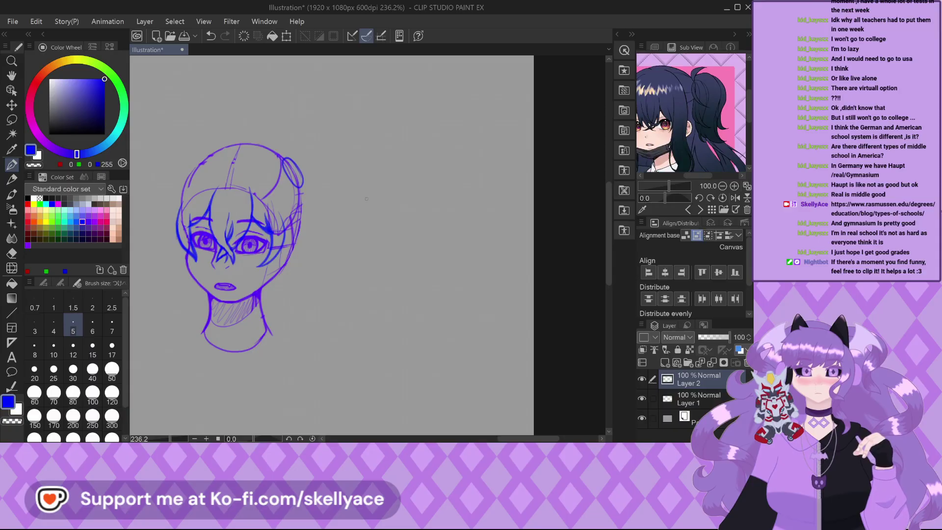
{"action": "scroll", "coordinate": [315, 181], "scroll_direction": "up", "scroll_amount": 3}
{"action": "mouse_move", "coordinate": [250, 139]}
{"action": "left_mouse_down"}
{"action": "mouse_move", "coordinate": [324, 129]}
{"action": "mouse_move", "coordinate": [384, 289]}
{"action": "left_mouse_up"}
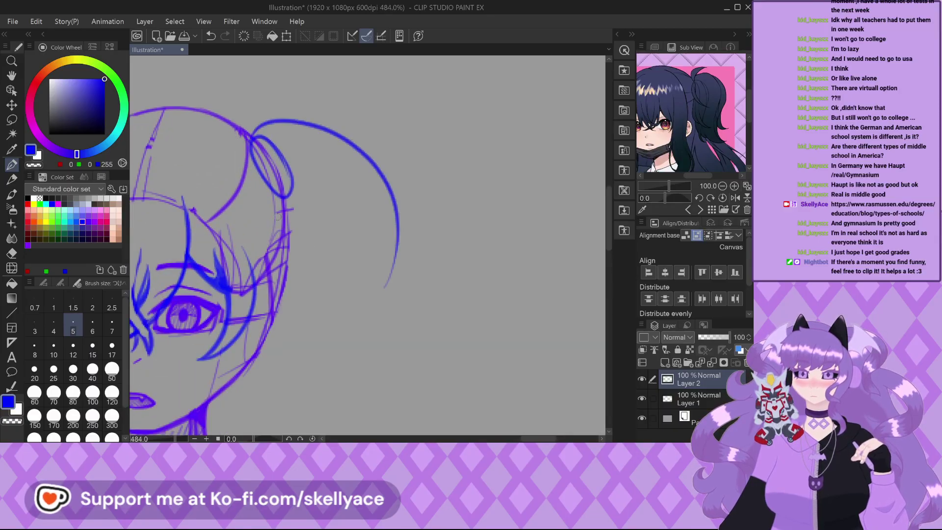
{"action": "left_click_drag", "start_coordinate": [277, 194], "coordinate": [306, 406]}
Add a curled flick at the top of the ponytail and a pointed lock along its outer edge.
{"action": "scroll", "coordinate": [251, 141], "scroll_direction": "up", "scroll_amount": 1}
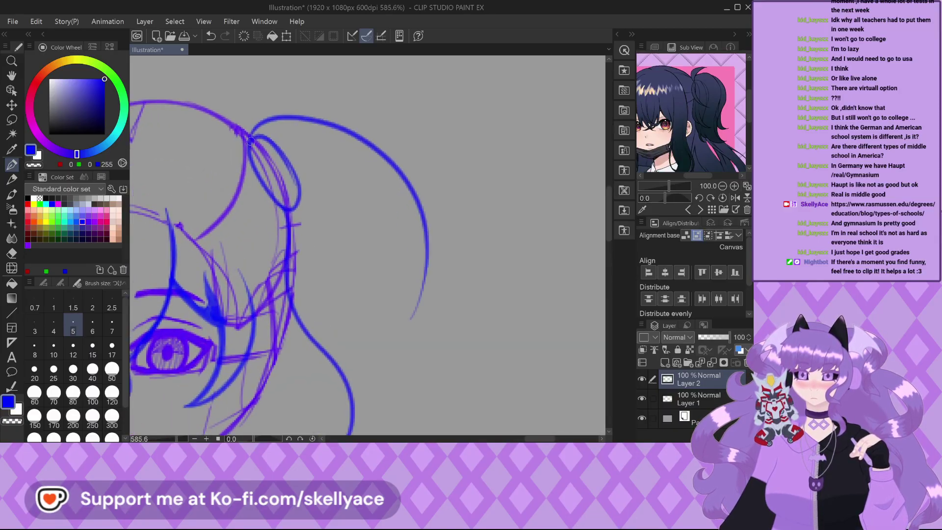
{"action": "mouse_move", "coordinate": [286, 113]}
{"action": "left_mouse_down"}
{"action": "mouse_move", "coordinate": [386, 135]}
{"action": "mouse_move", "coordinate": [408, 104]}
{"action": "left_mouse_up"}
{"action": "left_click_drag", "start_coordinate": [393, 163], "coordinate": [424, 371]}
{"action": "mouse_move", "coordinate": [394, 230]}
{"action": "left_mouse_down"}
{"action": "mouse_move", "coordinate": [390, 307]}
{"action": "mouse_move", "coordinate": [439, 375]}
{"action": "left_mouse_up"}
Draw the ponytail's lower edge from the outer lock down to a pointed end at the inner line.
{"action": "scroll", "coordinate": [360, 237], "scroll_direction": "down", "scroll_amount": 1}
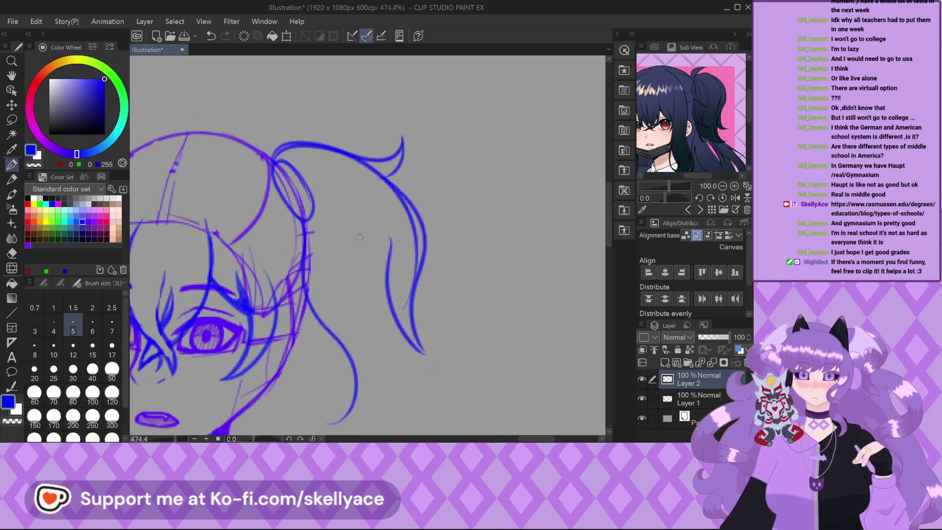
{"action": "scroll", "coordinate": [360, 237], "scroll_direction": "up", "scroll_amount": 1}
{"action": "left_click_drag", "start_coordinate": [395, 329], "coordinate": [319, 421]}
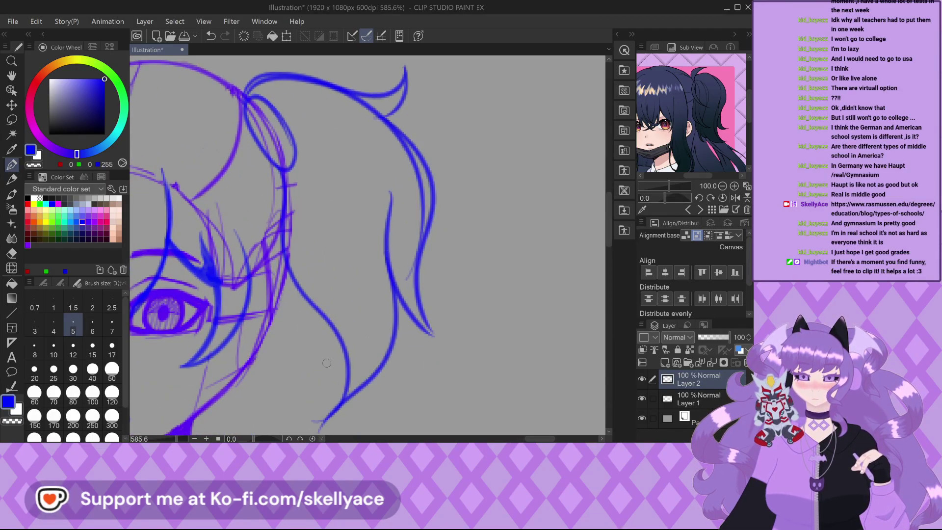
Reposition the reference to show both ponytails and sketch long sweeping hair guidelines down each side of the head.
{"action": "scroll", "coordinate": [380, 354], "scroll_direction": "down", "scroll_amount": 4}
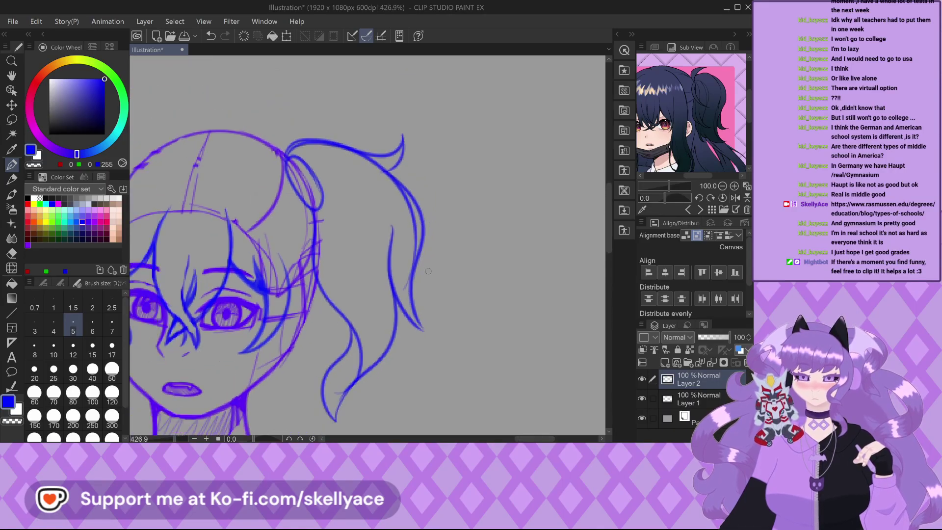
{"action": "scroll", "coordinate": [379, 149], "scroll_direction": "up", "scroll_amount": 1}
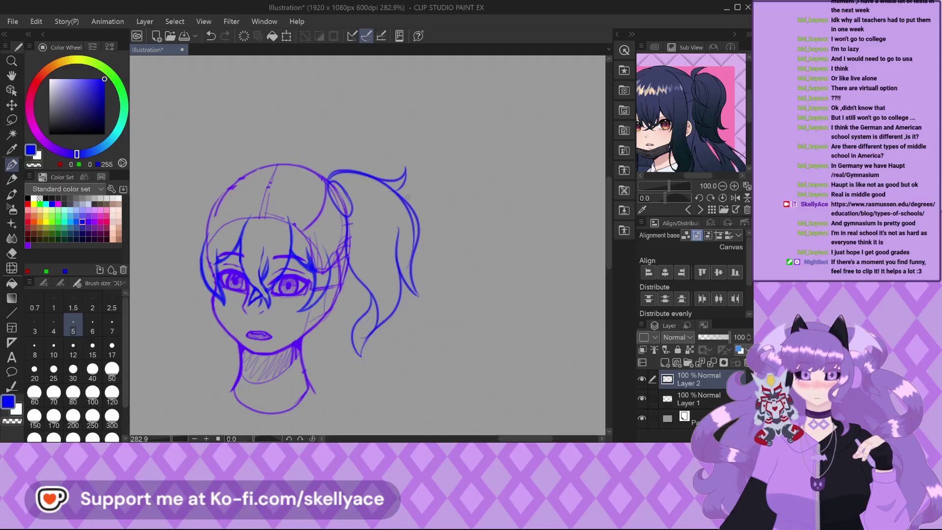
{"action": "scroll", "coordinate": [407, 197], "scroll_direction": "down", "scroll_amount": 3}
{"action": "left_click_drag", "start_coordinate": [716, 133], "coordinate": [721, 108]}
{"action": "scroll", "coordinate": [302, 222], "scroll_direction": "up", "scroll_amount": 4}
{"action": "mouse_move", "coordinate": [277, 157]}
{"action": "left_mouse_down"}
{"action": "mouse_move", "coordinate": [254, 197]}
{"action": "mouse_move", "coordinate": [255, 314]}
{"action": "left_mouse_up"}
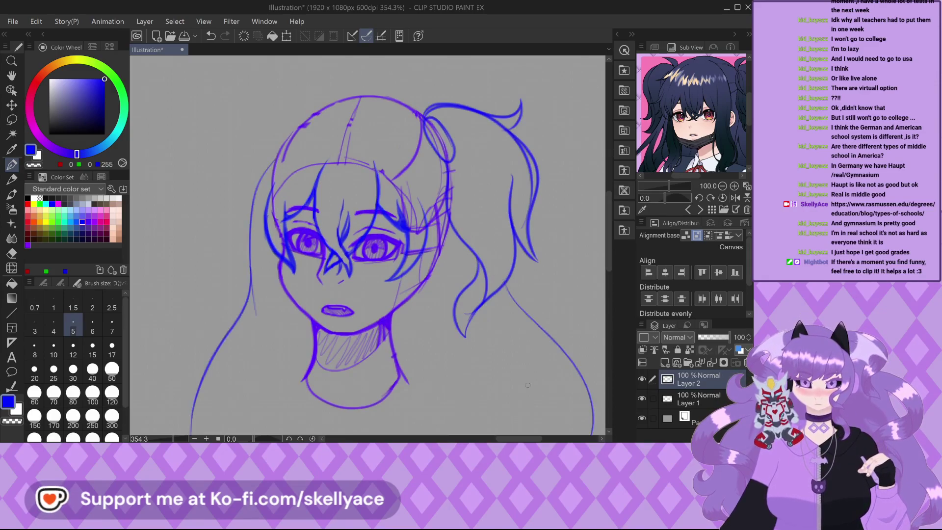
Sketch the left ponytail with its hair tie, curled top flick, pointed outer lock and wavy outer edge.
{"action": "scroll", "coordinate": [318, 182], "scroll_direction": "down", "scroll_amount": 3}
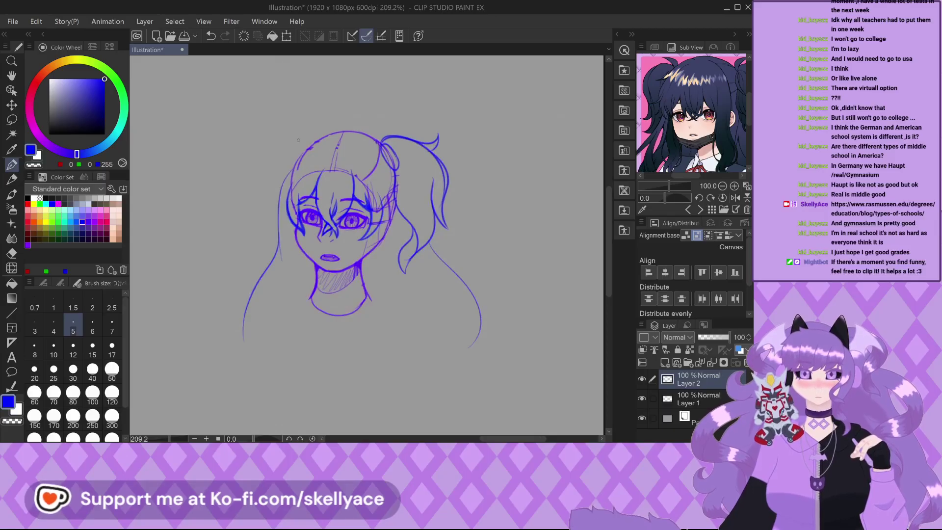
{"action": "scroll", "coordinate": [294, 71], "scroll_direction": "up", "scroll_amount": 3}
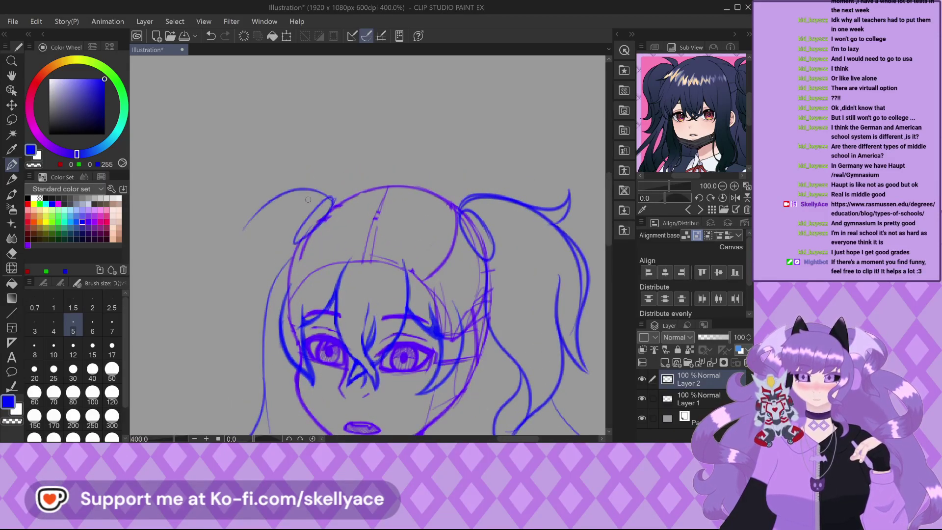
{"action": "key", "text": "ctrl+z"}
{"action": "left_click_drag", "start_coordinate": [270, 210], "coordinate": [332, 201]}
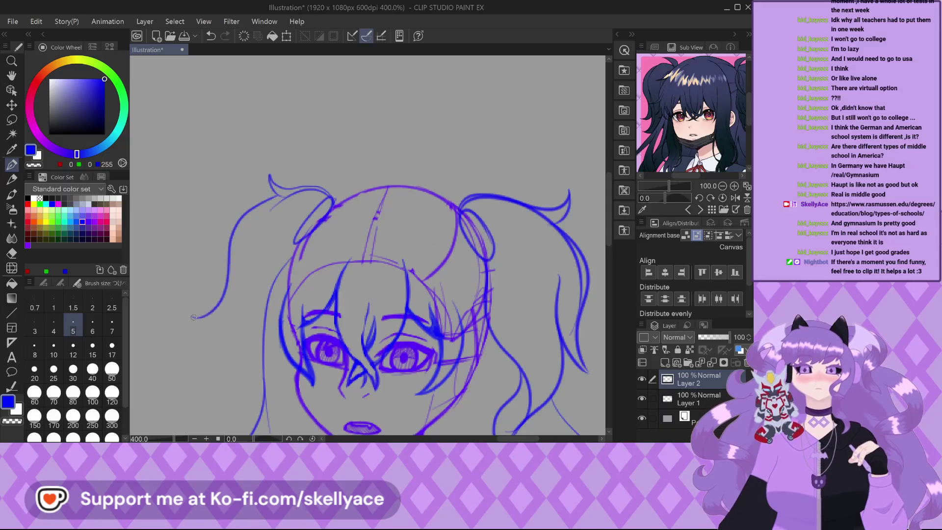
{"action": "left_click_drag", "start_coordinate": [227, 308], "coordinate": [220, 347]}
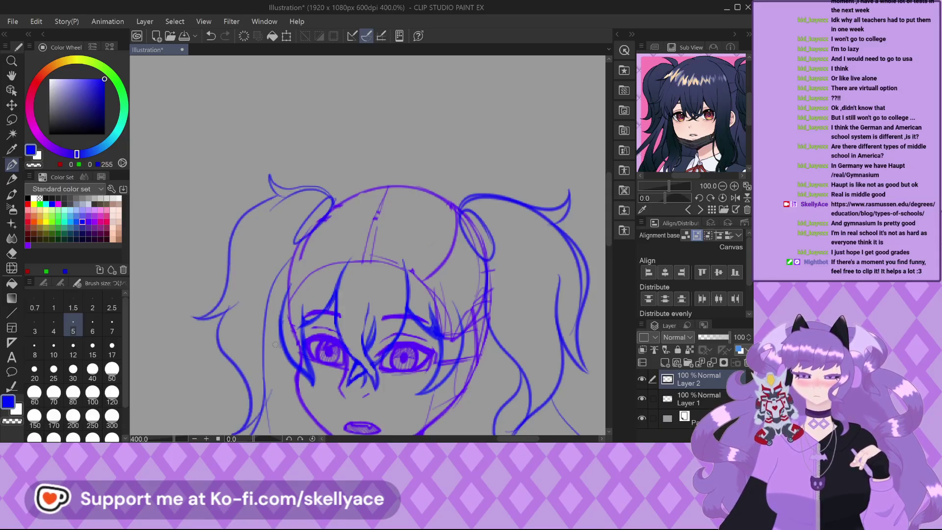
{"action": "scroll", "coordinate": [300, 248], "scroll_direction": "down", "scroll_amount": 3}
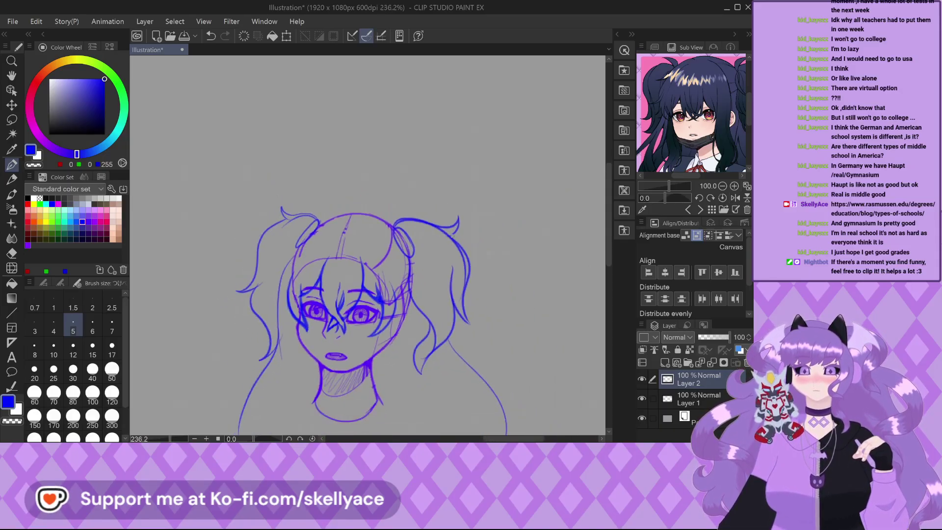
Draw the hair's crown line over the top of the head between the two ponytails.
{"action": "scroll", "coordinate": [378, 231], "scroll_direction": "up", "scroll_amount": 5}
{"action": "scroll", "coordinate": [149, 201], "scroll_direction": "up", "scroll_amount": 1}
{"action": "mouse_move", "coordinate": [149, 198]}
{"action": "left_mouse_down"}
{"action": "mouse_move", "coordinate": [229, 162]}
{"action": "mouse_move", "coordinate": [385, 196]}
{"action": "mouse_move", "coordinate": [424, 237]}
{"action": "left_mouse_up"}
{"action": "scroll", "coordinate": [423, 237], "scroll_direction": "down", "scroll_amount": 4}
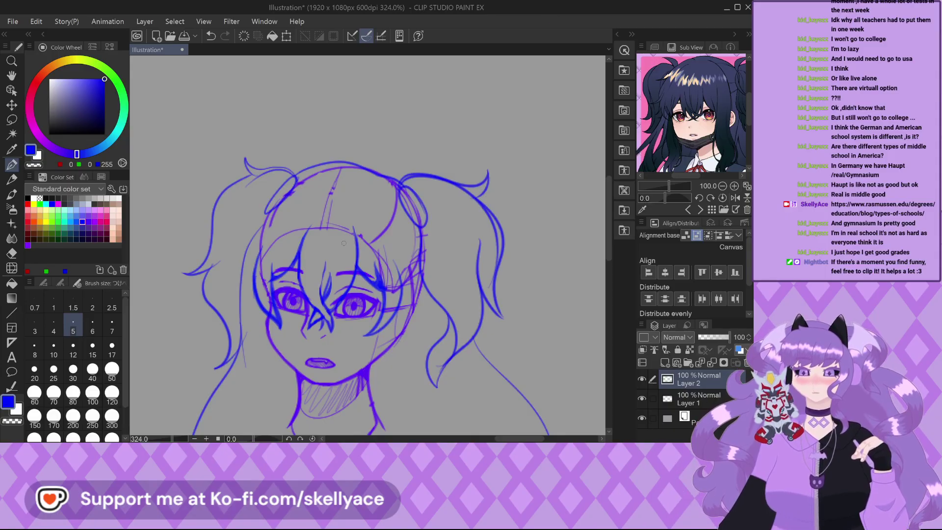
{"action": "scroll", "coordinate": [344, 243], "scroll_direction": "down", "scroll_amount": 3}
{"action": "scroll", "coordinate": [368, 128], "scroll_direction": "up", "scroll_amount": 3}
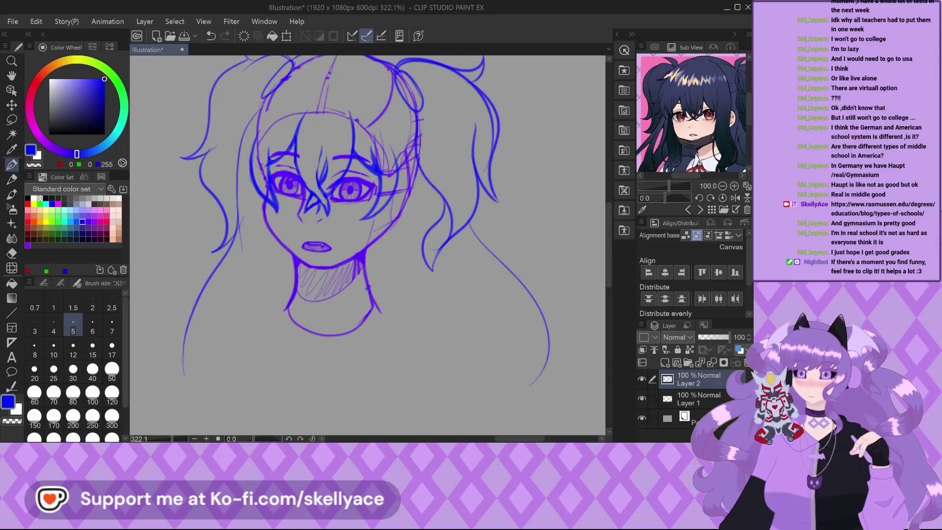
Draw the left ponytail's long wavy tail, sweeping outward below the face and curling back to its tip.
{"action": "mouse_move", "coordinate": [229, 217]}
{"action": "left_mouse_down"}
{"action": "mouse_move", "coordinate": [151, 329]}
{"action": "mouse_move", "coordinate": [232, 244]}
{"action": "mouse_move", "coordinate": [185, 278]}
{"action": "mouse_move", "coordinate": [229, 384]}
{"action": "left_mouse_up"}
{"action": "scroll", "coordinate": [152, 305], "scroll_direction": "up", "scroll_amount": 1}
{"action": "mouse_move", "coordinate": [183, 277]}
{"action": "left_mouse_down"}
{"action": "mouse_move", "coordinate": [216, 406]}
{"action": "mouse_move", "coordinate": [200, 414]}
{"action": "left_mouse_up"}
{"action": "scroll", "coordinate": [245, 240], "scroll_direction": "down", "scroll_amount": 3}
{"action": "scroll", "coordinate": [431, 177], "scroll_direction": "up", "scroll_amount": 3}
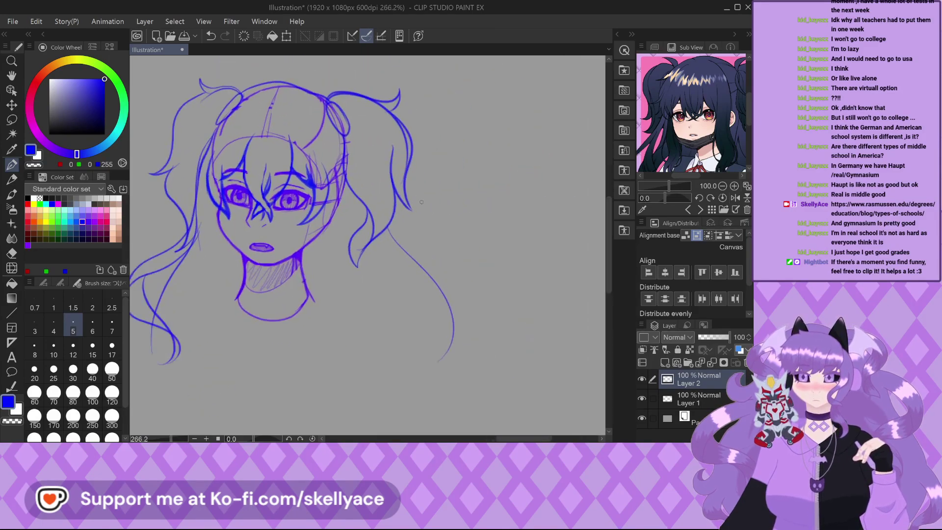
Try an outward-curving flick beneath the right ponytail, and undo its strokes.
{"action": "mouse_move", "coordinate": [360, 180]}
{"action": "left_mouse_down"}
{"action": "mouse_move", "coordinate": [406, 261]}
{"action": "mouse_move", "coordinate": [511, 251]}
{"action": "mouse_move", "coordinate": [495, 290]}
{"action": "mouse_move", "coordinate": [425, 300]}
{"action": "left_mouse_up"}
{"action": "scroll", "coordinate": [368, 186], "scroll_direction": "down", "scroll_amount": 2}
{"action": "scroll", "coordinate": [360, 163], "scroll_direction": "down", "scroll_amount": 1}
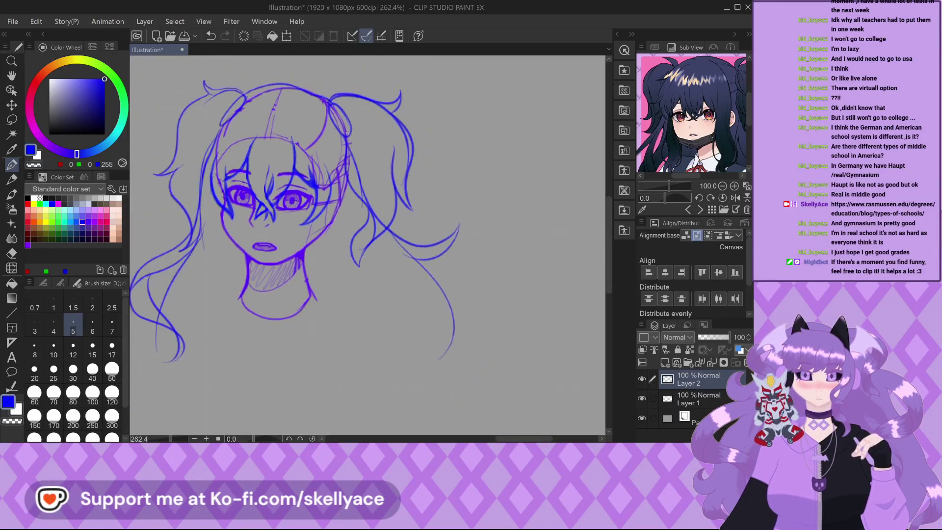
{"action": "key", "text": "ctrl+z"}
{"action": "key", "text": "ctrl+z"}
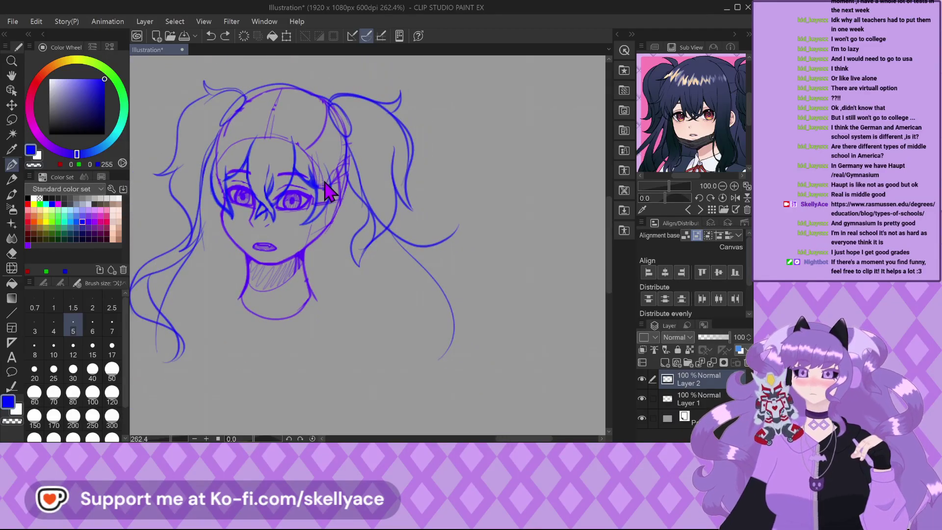
Draw the right ponytail's long lower tail as wide arcs sweeping outward and curving back inward at the end.
{"action": "mouse_move", "coordinate": [347, 138]}
{"action": "left_mouse_down"}
{"action": "mouse_move", "coordinate": [459, 254]}
{"action": "mouse_move", "coordinate": [468, 331]}
{"action": "left_mouse_up"}
{"action": "key", "text": "ctrl+z"}
{"action": "mouse_move", "coordinate": [390, 199]}
{"action": "left_mouse_down"}
{"action": "mouse_move", "coordinate": [478, 302]}
{"action": "mouse_move", "coordinate": [414, 388]}
{"action": "left_mouse_up"}
{"action": "mouse_move", "coordinate": [445, 266]}
{"action": "left_mouse_down"}
{"action": "mouse_move", "coordinate": [383, 369]}
{"action": "mouse_move", "coordinate": [463, 325]}
{"action": "mouse_move", "coordinate": [475, 293]}
{"action": "left_mouse_up"}
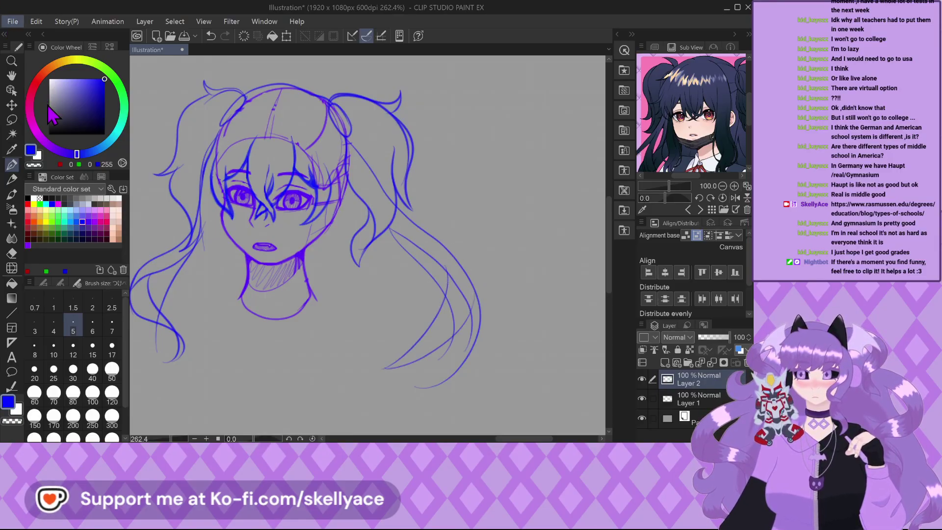
Save the illustration under the character's name.
{"action": "key", "text": "alt+Tab"}
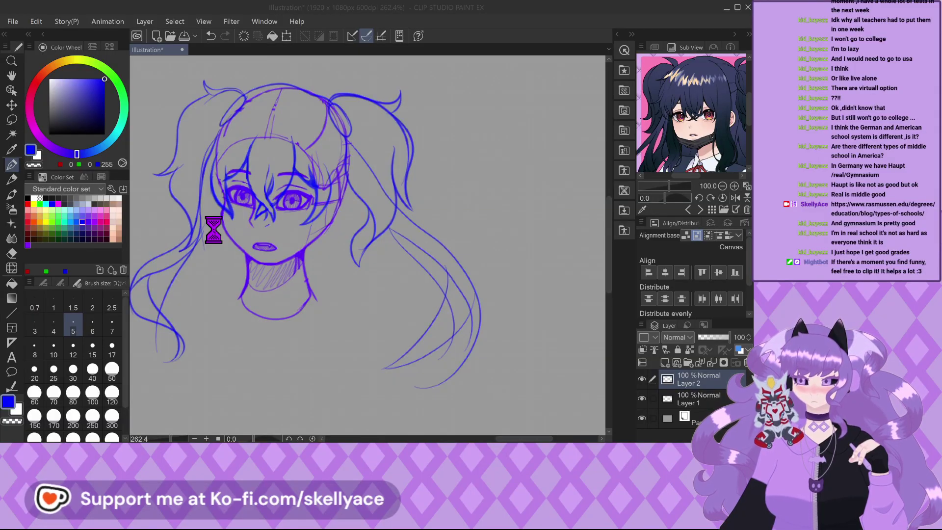
Examine the face and twin ponytails up close and in full view against the reference.
{"action": "scroll", "coordinate": [376, 254], "scroll_direction": "down", "scroll_amount": 1}
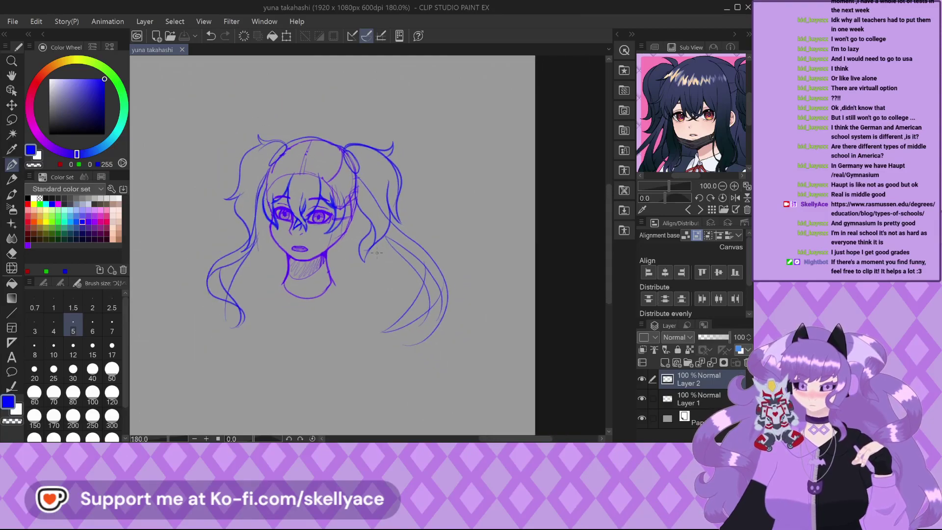
{"action": "scroll", "coordinate": [377, 253], "scroll_direction": "up", "scroll_amount": 1}
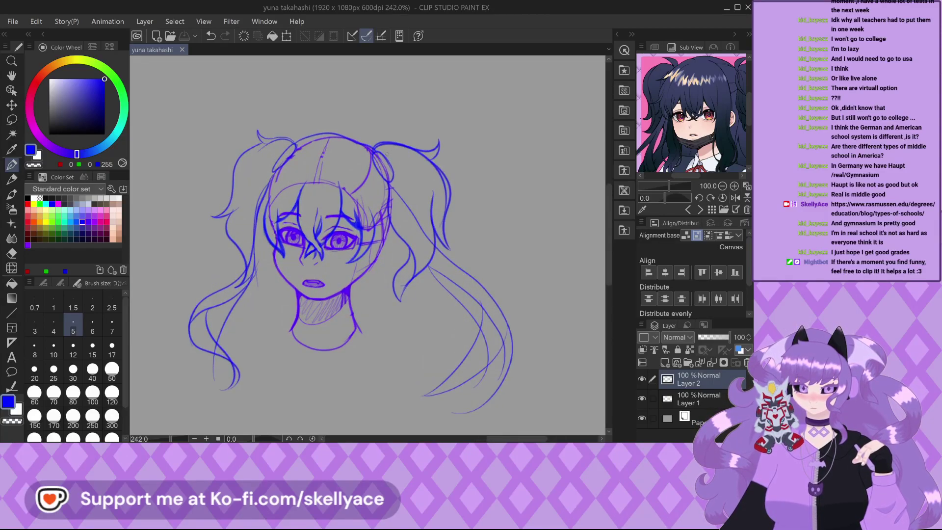
{"action": "scroll", "coordinate": [488, 332], "scroll_direction": "up", "scroll_amount": 4}
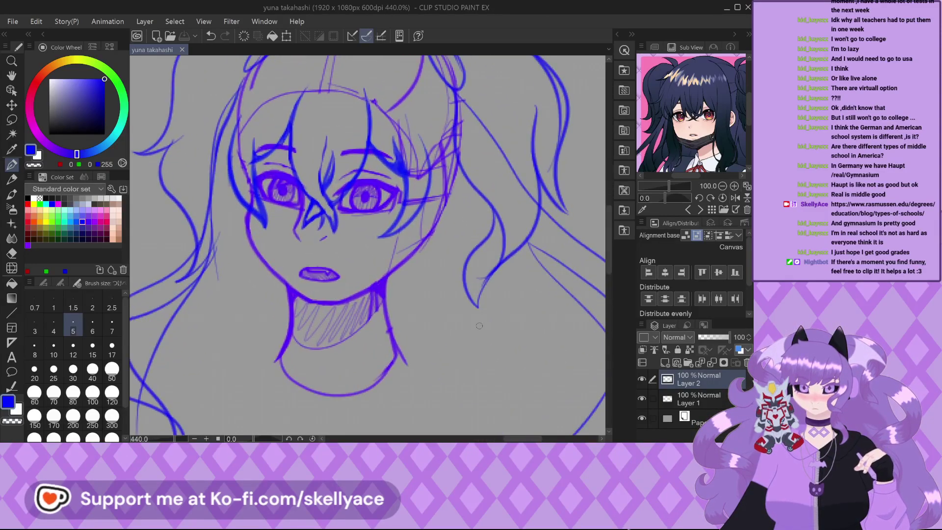
{"action": "scroll", "coordinate": [405, 292], "scroll_direction": "up", "scroll_amount": 1}
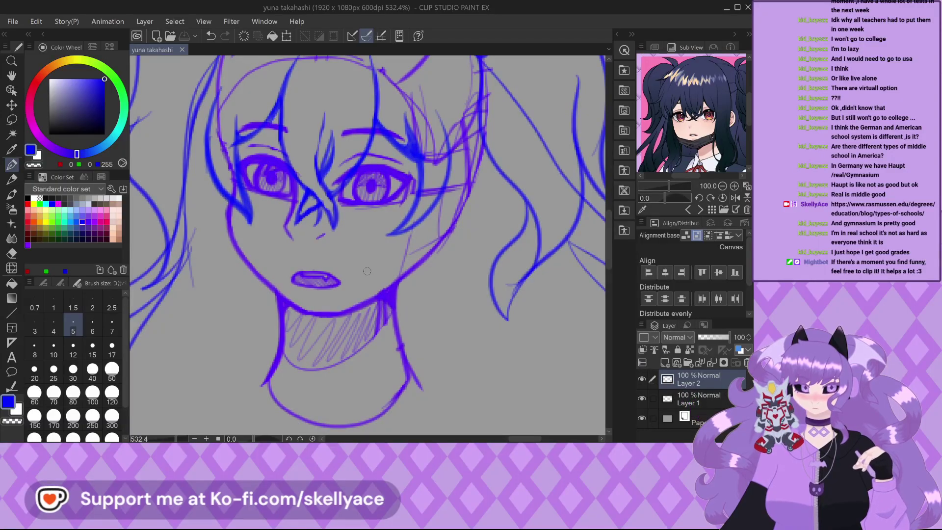
{"action": "scroll", "coordinate": [356, 246], "scroll_direction": "down", "scroll_amount": 2}
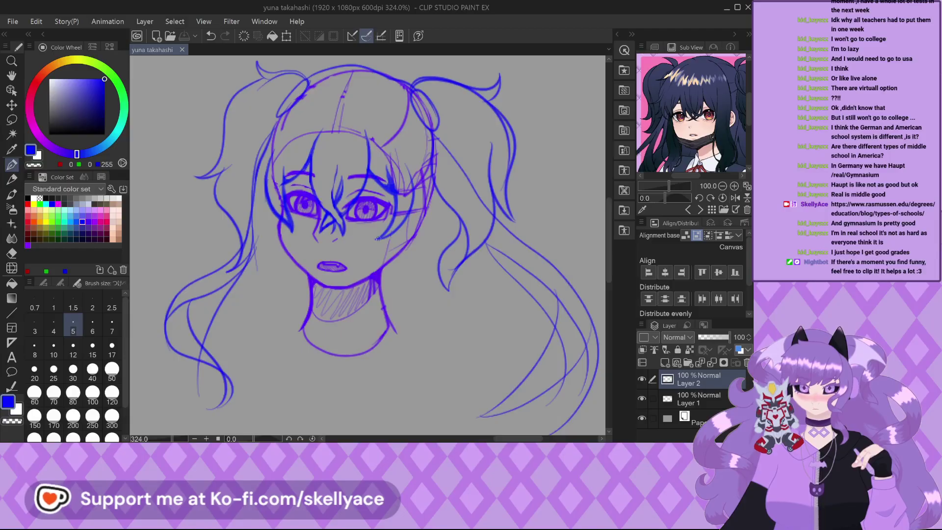
{"action": "scroll", "coordinate": [336, 226], "scroll_direction": "up", "scroll_amount": 4}
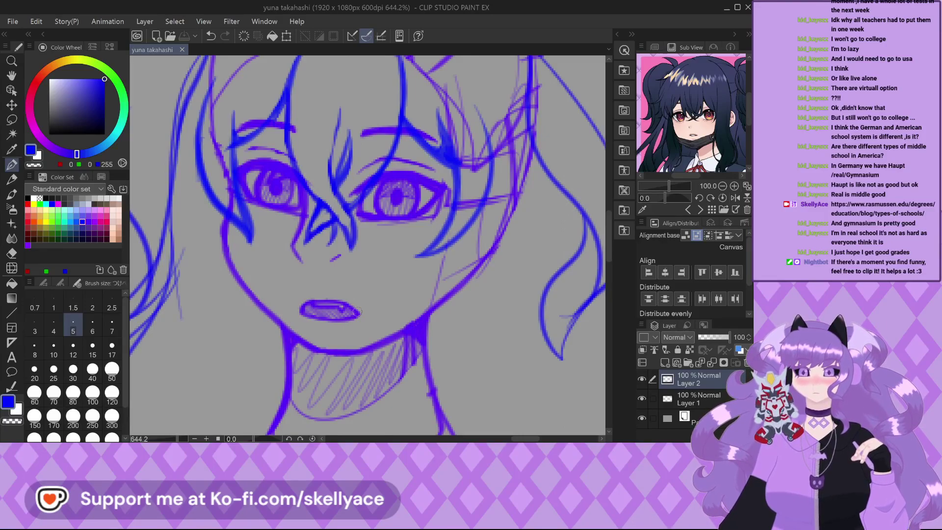
{"action": "scroll", "coordinate": [356, 308], "scroll_direction": "down", "scroll_amount": 5}
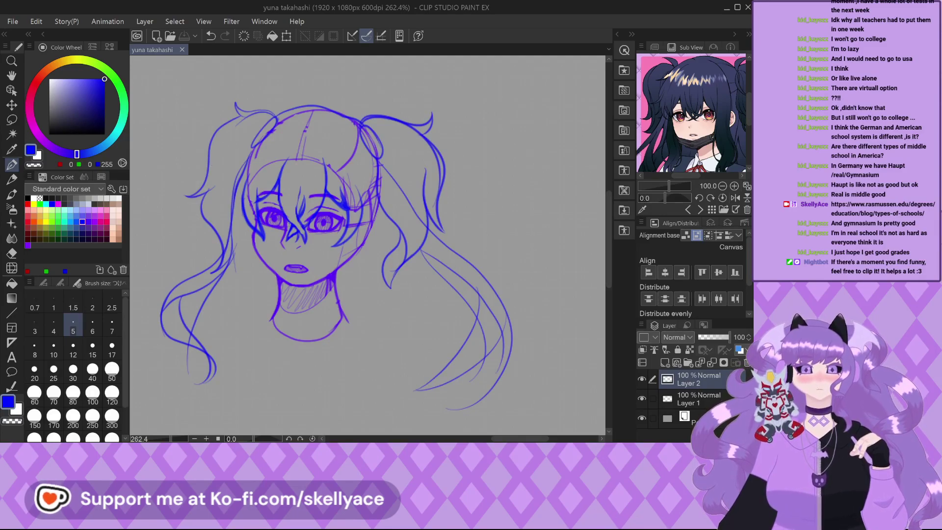
Draw the long front lock to the right of the neck, with inner and outer curves meeting at a point.
{"action": "scroll", "coordinate": [328, 259], "scroll_direction": "up", "scroll_amount": 4}
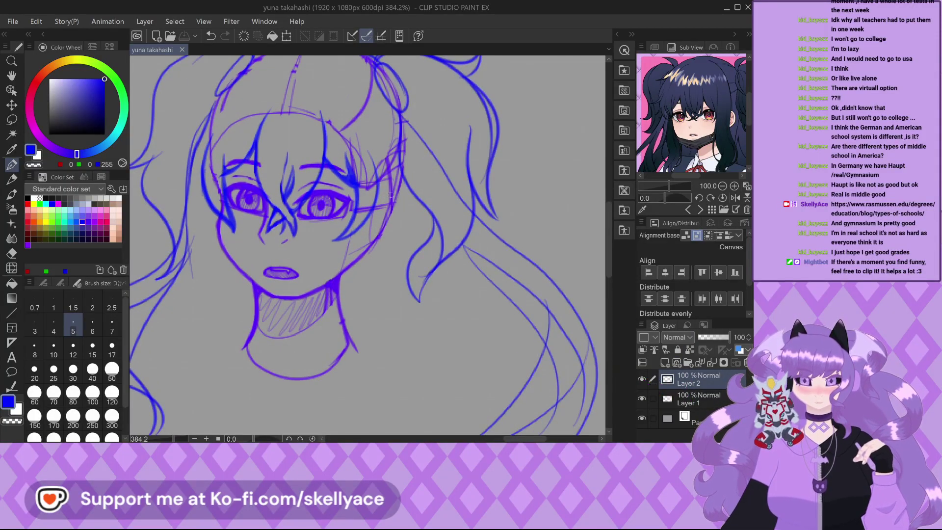
{"action": "scroll", "coordinate": [392, 195], "scroll_direction": "up", "scroll_amount": 1}
{"action": "mouse_move", "coordinate": [361, 64]}
{"action": "left_mouse_down"}
{"action": "mouse_move", "coordinate": [384, 98]}
{"action": "mouse_move", "coordinate": [363, 326]}
{"action": "left_mouse_up"}
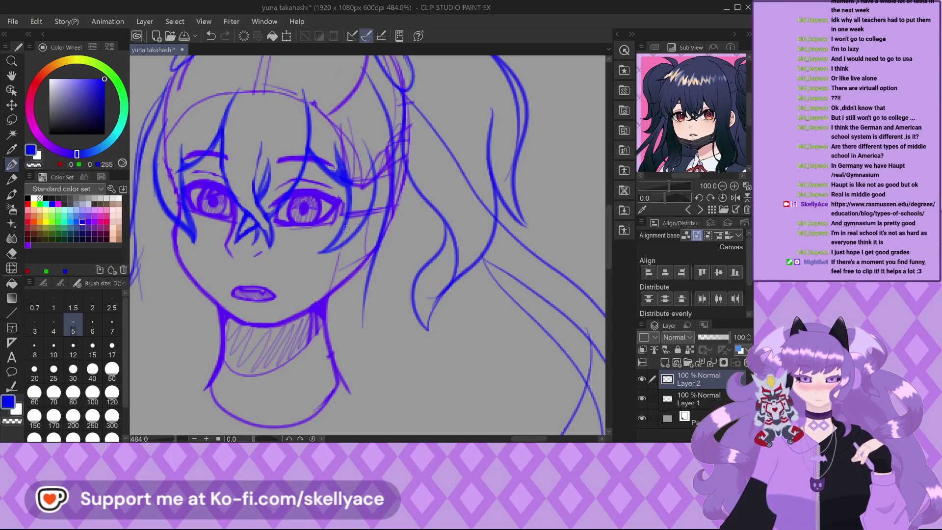
{"action": "scroll", "coordinate": [347, 235], "scroll_direction": "down", "scroll_amount": 2}
{"action": "mouse_move", "coordinate": [360, 236]}
{"action": "left_mouse_down"}
{"action": "mouse_move", "coordinate": [368, 293]}
{"action": "mouse_move", "coordinate": [346, 408]}
{"action": "left_mouse_up"}
{"action": "mouse_move", "coordinate": [310, 305]}
{"action": "left_mouse_down"}
{"action": "mouse_move", "coordinate": [330, 347]}
{"action": "mouse_move", "coordinate": [298, 411]}
{"action": "mouse_move", "coordinate": [395, 369]}
{"action": "left_mouse_up"}
Draw the matching long front lock to the left of the neck, redoing its inner curve down to a pointed tip.
{"action": "mouse_move", "coordinate": [194, 277]}
{"action": "left_mouse_down"}
{"action": "mouse_move", "coordinate": [188, 340]}
{"action": "mouse_move", "coordinate": [221, 430]}
{"action": "left_mouse_up"}
{"action": "mouse_move", "coordinate": [235, 287]}
{"action": "left_mouse_down"}
{"action": "mouse_move", "coordinate": [250, 322]}
{"action": "mouse_move", "coordinate": [219, 418]}
{"action": "left_mouse_up"}
{"action": "scroll", "coordinate": [205, 382], "scroll_direction": "up", "scroll_amount": 2}
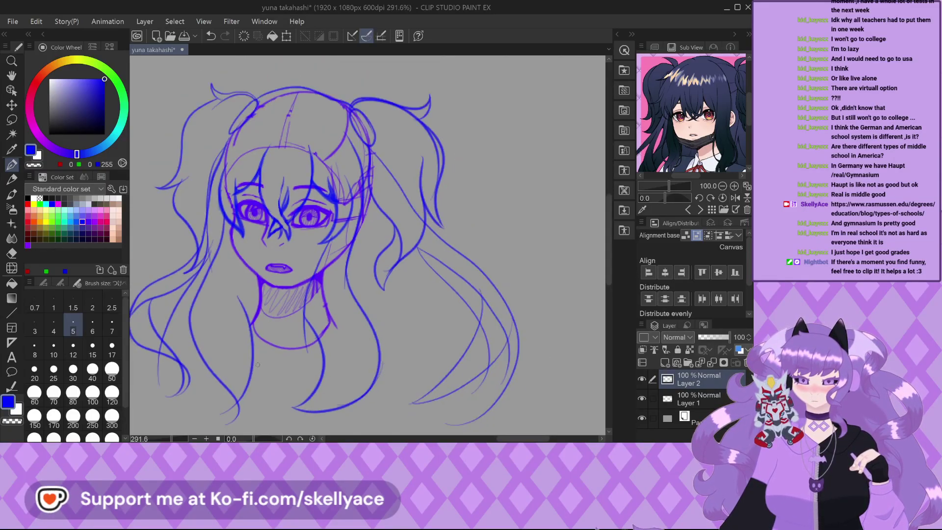
{"action": "key", "text": "ctrl+z"}
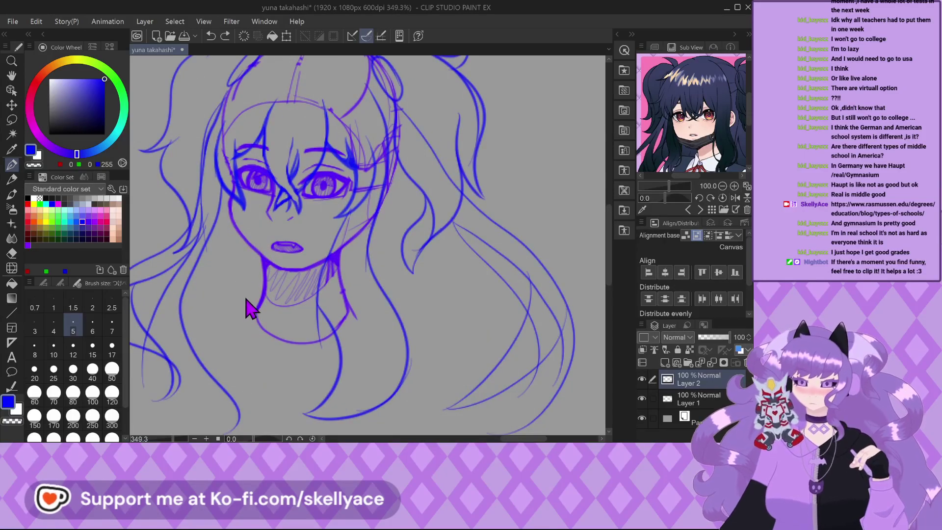
{"action": "left_click_drag", "start_coordinate": [259, 279], "coordinate": [237, 375]}
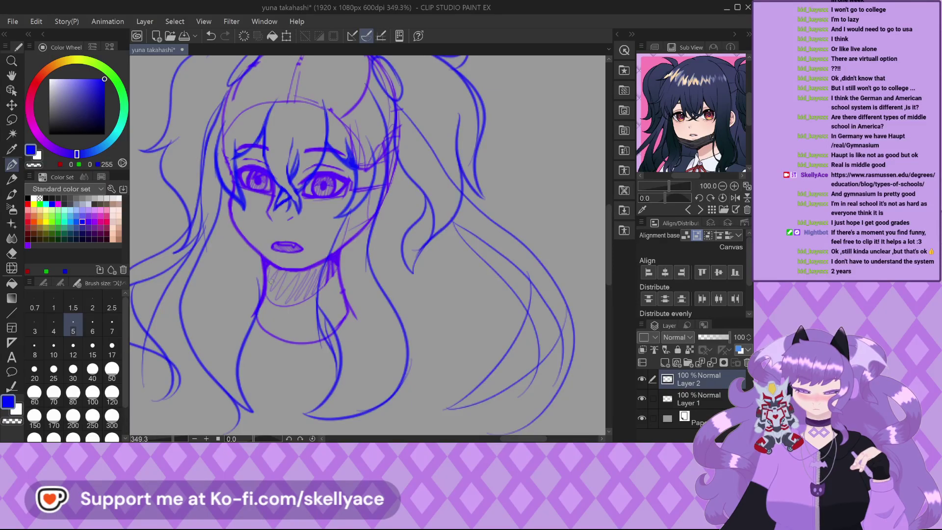
{"action": "scroll", "coordinate": [343, 235], "scroll_direction": "down", "scroll_amount": 3}
{"action": "scroll", "coordinate": [253, 274], "scroll_direction": "up", "scroll_amount": 5}
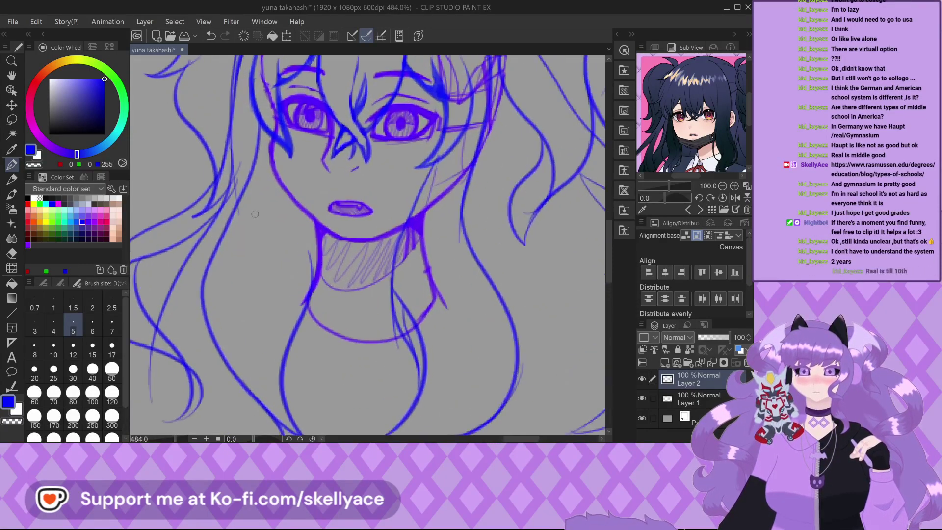
{"action": "scroll", "coordinate": [254, 214], "scroll_direction": "down", "scroll_amount": 1}
{"action": "scroll", "coordinate": [269, 169], "scroll_direction": "down", "scroll_amount": 1}
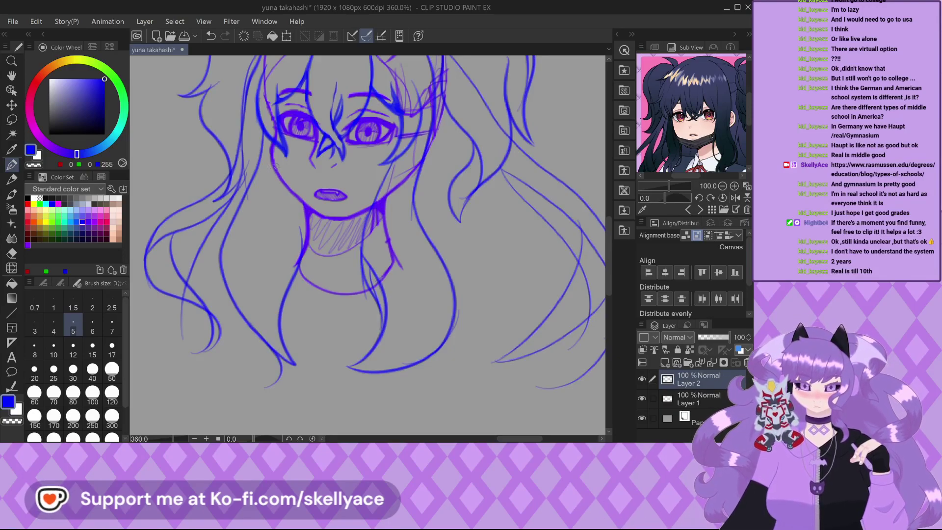
Try another line down the right front lock's inner edge, and undo it together with the small strokes beside the neck.
{"action": "scroll", "coordinate": [316, 247], "scroll_direction": "down", "scroll_amount": 2}
{"action": "scroll", "coordinate": [365, 197], "scroll_direction": "up", "scroll_amount": 3}
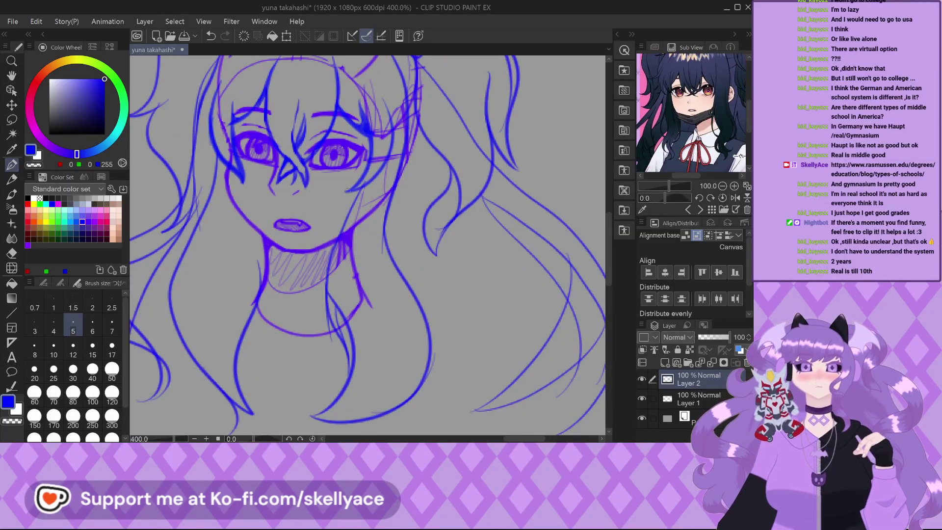
{"action": "scroll", "coordinate": [355, 215], "scroll_direction": "up", "scroll_amount": 2}
{"action": "mouse_move", "coordinate": [355, 216]}
{"action": "left_mouse_down"}
{"action": "mouse_move", "coordinate": [338, 283]}
{"action": "mouse_move", "coordinate": [342, 368]}
{"action": "left_mouse_up"}
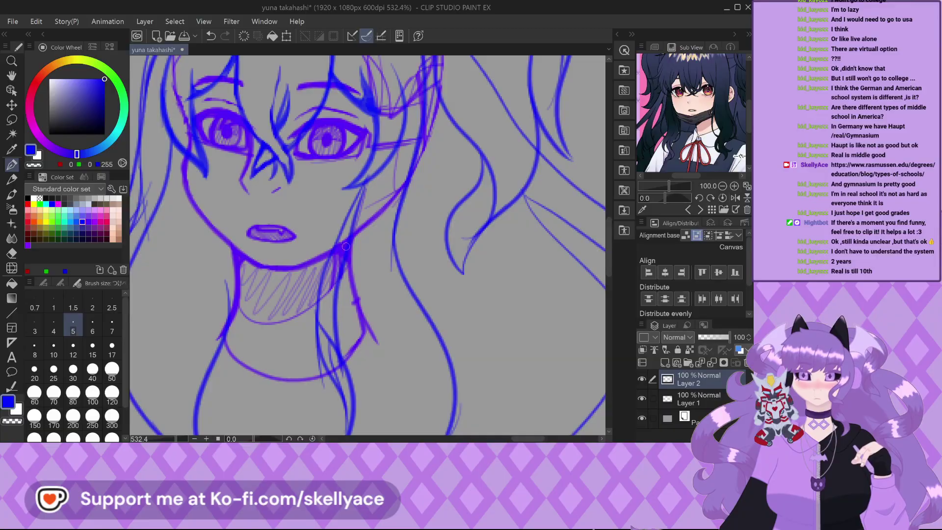
{"action": "key", "text": "ctrl+z"}
{"action": "key", "text": "ctrl+z"}
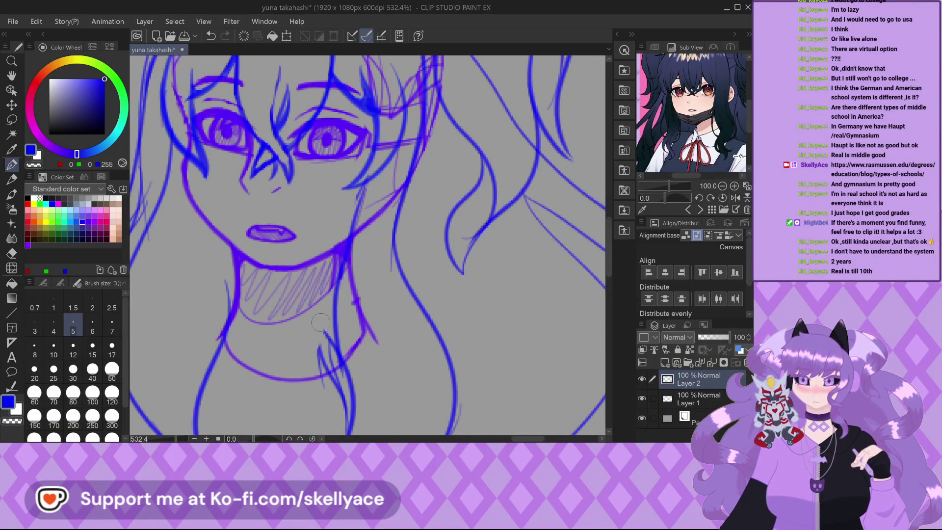
{"action": "key", "text": "ctrl+z"}
{"action": "key", "text": "ctrl+z"}
{"action": "key", "text": "ctrl+z"}
{"action": "scroll", "coordinate": [312, 258], "scroll_direction": "down", "scroll_amount": 4}
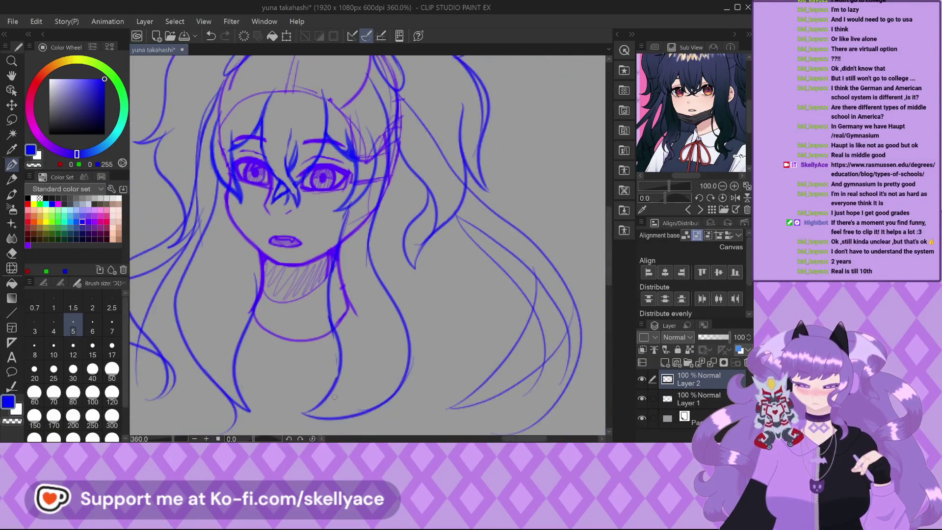
Try splitting a thin twisted strand off the right front lock's inner edge.
{"action": "scroll", "coordinate": [328, 297], "scroll_direction": "up", "scroll_amount": 1}
{"action": "left_click_drag", "start_coordinate": [325, 340], "coordinate": [329, 388]}
{"action": "left_click_drag", "start_coordinate": [335, 331], "coordinate": [310, 406]}
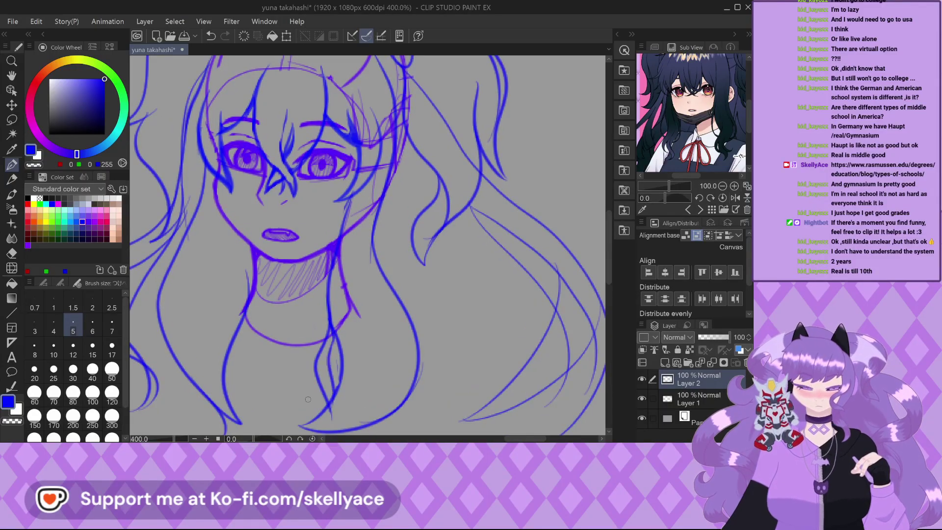
{"action": "key", "text": "ctrl+z"}
Redraw the right front lock narrower, with a doubled inner line and an outer curve tapering to a pointed tip.
{"action": "left_click_drag", "start_coordinate": [328, 313], "coordinate": [334, 397]}
{"action": "mouse_move", "coordinate": [382, 276]}
{"action": "left_mouse_down"}
{"action": "mouse_move", "coordinate": [401, 337]}
{"action": "mouse_move", "coordinate": [368, 401]}
{"action": "mouse_move", "coordinate": [303, 431]}
{"action": "left_mouse_up"}
{"action": "mouse_move", "coordinate": [382, 423]}
{"action": "left_mouse_down"}
{"action": "mouse_move", "coordinate": [300, 427]}
{"action": "mouse_move", "coordinate": [413, 395]}
{"action": "mouse_move", "coordinate": [421, 357]}
{"action": "mouse_move", "coordinate": [398, 284]}
{"action": "left_mouse_up"}
{"action": "left_click_drag", "start_coordinate": [405, 324], "coordinate": [397, 288]}
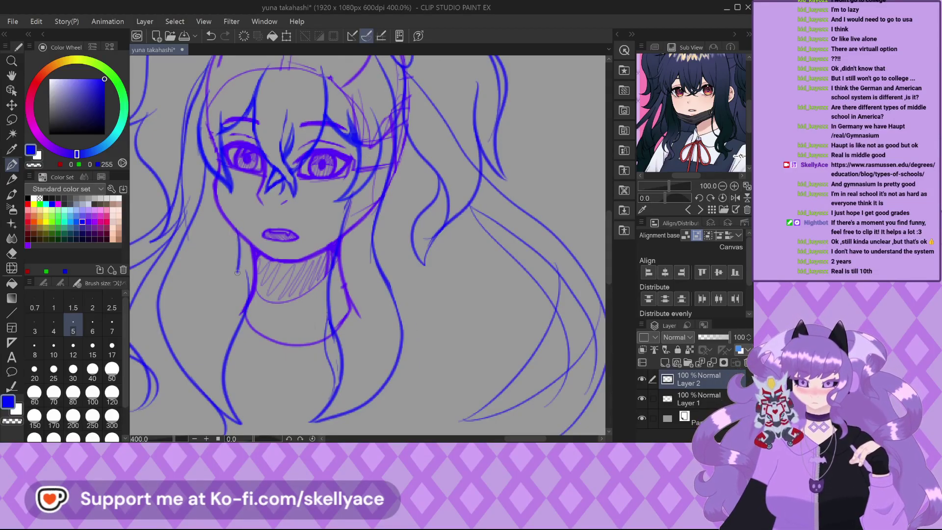
Redraw the left front lock's outer edge as a long curve from beside the temple, and erase the line it replaces.
{"action": "scroll", "coordinate": [237, 367], "scroll_direction": "up", "scroll_amount": 3}
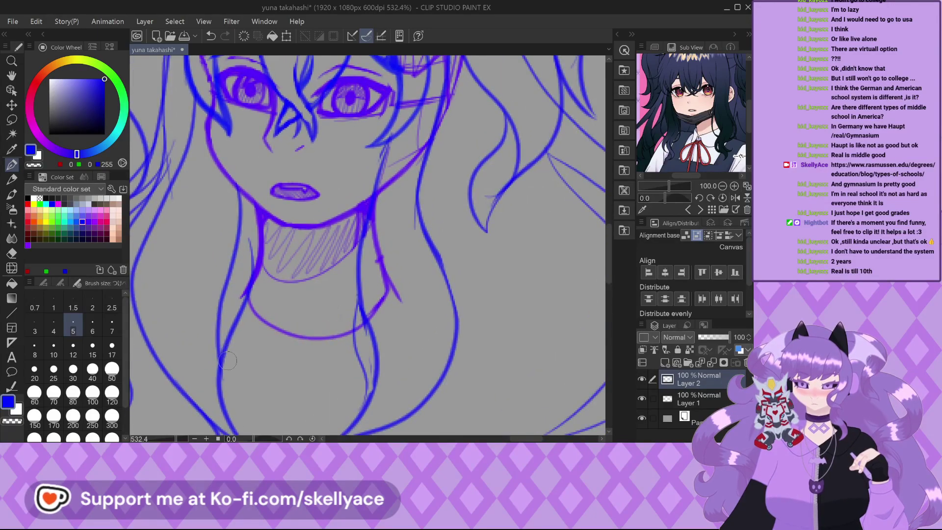
{"action": "scroll", "coordinate": [275, 309], "scroll_direction": "down", "scroll_amount": 3}
{"action": "scroll", "coordinate": [276, 309], "scroll_direction": "down", "scroll_amount": 1}
{"action": "scroll", "coordinate": [213, 209], "scroll_direction": "up", "scroll_amount": 1}
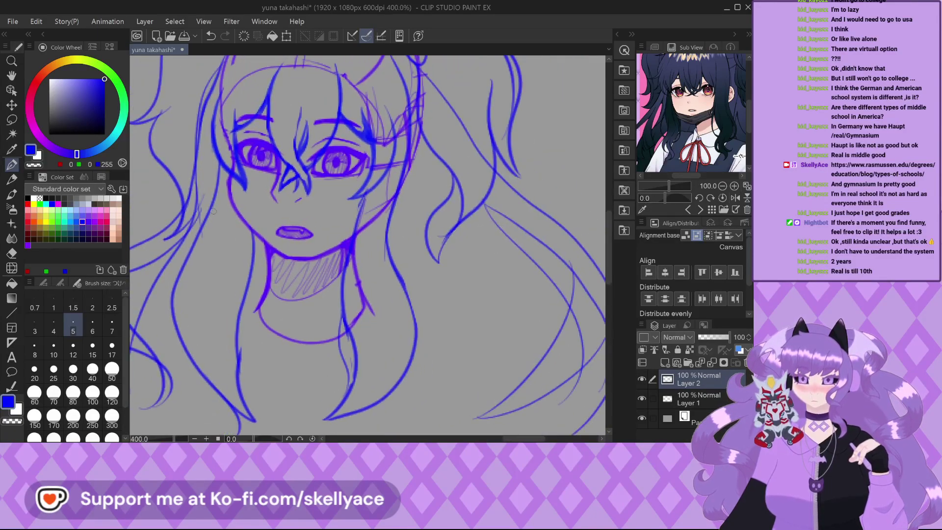
{"action": "mouse_move", "coordinate": [224, 166]}
{"action": "left_mouse_down"}
{"action": "mouse_move", "coordinate": [186, 289]}
{"action": "mouse_move", "coordinate": [191, 343]}
{"action": "mouse_move", "coordinate": [198, 366]}
{"action": "left_mouse_up"}
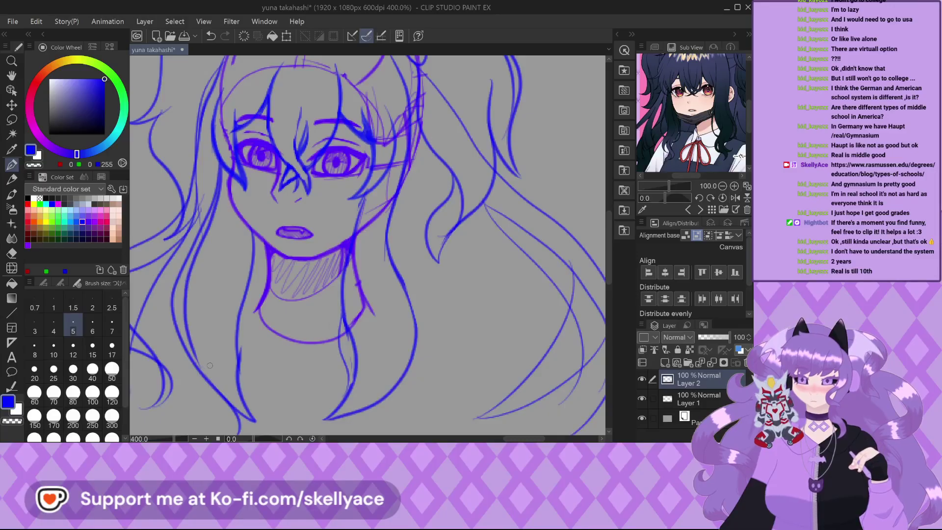
{"action": "scroll", "coordinate": [186, 354], "scroll_direction": "up", "scroll_amount": 2}
{"action": "scroll", "coordinate": [181, 354], "scroll_direction": "up", "scroll_amount": 1}
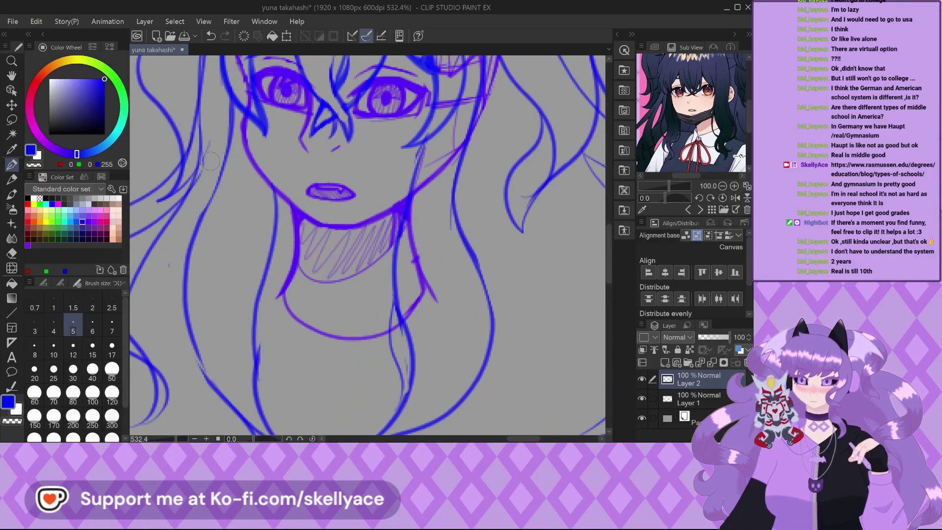
{"action": "scroll", "coordinate": [314, 259], "scroll_direction": "down", "scroll_amount": 4}
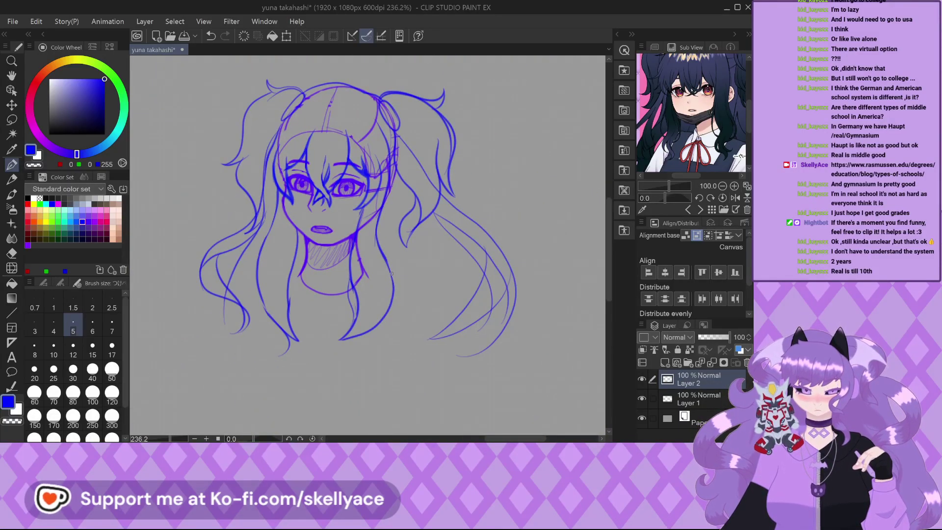
Erase the lower outer curve of the right ponytail and the stray strokes below the left front lock's tip.
{"action": "scroll", "coordinate": [335, 122], "scroll_direction": "up", "scroll_amount": 2}
{"action": "scroll", "coordinate": [341, 141], "scroll_direction": "up", "scroll_amount": 3}
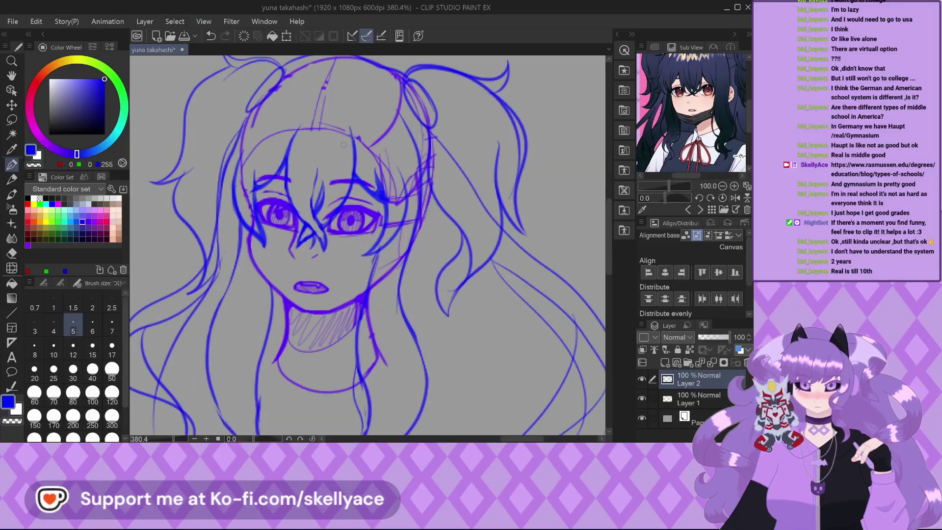
{"action": "scroll", "coordinate": [290, 174], "scroll_direction": "down", "scroll_amount": 3}
{"action": "scroll", "coordinate": [435, 123], "scroll_direction": "up", "scroll_amount": 2}
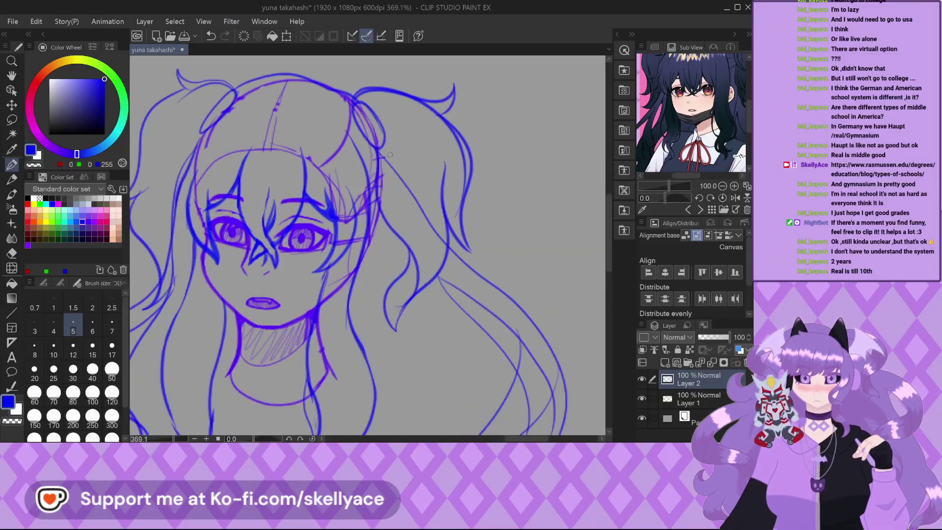
{"action": "scroll", "coordinate": [390, 155], "scroll_direction": "down", "scroll_amount": 1}
{"action": "scroll", "coordinate": [390, 155], "scroll_direction": "down", "scroll_amount": 1}
{"action": "scroll", "coordinate": [545, 353], "scroll_direction": "up", "scroll_amount": 2}
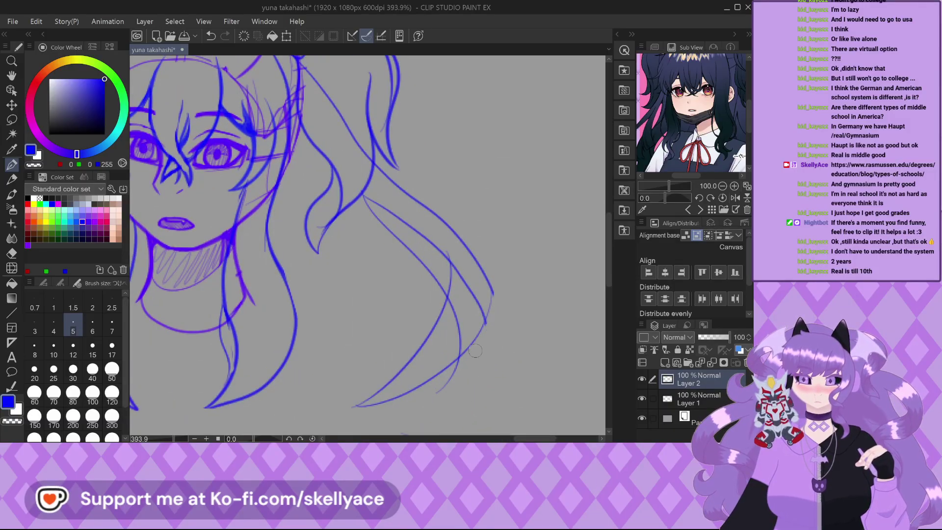
{"action": "scroll", "coordinate": [474, 352], "scroll_direction": "down", "scroll_amount": 2}
{"action": "scroll", "coordinate": [261, 229], "scroll_direction": "up", "scroll_amount": 2}
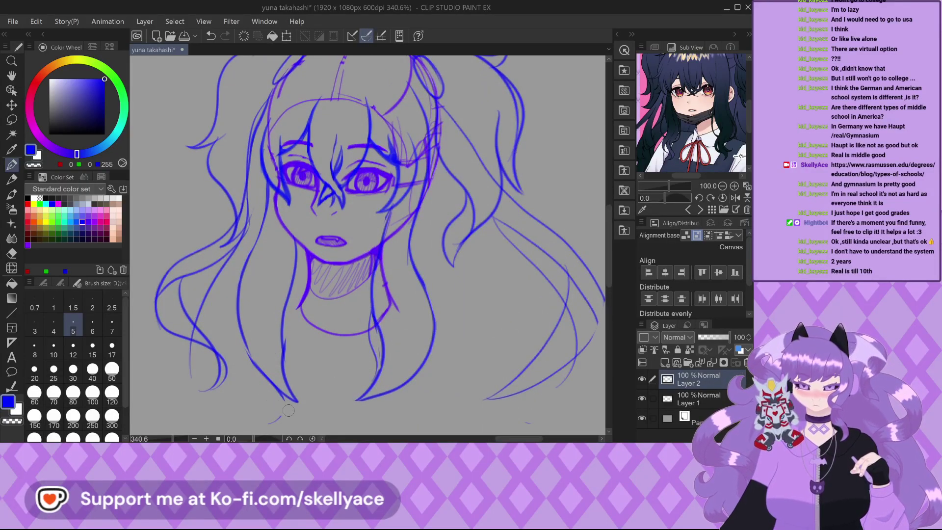
{"action": "scroll", "coordinate": [357, 319], "scroll_direction": "down", "scroll_amount": 2}
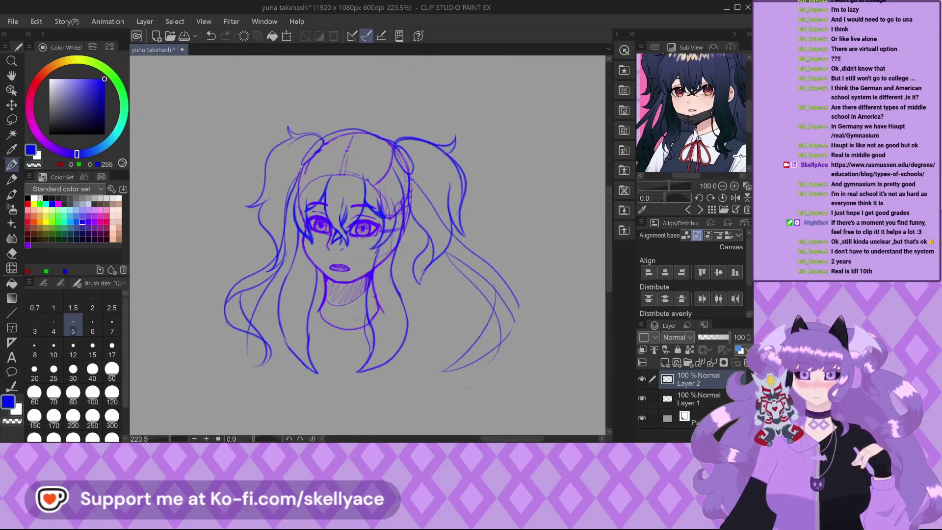
Examine the whole hair sketch from a distance and the bangs and face up close.
{"action": "scroll", "coordinate": [341, 122], "scroll_direction": "up", "scroll_amount": 2}
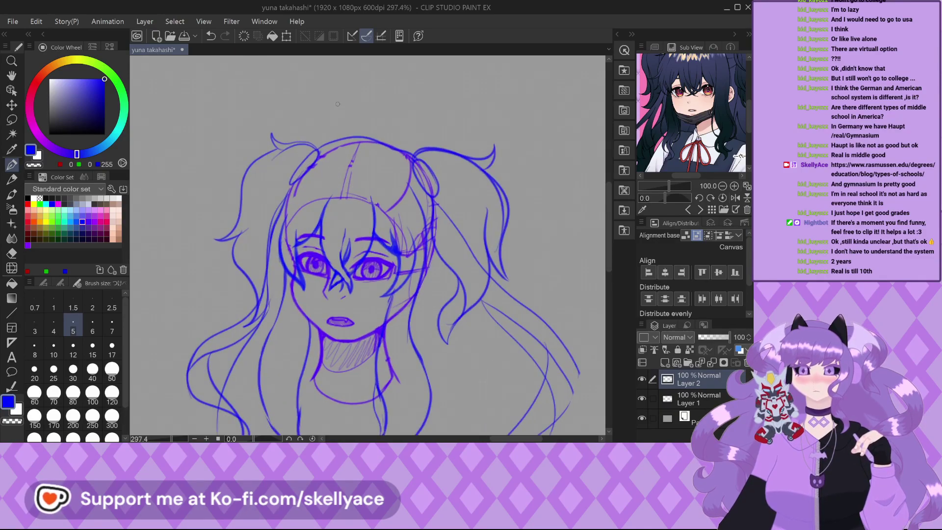
{"action": "scroll", "coordinate": [222, 156], "scroll_direction": "down", "scroll_amount": 2}
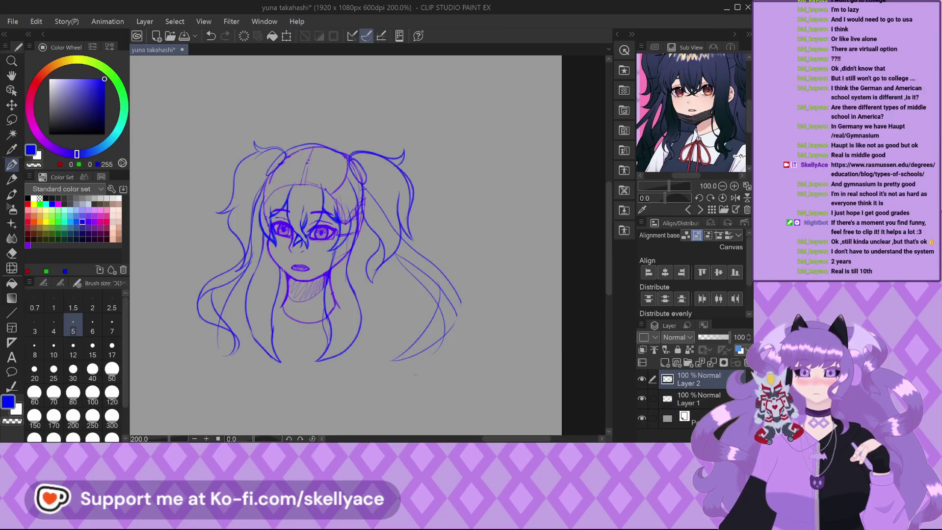
{"action": "scroll", "coordinate": [587, 189], "scroll_direction": "up", "scroll_amount": 1}
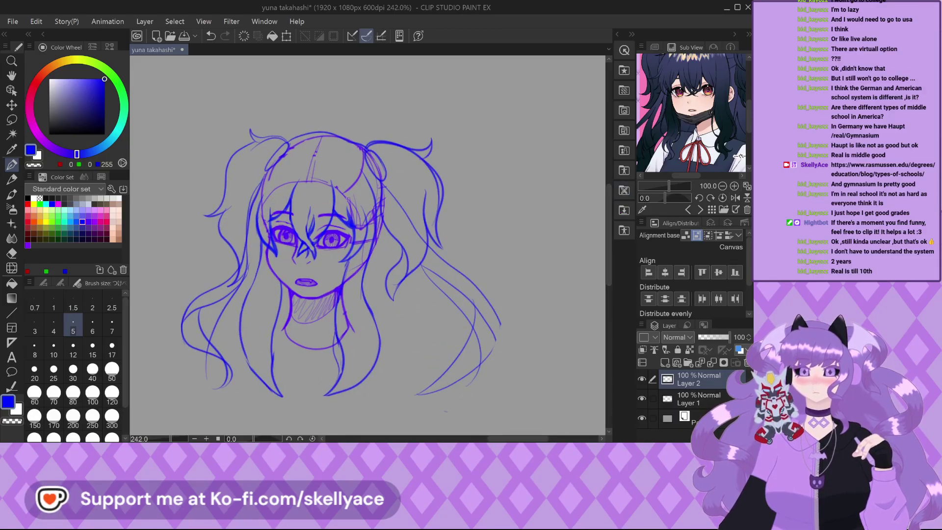
{"action": "scroll", "coordinate": [262, 300], "scroll_direction": "up", "scroll_amount": 2}
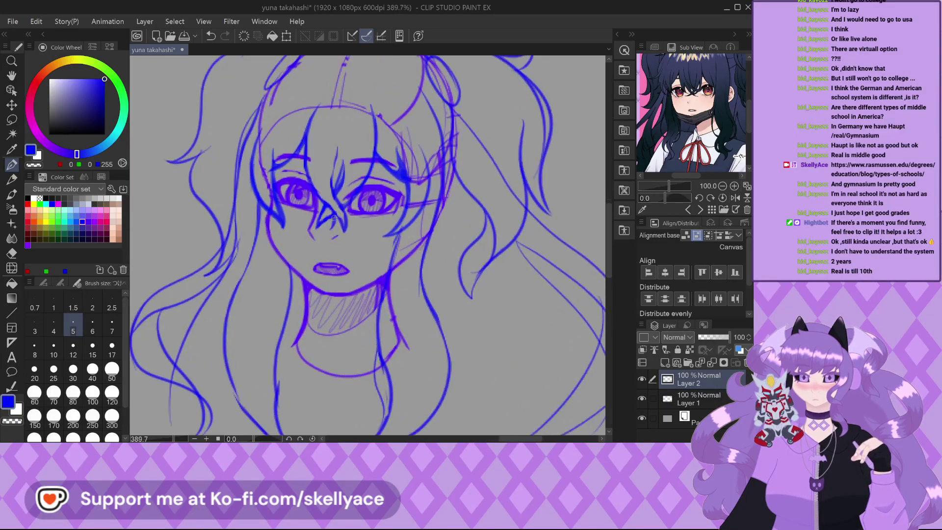
{"action": "scroll", "coordinate": [360, 165], "scroll_direction": "up", "scroll_amount": 1}
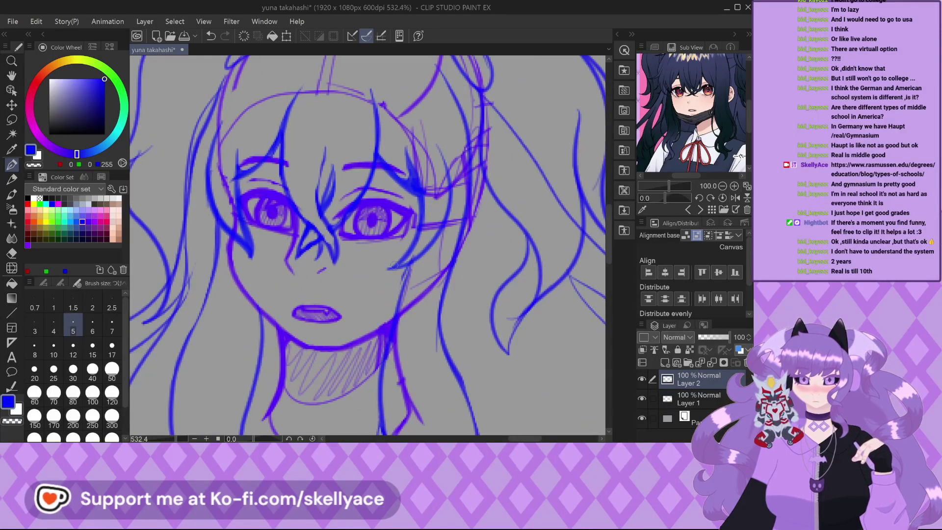
{"action": "scroll", "coordinate": [267, 227], "scroll_direction": "down", "scroll_amount": 1}
{"action": "scroll", "coordinate": [294, 228], "scroll_direction": "down", "scroll_amount": 9}
{"action": "scroll", "coordinate": [344, 197], "scroll_direction": "up", "scroll_amount": 7}
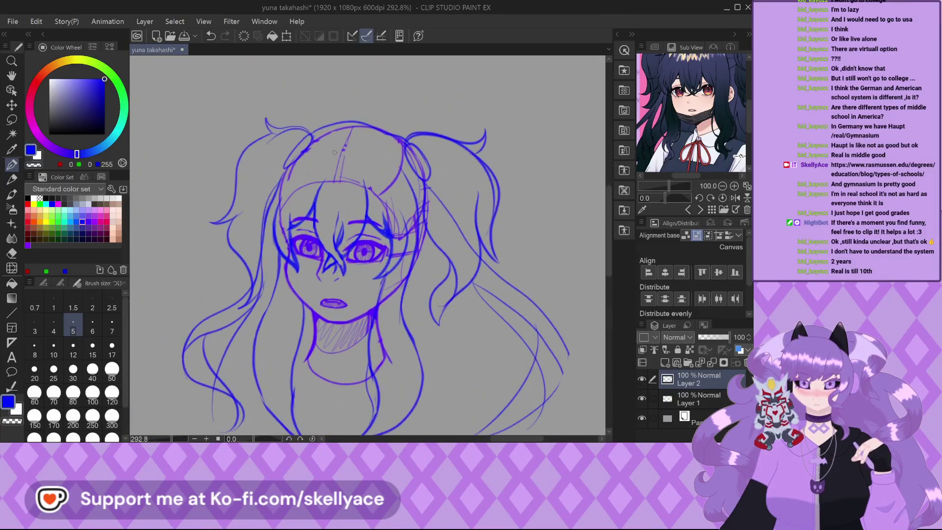
Enlarge the reference to 200% at the ponytail base, sketch short strands on the crown toward the ponytail, and save the drawing.
{"action": "left_click_drag", "start_coordinate": [719, 93], "coordinate": [687, 148]}
{"action": "scroll", "coordinate": [698, 135], "scroll_direction": "up", "scroll_amount": 1}
{"action": "scroll", "coordinate": [338, 192], "scroll_direction": "down", "scroll_amount": 3}
{"action": "scroll", "coordinate": [336, 158], "scroll_direction": "up", "scroll_amount": 5}
{"action": "mouse_move", "coordinate": [380, 150]}
{"action": "left_mouse_down"}
{"action": "mouse_move", "coordinate": [336, 157]}
{"action": "mouse_move", "coordinate": [374, 155]}
{"action": "mouse_move", "coordinate": [373, 166]}
{"action": "left_mouse_up"}
{"action": "scroll", "coordinate": [338, 160], "scroll_direction": "down", "scroll_amount": 3}
{"action": "scroll", "coordinate": [267, 163], "scroll_direction": "down", "scroll_amount": 2}
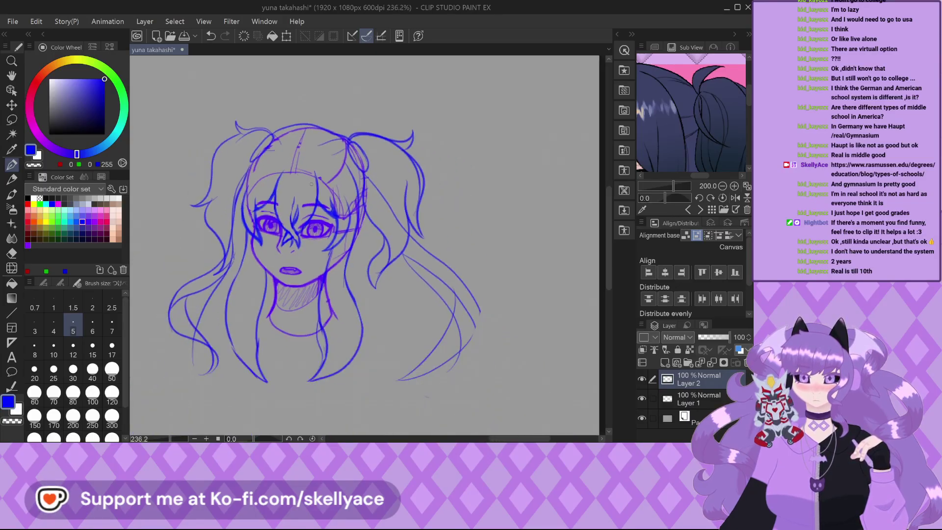
{"action": "key", "text": "ctrl+s"}
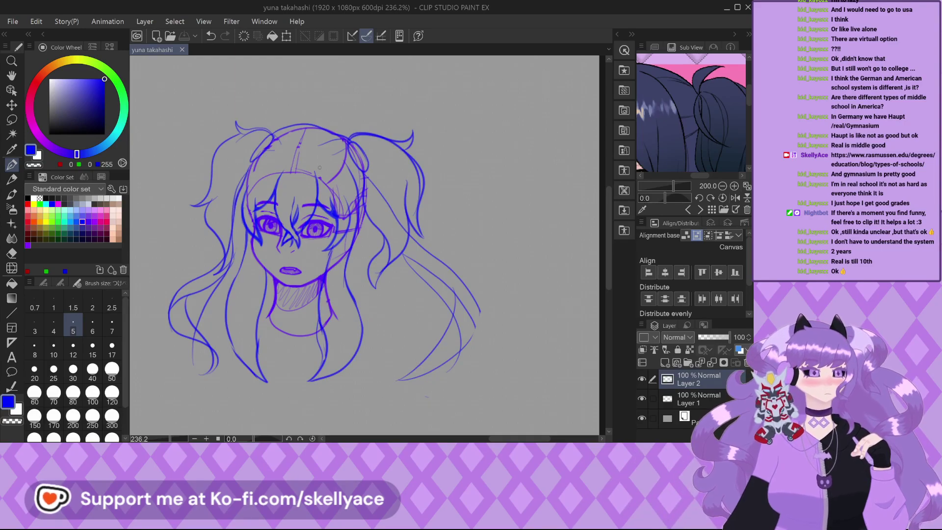
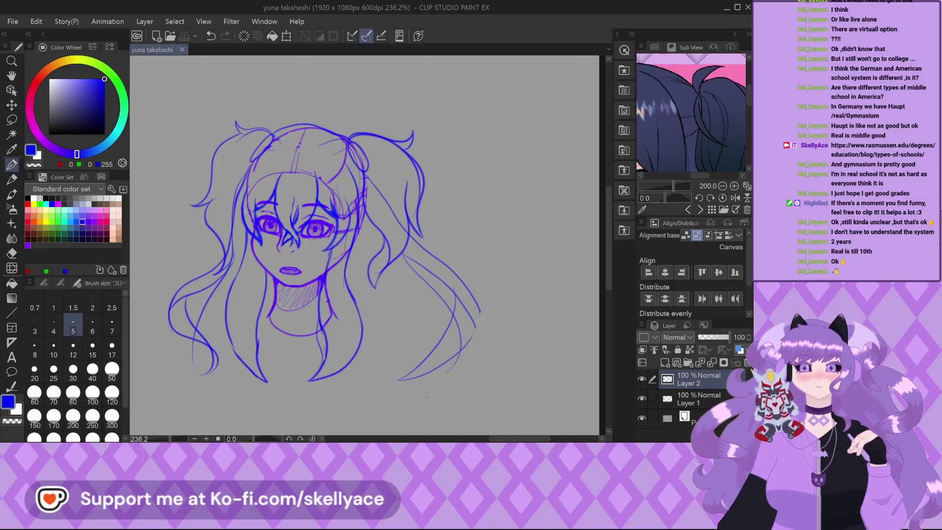
Close the yuna takahashi drawing and clear all reference images from the Sub View.
{"action": "left_click", "coordinate": [182, 50]}
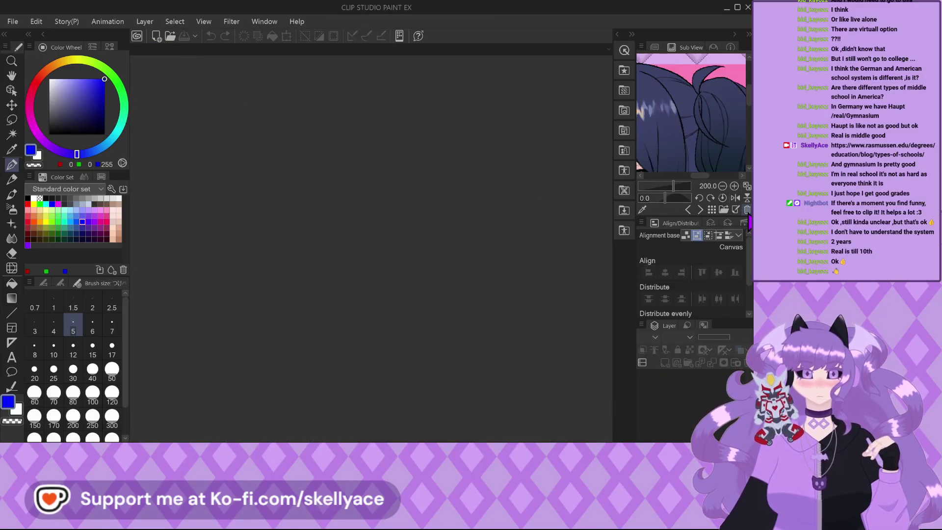
{"action": "left_click", "coordinate": [748, 210]}
{"action": "left_click", "coordinate": [747, 211]}
{"action": "left_click", "coordinate": [748, 211]}
{"action": "left_click", "coordinate": [747, 210]}
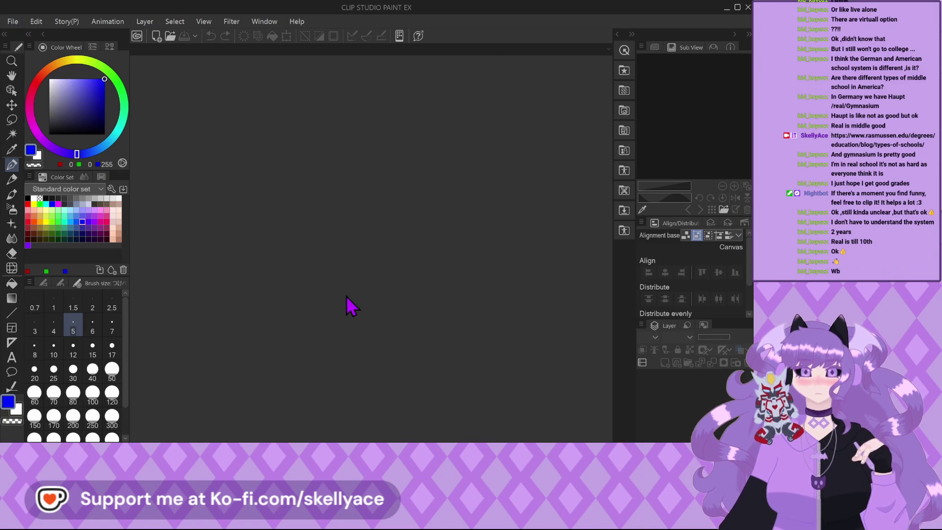
Load the red, black and lilac-haired character image as the Sub View reference and open the Ashlyn 2.0 Model drawing.
{"action": "left_click", "coordinate": [723, 211]}
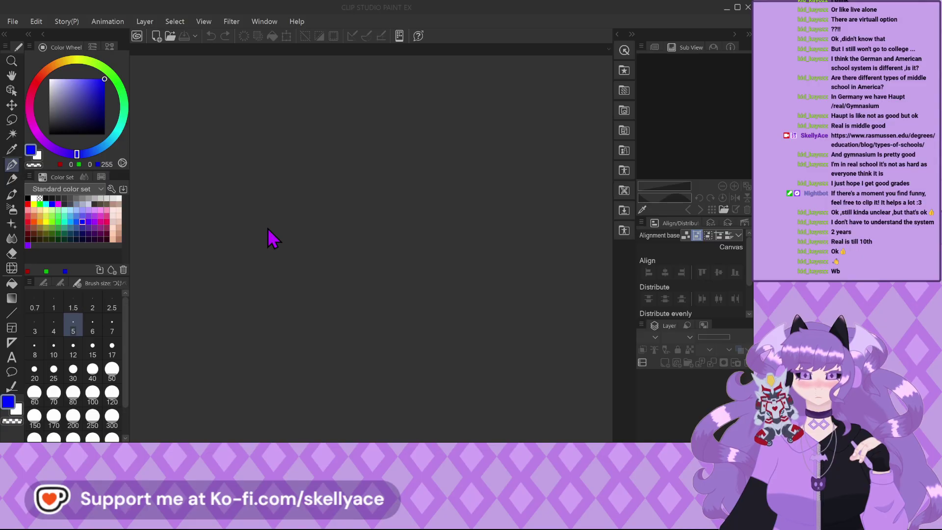
{"action": "left_click", "coordinate": [472, 351]}
{"action": "left_click", "coordinate": [722, 207]}
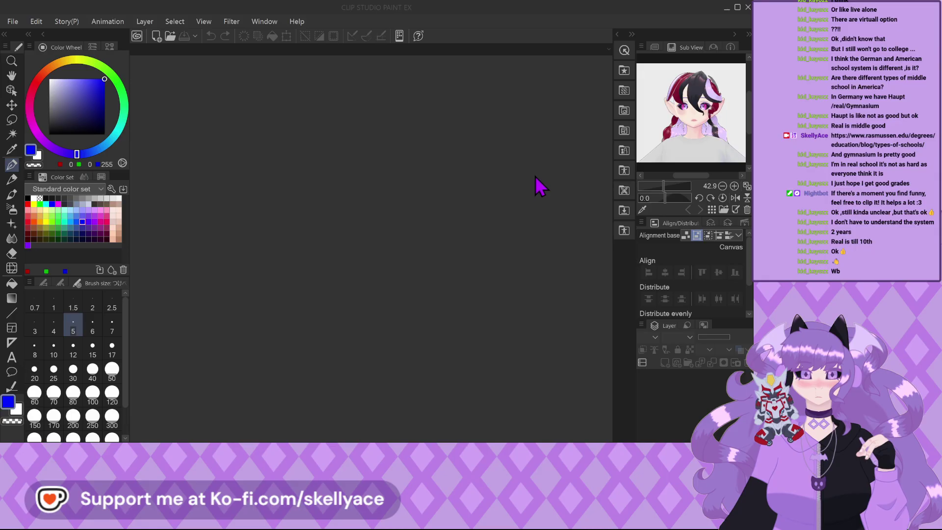
{"action": "left_click", "coordinate": [465, 351]}
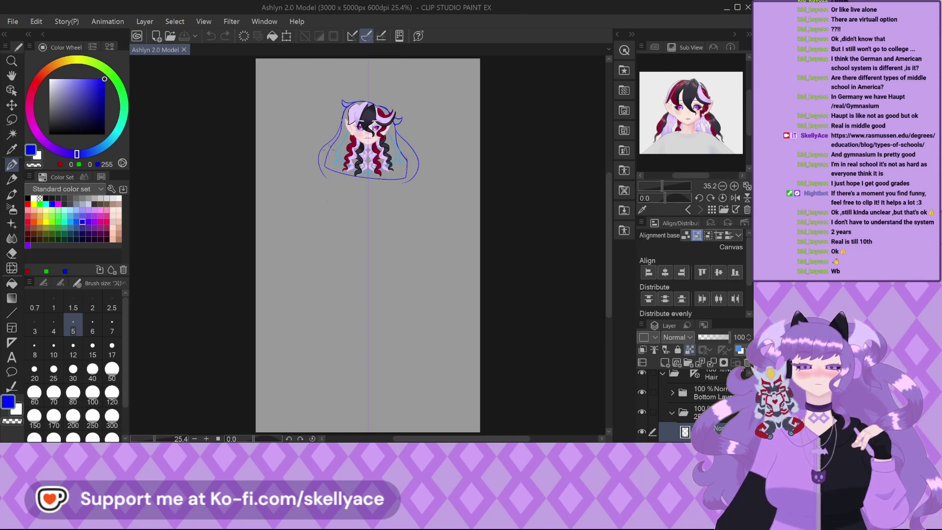
Hide the 2B Layer folder containing the curly hair strands below the face.
{"action": "scroll", "coordinate": [329, 149], "scroll_direction": "up", "scroll_amount": 3}
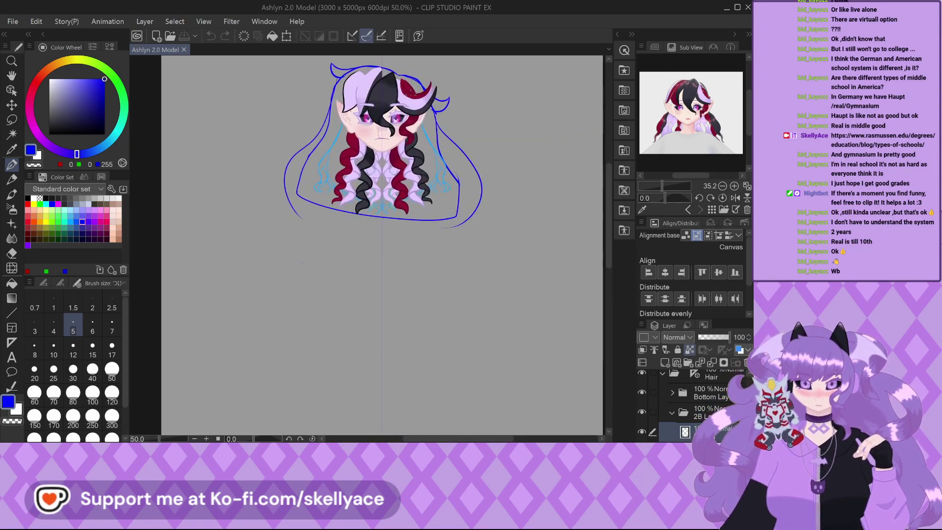
{"action": "scroll", "coordinate": [359, 188], "scroll_direction": "up", "scroll_amount": 2}
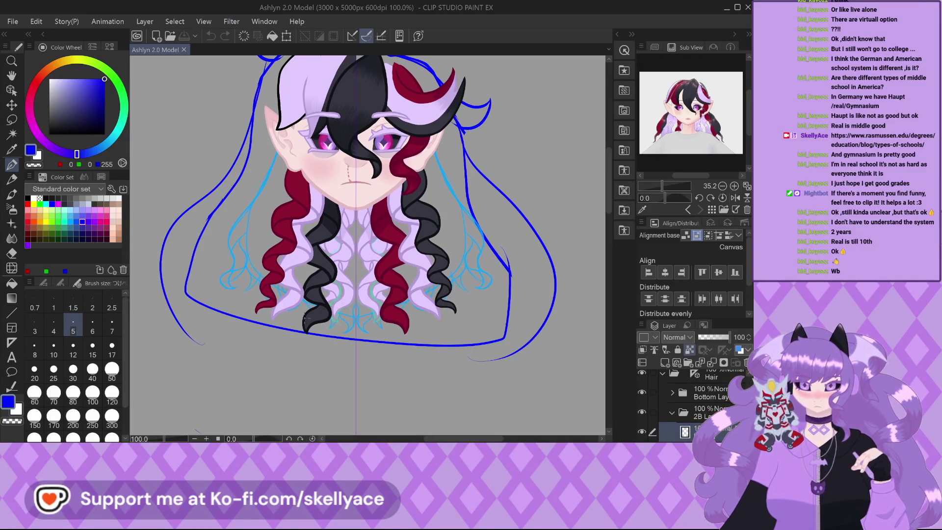
{"action": "scroll", "coordinate": [342, 253], "scroll_direction": "up", "scroll_amount": 1}
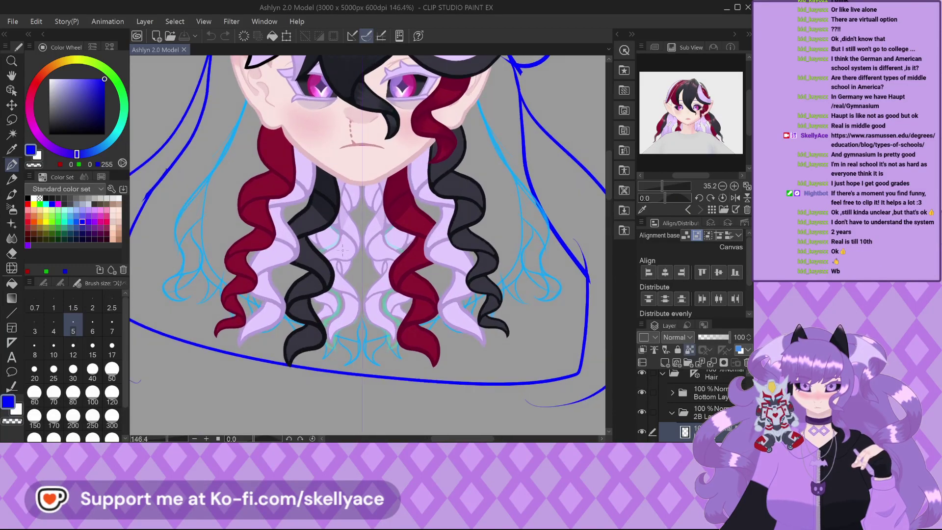
{"action": "scroll", "coordinate": [342, 250], "scroll_direction": "up", "scroll_amount": 1}
{"action": "scroll", "coordinate": [334, 221], "scroll_direction": "down", "scroll_amount": 1}
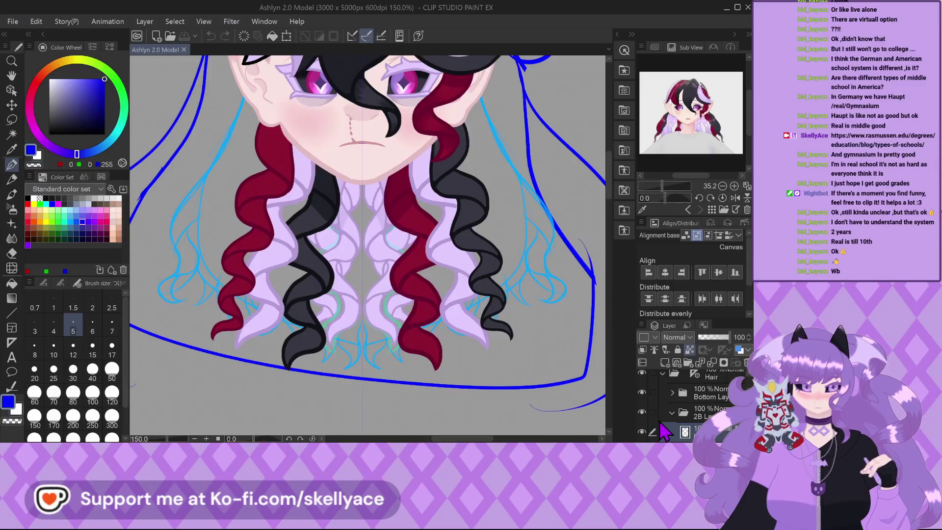
{"action": "scroll", "coordinate": [663, 432], "scroll_direction": "down", "scroll_amount": 2}
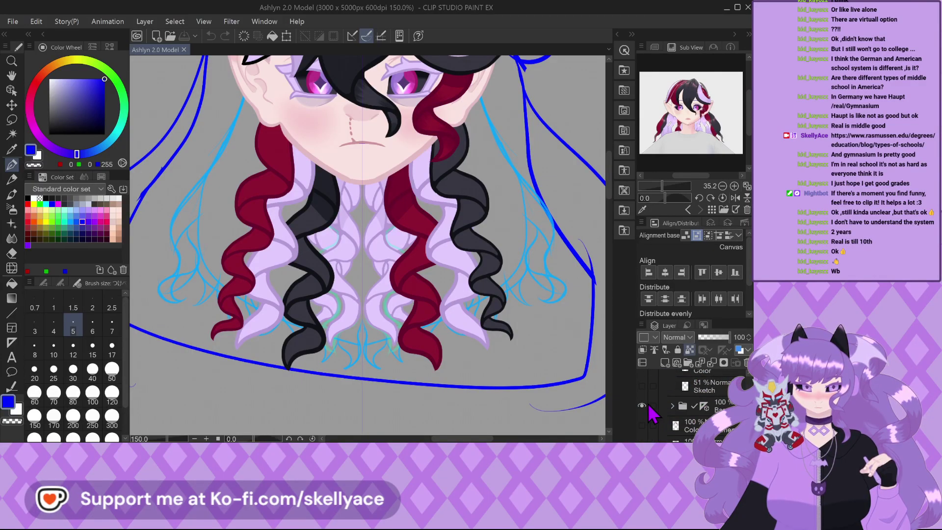
{"action": "left_click", "coordinate": [642, 407]}
{"action": "left_click", "coordinate": [642, 406]}
{"action": "scroll", "coordinate": [643, 400], "scroll_direction": "up", "scroll_amount": 2}
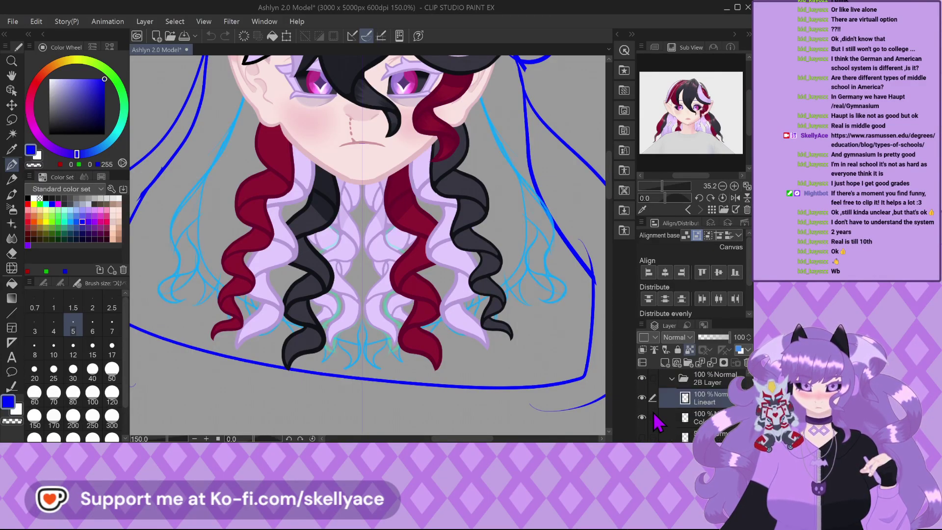
{"action": "left_click", "coordinate": [642, 411]}
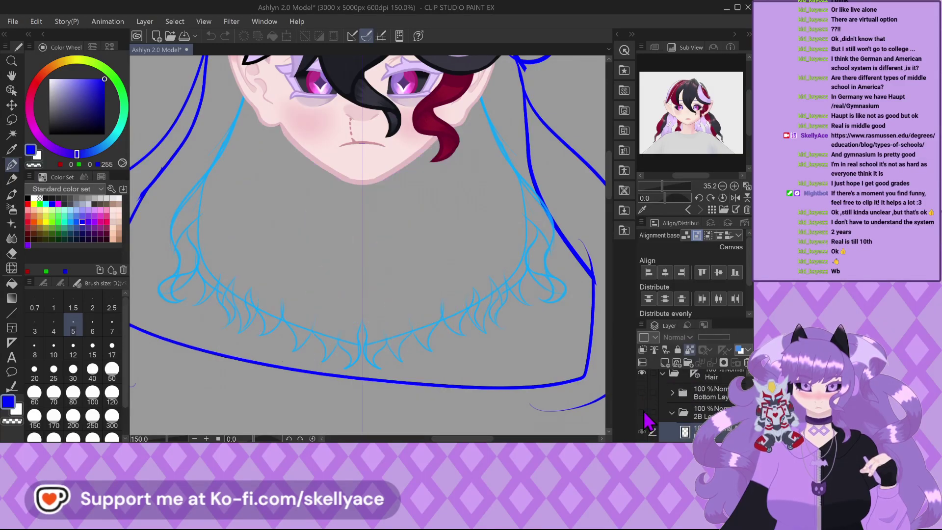
{"action": "scroll", "coordinate": [338, 297], "scroll_direction": "down", "scroll_amount": 2}
{"action": "scroll", "coordinate": [311, 174], "scroll_direction": "up", "scroll_amount": 4}
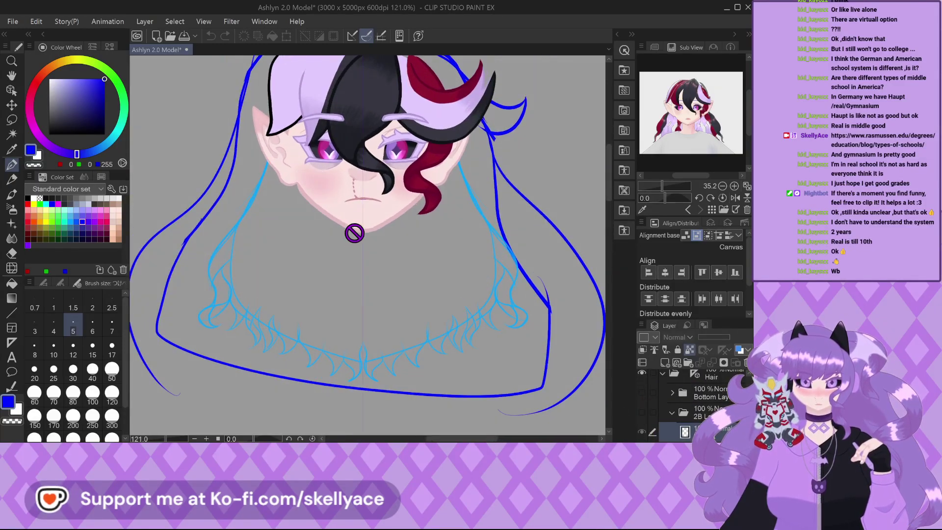
{"action": "scroll", "coordinate": [354, 272], "scroll_direction": "down", "scroll_amount": 8}
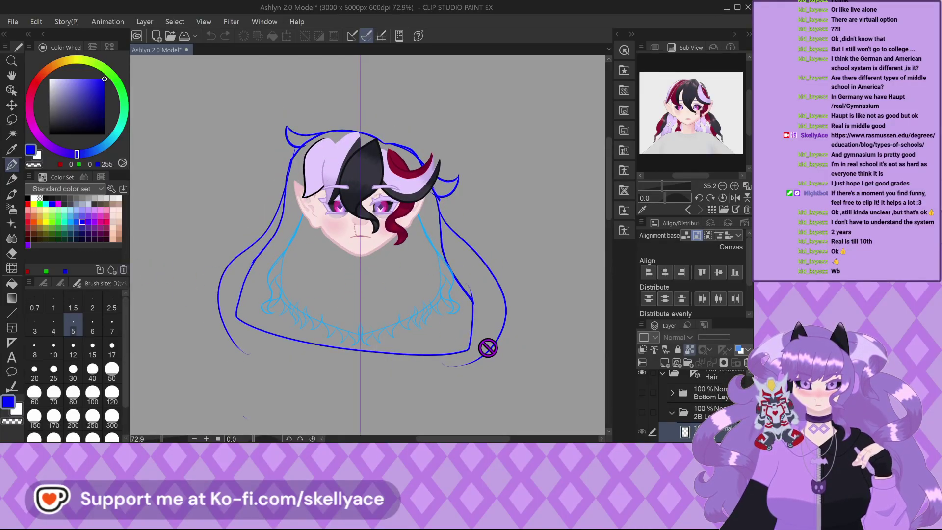
Set the Sketch layer inside the Base folder to 80% opacity and hide the Sketch layer with the dark blue outer outline.
{"action": "scroll", "coordinate": [671, 432], "scroll_direction": "down", "scroll_amount": 2}
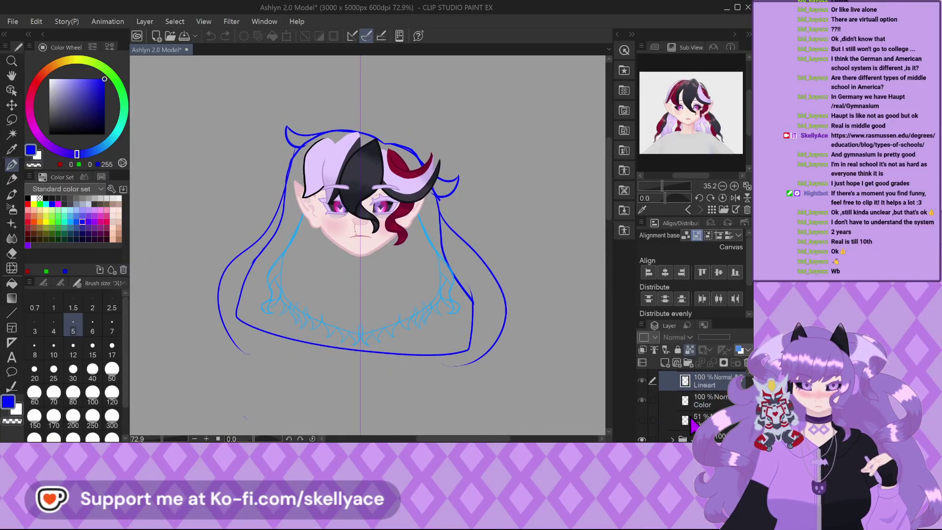
{"action": "scroll", "coordinate": [693, 426], "scroll_direction": "down", "scroll_amount": 2}
{"action": "left_click", "coordinate": [680, 414]}
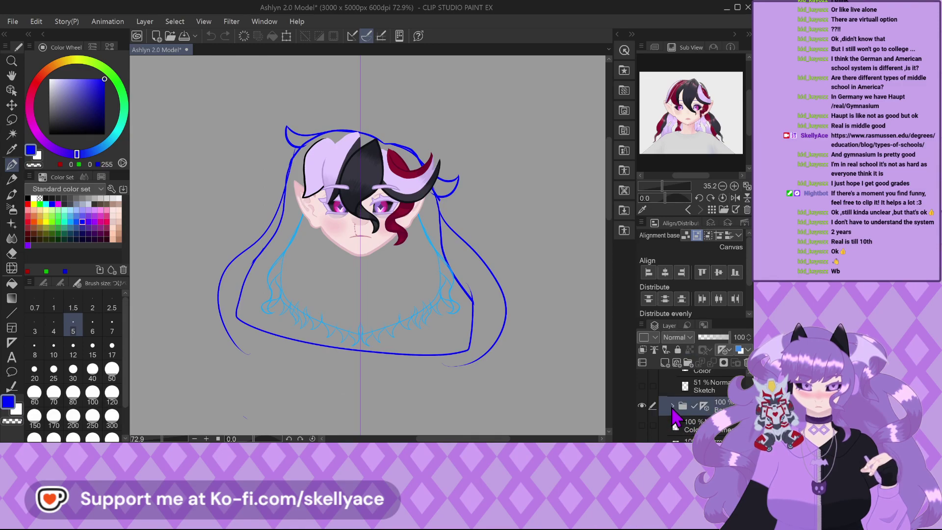
{"action": "left_click", "coordinate": [680, 425]}
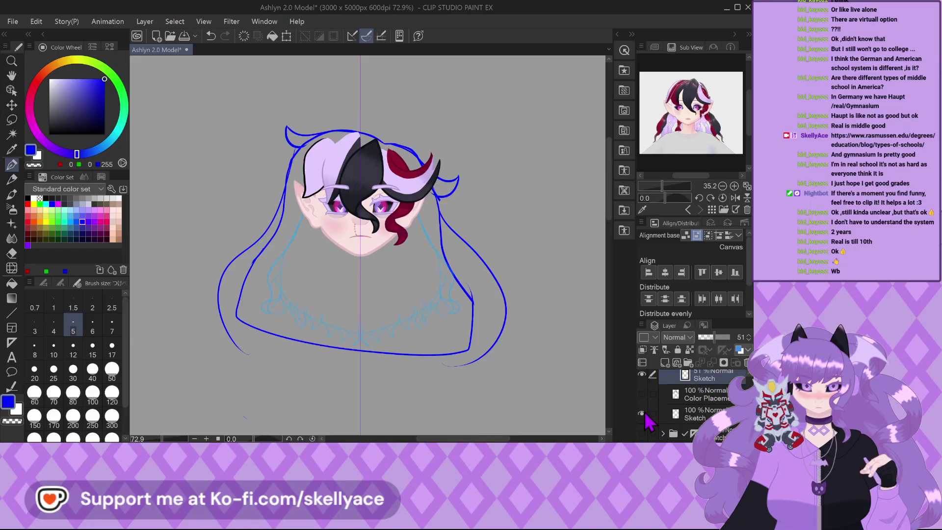
{"action": "left_click", "coordinate": [642, 414]}
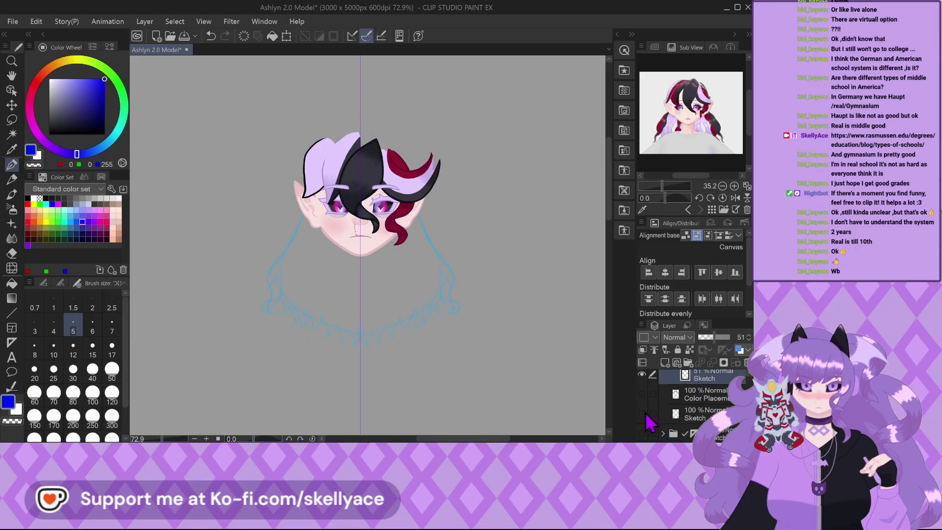
Create a new layer above the Sketch layer in the Base folder and name it Lineart.
{"action": "left_click", "coordinate": [665, 363]}
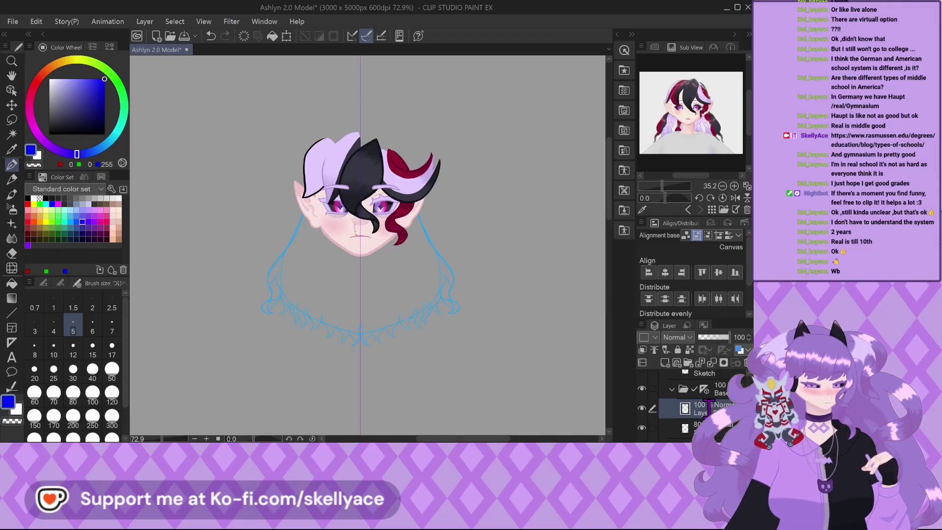
{"action": "double_click", "coordinate": [709, 409]}
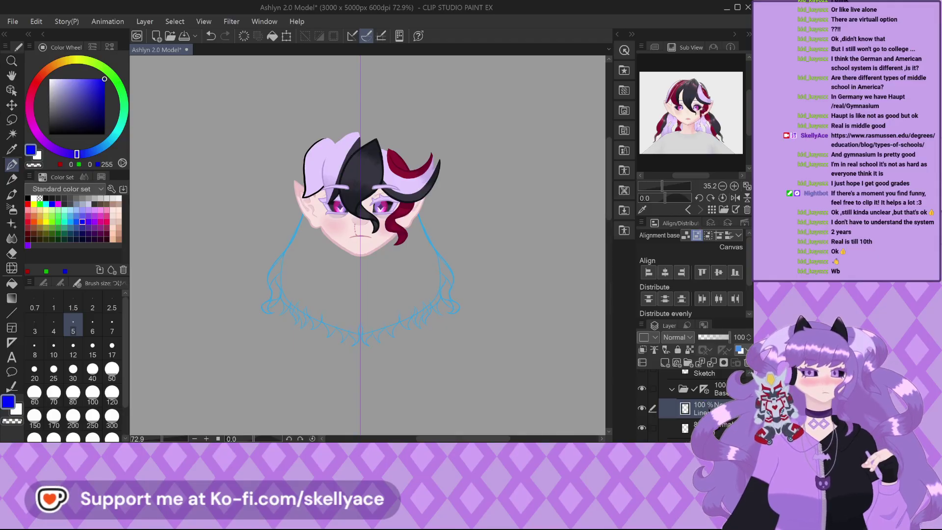
{"action": "type", "text": "Lineart"}
{"action": "key", "text": "Return"}
Hide the Head folder to leave only the light blue hair sketch on the canvas.
{"action": "scroll", "coordinate": [718, 431], "scroll_direction": "up", "scroll_amount": 5}
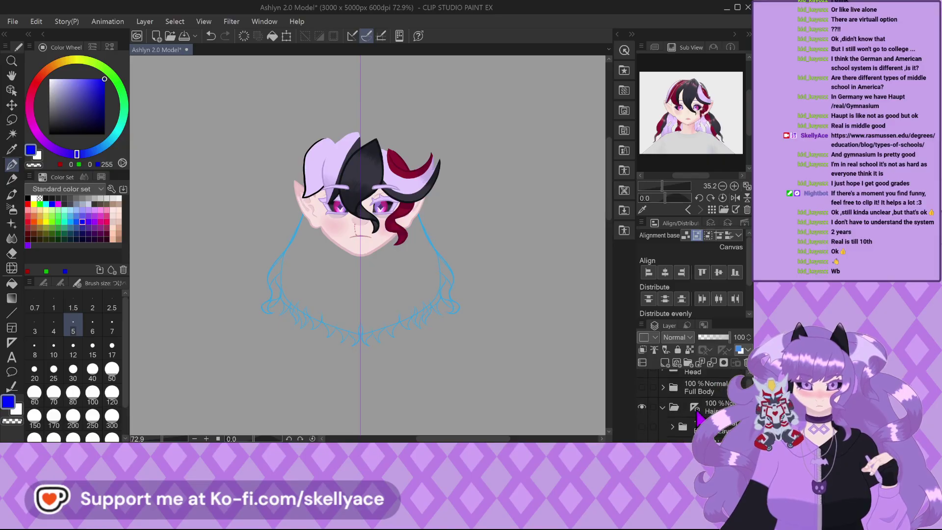
{"action": "left_click", "coordinate": [641, 382]}
{"action": "scroll", "coordinate": [467, 305], "scroll_direction": "up", "scroll_amount": 2}
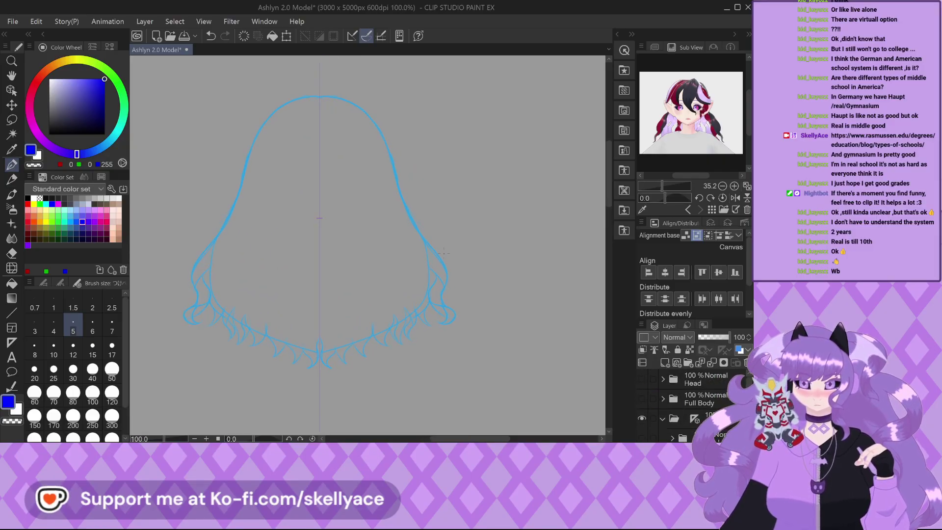
Set the pen to black with a brush size of 7.
{"action": "left_click", "coordinate": [41, 283]}
{"action": "left_click", "coordinate": [50, 312]}
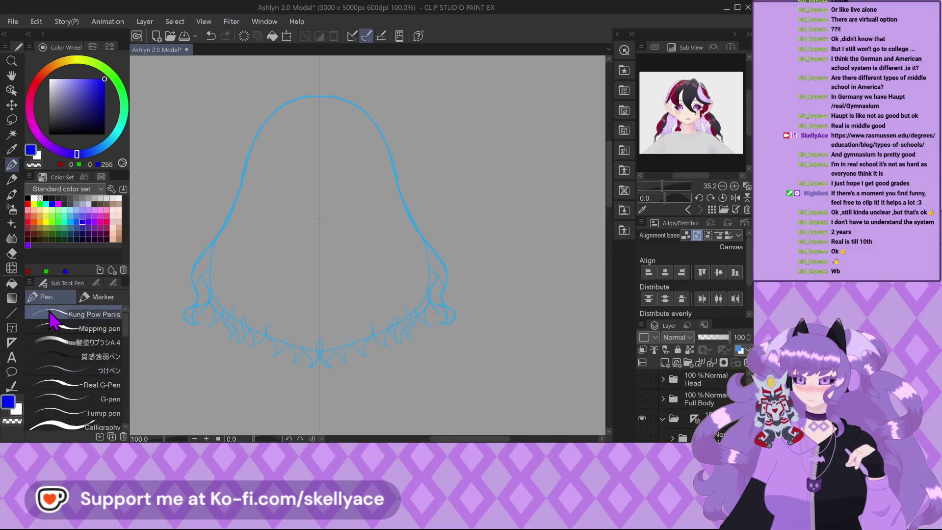
{"action": "left_click_drag", "start_coordinate": [96, 108], "coordinate": [34, 161]}
{"action": "scroll", "coordinate": [152, 255], "scroll_direction": "up", "scroll_amount": 2}
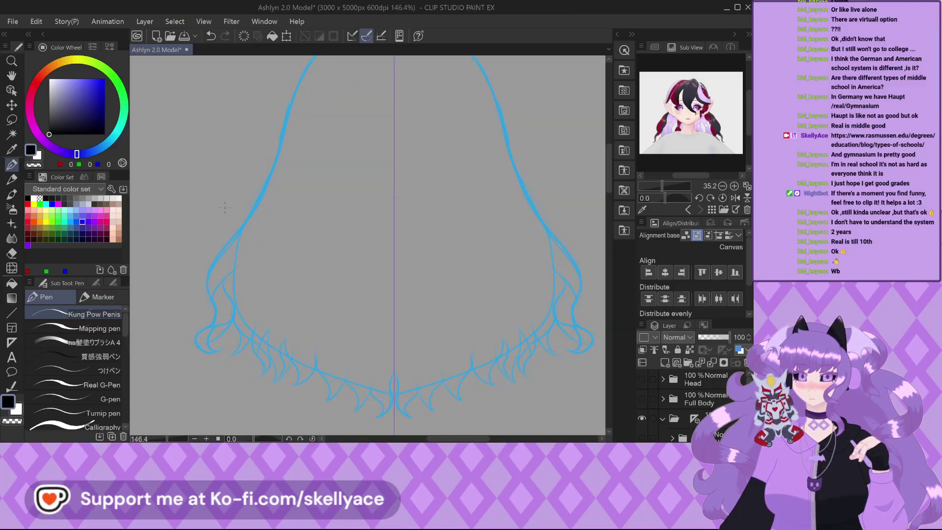
{"action": "left_click", "coordinate": [112, 283]}
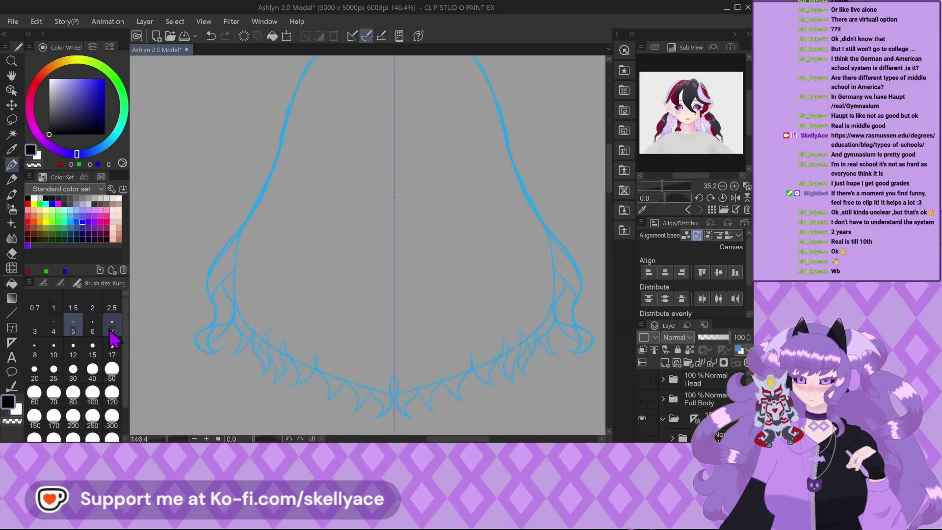
{"action": "left_click", "coordinate": [112, 331]}
Ink the top of the hair outline in black from the symmetry line outward along the blue sketch, redoing the first stroke thinner.
{"action": "scroll", "coordinate": [425, 77], "scroll_direction": "up", "scroll_amount": 3}
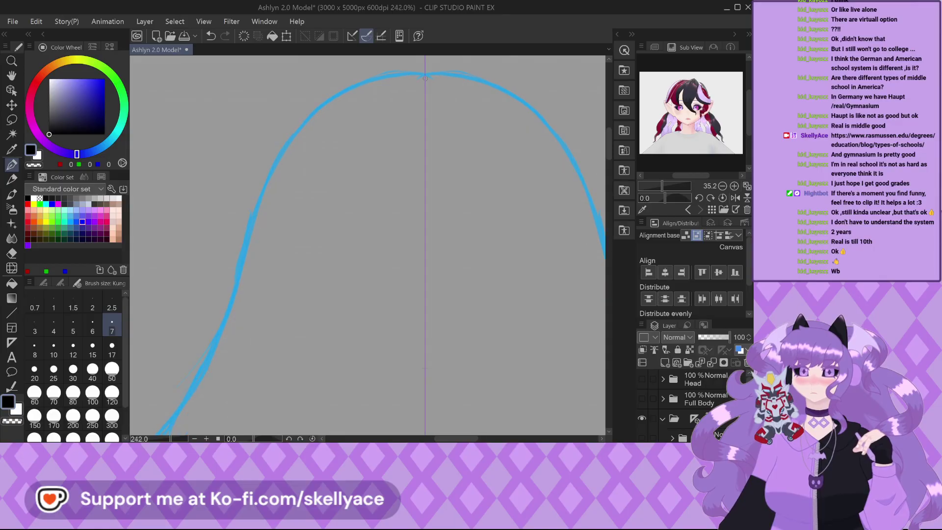
{"action": "scroll", "coordinate": [424, 77], "scroll_direction": "up", "scroll_amount": 2}
{"action": "mouse_move", "coordinate": [424, 70]}
{"action": "left_mouse_down"}
{"action": "mouse_move", "coordinate": [340, 75]}
{"action": "mouse_move", "coordinate": [262, 102]}
{"action": "left_mouse_up"}
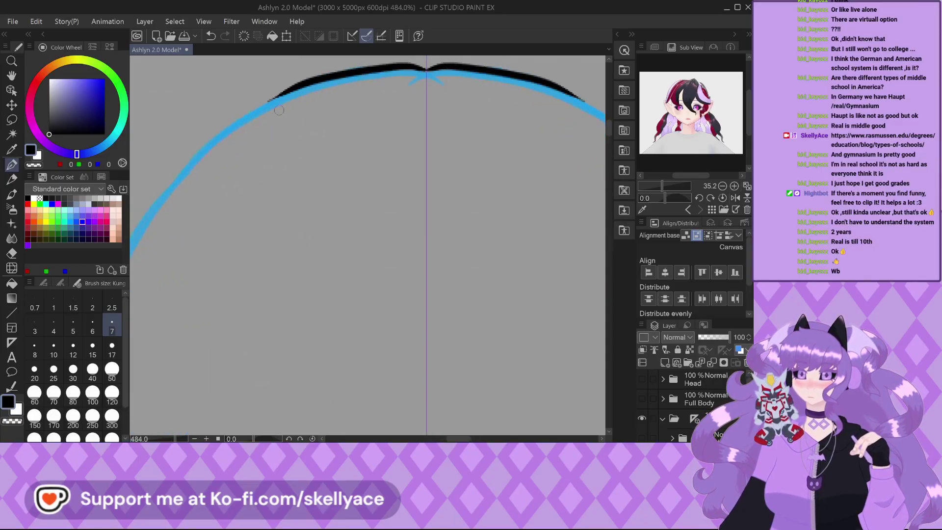
{"action": "key", "text": "ctrl+z"}
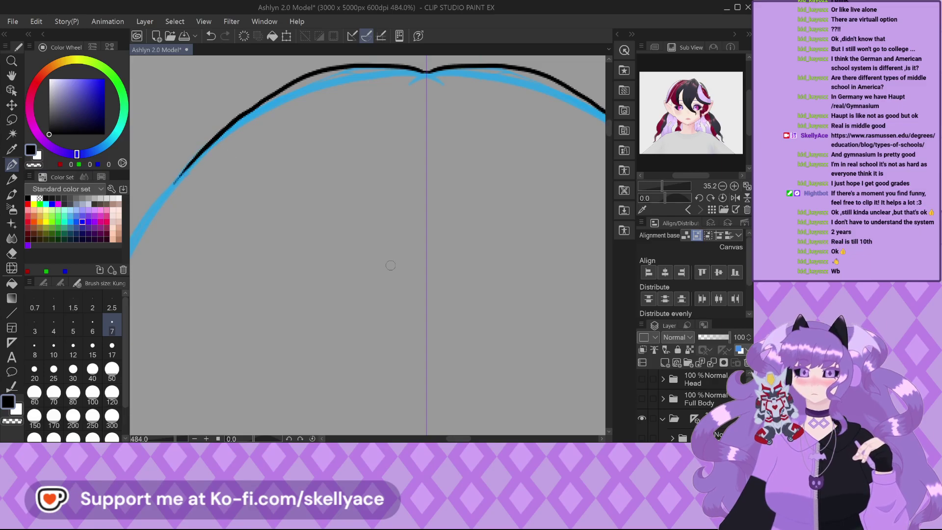
{"action": "scroll", "coordinate": [391, 265], "scroll_direction": "down", "scroll_amount": 5}
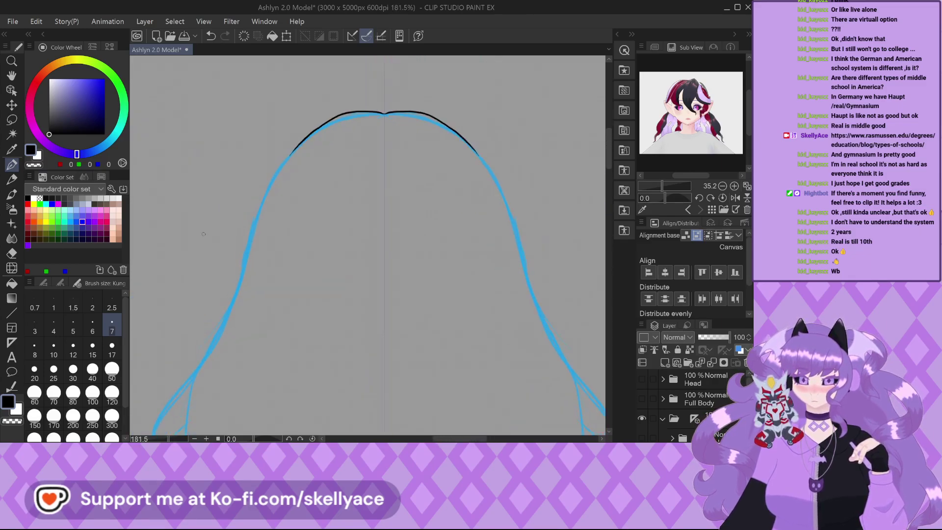
Extend the black outline from the crown down the upper left side of the hair, following the blue sketch.
{"action": "scroll", "coordinate": [275, 162], "scroll_direction": "up", "scroll_amount": 5}
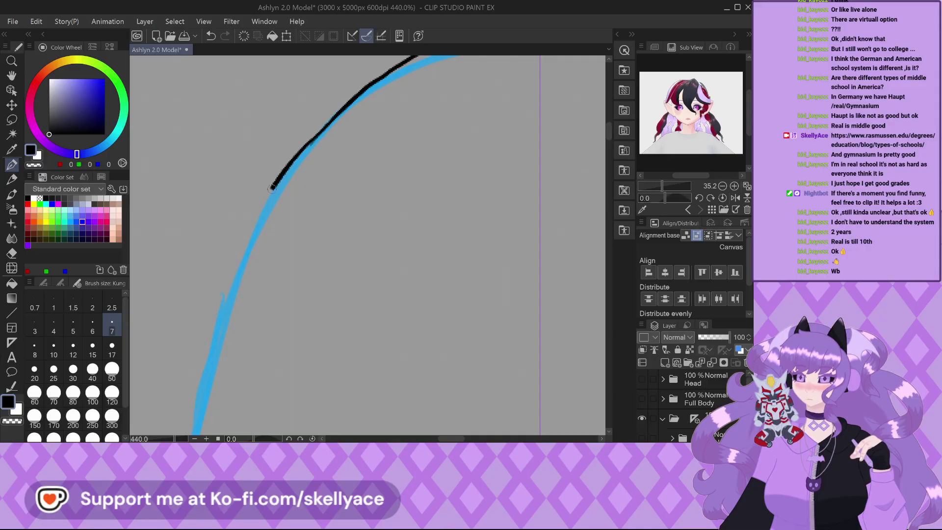
{"action": "scroll", "coordinate": [259, 264], "scroll_direction": "down", "scroll_amount": 4}
{"action": "scroll", "coordinate": [367, 102], "scroll_direction": "up", "scroll_amount": 6}
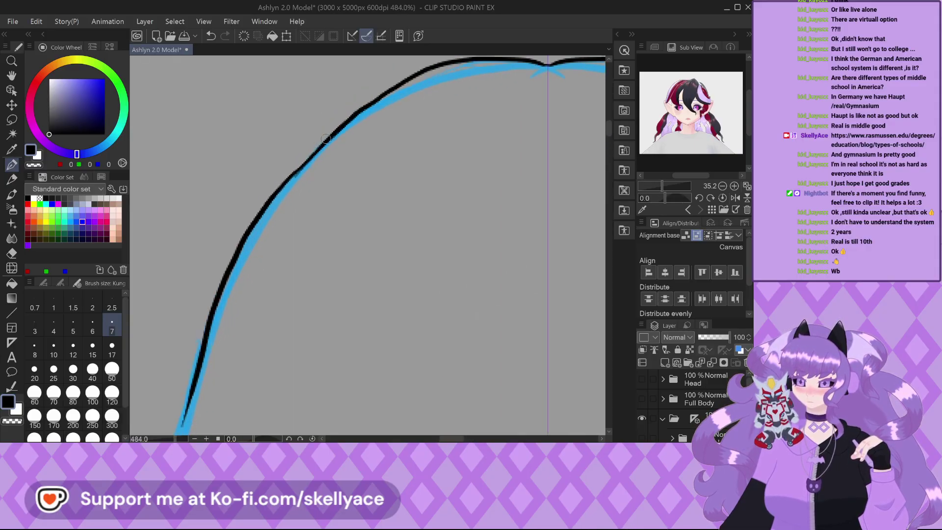
{"action": "mouse_move", "coordinate": [356, 112]}
{"action": "left_mouse_down"}
{"action": "mouse_move", "coordinate": [194, 287]}
{"action": "mouse_move", "coordinate": [197, 279]}
{"action": "left_mouse_up"}
{"action": "scroll", "coordinate": [198, 279], "scroll_direction": "down", "scroll_amount": 9}
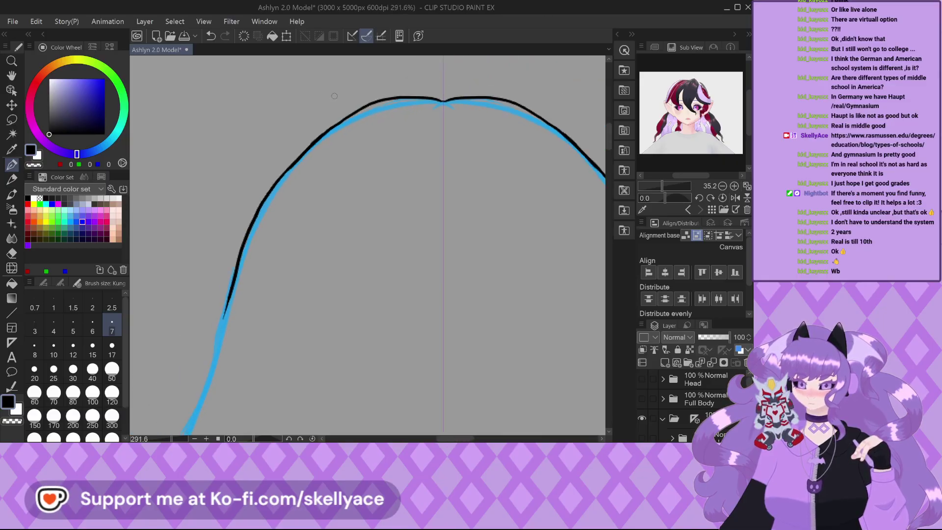
Continue the black hair outline down the left side to just above where the side lock forks.
{"action": "scroll", "coordinate": [201, 353], "scroll_direction": "up", "scroll_amount": 4}
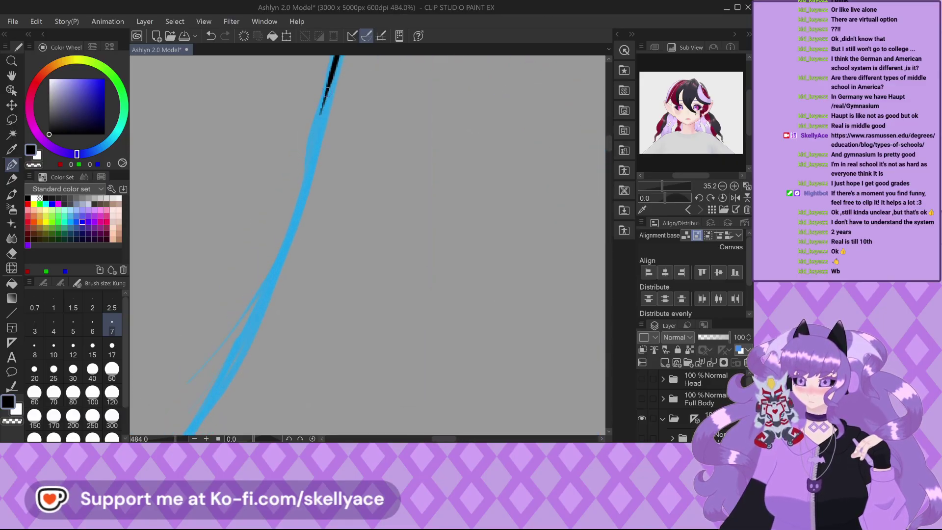
{"action": "mouse_move", "coordinate": [302, 190]}
{"action": "left_mouse_down"}
{"action": "mouse_move", "coordinate": [252, 329]}
{"action": "mouse_move", "coordinate": [196, 420]}
{"action": "left_mouse_up"}
{"action": "scroll", "coordinate": [324, 106], "scroll_direction": "down", "scroll_amount": 4}
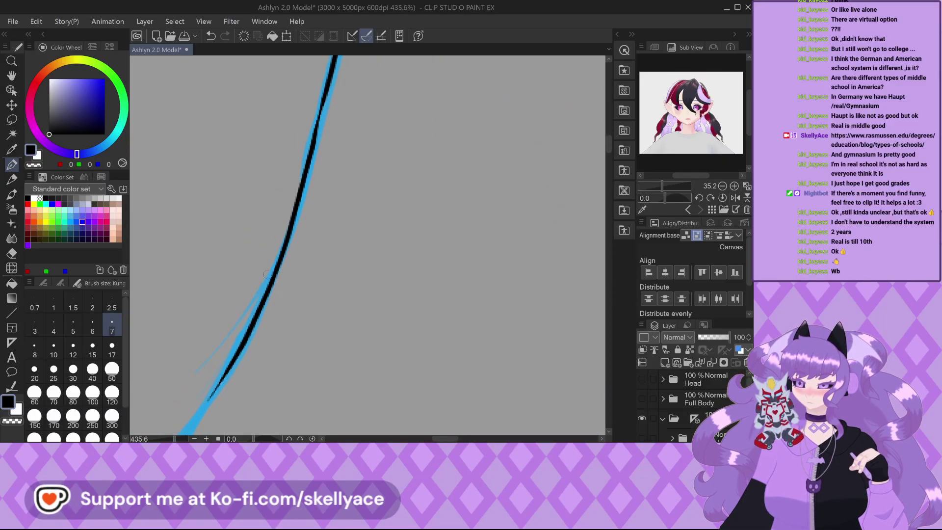
{"action": "scroll", "coordinate": [250, 332], "scroll_direction": "up", "scroll_amount": 2}
{"action": "scroll", "coordinate": [305, 155], "scroll_direction": "up", "scroll_amount": 2}
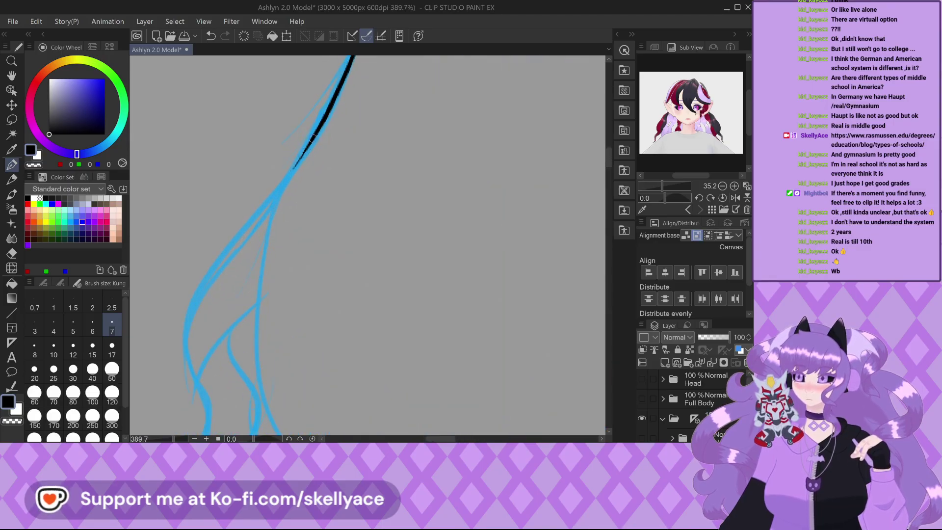
{"action": "scroll", "coordinate": [184, 331], "scroll_direction": "up", "scroll_amount": 2}
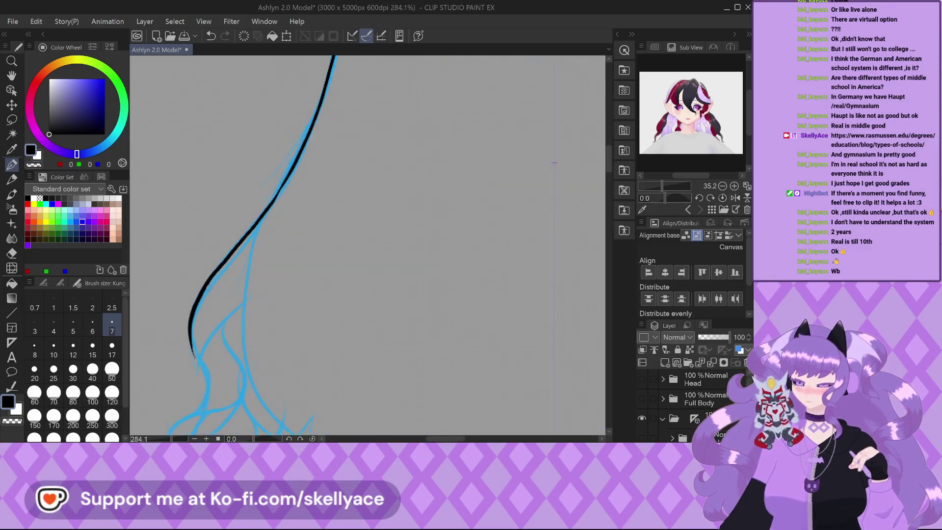
{"action": "mouse_move", "coordinate": [179, 284]}
{"action": "left_mouse_down"}
{"action": "mouse_move", "coordinate": [273, 345]}
{"action": "mouse_move", "coordinate": [275, 365]}
{"action": "left_mouse_up"}
{"action": "key", "text": "ctrl+z"}
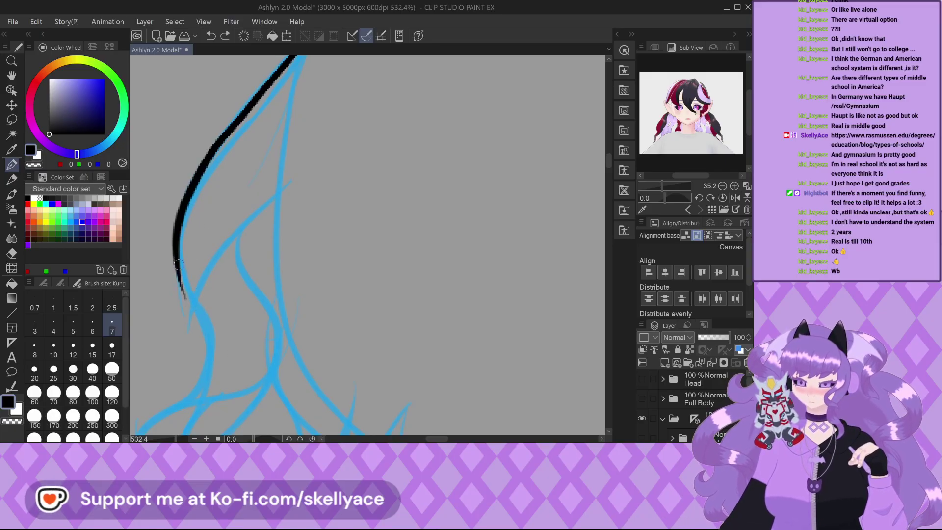
{"action": "mouse_move", "coordinate": [190, 308]}
{"action": "left_mouse_down"}
{"action": "mouse_move", "coordinate": [268, 368]}
{"action": "mouse_move", "coordinate": [273, 404]}
{"action": "left_mouse_up"}
{"action": "key", "text": "ctrl+z"}
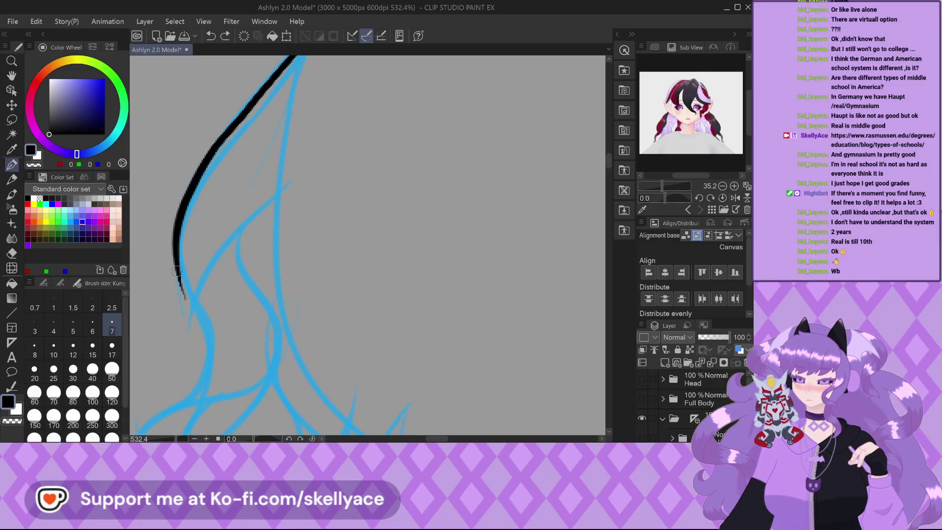
Ink the side lock's first twist below the fork in black, with an outer diagonal, a crossing strand and an inner curve closing at its lower corner.
{"action": "mouse_move", "coordinate": [178, 275]}
{"action": "left_mouse_down"}
{"action": "mouse_move", "coordinate": [187, 303]}
{"action": "mouse_move", "coordinate": [261, 408]}
{"action": "left_mouse_up"}
{"action": "mouse_move", "coordinate": [297, 165]}
{"action": "left_mouse_down"}
{"action": "mouse_move", "coordinate": [219, 258]}
{"action": "mouse_move", "coordinate": [199, 299]}
{"action": "mouse_move", "coordinate": [206, 313]}
{"action": "mouse_move", "coordinate": [182, 290]}
{"action": "mouse_move", "coordinate": [200, 291]}
{"action": "mouse_move", "coordinate": [192, 297]}
{"action": "mouse_move", "coordinate": [206, 283]}
{"action": "left_mouse_up"}
{"action": "mouse_move", "coordinate": [237, 245]}
{"action": "left_mouse_down"}
{"action": "mouse_move", "coordinate": [266, 296]}
{"action": "mouse_move", "coordinate": [282, 353]}
{"action": "left_mouse_up"}
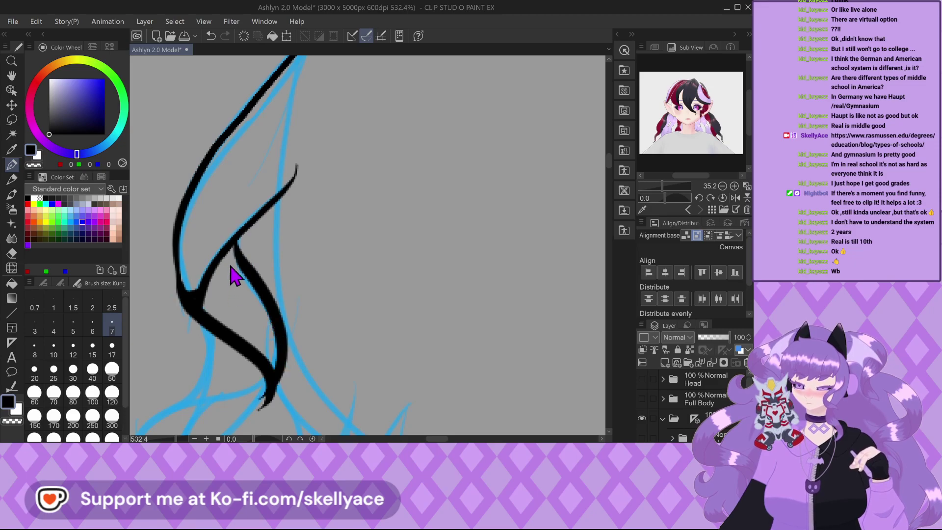
{"action": "key", "text": "ctrl+z"}
{"action": "mouse_move", "coordinate": [233, 235]}
{"action": "left_mouse_down"}
{"action": "mouse_move", "coordinate": [233, 256]}
{"action": "mouse_move", "coordinate": [281, 343]}
{"action": "mouse_move", "coordinate": [264, 407]}
{"action": "left_mouse_up"}
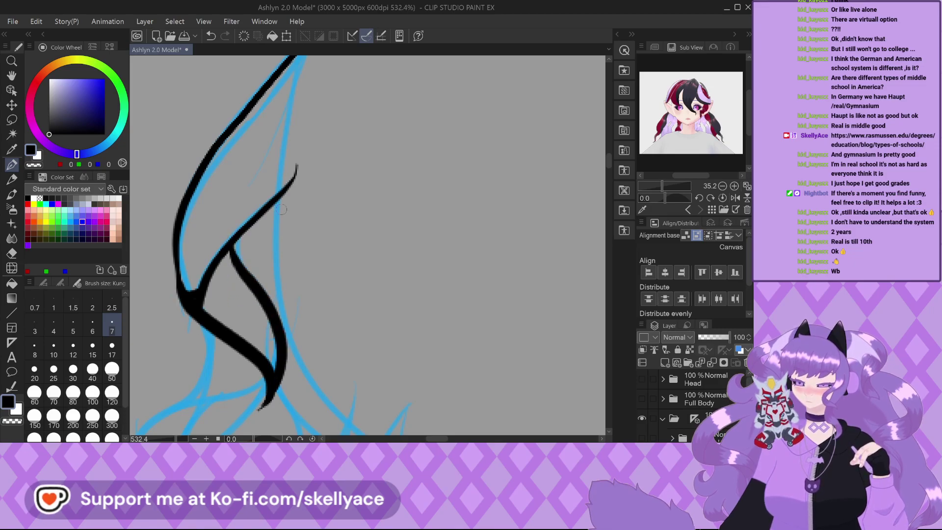
{"action": "scroll", "coordinate": [239, 239], "scroll_direction": "up", "scroll_amount": 3}
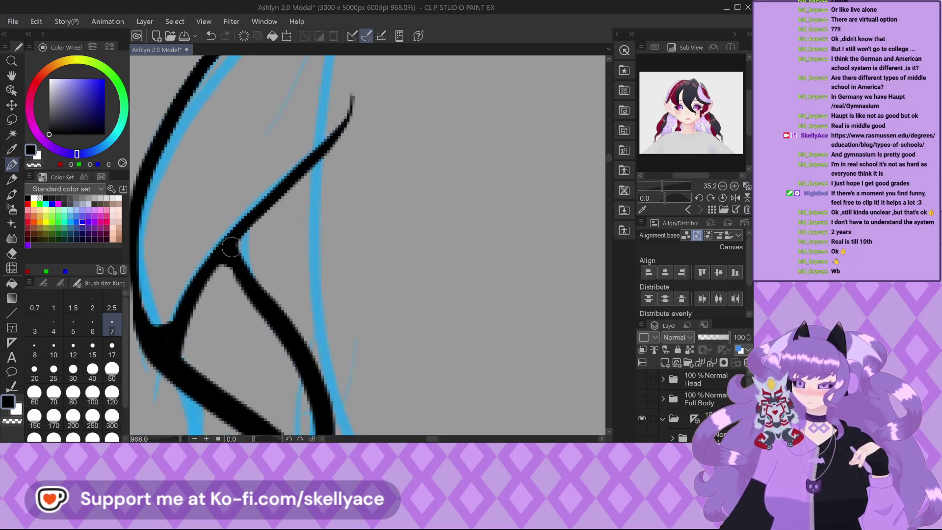
{"action": "scroll", "coordinate": [291, 147], "scroll_direction": "down", "scroll_amount": 11}
{"action": "scroll", "coordinate": [299, 265], "scroll_direction": "up", "scroll_amount": 8}
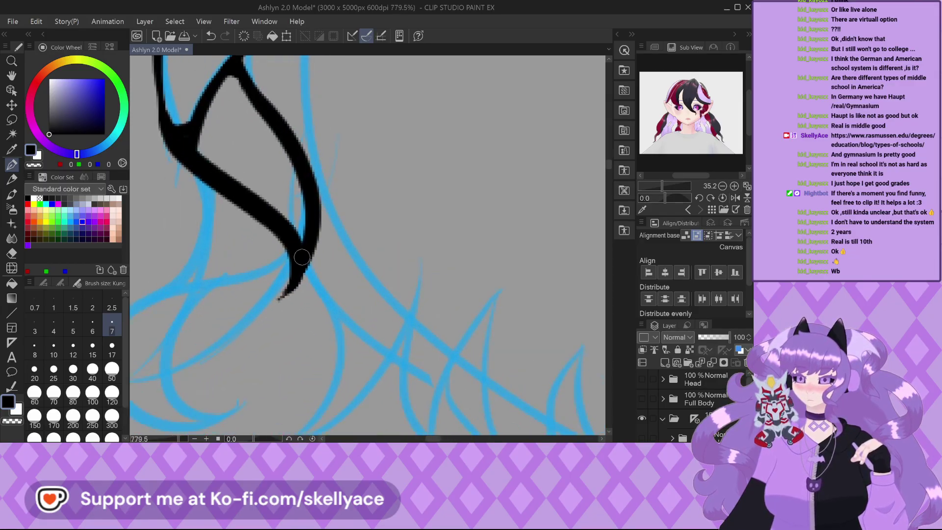
{"action": "mouse_move", "coordinate": [302, 257]}
{"action": "left_mouse_down"}
{"action": "mouse_move", "coordinate": [203, 298]}
{"action": "mouse_move", "coordinate": [165, 395]}
{"action": "mouse_move", "coordinate": [262, 403]}
{"action": "left_mouse_up"}
{"action": "scroll", "coordinate": [250, 190], "scroll_direction": "down", "scroll_amount": 1}
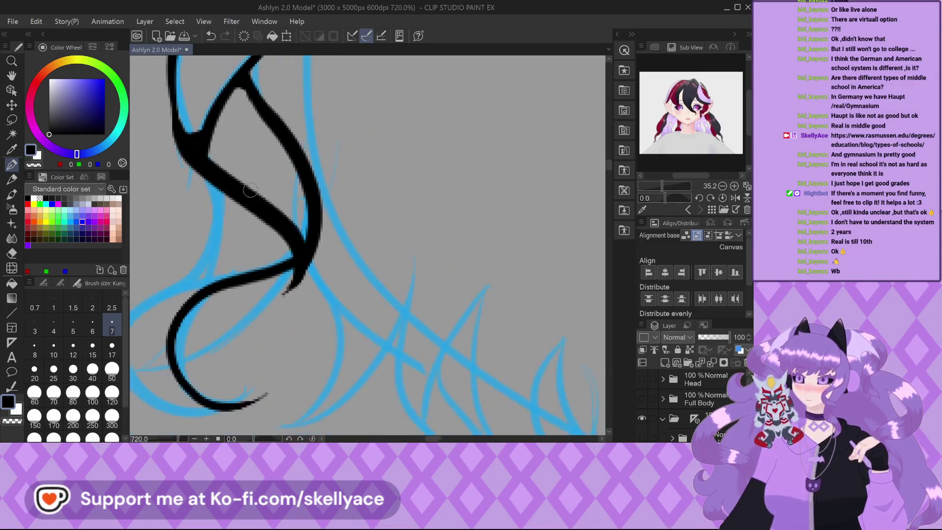
{"action": "scroll", "coordinate": [251, 190], "scroll_direction": "up", "scroll_amount": 3}
{"action": "mouse_move", "coordinate": [216, 120]}
{"action": "left_mouse_down"}
{"action": "mouse_move", "coordinate": [259, 177]}
{"action": "mouse_move", "coordinate": [258, 257]}
{"action": "mouse_move", "coordinate": [214, 338]}
{"action": "left_mouse_up"}
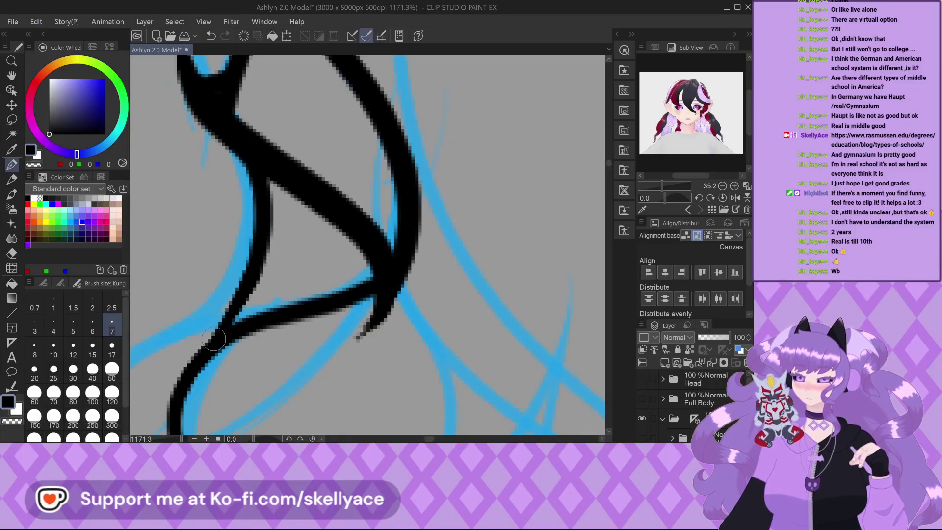
{"action": "scroll", "coordinate": [262, 183], "scroll_direction": "down", "scroll_amount": 3}
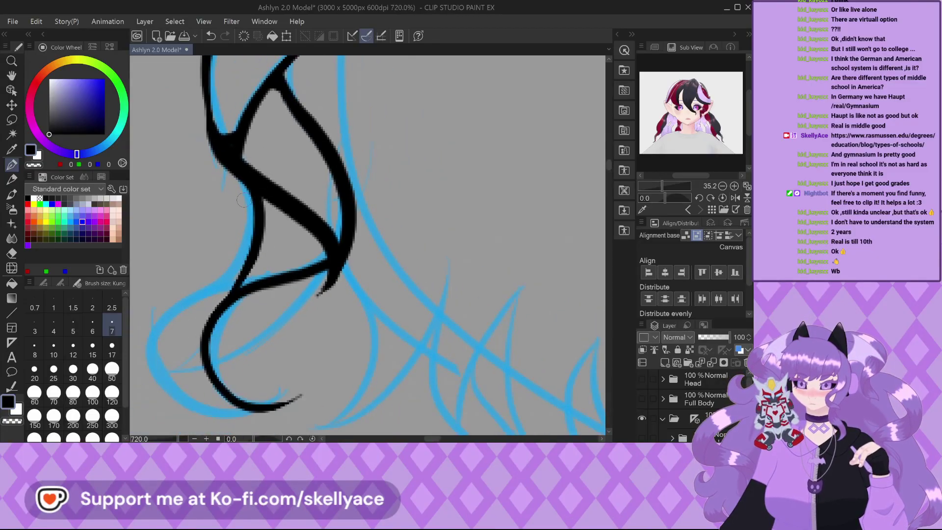
{"action": "scroll", "coordinate": [231, 155], "scroll_direction": "down", "scroll_amount": 2}
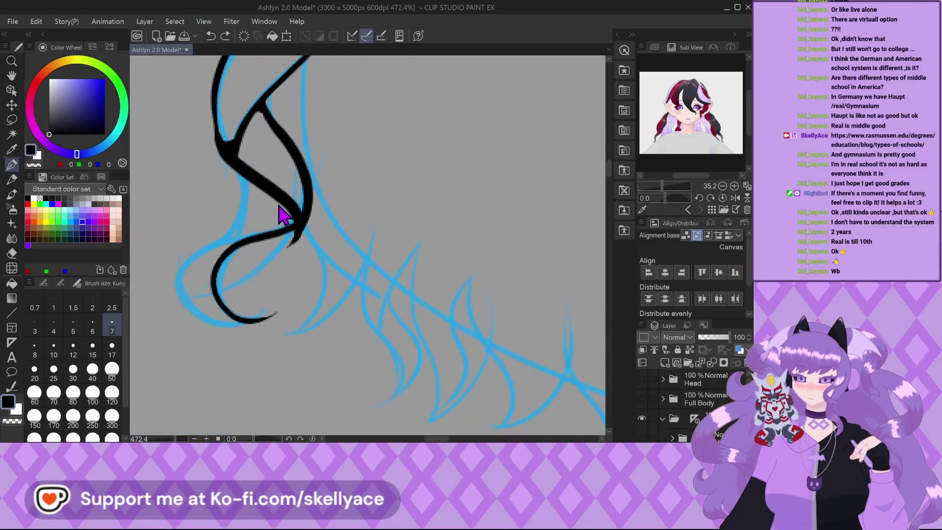
{"action": "key", "text": "ctrl+z"}
{"action": "left_click_drag", "start_coordinate": [300, 216], "coordinate": [259, 238]}
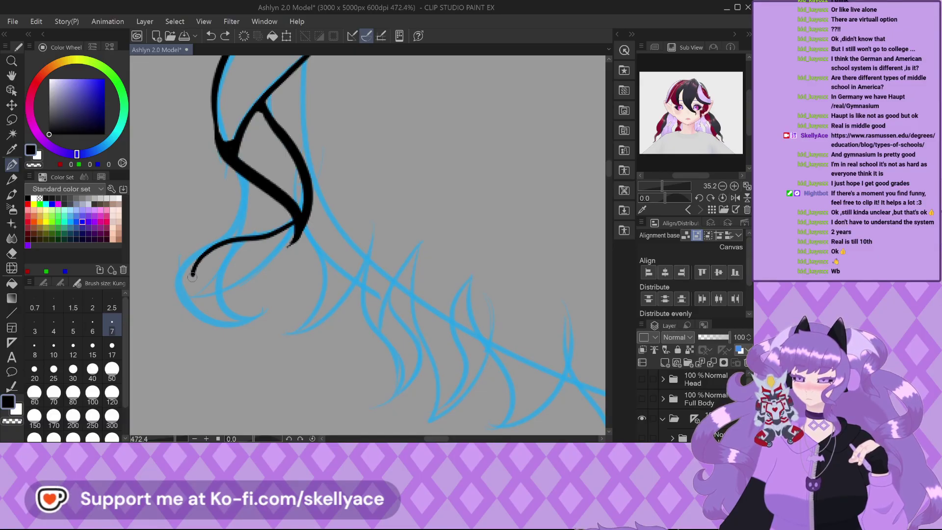
{"action": "left_click_drag", "start_coordinate": [192, 276], "coordinate": [268, 322]}
{"action": "key", "text": "ctrl+z"}
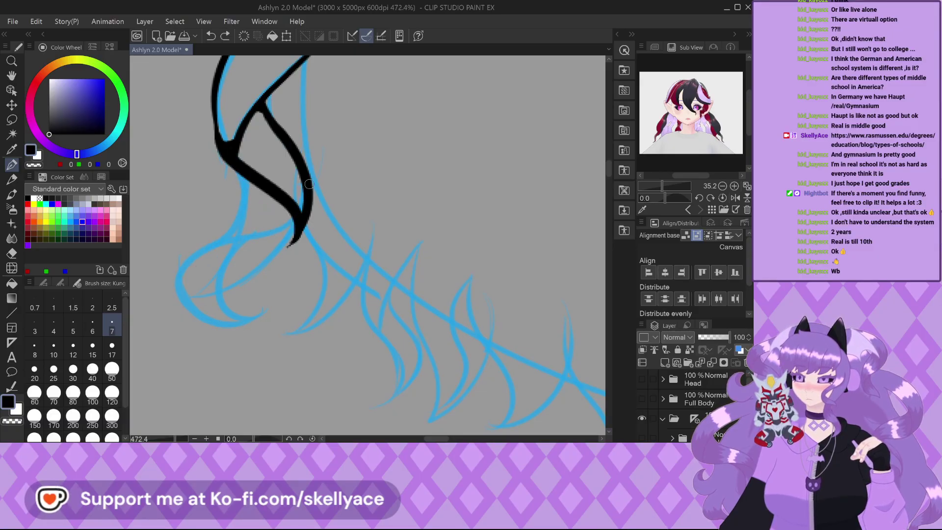
Ink the lower curl of the side lock as a second twist with an outer edge, a connecting strand and an inner S-curve.
{"action": "mouse_move", "coordinate": [255, 232]}
{"action": "left_mouse_down"}
{"action": "mouse_move", "coordinate": [203, 263]}
{"action": "mouse_move", "coordinate": [195, 293]}
{"action": "mouse_move", "coordinate": [260, 314]}
{"action": "left_mouse_up"}
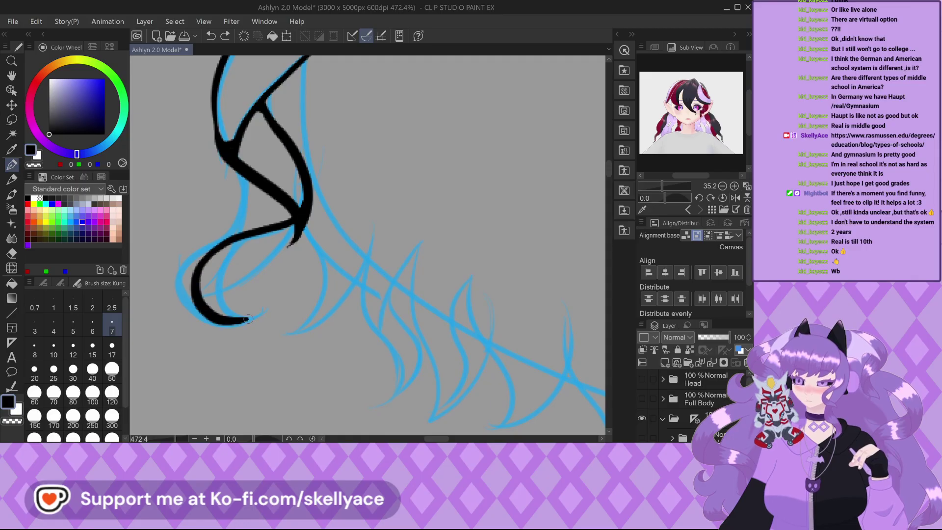
{"action": "mouse_move", "coordinate": [232, 167]}
{"action": "left_mouse_down"}
{"action": "mouse_move", "coordinate": [241, 190]}
{"action": "mouse_move", "coordinate": [235, 220]}
{"action": "left_mouse_up"}
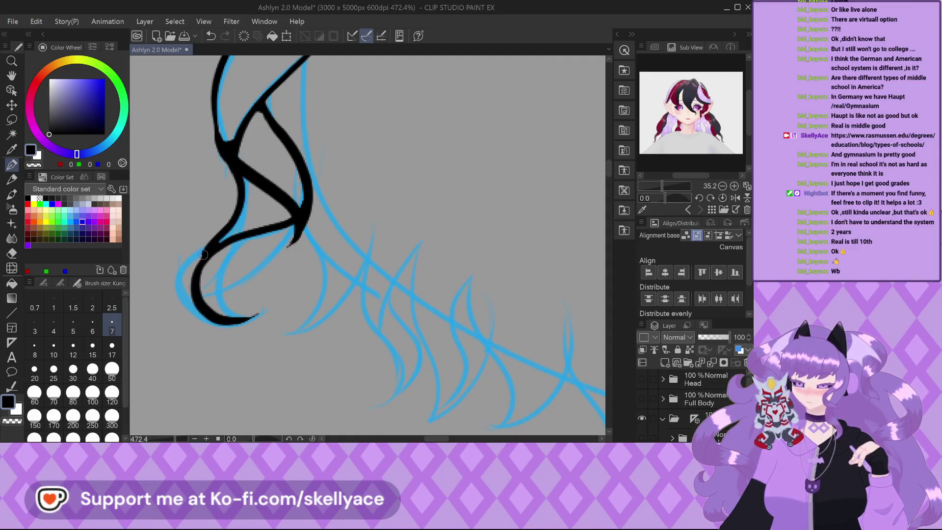
{"action": "left_click_drag", "start_coordinate": [244, 235], "coordinate": [233, 343]}
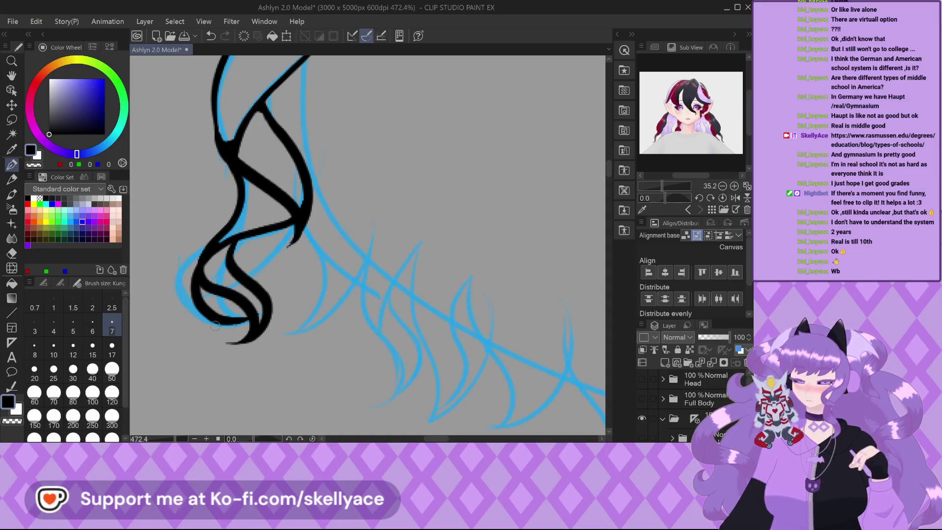
Thicken the outer left bend of the lower curl and smooth its join with the strand above.
{"action": "scroll", "coordinate": [184, 276], "scroll_direction": "up", "scroll_amount": 2}
{"action": "scroll", "coordinate": [192, 226], "scroll_direction": "up", "scroll_amount": 1}
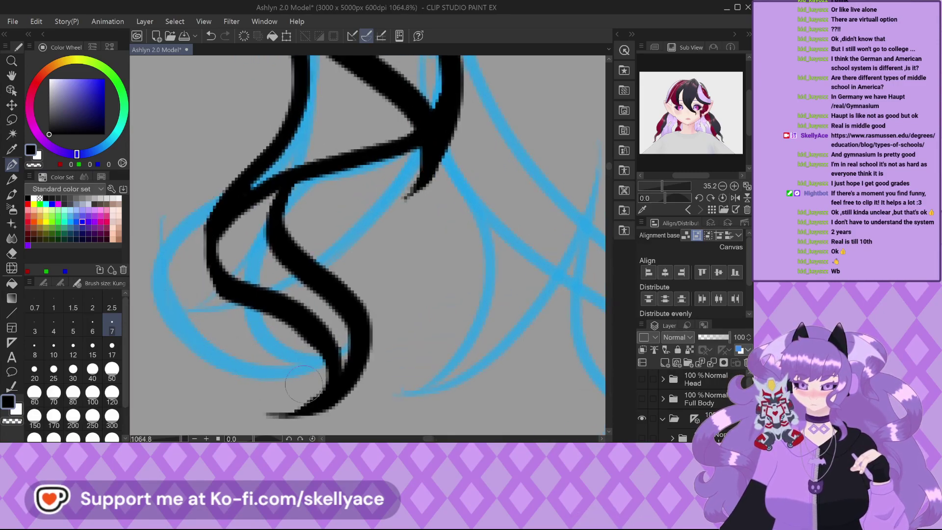
{"action": "scroll", "coordinate": [309, 382], "scroll_direction": "up", "scroll_amount": 1}
{"action": "mouse_move", "coordinate": [312, 380]}
{"action": "left_mouse_down"}
{"action": "mouse_move", "coordinate": [310, 409]}
{"action": "mouse_move", "coordinate": [332, 410]}
{"action": "mouse_move", "coordinate": [297, 354]}
{"action": "left_mouse_up"}
{"action": "scroll", "coordinate": [183, 312], "scroll_direction": "up", "scroll_amount": 1}
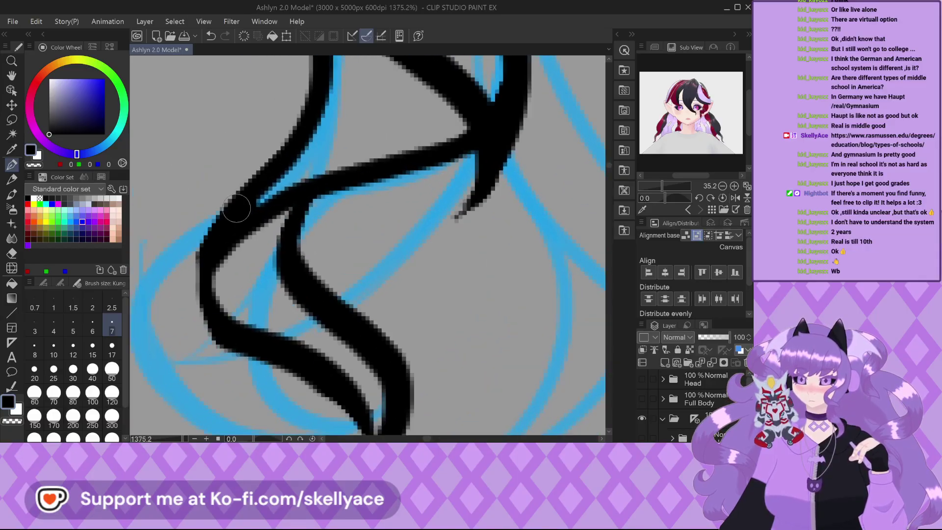
{"action": "mouse_move", "coordinate": [235, 201]}
{"action": "left_mouse_down"}
{"action": "mouse_move", "coordinate": [199, 255]}
{"action": "mouse_move", "coordinate": [196, 297]}
{"action": "mouse_move", "coordinate": [235, 344]}
{"action": "mouse_move", "coordinate": [198, 291]}
{"action": "mouse_move", "coordinate": [200, 276]}
{"action": "mouse_move", "coordinate": [210, 339]}
{"action": "left_mouse_up"}
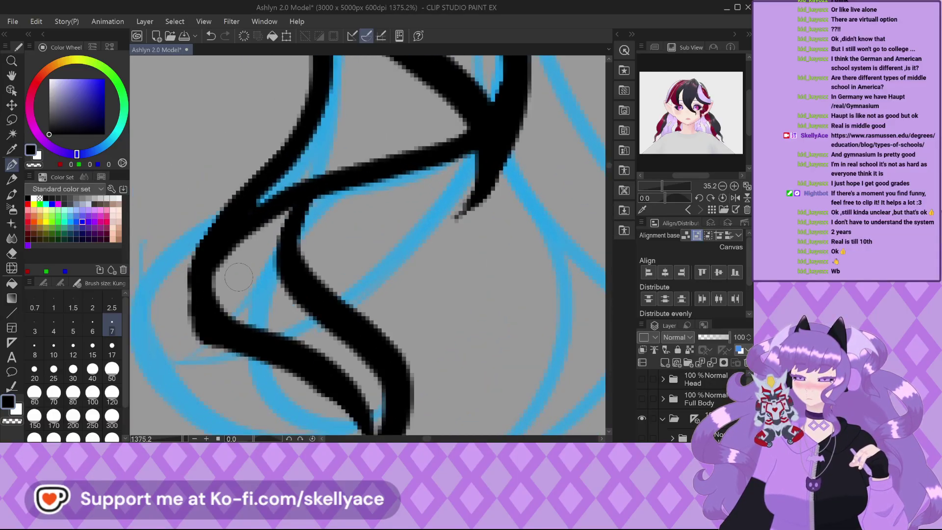
{"action": "scroll", "coordinate": [284, 231], "scroll_direction": "up", "scroll_amount": 2}
{"action": "left_click_drag", "start_coordinate": [247, 201], "coordinate": [243, 209]}
{"action": "scroll", "coordinate": [244, 208], "scroll_direction": "down", "scroll_amount": 1}
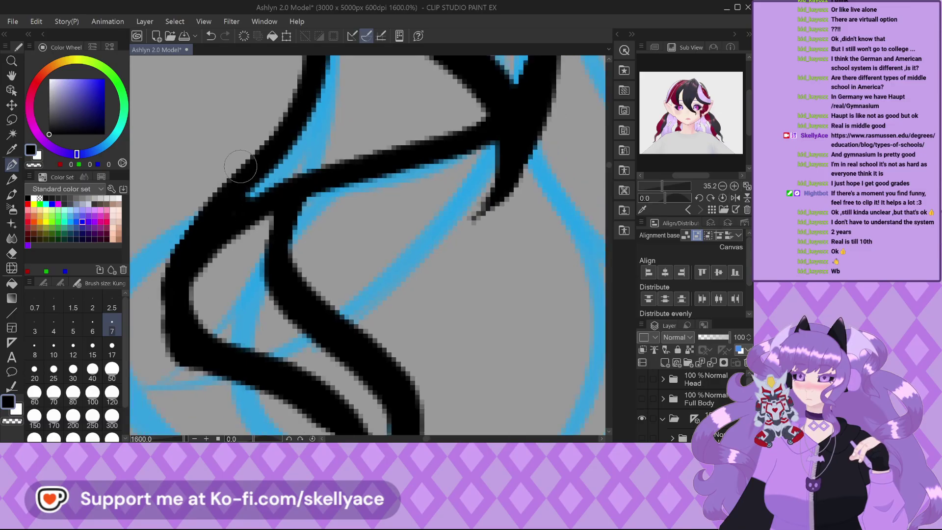
Reshape the upper end of the lower curl's inner strand, adding ink along its right edge and trimming its left edge.
{"action": "left_click_drag", "start_coordinate": [365, 232], "coordinate": [331, 213]}
{"action": "mouse_move", "coordinate": [320, 159]}
{"action": "left_mouse_down"}
{"action": "mouse_move", "coordinate": [291, 180]}
{"action": "mouse_move", "coordinate": [264, 231]}
{"action": "mouse_move", "coordinate": [284, 282]}
{"action": "left_mouse_up"}
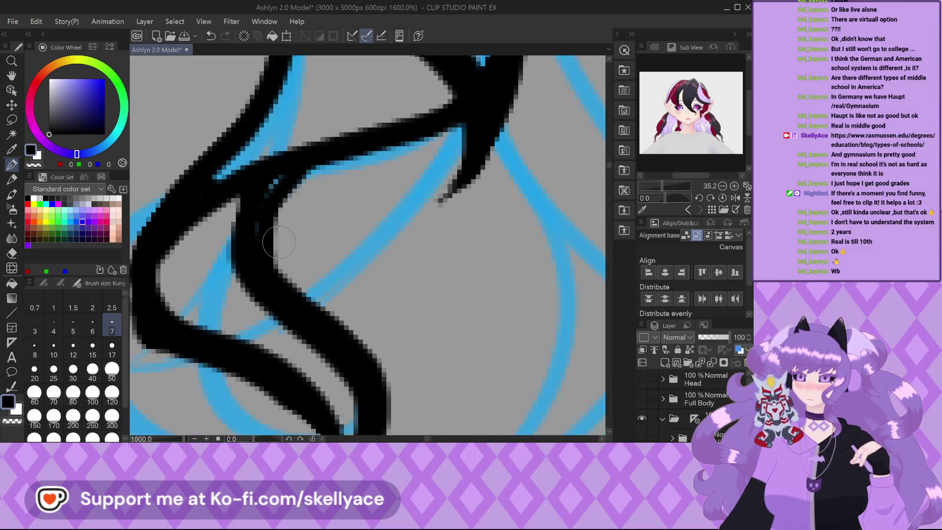
{"action": "scroll", "coordinate": [277, 235], "scroll_direction": "up", "scroll_amount": 2}
{"action": "mouse_move", "coordinate": [222, 208]}
{"action": "left_mouse_down"}
{"action": "mouse_move", "coordinate": [267, 175]}
{"action": "mouse_move", "coordinate": [245, 200]}
{"action": "mouse_move", "coordinate": [232, 247]}
{"action": "mouse_move", "coordinate": [254, 325]}
{"action": "mouse_move", "coordinate": [223, 257]}
{"action": "left_mouse_up"}
{"action": "scroll", "coordinate": [241, 212], "scroll_direction": "up", "scroll_amount": 2}
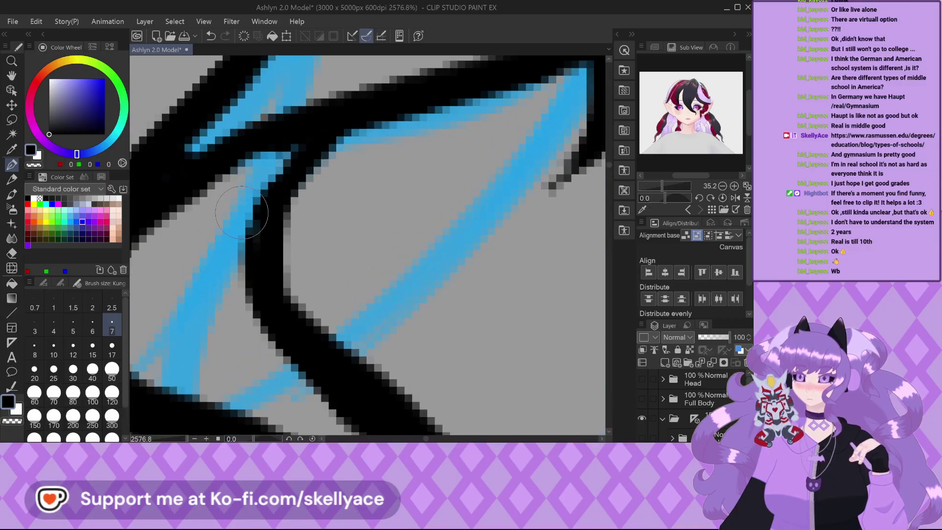
{"action": "left_click_drag", "start_coordinate": [253, 140], "coordinate": [282, 155]}
{"action": "scroll", "coordinate": [298, 130], "scroll_direction": "down", "scroll_amount": 4}
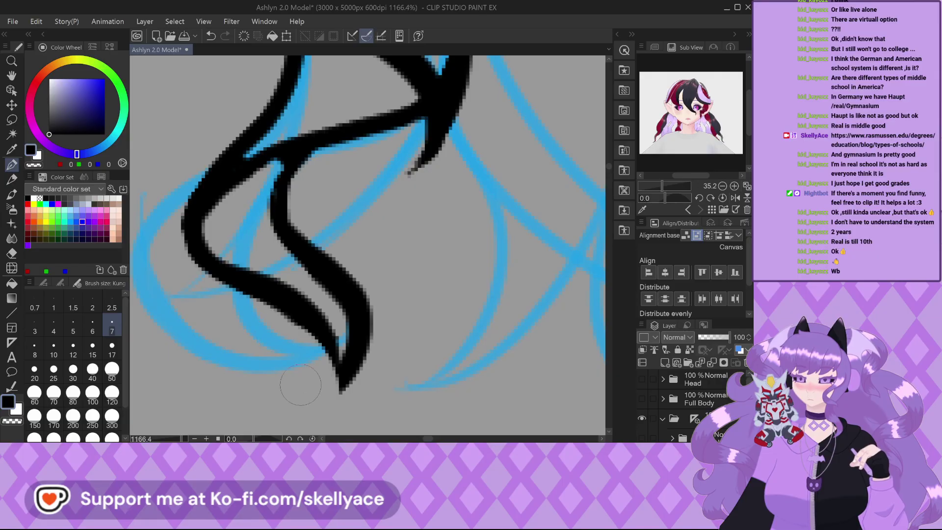
Slim the right edge of the lower curl's end and re-ink its two strands into a short pointed tip.
{"action": "scroll", "coordinate": [316, 344], "scroll_direction": "up", "scroll_amount": 1}
{"action": "left_click_drag", "start_coordinate": [375, 264], "coordinate": [317, 406]}
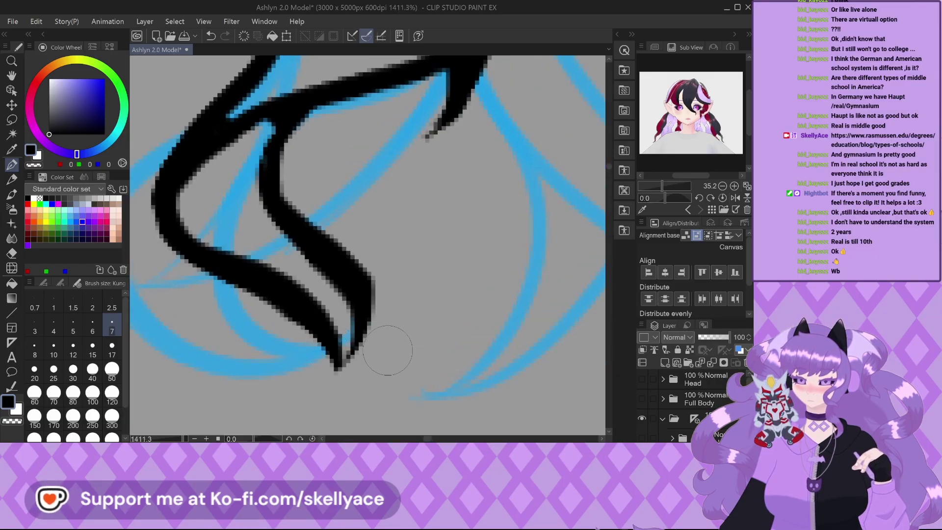
{"action": "scroll", "coordinate": [338, 251], "scroll_direction": "up", "scroll_amount": 1}
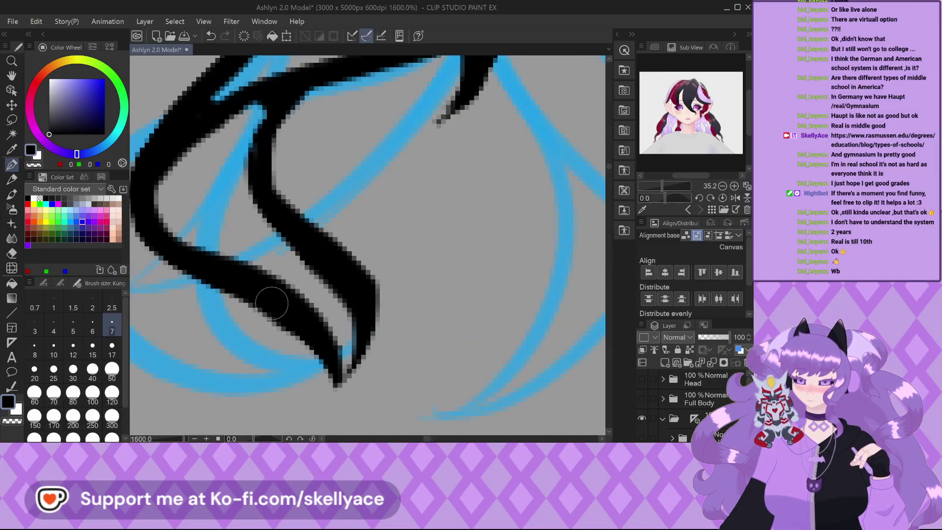
{"action": "mouse_move", "coordinate": [291, 310]}
{"action": "left_mouse_down"}
{"action": "mouse_move", "coordinate": [319, 367]}
{"action": "mouse_move", "coordinate": [297, 409]}
{"action": "mouse_move", "coordinate": [363, 319]}
{"action": "left_mouse_up"}
{"action": "scroll", "coordinate": [316, 327], "scroll_direction": "down", "scroll_amount": 4}
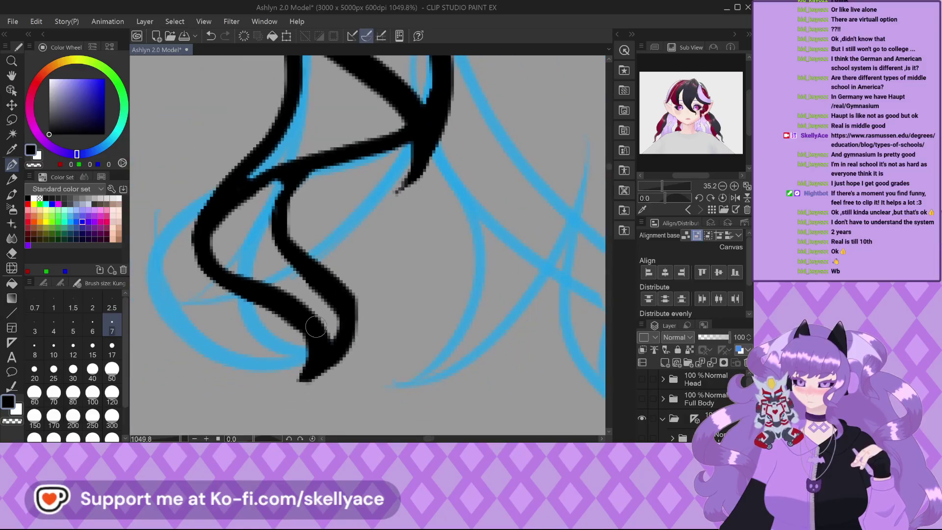
Remove the stray tail at the upper twist's lower corner and ink a rounded, thicker bend leading into the lower strand.
{"action": "scroll", "coordinate": [368, 245], "scroll_direction": "up", "scroll_amount": 1}
{"action": "scroll", "coordinate": [368, 245], "scroll_direction": "down", "scroll_amount": 3}
{"action": "scroll", "coordinate": [367, 246], "scroll_direction": "up", "scroll_amount": 3}
{"action": "left_click_drag", "start_coordinate": [389, 215], "coordinate": [371, 231]}
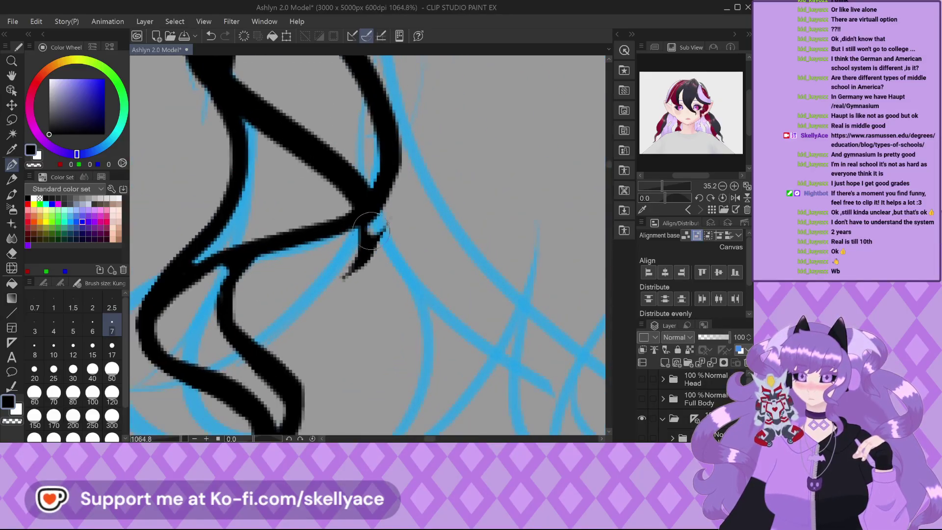
{"action": "key", "text": "ctrl+z"}
{"action": "scroll", "coordinate": [310, 289], "scroll_direction": "down", "scroll_amount": 2}
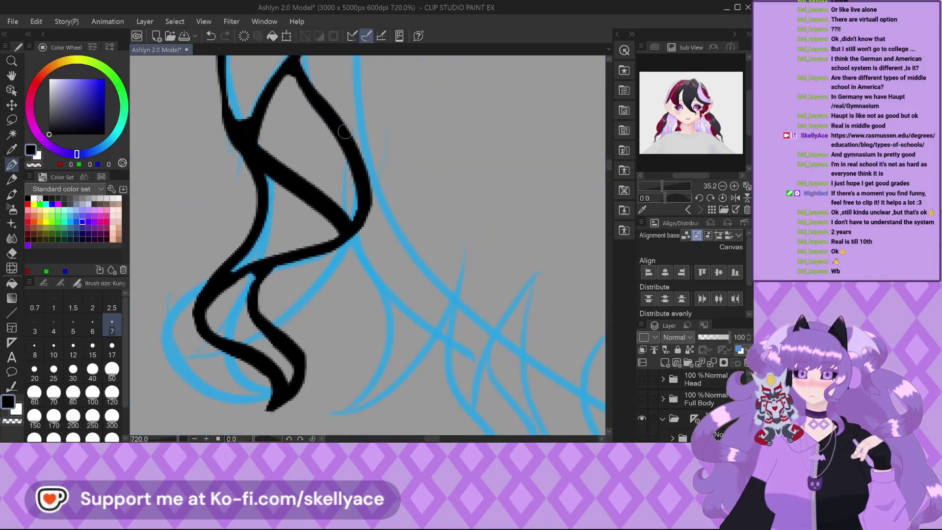
{"action": "scroll", "coordinate": [330, 248], "scroll_direction": "up", "scroll_amount": 3}
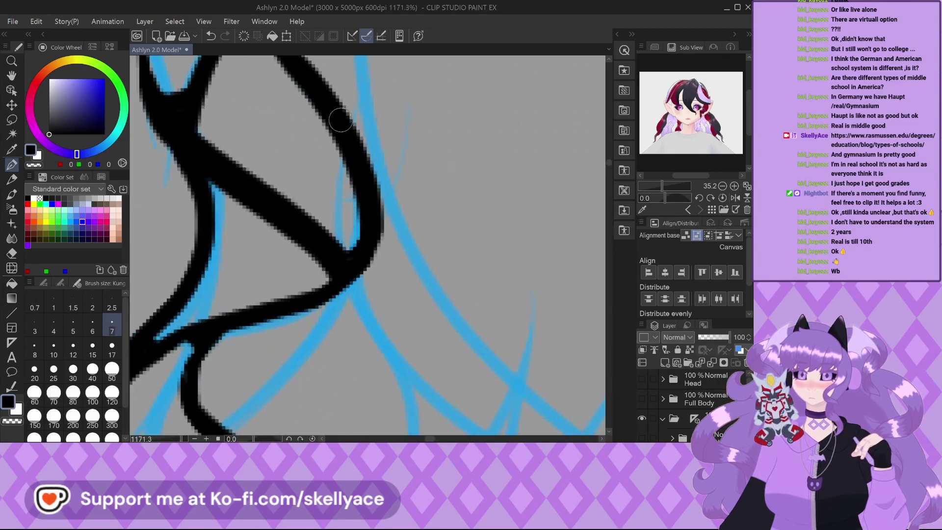
{"action": "mouse_move", "coordinate": [366, 186]}
{"action": "left_mouse_down"}
{"action": "mouse_move", "coordinate": [371, 259]}
{"action": "mouse_move", "coordinate": [282, 311]}
{"action": "mouse_move", "coordinate": [208, 324]}
{"action": "left_mouse_up"}
Smooth the outer left edge below the fork, where the upper twist meets the strand running into the lower curl.
{"action": "scroll", "coordinate": [237, 278], "scroll_direction": "down", "scroll_amount": 4}
{"action": "scroll", "coordinate": [163, 237], "scroll_direction": "up", "scroll_amount": 3}
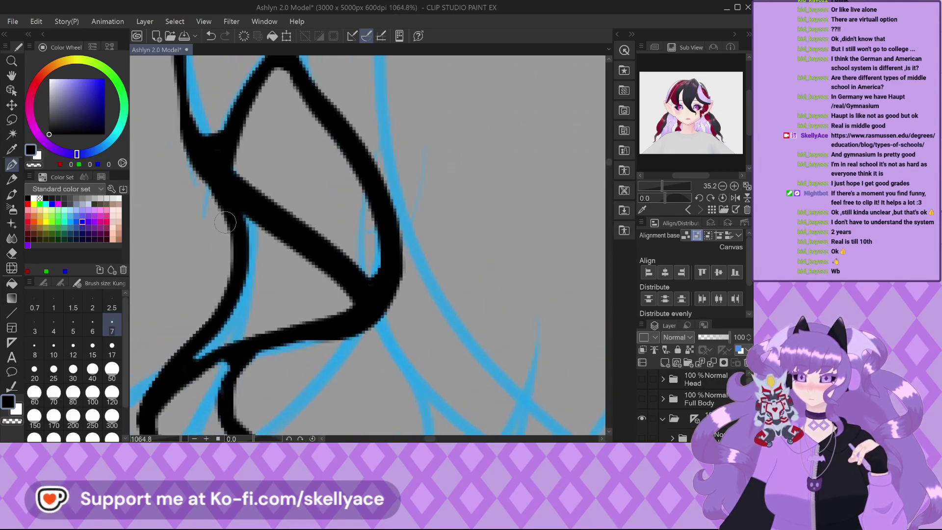
{"action": "scroll", "coordinate": [225, 223], "scroll_direction": "up", "scroll_amount": 3}
{"action": "scroll", "coordinate": [255, 199], "scroll_direction": "down", "scroll_amount": 4}
{"action": "scroll", "coordinate": [213, 339], "scroll_direction": "up", "scroll_amount": 5}
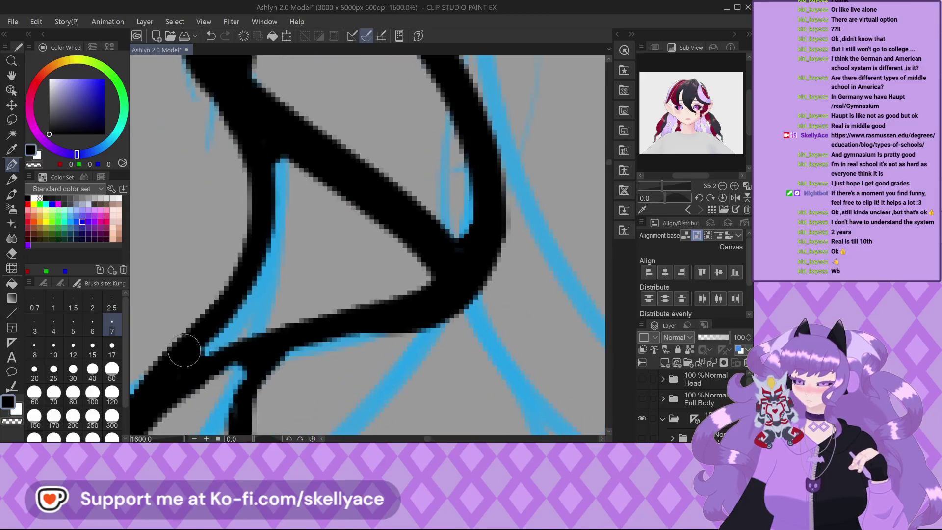
{"action": "scroll", "coordinate": [184, 350], "scroll_direction": "down", "scroll_amount": 4}
{"action": "scroll", "coordinate": [256, 349], "scroll_direction": "up", "scroll_amount": 1}
{"action": "scroll", "coordinate": [228, 298], "scroll_direction": "down", "scroll_amount": 8}
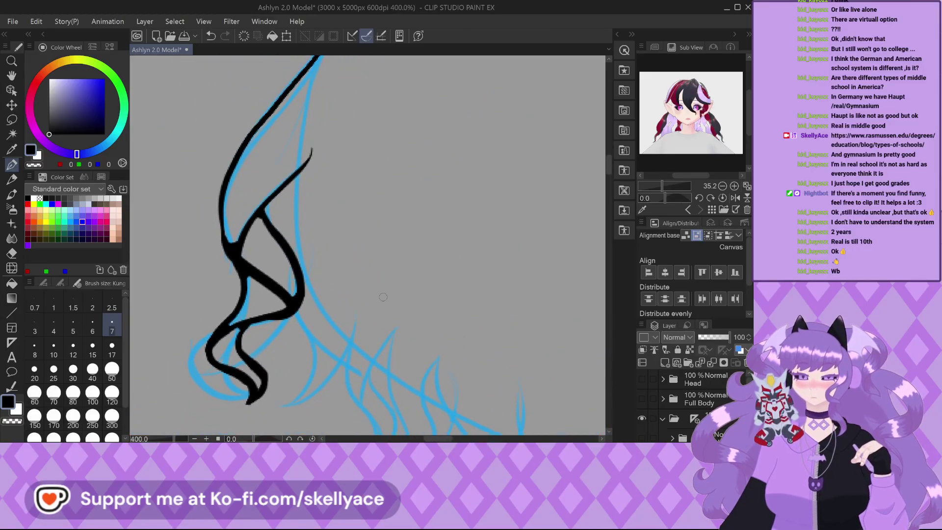
Extend the strand line rising from the fork farther upward as a tapered curve inside the hair outline.
{"action": "scroll", "coordinate": [236, 154], "scroll_direction": "up", "scroll_amount": 10}
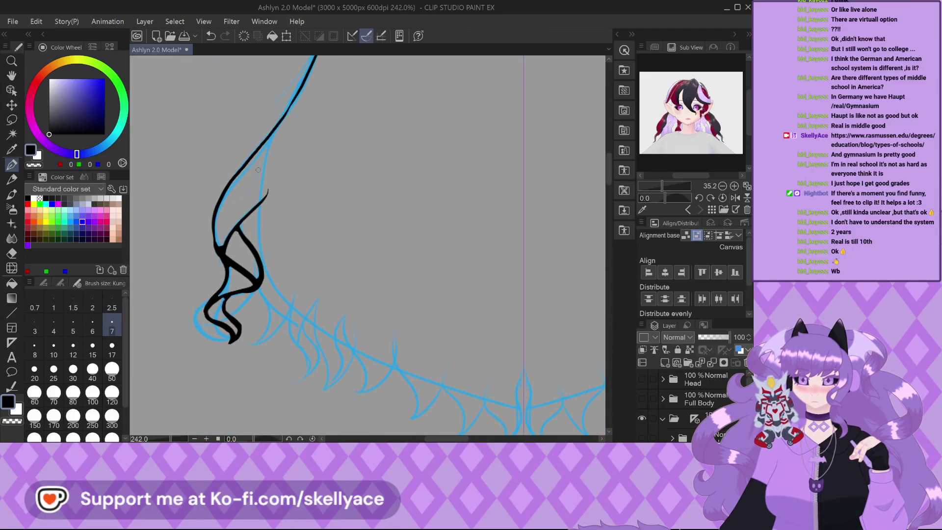
{"action": "mouse_move", "coordinate": [284, 141]}
{"action": "left_mouse_down"}
{"action": "mouse_move", "coordinate": [255, 246]}
{"action": "mouse_move", "coordinate": [227, 257]}
{"action": "left_mouse_up"}
{"action": "scroll", "coordinate": [324, 252], "scroll_direction": "up", "scroll_amount": 2}
{"action": "scroll", "coordinate": [261, 176], "scroll_direction": "down", "scroll_amount": 1}
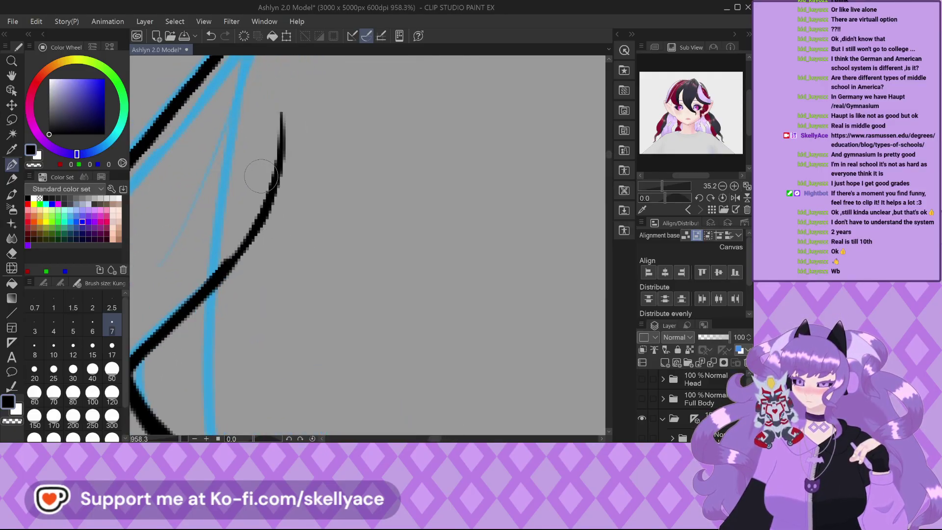
{"action": "scroll", "coordinate": [261, 176], "scroll_direction": "down", "scroll_amount": 2}
{"action": "scroll", "coordinate": [282, 211], "scroll_direction": "down", "scroll_amount": 1}
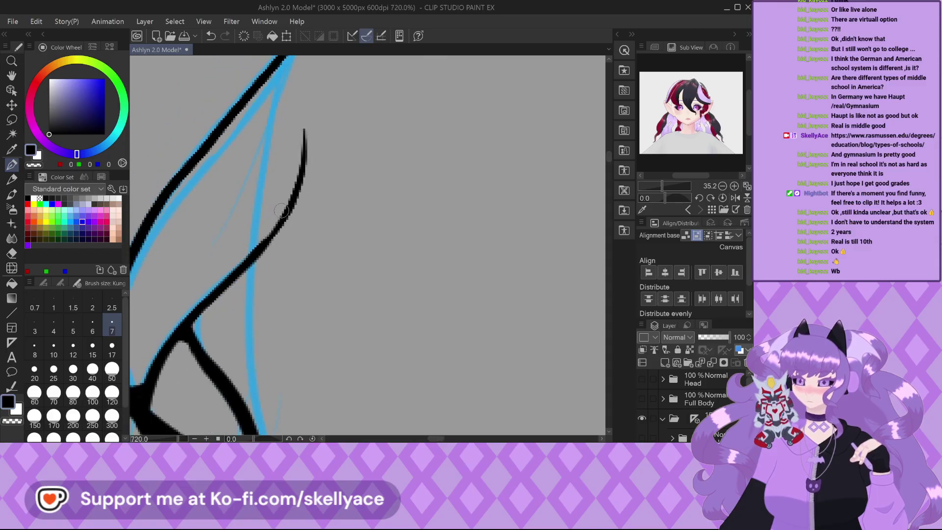
Add a new layer above Lineart and ink a strand from the upper lock down behind the twist into a curved tail beside the lower curl.
{"action": "scroll", "coordinate": [282, 211], "scroll_direction": "down", "scroll_amount": 2}
{"action": "scroll", "coordinate": [681, 414], "scroll_direction": "up", "scroll_amount": 2}
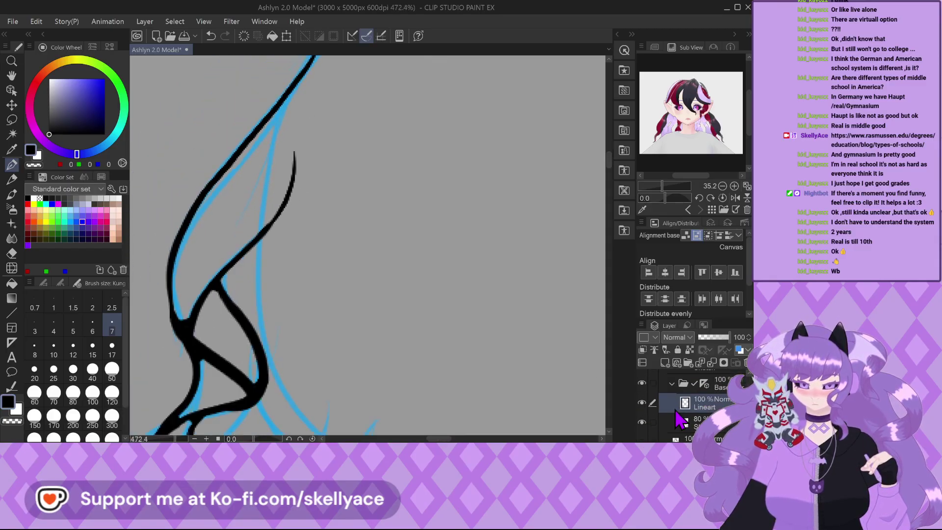
{"action": "left_click", "coordinate": [664, 363]}
{"action": "scroll", "coordinate": [294, 221], "scroll_direction": "down", "scroll_amount": 3}
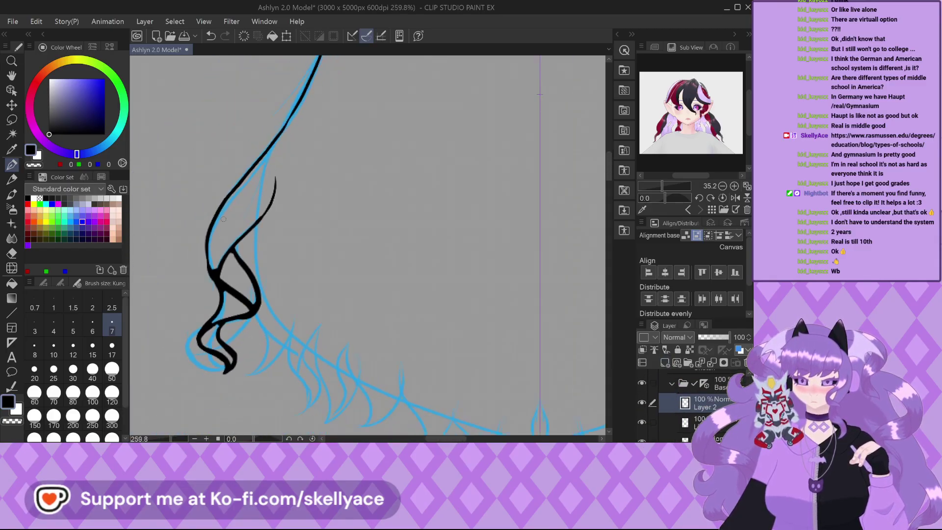
{"action": "scroll", "coordinate": [289, 363], "scroll_direction": "up", "scroll_amount": 2}
{"action": "scroll", "coordinate": [229, 167], "scroll_direction": "up", "scroll_amount": 1}
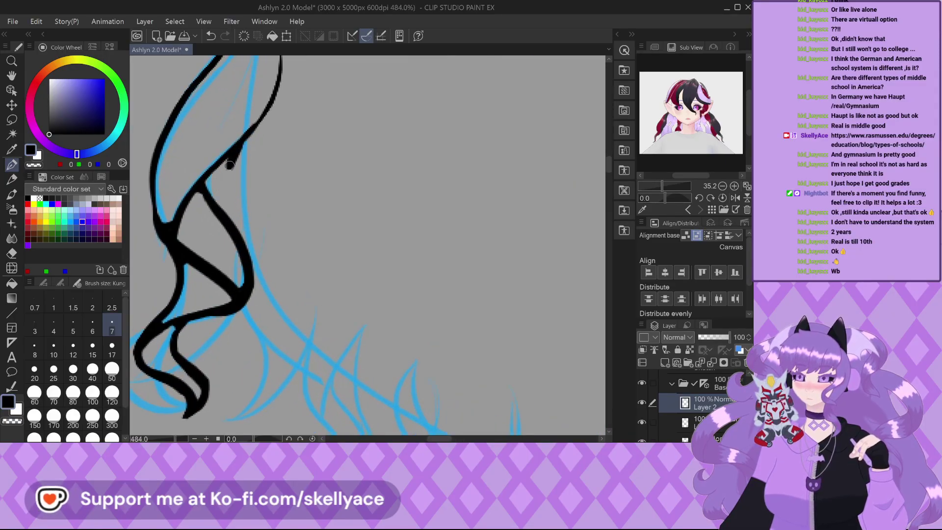
{"action": "mouse_move", "coordinate": [235, 303]}
{"action": "left_mouse_down"}
{"action": "mouse_move", "coordinate": [260, 355]}
{"action": "mouse_move", "coordinate": [208, 417]}
{"action": "left_mouse_up"}
{"action": "scroll", "coordinate": [268, 270], "scroll_direction": "down", "scroll_amount": 2}
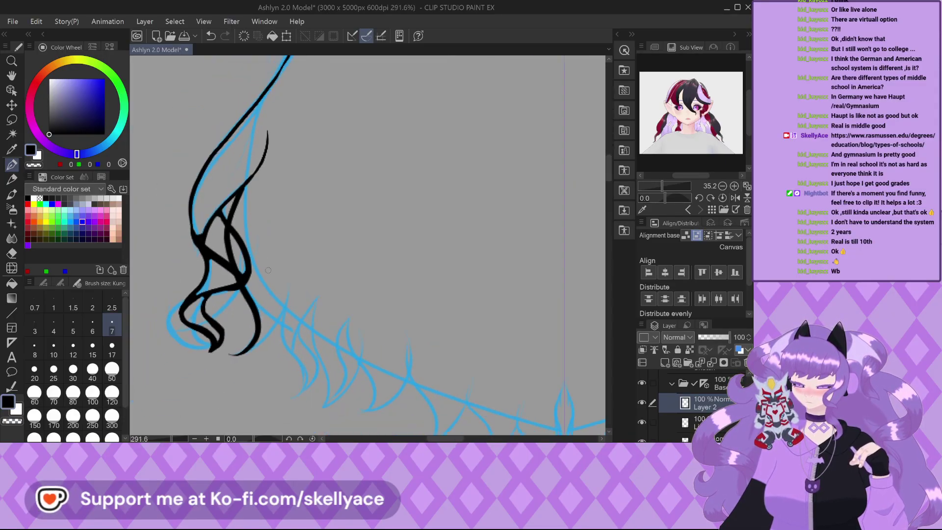
Ink the tail's return line from its pointed tip up into a tapered hook, and erase the part crossing the twist.
{"action": "scroll", "coordinate": [228, 199], "scroll_direction": "down", "scroll_amount": 1}
{"action": "scroll", "coordinate": [231, 294], "scroll_direction": "up", "scroll_amount": 4}
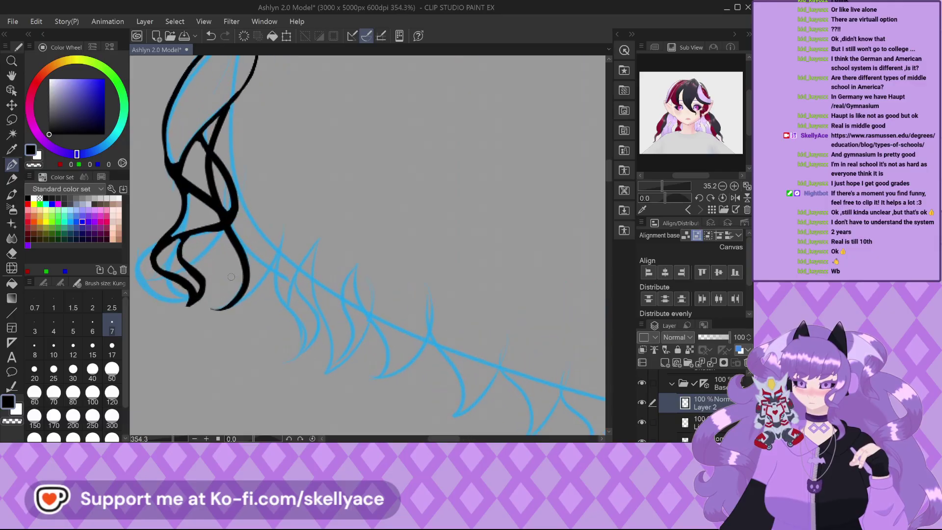
{"action": "mouse_move", "coordinate": [212, 315]}
{"action": "left_mouse_down"}
{"action": "mouse_move", "coordinate": [262, 297]}
{"action": "mouse_move", "coordinate": [299, 250]}
{"action": "mouse_move", "coordinate": [306, 177]}
{"action": "mouse_move", "coordinate": [345, 120]}
{"action": "left_mouse_up"}
{"action": "scroll", "coordinate": [245, 180], "scroll_direction": "down", "scroll_amount": 1}
{"action": "scroll", "coordinate": [246, 180], "scroll_direction": "up", "scroll_amount": 3}
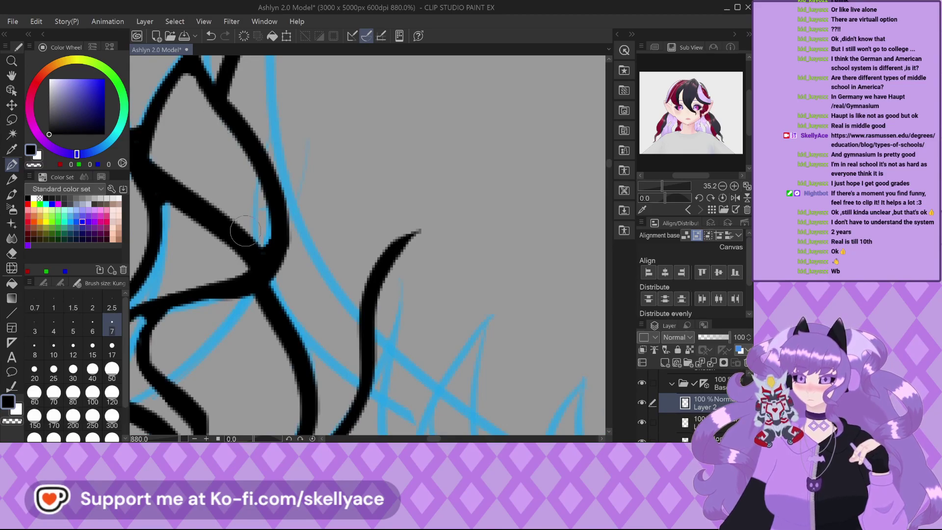
{"action": "scroll", "coordinate": [245, 230], "scroll_direction": "down", "scroll_amount": 1}
{"action": "scroll", "coordinate": [216, 390], "scroll_direction": "up", "scroll_amount": 2}
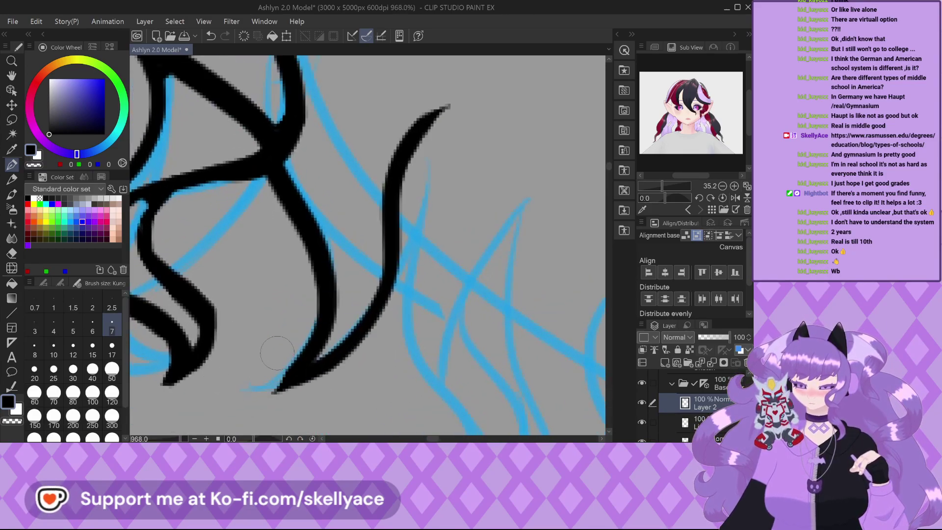
{"action": "scroll", "coordinate": [259, 226], "scroll_direction": "down", "scroll_amount": 10}
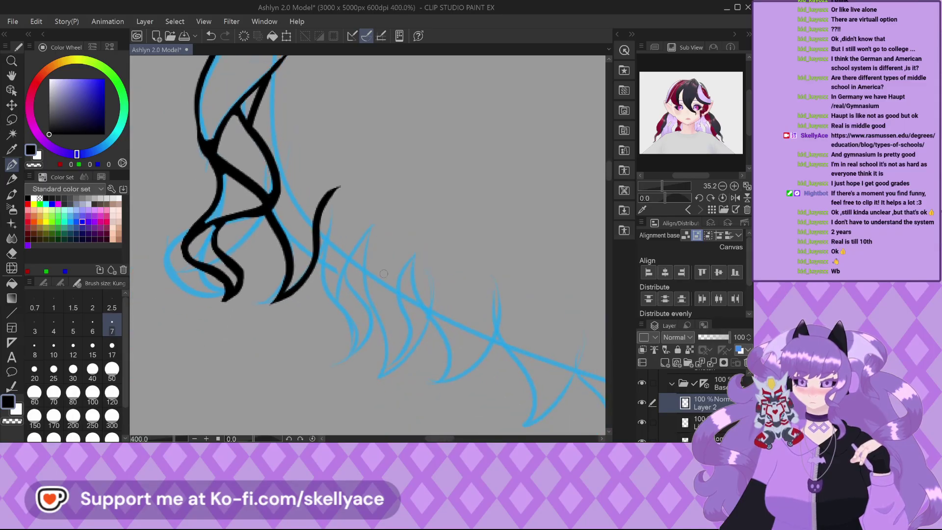
Ink a neighbouring S-shaped lock from the hook's tip into a lower curl, with a second tapered strand meeting it.
{"action": "scroll", "coordinate": [360, 249], "scroll_direction": "up", "scroll_amount": 8}
{"action": "mouse_move", "coordinate": [276, 136]}
{"action": "left_mouse_down"}
{"action": "mouse_move", "coordinate": [306, 116]}
{"action": "mouse_move", "coordinate": [259, 244]}
{"action": "mouse_move", "coordinate": [312, 313]}
{"action": "mouse_move", "coordinate": [298, 413]}
{"action": "left_mouse_up"}
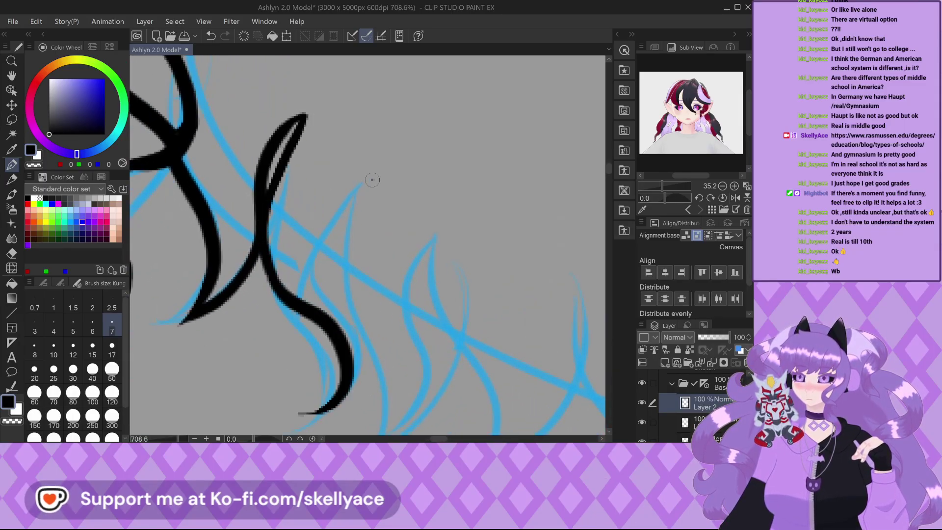
{"action": "mouse_move", "coordinate": [319, 247]}
{"action": "left_mouse_down"}
{"action": "mouse_move", "coordinate": [351, 307]}
{"action": "mouse_move", "coordinate": [360, 369]}
{"action": "mouse_move", "coordinate": [318, 400]}
{"action": "mouse_move", "coordinate": [328, 358]}
{"action": "mouse_move", "coordinate": [265, 390]}
{"action": "left_mouse_up"}
{"action": "scroll", "coordinate": [308, 339], "scroll_direction": "up", "scroll_amount": 1}
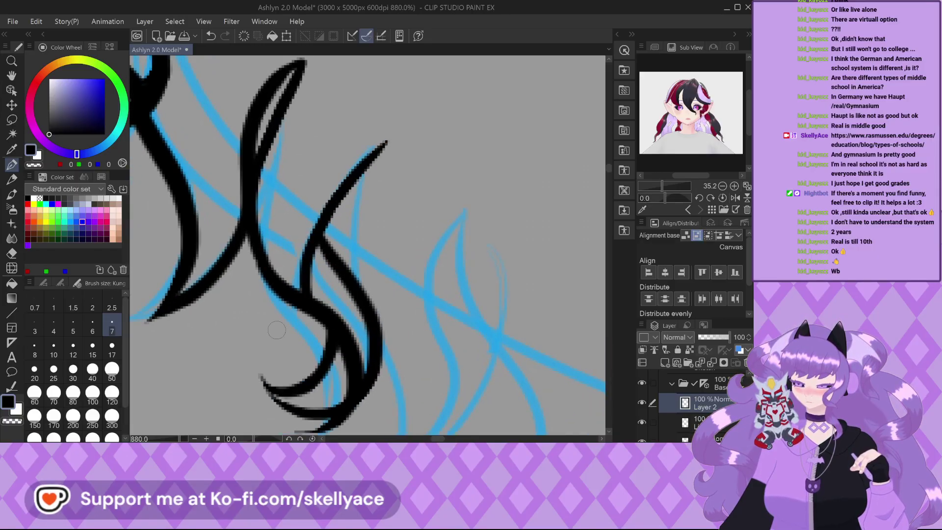
Clean the new curl into one pointed tip and thicken the corners where its strands meet.
{"action": "scroll", "coordinate": [277, 324], "scroll_direction": "down", "scroll_amount": 7}
{"action": "scroll", "coordinate": [329, 297], "scroll_direction": "up", "scroll_amount": 6}
{"action": "scroll", "coordinate": [253, 354], "scroll_direction": "up", "scroll_amount": 3}
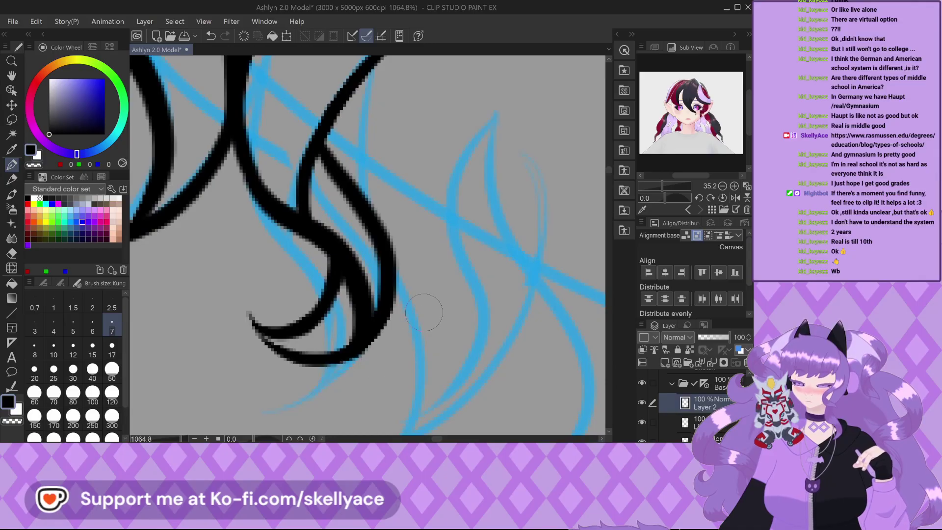
{"action": "scroll", "coordinate": [255, 333], "scroll_direction": "up", "scroll_amount": 2}
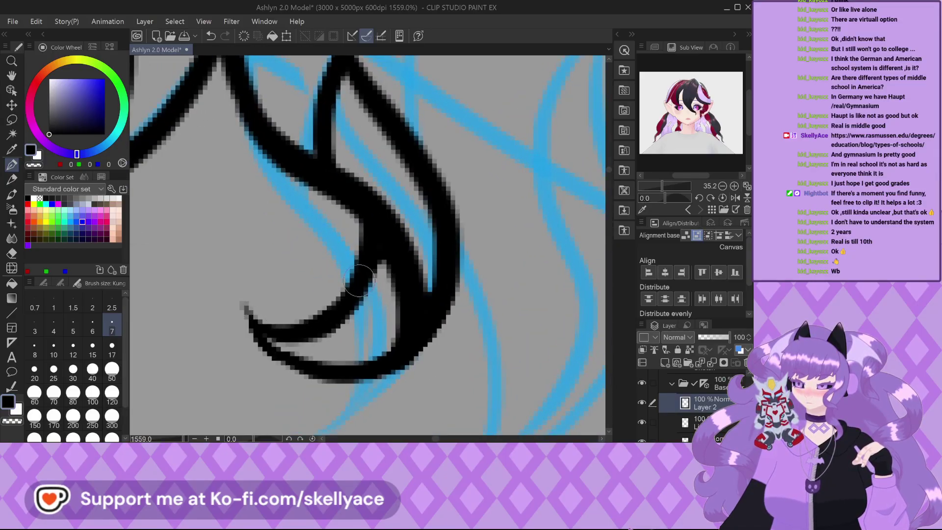
{"action": "scroll", "coordinate": [358, 281], "scroll_direction": "down", "scroll_amount": 2}
{"action": "scroll", "coordinate": [328, 176], "scroll_direction": "up", "scroll_amount": 3}
{"action": "left_click_drag", "start_coordinate": [328, 172], "coordinate": [292, 202]}
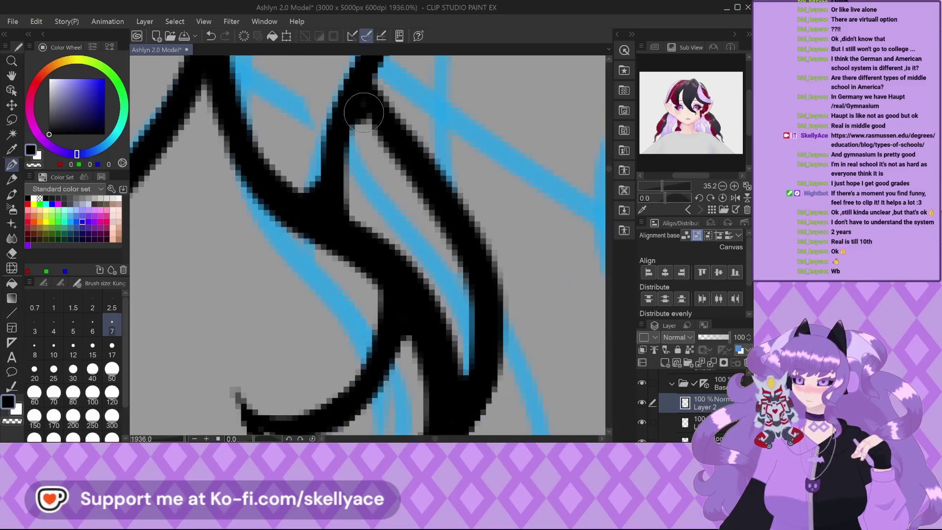
{"action": "scroll", "coordinate": [364, 112], "scroll_direction": "down", "scroll_amount": 5}
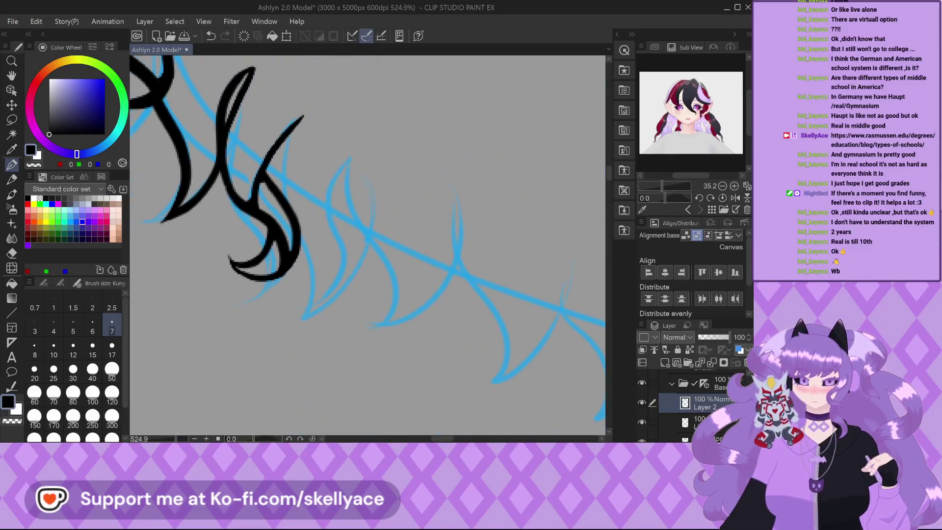
Switch back to the Lineart layer and ink the adjoining curved lock with an inner line and a tapered strand rising above it.
{"action": "left_click", "coordinate": [711, 424]}
{"action": "scroll", "coordinate": [434, 245], "scroll_direction": "up", "scroll_amount": 3}
{"action": "scroll", "coordinate": [257, 132], "scroll_direction": "up", "scroll_amount": 2}
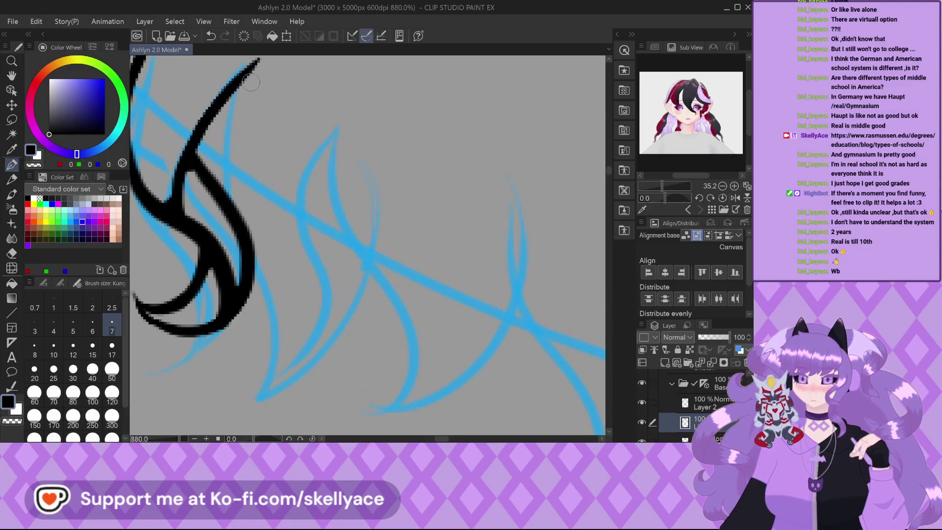
{"action": "mouse_move", "coordinate": [245, 74]}
{"action": "left_mouse_down"}
{"action": "mouse_move", "coordinate": [218, 142]}
{"action": "mouse_move", "coordinate": [214, 192]}
{"action": "mouse_move", "coordinate": [236, 226]}
{"action": "mouse_move", "coordinate": [323, 271]}
{"action": "mouse_move", "coordinate": [329, 340]}
{"action": "mouse_move", "coordinate": [235, 393]}
{"action": "left_mouse_up"}
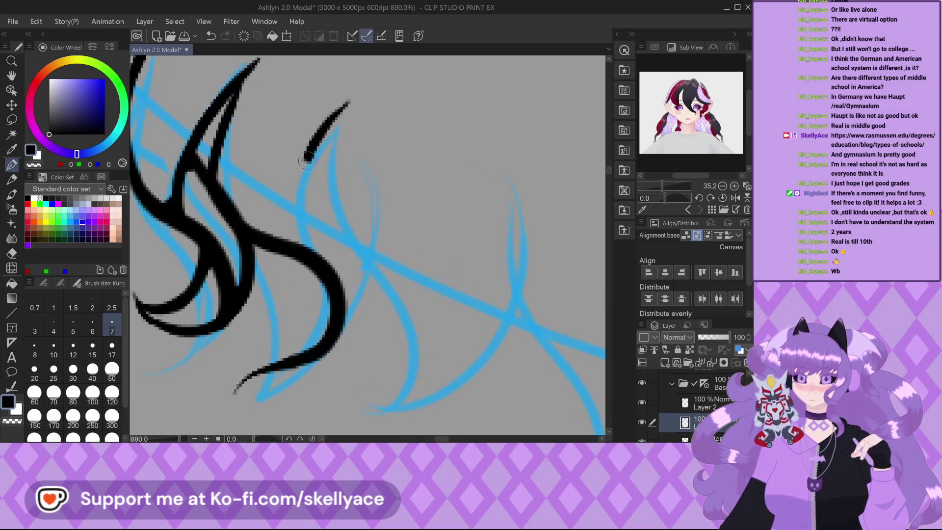
{"action": "mouse_move", "coordinate": [307, 158]}
{"action": "left_mouse_down"}
{"action": "mouse_move", "coordinate": [302, 210]}
{"action": "mouse_move", "coordinate": [330, 271]}
{"action": "mouse_move", "coordinate": [293, 305]}
{"action": "mouse_move", "coordinate": [268, 361]}
{"action": "mouse_move", "coordinate": [229, 394]}
{"action": "mouse_move", "coordinate": [222, 412]}
{"action": "left_mouse_up"}
Sharpen the adjoining lock's lower tip and fill in the fork of the neighbouring strand.
{"action": "scroll", "coordinate": [296, 260], "scroll_direction": "up", "scroll_amount": 1}
{"action": "scroll", "coordinate": [244, 358], "scroll_direction": "up", "scroll_amount": 2}
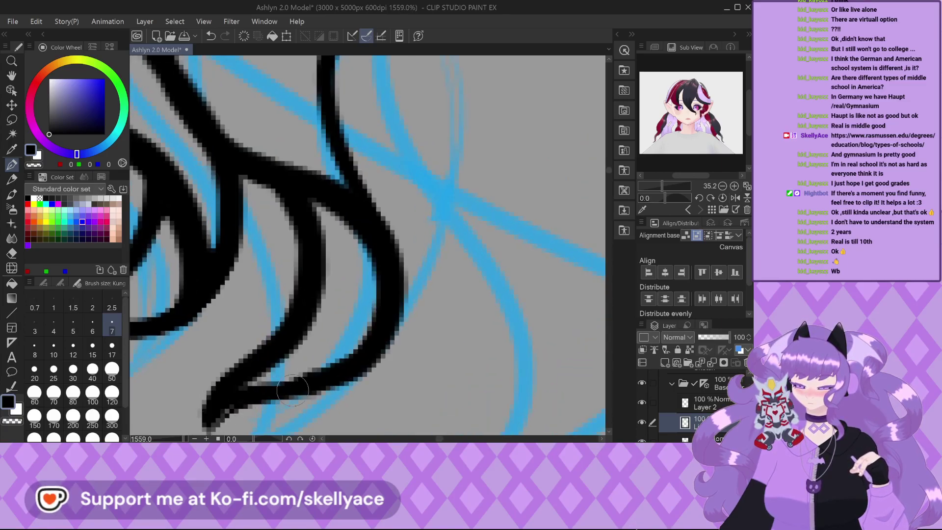
{"action": "scroll", "coordinate": [293, 390], "scroll_direction": "down", "scroll_amount": 1}
{"action": "scroll", "coordinate": [296, 353], "scroll_direction": "up", "scroll_amount": 1}
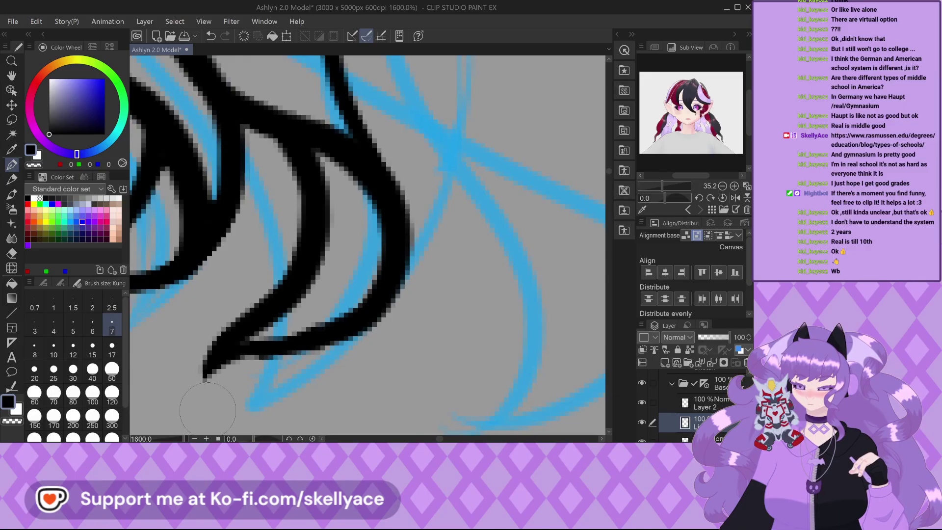
{"action": "scroll", "coordinate": [243, 284], "scroll_direction": "down", "scroll_amount": 7}
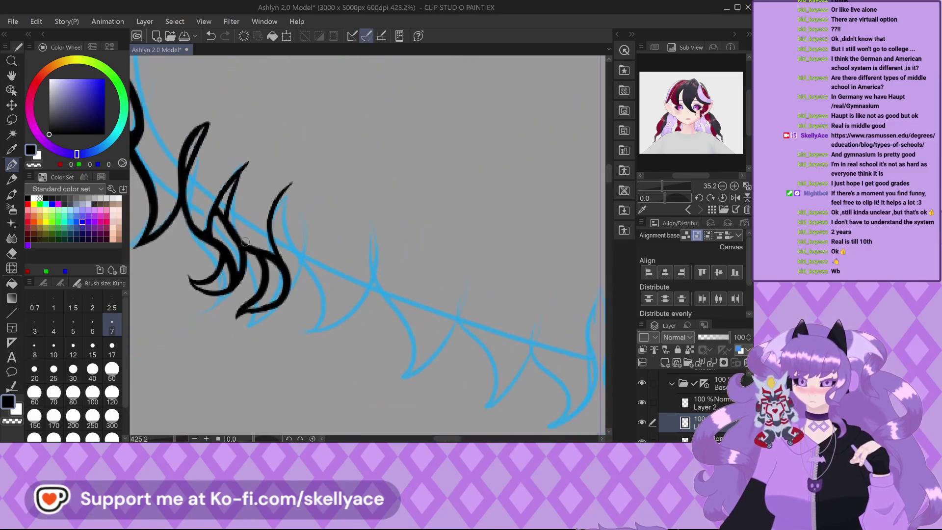
{"action": "scroll", "coordinate": [244, 242], "scroll_direction": "up", "scroll_amount": 6}
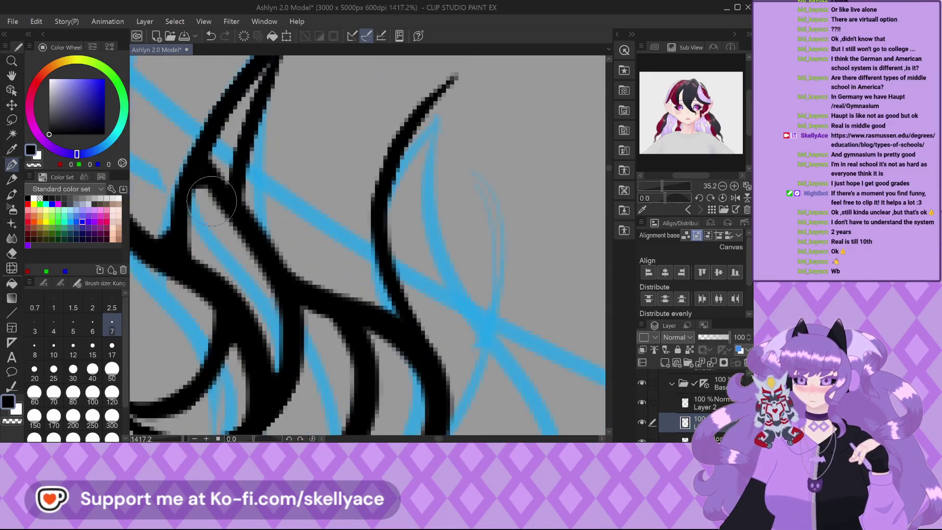
{"action": "left_click", "coordinate": [59, 283]}
{"action": "left_click", "coordinate": [121, 283]}
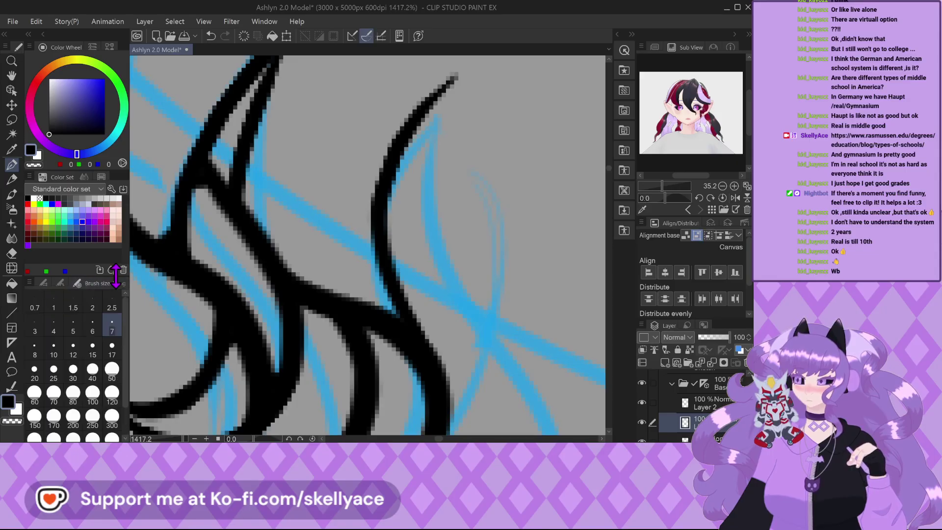
Close the tapered strand into a point and ink its other edge sweeping down into a wide bend along the hem sketch.
{"action": "scroll", "coordinate": [328, 329], "scroll_direction": "down", "scroll_amount": 5}
{"action": "scroll", "coordinate": [327, 330], "scroll_direction": "down", "scroll_amount": 3}
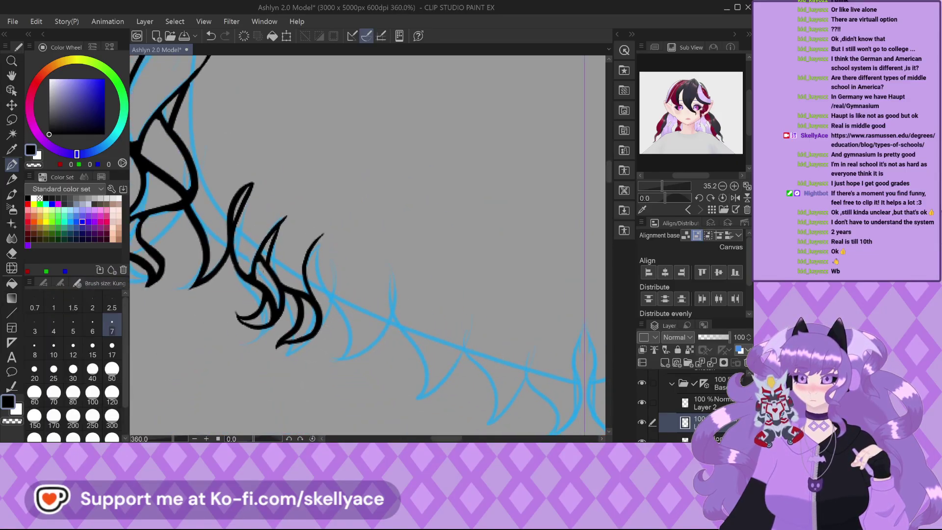
{"action": "scroll", "coordinate": [254, 307], "scroll_direction": "up", "scroll_amount": 2}
{"action": "scroll", "coordinate": [254, 307], "scroll_direction": "down", "scroll_amount": 2}
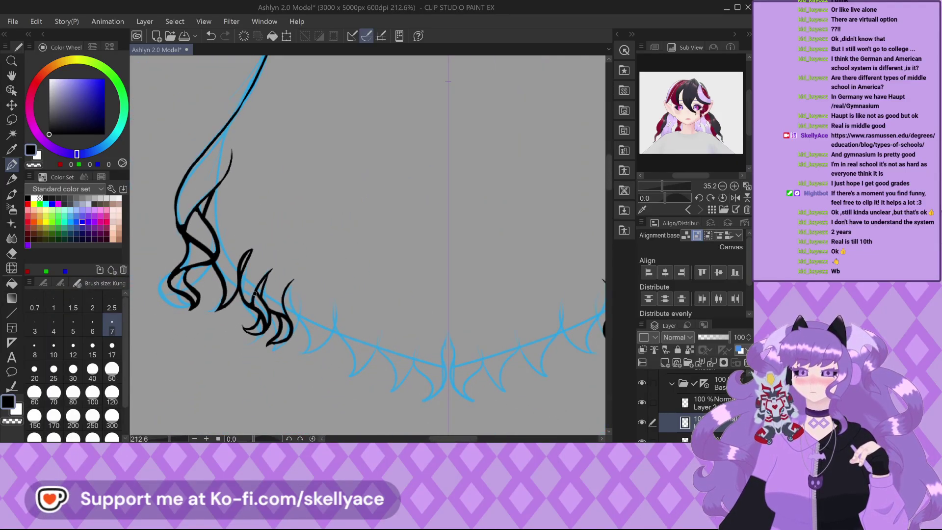
{"action": "scroll", "coordinate": [301, 323], "scroll_direction": "down", "scroll_amount": 4}
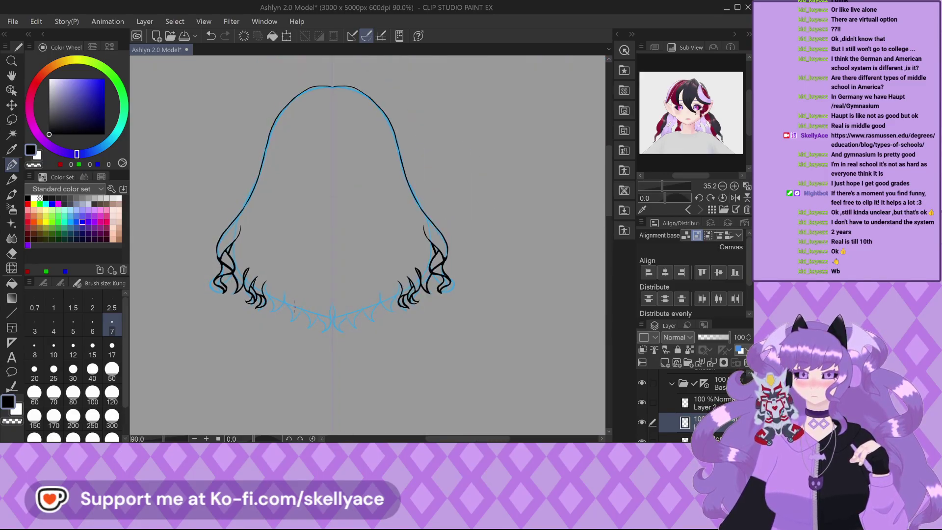
{"action": "scroll", "coordinate": [302, 323], "scroll_direction": "up", "scroll_amount": 2}
{"action": "scroll", "coordinate": [302, 323], "scroll_direction": "up", "scroll_amount": 5}
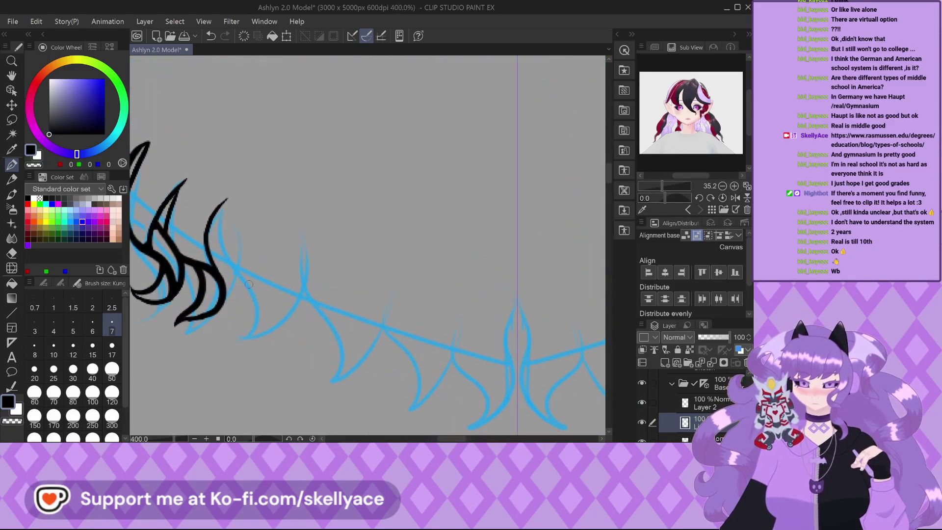
{"action": "scroll", "coordinate": [248, 280], "scroll_direction": "up", "scroll_amount": 4}
{"action": "left_click_drag", "start_coordinate": [210, 146], "coordinate": [235, 134]}
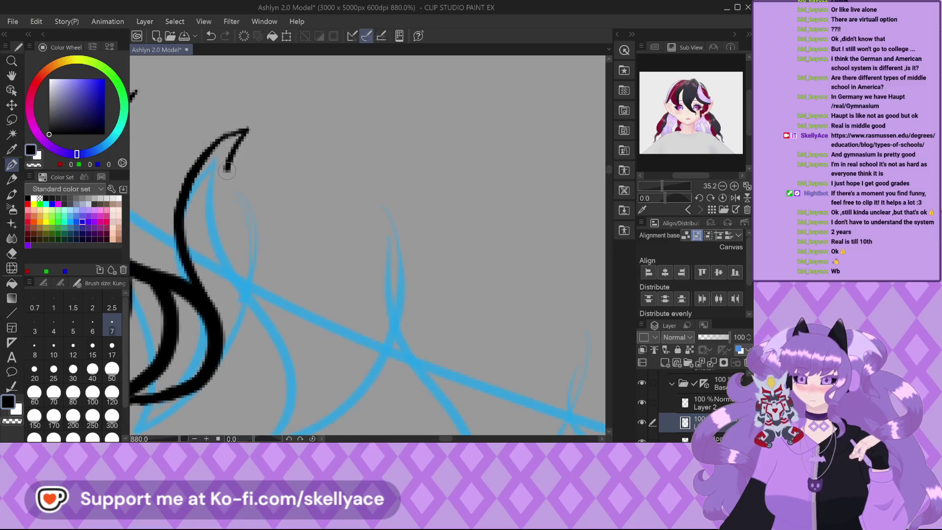
{"action": "mouse_move", "coordinate": [227, 170]}
{"action": "left_mouse_down"}
{"action": "mouse_move", "coordinate": [275, 280]}
{"action": "mouse_move", "coordinate": [344, 392]}
{"action": "mouse_move", "coordinate": [231, 433]}
{"action": "left_mouse_up"}
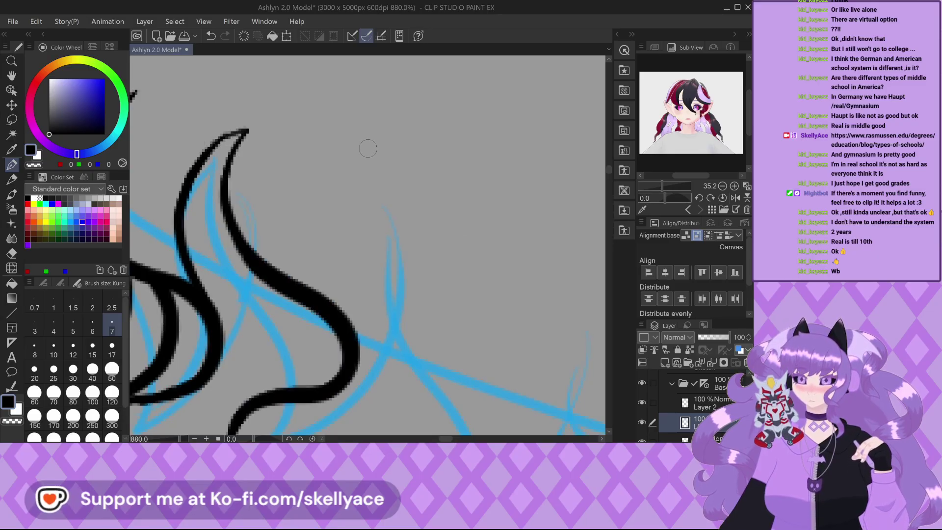
Ink a tapered strand into the outside of the wide bend, plus an inner strand curving down into a small lower curl.
{"action": "left_click_drag", "start_coordinate": [334, 197], "coordinate": [357, 351]}
{"action": "scroll", "coordinate": [345, 255], "scroll_direction": "up", "scroll_amount": 3}
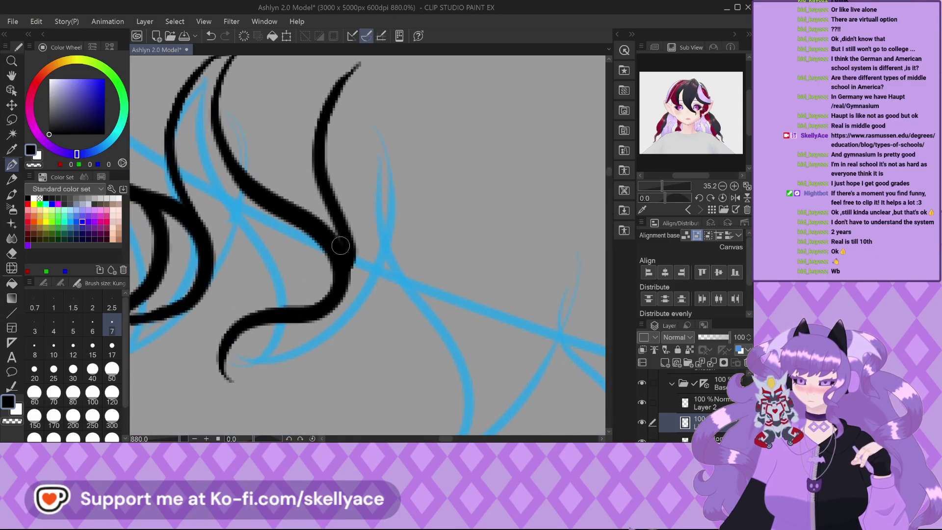
{"action": "scroll", "coordinate": [353, 257], "scroll_direction": "down", "scroll_amount": 3}
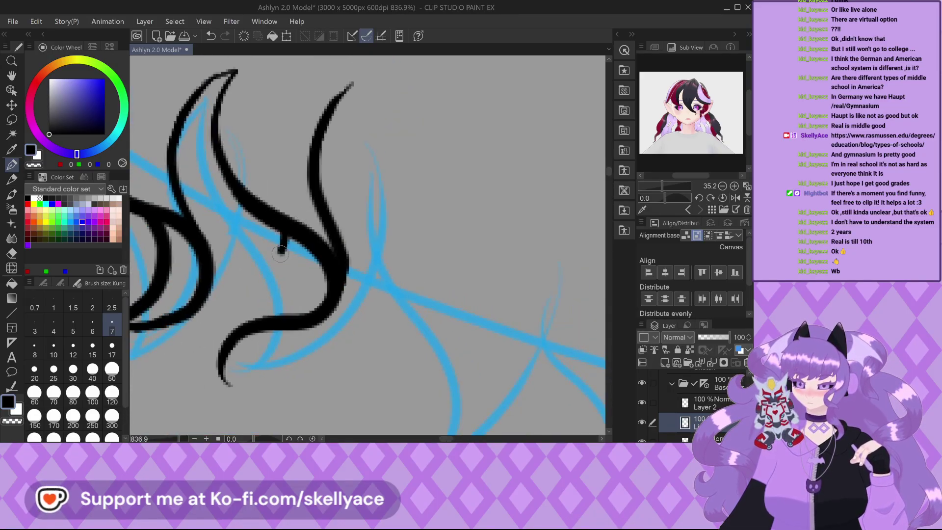
{"action": "left_click_drag", "start_coordinate": [218, 378], "coordinate": [293, 425]}
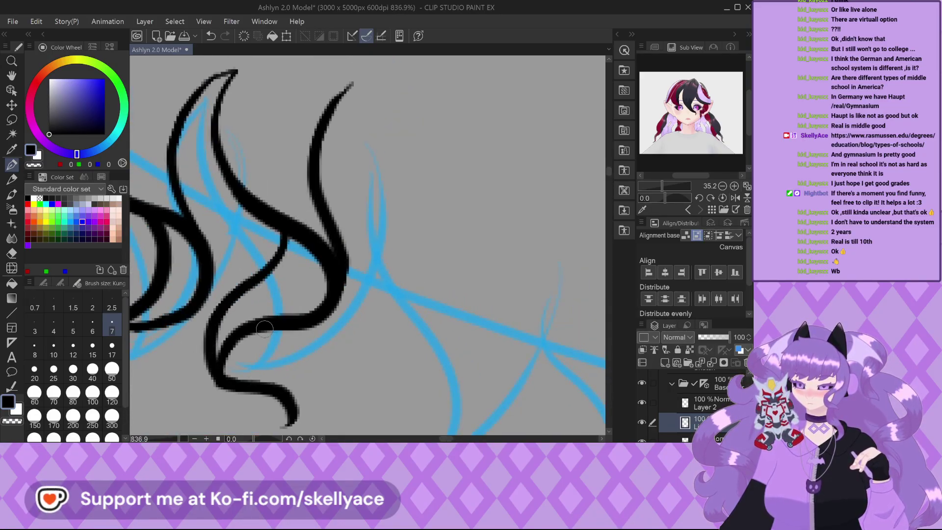
{"action": "mouse_move", "coordinate": [264, 328]}
{"action": "left_mouse_down"}
{"action": "mouse_move", "coordinate": [285, 358]}
{"action": "mouse_move", "coordinate": [288, 418]}
{"action": "left_mouse_up"}
{"action": "scroll", "coordinate": [260, 324], "scroll_direction": "up", "scroll_amount": 1}
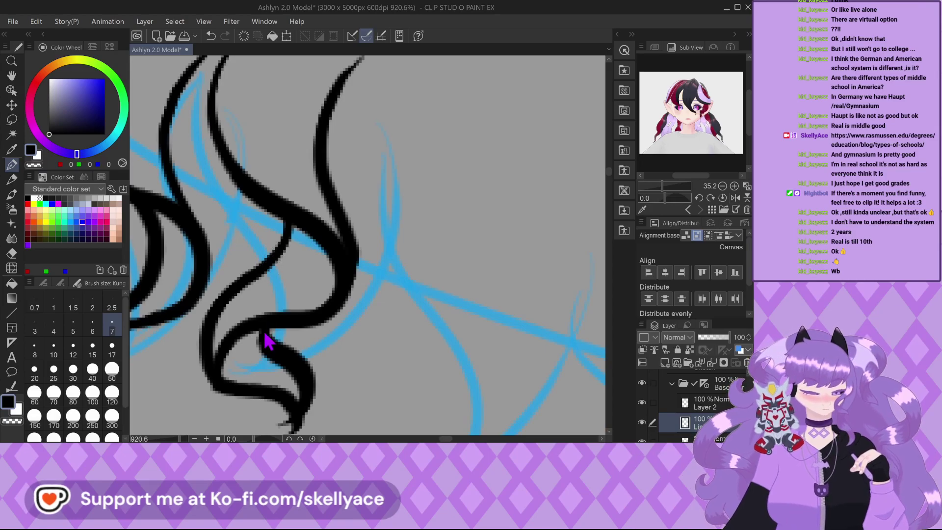
{"action": "key", "text": "ctrl+z"}
Ink the small curl's outer edge down to its pointed end and thicken the junction at the wide bend above.
{"action": "mouse_move", "coordinate": [262, 328]}
{"action": "left_mouse_down"}
{"action": "mouse_move", "coordinate": [313, 387]}
{"action": "mouse_move", "coordinate": [301, 425]}
{"action": "left_mouse_up"}
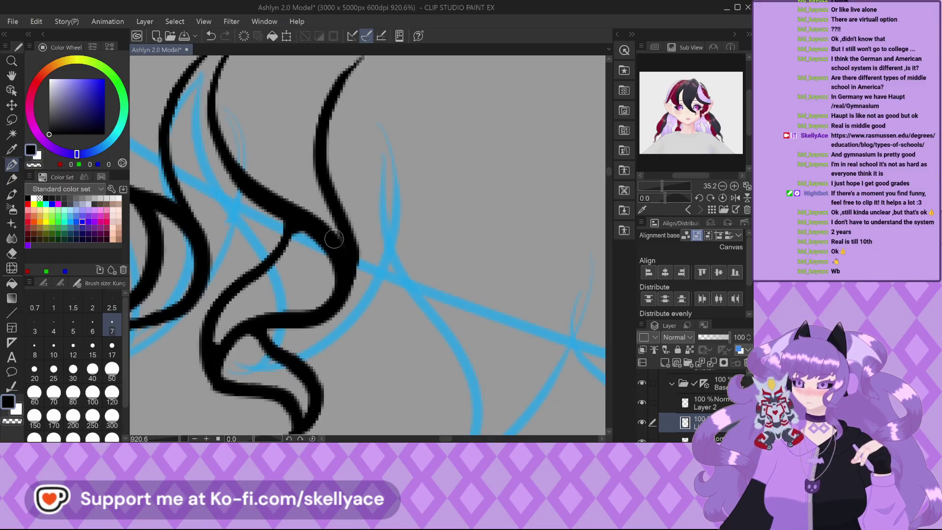
{"action": "left_click_drag", "start_coordinate": [334, 239], "coordinate": [337, 218]}
{"action": "scroll", "coordinate": [170, 80], "scroll_direction": "down", "scroll_amount": 3}
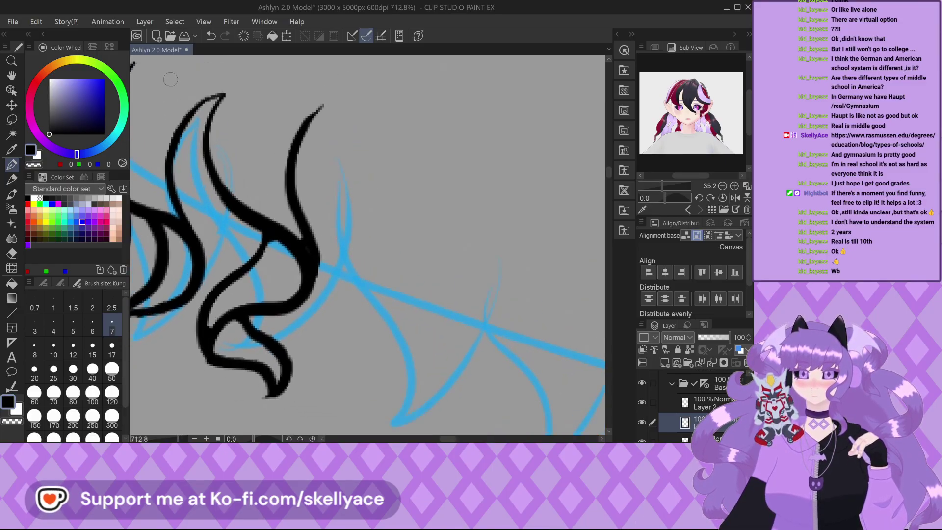
{"action": "scroll", "coordinate": [228, 90], "scroll_direction": "up", "scroll_amount": 3}
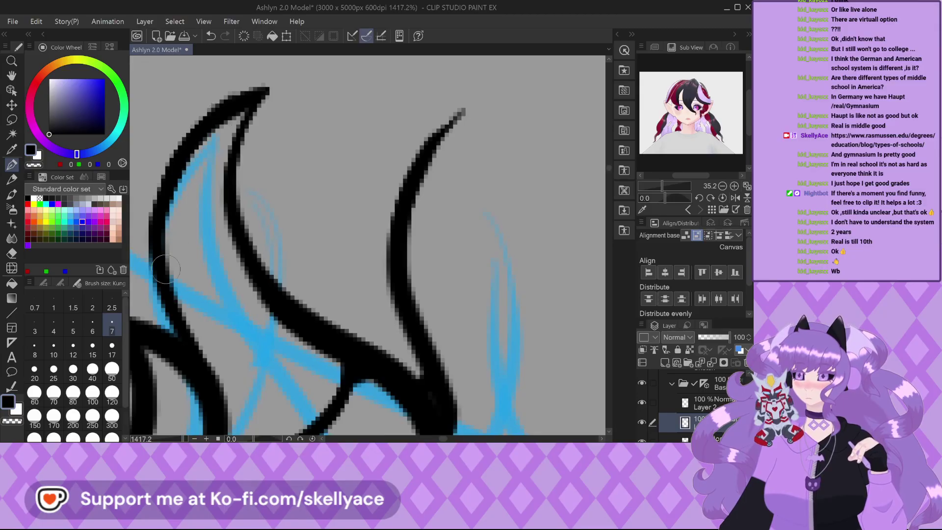
{"action": "scroll", "coordinate": [294, 309], "scroll_direction": "down", "scroll_amount": 3}
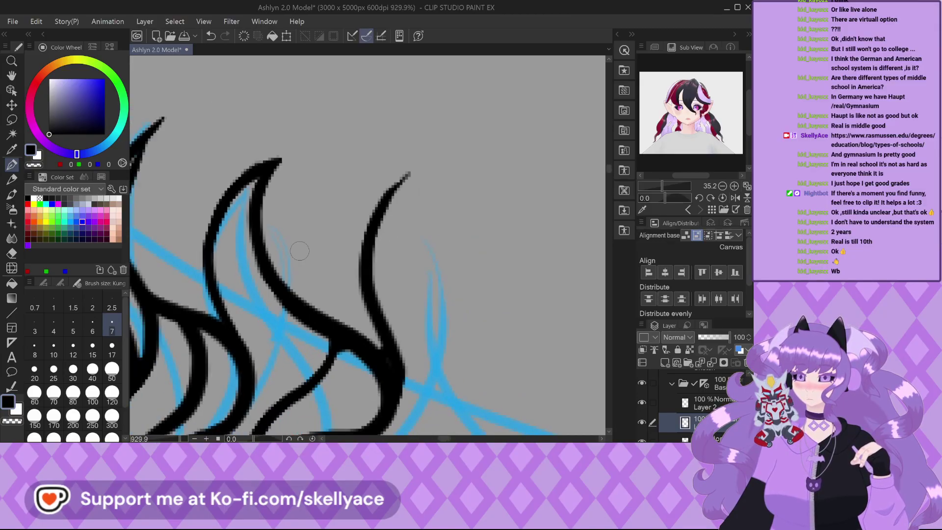
Ink the next hem lock with an inner edge, an outer edge sweeping down into a wide bend, and an inner strand curving below.
{"action": "scroll", "coordinate": [267, 229], "scroll_direction": "down", "scroll_amount": 3}
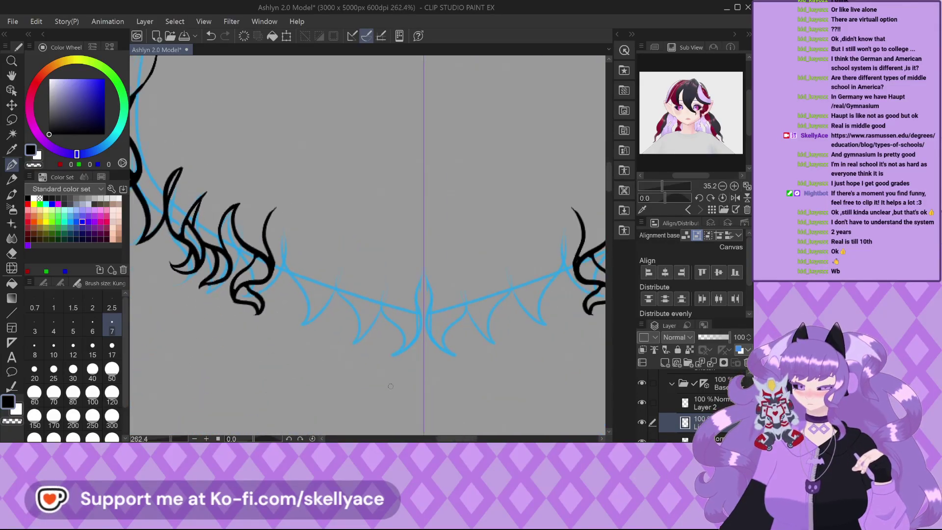
{"action": "scroll", "coordinate": [390, 386], "scroll_direction": "down", "scroll_amount": 1}
{"action": "scroll", "coordinate": [343, 304], "scroll_direction": "up", "scroll_amount": 3}
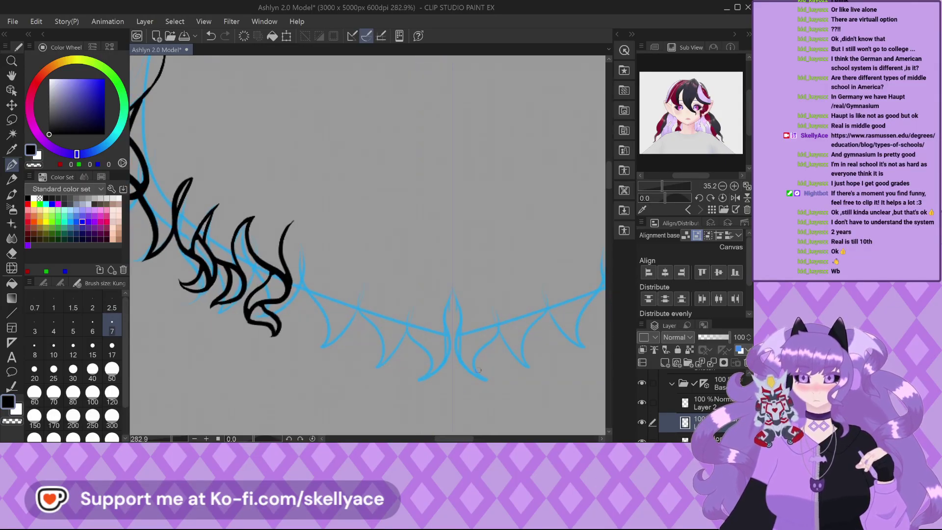
{"action": "scroll", "coordinate": [317, 280], "scroll_direction": "up", "scroll_amount": 1}
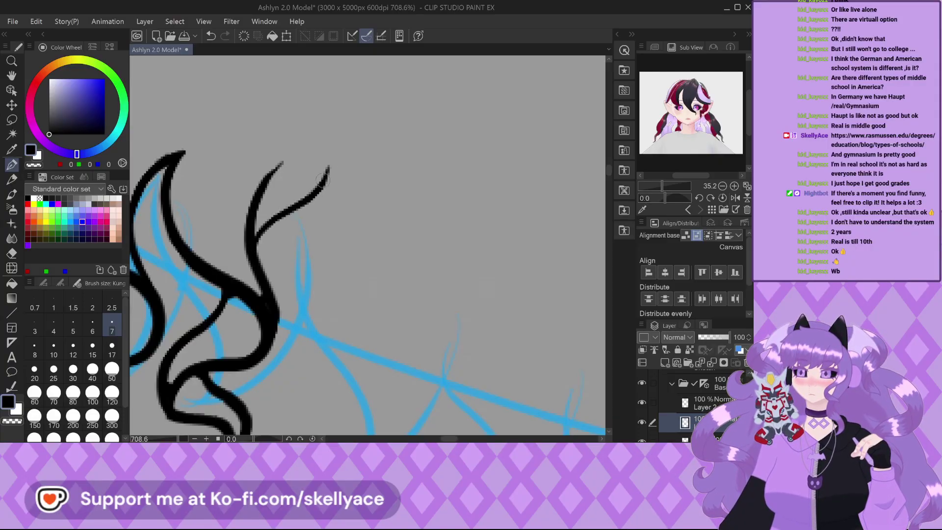
{"action": "mouse_move", "coordinate": [307, 258]}
{"action": "left_mouse_down"}
{"action": "mouse_move", "coordinate": [395, 352]}
{"action": "mouse_move", "coordinate": [408, 395]}
{"action": "left_mouse_up"}
{"action": "mouse_move", "coordinate": [422, 197]}
{"action": "left_mouse_down"}
{"action": "mouse_move", "coordinate": [410, 264]}
{"action": "mouse_move", "coordinate": [424, 343]}
{"action": "mouse_move", "coordinate": [405, 403]}
{"action": "mouse_move", "coordinate": [314, 434]}
{"action": "left_mouse_up"}
{"action": "mouse_move", "coordinate": [364, 314]}
{"action": "left_mouse_down"}
{"action": "mouse_move", "coordinate": [367, 349]}
{"action": "mouse_move", "coordinate": [317, 393]}
{"action": "left_mouse_up"}
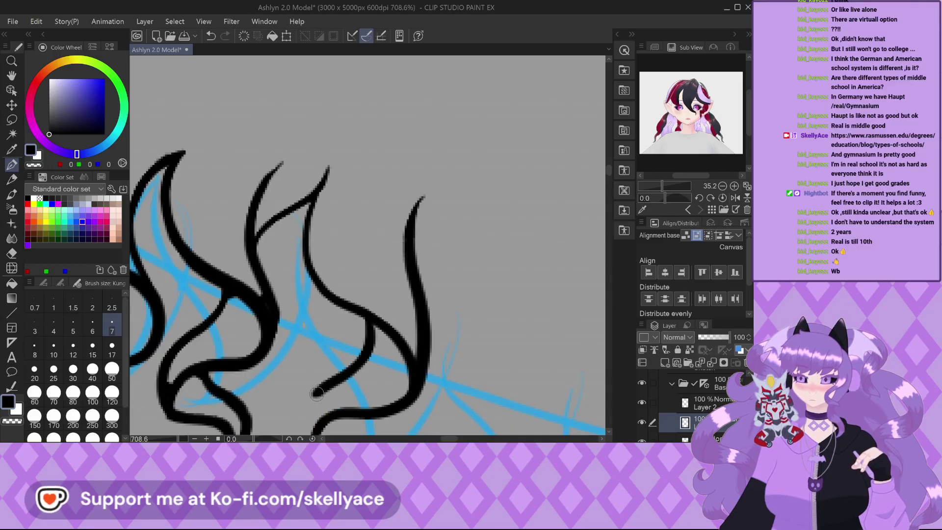
{"action": "scroll", "coordinate": [302, 173], "scroll_direction": "down", "scroll_amount": 5}
{"action": "scroll", "coordinate": [300, 318], "scroll_direction": "up", "scroll_amount": 5}
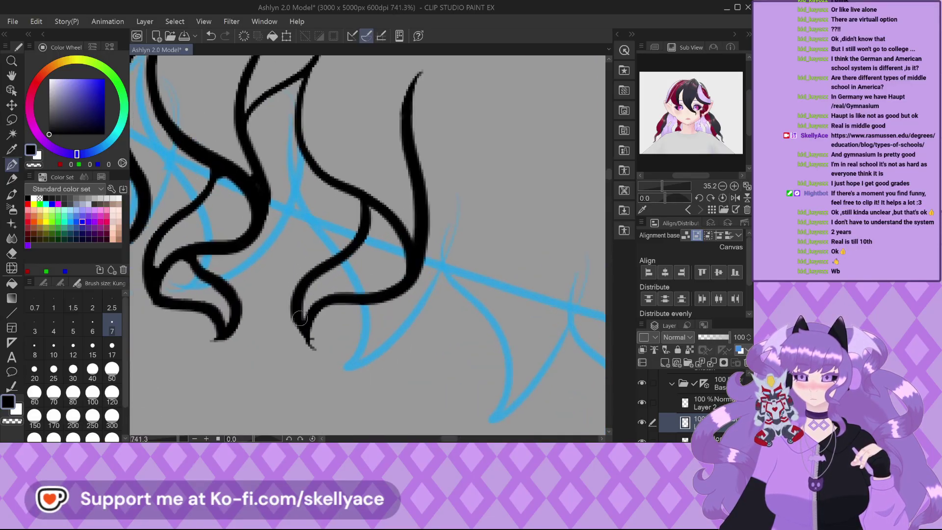
{"action": "scroll", "coordinate": [307, 338], "scroll_direction": "up", "scroll_amount": 3}
{"action": "left_click_drag", "start_coordinate": [339, 292], "coordinate": [375, 387]}
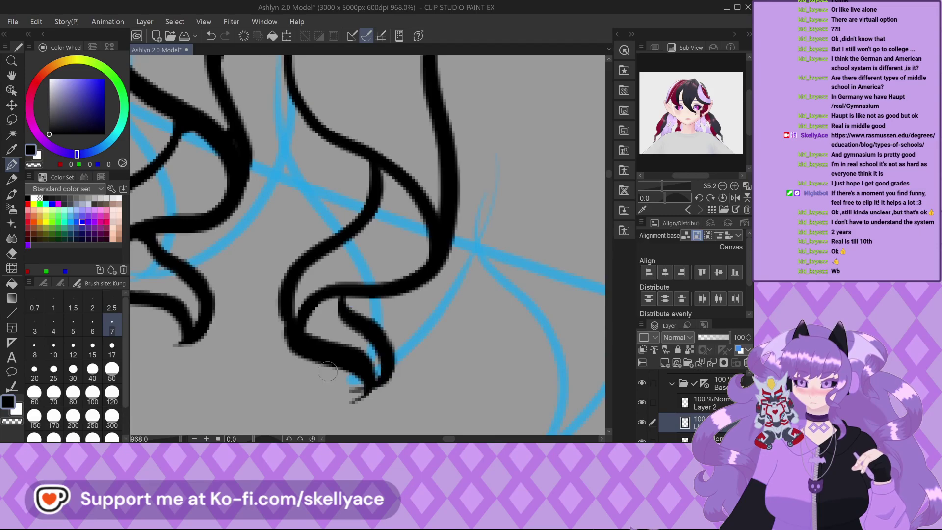
{"action": "key", "text": "ctrl+z"}
{"action": "key", "text": "ctrl+z"}
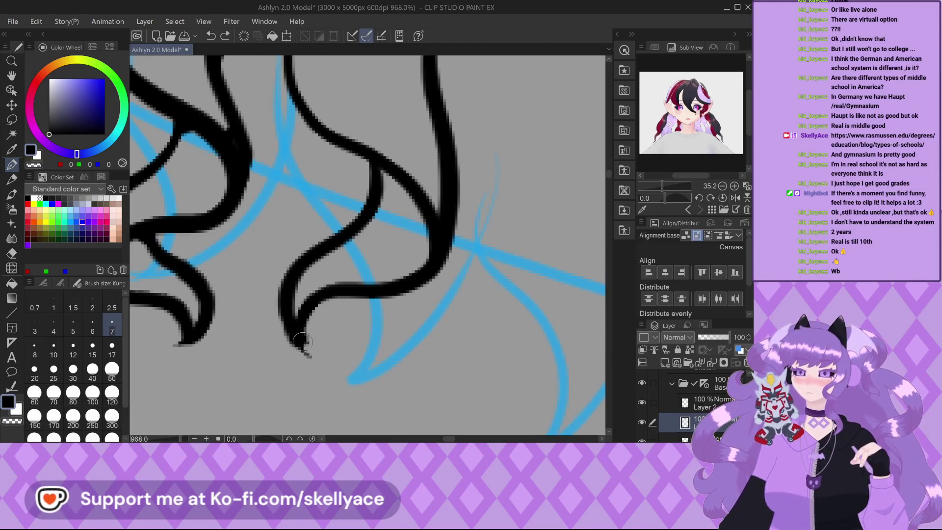
Ink both edges of the small curl under the bend, sharpen its lower tip, and thicken the junction where it starts.
{"action": "left_click_drag", "start_coordinate": [302, 341], "coordinate": [369, 396]}
{"action": "left_click_drag", "start_coordinate": [343, 298], "coordinate": [368, 395]}
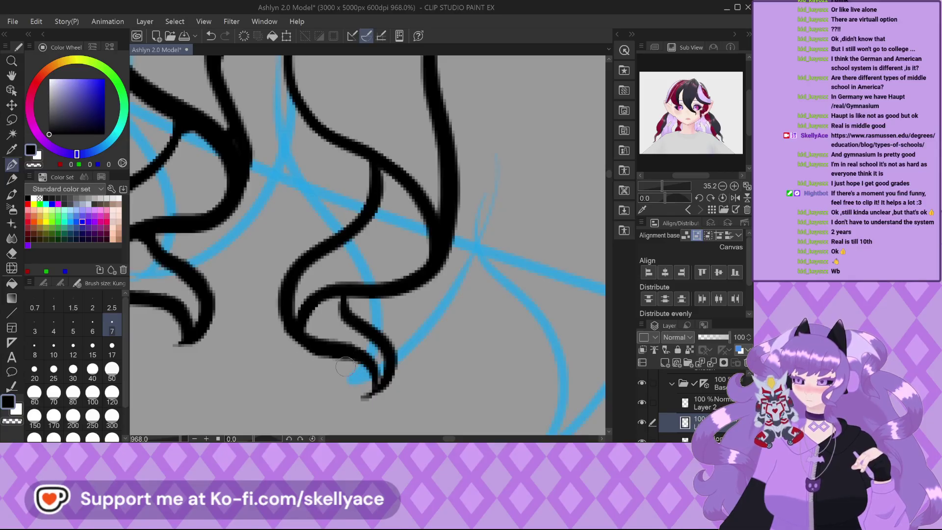
{"action": "left_click_drag", "start_coordinate": [379, 387], "coordinate": [383, 368]}
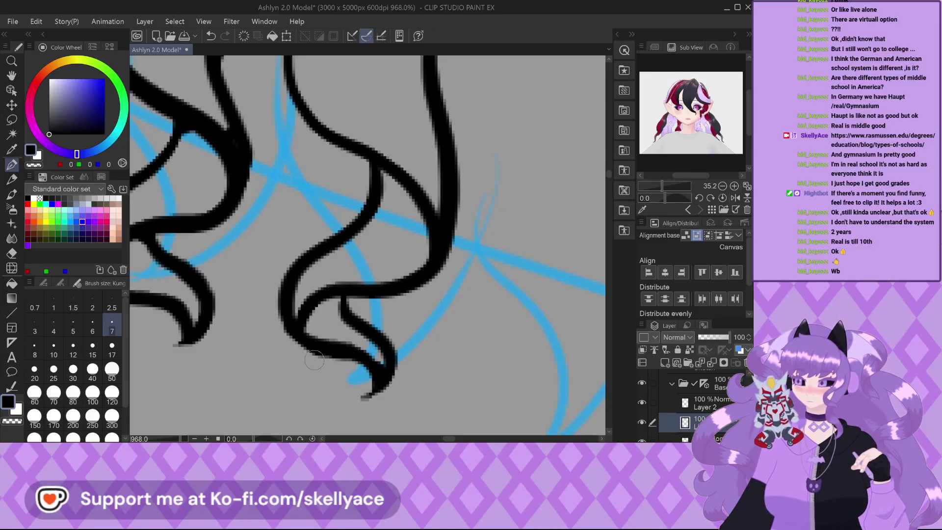
{"action": "key", "text": "ctrl+z"}
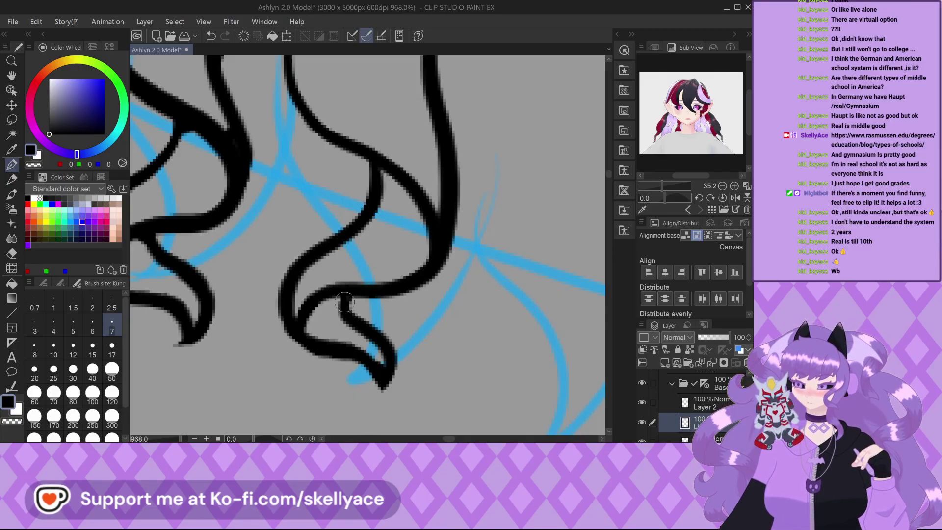
{"action": "left_click_drag", "start_coordinate": [305, 305], "coordinate": [297, 322]}
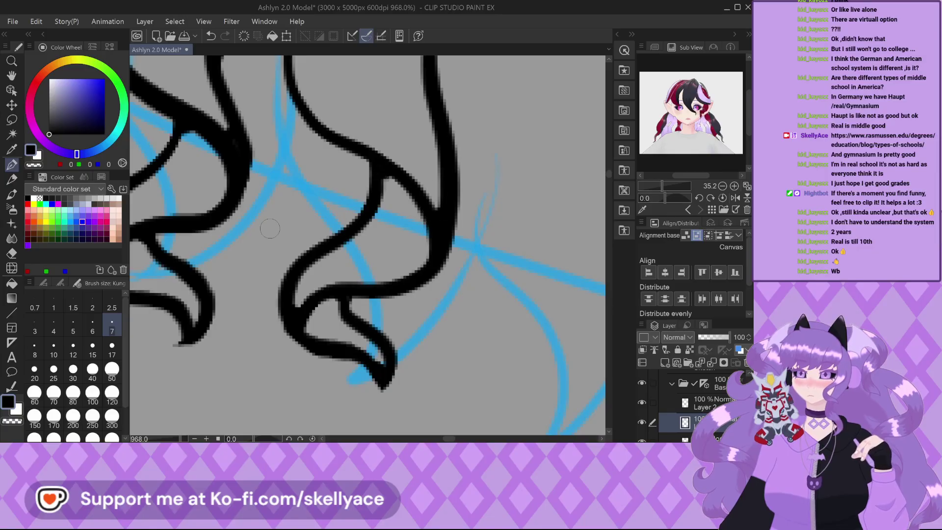
{"action": "scroll", "coordinate": [158, 308], "scroll_direction": "down", "scroll_amount": 6}
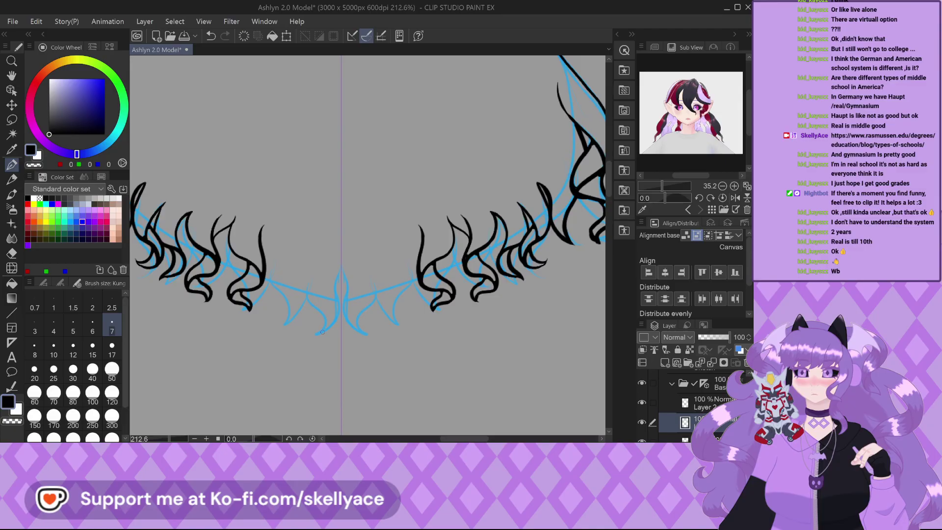
{"action": "scroll", "coordinate": [240, 265], "scroll_direction": "up", "scroll_amount": 6}
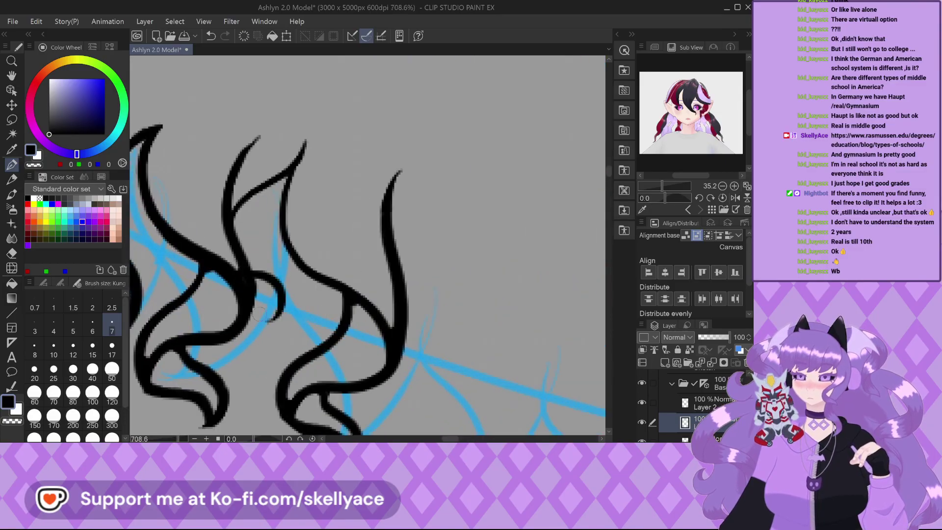
{"action": "left_click_drag", "start_coordinate": [237, 244], "coordinate": [287, 300]}
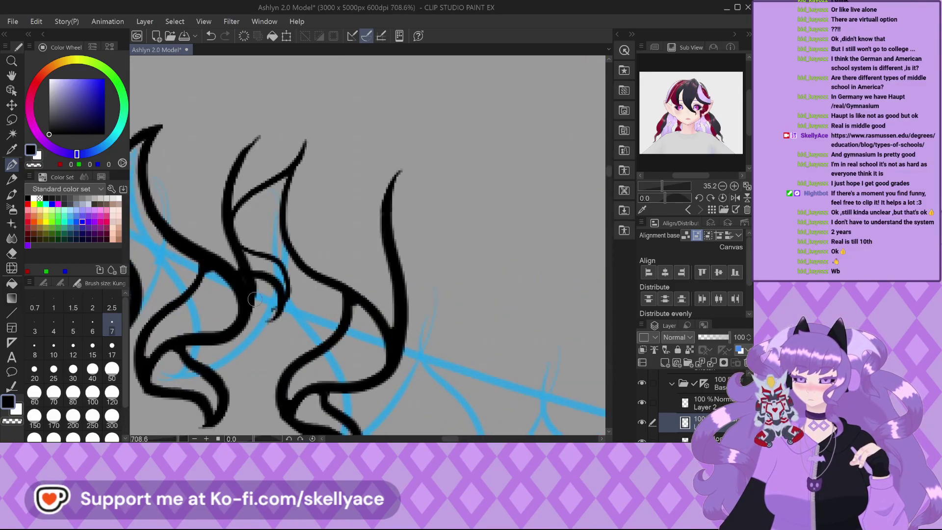
{"action": "key", "text": "ctrl+z"}
{"action": "key", "text": "ctrl+z"}
Ink a small hooked strand with two edges meeting in a point on the outside of the previous lock's bend.
{"action": "left_click_drag", "start_coordinate": [238, 251], "coordinate": [268, 324]}
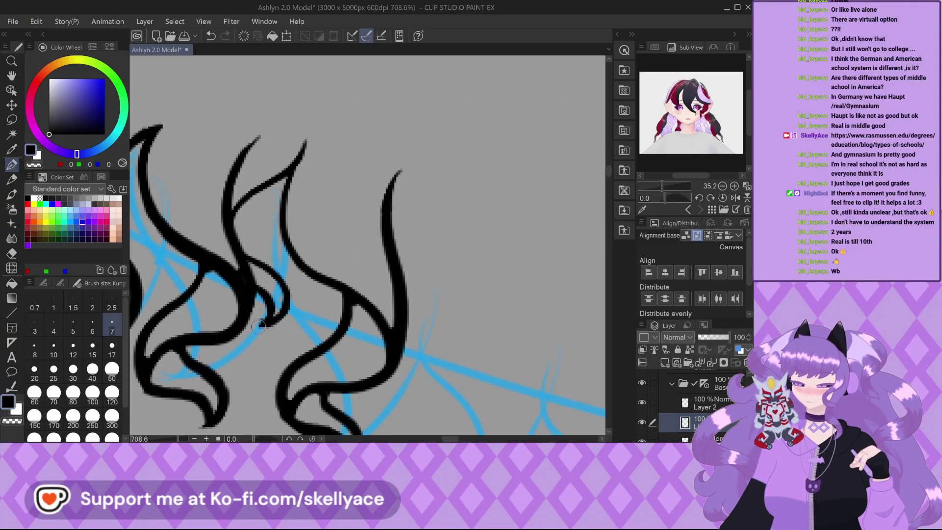
{"action": "scroll", "coordinate": [288, 295], "scroll_direction": "up", "scroll_amount": 3}
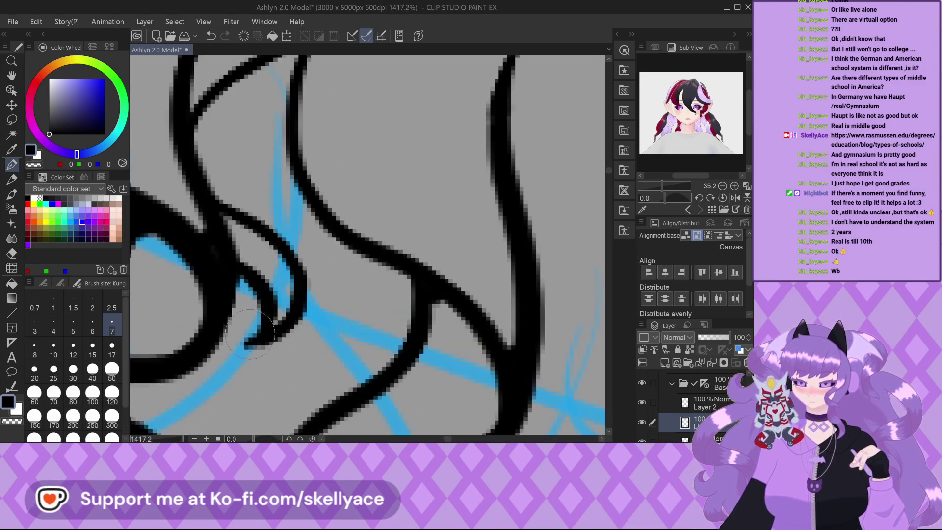
{"action": "scroll", "coordinate": [235, 331], "scroll_direction": "down", "scroll_amount": 8}
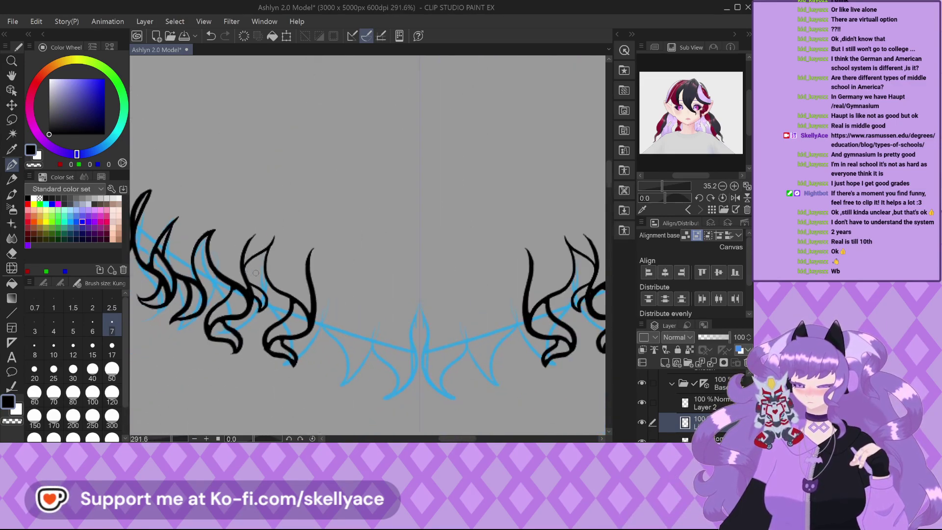
{"action": "scroll", "coordinate": [372, 351], "scroll_direction": "up", "scroll_amount": 7}
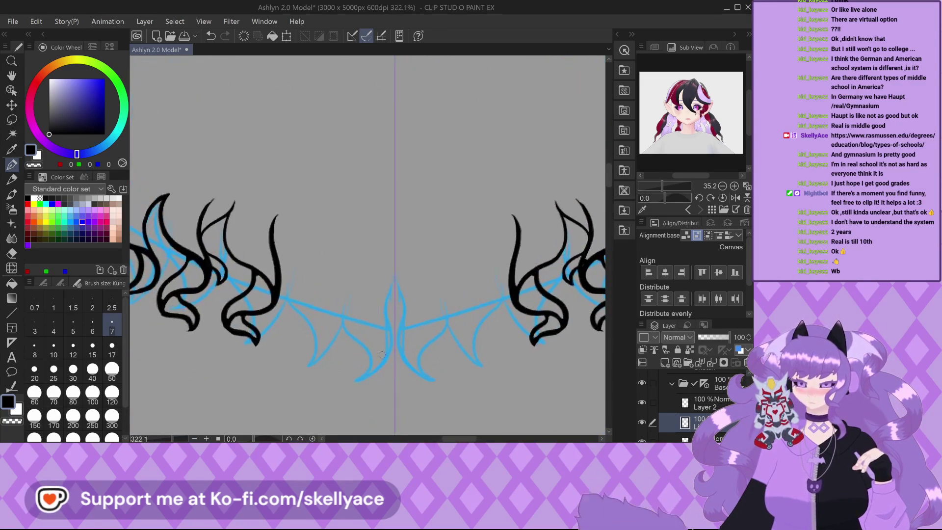
{"action": "left_click", "coordinate": [691, 407]}
{"action": "scroll", "coordinate": [266, 255], "scroll_direction": "up", "scroll_amount": 2}
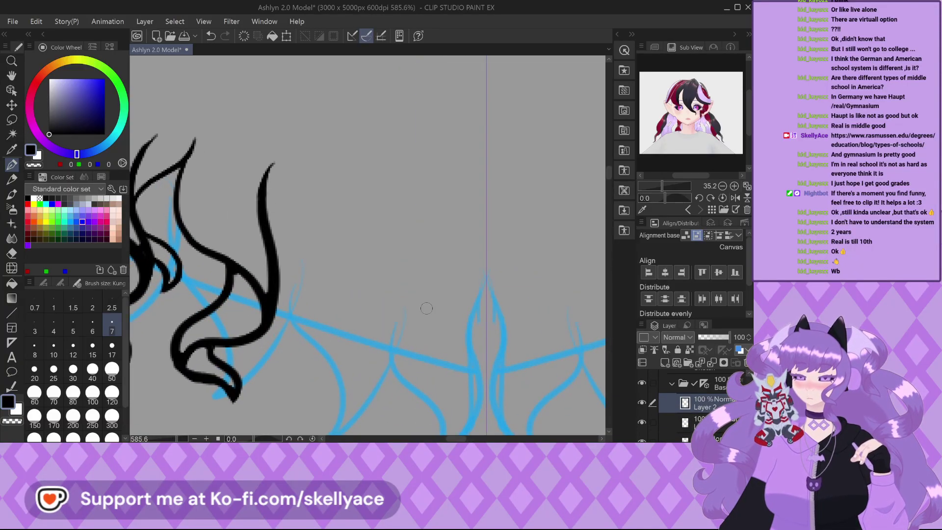
{"action": "left_click", "coordinate": [686, 429]}
Extend the newest lock's outer edge into a longer tip bending toward the centre axis and smooth the line below it.
{"action": "scroll", "coordinate": [269, 307], "scroll_direction": "up", "scroll_amount": 1}
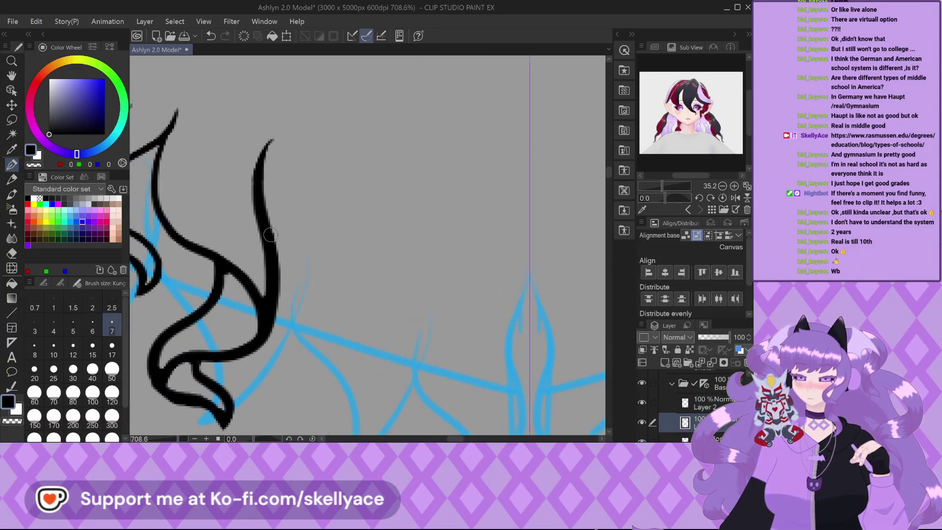
{"action": "left_click_drag", "start_coordinate": [271, 235], "coordinate": [310, 123]}
{"action": "scroll", "coordinate": [238, 122], "scroll_direction": "up", "scroll_amount": 4}
{"action": "mouse_move", "coordinate": [268, 149]}
{"action": "left_mouse_down"}
{"action": "mouse_move", "coordinate": [244, 197]}
{"action": "mouse_move", "coordinate": [268, 176]}
{"action": "mouse_move", "coordinate": [276, 290]}
{"action": "left_mouse_up"}
{"action": "scroll", "coordinate": [273, 179], "scroll_direction": "down", "scroll_amount": 3}
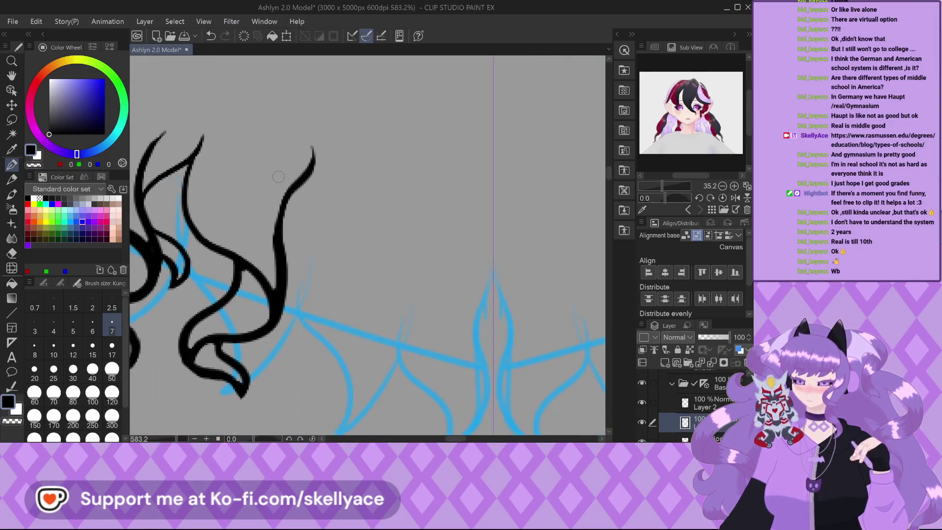
Ink the next lock from that tip down to a pointed end, with a tall curved outer edge on the centre side.
{"action": "scroll", "coordinate": [337, 206], "scroll_direction": "up", "scroll_amount": 1}
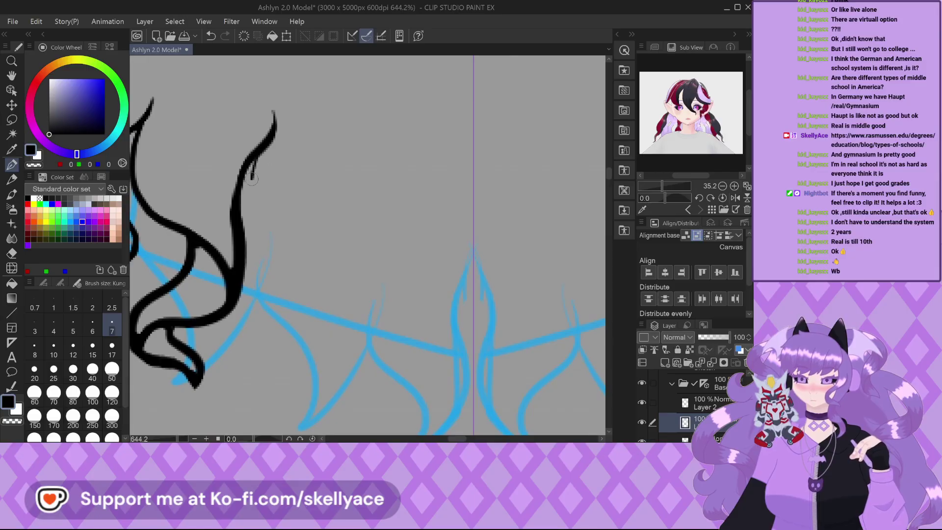
{"action": "mouse_move", "coordinate": [302, 295]}
{"action": "left_mouse_down"}
{"action": "mouse_move", "coordinate": [279, 401]}
{"action": "mouse_move", "coordinate": [333, 386]}
{"action": "mouse_move", "coordinate": [362, 313]}
{"action": "mouse_move", "coordinate": [359, 200]}
{"action": "mouse_move", "coordinate": [397, 156]}
{"action": "left_mouse_up"}
{"action": "scroll", "coordinate": [363, 159], "scroll_direction": "down", "scroll_amount": 6}
{"action": "scroll", "coordinate": [415, 219], "scroll_direction": "up", "scroll_amount": 4}
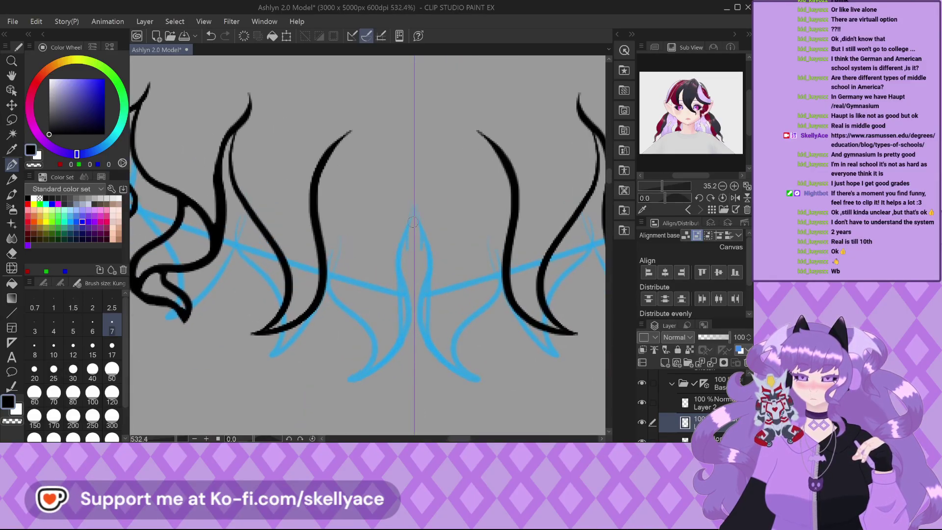
Ink the mirrored centre lock as an S-curve down to the hem and close its upper end into a point on the symmetry axis.
{"action": "mouse_move", "coordinate": [408, 193]}
{"action": "left_mouse_down"}
{"action": "mouse_move", "coordinate": [376, 295]}
{"action": "mouse_move", "coordinate": [390, 378]}
{"action": "mouse_move", "coordinate": [360, 401]}
{"action": "left_mouse_up"}
{"action": "scroll", "coordinate": [388, 285], "scroll_direction": "up", "scroll_amount": 4}
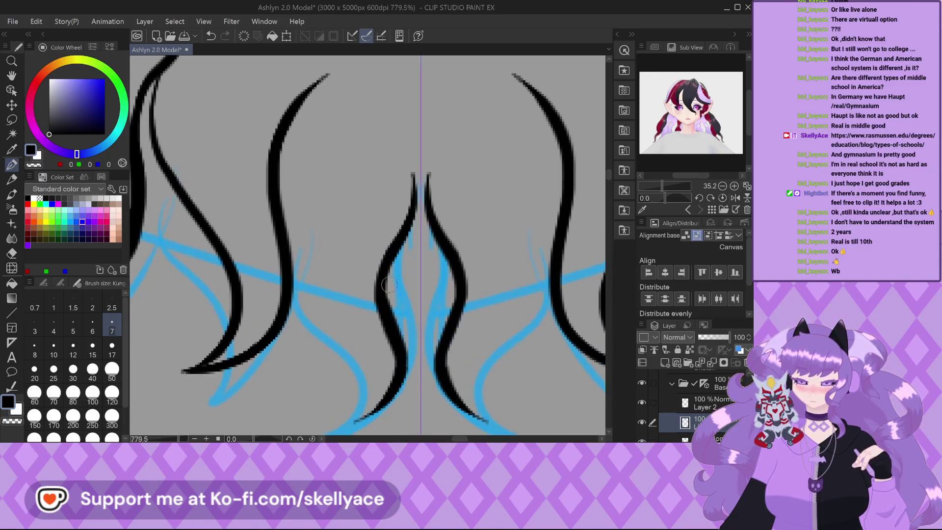
{"action": "scroll", "coordinate": [388, 284], "scroll_direction": "up", "scroll_amount": 1}
{"action": "mouse_move", "coordinate": [395, 235]}
{"action": "left_mouse_down"}
{"action": "mouse_move", "coordinate": [412, 203]}
{"action": "mouse_move", "coordinate": [414, 128]}
{"action": "mouse_move", "coordinate": [417, 184]}
{"action": "mouse_move", "coordinate": [402, 211]}
{"action": "left_mouse_up"}
{"action": "scroll", "coordinate": [420, 154], "scroll_direction": "up", "scroll_amount": 3}
{"action": "scroll", "coordinate": [404, 92], "scroll_direction": "down", "scroll_amount": 1}
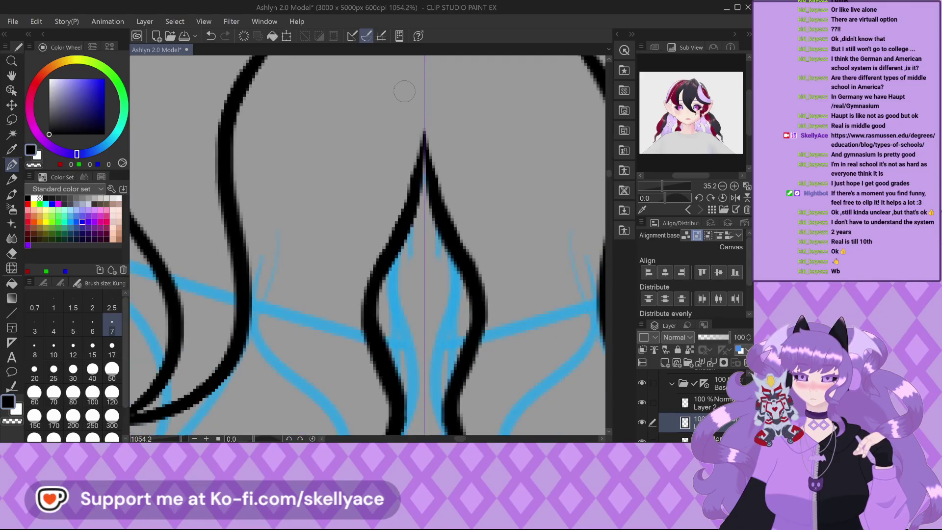
{"action": "scroll", "coordinate": [392, 128], "scroll_direction": "down", "scroll_amount": 2}
{"action": "scroll", "coordinate": [272, 192], "scroll_direction": "down", "scroll_amount": 3}
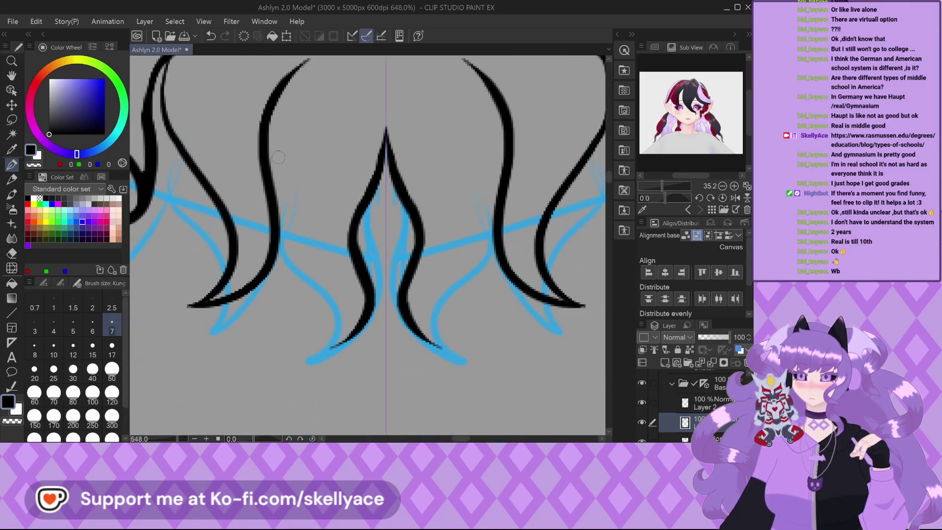
Double the tall edge's upper tip and ink a connecting strand into the centre lock with a pointed curl, cleaning up the stray end.
{"action": "scroll", "coordinate": [302, 74], "scroll_direction": "up", "scroll_amount": 3}
{"action": "left_click_drag", "start_coordinate": [298, 84], "coordinate": [262, 157]}
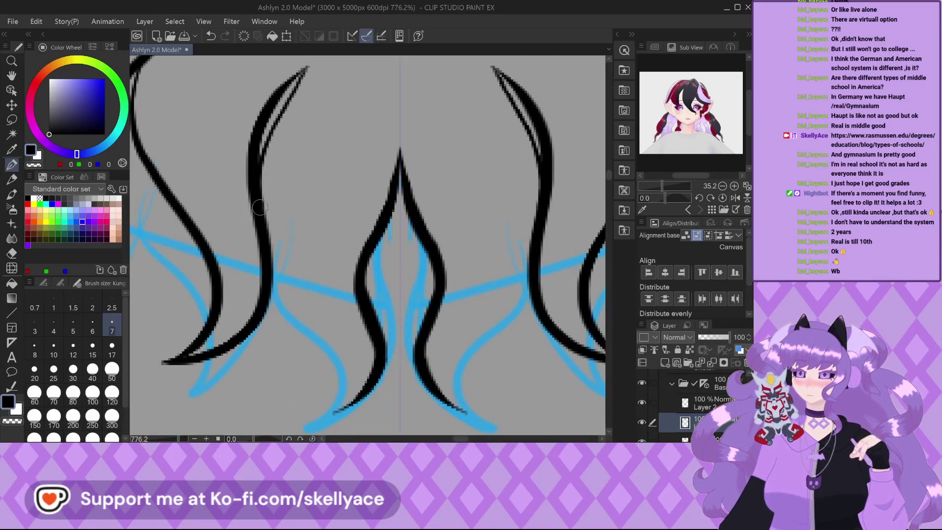
{"action": "mouse_move", "coordinate": [260, 207]}
{"action": "left_mouse_down"}
{"action": "mouse_move", "coordinate": [299, 277]}
{"action": "mouse_move", "coordinate": [381, 354]}
{"action": "left_mouse_up"}
{"action": "mouse_move", "coordinate": [343, 315]}
{"action": "left_mouse_down"}
{"action": "mouse_move", "coordinate": [287, 384]}
{"action": "mouse_move", "coordinate": [376, 384]}
{"action": "left_mouse_up"}
{"action": "scroll", "coordinate": [296, 371], "scroll_direction": "up", "scroll_amount": 2}
{"action": "scroll", "coordinate": [370, 380], "scroll_direction": "down", "scroll_amount": 3}
{"action": "scroll", "coordinate": [368, 380], "scroll_direction": "up", "scroll_amount": 4}
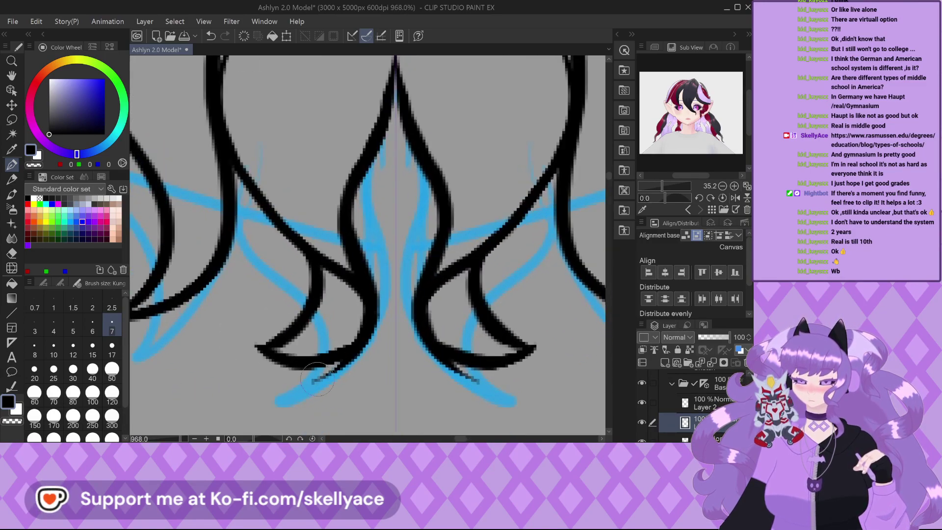
{"action": "left_click_drag", "start_coordinate": [317, 379], "coordinate": [336, 370]}
{"action": "scroll", "coordinate": [393, 332], "scroll_direction": "down", "scroll_amount": 2}
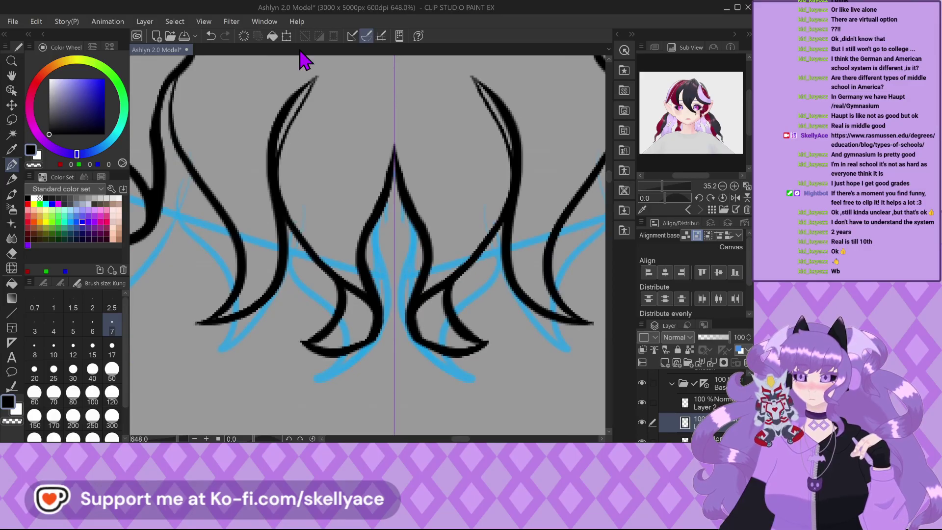
Thicken the narrow taper at the upper tip of the tall strand beside the centre lock.
{"action": "scroll", "coordinate": [304, 61], "scroll_direction": "up", "scroll_amount": 2}
{"action": "left_click_drag", "start_coordinate": [320, 74], "coordinate": [268, 176]}
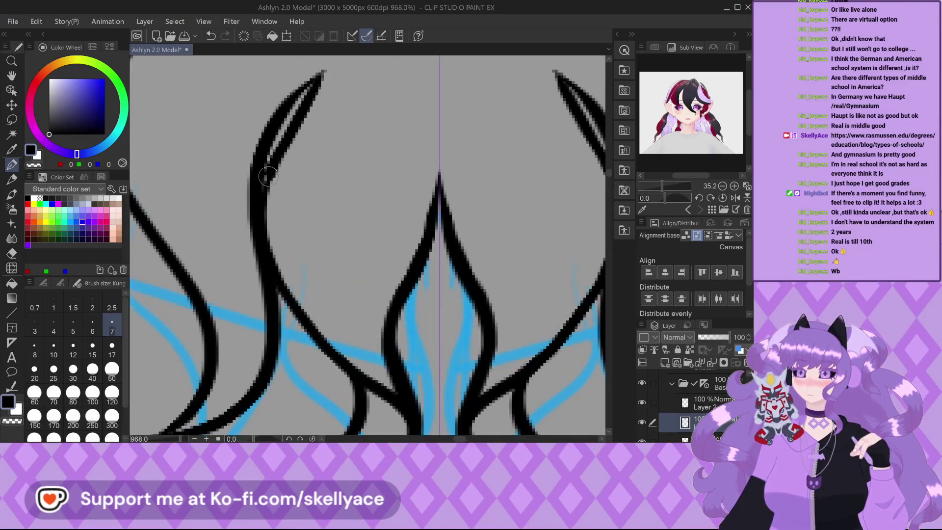
{"action": "scroll", "coordinate": [333, 334], "scroll_direction": "down", "scroll_amount": 7}
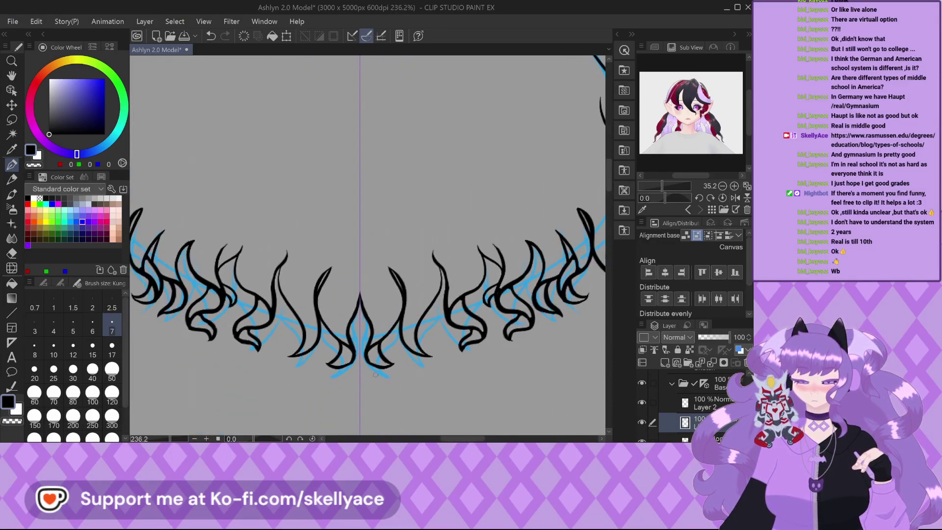
Hide the blue Sketch layer and remove Layer 2 from the Base Hair folder.
{"action": "scroll", "coordinate": [375, 374], "scroll_direction": "down", "scroll_amount": 3}
{"action": "scroll", "coordinate": [672, 433], "scroll_direction": "down", "scroll_amount": 1}
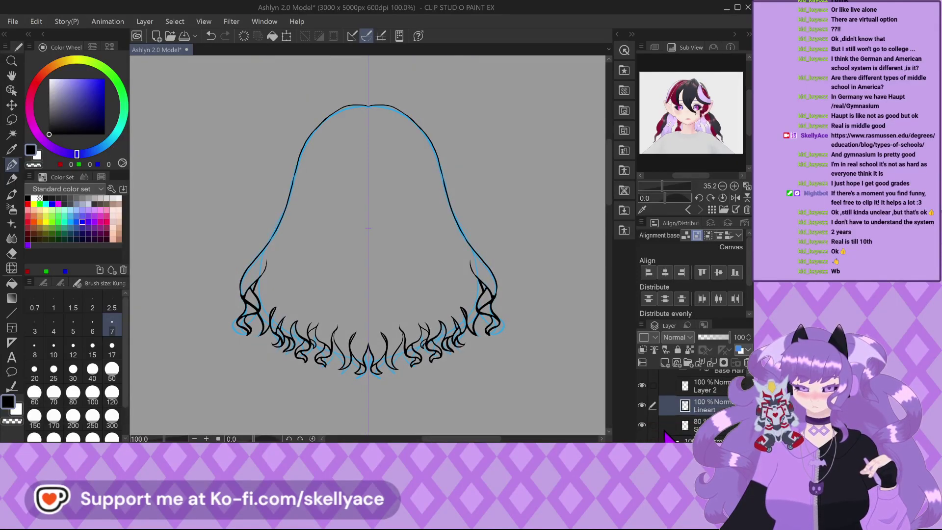
{"action": "left_click", "coordinate": [642, 426]}
{"action": "left_click", "coordinate": [698, 378]}
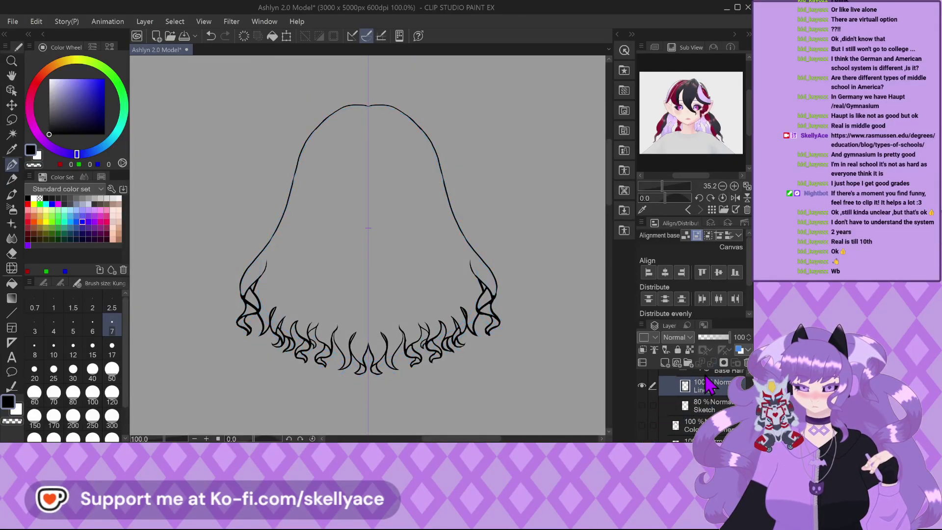
Add a new layer named Color between the Lineart and Sketch layers.
{"action": "scroll", "coordinate": [296, 330], "scroll_direction": "up", "scroll_amount": 2}
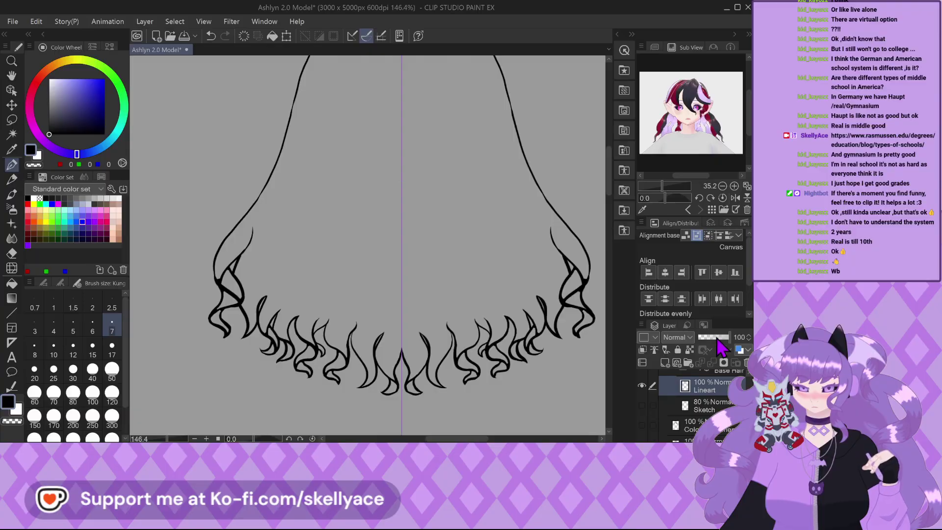
{"action": "left_click", "coordinate": [705, 409]}
{"action": "left_click", "coordinate": [664, 363]}
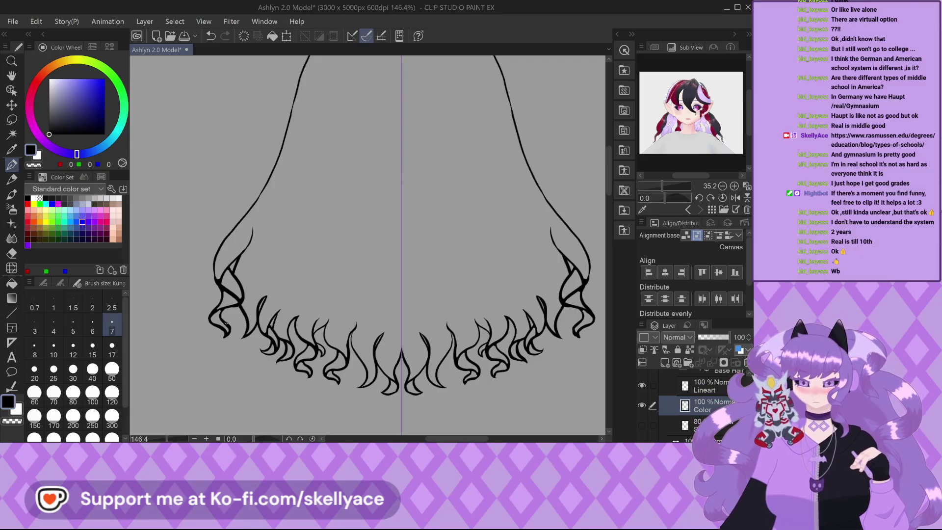
Fill the main hair shape on the Color layer with light lavender (RGB 226, 203, 255) from the Ashlyn 2.0 color set.
{"action": "left_click", "coordinate": [54, 229]}
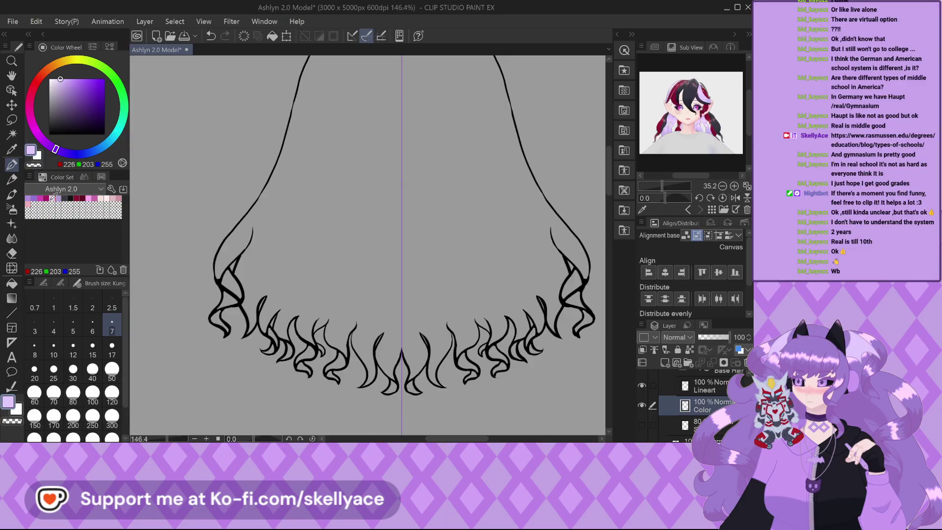
{"action": "left_click", "coordinate": [12, 284]}
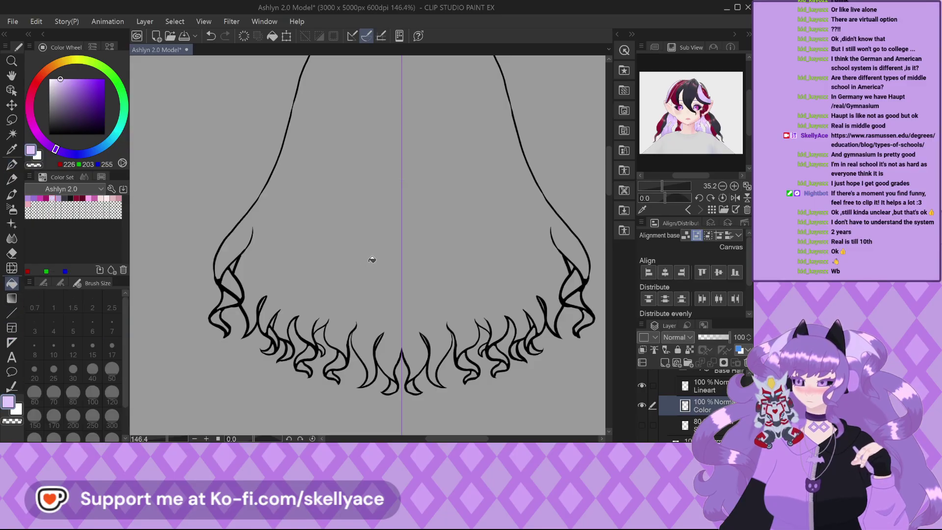
{"action": "left_click", "coordinate": [372, 259]}
{"action": "scroll", "coordinate": [206, 265], "scroll_direction": "down", "scroll_amount": 2}
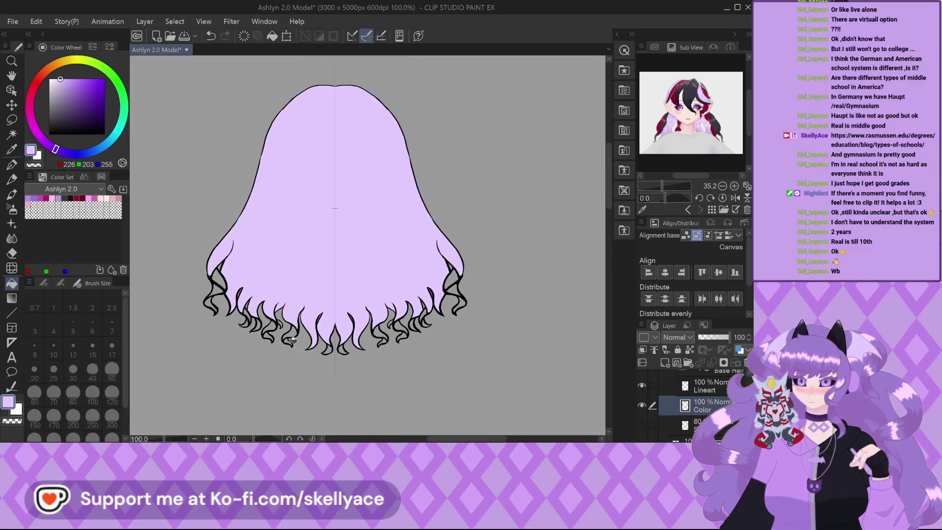
Fill the remaining enclosed curl segments along the hem, from the centre locks out to the side locks, with the same lavender.
{"action": "scroll", "coordinate": [357, 358], "scroll_direction": "up", "scroll_amount": 5}
{"action": "left_click", "coordinate": [372, 362]}
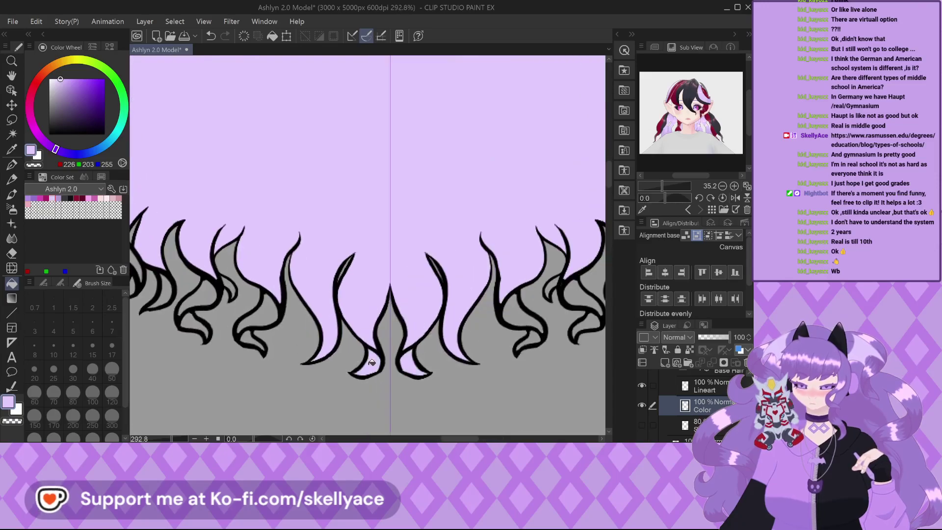
{"action": "left_click", "coordinate": [253, 320]}
{"action": "left_click", "coordinate": [240, 334]}
{"action": "left_click", "coordinate": [217, 293]}
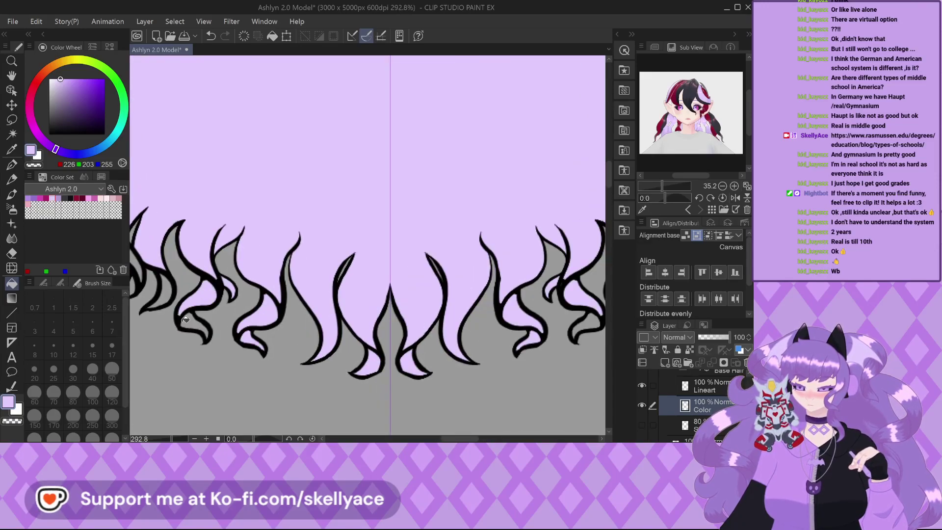
{"action": "left_click", "coordinate": [194, 326]}
{"action": "scroll", "coordinate": [276, 323], "scroll_direction": "down", "scroll_amount": 5}
{"action": "scroll", "coordinate": [184, 288], "scroll_direction": "up", "scroll_amount": 4}
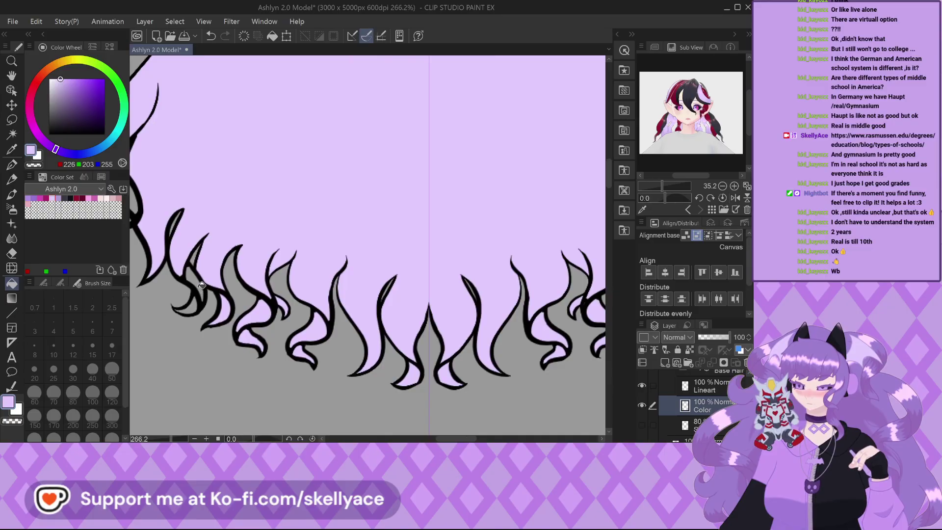
{"action": "left_click", "coordinate": [197, 288]}
{"action": "left_click", "coordinate": [190, 306]}
{"action": "scroll", "coordinate": [253, 337], "scroll_direction": "down", "scroll_amount": 3}
{"action": "left_click", "coordinate": [165, 228]}
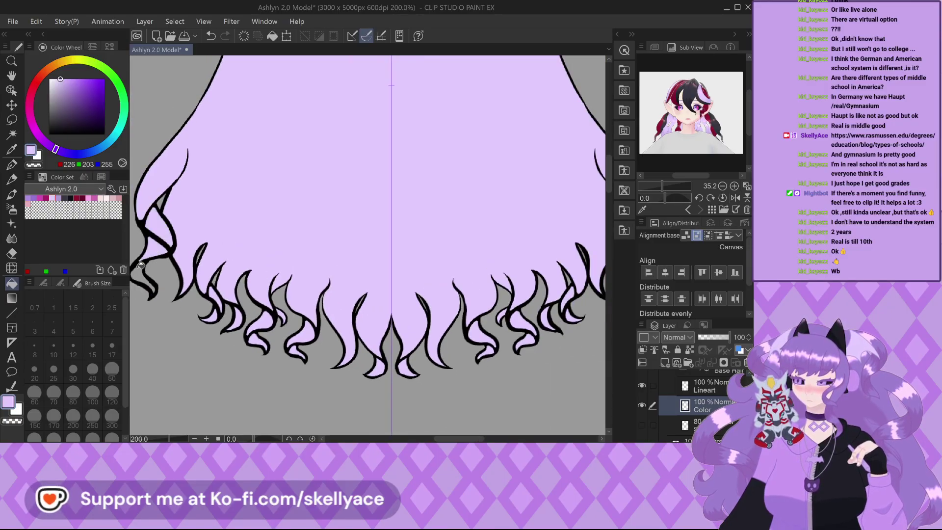
Lower the Lineart layer's opacity to 26% and make the Color layer active again.
{"action": "left_click", "coordinate": [655, 388]}
{"action": "left_click", "coordinate": [642, 385]}
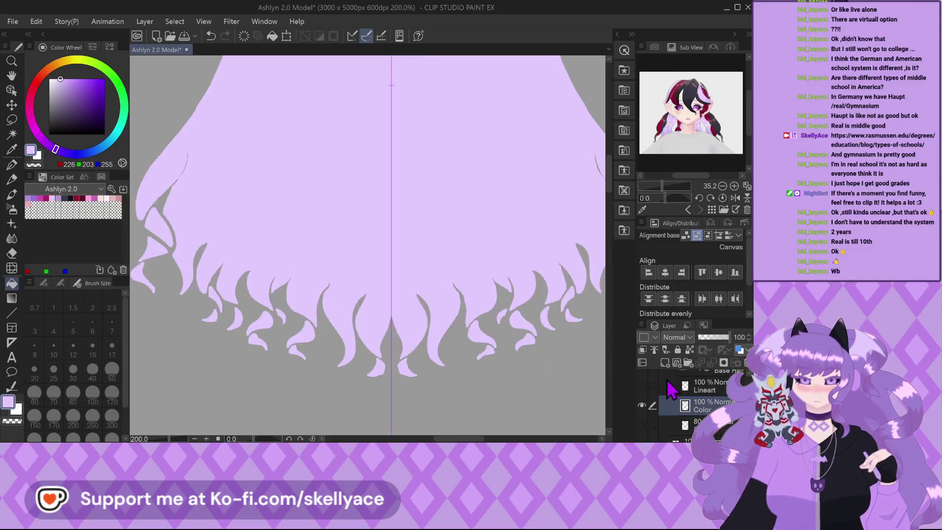
{"action": "left_click", "coordinate": [642, 385]}
{"action": "left_click", "coordinate": [707, 337]}
{"action": "left_click", "coordinate": [704, 406]}
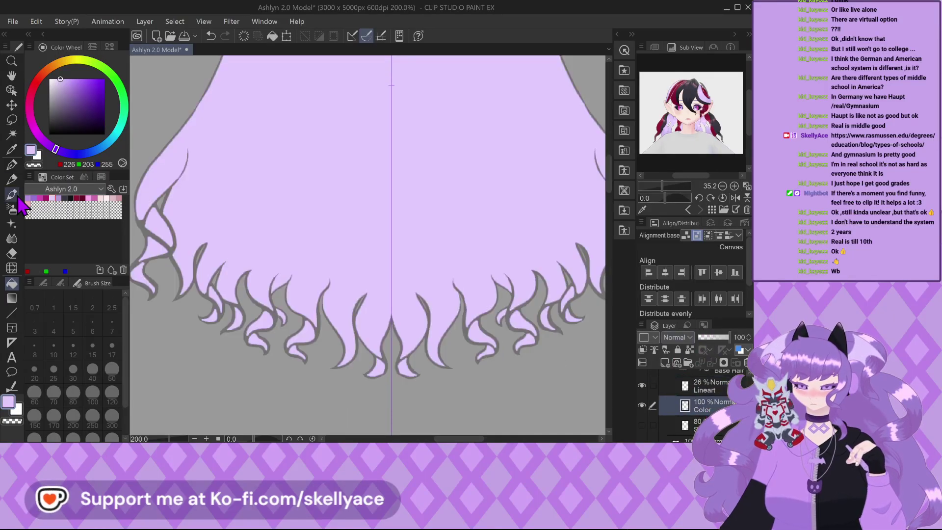
Paint lavender under the crossing inner lines of the outermost side lock with the size 7 pen.
{"action": "left_click", "coordinate": [12, 165]}
{"action": "scroll", "coordinate": [152, 217], "scroll_direction": "down", "scroll_amount": 3}
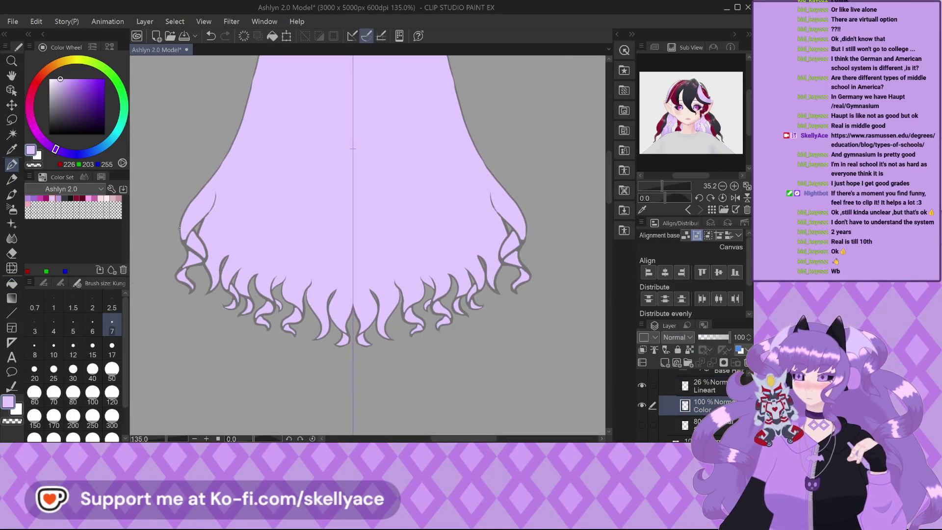
{"action": "scroll", "coordinate": [179, 227], "scroll_direction": "up", "scroll_amount": 6}
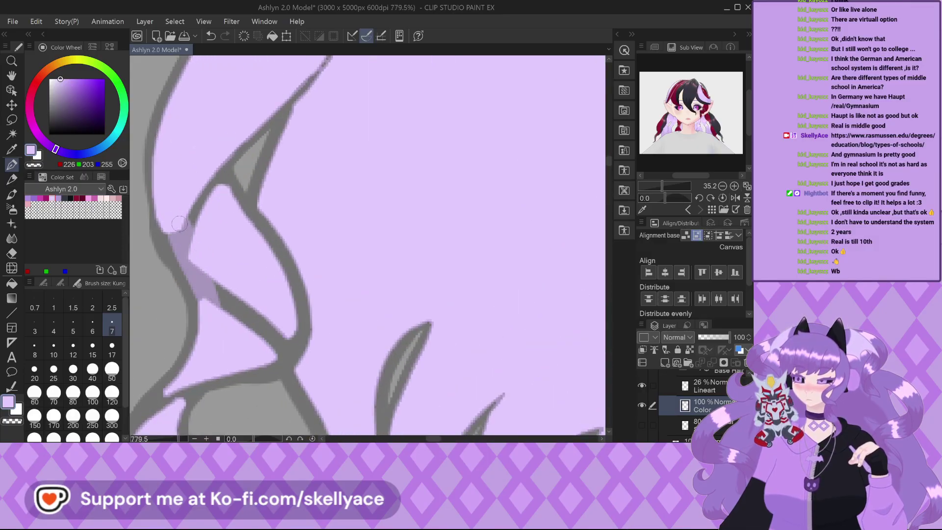
{"action": "mouse_move", "coordinate": [180, 223]}
{"action": "left_mouse_down"}
{"action": "mouse_move", "coordinate": [216, 283]}
{"action": "mouse_move", "coordinate": [222, 179]}
{"action": "mouse_move", "coordinate": [244, 212]}
{"action": "left_mouse_up"}
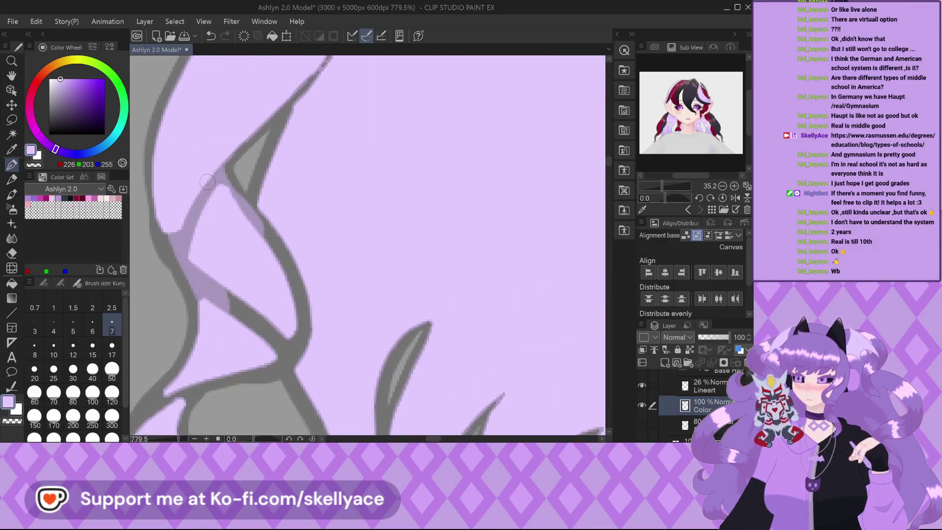
{"action": "mouse_move", "coordinate": [207, 182]}
{"action": "left_mouse_down"}
{"action": "mouse_move", "coordinate": [241, 203]}
{"action": "mouse_move", "coordinate": [295, 292]}
{"action": "left_mouse_up"}
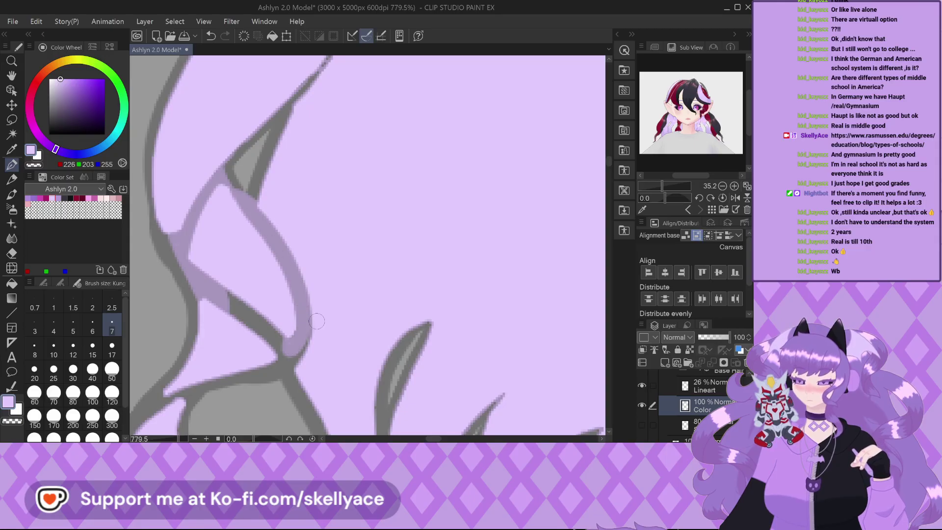
{"action": "left_click_drag", "start_coordinate": [270, 328], "coordinate": [248, 332]}
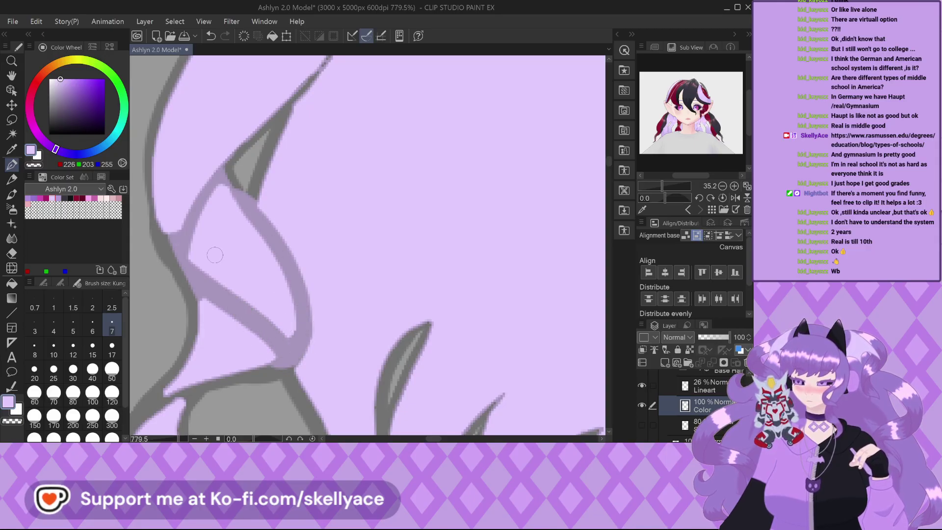
Extend the lavender beneath the outlines of the outermost lock's lower curl, including its junction with the strand above.
{"action": "scroll", "coordinate": [212, 248], "scroll_direction": "down", "scroll_amount": 4}
{"action": "scroll", "coordinate": [189, 321], "scroll_direction": "up", "scroll_amount": 6}
{"action": "scroll", "coordinate": [249, 339], "scroll_direction": "down", "scroll_amount": 2}
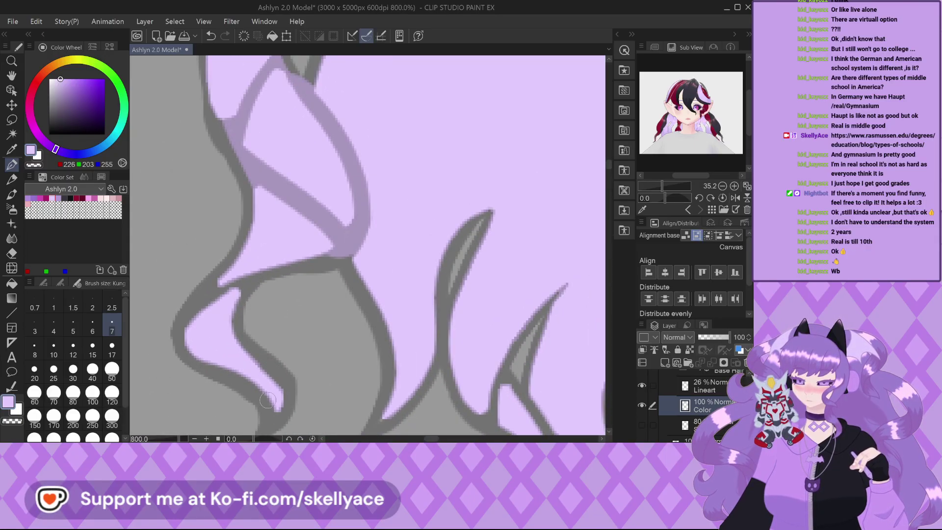
{"action": "scroll", "coordinate": [268, 400], "scroll_direction": "up", "scroll_amount": 3}
{"action": "mouse_move", "coordinate": [273, 423]}
{"action": "left_mouse_down"}
{"action": "mouse_move", "coordinate": [272, 361]}
{"action": "mouse_move", "coordinate": [161, 298]}
{"action": "left_mouse_up"}
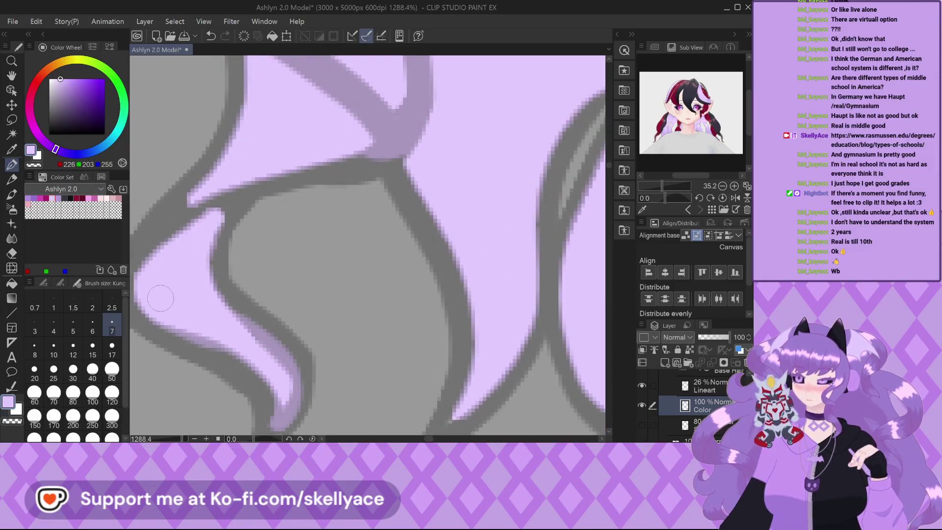
{"action": "mouse_move", "coordinate": [274, 413]}
{"action": "left_mouse_down"}
{"action": "mouse_move", "coordinate": [267, 392]}
{"action": "mouse_move", "coordinate": [136, 294]}
{"action": "mouse_move", "coordinate": [143, 257]}
{"action": "mouse_move", "coordinate": [257, 159]}
{"action": "mouse_move", "coordinate": [203, 228]}
{"action": "mouse_move", "coordinate": [256, 166]}
{"action": "mouse_move", "coordinate": [212, 223]}
{"action": "left_mouse_up"}
{"action": "scroll", "coordinate": [206, 231], "scroll_direction": "down", "scroll_amount": 2}
{"action": "scroll", "coordinate": [228, 260], "scroll_direction": "up", "scroll_amount": 2}
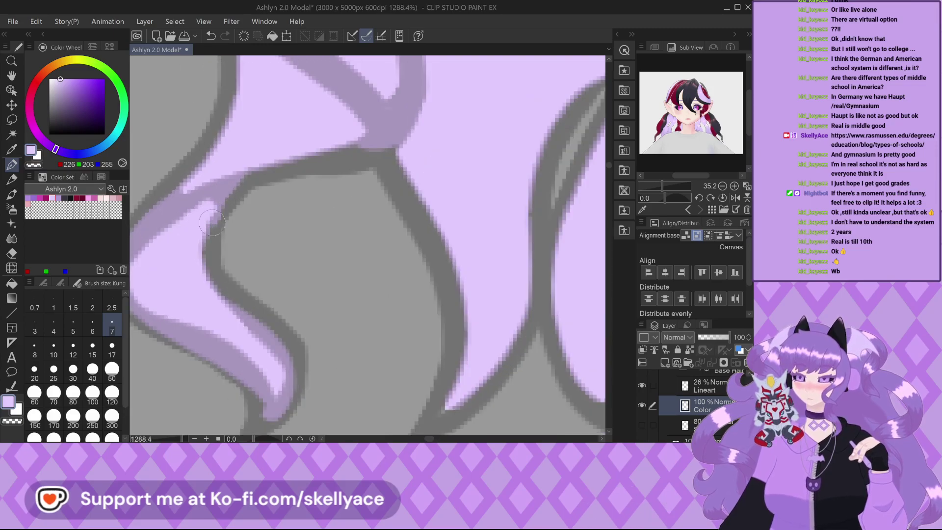
{"action": "left_click_drag", "start_coordinate": [211, 276], "coordinate": [281, 363]}
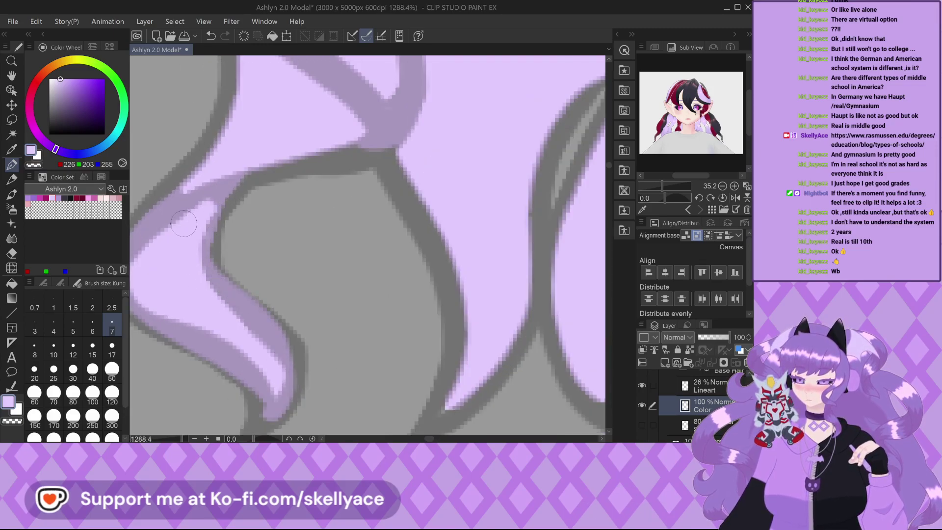
Paint lavender under both edges of the pointed lock beside the outer curl and under the line joining it to its neighbour.
{"action": "scroll", "coordinate": [187, 225], "scroll_direction": "up", "scroll_amount": 1}
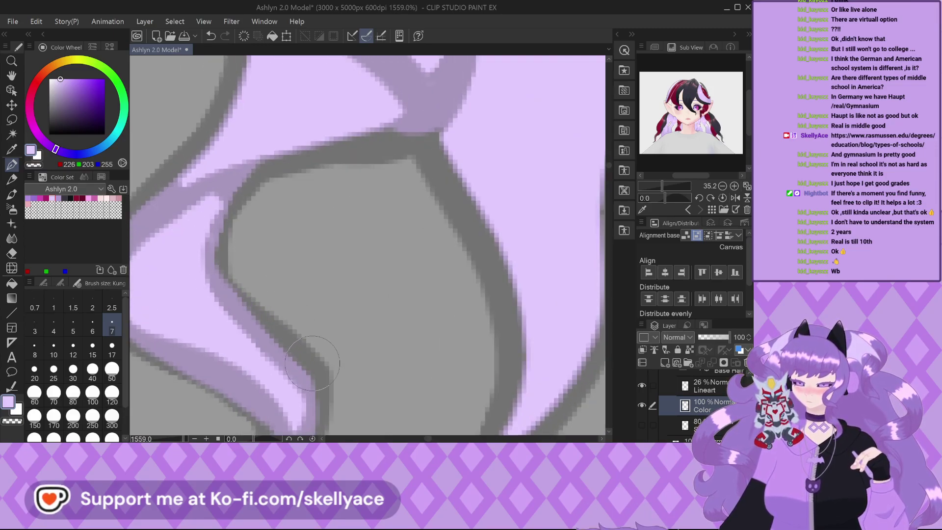
{"action": "scroll", "coordinate": [249, 200], "scroll_direction": "down", "scroll_amount": 3}
{"action": "scroll", "coordinate": [379, 322], "scroll_direction": "up", "scroll_amount": 2}
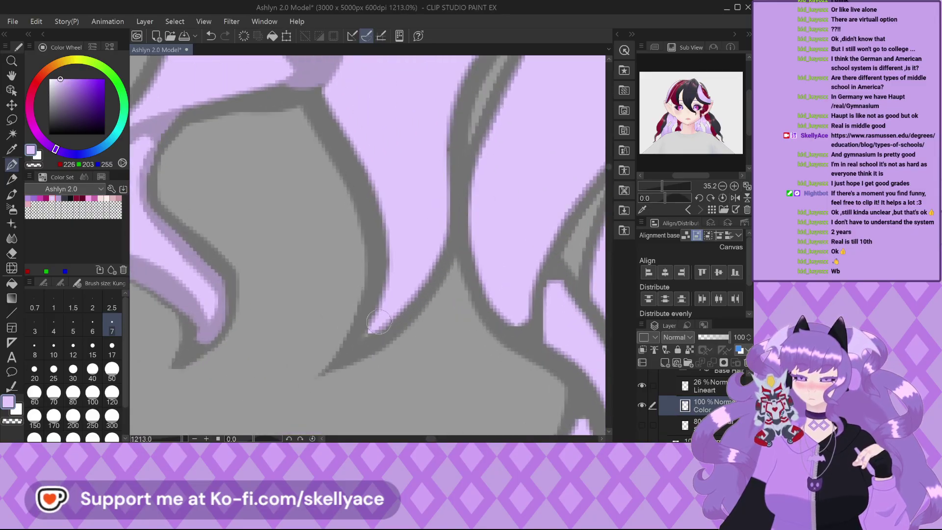
{"action": "mouse_move", "coordinate": [372, 318]}
{"action": "left_mouse_down"}
{"action": "mouse_move", "coordinate": [385, 251]}
{"action": "mouse_move", "coordinate": [370, 178]}
{"action": "mouse_move", "coordinate": [314, 63]}
{"action": "left_mouse_up"}
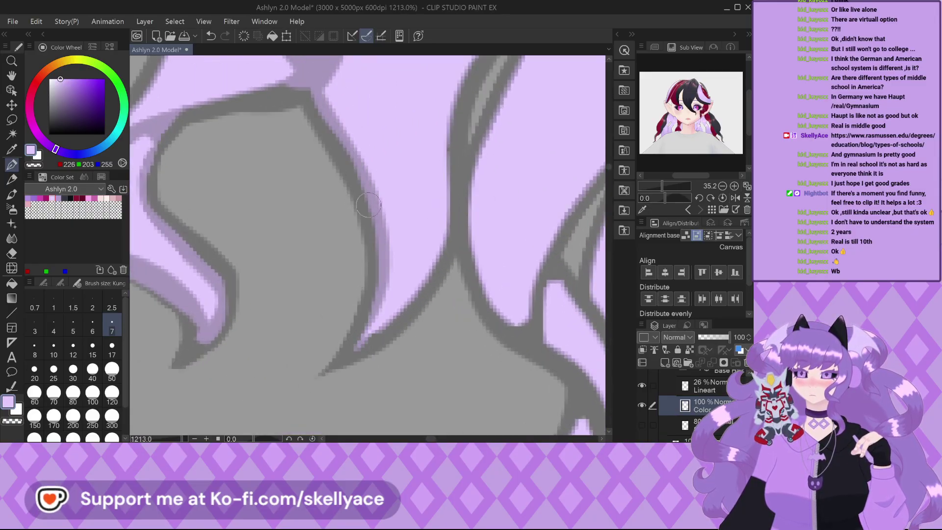
{"action": "mouse_move", "coordinate": [351, 350]}
{"action": "left_mouse_down"}
{"action": "mouse_move", "coordinate": [452, 216]}
{"action": "mouse_move", "coordinate": [456, 163]}
{"action": "left_mouse_up"}
{"action": "scroll", "coordinate": [390, 226], "scroll_direction": "down", "scroll_amount": 3}
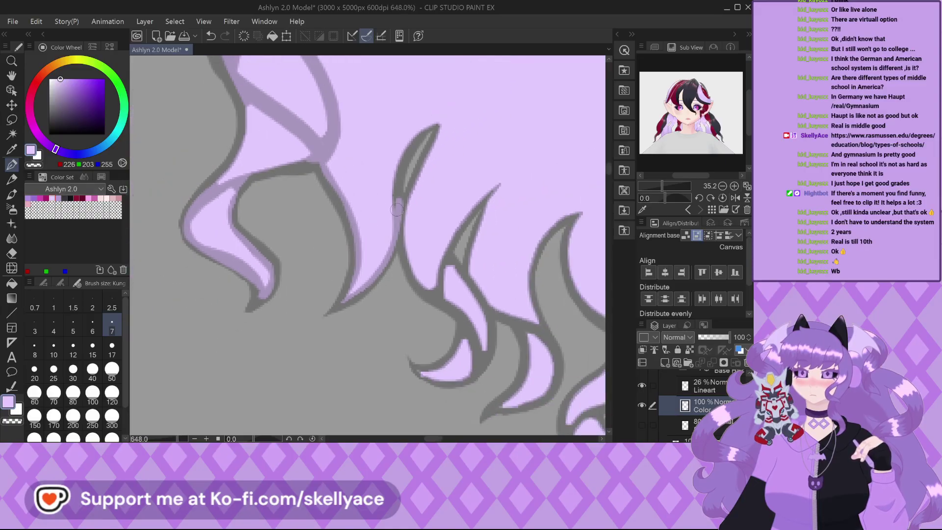
{"action": "scroll", "coordinate": [404, 190], "scroll_direction": "up", "scroll_amount": 2}
{"action": "left_click_drag", "start_coordinate": [393, 179], "coordinate": [398, 274]}
Colour beneath the outlines of the narrow strand running down into the small hooked curl.
{"action": "left_click_drag", "start_coordinate": [471, 358], "coordinate": [447, 307]}
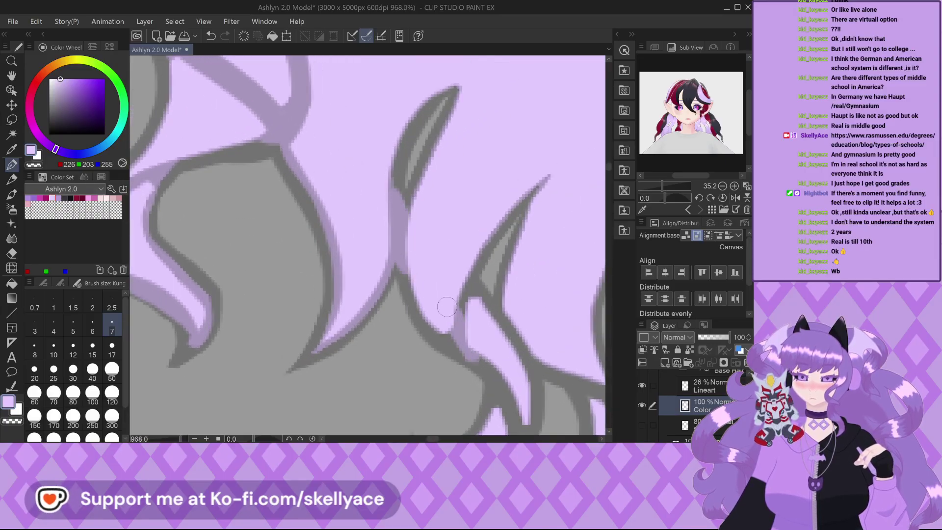
{"action": "scroll", "coordinate": [437, 282], "scroll_direction": "down", "scroll_amount": 3}
{"action": "scroll", "coordinate": [407, 290], "scroll_direction": "up", "scroll_amount": 3}
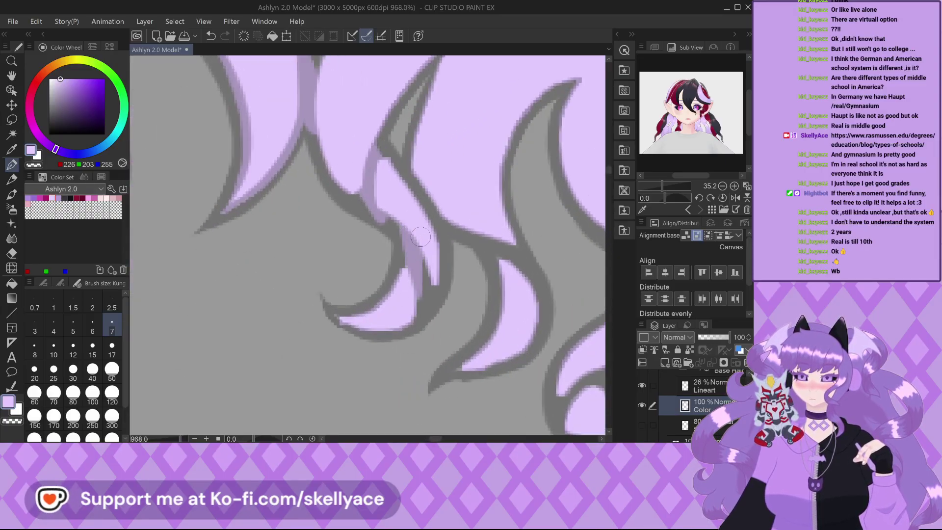
{"action": "left_click_drag", "start_coordinate": [428, 166], "coordinate": [423, 188]}
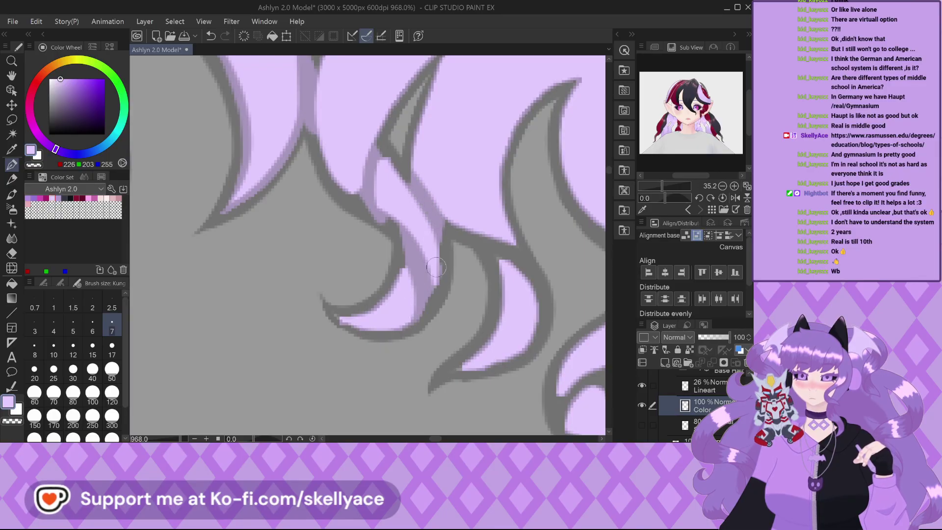
{"action": "left_click_drag", "start_coordinate": [434, 282], "coordinate": [421, 314]}
{"action": "left_click_drag", "start_coordinate": [404, 246], "coordinate": [389, 224]}
{"action": "scroll", "coordinate": [320, 163], "scroll_direction": "down", "scroll_amount": 1}
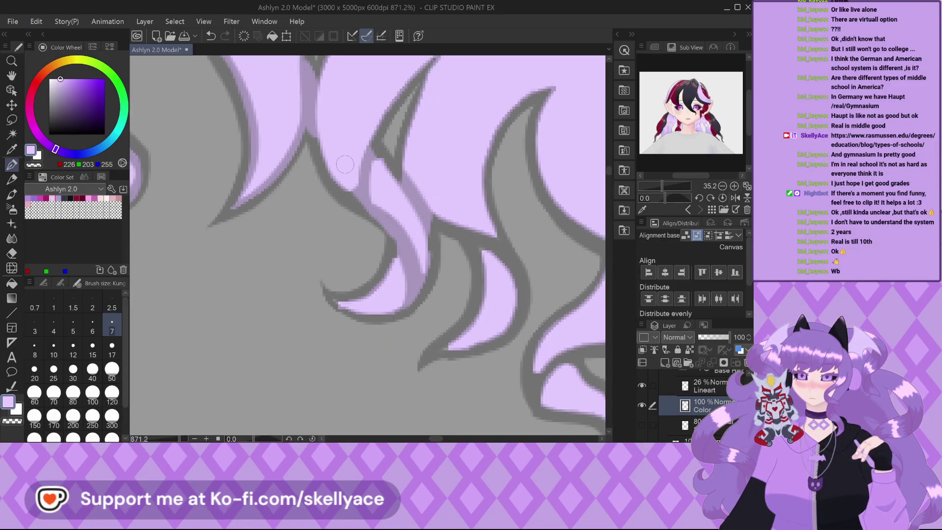
Paint lavender under the inner, outer and lower outlines of the pointed curl next to the small hooked curl.
{"action": "scroll", "coordinate": [379, 175], "scroll_direction": "down", "scroll_amount": 3}
{"action": "scroll", "coordinate": [404, 249], "scroll_direction": "up", "scroll_amount": 4}
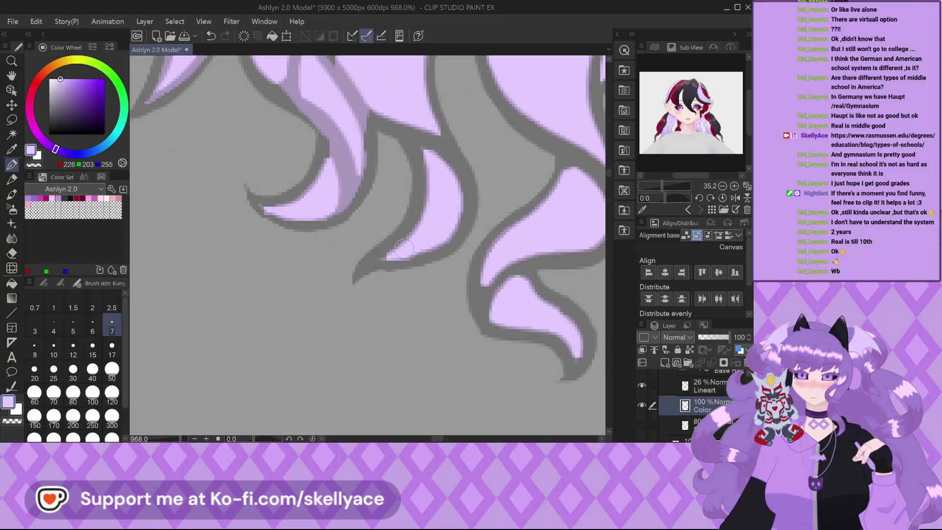
{"action": "mouse_move", "coordinate": [414, 223]}
{"action": "left_mouse_down"}
{"action": "mouse_move", "coordinate": [422, 129]}
{"action": "mouse_move", "coordinate": [459, 172]}
{"action": "mouse_move", "coordinate": [422, 261]}
{"action": "mouse_move", "coordinate": [393, 267]}
{"action": "left_mouse_up"}
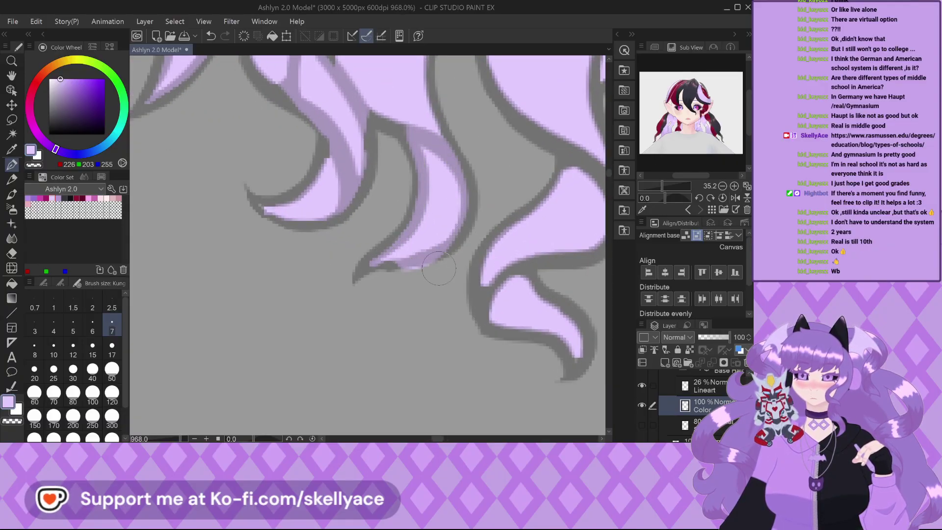
{"action": "scroll", "coordinate": [344, 276], "scroll_direction": "down", "scroll_amount": 4}
Paint lavender under the fold line and upper junction of the S-shaped lock, where it meets the small side curl.
{"action": "scroll", "coordinate": [388, 261], "scroll_direction": "up", "scroll_amount": 5}
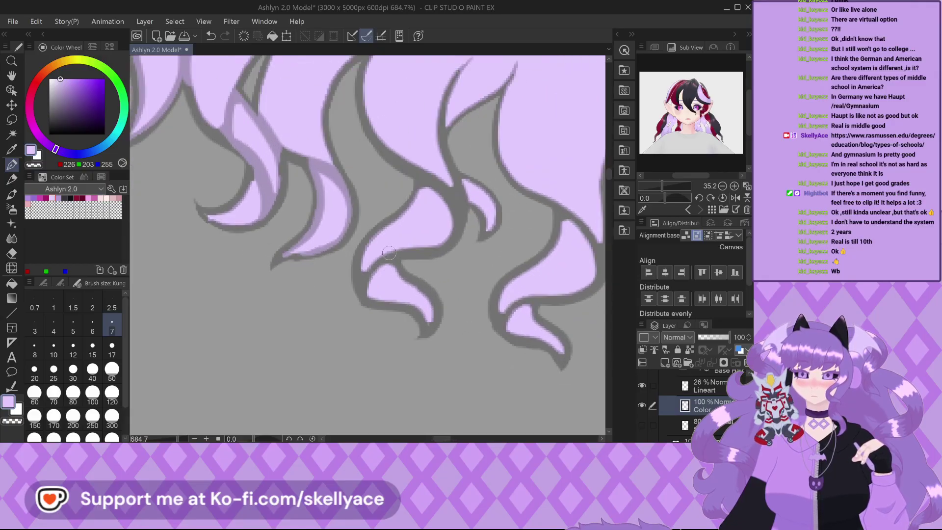
{"action": "left_click_drag", "start_coordinate": [392, 253], "coordinate": [348, 317]}
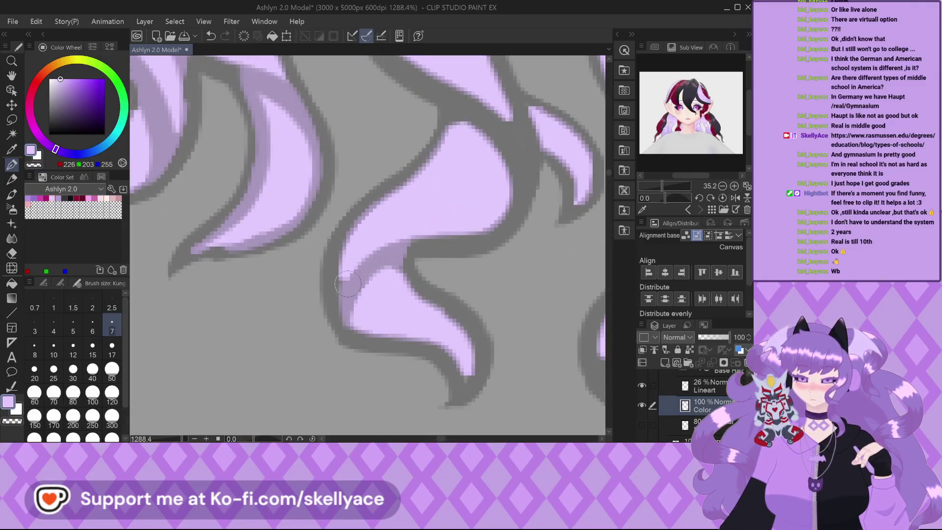
{"action": "scroll", "coordinate": [396, 200], "scroll_direction": "down", "scroll_amount": 5}
{"action": "scroll", "coordinate": [409, 140], "scroll_direction": "up", "scroll_amount": 2}
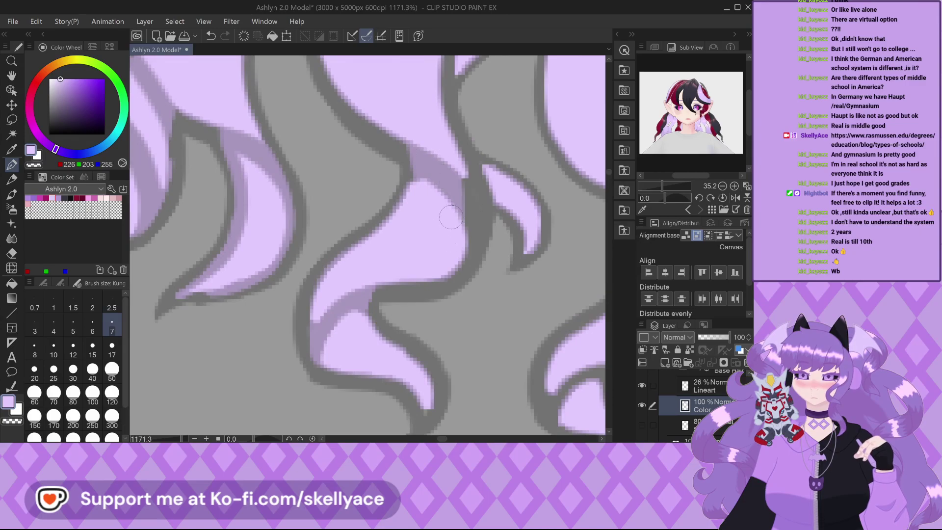
{"action": "left_click_drag", "start_coordinate": [464, 165], "coordinate": [469, 243]}
{"action": "scroll", "coordinate": [319, 181], "scroll_direction": "down", "scroll_amount": 6}
{"action": "scroll", "coordinate": [408, 191], "scroll_direction": "up", "scroll_amount": 5}
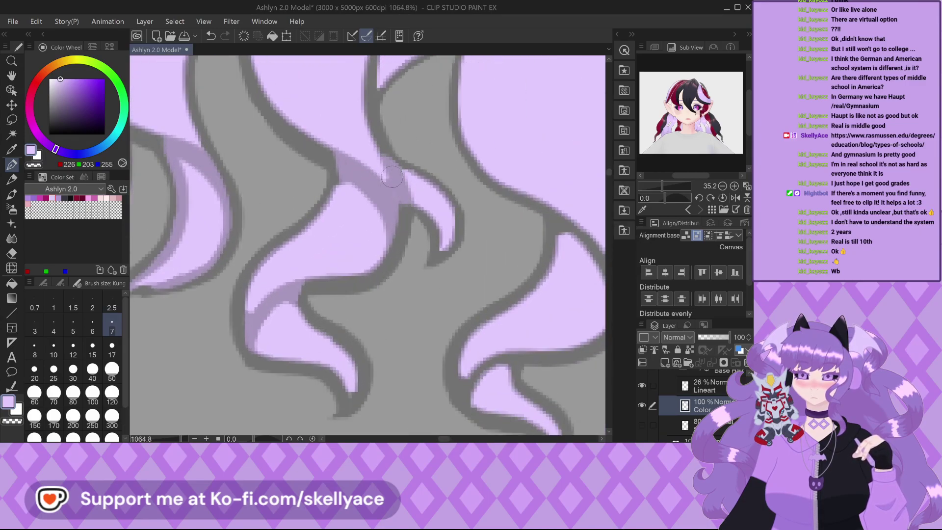
Paint lavender under the tapering line above the small side curl and along the outer edge of the neighbouring gap's pointed tip.
{"action": "scroll", "coordinate": [393, 175], "scroll_direction": "down", "scroll_amount": 3}
{"action": "scroll", "coordinate": [352, 152], "scroll_direction": "up", "scroll_amount": 2}
{"action": "left_click_drag", "start_coordinate": [355, 193], "coordinate": [352, 152]}
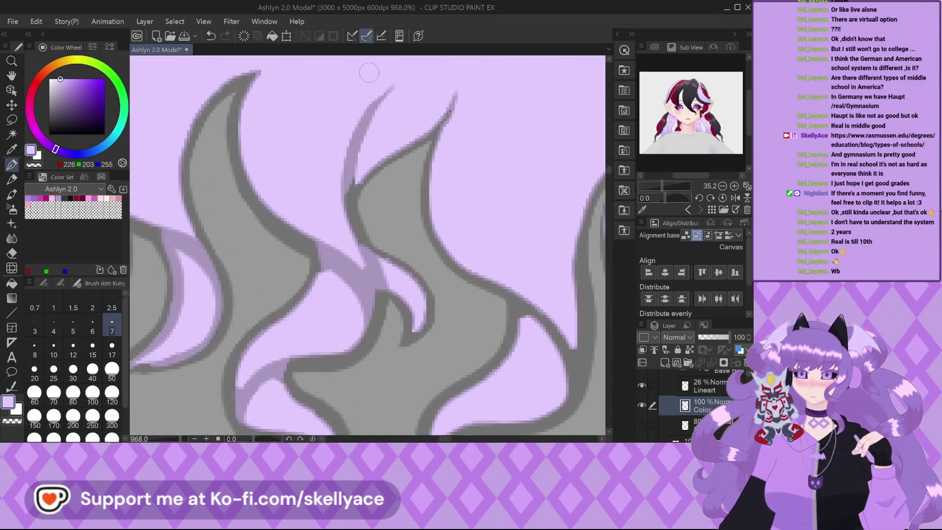
{"action": "scroll", "coordinate": [167, 139], "scroll_direction": "down", "scroll_amount": 3}
{"action": "scroll", "coordinate": [165, 141], "scroll_direction": "up", "scroll_amount": 3}
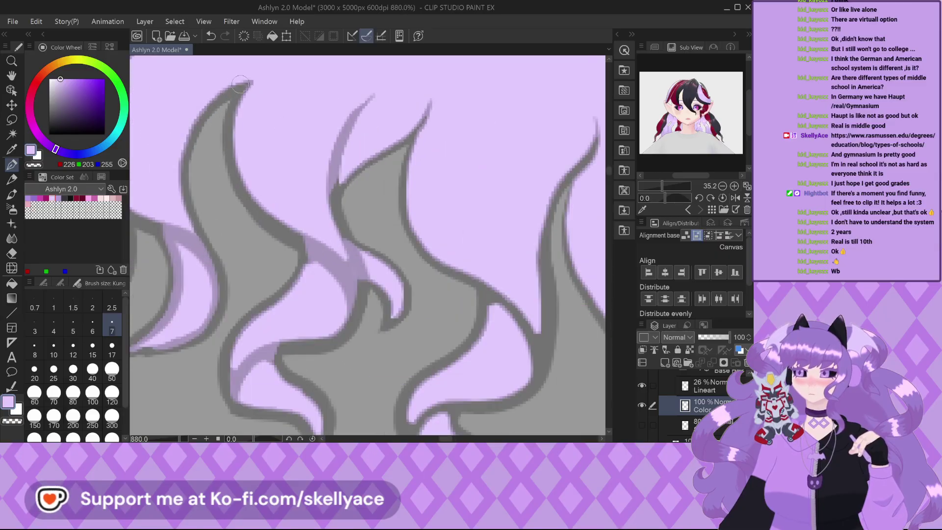
{"action": "scroll", "coordinate": [241, 85], "scroll_direction": "up", "scroll_amount": 3}
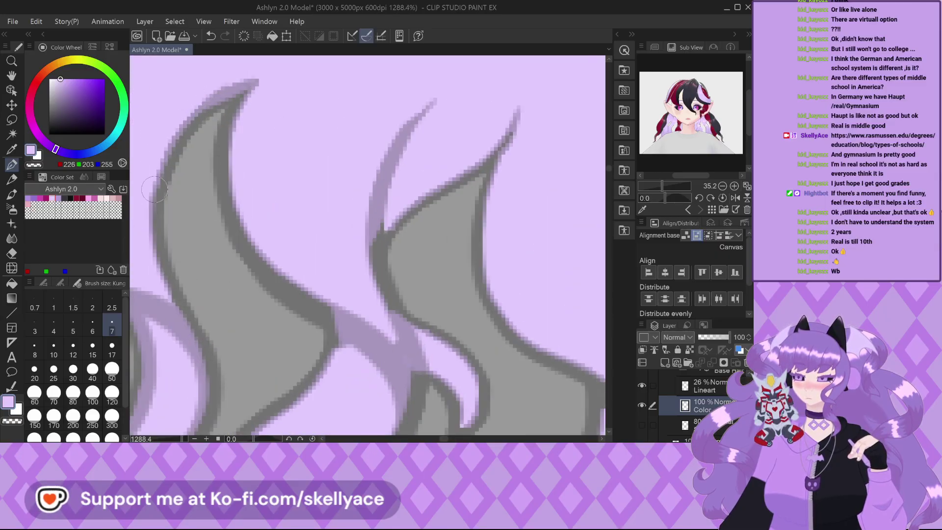
{"action": "scroll", "coordinate": [138, 148], "scroll_direction": "down", "scroll_amount": 3}
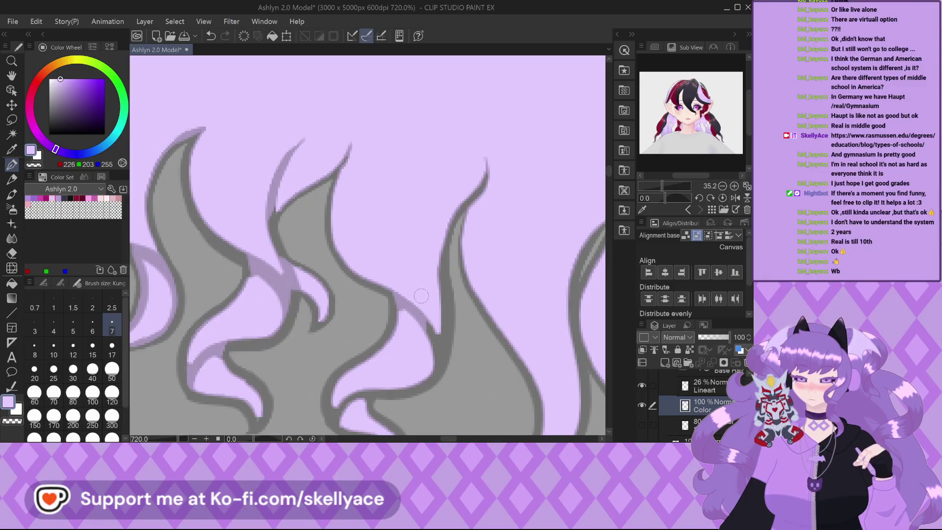
Paint lavender under the upper fold line of the next S-shaped lock and the line where its hooked end folds over.
{"action": "left_click_drag", "start_coordinate": [426, 320], "coordinate": [432, 369]}
{"action": "scroll", "coordinate": [342, 199], "scroll_direction": "down", "scroll_amount": 6}
{"action": "scroll", "coordinate": [337, 318], "scroll_direction": "up", "scroll_amount": 5}
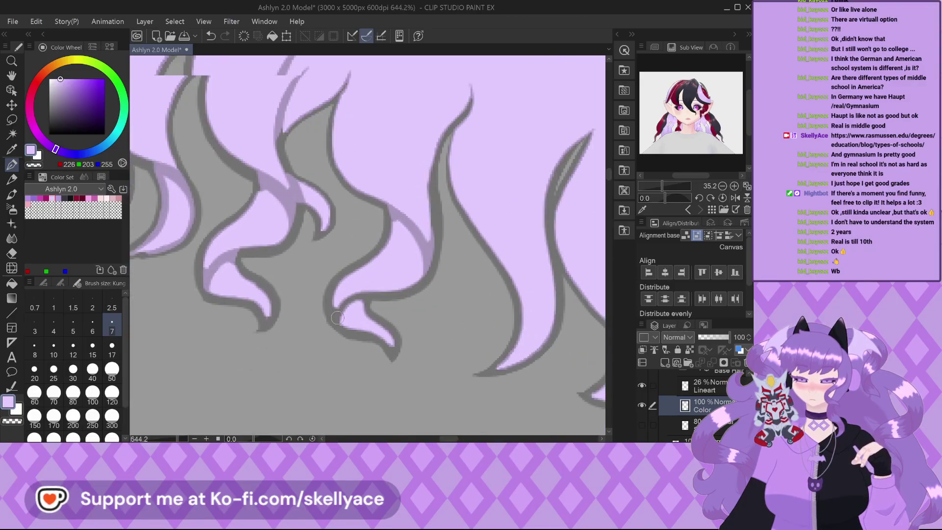
{"action": "scroll", "coordinate": [337, 318], "scroll_direction": "up", "scroll_amount": 1}
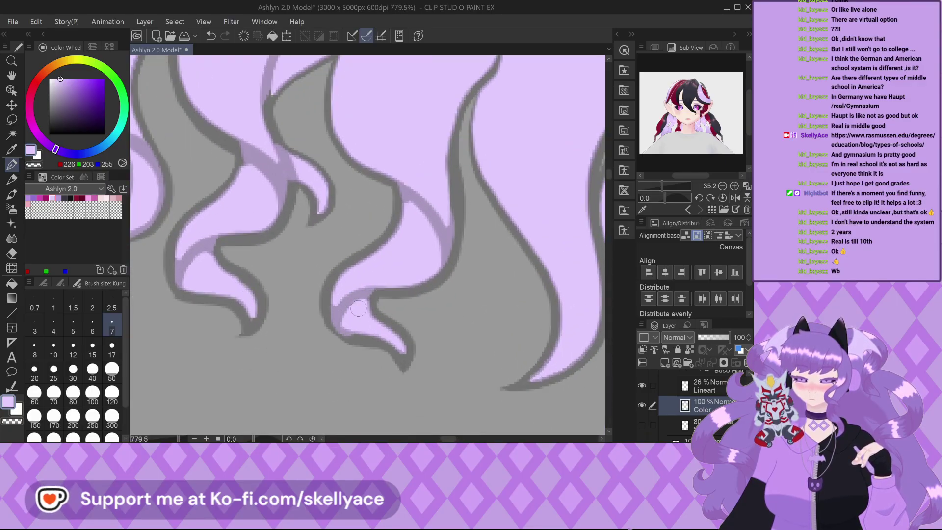
{"action": "scroll", "coordinate": [358, 308], "scroll_direction": "up", "scroll_amount": 2}
{"action": "scroll", "coordinate": [400, 361], "scroll_direction": "down", "scroll_amount": 3}
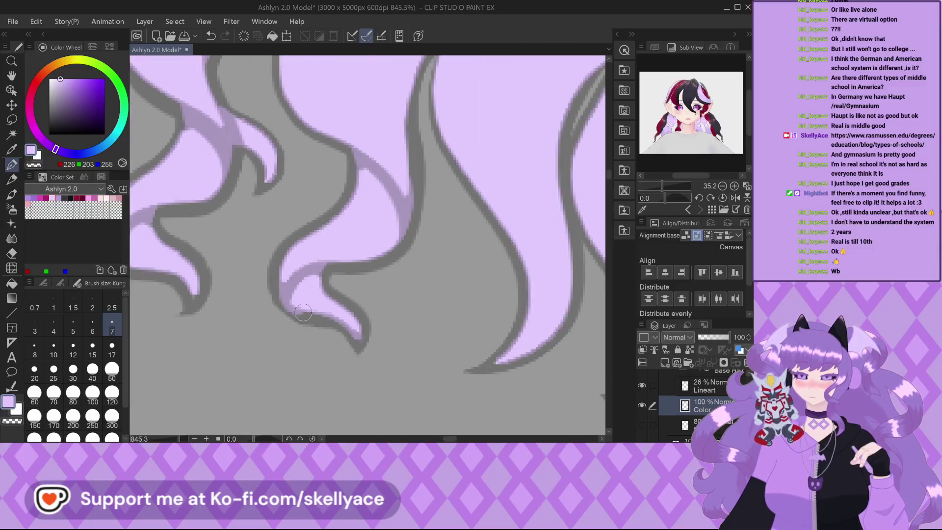
Extend the lavender beneath the inner and lower outlines of that lock's hooked tip and the side edge of its fold.
{"action": "scroll", "coordinate": [367, 322], "scroll_direction": "up", "scroll_amount": 4}
{"action": "scroll", "coordinate": [367, 322], "scroll_direction": "down", "scroll_amount": 3}
{"action": "scroll", "coordinate": [351, 336], "scroll_direction": "up", "scroll_amount": 3}
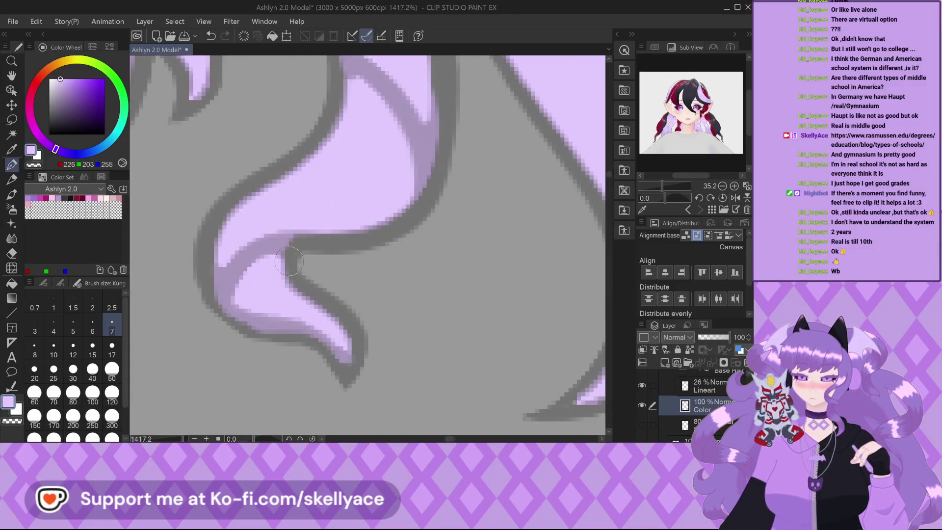
{"action": "scroll", "coordinate": [351, 336], "scroll_direction": "down", "scroll_amount": 3}
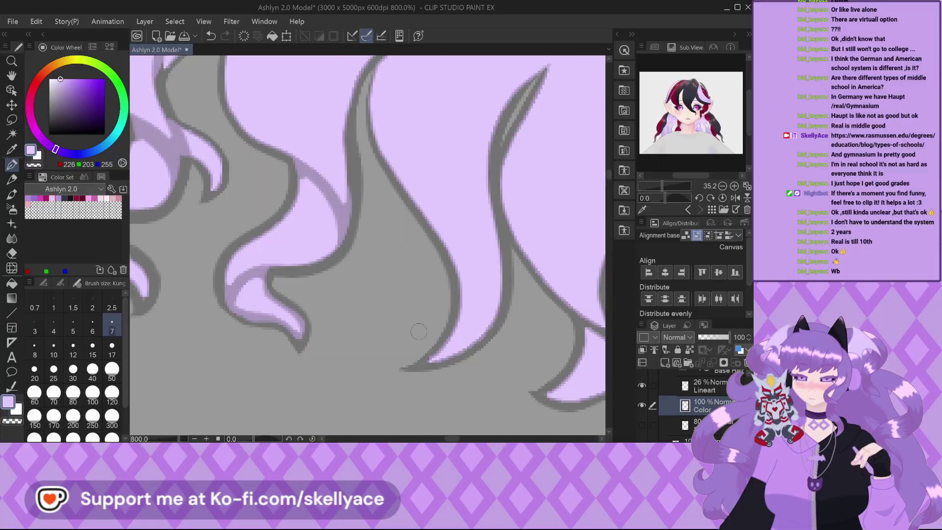
{"action": "scroll", "coordinate": [429, 368], "scroll_direction": "up", "scroll_amount": 2}
{"action": "scroll", "coordinate": [417, 371], "scroll_direction": "down", "scroll_amount": 4}
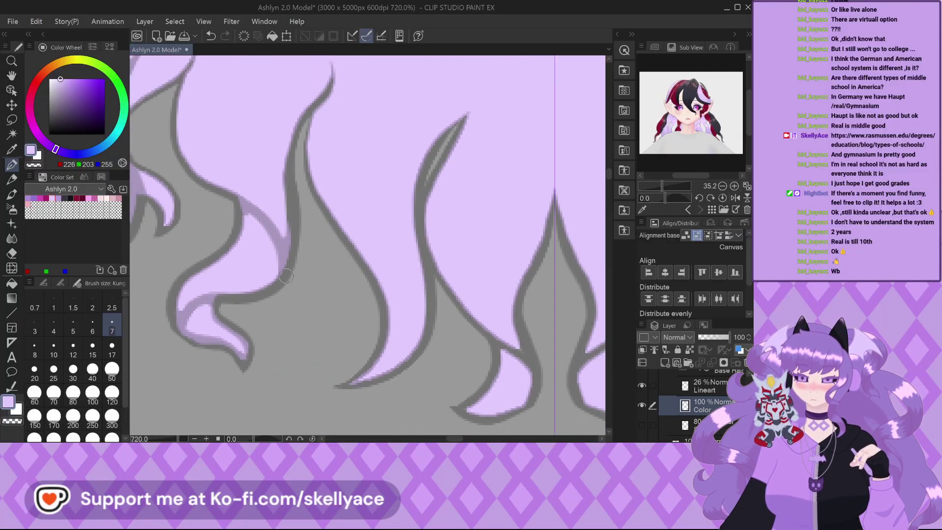
Colour beneath the line dividing the long pointed lock from the central lock, and under the central locks' lower fold lines.
{"action": "scroll", "coordinate": [361, 214], "scroll_direction": "up", "scroll_amount": 3}
{"action": "left_click_drag", "start_coordinate": [360, 214], "coordinate": [364, 240]}
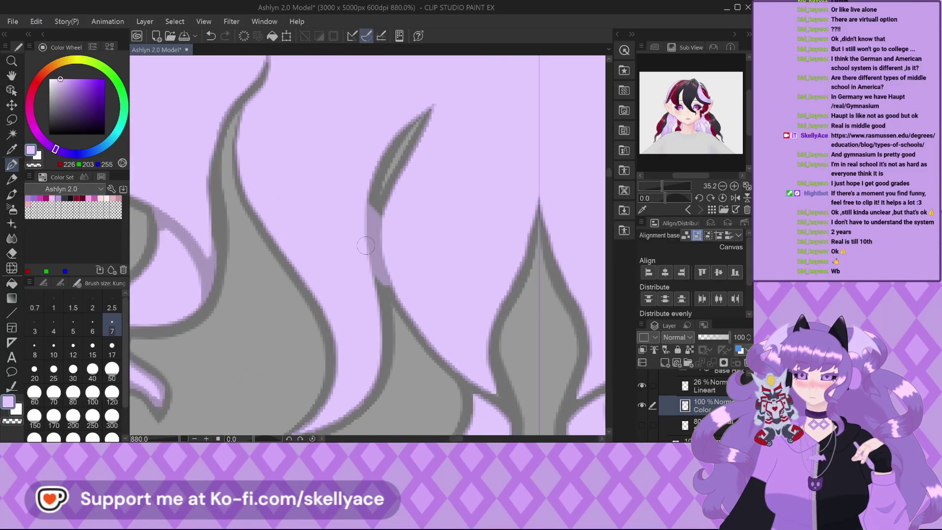
{"action": "scroll", "coordinate": [365, 245], "scroll_direction": "down", "scroll_amount": 4}
{"action": "scroll", "coordinate": [416, 329], "scroll_direction": "up", "scroll_amount": 4}
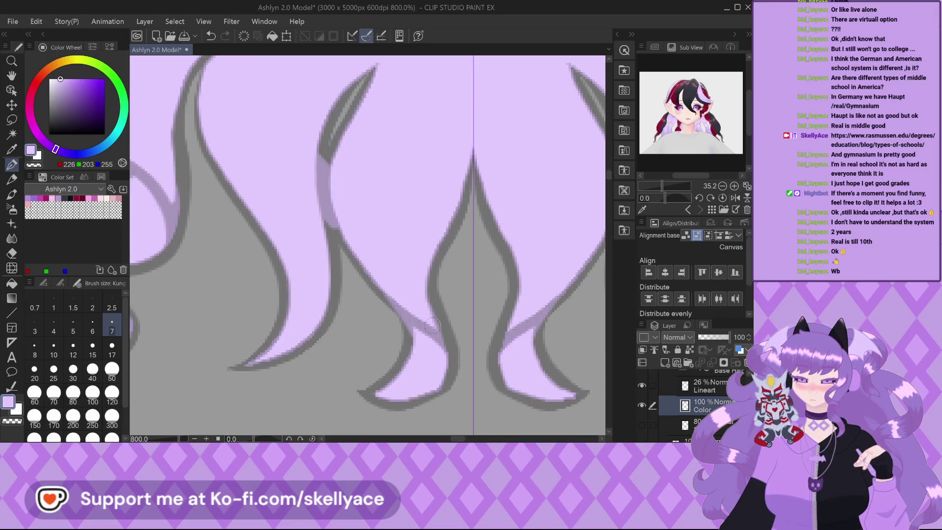
Extend the lavender beneath the outlines of the two central curl tips and their fold junctions.
{"action": "scroll", "coordinate": [439, 384], "scroll_direction": "up", "scroll_amount": 2}
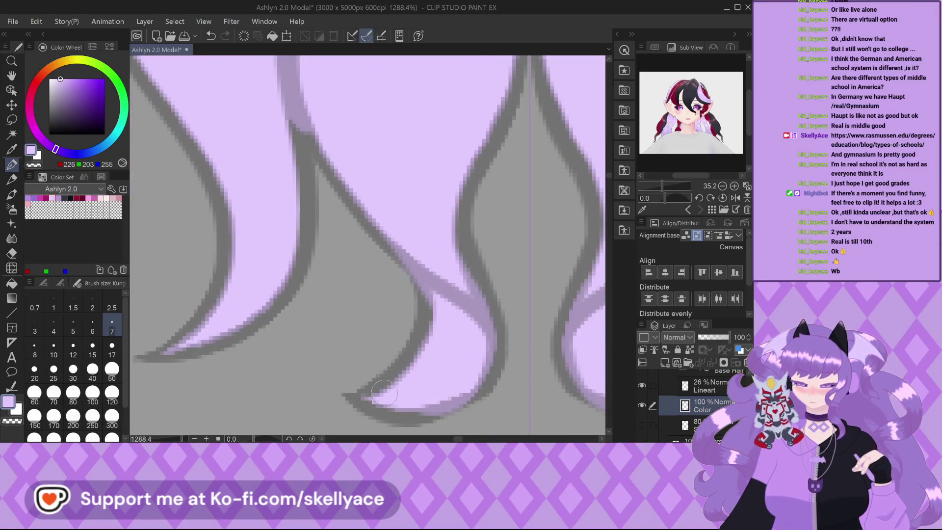
{"action": "scroll", "coordinate": [287, 382], "scroll_direction": "down", "scroll_amount": 6}
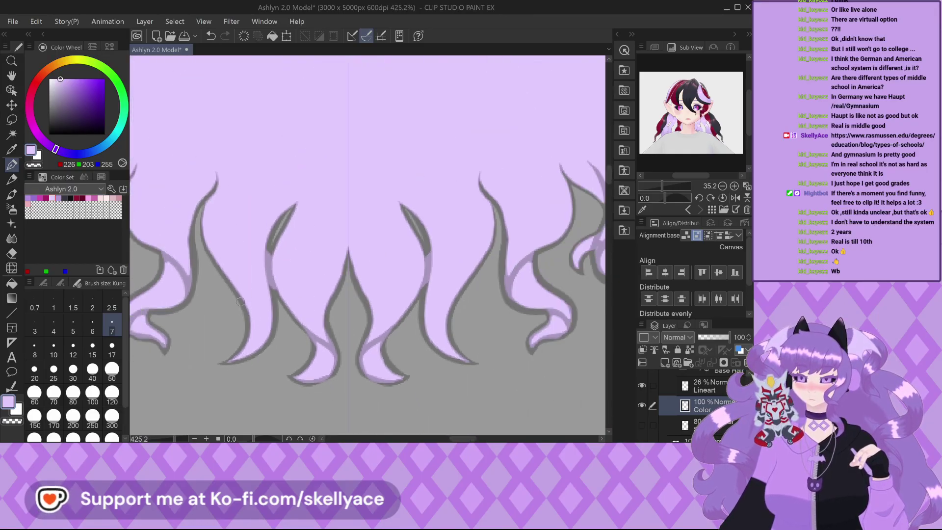
{"action": "scroll", "coordinate": [282, 291], "scroll_direction": "up", "scroll_amount": 8}
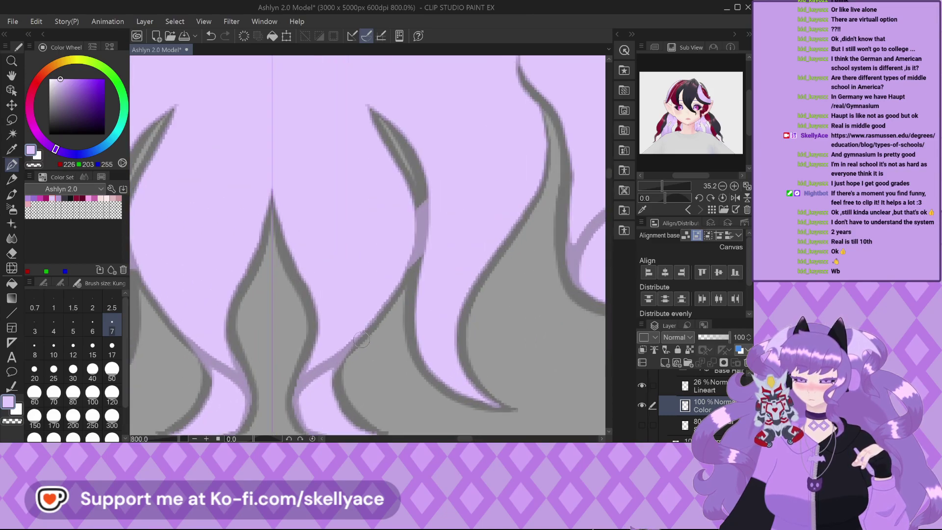
{"action": "scroll", "coordinate": [417, 254], "scroll_direction": "down", "scroll_amount": 4}
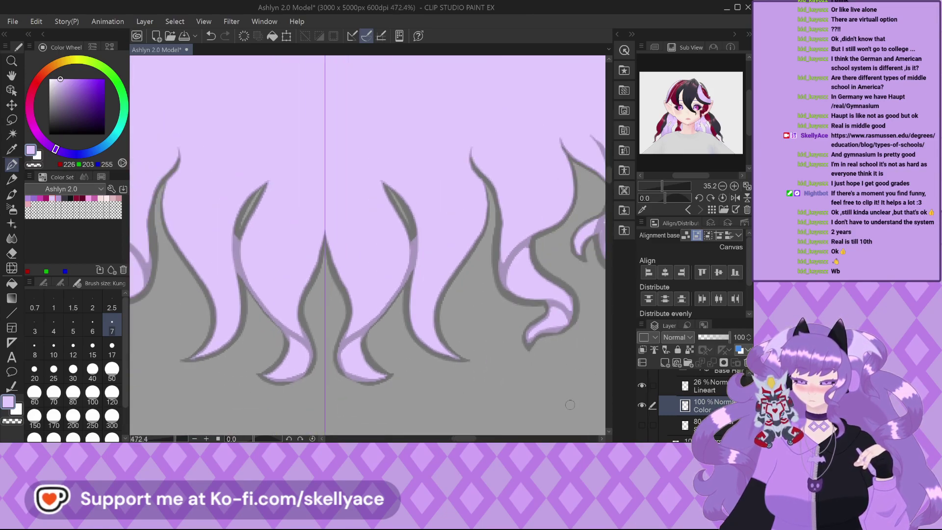
Set the base hair's Lineart layer to 100% opacity and lock its transparent pixels.
{"action": "left_click", "coordinate": [711, 385]}
{"action": "left_click", "coordinate": [728, 337]}
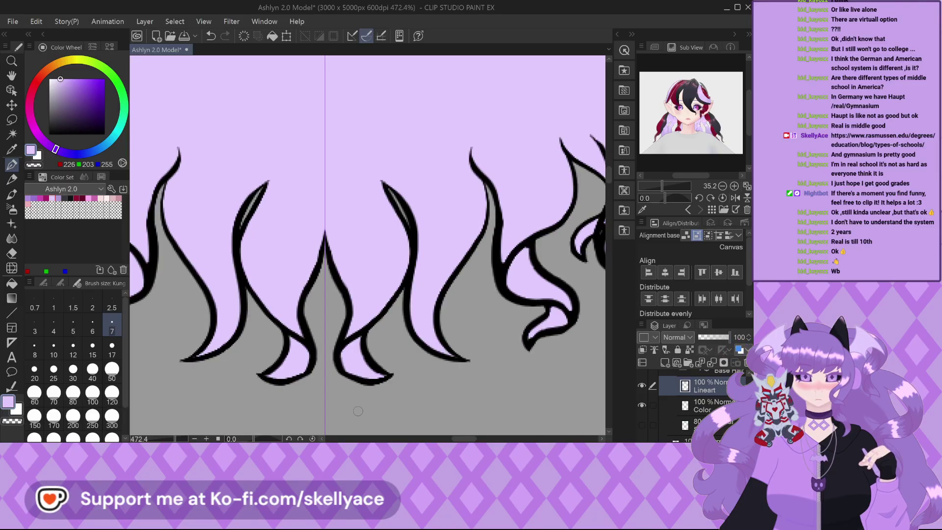
{"action": "scroll", "coordinate": [412, 329], "scroll_direction": "down", "scroll_amount": 3}
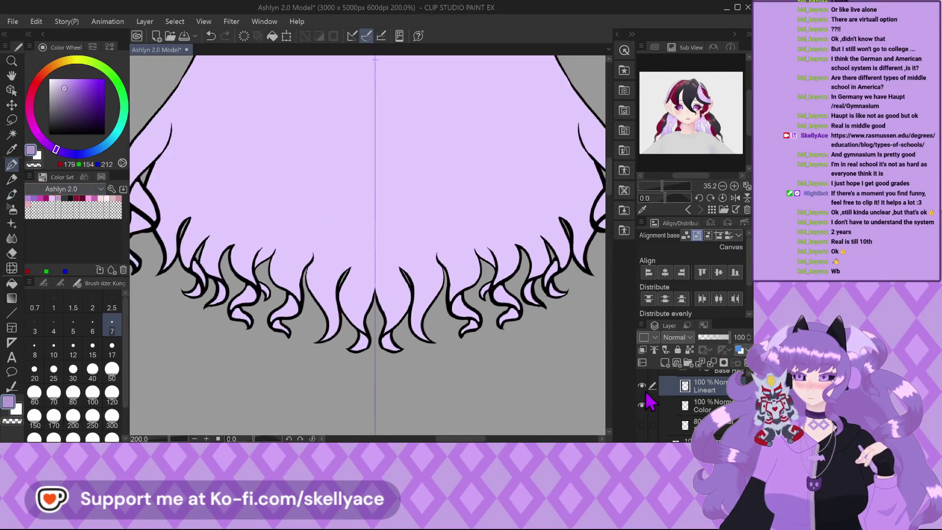
{"action": "left_click", "coordinate": [688, 351]}
Recolour the whole base-hair lineart muted purple (179, 154, 212) with a size 250 brush.
{"action": "scroll", "coordinate": [369, 353], "scroll_direction": "down", "scroll_amount": 4}
{"action": "left_click", "coordinate": [90, 417]}
{"action": "scroll", "coordinate": [389, 378], "scroll_direction": "down", "scroll_amount": 5}
{"action": "mouse_move", "coordinate": [388, 370]}
{"action": "left_mouse_down"}
{"action": "mouse_move", "coordinate": [376, 324]}
{"action": "mouse_move", "coordinate": [341, 350]}
{"action": "mouse_move", "coordinate": [328, 310]}
{"action": "mouse_move", "coordinate": [289, 310]}
{"action": "mouse_move", "coordinate": [291, 255]}
{"action": "left_mouse_up"}
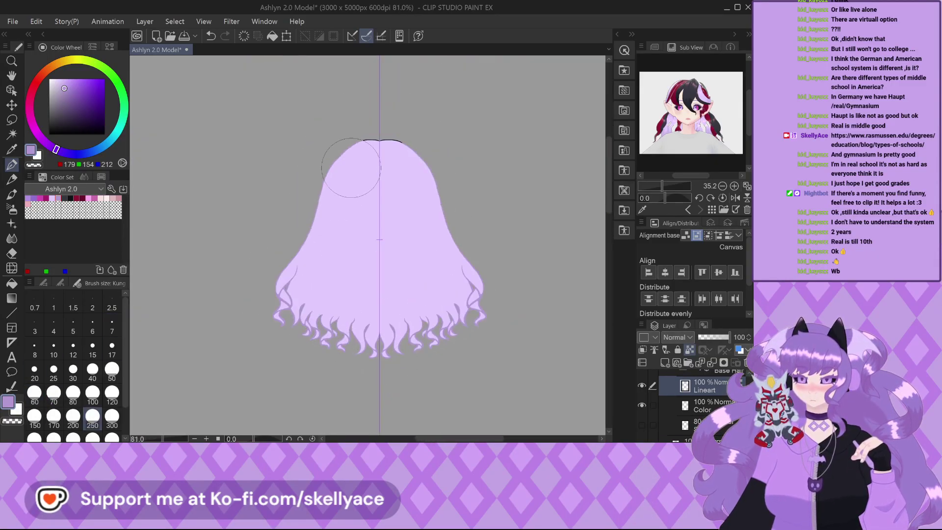
{"action": "scroll", "coordinate": [369, 152], "scroll_direction": "up", "scroll_amount": 10}
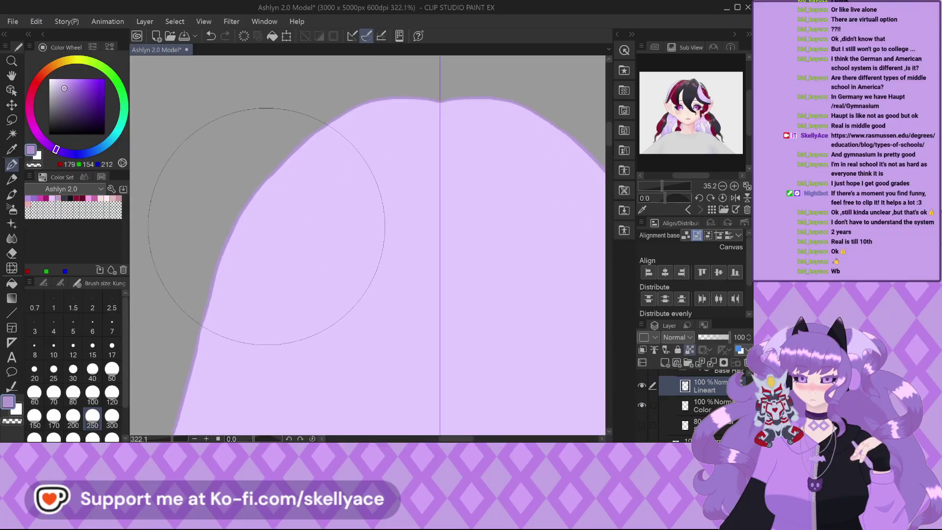
{"action": "scroll", "coordinate": [223, 238], "scroll_direction": "down", "scroll_amount": 4}
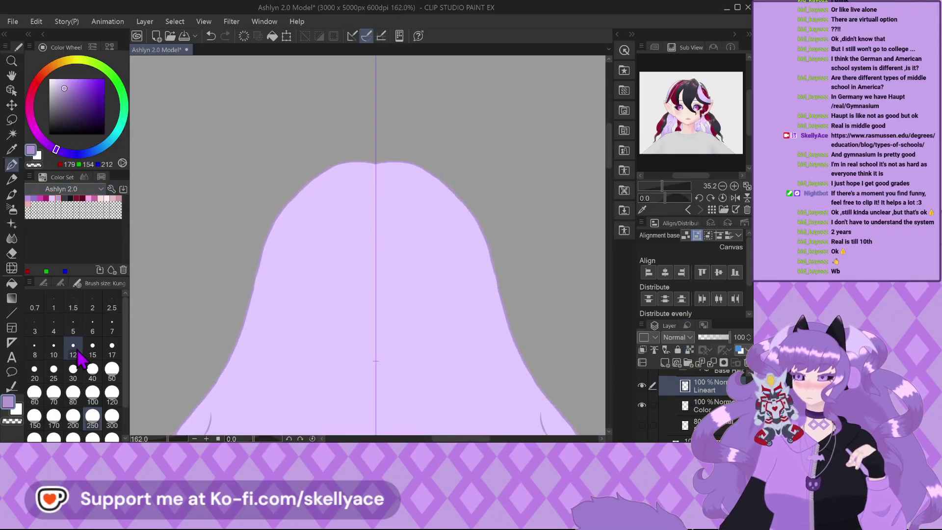
Thicken the lineart along the curve from the crown down the upper side of the hair with a size 5 brush.
{"action": "left_click", "coordinate": [74, 327]}
{"action": "scroll", "coordinate": [294, 178], "scroll_direction": "up", "scroll_amount": 3}
{"action": "scroll", "coordinate": [293, 178], "scroll_direction": "up", "scroll_amount": 5}
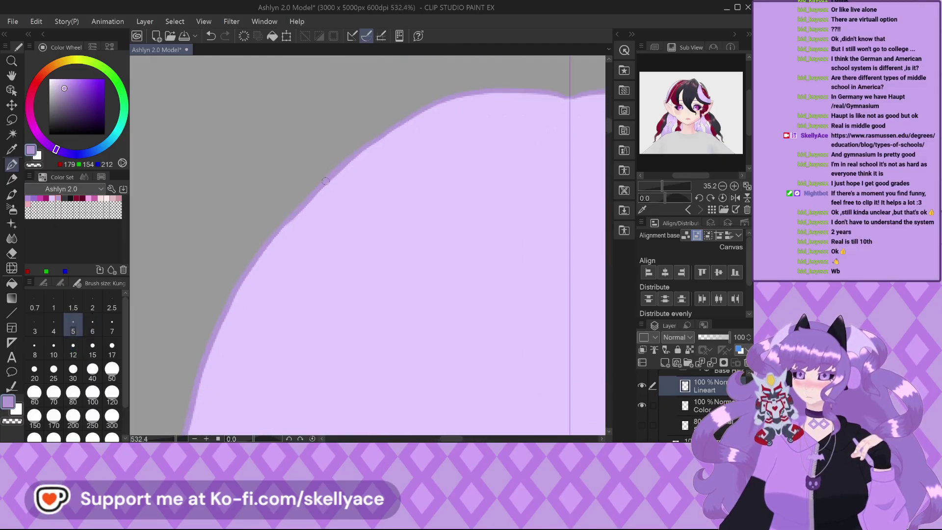
{"action": "mouse_move", "coordinate": [265, 249]}
{"action": "left_mouse_down"}
{"action": "mouse_move", "coordinate": [184, 365]}
{"action": "mouse_move", "coordinate": [171, 411]}
{"action": "left_mouse_up"}
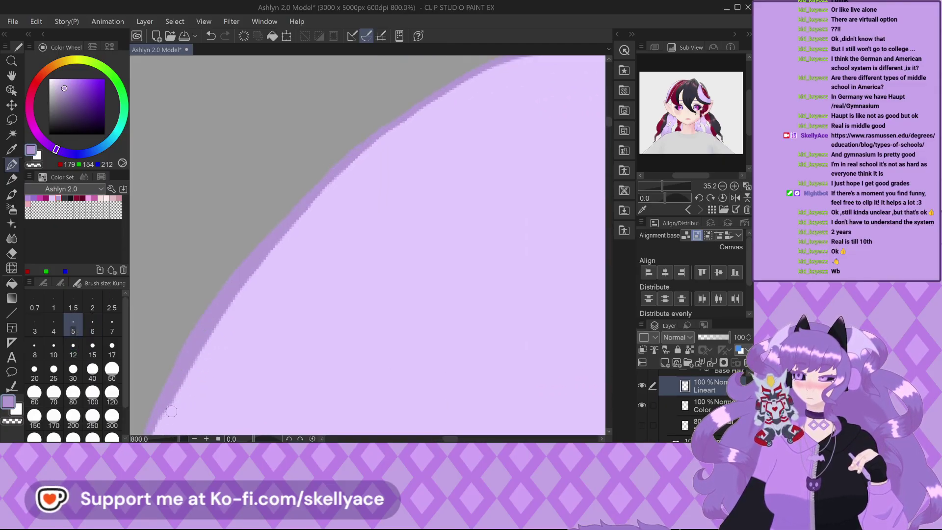
{"action": "left_click_drag", "start_coordinate": [188, 365], "coordinate": [155, 432]}
{"action": "scroll", "coordinate": [234, 326], "scroll_direction": "down", "scroll_amount": 6}
{"action": "scroll", "coordinate": [242, 340], "scroll_direction": "up", "scroll_amount": 6}
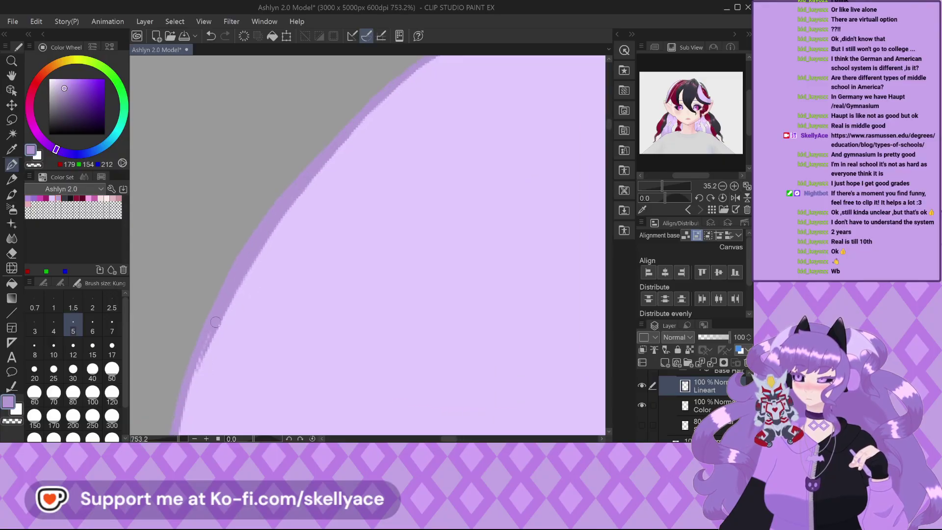
{"action": "scroll", "coordinate": [202, 376], "scroll_direction": "down", "scroll_amount": 6}
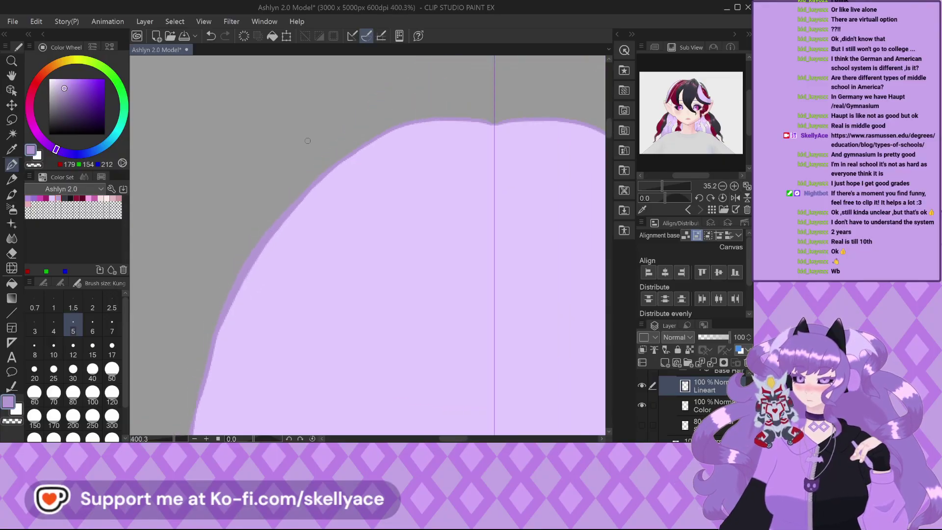
Continue thickening the muted purple outline down the side of the hair towards the outer curl.
{"action": "scroll", "coordinate": [257, 240], "scroll_direction": "up", "scroll_amount": 6}
{"action": "left_click_drag", "start_coordinate": [294, 142], "coordinate": [207, 432]}
{"action": "left_click_drag", "start_coordinate": [307, 115], "coordinate": [249, 303]}
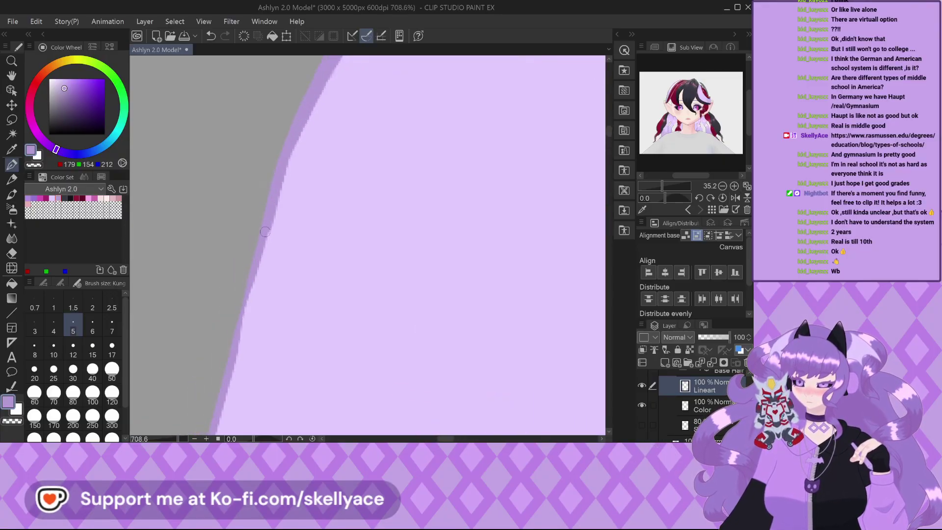
{"action": "scroll", "coordinate": [253, 309], "scroll_direction": "down", "scroll_amount": 6}
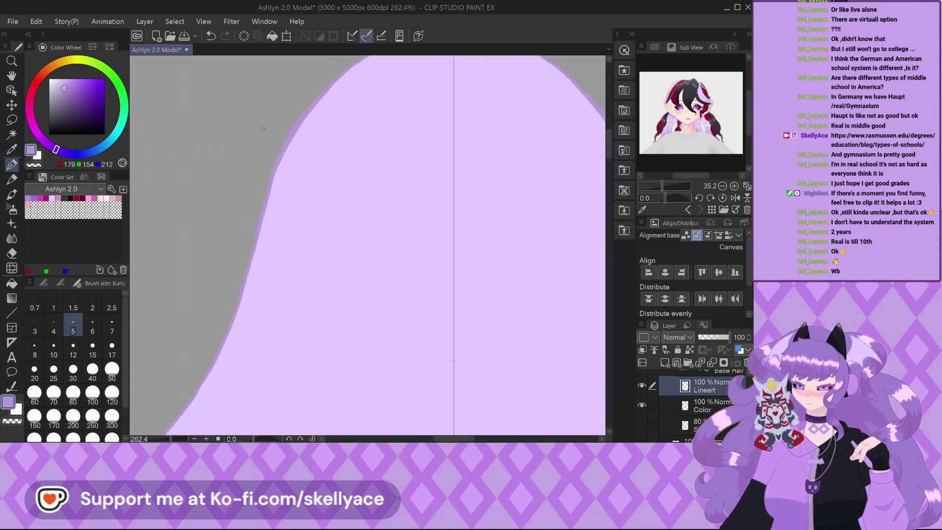
{"action": "scroll", "coordinate": [216, 313], "scroll_direction": "up", "scroll_amount": 6}
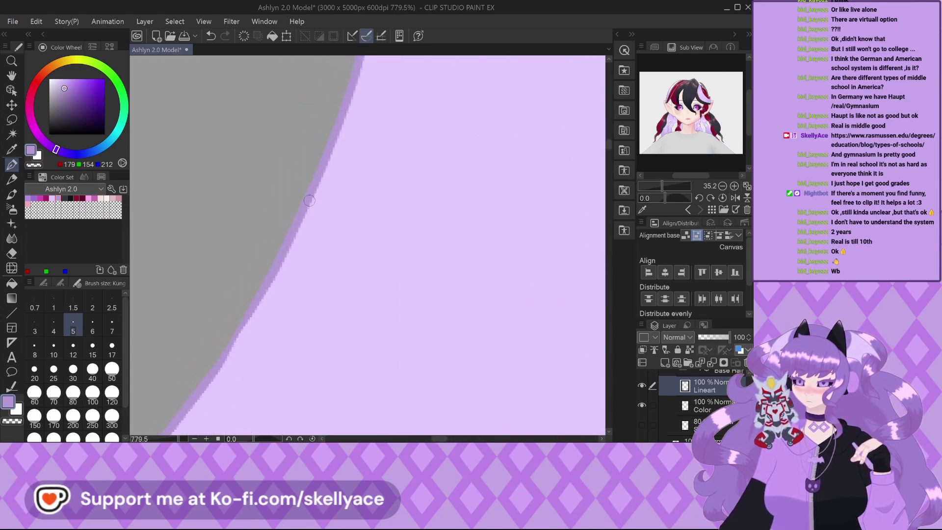
{"action": "scroll", "coordinate": [271, 231], "scroll_direction": "down", "scroll_amount": 5}
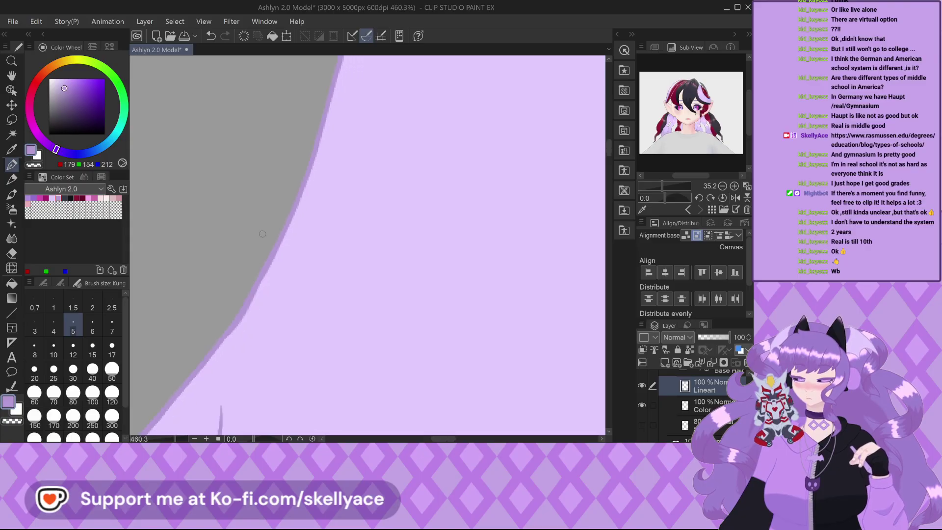
{"action": "scroll", "coordinate": [271, 232], "scroll_direction": "down", "scroll_amount": 1}
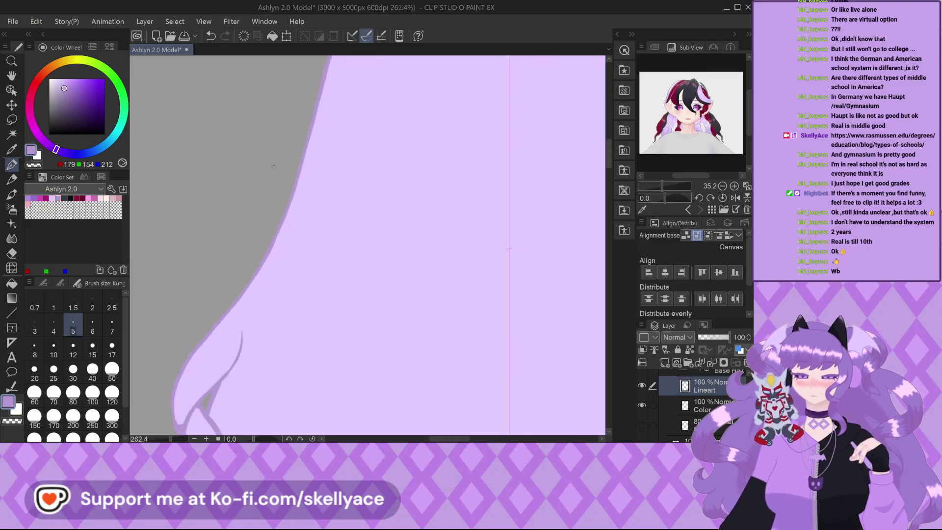
Sample the base hair's lavender (226, 203, 255) and make its Color layer active.
{"action": "scroll", "coordinate": [273, 167], "scroll_direction": "down", "scroll_amount": 2}
{"action": "scroll", "coordinate": [268, 333], "scroll_direction": "up", "scroll_amount": 4}
{"action": "left_click", "coordinate": [267, 333], "text": "alt"}
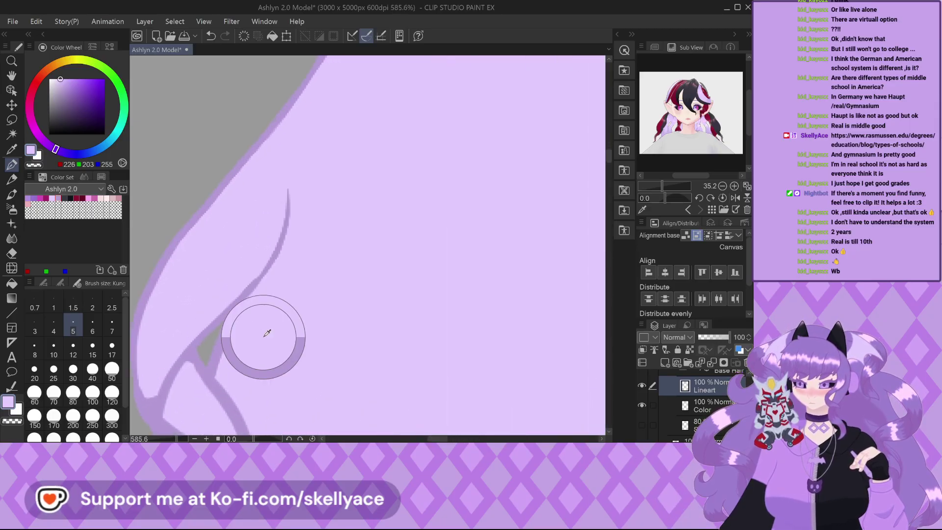
{"action": "scroll", "coordinate": [268, 333], "scroll_direction": "up", "scroll_amount": 1}
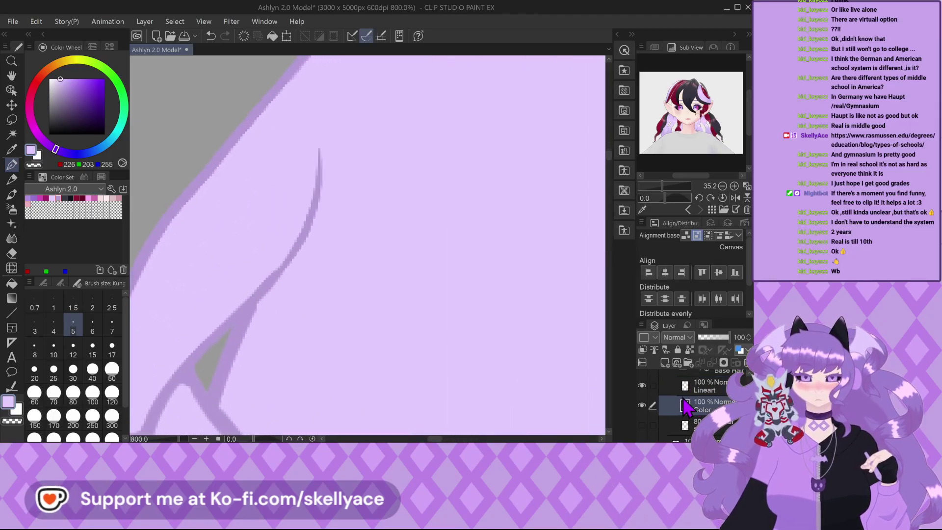
{"action": "scroll", "coordinate": [281, 289], "scroll_direction": "down", "scroll_amount": 6}
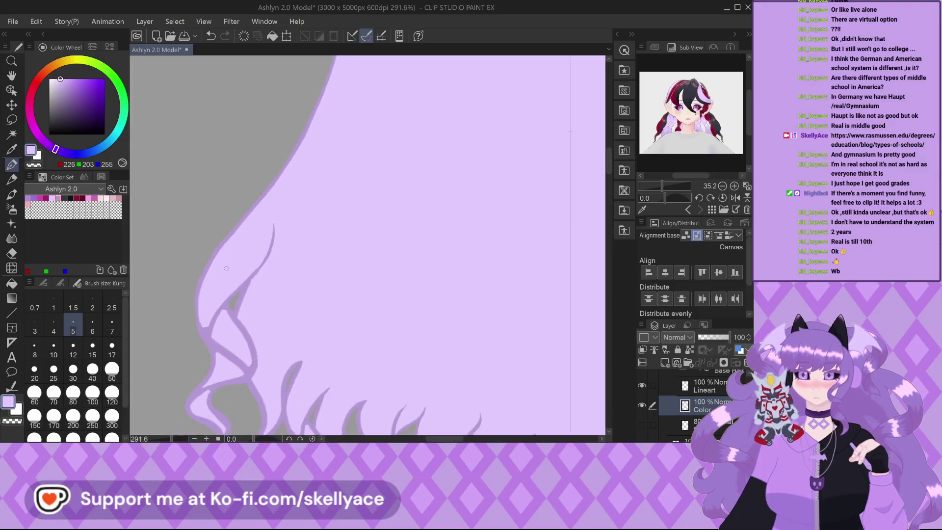
Show the 2B Layer and Bottom Layer hair folders together with the base hair.
{"action": "scroll", "coordinate": [657, 409], "scroll_direction": "up", "scroll_amount": 1}
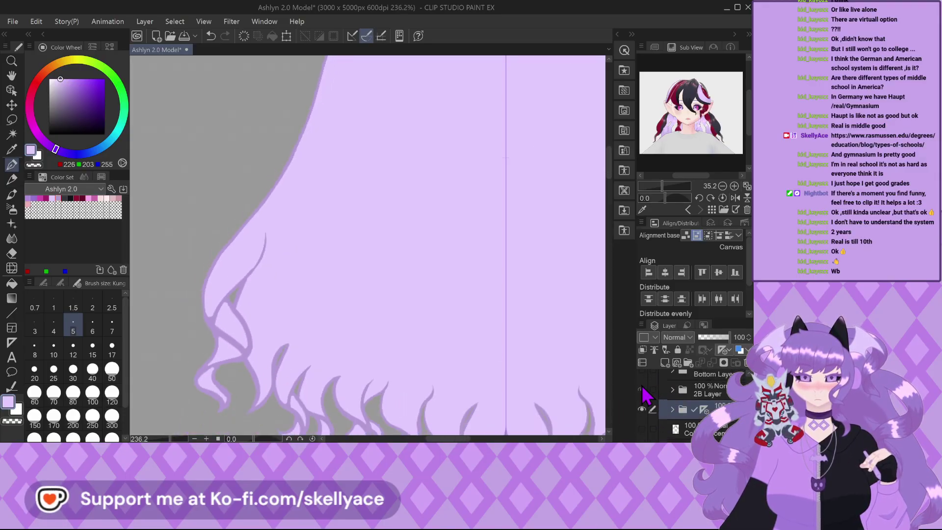
{"action": "left_click", "coordinate": [642, 389]}
{"action": "left_click", "coordinate": [641, 372]}
{"action": "scroll", "coordinate": [206, 216], "scroll_direction": "down", "scroll_amount": 2}
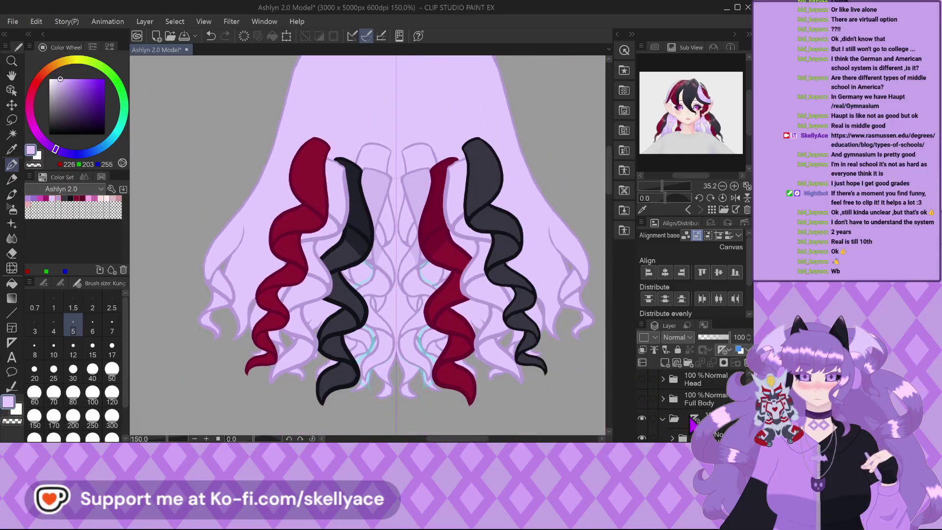
Show the Head and Full Body folders together with the hair layers.
{"action": "left_click", "coordinate": [642, 379]}
{"action": "left_click", "coordinate": [642, 398]}
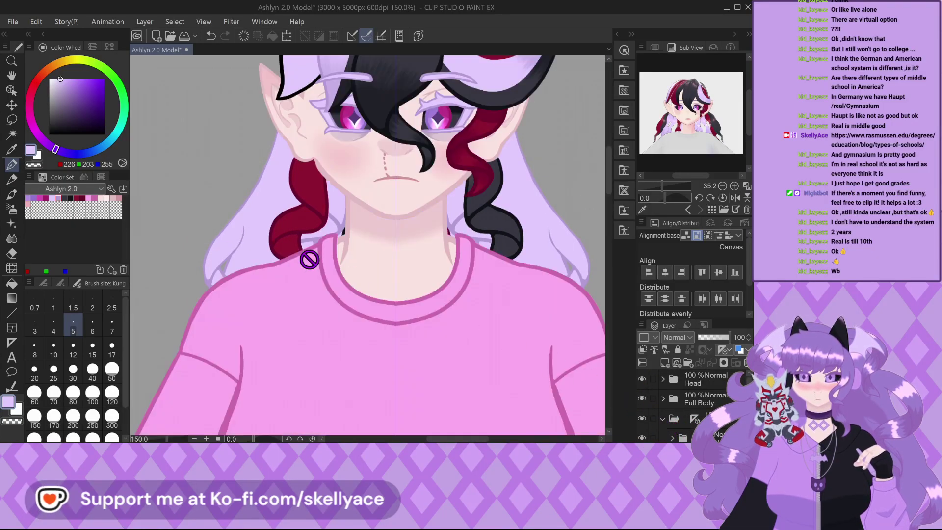
{"action": "scroll", "coordinate": [293, 217], "scroll_direction": "down", "scroll_amount": 2}
{"action": "scroll", "coordinate": [296, 217], "scroll_direction": "down", "scroll_amount": 1}
{"action": "scroll", "coordinate": [648, 392], "scroll_direction": "down", "scroll_amount": 5}
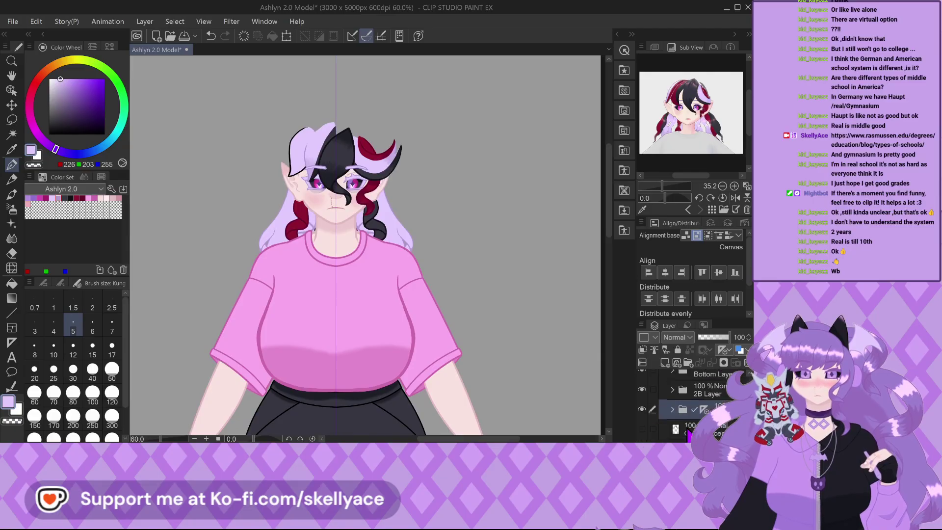
Compare the figure with the blue hair Sketch layer and the purple sketch folder by showing each briefly and hiding it again.
{"action": "left_click", "coordinate": [642, 394]}
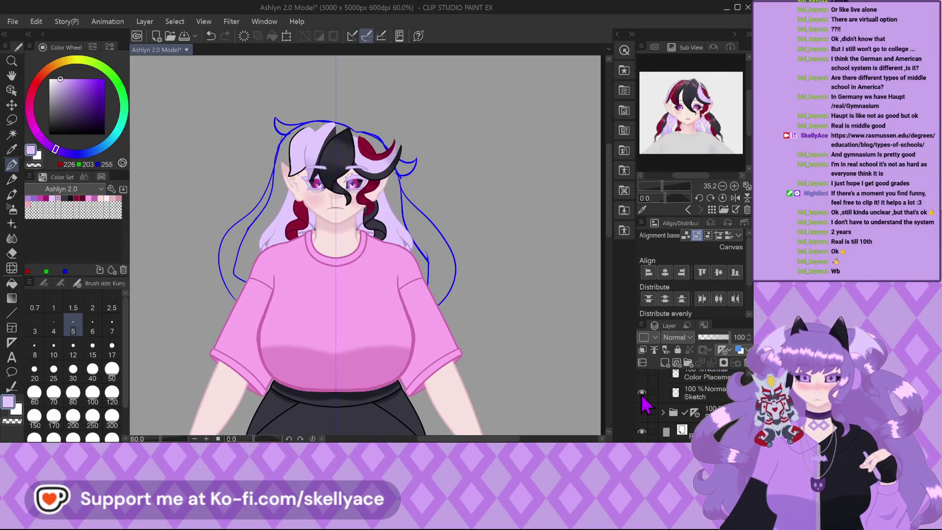
{"action": "left_click", "coordinate": [642, 395]}
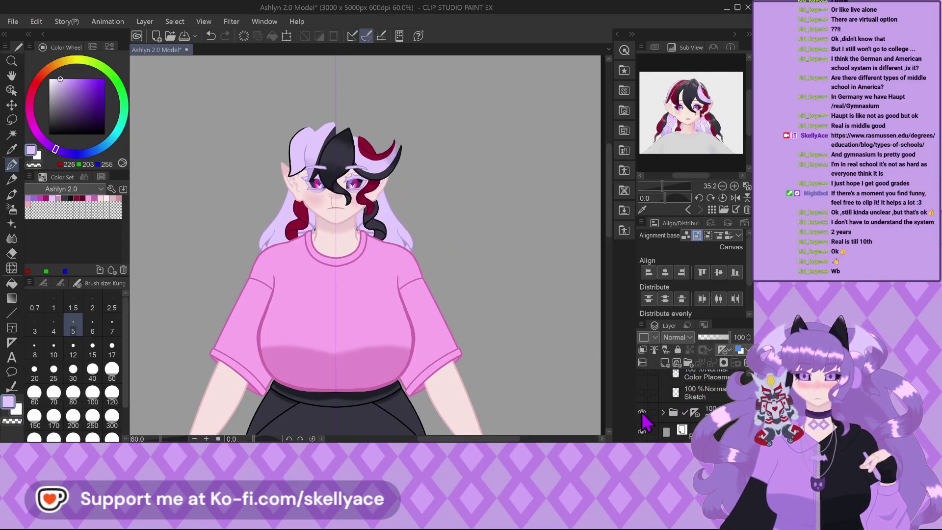
{"action": "left_click", "coordinate": [642, 413]}
{"action": "scroll", "coordinate": [348, 249], "scroll_direction": "down", "scroll_amount": 2}
{"action": "scroll", "coordinate": [457, 294], "scroll_direction": "down", "scroll_amount": 1}
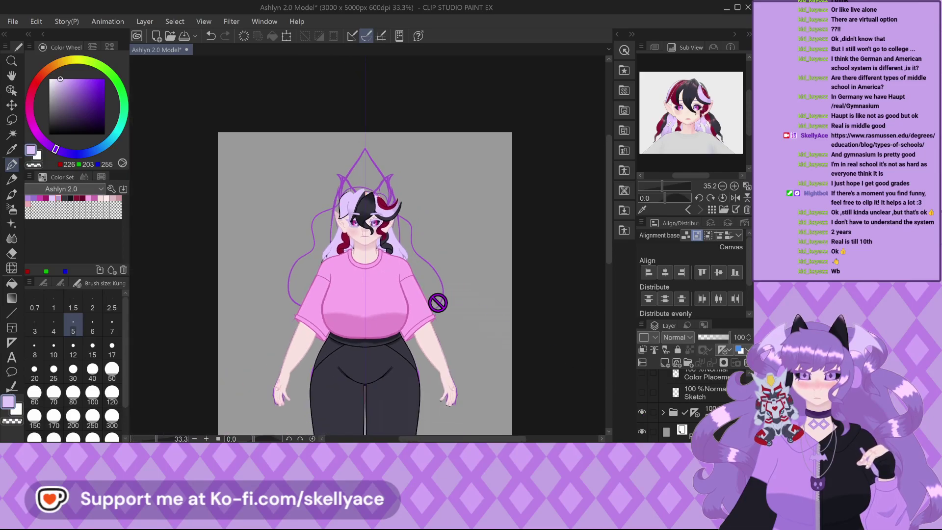
{"action": "scroll", "coordinate": [360, 283], "scroll_direction": "up", "scroll_amount": 1}
{"action": "left_click", "coordinate": [642, 413]}
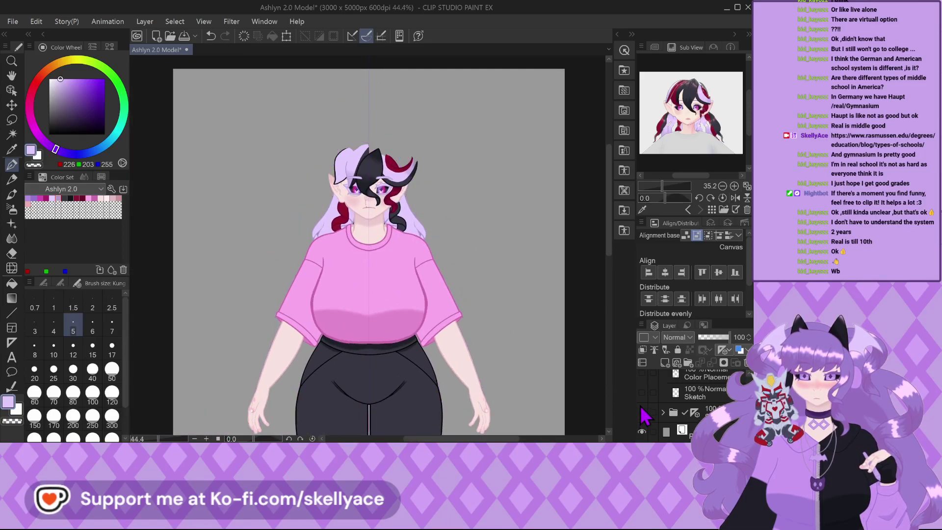
{"action": "left_click", "coordinate": [642, 395]}
{"action": "scroll", "coordinate": [349, 157], "scroll_direction": "up", "scroll_amount": 1}
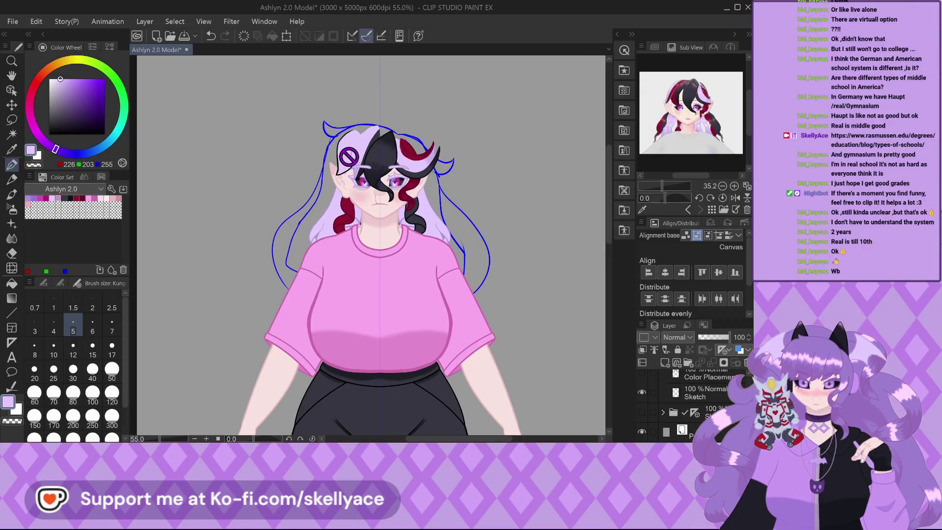
{"action": "scroll", "coordinate": [381, 124], "scroll_direction": "up", "scroll_amount": 1}
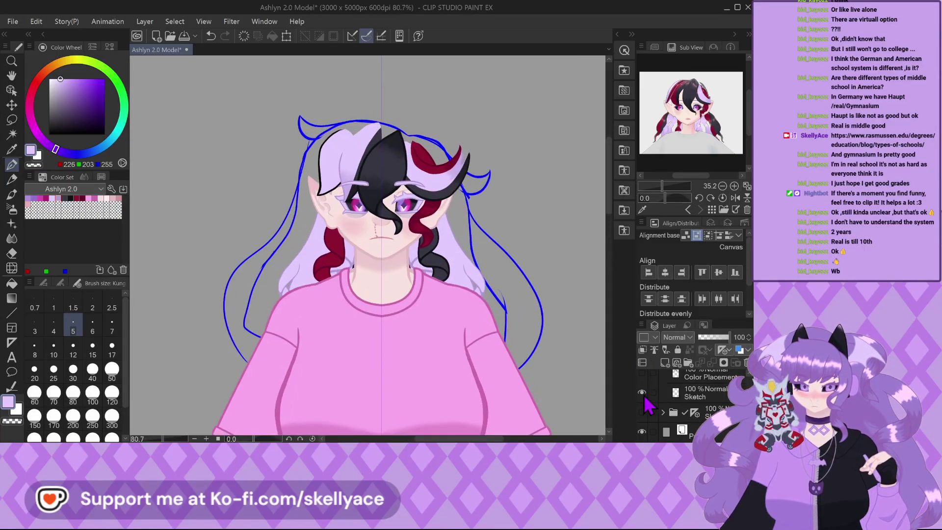
{"action": "left_click", "coordinate": [642, 393]}
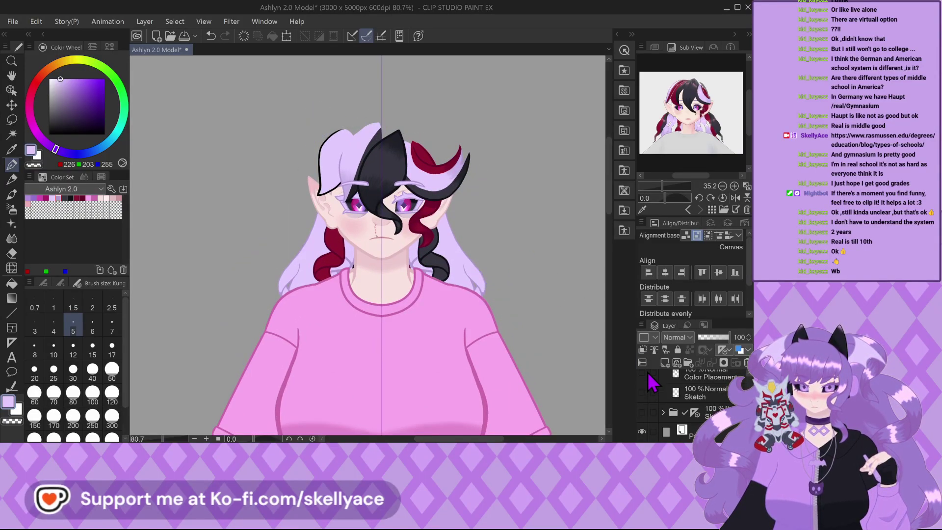
Check the planned red, black and lavender hair streaks by briefly showing the Color Placement layer.
{"action": "left_click", "coordinate": [642, 374]}
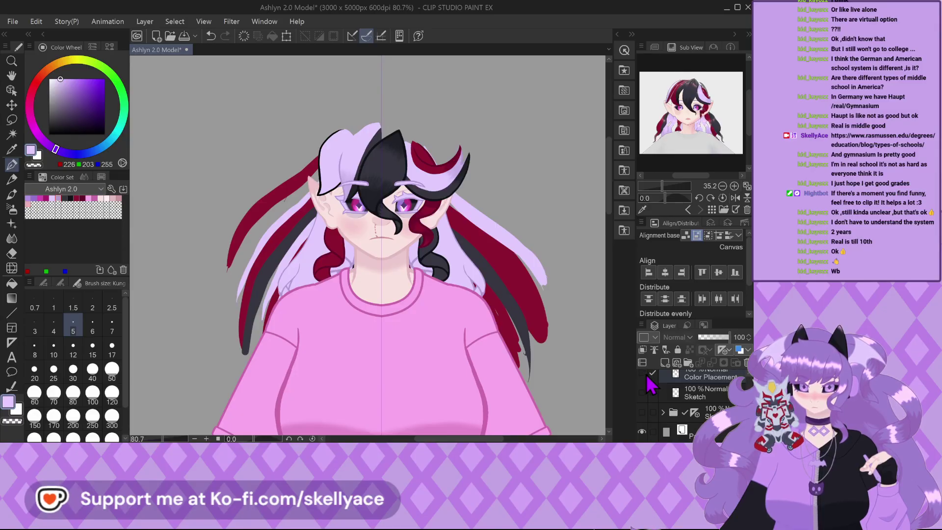
{"action": "left_click", "coordinate": [642, 375]}
{"action": "left_click", "coordinate": [642, 374]}
{"action": "left_click", "coordinate": [643, 375]}
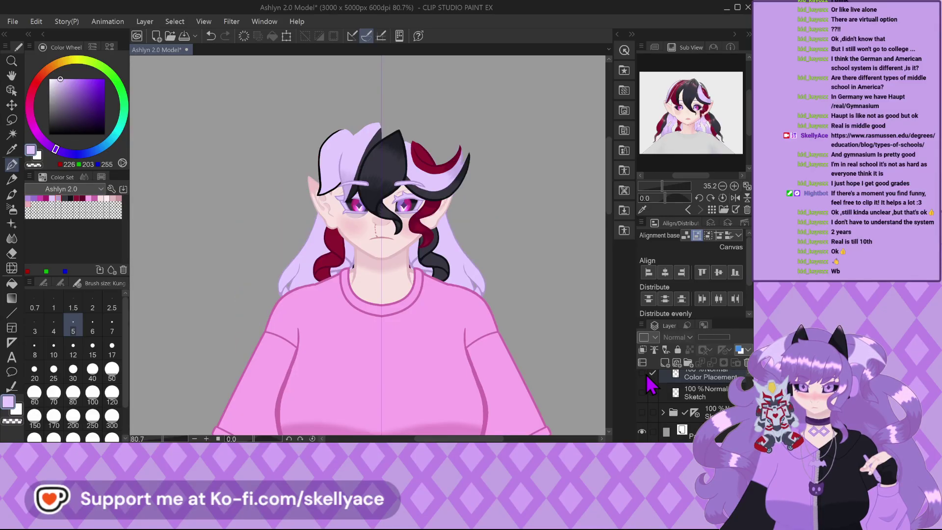
{"action": "scroll", "coordinate": [373, 210], "scroll_direction": "up", "scroll_amount": 2}
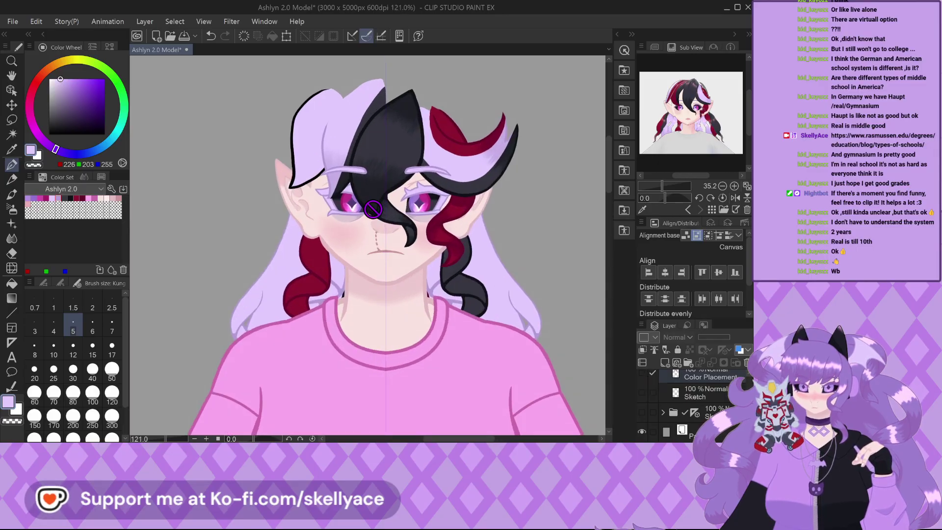
Make the 2B Layer folder active with the base hair folder hidden, and save the document.
{"action": "scroll", "coordinate": [647, 398], "scroll_direction": "up", "scroll_amount": 2}
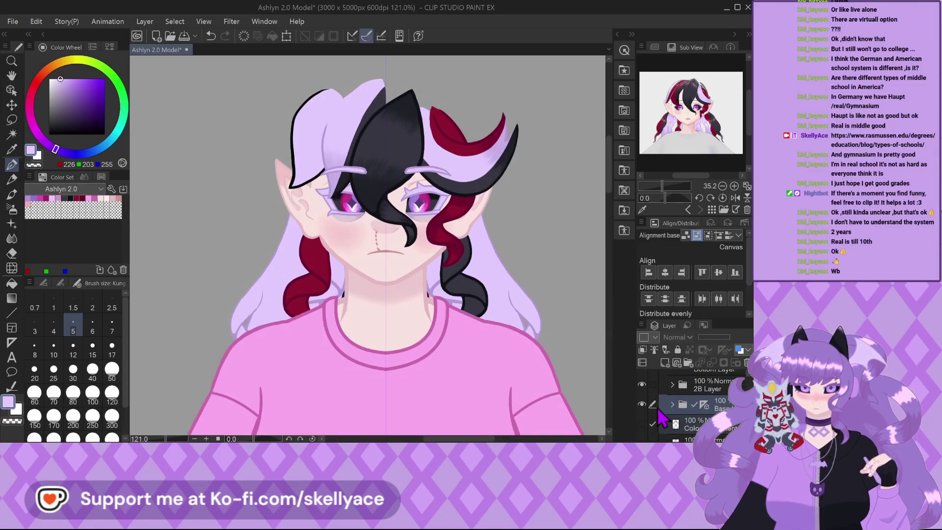
{"action": "left_click", "coordinate": [702, 411]}
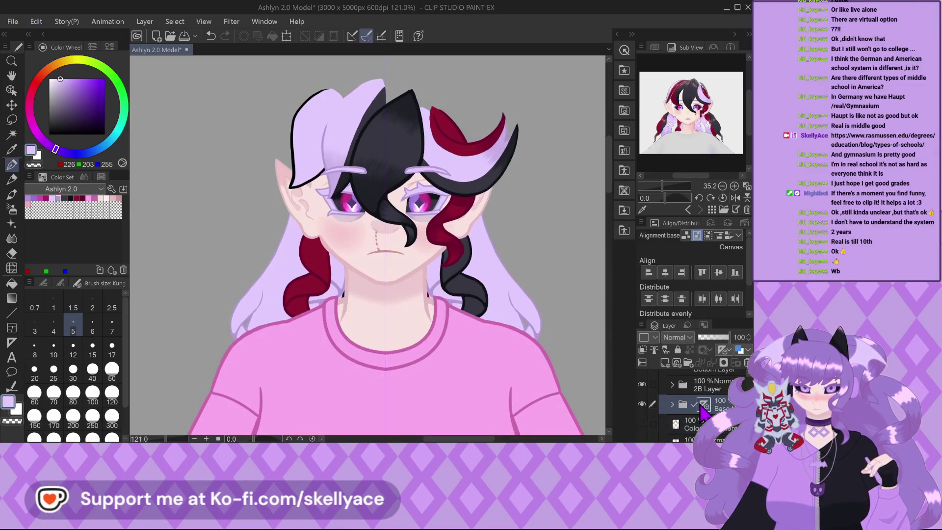
{"action": "left_click", "coordinate": [642, 404]}
{"action": "left_click", "coordinate": [642, 404]}
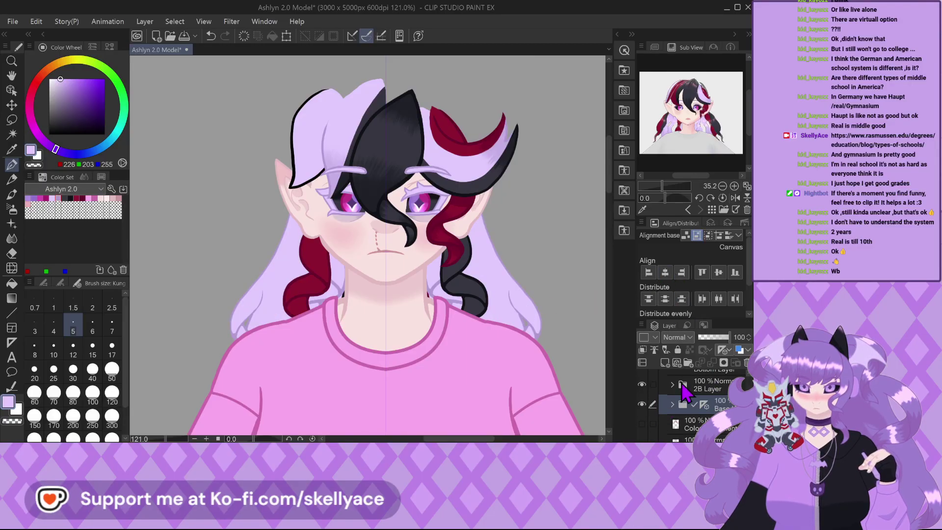
{"action": "left_click", "coordinate": [715, 390]}
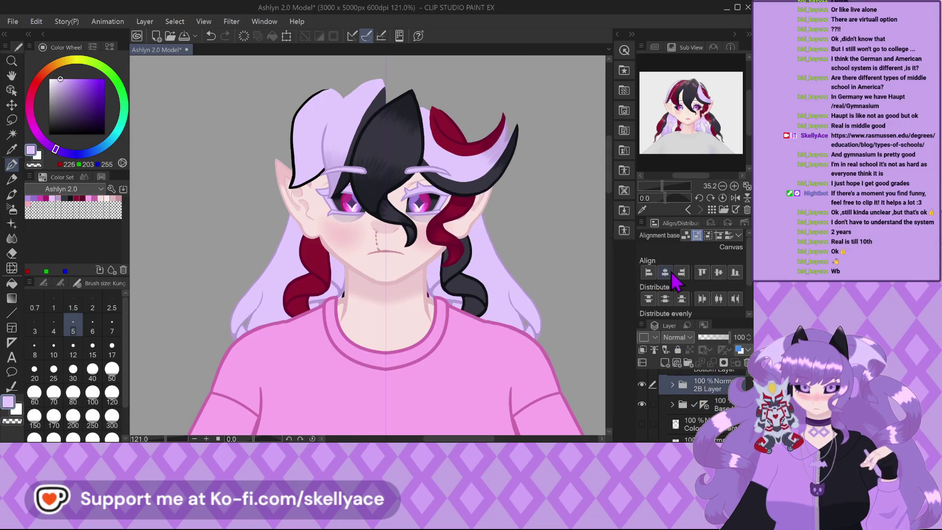
{"action": "scroll", "coordinate": [260, 186], "scroll_direction": "down", "scroll_amount": 2}
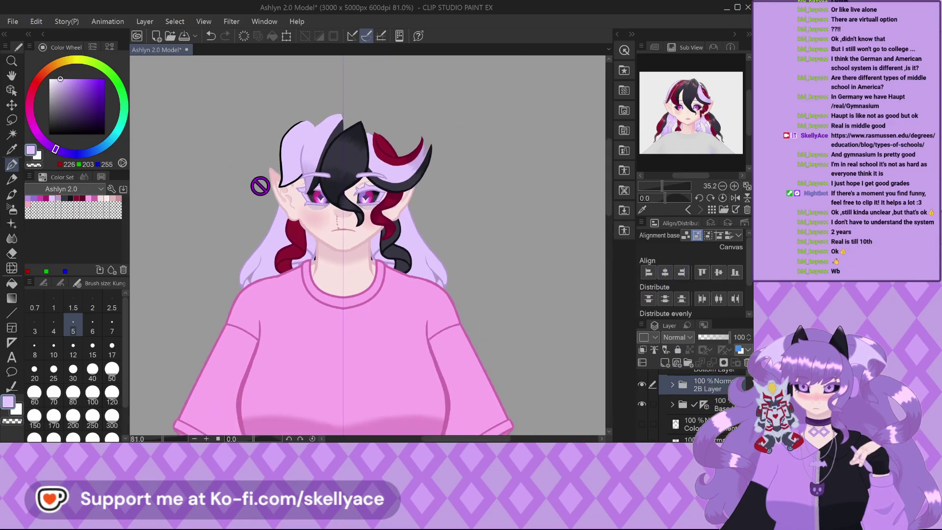
{"action": "key", "text": "ctrl+s"}
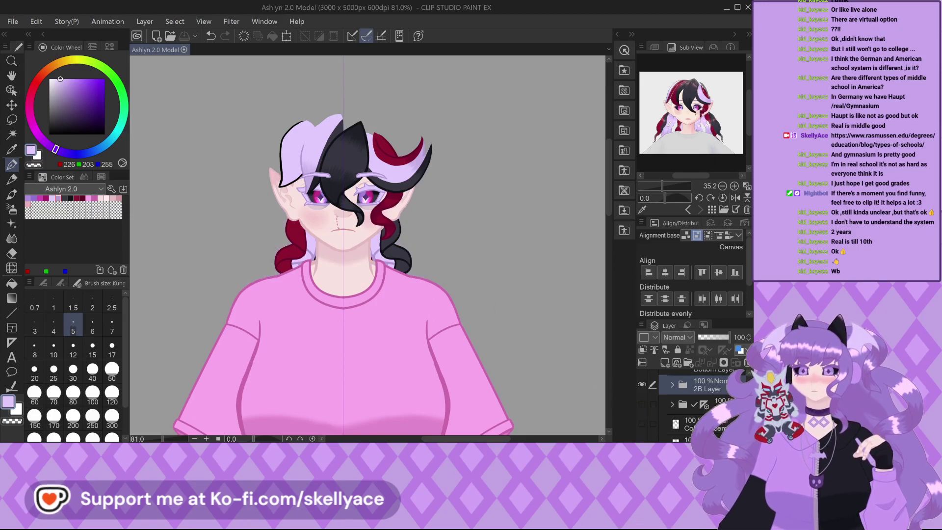
Compare the bangs and back curls with the character reference image enlarged to 75%.
{"action": "scroll", "coordinate": [359, 160], "scroll_direction": "up", "scroll_amount": 4}
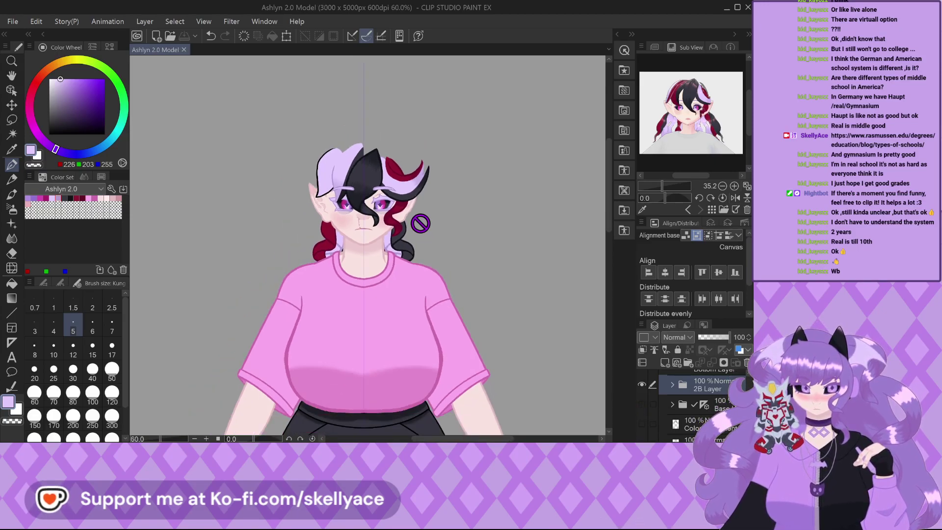
{"action": "scroll", "coordinate": [349, 131], "scroll_direction": "up", "scroll_amount": 3}
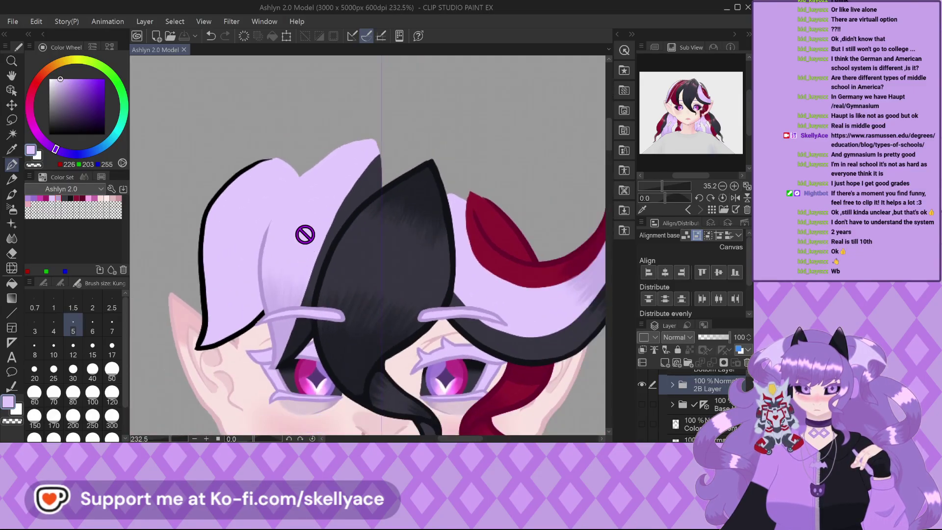
{"action": "scroll", "coordinate": [306, 232], "scroll_direction": "down", "scroll_amount": 2}
{"action": "scroll", "coordinate": [673, 118], "scroll_direction": "up", "scroll_amount": 4}
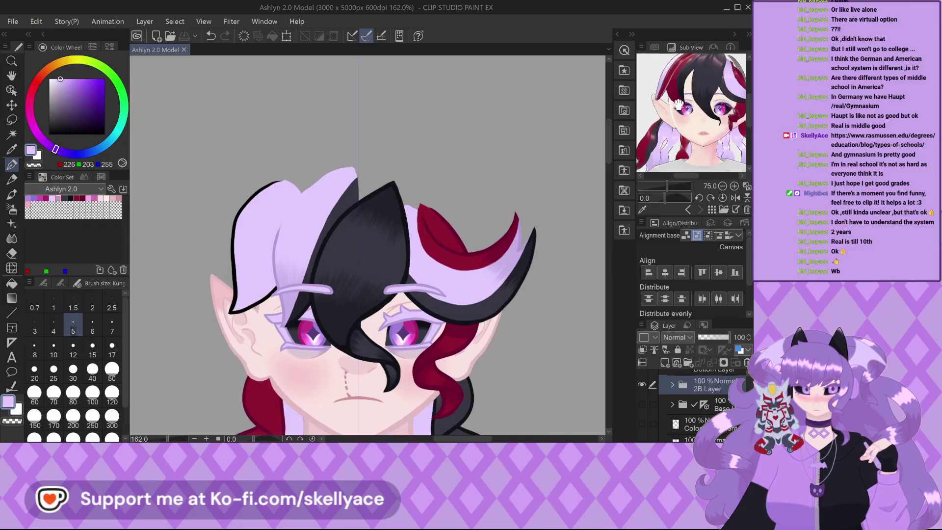
{"action": "scroll", "coordinate": [250, 240], "scroll_direction": "up", "scroll_amount": 3}
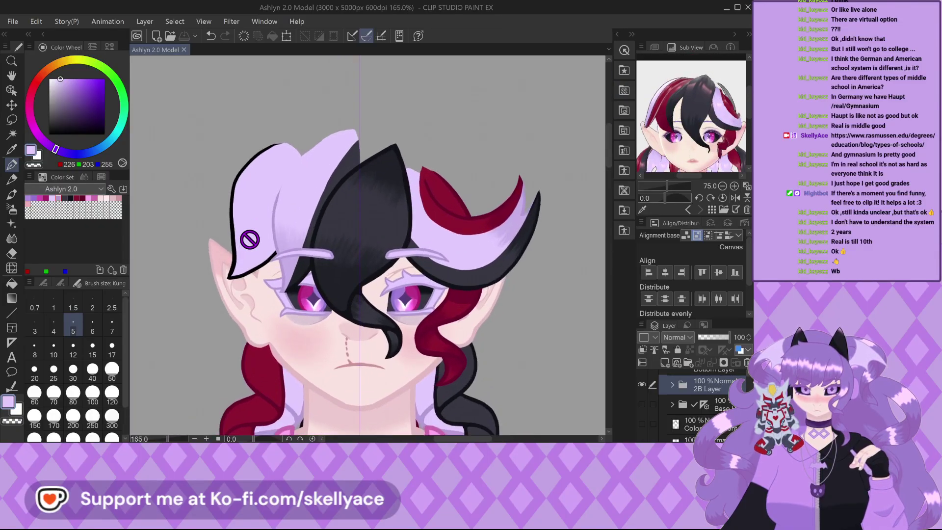
{"action": "scroll", "coordinate": [341, 156], "scroll_direction": "down", "scroll_amount": 4}
{"action": "scroll", "coordinate": [227, 288], "scroll_direction": "up", "scroll_amount": 3}
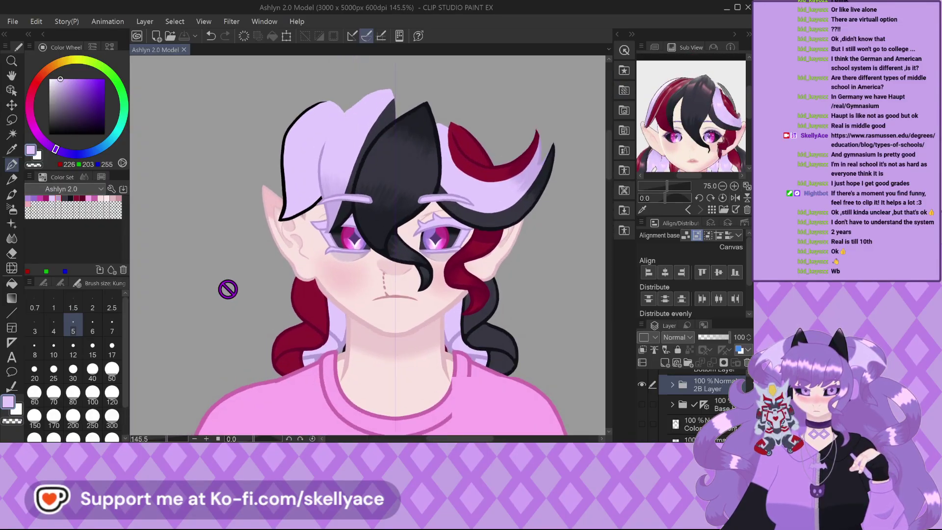
{"action": "scroll", "coordinate": [339, 232], "scroll_direction": "down", "scroll_amount": 1}
{"action": "scroll", "coordinate": [338, 233], "scroll_direction": "down", "scroll_amount": 1}
{"action": "scroll", "coordinate": [662, 414], "scroll_direction": "up", "scroll_amount": 3}
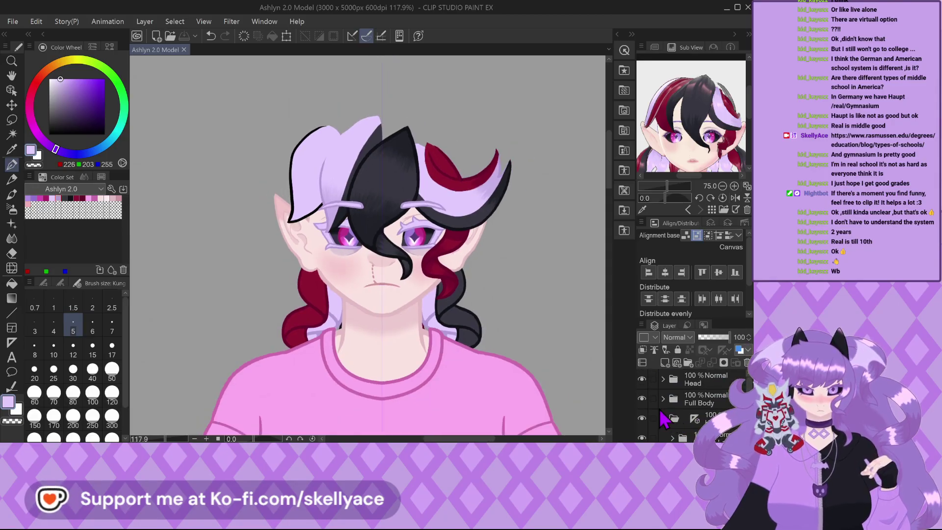
Show the front hair folder inside the Head folder along with the base hair, and save the document.
{"action": "left_click", "coordinate": [663, 379]}
{"action": "left_click", "coordinate": [643, 419]}
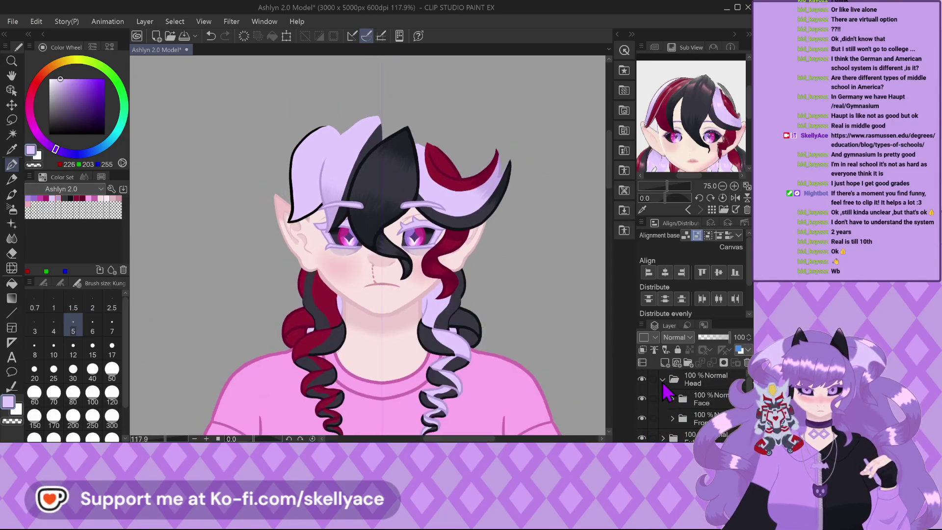
{"action": "scroll", "coordinate": [652, 417], "scroll_direction": "down", "scroll_amount": 2}
{"action": "scroll", "coordinate": [655, 419], "scroll_direction": "down", "scroll_amount": 2}
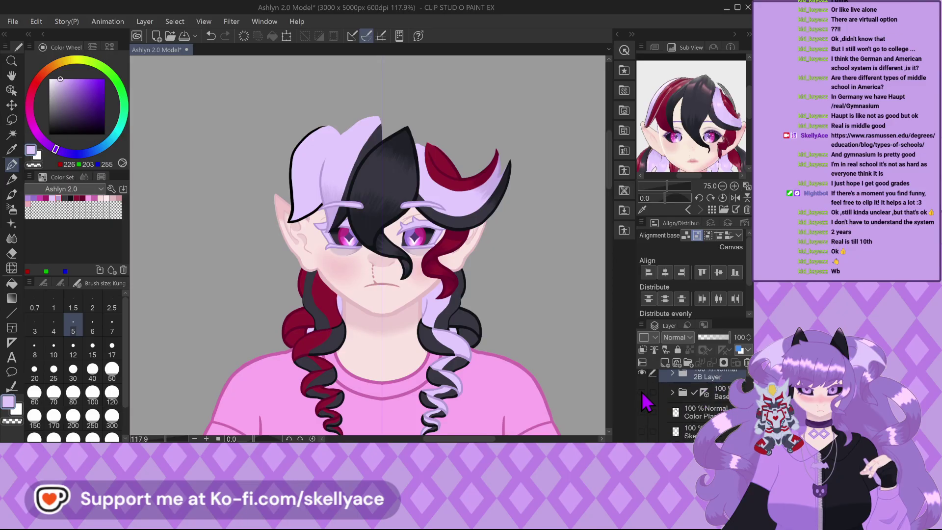
{"action": "left_click", "coordinate": [641, 392]}
{"action": "scroll", "coordinate": [380, 240], "scroll_direction": "down", "scroll_amount": 4}
{"action": "scroll", "coordinate": [307, 168], "scroll_direction": "up", "scroll_amount": 5}
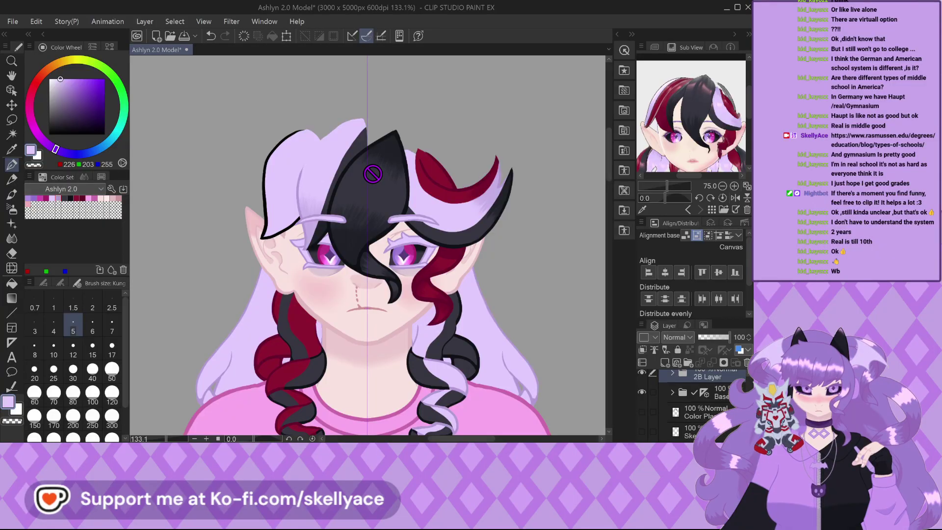
{"action": "scroll", "coordinate": [340, 160], "scroll_direction": "down", "scroll_amount": 2}
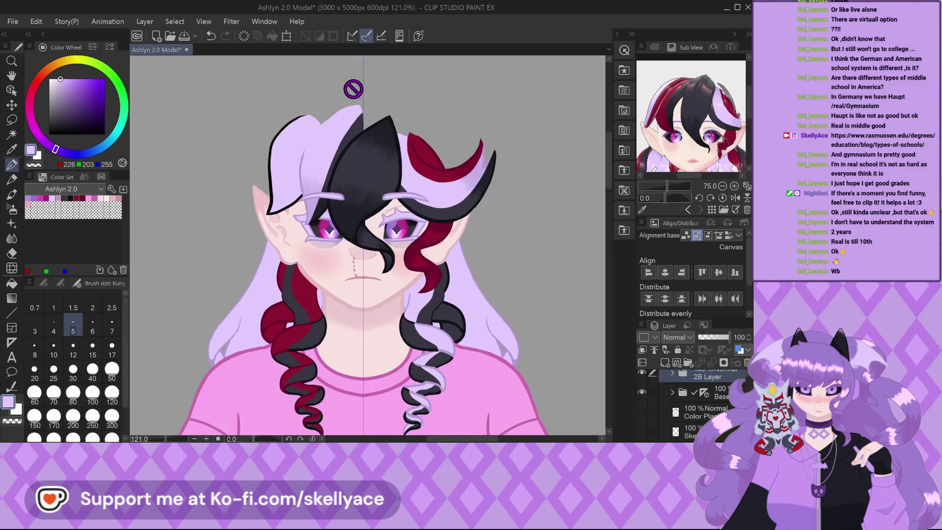
{"action": "scroll", "coordinate": [353, 89], "scroll_direction": "up", "scroll_amount": 2}
{"action": "scroll", "coordinate": [340, 106], "scroll_direction": "down", "scroll_amount": 4}
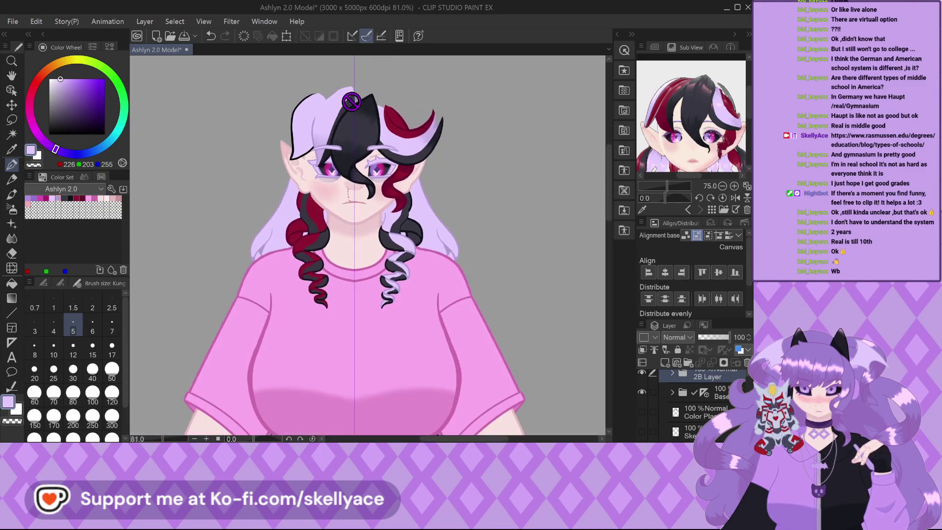
{"action": "key", "text": "ctrl+s"}
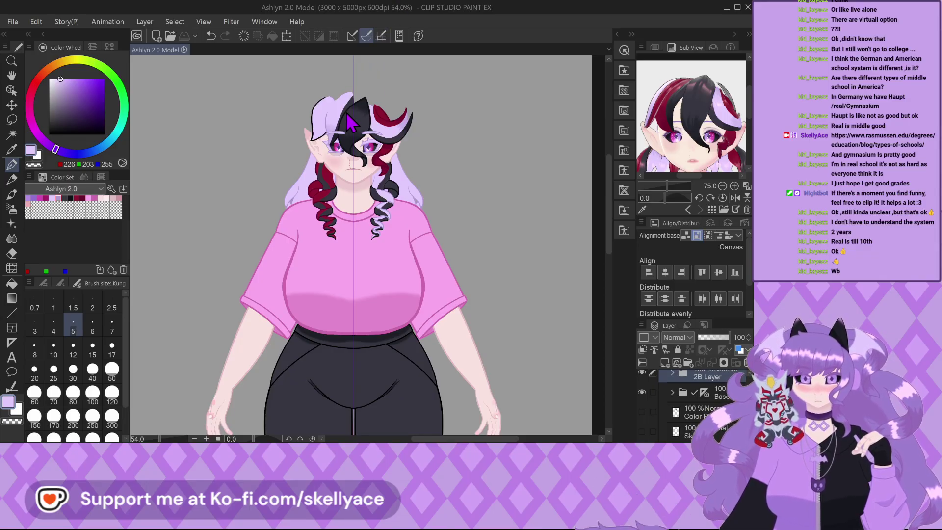
Examine the two-tone front curls and their outlines up close over the shirt.
{"action": "scroll", "coordinate": [361, 147], "scroll_direction": "up", "scroll_amount": 4}
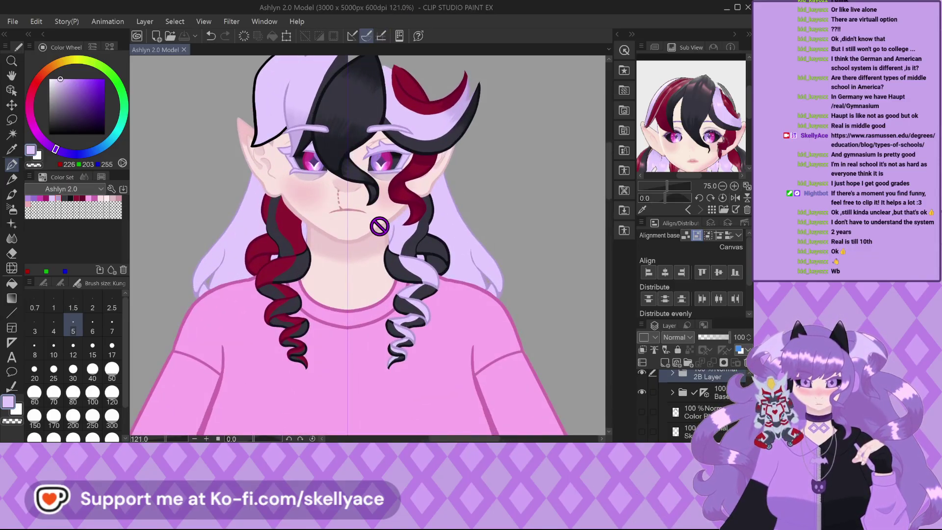
{"action": "scroll", "coordinate": [342, 194], "scroll_direction": "down", "scroll_amount": 1}
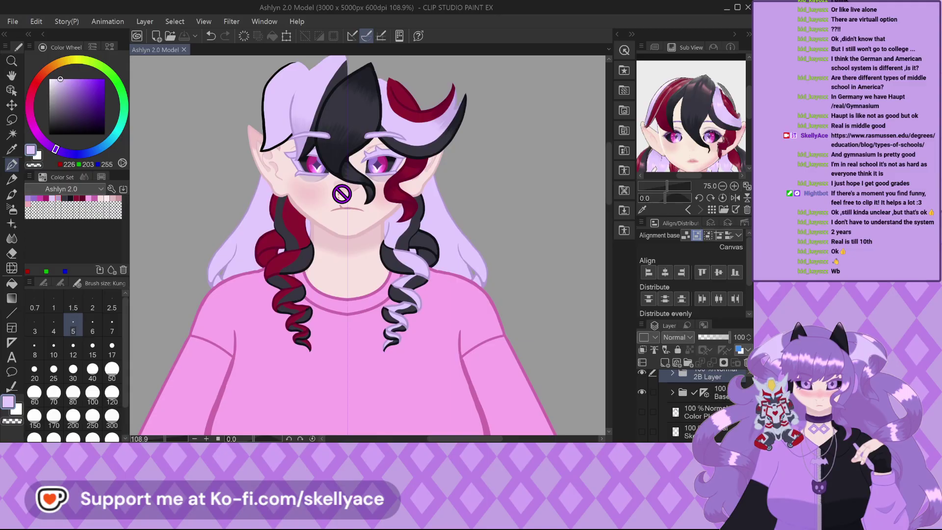
{"action": "scroll", "coordinate": [676, 421], "scroll_direction": "up", "scroll_amount": 3}
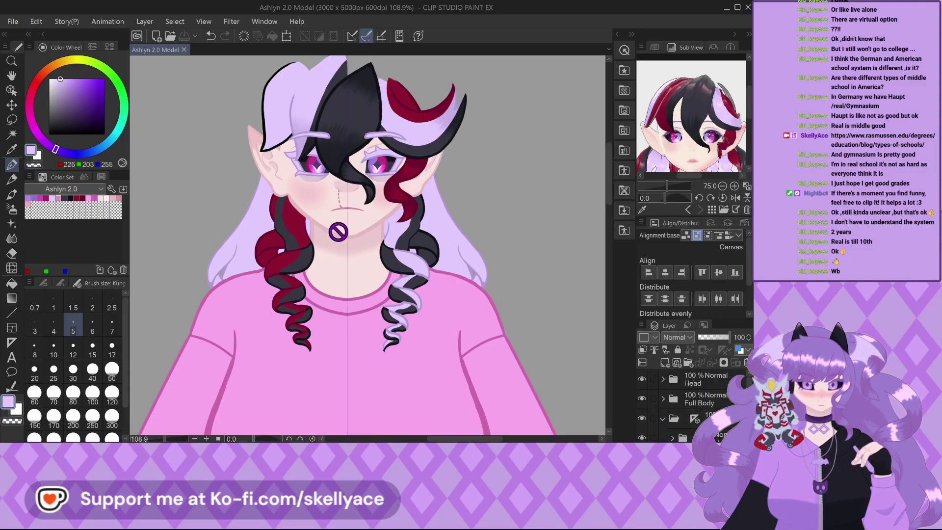
{"action": "scroll", "coordinate": [353, 266], "scroll_direction": "up", "scroll_amount": 3}
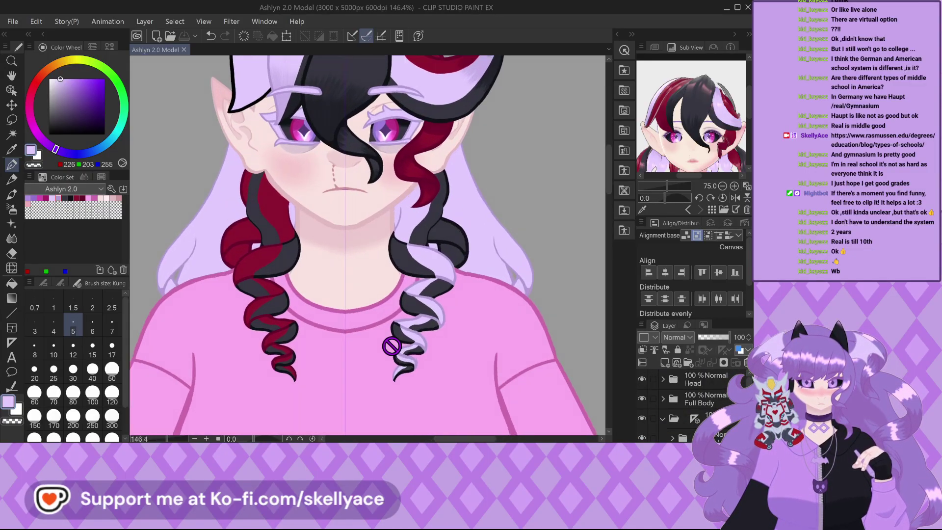
{"action": "scroll", "coordinate": [391, 346], "scroll_direction": "up", "scroll_amount": 5}
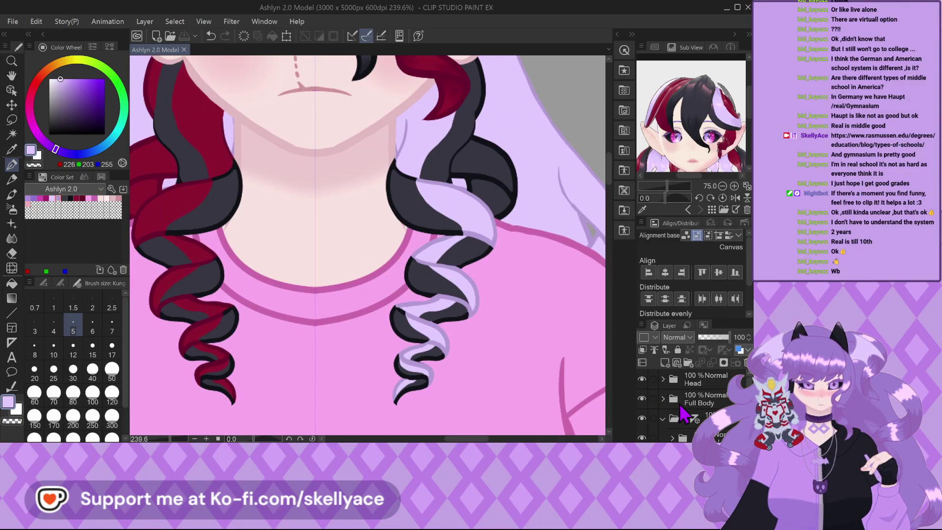
Expand the Head folder and examine the face, bangs and side curls at several magnifications.
{"action": "left_click", "coordinate": [664, 379]}
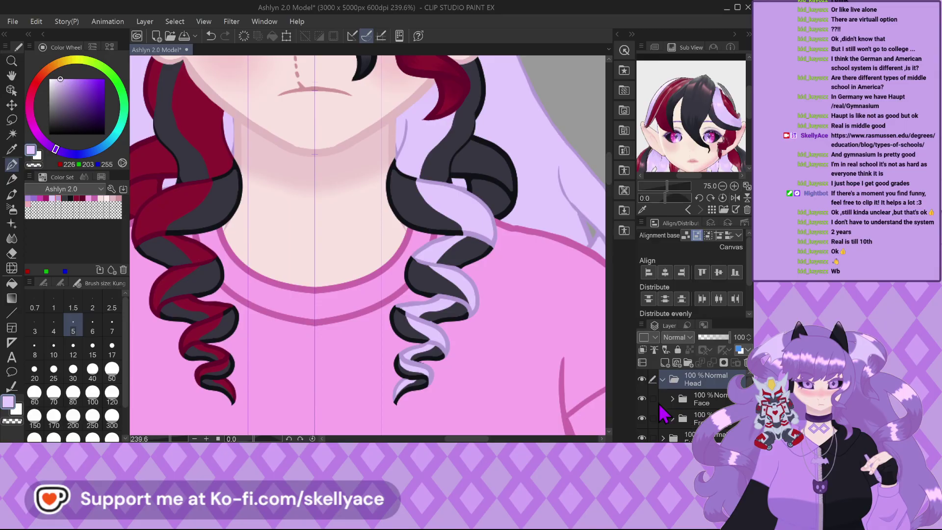
{"action": "scroll", "coordinate": [341, 263], "scroll_direction": "down", "scroll_amount": 9}
{"action": "scroll", "coordinate": [328, 165], "scroll_direction": "up", "scroll_amount": 7}
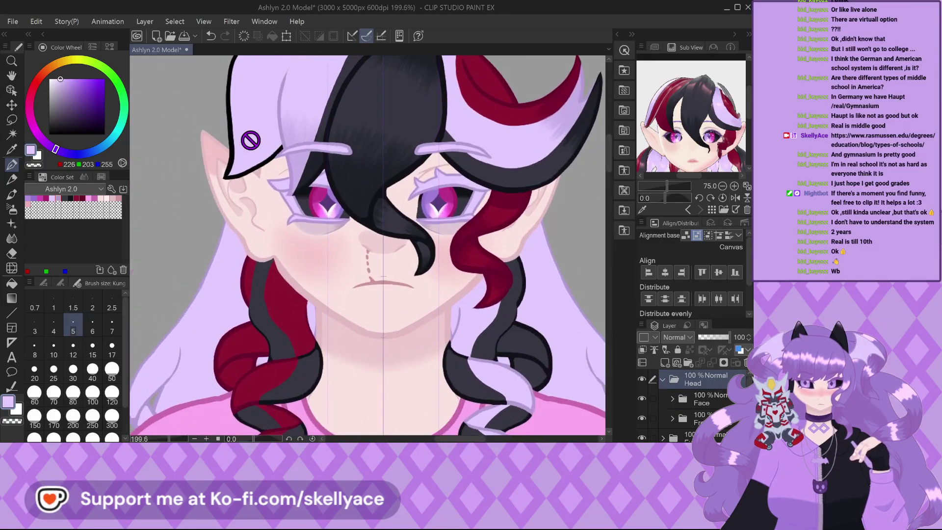
{"action": "scroll", "coordinate": [220, 158], "scroll_direction": "up", "scroll_amount": 2}
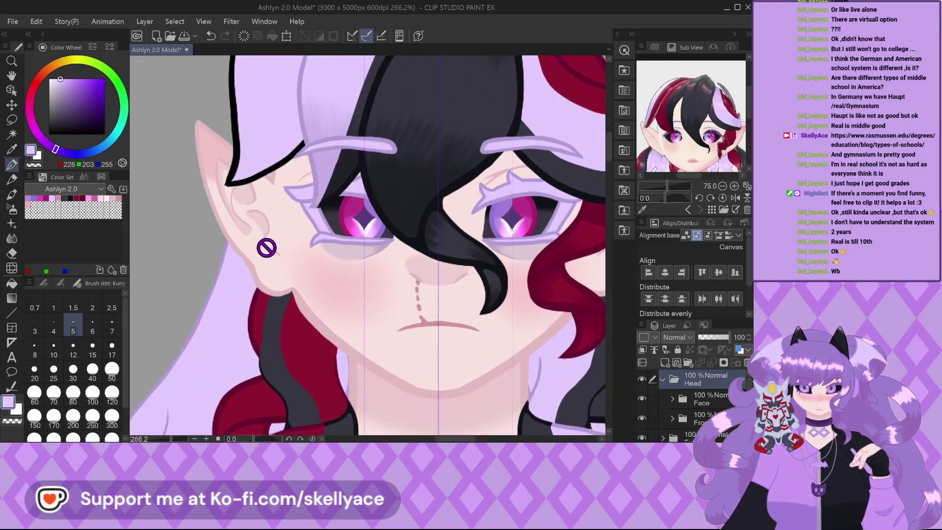
{"action": "scroll", "coordinate": [266, 247], "scroll_direction": "down", "scroll_amount": 2}
{"action": "scroll", "coordinate": [297, 262], "scroll_direction": "down", "scroll_amount": 2}
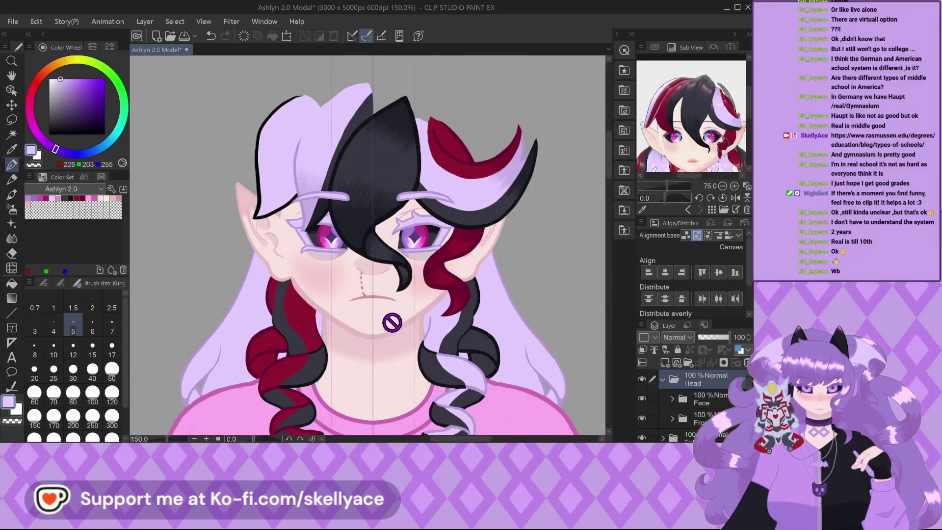
{"action": "scroll", "coordinate": [391, 339], "scroll_direction": "up", "scroll_amount": 5}
{"action": "scroll", "coordinate": [322, 339], "scroll_direction": "down", "scroll_amount": 3}
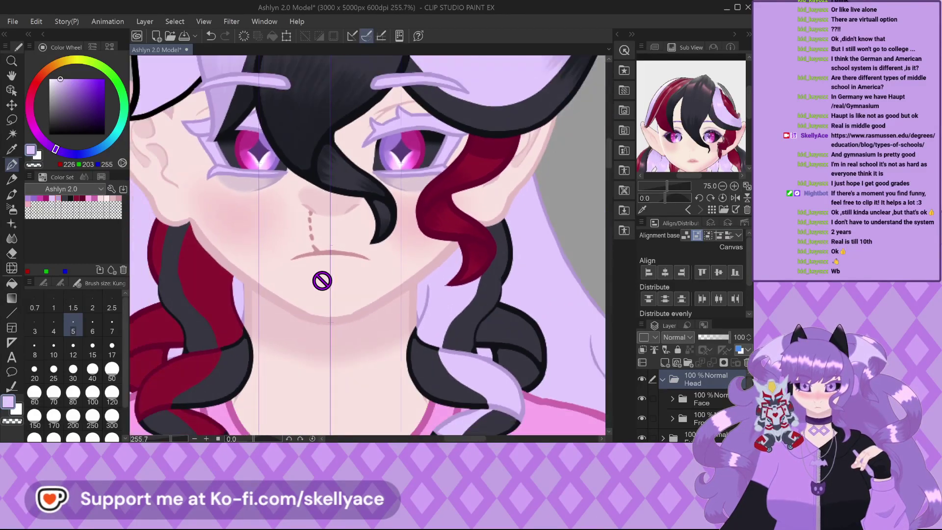
{"action": "scroll", "coordinate": [421, 338], "scroll_direction": "down", "scroll_amount": 3}
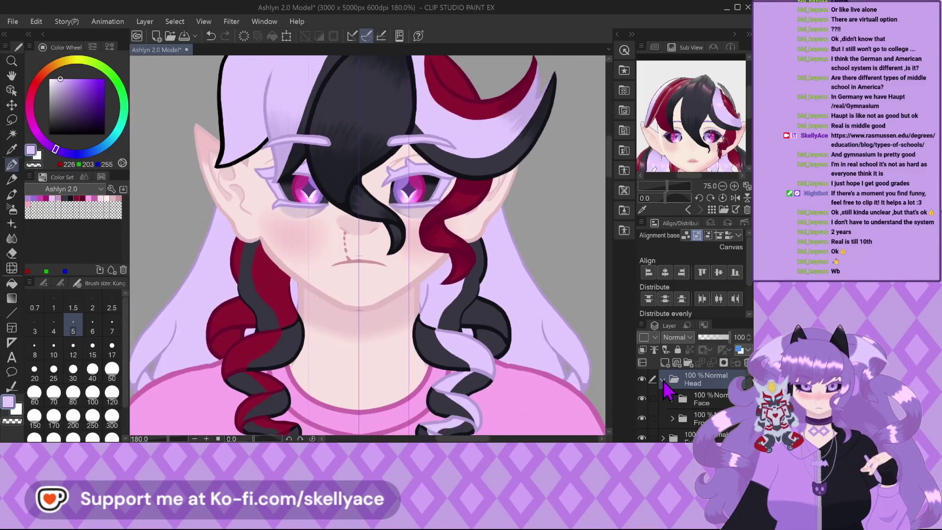
Collapse the Head and Hair folders in the layer list.
{"action": "scroll", "coordinate": [673, 430], "scroll_direction": "down", "scroll_amount": 2}
{"action": "scroll", "coordinate": [673, 407], "scroll_direction": "up", "scroll_amount": 2}
{"action": "scroll", "coordinate": [675, 396], "scroll_direction": "down", "scroll_amount": 2}
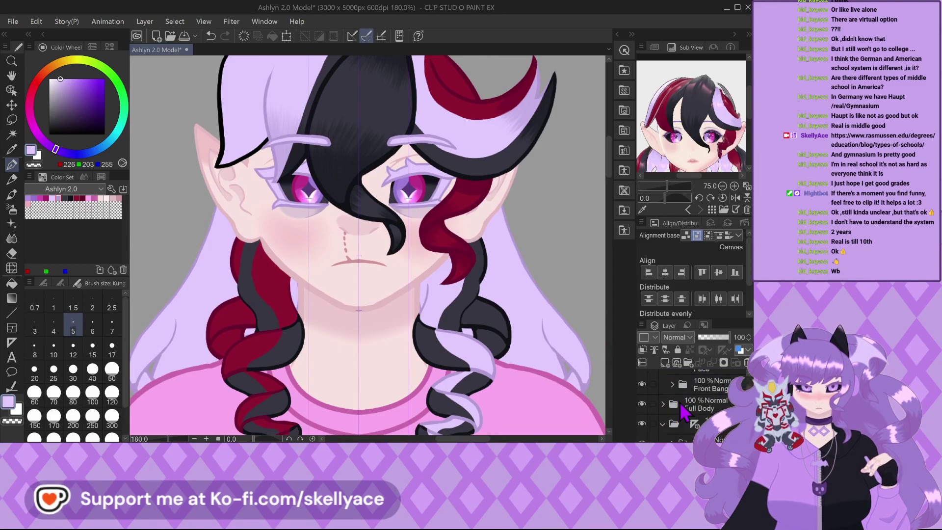
{"action": "scroll", "coordinate": [679, 405], "scroll_direction": "up", "scroll_amount": 2}
{"action": "left_click", "coordinate": [663, 379]}
{"action": "scroll", "coordinate": [671, 415], "scroll_direction": "down", "scroll_amount": 2}
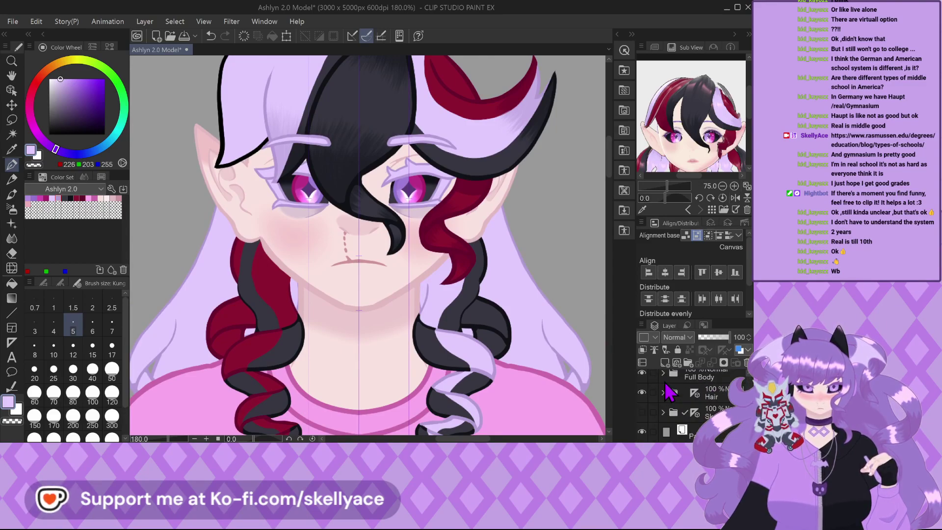
Examine the colored hair on the full figure and the pink shirt's shading and sleeve outlines up close.
{"action": "scroll", "coordinate": [354, 209], "scroll_direction": "down", "scroll_amount": 5}
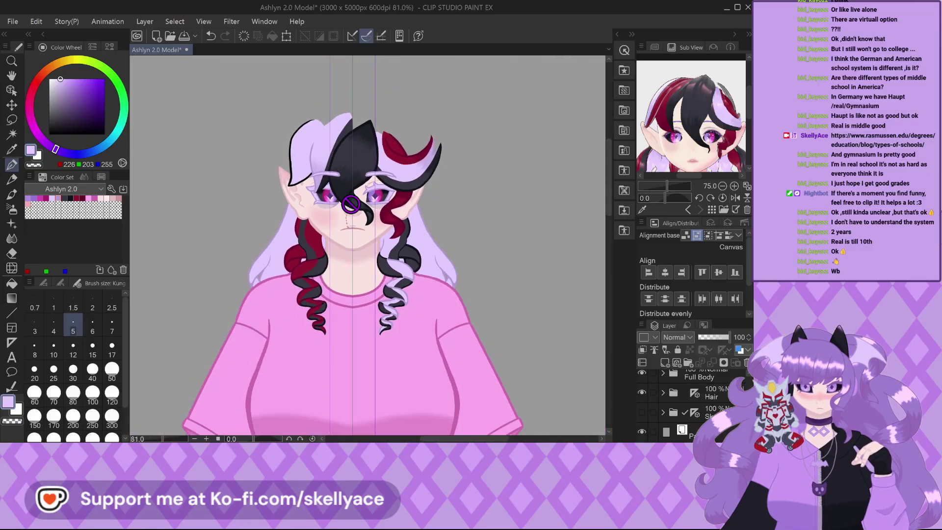
{"action": "scroll", "coordinate": [354, 206], "scroll_direction": "down", "scroll_amount": 1}
{"action": "scroll", "coordinate": [354, 267], "scroll_direction": "up", "scroll_amount": 4}
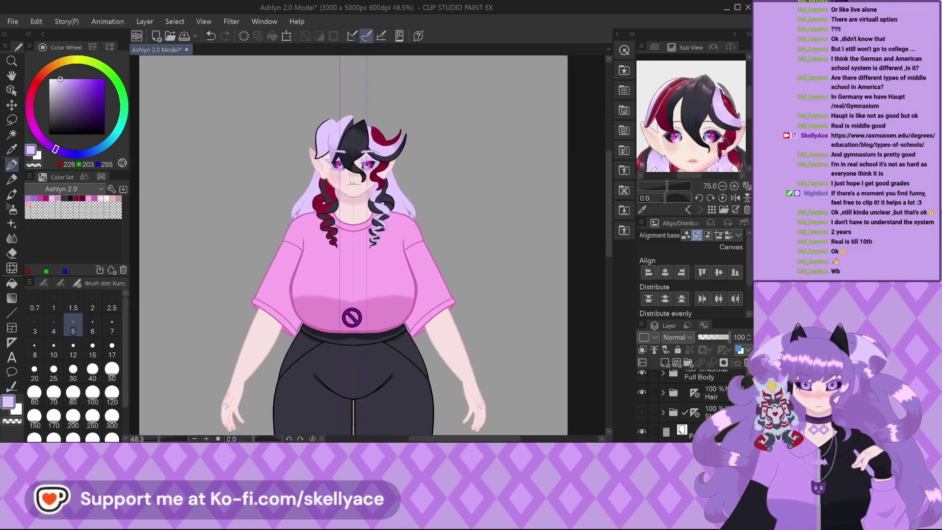
{"action": "scroll", "coordinate": [268, 249], "scroll_direction": "up", "scroll_amount": 2}
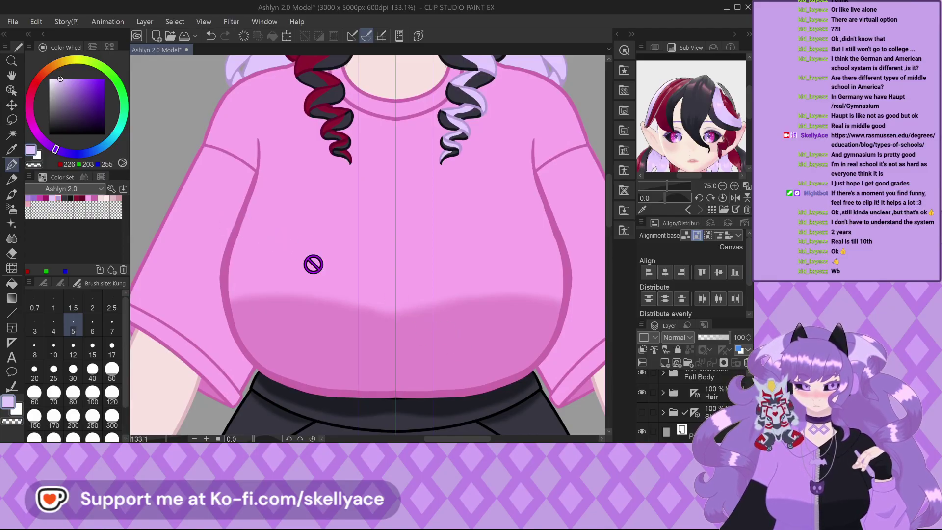
{"action": "scroll", "coordinate": [313, 264], "scroll_direction": "down", "scroll_amount": 2}
{"action": "scroll", "coordinate": [209, 267], "scroll_direction": "down", "scroll_amount": 2}
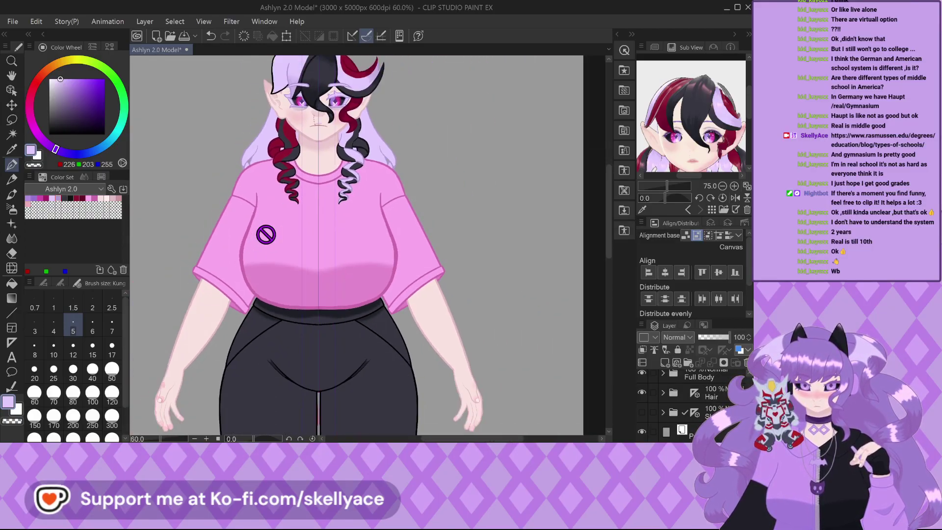
{"action": "scroll", "coordinate": [218, 196], "scroll_direction": "up", "scroll_amount": 4}
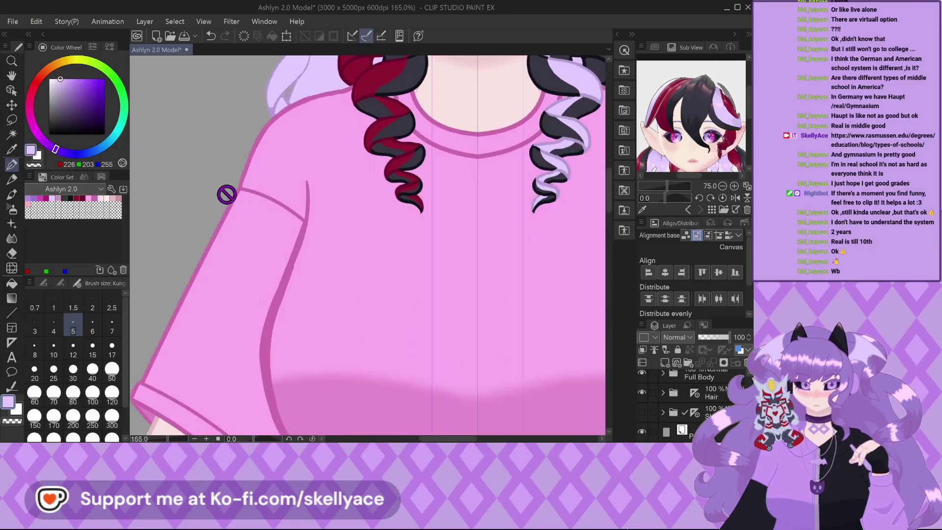
{"action": "scroll", "coordinate": [223, 181], "scroll_direction": "up", "scroll_amount": 2}
{"action": "scroll", "coordinate": [240, 185], "scroll_direction": "down", "scroll_amount": 1}
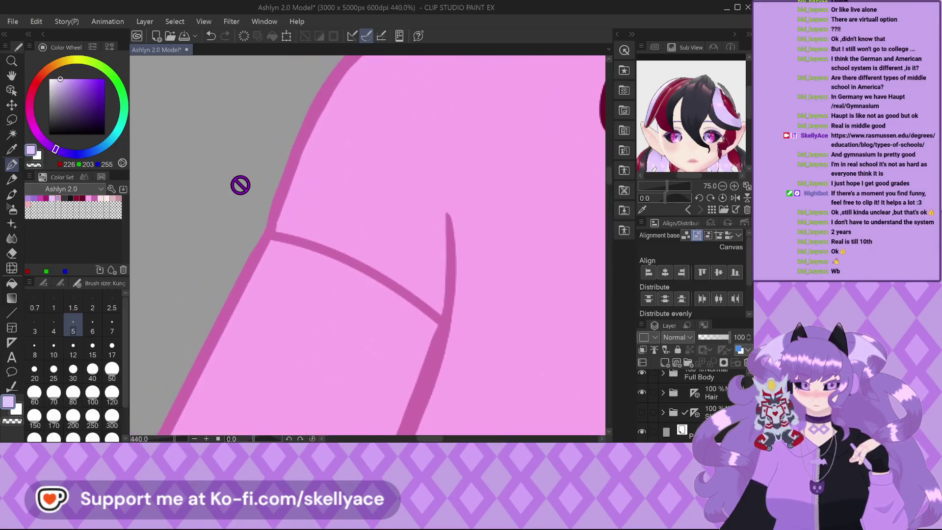
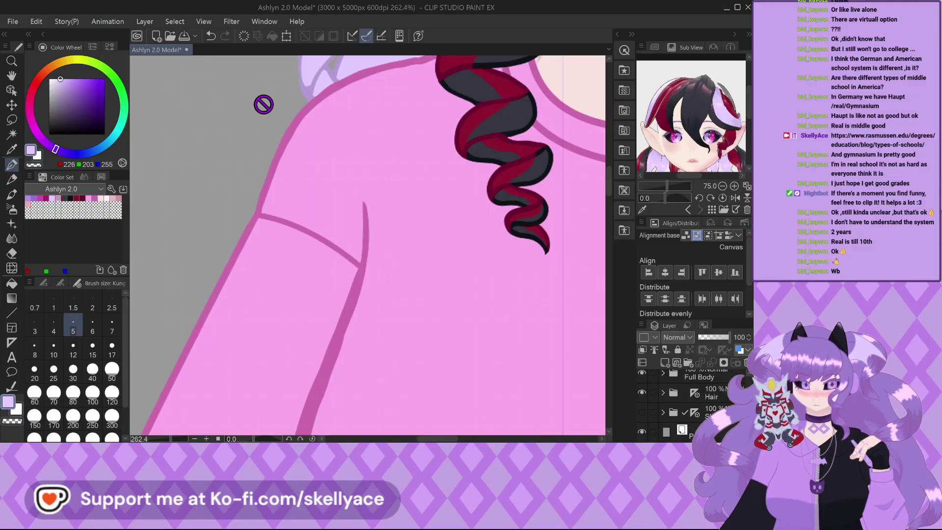
Examine the face, bangs and two-tone side curls against the shirt at several magnifications.
{"action": "scroll", "coordinate": [225, 233], "scroll_direction": "down", "scroll_amount": 4}
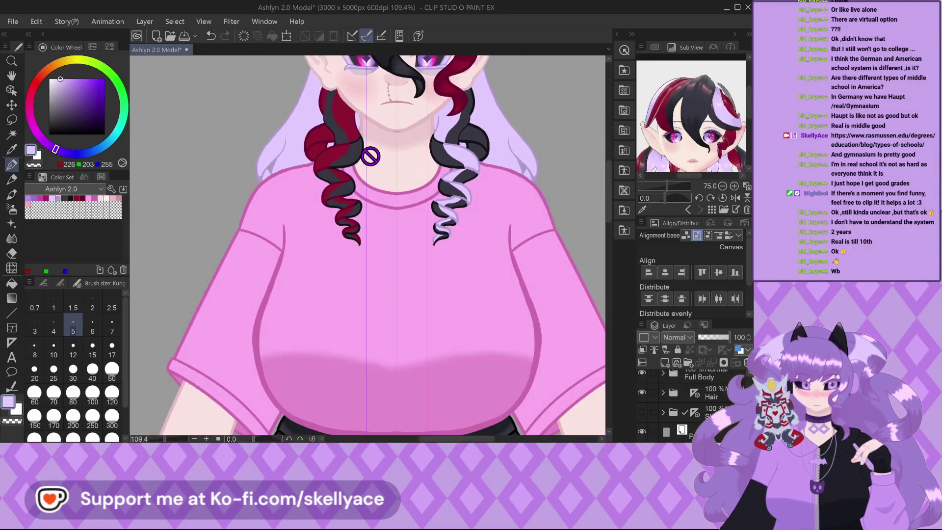
{"action": "scroll", "coordinate": [277, 226], "scroll_direction": "down", "scroll_amount": 3}
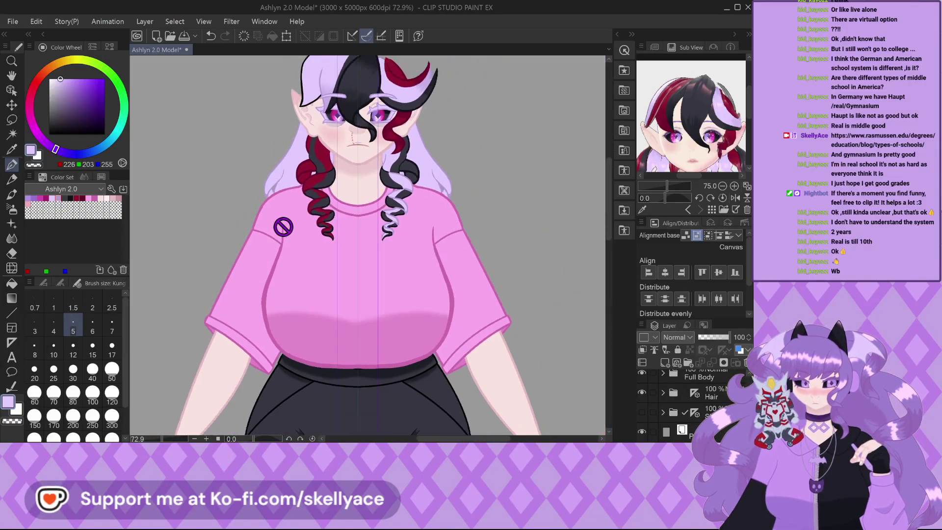
{"action": "scroll", "coordinate": [337, 164], "scroll_direction": "up", "scroll_amount": 3}
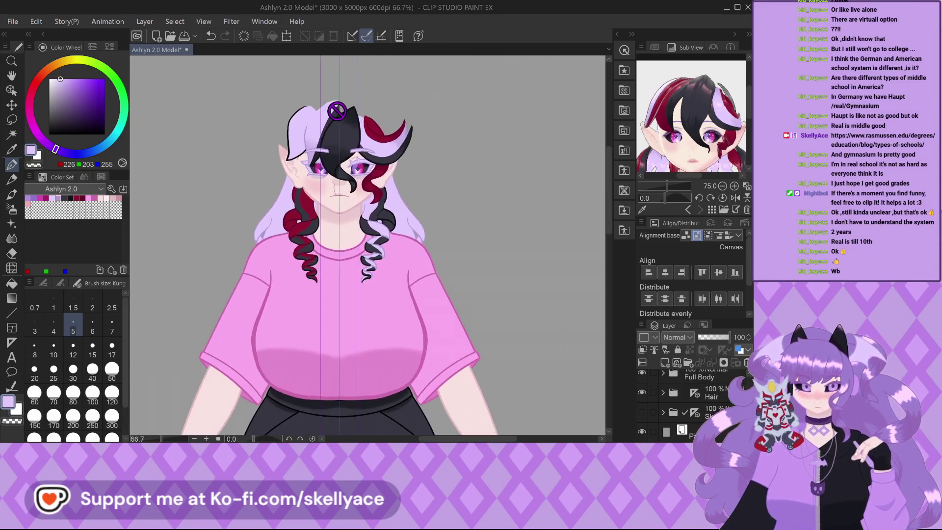
{"action": "scroll", "coordinate": [332, 226], "scroll_direction": "up", "scroll_amount": 3}
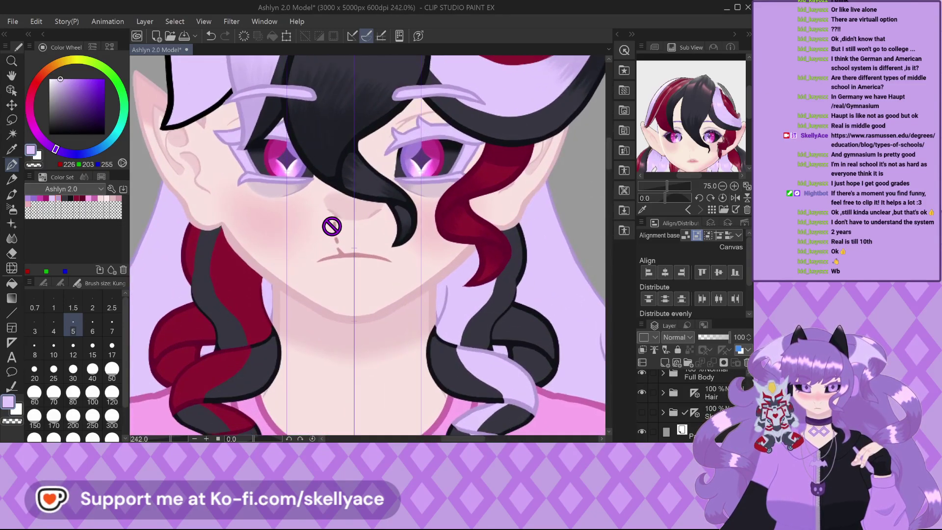
{"action": "scroll", "coordinate": [331, 226], "scroll_direction": "down", "scroll_amount": 5}
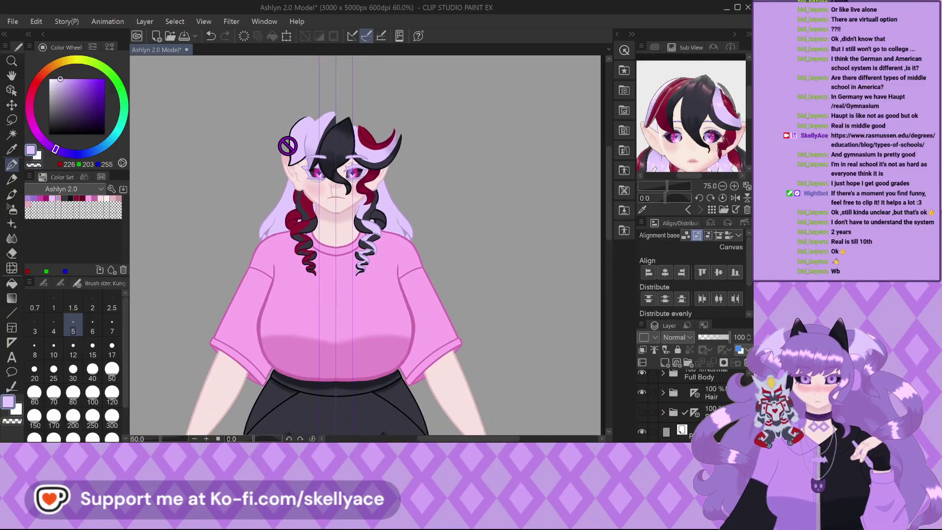
{"action": "scroll", "coordinate": [332, 216], "scroll_direction": "up", "scroll_amount": 3}
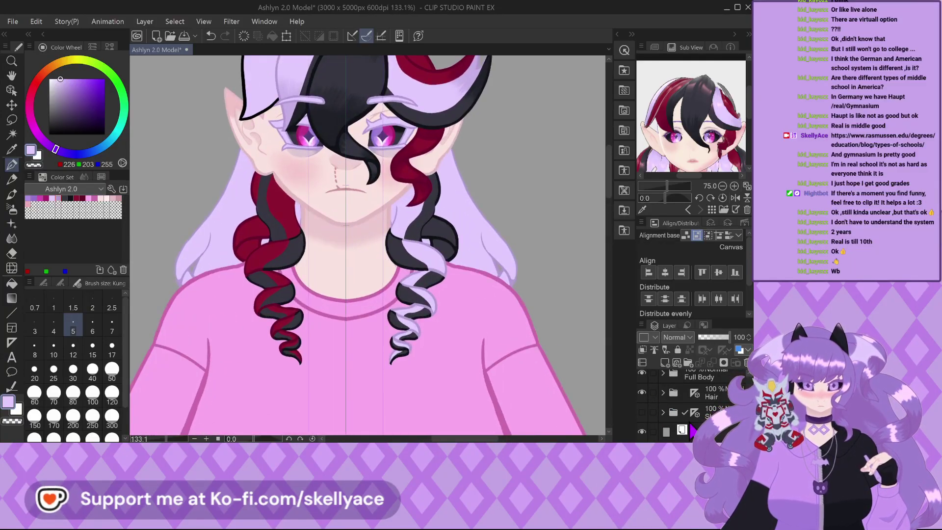
{"action": "scroll", "coordinate": [691, 430], "scroll_direction": "up", "scroll_amount": 1}
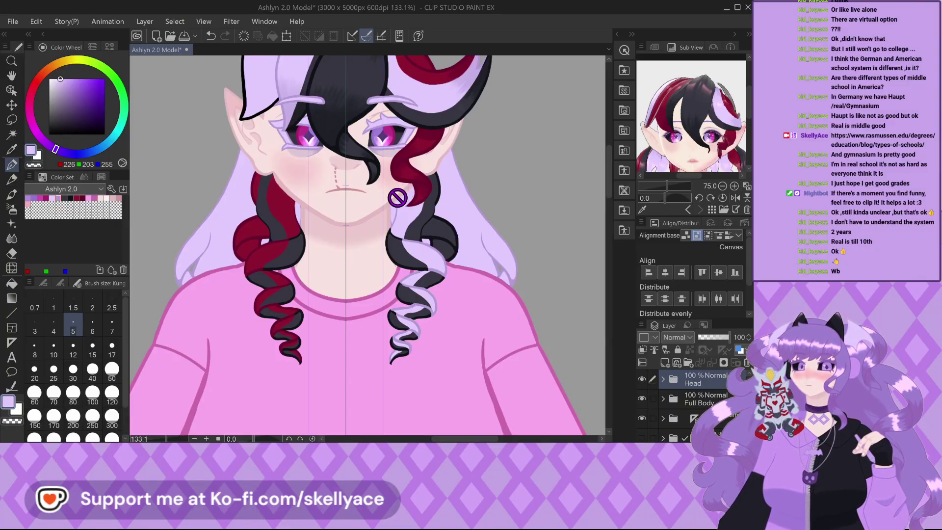
{"action": "scroll", "coordinate": [386, 298], "scroll_direction": "up", "scroll_amount": 4}
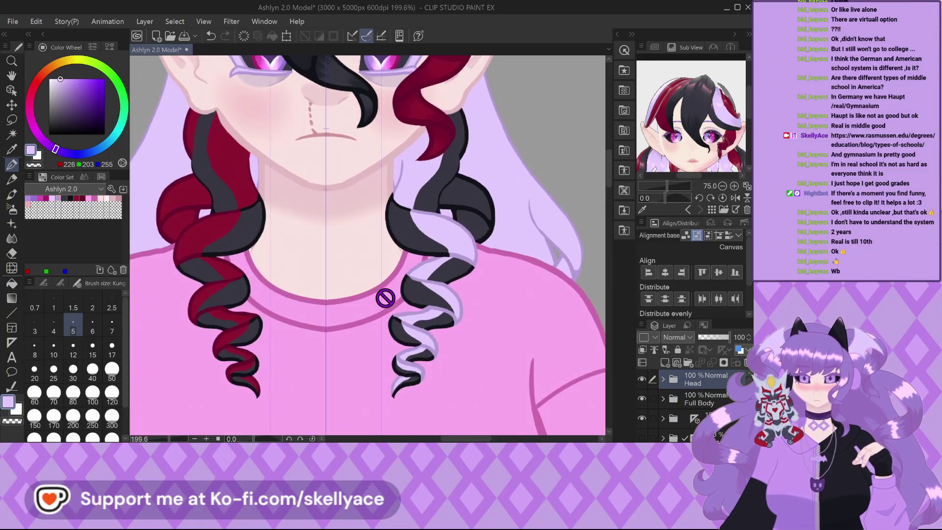
{"action": "scroll", "coordinate": [287, 205], "scroll_direction": "down", "scroll_amount": 6}
{"action": "scroll", "coordinate": [312, 182], "scroll_direction": "down", "scroll_amount": 4}
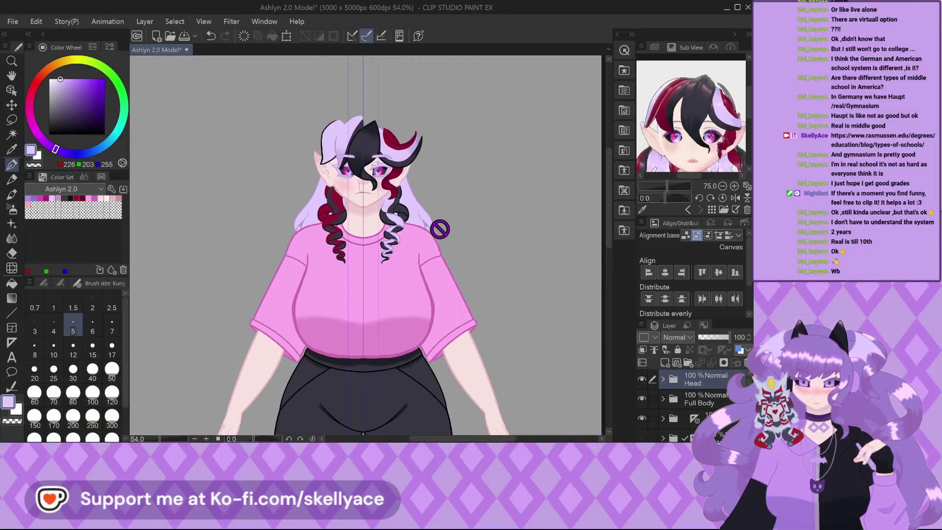
Examine the shirt hem, black trousers, arms and hands up close and on the full figure.
{"action": "scroll", "coordinate": [265, 139], "scroll_direction": "down", "scroll_amount": 2}
{"action": "scroll", "coordinate": [245, 343], "scroll_direction": "up", "scroll_amount": 5}
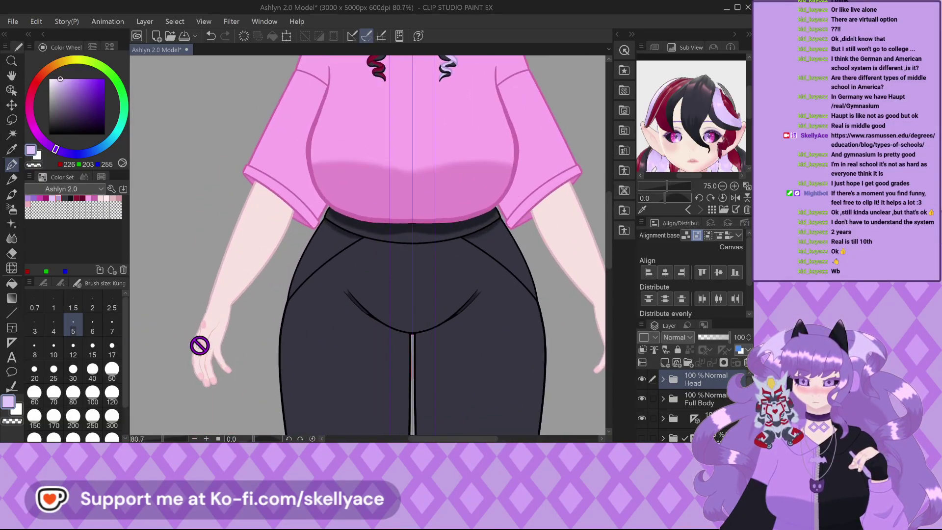
{"action": "scroll", "coordinate": [196, 244], "scroll_direction": "down", "scroll_amount": 4}
{"action": "scroll", "coordinate": [446, 362], "scroll_direction": "up", "scroll_amount": 4}
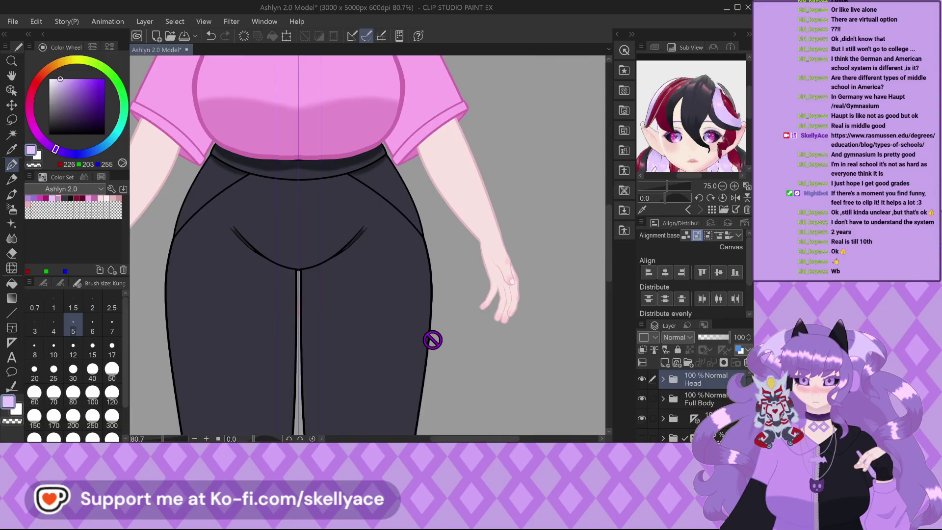
{"action": "scroll", "coordinate": [433, 340], "scroll_direction": "down", "scroll_amount": 1}
{"action": "scroll", "coordinate": [353, 336], "scroll_direction": "down", "scroll_amount": 4}
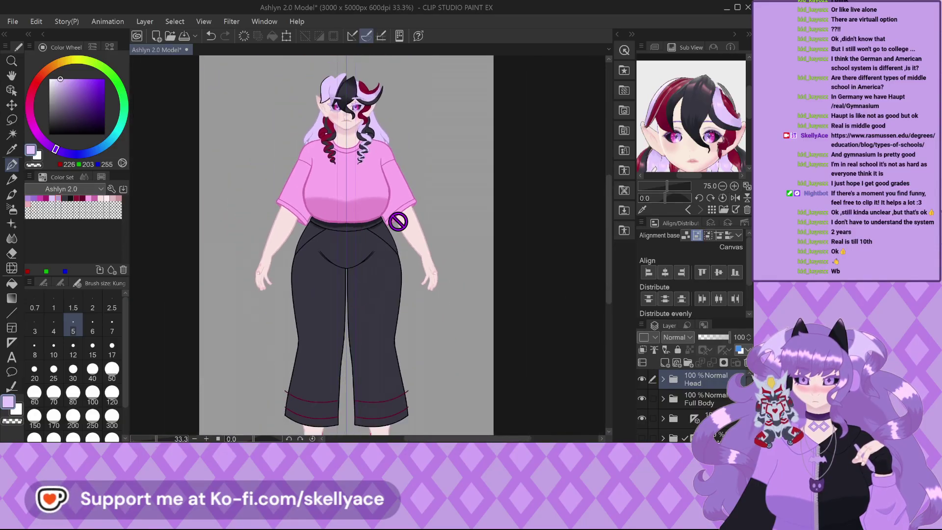
{"action": "scroll", "coordinate": [361, 238], "scroll_direction": "up", "scroll_amount": 4}
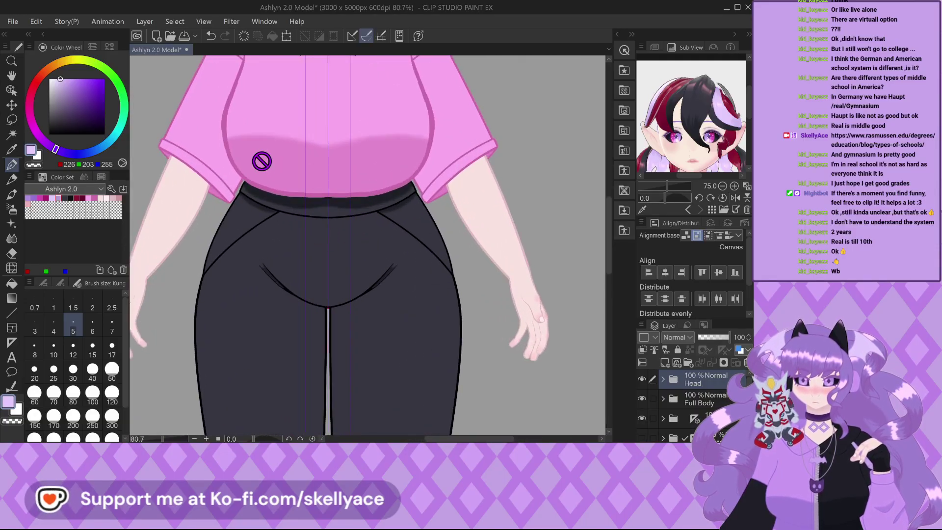
{"action": "scroll", "coordinate": [413, 366], "scroll_direction": "down", "scroll_amount": 3}
{"action": "scroll", "coordinate": [269, 194], "scroll_direction": "up", "scroll_amount": 3}
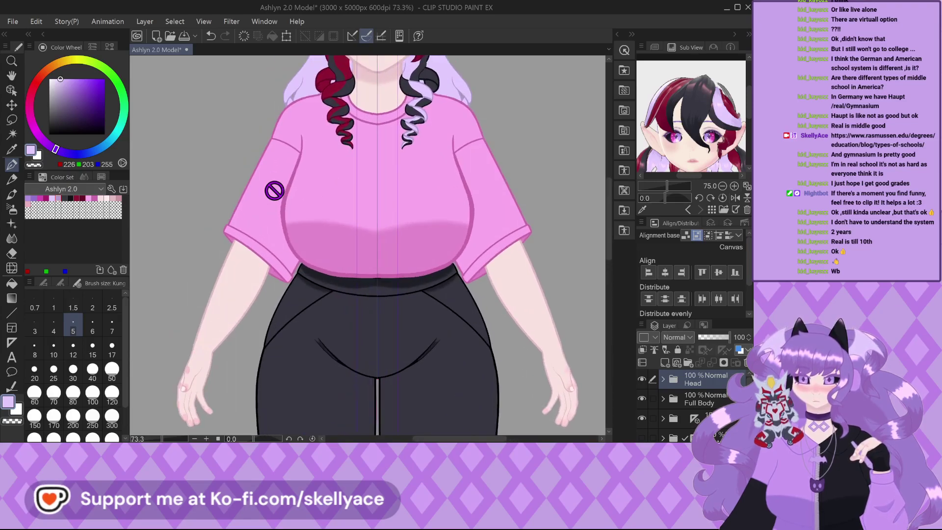
{"action": "scroll", "coordinate": [288, 227], "scroll_direction": "up", "scroll_amount": 1}
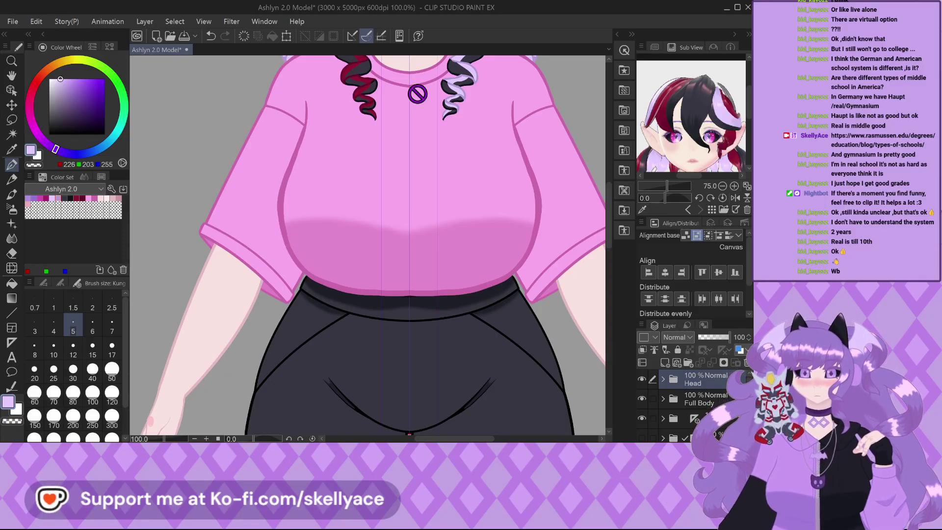
Hide the Bangs folder inside the Face folder and select the Eyes layer.
{"action": "scroll", "coordinate": [265, 324], "scroll_direction": "down", "scroll_amount": 4}
{"action": "scroll", "coordinate": [388, 74], "scroll_direction": "up", "scroll_amount": 3}
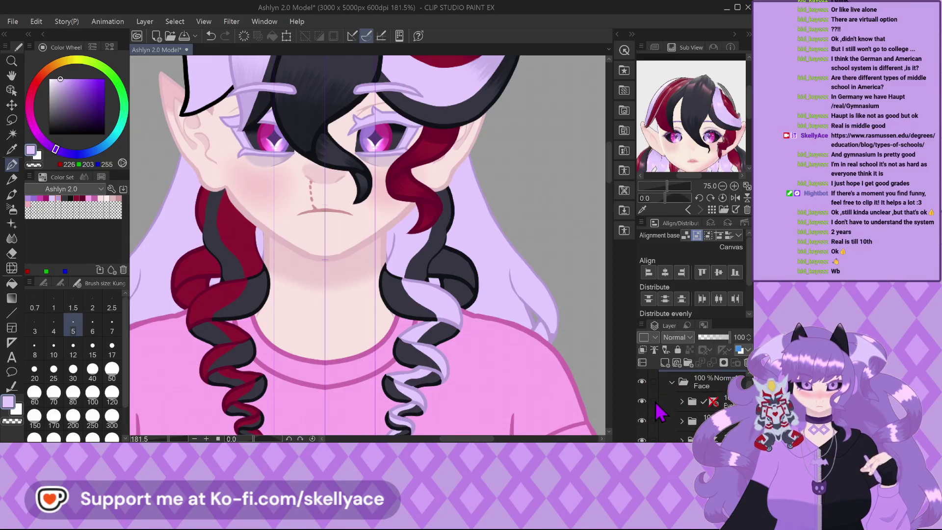
{"action": "left_click", "coordinate": [641, 404]}
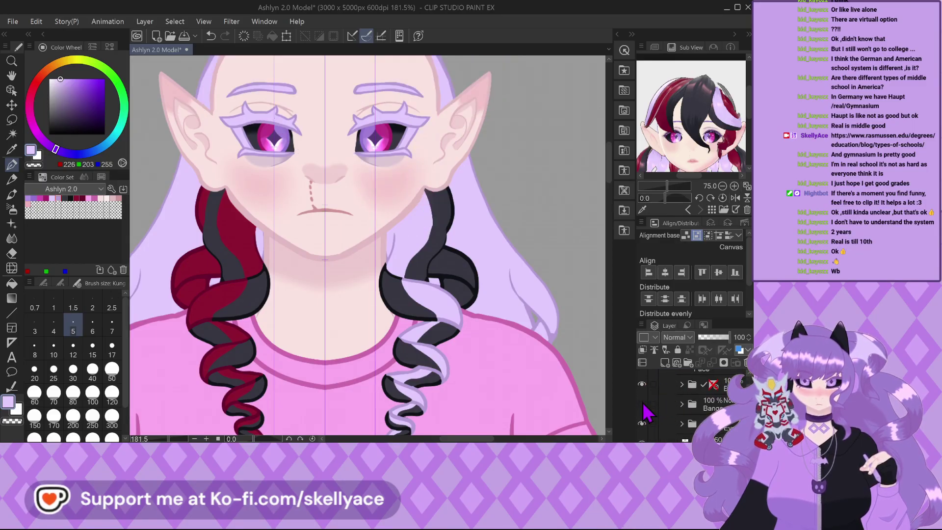
{"action": "left_click", "coordinate": [641, 404]}
{"action": "left_click", "coordinate": [642, 403]}
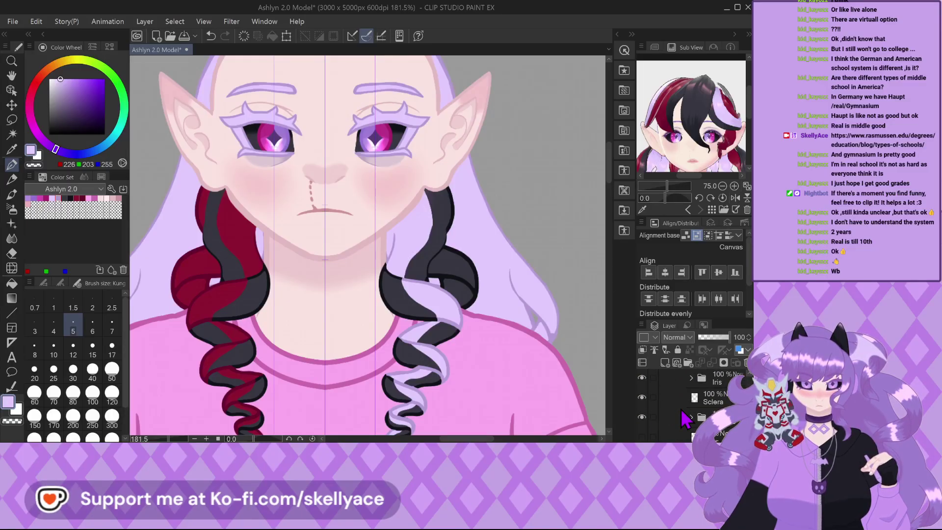
{"action": "left_click", "coordinate": [720, 427]}
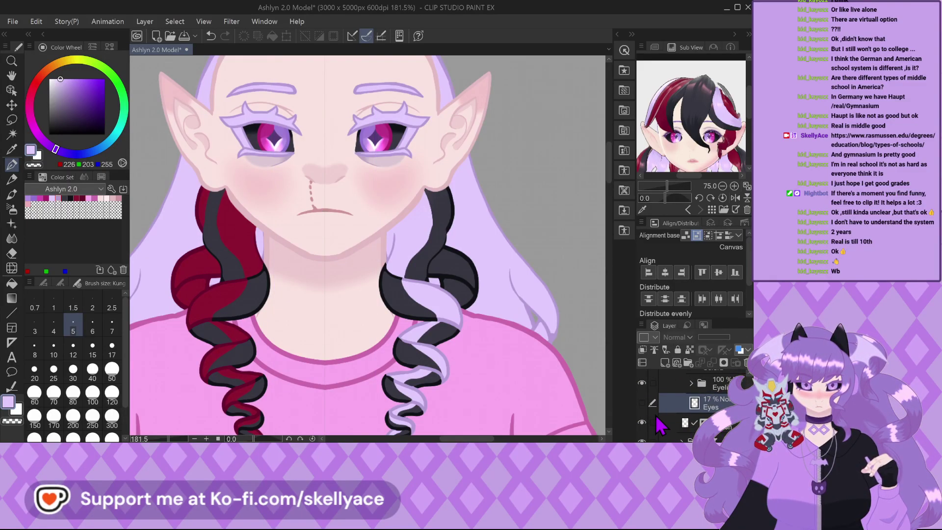
Expand the Iris folder and add a Normal layer at 100% opacity directly above the 70% Add (Glow) highlight layer.
{"action": "scroll", "coordinate": [661, 421], "scroll_direction": "down", "scroll_amount": 1}
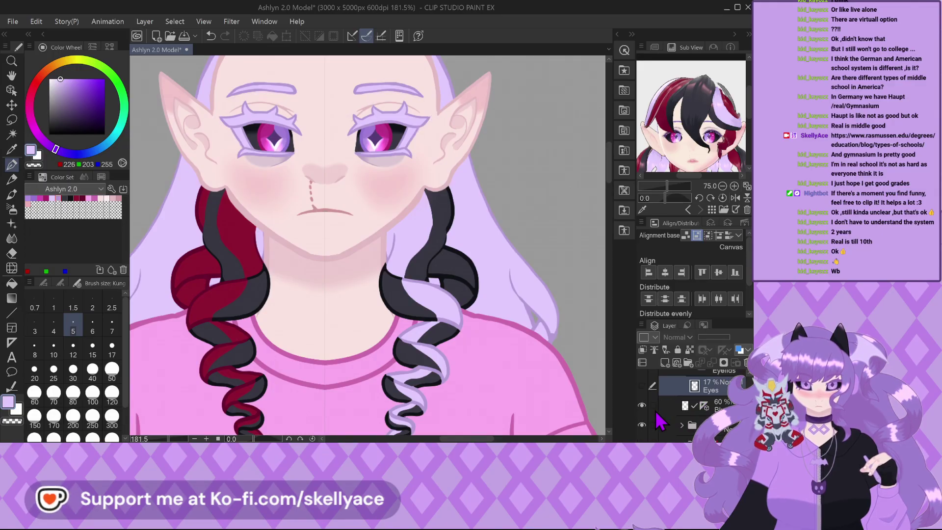
{"action": "scroll", "coordinate": [660, 422], "scroll_direction": "down", "scroll_amount": 4}
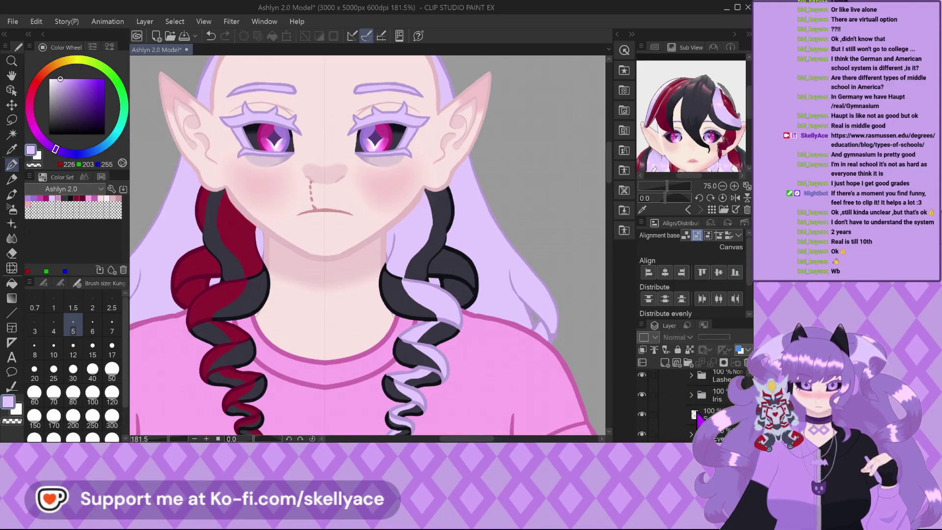
{"action": "left_click", "coordinate": [721, 393]}
{"action": "left_click", "coordinate": [691, 396]}
{"action": "scroll", "coordinate": [699, 415], "scroll_direction": "down", "scroll_amount": 2}
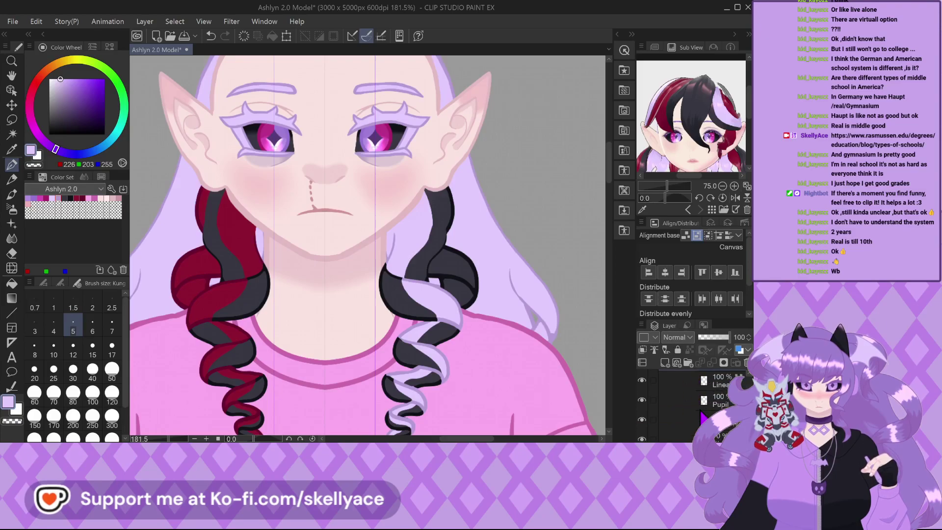
{"action": "left_click", "coordinate": [698, 421]}
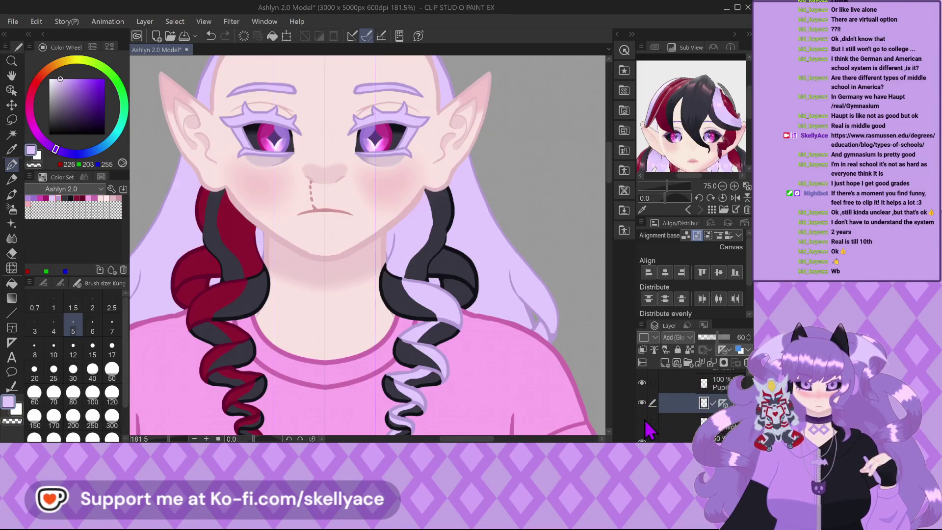
{"action": "left_click", "coordinate": [668, 421]}
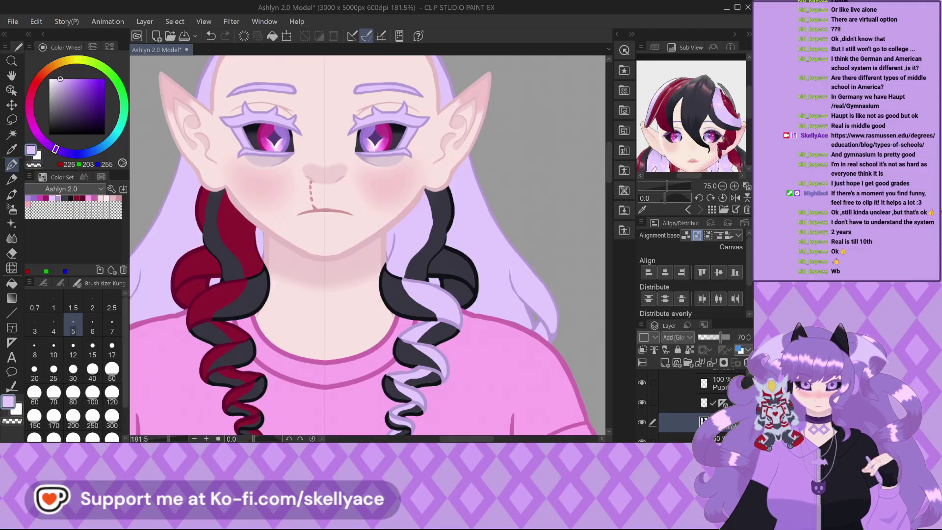
{"action": "left_click", "coordinate": [699, 418]}
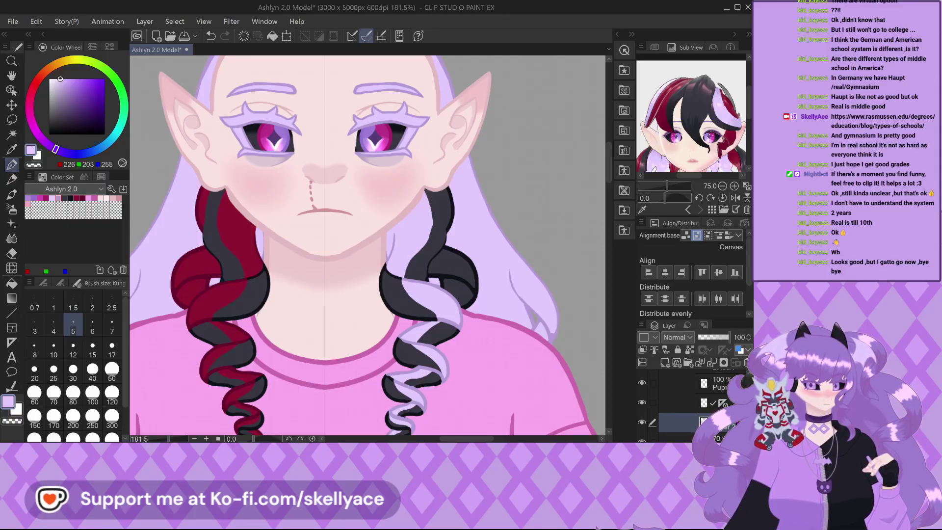
Try the lower iris highlight layer at 100% opacity with Normal blending, and undo both changes.
{"action": "scroll", "coordinate": [345, 95], "scroll_direction": "up", "scroll_amount": 5}
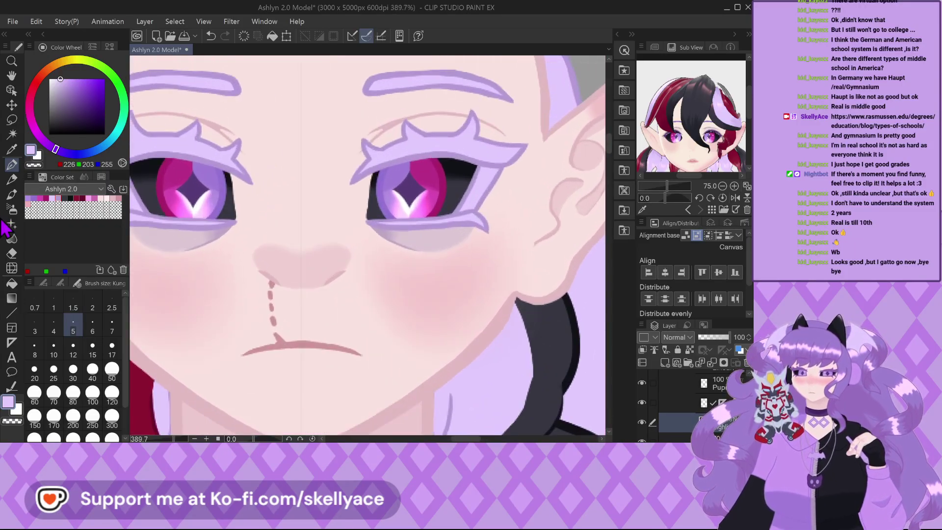
{"action": "scroll", "coordinate": [686, 422], "scroll_direction": "down", "scroll_amount": 1}
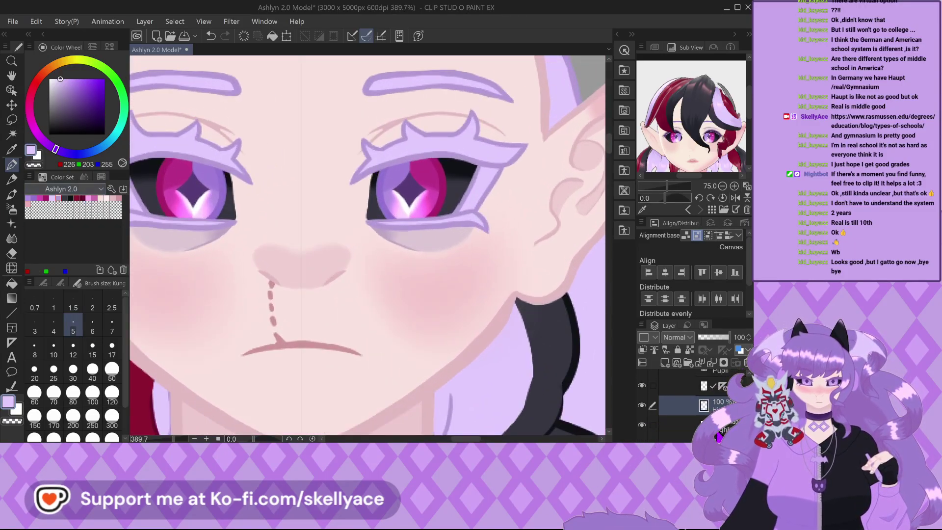
{"action": "left_click", "coordinate": [687, 425]}
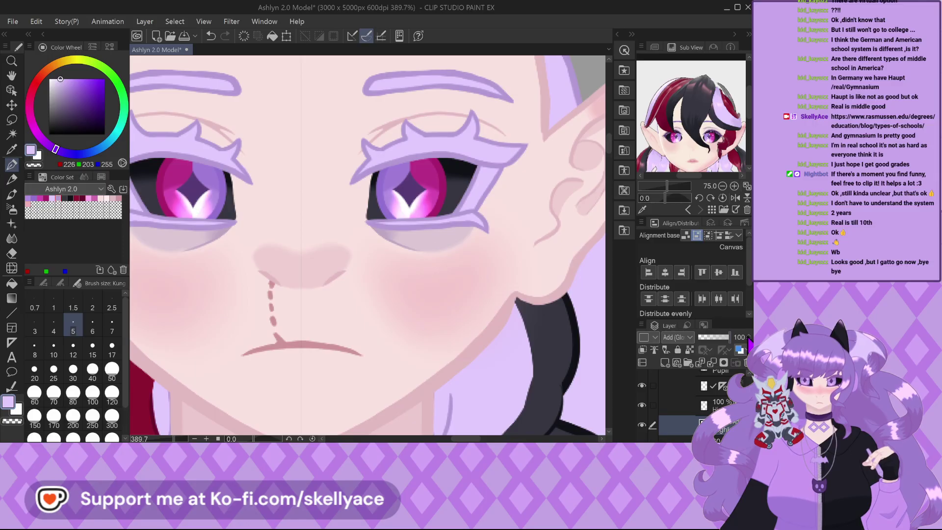
{"action": "left_click", "coordinate": [674, 8]}
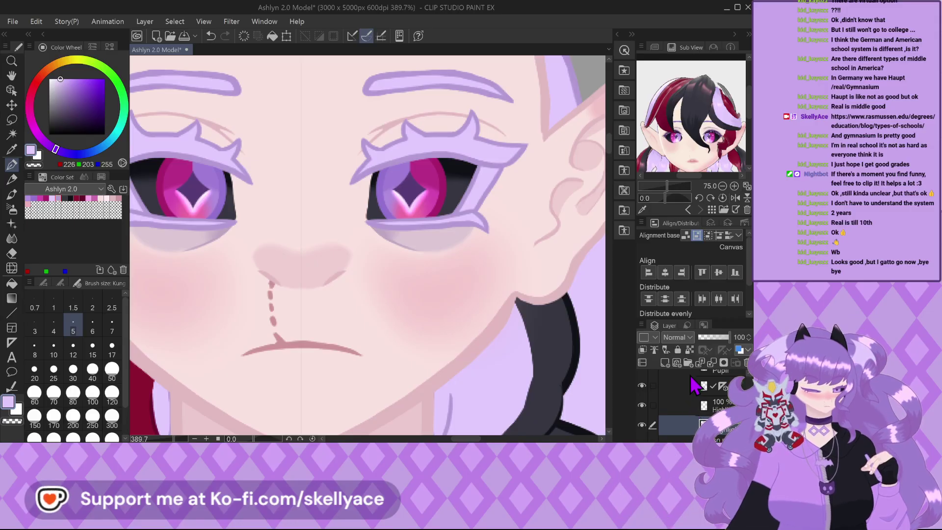
{"action": "key", "text": "ctrl+z"}
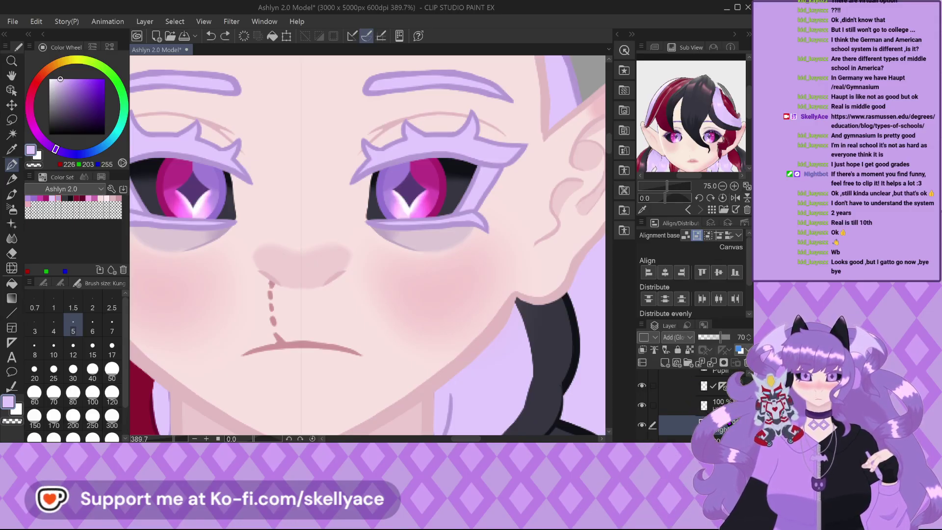
Set the clipped Add (Glow) layer below the Pupil layer to 100% opacity and Normal blending.
{"action": "left_click", "coordinate": [727, 379]}
{"action": "left_click_drag", "start_coordinate": [729, 338], "coordinate": [734, 338]}
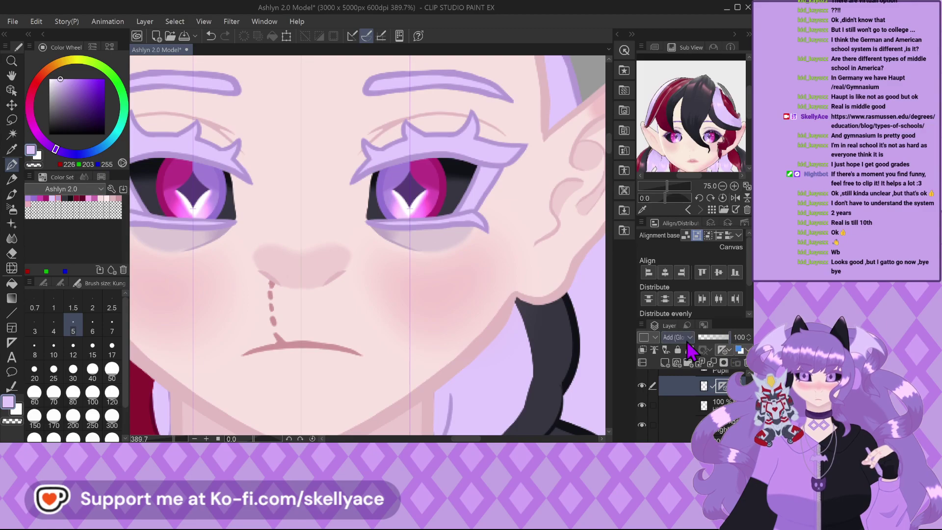
{"action": "left_click", "coordinate": [673, 337]}
{"action": "left_click", "coordinate": [683, 14]}
Hide the Pupil layer and sample the light pink 248, 182, 252 from the highlight in the iris.
{"action": "scroll", "coordinate": [440, 184], "scroll_direction": "up", "scroll_amount": 3}
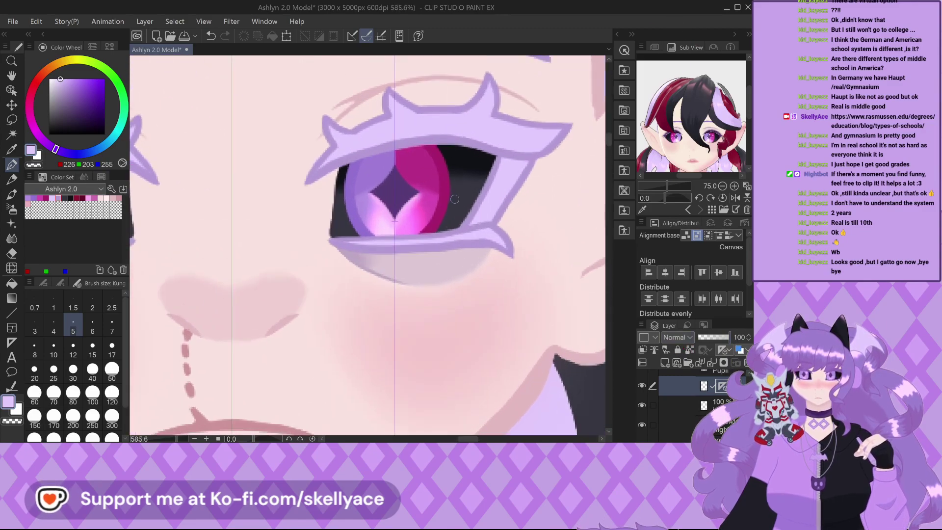
{"action": "scroll", "coordinate": [391, 207], "scroll_direction": "up", "scroll_amount": 2}
{"action": "scroll", "coordinate": [657, 397], "scroll_direction": "up", "scroll_amount": 1}
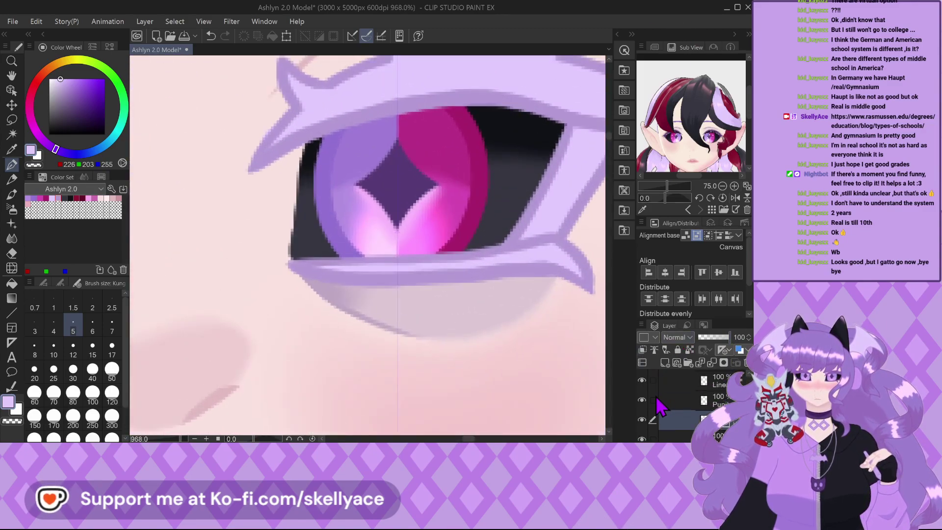
{"action": "left_click", "coordinate": [641, 399]}
{"action": "scroll", "coordinate": [393, 198], "scroll_direction": "up", "scroll_amount": 2}
{"action": "left_click", "coordinate": [416, 205], "text": "alt"}
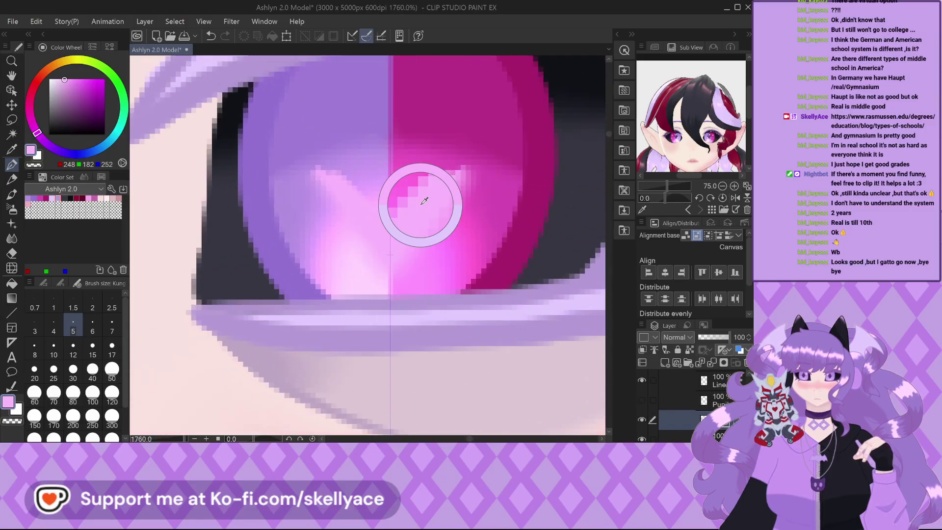
{"action": "scroll", "coordinate": [421, 206], "scroll_direction": "down", "scroll_amount": 2}
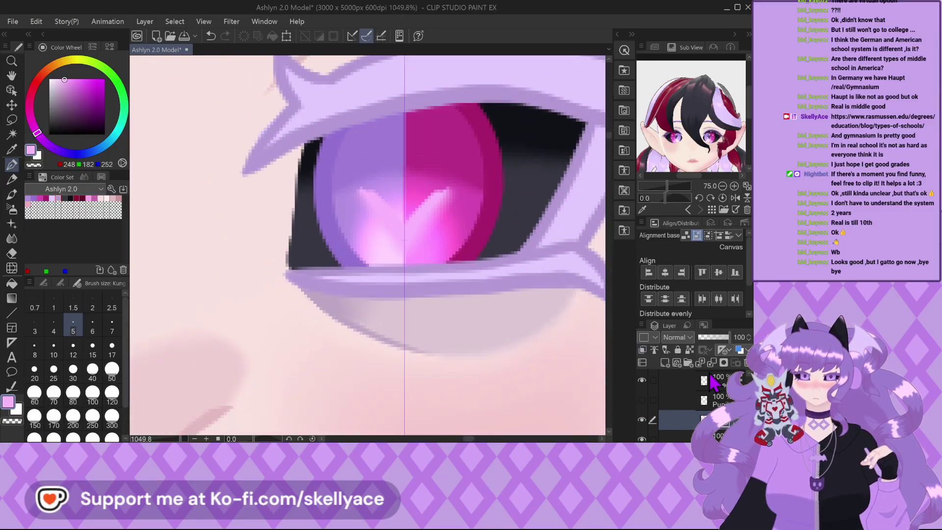
Undo the blending and opacity change on the clipped highlight layer, then show the Pupil layer again.
{"action": "key", "text": "ctrl+z"}
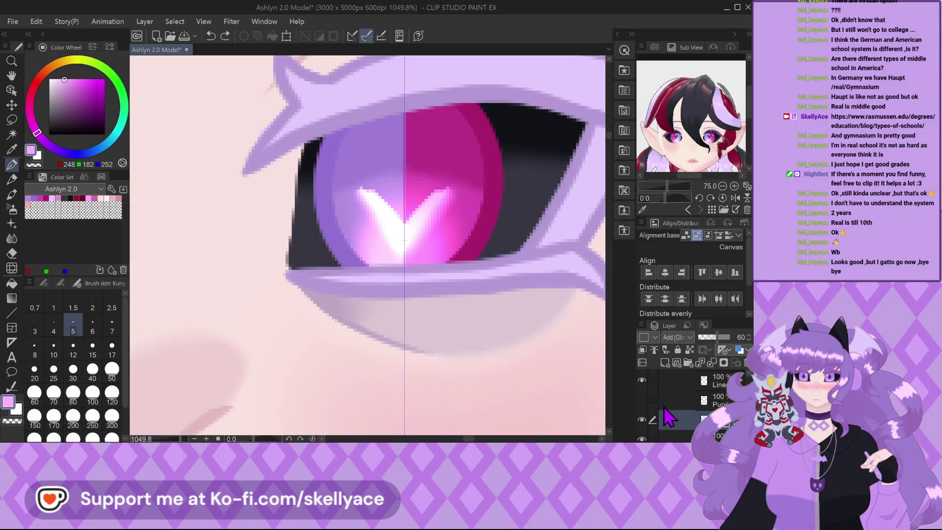
{"action": "left_click", "coordinate": [642, 400]}
{"action": "scroll", "coordinate": [511, 297], "scroll_direction": "down", "scroll_amount": 2}
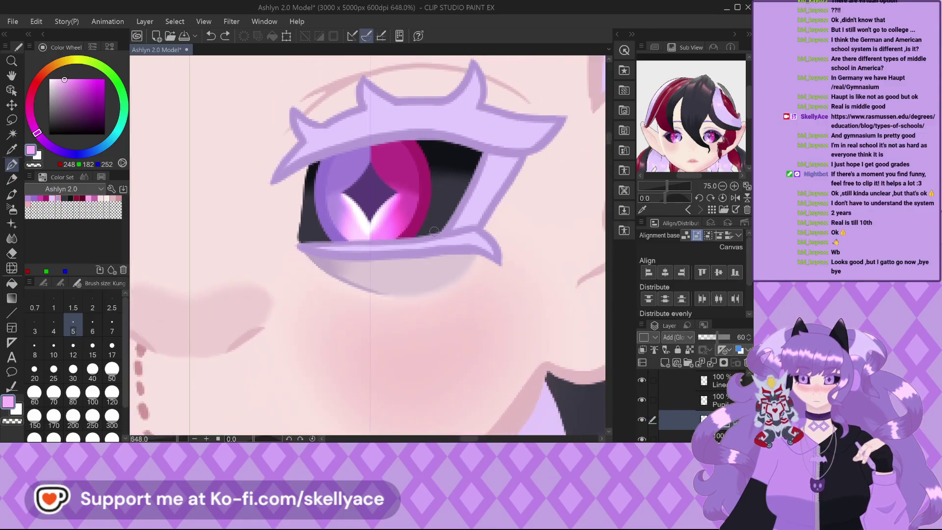
{"action": "scroll", "coordinate": [706, 417], "scroll_direction": "down", "scroll_amount": 1}
Draw a small filled light pink diamond on the magenta part of one iris on the Normal highlight layer, and undo it.
{"action": "left_click", "coordinate": [706, 422]}
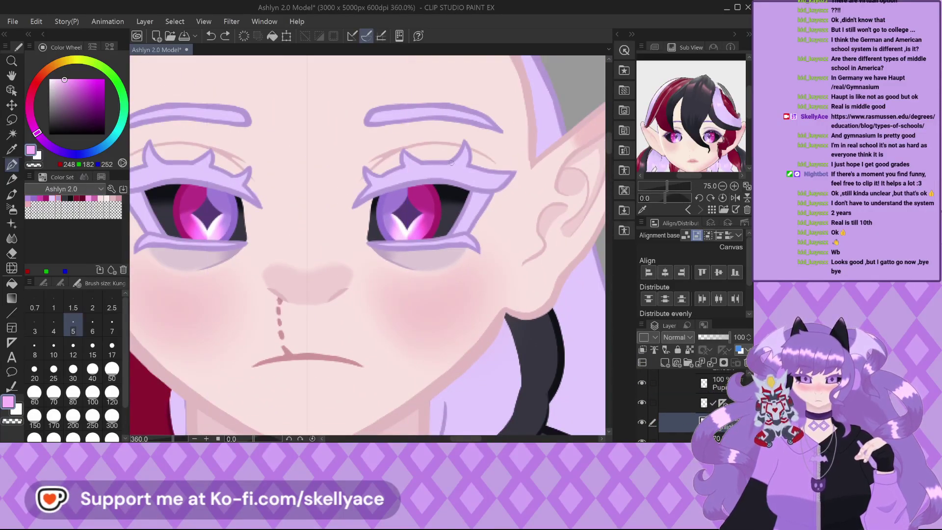
{"action": "scroll", "coordinate": [427, 164], "scroll_direction": "up", "scroll_amount": 3}
{"action": "scroll", "coordinate": [360, 171], "scroll_direction": "up", "scroll_amount": 1}
{"action": "scroll", "coordinate": [353, 196], "scroll_direction": "down", "scroll_amount": 2}
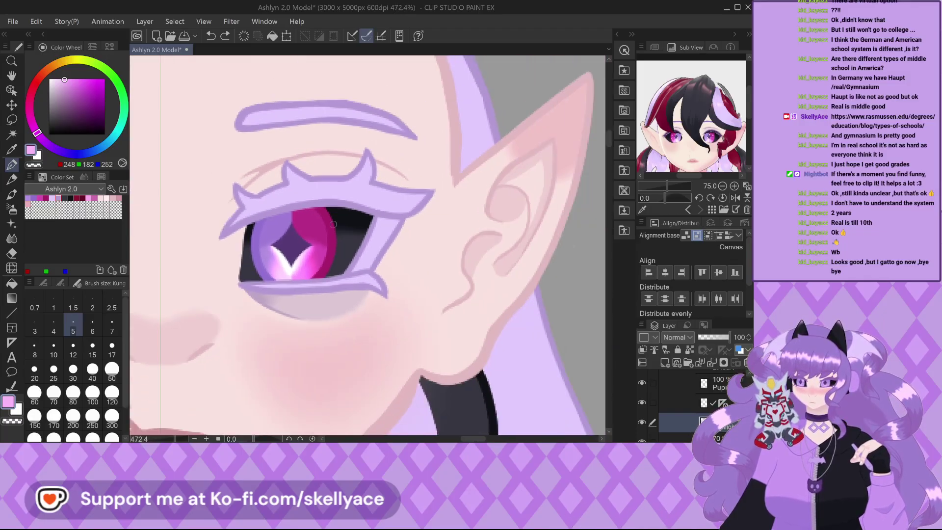
{"action": "scroll", "coordinate": [344, 214], "scroll_direction": "up", "scroll_amount": 2}
{"action": "scroll", "coordinate": [343, 214], "scroll_direction": "up", "scroll_amount": 4}
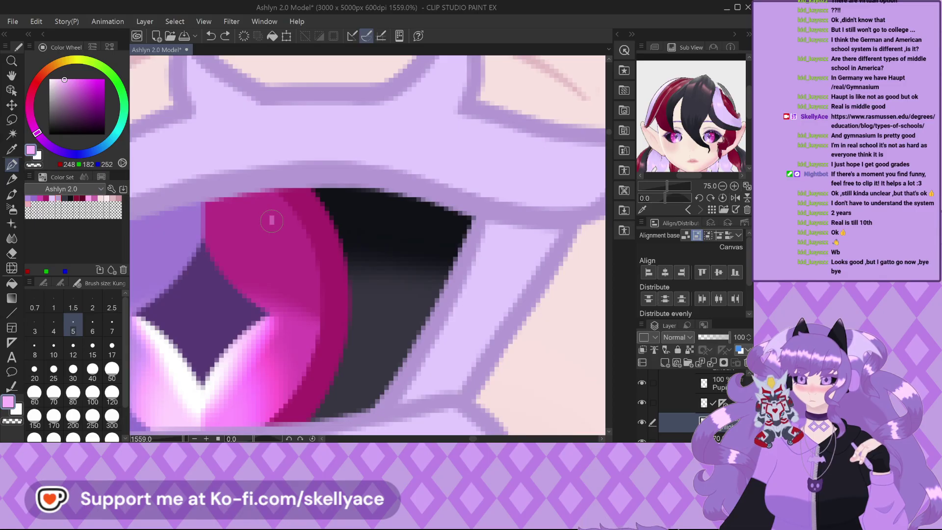
{"action": "scroll", "coordinate": [255, 257], "scroll_direction": "up", "scroll_amount": 1}
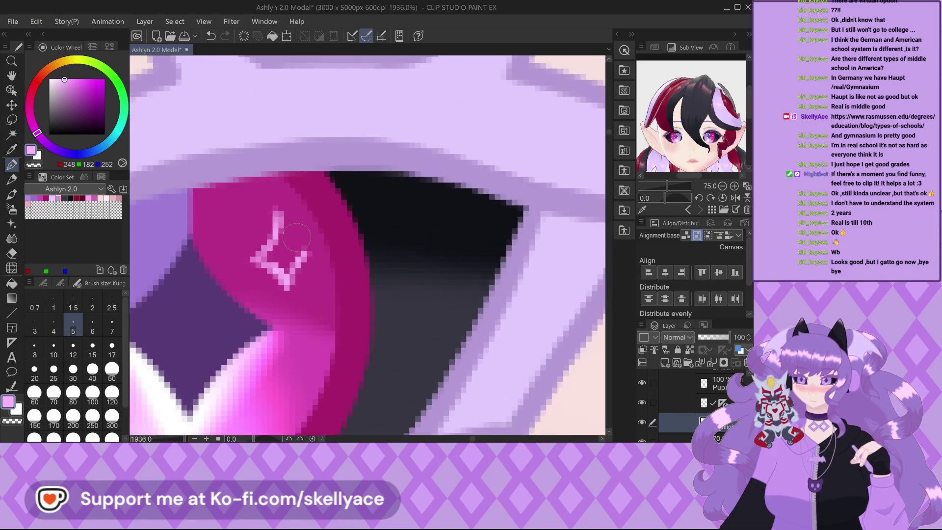
{"action": "mouse_move", "coordinate": [292, 241]}
{"action": "left_mouse_down"}
{"action": "mouse_move", "coordinate": [292, 265]}
{"action": "mouse_move", "coordinate": [277, 230]}
{"action": "mouse_move", "coordinate": [267, 250]}
{"action": "left_mouse_up"}
{"action": "scroll", "coordinate": [290, 204], "scroll_direction": "down", "scroll_amount": 1}
{"action": "scroll", "coordinate": [290, 204], "scroll_direction": "down", "scroll_amount": 18}
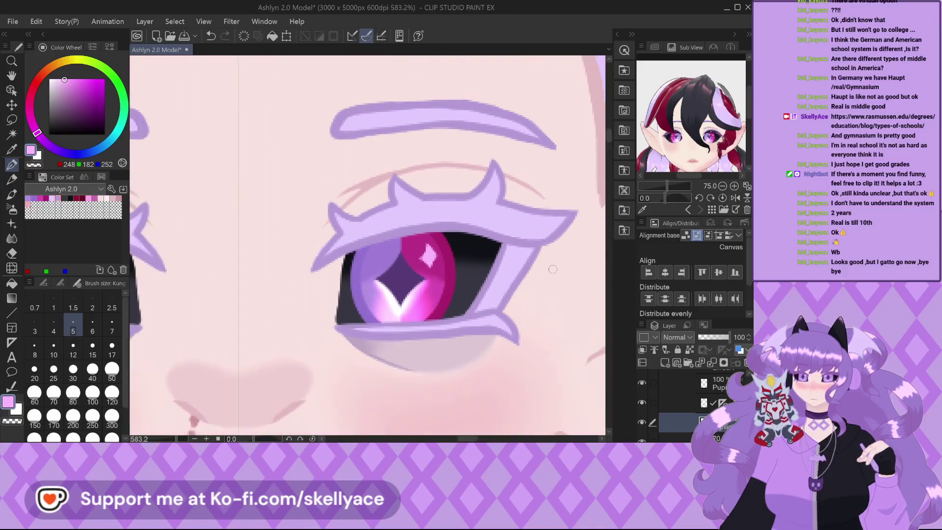
{"action": "scroll", "coordinate": [708, 412], "scroll_direction": "up", "scroll_amount": 3}
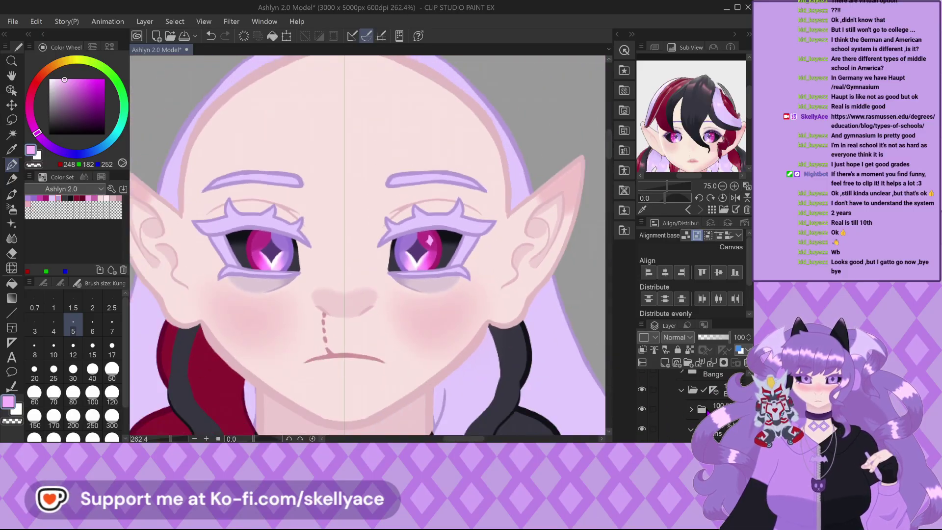
{"action": "scroll", "coordinate": [672, 402], "scroll_direction": "down", "scroll_amount": 2}
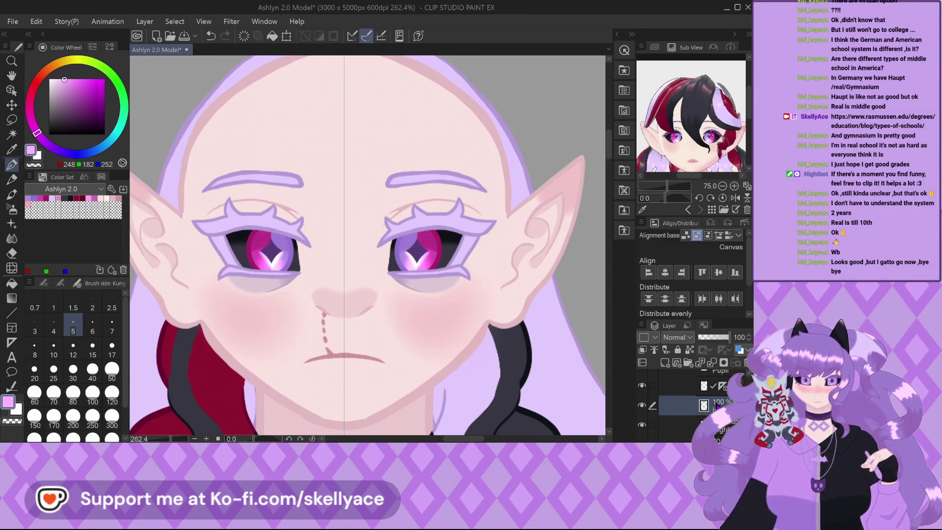
Try copying the symmetry ruler from the 60% Add (Glow) layer onto the Normal highlight layer below it.
{"action": "scroll", "coordinate": [699, 412], "scroll_direction": "up", "scroll_amount": 3}
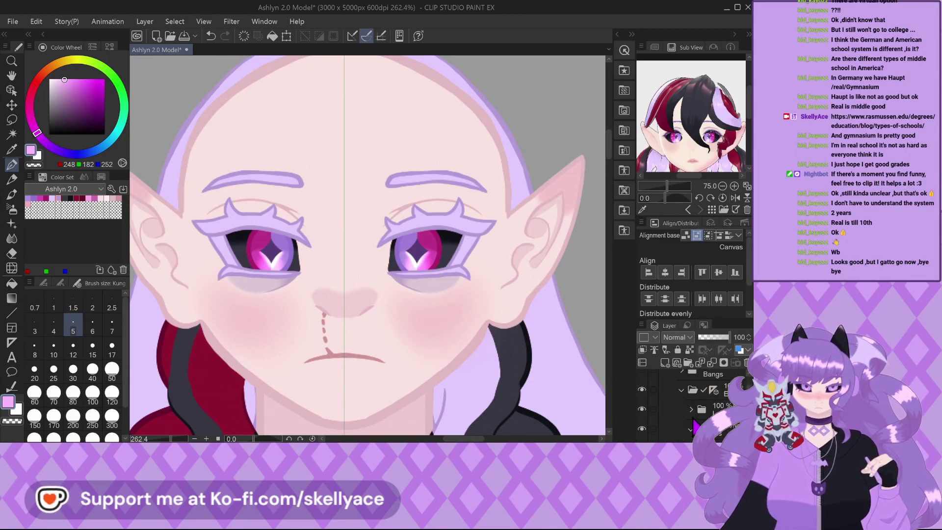
{"action": "left_click", "coordinate": [722, 397]}
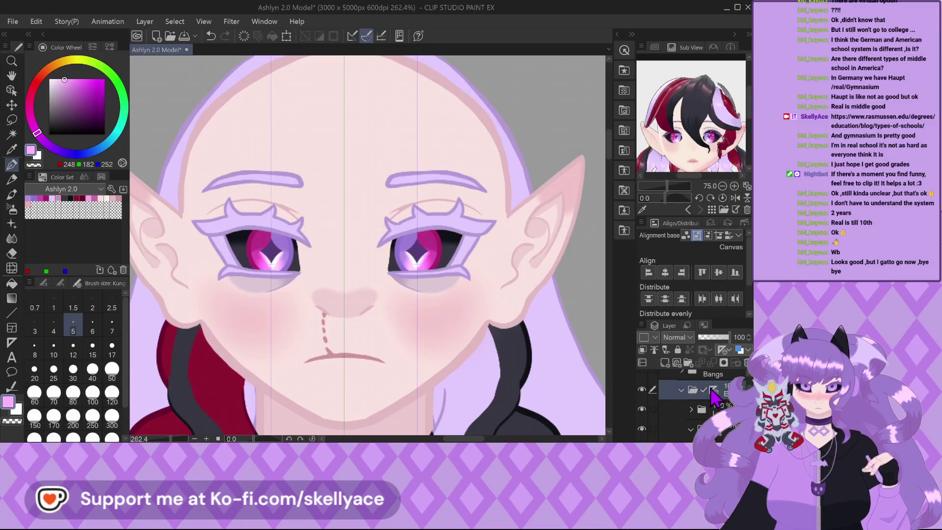
{"action": "scroll", "coordinate": [255, 160], "scroll_direction": "down", "scroll_amount": 3}
{"action": "scroll", "coordinate": [353, 228], "scroll_direction": "up", "scroll_amount": 2}
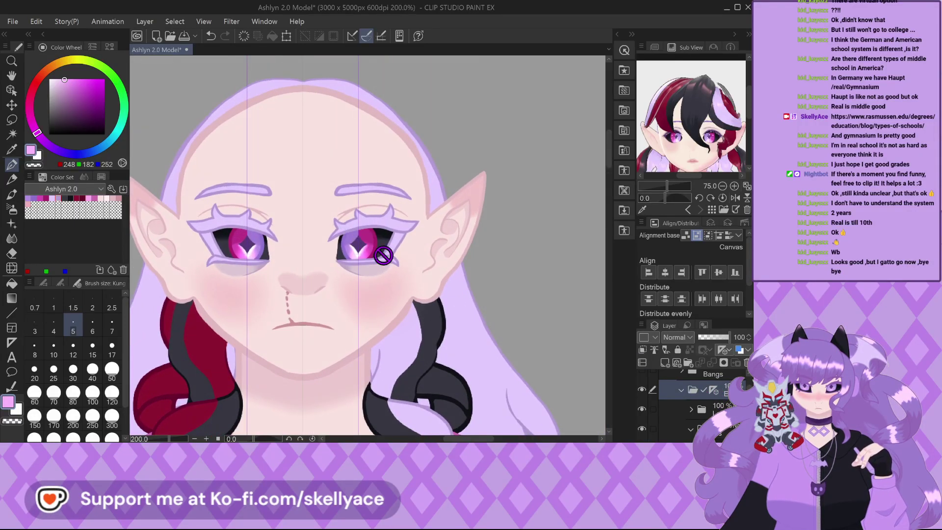
{"action": "scroll", "coordinate": [731, 429], "scroll_direction": "down", "scroll_amount": 5}
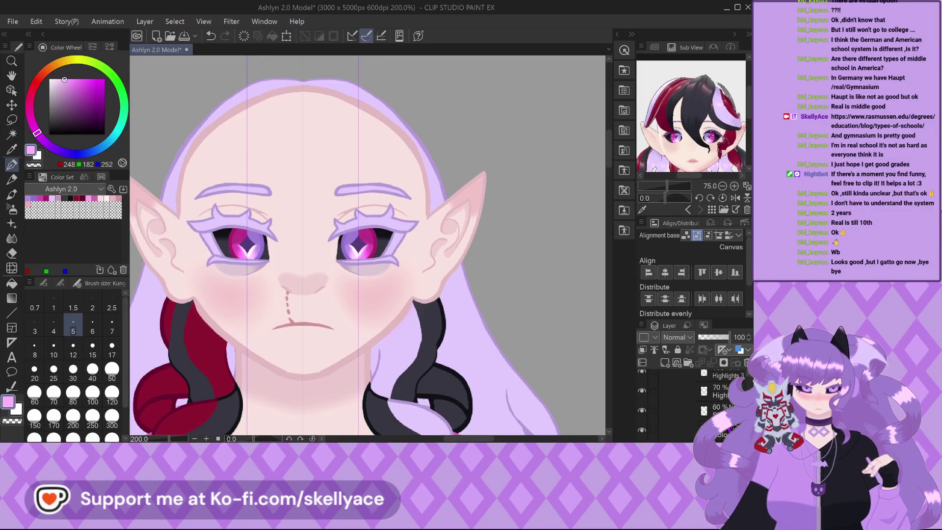
{"action": "scroll", "coordinate": [721, 402], "scroll_direction": "up", "scroll_amount": 1}
{"action": "left_click", "coordinate": [721, 386]}
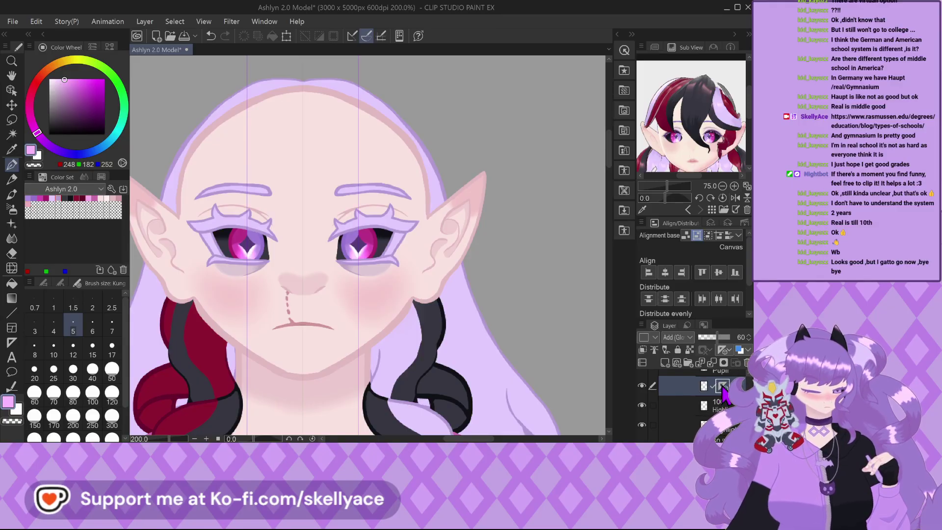
{"action": "left_click_drag", "start_coordinate": [723, 387], "coordinate": [721, 405]}
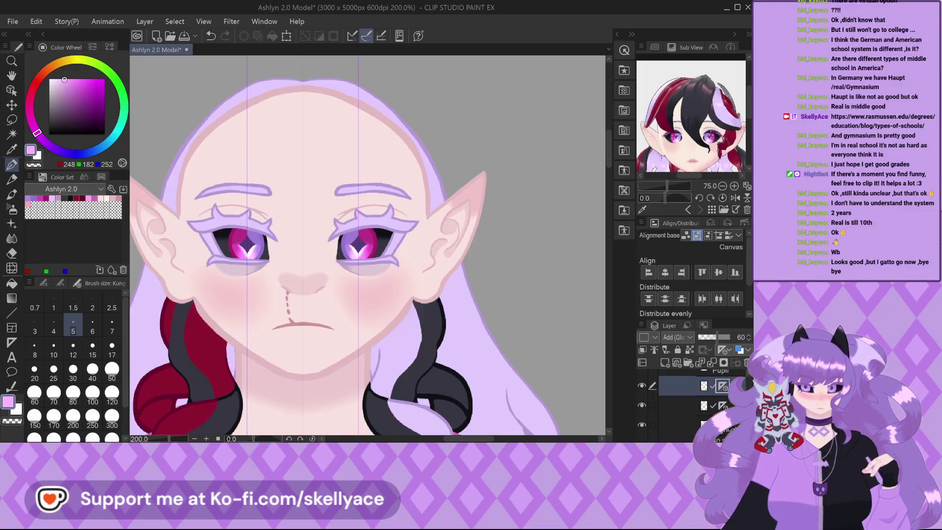
Test the copied ruler with a stroke on the iris, and undo both the stroke and the ruler copy.
{"action": "left_click", "coordinate": [707, 405]}
{"action": "scroll", "coordinate": [378, 248], "scroll_direction": "up", "scroll_amount": 6}
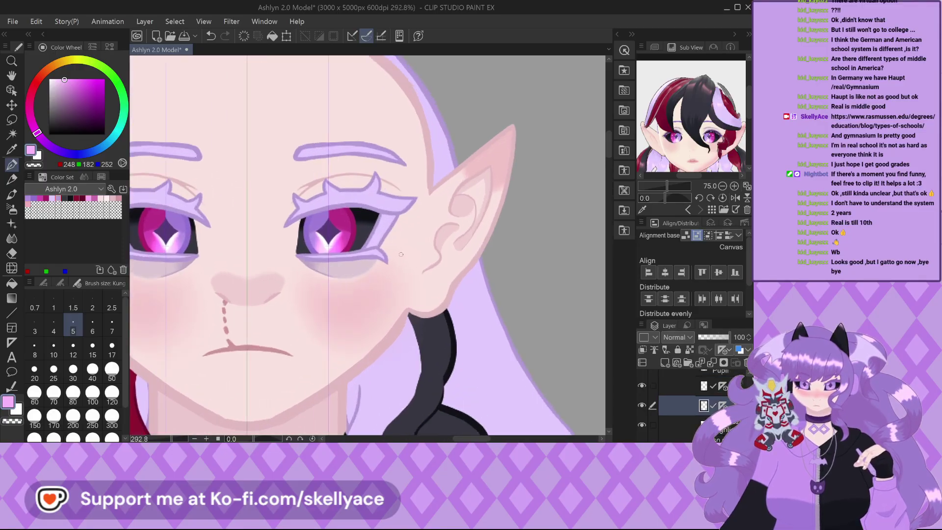
{"action": "scroll", "coordinate": [377, 245], "scroll_direction": "down", "scroll_amount": 2}
{"action": "scroll", "coordinate": [362, 199], "scroll_direction": "down", "scroll_amount": 4}
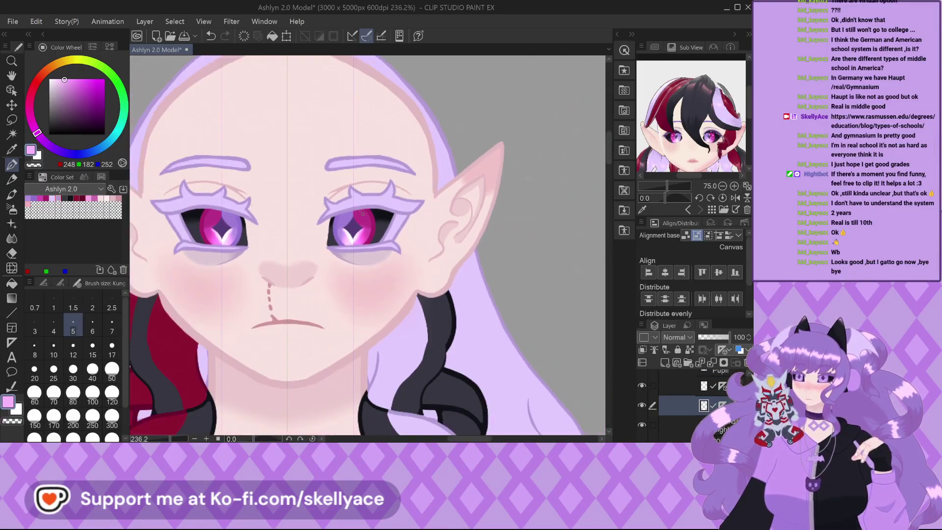
{"action": "left_click_drag", "start_coordinate": [366, 211], "coordinate": [354, 222]}
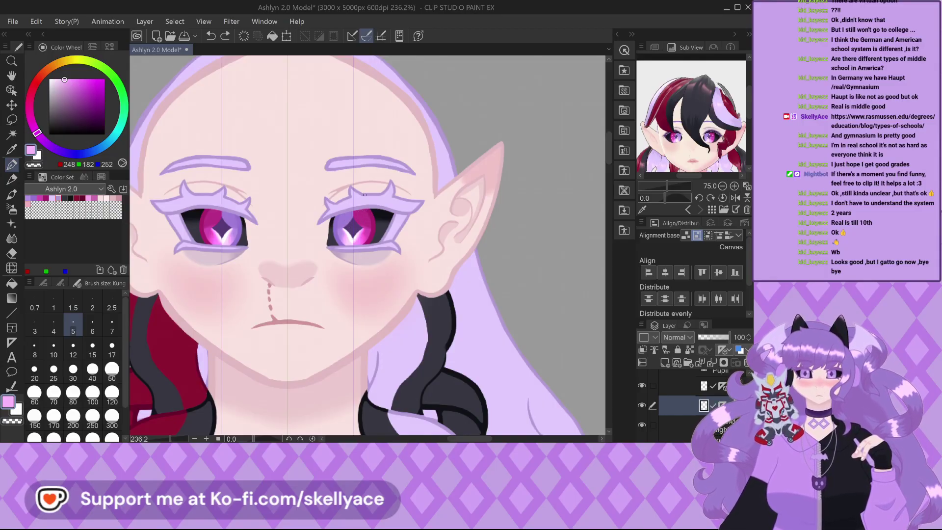
{"action": "left_click", "coordinate": [415, 235], "text": "ctrl+shift"}
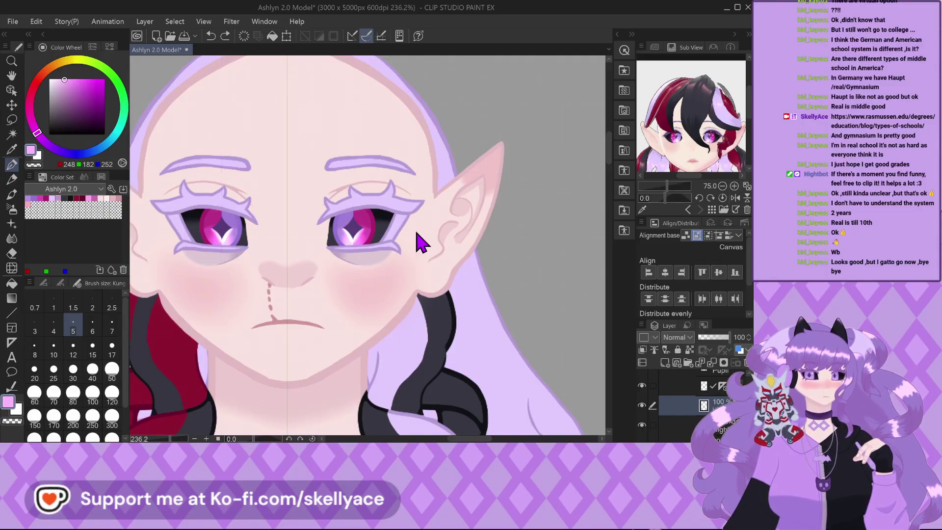
Try copying the symmetry ruler from the folder directly below Bangs onto the Normal highlight layer and select that layer.
{"action": "scroll", "coordinate": [728, 426], "scroll_direction": "up", "scroll_amount": 3}
{"action": "scroll", "coordinate": [728, 427], "scroll_direction": "down", "scroll_amount": 3}
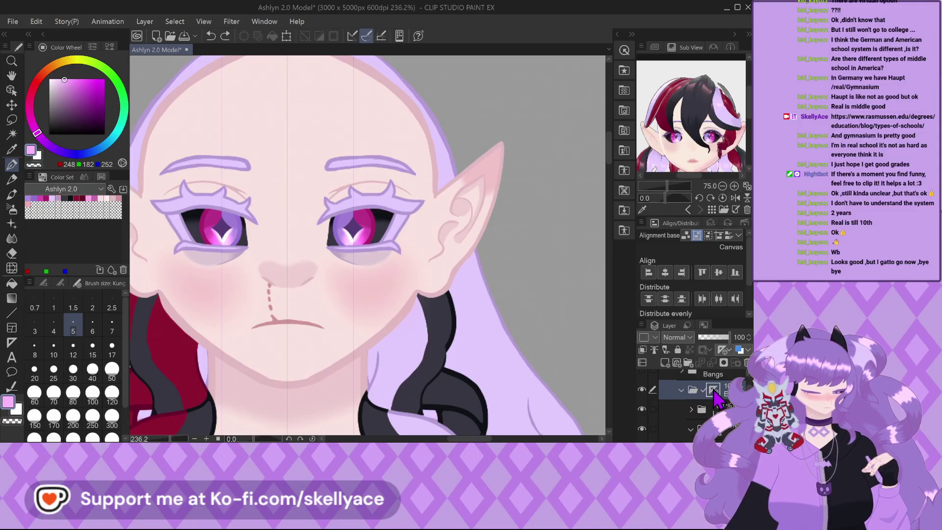
{"action": "left_click_drag", "start_coordinate": [714, 391], "coordinate": [714, 421]}
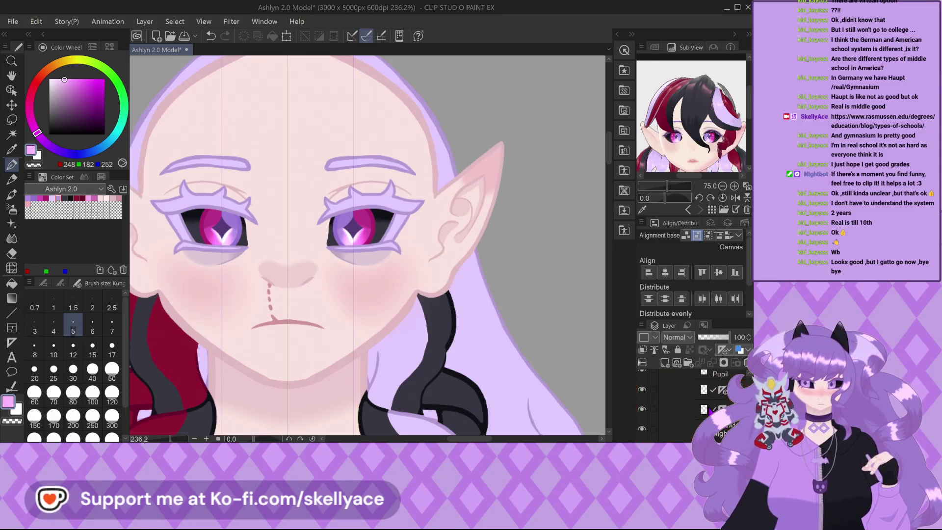
{"action": "left_click", "coordinate": [704, 409]}
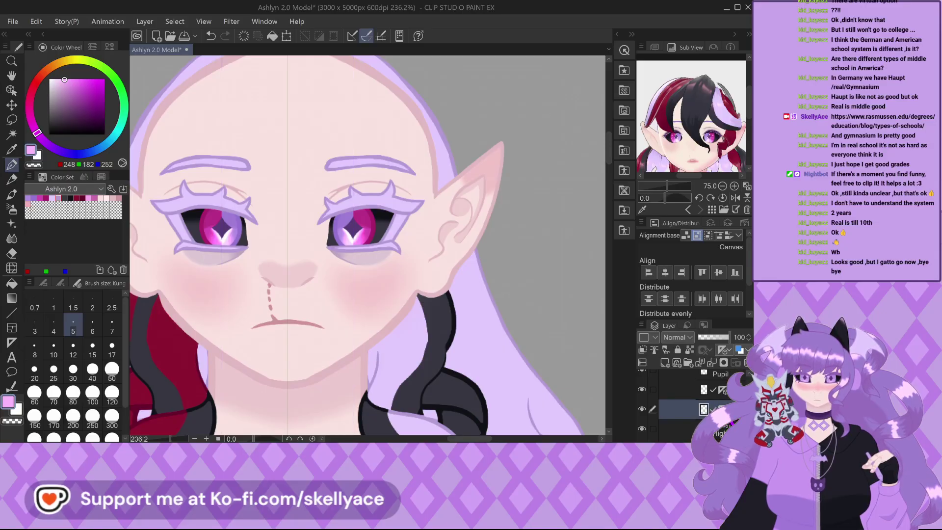
Test light pink strokes across the iris with Snap to Ruler on and off, undoing the strokes.
{"action": "scroll", "coordinate": [349, 218], "scroll_direction": "up", "scroll_amount": 5}
{"action": "scroll", "coordinate": [392, 249], "scroll_direction": "down", "scroll_amount": 4}
{"action": "left_click_drag", "start_coordinate": [378, 239], "coordinate": [387, 230]}
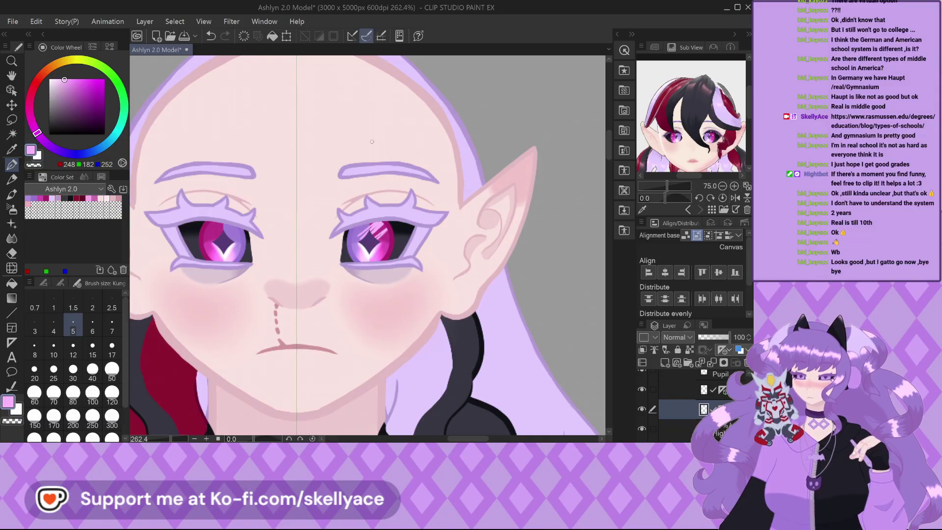
{"action": "left_click", "coordinate": [352, 37]}
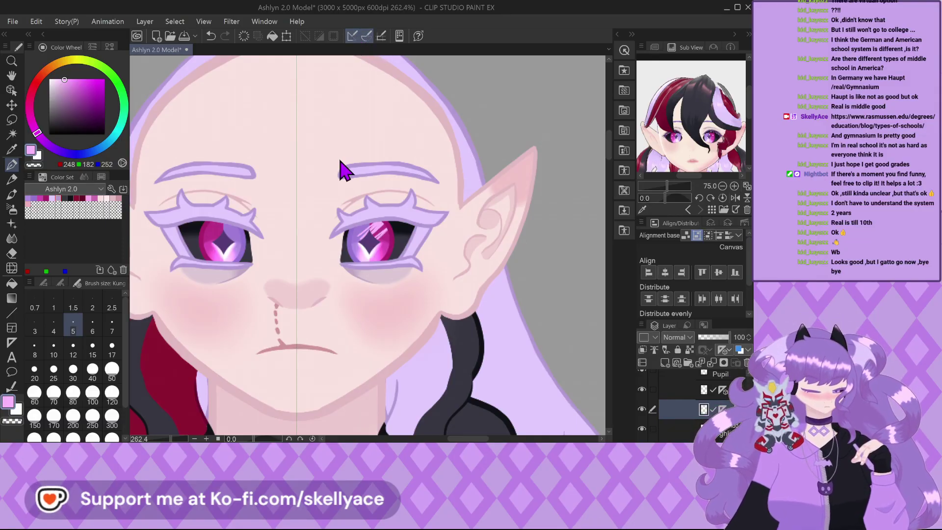
{"action": "left_click_drag", "start_coordinate": [386, 225], "coordinate": [352, 236]}
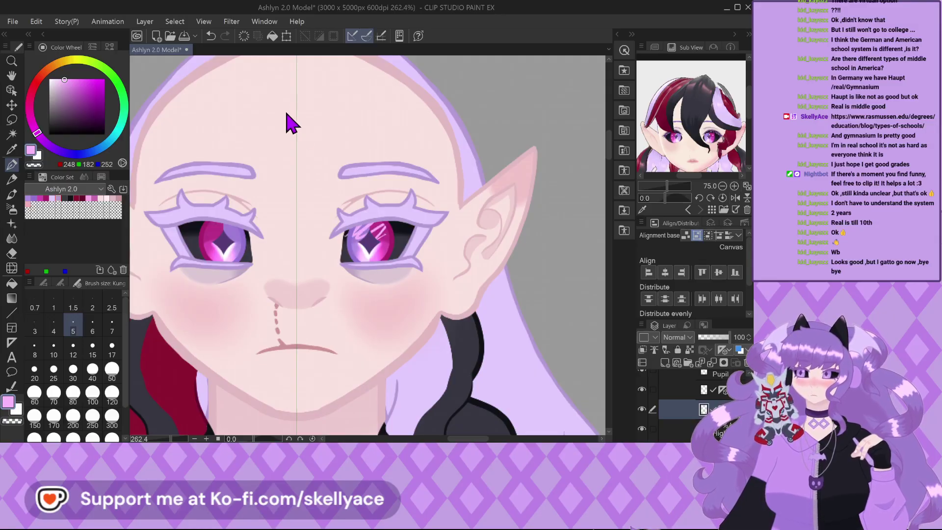
{"action": "key", "text": "ctrl+z"}
{"action": "left_click", "coordinate": [352, 35]}
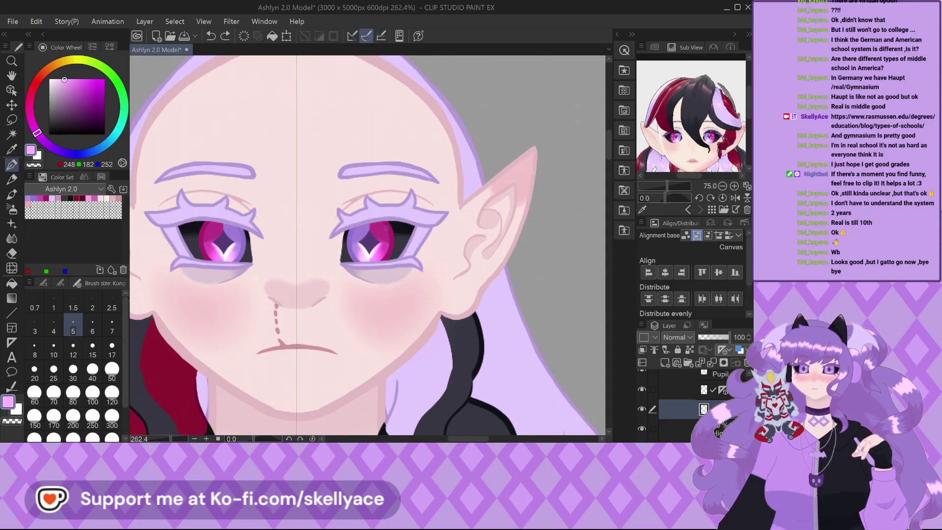
{"action": "left_click_drag", "start_coordinate": [387, 227], "coordinate": [388, 256]}
{"action": "key", "text": "ctrl+z"}
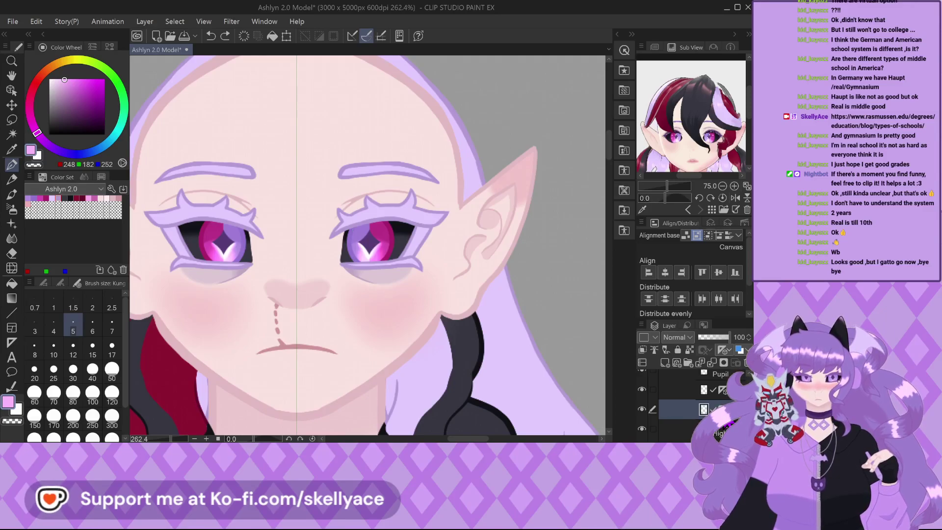
Check the symmetry rulers on the 60% Add (Glow) layer, the Iris folder and the folder directly below Bangs.
{"action": "left_click", "coordinate": [716, 390]}
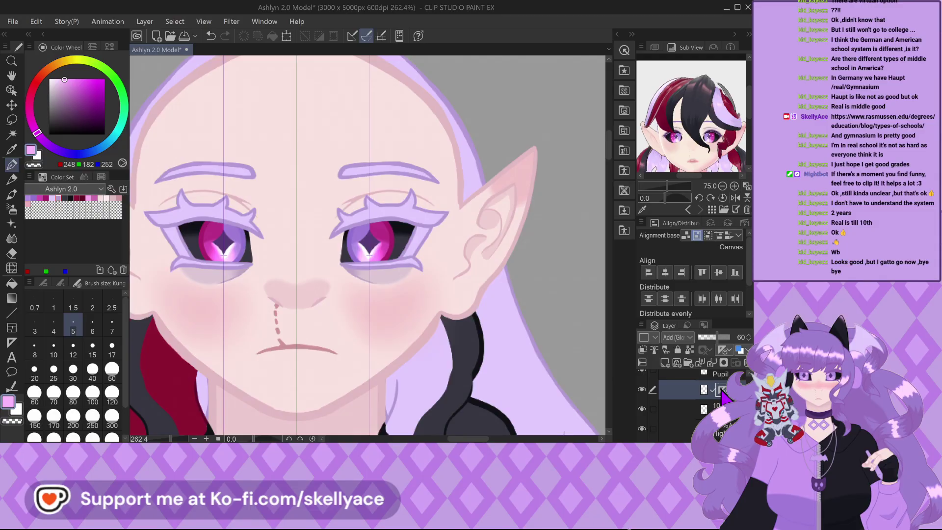
{"action": "scroll", "coordinate": [722, 393], "scroll_direction": "up", "scroll_amount": 1}
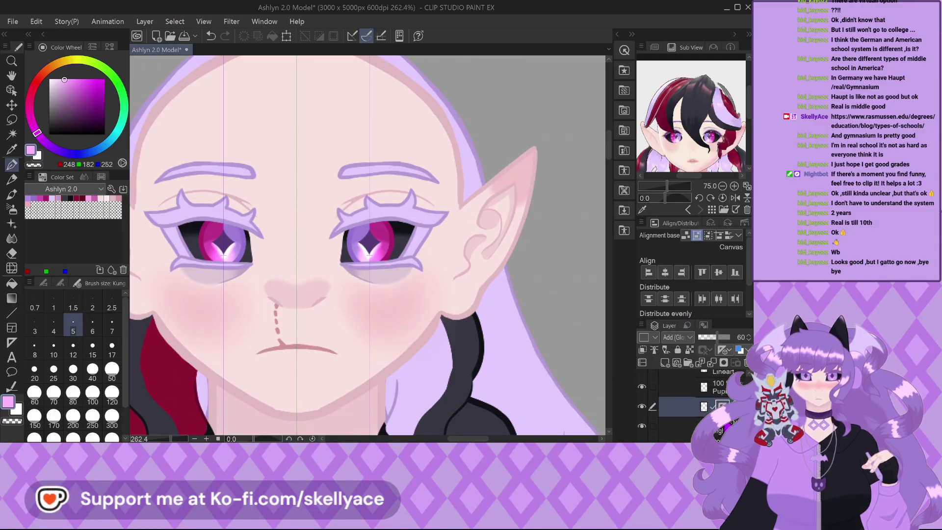
{"action": "scroll", "coordinate": [717, 399], "scroll_direction": "up", "scroll_amount": 3}
{"action": "left_click", "coordinate": [717, 400]}
{"action": "scroll", "coordinate": [717, 399], "scroll_direction": "up", "scroll_amount": 3}
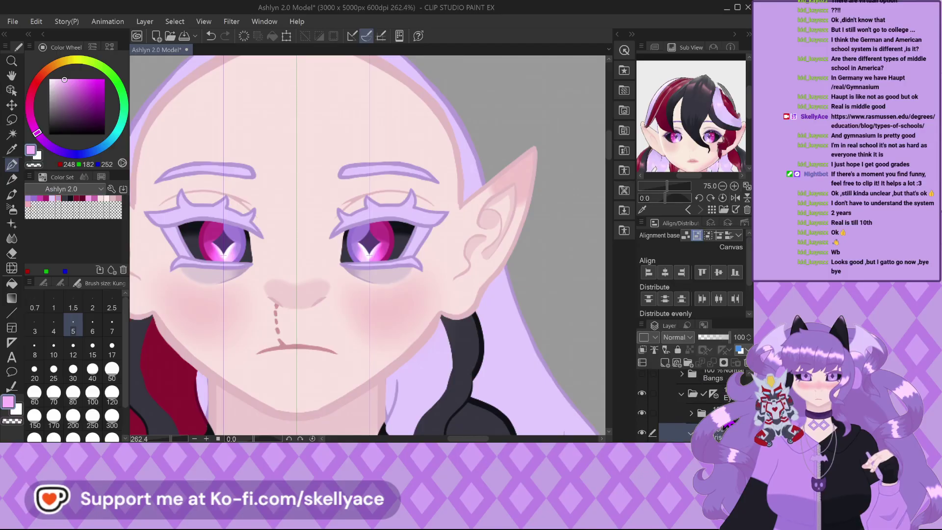
{"action": "left_click", "coordinate": [707, 411]}
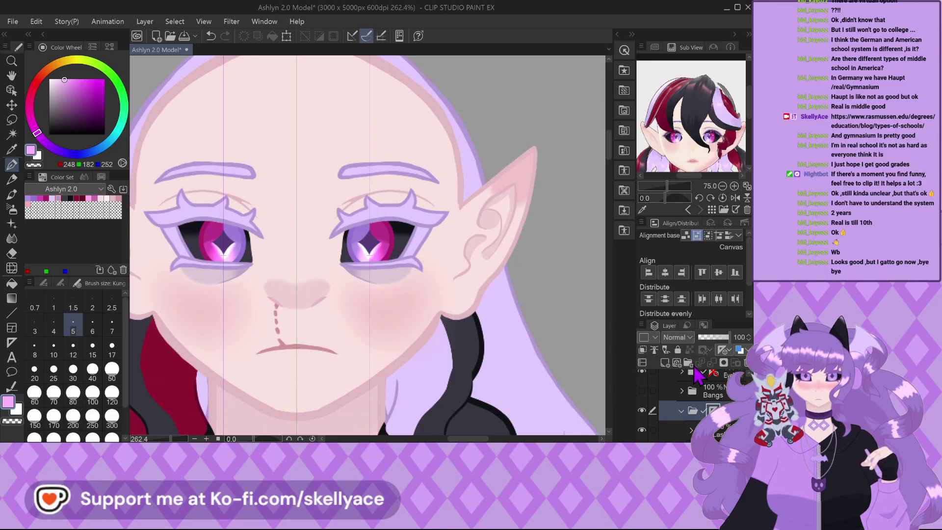
Try diagonal light pink strokes over the upper iris on the Normal highlight layer, and undo them.
{"action": "scroll", "coordinate": [696, 375], "scroll_direction": "down", "scroll_amount": 2}
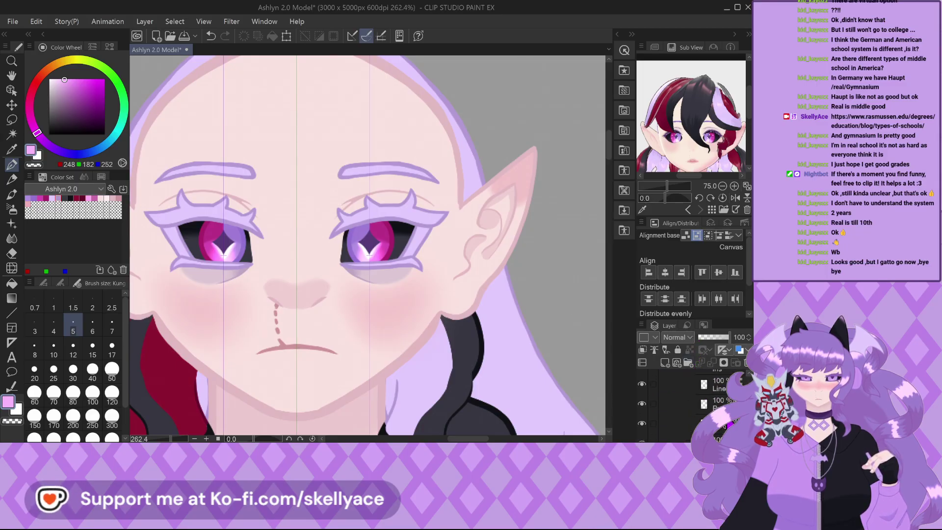
{"action": "scroll", "coordinate": [395, 235], "scroll_direction": "up", "scroll_amount": 2}
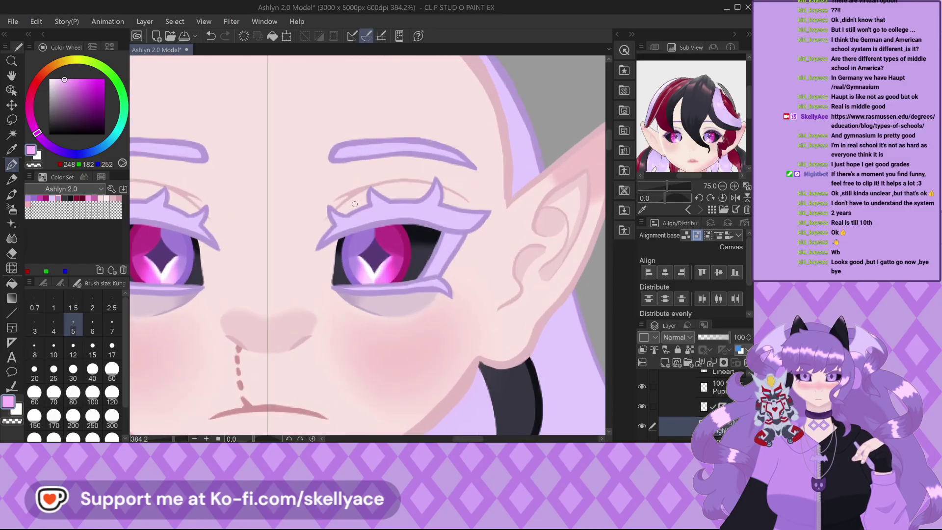
{"action": "scroll", "coordinate": [395, 234], "scroll_direction": "down", "scroll_amount": 2}
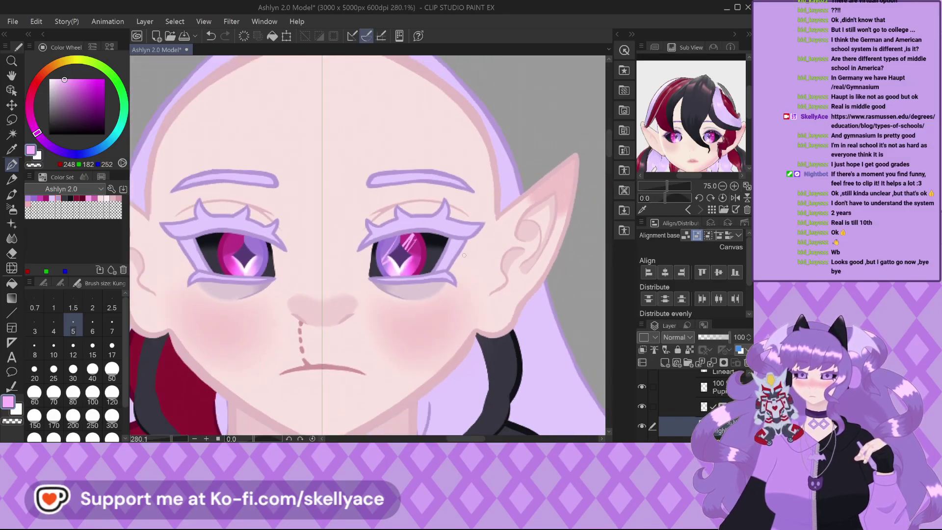
{"action": "key", "text": "ctrl+z"}
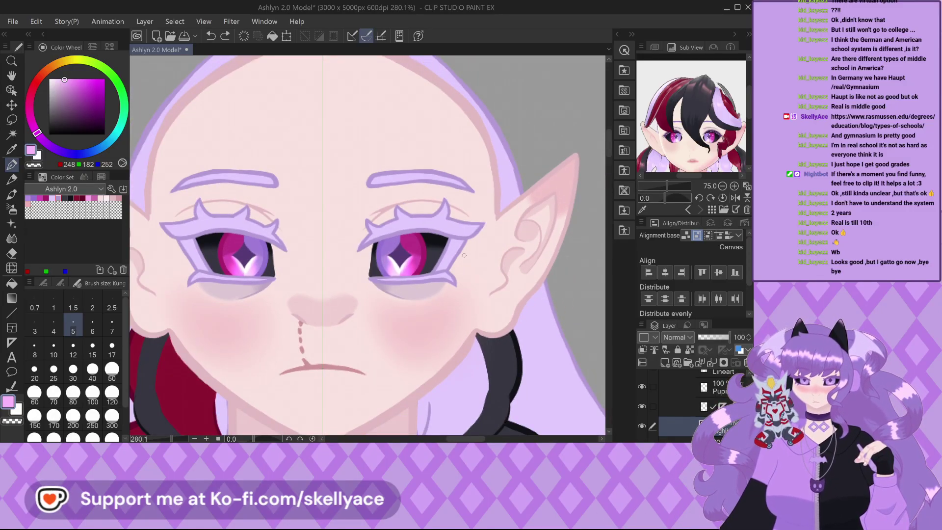
Select the Lineart layer in the Iris folder and examine both eyes up close and from farther out.
{"action": "scroll", "coordinate": [672, 419], "scroll_direction": "up", "scroll_amount": 1}
{"action": "left_click", "coordinate": [705, 404]}
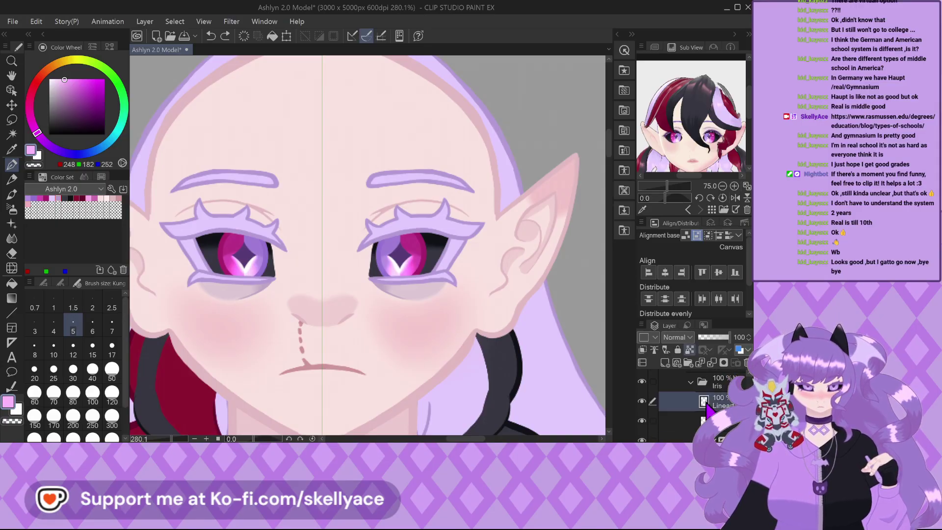
{"action": "scroll", "coordinate": [175, 234], "scroll_direction": "up", "scroll_amount": 2}
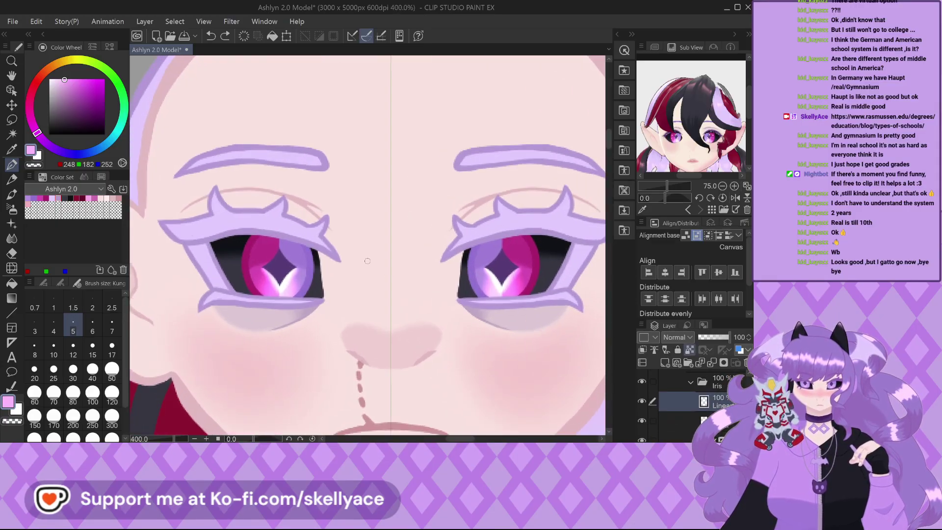
{"action": "scroll", "coordinate": [705, 417], "scroll_direction": "down", "scroll_amount": 4}
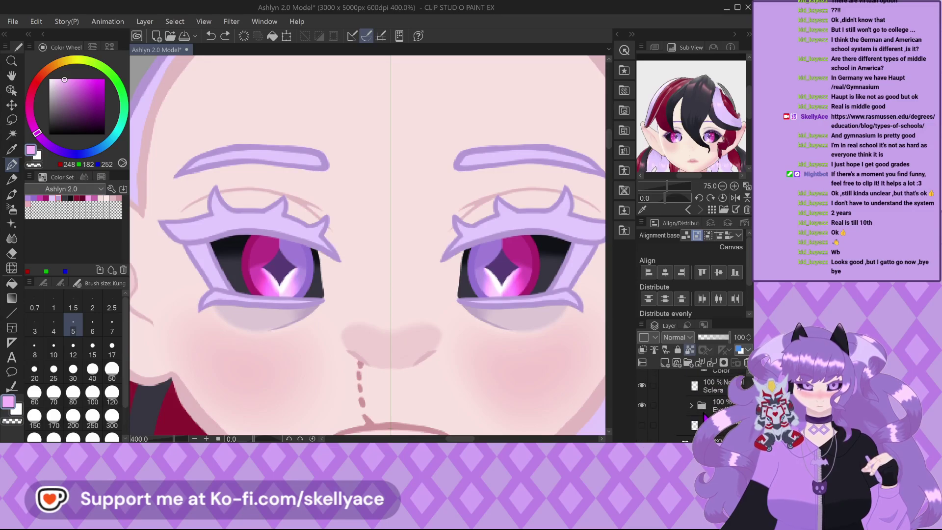
{"action": "scroll", "coordinate": [200, 209], "scroll_direction": "down", "scroll_amount": 2}
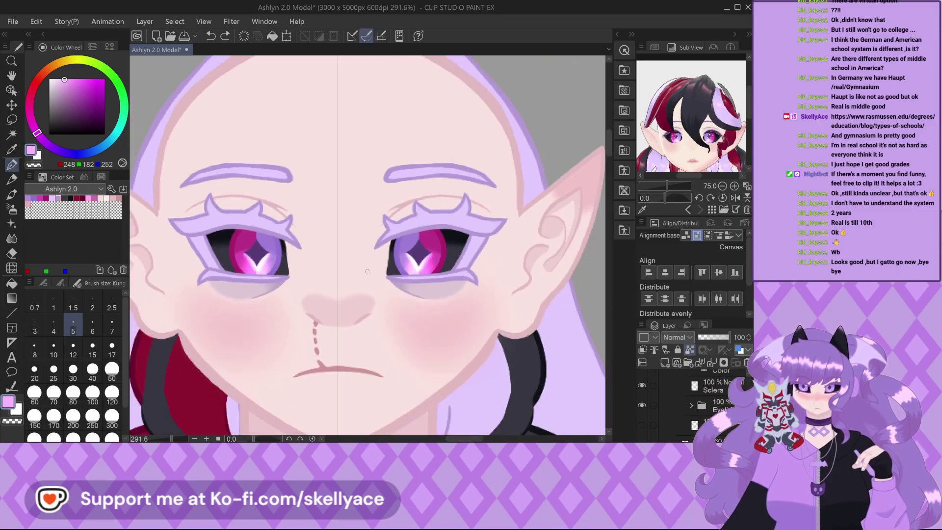
{"action": "scroll", "coordinate": [366, 271], "scroll_direction": "up", "scroll_amount": 2}
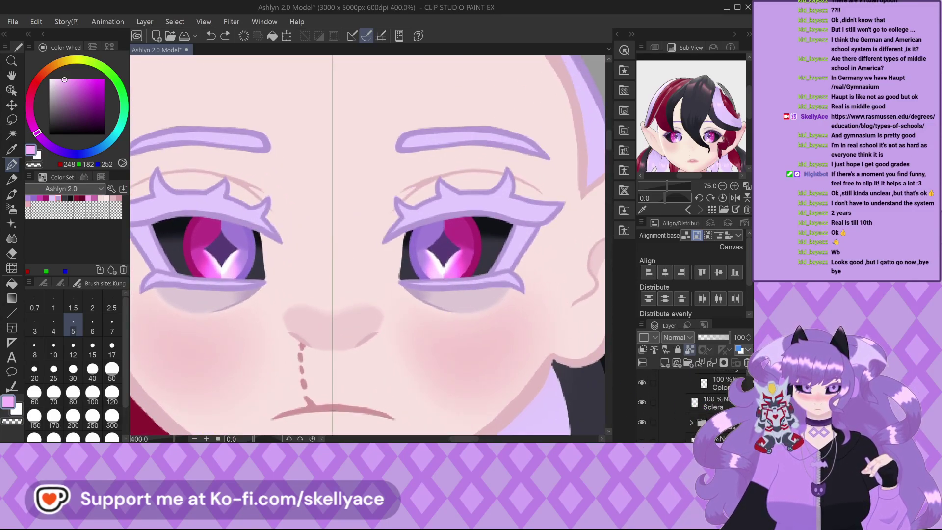
{"action": "scroll", "coordinate": [405, 270], "scroll_direction": "down", "scroll_amount": 2}
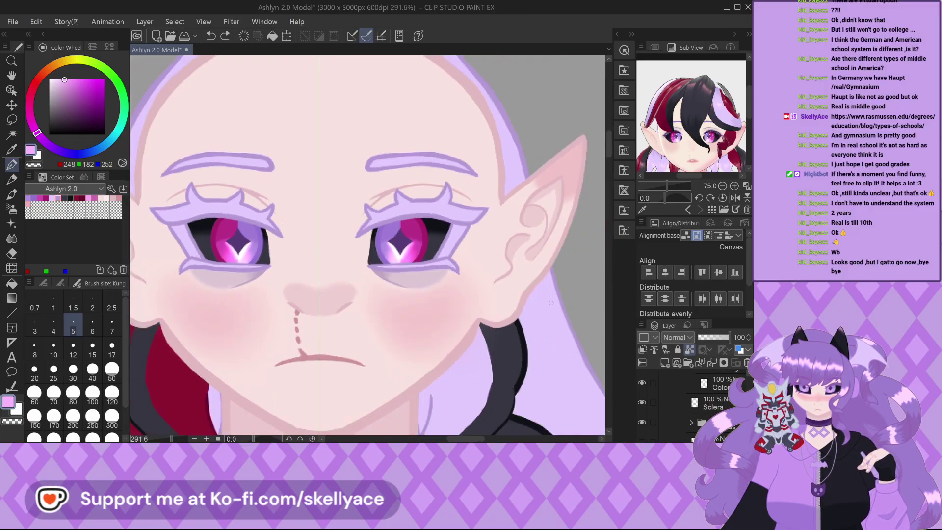
Toggle the visibility of the layer directly below the 60% iris shading layer to check what it contains.
{"action": "left_click", "coordinate": [702, 416]}
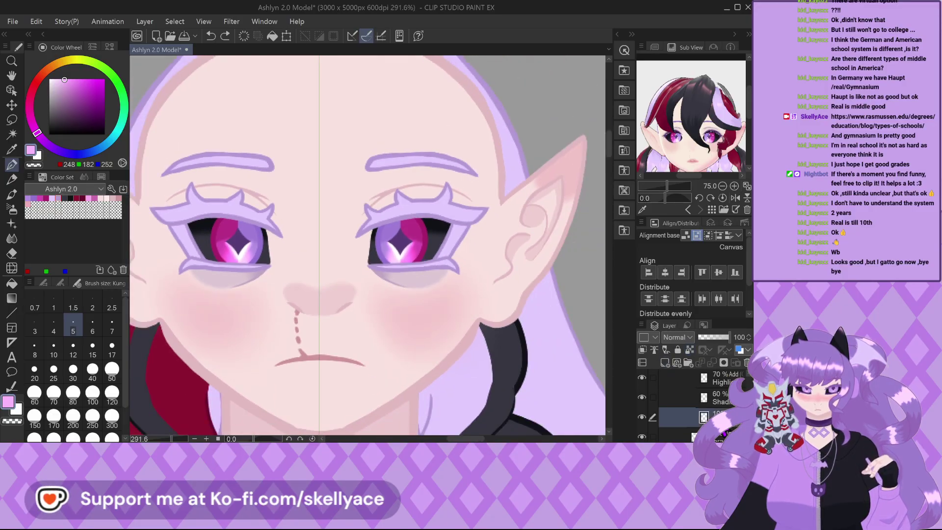
{"action": "left_click", "coordinate": [642, 417]}
{"action": "left_click", "coordinate": [642, 416]}
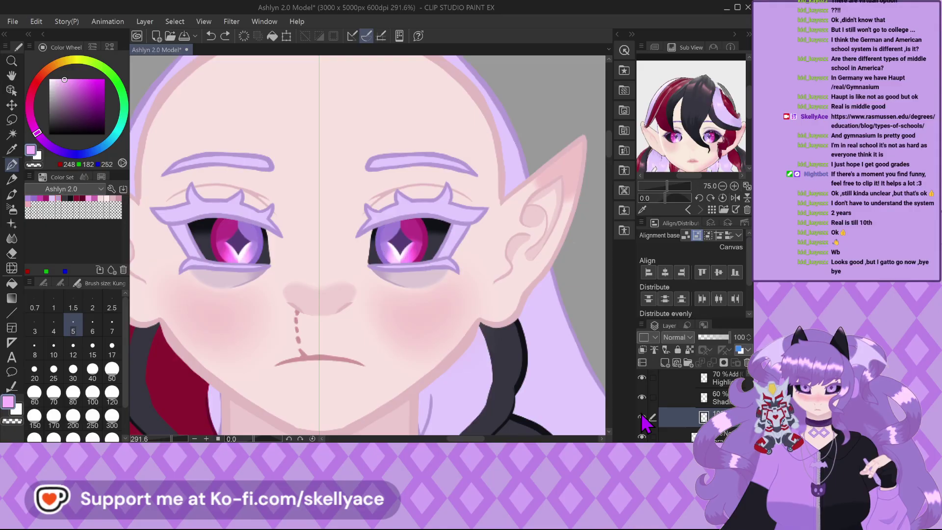
{"action": "left_click", "coordinate": [642, 417]}
{"action": "left_click", "coordinate": [642, 416]}
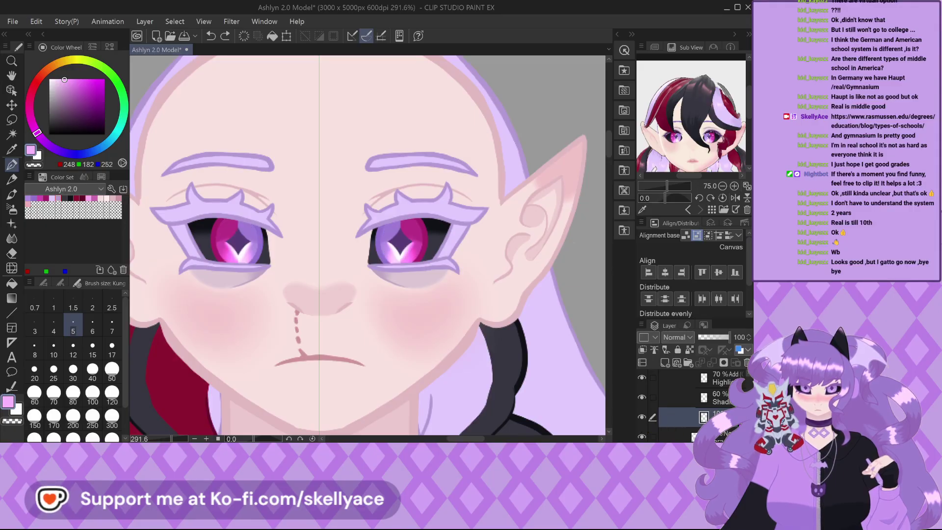
Check the 60% shading and 70% Add (Glow) highlight layers of the iris, and select the Normal highlight layer.
{"action": "scroll", "coordinate": [687, 402], "scroll_direction": "up", "scroll_amount": 1}
{"action": "left_click", "coordinate": [719, 412]}
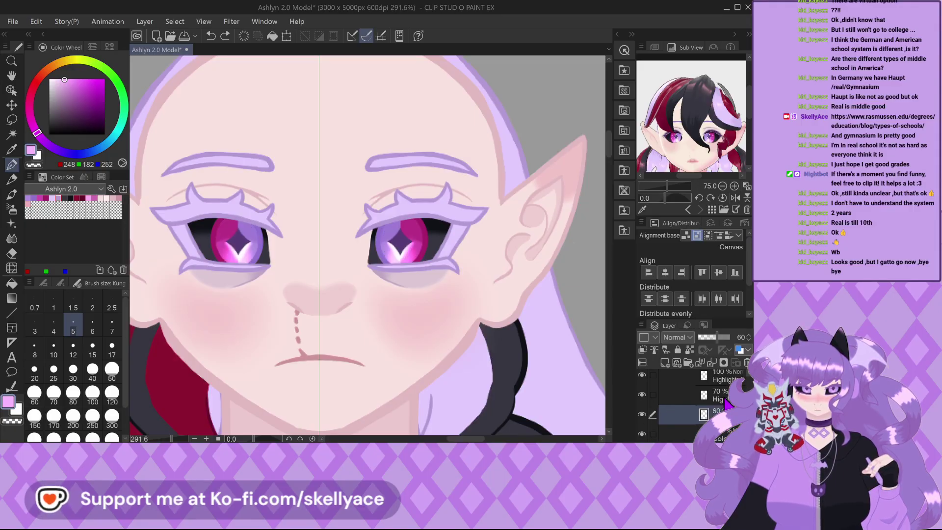
{"action": "left_click", "coordinate": [724, 399]}
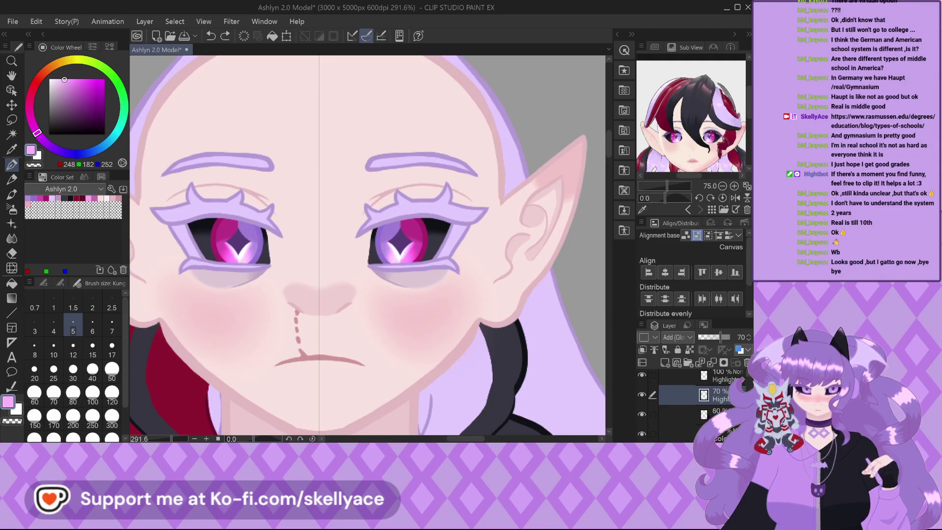
{"action": "scroll", "coordinate": [722, 408], "scroll_direction": "up", "scroll_amount": 2}
{"action": "left_click", "coordinate": [723, 431]}
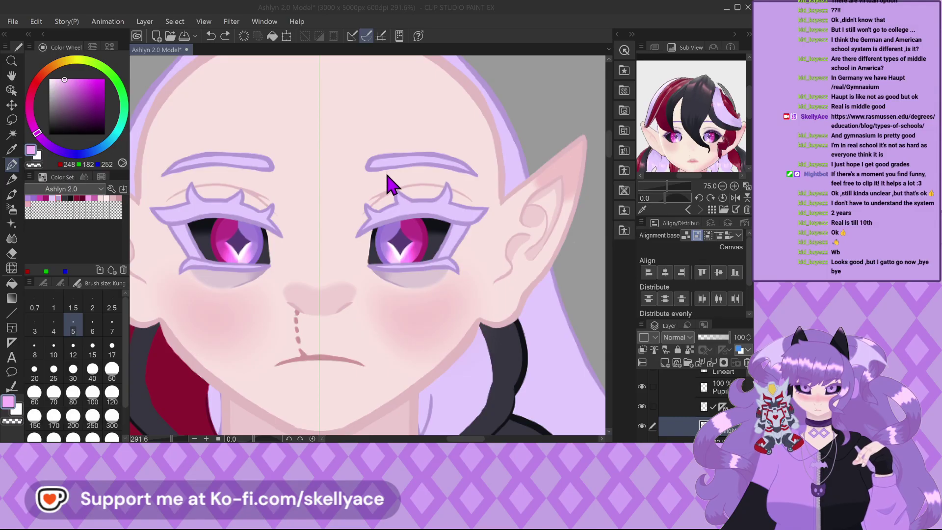
Check the symmetry ruler of the folder directly below Bangs against the eyes and the whole face.
{"action": "scroll", "coordinate": [673, 403], "scroll_direction": "up", "scroll_amount": 5}
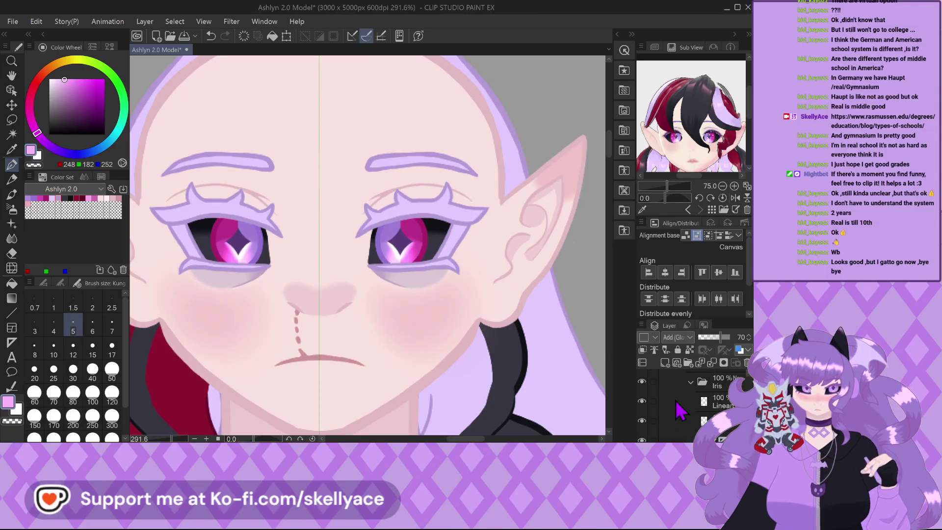
{"action": "left_click", "coordinate": [681, 410]}
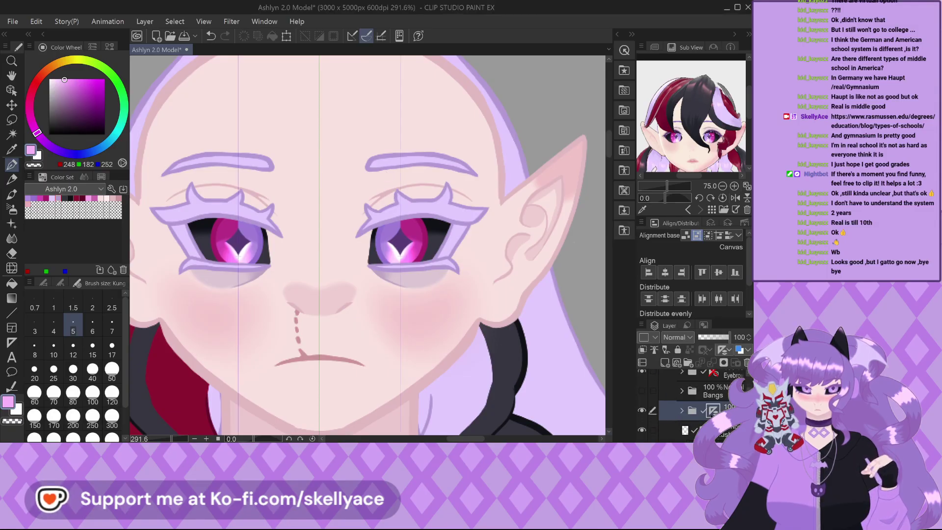
{"action": "scroll", "coordinate": [723, 430], "scroll_direction": "up", "scroll_amount": 2}
{"action": "scroll", "coordinate": [692, 407], "scroll_direction": "down", "scroll_amount": 1}
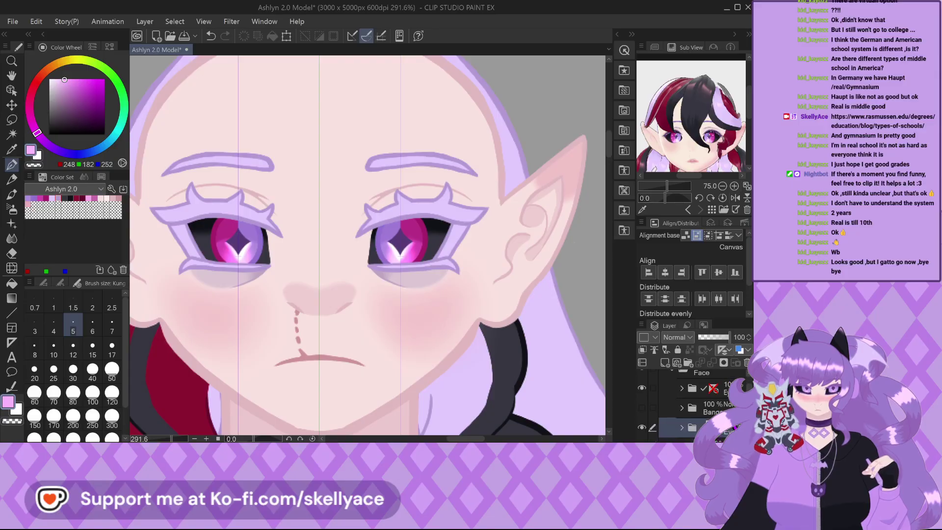
{"action": "left_click", "coordinate": [721, 408]}
{"action": "left_click", "coordinate": [717, 427]}
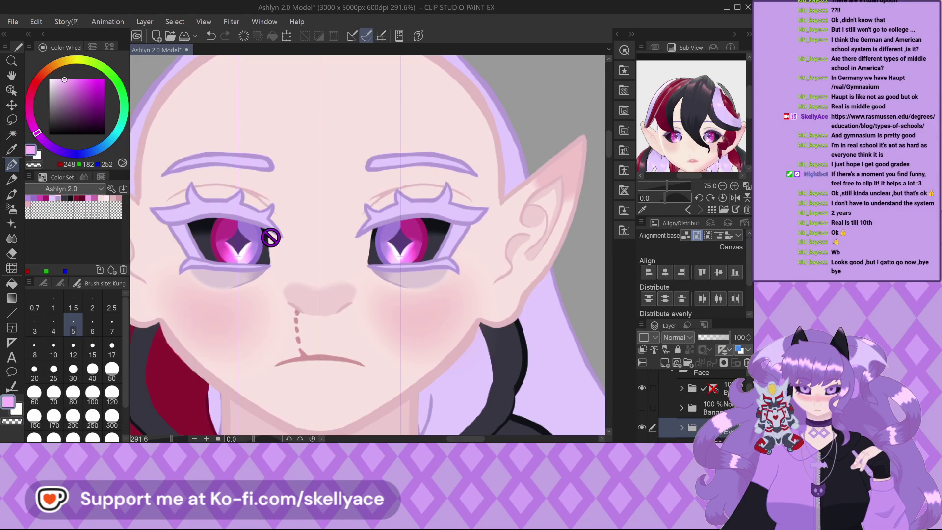
{"action": "scroll", "coordinate": [694, 407], "scroll_direction": "down", "scroll_amount": 2}
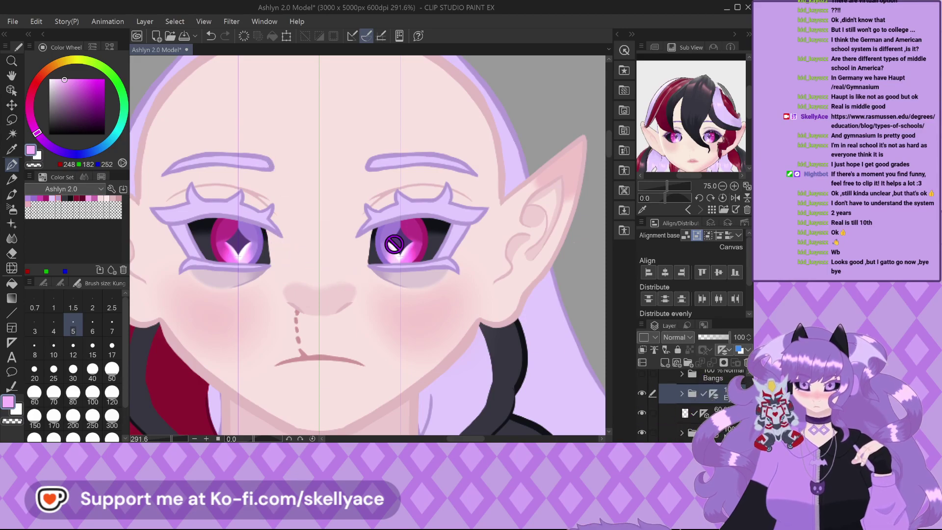
{"action": "scroll", "coordinate": [394, 243], "scroll_direction": "down", "scroll_amount": 4}
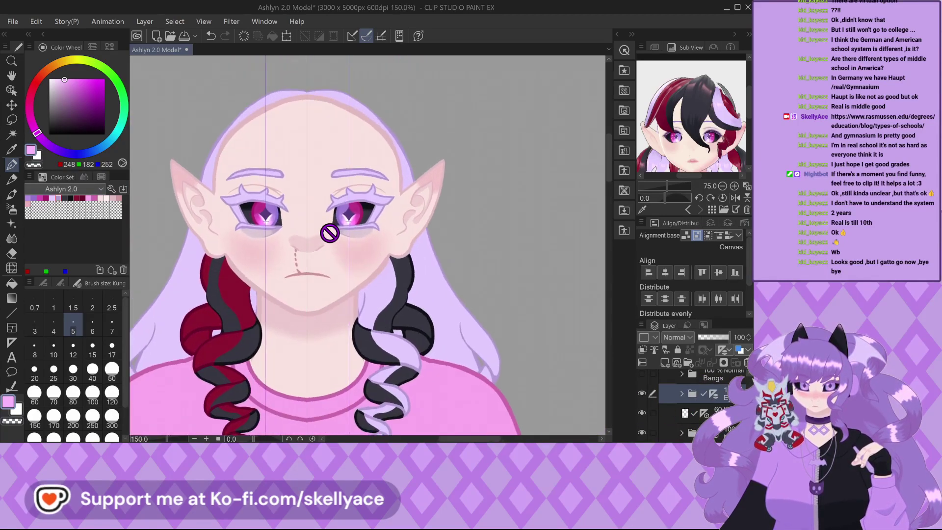
{"action": "scroll", "coordinate": [329, 233], "scroll_direction": "up", "scroll_amount": 1}
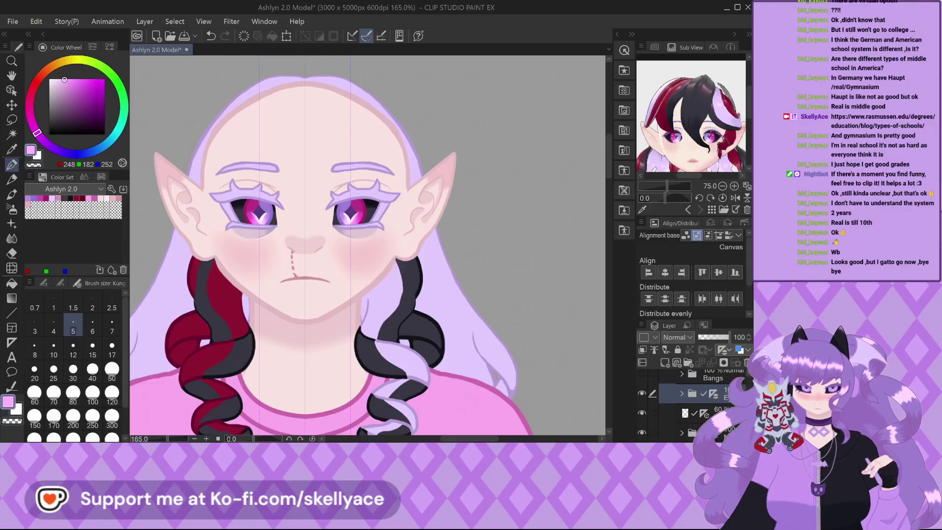
Expand the Head folder, show its Toggles subfolder and inspect the dark shadow over the upper face.
{"action": "scroll", "coordinate": [709, 405], "scroll_direction": "down", "scroll_amount": 3}
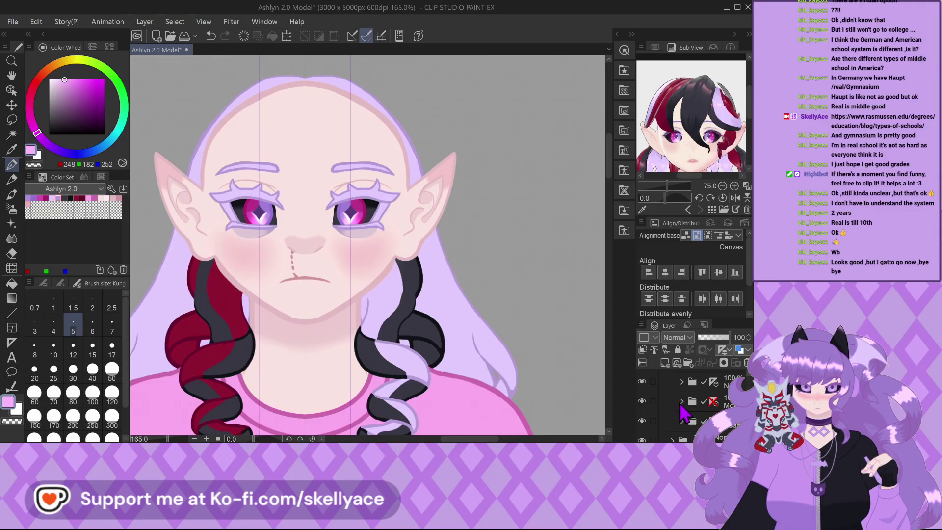
{"action": "scroll", "coordinate": [685, 414], "scroll_direction": "down", "scroll_amount": 2}
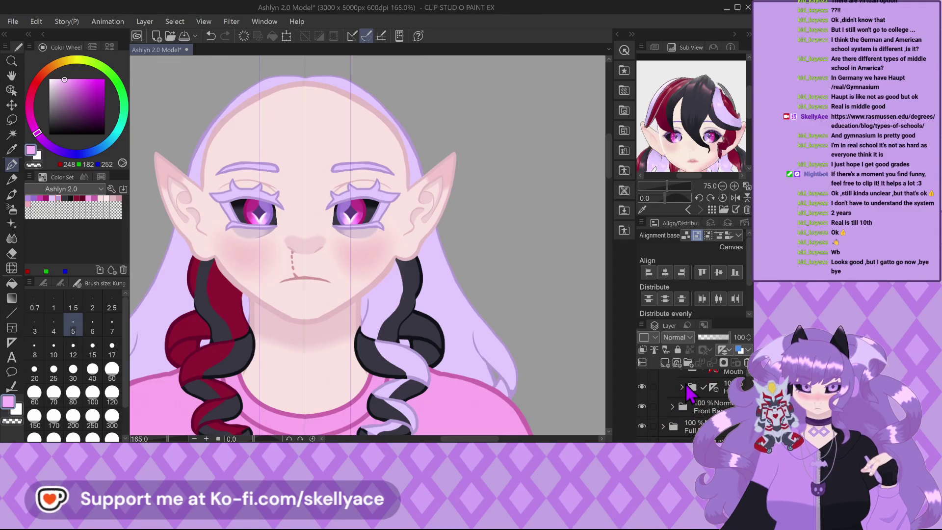
{"action": "left_click", "coordinate": [686, 390]}
{"action": "left_click", "coordinate": [682, 387]}
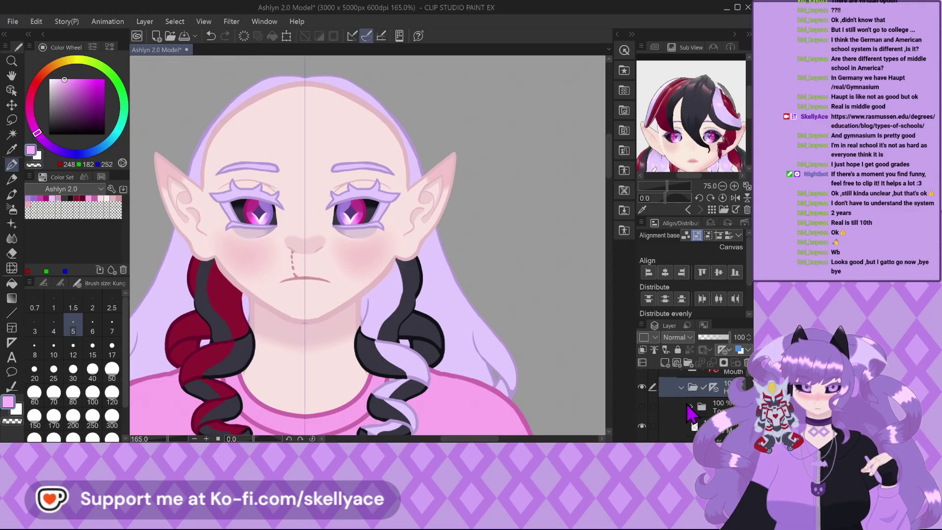
{"action": "left_click", "coordinate": [642, 406]}
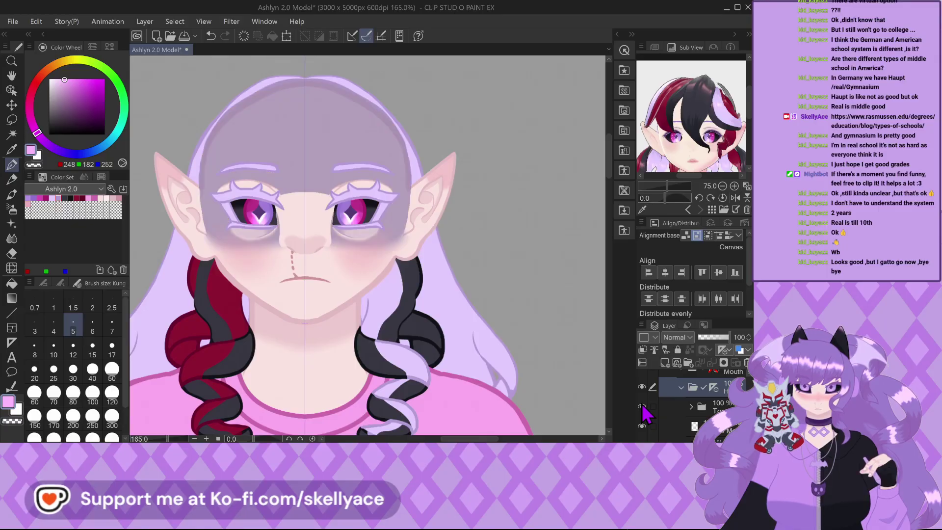
{"action": "scroll", "coordinate": [211, 169], "scroll_direction": "up", "scroll_amount": 3}
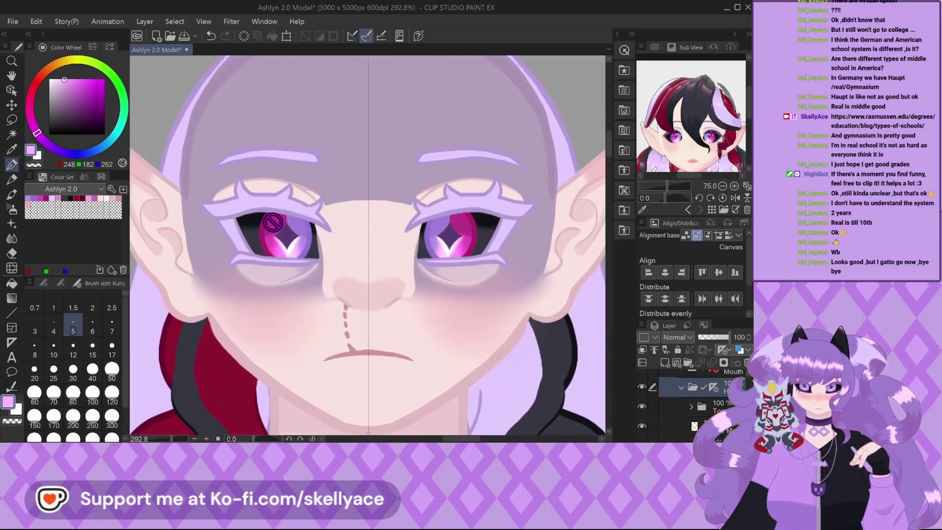
{"action": "scroll", "coordinate": [273, 223], "scroll_direction": "up", "scroll_amount": 2}
{"action": "scroll", "coordinate": [273, 223], "scroll_direction": "down", "scroll_amount": 4}
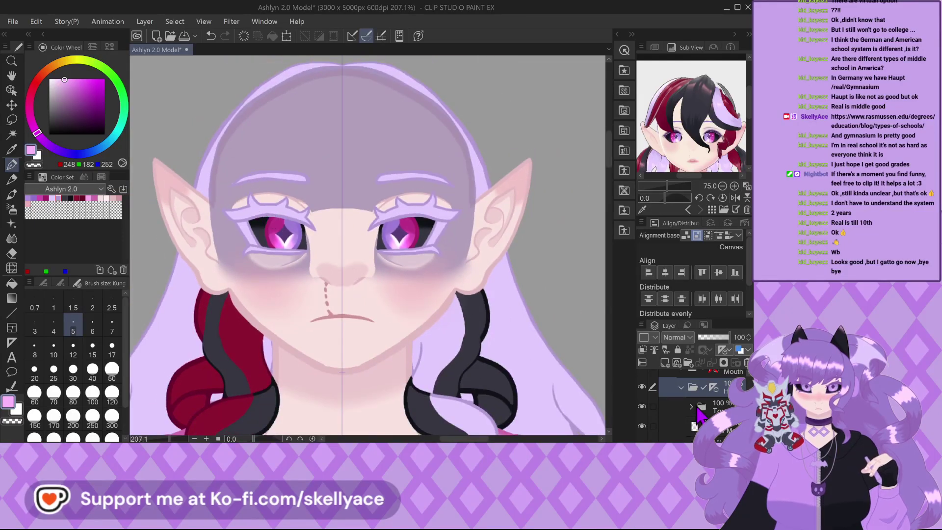
Try clearing the 70% shadow layer in the Toggles folder along the hair at the top of the head, and undo the strokes.
{"action": "scroll", "coordinate": [694, 416], "scroll_direction": "down", "scroll_amount": 1}
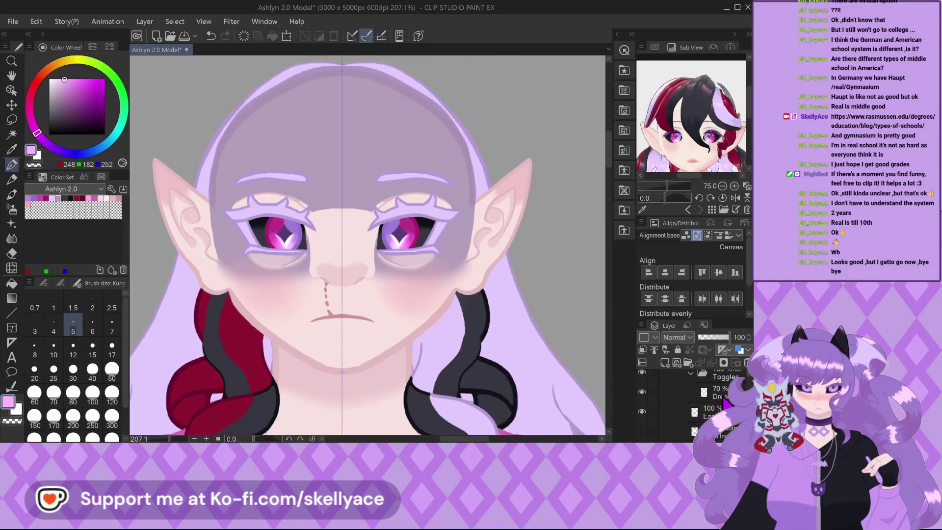
{"action": "scroll", "coordinate": [724, 400], "scroll_direction": "up", "scroll_amount": 1}
{"action": "left_click", "coordinate": [701, 410]}
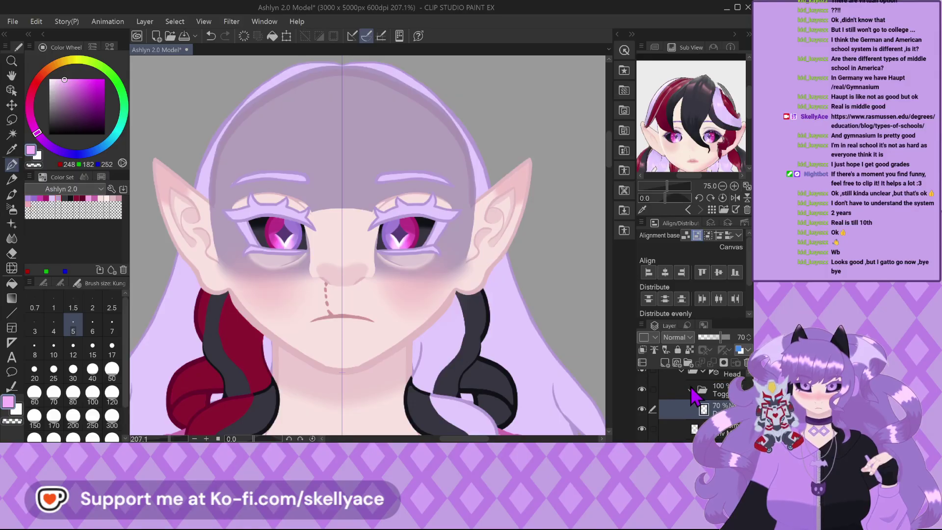
{"action": "left_click", "coordinate": [692, 392]}
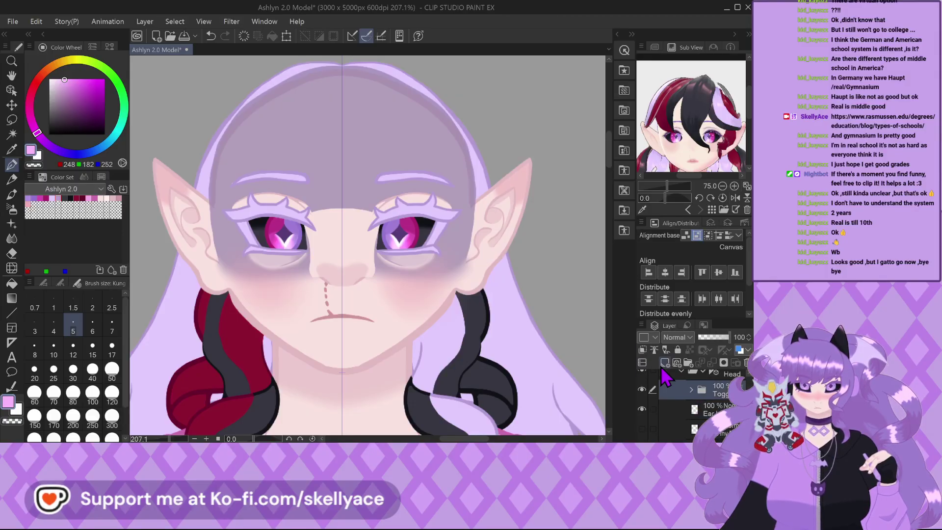
{"action": "left_click", "coordinate": [692, 391]}
{"action": "left_click", "coordinate": [703, 410]}
{"action": "scroll", "coordinate": [704, 411], "scroll_direction": "up", "scroll_amount": 1}
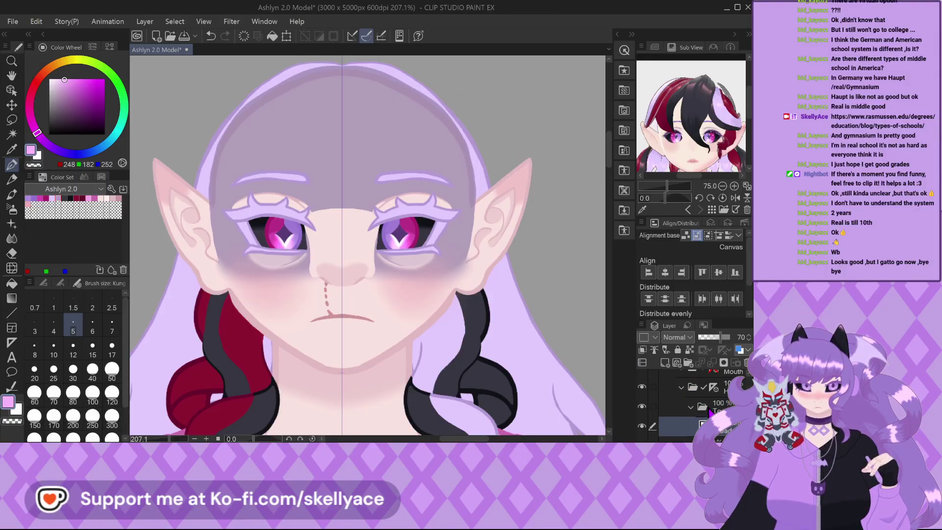
{"action": "scroll", "coordinate": [363, 81], "scroll_direction": "up", "scroll_amount": 2}
{"action": "scroll", "coordinate": [402, 69], "scroll_direction": "down", "scroll_amount": 2}
{"action": "scroll", "coordinate": [426, 75], "scroll_direction": "up", "scroll_amount": 5}
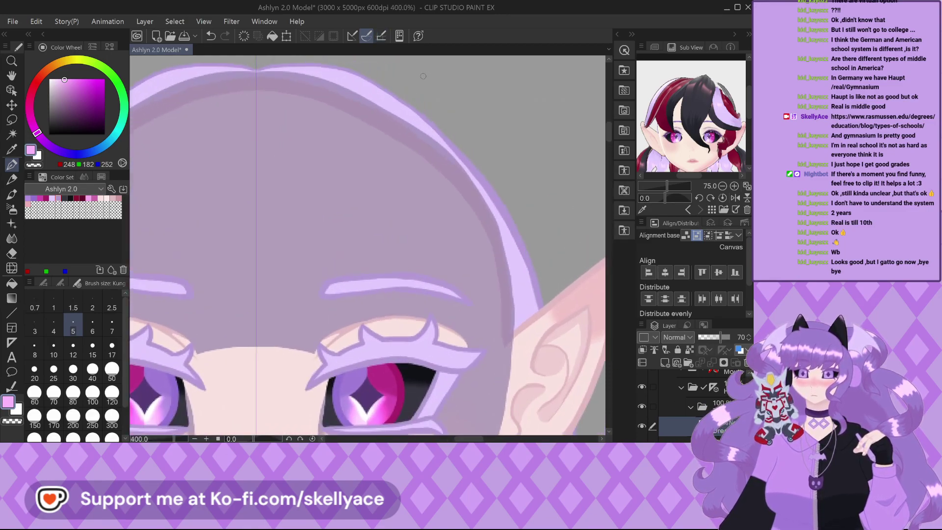
{"action": "mouse_move", "coordinate": [269, 67]}
{"action": "left_mouse_down"}
{"action": "mouse_move", "coordinate": [294, 78]}
{"action": "mouse_move", "coordinate": [281, 68]}
{"action": "left_mouse_up"}
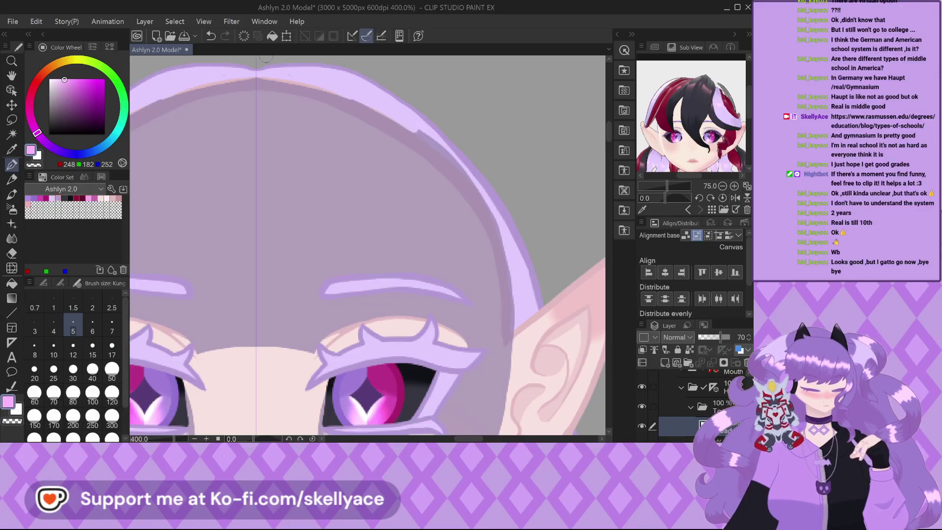
{"action": "key", "text": "ctrl+z"}
{"action": "key", "text": "ctrl+z"}
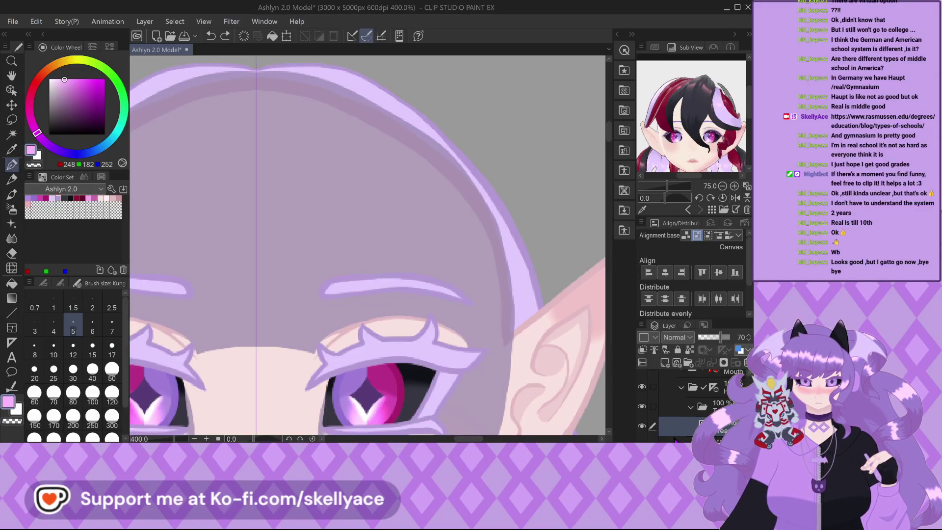
Collapse and hide the Toggles folder inside the Head folder.
{"action": "left_click", "coordinate": [690, 410]}
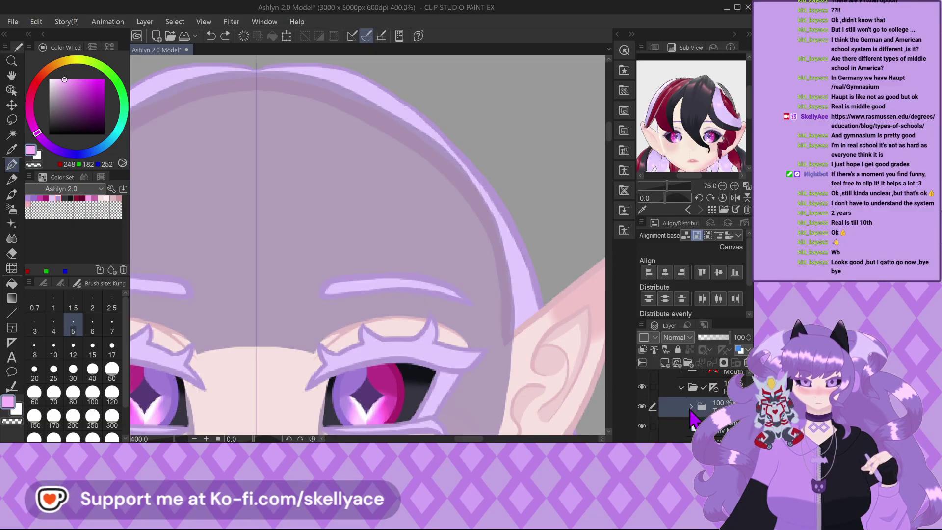
{"action": "left_click", "coordinate": [641, 406]}
{"action": "scroll", "coordinate": [665, 417], "scroll_direction": "down", "scroll_amount": 2}
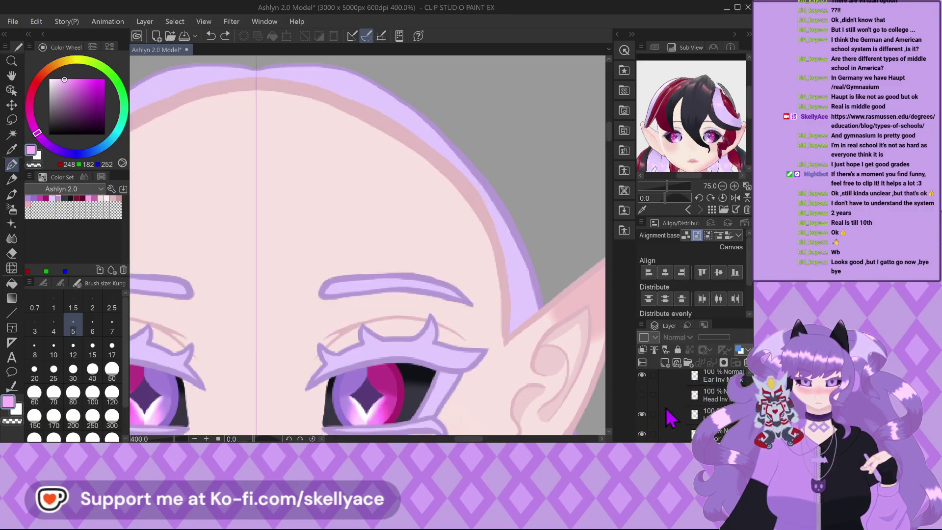
{"action": "scroll", "coordinate": [475, 279], "scroll_direction": "down", "scroll_amount": 5}
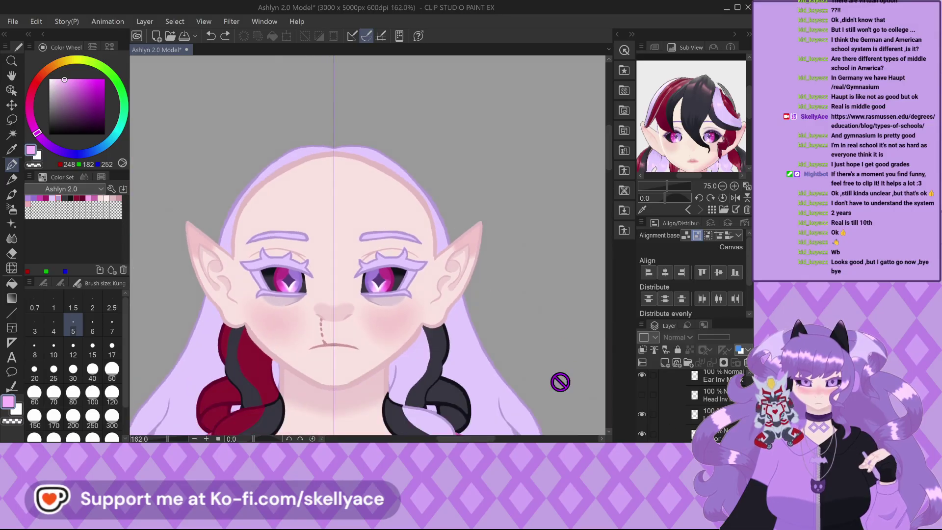
Examine the face, eyes and chin while checking the Lineart layer and the Color layer directly below it.
{"action": "scroll", "coordinate": [334, 232], "scroll_direction": "up", "scroll_amount": 4}
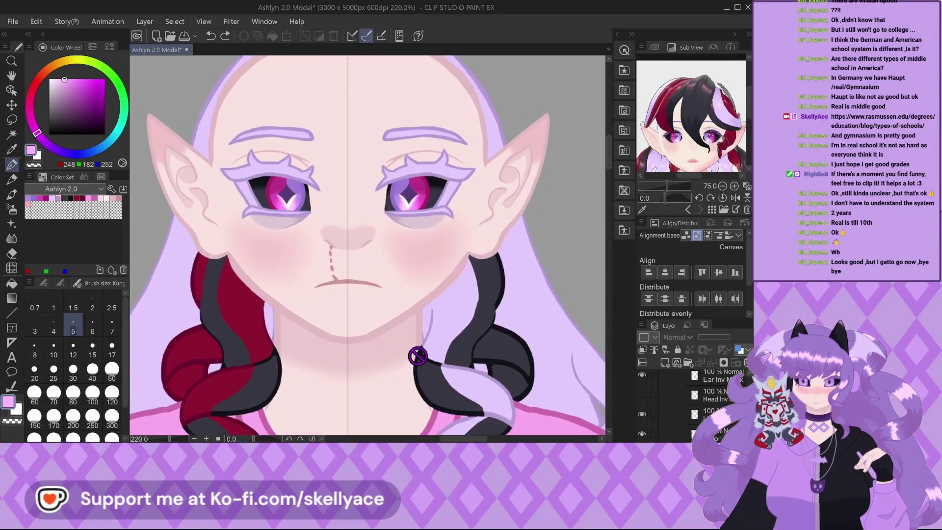
{"action": "scroll", "coordinate": [316, 319], "scroll_direction": "up", "scroll_amount": 2}
{"action": "scroll", "coordinate": [316, 318], "scroll_direction": "down", "scroll_amount": 2}
{"action": "scroll", "coordinate": [319, 319], "scroll_direction": "down", "scroll_amount": 1}
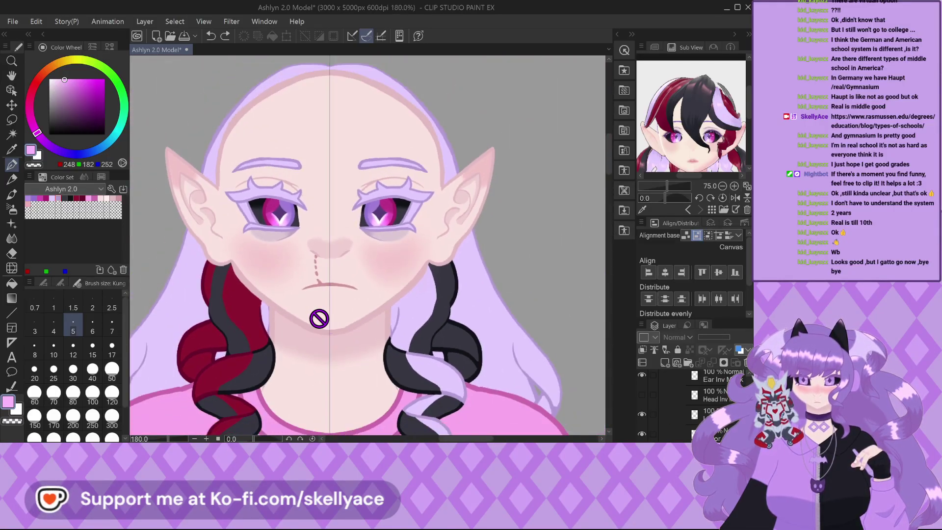
{"action": "scroll", "coordinate": [706, 399], "scroll_direction": "down", "scroll_amount": 2}
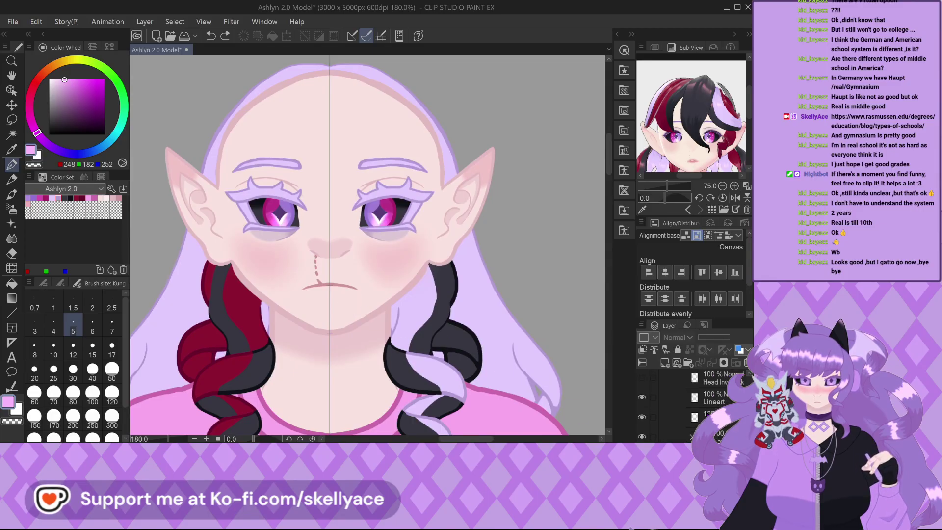
{"action": "left_click_drag", "start_coordinate": [705, 399], "coordinate": [720, 435]}
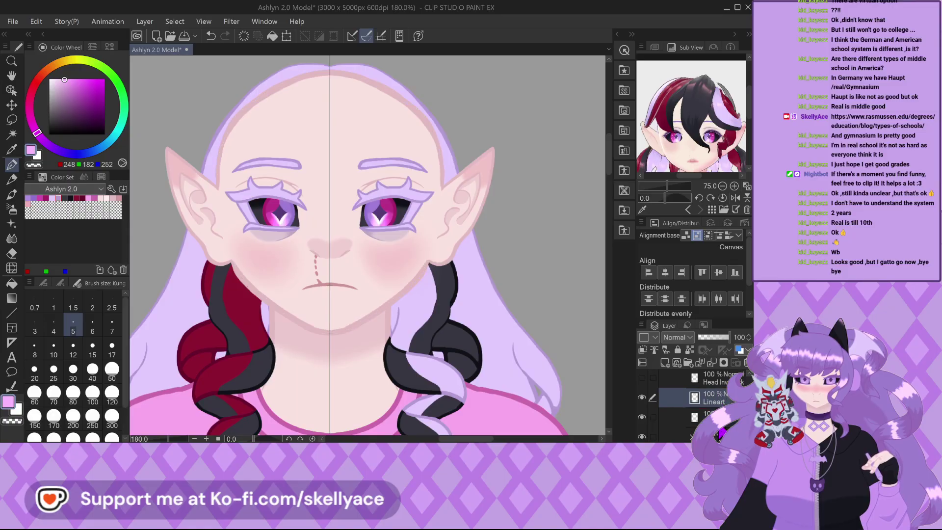
{"action": "scroll", "coordinate": [444, 316], "scroll_direction": "up", "scroll_amount": 3}
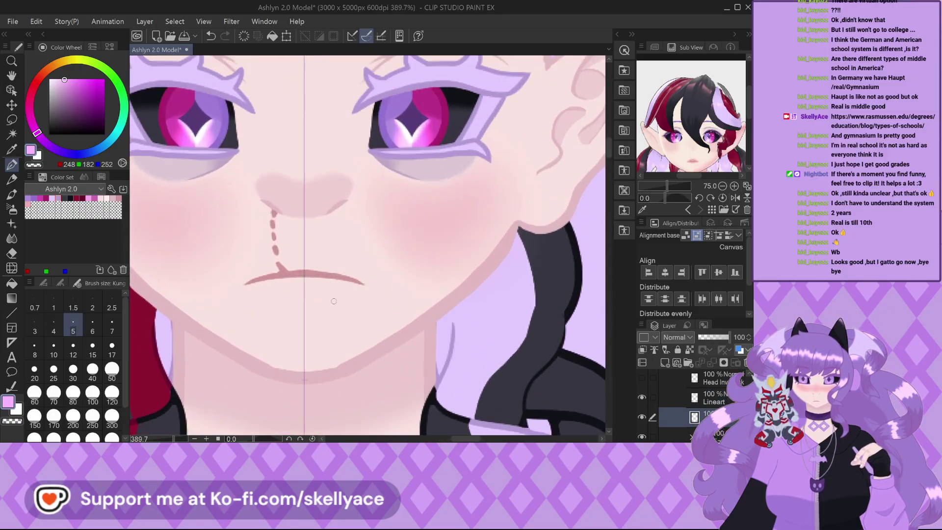
{"action": "scroll", "coordinate": [409, 329], "scroll_direction": "down", "scroll_amount": 1}
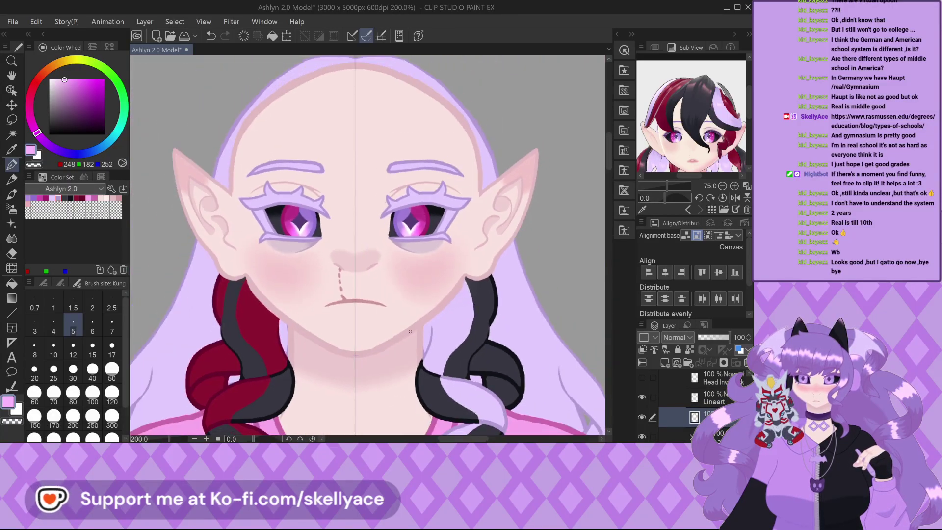
{"action": "scroll", "coordinate": [302, 245], "scroll_direction": "down", "scroll_amount": 2}
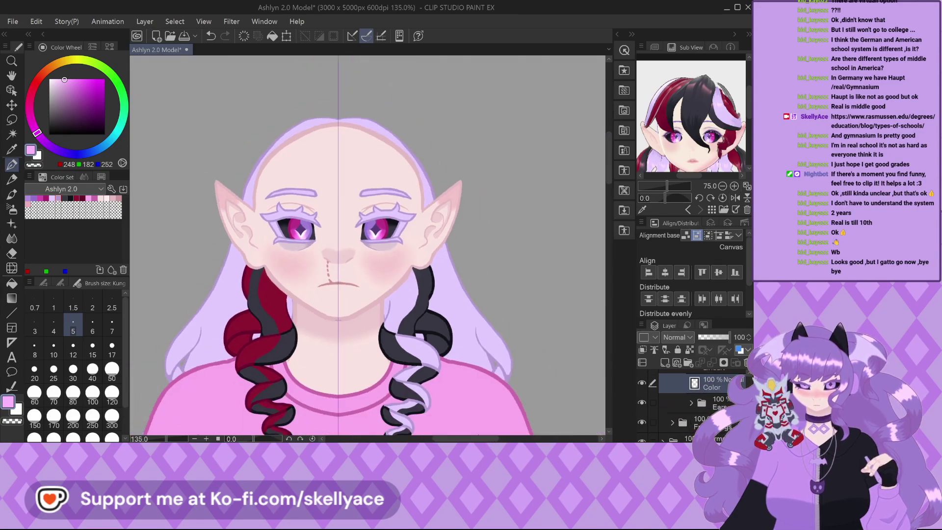
Collapse the open facial subfolder, the Face folder and the whole Head folder in the layer list.
{"action": "scroll", "coordinate": [675, 433], "scroll_direction": "up", "scroll_amount": 5}
{"action": "left_click", "coordinate": [682, 422]}
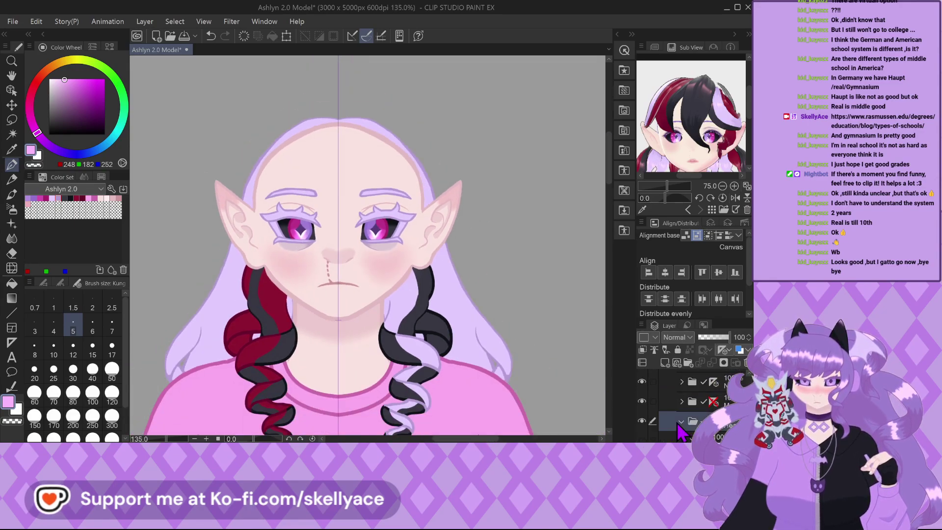
{"action": "scroll", "coordinate": [680, 417], "scroll_direction": "up", "scroll_amount": 3}
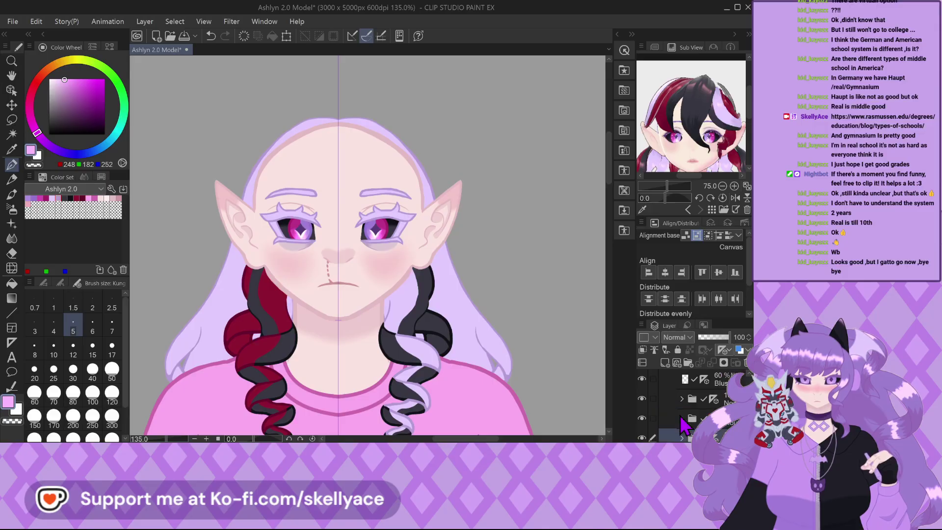
{"action": "scroll", "coordinate": [682, 425], "scroll_direction": "up", "scroll_amount": 1}
{"action": "left_click", "coordinate": [673, 398]}
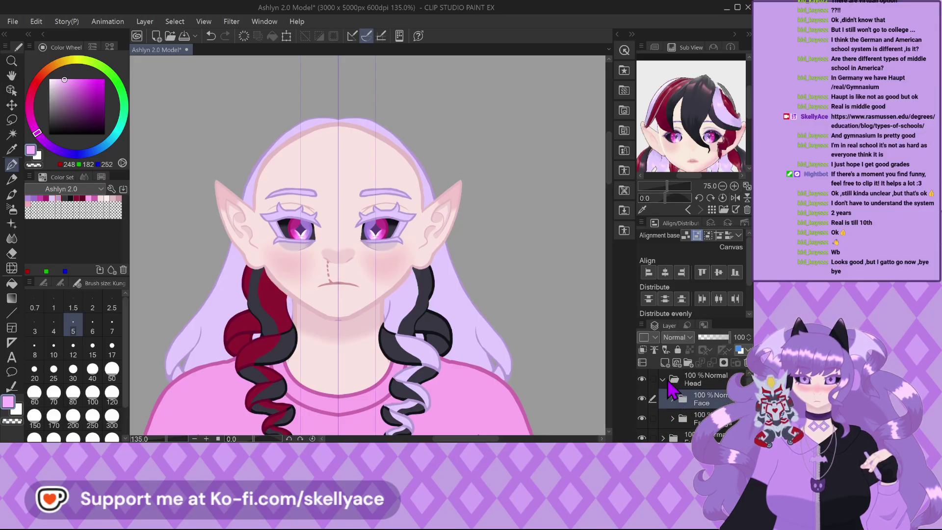
{"action": "left_click", "coordinate": [663, 379]}
Compare the bust with the face in the reference image and save the Ashlyn 2.0 Model document.
{"action": "scroll", "coordinate": [402, 182], "scroll_direction": "down", "scroll_amount": 3}
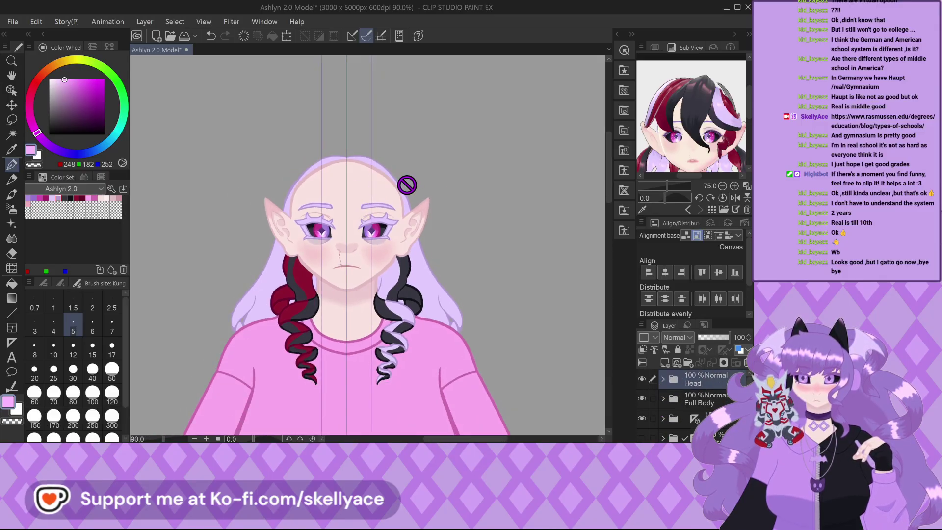
{"action": "scroll", "coordinate": [311, 257], "scroll_direction": "up", "scroll_amount": 1}
{"action": "scroll", "coordinate": [690, 115], "scroll_direction": "down", "scroll_amount": 3}
{"action": "scroll", "coordinate": [681, 113], "scroll_direction": "up", "scroll_amount": 3}
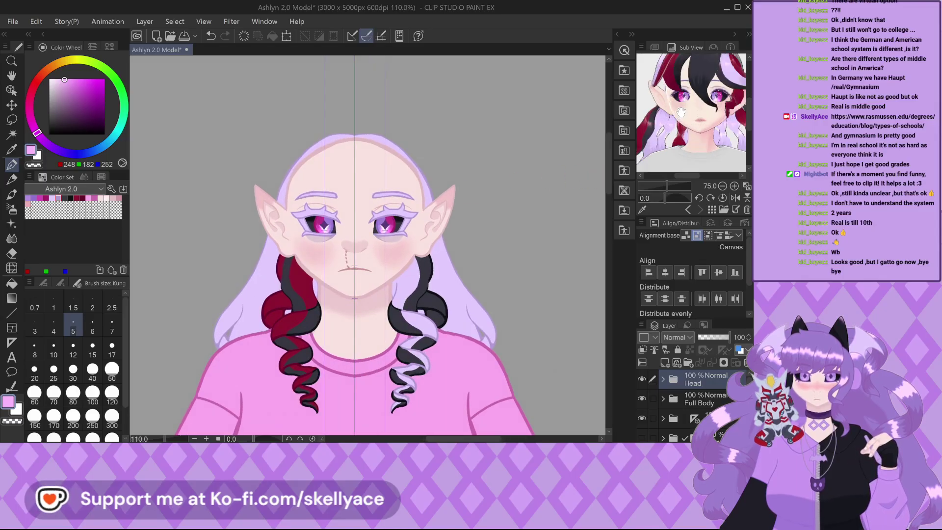
{"action": "scroll", "coordinate": [681, 112], "scroll_direction": "up", "scroll_amount": 1}
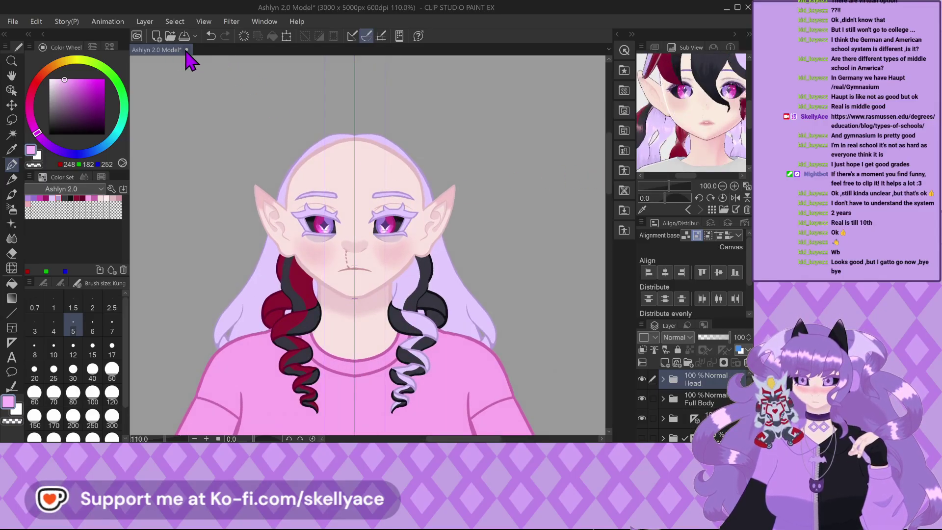
{"action": "key", "text": "ctrl+s"}
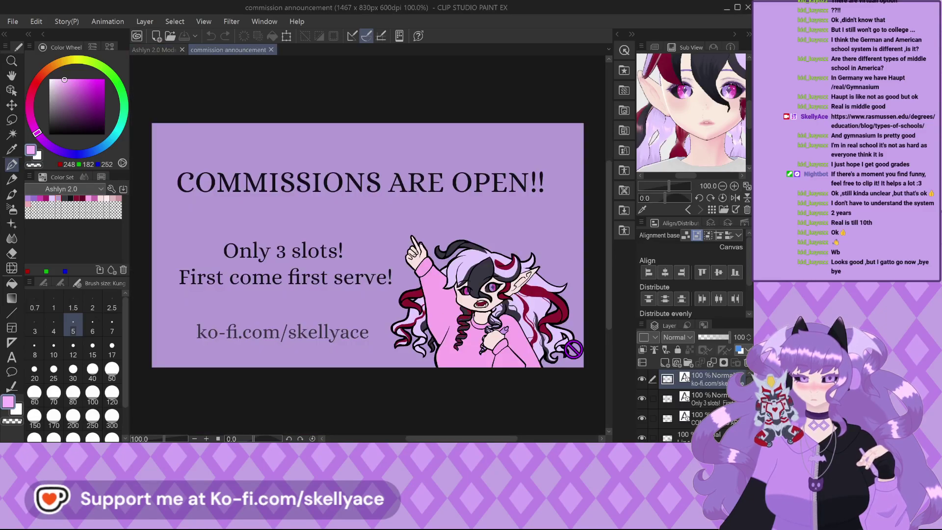
Examine the character art in the commission announcement document, and return to the Ashlyn 2.0 Model document.
{"action": "scroll", "coordinate": [573, 349], "scroll_direction": "up", "scroll_amount": 1}
{"action": "scroll", "coordinate": [330, 268], "scroll_direction": "down", "scroll_amount": 3}
{"action": "scroll", "coordinate": [330, 268], "scroll_direction": "up", "scroll_amount": 4}
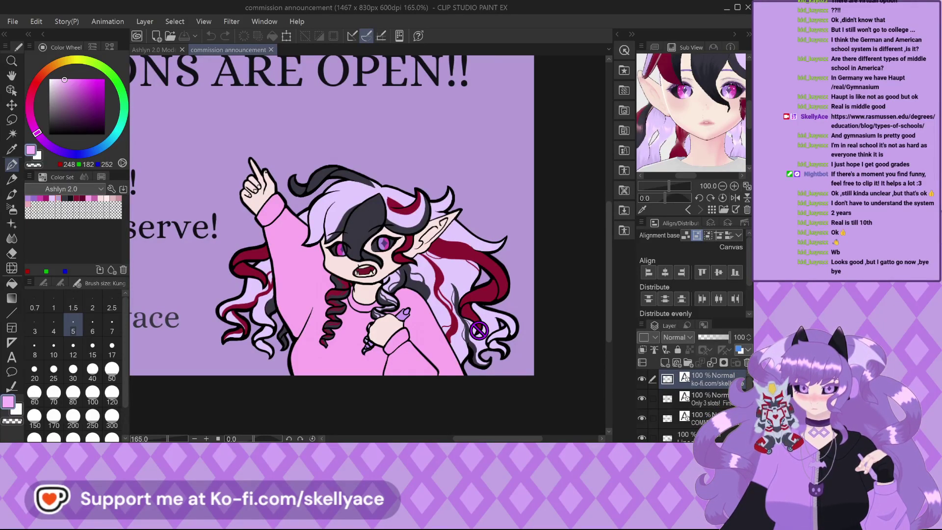
{"action": "left_click", "coordinate": [158, 51]}
Inspect up close how the Head folder's symmetry ruler lines up between the eyes and across the face.
{"action": "scroll", "coordinate": [368, 341], "scroll_direction": "up", "scroll_amount": 3}
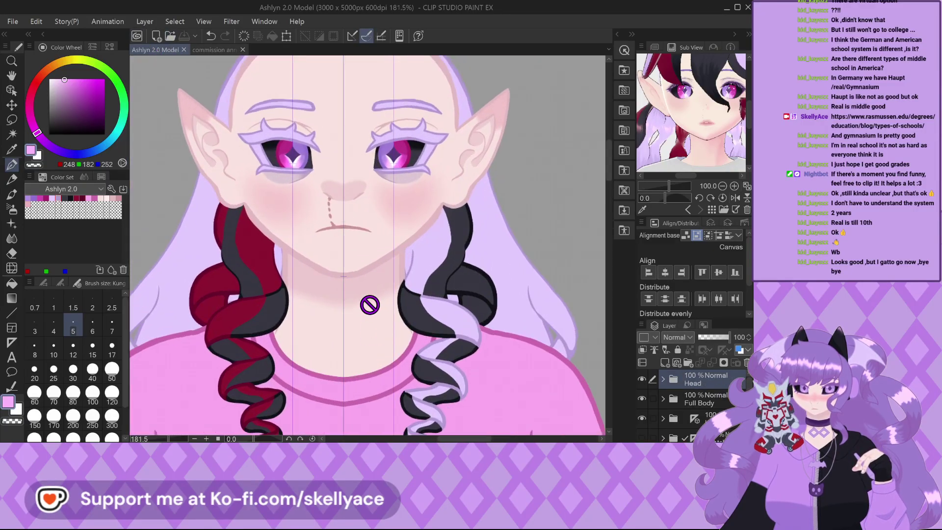
{"action": "scroll", "coordinate": [362, 147], "scroll_direction": "up", "scroll_amount": 5}
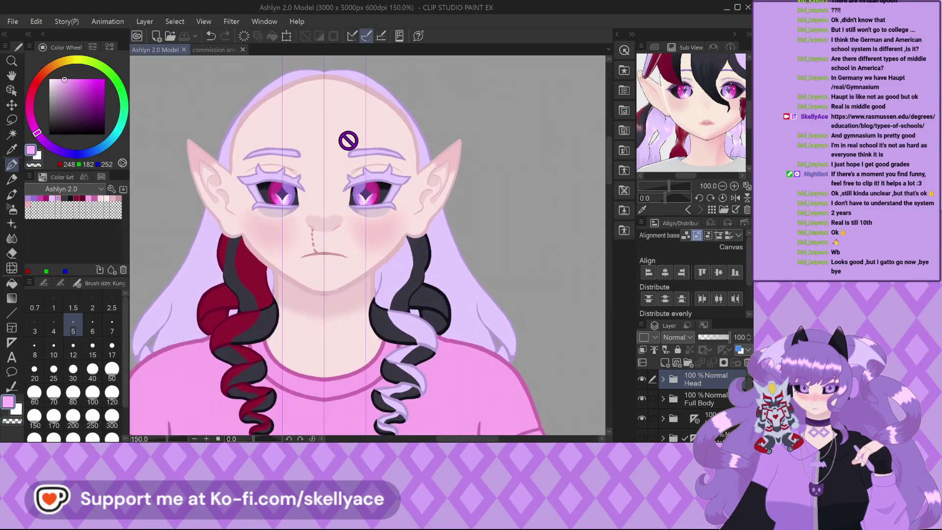
{"action": "scroll", "coordinate": [333, 220], "scroll_direction": "up", "scroll_amount": 9}
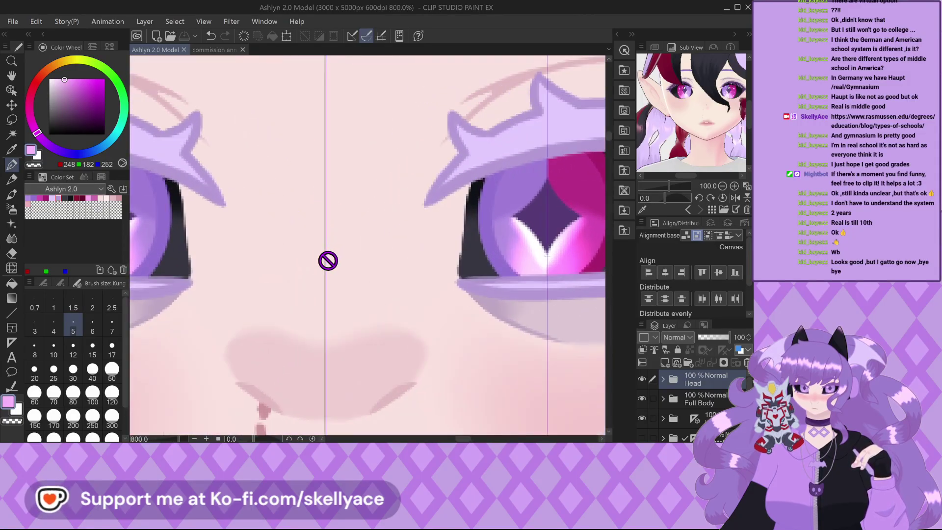
{"action": "scroll", "coordinate": [322, 282], "scroll_direction": "up", "scroll_amount": 3}
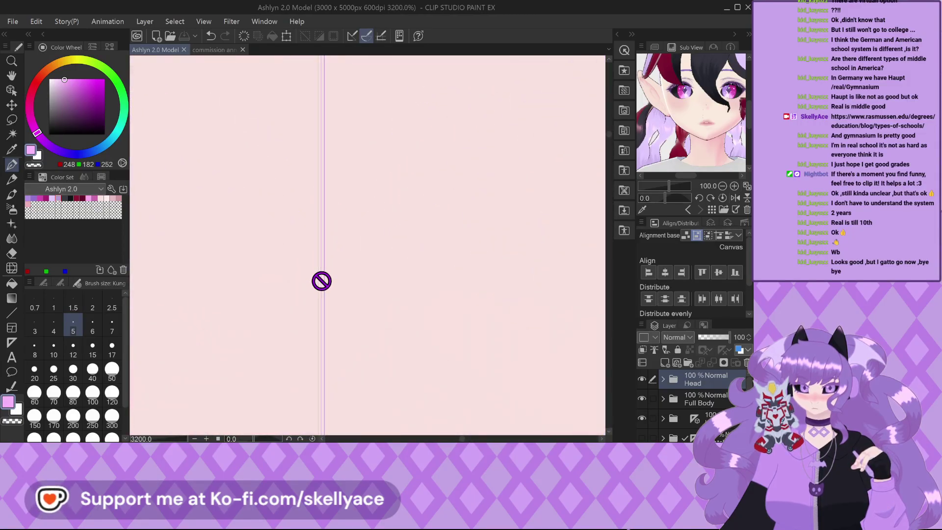
{"action": "scroll", "coordinate": [323, 282], "scroll_direction": "down", "scroll_amount": 8}
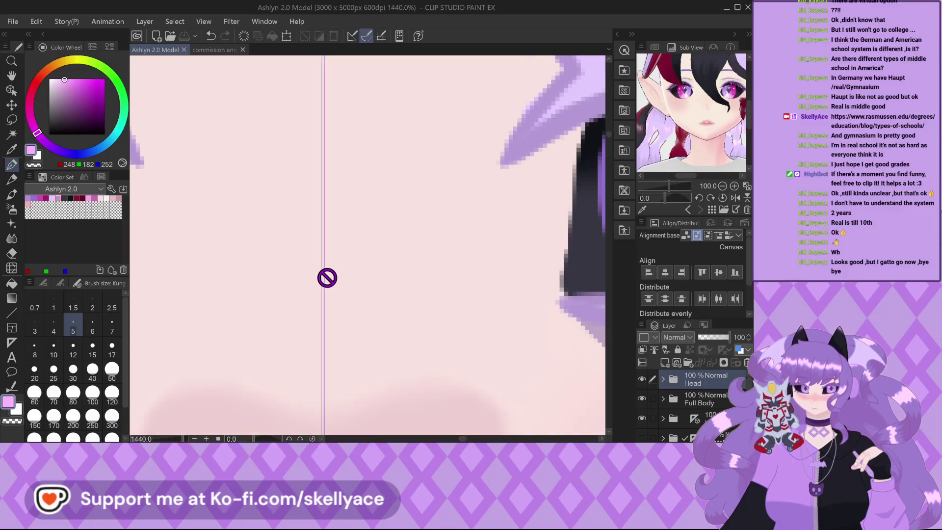
{"action": "scroll", "coordinate": [327, 238], "scroll_direction": "down", "scroll_amount": 7}
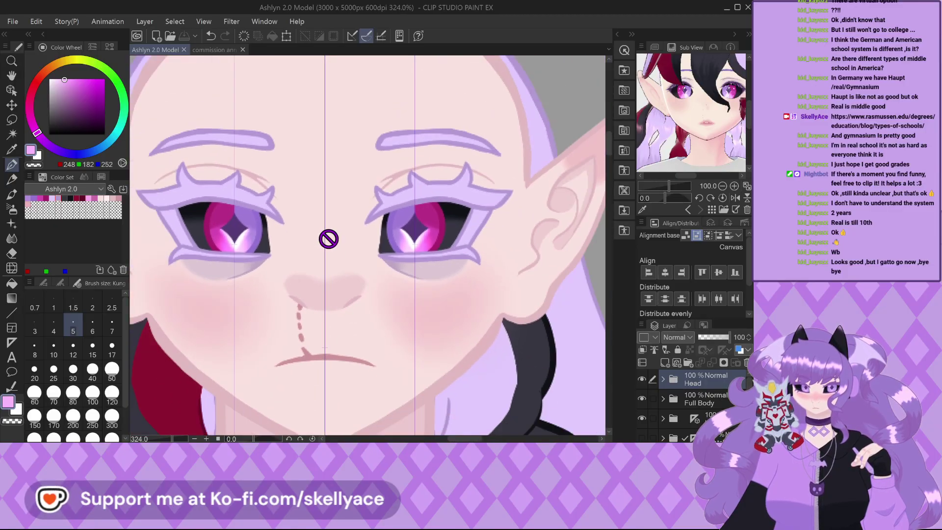
{"action": "scroll", "coordinate": [716, 391], "scroll_direction": "down", "scroll_amount": 1}
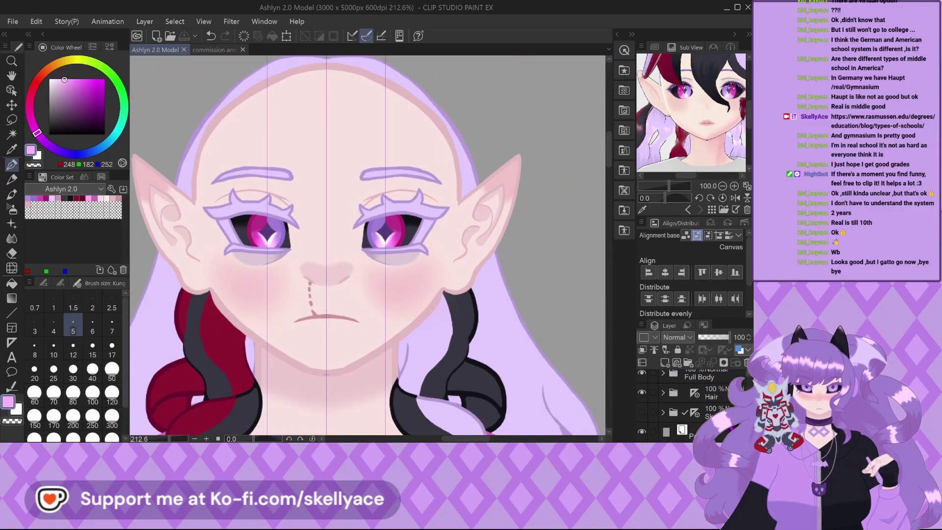
Compare the symmetry rulers of the Hair and Sketch folders against the nose, mouth and whole face.
{"action": "left_click", "coordinate": [716, 412]}
{"action": "left_click", "coordinate": [716, 393]}
{"action": "left_click", "coordinate": [716, 412]}
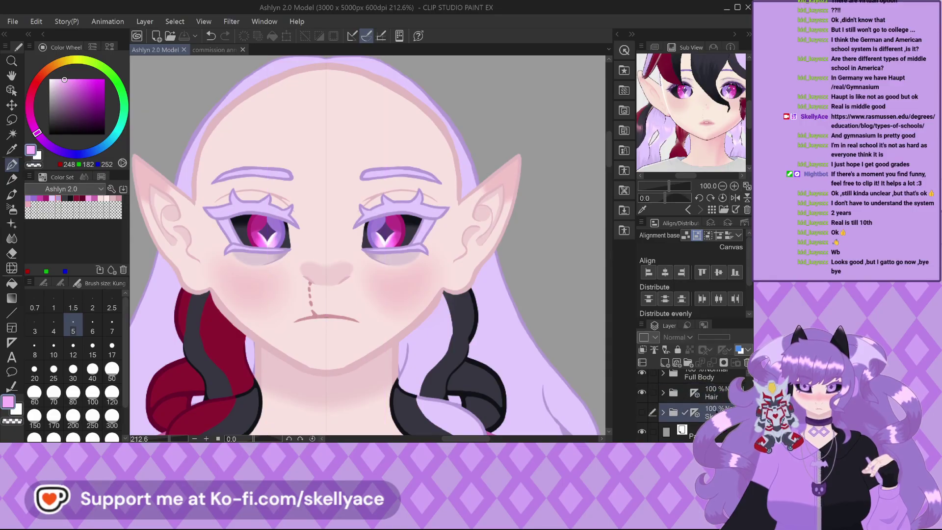
{"action": "left_click", "coordinate": [711, 392]}
{"action": "scroll", "coordinate": [324, 333], "scroll_direction": "up", "scroll_amount": 5}
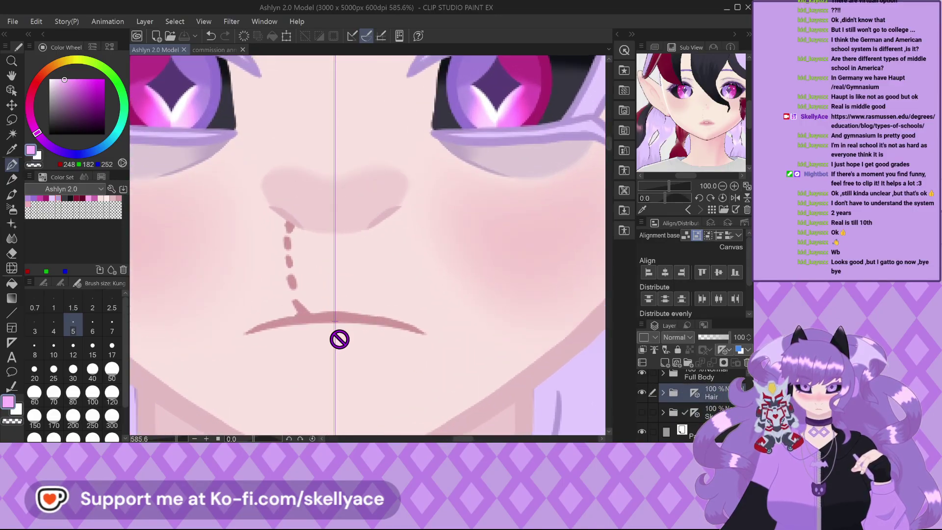
{"action": "scroll", "coordinate": [331, 366], "scroll_direction": "down", "scroll_amount": 5}
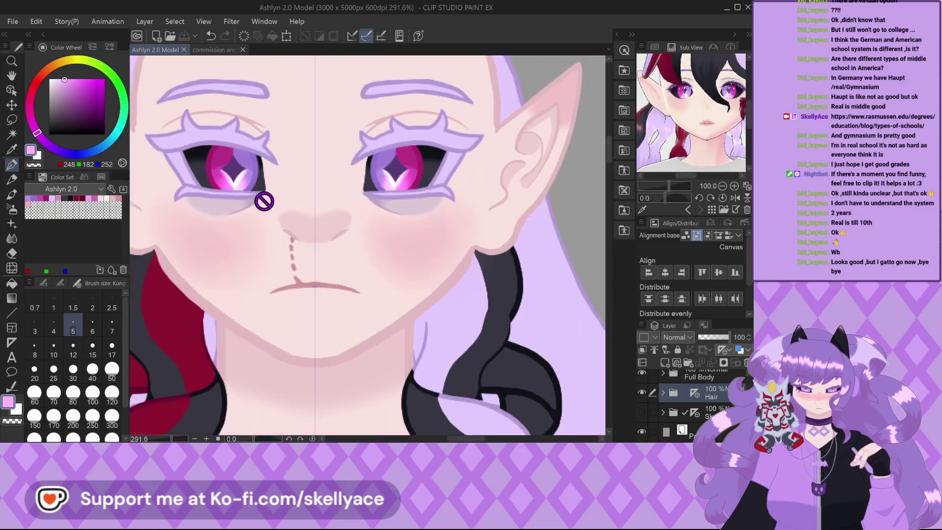
{"action": "scroll", "coordinate": [421, 275], "scroll_direction": "down", "scroll_amount": 2}
Show the Sketch folder and hide the Head, Full Body and Hair folders.
{"action": "left_click", "coordinate": [697, 412]}
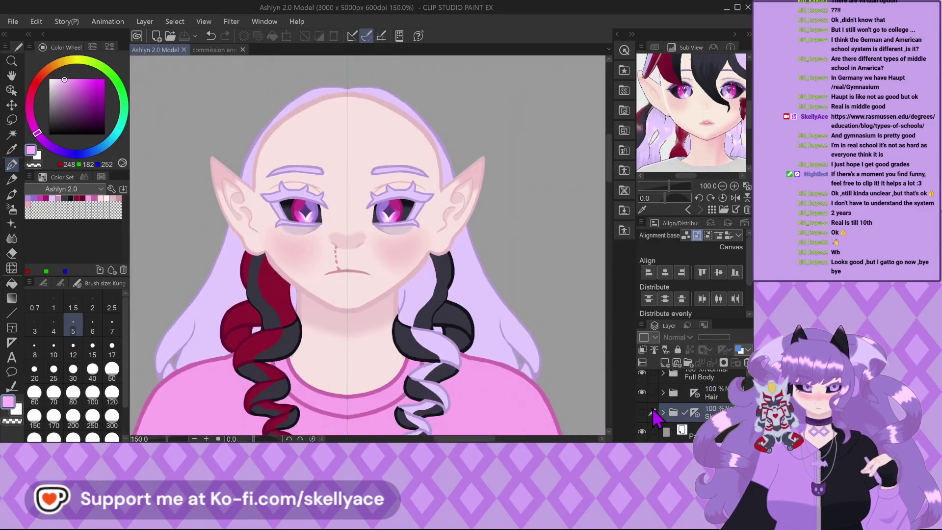
{"action": "left_click", "coordinate": [642, 412]}
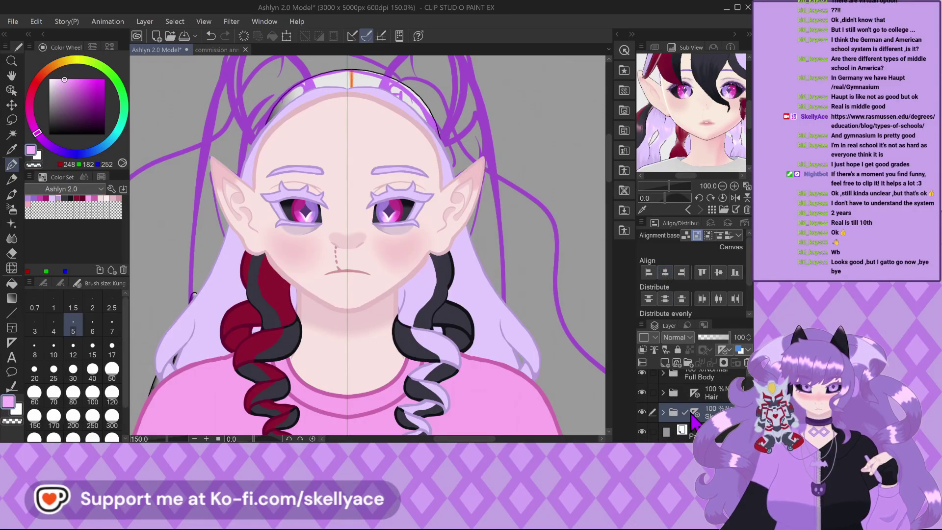
{"action": "scroll", "coordinate": [682, 428], "scroll_direction": "up", "scroll_amount": 1}
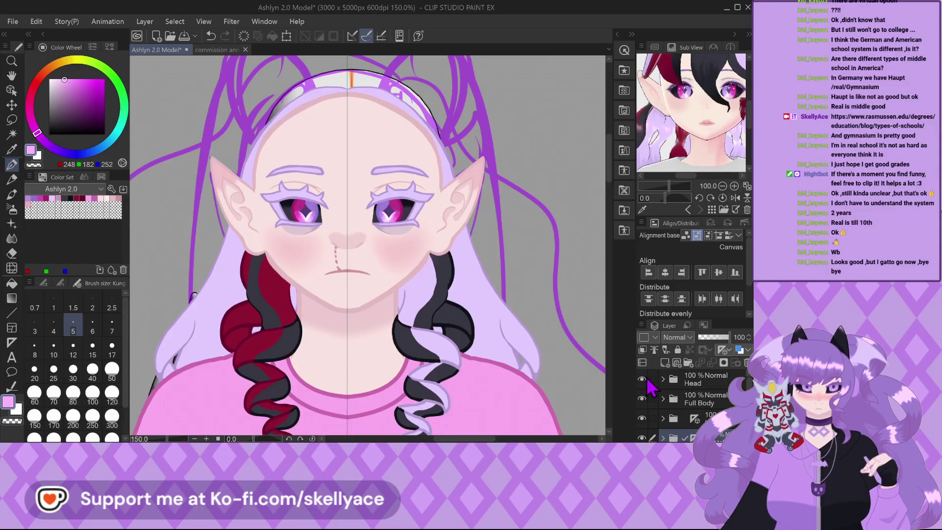
{"action": "left_click", "coordinate": [642, 380]}
{"action": "left_click", "coordinate": [641, 400]}
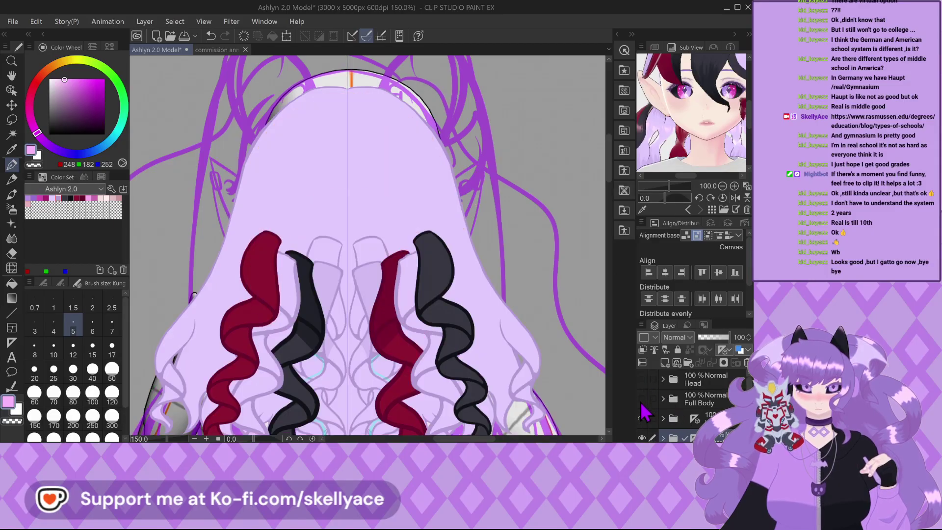
{"action": "left_click", "coordinate": [642, 418]}
Examine the sketch's mouth closely against the orange centre line and the Sketch folder's symmetry ruler.
{"action": "scroll", "coordinate": [400, 185], "scroll_direction": "up", "scroll_amount": 3}
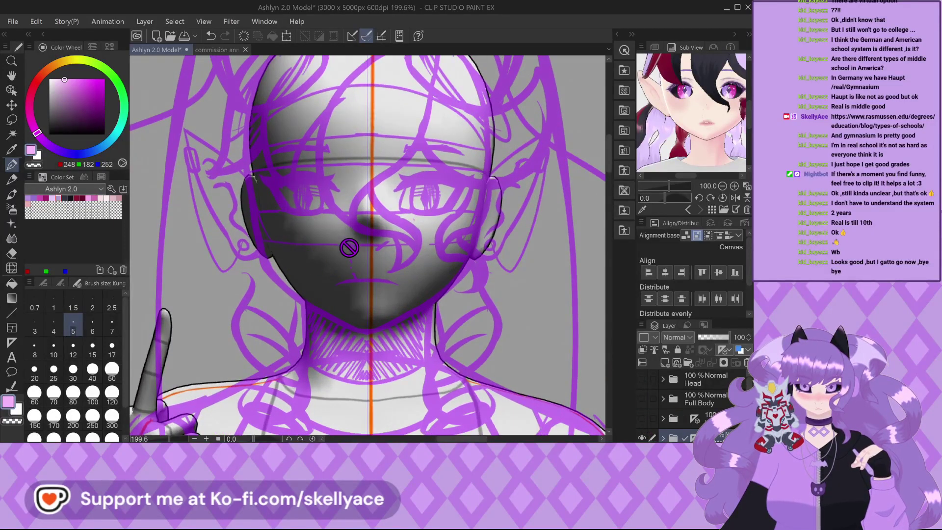
{"action": "scroll", "coordinate": [359, 351], "scroll_direction": "up", "scroll_amount": 2}
{"action": "scroll", "coordinate": [359, 351], "scroll_direction": "up", "scroll_amount": 2}
{"action": "scroll", "coordinate": [340, 210], "scroll_direction": "up", "scroll_amount": 2}
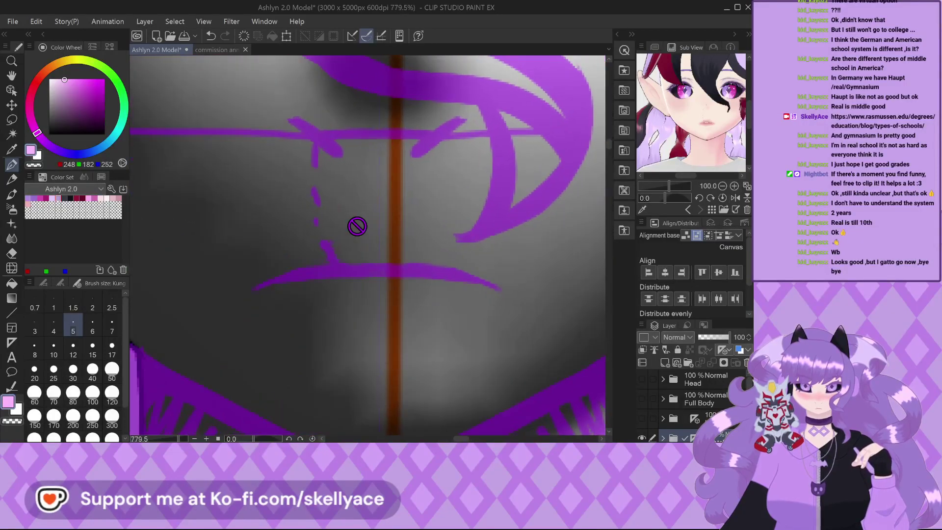
{"action": "scroll", "coordinate": [362, 240], "scroll_direction": "up", "scroll_amount": 2}
{"action": "scroll", "coordinate": [361, 289], "scroll_direction": "up", "scroll_amount": 2}
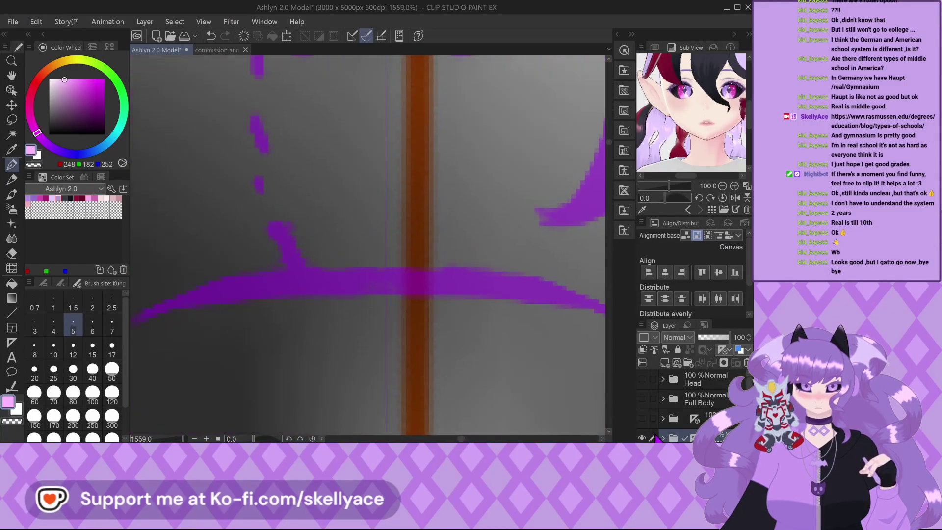
{"action": "scroll", "coordinate": [686, 422], "scroll_direction": "down", "scroll_amount": 1}
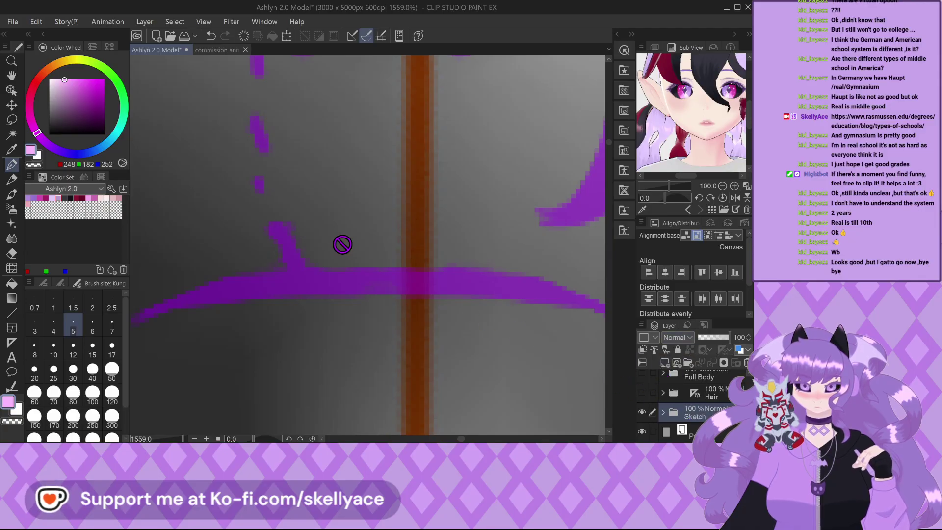
{"action": "scroll", "coordinate": [342, 244], "scroll_direction": "up", "scroll_amount": 1}
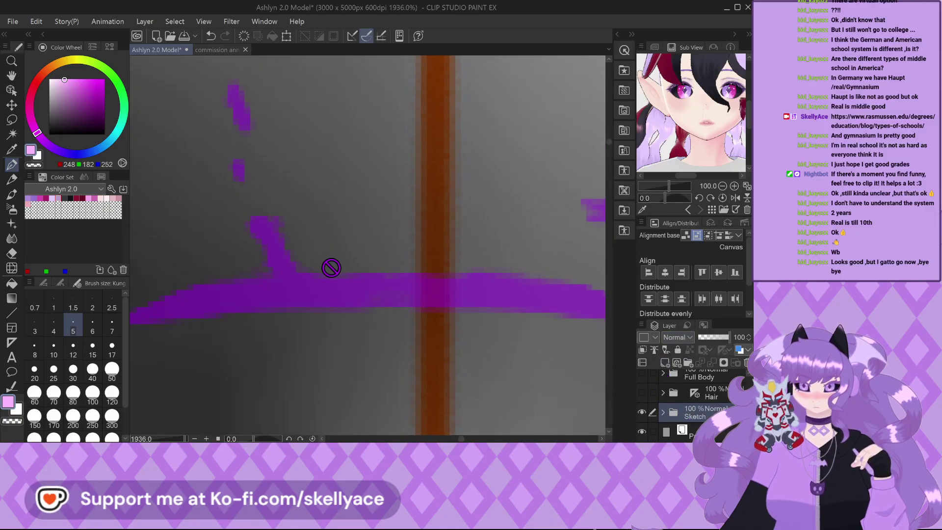
Create a vertical symmetry ruler on the Sketch folder, placed through the middle of the sketched mouth.
{"action": "left_click", "coordinate": [11, 327]}
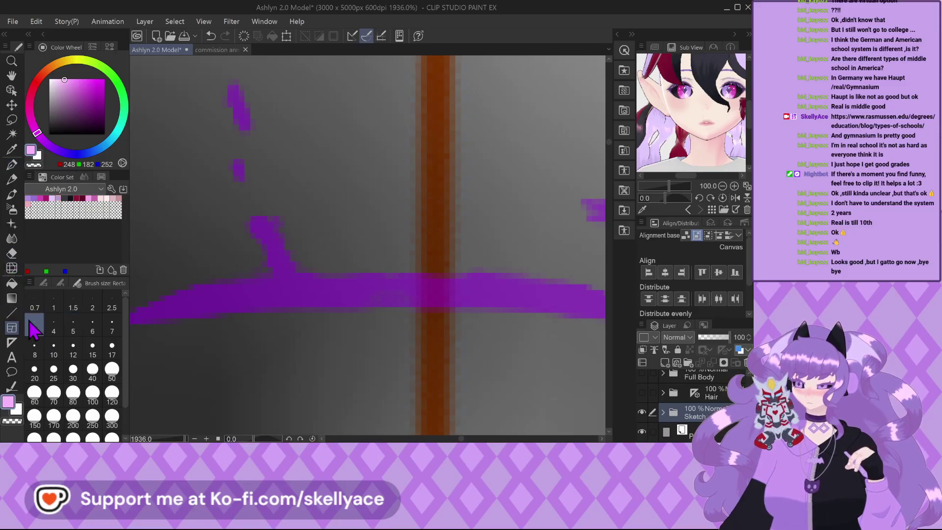
{"action": "left_click", "coordinate": [11, 342]}
{"action": "scroll", "coordinate": [378, 278], "scroll_direction": "up", "scroll_amount": 2}
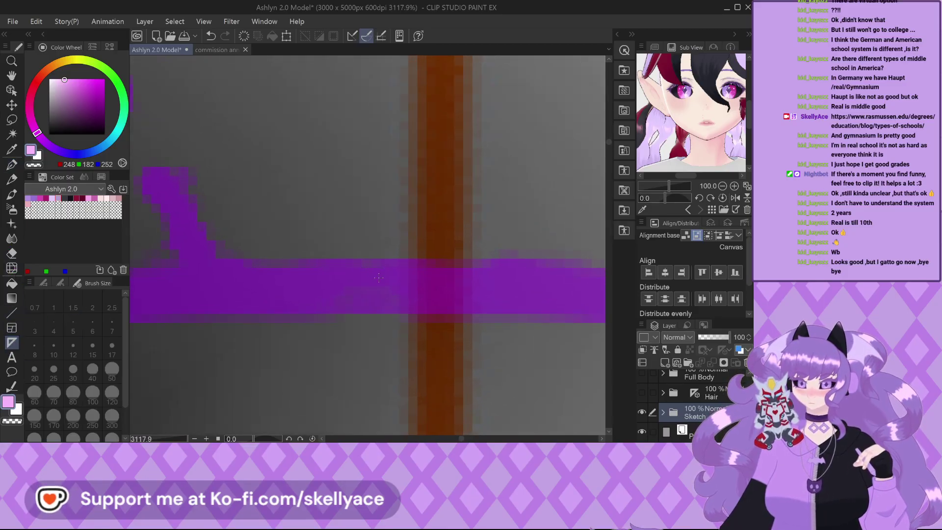
{"action": "scroll", "coordinate": [370, 266], "scroll_direction": "up", "scroll_amount": 1}
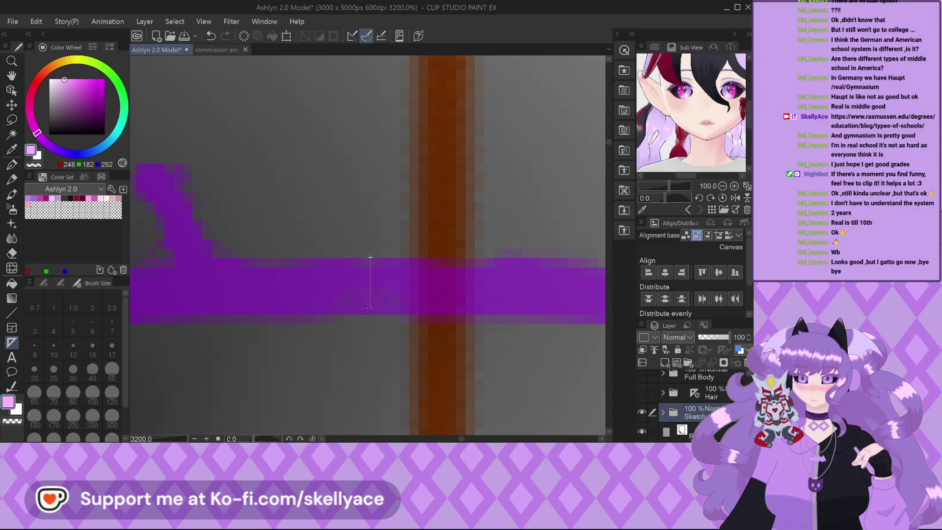
{"action": "scroll", "coordinate": [359, 321], "scroll_direction": "down", "scroll_amount": 8}
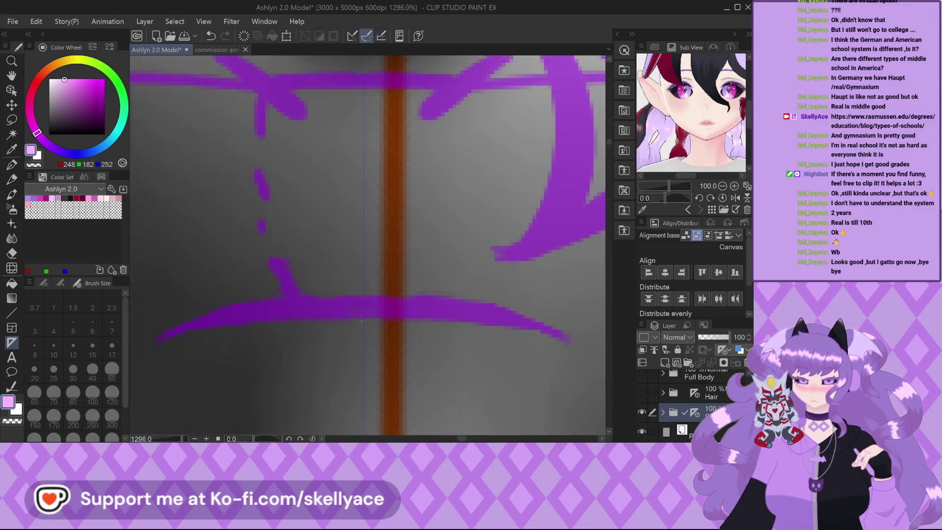
{"action": "scroll", "coordinate": [358, 231], "scroll_direction": "down", "scroll_amount": 10}
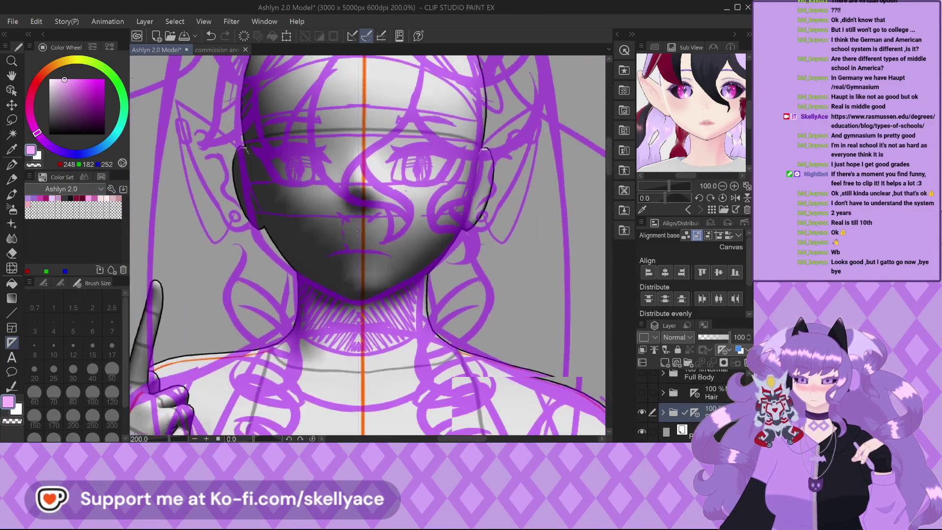
{"action": "scroll", "coordinate": [357, 232], "scroll_direction": "down", "scroll_amount": 2}
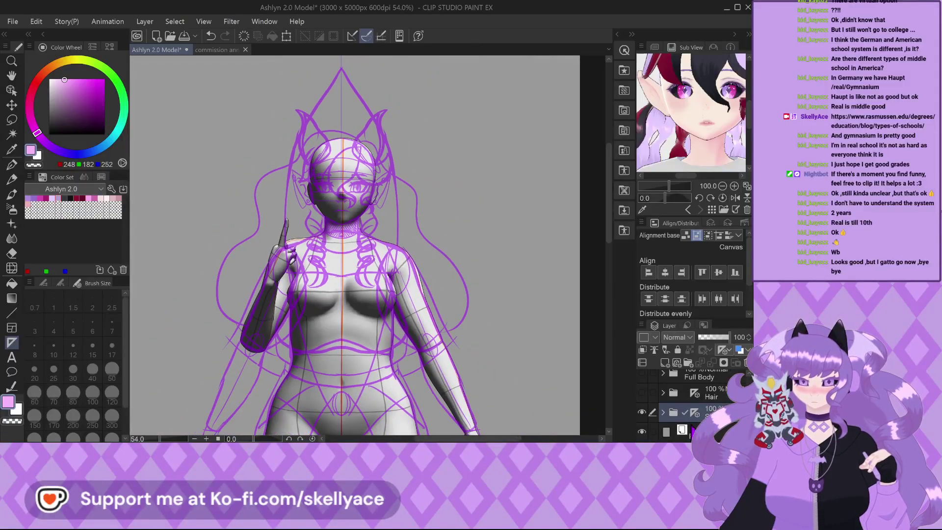
Add a folder named Arm Toggles above the Full Body folder, containing a new layer named Middle Finger.
{"action": "left_click", "coordinate": [692, 407]}
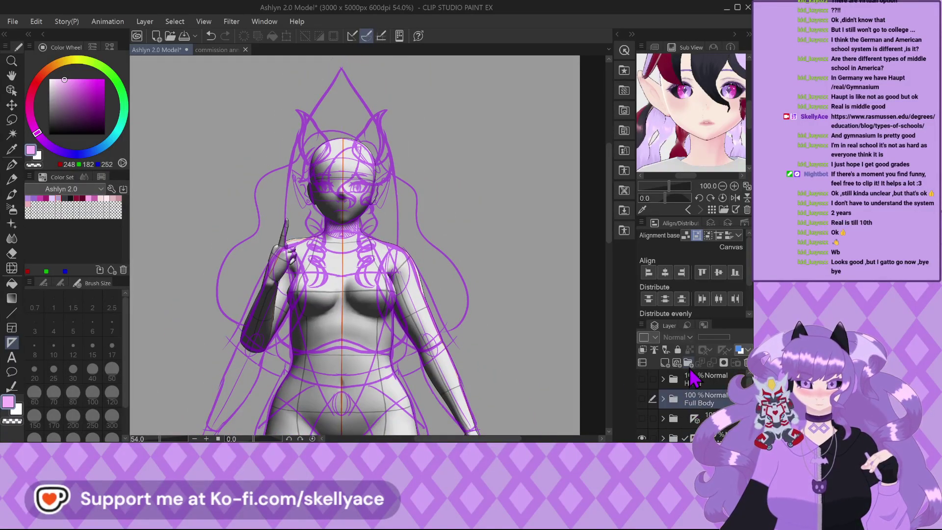
{"action": "left_click", "coordinate": [688, 363]}
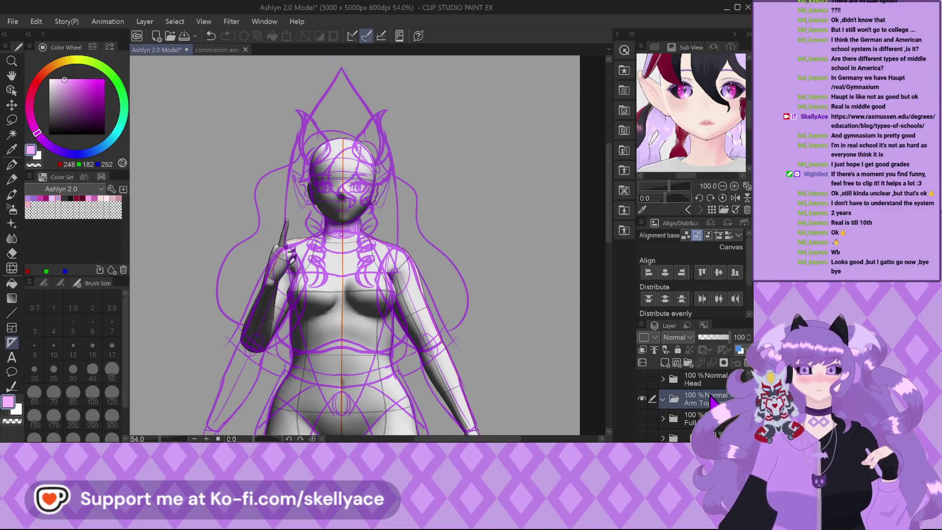
{"action": "left_click", "coordinate": [665, 362]}
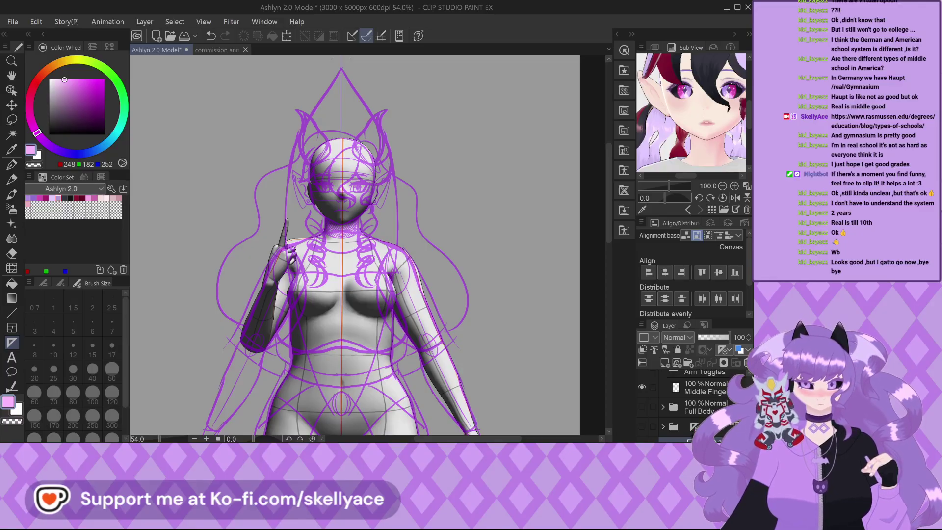
Copy the Sketch folder's symmetry ruler onto the Arm Toggles folder and make the Middle Finger layer active.
{"action": "key", "text": "alt"}
{"action": "scroll", "coordinate": [694, 428], "scroll_direction": "down", "scroll_amount": 1}
{"action": "mouse_move", "coordinate": [693, 433]}
{"action": "left_mouse_down"}
{"action": "mouse_move", "coordinate": [699, 379]}
{"action": "mouse_move", "coordinate": [695, 392]}
{"action": "left_mouse_up"}
{"action": "left_click", "coordinate": [691, 406]}
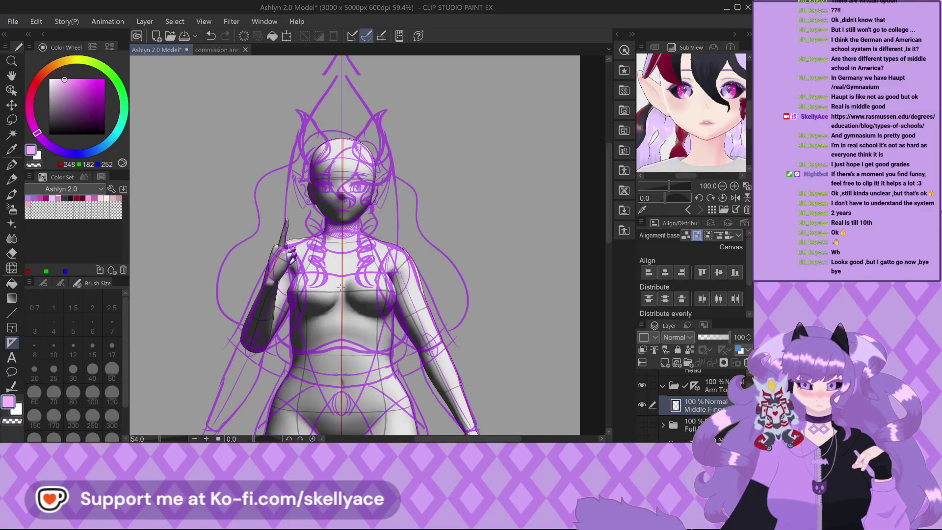
Switch to the Pen tool and pick the blue-violet (82, 0, 255) from the Standard color set.
{"action": "scroll", "coordinate": [343, 292], "scroll_direction": "up", "scroll_amount": 4}
{"action": "scroll", "coordinate": [283, 287], "scroll_direction": "down", "scroll_amount": 4}
{"action": "scroll", "coordinate": [282, 287], "scroll_direction": "up", "scroll_amount": 5}
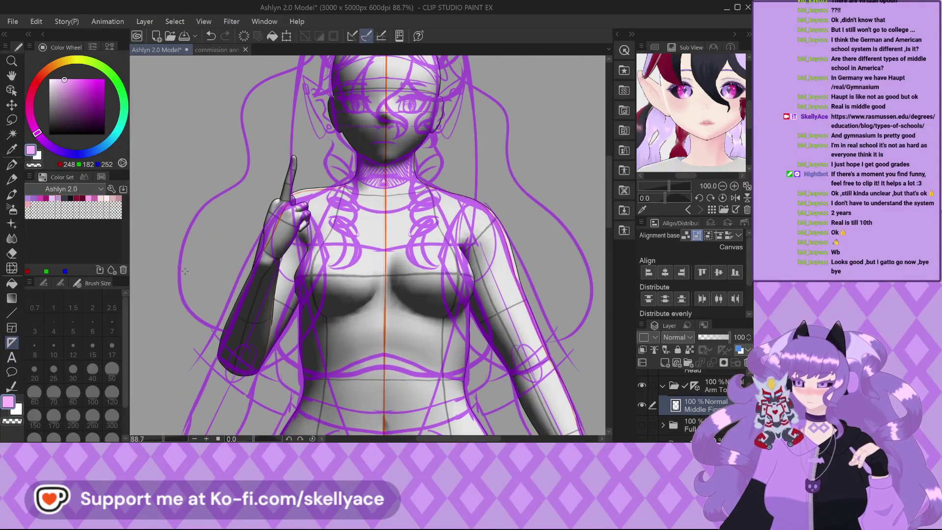
{"action": "left_click", "coordinate": [12, 164]}
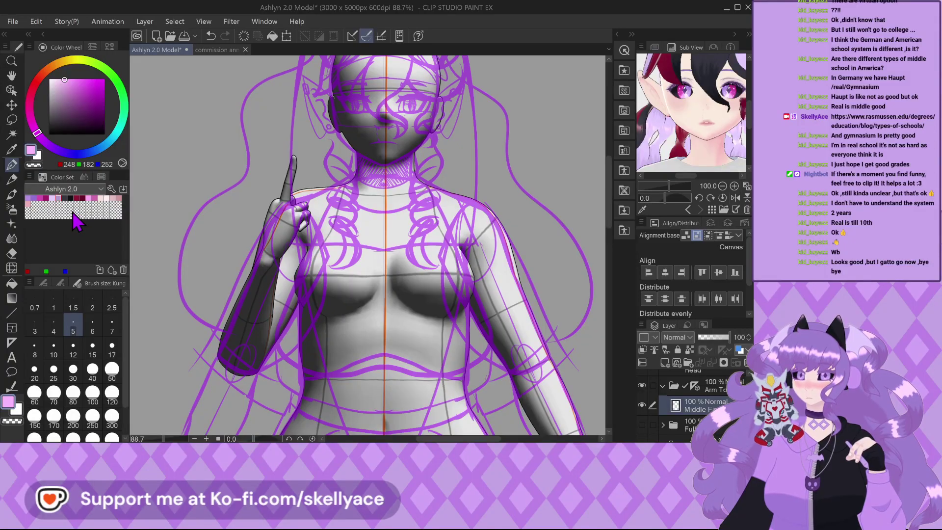
{"action": "left_click", "coordinate": [73, 189]}
{"action": "left_click", "coordinate": [74, 206]}
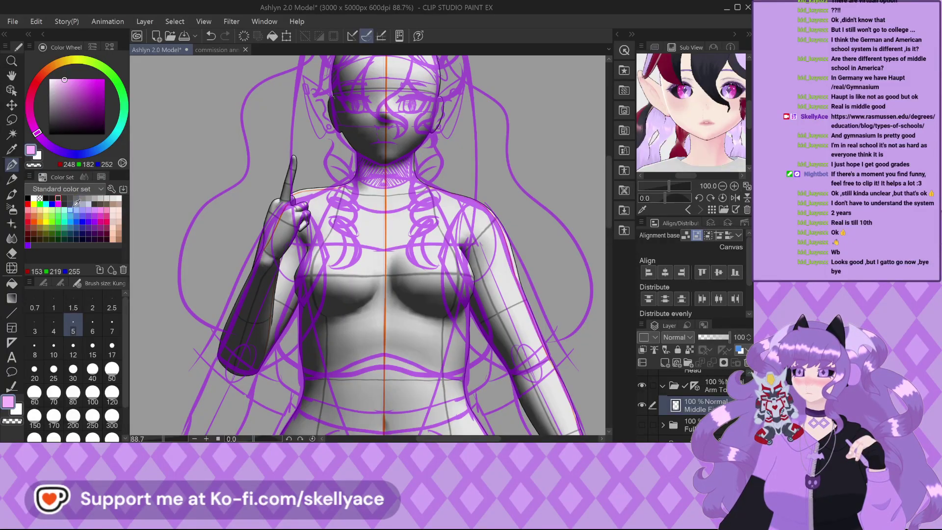
{"action": "left_click", "coordinate": [88, 220]}
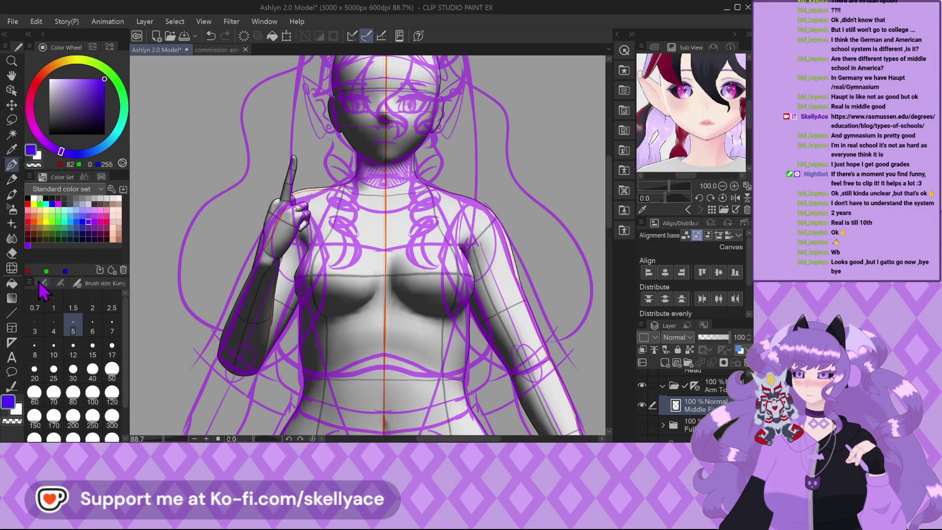
Move the つけペン pen above 質感強弱ペン in the sub tool list and use it at brush size 12.
{"action": "left_click", "coordinate": [41, 284]}
{"action": "left_click", "coordinate": [91, 369]}
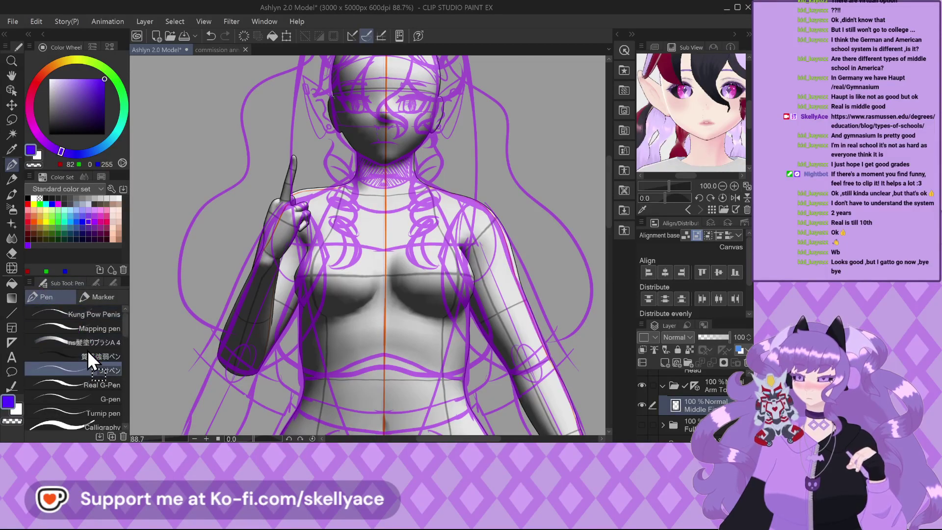
{"action": "left_click_drag", "start_coordinate": [88, 351], "coordinate": [88, 352]}
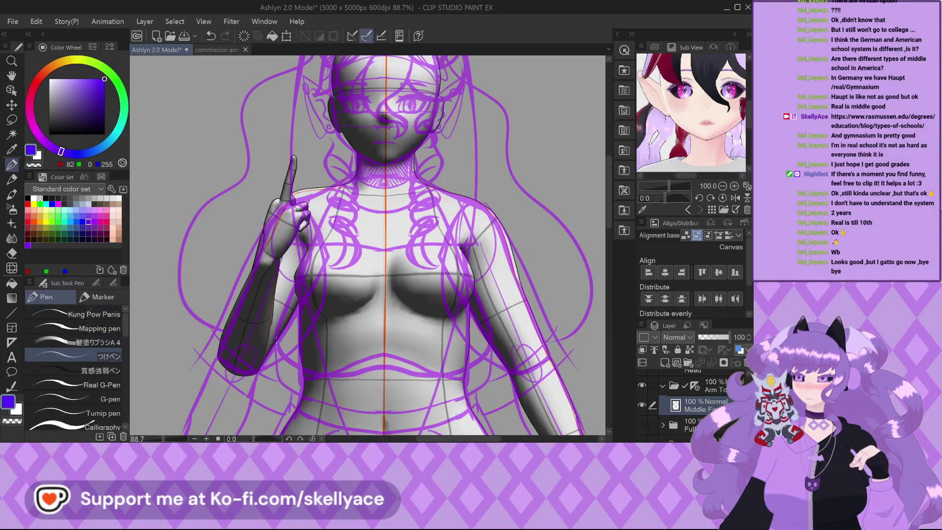
{"action": "scroll", "coordinate": [235, 354], "scroll_direction": "up", "scroll_amount": 2}
{"action": "scroll", "coordinate": [235, 354], "scroll_direction": "up", "scroll_amount": 4}
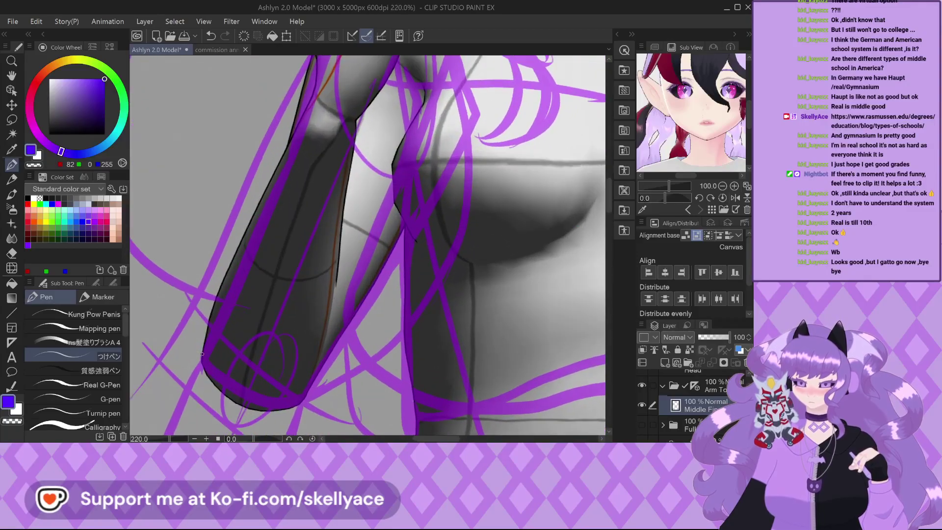
{"action": "left_click", "coordinate": [114, 283]}
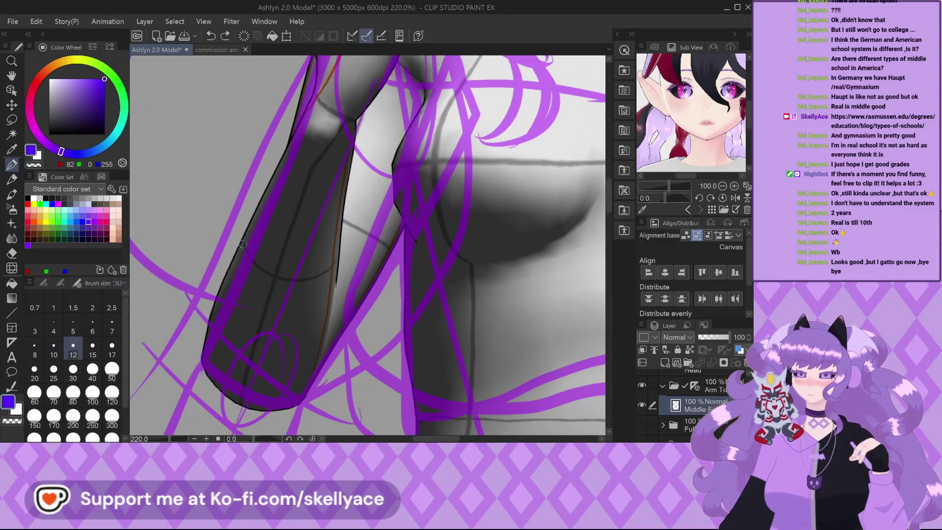
Outline the raised arm's dark forearm around the elbow and along both sides, closing it with a curved line at the wrist.
{"action": "mouse_move", "coordinate": [245, 242]}
{"action": "left_mouse_down"}
{"action": "mouse_move", "coordinate": [202, 351]}
{"action": "mouse_move", "coordinate": [227, 401]}
{"action": "left_mouse_up"}
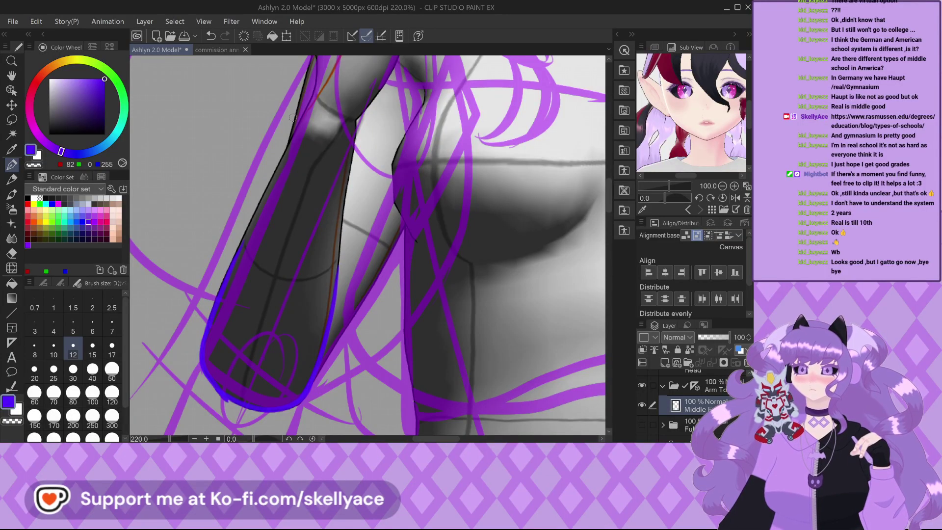
{"action": "left_click_drag", "start_coordinate": [295, 117], "coordinate": [240, 247]}
{"action": "scroll", "coordinate": [294, 122], "scroll_direction": "up", "scroll_amount": 2}
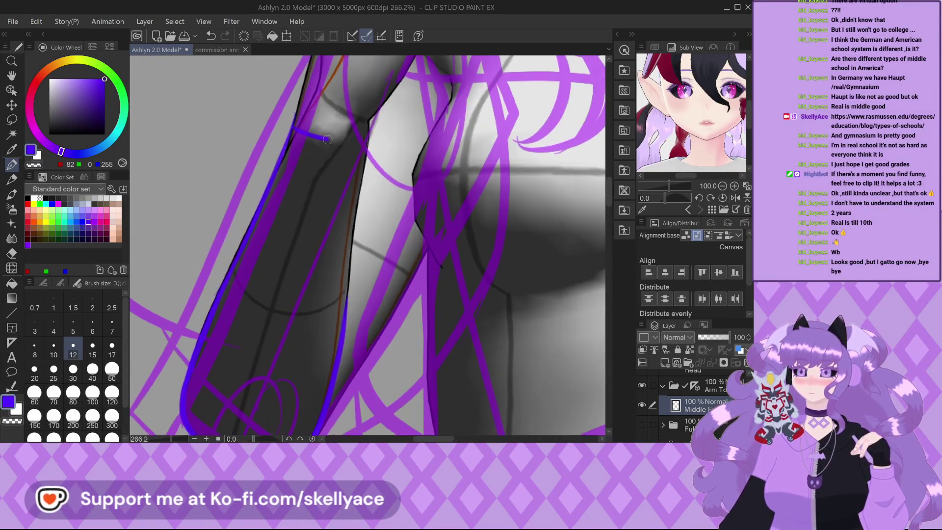
{"action": "left_click_drag", "start_coordinate": [370, 122], "coordinate": [351, 257]}
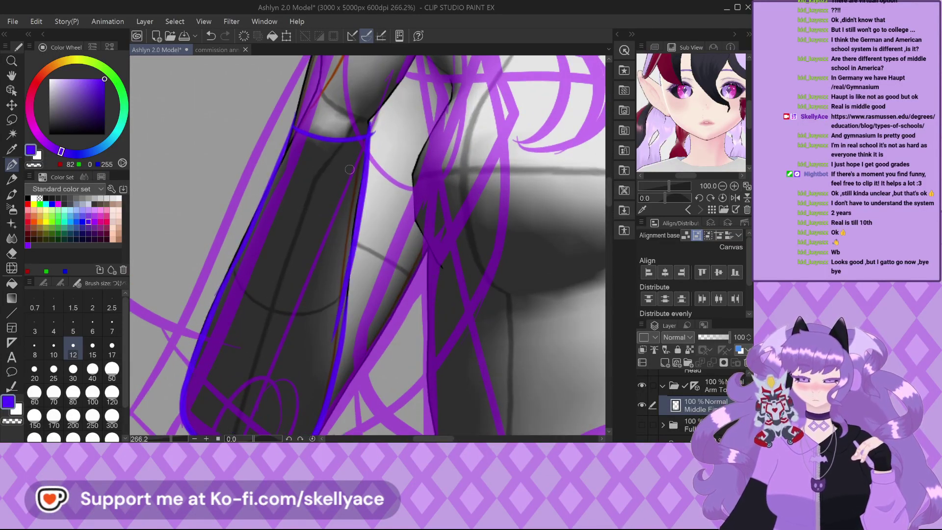
{"action": "left_click_drag", "start_coordinate": [354, 189], "coordinate": [345, 310]}
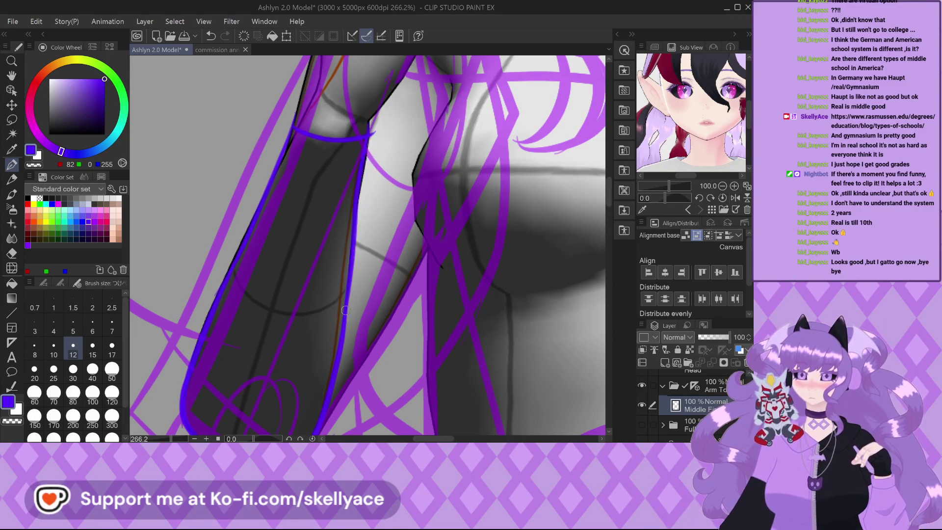
Hide the 50 % purple base layer inside the Sketch folder and collapse the folder again.
{"action": "scroll", "coordinate": [652, 427], "scroll_direction": "down", "scroll_amount": 2}
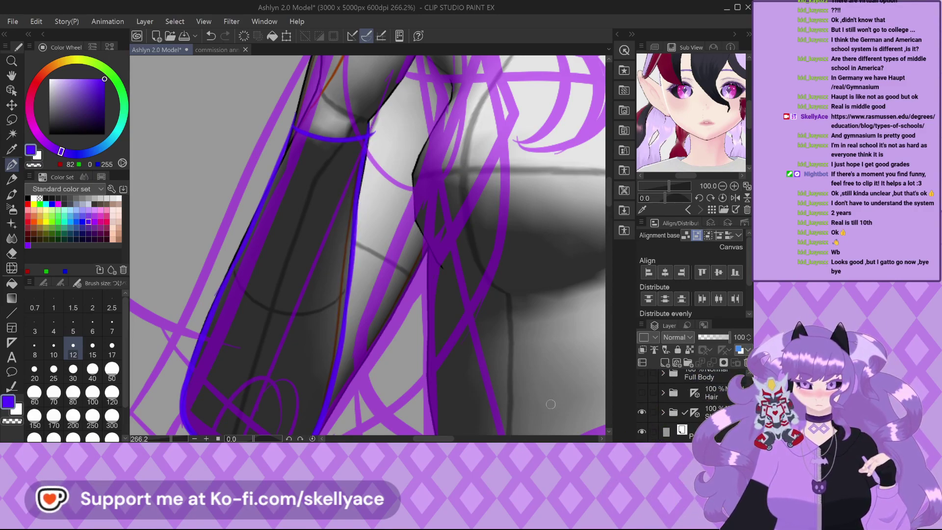
{"action": "left_click", "coordinate": [664, 413]}
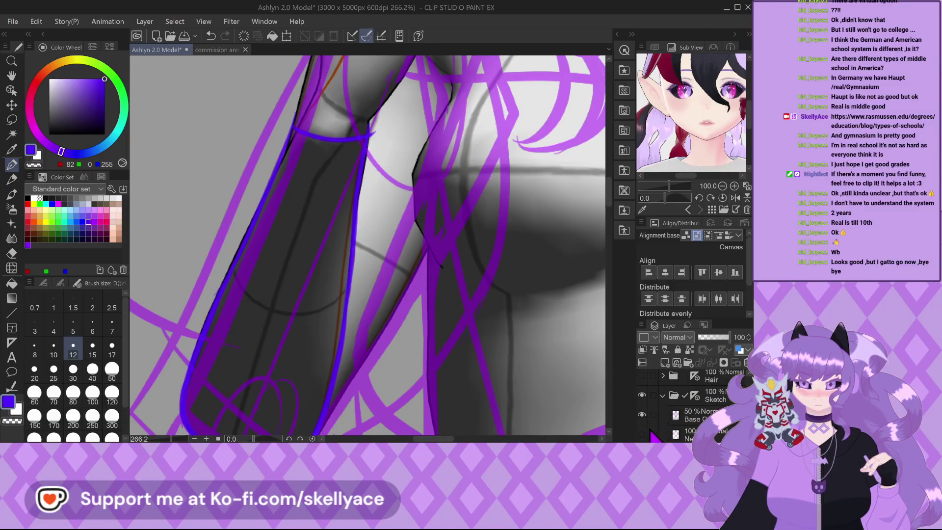
{"action": "left_click", "coordinate": [642, 415]}
{"action": "left_click", "coordinate": [663, 394]}
{"action": "scroll", "coordinate": [656, 407], "scroll_direction": "up", "scroll_amount": 2}
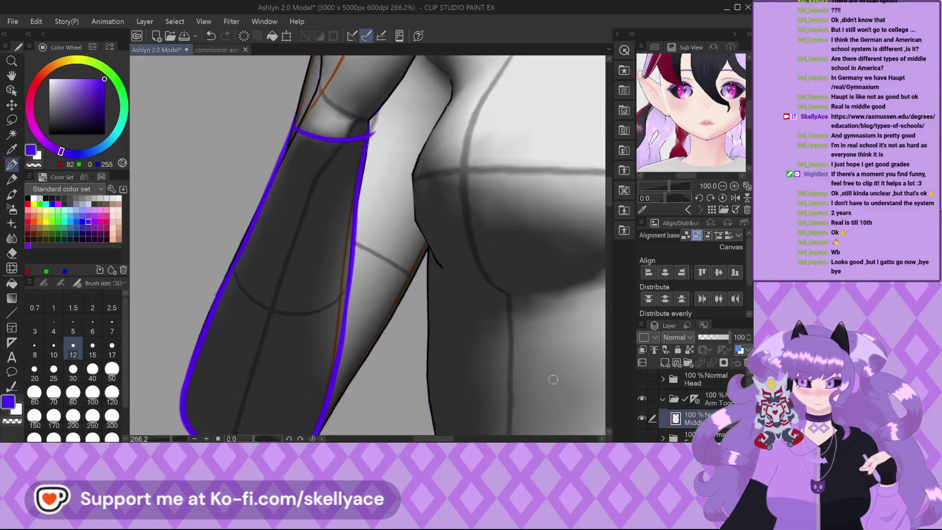
Outline the raised arm's wrist with a second curved cuff line and trace the lower edges of the hand.
{"action": "scroll", "coordinate": [350, 296], "scroll_direction": "down", "scroll_amount": 4}
{"action": "scroll", "coordinate": [307, 170], "scroll_direction": "up", "scroll_amount": 3}
{"action": "mouse_move", "coordinate": [320, 141]}
{"action": "left_mouse_down"}
{"action": "mouse_move", "coordinate": [291, 253]}
{"action": "mouse_move", "coordinate": [286, 244]}
{"action": "left_mouse_up"}
{"action": "key", "text": "ctrl+z"}
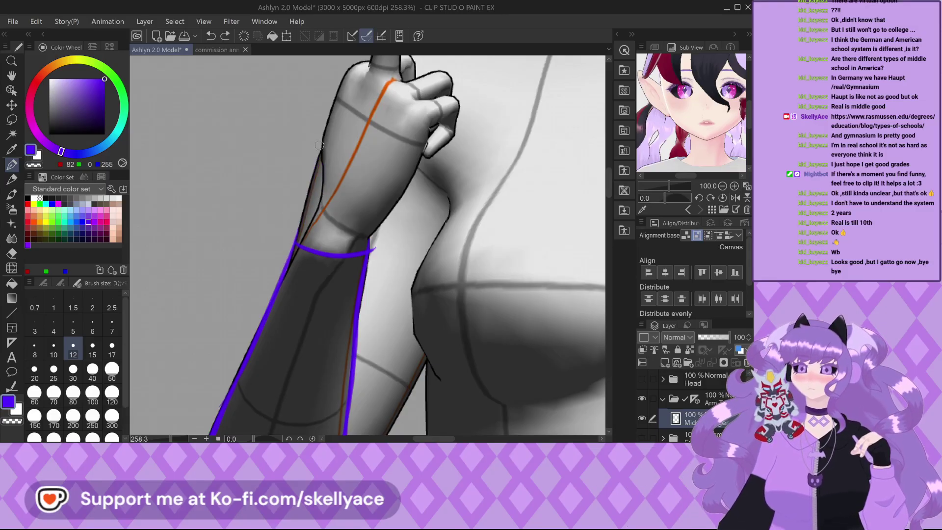
{"action": "left_click_drag", "start_coordinate": [299, 245], "coordinate": [273, 294]}
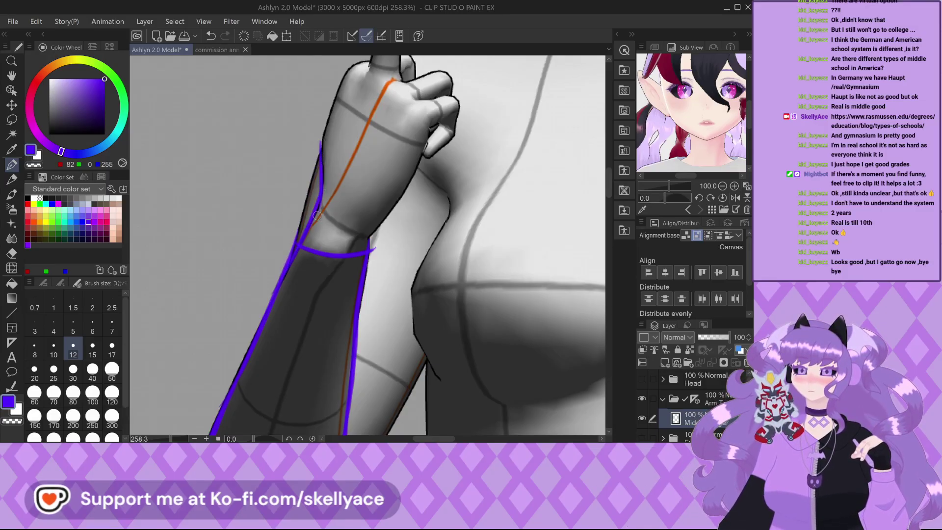
{"action": "left_click_drag", "start_coordinate": [317, 211], "coordinate": [369, 236]}
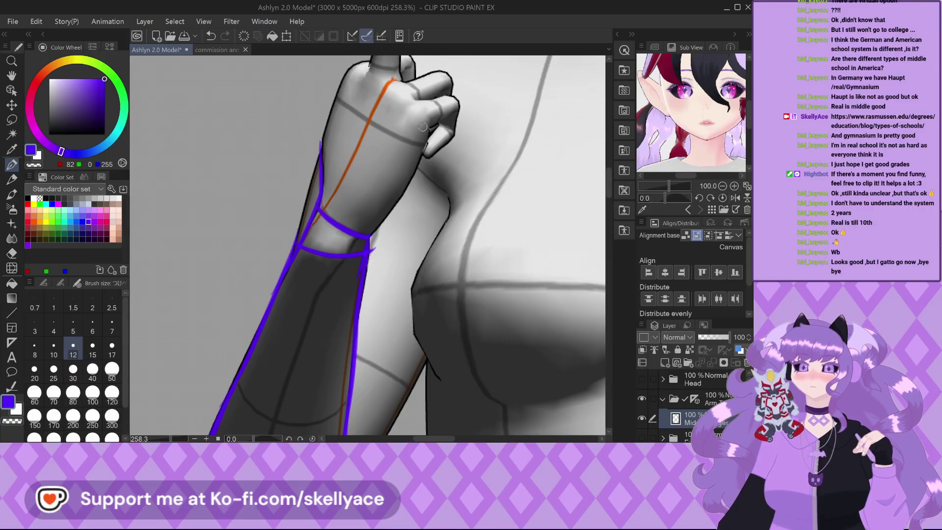
{"action": "scroll", "coordinate": [316, 266], "scroll_direction": "down", "scroll_amount": 3}
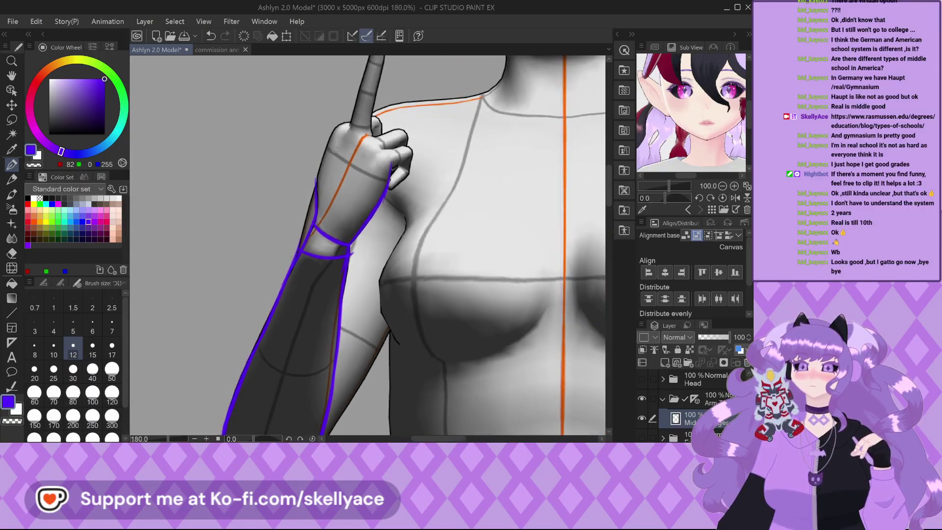
Trace the outer edge of the raised hand from the wrist up and across the base of the extended finger.
{"action": "scroll", "coordinate": [361, 113], "scroll_direction": "up", "scroll_amount": 6}
{"action": "scroll", "coordinate": [396, 132], "scroll_direction": "up", "scroll_amount": 1}
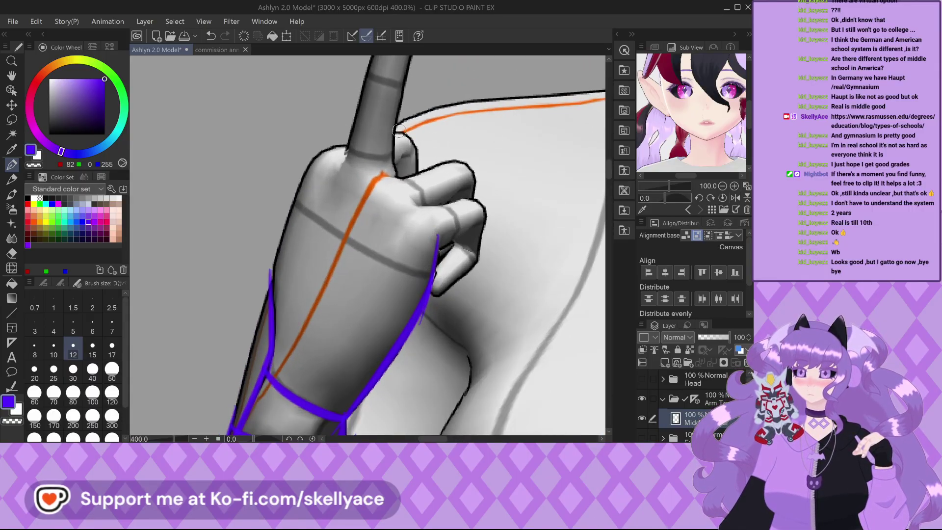
{"action": "mouse_move", "coordinate": [398, 130]}
{"action": "left_mouse_down"}
{"action": "mouse_move", "coordinate": [317, 156]}
{"action": "mouse_move", "coordinate": [266, 289]}
{"action": "left_mouse_up"}
Trace the raised hand's knuckle edge and the outlines of the curled fingers over the pose reference.
{"action": "scroll", "coordinate": [364, 174], "scroll_direction": "down", "scroll_amount": 3}
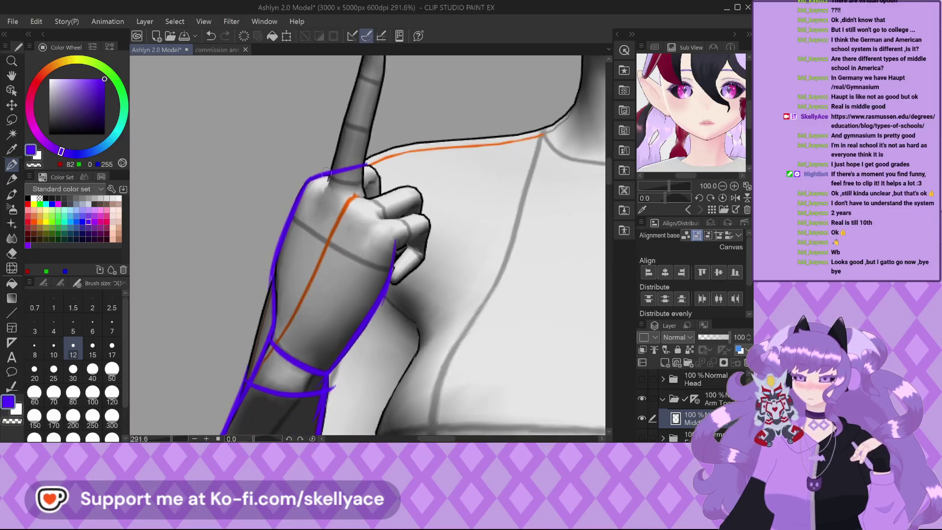
{"action": "scroll", "coordinate": [364, 174], "scroll_direction": "up", "scroll_amount": 4}
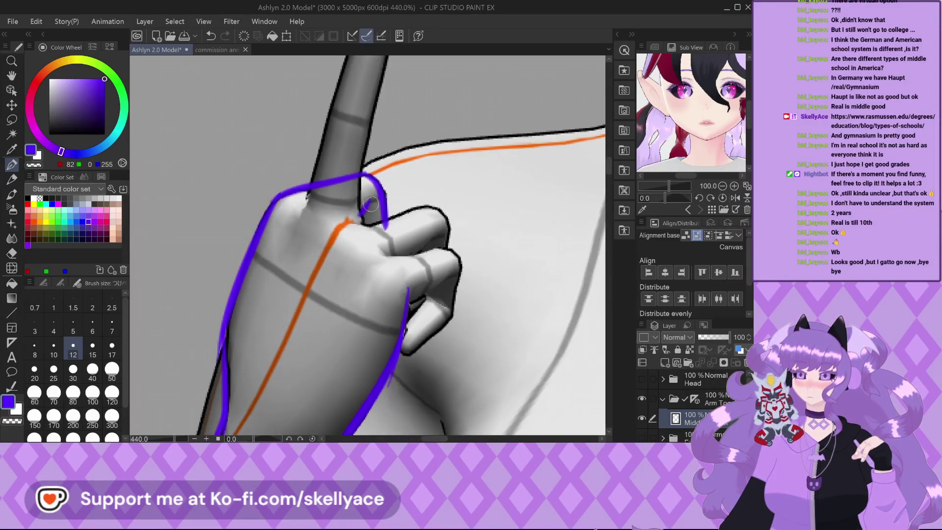
{"action": "scroll", "coordinate": [330, 219], "scroll_direction": "down", "scroll_amount": 1}
{"action": "mouse_move", "coordinate": [342, 223]}
{"action": "left_mouse_down"}
{"action": "mouse_move", "coordinate": [432, 205]}
{"action": "mouse_move", "coordinate": [435, 245]}
{"action": "mouse_move", "coordinate": [429, 227]}
{"action": "left_mouse_up"}
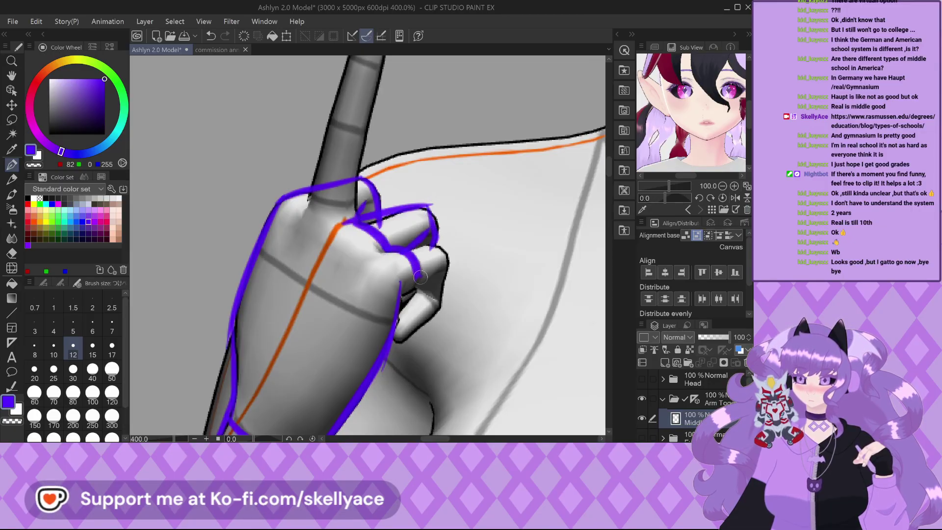
{"action": "left_click_drag", "start_coordinate": [430, 298], "coordinate": [441, 297]}
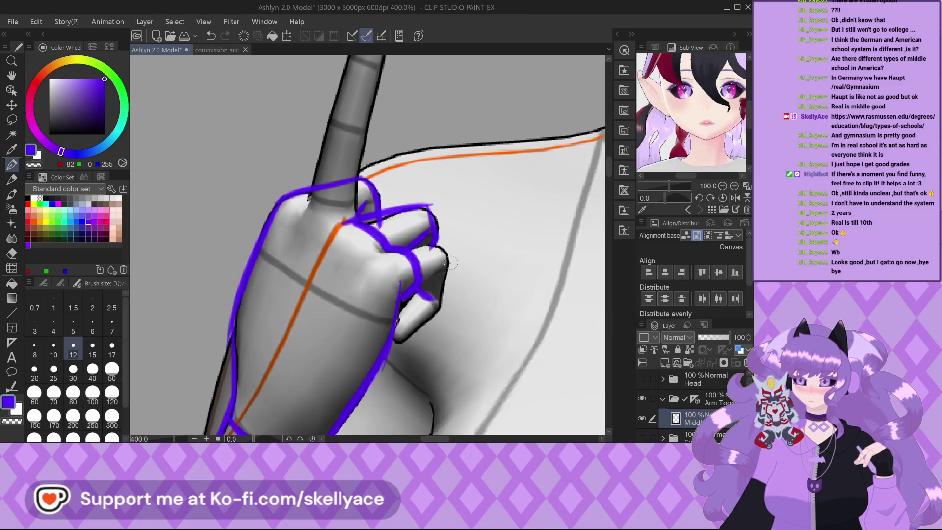
{"action": "mouse_move", "coordinate": [450, 262]}
{"action": "left_mouse_down"}
{"action": "mouse_move", "coordinate": [442, 306]}
{"action": "mouse_move", "coordinate": [398, 342]}
{"action": "left_mouse_up"}
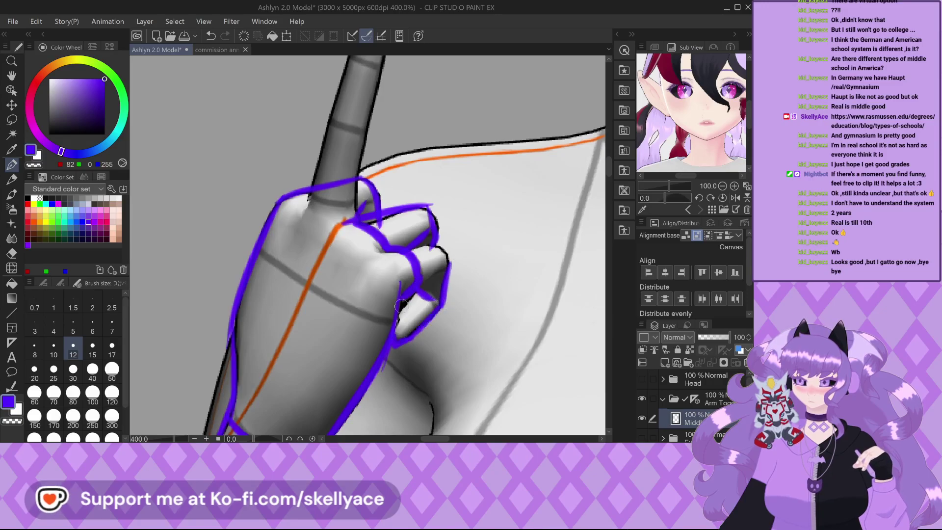
{"action": "scroll", "coordinate": [428, 241], "scroll_direction": "up", "scroll_amount": 2}
Outline the extended finger up to its tip, adding curved lines at its base and joints and a fingernail.
{"action": "scroll", "coordinate": [452, 263], "scroll_direction": "down", "scroll_amount": 4}
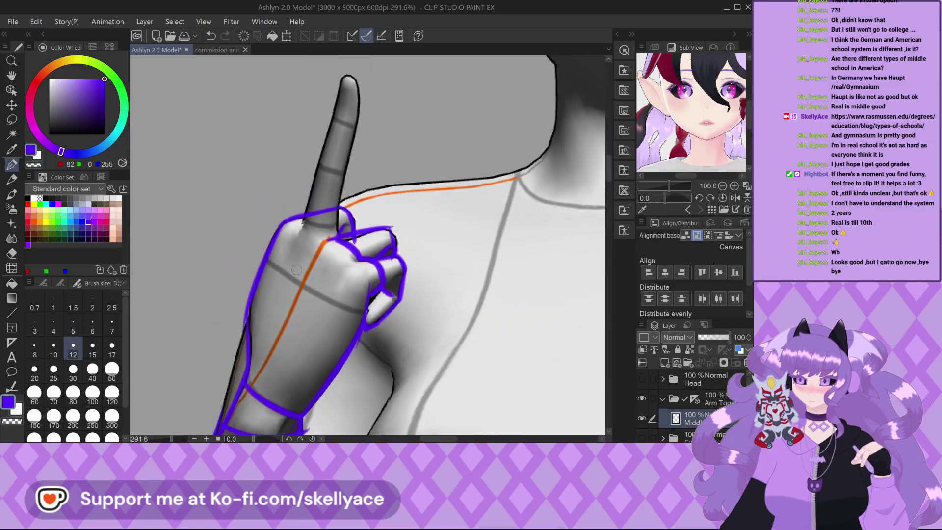
{"action": "scroll", "coordinate": [339, 230], "scroll_direction": "up", "scroll_amount": 3}
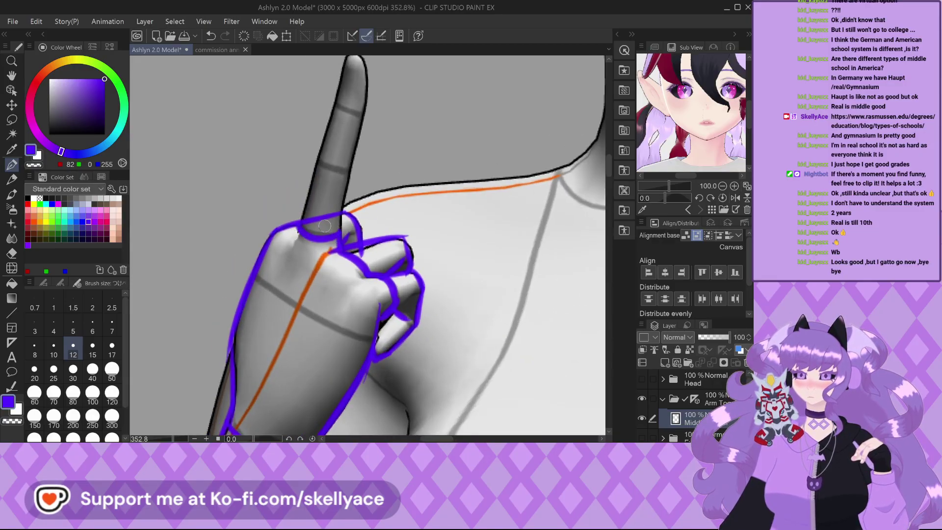
{"action": "mouse_move", "coordinate": [298, 224]}
{"action": "left_mouse_down"}
{"action": "mouse_move", "coordinate": [316, 155]}
{"action": "mouse_move", "coordinate": [346, 169]}
{"action": "left_mouse_up"}
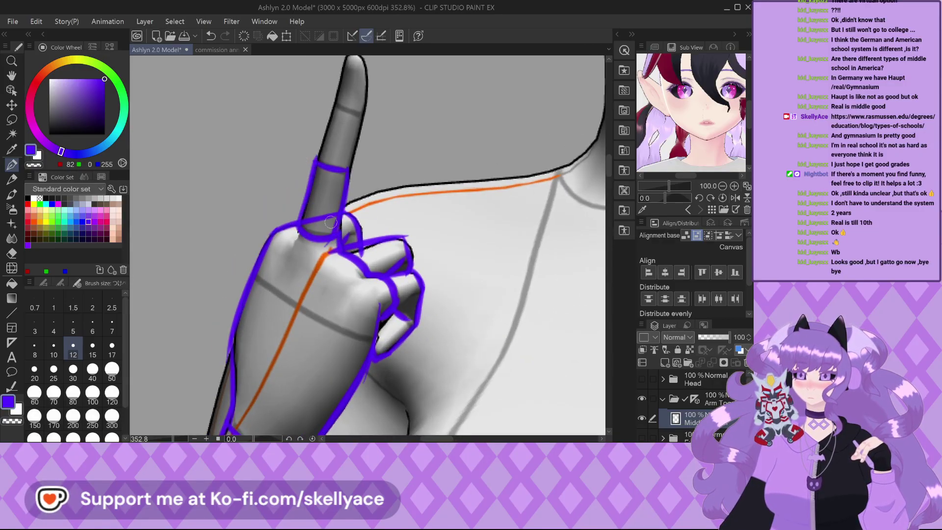
{"action": "scroll", "coordinate": [330, 222], "scroll_direction": "down", "scroll_amount": 2}
{"action": "scroll", "coordinate": [330, 140], "scroll_direction": "up", "scroll_amount": 3}
{"action": "left_click", "coordinate": [328, 138]}
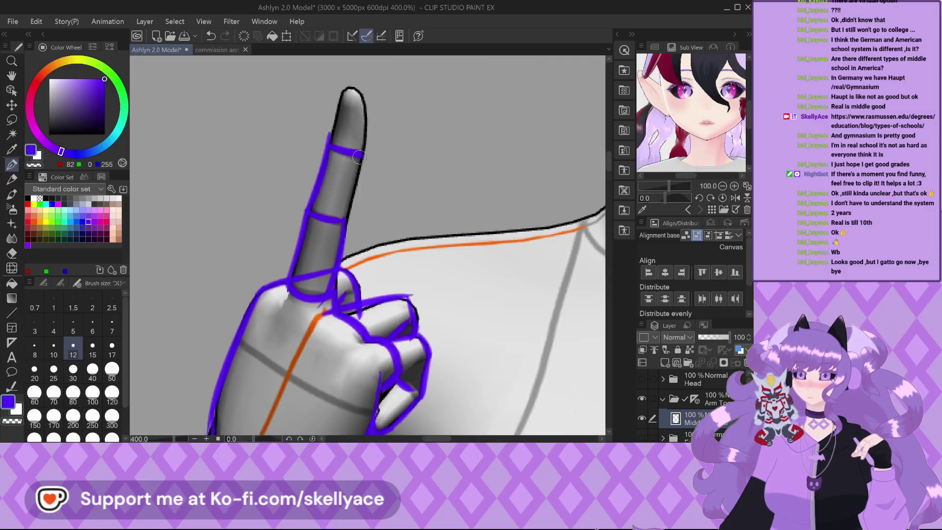
{"action": "left_click_drag", "start_coordinate": [338, 101], "coordinate": [346, 85]}
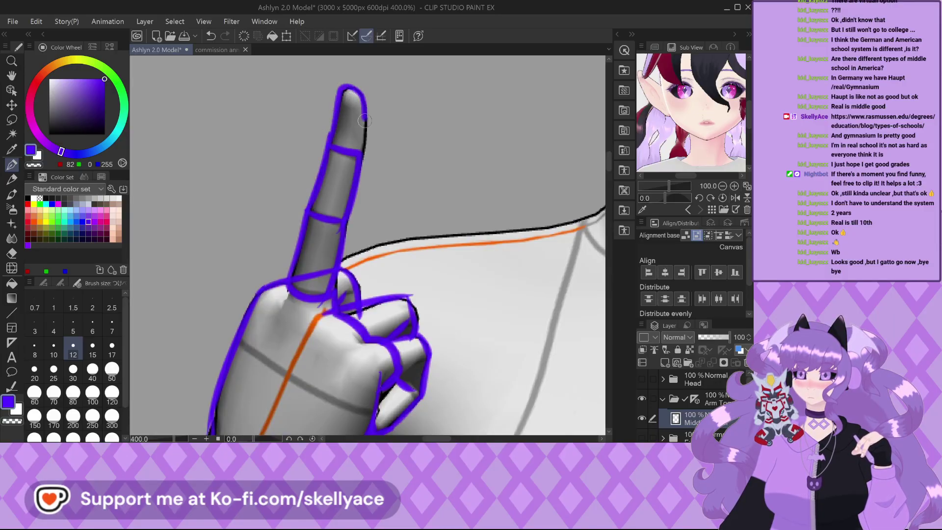
{"action": "left_click_drag", "start_coordinate": [364, 120], "coordinate": [363, 156]}
{"action": "scroll", "coordinate": [352, 99], "scroll_direction": "up", "scroll_amount": 2}
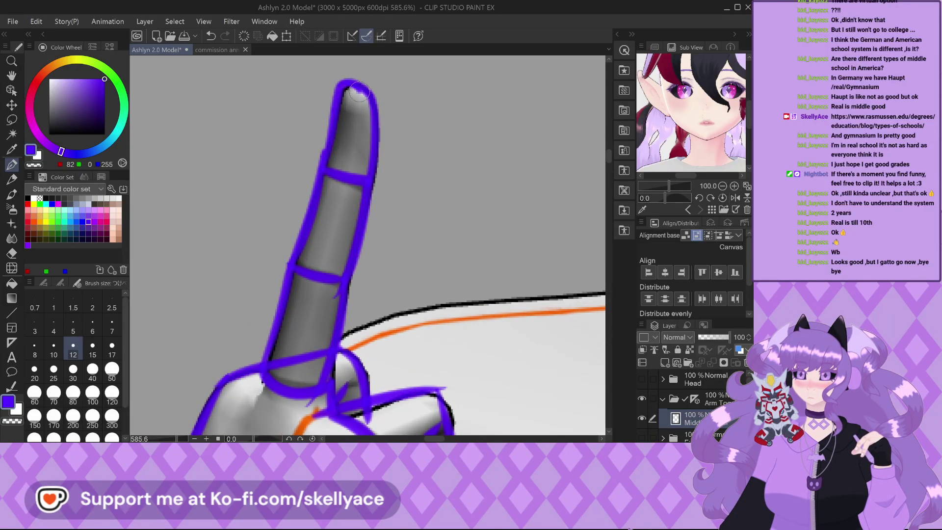
{"action": "scroll", "coordinate": [356, 108], "scroll_direction": "down", "scroll_amount": 8}
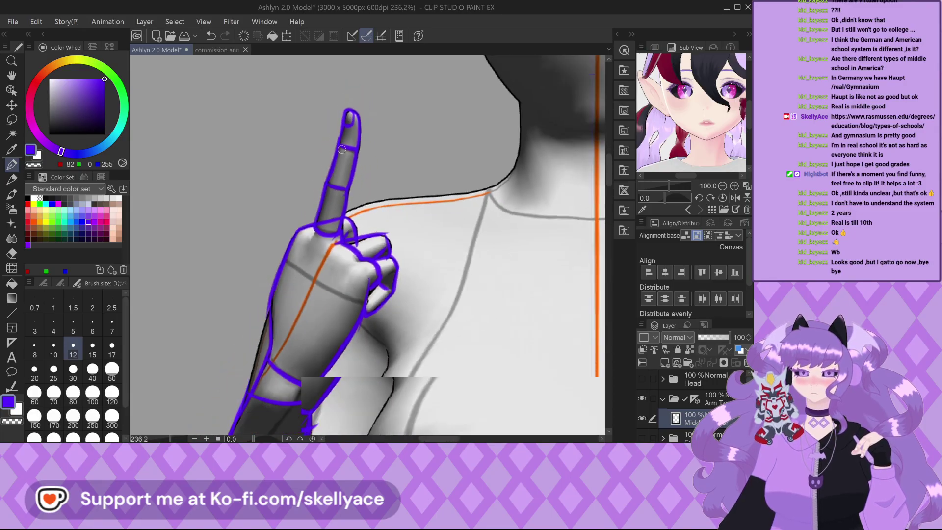
Redraw the raised arm's elbow as a rounder curve slightly outside the reference edge, undoing the stray stroke along its underside.
{"action": "scroll", "coordinate": [327, 183], "scroll_direction": "down", "scroll_amount": 4}
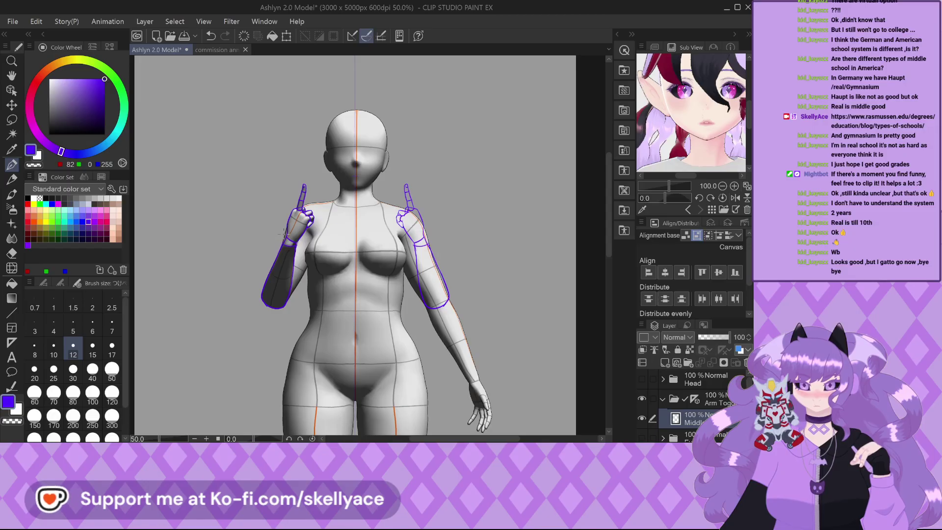
{"action": "scroll", "coordinate": [284, 261], "scroll_direction": "up", "scroll_amount": 6}
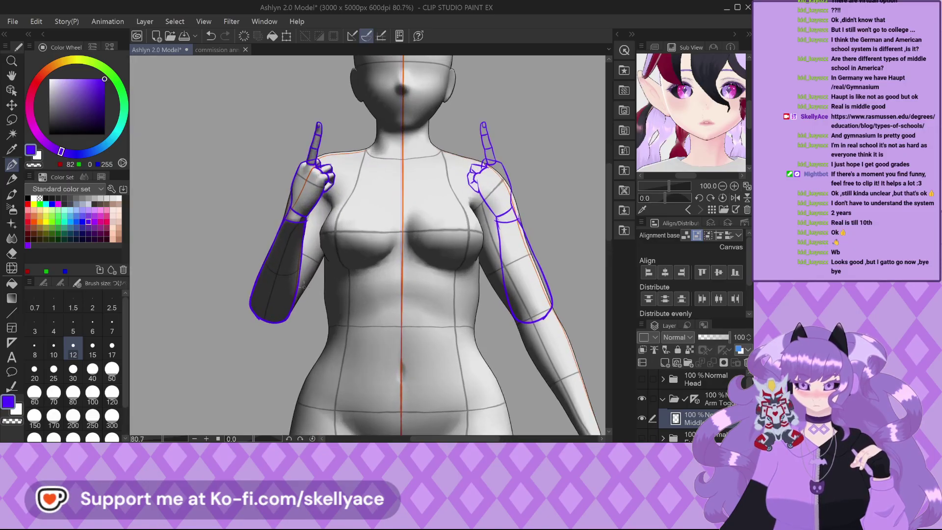
{"action": "scroll", "coordinate": [229, 301], "scroll_direction": "up", "scroll_amount": 2}
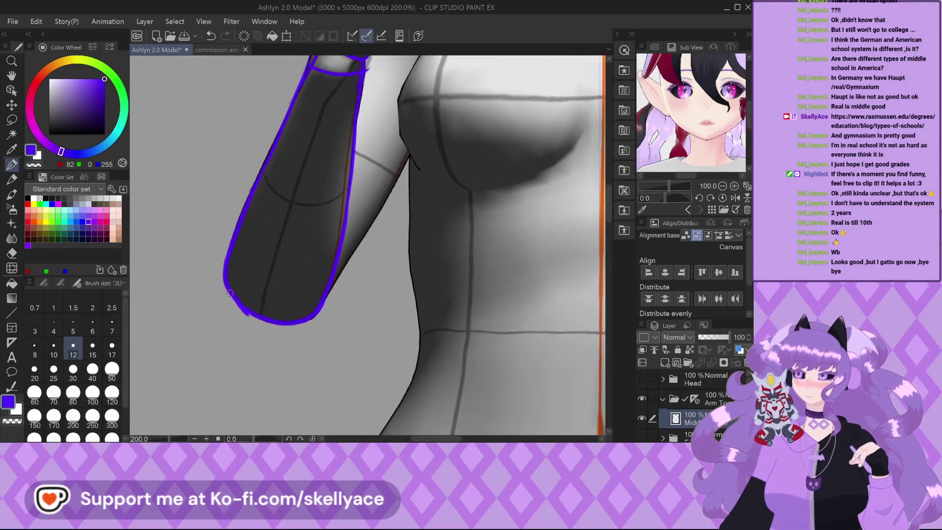
{"action": "left_click_drag", "start_coordinate": [232, 301], "coordinate": [278, 326]}
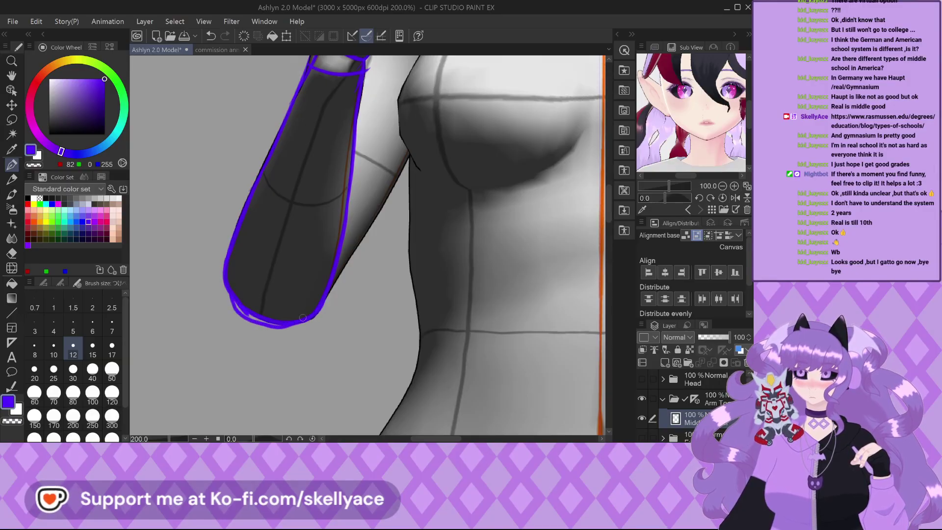
{"action": "scroll", "coordinate": [260, 318], "scroll_direction": "up", "scroll_amount": 4}
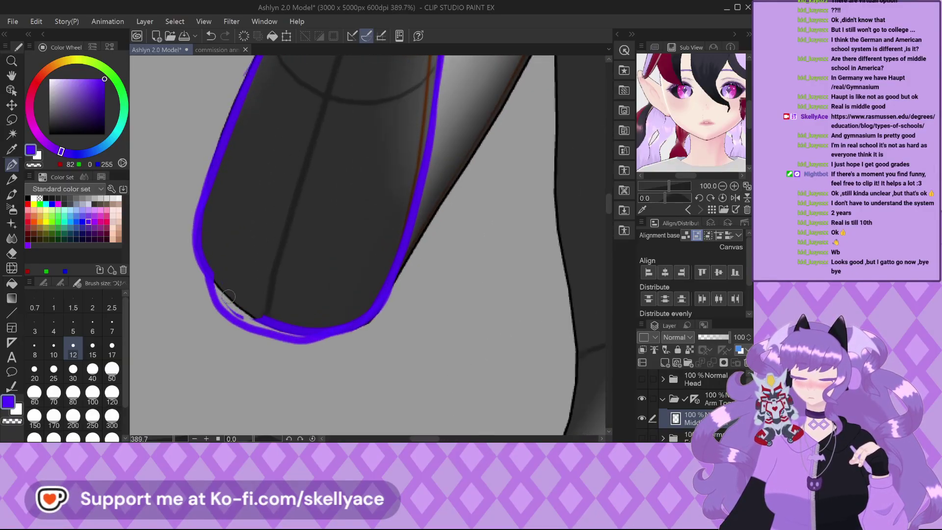
{"action": "key", "text": "ctrl+z"}
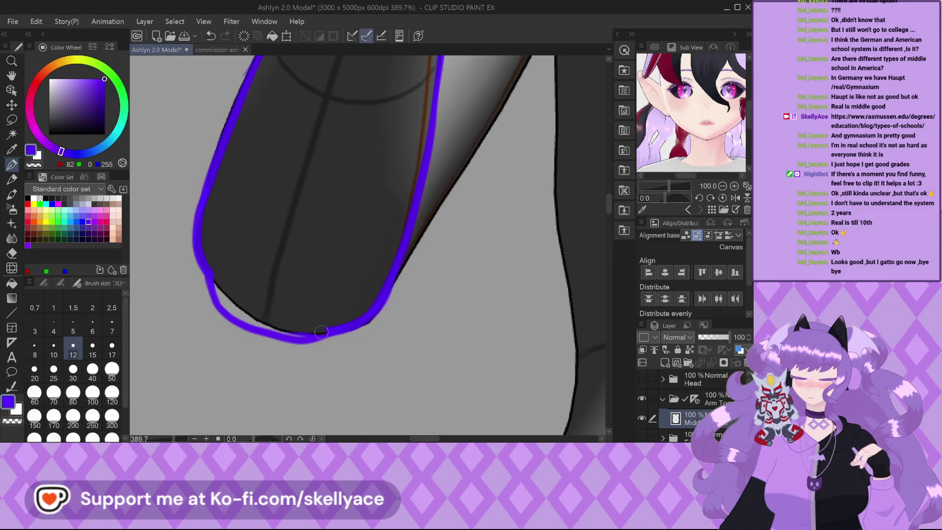
{"action": "scroll", "coordinate": [353, 308], "scroll_direction": "up", "scroll_amount": 1}
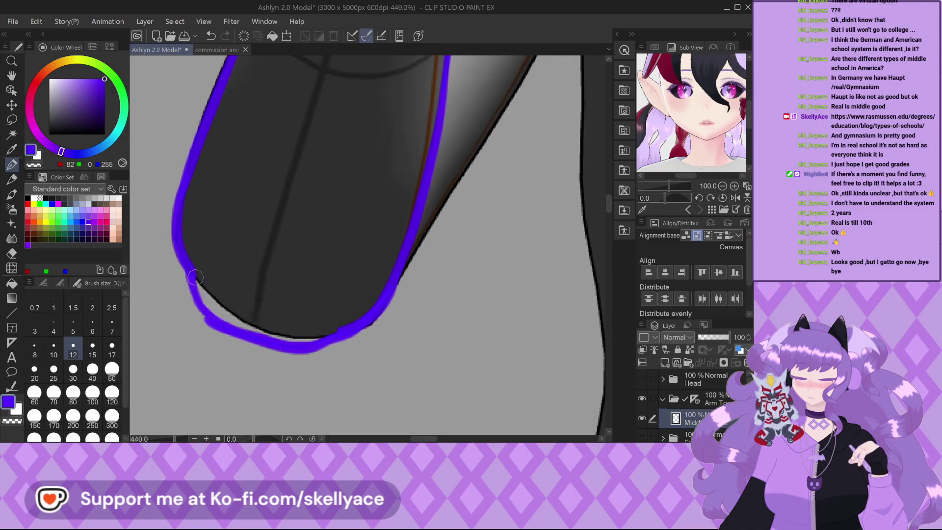
{"action": "scroll", "coordinate": [231, 329], "scroll_direction": "up", "scroll_amount": 2}
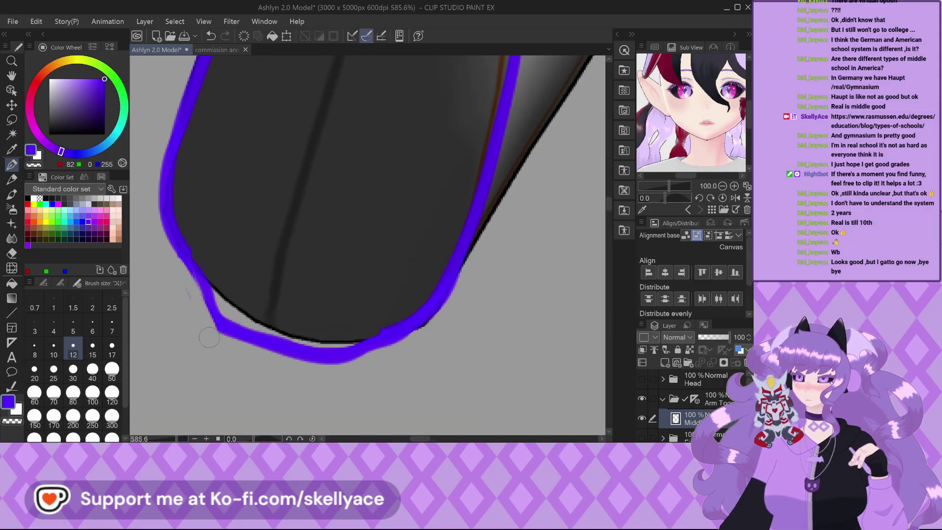
{"action": "scroll", "coordinate": [196, 305], "scroll_direction": "down", "scroll_amount": 3}
{"action": "scroll", "coordinate": [195, 304], "scroll_direction": "up", "scroll_amount": 1}
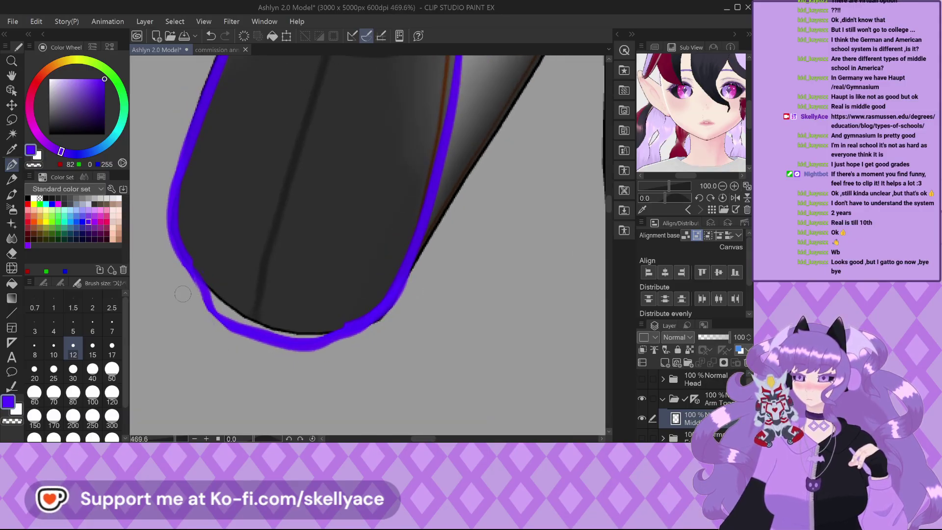
{"action": "scroll", "coordinate": [183, 294], "scroll_direction": "up", "scroll_amount": 4}
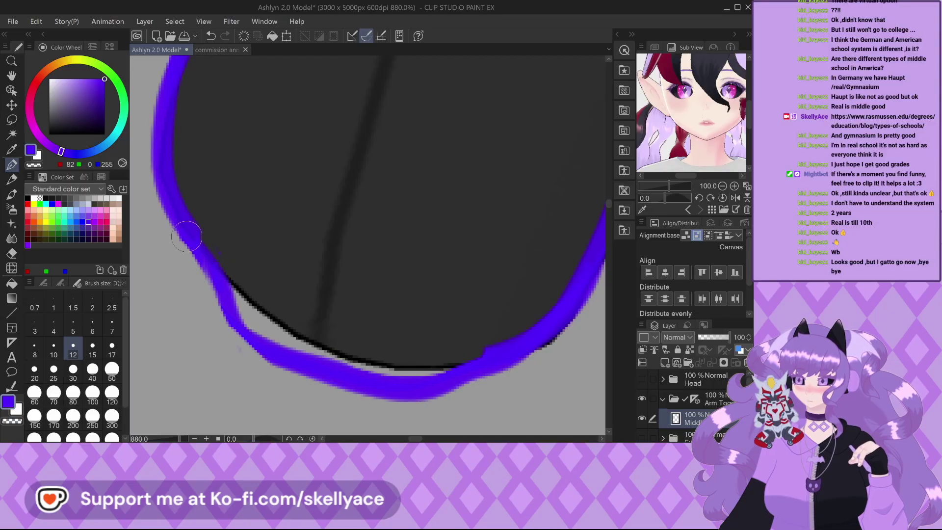
{"action": "mouse_move", "coordinate": [187, 237]}
{"action": "left_mouse_down"}
{"action": "mouse_move", "coordinate": [223, 299]}
{"action": "mouse_move", "coordinate": [294, 360]}
{"action": "left_mouse_up"}
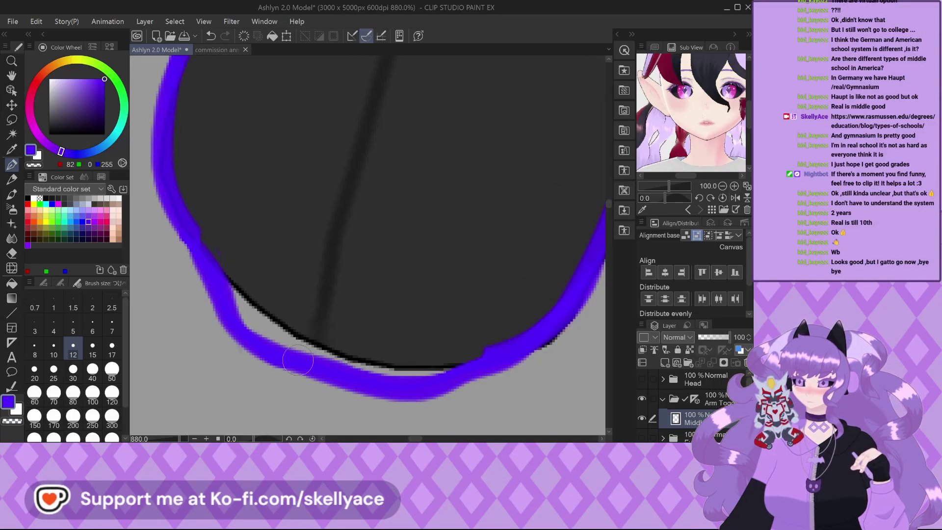
{"action": "scroll", "coordinate": [256, 337], "scroll_direction": "down", "scroll_amount": 11}
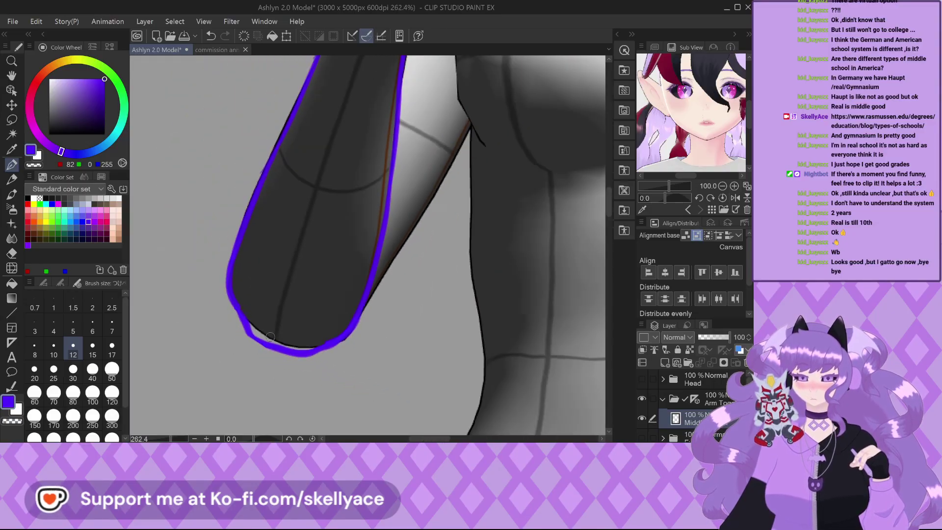
Add short knuckle contour strokes on the back of the raised hand, below the extended finger and beside the curled fingers.
{"action": "scroll", "coordinate": [270, 337], "scroll_direction": "down", "scroll_amount": 6}
{"action": "scroll", "coordinate": [307, 229], "scroll_direction": "up", "scroll_amount": 1}
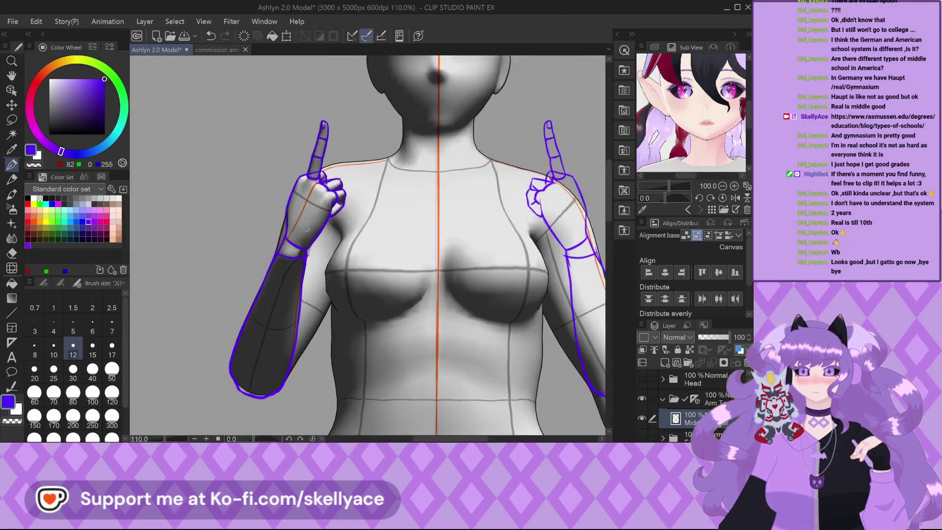
{"action": "scroll", "coordinate": [306, 229], "scroll_direction": "down", "scroll_amount": 3}
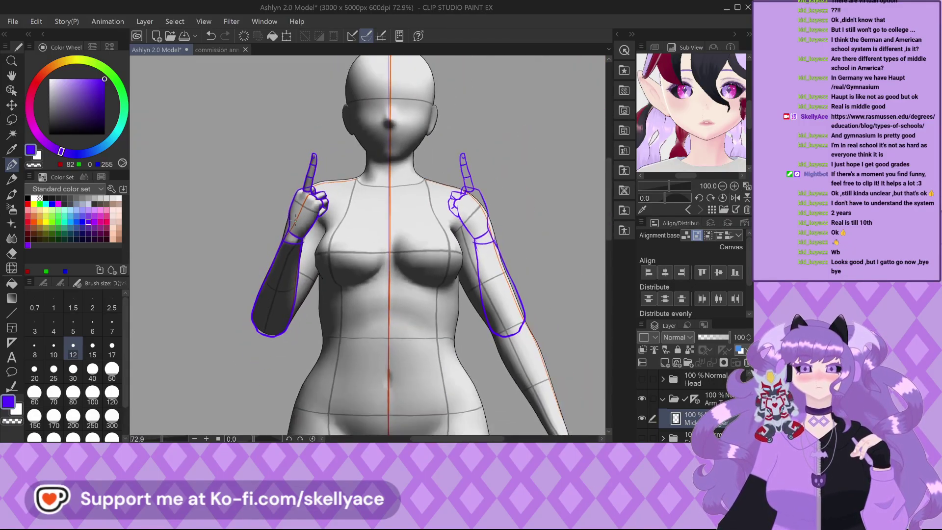
{"action": "scroll", "coordinate": [294, 219], "scroll_direction": "up", "scroll_amount": 4}
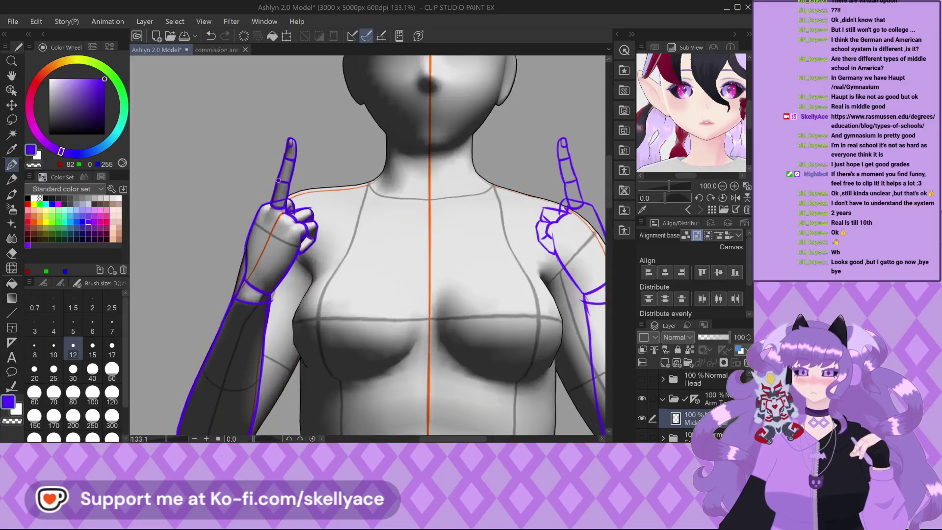
{"action": "scroll", "coordinate": [278, 180], "scroll_direction": "down", "scroll_amount": 2}
{"action": "scroll", "coordinate": [271, 191], "scroll_direction": "up", "scroll_amount": 6}
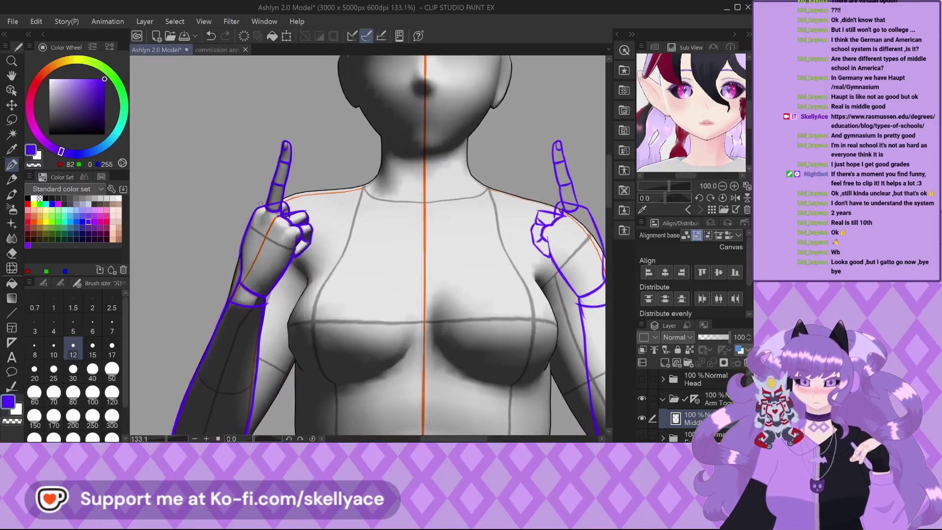
{"action": "scroll", "coordinate": [262, 184], "scroll_direction": "up", "scroll_amount": 2}
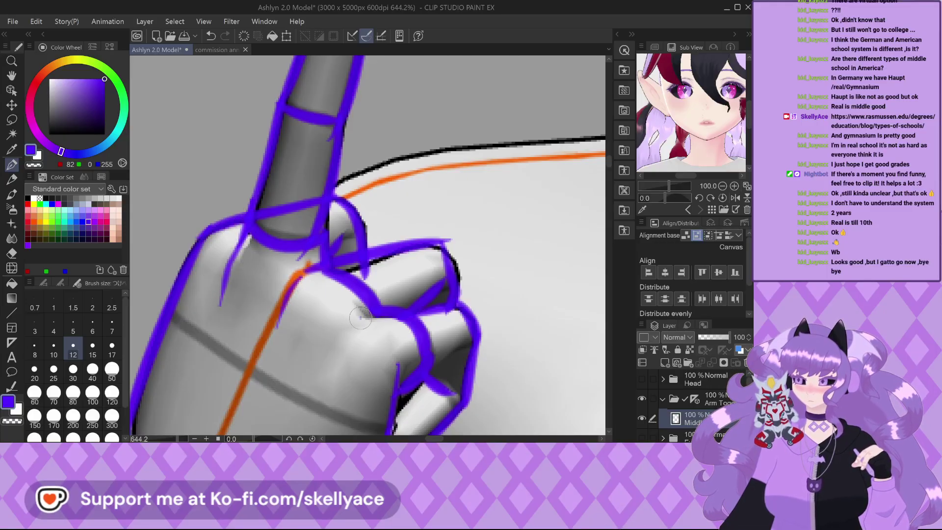
{"action": "scroll", "coordinate": [307, 359], "scroll_direction": "down", "scroll_amount": 5}
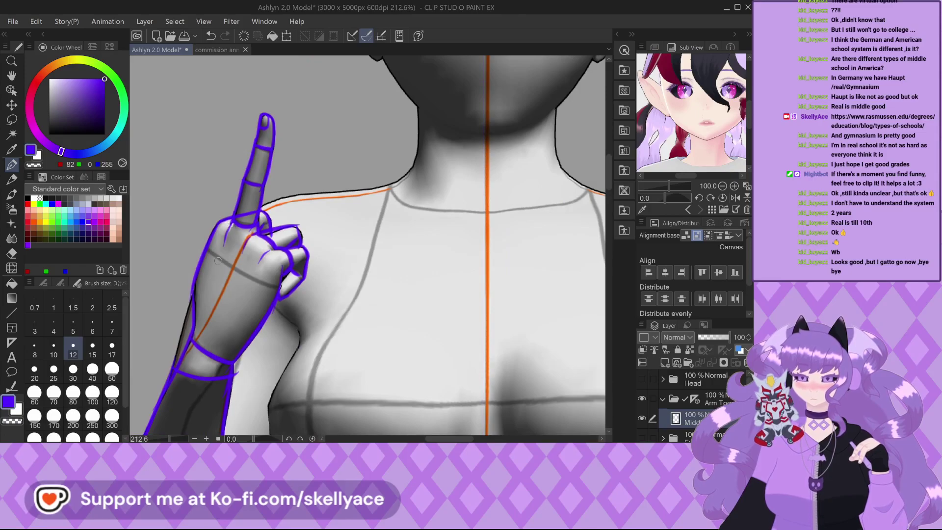
{"action": "scroll", "coordinate": [346, 110], "scroll_direction": "down", "scroll_amount": 2}
Draw a lengthwise center guide line and a curved cross-contour on the raised forearm, following the pose reference.
{"action": "scroll", "coordinate": [229, 282], "scroll_direction": "up", "scroll_amount": 4}
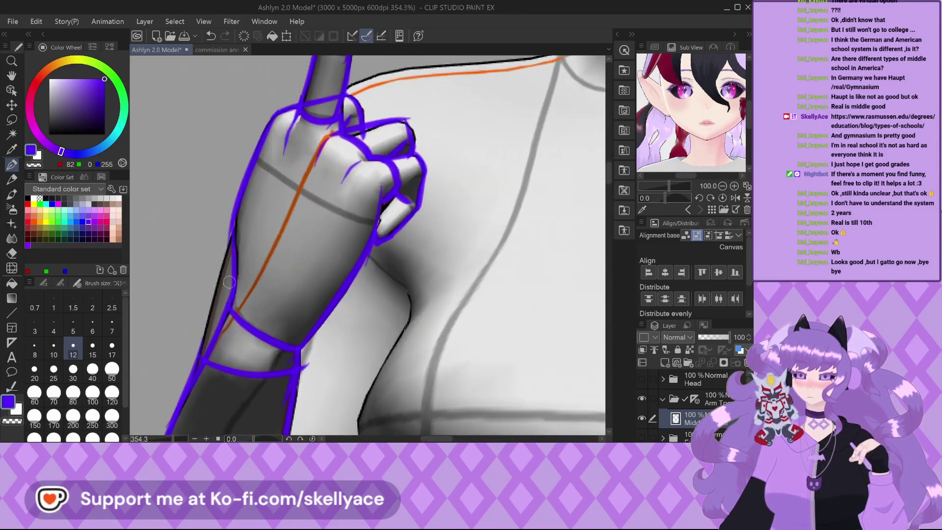
{"action": "scroll", "coordinate": [231, 250], "scroll_direction": "down", "scroll_amount": 3}
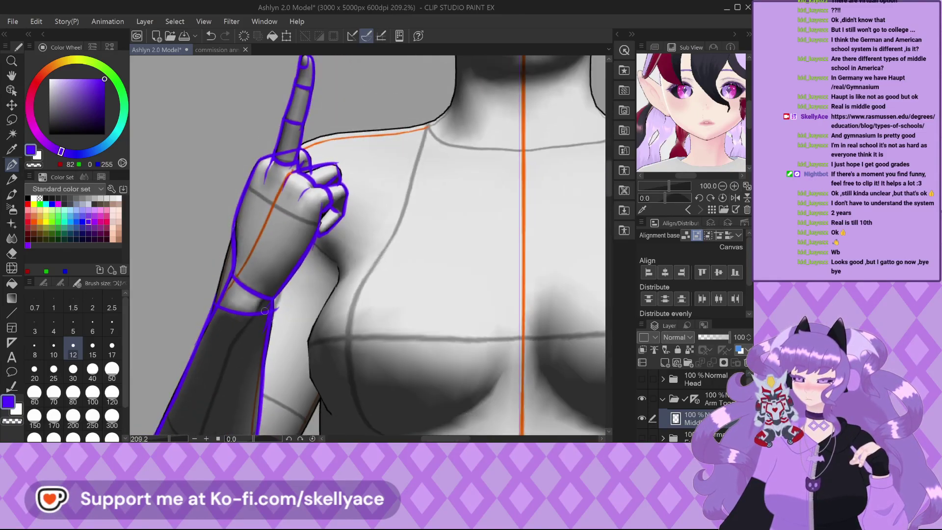
{"action": "scroll", "coordinate": [274, 297], "scroll_direction": "up", "scroll_amount": 3}
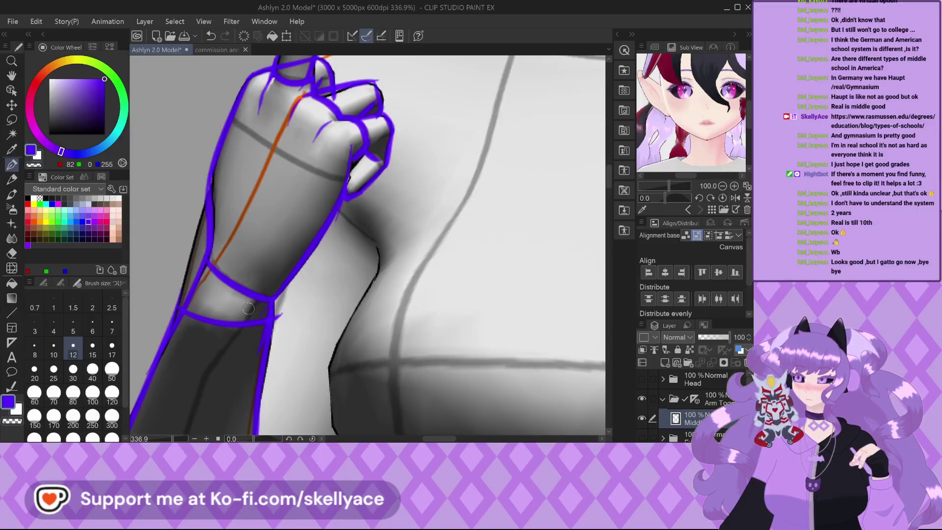
{"action": "scroll", "coordinate": [235, 338], "scroll_direction": "down", "scroll_amount": 4}
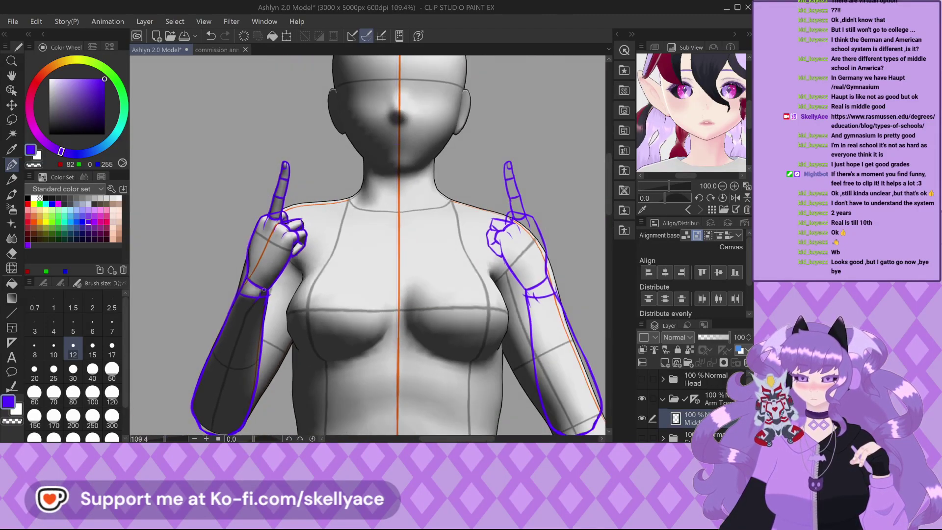
{"action": "scroll", "coordinate": [263, 285], "scroll_direction": "up", "scroll_amount": 2}
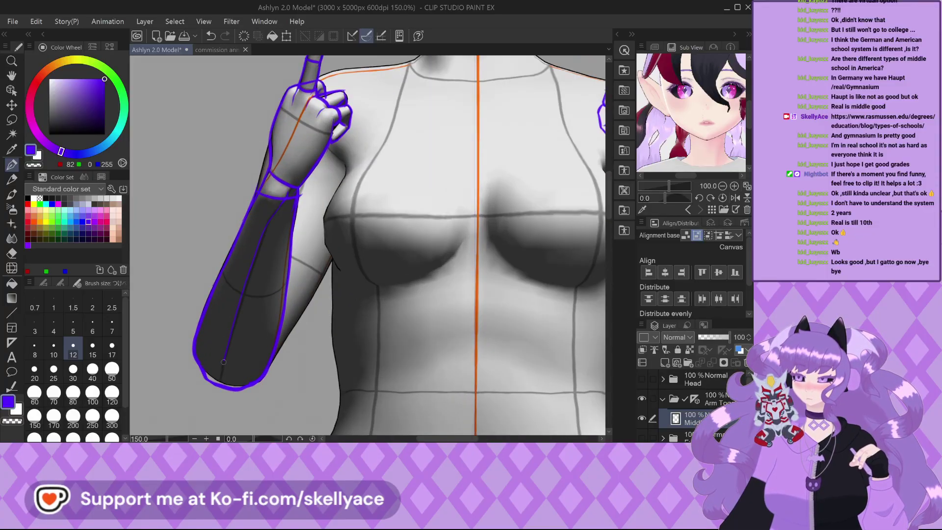
{"action": "scroll", "coordinate": [244, 274], "scroll_direction": "down", "scroll_amount": 2}
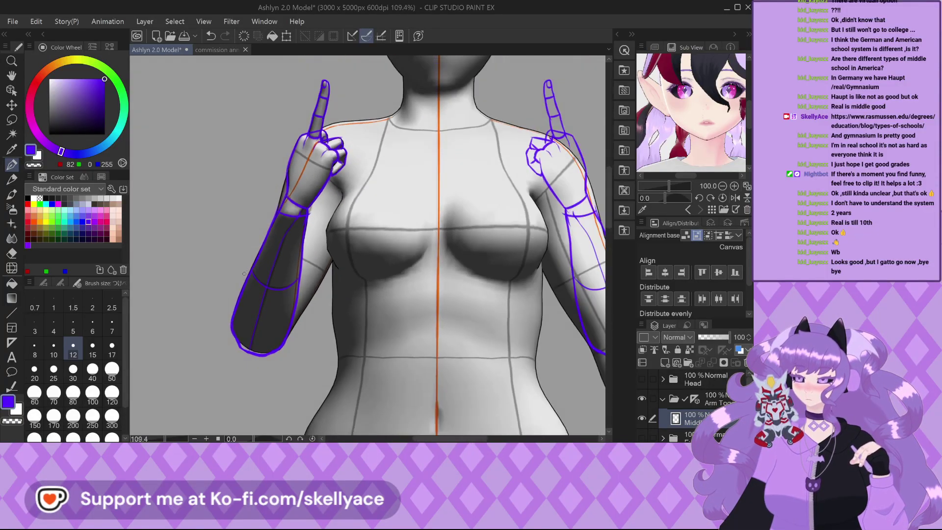
Examine the mirrored arm sketch against the whole body, checking the proportions of the hands and curled fingers.
{"action": "scroll", "coordinate": [243, 273], "scroll_direction": "down", "scroll_amount": 2}
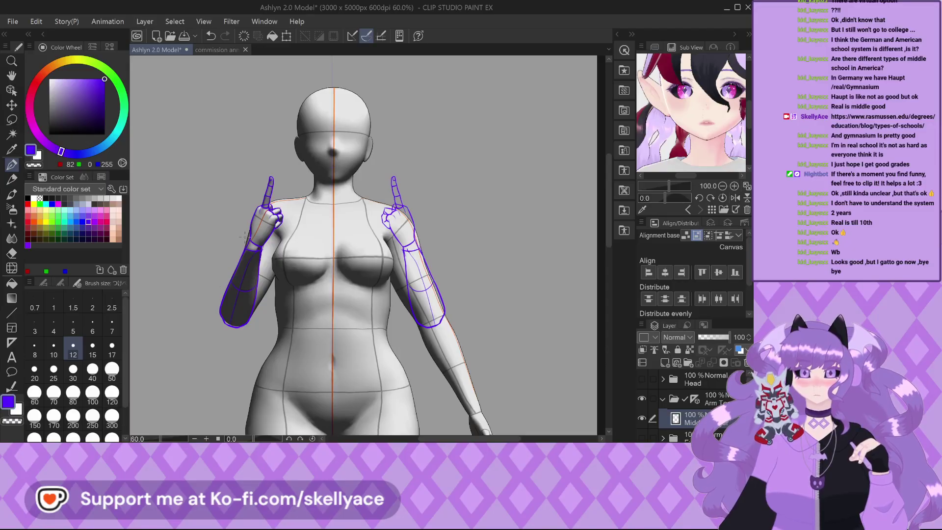
{"action": "scroll", "coordinate": [274, 206], "scroll_direction": "up", "scroll_amount": 1}
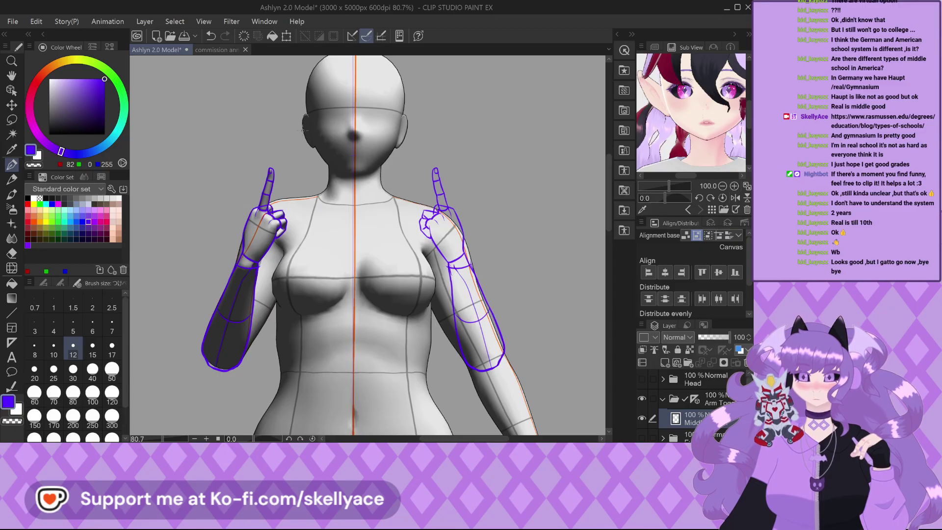
{"action": "scroll", "coordinate": [310, 82], "scroll_direction": "up", "scroll_amount": 3}
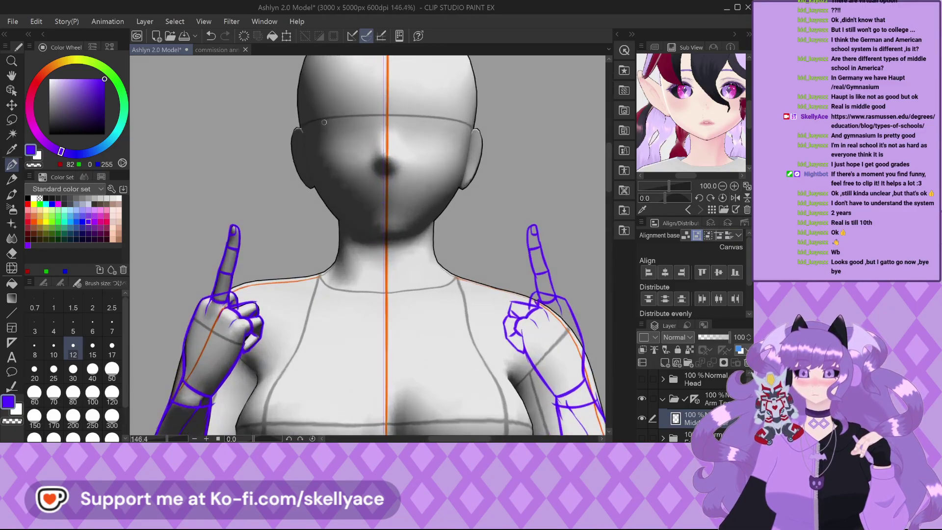
{"action": "scroll", "coordinate": [235, 225], "scroll_direction": "up", "scroll_amount": 2}
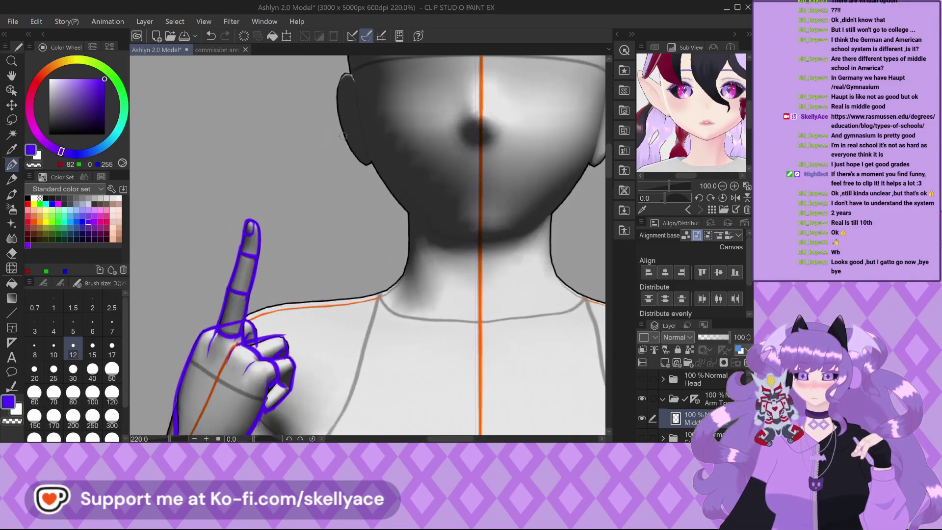
{"action": "scroll", "coordinate": [342, 136], "scroll_direction": "down", "scroll_amount": 4}
{"action": "scroll", "coordinate": [298, 308], "scroll_direction": "up", "scroll_amount": 3}
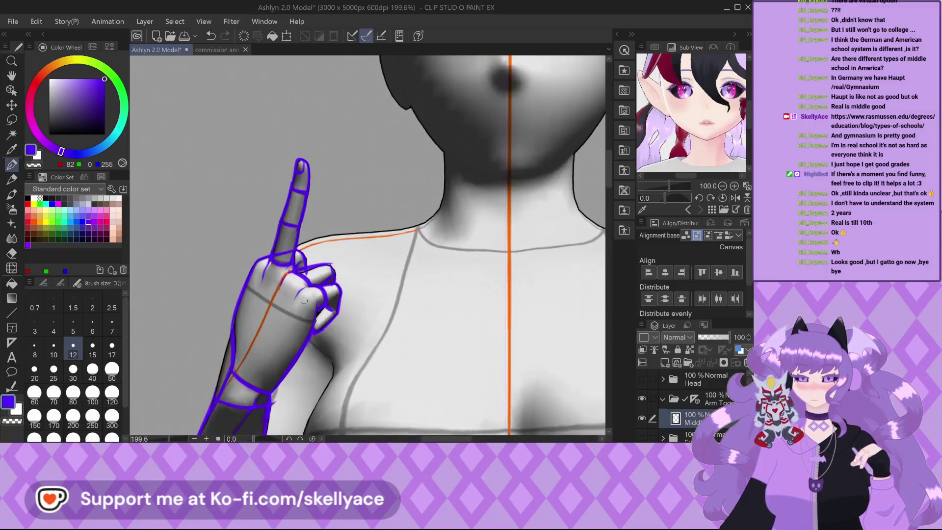
{"action": "scroll", "coordinate": [304, 300], "scroll_direction": "up", "scroll_amount": 5}
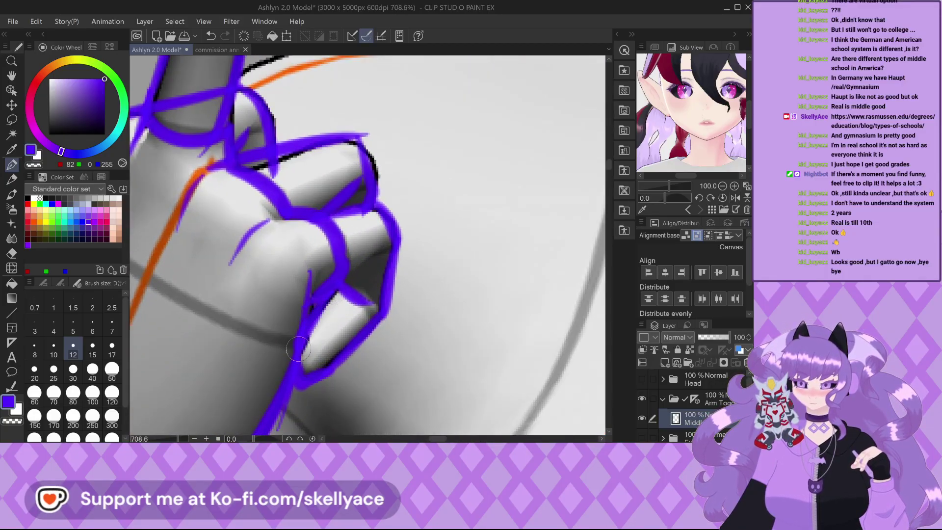
{"action": "scroll", "coordinate": [296, 343], "scroll_direction": "down", "scroll_amount": 6}
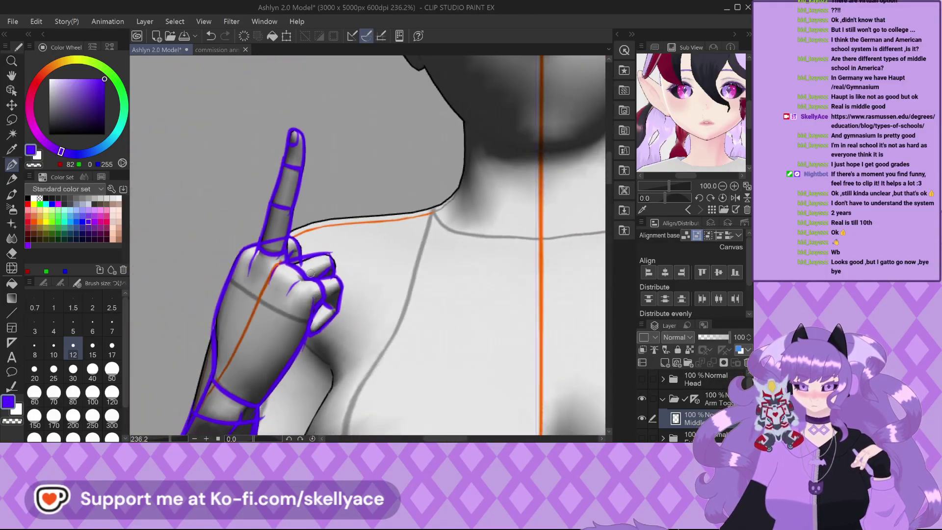
{"action": "scroll", "coordinate": [310, 273], "scroll_direction": "down", "scroll_amount": 1}
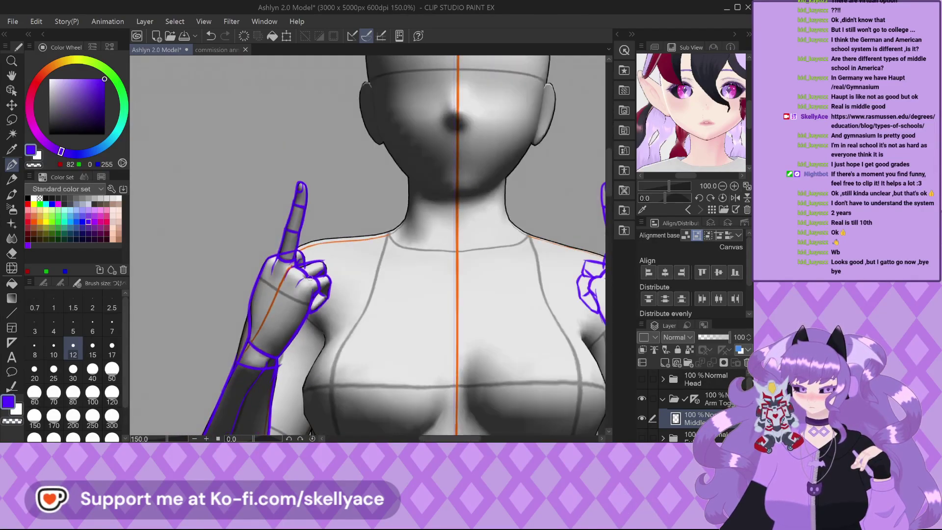
{"action": "scroll", "coordinate": [310, 278], "scroll_direction": "down", "scroll_amount": 2}
Add a short rounded knuckle bump on the outer side of the extended finger's base.
{"action": "scroll", "coordinate": [275, 277], "scroll_direction": "up", "scroll_amount": 7}
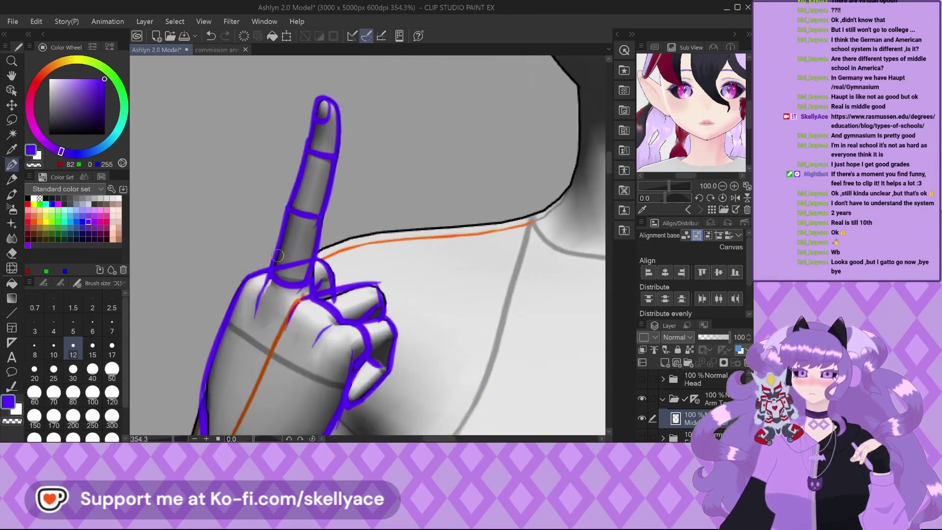
{"action": "scroll", "coordinate": [264, 278], "scroll_direction": "up", "scroll_amount": 2}
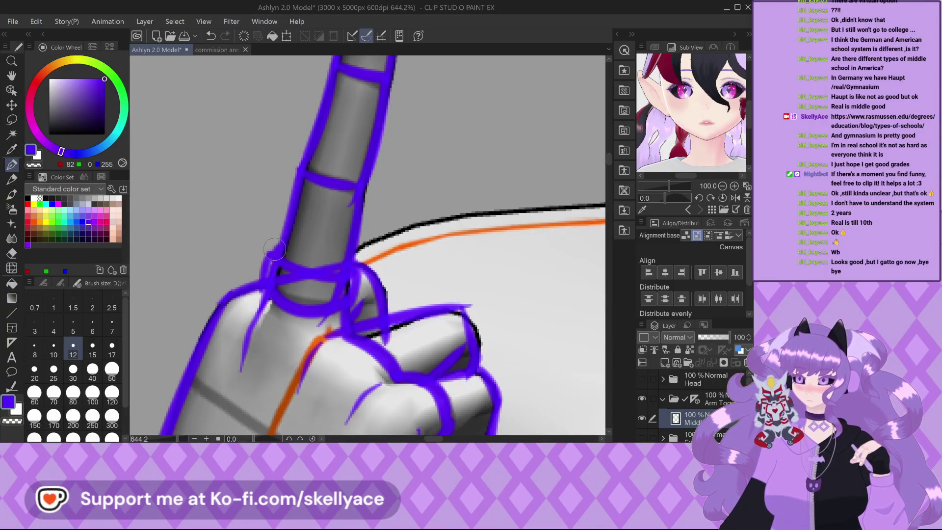
{"action": "scroll", "coordinate": [345, 284], "scroll_direction": "down", "scroll_amount": 10}
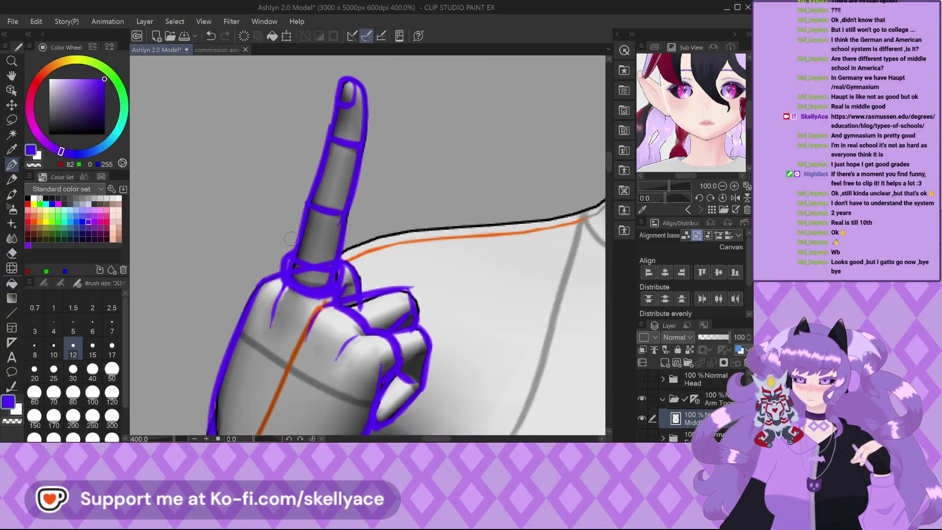
{"action": "scroll", "coordinate": [257, 217], "scroll_direction": "down", "scroll_amount": 2}
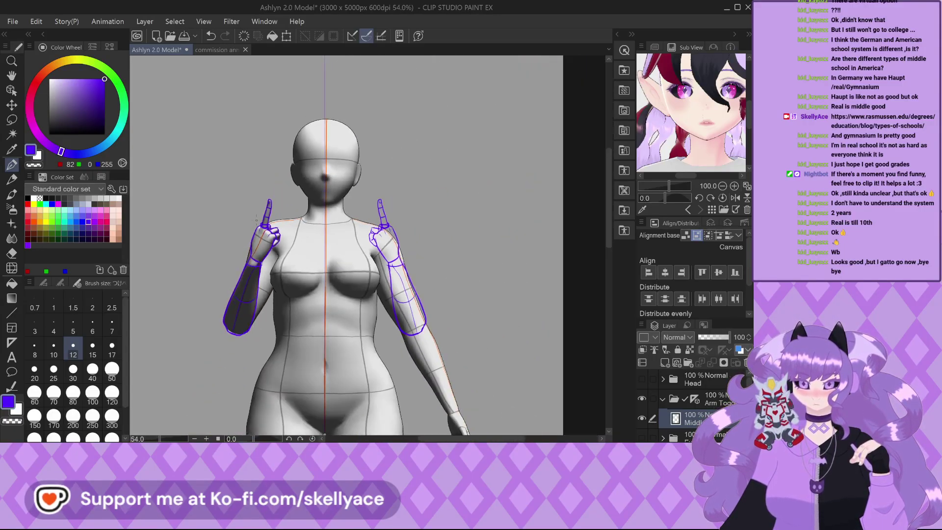
Round off the pointed outer corner of the upper curled finger and clean up its overshooting line ends.
{"action": "scroll", "coordinate": [342, 225], "scroll_direction": "up", "scroll_amount": 4}
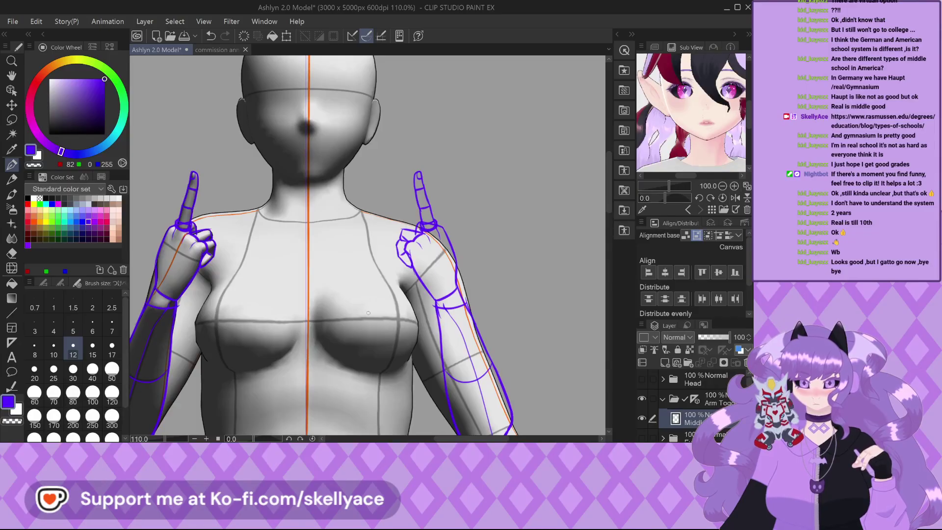
{"action": "scroll", "coordinate": [447, 183], "scroll_direction": "up", "scroll_amount": 5}
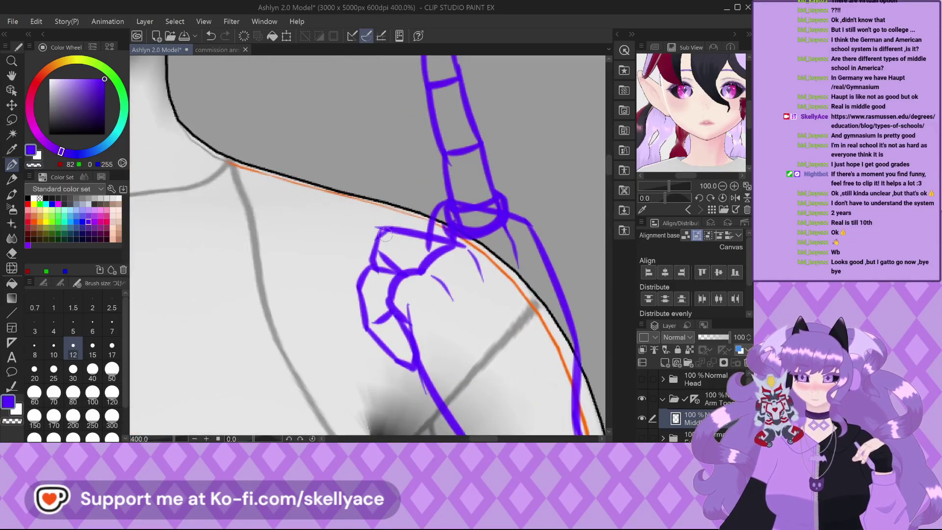
{"action": "scroll", "coordinate": [385, 235], "scroll_direction": "up", "scroll_amount": 2}
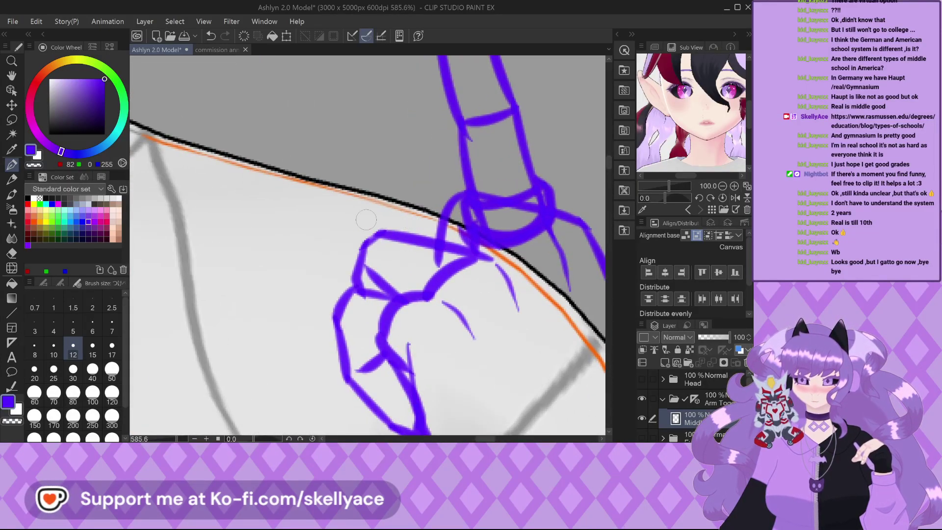
{"action": "scroll", "coordinate": [366, 219], "scroll_direction": "down", "scroll_amount": 6}
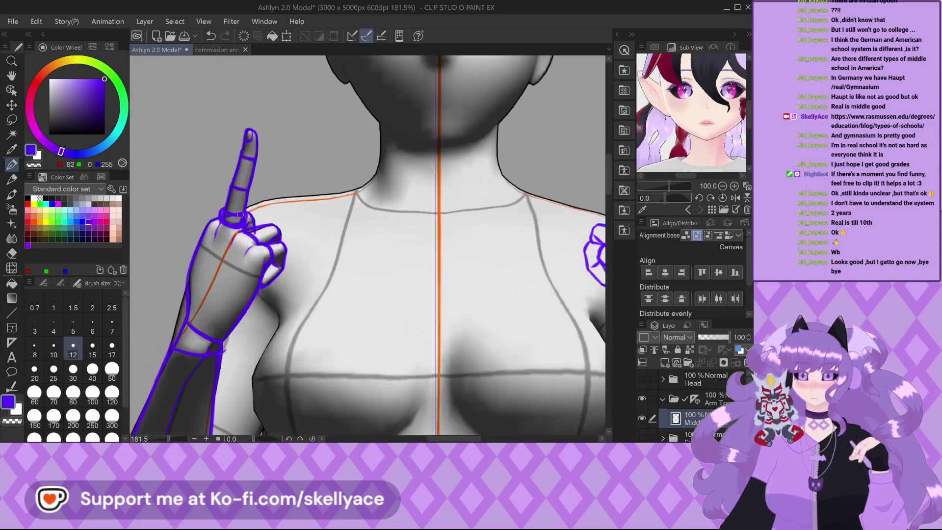
{"action": "scroll", "coordinate": [240, 214], "scroll_direction": "up", "scroll_amount": 4}
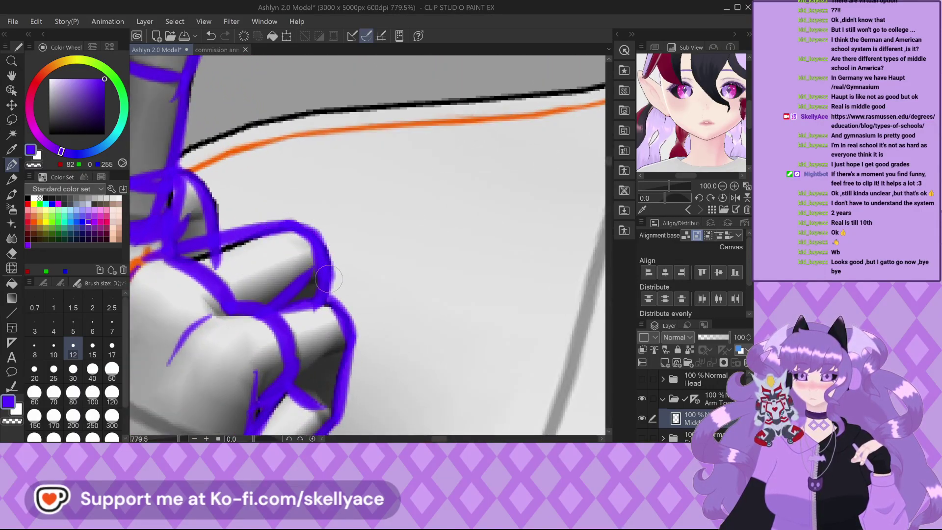
{"action": "scroll", "coordinate": [329, 226], "scroll_direction": "down", "scroll_amount": 2}
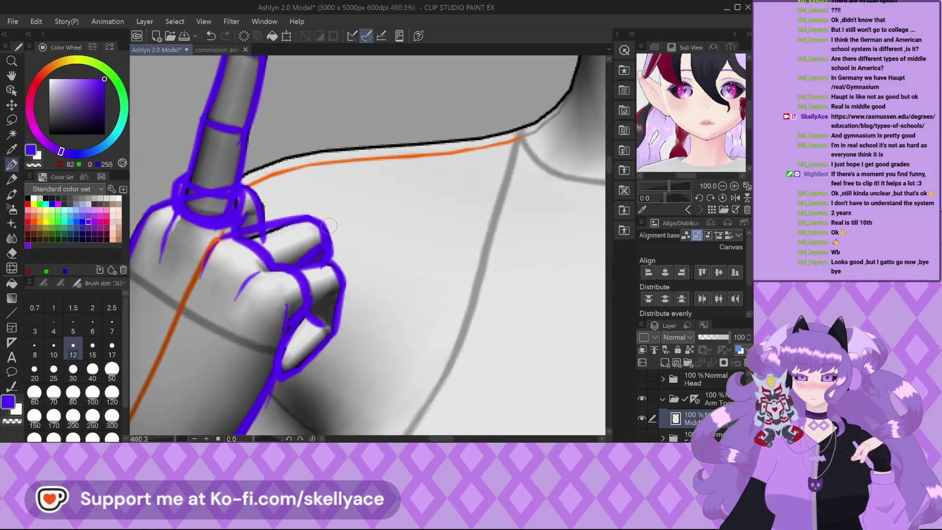
Hatch in the dark gaps beneath the curled fingers and beside the extended finger's base.
{"action": "scroll", "coordinate": [324, 323], "scroll_direction": "up", "scroll_amount": 1}
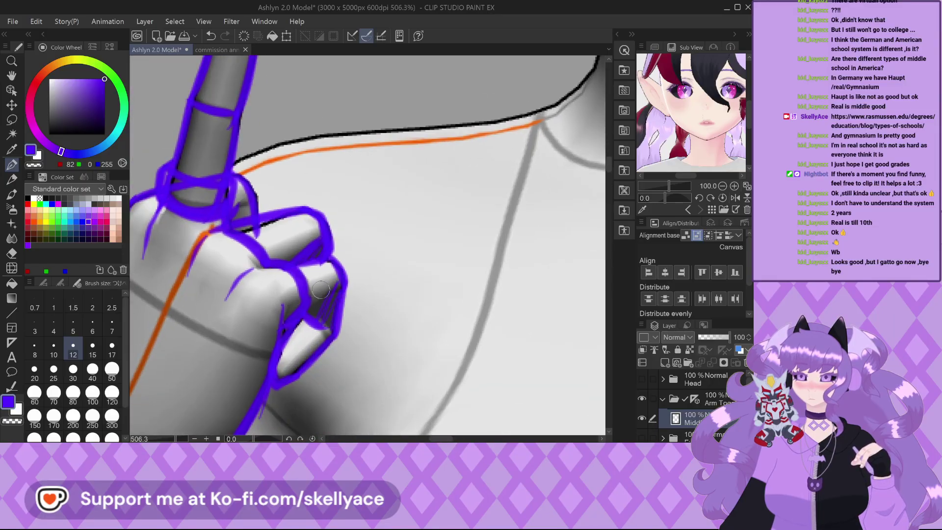
{"action": "scroll", "coordinate": [321, 290], "scroll_direction": "up", "scroll_amount": 2}
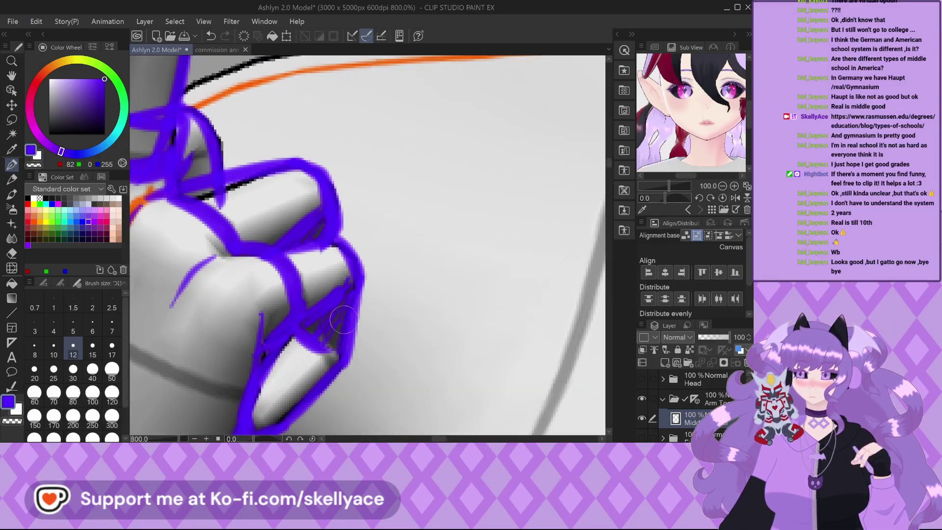
{"action": "scroll", "coordinate": [198, 180], "scroll_direction": "down", "scroll_amount": 3}
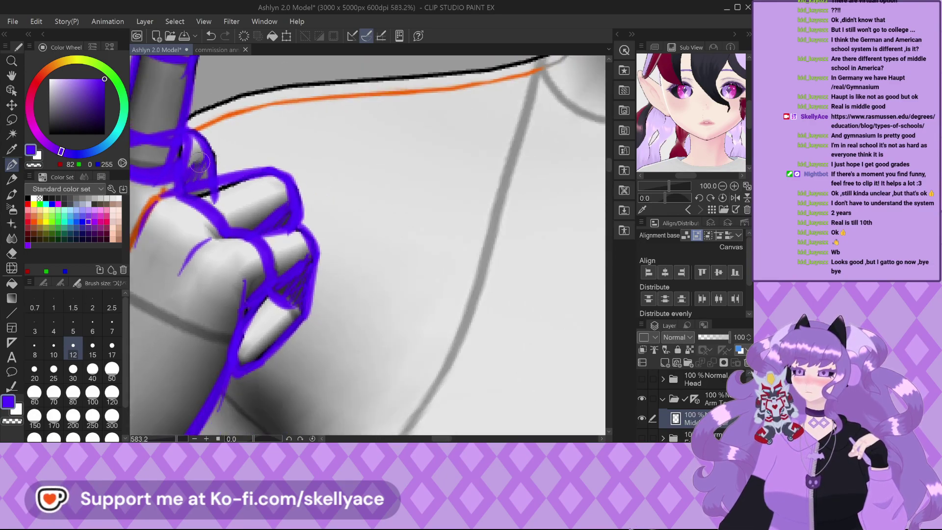
{"action": "scroll", "coordinate": [213, 164], "scroll_direction": "down", "scroll_amount": 10}
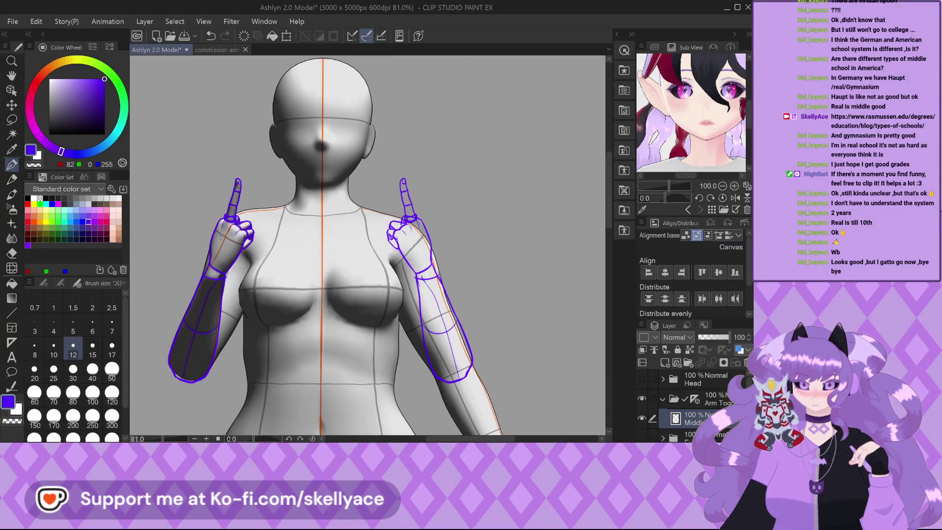
Hide the gray body pose reference and inspect the mirrored arm line sketch on its own.
{"action": "scroll", "coordinate": [220, 235], "scroll_direction": "down", "scroll_amount": 4}
{"action": "scroll", "coordinate": [237, 275], "scroll_direction": "up", "scroll_amount": 2}
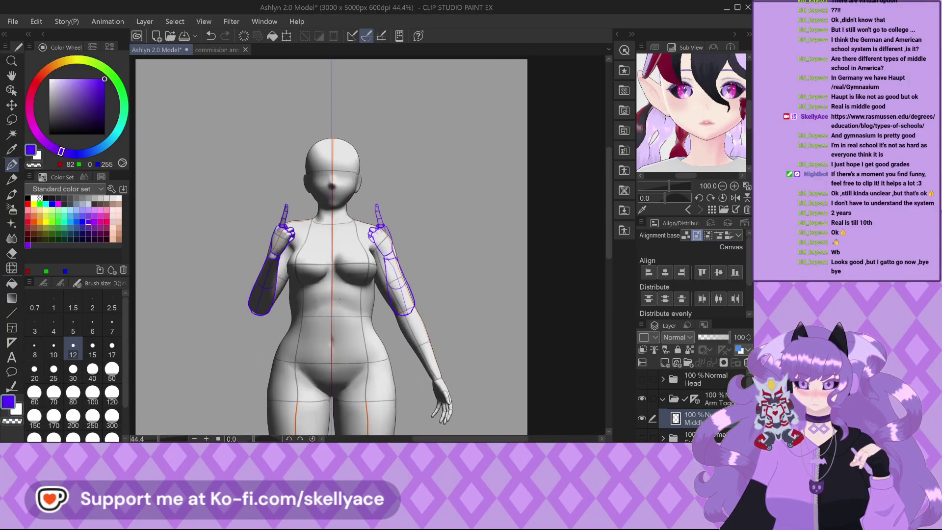
{"action": "scroll", "coordinate": [278, 239], "scroll_direction": "up", "scroll_amount": 1}
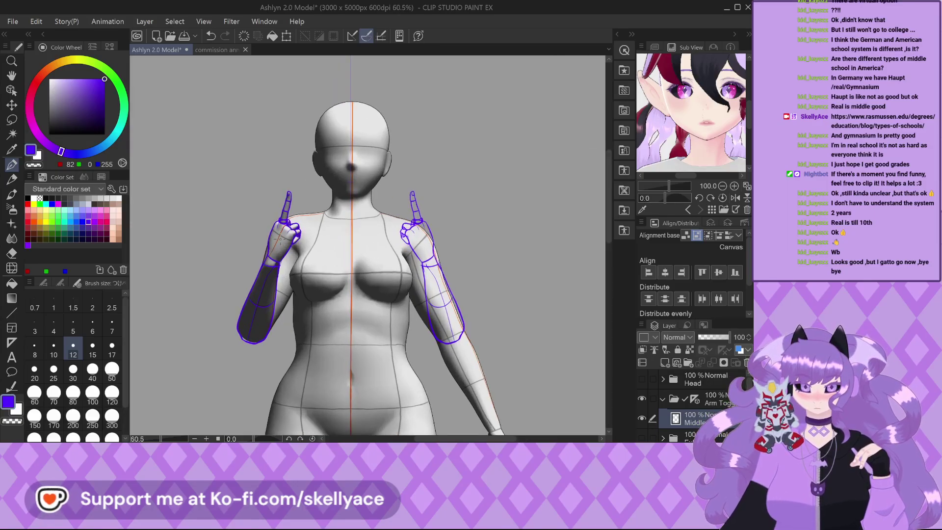
{"action": "scroll", "coordinate": [266, 185], "scroll_direction": "up", "scroll_amount": 1}
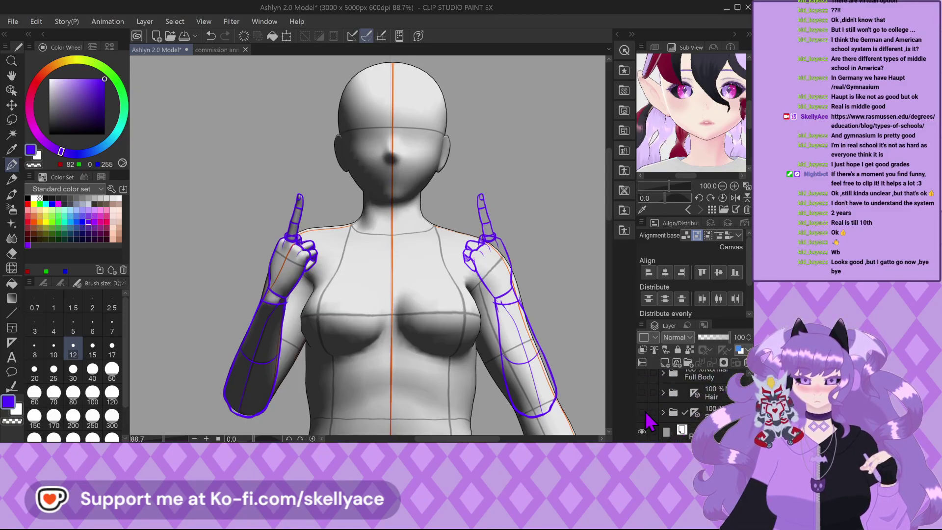
{"action": "left_click", "coordinate": [646, 415]}
{"action": "scroll", "coordinate": [669, 417], "scroll_direction": "up", "scroll_amount": 2}
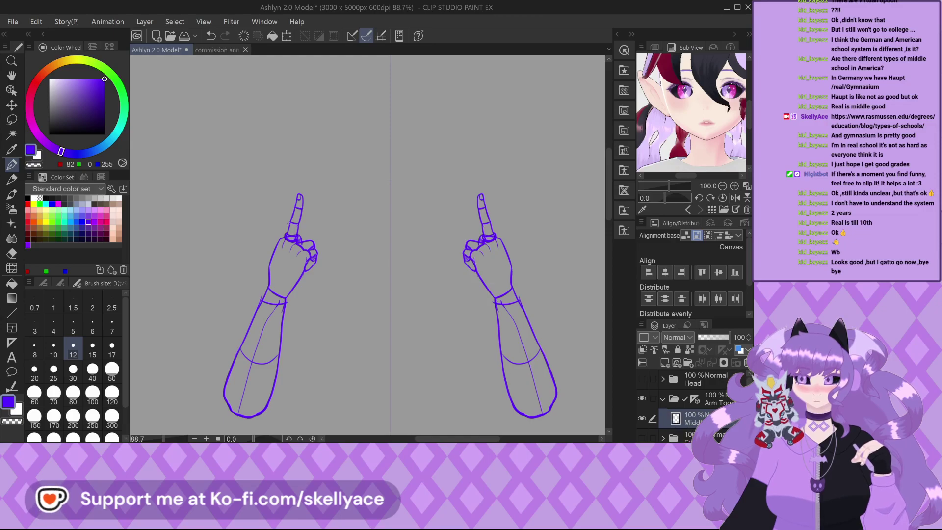
{"action": "scroll", "coordinate": [292, 258], "scroll_direction": "up", "scroll_amount": 6}
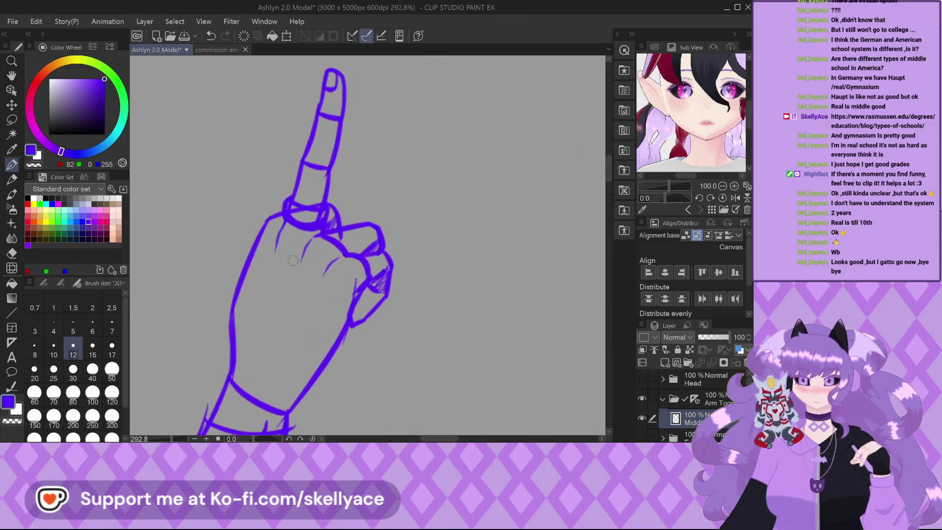
{"action": "scroll", "coordinate": [293, 260], "scroll_direction": "down", "scroll_amount": 3}
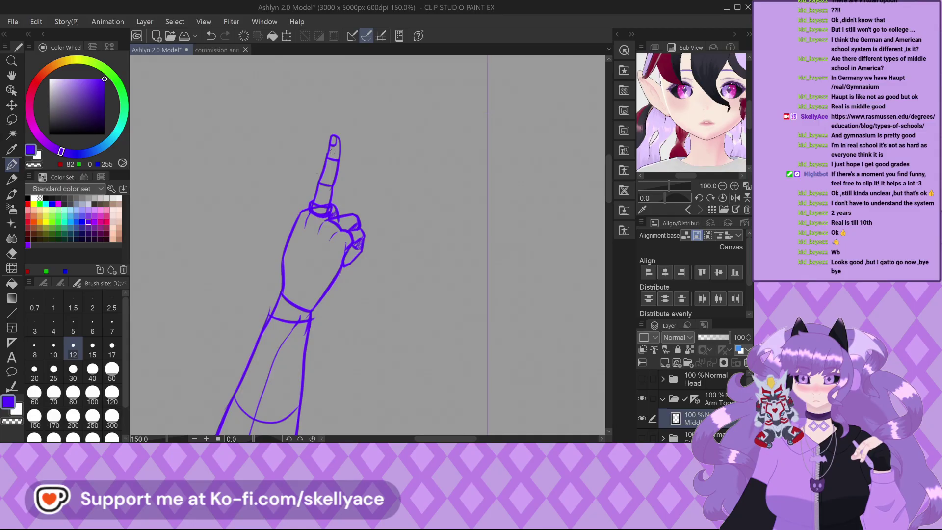
{"action": "scroll", "coordinate": [301, 182], "scroll_direction": "up", "scroll_amount": 1}
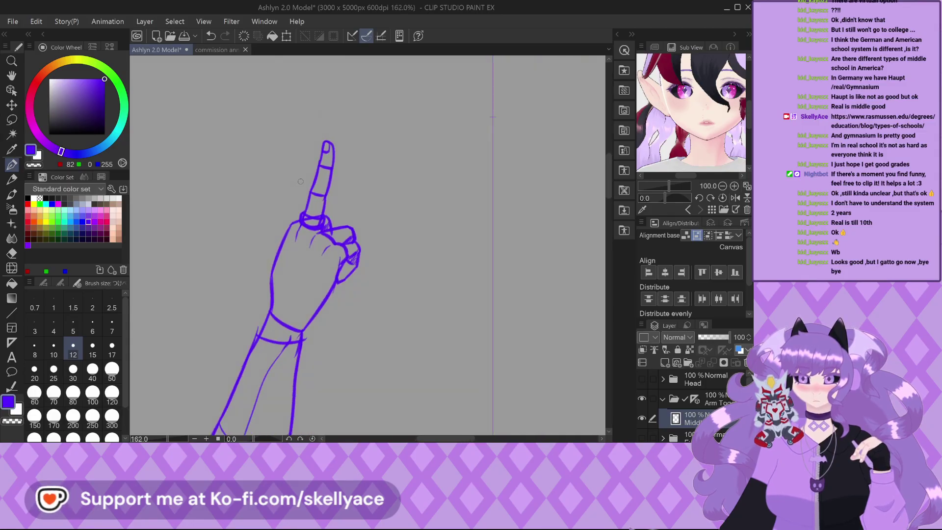
Examine the mirrored middle-finger arm sketch up close and as a pair, comparing hand details, wrist and forearm proportions.
{"action": "scroll", "coordinate": [301, 181], "scroll_direction": "down", "scroll_amount": 2}
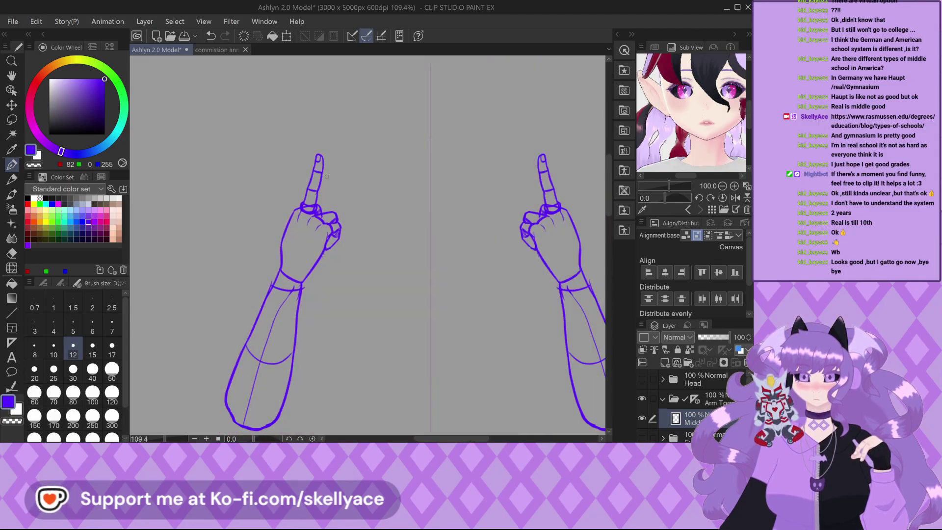
{"action": "scroll", "coordinate": [326, 176], "scroll_direction": "up", "scroll_amount": 2}
{"action": "scroll", "coordinate": [319, 218], "scroll_direction": "up", "scroll_amount": 3}
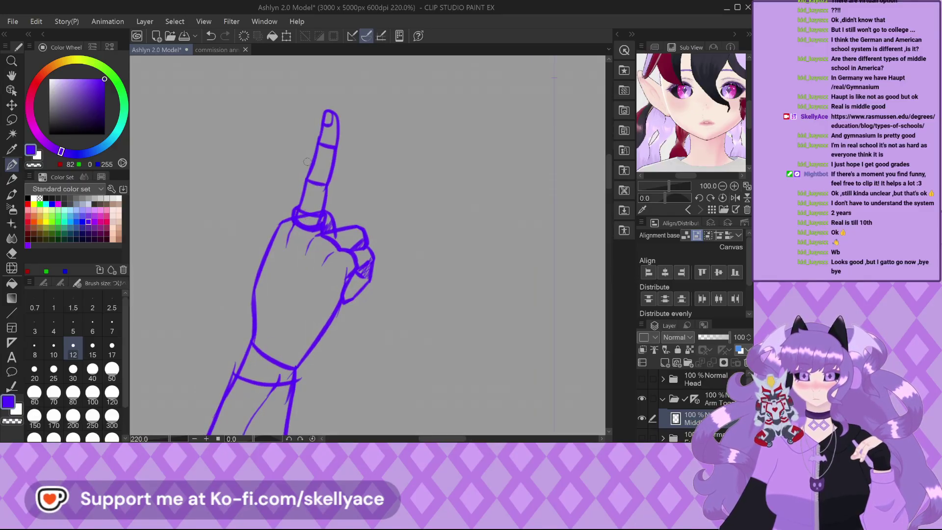
{"action": "scroll", "coordinate": [307, 162], "scroll_direction": "down", "scroll_amount": 2}
{"action": "scroll", "coordinate": [238, 190], "scroll_direction": "down", "scroll_amount": 2}
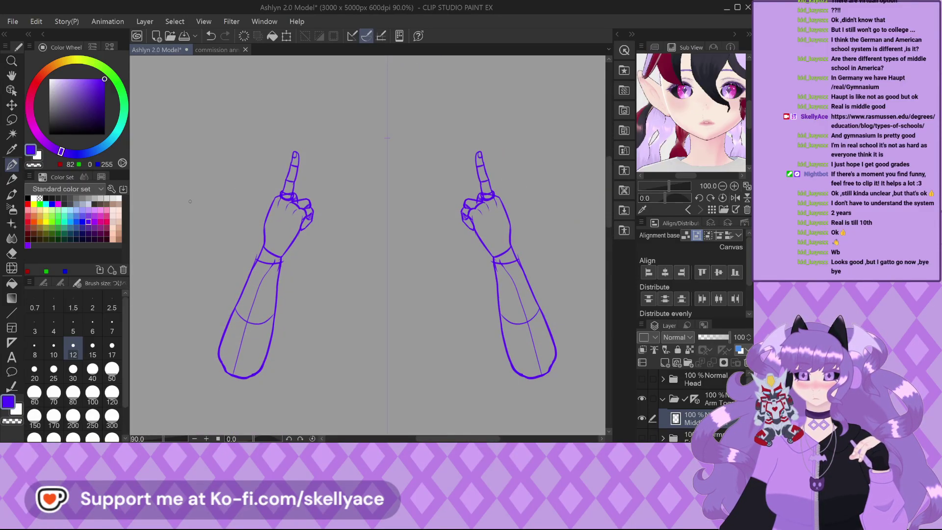
{"action": "scroll", "coordinate": [189, 201], "scroll_direction": "down", "scroll_amount": 1}
{"action": "scroll", "coordinate": [337, 249], "scroll_direction": "up", "scroll_amount": 3}
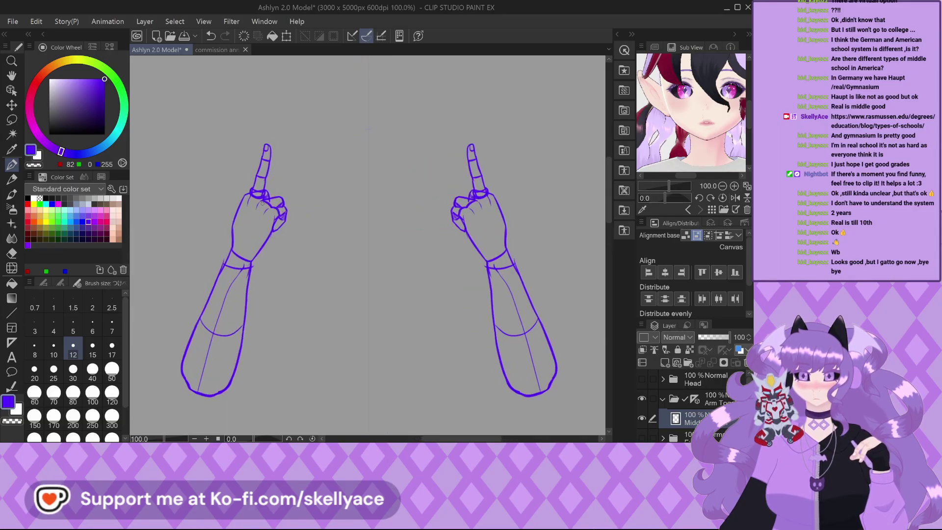
{"action": "scroll", "coordinate": [336, 248], "scroll_direction": "down", "scroll_amount": 2}
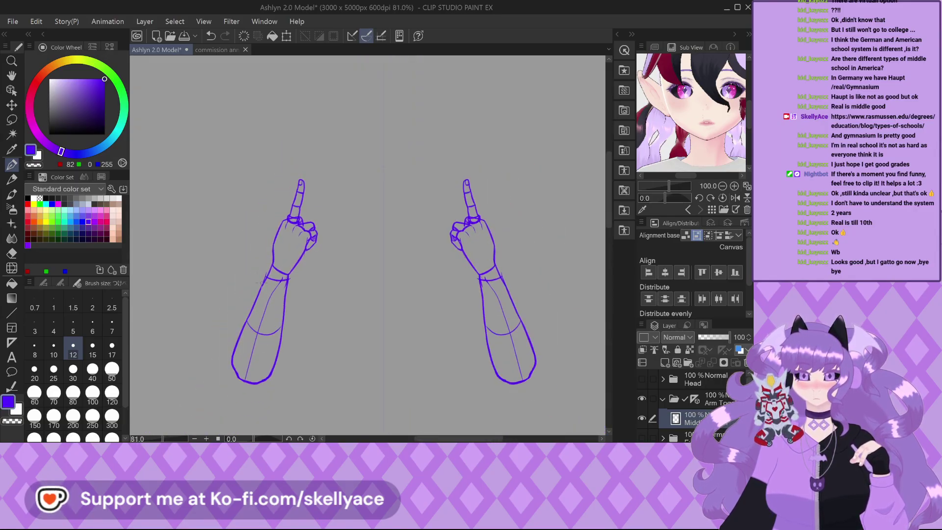
{"action": "scroll", "coordinate": [262, 281], "scroll_direction": "up", "scroll_amount": 3}
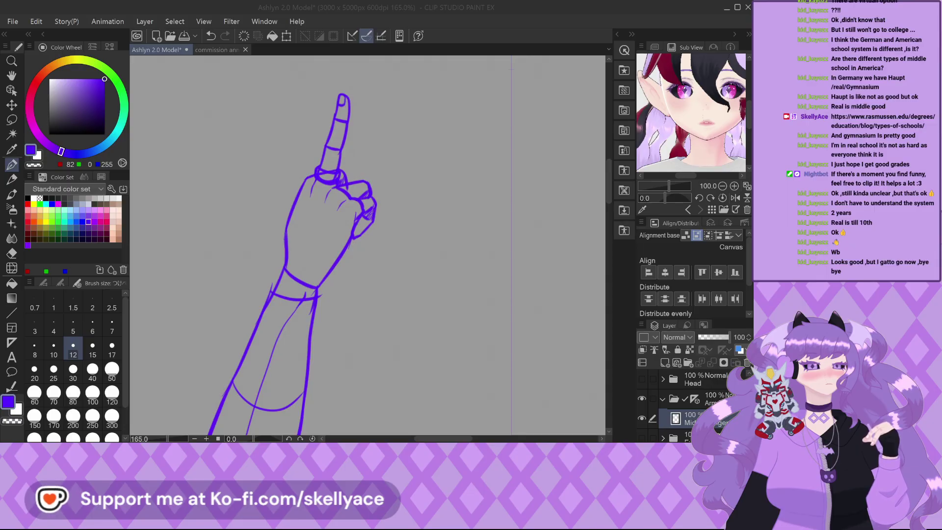
{"action": "left_click", "coordinate": [320, 226]}
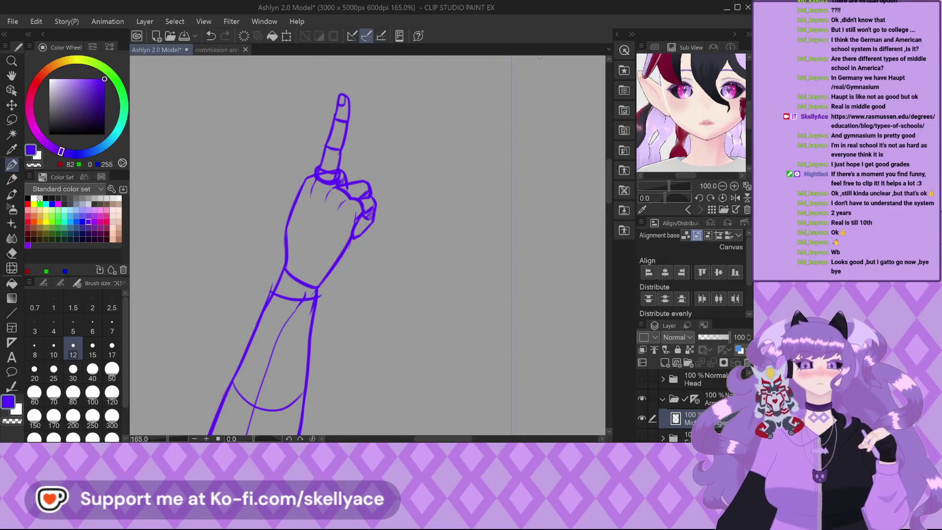
{"action": "scroll", "coordinate": [276, 271], "scroll_direction": "down", "scroll_amount": 5}
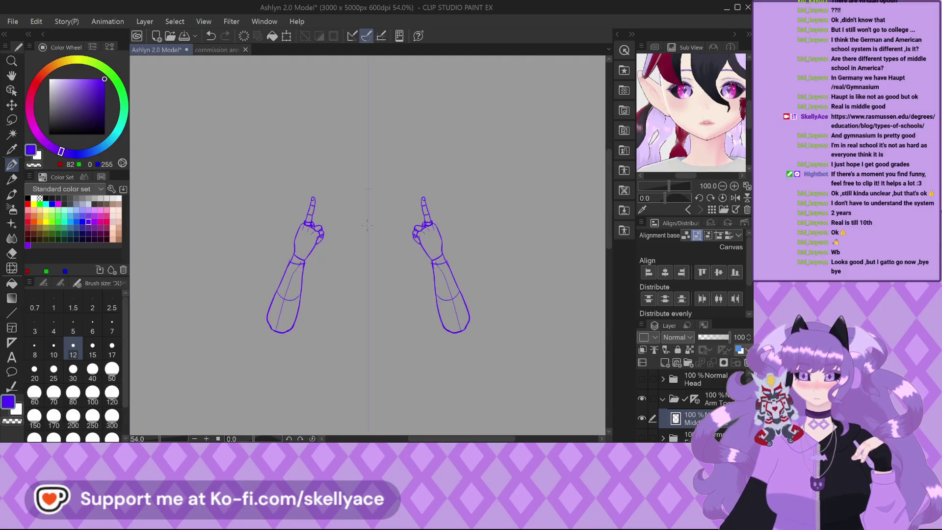
{"action": "scroll", "coordinate": [282, 323], "scroll_direction": "up", "scroll_amount": 2}
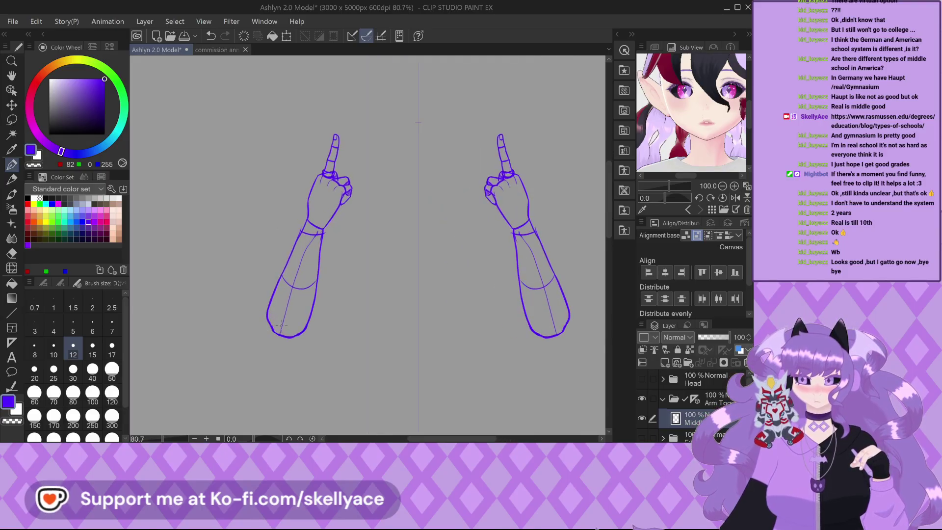
{"action": "scroll", "coordinate": [281, 241], "scroll_direction": "up", "scroll_amount": 1}
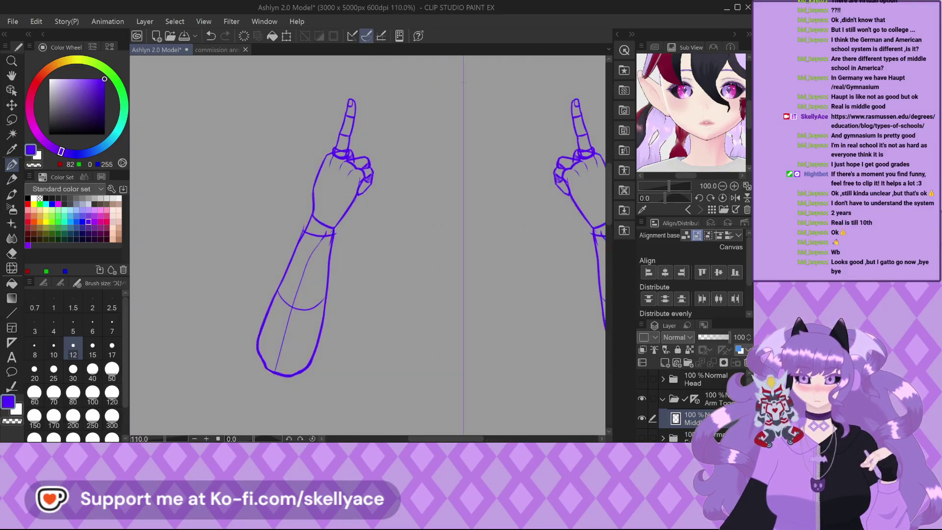
Show the full body artwork beneath the arm sketch and check the arms' size and placement against it.
{"action": "scroll", "coordinate": [648, 420], "scroll_direction": "down", "scroll_amount": 1}
{"action": "left_click", "coordinate": [641, 421]}
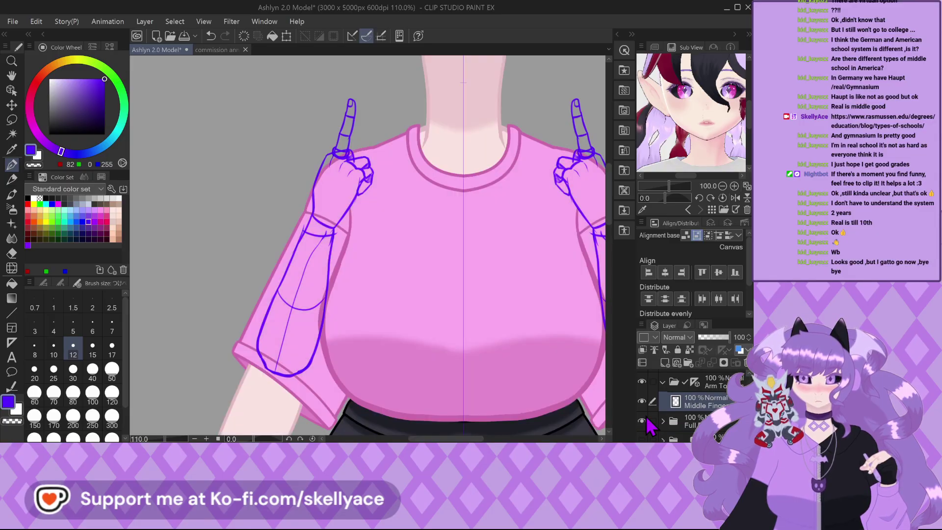
{"action": "scroll", "coordinate": [265, 216], "scroll_direction": "down", "scroll_amount": 2}
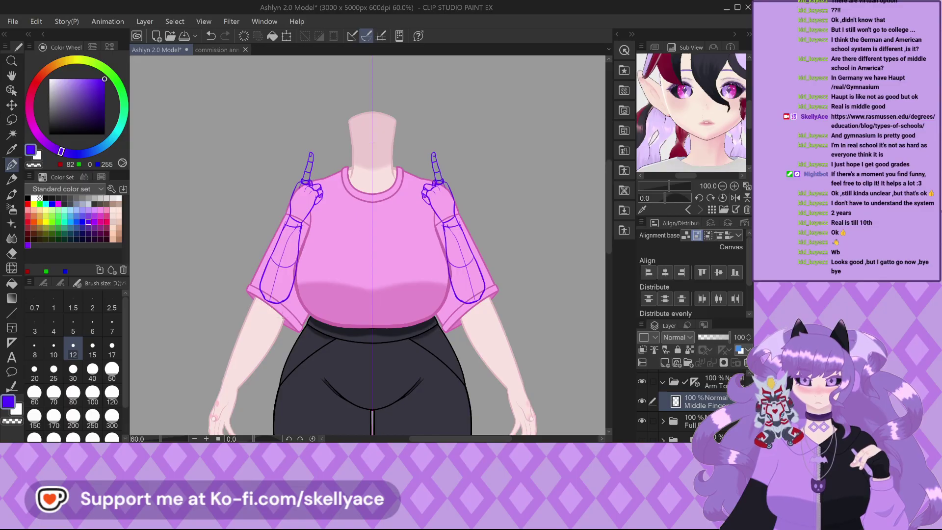
{"action": "scroll", "coordinate": [284, 311], "scroll_direction": "up", "scroll_amount": 1}
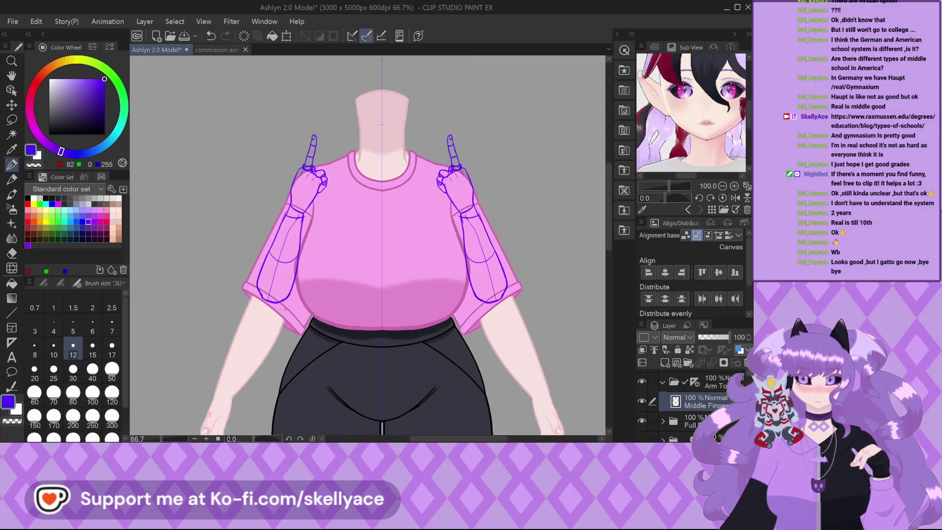
{"action": "scroll", "coordinate": [285, 309], "scroll_direction": "down", "scroll_amount": 1}
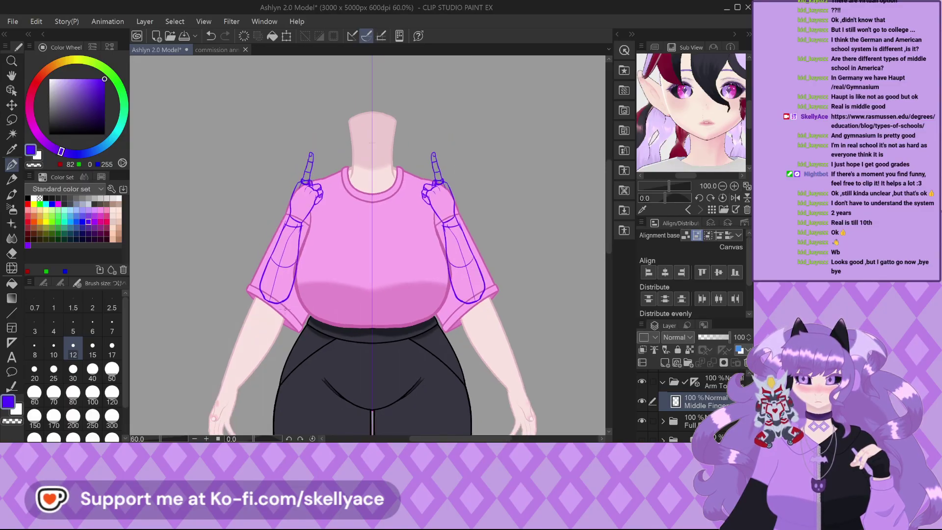
{"action": "scroll", "coordinate": [284, 309], "scroll_direction": "down", "scroll_amount": 3}
{"action": "scroll", "coordinate": [300, 213], "scroll_direction": "up", "scroll_amount": 7}
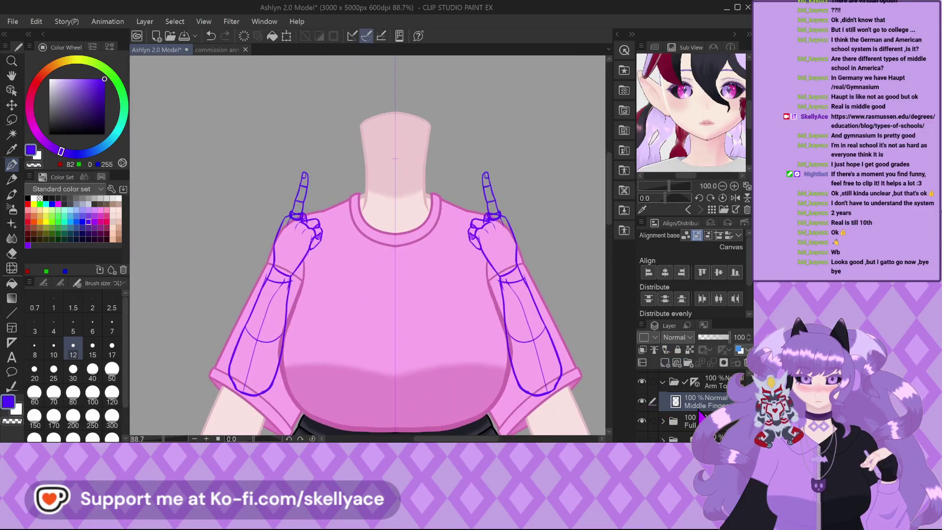
Add two new layers above the middle finger sketch in the arm toggles folder, naming them Art H and Hold Plush.
{"action": "scroll", "coordinate": [700, 407], "scroll_direction": "up", "scroll_amount": 1}
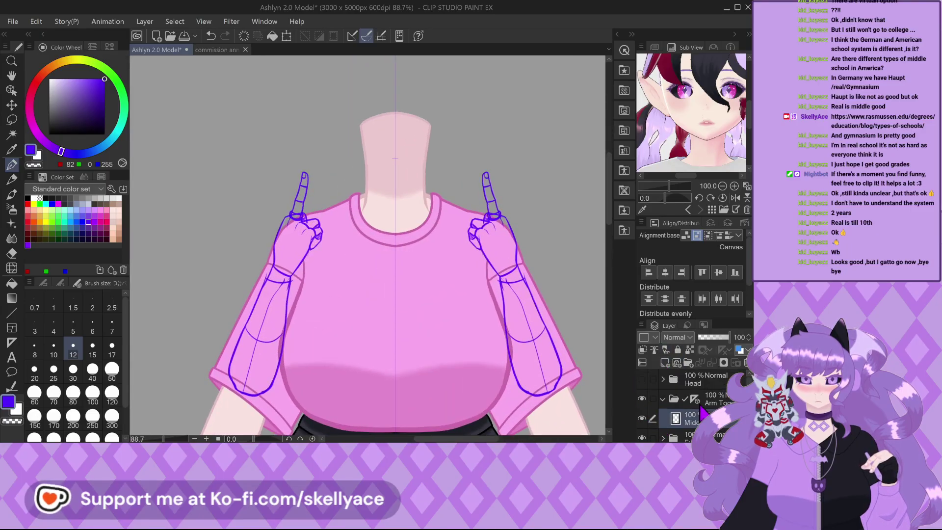
{"action": "left_click", "coordinate": [665, 363]}
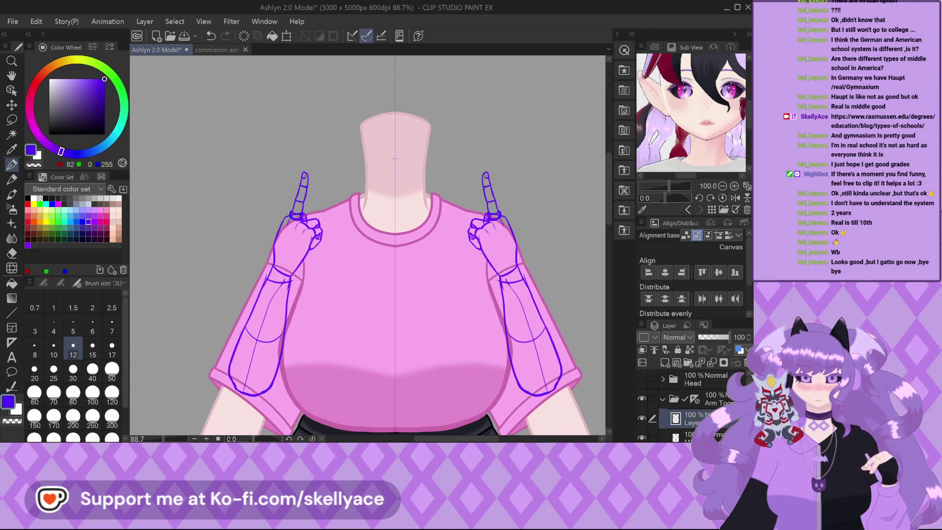
{"action": "double_click", "coordinate": [701, 420]}
{"action": "type", "text": "Art H"}
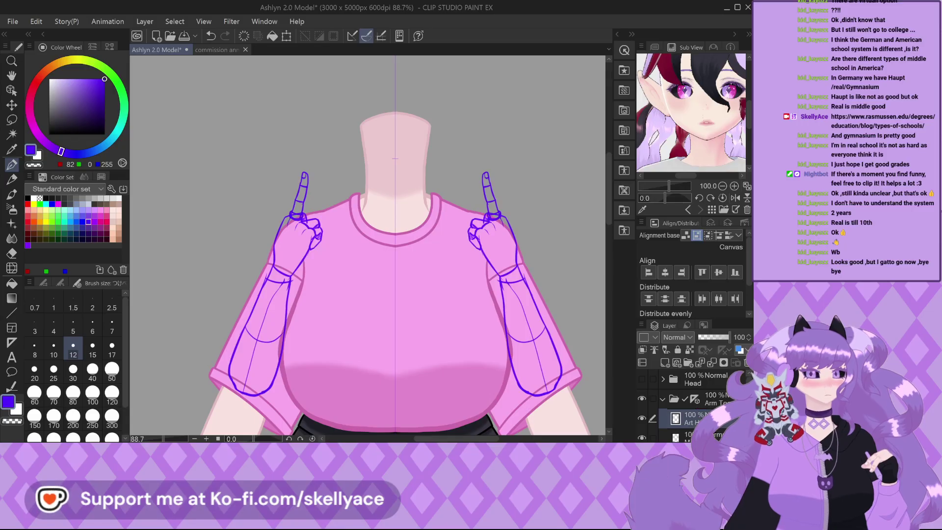
{"action": "key", "text": "Return"}
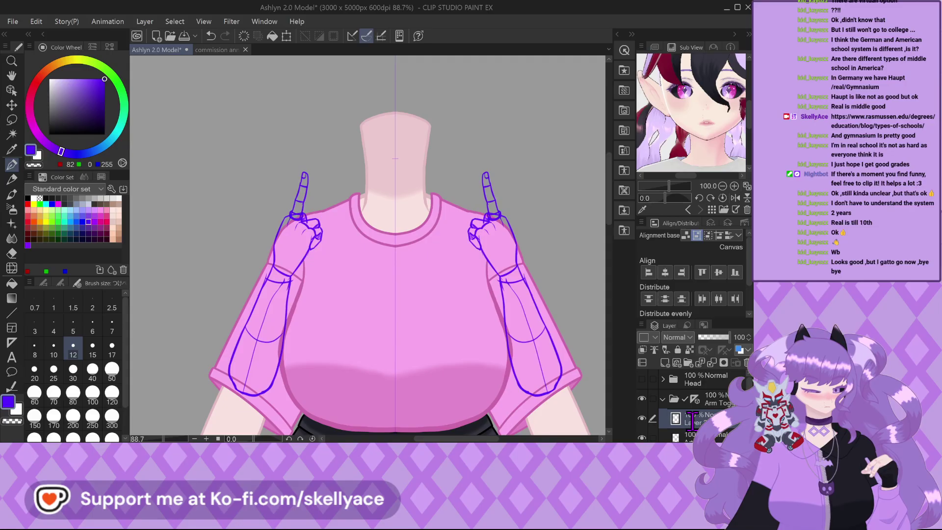
{"action": "type", "text": "Hold"}
{"action": "key", "text": "Return"}
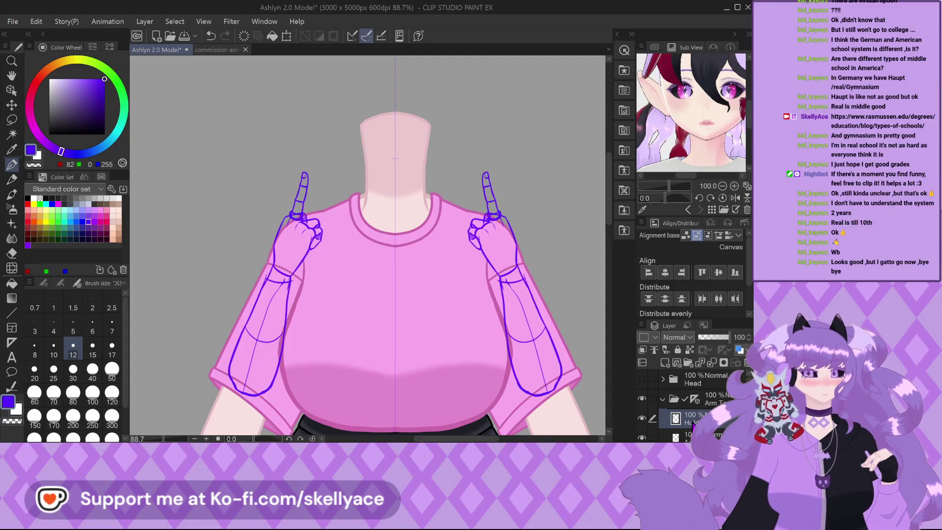
Check the arm sketches against the whole figure and save the document.
{"action": "scroll", "coordinate": [199, 200], "scroll_direction": "down", "scroll_amount": 3}
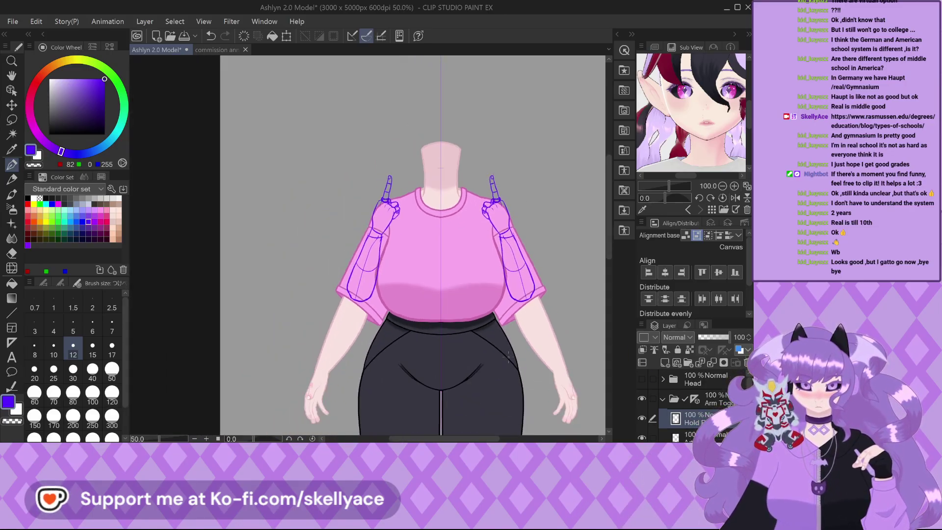
{"action": "scroll", "coordinate": [491, 346], "scroll_direction": "up", "scroll_amount": 1}
{"action": "left_click_drag", "start_coordinate": [478, 344], "coordinate": [474, 319]}
{"action": "scroll", "coordinate": [265, 245], "scroll_direction": "down", "scroll_amount": 1}
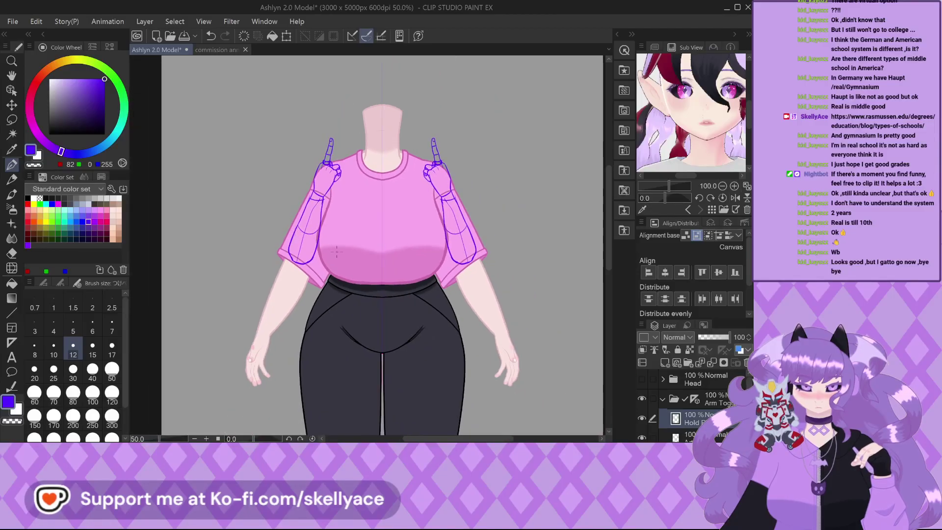
{"action": "key", "text": "ctrl+s"}
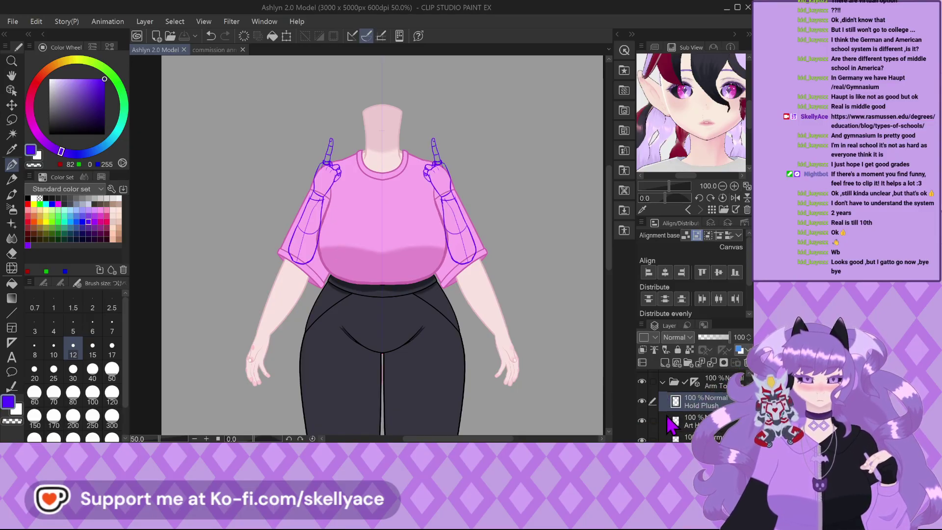
Isolate the head and hair artwork by hiding the arm toggles and full body folders and showing Hair and Head.
{"action": "left_click", "coordinate": [662, 382]}
{"action": "left_click", "coordinate": [641, 381]}
{"action": "scroll", "coordinate": [672, 420], "scroll_direction": "down", "scroll_amount": 1}
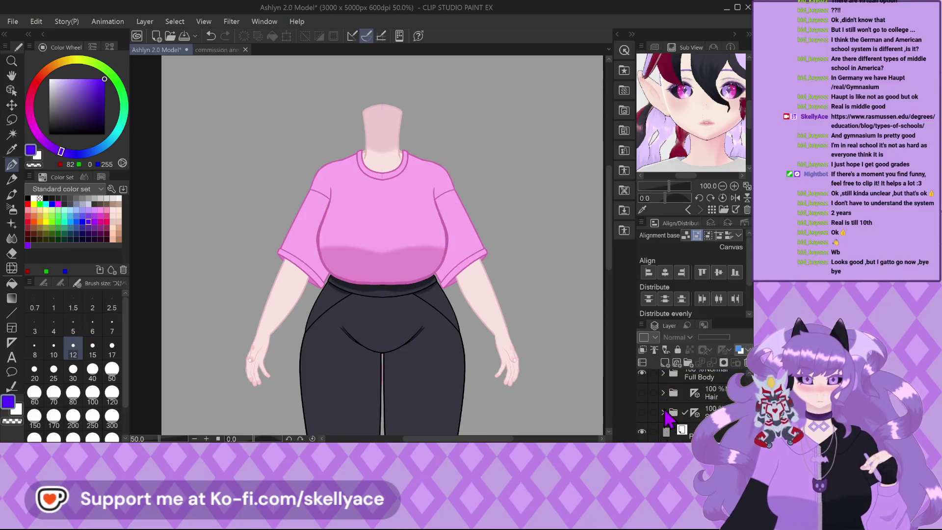
{"action": "left_click", "coordinate": [641, 396]}
{"action": "scroll", "coordinate": [647, 414], "scroll_direction": "up", "scroll_amount": 1}
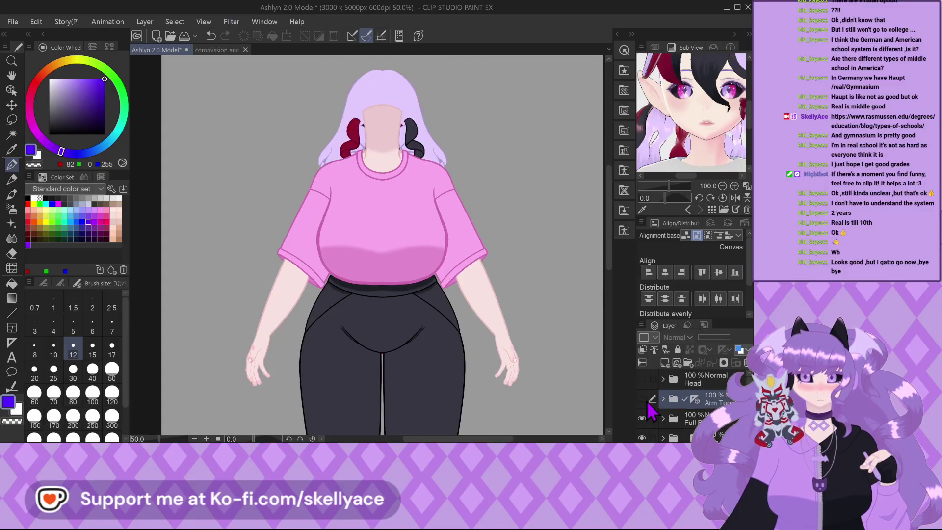
{"action": "left_click", "coordinate": [641, 418]}
{"action": "left_click", "coordinate": [642, 379]}
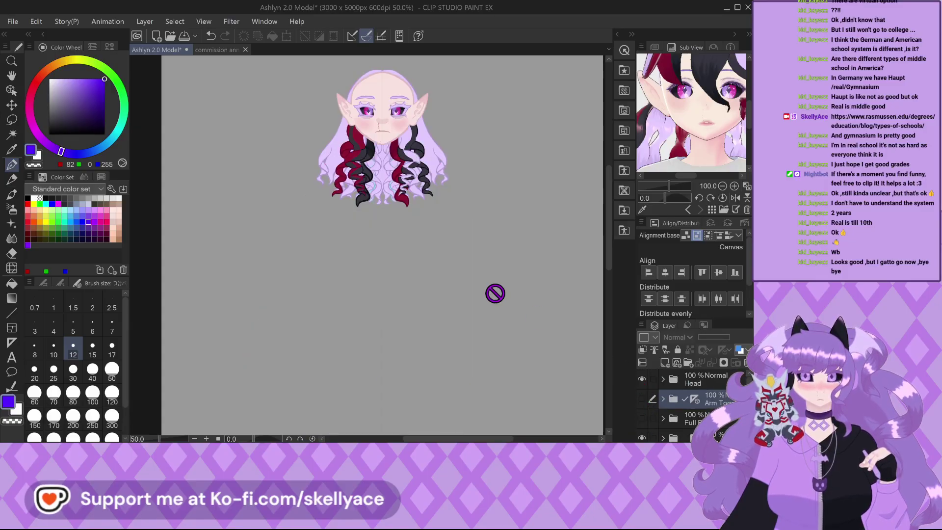
Show the front bangs group inside the Head folder over the face, then collapse the folder.
{"action": "scroll", "coordinate": [413, 58], "scroll_direction": "up", "scroll_amount": 1}
{"action": "scroll", "coordinate": [413, 59], "scroll_direction": "up", "scroll_amount": 1}
{"action": "left_click", "coordinate": [662, 379]}
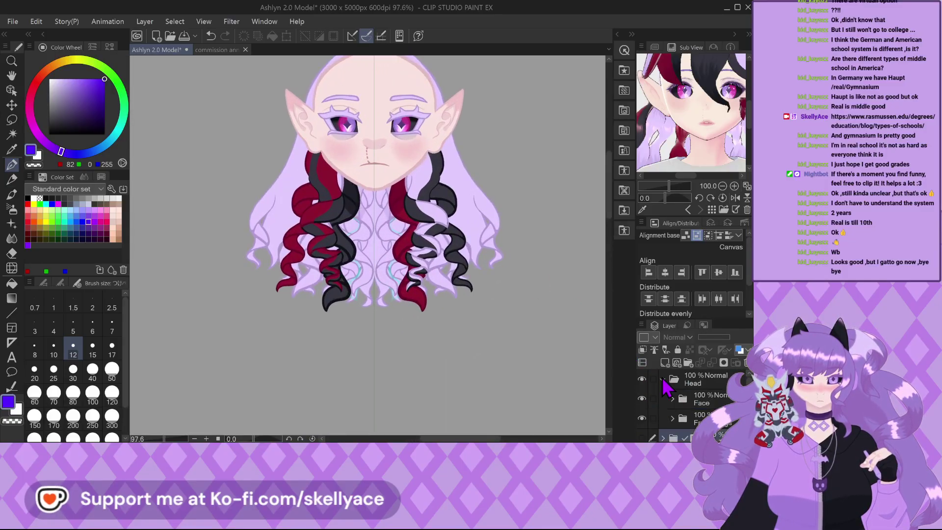
{"action": "scroll", "coordinate": [647, 427], "scroll_direction": "down", "scroll_amount": 1}
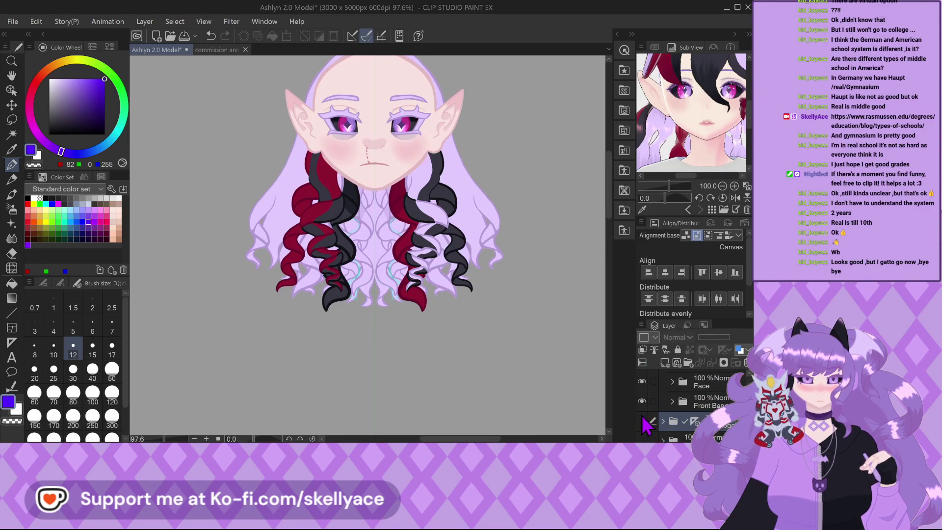
{"action": "scroll", "coordinate": [643, 415], "scroll_direction": "up", "scroll_amount": 1}
{"action": "left_click", "coordinate": [672, 399]}
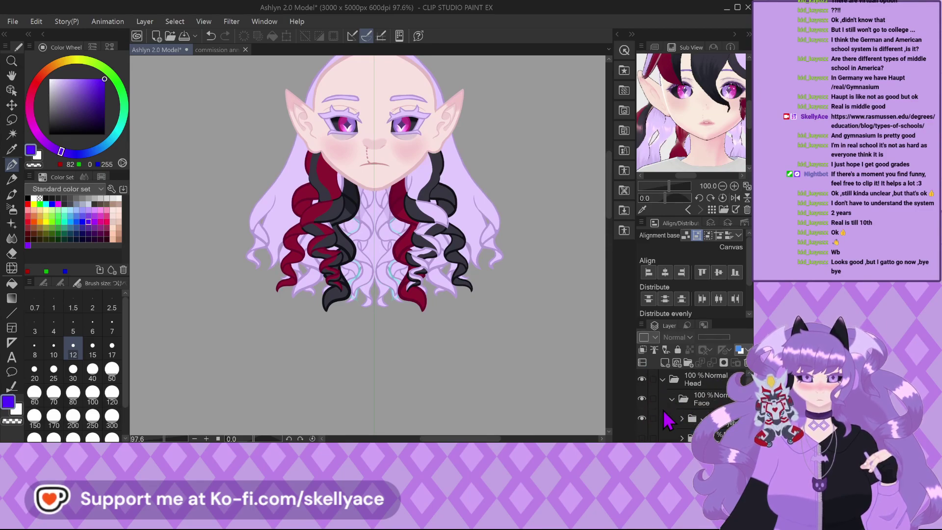
{"action": "left_click", "coordinate": [641, 438]}
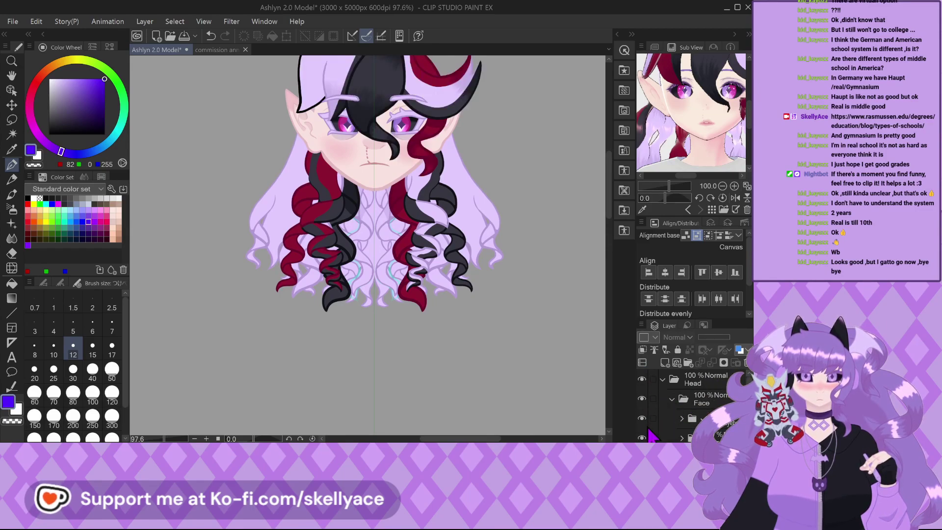
{"action": "left_click", "coordinate": [662, 381]}
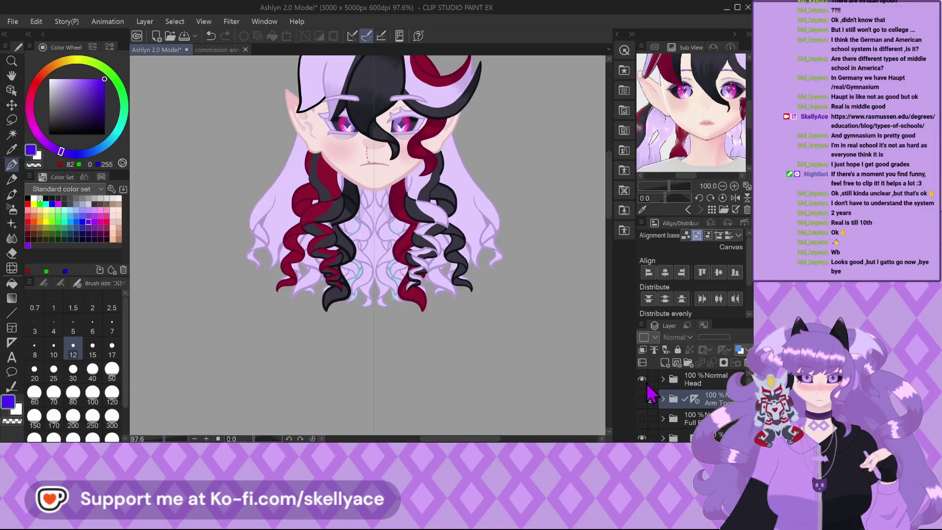
Select the 2B group inside the Hair folder, check the curls against the reference, and save the document.
{"action": "scroll", "coordinate": [662, 402], "scroll_direction": "down", "scroll_amount": 1}
{"action": "left_click", "coordinate": [663, 404]}
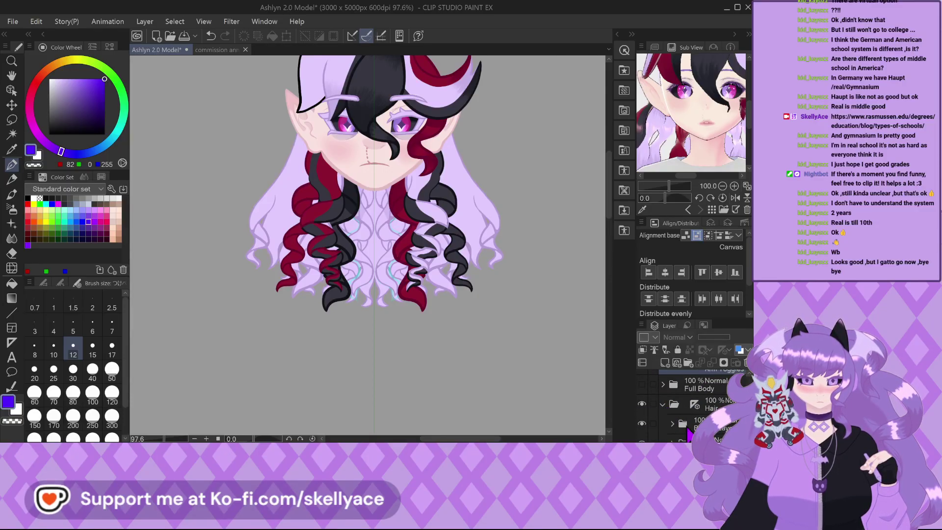
{"action": "scroll", "coordinate": [702, 412], "scroll_direction": "down", "scroll_amount": 1}
{"action": "left_click", "coordinate": [702, 414]}
{"action": "scroll", "coordinate": [333, 147], "scroll_direction": "up", "scroll_amount": 2}
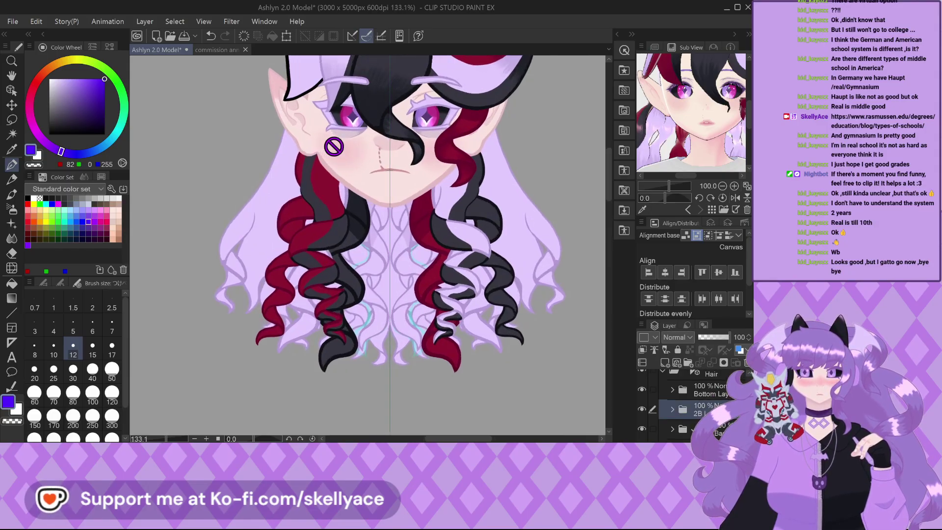
{"action": "scroll", "coordinate": [679, 111], "scroll_direction": "down", "scroll_amount": 1}
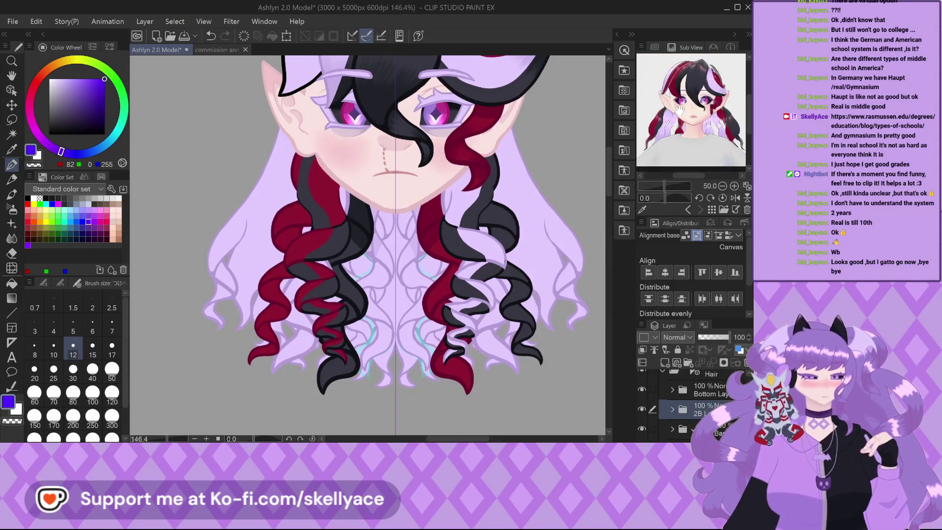
{"action": "key", "text": "ctrl+s"}
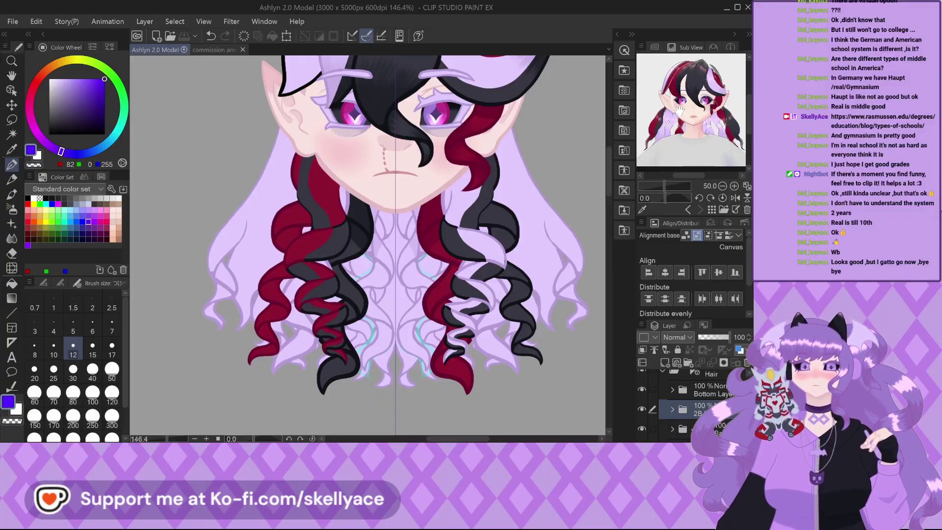
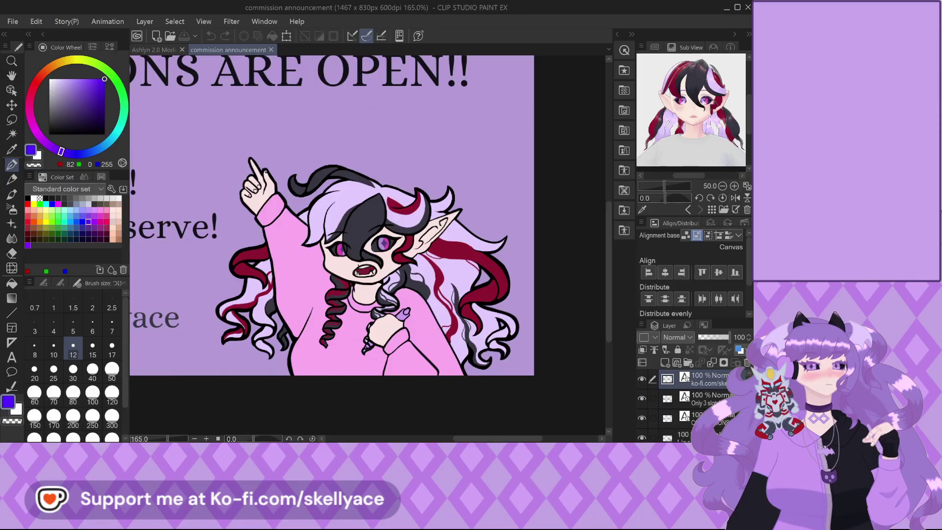
Load the commission announcement image into the Sub View as reference, frame the character's head and hair, and close the commission announcement document.
{"action": "left_click", "coordinate": [725, 211]}
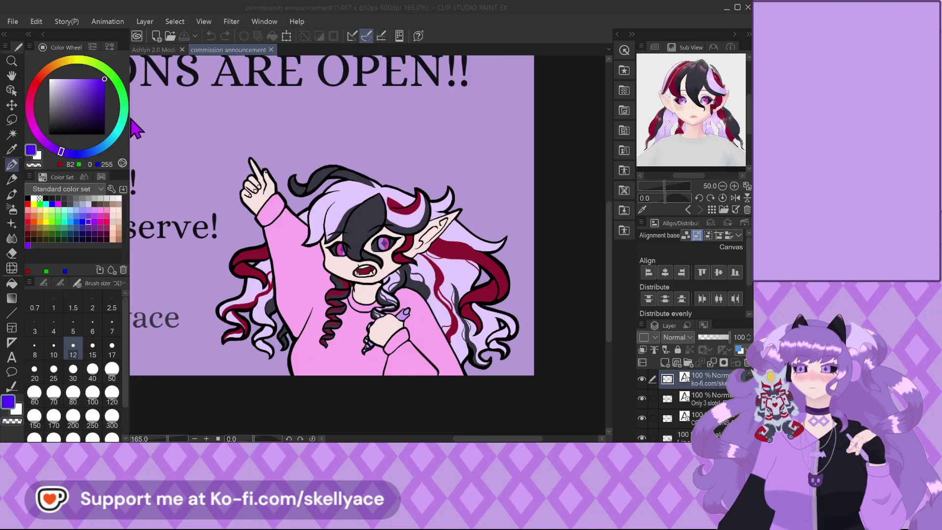
{"action": "left_click", "coordinate": [463, 350]}
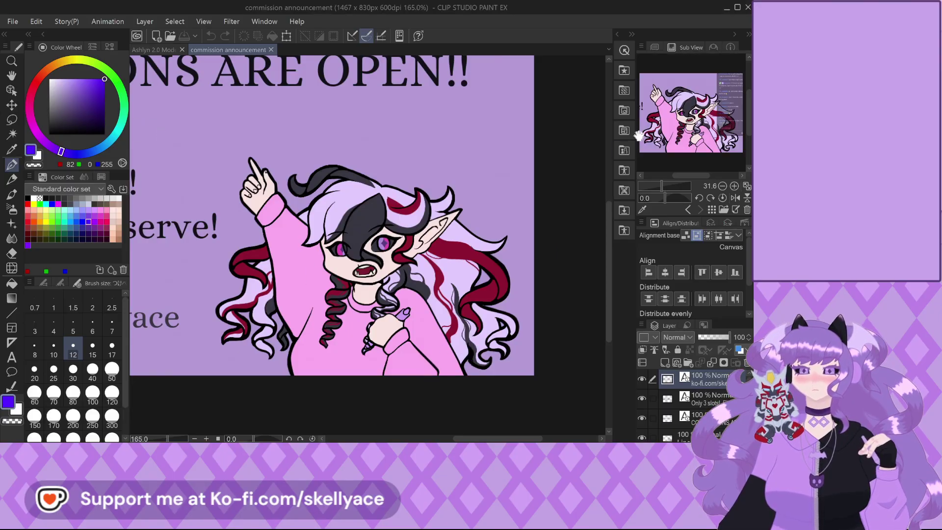
{"action": "scroll", "coordinate": [684, 104], "scroll_direction": "up", "scroll_amount": 1}
{"action": "left_click_drag", "start_coordinate": [684, 104], "coordinate": [666, 105]}
{"action": "scroll", "coordinate": [665, 104], "scroll_direction": "down", "scroll_amount": 3}
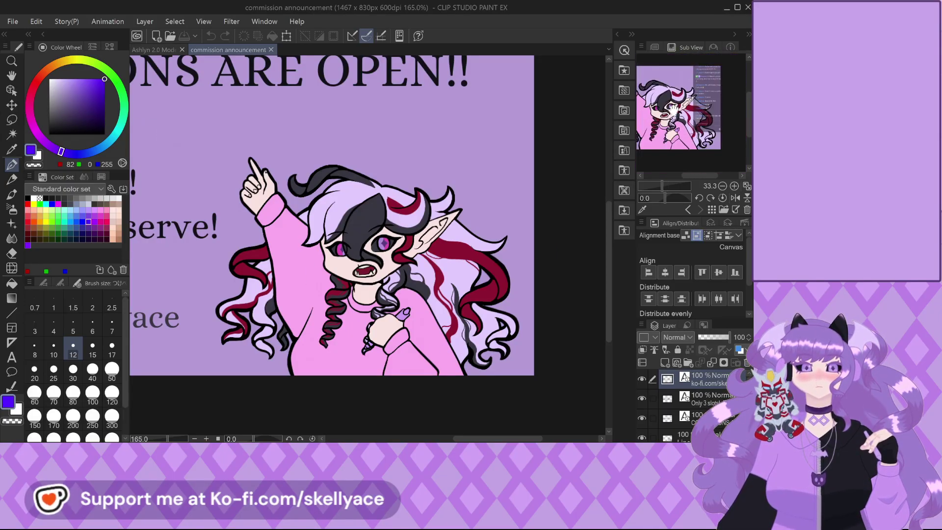
{"action": "left_click", "coordinate": [270, 49]}
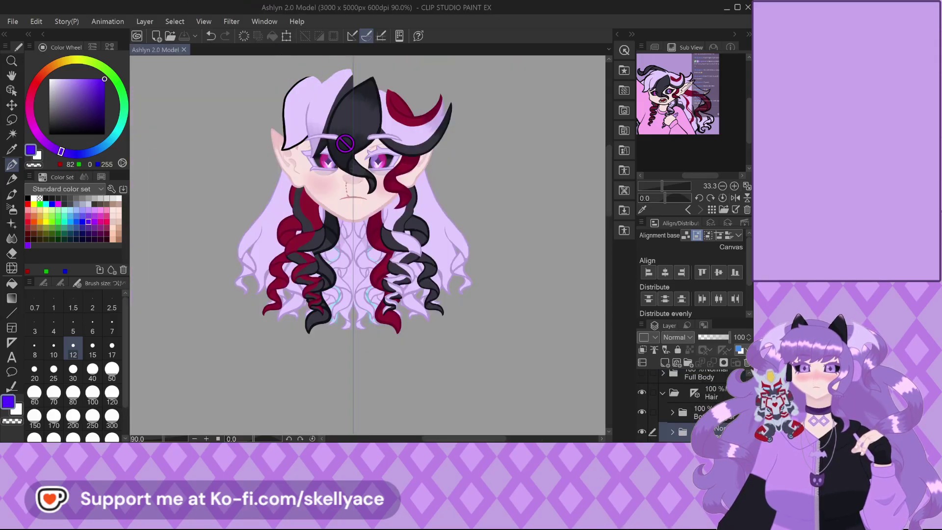
Show the Full Body folder and compare the head and hair artwork with the reference.
{"action": "scroll", "coordinate": [345, 143], "scroll_direction": "up", "scroll_amount": 1}
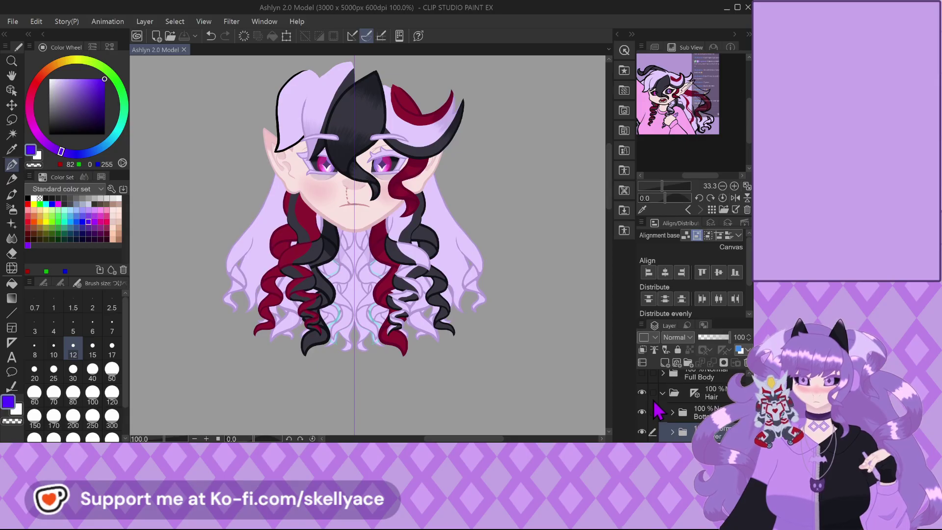
{"action": "scroll", "coordinate": [659, 411], "scroll_direction": "up", "scroll_amount": 2}
{"action": "left_click", "coordinate": [642, 418]}
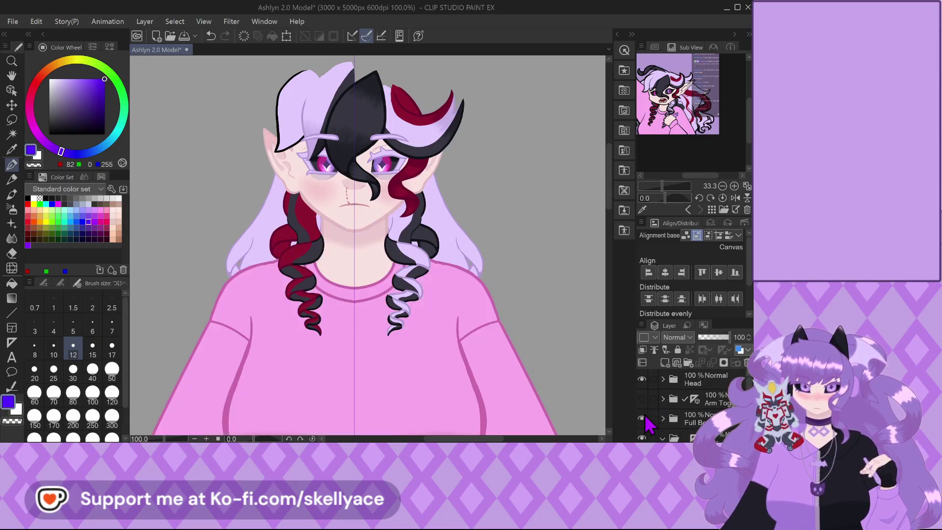
{"action": "scroll", "coordinate": [375, 147], "scroll_direction": "up", "scroll_amount": 3}
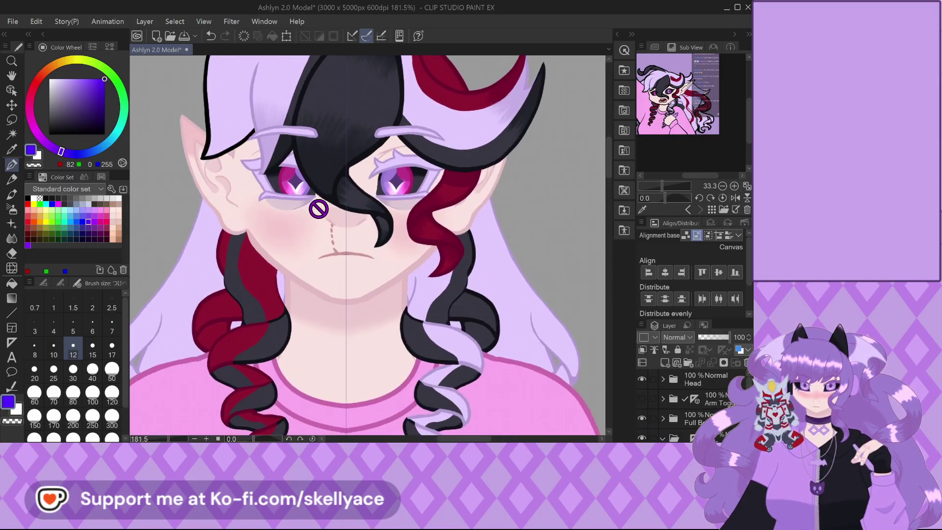
{"action": "scroll", "coordinate": [693, 136], "scroll_direction": "up", "scroll_amount": 3}
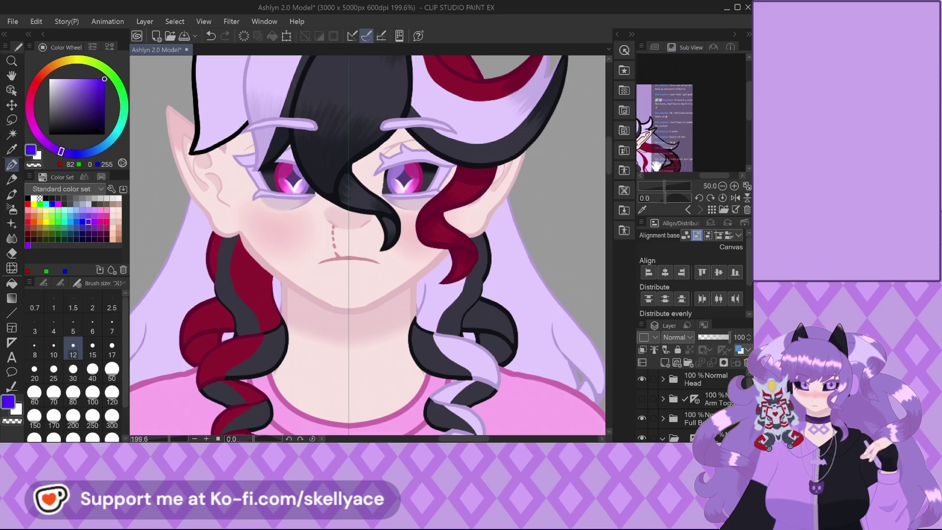
{"action": "scroll", "coordinate": [688, 139], "scroll_direction": "down", "scroll_amount": 3}
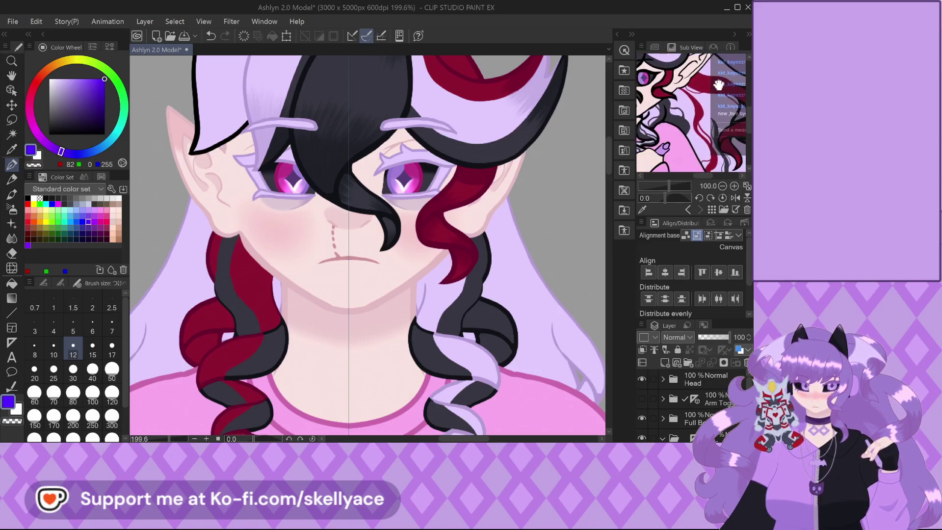
{"action": "scroll", "coordinate": [328, 183], "scroll_direction": "down", "scroll_amount": 2}
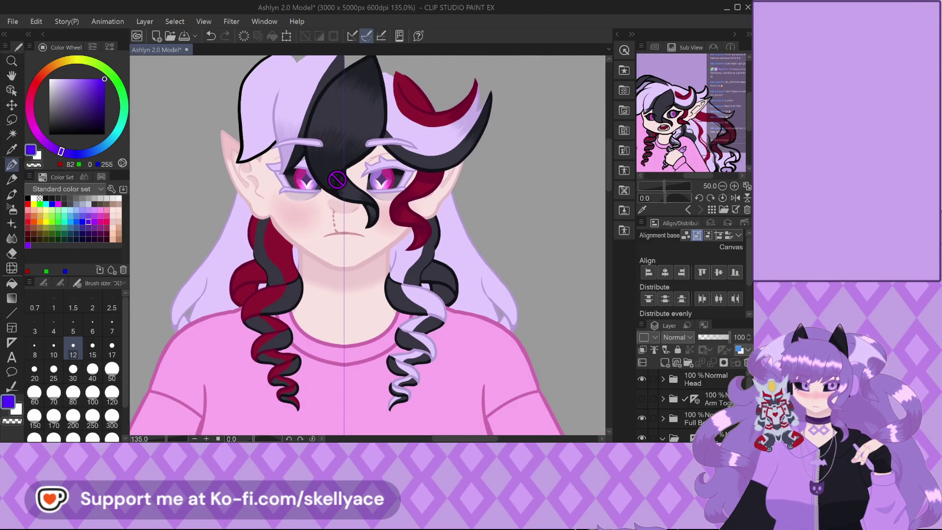
{"action": "scroll", "coordinate": [669, 399], "scroll_direction": "down", "scroll_amount": 2}
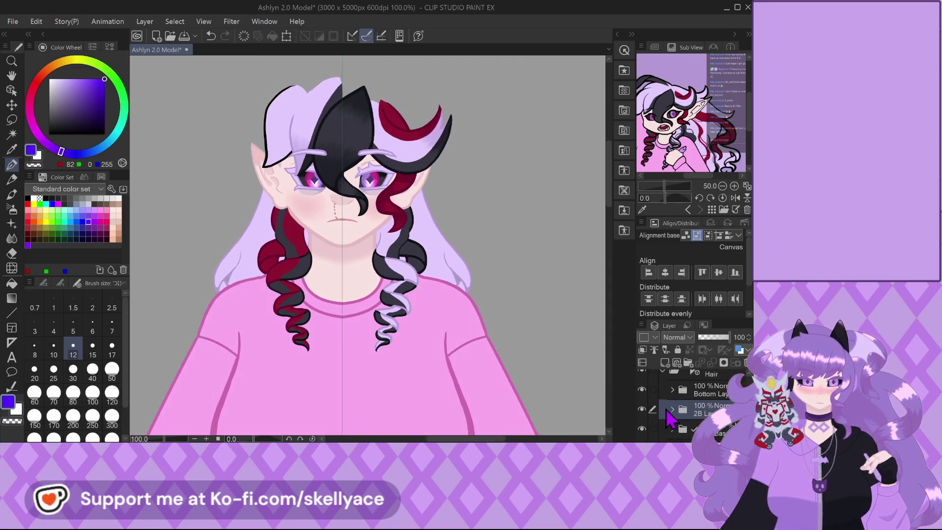
Add a raster layer above the Bottom Layer group in the Hair folder, disable the folder's ruler, and select the new layer.
{"action": "scroll", "coordinate": [681, 417], "scroll_direction": "down", "scroll_amount": 1}
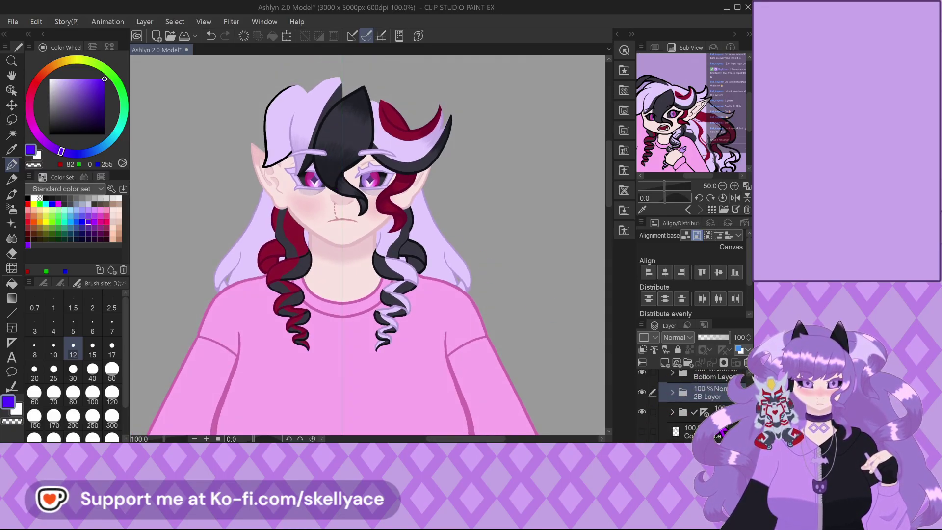
{"action": "scroll", "coordinate": [687, 402], "scroll_direction": "up", "scroll_amount": 3}
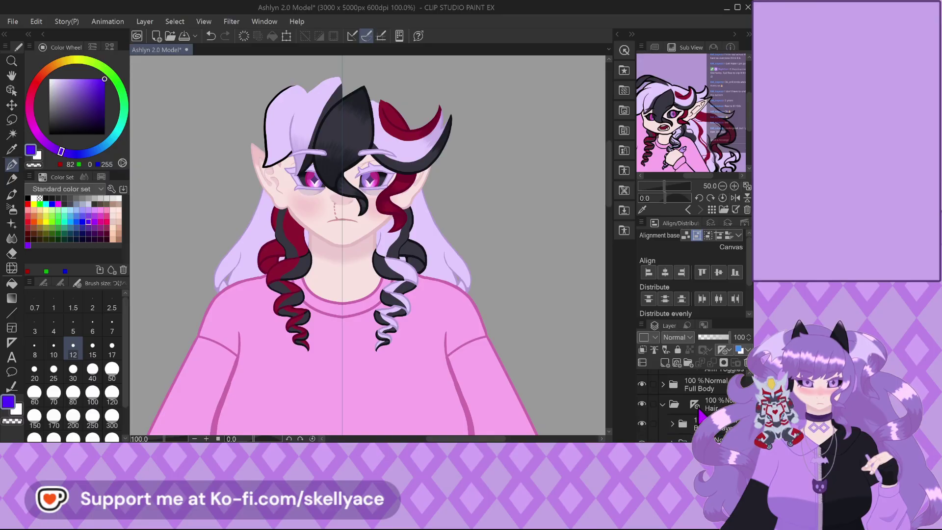
{"action": "left_click", "coordinate": [717, 431]}
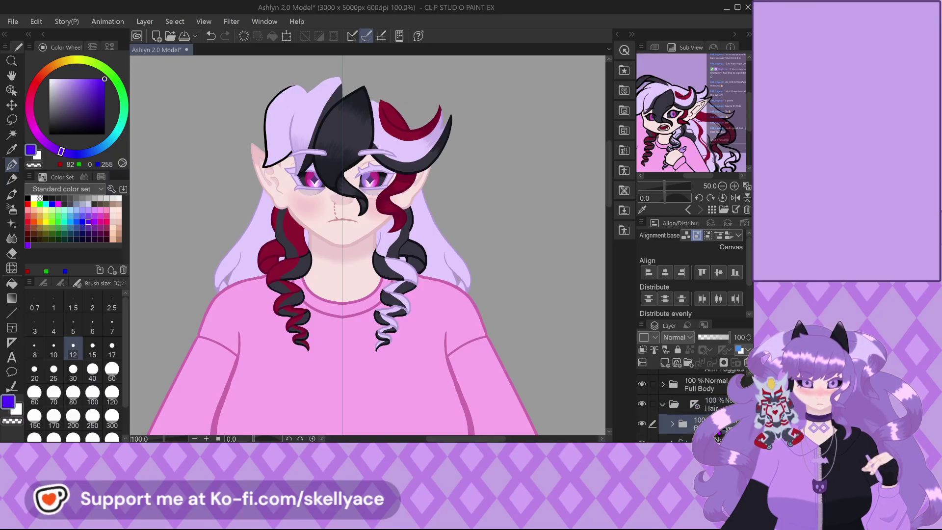
{"action": "scroll", "coordinate": [692, 402], "scroll_direction": "down", "scroll_amount": 1}
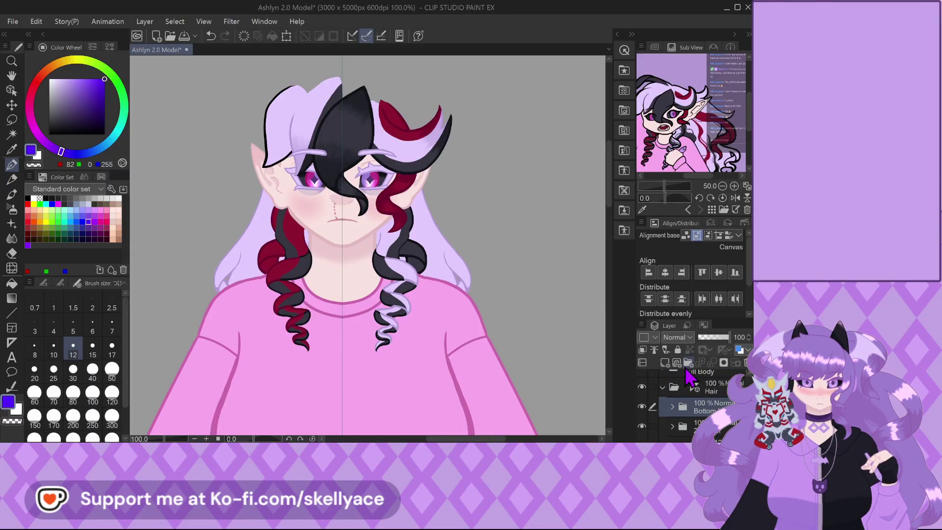
{"action": "left_click", "coordinate": [665, 365]}
{"action": "left_click", "coordinate": [696, 391]}
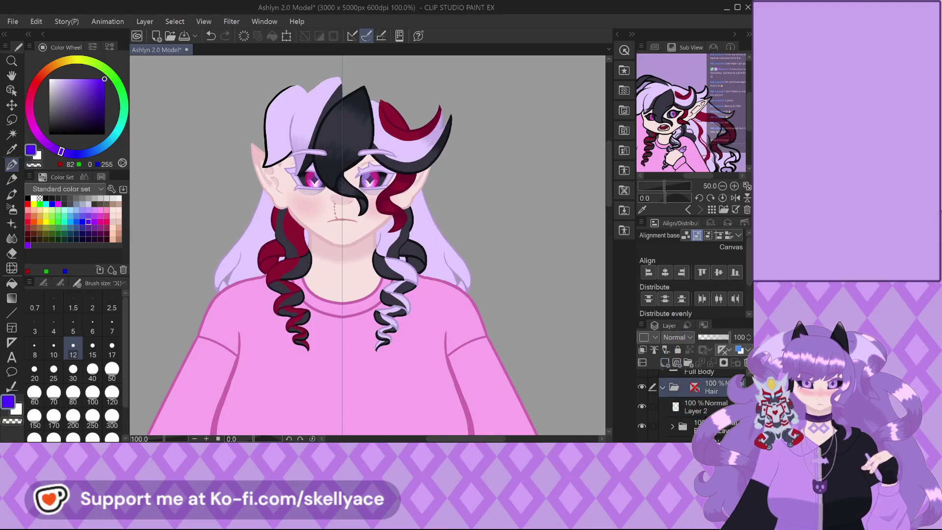
{"action": "left_click", "coordinate": [705, 410]}
Set the drawing colour to magenta (RGB 236, 0, 140) and display the list of pen sub tools.
{"action": "scroll", "coordinate": [381, 148], "scroll_direction": "up", "scroll_amount": 3}
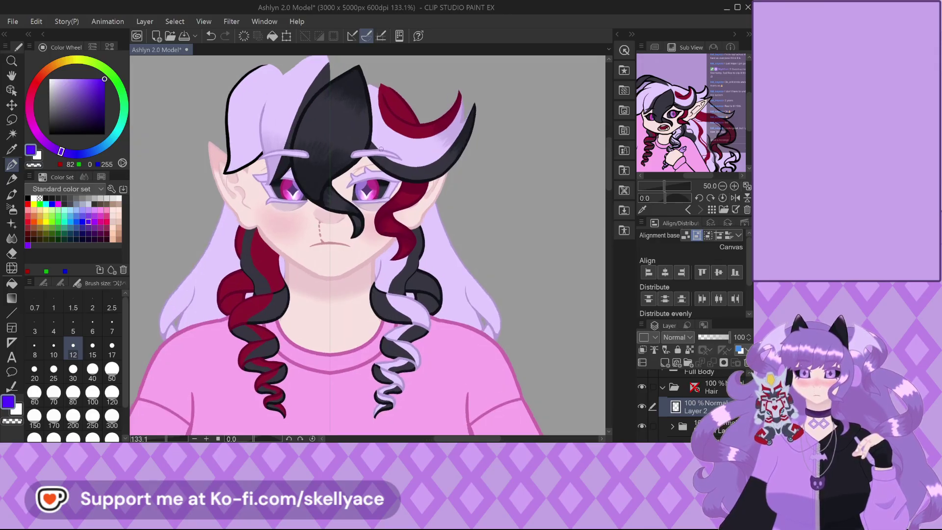
{"action": "scroll", "coordinate": [707, 403], "scroll_direction": "down", "scroll_amount": 3}
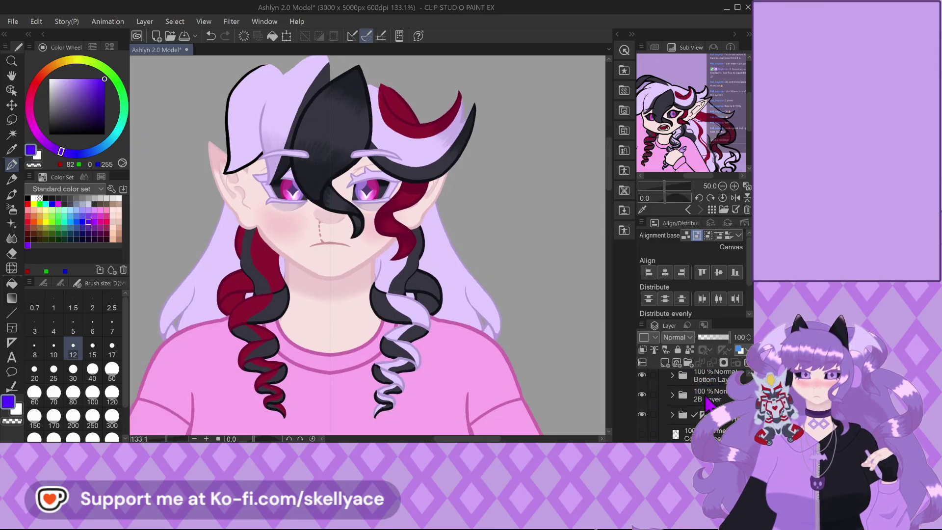
{"action": "scroll", "coordinate": [415, 297], "scroll_direction": "down", "scroll_amount": 2}
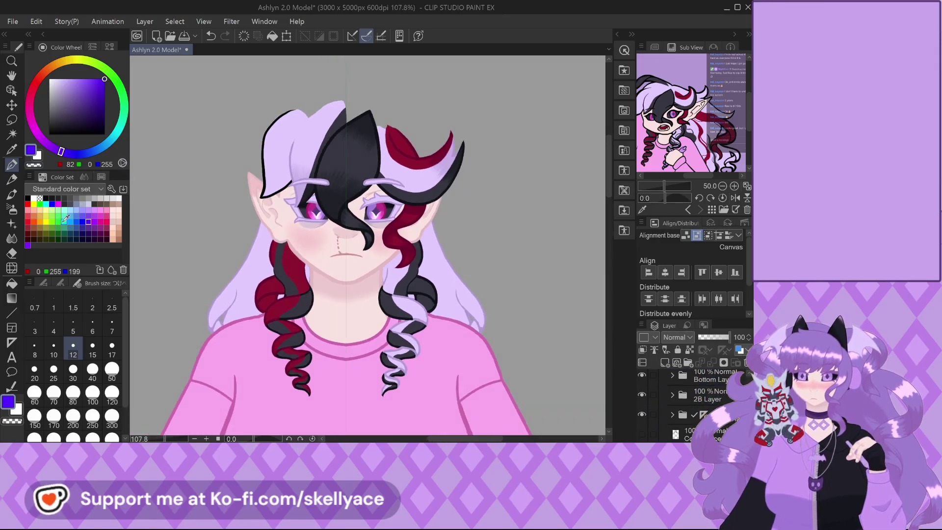
{"action": "left_click", "coordinate": [48, 284]}
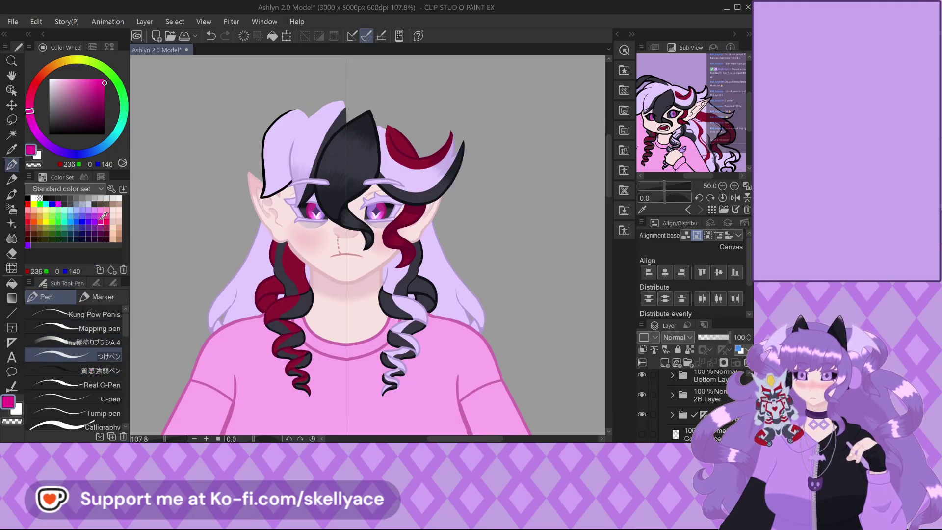
{"action": "scroll", "coordinate": [353, 255], "scroll_direction": "down", "scroll_amount": 3}
{"action": "scroll", "coordinate": [324, 196], "scroll_direction": "up", "scroll_amount": 4}
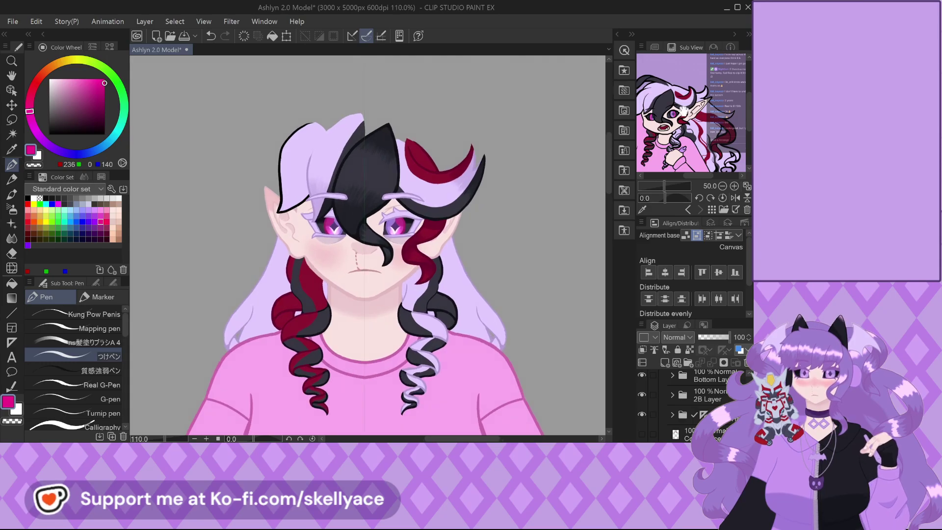
Lower the Full Body folder's opacity to 53% and the Head folder's opacity to 45%.
{"action": "scroll", "coordinate": [401, 173], "scroll_direction": "down", "scroll_amount": 4}
{"action": "scroll", "coordinate": [401, 173], "scroll_direction": "up", "scroll_amount": 4}
{"action": "scroll", "coordinate": [695, 407], "scroll_direction": "up", "scroll_amount": 2}
{"action": "scroll", "coordinate": [669, 406], "scroll_direction": "up", "scroll_amount": 2}
{"action": "left_click", "coordinate": [685, 415]}
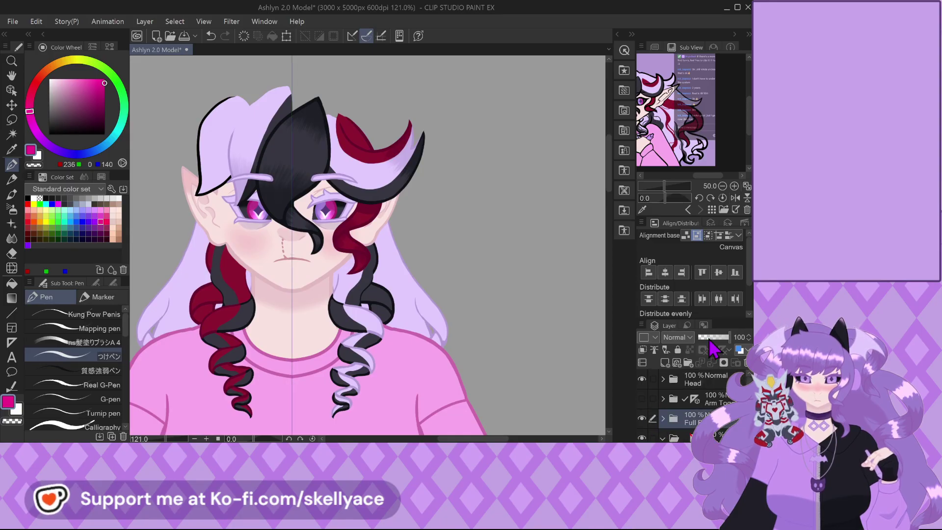
{"action": "left_click", "coordinate": [714, 337]}
{"action": "left_click", "coordinate": [706, 385]}
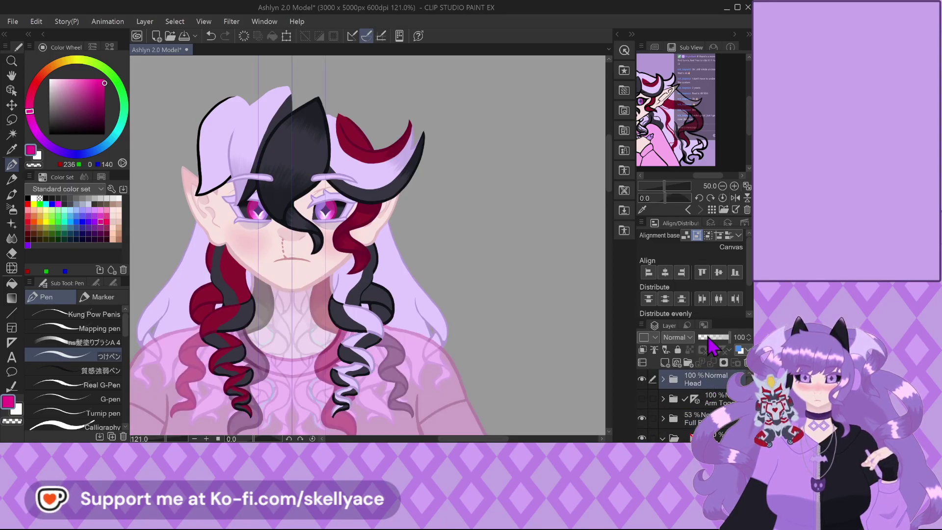
{"action": "left_click", "coordinate": [714, 337]}
{"action": "left_click", "coordinate": [721, 337]}
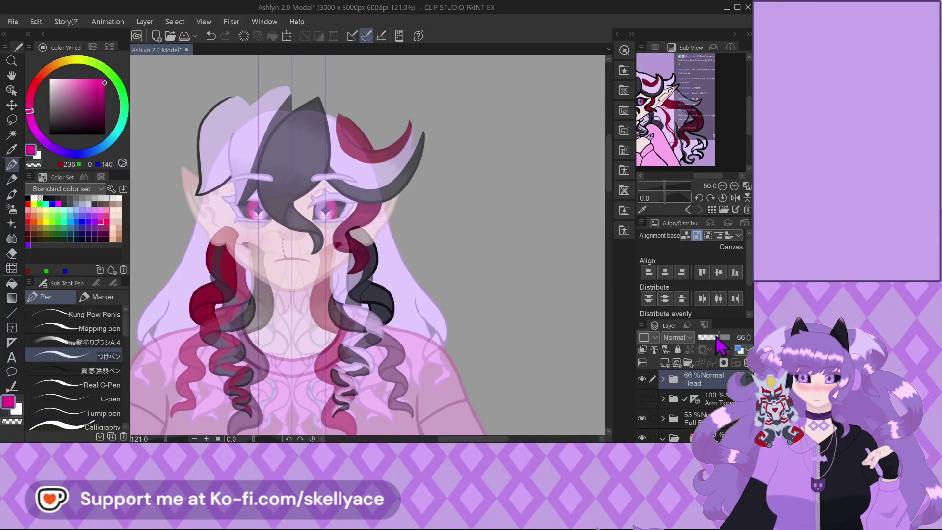
{"action": "left_click", "coordinate": [713, 338]}
Hide the front curls group inside the Head folder, then collapse the folder.
{"action": "left_click", "coordinate": [662, 379]}
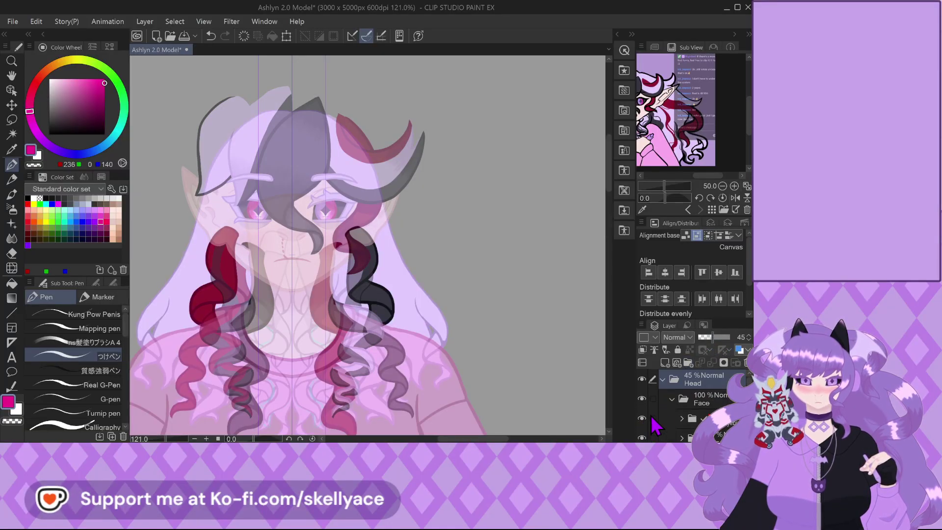
{"action": "left_click", "coordinate": [672, 399]}
{"action": "left_click", "coordinate": [642, 419]}
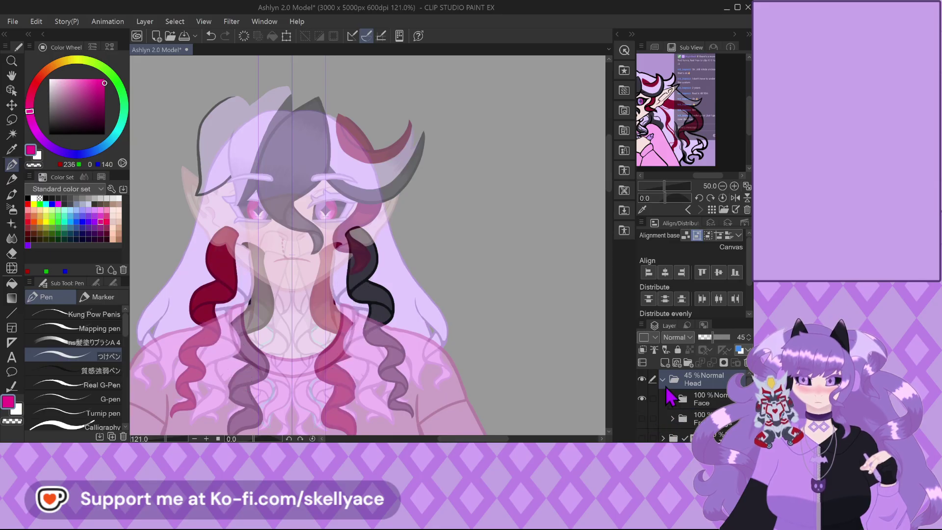
{"action": "scroll", "coordinate": [687, 412], "scroll_direction": "down", "scroll_amount": 3}
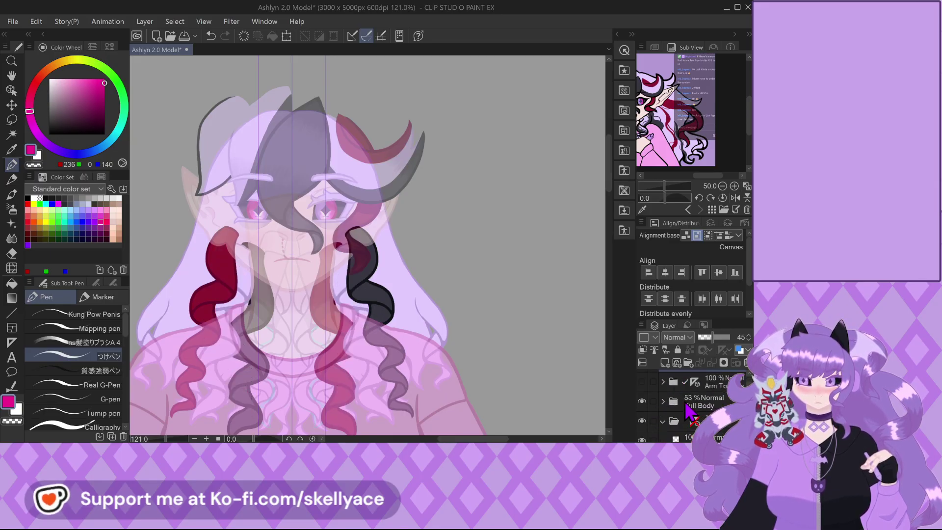
{"action": "scroll", "coordinate": [686, 412], "scroll_direction": "down", "scroll_amount": 1}
Show the Sketch layer with the blue hair outline and reduce its opacity.
{"action": "left_click", "coordinate": [710, 411]}
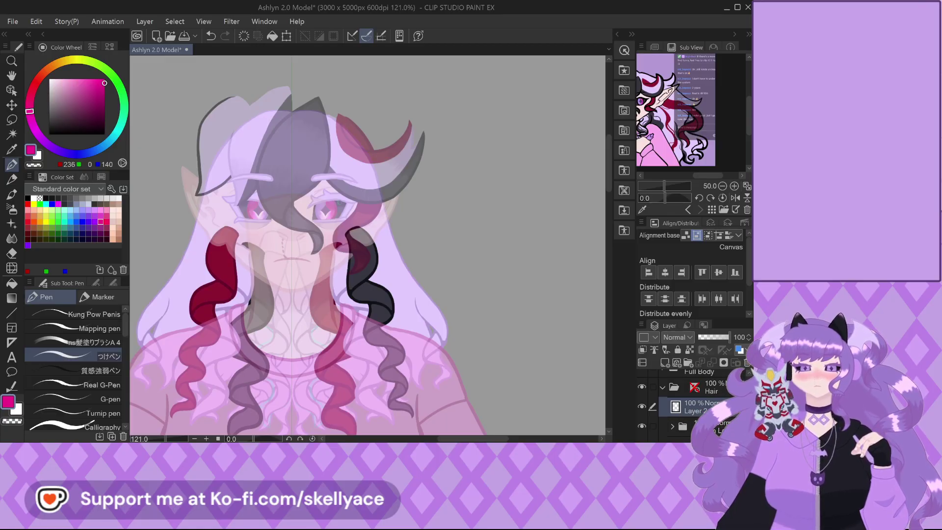
{"action": "key", "text": "ctrl+minus"}
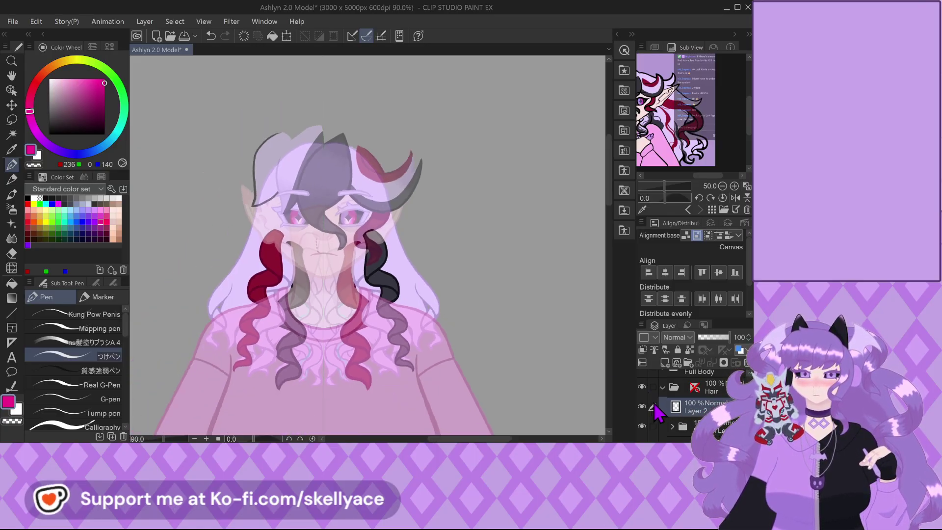
{"action": "scroll", "coordinate": [652, 417], "scroll_direction": "down", "scroll_amount": 3}
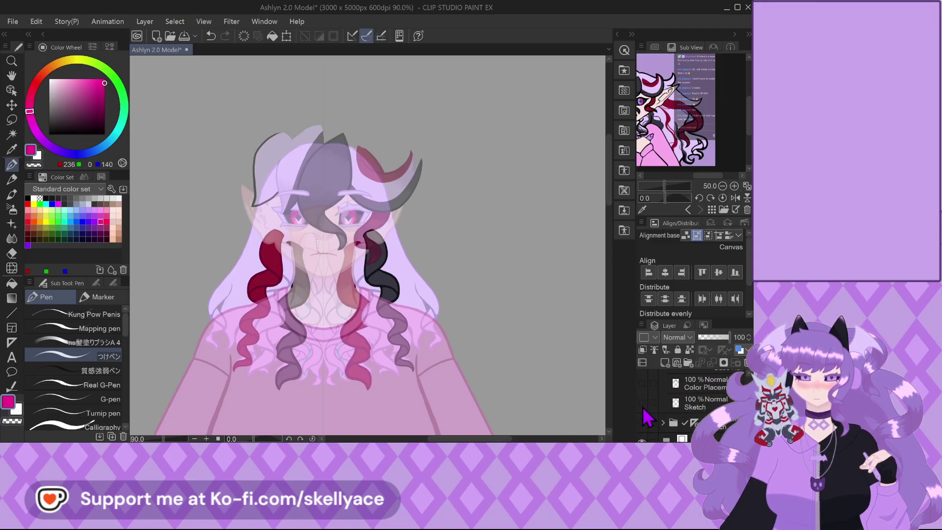
{"action": "left_click", "coordinate": [642, 403]}
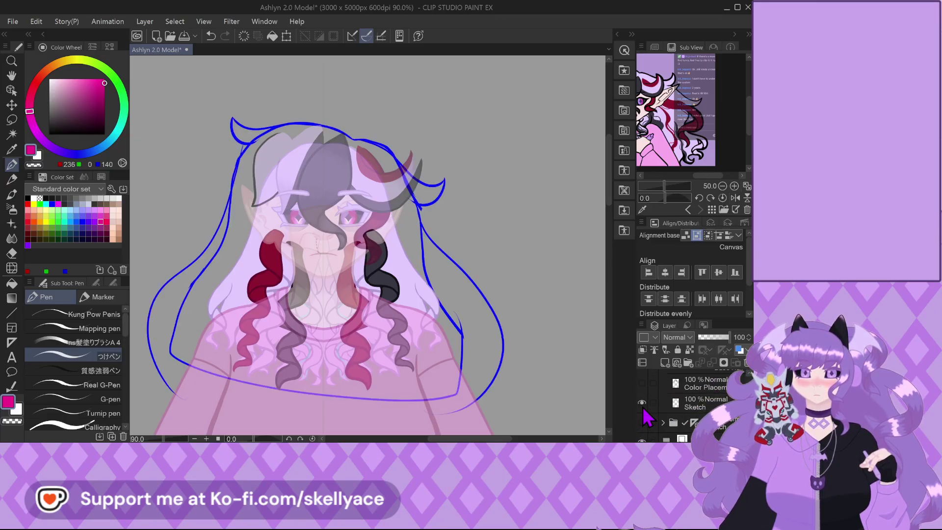
{"action": "left_click", "coordinate": [697, 403]}
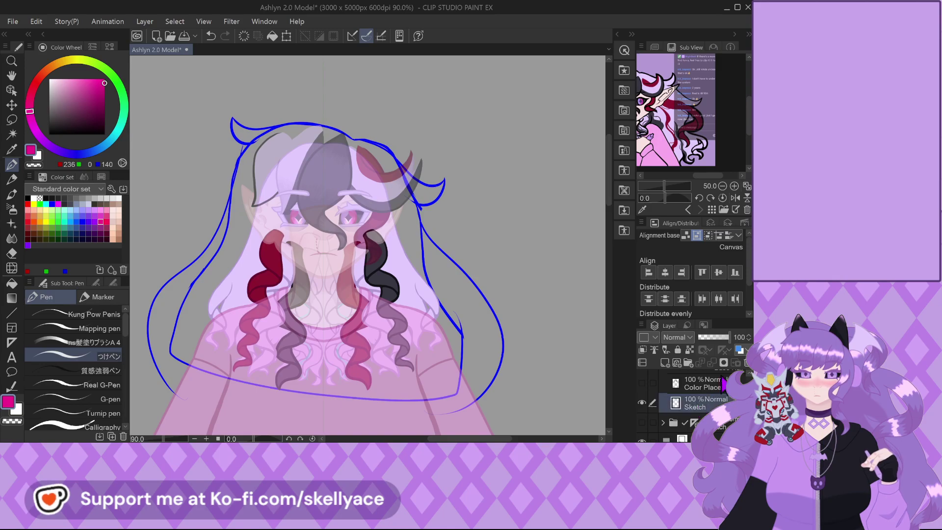
{"action": "left_click", "coordinate": [712, 337]}
Rename the new Layer 2 in the Hair folder as Flyaways and reframe the reference on the character's hair.
{"action": "scroll", "coordinate": [692, 417], "scroll_direction": "up", "scroll_amount": 1}
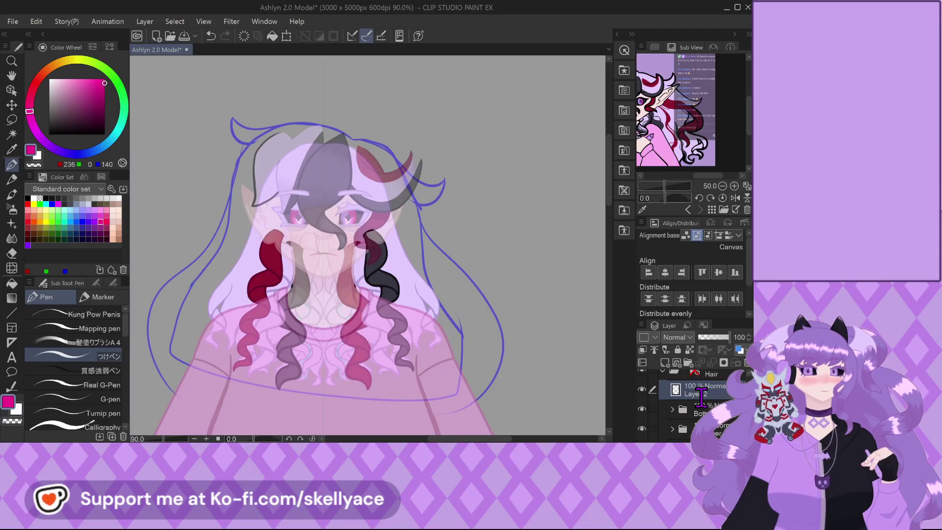
{"action": "type", "text": "Flyaways"}
{"action": "key", "text": "Return"}
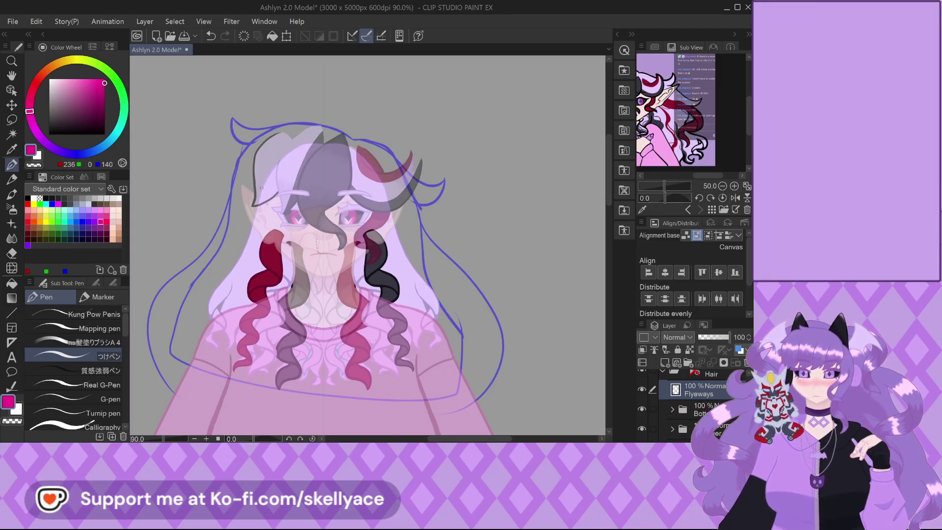
{"action": "scroll", "coordinate": [345, 142], "scroll_direction": "up", "scroll_amount": 6}
{"action": "left_click_drag", "start_coordinate": [673, 124], "coordinate": [720, 151]}
{"action": "scroll", "coordinate": [338, 159], "scroll_direction": "down", "scroll_amount": 5}
{"action": "scroll", "coordinate": [220, 127], "scroll_direction": "up", "scroll_amount": 5}
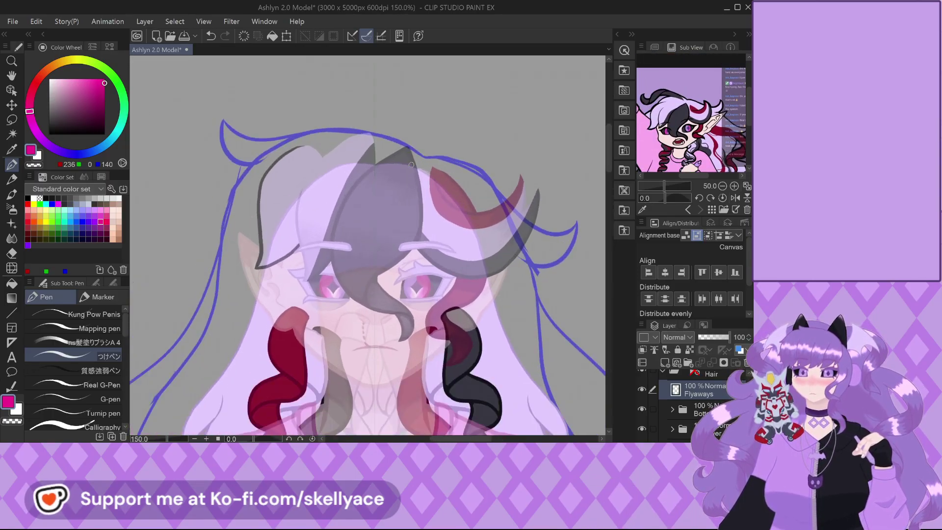
{"action": "scroll", "coordinate": [411, 165], "scroll_direction": "up", "scroll_amount": 1}
{"action": "scroll", "coordinate": [260, 126], "scroll_direction": "up", "scroll_amount": 1}
{"action": "mouse_move", "coordinate": [287, 114]}
{"action": "left_mouse_down"}
{"action": "mouse_move", "coordinate": [231, 137]}
{"action": "mouse_move", "coordinate": [213, 160]}
{"action": "mouse_move", "coordinate": [236, 175]}
{"action": "left_mouse_up"}
{"action": "key", "text": "ctrl+z"}
{"action": "key", "text": "ctrl+z"}
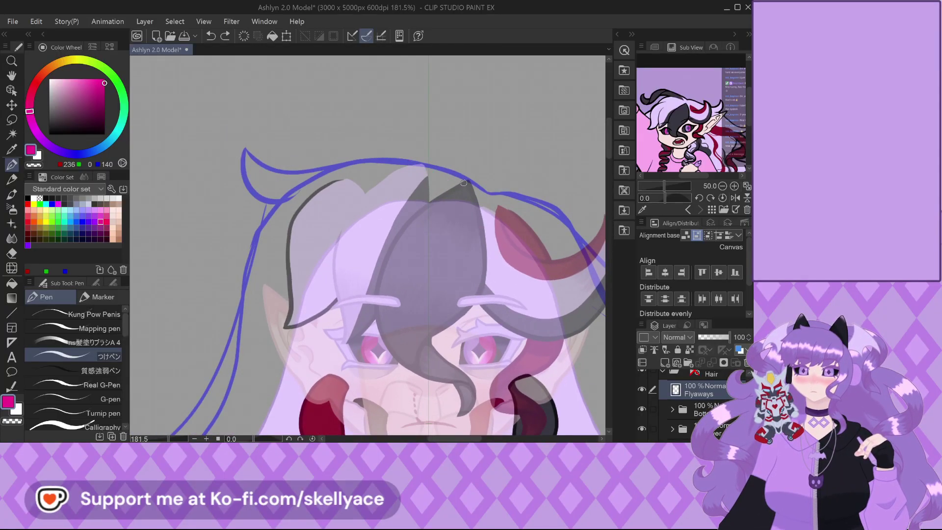
Draw a pink flyaway strand on the Flyaways layer, arching from the crown over the blue outline to a curled tip beside the head.
{"action": "mouse_move", "coordinate": [337, 143]}
{"action": "left_mouse_down"}
{"action": "mouse_move", "coordinate": [303, 153]}
{"action": "mouse_move", "coordinate": [235, 222]}
{"action": "left_mouse_up"}
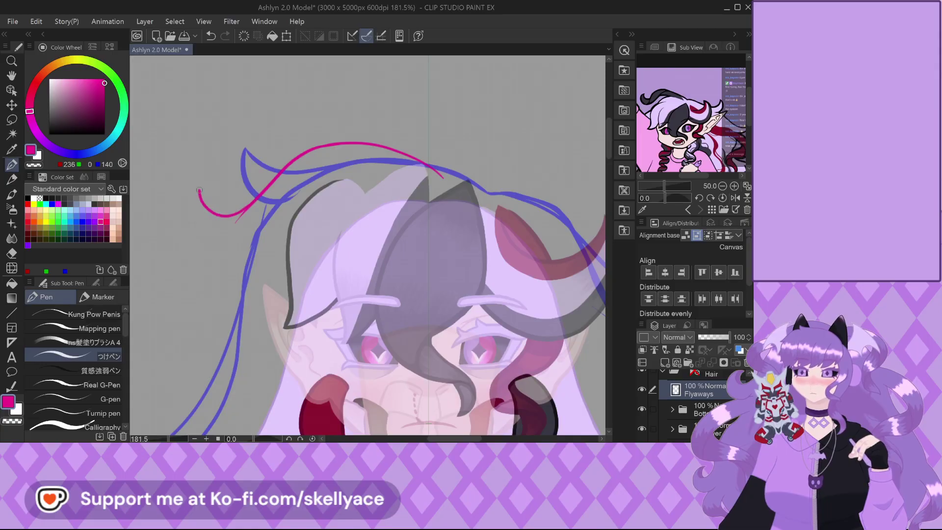
{"action": "mouse_move", "coordinate": [441, 175]}
{"action": "left_mouse_down"}
{"action": "mouse_move", "coordinate": [413, 146]}
{"action": "mouse_move", "coordinate": [330, 140]}
{"action": "left_mouse_up"}
{"action": "key", "text": "ctrl+z"}
{"action": "mouse_move", "coordinate": [440, 173]}
{"action": "left_mouse_down"}
{"action": "mouse_move", "coordinate": [357, 128]}
{"action": "mouse_move", "coordinate": [291, 156]}
{"action": "left_mouse_up"}
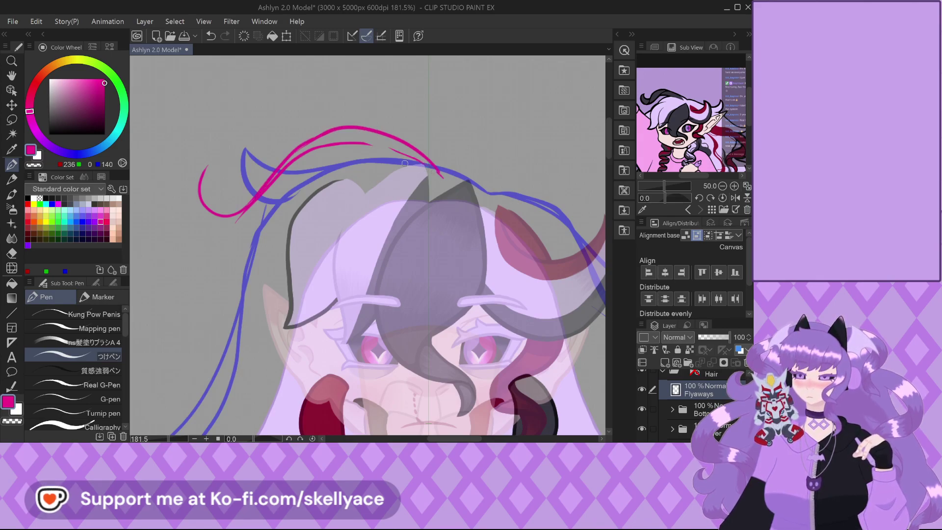
Adjust the eraser's brush size and erase the extra inner strokes of the crown flyaway, keeping its single outer curve.
{"action": "left_click", "coordinate": [12, 253]}
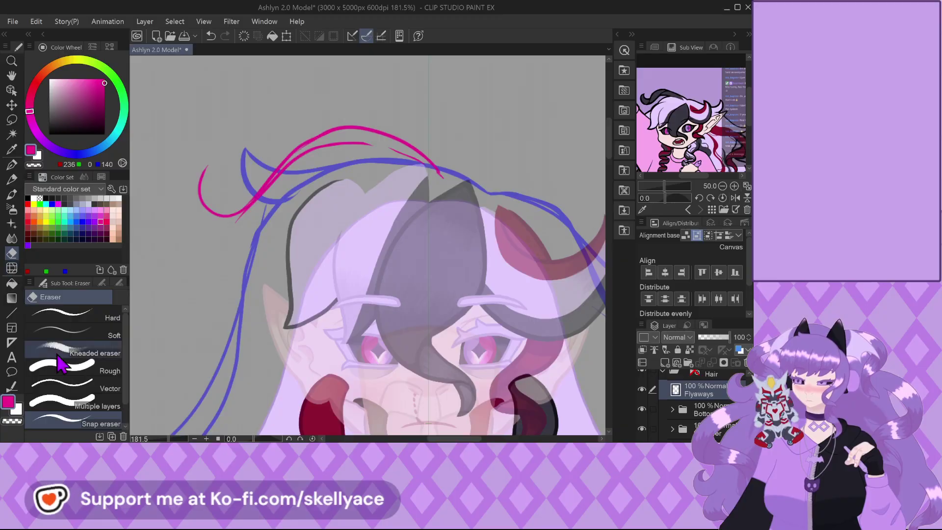
{"action": "left_click", "coordinate": [118, 283]}
{"action": "left_click", "coordinate": [70, 373]}
{"action": "key", "text": "p"}
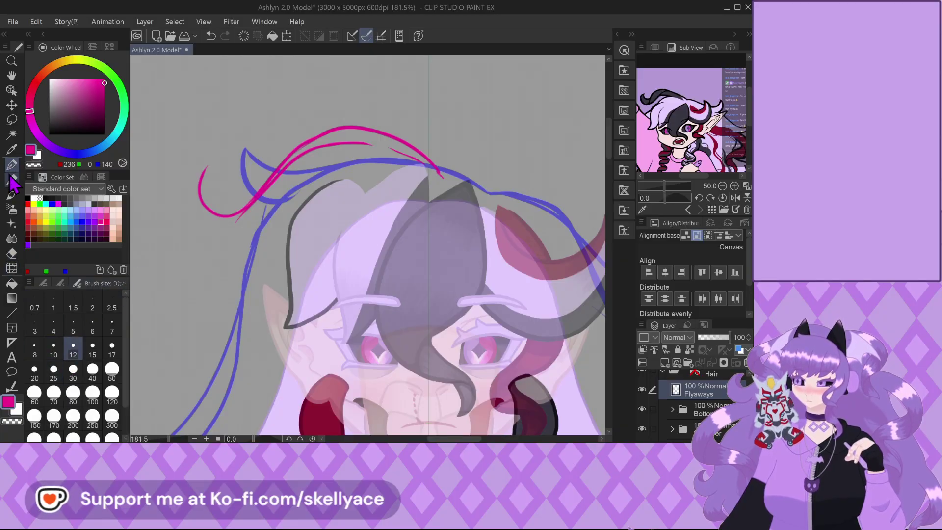
{"action": "mouse_move", "coordinate": [324, 151]}
{"action": "left_mouse_down"}
{"action": "mouse_move", "coordinate": [287, 170]}
{"action": "mouse_move", "coordinate": [237, 219]}
{"action": "left_mouse_up"}
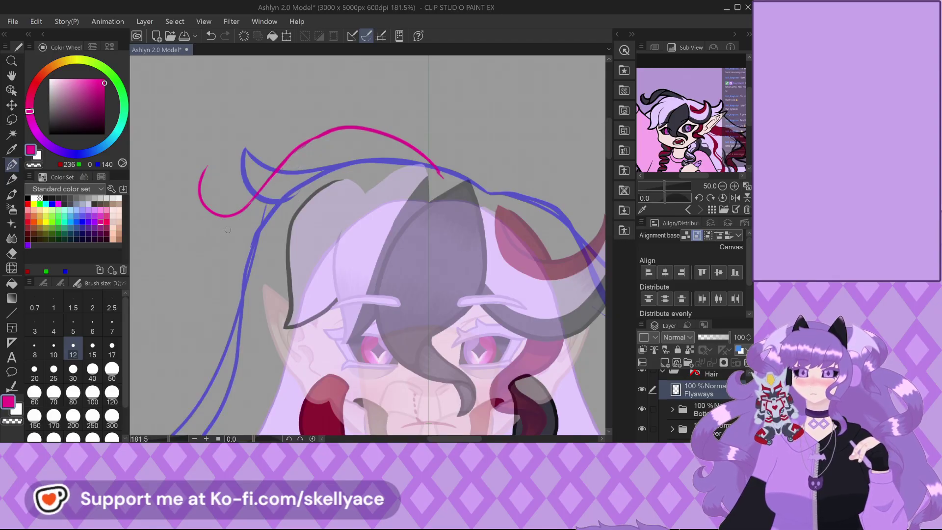
Draw the inner edge of the crown flyaway as a second arc from the hair parting to the outer curve, replacing rejected strokes.
{"action": "scroll", "coordinate": [407, 177], "scroll_direction": "up", "scroll_amount": 2}
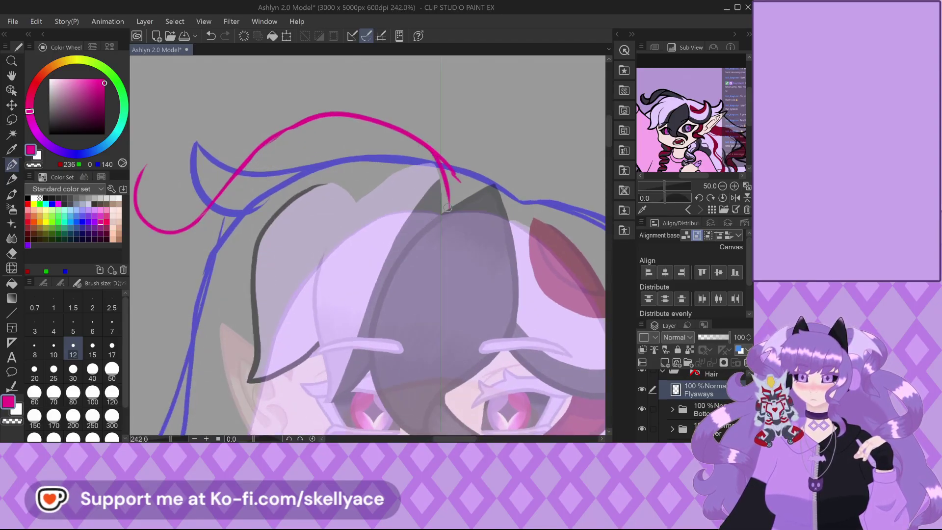
{"action": "key", "text": "ctrl+z"}
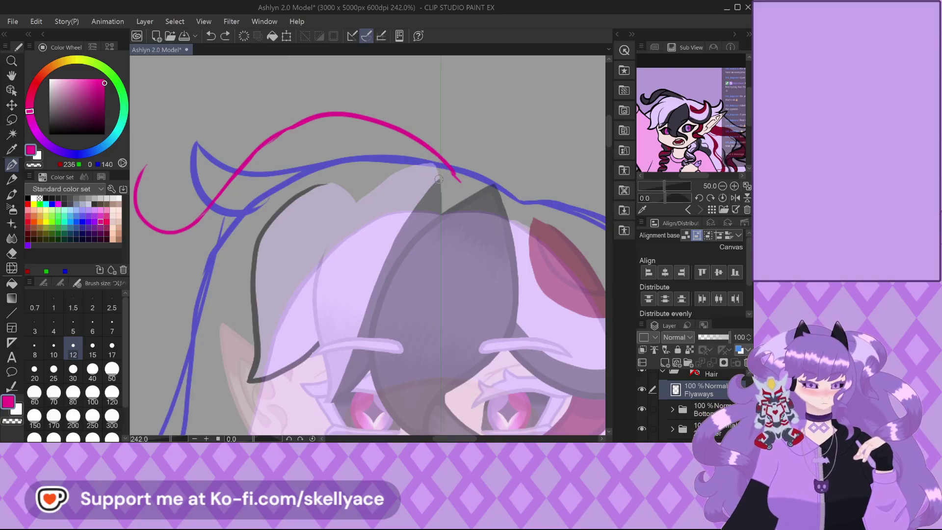
{"action": "mouse_move", "coordinate": [448, 161]}
{"action": "left_mouse_down"}
{"action": "mouse_move", "coordinate": [463, 200]}
{"action": "mouse_move", "coordinate": [439, 184]}
{"action": "left_mouse_up"}
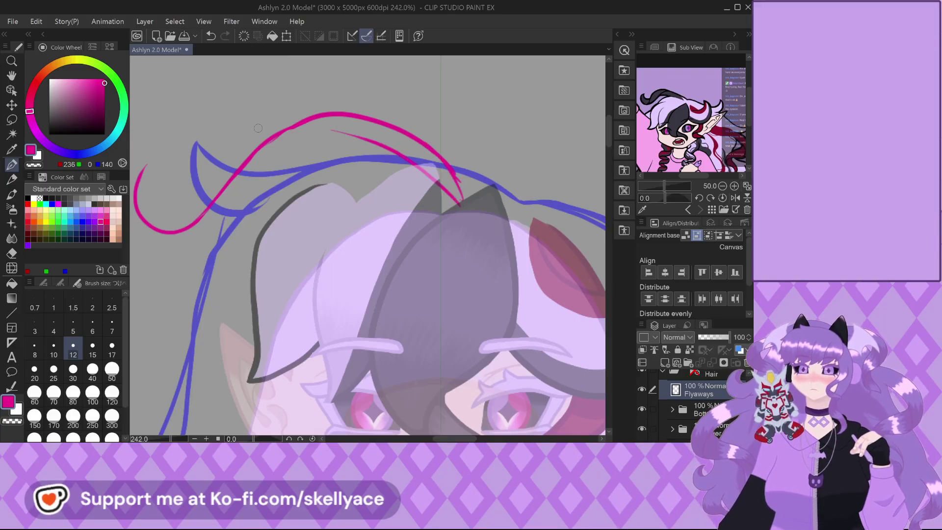
{"action": "mouse_move", "coordinate": [240, 169]}
{"action": "left_mouse_down"}
{"action": "mouse_move", "coordinate": [325, 134]}
{"action": "mouse_move", "coordinate": [422, 159]}
{"action": "left_mouse_up"}
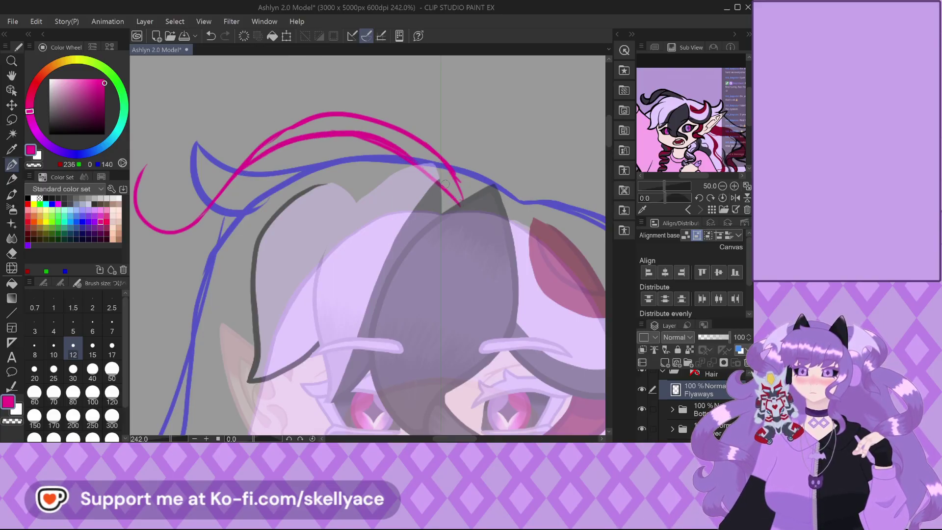
{"action": "key", "text": "ctrl+z"}
{"action": "mouse_move", "coordinate": [439, 184]}
{"action": "left_mouse_down"}
{"action": "mouse_move", "coordinate": [398, 159]}
{"action": "mouse_move", "coordinate": [312, 143]}
{"action": "mouse_move", "coordinate": [334, 145]}
{"action": "mouse_move", "coordinate": [290, 147]}
{"action": "mouse_move", "coordinate": [227, 182]}
{"action": "left_mouse_up"}
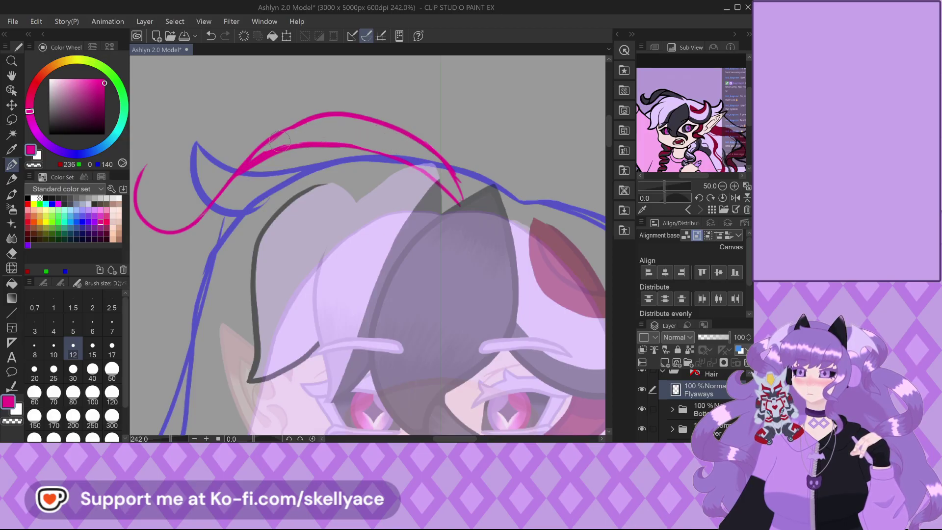
Draw the underside of the crown flyaway's curled tip, sweeping back up into the strand's inner arc.
{"action": "scroll", "coordinate": [360, 167], "scroll_direction": "down", "scroll_amount": 3}
{"action": "scroll", "coordinate": [196, 187], "scroll_direction": "up", "scroll_amount": 5}
{"action": "mouse_move", "coordinate": [195, 213]}
{"action": "left_mouse_down"}
{"action": "mouse_move", "coordinate": [255, 235]}
{"action": "mouse_move", "coordinate": [322, 208]}
{"action": "mouse_move", "coordinate": [383, 152]}
{"action": "left_mouse_up"}
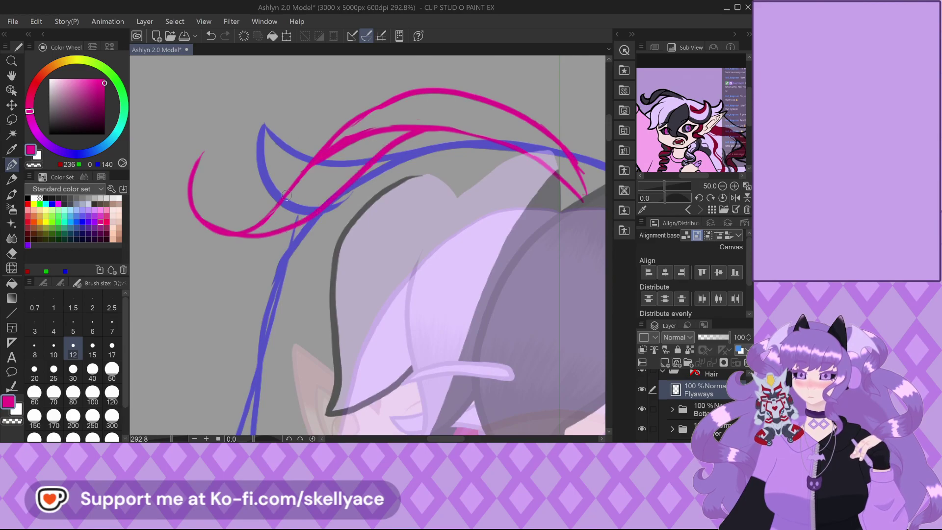
Examine the crown flyaway against the whole head and hair outline, and reframe the reference on the hair beside the raised arm.
{"action": "scroll", "coordinate": [261, 187], "scroll_direction": "down", "scroll_amount": 6}
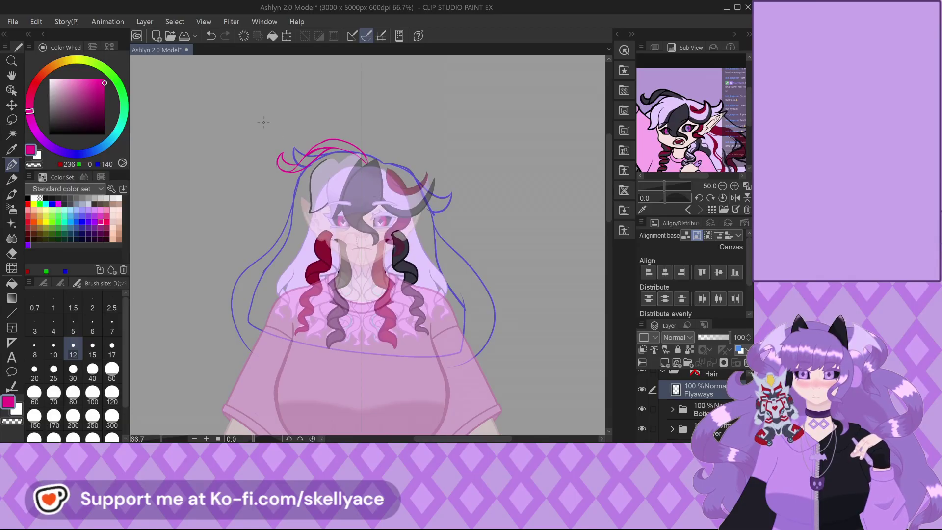
{"action": "scroll", "coordinate": [319, 177], "scroll_direction": "down", "scroll_amount": 2}
{"action": "scroll", "coordinate": [304, 73], "scroll_direction": "up", "scroll_amount": 3}
{"action": "scroll", "coordinate": [304, 74], "scroll_direction": "up", "scroll_amount": 4}
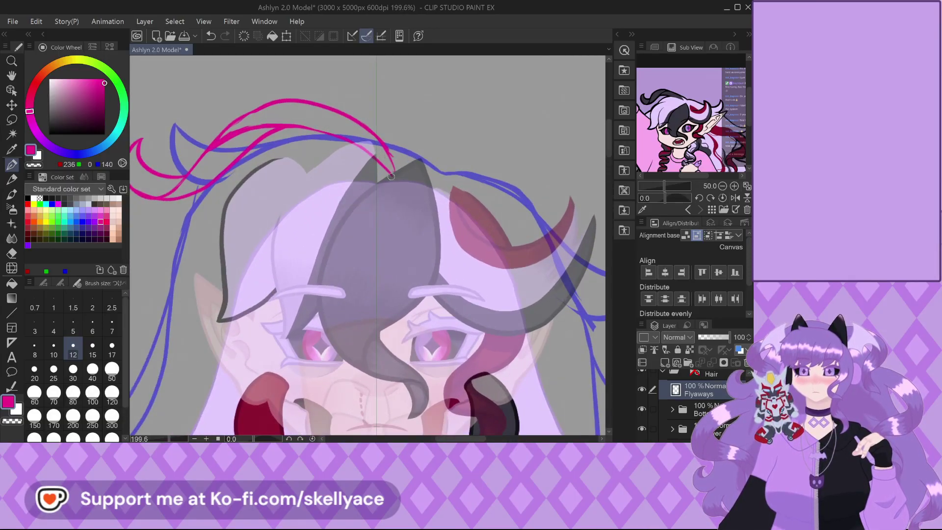
{"action": "scroll", "coordinate": [336, 159], "scroll_direction": "down", "scroll_amount": 2}
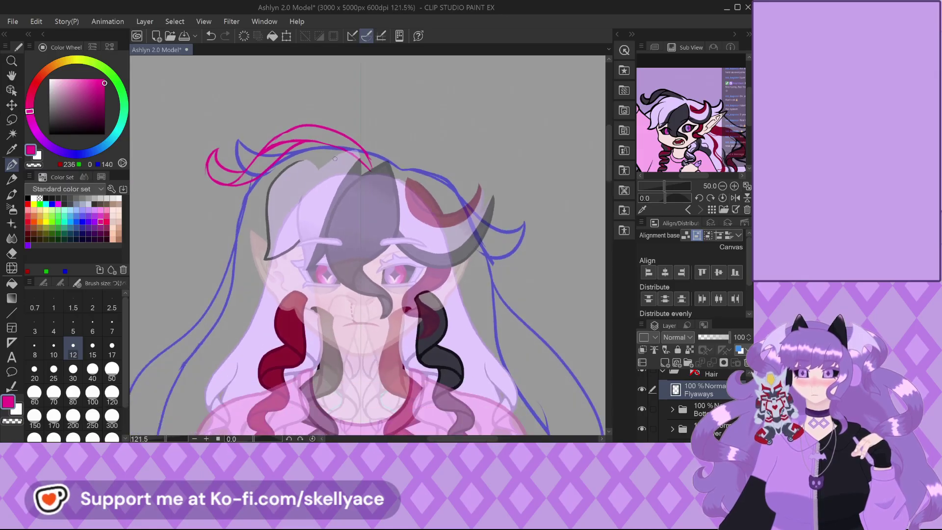
{"action": "scroll", "coordinate": [335, 160], "scroll_direction": "down", "scroll_amount": 2}
{"action": "scroll", "coordinate": [280, 165], "scroll_direction": "up", "scroll_amount": 4}
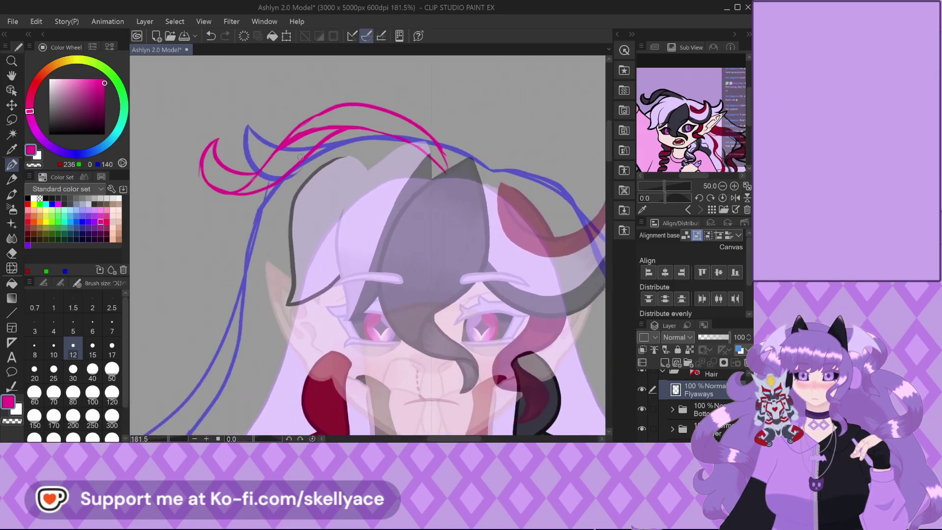
{"action": "scroll", "coordinate": [300, 192], "scroll_direction": "down", "scroll_amount": 2}
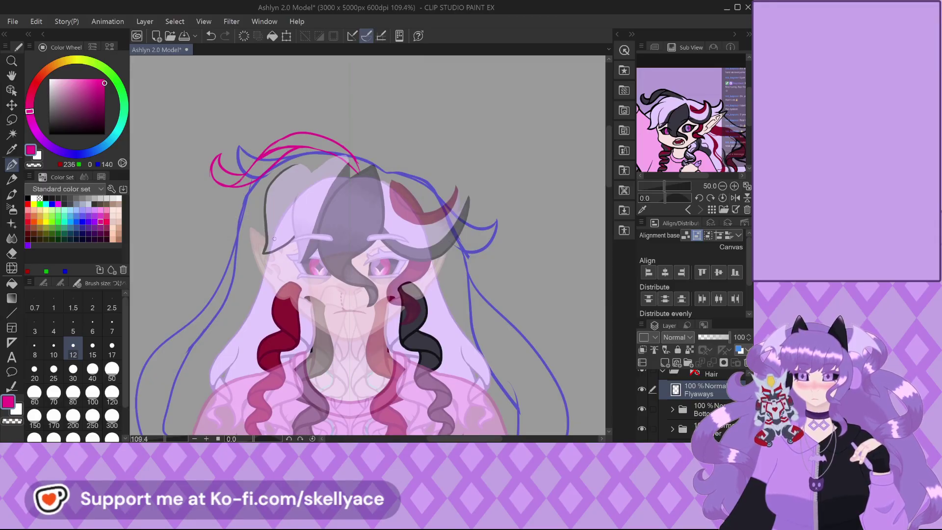
{"action": "scroll", "coordinate": [282, 168], "scroll_direction": "down", "scroll_amount": 2}
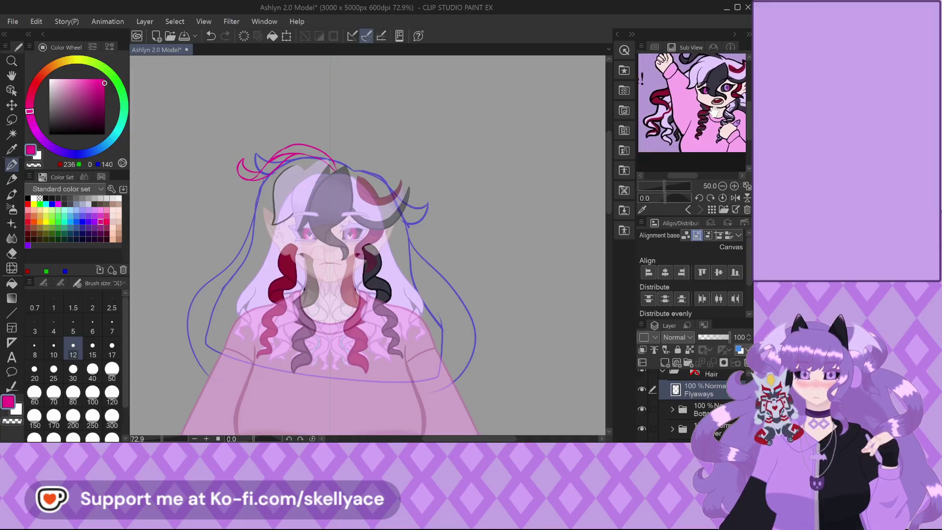
Draw a wavy flyaway strand flowing outward from the hair above the ear and curling back under itself in a ribbon bend.
{"action": "scroll", "coordinate": [233, 204], "scroll_direction": "up", "scroll_amount": 2}
{"action": "scroll", "coordinate": [233, 204], "scroll_direction": "up", "scroll_amount": 1}
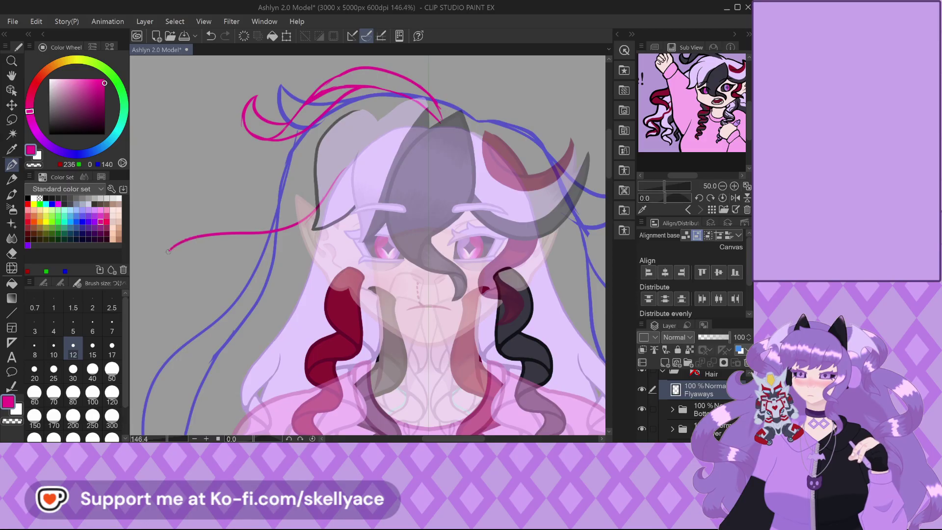
{"action": "scroll", "coordinate": [328, 217], "scroll_direction": "down", "scroll_amount": 1}
{"action": "scroll", "coordinate": [388, 212], "scroll_direction": "up", "scroll_amount": 1}
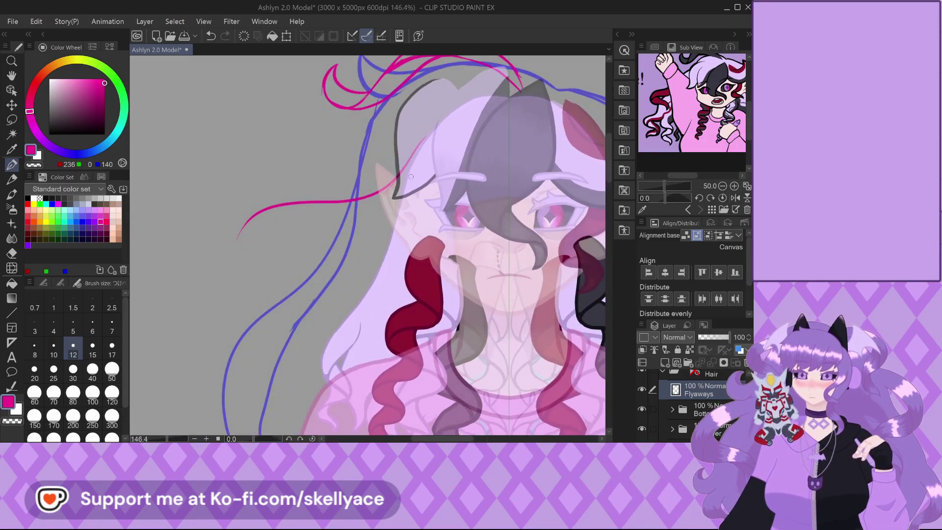
{"action": "mouse_move", "coordinate": [388, 211]}
{"action": "left_mouse_down"}
{"action": "mouse_move", "coordinate": [268, 215]}
{"action": "mouse_move", "coordinate": [238, 231]}
{"action": "mouse_move", "coordinate": [235, 248]}
{"action": "mouse_move", "coordinate": [326, 320]}
{"action": "left_mouse_up"}
{"action": "scroll", "coordinate": [248, 220], "scroll_direction": "up", "scroll_amount": 1}
{"action": "scroll", "coordinate": [287, 214], "scroll_direction": "up", "scroll_amount": 1}
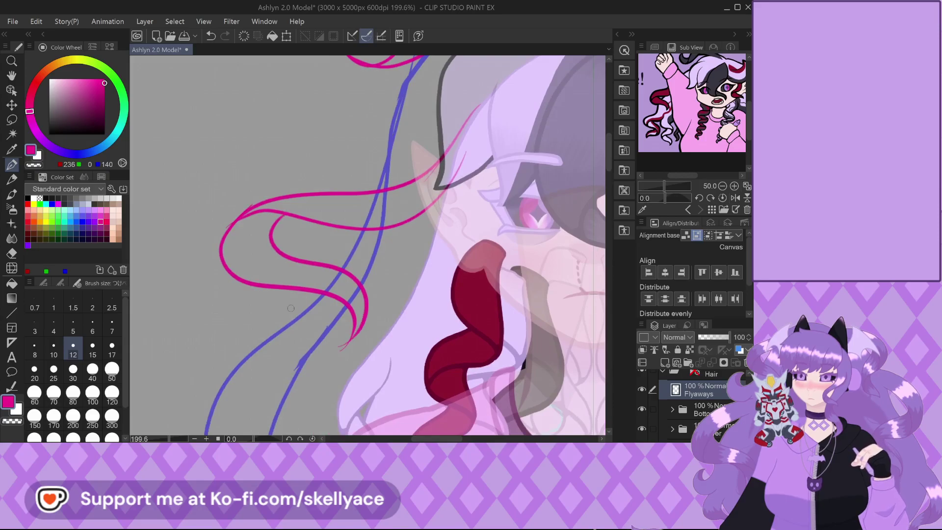
Rework the ribbon bend of the ear-side strand and add a lower curl that ends in a pointed tip.
{"action": "scroll", "coordinate": [261, 254], "scroll_direction": "down", "scroll_amount": 1}
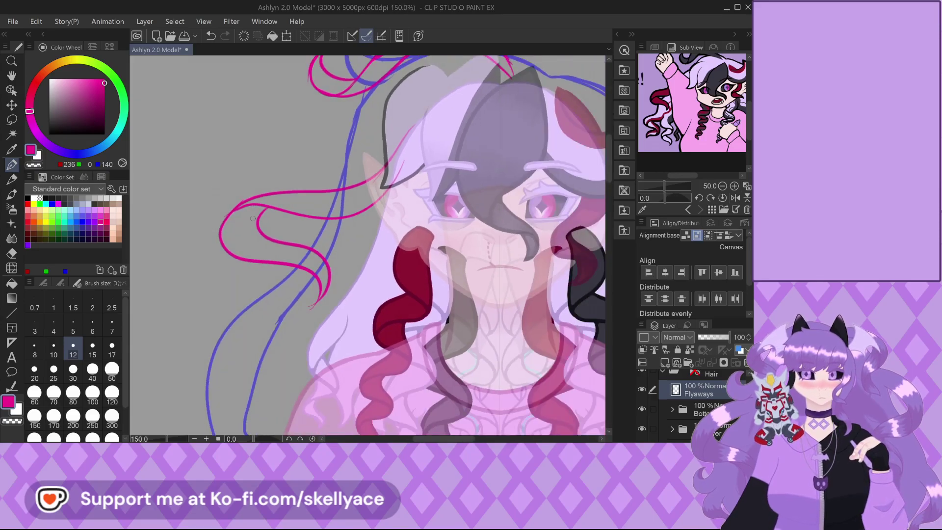
{"action": "key", "text": "ctrl+z"}
{"action": "mouse_move", "coordinate": [264, 208]}
{"action": "left_mouse_down"}
{"action": "mouse_move", "coordinate": [306, 252]}
{"action": "mouse_move", "coordinate": [323, 287]}
{"action": "mouse_move", "coordinate": [277, 298]}
{"action": "left_mouse_up"}
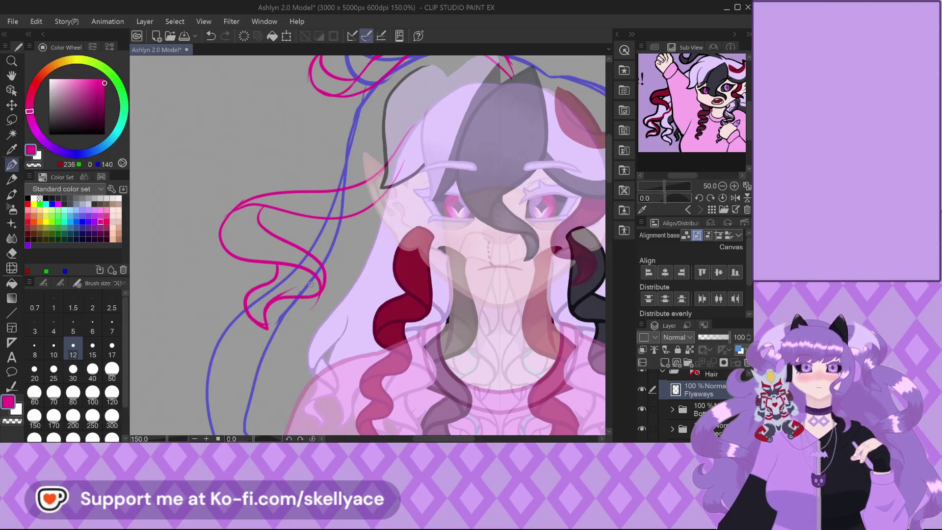
Redraw the outer curve of the ear-side strand's first bend farther inward and erase the old outer line.
{"action": "scroll", "coordinate": [272, 231], "scroll_direction": "up", "scroll_amount": 3}
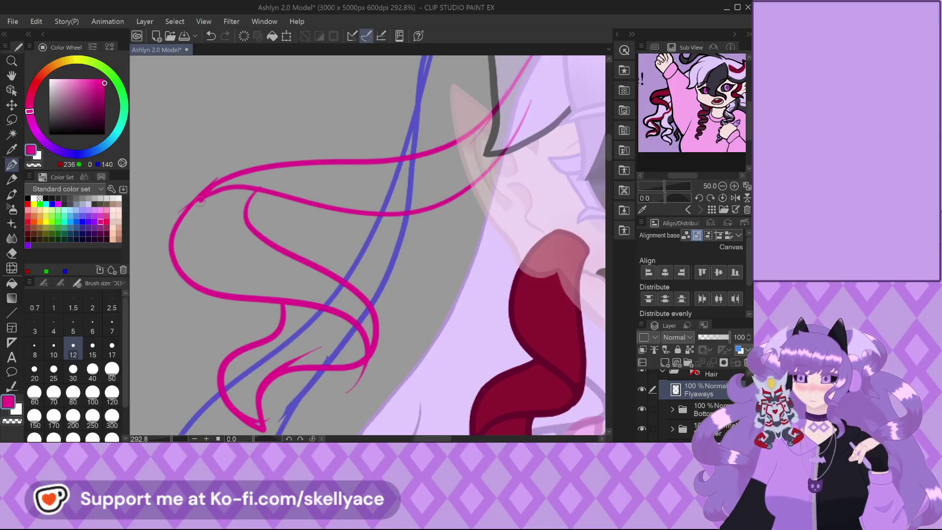
{"action": "mouse_move", "coordinate": [201, 199]}
{"action": "left_mouse_down"}
{"action": "mouse_move", "coordinate": [189, 225]}
{"action": "mouse_move", "coordinate": [195, 256]}
{"action": "left_mouse_up"}
{"action": "scroll", "coordinate": [220, 290], "scroll_direction": "up", "scroll_amount": 2}
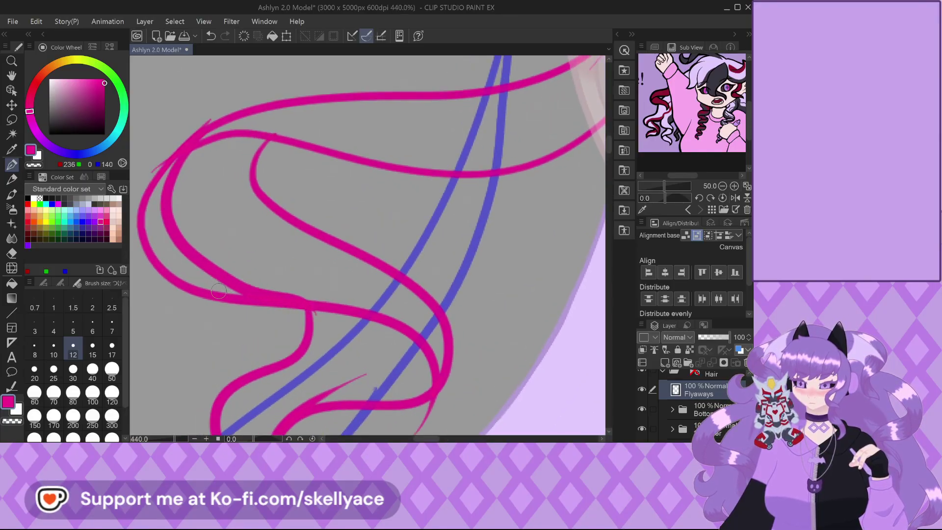
{"action": "key", "text": "ctrl+z"}
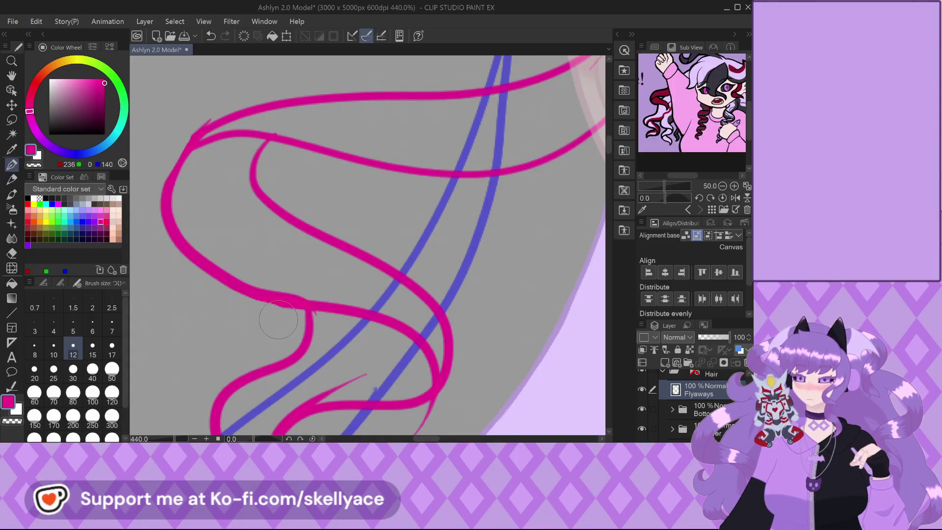
Erase the overshooting line ends around the strand's lower curl and undo the unwanted strokes at its junction.
{"action": "scroll", "coordinate": [399, 205], "scroll_direction": "down", "scroll_amount": 2}
{"action": "scroll", "coordinate": [406, 313], "scroll_direction": "up", "scroll_amount": 4}
{"action": "left_click_drag", "start_coordinate": [344, 268], "coordinate": [290, 319]}
{"action": "scroll", "coordinate": [287, 287], "scroll_direction": "up", "scroll_amount": 1}
{"action": "key", "text": "ctrl+z"}
{"action": "key", "text": "ctrl+z"}
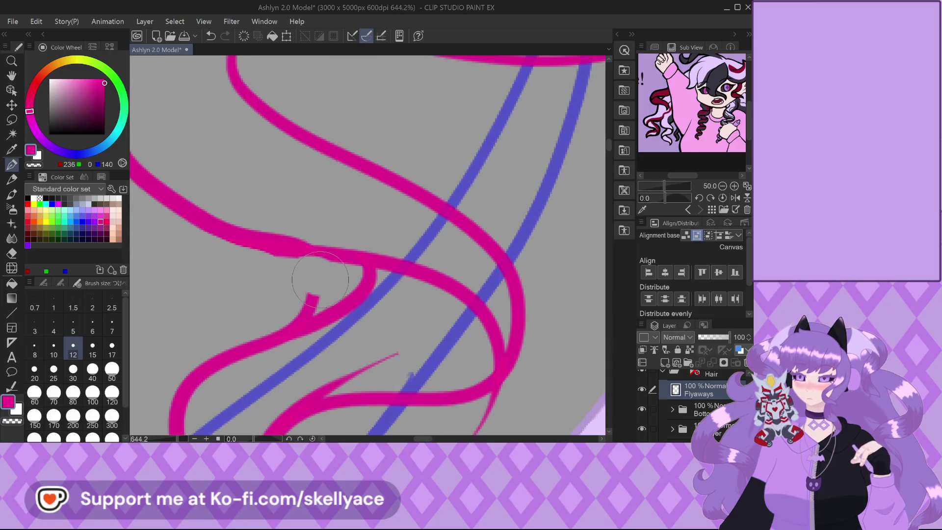
{"action": "scroll", "coordinate": [302, 265], "scroll_direction": "down", "scroll_amount": 1}
{"action": "key", "text": "ctrl+z"}
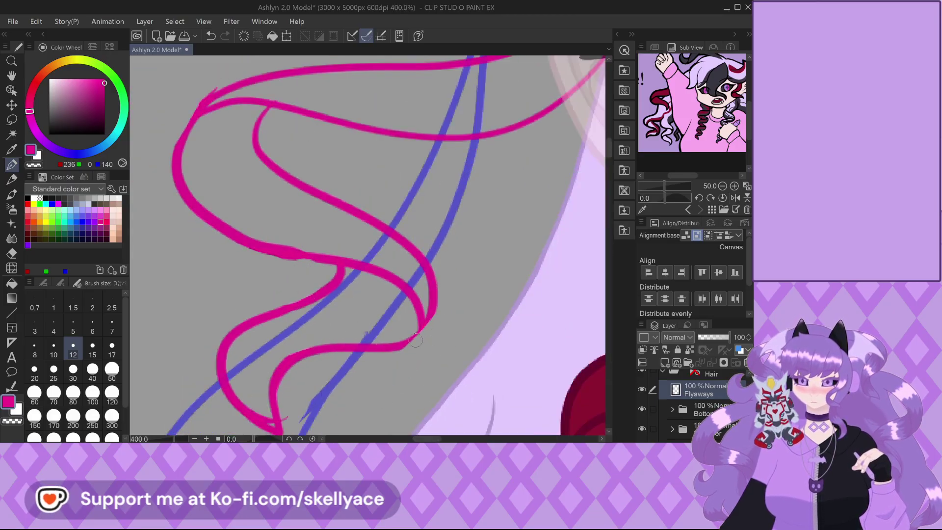
Reinforce the line joins where the lower curl meets the ribbon bend on the ear-side strand.
{"action": "scroll", "coordinate": [411, 340], "scroll_direction": "up", "scroll_amount": 1}
{"action": "left_click_drag", "start_coordinate": [400, 347], "coordinate": [430, 293]}
{"action": "scroll", "coordinate": [325, 247], "scroll_direction": "up", "scroll_amount": 3}
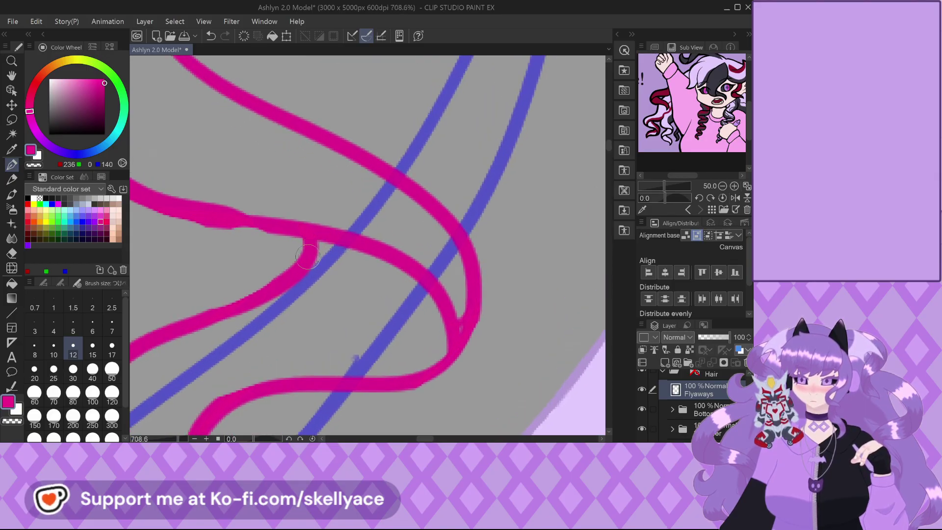
{"action": "left_click_drag", "start_coordinate": [327, 241], "coordinate": [315, 252]}
{"action": "scroll", "coordinate": [339, 226], "scroll_direction": "down", "scroll_amount": 3}
{"action": "scroll", "coordinate": [339, 226], "scroll_direction": "down", "scroll_amount": 7}
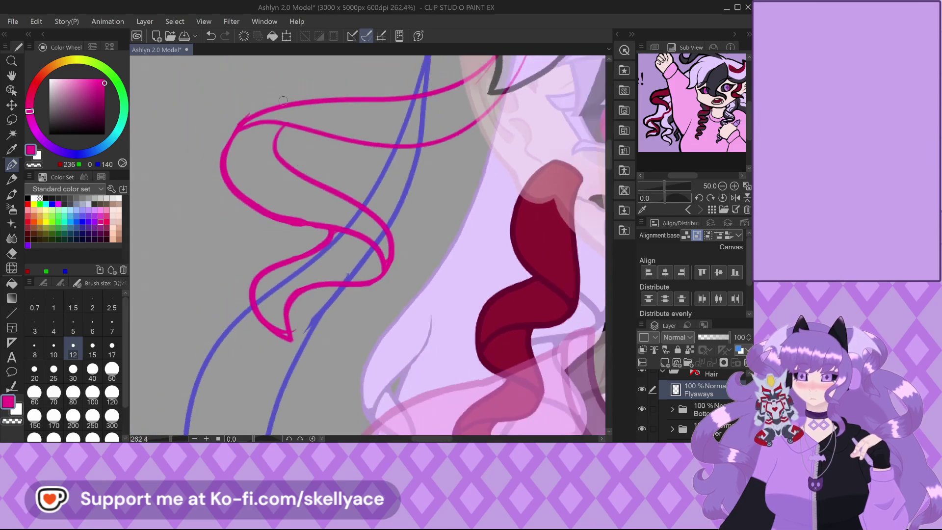
Round the upper fold of the ear-side strand with a smoother curve, fill its inner corner and clean the leftover line.
{"action": "scroll", "coordinate": [254, 107], "scroll_direction": "up", "scroll_amount": 7}
{"action": "mouse_move", "coordinate": [187, 221]}
{"action": "left_mouse_down"}
{"action": "mouse_move", "coordinate": [225, 169]}
{"action": "mouse_move", "coordinate": [283, 143]}
{"action": "mouse_move", "coordinate": [338, 141]}
{"action": "left_mouse_up"}
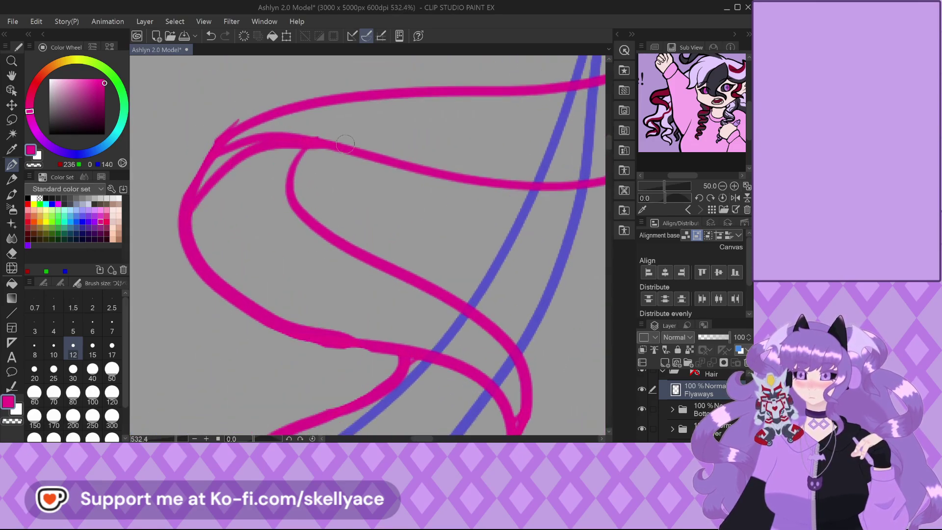
{"action": "scroll", "coordinate": [296, 155], "scroll_direction": "up", "scroll_amount": 2}
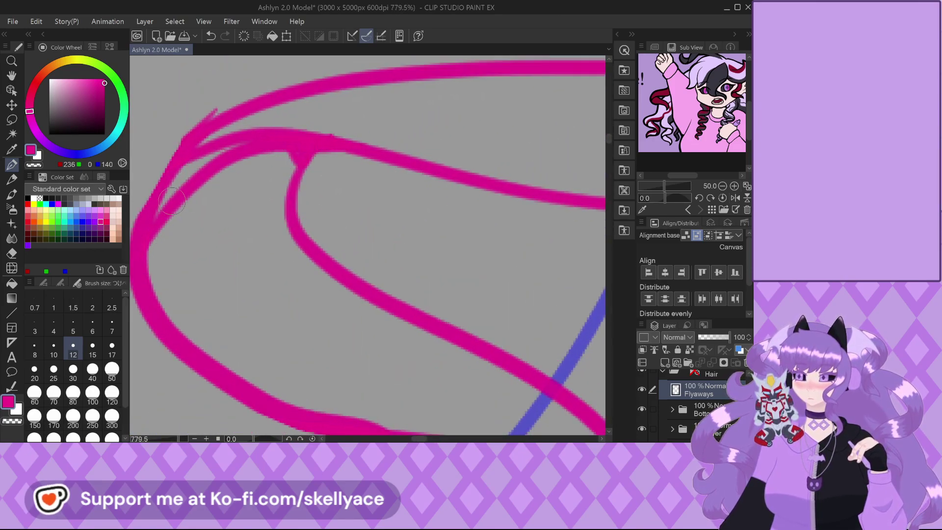
{"action": "left_click_drag", "start_coordinate": [172, 186], "coordinate": [145, 223]}
{"action": "mouse_move", "coordinate": [188, 168]}
{"action": "left_mouse_down"}
{"action": "mouse_move", "coordinate": [238, 132]}
{"action": "mouse_move", "coordinate": [202, 156]}
{"action": "mouse_move", "coordinate": [257, 130]}
{"action": "mouse_move", "coordinate": [390, 141]}
{"action": "left_mouse_up"}
{"action": "scroll", "coordinate": [166, 223], "scroll_direction": "down", "scroll_amount": 4}
{"action": "scroll", "coordinate": [165, 222], "scroll_direction": "down", "scroll_amount": 9}
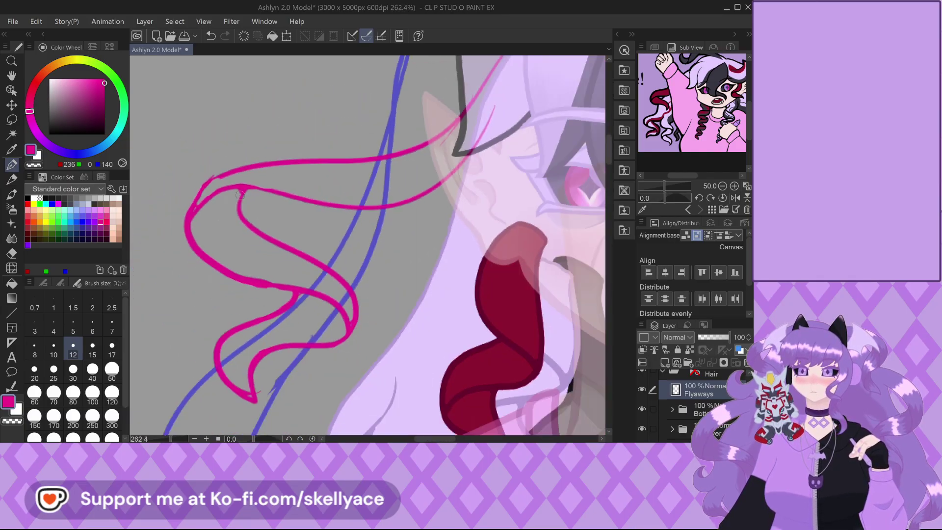
View the whole upper body and reframe the reference on the flowing hair behind the character's pointed ear.
{"action": "scroll", "coordinate": [280, 224], "scroll_direction": "down", "scroll_amount": 3}
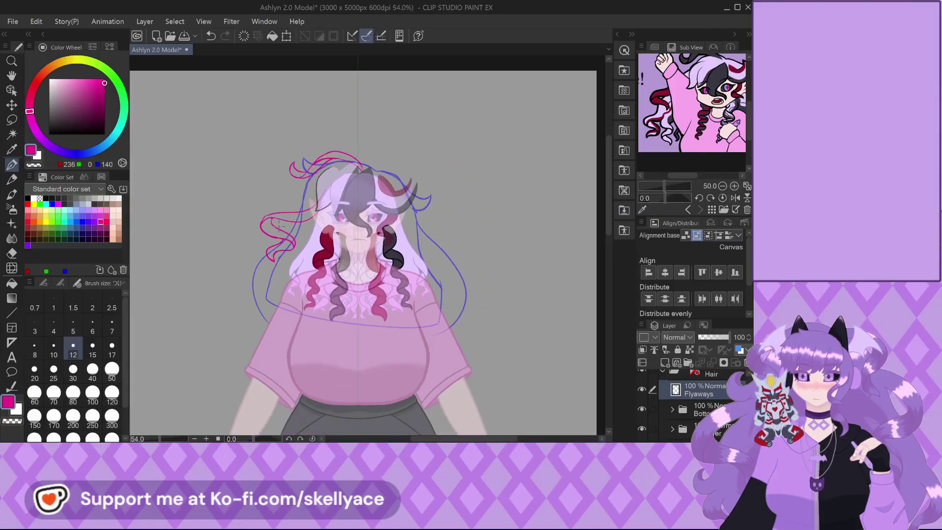
{"action": "left_click_drag", "start_coordinate": [737, 113], "coordinate": [689, 120]}
{"action": "scroll", "coordinate": [639, 101], "scroll_direction": "up", "scroll_amount": 2}
{"action": "scroll", "coordinate": [640, 118], "scroll_direction": "down", "scroll_amount": 2}
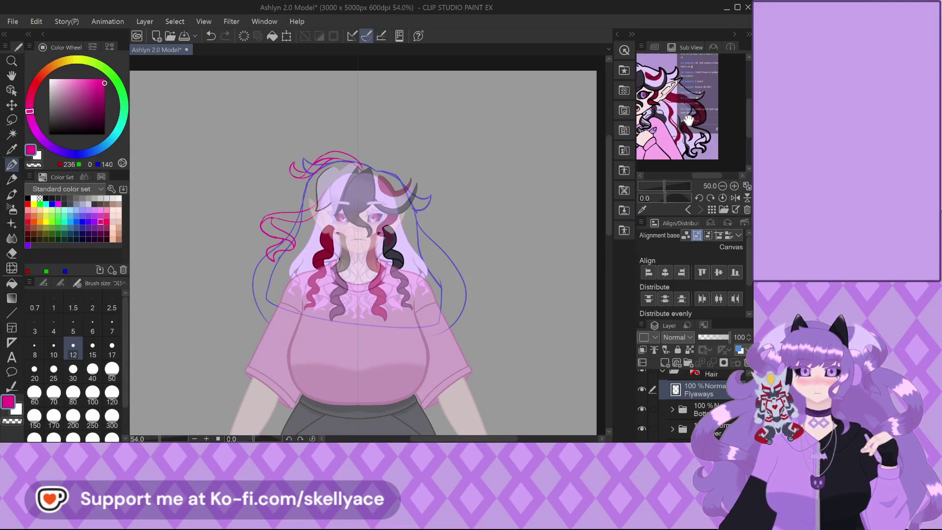
Sketch the outer edge of a new strand flowing from the ear on the black-curl side and bending back toward the shoulder.
{"action": "scroll", "coordinate": [689, 121], "scroll_direction": "up", "scroll_amount": 2}
{"action": "scroll", "coordinate": [461, 227], "scroll_direction": "up", "scroll_amount": 3}
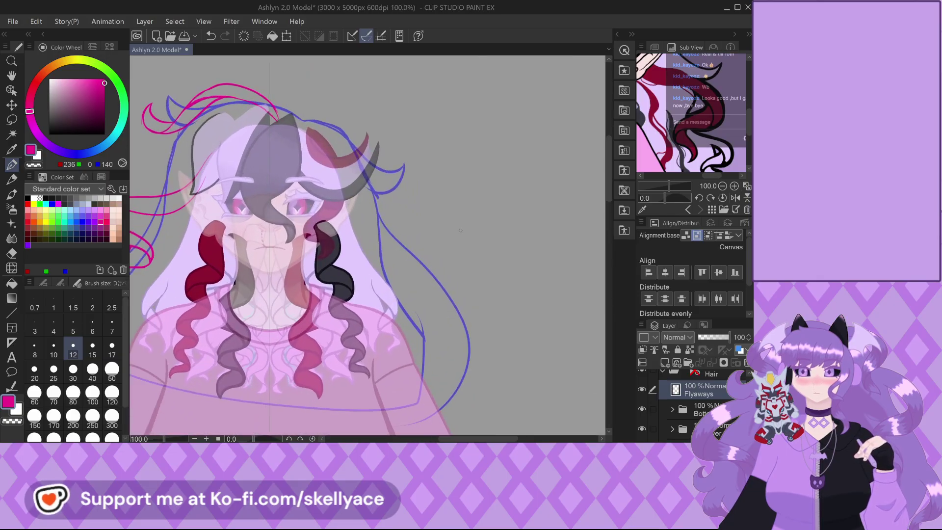
{"action": "scroll", "coordinate": [341, 193], "scroll_direction": "up", "scroll_amount": 1}
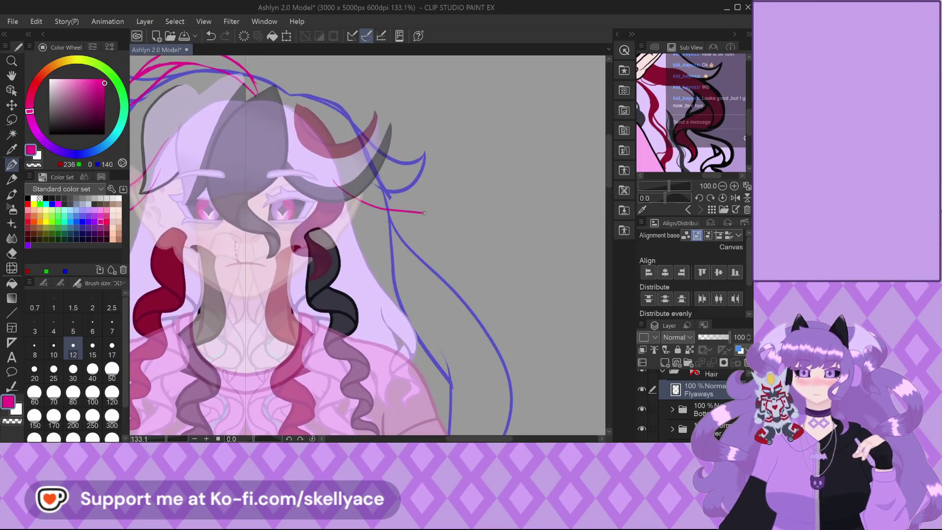
{"action": "scroll", "coordinate": [414, 269], "scroll_direction": "down", "scroll_amount": 3}
{"action": "scroll", "coordinate": [410, 199], "scroll_direction": "up", "scroll_amount": 2}
{"action": "mouse_move", "coordinate": [425, 211]}
{"action": "left_mouse_down"}
{"action": "mouse_move", "coordinate": [439, 235]}
{"action": "mouse_move", "coordinate": [440, 269]}
{"action": "left_mouse_up"}
{"action": "scroll", "coordinate": [380, 241], "scroll_direction": "up", "scroll_amount": 4}
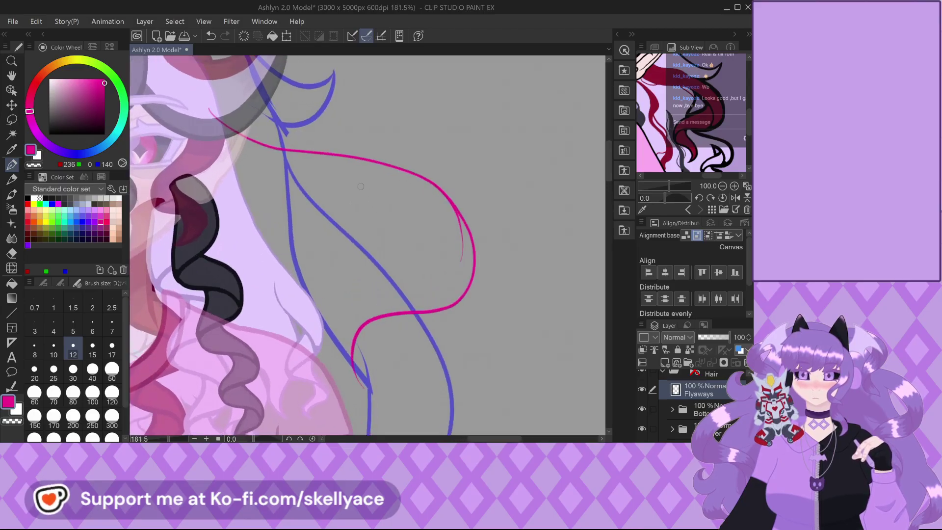
Draw the strand's inner fold lines and a small curl at its lower end.
{"action": "left_click_drag", "start_coordinate": [361, 188], "coordinate": [437, 235]}
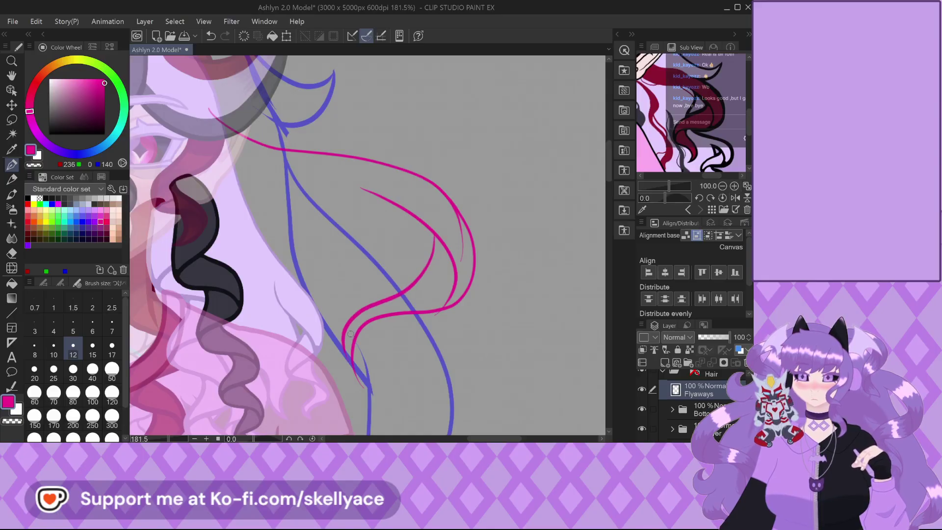
{"action": "scroll", "coordinate": [350, 333], "scroll_direction": "up", "scroll_amount": 1}
{"action": "mouse_move", "coordinate": [348, 323]}
{"action": "left_mouse_down"}
{"action": "mouse_move", "coordinate": [353, 365]}
{"action": "mouse_move", "coordinate": [412, 413]}
{"action": "left_mouse_up"}
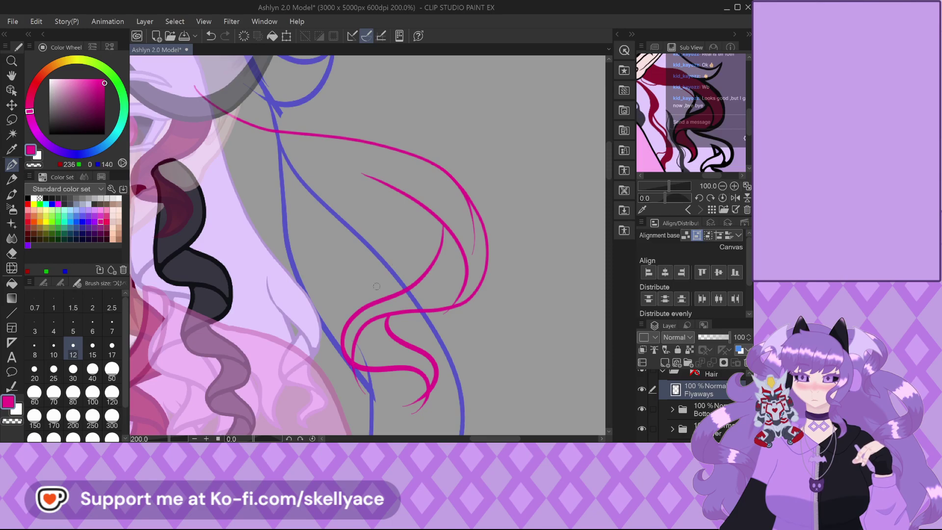
Reinforce the new strand's line joins at the upper fold, the outer bend and the lower curl.
{"action": "scroll", "coordinate": [375, 277], "scroll_direction": "up", "scroll_amount": 4}
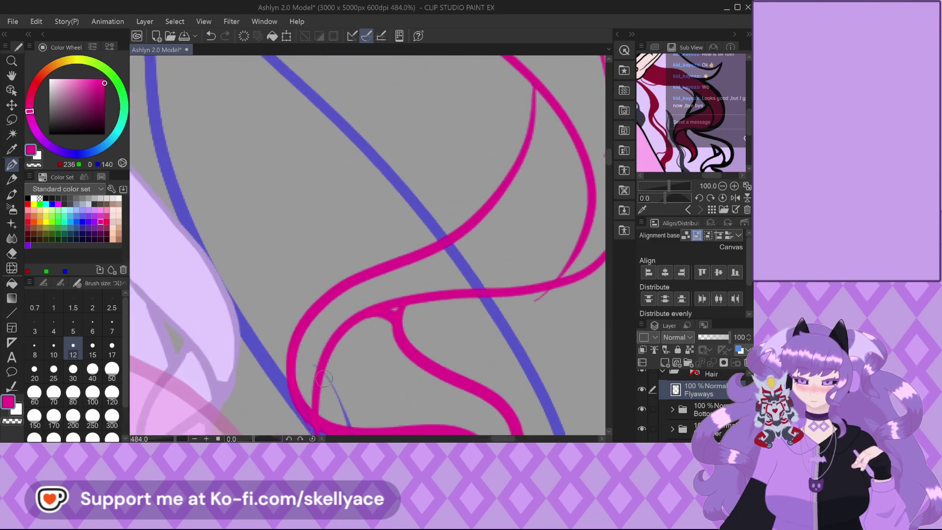
{"action": "scroll", "coordinate": [308, 402], "scroll_direction": "down", "scroll_amount": 5}
{"action": "scroll", "coordinate": [428, 196], "scroll_direction": "up", "scroll_amount": 4}
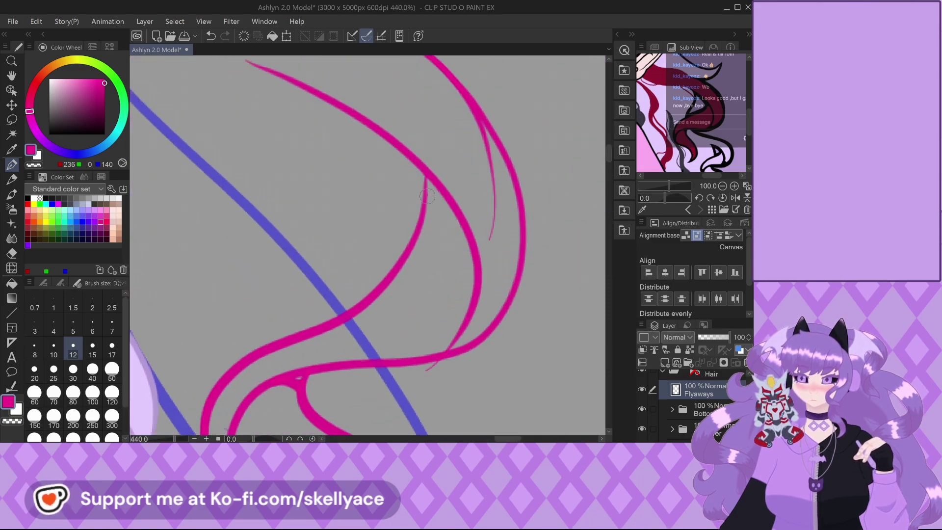
{"action": "scroll", "coordinate": [458, 327], "scroll_direction": "up", "scroll_amount": 1}
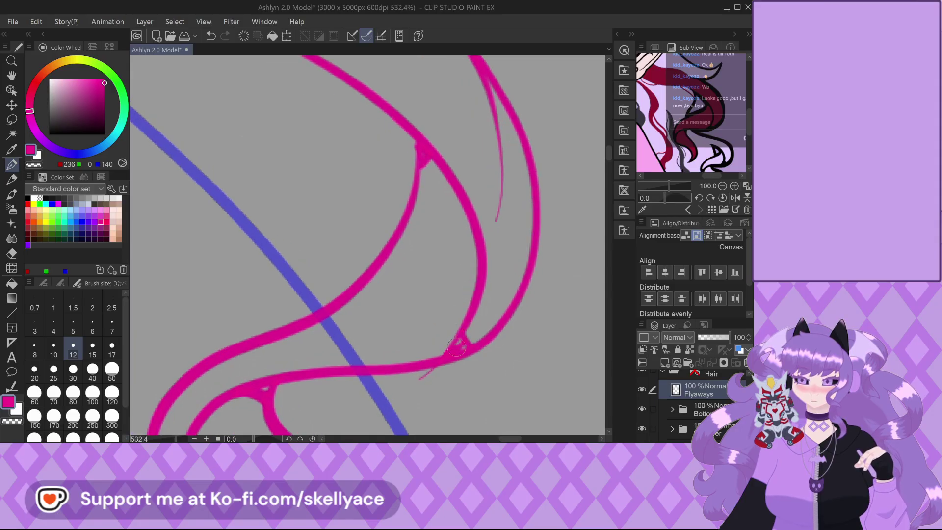
{"action": "scroll", "coordinate": [428, 195], "scroll_direction": "down", "scroll_amount": 10}
{"action": "scroll", "coordinate": [399, 136], "scroll_direction": "up", "scroll_amount": 8}
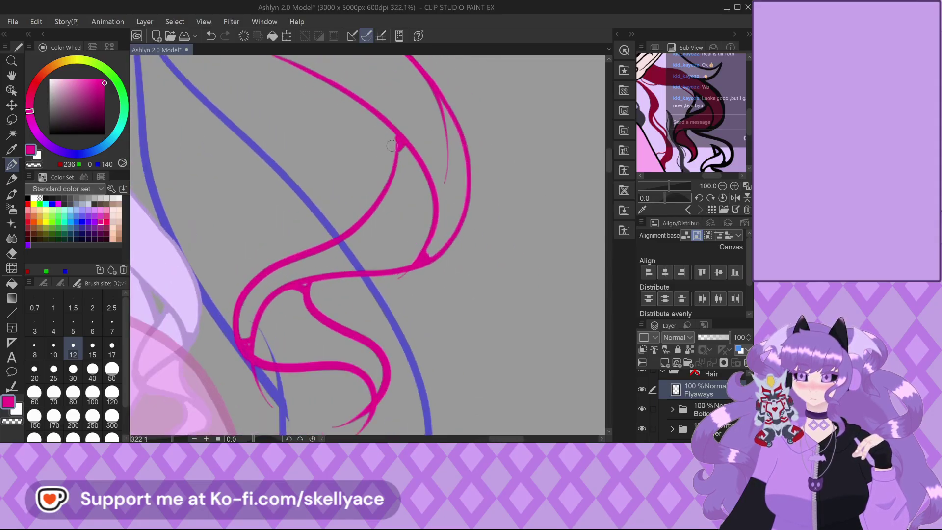
Undo the thickened inner curve, redraw the fold with a wider arc and extend the strand's inner edge to the ear.
{"action": "mouse_move", "coordinate": [398, 134]}
{"action": "left_mouse_down"}
{"action": "mouse_move", "coordinate": [380, 218]}
{"action": "mouse_move", "coordinate": [355, 250]}
{"action": "left_mouse_up"}
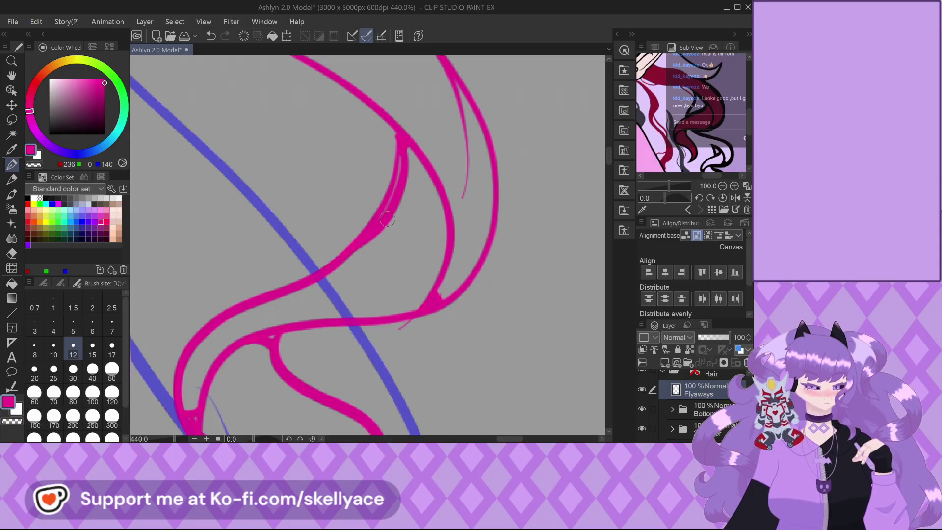
{"action": "key", "text": "ctrl+z"}
{"action": "scroll", "coordinate": [419, 381], "scroll_direction": "down", "scroll_amount": 5}
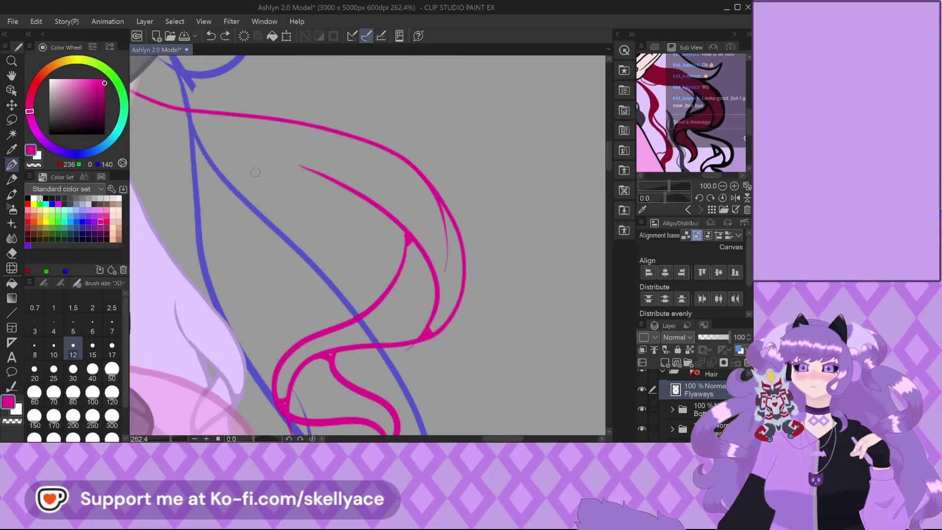
{"action": "scroll", "coordinate": [275, 164], "scroll_direction": "up", "scroll_amount": 2}
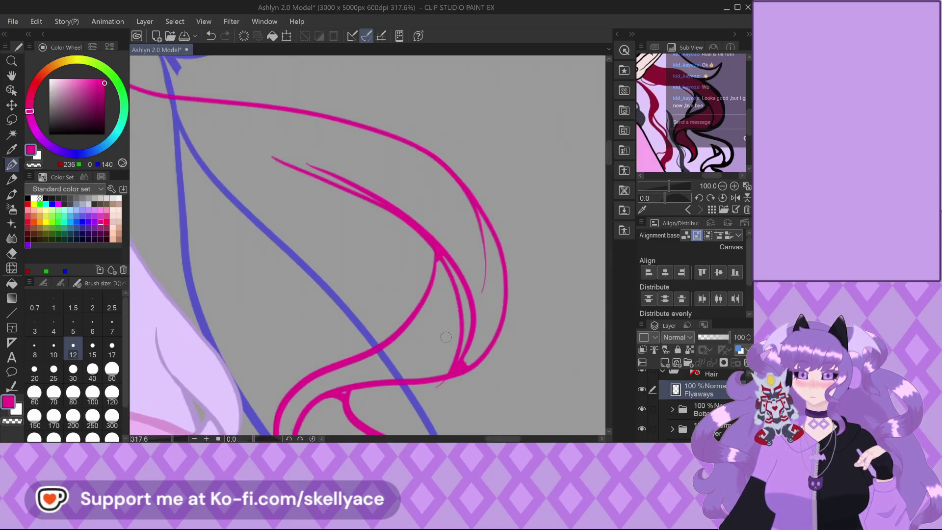
{"action": "scroll", "coordinate": [407, 278], "scroll_direction": "down", "scroll_amount": 1}
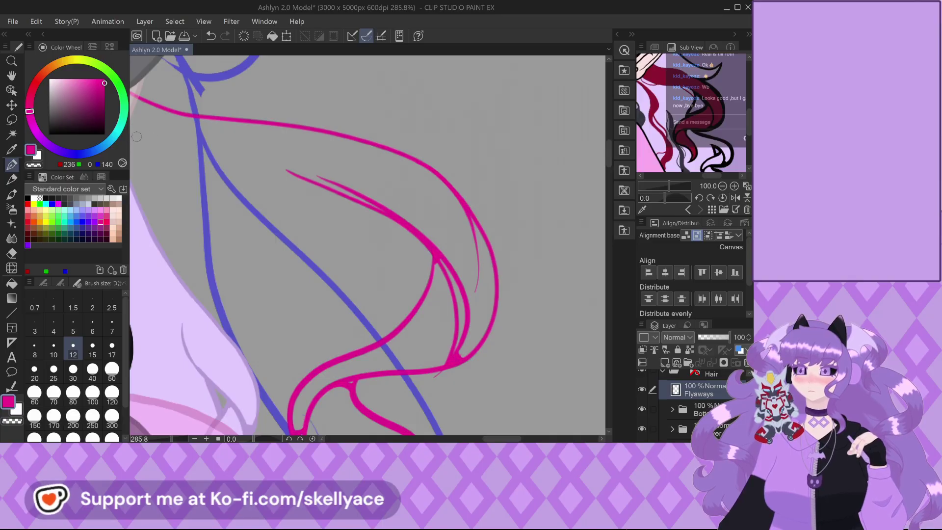
{"action": "scroll", "coordinate": [361, 257], "scroll_direction": "down", "scroll_amount": 5}
{"action": "scroll", "coordinate": [233, 196], "scroll_direction": "up", "scroll_amount": 5}
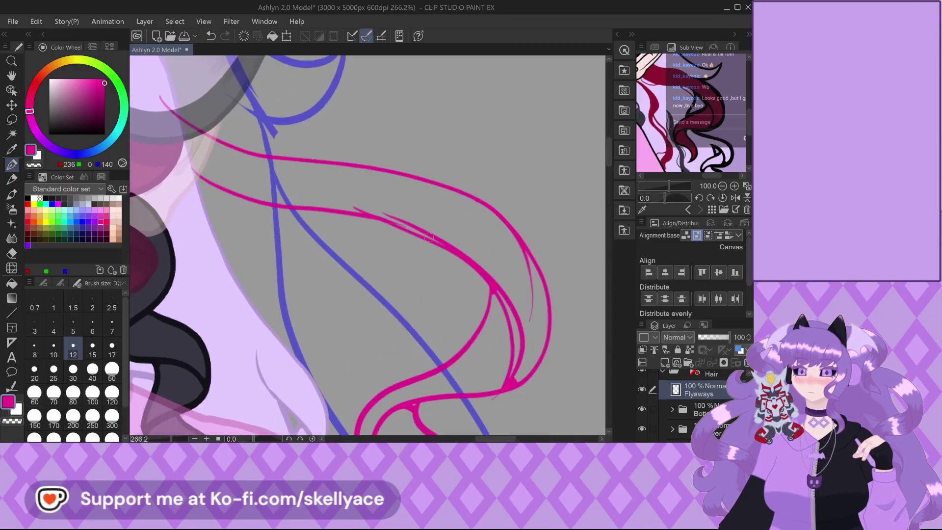
{"action": "scroll", "coordinate": [429, 238], "scroll_direction": "down", "scroll_amount": 4}
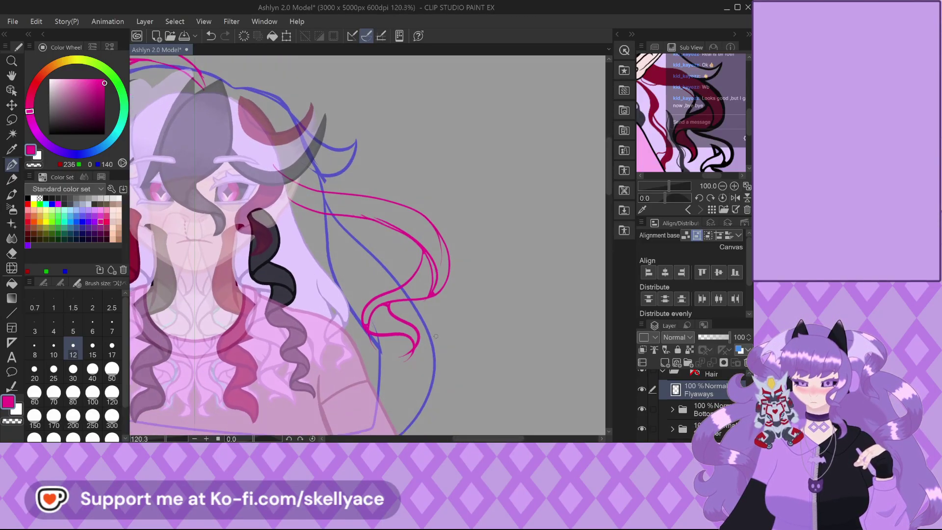
Thicken the lower curl's outline, fill its upper corner and erase the overshooting line ends at its tip.
{"action": "scroll", "coordinate": [435, 336], "scroll_direction": "up", "scroll_amount": 7}
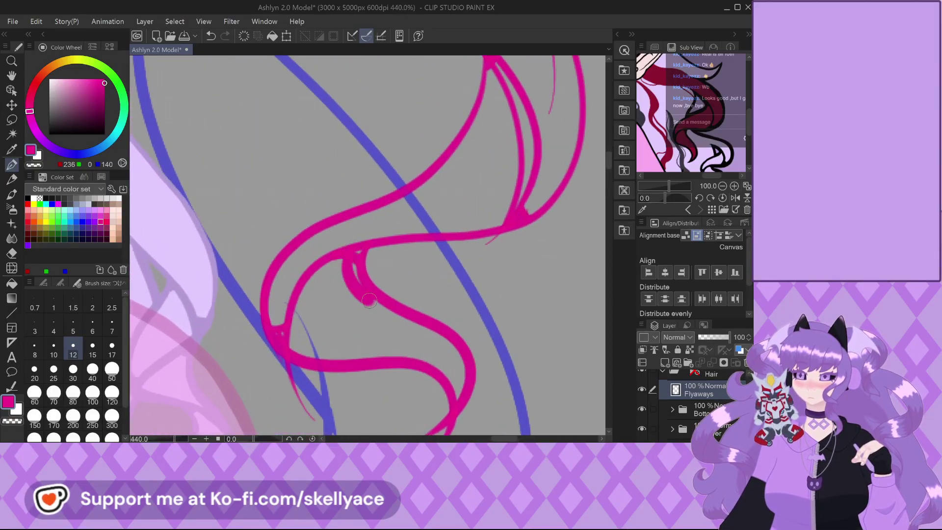
{"action": "mouse_move", "coordinate": [365, 297]}
{"action": "left_mouse_down"}
{"action": "mouse_move", "coordinate": [424, 328]}
{"action": "mouse_move", "coordinate": [445, 413]}
{"action": "left_mouse_up"}
{"action": "scroll", "coordinate": [401, 303], "scroll_direction": "up", "scroll_amount": 3}
{"action": "mouse_move", "coordinate": [506, 403]}
{"action": "left_mouse_down"}
{"action": "mouse_move", "coordinate": [470, 341]}
{"action": "mouse_move", "coordinate": [352, 260]}
{"action": "mouse_move", "coordinate": [353, 244]}
{"action": "mouse_move", "coordinate": [371, 241]}
{"action": "mouse_move", "coordinate": [325, 253]}
{"action": "mouse_move", "coordinate": [326, 262]}
{"action": "mouse_move", "coordinate": [300, 240]}
{"action": "left_mouse_up"}
{"action": "scroll", "coordinate": [343, 247], "scroll_direction": "up", "scroll_amount": 4}
{"action": "scroll", "coordinate": [300, 239], "scroll_direction": "down", "scroll_amount": 3}
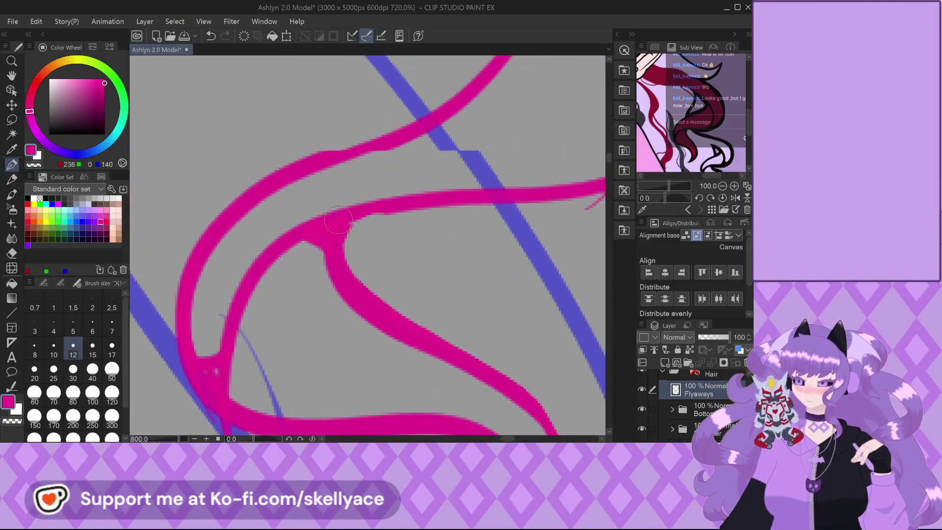
{"action": "scroll", "coordinate": [254, 305], "scroll_direction": "down", "scroll_amount": 2}
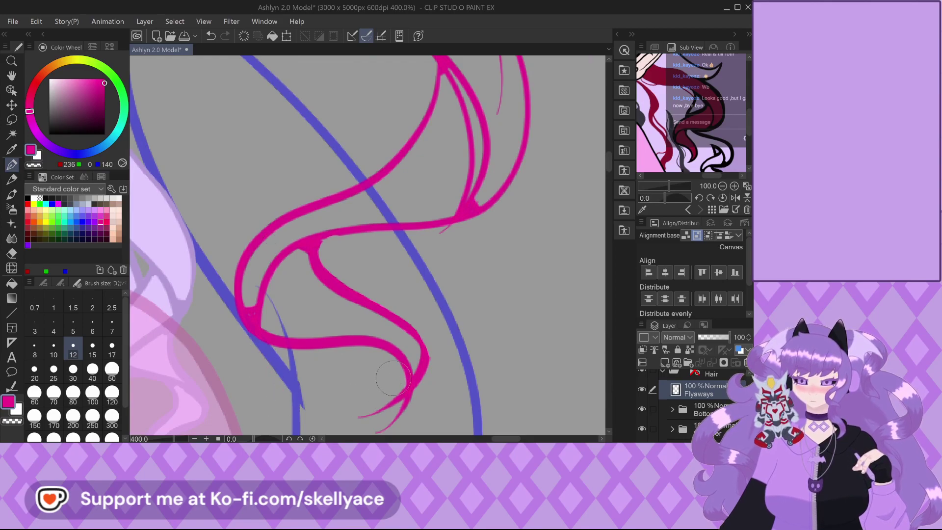
{"action": "left_click_drag", "start_coordinate": [392, 379], "coordinate": [376, 423]}
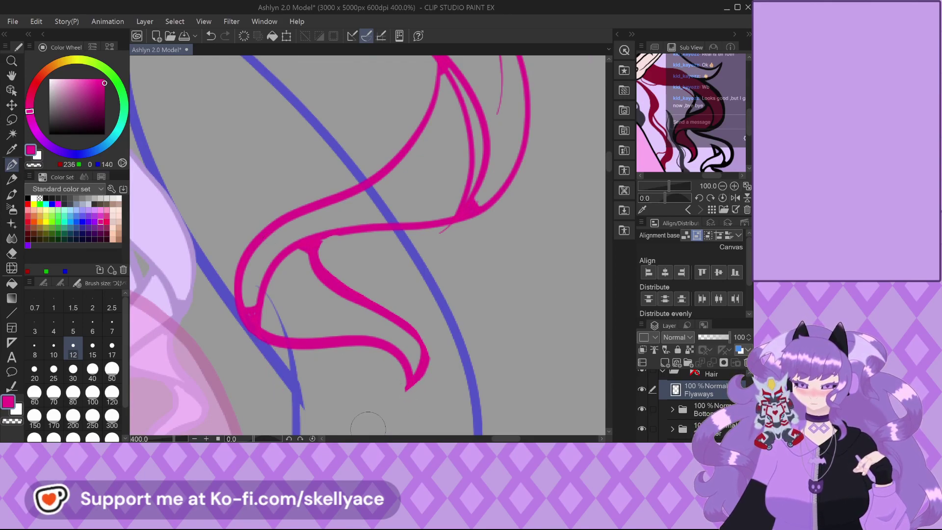
Fill the upper fold's corner, then erase the doubled fold line and the stray line inside the outer bend.
{"action": "scroll", "coordinate": [378, 314], "scroll_direction": "down", "scroll_amount": 2}
{"action": "scroll", "coordinate": [381, 309], "scroll_direction": "down", "scroll_amount": 2}
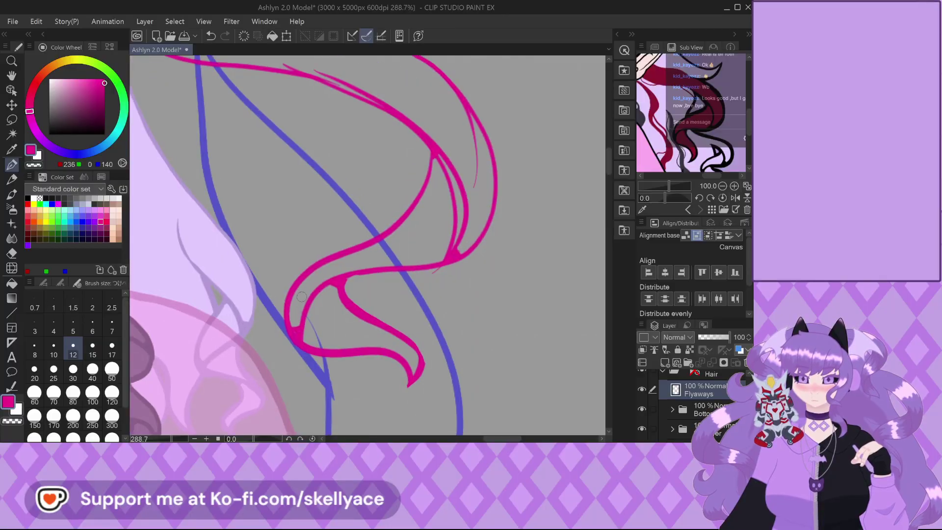
{"action": "scroll", "coordinate": [322, 286], "scroll_direction": "up", "scroll_amount": 5}
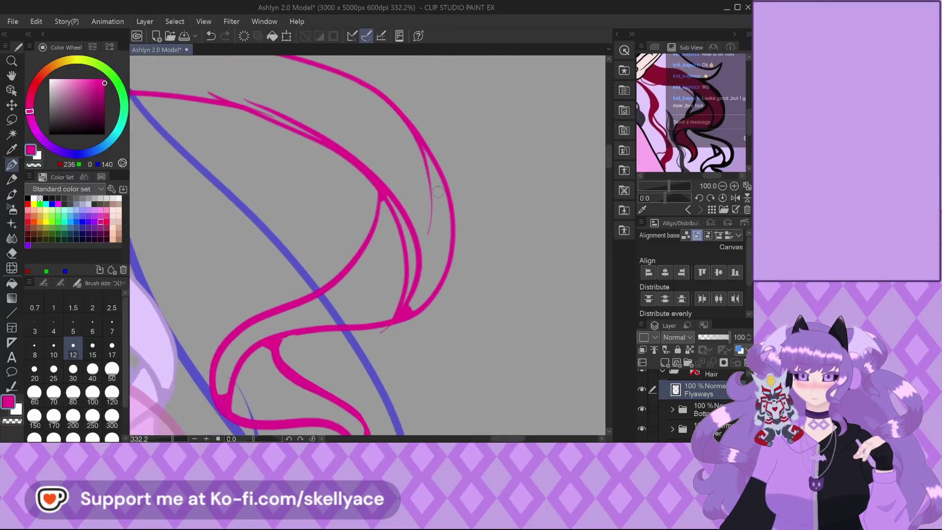
{"action": "left_click_drag", "start_coordinate": [382, 195], "coordinate": [384, 195]}
{"action": "scroll", "coordinate": [385, 195], "scroll_direction": "down", "scroll_amount": 2}
{"action": "scroll", "coordinate": [397, 302], "scroll_direction": "up", "scroll_amount": 2}
{"action": "mouse_move", "coordinate": [425, 351]}
{"action": "left_mouse_down"}
{"action": "mouse_move", "coordinate": [452, 224]}
{"action": "mouse_move", "coordinate": [448, 299]}
{"action": "mouse_move", "coordinate": [444, 195]}
{"action": "mouse_move", "coordinate": [430, 183]}
{"action": "mouse_move", "coordinate": [443, 288]}
{"action": "mouse_move", "coordinate": [403, 142]}
{"action": "left_mouse_up"}
{"action": "mouse_move", "coordinate": [451, 185]}
{"action": "left_mouse_down"}
{"action": "mouse_move", "coordinate": [454, 107]}
{"action": "mouse_move", "coordinate": [438, 74]}
{"action": "left_mouse_up"}
{"action": "scroll", "coordinate": [464, 191], "scroll_direction": "down", "scroll_amount": 3}
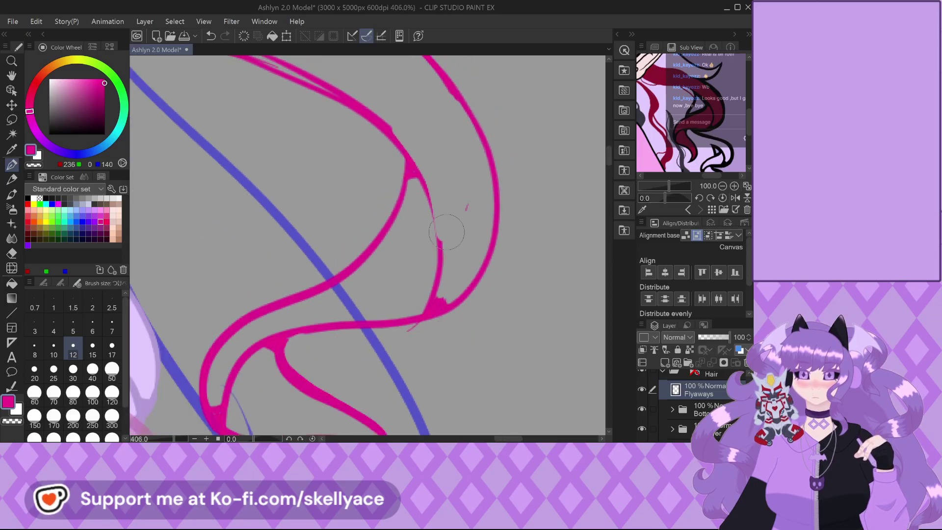
Erase the doubled inner edge above the fold and redraw it as one smooth curve continuing into the fold line.
{"action": "scroll", "coordinate": [444, 245], "scroll_direction": "down", "scroll_amount": 1}
{"action": "scroll", "coordinate": [295, 100], "scroll_direction": "up", "scroll_amount": 2}
{"action": "left_click_drag", "start_coordinate": [293, 96], "coordinate": [410, 154]}
{"action": "mouse_move", "coordinate": [410, 153]}
{"action": "left_mouse_down"}
{"action": "mouse_move", "coordinate": [240, 63]}
{"action": "mouse_move", "coordinate": [486, 215]}
{"action": "left_mouse_up"}
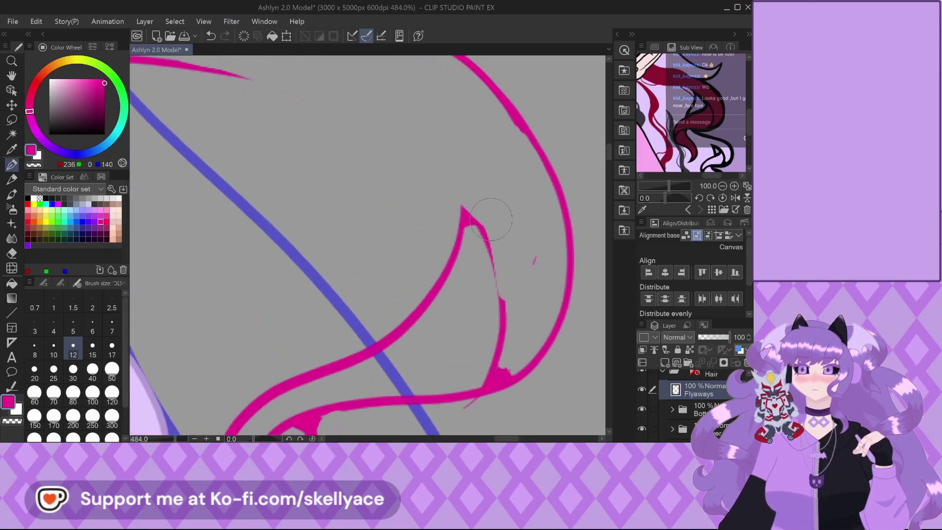
{"action": "scroll", "coordinate": [487, 215], "scroll_direction": "down", "scroll_amount": 2}
{"action": "mouse_move", "coordinate": [207, 122]}
{"action": "left_mouse_down"}
{"action": "mouse_move", "coordinate": [456, 245]}
{"action": "mouse_move", "coordinate": [490, 332]}
{"action": "left_mouse_up"}
{"action": "mouse_move", "coordinate": [442, 233]}
{"action": "left_mouse_down"}
{"action": "mouse_move", "coordinate": [462, 255]}
{"action": "mouse_move", "coordinate": [494, 360]}
{"action": "mouse_move", "coordinate": [490, 390]}
{"action": "left_mouse_up"}
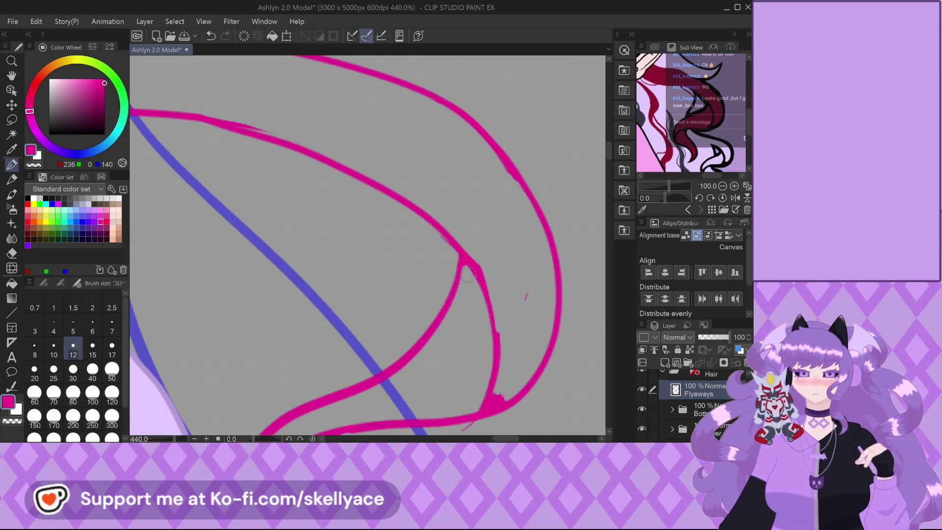
Tidy the inner corner of the upper fold and erase the overshooting line below the outer bend's junction.
{"action": "scroll", "coordinate": [468, 274], "scroll_direction": "up", "scroll_amount": 3}
{"action": "scroll", "coordinate": [403, 193], "scroll_direction": "down", "scroll_amount": 4}
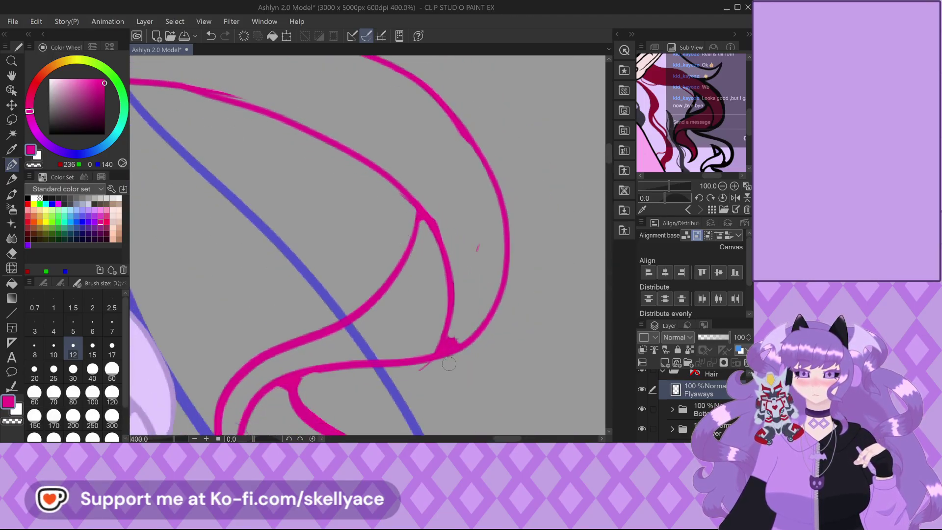
{"action": "scroll", "coordinate": [449, 363], "scroll_direction": "up", "scroll_amount": 2}
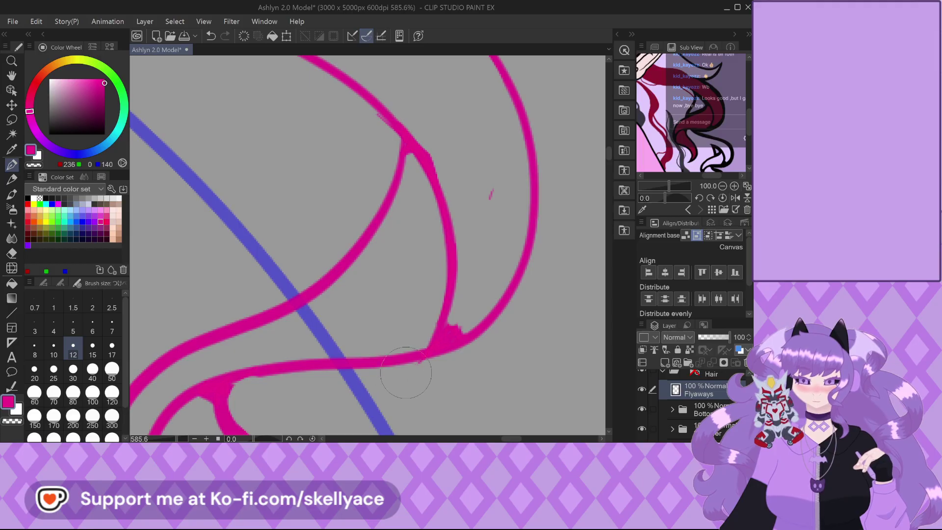
{"action": "scroll", "coordinate": [399, 373], "scroll_direction": "down", "scroll_amount": 5}
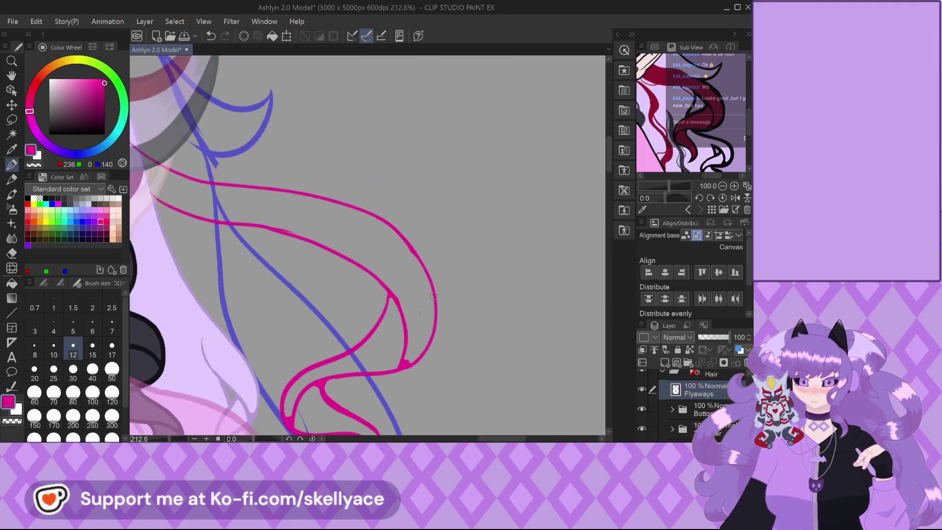
{"action": "scroll", "coordinate": [431, 296], "scroll_direction": "down", "scroll_amount": 2}
{"action": "scroll", "coordinate": [391, 285], "scroll_direction": "up", "scroll_amount": 3}
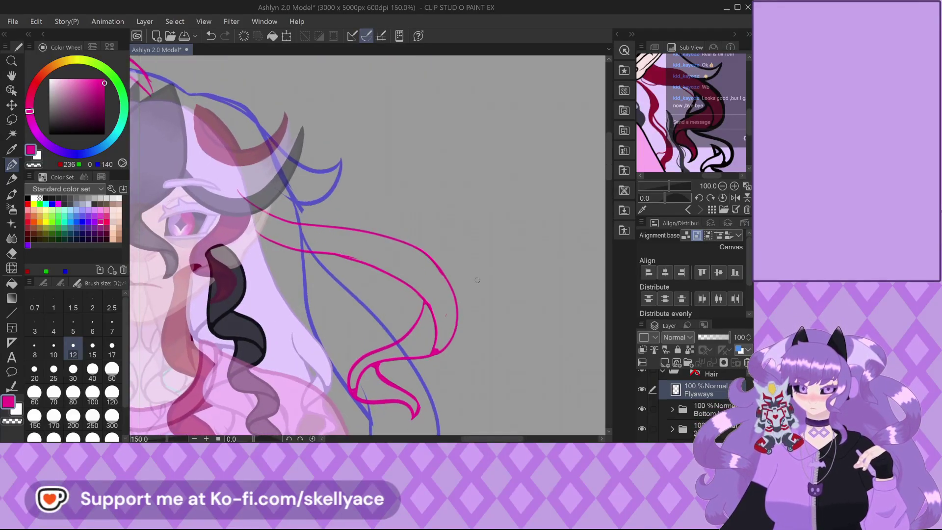
{"action": "scroll", "coordinate": [432, 304], "scroll_direction": "up", "scroll_amount": 2}
{"action": "mouse_move", "coordinate": [212, 167]}
{"action": "left_mouse_down"}
{"action": "mouse_move", "coordinate": [384, 199]}
{"action": "mouse_move", "coordinate": [495, 201]}
{"action": "mouse_move", "coordinate": [508, 185]}
{"action": "left_mouse_up"}
{"action": "scroll", "coordinate": [288, 172], "scroll_direction": "down", "scroll_amount": 1}
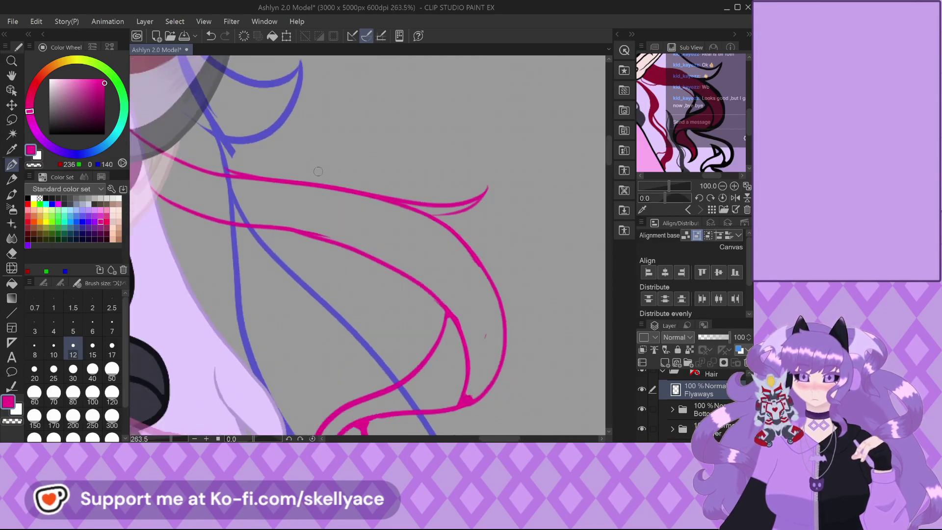
{"action": "key", "text": "ctrl+z"}
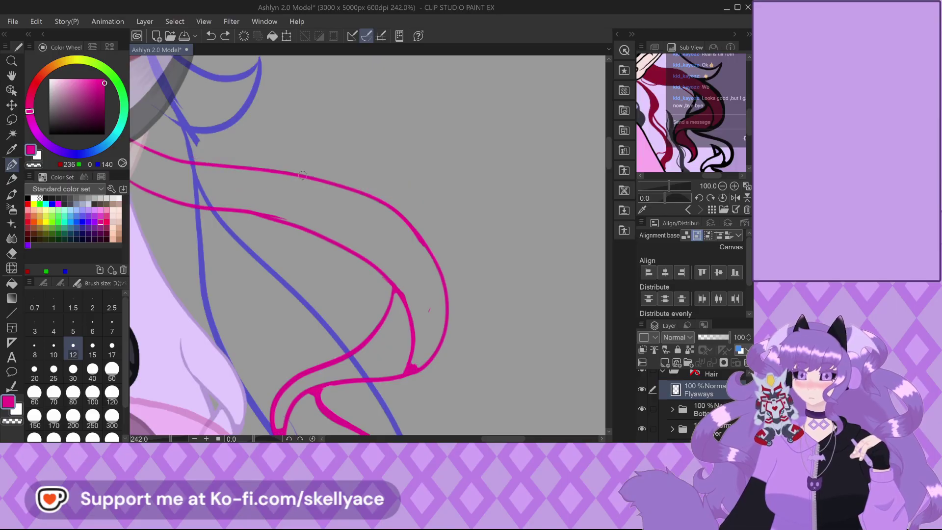
Sketch a thin secondary strand along the outer edge, curling over the bend, and show the whole character in the reference.
{"action": "left_click_drag", "start_coordinate": [403, 216], "coordinate": [456, 270]}
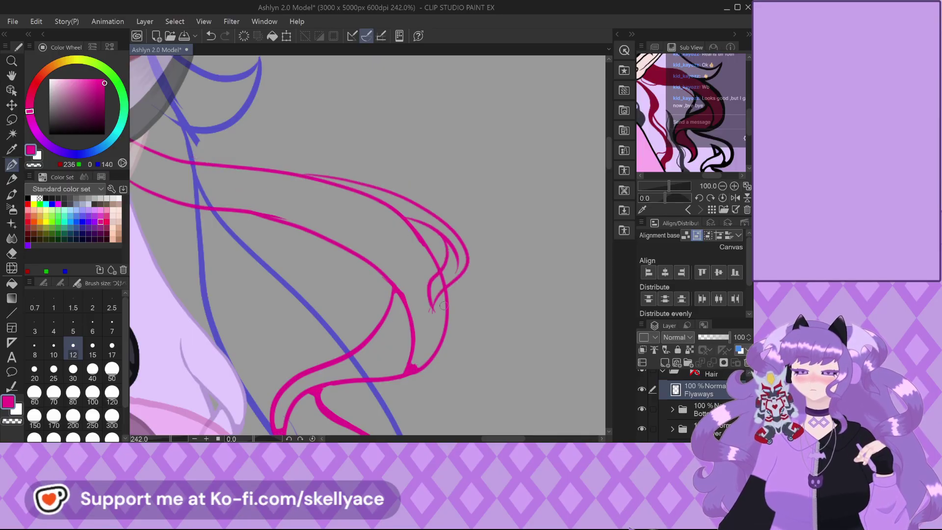
{"action": "scroll", "coordinate": [444, 305], "scroll_direction": "down", "scroll_amount": 2}
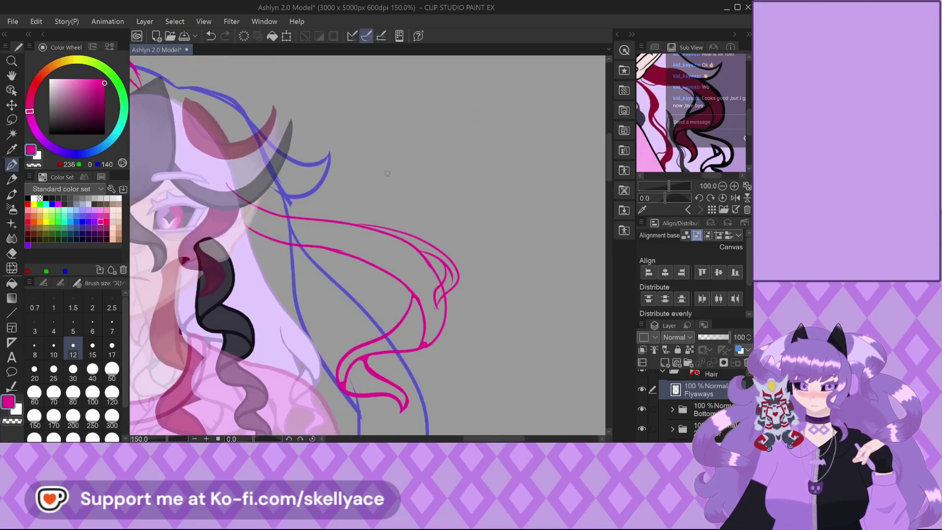
{"action": "scroll", "coordinate": [743, 56], "scroll_direction": "down", "scroll_amount": 3}
{"action": "scroll", "coordinate": [427, 191], "scroll_direction": "down", "scroll_amount": 3}
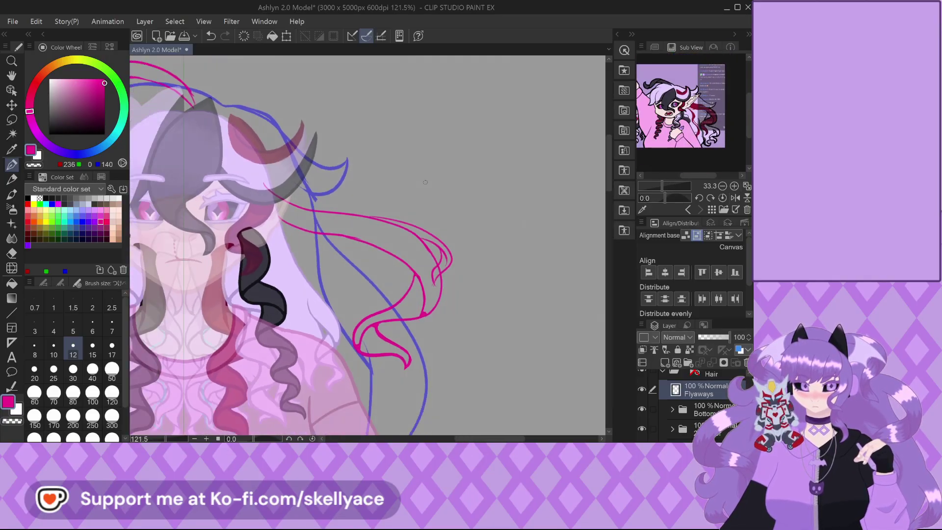
{"action": "scroll", "coordinate": [427, 191], "scroll_direction": "up", "scroll_amount": 2}
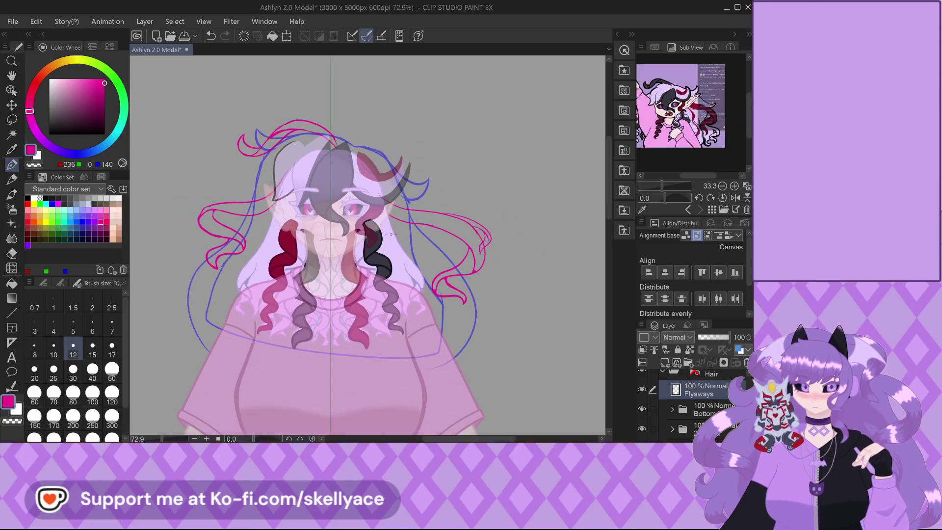
{"action": "scroll", "coordinate": [394, 227], "scroll_direction": "up", "scroll_amount": 2}
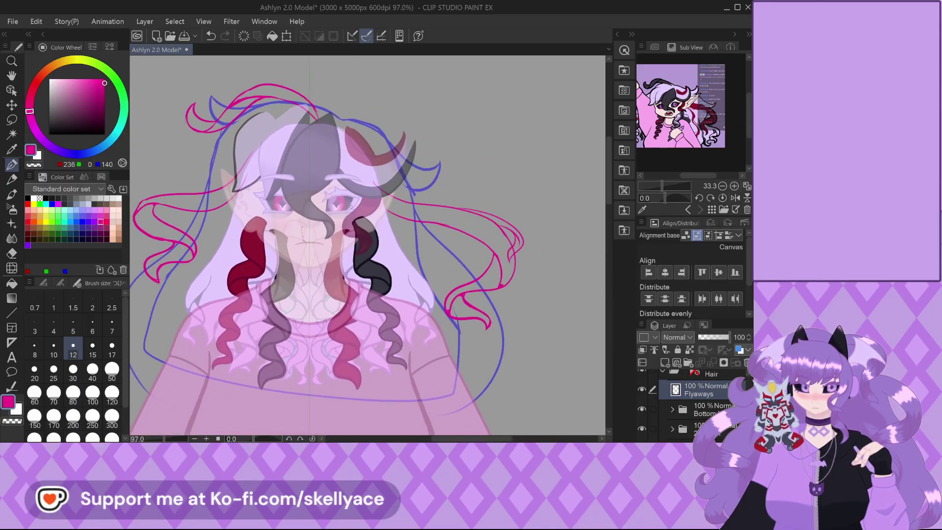
Lasso the long flyaway strand on the viewer's right and mesh-warp its middle and lower sections, pulling the inner curve closer to the head.
{"action": "scroll", "coordinate": [351, 206], "scroll_direction": "down", "scroll_amount": 1}
{"action": "scroll", "coordinate": [484, 206], "scroll_direction": "up", "scroll_amount": 2}
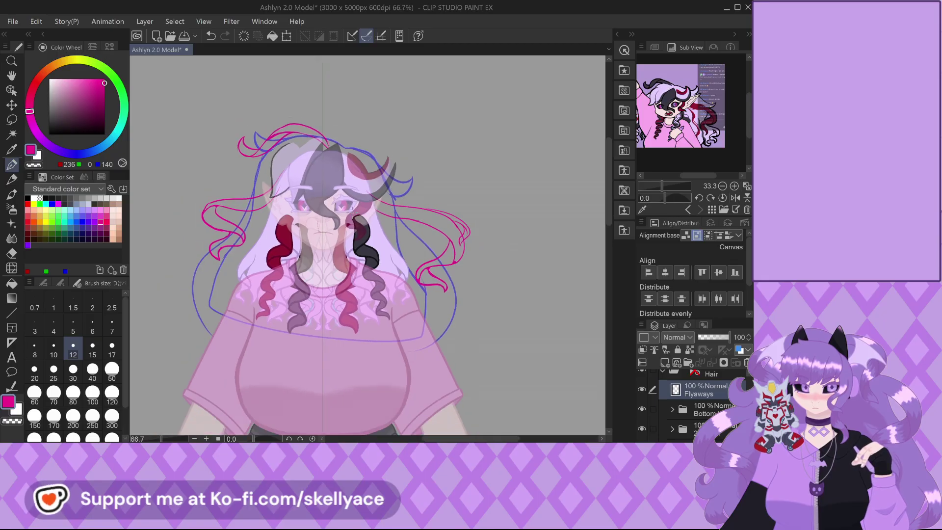
{"action": "left_click", "coordinate": [12, 119]}
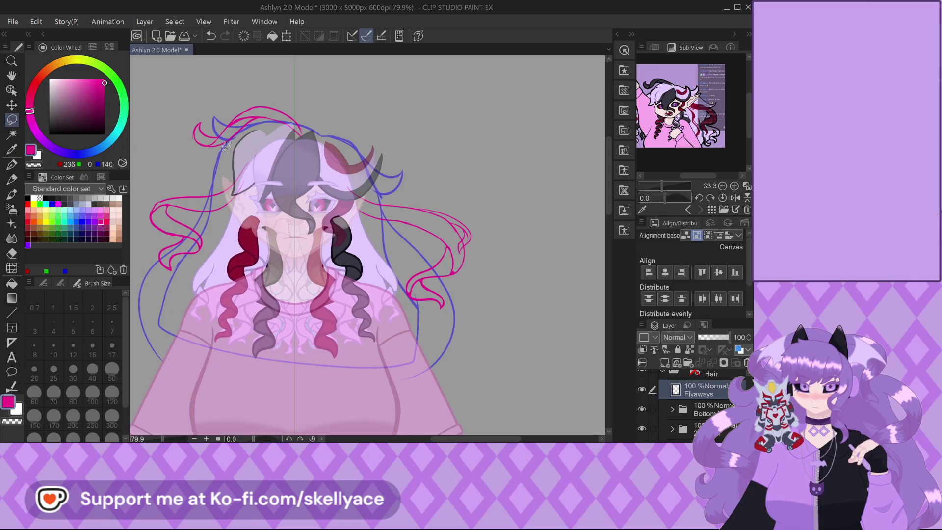
{"action": "scroll", "coordinate": [382, 193], "scroll_direction": "up", "scroll_amount": 1}
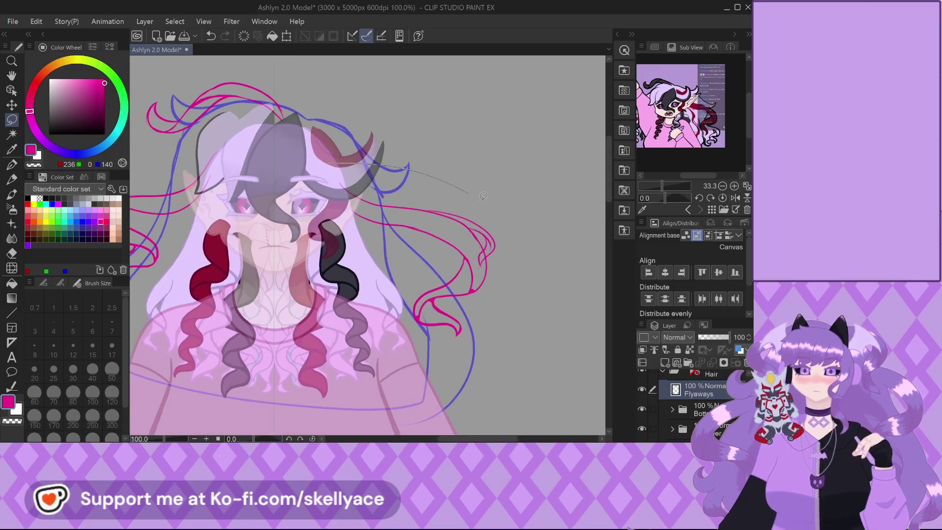
{"action": "left_click_drag", "start_coordinate": [378, 162], "coordinate": [364, 151]}
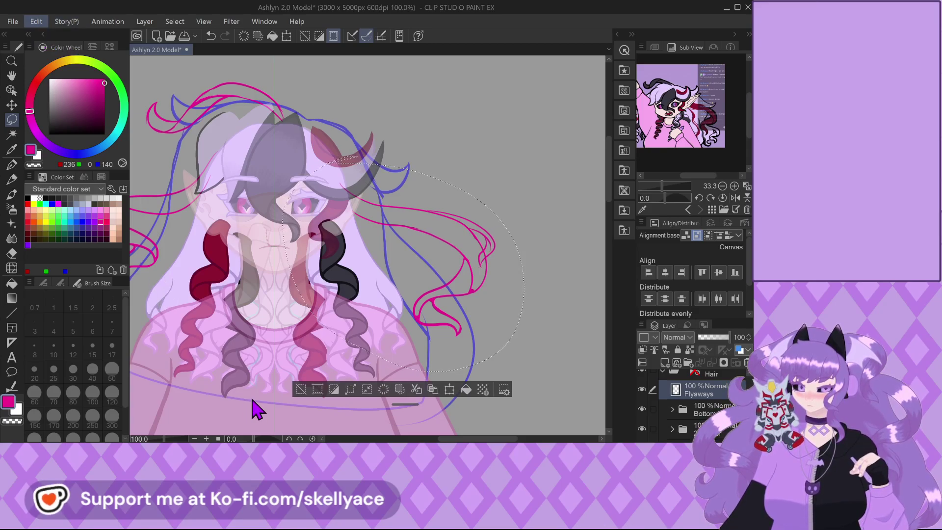
{"action": "key", "text": "ctrl+t"}
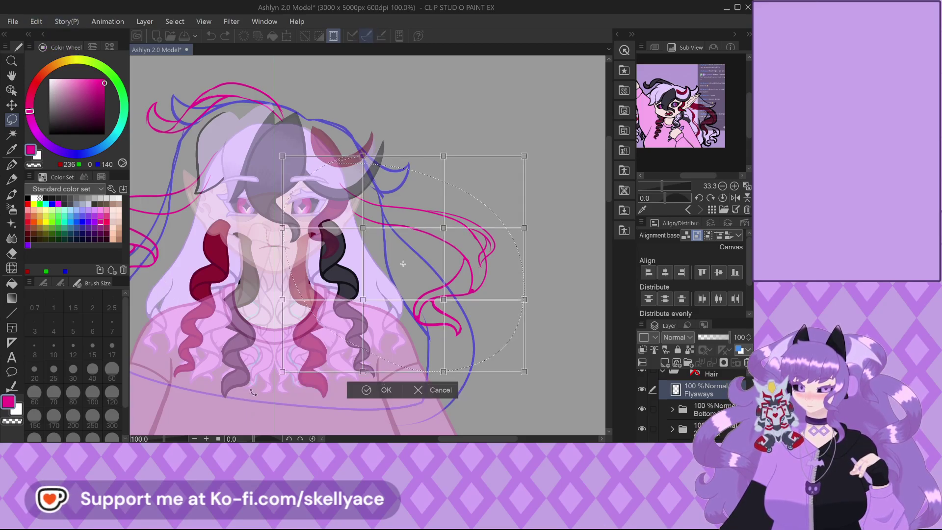
{"action": "left_click", "coordinate": [14, 110]}
{"action": "left_click", "coordinate": [418, 176]}
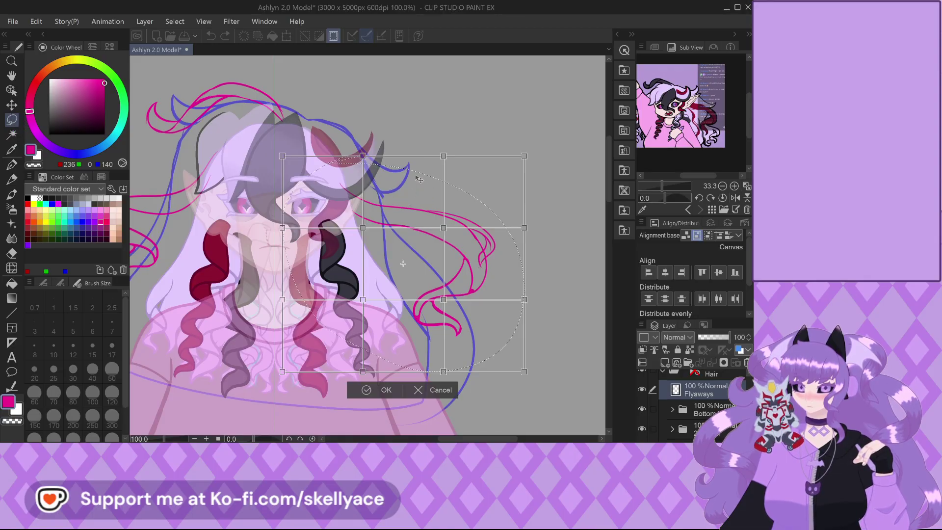
{"action": "scroll", "coordinate": [394, 274], "scroll_direction": "down", "scroll_amount": 2}
{"action": "scroll", "coordinate": [393, 275], "scroll_direction": "up", "scroll_amount": 2}
{"action": "left_click_drag", "start_coordinate": [391, 283], "coordinate": [372, 283]}
{"action": "left_click_drag", "start_coordinate": [387, 215], "coordinate": [374, 211]}
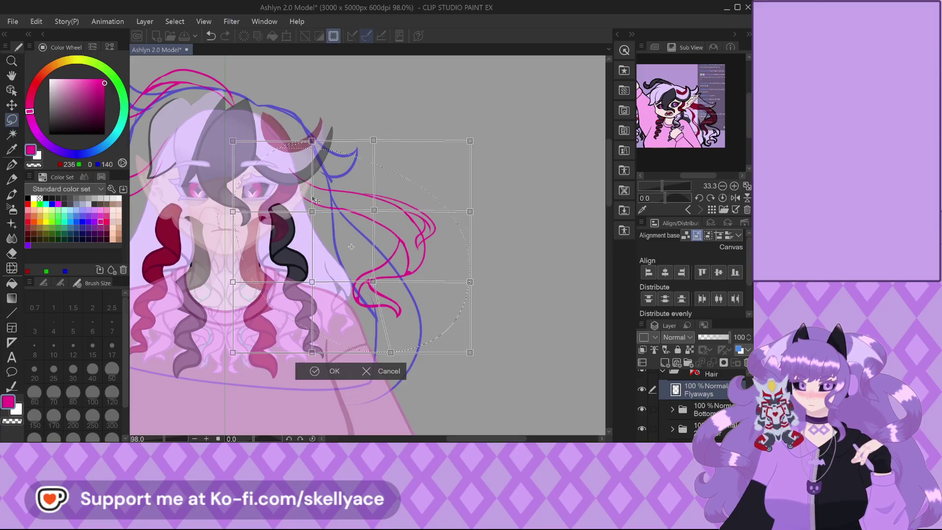
Warp the same strand's outer bend and lower fold upward, apply the mesh transformation, clear the selection and return to the pen.
{"action": "scroll", "coordinate": [327, 200], "scroll_direction": "down", "scroll_amount": 1}
{"action": "scroll", "coordinate": [326, 200], "scroll_direction": "right", "scroll_amount": 2}
{"action": "left_click_drag", "start_coordinate": [436, 275], "coordinate": [434, 254]}
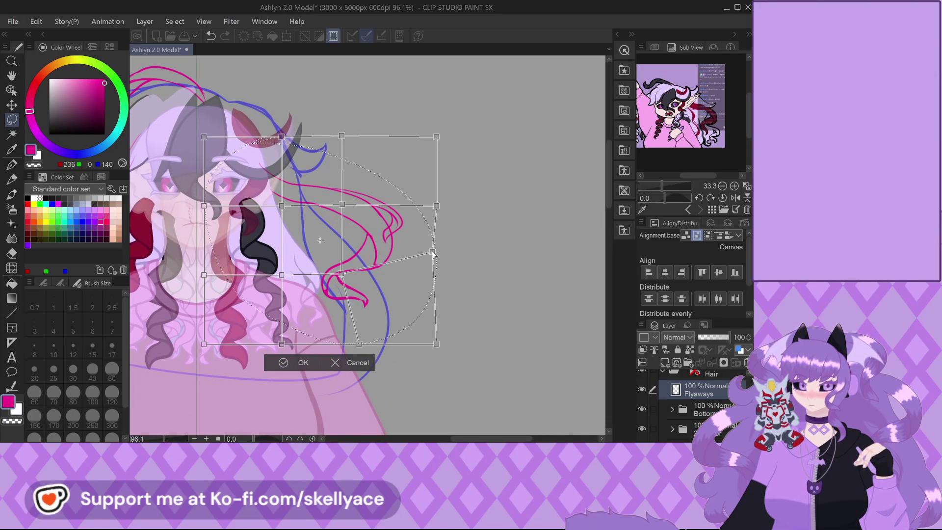
{"action": "left_click_drag", "start_coordinate": [431, 190], "coordinate": [431, 182]}
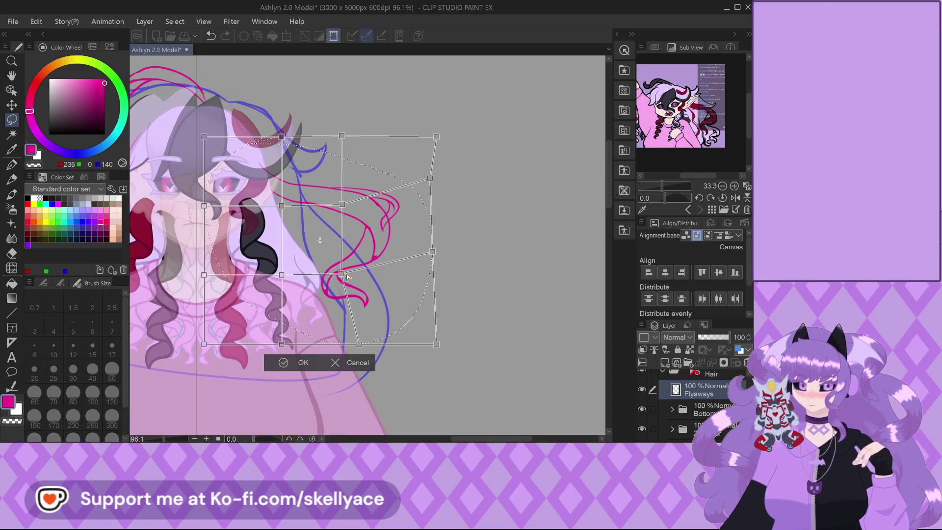
{"action": "mouse_move", "coordinate": [341, 274]}
{"action": "left_mouse_down"}
{"action": "mouse_move", "coordinate": [345, 252]}
{"action": "mouse_move", "coordinate": [341, 270]}
{"action": "left_mouse_up"}
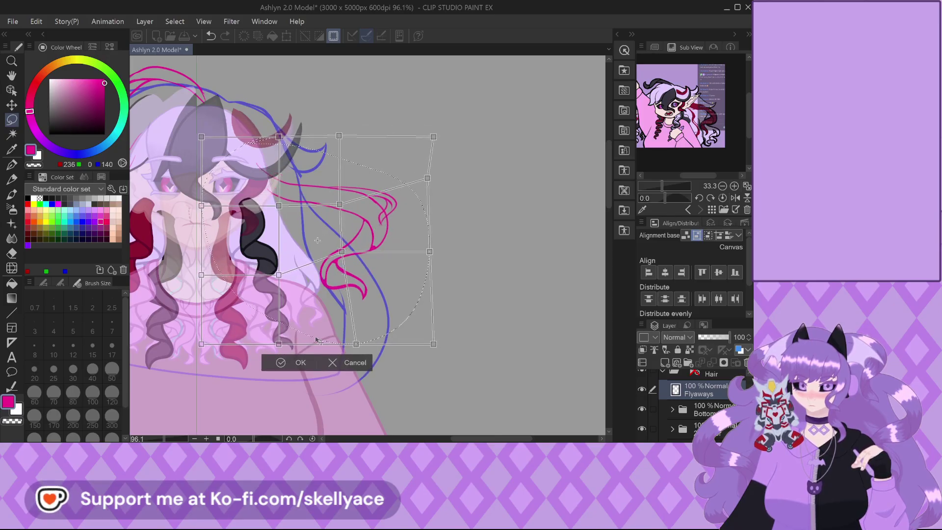
{"action": "left_click", "coordinate": [300, 362]}
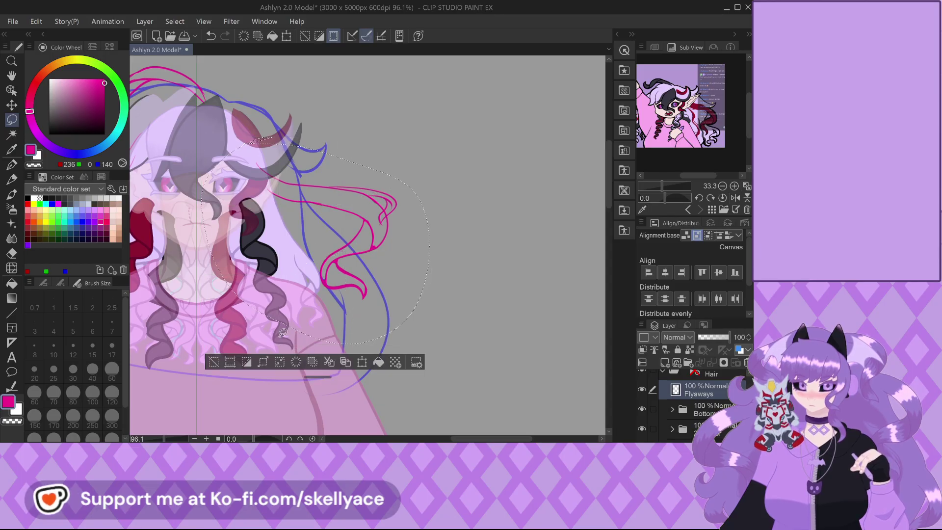
{"action": "left_click", "coordinate": [221, 375]}
{"action": "scroll", "coordinate": [477, 240], "scroll_direction": "down", "scroll_amount": 2}
{"action": "left_click", "coordinate": [11, 165]}
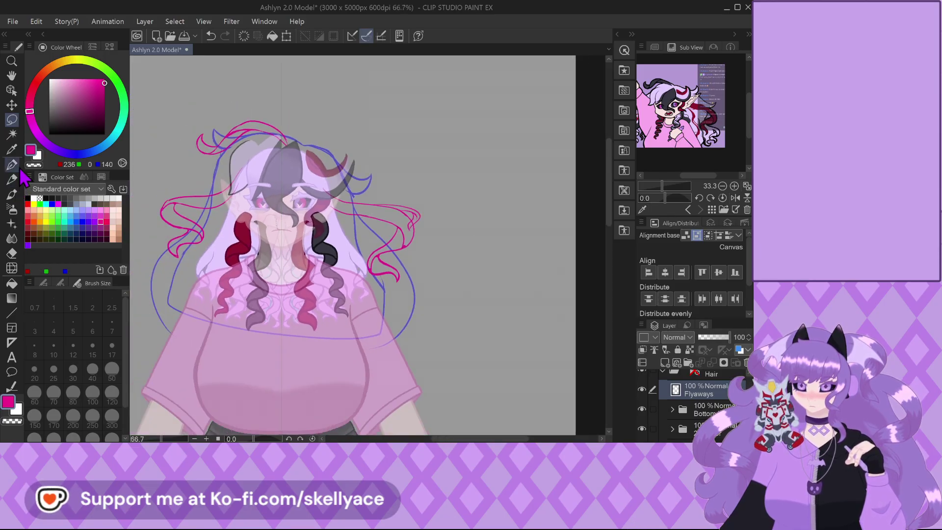
Try to sketch a straight pointed offshoot from the upper edge of the strand beside the ear on the viewer's left.
{"action": "scroll", "coordinate": [452, 289], "scroll_direction": "down", "scroll_amount": 1}
{"action": "scroll", "coordinate": [375, 266], "scroll_direction": "up", "scroll_amount": 1}
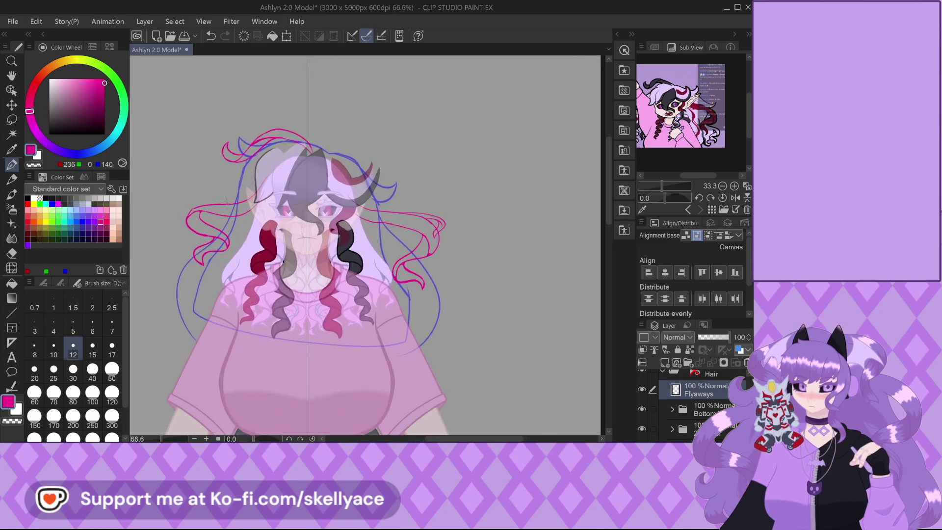
{"action": "scroll", "coordinate": [236, 184], "scroll_direction": "up", "scroll_amount": 2}
{"action": "scroll", "coordinate": [237, 185], "scroll_direction": "up", "scroll_amount": 3}
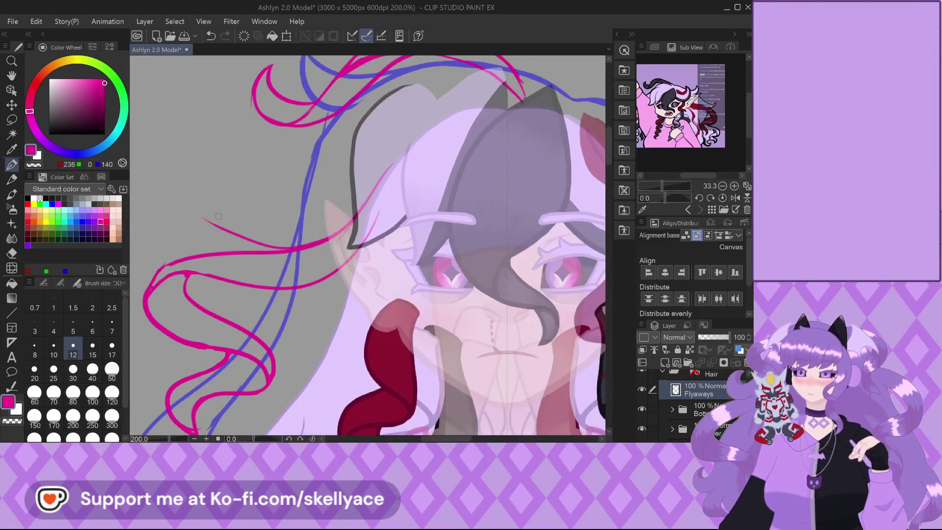
{"action": "scroll", "coordinate": [218, 216], "scroll_direction": "up", "scroll_amount": 2}
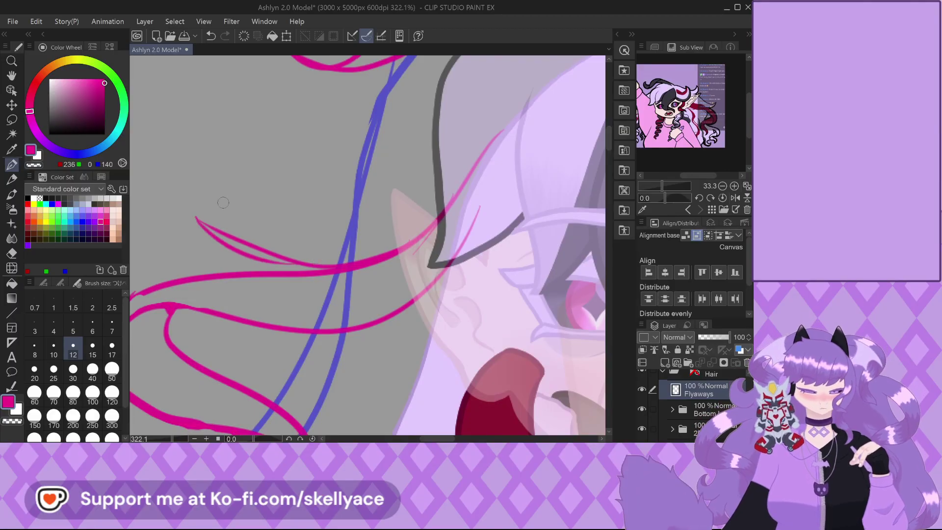
{"action": "key", "text": "ctrl+z"}
{"action": "mouse_move", "coordinate": [197, 218]}
{"action": "left_mouse_down"}
{"action": "mouse_move", "coordinate": [233, 251]}
{"action": "mouse_move", "coordinate": [320, 279]}
{"action": "left_mouse_up"}
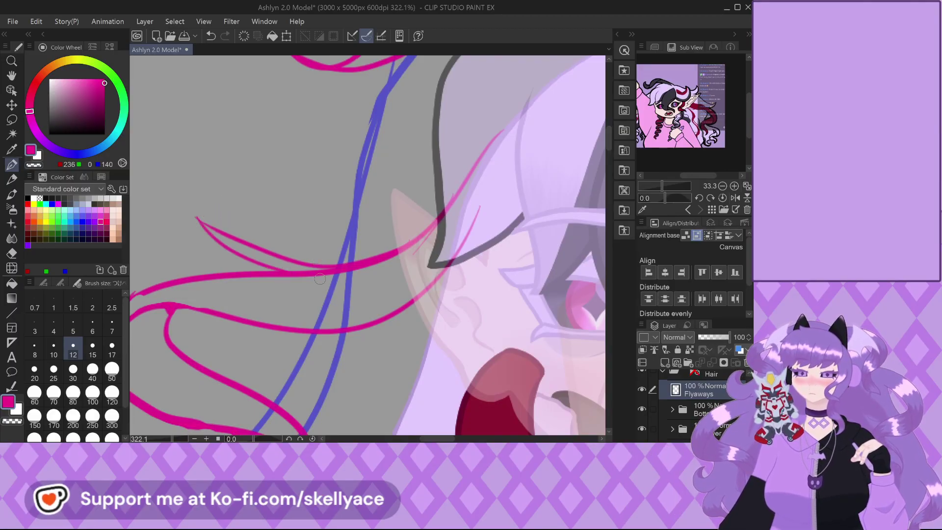
{"action": "key", "text": "ctrl+z"}
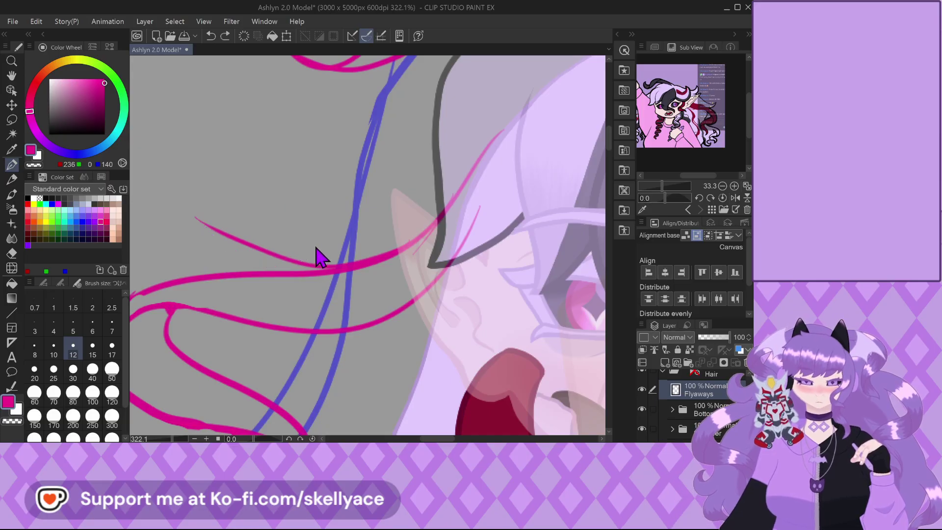
Sketch a small curled wisp branching off that strand's upper edge on the viewer's left, and enlarge the reference to 50%.
{"action": "mouse_move", "coordinate": [297, 272]}
{"action": "left_mouse_down"}
{"action": "mouse_move", "coordinate": [215, 239]}
{"action": "mouse_move", "coordinate": [178, 239]}
{"action": "left_mouse_up"}
{"action": "mouse_move", "coordinate": [241, 237]}
{"action": "left_mouse_down"}
{"action": "mouse_move", "coordinate": [197, 247]}
{"action": "mouse_move", "coordinate": [184, 264]}
{"action": "left_mouse_up"}
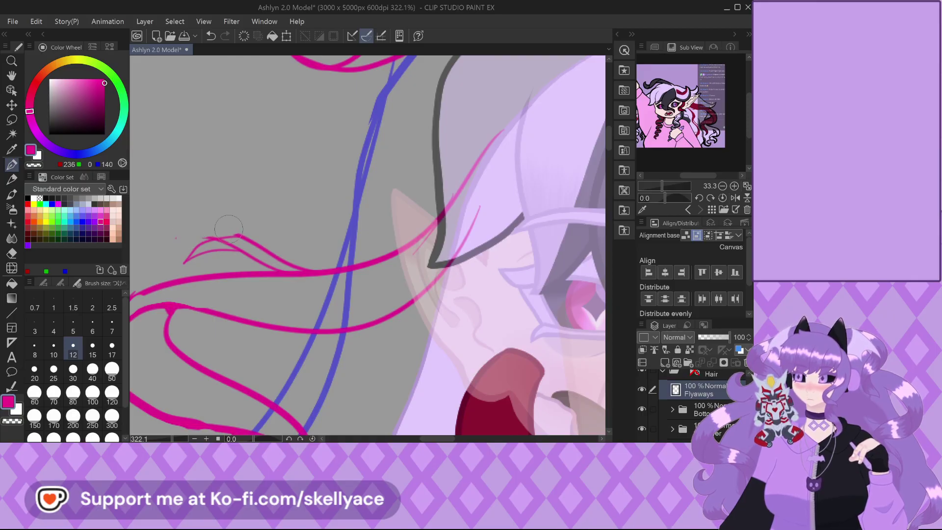
{"action": "scroll", "coordinate": [315, 152], "scroll_direction": "down", "scroll_amount": 8}
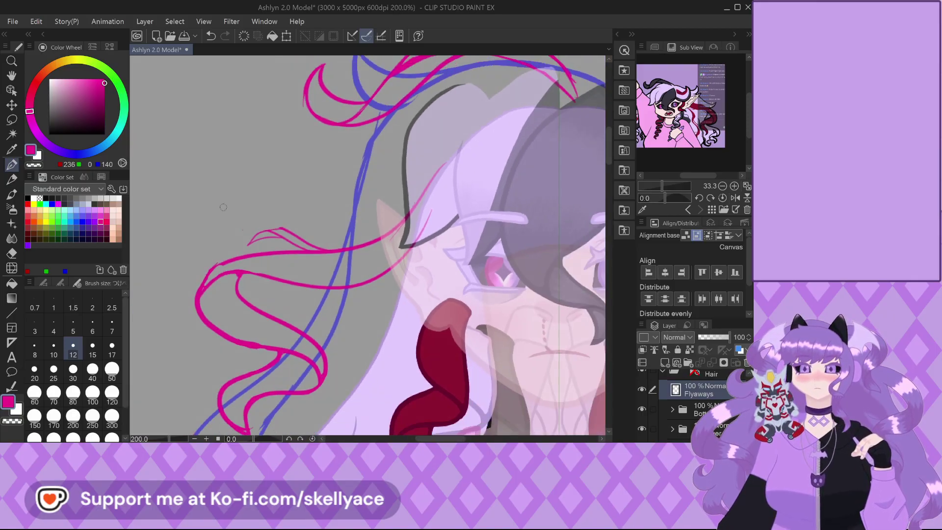
{"action": "scroll", "coordinate": [681, 105], "scroll_direction": "up", "scroll_amount": 2}
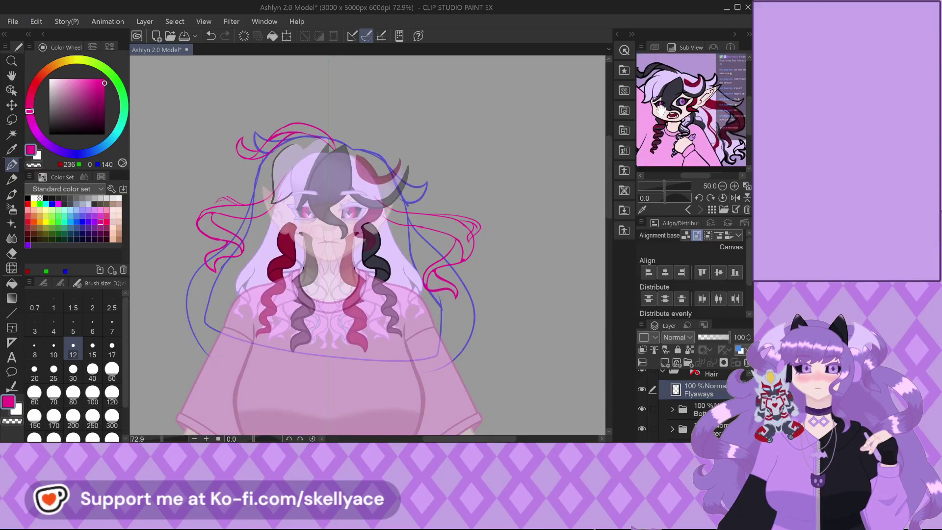
Try to sketch a flyaway sweeping from the crown over the dark curled lock to a pointed tip on the viewer's right.
{"action": "scroll", "coordinate": [339, 149], "scroll_direction": "up", "scroll_amount": 1}
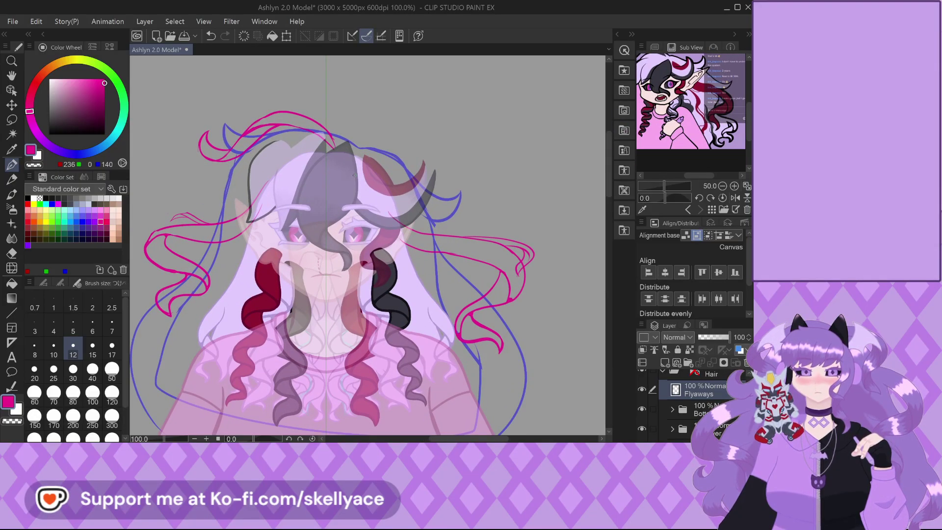
{"action": "scroll", "coordinate": [353, 175], "scroll_direction": "up", "scroll_amount": 1}
{"action": "scroll", "coordinate": [343, 162], "scroll_direction": "up", "scroll_amount": 1}
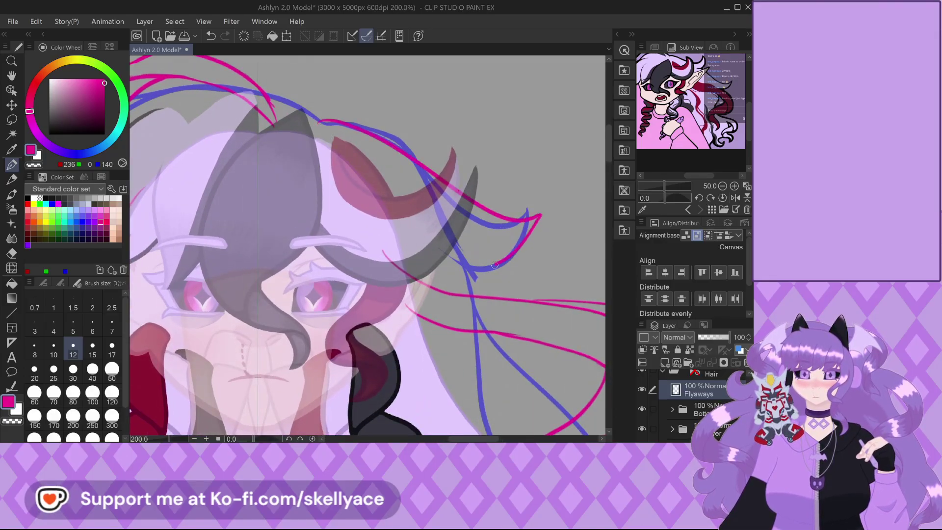
{"action": "mouse_move", "coordinate": [502, 262]}
{"action": "left_mouse_down"}
{"action": "mouse_move", "coordinate": [372, 217]}
{"action": "mouse_move", "coordinate": [349, 147]}
{"action": "left_mouse_up"}
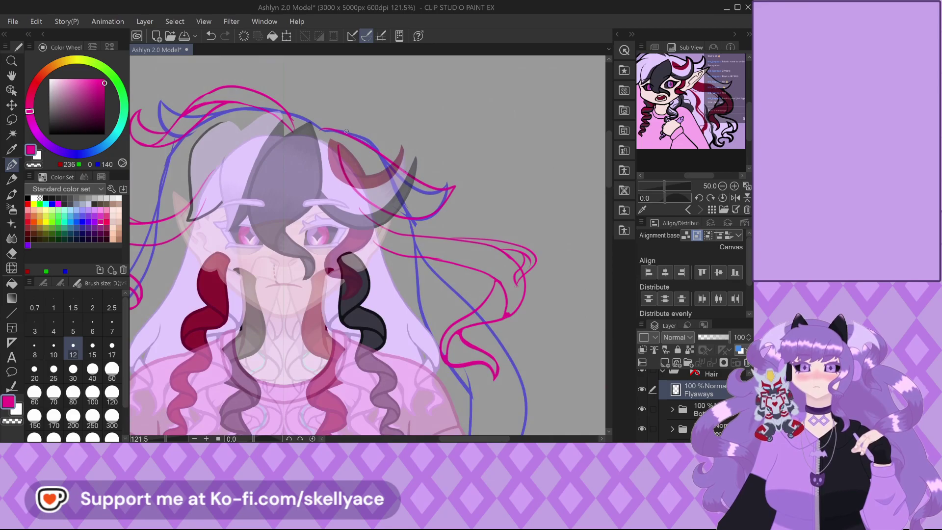
{"action": "scroll", "coordinate": [260, 133], "scroll_direction": "down", "scroll_amount": 2}
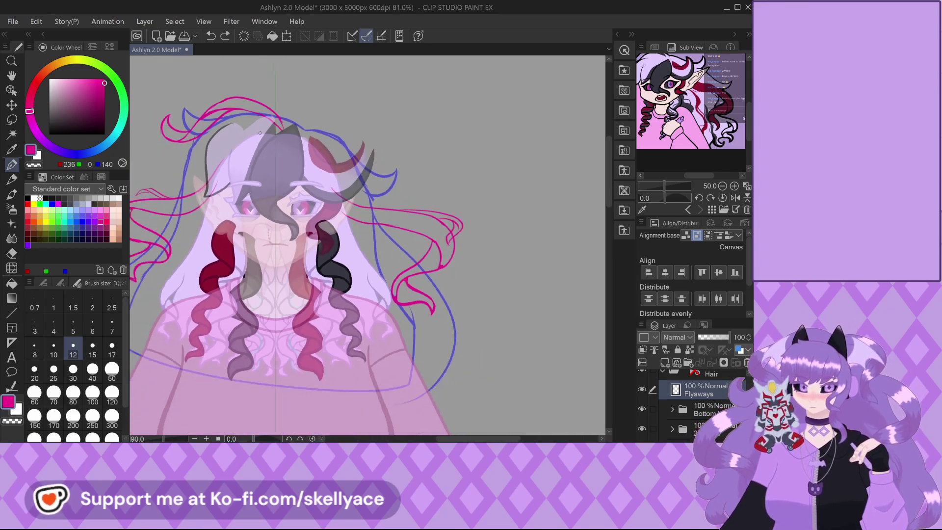
{"action": "scroll", "coordinate": [260, 133], "scroll_direction": "down", "scroll_amount": 2}
{"action": "scroll", "coordinate": [238, 133], "scroll_direction": "up", "scroll_amount": 2}
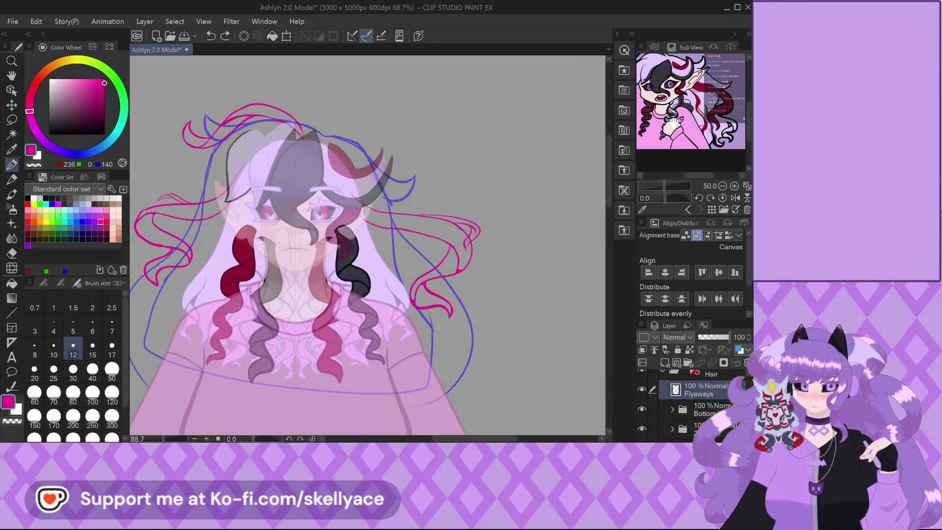
Try to add a second line along the lower edge of the flyaway strand beside the ear on the viewer's left.
{"action": "left_click_drag", "start_coordinate": [672, 120], "coordinate": [680, 121]}
{"action": "scroll", "coordinate": [467, 186], "scroll_direction": "down", "scroll_amount": 2}
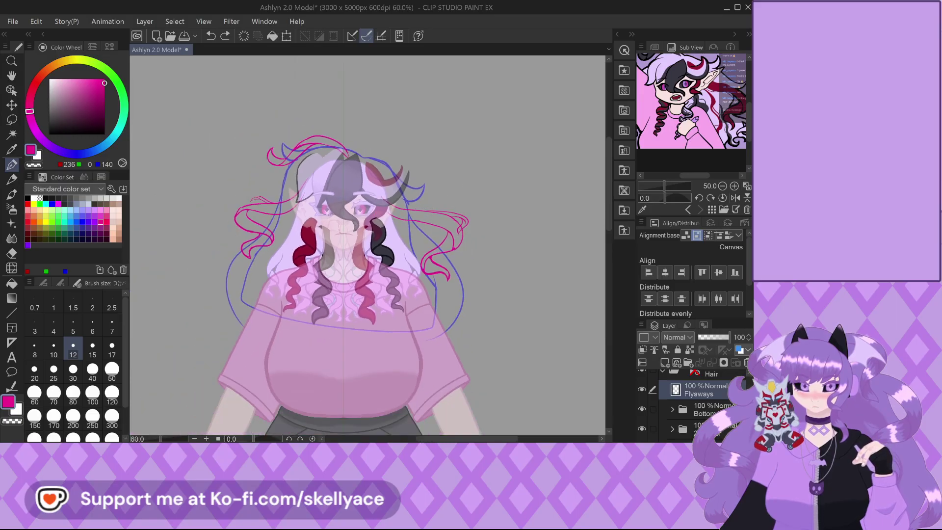
{"action": "scroll", "coordinate": [297, 123], "scroll_direction": "up", "scroll_amount": 5}
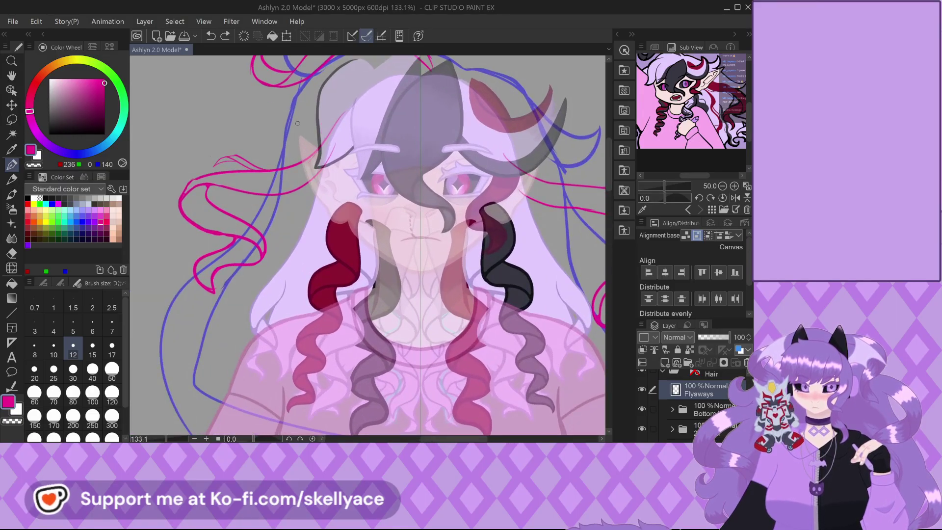
{"action": "scroll", "coordinate": [297, 123], "scroll_direction": "up", "scroll_amount": 2}
{"action": "scroll", "coordinate": [264, 172], "scroll_direction": "down", "scroll_amount": 3}
{"action": "scroll", "coordinate": [202, 167], "scroll_direction": "up", "scroll_amount": 4}
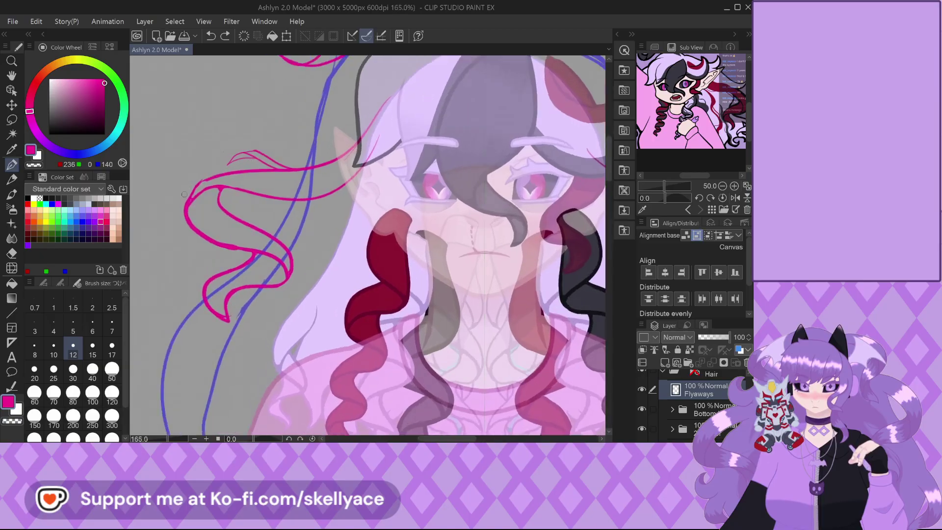
{"action": "mouse_move", "coordinate": [263, 192]}
{"action": "left_mouse_down"}
{"action": "mouse_move", "coordinate": [371, 199]}
{"action": "mouse_move", "coordinate": [463, 103]}
{"action": "left_mouse_up"}
{"action": "scroll", "coordinate": [188, 191], "scroll_direction": "up", "scroll_amount": 1}
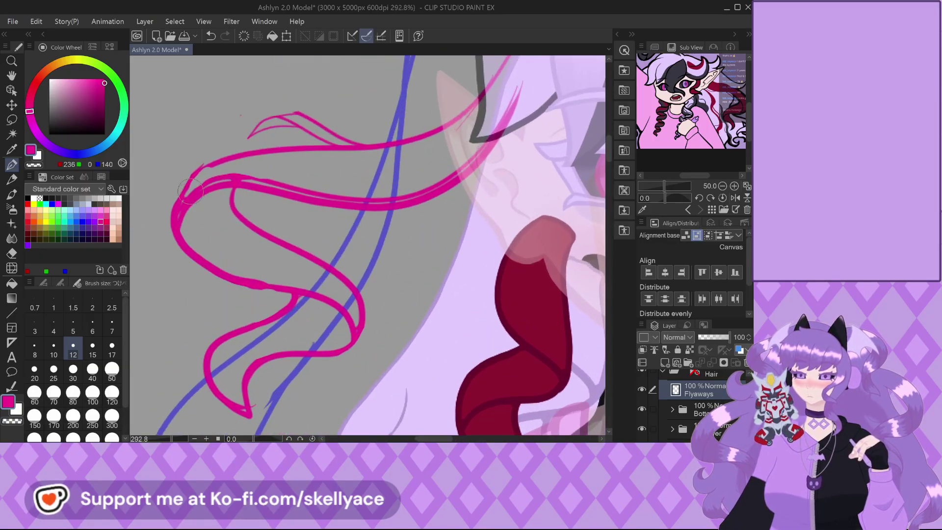
{"action": "scroll", "coordinate": [190, 191], "scroll_direction": "up", "scroll_amount": 1}
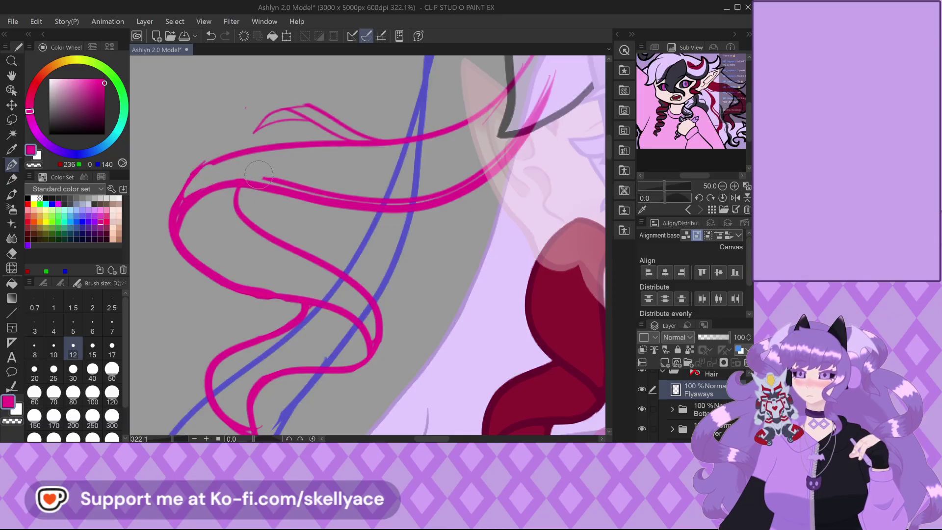
{"action": "key", "text": "ctrl+z"}
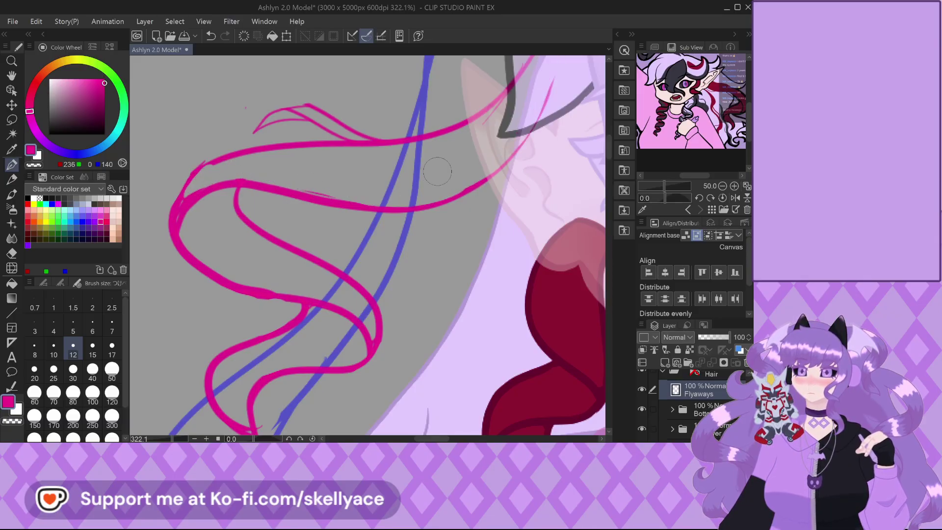
Switch the reference view to the front-facing portrait with black, red and lilac hair.
{"action": "scroll", "coordinate": [443, 169], "scroll_direction": "down", "scroll_amount": 10}
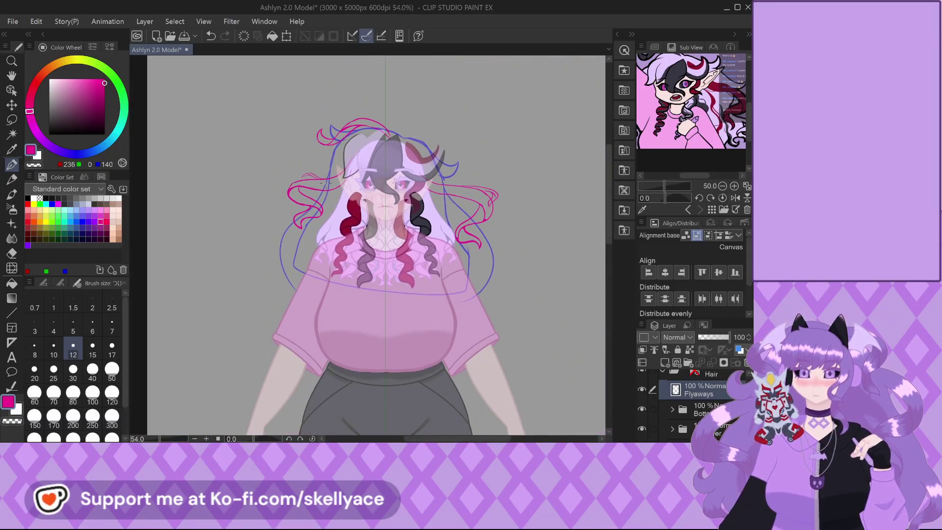
{"action": "scroll", "coordinate": [326, 182], "scroll_direction": "up", "scroll_amount": 8}
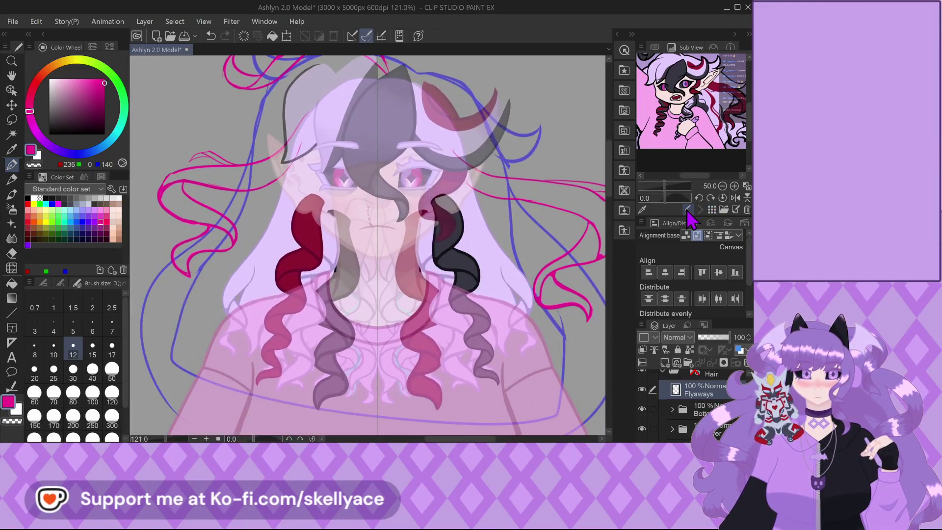
{"action": "left_click", "coordinate": [687, 209]}
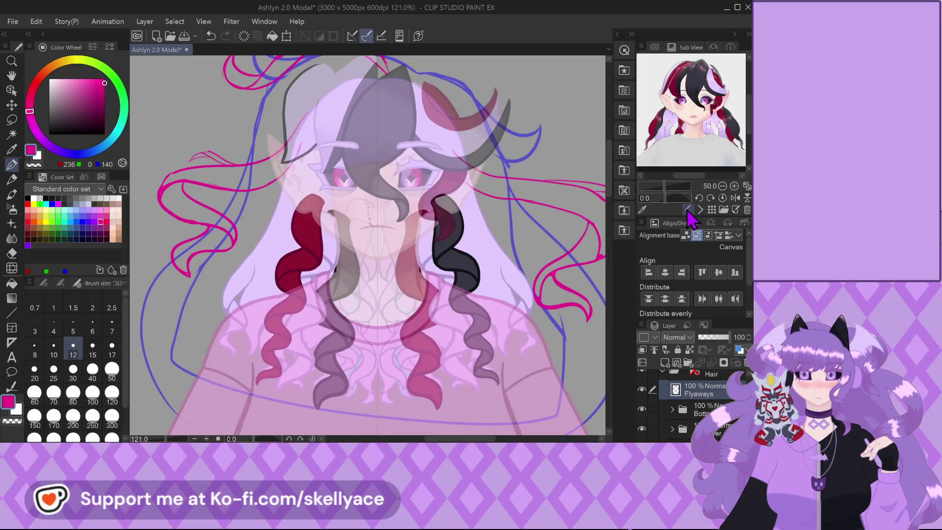
Lasso the pink flyaway strand beside the ear on the viewer's left, move it slightly lower, deselect it and return to the pen.
{"action": "left_click", "coordinate": [12, 119]}
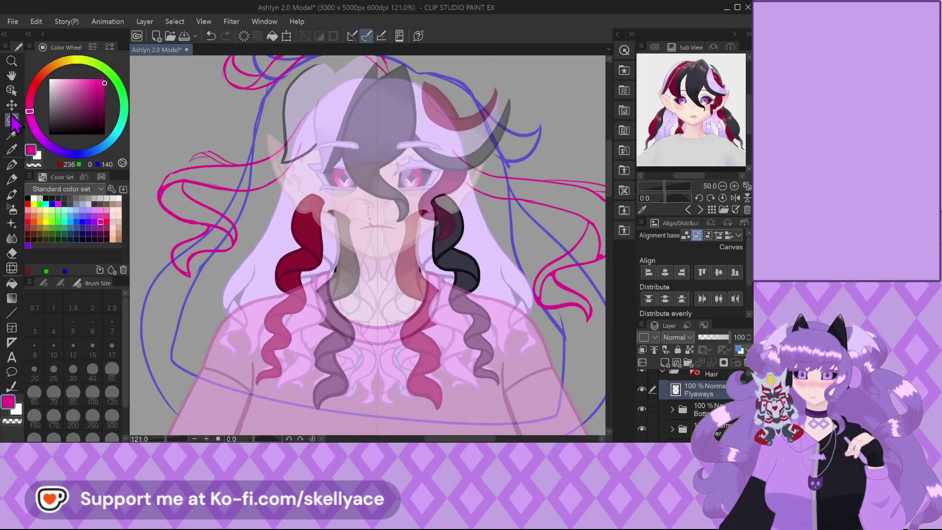
{"action": "mouse_move", "coordinate": [355, 142]}
{"action": "left_mouse_down"}
{"action": "mouse_move", "coordinate": [206, 333]}
{"action": "mouse_move", "coordinate": [348, 88]}
{"action": "left_mouse_up"}
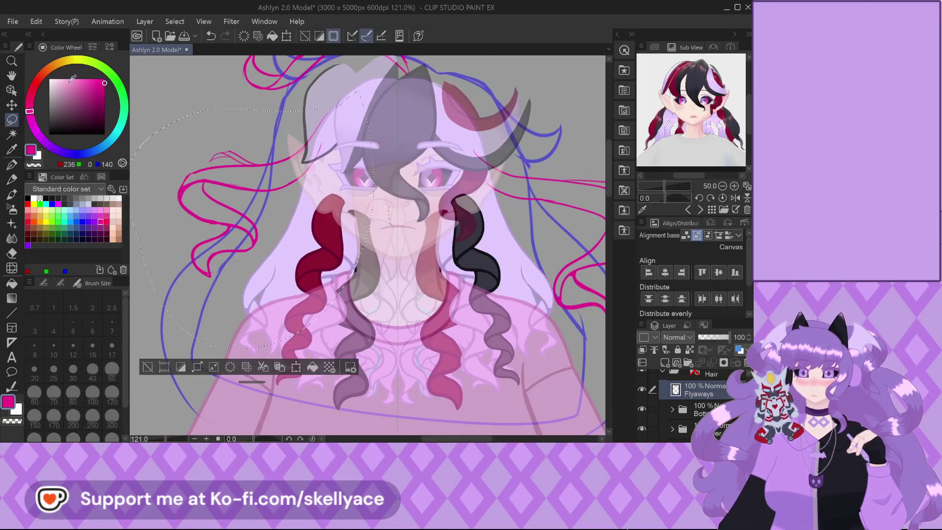
{"action": "key", "text": "k"}
{"action": "left_click_drag", "start_coordinate": [352, 243], "coordinate": [287, 236]}
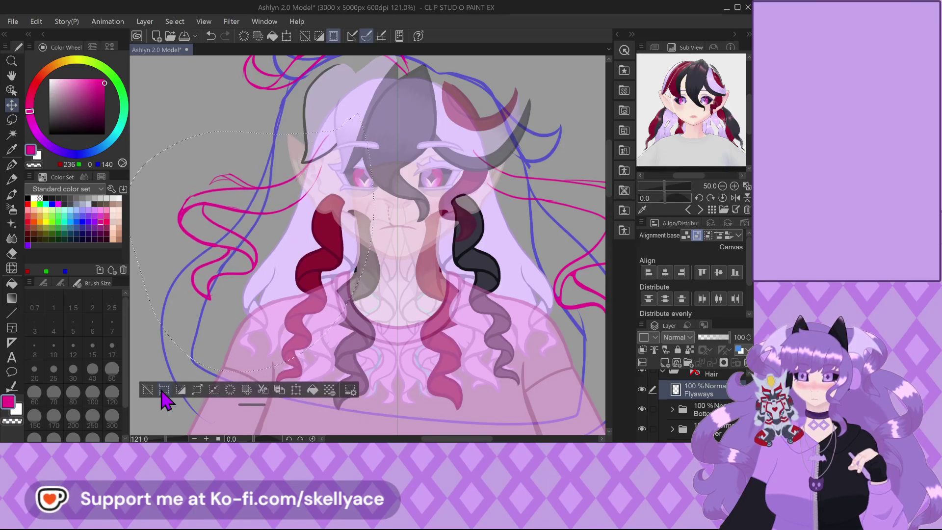
{"action": "left_click", "coordinate": [146, 389]}
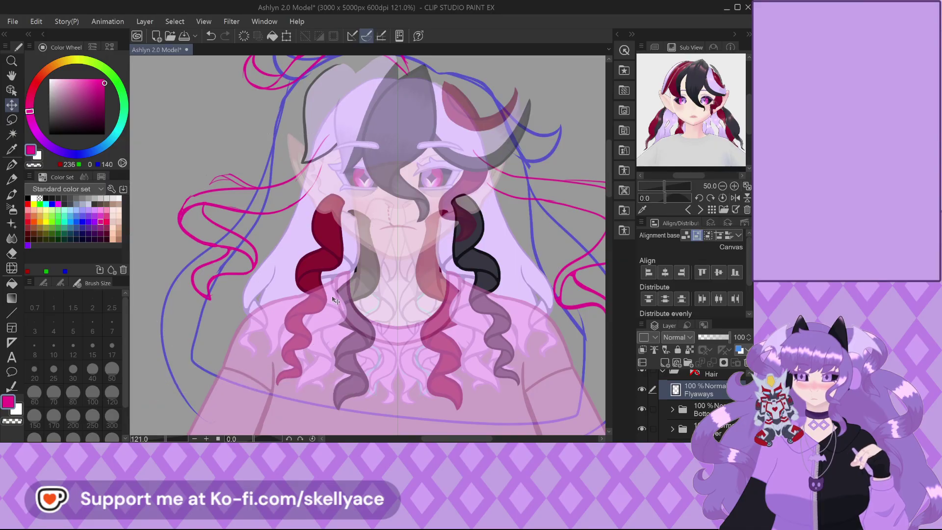
{"action": "left_click", "coordinate": [11, 166]}
{"action": "scroll", "coordinate": [314, 232], "scroll_direction": "down", "scroll_amount": 3}
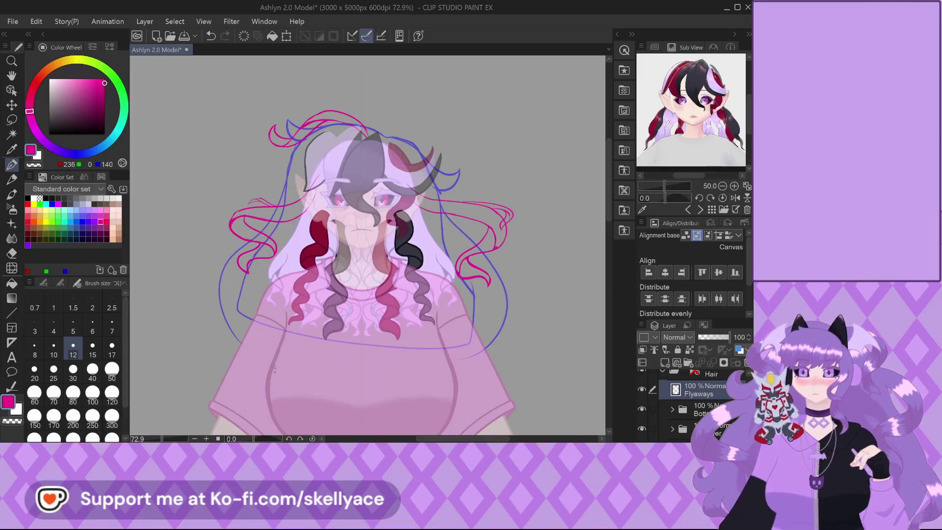
{"action": "scroll", "coordinate": [287, 164], "scroll_direction": "up", "scroll_amount": 5}
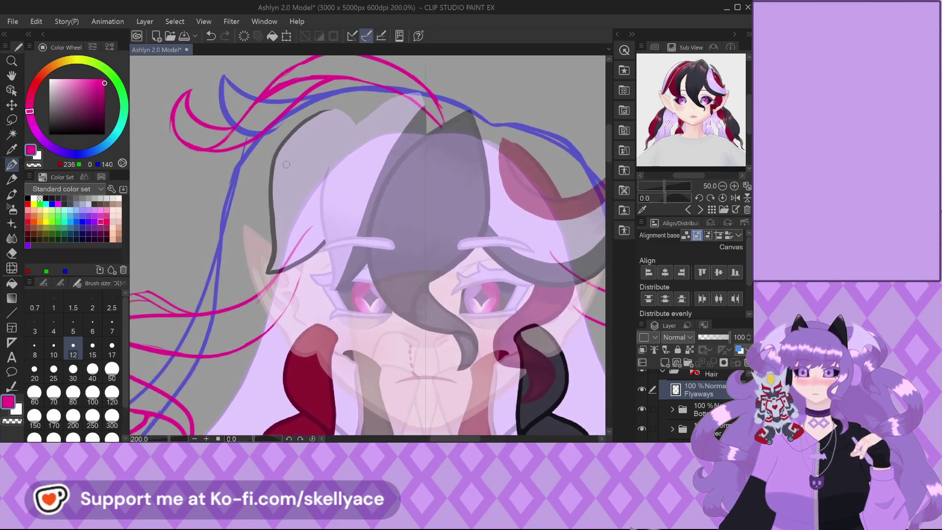
{"action": "scroll", "coordinate": [287, 164], "scroll_direction": "up", "scroll_amount": 2}
{"action": "scroll", "coordinate": [263, 279], "scroll_direction": "down", "scroll_amount": 1}
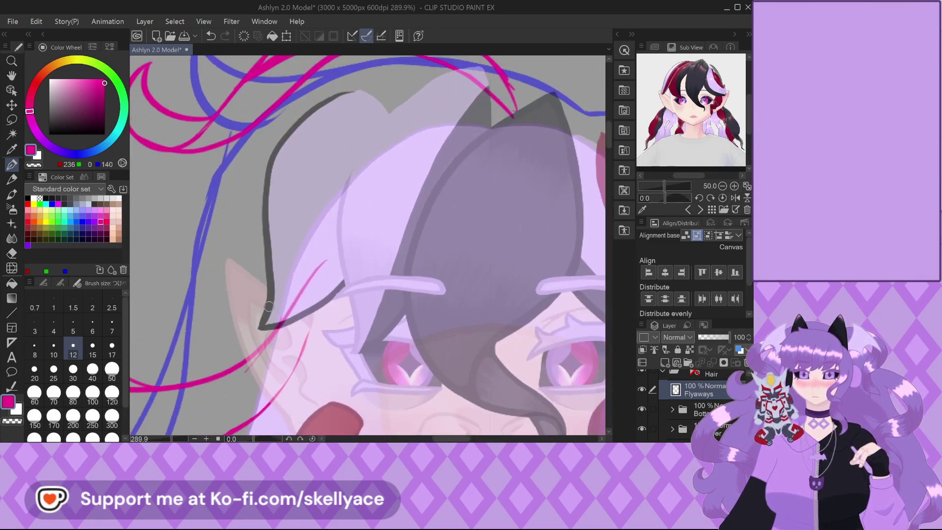
{"action": "scroll", "coordinate": [319, 192], "scroll_direction": "down", "scroll_amount": 5}
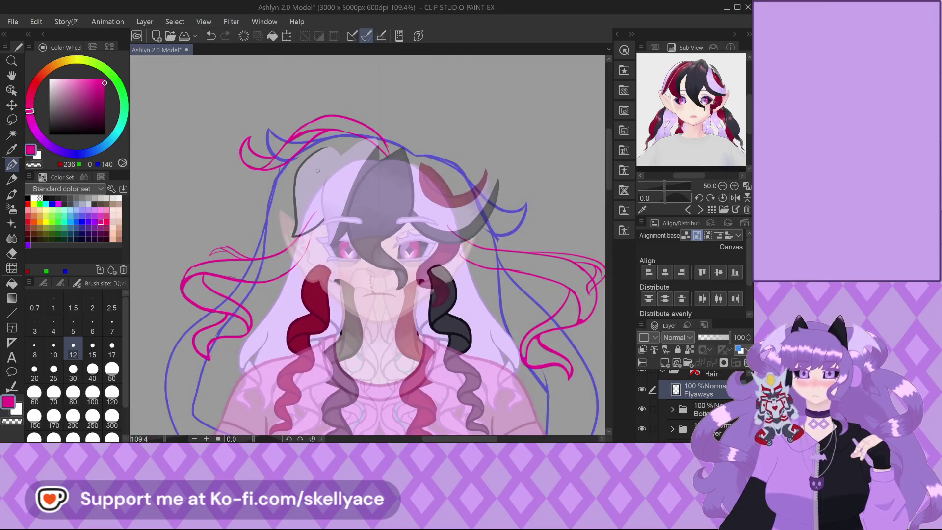
{"action": "scroll", "coordinate": [301, 188], "scroll_direction": "up", "scroll_amount": 2}
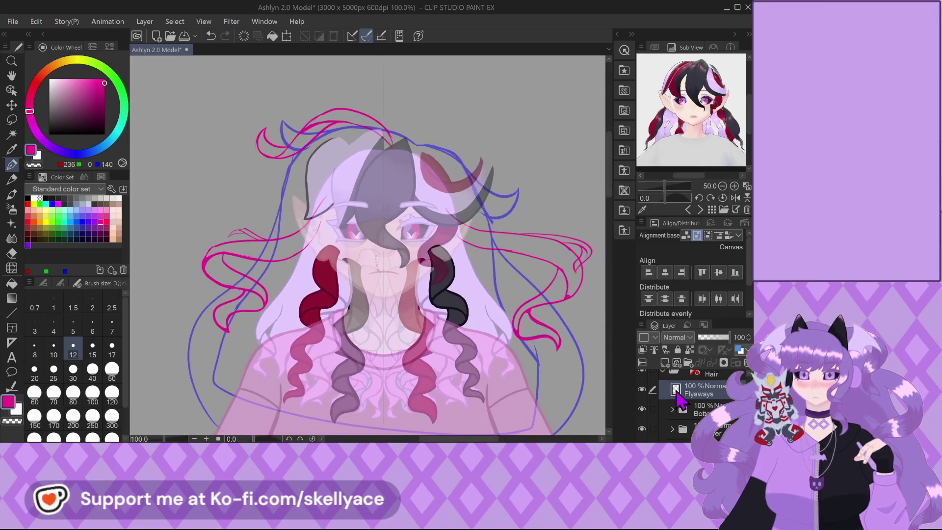
Set the Head folder's opacity to 100% and select the lineart layer inside the right bang's folder.
{"action": "left_click", "coordinate": [703, 382]}
{"action": "left_click_drag", "start_coordinate": [714, 337], "coordinate": [732, 341]}
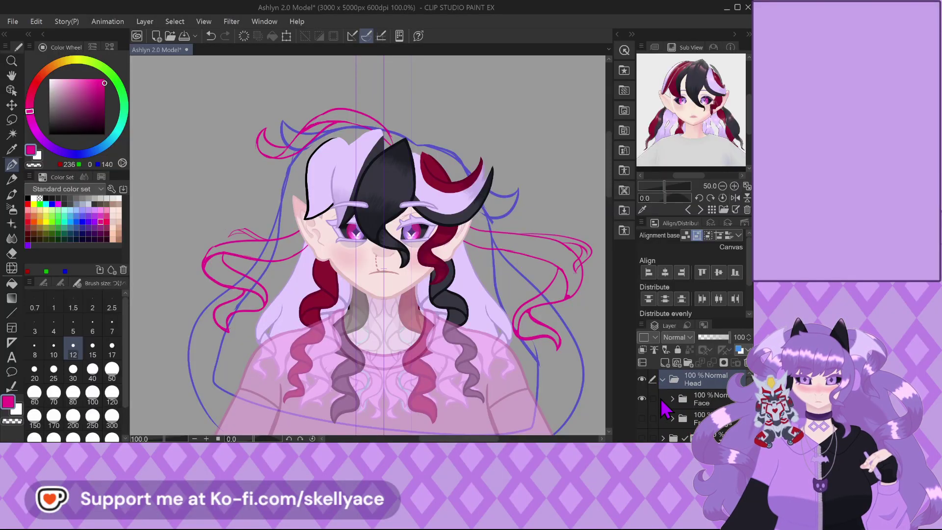
{"action": "scroll", "coordinate": [673, 425], "scroll_direction": "down", "scroll_amount": 3}
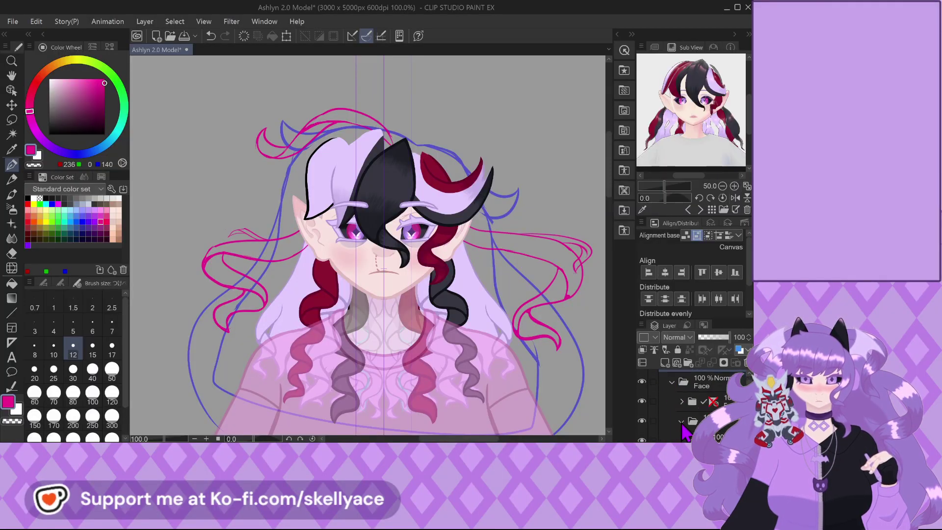
{"action": "scroll", "coordinate": [675, 411], "scroll_direction": "down", "scroll_amount": 1}
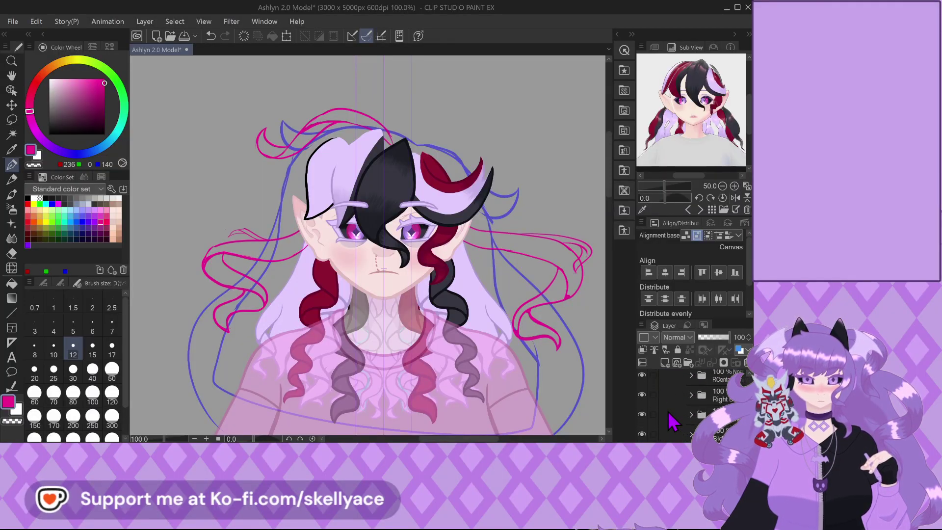
{"action": "left_click", "coordinate": [642, 394]}
{"action": "left_click", "coordinate": [642, 394]}
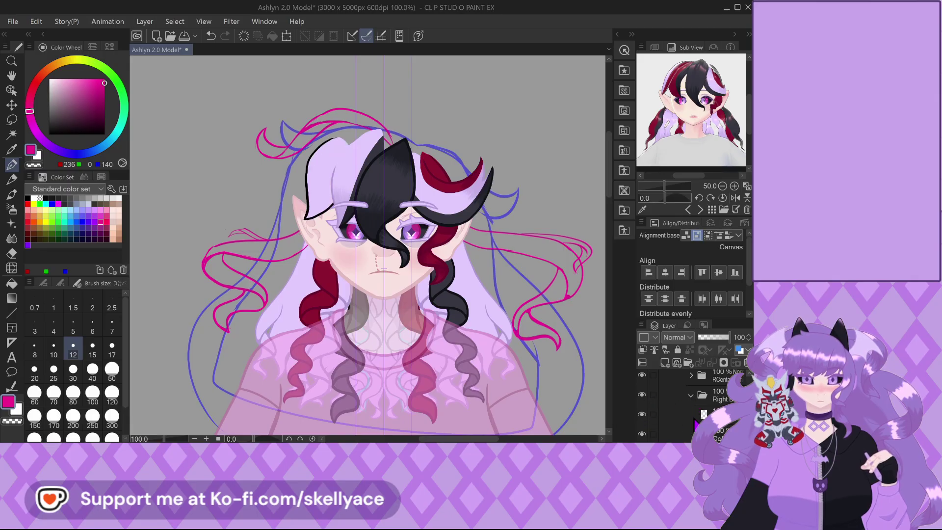
{"action": "left_click", "coordinate": [693, 416]}
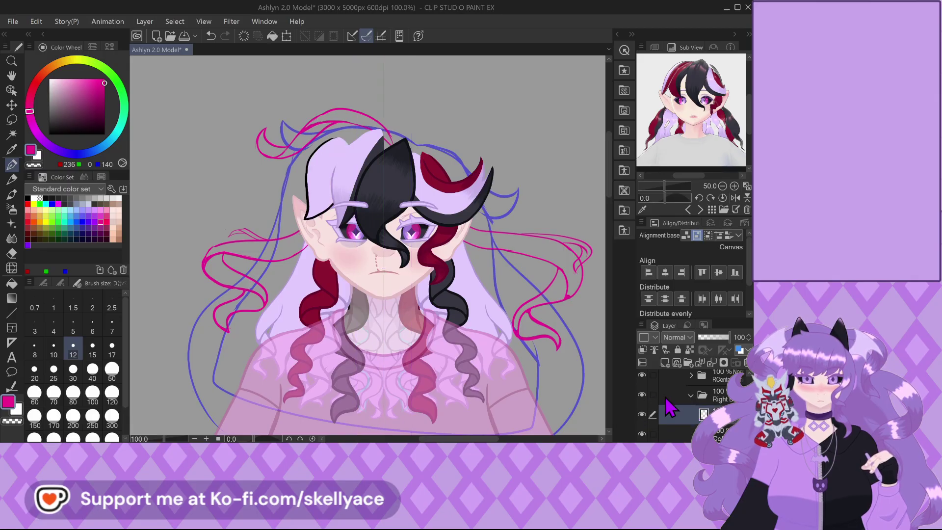
Recolor the black outline of the light bang on the viewer's left to lilac 179, 154, 212 from the Ashlyn 2.0 color set, using brush size 80.
{"action": "left_click", "coordinate": [54, 228]}
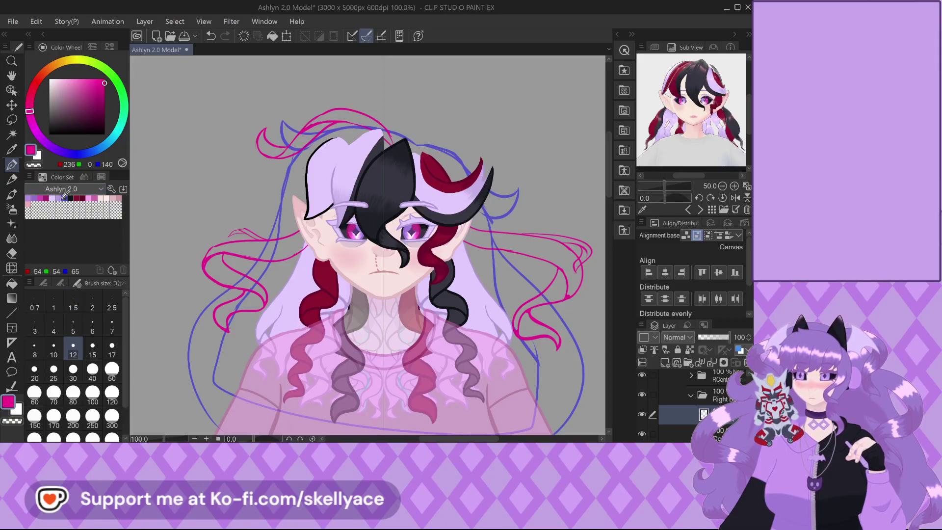
{"action": "left_click", "coordinate": [64, 197]}
{"action": "left_click", "coordinate": [44, 283]}
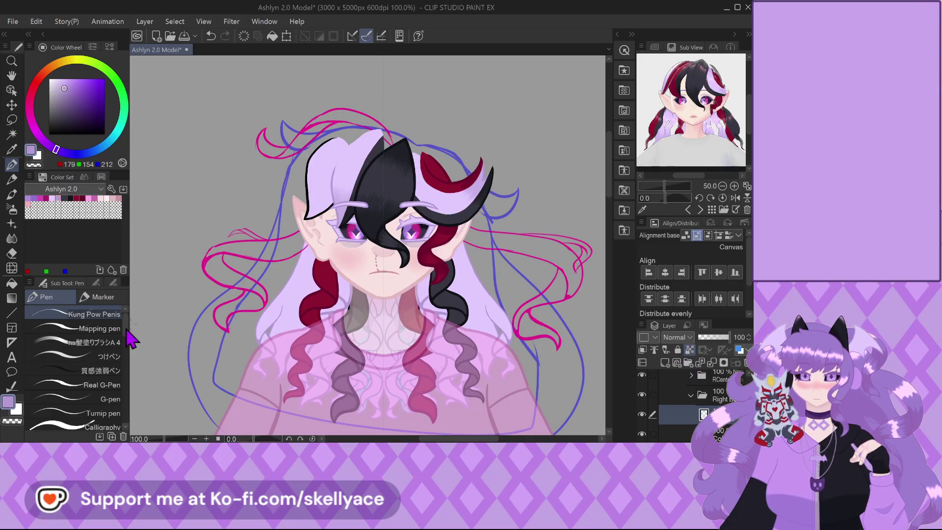
{"action": "left_click", "coordinate": [113, 283]}
{"action": "scroll", "coordinate": [326, 145], "scroll_direction": "up", "scroll_amount": 1}
{"action": "mouse_move", "coordinate": [343, 140]}
{"action": "left_mouse_down"}
{"action": "mouse_move", "coordinate": [304, 162]}
{"action": "mouse_move", "coordinate": [312, 240]}
{"action": "mouse_move", "coordinate": [325, 225]}
{"action": "left_mouse_up"}
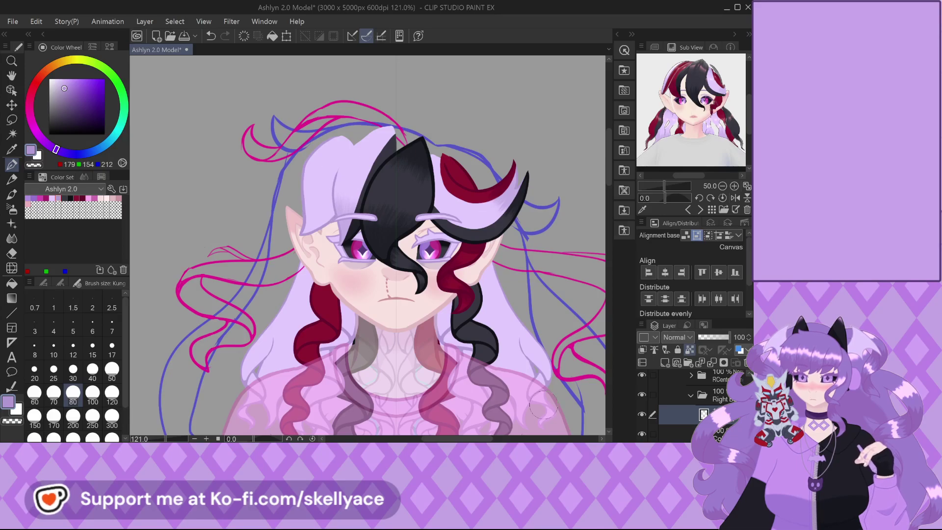
Hide the RCenter bang folder and select the layer directly beneath the right bang's Lineart layer.
{"action": "scroll", "coordinate": [671, 403], "scroll_direction": "up", "scroll_amount": 2}
{"action": "left_click", "coordinate": [642, 408]}
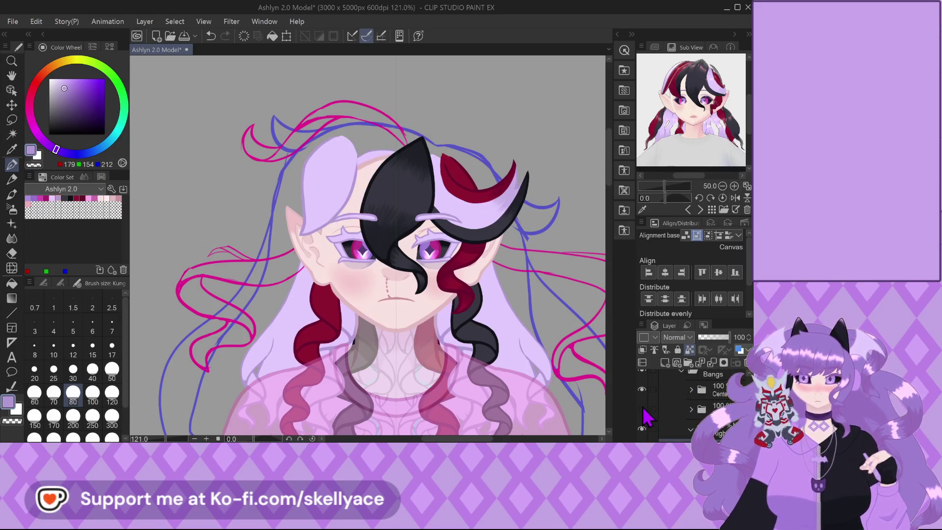
{"action": "scroll", "coordinate": [662, 422], "scroll_direction": "down", "scroll_amount": 2}
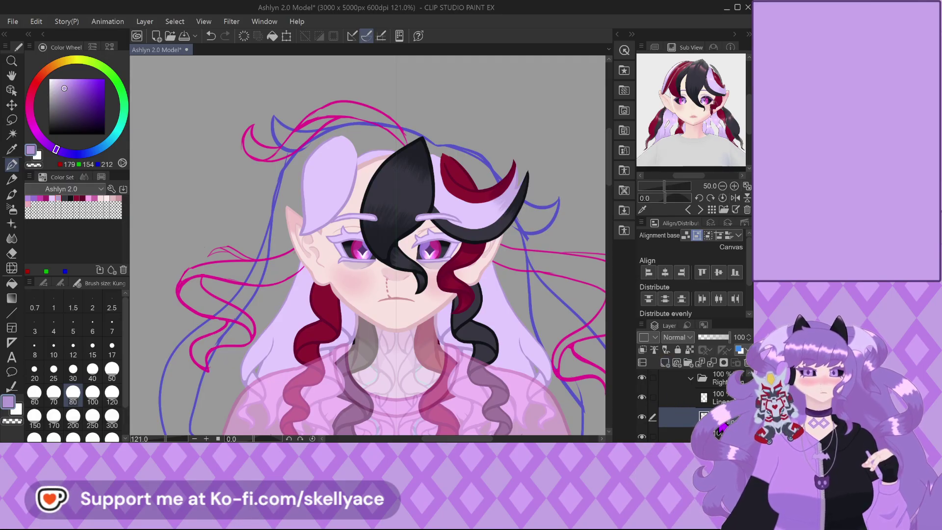
Trace a closed selection along the inside of the right bang's outline with the Selection pen at size 8.
{"action": "scroll", "coordinate": [317, 160], "scroll_direction": "up", "scroll_amount": 3}
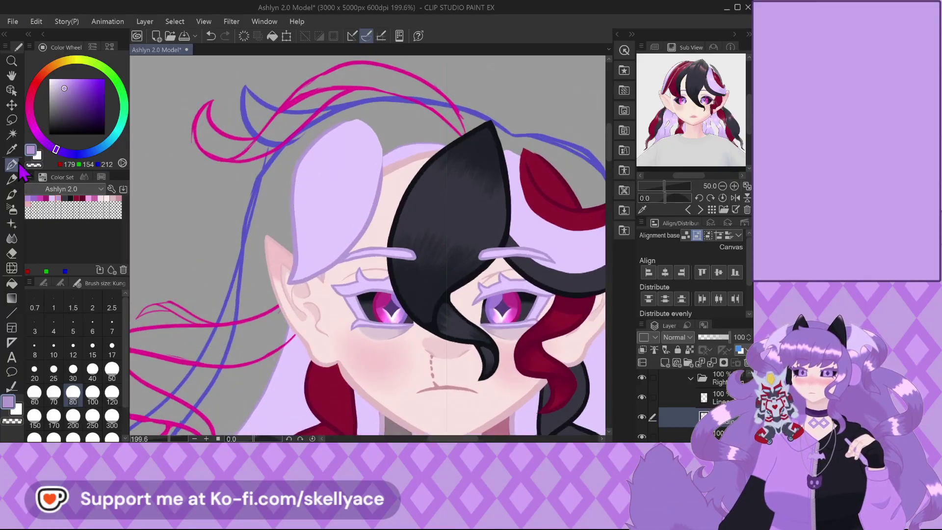
{"action": "left_click", "coordinate": [11, 121]}
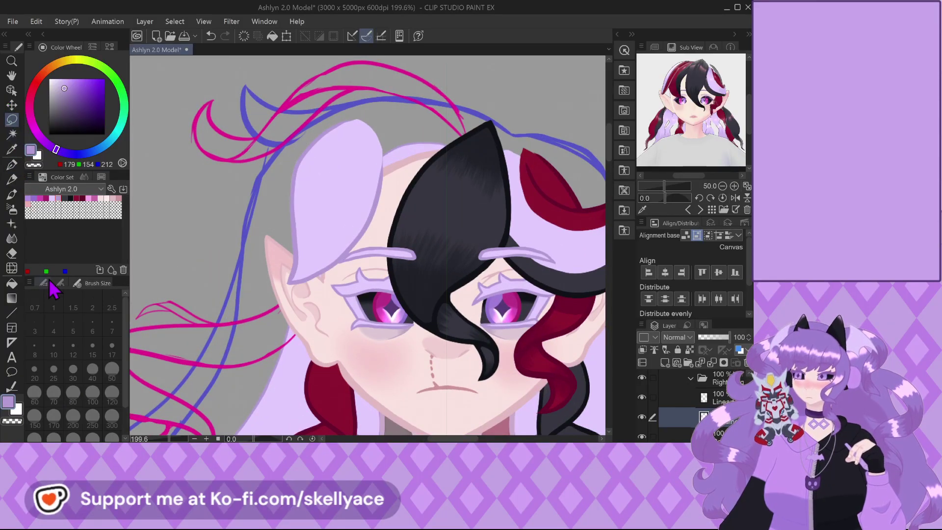
{"action": "left_click", "coordinate": [64, 387]}
{"action": "scroll", "coordinate": [309, 177], "scroll_direction": "up", "scroll_amount": 4}
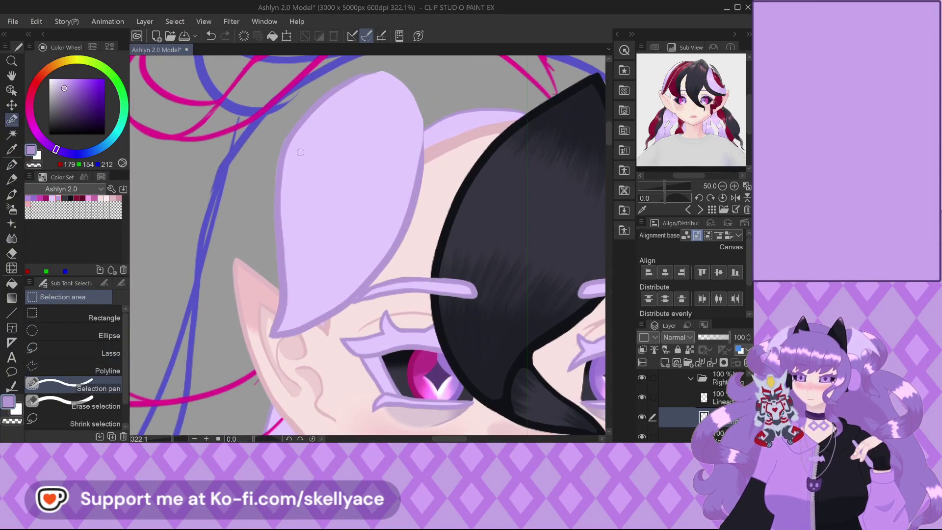
{"action": "left_click_drag", "start_coordinate": [284, 284], "coordinate": [285, 165]}
{"action": "mouse_move", "coordinate": [282, 286]}
{"action": "left_mouse_down"}
{"action": "mouse_move", "coordinate": [269, 375]}
{"action": "mouse_move", "coordinate": [318, 358]}
{"action": "left_mouse_up"}
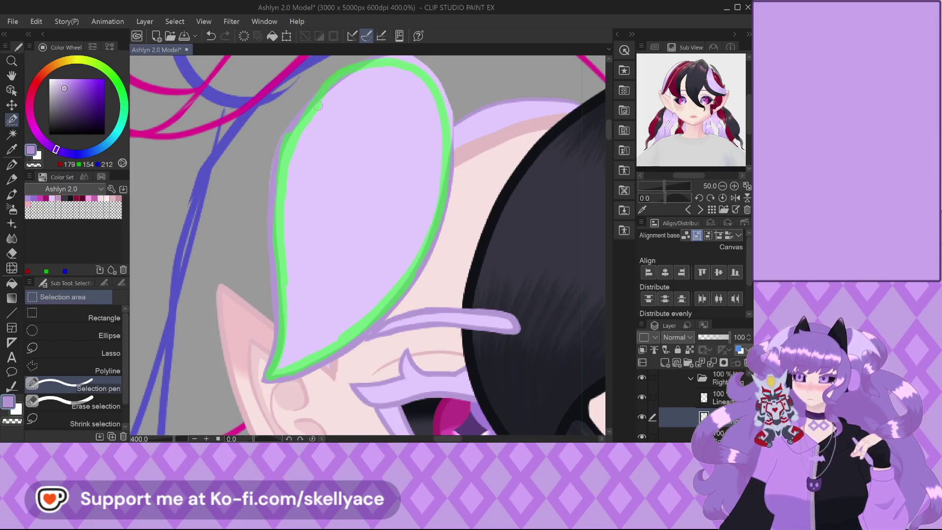
{"action": "left_click_drag", "start_coordinate": [318, 106], "coordinate": [319, 105]}
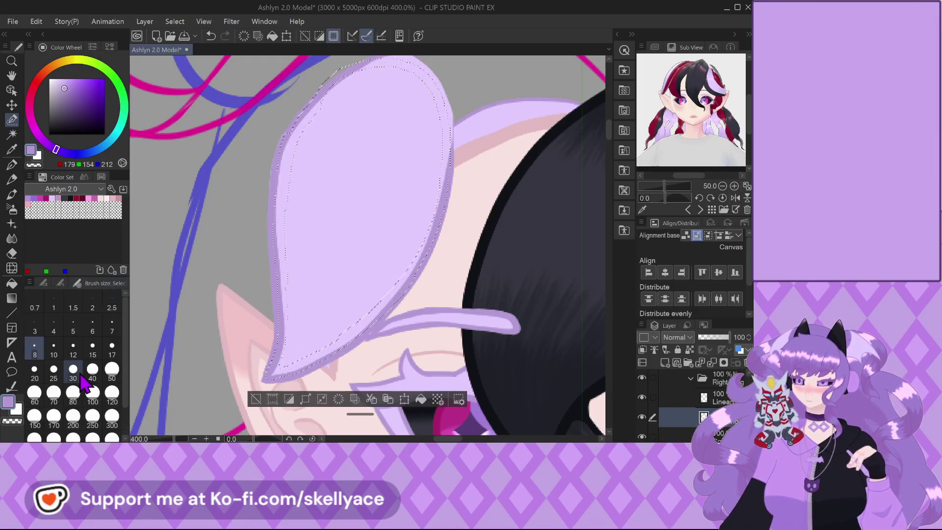
Add the upper interior of the right bang to the selection with the Selection pen at size 80.
{"action": "left_click", "coordinate": [73, 393]}
{"action": "mouse_move", "coordinate": [301, 321]}
{"action": "left_mouse_down"}
{"action": "mouse_move", "coordinate": [297, 338]}
{"action": "mouse_move", "coordinate": [294, 275]}
{"action": "mouse_move", "coordinate": [314, 282]}
{"action": "left_mouse_up"}
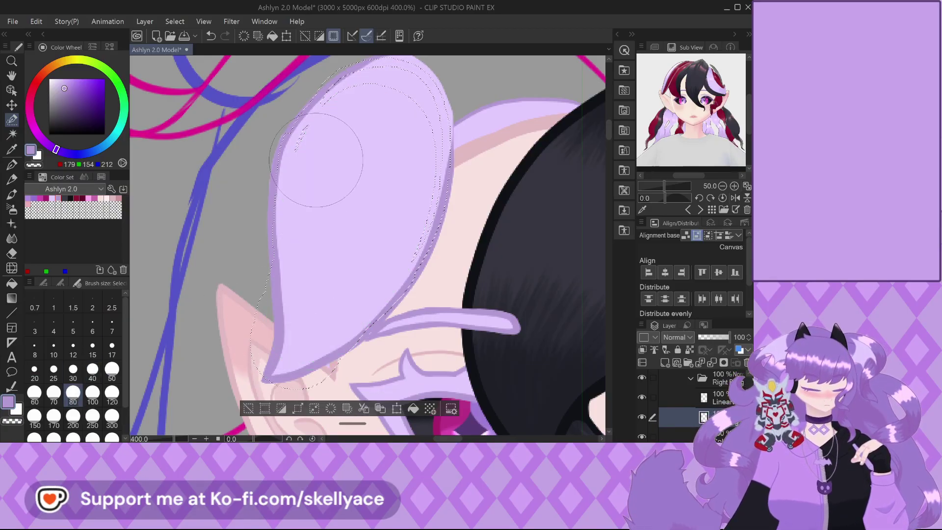
{"action": "mouse_move", "coordinate": [331, 224]}
{"action": "left_mouse_down"}
{"action": "mouse_move", "coordinate": [369, 213]}
{"action": "mouse_move", "coordinate": [375, 176]}
{"action": "mouse_move", "coordinate": [366, 182]}
{"action": "mouse_move", "coordinate": [351, 169]}
{"action": "mouse_move", "coordinate": [330, 189]}
{"action": "mouse_move", "coordinate": [358, 217]}
{"action": "left_mouse_up"}
{"action": "mouse_move", "coordinate": [352, 143]}
{"action": "left_mouse_down"}
{"action": "mouse_move", "coordinate": [365, 191]}
{"action": "mouse_move", "coordinate": [395, 192]}
{"action": "mouse_move", "coordinate": [387, 110]}
{"action": "left_mouse_up"}
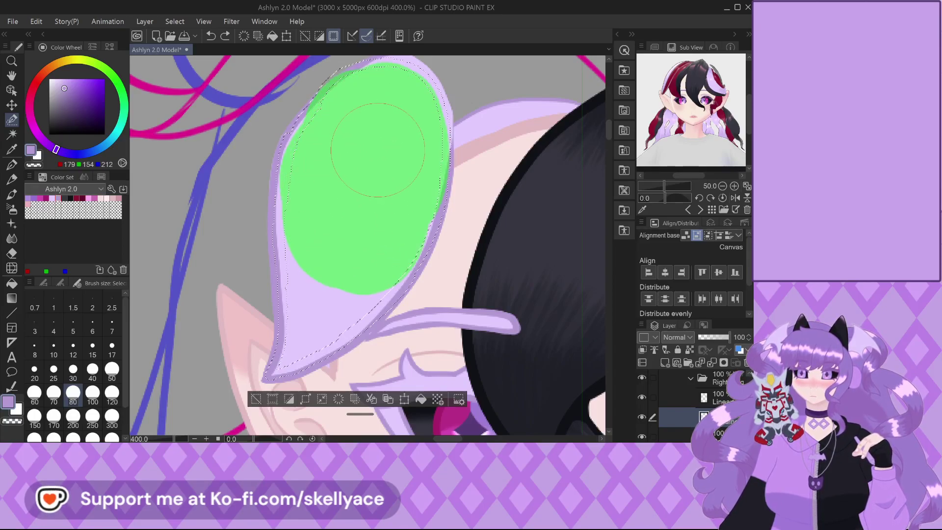
{"action": "left_click_drag", "start_coordinate": [376, 147], "coordinate": [375, 147]}
Add the remaining lower part of the right bang, down toward its tip, to the selection with the Selection pen at size 30.
{"action": "left_click", "coordinate": [72, 369]}
{"action": "mouse_move", "coordinate": [305, 330]}
{"action": "left_mouse_down"}
{"action": "mouse_move", "coordinate": [290, 257]}
{"action": "mouse_move", "coordinate": [303, 332]}
{"action": "left_mouse_up"}
{"action": "left_click_drag", "start_coordinate": [383, 276], "coordinate": [314, 301]}
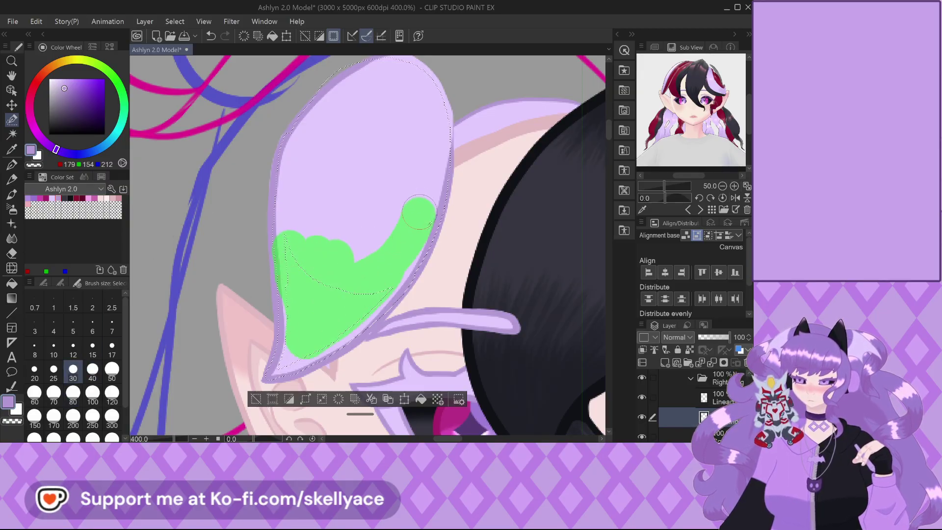
{"action": "left_click_drag", "start_coordinate": [416, 219], "coordinate": [373, 279]}
{"action": "left_click_drag", "start_coordinate": [300, 344], "coordinate": [294, 349]}
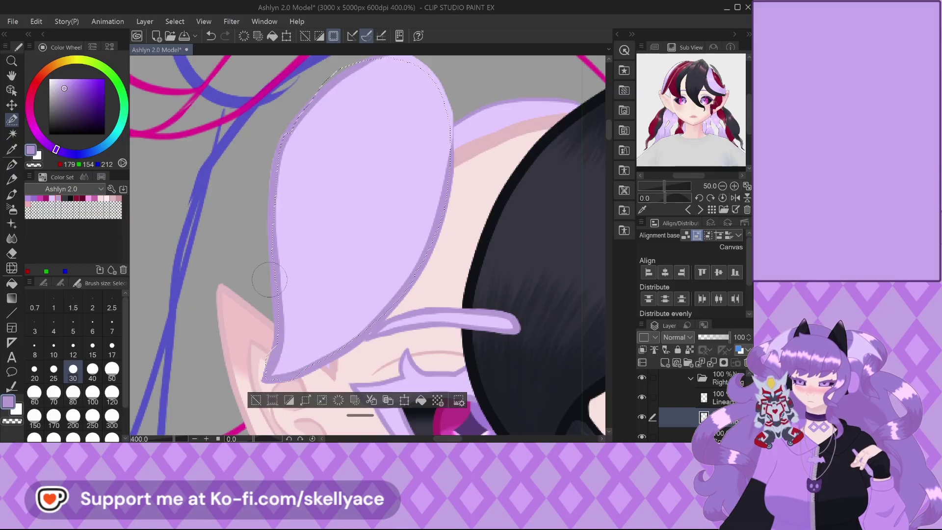
Trim the selection spilling past the right bang's lower tip and edges with Erase selection.
{"action": "left_click", "coordinate": [43, 283]}
{"action": "left_click", "coordinate": [71, 406]}
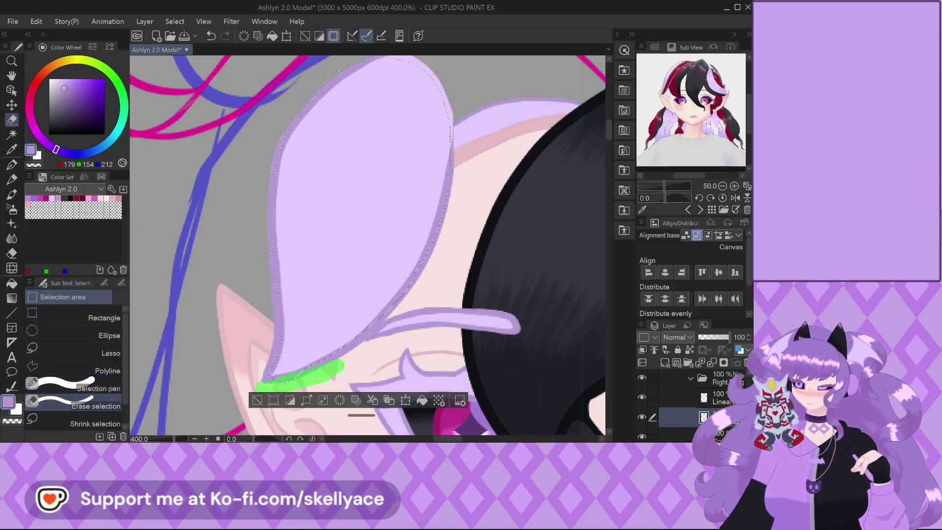
{"action": "left_click_drag", "start_coordinate": [260, 384], "coordinate": [260, 382]}
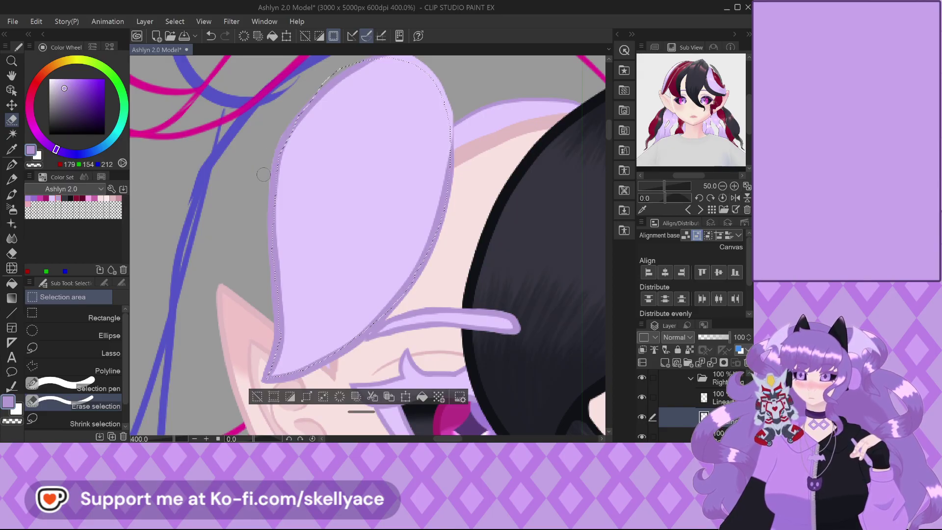
{"action": "left_click", "coordinate": [98, 388]}
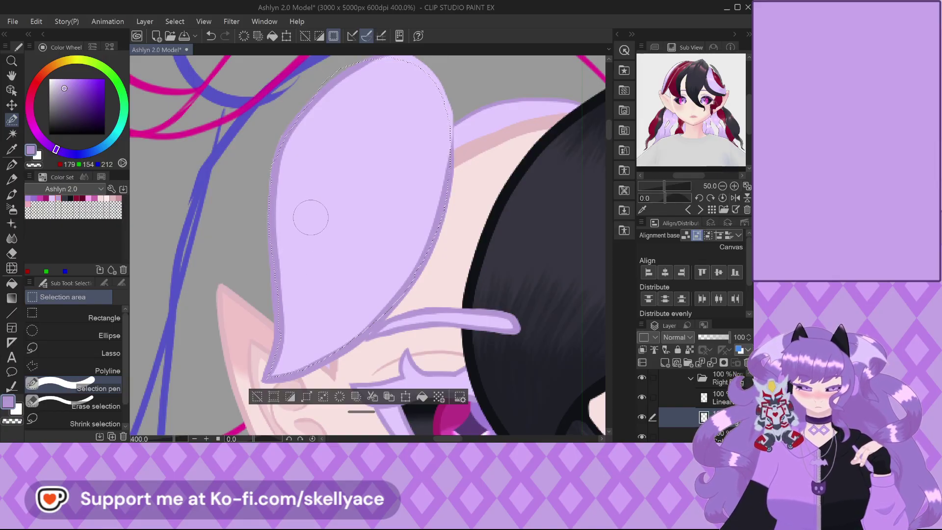
{"action": "left_click", "coordinate": [96, 406]}
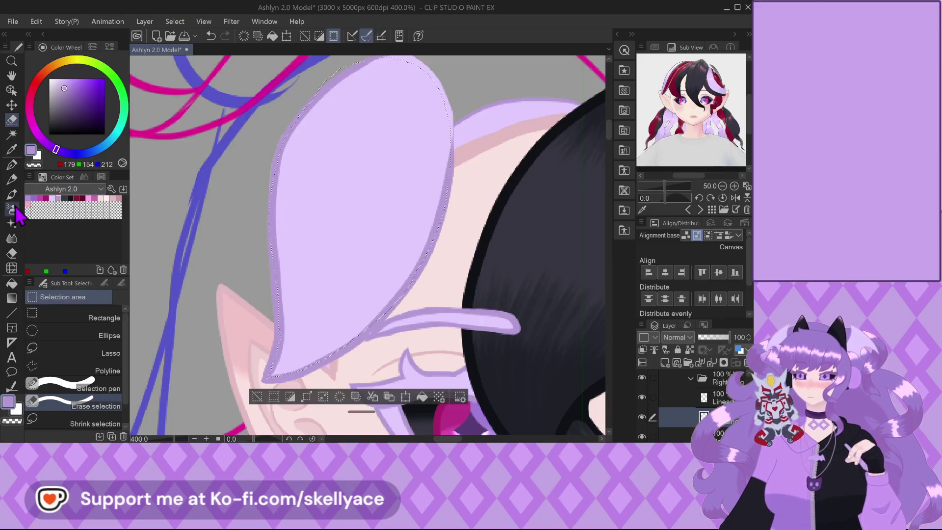
Paint lilac shading strokes toward the right bang's lower tip with the ns髪塗りブラシA 4 pen at size 30.
{"action": "left_click", "coordinate": [12, 165]}
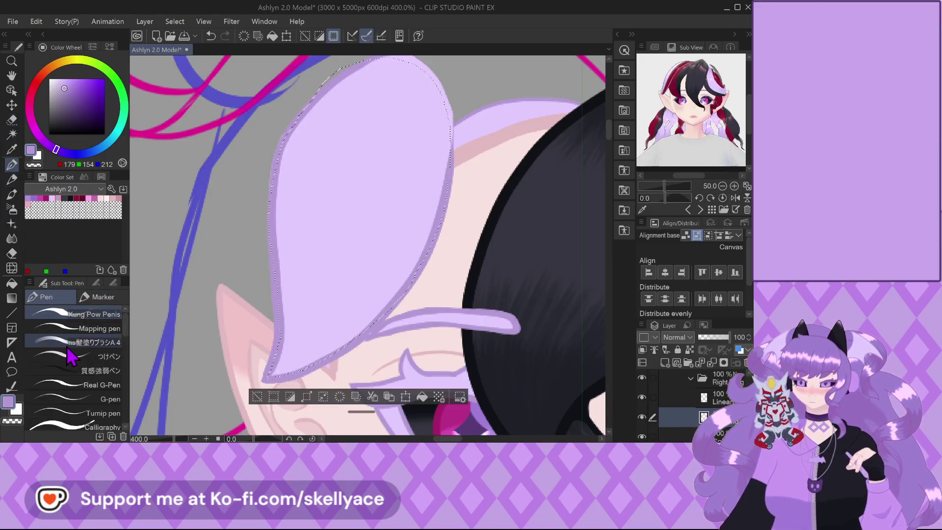
{"action": "left_click", "coordinate": [112, 283]}
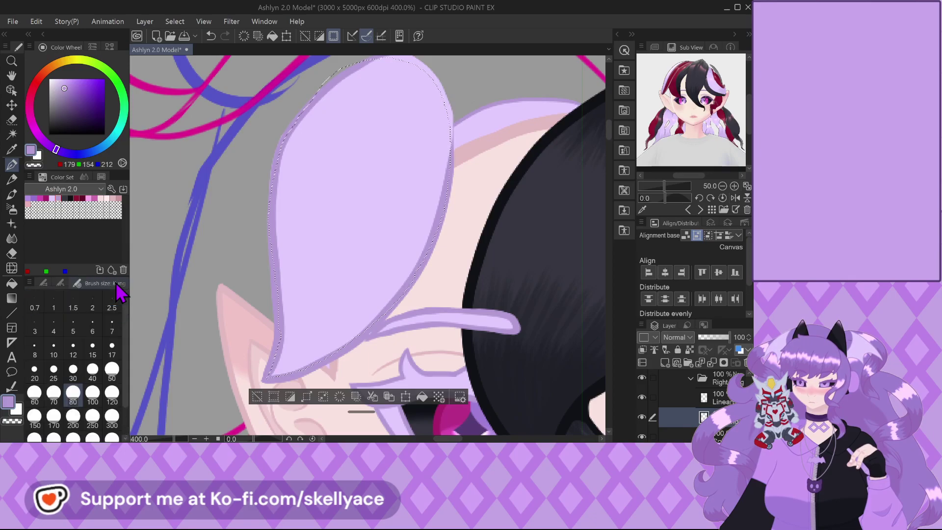
{"action": "left_click", "coordinate": [43, 284]}
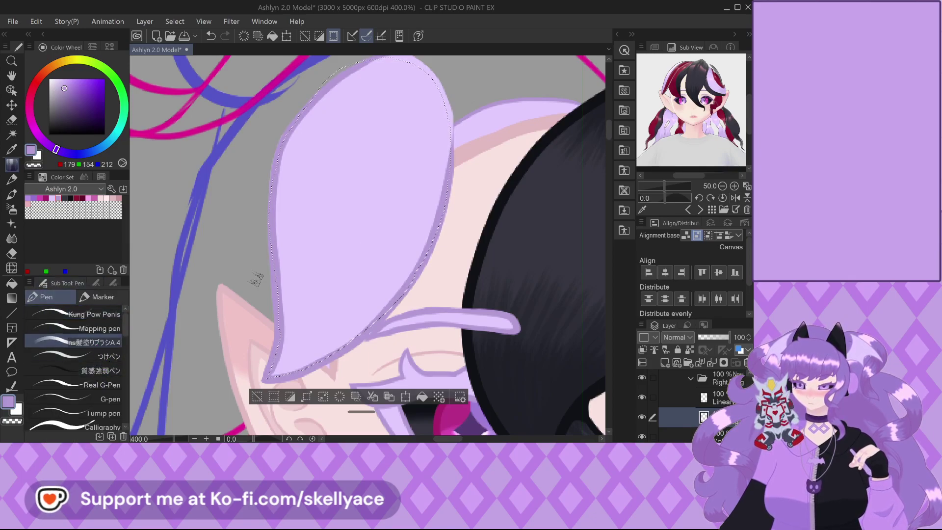
{"action": "left_click", "coordinate": [113, 283]}
{"action": "left_click", "coordinate": [73, 369]}
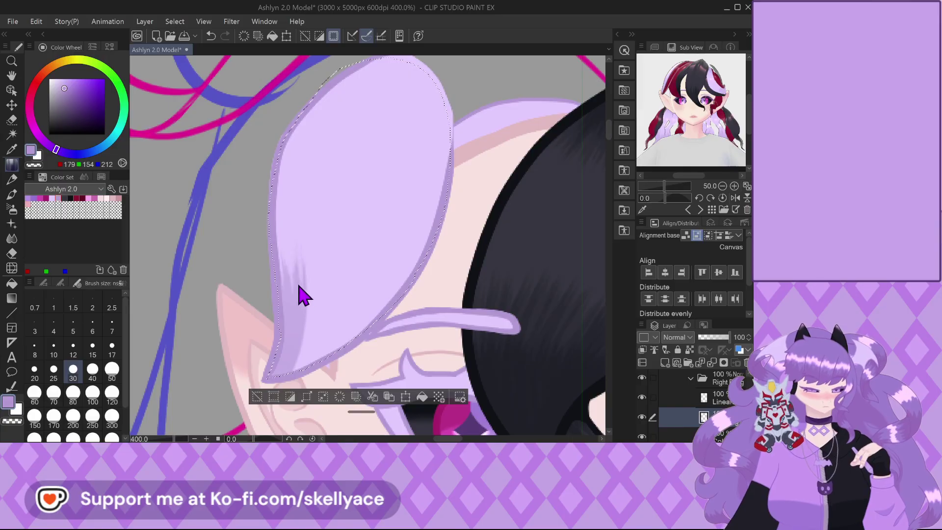
{"action": "key", "text": "ctrl+z"}
{"action": "mouse_move", "coordinate": [326, 259]}
{"action": "left_mouse_down"}
{"action": "mouse_move", "coordinate": [305, 331]}
{"action": "mouse_move", "coordinate": [278, 371]}
{"action": "left_mouse_up"}
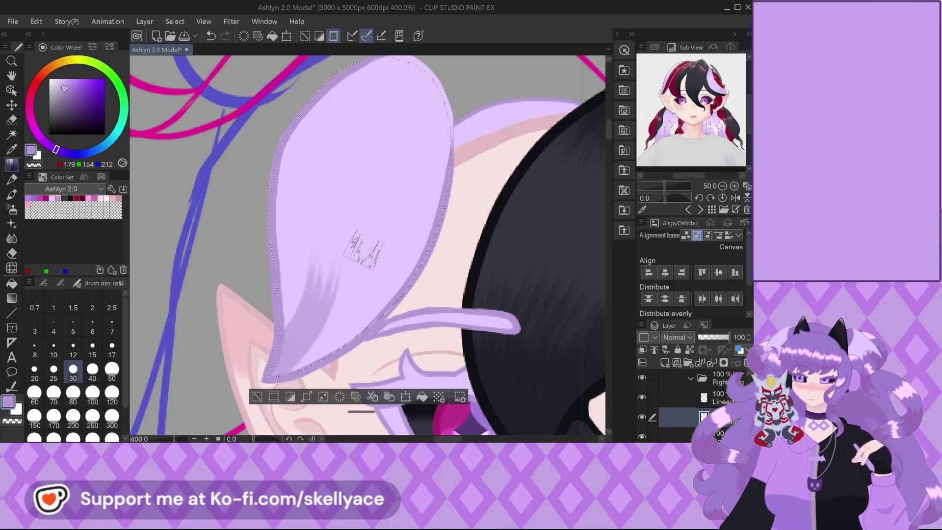
{"action": "mouse_move", "coordinate": [363, 245]}
{"action": "left_mouse_down"}
{"action": "mouse_move", "coordinate": [343, 307]}
{"action": "mouse_move", "coordinate": [285, 373]}
{"action": "left_mouse_up"}
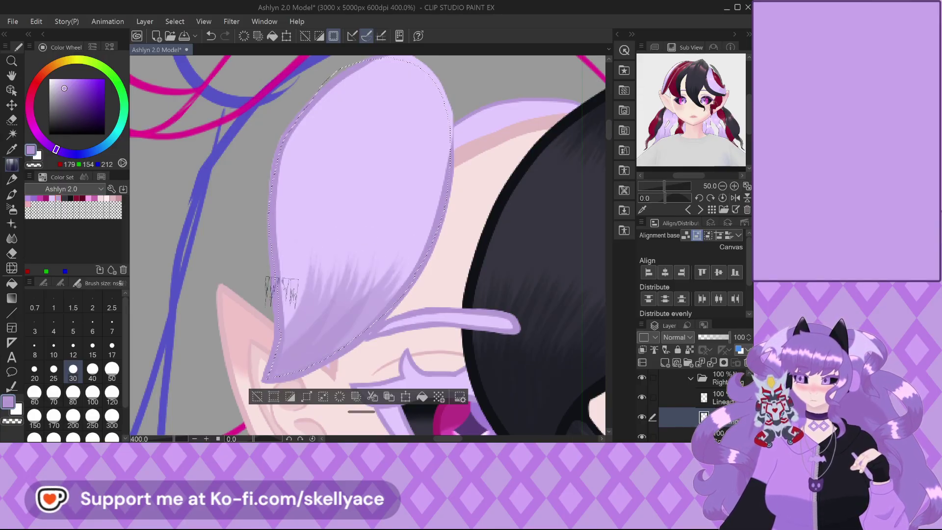
Deepen the shading across the lower third of the right bang with overlapping strokes converging at its tip.
{"action": "left_click_drag", "start_coordinate": [313, 229], "coordinate": [297, 349]}
{"action": "left_click_drag", "start_coordinate": [297, 294], "coordinate": [274, 395]}
{"action": "left_click_drag", "start_coordinate": [322, 280], "coordinate": [279, 375]}
{"action": "mouse_move", "coordinate": [361, 300]}
{"action": "left_mouse_down"}
{"action": "mouse_move", "coordinate": [265, 404]}
{"action": "mouse_move", "coordinate": [287, 383]}
{"action": "left_mouse_up"}
{"action": "left_click_drag", "start_coordinate": [319, 263], "coordinate": [265, 410]}
{"action": "mouse_move", "coordinate": [281, 240]}
{"action": "left_mouse_down"}
{"action": "mouse_move", "coordinate": [255, 387]}
{"action": "mouse_move", "coordinate": [286, 382]}
{"action": "left_mouse_up"}
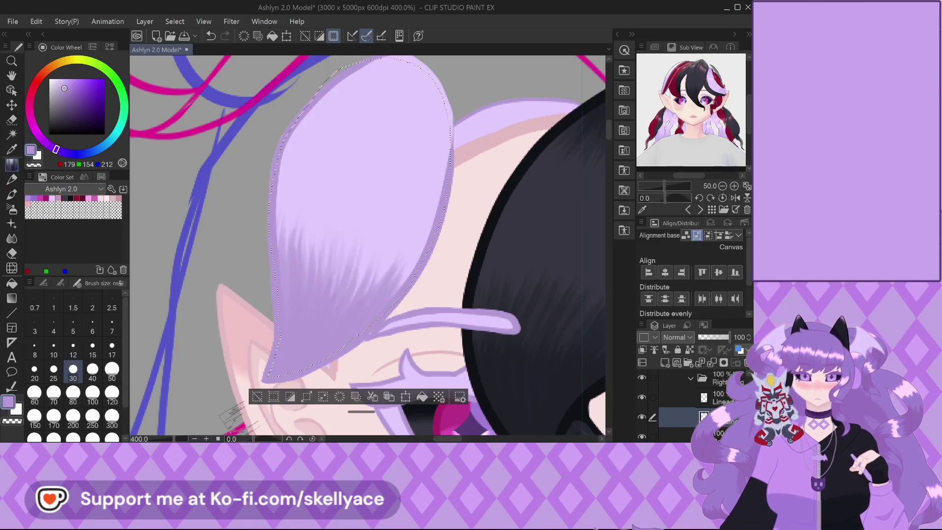
Lower the right bang's shading layer to 50% opacity and clear the selection.
{"action": "left_click", "coordinate": [713, 337]}
{"action": "scroll", "coordinate": [235, 224], "scroll_direction": "down", "scroll_amount": 3}
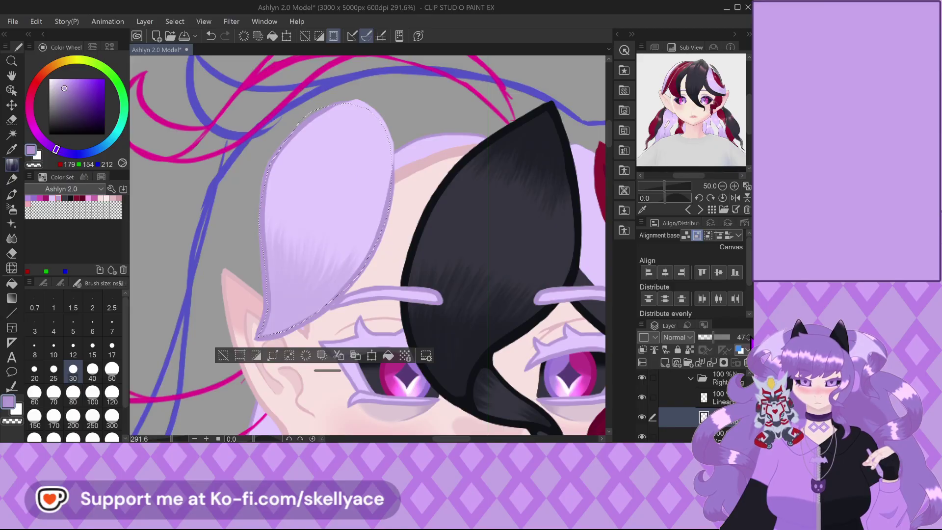
{"action": "scroll", "coordinate": [433, 238], "scroll_direction": "down", "scroll_amount": 2}
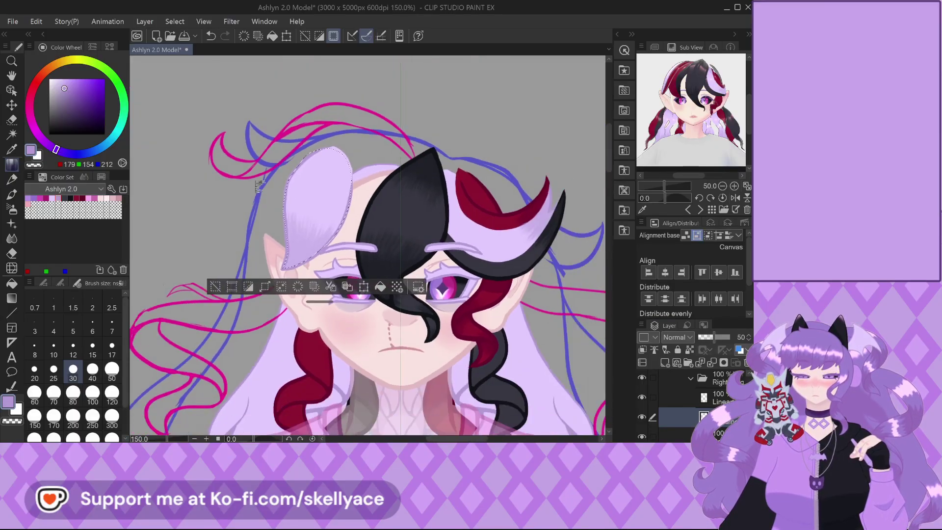
{"action": "scroll", "coordinate": [316, 190], "scroll_direction": "down", "scroll_amount": 1}
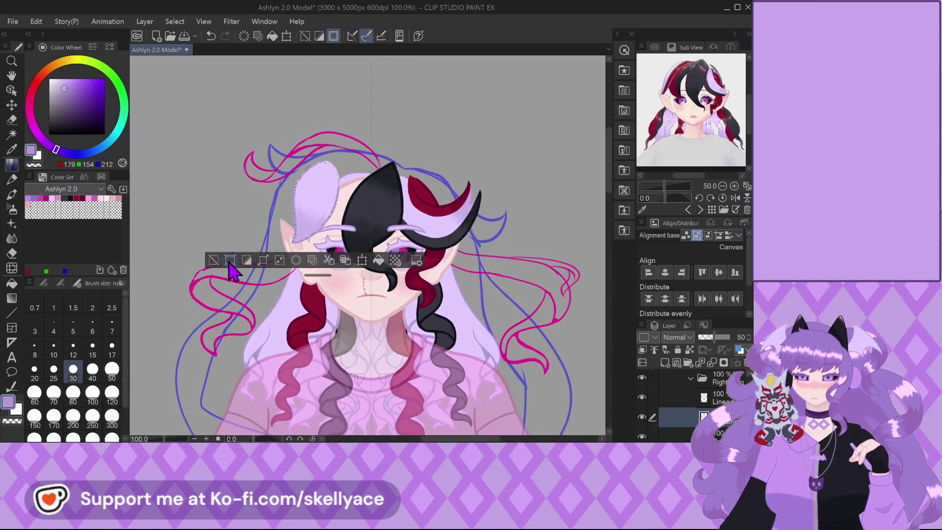
{"action": "key", "text": "ctrl+d"}
Make the right bang's base color layer active and set the pen's brush size to 5.
{"action": "left_click", "coordinate": [719, 435]}
{"action": "scroll", "coordinate": [303, 168], "scroll_direction": "up", "scroll_amount": 4}
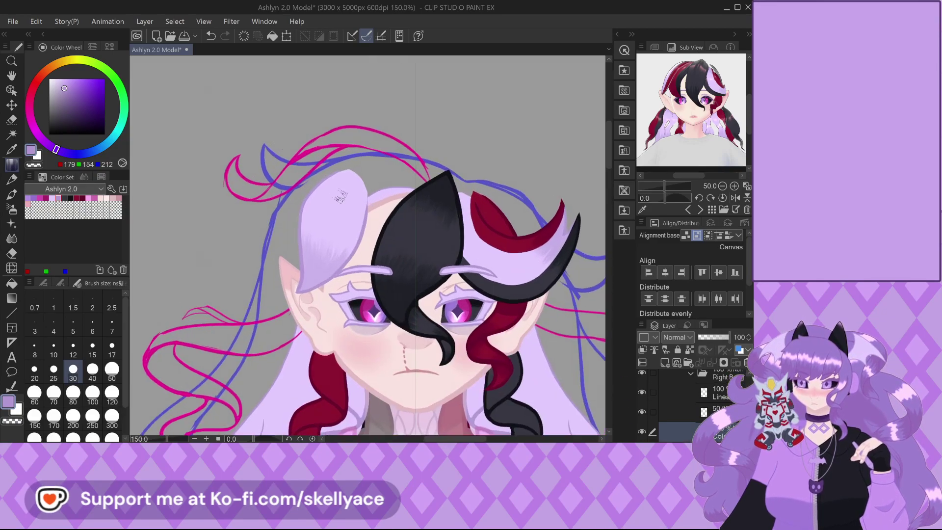
{"action": "left_click", "coordinate": [73, 328]}
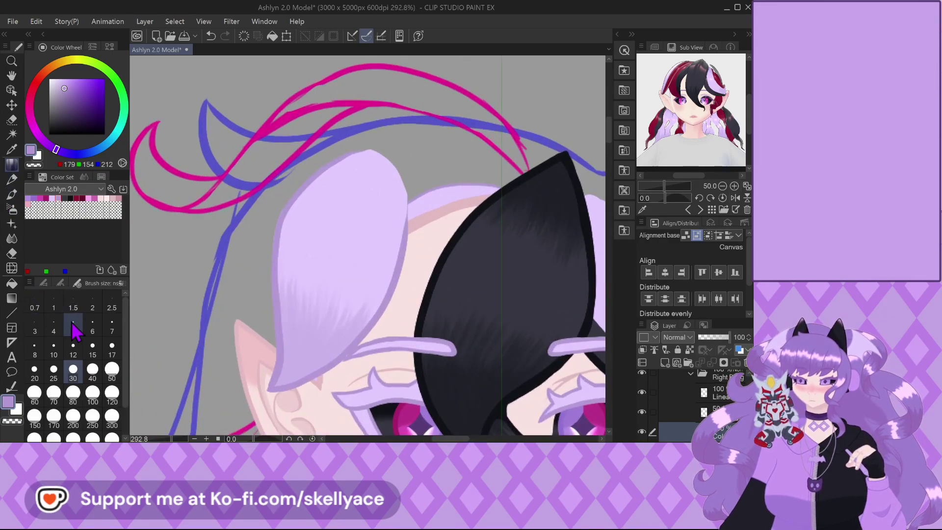
{"action": "scroll", "coordinate": [256, 172], "scroll_direction": "up", "scroll_amount": 1}
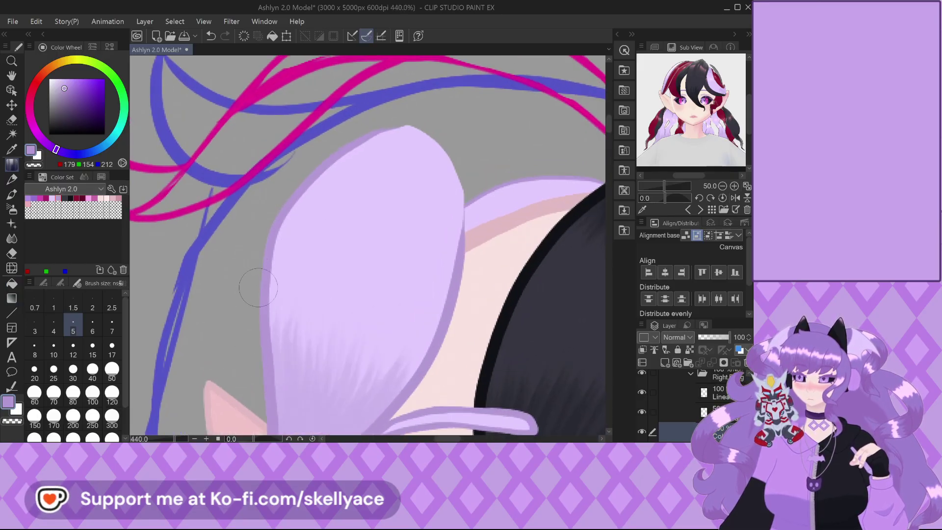
{"action": "scroll", "coordinate": [241, 249], "scroll_direction": "down", "scroll_amount": 5}
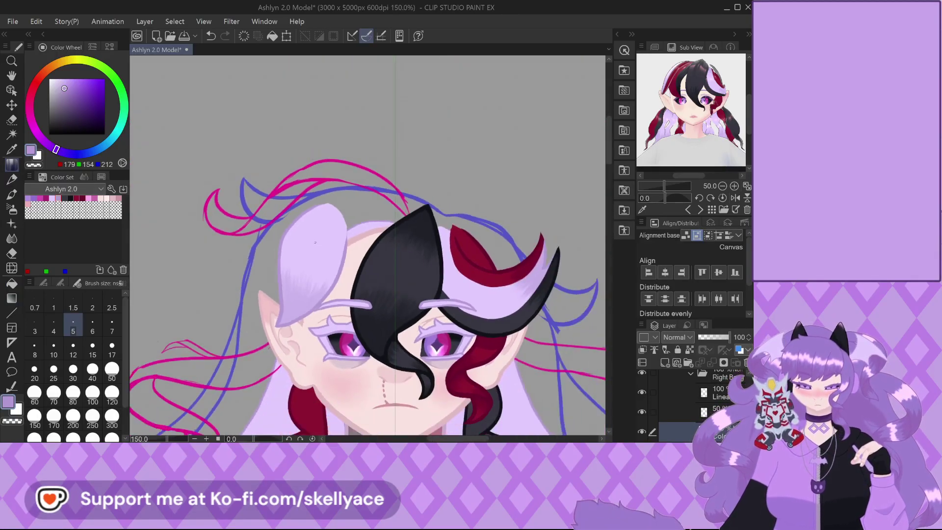
{"action": "scroll", "coordinate": [315, 237], "scroll_direction": "down", "scroll_amount": 2}
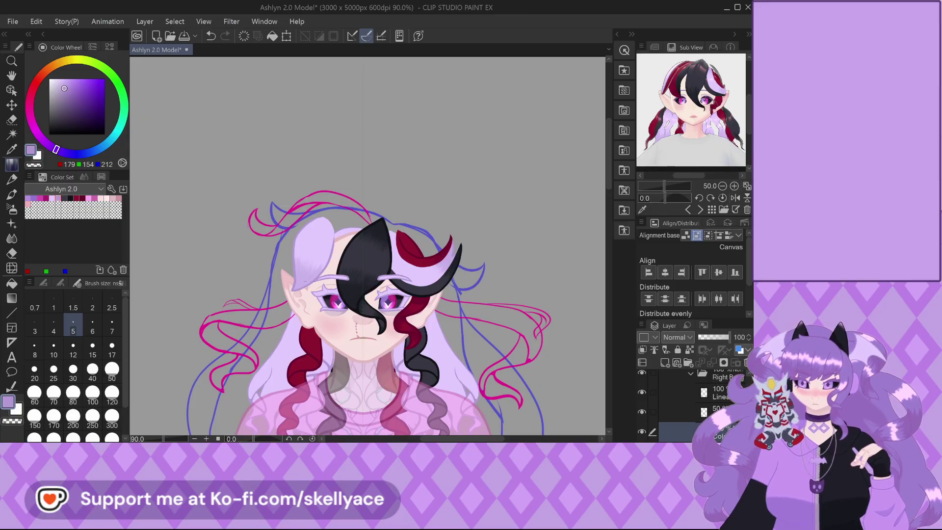
Show the hidden right center bang folder beside the right bang.
{"action": "scroll", "coordinate": [309, 278], "scroll_direction": "up", "scroll_amount": 5}
{"action": "scroll", "coordinate": [660, 412], "scroll_direction": "up", "scroll_amount": 2}
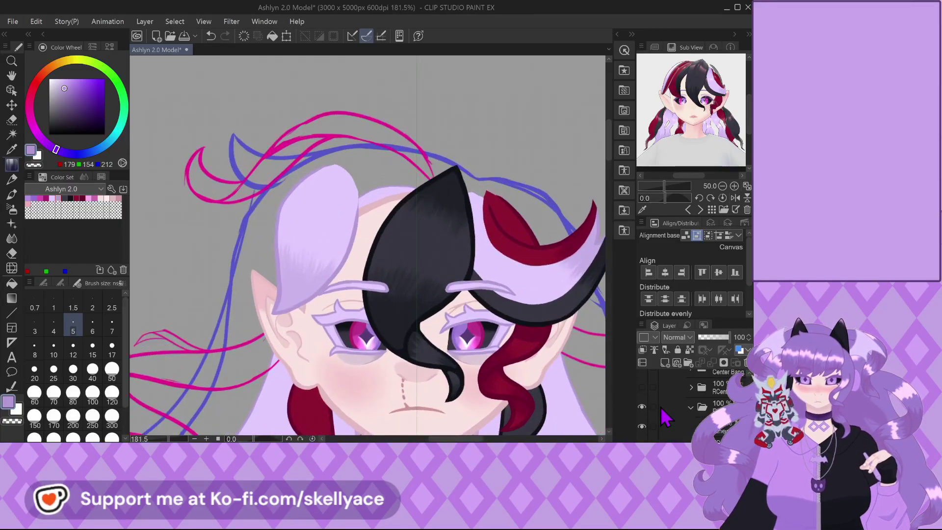
{"action": "left_click", "coordinate": [642, 404]}
{"action": "scroll", "coordinate": [233, 131], "scroll_direction": "down", "scroll_amount": 3}
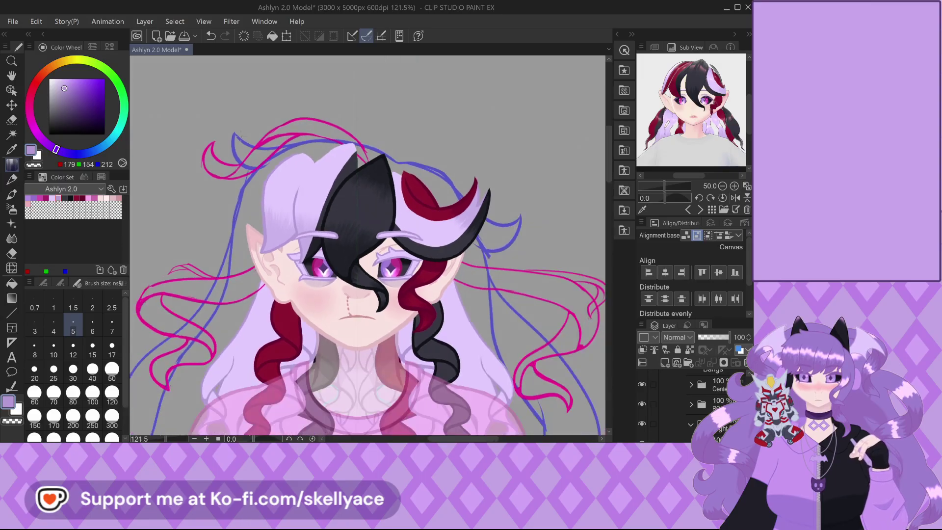
{"action": "scroll", "coordinate": [684, 417], "scroll_direction": "down", "scroll_amount": 3}
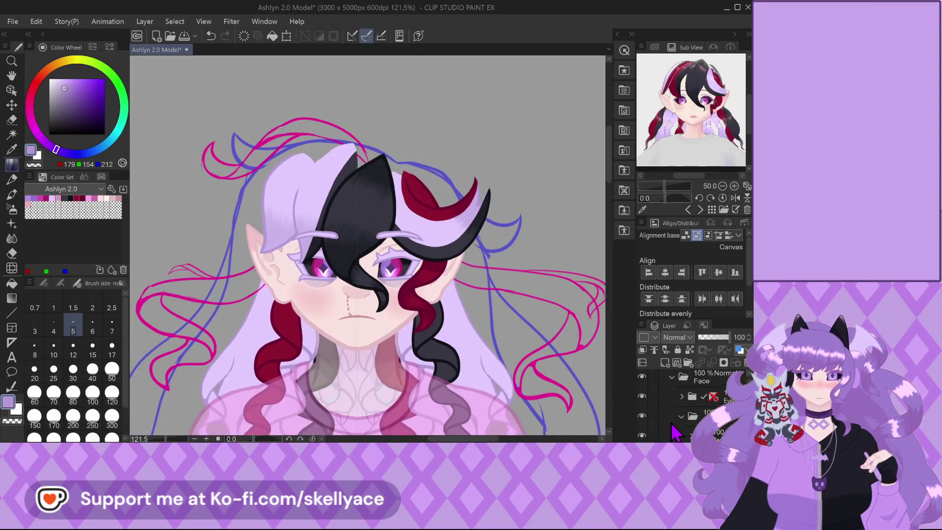
Collapse the Face folder and its parent Head folder, checking the Head folder by switching its visibility off and on.
{"action": "left_click", "coordinate": [680, 416]}
{"action": "scroll", "coordinate": [680, 416], "scroll_direction": "up", "scroll_amount": 1}
{"action": "left_click", "coordinate": [672, 397]}
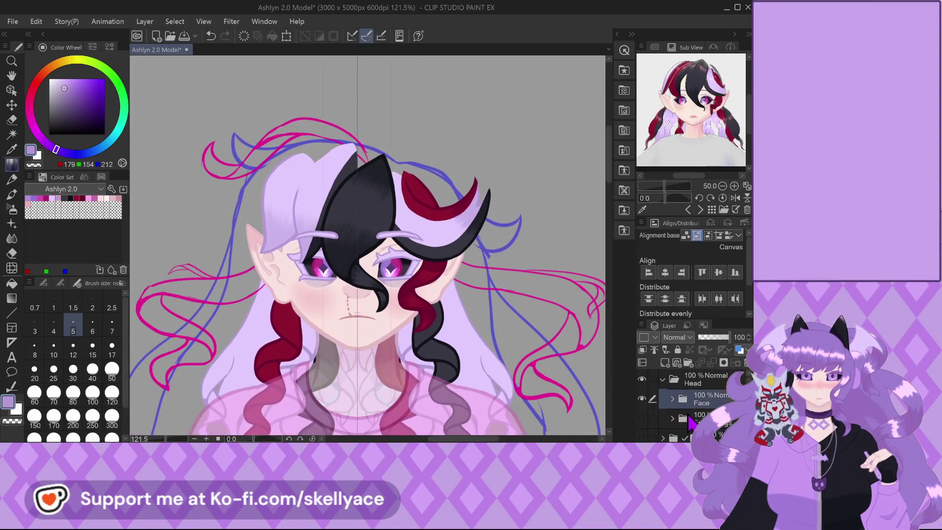
{"action": "scroll", "coordinate": [685, 418], "scroll_direction": "down", "scroll_amount": 1}
{"action": "scroll", "coordinate": [687, 417], "scroll_direction": "up", "scroll_amount": 1}
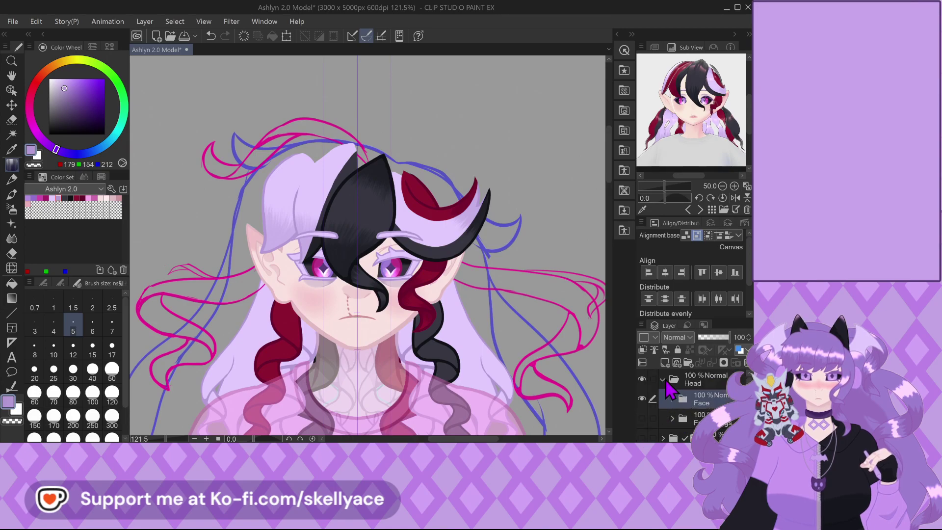
{"action": "left_click", "coordinate": [663, 381]}
{"action": "left_click", "coordinate": [642, 379]}
{"action": "left_click", "coordinate": [642, 379]}
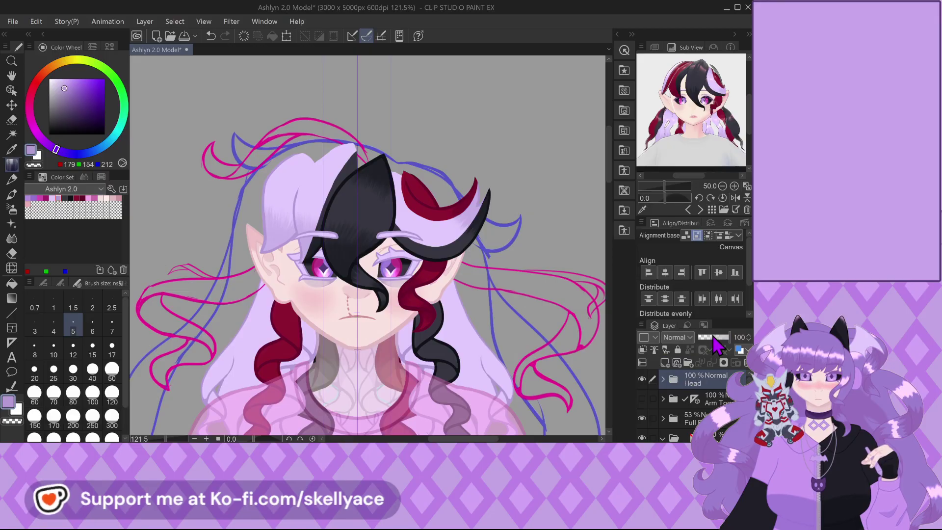
Hide the Full Body folder to view the full length of the hair without the body.
{"action": "key", "text": "ctrl+minus"}
{"action": "scroll", "coordinate": [667, 424], "scroll_direction": "down", "scroll_amount": 1}
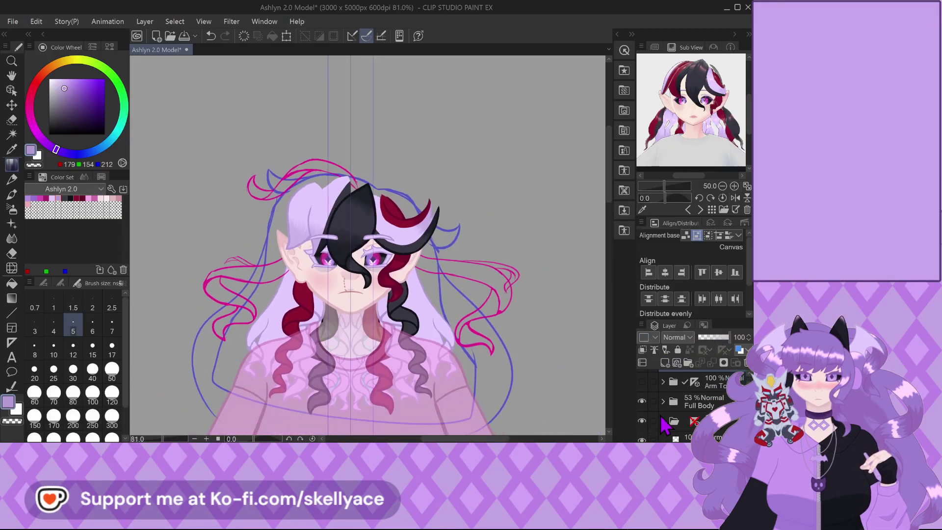
{"action": "left_click", "coordinate": [644, 402]}
{"action": "scroll", "coordinate": [305, 212], "scroll_direction": "down", "scroll_amount": 3}
{"action": "scroll", "coordinate": [279, 256], "scroll_direction": "up", "scroll_amount": 3}
{"action": "scroll", "coordinate": [285, 260], "scroll_direction": "up", "scroll_amount": 2}
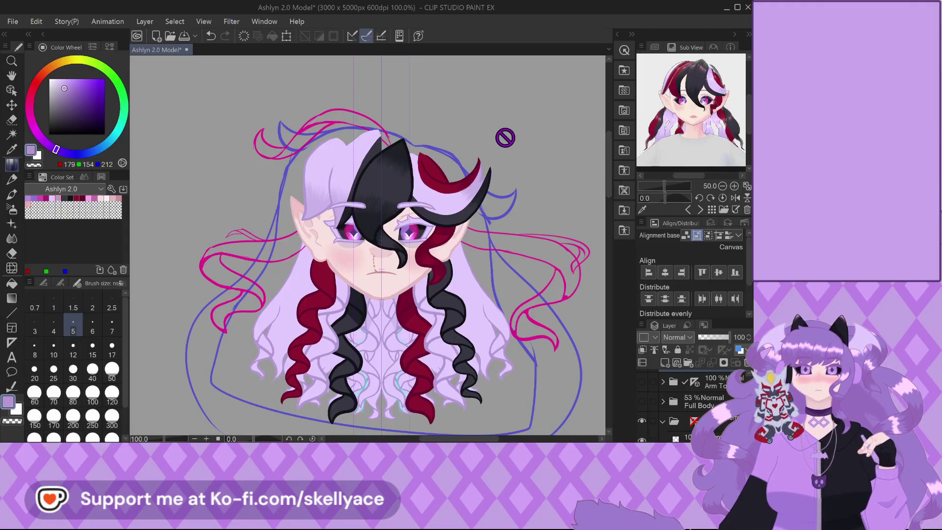
{"action": "scroll", "coordinate": [422, 169], "scroll_direction": "down", "scroll_amount": 2}
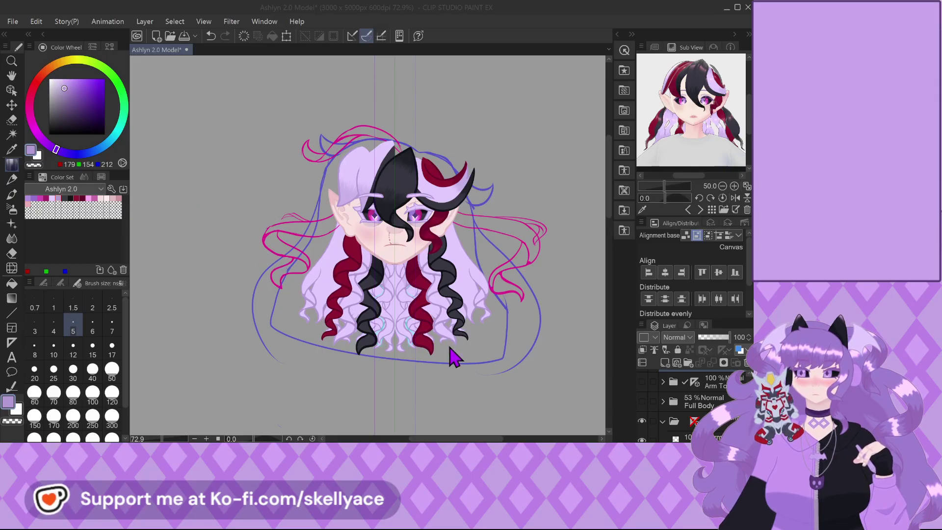
Open the Ashlyn 2.0 Concept Art file and examine the character's hair and bangs up close.
{"action": "double_click", "coordinate": [416, 283]}
{"action": "scroll", "coordinate": [205, 172], "scroll_direction": "up", "scroll_amount": 4}
{"action": "scroll", "coordinate": [275, 186], "scroll_direction": "down", "scroll_amount": 3}
{"action": "scroll", "coordinate": [267, 182], "scroll_direction": "up", "scroll_amount": 5}
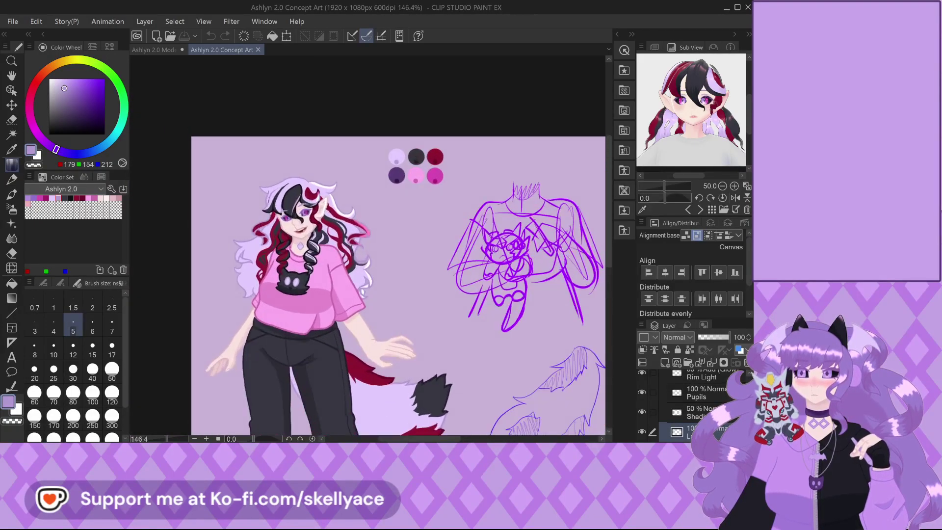
{"action": "scroll", "coordinate": [275, 207], "scroll_direction": "up", "scroll_amount": 4}
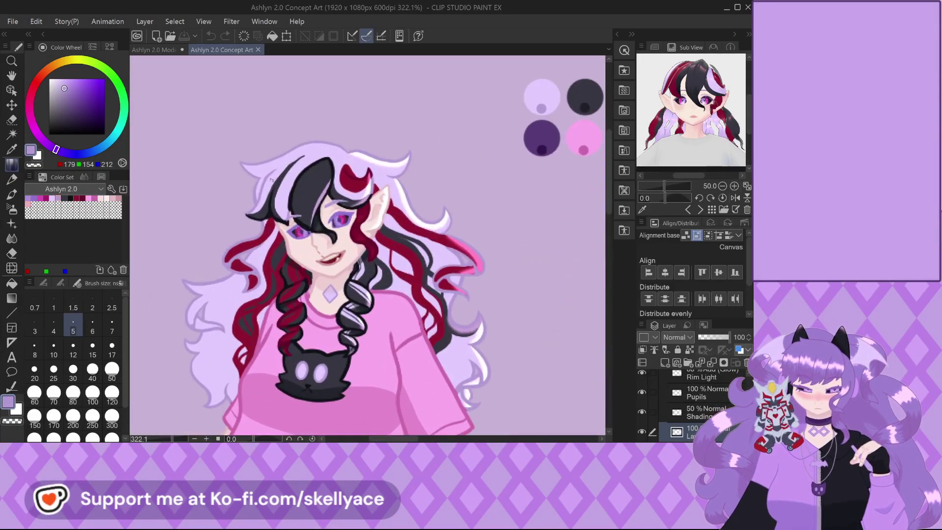
{"action": "scroll", "coordinate": [271, 181], "scroll_direction": "down", "scroll_amount": 3}
{"action": "scroll", "coordinate": [295, 235], "scroll_direction": "up", "scroll_amount": 1}
{"action": "scroll", "coordinate": [308, 265], "scroll_direction": "up", "scroll_amount": 1}
{"action": "scroll", "coordinate": [308, 265], "scroll_direction": "up", "scroll_amount": 1}
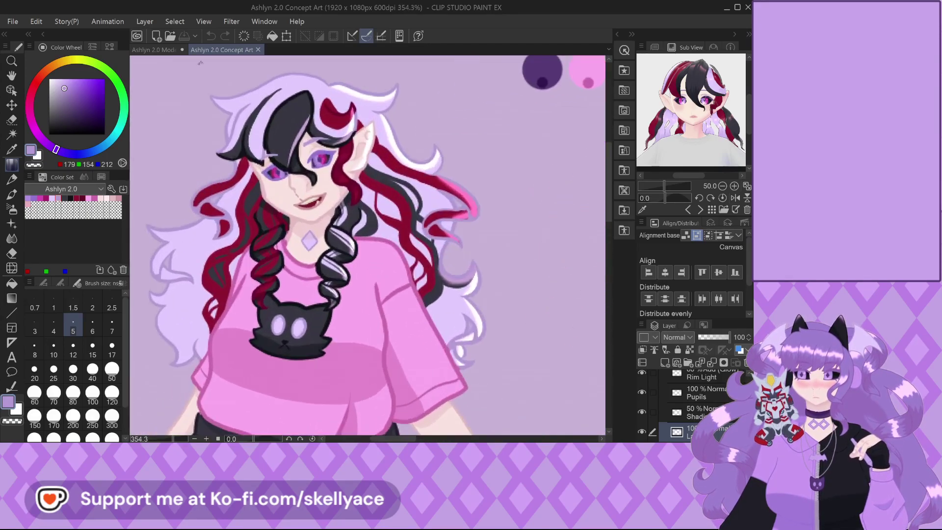
Compare the model with the concept art, examining its front curls, cat-shaped charm and shirt proportions.
{"action": "left_click", "coordinate": [155, 50]}
{"action": "left_click", "coordinate": [218, 49]}
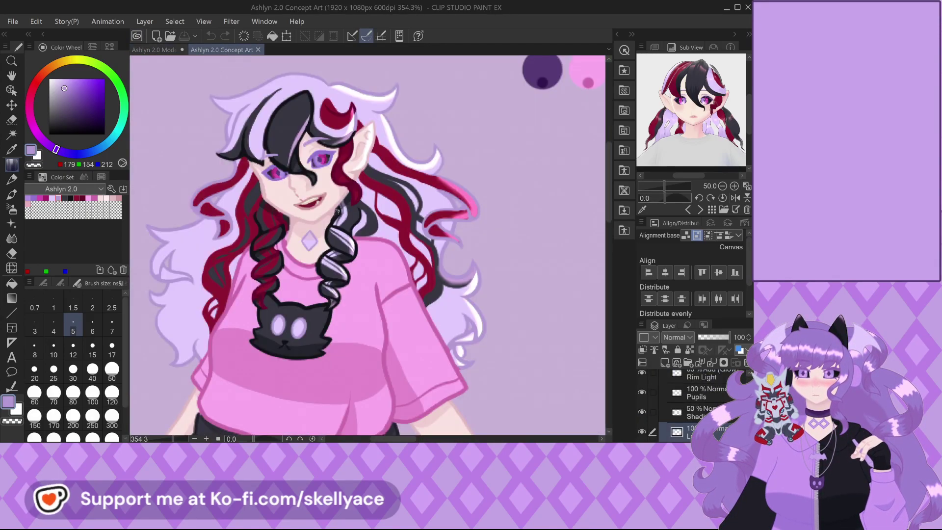
{"action": "scroll", "coordinate": [368, 245], "scroll_direction": "down", "scroll_amount": 4}
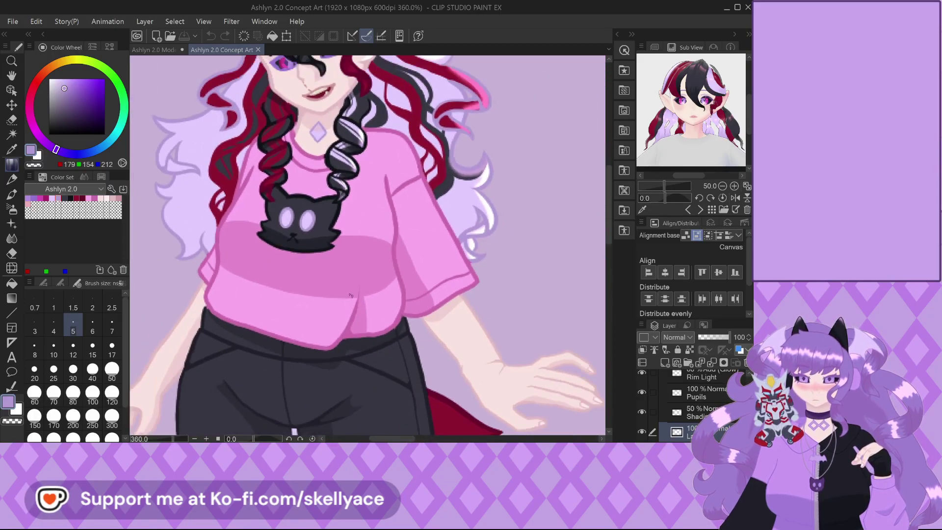
{"action": "scroll", "coordinate": [360, 286], "scroll_direction": "down", "scroll_amount": 1}
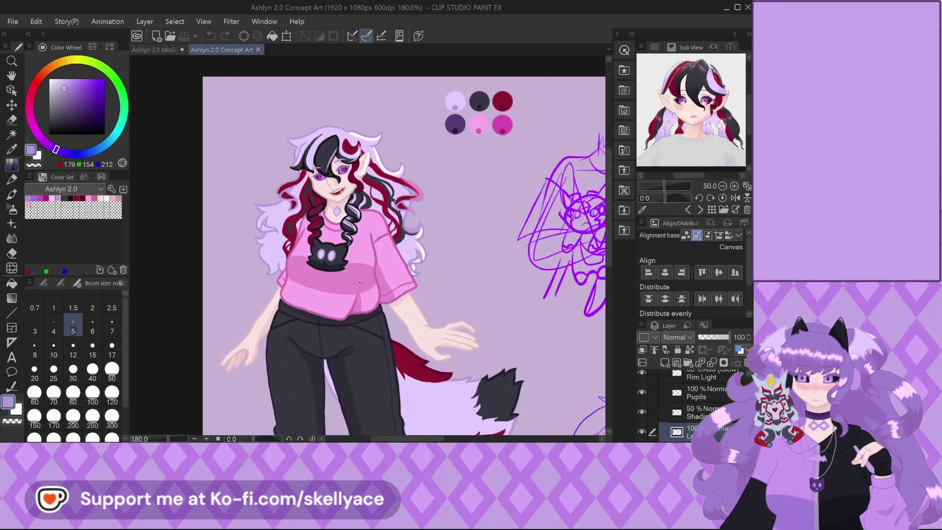
{"action": "scroll", "coordinate": [359, 283], "scroll_direction": "up", "scroll_amount": 3}
{"action": "scroll", "coordinate": [360, 283], "scroll_direction": "up", "scroll_amount": 2}
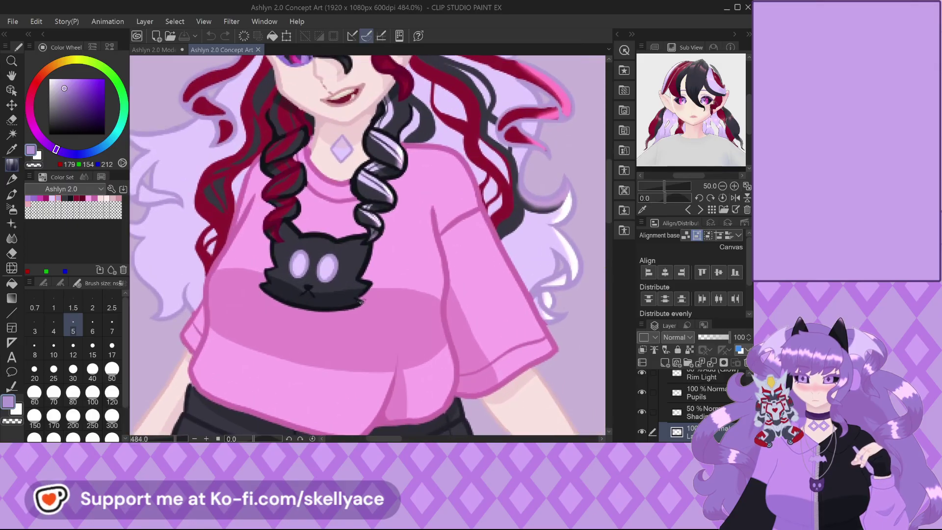
{"action": "scroll", "coordinate": [361, 228], "scroll_direction": "down", "scroll_amount": 2}
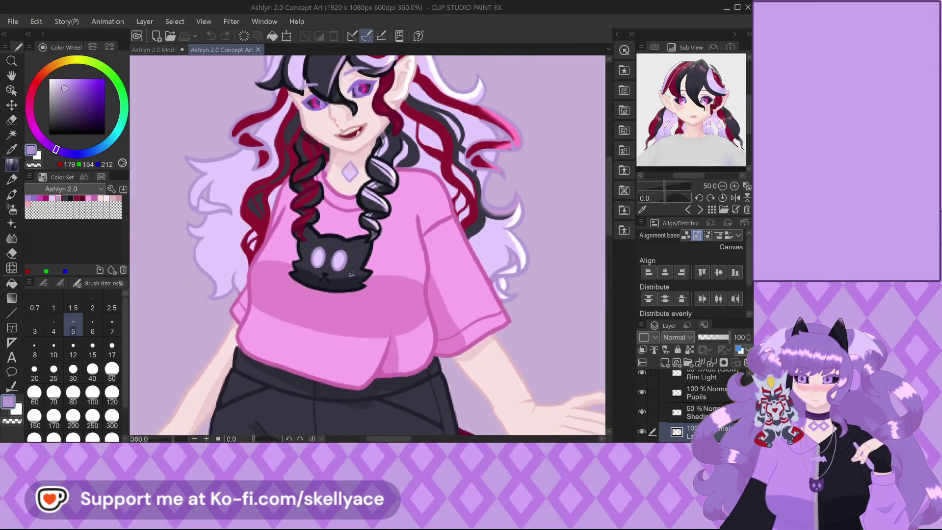
Return to the Ashlyn 2.0 Model file, show the Full Body folder and set its opacity to 100%.
{"action": "left_click", "coordinate": [157, 50]}
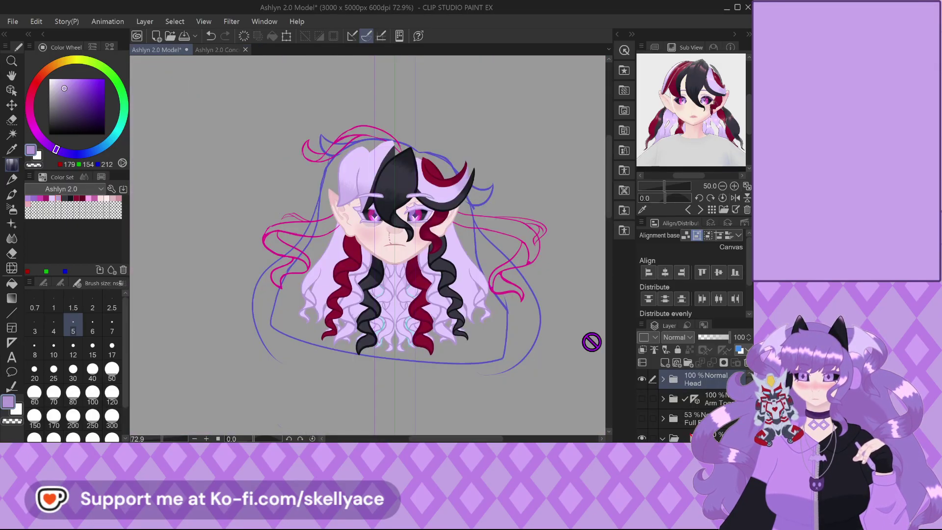
{"action": "left_click", "coordinate": [641, 418]}
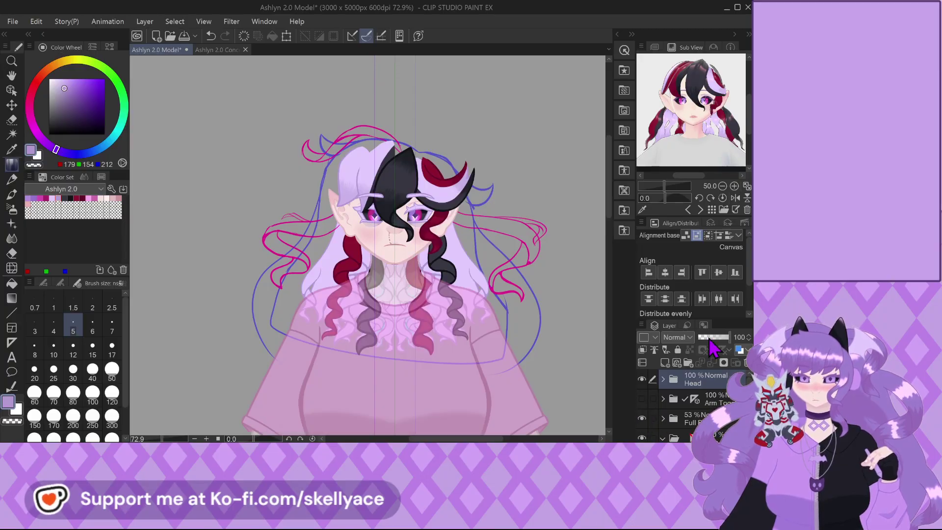
{"action": "left_click", "coordinate": [696, 418]}
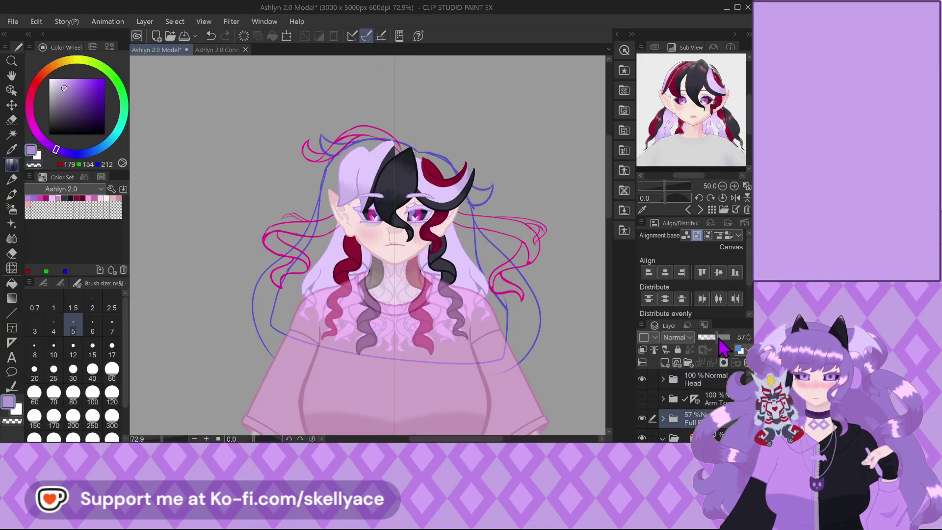
{"action": "left_click_drag", "start_coordinate": [719, 338], "coordinate": [746, 340]}
{"action": "scroll", "coordinate": [394, 222], "scroll_direction": "down", "scroll_amount": 4}
{"action": "scroll", "coordinate": [396, 321], "scroll_direction": "up", "scroll_amount": 5}
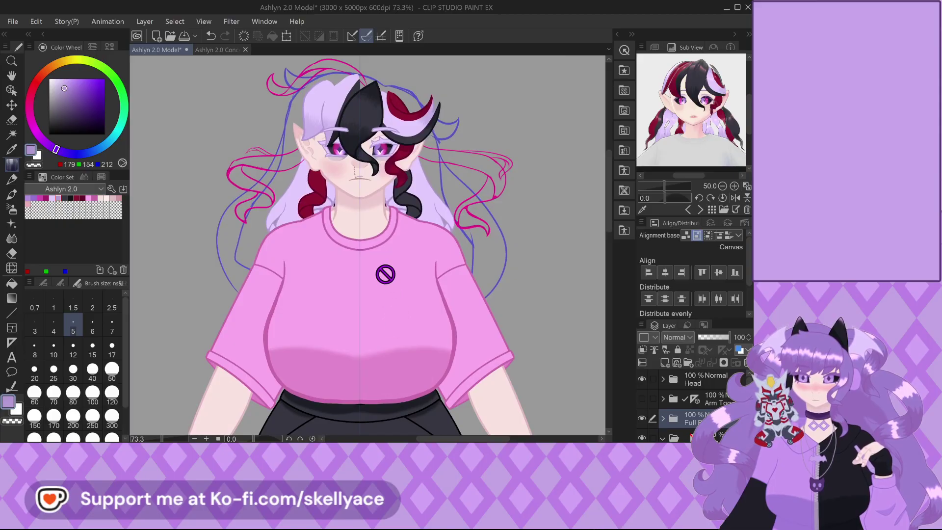
Examine the concept art's face and front curls up close, then close the Ashlyn 2.0 Concept Art file.
{"action": "left_click", "coordinate": [214, 50]}
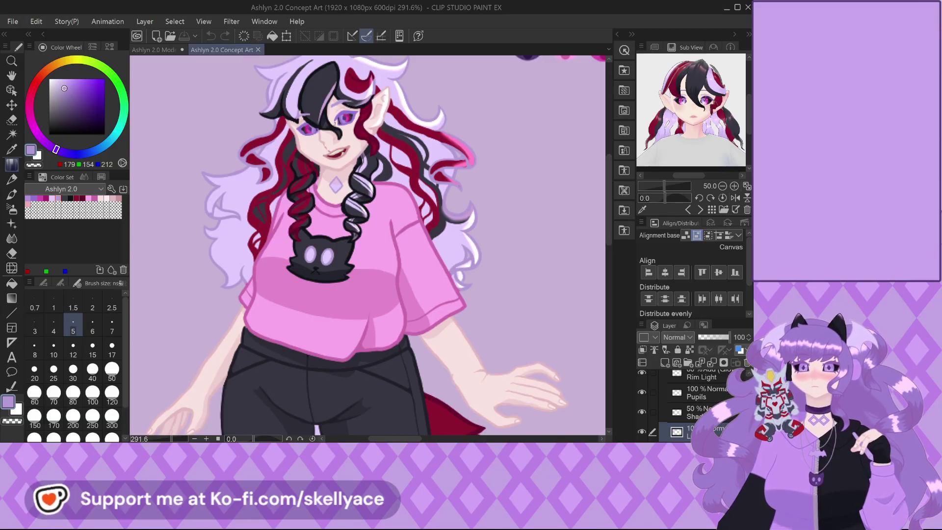
{"action": "scroll", "coordinate": [321, 110], "scroll_direction": "up", "scroll_amount": 5}
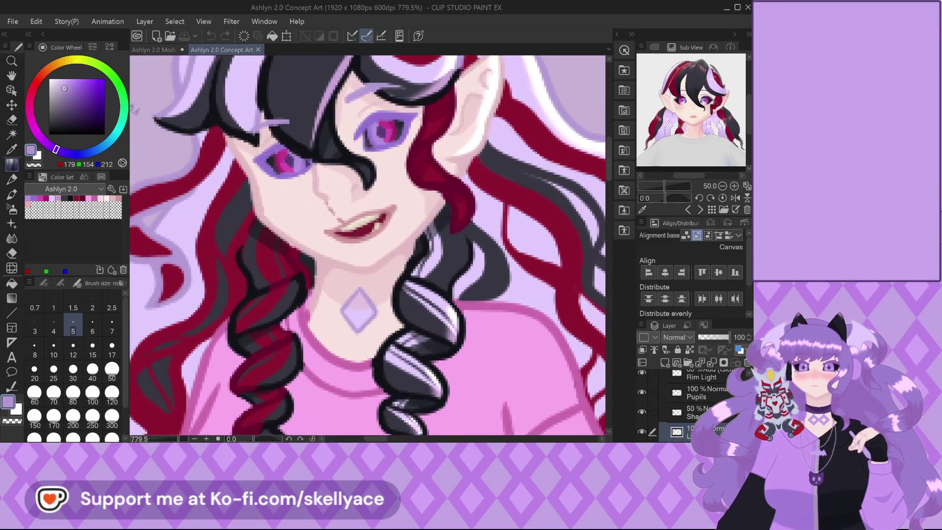
{"action": "left_click", "coordinate": [153, 50]}
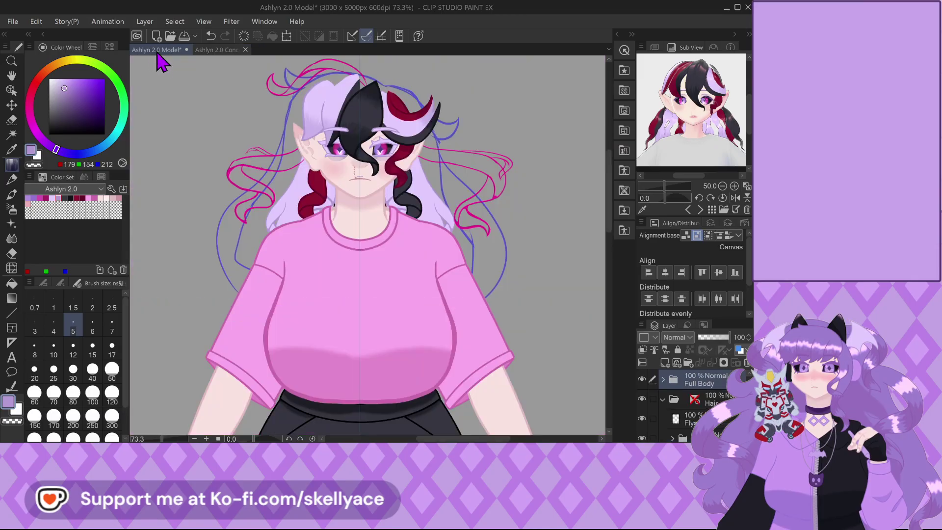
{"action": "scroll", "coordinate": [204, 74], "scroll_direction": "up", "scroll_amount": 4}
{"action": "left_click", "coordinate": [245, 49]}
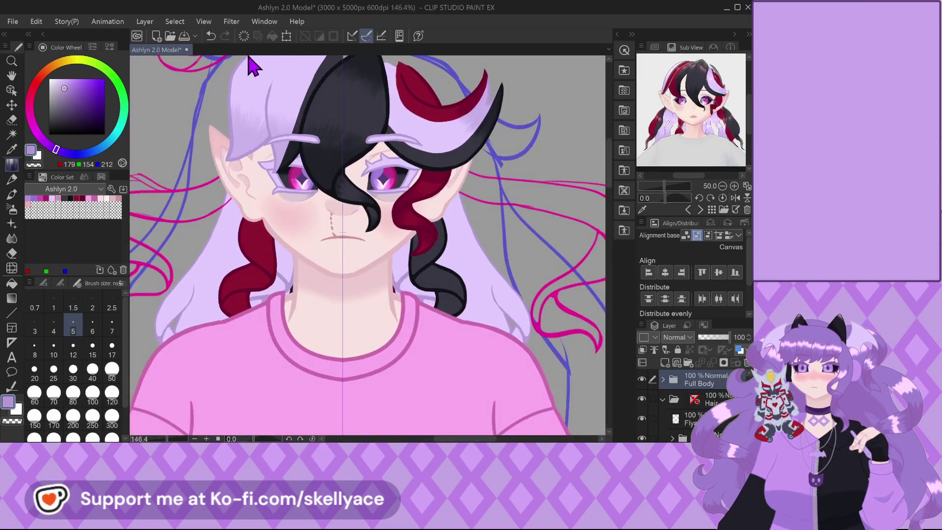
Add a new raster layer inside the flyaway folder of the Hair folder and choose black as the drawing color.
{"action": "scroll", "coordinate": [346, 136], "scroll_direction": "down", "scroll_amount": 4}
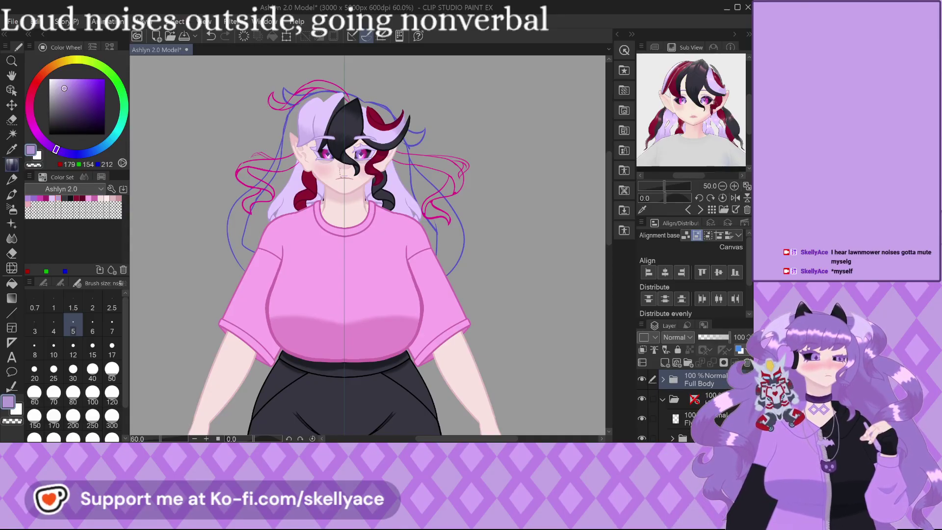
{"action": "scroll", "coordinate": [344, 146], "scroll_direction": "up", "scroll_amount": 5}
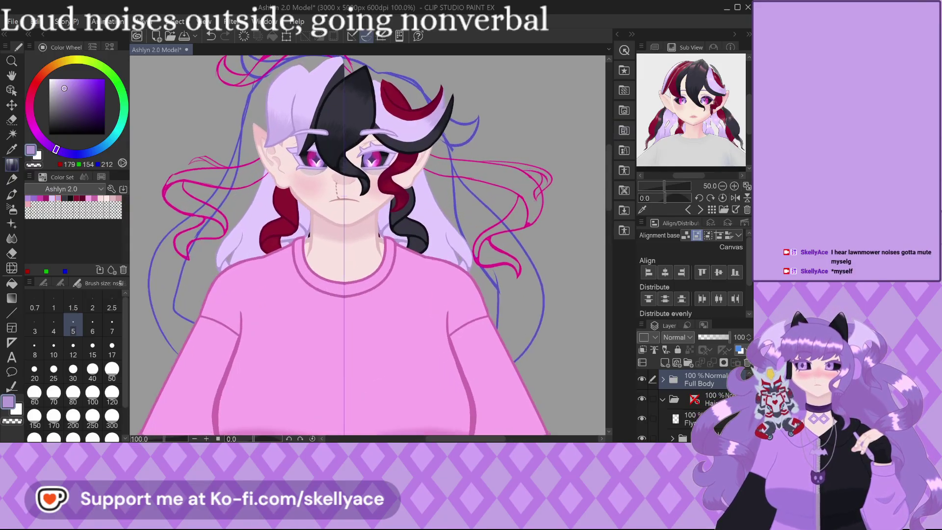
{"action": "scroll", "coordinate": [361, 260], "scroll_direction": "down", "scroll_amount": 3}
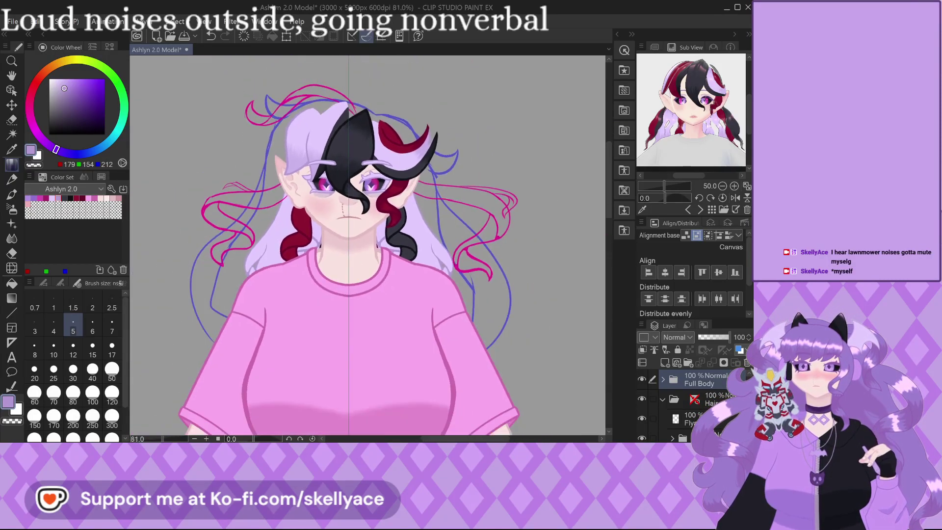
{"action": "scroll", "coordinate": [691, 402], "scroll_direction": "down", "scroll_amount": 2}
{"action": "scroll", "coordinate": [692, 388], "scroll_direction": "up", "scroll_amount": 1}
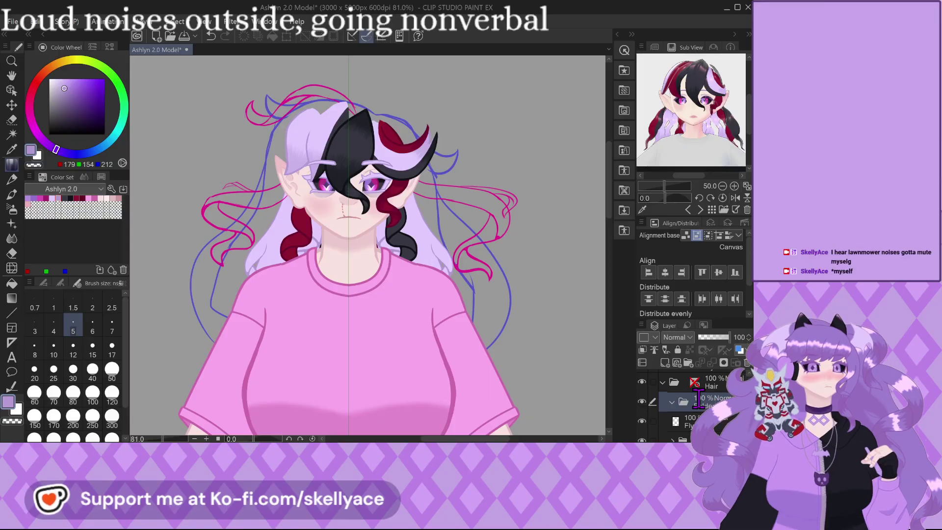
{"action": "left_click", "coordinate": [665, 362]}
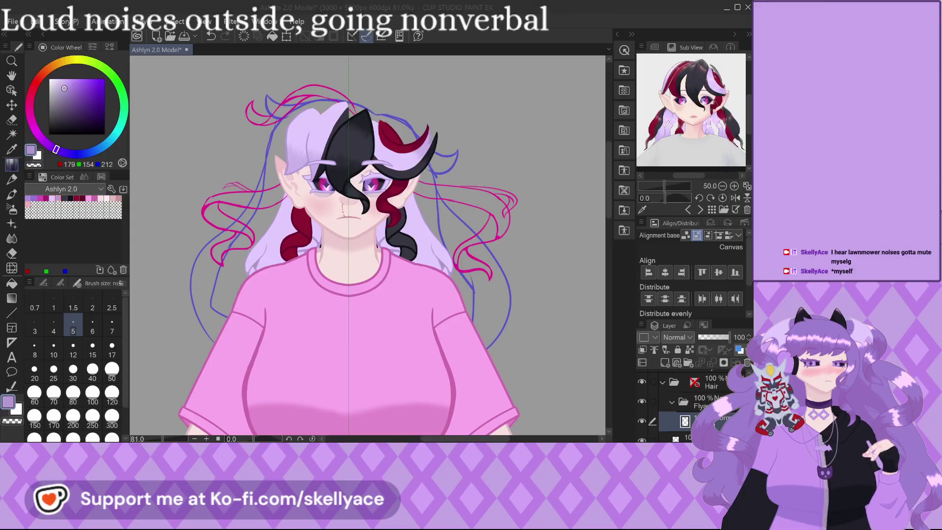
{"action": "left_click", "coordinate": [350, 8]}
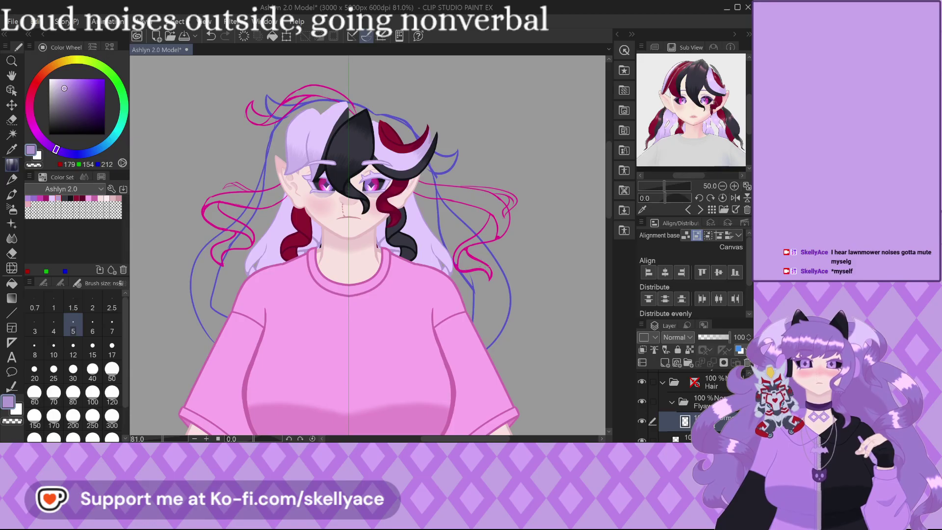
{"action": "scroll", "coordinate": [273, 89], "scroll_direction": "up", "scroll_amount": 5}
{"action": "left_click", "coordinate": [49, 134]}
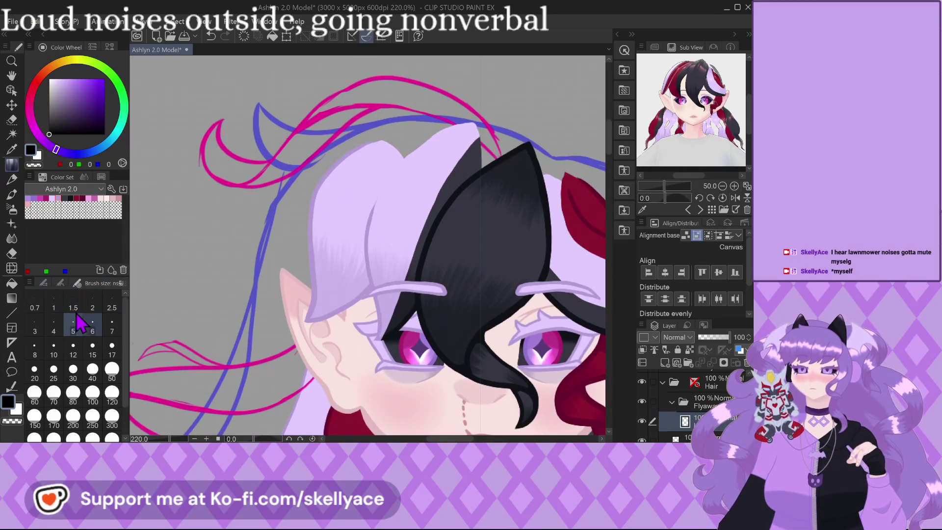
{"action": "left_click", "coordinate": [41, 284]}
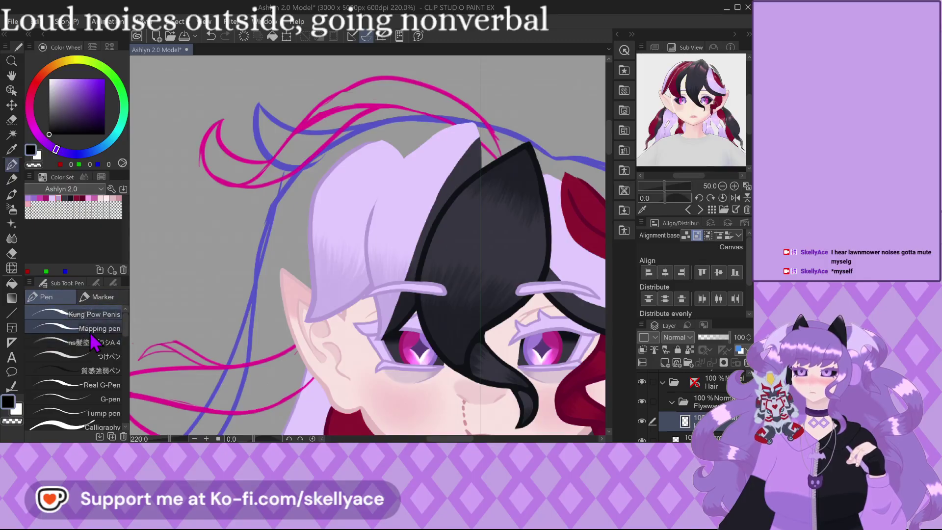
{"action": "left_click", "coordinate": [113, 283]}
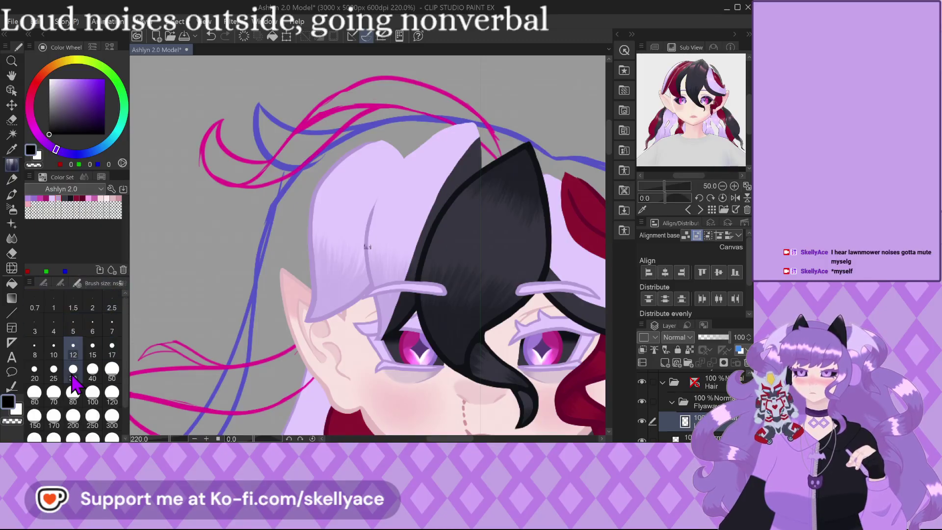
{"action": "mouse_move", "coordinate": [319, 267]}
{"action": "left_mouse_down"}
{"action": "mouse_move", "coordinate": [227, 282]}
{"action": "mouse_move", "coordinate": [371, 247]}
{"action": "mouse_move", "coordinate": [255, 233]}
{"action": "left_mouse_up"}
{"action": "left_click_drag", "start_coordinate": [224, 203], "coordinate": [157, 297]}
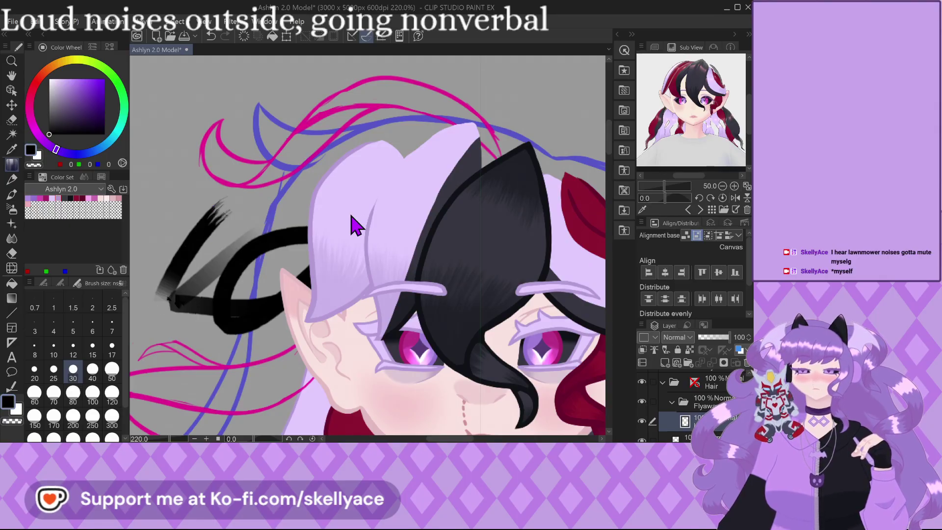
{"action": "key", "text": "ctrl+z"}
{"action": "key", "text": "ctrl+z"}
{"action": "key", "text": "ctrl+z"}
{"action": "key", "text": "ctrl+z"}
{"action": "left_click", "coordinate": [60, 283]}
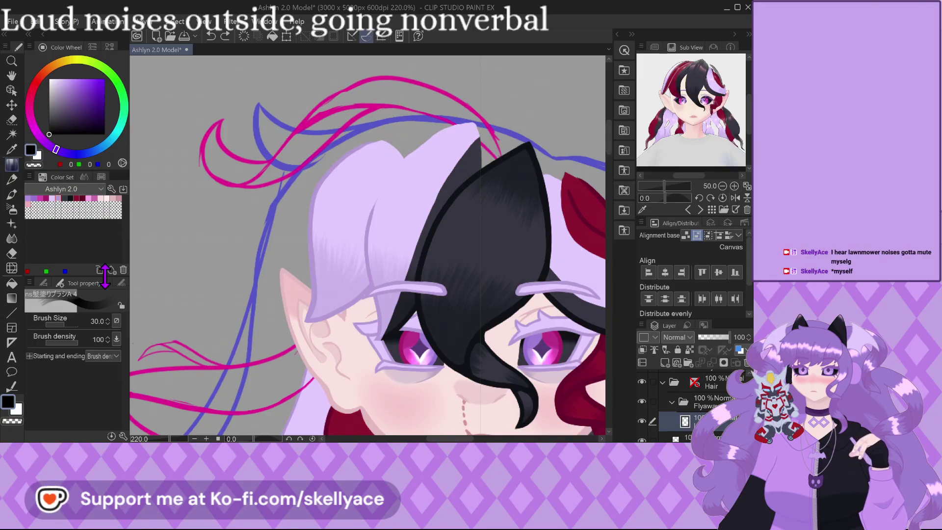
With the Kung Pow Penis pen, ink the long upper arc of the flyaway strand above the head over the pink sketch.
{"action": "left_click", "coordinate": [48, 284]}
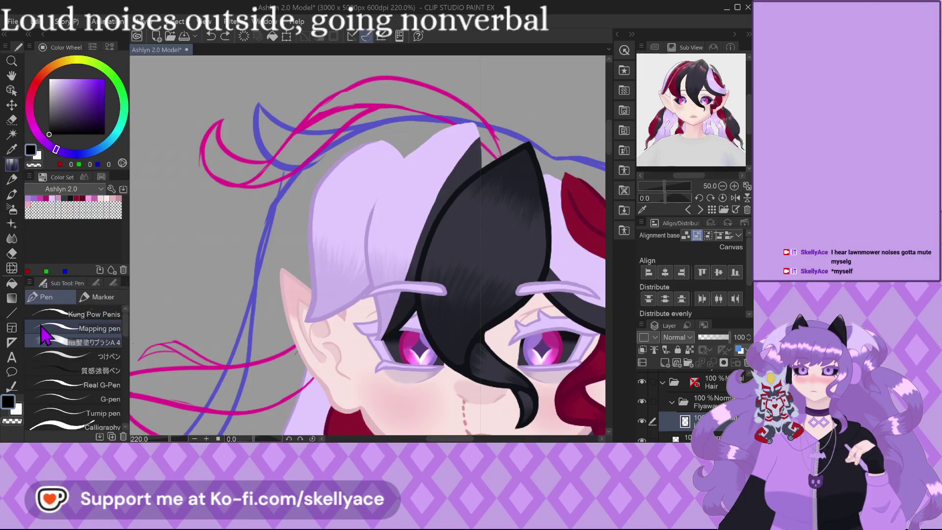
{"action": "left_click", "coordinate": [76, 315]}
{"action": "scroll", "coordinate": [255, 206], "scroll_direction": "down", "scroll_amount": 5}
{"action": "scroll", "coordinate": [297, 133], "scroll_direction": "up", "scroll_amount": 8}
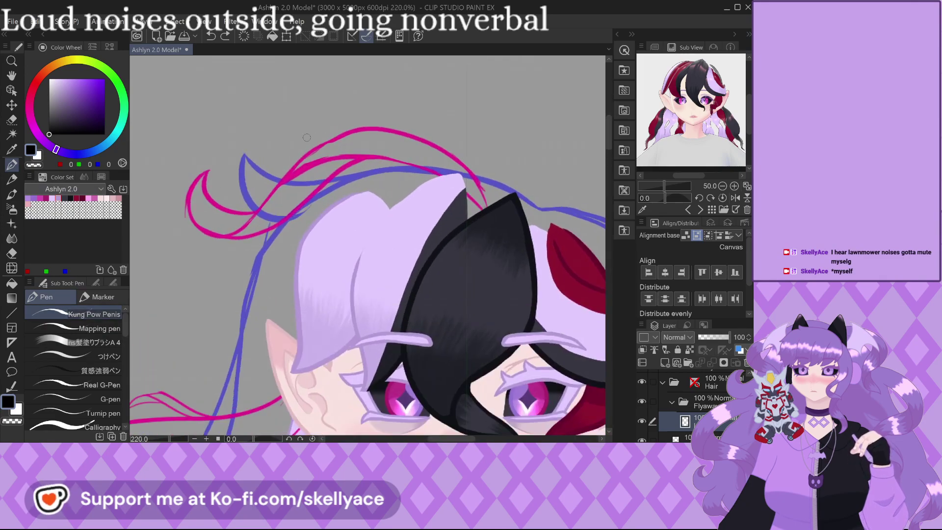
{"action": "scroll", "coordinate": [293, 155], "scroll_direction": "down", "scroll_amount": 3}
{"action": "scroll", "coordinate": [446, 175], "scroll_direction": "up", "scroll_amount": 2}
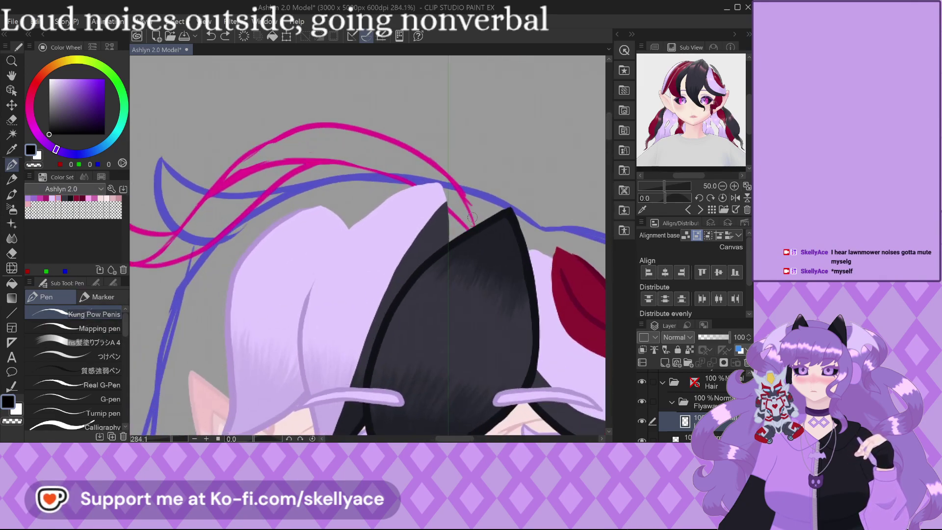
{"action": "mouse_move", "coordinate": [411, 149]}
{"action": "left_mouse_down"}
{"action": "mouse_move", "coordinate": [330, 128]}
{"action": "mouse_move", "coordinate": [295, 129]}
{"action": "left_mouse_up"}
{"action": "key", "text": "ctrl+z"}
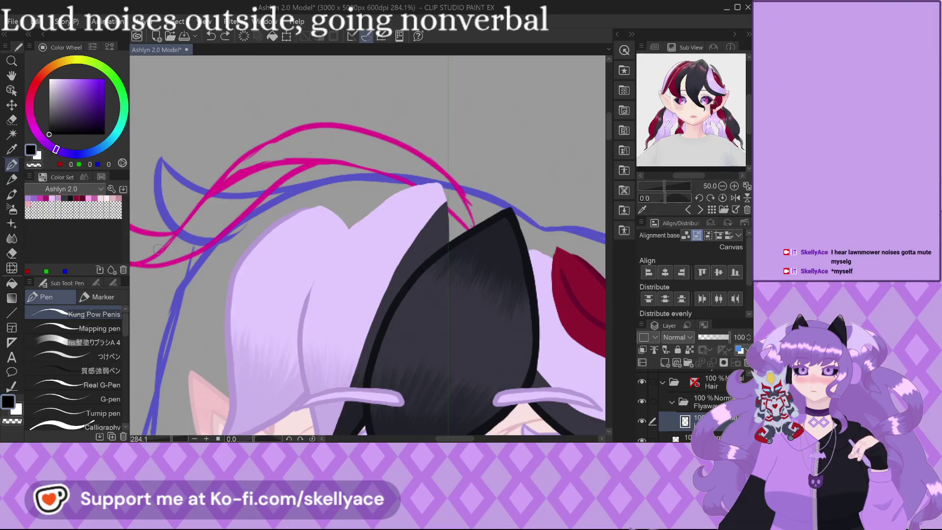
{"action": "mouse_move", "coordinate": [137, 260]}
{"action": "left_mouse_down"}
{"action": "mouse_move", "coordinate": [227, 164]}
{"action": "mouse_move", "coordinate": [380, 131]}
{"action": "mouse_move", "coordinate": [485, 238]}
{"action": "left_mouse_up"}
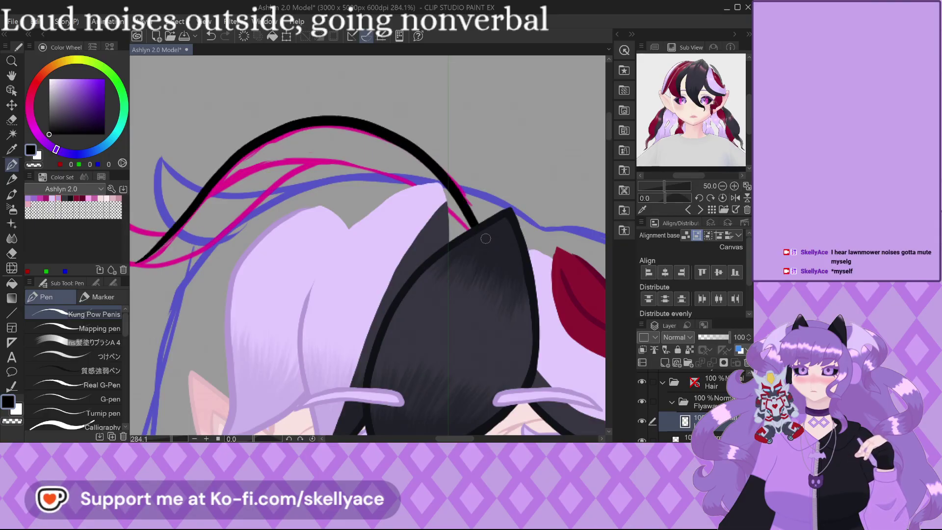
Ink both edges of the curled tip at the outer end of the flyaway strand, redoing the inner curve.
{"action": "scroll", "coordinate": [458, 216], "scroll_direction": "down", "scroll_amount": 4}
{"action": "scroll", "coordinate": [256, 242], "scroll_direction": "up", "scroll_amount": 6}
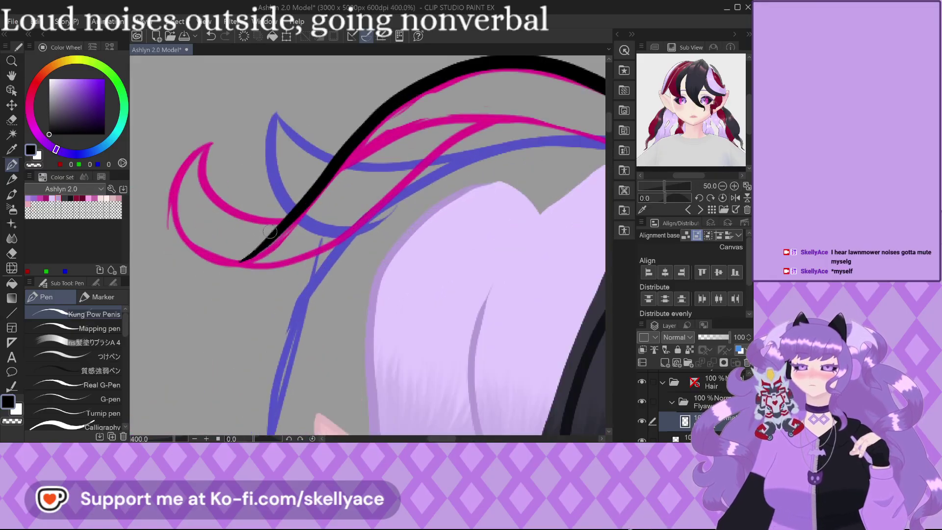
{"action": "mouse_move", "coordinate": [256, 252]}
{"action": "left_mouse_down"}
{"action": "mouse_move", "coordinate": [177, 210]}
{"action": "mouse_move", "coordinate": [222, 141]}
{"action": "mouse_move", "coordinate": [215, 225]}
{"action": "mouse_move", "coordinate": [338, 224]}
{"action": "left_mouse_up"}
{"action": "scroll", "coordinate": [220, 140], "scroll_direction": "up", "scroll_amount": 5}
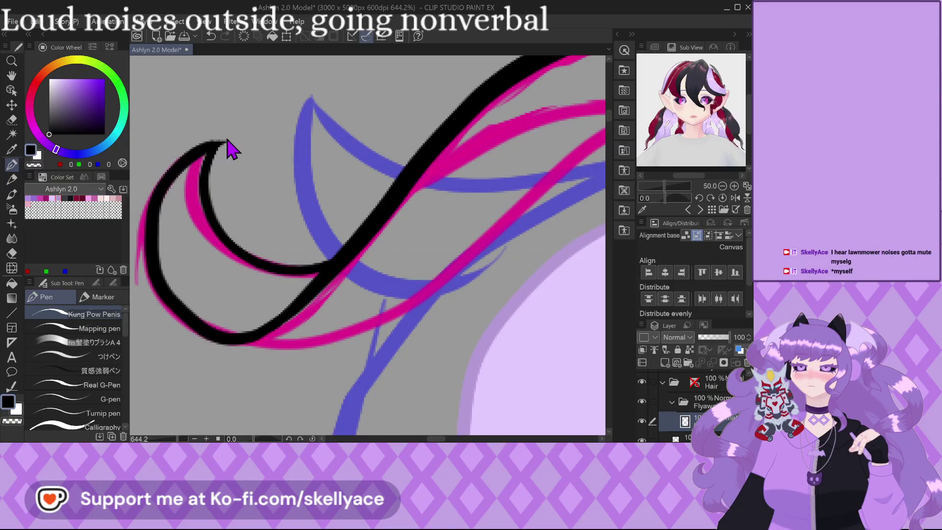
{"action": "key", "text": "ctrl+z"}
{"action": "mouse_move", "coordinate": [214, 152]}
{"action": "left_mouse_down"}
{"action": "mouse_move", "coordinate": [206, 196]}
{"action": "mouse_move", "coordinate": [238, 249]}
{"action": "mouse_move", "coordinate": [300, 266]}
{"action": "mouse_move", "coordinate": [352, 239]}
{"action": "mouse_move", "coordinate": [321, 270]}
{"action": "mouse_move", "coordinate": [307, 269]}
{"action": "mouse_move", "coordinate": [311, 292]}
{"action": "mouse_move", "coordinate": [319, 273]}
{"action": "left_mouse_up"}
{"action": "scroll", "coordinate": [197, 272], "scroll_direction": "down", "scroll_amount": 2}
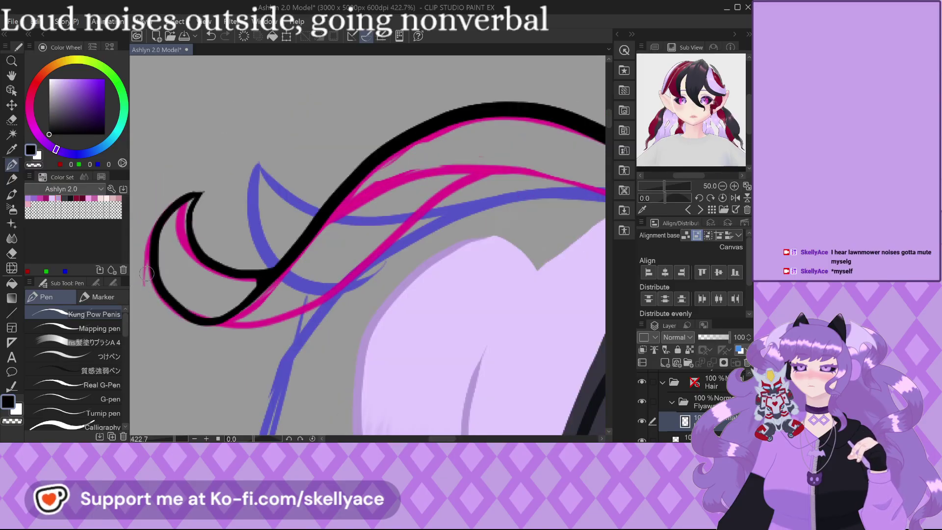
{"action": "scroll", "coordinate": [192, 307], "scroll_direction": "up", "scroll_amount": 1}
{"action": "scroll", "coordinate": [174, 307], "scroll_direction": "down", "scroll_amount": 2}
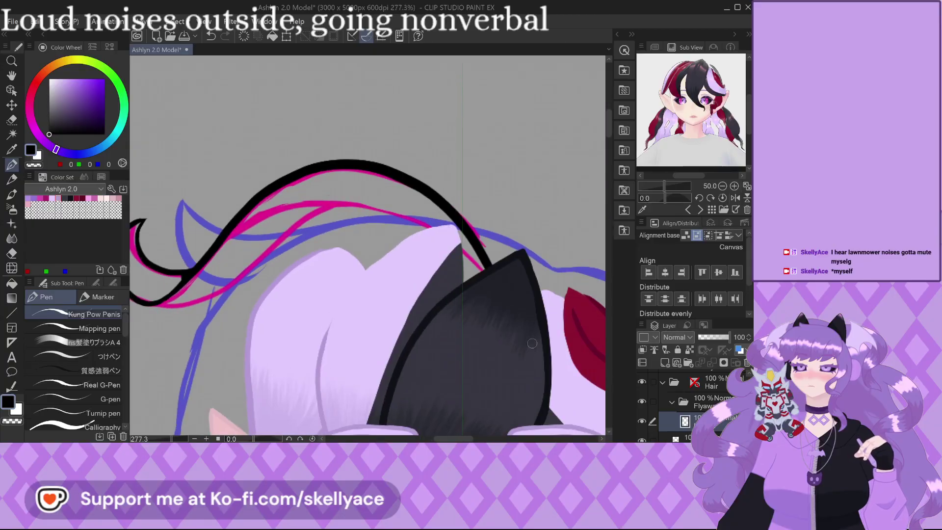
Hide the Head folder and ink the strand's lower arc down to the scalp, tapering the root to a clean point.
{"action": "scroll", "coordinate": [647, 404], "scroll_direction": "up", "scroll_amount": 3}
{"action": "left_click", "coordinate": [641, 379]}
{"action": "scroll", "coordinate": [170, 234], "scroll_direction": "up", "scroll_amount": 3}
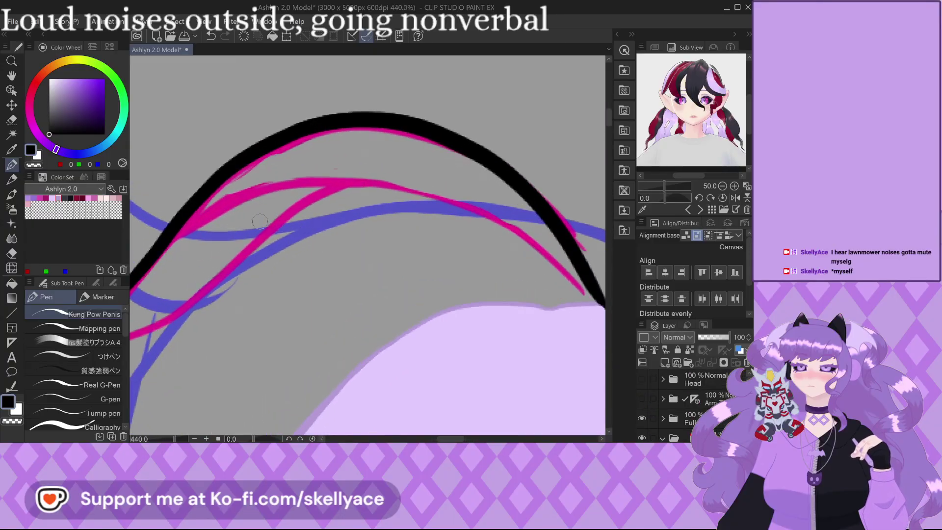
{"action": "mouse_move", "coordinate": [184, 224]}
{"action": "left_mouse_down"}
{"action": "mouse_move", "coordinate": [407, 189]}
{"action": "mouse_move", "coordinate": [604, 313]}
{"action": "left_mouse_up"}
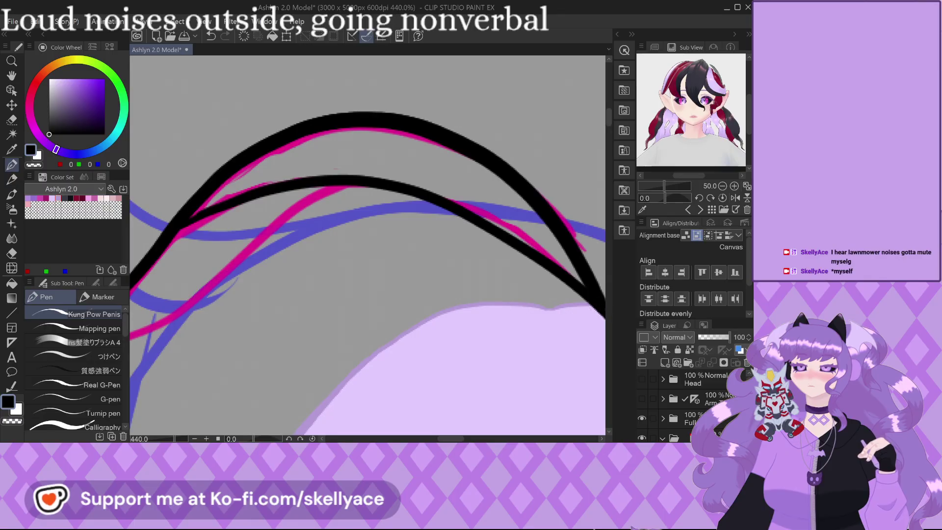
{"action": "scroll", "coordinate": [360, 239], "scroll_direction": "down", "scroll_amount": 3}
{"action": "scroll", "coordinate": [496, 274], "scroll_direction": "up", "scroll_amount": 5}
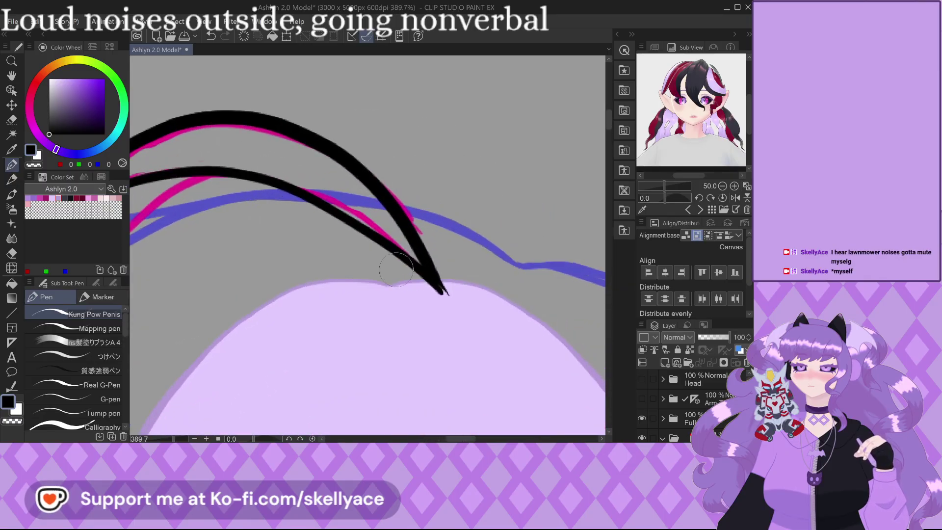
{"action": "scroll", "coordinate": [479, 322], "scroll_direction": "down", "scroll_amount": 4}
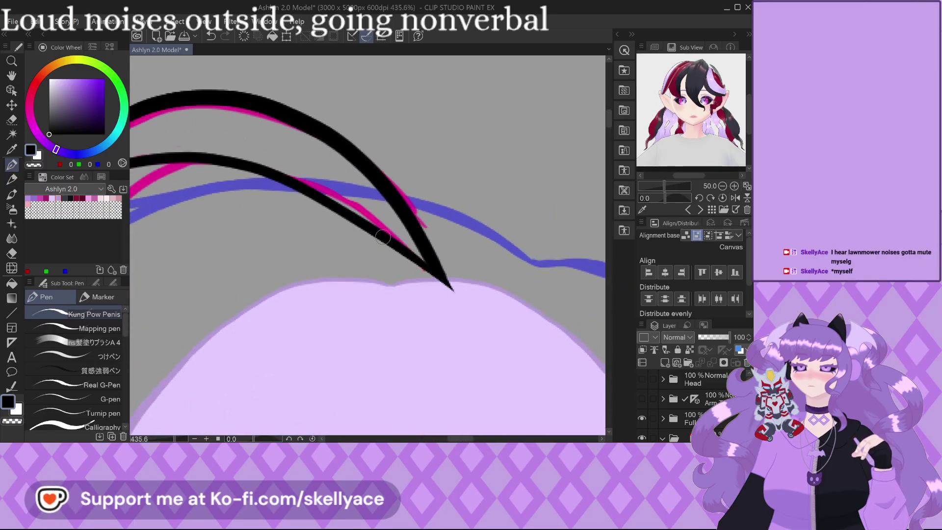
{"action": "scroll", "coordinate": [334, 242], "scroll_direction": "up", "scroll_amount": 3}
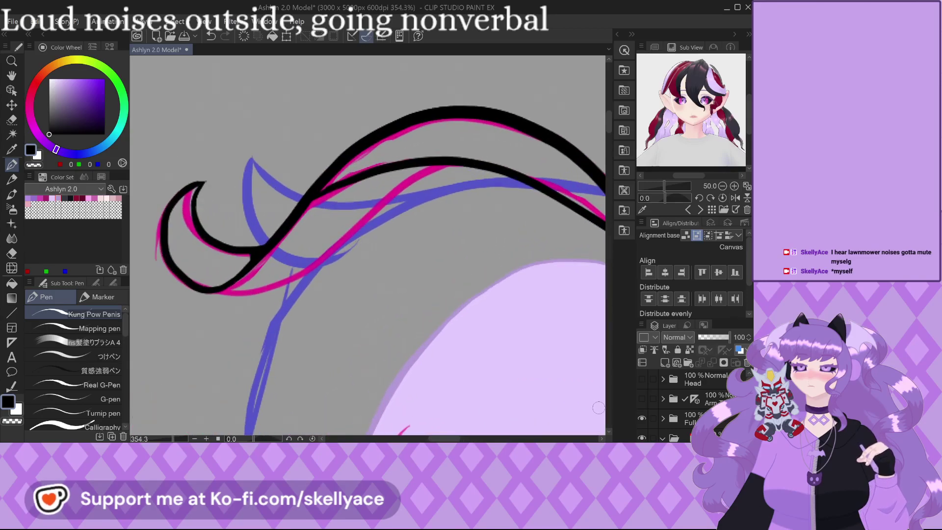
Ink the strand's underside from the base of the curl up to its lower arc, following the pink sketch.
{"action": "scroll", "coordinate": [251, 167], "scroll_direction": "down", "scroll_amount": 2}
{"action": "scroll", "coordinate": [693, 407], "scroll_direction": "down", "scroll_amount": 1}
{"action": "scroll", "coordinate": [694, 412], "scroll_direction": "down", "scroll_amount": 1}
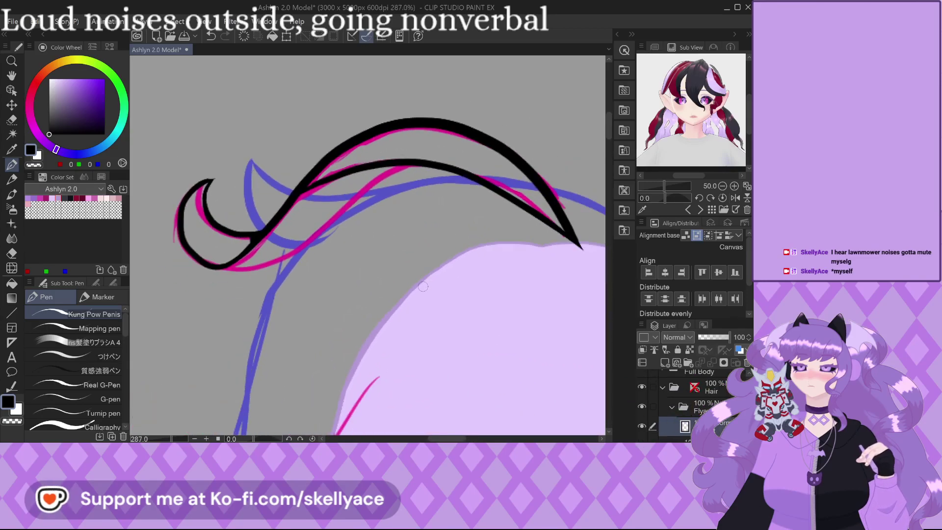
{"action": "scroll", "coordinate": [275, 260], "scroll_direction": "up", "scroll_amount": 4}
{"action": "scroll", "coordinate": [150, 277], "scroll_direction": "down", "scroll_amount": 2}
{"action": "mouse_move", "coordinate": [157, 278]}
{"action": "left_mouse_down"}
{"action": "mouse_move", "coordinate": [212, 281]}
{"action": "mouse_move", "coordinate": [274, 260]}
{"action": "mouse_move", "coordinate": [322, 221]}
{"action": "mouse_move", "coordinate": [397, 125]}
{"action": "left_mouse_up"}
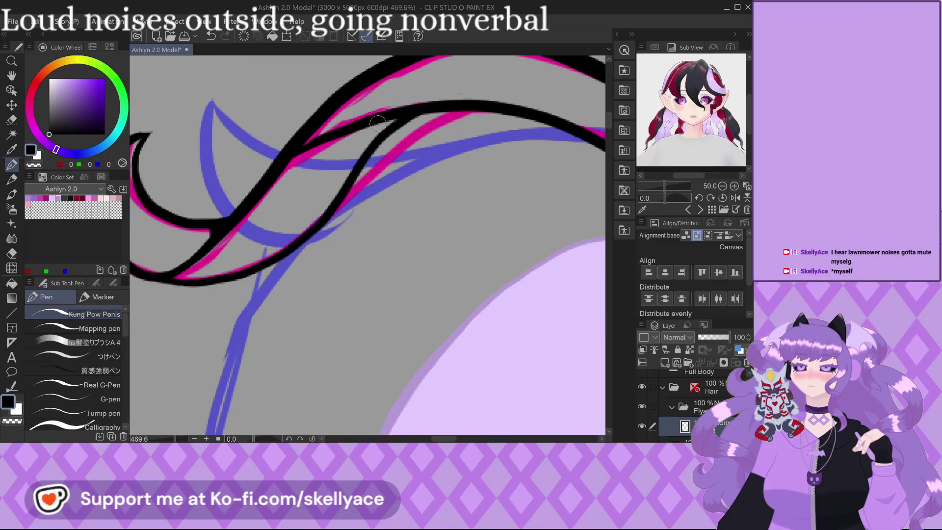
Close the corner where the curl's base meets the strand's underside with ink, and save the file.
{"action": "scroll", "coordinate": [395, 128], "scroll_direction": "up", "scroll_amount": 2}
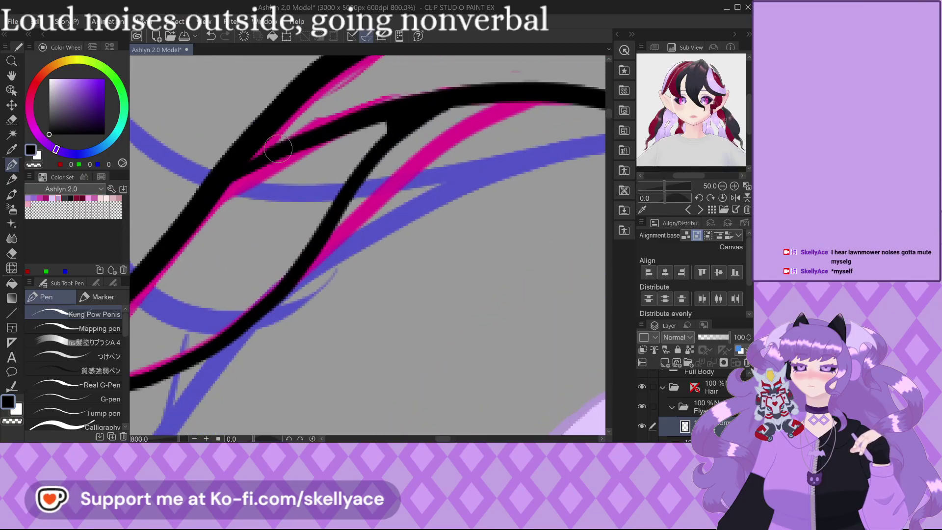
{"action": "scroll", "coordinate": [248, 170], "scroll_direction": "down", "scroll_amount": 2}
{"action": "scroll", "coordinate": [163, 310], "scroll_direction": "up", "scroll_amount": 2}
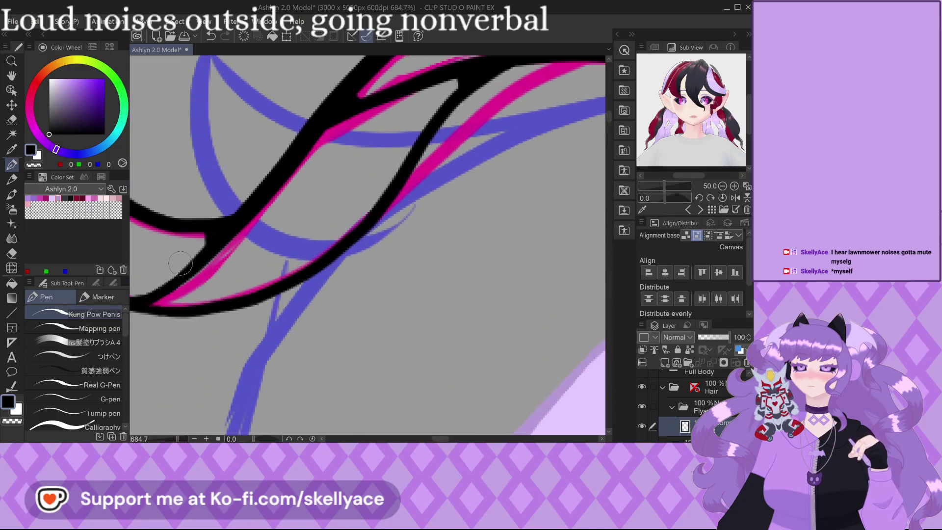
{"action": "scroll", "coordinate": [163, 310], "scroll_direction": "up", "scroll_amount": 2}
{"action": "left_click_drag", "start_coordinate": [163, 311], "coordinate": [146, 309]}
{"action": "scroll", "coordinate": [190, 290], "scroll_direction": "down", "scroll_amount": 2}
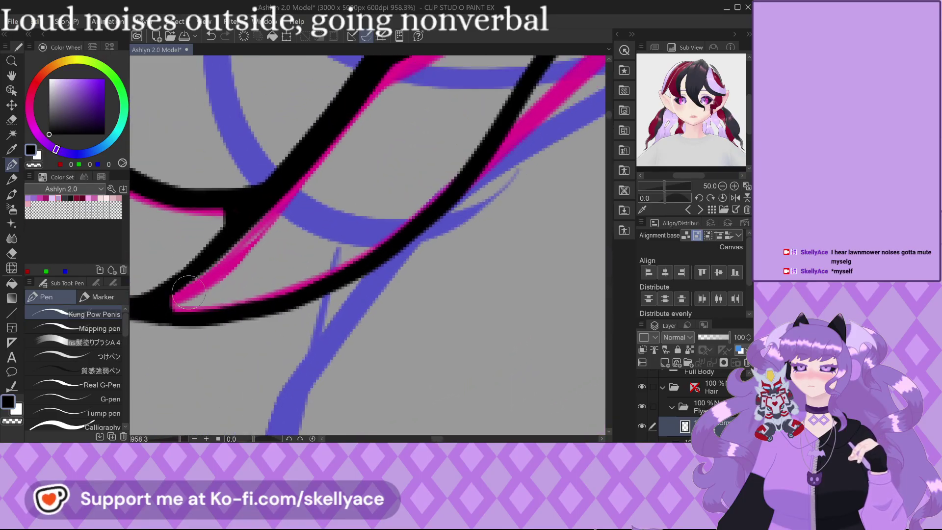
{"action": "key", "text": "ctrl+s"}
{"action": "left_click", "coordinate": [191, 295]}
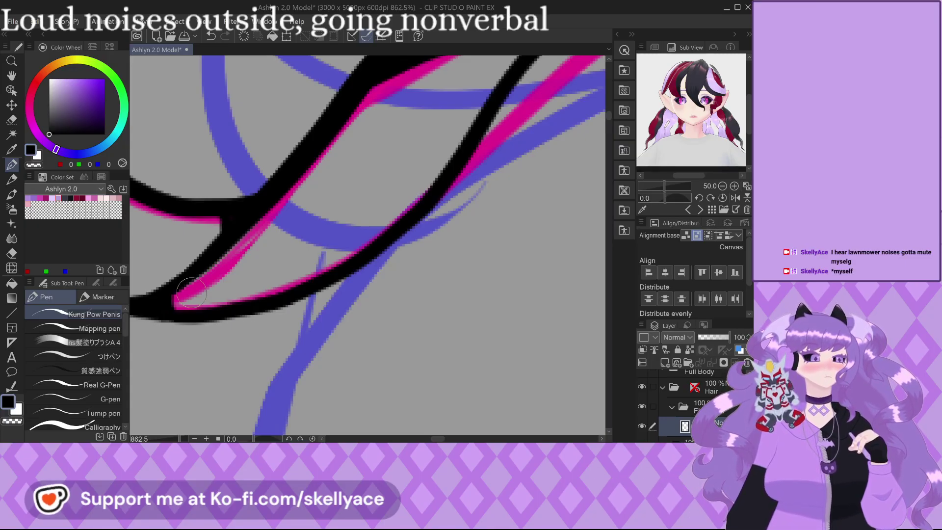
{"action": "scroll", "coordinate": [191, 294], "scroll_direction": "down", "scroll_amount": 4}
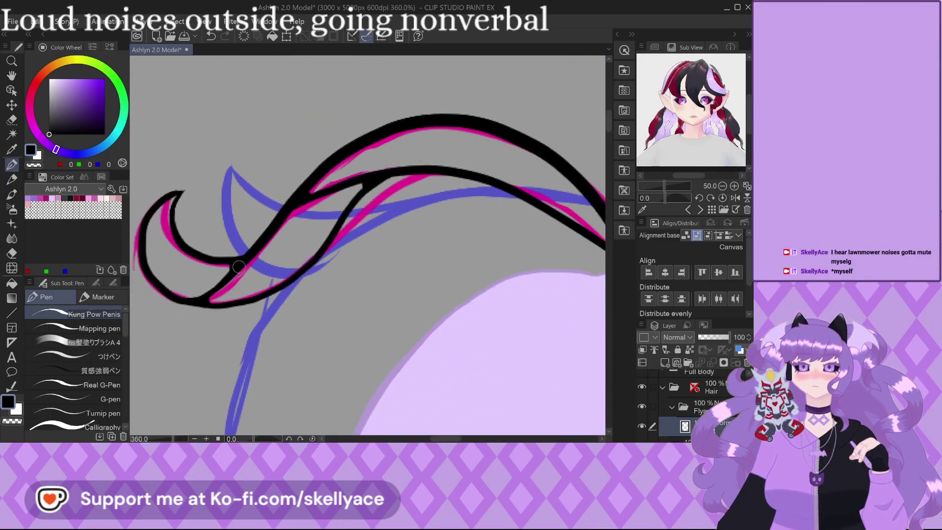
Refine the inner edge of the curled tip, smoothing and slimming the outline and filling along the pink sketch.
{"action": "scroll", "coordinate": [216, 177], "scroll_direction": "up", "scroll_amount": 5}
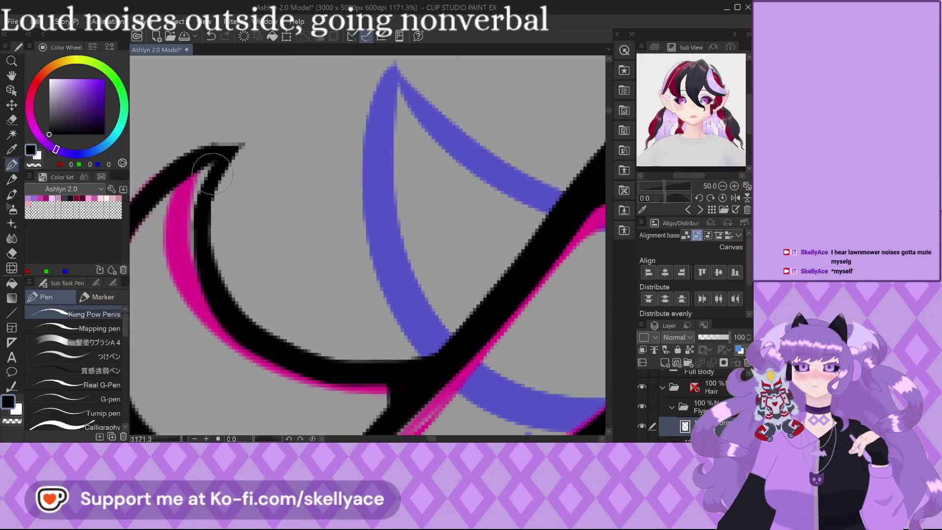
{"action": "mouse_move", "coordinate": [198, 246]}
{"action": "left_mouse_down"}
{"action": "mouse_move", "coordinate": [206, 297]}
{"action": "mouse_move", "coordinate": [228, 338]}
{"action": "mouse_move", "coordinate": [279, 368]}
{"action": "mouse_move", "coordinate": [368, 386]}
{"action": "mouse_move", "coordinate": [427, 358]}
{"action": "mouse_move", "coordinate": [382, 362]}
{"action": "left_mouse_up"}
{"action": "scroll", "coordinate": [337, 313], "scroll_direction": "up", "scroll_amount": 1}
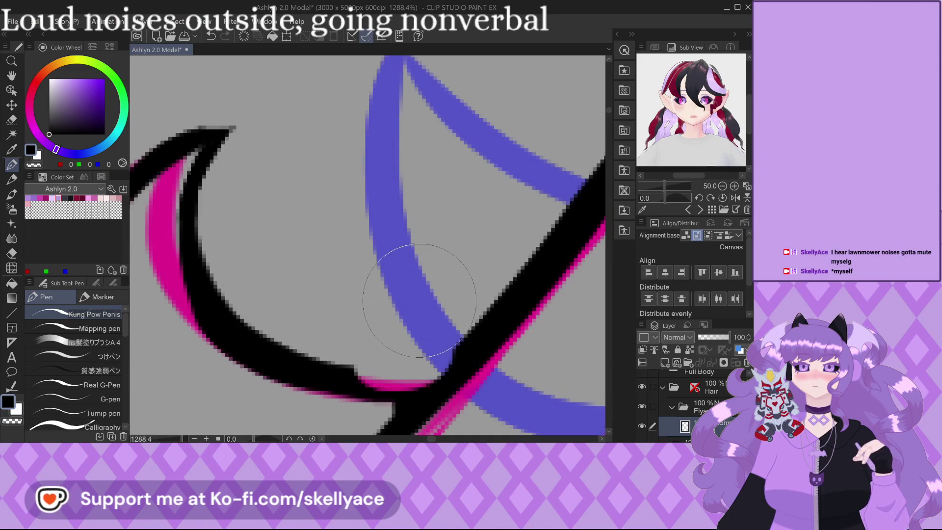
{"action": "key", "text": "ctrl+z"}
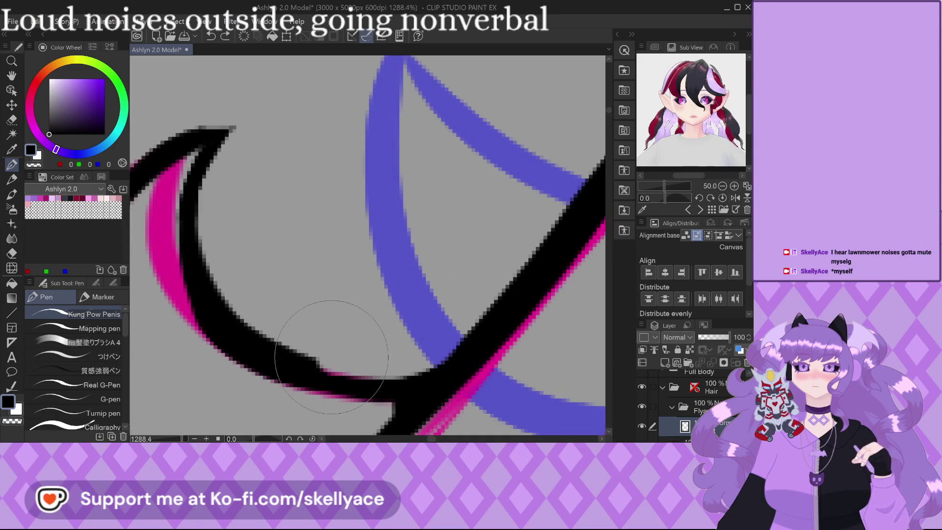
{"action": "mouse_move", "coordinate": [241, 309]}
{"action": "left_mouse_down"}
{"action": "mouse_move", "coordinate": [217, 277]}
{"action": "mouse_move", "coordinate": [225, 240]}
{"action": "left_mouse_up"}
{"action": "mouse_move", "coordinate": [223, 294]}
{"action": "left_mouse_down"}
{"action": "mouse_move", "coordinate": [209, 282]}
{"action": "mouse_move", "coordinate": [236, 186]}
{"action": "left_mouse_up"}
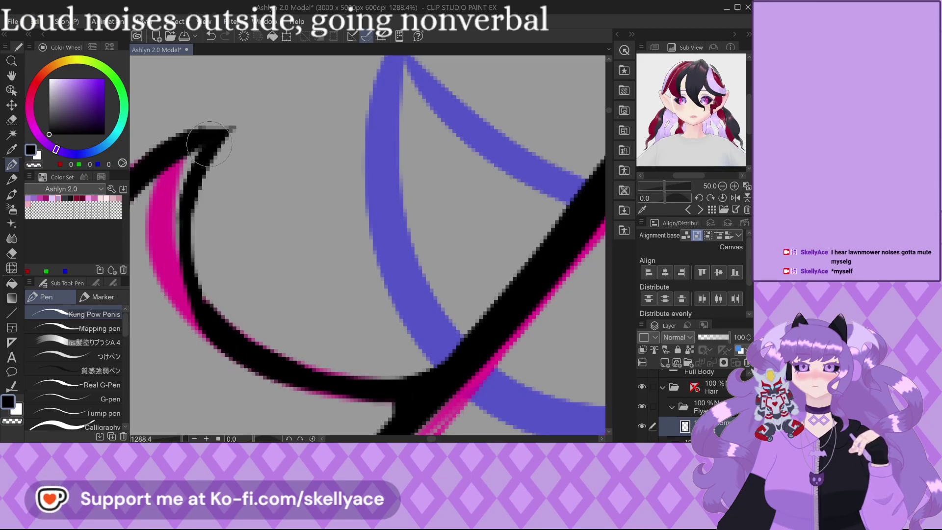
{"action": "mouse_move", "coordinate": [182, 214]}
{"action": "left_mouse_down"}
{"action": "mouse_move", "coordinate": [175, 255]}
{"action": "mouse_move", "coordinate": [185, 305]}
{"action": "left_mouse_up"}
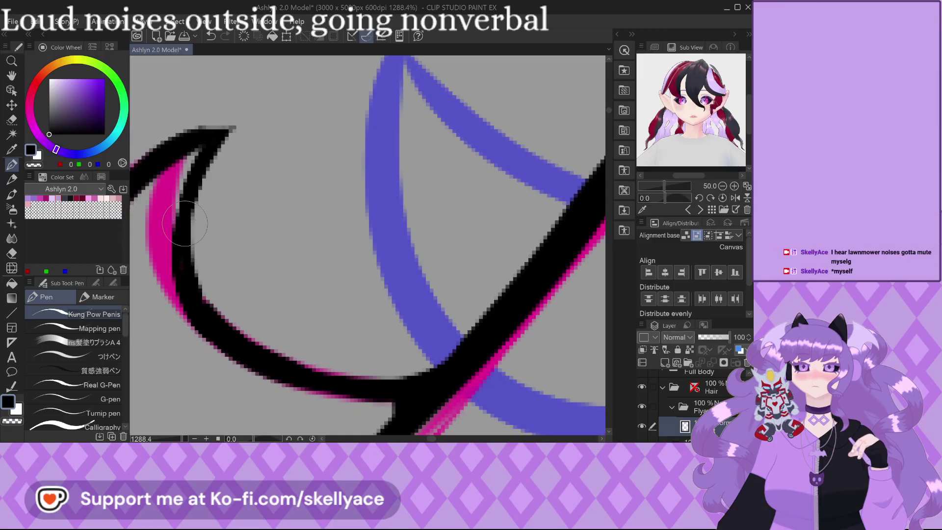
{"action": "scroll", "coordinate": [185, 223], "scroll_direction": "down", "scroll_amount": 10}
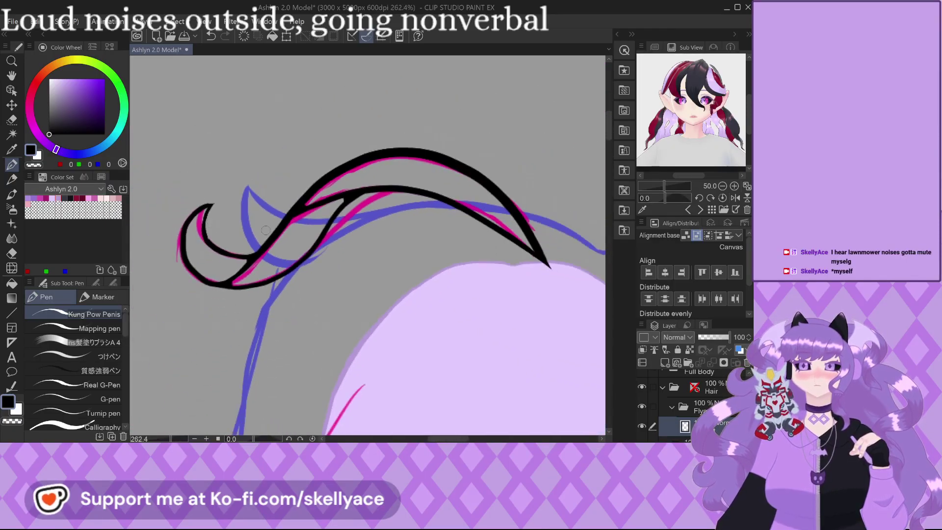
Add a layer named Color beneath the Lineart layer in the Flyaway 1 folder.
{"action": "scroll", "coordinate": [314, 176], "scroll_direction": "down", "scroll_amount": 5}
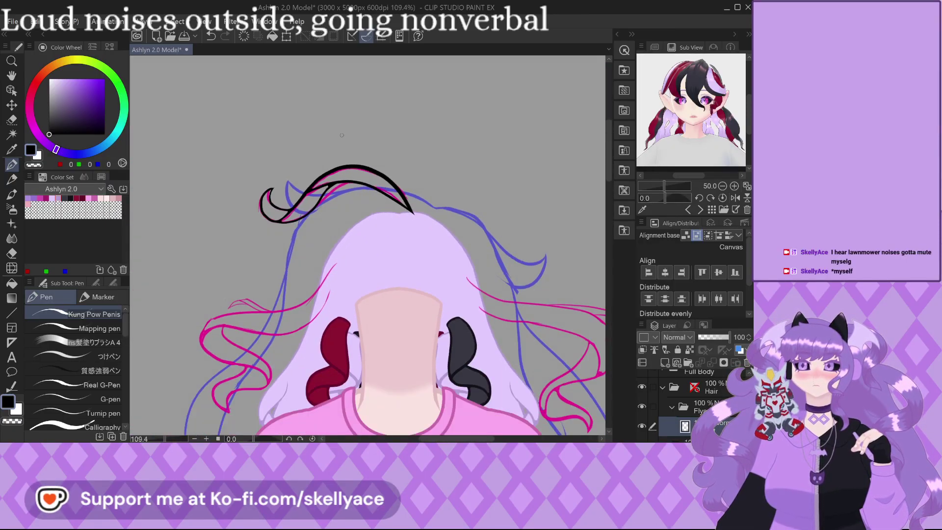
{"action": "scroll", "coordinate": [679, 417], "scroll_direction": "down", "scroll_amount": 1}
{"action": "left_click", "coordinate": [691, 411]}
{"action": "left_click", "coordinate": [692, 394]}
{"action": "left_click", "coordinate": [665, 363]}
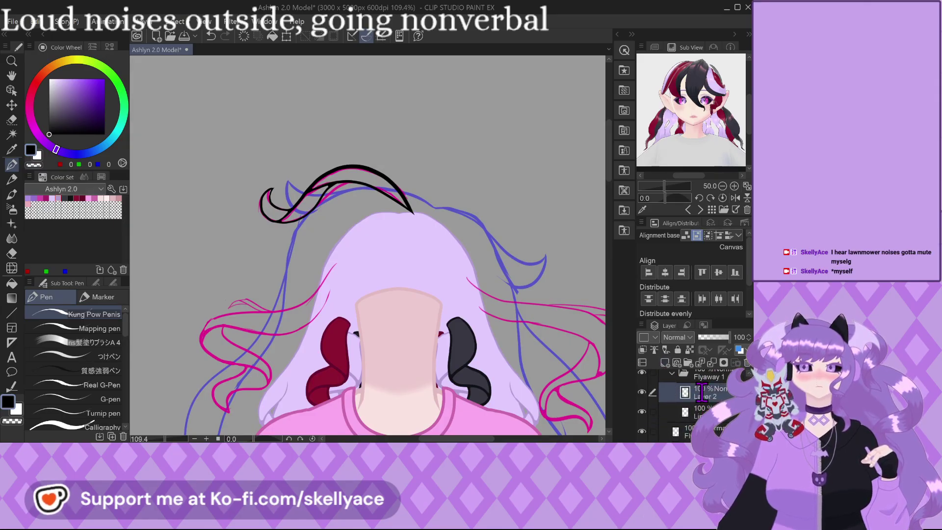
{"action": "double_click", "coordinate": [702, 393]}
{"action": "type", "text": "Color"}
{"action": "left_click", "coordinate": [711, 407]}
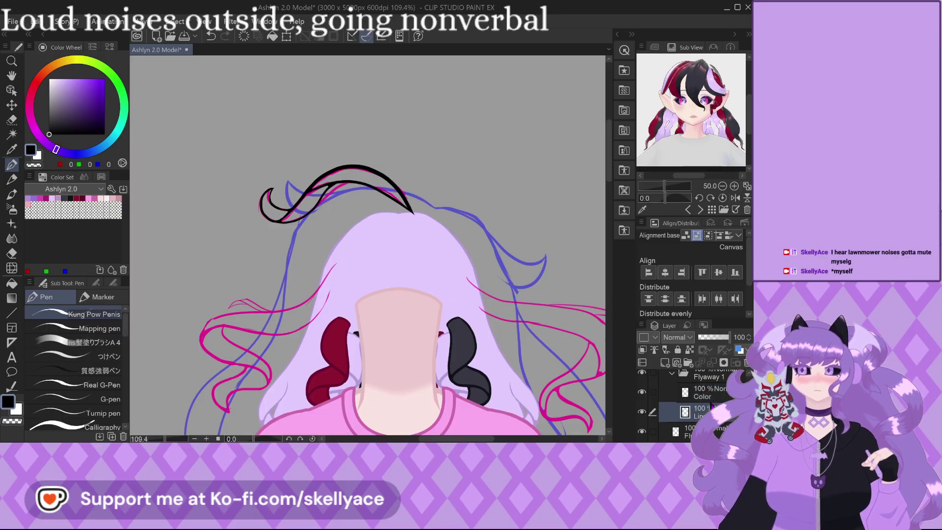
Bring up the reference image of the dark flyaway strand, and set dark grey (54, 54, 65) for painting on the Color layer.
{"action": "left_click", "coordinate": [700, 210]}
{"action": "scroll", "coordinate": [689, 115], "scroll_direction": "up", "scroll_amount": 2}
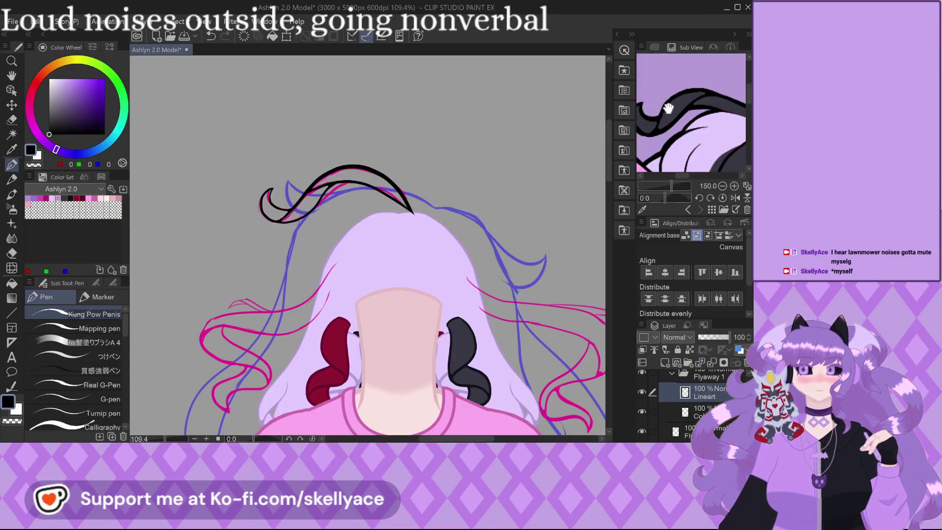
{"action": "left_click", "coordinate": [686, 411]}
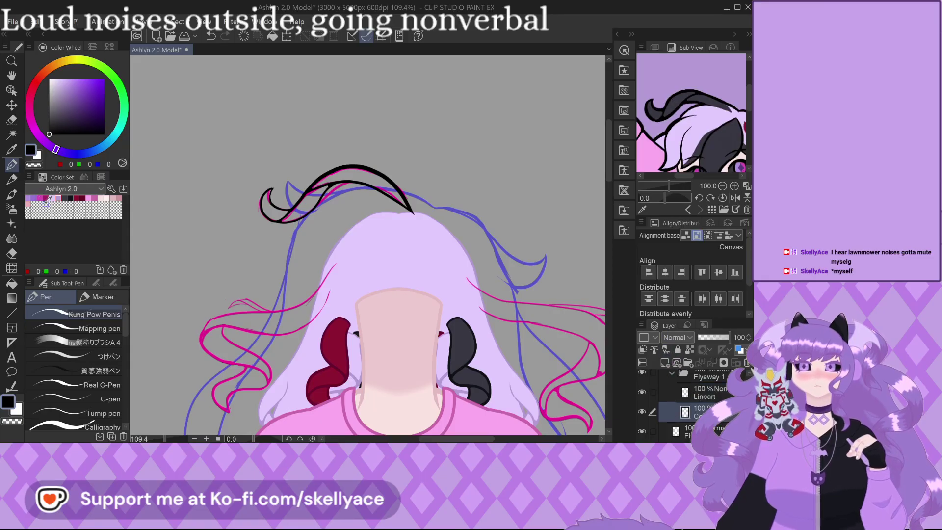
{"action": "left_click", "coordinate": [64, 199]}
{"action": "scroll", "coordinate": [383, 183], "scroll_direction": "up", "scroll_amount": 3}
{"action": "scroll", "coordinate": [370, 188], "scroll_direction": "up", "scroll_amount": 3}
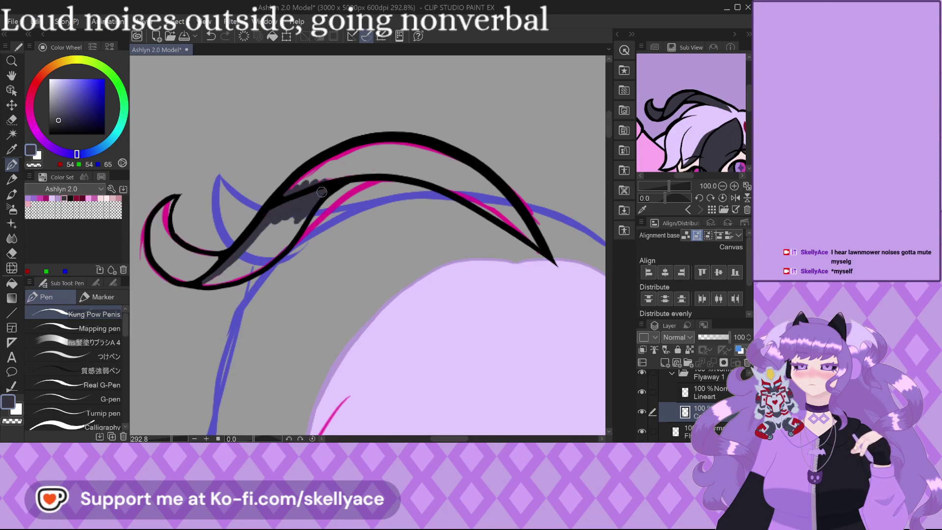
{"action": "left_click_drag", "start_coordinate": [287, 241], "coordinate": [265, 260]}
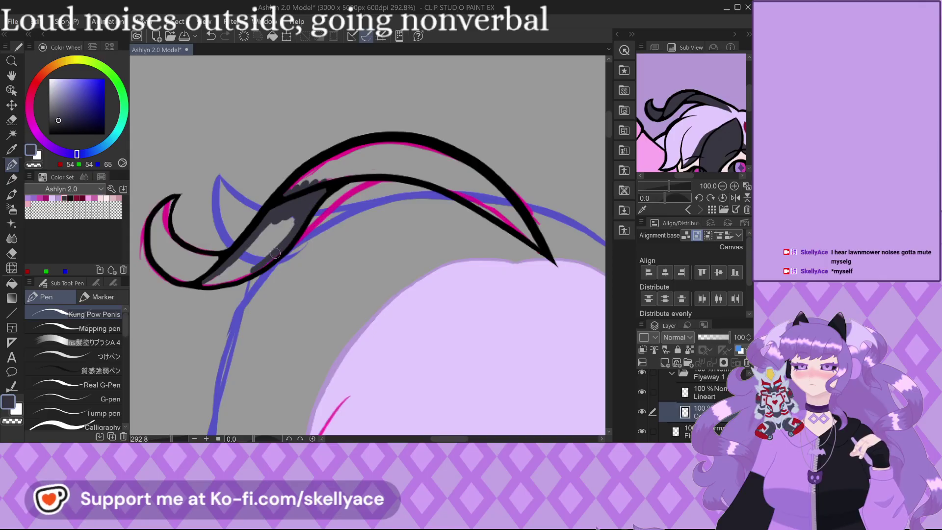
{"action": "key", "text": "ctrl+z"}
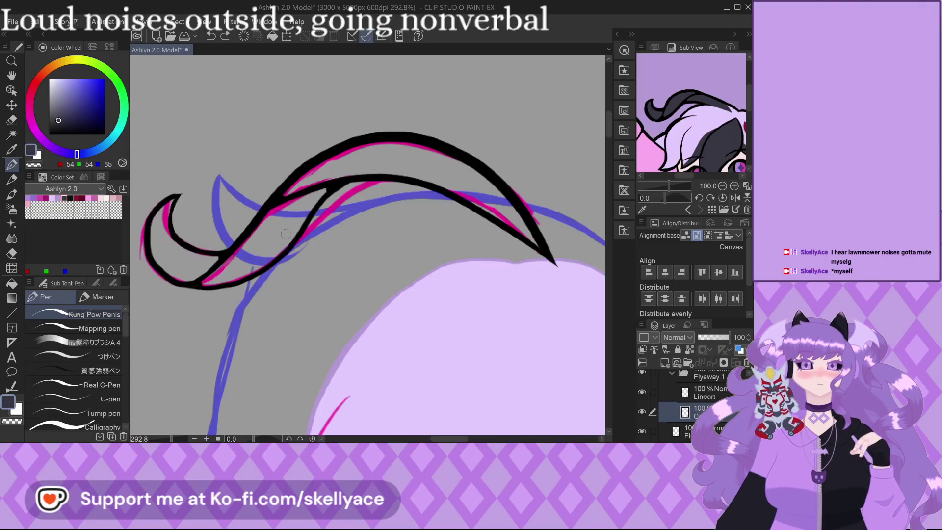
With the Selection pen, paint a selection over the inside of the strand's curled tip, keeping within the line art.
{"action": "left_click", "coordinate": [11, 125]}
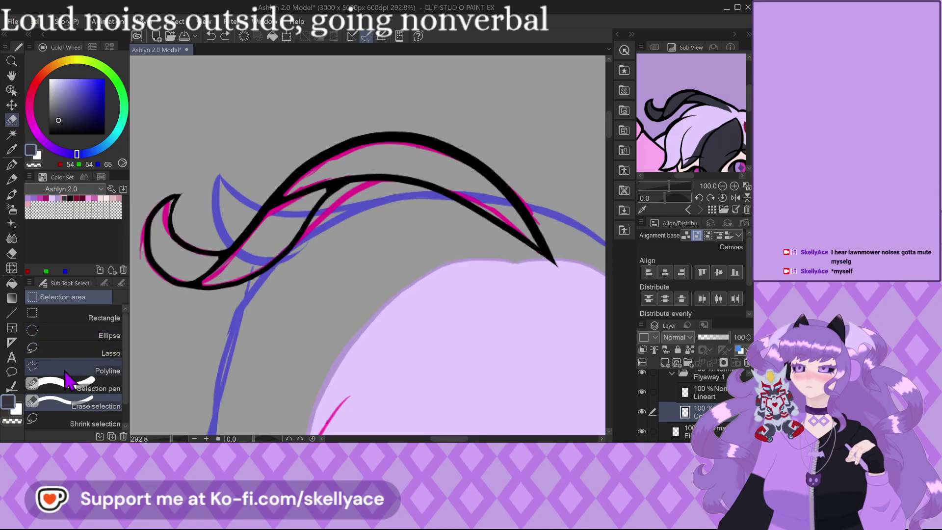
{"action": "left_click", "coordinate": [68, 385]}
{"action": "left_click", "coordinate": [113, 283]}
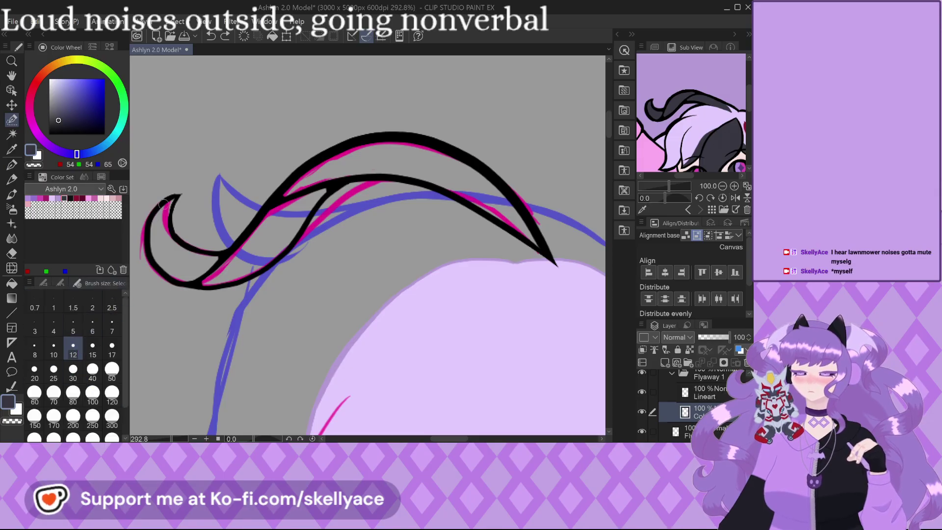
{"action": "scroll", "coordinate": [159, 206], "scroll_direction": "up", "scroll_amount": 4}
{"action": "left_click_drag", "start_coordinate": [195, 184], "coordinate": [140, 251]}
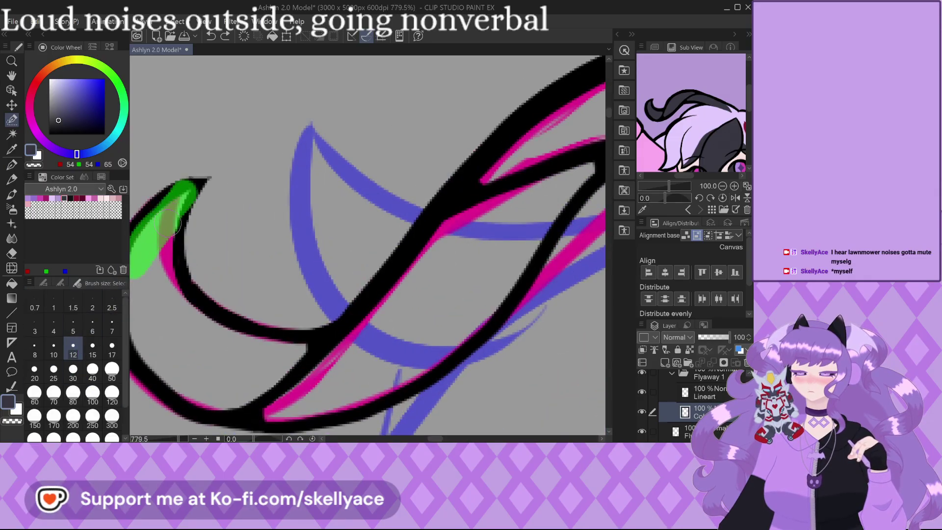
{"action": "mouse_move", "coordinate": [184, 306]}
{"action": "left_mouse_down"}
{"action": "mouse_move", "coordinate": [260, 349]}
{"action": "mouse_move", "coordinate": [307, 351]}
{"action": "mouse_move", "coordinate": [249, 398]}
{"action": "mouse_move", "coordinate": [206, 401]}
{"action": "mouse_move", "coordinate": [157, 378]}
{"action": "left_mouse_up"}
{"action": "mouse_move", "coordinate": [263, 371]}
{"action": "left_mouse_down"}
{"action": "mouse_move", "coordinate": [167, 363]}
{"action": "mouse_move", "coordinate": [196, 345]}
{"action": "left_mouse_up"}
{"action": "scroll", "coordinate": [159, 265], "scroll_direction": "down", "scroll_amount": 1}
{"action": "mouse_move", "coordinate": [160, 265]}
{"action": "left_mouse_down"}
{"action": "mouse_move", "coordinate": [168, 330]}
{"action": "mouse_move", "coordinate": [194, 368]}
{"action": "mouse_move", "coordinate": [180, 258]}
{"action": "mouse_move", "coordinate": [266, 368]}
{"action": "mouse_move", "coordinate": [242, 372]}
{"action": "mouse_move", "coordinate": [354, 345]}
{"action": "left_mouse_up"}
{"action": "scroll", "coordinate": [176, 285], "scroll_direction": "down", "scroll_amount": 1}
{"action": "scroll", "coordinate": [176, 285], "scroll_direction": "down", "scroll_amount": 2}
Extend the selection over the strand's middle section between the curl's base and the lower arc.
{"action": "mouse_move", "coordinate": [305, 366]}
{"action": "left_mouse_down"}
{"action": "mouse_move", "coordinate": [345, 354]}
{"action": "mouse_move", "coordinate": [340, 344]}
{"action": "mouse_move", "coordinate": [361, 310]}
{"action": "mouse_move", "coordinate": [325, 320]}
{"action": "left_mouse_up"}
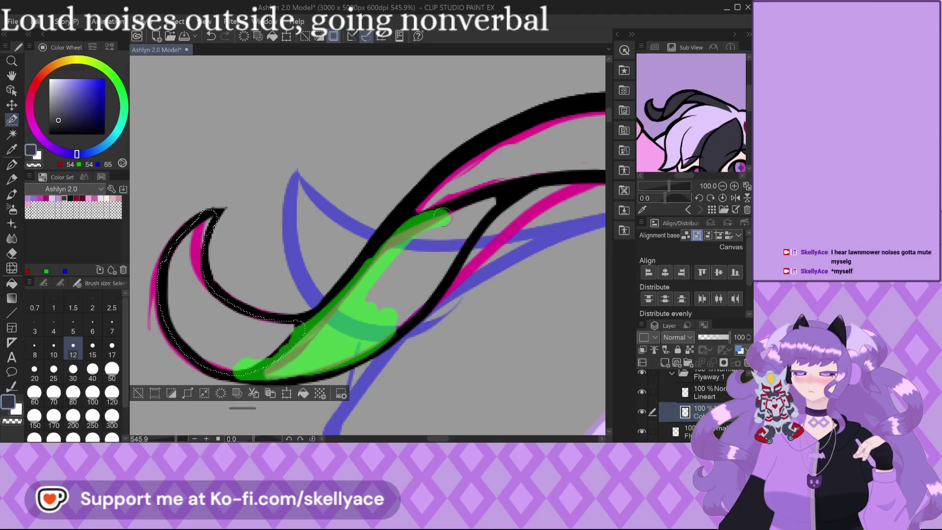
{"action": "mouse_move", "coordinate": [495, 193]}
{"action": "left_mouse_down"}
{"action": "mouse_move", "coordinate": [409, 318]}
{"action": "mouse_move", "coordinate": [388, 336]}
{"action": "left_mouse_up"}
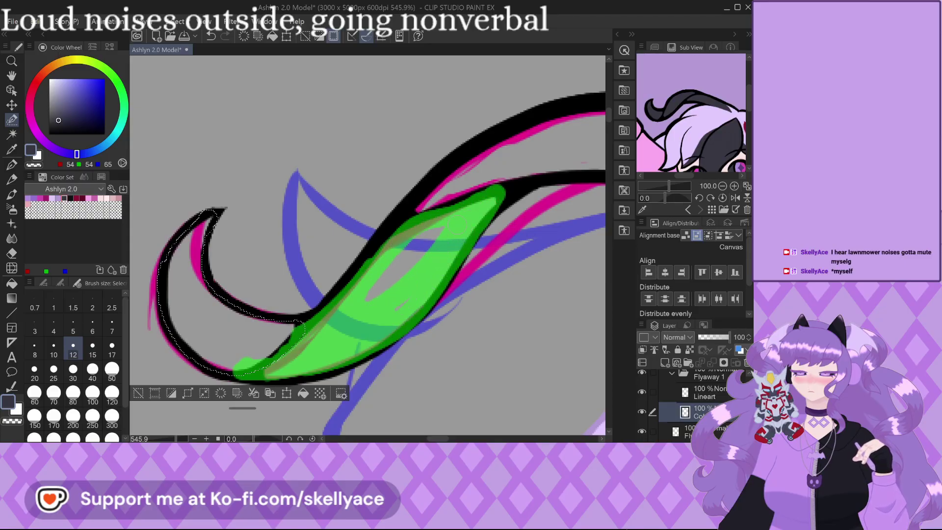
{"action": "left_click_drag", "start_coordinate": [421, 289], "coordinate": [417, 294]}
{"action": "scroll", "coordinate": [229, 339], "scroll_direction": "down", "scroll_amount": 3}
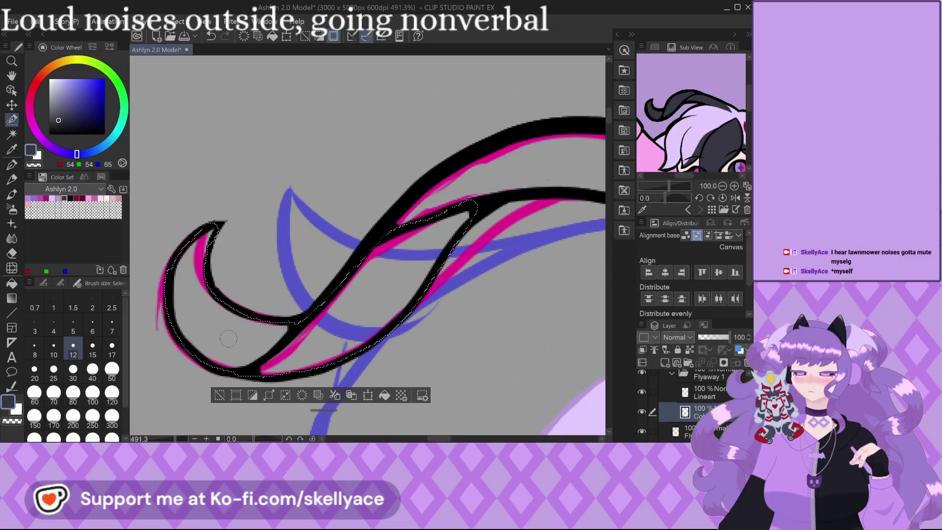
Extend the selection over the long arched section of the strand down to its pointed root at the scalp.
{"action": "scroll", "coordinate": [362, 310], "scroll_direction": "up", "scroll_amount": 2}
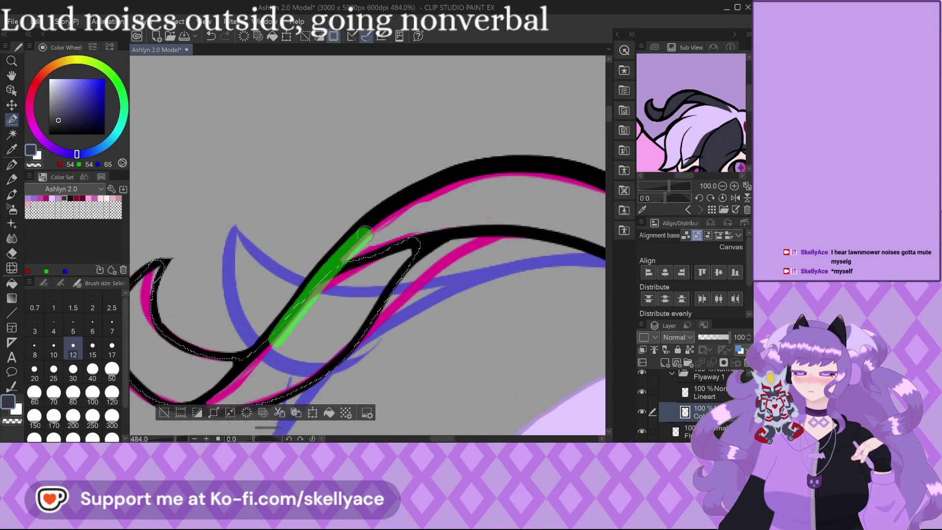
{"action": "mouse_move", "coordinate": [428, 235]}
{"action": "left_mouse_down"}
{"action": "mouse_move", "coordinate": [356, 242]}
{"action": "mouse_move", "coordinate": [416, 211]}
{"action": "mouse_move", "coordinate": [345, 267]}
{"action": "left_mouse_up"}
{"action": "scroll", "coordinate": [184, 300], "scroll_direction": "down", "scroll_amount": 7}
{"action": "scroll", "coordinate": [501, 328], "scroll_direction": "up", "scroll_amount": 6}
{"action": "mouse_move", "coordinate": [490, 325]}
{"action": "left_mouse_down"}
{"action": "mouse_move", "coordinate": [358, 241]}
{"action": "mouse_move", "coordinate": [476, 319]}
{"action": "mouse_move", "coordinate": [353, 187]}
{"action": "mouse_move", "coordinate": [335, 191]}
{"action": "mouse_move", "coordinate": [363, 219]}
{"action": "mouse_move", "coordinate": [289, 196]}
{"action": "mouse_move", "coordinate": [329, 221]}
{"action": "mouse_move", "coordinate": [206, 196]}
{"action": "mouse_move", "coordinate": [147, 216]}
{"action": "mouse_move", "coordinate": [263, 186]}
{"action": "mouse_move", "coordinate": [241, 176]}
{"action": "mouse_move", "coordinate": [198, 183]}
{"action": "mouse_move", "coordinate": [206, 192]}
{"action": "left_mouse_up"}
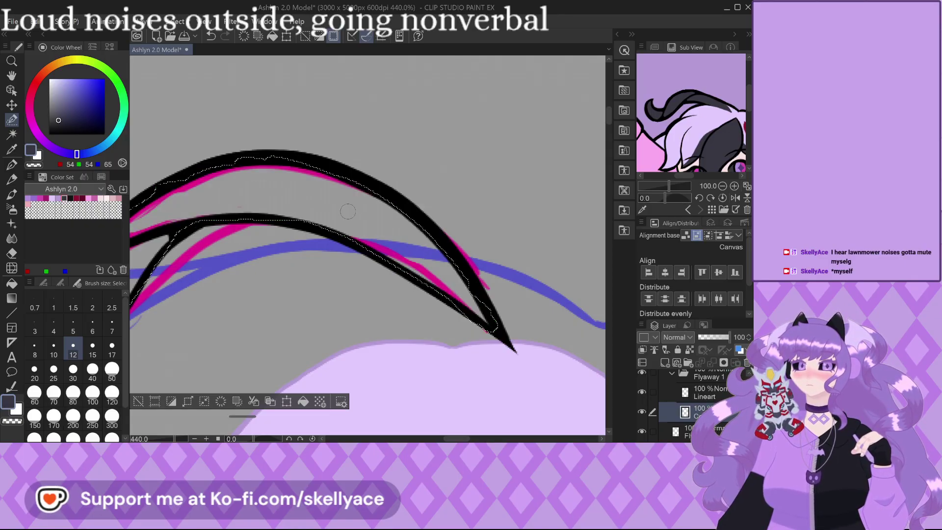
{"action": "mouse_move", "coordinate": [465, 296]}
{"action": "left_mouse_down"}
{"action": "mouse_move", "coordinate": [416, 235]}
{"action": "mouse_move", "coordinate": [351, 195]}
{"action": "mouse_move", "coordinate": [196, 170]}
{"action": "left_mouse_up"}
{"action": "mouse_move", "coordinate": [148, 216]}
{"action": "left_mouse_down"}
{"action": "mouse_move", "coordinate": [213, 174]}
{"action": "mouse_move", "coordinate": [303, 172]}
{"action": "mouse_move", "coordinate": [397, 203]}
{"action": "mouse_move", "coordinate": [465, 289]}
{"action": "mouse_move", "coordinate": [446, 255]}
{"action": "left_mouse_up"}
{"action": "left_click", "coordinate": [451, 270]}
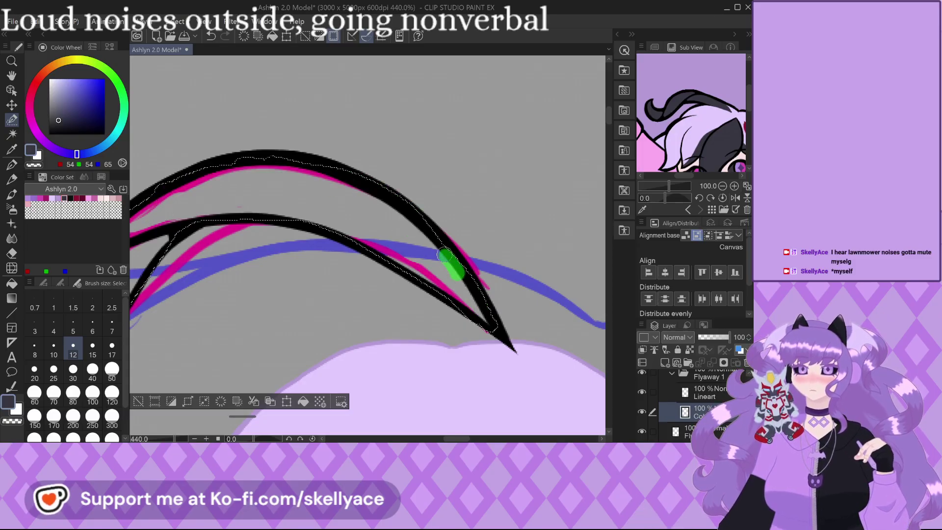
{"action": "mouse_move", "coordinate": [252, 170]}
{"action": "left_mouse_down"}
{"action": "mouse_move", "coordinate": [397, 201]}
{"action": "mouse_move", "coordinate": [417, 218]}
{"action": "left_mouse_up"}
{"action": "scroll", "coordinate": [170, 223], "scroll_direction": "up", "scroll_amount": 3}
{"action": "left_click_drag", "start_coordinate": [170, 226], "coordinate": [334, 221]}
{"action": "scroll", "coordinate": [529, 294], "scroll_direction": "down", "scroll_amount": 2}
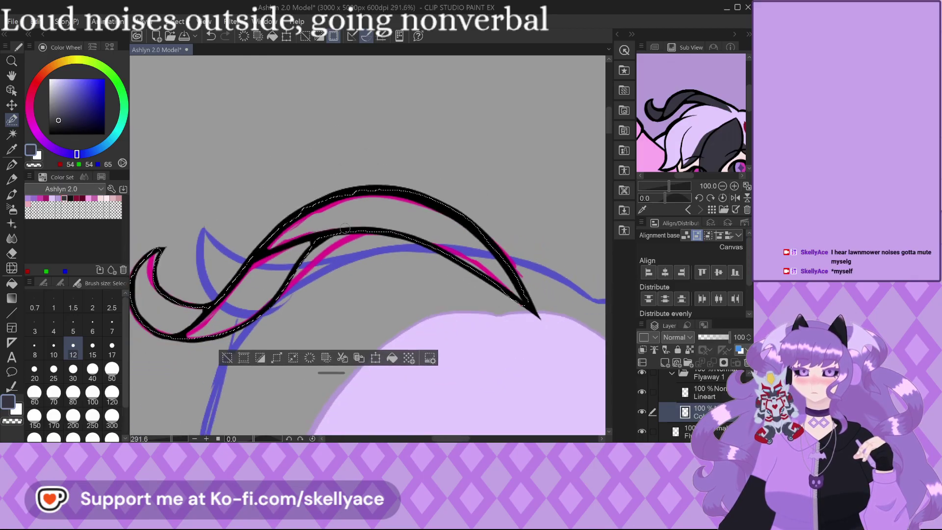
Fill the selected strand area with dark grey on the Color layer using the pen at brush size 80.
{"action": "left_click", "coordinate": [12, 164]}
{"action": "left_click", "coordinate": [72, 392]}
{"action": "left_click_drag", "start_coordinate": [224, 300], "coordinate": [216, 314]}
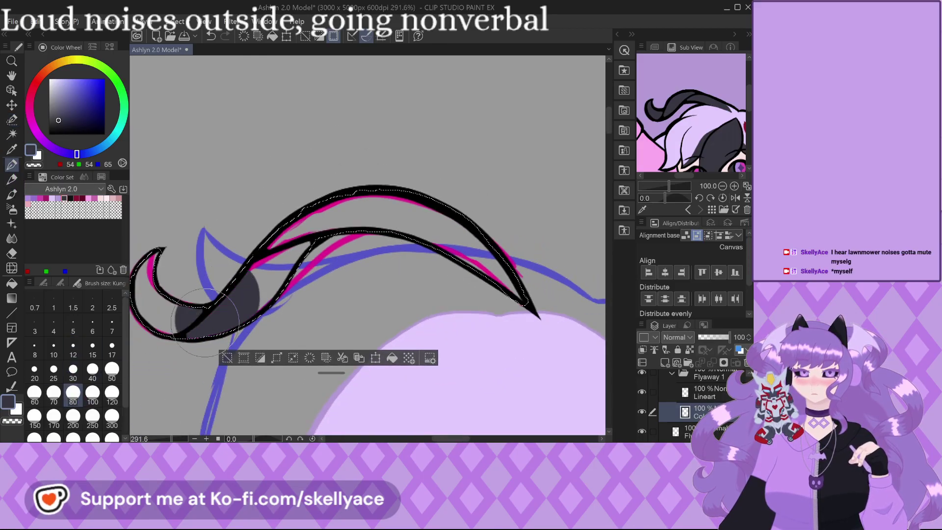
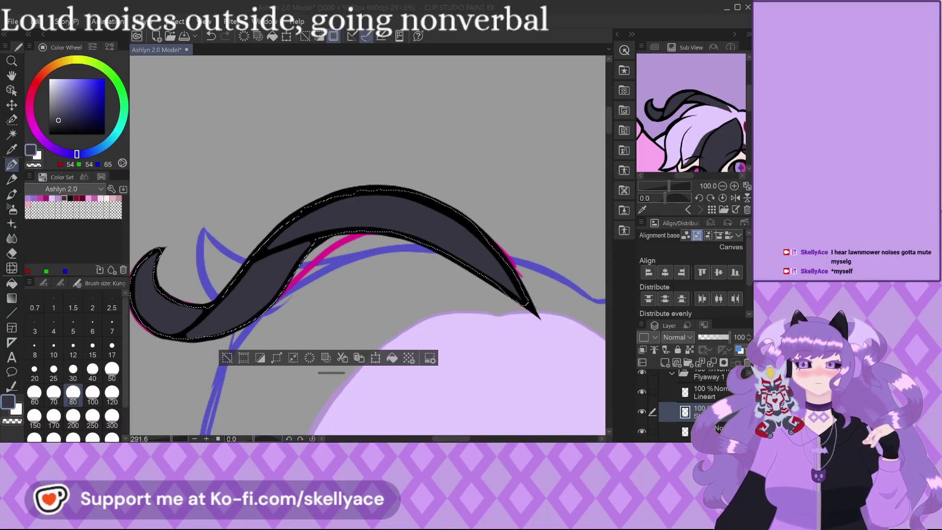
Shade the curled tip of the flyaway strand in dark RGB 15, 17, 22 with the 髪塗りブラシA 4 hair brush.
{"action": "key", "text": "j"}
{"action": "left_click", "coordinate": [12, 239]}
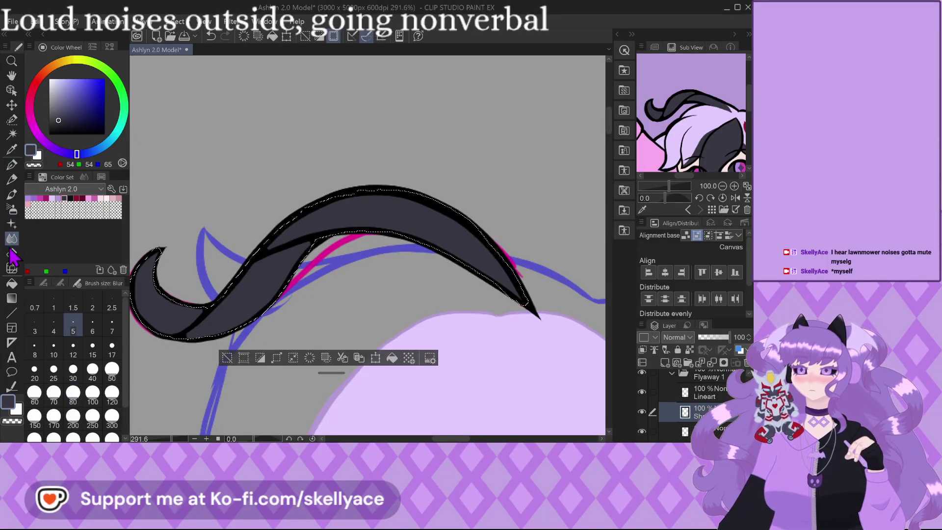
{"action": "left_click", "coordinate": [12, 166]}
{"action": "left_click", "coordinate": [70, 198]}
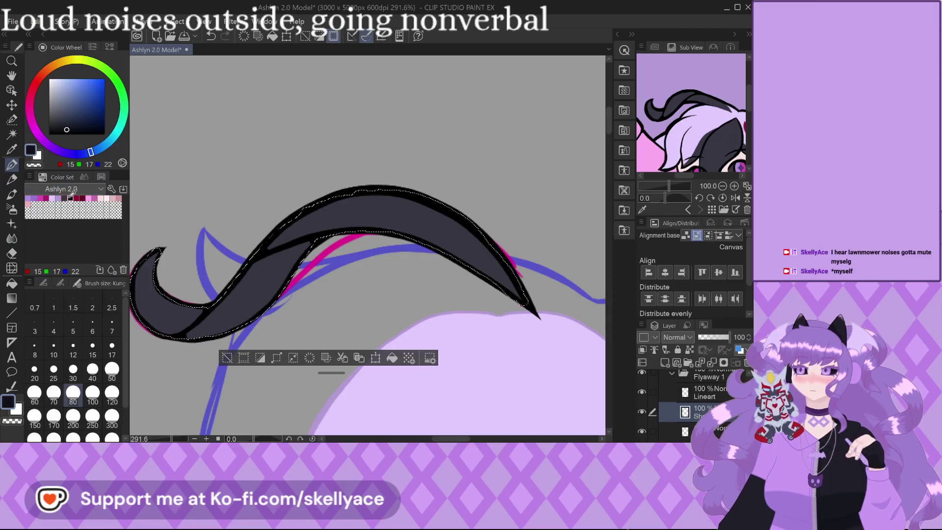
{"action": "left_click", "coordinate": [43, 283]}
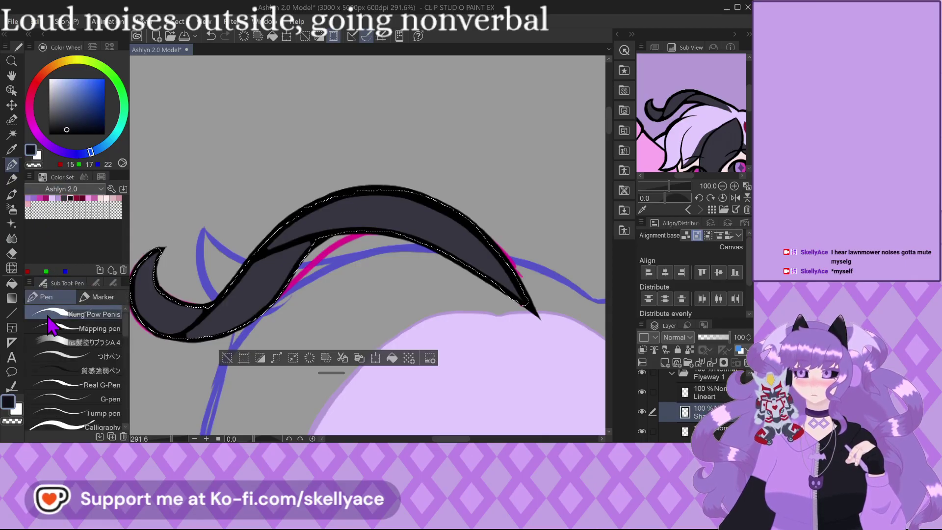
{"action": "left_click", "coordinate": [65, 346]}
{"action": "left_click_drag", "start_coordinate": [149, 289], "coordinate": [167, 309]}
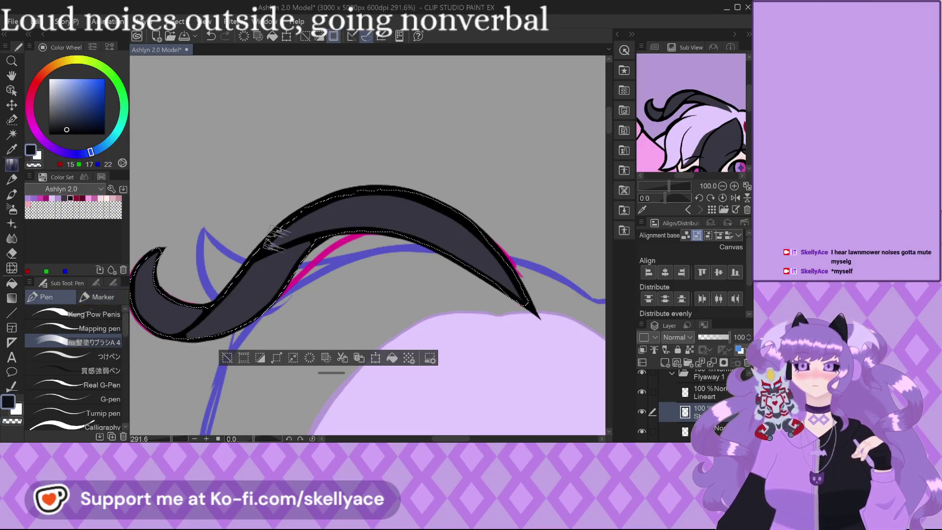
{"action": "scroll", "coordinate": [246, 267], "scroll_direction": "down", "scroll_amount": 2}
{"action": "scroll", "coordinate": [189, 294], "scroll_direction": "up", "scroll_amount": 6}
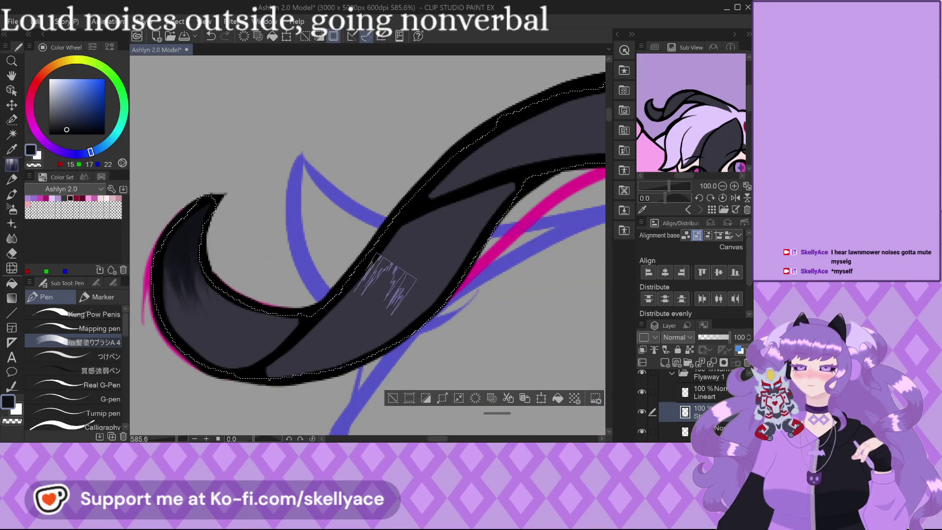
Brush streaky dark shading onto the strand's middle section and the near end of its upper arc.
{"action": "left_click_drag", "start_coordinate": [385, 302], "coordinate": [226, 393]}
{"action": "left_click_drag", "start_coordinate": [346, 300], "coordinate": [270, 370]}
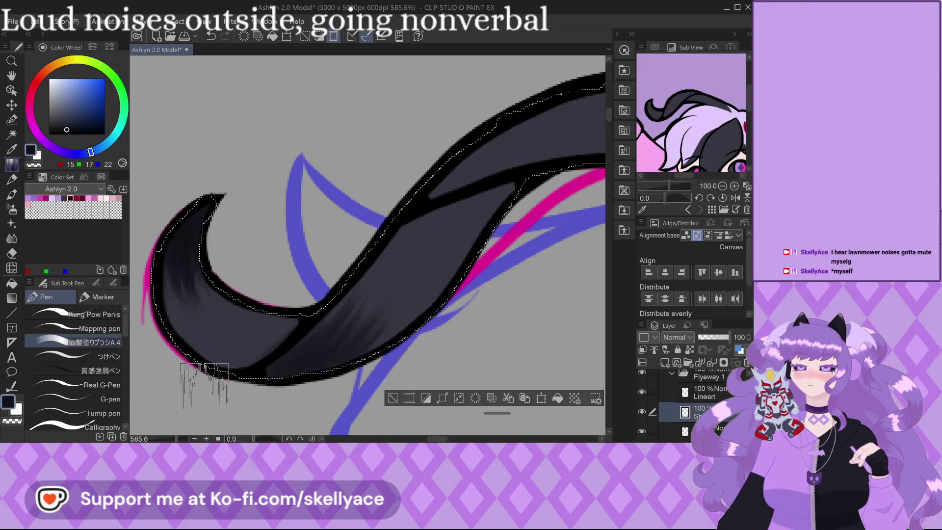
{"action": "scroll", "coordinate": [210, 324], "scroll_direction": "down", "scroll_amount": 2}
{"action": "scroll", "coordinate": [189, 273], "scroll_direction": "down", "scroll_amount": 3}
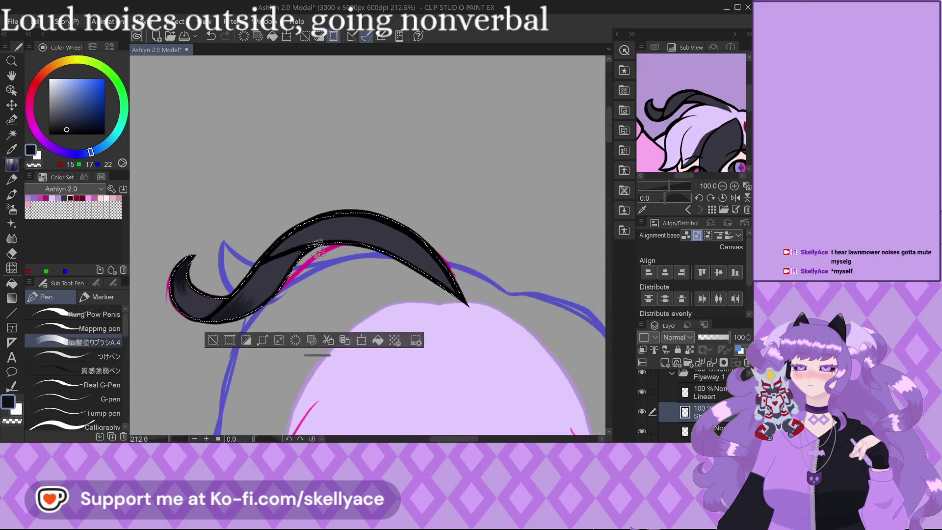
{"action": "scroll", "coordinate": [268, 196], "scroll_direction": "down", "scroll_amount": 1}
{"action": "scroll", "coordinate": [316, 211], "scroll_direction": "up", "scroll_amount": 3}
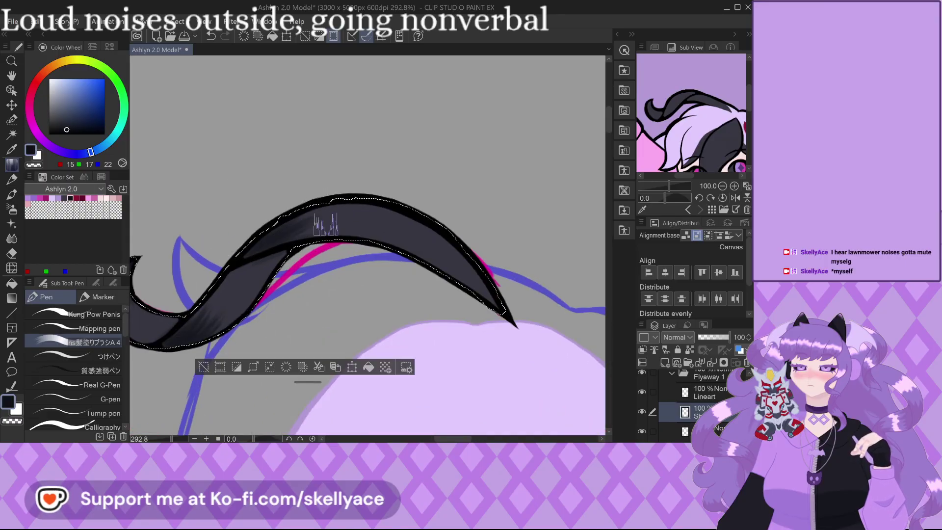
Brush dark shading onto the tapered root end of the upper arc with several strokes and clear the selection.
{"action": "scroll", "coordinate": [227, 251], "scroll_direction": "up", "scroll_amount": 3}
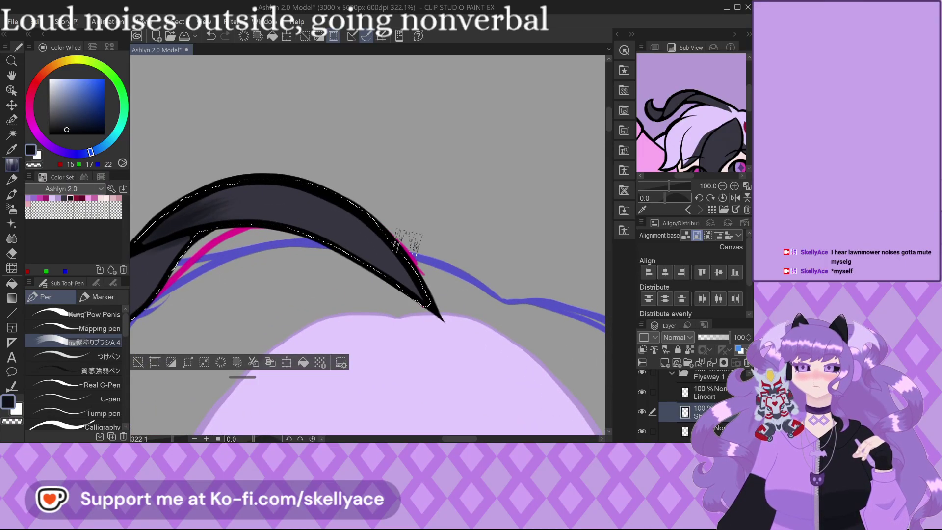
{"action": "left_click_drag", "start_coordinate": [326, 242], "coordinate": [250, 211]}
{"action": "left_click_drag", "start_coordinate": [461, 363], "coordinate": [245, 188]}
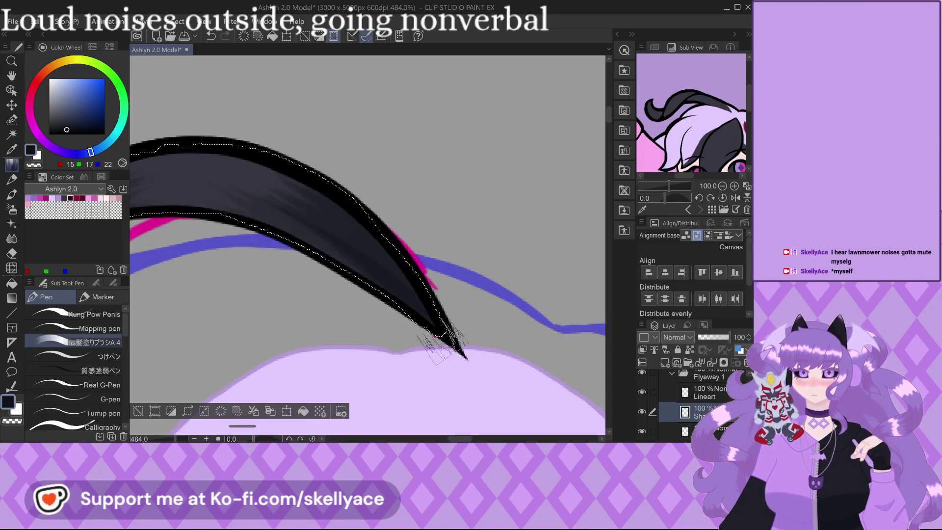
{"action": "left_click_drag", "start_coordinate": [426, 311], "coordinate": [311, 196]}
{"action": "left_click_drag", "start_coordinate": [344, 255], "coordinate": [262, 196]}
{"action": "left_click_drag", "start_coordinate": [391, 281], "coordinate": [261, 160]}
{"action": "scroll", "coordinate": [501, 325], "scroll_direction": "down", "scroll_amount": 3}
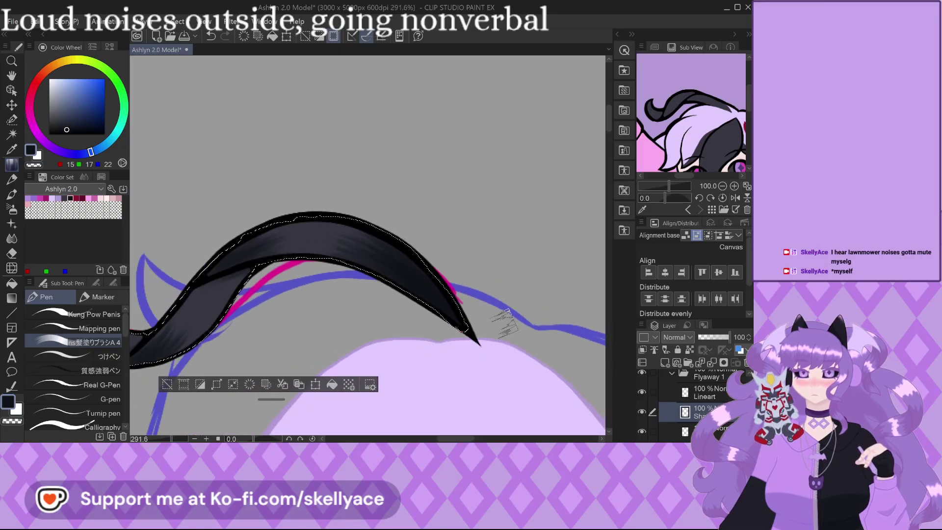
{"action": "left_click", "coordinate": [172, 384]}
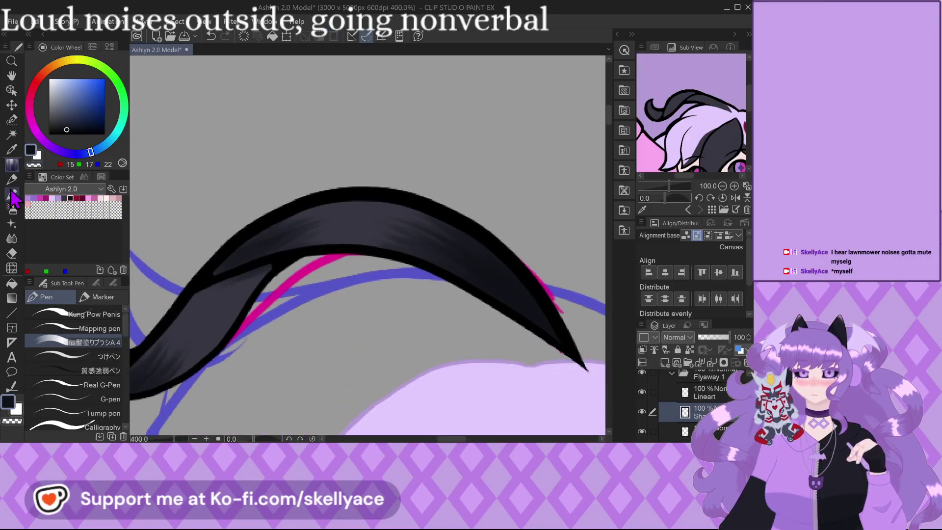
Try filling in shadow around the overlap with the Kung Pow pen, and clear the shading from the middle section and the arc's near end.
{"action": "scroll", "coordinate": [191, 274], "scroll_direction": "up", "scroll_amount": 2}
{"action": "left_click", "coordinate": [57, 316]}
{"action": "scroll", "coordinate": [198, 215], "scroll_direction": "up", "scroll_amount": 2}
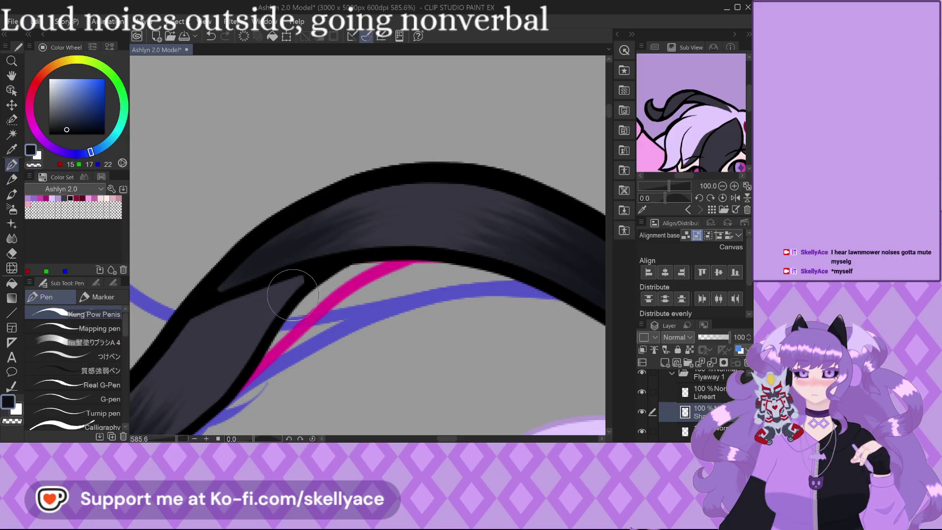
{"action": "scroll", "coordinate": [305, 290], "scroll_direction": "up", "scroll_amount": 2}
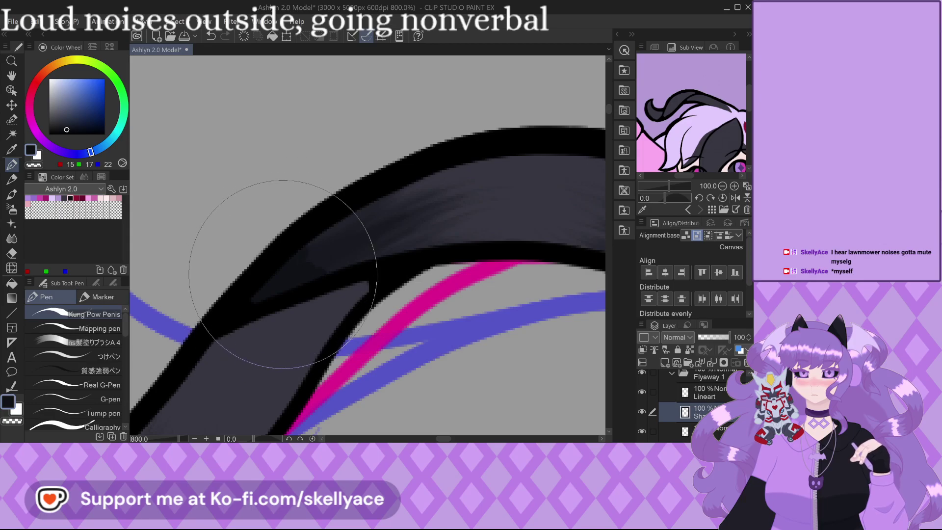
{"action": "scroll", "coordinate": [313, 277], "scroll_direction": "down", "scroll_amount": 3}
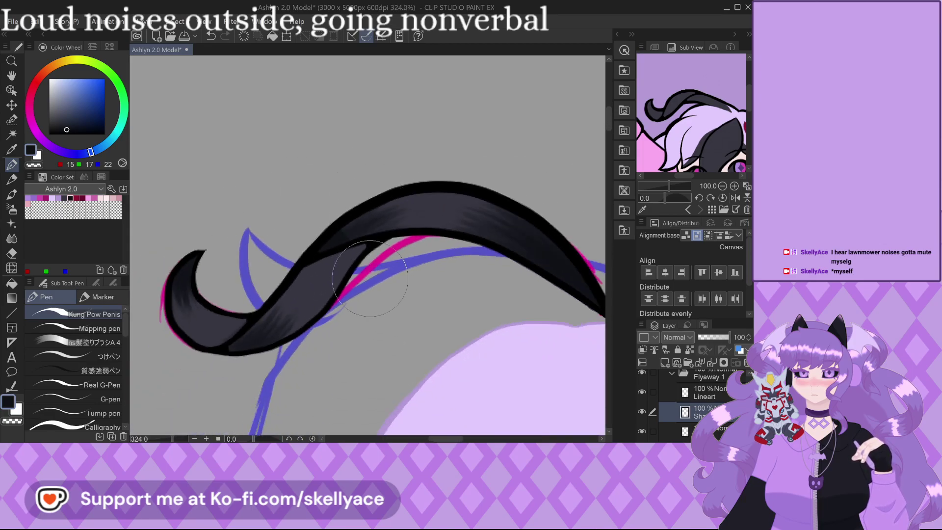
{"action": "scroll", "coordinate": [349, 235], "scroll_direction": "up", "scroll_amount": 2}
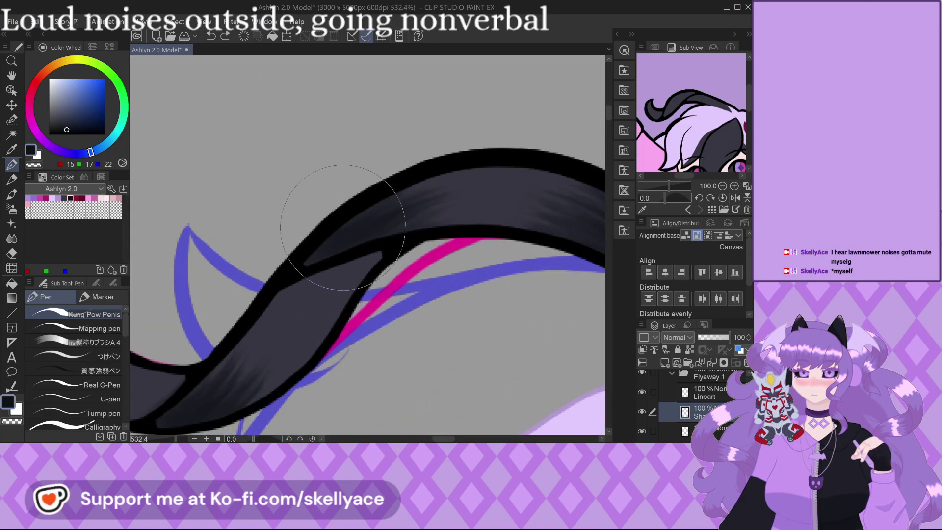
{"action": "scroll", "coordinate": [356, 258], "scroll_direction": "down", "scroll_amount": 3}
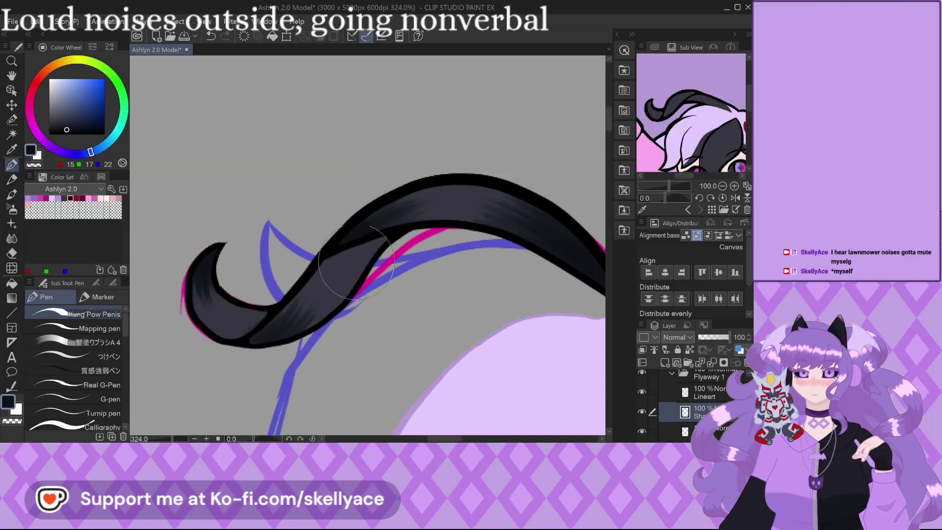
{"action": "scroll", "coordinate": [263, 335], "scroll_direction": "up", "scroll_amount": 3}
{"action": "left_click_drag", "start_coordinate": [253, 344], "coordinate": [283, 321]}
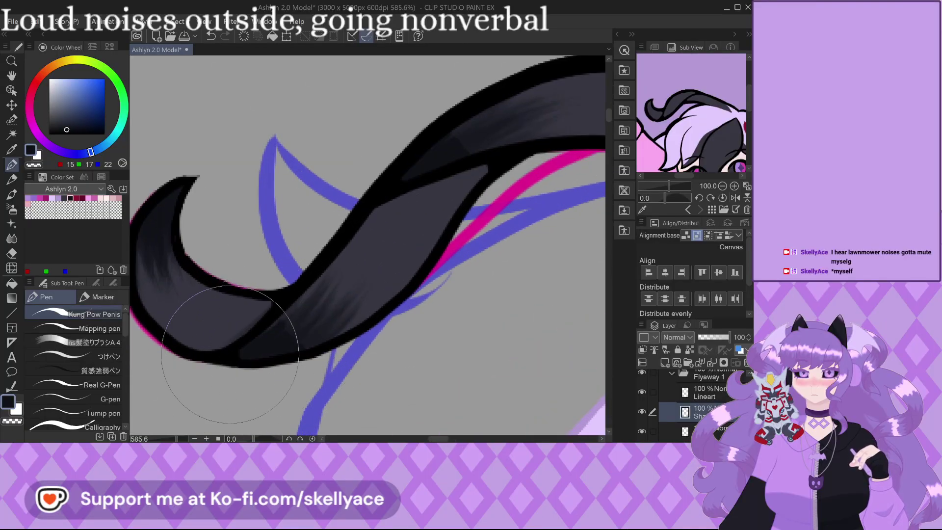
{"action": "scroll", "coordinate": [238, 319], "scroll_direction": "up", "scroll_amount": 1}
{"action": "scroll", "coordinate": [302, 266], "scroll_direction": "down", "scroll_amount": 2}
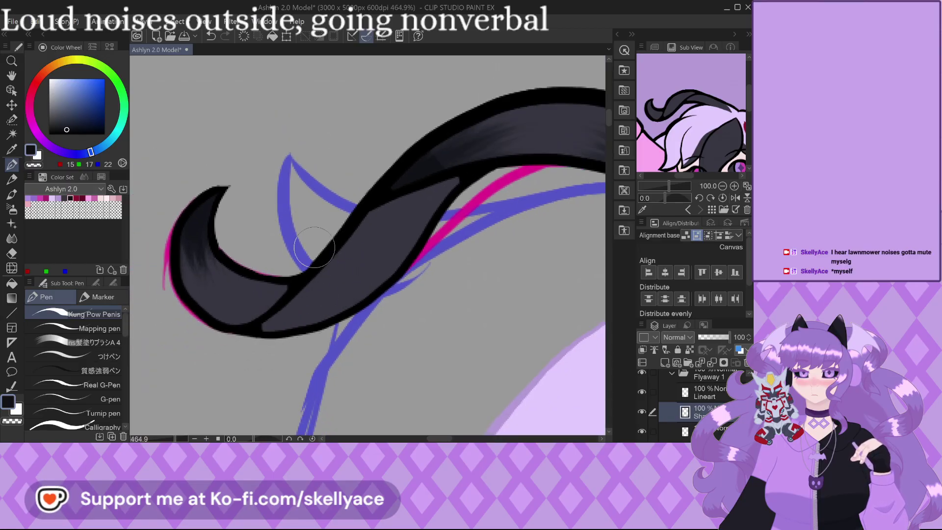
{"action": "scroll", "coordinate": [230, 253], "scroll_direction": "down", "scroll_amount": 2}
{"action": "scroll", "coordinate": [229, 246], "scroll_direction": "down", "scroll_amount": 5}
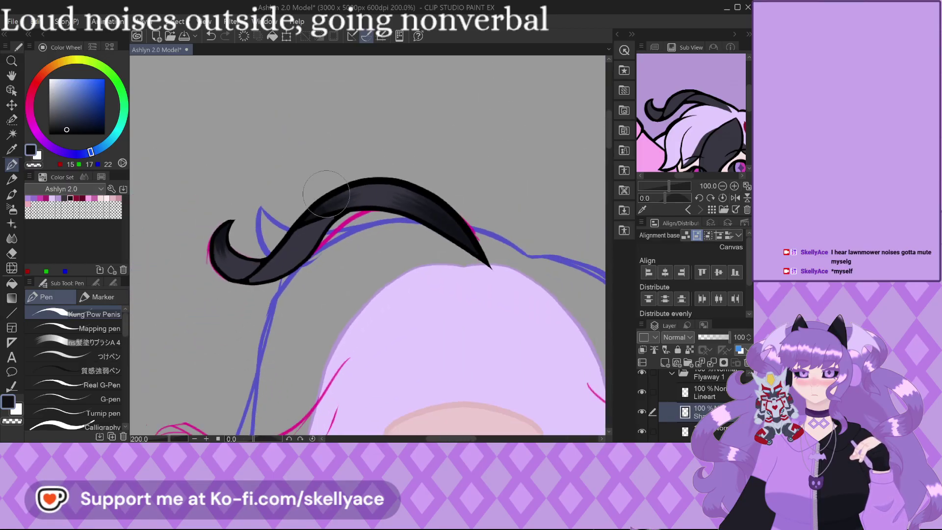
{"action": "scroll", "coordinate": [348, 189], "scroll_direction": "up", "scroll_amount": 3}
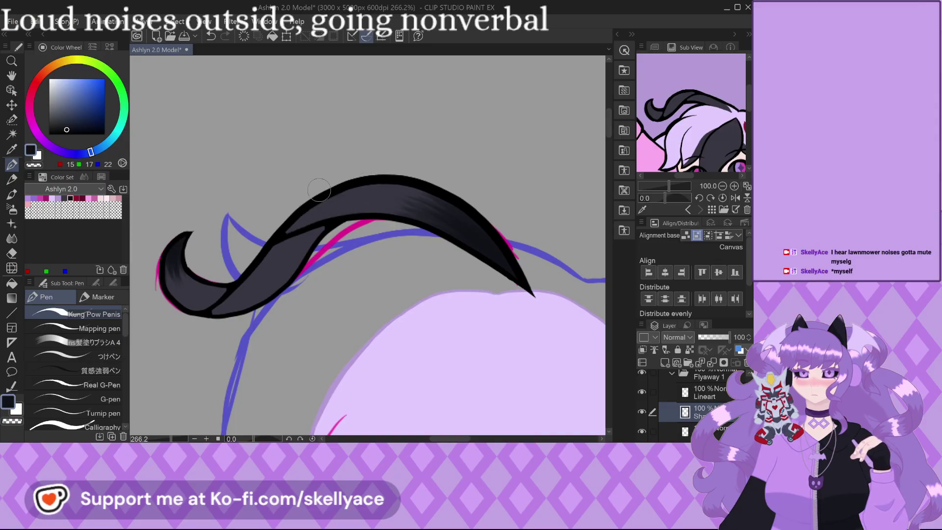
Mask the lower part of the middle section with the Selection pen, shade it with the hair brush, and deselect.
{"action": "left_click", "coordinate": [12, 121]}
{"action": "scroll", "coordinate": [270, 255], "scroll_direction": "up", "scroll_amount": 4}
{"action": "mouse_move", "coordinate": [322, 213]}
{"action": "left_mouse_down"}
{"action": "mouse_move", "coordinate": [375, 247]}
{"action": "mouse_move", "coordinate": [336, 291]}
{"action": "mouse_move", "coordinate": [282, 321]}
{"action": "mouse_move", "coordinate": [219, 335]}
{"action": "mouse_move", "coordinate": [206, 326]}
{"action": "mouse_move", "coordinate": [315, 222]}
{"action": "mouse_move", "coordinate": [363, 238]}
{"action": "mouse_move", "coordinate": [263, 320]}
{"action": "mouse_move", "coordinate": [255, 317]}
{"action": "mouse_move", "coordinate": [347, 224]}
{"action": "mouse_move", "coordinate": [282, 286]}
{"action": "mouse_move", "coordinate": [246, 298]}
{"action": "mouse_move", "coordinate": [274, 289]}
{"action": "left_mouse_up"}
{"action": "left_click", "coordinate": [12, 165]}
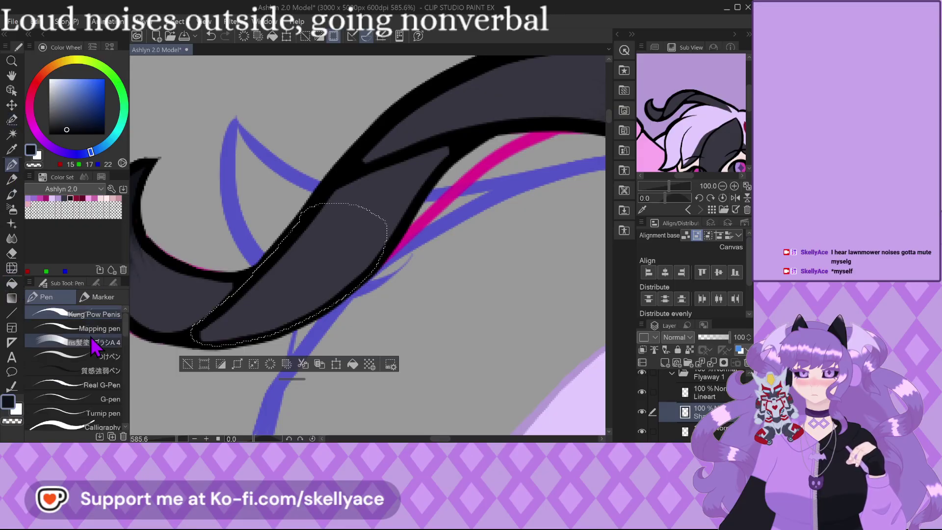
{"action": "mouse_move", "coordinate": [287, 245]}
{"action": "left_mouse_down"}
{"action": "mouse_move", "coordinate": [311, 223]}
{"action": "mouse_move", "coordinate": [260, 296]}
{"action": "mouse_move", "coordinate": [193, 342]}
{"action": "mouse_move", "coordinate": [323, 257]}
{"action": "mouse_move", "coordinate": [348, 253]}
{"action": "mouse_move", "coordinate": [164, 342]}
{"action": "mouse_move", "coordinate": [330, 259]}
{"action": "mouse_move", "coordinate": [363, 255]}
{"action": "left_mouse_up"}
{"action": "mouse_move", "coordinate": [201, 324]}
{"action": "left_mouse_down"}
{"action": "mouse_move", "coordinate": [350, 254]}
{"action": "mouse_move", "coordinate": [201, 324]}
{"action": "mouse_move", "coordinate": [290, 268]}
{"action": "left_mouse_up"}
{"action": "left_click_drag", "start_coordinate": [250, 298], "coordinate": [301, 236]}
{"action": "left_click_drag", "start_coordinate": [194, 322], "coordinate": [328, 220]}
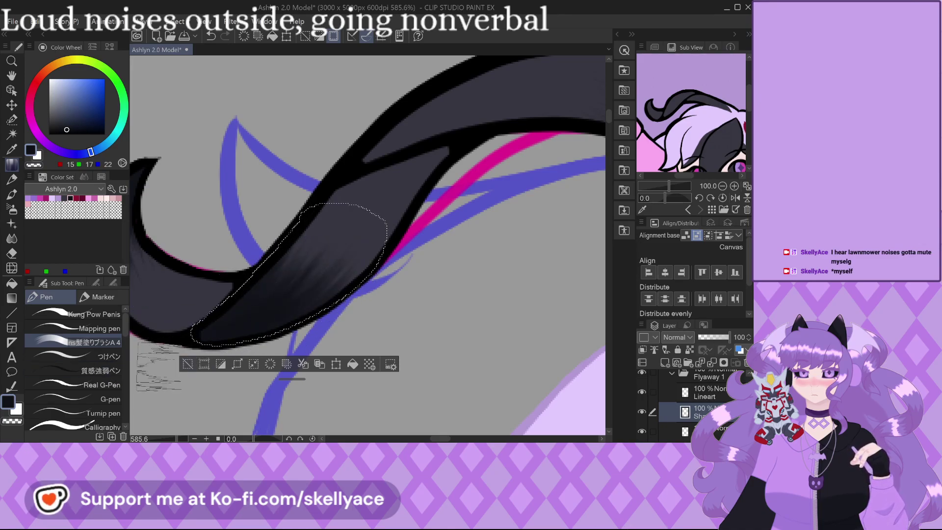
{"action": "left_click", "coordinate": [188, 364]}
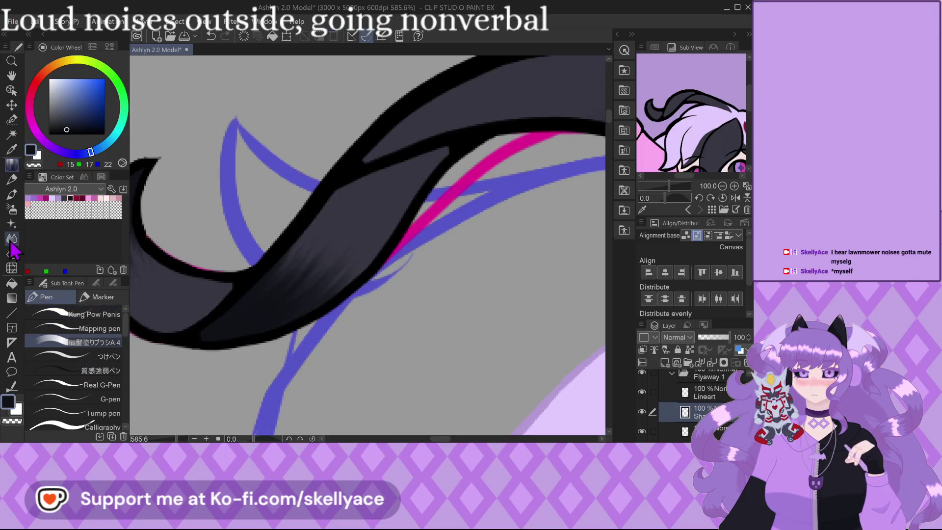
Mask the arc's end at the overlap with the Selection pen, shade it with the hair brush on the rotated canvas, and deselect.
{"action": "left_click", "coordinate": [12, 119]}
{"action": "scroll", "coordinate": [197, 293], "scroll_direction": "down", "scroll_amount": 7}
{"action": "scroll", "coordinate": [366, 172], "scroll_direction": "up", "scroll_amount": 6}
{"action": "mouse_move", "coordinate": [430, 158]}
{"action": "left_mouse_down"}
{"action": "mouse_move", "coordinate": [367, 217]}
{"action": "mouse_move", "coordinate": [259, 257]}
{"action": "mouse_move", "coordinate": [416, 161]}
{"action": "mouse_move", "coordinate": [300, 244]}
{"action": "mouse_move", "coordinate": [369, 193]}
{"action": "mouse_move", "coordinate": [348, 198]}
{"action": "left_mouse_up"}
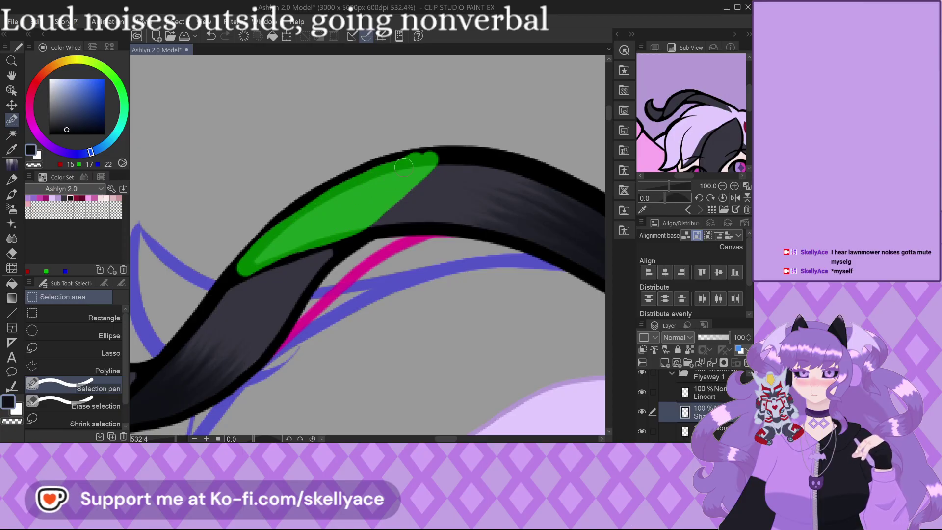
{"action": "left_click_drag", "start_coordinate": [376, 223], "coordinate": [374, 225]}
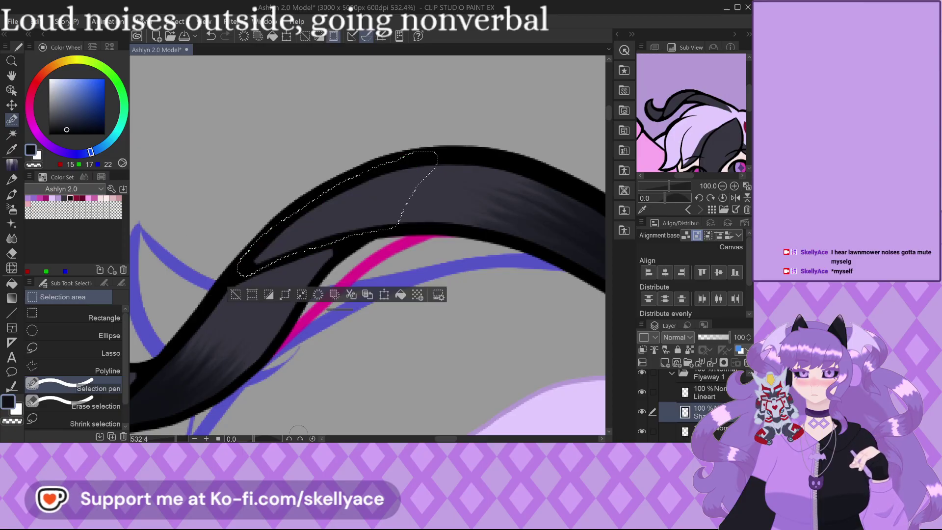
{"action": "left_click_drag", "start_coordinate": [255, 439], "coordinate": [245, 439]}
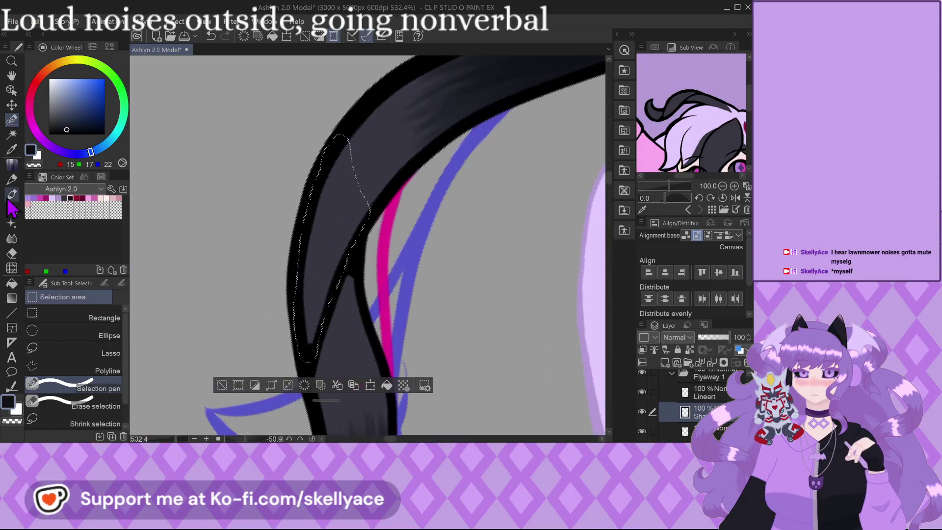
{"action": "left_click", "coordinate": [12, 166]}
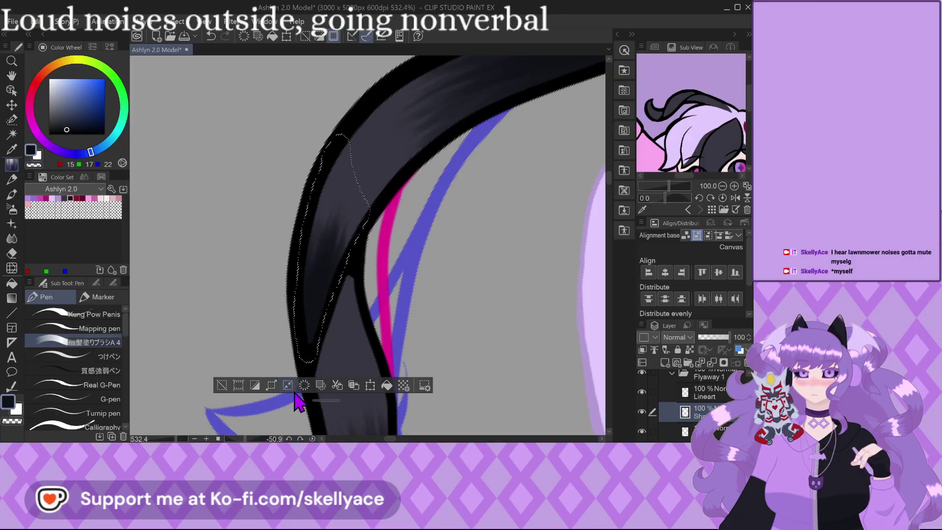
{"action": "left_click", "coordinate": [221, 385]}
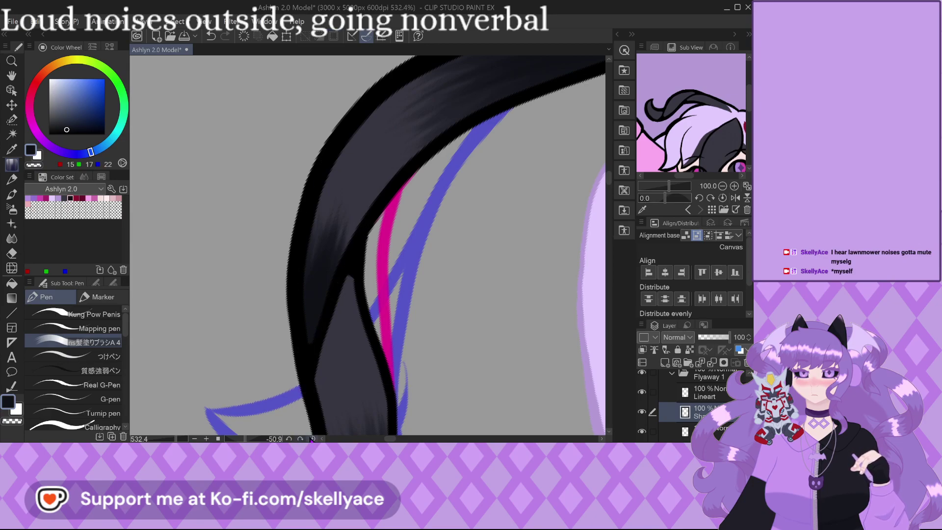
Reset the canvas rotation and refine the curled tip's shading, switching from the hair brush to the Kung Pow pen.
{"action": "left_click", "coordinate": [312, 438]}
{"action": "scroll", "coordinate": [367, 181], "scroll_direction": "down", "scroll_amount": 2}
{"action": "scroll", "coordinate": [200, 279], "scroll_direction": "up", "scroll_amount": 5}
{"action": "scroll", "coordinate": [246, 353], "scroll_direction": "down", "scroll_amount": 3}
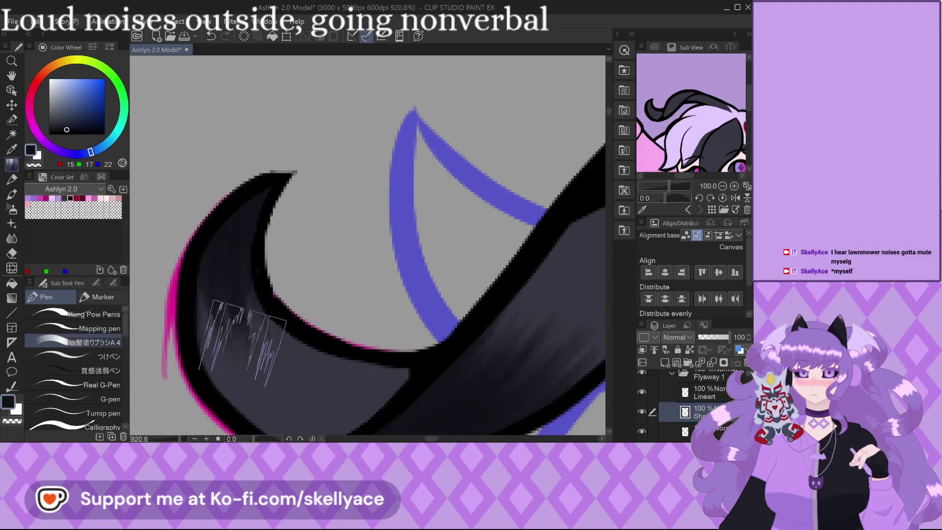
{"action": "left_click", "coordinate": [93, 314]}
{"action": "scroll", "coordinate": [201, 297], "scroll_direction": "down", "scroll_amount": 3}
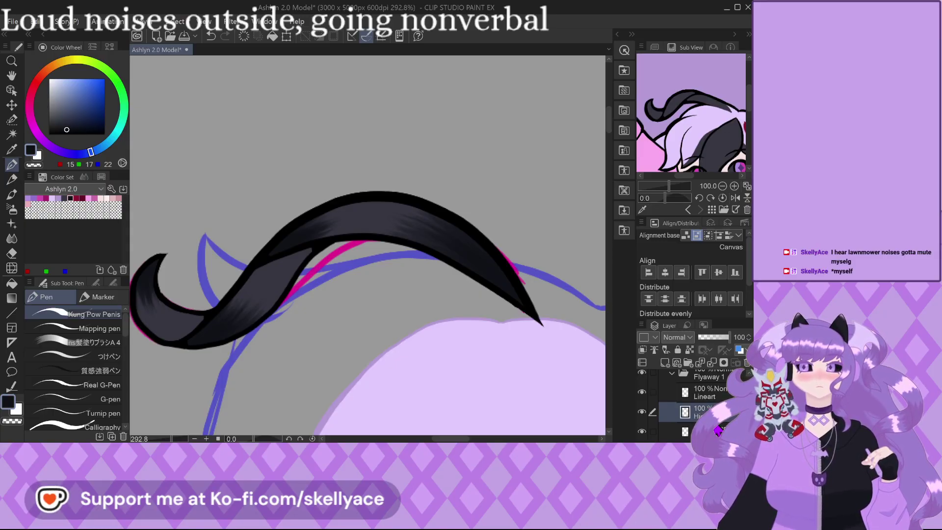
On the shading layer below Highlights, fill the area beneath the strand's overlap with dark shadow using the Kung Pow pen.
{"action": "left_click", "coordinate": [706, 432]}
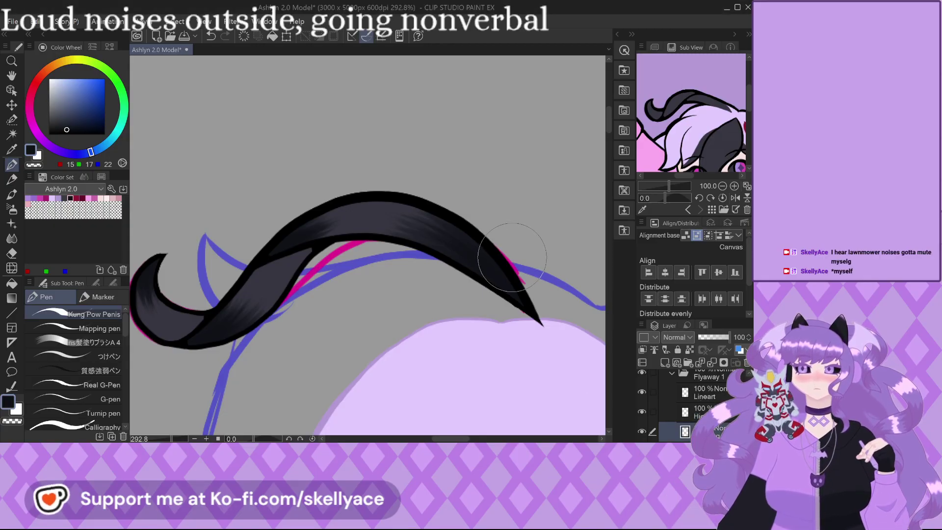
{"action": "scroll", "coordinate": [245, 257], "scroll_direction": "up", "scroll_amount": 5}
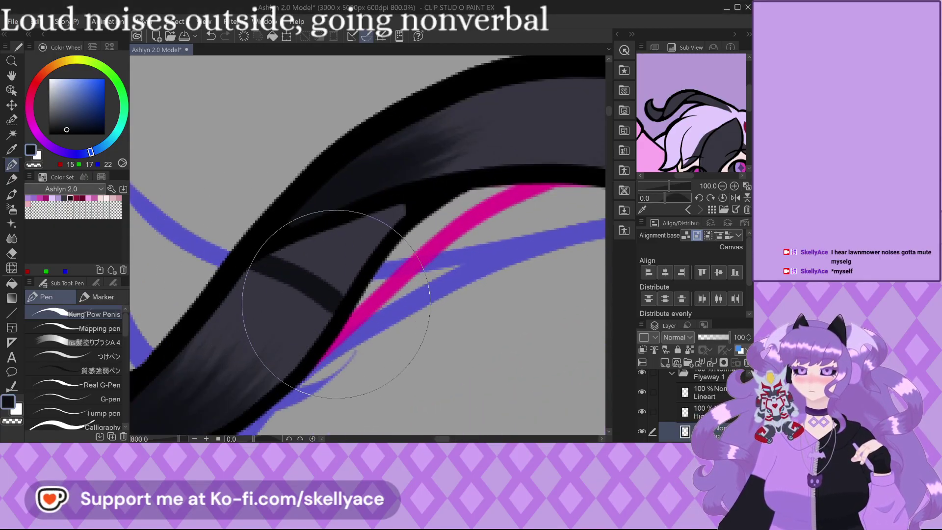
{"action": "scroll", "coordinate": [323, 235], "scroll_direction": "up", "scroll_amount": 2}
{"action": "mouse_move", "coordinate": [458, 205]}
{"action": "left_mouse_down"}
{"action": "mouse_move", "coordinate": [365, 322]}
{"action": "mouse_move", "coordinate": [390, 291]}
{"action": "mouse_move", "coordinate": [358, 292]}
{"action": "mouse_move", "coordinate": [379, 265]}
{"action": "mouse_move", "coordinate": [334, 275]}
{"action": "left_mouse_up"}
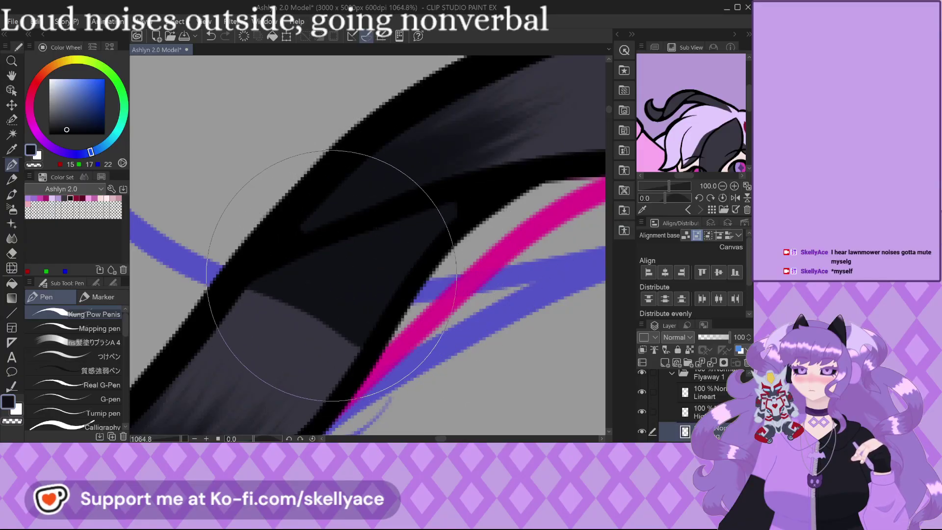
Reshape the lower edge of the overlap shadow into a straighter diagonal line across the middle section.
{"action": "key", "text": "e"}
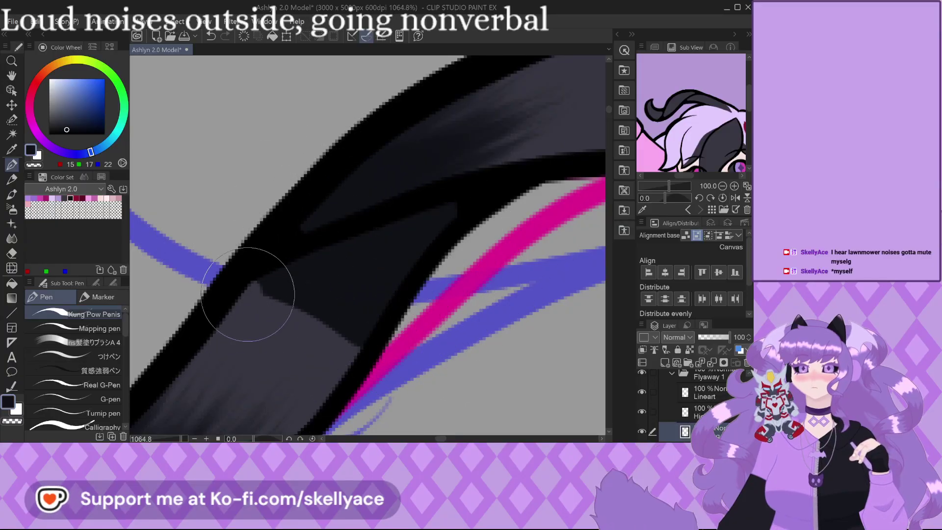
{"action": "left_click_drag", "start_coordinate": [245, 291], "coordinate": [343, 322]}
{"action": "key", "text": "p"}
{"action": "key", "text": "ctrl+z"}
{"action": "mouse_move", "coordinate": [237, 306]}
{"action": "left_mouse_down"}
{"action": "mouse_move", "coordinate": [385, 319]}
{"action": "mouse_move", "coordinate": [426, 336]}
{"action": "mouse_move", "coordinate": [216, 324]}
{"action": "mouse_move", "coordinate": [308, 326]}
{"action": "left_mouse_up"}
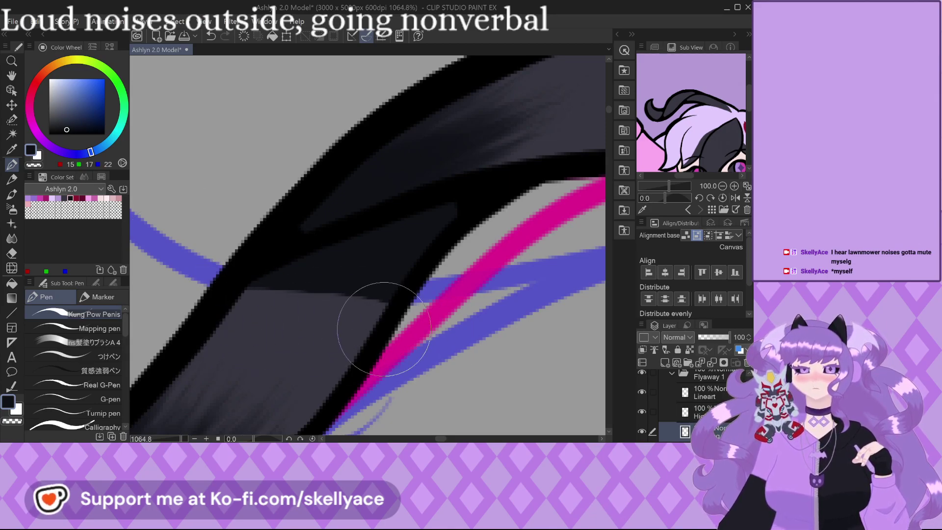
On the Highlights layer, paint a light pink (248, 182, 252) band across the arc of the strand, picking the pink from another color set.
{"action": "scroll", "coordinate": [437, 316], "scroll_direction": "down", "scroll_amount": 5}
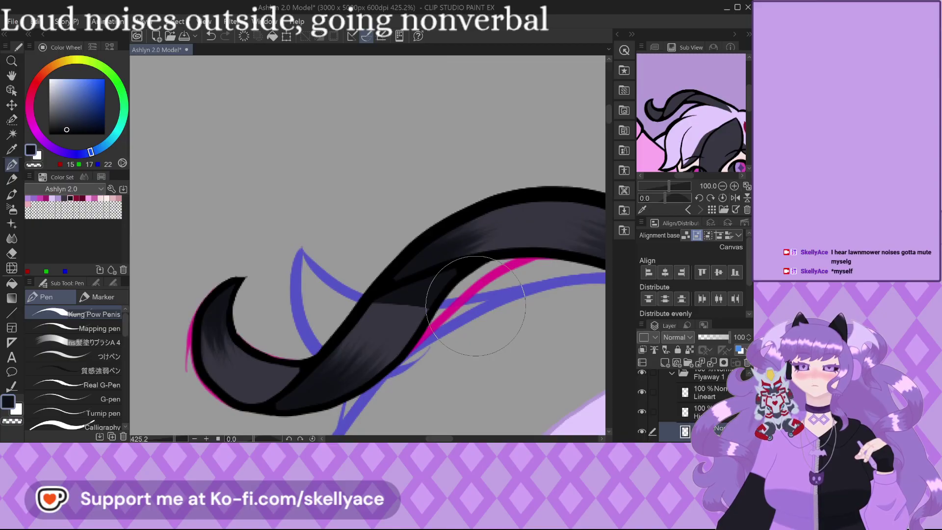
{"action": "scroll", "coordinate": [267, 286], "scroll_direction": "down", "scroll_amount": 2}
{"action": "left_click", "coordinate": [707, 413]}
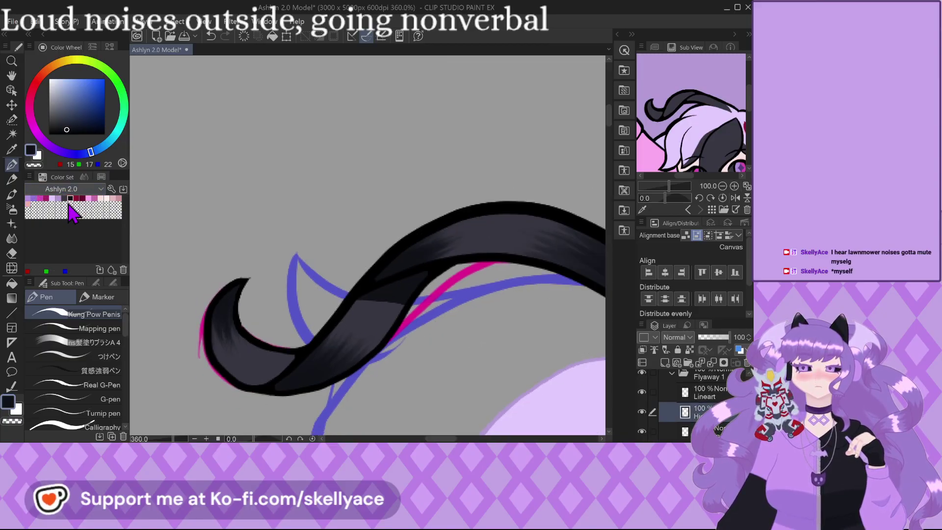
{"action": "left_click", "coordinate": [67, 212]}
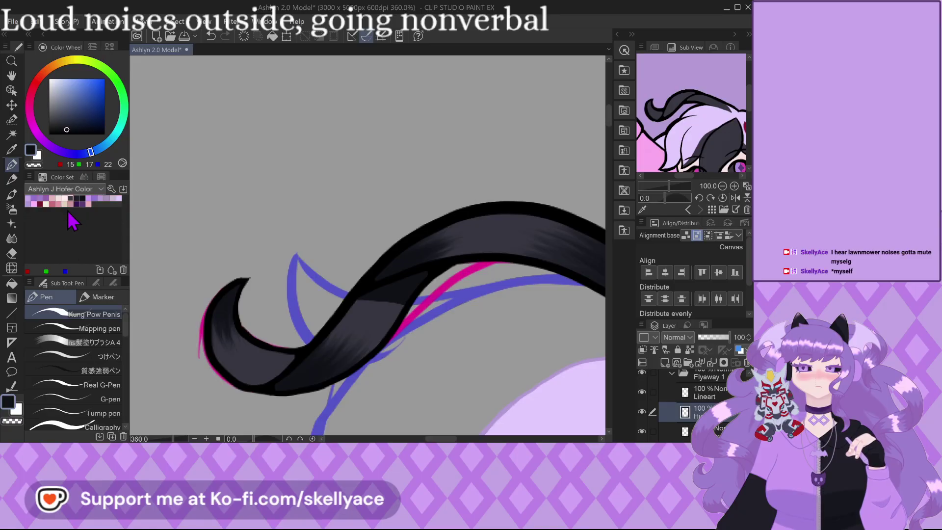
{"action": "left_click", "coordinate": [40, 200]}
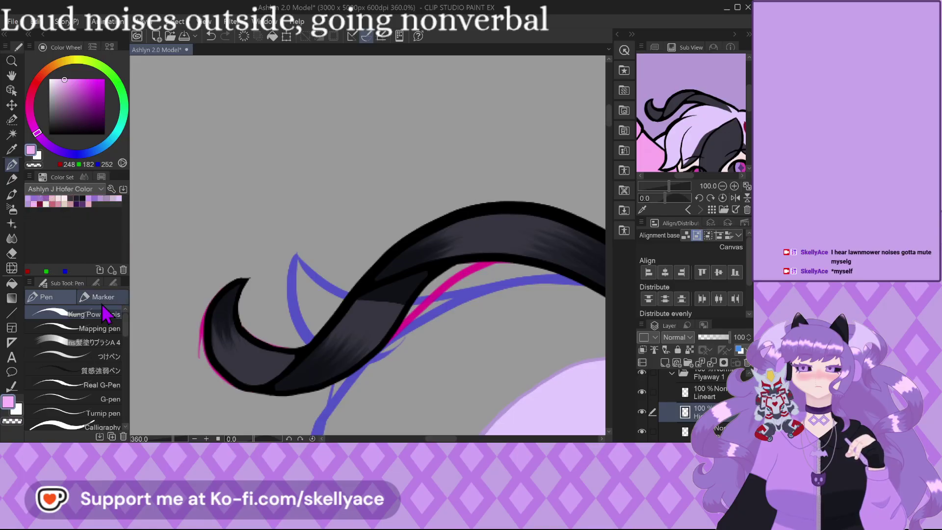
{"action": "scroll", "coordinate": [447, 288], "scroll_direction": "down", "scroll_amount": 2}
{"action": "scroll", "coordinate": [447, 288], "scroll_direction": "up", "scroll_amount": 4}
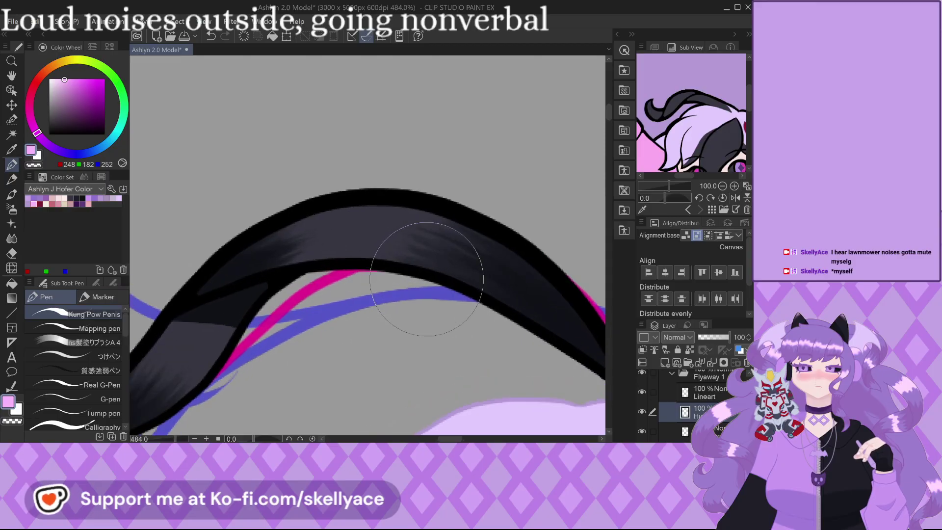
{"action": "mouse_move", "coordinate": [375, 205]}
{"action": "left_mouse_down"}
{"action": "mouse_move", "coordinate": [329, 283]}
{"action": "mouse_move", "coordinate": [337, 205]}
{"action": "mouse_move", "coordinate": [352, 185]}
{"action": "mouse_move", "coordinate": [315, 280]}
{"action": "mouse_move", "coordinate": [362, 191]}
{"action": "mouse_move", "coordinate": [357, 213]}
{"action": "mouse_move", "coordinate": [368, 199]}
{"action": "mouse_move", "coordinate": [330, 277]}
{"action": "left_mouse_up"}
{"action": "key", "text": "ctrl+z"}
{"action": "mouse_move", "coordinate": [349, 199]}
{"action": "left_mouse_down"}
{"action": "mouse_move", "coordinate": [311, 270]}
{"action": "mouse_move", "coordinate": [314, 260]}
{"action": "left_mouse_up"}
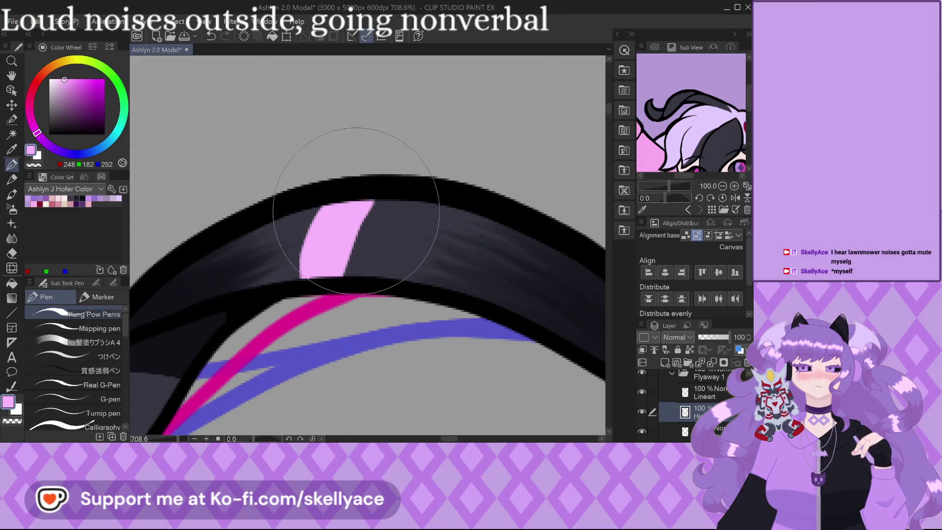
Try cutting a gap through the middle of the arc's pink highlight band, undoing each attempt.
{"action": "scroll", "coordinate": [358, 190], "scroll_direction": "up", "scroll_amount": 2}
{"action": "mouse_move", "coordinate": [379, 251]}
{"action": "left_mouse_down"}
{"action": "mouse_move", "coordinate": [275, 255]}
{"action": "mouse_move", "coordinate": [353, 247]}
{"action": "mouse_move", "coordinate": [390, 254]}
{"action": "left_mouse_up"}
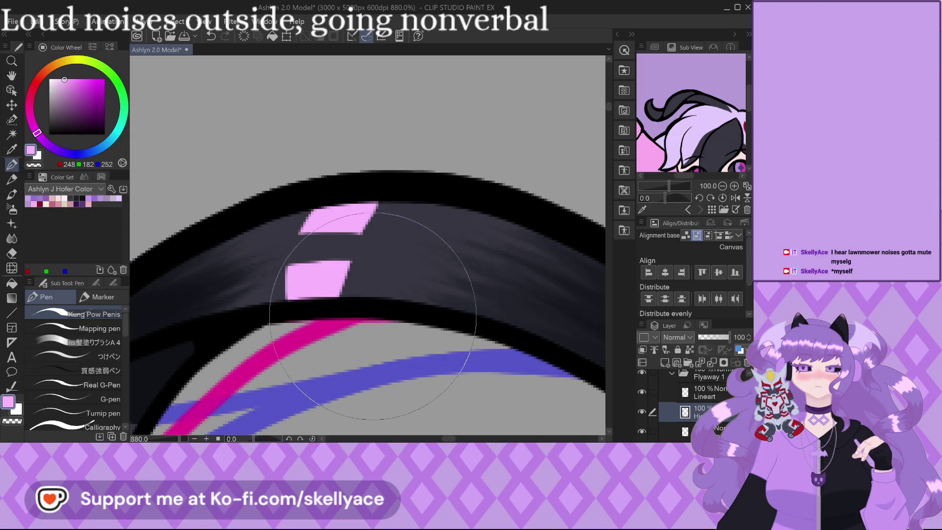
{"action": "key", "text": "ctrl+z"}
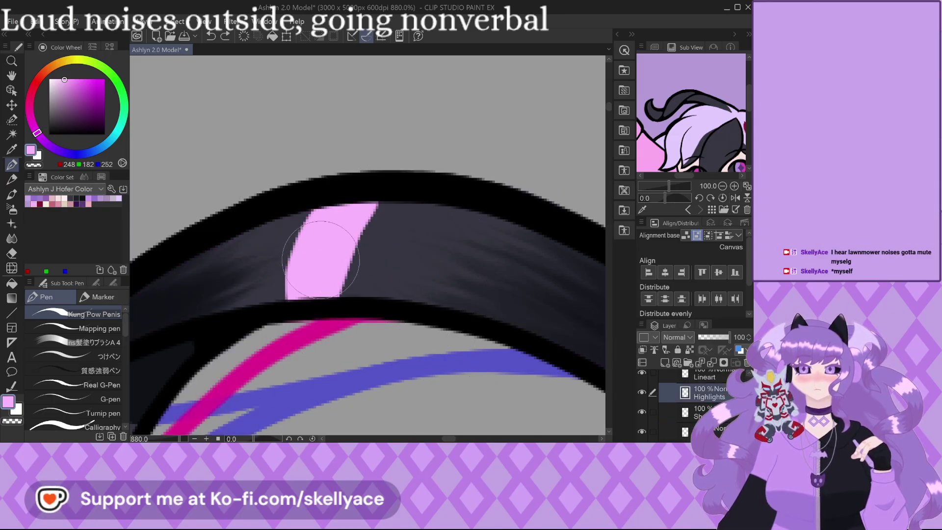
{"action": "left_click_drag", "start_coordinate": [348, 249], "coordinate": [284, 253]}
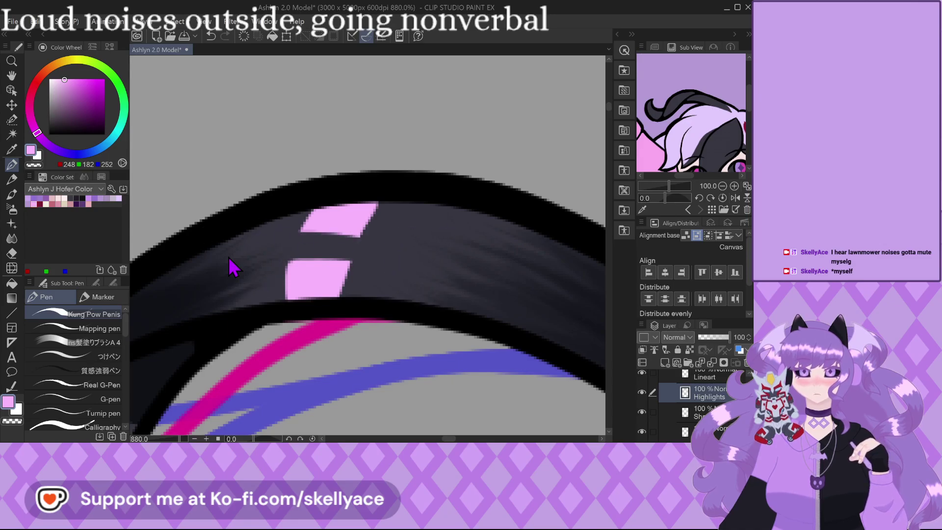
{"action": "key", "text": "ctrl+z"}
Rotate the canvas and cut two narrow gaps through the arc's pink band, splitting it into three blocks.
{"action": "left_click_drag", "start_coordinate": [216, 239], "coordinate": [299, 380]}
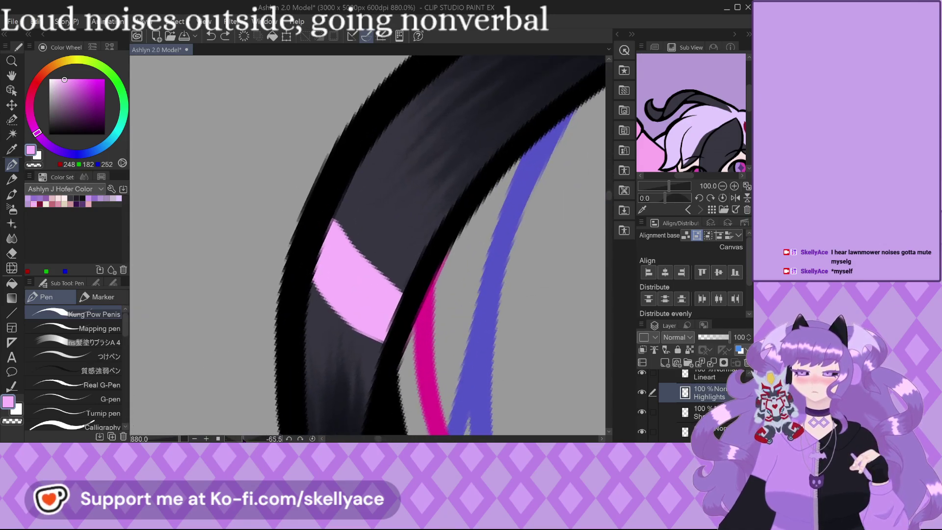
{"action": "left_click_drag", "start_coordinate": [357, 239], "coordinate": [319, 312]}
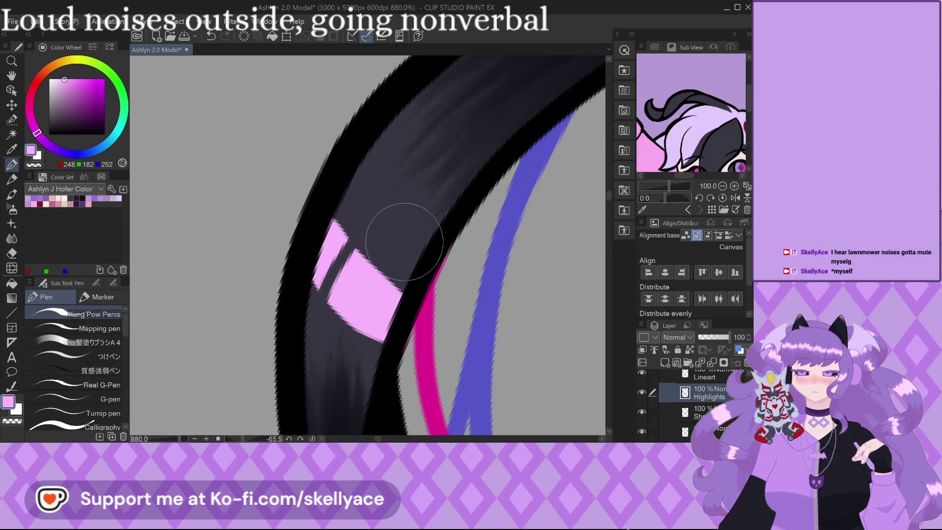
{"action": "left_click_drag", "start_coordinate": [401, 244], "coordinate": [351, 341]}
Paint a pink highlight band across the curled tip and cut two gaps to split it into three blocks.
{"action": "scroll", "coordinate": [314, 169], "scroll_direction": "down", "scroll_amount": 3}
{"action": "scroll", "coordinate": [335, 196], "scroll_direction": "down", "scroll_amount": 2}
{"action": "scroll", "coordinate": [353, 412], "scroll_direction": "up", "scroll_amount": 2}
{"action": "scroll", "coordinate": [361, 403], "scroll_direction": "up", "scroll_amount": 2}
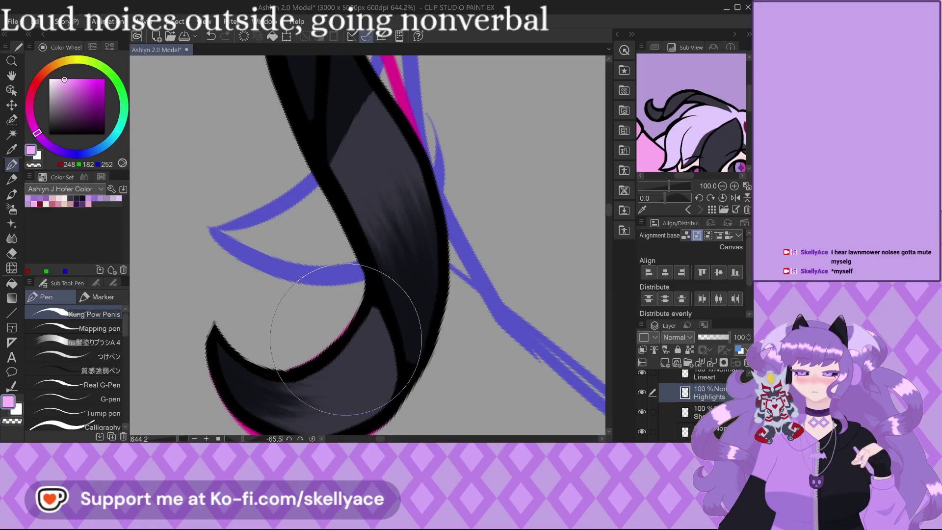
{"action": "mouse_move", "coordinate": [356, 343]}
{"action": "left_mouse_down"}
{"action": "mouse_move", "coordinate": [365, 401]}
{"action": "mouse_move", "coordinate": [359, 425]}
{"action": "mouse_move", "coordinate": [353, 400]}
{"action": "left_mouse_up"}
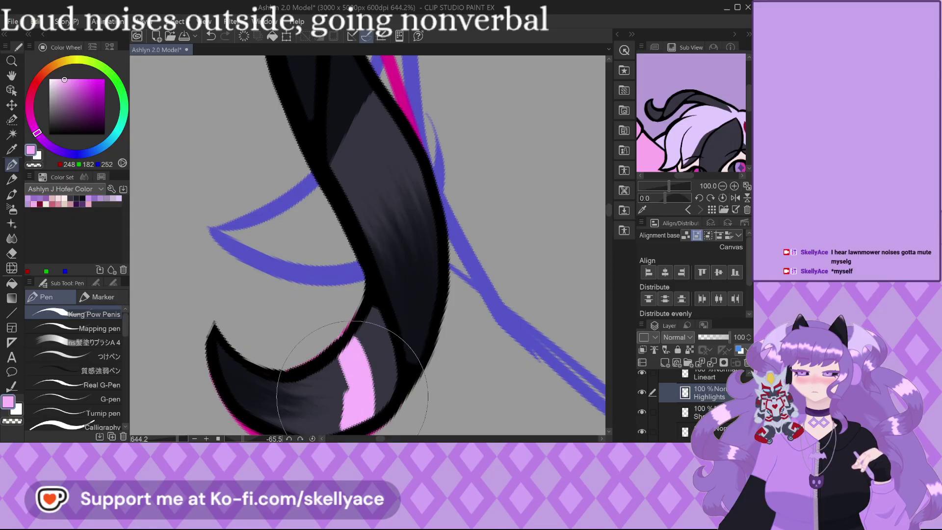
{"action": "scroll", "coordinate": [358, 387], "scroll_direction": "down", "scroll_amount": 1}
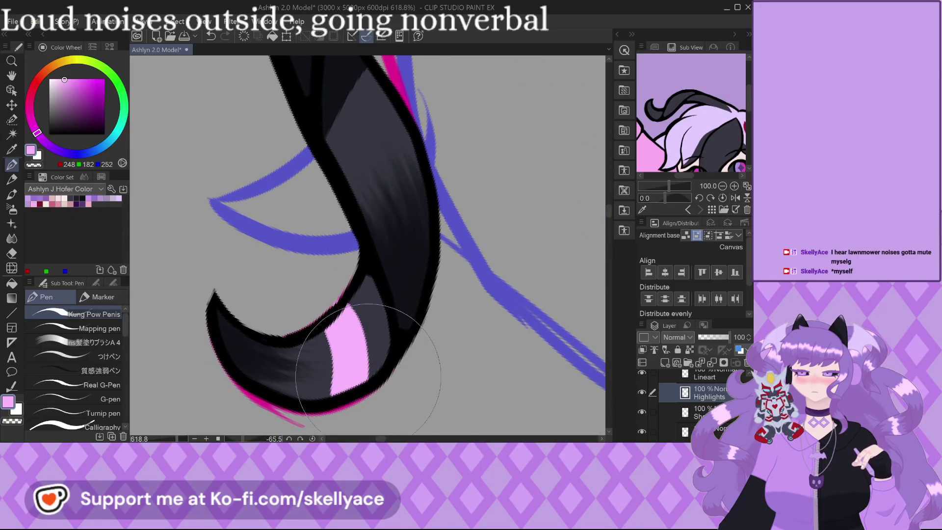
{"action": "left_click_drag", "start_coordinate": [366, 302], "coordinate": [308, 353]}
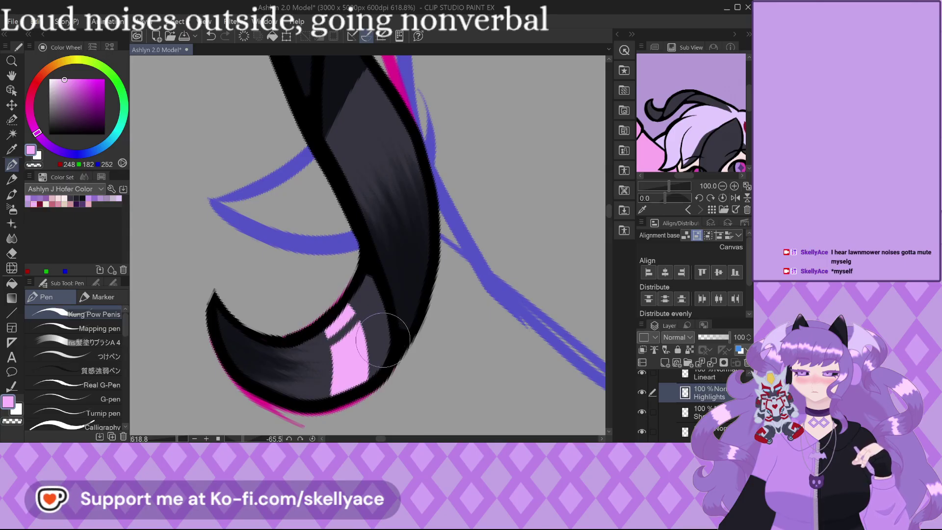
{"action": "left_click_drag", "start_coordinate": [383, 338], "coordinate": [316, 375]}
Soften the edges of the curled tip's pink highlight blocks with the Blur blending tool.
{"action": "scroll", "coordinate": [343, 346], "scroll_direction": "up", "scroll_amount": 2}
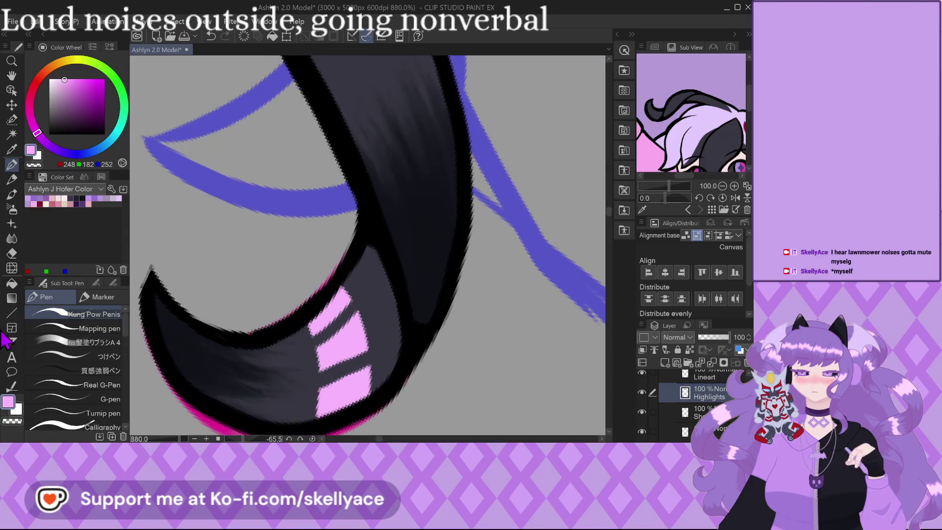
{"action": "left_click", "coordinate": [12, 238]}
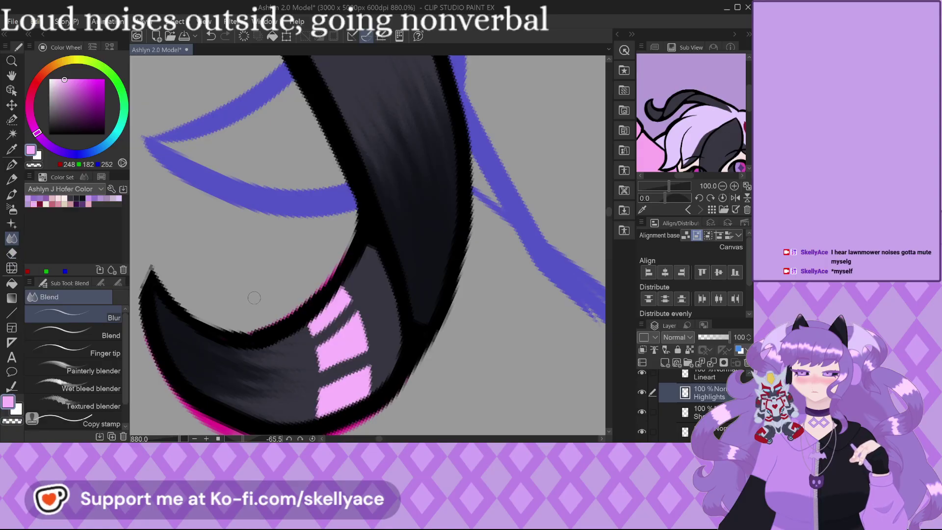
{"action": "scroll", "coordinate": [308, 321], "scroll_direction": "up", "scroll_amount": 1}
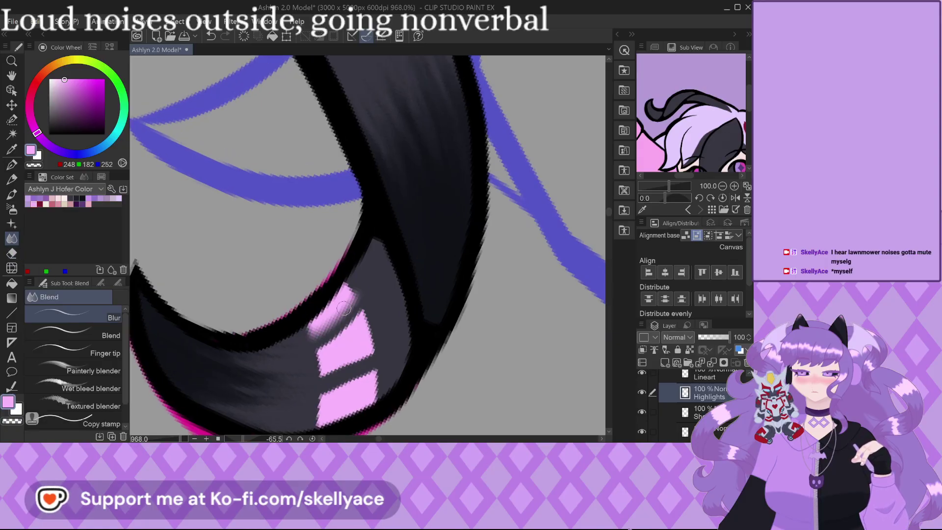
{"action": "left_click_drag", "start_coordinate": [368, 293], "coordinate": [373, 307]}
{"action": "mouse_move", "coordinate": [332, 352]}
{"action": "left_mouse_down"}
{"action": "mouse_move", "coordinate": [322, 373]}
{"action": "mouse_move", "coordinate": [358, 343]}
{"action": "mouse_move", "coordinate": [373, 358]}
{"action": "mouse_move", "coordinate": [351, 389]}
{"action": "mouse_move", "coordinate": [317, 412]}
{"action": "left_mouse_up"}
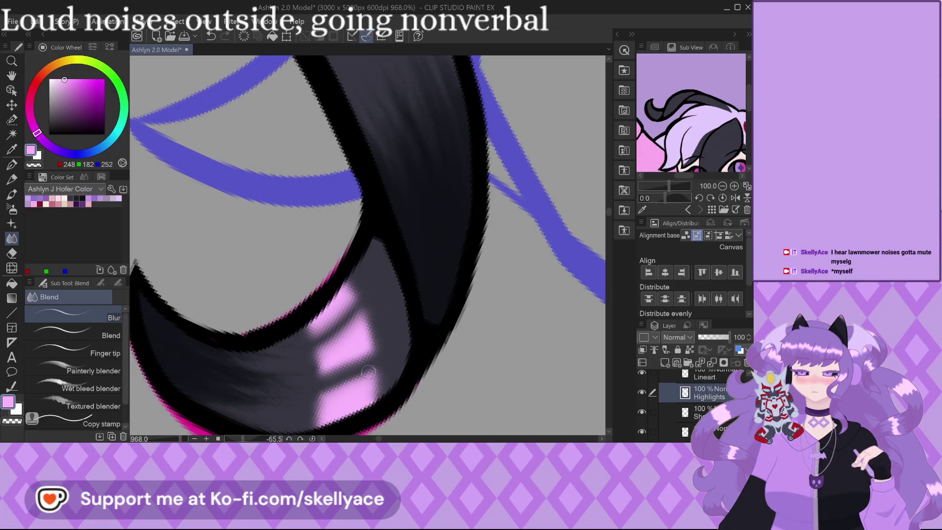
Blur the edges of the arc's pink highlight blocks and reset the canvas rotation.
{"action": "scroll", "coordinate": [378, 363], "scroll_direction": "down", "scroll_amount": 8}
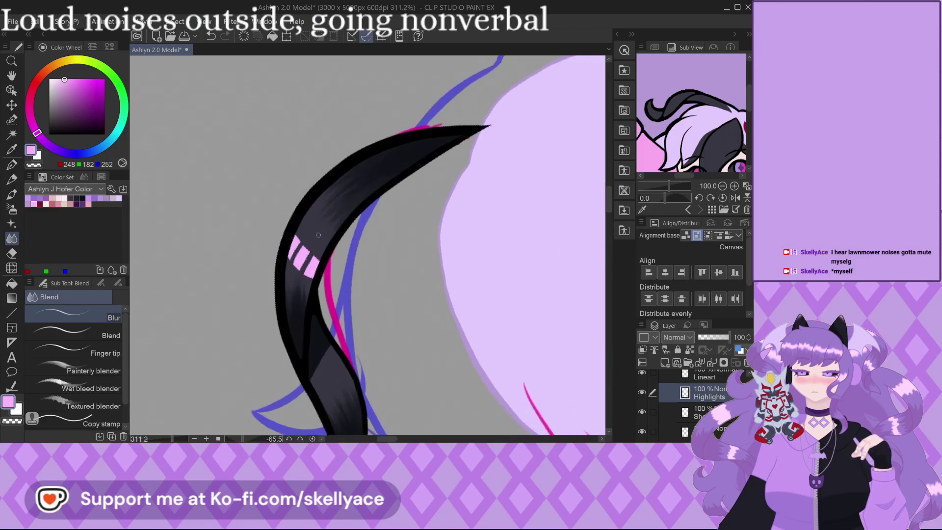
{"action": "scroll", "coordinate": [321, 231], "scroll_direction": "up", "scroll_amount": 6}
{"action": "mouse_move", "coordinate": [300, 226]}
{"action": "left_mouse_down"}
{"action": "mouse_move", "coordinate": [364, 296]}
{"action": "mouse_move", "coordinate": [361, 280]}
{"action": "mouse_move", "coordinate": [335, 275]}
{"action": "mouse_move", "coordinate": [330, 289]}
{"action": "mouse_move", "coordinate": [308, 272]}
{"action": "mouse_move", "coordinate": [319, 282]}
{"action": "mouse_move", "coordinate": [312, 290]}
{"action": "mouse_move", "coordinate": [267, 277]}
{"action": "mouse_move", "coordinate": [241, 298]}
{"action": "mouse_move", "coordinate": [284, 310]}
{"action": "mouse_move", "coordinate": [255, 260]}
{"action": "mouse_move", "coordinate": [362, 317]}
{"action": "left_mouse_up"}
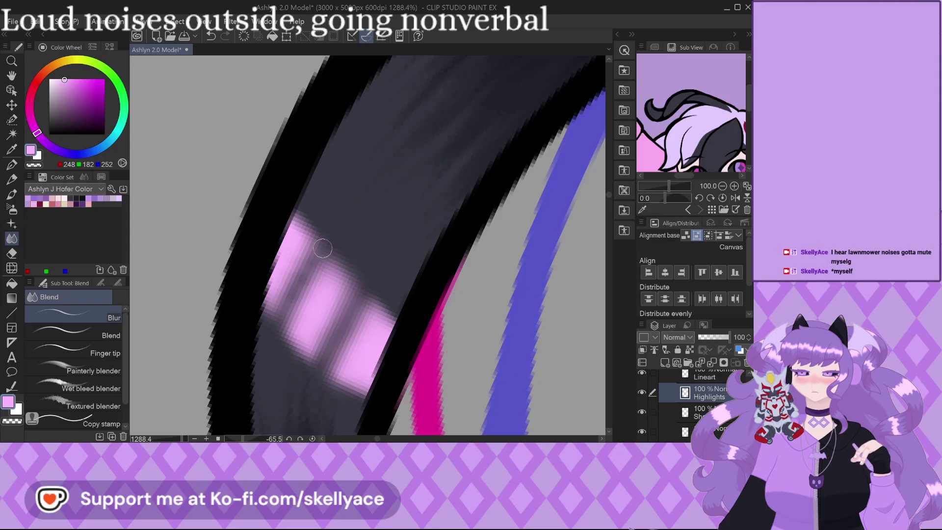
{"action": "scroll", "coordinate": [301, 277], "scroll_direction": "down", "scroll_amount": 2}
{"action": "left_click", "coordinate": [312, 439]}
{"action": "scroll", "coordinate": [296, 239], "scroll_direction": "down", "scroll_amount": 5}
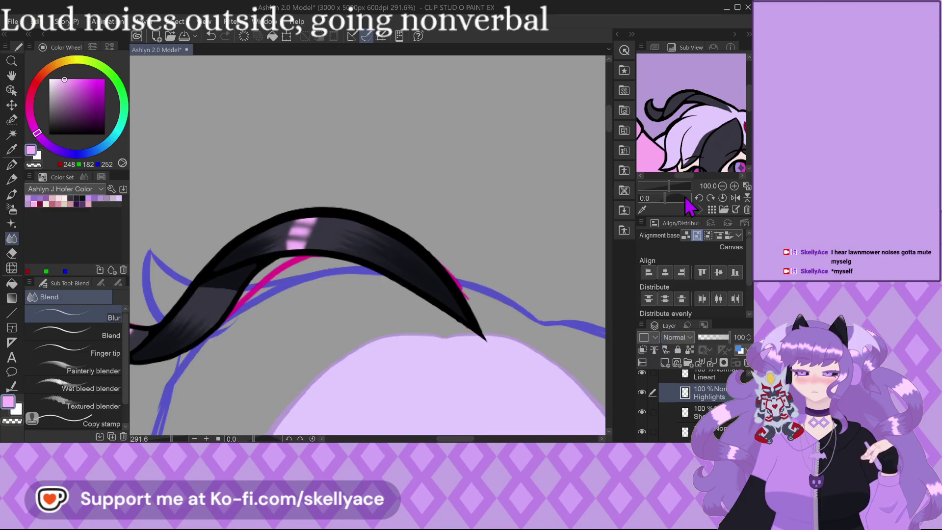
Set the Highlights layer's blending mode to Add (Glow) and its opacity to 50%.
{"action": "left_click", "coordinate": [691, 146]}
{"action": "scroll", "coordinate": [531, 224], "scroll_direction": "down", "scroll_amount": 1}
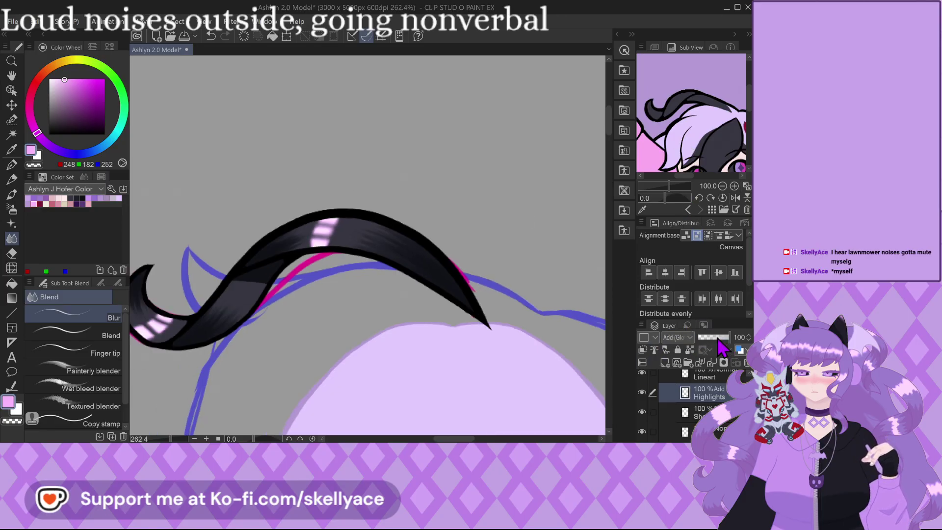
{"action": "scroll", "coordinate": [720, 339], "scroll_direction": "down", "scroll_amount": 10}
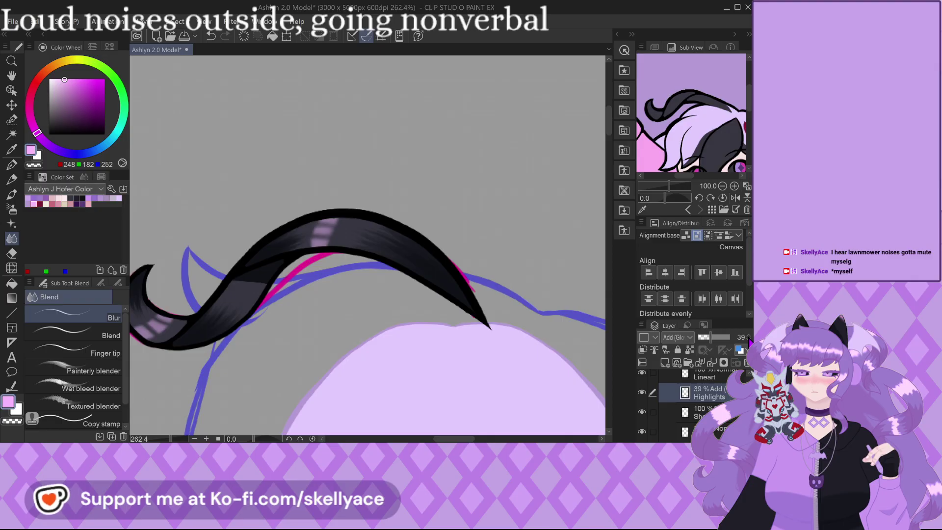
{"action": "scroll", "coordinate": [749, 340], "scroll_direction": "up", "scroll_amount": 2}
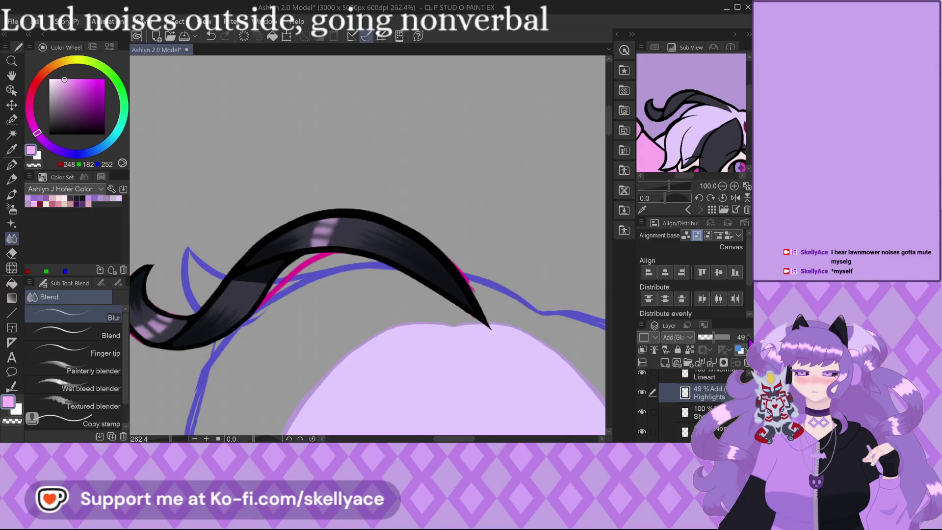
{"action": "scroll", "coordinate": [495, 236], "scroll_direction": "down", "scroll_amount": 9}
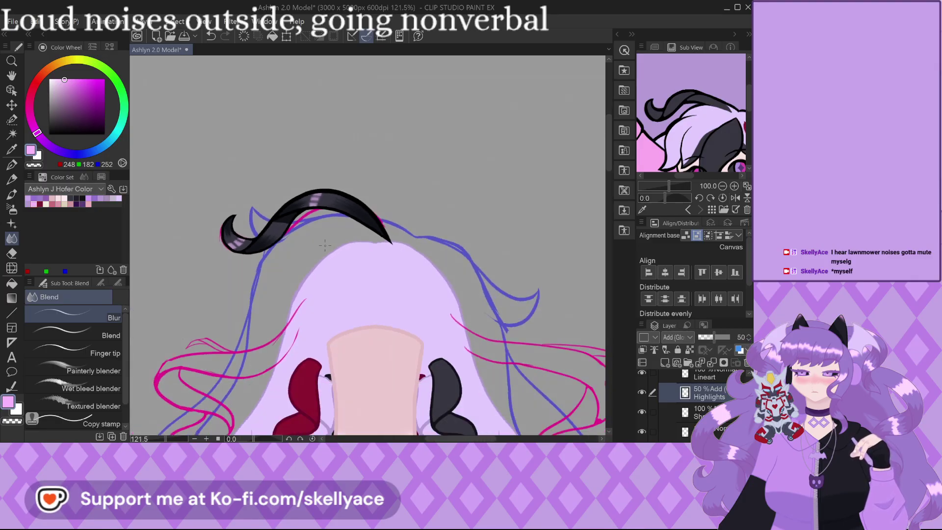
Make the Head folder visible and check the finished strand against the model's front hair.
{"action": "scroll", "coordinate": [652, 400], "scroll_direction": "up", "scroll_amount": 3}
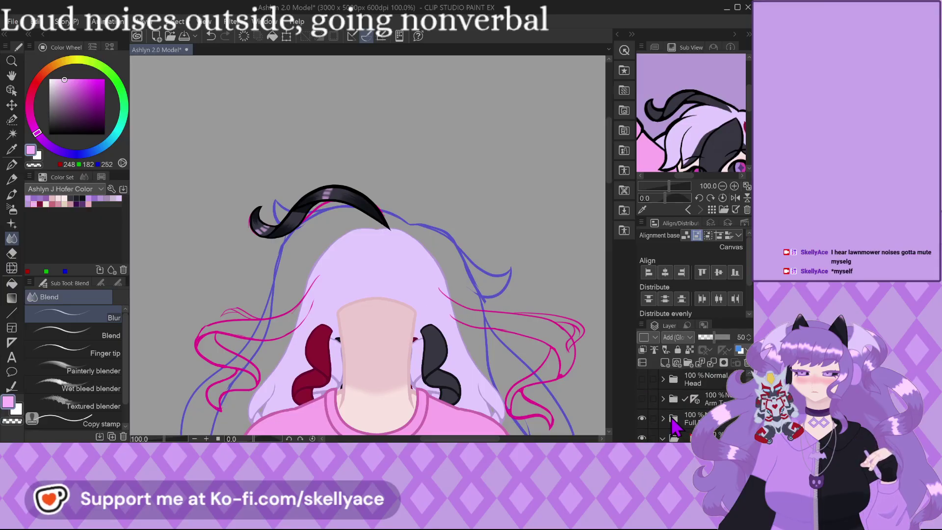
{"action": "left_click", "coordinate": [641, 399]}
{"action": "left_click", "coordinate": [641, 379]}
{"action": "left_click", "coordinate": [641, 379]}
{"action": "left_click", "coordinate": [641, 379]}
{"action": "left_click", "coordinate": [641, 398]}
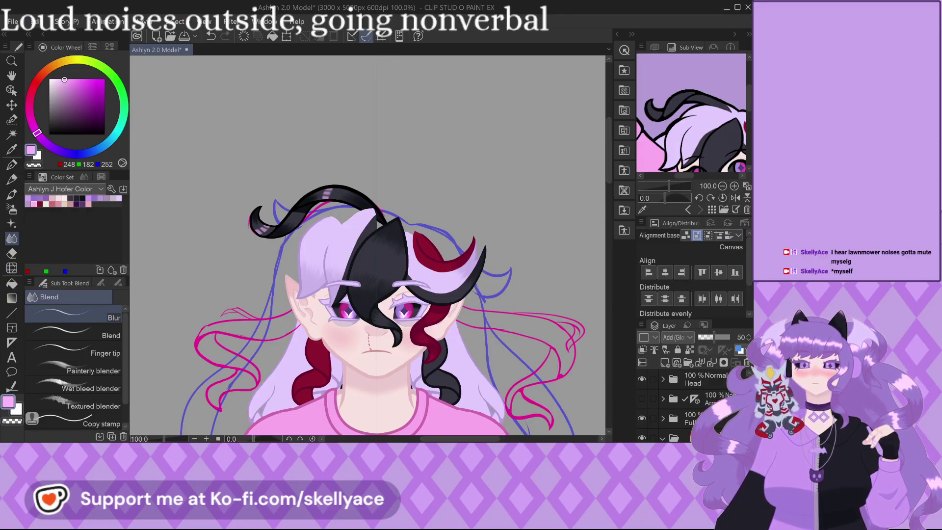
{"action": "scroll", "coordinate": [389, 200], "scroll_direction": "up", "scroll_amount": 5}
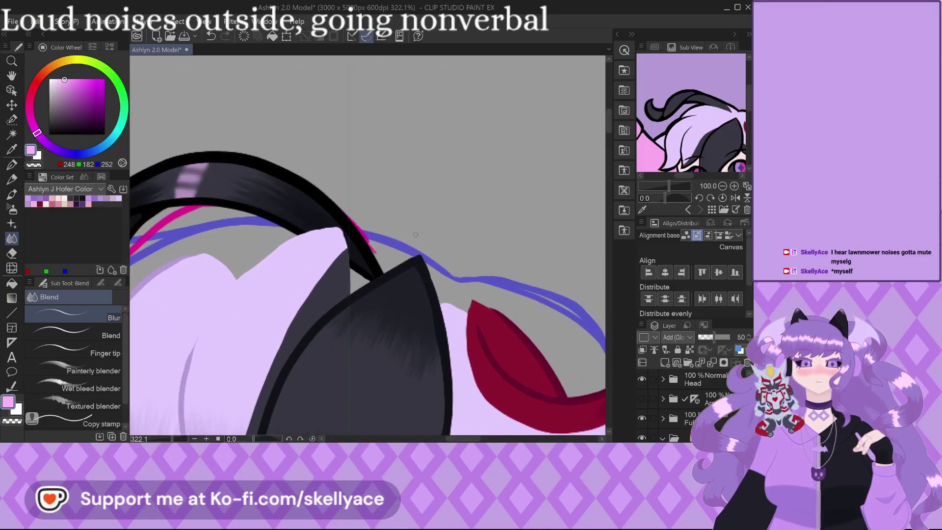
{"action": "scroll", "coordinate": [415, 235], "scroll_direction": "down", "scroll_amount": 4}
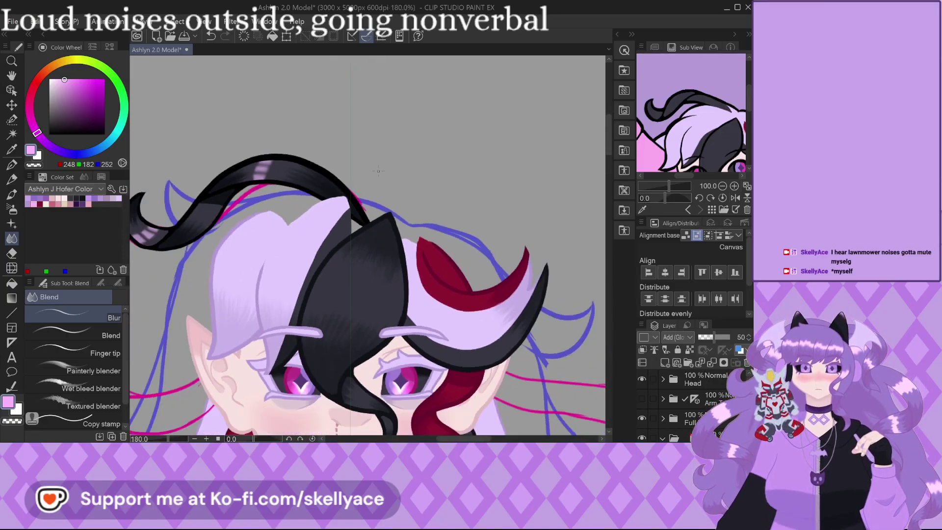
Examine the shaded dark flyaway strand against the front hair and the whole head at several magnifications.
{"action": "scroll", "coordinate": [378, 172], "scroll_direction": "down", "scroll_amount": 2}
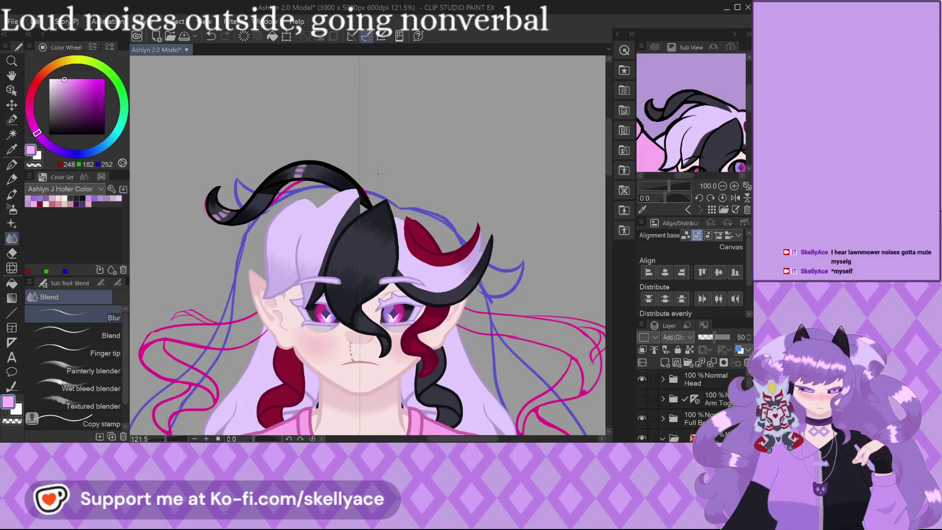
{"action": "scroll", "coordinate": [378, 172], "scroll_direction": "down", "scroll_amount": 2}
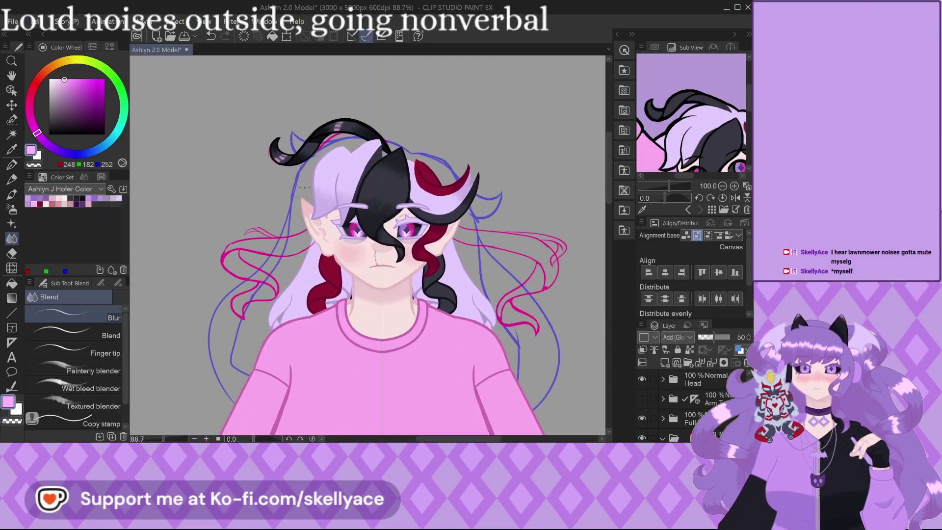
{"action": "scroll", "coordinate": [296, 186], "scroll_direction": "up", "scroll_amount": 2}
{"action": "scroll", "coordinate": [699, 415], "scroll_direction": "down", "scroll_amount": 3}
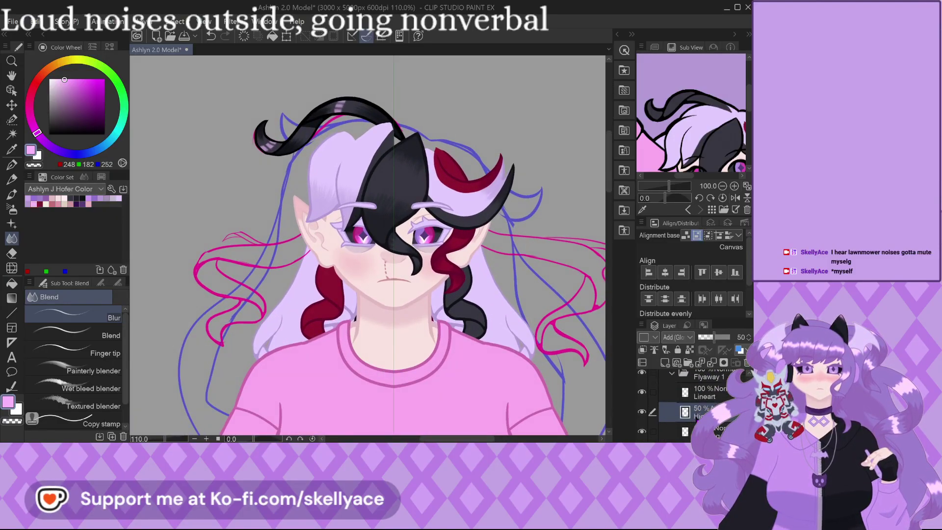
{"action": "scroll", "coordinate": [318, 116], "scroll_direction": "up", "scroll_amount": 6}
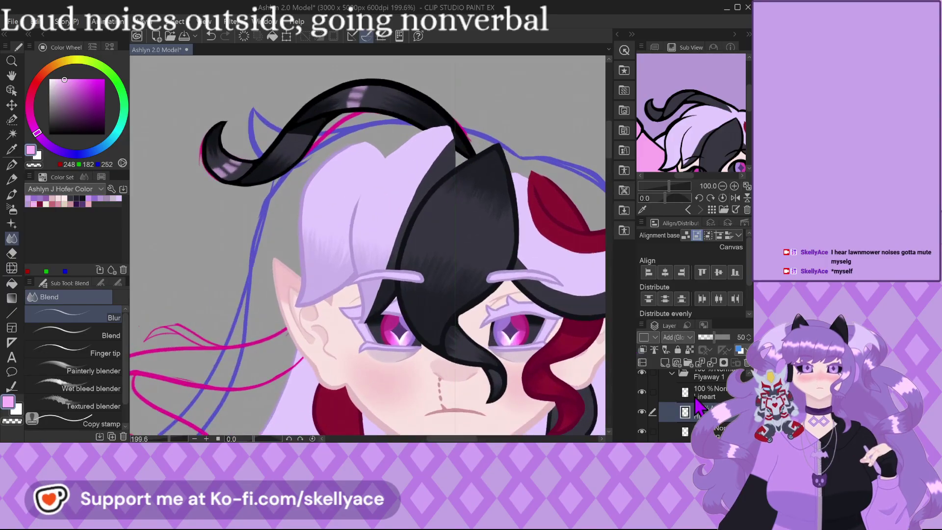
{"action": "scroll", "coordinate": [306, 176], "scroll_direction": "down", "scroll_amount": 2}
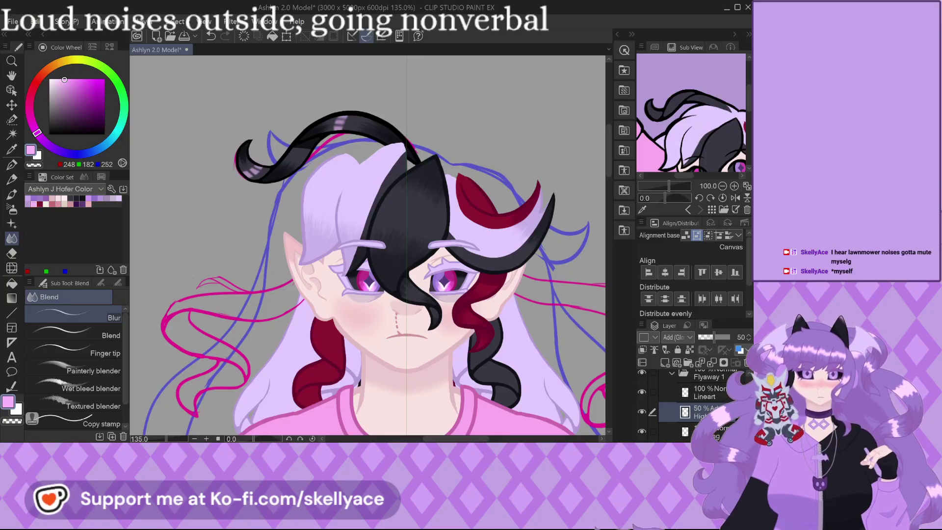
{"action": "scroll", "coordinate": [672, 395], "scroll_direction": "up", "scroll_amount": 1}
Collapse the Flyaway 1 folder and toggle the visibility of the Flyaways layer below it as a check.
{"action": "left_click", "coordinate": [672, 392]}
{"action": "scroll", "coordinate": [353, 211], "scroll_direction": "down", "scroll_amount": 2}
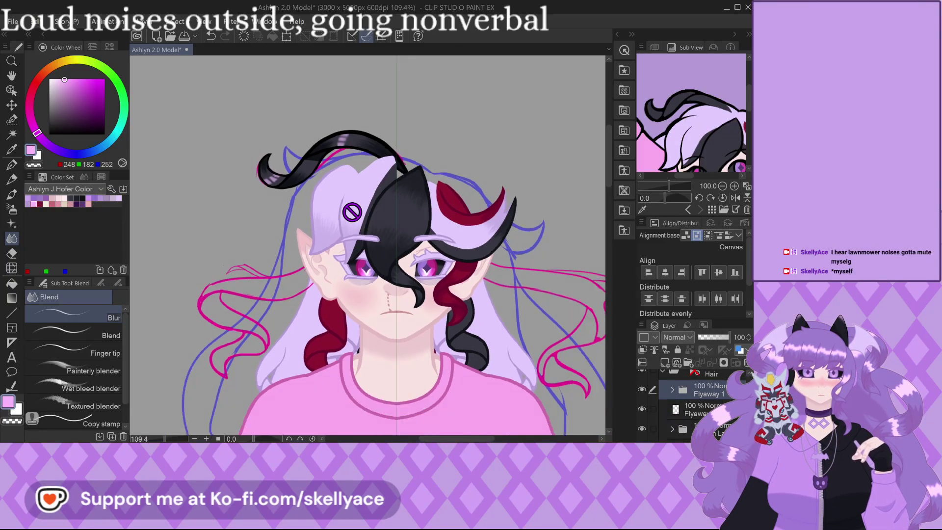
{"action": "left_click", "coordinate": [642, 409]}
{"action": "left_click", "coordinate": [642, 409]}
Add two folders above the Flyaway 1 folder and rename them as flyaway folders, calling the uppermost one Flyaway 3.
{"action": "scroll", "coordinate": [677, 117], "scroll_direction": "down", "scroll_amount": 2}
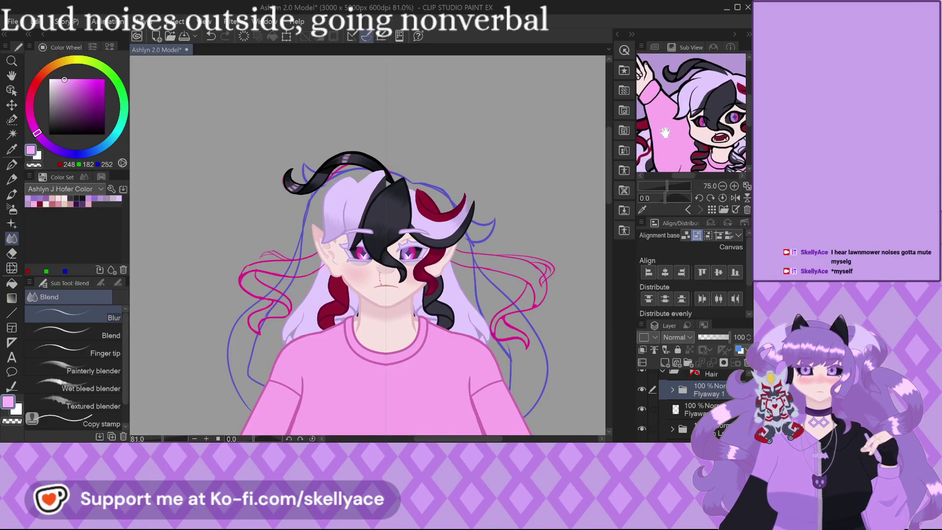
{"action": "scroll", "coordinate": [363, 322], "scroll_direction": "down", "scroll_amount": 1}
{"action": "scroll", "coordinate": [363, 322], "scroll_direction": "up", "scroll_amount": 3}
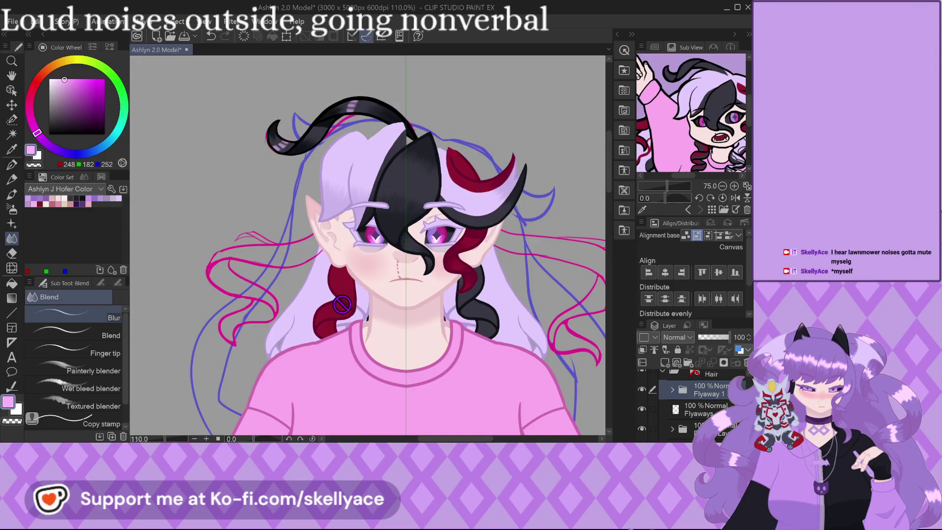
{"action": "scroll", "coordinate": [342, 304], "scroll_direction": "down", "scroll_amount": 3}
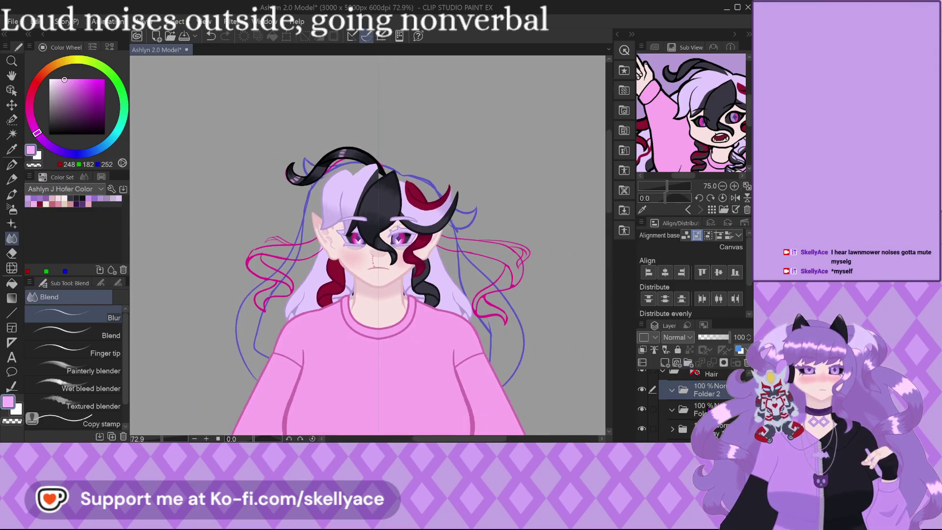
{"action": "left_click", "coordinate": [697, 409]}
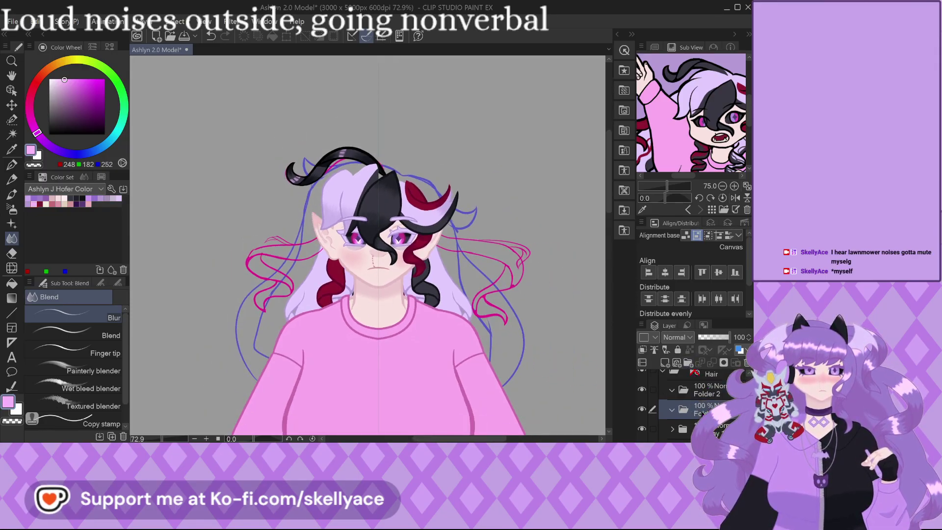
{"action": "double_click", "coordinate": [694, 409]}
{"action": "type", "text": "Flyaways"}
{"action": "key", "text": "Return"}
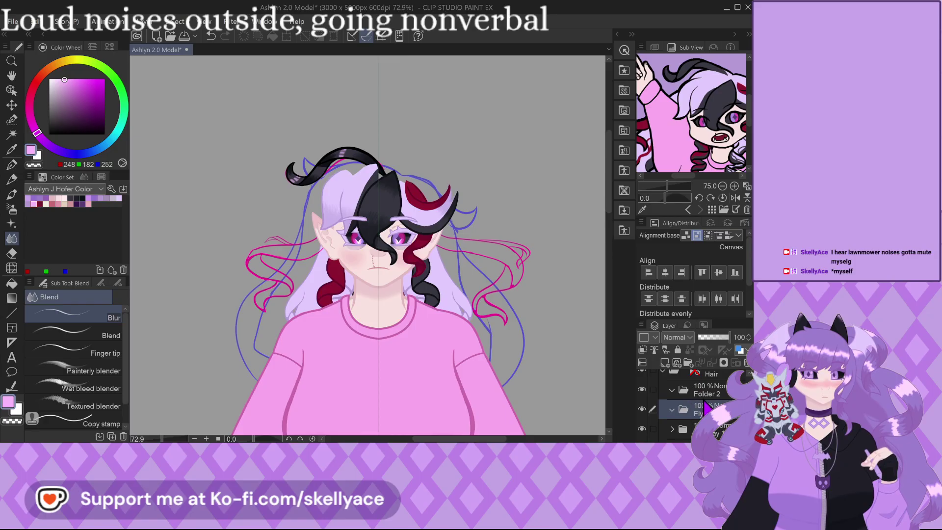
{"action": "left_click", "coordinate": [709, 393]}
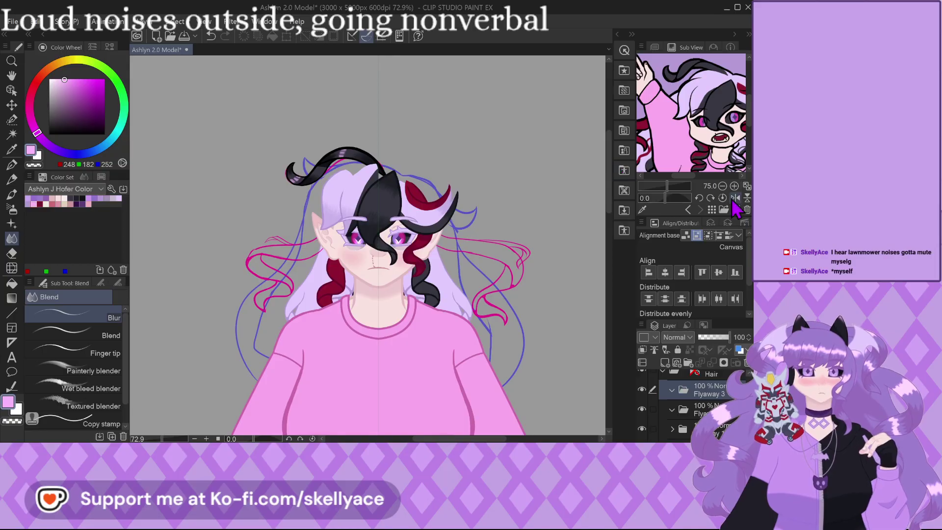
Reframe the character reference image on the face and the long flowing side hair.
{"action": "scroll", "coordinate": [716, 140], "scroll_direction": "down", "scroll_amount": 2}
{"action": "left_click_drag", "start_coordinate": [716, 140], "coordinate": [692, 133]}
{"action": "scroll", "coordinate": [683, 113], "scroll_direction": "up", "scroll_amount": 1}
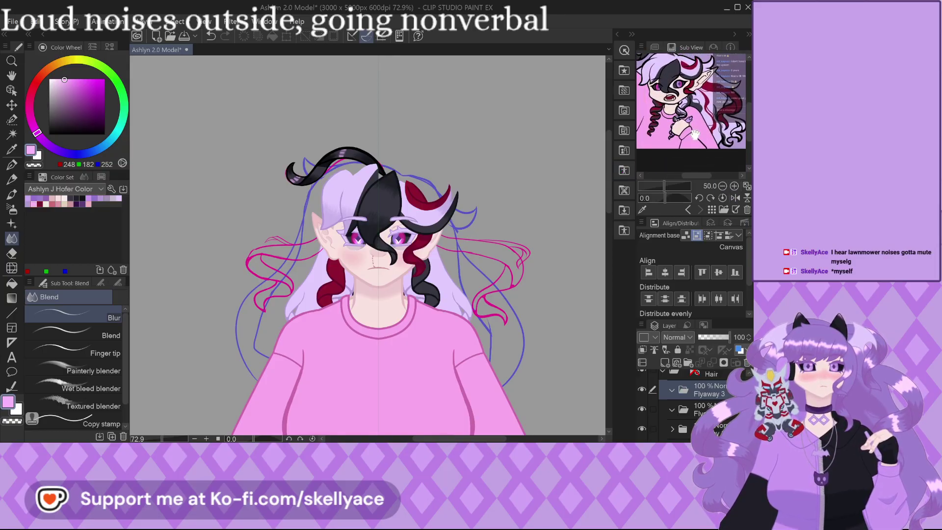
Inspect the whole model from trousers to shirt and head, comparing the coloured parts with the remaining sketch lines.
{"action": "scroll", "coordinate": [209, 182], "scroll_direction": "down", "scroll_amount": 2}
{"action": "scroll", "coordinate": [210, 181], "scroll_direction": "down", "scroll_amount": 2}
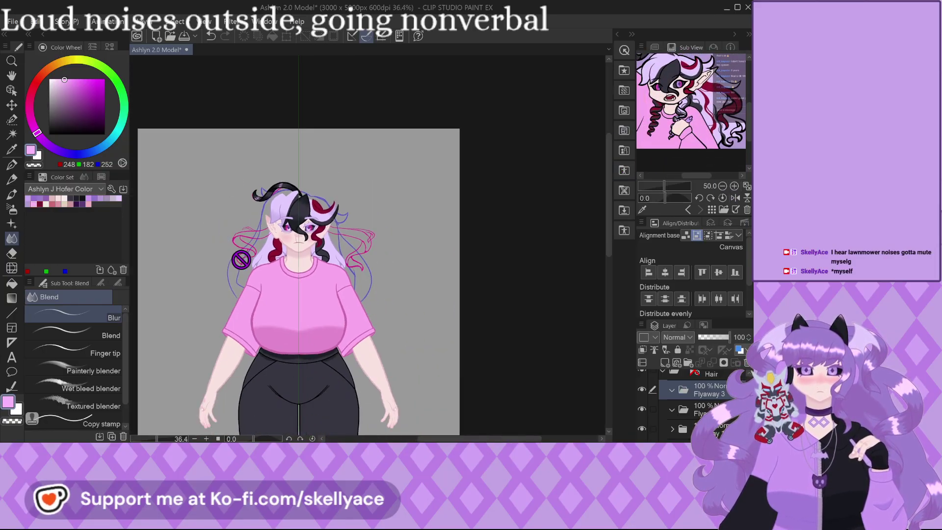
{"action": "scroll", "coordinate": [333, 250], "scroll_direction": "up", "scroll_amount": 3}
{"action": "scroll", "coordinate": [364, 194], "scroll_direction": "down", "scroll_amount": 4}
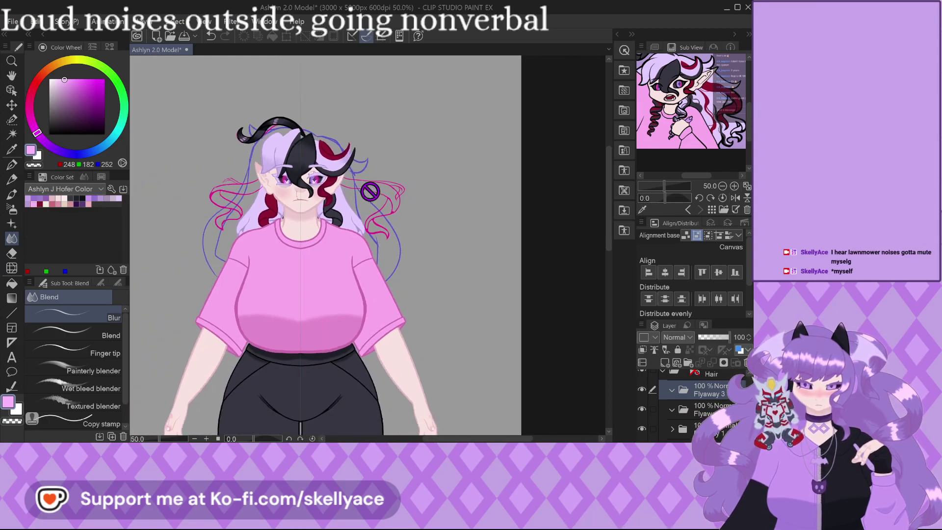
{"action": "scroll", "coordinate": [325, 406], "scroll_direction": "up", "scroll_amount": 2}
{"action": "scroll", "coordinate": [326, 406], "scroll_direction": "up", "scroll_amount": 2}
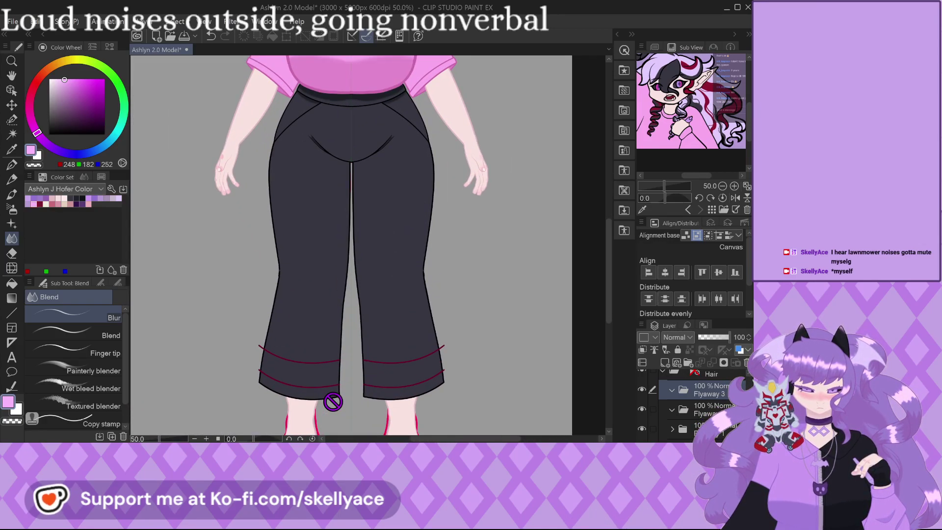
{"action": "scroll", "coordinate": [363, 352], "scroll_direction": "down", "scroll_amount": 1}
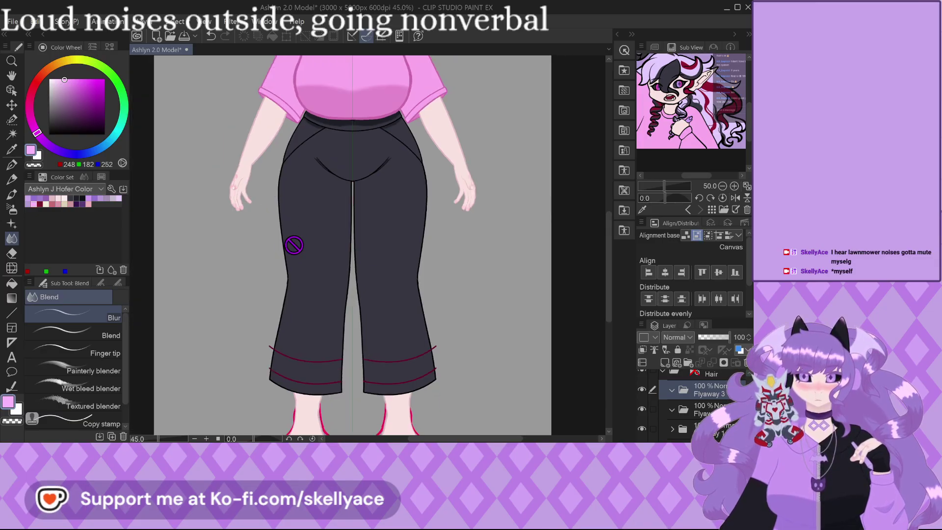
{"action": "scroll", "coordinate": [328, 157], "scroll_direction": "up", "scroll_amount": 3}
{"action": "scroll", "coordinate": [368, 316], "scroll_direction": "down", "scroll_amount": 4}
{"action": "scroll", "coordinate": [344, 103], "scroll_direction": "up", "scroll_amount": 3}
{"action": "scroll", "coordinate": [330, 107], "scroll_direction": "up", "scroll_amount": 3}
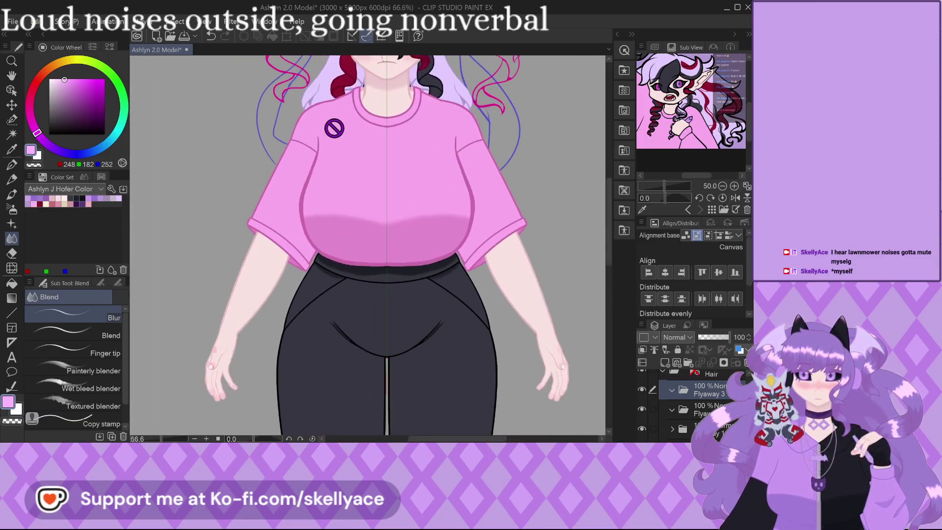
{"action": "scroll", "coordinate": [328, 117], "scroll_direction": "down", "scroll_amount": 3}
{"action": "scroll", "coordinate": [368, 192], "scroll_direction": "up", "scroll_amount": 4}
{"action": "scroll", "coordinate": [324, 284], "scroll_direction": "down", "scroll_amount": 3}
{"action": "scroll", "coordinate": [403, 184], "scroll_direction": "up", "scroll_amount": 2}
{"action": "scroll", "coordinate": [314, 155], "scroll_direction": "up", "scroll_amount": 3}
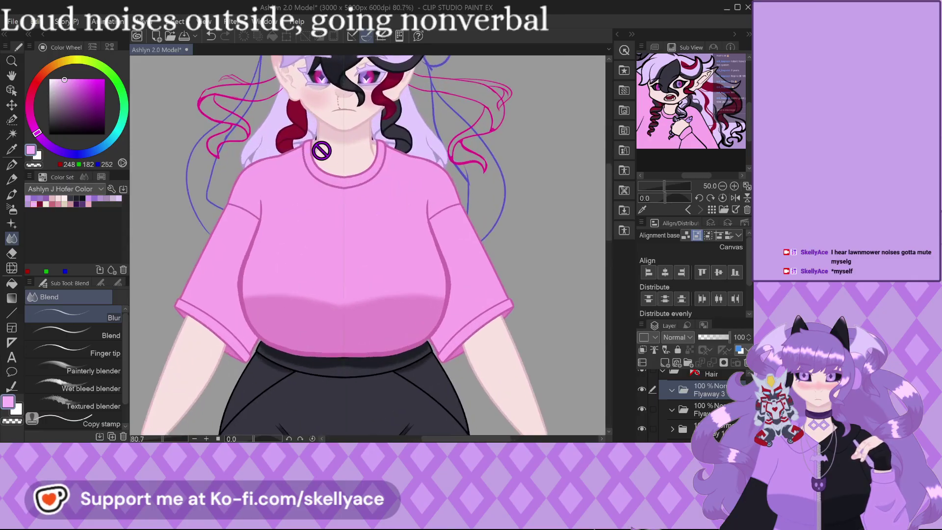
{"action": "scroll", "coordinate": [349, 259], "scroll_direction": "down", "scroll_amount": 4}
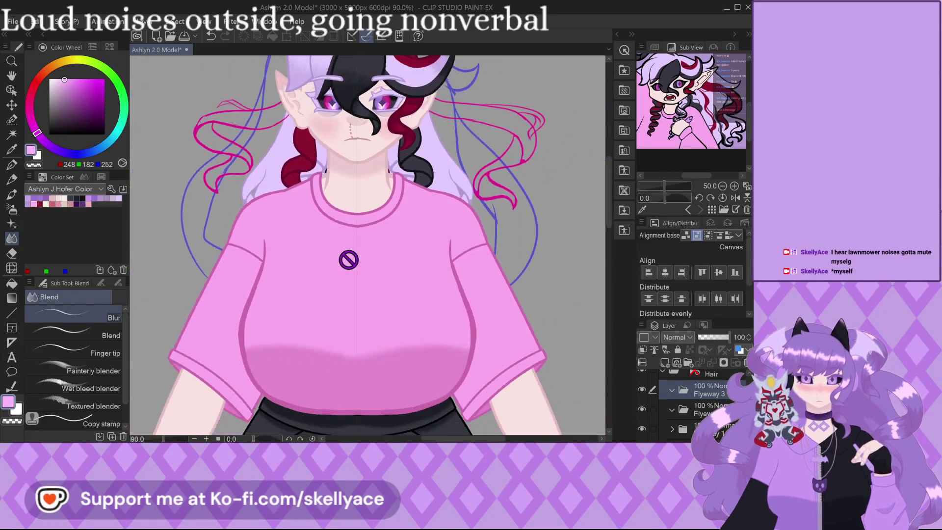
{"action": "scroll", "coordinate": [339, 160], "scroll_direction": "up", "scroll_amount": 2}
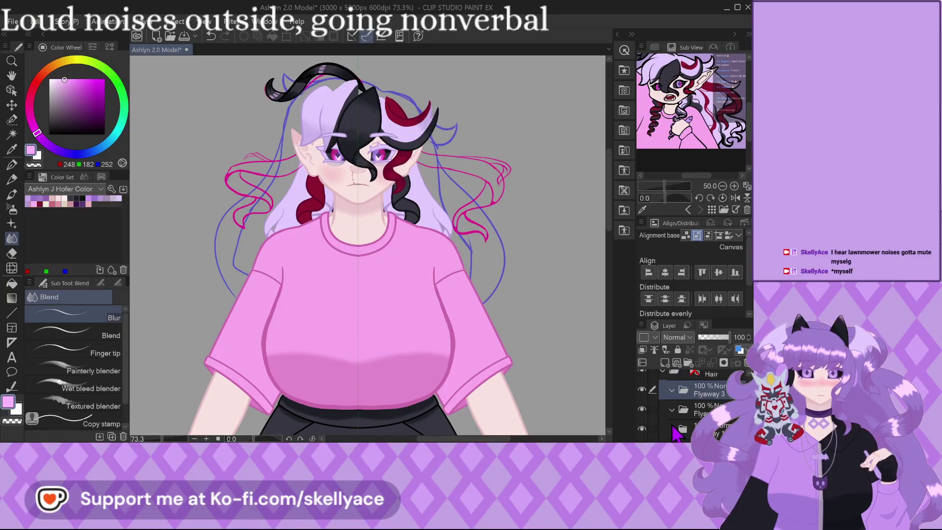
Collapse the Flyaway 3 folder and the Hair folder in the layer list.
{"action": "left_click", "coordinate": [671, 390]}
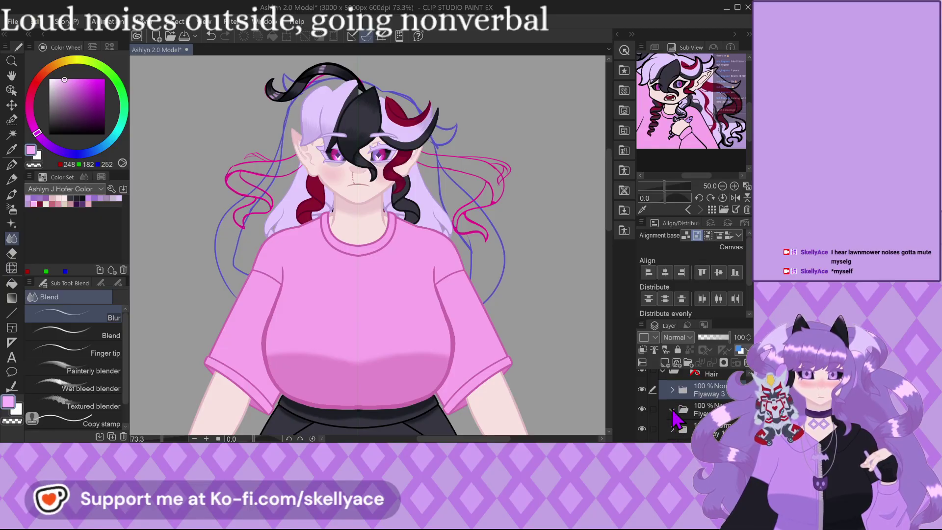
{"action": "scroll", "coordinate": [677, 422], "scroll_direction": "up", "scroll_amount": 1}
{"action": "left_click", "coordinate": [665, 405]}
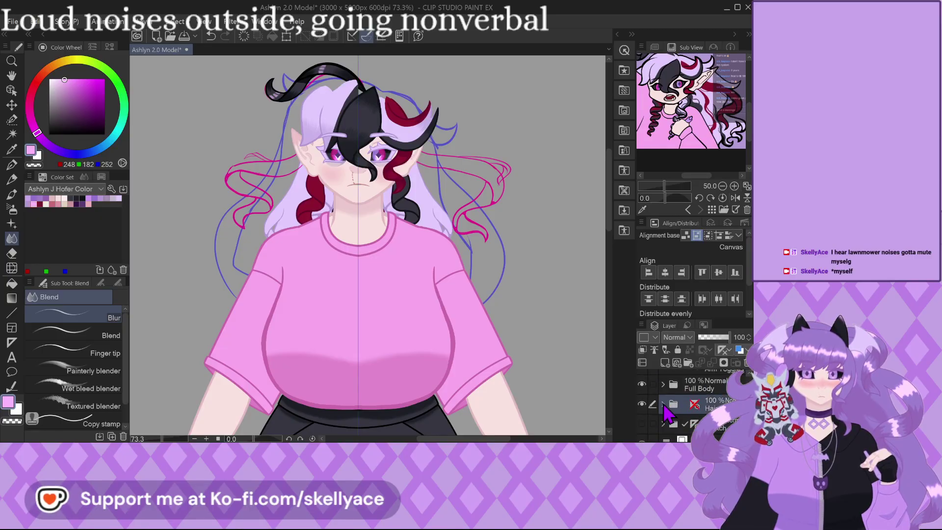
Expand the Full Body folder down to the upper body's hand folder and select the layer directly below its Lineart.
{"action": "scroll", "coordinate": [669, 412], "scroll_direction": "up", "scroll_amount": 1}
{"action": "scroll", "coordinate": [280, 147], "scroll_direction": "down", "scroll_amount": 4}
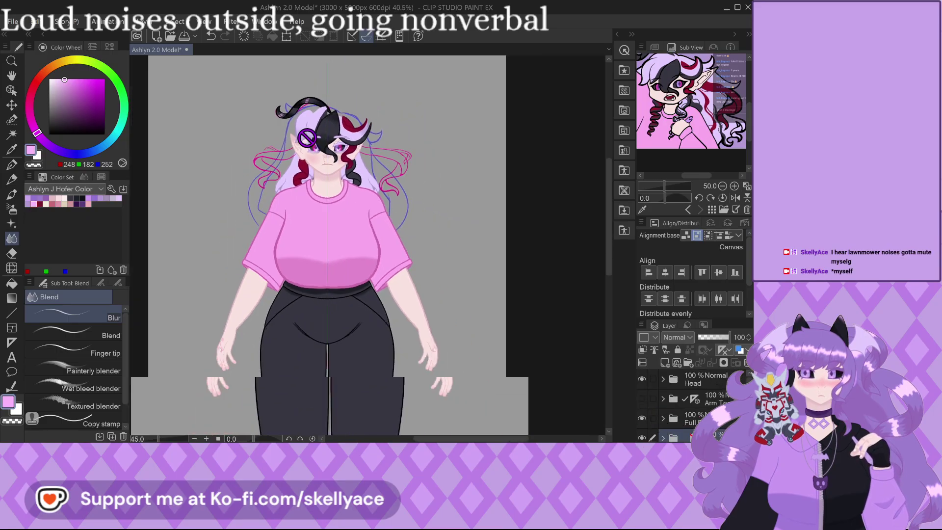
{"action": "scroll", "coordinate": [183, 301], "scroll_direction": "up", "scroll_amount": 2}
{"action": "scroll", "coordinate": [246, 329], "scroll_direction": "up", "scroll_amount": 1}
{"action": "scroll", "coordinate": [677, 402], "scroll_direction": "down", "scroll_amount": 2}
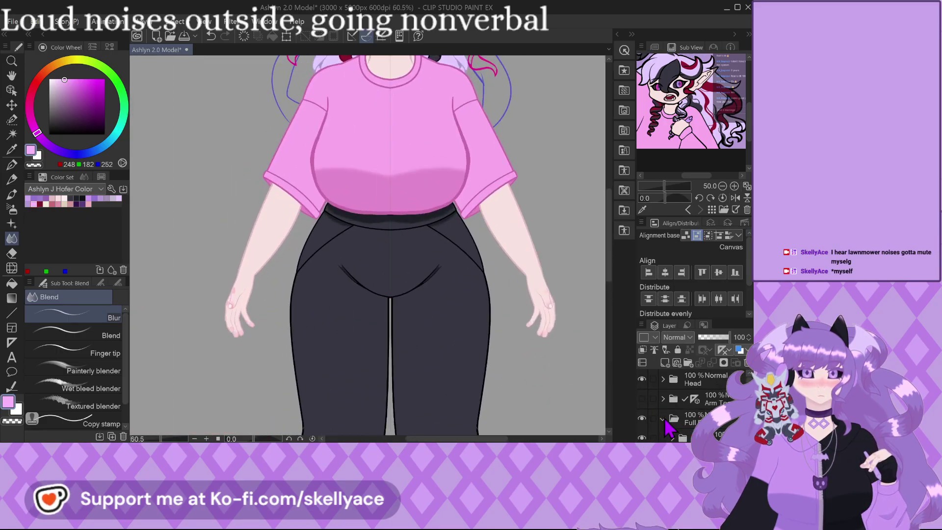
{"action": "scroll", "coordinate": [687, 402], "scroll_direction": "up", "scroll_amount": 1}
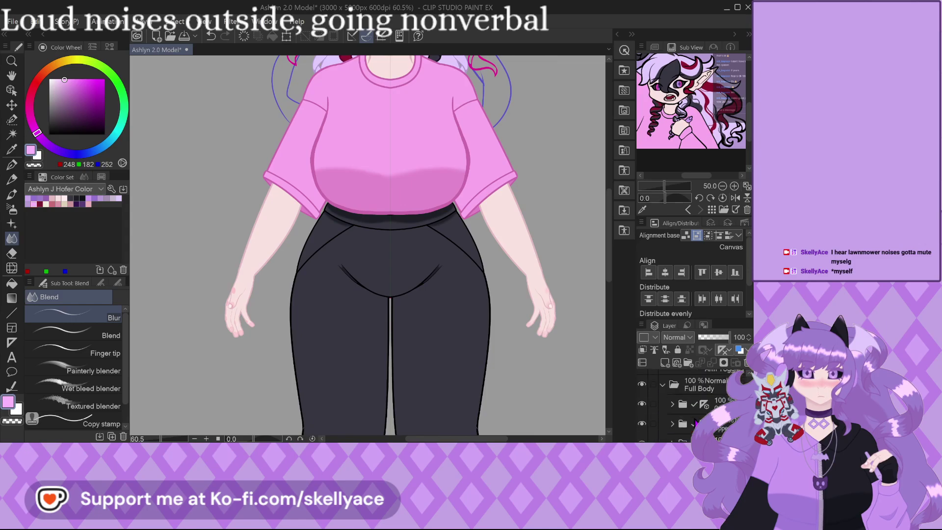
{"action": "scroll", "coordinate": [685, 385], "scroll_direction": "down", "scroll_amount": 2}
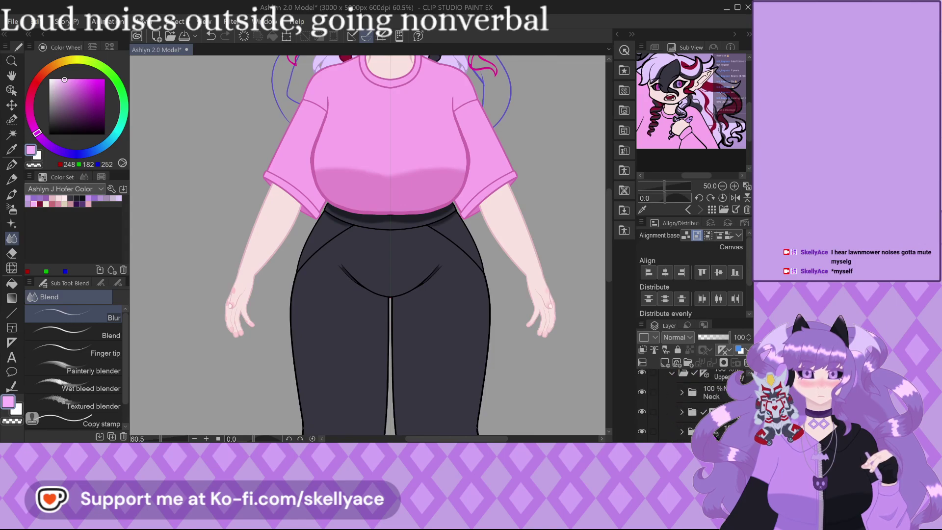
{"action": "left_click", "coordinate": [682, 378]}
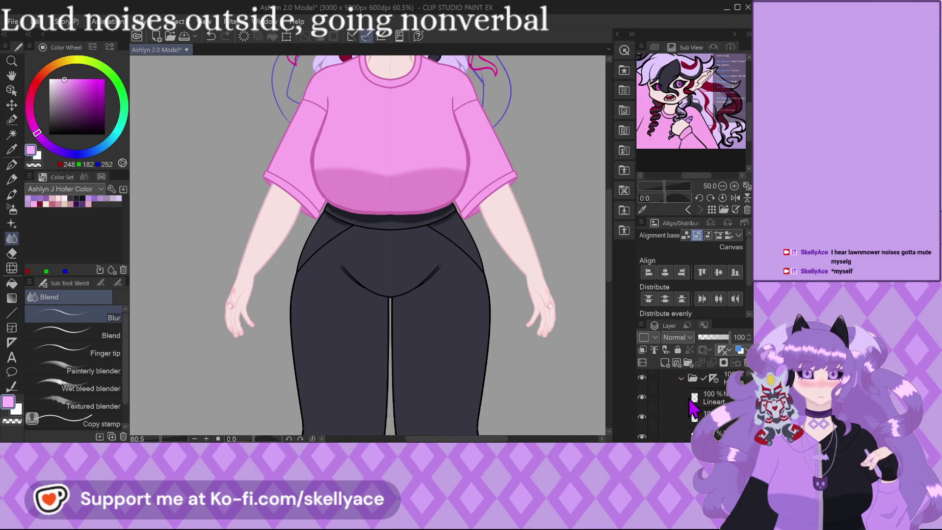
{"action": "left_click", "coordinate": [698, 414]}
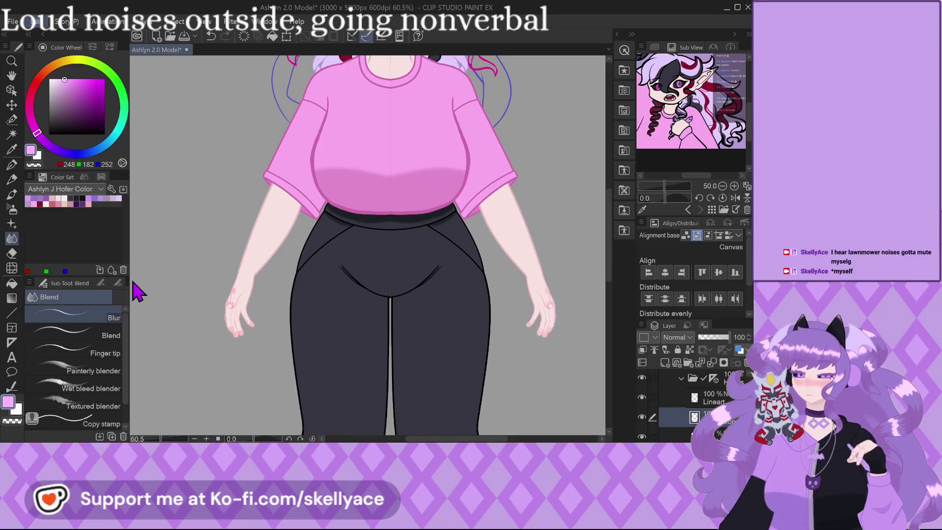
Check what the selected hand layer covers by showing its transform frame and closing it without altering the artwork.
{"action": "key", "text": "ctrl+t"}
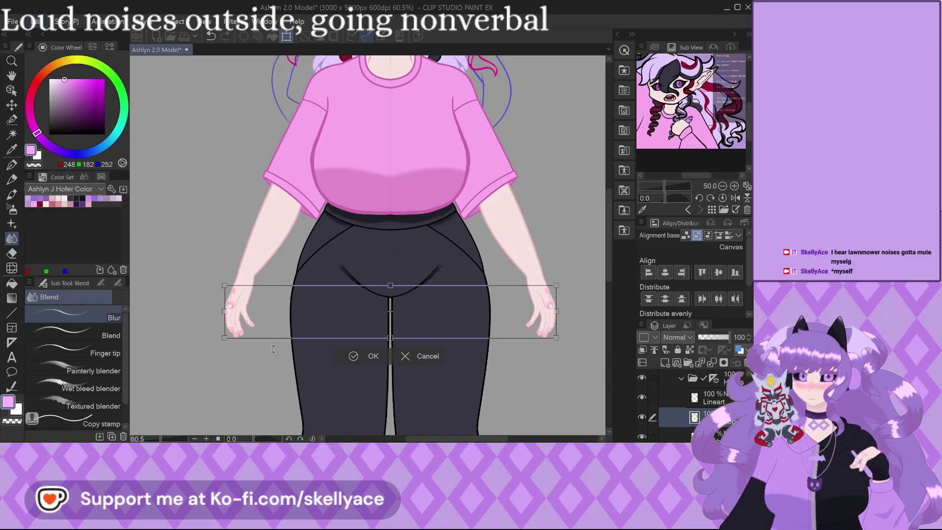
{"action": "left_click_drag", "start_coordinate": [314, 344], "coordinate": [289, 332]}
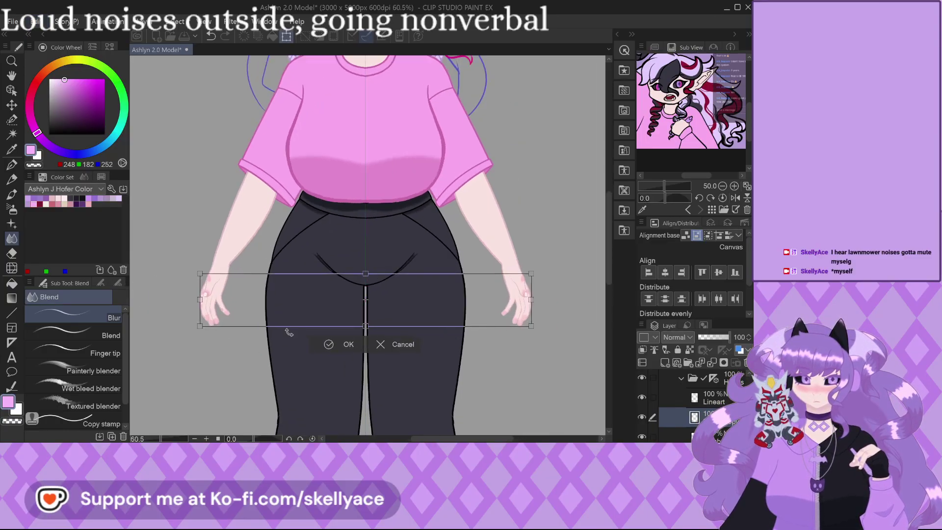
{"action": "left_click", "coordinate": [350, 345]}
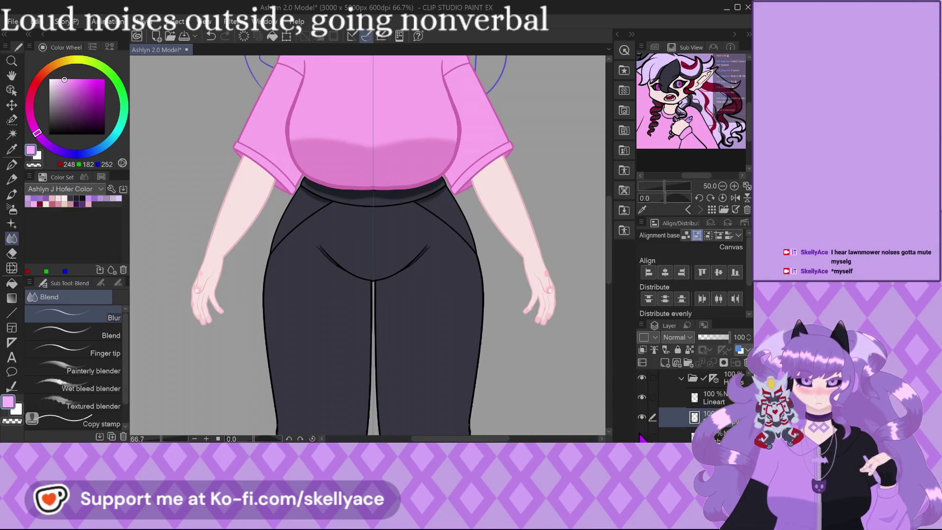
Disable the symmetry ruler on the Hands folder, then reselect the blush layer directly below its Lineart.
{"action": "scroll", "coordinate": [487, 338], "scroll_direction": "down", "scroll_amount": 1}
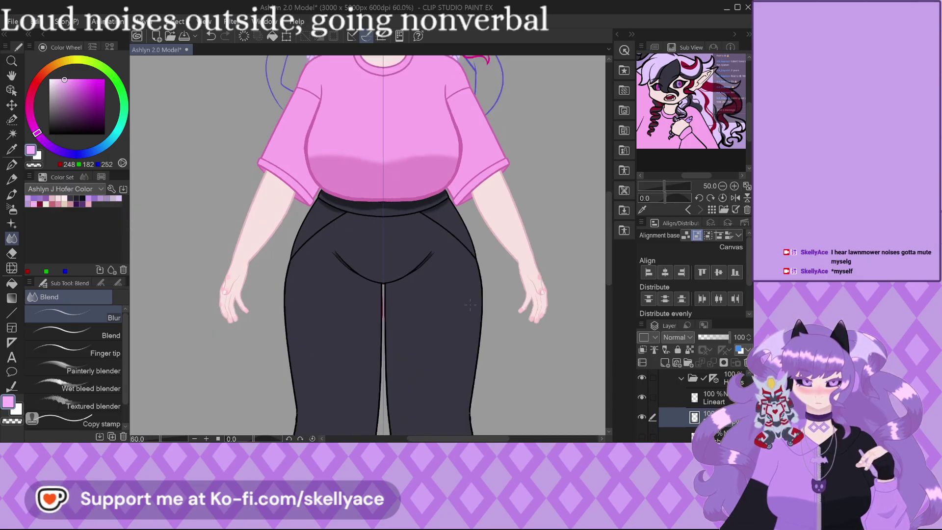
{"action": "scroll", "coordinate": [584, 314], "scroll_direction": "up", "scroll_amount": 5}
{"action": "scroll", "coordinate": [701, 421], "scroll_direction": "up", "scroll_amount": 1}
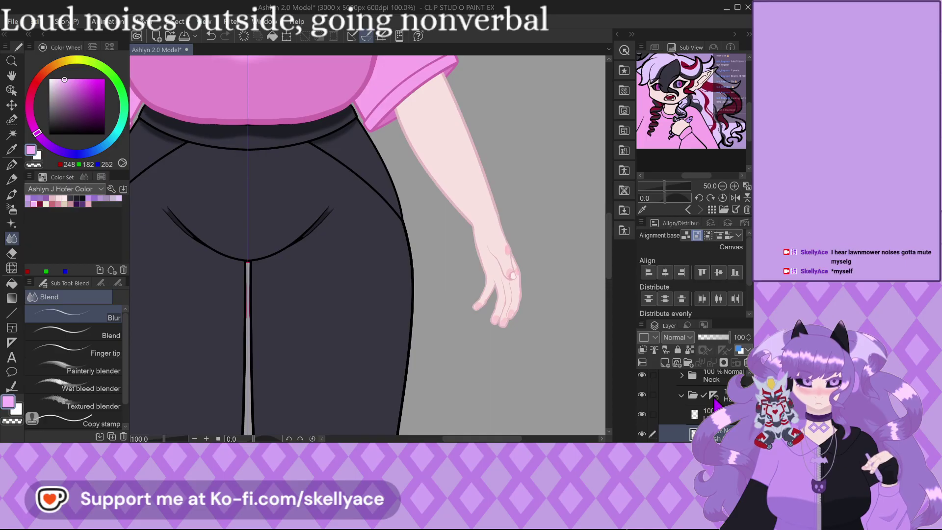
{"action": "left_click", "coordinate": [713, 398]}
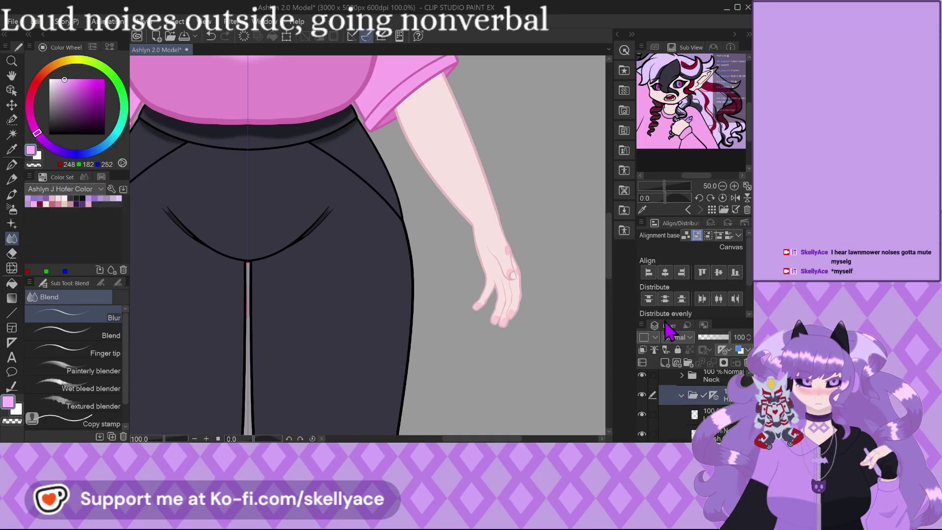
{"action": "left_click", "coordinate": [677, 432]}
{"action": "scroll", "coordinate": [441, 211], "scroll_direction": "down", "scroll_amount": 2}
{"action": "scroll", "coordinate": [441, 211], "scroll_direction": "up", "scroll_amount": 1}
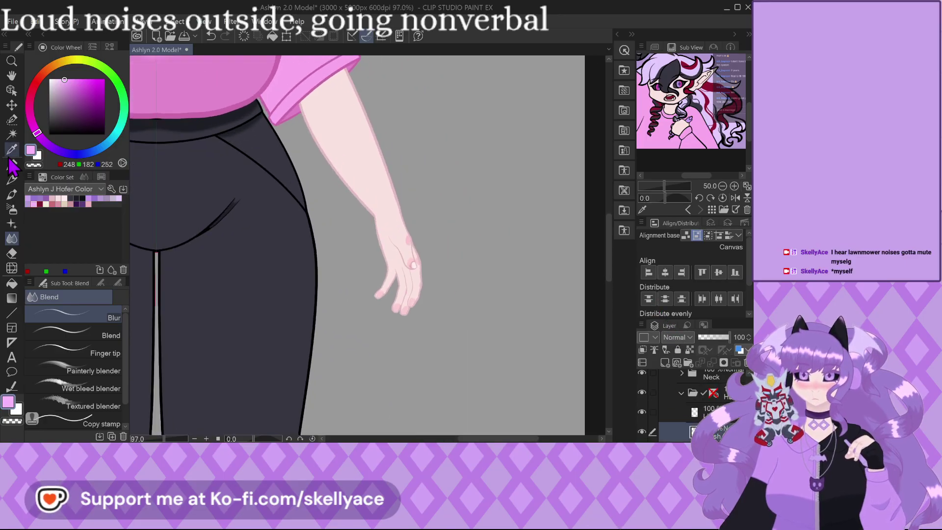
Try erasing the blush from the fingers of one hand with the Pen tool on the blush layer below Lineart.
{"action": "key", "text": "p"}
{"action": "scroll", "coordinate": [343, 241], "scroll_direction": "up", "scroll_amount": 2}
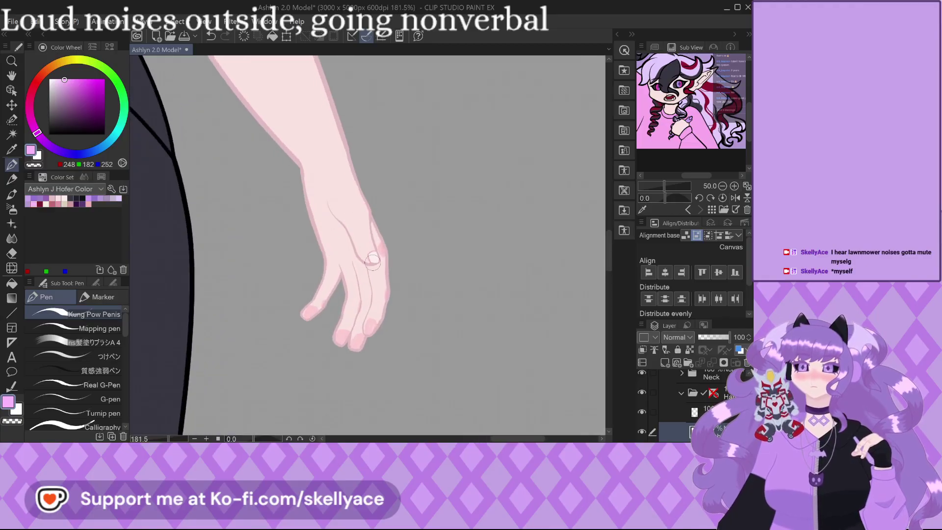
{"action": "left_click_drag", "start_coordinate": [356, 340], "coordinate": [340, 335]}
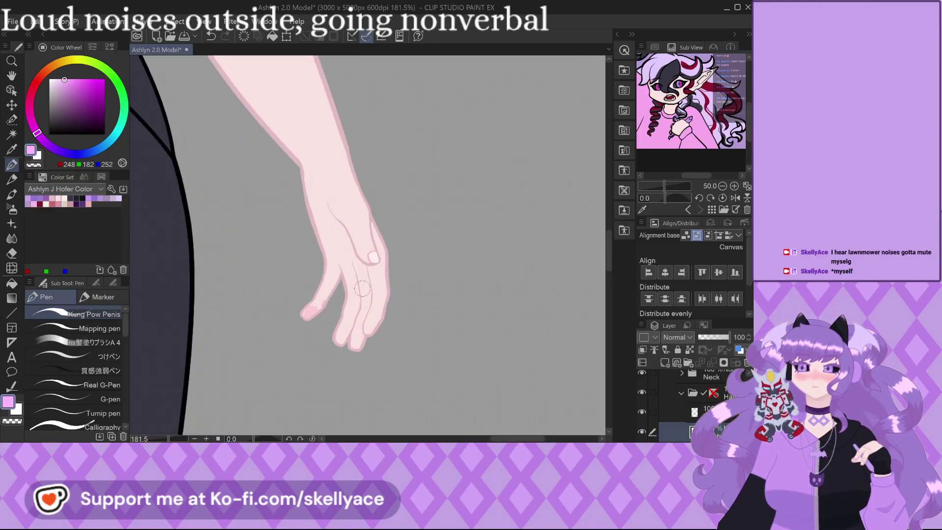
{"action": "scroll", "coordinate": [426, 330], "scroll_direction": "down", "scroll_amount": 3}
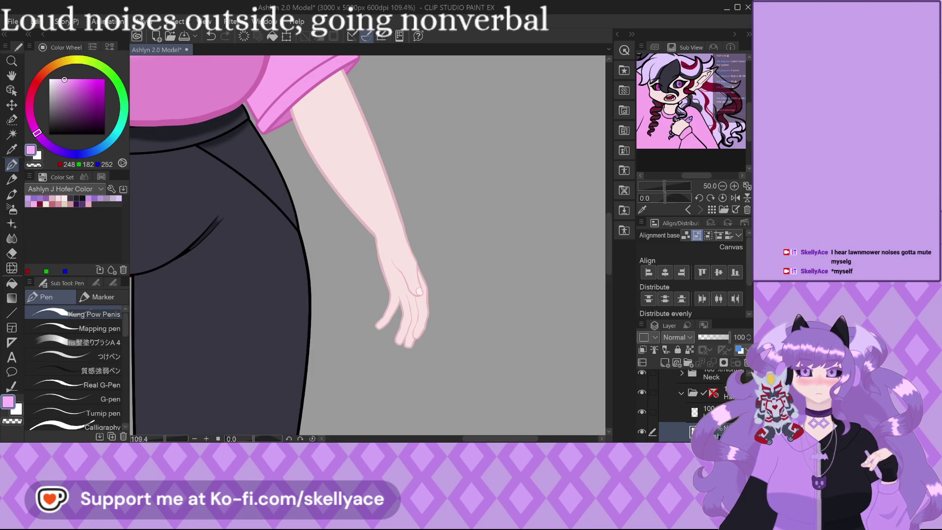
{"action": "scroll", "coordinate": [504, 305], "scroll_direction": "down", "scroll_amount": 5}
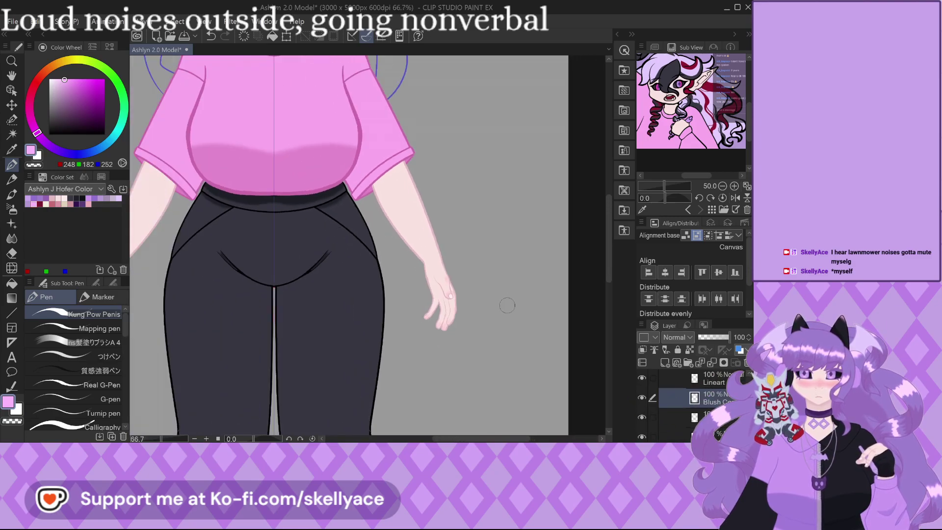
Select the Blush layer below Blush Copy, check both hands, and undo the last blush edit.
{"action": "scroll", "coordinate": [346, 286], "scroll_direction": "down", "scroll_amount": 2}
{"action": "scroll", "coordinate": [213, 269], "scroll_direction": "up", "scroll_amount": 5}
{"action": "scroll", "coordinate": [491, 355], "scroll_direction": "down", "scroll_amount": 5}
{"action": "left_click", "coordinate": [653, 417]}
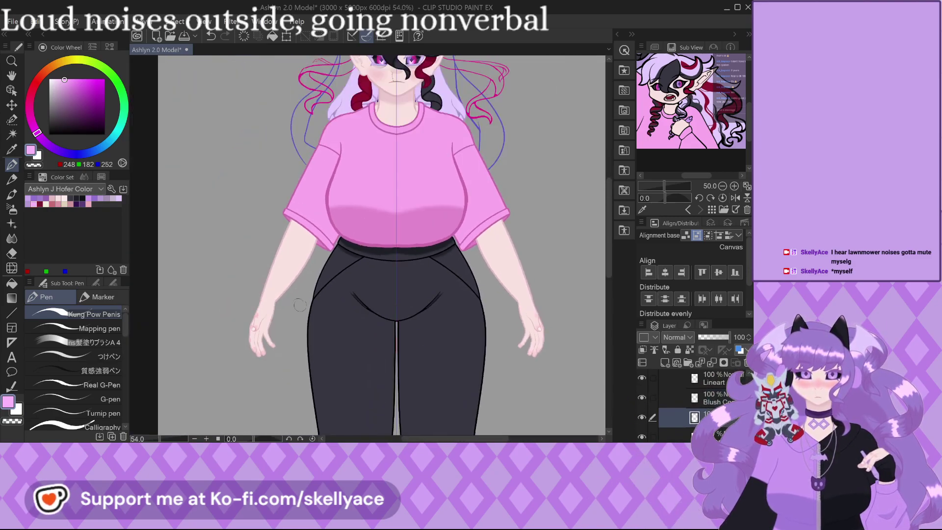
{"action": "scroll", "coordinate": [261, 305], "scroll_direction": "up", "scroll_amount": 2}
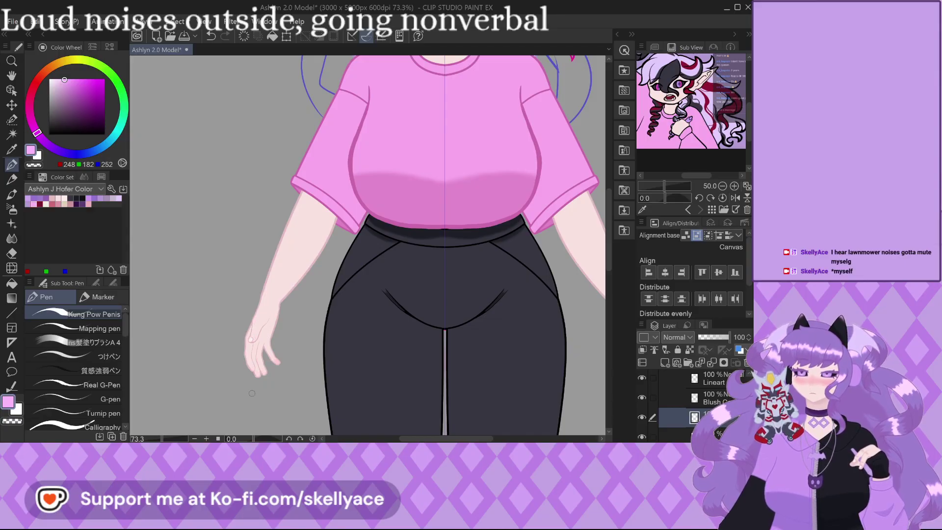
{"action": "scroll", "coordinate": [227, 365], "scroll_direction": "down", "scroll_amount": 3}
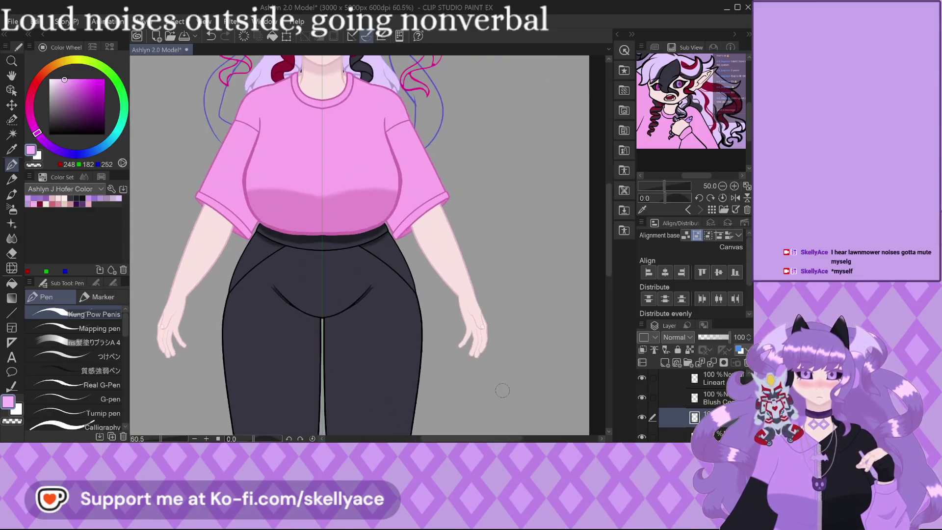
{"action": "scroll", "coordinate": [686, 403], "scroll_direction": "up", "scroll_amount": 3}
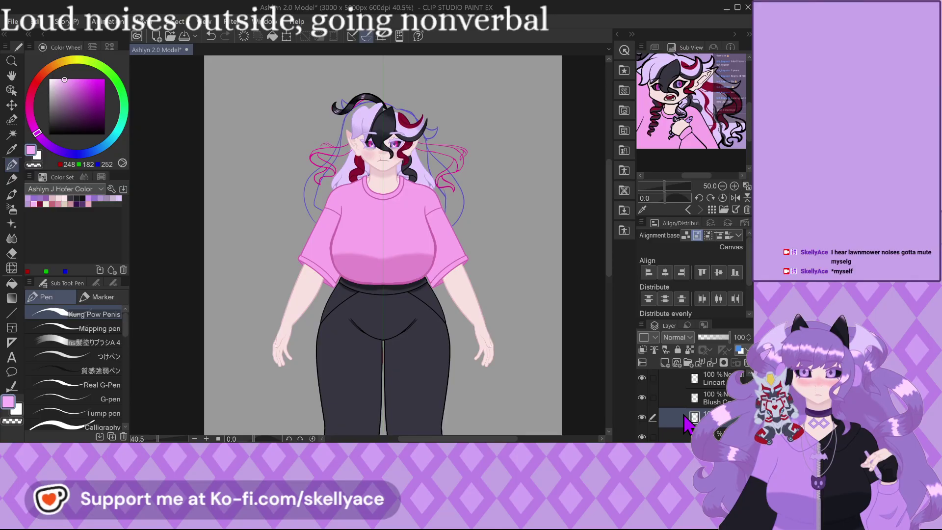
{"action": "scroll", "coordinate": [701, 413], "scroll_direction": "down", "scroll_amount": 3}
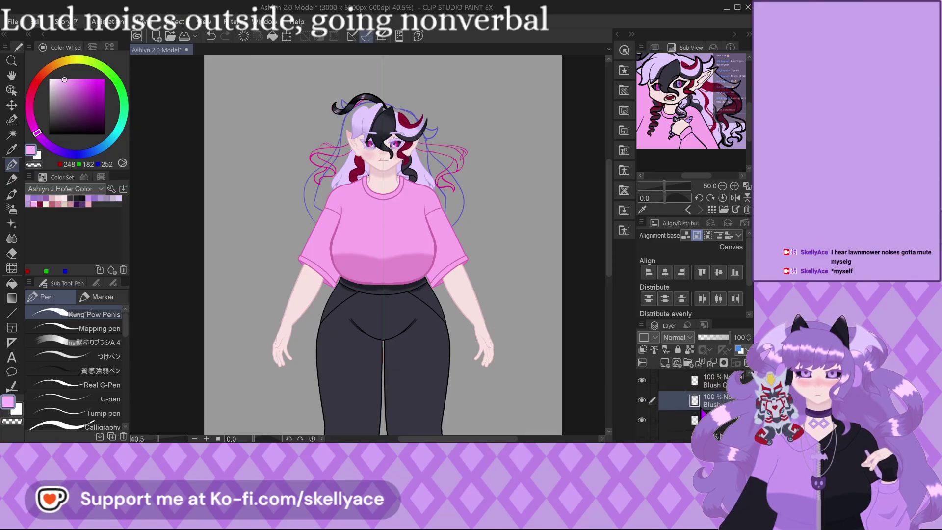
{"action": "key", "text": "ctrl+z"}
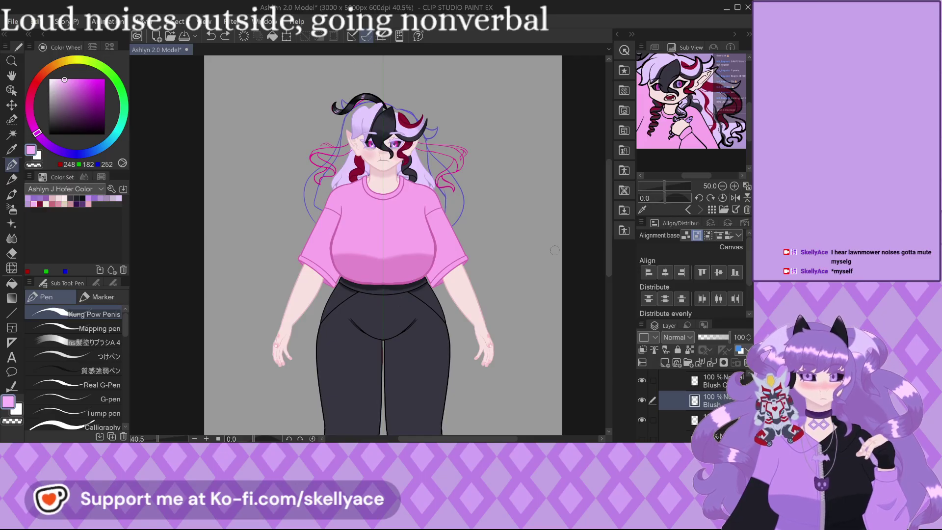
Compare the hands' Blush and Blush Copy layers by hiding Blush, showing it again, and hiding Blush Copy.
{"action": "left_click", "coordinate": [647, 407]}
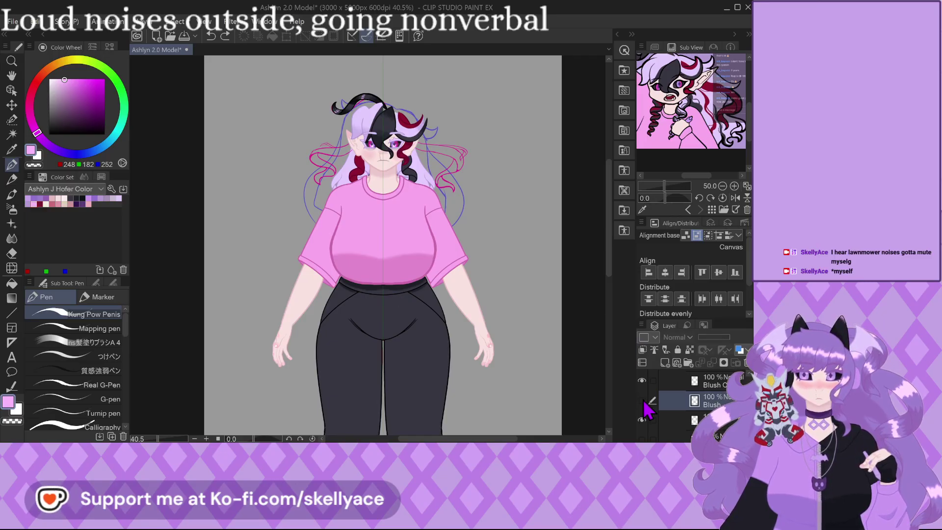
{"action": "scroll", "coordinate": [254, 358], "scroll_direction": "up", "scroll_amount": 3}
{"action": "scroll", "coordinate": [304, 349], "scroll_direction": "down", "scroll_amount": 3}
{"action": "scroll", "coordinate": [212, 311], "scroll_direction": "up", "scroll_amount": 3}
{"action": "scroll", "coordinate": [213, 311], "scroll_direction": "down", "scroll_amount": 2}
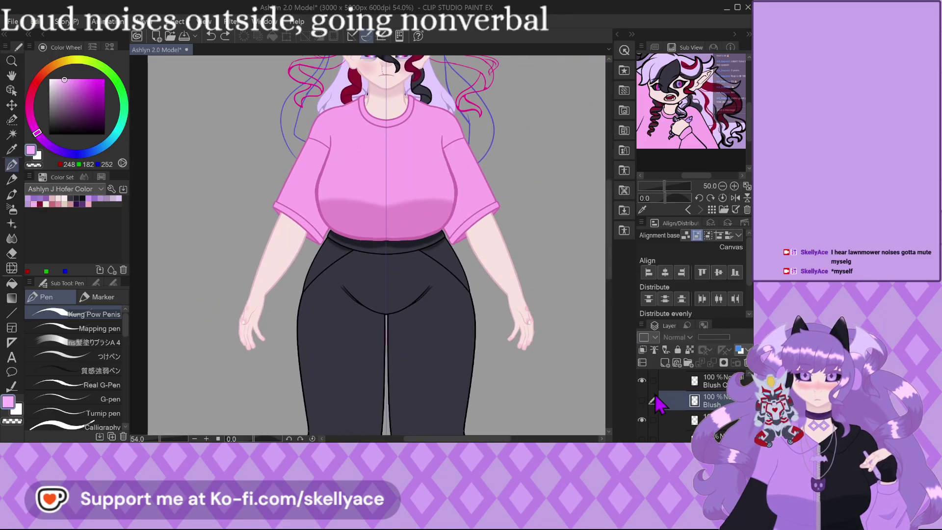
{"action": "left_click", "coordinate": [642, 400]}
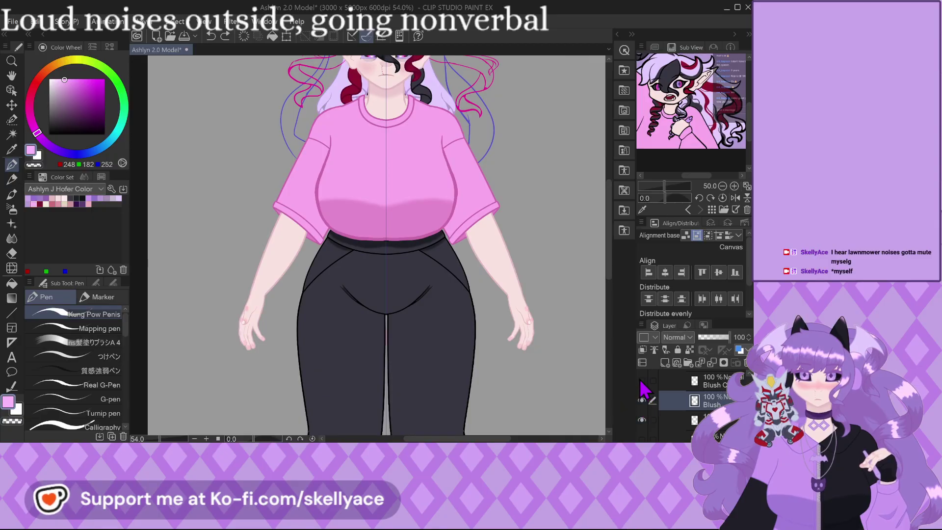
{"action": "left_click", "coordinate": [641, 382]}
Move Blush Copy and Blush out of the Hands folder to directly above the Head folder.
{"action": "scroll", "coordinate": [687, 403], "scroll_direction": "up", "scroll_amount": 1}
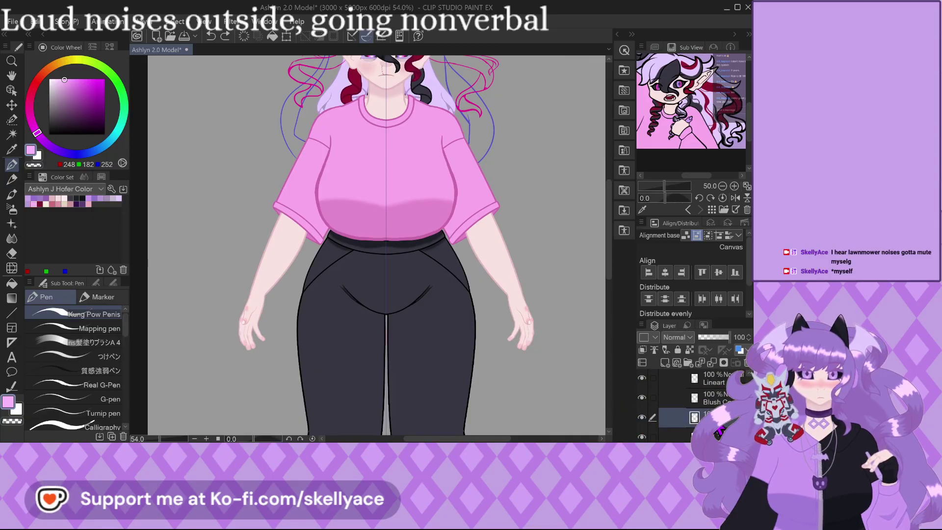
{"action": "left_click", "coordinate": [652, 397]}
{"action": "left_click_drag", "start_coordinate": [728, 366], "coordinate": [724, 381]}
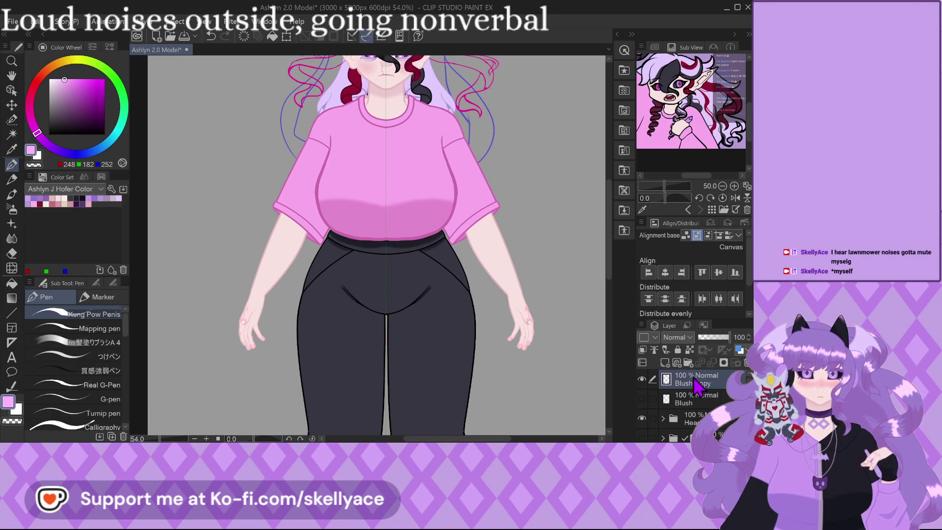
Check Blush Copy on the hands, hide it, and show and select the Blush layer instead.
{"action": "scroll", "coordinate": [536, 343], "scroll_direction": "up", "scroll_amount": 2}
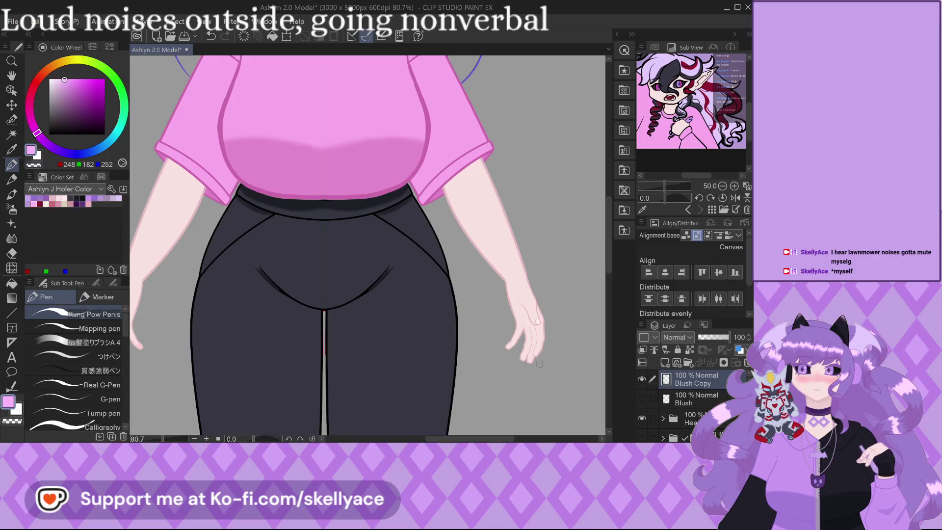
{"action": "left_click", "coordinate": [642, 379]}
{"action": "left_click", "coordinate": [642, 398]}
{"action": "left_click", "coordinate": [692, 399]}
{"action": "scroll", "coordinate": [486, 327], "scroll_direction": "down", "scroll_amount": 2}
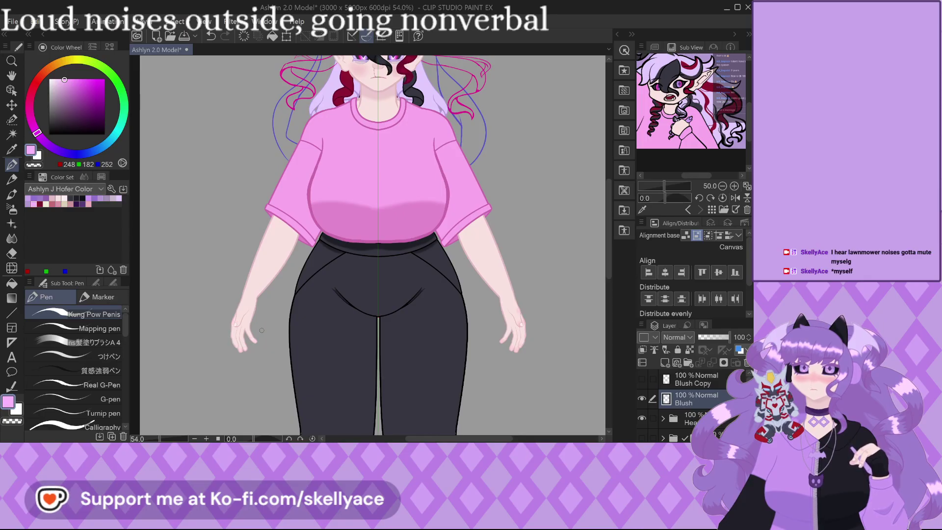
Show Blush Copy, combine it with Blush into one layer, and move Blush into the Hands folder directly below Lineart.
{"action": "left_click", "coordinate": [641, 379]}
{"action": "scroll", "coordinate": [693, 397], "scroll_direction": "up", "scroll_amount": 5}
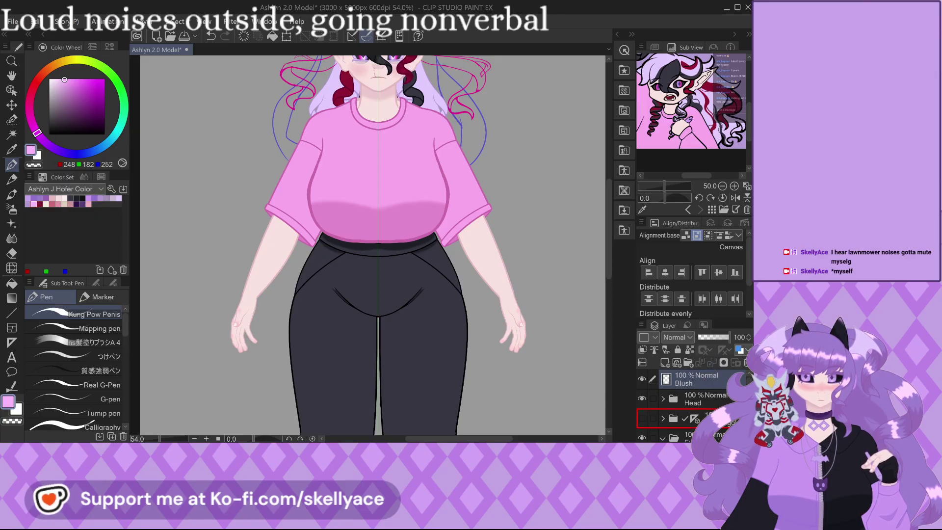
{"action": "scroll", "coordinate": [708, 410], "scroll_direction": "down", "scroll_amount": 4}
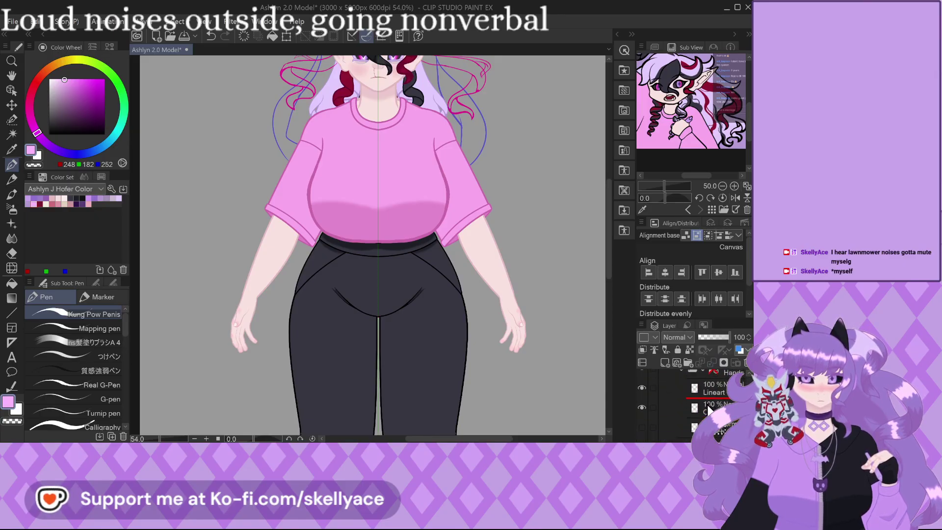
{"action": "left_click_drag", "start_coordinate": [712, 407], "coordinate": [711, 402]}
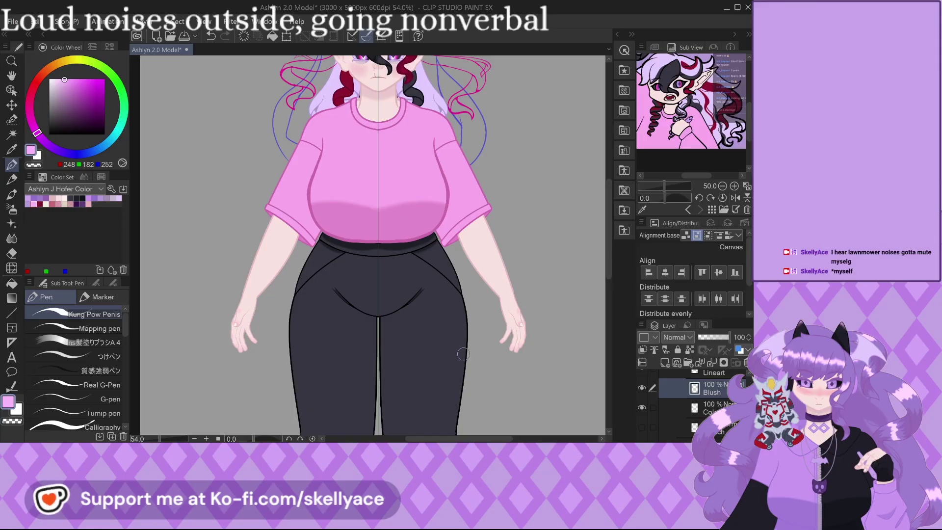
Inspect the blush on the hand, thumb and fingers up close.
{"action": "scroll", "coordinate": [431, 343], "scroll_direction": "down", "scroll_amount": 2}
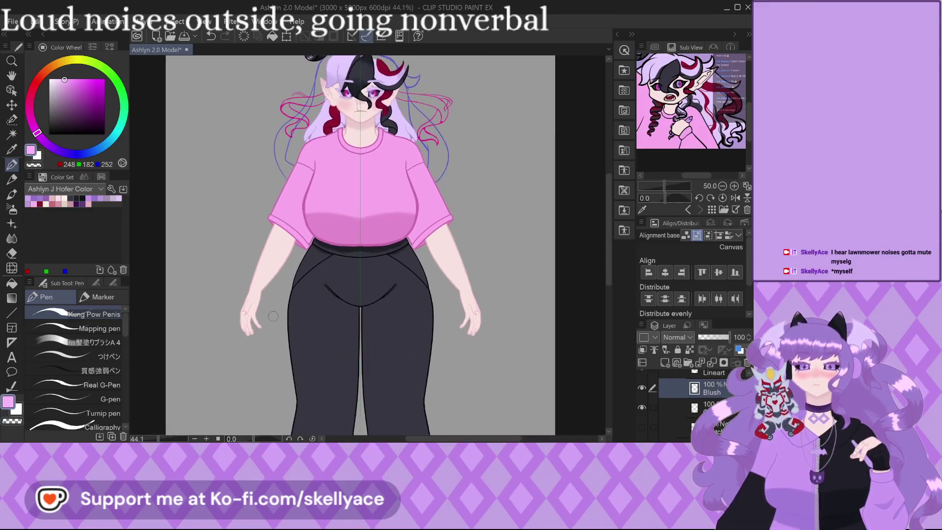
{"action": "scroll", "coordinate": [258, 303], "scroll_direction": "up", "scroll_amount": 5}
{"action": "scroll", "coordinate": [258, 302], "scroll_direction": "up", "scroll_amount": 6}
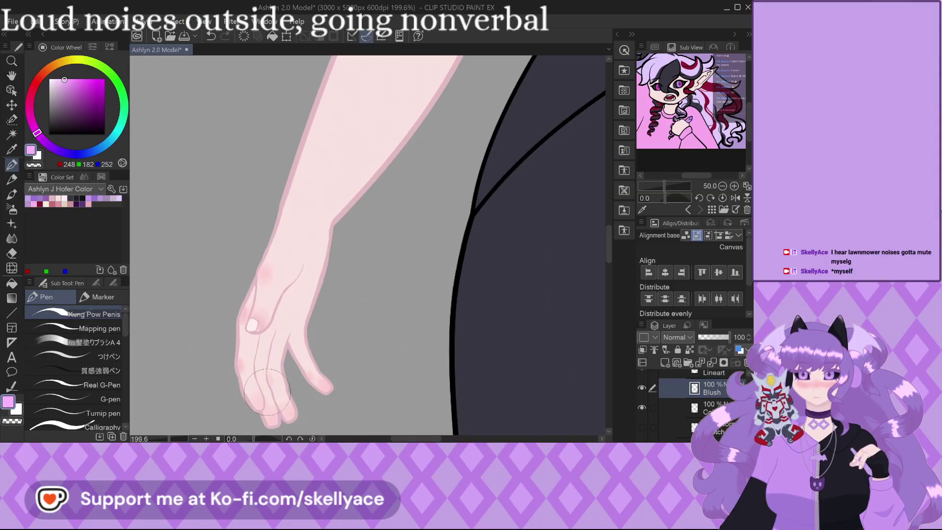
{"action": "scroll", "coordinate": [214, 291], "scroll_direction": "down", "scroll_amount": 4}
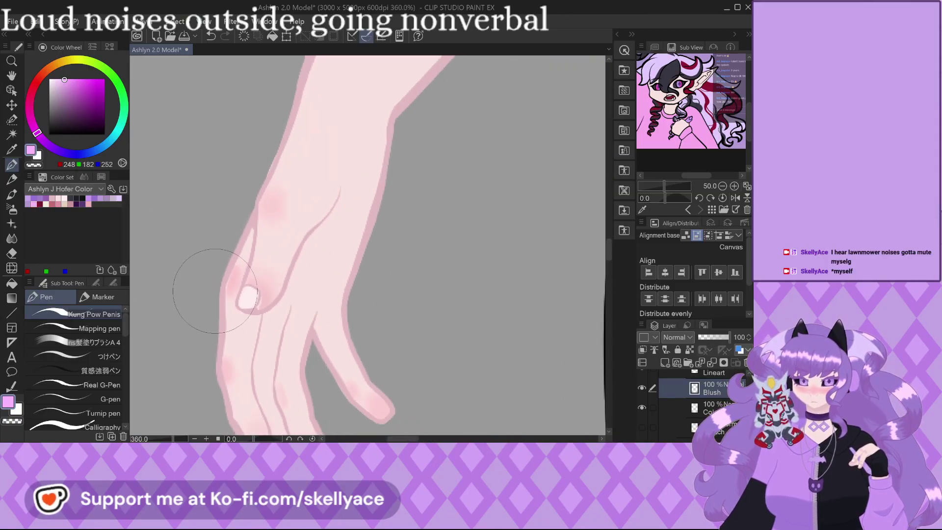
{"action": "scroll", "coordinate": [259, 338], "scroll_direction": "up", "scroll_amount": 2}
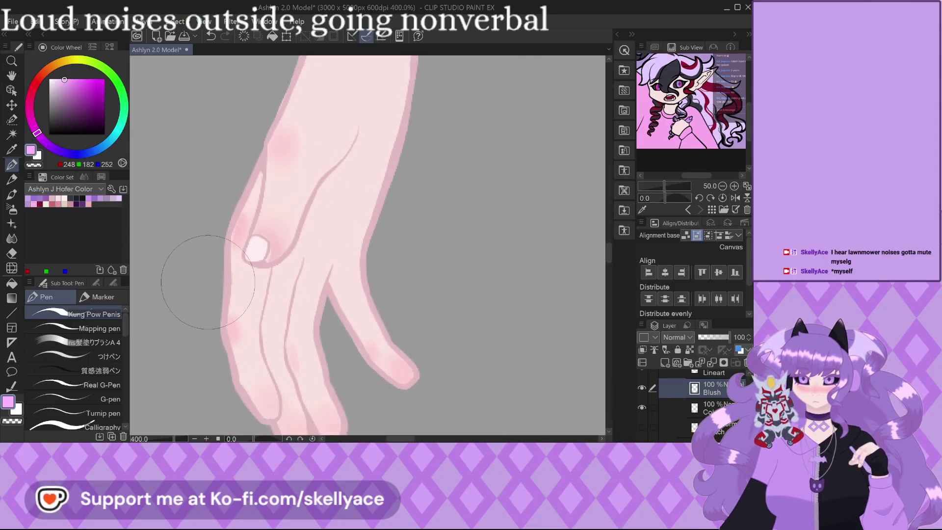
{"action": "scroll", "coordinate": [190, 294], "scroll_direction": "down", "scroll_amount": 3}
{"action": "scroll", "coordinate": [199, 300], "scroll_direction": "down", "scroll_amount": 6}
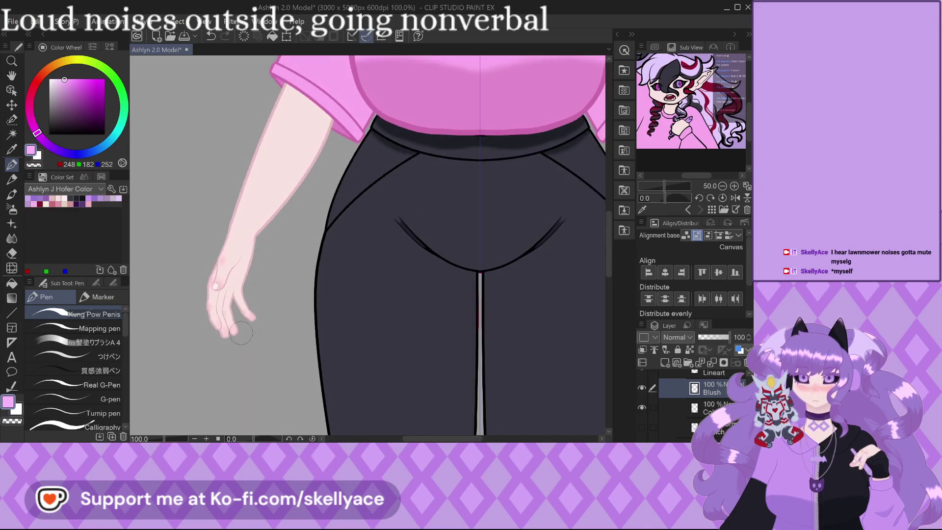
Collapse the Hands folder and toggle its visibility repeatedly to compare the arms with and without hands, leaving it shown.
{"action": "scroll", "coordinate": [674, 392], "scroll_direction": "up", "scroll_amount": 3}
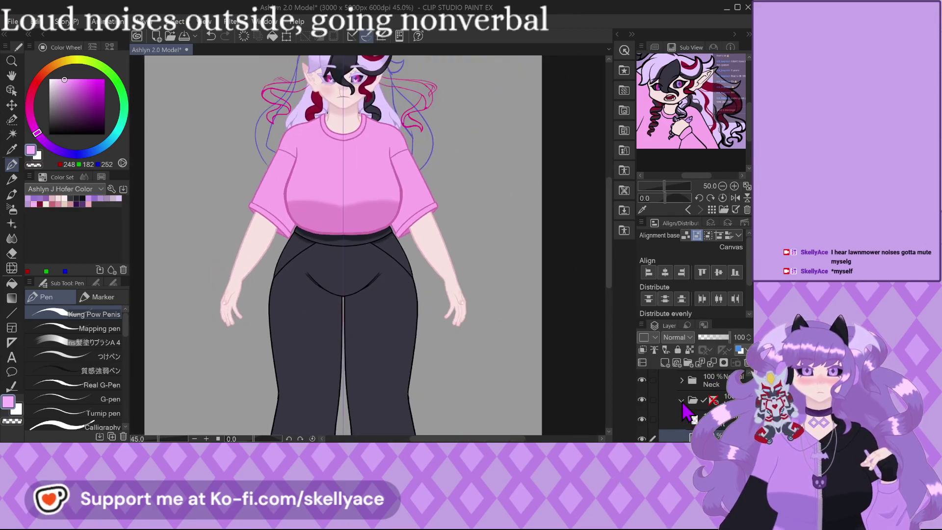
{"action": "left_click", "coordinate": [682, 401]}
{"action": "left_click", "coordinate": [642, 400]}
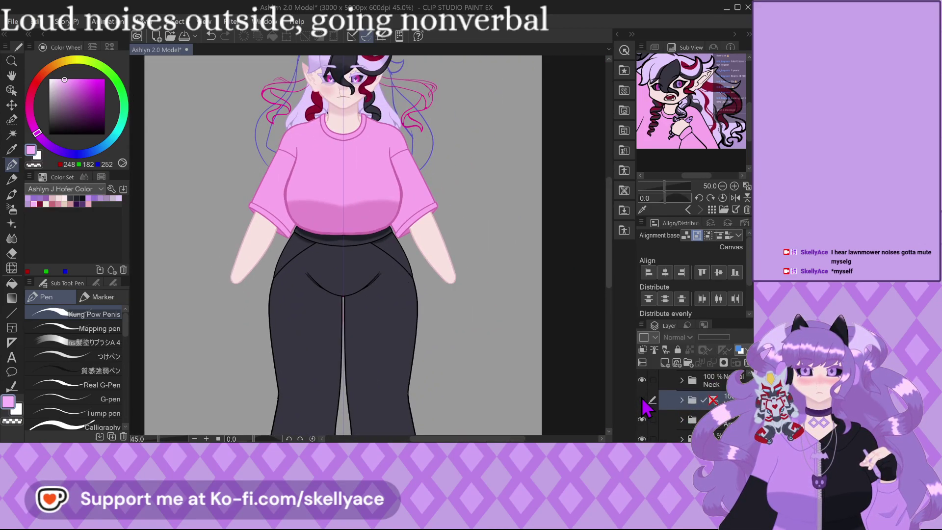
{"action": "left_click", "coordinate": [642, 400]}
{"action": "left_click", "coordinate": [642, 401]}
{"action": "left_click", "coordinate": [642, 401]}
{"action": "left_click", "coordinate": [643, 401]}
{"action": "left_click", "coordinate": [642, 400]}
{"action": "left_click", "coordinate": [642, 401]}
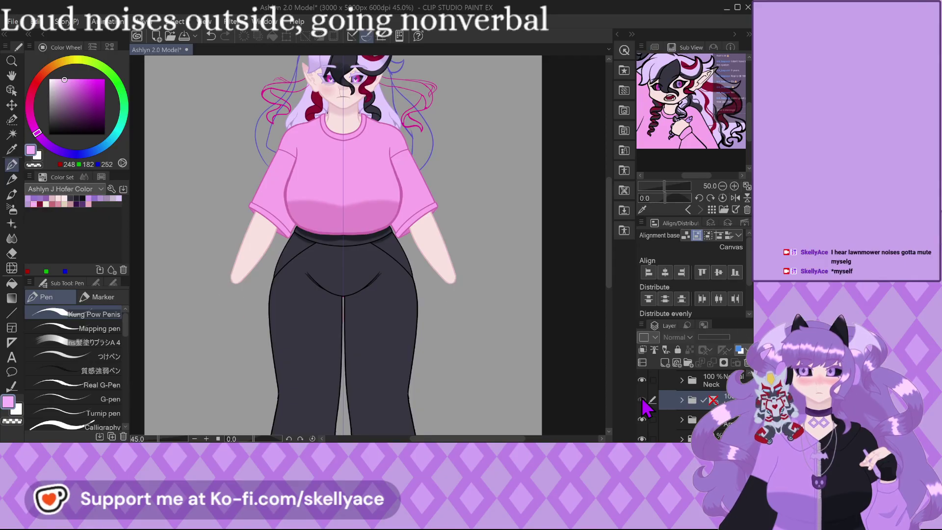
{"action": "left_click", "coordinate": [642, 400]}
Toggle the visibility of the Lower arm folder inside the Arms folder to check that part, leaving it shown.
{"action": "scroll", "coordinate": [646, 414], "scroll_direction": "down", "scroll_amount": 1}
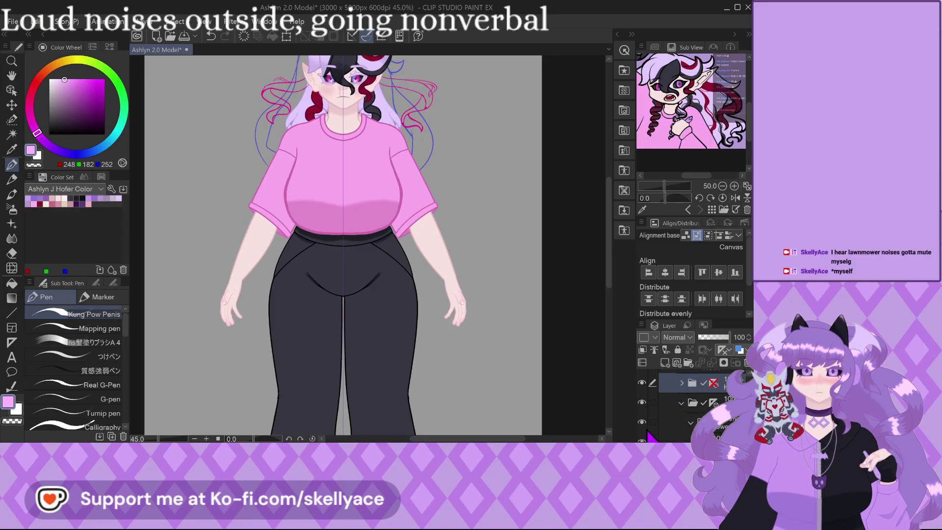
{"action": "scroll", "coordinate": [647, 429], "scroll_direction": "down", "scroll_amount": 1}
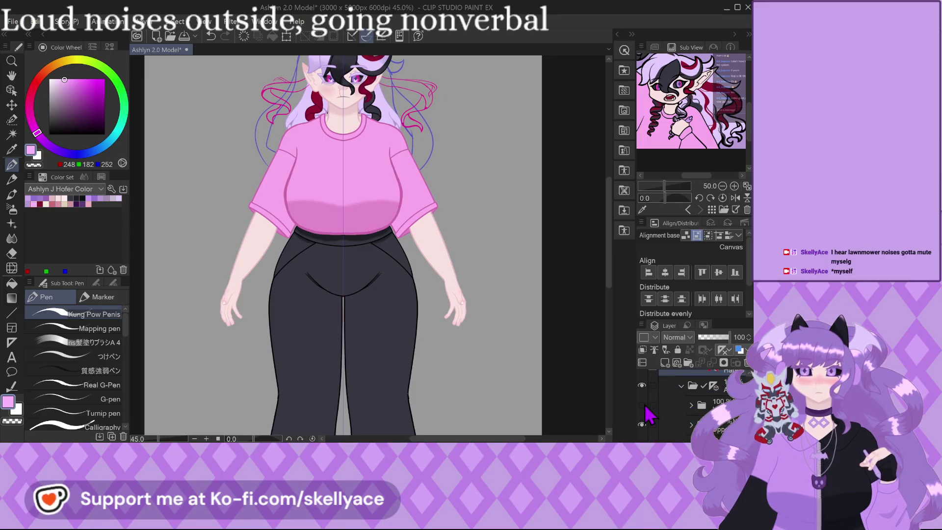
{"action": "left_click", "coordinate": [642, 406]}
{"action": "left_click", "coordinate": [643, 407]}
{"action": "left_click", "coordinate": [642, 407]}
{"action": "left_click", "coordinate": [642, 406]}
{"action": "scroll", "coordinate": [645, 411], "scroll_direction": "down", "scroll_amount": 1}
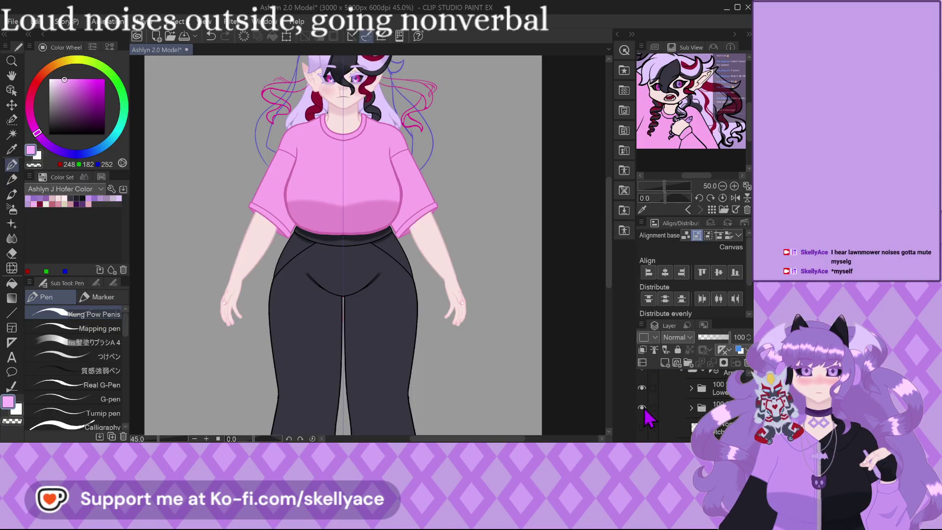
Hide the Lower arm folder inside the Arms folder to isolate the upper arms.
{"action": "left_click", "coordinate": [643, 393]}
{"action": "scroll", "coordinate": [660, 414], "scroll_direction": "up", "scroll_amount": 2}
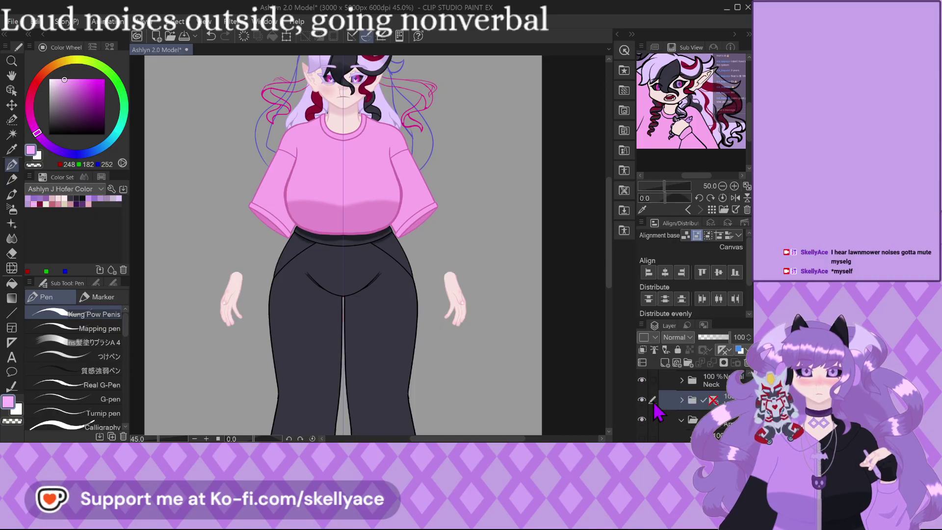
{"action": "scroll", "coordinate": [671, 411], "scroll_direction": "down", "scroll_amount": 1}
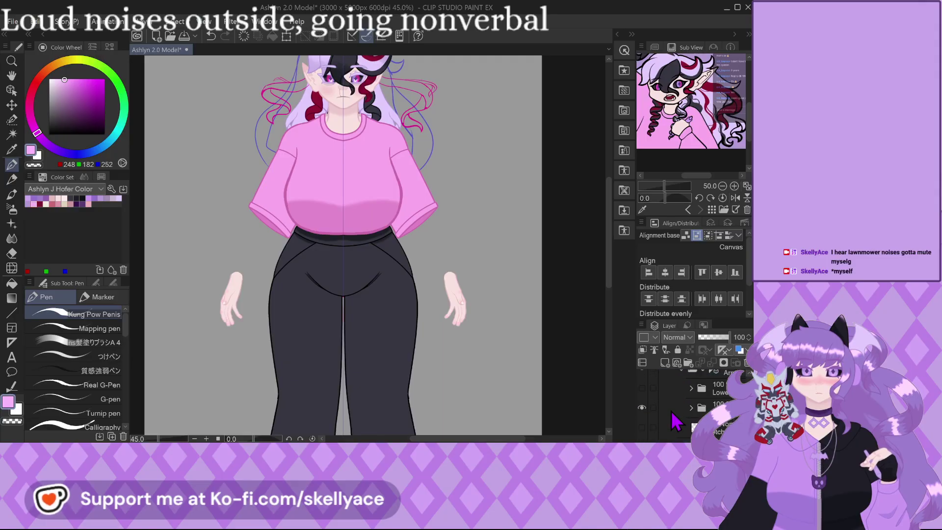
{"action": "scroll", "coordinate": [671, 417], "scroll_direction": "down", "scroll_amount": 2}
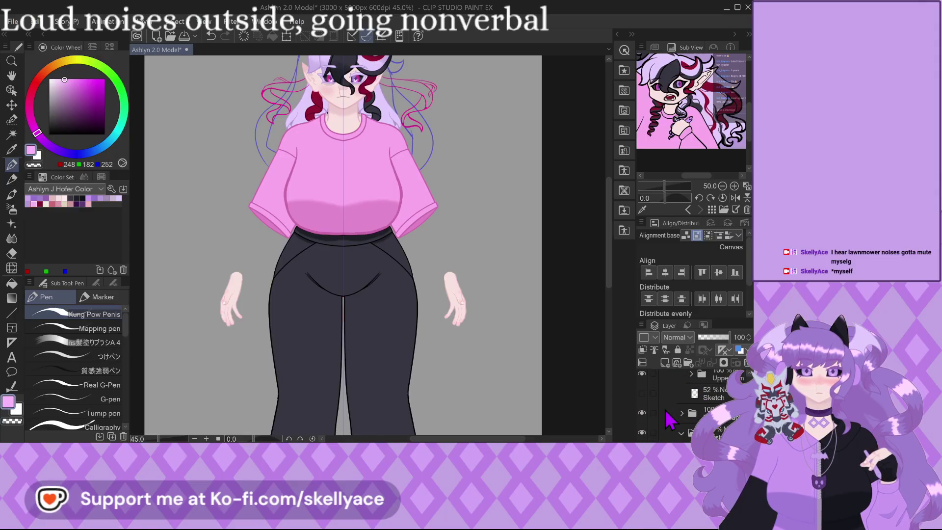
{"action": "scroll", "coordinate": [659, 423], "scroll_direction": "down", "scroll_amount": 2}
{"action": "scroll", "coordinate": [658, 421], "scroll_direction": "up", "scroll_amount": 1}
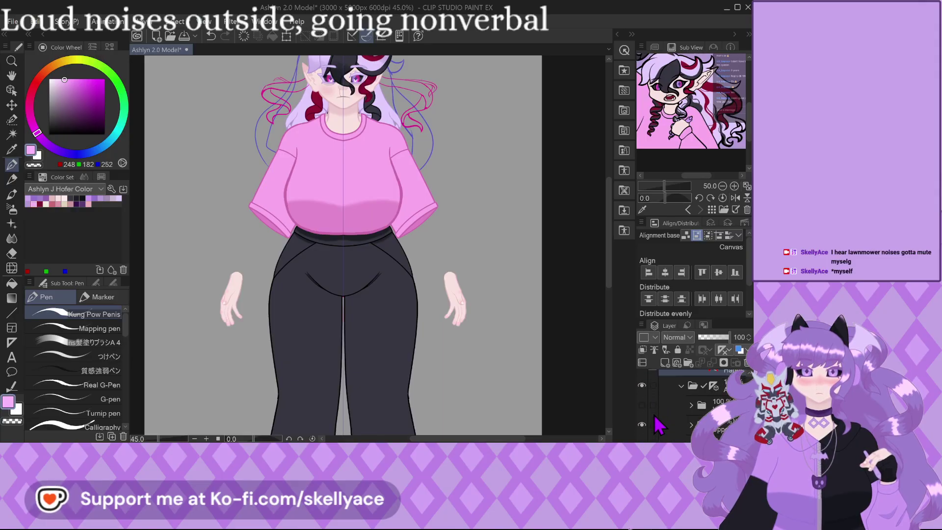
Hide the Casual outfit folder under Full Body to expose the body beneath the clothes.
{"action": "left_click", "coordinate": [641, 398]}
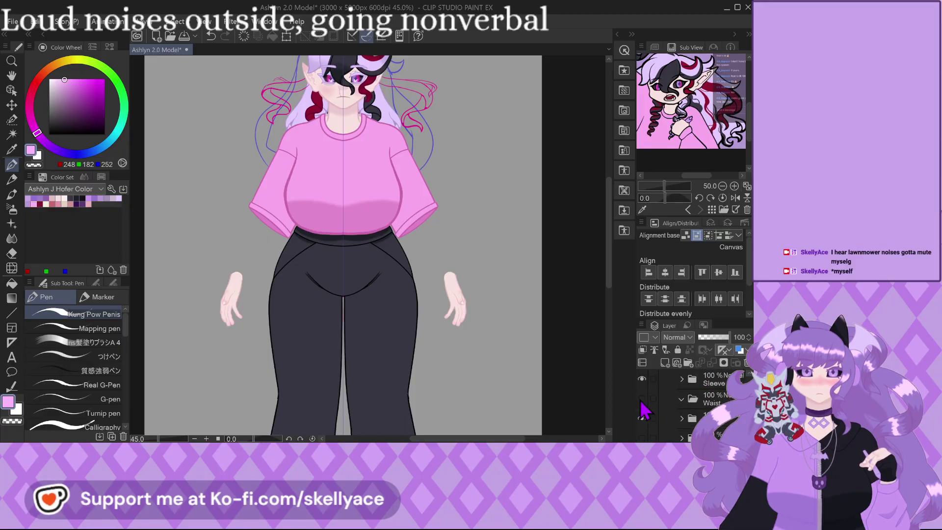
{"action": "scroll", "coordinate": [660, 424], "scroll_direction": "up", "scroll_amount": 3}
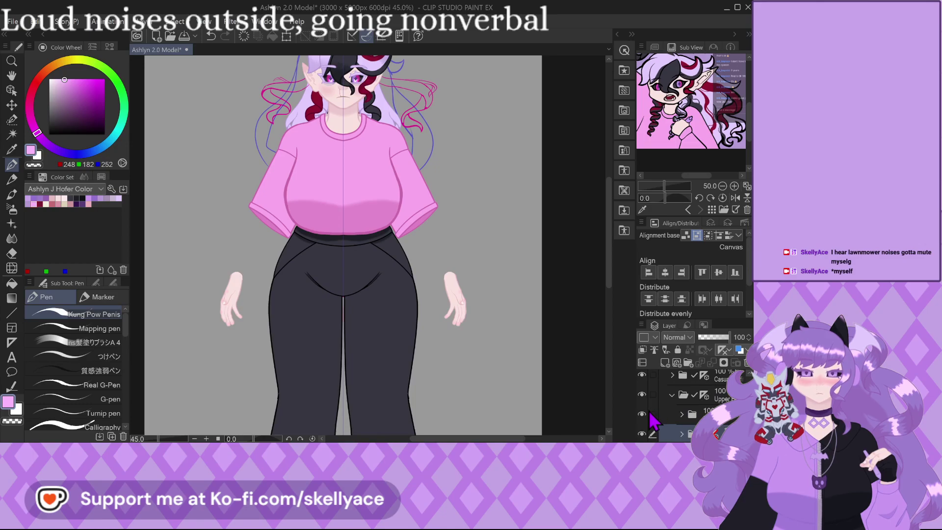
{"action": "left_click", "coordinate": [642, 394]}
{"action": "left_click", "coordinate": [642, 394]}
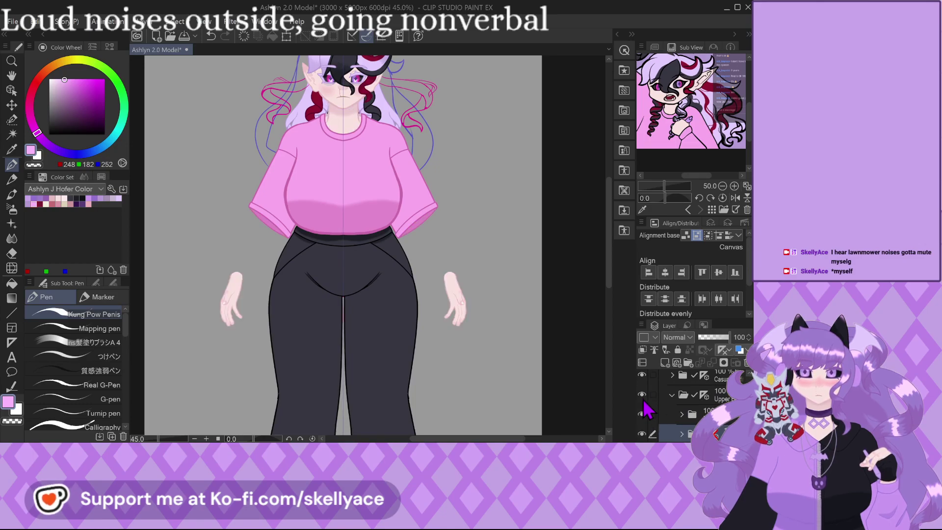
{"action": "scroll", "coordinate": [643, 391], "scroll_direction": "up", "scroll_amount": 1}
{"action": "left_click", "coordinate": [642, 392]}
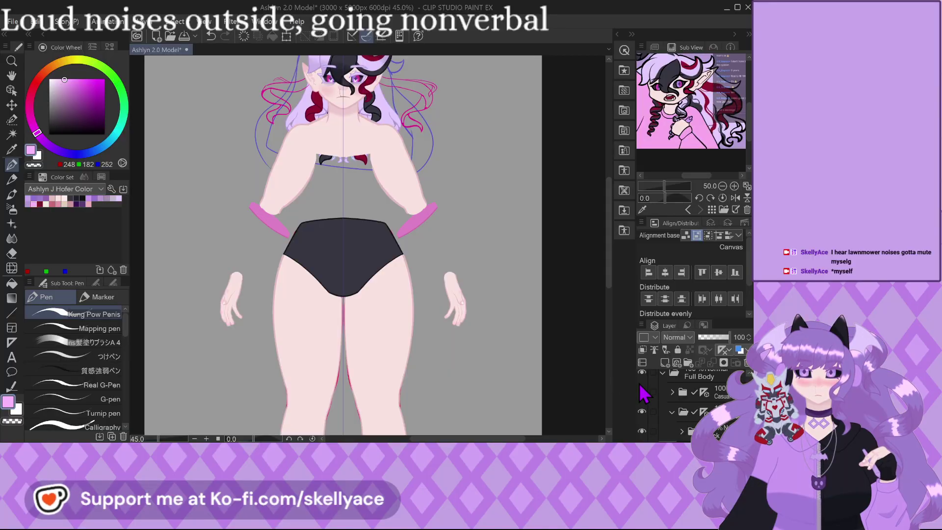
On the Upper arm folder's Lineart layer, draw a rounded pink outline (225, 185, 193) closing the elbow end with brush size 10.
{"action": "scroll", "coordinate": [681, 417], "scroll_direction": "down", "scroll_amount": 2}
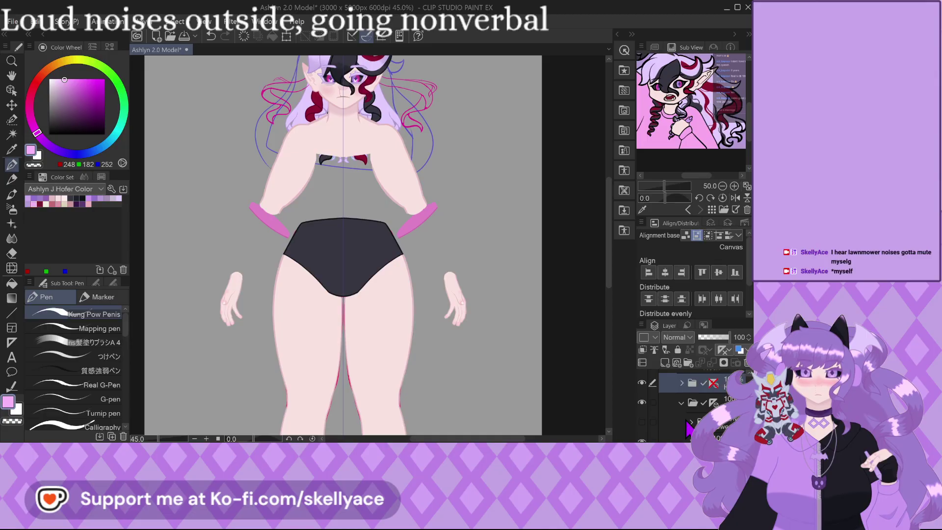
{"action": "scroll", "coordinate": [686, 420], "scroll_direction": "down", "scroll_amount": 1}
{"action": "left_click", "coordinate": [691, 410]}
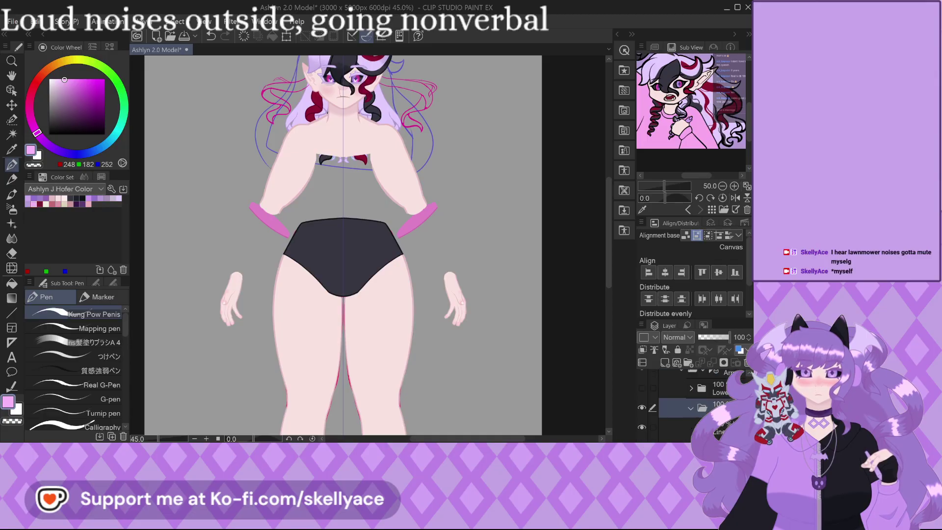
{"action": "left_click", "coordinate": [721, 414]}
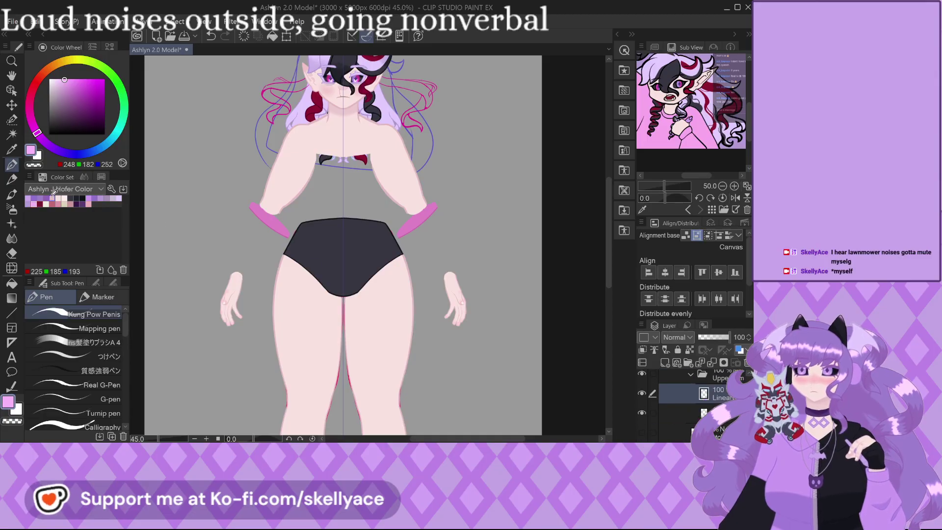
{"action": "left_click", "coordinate": [53, 197]}
{"action": "scroll", "coordinate": [253, 190], "scroll_direction": "up", "scroll_amount": 8}
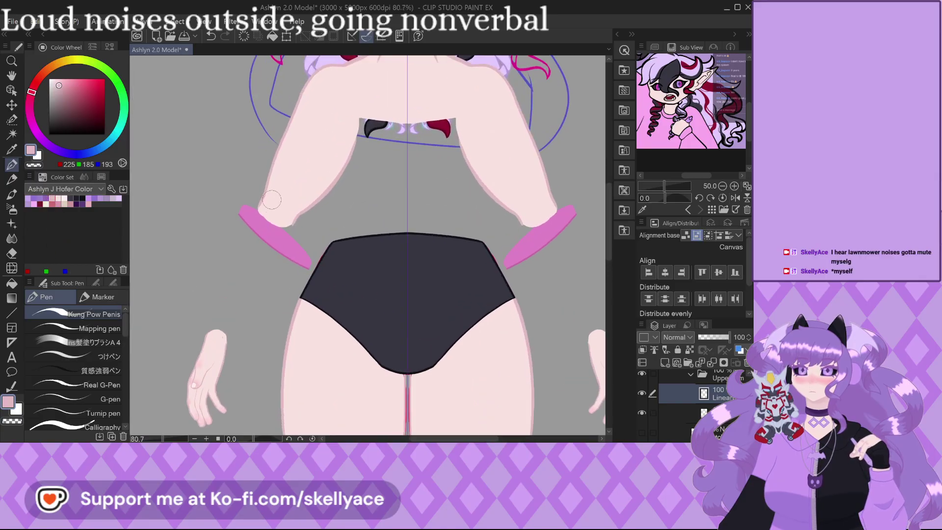
{"action": "left_click", "coordinate": [97, 283]}
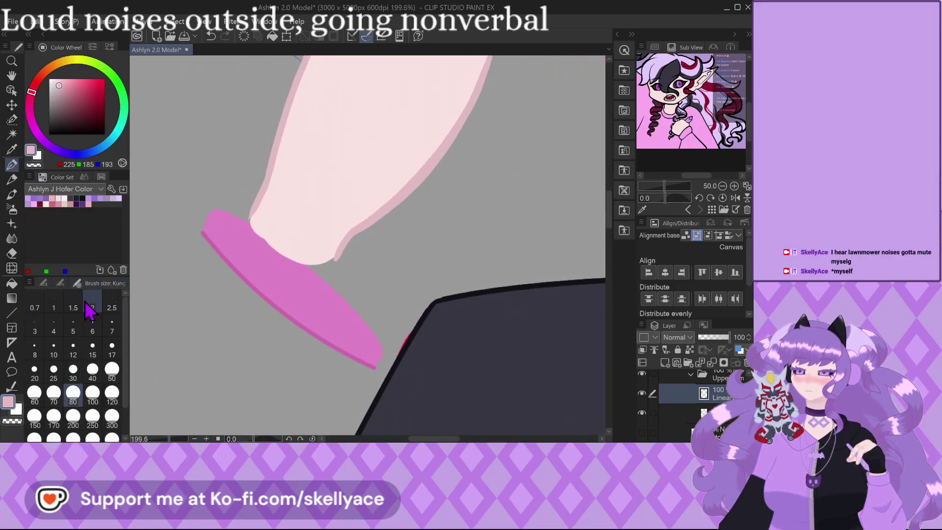
{"action": "scroll", "coordinate": [253, 206], "scroll_direction": "up", "scroll_amount": 3}
{"action": "scroll", "coordinate": [253, 205], "scroll_direction": "up", "scroll_amount": 2}
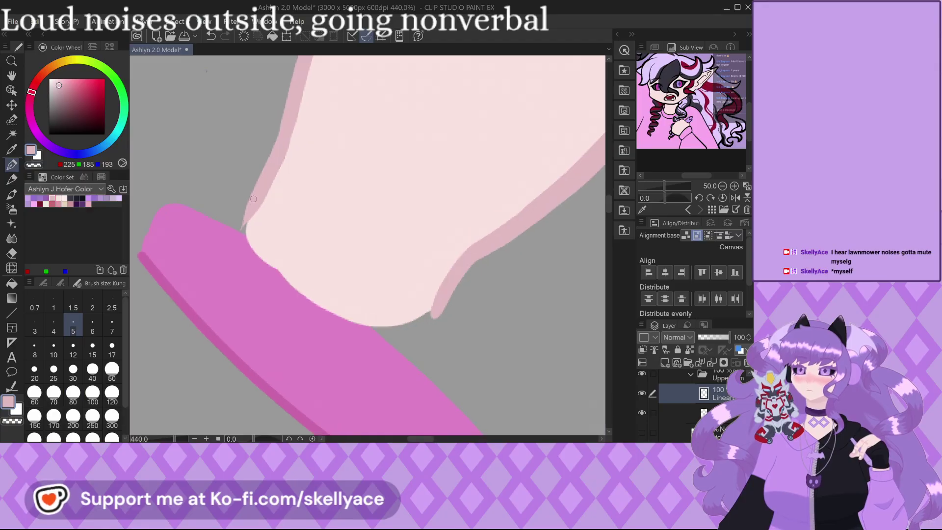
{"action": "left_click", "coordinate": [54, 349]}
{"action": "scroll", "coordinate": [247, 217], "scroll_direction": "up", "scroll_amount": 1}
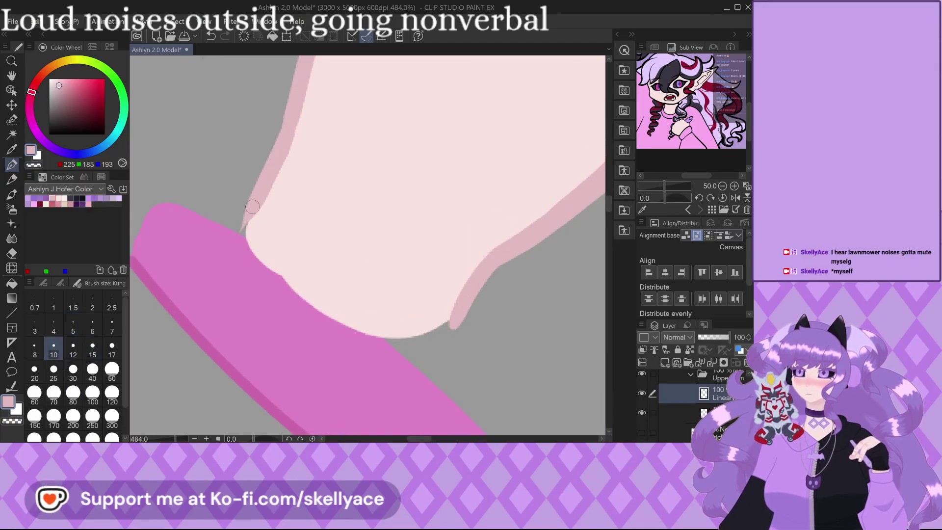
{"action": "mouse_move", "coordinate": [238, 279]}
{"action": "left_mouse_down"}
{"action": "mouse_move", "coordinate": [267, 310]}
{"action": "mouse_move", "coordinate": [320, 338]}
{"action": "mouse_move", "coordinate": [386, 354]}
{"action": "mouse_move", "coordinate": [452, 324]}
{"action": "left_mouse_up"}
{"action": "scroll", "coordinate": [492, 371], "scroll_direction": "down", "scroll_amount": 3}
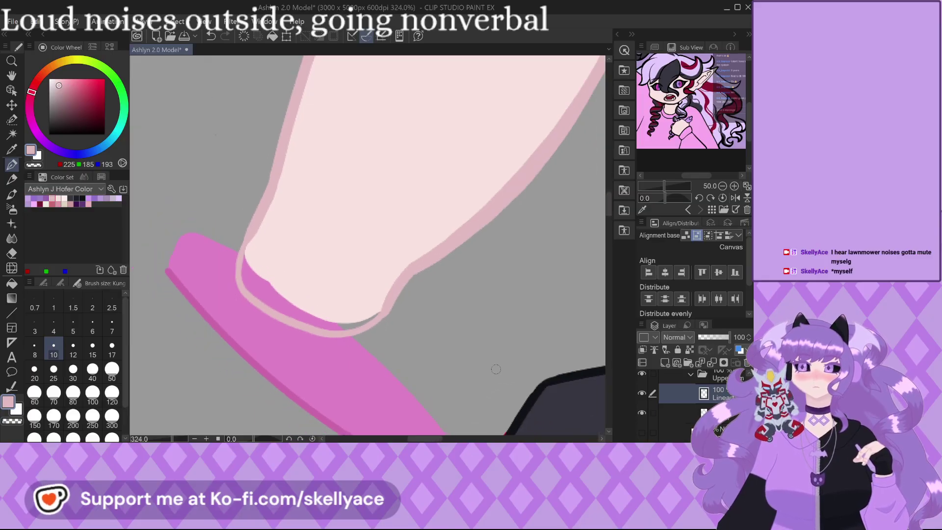
Fill the gap inside the new elbow outline with sampled skin colour (250, 226, 225) on the layer below Lineart.
{"action": "left_click", "coordinate": [678, 413]}
{"action": "left_click", "coordinate": [303, 255], "text": "alt"}
{"action": "scroll", "coordinate": [245, 253], "scroll_direction": "up", "scroll_amount": 3}
{"action": "mouse_move", "coordinate": [254, 317]}
{"action": "left_mouse_down"}
{"action": "mouse_move", "coordinate": [346, 360]}
{"action": "mouse_move", "coordinate": [405, 370]}
{"action": "mouse_move", "coordinate": [445, 332]}
{"action": "left_mouse_up"}
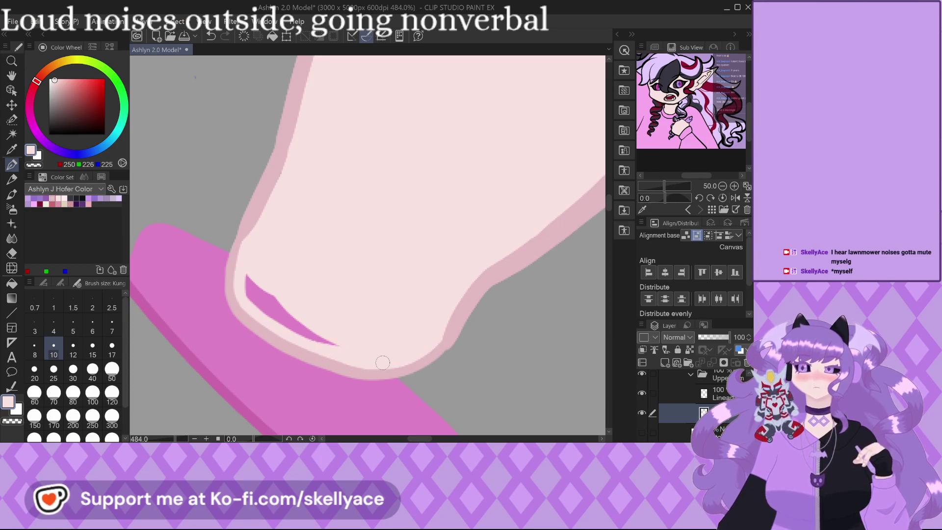
{"action": "left_click_drag", "start_coordinate": [353, 353], "coordinate": [317, 344]}
{"action": "left_click_drag", "start_coordinate": [265, 287], "coordinate": [238, 280]}
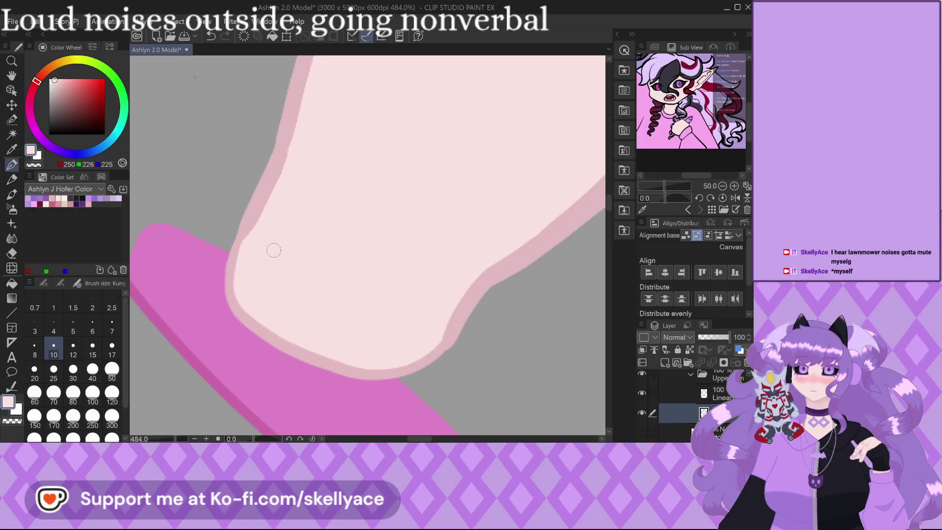
Sample the outline pink and, on the Upper arm's Lineart layer, thicken and smooth both sides and the underside of the elbow end.
{"action": "scroll", "coordinate": [274, 260], "scroll_direction": "down", "scroll_amount": 4}
{"action": "scroll", "coordinate": [337, 294], "scroll_direction": "up", "scroll_amount": 2}
{"action": "left_click", "coordinate": [706, 400]}
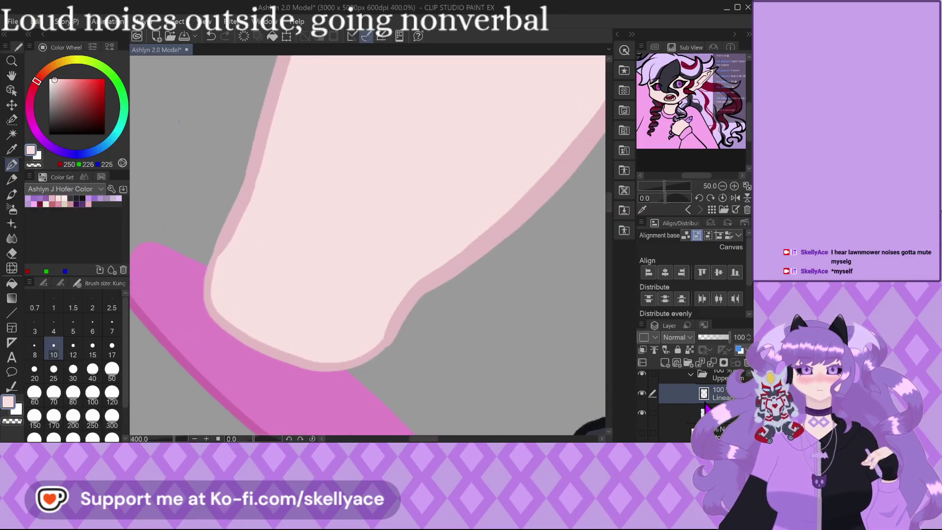
{"action": "left_click", "coordinate": [394, 329], "text": "alt"}
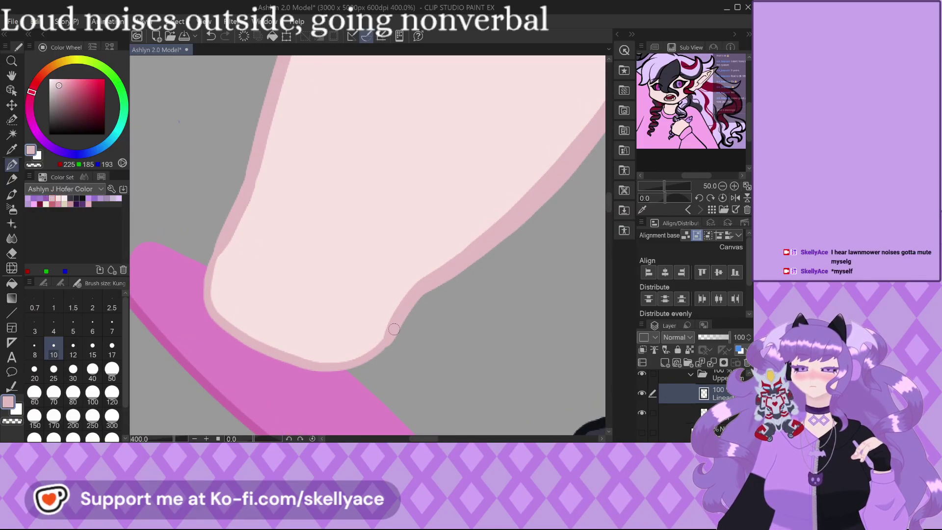
{"action": "scroll", "coordinate": [395, 329], "scroll_direction": "up", "scroll_amount": 3}
{"action": "mouse_move", "coordinate": [397, 318]}
{"action": "left_mouse_down"}
{"action": "mouse_move", "coordinate": [354, 371]}
{"action": "mouse_move", "coordinate": [294, 380]}
{"action": "mouse_move", "coordinate": [227, 358]}
{"action": "mouse_move", "coordinate": [175, 316]}
{"action": "mouse_move", "coordinate": [169, 288]}
{"action": "left_mouse_up"}
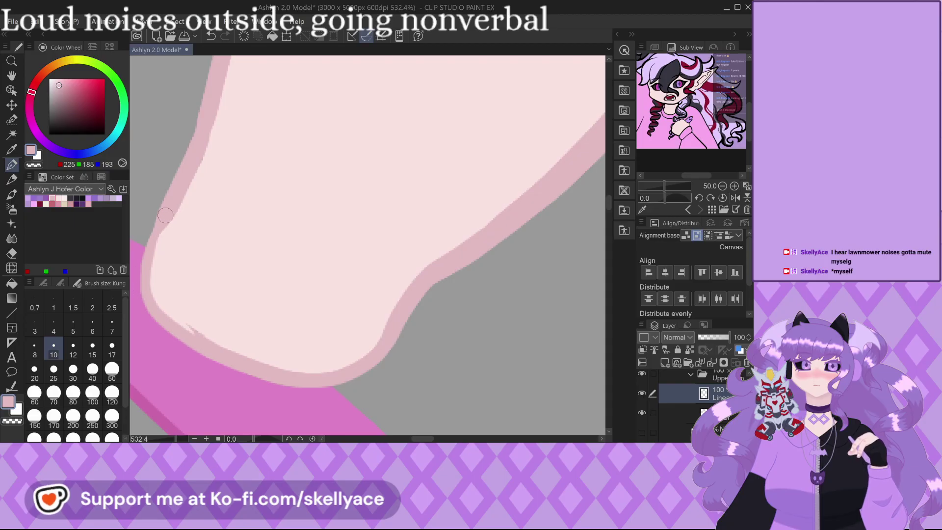
{"action": "left_click_drag", "start_coordinate": [166, 216], "coordinate": [149, 250]}
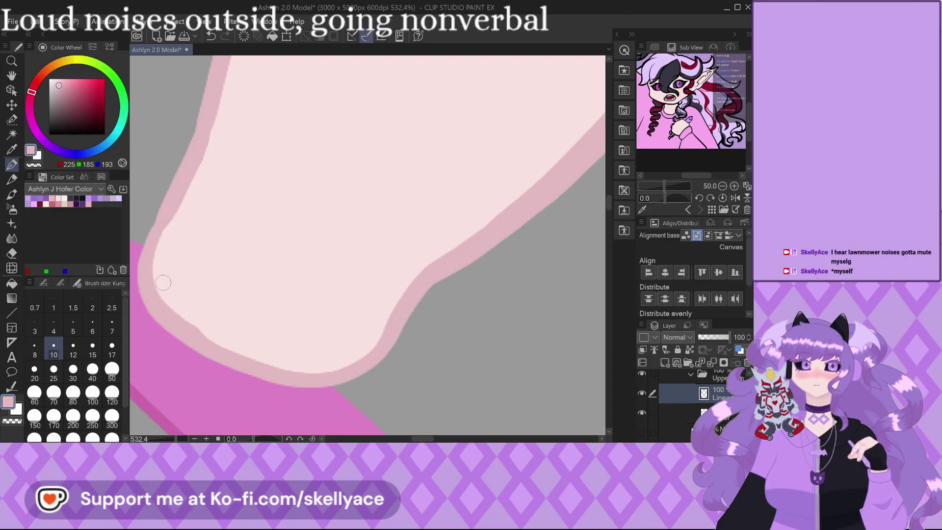
{"action": "key", "text": "ctrl+z"}
{"action": "left_click_drag", "start_coordinate": [219, 355], "coordinate": [303, 377]}
{"action": "mouse_move", "coordinate": [388, 335]}
{"action": "left_mouse_down"}
{"action": "mouse_move", "coordinate": [328, 377]}
{"action": "mouse_move", "coordinate": [270, 372]}
{"action": "left_mouse_up"}
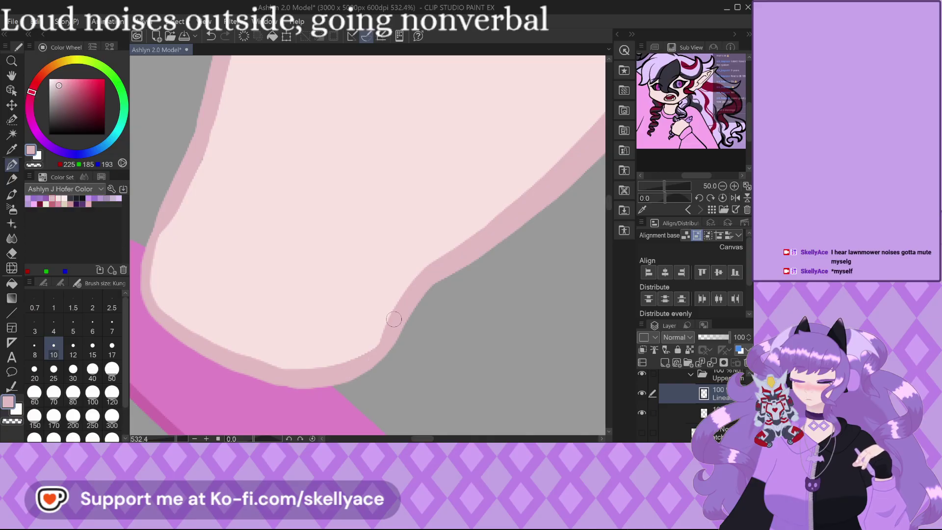
{"action": "left_click_drag", "start_coordinate": [162, 217], "coordinate": [146, 264]}
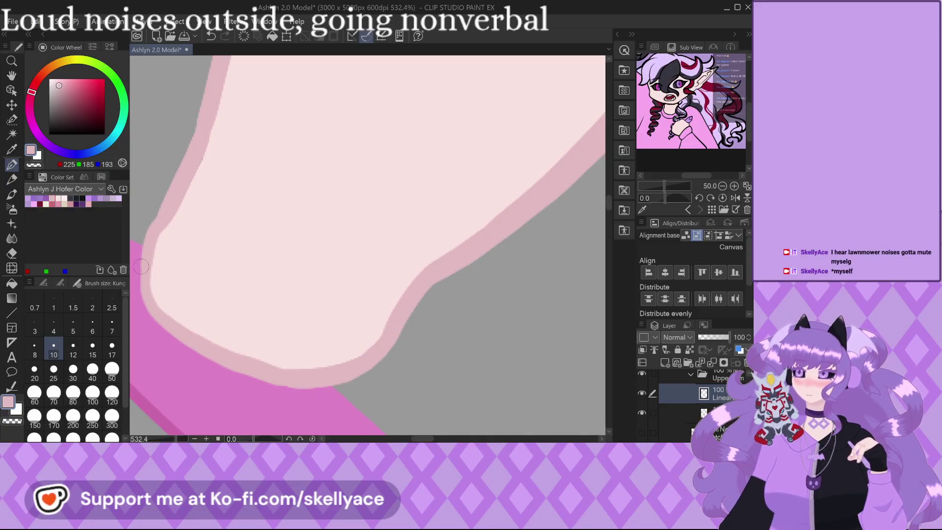
{"action": "key", "text": "ctrl+z"}
{"action": "mouse_move", "coordinate": [165, 209]}
{"action": "left_mouse_down"}
{"action": "mouse_move", "coordinate": [146, 294]}
{"action": "mouse_move", "coordinate": [181, 331]}
{"action": "left_mouse_up"}
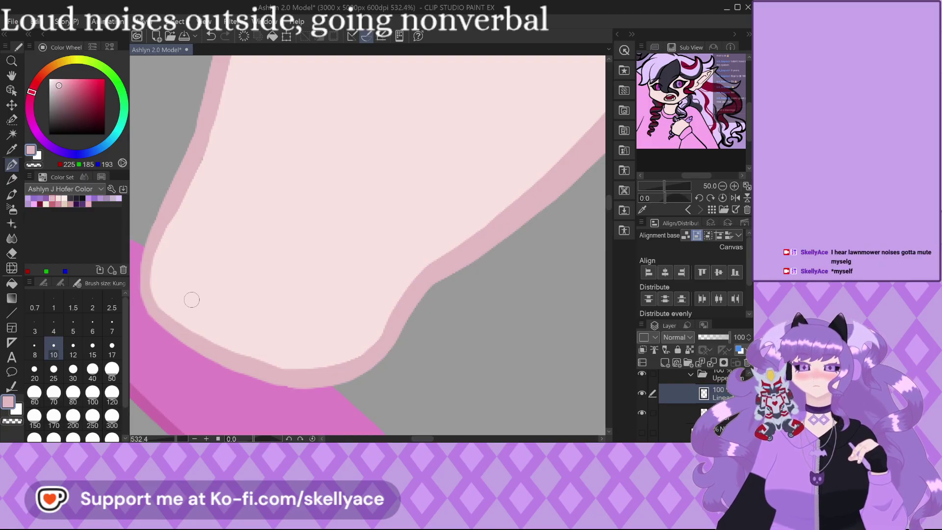
Retrace the curve across the elbow's rounded end to even out its outline thickness.
{"action": "scroll", "coordinate": [191, 299], "scroll_direction": "up", "scroll_amount": 3}
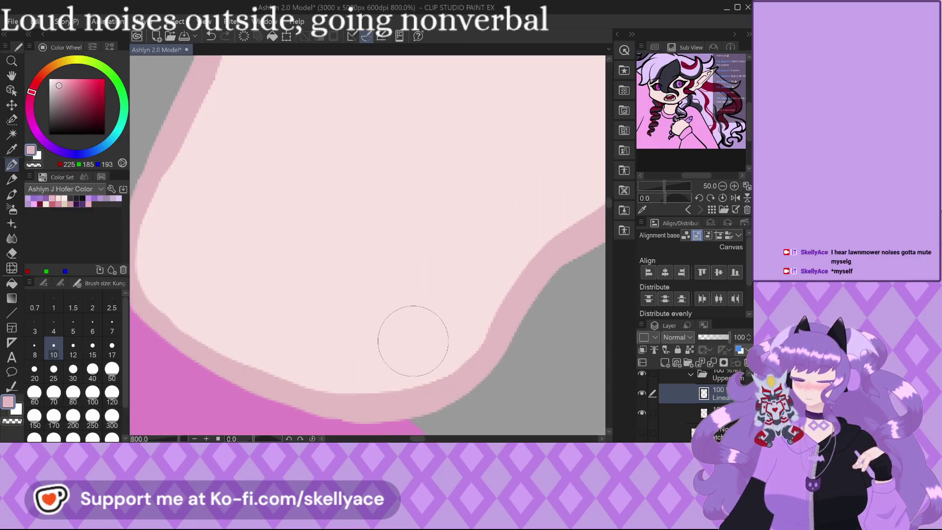
{"action": "scroll", "coordinate": [257, 305], "scroll_direction": "down", "scroll_amount": 3}
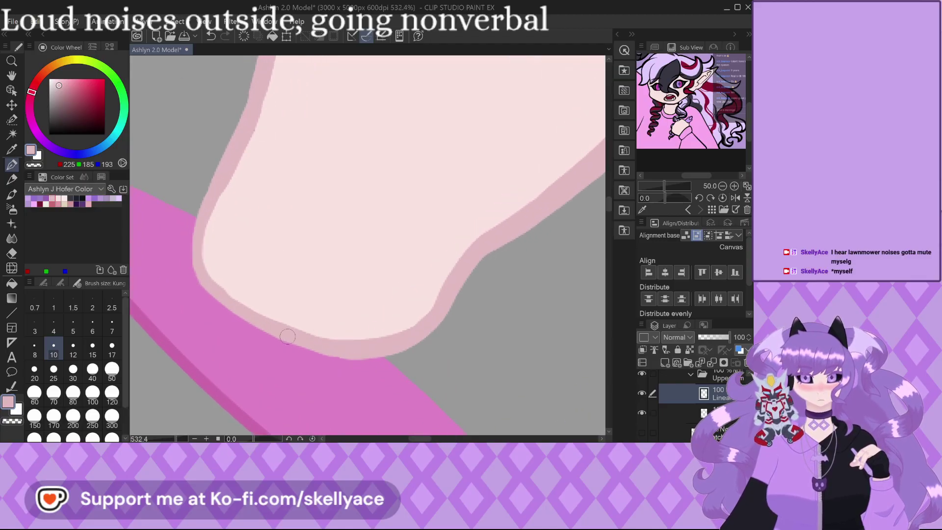
{"action": "scroll", "coordinate": [288, 336], "scroll_direction": "up", "scroll_amount": 5}
{"action": "mouse_move", "coordinate": [202, 282]}
{"action": "left_mouse_down"}
{"action": "mouse_move", "coordinate": [306, 333]}
{"action": "mouse_move", "coordinate": [449, 385]}
{"action": "left_mouse_up"}
{"action": "scroll", "coordinate": [396, 343], "scroll_direction": "down", "scroll_amount": 3}
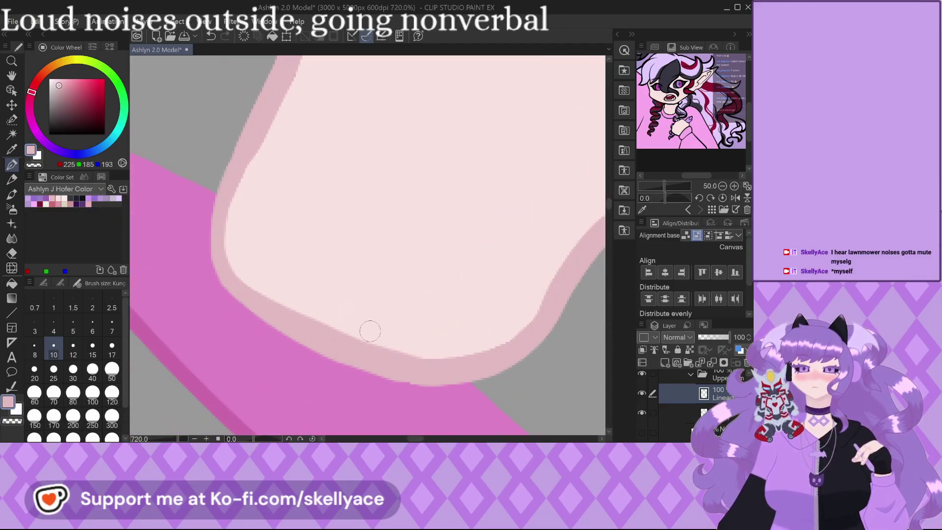
{"action": "scroll", "coordinate": [368, 330], "scroll_direction": "up", "scroll_amount": 3}
{"action": "mouse_move", "coordinate": [572, 331]}
{"action": "left_mouse_down"}
{"action": "mouse_move", "coordinate": [521, 362]}
{"action": "mouse_move", "coordinate": [452, 371]}
{"action": "mouse_move", "coordinate": [356, 346]}
{"action": "mouse_move", "coordinate": [195, 246]}
{"action": "mouse_move", "coordinate": [190, 190]}
{"action": "left_mouse_up"}
{"action": "scroll", "coordinate": [232, 244], "scroll_direction": "down", "scroll_amount": 2}
{"action": "mouse_move", "coordinate": [491, 294]}
{"action": "left_mouse_down"}
{"action": "mouse_move", "coordinate": [453, 326]}
{"action": "mouse_move", "coordinate": [406, 344]}
{"action": "mouse_move", "coordinate": [346, 341]}
{"action": "mouse_move", "coordinate": [268, 319]}
{"action": "mouse_move", "coordinate": [181, 245]}
{"action": "left_mouse_up"}
{"action": "scroll", "coordinate": [166, 233], "scroll_direction": "up", "scroll_amount": 1}
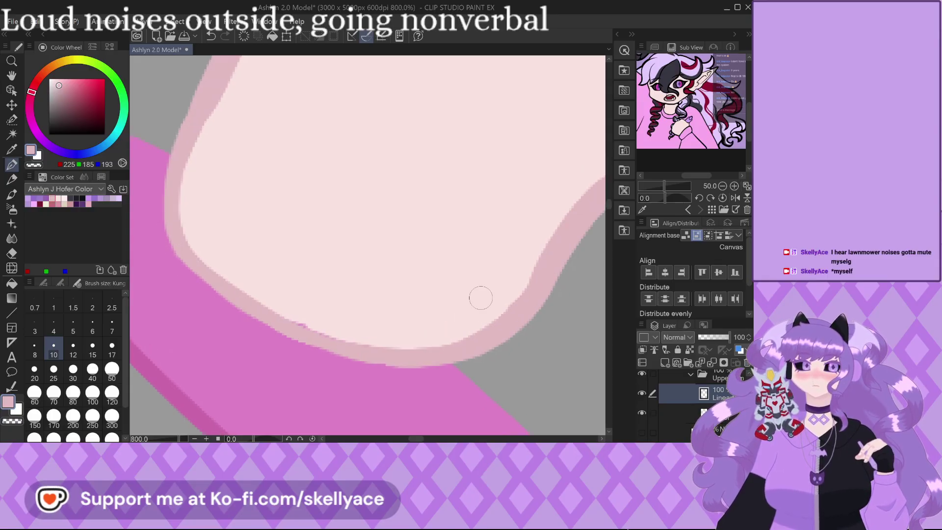
{"action": "scroll", "coordinate": [489, 299], "scroll_direction": "down", "scroll_amount": 4}
{"action": "scroll", "coordinate": [380, 290], "scroll_direction": "up", "scroll_amount": 1}
Sample the skin colour (250, 226, 225) and touch up the skin fill along the elbow outline on the layer below Lineart.
{"action": "left_click", "coordinate": [330, 257], "text": "alt"}
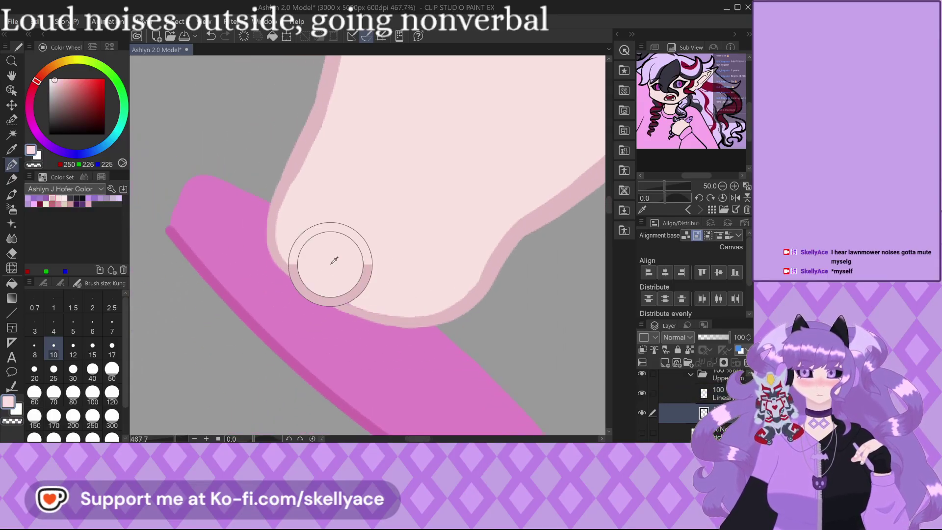
{"action": "scroll", "coordinate": [387, 280], "scroll_direction": "up", "scroll_amount": 1}
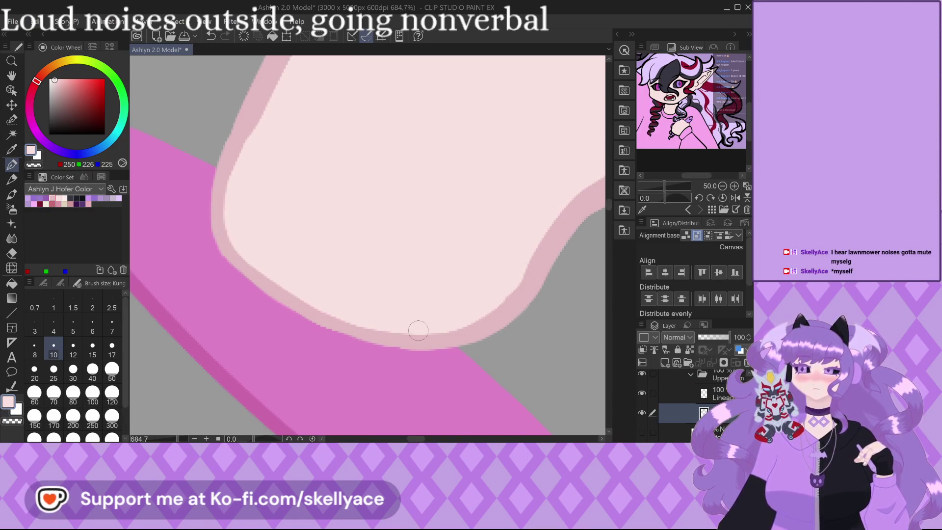
{"action": "scroll", "coordinate": [427, 330], "scroll_direction": "down", "scroll_amount": 5}
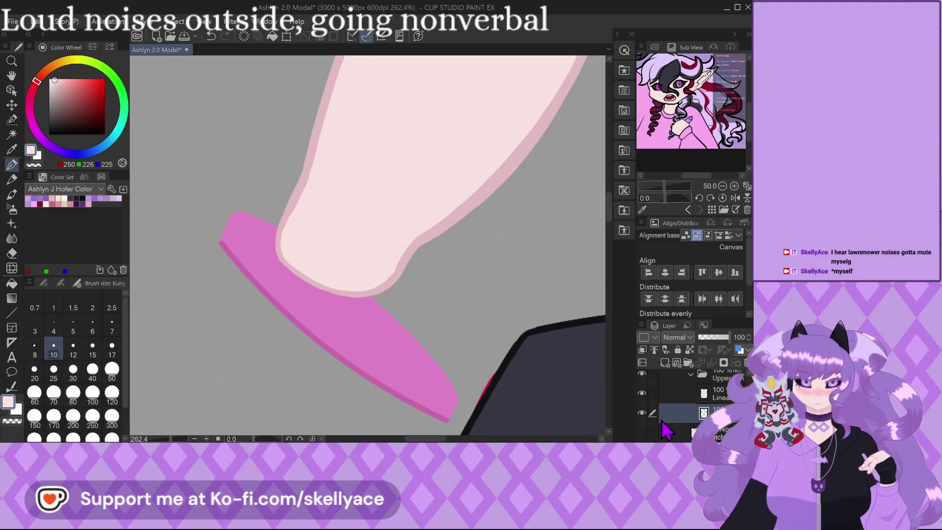
Collapse the Upper arm folder and show the Lower arm folder again to check how the arm parts join.
{"action": "scroll", "coordinate": [667, 413], "scroll_direction": "up", "scroll_amount": 1}
{"action": "left_click", "coordinate": [690, 391]}
{"action": "scroll", "coordinate": [646, 399], "scroll_direction": "up", "scroll_amount": 2}
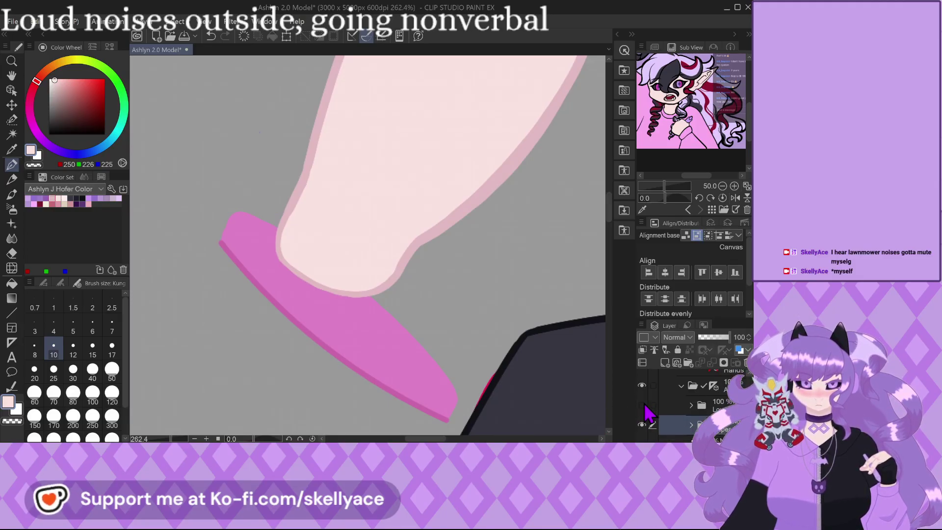
{"action": "scroll", "coordinate": [294, 236], "scroll_direction": "down", "scroll_amount": 4}
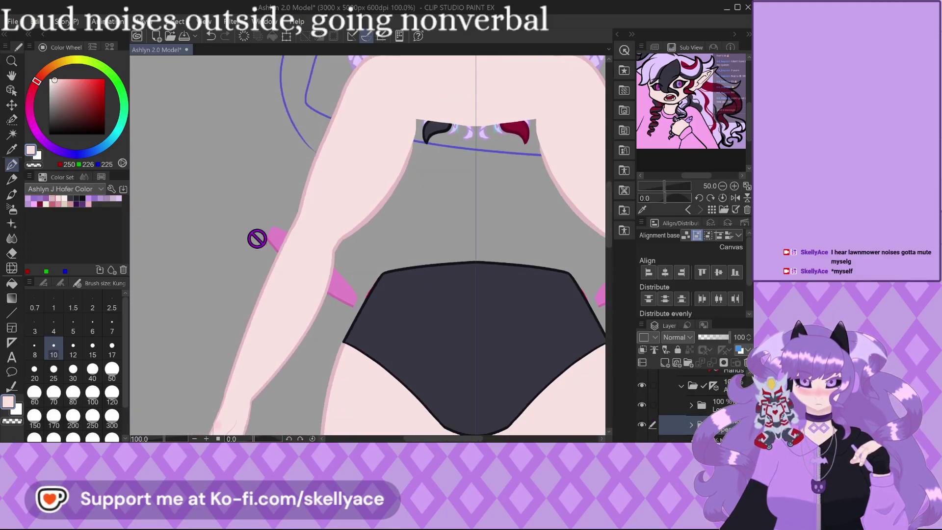
{"action": "scroll", "coordinate": [257, 238], "scroll_direction": "down", "scroll_amount": 2}
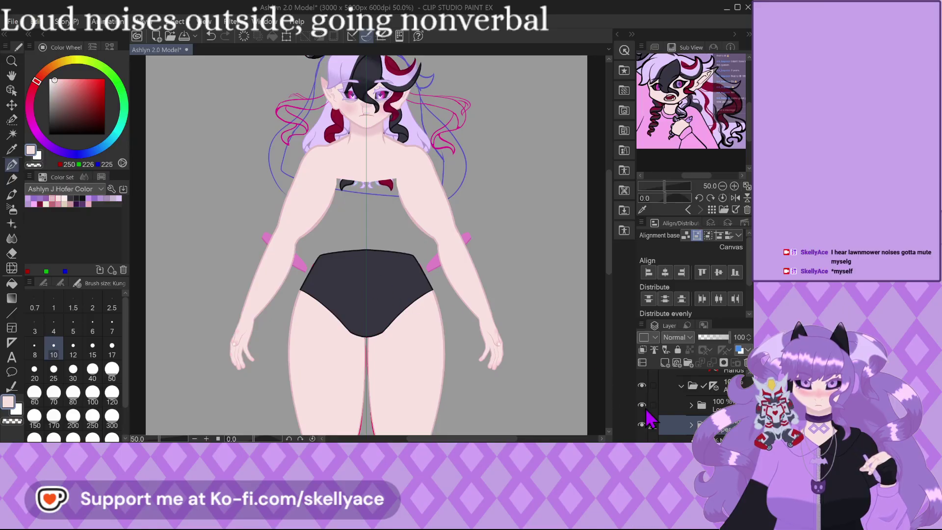
Show the Casual outfit folder again, expand it and its Chest folder, and select the chest's Shading layer.
{"action": "scroll", "coordinate": [649, 419], "scroll_direction": "up", "scroll_amount": 2}
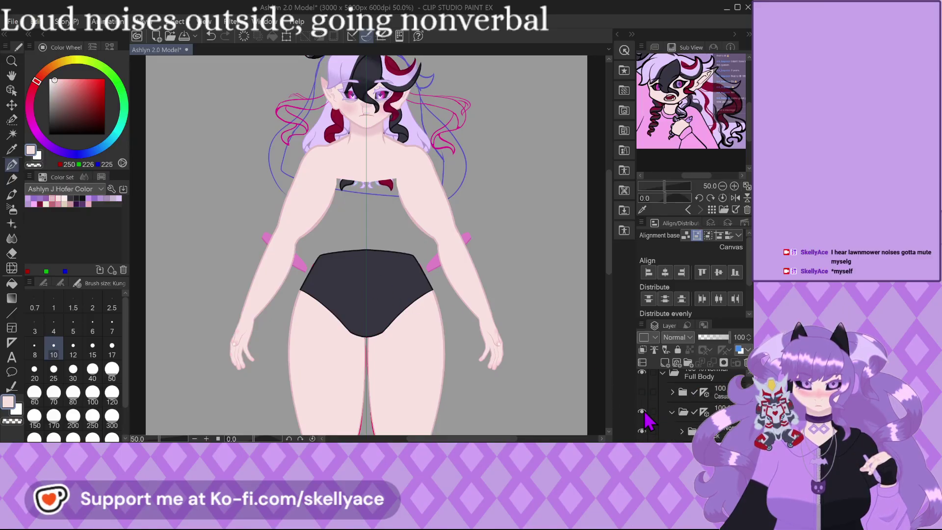
{"action": "left_click", "coordinate": [642, 392]}
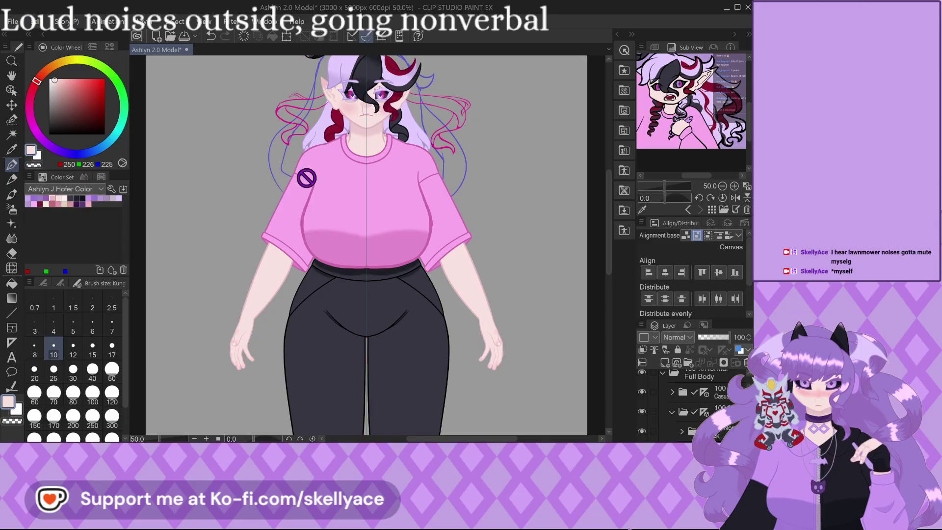
{"action": "scroll", "coordinate": [307, 177], "scroll_direction": "down", "scroll_amount": 1}
{"action": "left_click", "coordinate": [672, 392]}
{"action": "scroll", "coordinate": [685, 388], "scroll_direction": "down", "scroll_amount": 2}
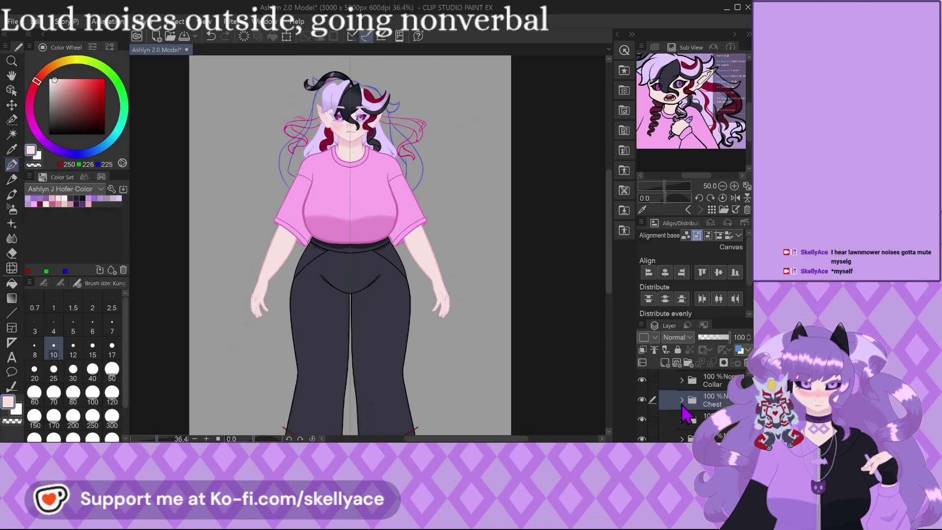
{"action": "left_click", "coordinate": [682, 400]}
{"action": "left_click", "coordinate": [693, 414]}
{"action": "scroll", "coordinate": [695, 413], "scroll_direction": "down", "scroll_amount": 1}
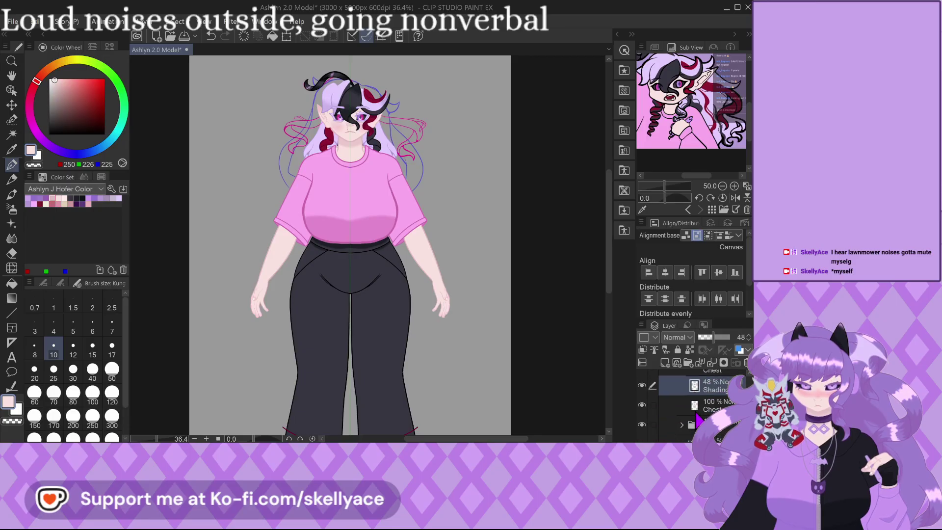
Toggle the visibility of the Shading layer and the layer below it in the Chest folder to check their contents.
{"action": "scroll", "coordinate": [299, 184], "scroll_direction": "up", "scroll_amount": 1}
{"action": "scroll", "coordinate": [665, 407], "scroll_direction": "up", "scroll_amount": 1}
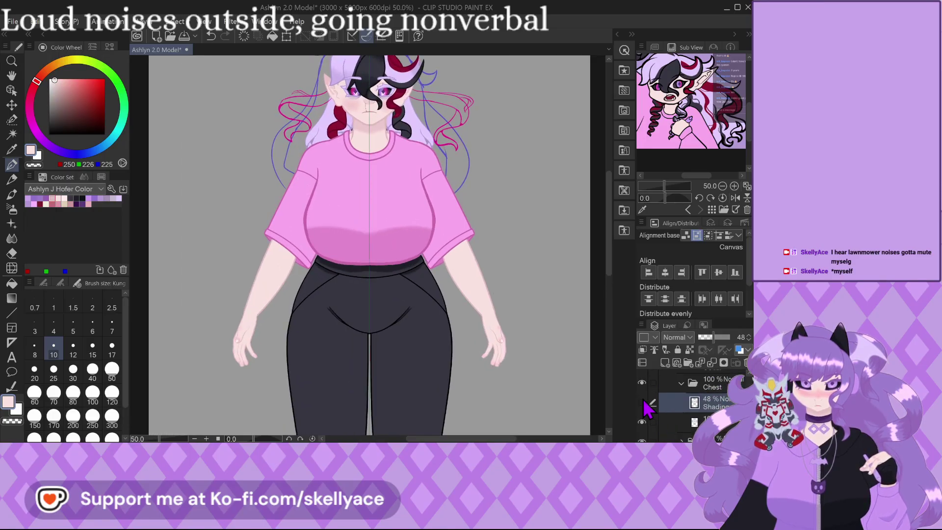
{"action": "left_click", "coordinate": [643, 401]}
{"action": "left_click", "coordinate": [640, 421]}
{"action": "left_click", "coordinate": [640, 420]}
{"action": "left_click", "coordinate": [639, 421]}
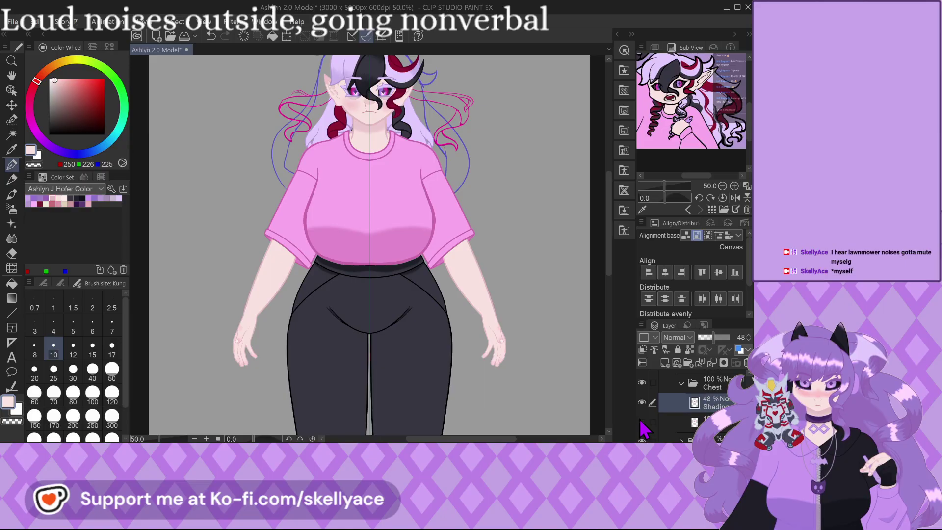
{"action": "left_click", "coordinate": [641, 422]}
{"action": "scroll", "coordinate": [374, 247], "scroll_direction": "up", "scroll_amount": 3}
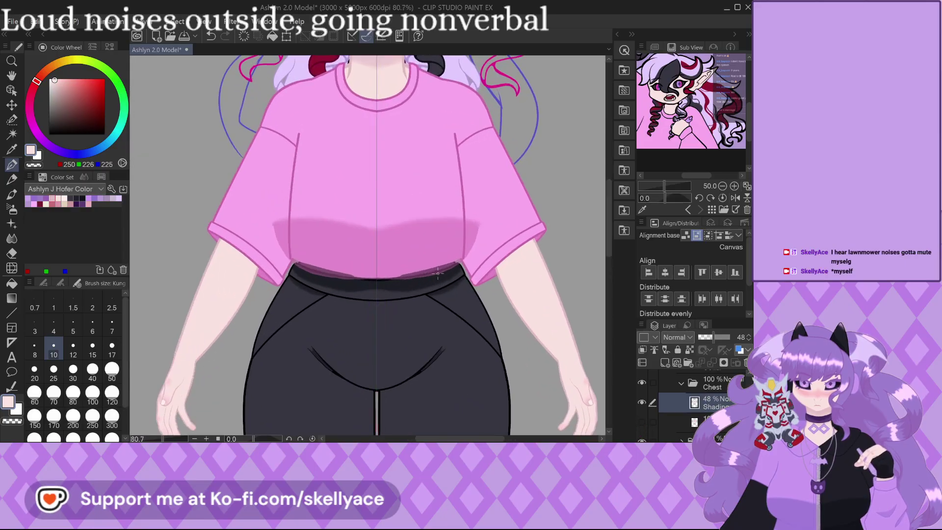
{"action": "left_click", "coordinate": [641, 422]}
Create a new folder named Kitty above the Shading layer inside the Chest folder.
{"action": "scroll", "coordinate": [672, 402], "scroll_direction": "up", "scroll_amount": 1}
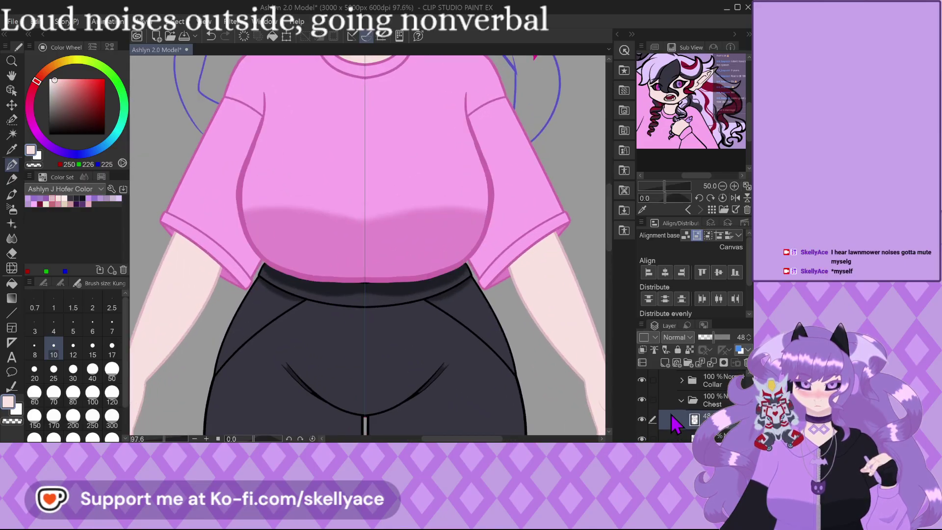
{"action": "left_click", "coordinate": [688, 363]}
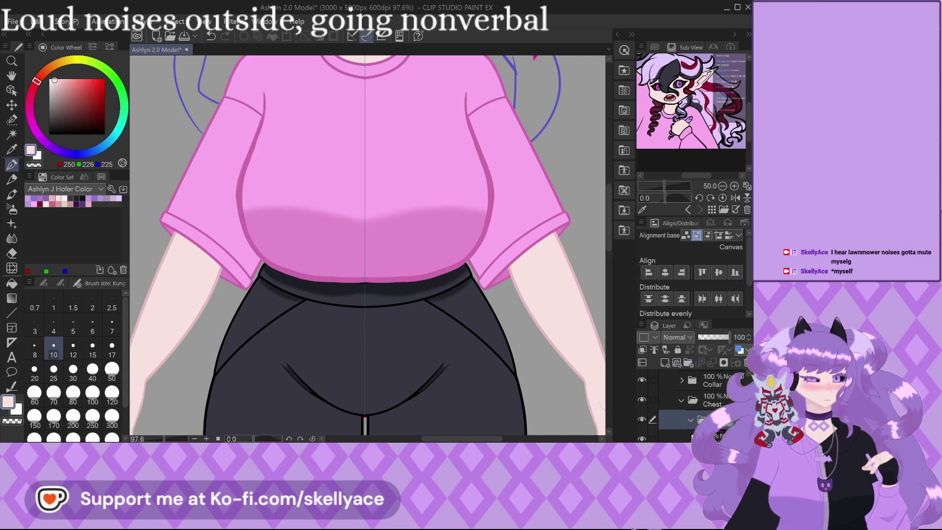
Hide the shirt's Chest fill and Shading layers and show the turquoise outfit sketch.
{"action": "scroll", "coordinate": [677, 407], "scroll_direction": "down", "scroll_amount": 3}
{"action": "scroll", "coordinate": [646, 419], "scroll_direction": "down", "scroll_amount": 1}
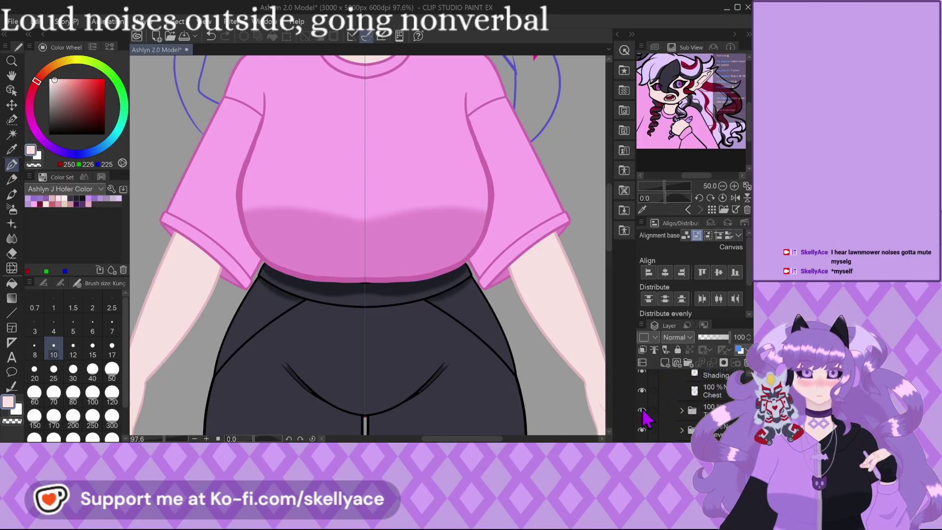
{"action": "left_click", "coordinate": [642, 391]}
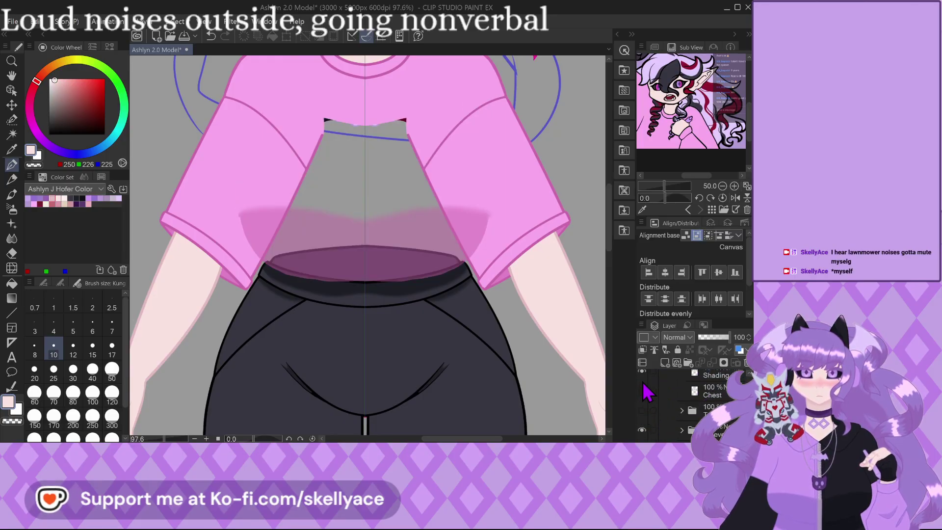
{"action": "left_click", "coordinate": [642, 376]}
{"action": "scroll", "coordinate": [653, 426], "scroll_direction": "down", "scroll_amount": 2}
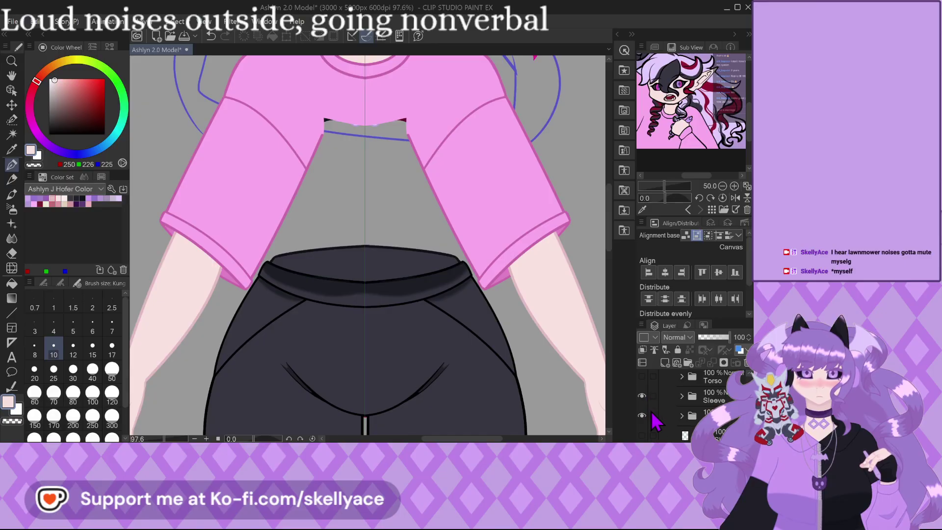
{"action": "scroll", "coordinate": [650, 413], "scroll_direction": "down", "scroll_amount": 1}
{"action": "left_click", "coordinate": [642, 419]}
{"action": "scroll", "coordinate": [654, 416], "scroll_direction": "up", "scroll_amount": 2}
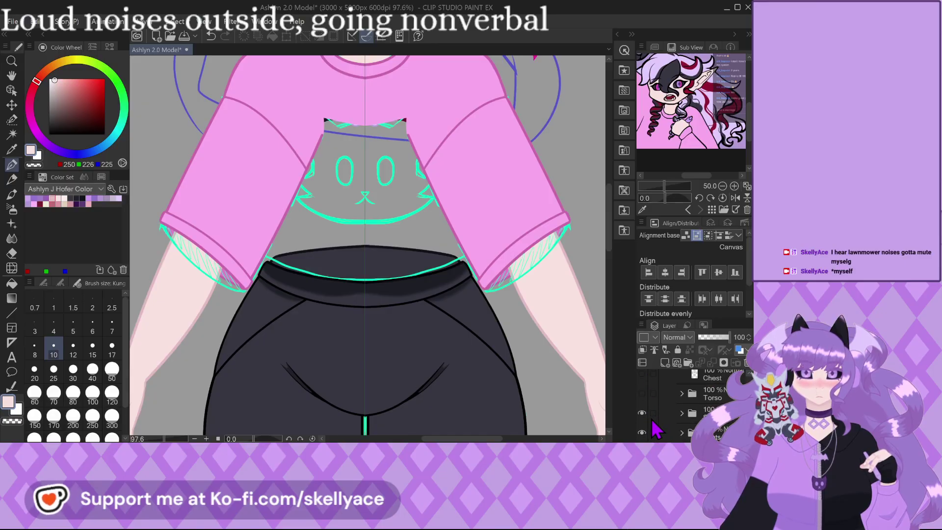
Hide the Sleeve folder, the inner sleeve parts, the body and the Collar so the outfit sketch is unobstructed.
{"action": "left_click", "coordinate": [642, 414]}
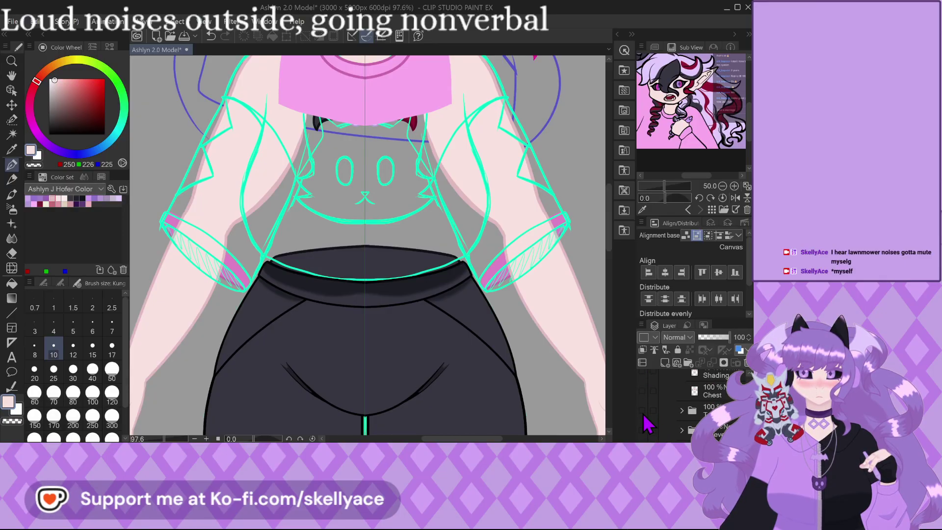
{"action": "scroll", "coordinate": [645, 416], "scroll_direction": "down", "scroll_amount": 5}
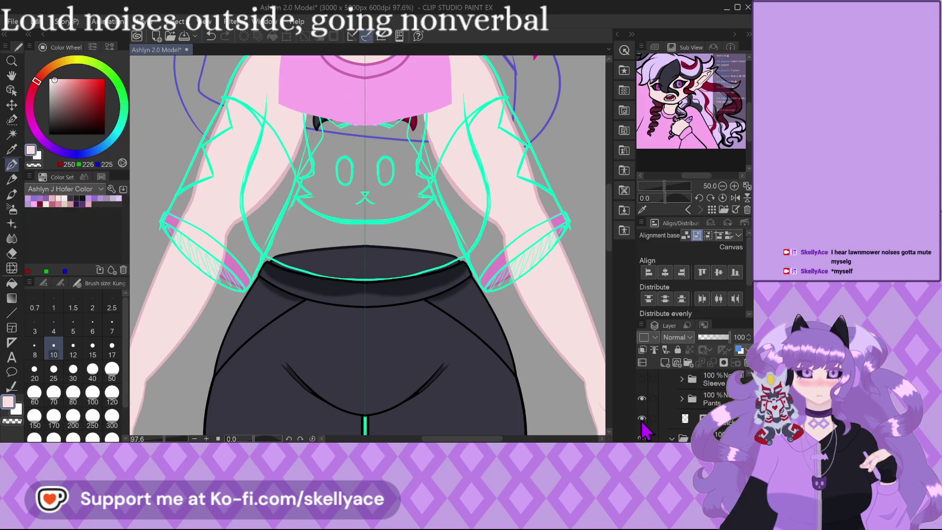
{"action": "left_click", "coordinate": [642, 421]}
{"action": "scroll", "coordinate": [654, 425], "scroll_direction": "up", "scroll_amount": 3}
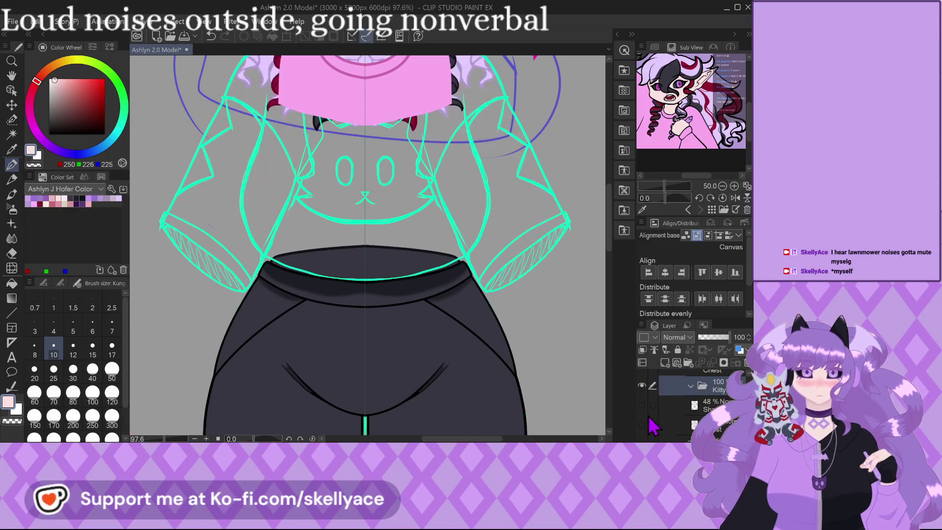
{"action": "scroll", "coordinate": [647, 408], "scroll_direction": "up", "scroll_amount": 2}
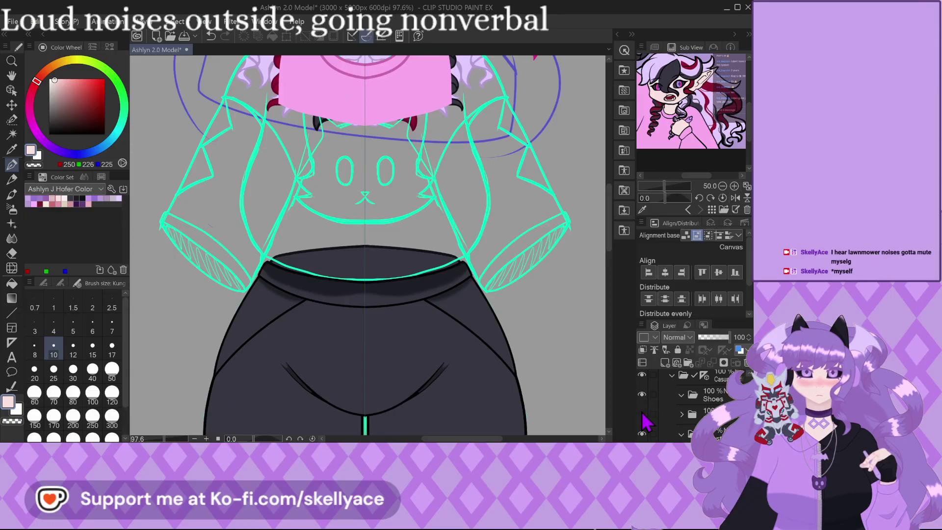
{"action": "left_click", "coordinate": [642, 415]}
Add a new raster layer for the cat sketch inside the Kitty folder.
{"action": "scroll", "coordinate": [668, 430], "scroll_direction": "down", "scroll_amount": 3}
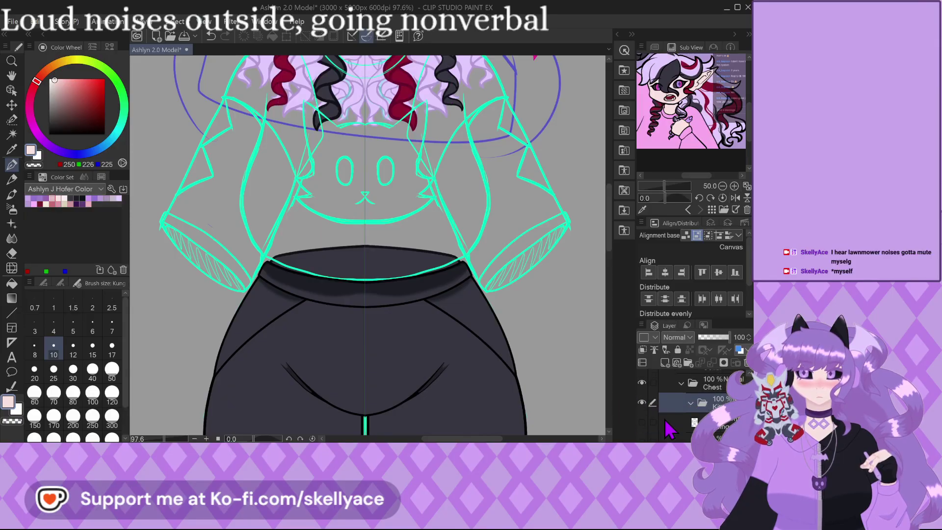
{"action": "scroll", "coordinate": [699, 411], "scroll_direction": "up", "scroll_amount": 1}
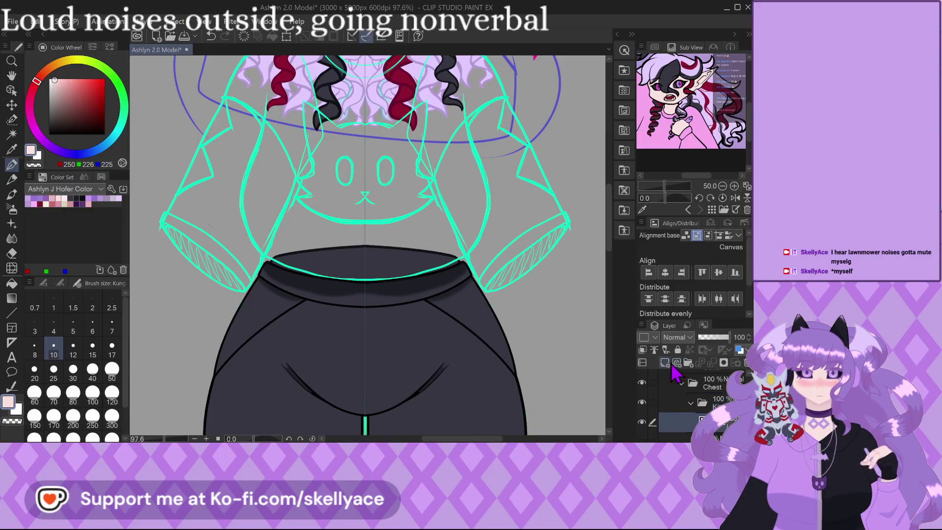
{"action": "left_click", "coordinate": [666, 364]}
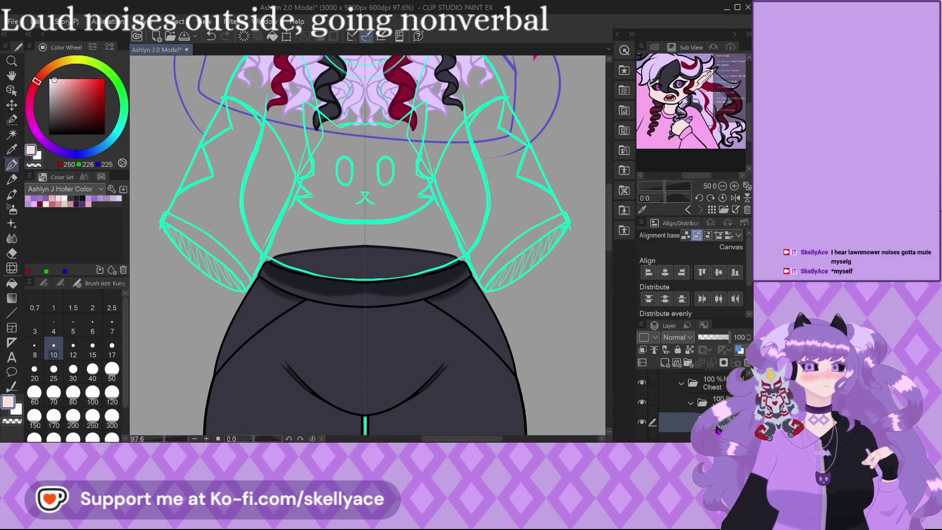
{"action": "key", "text": "ctrl+s"}
{"action": "scroll", "coordinate": [714, 426], "scroll_direction": "down", "scroll_amount": 1}
{"action": "left_click", "coordinate": [642, 425]}
{"action": "left_click", "coordinate": [642, 425]}
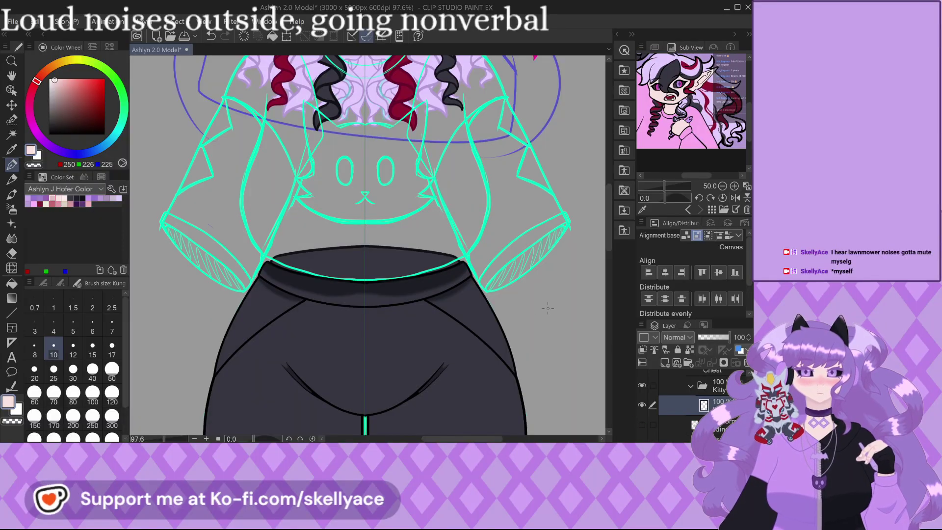
Load the Standard color set, list the pen sub tools and pick bright green (33, 228, 63) as the drawing colour.
{"action": "scroll", "coordinate": [285, 156], "scroll_direction": "up", "scroll_amount": 5}
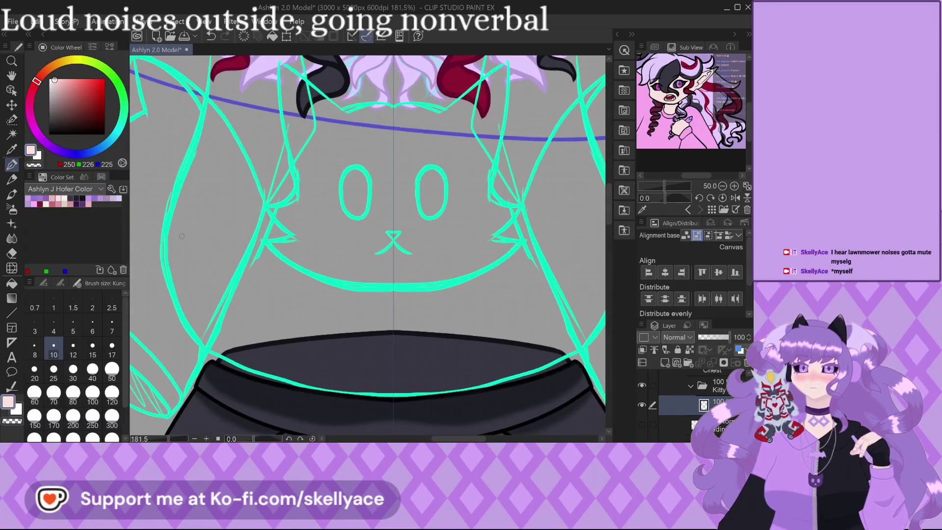
{"action": "left_click", "coordinate": [58, 189]}
{"action": "left_click", "coordinate": [53, 231]}
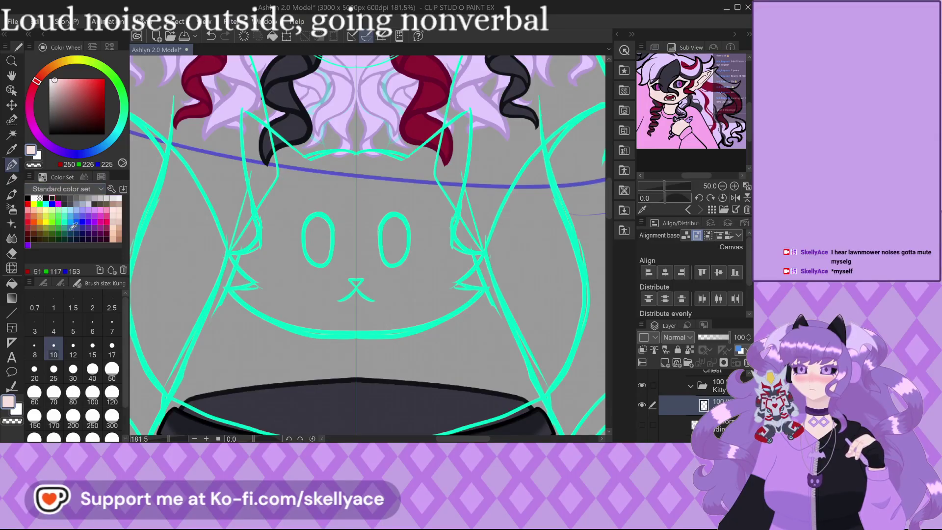
{"action": "left_click", "coordinate": [43, 283]}
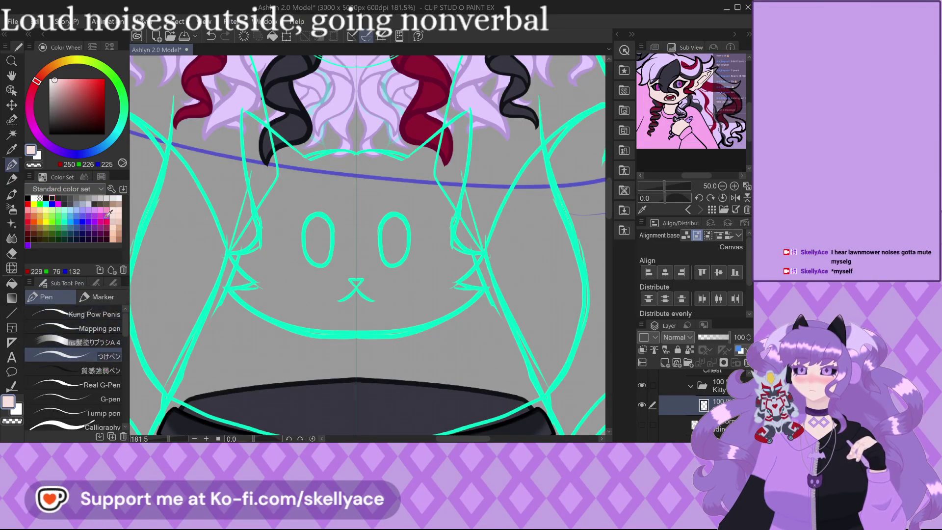
{"action": "left_click", "coordinate": [89, 221]}
{"action": "scroll", "coordinate": [307, 246], "scroll_direction": "down", "scroll_amount": 1}
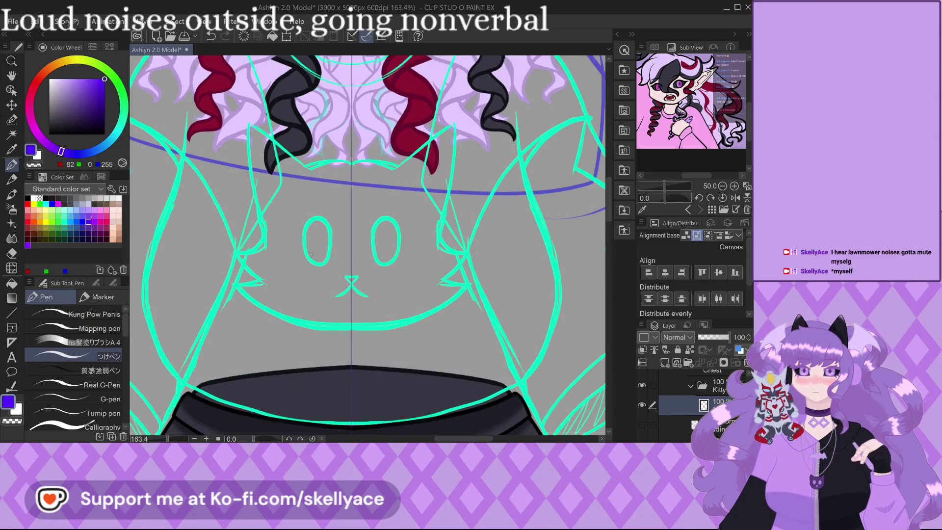
{"action": "left_click", "coordinate": [58, 221]}
Trace the cat face's oval eyes, small nose and mouth in green over the turquoise sketch.
{"action": "scroll", "coordinate": [355, 209], "scroll_direction": "up", "scroll_amount": 3}
{"action": "scroll", "coordinate": [322, 267], "scroll_direction": "up", "scroll_amount": 5}
{"action": "scroll", "coordinate": [322, 268], "scroll_direction": "up", "scroll_amount": 3}
{"action": "mouse_move", "coordinate": [315, 190]}
{"action": "left_mouse_down"}
{"action": "mouse_move", "coordinate": [322, 210]}
{"action": "mouse_move", "coordinate": [315, 299]}
{"action": "mouse_move", "coordinate": [267, 315]}
{"action": "mouse_move", "coordinate": [285, 182]}
{"action": "left_mouse_up"}
{"action": "scroll", "coordinate": [271, 224], "scroll_direction": "down", "scroll_amount": 2}
{"action": "scroll", "coordinate": [336, 294], "scroll_direction": "up", "scroll_amount": 4}
{"action": "mouse_move", "coordinate": [336, 295]}
{"action": "left_mouse_down"}
{"action": "mouse_move", "coordinate": [296, 262]}
{"action": "mouse_move", "coordinate": [349, 259]}
{"action": "left_mouse_up"}
{"action": "left_click_drag", "start_coordinate": [300, 329], "coordinate": [258, 353]}
{"action": "scroll", "coordinate": [263, 294], "scroll_direction": "down", "scroll_amount": 8}
{"action": "scroll", "coordinate": [285, 309], "scroll_direction": "down", "scroll_amount": 3}
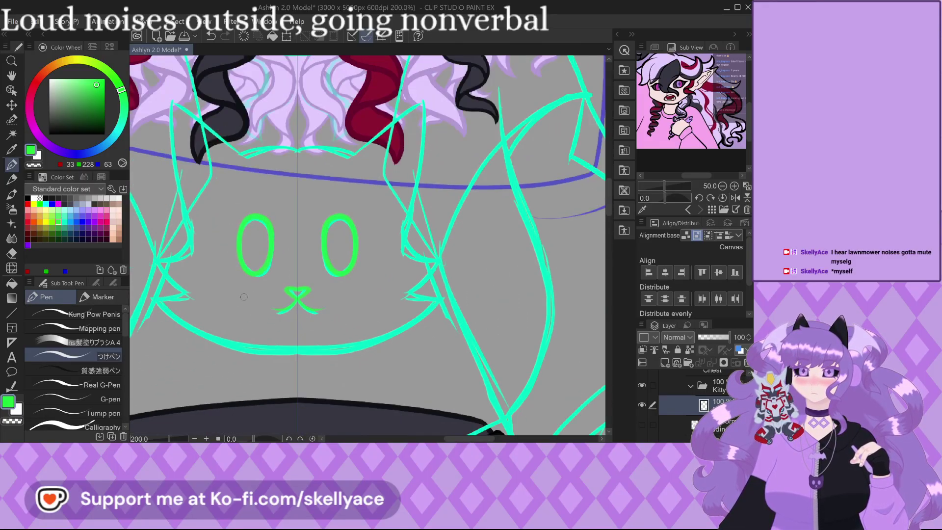
Trace the cat's pointed ears, cheek fur and curved chin in green with mirrored strokes.
{"action": "scroll", "coordinate": [375, 152], "scroll_direction": "up", "scroll_amount": 2}
{"action": "mouse_move", "coordinate": [344, 165]}
{"action": "left_mouse_down"}
{"action": "mouse_move", "coordinate": [453, 86]}
{"action": "mouse_move", "coordinate": [444, 197]}
{"action": "left_mouse_up"}
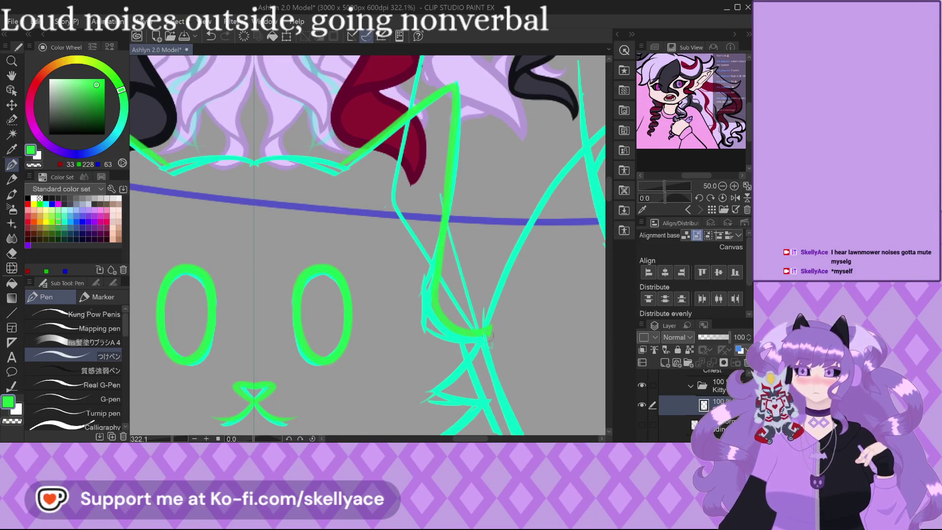
{"action": "scroll", "coordinate": [513, 380], "scroll_direction": "down", "scroll_amount": 1}
{"action": "mouse_move", "coordinate": [445, 382]}
{"action": "left_mouse_down"}
{"action": "mouse_move", "coordinate": [512, 379]}
{"action": "mouse_move", "coordinate": [525, 339]}
{"action": "mouse_move", "coordinate": [457, 400]}
{"action": "left_mouse_up"}
{"action": "scroll", "coordinate": [456, 400], "scroll_direction": "down", "scroll_amount": 3}
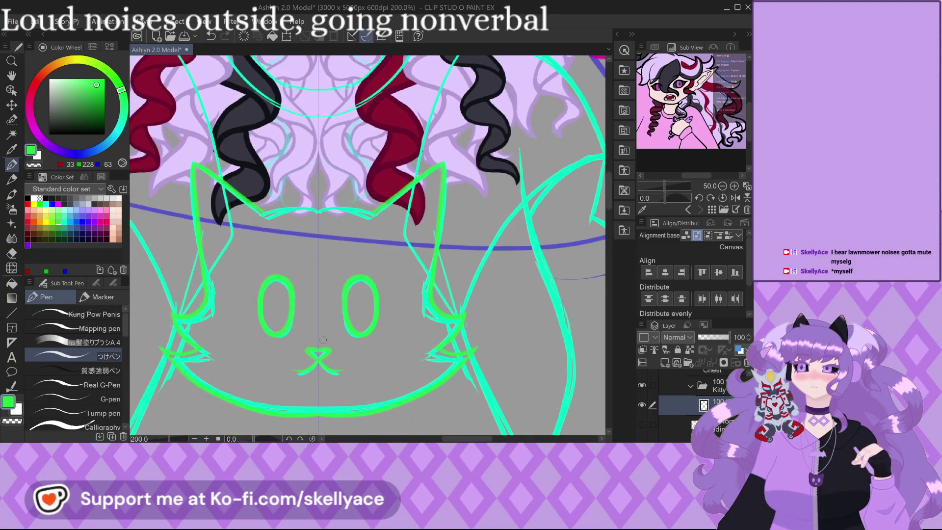
Draw the curved top of the cat's head in green, joining the inner bases of both ears.
{"action": "scroll", "coordinate": [335, 426], "scroll_direction": "up", "scroll_amount": 1}
{"action": "scroll", "coordinate": [335, 426], "scroll_direction": "up", "scroll_amount": 4}
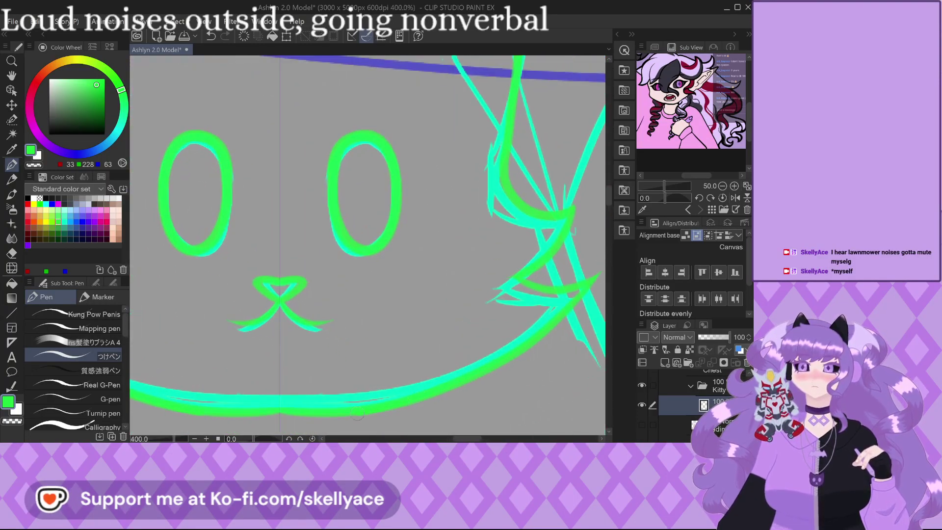
{"action": "scroll", "coordinate": [280, 411], "scroll_direction": "down", "scroll_amount": 5}
{"action": "scroll", "coordinate": [276, 170], "scroll_direction": "up", "scroll_amount": 8}
{"action": "mouse_move", "coordinate": [288, 173]}
{"action": "left_mouse_down"}
{"action": "mouse_move", "coordinate": [350, 163]}
{"action": "mouse_move", "coordinate": [419, 174]}
{"action": "mouse_move", "coordinate": [297, 173]}
{"action": "mouse_move", "coordinate": [281, 182]}
{"action": "left_mouse_up"}
{"action": "key", "text": "ctrl+z"}
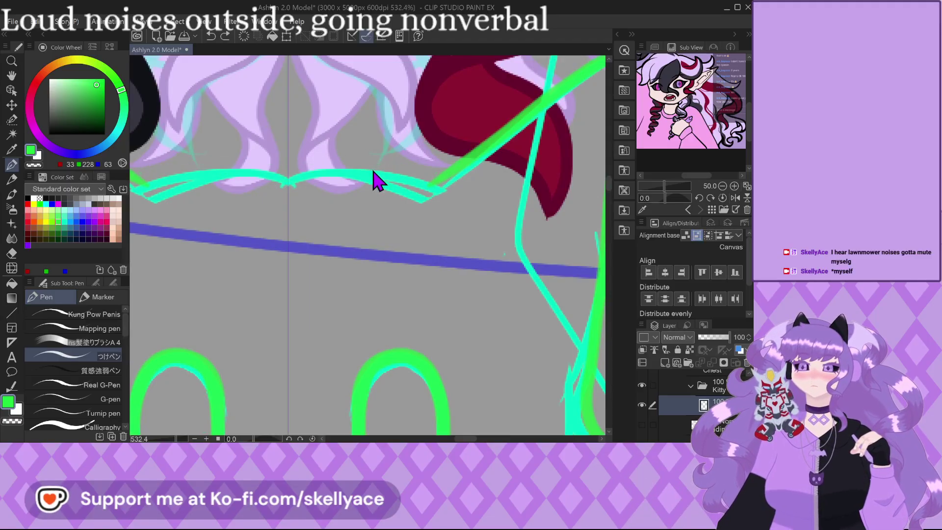
{"action": "left_click_drag", "start_coordinate": [439, 175], "coordinate": [326, 160]}
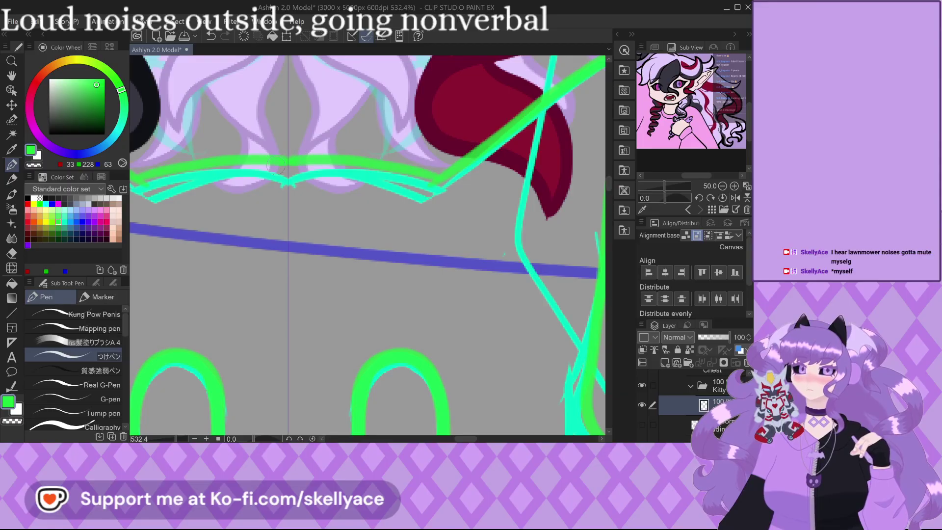
{"action": "scroll", "coordinate": [302, 120], "scroll_direction": "down", "scroll_amount": 7}
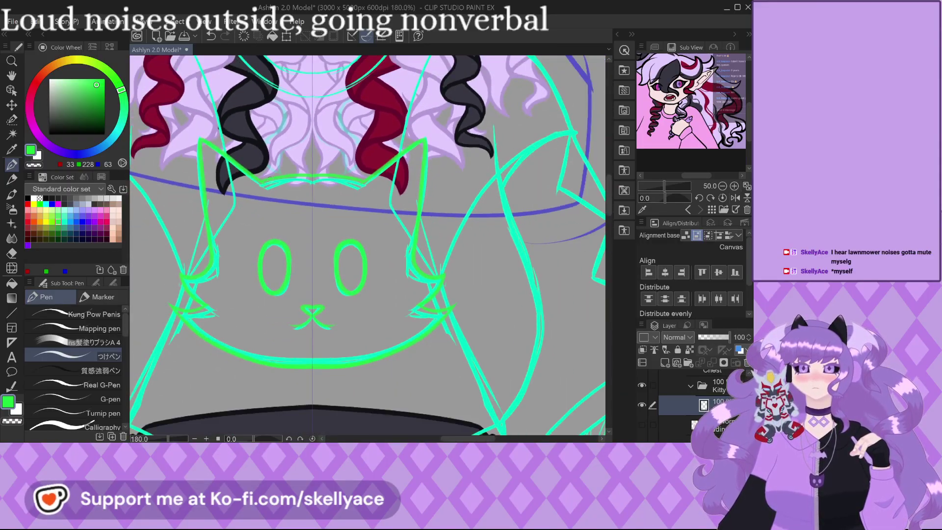
Mesh-transform the green cat face, pulling both lower corners outward and upward to widen the cheeks and shorten the chin.
{"action": "scroll", "coordinate": [278, 173], "scroll_direction": "down", "scroll_amount": 2}
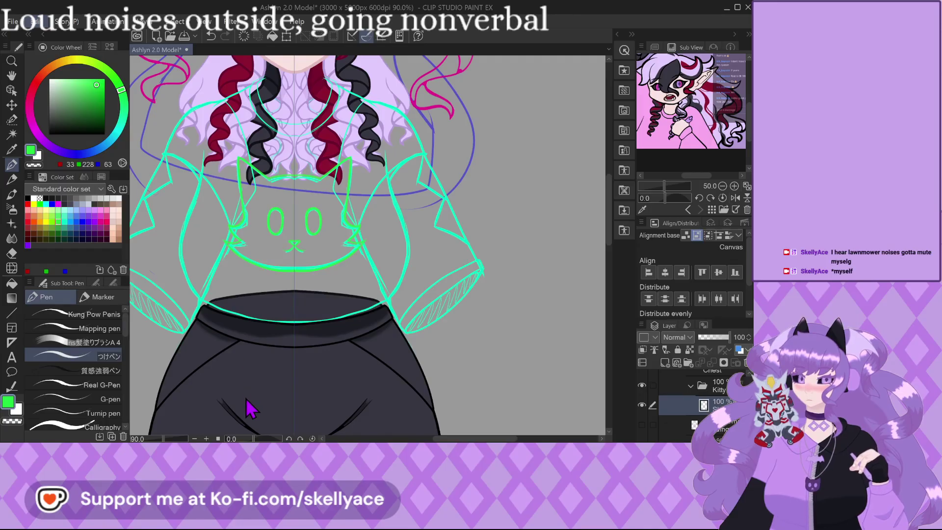
{"action": "key", "text": "ctrl+m"}
{"action": "scroll", "coordinate": [330, 262], "scroll_direction": "up", "scroll_amount": 2}
{"action": "left_click_drag", "start_coordinate": [380, 277], "coordinate": [415, 280]}
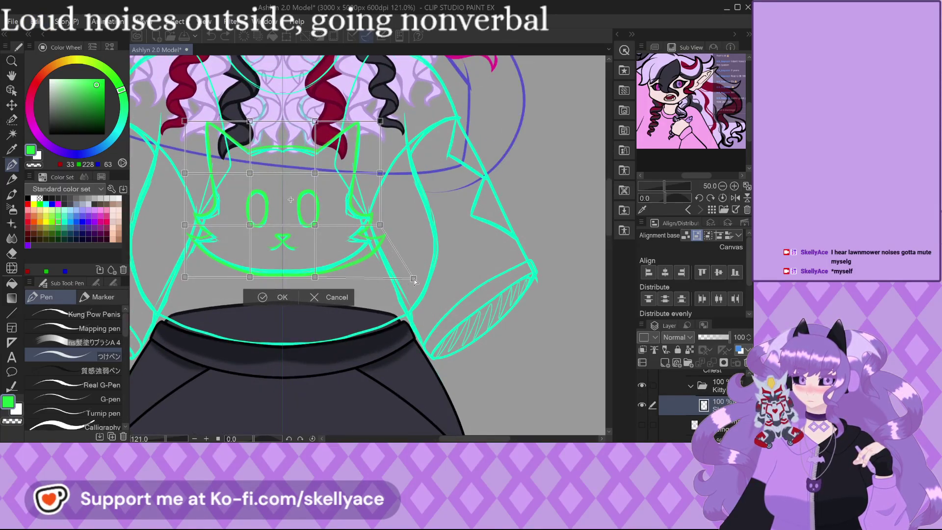
{"action": "left_click_drag", "start_coordinate": [382, 179], "coordinate": [388, 177]}
{"action": "left_click_drag", "start_coordinate": [411, 278], "coordinate": [415, 261]}
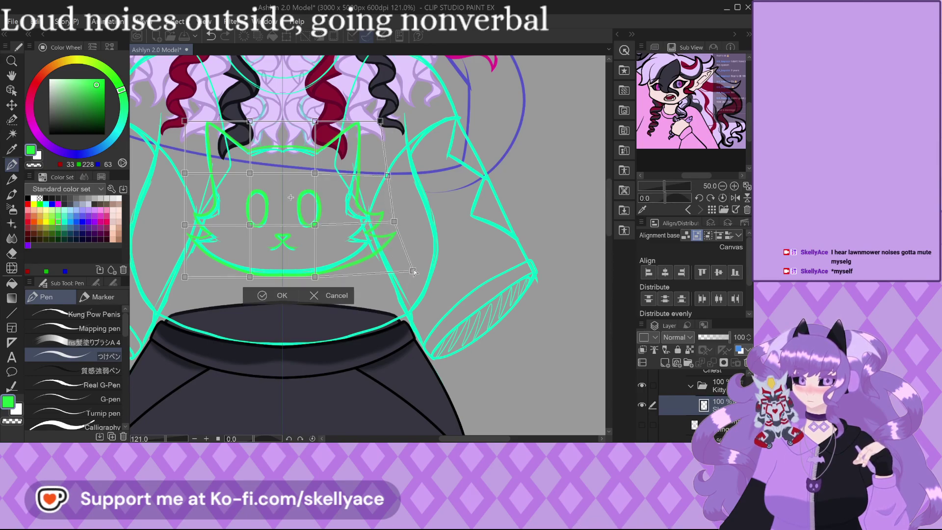
{"action": "left_click_drag", "start_coordinate": [315, 278], "coordinate": [318, 264]}
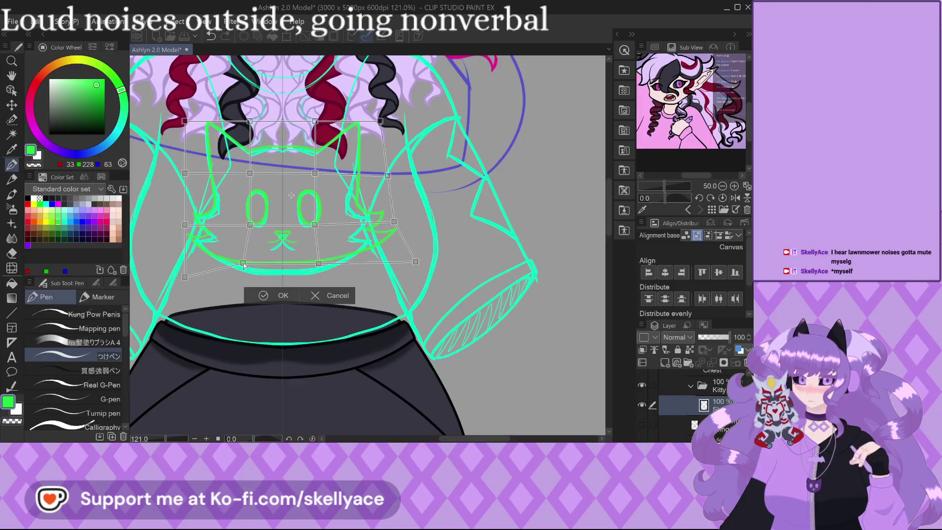
{"action": "left_click_drag", "start_coordinate": [184, 278], "coordinate": [163, 264]}
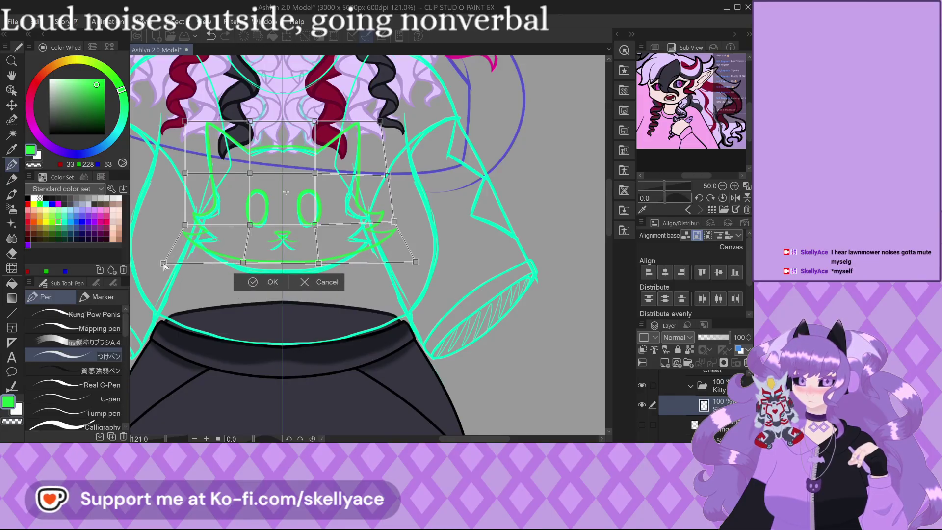
{"action": "left_click_drag", "start_coordinate": [186, 226], "coordinate": [176, 221]}
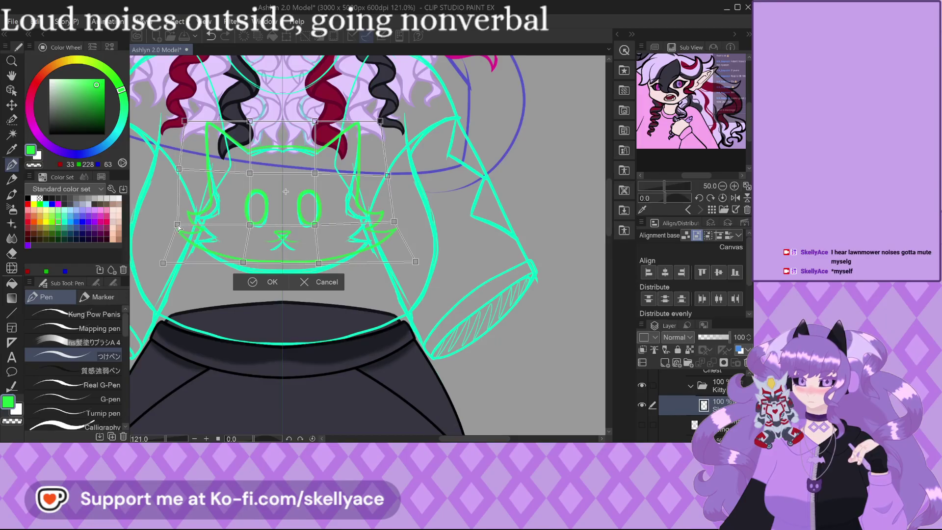
Pull the two middle points of the mesh's lower edge down to round the chin, and apply the transformation.
{"action": "scroll", "coordinate": [283, 265], "scroll_direction": "up", "scroll_amount": 2}
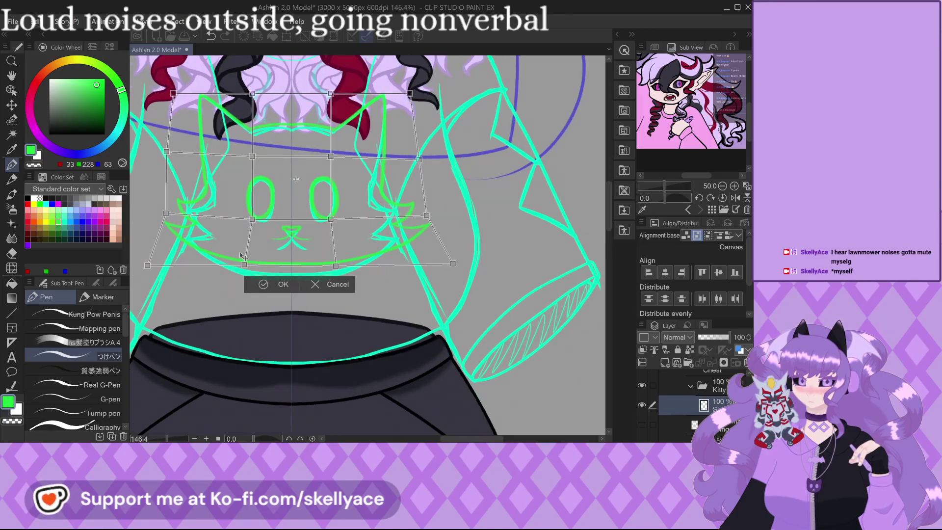
{"action": "left_click_drag", "start_coordinate": [244, 266], "coordinate": [240, 281]}
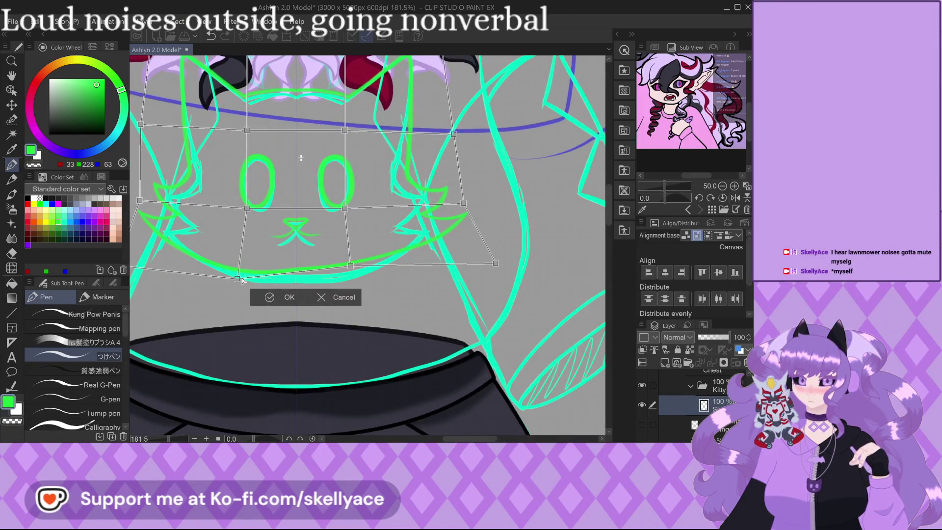
{"action": "left_click_drag", "start_coordinate": [351, 266], "coordinate": [350, 281]}
{"action": "scroll", "coordinate": [350, 281], "scroll_direction": "down", "scroll_amount": 2}
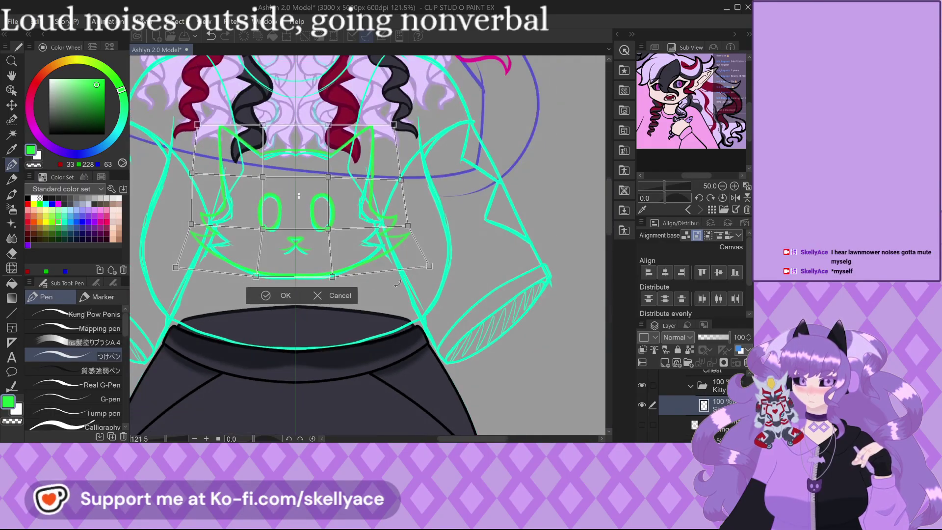
{"action": "left_click", "coordinate": [266, 296]}
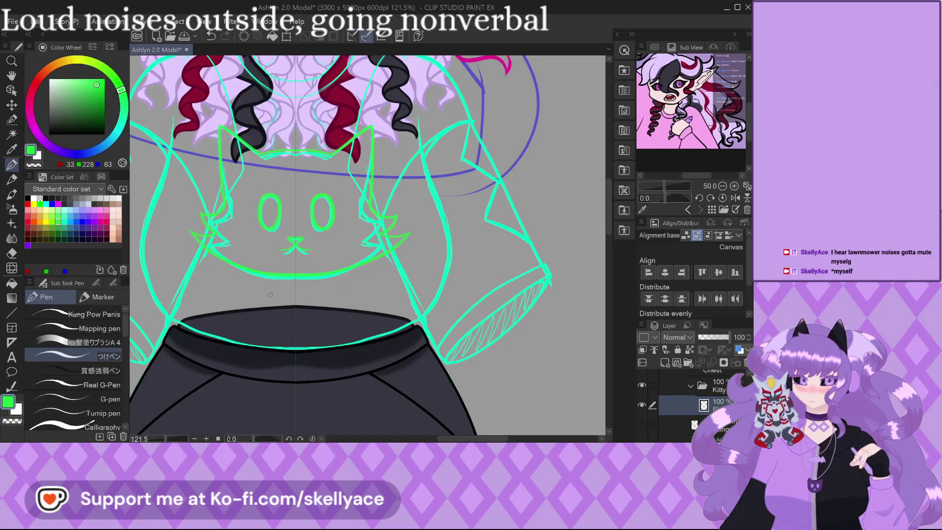
Go over the cat's chin curve and mouth in green with mirrored strokes to thicken the lines.
{"action": "scroll", "coordinate": [351, 294], "scroll_direction": "up", "scroll_amount": 5}
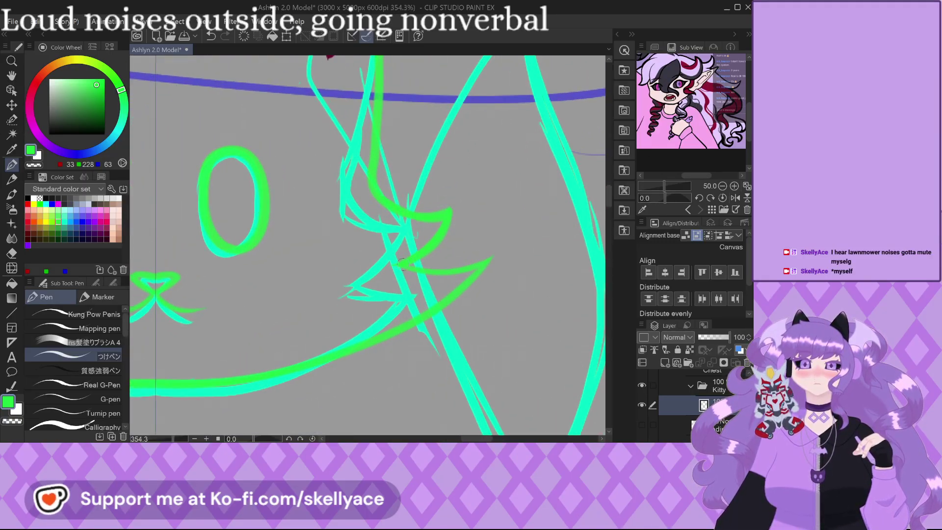
{"action": "left_click_drag", "start_coordinate": [417, 267], "coordinate": [489, 259]}
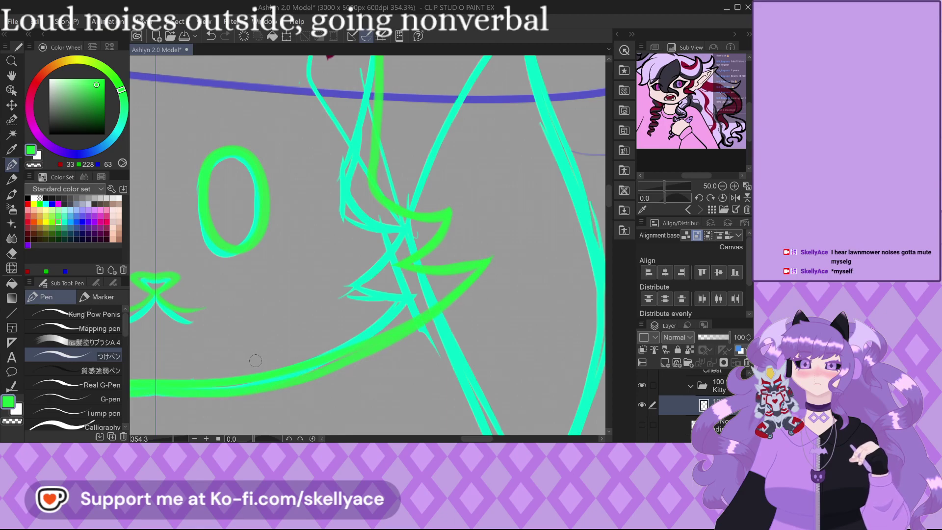
{"action": "scroll", "coordinate": [255, 361], "scroll_direction": "down", "scroll_amount": 3}
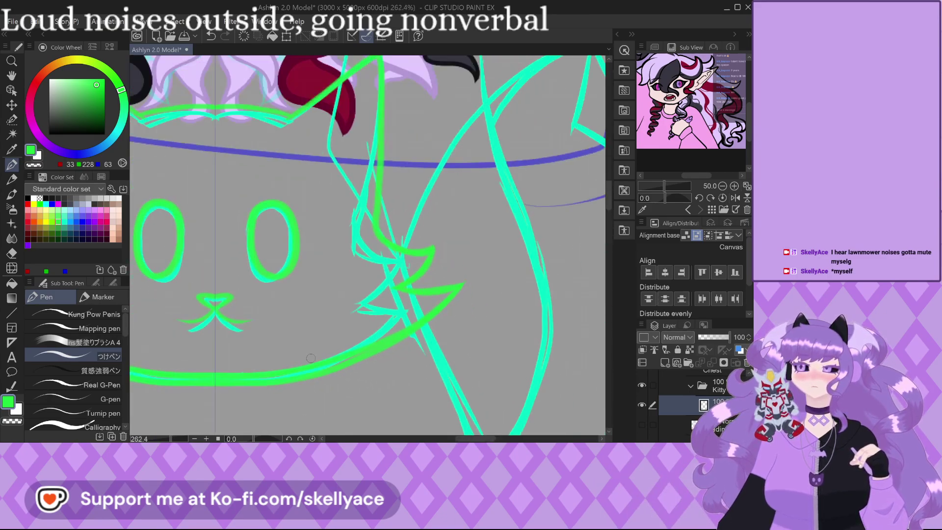
{"action": "scroll", "coordinate": [303, 361], "scroll_direction": "up", "scroll_amount": 4}
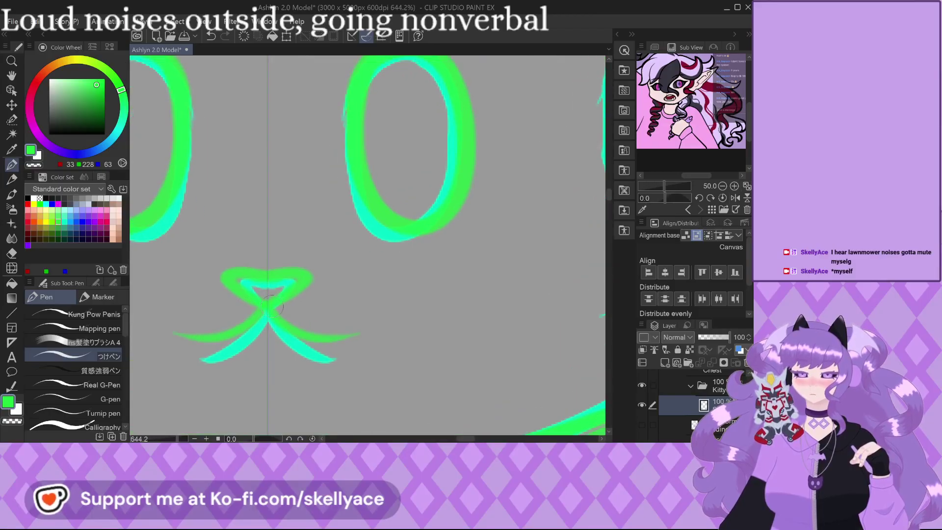
{"action": "scroll", "coordinate": [271, 307], "scroll_direction": "down", "scroll_amount": 5}
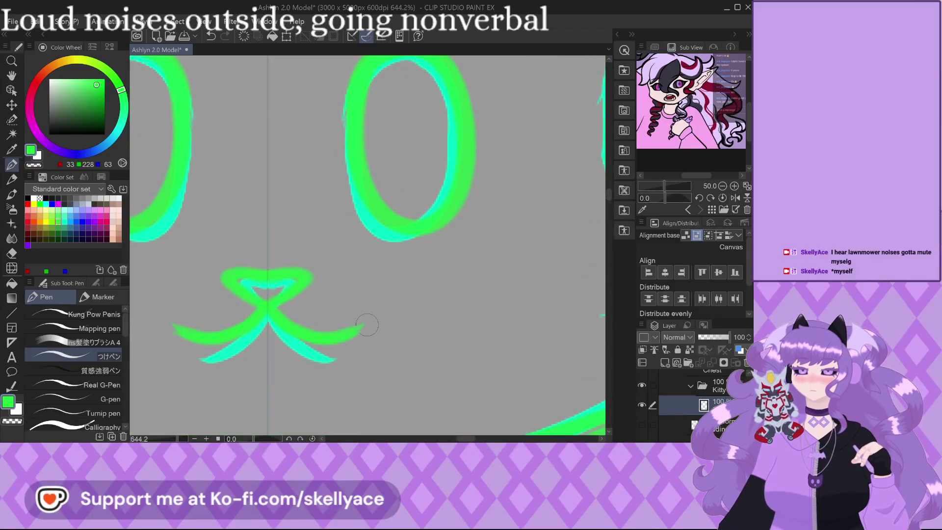
{"action": "scroll", "coordinate": [333, 296], "scroll_direction": "down", "scroll_amount": 1}
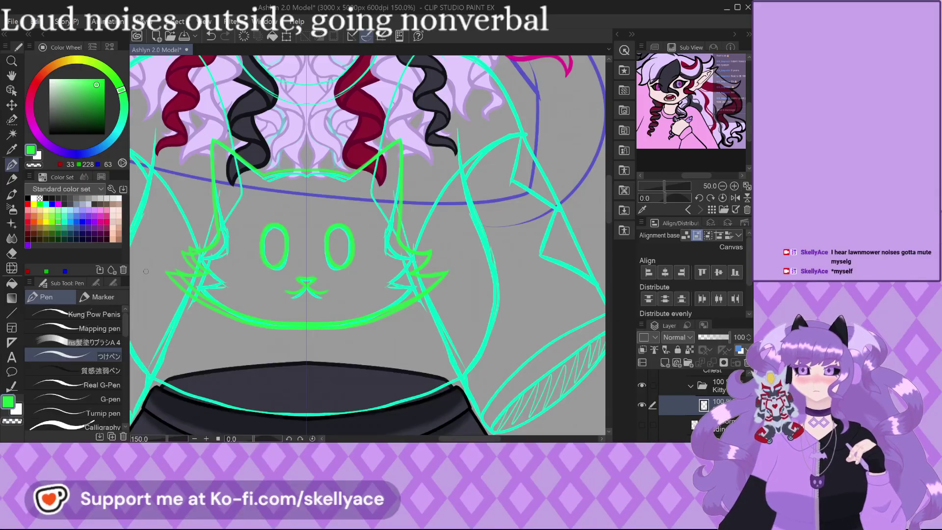
{"action": "scroll", "coordinate": [150, 272], "scroll_direction": "up", "scroll_amount": 3}
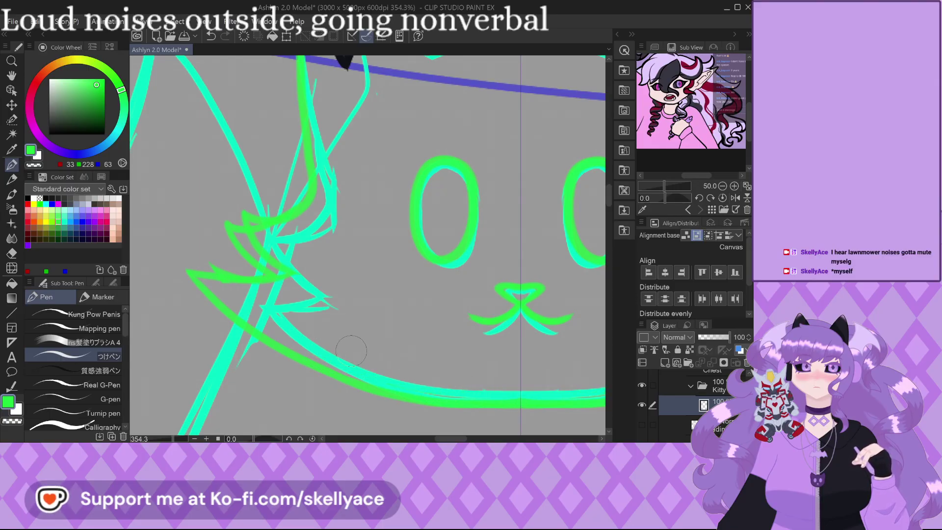
Hide the turquoise shirt sketch over the chest and show the pink shirt chest behind the cat face.
{"action": "scroll", "coordinate": [351, 351], "scroll_direction": "down", "scroll_amount": 5}
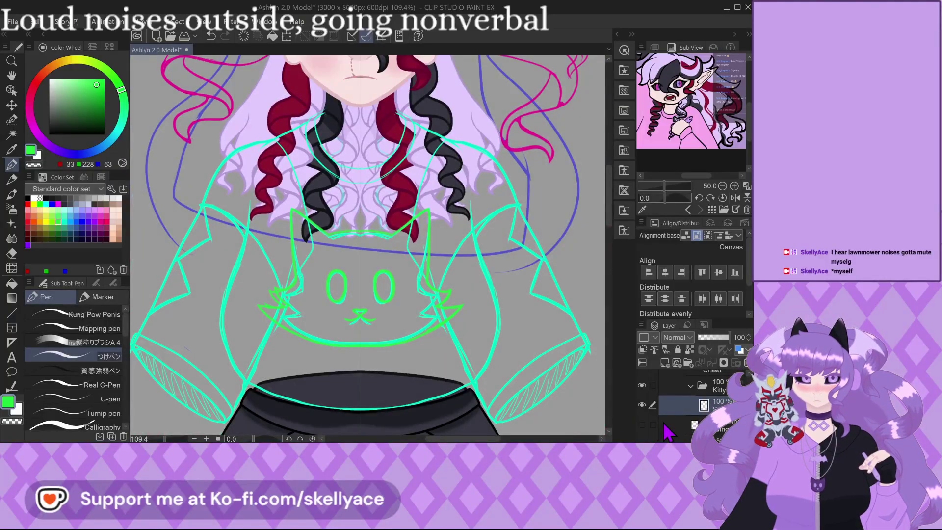
{"action": "left_click", "coordinate": [643, 411]}
{"action": "left_click", "coordinate": [641, 393]}
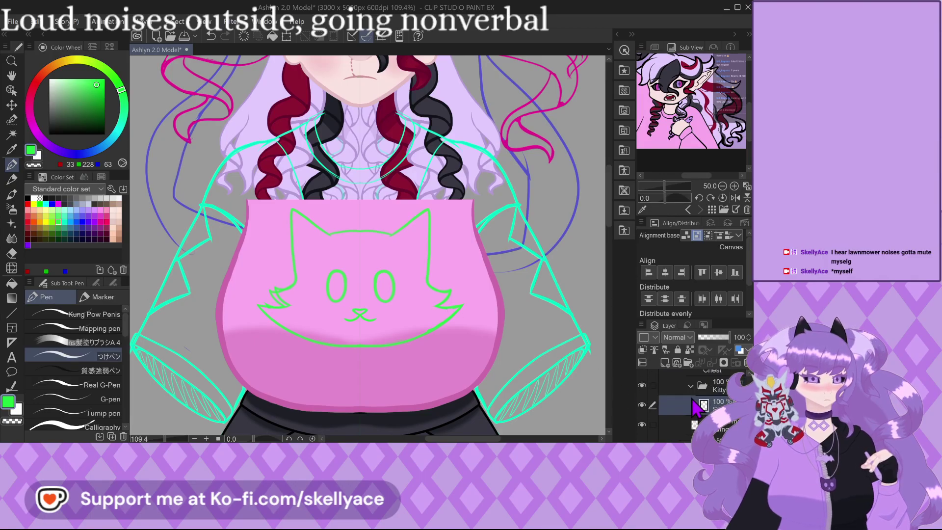
{"action": "key", "text": "ctrl+t"}
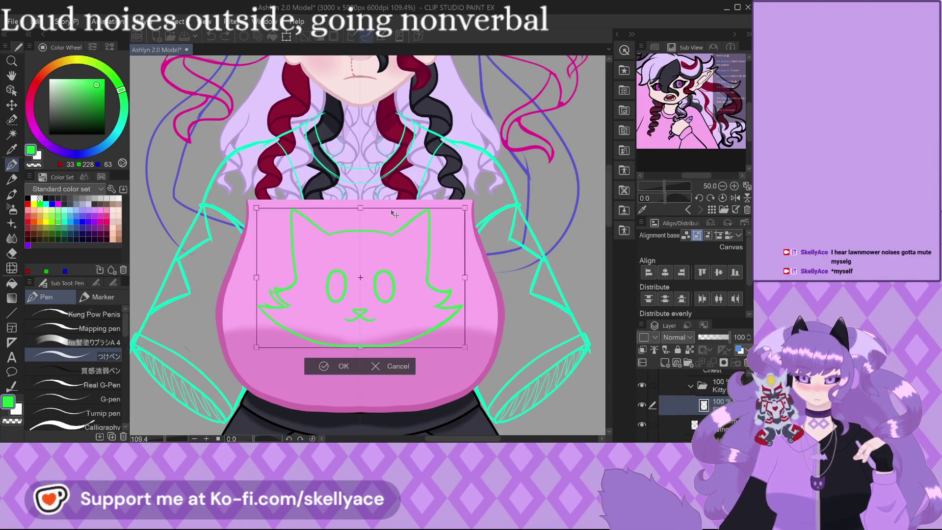
{"action": "left_click_drag", "start_coordinate": [451, 225], "coordinate": [449, 225]}
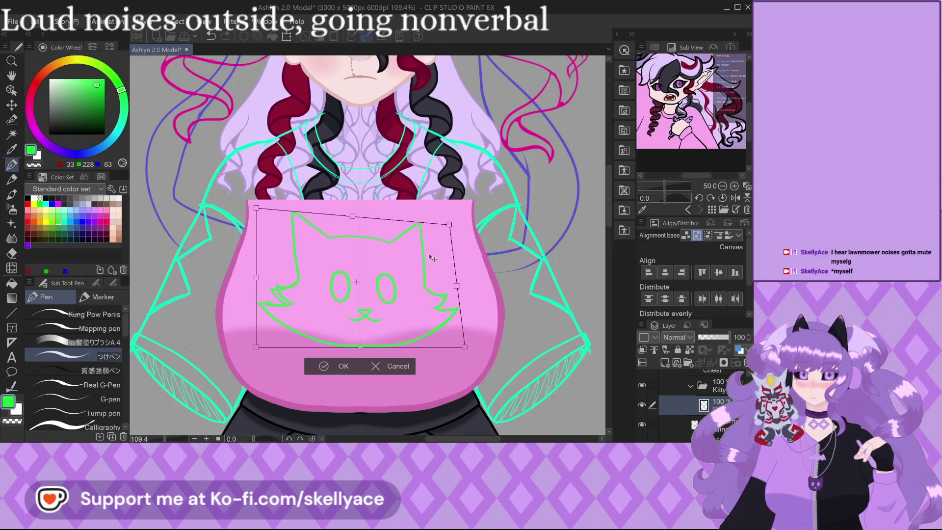
{"action": "left_click", "coordinate": [387, 366]}
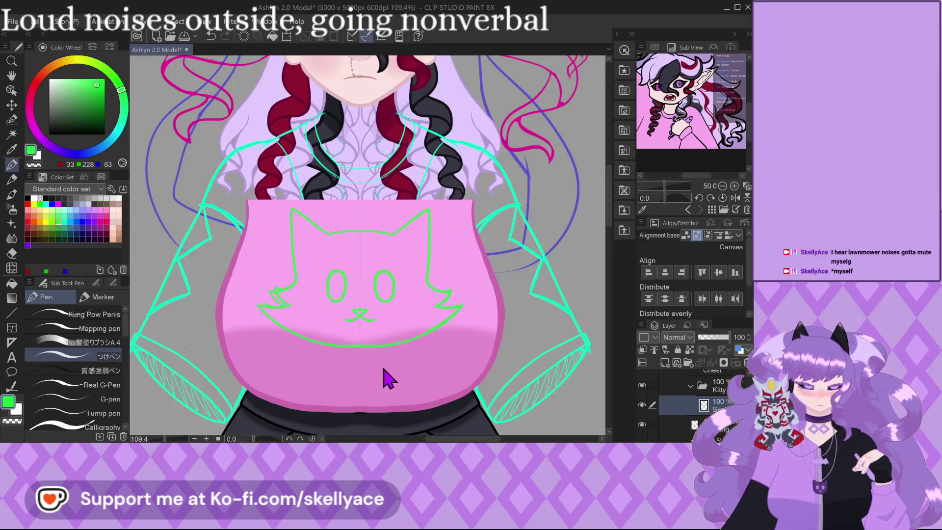
Scale the cat face down slightly and reposition it horizontally centred on the canvas and higher on the pink chest.
{"action": "key", "text": "ctrl+t"}
{"action": "left_click_drag", "start_coordinate": [464, 210], "coordinate": [441, 229]}
{"action": "left_click", "coordinate": [330, 367]}
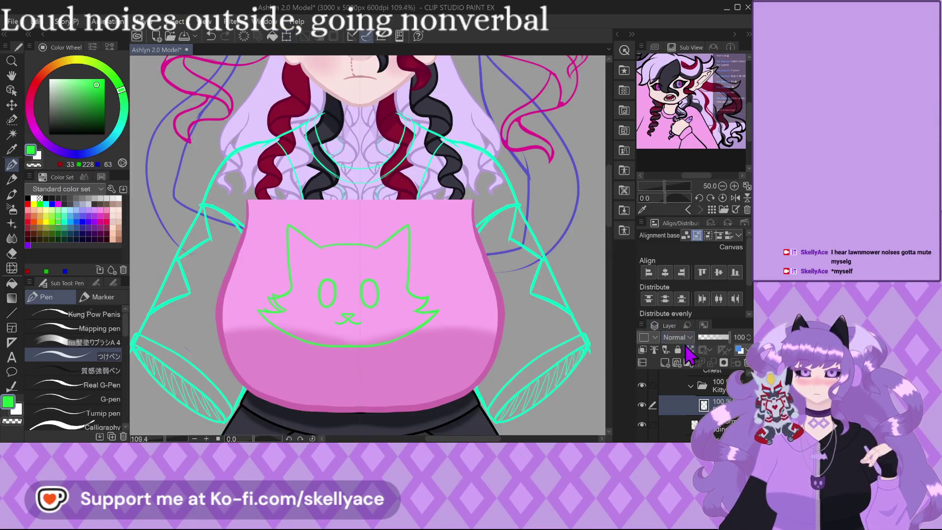
{"action": "left_click", "coordinate": [665, 272]}
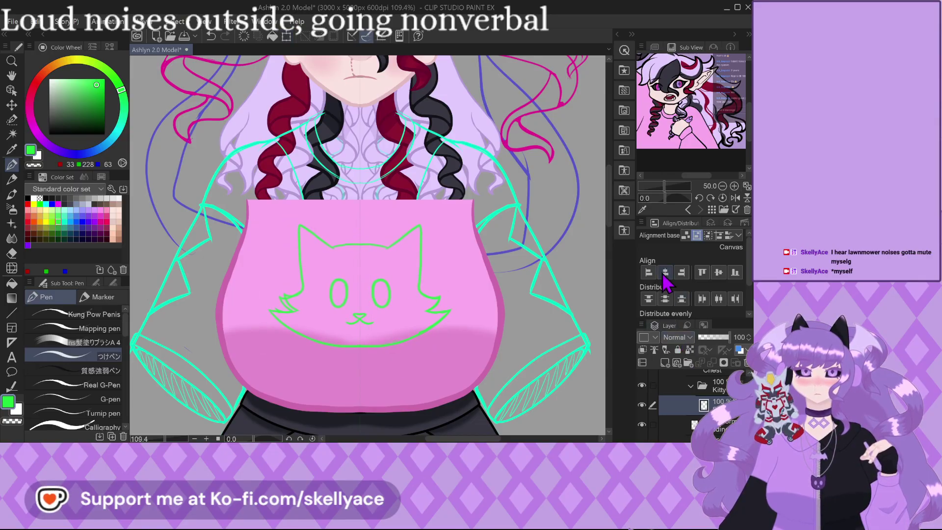
{"action": "left_click", "coordinate": [13, 106]}
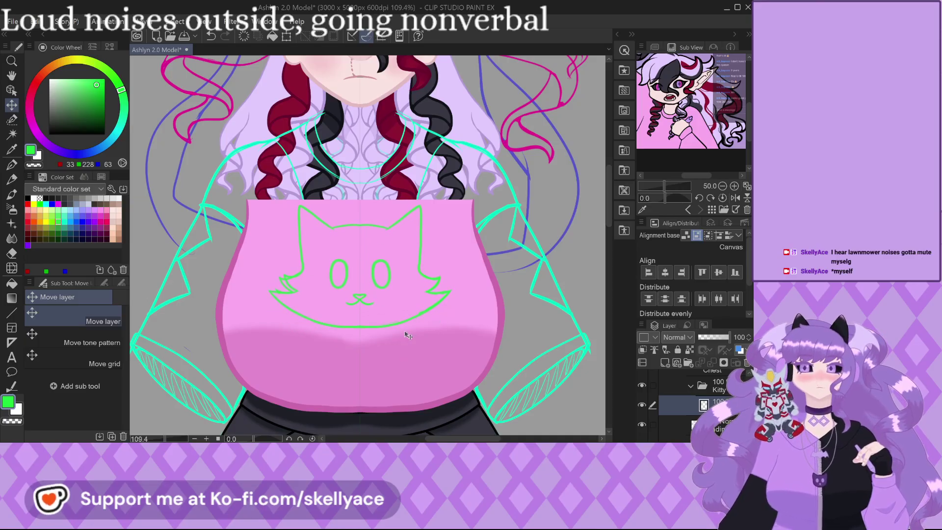
{"action": "left_click_drag", "start_coordinate": [407, 354], "coordinate": [409, 332]}
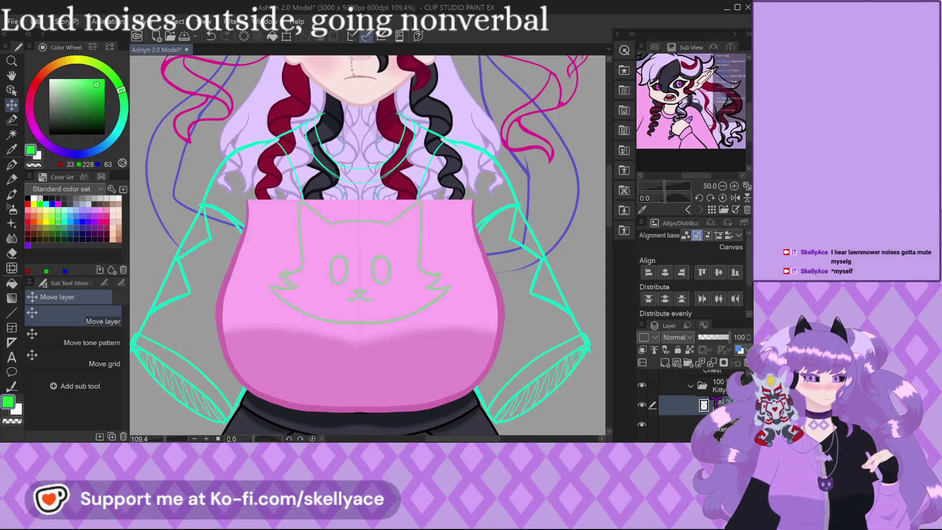
Outline both cat eyes with mirrored black ellipses over the faded green sketch, using the Ellipse figure tool at brush size 8.
{"action": "scroll", "coordinate": [371, 270], "scroll_direction": "up", "scroll_amount": 3}
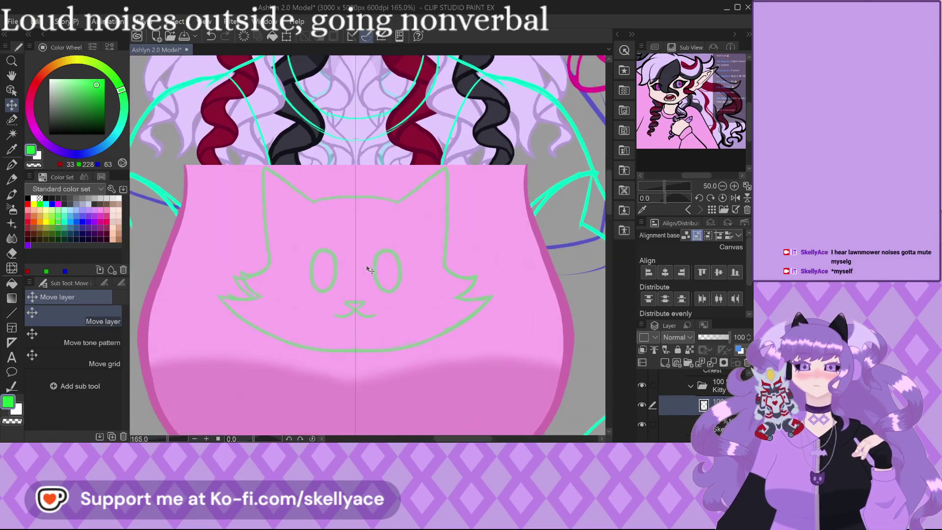
{"action": "left_click", "coordinate": [13, 313]}
{"action": "left_click", "coordinate": [84, 328]}
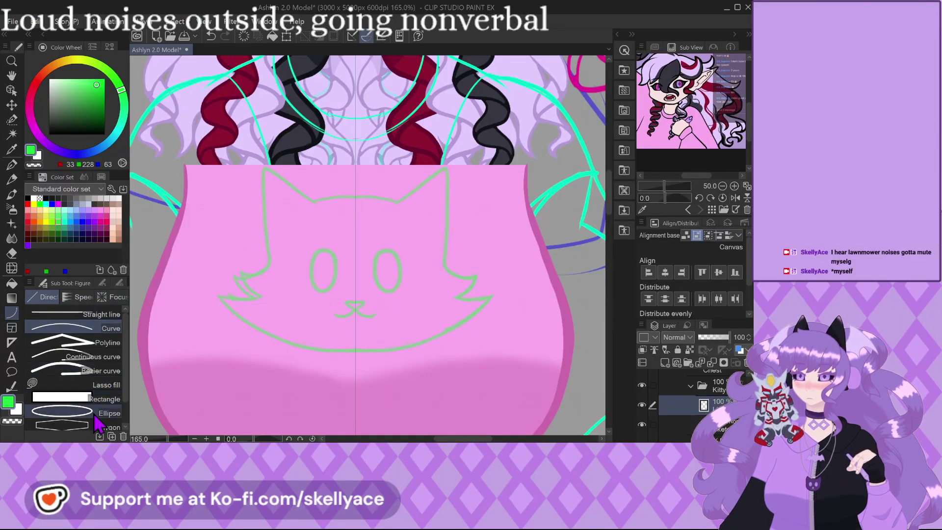
{"action": "left_click", "coordinate": [61, 412]}
{"action": "scroll", "coordinate": [314, 279], "scroll_direction": "up", "scroll_amount": 2}
{"action": "scroll", "coordinate": [314, 279], "scroll_direction": "up", "scroll_amount": 3}
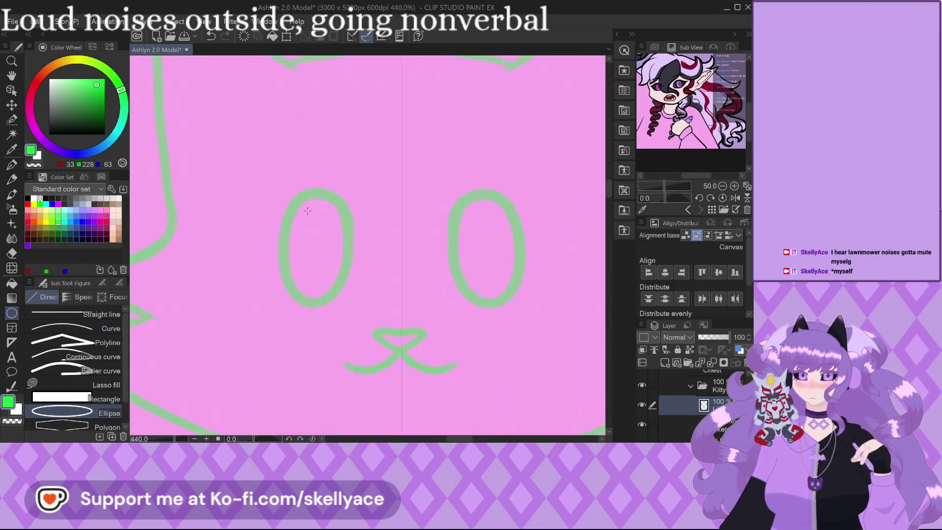
{"action": "left_click_drag", "start_coordinate": [282, 171], "coordinate": [355, 305]}
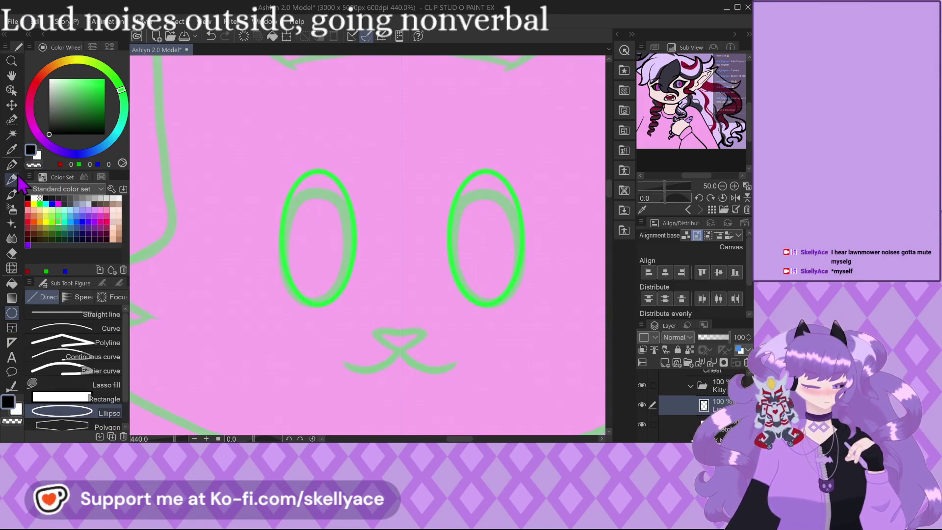
{"action": "key", "text": "ctrl+z"}
{"action": "left_click", "coordinate": [119, 283]}
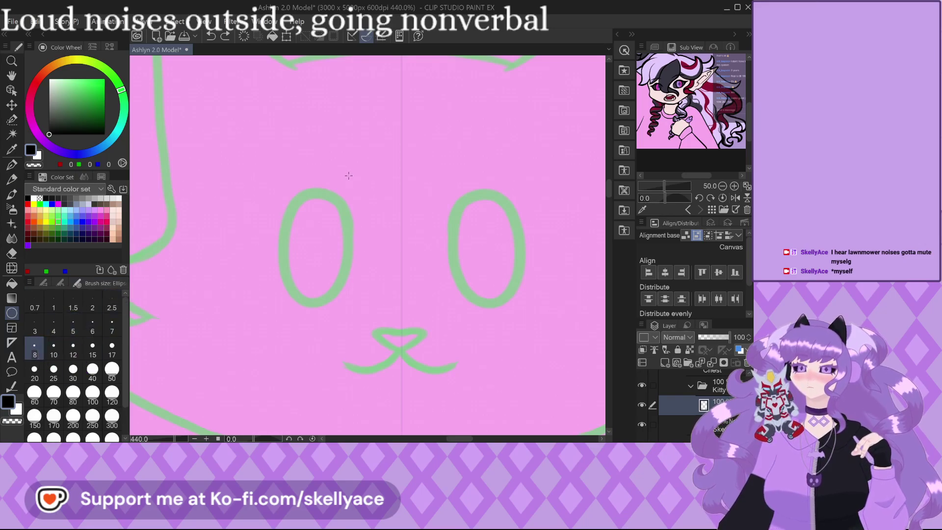
{"action": "left_click_drag", "start_coordinate": [351, 175], "coordinate": [274, 310]}
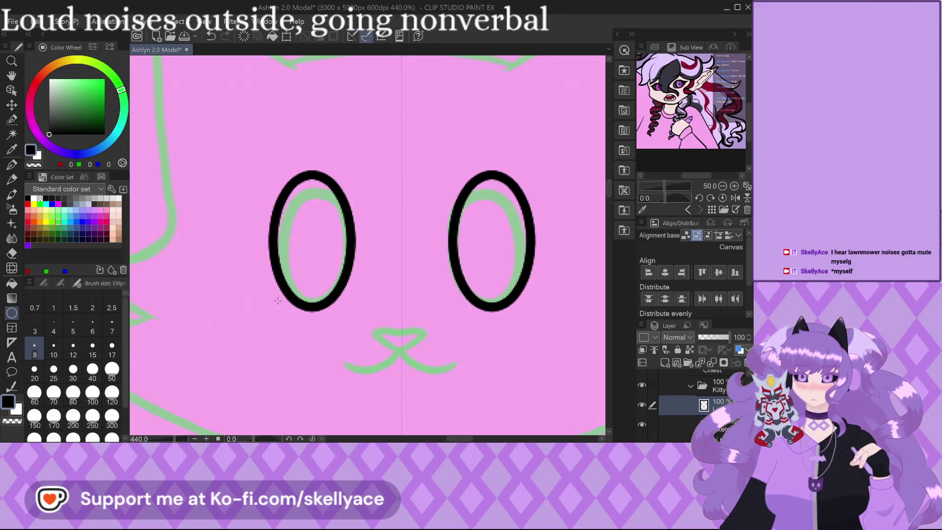
Ink the cat's mouth with mirrored black curves over the green sketch, using the Curve figure tool at brush size 6.
{"action": "scroll", "coordinate": [306, 331], "scroll_direction": "down", "scroll_amount": 4}
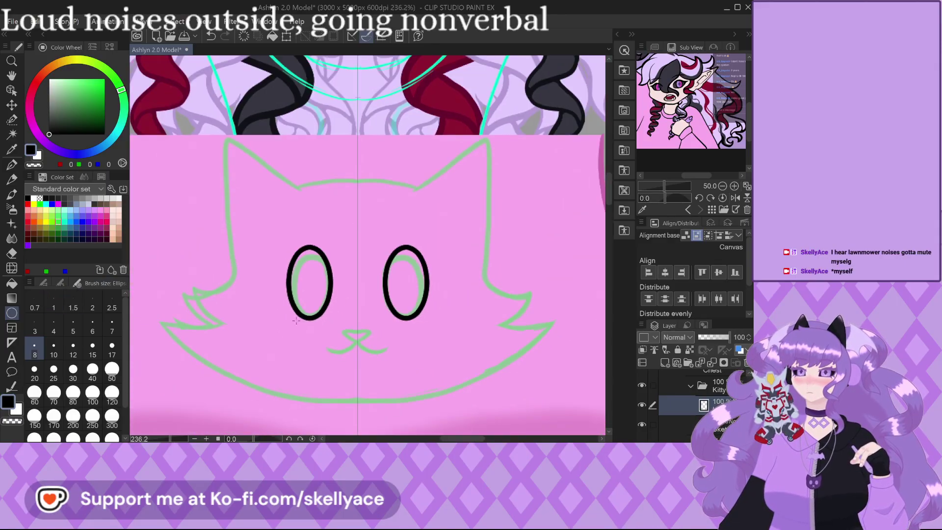
{"action": "left_click", "coordinate": [44, 283]}
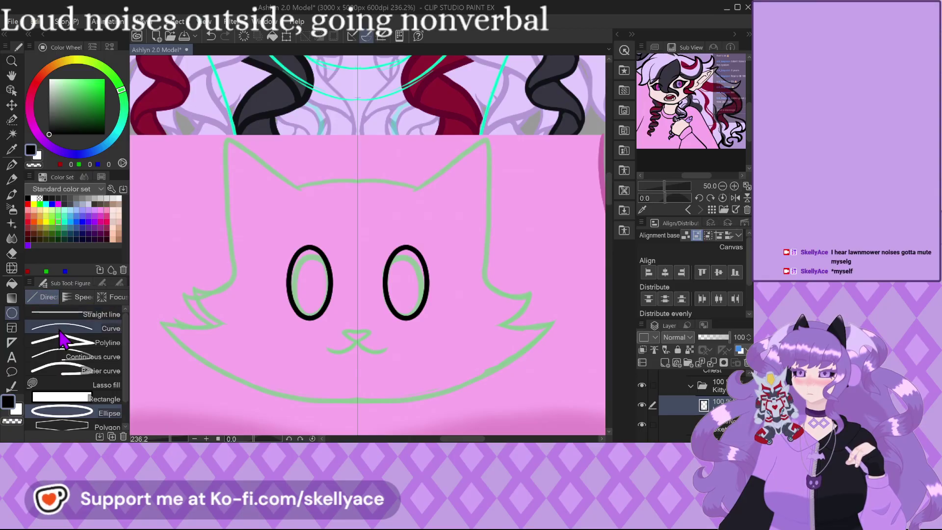
{"action": "left_click", "coordinate": [74, 329]}
{"action": "left_click", "coordinate": [119, 283]}
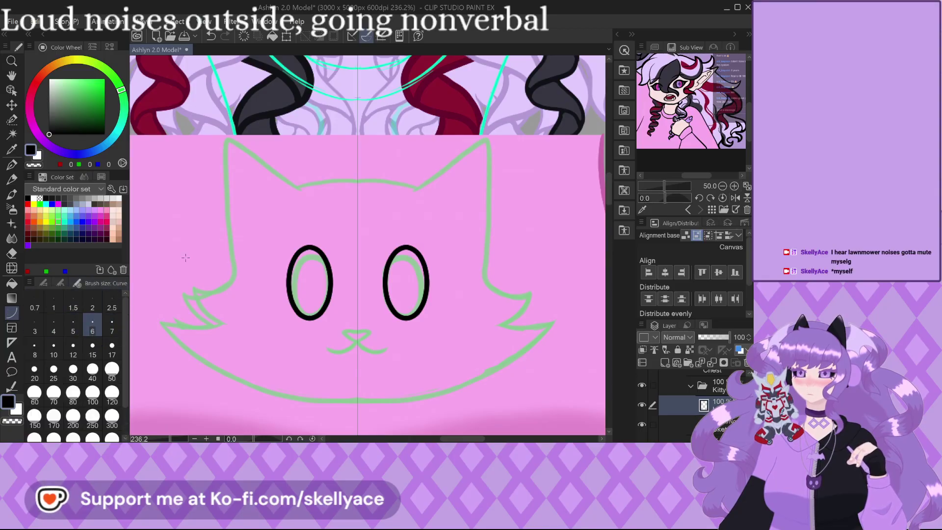
{"action": "scroll", "coordinate": [355, 318], "scroll_direction": "up", "scroll_amount": 5}
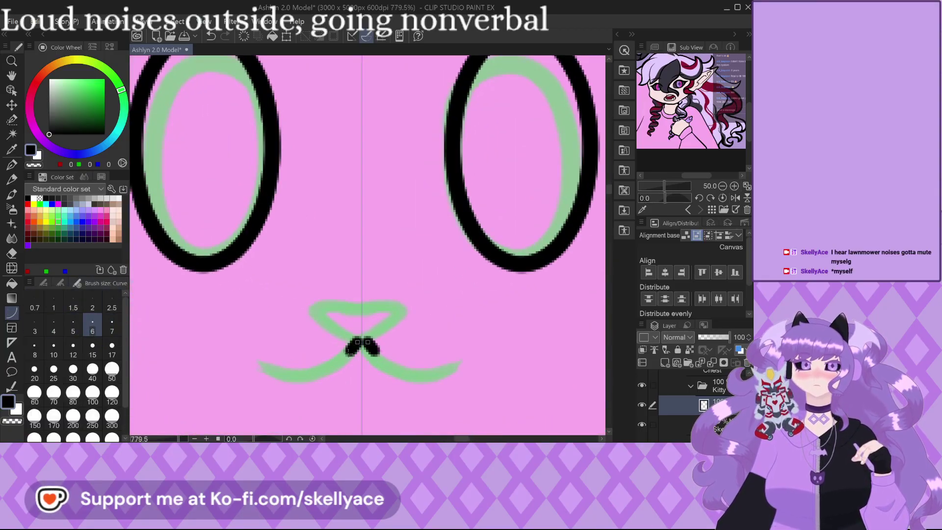
{"action": "left_click_drag", "start_coordinate": [357, 342], "coordinate": [254, 360]}
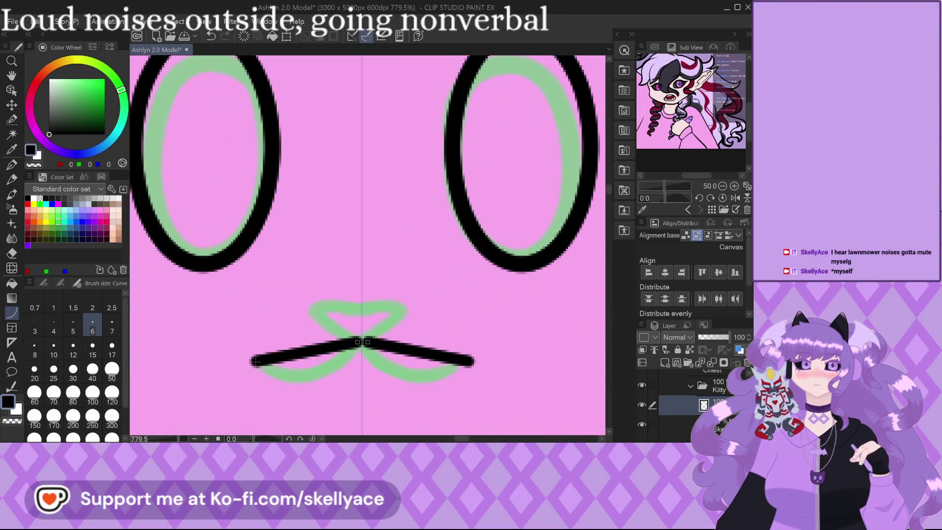
{"action": "left_click", "coordinate": [315, 401]}
Outline the cat's nose above the mouth with mirrored black curves that close into a rounded triangle.
{"action": "scroll", "coordinate": [345, 344], "scroll_direction": "up", "scroll_amount": 1}
{"action": "mouse_move", "coordinate": [363, 341]}
{"action": "left_mouse_down"}
{"action": "mouse_move", "coordinate": [301, 303]}
{"action": "mouse_move", "coordinate": [373, 279]}
{"action": "left_mouse_up"}
{"action": "scroll", "coordinate": [299, 295], "scroll_direction": "up", "scroll_amount": 1}
{"action": "left_click", "coordinate": [329, 279]}
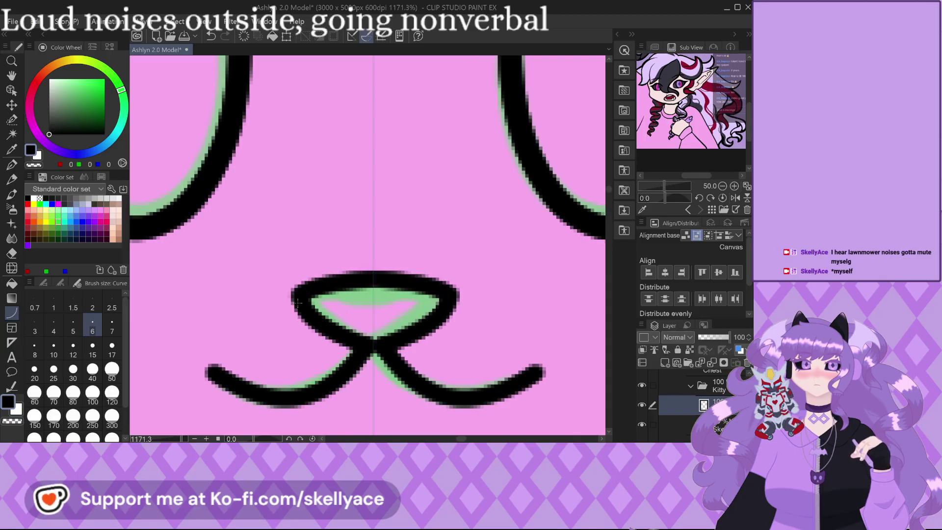
{"action": "scroll", "coordinate": [299, 300], "scroll_direction": "down", "scroll_amount": 6}
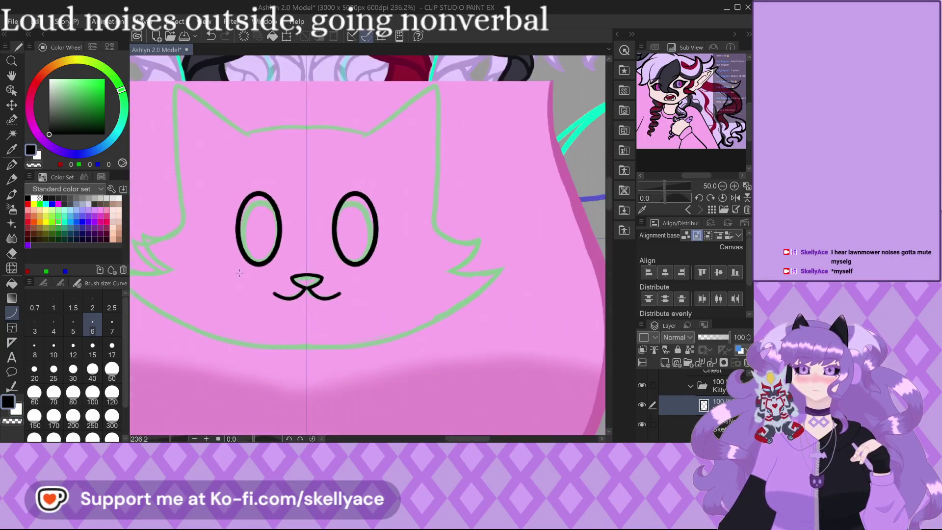
Ink the top of the cat's head and the inner edges of both ears with mirrored black curves.
{"action": "scroll", "coordinate": [248, 277], "scroll_direction": "down", "scroll_amount": 2}
{"action": "scroll", "coordinate": [215, 206], "scroll_direction": "up", "scroll_amount": 6}
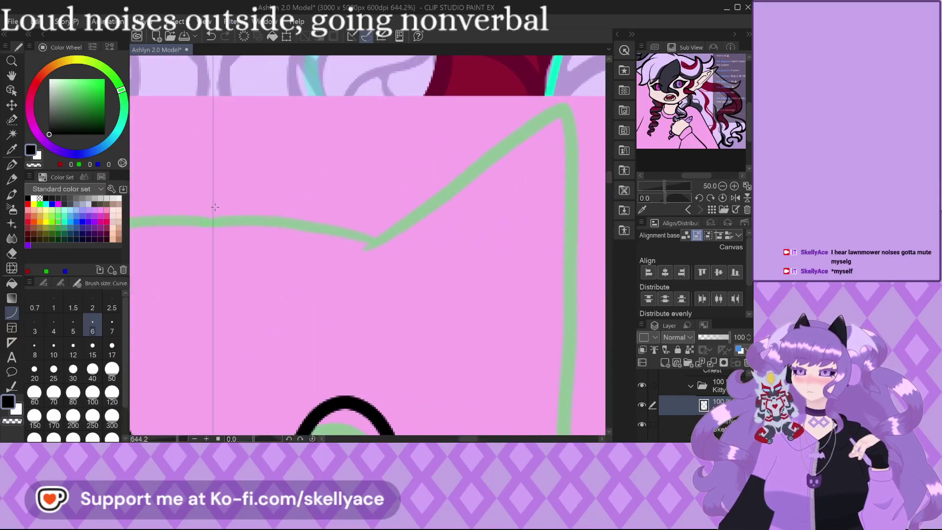
{"action": "left_click_drag", "start_coordinate": [213, 208], "coordinate": [382, 241]}
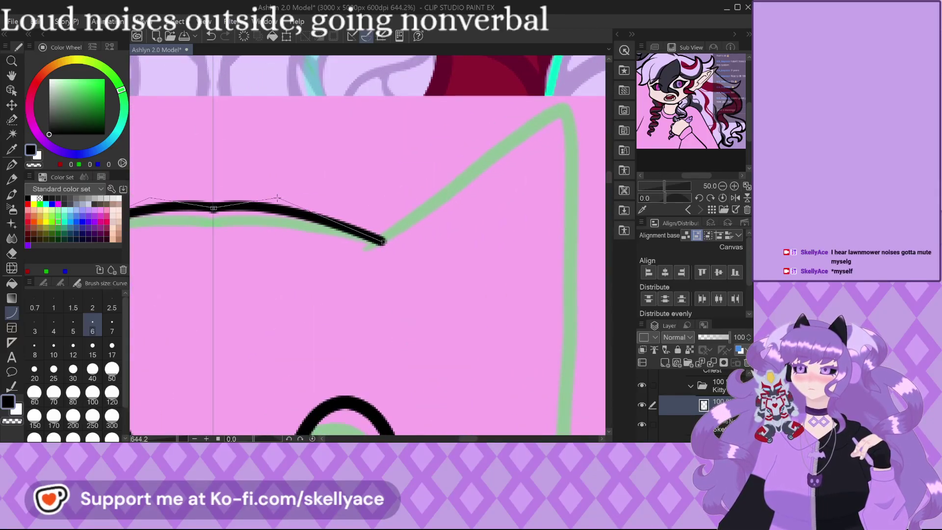
{"action": "left_click", "coordinate": [275, 199]}
{"action": "scroll", "coordinate": [130, 232], "scroll_direction": "down", "scroll_amount": 1}
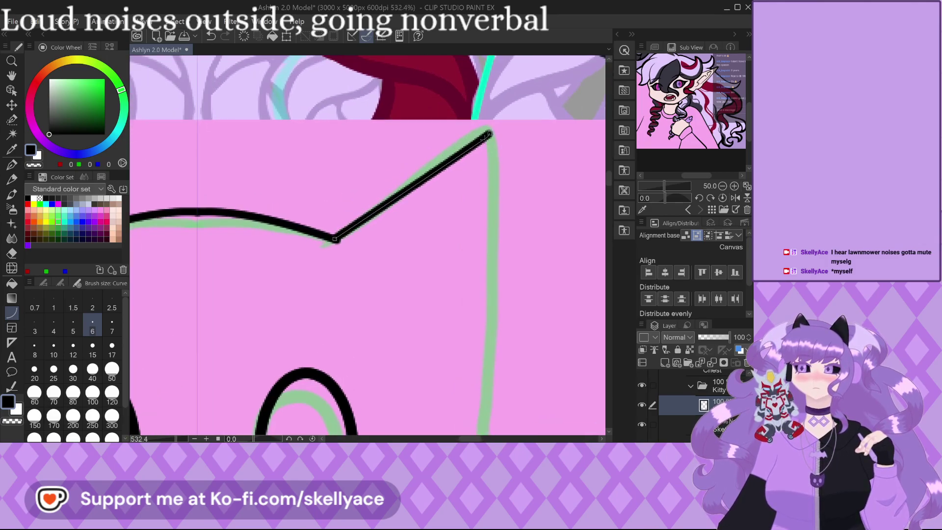
{"action": "left_click_drag", "start_coordinate": [334, 239], "coordinate": [489, 133]}
{"action": "left_click", "coordinate": [404, 167]}
Ink the outer edges of the ears down into the cheeks, ending at the upper fur tufts, with mirrored black curves.
{"action": "scroll", "coordinate": [316, 146], "scroll_direction": "down", "scroll_amount": 3}
{"action": "scroll", "coordinate": [400, 198], "scroll_direction": "up", "scroll_amount": 2}
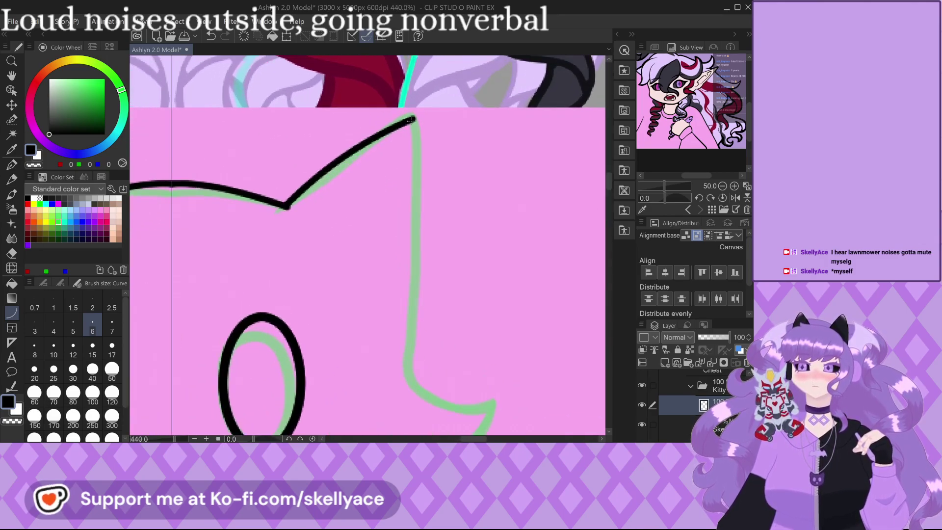
{"action": "left_click_drag", "start_coordinate": [412, 120], "coordinate": [410, 311]}
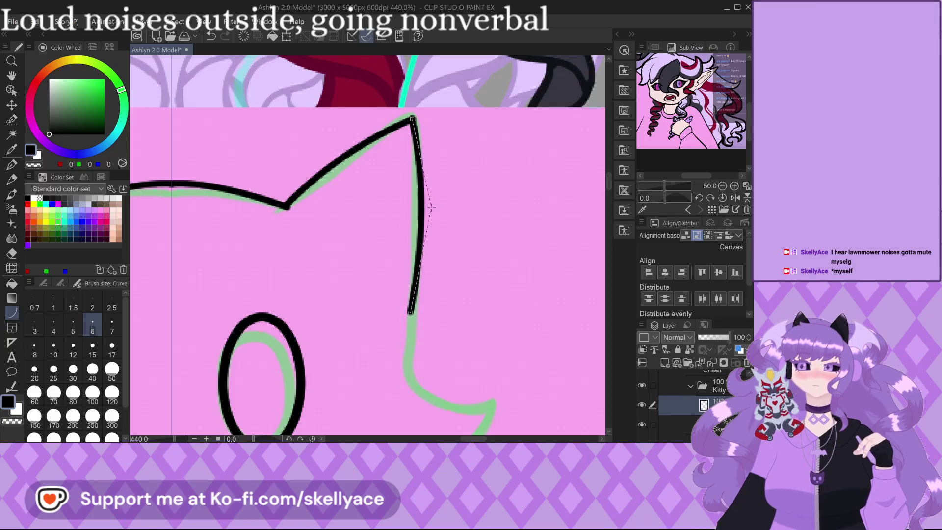
{"action": "key", "text": "ctrl+z"}
{"action": "left_click_drag", "start_coordinate": [412, 120], "coordinate": [412, 304]}
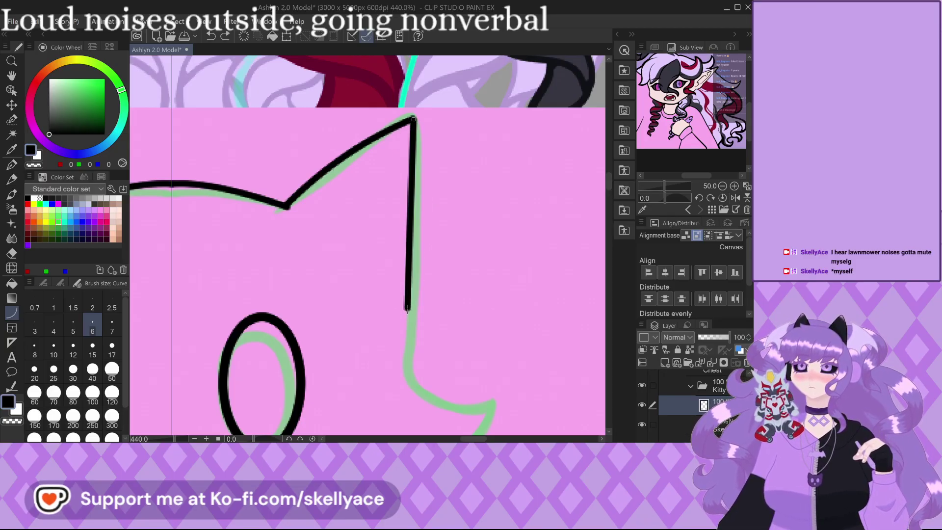
{"action": "left_click", "coordinate": [423, 254]}
{"action": "left_click_drag", "start_coordinate": [412, 378], "coordinate": [492, 401]}
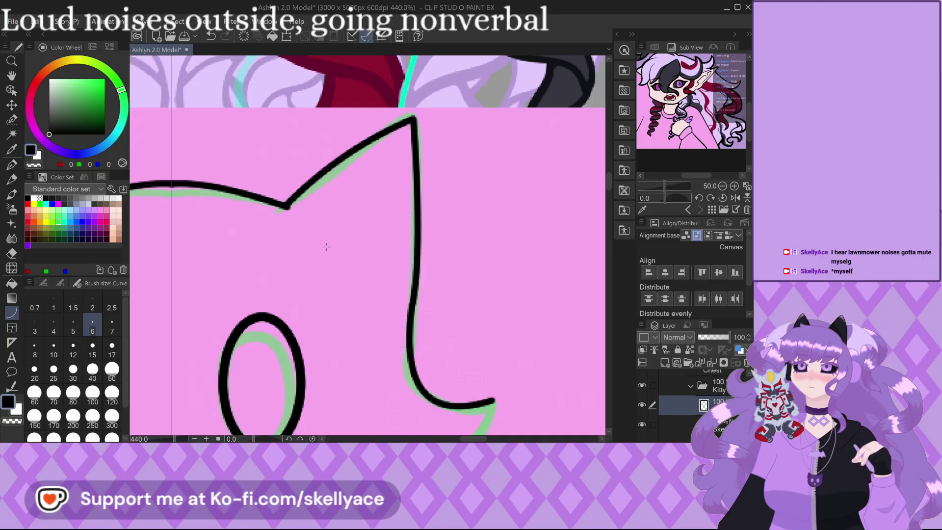
Trace the zigzag cheek fur from the upper tuft tips inward and out to the lower tuft tips with mirrored curves.
{"action": "scroll", "coordinate": [323, 142], "scroll_direction": "down", "scroll_amount": 6}
{"action": "scroll", "coordinate": [383, 315], "scroll_direction": "up", "scroll_amount": 9}
{"action": "left_click_drag", "start_coordinate": [376, 315], "coordinate": [451, 244]}
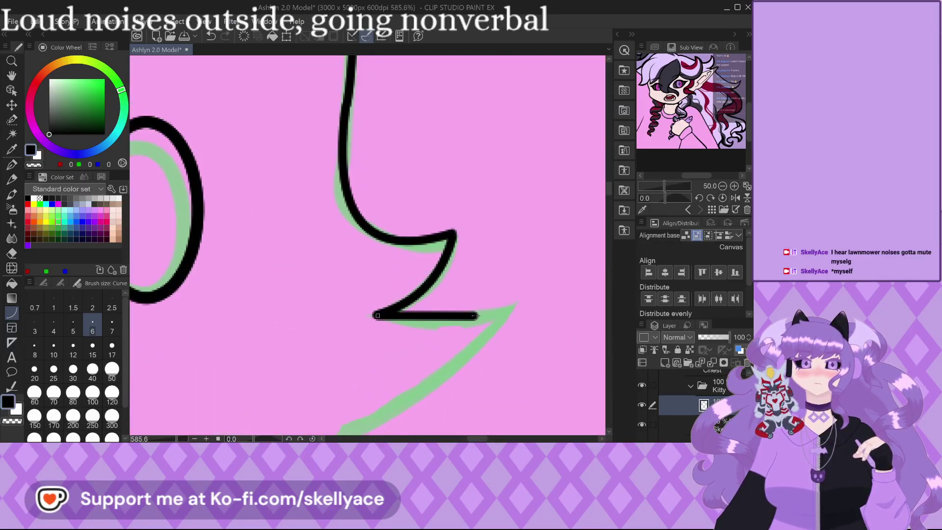
{"action": "left_click", "coordinate": [517, 300]}
Close the face outline with a mirrored black curve from the lower cheek tufts to the centre of the chin.
{"action": "scroll", "coordinate": [467, 271], "scroll_direction": "down", "scroll_amount": 2}
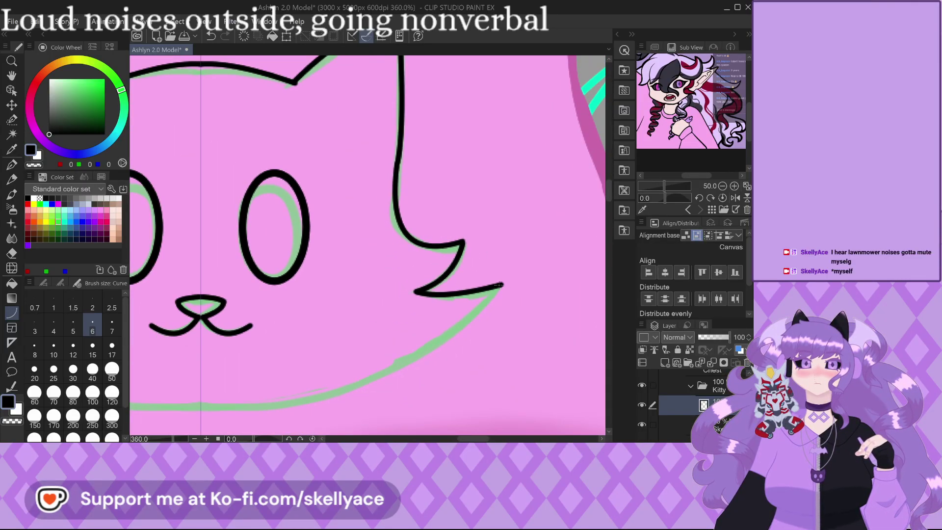
{"action": "scroll", "coordinate": [499, 284], "scroll_direction": "down", "scroll_amount": 1}
{"action": "left_click_drag", "start_coordinate": [349, 370], "coordinate": [231, 397]}
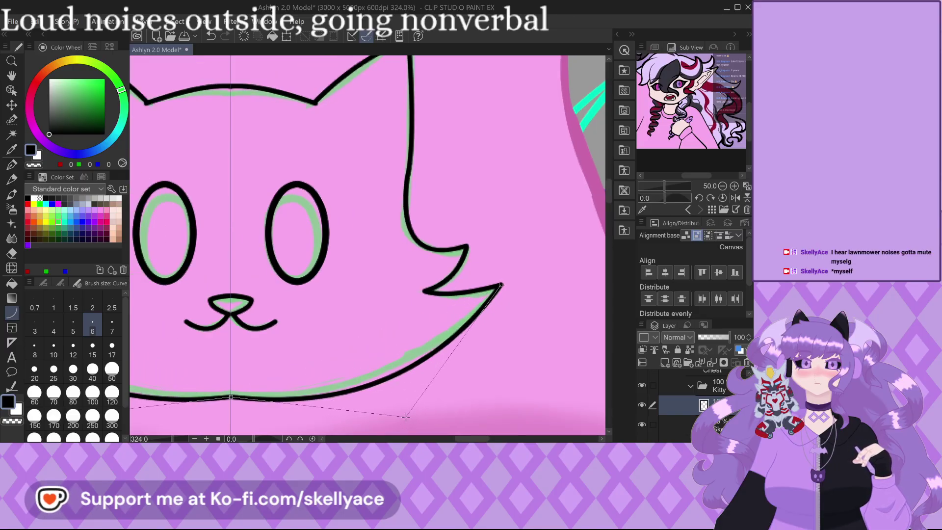
{"action": "left_click", "coordinate": [411, 402]}
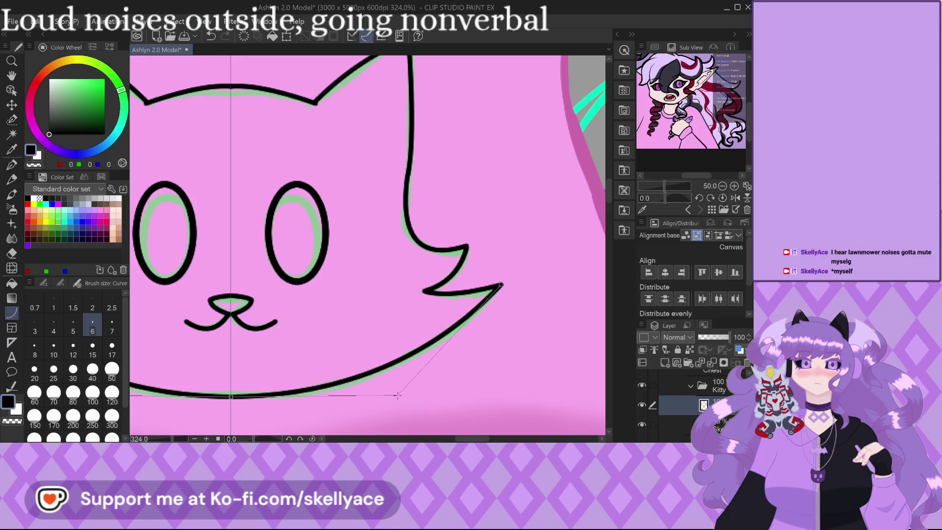
{"action": "scroll", "coordinate": [368, 337], "scroll_direction": "down", "scroll_amount": 3}
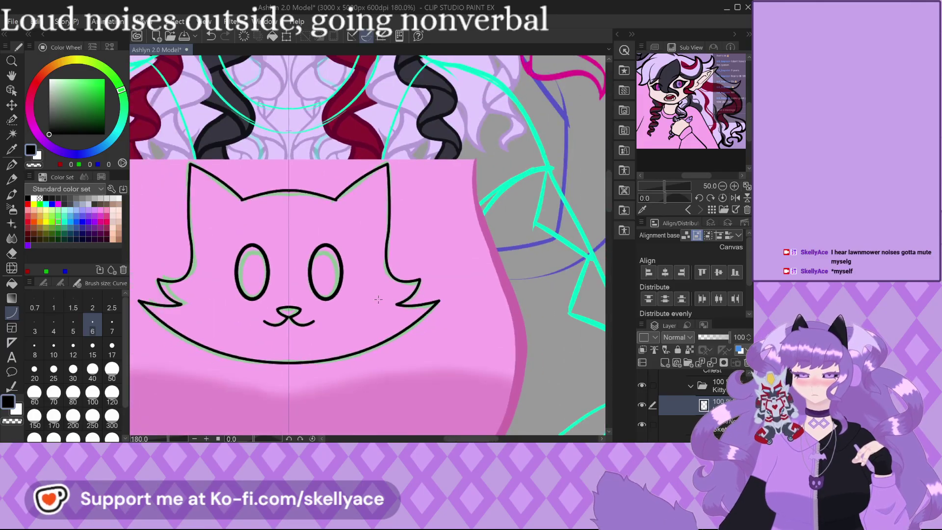
Switch to the Pen tool at brush size 12 for working on the inked cat face.
{"action": "left_click", "coordinate": [12, 165]}
{"action": "scroll", "coordinate": [444, 307], "scroll_direction": "up", "scroll_amount": 5}
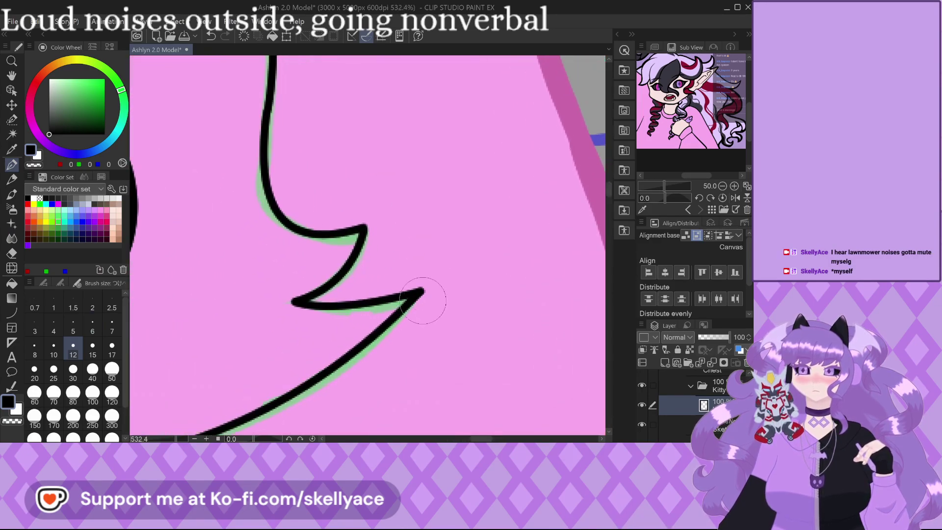
{"action": "scroll", "coordinate": [422, 294], "scroll_direction": "down", "scroll_amount": 5}
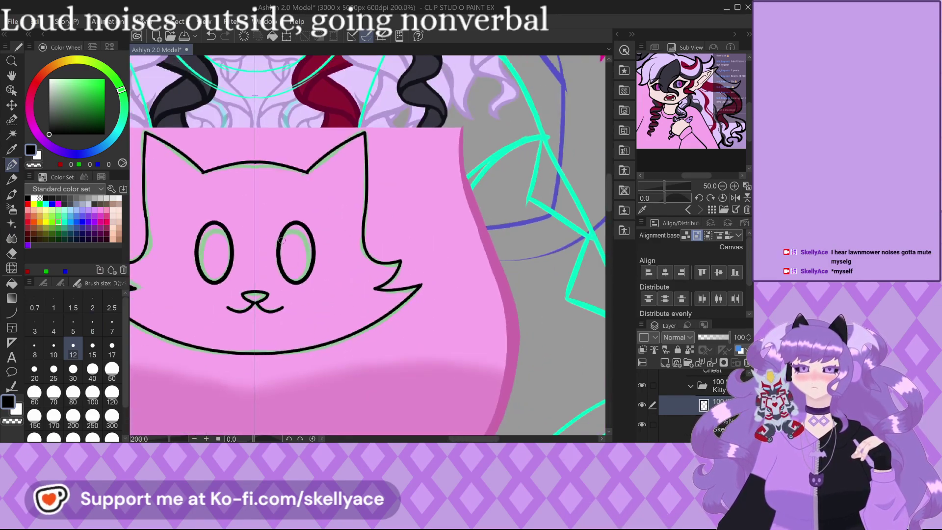
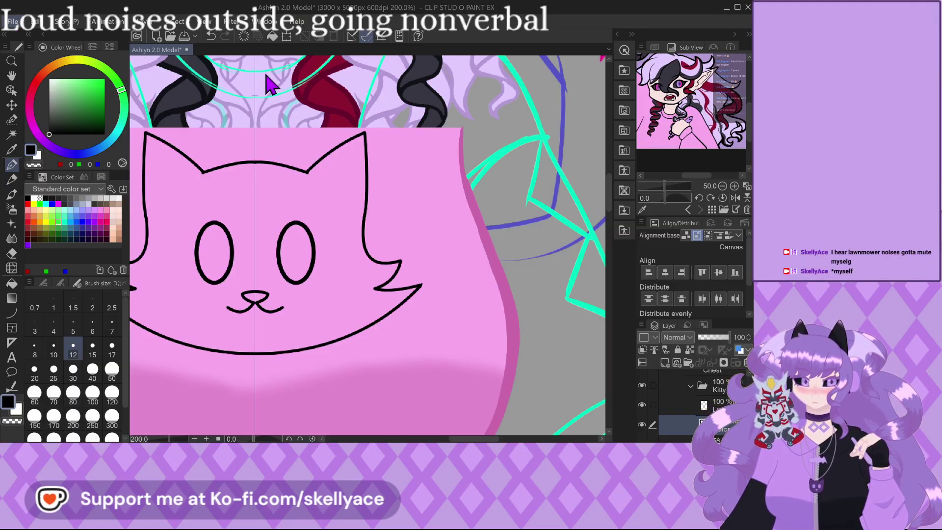
Check the cat design in the Ashlyn 2.0 concept art and return to the model canvas.
{"action": "left_click", "coordinate": [204, 136]}
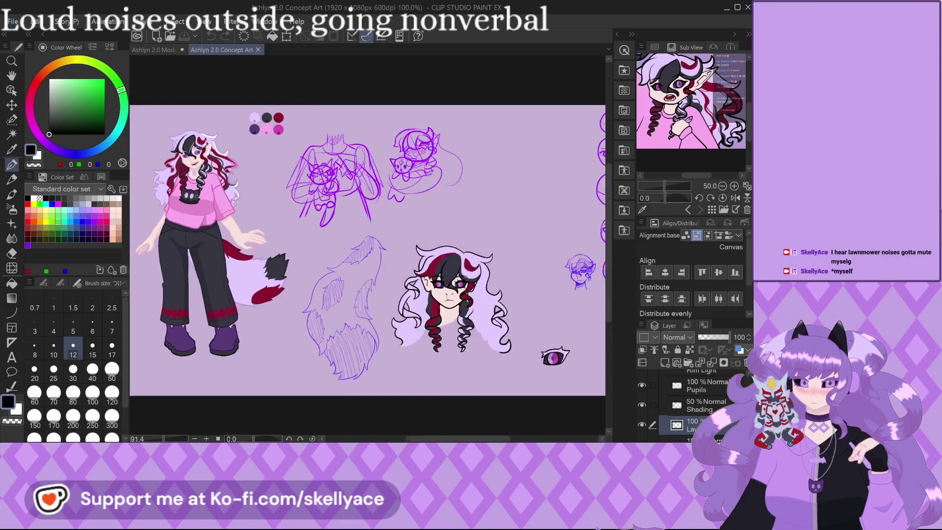
{"action": "scroll", "coordinate": [204, 196], "scroll_direction": "up", "scroll_amount": 10}
{"action": "left_click", "coordinate": [154, 49]}
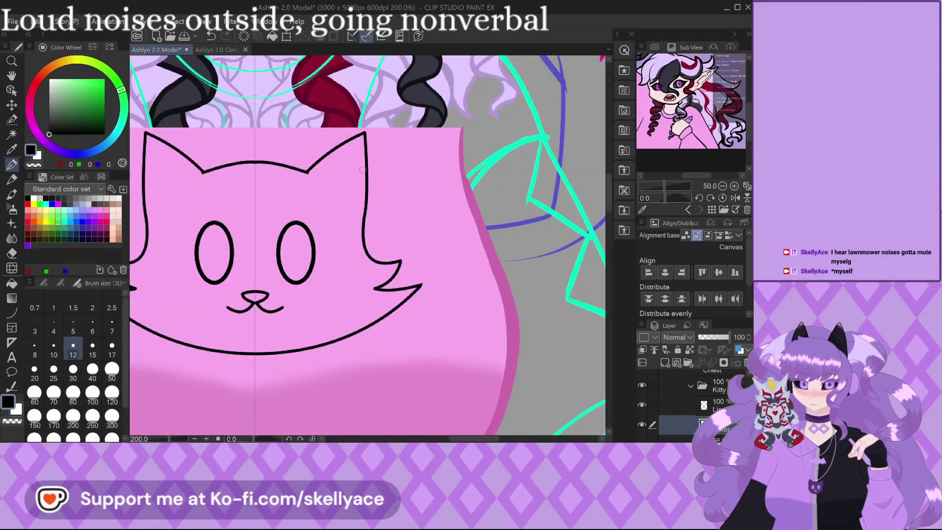
Load the Ashlyn 2.0 colour set and pick its dark grey, RGB 54, 54, 65.
{"action": "scroll", "coordinate": [396, 309], "scroll_direction": "down", "scroll_amount": 3}
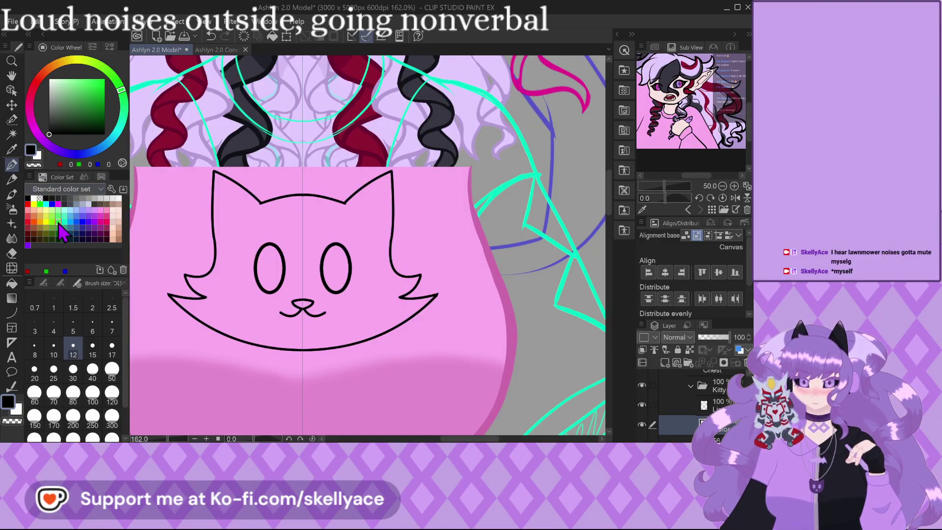
{"action": "left_click", "coordinate": [57, 224]}
{"action": "left_click", "coordinate": [64, 198]}
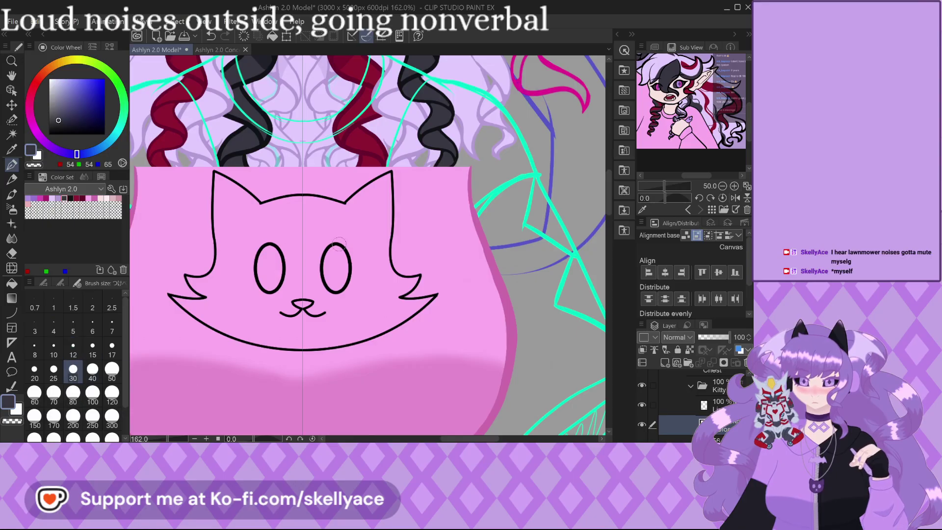
Try filling the cat's eyes and ear edges in dark grey with the translucent size 30 brush.
{"action": "scroll", "coordinate": [343, 232], "scroll_direction": "up", "scroll_amount": 3}
{"action": "mouse_move", "coordinate": [326, 251]}
{"action": "left_mouse_down"}
{"action": "mouse_move", "coordinate": [322, 295]}
{"action": "mouse_move", "coordinate": [338, 306]}
{"action": "left_mouse_up"}
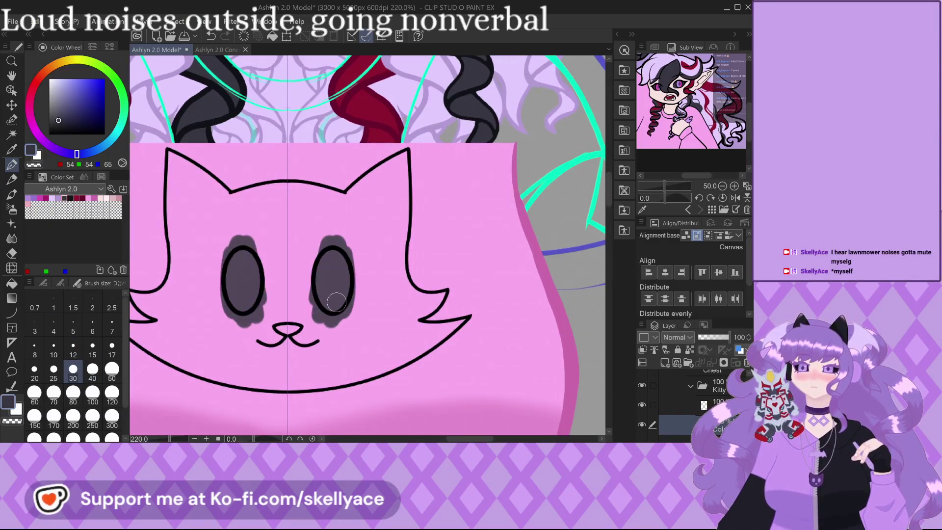
{"action": "scroll", "coordinate": [390, 159], "scroll_direction": "up", "scroll_amount": 3}
{"action": "left_click_drag", "start_coordinate": [417, 155], "coordinate": [401, 167]}
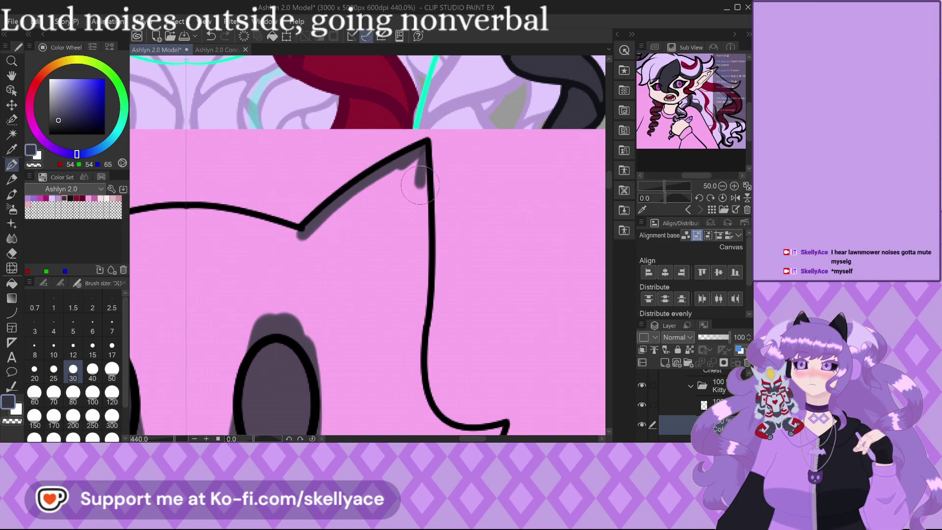
{"action": "left_click_drag", "start_coordinate": [421, 182], "coordinate": [422, 263]}
{"action": "scroll", "coordinate": [414, 156], "scroll_direction": "up", "scroll_amount": 1}
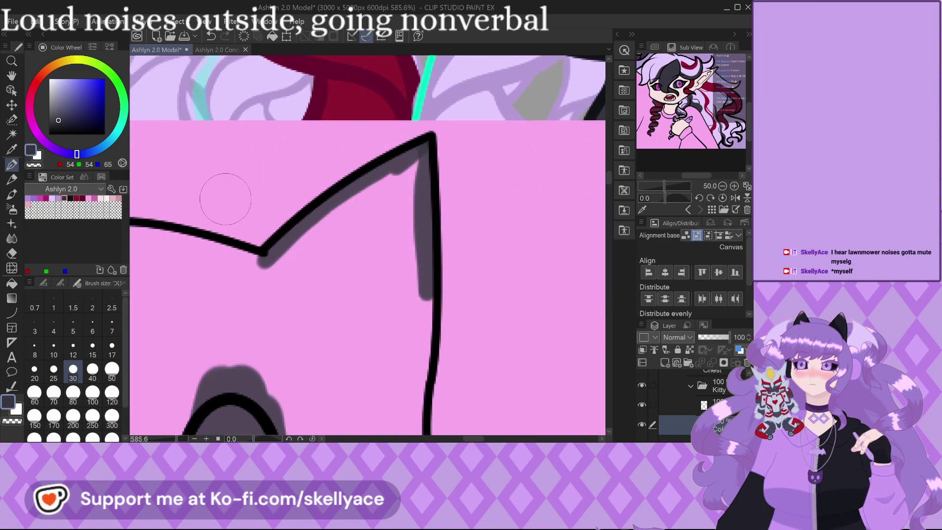
Clear the translucent test paint from the colour layer and switch to an opaque pen at brush size 80.
{"action": "left_click", "coordinate": [43, 283]}
{"action": "scroll", "coordinate": [283, 252], "scroll_direction": "down", "scroll_amount": 2}
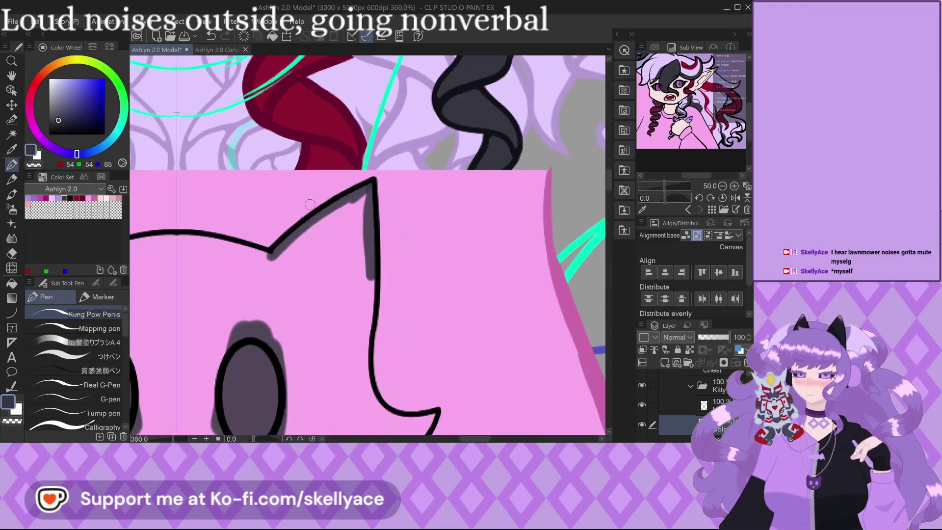
{"action": "key", "text": "Delete"}
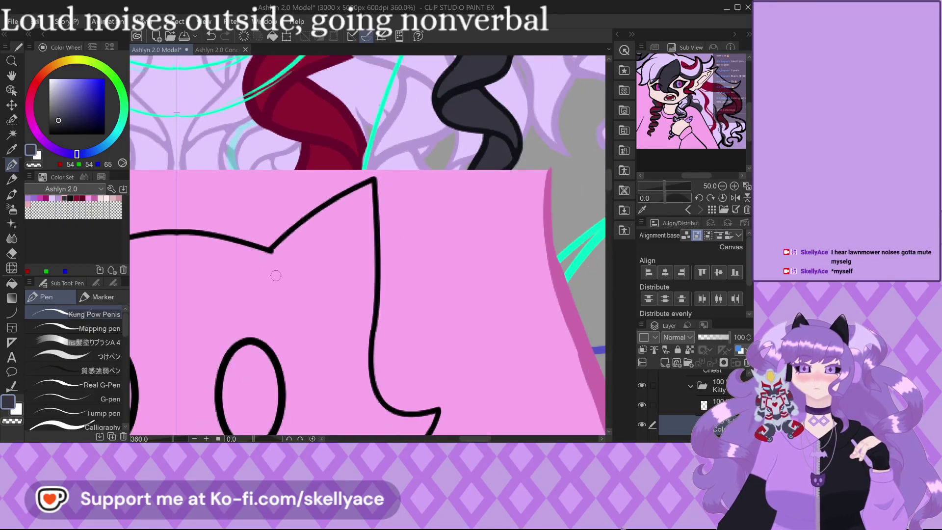
{"action": "left_click_drag", "start_coordinate": [260, 315], "coordinate": [251, 413]}
{"action": "left_click", "coordinate": [113, 283]}
{"action": "left_click", "coordinate": [72, 397]}
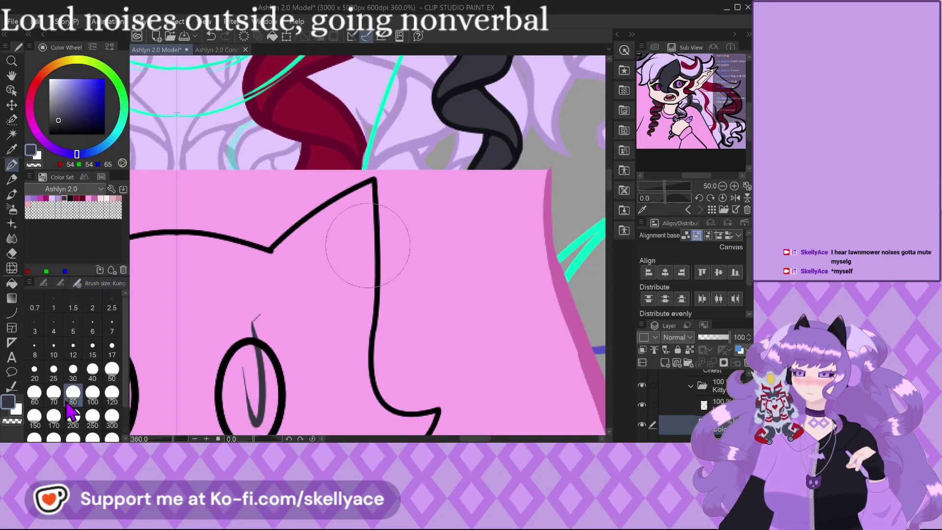
{"action": "key", "text": "ctrl+z"}
Fill the forehead, eye area and both ears up to the outline with mirrored dark grey strokes.
{"action": "mouse_move", "coordinate": [205, 351]}
{"action": "left_mouse_down"}
{"action": "mouse_move", "coordinate": [217, 413]}
{"action": "mouse_move", "coordinate": [234, 393]}
{"action": "mouse_move", "coordinate": [225, 310]}
{"action": "mouse_move", "coordinate": [314, 325]}
{"action": "mouse_move", "coordinate": [337, 350]}
{"action": "mouse_move", "coordinate": [328, 332]}
{"action": "mouse_move", "coordinate": [358, 399]}
{"action": "mouse_move", "coordinate": [373, 295]}
{"action": "left_mouse_up"}
{"action": "scroll", "coordinate": [342, 349], "scroll_direction": "up", "scroll_amount": 1}
{"action": "left_click_drag", "start_coordinate": [378, 240], "coordinate": [374, 183]}
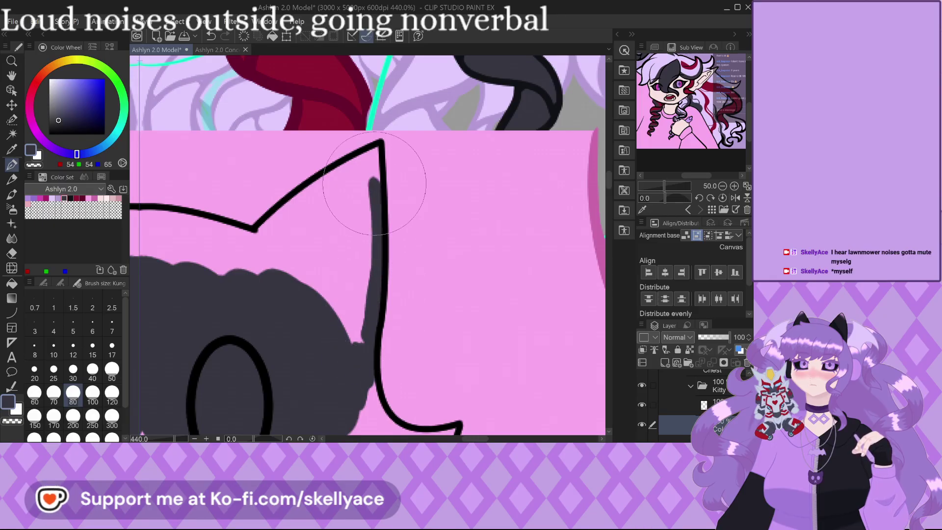
{"action": "mouse_move", "coordinate": [374, 151]}
{"action": "left_mouse_down"}
{"action": "mouse_move", "coordinate": [321, 271]}
{"action": "mouse_move", "coordinate": [365, 182]}
{"action": "mouse_move", "coordinate": [348, 337]}
{"action": "mouse_move", "coordinate": [365, 220]}
{"action": "mouse_move", "coordinate": [327, 305]}
{"action": "left_mouse_up"}
{"action": "scroll", "coordinate": [337, 210], "scroll_direction": "up", "scroll_amount": 2}
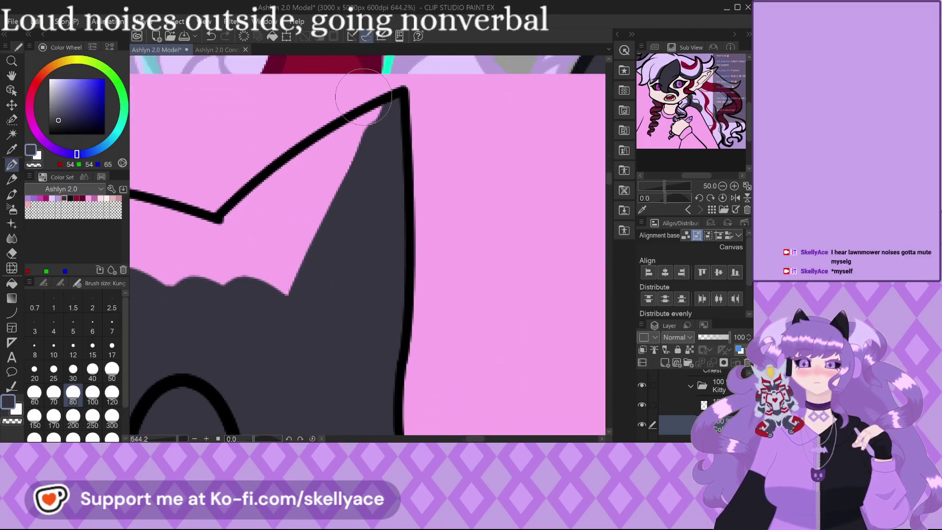
{"action": "mouse_move", "coordinate": [341, 112]}
{"action": "left_mouse_down"}
{"action": "mouse_move", "coordinate": [363, 127]}
{"action": "mouse_move", "coordinate": [378, 115]}
{"action": "mouse_move", "coordinate": [334, 133]}
{"action": "mouse_move", "coordinate": [250, 202]}
{"action": "mouse_move", "coordinate": [210, 264]}
{"action": "mouse_move", "coordinate": [237, 293]}
{"action": "mouse_move", "coordinate": [303, 271]}
{"action": "mouse_move", "coordinate": [347, 183]}
{"action": "mouse_move", "coordinate": [352, 146]}
{"action": "mouse_move", "coordinate": [241, 247]}
{"action": "mouse_move", "coordinate": [284, 231]}
{"action": "left_mouse_up"}
{"action": "scroll", "coordinate": [284, 231], "scroll_direction": "down", "scroll_amount": 2}
{"action": "mouse_move", "coordinate": [191, 260]}
{"action": "left_mouse_down"}
{"action": "mouse_move", "coordinate": [221, 255]}
{"action": "mouse_move", "coordinate": [159, 223]}
{"action": "mouse_move", "coordinate": [186, 218]}
{"action": "mouse_move", "coordinate": [237, 231]}
{"action": "mouse_move", "coordinate": [227, 226]}
{"action": "left_mouse_up"}
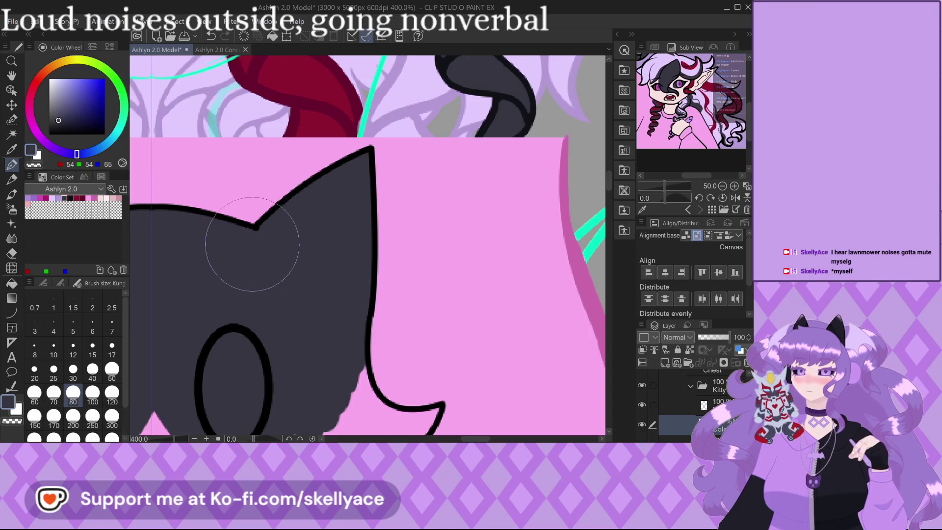
Fill the cheeks and upper fur tufts in dark grey and erase the spill above the tuft line.
{"action": "scroll", "coordinate": [211, 229], "scroll_direction": "down", "scroll_amount": 5}
{"action": "scroll", "coordinate": [326, 351], "scroll_direction": "up", "scroll_amount": 10}
{"action": "mouse_move", "coordinate": [373, 286]}
{"action": "left_mouse_down"}
{"action": "mouse_move", "coordinate": [303, 355]}
{"action": "mouse_move", "coordinate": [361, 297]}
{"action": "mouse_move", "coordinate": [275, 273]}
{"action": "mouse_move", "coordinate": [245, 203]}
{"action": "mouse_move", "coordinate": [252, 273]}
{"action": "mouse_move", "coordinate": [284, 301]}
{"action": "mouse_move", "coordinate": [334, 303]}
{"action": "mouse_move", "coordinate": [292, 338]}
{"action": "mouse_move", "coordinate": [192, 300]}
{"action": "mouse_move", "coordinate": [233, 282]}
{"action": "mouse_move", "coordinate": [231, 263]}
{"action": "left_mouse_up"}
{"action": "scroll", "coordinate": [256, 253], "scroll_direction": "up", "scroll_amount": 2}
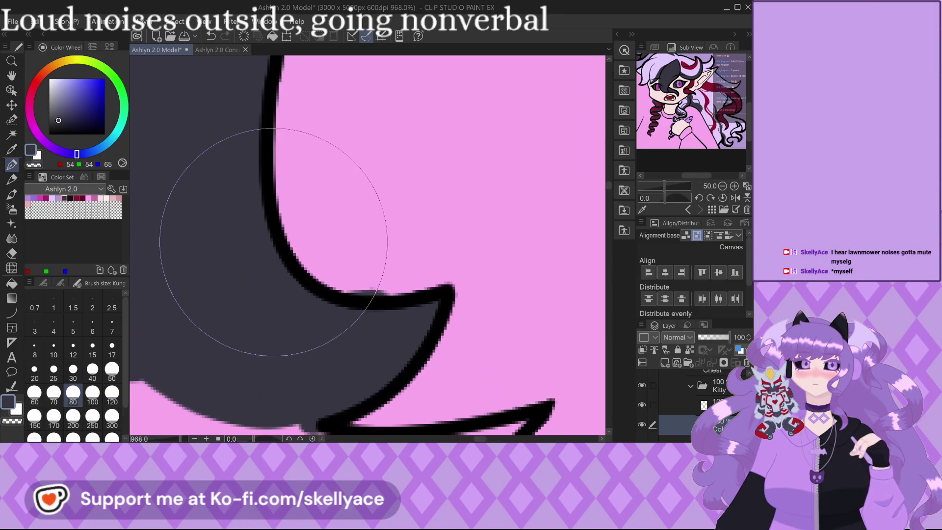
{"action": "key", "text": "e"}
{"action": "left_click_drag", "start_coordinate": [349, 285], "coordinate": [397, 288]}
{"action": "scroll", "coordinate": [404, 225], "scroll_direction": "down", "scroll_amount": 4}
{"action": "scroll", "coordinate": [422, 279], "scroll_direction": "up", "scroll_amount": 4}
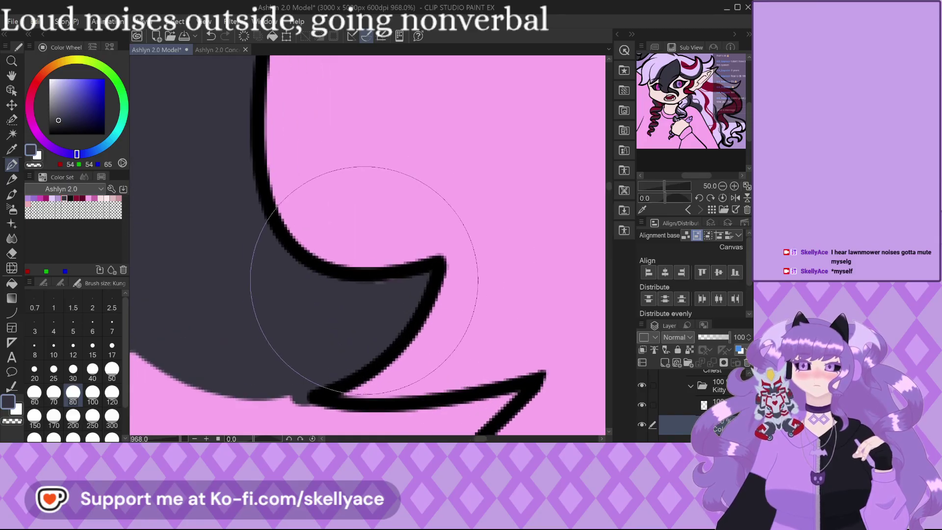
{"action": "scroll", "coordinate": [326, 273], "scroll_direction": "down", "scroll_amount": 2}
Fill the lower fur tufts, jaw, muzzle and chin in dark grey to complete the cat face's base colour.
{"action": "mouse_move", "coordinate": [448, 338]}
{"action": "left_mouse_down"}
{"action": "mouse_move", "coordinate": [392, 384]}
{"action": "mouse_move", "coordinate": [338, 399]}
{"action": "mouse_move", "coordinate": [422, 333]}
{"action": "mouse_move", "coordinate": [353, 361]}
{"action": "mouse_move", "coordinate": [308, 348]}
{"action": "left_mouse_up"}
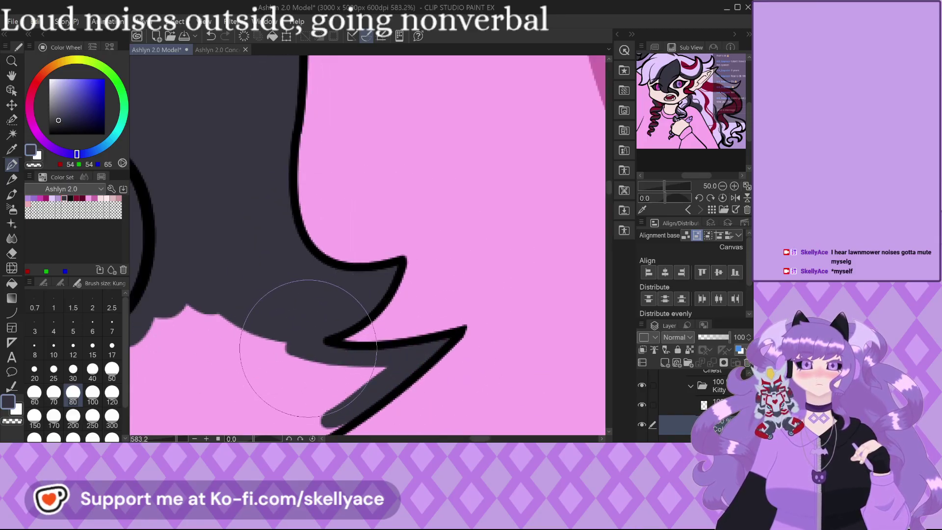
{"action": "scroll", "coordinate": [344, 333], "scroll_direction": "down", "scroll_amount": 2}
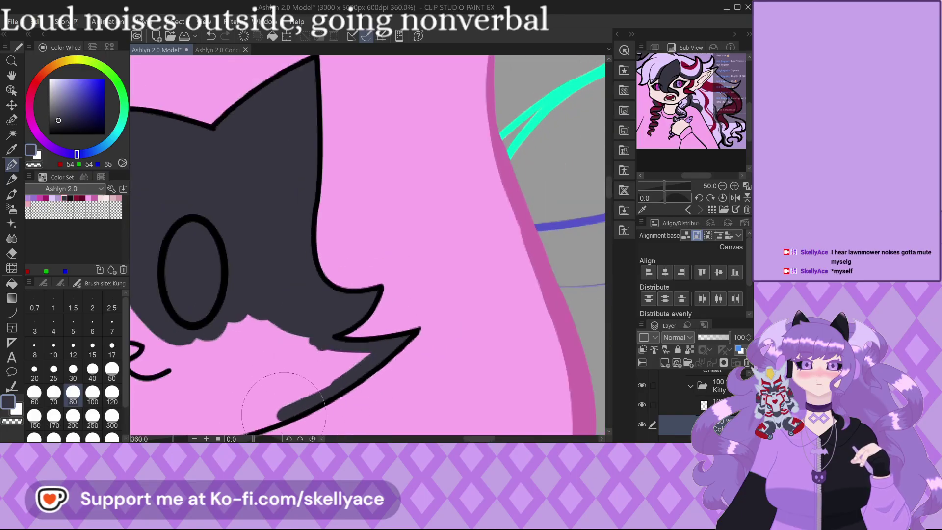
{"action": "mouse_move", "coordinate": [336, 376]}
{"action": "left_mouse_down"}
{"action": "mouse_move", "coordinate": [213, 425]}
{"action": "mouse_move", "coordinate": [337, 373]}
{"action": "mouse_move", "coordinate": [331, 359]}
{"action": "mouse_move", "coordinate": [269, 381]}
{"action": "mouse_move", "coordinate": [275, 390]}
{"action": "mouse_move", "coordinate": [277, 379]}
{"action": "mouse_move", "coordinate": [245, 376]}
{"action": "mouse_move", "coordinate": [255, 327]}
{"action": "mouse_move", "coordinate": [248, 307]}
{"action": "mouse_move", "coordinate": [167, 364]}
{"action": "mouse_move", "coordinate": [141, 326]}
{"action": "mouse_move", "coordinate": [317, 238]}
{"action": "mouse_move", "coordinate": [217, 283]}
{"action": "left_mouse_up"}
{"action": "scroll", "coordinate": [140, 314], "scroll_direction": "down", "scroll_amount": 2}
{"action": "scroll", "coordinate": [217, 284], "scroll_direction": "up", "scroll_amount": 3}
{"action": "mouse_move", "coordinate": [252, 337]}
{"action": "left_mouse_down"}
{"action": "mouse_move", "coordinate": [213, 333]}
{"action": "mouse_move", "coordinate": [297, 319]}
{"action": "mouse_move", "coordinate": [253, 352]}
{"action": "mouse_move", "coordinate": [205, 369]}
{"action": "mouse_move", "coordinate": [216, 386]}
{"action": "left_mouse_up"}
{"action": "mouse_move", "coordinate": [290, 378]}
{"action": "left_mouse_down"}
{"action": "mouse_move", "coordinate": [311, 361]}
{"action": "mouse_move", "coordinate": [301, 374]}
{"action": "mouse_move", "coordinate": [227, 374]}
{"action": "left_mouse_up"}
{"action": "scroll", "coordinate": [317, 352], "scroll_direction": "down", "scroll_amount": 1}
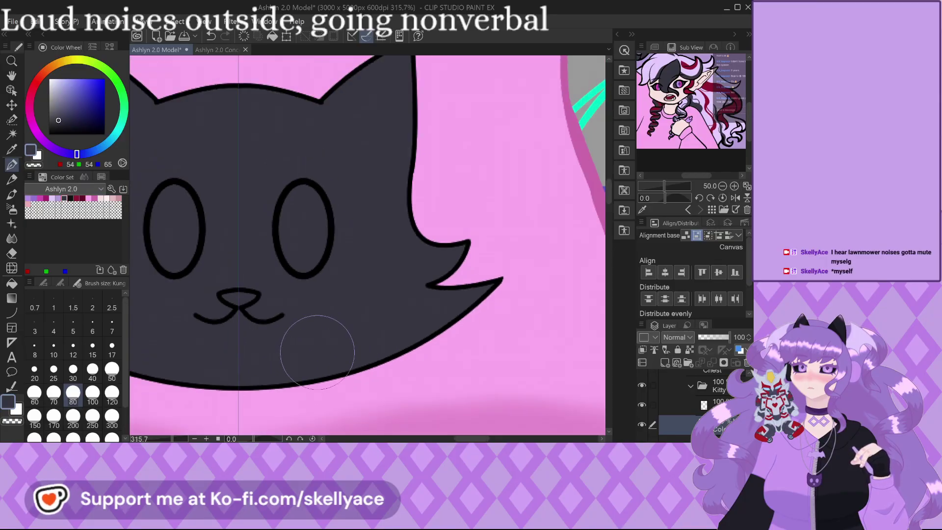
{"action": "scroll", "coordinate": [318, 352], "scroll_direction": "down", "scroll_amount": 1}
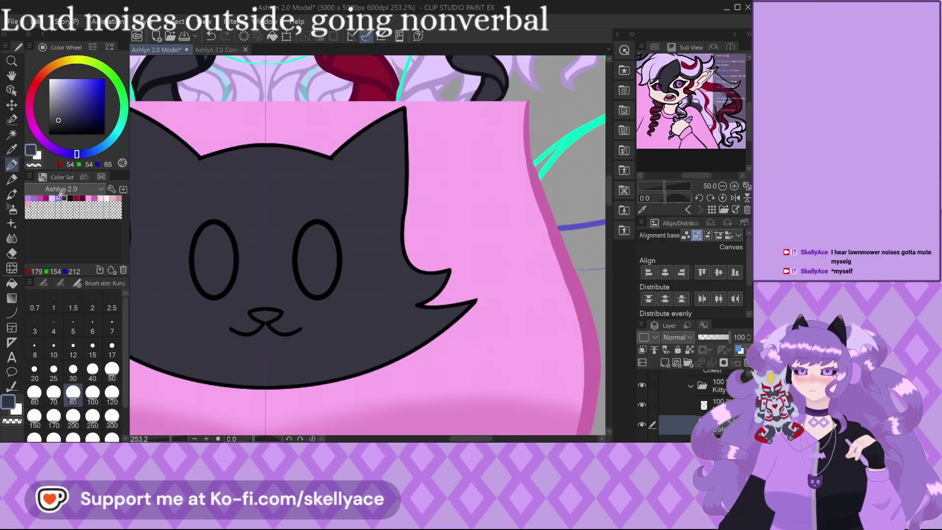
Fill both of the cat's eyes with light lavender, keeping the colour inside the outlines.
{"action": "left_click", "coordinate": [54, 198]}
{"action": "scroll", "coordinate": [228, 200], "scroll_direction": "up", "scroll_amount": 2}
{"action": "scroll", "coordinate": [353, 249], "scroll_direction": "up", "scroll_amount": 2}
{"action": "left_click_drag", "start_coordinate": [357, 240], "coordinate": [380, 253]}
{"action": "key", "text": "ctrl+z"}
{"action": "mouse_move", "coordinate": [342, 305]}
{"action": "left_mouse_down"}
{"action": "mouse_move", "coordinate": [358, 326]}
{"action": "mouse_move", "coordinate": [368, 240]}
{"action": "mouse_move", "coordinate": [393, 304]}
{"action": "left_mouse_up"}
{"action": "mouse_move", "coordinate": [395, 297]}
{"action": "left_mouse_down"}
{"action": "mouse_move", "coordinate": [332, 220]}
{"action": "mouse_move", "coordinate": [316, 340]}
{"action": "mouse_move", "coordinate": [338, 346]}
{"action": "mouse_move", "coordinate": [347, 305]}
{"action": "mouse_move", "coordinate": [337, 357]}
{"action": "left_mouse_up"}
{"action": "left_click", "coordinate": [305, 385], "text": "alt"}
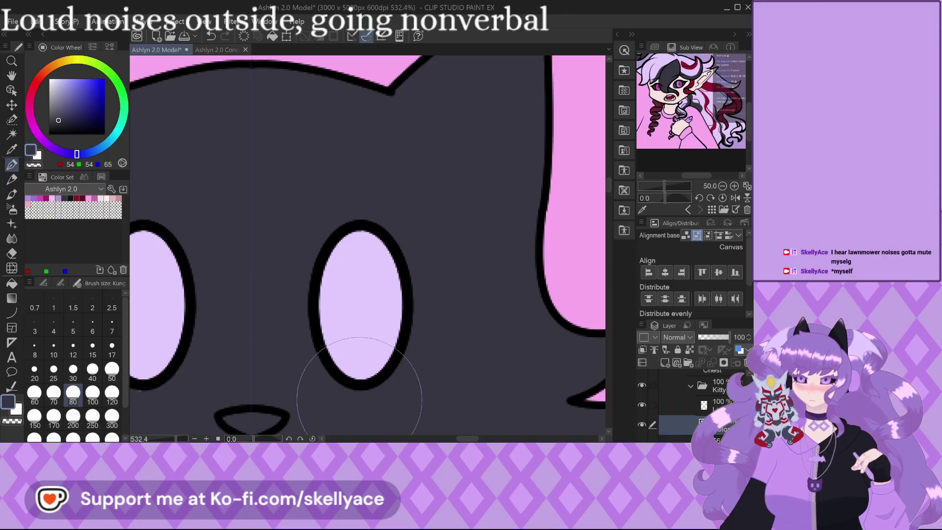
{"action": "scroll", "coordinate": [352, 343], "scroll_direction": "down", "scroll_amount": 4}
{"action": "scroll", "coordinate": [277, 256], "scroll_direction": "down", "scroll_amount": 4}
{"action": "scroll", "coordinate": [278, 334], "scroll_direction": "up", "scroll_amount": 5}
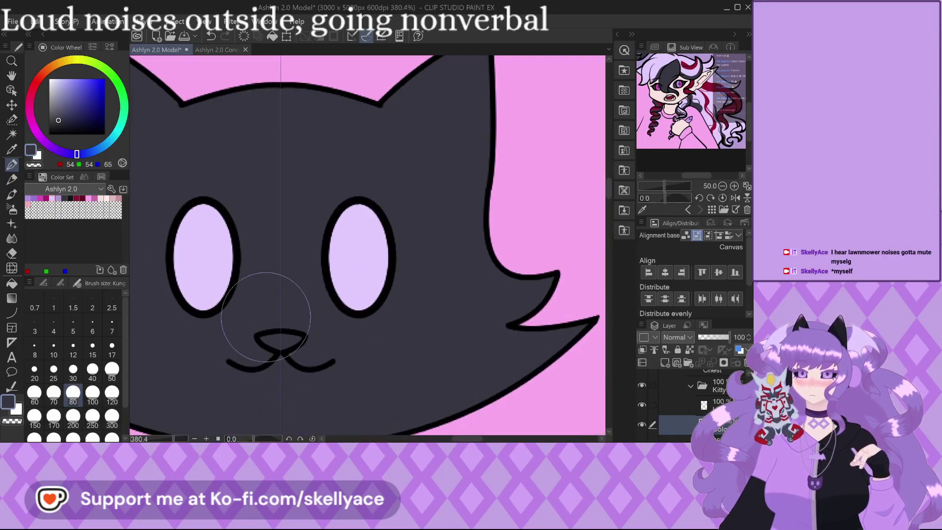
Sample the eyes' light lavender, RGB 226, 203, 255, and fill the cat's nose with it.
{"action": "left_click", "coordinate": [207, 265], "text": "alt"}
{"action": "scroll", "coordinate": [284, 326], "scroll_direction": "up", "scroll_amount": 1}
{"action": "left_click_drag", "start_coordinate": [284, 326], "coordinate": [276, 326]}
{"action": "scroll", "coordinate": [276, 326], "scroll_direction": "down", "scroll_amount": 2}
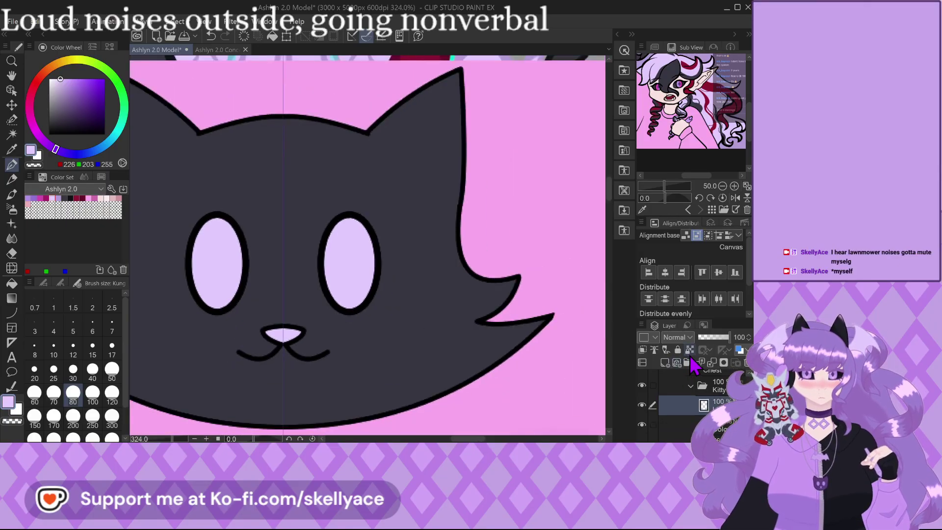
On the transparency-locked lineart, recolour the eye, nose and mouth lines RGB 179, 154, 212 and the face outline RGB 15, 17, 22.
{"action": "scroll", "coordinate": [365, 255], "scroll_direction": "down", "scroll_amount": 1}
{"action": "mouse_move", "coordinate": [249, 223]}
{"action": "left_mouse_down"}
{"action": "mouse_move", "coordinate": [265, 254]}
{"action": "mouse_move", "coordinate": [235, 283]}
{"action": "mouse_move", "coordinate": [248, 216]}
{"action": "left_mouse_up"}
{"action": "scroll", "coordinate": [273, 326], "scroll_direction": "up", "scroll_amount": 1}
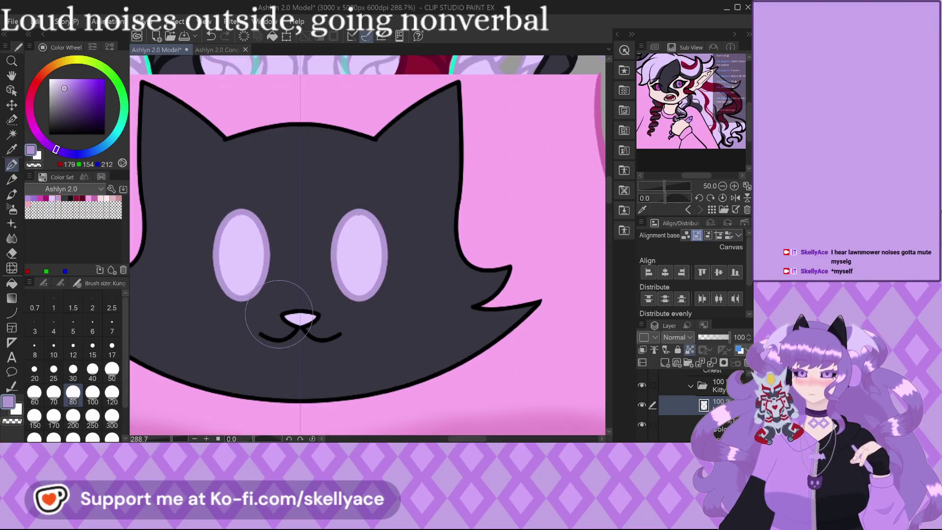
{"action": "left_click_drag", "start_coordinate": [274, 326], "coordinate": [314, 312]}
{"action": "scroll", "coordinate": [247, 312], "scroll_direction": "down", "scroll_amount": 3}
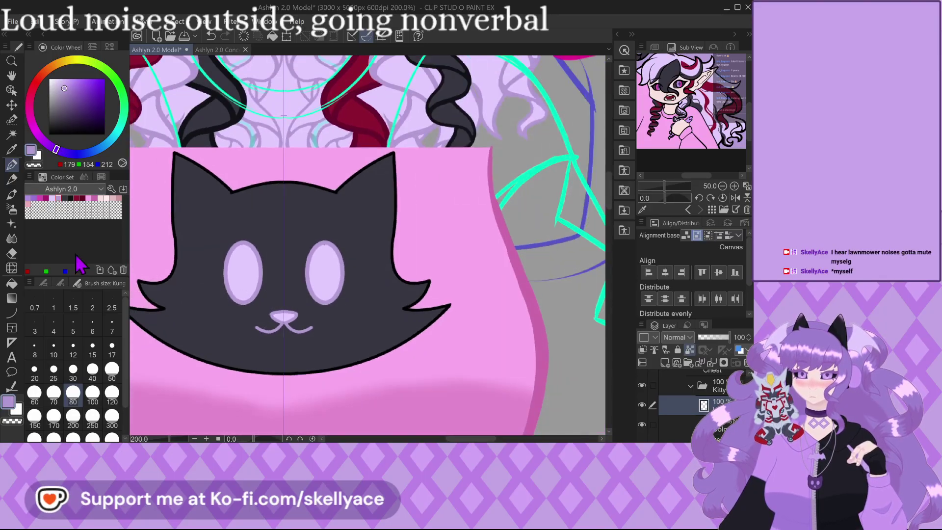
{"action": "left_click", "coordinate": [71, 199]}
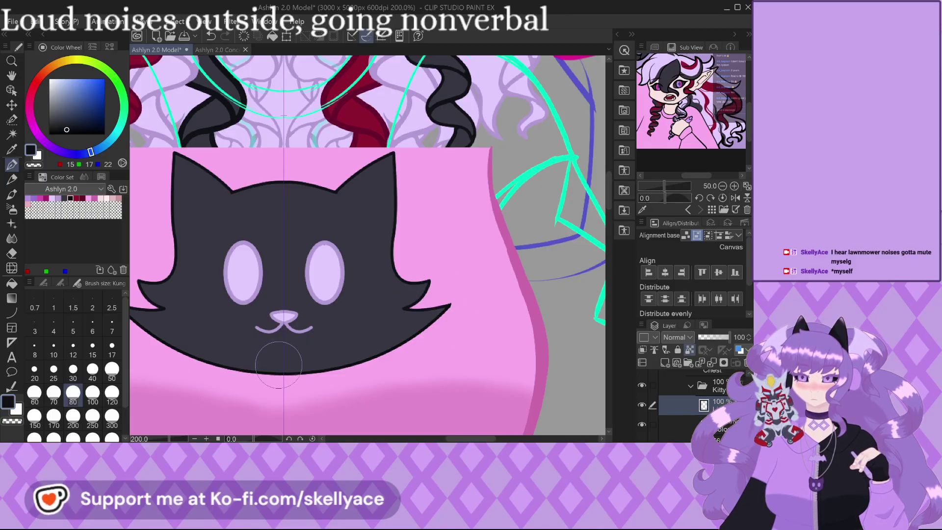
{"action": "scroll", "coordinate": [276, 364], "scroll_direction": "down", "scroll_amount": 3}
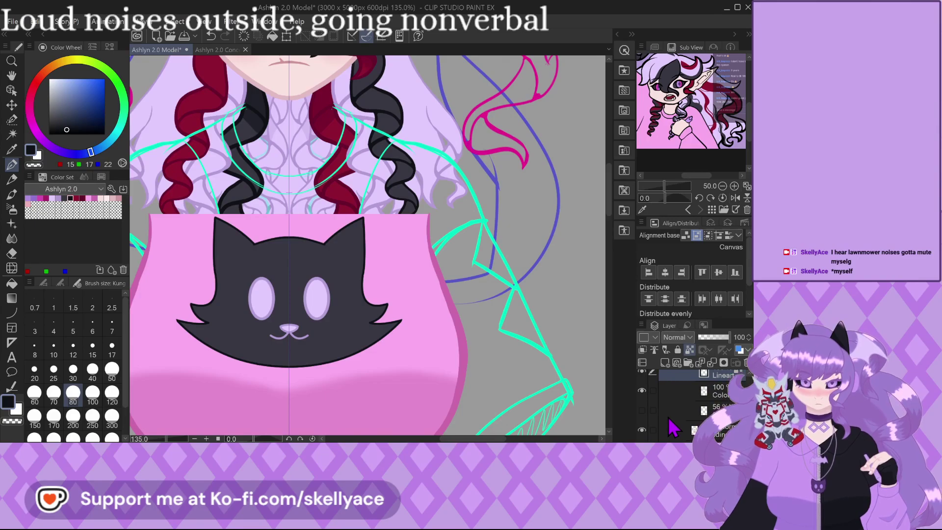
Select the layer below the cat's colour layer and collapse the Kitty folder.
{"action": "scroll", "coordinate": [717, 428], "scroll_direction": "down", "scroll_amount": 1}
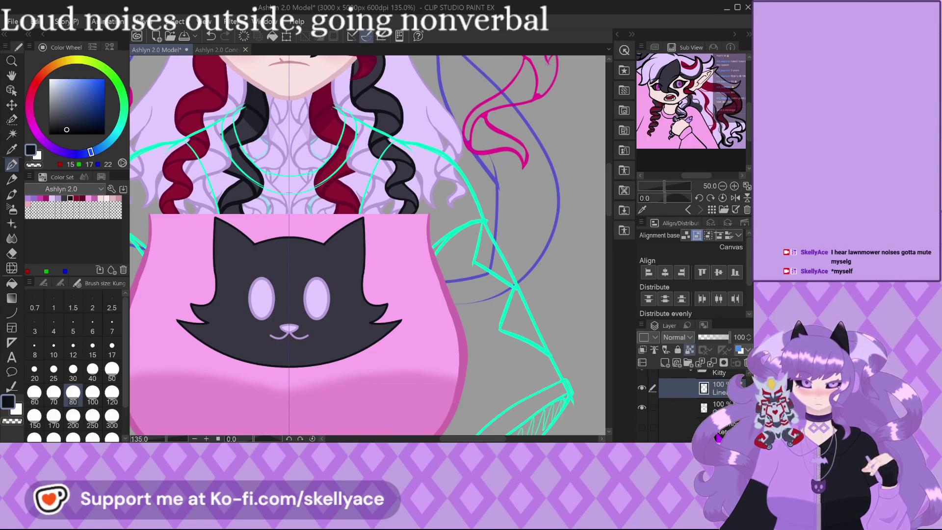
{"action": "left_click", "coordinate": [717, 428]}
{"action": "scroll", "coordinate": [707, 403], "scroll_direction": "up", "scroll_amount": 1}
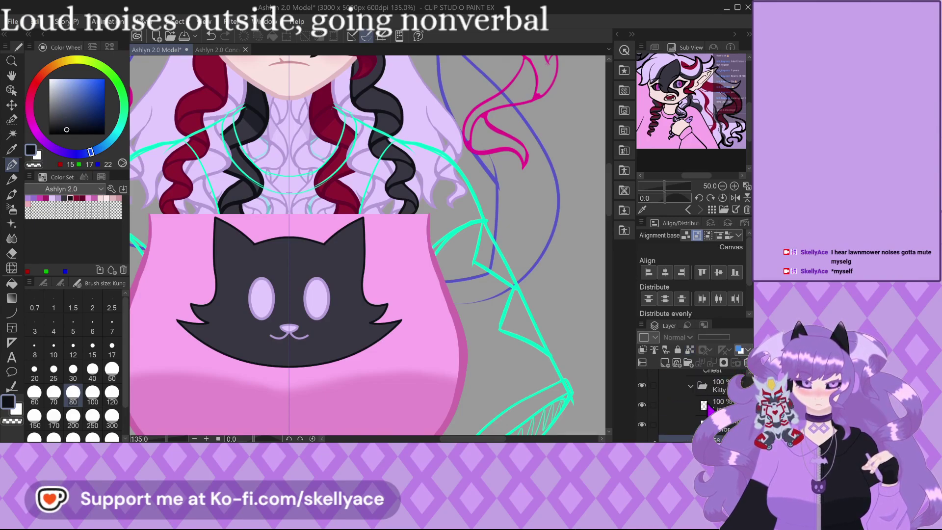
{"action": "left_click", "coordinate": [691, 388]}
Hide the teal outfit sketch and show the casual shirt's hidden parts, including the collar.
{"action": "scroll", "coordinate": [688, 398], "scroll_direction": "down", "scroll_amount": 2}
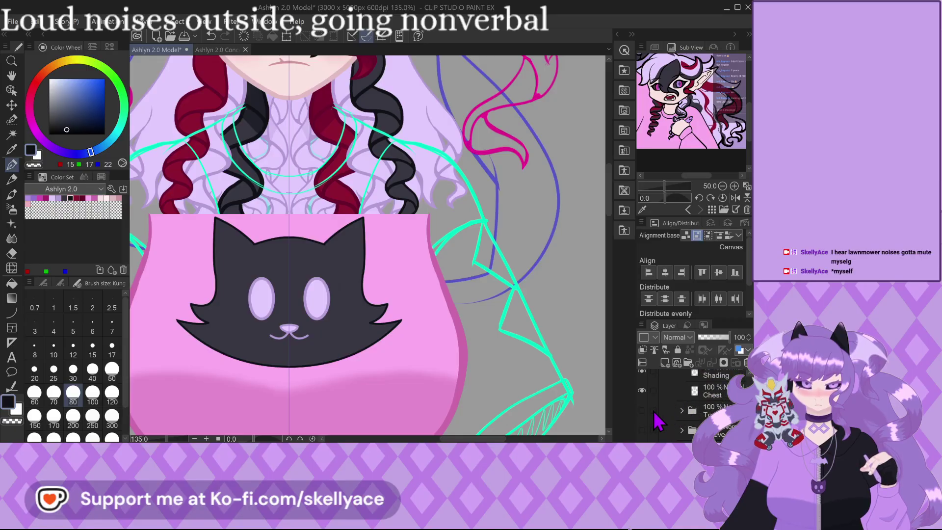
{"action": "scroll", "coordinate": [659, 421], "scroll_direction": "down", "scroll_amount": 1}
{"action": "scroll", "coordinate": [648, 427], "scroll_direction": "down", "scroll_amount": 3}
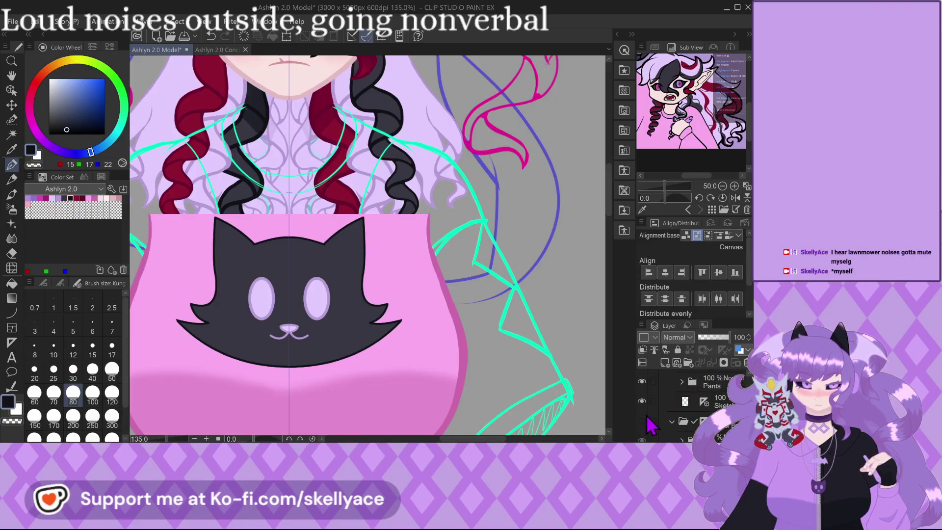
{"action": "left_click", "coordinate": [642, 402]}
{"action": "scroll", "coordinate": [645, 403], "scroll_direction": "up", "scroll_amount": 1}
{"action": "left_click", "coordinate": [642, 396]}
{"action": "scroll", "coordinate": [657, 397], "scroll_direction": "up", "scroll_amount": 3}
{"action": "scroll", "coordinate": [657, 403], "scroll_direction": "up", "scroll_amount": 1}
{"action": "left_click", "coordinate": [642, 398]}
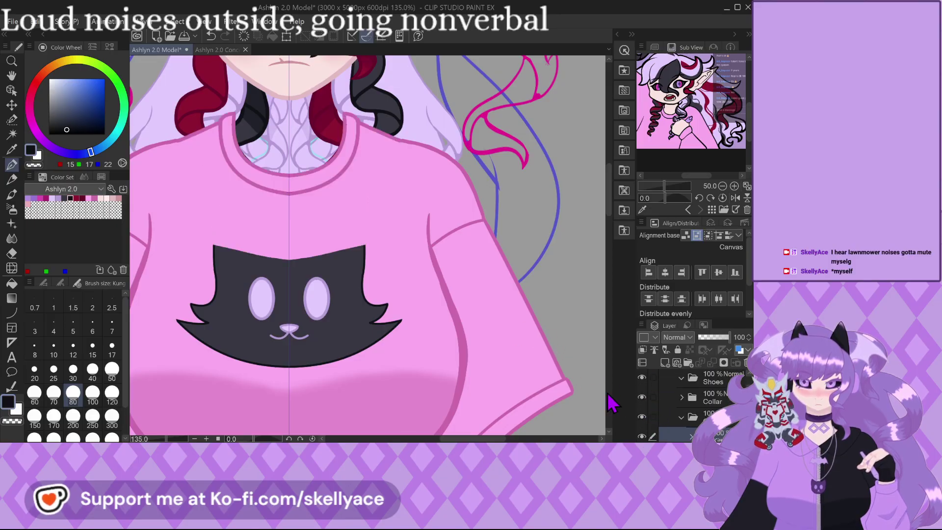
Move the Kitty folder out of the Chest folder into the Shoes folder, above the Collar folder.
{"action": "scroll", "coordinate": [706, 431], "scroll_direction": "down", "scroll_amount": 1}
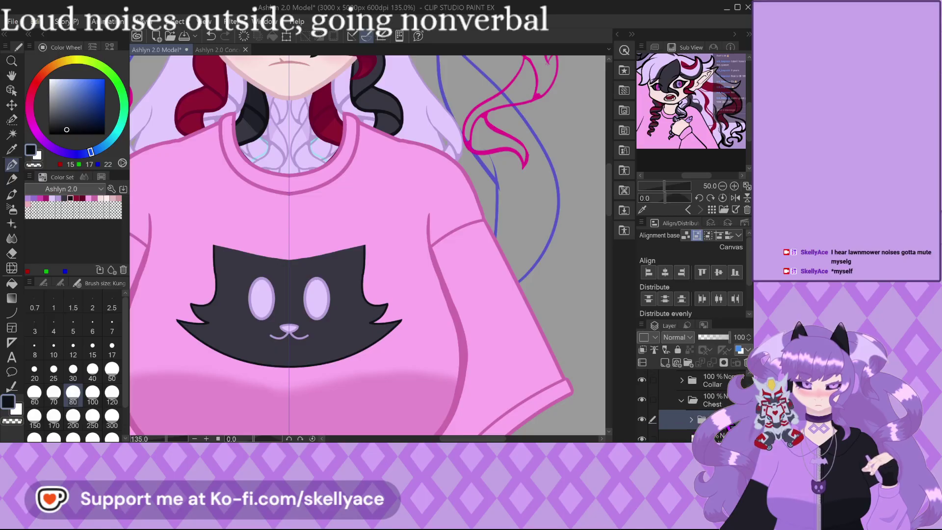
{"action": "scroll", "coordinate": [723, 391], "scroll_direction": "up", "scroll_amount": 2}
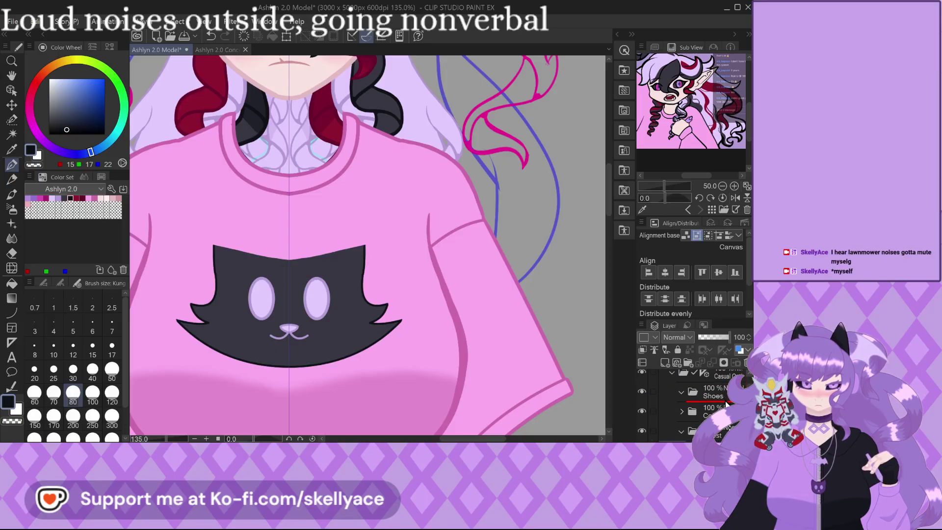
{"action": "left_click_drag", "start_coordinate": [726, 402], "coordinate": [725, 401]}
{"action": "scroll", "coordinate": [400, 258], "scroll_direction": "down", "scroll_amount": 2}
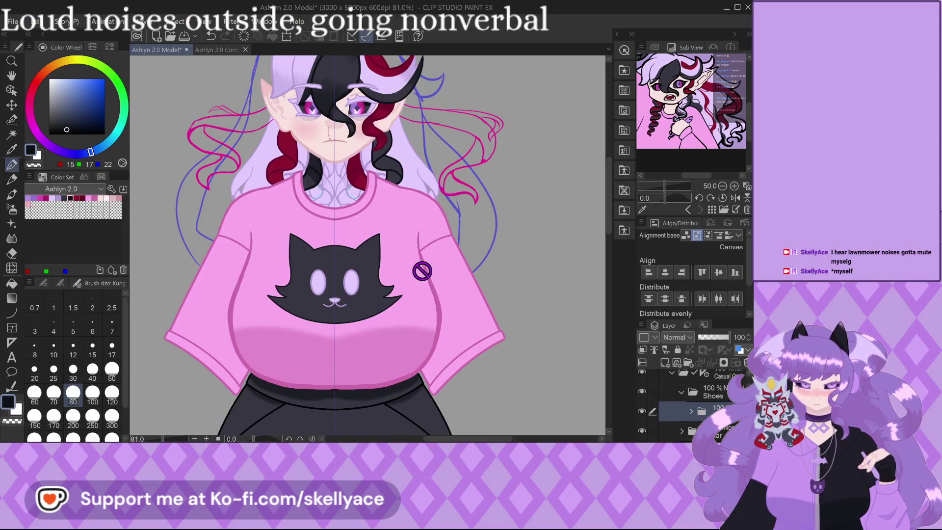
{"action": "scroll", "coordinate": [425, 270], "scroll_direction": "up", "scroll_amount": 2}
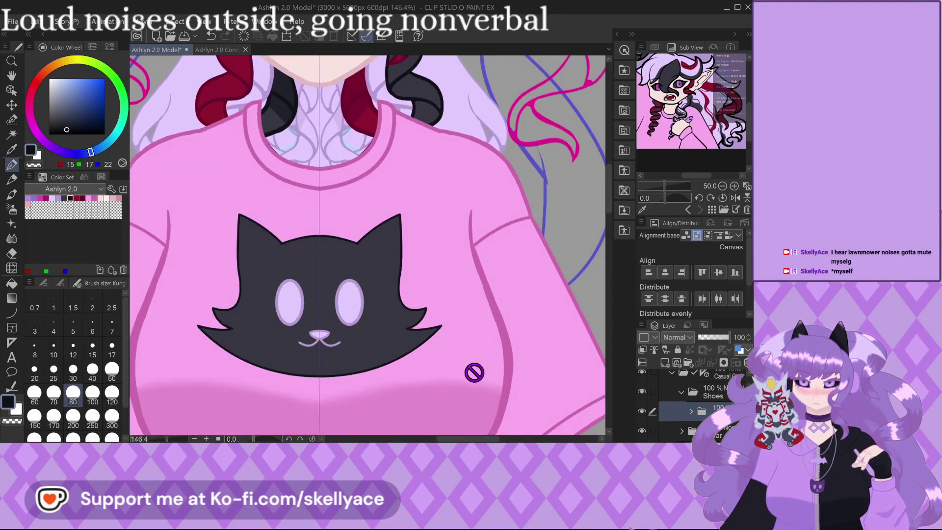
Examine up close how the cat's nose and mouth line up with the vertical symmetry line, checking the Casual Outfit folder and Sketch layer.
{"action": "scroll", "coordinate": [431, 372], "scroll_direction": "up", "scroll_amount": 2}
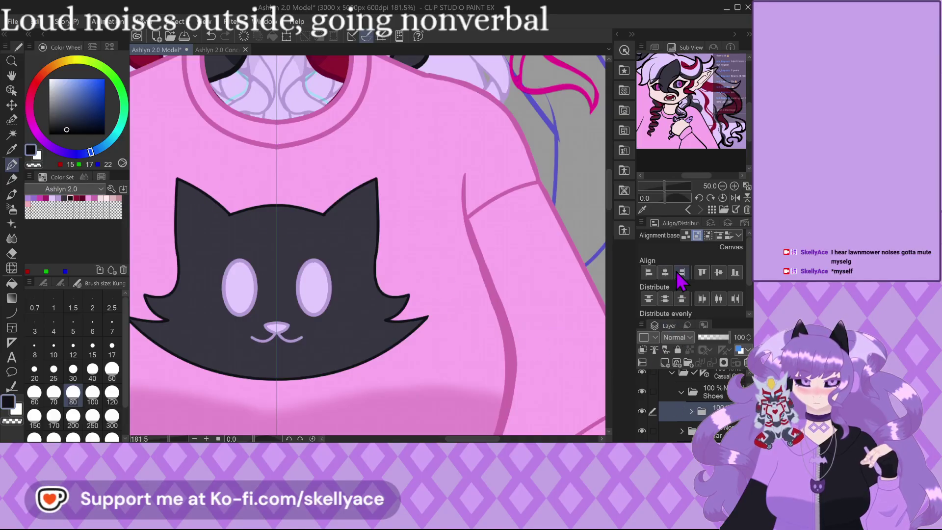
{"action": "scroll", "coordinate": [326, 261], "scroll_direction": "up", "scroll_amount": 4}
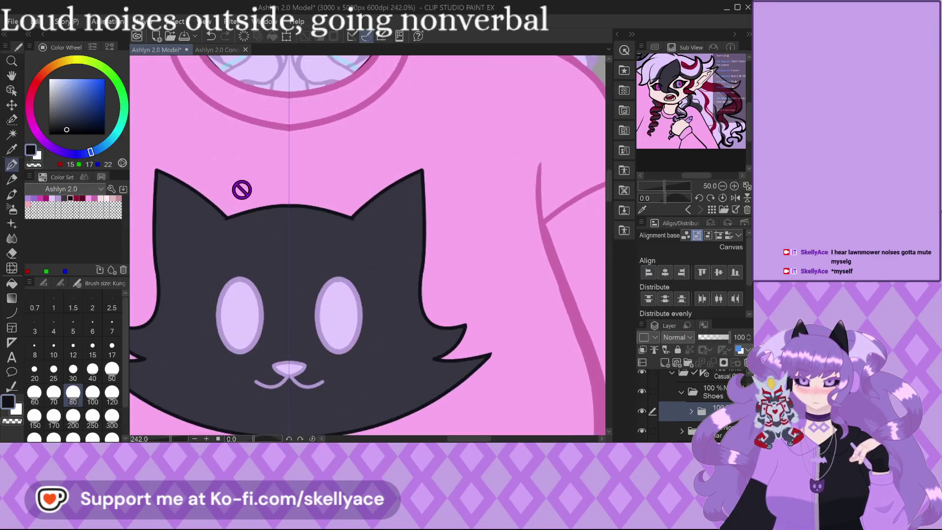
{"action": "scroll", "coordinate": [327, 405], "scroll_direction": "up", "scroll_amount": 5}
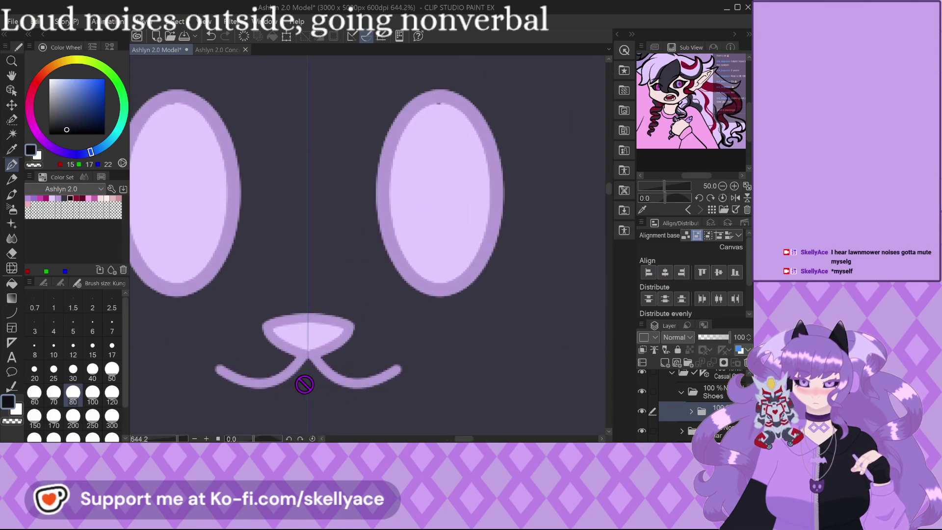
{"action": "scroll", "coordinate": [709, 411], "scroll_direction": "up", "scroll_amount": 1}
{"action": "left_click", "coordinate": [712, 390]}
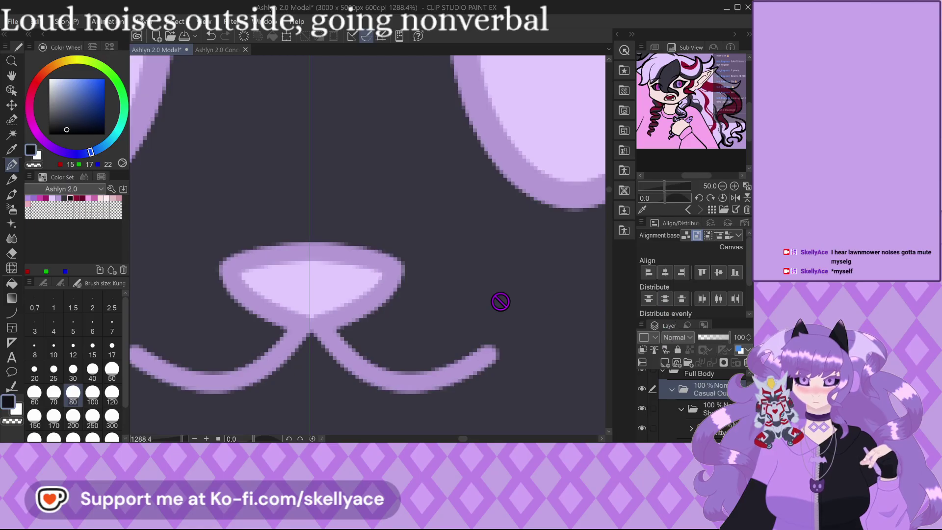
{"action": "scroll", "coordinate": [289, 321], "scroll_direction": "up", "scroll_amount": 3}
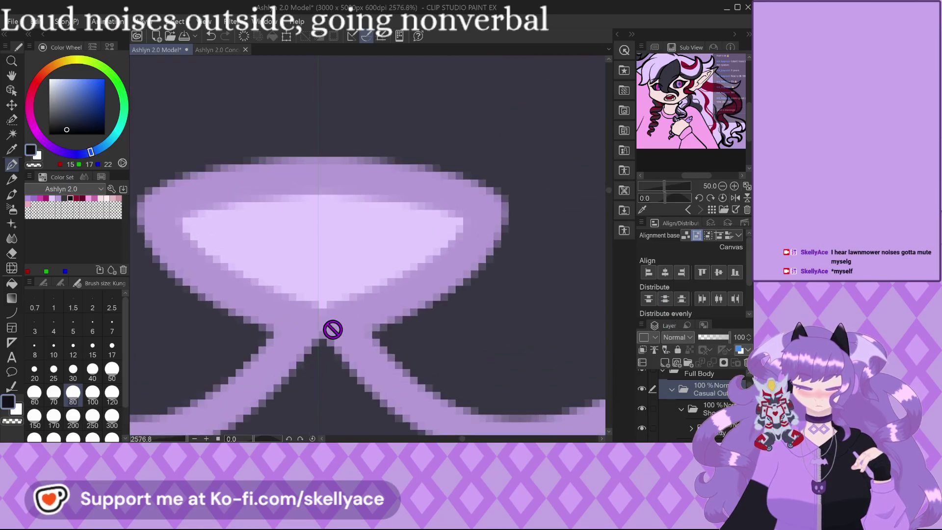
{"action": "key", "text": "ctrl+z"}
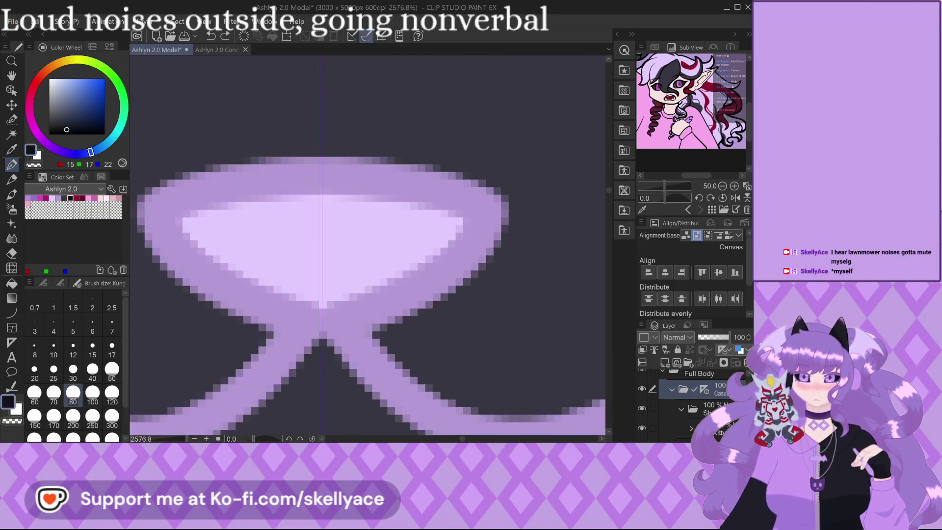
{"action": "scroll", "coordinate": [343, 321], "scroll_direction": "down", "scroll_amount": 4}
{"action": "scroll", "coordinate": [712, 412], "scroll_direction": "down", "scroll_amount": 6}
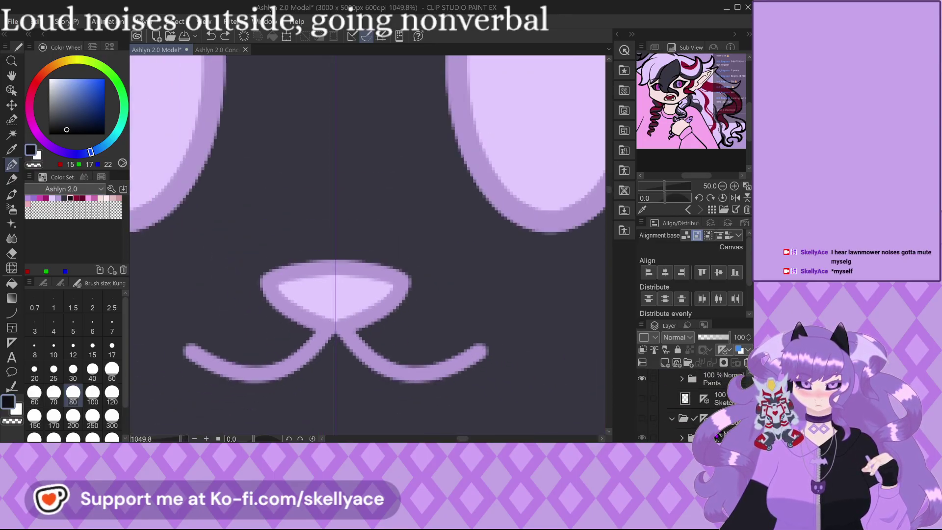
{"action": "left_click", "coordinate": [719, 398]}
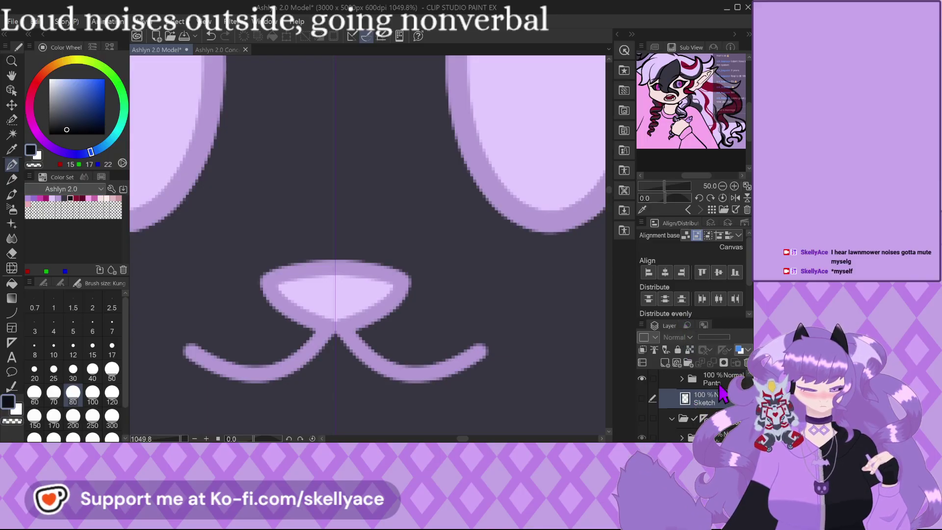
{"action": "scroll", "coordinate": [390, 421], "scroll_direction": "down", "scroll_amount": 1}
{"action": "scroll", "coordinate": [336, 280], "scroll_direction": "down", "scroll_amount": 8}
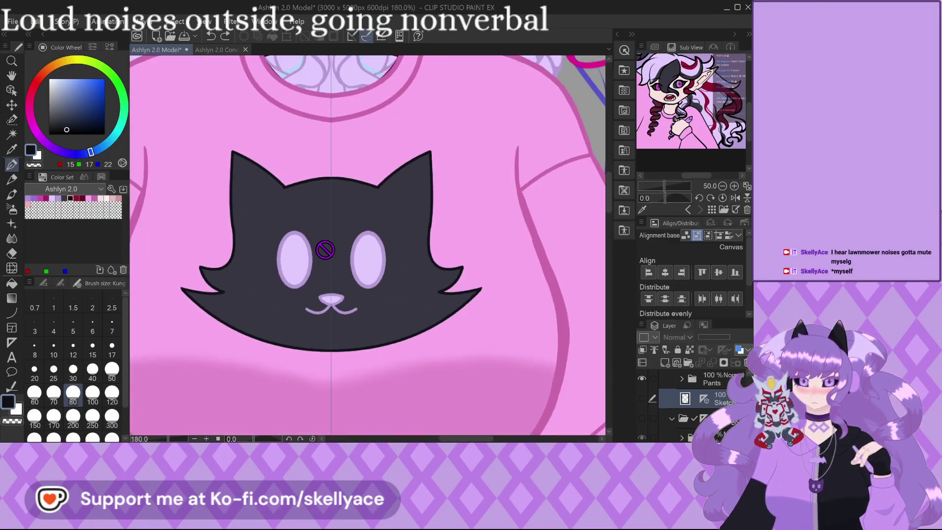
{"action": "scroll", "coordinate": [681, 412], "scroll_direction": "down", "scroll_amount": 3}
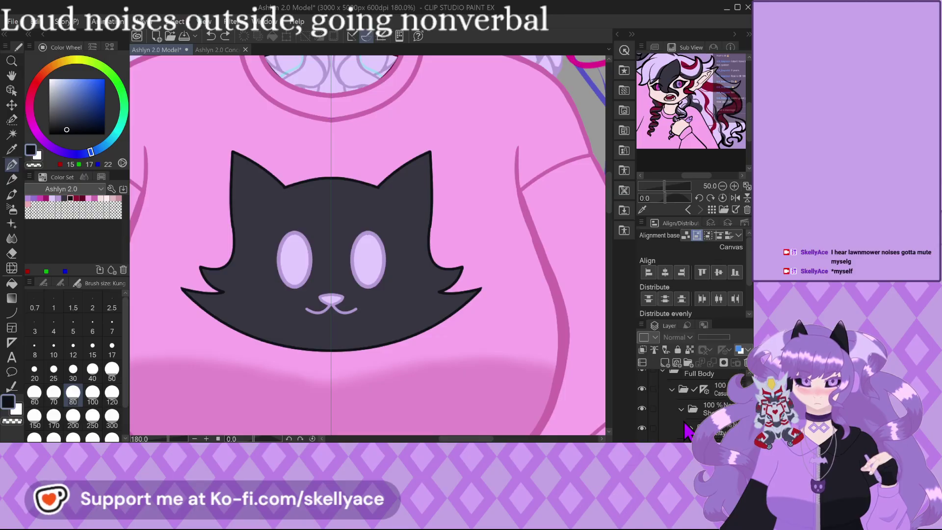
On the Kitty folder's lineart layer, retrace the top of the cat's head with the Curve tool at brush size 8.
{"action": "left_click", "coordinate": [686, 414]}
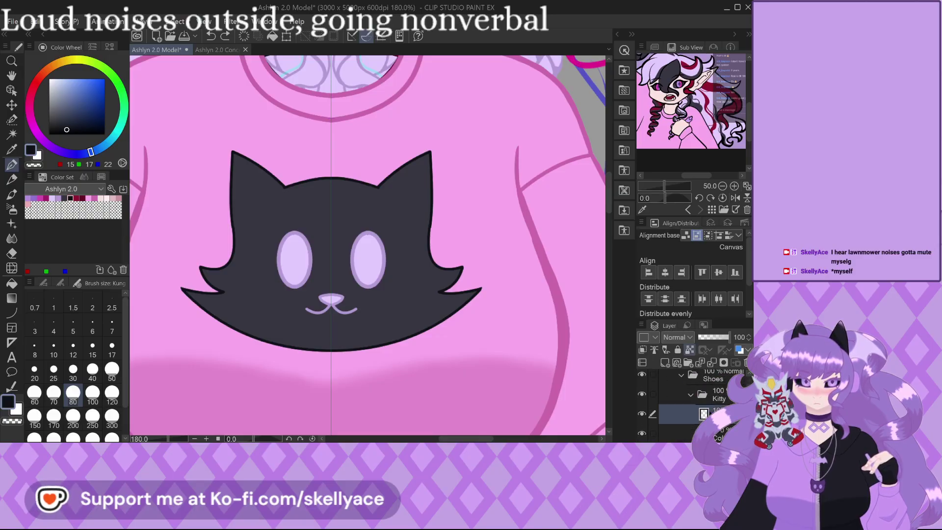
{"action": "left_click", "coordinate": [12, 313]}
{"action": "left_click", "coordinate": [34, 347]}
{"action": "scroll", "coordinate": [308, 195], "scroll_direction": "up", "scroll_amount": 8}
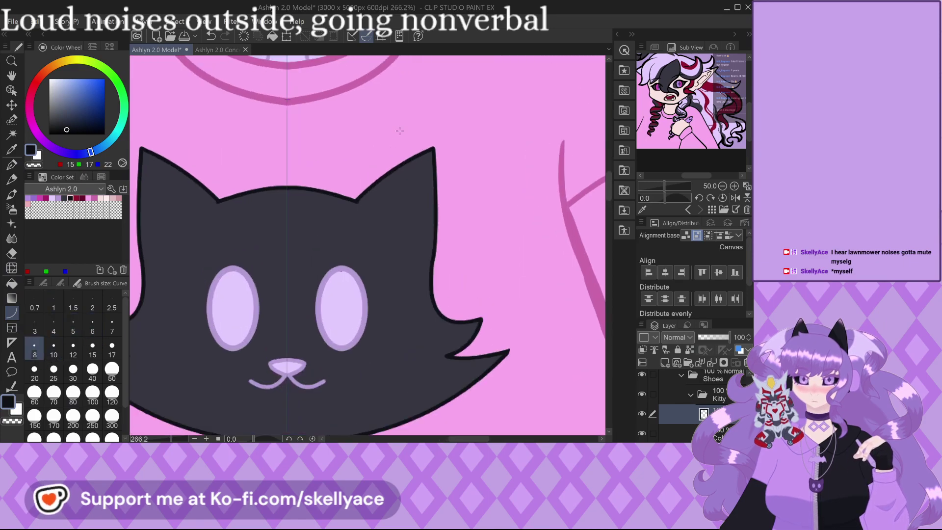
{"action": "scroll", "coordinate": [309, 195], "scroll_direction": "up", "scroll_amount": 1}
{"action": "left_click_drag", "start_coordinate": [275, 205], "coordinate": [480, 243]}
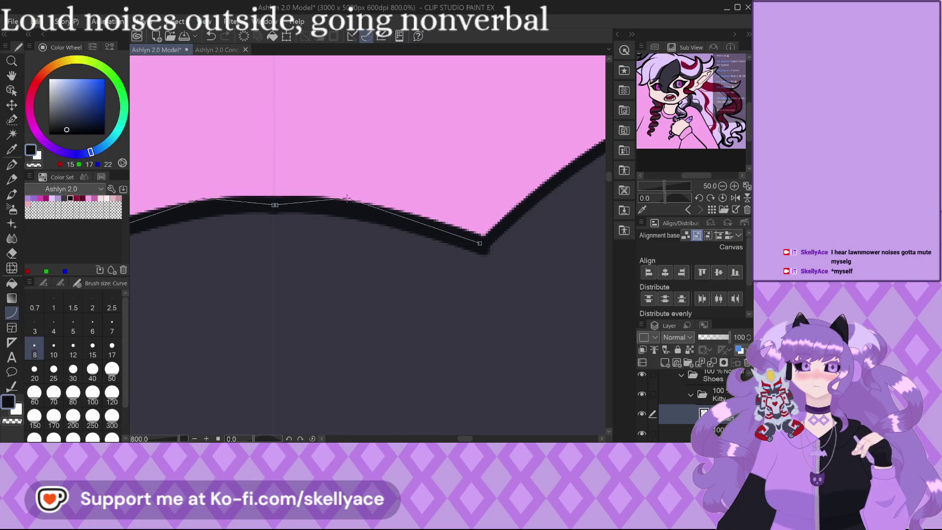
Retrace the inner and outer edges of the cat's ear with thicker curves, redoing the outer edge down towards the cheek.
{"action": "scroll", "coordinate": [265, 230], "scroll_direction": "down", "scroll_amount": 6}
{"action": "scroll", "coordinate": [488, 157], "scroll_direction": "up", "scroll_amount": 5}
{"action": "left_click_drag", "start_coordinate": [500, 158], "coordinate": [301, 292]}
{"action": "left_click", "coordinate": [351, 231]}
{"action": "scroll", "coordinate": [412, 340], "scroll_direction": "down", "scroll_amount": 2}
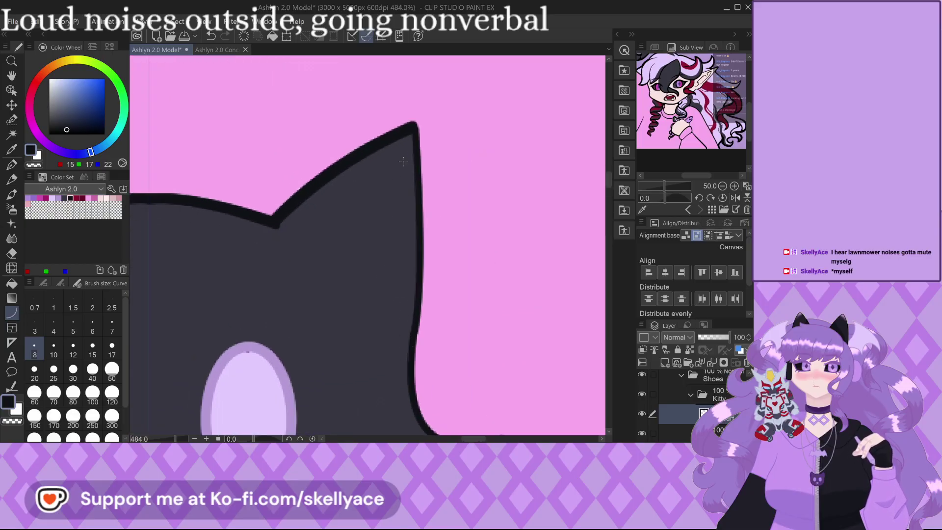
{"action": "left_click_drag", "start_coordinate": [416, 207], "coordinate": [415, 359]}
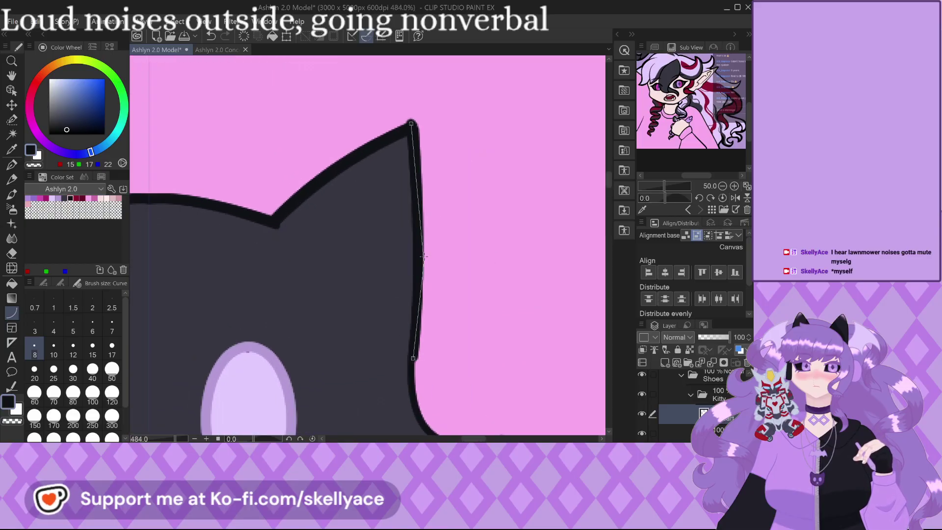
{"action": "left_click", "coordinate": [434, 223]}
{"action": "key", "text": "ctrl+z"}
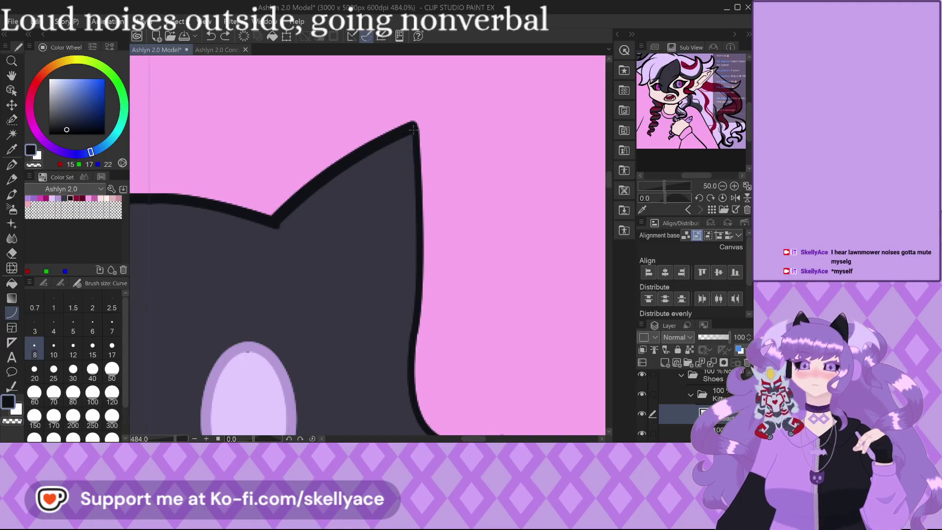
{"action": "left_click_drag", "start_coordinate": [419, 293], "coordinate": [414, 340]}
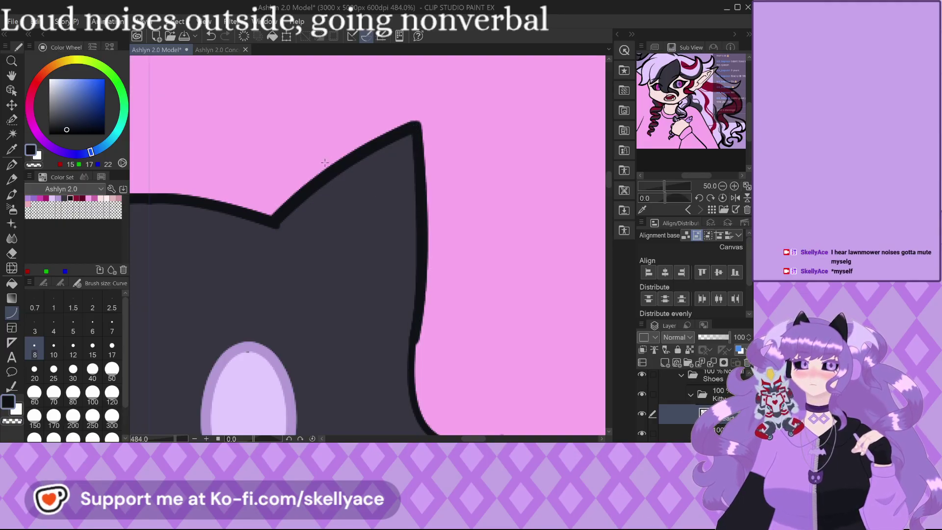
Retrace the inward cheek curve from below the ear to the tip of the upper fur tuft.
{"action": "scroll", "coordinate": [245, 129], "scroll_direction": "down", "scroll_amount": 5}
{"action": "scroll", "coordinate": [381, 318], "scroll_direction": "up", "scroll_amount": 6}
{"action": "scroll", "coordinate": [336, 240], "scroll_direction": "up", "scroll_amount": 4}
{"action": "left_click_drag", "start_coordinate": [337, 212], "coordinate": [476, 368]}
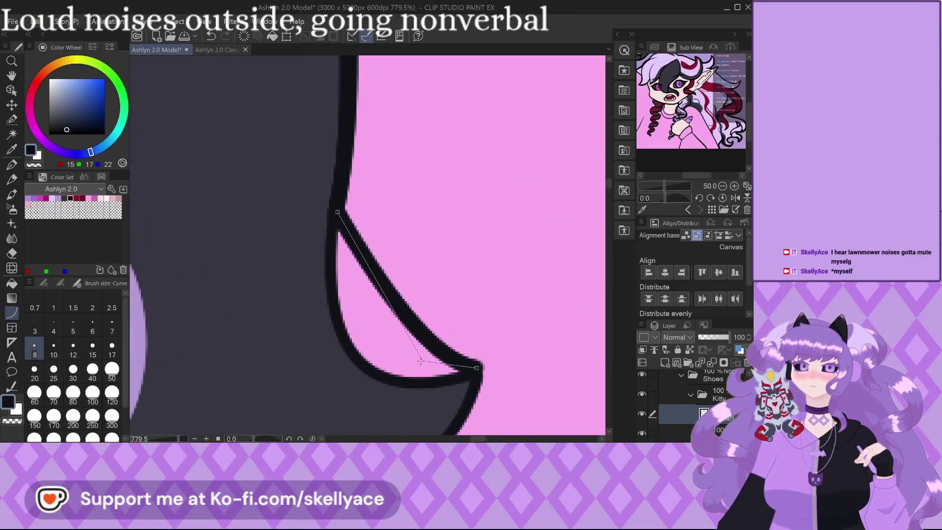
{"action": "left_click", "coordinate": [315, 412]}
Thicken the underside of the upper fur tuft and the top edge of the lower tuft with curves.
{"action": "scroll", "coordinate": [337, 299], "scroll_direction": "down", "scroll_amount": 4}
{"action": "scroll", "coordinate": [361, 383], "scroll_direction": "up", "scroll_amount": 4}
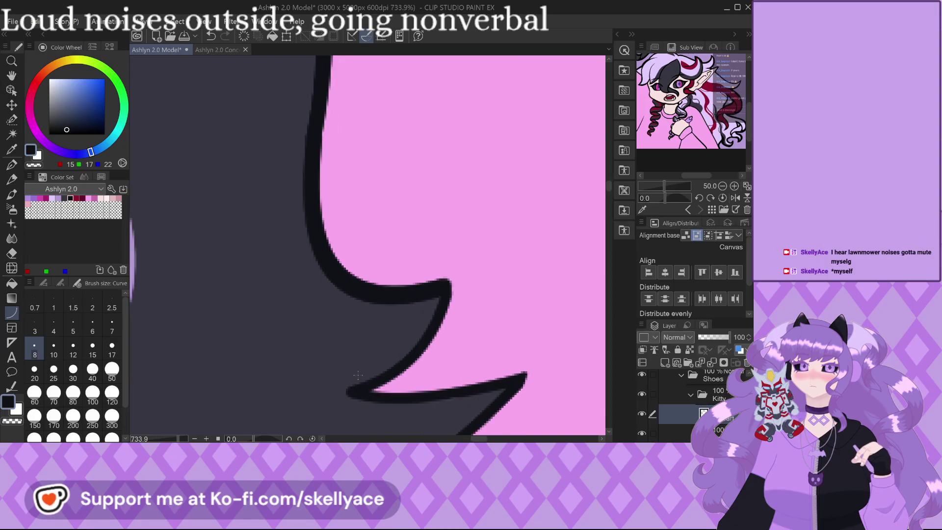
{"action": "left_click_drag", "start_coordinate": [361, 390], "coordinate": [447, 285]}
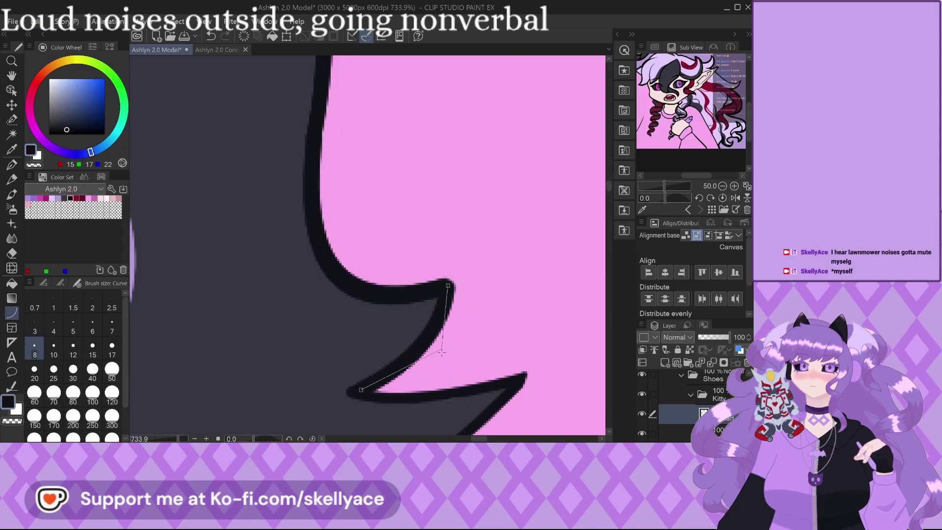
{"action": "scroll", "coordinate": [359, 307], "scroll_direction": "down", "scroll_amount": 4}
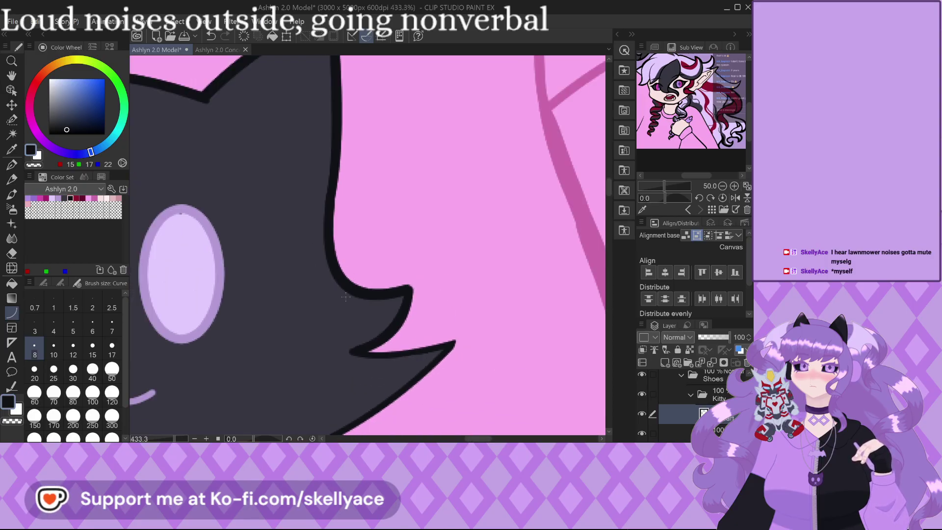
{"action": "scroll", "coordinate": [363, 321], "scroll_direction": "up", "scroll_amount": 4}
{"action": "left_click_drag", "start_coordinate": [455, 345], "coordinate": [505, 332]}
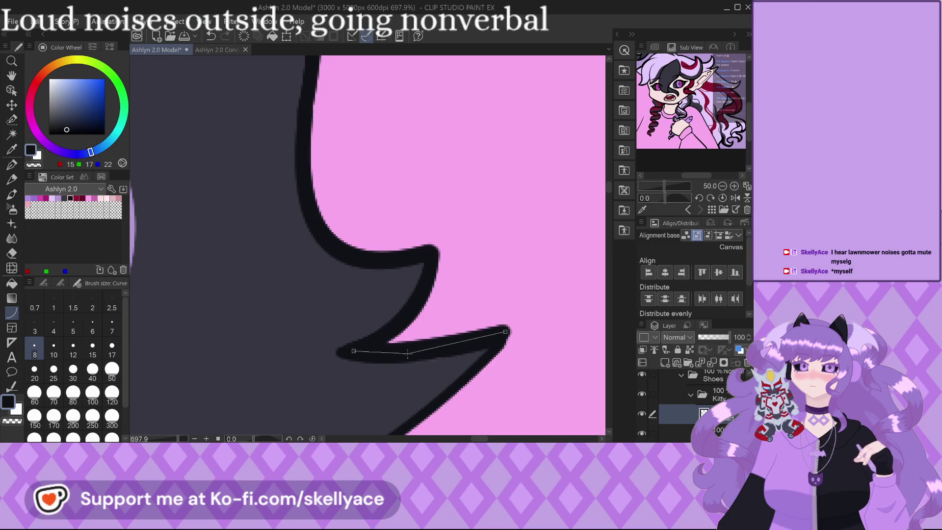
{"action": "left_click", "coordinate": [428, 358]}
Retrace the bottom of the cat's face with one curve between the lower tuft's tip and the chin's centre.
{"action": "scroll", "coordinate": [400, 281], "scroll_direction": "down", "scroll_amount": 3}
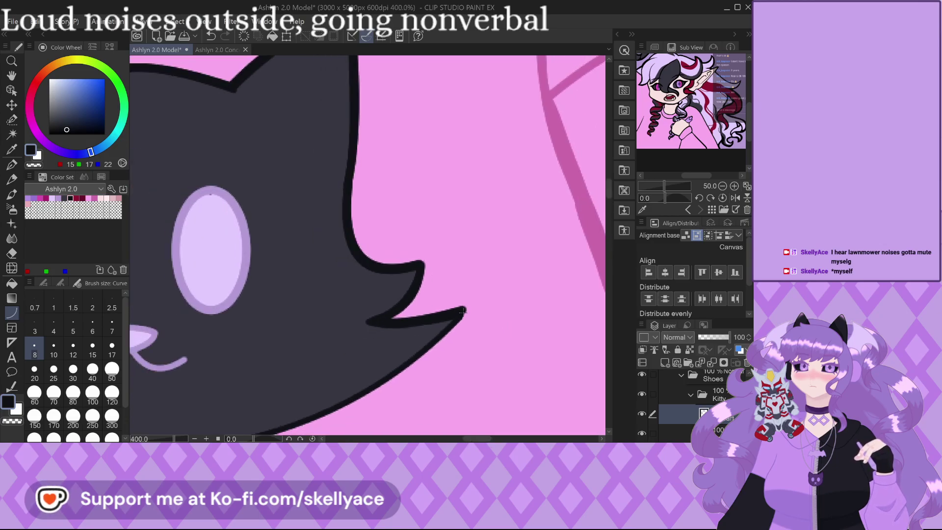
{"action": "left_click_drag", "start_coordinate": [460, 318], "coordinate": [127, 400]}
{"action": "left_click_drag", "start_coordinate": [464, 257], "coordinate": [527, 257]}
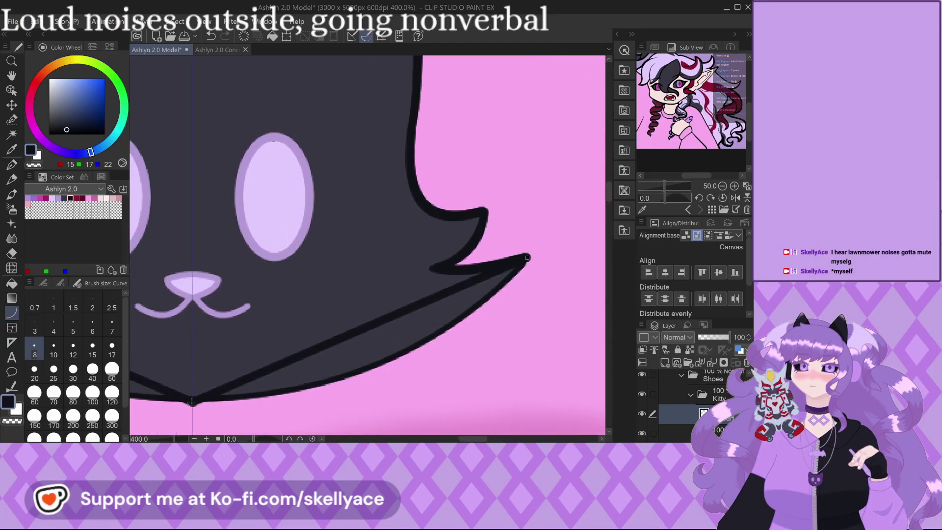
{"action": "left_click", "coordinate": [192, 402]}
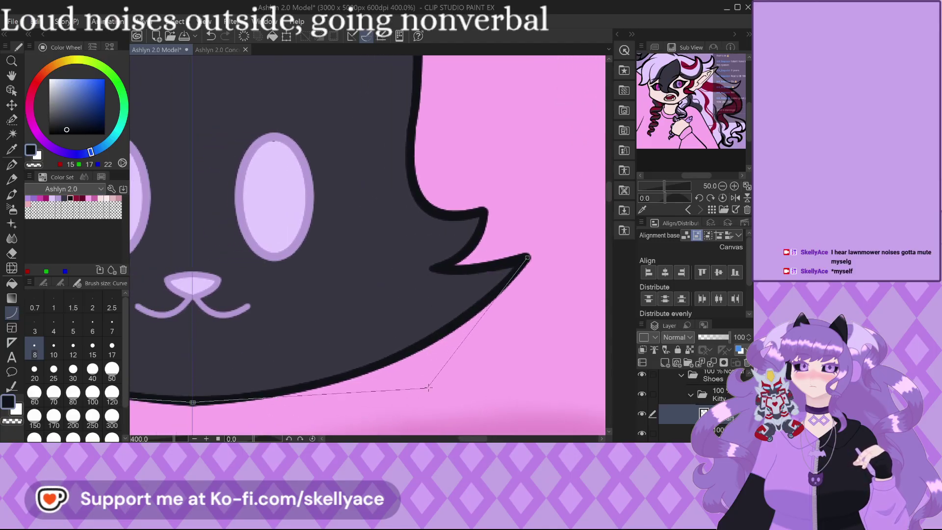
{"action": "left_click", "coordinate": [405, 396]}
{"action": "scroll", "coordinate": [302, 385], "scroll_direction": "down", "scroll_amount": 2}
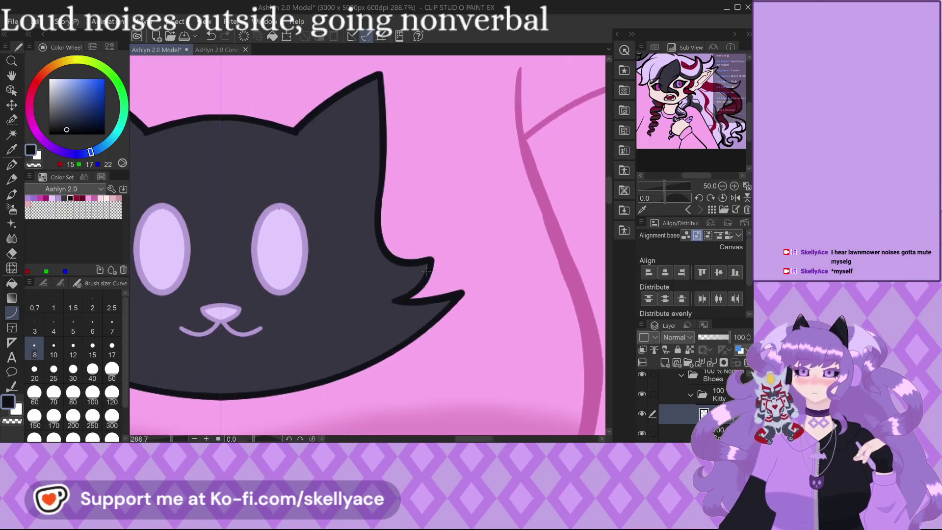
On the cat's colour layer, fill the small gaps at the tops of the eyes with the pen in RGB 226, 203, 255.
{"action": "scroll", "coordinate": [299, 232], "scroll_direction": "up", "scroll_amount": 2}
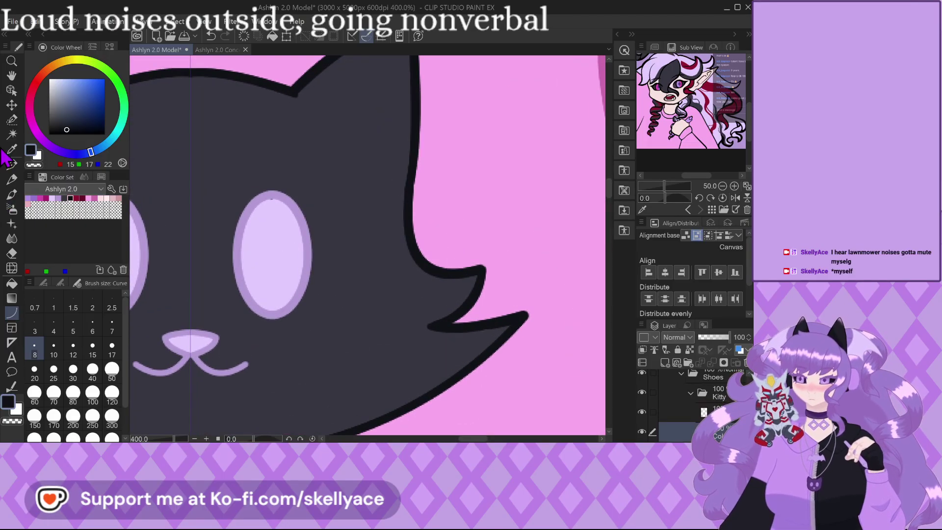
{"action": "left_click", "coordinate": [10, 164]}
{"action": "left_click", "coordinate": [258, 245], "text": "alt"}
{"action": "scroll", "coordinate": [269, 201], "scroll_direction": "up", "scroll_amount": 2}
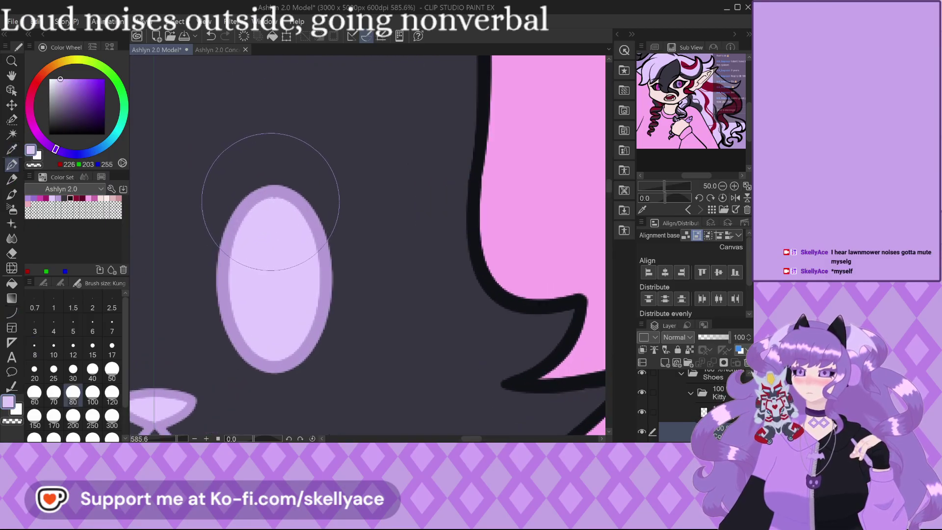
{"action": "scroll", "coordinate": [275, 201], "scroll_direction": "down", "scroll_amount": 2}
{"action": "scroll", "coordinate": [457, 276], "scroll_direction": "down", "scroll_amount": 2}
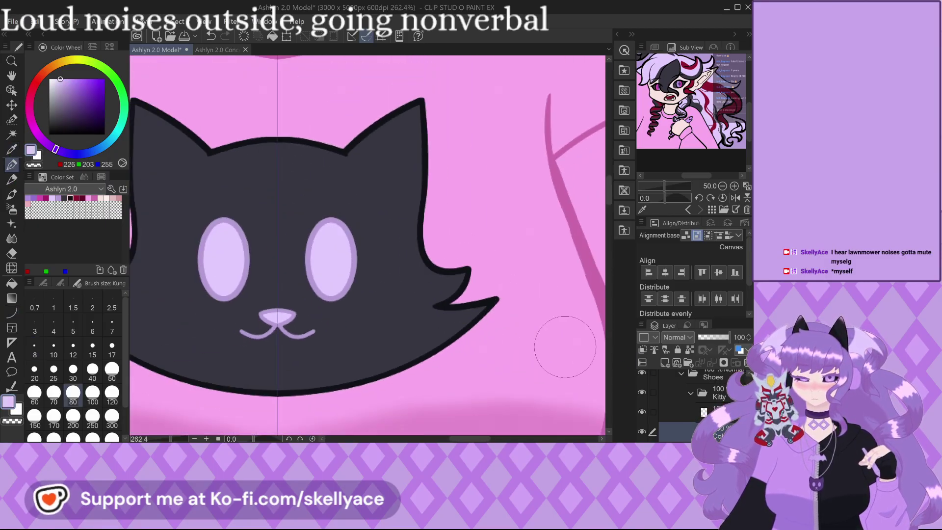
Try pink RGB 213, 74, 178 on the cat's eyes, undo it, and colour the nose with that pink instead.
{"action": "scroll", "coordinate": [273, 273], "scroll_direction": "up", "scroll_amount": 2}
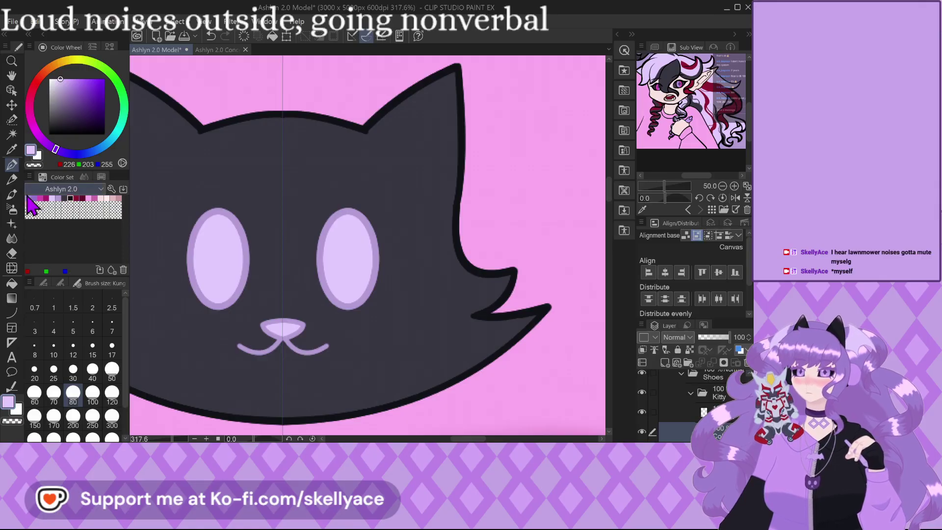
{"action": "left_click", "coordinate": [44, 198]}
{"action": "scroll", "coordinate": [383, 221], "scroll_direction": "up", "scroll_amount": 1}
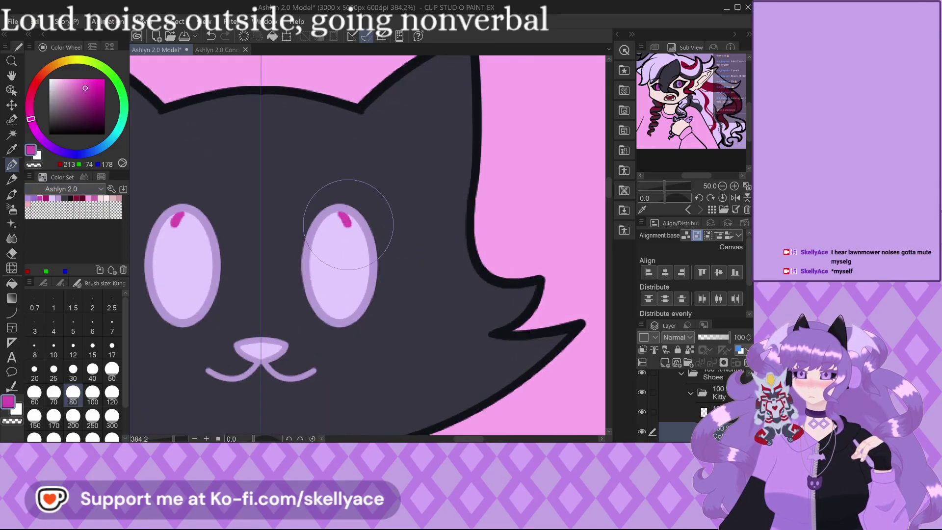
{"action": "left_click_drag", "start_coordinate": [342, 215], "coordinate": [362, 298]}
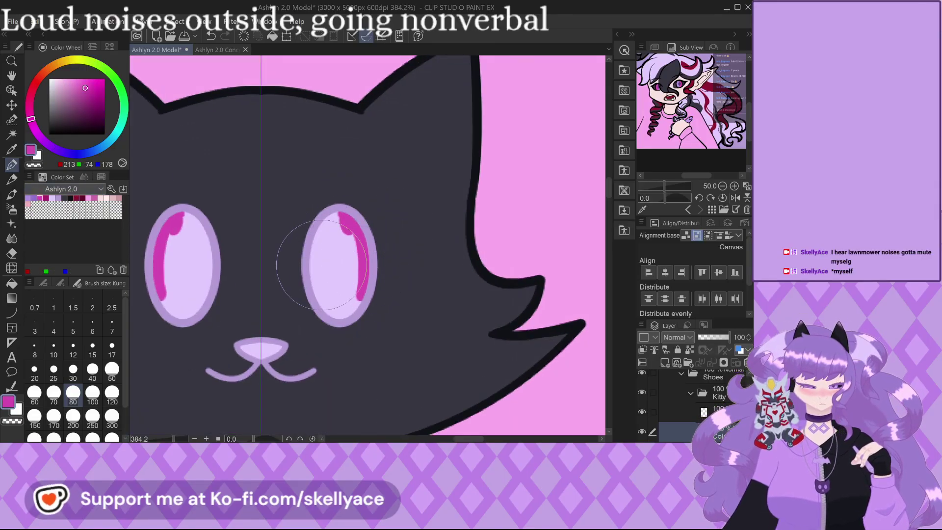
{"action": "key", "text": "ctrl+z"}
{"action": "left_click_drag", "start_coordinate": [261, 355], "coordinate": [275, 352]}
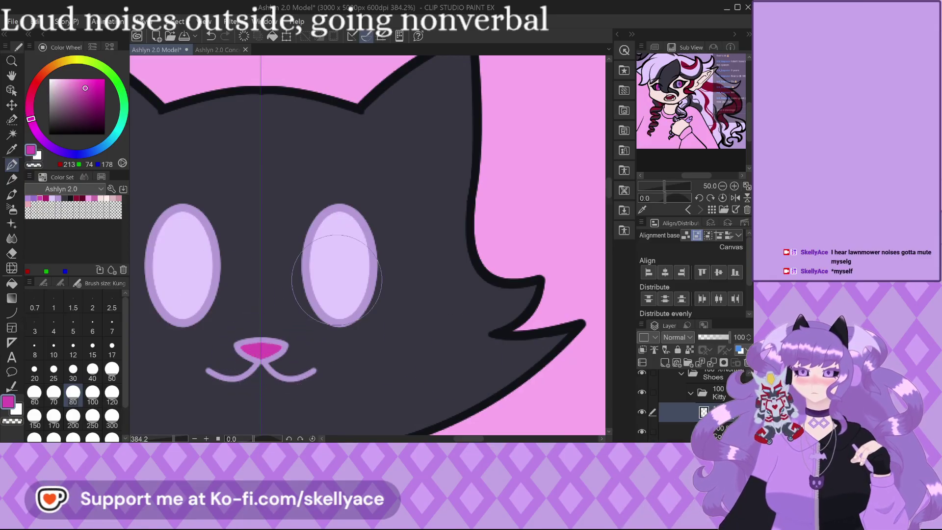
Lock the lineart's transparent pixels and recolour the nose and mouth lines RGB 166, 32, 106.
{"action": "left_click", "coordinate": [689, 349]}
{"action": "left_click", "coordinate": [94, 98]}
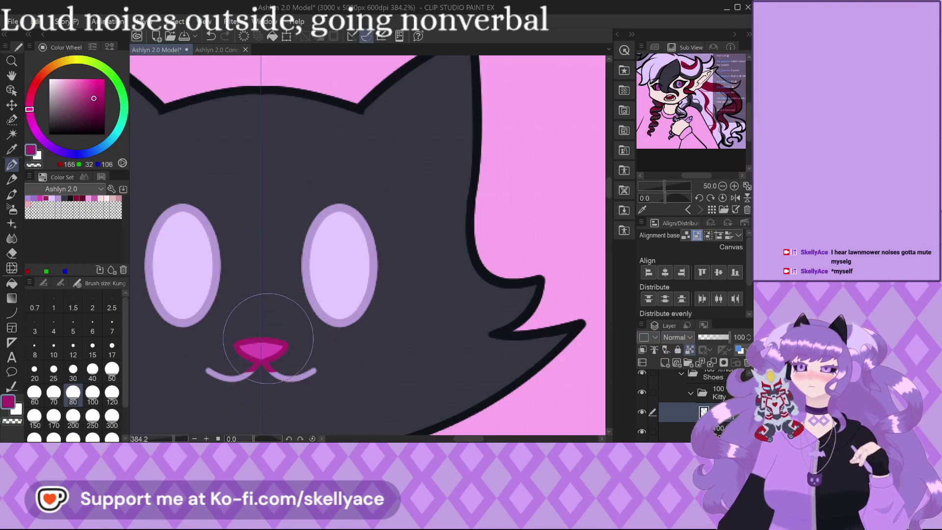
{"action": "left_click_drag", "start_coordinate": [270, 338], "coordinate": [325, 377]}
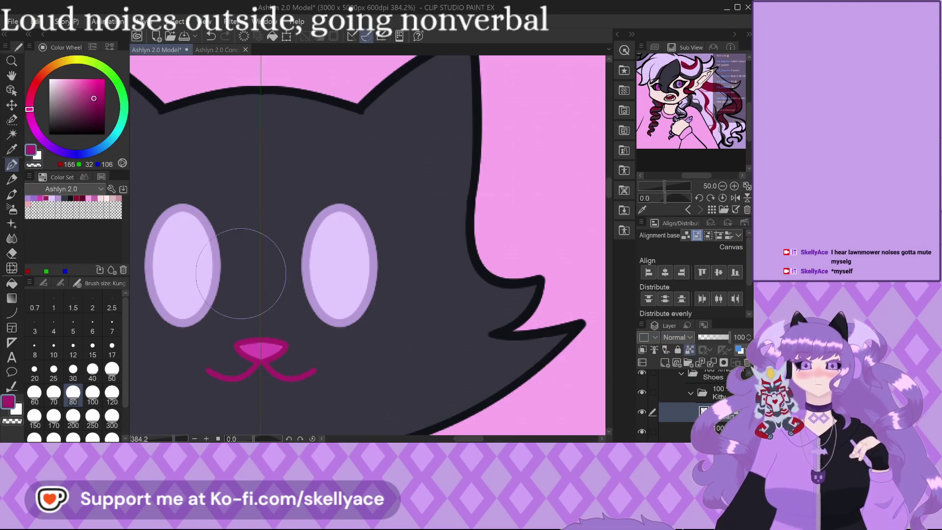
Fade the cat's lineart layer and return to its colour layer with the face's dark grey RGB 54, 54, 65 picked.
{"action": "left_click", "coordinate": [711, 431]}
{"action": "scroll", "coordinate": [274, 346], "scroll_direction": "up", "scroll_amount": 3}
{"action": "left_click", "coordinate": [251, 349], "text": "alt"}
{"action": "scroll", "coordinate": [236, 345], "scroll_direction": "up", "scroll_amount": 4}
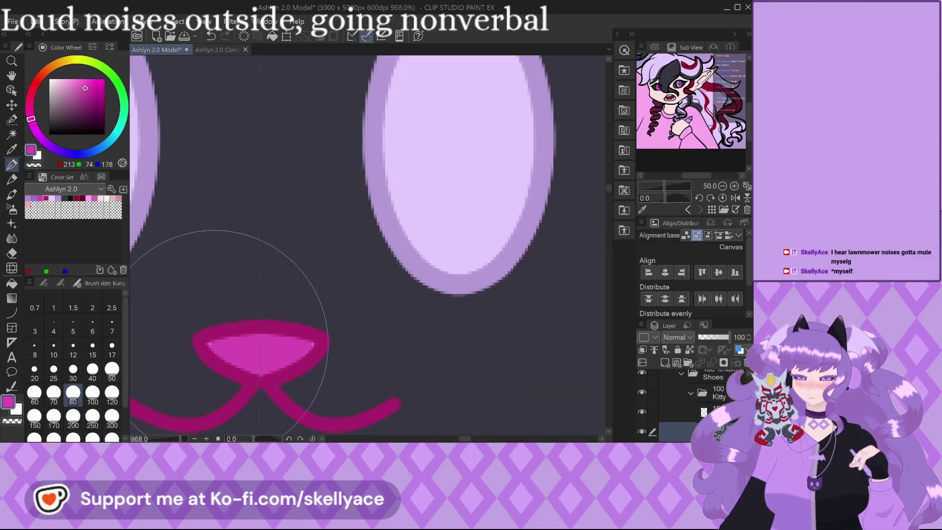
{"action": "scroll", "coordinate": [233, 352], "scroll_direction": "down", "scroll_amount": 4}
{"action": "left_click", "coordinate": [399, 248], "text": "alt"}
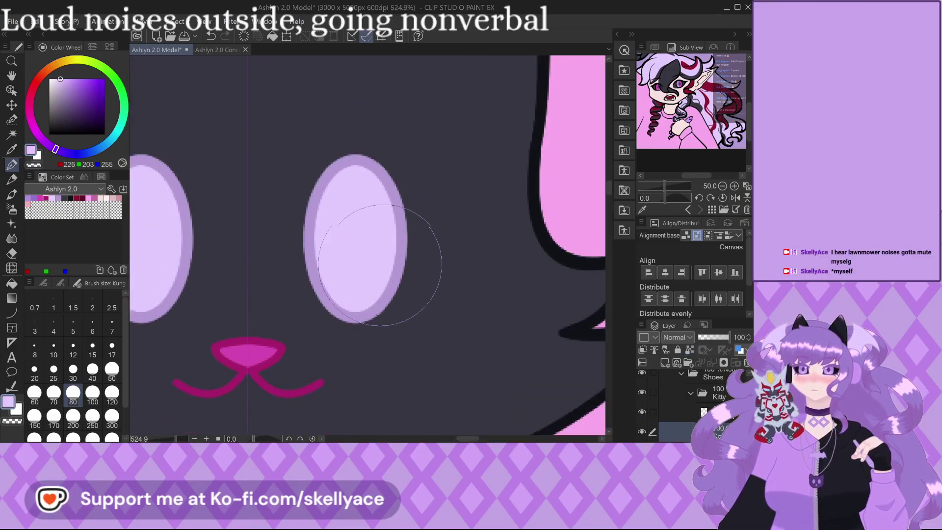
{"action": "scroll", "coordinate": [434, 311], "scroll_direction": "down", "scroll_amount": 2}
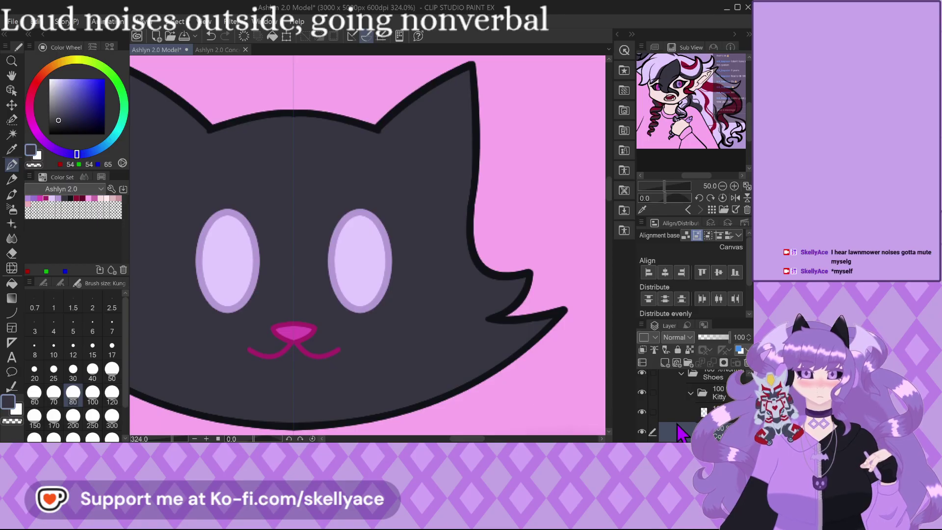
{"action": "left_click", "coordinate": [681, 413]}
{"action": "left_click", "coordinate": [707, 337]}
{"action": "left_click", "coordinate": [682, 432]}
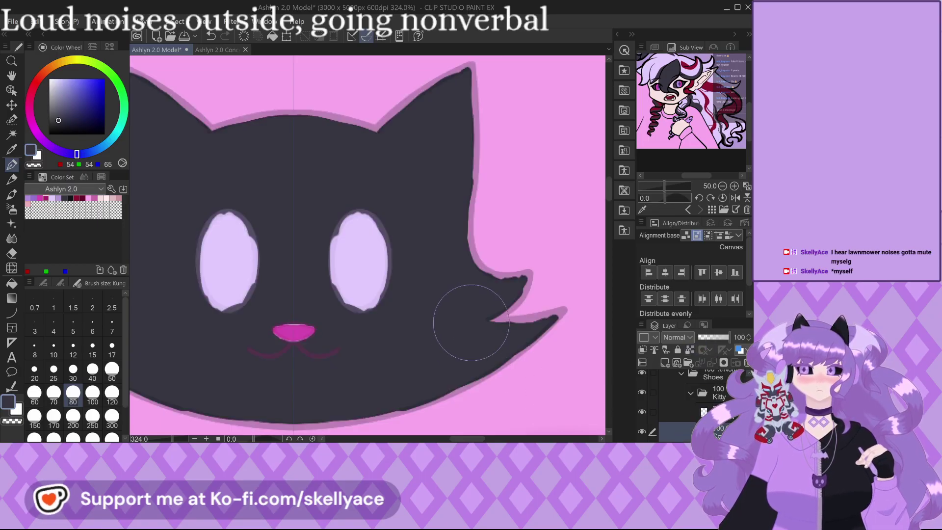
Extend the dark grey fill under the faded outline around the cheek tufts and along the chin's curve.
{"action": "scroll", "coordinate": [470, 324], "scroll_direction": "up", "scroll_amount": 3}
{"action": "left_click_drag", "start_coordinate": [526, 322], "coordinate": [452, 320]}
{"action": "scroll", "coordinate": [450, 314], "scroll_direction": "down", "scroll_amount": 1}
{"action": "scroll", "coordinate": [442, 255], "scroll_direction": "up", "scroll_amount": 1}
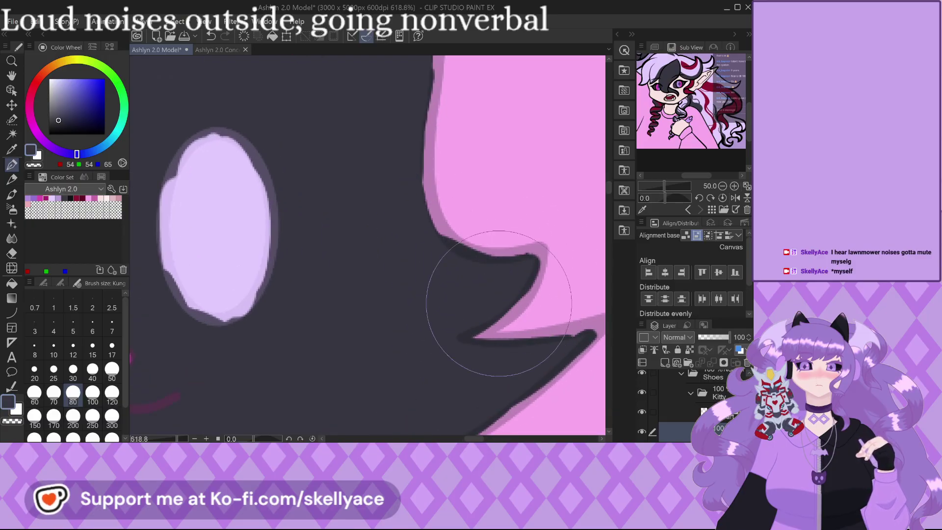
{"action": "scroll", "coordinate": [452, 314], "scroll_direction": "down", "scroll_amount": 1}
{"action": "scroll", "coordinate": [470, 323], "scroll_direction": "down", "scroll_amount": 4}
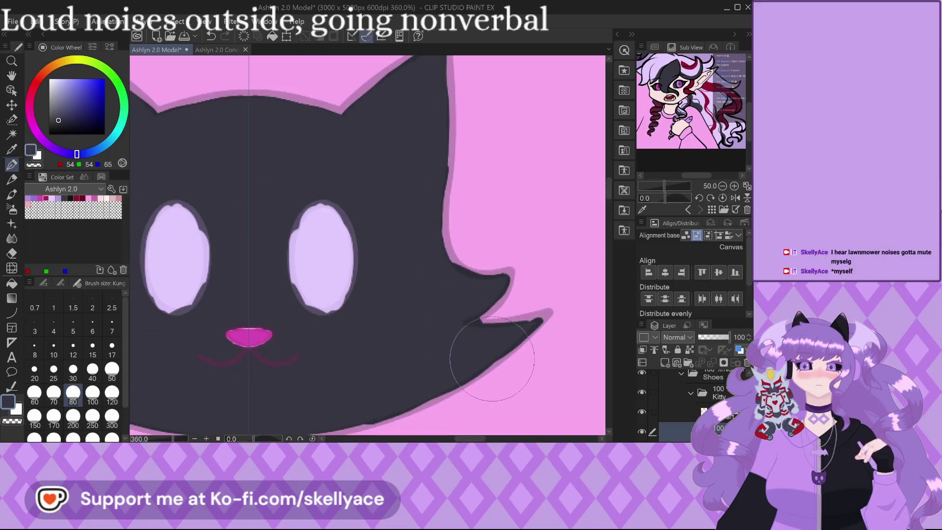
{"action": "scroll", "coordinate": [431, 368], "scroll_direction": "up", "scroll_amount": 3}
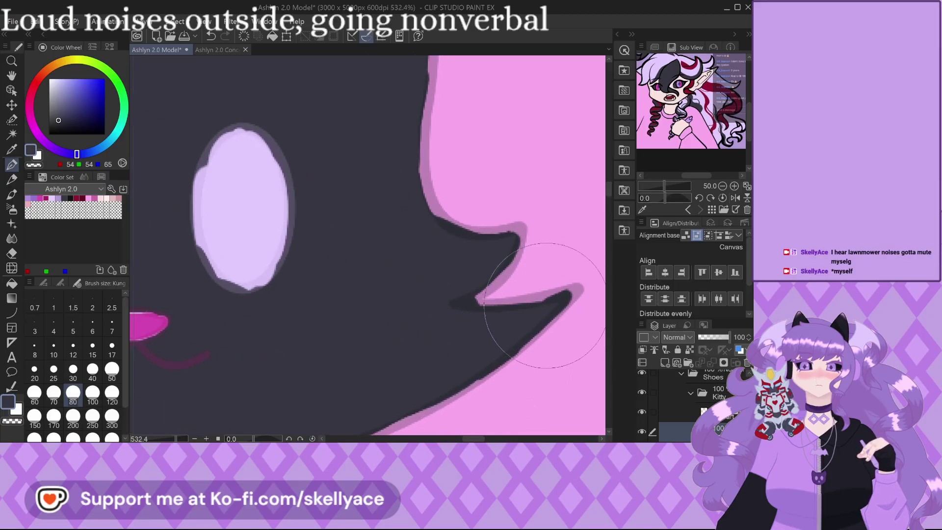
{"action": "scroll", "coordinate": [516, 298], "scroll_direction": "down", "scroll_amount": 5}
{"action": "scroll", "coordinate": [296, 400], "scroll_direction": "up", "scroll_amount": 3}
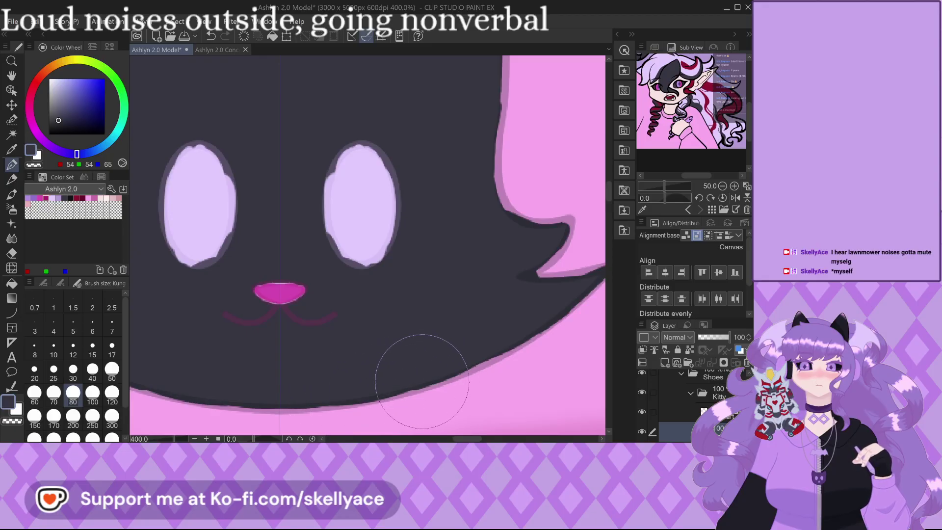
Fill the gap under the outline across the top of the head between the ears, redoing the first stroke.
{"action": "scroll", "coordinate": [299, 396], "scroll_direction": "down", "scroll_amount": 3}
{"action": "scroll", "coordinate": [339, 189], "scroll_direction": "up", "scroll_amount": 4}
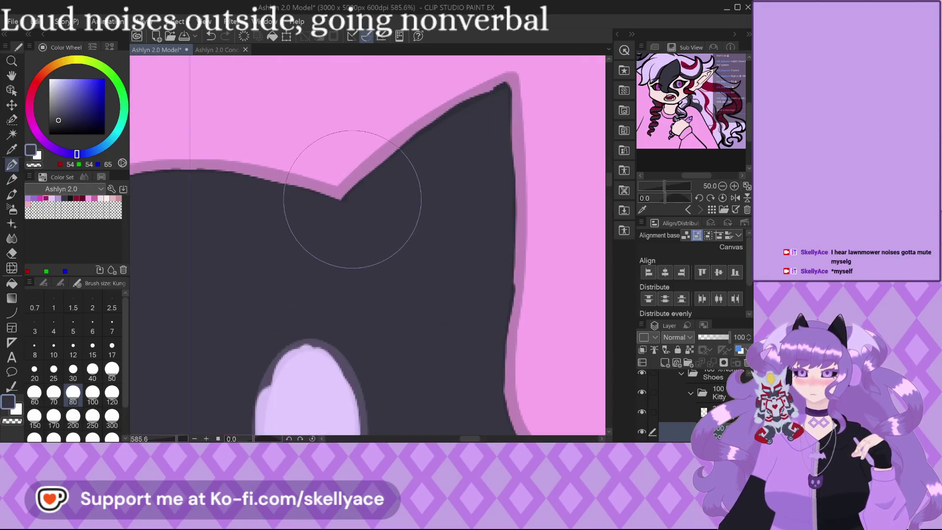
{"action": "scroll", "coordinate": [174, 179], "scroll_direction": "up", "scroll_amount": 3}
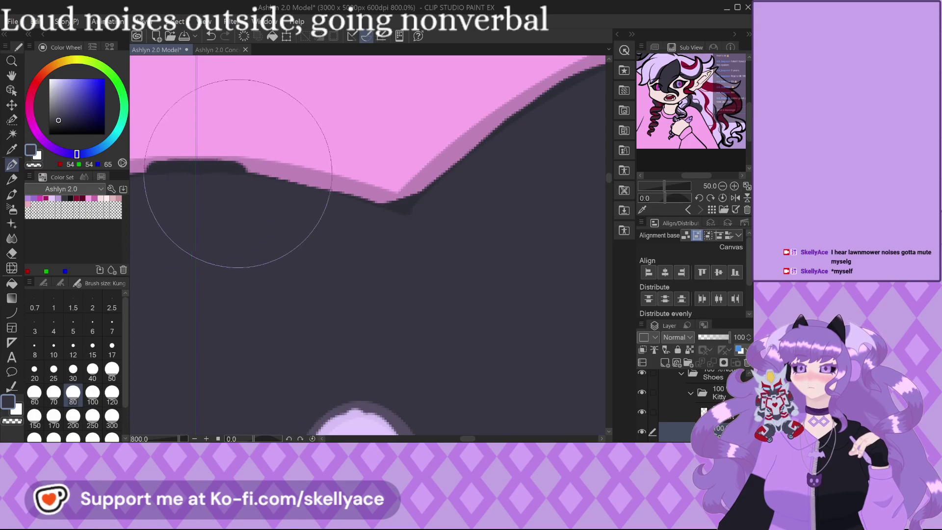
{"action": "key", "text": "ctrl+z"}
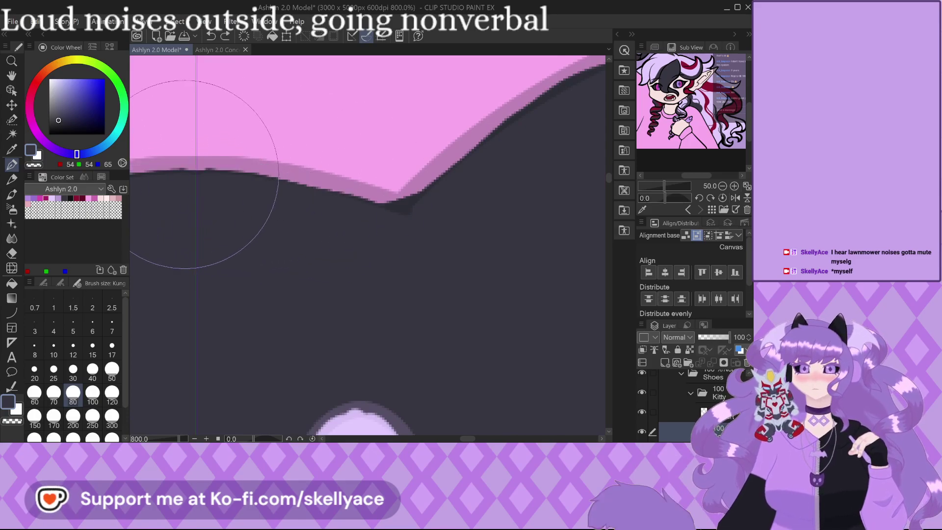
{"action": "mouse_move", "coordinate": [182, 174]}
{"action": "left_mouse_down"}
{"action": "mouse_move", "coordinate": [273, 178]}
{"action": "mouse_move", "coordinate": [374, 200]}
{"action": "left_mouse_up"}
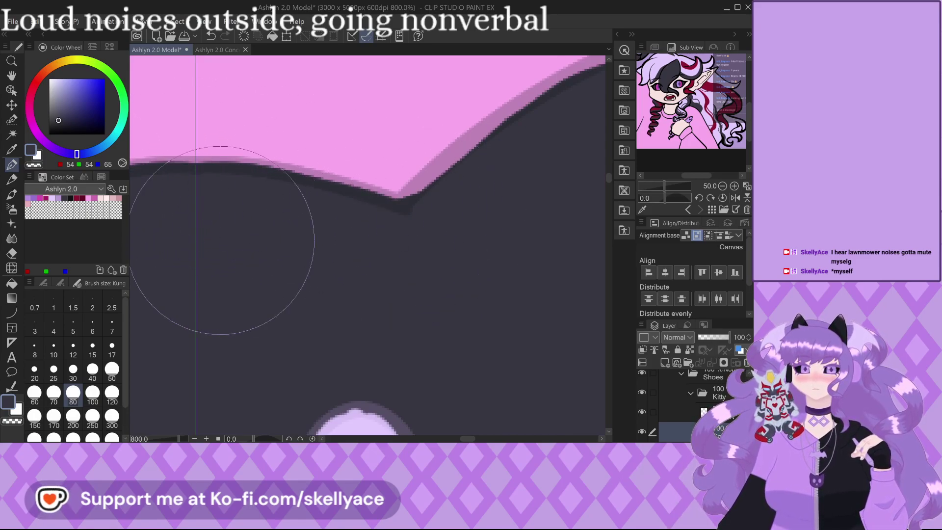
Extend the dark grey fill along the inner and outer edges of the cat's ear beneath the faded outline.
{"action": "scroll", "coordinate": [169, 265], "scroll_direction": "down", "scroll_amount": 3}
{"action": "scroll", "coordinate": [402, 164], "scroll_direction": "up", "scroll_amount": 2}
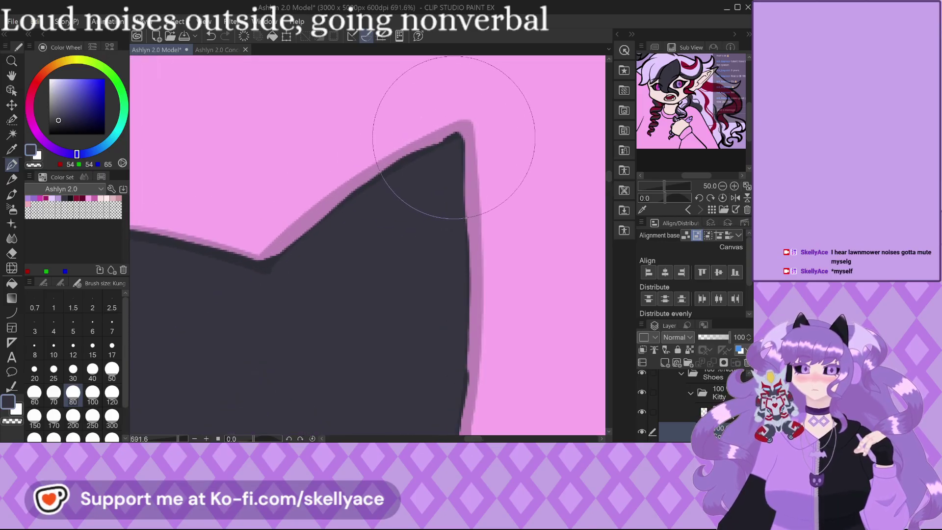
{"action": "mouse_move", "coordinate": [428, 153]}
{"action": "left_mouse_down"}
{"action": "mouse_move", "coordinate": [357, 194]}
{"action": "mouse_move", "coordinate": [277, 257]}
{"action": "left_mouse_up"}
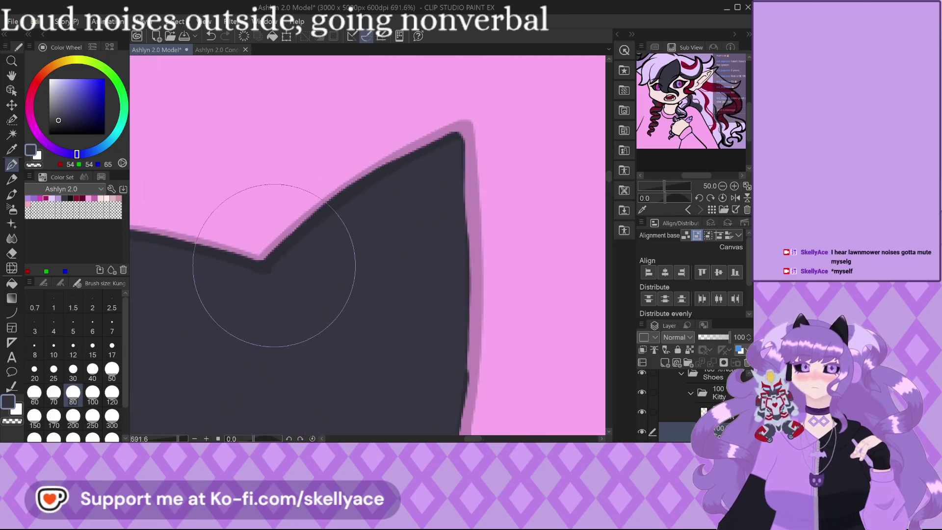
{"action": "scroll", "coordinate": [297, 227], "scroll_direction": "down", "scroll_amount": 2}
{"action": "scroll", "coordinate": [316, 184], "scroll_direction": "up", "scroll_amount": 2}
{"action": "mouse_move", "coordinate": [401, 140]}
{"action": "left_mouse_down"}
{"action": "mouse_move", "coordinate": [402, 337]}
{"action": "mouse_move", "coordinate": [388, 324]}
{"action": "left_mouse_up"}
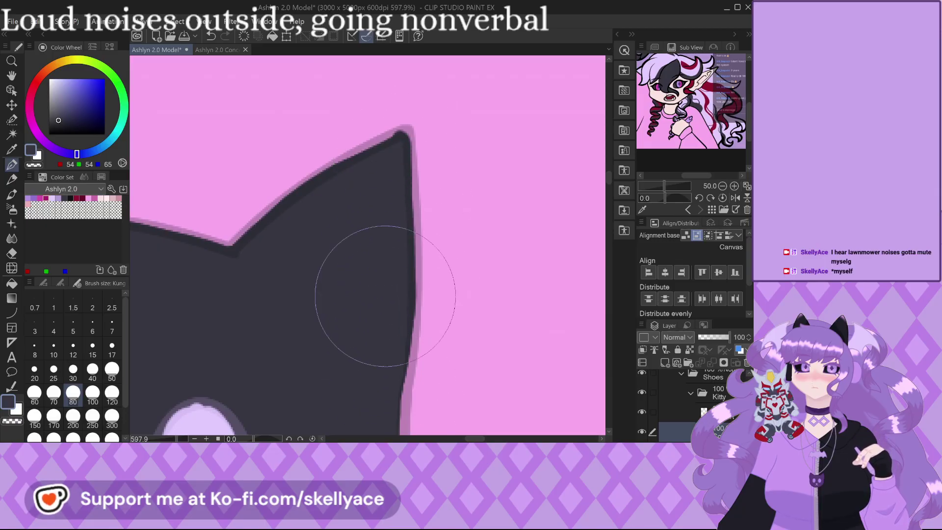
{"action": "scroll", "coordinate": [420, 157], "scroll_direction": "up", "scroll_amount": 2}
{"action": "scroll", "coordinate": [362, 123], "scroll_direction": "down", "scroll_amount": 3}
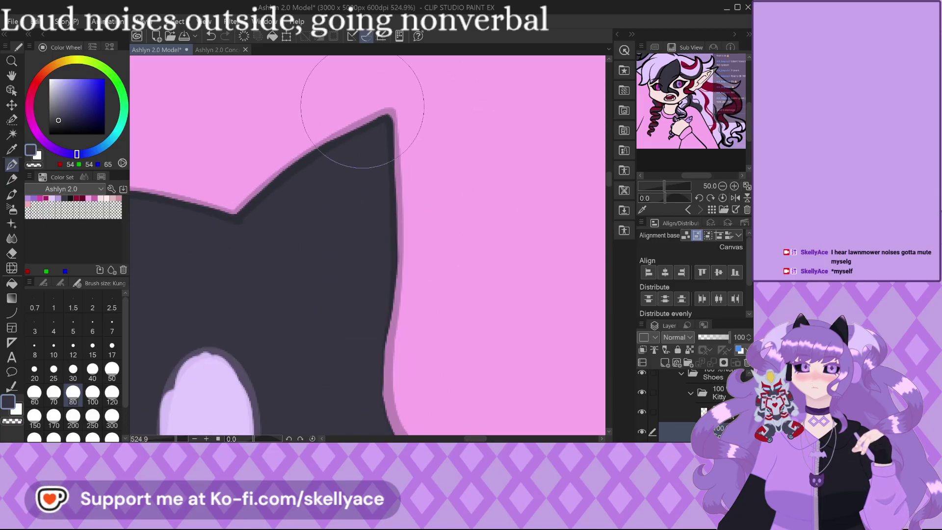
Smooth the dark grey fill down the side of the face and into the upper cheek tuft under the outline.
{"action": "mouse_move", "coordinate": [383, 311]}
{"action": "left_mouse_down"}
{"action": "mouse_move", "coordinate": [380, 361]}
{"action": "mouse_move", "coordinate": [394, 417]}
{"action": "left_mouse_up"}
{"action": "scroll", "coordinate": [285, 260], "scroll_direction": "down", "scroll_amount": 4}
{"action": "scroll", "coordinate": [357, 354], "scroll_direction": "up", "scroll_amount": 4}
{"action": "scroll", "coordinate": [360, 356], "scroll_direction": "up", "scroll_amount": 2}
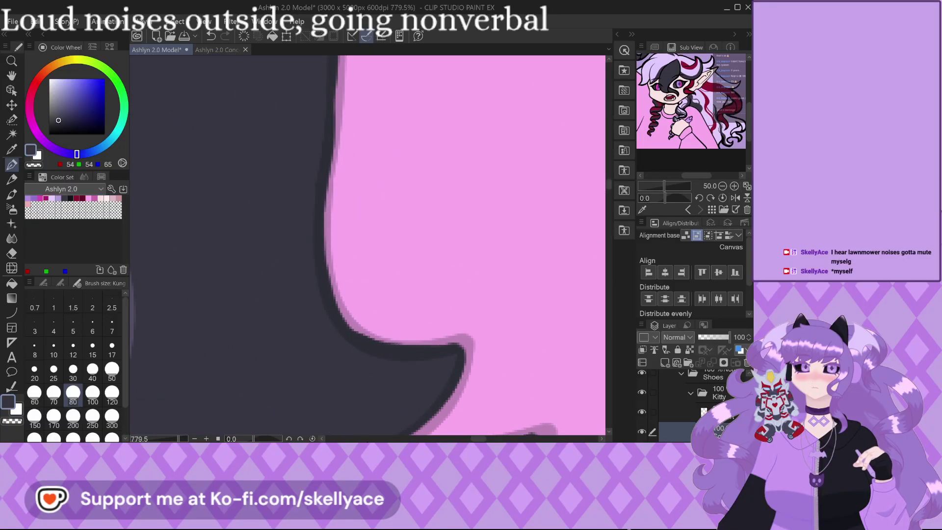
{"action": "scroll", "coordinate": [390, 400], "scroll_direction": "down", "scroll_amount": 1}
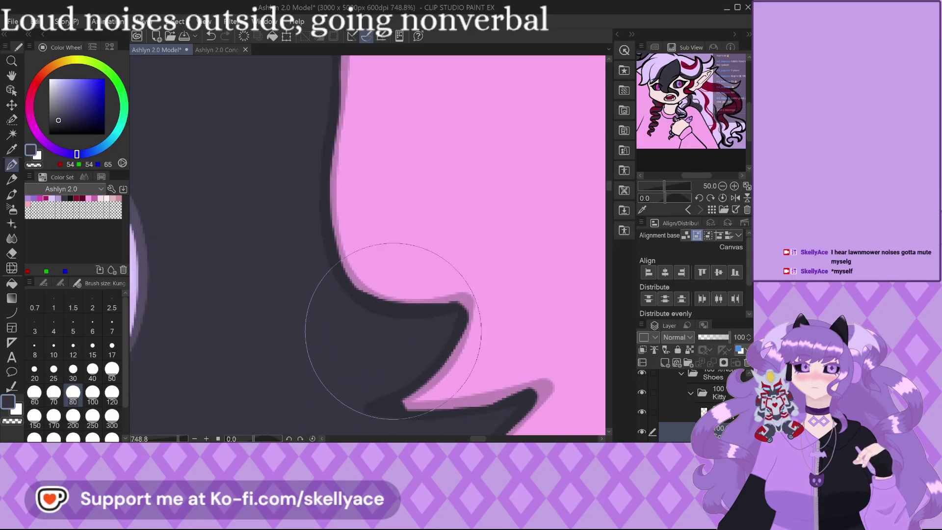
{"action": "scroll", "coordinate": [392, 290], "scroll_direction": "down", "scroll_amount": 5}
{"action": "scroll", "coordinate": [428, 374], "scroll_direction": "up", "scroll_amount": 4}
{"action": "scroll", "coordinate": [447, 246], "scroll_direction": "down", "scroll_amount": 4}
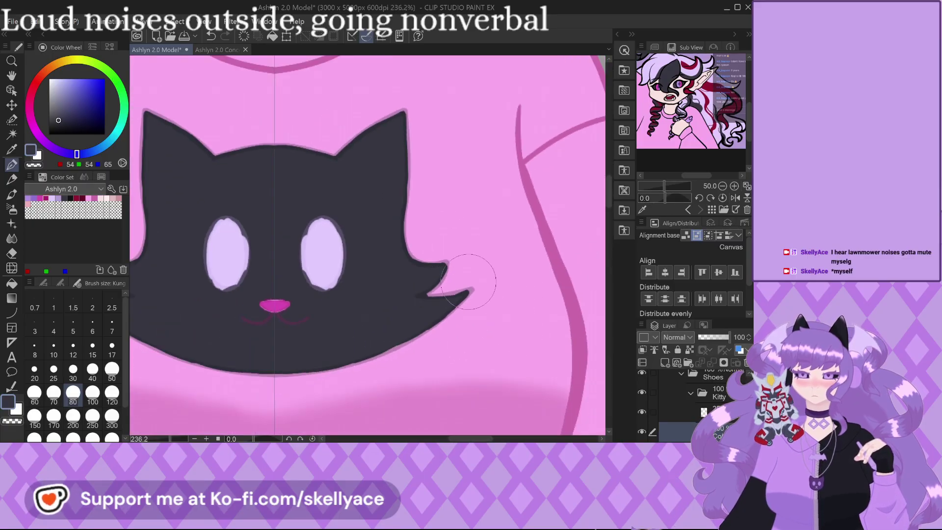
{"action": "scroll", "coordinate": [367, 340], "scroll_direction": "up", "scroll_amount": 3}
{"action": "scroll", "coordinate": [430, 352], "scroll_direction": "down", "scroll_amount": 4}
Even out the eyes' fill with RGB 226, 203, 255 and tidy its edges with the face's dark grey.
{"action": "left_click", "coordinate": [286, 285], "text": "alt"}
{"action": "scroll", "coordinate": [285, 284], "scroll_direction": "up", "scroll_amount": 6}
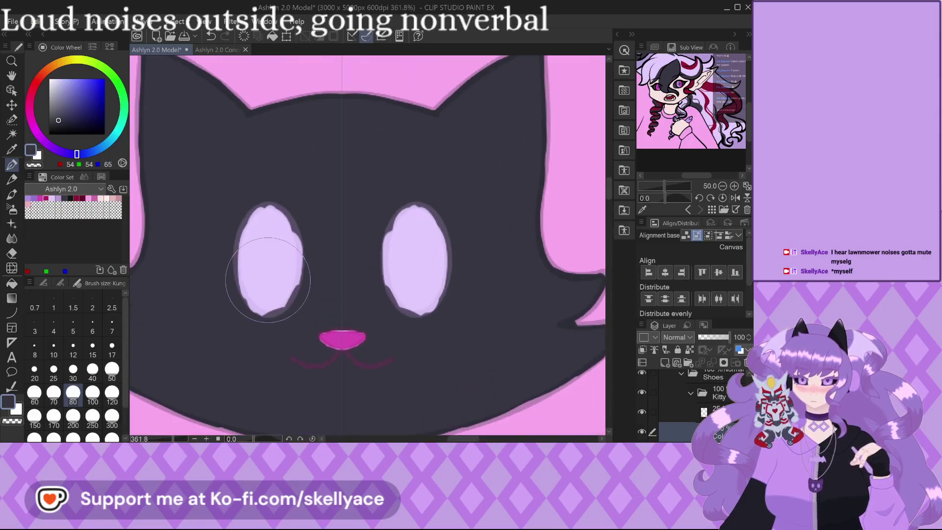
{"action": "mouse_move", "coordinate": [264, 195]}
{"action": "left_mouse_down"}
{"action": "mouse_move", "coordinate": [326, 235]}
{"action": "mouse_move", "coordinate": [260, 179]}
{"action": "left_mouse_up"}
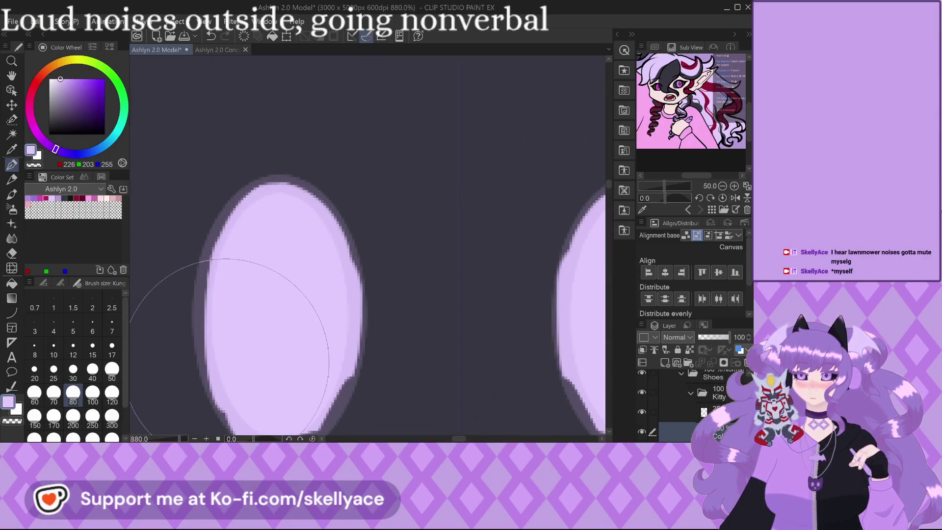
{"action": "left_click_drag", "start_coordinate": [319, 419], "coordinate": [346, 360]}
{"action": "left_click", "coordinate": [390, 335], "text": "alt"}
{"action": "mouse_move", "coordinate": [353, 405]}
{"action": "left_mouse_down"}
{"action": "mouse_move", "coordinate": [365, 362]}
{"action": "mouse_move", "coordinate": [342, 424]}
{"action": "left_mouse_up"}
{"action": "scroll", "coordinate": [324, 155], "scroll_direction": "down", "scroll_amount": 2}
{"action": "scroll", "coordinate": [318, 147], "scroll_direction": "down", "scroll_amount": 1}
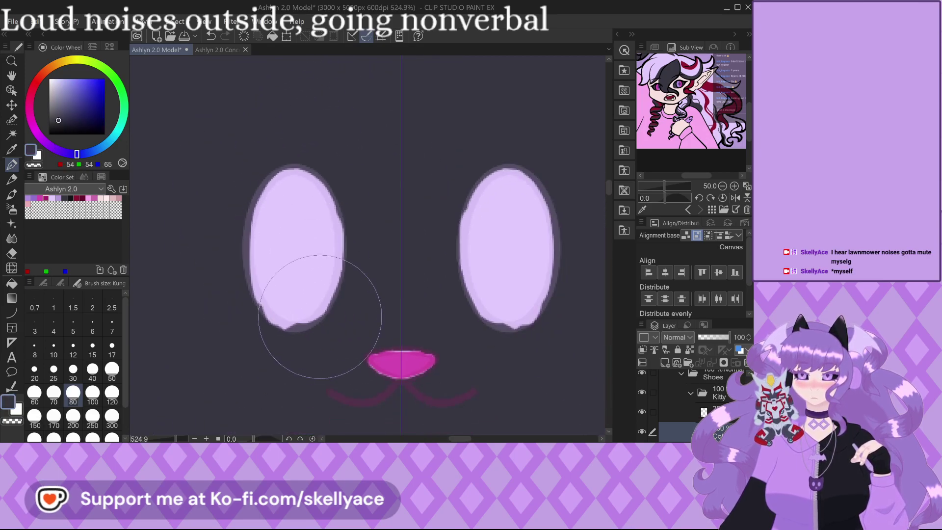
Fill the nose out evenly beneath its faded outline in pink RGB 213, 74, 178.
{"action": "scroll", "coordinate": [358, 375], "scroll_direction": "up", "scroll_amount": 1}
{"action": "left_click", "coordinate": [420, 383], "text": "alt"}
{"action": "scroll", "coordinate": [430, 391], "scroll_direction": "up", "scroll_amount": 1}
{"action": "mouse_move", "coordinate": [426, 396]}
{"action": "left_mouse_down"}
{"action": "mouse_move", "coordinate": [473, 371]}
{"action": "mouse_move", "coordinate": [457, 362]}
{"action": "left_mouse_up"}
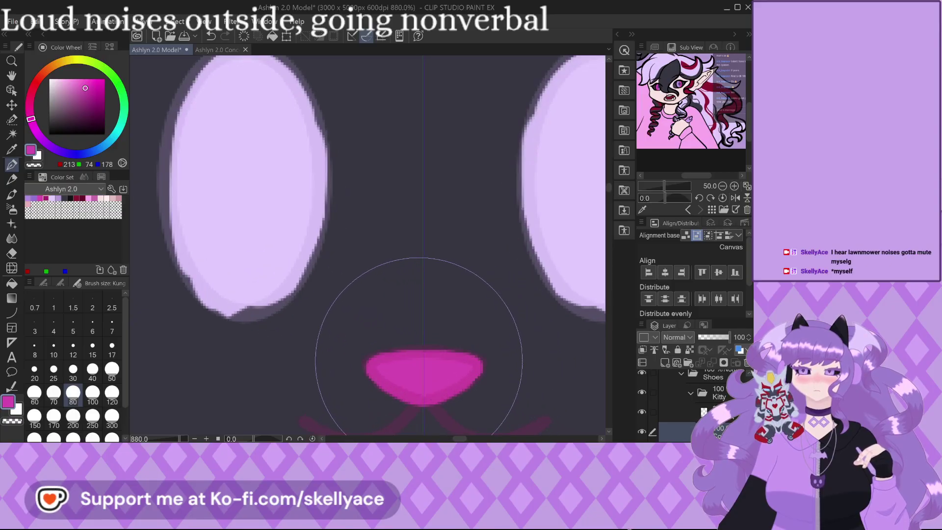
{"action": "scroll", "coordinate": [349, 273], "scroll_direction": "down", "scroll_amount": 2}
{"action": "scroll", "coordinate": [467, 352], "scroll_direction": "up", "scroll_amount": 1}
{"action": "scroll", "coordinate": [468, 352], "scroll_direction": "up", "scroll_amount": 1}
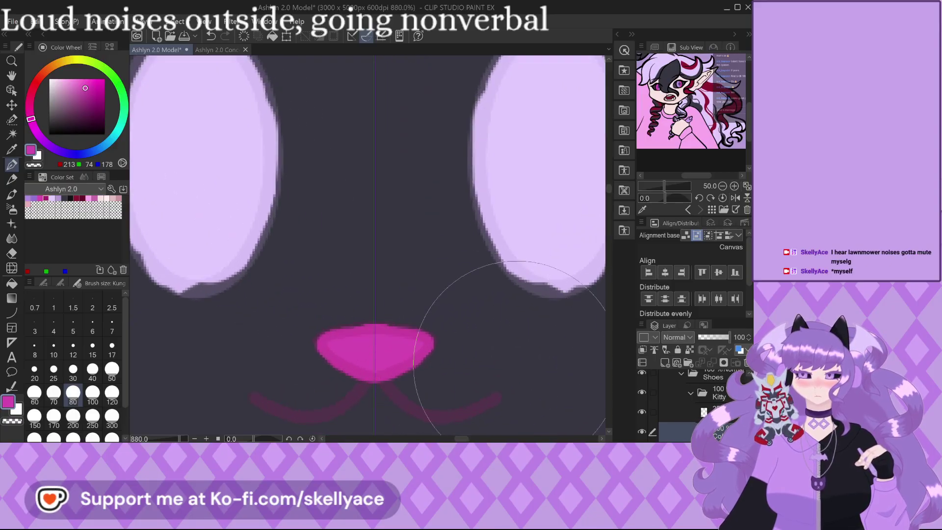
Restore the cat's lineart to 100 opacity, then reselect the colour layer and the dark grey RGB 54, 54, 65.
{"action": "left_click", "coordinate": [682, 412]}
{"action": "left_click_drag", "start_coordinate": [724, 343], "coordinate": [732, 338]}
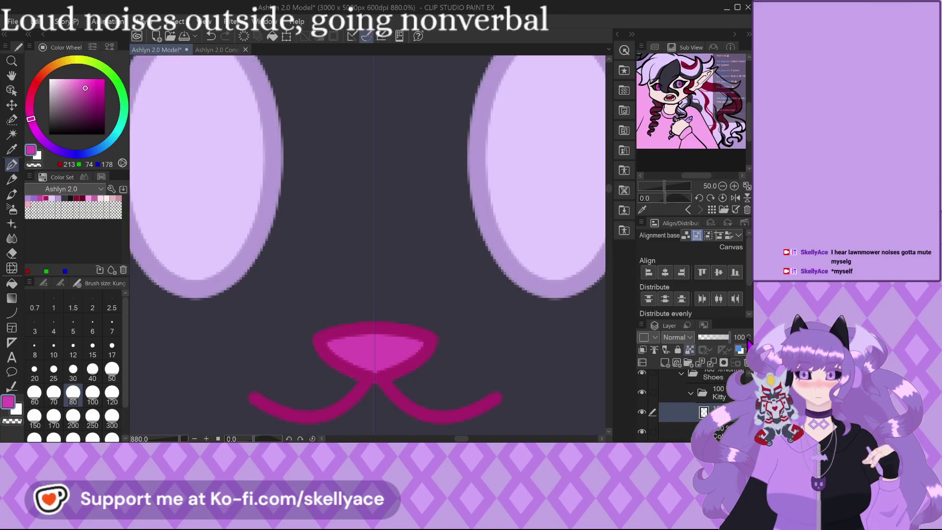
{"action": "left_click", "coordinate": [679, 432]}
{"action": "left_click", "coordinate": [490, 375], "text": "alt"}
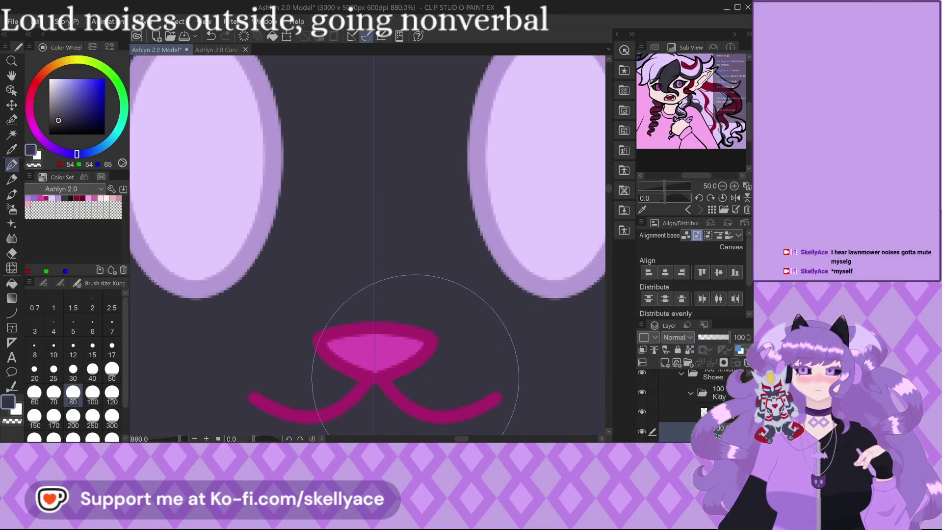
Examine the finished cat face on the shirt, up close and against the whole figure.
{"action": "scroll", "coordinate": [402, 366], "scroll_direction": "down", "scroll_amount": 2}
{"action": "scroll", "coordinate": [360, 345], "scroll_direction": "down", "scroll_amount": 3}
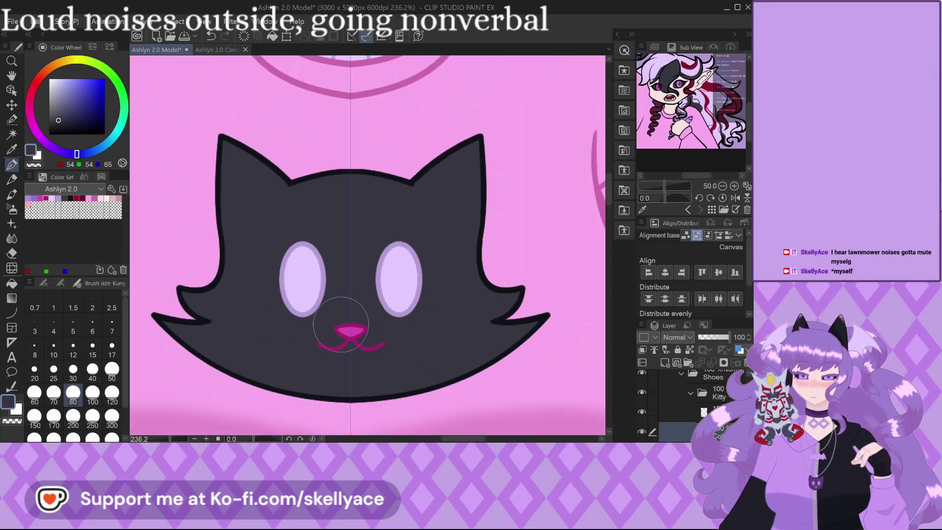
{"action": "scroll", "coordinate": [345, 321], "scroll_direction": "down", "scroll_amount": 3}
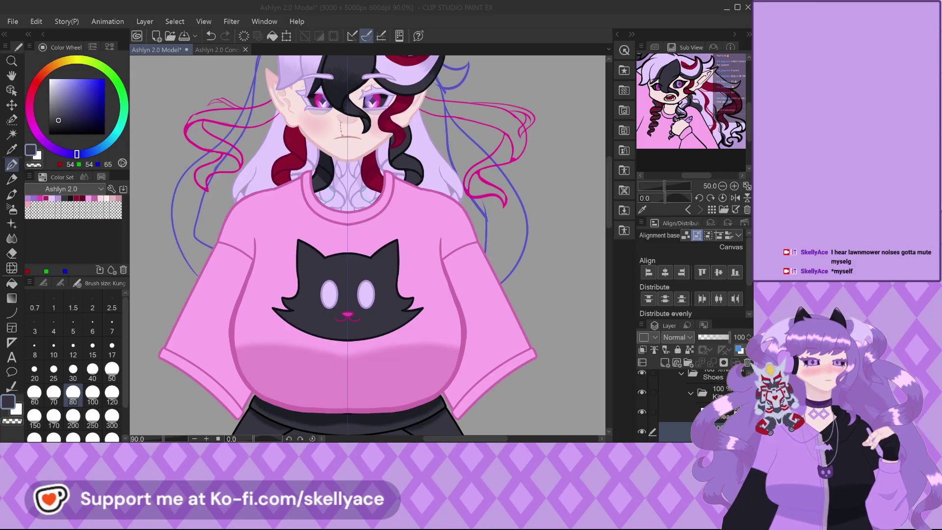
{"action": "left_click", "coordinate": [405, 305]}
{"action": "scroll", "coordinate": [406, 314], "scroll_direction": "up", "scroll_amount": 5}
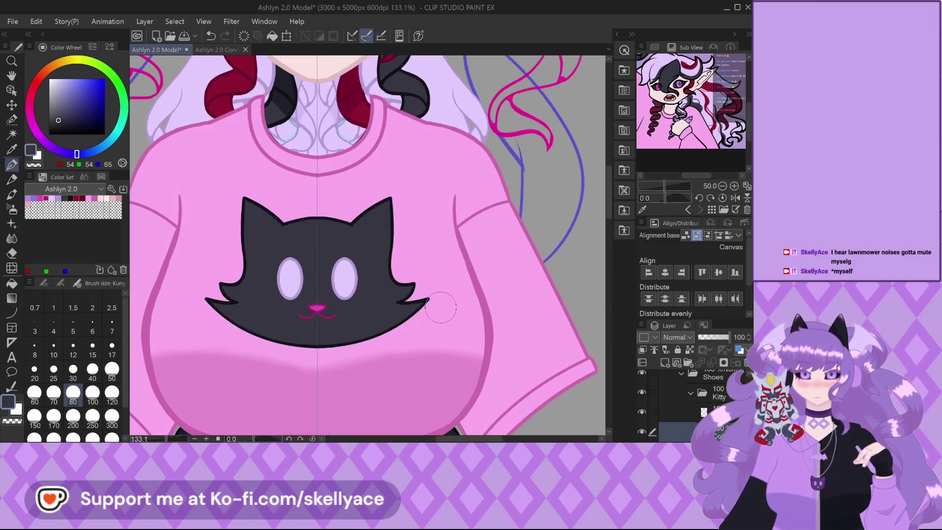
{"action": "scroll", "coordinate": [395, 309], "scroll_direction": "down", "scroll_amount": 4}
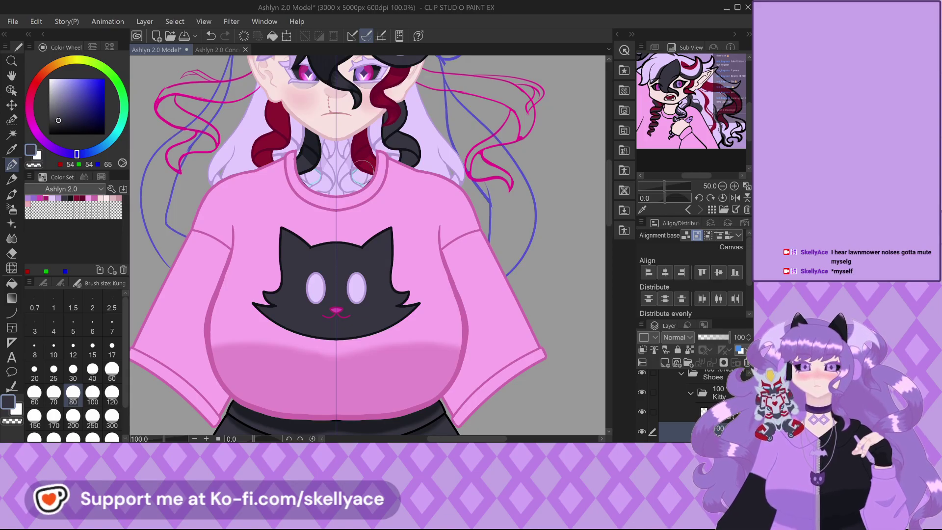
{"action": "scroll", "coordinate": [450, 225], "scroll_direction": "down", "scroll_amount": 2}
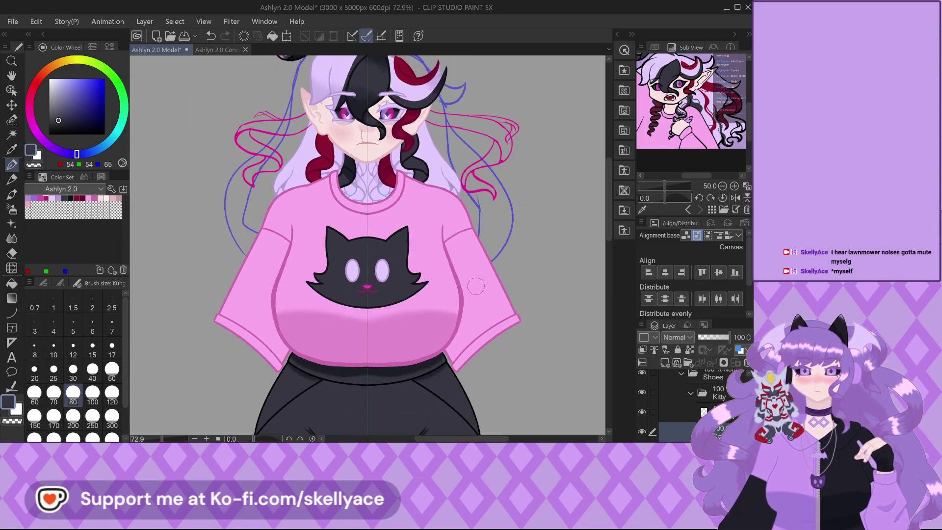
{"action": "scroll", "coordinate": [692, 406], "scroll_direction": "down", "scroll_amount": 2}
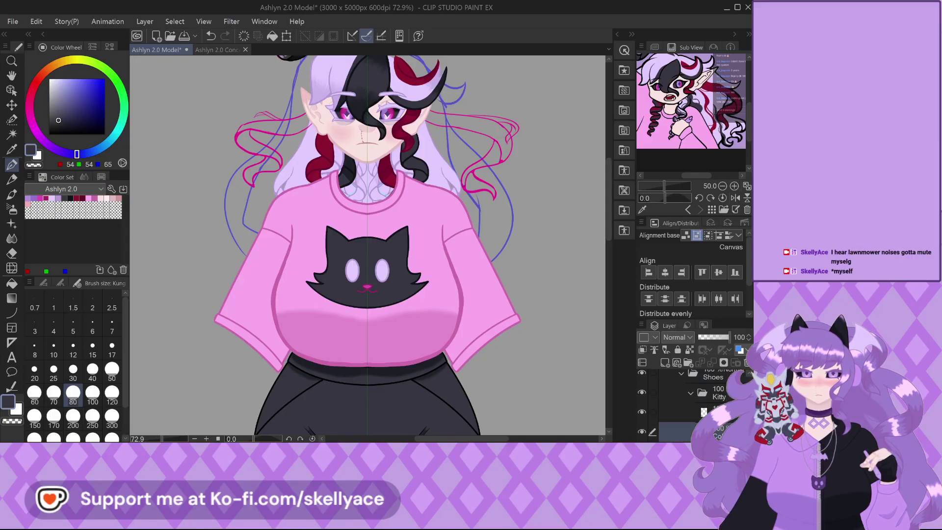
Collapse the Kitty and casual outfit folders under Full Body and switch layer visibility to show the bare arms without the neck markings.
{"action": "left_click", "coordinate": [690, 392]}
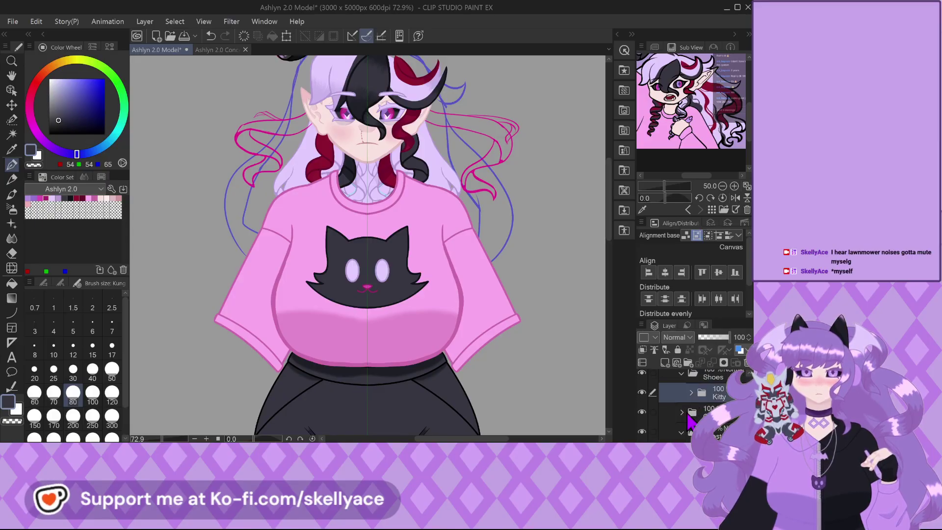
{"action": "scroll", "coordinate": [689, 419], "scroll_direction": "up", "scroll_amount": 1}
{"action": "scroll", "coordinate": [726, 423], "scroll_direction": "down", "scroll_amount": 2}
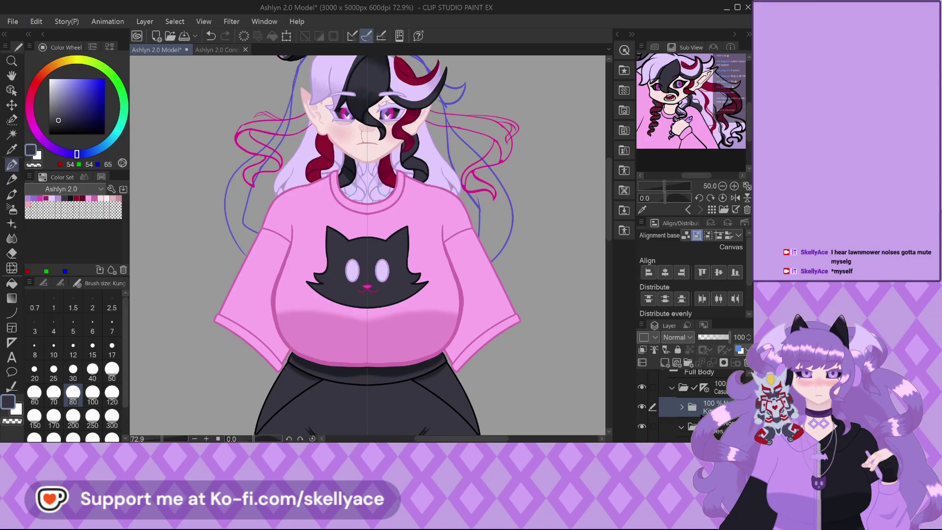
{"action": "left_click_drag", "start_coordinate": [724, 375], "coordinate": [727, 423]}
{"action": "scroll", "coordinate": [726, 422], "scroll_direction": "up", "scroll_amount": 2}
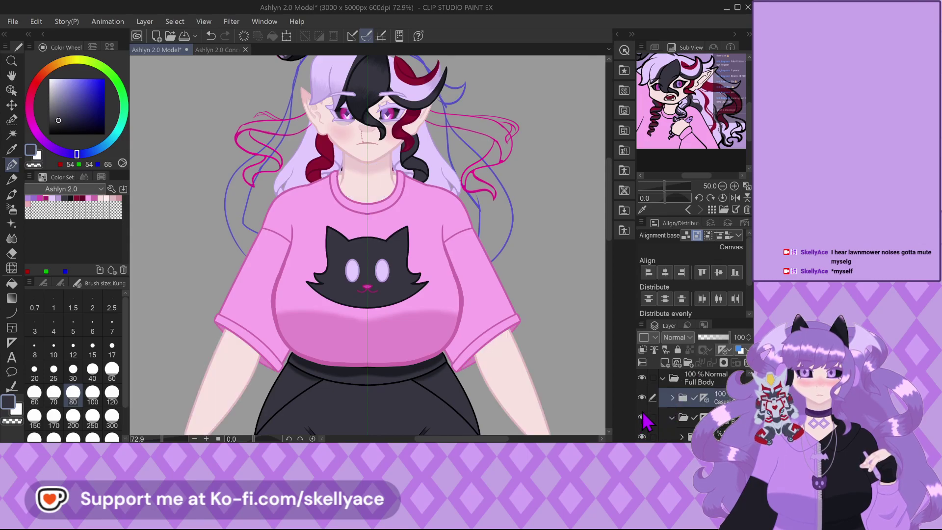
Examine the clothed figure from head to feet, checking how the casual shirt and trousers look with the rest of the body.
{"action": "scroll", "coordinate": [325, 140], "scroll_direction": "down", "scroll_amount": 4}
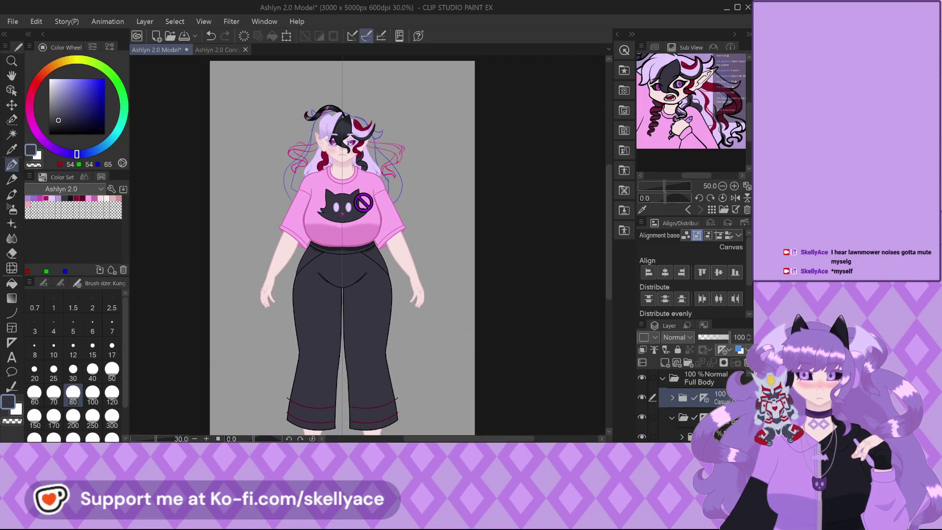
{"action": "scroll", "coordinate": [325, 140], "scroll_direction": "up", "scroll_amount": 3}
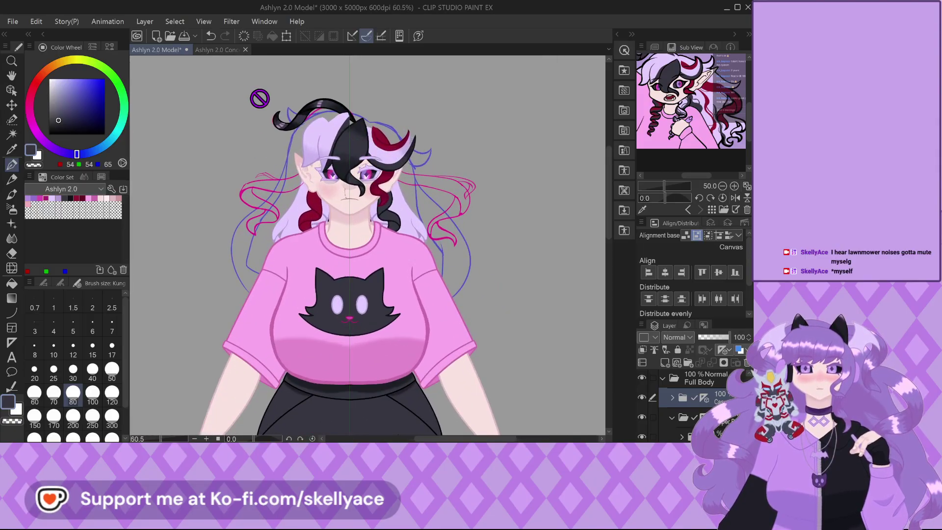
{"action": "scroll", "coordinate": [304, 115], "scroll_direction": "up", "scroll_amount": 2}
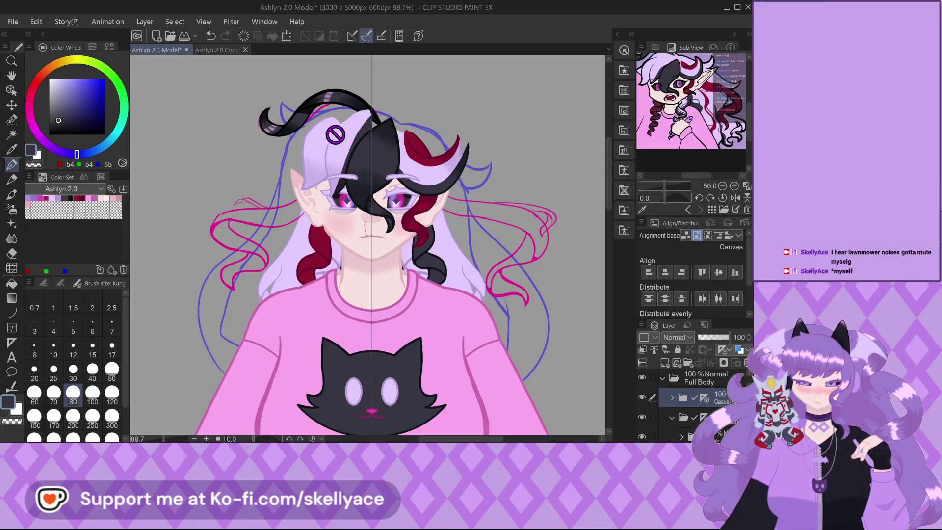
{"action": "scroll", "coordinate": [335, 135], "scroll_direction": "down", "scroll_amount": 3}
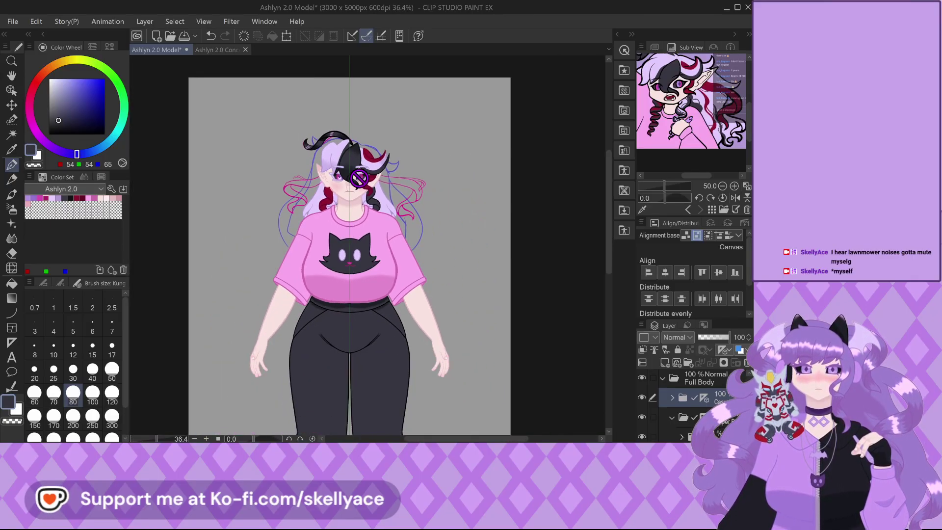
{"action": "scroll", "coordinate": [395, 260], "scroll_direction": "up", "scroll_amount": 1}
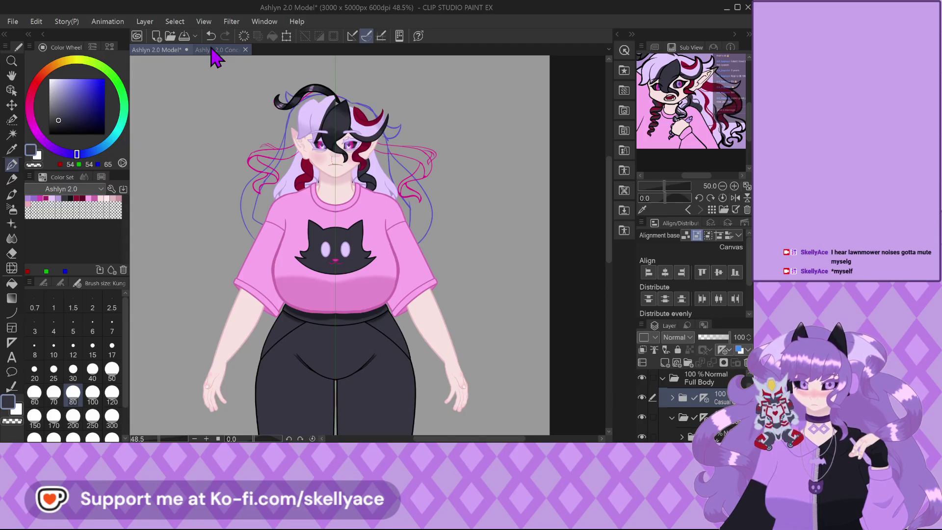
{"action": "scroll", "coordinate": [392, 272], "scroll_direction": "down", "scroll_amount": 1}
{"action": "scroll", "coordinate": [371, 363], "scroll_direction": "down", "scroll_amount": 1}
{"action": "scroll", "coordinate": [369, 411], "scroll_direction": "up", "scroll_amount": 1}
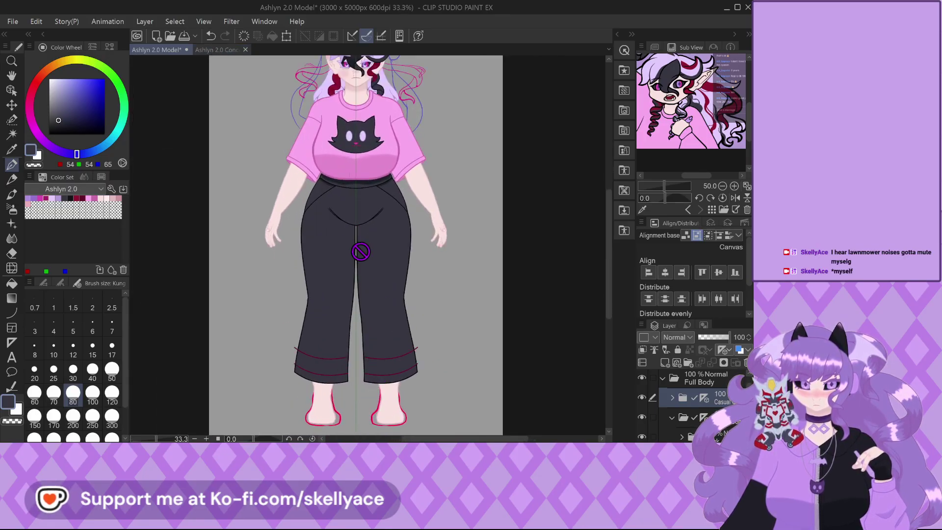
{"action": "scroll", "coordinate": [365, 259], "scroll_direction": "down", "scroll_amount": 1}
{"action": "scroll", "coordinate": [319, 191], "scroll_direction": "up", "scroll_amount": 2}
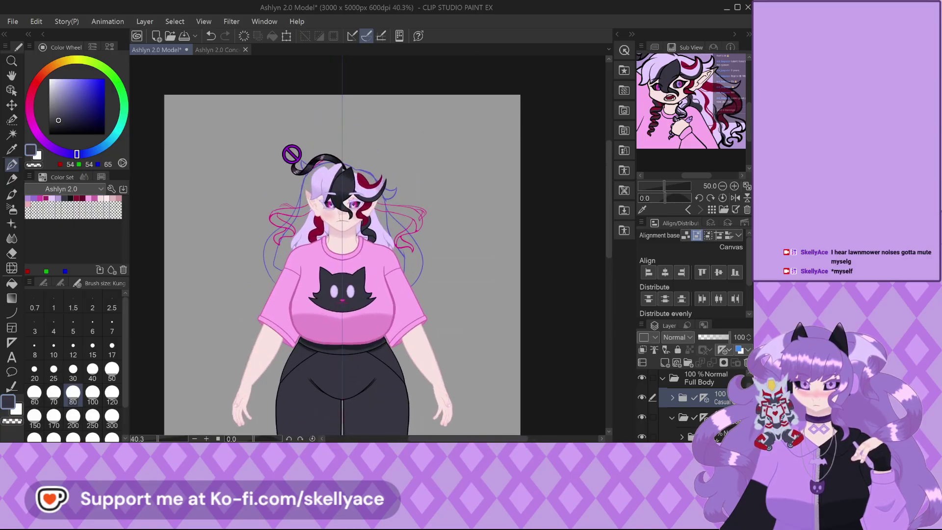
Examine the curved black horn and the front hair up close and against the reference picture.
{"action": "scroll", "coordinate": [325, 199], "scroll_direction": "up", "scroll_amount": 4}
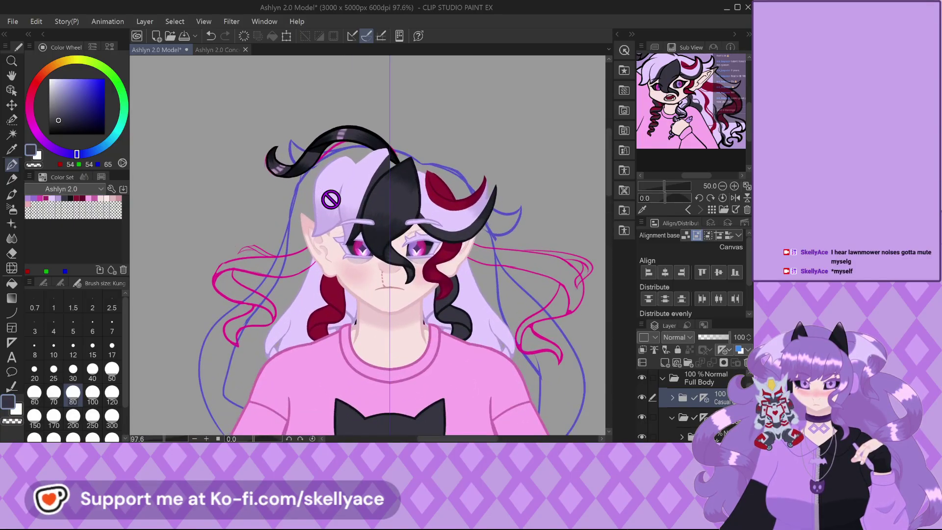
{"action": "scroll", "coordinate": [231, 172], "scroll_direction": "up", "scroll_amount": 4}
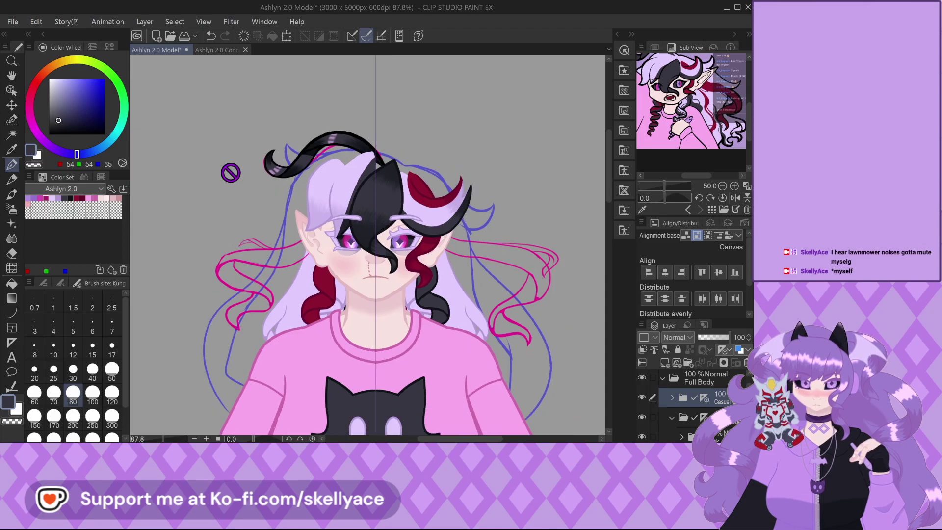
{"action": "scroll", "coordinate": [300, 135], "scroll_direction": "up", "scroll_amount": 4}
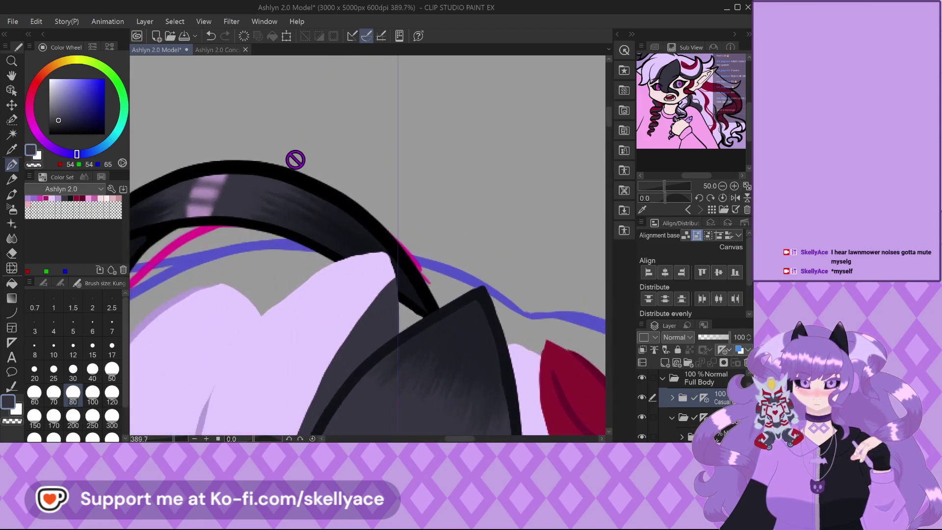
{"action": "scroll", "coordinate": [376, 137], "scroll_direction": "down", "scroll_amount": 6}
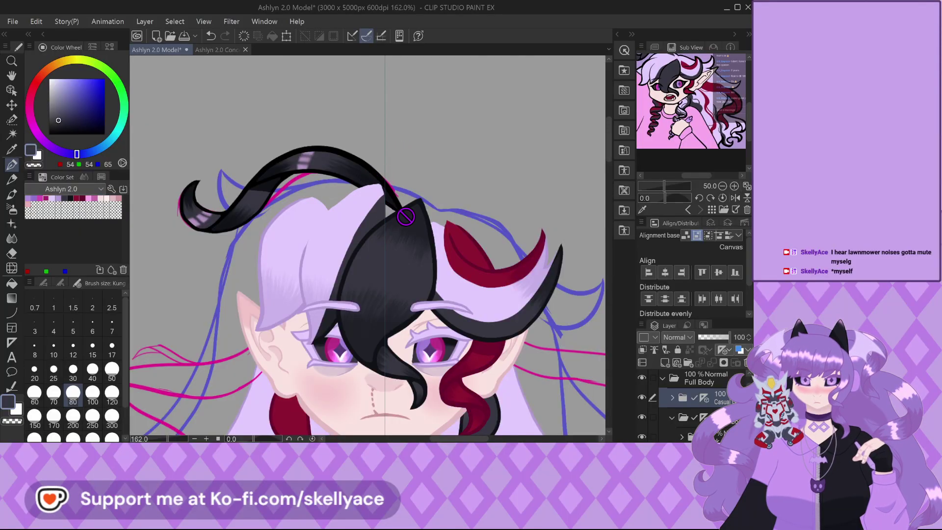
{"action": "scroll", "coordinate": [375, 141], "scroll_direction": "down", "scroll_amount": 3}
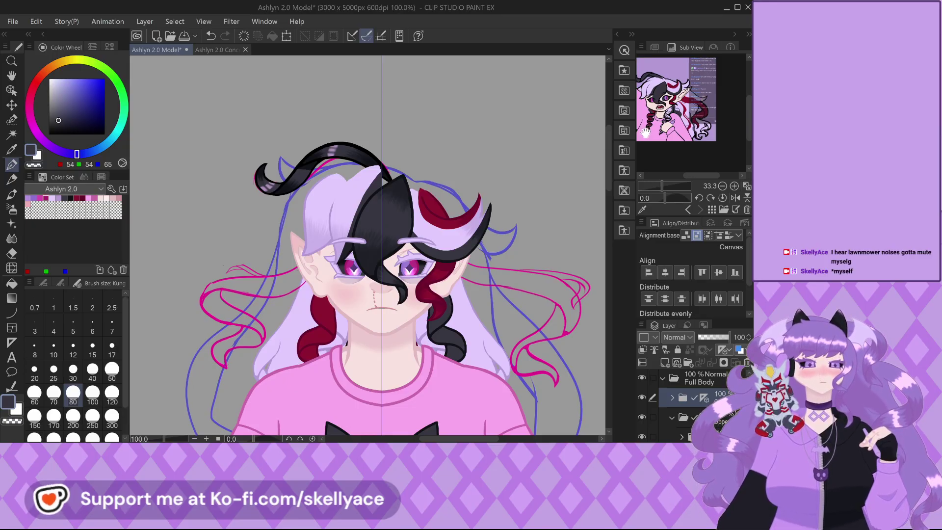
{"action": "scroll", "coordinate": [392, 140], "scroll_direction": "down", "scroll_amount": 2}
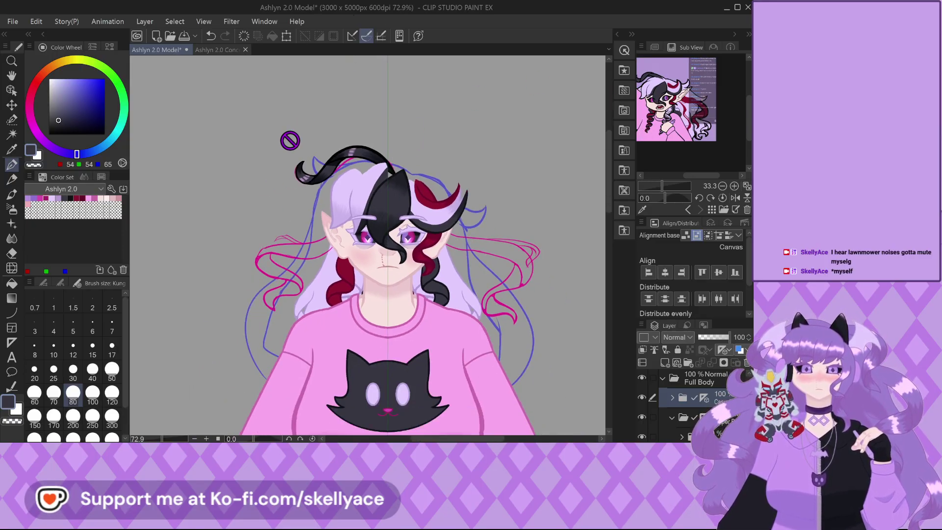
{"action": "scroll", "coordinate": [295, 137], "scroll_direction": "down", "scroll_amount": 1}
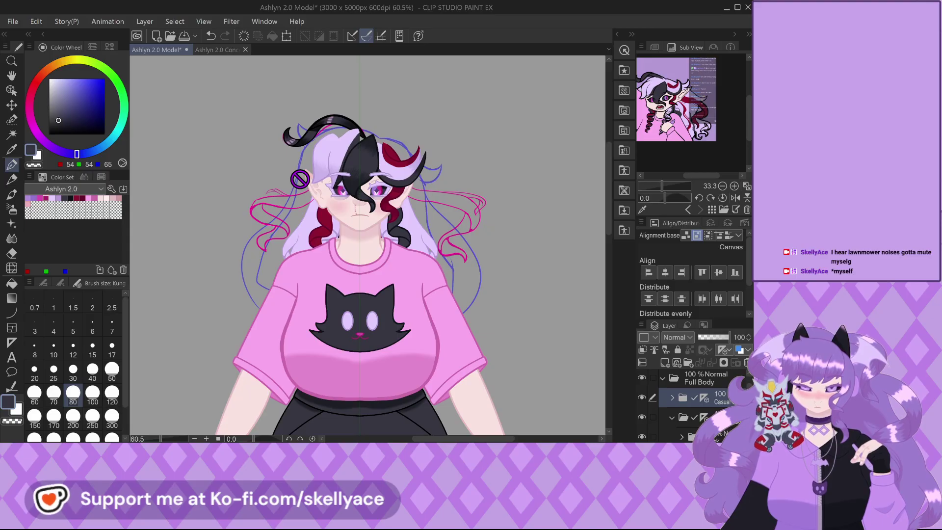
Examine the face, eyes and neck area up close and together with the shirt.
{"action": "scroll", "coordinate": [354, 216], "scroll_direction": "up", "scroll_amount": 3}
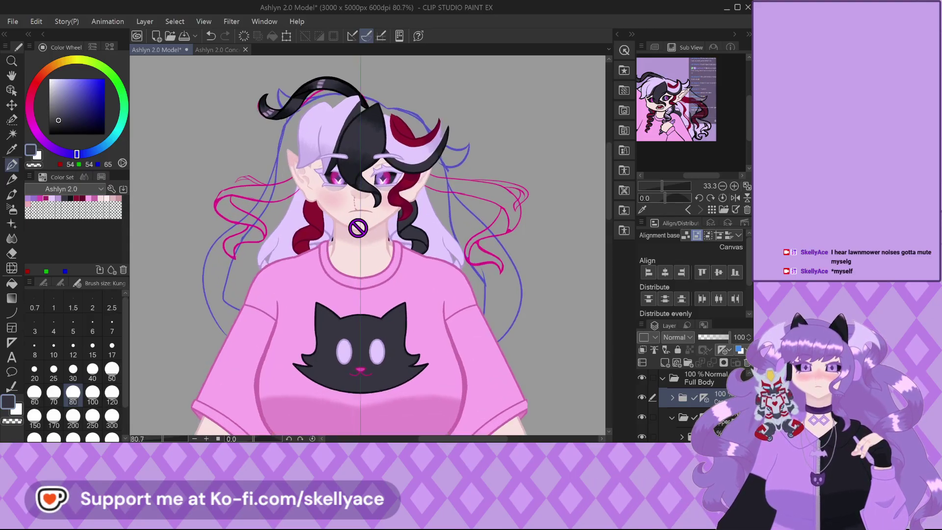
{"action": "scroll", "coordinate": [354, 216], "scroll_direction": "down", "scroll_amount": 2}
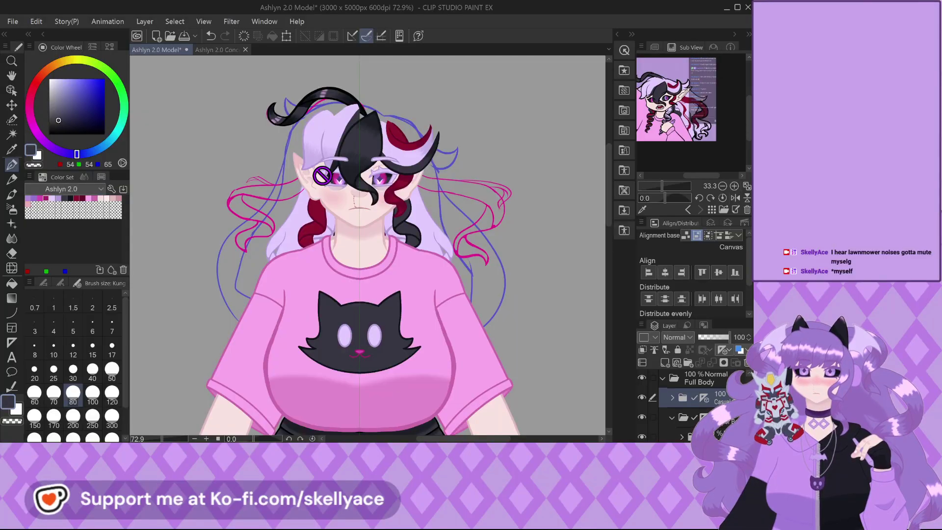
{"action": "scroll", "coordinate": [328, 175], "scroll_direction": "up", "scroll_amount": 1}
{"action": "scroll", "coordinate": [364, 166], "scroll_direction": "up", "scroll_amount": 2}
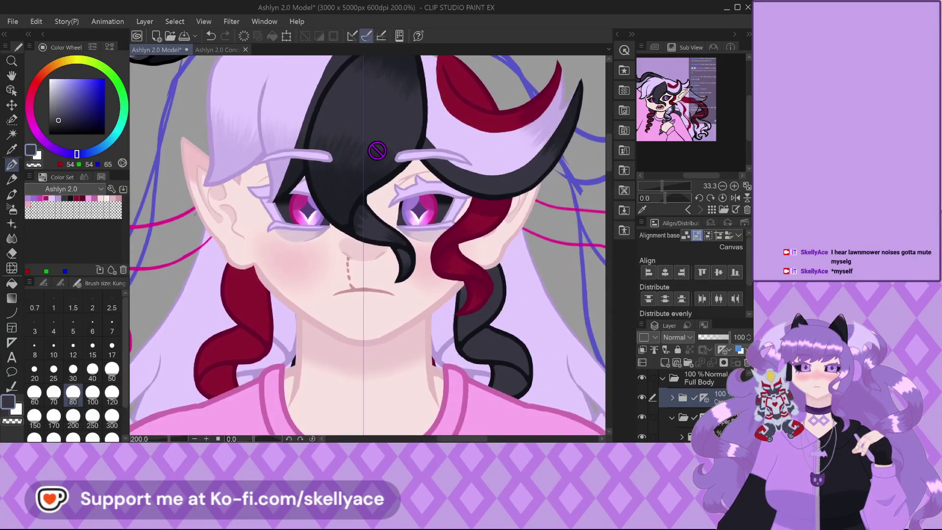
{"action": "scroll", "coordinate": [377, 151], "scroll_direction": "down", "scroll_amount": 2}
{"action": "scroll", "coordinate": [386, 168], "scroll_direction": "up", "scroll_amount": 1}
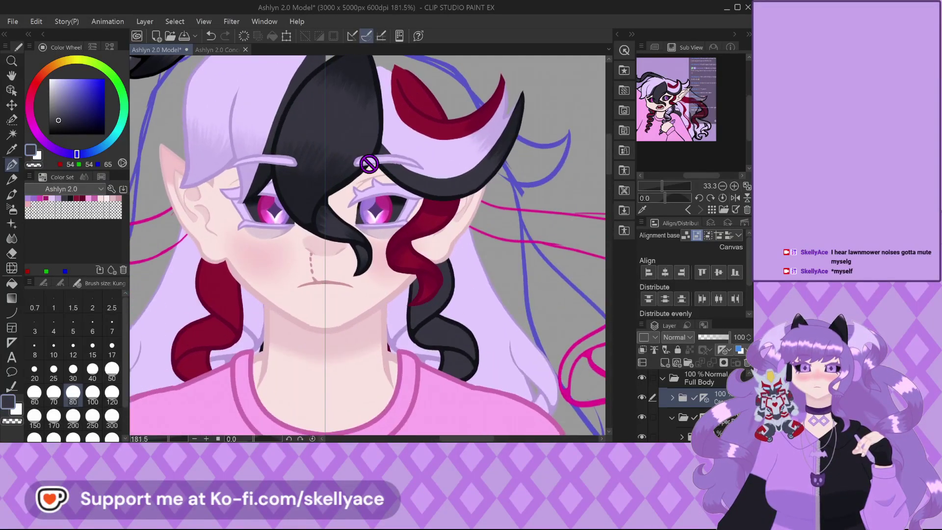
{"action": "scroll", "coordinate": [380, 162], "scroll_direction": "down", "scroll_amount": 2}
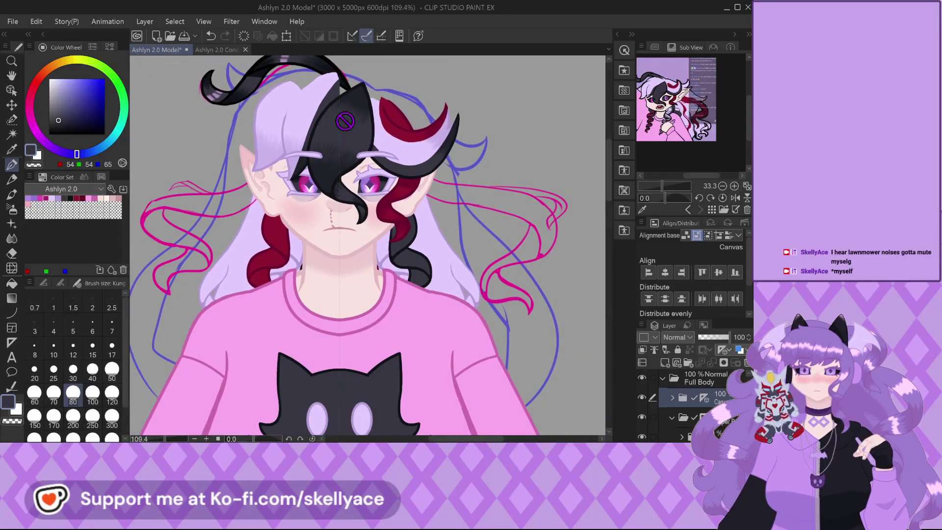
{"action": "scroll", "coordinate": [388, 206], "scroll_direction": "down", "scroll_amount": 2}
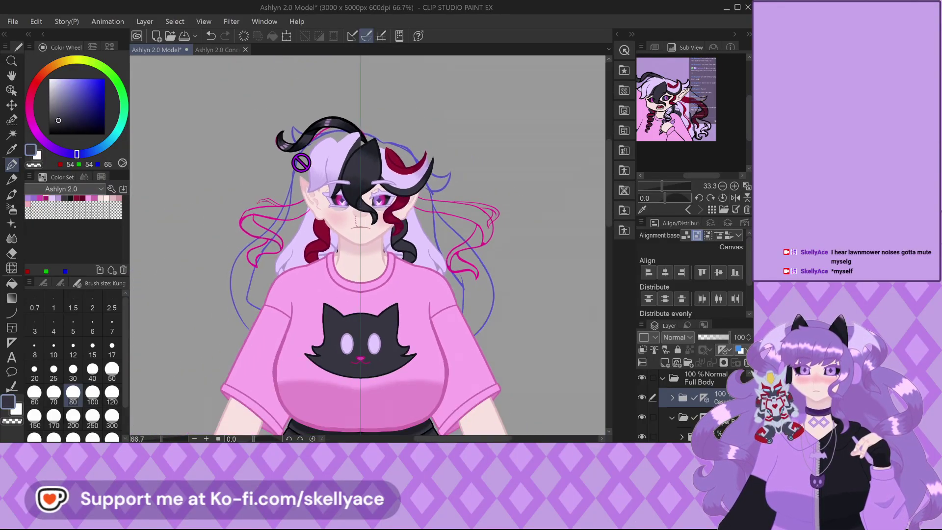
{"action": "scroll", "coordinate": [391, 255], "scroll_direction": "up", "scroll_amount": 3}
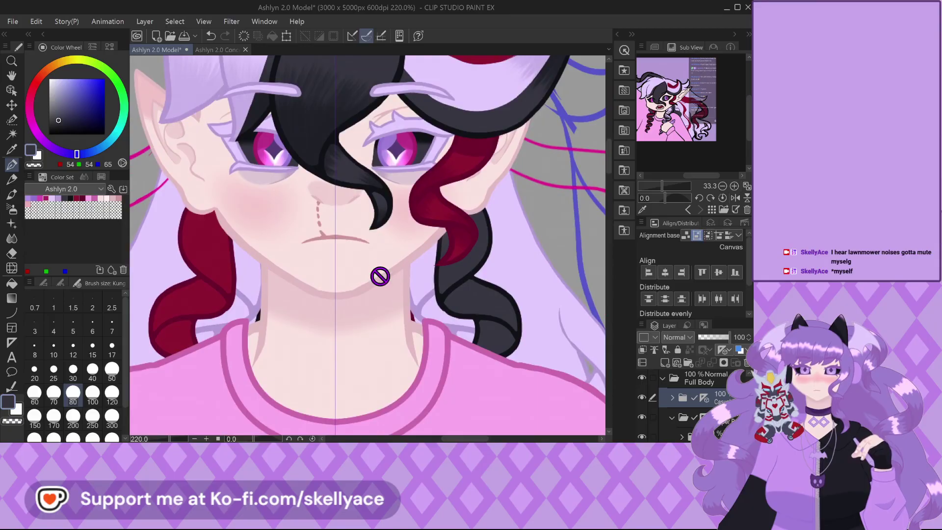
Collapse the Full Body folder and expand the Face folder inside the Head folder.
{"action": "left_click", "coordinate": [662, 378]}
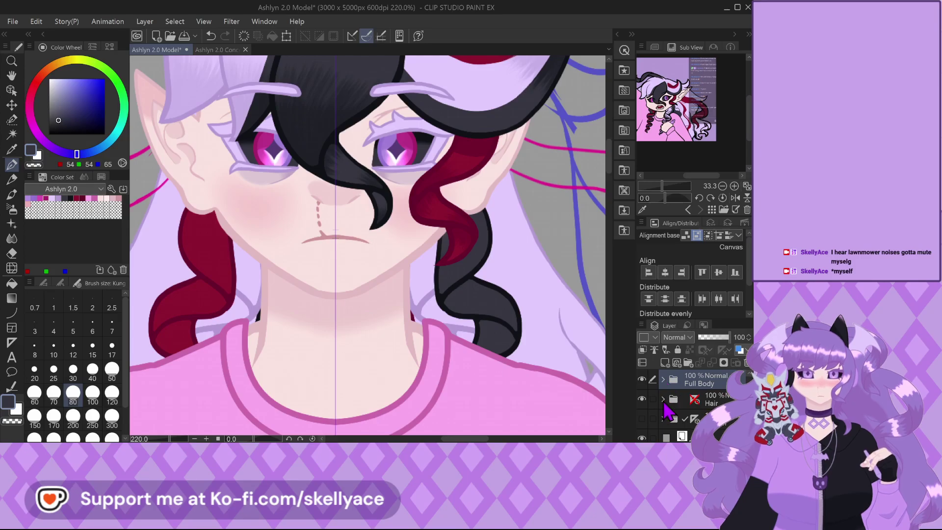
{"action": "scroll", "coordinate": [669, 403], "scroll_direction": "up", "scroll_amount": 2}
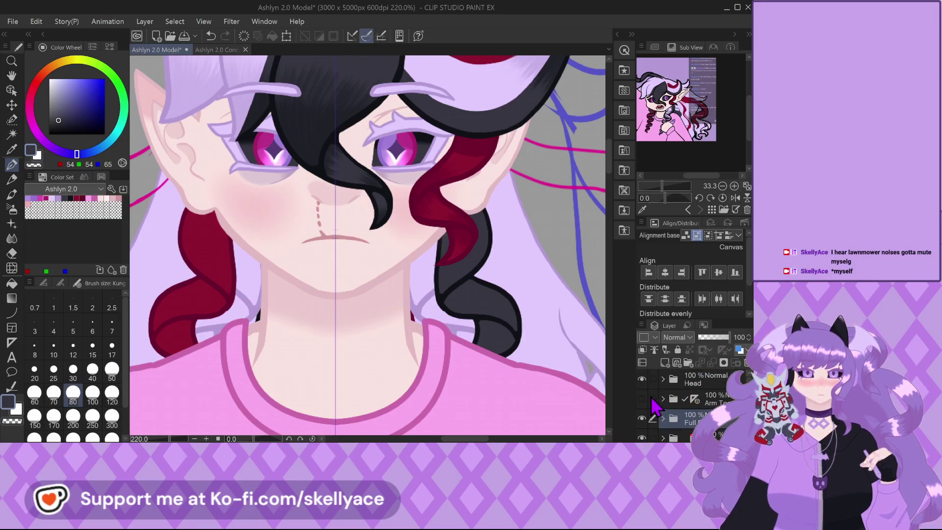
{"action": "scroll", "coordinate": [667, 405], "scroll_direction": "up", "scroll_amount": 2}
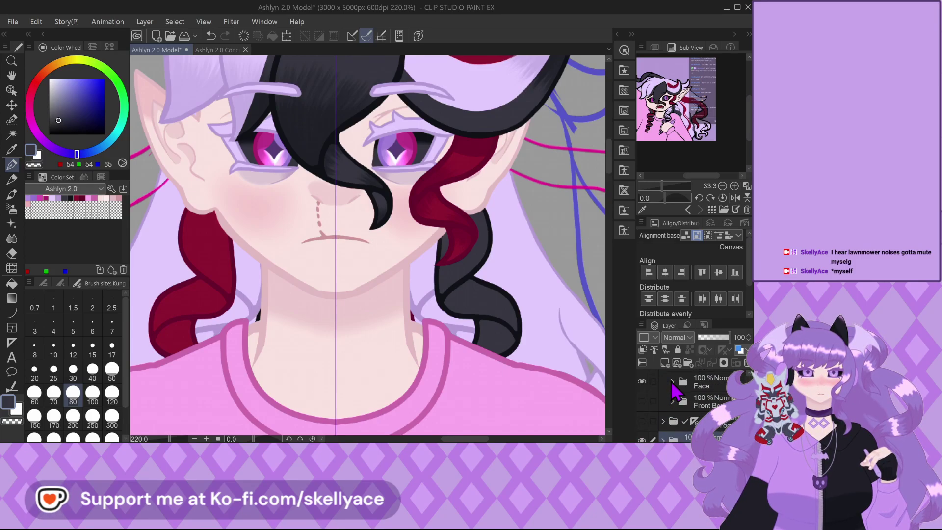
{"action": "left_click", "coordinate": [672, 381]}
Hide the front hair, brows, eyes, blush, nose and mouth, leaving only the blank head and ears.
{"action": "left_click", "coordinate": [642, 403]}
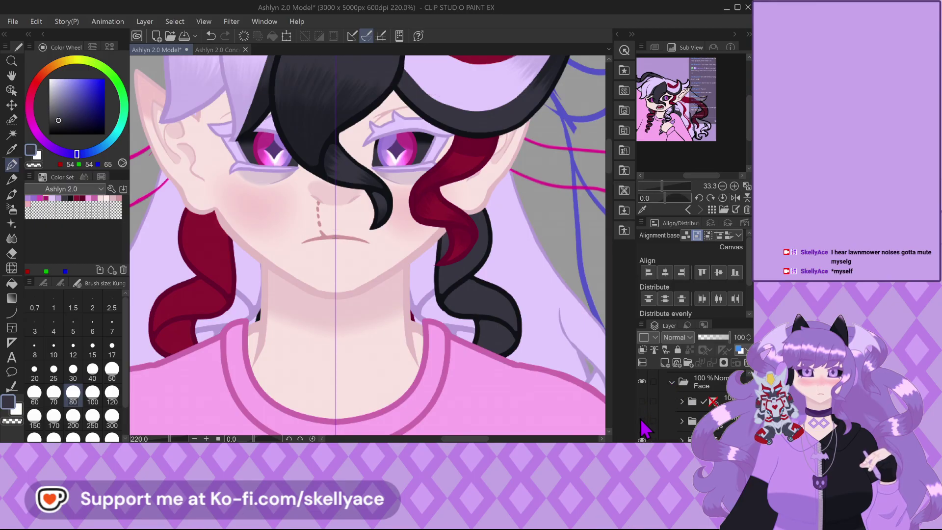
{"action": "left_click", "coordinate": [641, 420]}
{"action": "left_click", "coordinate": [642, 439]}
{"action": "scroll", "coordinate": [657, 417], "scroll_direction": "down", "scroll_amount": 3}
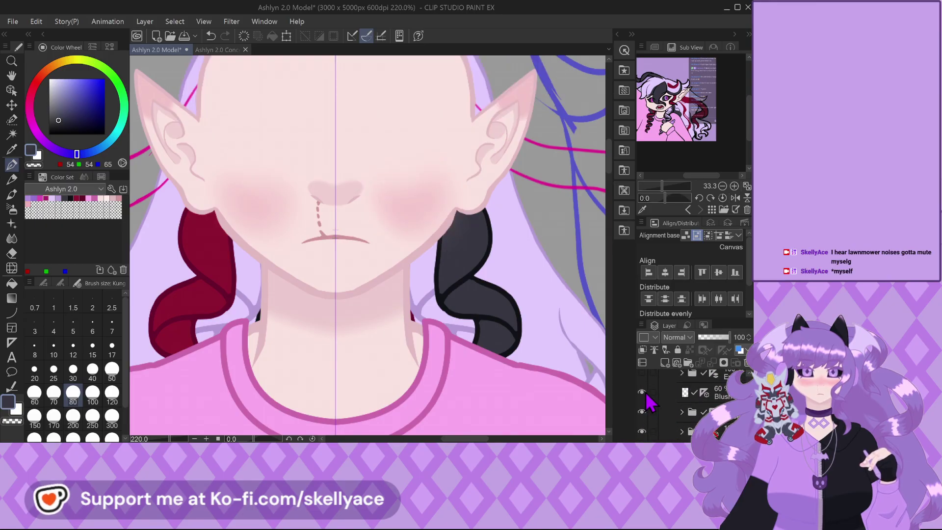
{"action": "left_click", "coordinate": [642, 392]}
{"action": "left_click", "coordinate": [641, 411]}
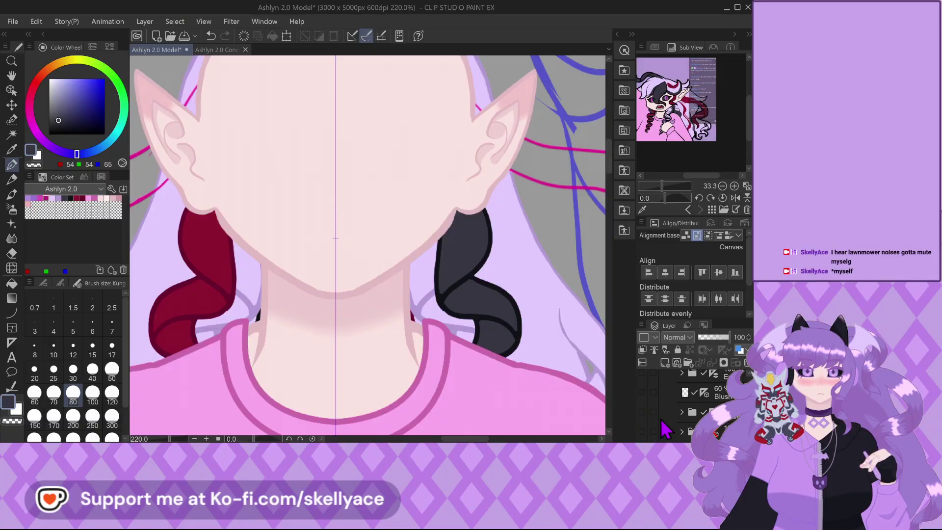
Expand the head base folder below the facial features and hide the layer masking the outline between face and ears.
{"action": "scroll", "coordinate": [665, 429], "scroll_direction": "down", "scroll_amount": 2}
{"action": "scroll", "coordinate": [658, 424], "scroll_direction": "down", "scroll_amount": 1}
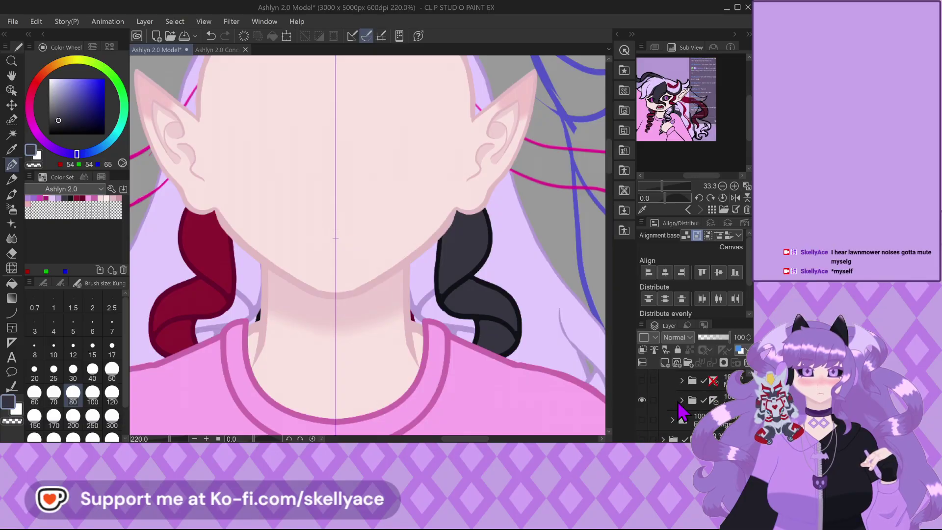
{"action": "left_click", "coordinate": [679, 407]}
{"action": "scroll", "coordinate": [676, 412], "scroll_direction": "down", "scroll_amount": 1}
{"action": "left_click", "coordinate": [681, 384]}
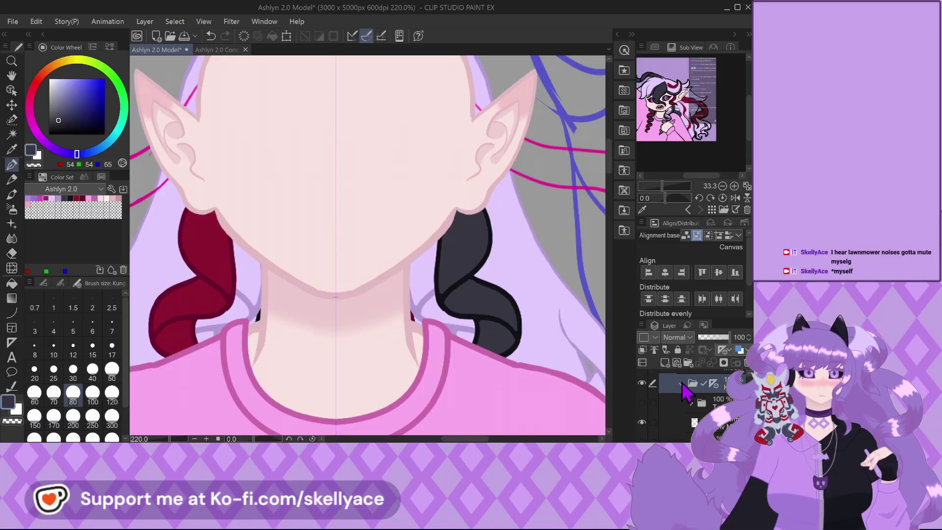
{"action": "left_click", "coordinate": [641, 421]}
{"action": "scroll", "coordinate": [648, 429], "scroll_direction": "down", "scroll_amount": 2}
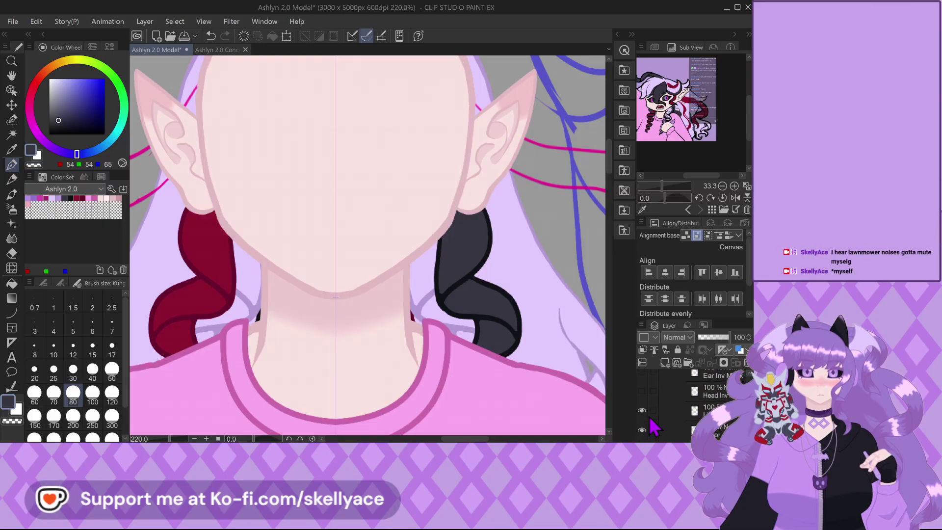
Look through the head base layers and hide the ears folder beneath the Color layer.
{"action": "scroll", "coordinate": [647, 422], "scroll_direction": "up", "scroll_amount": 3}
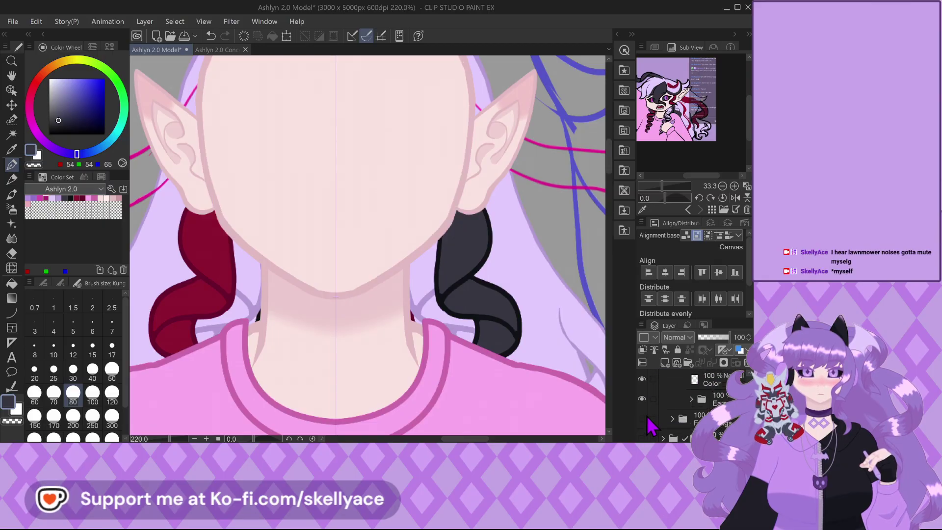
{"action": "scroll", "coordinate": [647, 422], "scroll_direction": "up", "scroll_amount": 3}
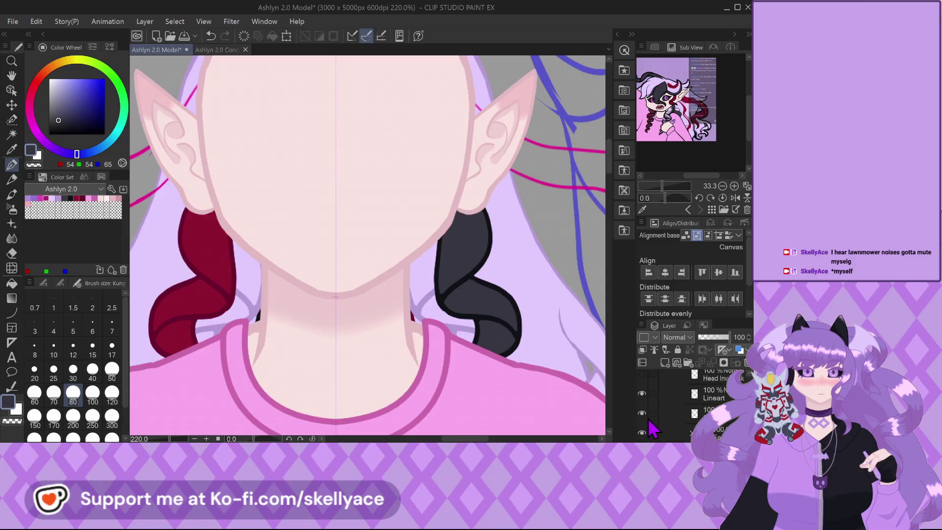
{"action": "scroll", "coordinate": [662, 420], "scroll_direction": "down", "scroll_amount": 2}
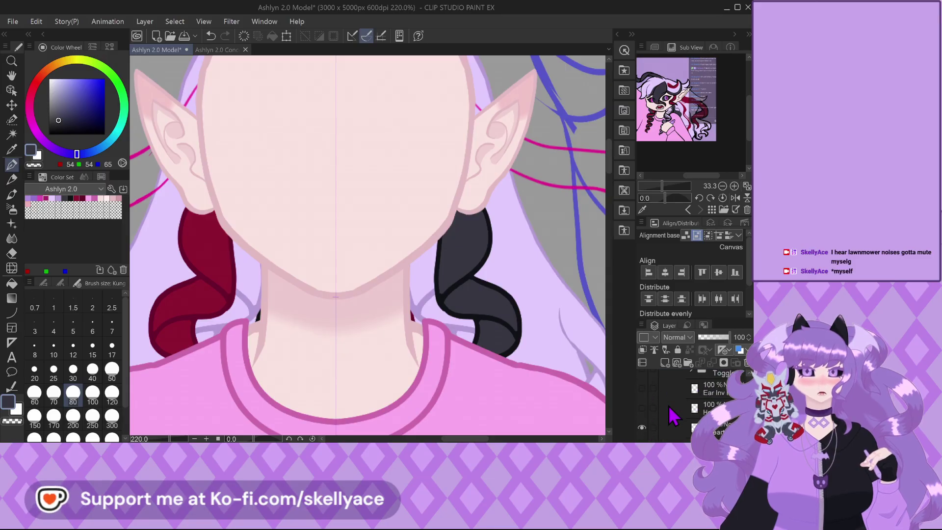
{"action": "scroll", "coordinate": [649, 424], "scroll_direction": "up", "scroll_amount": 2}
{"action": "scroll", "coordinate": [672, 427], "scroll_direction": "down", "scroll_amount": 2}
{"action": "scroll", "coordinate": [687, 415], "scroll_direction": "down", "scroll_amount": 3}
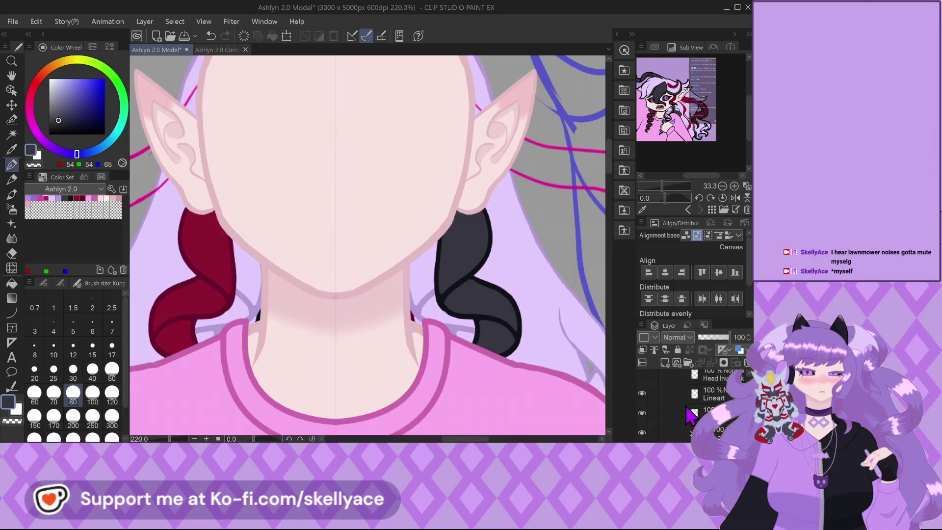
{"action": "left_click", "coordinate": [642, 415]}
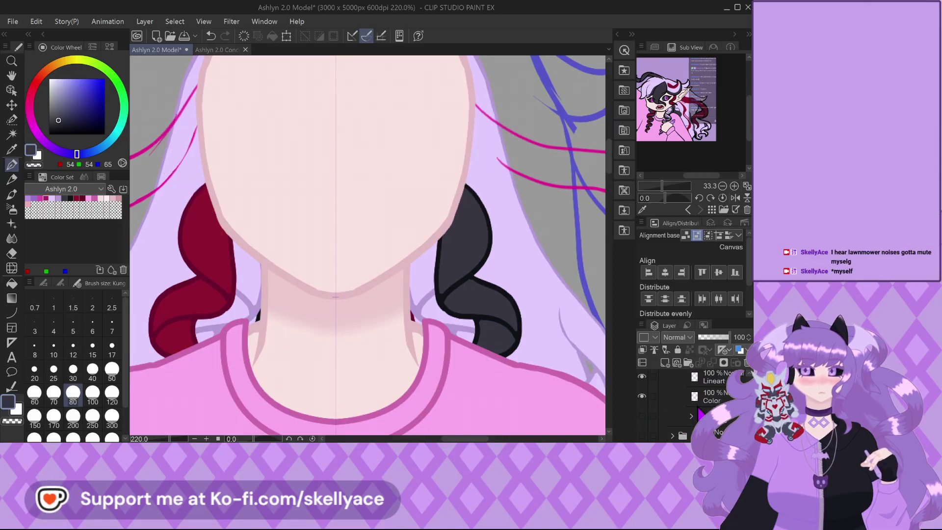
Lower the opacity of the head's Lineart layer to 32%.
{"action": "scroll", "coordinate": [692, 402], "scroll_direction": "up", "scroll_amount": 3}
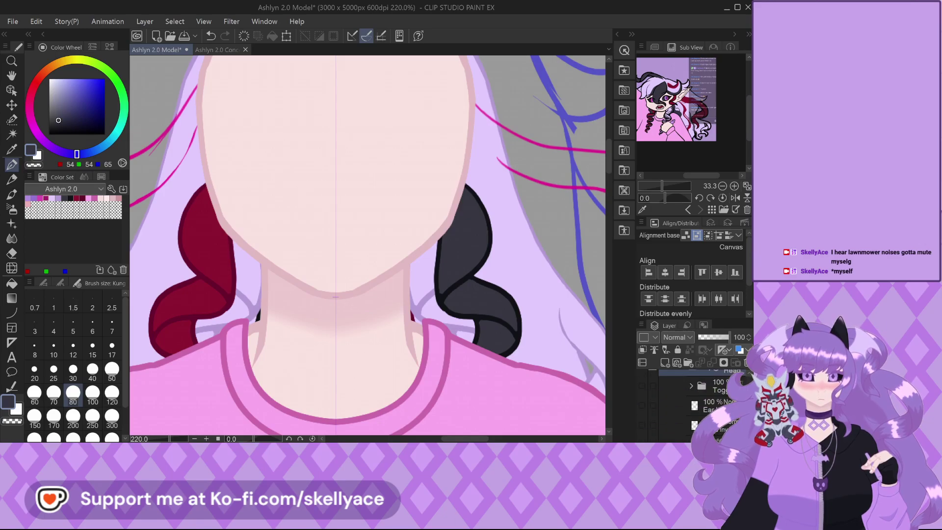
{"action": "scroll", "coordinate": [717, 434], "scroll_direction": "down", "scroll_amount": 2}
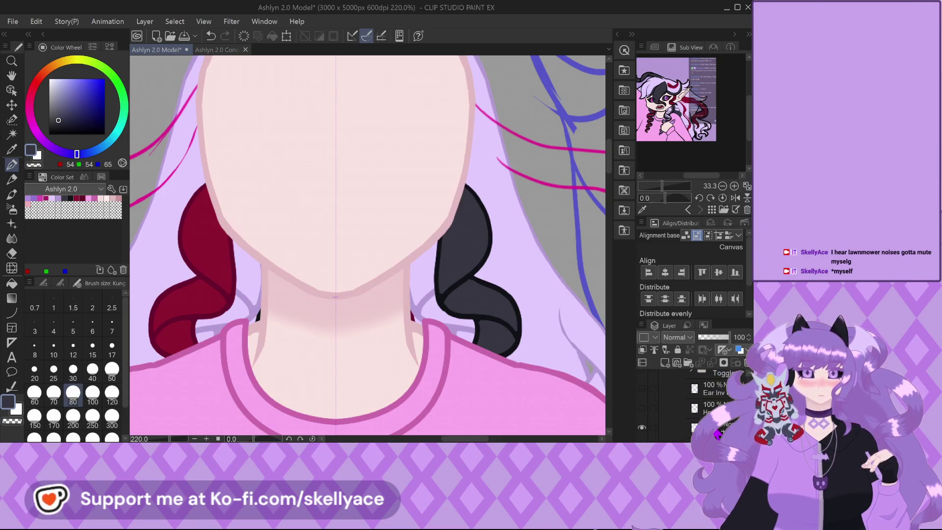
{"action": "left_click", "coordinate": [709, 337]}
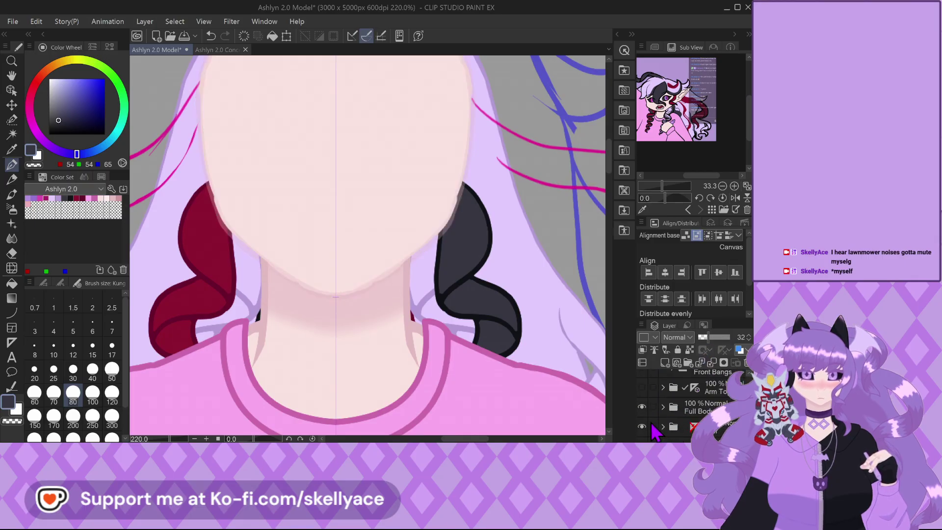
Hide the Full Body and Hair folders, leaving only the blank head shape on the canvas.
{"action": "scroll", "coordinate": [655, 430], "scroll_direction": "down", "scroll_amount": 2}
{"action": "left_click", "coordinate": [641, 372]}
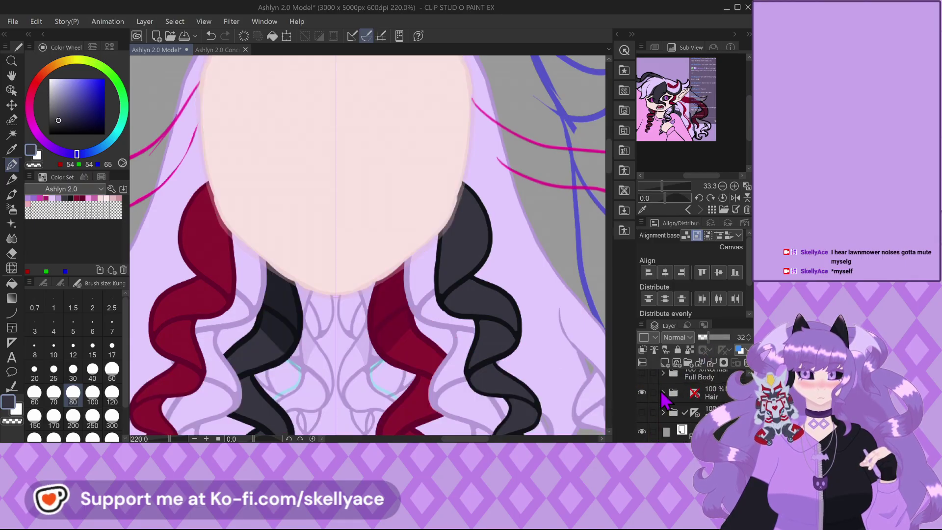
{"action": "left_click", "coordinate": [642, 393]}
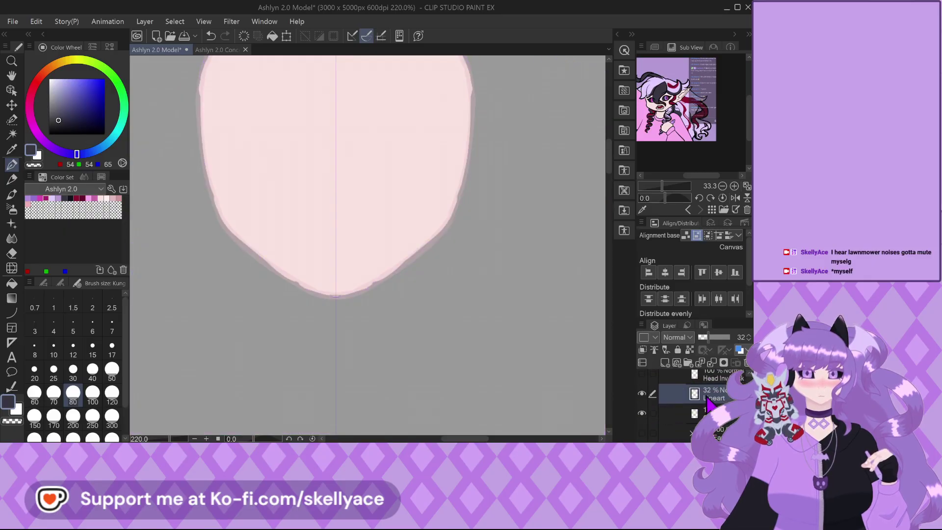
Set the brush size to 12 and erase the uneven edge of the head's Color layer along the jaw and chin.
{"action": "scroll", "coordinate": [393, 265], "scroll_direction": "up", "scroll_amount": 4}
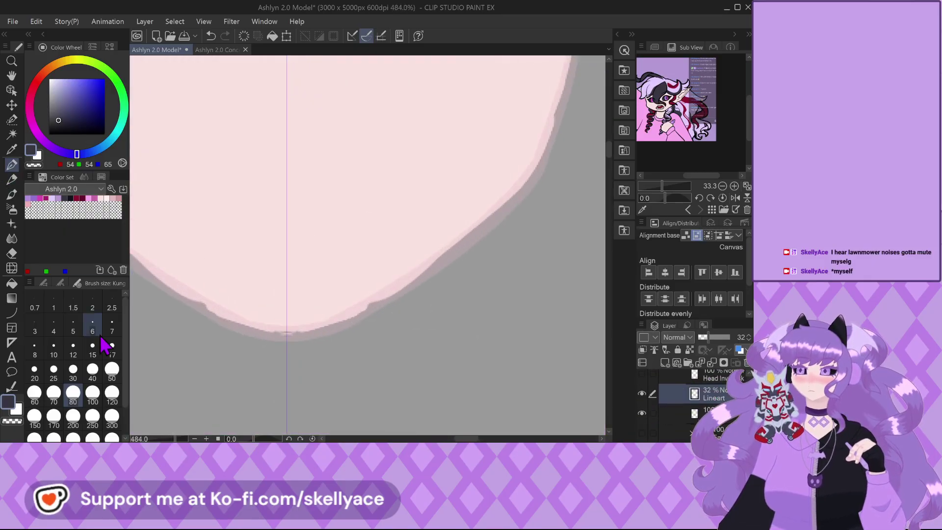
{"action": "left_click", "coordinate": [73, 349]}
{"action": "scroll", "coordinate": [460, 267], "scroll_direction": "up", "scroll_amount": 2}
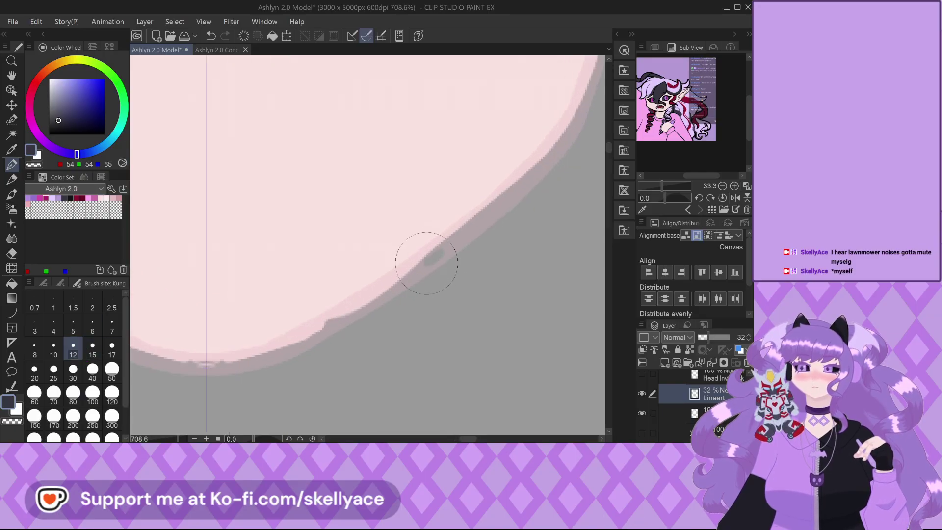
{"action": "key", "text": "ctrl+z"}
{"action": "left_click", "coordinate": [713, 413]}
{"action": "mouse_move", "coordinate": [436, 257]}
{"action": "left_mouse_down"}
{"action": "mouse_move", "coordinate": [263, 359]}
{"action": "mouse_move", "coordinate": [310, 338]}
{"action": "mouse_move", "coordinate": [261, 357]}
{"action": "mouse_move", "coordinate": [197, 364]}
{"action": "left_mouse_up"}
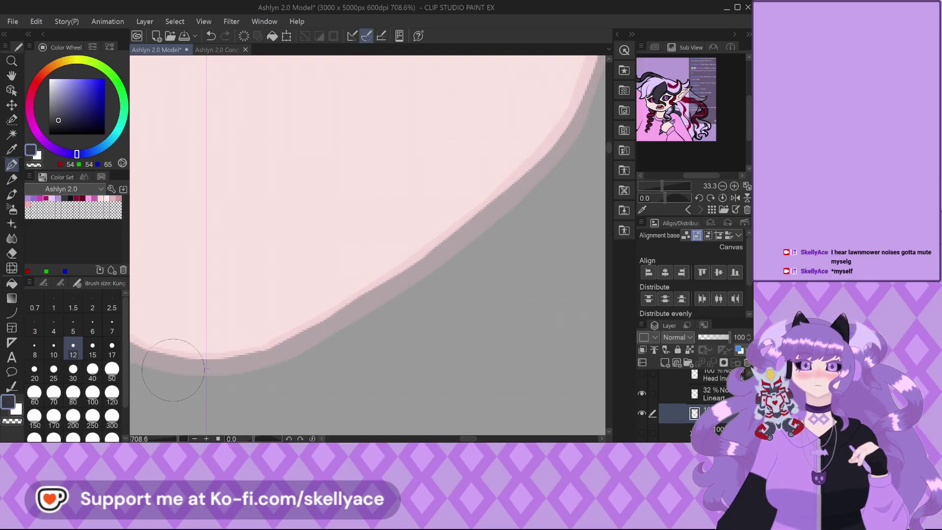
Trim the Color layer's edge inside the faded lineart along the cheek and up the side of the head.
{"action": "scroll", "coordinate": [211, 363], "scroll_direction": "down", "scroll_amount": 3}
{"action": "scroll", "coordinate": [337, 312], "scroll_direction": "up", "scroll_amount": 1}
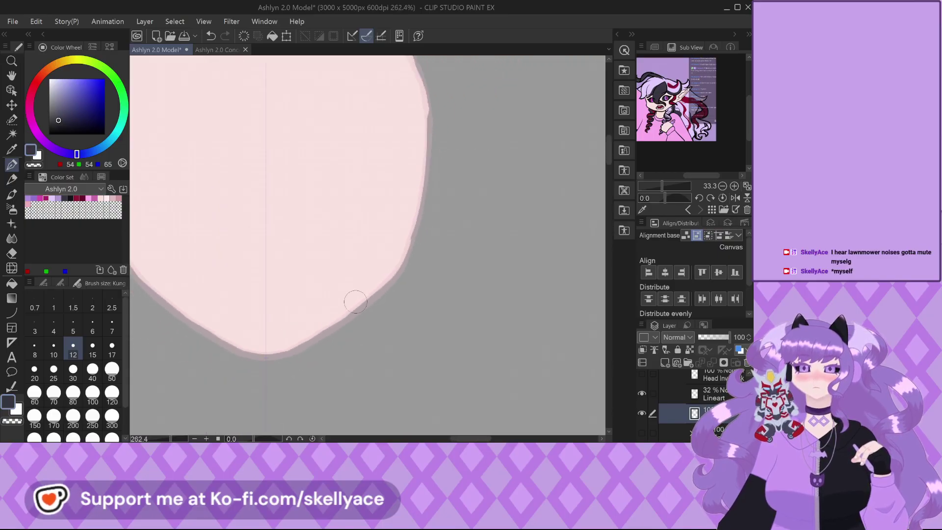
{"action": "scroll", "coordinate": [418, 234], "scroll_direction": "up", "scroll_amount": 1}
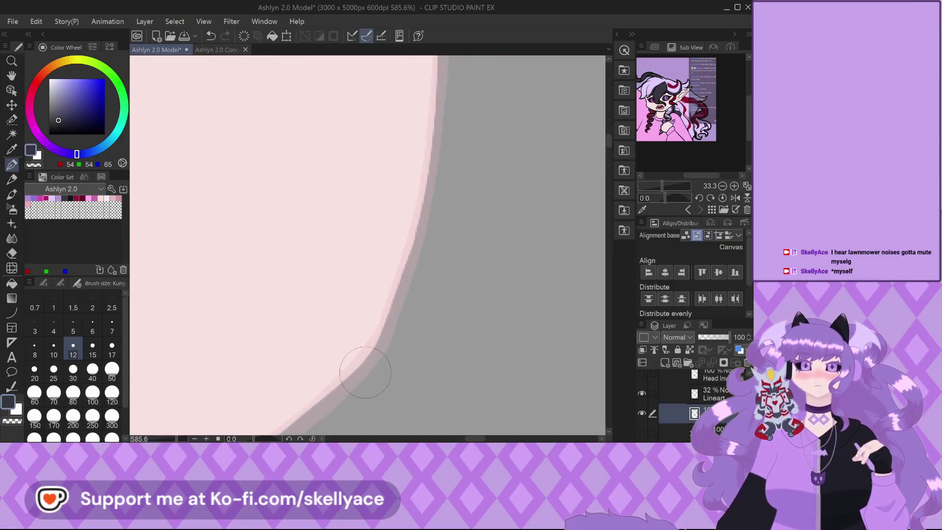
{"action": "scroll", "coordinate": [369, 356], "scroll_direction": "down", "scroll_amount": 1}
{"action": "scroll", "coordinate": [369, 355], "scroll_direction": "down", "scroll_amount": 1}
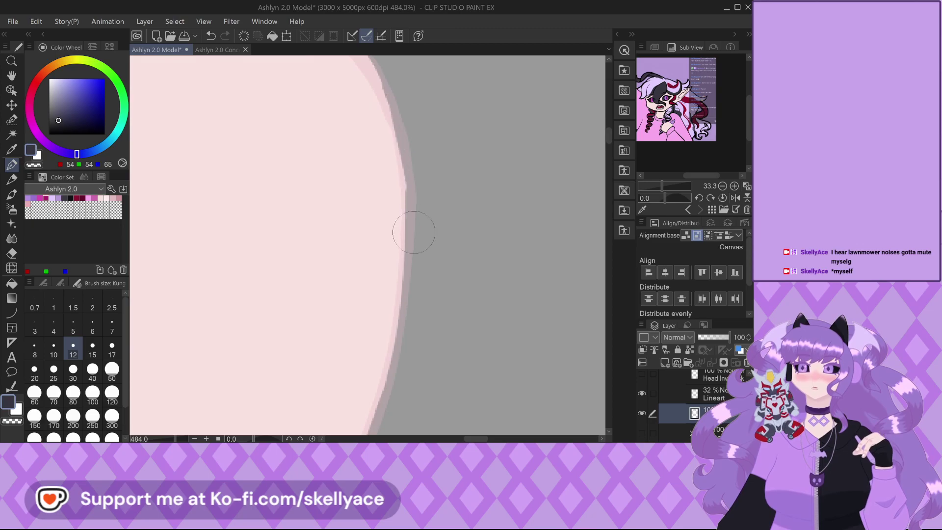
{"action": "scroll", "coordinate": [410, 284], "scroll_direction": "down", "scroll_amount": 1}
{"action": "scroll", "coordinate": [305, 79], "scroll_direction": "up", "scroll_amount": 7}
{"action": "left_click_drag", "start_coordinate": [411, 154], "coordinate": [245, 61]}
{"action": "mouse_move", "coordinate": [358, 118]}
{"action": "left_mouse_down"}
{"action": "mouse_move", "coordinate": [432, 180]}
{"action": "mouse_move", "coordinate": [477, 250]}
{"action": "mouse_move", "coordinate": [389, 133]}
{"action": "mouse_move", "coordinate": [498, 295]}
{"action": "mouse_move", "coordinate": [406, 142]}
{"action": "mouse_move", "coordinate": [494, 264]}
{"action": "mouse_move", "coordinate": [271, 118]}
{"action": "left_mouse_up"}
Smooth the Color layer's edge around the crown and check the contour of the whole head.
{"action": "scroll", "coordinate": [471, 235], "scroll_direction": "down", "scroll_amount": 5}
{"action": "scroll", "coordinate": [364, 140], "scroll_direction": "up", "scroll_amount": 6}
{"action": "scroll", "coordinate": [270, 117], "scroll_direction": "down", "scroll_amount": 5}
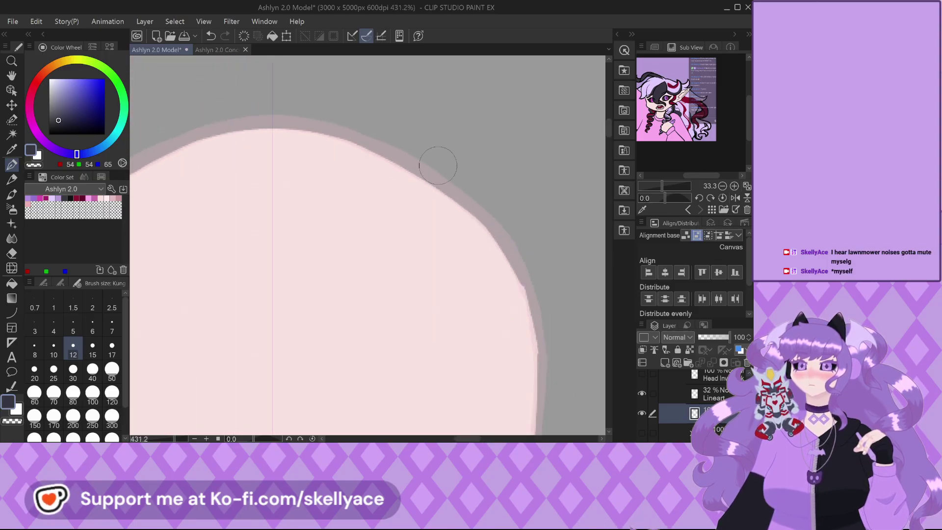
{"action": "scroll", "coordinate": [363, 145], "scroll_direction": "up", "scroll_amount": 3}
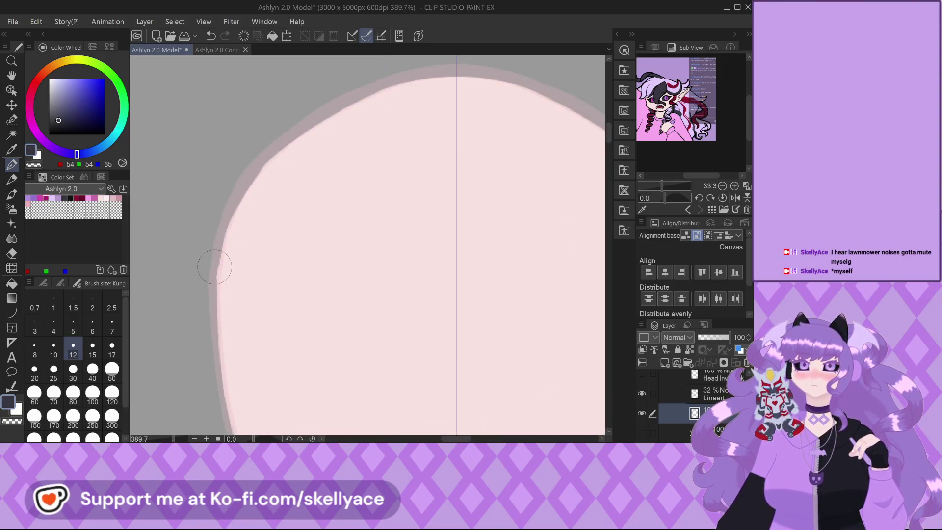
{"action": "scroll", "coordinate": [215, 315], "scroll_direction": "down", "scroll_amount": 3}
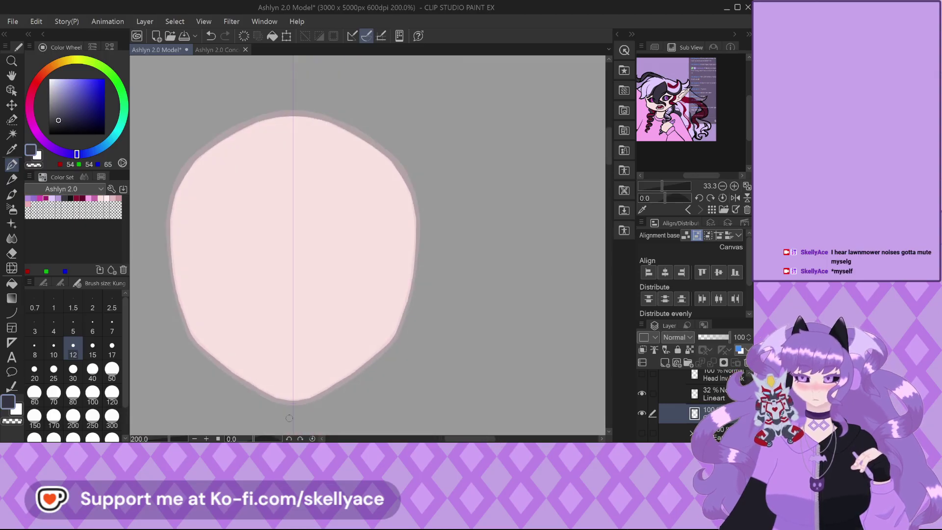
{"action": "scroll", "coordinate": [289, 418], "scroll_direction": "up", "scroll_amount": 3}
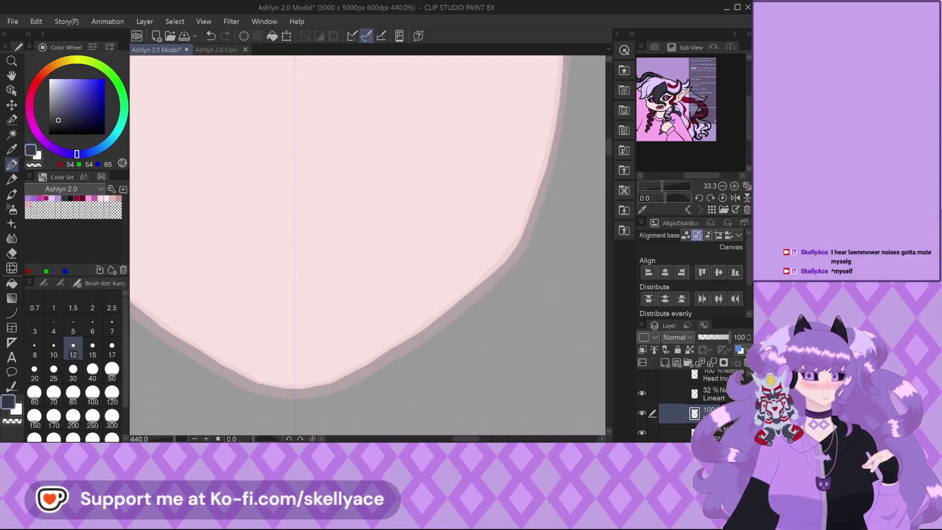
Move the Line Fill layer beneath the head's Color layer and keep it selected.
{"action": "scroll", "coordinate": [734, 420], "scroll_direction": "down", "scroll_amount": 2}
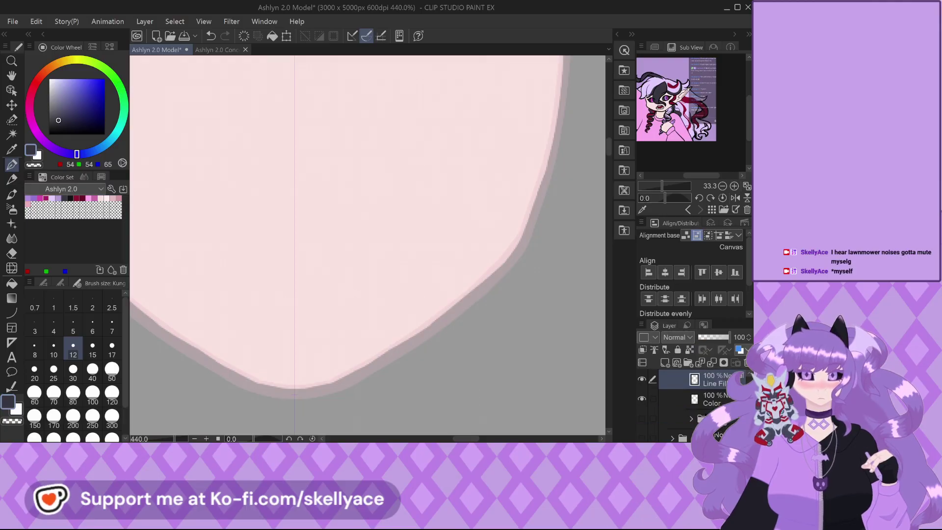
{"action": "left_click", "coordinate": [712, 406]}
{"action": "left_click_drag", "start_coordinate": [714, 382], "coordinate": [714, 396]}
{"action": "left_click", "coordinate": [713, 423]}
Choose the dusty pink with RGB 225, 185, 193, set the brush size to 30, and move the Line Fill layer above Color.
{"action": "left_click", "coordinate": [113, 198]}
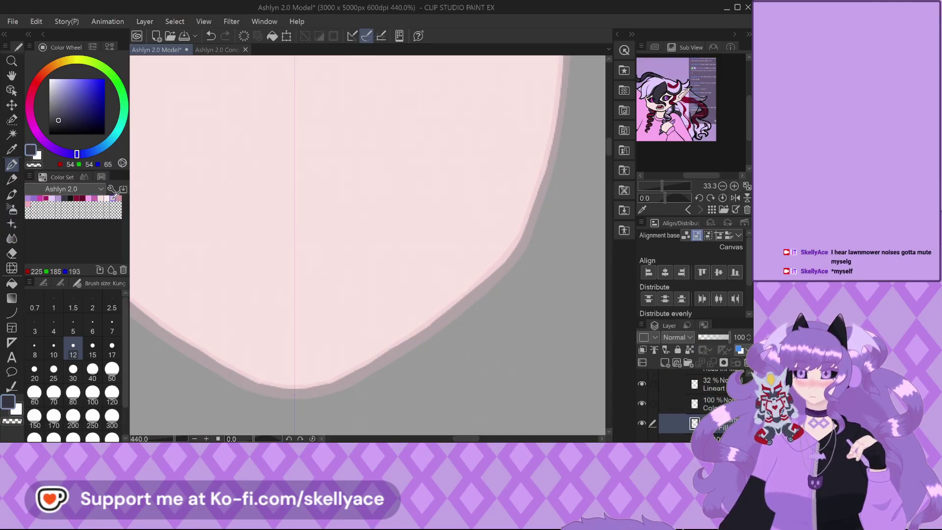
{"action": "left_click", "coordinate": [115, 197]}
{"action": "scroll", "coordinate": [476, 411], "scroll_direction": "down", "scroll_amount": 3}
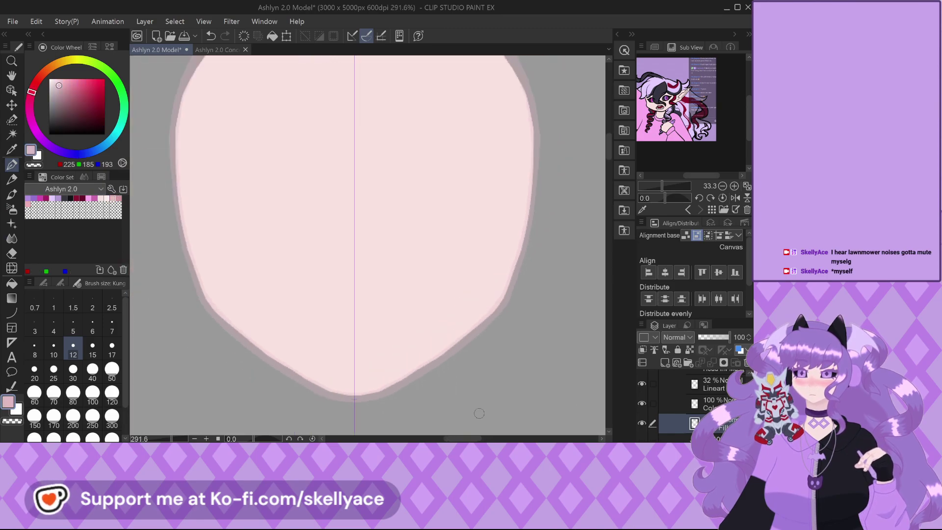
{"action": "scroll", "coordinate": [417, 365], "scroll_direction": "up", "scroll_amount": 2}
{"action": "left_click", "coordinate": [73, 370]}
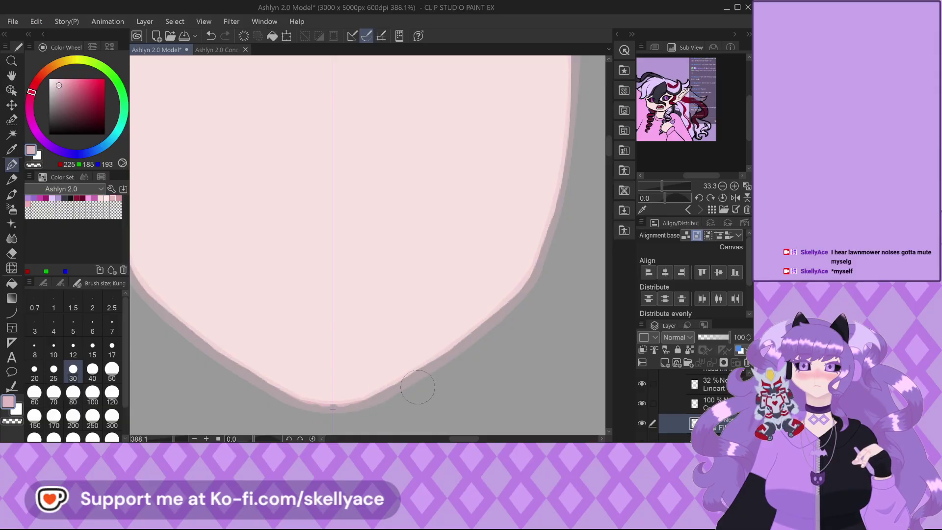
{"action": "left_click", "coordinate": [693, 405]}
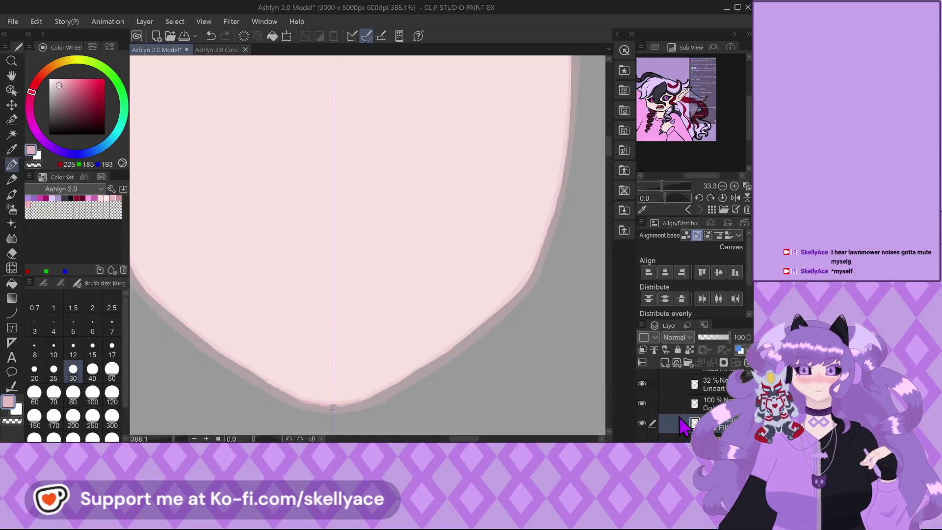
Paint over the faded lineart around the chin in dusty pink on the Line Fill layer.
{"action": "left_click_drag", "start_coordinate": [272, 379], "coordinate": [323, 402]}
{"action": "left_click_drag", "start_coordinate": [344, 402], "coordinate": [395, 379]}
{"action": "left_click_drag", "start_coordinate": [345, 400], "coordinate": [335, 402]}
{"action": "scroll", "coordinate": [365, 398], "scroll_direction": "up", "scroll_amount": 1}
{"action": "scroll", "coordinate": [364, 402], "scroll_direction": "up", "scroll_amount": 3}
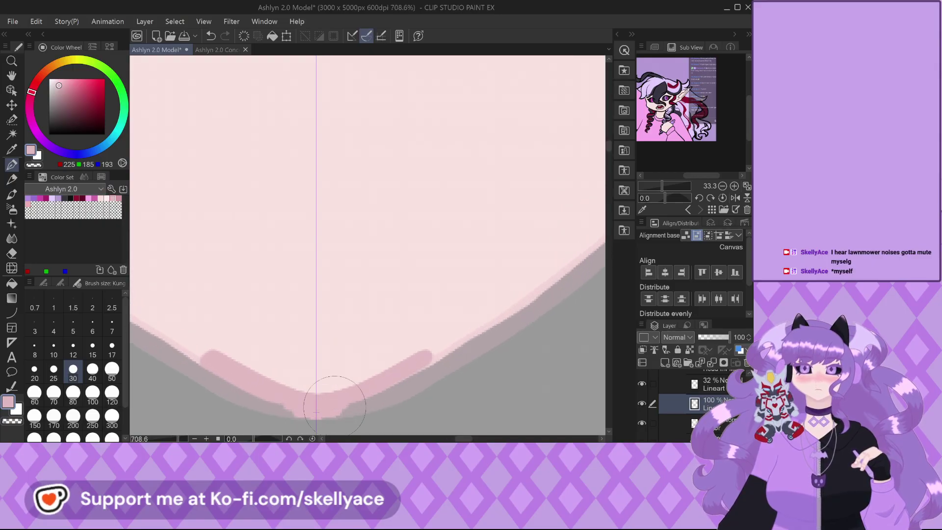
{"action": "mouse_move", "coordinate": [359, 406]}
{"action": "left_mouse_down"}
{"action": "mouse_move", "coordinate": [421, 374]}
{"action": "mouse_move", "coordinate": [356, 400]}
{"action": "left_mouse_up"}
{"action": "mouse_move", "coordinate": [440, 368]}
{"action": "left_mouse_down"}
{"action": "mouse_move", "coordinate": [468, 347]}
{"action": "mouse_move", "coordinate": [406, 393]}
{"action": "mouse_move", "coordinate": [508, 325]}
{"action": "left_mouse_up"}
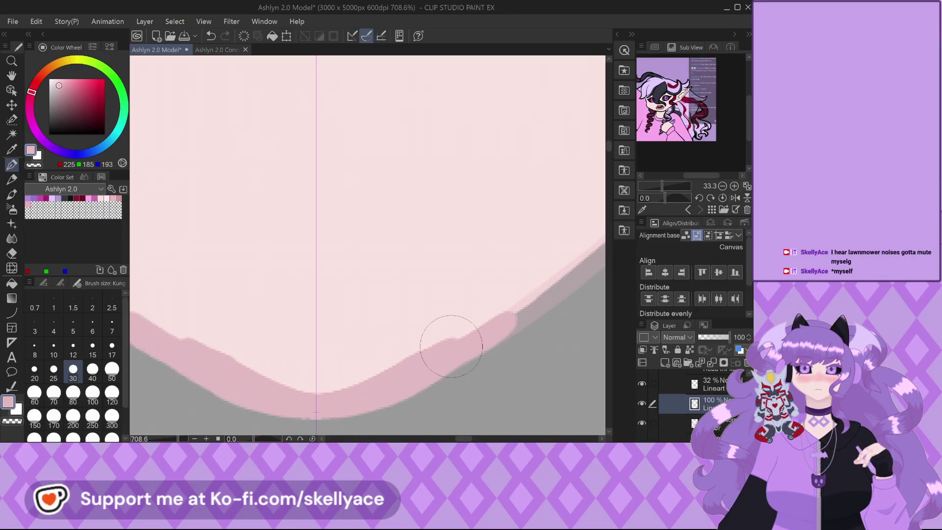
{"action": "scroll", "coordinate": [355, 354], "scroll_direction": "down", "scroll_amount": 5}
{"action": "scroll", "coordinate": [465, 289], "scroll_direction": "up", "scroll_amount": 4}
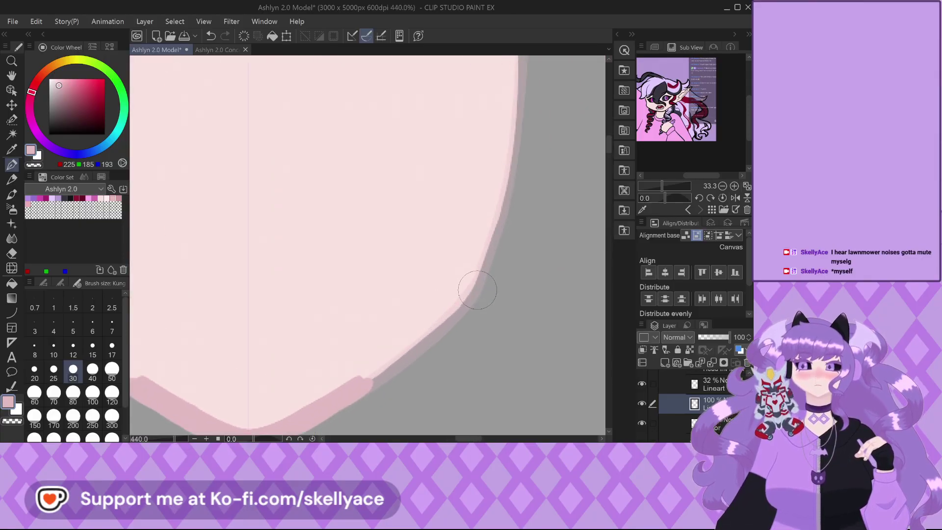
{"action": "left_click_drag", "start_coordinate": [414, 360], "coordinate": [351, 403]}
{"action": "scroll", "coordinate": [324, 339], "scroll_direction": "down", "scroll_amount": 4}
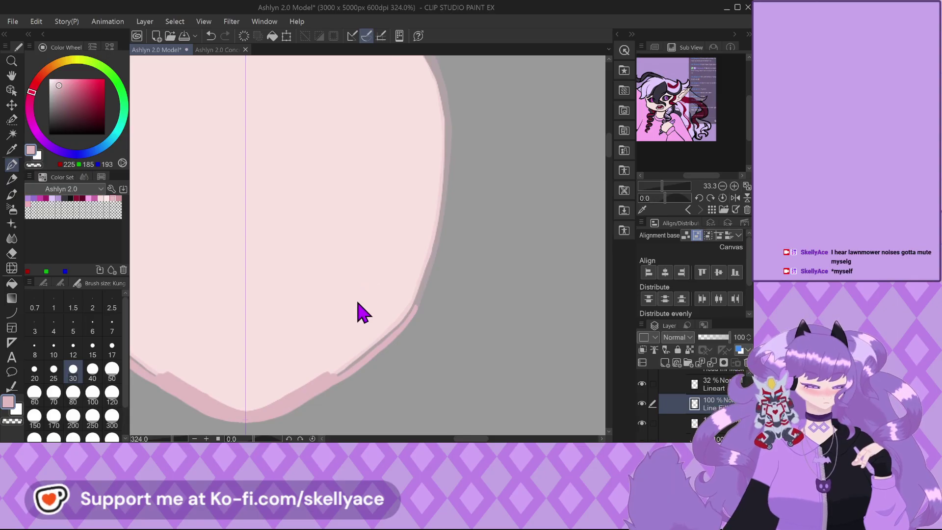
{"action": "key", "text": "ctrl+z"}
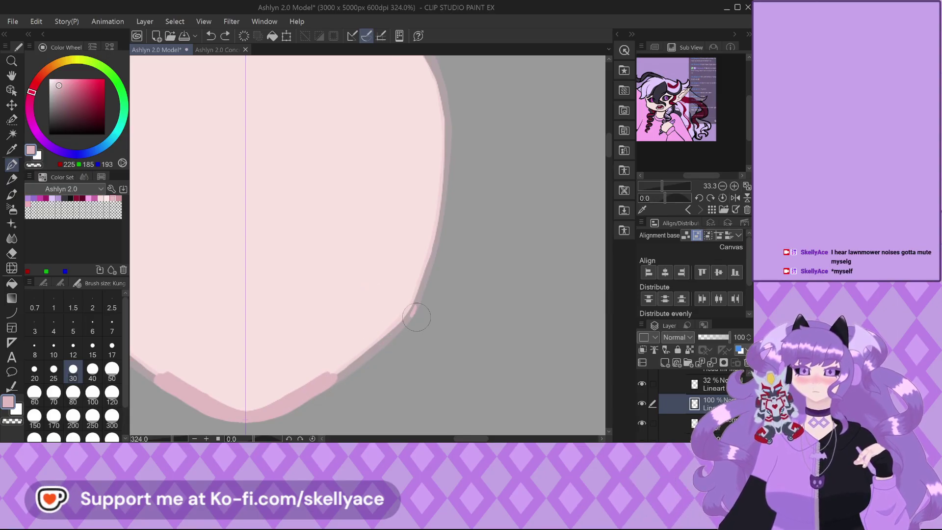
Set the brush size to 80 and fill the middle of the head with dusty pink from the chin to the crown.
{"action": "scroll", "coordinate": [415, 321], "scroll_direction": "down", "scroll_amount": 2}
{"action": "left_click", "coordinate": [81, 394]}
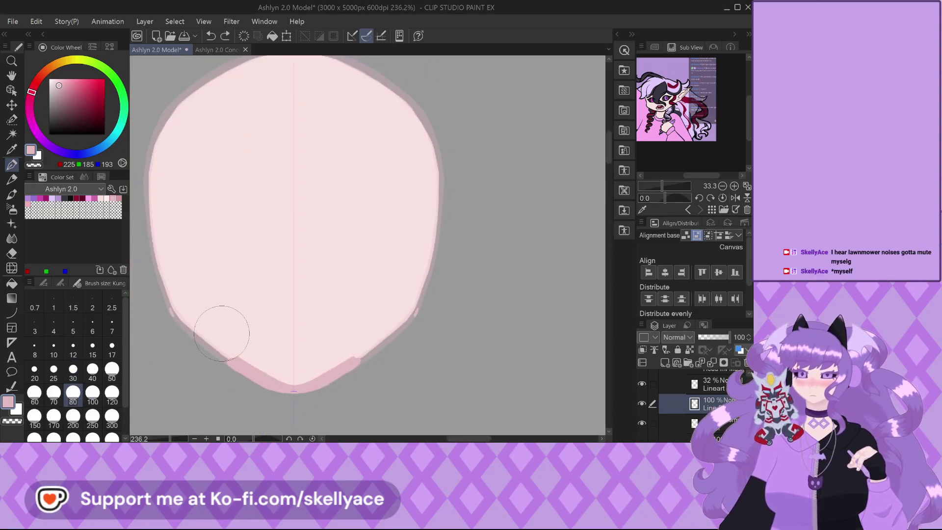
{"action": "mouse_move", "coordinate": [290, 362]}
{"action": "left_mouse_down"}
{"action": "mouse_move", "coordinate": [295, 383]}
{"action": "mouse_move", "coordinate": [355, 348]}
{"action": "mouse_move", "coordinate": [297, 376]}
{"action": "mouse_move", "coordinate": [292, 118]}
{"action": "mouse_move", "coordinate": [300, 63]}
{"action": "mouse_move", "coordinate": [356, 83]}
{"action": "mouse_move", "coordinate": [388, 111]}
{"action": "mouse_move", "coordinate": [408, 163]}
{"action": "mouse_move", "coordinate": [398, 252]}
{"action": "mouse_move", "coordinate": [343, 345]}
{"action": "left_mouse_up"}
{"action": "mouse_move", "coordinate": [366, 311]}
{"action": "left_mouse_down"}
{"action": "mouse_move", "coordinate": [389, 150]}
{"action": "mouse_move", "coordinate": [316, 77]}
{"action": "mouse_move", "coordinate": [298, 86]}
{"action": "mouse_move", "coordinate": [308, 220]}
{"action": "mouse_move", "coordinate": [295, 340]}
{"action": "mouse_move", "coordinate": [309, 365]}
{"action": "mouse_move", "coordinate": [364, 307]}
{"action": "mouse_move", "coordinate": [382, 174]}
{"action": "mouse_move", "coordinate": [314, 94]}
{"action": "mouse_move", "coordinate": [304, 161]}
{"action": "mouse_move", "coordinate": [310, 330]}
{"action": "mouse_move", "coordinate": [345, 327]}
{"action": "mouse_move", "coordinate": [348, 130]}
{"action": "mouse_move", "coordinate": [323, 172]}
{"action": "mouse_move", "coordinate": [328, 314]}
{"action": "mouse_move", "coordinate": [315, 102]}
{"action": "left_mouse_up"}
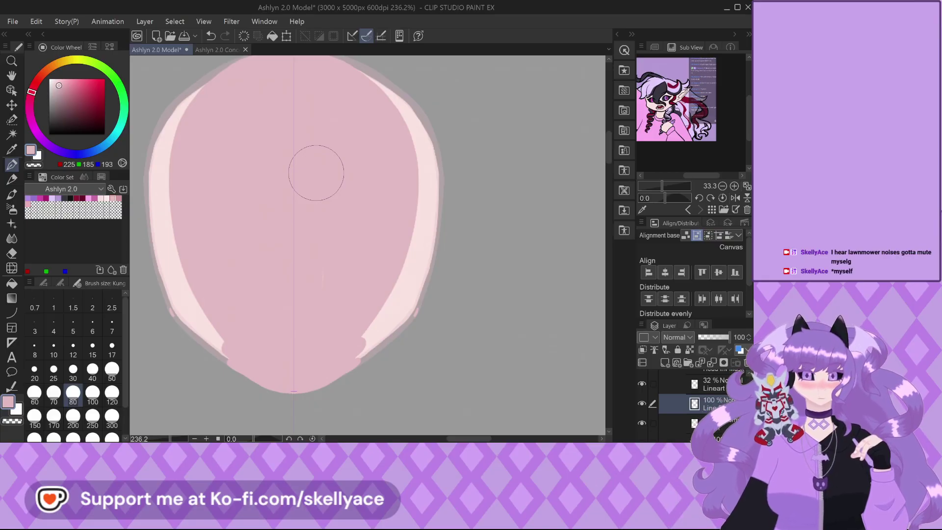
Draw size 8 curves with the Curve tool over the lineart along the jaw and up the side of the face.
{"action": "scroll", "coordinate": [288, 235], "scroll_direction": "down", "scroll_amount": 3}
{"action": "scroll", "coordinate": [309, 139], "scroll_direction": "up", "scroll_amount": 4}
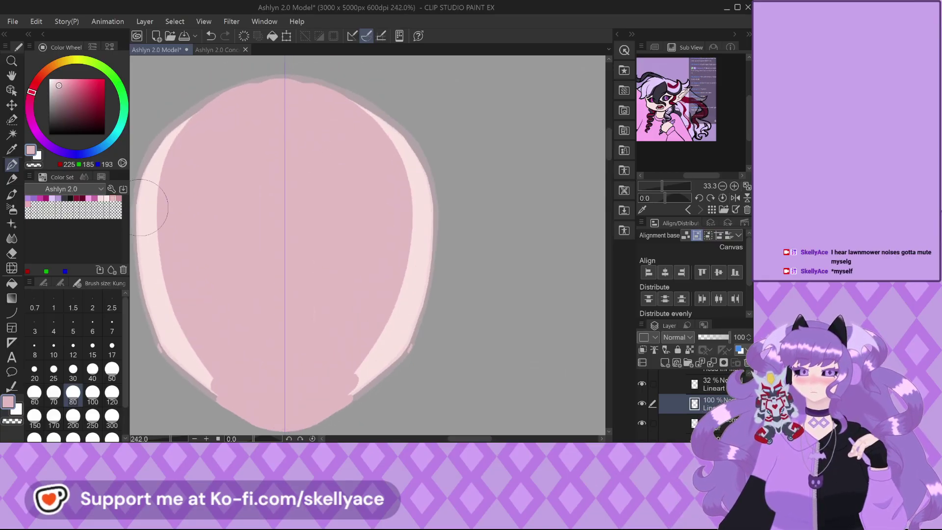
{"action": "left_click", "coordinate": [12, 312]}
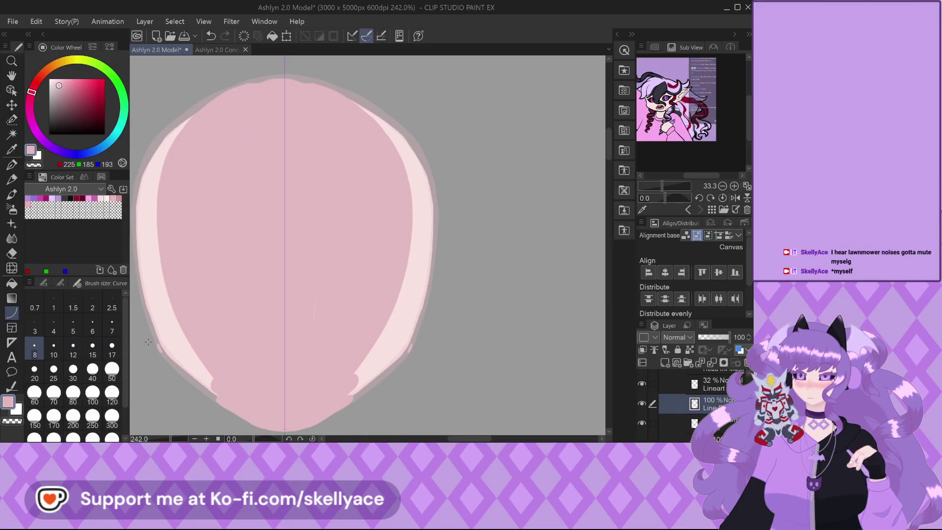
{"action": "scroll", "coordinate": [309, 420], "scroll_direction": "up", "scroll_amount": 2}
{"action": "left_click_drag", "start_coordinate": [349, 402], "coordinate": [464, 312]}
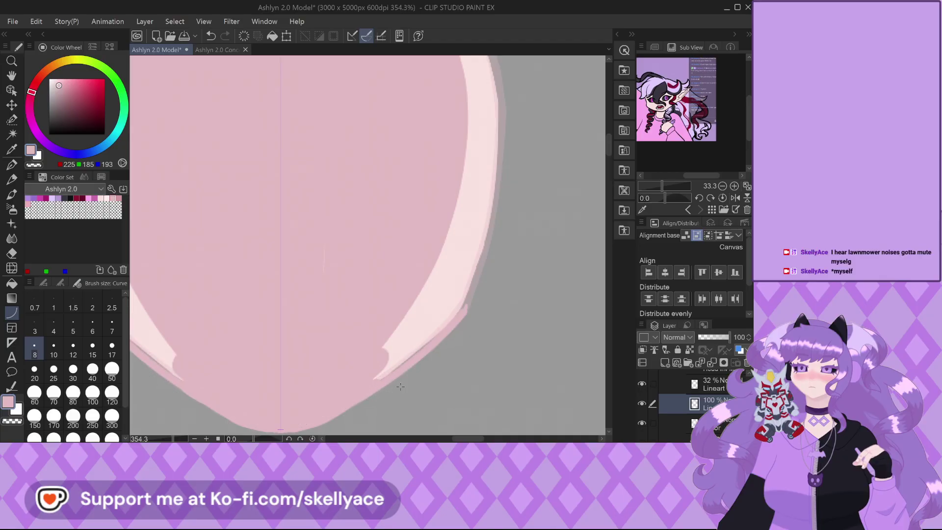
{"action": "scroll", "coordinate": [400, 387], "scroll_direction": "down", "scroll_amount": 5}
{"action": "scroll", "coordinate": [400, 361], "scroll_direction": "up", "scroll_amount": 5}
{"action": "left_click_drag", "start_coordinate": [407, 345], "coordinate": [432, 130]}
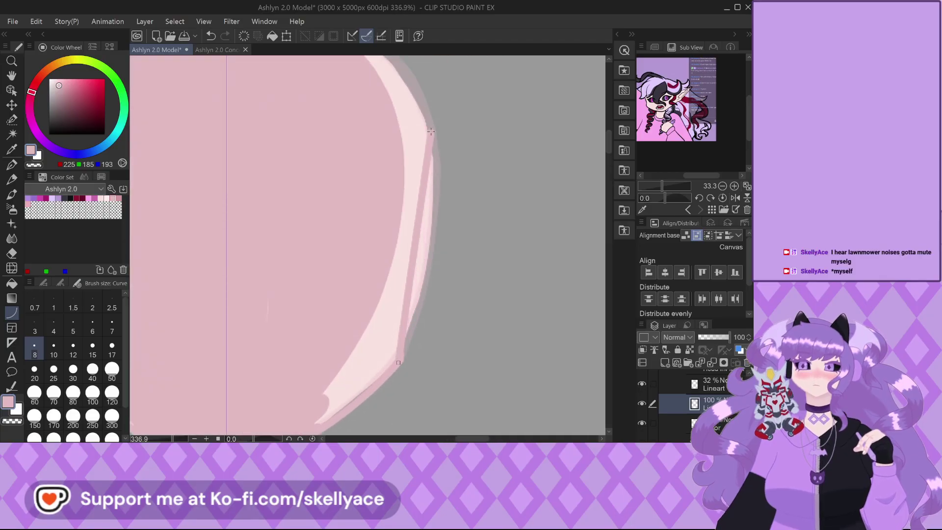
{"action": "left_click", "coordinate": [444, 275]}
Draw a curve over the lineart from the side of the head to the centre of the crown.
{"action": "scroll", "coordinate": [441, 275], "scroll_direction": "down", "scroll_amount": 3}
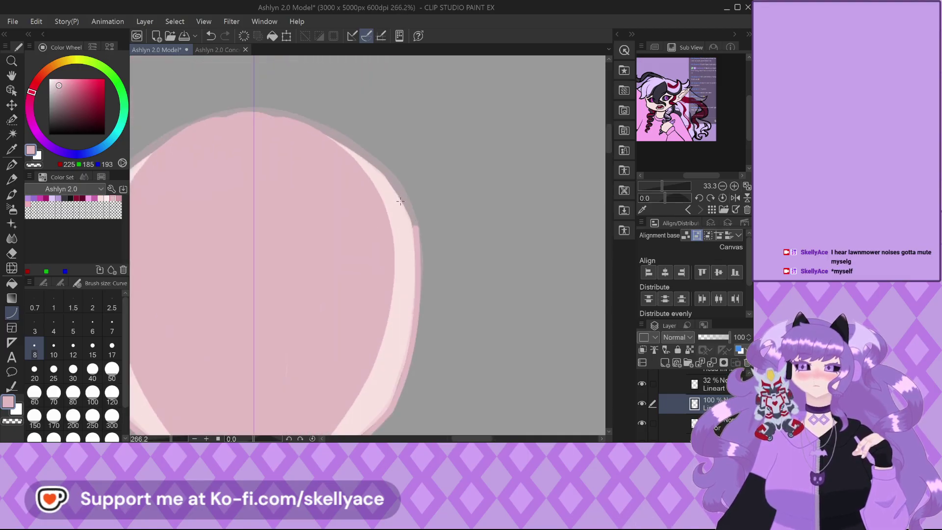
{"action": "scroll", "coordinate": [422, 240], "scroll_direction": "up", "scroll_amount": 6}
{"action": "scroll", "coordinate": [422, 240], "scroll_direction": "down", "scroll_amount": 1}
{"action": "mouse_move", "coordinate": [422, 237]}
{"action": "left_mouse_down"}
{"action": "mouse_move", "coordinate": [314, 118]}
{"action": "mouse_move", "coordinate": [192, 63]}
{"action": "left_mouse_up"}
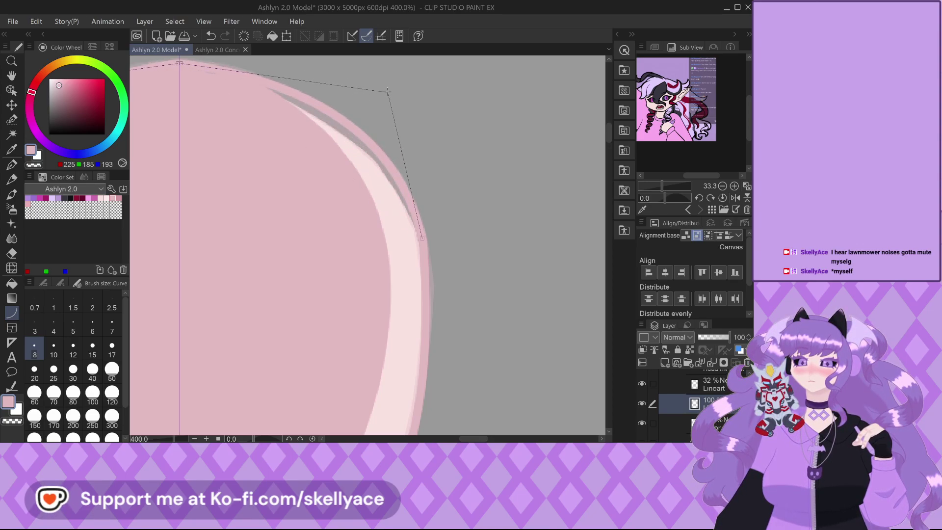
{"action": "left_click", "coordinate": [387, 92]}
Fill the gap between the curves and the middle of the head on its upper side with dusty pink.
{"action": "scroll", "coordinate": [387, 92], "scroll_direction": "down", "scroll_amount": 3}
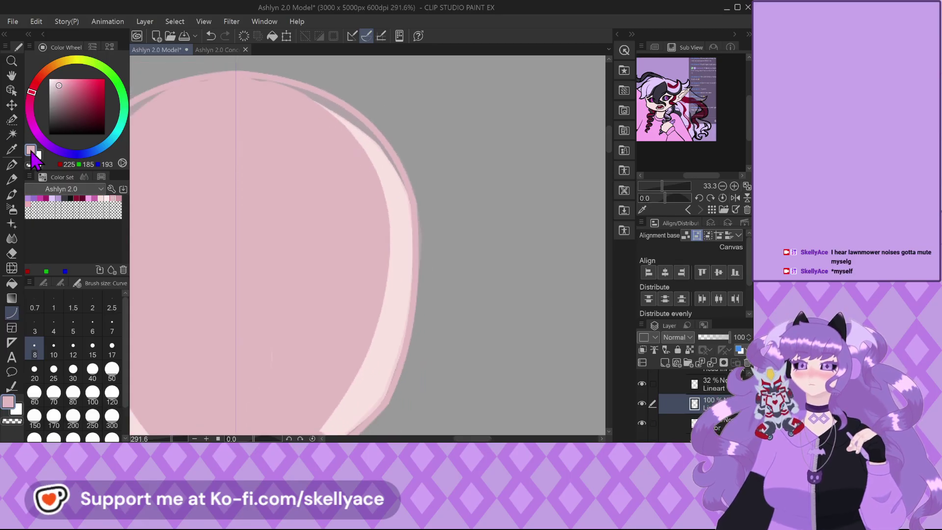
{"action": "left_click", "coordinate": [11, 164]}
{"action": "scroll", "coordinate": [280, 103], "scroll_direction": "up", "scroll_amount": 2}
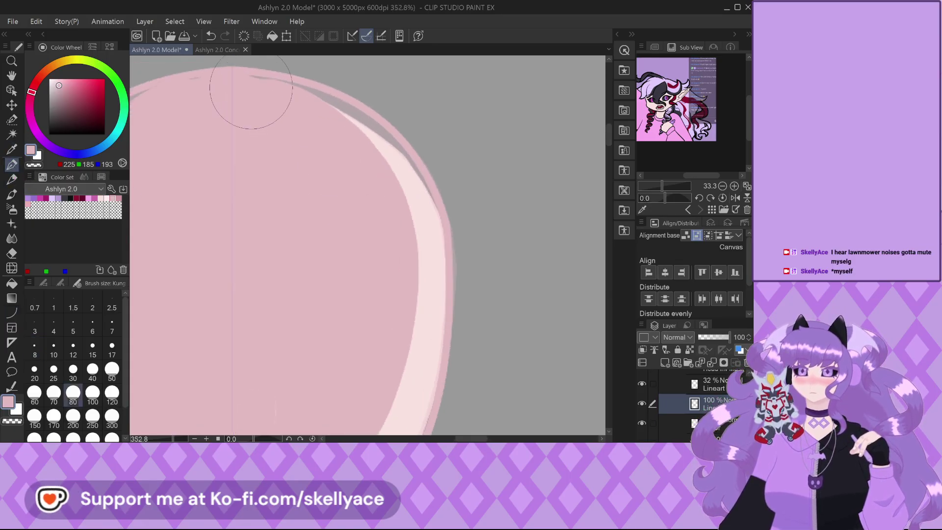
{"action": "mouse_move", "coordinate": [322, 98]}
{"action": "left_mouse_down"}
{"action": "mouse_move", "coordinate": [402, 149]}
{"action": "mouse_move", "coordinate": [353, 119]}
{"action": "mouse_move", "coordinate": [431, 183]}
{"action": "mouse_move", "coordinate": [427, 172]}
{"action": "mouse_move", "coordinate": [454, 237]}
{"action": "mouse_move", "coordinate": [456, 315]}
{"action": "mouse_move", "coordinate": [436, 336]}
{"action": "left_mouse_up"}
{"action": "scroll", "coordinate": [379, 179], "scroll_direction": "down", "scroll_amount": 5}
{"action": "scroll", "coordinate": [383, 333], "scroll_direction": "up", "scroll_amount": 2}
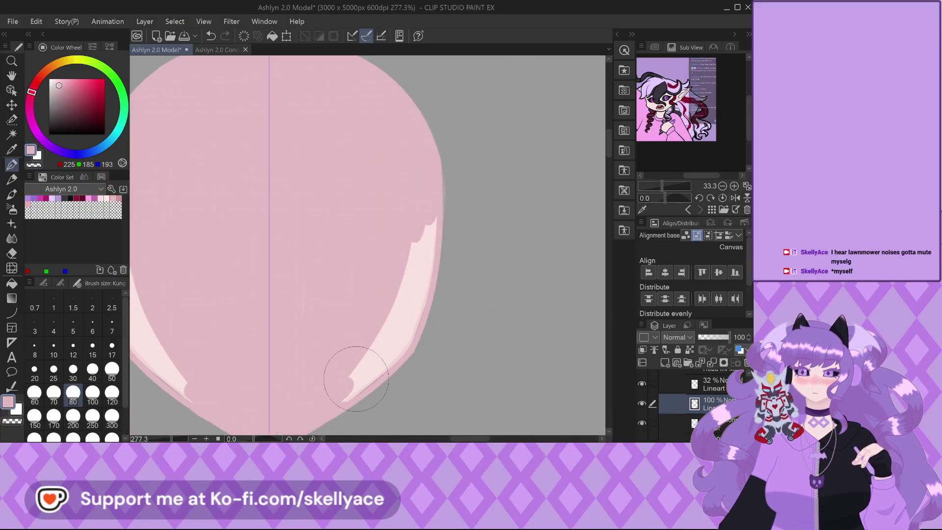
Paint dusty pink over the remaining light areas along the lower sides of the head and the jaw.
{"action": "scroll", "coordinate": [356, 378], "scroll_direction": "up", "scroll_amount": 1}
{"action": "mouse_move", "coordinate": [423, 323]}
{"action": "left_mouse_down"}
{"action": "mouse_move", "coordinate": [437, 255]}
{"action": "mouse_move", "coordinate": [431, 169]}
{"action": "mouse_move", "coordinate": [431, 304]}
{"action": "mouse_move", "coordinate": [441, 216]}
{"action": "mouse_move", "coordinate": [351, 374]}
{"action": "mouse_move", "coordinate": [374, 353]}
{"action": "mouse_move", "coordinate": [393, 294]}
{"action": "left_mouse_up"}
{"action": "scroll", "coordinate": [396, 228], "scroll_direction": "down", "scroll_amount": 1}
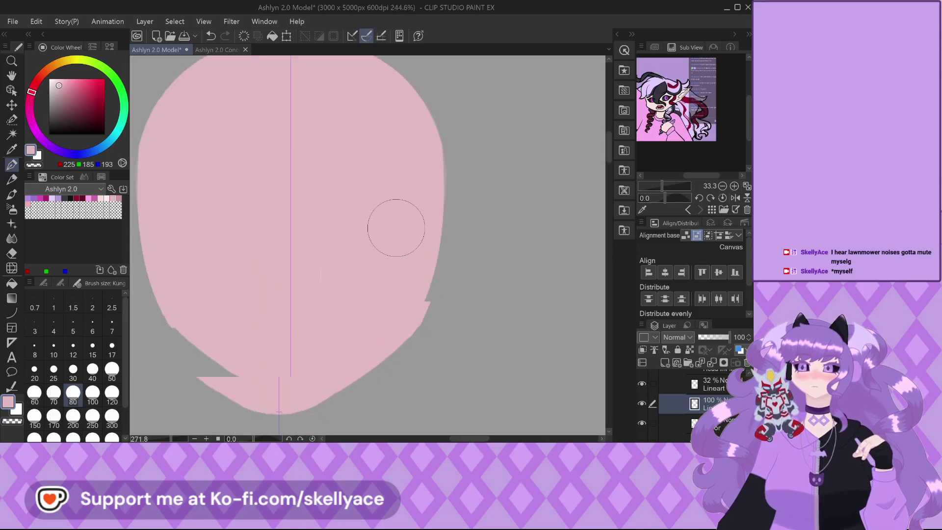
{"action": "scroll", "coordinate": [323, 290], "scroll_direction": "up", "scroll_amount": 1}
{"action": "scroll", "coordinate": [283, 259], "scroll_direction": "down", "scroll_amount": 2}
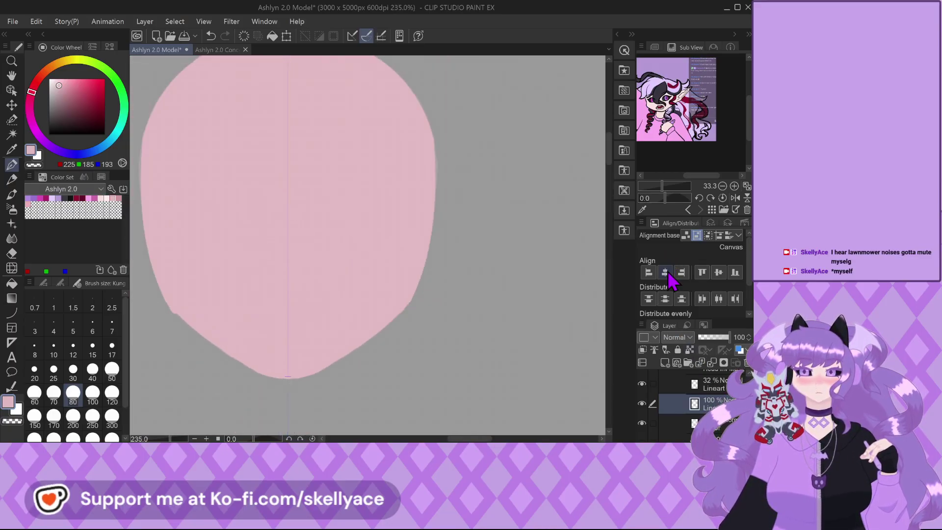
Smooth the notch in the Line Fill at the jaw corner with a dusty pink stroke.
{"action": "scroll", "coordinate": [262, 335], "scroll_direction": "up", "scroll_amount": 4}
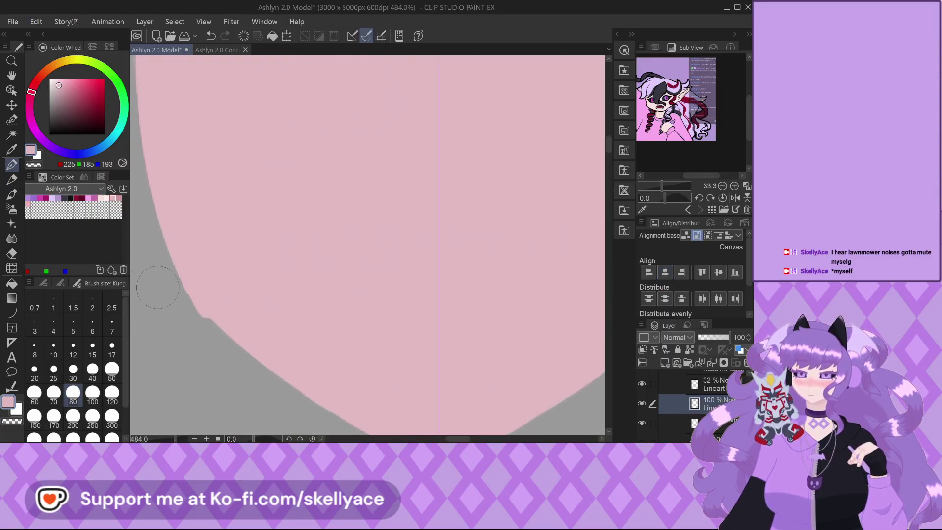
{"action": "left_click_drag", "start_coordinate": [189, 300], "coordinate": [291, 393]}
{"action": "scroll", "coordinate": [222, 341], "scroll_direction": "down", "scroll_amount": 4}
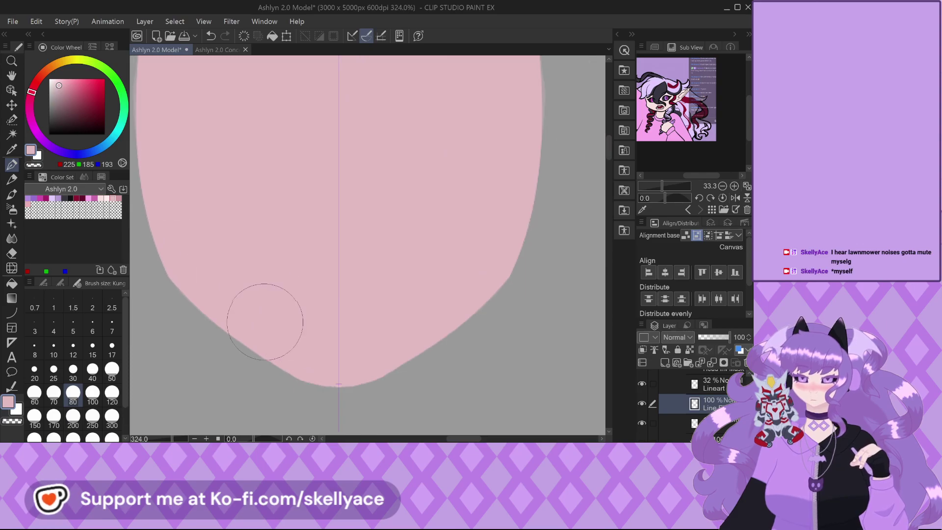
Move the Line Fill layer beneath the head's Color layer and save the file.
{"action": "left_click_drag", "start_coordinate": [717, 435], "coordinate": [716, 434]}
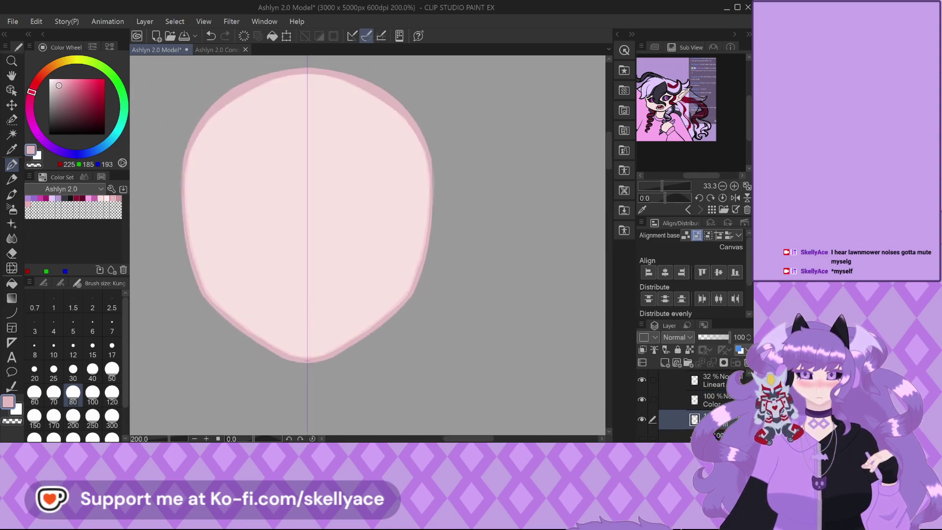
{"action": "key", "text": "ctrl+s"}
Hide the head's Lineart layer and make the Color layer active.
{"action": "scroll", "coordinate": [298, 308], "scroll_direction": "up", "scroll_amount": 1}
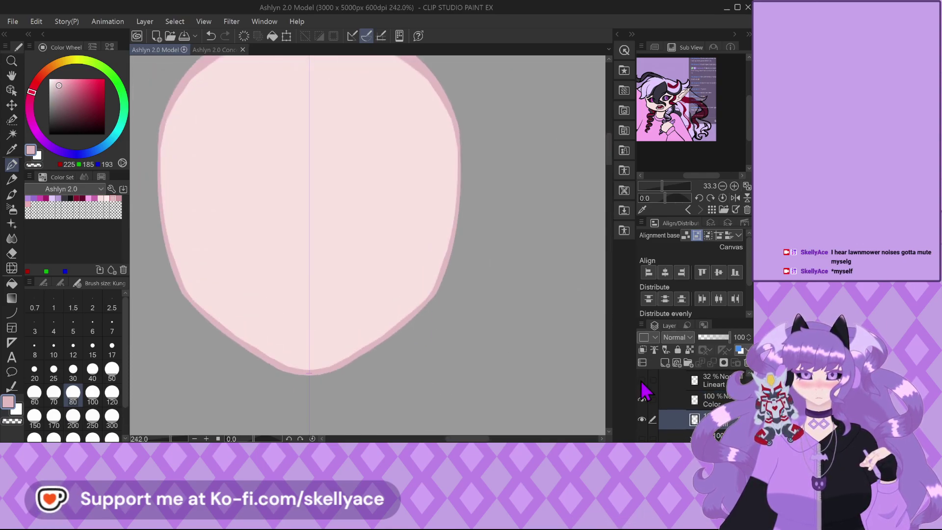
{"action": "scroll", "coordinate": [361, 302], "scroll_direction": "up", "scroll_amount": 2}
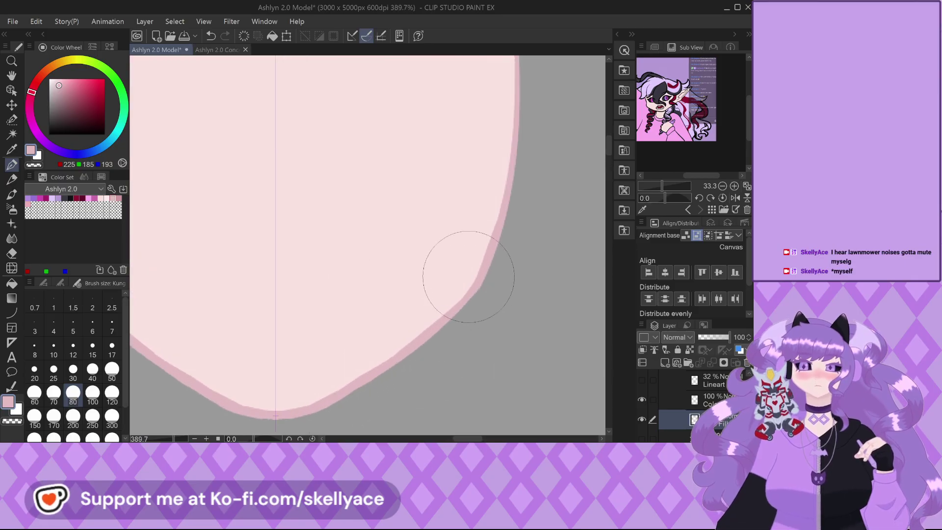
{"action": "scroll", "coordinate": [469, 281], "scroll_direction": "down", "scroll_amount": 2}
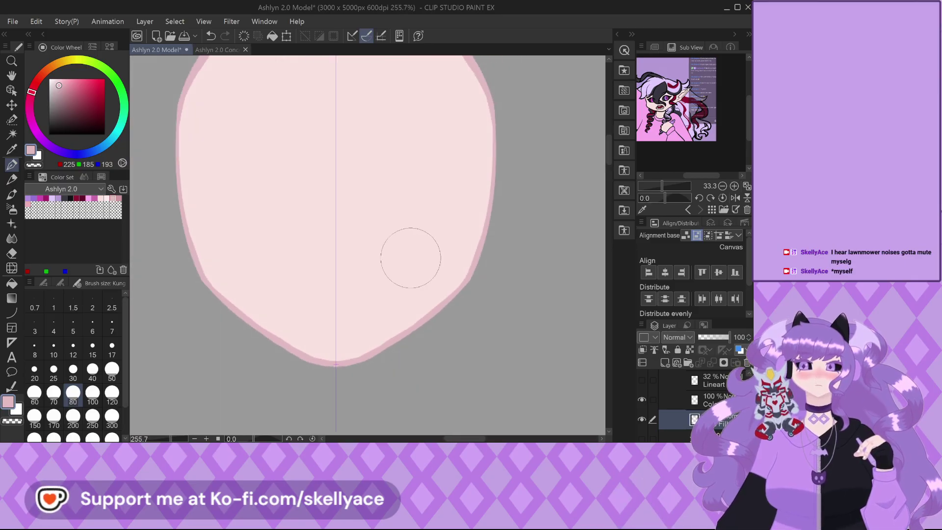
{"action": "left_click", "coordinate": [713, 406]}
Trim the Color layer's edge along the jaw and side of the head to expose more of the dusty pink outline.
{"action": "scroll", "coordinate": [430, 286], "scroll_direction": "up", "scroll_amount": 2}
{"action": "scroll", "coordinate": [290, 248], "scroll_direction": "down", "scroll_amount": 3}
{"action": "scroll", "coordinate": [383, 263], "scroll_direction": "up", "scroll_amount": 3}
{"action": "left_click_drag", "start_coordinate": [421, 282], "coordinate": [439, 240]}
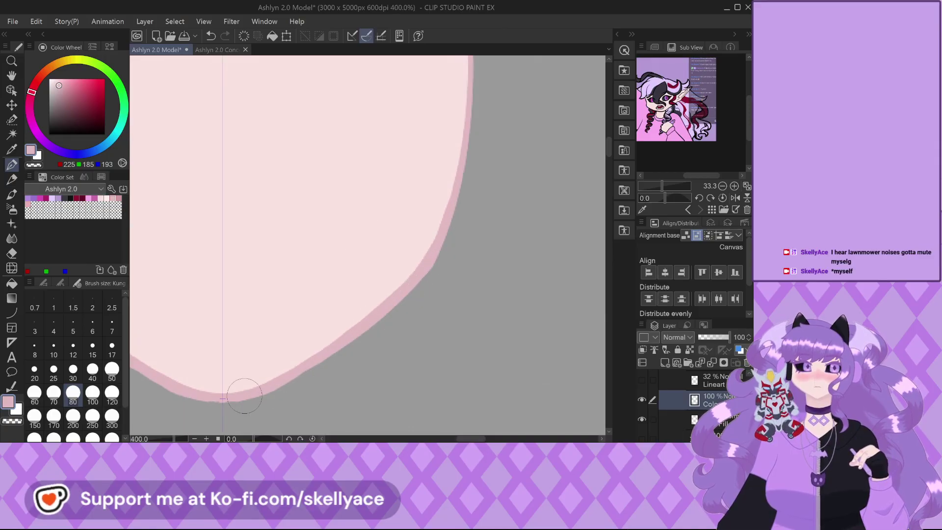
{"action": "scroll", "coordinate": [240, 399], "scroll_direction": "down", "scroll_amount": 1}
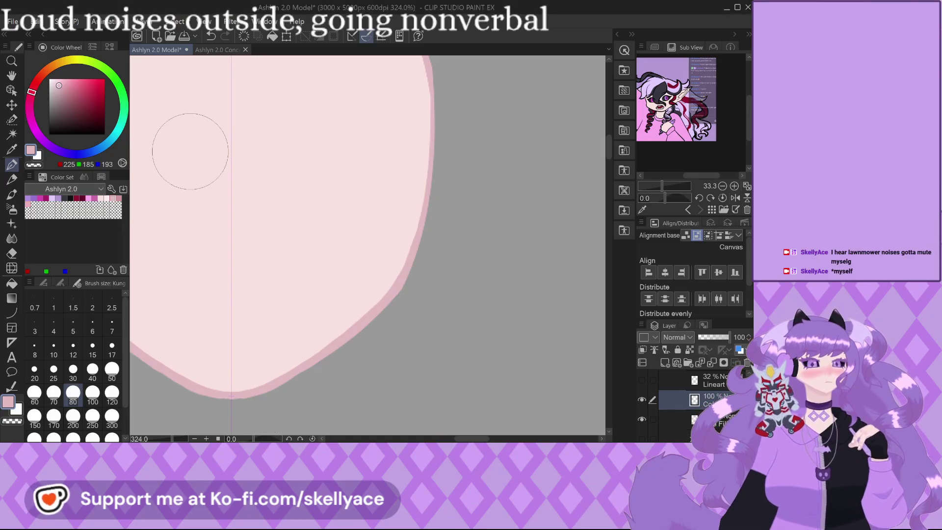
{"action": "scroll", "coordinate": [392, 299], "scroll_direction": "down", "scroll_amount": 4}
{"action": "scroll", "coordinate": [374, 156], "scroll_direction": "up", "scroll_amount": 4}
{"action": "left_click_drag", "start_coordinate": [388, 76], "coordinate": [430, 168]}
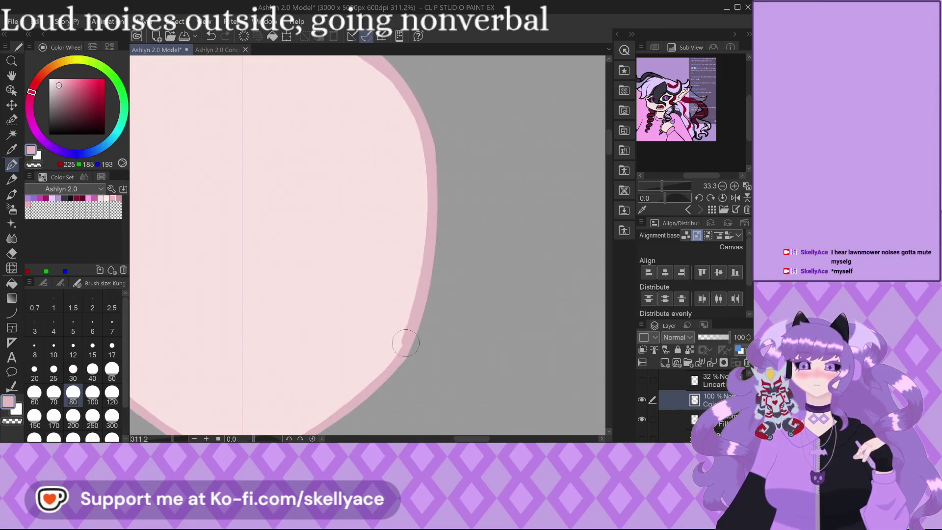
{"action": "scroll", "coordinate": [417, 324], "scroll_direction": "down", "scroll_amount": 3}
{"action": "scroll", "coordinate": [392, 319], "scroll_direction": "up", "scroll_amount": 3}
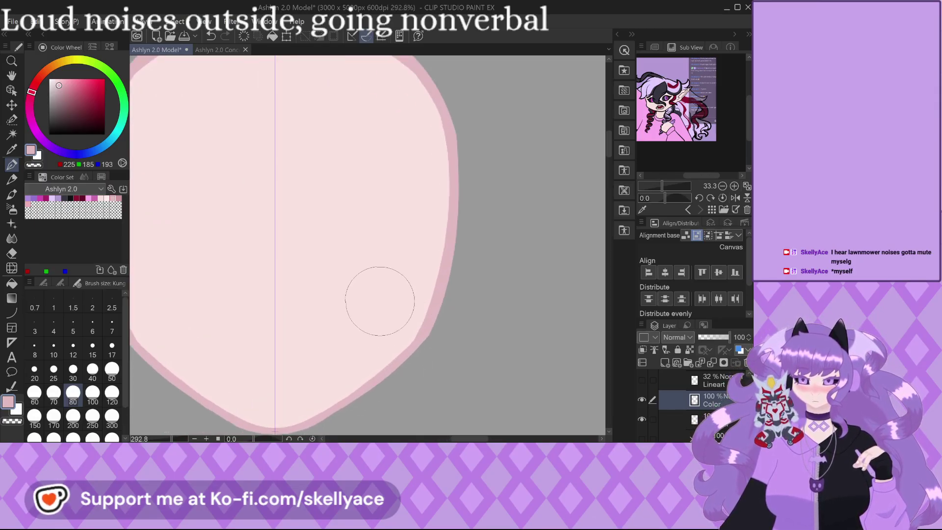
Sample the light pink skin color and paint along the side of the head and jaw to even the outline's width.
{"action": "left_click", "coordinate": [378, 297], "text": "alt"}
{"action": "scroll", "coordinate": [438, 142], "scroll_direction": "up", "scroll_amount": 2}
{"action": "mouse_move", "coordinate": [446, 179]}
{"action": "left_mouse_down"}
{"action": "mouse_move", "coordinate": [437, 308]}
{"action": "mouse_move", "coordinate": [418, 363]}
{"action": "left_mouse_up"}
{"action": "scroll", "coordinate": [362, 415], "scroll_direction": "down", "scroll_amount": 3}
{"action": "scroll", "coordinate": [399, 367], "scroll_direction": "up", "scroll_amount": 3}
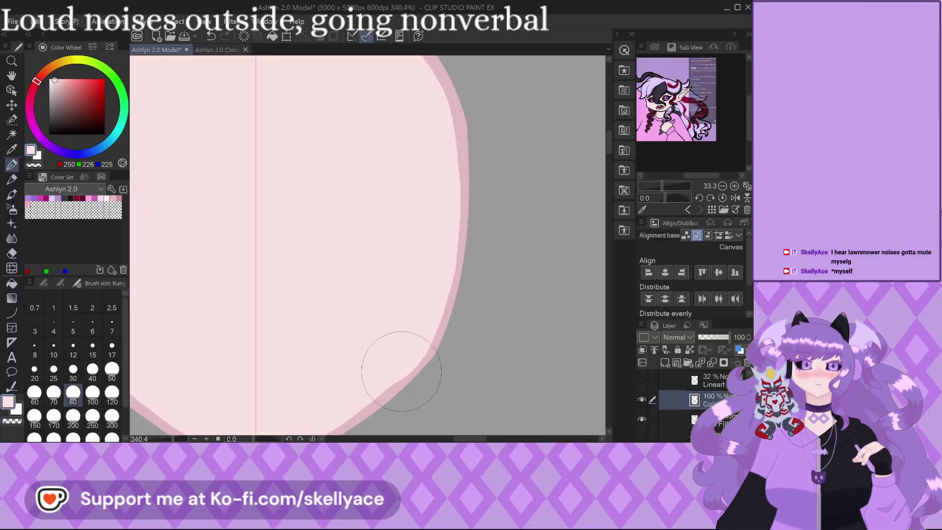
{"action": "scroll", "coordinate": [407, 288], "scroll_direction": "down", "scroll_amount": 3}
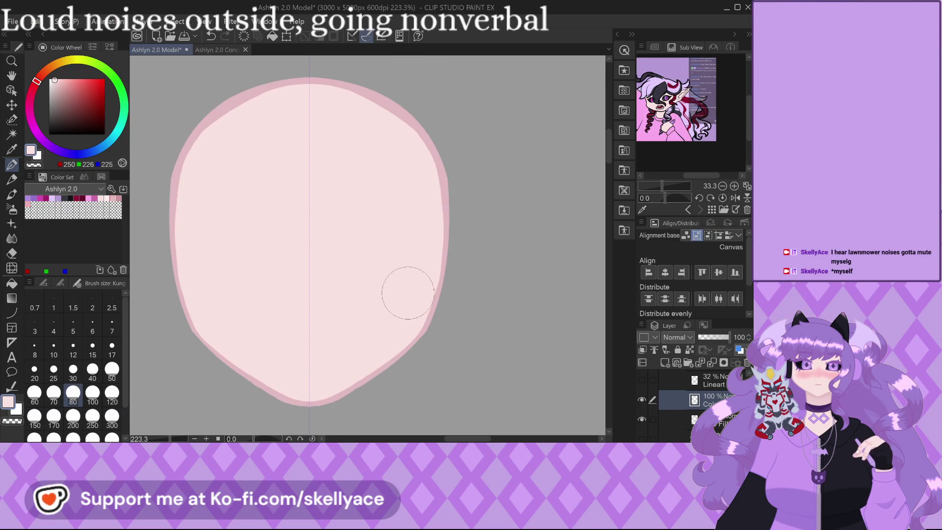
Extend the light pink color towards the chin's edge to thin the outline there.
{"action": "scroll", "coordinate": [305, 387], "scroll_direction": "up", "scroll_amount": 3}
{"action": "scroll", "coordinate": [305, 386], "scroll_direction": "up", "scroll_amount": 2}
{"action": "mouse_move", "coordinate": [301, 408]}
{"action": "left_mouse_down"}
{"action": "mouse_move", "coordinate": [346, 399]}
{"action": "mouse_move", "coordinate": [284, 385]}
{"action": "mouse_move", "coordinate": [316, 378]}
{"action": "mouse_move", "coordinate": [326, 399]}
{"action": "mouse_move", "coordinate": [353, 392]}
{"action": "left_mouse_up"}
{"action": "key", "text": "ctrl+z"}
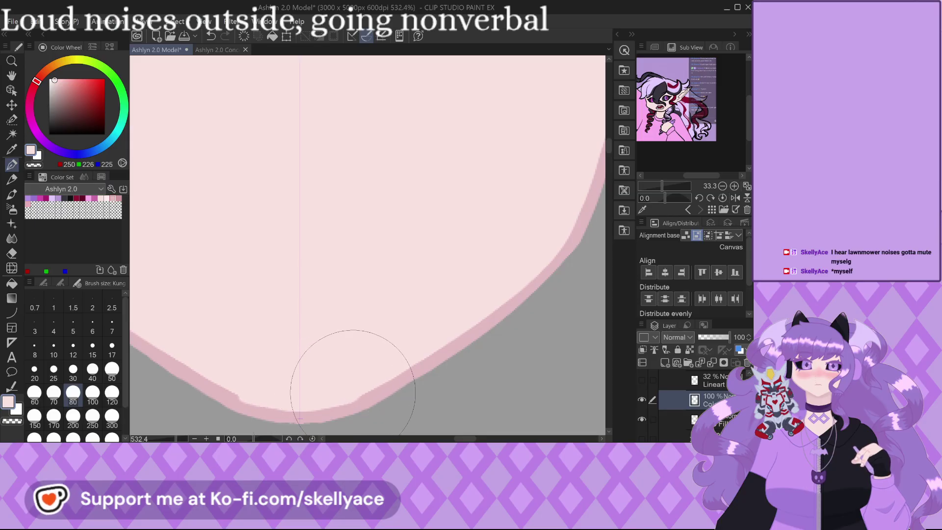
{"action": "scroll", "coordinate": [253, 392], "scroll_direction": "down", "scroll_amount": 3}
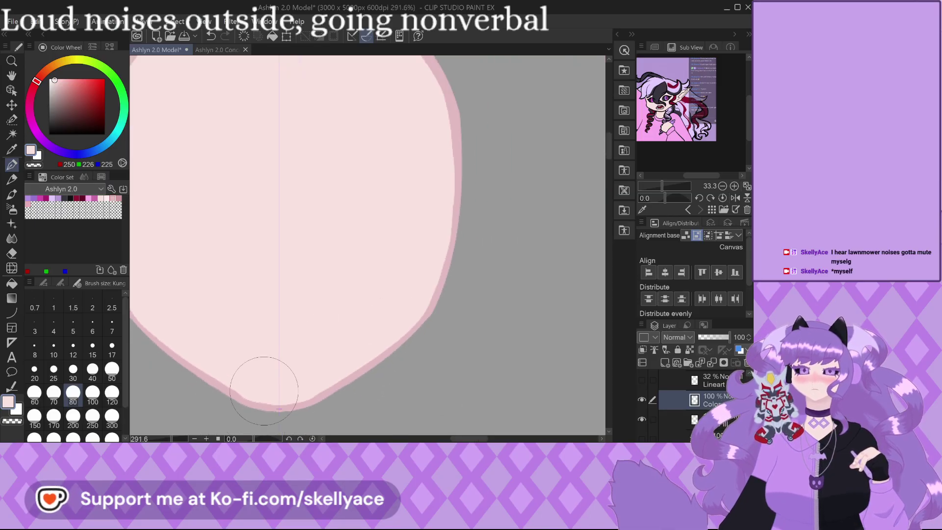
Paint light pink along the crown and upper side of the head to thin and smooth the outline.
{"action": "scroll", "coordinate": [294, 206], "scroll_direction": "down", "scroll_amount": 2}
{"action": "scroll", "coordinate": [316, 101], "scroll_direction": "up", "scroll_amount": 4}
{"action": "mouse_move", "coordinate": [310, 114]}
{"action": "left_mouse_down"}
{"action": "mouse_move", "coordinate": [401, 132]}
{"action": "mouse_move", "coordinate": [419, 183]}
{"action": "left_mouse_up"}
{"action": "key", "text": "ctrl+z"}
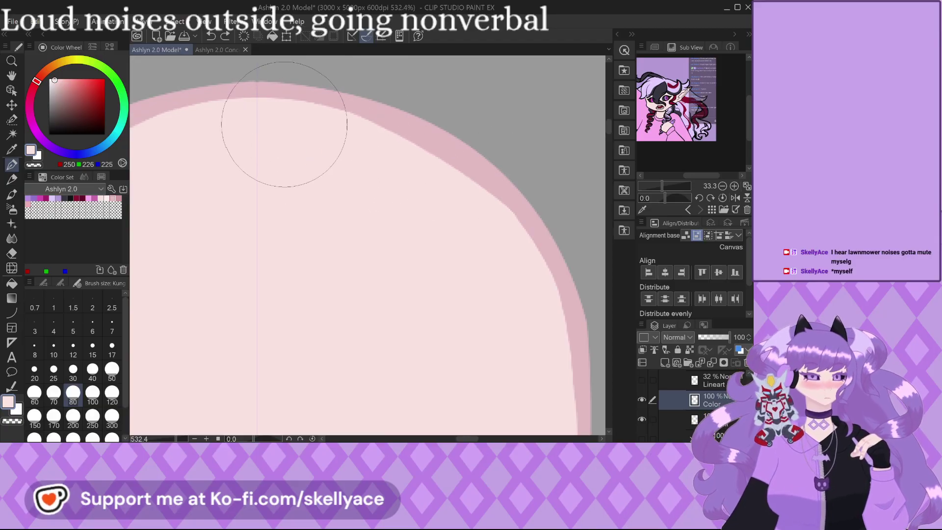
{"action": "mouse_move", "coordinate": [303, 113]}
{"action": "left_mouse_down"}
{"action": "mouse_move", "coordinate": [469, 191]}
{"action": "mouse_move", "coordinate": [534, 283]}
{"action": "left_mouse_up"}
{"action": "mouse_move", "coordinate": [504, 211]}
{"action": "left_mouse_down"}
{"action": "mouse_move", "coordinate": [428, 151]}
{"action": "mouse_move", "coordinate": [363, 124]}
{"action": "mouse_move", "coordinate": [228, 108]}
{"action": "left_mouse_up"}
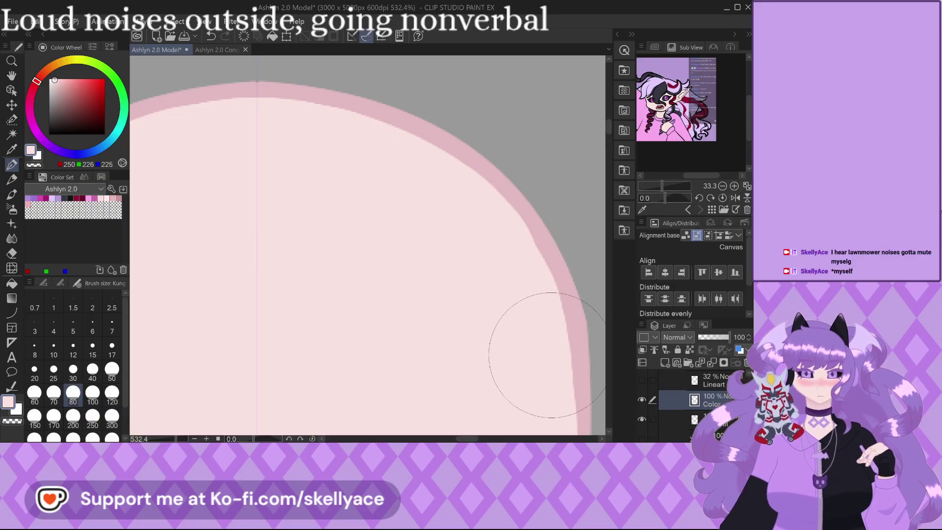
{"action": "mouse_move", "coordinate": [536, 340]}
{"action": "left_mouse_down"}
{"action": "mouse_move", "coordinate": [538, 250]}
{"action": "mouse_move", "coordinate": [419, 162]}
{"action": "left_mouse_up"}
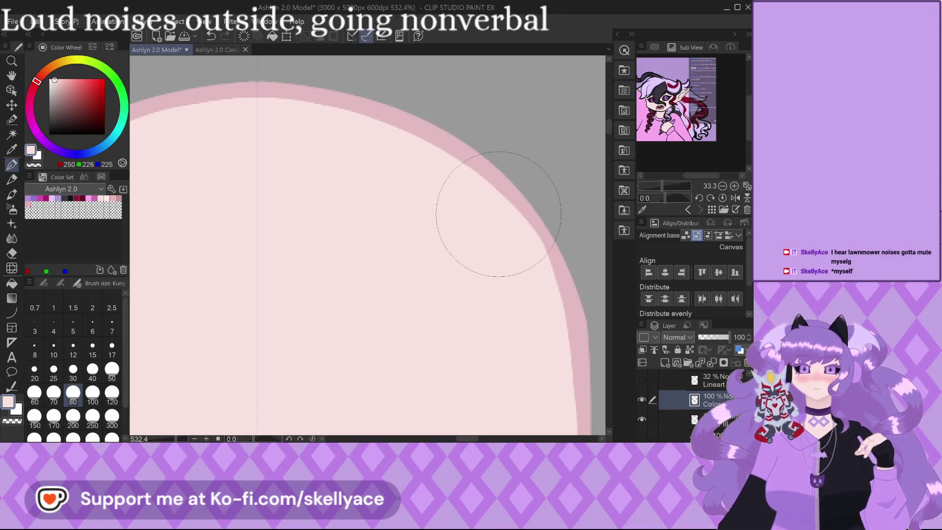
{"action": "mouse_move", "coordinate": [498, 194]}
{"action": "left_mouse_down"}
{"action": "mouse_move", "coordinate": [465, 168]}
{"action": "mouse_move", "coordinate": [382, 125]}
{"action": "mouse_move", "coordinate": [270, 103]}
{"action": "mouse_move", "coordinate": [199, 112]}
{"action": "left_mouse_up"}
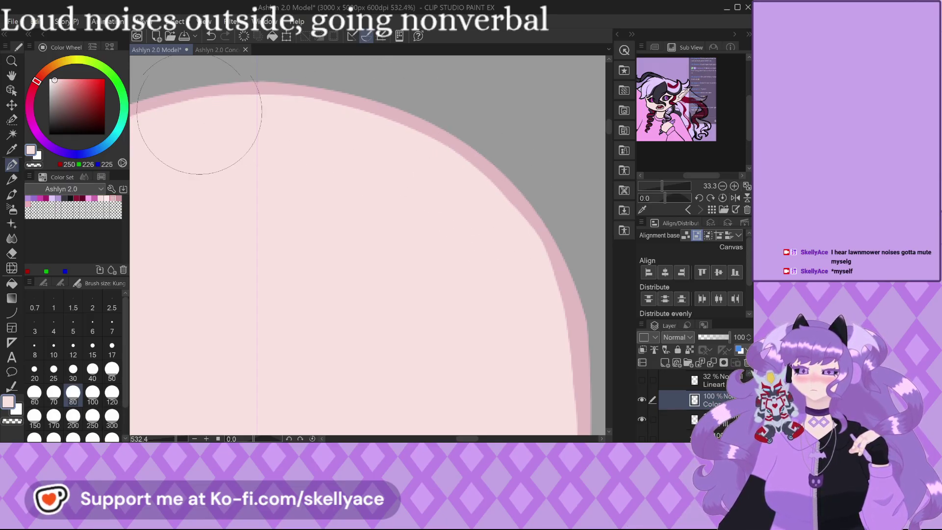
{"action": "scroll", "coordinate": [231, 96], "scroll_direction": "down", "scroll_amount": 5}
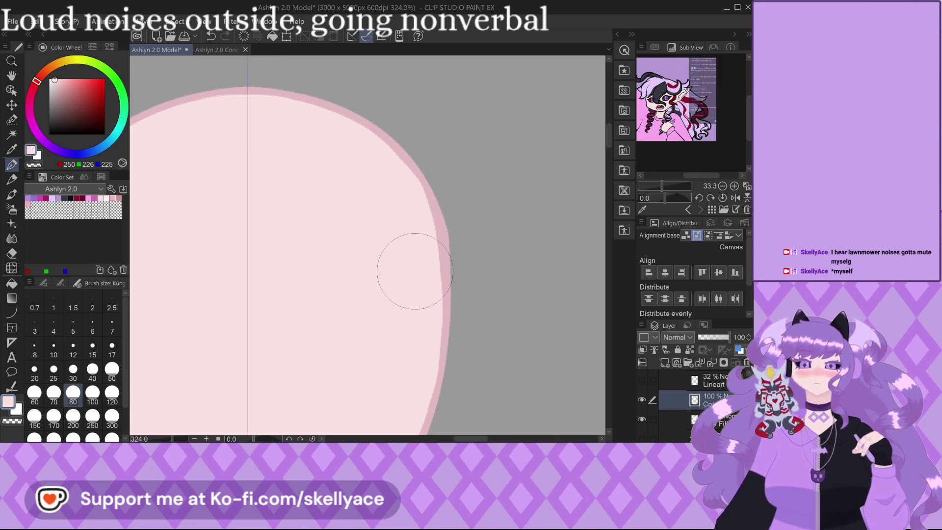
Touch up the light pink edge along the upper side of the head for an even outline.
{"action": "scroll", "coordinate": [424, 240], "scroll_direction": "up", "scroll_amount": 3}
{"action": "mouse_move", "coordinate": [413, 164]}
{"action": "left_mouse_down"}
{"action": "mouse_move", "coordinate": [347, 95]}
{"action": "mouse_move", "coordinate": [406, 158]}
{"action": "mouse_move", "coordinate": [442, 240]}
{"action": "mouse_move", "coordinate": [435, 275]}
{"action": "mouse_move", "coordinate": [424, 181]}
{"action": "left_mouse_up"}
{"action": "scroll", "coordinate": [403, 188], "scroll_direction": "down", "scroll_amount": 3}
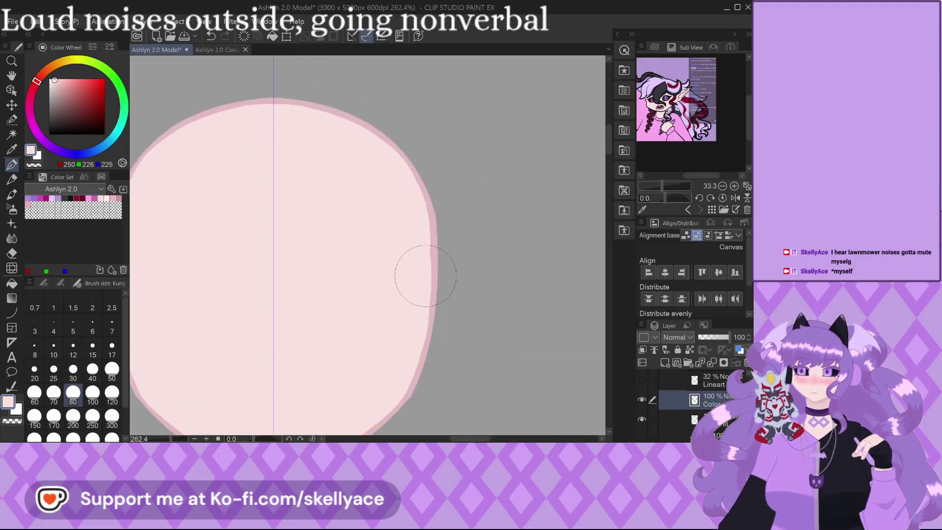
{"action": "scroll", "coordinate": [425, 276], "scroll_direction": "up", "scroll_amount": 2}
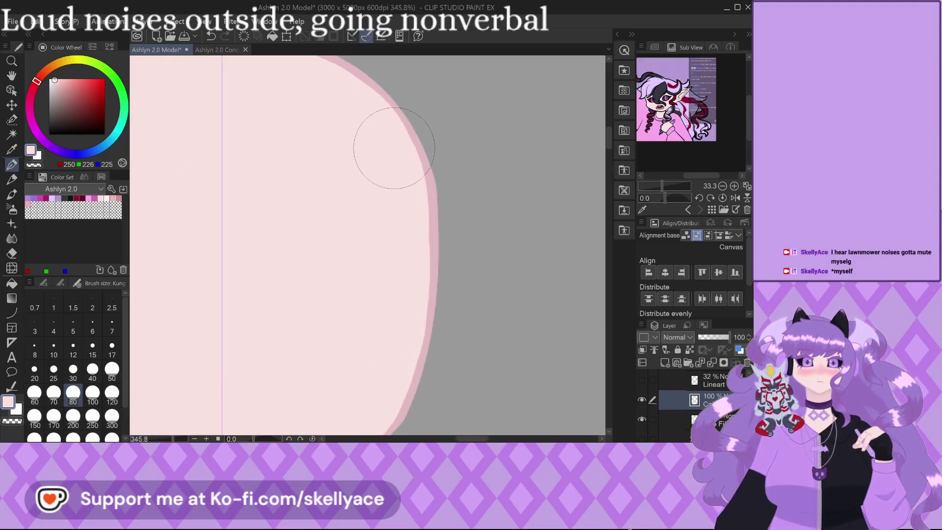
{"action": "scroll", "coordinate": [394, 147], "scroll_direction": "down", "scroll_amount": 3}
Paint and trim the light pink edge around the jaw corner to even the outline.
{"action": "scroll", "coordinate": [432, 294], "scroll_direction": "up", "scroll_amount": 3}
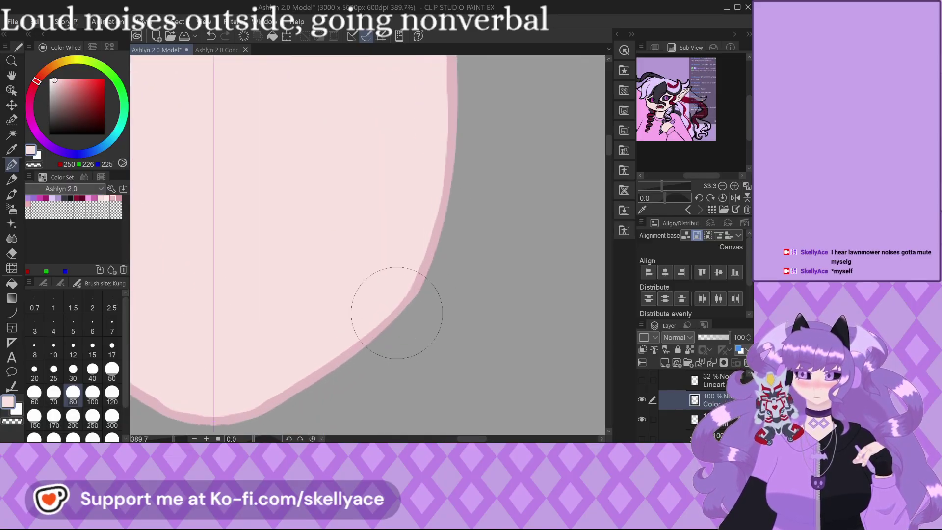
{"action": "left_click_drag", "start_coordinate": [396, 313], "coordinate": [393, 320]}
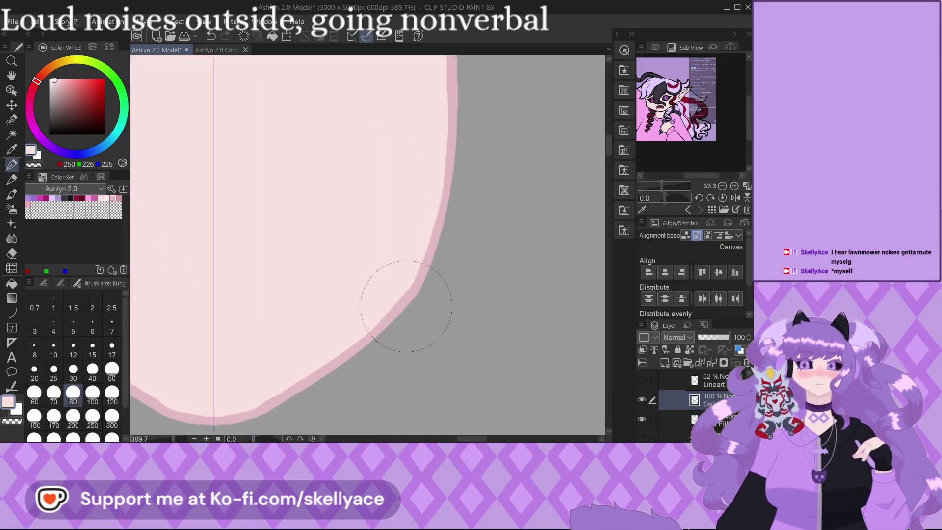
{"action": "scroll", "coordinate": [393, 304], "scroll_direction": "up", "scroll_amount": 1}
{"action": "key", "text": "bracketright"}
{"action": "key", "text": "bracketright"}
{"action": "key", "text": "bracketright"}
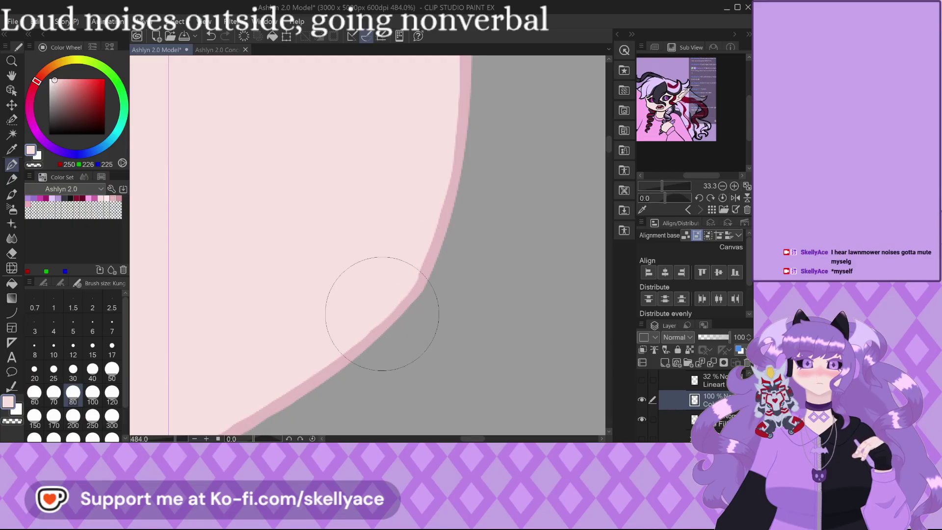
{"action": "scroll", "coordinate": [393, 285], "scroll_direction": "up", "scroll_amount": 2}
{"action": "key", "text": "bracketleft"}
{"action": "key", "text": "bracketleft"}
{"action": "key", "text": "bracketleft"}
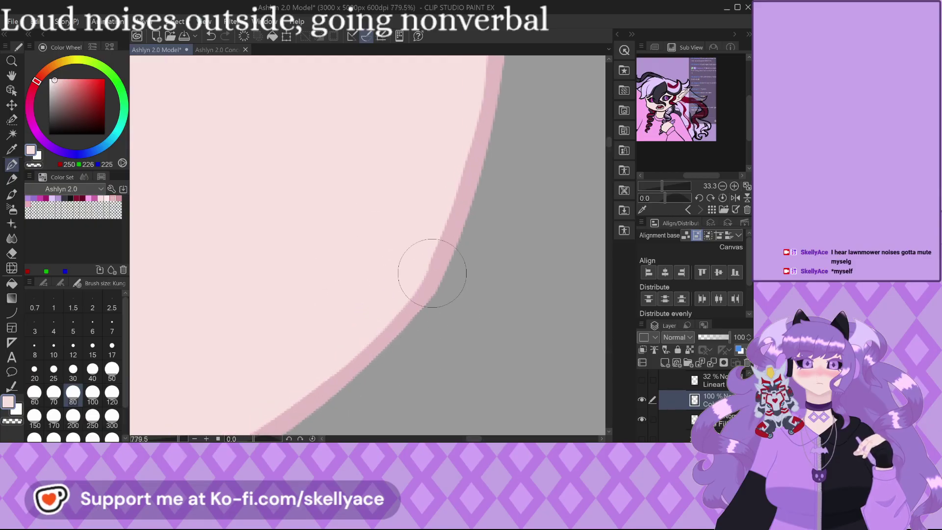
{"action": "scroll", "coordinate": [421, 294], "scroll_direction": "down", "scroll_amount": 4}
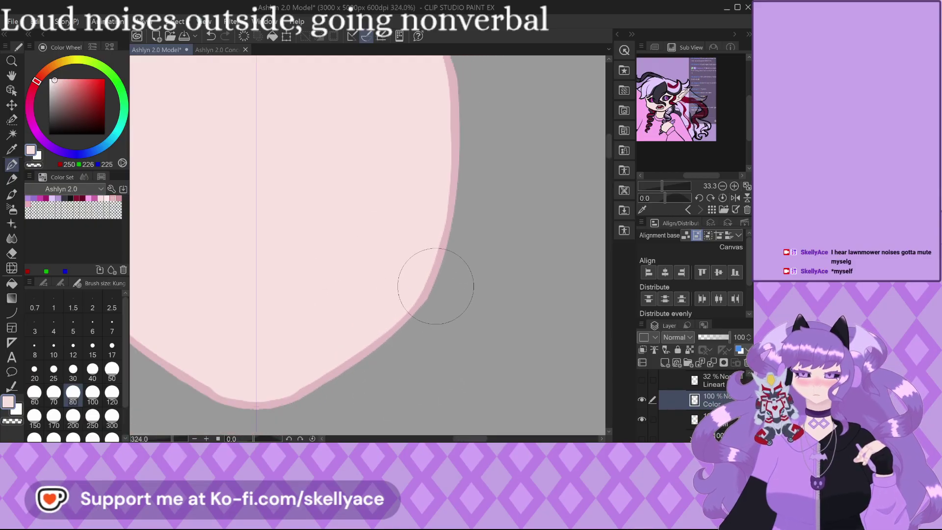
Refine the light pink edge around the chin by painting and trimming it into a smooth, even outline.
{"action": "scroll", "coordinate": [327, 354], "scroll_direction": "up", "scroll_amount": 1}
{"action": "scroll", "coordinate": [328, 354], "scroll_direction": "up", "scroll_amount": 2}
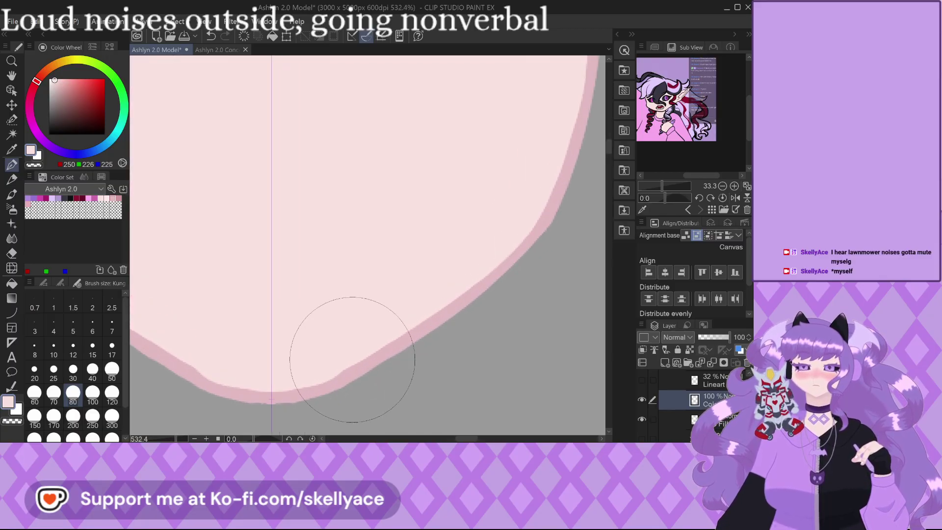
{"action": "scroll", "coordinate": [300, 354], "scroll_direction": "down", "scroll_amount": 2}
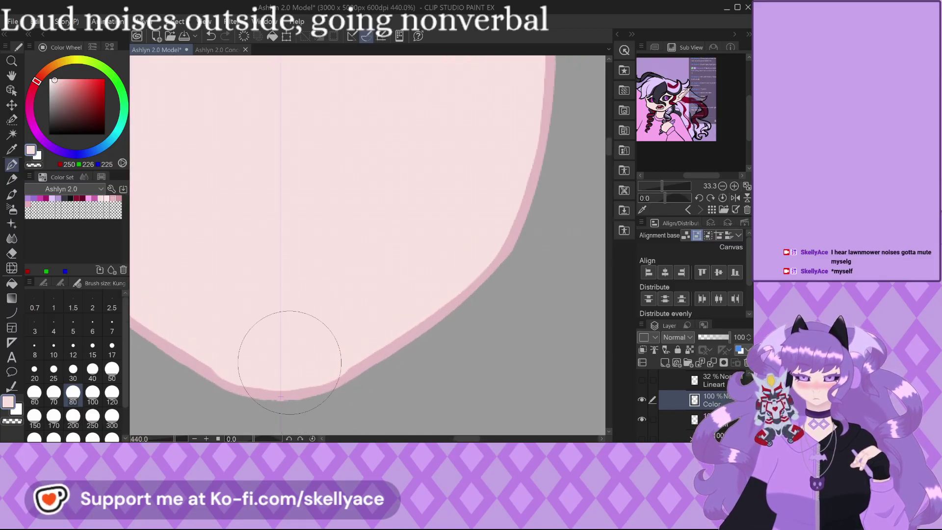
{"action": "scroll", "coordinate": [270, 399], "scroll_direction": "up", "scroll_amount": 3}
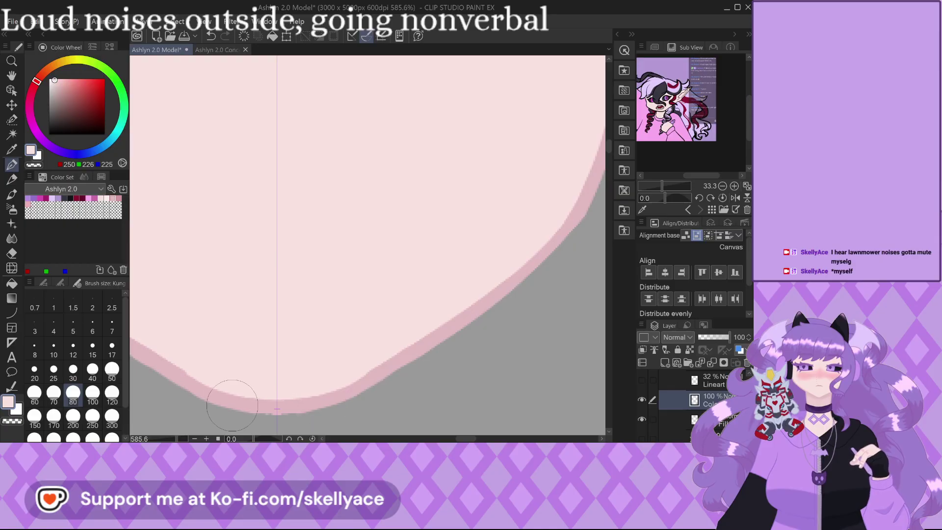
{"action": "scroll", "coordinate": [234, 405], "scroll_direction": "down", "scroll_amount": 5}
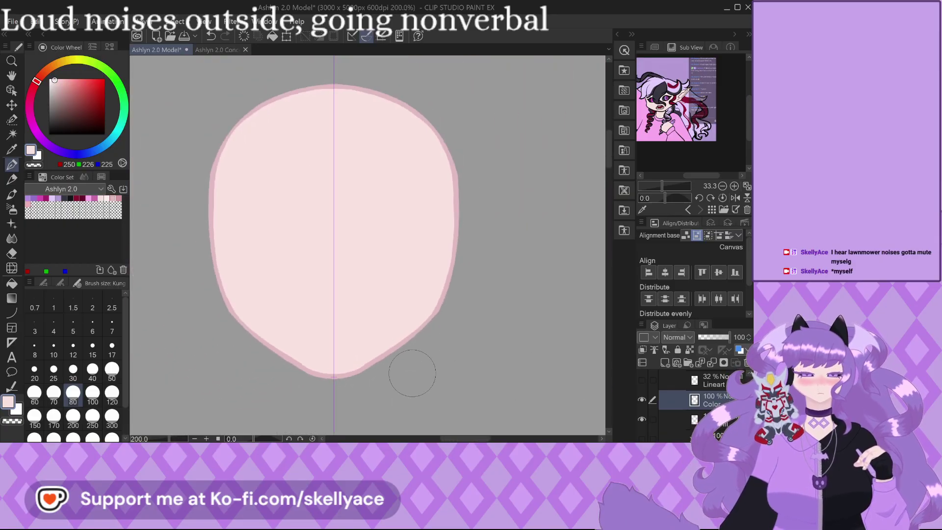
Turn the ear mask layers, ears and mouth visible again on the head and hide the light patch over the chin.
{"action": "scroll", "coordinate": [670, 429], "scroll_direction": "up", "scroll_amount": 1}
{"action": "scroll", "coordinate": [660, 416], "scroll_direction": "up", "scroll_amount": 2}
{"action": "left_click", "coordinate": [641, 411]}
{"action": "left_click", "coordinate": [641, 392]}
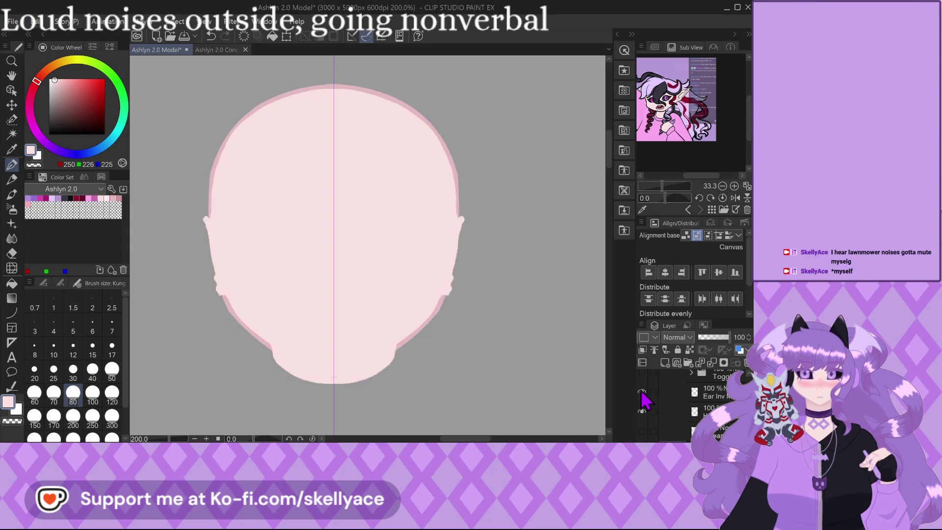
{"action": "scroll", "coordinate": [652, 418], "scroll_direction": "down", "scroll_amount": 2}
{"action": "left_click", "coordinate": [642, 378]}
{"action": "scroll", "coordinate": [645, 393], "scroll_direction": "down", "scroll_amount": 2}
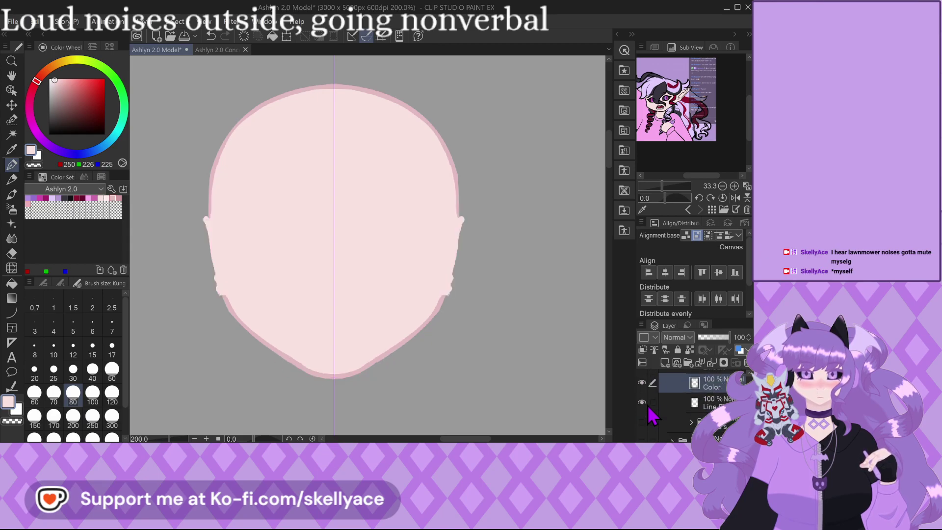
{"action": "left_click", "coordinate": [641, 423]}
{"action": "scroll", "coordinate": [672, 427], "scroll_direction": "down", "scroll_amount": 3}
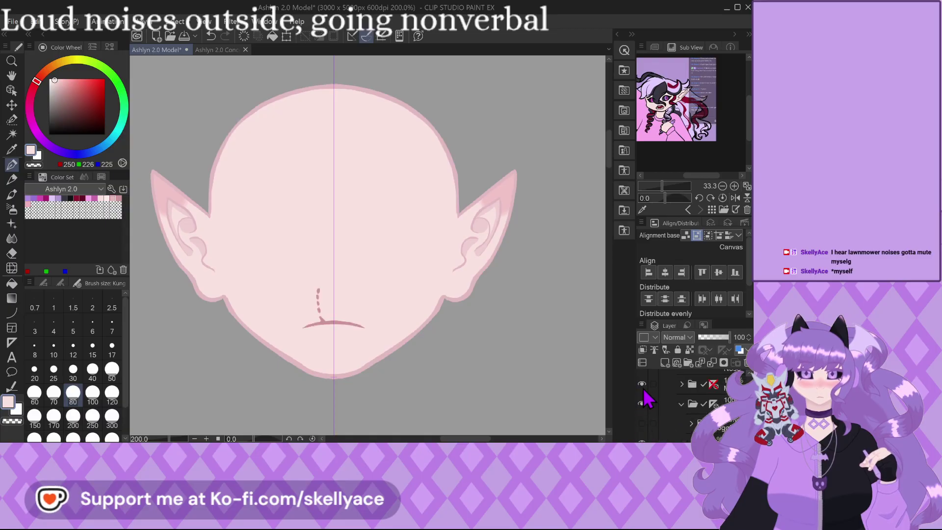
Turn on the visibility of the nose, cheek blush, eyes, Bangs folder and eyebrows over the head.
{"action": "scroll", "coordinate": [642, 390], "scroll_direction": "up", "scroll_amount": 2}
{"action": "left_click", "coordinate": [640, 399]}
{"action": "left_click", "coordinate": [640, 380]}
{"action": "scroll", "coordinate": [646, 396], "scroll_direction": "up", "scroll_amount": 3}
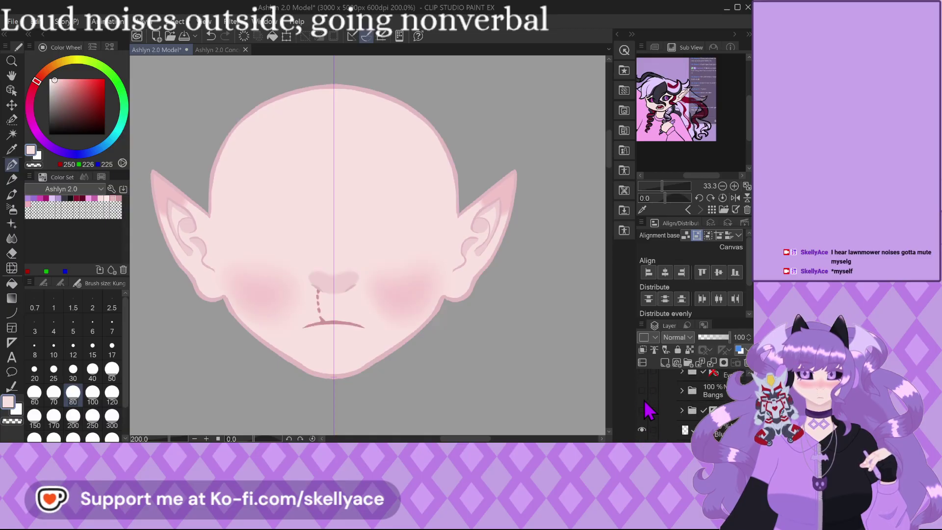
{"action": "left_click", "coordinate": [642, 410]}
{"action": "left_click", "coordinate": [642, 391]}
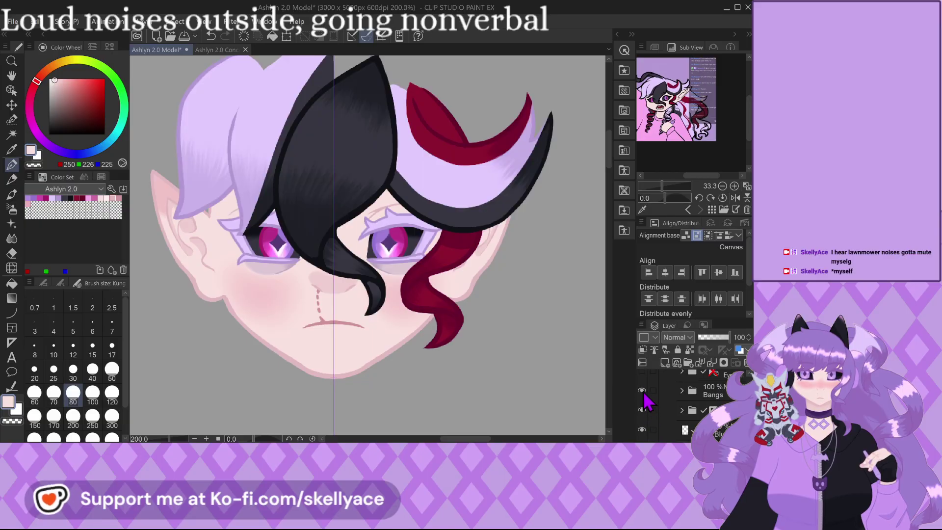
{"action": "scroll", "coordinate": [669, 410], "scroll_direction": "up", "scroll_amount": 2}
{"action": "left_click", "coordinate": [642, 404]}
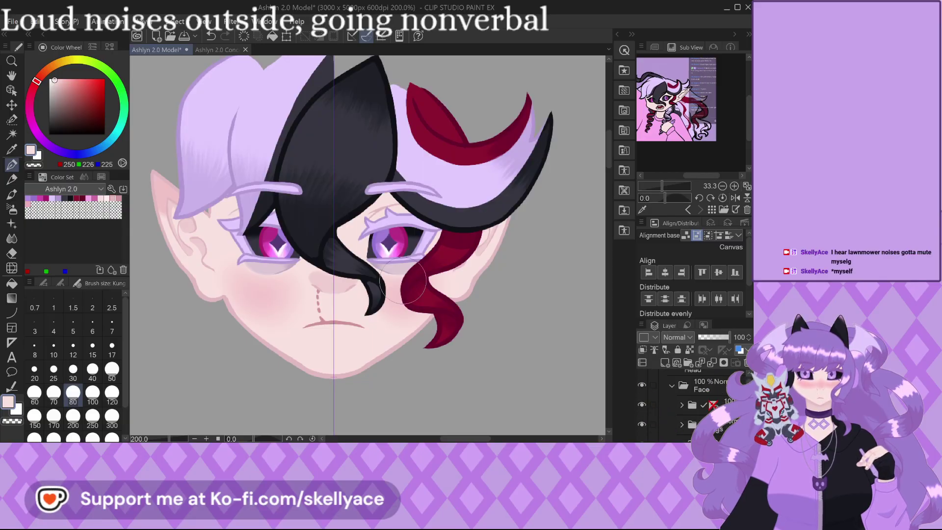
Make the Front Bangs, Full Body and Hair folders visible, leaving the Arm Toggle folder hidden.
{"action": "scroll", "coordinate": [378, 233], "scroll_direction": "down", "scroll_amount": 3}
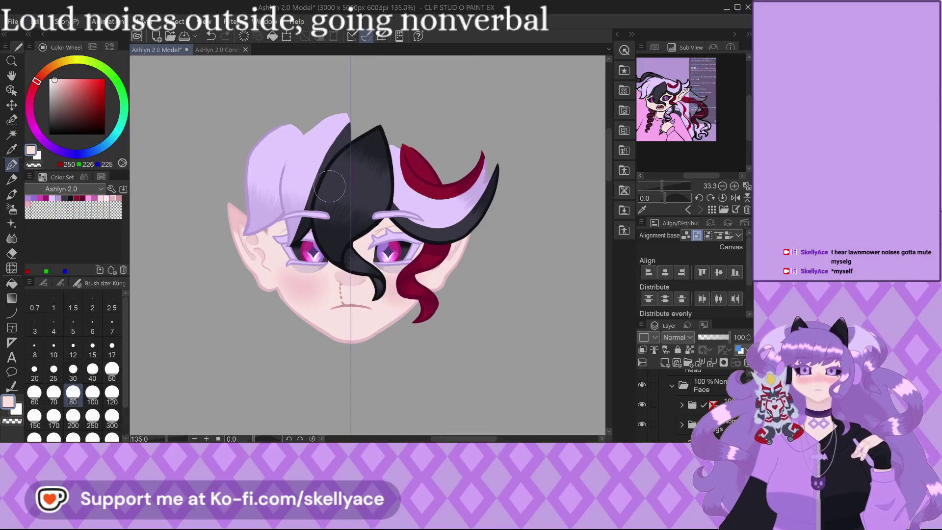
{"action": "scroll", "coordinate": [378, 235], "scroll_direction": "up", "scroll_amount": 2}
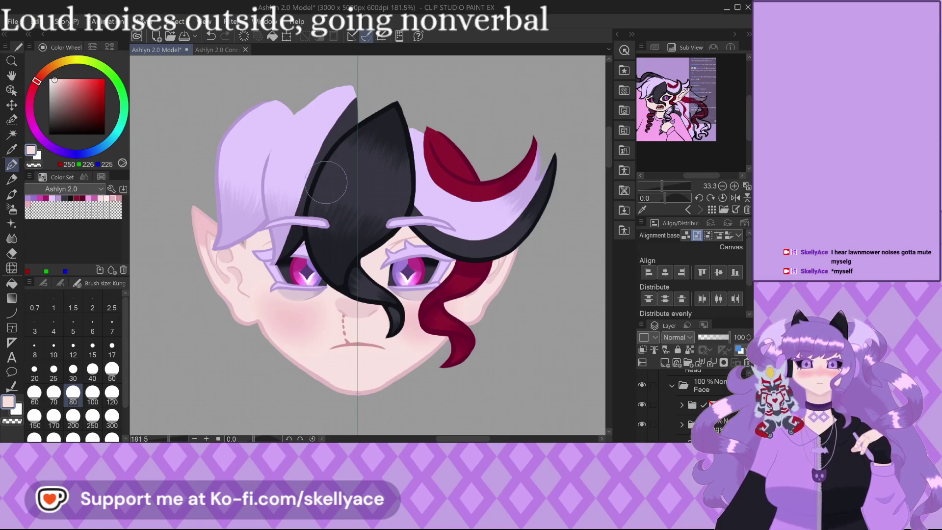
{"action": "scroll", "coordinate": [335, 199], "scroll_direction": "down", "scroll_amount": 3}
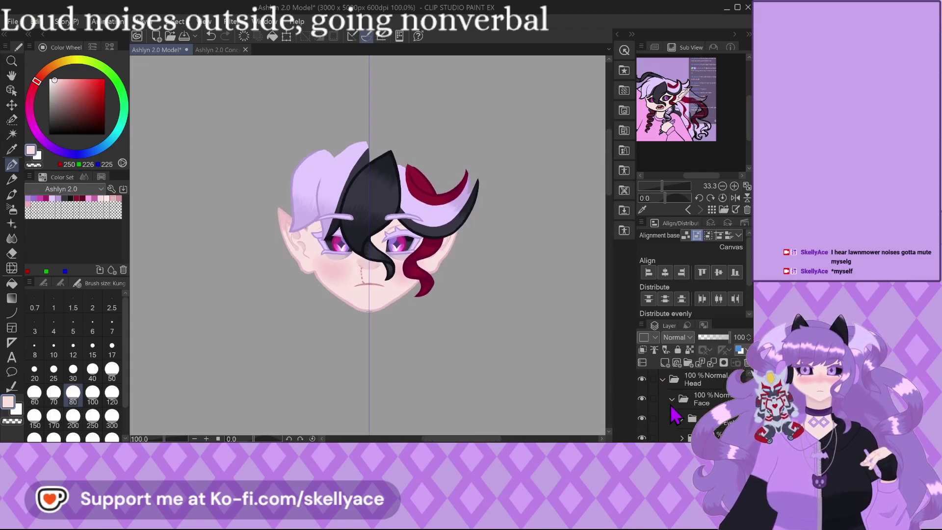
{"action": "scroll", "coordinate": [384, 281], "scroll_direction": "up", "scroll_amount": 5}
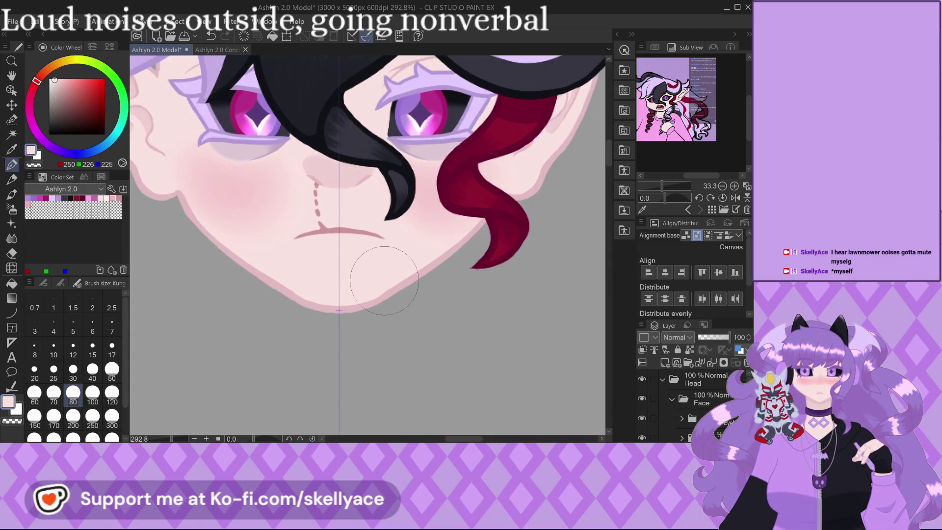
{"action": "scroll", "coordinate": [384, 280], "scroll_direction": "down", "scroll_amount": 2}
{"action": "scroll", "coordinate": [718, 431], "scroll_direction": "down", "scroll_amount": 3}
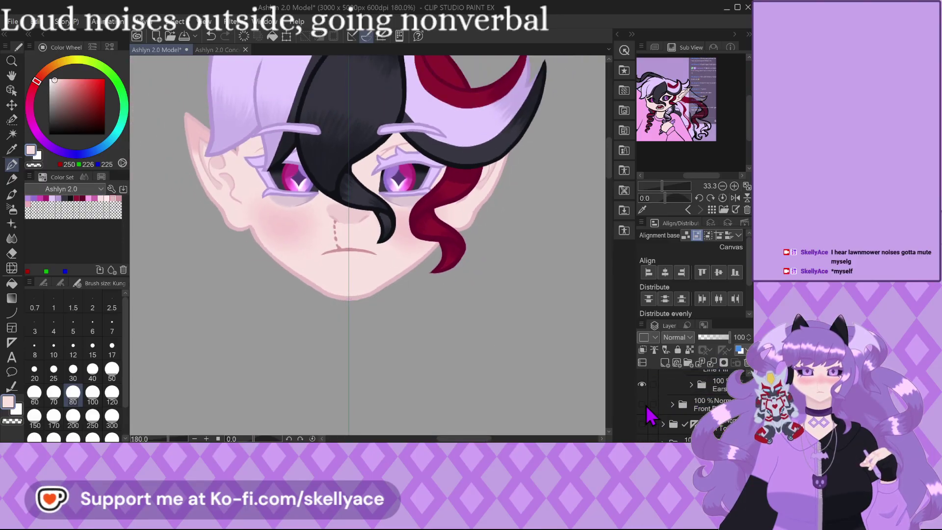
{"action": "left_click", "coordinate": [642, 404]}
{"action": "left_click", "coordinate": [641, 424]}
{"action": "scroll", "coordinate": [647, 422], "scroll_direction": "down", "scroll_amount": 2}
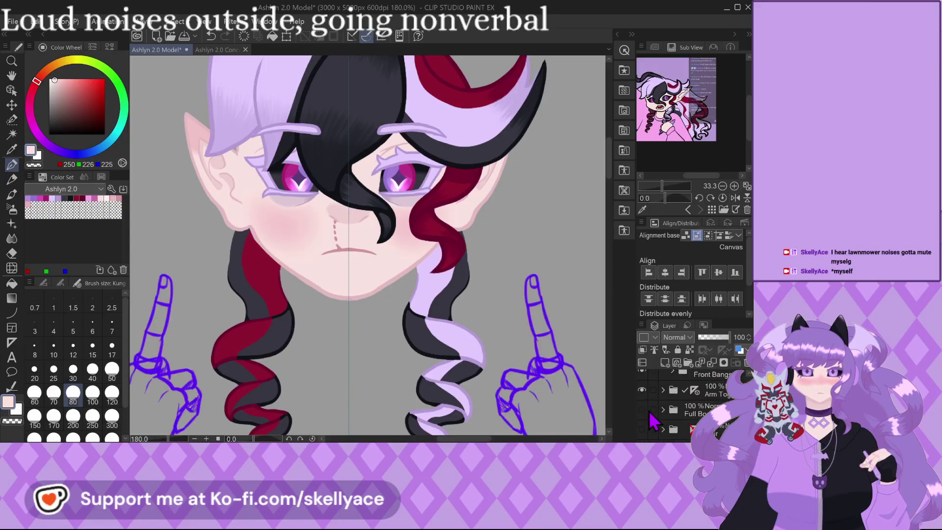
{"action": "left_click", "coordinate": [641, 390]}
{"action": "left_click", "coordinate": [642, 409]}
{"action": "left_click", "coordinate": [642, 428]}
{"action": "scroll", "coordinate": [682, 414], "scroll_direction": "down", "scroll_amount": 1}
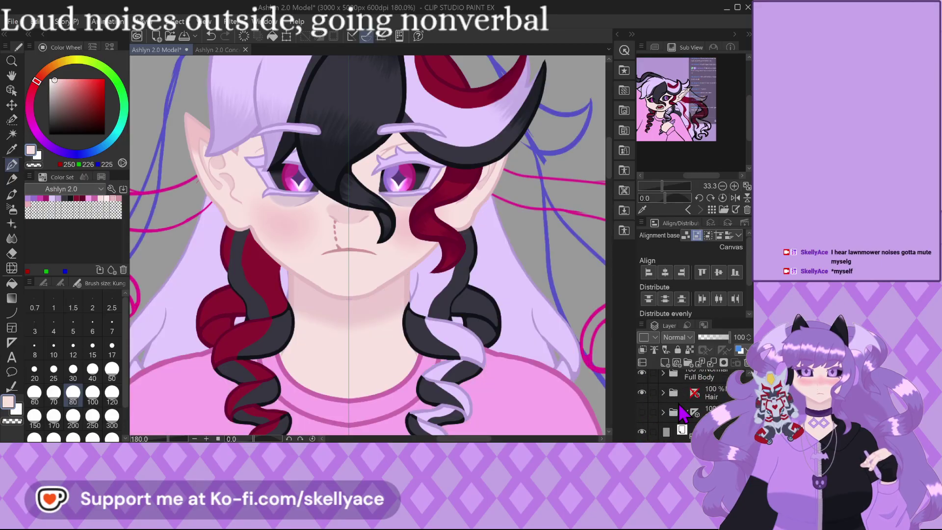
Create a layer folder named Tail Up directly beneath the Hair folder.
{"action": "scroll", "coordinate": [343, 221], "scroll_direction": "down", "scroll_amount": 6}
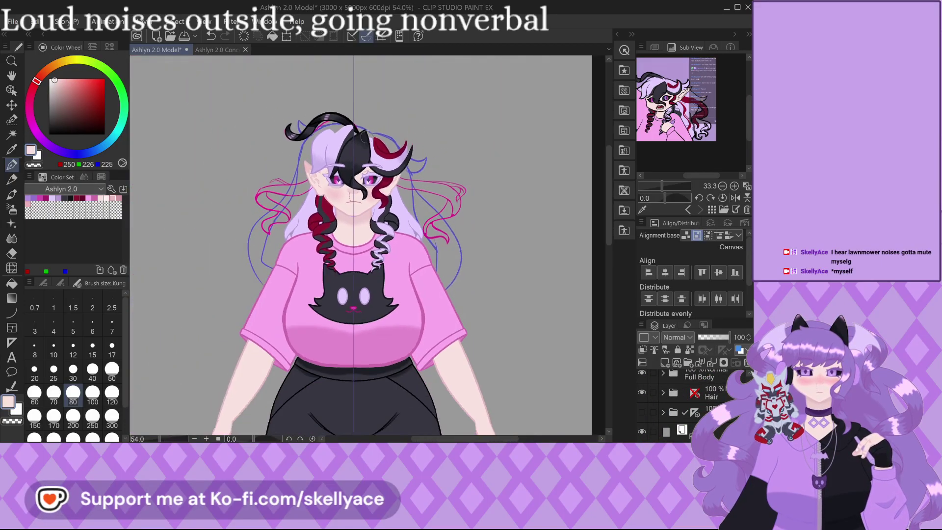
{"action": "scroll", "coordinate": [366, 136], "scroll_direction": "down", "scroll_amount": 4}
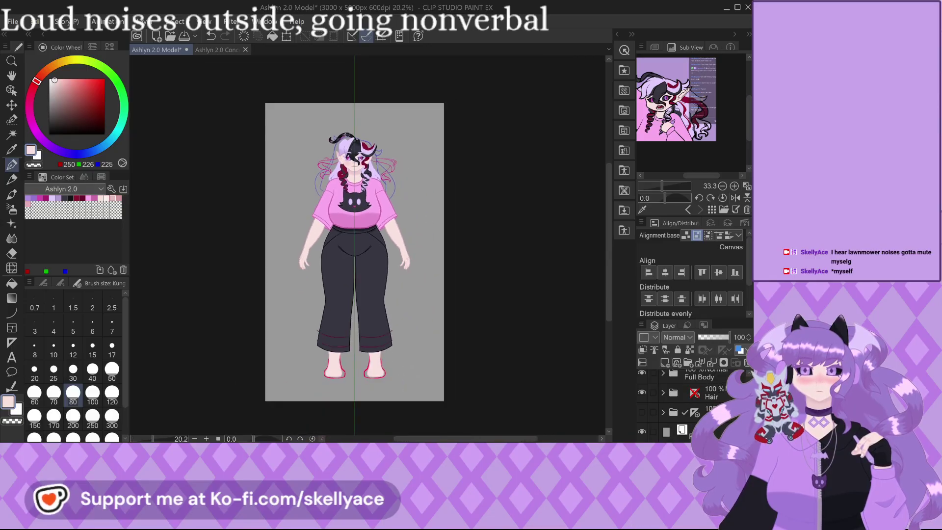
{"action": "scroll", "coordinate": [358, 135], "scroll_direction": "up", "scroll_amount": 4}
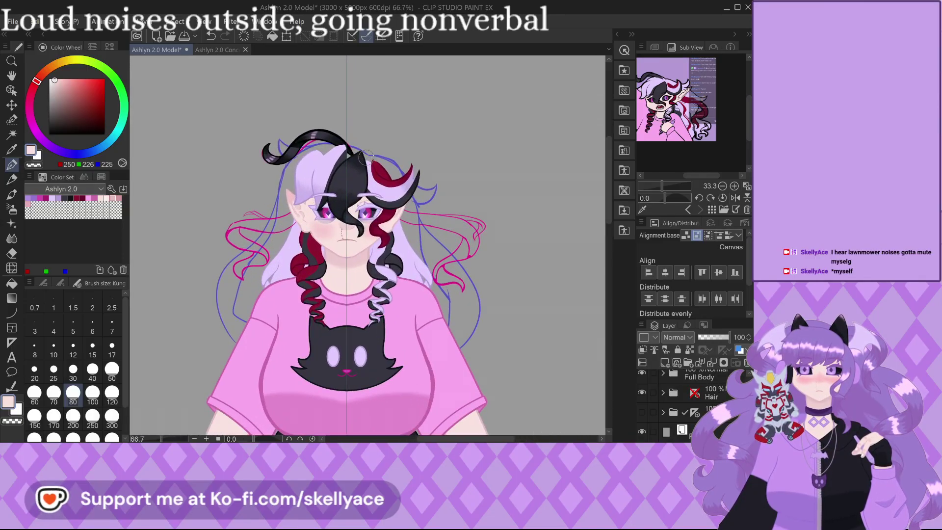
{"action": "scroll", "coordinate": [696, 402], "scroll_direction": "up", "scroll_amount": 1}
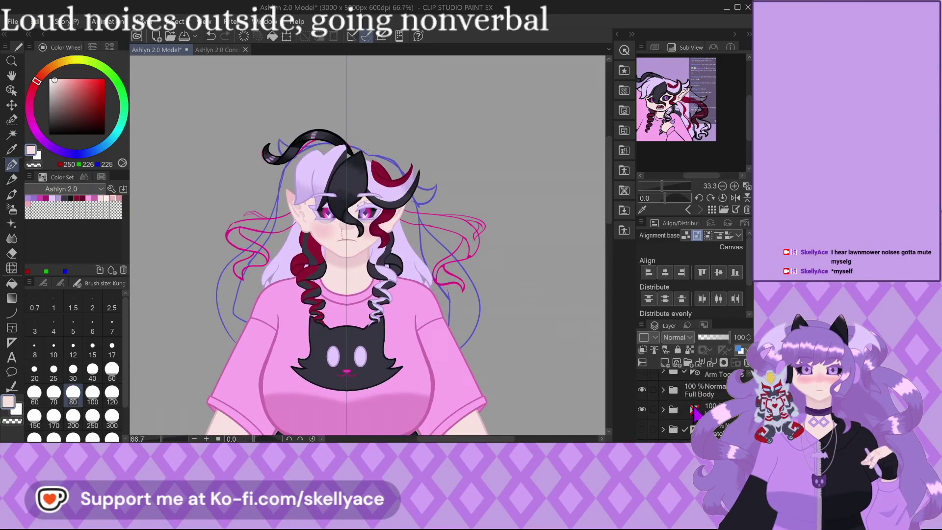
{"action": "left_click", "coordinate": [717, 431]}
{"action": "left_click", "coordinate": [688, 363]}
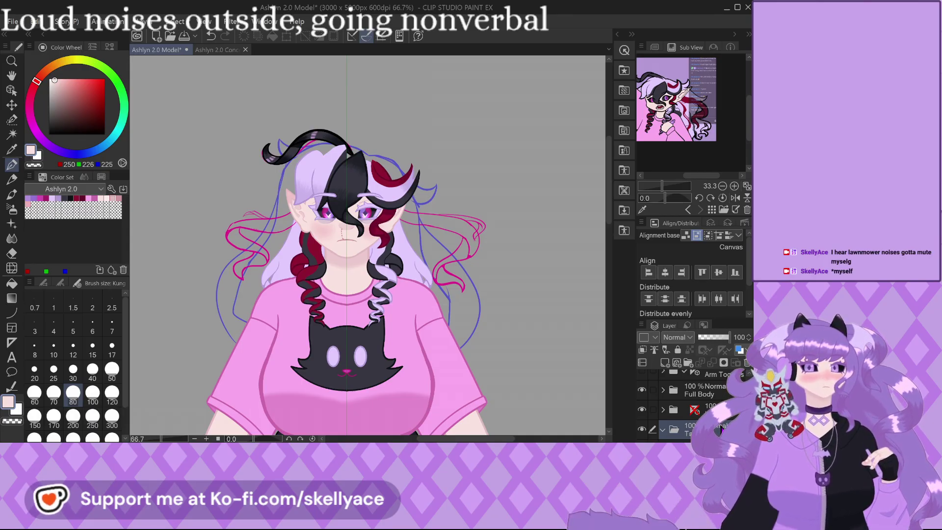
Select the expanded folder inside Face that holds the vertical symmetry ruler.
{"action": "scroll", "coordinate": [723, 412], "scroll_direction": "down", "scroll_amount": 2}
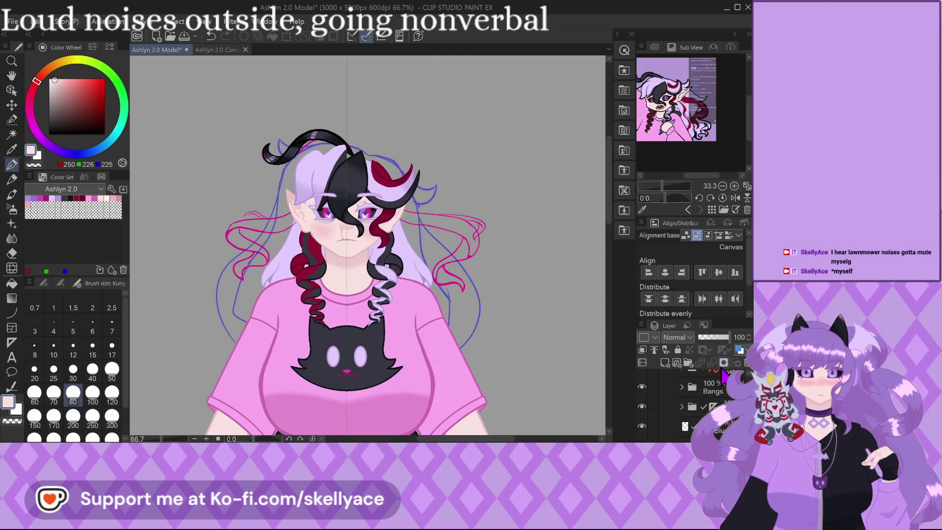
{"action": "scroll", "coordinate": [691, 402], "scroll_direction": "up", "scroll_amount": 2}
{"action": "scroll", "coordinate": [717, 403], "scroll_direction": "down", "scroll_amount": 2}
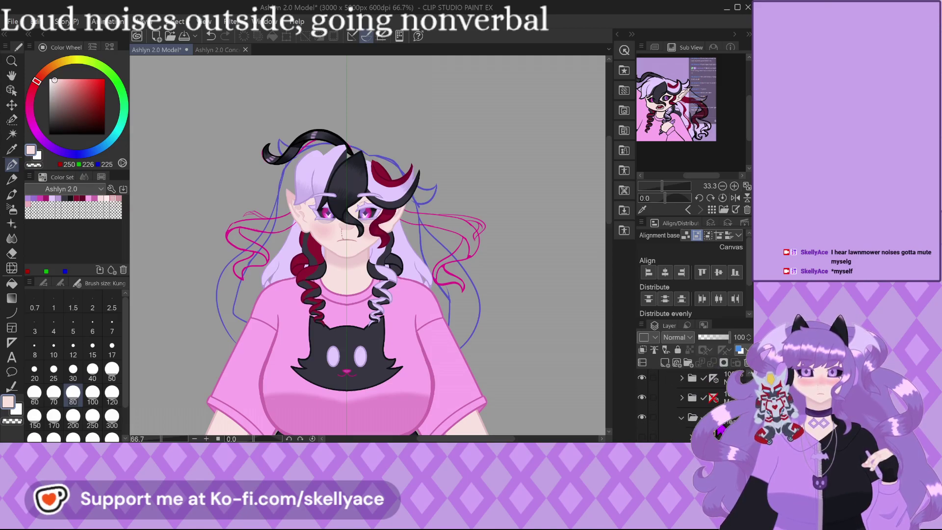
{"action": "left_click", "coordinate": [734, 421]}
Examine the chin outline and mouth up close along the vertical symmetry line.
{"action": "scroll", "coordinate": [330, 220], "scroll_direction": "up", "scroll_amount": 13}
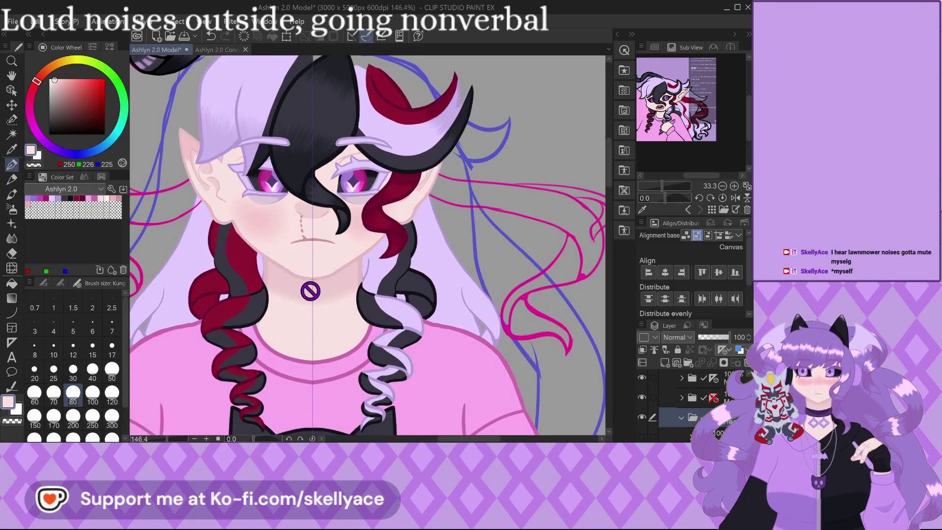
{"action": "scroll", "coordinate": [307, 281], "scroll_direction": "up", "scroll_amount": 3}
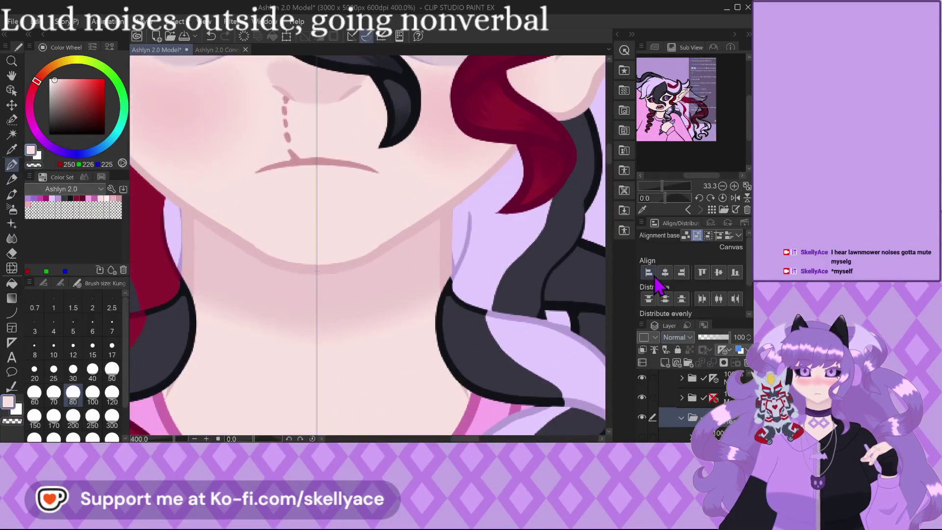
{"action": "scroll", "coordinate": [319, 299], "scroll_direction": "up", "scroll_amount": 6}
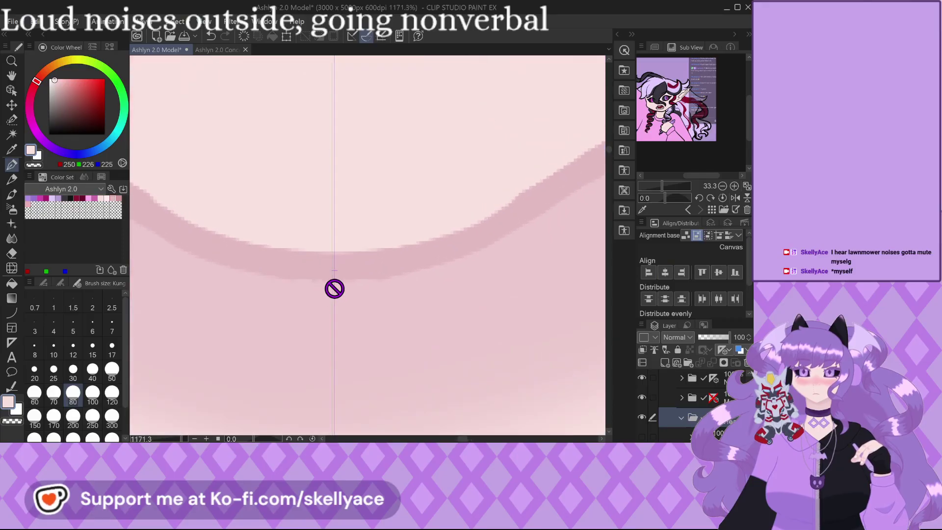
{"action": "scroll", "coordinate": [309, 372], "scroll_direction": "down", "scroll_amount": 4}
{"action": "scroll", "coordinate": [315, 97], "scroll_direction": "up", "scroll_amount": 8}
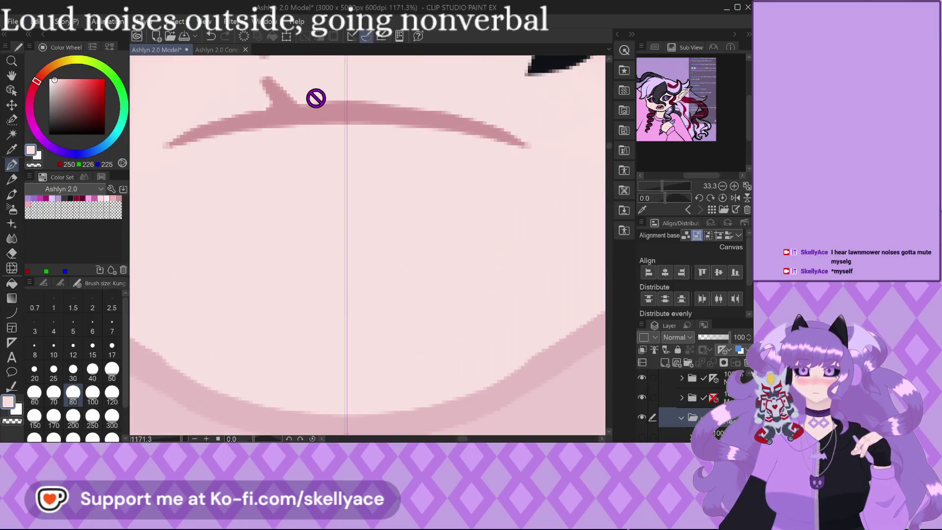
{"action": "scroll", "coordinate": [338, 80], "scroll_direction": "up", "scroll_amount": 1}
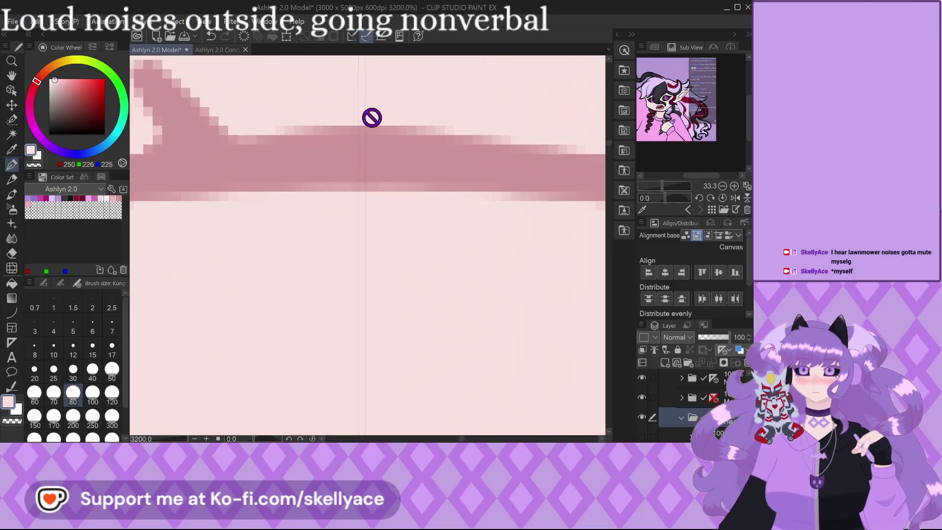
{"action": "scroll", "coordinate": [363, 130], "scroll_direction": "down", "scroll_amount": 5}
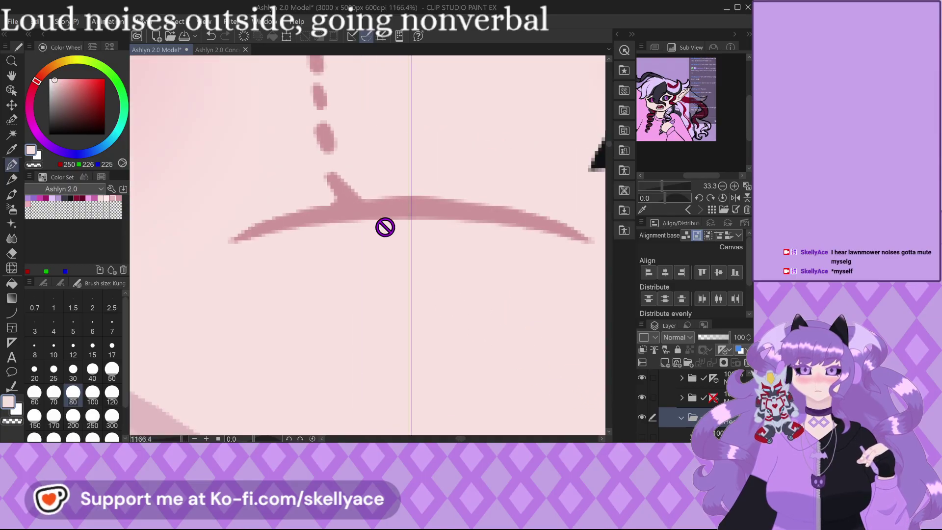
{"action": "scroll", "coordinate": [412, 241], "scroll_direction": "down", "scroll_amount": 5}
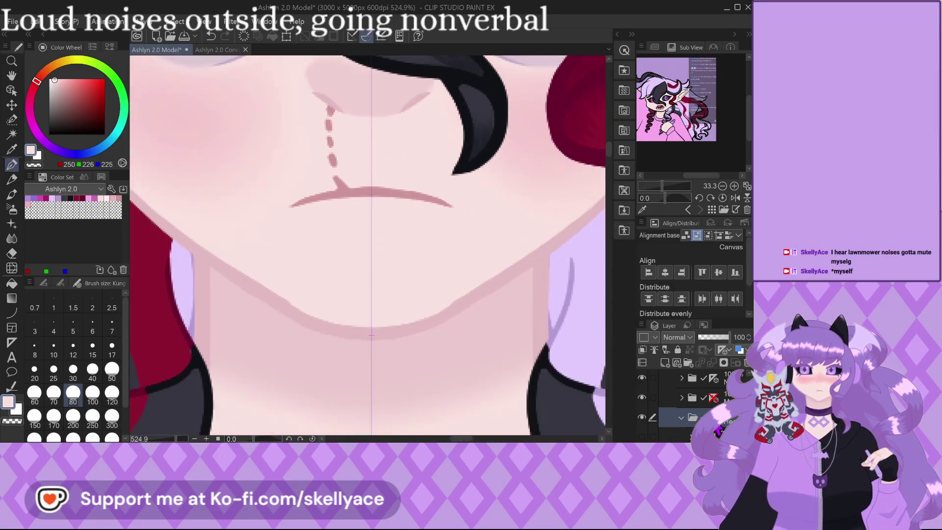
Transfer the symmetry ruler from the selected face folder to the Tail Up folder.
{"action": "left_click_drag", "start_coordinate": [717, 423], "coordinate": [717, 435]}
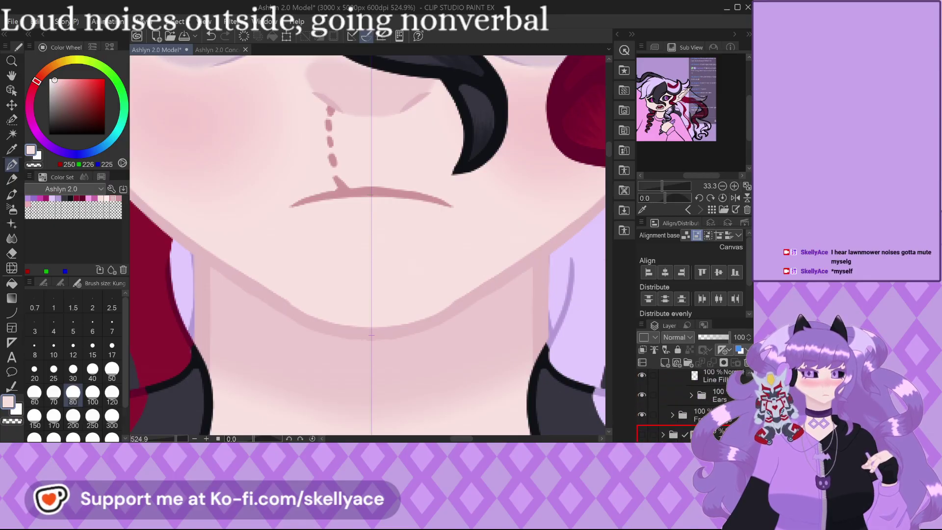
{"action": "scroll", "coordinate": [687, 407], "scroll_direction": "down", "scroll_amount": 3}
{"action": "left_click_drag", "start_coordinate": [707, 397], "coordinate": [706, 397]}
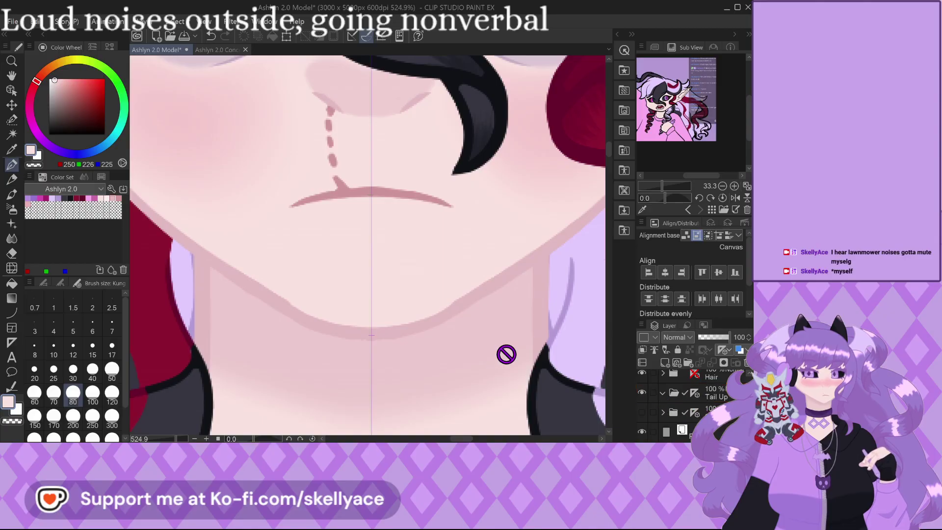
Collapse the Head folder, keep it selected and view the character's upper body.
{"action": "scroll", "coordinate": [744, 375], "scroll_direction": "up", "scroll_amount": 6}
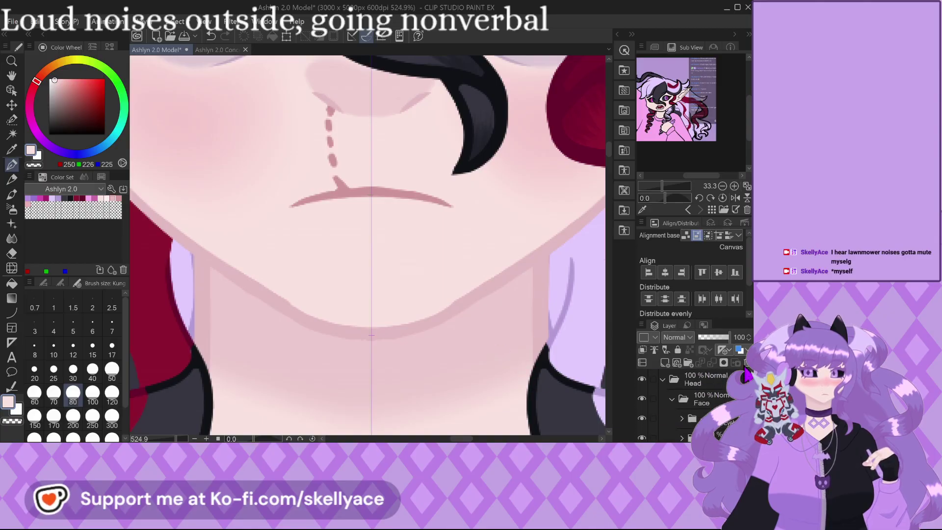
{"action": "scroll", "coordinate": [455, 359], "scroll_direction": "down", "scroll_amount": 5}
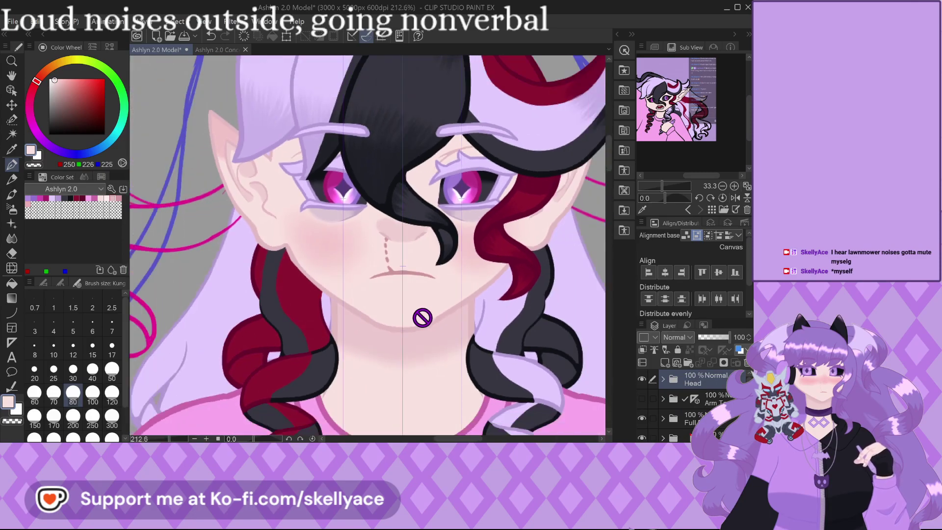
{"action": "scroll", "coordinate": [424, 318], "scroll_direction": "down", "scroll_amount": 5}
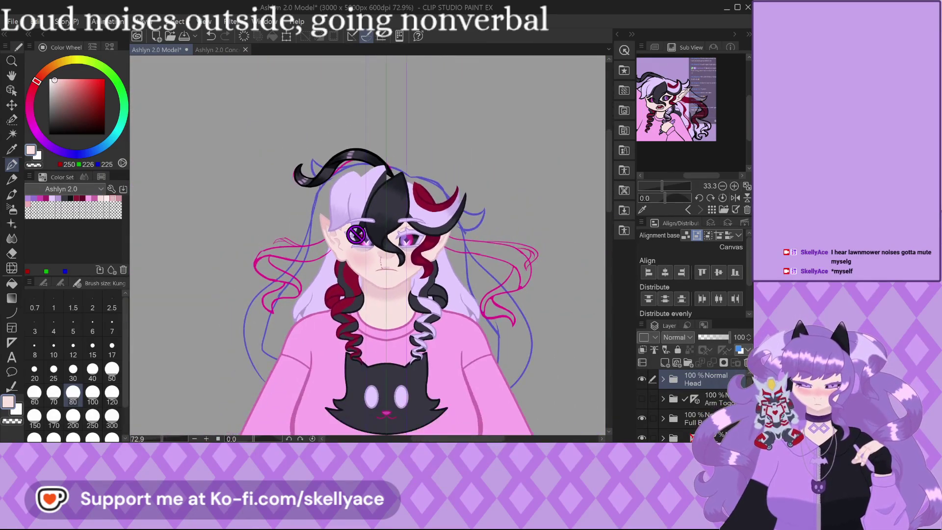
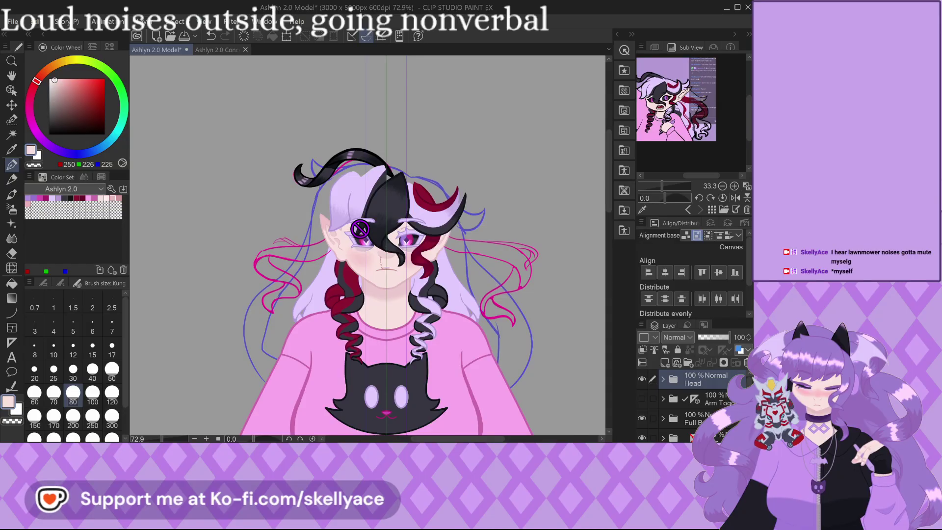
Select the Tail Up folder and hide the Hair and Full Body folders, leaving the Head folder shown.
{"action": "scroll", "coordinate": [392, 260], "scroll_direction": "down", "scroll_amount": 4}
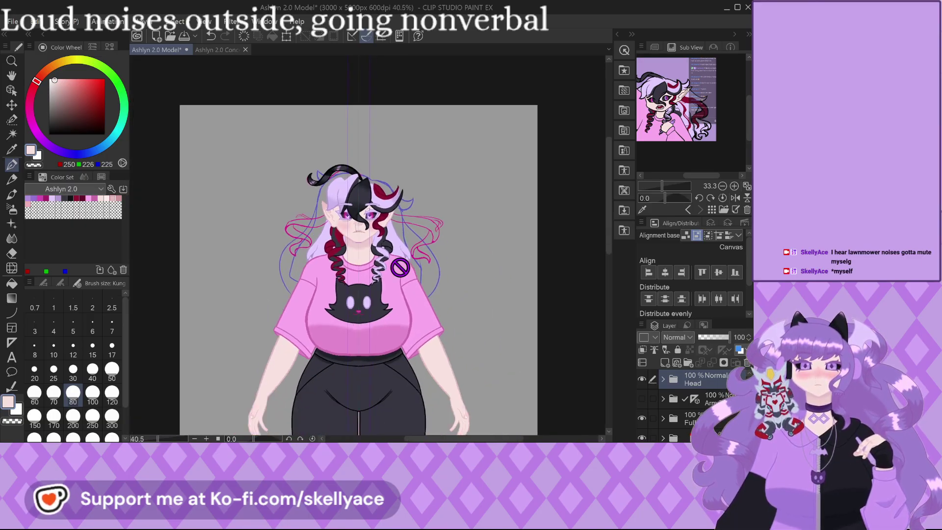
{"action": "scroll", "coordinate": [684, 431], "scroll_direction": "down", "scroll_amount": 3}
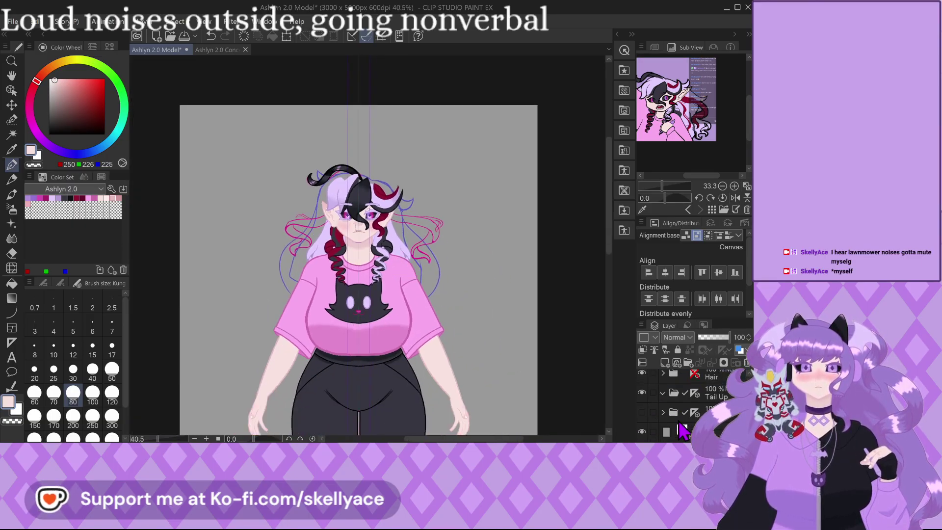
{"action": "left_click", "coordinate": [667, 398]}
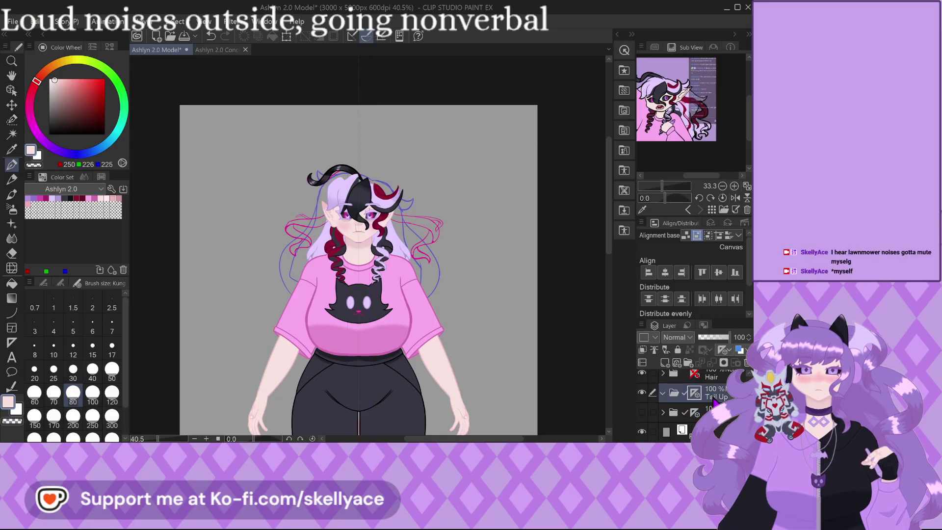
{"action": "scroll", "coordinate": [652, 409], "scroll_direction": "up", "scroll_amount": 1}
{"action": "left_click", "coordinate": [643, 407]}
{"action": "scroll", "coordinate": [644, 406], "scroll_direction": "up", "scroll_amount": 1}
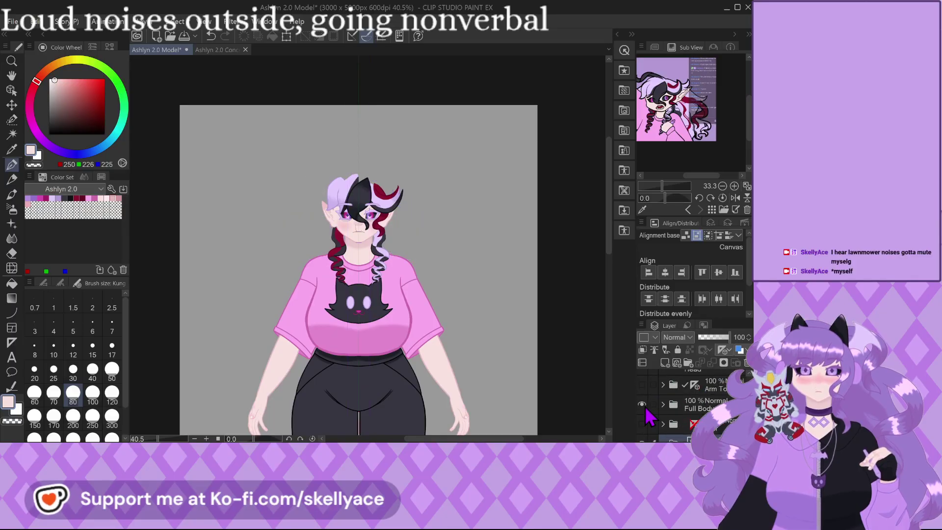
{"action": "left_click", "coordinate": [643, 404]}
{"action": "scroll", "coordinate": [648, 414], "scroll_direction": "down", "scroll_amount": 2}
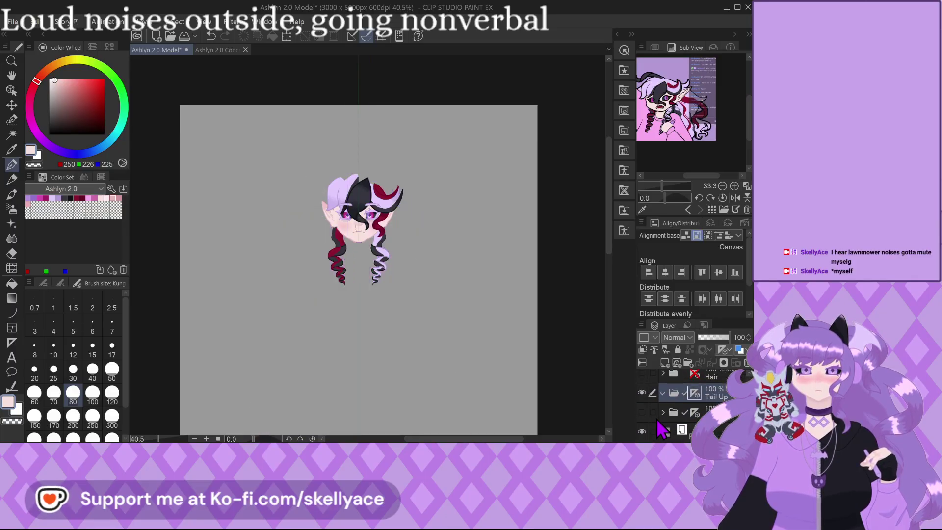
Show the concept folder, hide its grey 3D figure and display the 50% Base Concept sketch.
{"action": "left_click", "coordinate": [642, 412]}
{"action": "scroll", "coordinate": [666, 427], "scroll_direction": "down", "scroll_amount": 3}
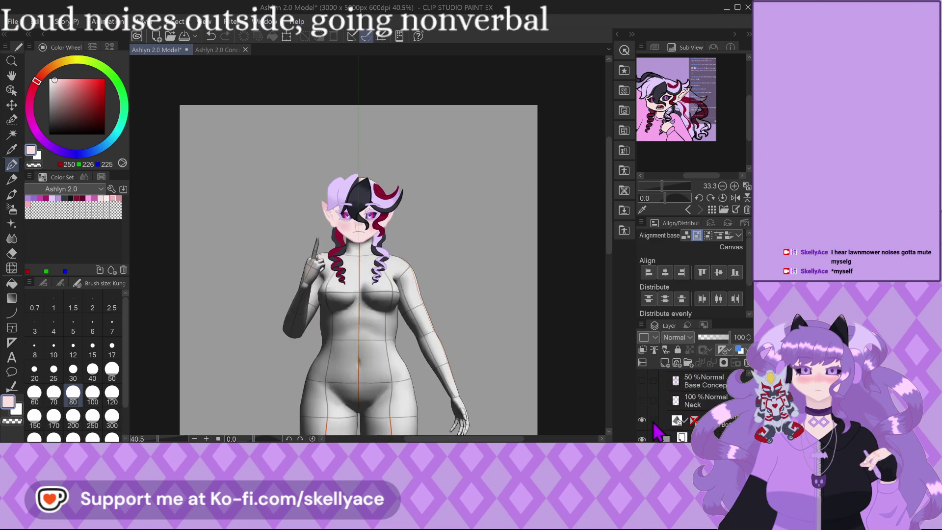
{"action": "left_click", "coordinate": [642, 420]}
{"action": "left_click", "coordinate": [641, 382]}
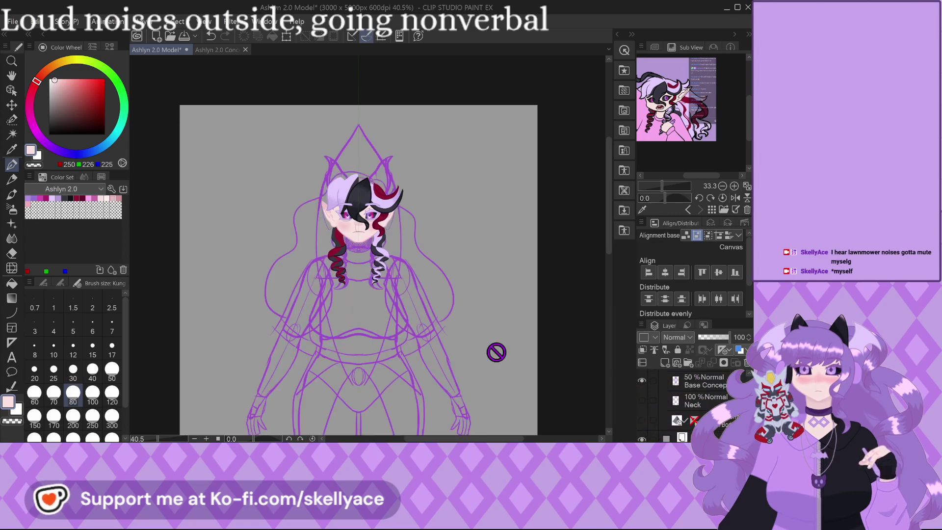
{"action": "scroll", "coordinate": [458, 265], "scroll_direction": "down", "scroll_amount": 1}
{"action": "scroll", "coordinate": [693, 413], "scroll_direction": "up", "scroll_amount": 3}
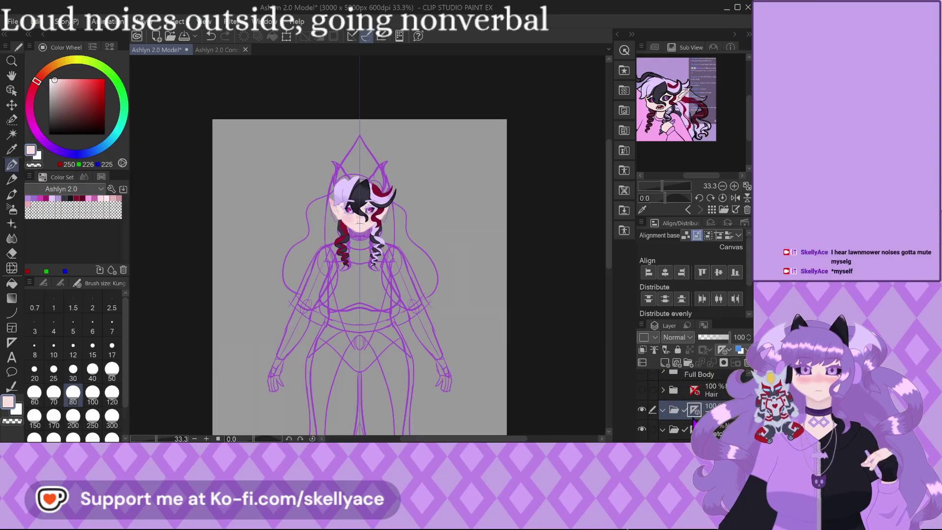
Add a new layer inside the Tail Up folder and name it Sketch.
{"action": "scroll", "coordinate": [690, 416], "scroll_direction": "down", "scroll_amount": 2}
{"action": "left_click", "coordinate": [665, 363]}
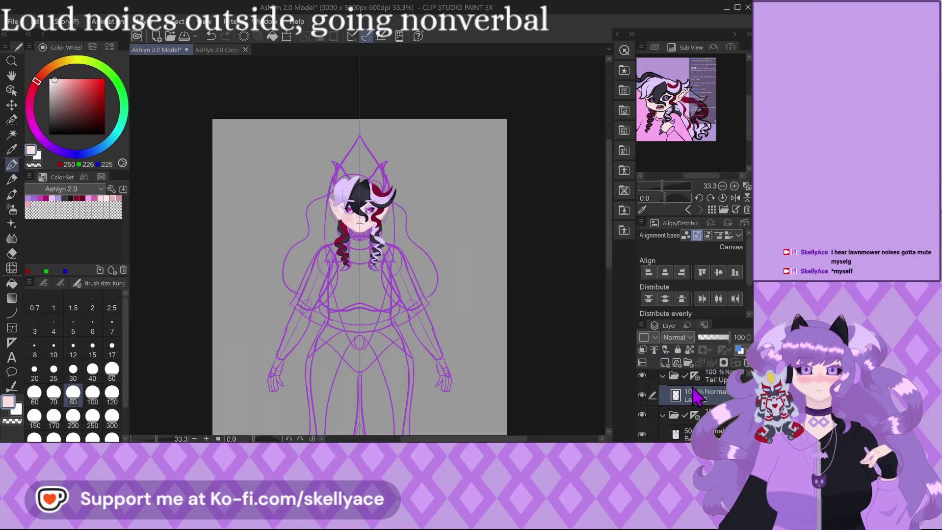
{"action": "double_click", "coordinate": [702, 394]}
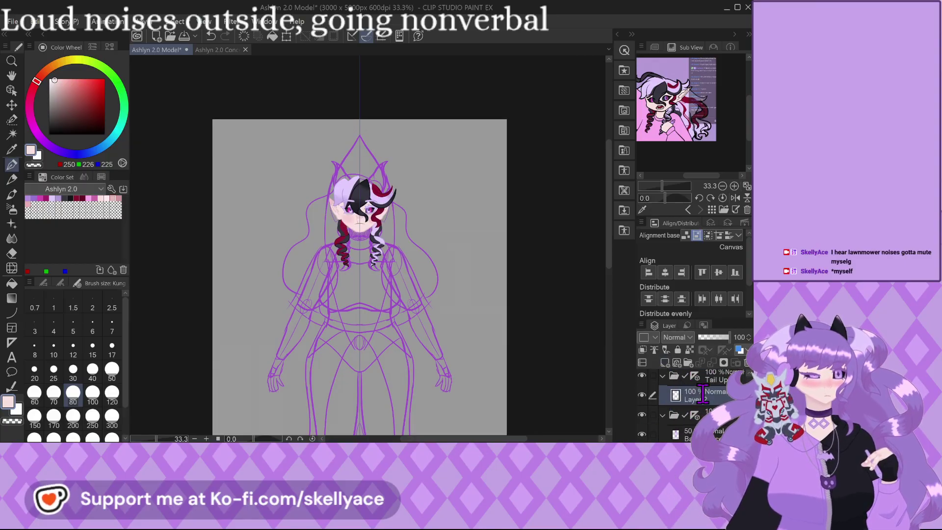
{"action": "type", "text": "Sketch"}
{"action": "key", "text": "Return"}
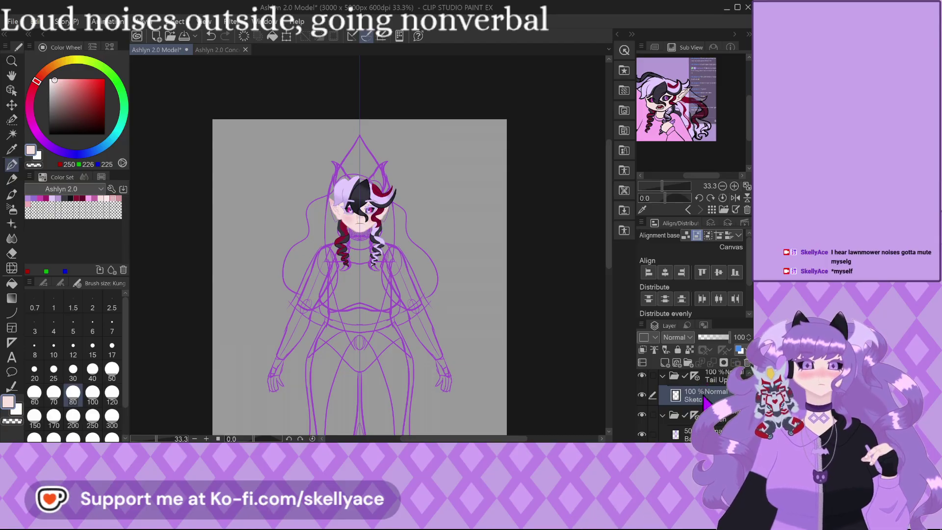
Set the drawing color to magenta from the Standard color set and choose another pen at brush size 12.
{"action": "scroll", "coordinate": [365, 330], "scroll_direction": "up", "scroll_amount": 4}
{"action": "left_click", "coordinate": [69, 329]}
{"action": "left_click", "coordinate": [49, 134]}
{"action": "left_click", "coordinate": [44, 211]}
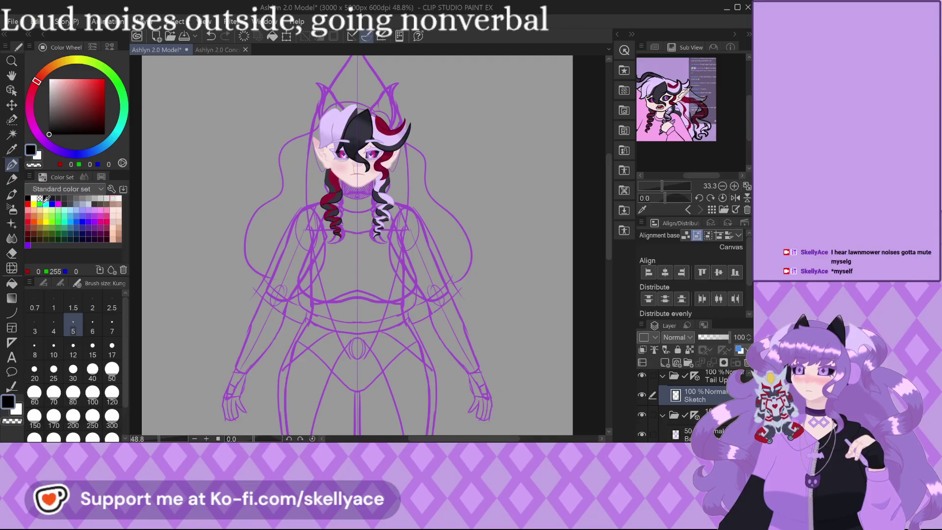
{"action": "left_click", "coordinate": [58, 204]}
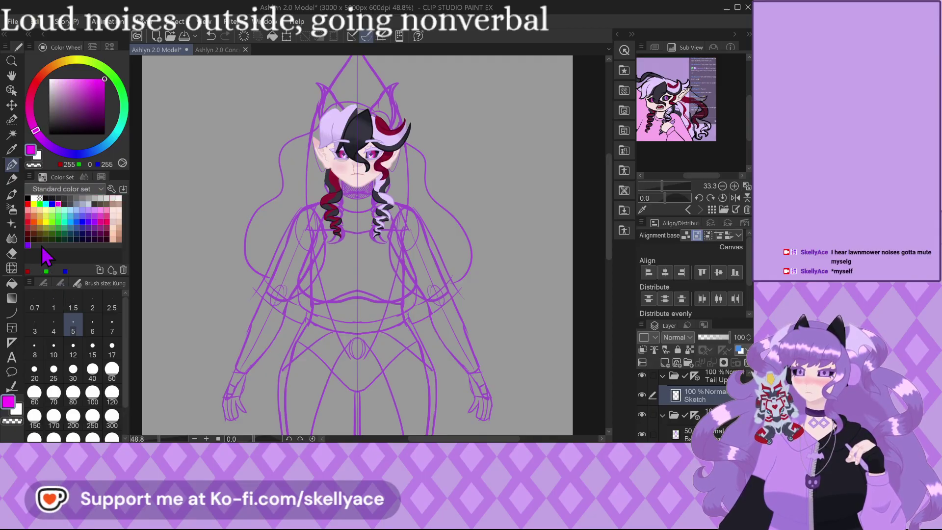
{"action": "left_click", "coordinate": [43, 285]}
{"action": "left_click", "coordinate": [54, 359]}
{"action": "left_click", "coordinate": [116, 284]}
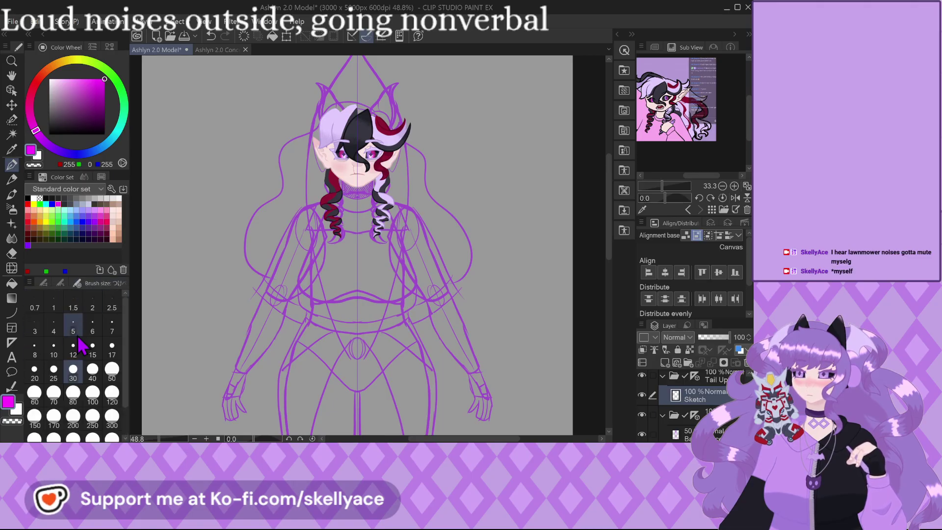
{"action": "left_click", "coordinate": [74, 349]}
Sketch the tail's mirrored outline as a tall oval from a point above the head down to the hips.
{"action": "scroll", "coordinate": [354, 361], "scroll_direction": "up", "scroll_amount": 2}
{"action": "scroll", "coordinate": [355, 361], "scroll_direction": "down", "scroll_amount": 1}
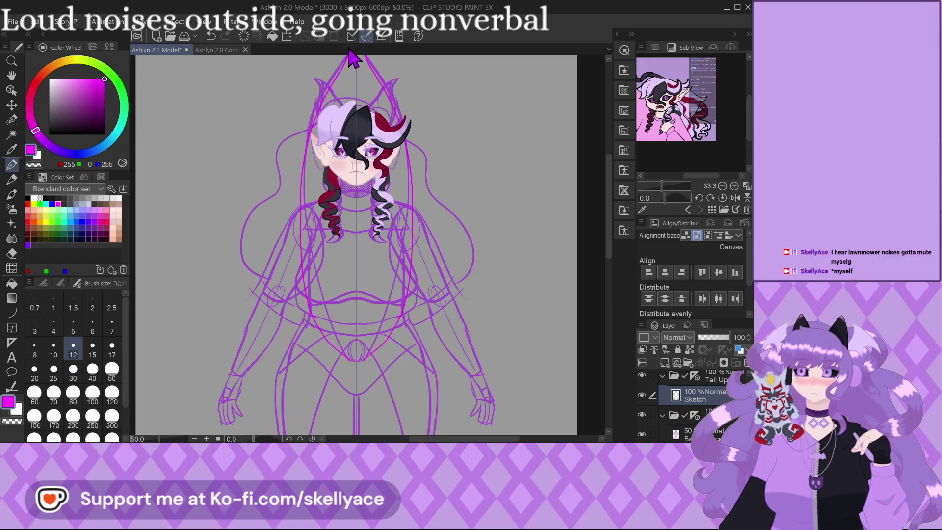
{"action": "scroll", "coordinate": [335, 86], "scroll_direction": "up", "scroll_amount": 4}
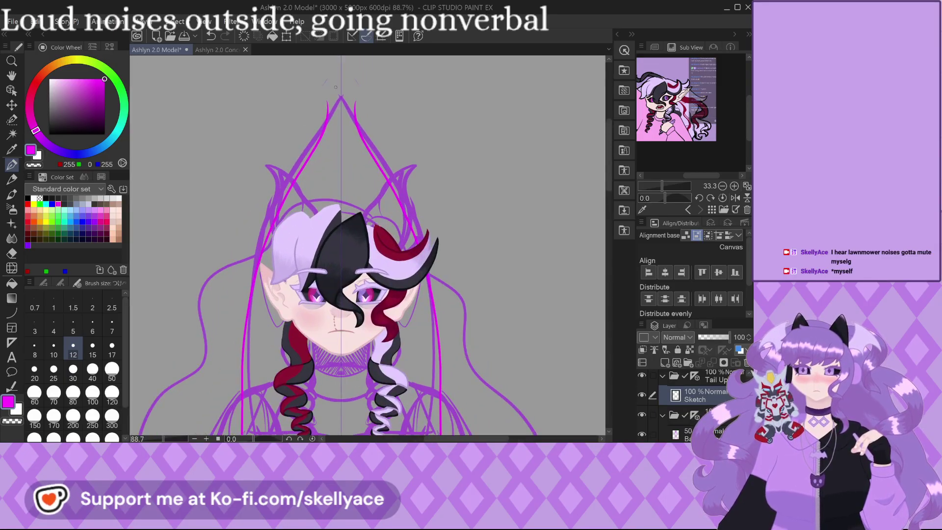
{"action": "left_click_drag", "start_coordinate": [341, 95], "coordinate": [296, 175]}
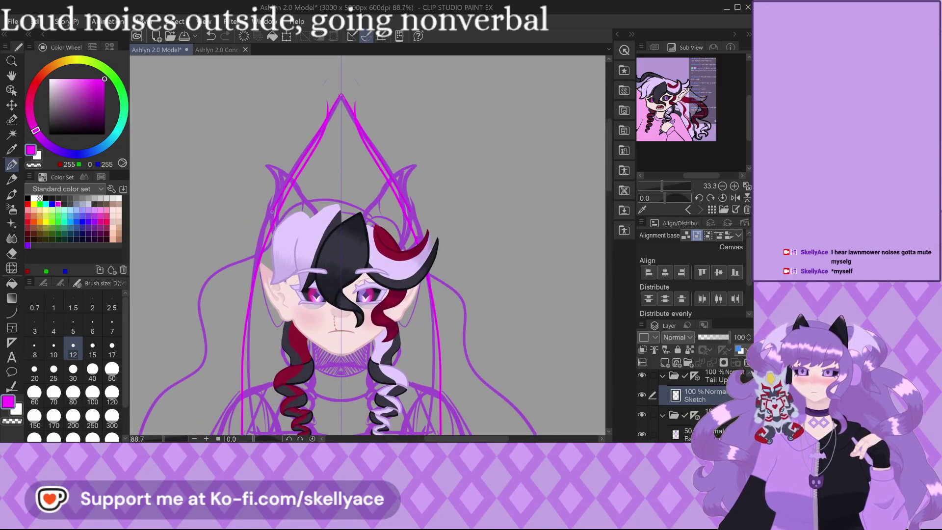
{"action": "scroll", "coordinate": [253, 362], "scroll_direction": "down", "scroll_amount": 4}
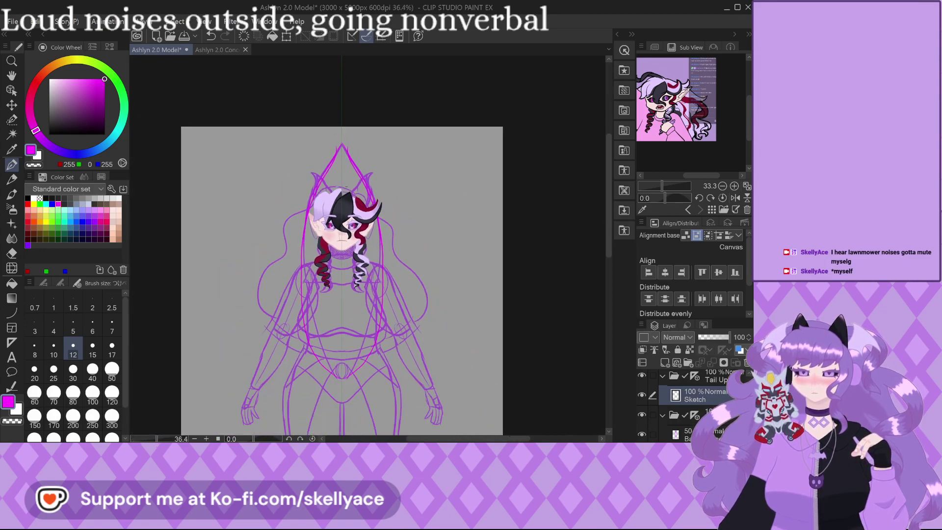
{"action": "scroll", "coordinate": [339, 386], "scroll_direction": "up", "scroll_amount": 1}
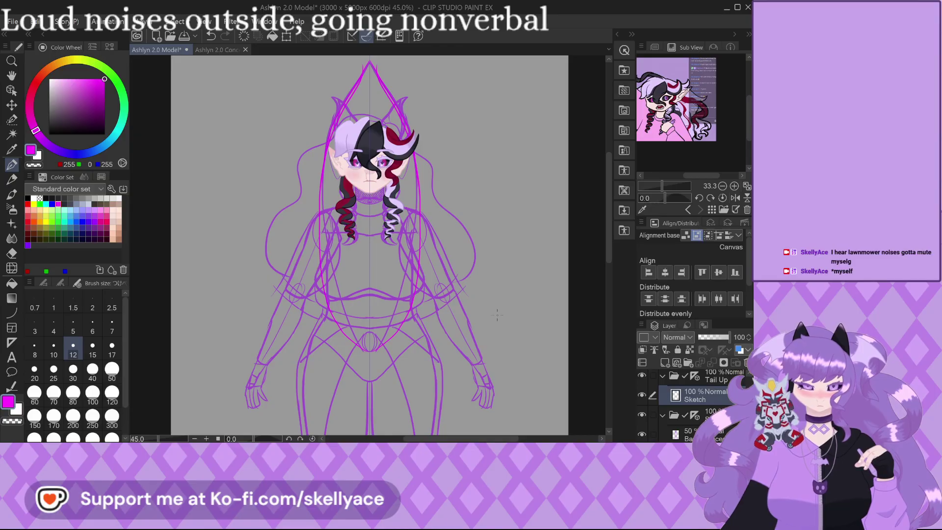
Hide the concept folder and join the two sides of the tail outline at its lower end.
{"action": "left_click", "coordinate": [641, 415]}
{"action": "scroll", "coordinate": [326, 342], "scroll_direction": "up", "scroll_amount": 3}
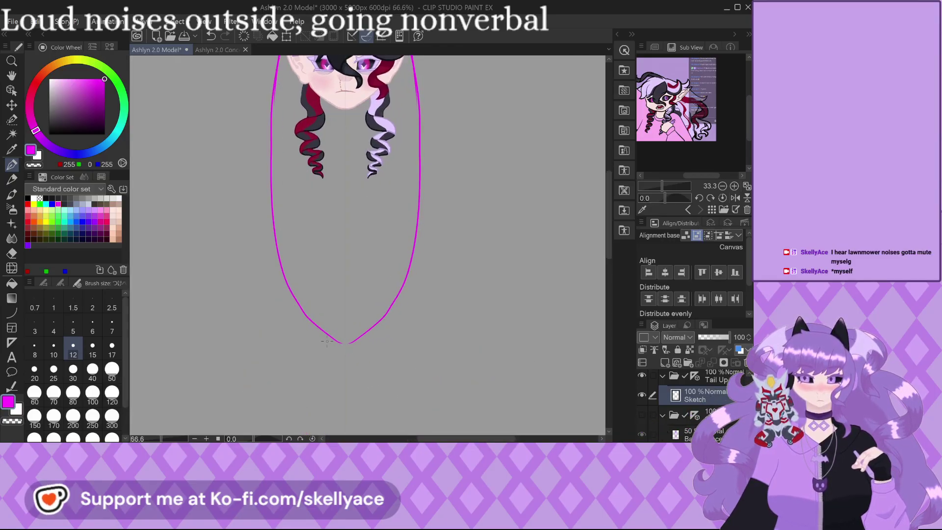
{"action": "scroll", "coordinate": [342, 342], "scroll_direction": "up", "scroll_amount": 8}
{"action": "left_click_drag", "start_coordinate": [335, 344], "coordinate": [349, 346]}
{"action": "scroll", "coordinate": [304, 361], "scroll_direction": "down", "scroll_amount": 6}
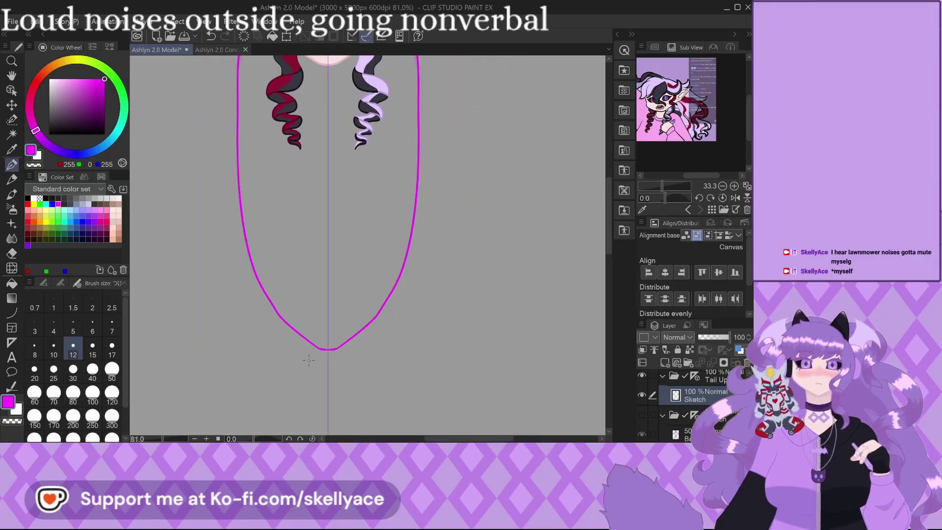
{"action": "scroll", "coordinate": [305, 363], "scroll_direction": "down", "scroll_amount": 2}
{"action": "scroll", "coordinate": [658, 429], "scroll_direction": "down", "scroll_amount": 2}
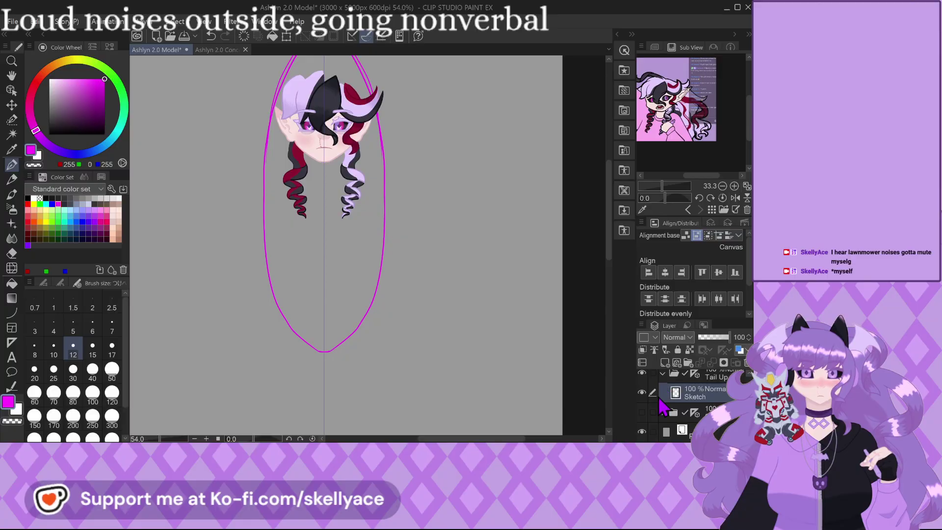
{"action": "scroll", "coordinate": [672, 422], "scroll_direction": "down", "scroll_amount": 2}
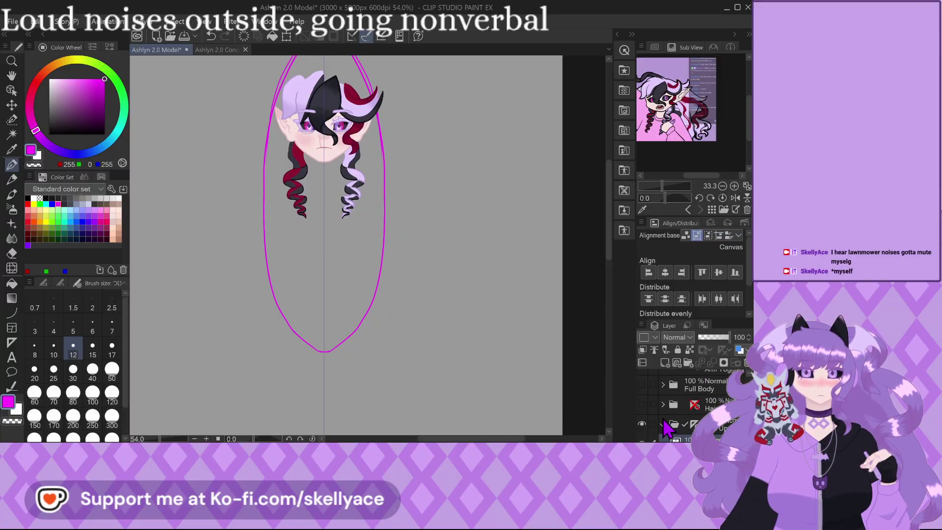
{"action": "scroll", "coordinate": [331, 239], "scroll_direction": "down", "scroll_amount": 2}
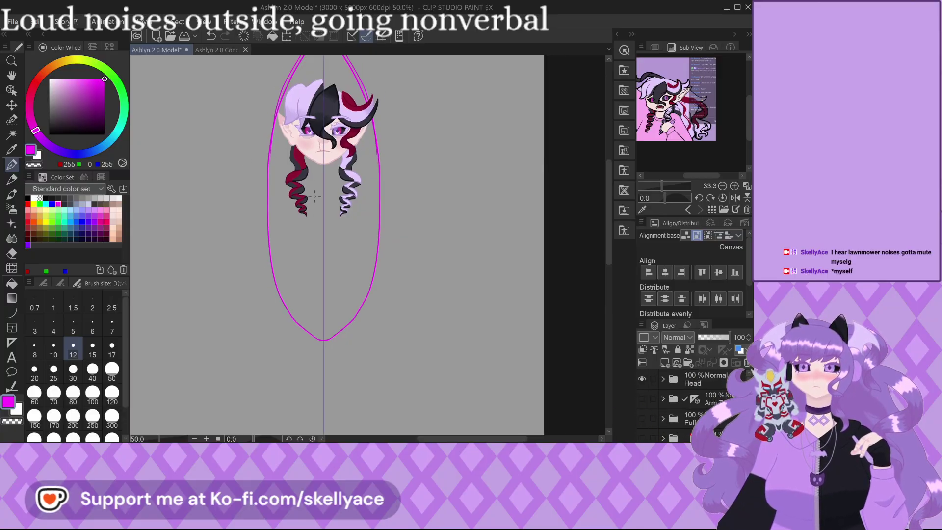
Sketch mirrored pointed fur tufts along the lower edges of the tail outline.
{"action": "scroll", "coordinate": [312, 323], "scroll_direction": "up", "scroll_amount": 5}
{"action": "mouse_move", "coordinate": [312, 323]}
{"action": "left_mouse_down"}
{"action": "mouse_move", "coordinate": [336, 318]}
{"action": "mouse_move", "coordinate": [398, 263]}
{"action": "left_mouse_up"}
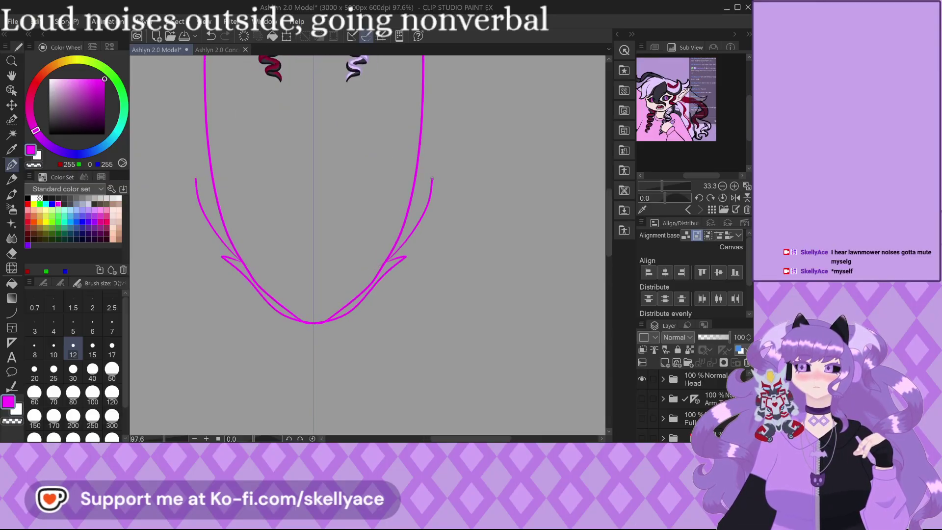
{"action": "scroll", "coordinate": [369, 247], "scroll_direction": "down", "scroll_amount": 4}
{"action": "left_click_drag", "start_coordinate": [363, 211], "coordinate": [357, 284]}
{"action": "scroll", "coordinate": [381, 275], "scroll_direction": "up", "scroll_amount": 4}
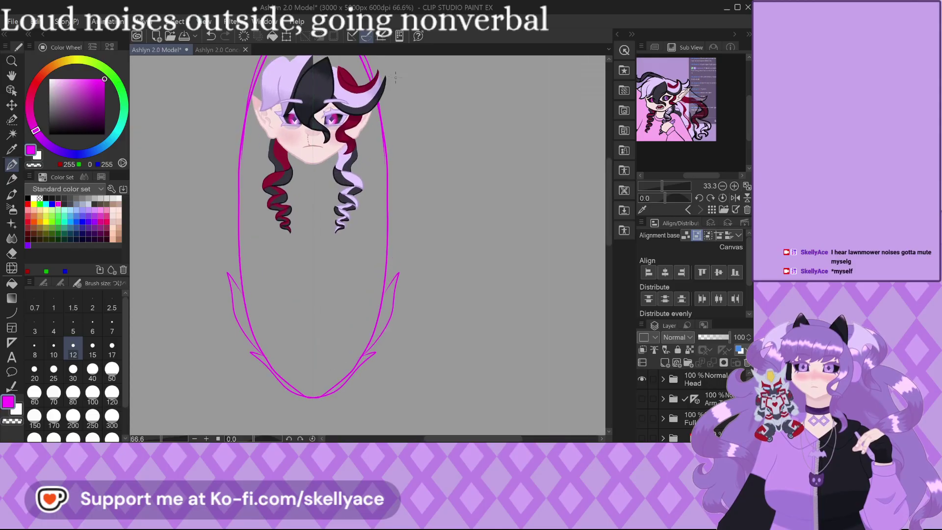
{"action": "scroll", "coordinate": [384, 294], "scroll_direction": "down", "scroll_amount": 2}
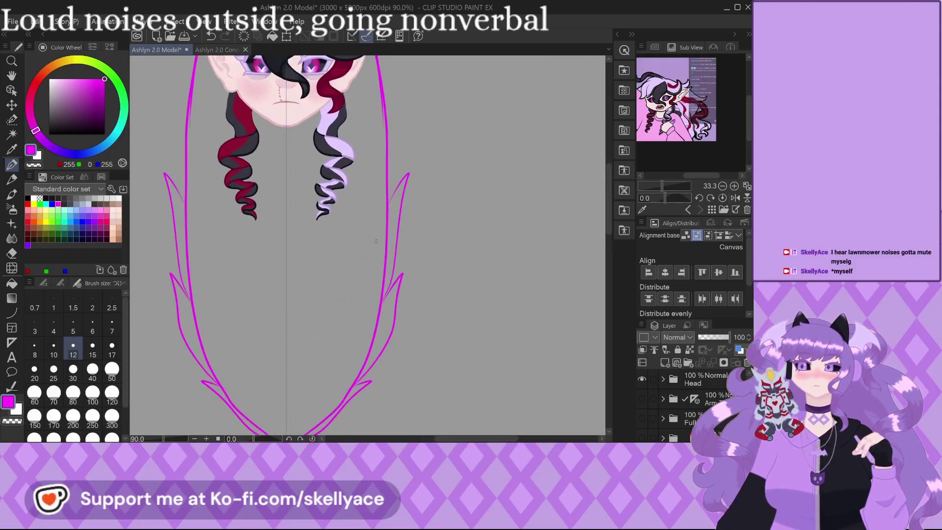
Continue the mirrored fur tufts up the tail's sides, past the head and toward the tip.
{"action": "scroll", "coordinate": [380, 273], "scroll_direction": "up", "scroll_amount": 2}
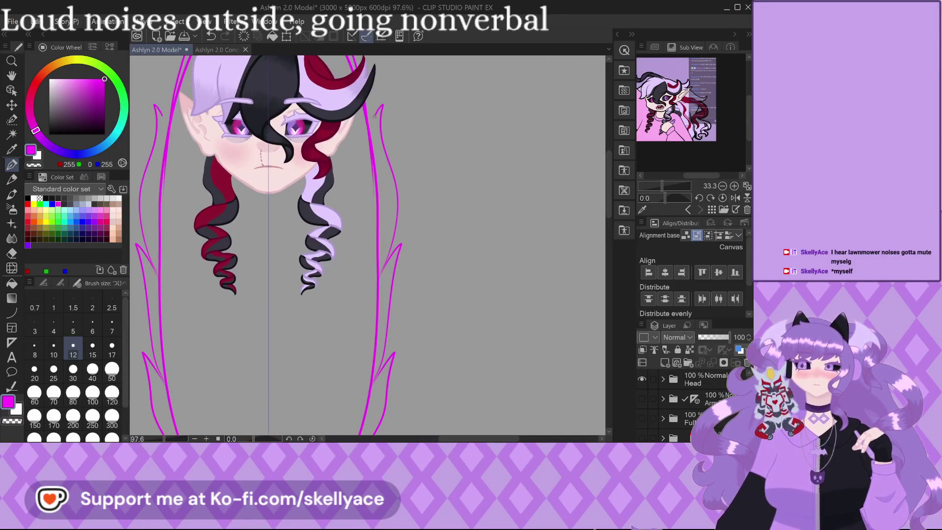
{"action": "scroll", "coordinate": [376, 112], "scroll_direction": "down", "scroll_amount": 3}
{"action": "scroll", "coordinate": [366, 185], "scroll_direction": "up", "scroll_amount": 2}
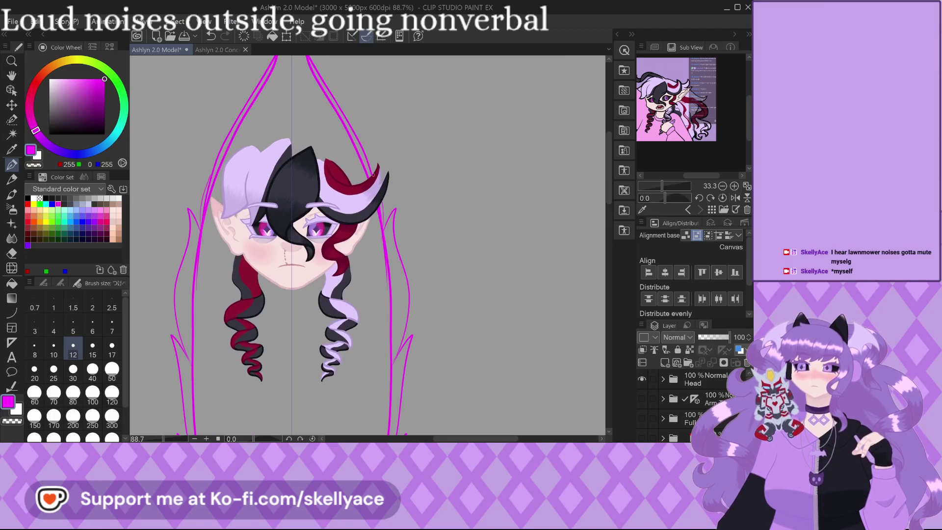
{"action": "scroll", "coordinate": [375, 178], "scroll_direction": "down", "scroll_amount": 2}
{"action": "scroll", "coordinate": [374, 184], "scroll_direction": "up", "scroll_amount": 4}
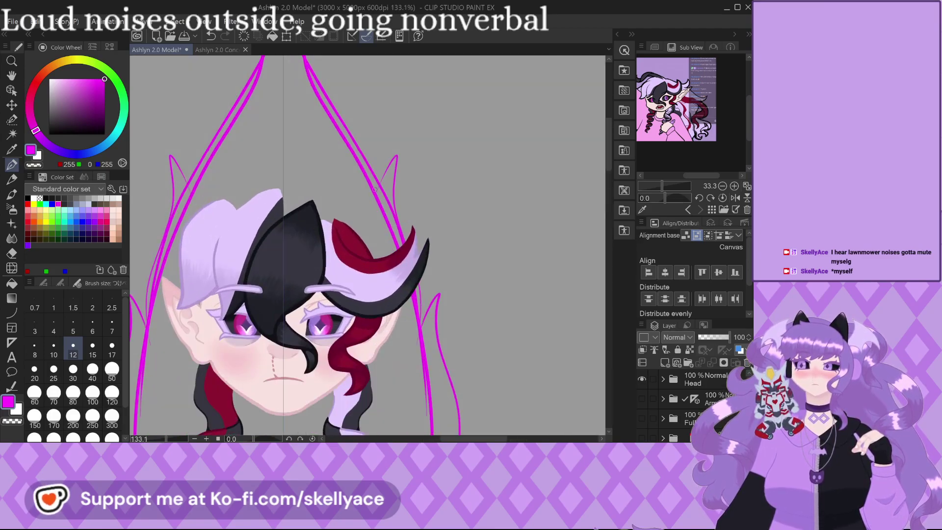
{"action": "mouse_move", "coordinate": [374, 188]}
{"action": "left_mouse_down"}
{"action": "mouse_move", "coordinate": [370, 154]}
{"action": "mouse_move", "coordinate": [339, 127]}
{"action": "left_mouse_up"}
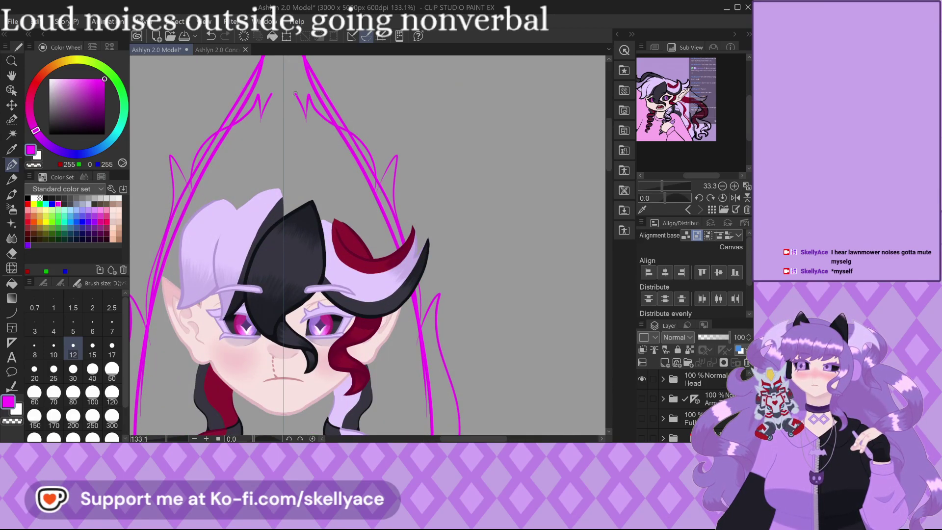
{"action": "scroll", "coordinate": [283, 76], "scroll_direction": "up", "scroll_amount": 2}
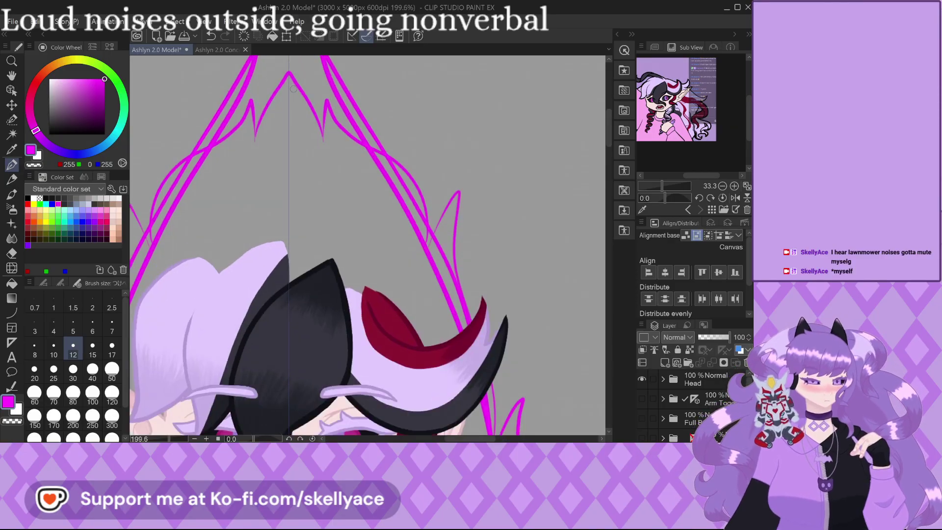
Redraw the tail's tip as a taller centered point flanked by small tufts and clean up the old outline there.
{"action": "key", "text": "ctrl+z"}
{"action": "left_click_drag", "start_coordinate": [288, 71], "coordinate": [325, 133]}
{"action": "key", "text": "ctrl+z"}
{"action": "left_click_drag", "start_coordinate": [285, 59], "coordinate": [253, 128]}
{"action": "left_click_drag", "start_coordinate": [277, 90], "coordinate": [290, 56]}
{"action": "scroll", "coordinate": [299, 206], "scroll_direction": "down", "scroll_amount": 4}
{"action": "scroll", "coordinate": [241, 156], "scroll_direction": "up", "scroll_amount": 2}
{"action": "mouse_move", "coordinate": [265, 118]}
{"action": "left_mouse_down"}
{"action": "mouse_move", "coordinate": [221, 171]}
{"action": "mouse_move", "coordinate": [270, 119]}
{"action": "mouse_move", "coordinate": [235, 148]}
{"action": "mouse_move", "coordinate": [281, 76]}
{"action": "left_mouse_up"}
{"action": "scroll", "coordinate": [250, 129], "scroll_direction": "down", "scroll_amount": 5}
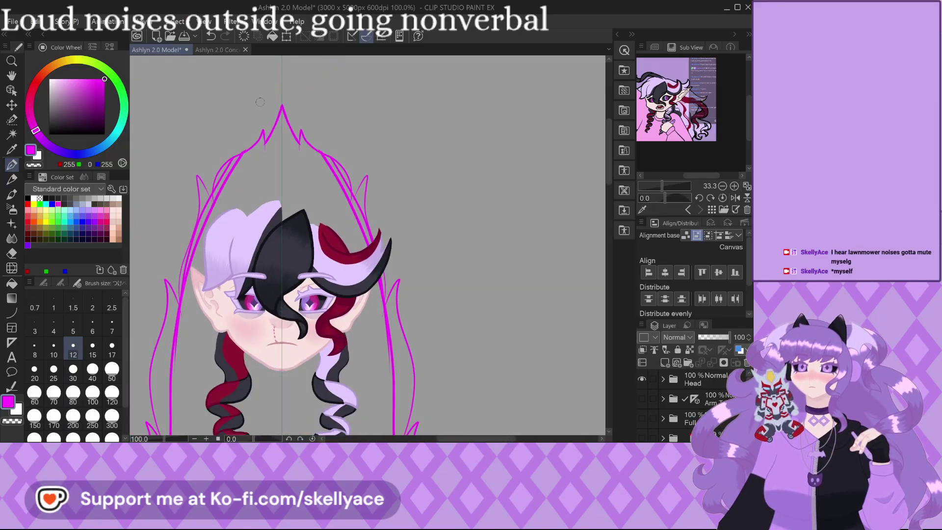
{"action": "scroll", "coordinate": [265, 97], "scroll_direction": "down", "scroll_amount": 5}
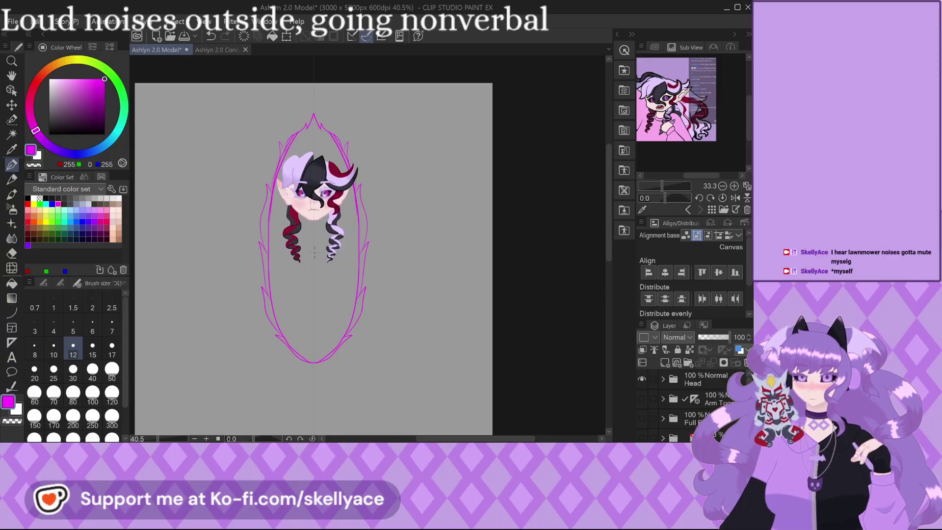
{"action": "scroll", "coordinate": [319, 309], "scroll_direction": "up", "scroll_amount": 3}
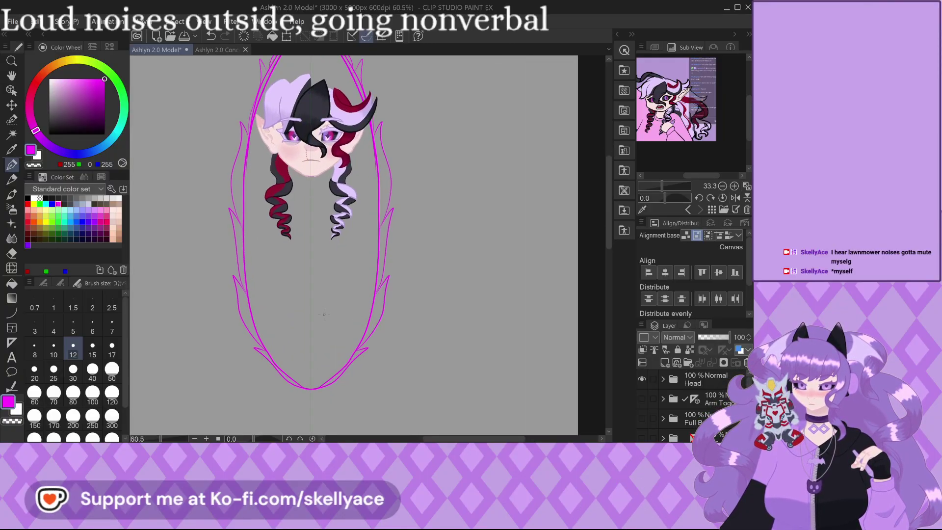
Redraw the mirrored tufts just below the tail's tip as wider, outward-pointing shapes over the old ones.
{"action": "scroll", "coordinate": [323, 315], "scroll_direction": "down", "scroll_amount": 1}
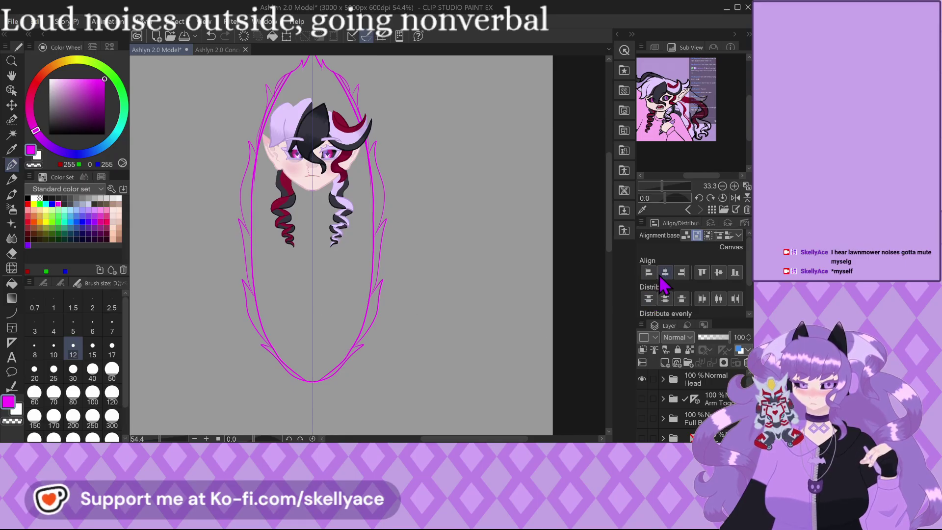
{"action": "scroll", "coordinate": [452, 282], "scroll_direction": "down", "scroll_amount": 4}
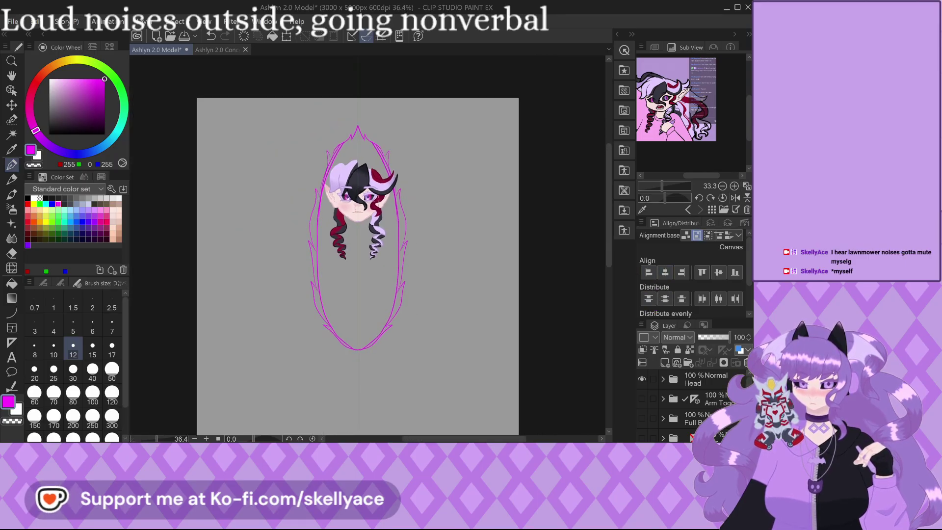
{"action": "scroll", "coordinate": [377, 179], "scroll_direction": "up", "scroll_amount": 7}
{"action": "scroll", "coordinate": [337, 97], "scroll_direction": "up", "scroll_amount": 4}
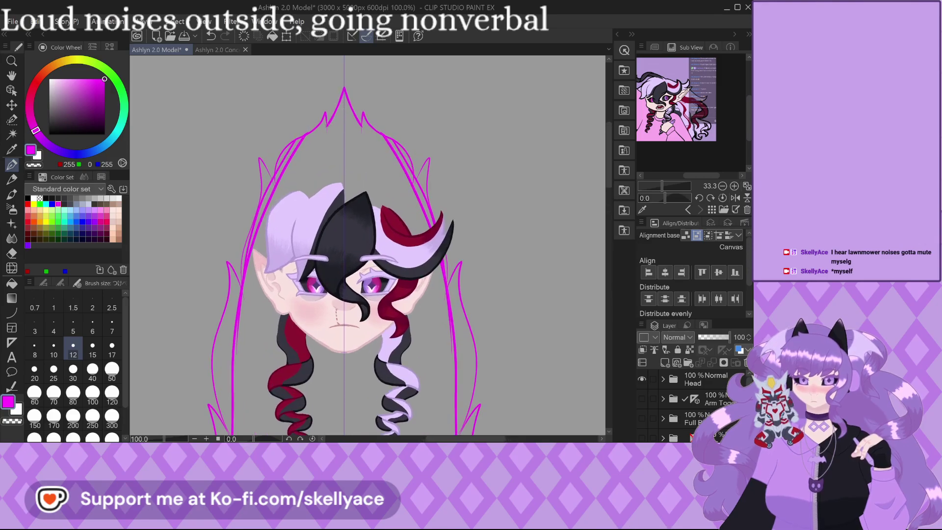
{"action": "left_click_drag", "start_coordinate": [268, 210], "coordinate": [336, 87]}
{"action": "scroll", "coordinate": [374, 84], "scroll_direction": "up", "scroll_amount": 4}
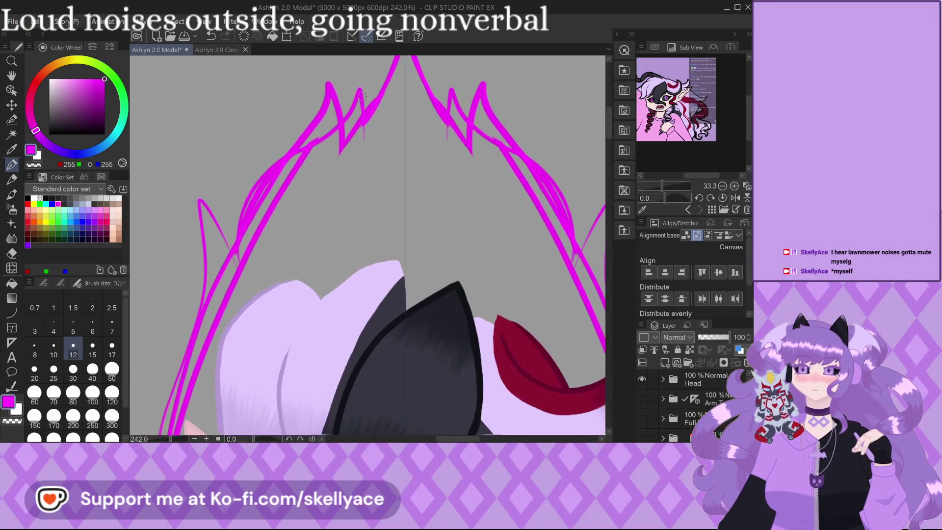
Erase the old tufts and overlapping lines below the tail's tip, and add small mirrored tufts closer to the center point.
{"action": "mouse_move", "coordinate": [343, 115]}
{"action": "left_mouse_down"}
{"action": "mouse_move", "coordinate": [347, 92]}
{"action": "mouse_move", "coordinate": [362, 102]}
{"action": "left_mouse_up"}
{"action": "left_click_drag", "start_coordinate": [364, 167], "coordinate": [364, 146]}
{"action": "left_click_drag", "start_coordinate": [410, 94], "coordinate": [325, 204]}
{"action": "scroll", "coordinate": [336, 157], "scroll_direction": "down", "scroll_amount": 3}
{"action": "scroll", "coordinate": [377, 88], "scroll_direction": "up", "scroll_amount": 3}
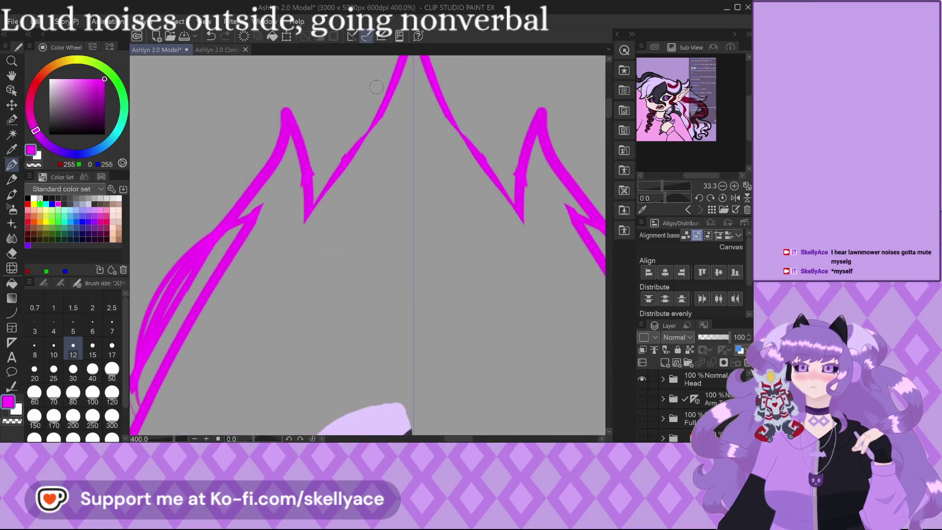
{"action": "scroll", "coordinate": [377, 87], "scroll_direction": "up", "scroll_amount": 2}
{"action": "scroll", "coordinate": [288, 253], "scroll_direction": "down", "scroll_amount": 2}
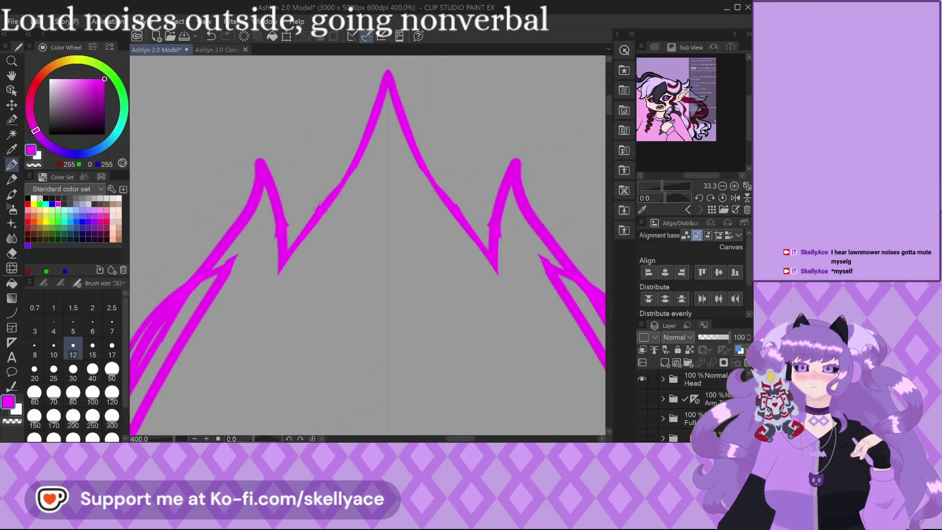
{"action": "scroll", "coordinate": [259, 249], "scroll_direction": "down", "scroll_amount": 3}
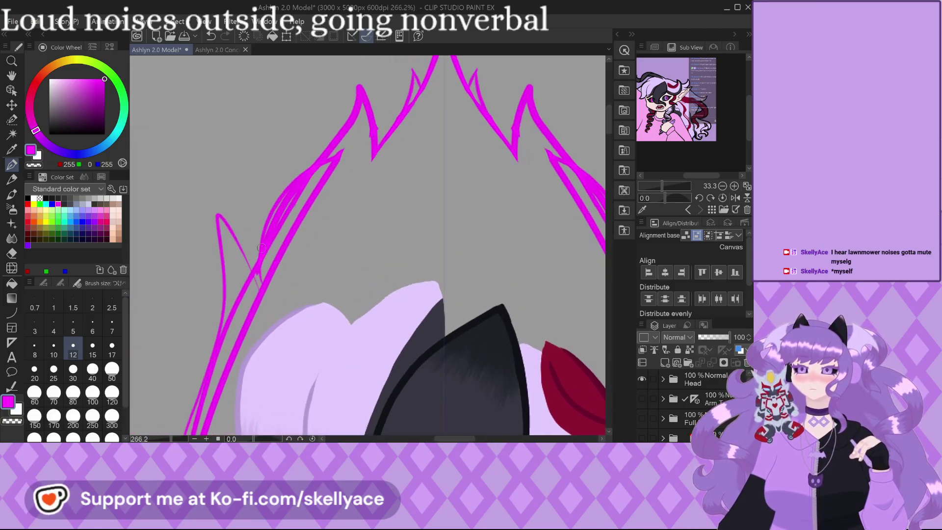
Erase part of the inner outline near the tip and redraw the mirrored tufts beside the top of the hair as taller points.
{"action": "scroll", "coordinate": [311, 139], "scroll_direction": "down", "scroll_amount": 1}
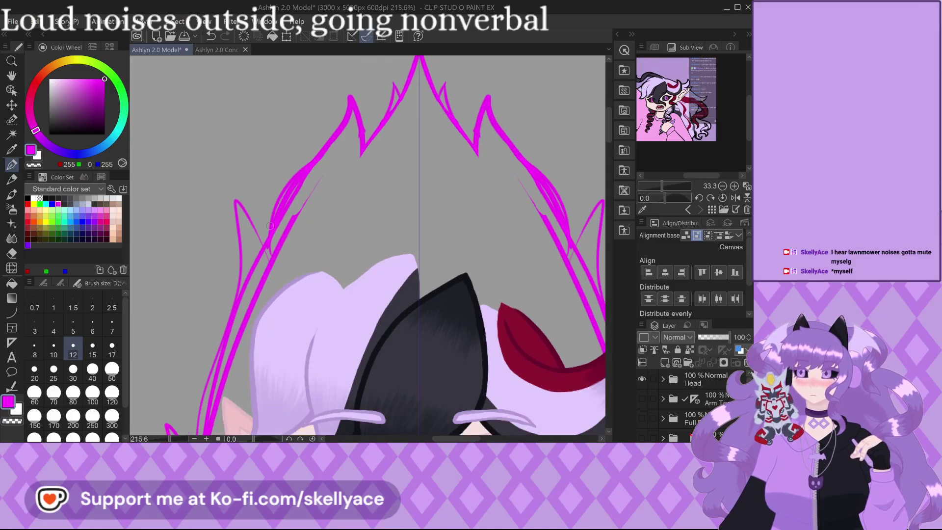
{"action": "scroll", "coordinate": [229, 320], "scroll_direction": "up", "scroll_amount": 2}
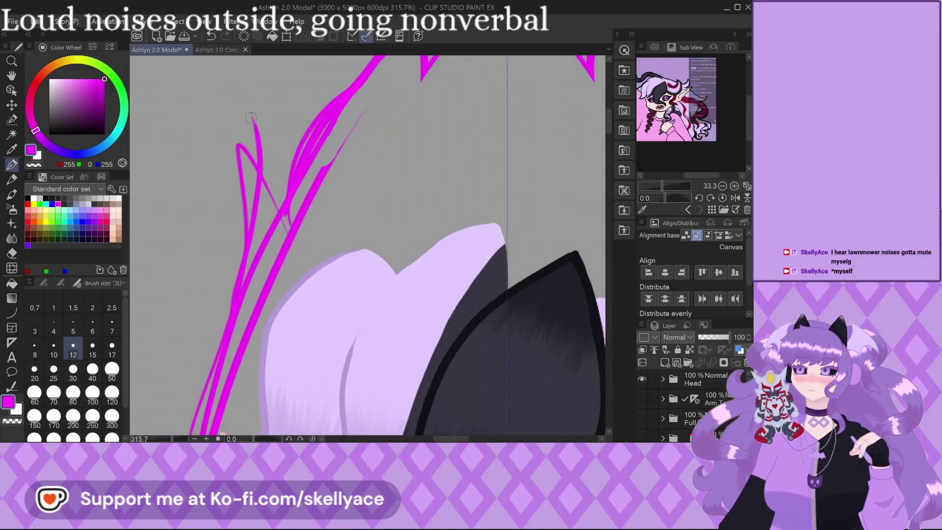
{"action": "scroll", "coordinate": [258, 172], "scroll_direction": "up", "scroll_amount": 1}
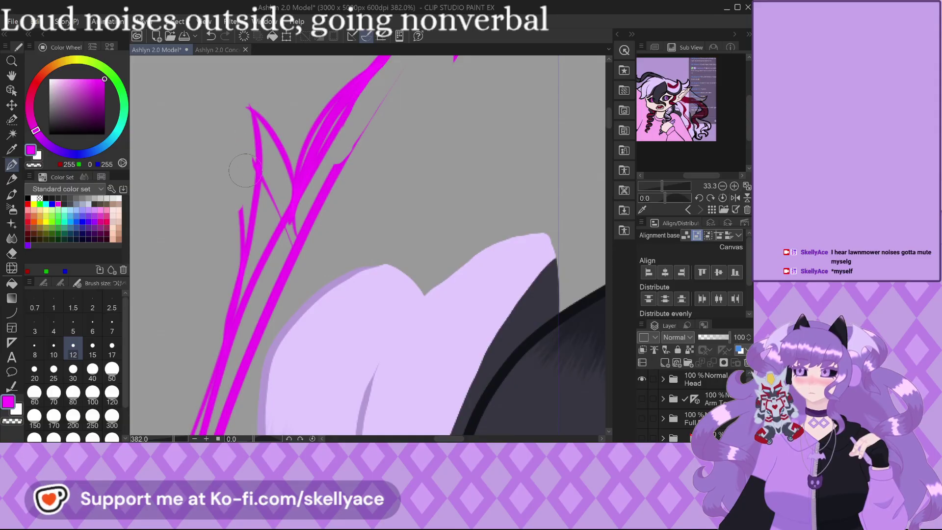
{"action": "scroll", "coordinate": [244, 160], "scroll_direction": "down", "scroll_amount": 5}
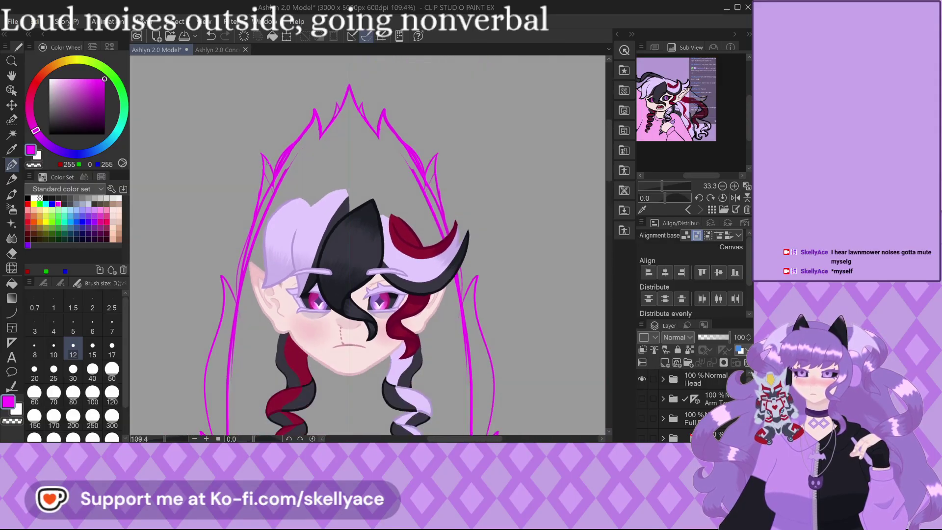
Sketch extra mirrored fur tufts along the tail's sides beside the face and curled hair strands.
{"action": "scroll", "coordinate": [235, 243], "scroll_direction": "up", "scroll_amount": 3}
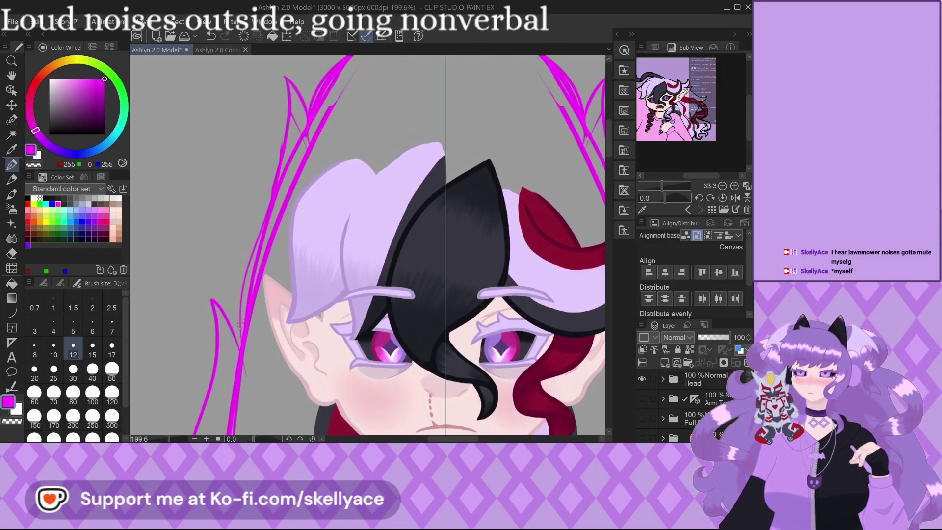
{"action": "scroll", "coordinate": [291, 179], "scroll_direction": "down", "scroll_amount": 5}
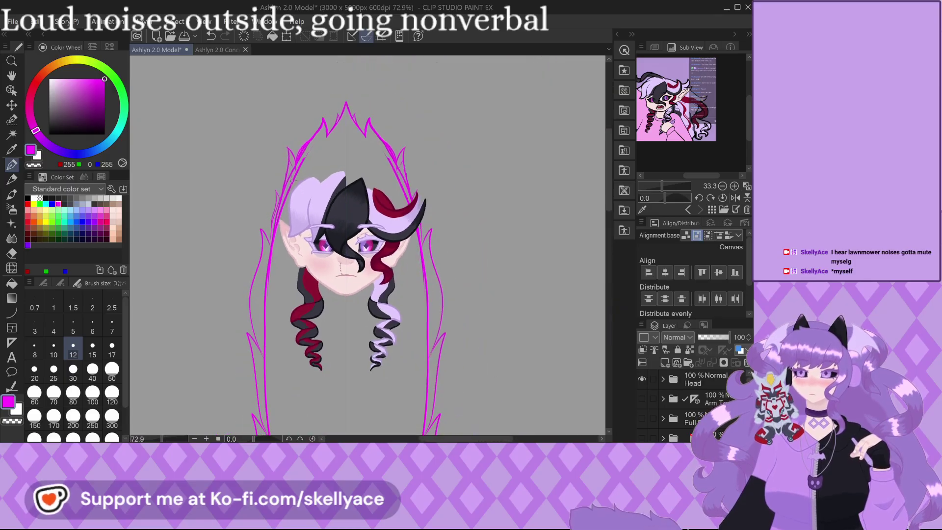
{"action": "scroll", "coordinate": [256, 345], "scroll_direction": "up", "scroll_amount": 4}
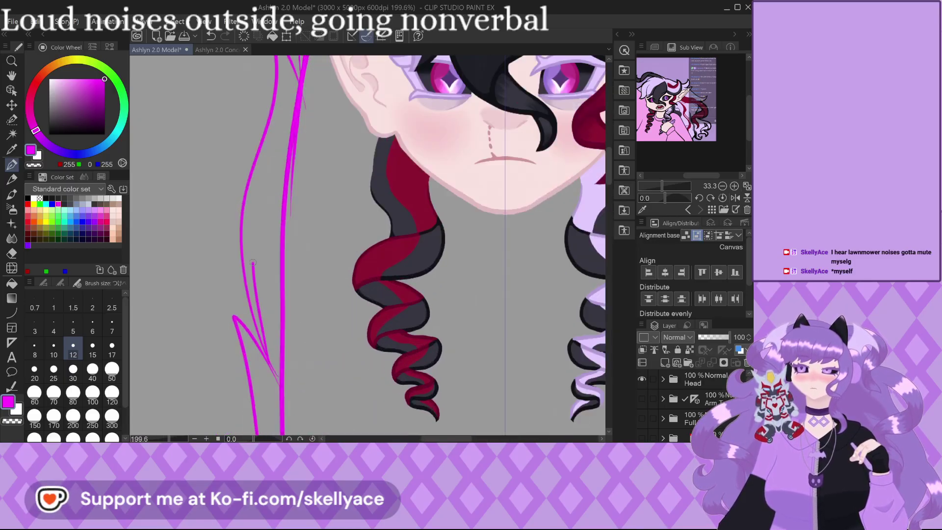
{"action": "scroll", "coordinate": [244, 214], "scroll_direction": "up", "scroll_amount": 2}
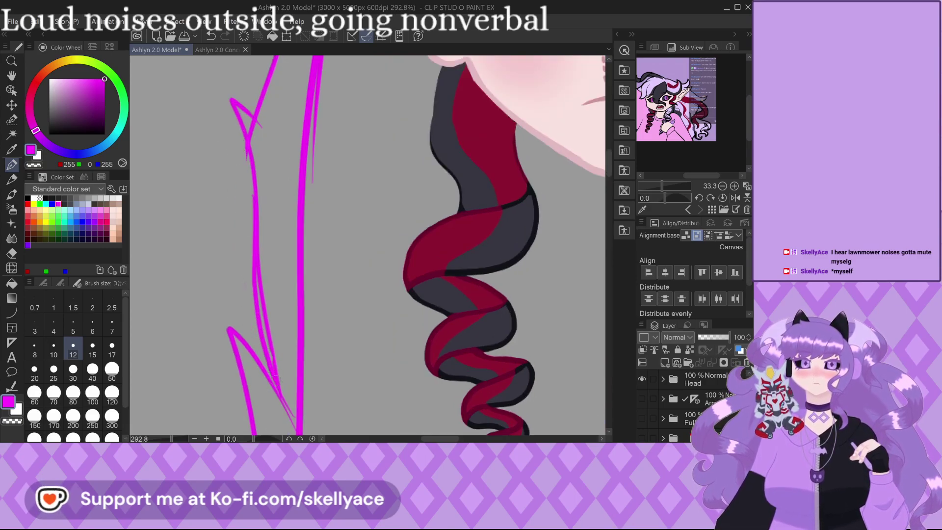
{"action": "scroll", "coordinate": [273, 376], "scroll_direction": "down", "scroll_amount": 5}
Start a small mirrored tuft on the tail's outer edges below the ends of the hair curls.
{"action": "scroll", "coordinate": [297, 229], "scroll_direction": "up", "scroll_amount": 4}
{"action": "scroll", "coordinate": [282, 250], "scroll_direction": "up", "scroll_amount": 3}
{"action": "left_click_drag", "start_coordinate": [280, 265], "coordinate": [238, 192]}
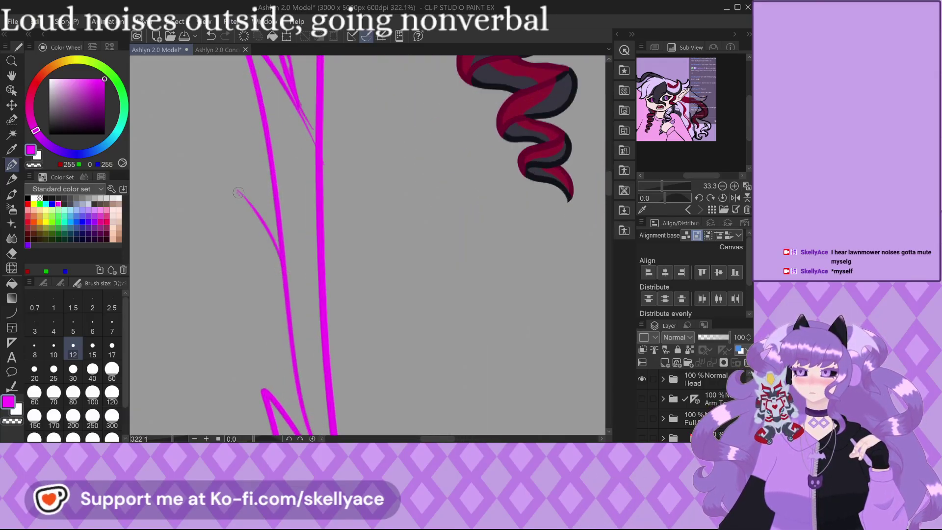
Redraw the tail's lower side edges as a slimmer mirrored curve and remove the bulging outer line.
{"action": "scroll", "coordinate": [311, 390], "scroll_direction": "down", "scroll_amount": 7}
{"action": "scroll", "coordinate": [278, 276], "scroll_direction": "up", "scroll_amount": 4}
{"action": "left_click_drag", "start_coordinate": [245, 285], "coordinate": [306, 380]}
{"action": "scroll", "coordinate": [294, 362], "scroll_direction": "up", "scroll_amount": 2}
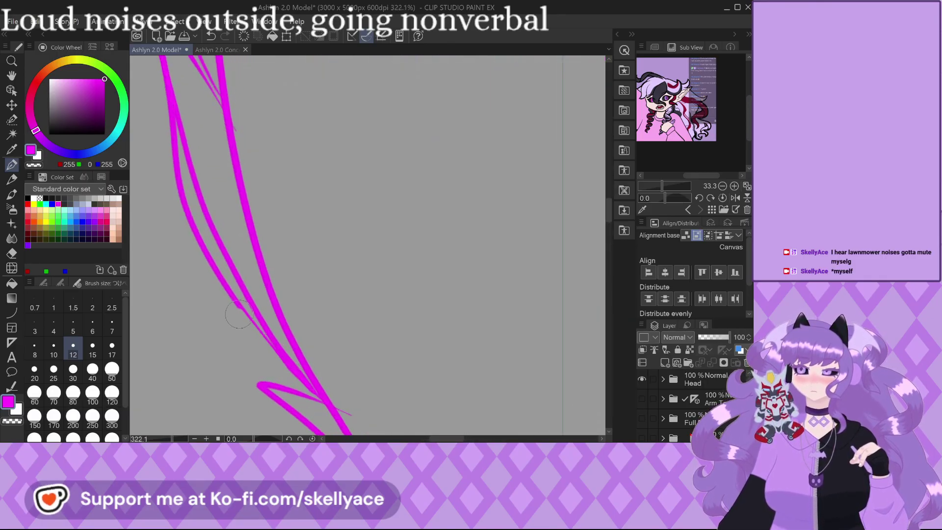
{"action": "key", "text": "ctrl+z"}
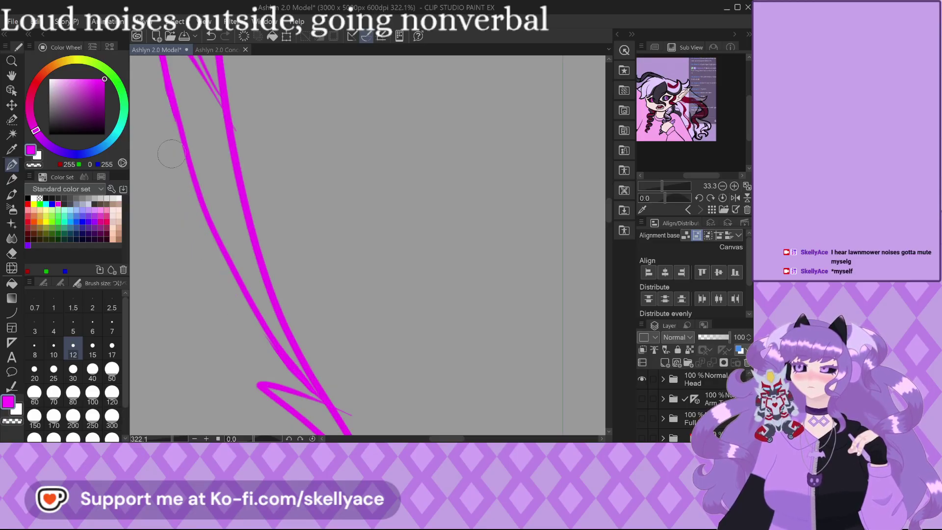
{"action": "scroll", "coordinate": [172, 154], "scroll_direction": "down", "scroll_amount": 5}
Rework the curves from the lowest tufts to the tail's base and erase the surplus inner strokes there.
{"action": "scroll", "coordinate": [183, 215], "scroll_direction": "up", "scroll_amount": 4}
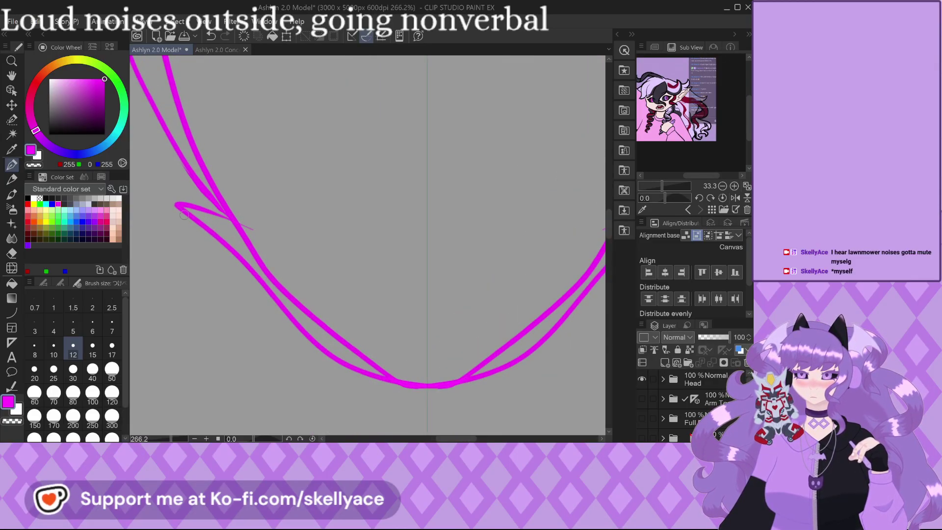
{"action": "scroll", "coordinate": [184, 215], "scroll_direction": "up", "scroll_amount": 2}
{"action": "mouse_move", "coordinate": [287, 317]}
{"action": "left_mouse_down"}
{"action": "mouse_move", "coordinate": [412, 433]}
{"action": "mouse_move", "coordinate": [437, 433]}
{"action": "left_mouse_up"}
{"action": "scroll", "coordinate": [389, 371], "scroll_direction": "down", "scroll_amount": 5}
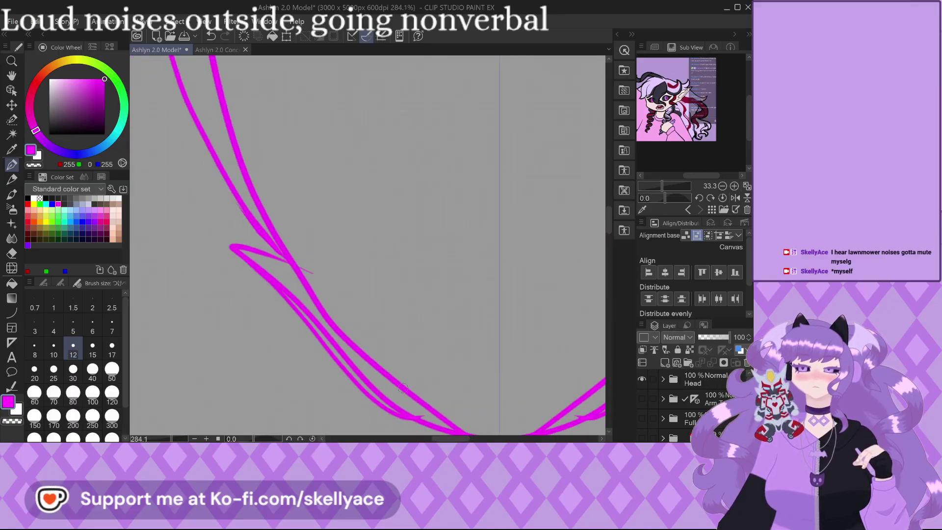
{"action": "scroll", "coordinate": [471, 426], "scroll_direction": "up", "scroll_amount": 4}
{"action": "scroll", "coordinate": [471, 426], "scroll_direction": "up", "scroll_amount": 1}
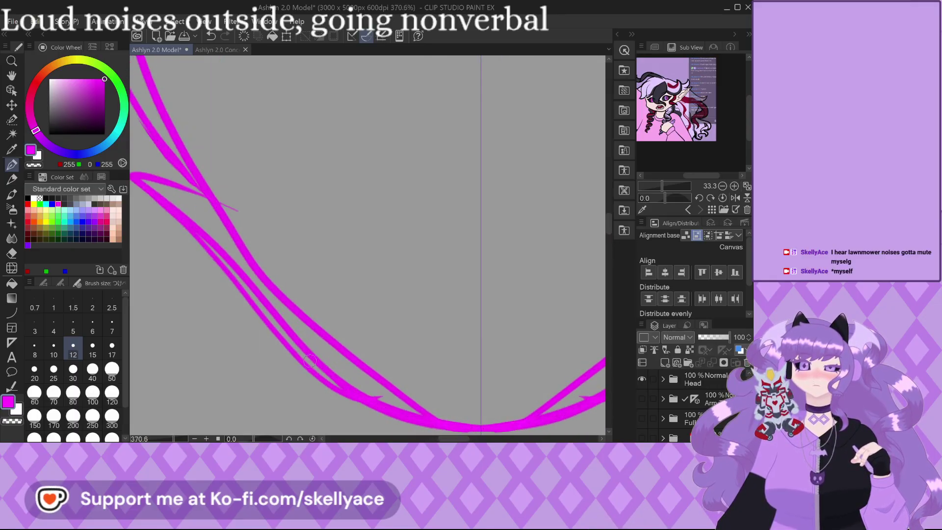
{"action": "mouse_move", "coordinate": [162, 199]}
{"action": "left_mouse_down"}
{"action": "mouse_move", "coordinate": [342, 375]}
{"action": "mouse_move", "coordinate": [391, 401]}
{"action": "mouse_move", "coordinate": [479, 408]}
{"action": "mouse_move", "coordinate": [365, 377]}
{"action": "left_mouse_up"}
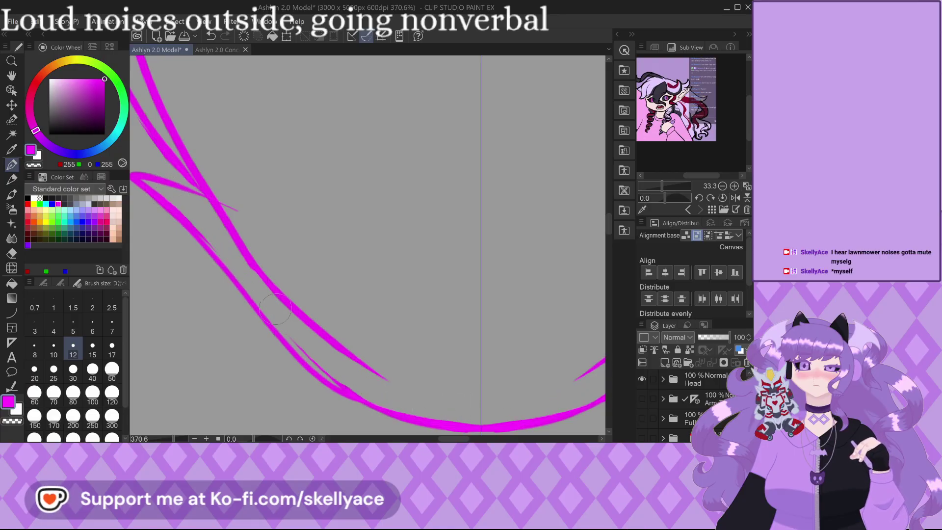
{"action": "scroll", "coordinate": [300, 314], "scroll_direction": "down", "scroll_amount": 3}
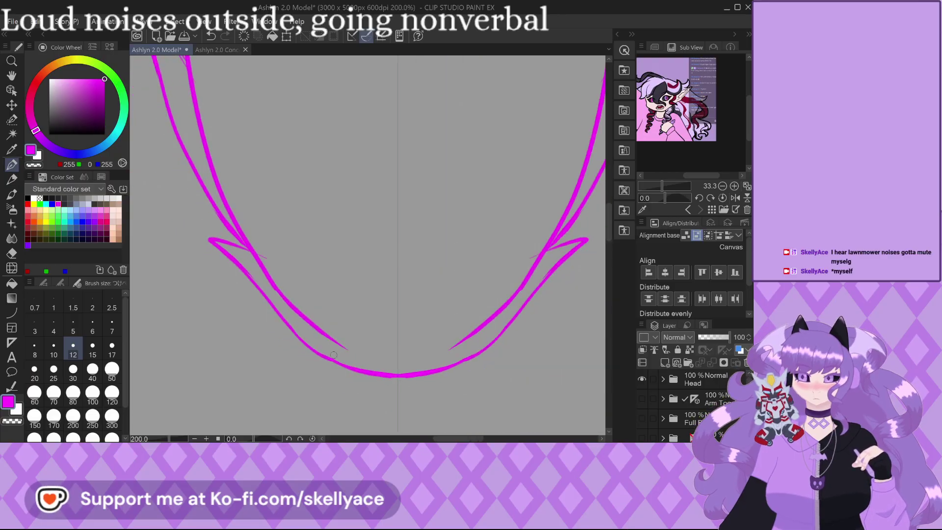
Reshape the mirrored tufts just below ear level with a deeper notch above and erase the crossing strokes inside them.
{"action": "scroll", "coordinate": [300, 311], "scroll_direction": "down", "scroll_amount": 3}
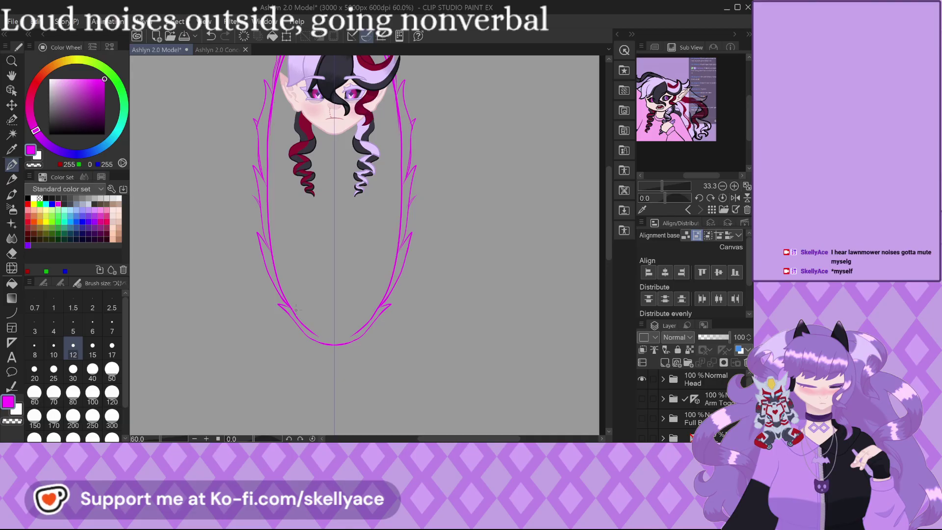
{"action": "scroll", "coordinate": [343, 307], "scroll_direction": "down", "scroll_amount": 2}
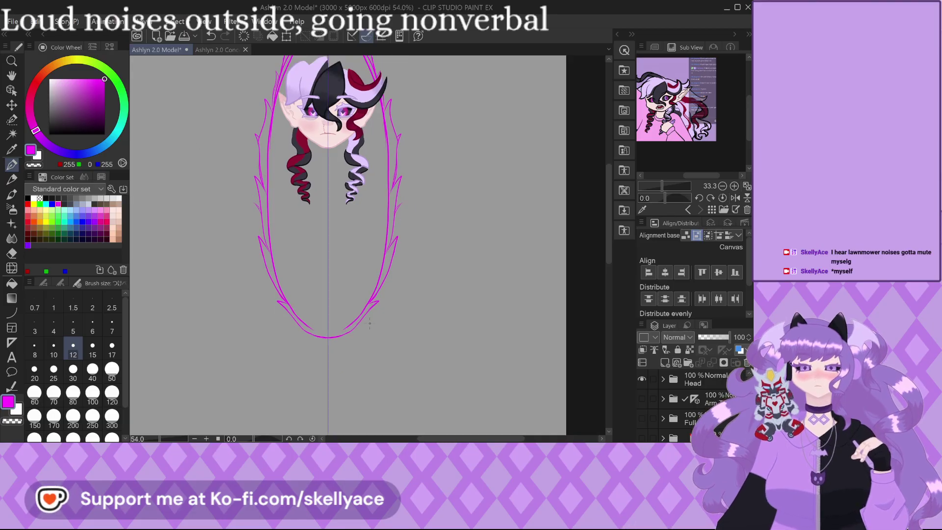
{"action": "scroll", "coordinate": [344, 245], "scroll_direction": "up", "scroll_amount": 1}
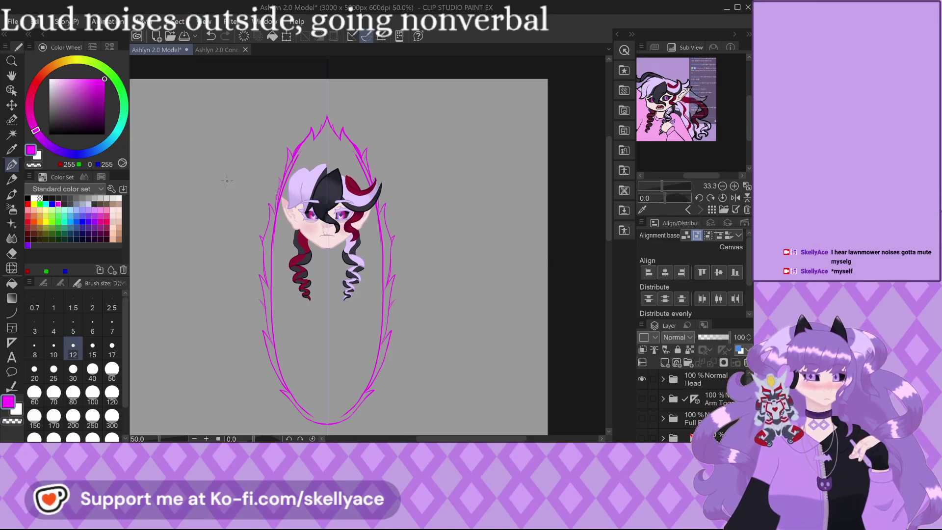
{"action": "scroll", "coordinate": [253, 226], "scroll_direction": "up", "scroll_amount": 8}
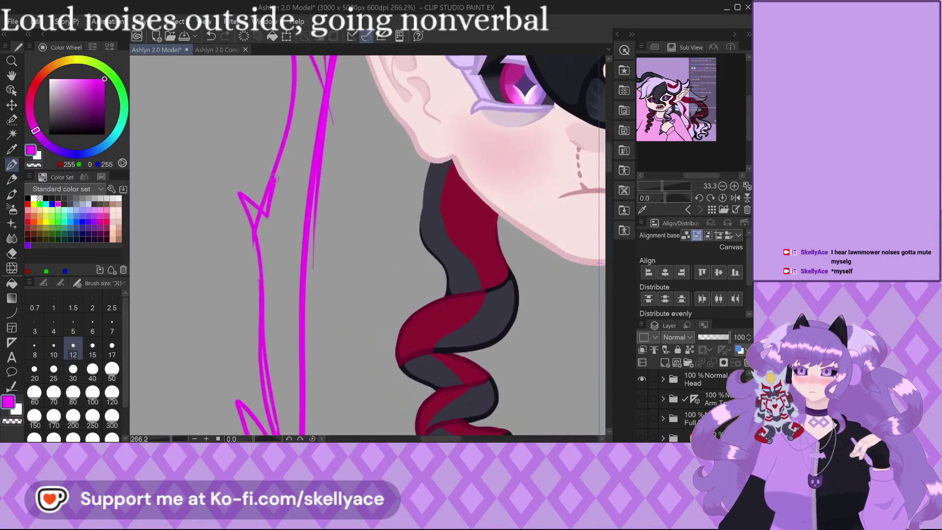
{"action": "scroll", "coordinate": [273, 183], "scroll_direction": "up", "scroll_amount": 4}
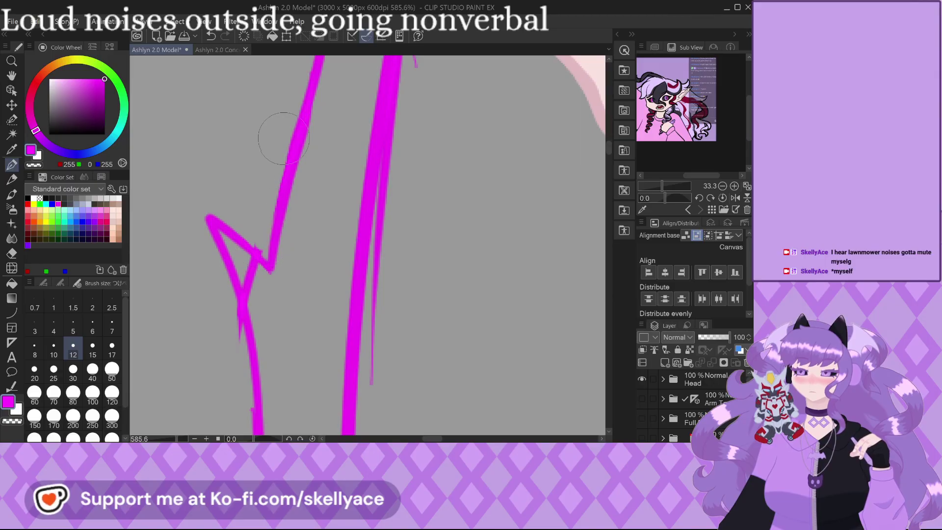
{"action": "scroll", "coordinate": [255, 206], "scroll_direction": "down", "scroll_amount": 2}
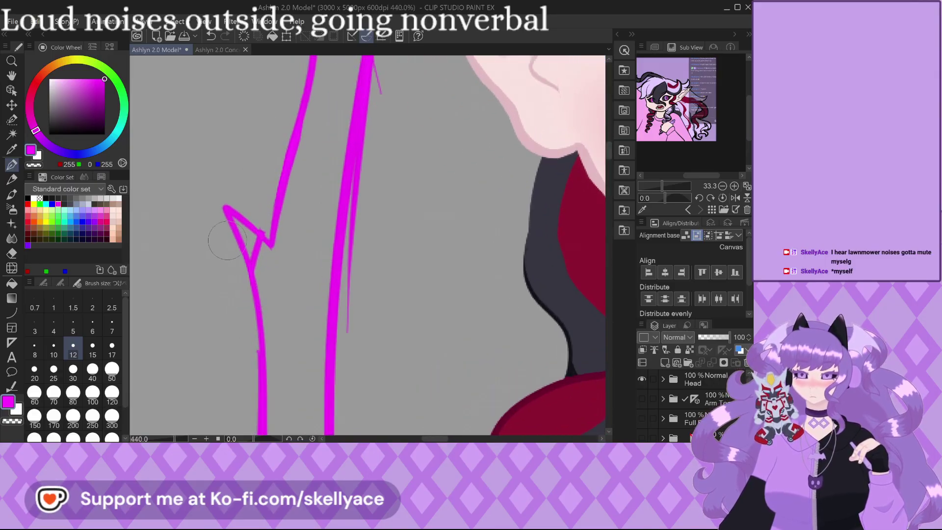
{"action": "scroll", "coordinate": [225, 239], "scroll_direction": "up", "scroll_amount": 2}
{"action": "scroll", "coordinate": [309, 289], "scroll_direction": "down", "scroll_amount": 10}
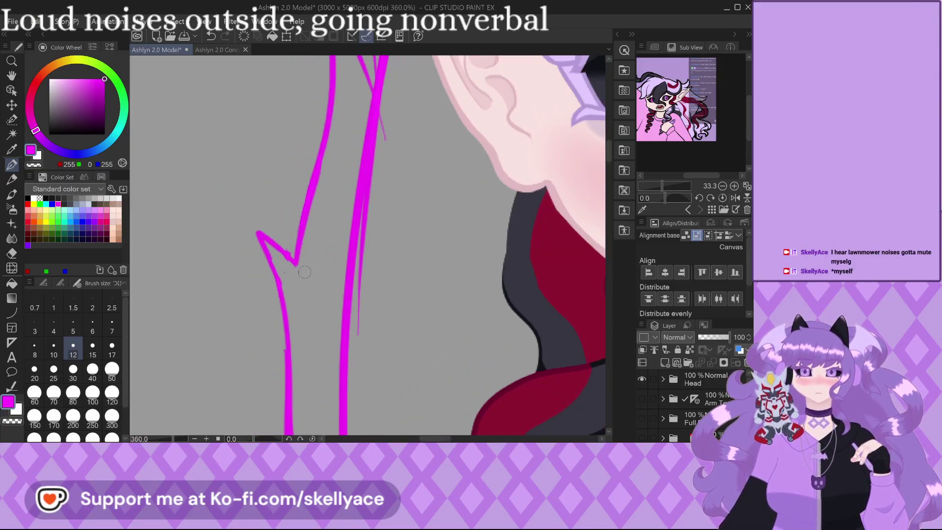
Show the Full Body folder and briefly toggle the Hair folder to compare the tail sketch with the whole character.
{"action": "scroll", "coordinate": [296, 209], "scroll_direction": "down", "scroll_amount": 2}
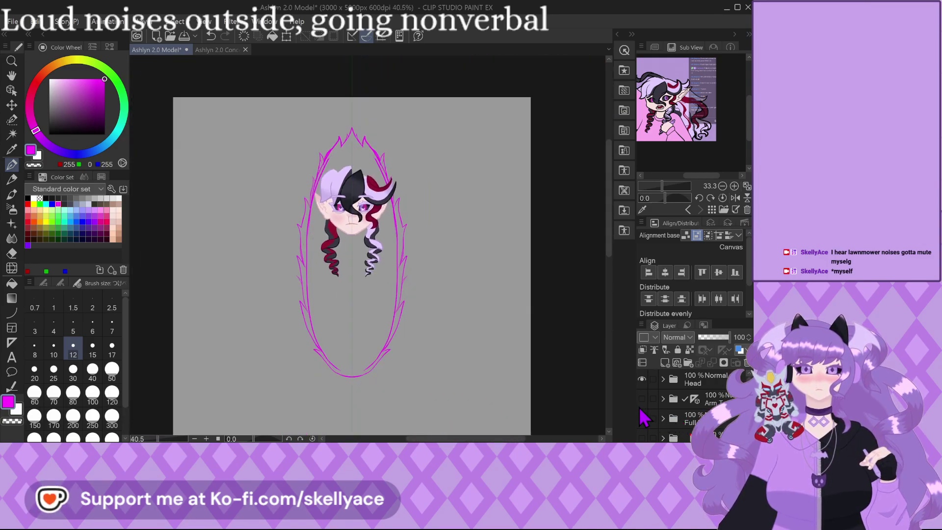
{"action": "left_click", "coordinate": [642, 418]}
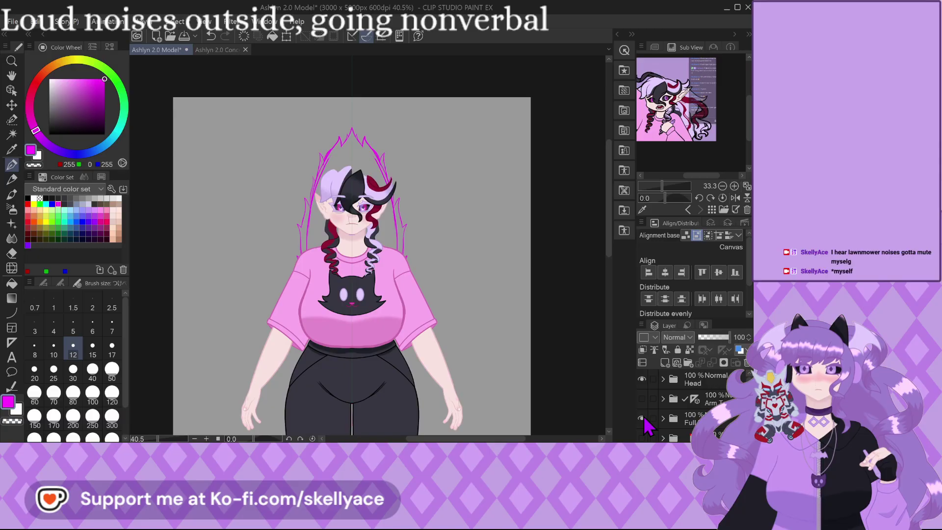
{"action": "scroll", "coordinate": [644, 422], "scroll_direction": "down", "scroll_amount": 2}
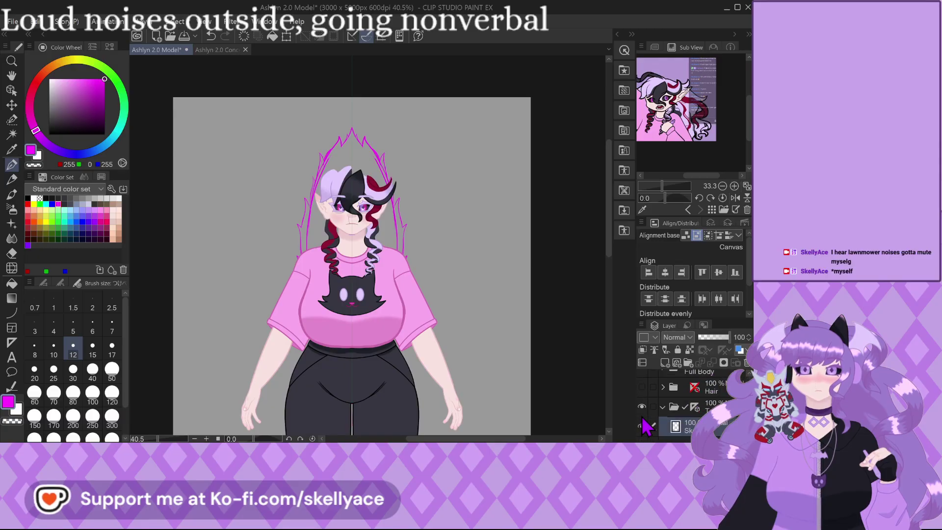
{"action": "left_click", "coordinate": [642, 387]}
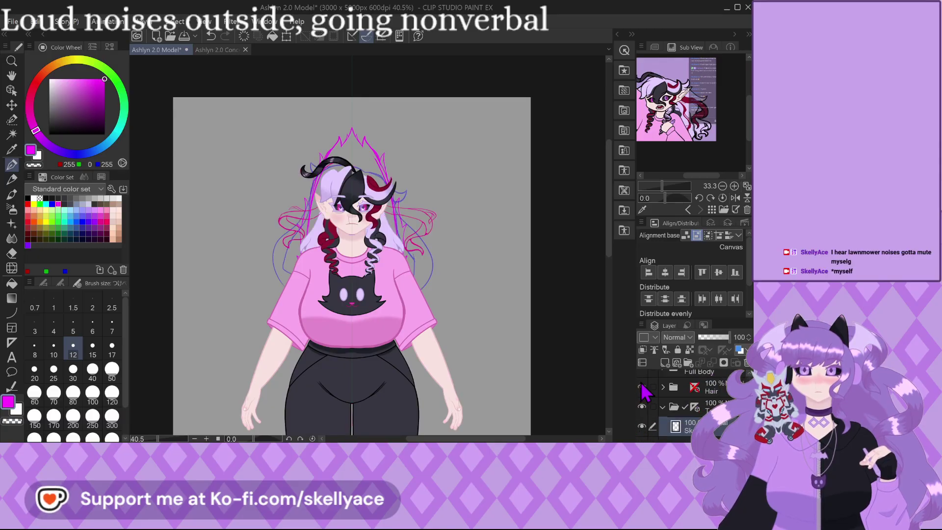
{"action": "left_click", "coordinate": [643, 388]}
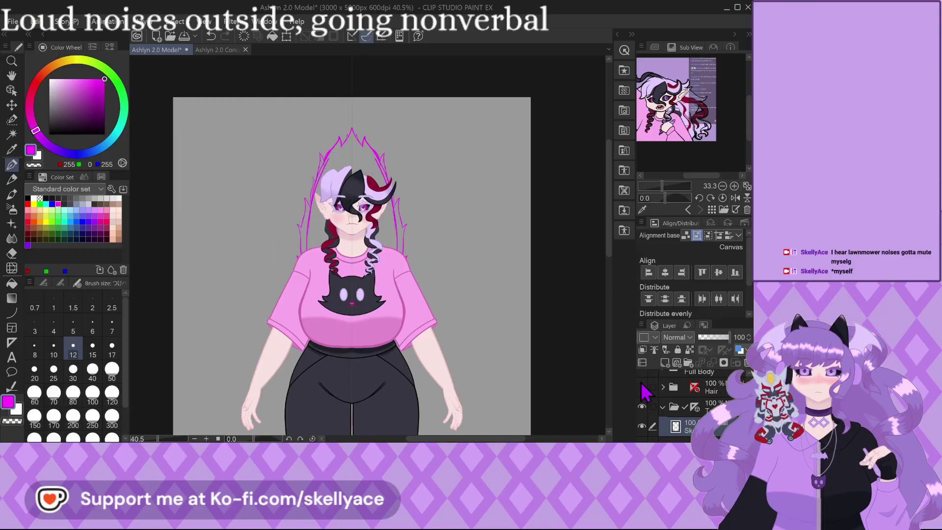
Examine how the raised tail's outline sits behind the head, hair, shoulders and whole body at different magnifications.
{"action": "scroll", "coordinate": [653, 412], "scroll_direction": "down", "scroll_amount": 1}
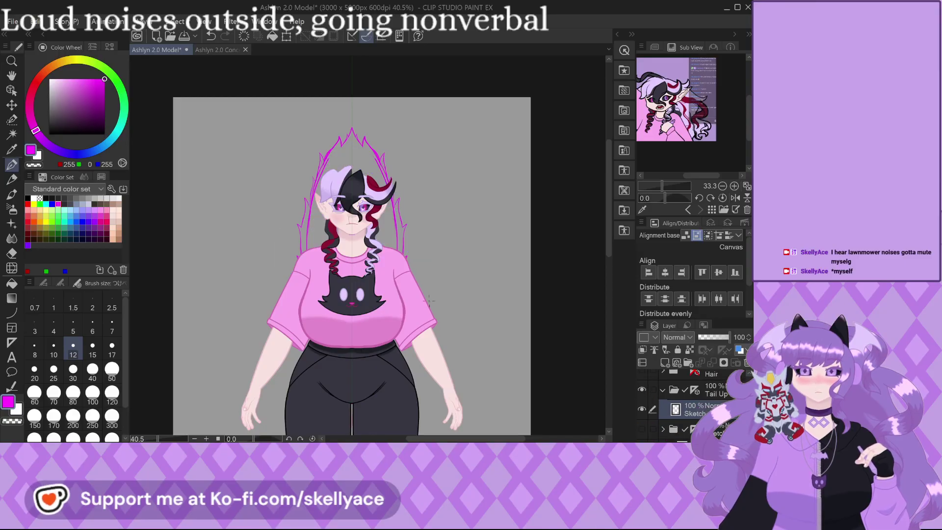
{"action": "scroll", "coordinate": [442, 307], "scroll_direction": "down", "scroll_amount": 4}
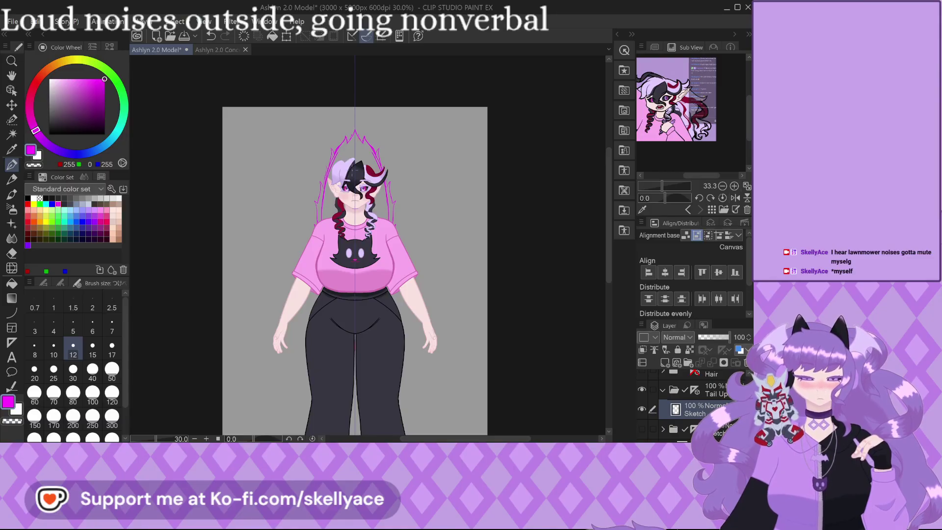
{"action": "scroll", "coordinate": [347, 173], "scroll_direction": "up", "scroll_amount": 6}
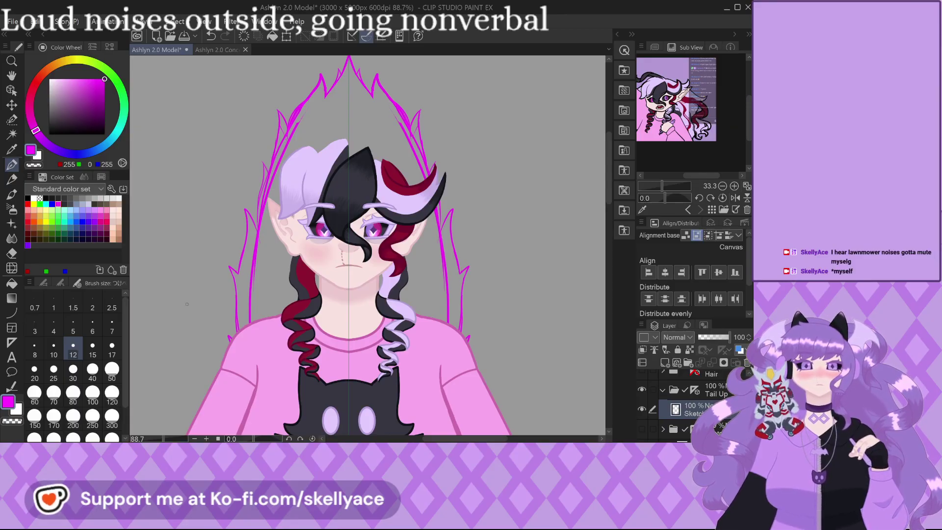
{"action": "scroll", "coordinate": [356, 279], "scroll_direction": "up", "scroll_amount": 7}
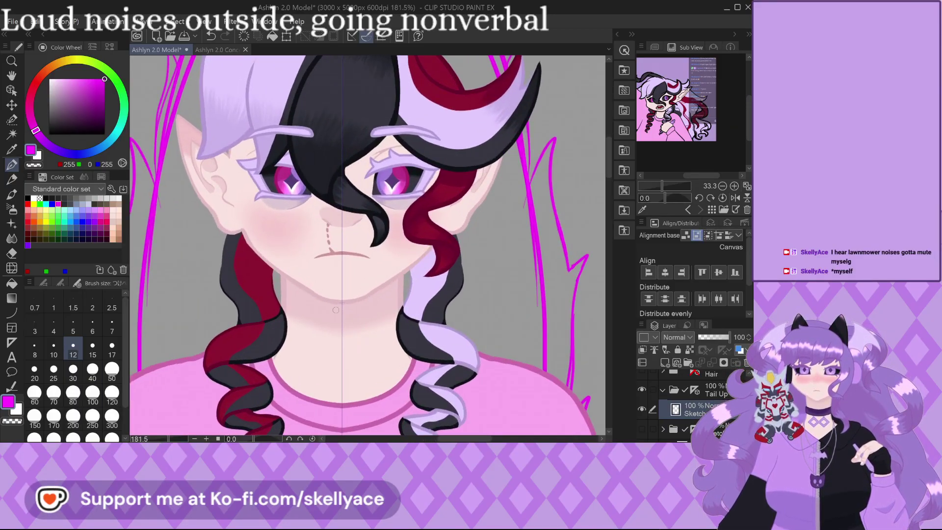
{"action": "scroll", "coordinate": [336, 310], "scroll_direction": "down", "scroll_amount": 3}
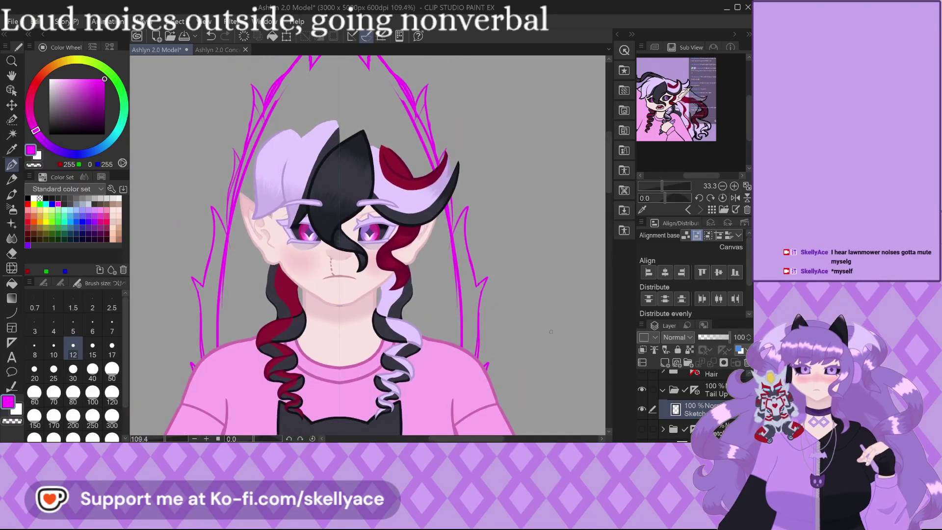
{"action": "scroll", "coordinate": [473, 221], "scroll_direction": "down", "scroll_amount": 3}
{"action": "scroll", "coordinate": [368, 239], "scroll_direction": "up", "scroll_amount": 3}
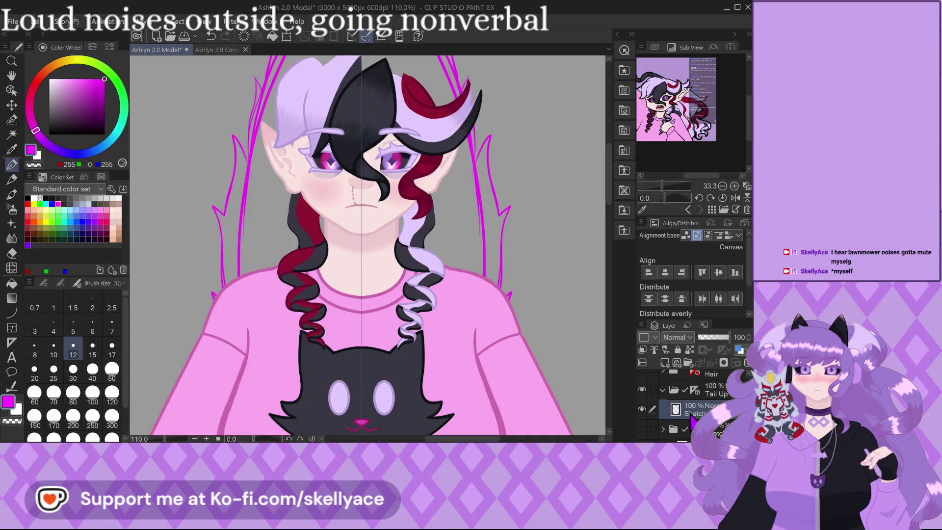
{"action": "scroll", "coordinate": [685, 433], "scroll_direction": "down", "scroll_amount": 1}
{"action": "scroll", "coordinate": [683, 431], "scroll_direction": "down", "scroll_amount": 2}
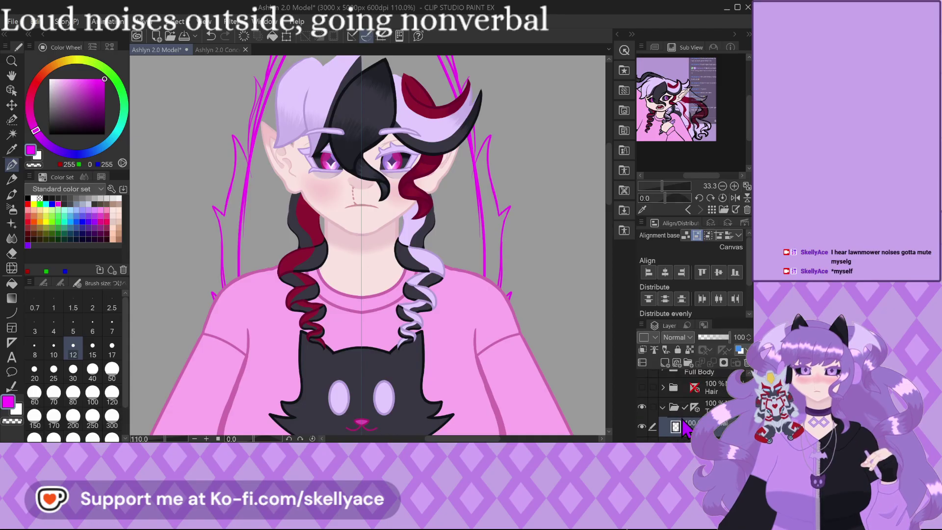
{"action": "key", "text": "ctrl+minus"}
{"action": "key", "text": "ctrl+minus"}
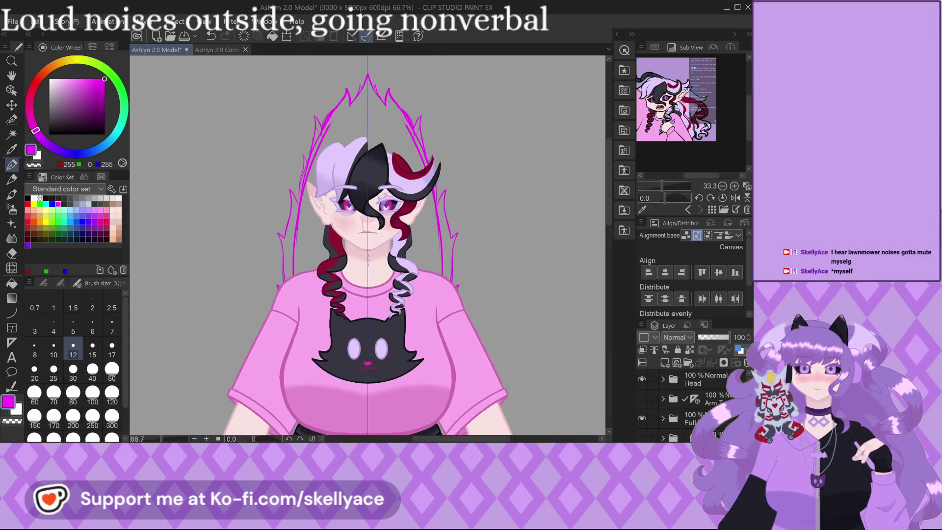
{"action": "scroll", "coordinate": [349, 226], "scroll_direction": "up", "scroll_amount": 6}
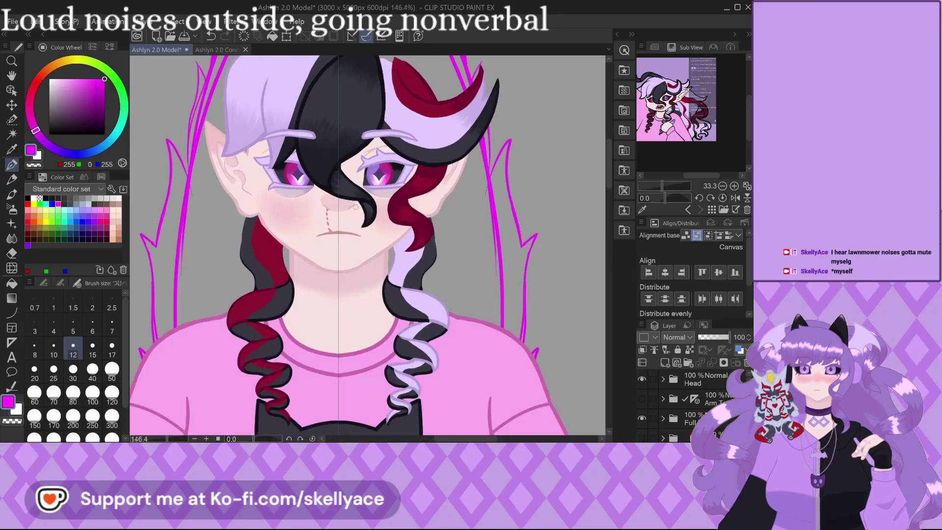
{"action": "scroll", "coordinate": [348, 226], "scroll_direction": "down", "scroll_amount": 3}
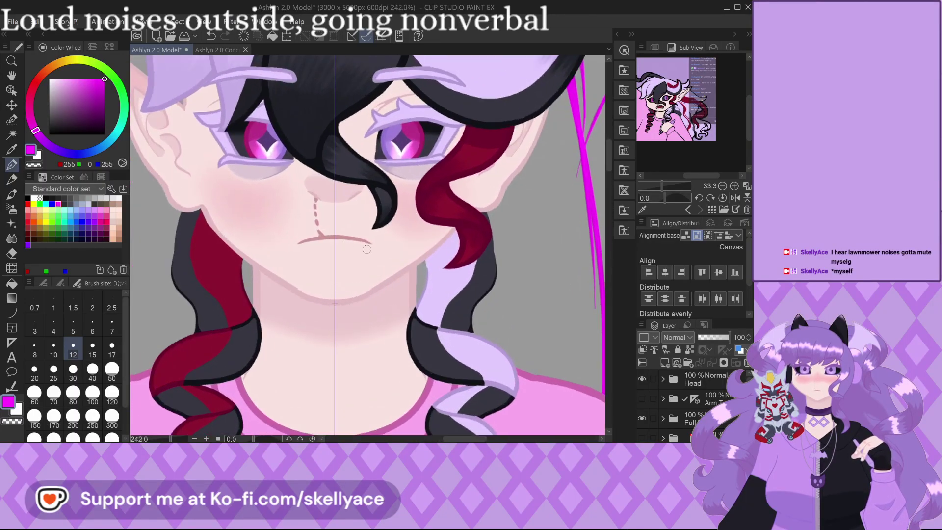
{"action": "scroll", "coordinate": [414, 237], "scroll_direction": "up", "scroll_amount": 2}
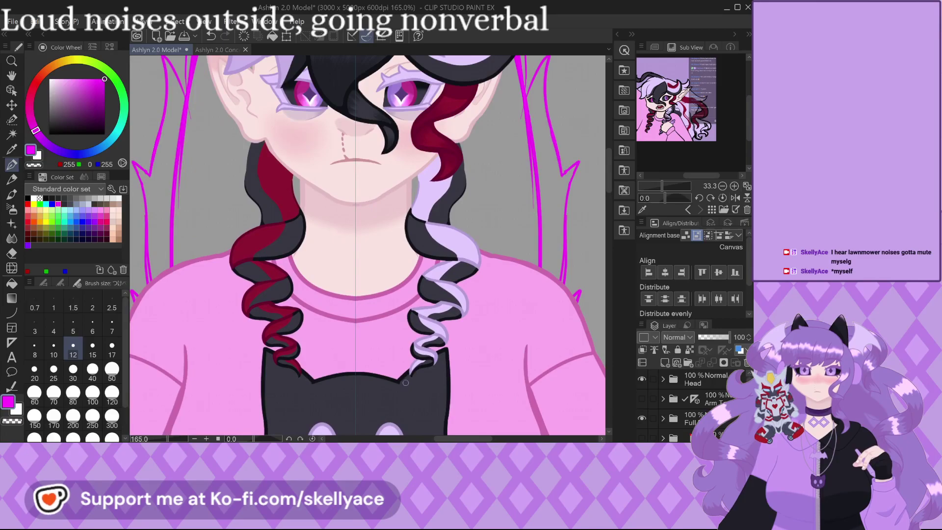
{"action": "scroll", "coordinate": [492, 310], "scroll_direction": "up", "scroll_amount": 2}
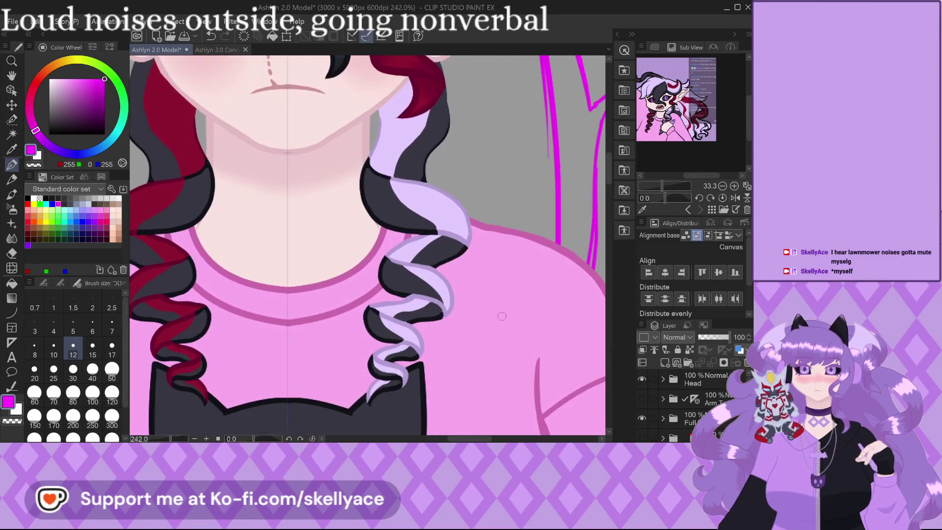
{"action": "scroll", "coordinate": [670, 417], "scroll_direction": "down", "scroll_amount": 2}
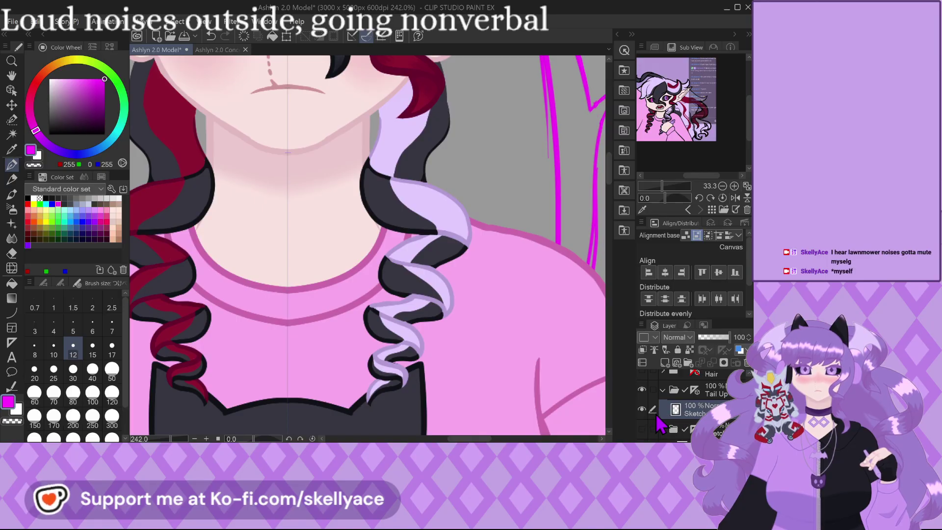
{"action": "scroll", "coordinate": [660, 426], "scroll_direction": "down", "scroll_amount": 1}
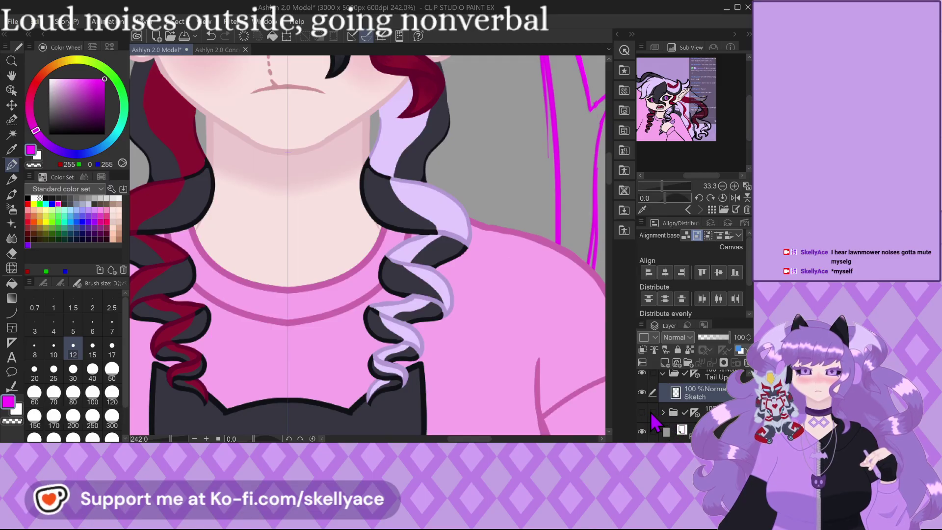
{"action": "scroll", "coordinate": [431, 278], "scroll_direction": "down", "scroll_amount": 3}
{"action": "scroll", "coordinate": [352, 266], "scroll_direction": "down", "scroll_amount": 1}
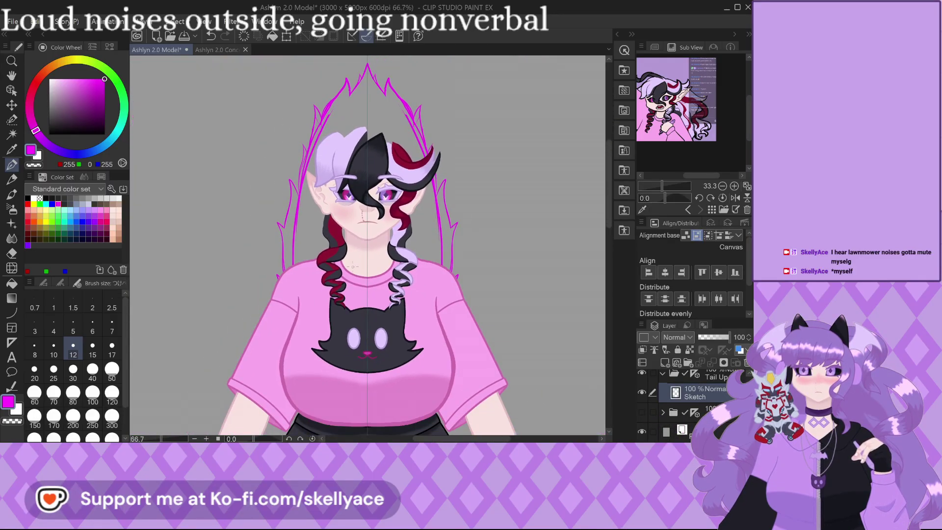
Hide the Full Body and Head folders to isolate the tail sketch and check its whole outline down to the base.
{"action": "scroll", "coordinate": [681, 427], "scroll_direction": "up", "scroll_amount": 2}
{"action": "left_click", "coordinate": [642, 385]}
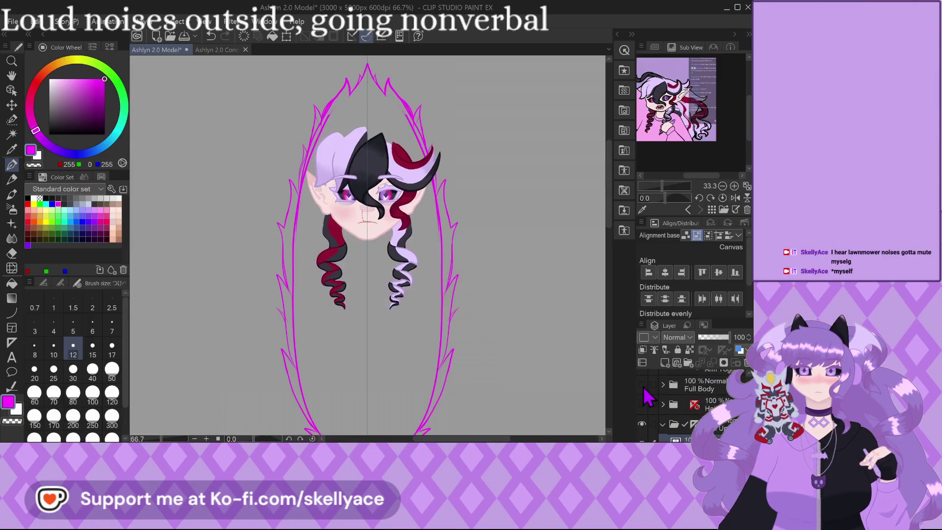
{"action": "scroll", "coordinate": [644, 392], "scroll_direction": "up", "scroll_amount": 1}
{"action": "left_click", "coordinate": [641, 380]}
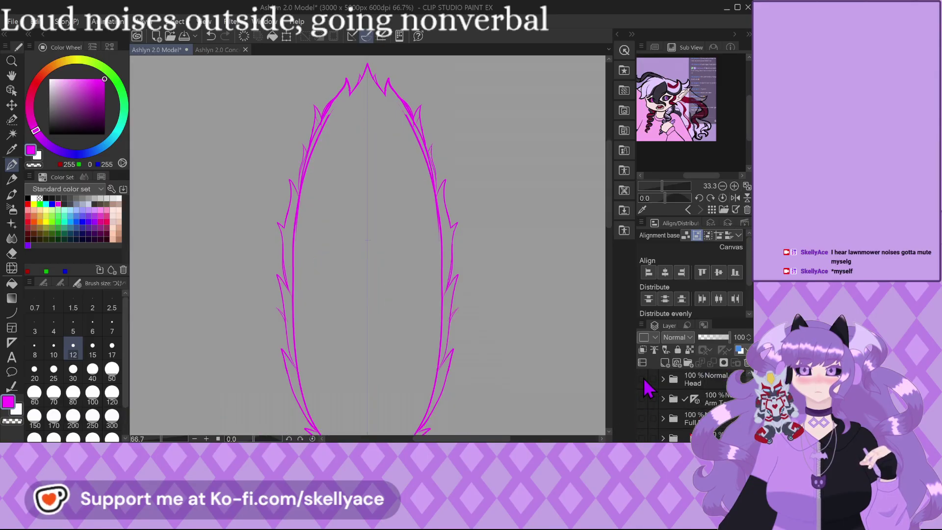
{"action": "scroll", "coordinate": [343, 274], "scroll_direction": "down", "scroll_amount": 2}
{"action": "scroll", "coordinate": [342, 274], "scroll_direction": "up", "scroll_amount": 3}
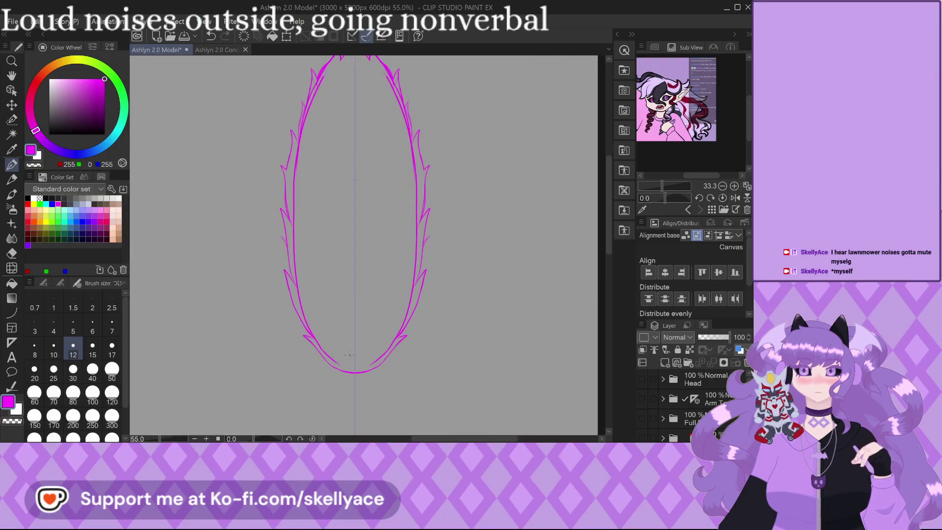
{"action": "scroll", "coordinate": [687, 419], "scroll_direction": "down", "scroll_amount": 3}
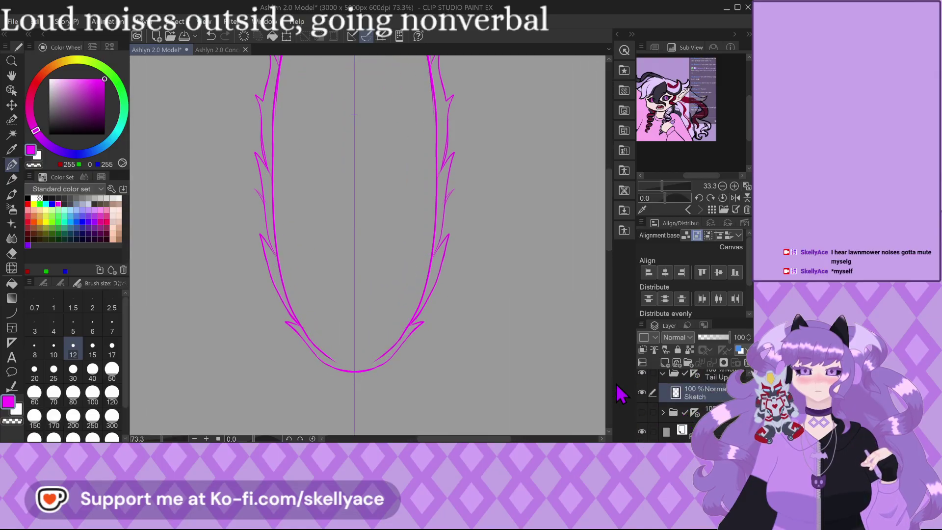
{"action": "scroll", "coordinate": [353, 260], "scroll_direction": "down", "scroll_amount": 2}
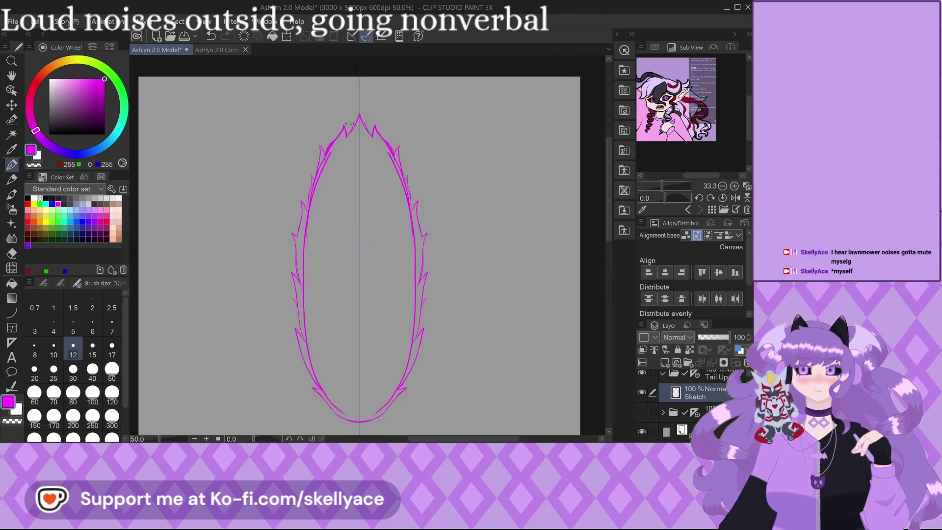
Consult the tail's colour markings in the Ashlyn 2.0 Concept Art document and return to the model document.
{"action": "left_click", "coordinate": [209, 50]}
{"action": "key", "text": "ctrl+0"}
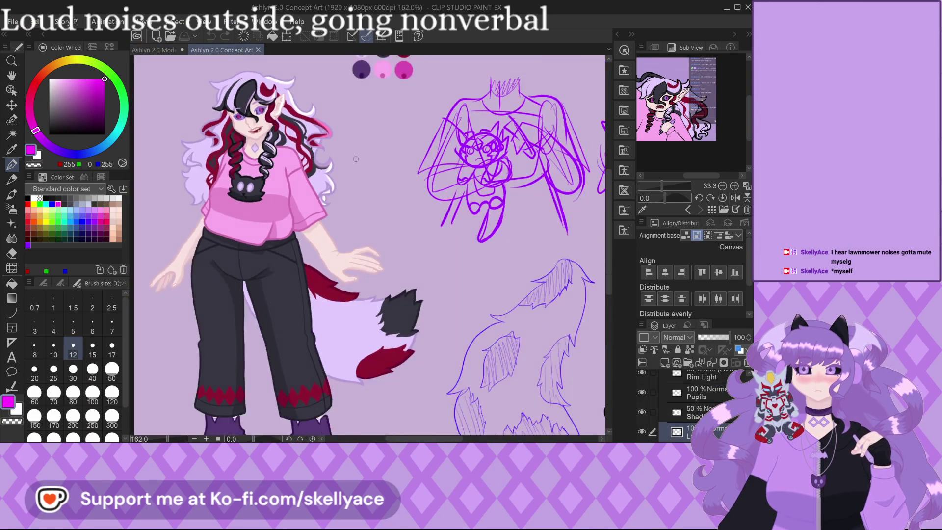
{"action": "left_click", "coordinate": [156, 49]}
Try a smooth mirrored curve across the upper tail as the tip marking's boundary, and undo it.
{"action": "scroll", "coordinate": [304, 97], "scroll_direction": "up", "scroll_amount": 8}
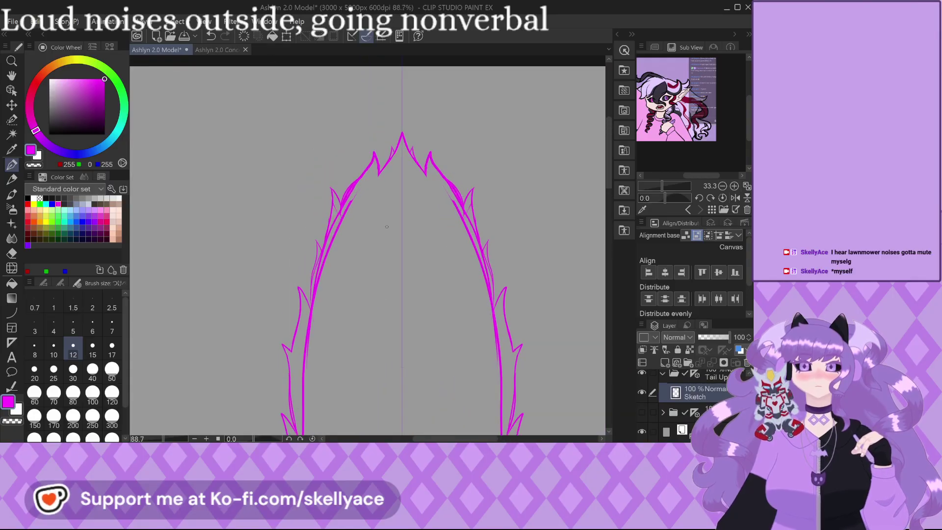
{"action": "left_click_drag", "start_coordinate": [315, 282], "coordinate": [543, 275]}
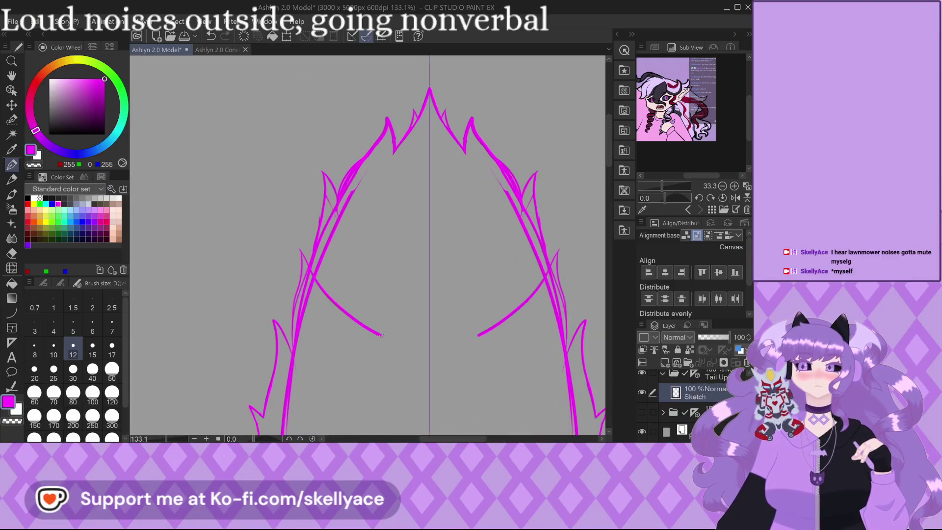
{"action": "key", "text": "ctrl+alt+0"}
{"action": "scroll", "coordinate": [318, 242], "scroll_direction": "up", "scroll_amount": 3}
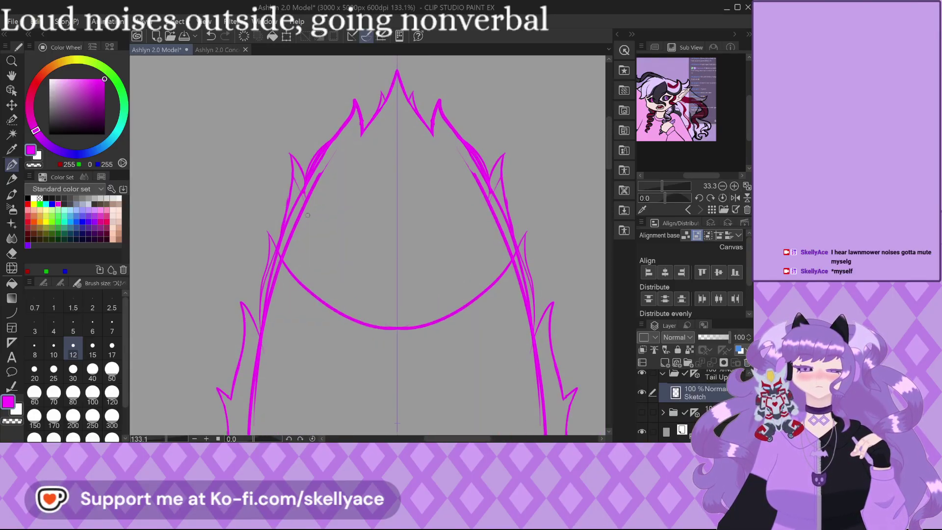
{"action": "key", "text": "ctrl+z"}
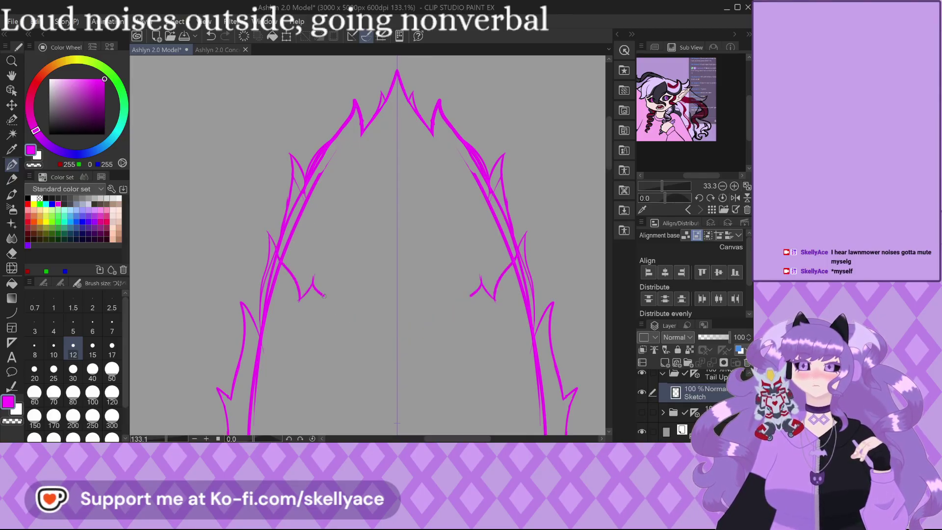
Draw a jagged mirrored fur edge across the upper tail for the tip marking, meeting in a downward point at the centre.
{"action": "mouse_move", "coordinate": [393, 339]}
{"action": "left_mouse_down"}
{"action": "mouse_move", "coordinate": [396, 331]}
{"action": "mouse_move", "coordinate": [385, 339]}
{"action": "mouse_move", "coordinate": [418, 338]}
{"action": "left_mouse_up"}
{"action": "key", "text": "ctrl+z"}
{"action": "key", "text": "ctrl+z"}
{"action": "key", "text": "ctrl+z"}
{"action": "key", "text": "ctrl+z"}
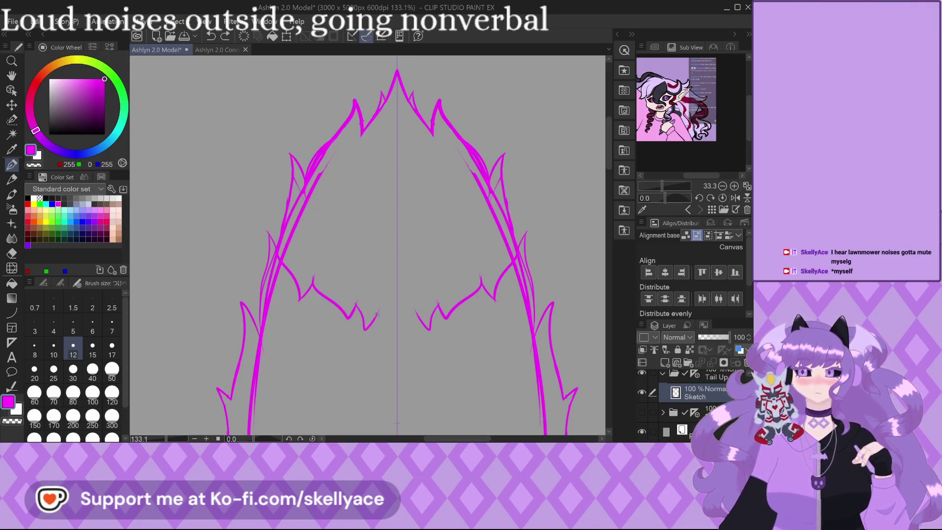
{"action": "key", "text": "ctrl+z"}
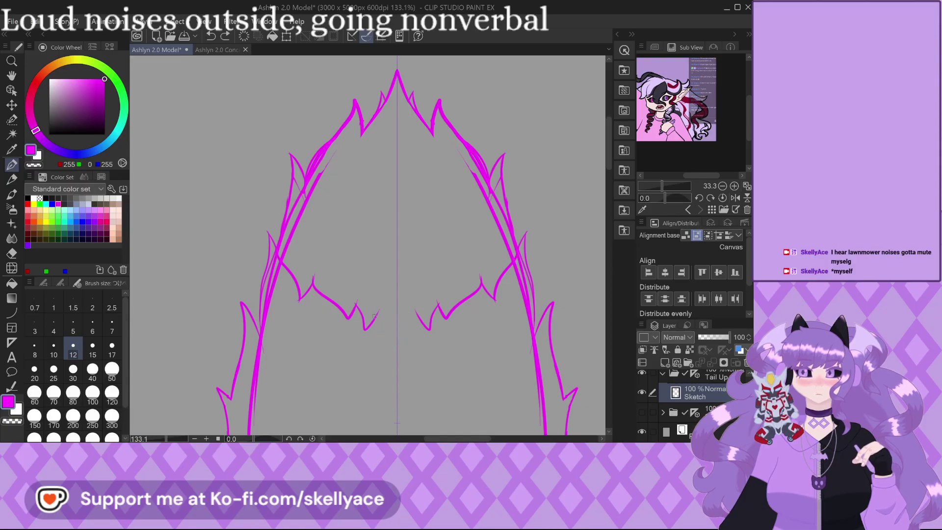
{"action": "left_click_drag", "start_coordinate": [376, 314], "coordinate": [397, 346]}
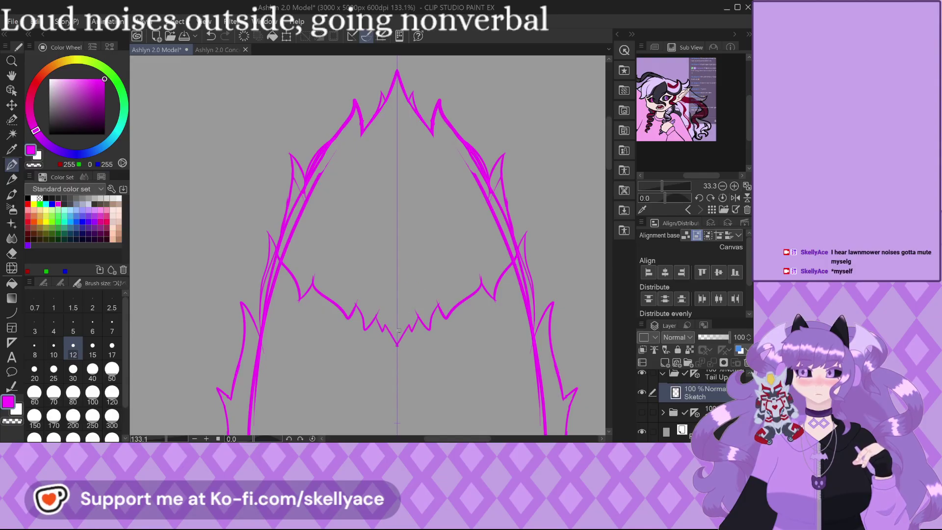
Add small extra fur tufts along the outer and middle stretches of the tip marking's jagged edge.
{"action": "scroll", "coordinate": [274, 246], "scroll_direction": "up", "scroll_amount": 4}
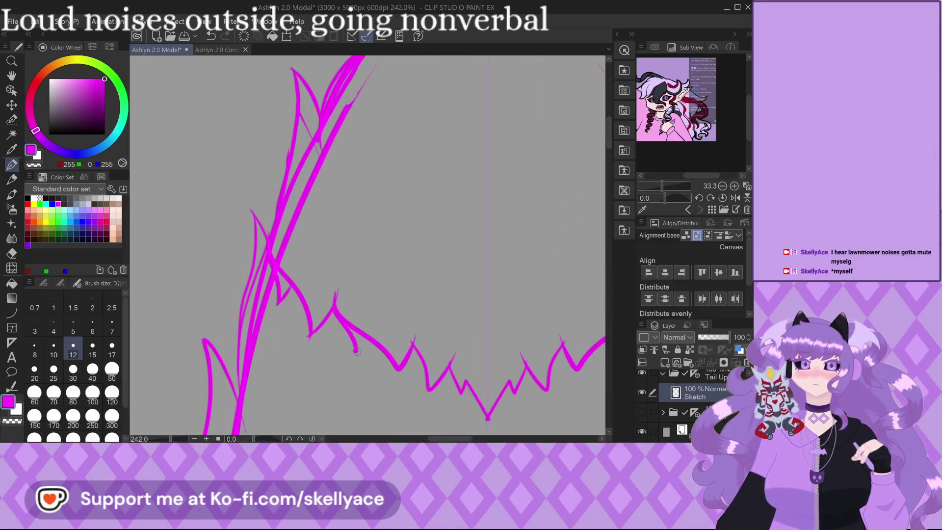
{"action": "scroll", "coordinate": [374, 341], "scroll_direction": "up", "scroll_amount": 2}
{"action": "mouse_move", "coordinate": [393, 343]}
{"action": "left_mouse_down"}
{"action": "mouse_move", "coordinate": [383, 386]}
{"action": "mouse_move", "coordinate": [431, 342]}
{"action": "left_mouse_up"}
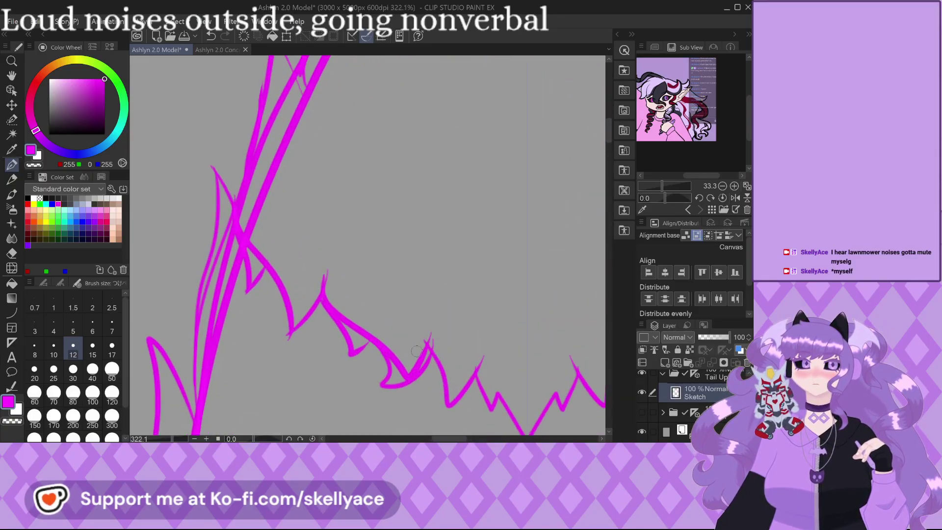
{"action": "scroll", "coordinate": [354, 320], "scroll_direction": "down", "scroll_amount": 1}
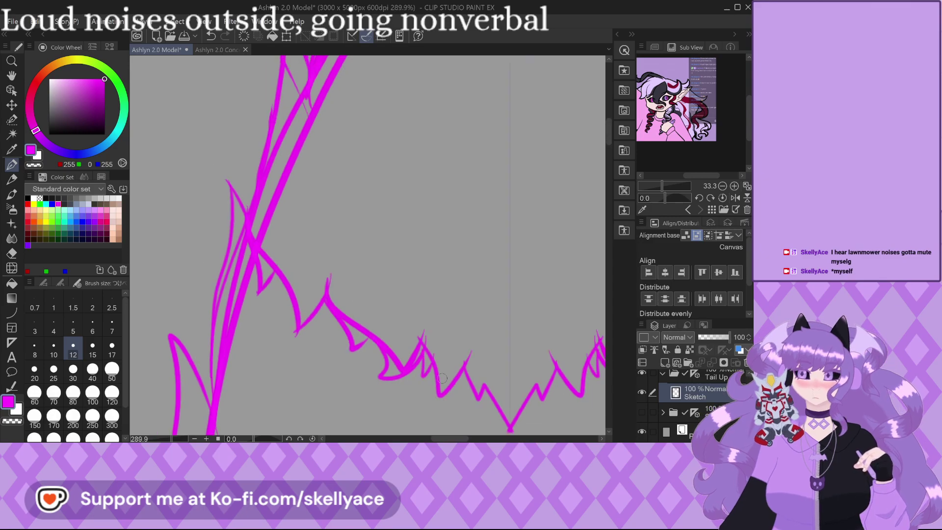
Erase the old strokes crossing the new tufts and trim the overshooting peaks along the tip marking's edge.
{"action": "scroll", "coordinate": [443, 381], "scroll_direction": "up", "scroll_amount": 2}
{"action": "mouse_move", "coordinate": [413, 333]}
{"action": "left_mouse_down"}
{"action": "mouse_move", "coordinate": [403, 349]}
{"action": "mouse_move", "coordinate": [414, 330]}
{"action": "left_mouse_up"}
{"action": "left_click_drag", "start_coordinate": [380, 360], "coordinate": [388, 354]}
{"action": "scroll", "coordinate": [357, 315], "scroll_direction": "up", "scroll_amount": 1}
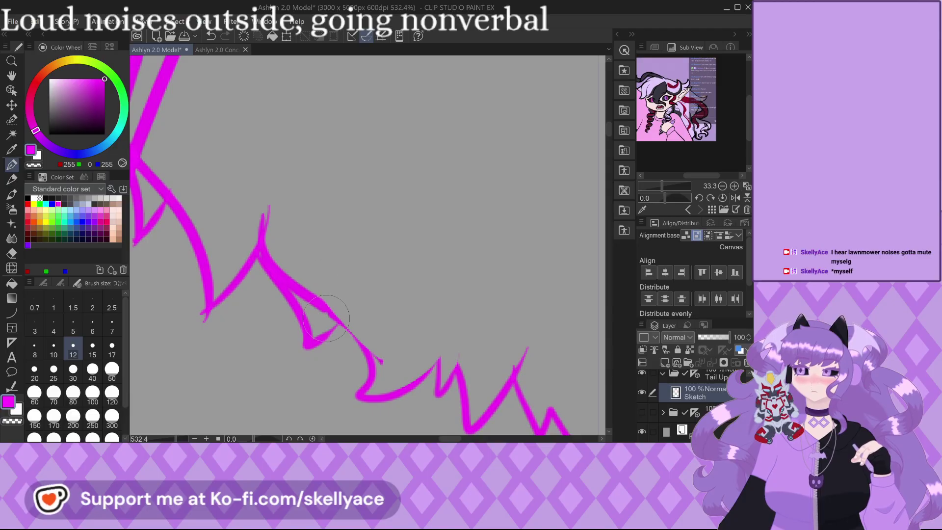
{"action": "key", "text": "ctrl+z"}
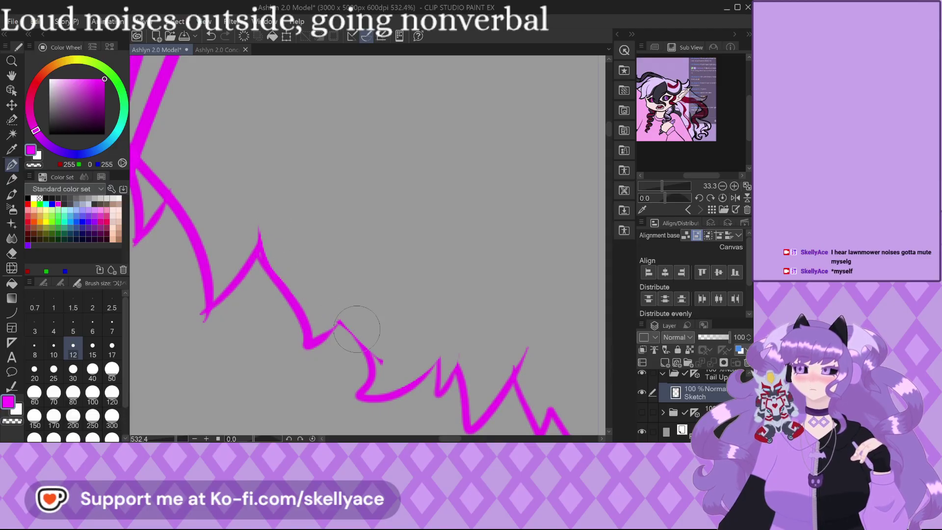
{"action": "scroll", "coordinate": [315, 252], "scroll_direction": "down", "scroll_amount": 4}
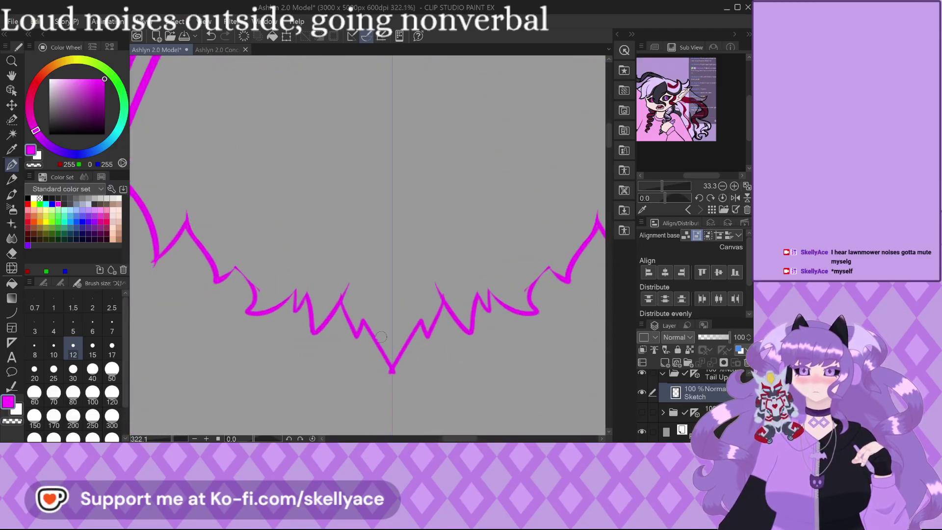
{"action": "scroll", "coordinate": [381, 337], "scroll_direction": "up", "scroll_amount": 1}
{"action": "scroll", "coordinate": [395, 340], "scroll_direction": "up", "scroll_amount": 1}
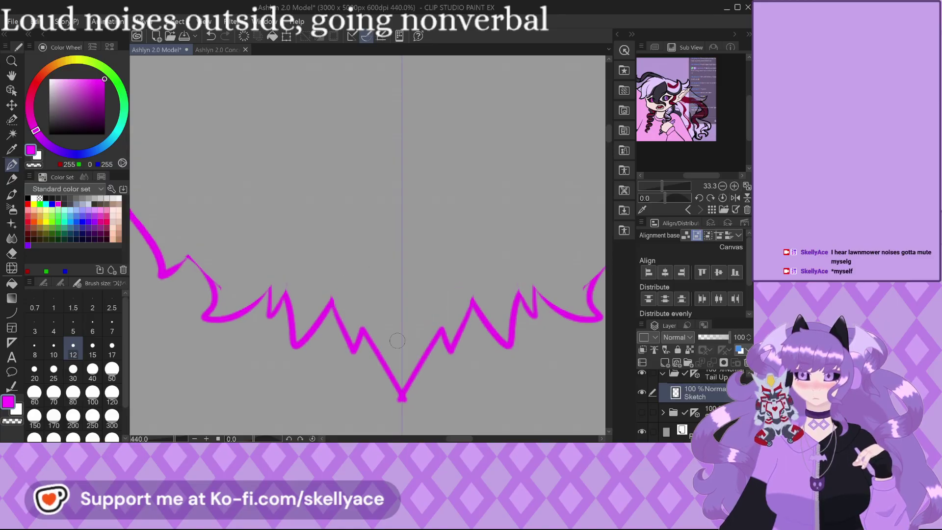
Redraw the innermost mirrored strokes of the tip marking's edge so they curve down into the central point.
{"action": "scroll", "coordinate": [388, 338], "scroll_direction": "up", "scroll_amount": 1}
{"action": "left_click_drag", "start_coordinate": [358, 330], "coordinate": [401, 406]}
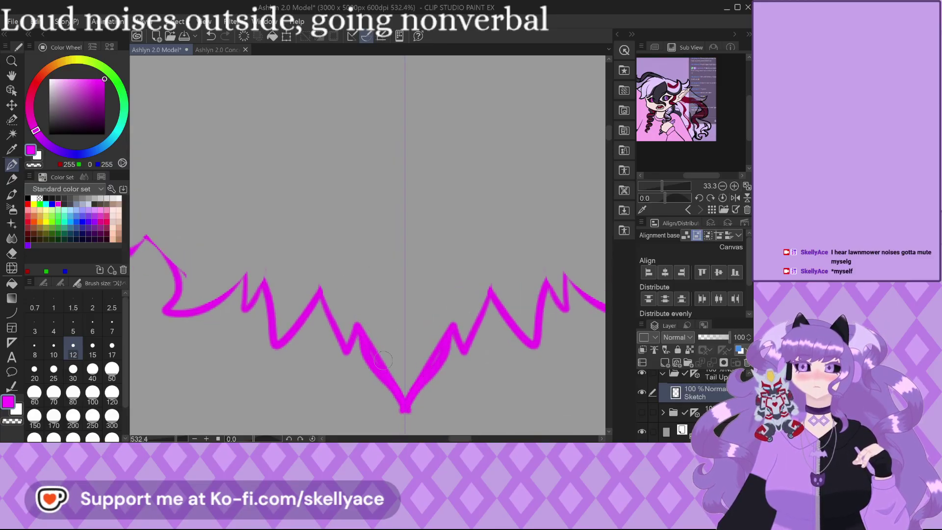
{"action": "key", "text": "ctrl+z"}
{"action": "mouse_move", "coordinate": [358, 329]}
{"action": "left_mouse_down"}
{"action": "mouse_move", "coordinate": [399, 386]}
{"action": "mouse_move", "coordinate": [406, 380]}
{"action": "mouse_move", "coordinate": [395, 397]}
{"action": "mouse_move", "coordinate": [365, 351]}
{"action": "left_mouse_up"}
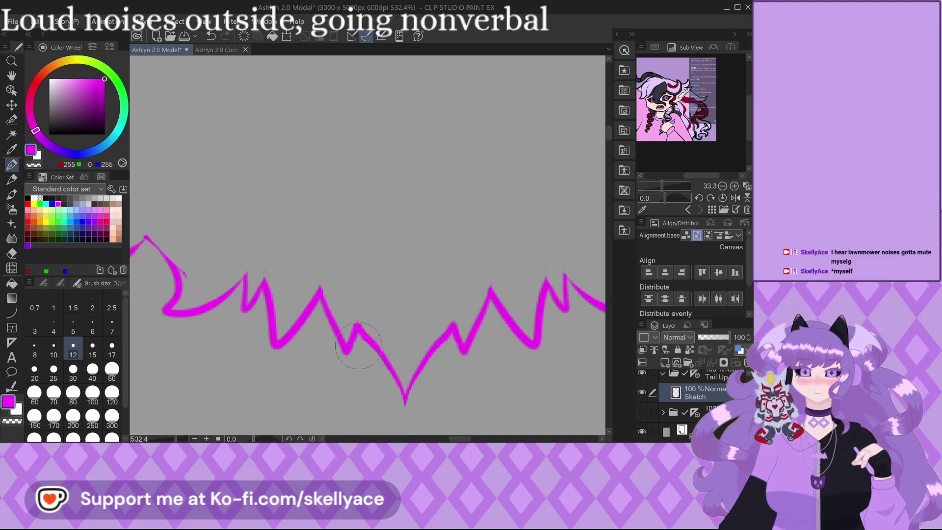
{"action": "scroll", "coordinate": [358, 346], "scroll_direction": "down", "scroll_amount": 5}
{"action": "scroll", "coordinate": [336, 322], "scroll_direction": "down", "scroll_amount": 4}
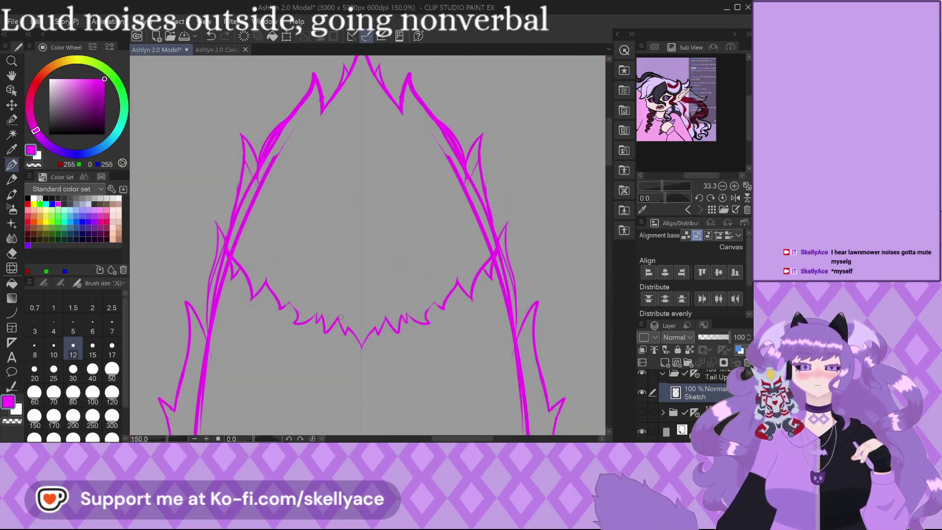
{"action": "scroll", "coordinate": [328, 179], "scroll_direction": "down", "scroll_amount": 2}
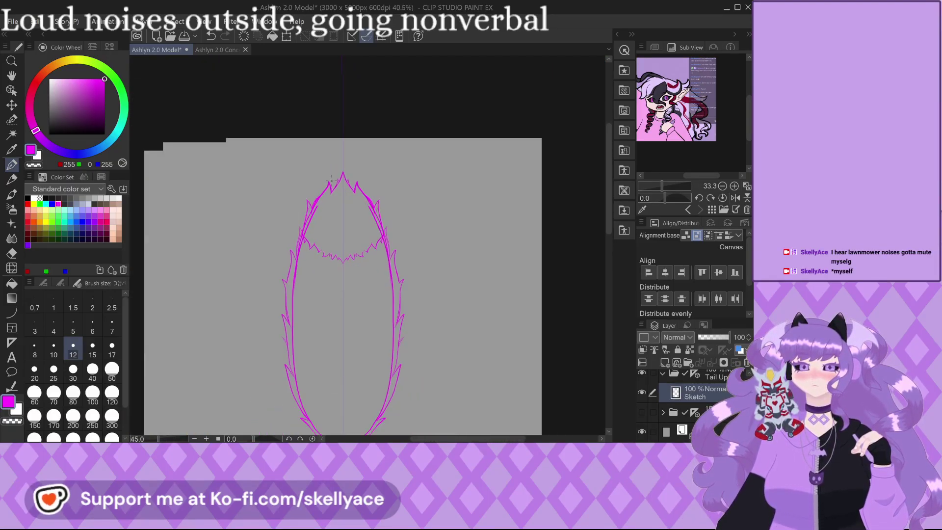
Compare the tail sketch with the concept art's tail drawings, and close the concept art document.
{"action": "left_click", "coordinate": [220, 50]}
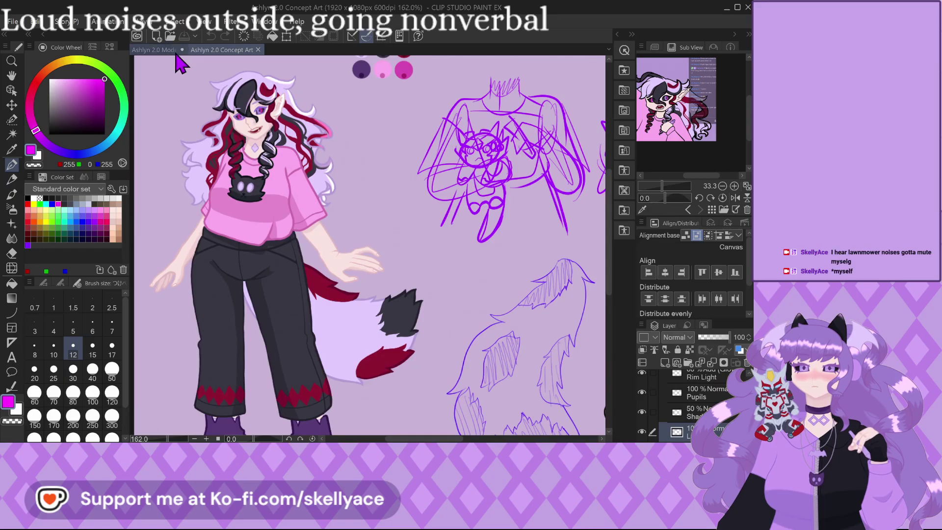
{"action": "left_click", "coordinate": [156, 50]}
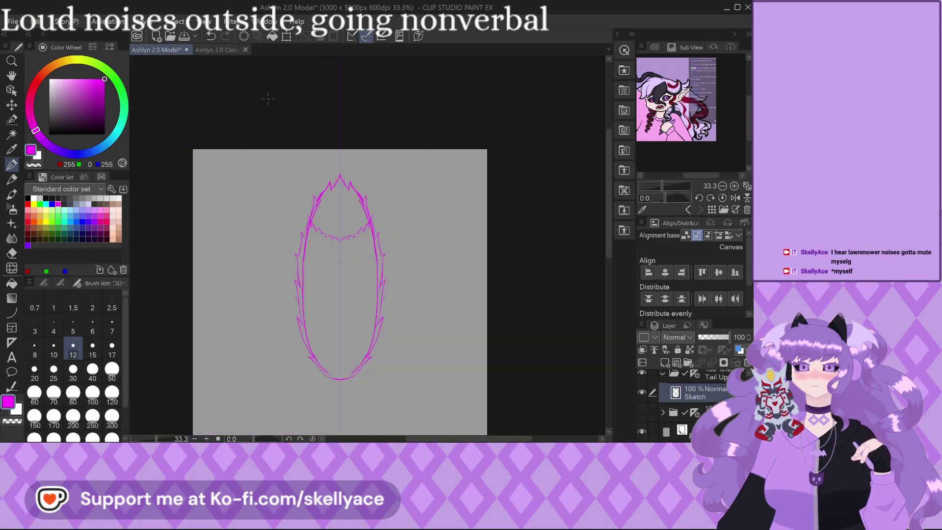
{"action": "left_click", "coordinate": [218, 50]}
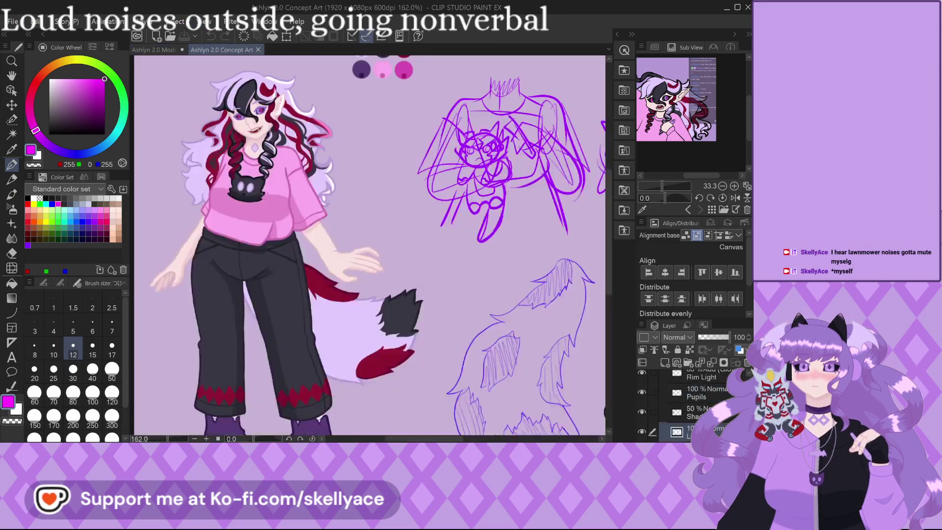
{"action": "left_click", "coordinate": [153, 51]}
{"action": "left_click", "coordinate": [221, 51]}
{"action": "scroll", "coordinate": [443, 342], "scroll_direction": "down", "scroll_amount": 2}
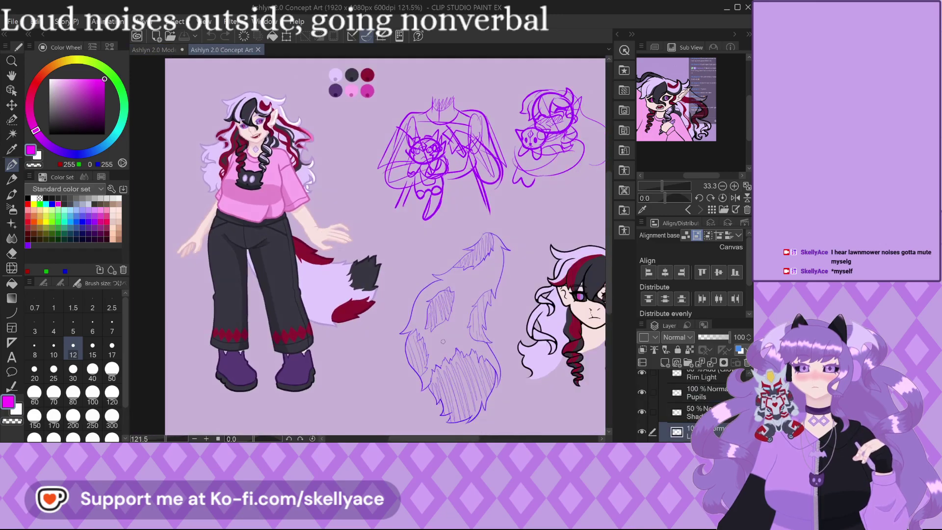
{"action": "scroll", "coordinate": [443, 341], "scroll_direction": "up", "scroll_amount": 1}
{"action": "left_click", "coordinate": [258, 49]}
{"action": "scroll", "coordinate": [385, 306], "scroll_direction": "up", "scroll_amount": 1}
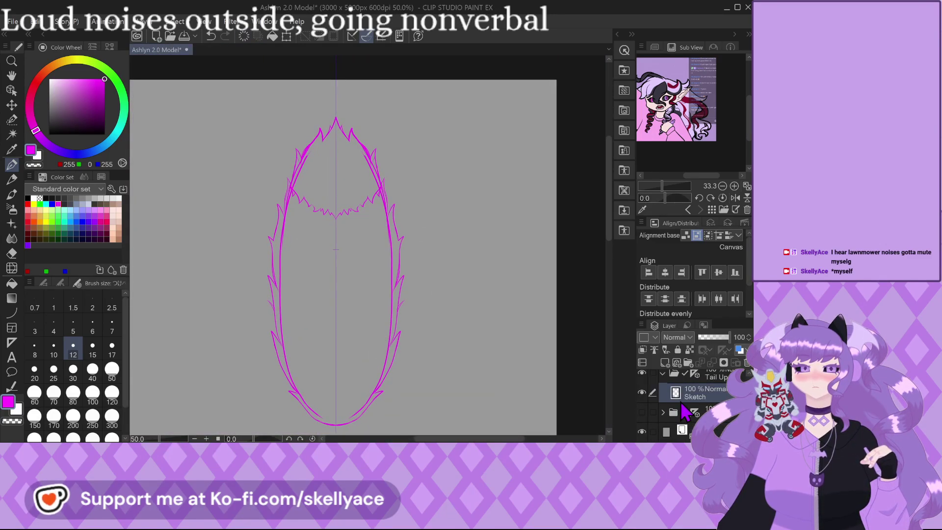
Hide the Tail Up folder, and show and expand the Hair folder.
{"action": "scroll", "coordinate": [321, 144], "scroll_direction": "up", "scroll_amount": 2}
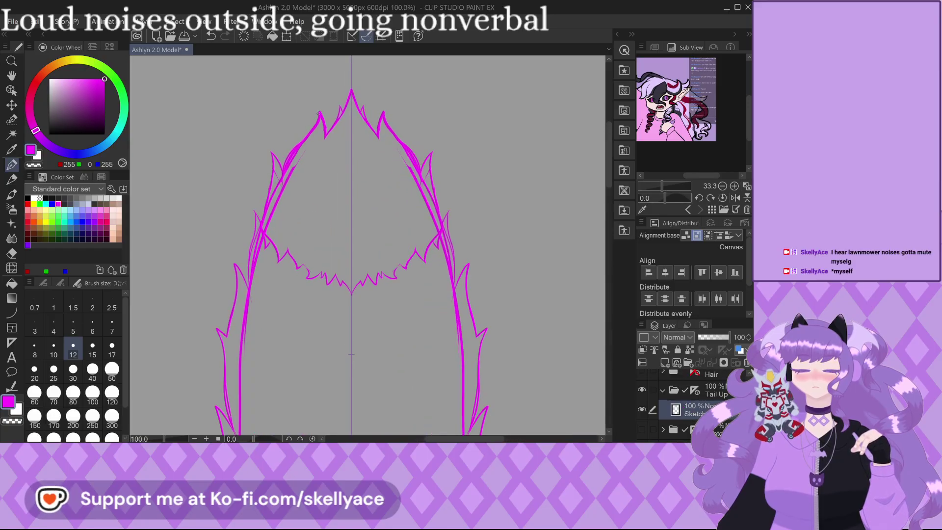
{"action": "scroll", "coordinate": [319, 113], "scroll_direction": "down", "scroll_amount": 1}
{"action": "scroll", "coordinate": [665, 408], "scroll_direction": "up", "scroll_amount": 2}
{"action": "left_click", "coordinate": [664, 417]}
{"action": "scroll", "coordinate": [669, 418], "scroll_direction": "down", "scroll_amount": 2}
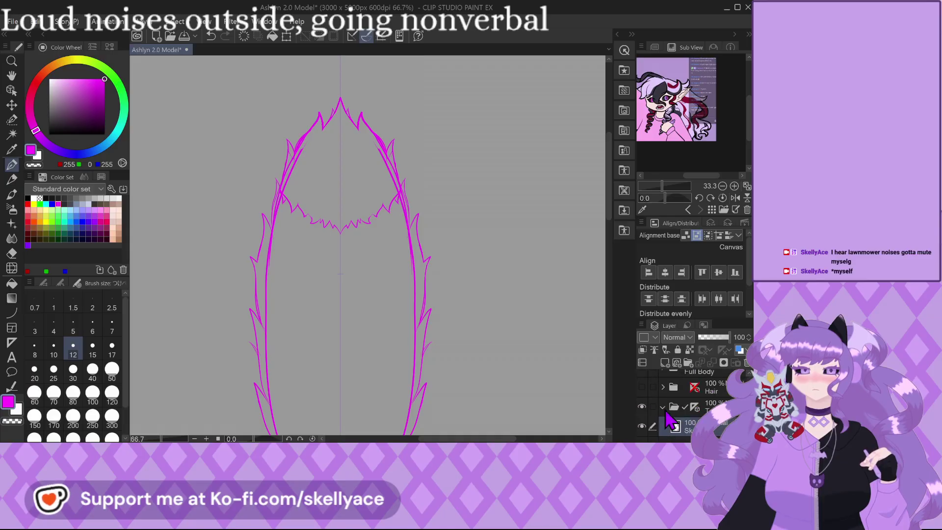
{"action": "scroll", "coordinate": [667, 417], "scroll_direction": "up", "scroll_amount": 2}
{"action": "scroll", "coordinate": [665, 425], "scroll_direction": "down", "scroll_amount": 2}
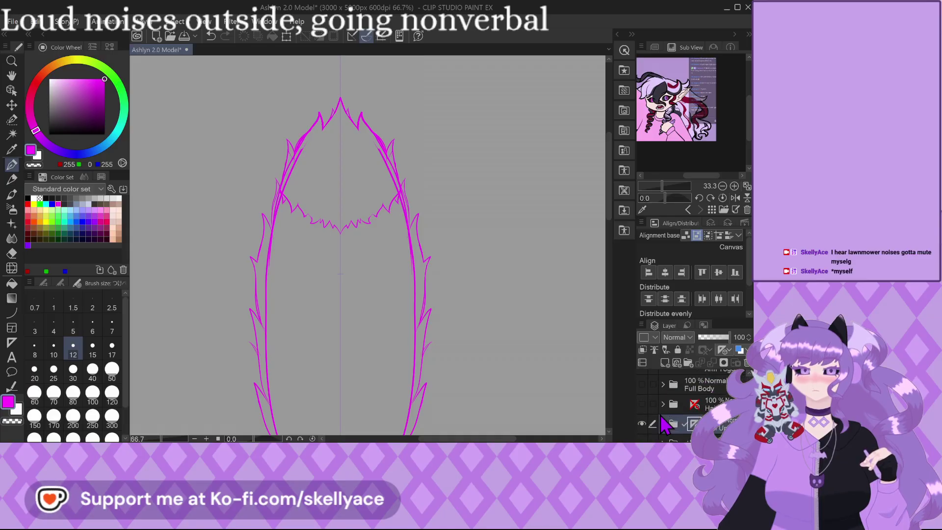
{"action": "left_click", "coordinate": [642, 404]}
{"action": "left_click", "coordinate": [642, 423]}
{"action": "left_click", "coordinate": [661, 404]}
{"action": "scroll", "coordinate": [664, 421], "scroll_direction": "down", "scroll_amount": 1}
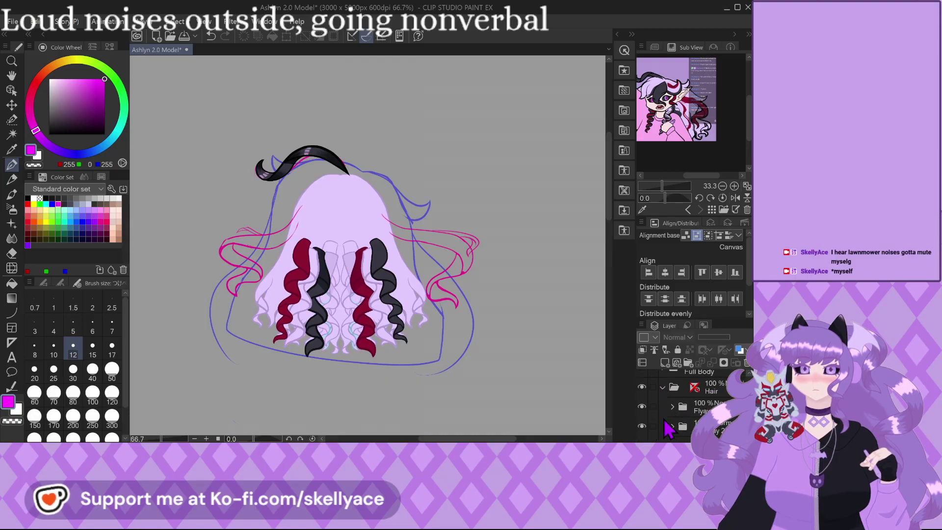
Add a new layer inside the Flyaway 2 folder.
{"action": "left_click", "coordinate": [667, 429]}
{"action": "scroll", "coordinate": [675, 400], "scroll_direction": "down", "scroll_amount": 1}
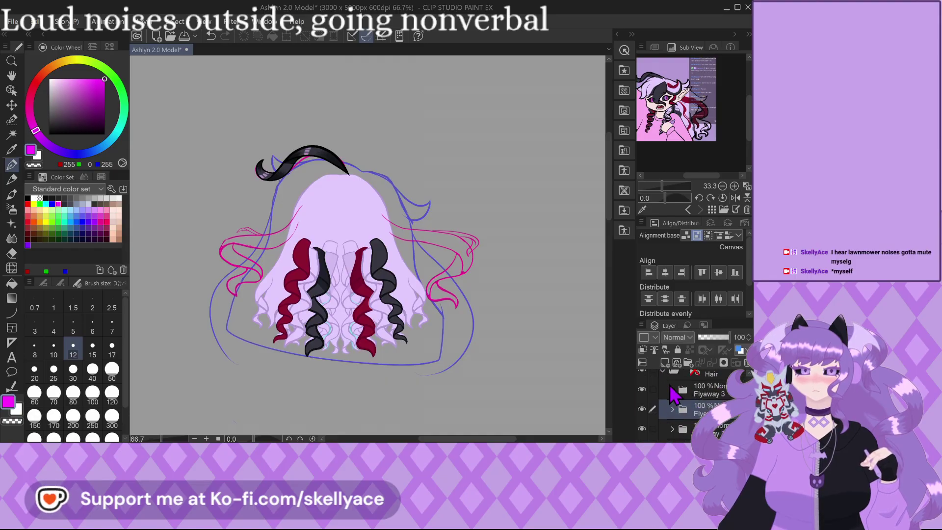
{"action": "key", "text": "ctrl+shift+n"}
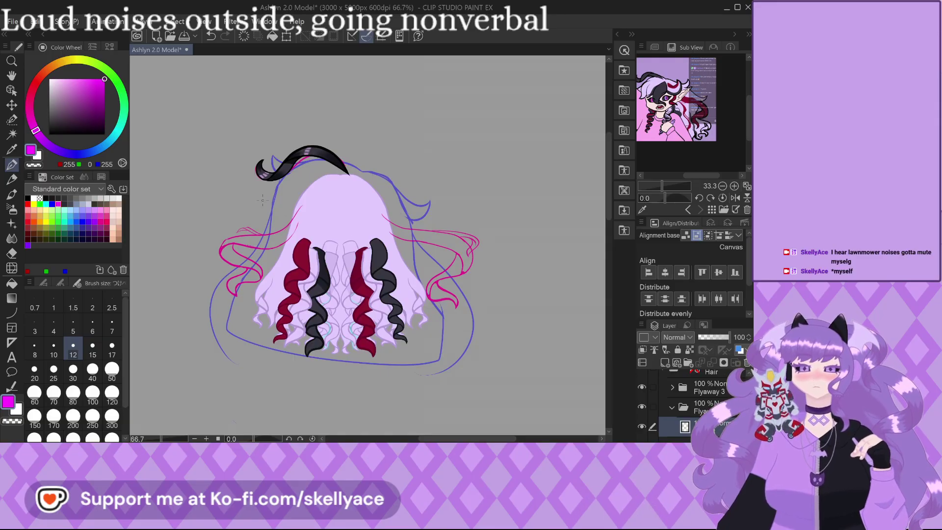
Set the drawing colour to black and choose the Kung Pow pen at size 7 for inking.
{"action": "left_click", "coordinate": [49, 134]}
{"action": "scroll", "coordinate": [284, 261], "scroll_direction": "up", "scroll_amount": 4}
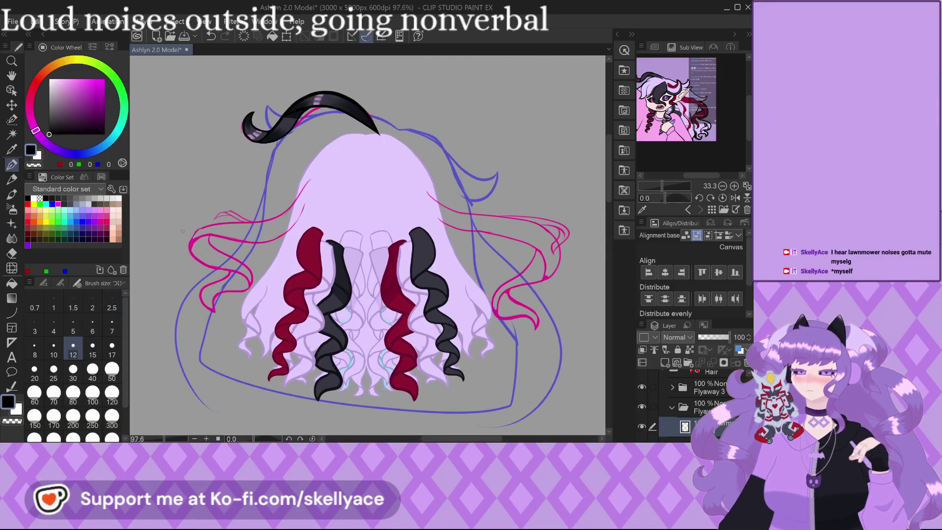
{"action": "scroll", "coordinate": [187, 232], "scroll_direction": "up", "scroll_amount": 2}
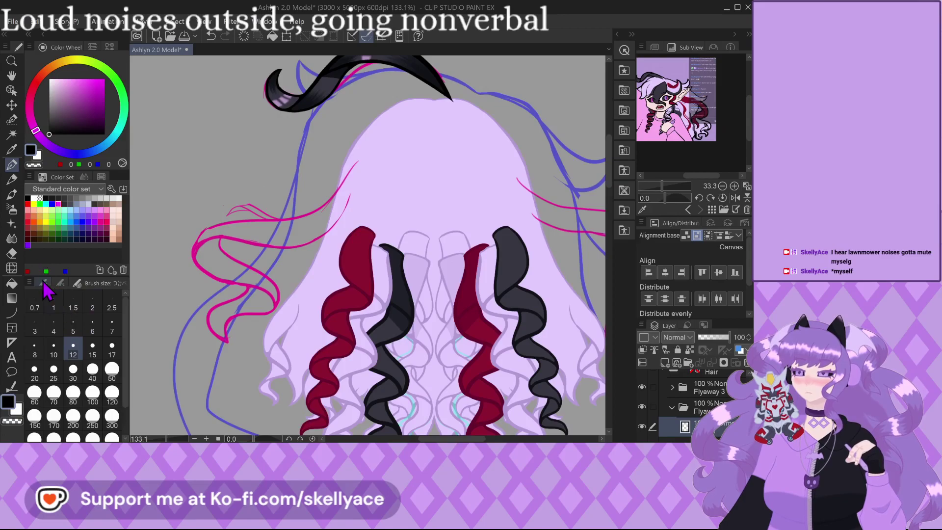
{"action": "left_click", "coordinate": [43, 283]}
{"action": "left_click", "coordinate": [71, 315]}
{"action": "scroll", "coordinate": [180, 238], "scroll_direction": "up", "scroll_amount": 3}
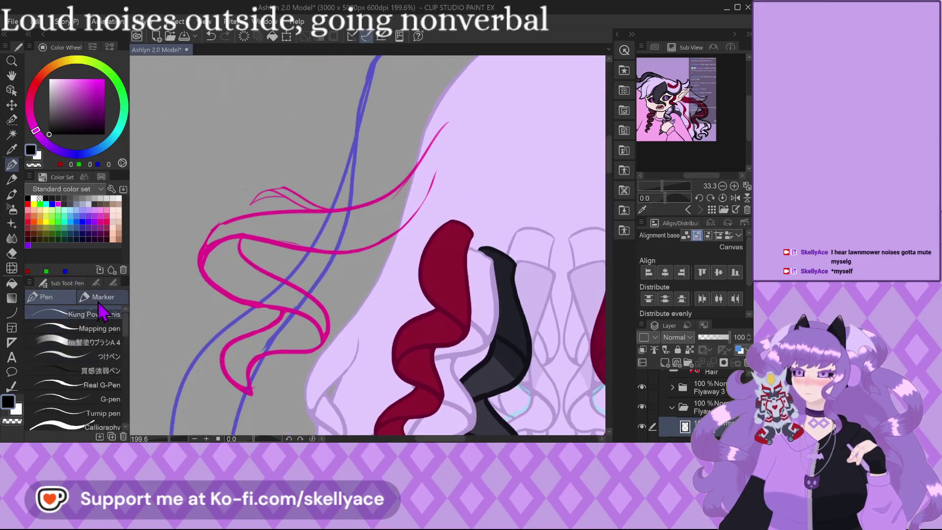
{"action": "left_click", "coordinate": [113, 283]}
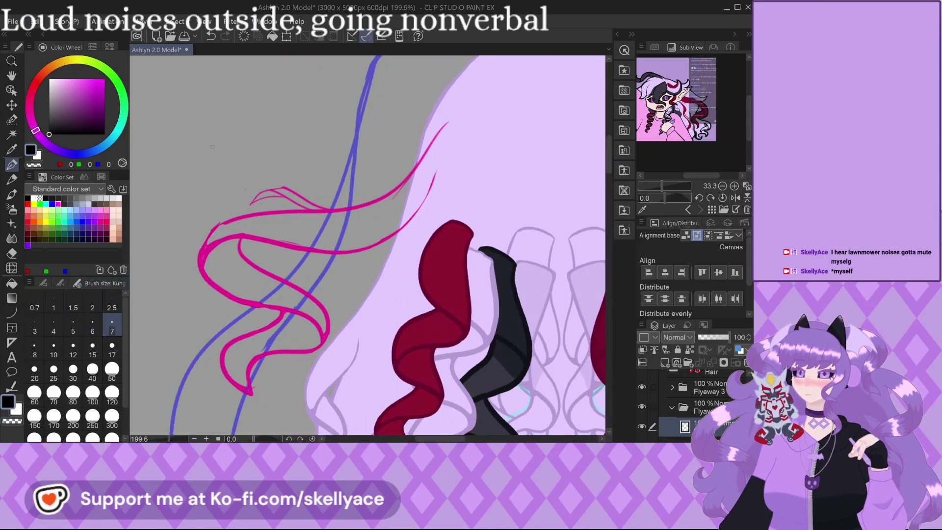
Ink the left flyaway strand's long upper and lower outlines over the pink sketch, from its pointed root around the outer bend.
{"action": "scroll", "coordinate": [448, 120], "scroll_direction": "up", "scroll_amount": 1}
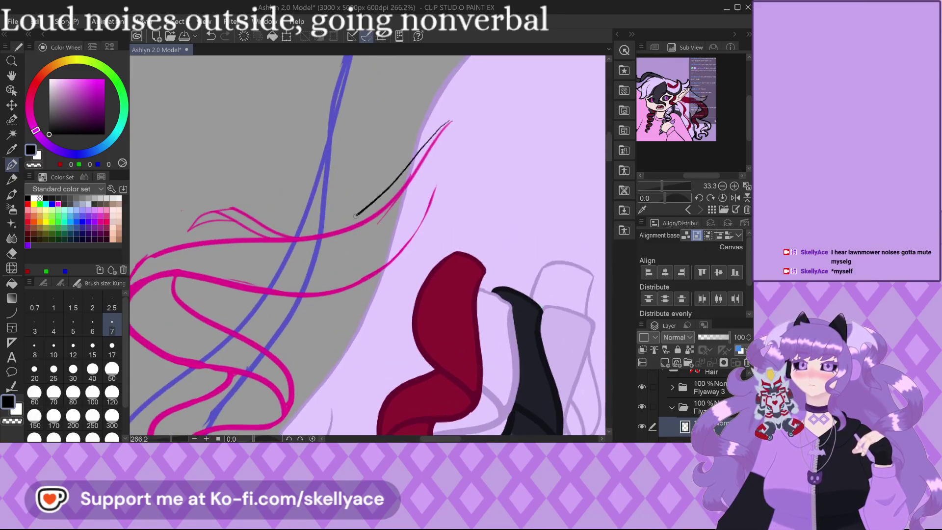
{"action": "scroll", "coordinate": [272, 245], "scroll_direction": "down", "scroll_amount": 3}
{"action": "scroll", "coordinate": [167, 241], "scroll_direction": "up", "scroll_amount": 2}
{"action": "key", "text": "ctrl+z"}
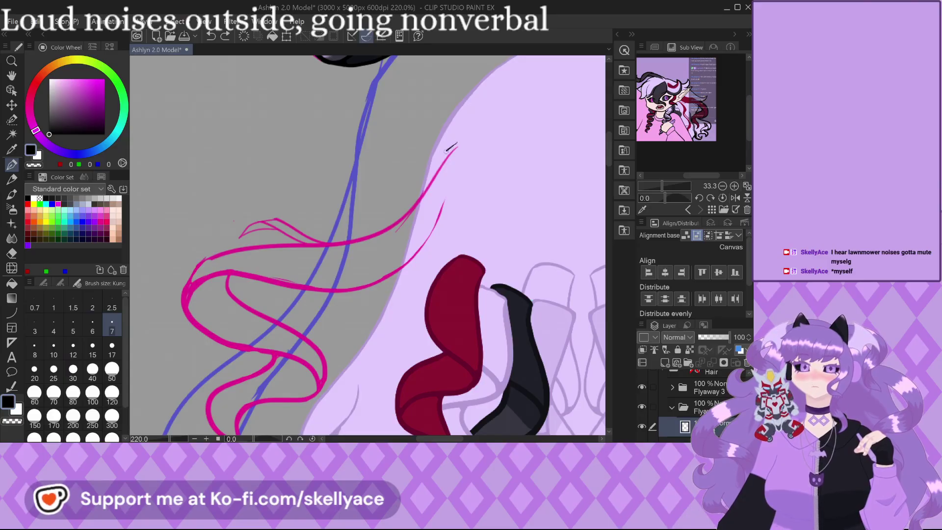
{"action": "left_click_drag", "start_coordinate": [456, 145], "coordinate": [399, 214]}
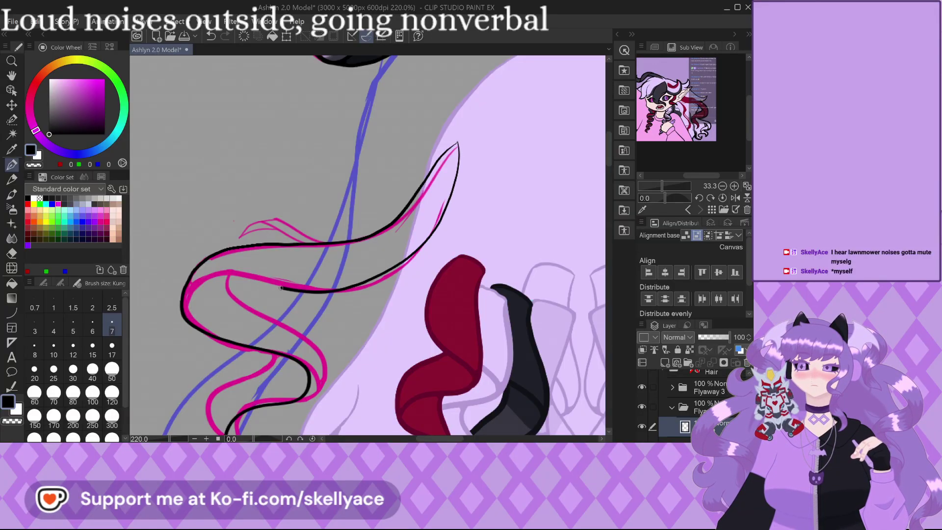
{"action": "scroll", "coordinate": [189, 309], "scroll_direction": "up", "scroll_amount": 4}
{"action": "scroll", "coordinate": [189, 309], "scroll_direction": "down", "scroll_amount": 4}
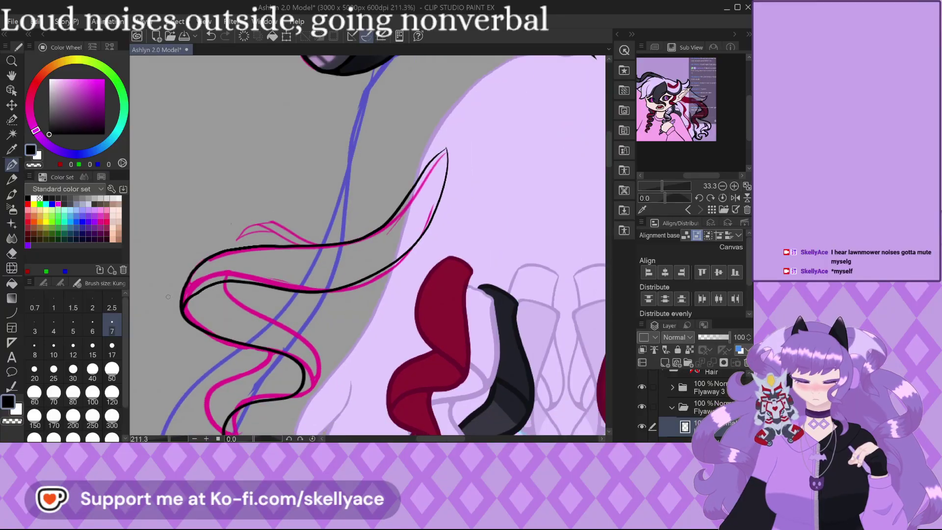
{"action": "key", "text": "ctrl+z"}
{"action": "mouse_move", "coordinate": [445, 149]}
{"action": "left_mouse_down"}
{"action": "mouse_move", "coordinate": [435, 201]}
{"action": "mouse_move", "coordinate": [391, 263]}
{"action": "mouse_move", "coordinate": [318, 289]}
{"action": "mouse_move", "coordinate": [221, 281]}
{"action": "left_mouse_up"}
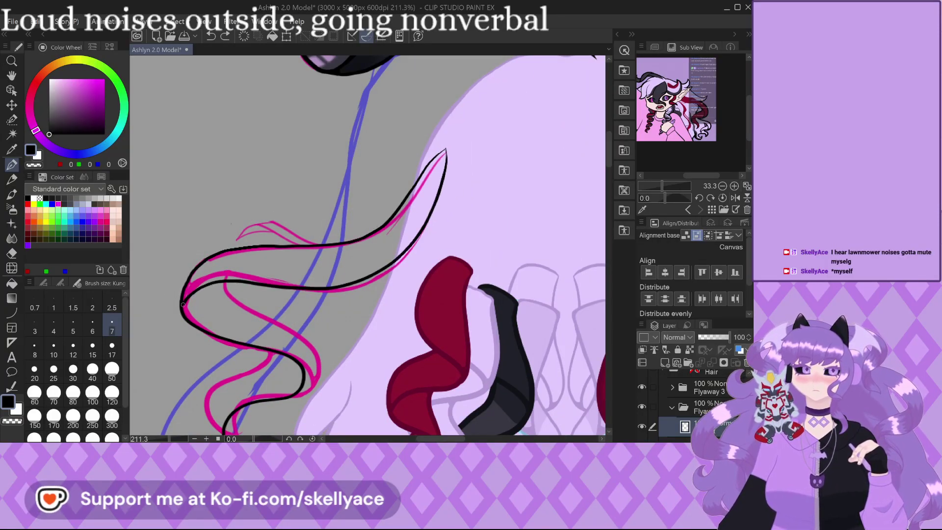
Ink the flyaway strand's inner curve from the upper fold down around the second bend.
{"action": "scroll", "coordinate": [190, 251], "scroll_direction": "up", "scroll_amount": 4}
{"action": "mouse_move", "coordinate": [206, 198]}
{"action": "left_mouse_down"}
{"action": "mouse_move", "coordinate": [286, 280]}
{"action": "mouse_move", "coordinate": [387, 420]}
{"action": "mouse_move", "coordinate": [337, 449]}
{"action": "left_mouse_up"}
{"action": "scroll", "coordinate": [343, 250], "scroll_direction": "down", "scroll_amount": 4}
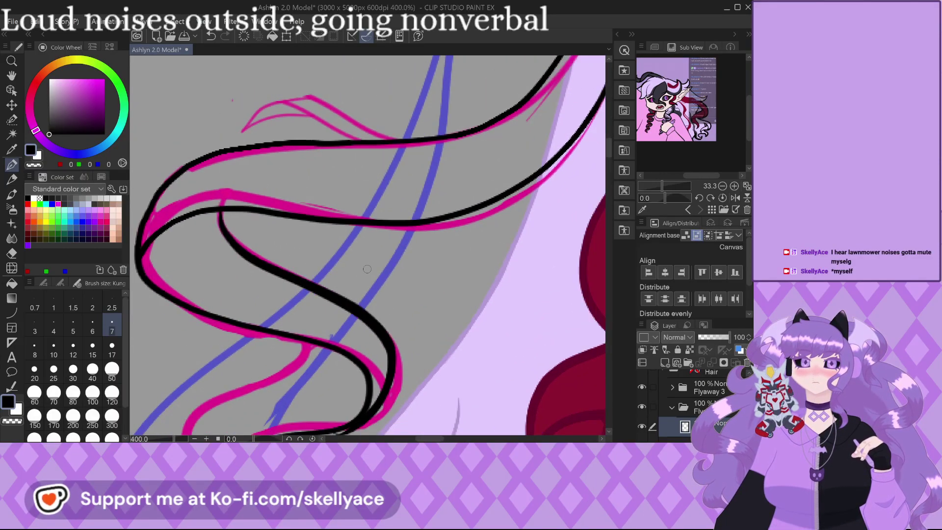
{"action": "scroll", "coordinate": [295, 334], "scroll_direction": "up", "scroll_amount": 4}
{"action": "scroll", "coordinate": [404, 284], "scroll_direction": "up", "scroll_amount": 3}
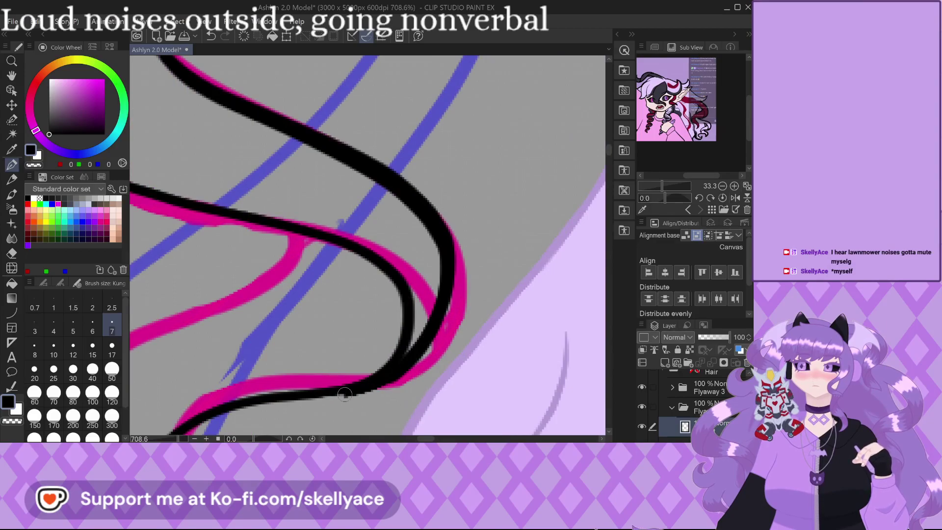
Ink the lower curl's outer edge from the fold down to the strand's tip, and erase the overshoot at the tip.
{"action": "scroll", "coordinate": [351, 393], "scroll_direction": "down", "scroll_amount": 4}
{"action": "scroll", "coordinate": [328, 138], "scroll_direction": "up", "scroll_amount": 4}
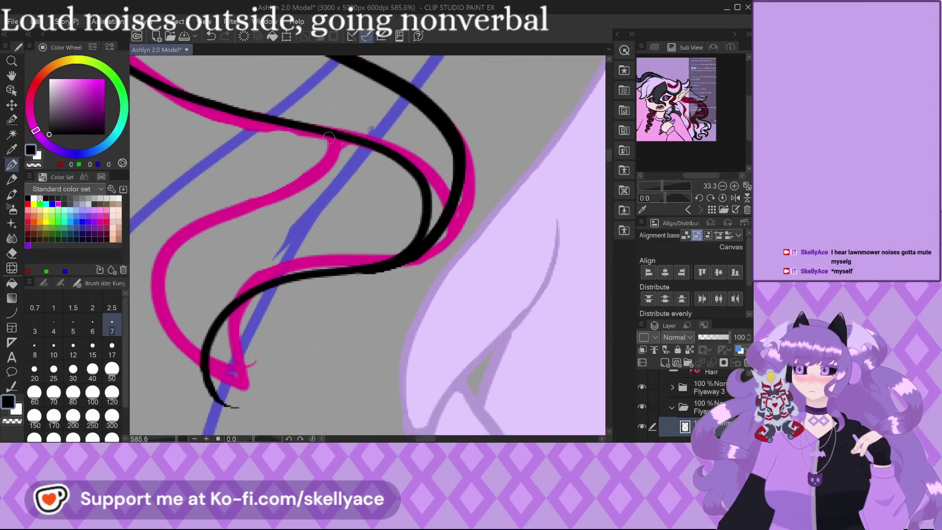
{"action": "mouse_move", "coordinate": [333, 139]}
{"action": "left_mouse_down"}
{"action": "mouse_move", "coordinate": [307, 179]}
{"action": "mouse_move", "coordinate": [228, 223]}
{"action": "left_mouse_up"}
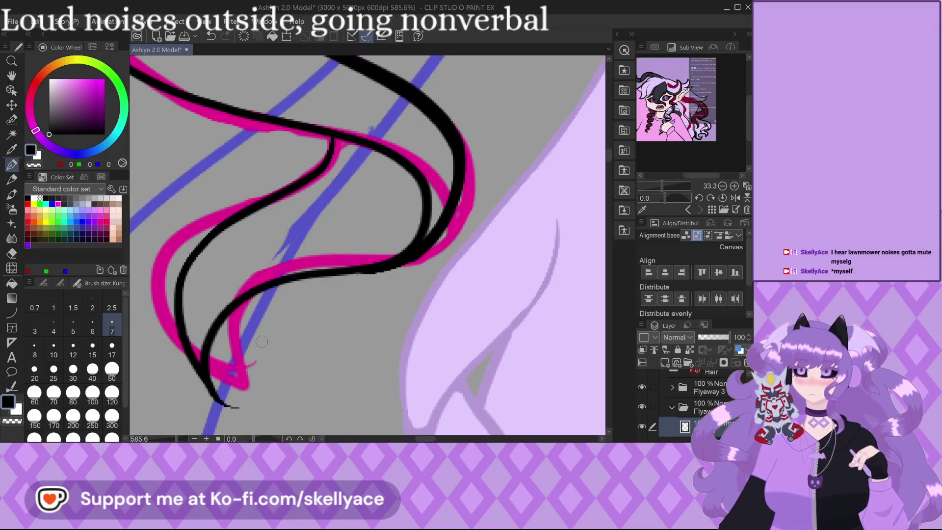
{"action": "scroll", "coordinate": [287, 268], "scroll_direction": "down", "scroll_amount": 2}
{"action": "scroll", "coordinate": [245, 356], "scroll_direction": "up", "scroll_amount": 2}
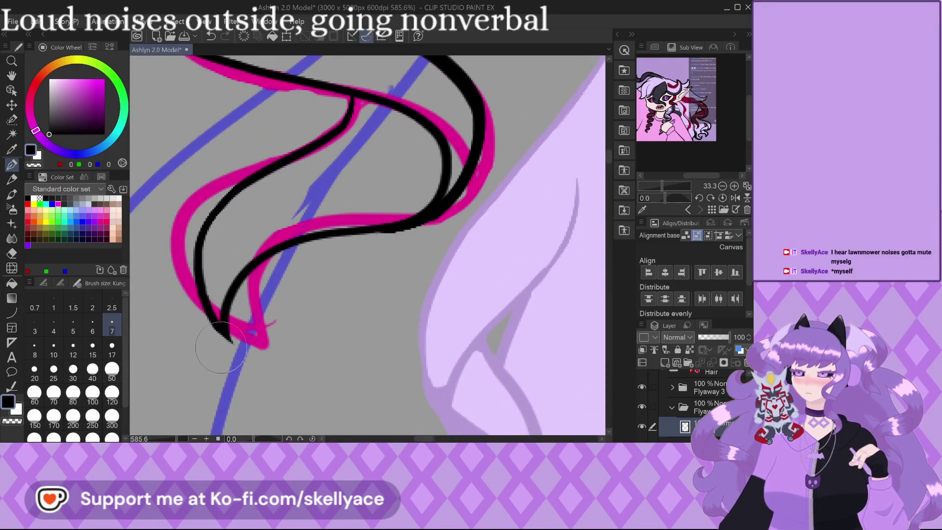
Thicken the line junction where the lower curl branches off the strand's outline and fill it in with black.
{"action": "scroll", "coordinate": [218, 346], "scroll_direction": "down", "scroll_amount": 2}
{"action": "scroll", "coordinate": [316, 201], "scroll_direction": "up", "scroll_amount": 6}
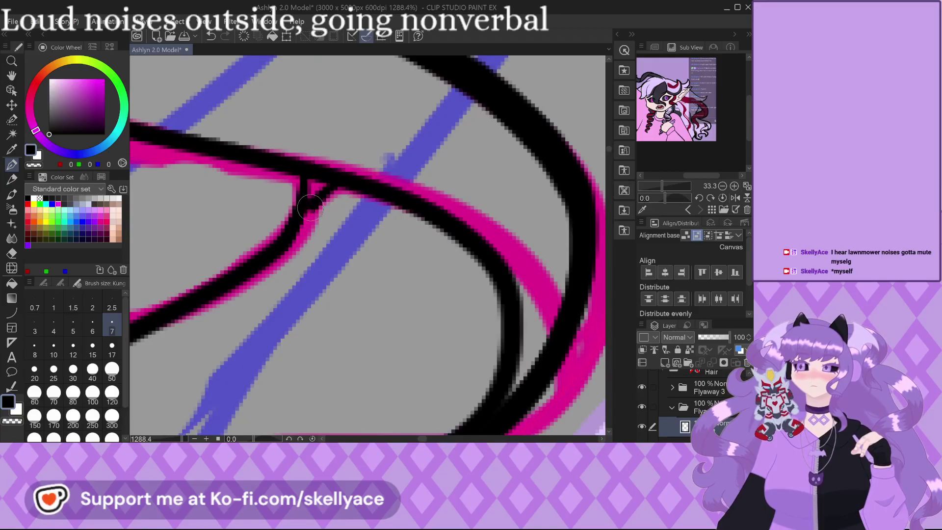
{"action": "left_click_drag", "start_coordinate": [316, 201], "coordinate": [292, 232]}
{"action": "left_click_drag", "start_coordinate": [325, 182], "coordinate": [314, 179]}
{"action": "scroll", "coordinate": [313, 178], "scroll_direction": "down", "scroll_amount": 4}
{"action": "scroll", "coordinate": [428, 280], "scroll_direction": "up", "scroll_amount": 3}
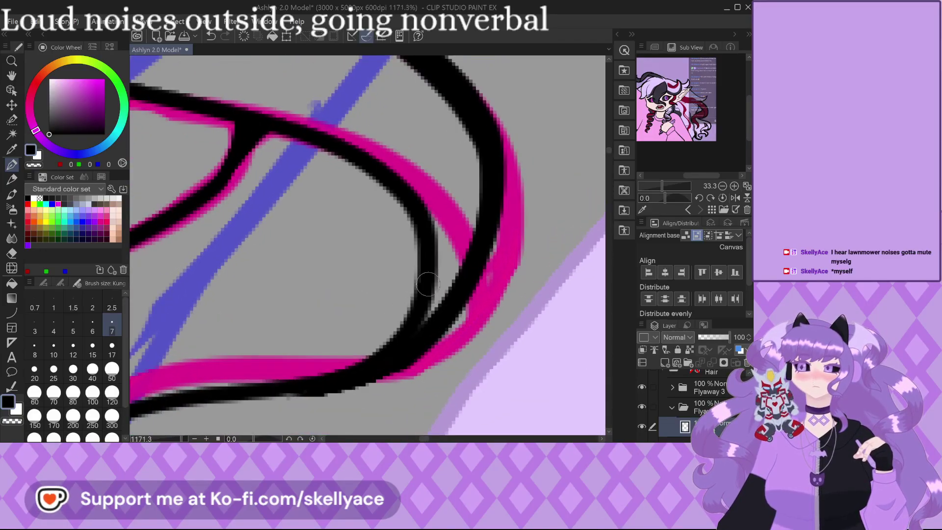
Thicken the line junction where the inner curve meets the strand's upper fold.
{"action": "scroll", "coordinate": [430, 313], "scroll_direction": "down", "scroll_amount": 3}
{"action": "scroll", "coordinate": [273, 184], "scroll_direction": "up", "scroll_amount": 3}
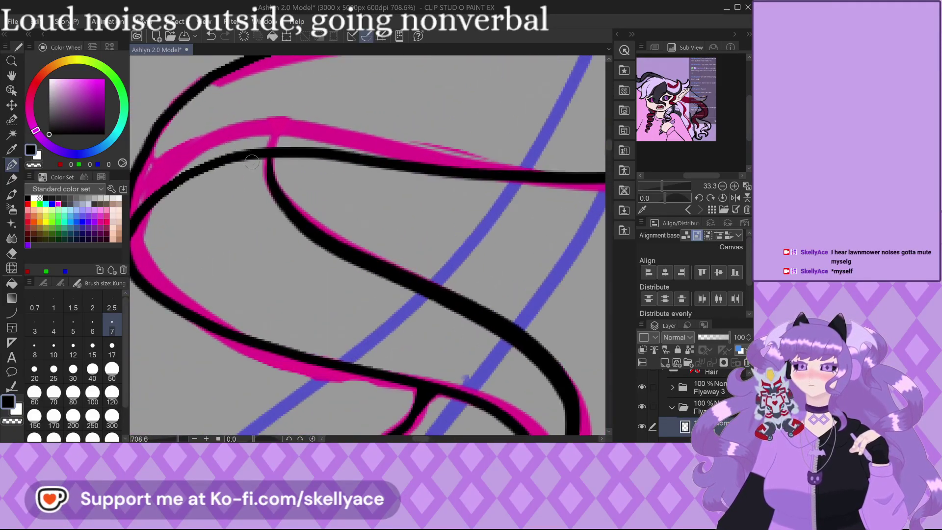
{"action": "left_click_drag", "start_coordinate": [274, 184], "coordinate": [242, 147]}
{"action": "scroll", "coordinate": [268, 154], "scroll_direction": "down", "scroll_amount": 4}
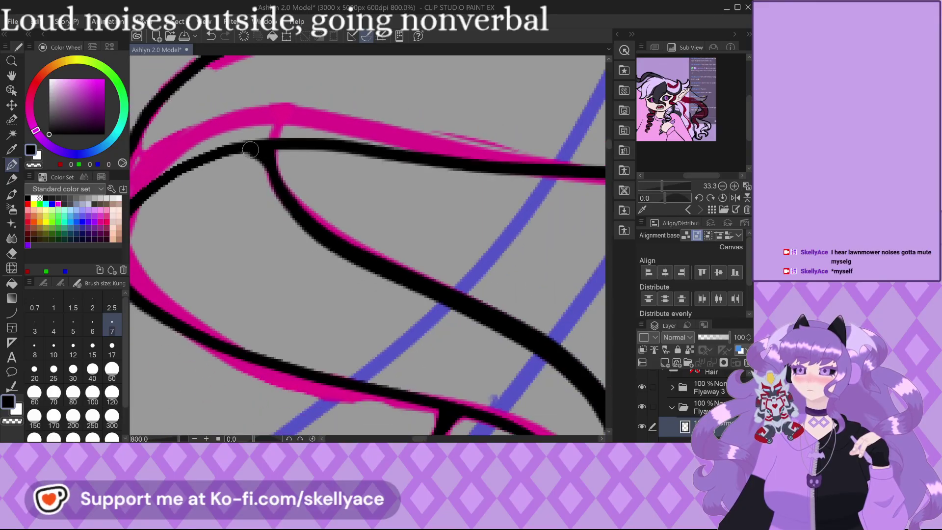
{"action": "scroll", "coordinate": [181, 165], "scroll_direction": "down", "scroll_amount": 3}
{"action": "scroll", "coordinate": [139, 194], "scroll_direction": "up", "scroll_amount": 3}
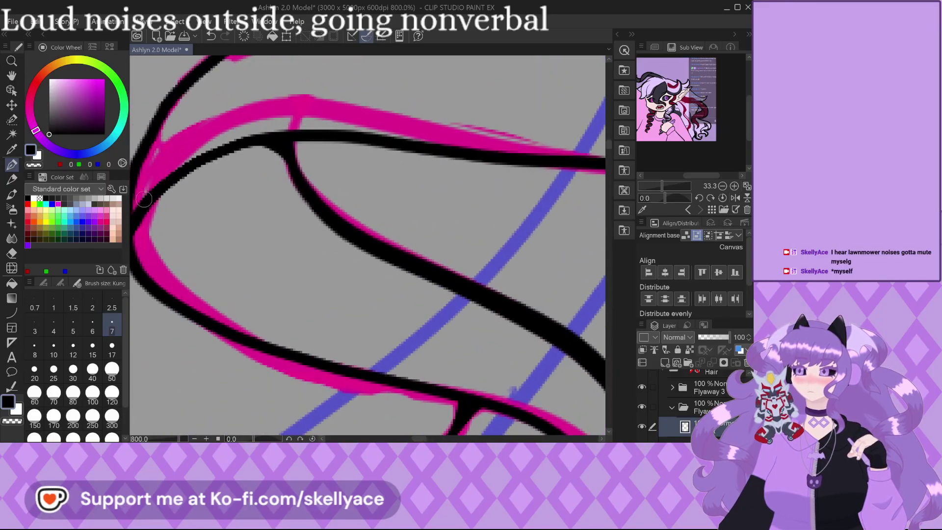
{"action": "scroll", "coordinate": [184, 230], "scroll_direction": "down", "scroll_amount": 4}
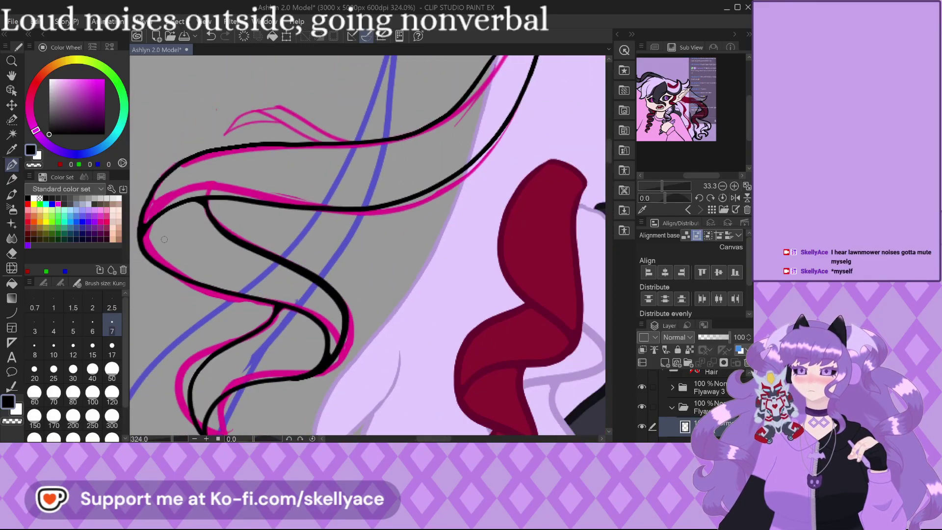
Select the Color layer beneath the Flyaway 2 lineart and pick the dark red from the Ashlyn 2.0 color set.
{"action": "scroll", "coordinate": [305, 184], "scroll_direction": "down", "scroll_amount": 2}
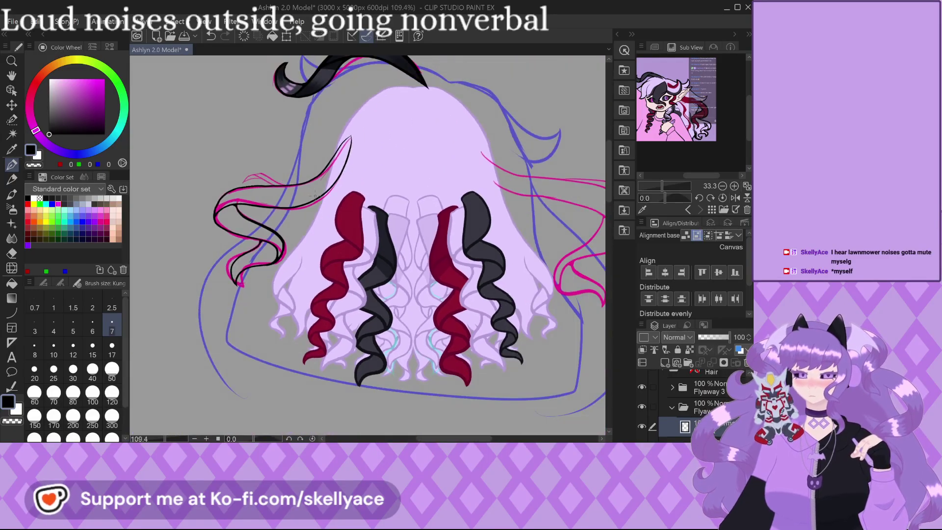
{"action": "scroll", "coordinate": [219, 233], "scroll_direction": "up", "scroll_amount": 1}
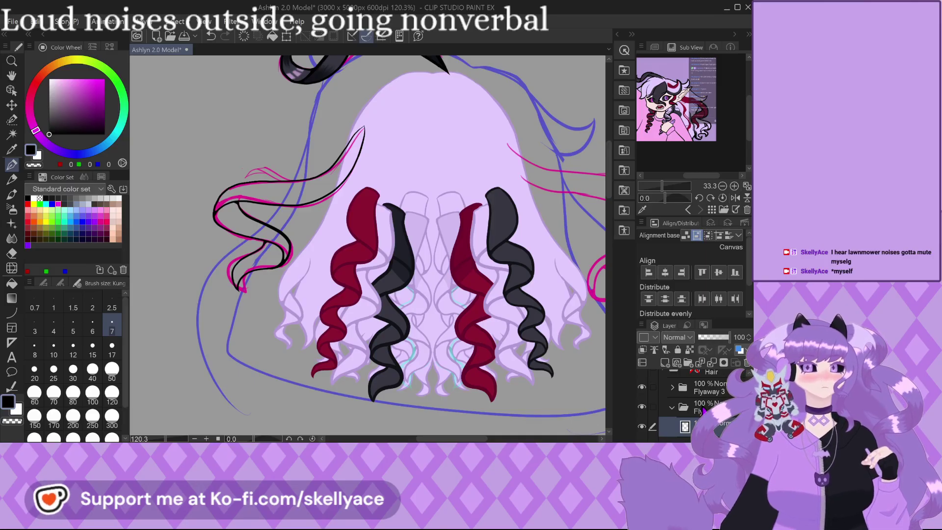
{"action": "left_click", "coordinate": [706, 437]}
{"action": "left_click_drag", "start_coordinate": [726, 424], "coordinate": [718, 405]}
{"action": "left_click", "coordinate": [714, 429]}
{"action": "scroll", "coordinate": [444, 270], "scroll_direction": "down", "scroll_amount": 3}
{"action": "scroll", "coordinate": [316, 147], "scroll_direction": "up", "scroll_amount": 4}
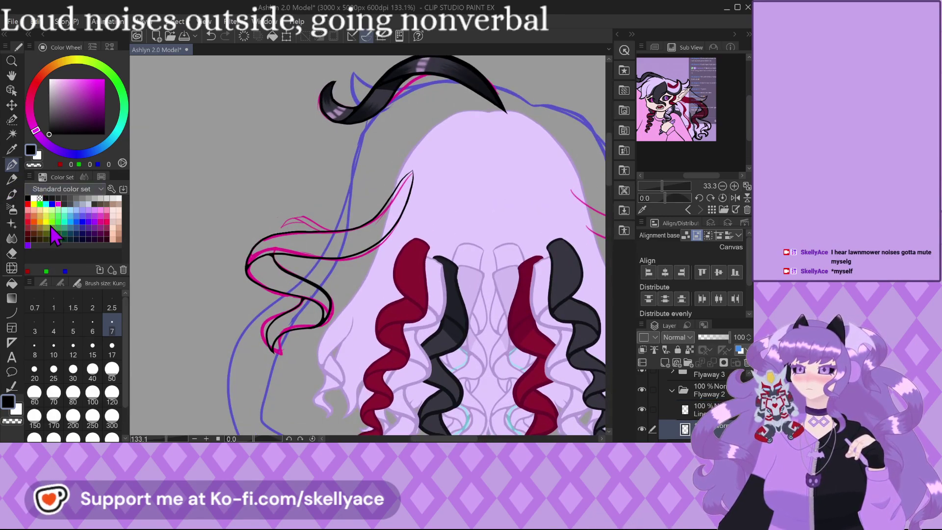
{"action": "left_click", "coordinate": [51, 226]}
{"action": "left_click", "coordinate": [76, 198]}
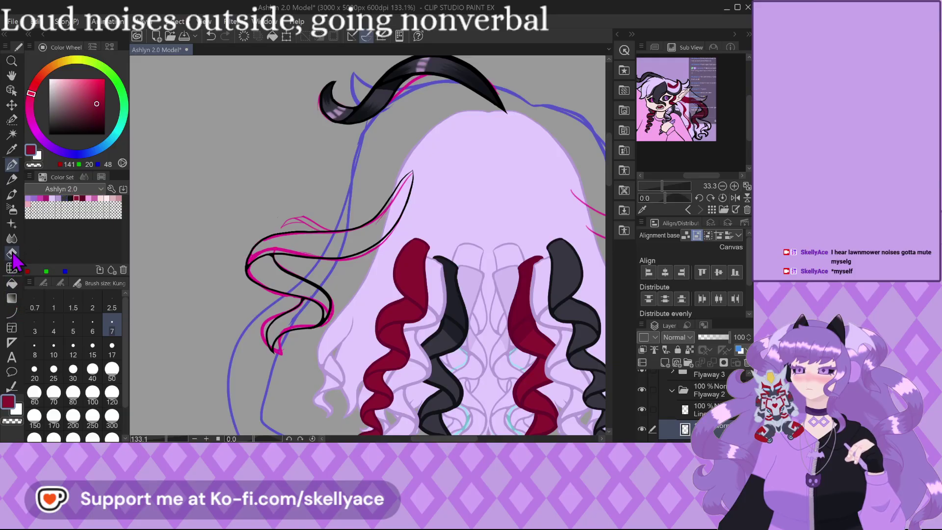
Lower the flyaway sketch layer's opacity to 49% and return to the Flyaway 2 Color layer.
{"action": "scroll", "coordinate": [265, 319], "scroll_direction": "up", "scroll_amount": 3}
{"action": "scroll", "coordinate": [650, 415], "scroll_direction": "down", "scroll_amount": 2}
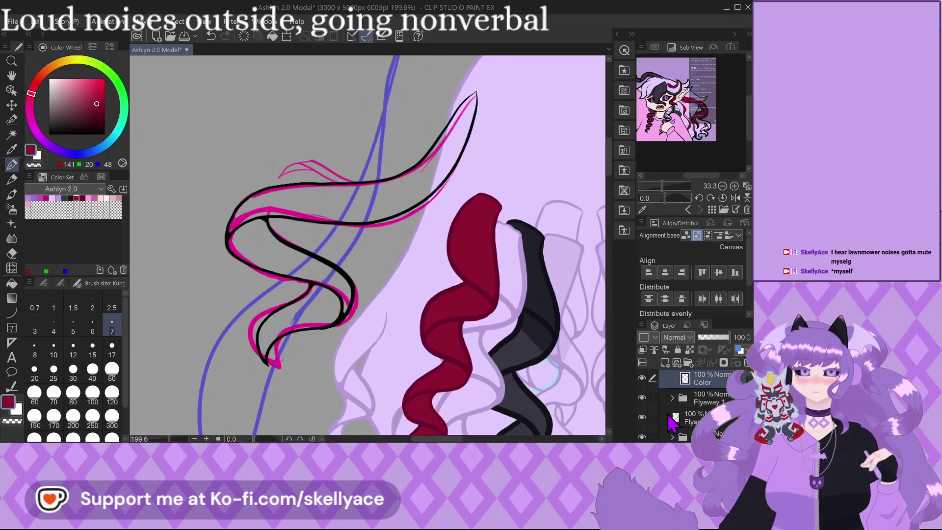
{"action": "left_click", "coordinate": [692, 417]}
{"action": "left_click", "coordinate": [714, 337]}
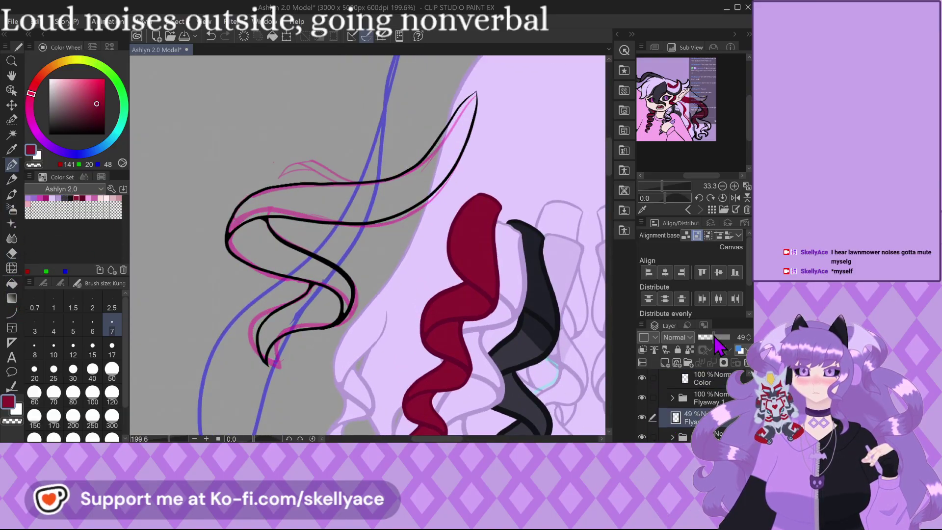
{"action": "left_click", "coordinate": [701, 377]}
{"action": "scroll", "coordinate": [696, 392], "scroll_direction": "up", "scroll_amount": 1}
{"action": "scroll", "coordinate": [284, 334], "scroll_direction": "up", "scroll_amount": 3}
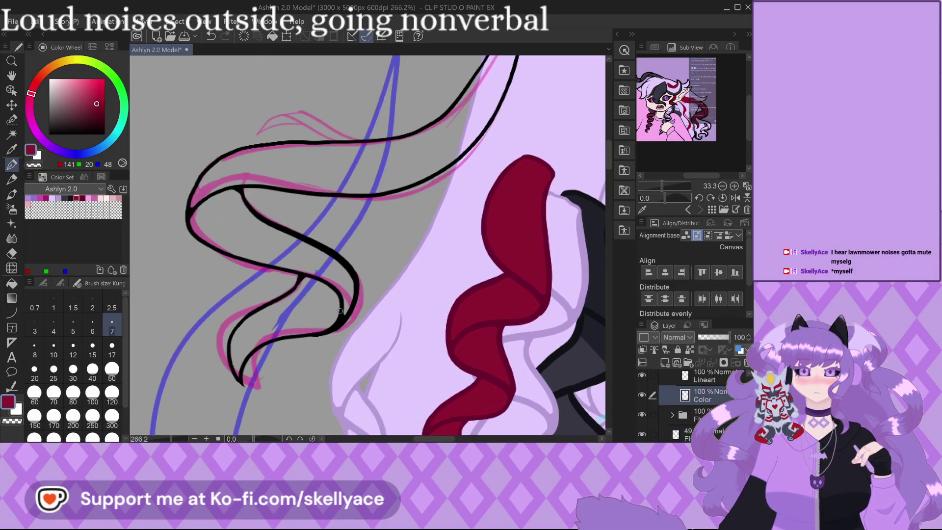
{"action": "key", "text": "m"}
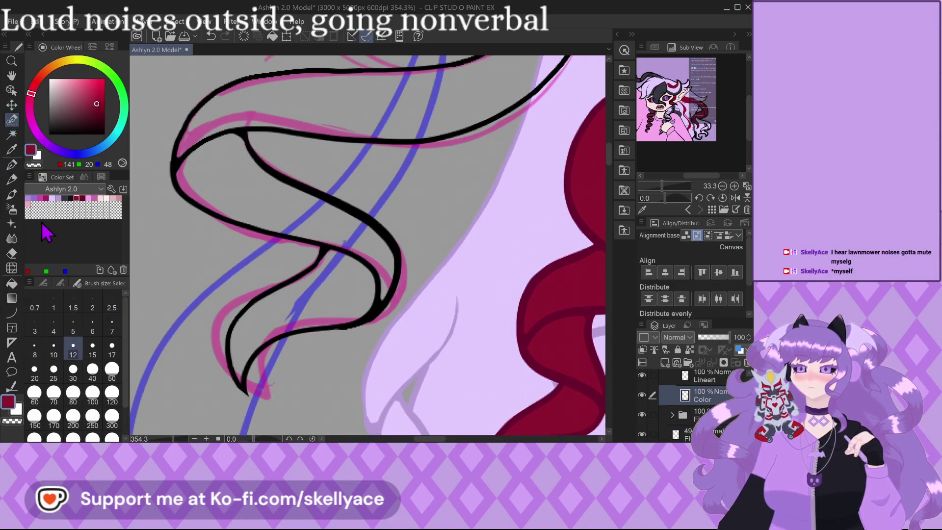
{"action": "scroll", "coordinate": [248, 331], "scroll_direction": "up", "scroll_amount": 2}
{"action": "mouse_move", "coordinate": [238, 387]}
{"action": "left_mouse_down"}
{"action": "mouse_move", "coordinate": [235, 344]}
{"action": "mouse_move", "coordinate": [226, 366]}
{"action": "left_mouse_up"}
{"action": "left_click_drag", "start_coordinate": [235, 333], "coordinate": [234, 332]}
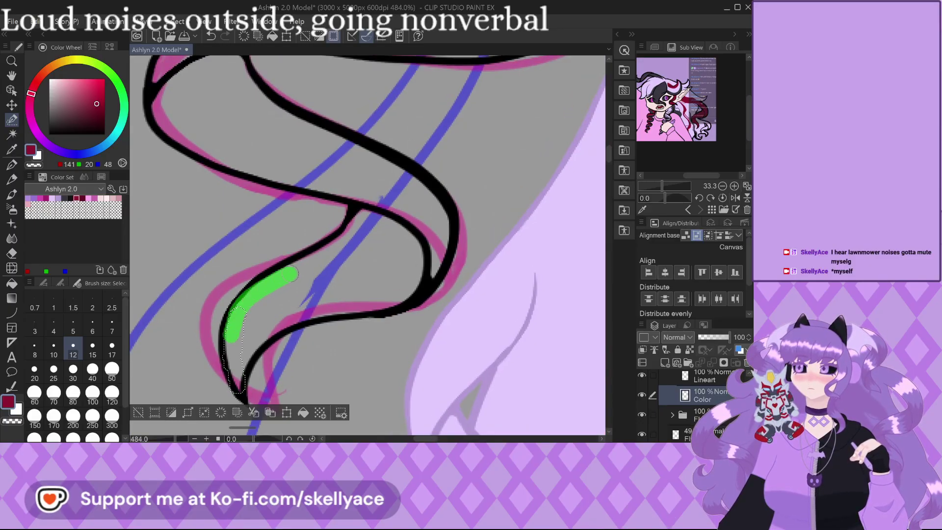
{"action": "mouse_move", "coordinate": [357, 210]}
{"action": "left_mouse_down"}
{"action": "mouse_move", "coordinate": [418, 251]}
{"action": "mouse_move", "coordinate": [418, 280]}
{"action": "mouse_move", "coordinate": [400, 300]}
{"action": "mouse_move", "coordinate": [301, 317]}
{"action": "mouse_move", "coordinate": [268, 333]}
{"action": "mouse_move", "coordinate": [239, 382]}
{"action": "left_mouse_up"}
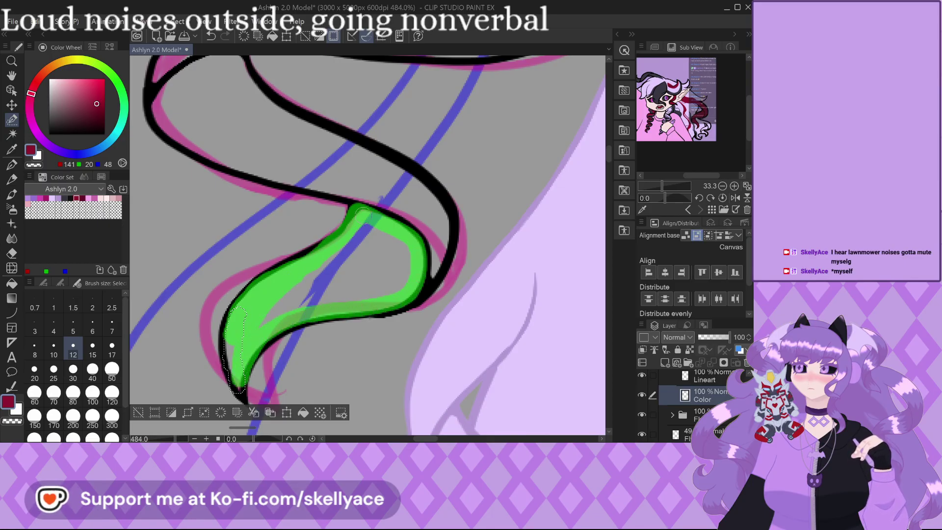
{"action": "mouse_move", "coordinate": [354, 286]}
{"action": "left_mouse_down"}
{"action": "mouse_move", "coordinate": [354, 245]}
{"action": "mouse_move", "coordinate": [307, 302]}
{"action": "left_mouse_up"}
{"action": "left_click_drag", "start_coordinate": [354, 237], "coordinate": [294, 296]}
{"action": "scroll", "coordinate": [295, 297], "scroll_direction": "down", "scroll_amount": 3}
{"action": "scroll", "coordinate": [338, 198], "scroll_direction": "up", "scroll_amount": 4}
{"action": "mouse_move", "coordinate": [340, 204]}
{"action": "left_mouse_down"}
{"action": "mouse_move", "coordinate": [378, 273]}
{"action": "mouse_move", "coordinate": [381, 216]}
{"action": "mouse_move", "coordinate": [414, 302]}
{"action": "mouse_move", "coordinate": [439, 255]}
{"action": "left_mouse_up"}
{"action": "mouse_move", "coordinate": [415, 333]}
{"action": "left_mouse_down"}
{"action": "mouse_move", "coordinate": [373, 196]}
{"action": "mouse_move", "coordinate": [258, 139]}
{"action": "mouse_move", "coordinate": [381, 227]}
{"action": "mouse_move", "coordinate": [233, 192]}
{"action": "mouse_move", "coordinate": [326, 231]}
{"action": "left_mouse_up"}
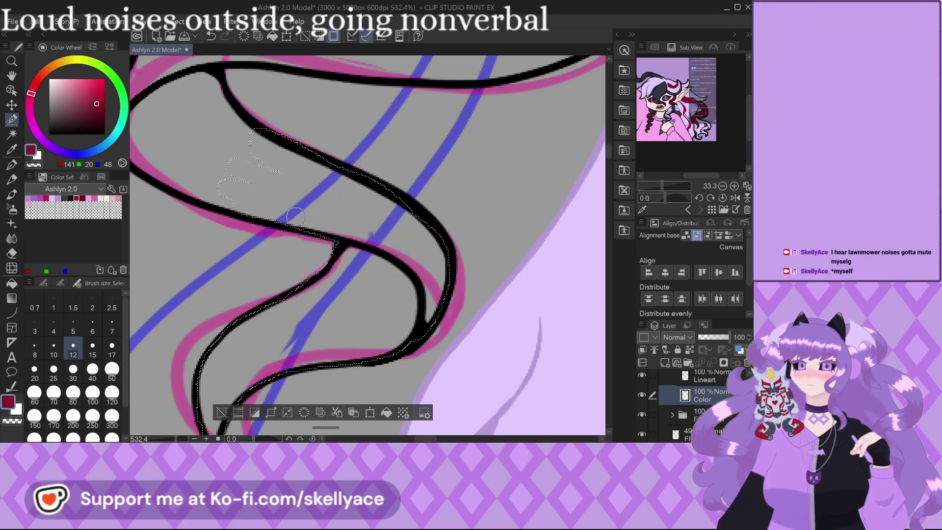
{"action": "left_click", "coordinate": [222, 412]}
{"action": "scroll", "coordinate": [228, 403], "scroll_direction": "down", "scroll_amount": 2}
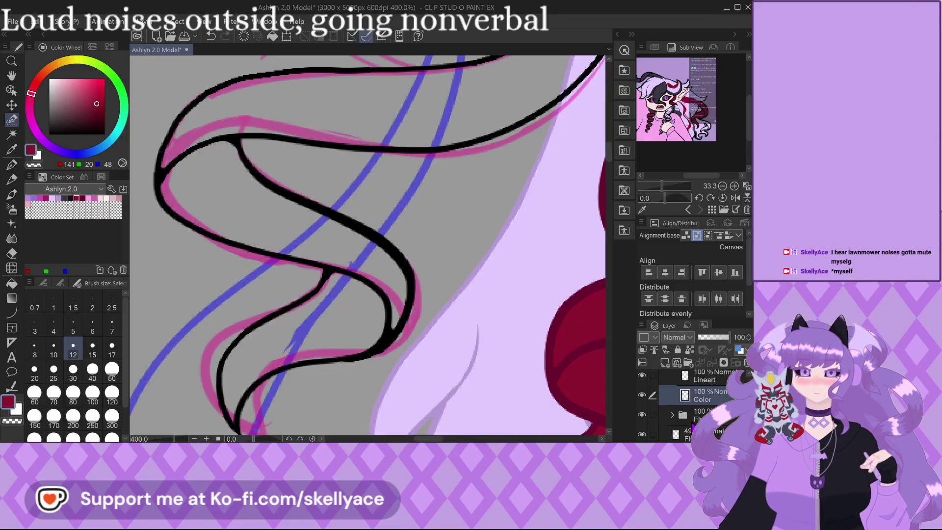
Set the pen to size 8 on the Flyaway 2 lineart layer and thicken the strand's upper edge from its root point.
{"action": "scroll", "coordinate": [691, 425], "scroll_direction": "up", "scroll_amount": 2}
{"action": "left_click", "coordinate": [692, 412]}
{"action": "scroll", "coordinate": [272, 297], "scroll_direction": "down", "scroll_amount": 9}
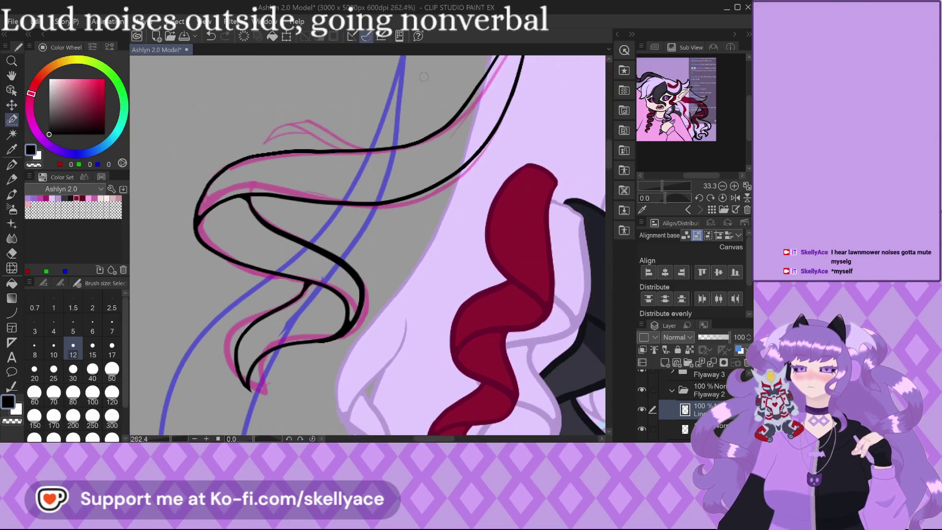
{"action": "scroll", "coordinate": [449, 95], "scroll_direction": "up", "scroll_amount": 9}
{"action": "left_click_drag", "start_coordinate": [449, 92], "coordinate": [423, 111]}
{"action": "left_click", "coordinate": [336, 133]}
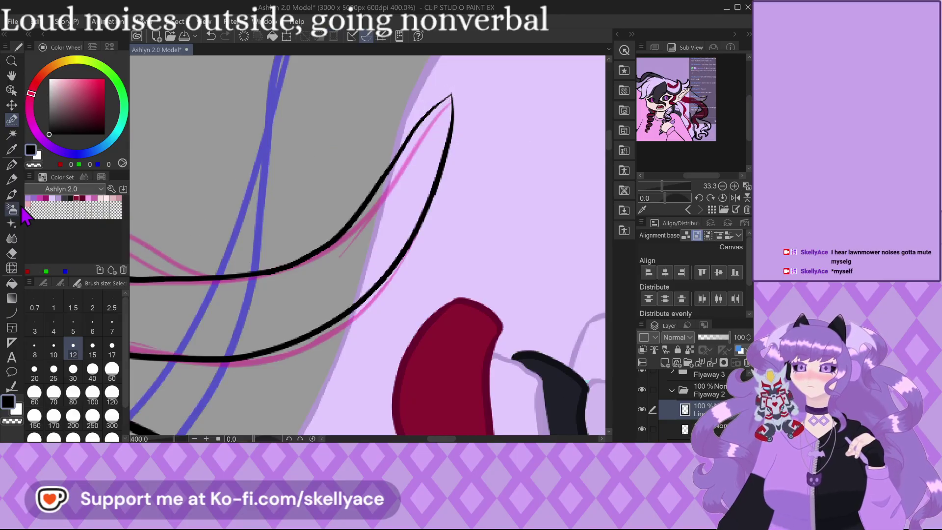
{"action": "left_click", "coordinate": [12, 166]}
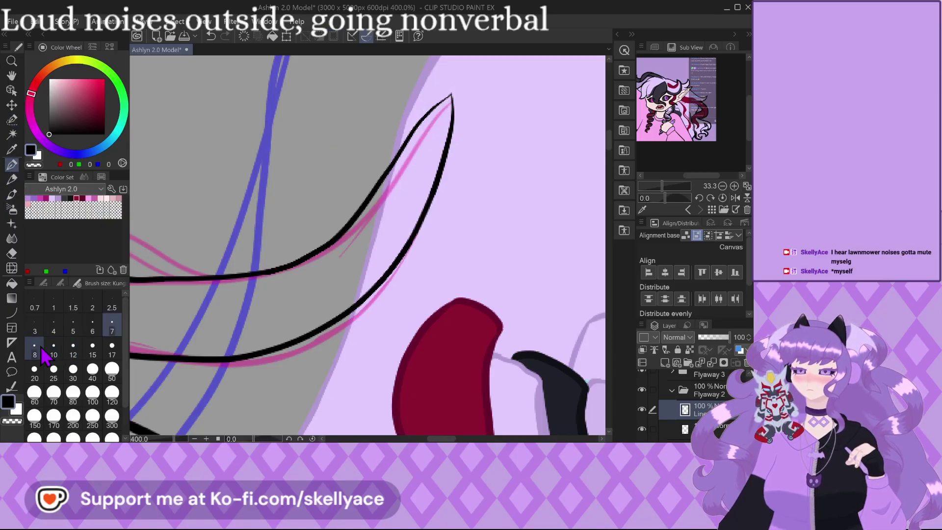
{"action": "scroll", "coordinate": [448, 92], "scroll_direction": "up", "scroll_amount": 2}
{"action": "mouse_move", "coordinate": [451, 82]}
{"action": "left_mouse_down"}
{"action": "mouse_move", "coordinate": [406, 118]}
{"action": "mouse_move", "coordinate": [357, 191]}
{"action": "left_mouse_up"}
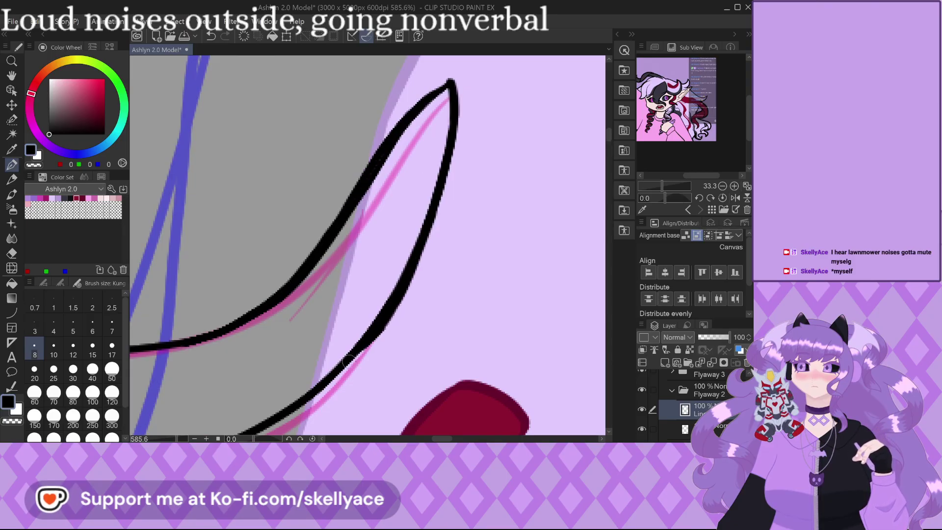
Undo the heavy lower-edge stroke and thicken that edge more evenly from the strand's root point down across the hair's outline.
{"action": "key", "text": "ctrl+z"}
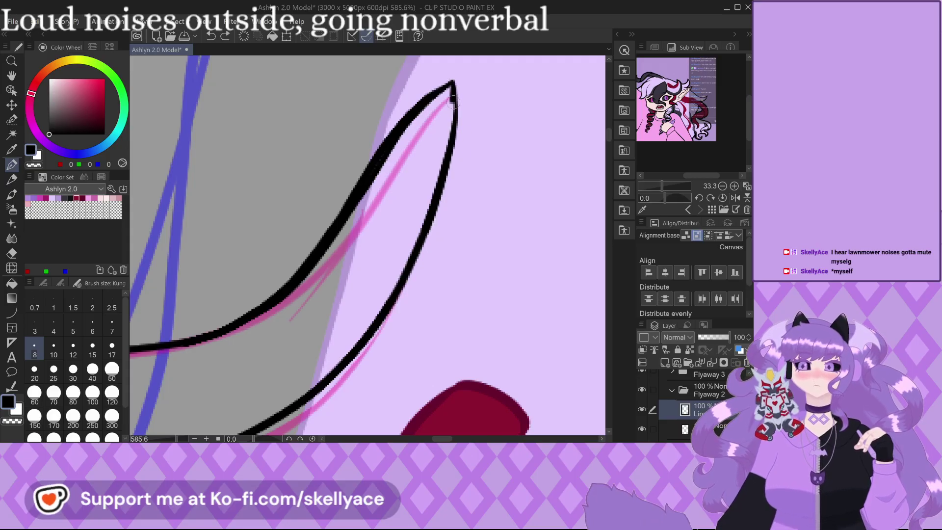
{"action": "left_click_drag", "start_coordinate": [454, 98], "coordinate": [440, 183]}
{"action": "mouse_move", "coordinate": [407, 274]}
{"action": "left_mouse_down"}
{"action": "mouse_move", "coordinate": [380, 323]}
{"action": "mouse_move", "coordinate": [339, 375]}
{"action": "left_mouse_up"}
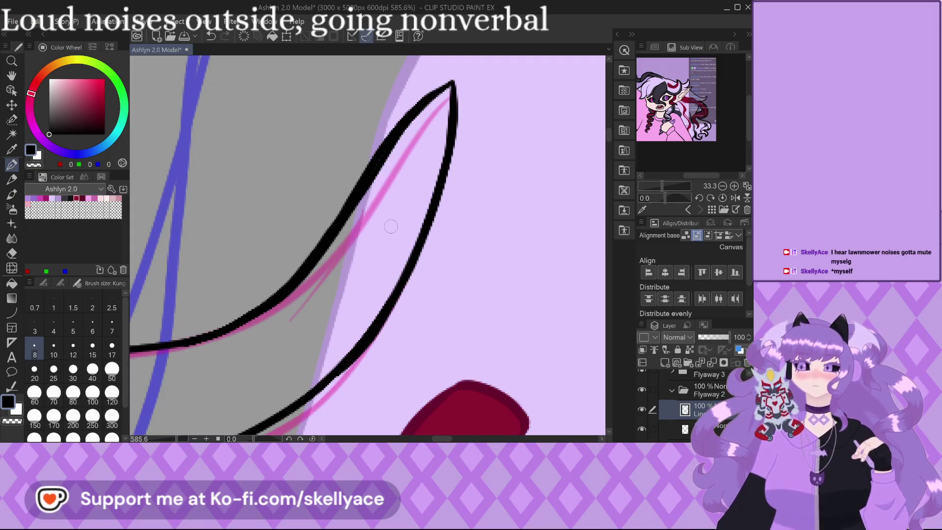
{"action": "scroll", "coordinate": [272, 332], "scroll_direction": "down", "scroll_amount": 3}
{"action": "scroll", "coordinate": [272, 331], "scroll_direction": "up", "scroll_amount": 3}
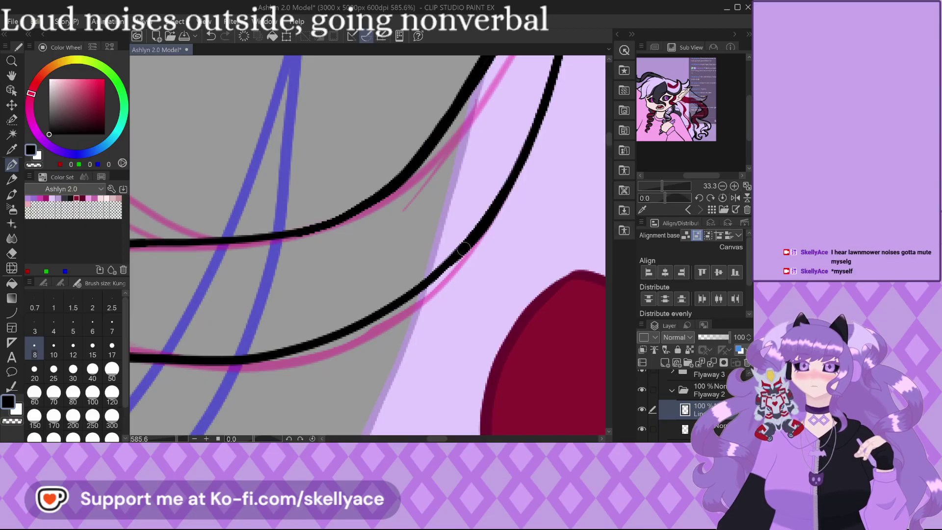
{"action": "left_click_drag", "start_coordinate": [393, 307], "coordinate": [267, 353]}
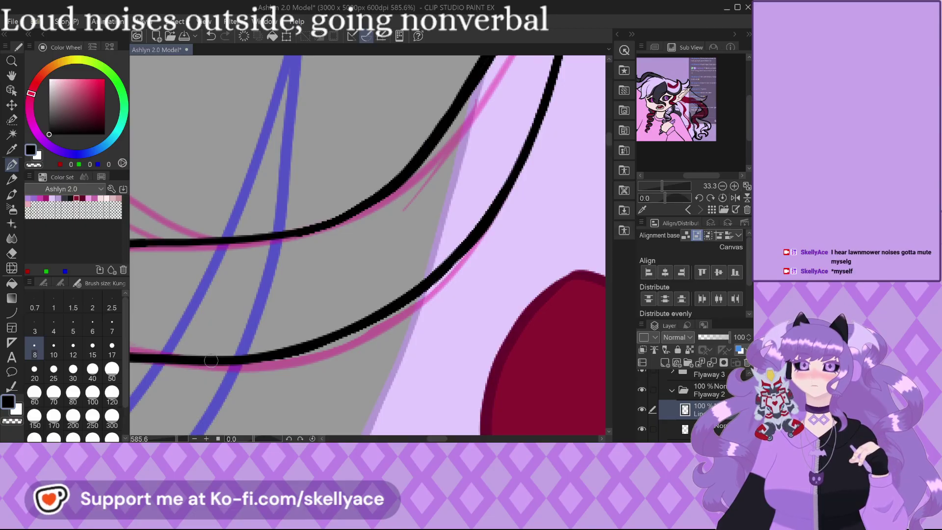
Thicken the strand's outer line around the first bend and along the underside toward the lower curl.
{"action": "scroll", "coordinate": [277, 246], "scroll_direction": "down", "scroll_amount": 5}
{"action": "scroll", "coordinate": [276, 246], "scroll_direction": "up", "scroll_amount": 5}
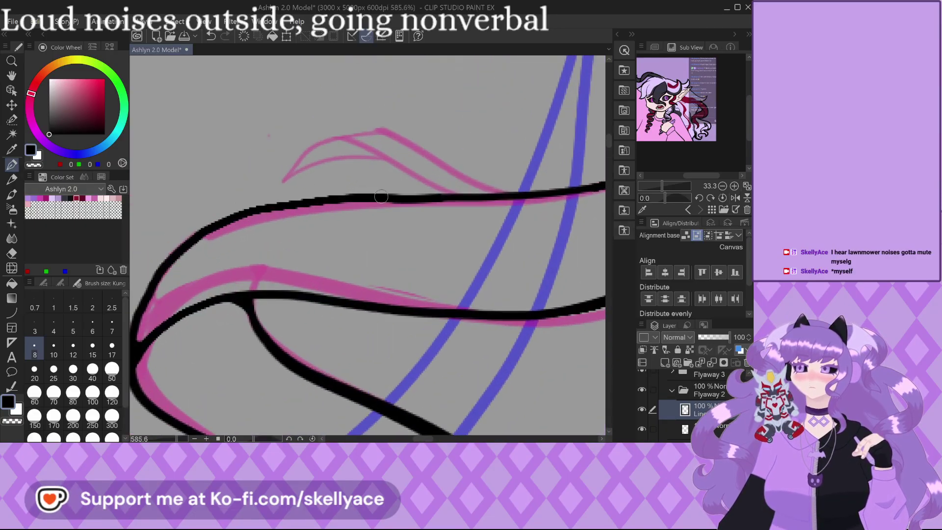
{"action": "left_click_drag", "start_coordinate": [160, 268], "coordinate": [131, 328]}
{"action": "scroll", "coordinate": [225, 234], "scroll_direction": "down", "scroll_amount": 5}
{"action": "scroll", "coordinate": [170, 343], "scroll_direction": "up", "scroll_amount": 4}
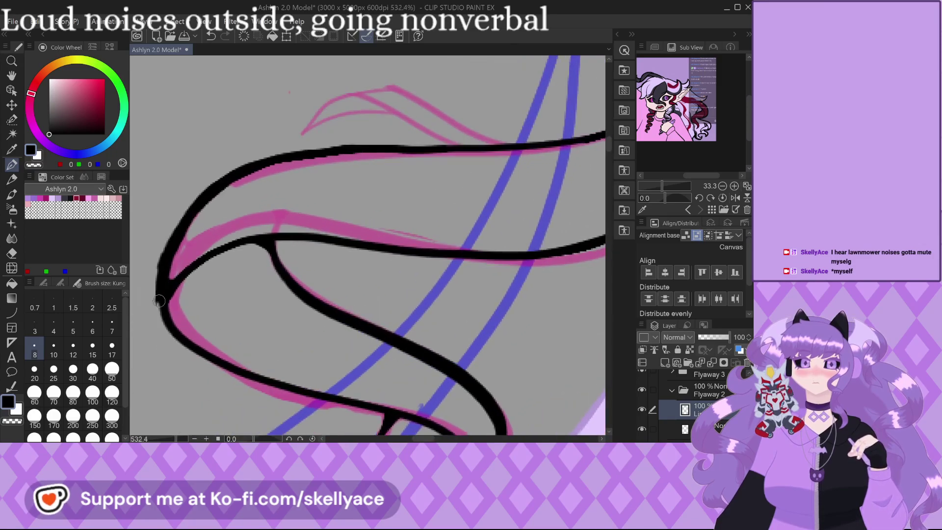
{"action": "left_click_drag", "start_coordinate": [159, 299], "coordinate": [181, 346]}
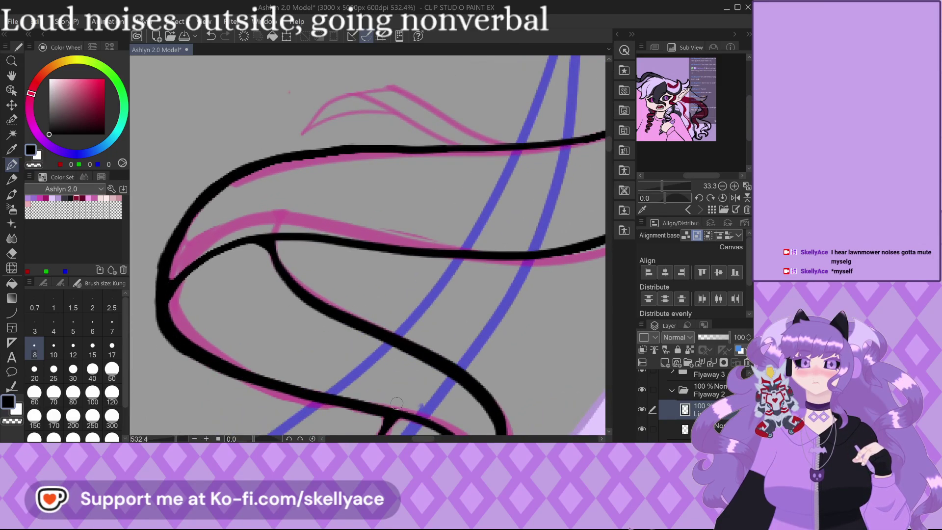
Trim the excess thickness outside the strand's first bend and smooth the line around the fold.
{"action": "scroll", "coordinate": [165, 329], "scroll_direction": "up", "scroll_amount": 1}
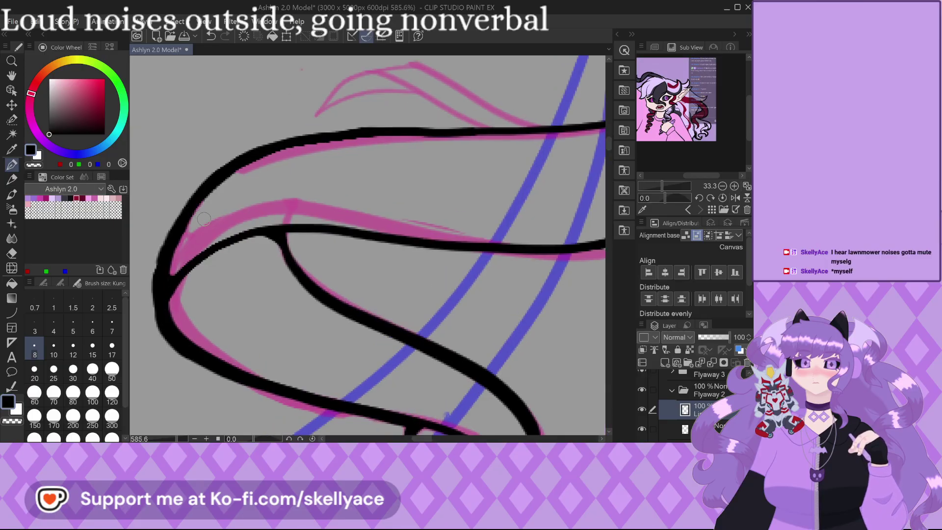
{"action": "scroll", "coordinate": [204, 219], "scroll_direction": "up", "scroll_amount": 1}
{"action": "left_click_drag", "start_coordinate": [168, 260], "coordinate": [183, 326]}
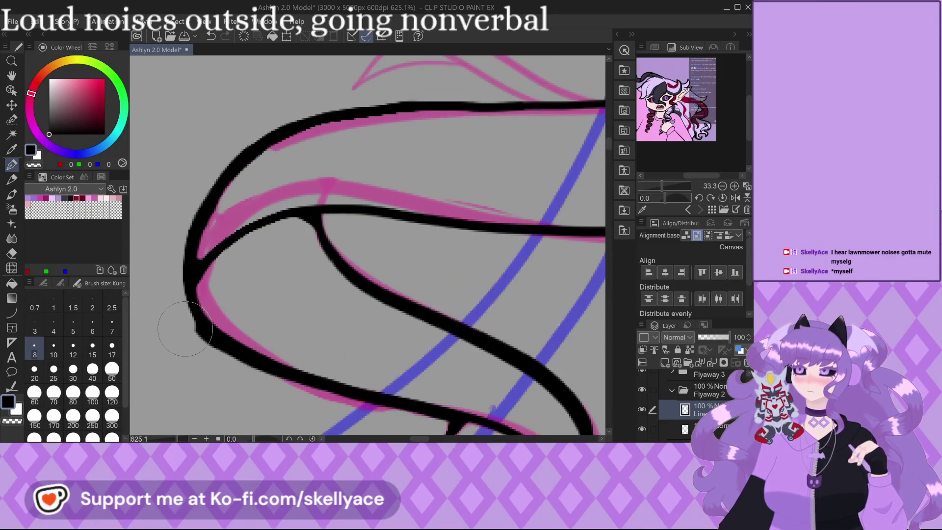
{"action": "scroll", "coordinate": [240, 326], "scroll_direction": "down", "scroll_amount": 3}
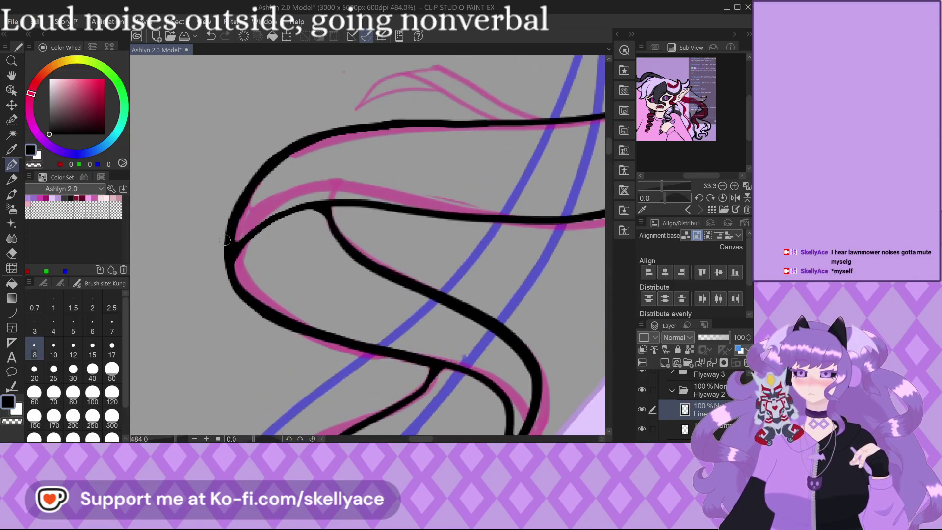
{"action": "scroll", "coordinate": [239, 326], "scroll_direction": "up", "scroll_amount": 4}
{"action": "scroll", "coordinate": [243, 307], "scroll_direction": "up", "scroll_amount": 4}
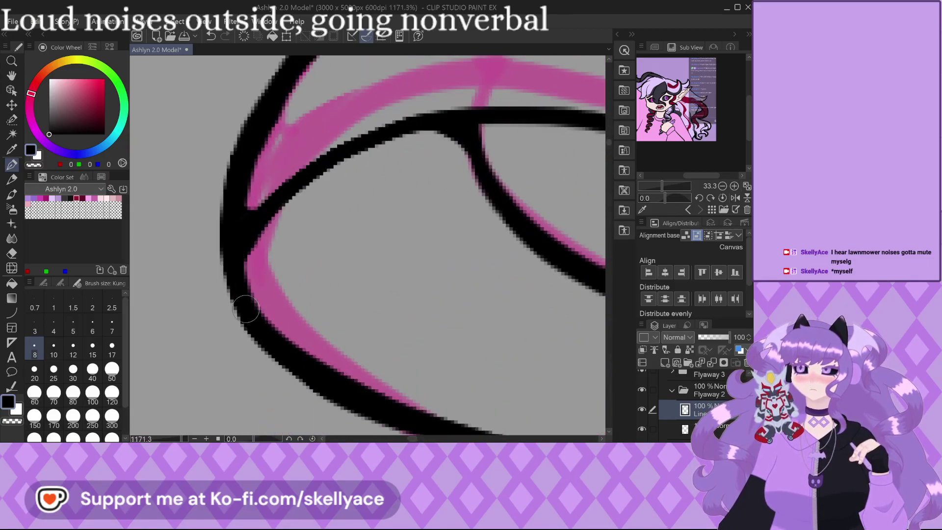
{"action": "scroll", "coordinate": [243, 307], "scroll_direction": "down", "scroll_amount": 6}
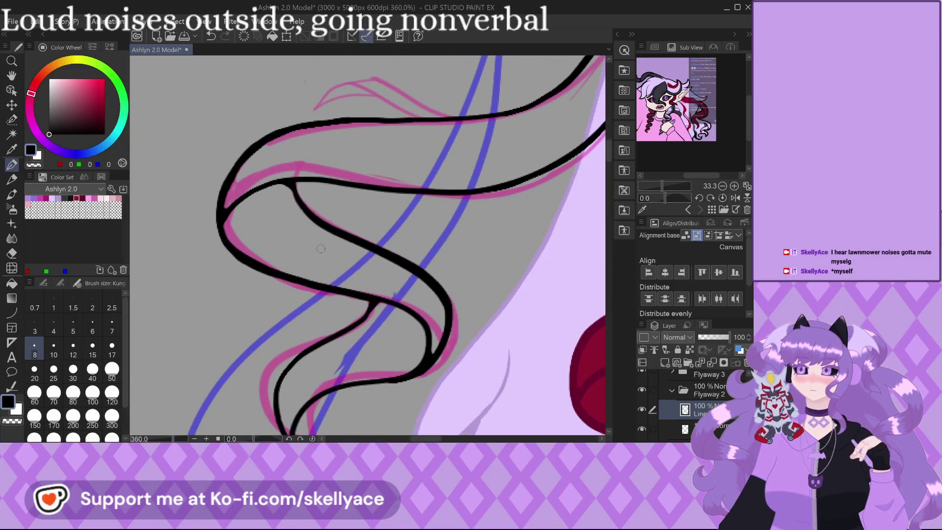
Thicken the upper fold line beside the junction with the strand's inner curve.
{"action": "scroll", "coordinate": [320, 251], "scroll_direction": "up", "scroll_amount": 5}
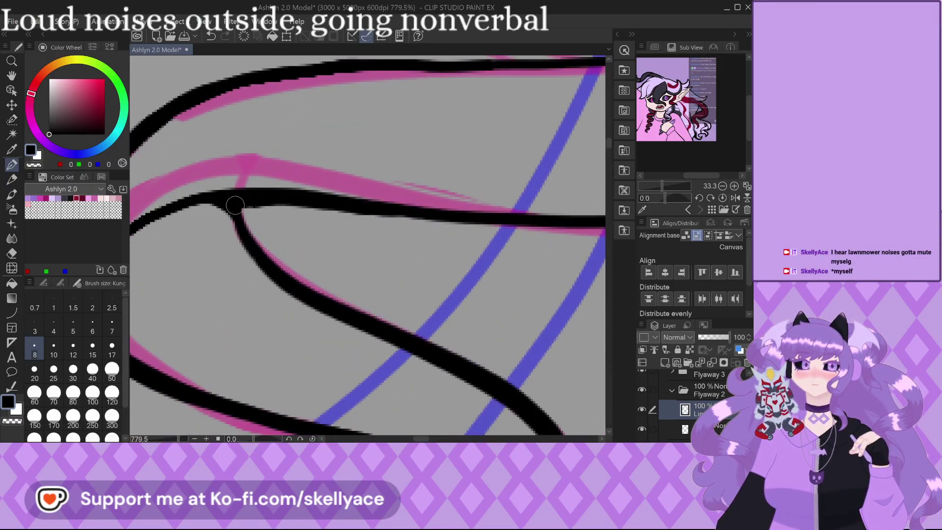
{"action": "scroll", "coordinate": [260, 208], "scroll_direction": "down", "scroll_amount": 5}
{"action": "scroll", "coordinate": [358, 221], "scroll_direction": "up", "scroll_amount": 4}
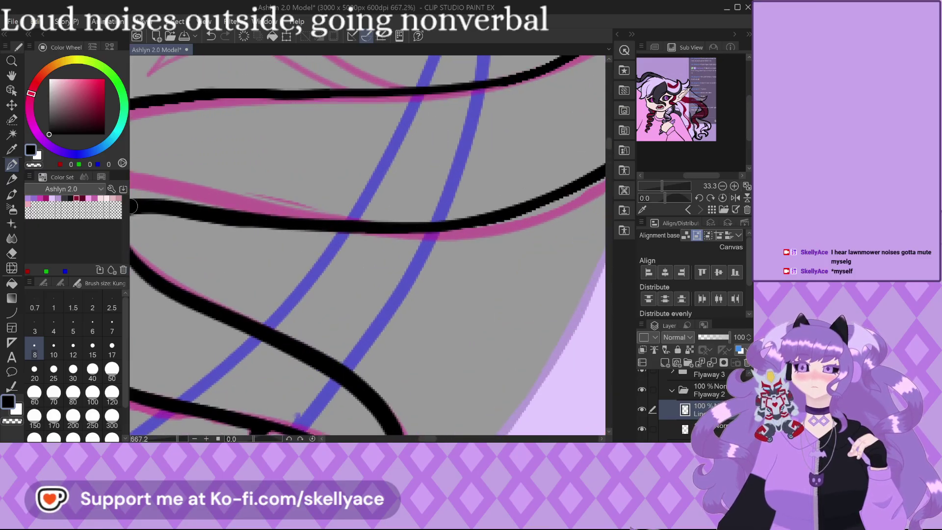
Thicken the lower edge line of the strand's upper section where it sweeps up toward the root point.
{"action": "scroll", "coordinate": [133, 206], "scroll_direction": "down", "scroll_amount": 3}
{"action": "scroll", "coordinate": [429, 181], "scroll_direction": "up", "scroll_amount": 2}
{"action": "left_click_drag", "start_coordinate": [370, 218], "coordinate": [261, 252]}
{"action": "mouse_move", "coordinate": [483, 124]}
{"action": "left_mouse_down"}
{"action": "mouse_move", "coordinate": [403, 206]}
{"action": "mouse_move", "coordinate": [350, 229]}
{"action": "left_mouse_up"}
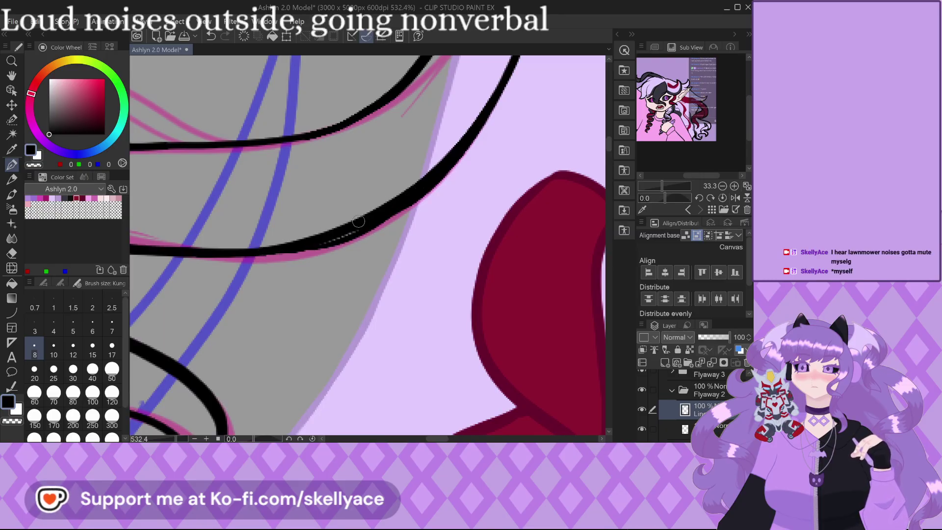
Extend the thickened underside stroke along the upper section so it tapers smoothly into the thinner line near the blue guides.
{"action": "scroll", "coordinate": [326, 241], "scroll_direction": "up", "scroll_amount": 2}
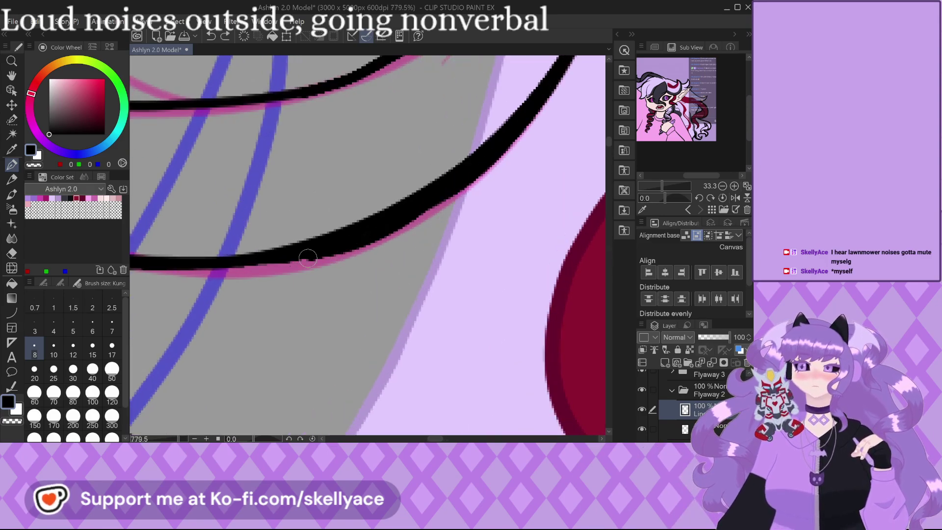
{"action": "mouse_move", "coordinate": [316, 255]}
{"action": "left_mouse_down"}
{"action": "mouse_move", "coordinate": [236, 271]}
{"action": "mouse_move", "coordinate": [150, 267]}
{"action": "left_mouse_up"}
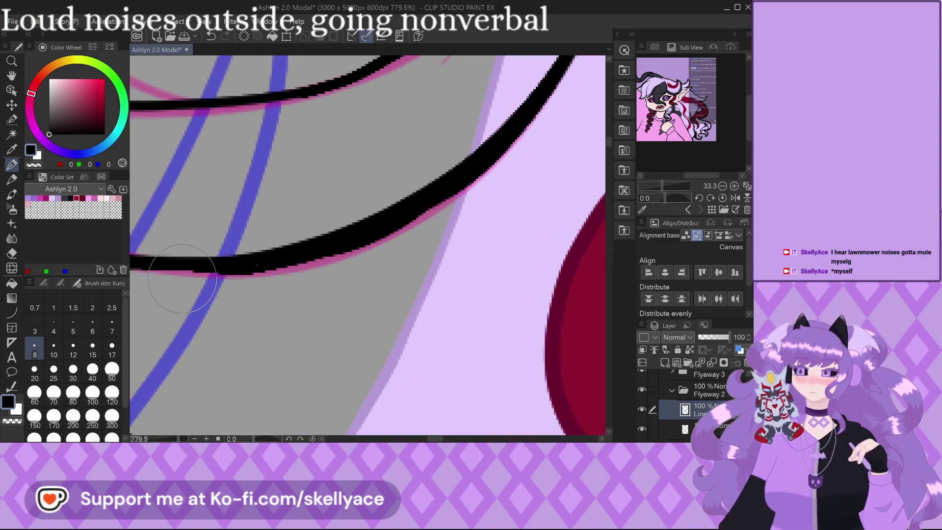
{"action": "scroll", "coordinate": [394, 244], "scroll_direction": "down", "scroll_amount": 2}
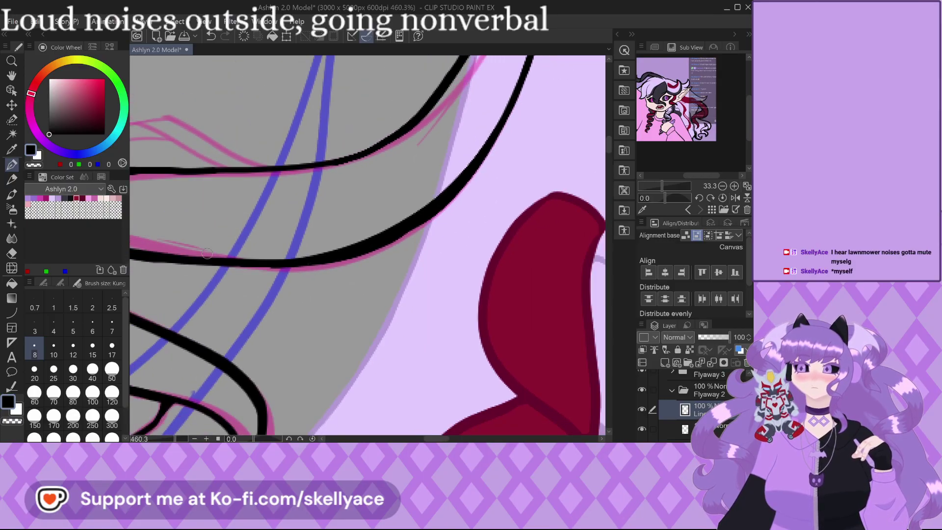
{"action": "scroll", "coordinate": [411, 291], "scroll_direction": "up", "scroll_amount": 3}
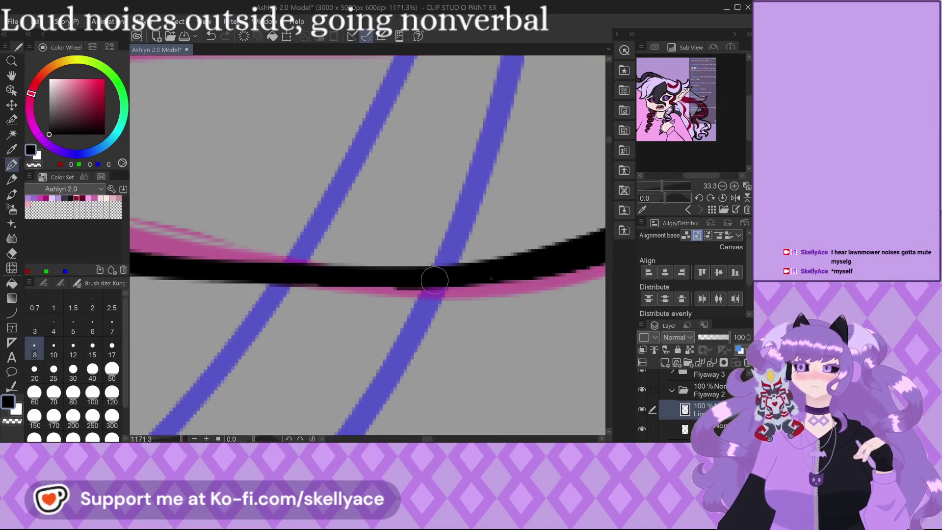
{"action": "scroll", "coordinate": [221, 286], "scroll_direction": "down", "scroll_amount": 2}
{"action": "scroll", "coordinate": [179, 322], "scroll_direction": "down", "scroll_amount": 1}
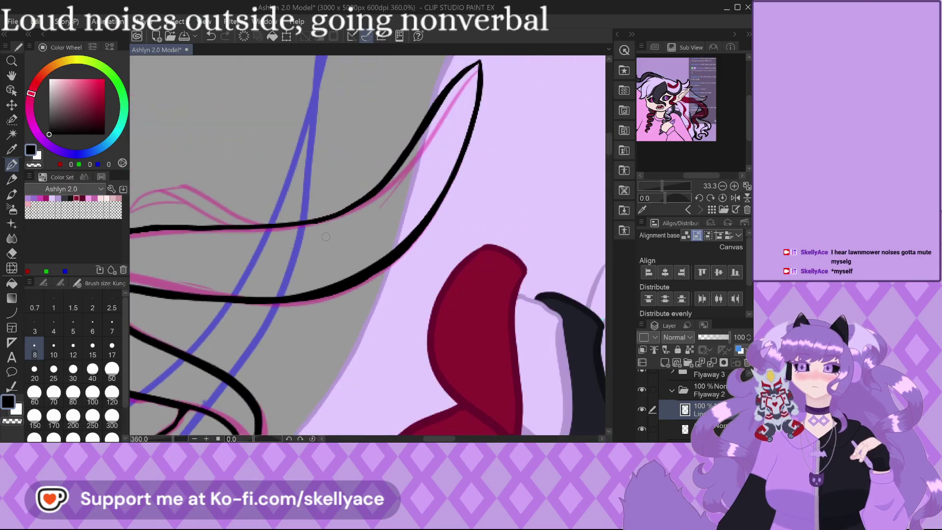
{"action": "scroll", "coordinate": [476, 59], "scroll_direction": "up", "scroll_amount": 2}
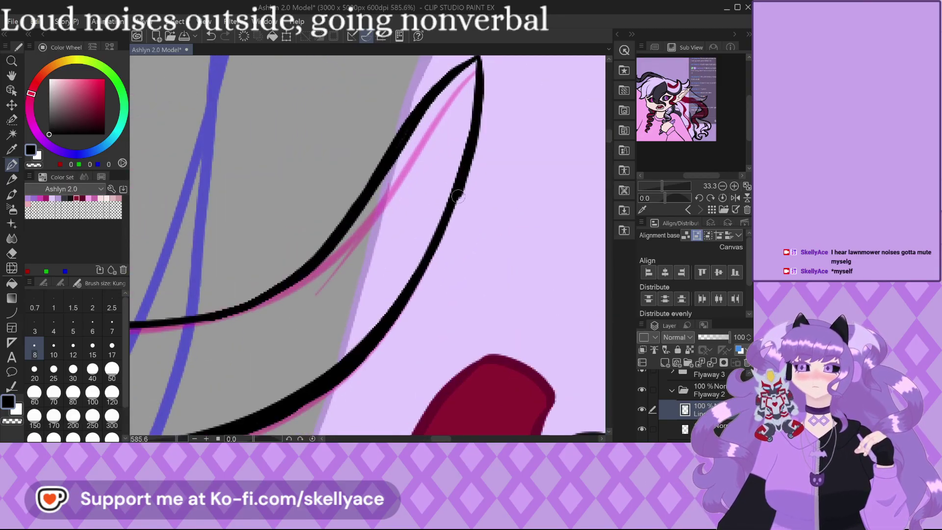
{"action": "scroll", "coordinate": [357, 230], "scroll_direction": "down", "scroll_amount": 4}
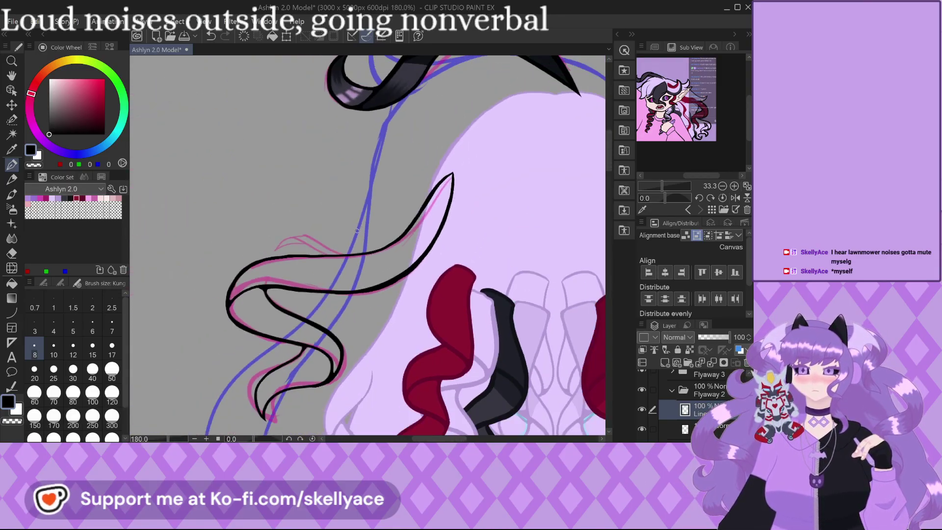
On the Flyaway 2 color layer, select the strand's interior from the root point down with the Selection pen.
{"action": "scroll", "coordinate": [358, 231], "scroll_direction": "up", "scroll_amount": 2}
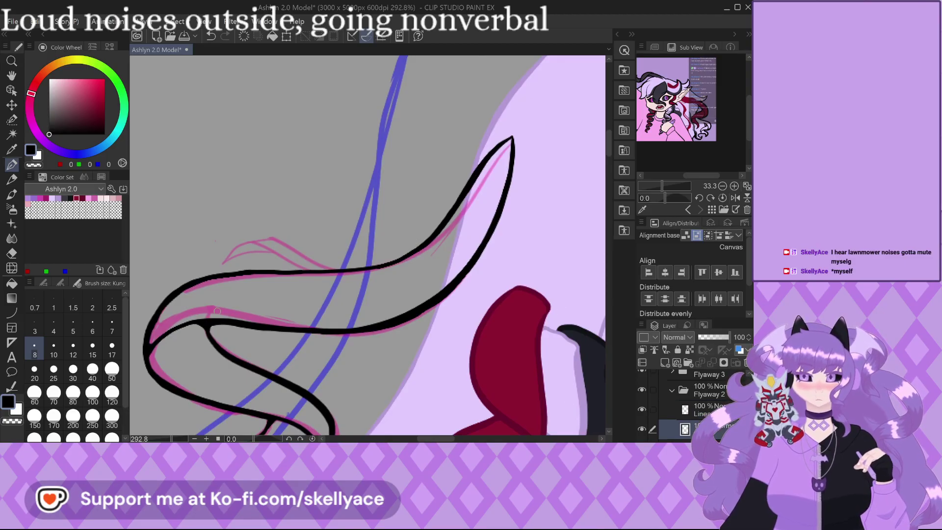
{"action": "left_click", "coordinate": [13, 120]}
{"action": "scroll", "coordinate": [164, 236], "scroll_direction": "down", "scroll_amount": 4}
{"action": "scroll", "coordinate": [387, 183], "scroll_direction": "up", "scroll_amount": 6}
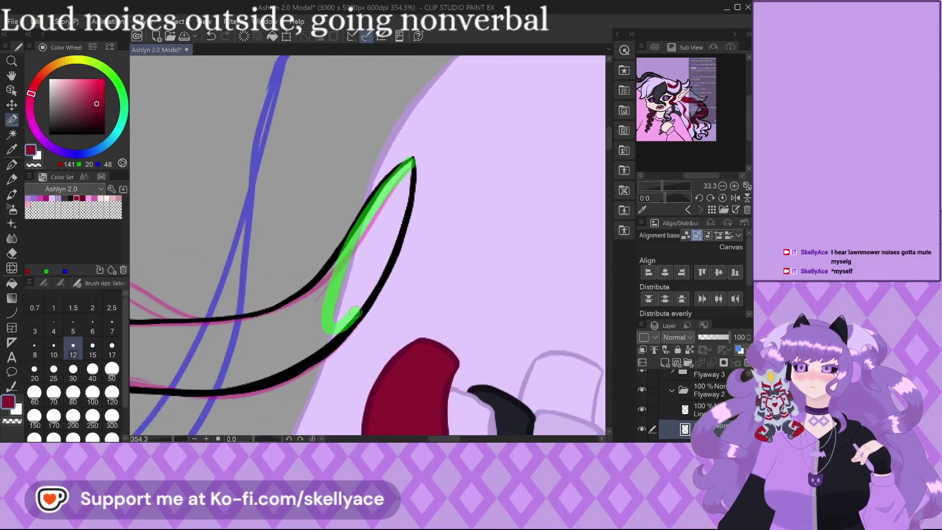
{"action": "left_click_drag", "start_coordinate": [394, 222], "coordinate": [369, 236]}
{"action": "left_click_drag", "start_coordinate": [342, 296], "coordinate": [343, 311]}
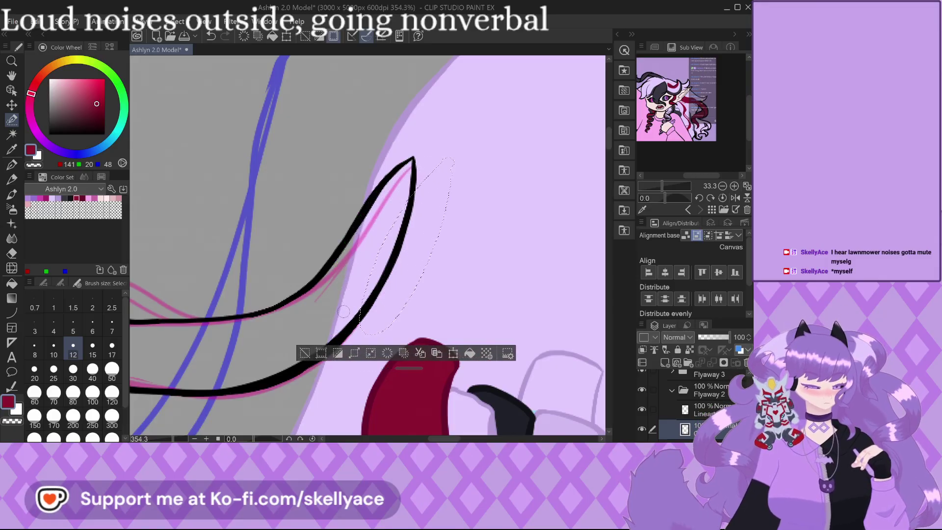
{"action": "key", "text": "ctrl+z"}
{"action": "left_click_drag", "start_coordinate": [346, 310], "coordinate": [240, 380]}
{"action": "mouse_move", "coordinate": [293, 349]}
{"action": "left_mouse_down"}
{"action": "mouse_move", "coordinate": [346, 255]}
{"action": "mouse_move", "coordinate": [302, 301]}
{"action": "left_mouse_up"}
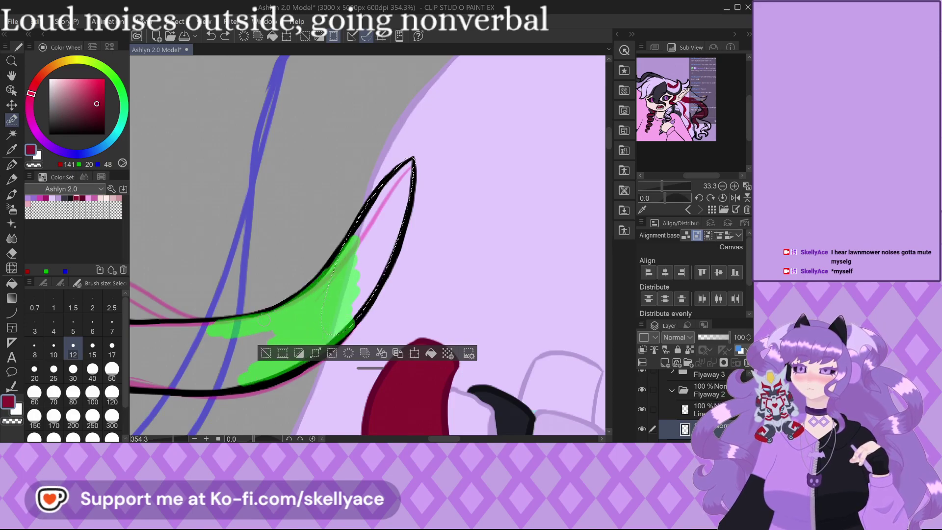
{"action": "left_click_drag", "start_coordinate": [254, 379], "coordinate": [293, 332]}
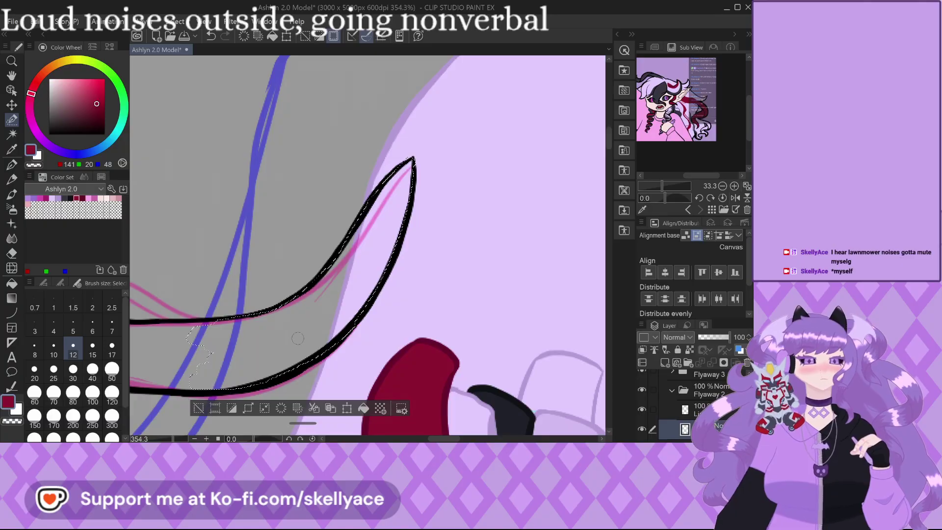
Extend the selection across the strand's upper section, between its two edge lines, to the first bend.
{"action": "scroll", "coordinate": [446, 279], "scroll_direction": "down", "scroll_amount": 3}
{"action": "scroll", "coordinate": [177, 338], "scroll_direction": "up", "scroll_amount": 2}
{"action": "mouse_move", "coordinate": [199, 341]}
{"action": "left_mouse_down"}
{"action": "mouse_move", "coordinate": [344, 350]}
{"action": "mouse_move", "coordinate": [203, 340]}
{"action": "mouse_move", "coordinate": [265, 333]}
{"action": "mouse_move", "coordinate": [234, 324]}
{"action": "mouse_move", "coordinate": [375, 332]}
{"action": "mouse_move", "coordinate": [378, 323]}
{"action": "mouse_move", "coordinate": [302, 302]}
{"action": "mouse_move", "coordinate": [339, 297]}
{"action": "left_mouse_up"}
{"action": "scroll", "coordinate": [327, 306], "scroll_direction": "up", "scroll_amount": 2}
{"action": "left_click_drag", "start_coordinate": [281, 301], "coordinate": [326, 284]}
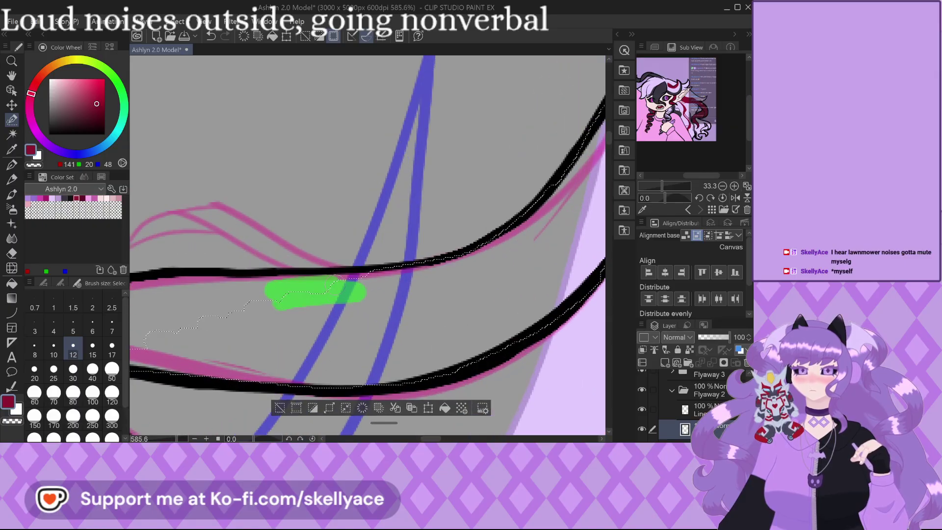
{"action": "mouse_move", "coordinate": [257, 294]}
{"action": "left_mouse_down"}
{"action": "mouse_move", "coordinate": [241, 284]}
{"action": "mouse_move", "coordinate": [162, 294]}
{"action": "mouse_move", "coordinate": [143, 287]}
{"action": "mouse_move", "coordinate": [162, 304]}
{"action": "mouse_move", "coordinate": [275, 324]}
{"action": "mouse_move", "coordinate": [142, 350]}
{"action": "mouse_move", "coordinate": [138, 360]}
{"action": "left_mouse_up"}
{"action": "scroll", "coordinate": [250, 312], "scroll_direction": "down", "scroll_amount": 2}
{"action": "mouse_move", "coordinate": [196, 329]}
{"action": "left_mouse_down"}
{"action": "mouse_move", "coordinate": [185, 332]}
{"action": "mouse_move", "coordinate": [215, 305]}
{"action": "mouse_move", "coordinate": [157, 312]}
{"action": "mouse_move", "coordinate": [140, 357]}
{"action": "left_mouse_up"}
{"action": "scroll", "coordinate": [244, 273], "scroll_direction": "down", "scroll_amount": 2}
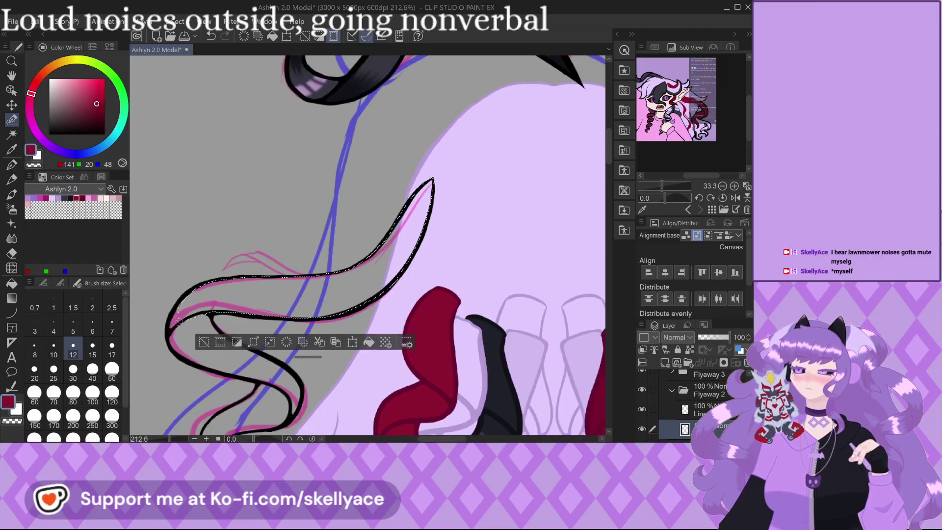
Add the strand's middle section to the selection, from the first bend to the lower curl.
{"action": "scroll", "coordinate": [169, 322], "scroll_direction": "up", "scroll_amount": 2}
{"action": "left_click_drag", "start_coordinate": [169, 325], "coordinate": [167, 336]}
{"action": "mouse_move", "coordinate": [214, 270]}
{"action": "left_mouse_down"}
{"action": "mouse_move", "coordinate": [186, 276]}
{"action": "mouse_move", "coordinate": [245, 335]}
{"action": "mouse_move", "coordinate": [388, 380]}
{"action": "mouse_move", "coordinate": [441, 432]}
{"action": "mouse_move", "coordinate": [415, 355]}
{"action": "mouse_move", "coordinate": [336, 316]}
{"action": "mouse_move", "coordinate": [442, 430]}
{"action": "left_mouse_up"}
{"action": "scroll", "coordinate": [196, 275], "scroll_direction": "down", "scroll_amount": 1}
{"action": "scroll", "coordinate": [186, 285], "scroll_direction": "up", "scroll_amount": 2}
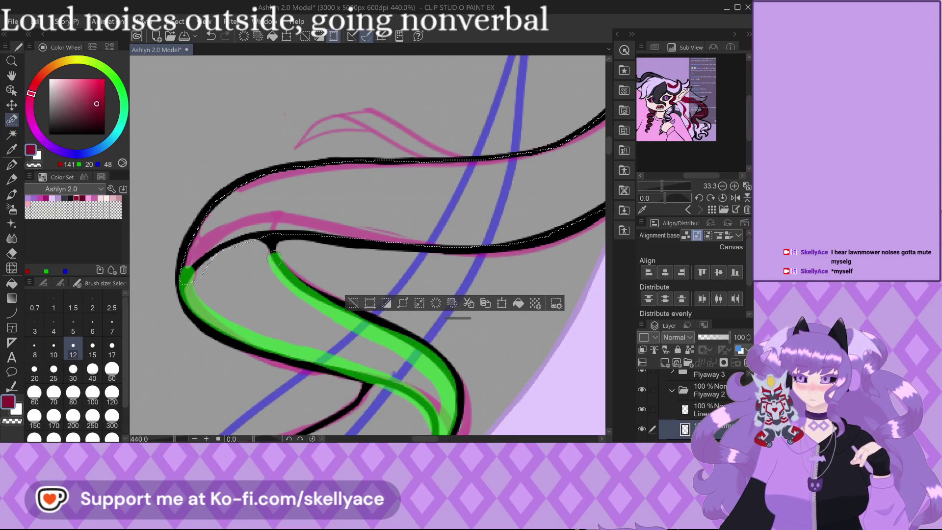
{"action": "mouse_move", "coordinate": [277, 300]}
{"action": "left_mouse_down"}
{"action": "mouse_move", "coordinate": [218, 254]}
{"action": "mouse_move", "coordinate": [222, 312]}
{"action": "mouse_move", "coordinate": [242, 318]}
{"action": "mouse_move", "coordinate": [231, 304]}
{"action": "mouse_move", "coordinate": [317, 326]}
{"action": "mouse_move", "coordinate": [311, 312]}
{"action": "mouse_move", "coordinate": [354, 356]}
{"action": "mouse_move", "coordinate": [409, 374]}
{"action": "mouse_move", "coordinate": [438, 400]}
{"action": "left_mouse_up"}
{"action": "left_click_drag", "start_coordinate": [391, 372], "coordinate": [391, 371]}
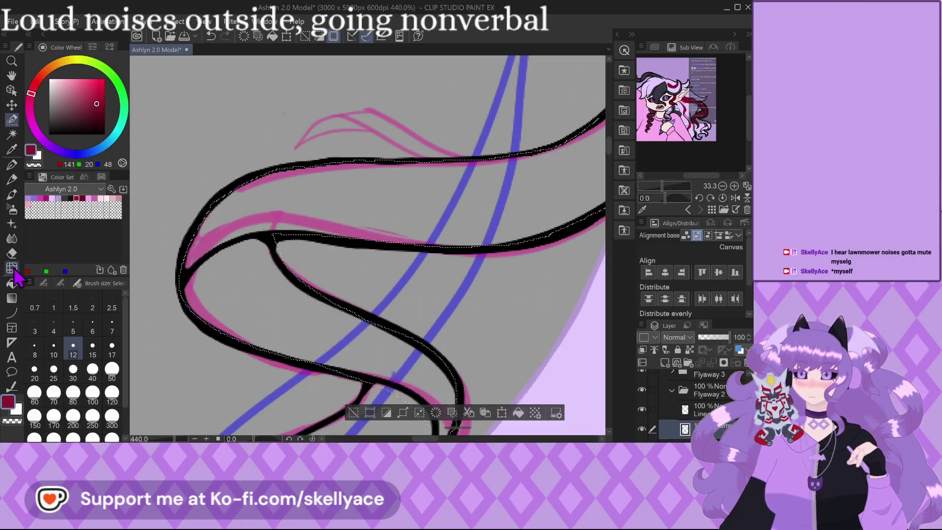
Clean up the selection around the upper fold junction with Erase selection and Selection pen strokes.
{"action": "left_click", "coordinate": [43, 283]}
{"action": "left_click", "coordinate": [76, 405]}
{"action": "scroll", "coordinate": [287, 253], "scroll_direction": "up", "scroll_amount": 5}
{"action": "left_click_drag", "start_coordinate": [273, 235], "coordinate": [323, 306]}
{"action": "scroll", "coordinate": [282, 214], "scroll_direction": "down", "scroll_amount": 4}
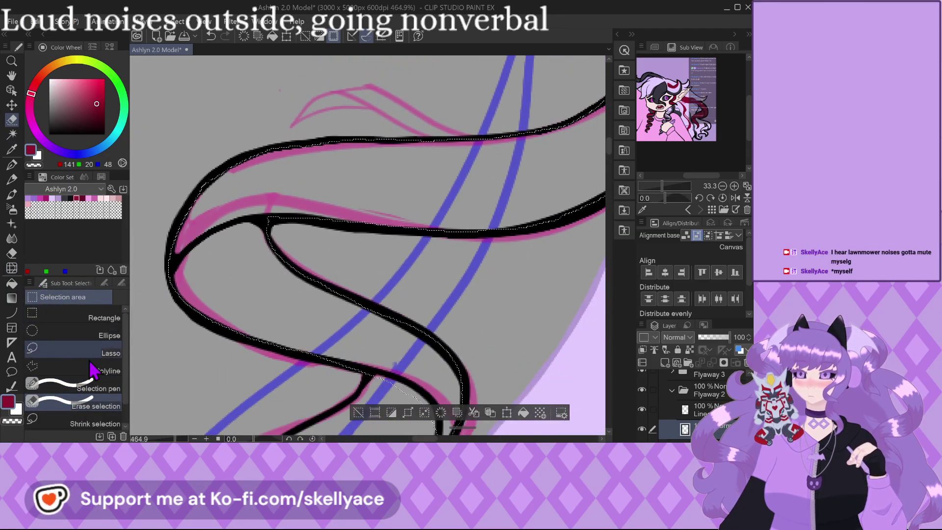
{"action": "left_click", "coordinate": [78, 387]}
{"action": "left_click_drag", "start_coordinate": [254, 239], "coordinate": [277, 208]}
Add the strand's lower curl and tail to the selection, down to the pointed tip.
{"action": "scroll", "coordinate": [282, 182], "scroll_direction": "down", "scroll_amount": 5}
{"action": "scroll", "coordinate": [274, 348], "scroll_direction": "up", "scroll_amount": 5}
{"action": "mouse_move", "coordinate": [269, 396]}
{"action": "left_mouse_down"}
{"action": "mouse_move", "coordinate": [265, 336]}
{"action": "mouse_move", "coordinate": [330, 291]}
{"action": "mouse_move", "coordinate": [285, 306]}
{"action": "left_mouse_up"}
{"action": "mouse_move", "coordinate": [376, 230]}
{"action": "left_mouse_down"}
{"action": "mouse_move", "coordinate": [381, 282]}
{"action": "mouse_move", "coordinate": [394, 287]}
{"action": "mouse_move", "coordinate": [436, 266]}
{"action": "left_mouse_up"}
{"action": "mouse_move", "coordinate": [365, 317]}
{"action": "left_mouse_down"}
{"action": "mouse_move", "coordinate": [339, 318]}
{"action": "mouse_move", "coordinate": [355, 281]}
{"action": "mouse_move", "coordinate": [317, 314]}
{"action": "left_mouse_up"}
{"action": "scroll", "coordinate": [298, 327], "scroll_direction": "up", "scroll_amount": 3}
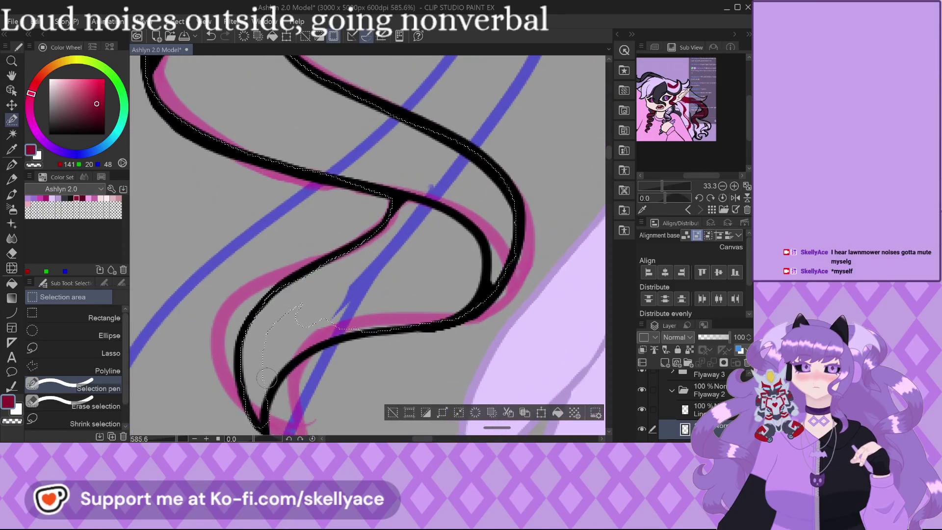
{"action": "left_click_drag", "start_coordinate": [260, 399], "coordinate": [259, 398]}
{"action": "left_click_drag", "start_coordinate": [291, 351], "coordinate": [358, 326]}
{"action": "left_click_drag", "start_coordinate": [267, 361], "coordinate": [286, 321]}
{"action": "scroll", "coordinate": [334, 317], "scroll_direction": "down", "scroll_amount": 3}
{"action": "scroll", "coordinate": [282, 373], "scroll_direction": "up", "scroll_amount": 4}
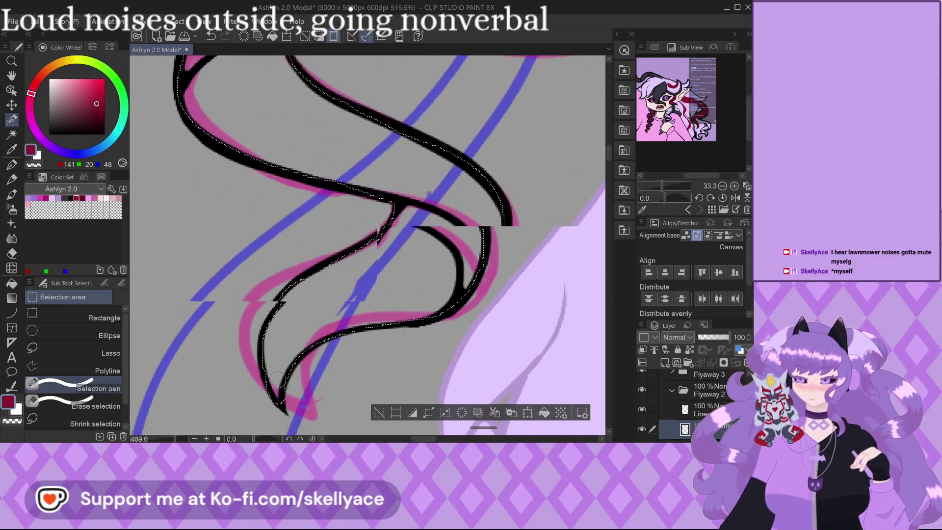
Trim the selection where it spills past the outline around the strand's lower tip.
{"action": "left_click", "coordinate": [98, 405]}
{"action": "mouse_move", "coordinate": [292, 414]}
{"action": "left_mouse_down"}
{"action": "mouse_move", "coordinate": [300, 391]}
{"action": "mouse_move", "coordinate": [261, 413]}
{"action": "mouse_move", "coordinate": [275, 424]}
{"action": "mouse_move", "coordinate": [258, 403]}
{"action": "mouse_move", "coordinate": [295, 402]}
{"action": "left_mouse_up"}
{"action": "scroll", "coordinate": [307, 366], "scroll_direction": "up", "scroll_amount": 1}
{"action": "left_click", "coordinate": [98, 387]}
{"action": "scroll", "coordinate": [280, 395], "scroll_direction": "up", "scroll_amount": 1}
{"action": "left_click", "coordinate": [89, 405]}
{"action": "scroll", "coordinate": [257, 395], "scroll_direction": "down", "scroll_amount": 2}
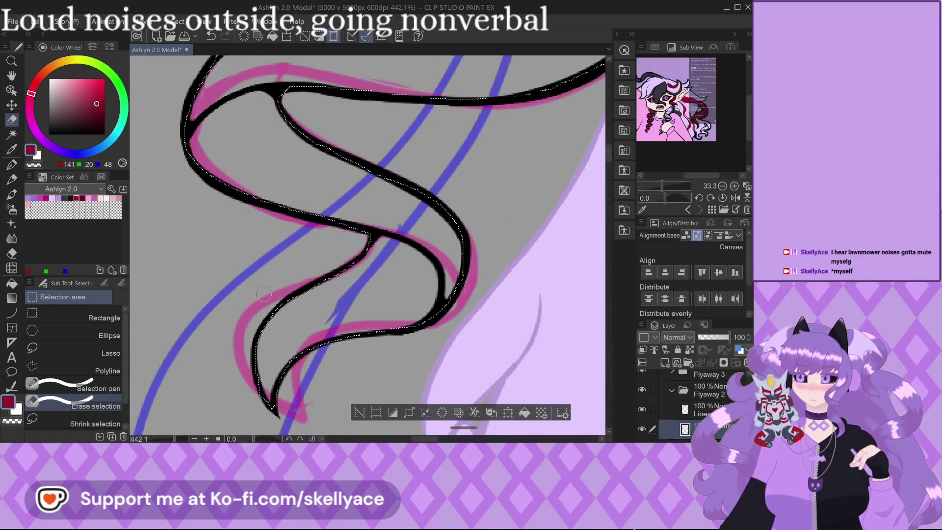
{"action": "left_click", "coordinate": [99, 388]}
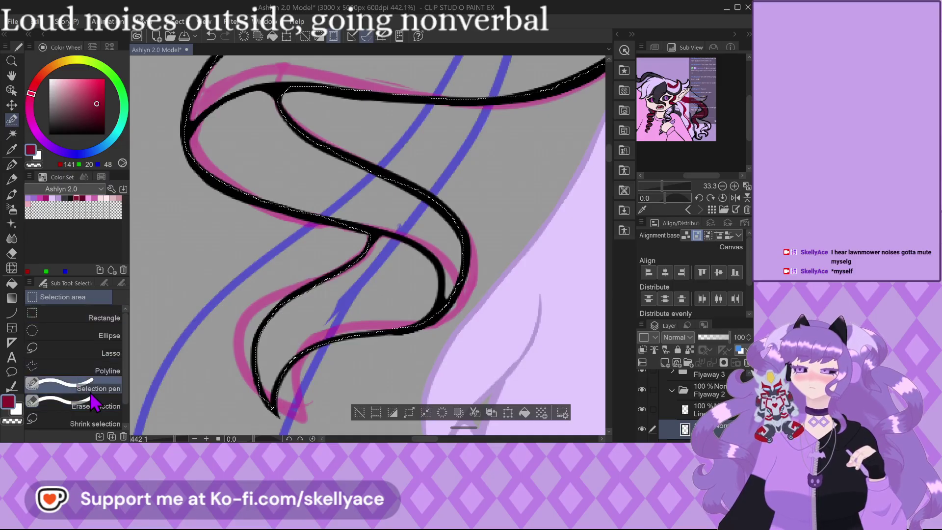
Refine the selection along the lower curl's underside and the outer edge from the first bend to the lower fold.
{"action": "scroll", "coordinate": [400, 317], "scroll_direction": "up", "scroll_amount": 5}
{"action": "mouse_move", "coordinate": [441, 315]}
{"action": "left_mouse_down"}
{"action": "mouse_move", "coordinate": [395, 330]}
{"action": "mouse_move", "coordinate": [336, 324]}
{"action": "mouse_move", "coordinate": [377, 327]}
{"action": "left_mouse_up"}
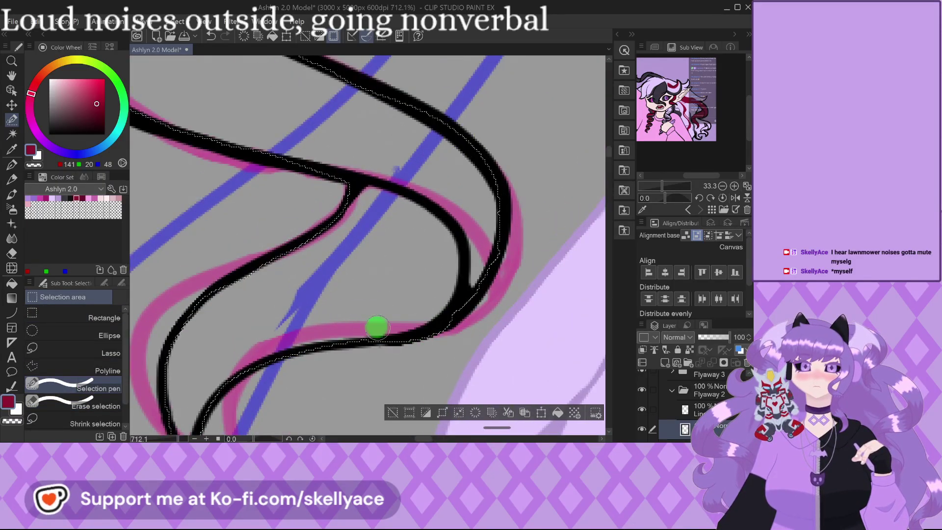
{"action": "scroll", "coordinate": [340, 319], "scroll_direction": "down", "scroll_amount": 3}
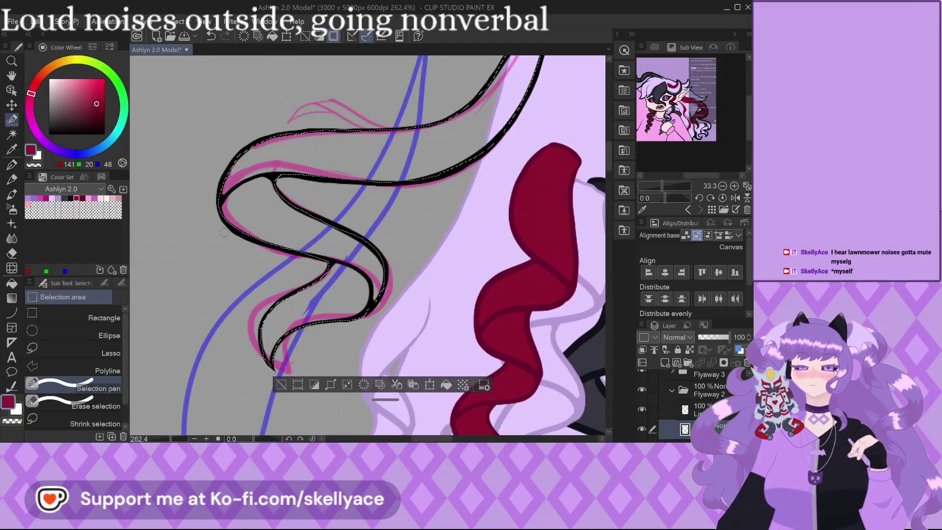
{"action": "scroll", "coordinate": [238, 228], "scroll_direction": "up", "scroll_amount": 4}
{"action": "mouse_move", "coordinate": [214, 193]}
{"action": "left_mouse_down"}
{"action": "mouse_move", "coordinate": [272, 262]}
{"action": "mouse_move", "coordinate": [576, 371]}
{"action": "mouse_move", "coordinate": [527, 375]}
{"action": "mouse_move", "coordinate": [390, 338]}
{"action": "left_mouse_up"}
{"action": "left_click", "coordinate": [90, 405]}
{"action": "scroll", "coordinate": [411, 256], "scroll_direction": "down", "scroll_amount": 3}
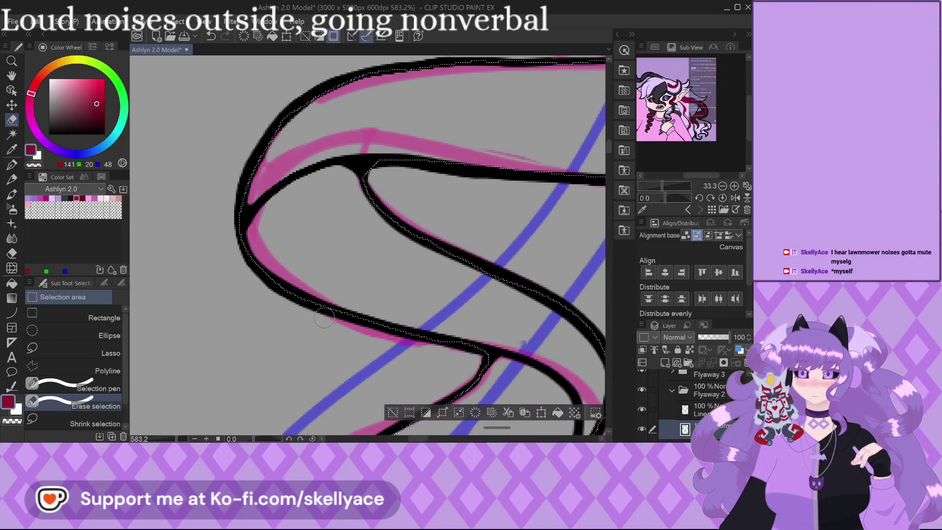
{"action": "scroll", "coordinate": [412, 255], "scroll_direction": "up", "scroll_amount": 3}
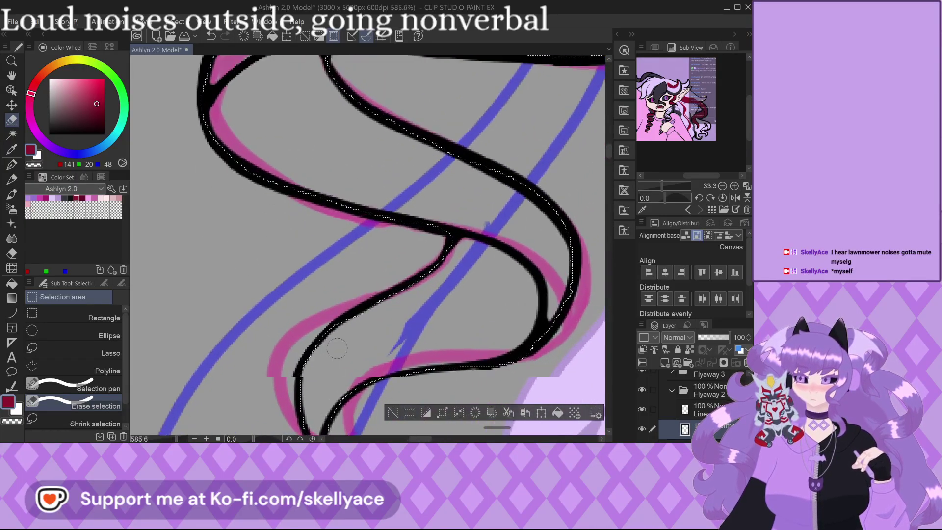
Refine the selection's edge along the tail's outer curve below the lower fold, adding gaps and erasing overspill.
{"action": "left_click", "coordinate": [100, 385]}
{"action": "left_click_drag", "start_coordinate": [432, 279], "coordinate": [382, 297]}
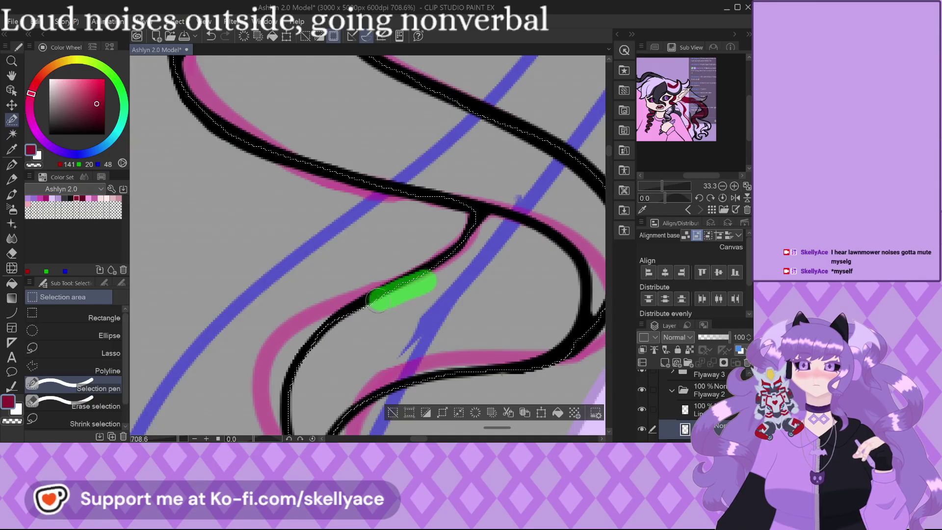
{"action": "left_click_drag", "start_coordinate": [316, 349], "coordinate": [316, 349]}
{"action": "left_click", "coordinate": [96, 406]}
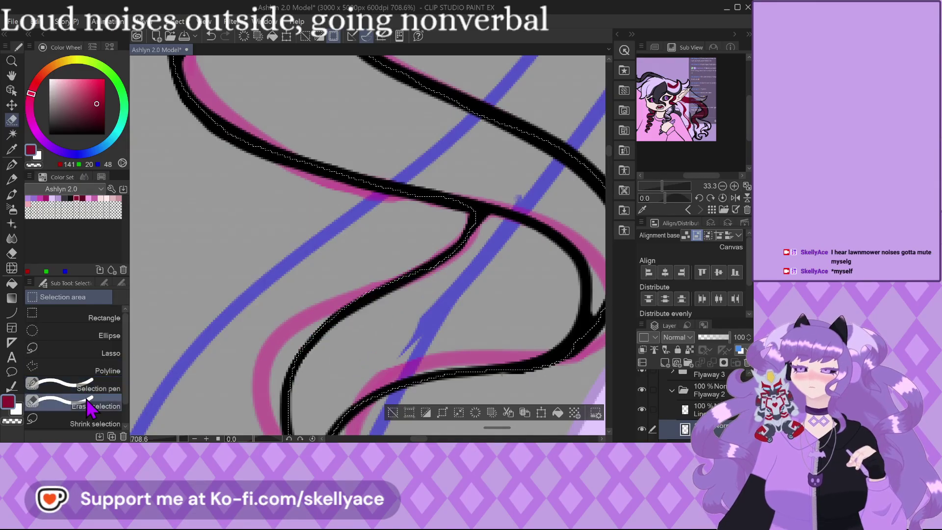
{"action": "mouse_move", "coordinate": [395, 271]}
{"action": "left_mouse_down"}
{"action": "mouse_move", "coordinate": [329, 307]}
{"action": "mouse_move", "coordinate": [284, 350]}
{"action": "left_mouse_up"}
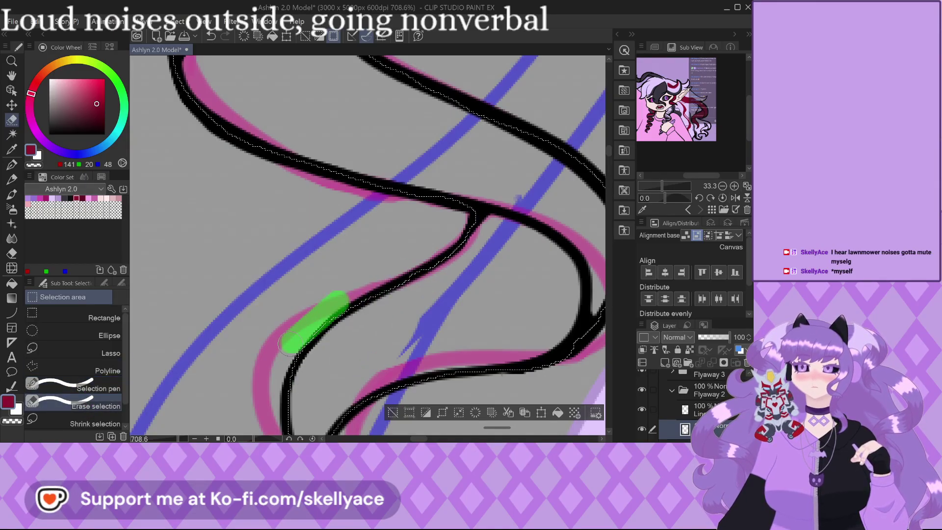
{"action": "scroll", "coordinate": [211, 333], "scroll_direction": "down", "scroll_amount": 2}
{"action": "scroll", "coordinate": [211, 333], "scroll_direction": "down", "scroll_amount": 5}
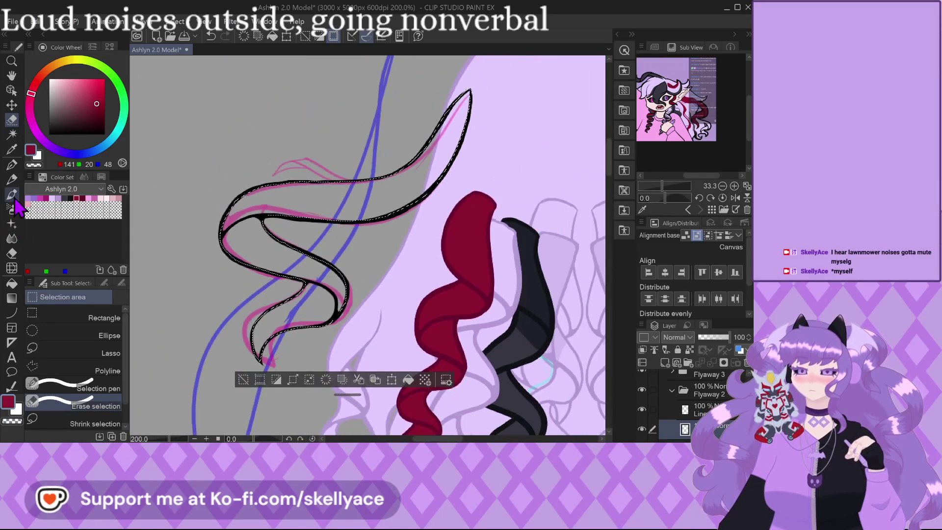
Fill the selected strand with dark red using the pen at size 250, and clear the selection.
{"action": "left_click", "coordinate": [12, 164]}
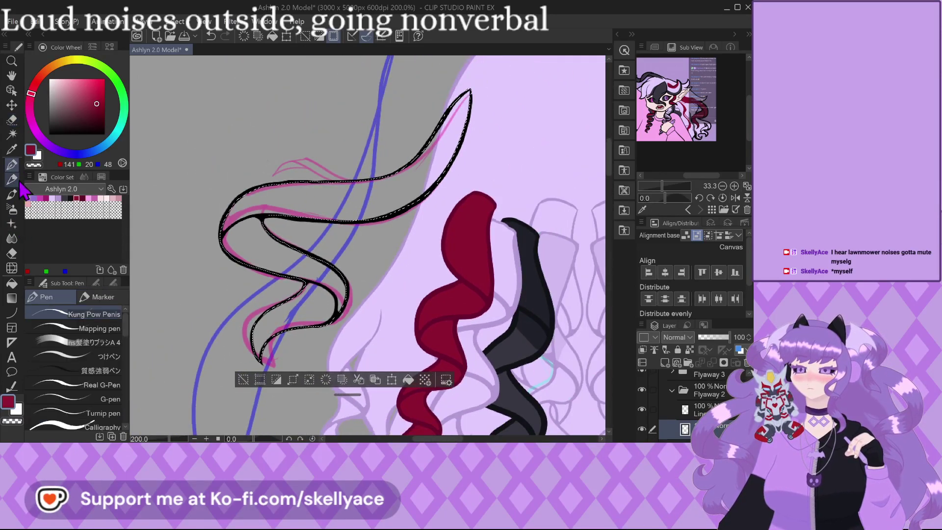
{"action": "left_click", "coordinate": [113, 283]}
{"action": "left_click", "coordinate": [92, 415]}
{"action": "mouse_move", "coordinate": [338, 353]}
{"action": "left_mouse_down"}
{"action": "mouse_move", "coordinate": [299, 304]}
{"action": "mouse_move", "coordinate": [304, 230]}
{"action": "mouse_move", "coordinate": [452, 146]}
{"action": "left_mouse_up"}
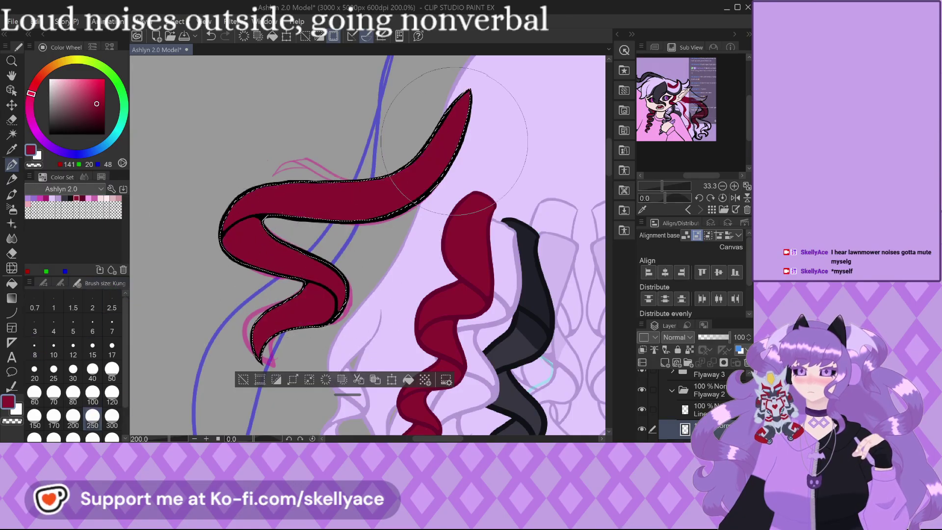
{"action": "left_click", "coordinate": [244, 380]}
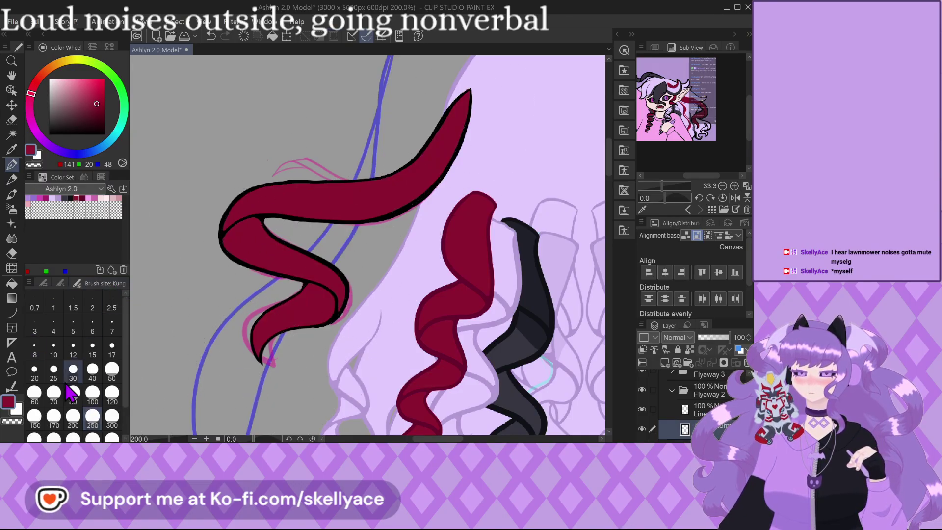
Set the pen size to 12 and merge Flyaway 2's lineart layer into the color layer below it.
{"action": "left_click", "coordinate": [73, 347]}
{"action": "scroll", "coordinate": [268, 324], "scroll_direction": "up", "scroll_amount": 3}
{"action": "scroll", "coordinate": [236, 373], "scroll_direction": "down", "scroll_amount": 2}
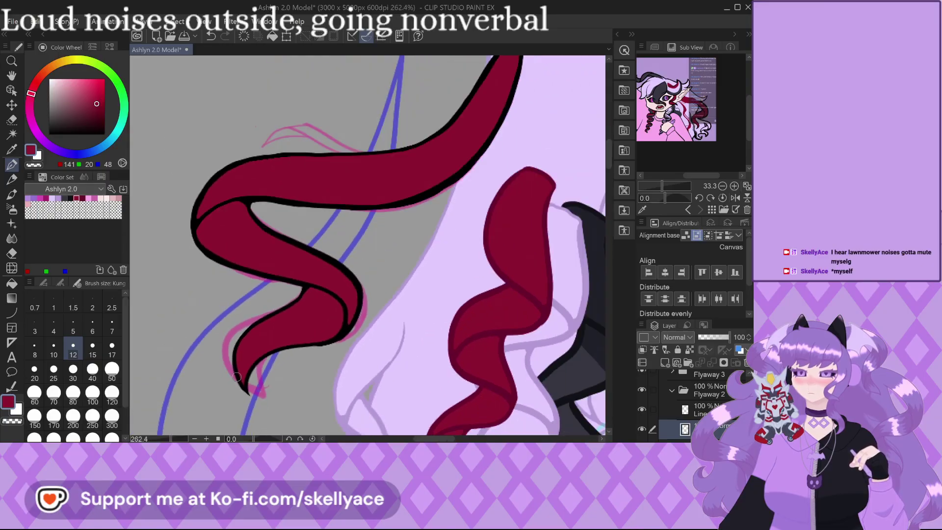
{"action": "left_click", "coordinate": [706, 409]}
{"action": "left_click", "coordinate": [712, 363]}
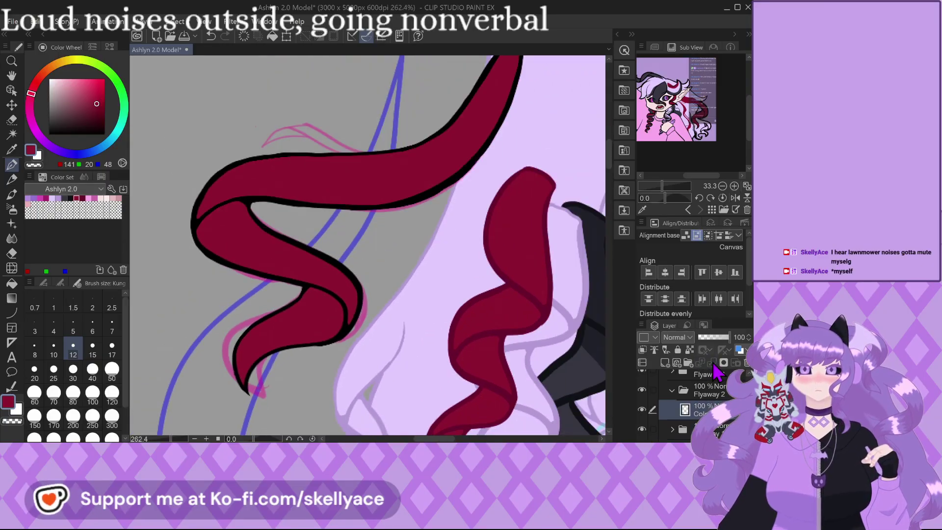
Undo the layer merge and recolour Flyaway 2's lineart in a darker maroon with the pen at size 200.
{"action": "key", "text": "ctrl+z"}
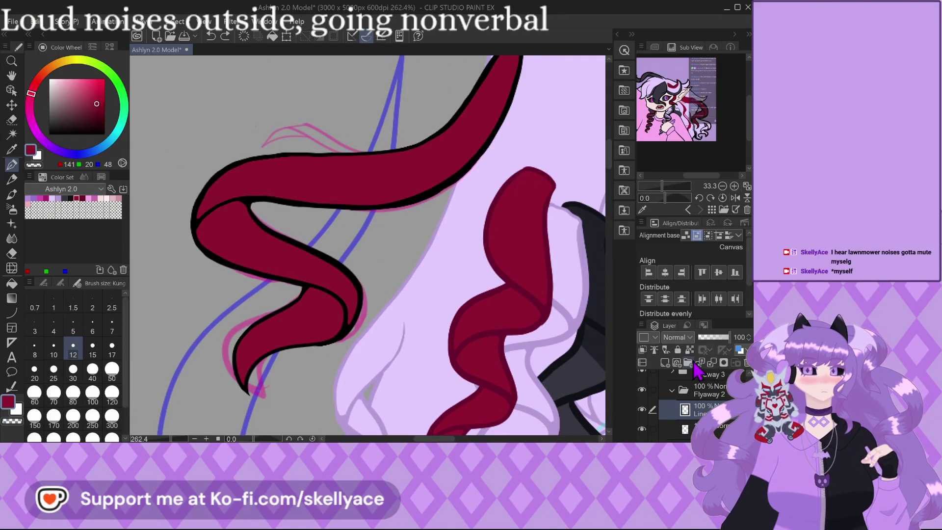
{"action": "left_click", "coordinate": [73, 417]}
{"action": "mouse_move", "coordinate": [275, 353]}
{"action": "left_mouse_down"}
{"action": "mouse_move", "coordinate": [343, 211]}
{"action": "mouse_move", "coordinate": [211, 187]}
{"action": "mouse_move", "coordinate": [496, 84]}
{"action": "left_mouse_up"}
{"action": "scroll", "coordinate": [324, 180], "scroll_direction": "down", "scroll_amount": 3}
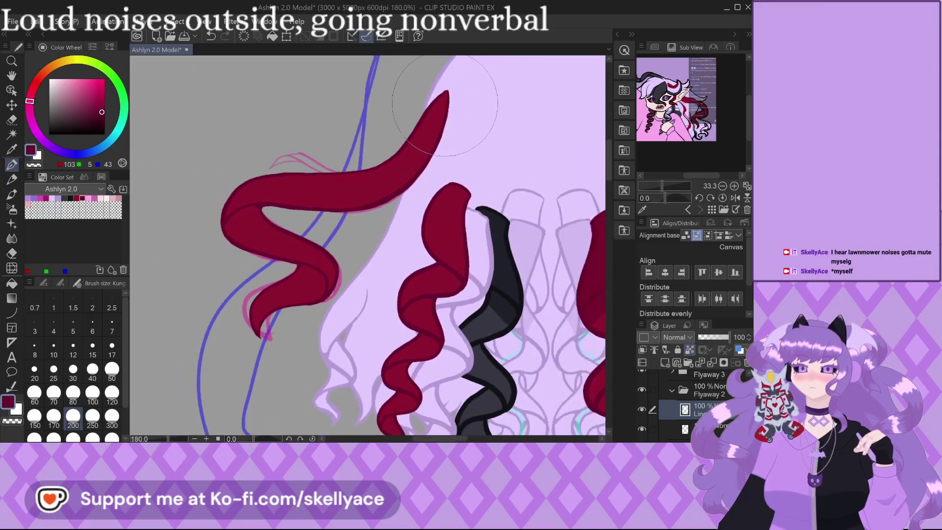
Touch up Flyaway 2's maroon lineart along the lower curl and where the fold lines meet, using the pen at size 12.
{"action": "left_click", "coordinate": [73, 350]}
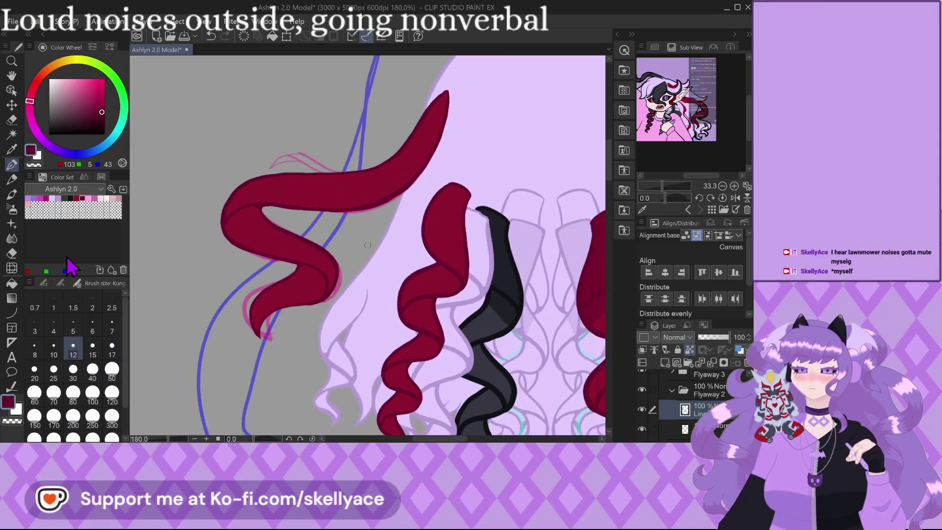
{"action": "scroll", "coordinate": [332, 332], "scroll_direction": "up", "scroll_amount": 6}
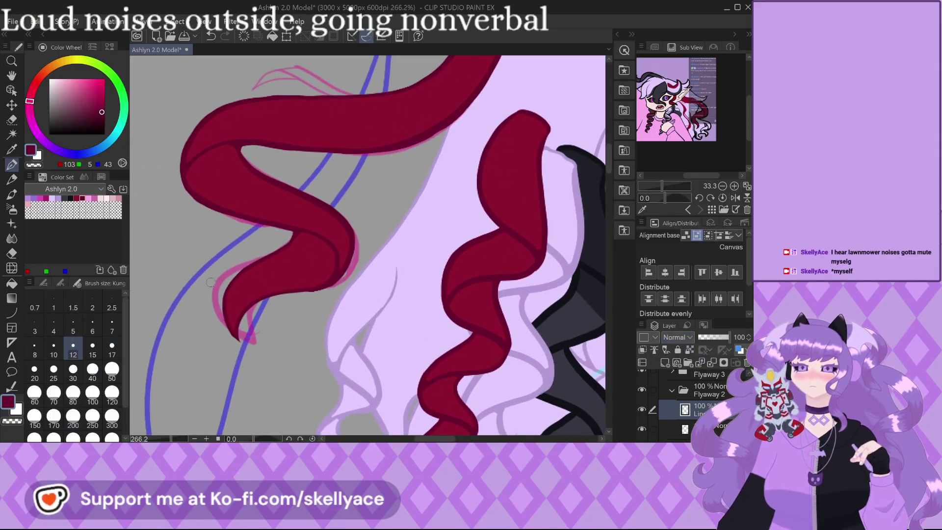
{"action": "left_click_drag", "start_coordinate": [347, 249], "coordinate": [361, 226]}
{"action": "mouse_move", "coordinate": [283, 286]}
{"action": "left_mouse_down"}
{"action": "mouse_move", "coordinate": [242, 319]}
{"action": "mouse_move", "coordinate": [217, 366]}
{"action": "left_mouse_up"}
{"action": "scroll", "coordinate": [247, 366], "scroll_direction": "down", "scroll_amount": 1}
{"action": "scroll", "coordinate": [249, 407], "scroll_direction": "up", "scroll_amount": 2}
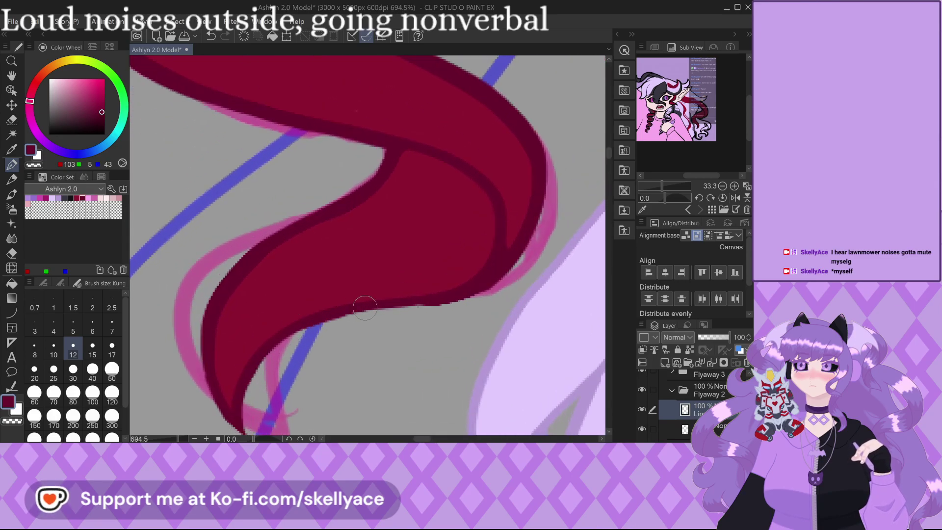
{"action": "scroll", "coordinate": [510, 250], "scroll_direction": "down", "scroll_amount": 9}
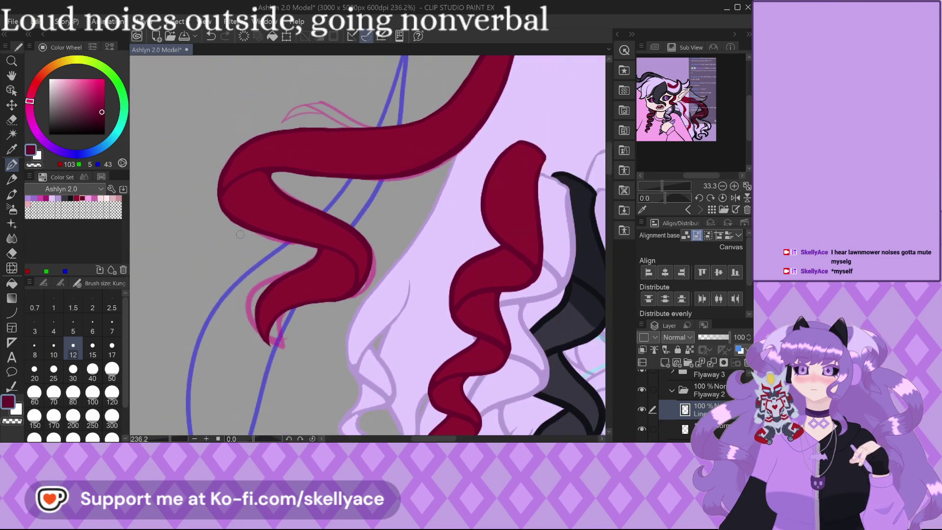
{"action": "scroll", "coordinate": [234, 187], "scroll_direction": "up", "scroll_amount": 9}
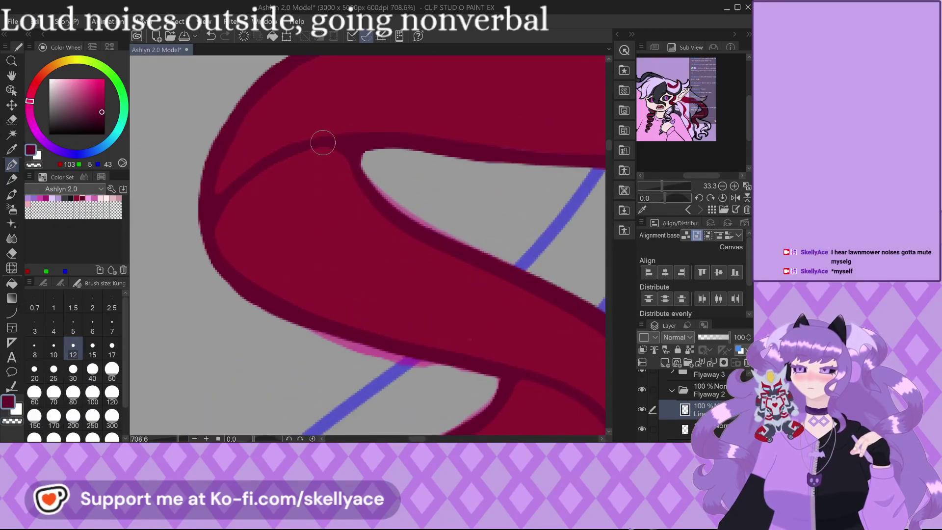
{"action": "scroll", "coordinate": [211, 175], "scroll_direction": "up", "scroll_amount": 1}
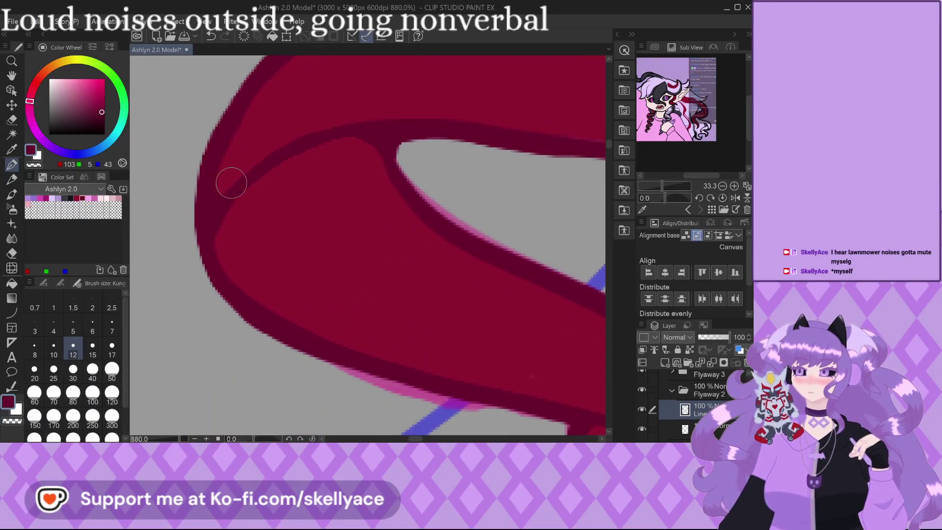
{"action": "scroll", "coordinate": [358, 131], "scroll_direction": "up", "scroll_amount": 1}
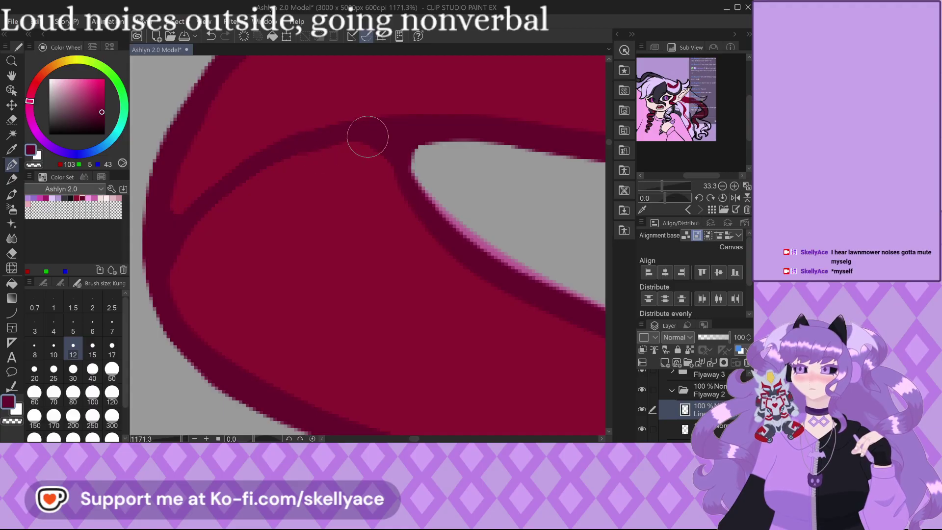
{"action": "scroll", "coordinate": [228, 288], "scroll_direction": "down", "scroll_amount": 1}
{"action": "scroll", "coordinate": [228, 288], "scroll_direction": "down", "scroll_amount": 6}
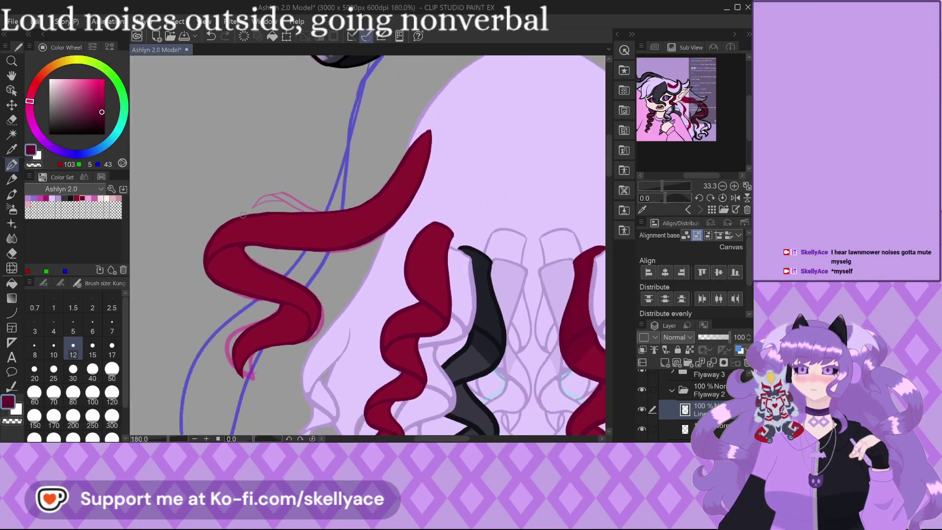
Make the full body and Head folders visible again, keeping the arm toggle folder hidden.
{"action": "scroll", "coordinate": [243, 215], "scroll_direction": "down", "scroll_amount": 4}
{"action": "scroll", "coordinate": [669, 412], "scroll_direction": "up", "scroll_amount": 3}
{"action": "left_click", "coordinate": [642, 418]}
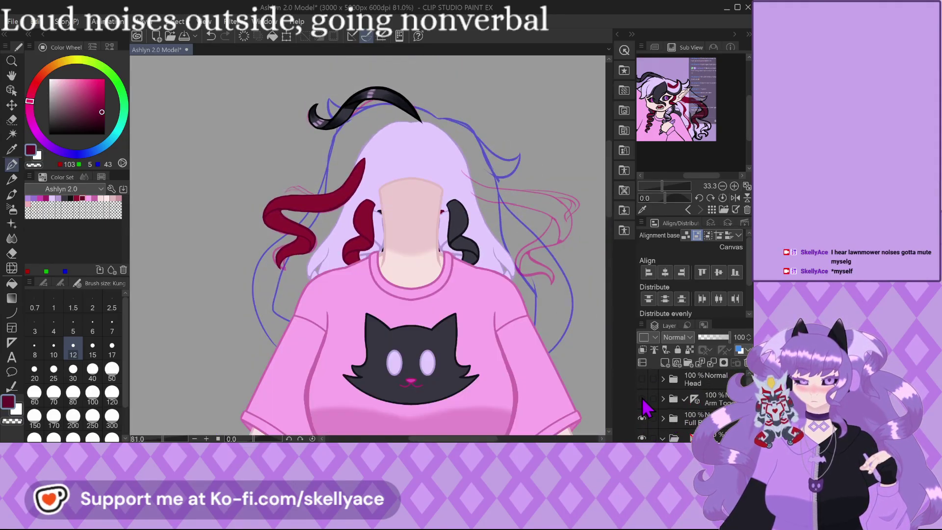
{"action": "left_click", "coordinate": [642, 398]}
{"action": "left_click", "coordinate": [641, 379]}
{"action": "left_click", "coordinate": [641, 378]}
{"action": "left_click", "coordinate": [641, 379]}
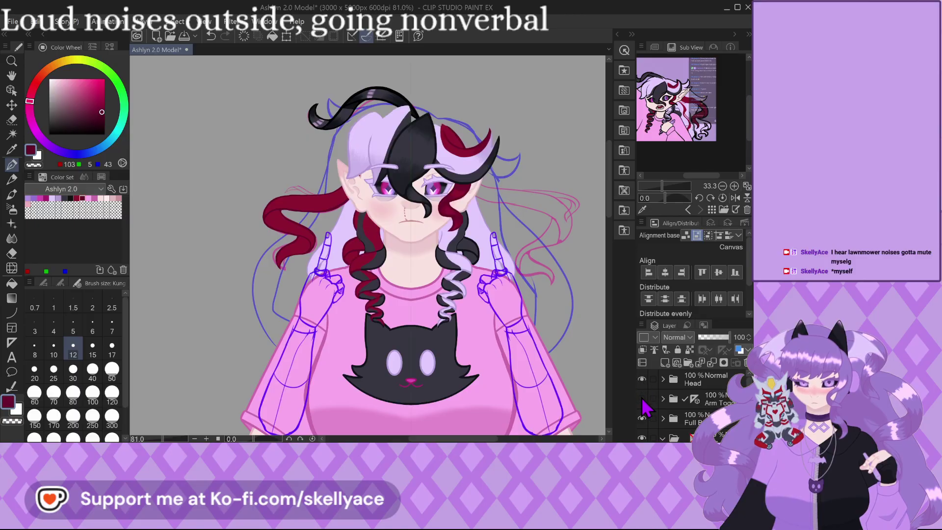
{"action": "left_click", "coordinate": [642, 398]}
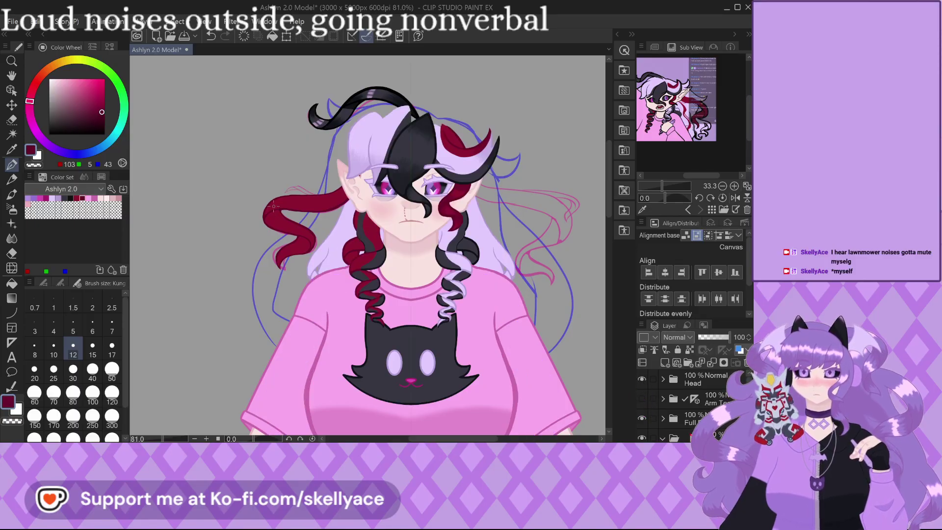
Compare the red flyaway strand with the reference image, shifting the reference to show more of the figure.
{"action": "scroll", "coordinate": [289, 205], "scroll_direction": "up", "scroll_amount": 1}
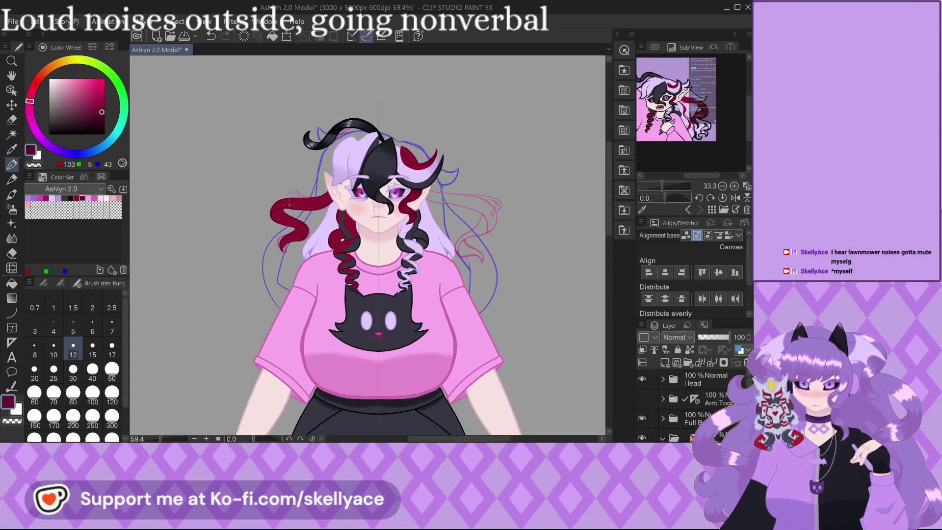
{"action": "left_click_drag", "start_coordinate": [666, 135], "coordinate": [711, 117]}
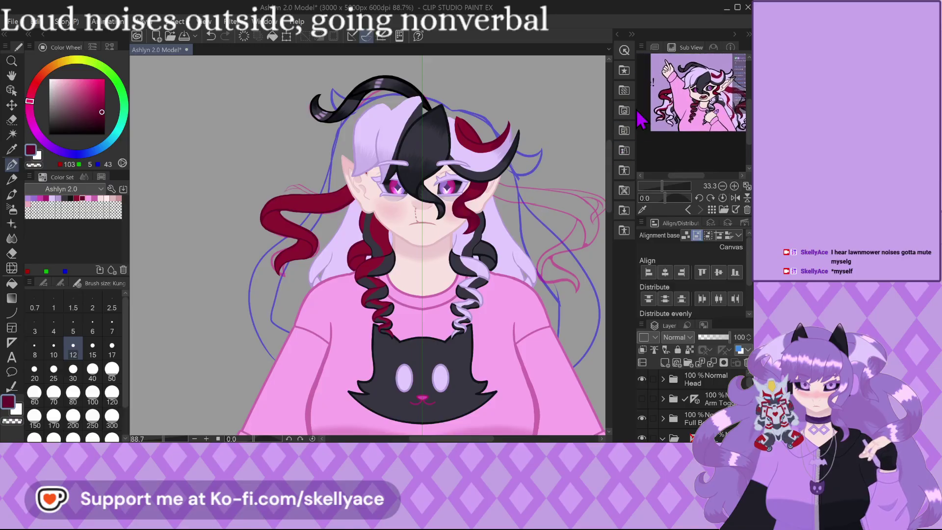
{"action": "scroll", "coordinate": [231, 211], "scroll_direction": "down", "scroll_amount": 2}
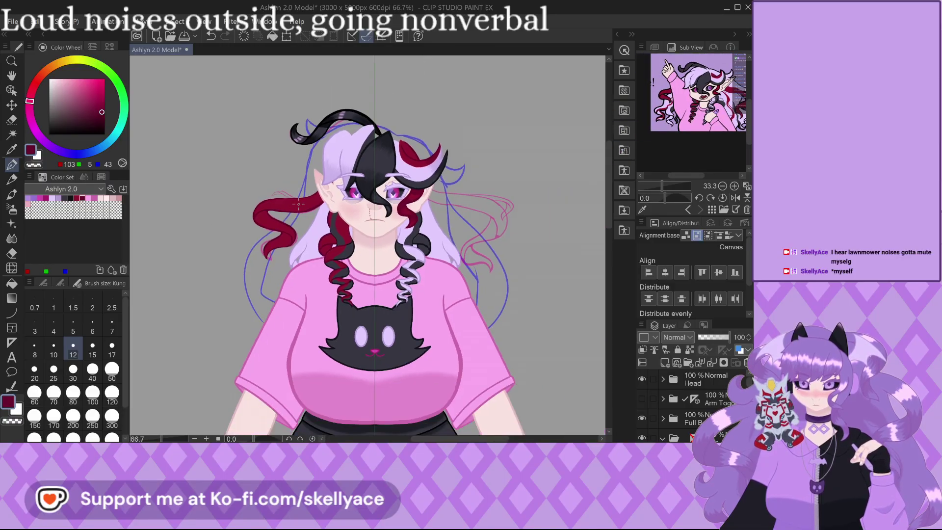
{"action": "scroll", "coordinate": [333, 69], "scroll_direction": "up", "scroll_amount": 3}
{"action": "scroll", "coordinate": [326, 75], "scroll_direction": "up", "scroll_amount": 2}
{"action": "scroll", "coordinate": [331, 110], "scroll_direction": "down", "scroll_amount": 4}
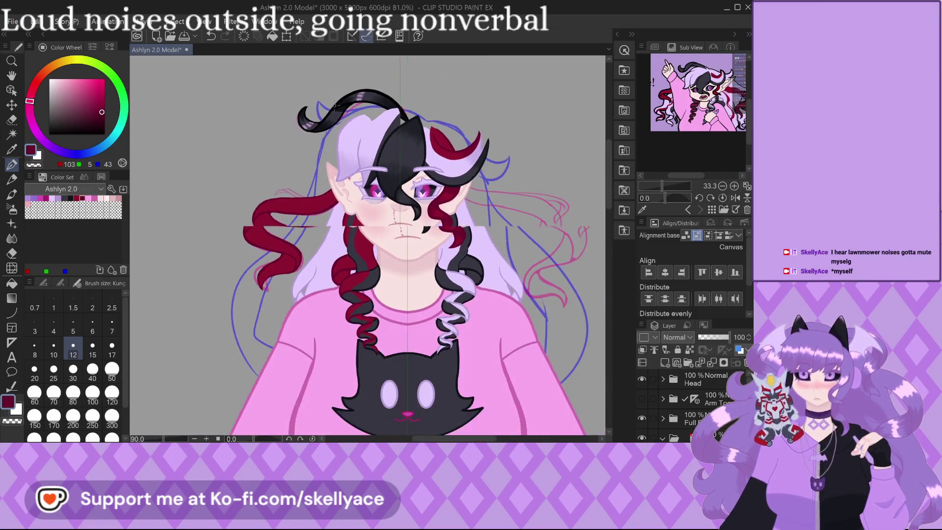
Select the Blur tool and set the opacity of Flyaway 1's shading layer, below its highlights, to 50 percent.
{"action": "scroll", "coordinate": [692, 419], "scroll_direction": "down", "scroll_amount": 2}
{"action": "left_click", "coordinate": [676, 402]}
{"action": "left_click", "coordinate": [707, 420]}
{"action": "scroll", "coordinate": [707, 420], "scroll_direction": "down", "scroll_amount": 1}
{"action": "left_click", "coordinate": [707, 422]}
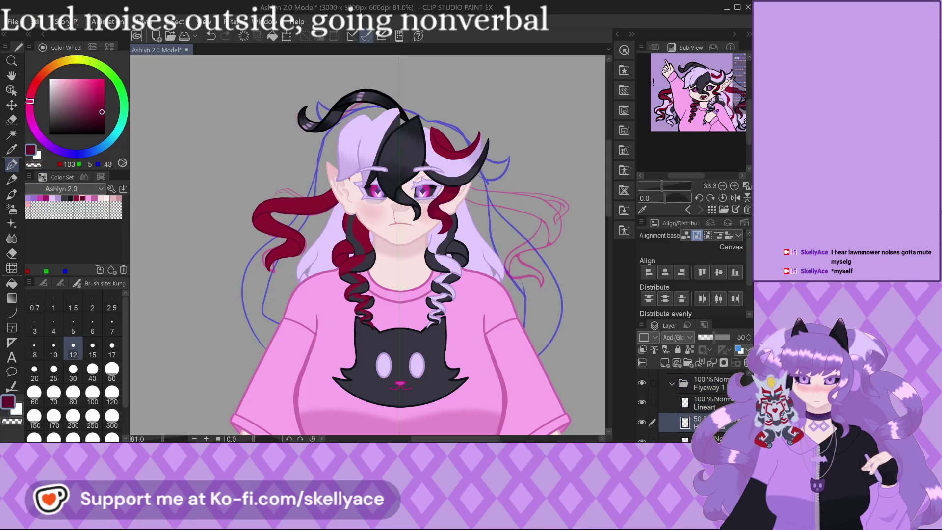
{"action": "left_click", "coordinate": [706, 438]}
{"action": "scroll", "coordinate": [381, 139], "scroll_direction": "up", "scroll_amount": 3}
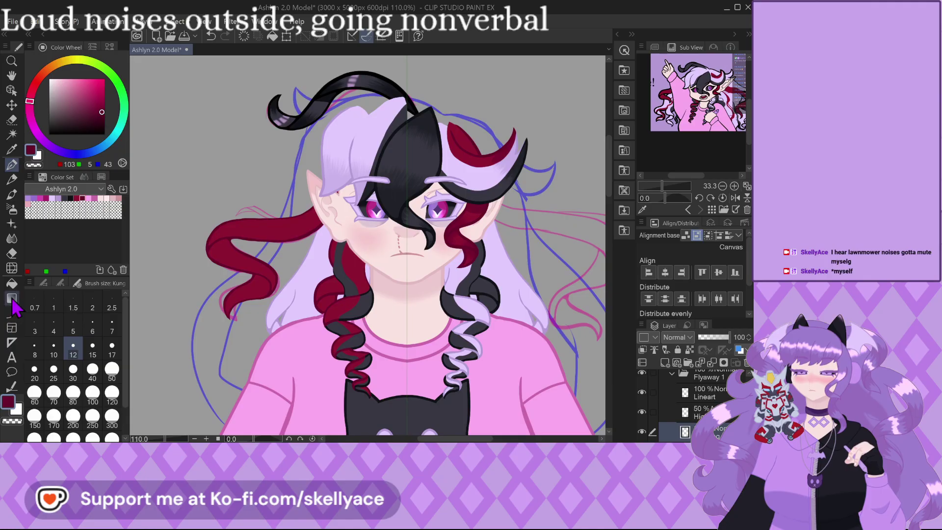
{"action": "left_click", "coordinate": [12, 238]}
{"action": "scroll", "coordinate": [258, 141], "scroll_direction": "up", "scroll_amount": 1}
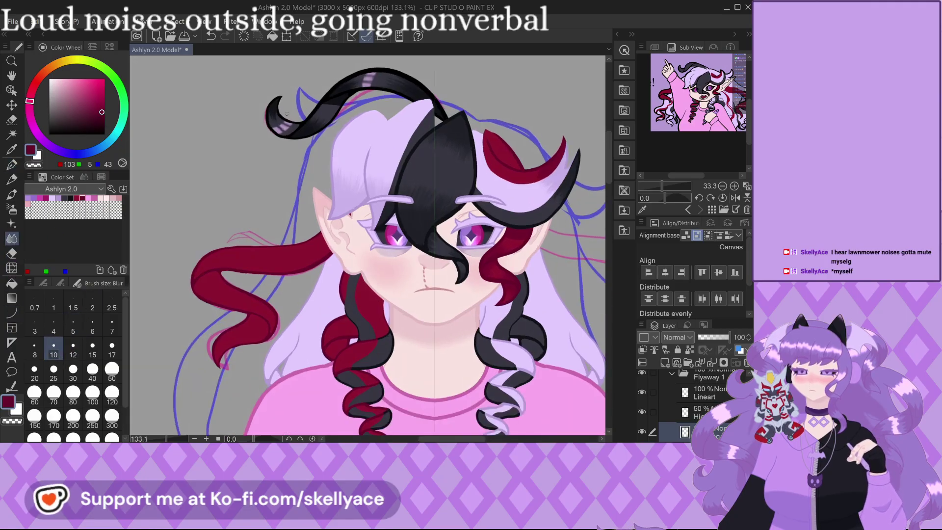
{"action": "scroll", "coordinate": [258, 142], "scroll_direction": "up", "scroll_amount": 6}
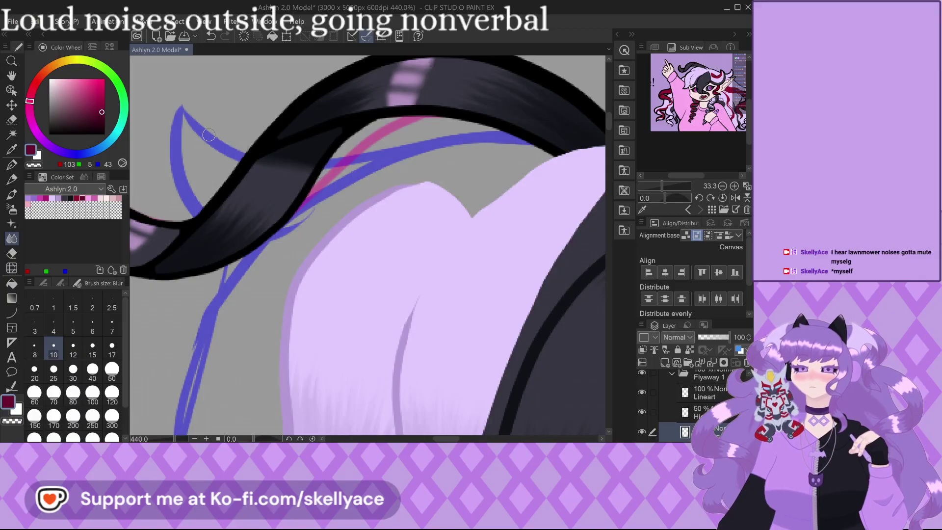
{"action": "left_click", "coordinate": [714, 336]}
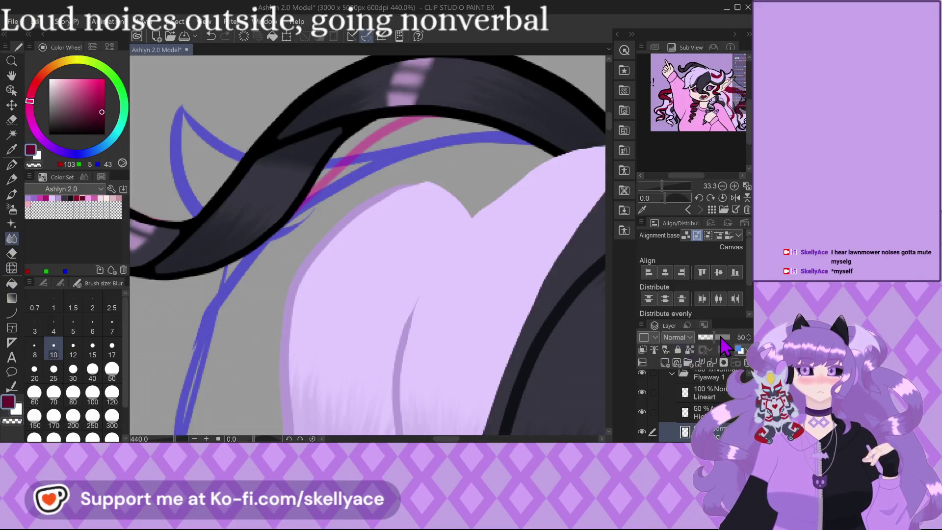
Show the whole-canvas navigator in place of the reference image and save the model file.
{"action": "scroll", "coordinate": [300, 132], "scroll_direction": "down", "scroll_amount": 7}
{"action": "scroll", "coordinate": [300, 132], "scroll_direction": "down", "scroll_amount": 3}
{"action": "scroll", "coordinate": [240, 272], "scroll_direction": "up", "scroll_amount": 2}
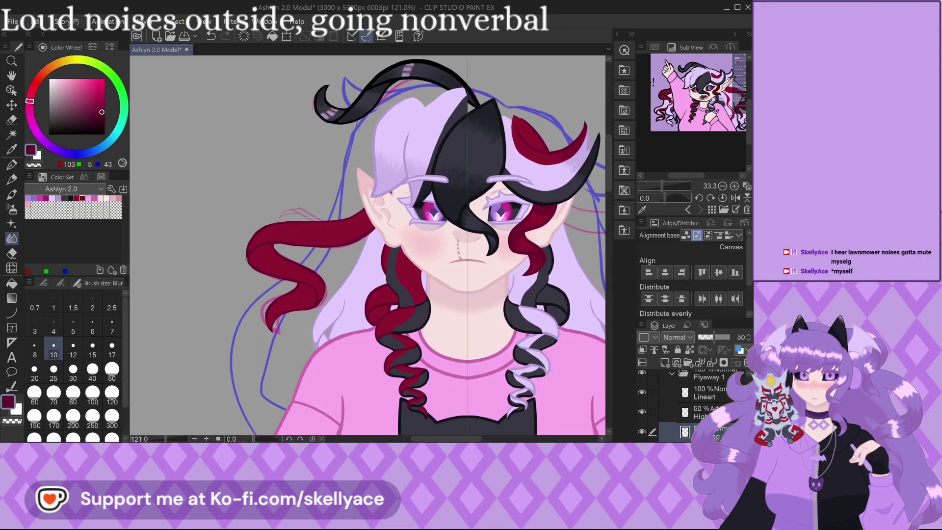
{"action": "scroll", "coordinate": [251, 255], "scroll_direction": "up", "scroll_amount": 3}
{"action": "scroll", "coordinate": [301, 192], "scroll_direction": "down", "scroll_amount": 5}
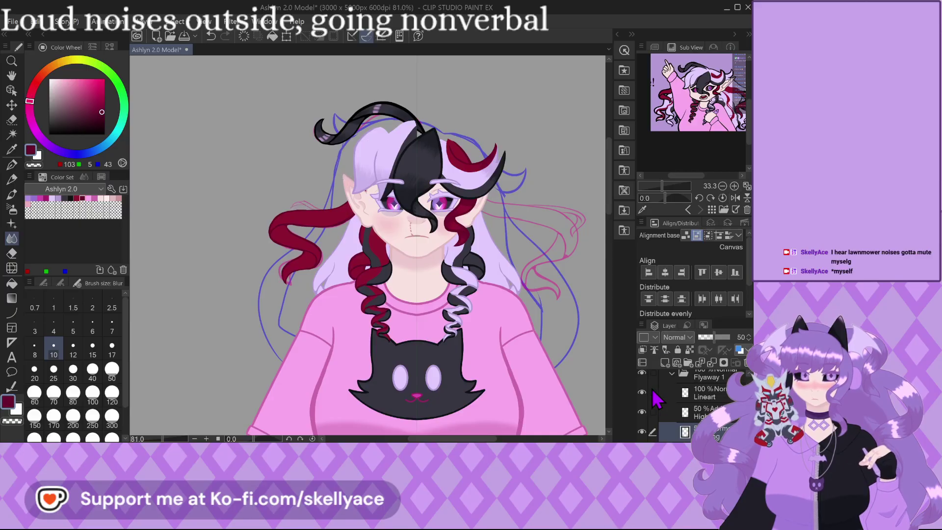
{"action": "scroll", "coordinate": [680, 417], "scroll_direction": "up", "scroll_amount": 1}
{"action": "scroll", "coordinate": [672, 411], "scroll_direction": "up", "scroll_amount": 2}
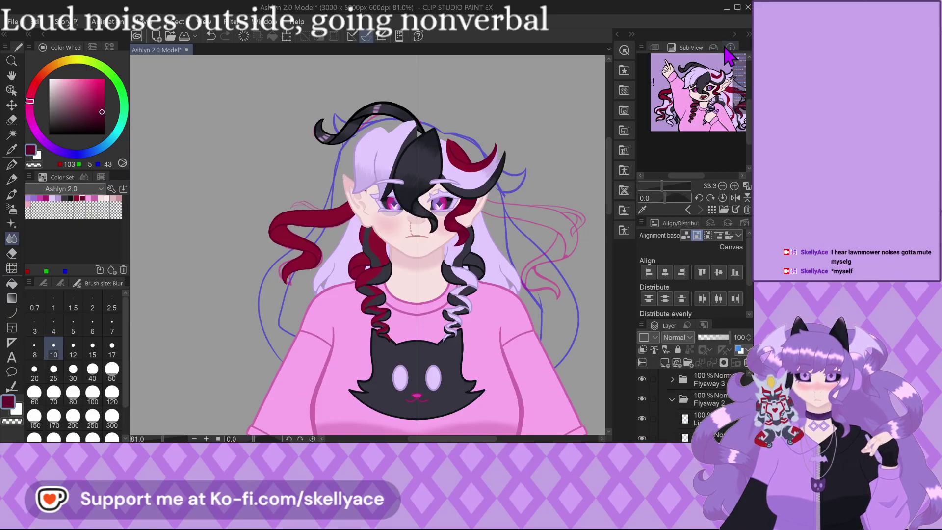
{"action": "left_click", "coordinate": [730, 47]}
{"action": "left_click", "coordinate": [654, 47]}
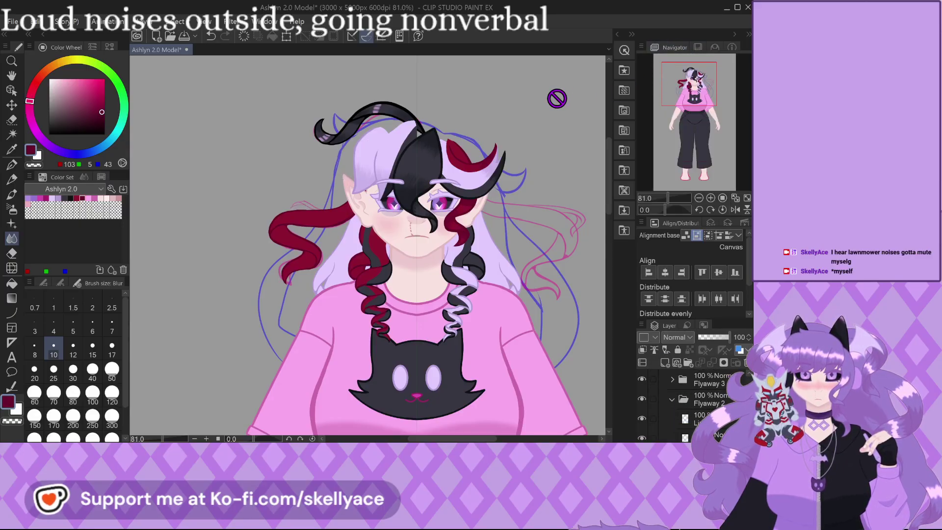
{"action": "scroll", "coordinate": [376, 133], "scroll_direction": "up", "scroll_amount": 2}
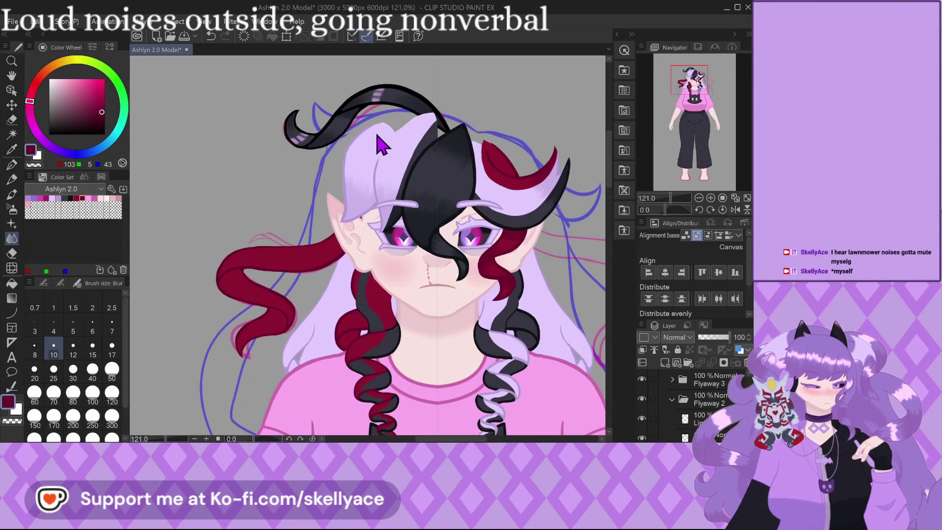
{"action": "key", "text": "ctrl+s"}
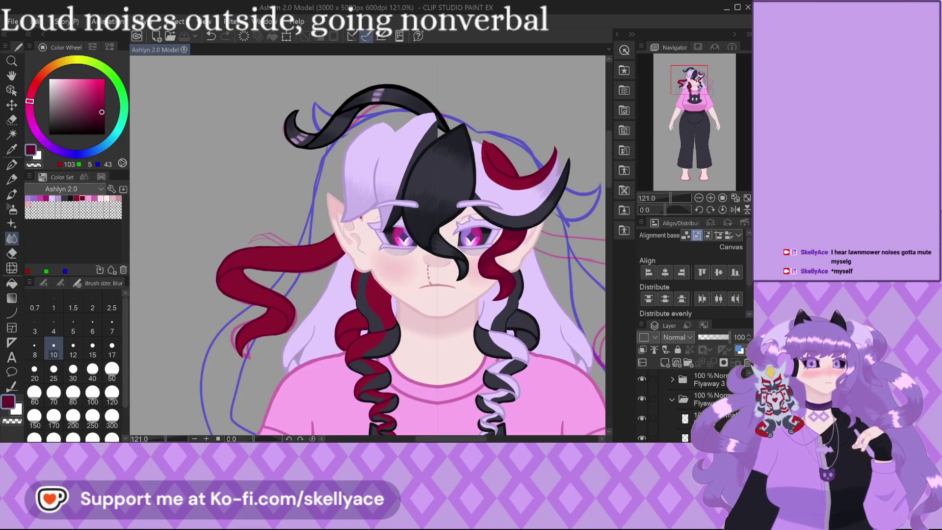
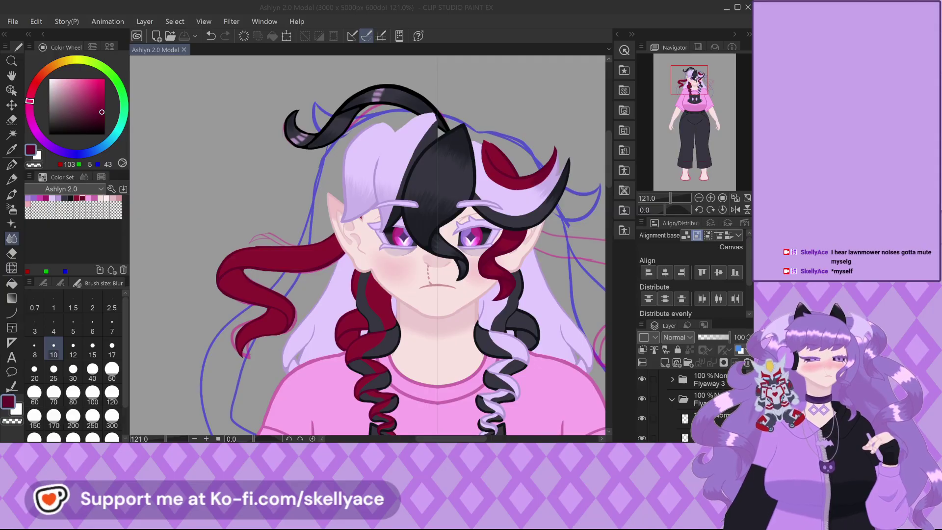
Show the reference image in place of the canvas navigator and compare the model's flyaway strands with it.
{"action": "scroll", "coordinate": [319, 221], "scroll_direction": "down", "scroll_amount": 9}
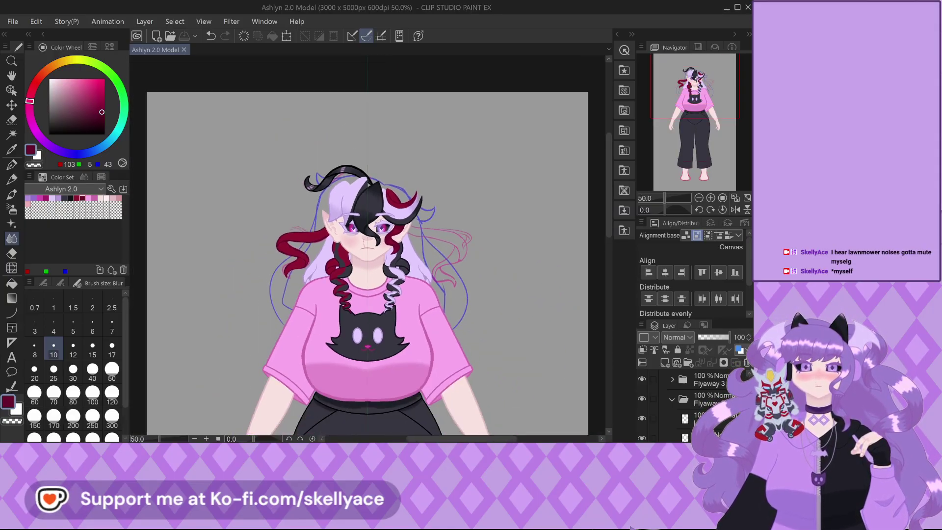
{"action": "scroll", "coordinate": [342, 316], "scroll_direction": "up", "scroll_amount": 1}
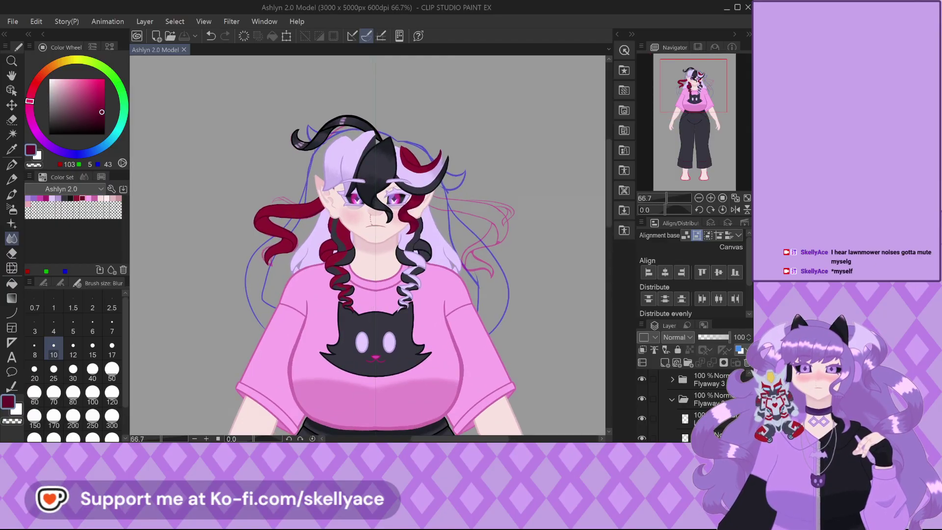
{"action": "scroll", "coordinate": [375, 144], "scroll_direction": "up", "scroll_amount": 1}
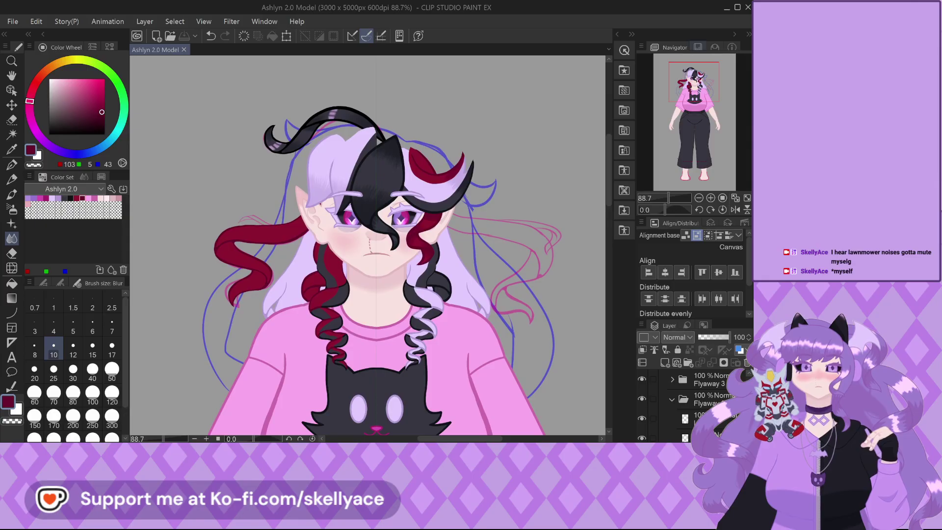
{"action": "left_click", "coordinate": [697, 47]}
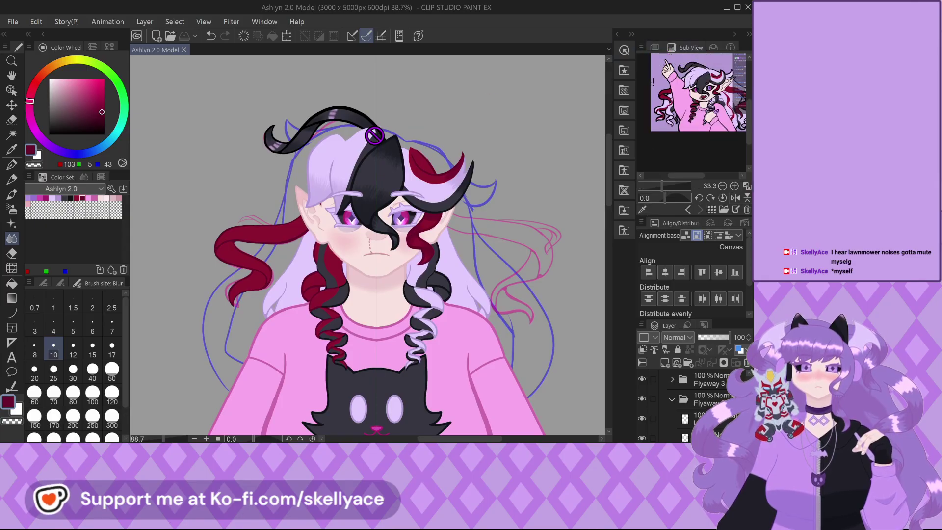
{"action": "scroll", "coordinate": [197, 167], "scroll_direction": "down", "scroll_amount": 1}
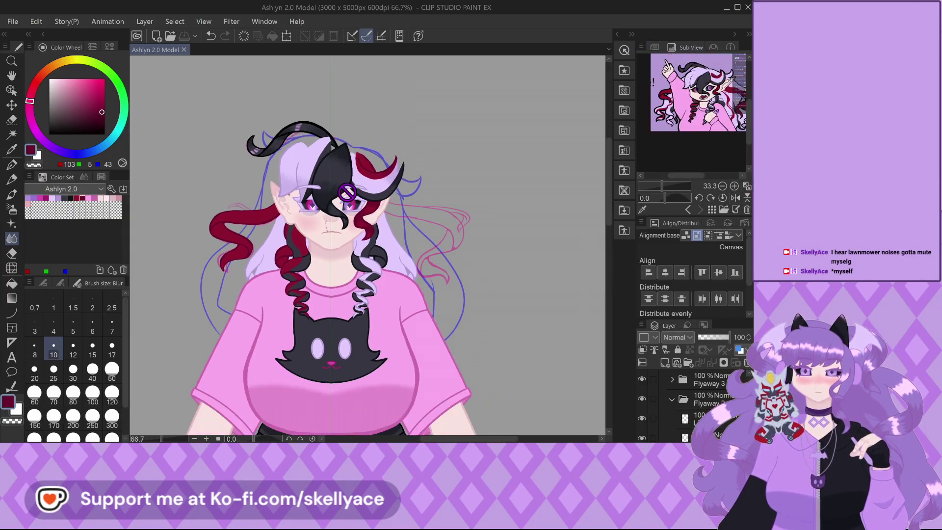
{"action": "scroll", "coordinate": [337, 194], "scroll_direction": "up", "scroll_amount": 2}
{"action": "scroll", "coordinate": [473, 203], "scroll_direction": "down", "scroll_amount": 2}
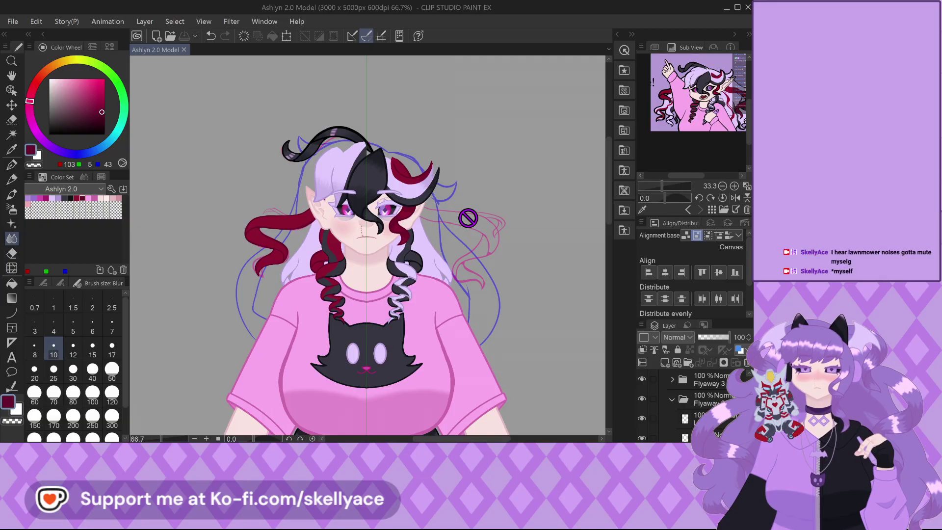
{"action": "scroll", "coordinate": [263, 265], "scroll_direction": "up", "scroll_amount": 2}
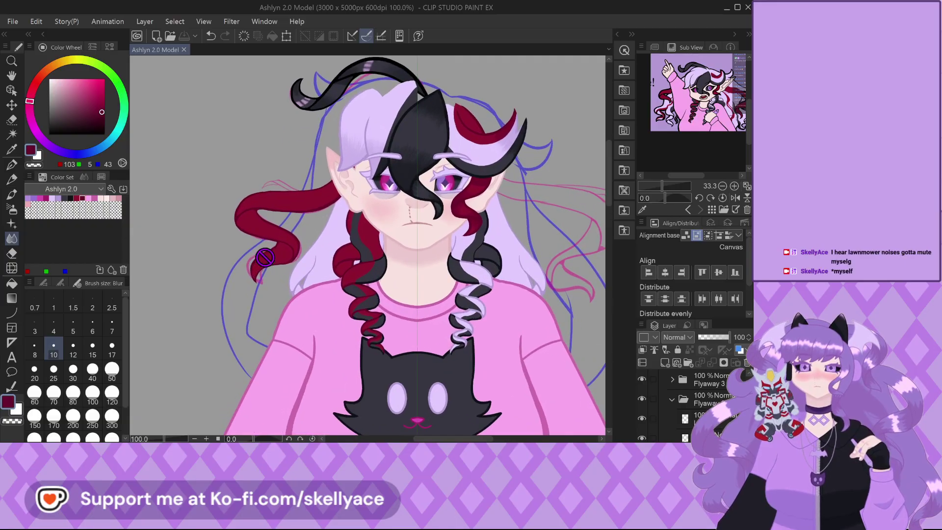
{"action": "scroll", "coordinate": [264, 231], "scroll_direction": "down", "scroll_amount": 2}
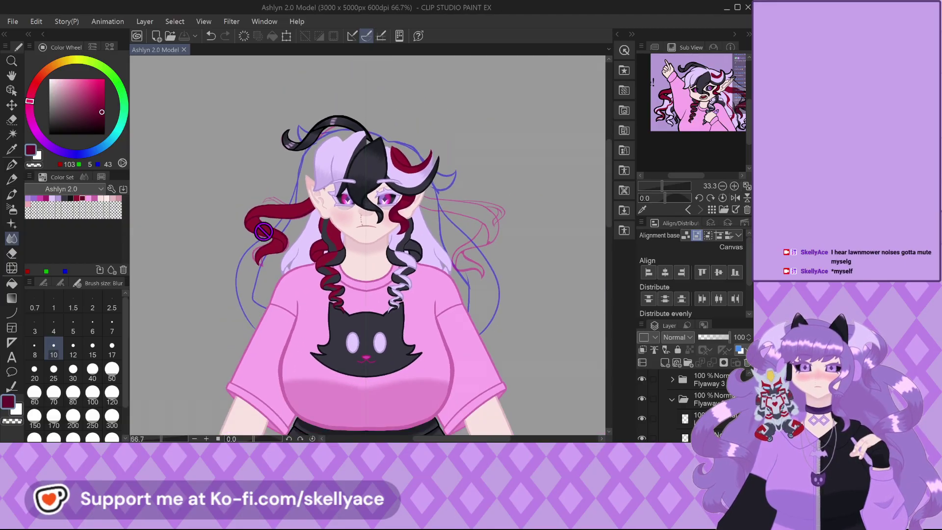
{"action": "scroll", "coordinate": [307, 196], "scroll_direction": "down", "scroll_amount": 2}
{"action": "scroll", "coordinate": [308, 197], "scroll_direction": "up", "scroll_amount": 1}
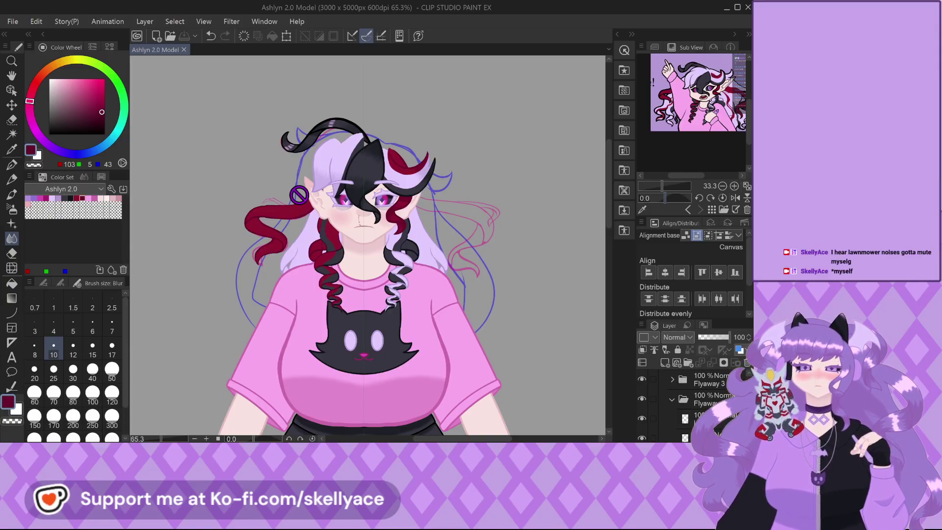
{"action": "scroll", "coordinate": [303, 185], "scroll_direction": "down", "scroll_amount": 1}
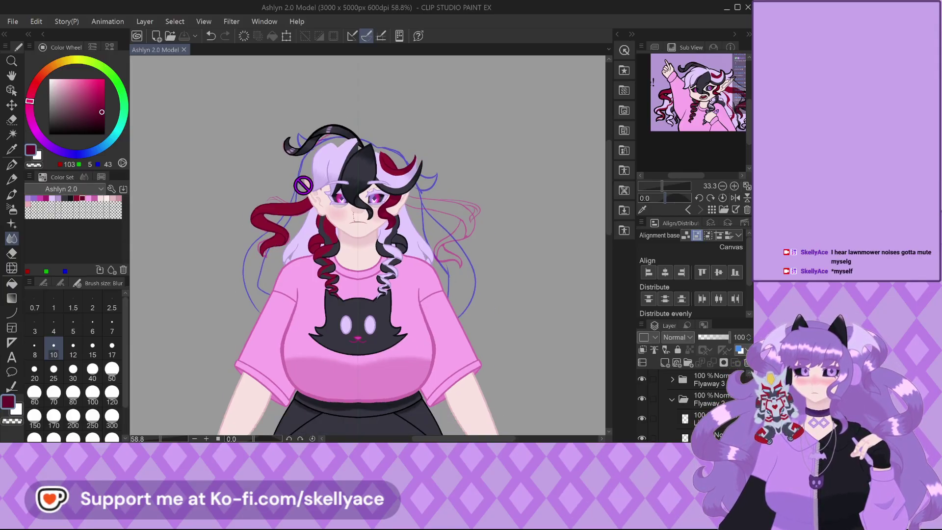
{"action": "scroll", "coordinate": [303, 185], "scroll_direction": "down", "scroll_amount": 1}
Check the hair in the second reference portrait up close, then return to the pink-shirt reference illustration.
{"action": "left_click", "coordinate": [692, 214]}
{"action": "left_click", "coordinate": [690, 211]}
{"action": "left_click", "coordinate": [700, 210]}
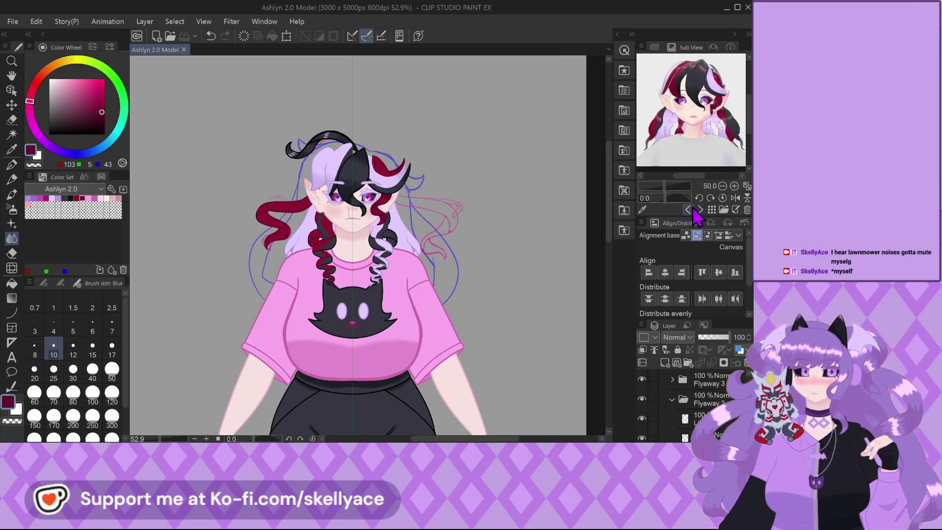
{"action": "scroll", "coordinate": [677, 136], "scroll_direction": "up", "scroll_amount": 2}
{"action": "scroll", "coordinate": [317, 198], "scroll_direction": "up", "scroll_amount": 2}
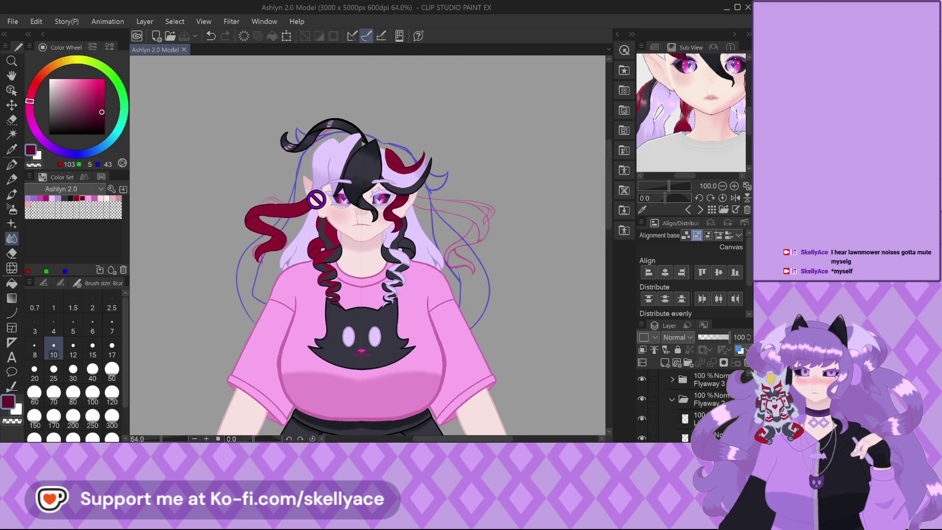
{"action": "scroll", "coordinate": [293, 262], "scroll_direction": "up", "scroll_amount": 2}
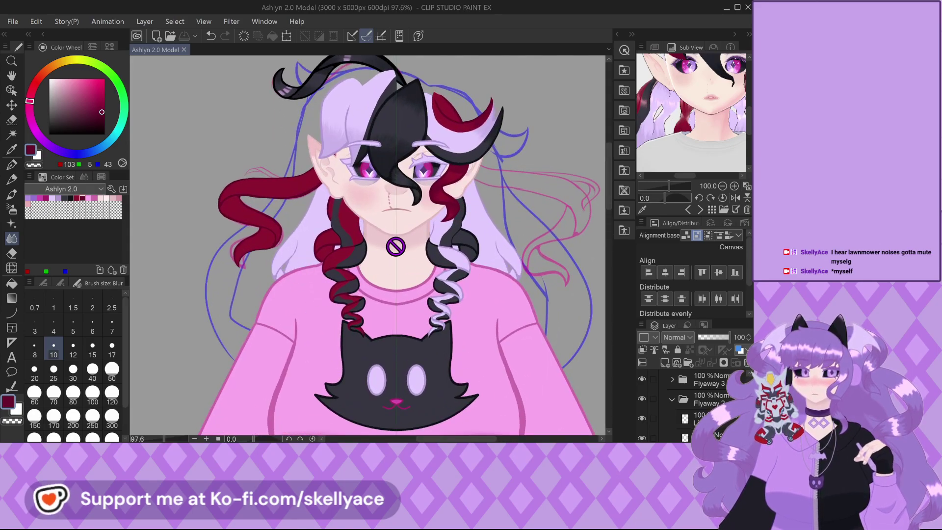
{"action": "scroll", "coordinate": [145, 187], "scroll_direction": "down", "scroll_amount": 2}
{"action": "scroll", "coordinate": [442, 240], "scroll_direction": "down", "scroll_amount": 2}
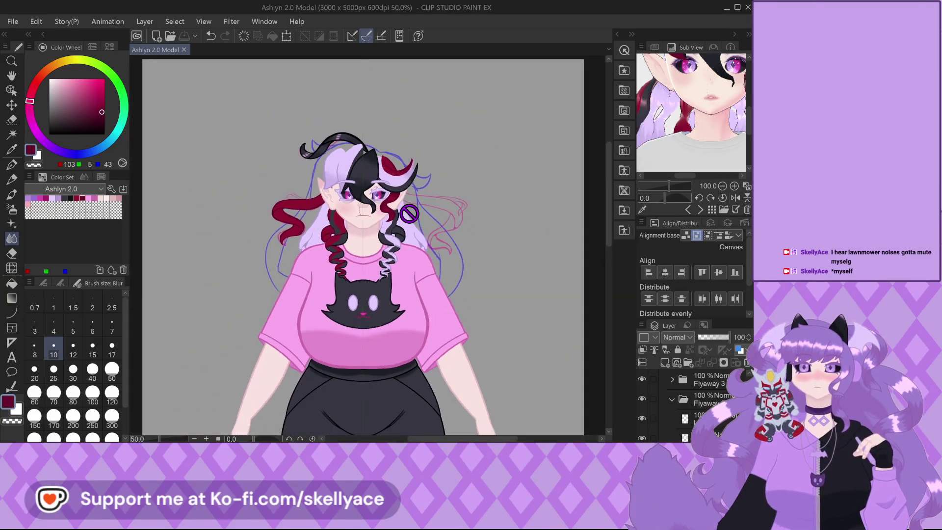
{"action": "left_click_drag", "start_coordinate": [659, 104], "coordinate": [659, 113]}
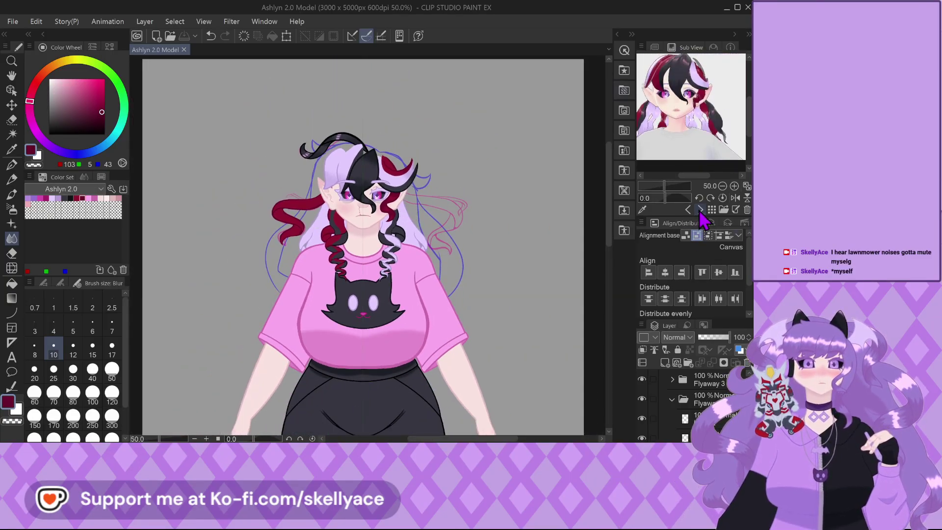
{"action": "left_click", "coordinate": [700, 209]}
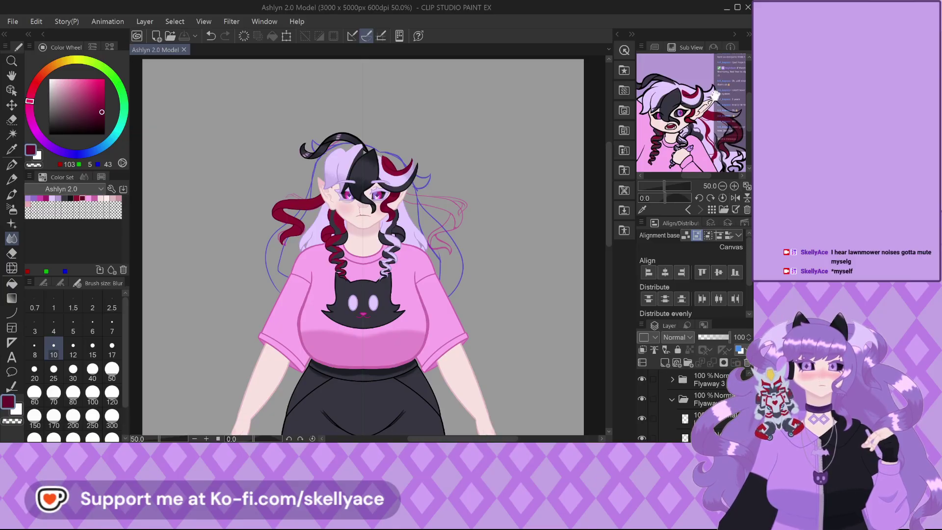
Examine the model's bangs, curls and unfinished flyaway sketches against the lower part of the reference illustration.
{"action": "scroll", "coordinate": [692, 124], "scroll_direction": "down", "scroll_amount": 3}
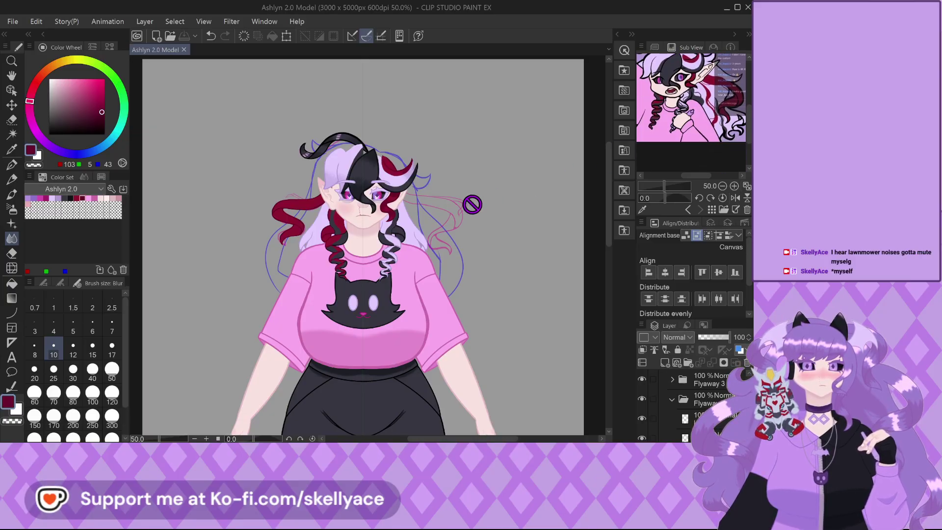
{"action": "scroll", "coordinate": [426, 230], "scroll_direction": "up", "scroll_amount": 2}
{"action": "scroll", "coordinate": [692, 408], "scroll_direction": "up", "scroll_amount": 2}
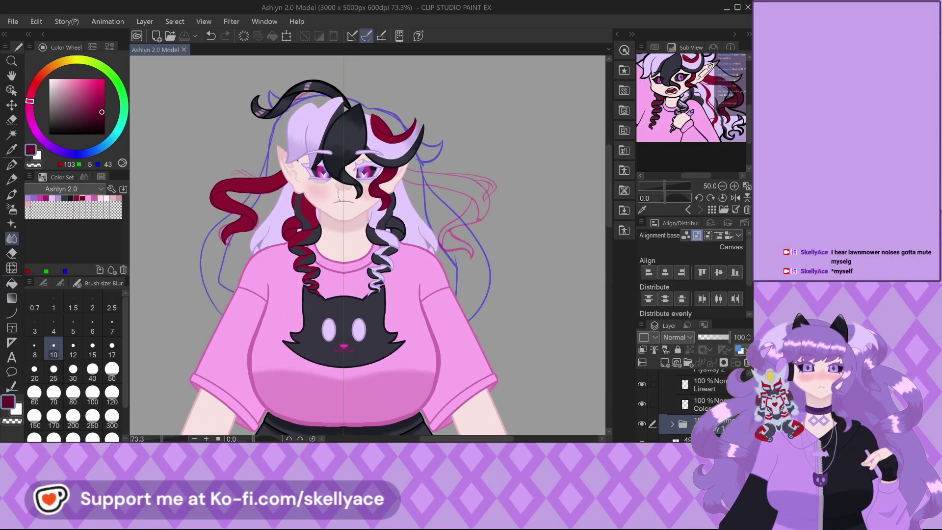
{"action": "scroll", "coordinate": [691, 407], "scroll_direction": "up", "scroll_amount": 1}
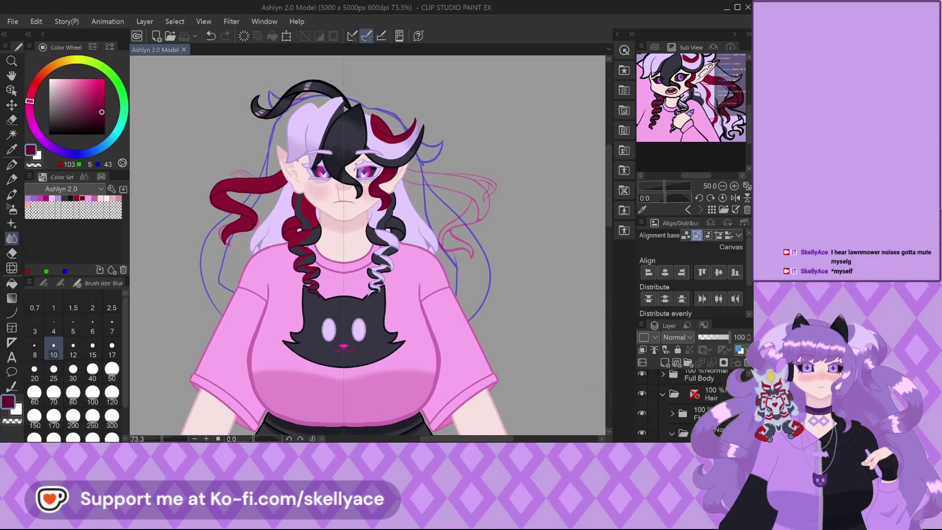
{"action": "scroll", "coordinate": [363, 168], "scroll_direction": "up", "scroll_amount": 1}
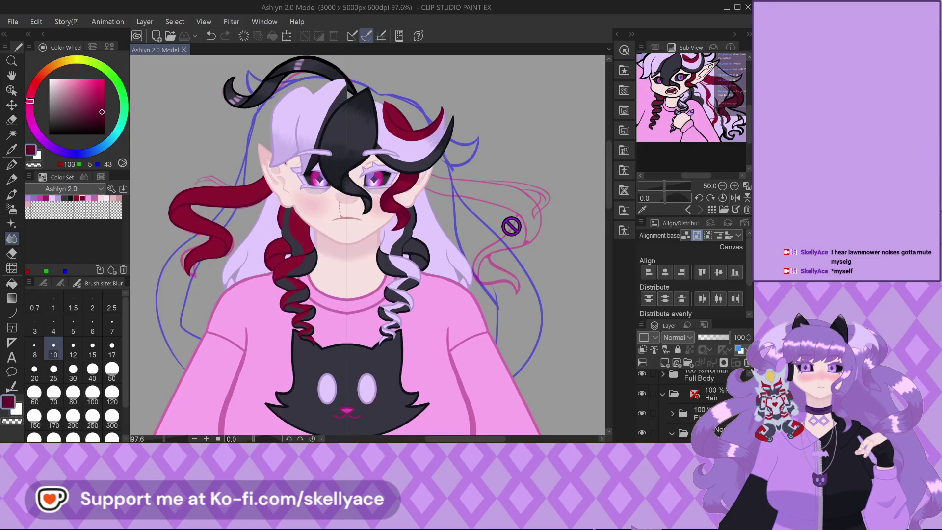
{"action": "scroll", "coordinate": [411, 155], "scroll_direction": "down", "scroll_amount": 1}
{"action": "scroll", "coordinate": [359, 69], "scroll_direction": "up", "scroll_amount": 1}
{"action": "scroll", "coordinate": [359, 69], "scroll_direction": "up", "scroll_amount": 1}
{"action": "scroll", "coordinate": [363, 180], "scroll_direction": "down", "scroll_amount": 2}
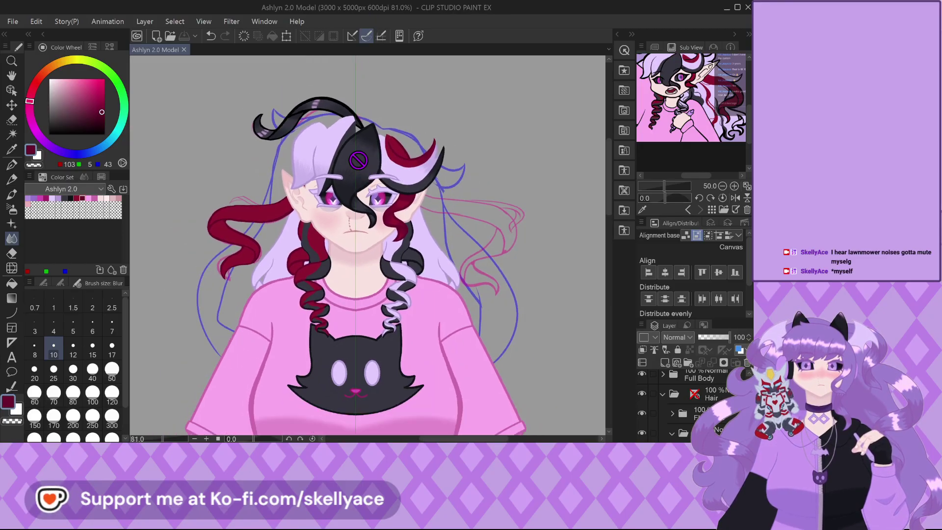
{"action": "scroll", "coordinate": [358, 157], "scroll_direction": "up", "scroll_amount": 3}
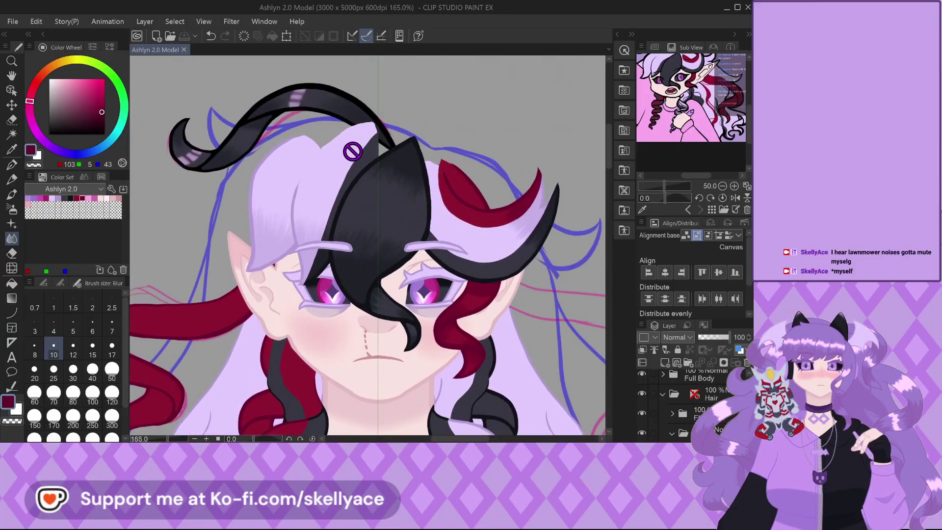
{"action": "scroll", "coordinate": [355, 155], "scroll_direction": "down", "scroll_amount": 2}
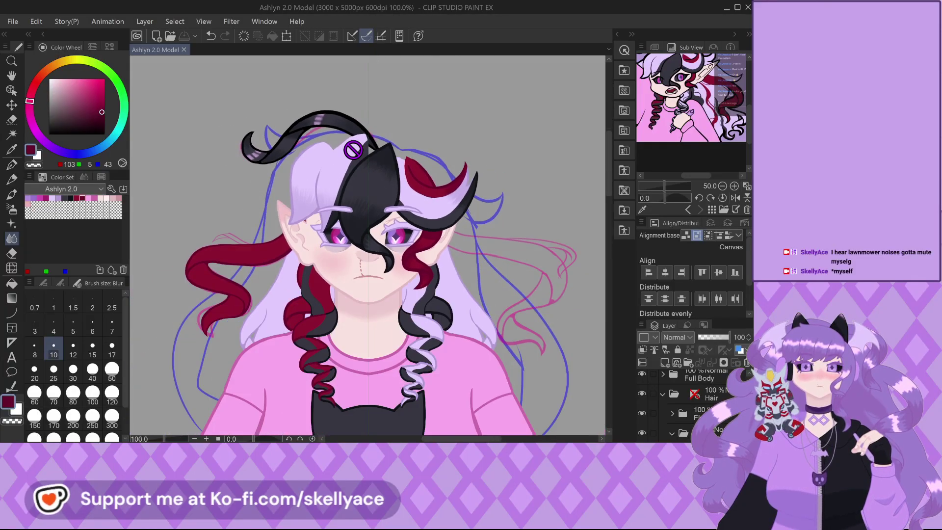
{"action": "scroll", "coordinate": [388, 209], "scroll_direction": "down", "scroll_amount": 3}
{"action": "scroll", "coordinate": [376, 337], "scroll_direction": "up", "scroll_amount": 4}
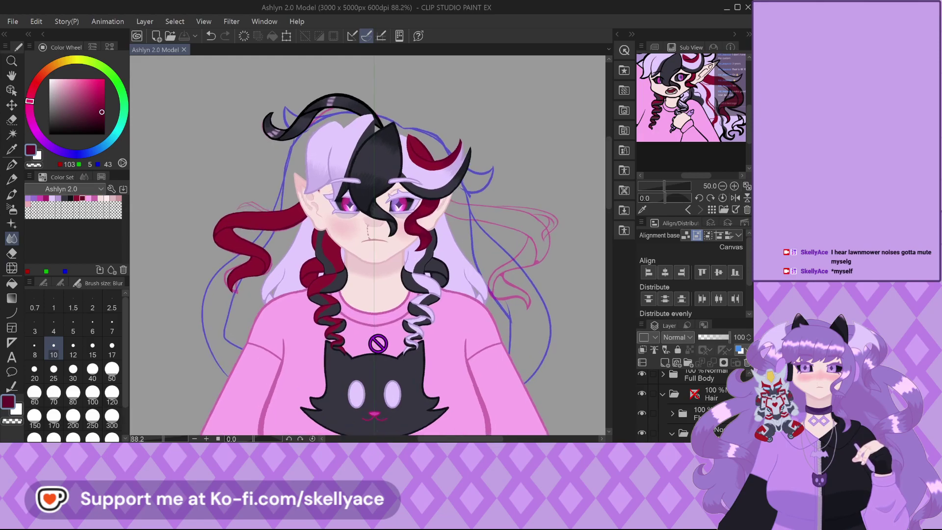
{"action": "scroll", "coordinate": [689, 423], "scroll_direction": "up", "scroll_amount": 2}
Collapse the Hair and Face folders and add a layer named Shading above the Swirl layer in the Head folder.
{"action": "left_click", "coordinate": [663, 428]}
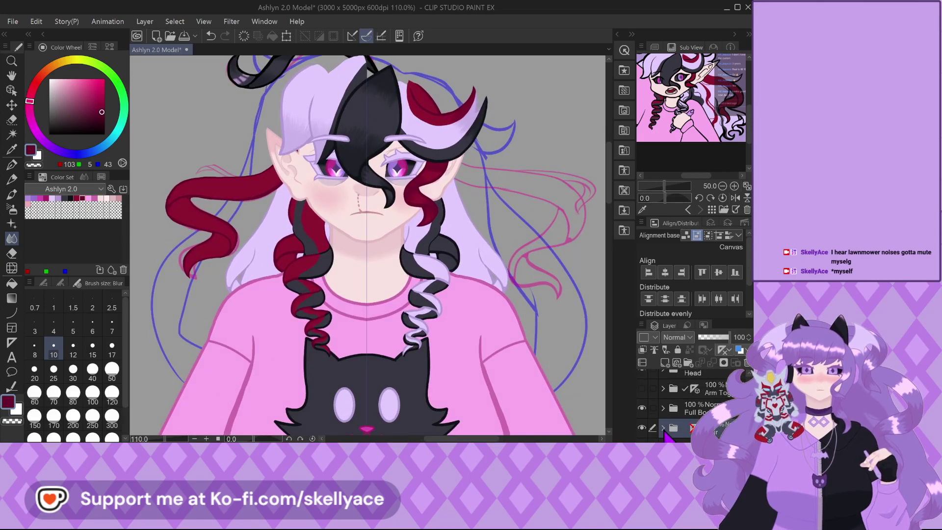
{"action": "scroll", "coordinate": [682, 424], "scroll_direction": "up", "scroll_amount": 1}
{"action": "left_click", "coordinate": [662, 380]}
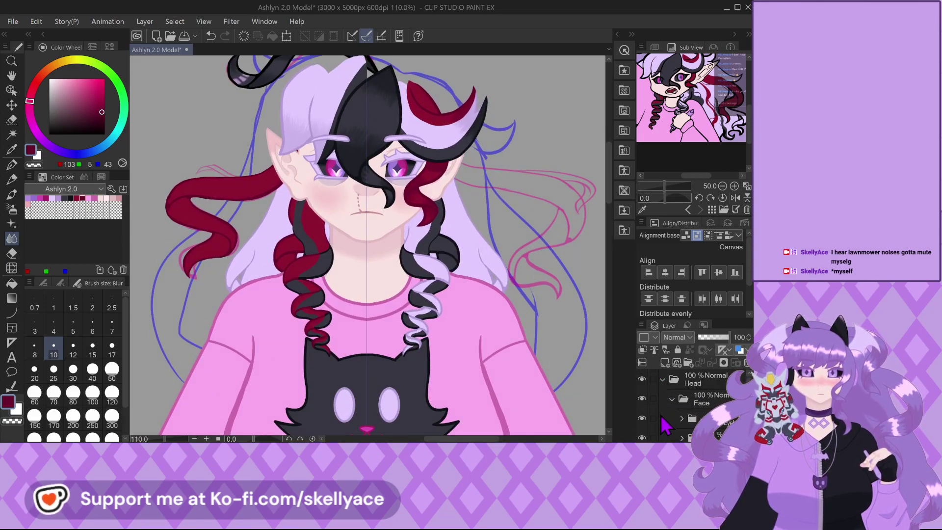
{"action": "left_click", "coordinate": [672, 398]}
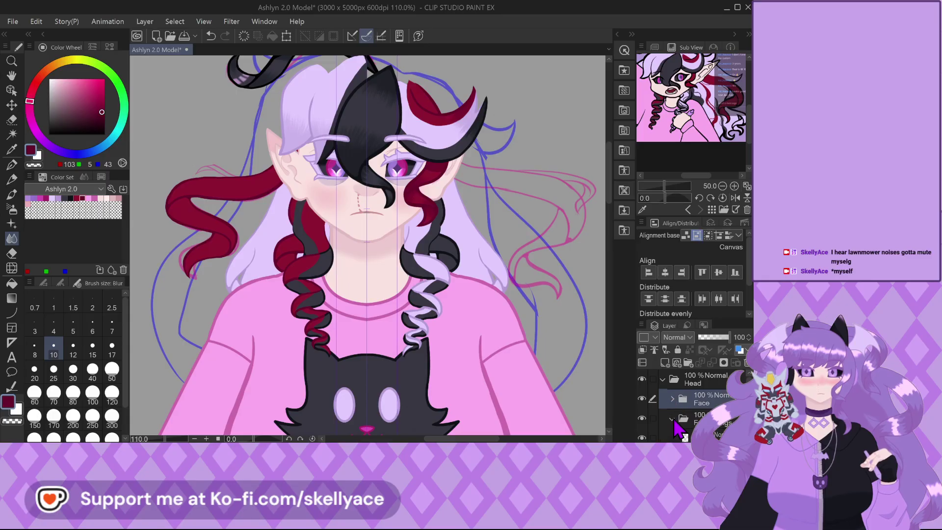
{"action": "scroll", "coordinate": [678, 430], "scroll_direction": "down", "scroll_amount": 2}
{"action": "scroll", "coordinate": [717, 427], "scroll_direction": "down", "scroll_amount": 1}
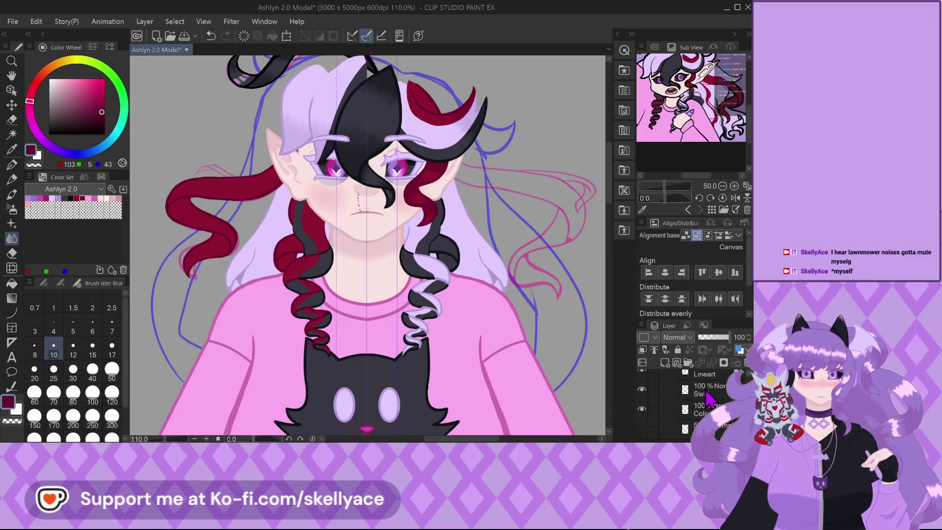
{"action": "left_click", "coordinate": [677, 390]}
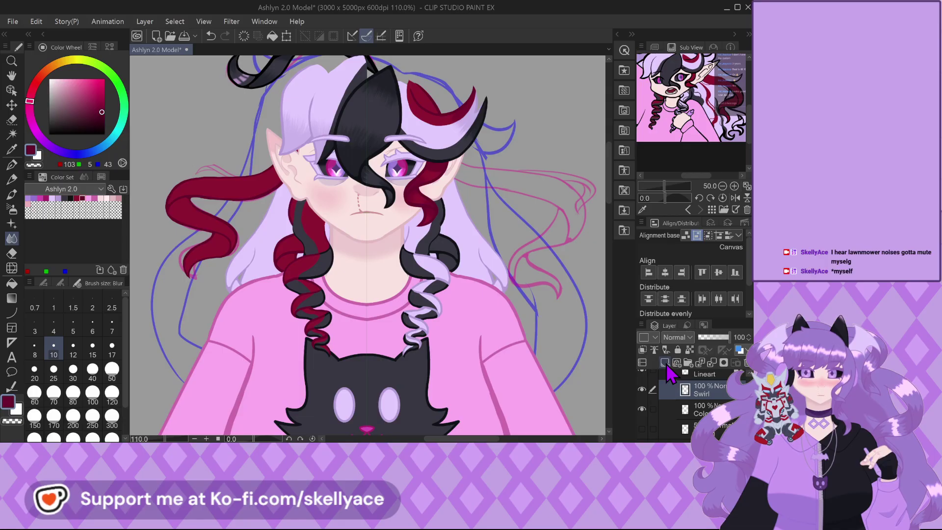
{"action": "left_click", "coordinate": [667, 368]}
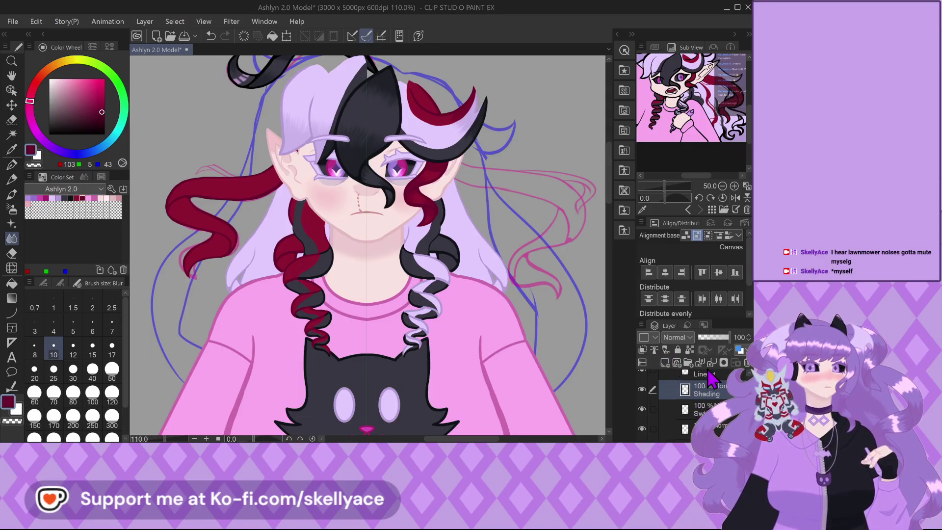
Move the symmetry ruler from the hidden arm toggle folder to the folder below Face and reselect its Shading layer.
{"action": "scroll", "coordinate": [704, 395], "scroll_direction": "up", "scroll_amount": 3}
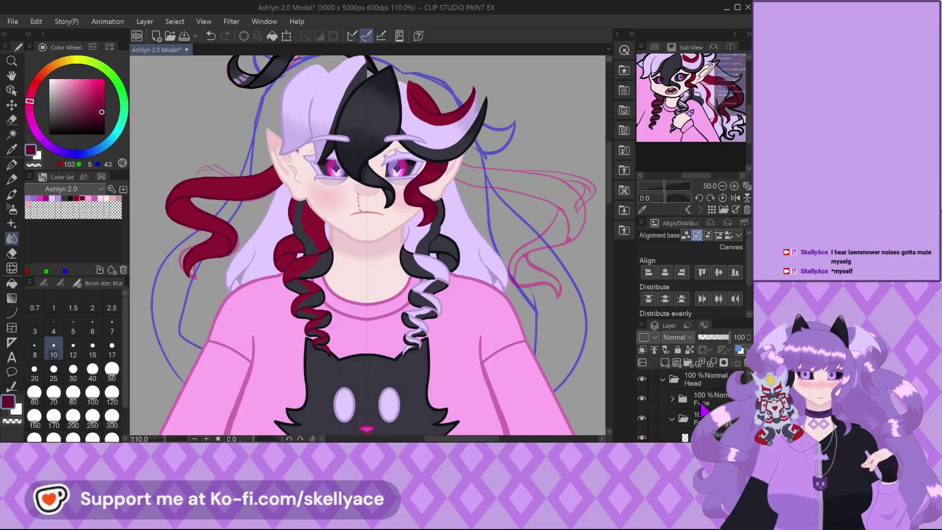
{"action": "scroll", "coordinate": [702, 410], "scroll_direction": "down", "scroll_amount": 4}
{"action": "scroll", "coordinate": [703, 398], "scroll_direction": "down", "scroll_amount": 2}
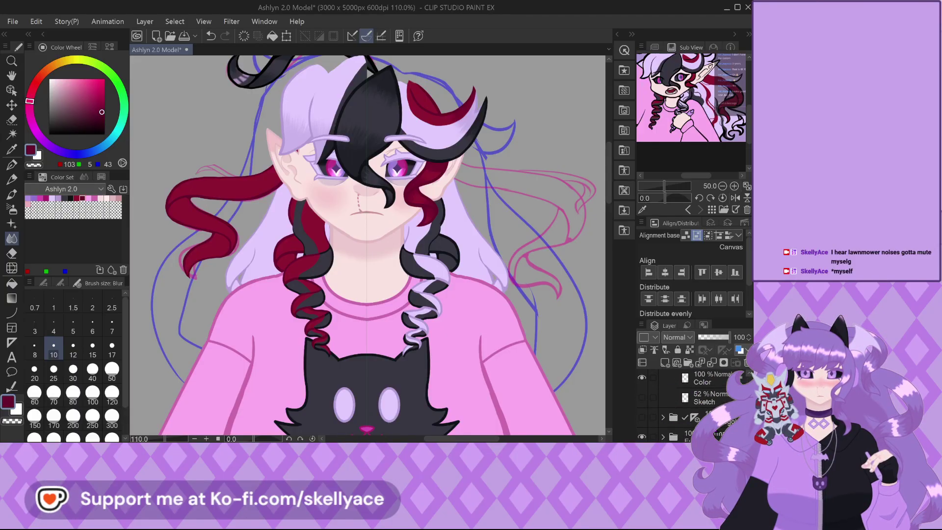
{"action": "left_click", "coordinate": [695, 418]}
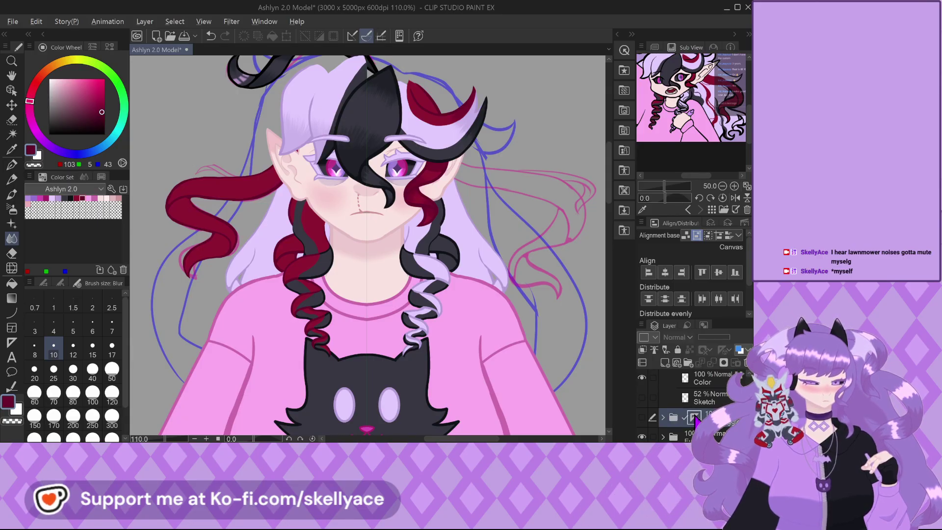
{"action": "mouse_move", "coordinate": [695, 419]}
{"action": "left_mouse_down"}
{"action": "mouse_move", "coordinate": [705, 376]}
{"action": "mouse_move", "coordinate": [701, 398]}
{"action": "left_mouse_up"}
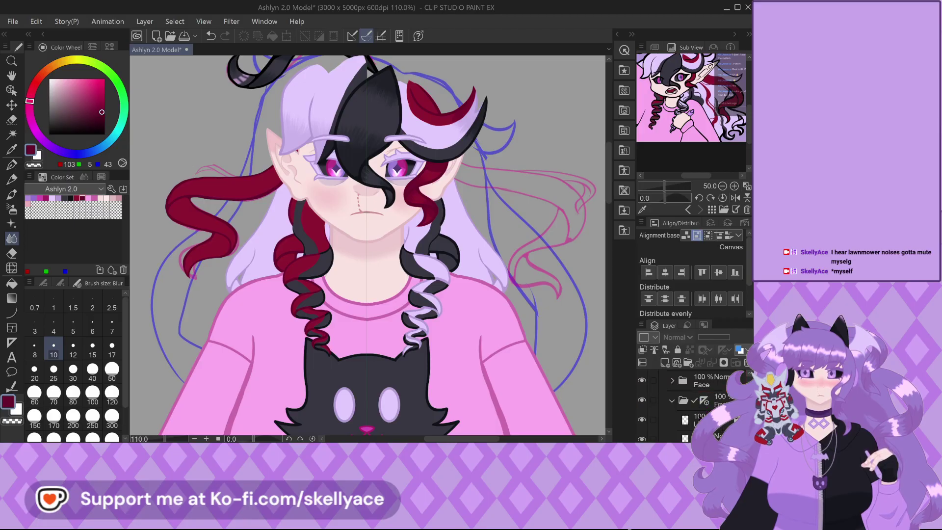
{"action": "scroll", "coordinate": [703, 407], "scroll_direction": "down", "scroll_amount": 3}
{"action": "left_click", "coordinate": [707, 391]}
{"action": "scroll", "coordinate": [440, 277], "scroll_direction": "up", "scroll_amount": 12}
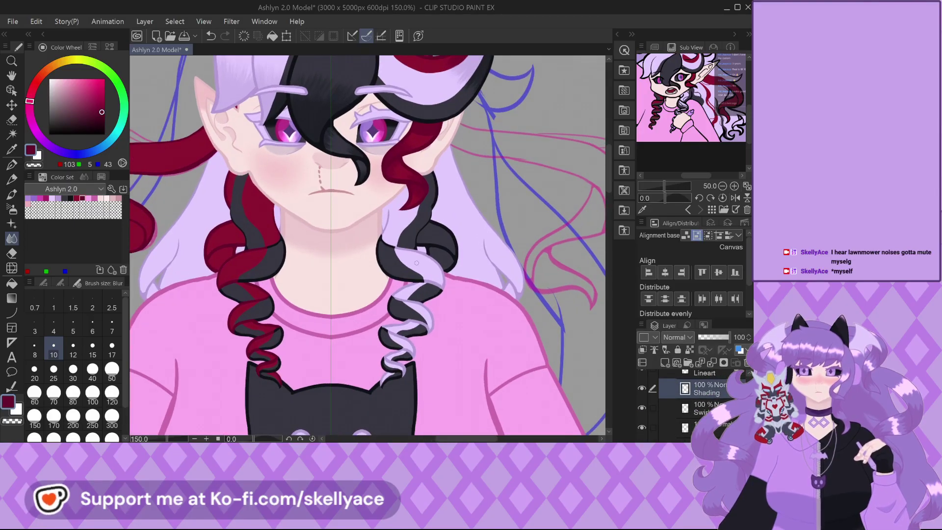
Shade the black inner section below the lilac curl's first turn in near-black with the pen and set the Shading layer's opacity to 43%.
{"action": "scroll", "coordinate": [471, 314], "scroll_direction": "down", "scroll_amount": 3}
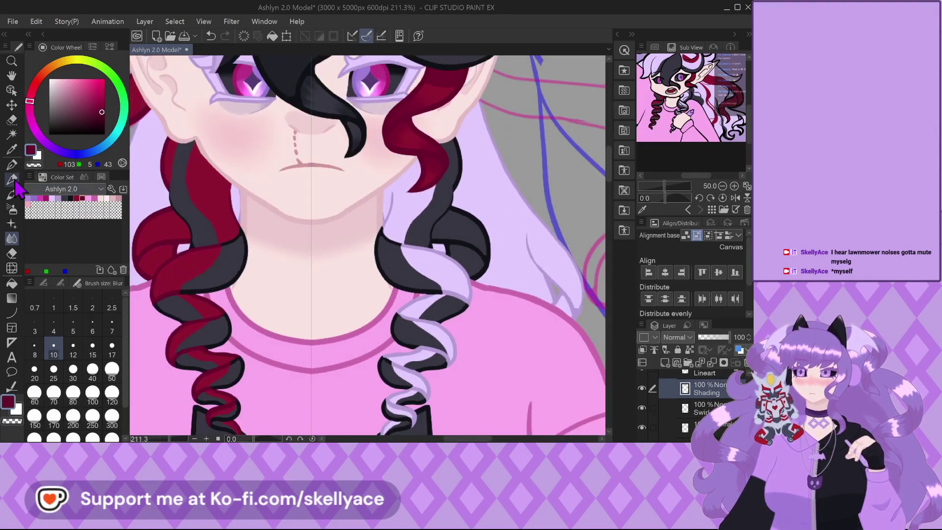
{"action": "left_click", "coordinate": [12, 164]}
{"action": "scroll", "coordinate": [465, 282], "scroll_direction": "up", "scroll_amount": 10}
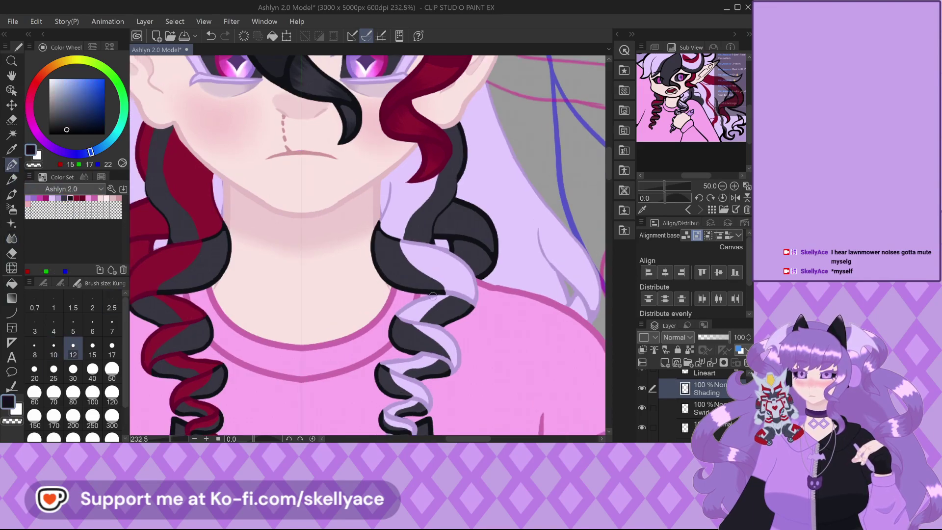
{"action": "left_click_drag", "start_coordinate": [465, 281], "coordinate": [405, 329]}
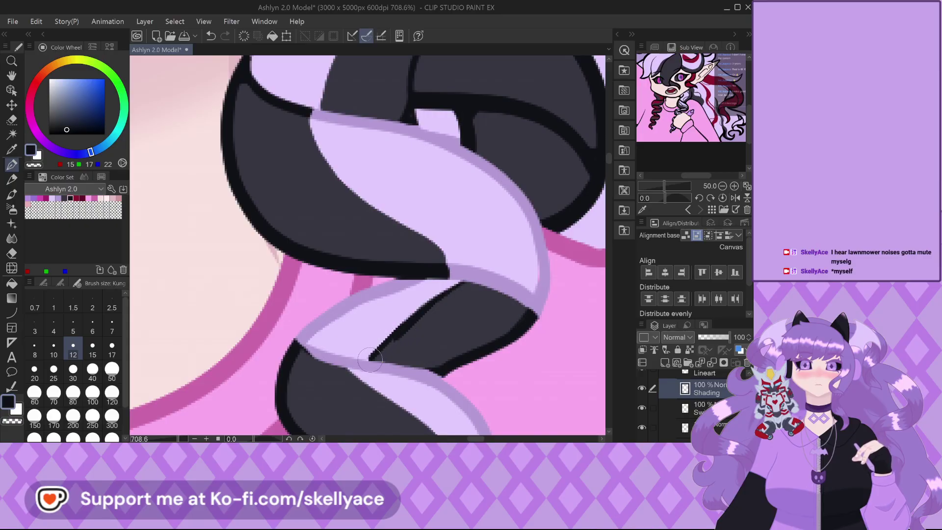
{"action": "scroll", "coordinate": [370, 361], "scroll_direction": "down", "scroll_amount": 5}
{"action": "scroll", "coordinate": [406, 293], "scroll_direction": "up", "scroll_amount": 6}
{"action": "mouse_move", "coordinate": [424, 291]}
{"action": "left_mouse_down"}
{"action": "mouse_move", "coordinate": [473, 317]}
{"action": "mouse_move", "coordinate": [460, 334]}
{"action": "mouse_move", "coordinate": [382, 372]}
{"action": "mouse_move", "coordinate": [321, 366]}
{"action": "left_mouse_up"}
{"action": "mouse_move", "coordinate": [363, 335]}
{"action": "left_mouse_down"}
{"action": "mouse_move", "coordinate": [418, 291]}
{"action": "mouse_move", "coordinate": [463, 317]}
{"action": "mouse_move", "coordinate": [431, 343]}
{"action": "mouse_move", "coordinate": [369, 366]}
{"action": "mouse_move", "coordinate": [443, 327]}
{"action": "mouse_move", "coordinate": [358, 361]}
{"action": "mouse_move", "coordinate": [410, 319]}
{"action": "mouse_move", "coordinate": [358, 348]}
{"action": "left_mouse_up"}
{"action": "left_click", "coordinate": [711, 337]}
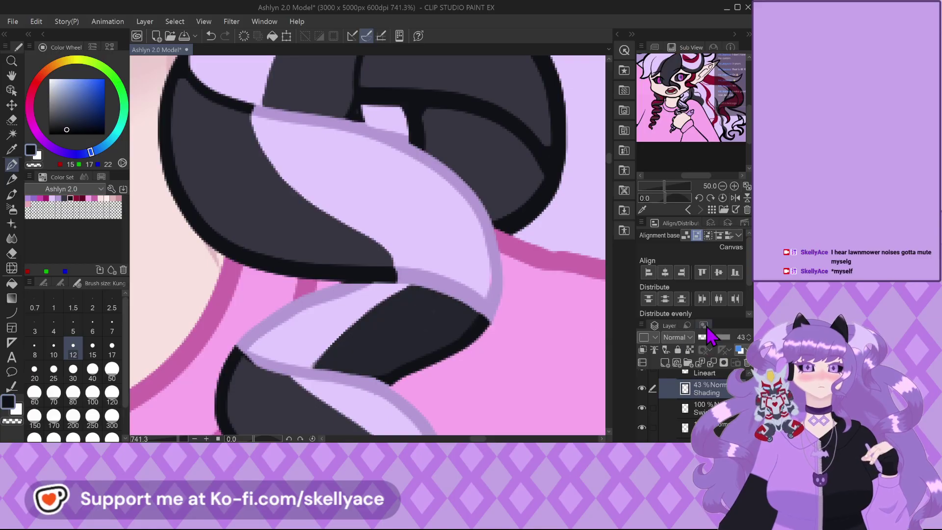
Fill the black inner section below the lilac curl's second turn with the same translucent near-black shading.
{"action": "scroll", "coordinate": [343, 137], "scroll_direction": "down", "scroll_amount": 5}
{"action": "scroll", "coordinate": [313, 351], "scroll_direction": "up", "scroll_amount": 5}
{"action": "scroll", "coordinate": [278, 350], "scroll_direction": "up", "scroll_amount": 4}
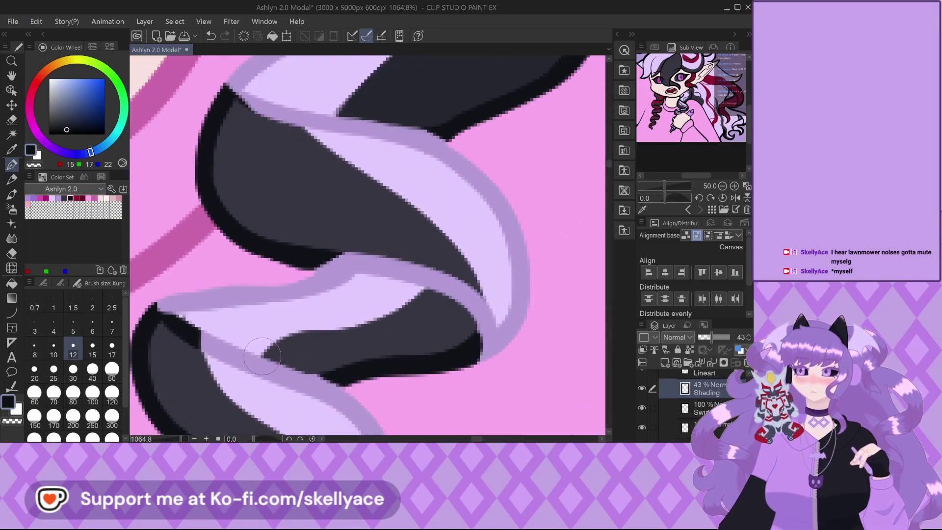
{"action": "left_click_drag", "start_coordinate": [266, 355], "coordinate": [304, 336]}
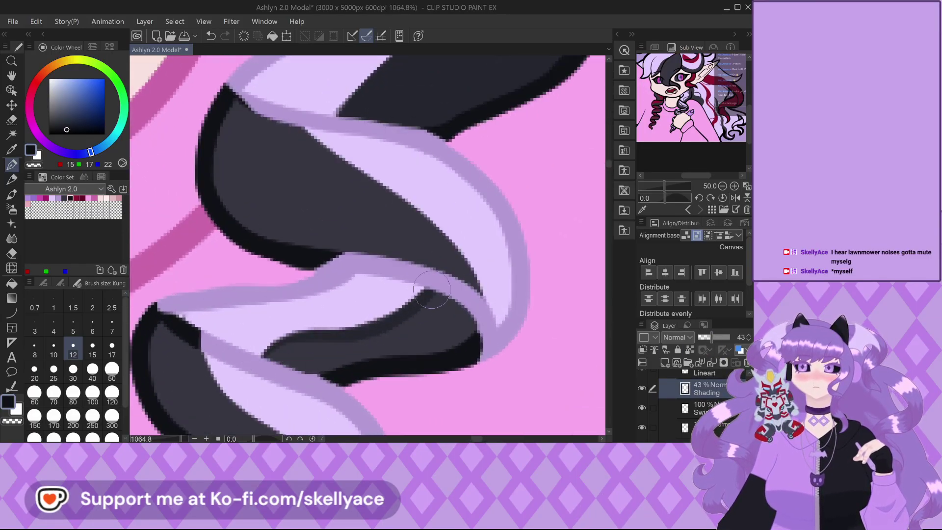
{"action": "mouse_move", "coordinate": [430, 291]}
{"action": "left_mouse_down"}
{"action": "mouse_move", "coordinate": [467, 326]}
{"action": "mouse_move", "coordinate": [451, 350]}
{"action": "mouse_move", "coordinate": [461, 337]}
{"action": "mouse_move", "coordinate": [434, 354]}
{"action": "mouse_move", "coordinate": [427, 342]}
{"action": "mouse_move", "coordinate": [433, 300]}
{"action": "mouse_move", "coordinate": [388, 341]}
{"action": "mouse_move", "coordinate": [418, 342]}
{"action": "mouse_move", "coordinate": [312, 369]}
{"action": "mouse_move", "coordinate": [287, 360]}
{"action": "left_mouse_up"}
{"action": "scroll", "coordinate": [337, 245], "scroll_direction": "down", "scroll_amount": 5}
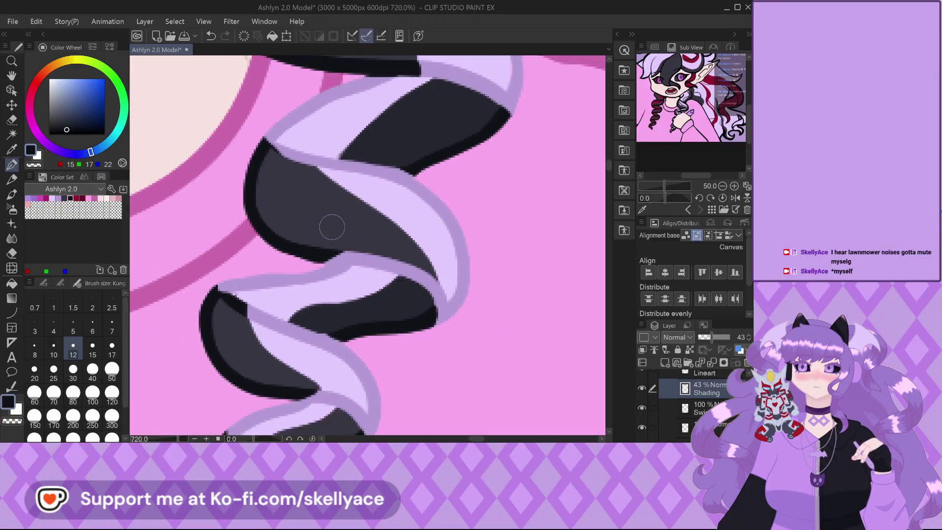
Shade the two lowest black inner sections of the lilac curl, down to its tip, in near-black.
{"action": "scroll", "coordinate": [269, 428], "scroll_direction": "up", "scroll_amount": 3}
{"action": "left_click_drag", "start_coordinate": [269, 423], "coordinate": [335, 397]}
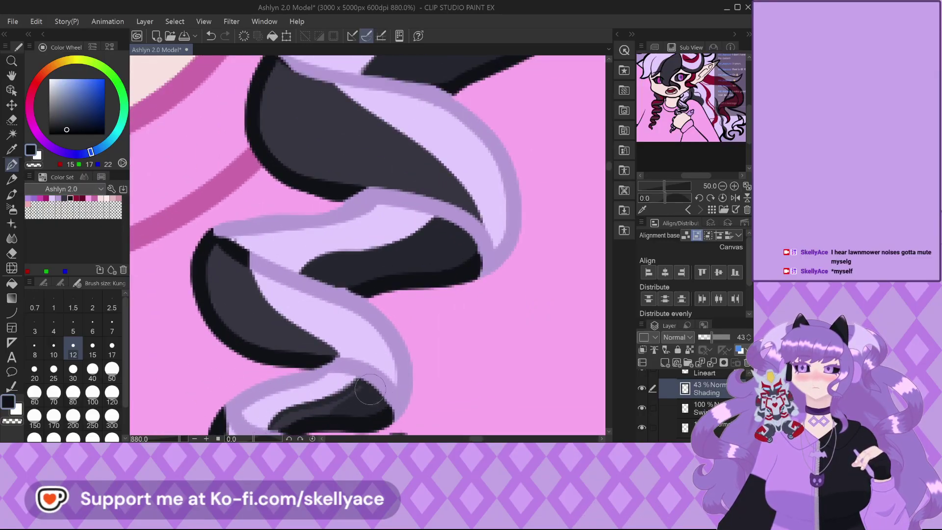
{"action": "scroll", "coordinate": [320, 406], "scroll_direction": "up", "scroll_amount": 6}
{"action": "key", "text": "e"}
{"action": "left_click_drag", "start_coordinate": [373, 365], "coordinate": [338, 379]}
{"action": "scroll", "coordinate": [391, 306], "scroll_direction": "down", "scroll_amount": 5}
{"action": "scroll", "coordinate": [379, 267], "scroll_direction": "down", "scroll_amount": 2}
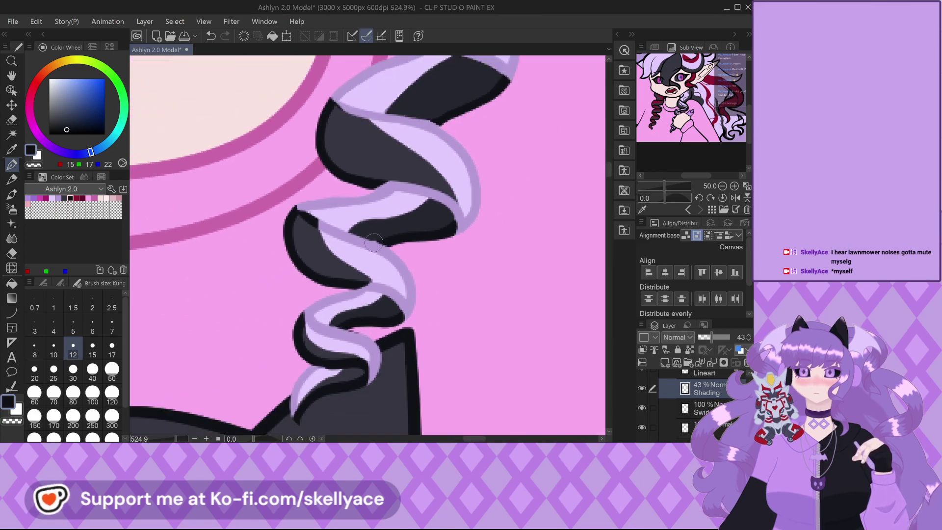
{"action": "scroll", "coordinate": [347, 367], "scroll_direction": "up", "scroll_amount": 1}
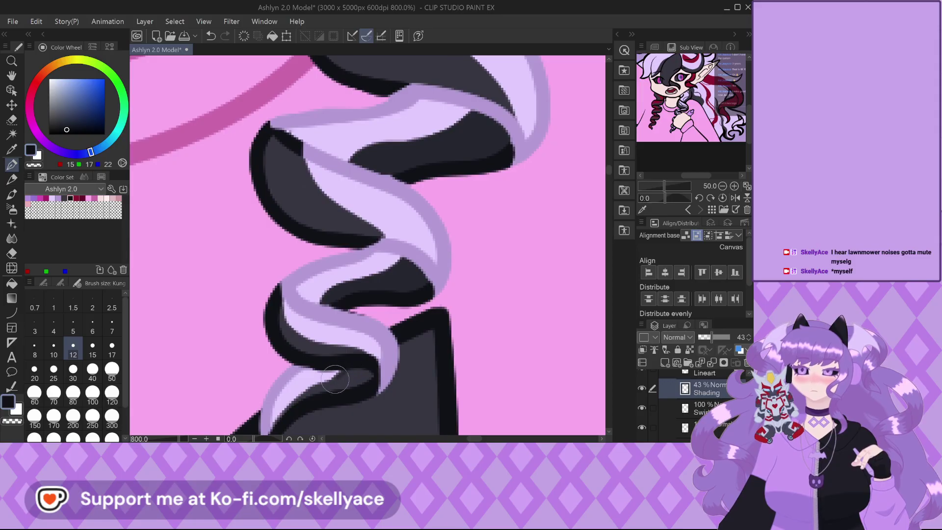
{"action": "left_click_drag", "start_coordinate": [310, 398], "coordinate": [356, 371]}
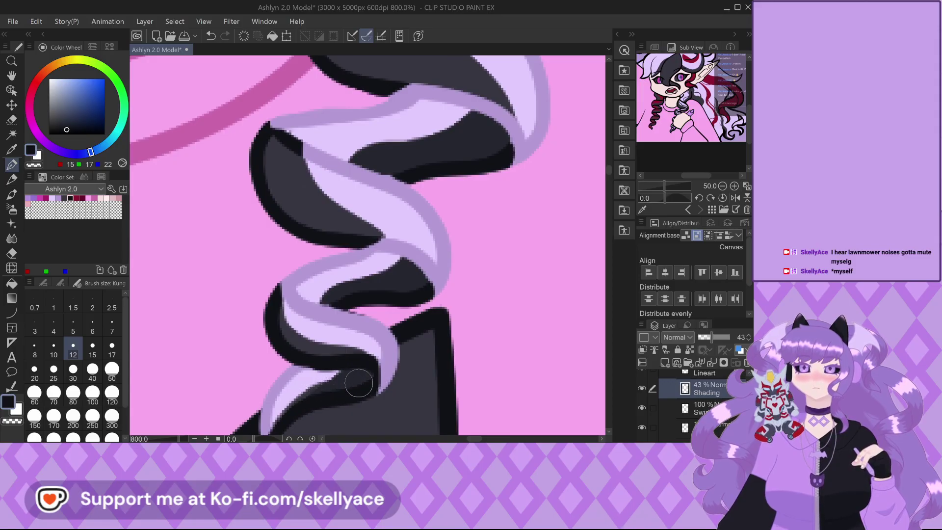
{"action": "scroll", "coordinate": [360, 384], "scroll_direction": "down", "scroll_amount": 5}
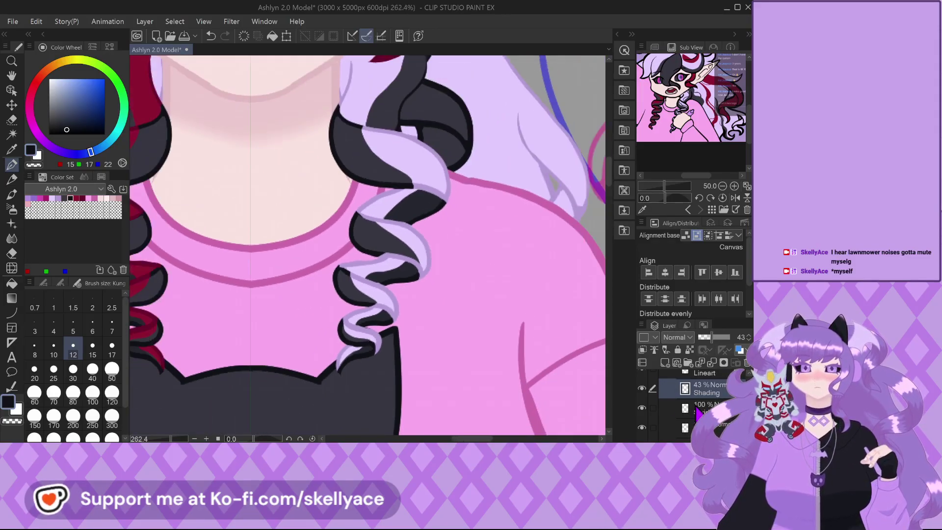
Add a layer above Shading, sample the curl's lilac outline colour, and set both layers' opacity to 50%.
{"action": "scroll", "coordinate": [388, 305], "scroll_direction": "up", "scroll_amount": 3}
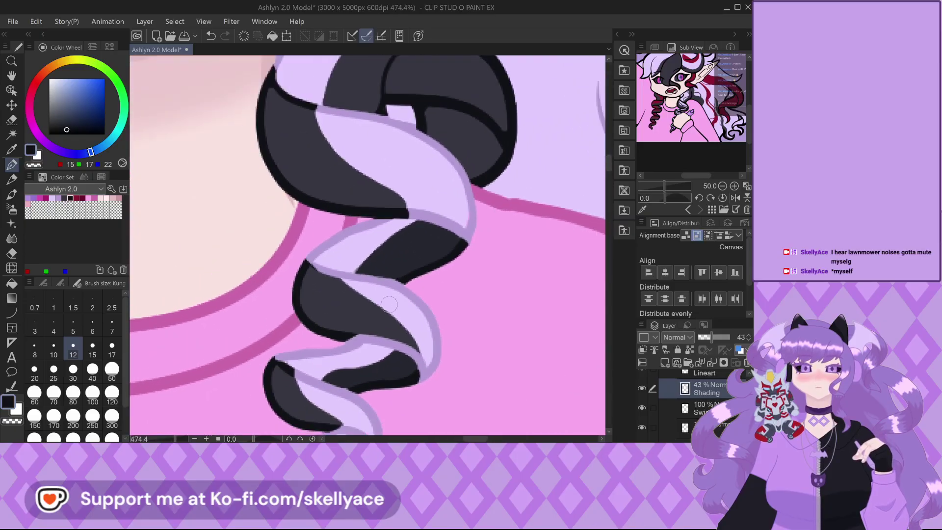
{"action": "scroll", "coordinate": [388, 305], "scroll_direction": "down", "scroll_amount": 2}
{"action": "scroll", "coordinate": [392, 193], "scroll_direction": "down", "scroll_amount": 2}
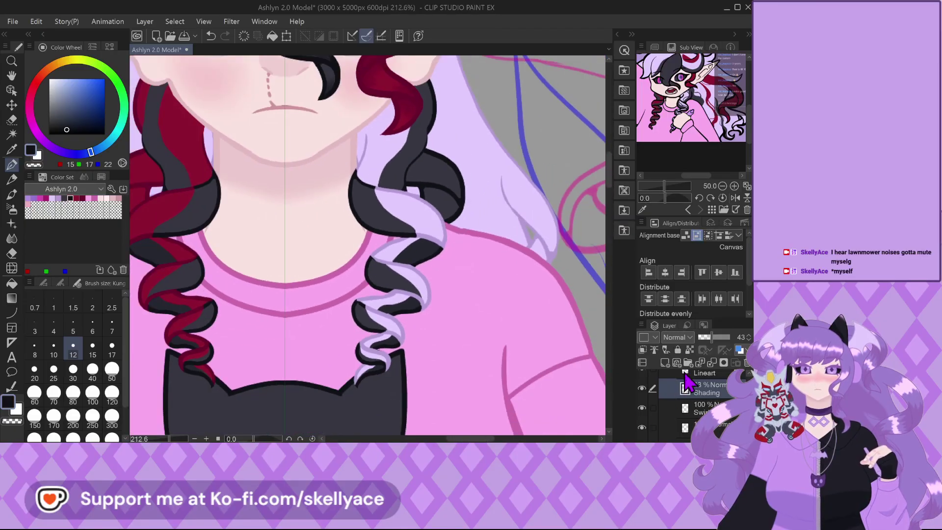
{"action": "left_click", "coordinate": [665, 362]}
{"action": "scroll", "coordinate": [381, 205], "scroll_direction": "up", "scroll_amount": 4}
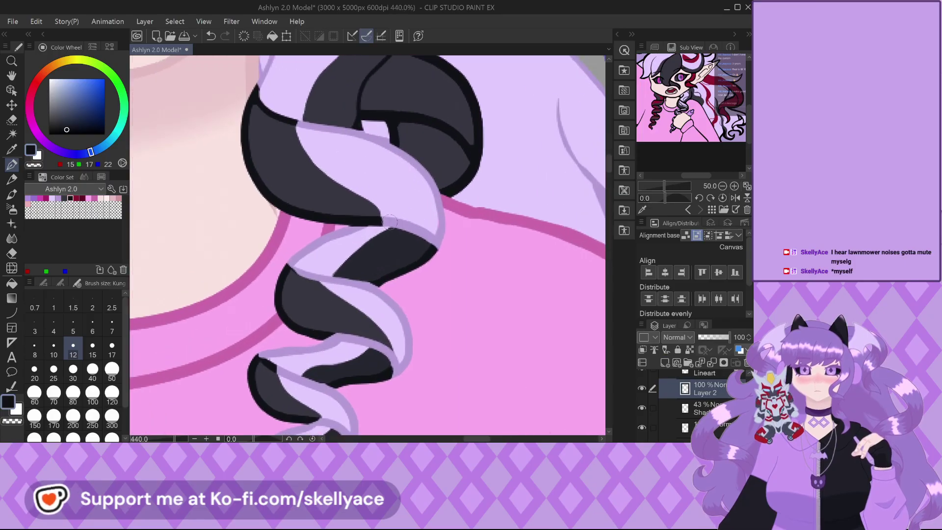
{"action": "left_click", "coordinate": [405, 227], "text": "alt"}
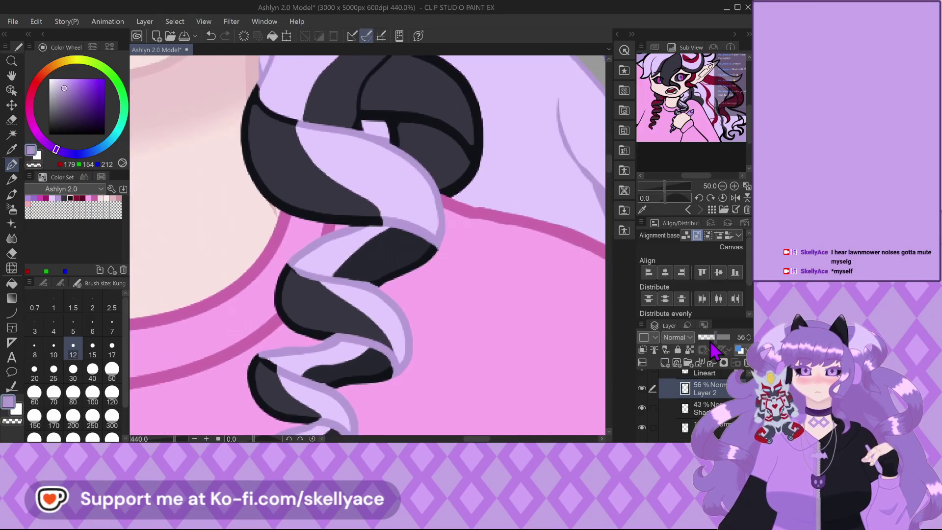
{"action": "scroll", "coordinate": [323, 239], "scroll_direction": "up", "scroll_amount": 3}
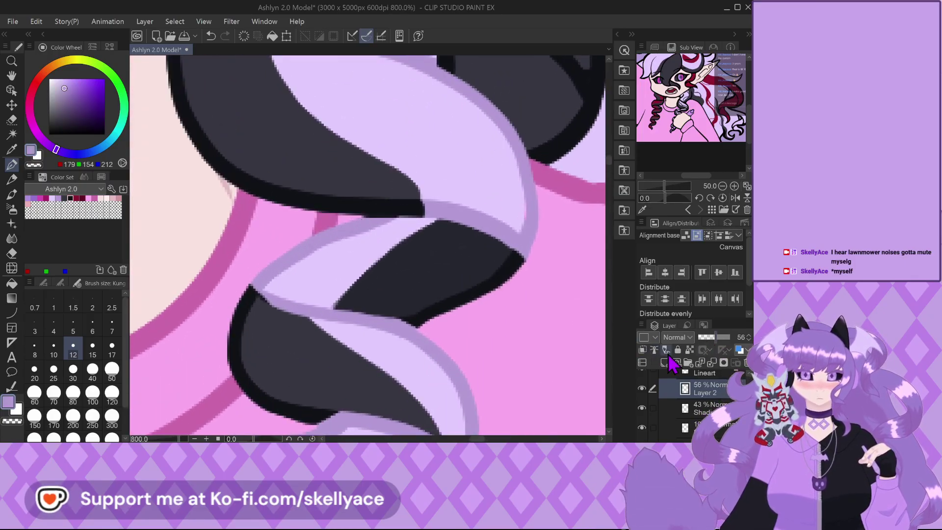
{"action": "left_click", "coordinate": [748, 340]}
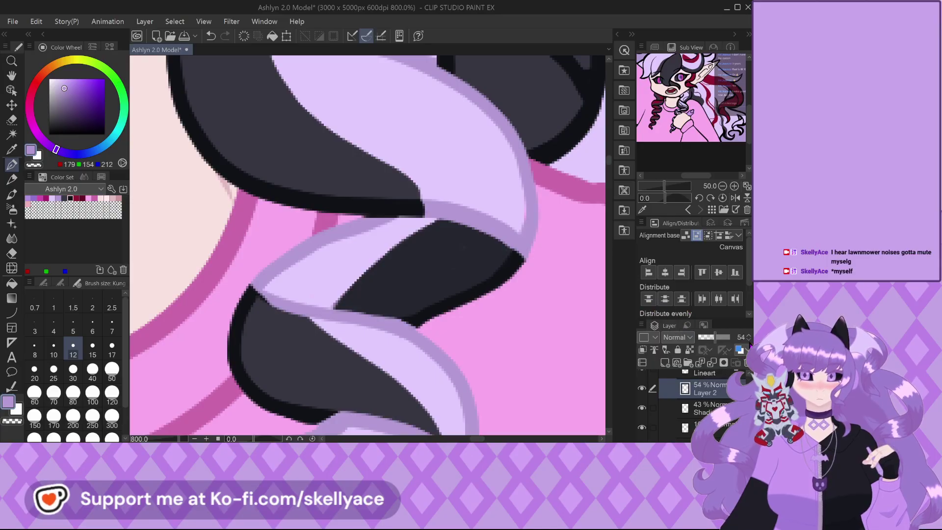
{"action": "left_click", "coordinate": [731, 410]}
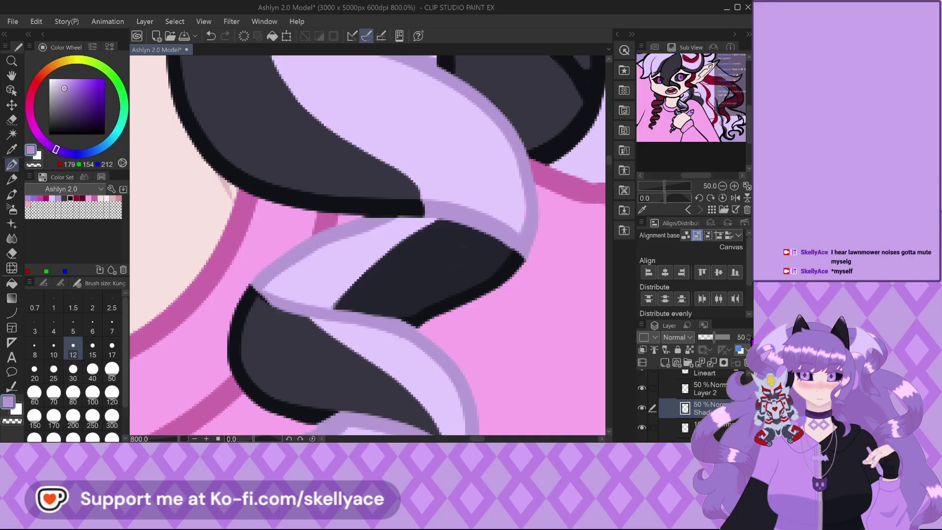
{"action": "scroll", "coordinate": [347, 242], "scroll_direction": "up", "scroll_amount": 1}
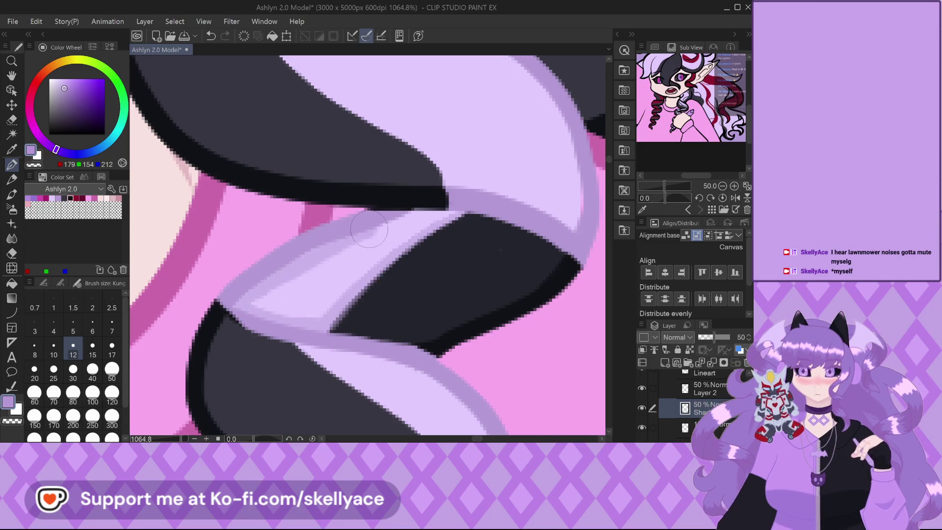
{"action": "mouse_move", "coordinate": [373, 234]}
{"action": "left_mouse_down"}
{"action": "mouse_move", "coordinate": [289, 263]}
{"action": "mouse_move", "coordinate": [270, 297]}
{"action": "mouse_move", "coordinate": [286, 314]}
{"action": "mouse_move", "coordinate": [342, 291]}
{"action": "mouse_move", "coordinate": [389, 240]}
{"action": "mouse_move", "coordinate": [323, 281]}
{"action": "left_mouse_up"}
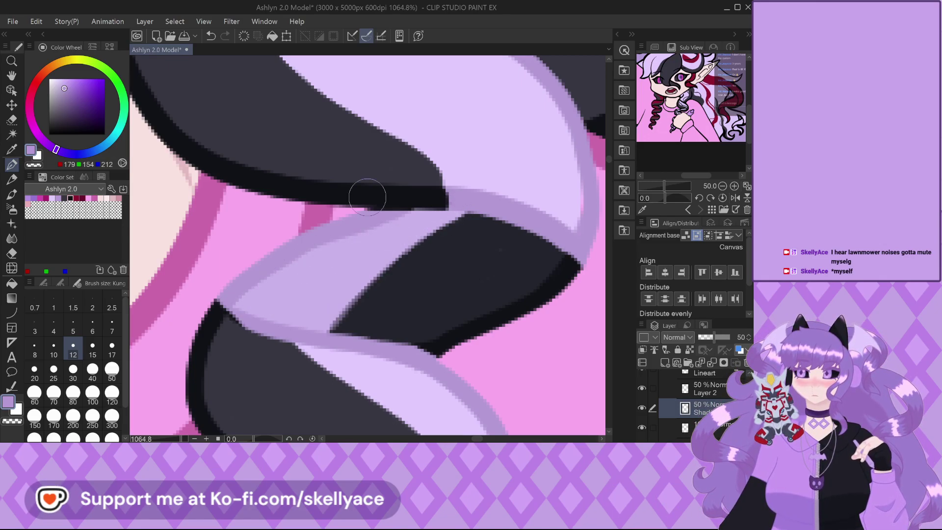
{"action": "scroll", "coordinate": [367, 197], "scroll_direction": "down", "scroll_amount": 5}
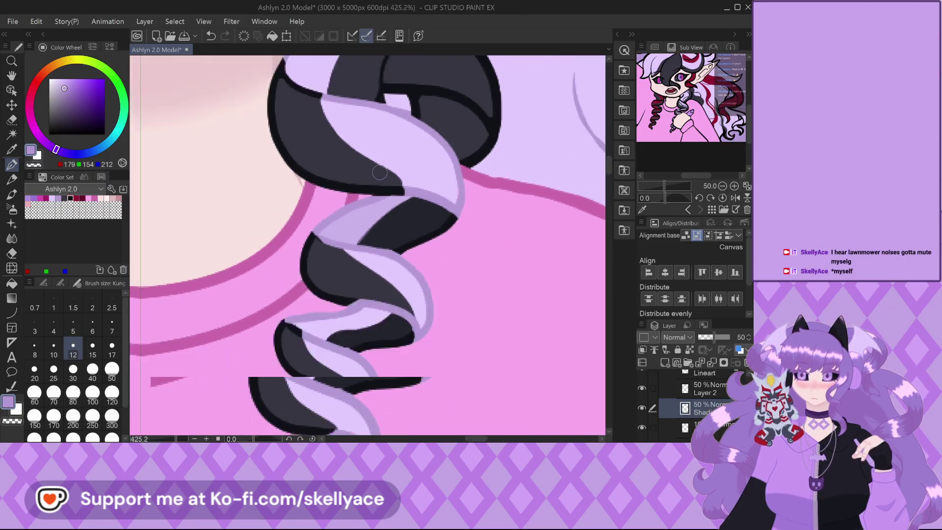
{"action": "left_click", "coordinate": [684, 404]}
{"action": "key", "text": "ctrl+z"}
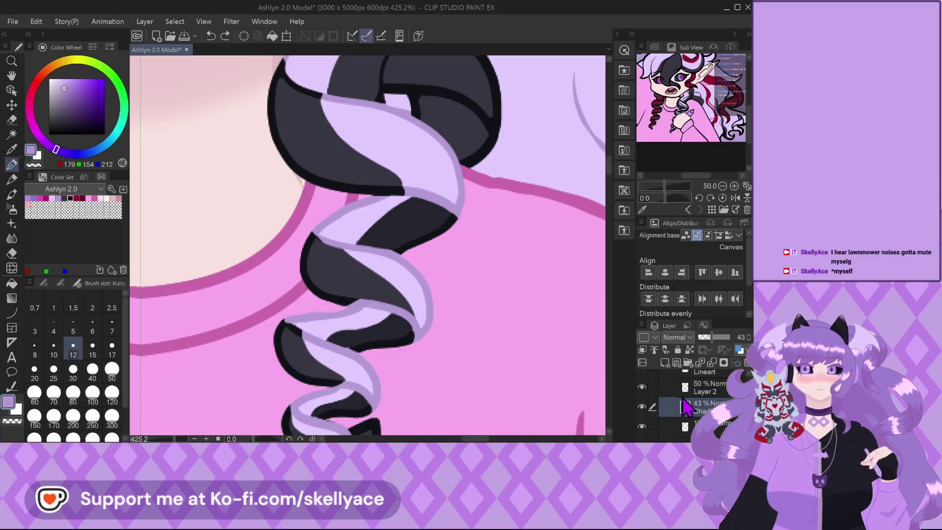
{"action": "key", "text": "ctrl+t"}
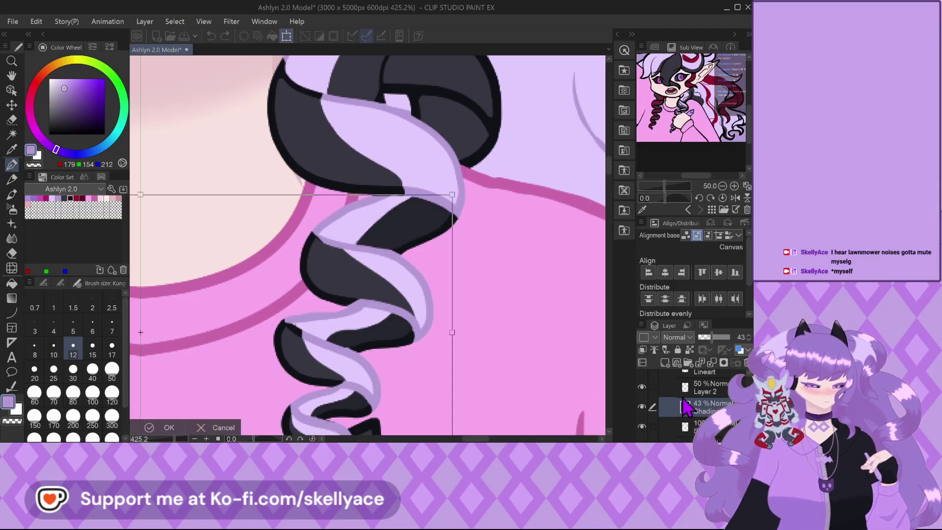
{"action": "left_click", "coordinate": [198, 426]}
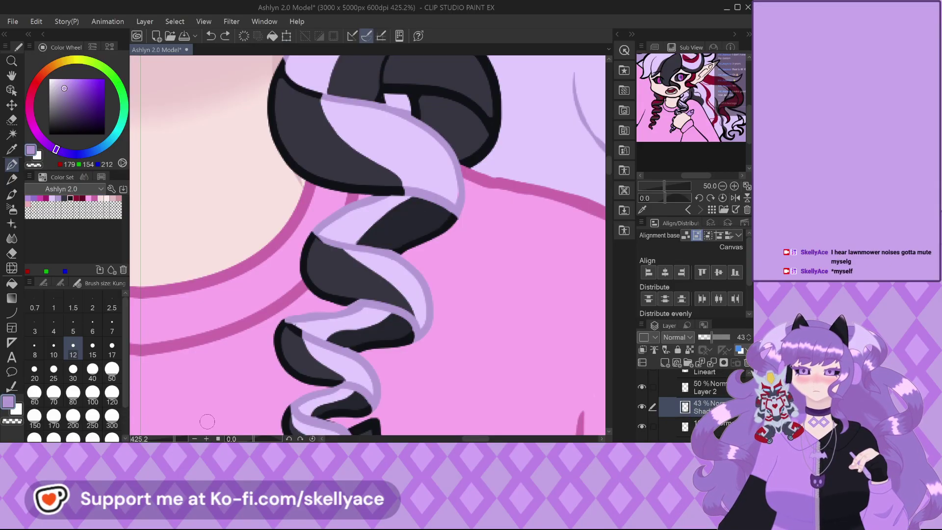
Move the new layer below Shading, shade the light inner section under the curl's first turn in lilac, and compare it without the dark shading.
{"action": "key", "text": "ctrl+z"}
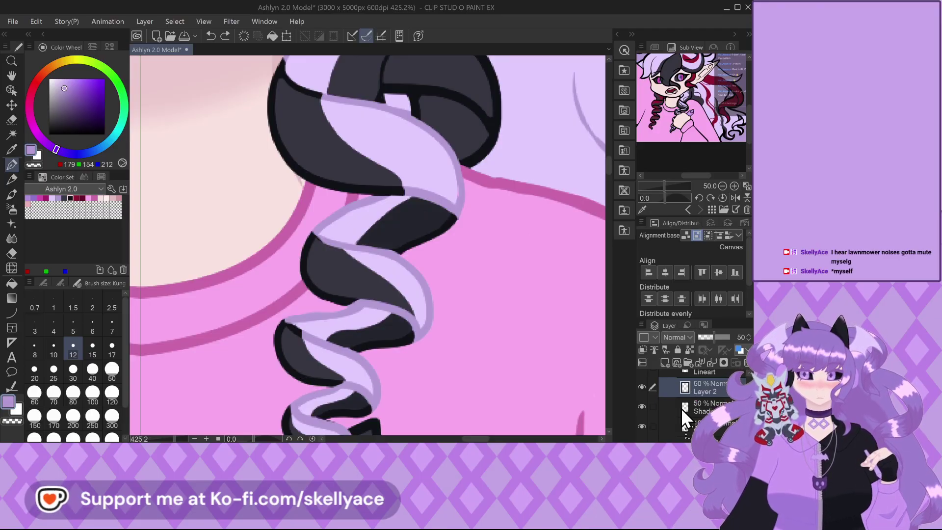
{"action": "scroll", "coordinate": [425, 199], "scroll_direction": "up", "scroll_amount": 2}
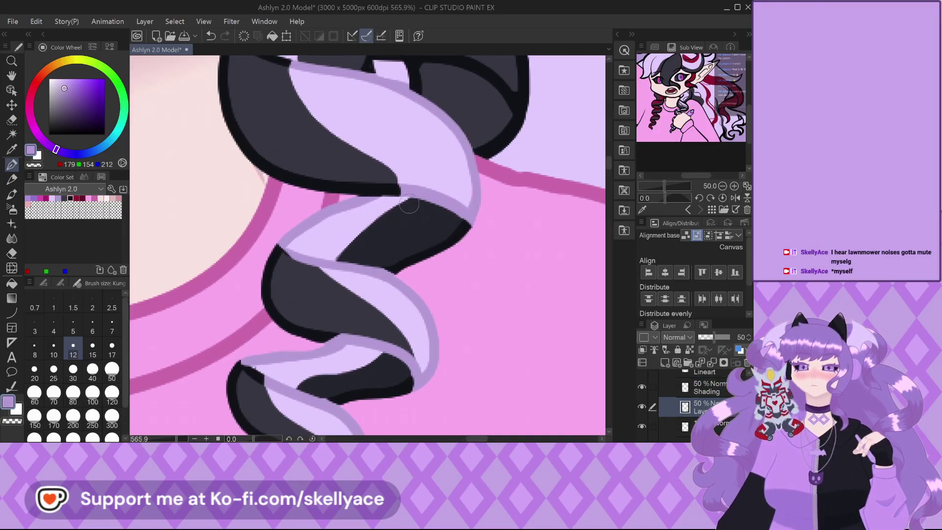
{"action": "scroll", "coordinate": [409, 203], "scroll_direction": "up", "scroll_amount": 2}
{"action": "mouse_move", "coordinate": [385, 218]}
{"action": "left_mouse_down"}
{"action": "mouse_move", "coordinate": [308, 281]}
{"action": "mouse_move", "coordinate": [316, 278]}
{"action": "mouse_move", "coordinate": [256, 262]}
{"action": "mouse_move", "coordinate": [296, 278]}
{"action": "left_mouse_up"}
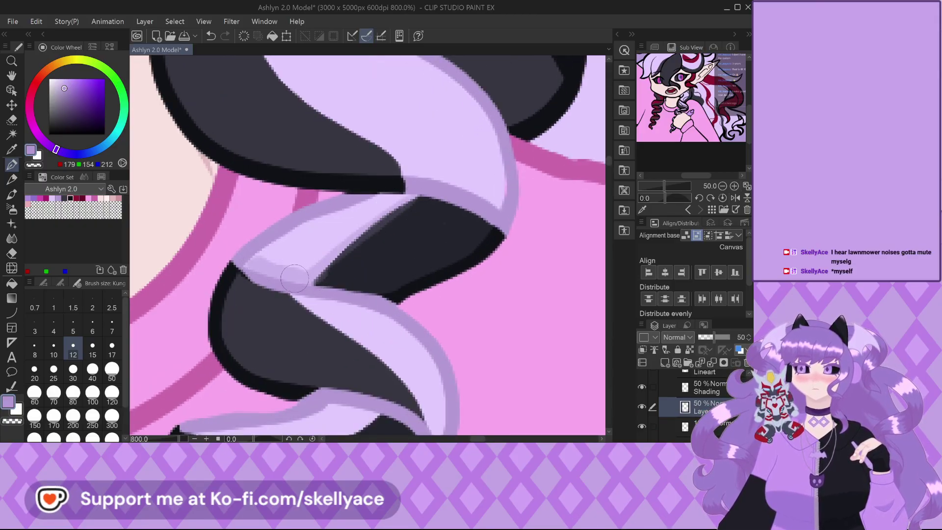
{"action": "mouse_move", "coordinate": [310, 226]}
{"action": "left_mouse_down"}
{"action": "mouse_move", "coordinate": [392, 202]}
{"action": "mouse_move", "coordinate": [312, 253]}
{"action": "mouse_move", "coordinate": [331, 234]}
{"action": "mouse_move", "coordinate": [323, 230]}
{"action": "left_mouse_up"}
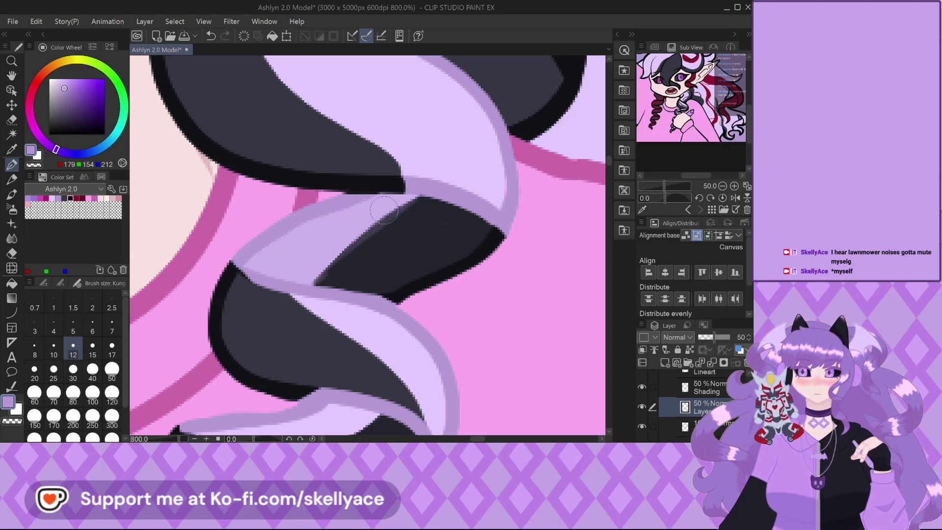
{"action": "left_click", "coordinate": [641, 388]}
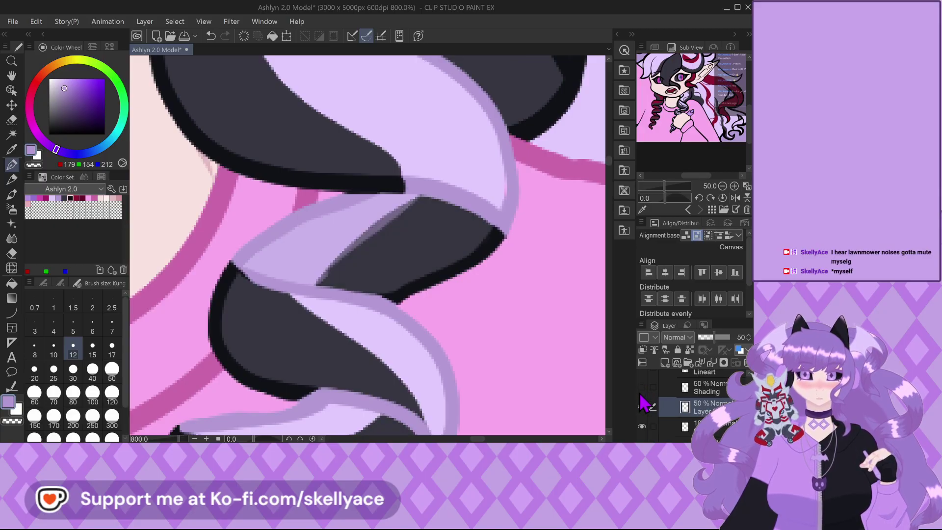
{"action": "left_click", "coordinate": [642, 388]}
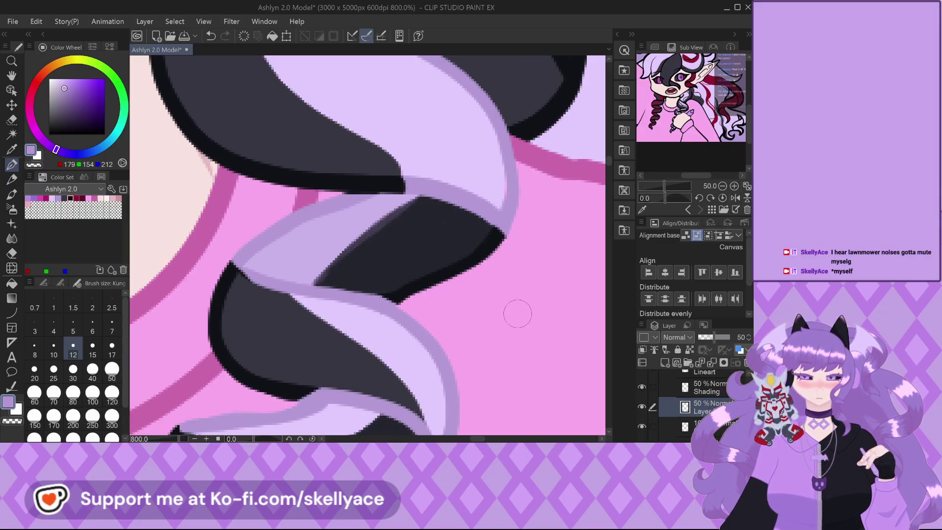
Shade the light inner sections under the curl's second and third turns in translucent lilac on the new layer.
{"action": "scroll", "coordinate": [480, 164], "scroll_direction": "down", "scroll_amount": 4}
{"action": "scroll", "coordinate": [372, 333], "scroll_direction": "up", "scroll_amount": 2}
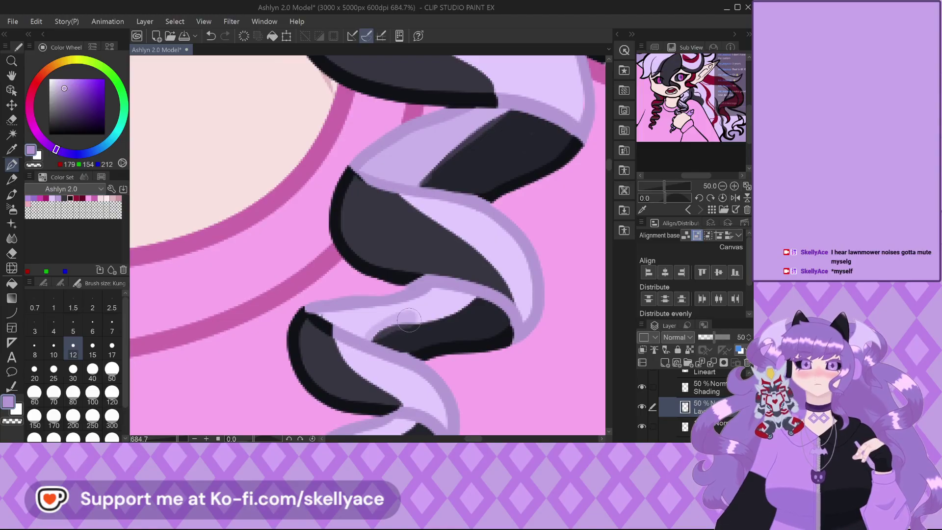
{"action": "mouse_move", "coordinate": [415, 305]}
{"action": "left_mouse_down"}
{"action": "mouse_move", "coordinate": [374, 324]}
{"action": "mouse_move", "coordinate": [380, 319]}
{"action": "mouse_move", "coordinate": [321, 313]}
{"action": "left_mouse_up"}
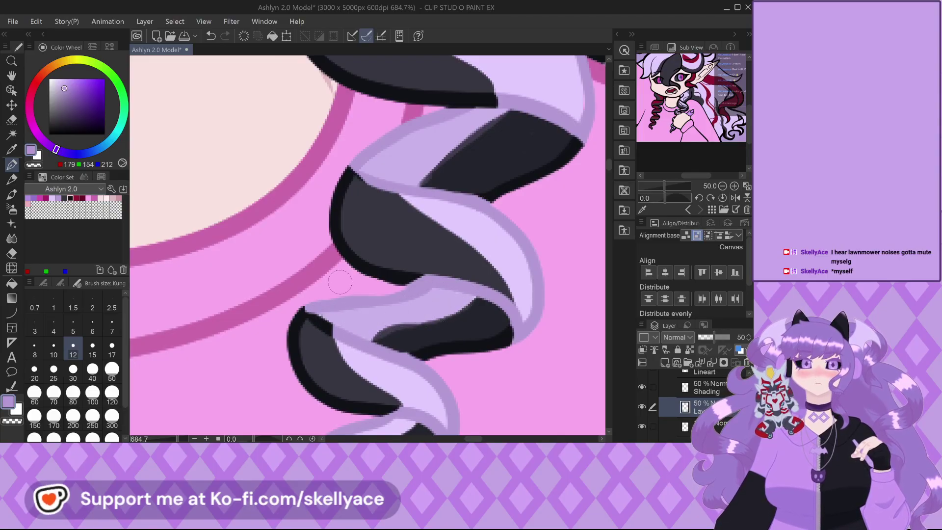
{"action": "scroll", "coordinate": [338, 267], "scroll_direction": "down", "scroll_amount": 5}
{"action": "scroll", "coordinate": [348, 366], "scroll_direction": "up", "scroll_amount": 5}
{"action": "scroll", "coordinate": [338, 364], "scroll_direction": "up", "scroll_amount": 2}
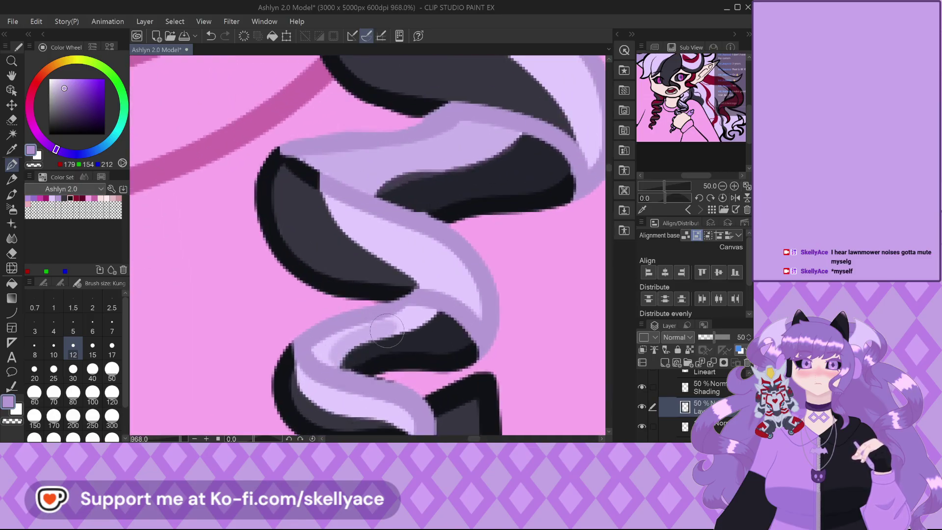
{"action": "scroll", "coordinate": [323, 354], "scroll_direction": "down", "scroll_amount": 2}
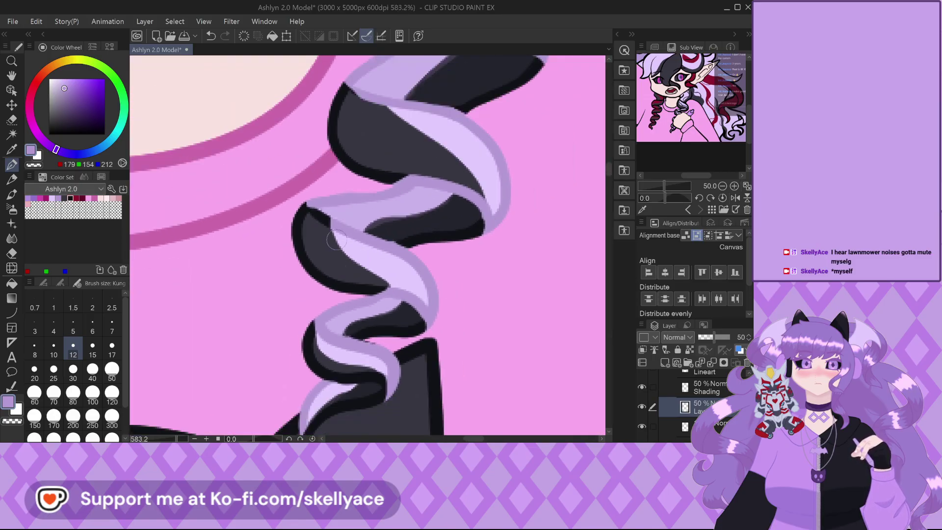
Set the Shading layer's opacity to 100%, and shade the light section at the curl's tip in translucent lilac on the layer below.
{"action": "scroll", "coordinate": [338, 377], "scroll_direction": "up", "scroll_amount": 2}
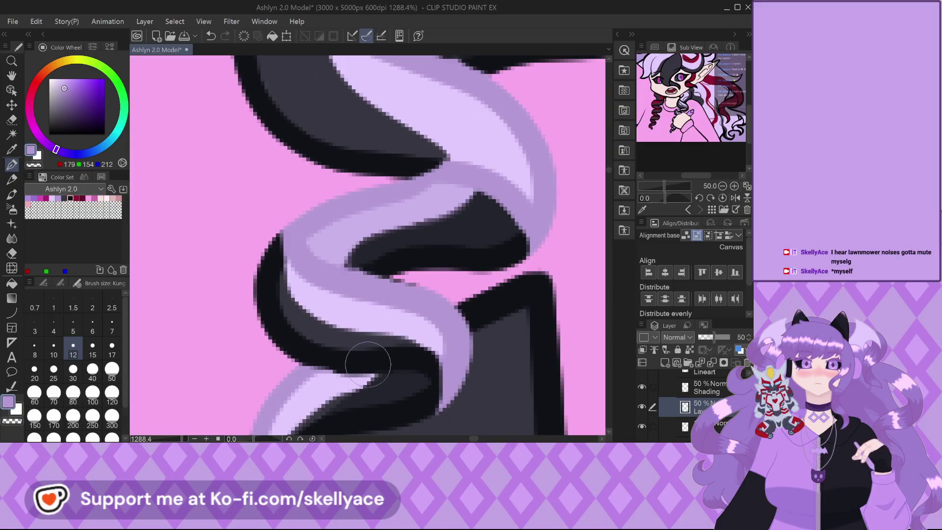
{"action": "left_click", "coordinate": [701, 387]}
{"action": "left_click_drag", "start_coordinate": [723, 342], "coordinate": [737, 343]}
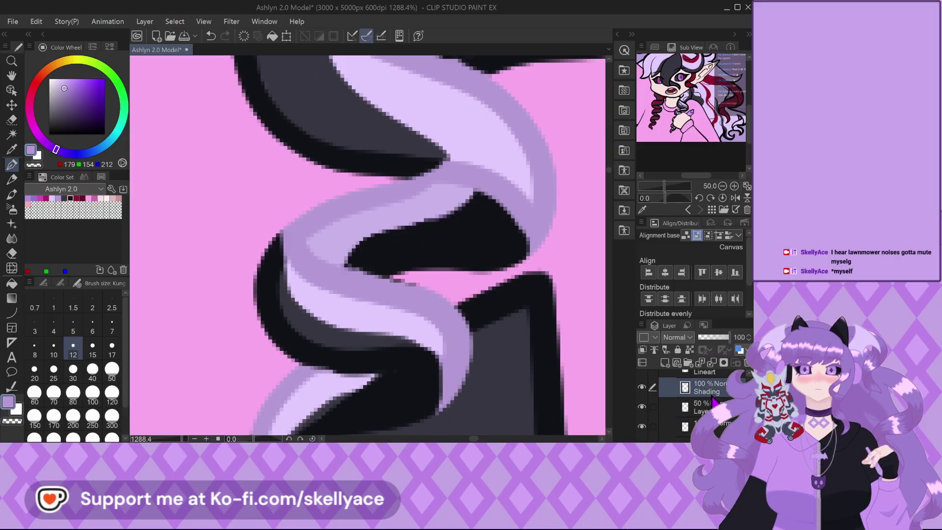
{"action": "left_click", "coordinate": [701, 406]}
{"action": "scroll", "coordinate": [353, 378], "scroll_direction": "up", "scroll_amount": 1}
{"action": "scroll", "coordinate": [362, 367], "scroll_direction": "down", "scroll_amount": 3}
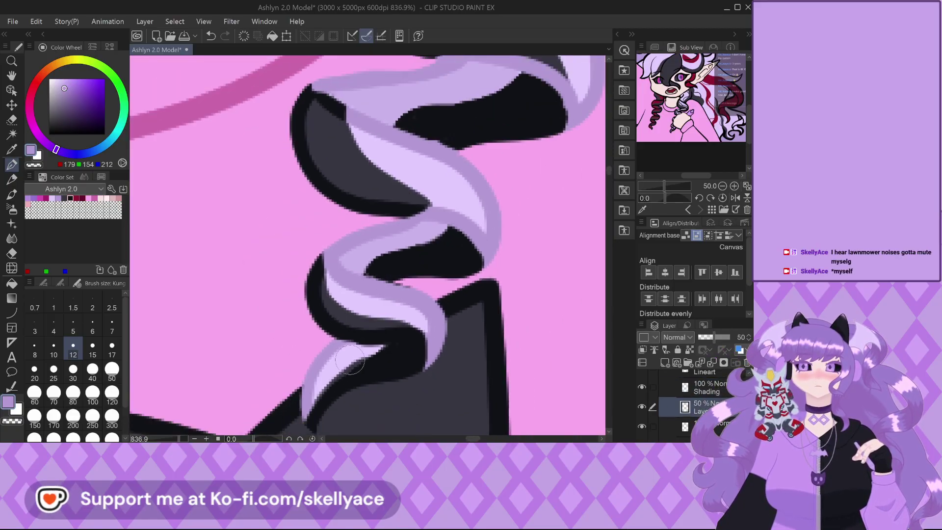
{"action": "scroll", "coordinate": [372, 363], "scroll_direction": "up", "scroll_amount": 6}
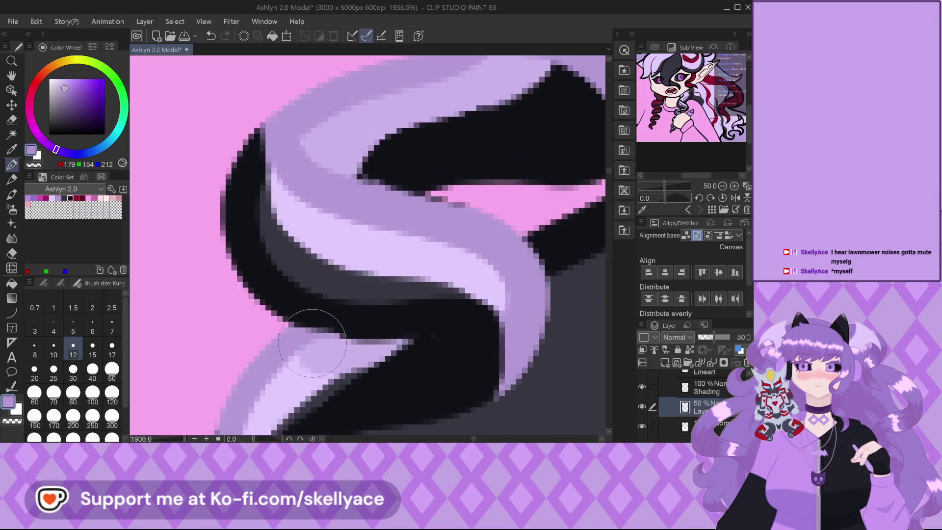
{"action": "scroll", "coordinate": [311, 326], "scroll_direction": "down", "scroll_amount": 6}
{"action": "scroll", "coordinate": [462, 348], "scroll_direction": "down", "scroll_amount": 3}
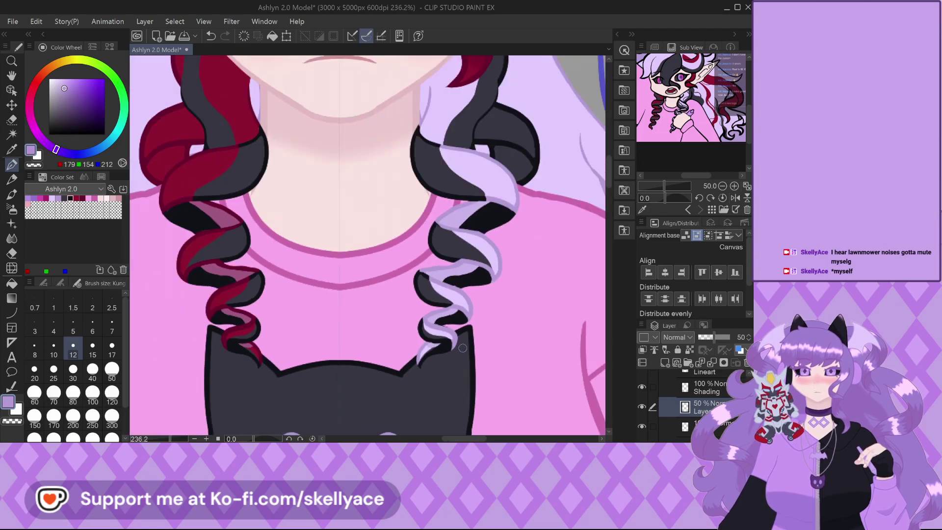
Turn off the front hair folder's symmetry ruler and clean up the lilac outline beside the curl's last turn on the Lineart layer.
{"action": "scroll", "coordinate": [511, 357], "scroll_direction": "up", "scroll_amount": 2}
{"action": "scroll", "coordinate": [701, 413], "scroll_direction": "up", "scroll_amount": 2}
{"action": "left_click", "coordinate": [700, 416]}
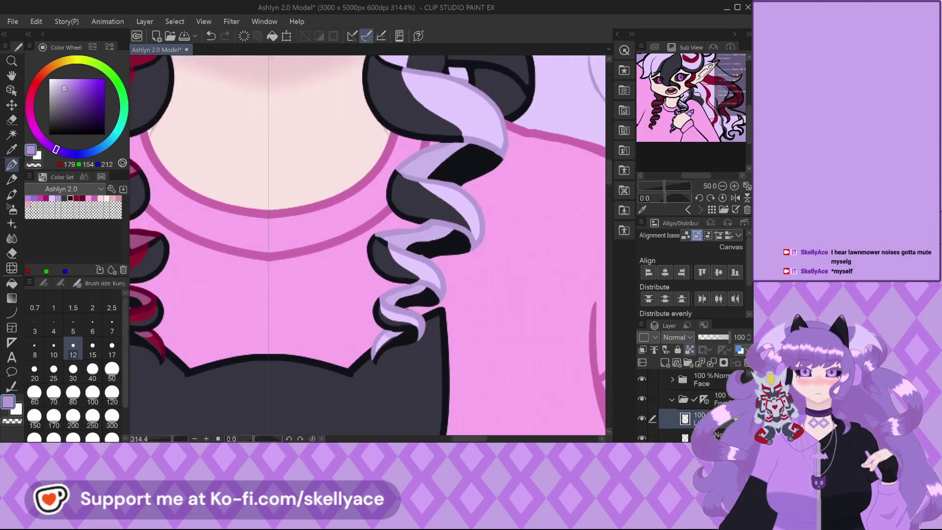
{"action": "scroll", "coordinate": [369, 291], "scroll_direction": "down", "scroll_amount": 2}
{"action": "scroll", "coordinate": [277, 294], "scroll_direction": "up", "scroll_amount": 3}
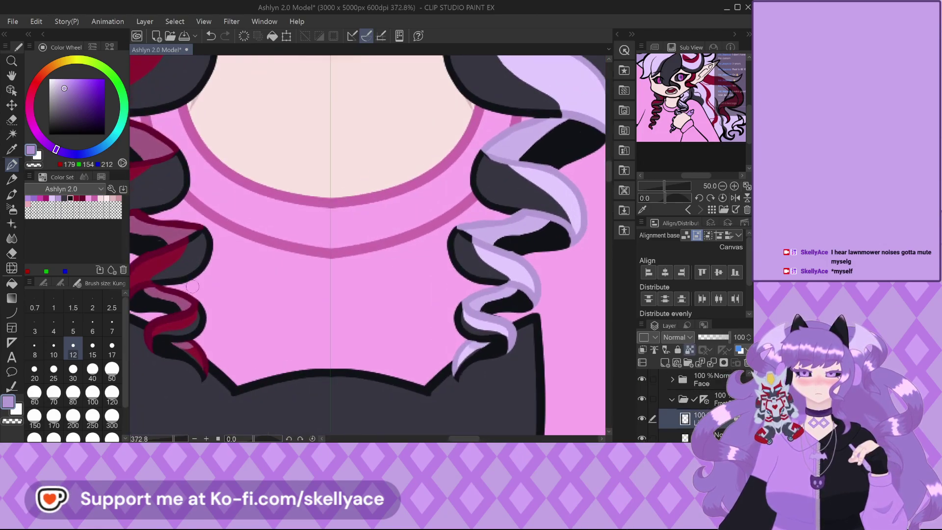
{"action": "scroll", "coordinate": [189, 289], "scroll_direction": "down", "scroll_amount": 1}
{"action": "left_click", "coordinate": [704, 401]}
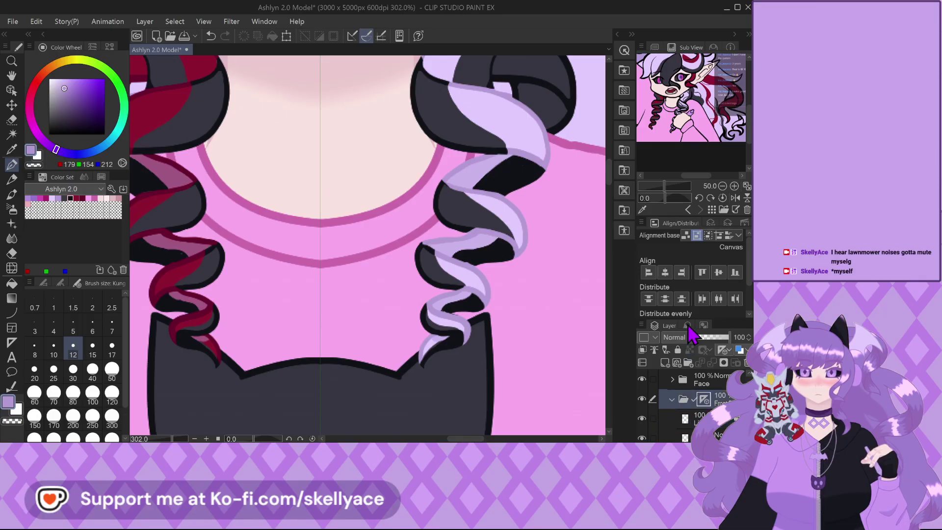
{"action": "left_click", "coordinate": [700, 417]}
{"action": "scroll", "coordinate": [469, 305], "scroll_direction": "up", "scroll_amount": 5}
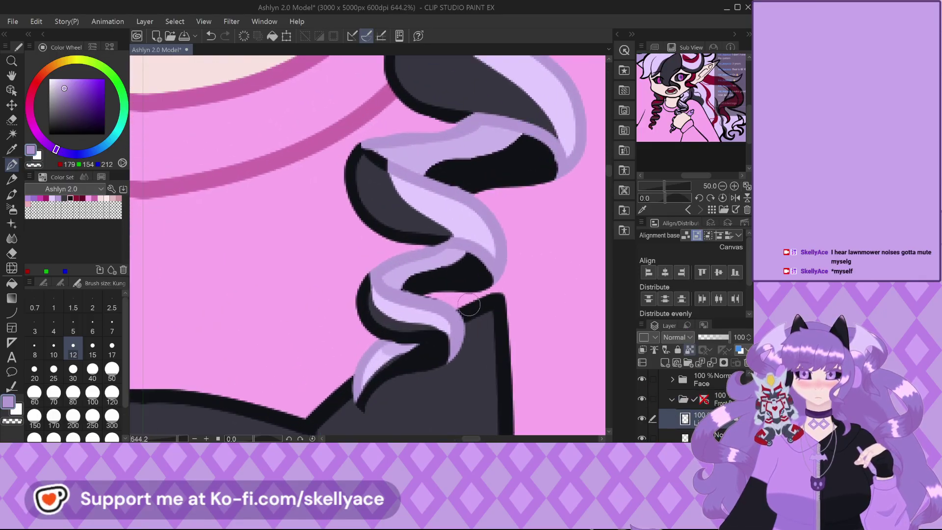
{"action": "scroll", "coordinate": [469, 304], "scroll_direction": "up", "scroll_amount": 3}
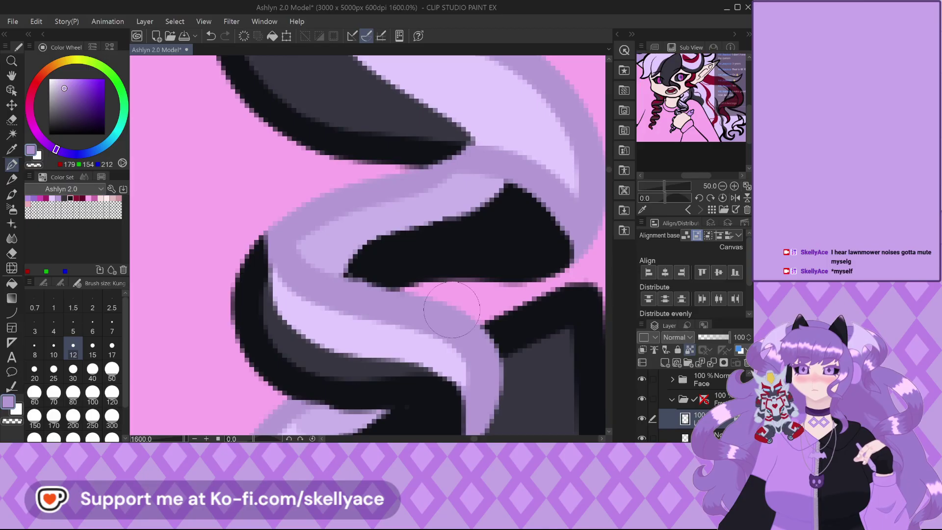
{"action": "scroll", "coordinate": [451, 314], "scroll_direction": "down", "scroll_amount": 6}
{"action": "scroll", "coordinate": [695, 407], "scroll_direction": "down", "scroll_amount": 2}
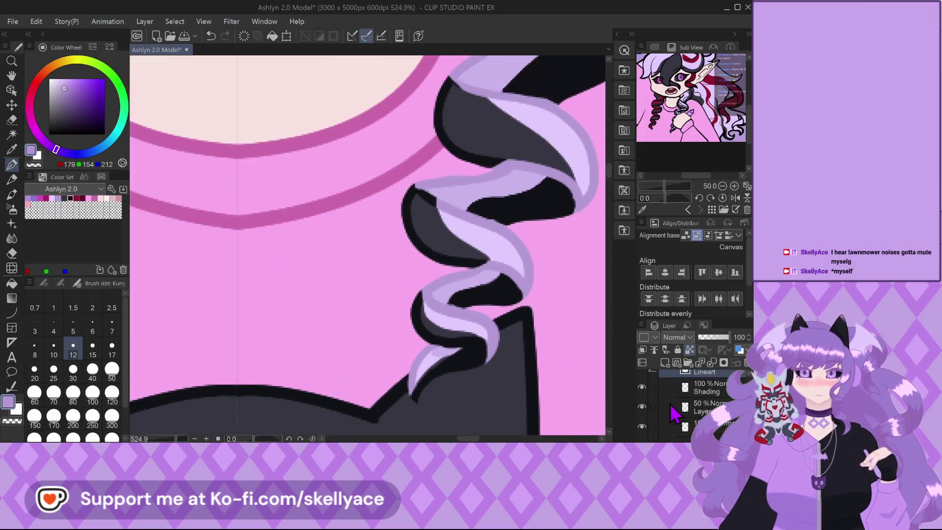
Lock the lilac shading layer's transparent pixels, choose dark red (103, 5, 43), and select a rectangular area around the red curl.
{"action": "left_click", "coordinate": [706, 407]}
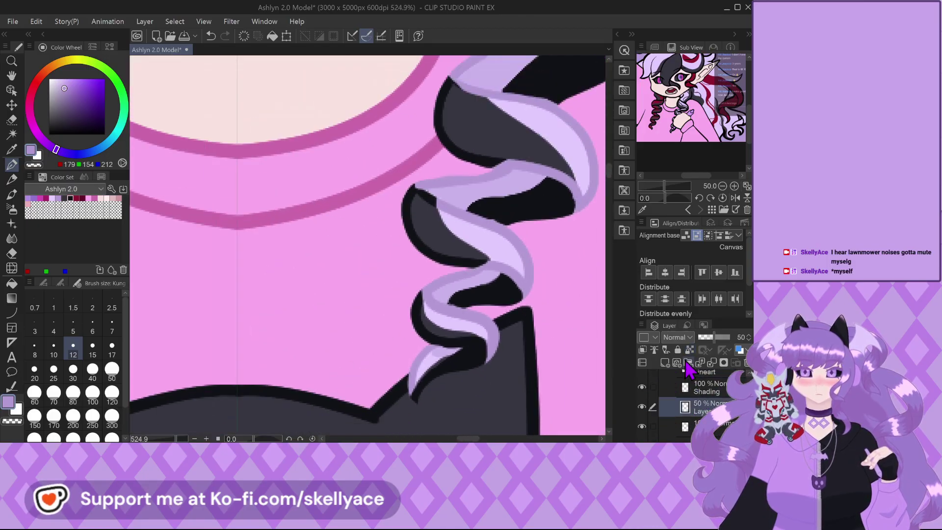
{"action": "scroll", "coordinate": [553, 357], "scroll_direction": "down", "scroll_amount": 2}
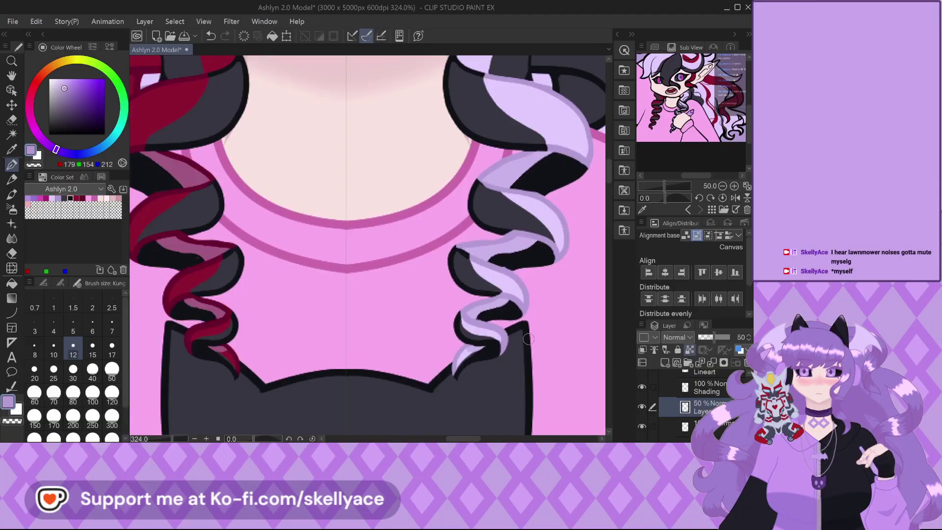
{"action": "left_click", "coordinate": [82, 198]}
{"action": "scroll", "coordinate": [535, 353], "scroll_direction": "down", "scroll_amount": 2}
{"action": "left_click", "coordinate": [12, 134]}
{"action": "left_click", "coordinate": [12, 120]}
{"action": "left_click", "coordinate": [43, 283]}
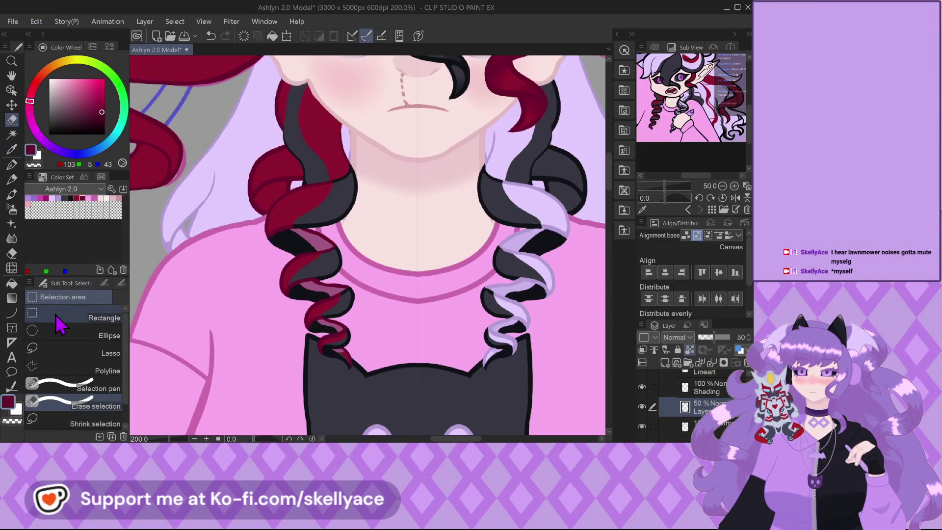
{"action": "left_click", "coordinate": [60, 321]}
{"action": "left_click_drag", "start_coordinate": [306, 284], "coordinate": [425, 424]}
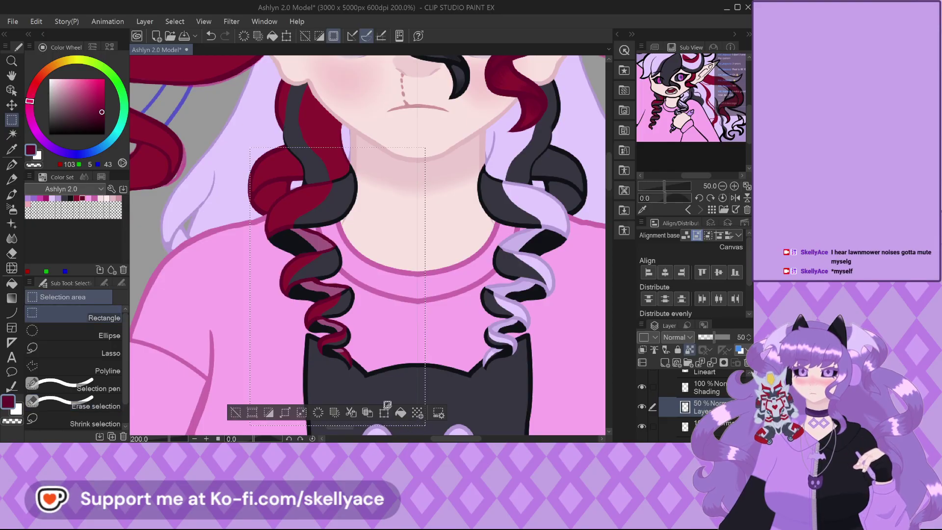
Recolour the red curl's lilac shading in dark red with brush size 80, deselect, and set the layer's opacity to 100%.
{"action": "left_click", "coordinate": [12, 164]}
{"action": "left_click", "coordinate": [113, 283]}
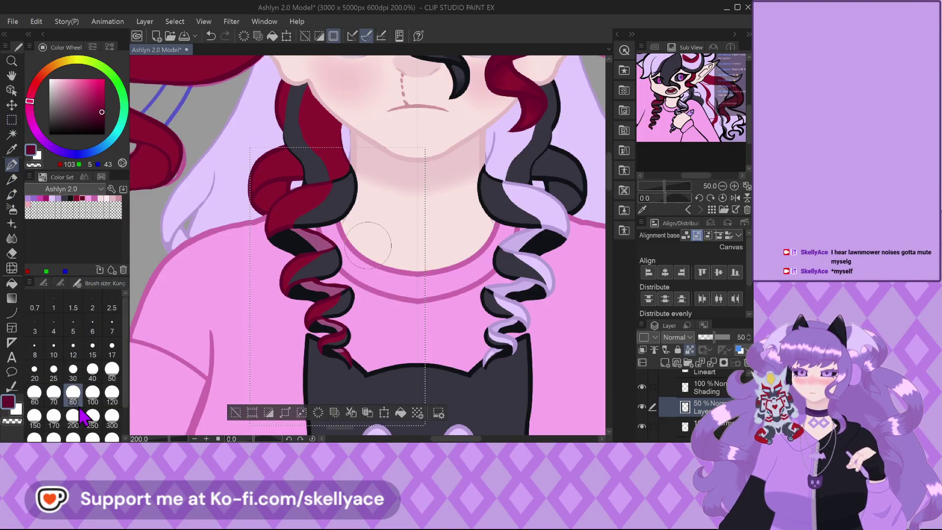
{"action": "mouse_move", "coordinate": [306, 300]}
{"action": "left_mouse_down"}
{"action": "mouse_move", "coordinate": [299, 235]}
{"action": "mouse_move", "coordinate": [271, 211]}
{"action": "left_mouse_up"}
{"action": "left_click", "coordinate": [236, 413]}
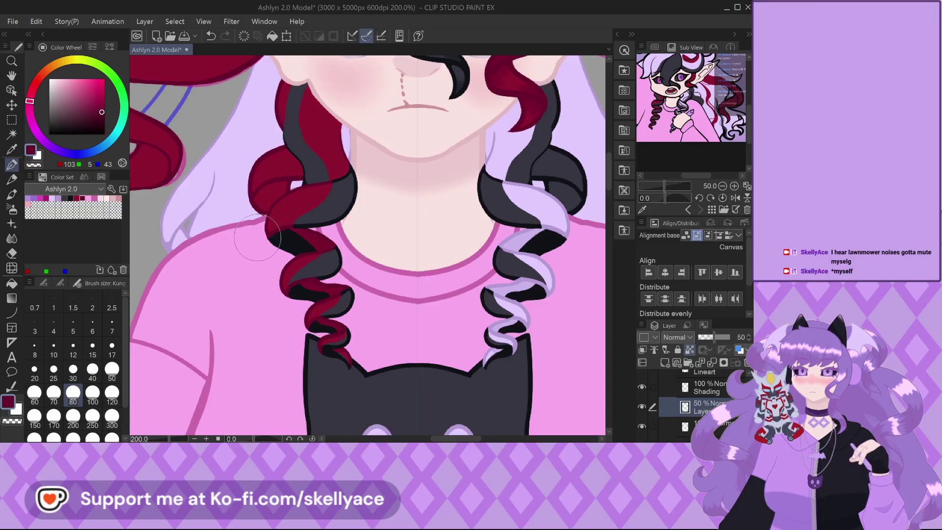
{"action": "scroll", "coordinate": [259, 238], "scroll_direction": "down", "scroll_amount": 2}
{"action": "scroll", "coordinate": [345, 224], "scroll_direction": "up", "scroll_amount": 1}
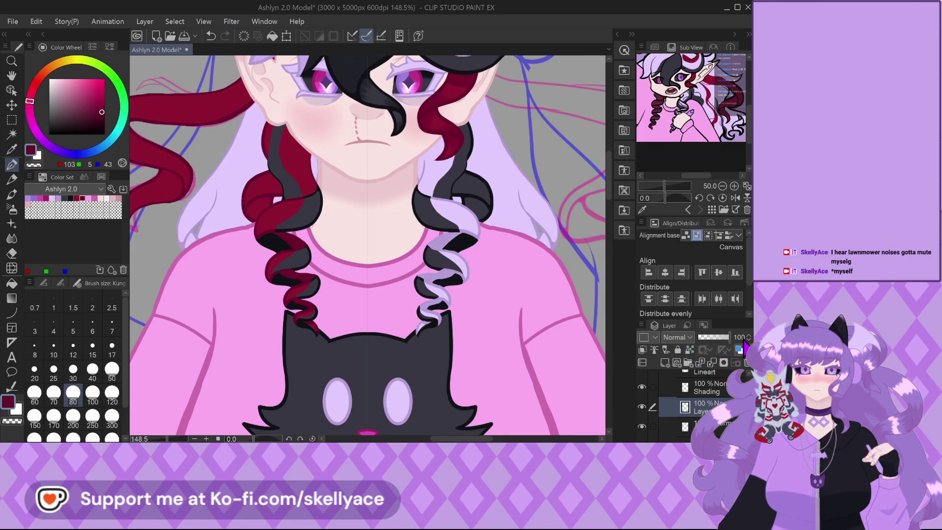
On the Shading layer, clean up the dark red and near-black edges under the red curl's second turn with brush size 12.
{"action": "left_click", "coordinate": [709, 390]}
{"action": "scroll", "coordinate": [255, 255], "scroll_direction": "up", "scroll_amount": 4}
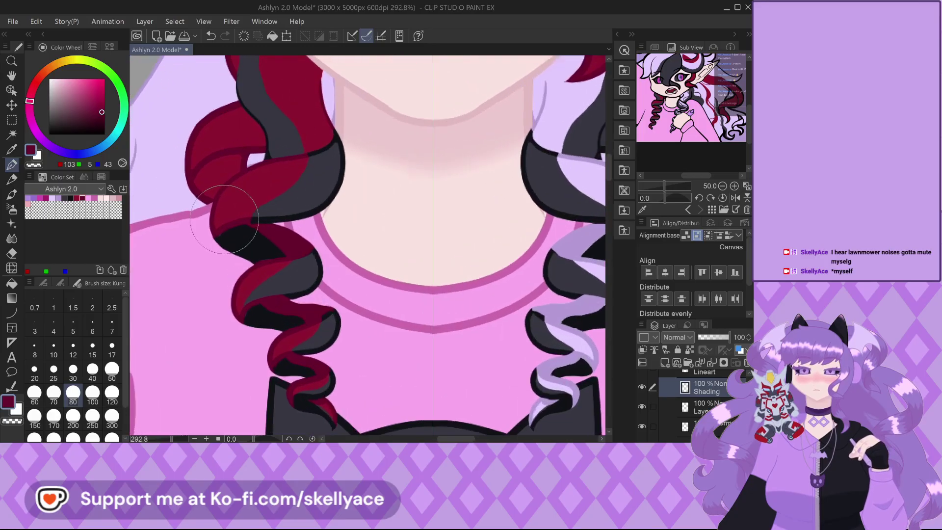
{"action": "scroll", "coordinate": [271, 293], "scroll_direction": "up", "scroll_amount": 5}
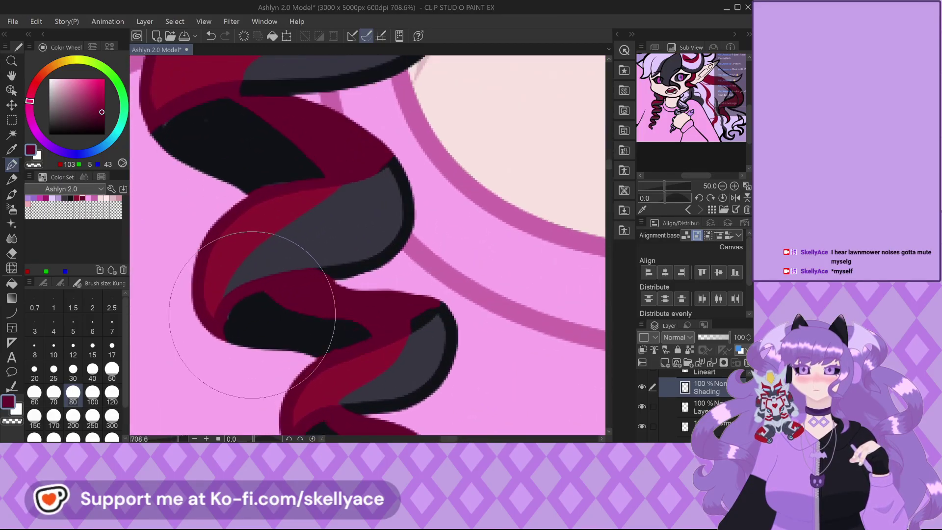
{"action": "left_click", "coordinate": [339, 280], "text": "alt"}
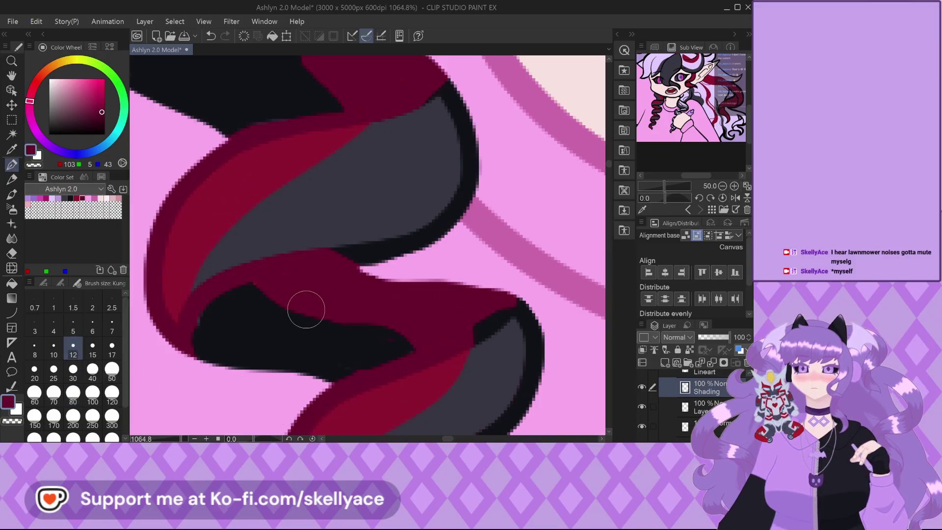
{"action": "scroll", "coordinate": [306, 310], "scroll_direction": "up", "scroll_amount": 1}
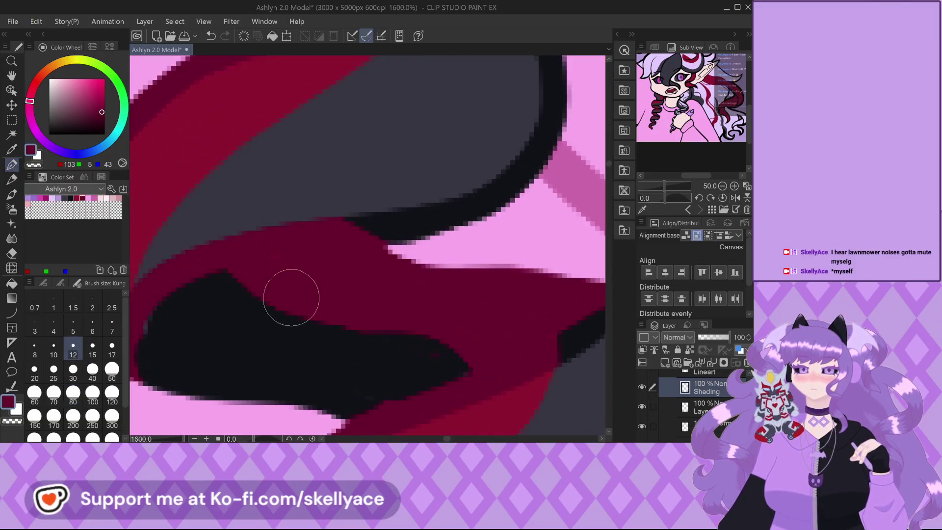
{"action": "left_click", "coordinate": [370, 361], "text": "alt"}
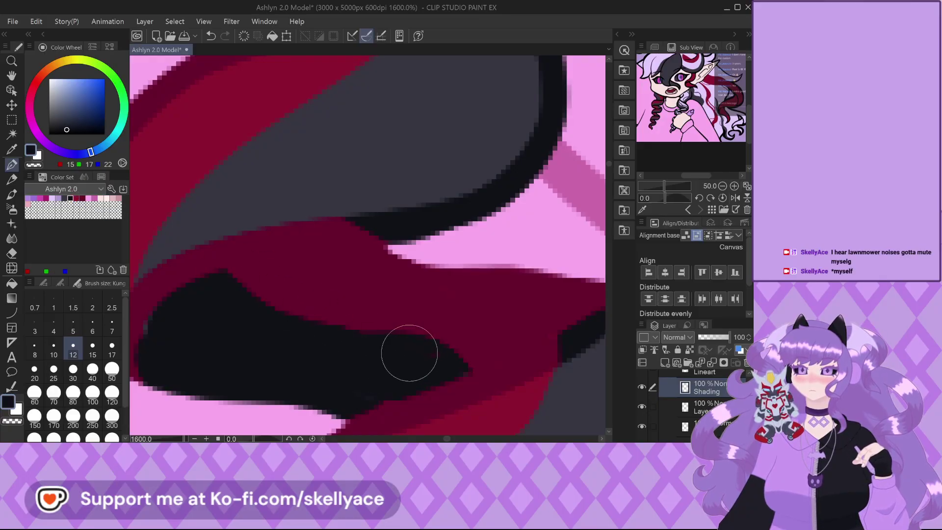
{"action": "scroll", "coordinate": [431, 361], "scroll_direction": "down", "scroll_amount": 2}
{"action": "left_click", "coordinate": [437, 334], "text": "alt"}
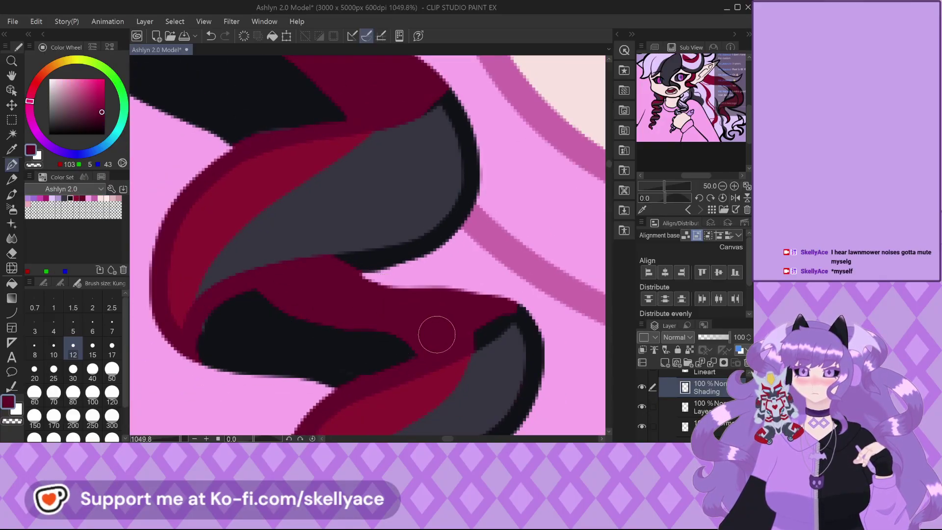
Smooth the near-black section under the red curl's first turn and its border with the dark red using colours sampled from both.
{"action": "scroll", "coordinate": [456, 329], "scroll_direction": "down", "scroll_amount": 1}
{"action": "scroll", "coordinate": [274, 279], "scroll_direction": "down", "scroll_amount": 1}
{"action": "scroll", "coordinate": [277, 244], "scroll_direction": "down", "scroll_amount": 1}
{"action": "scroll", "coordinate": [277, 244], "scroll_direction": "up", "scroll_amount": 5}
{"action": "left_click", "coordinate": [336, 273], "text": "alt"}
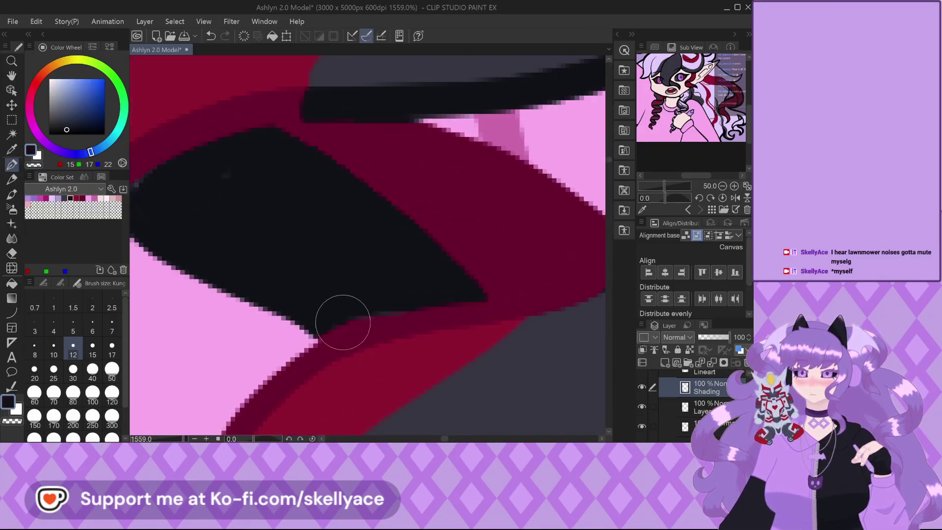
{"action": "scroll", "coordinate": [392, 284], "scroll_direction": "down", "scroll_amount": 2}
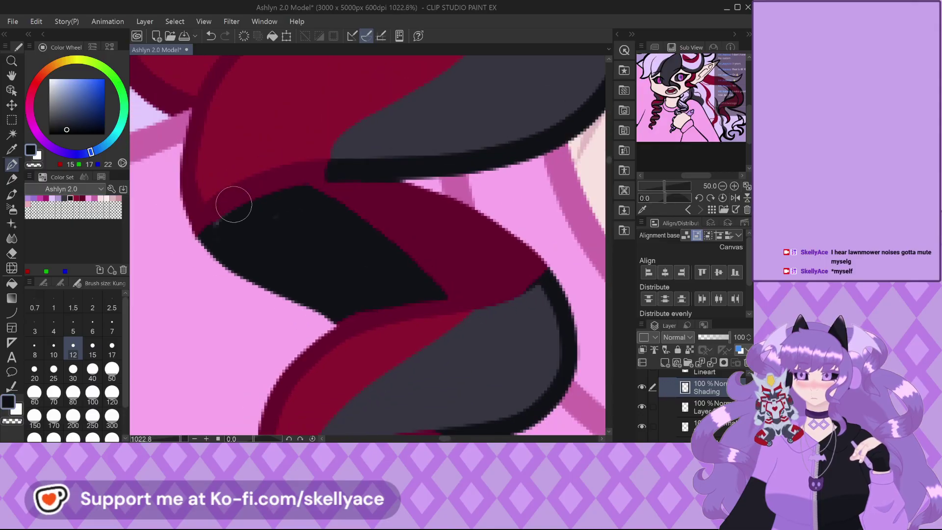
{"action": "scroll", "coordinate": [234, 204], "scroll_direction": "up", "scroll_amount": 2}
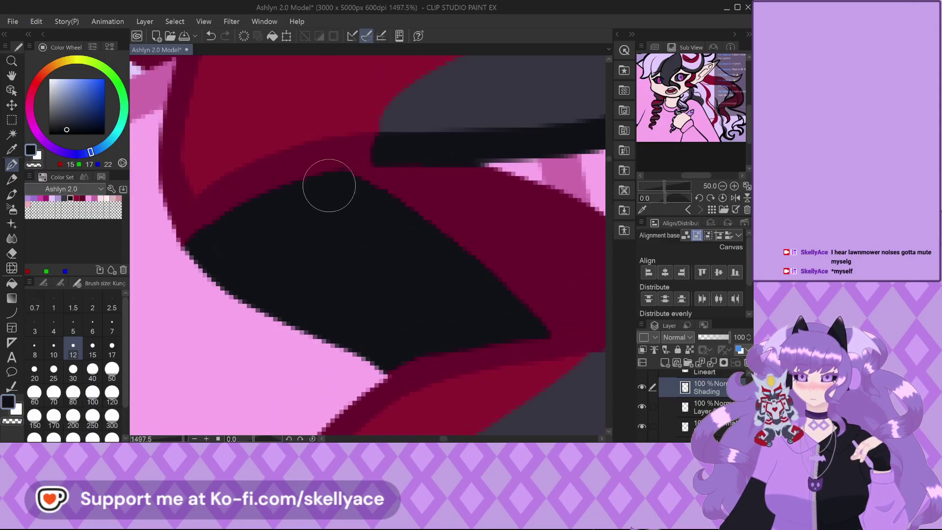
{"action": "scroll", "coordinate": [284, 263], "scroll_direction": "down", "scroll_amount": 2}
{"action": "scroll", "coordinate": [354, 240], "scroll_direction": "up", "scroll_amount": 2}
{"action": "left_click", "coordinate": [372, 231], "text": "alt"}
{"action": "scroll", "coordinate": [319, 211], "scroll_direction": "up", "scroll_amount": 2}
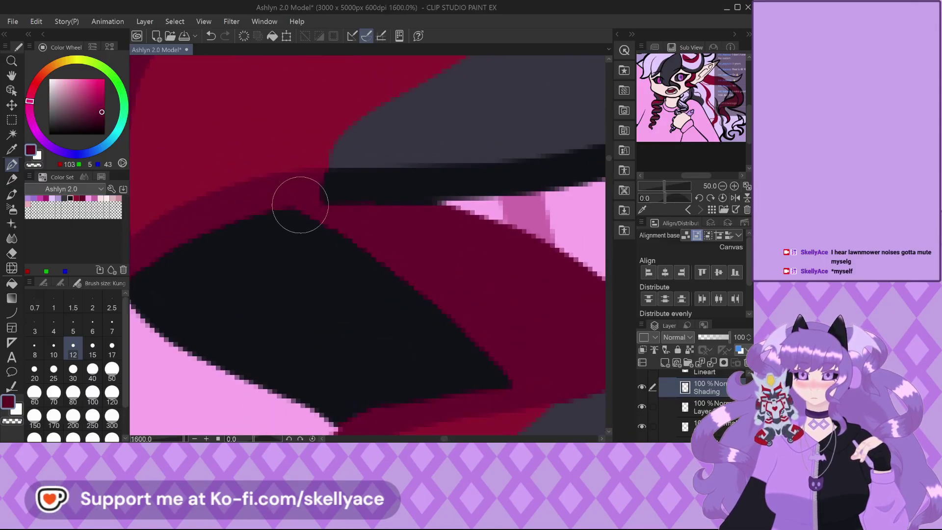
{"action": "scroll", "coordinate": [279, 189], "scroll_direction": "down", "scroll_amount": 10}
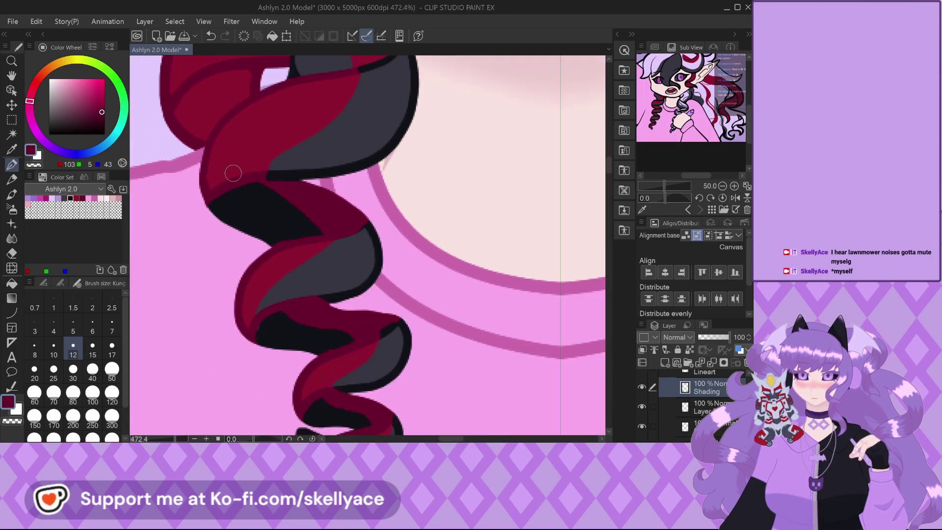
Sample the lilac shading colour and touch up the edges of the near-black sections under the lilac curl's upper turns.
{"action": "scroll", "coordinate": [423, 201], "scroll_direction": "up", "scroll_amount": 5}
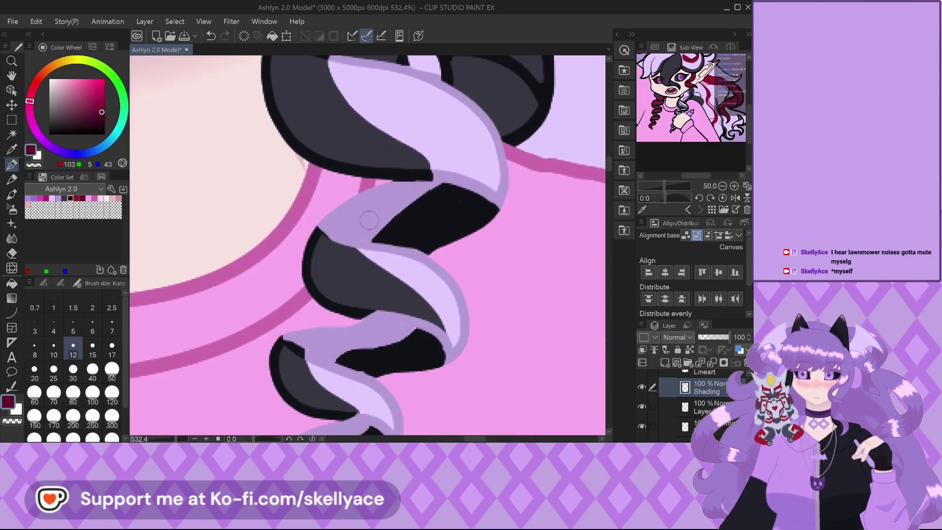
{"action": "left_click", "coordinate": [361, 338], "text": "alt"}
{"action": "scroll", "coordinate": [343, 341], "scroll_direction": "up", "scroll_amount": 2}
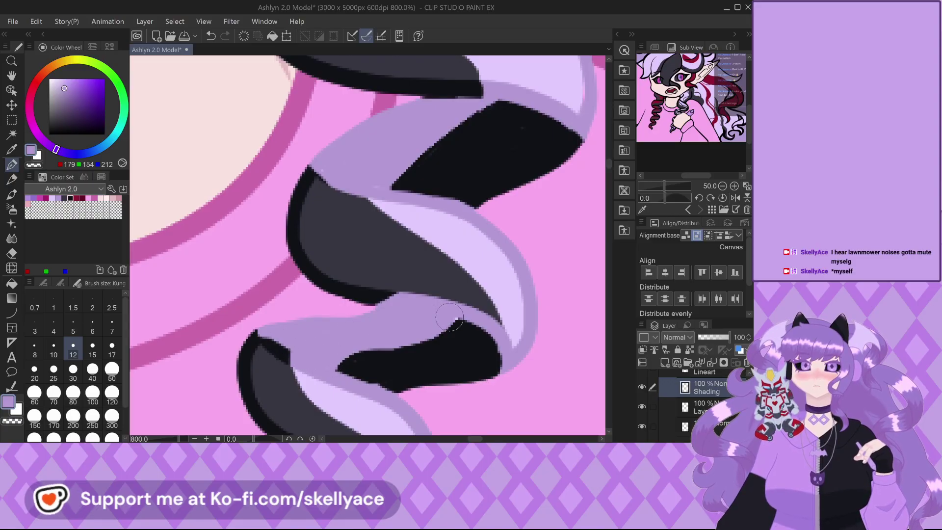
{"action": "scroll", "coordinate": [327, 314], "scroll_direction": "down", "scroll_amount": 1}
{"action": "scroll", "coordinate": [326, 314], "scroll_direction": "down", "scroll_amount": 2}
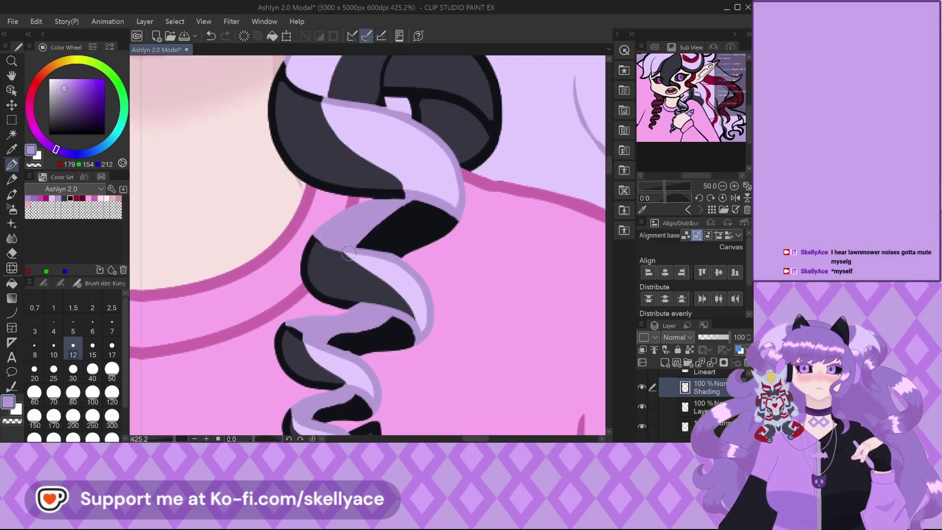
Toggle the Shading layer's visibility to compare the lilac curl with and without the dark shading.
{"action": "scroll", "coordinate": [381, 332], "scroll_direction": "up", "scroll_amount": 2}
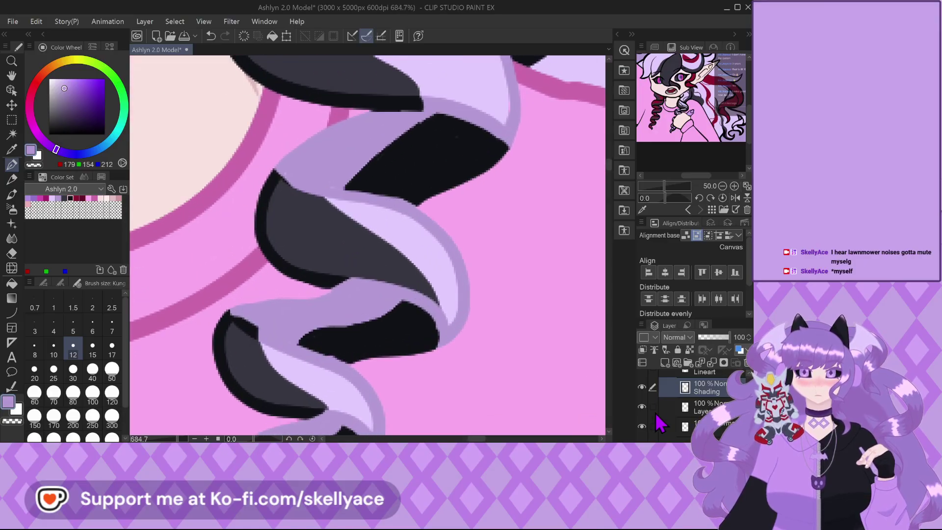
{"action": "left_click", "coordinate": [642, 387]}
{"action": "left_click", "coordinate": [642, 387]}
{"action": "left_click", "coordinate": [642, 387]}
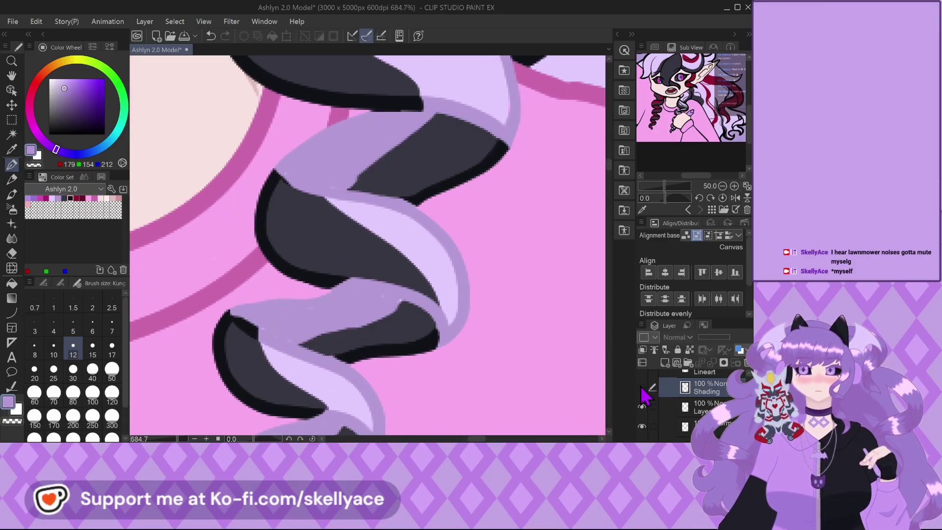
{"action": "left_click", "coordinate": [641, 387]}
{"action": "left_click", "coordinate": [642, 387]}
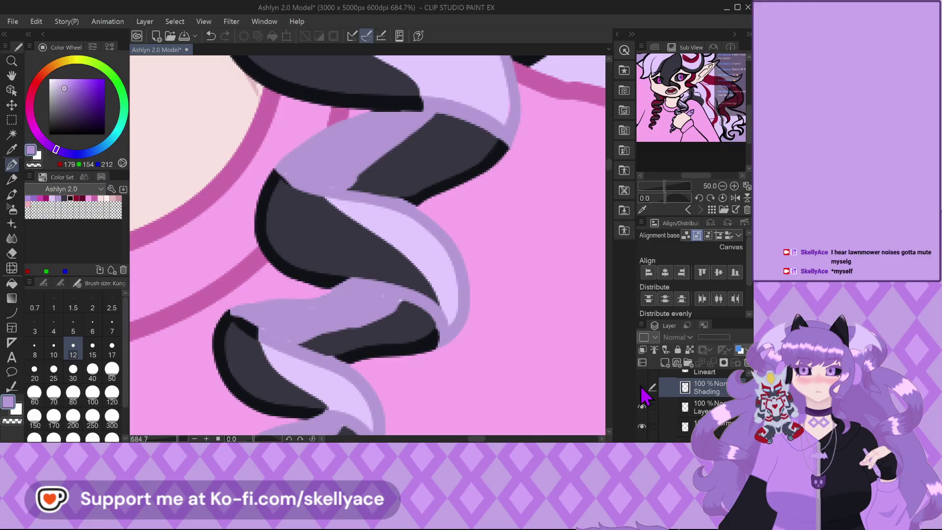
Hide the Shading layer, select Layer 2 beneath it and cover the light specks in the lilac curl's middle folds with the lilac shading colour.
{"action": "left_click", "coordinate": [642, 387]}
{"action": "left_click", "coordinate": [641, 387]}
{"action": "left_click", "coordinate": [660, 403]}
{"action": "scroll", "coordinate": [382, 308], "scroll_direction": "up", "scroll_amount": 4}
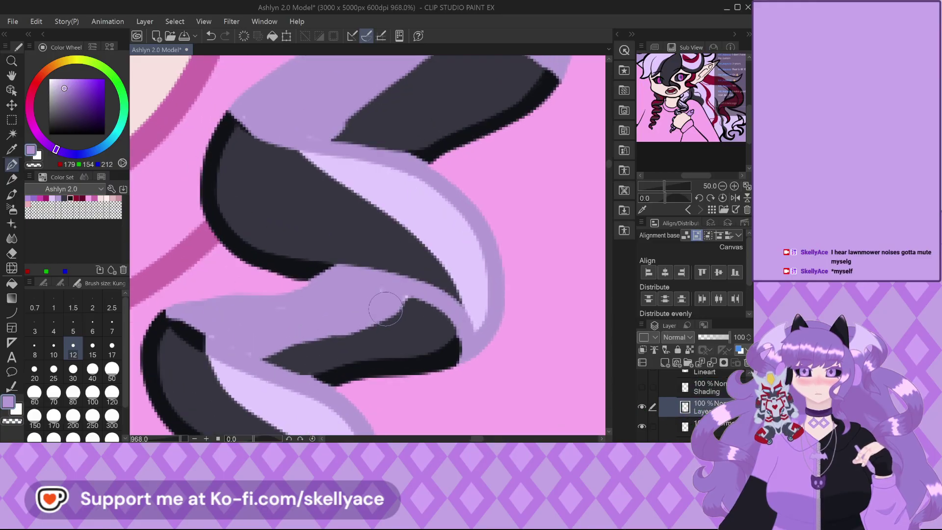
{"action": "scroll", "coordinate": [356, 296], "scroll_direction": "up", "scroll_amount": 1}
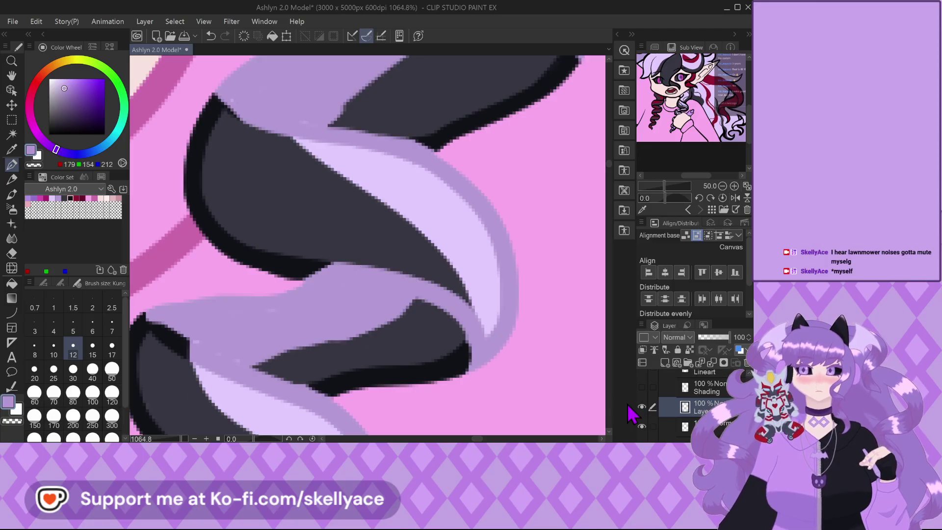
{"action": "left_click", "coordinate": [642, 408]}
{"action": "left_click", "coordinate": [642, 407]}
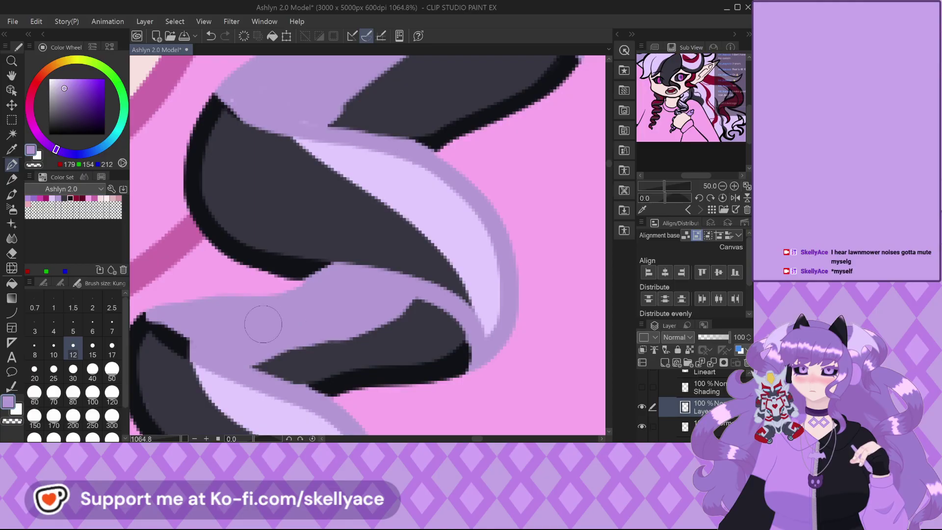
{"action": "scroll", "coordinate": [219, 344], "scroll_direction": "down", "scroll_amount": 5}
{"action": "scroll", "coordinate": [237, 185], "scroll_direction": "up", "scroll_amount": 10}
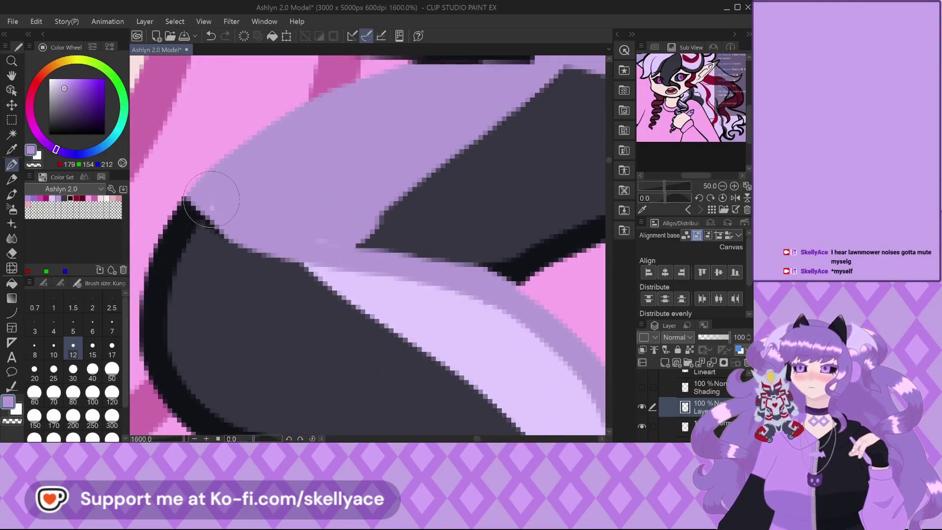
Touch up the remaining gaps in the lilac shading along the curl's upper and lower inner folds on Layer 2.
{"action": "scroll", "coordinate": [299, 247], "scroll_direction": "down", "scroll_amount": 5}
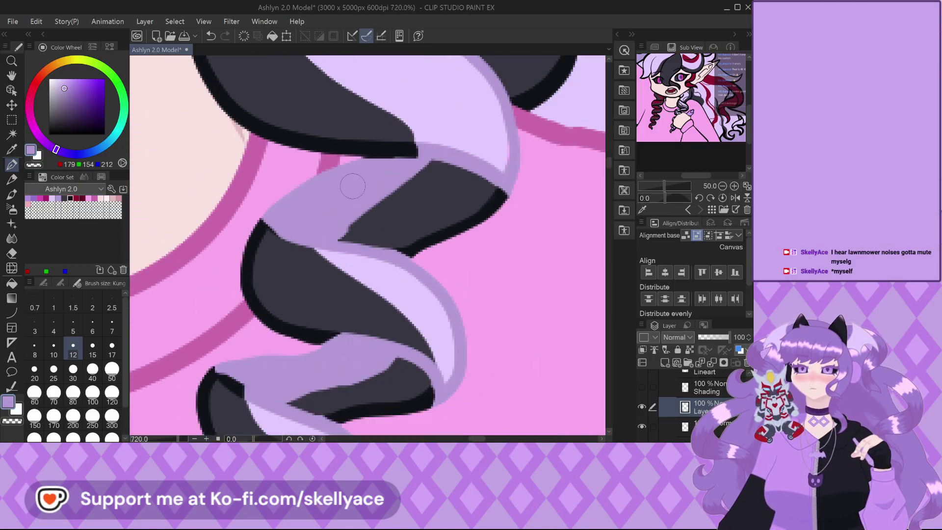
{"action": "scroll", "coordinate": [348, 189], "scroll_direction": "up", "scroll_amount": 4}
{"action": "scroll", "coordinate": [418, 157], "scroll_direction": "down", "scroll_amount": 5}
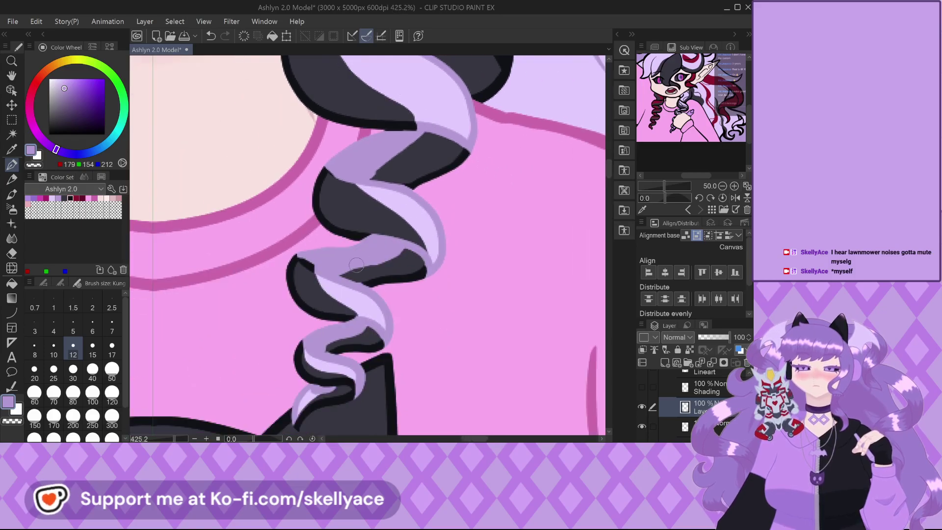
{"action": "scroll", "coordinate": [314, 391], "scroll_direction": "up", "scroll_amount": 4}
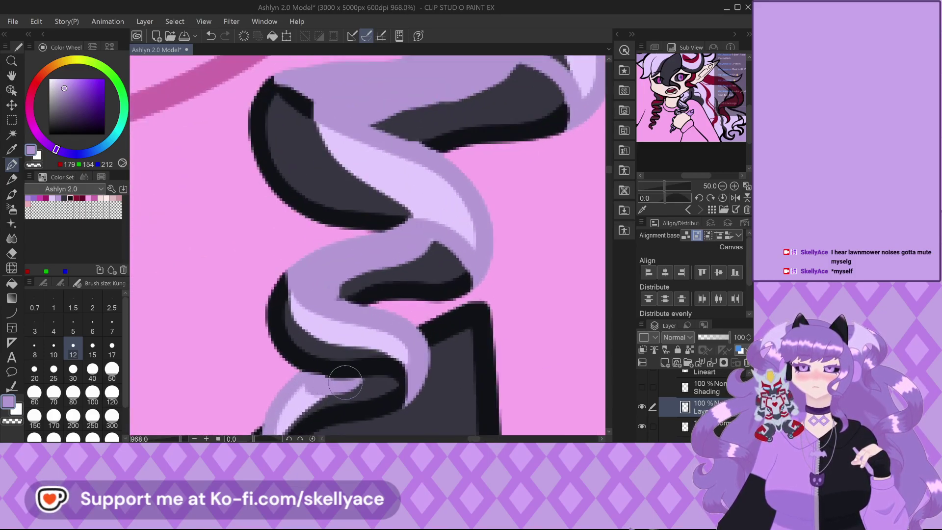
{"action": "scroll", "coordinate": [393, 260], "scroll_direction": "up", "scroll_amount": 2}
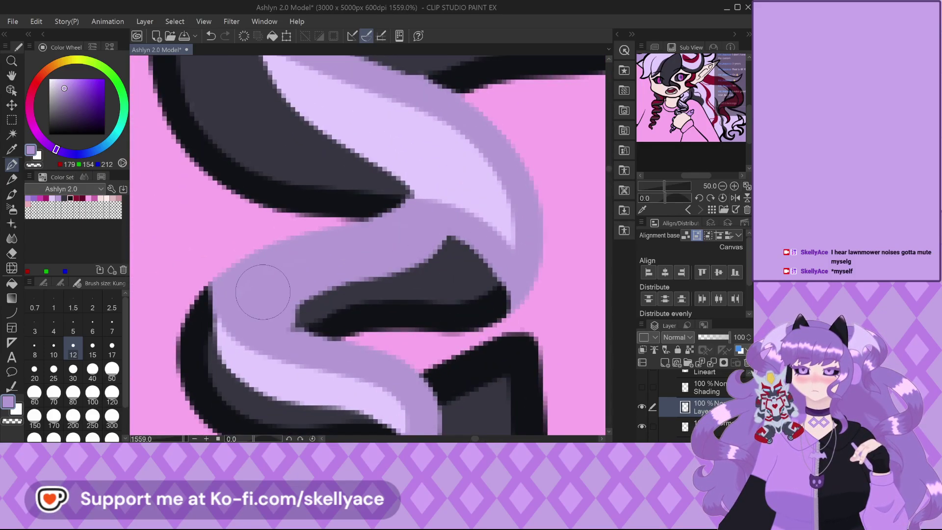
{"action": "scroll", "coordinate": [255, 299], "scroll_direction": "down", "scroll_amount": 8}
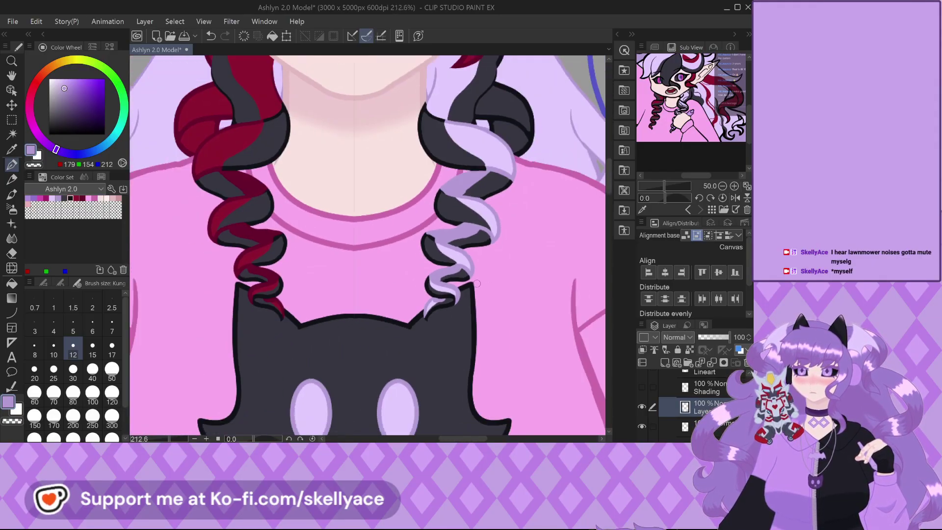
Sample the dark red shading colour and touch up the inner folds of the red curl's middle and lower turns on Layer 2.
{"action": "scroll", "coordinate": [255, 240], "scroll_direction": "up", "scroll_amount": 2}
{"action": "left_click", "coordinate": [257, 241], "text": "alt"}
{"action": "scroll", "coordinate": [235, 239], "scroll_direction": "up", "scroll_amount": 3}
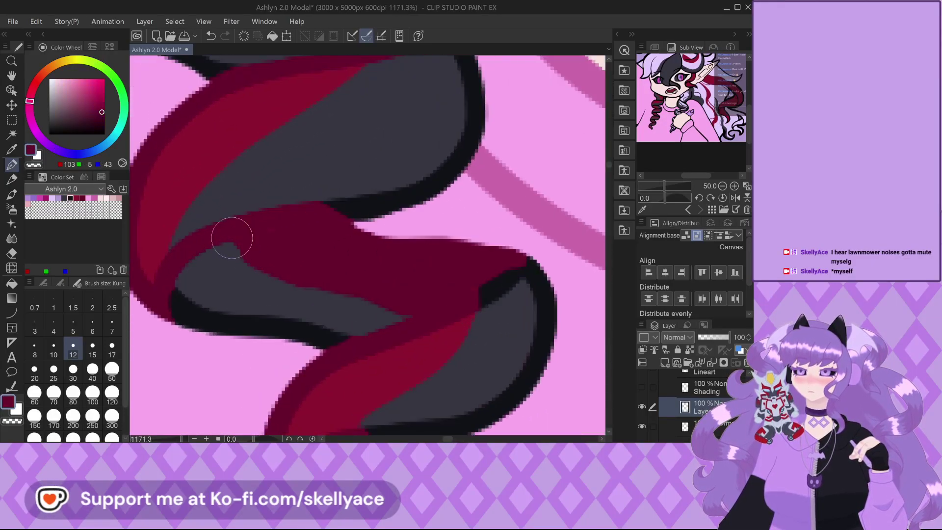
{"action": "scroll", "coordinate": [255, 216], "scroll_direction": "down", "scroll_amount": 3}
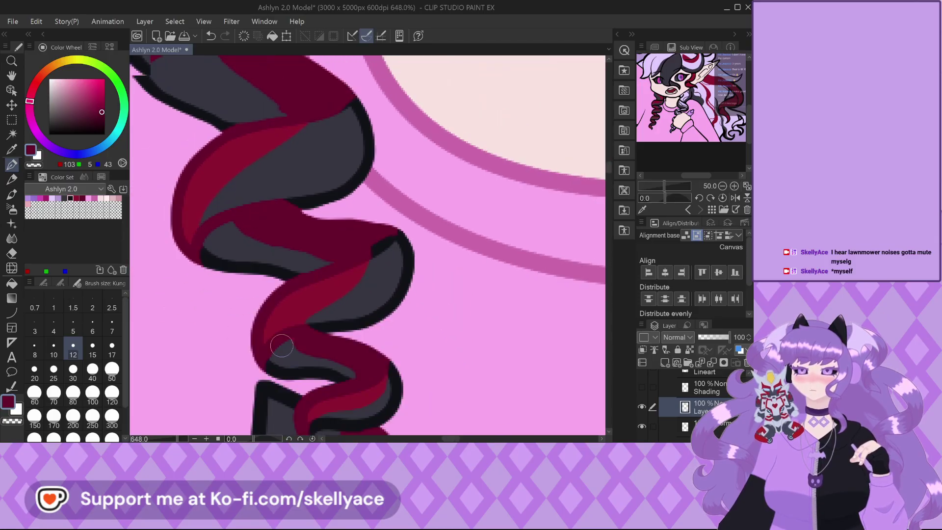
{"action": "scroll", "coordinate": [294, 332], "scroll_direction": "up", "scroll_amount": 3}
{"action": "scroll", "coordinate": [304, 328], "scroll_direction": "down", "scroll_amount": 3}
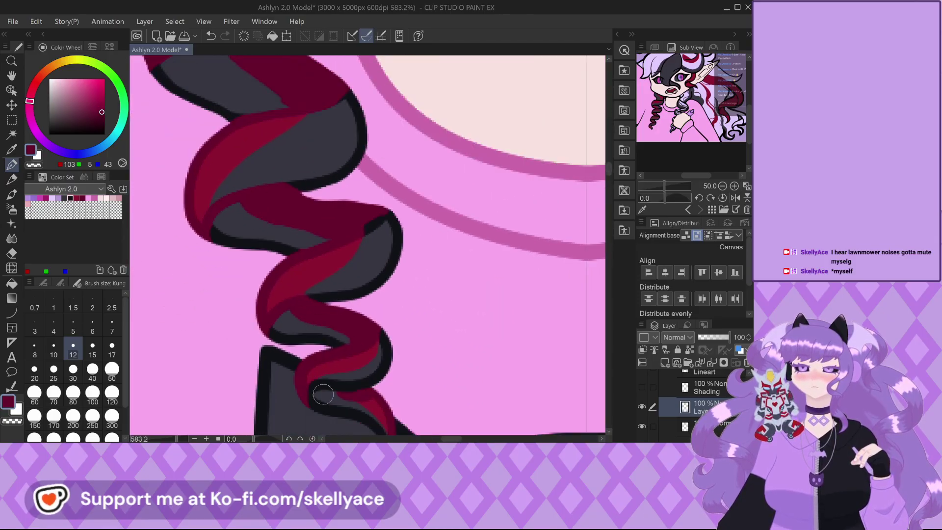
{"action": "scroll", "coordinate": [321, 363], "scroll_direction": "up", "scroll_amount": 1}
{"action": "scroll", "coordinate": [319, 379], "scroll_direction": "down", "scroll_amount": 1}
{"action": "scroll", "coordinate": [294, 307], "scroll_direction": "up", "scroll_amount": 3}
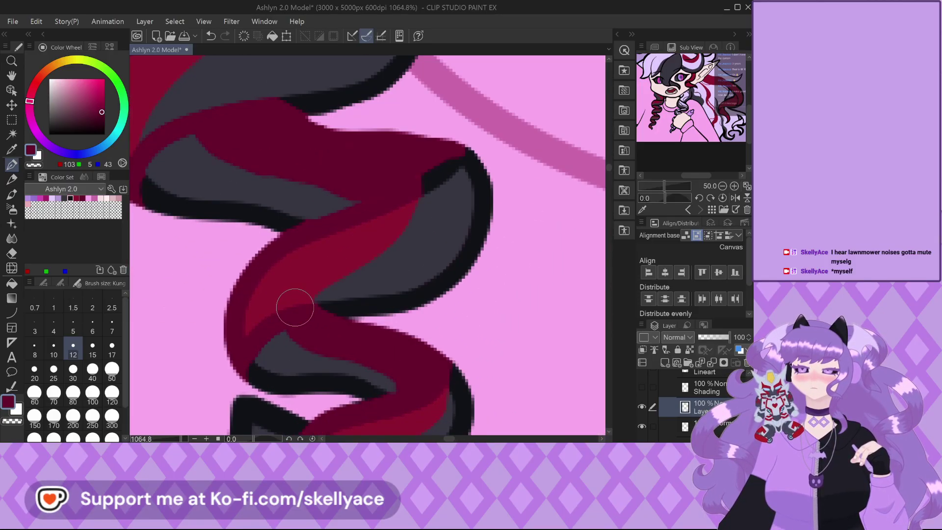
{"action": "scroll", "coordinate": [415, 351], "scroll_direction": "up", "scroll_amount": 2}
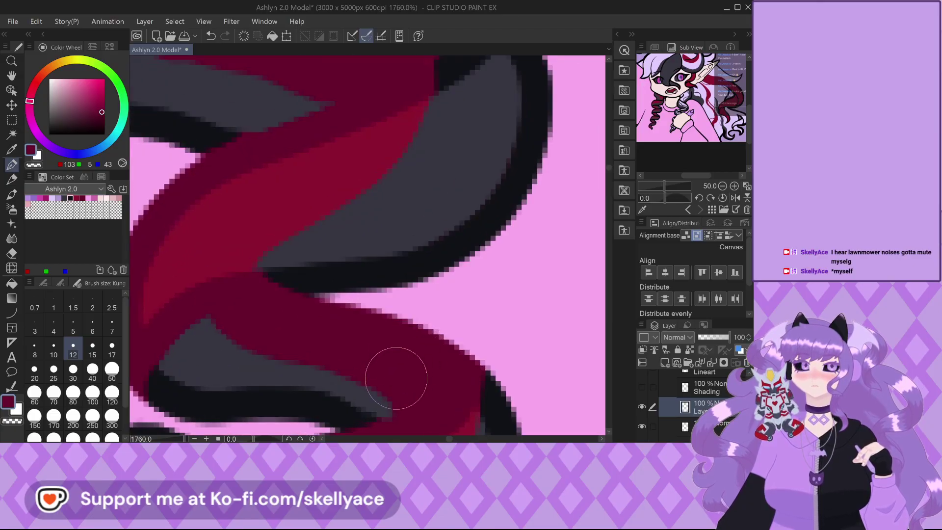
{"action": "scroll", "coordinate": [387, 387], "scroll_direction": "down", "scroll_amount": 3}
Clean up the dark red shading along the inner folds of the red curl's upper turns.
{"action": "scroll", "coordinate": [360, 353], "scroll_direction": "up", "scroll_amount": 2}
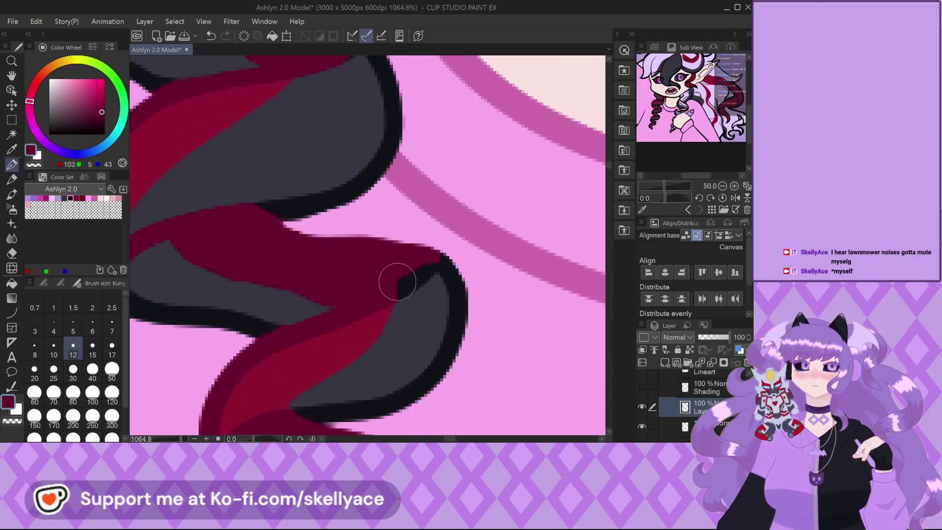
{"action": "scroll", "coordinate": [406, 276], "scroll_direction": "down", "scroll_amount": 3}
{"action": "scroll", "coordinate": [309, 164], "scroll_direction": "up", "scroll_amount": 3}
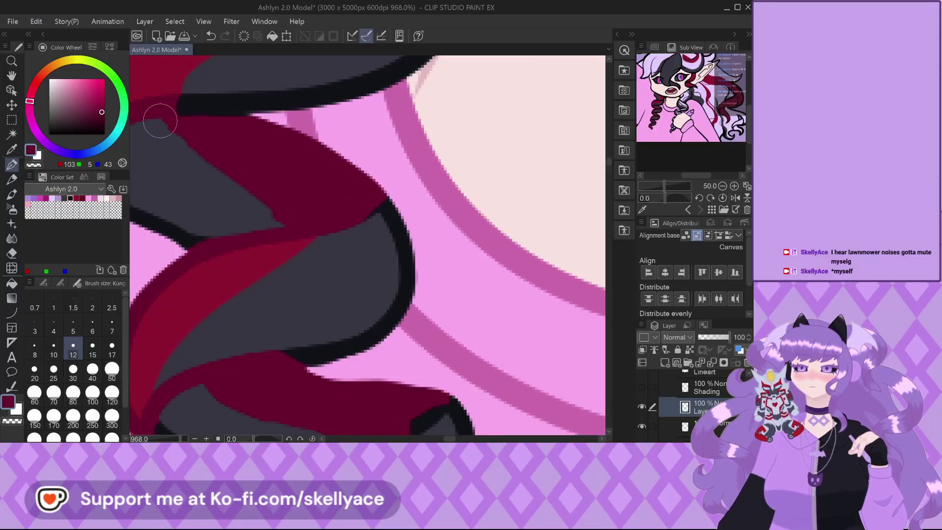
{"action": "scroll", "coordinate": [161, 123], "scroll_direction": "up", "scroll_amount": 2}
{"action": "scroll", "coordinate": [393, 300], "scroll_direction": "down", "scroll_amount": 3}
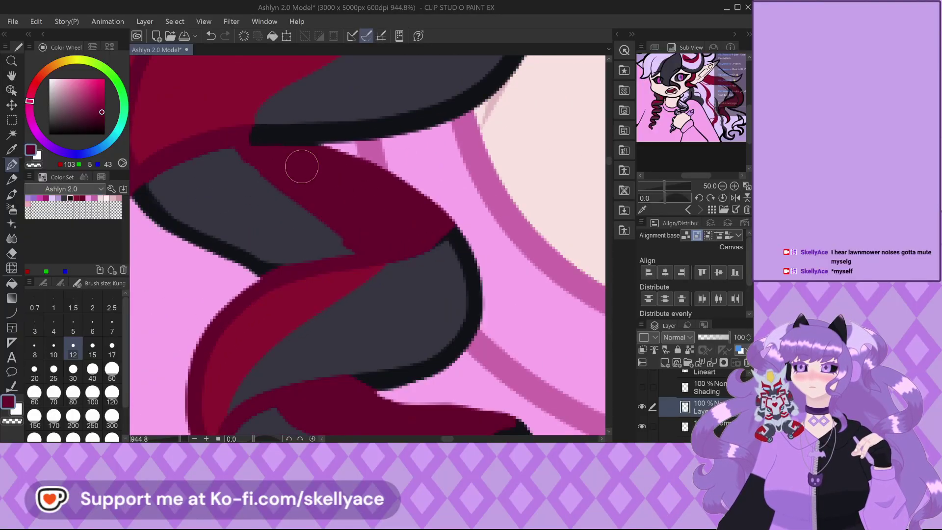
Show and select the Shading layer, sample its near-black and refine the dark sections under the red curl's upper turns.
{"action": "left_click", "coordinate": [642, 388]}
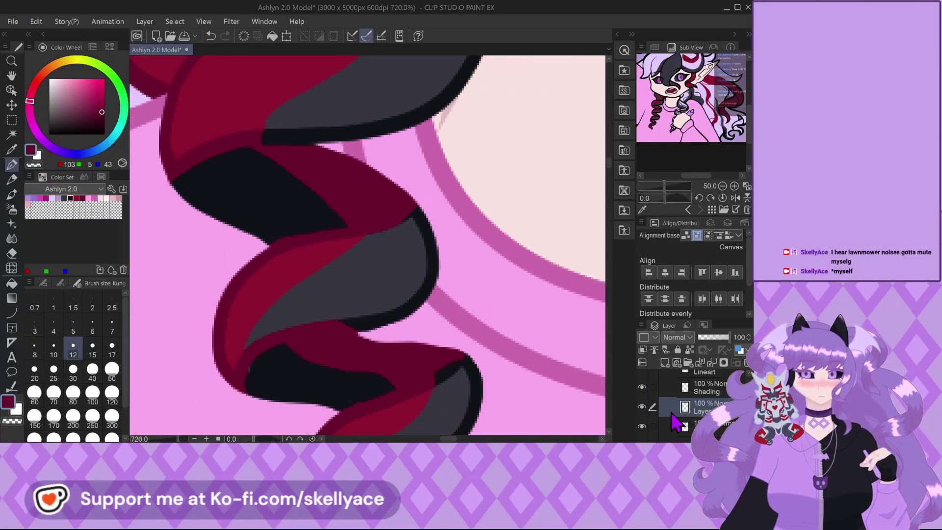
{"action": "left_click", "coordinate": [692, 390]}
{"action": "scroll", "coordinate": [299, 378], "scroll_direction": "up", "scroll_amount": 4}
{"action": "left_click", "coordinate": [303, 382], "text": "alt"}
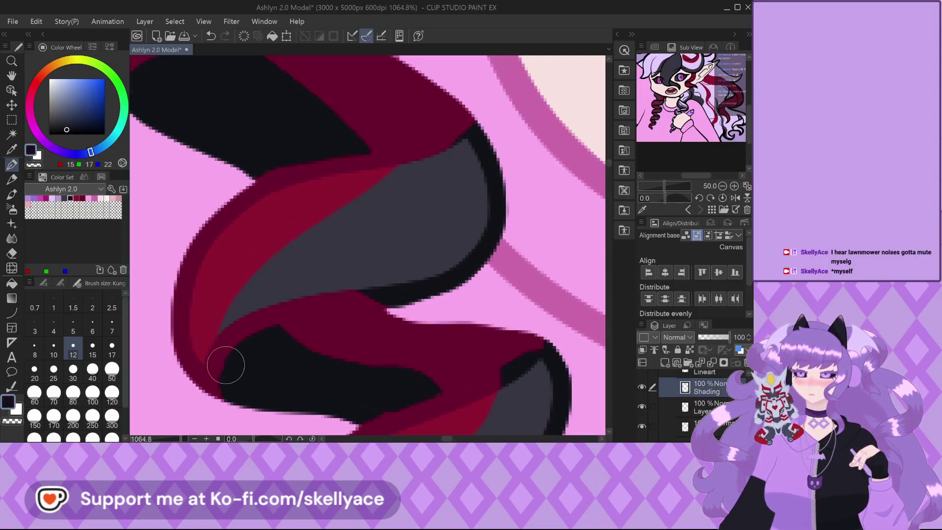
{"action": "scroll", "coordinate": [422, 406], "scroll_direction": "up", "scroll_amount": 2}
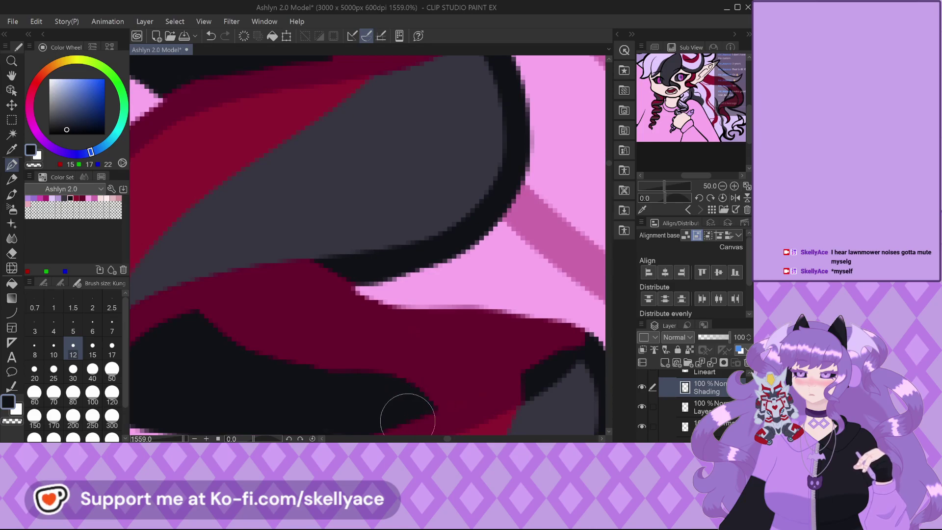
{"action": "scroll", "coordinate": [357, 368], "scroll_direction": "down", "scroll_amount": 2}
{"action": "scroll", "coordinate": [240, 129], "scroll_direction": "down", "scroll_amount": 3}
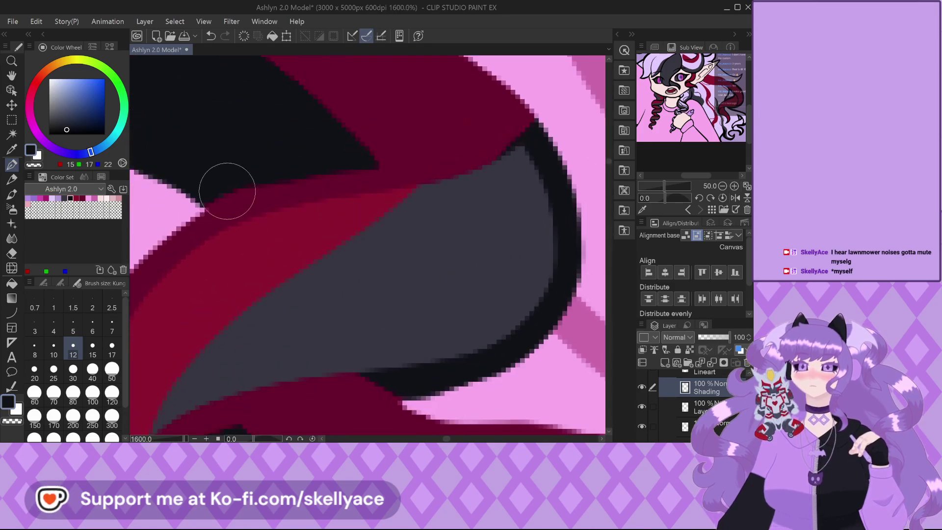
{"action": "scroll", "coordinate": [209, 117], "scroll_direction": "down", "scroll_amount": 4}
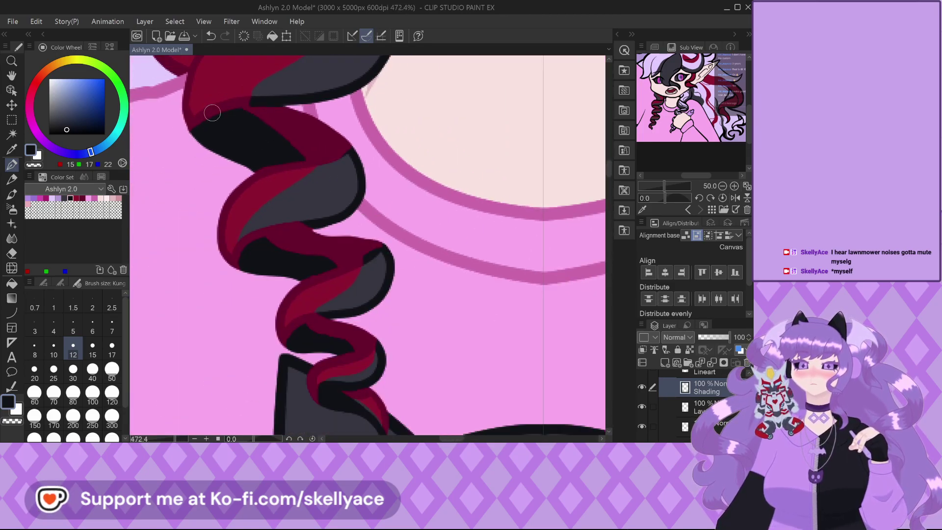
Touch up the near-black shading around the red curl's lowest turns and tip.
{"action": "scroll", "coordinate": [313, 370], "scroll_direction": "up", "scroll_amount": 3}
{"action": "scroll", "coordinate": [311, 296], "scroll_direction": "down", "scroll_amount": 3}
{"action": "scroll", "coordinate": [329, 374], "scroll_direction": "up", "scroll_amount": 6}
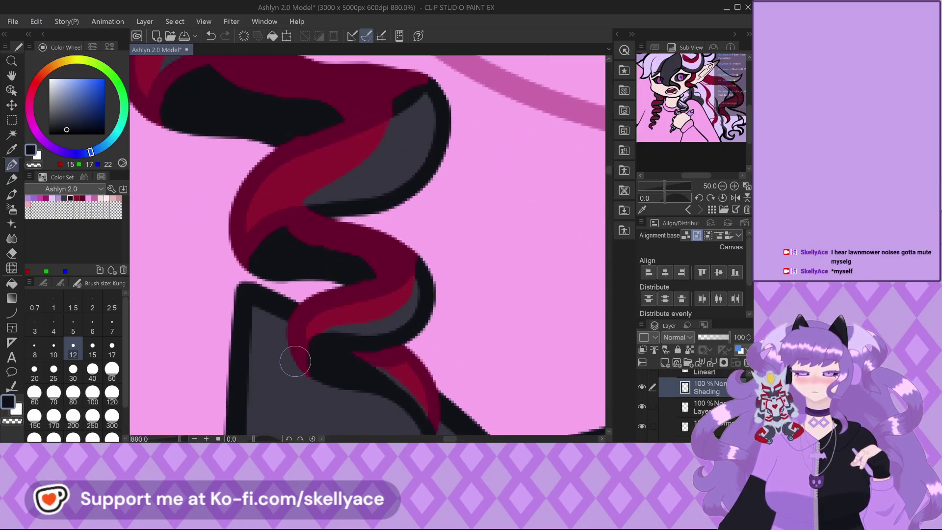
{"action": "scroll", "coordinate": [259, 250], "scroll_direction": "down", "scroll_amount": 5}
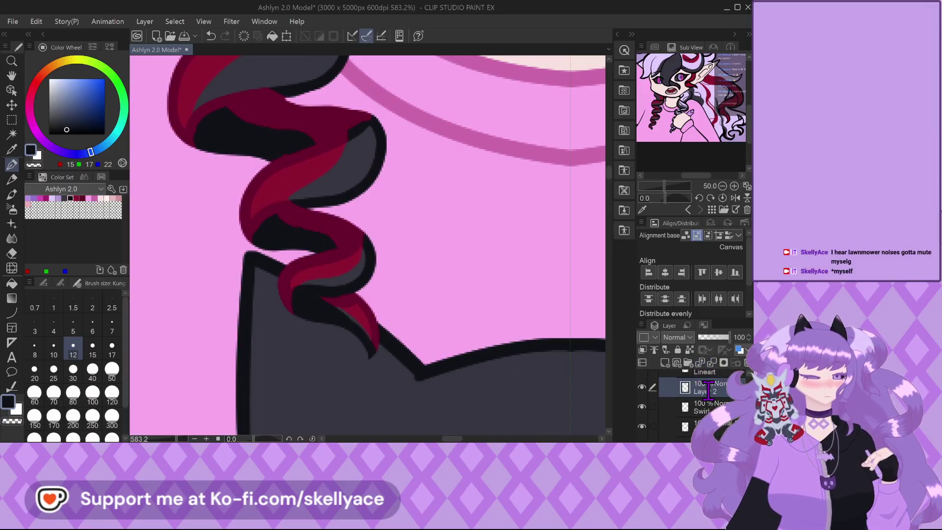
Merge the dark shading with Layer 2, name the merged layer Shading and set its opacity to 50%.
{"action": "left_click_drag", "start_coordinate": [713, 341], "coordinate": [715, 340]}
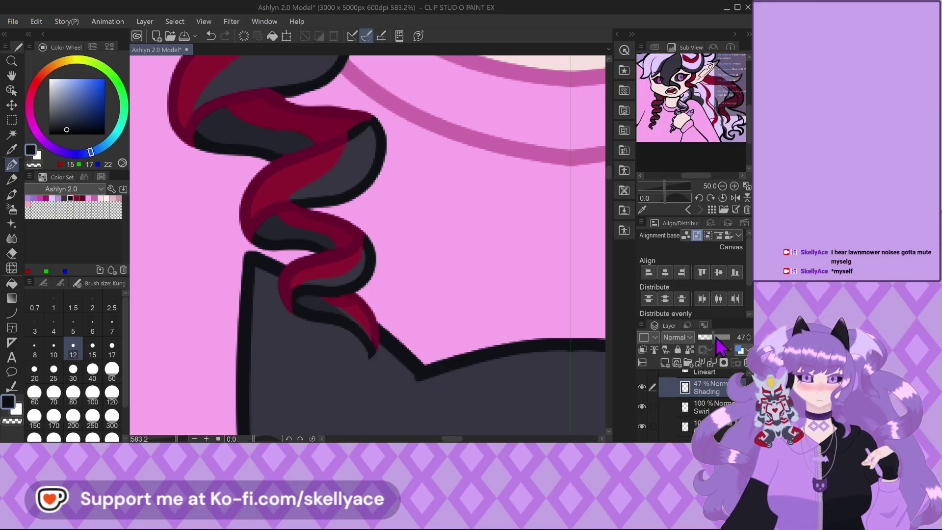
{"action": "scroll", "coordinate": [356, 407], "scroll_direction": "down", "scroll_amount": 5}
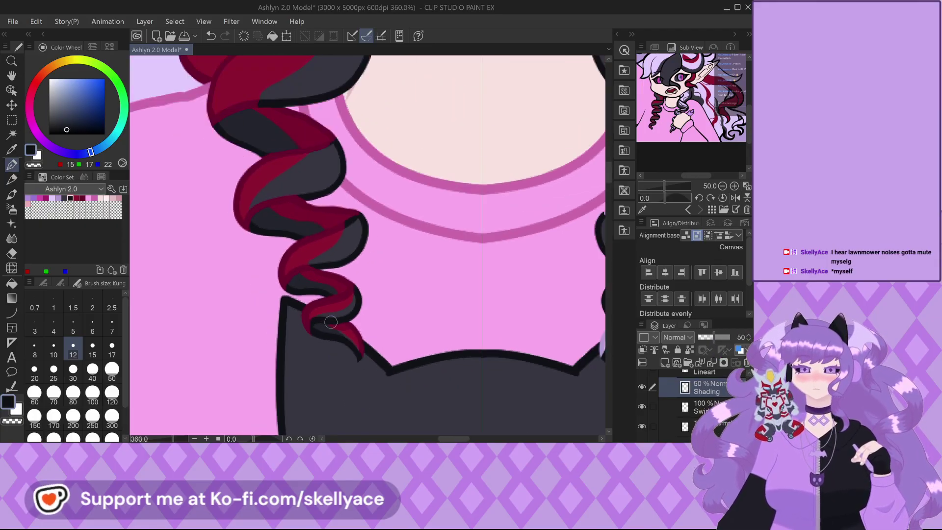
{"action": "scroll", "coordinate": [334, 274], "scroll_direction": "down", "scroll_amount": 2}
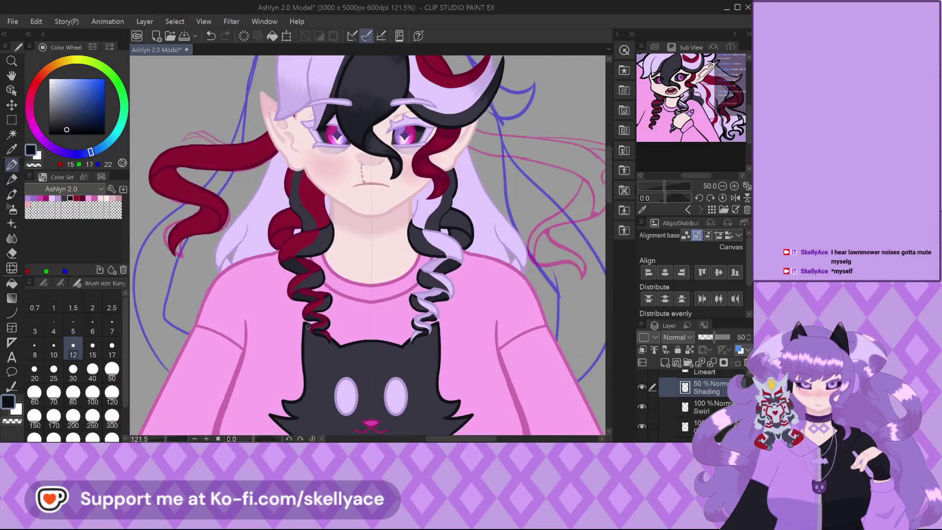
{"action": "scroll", "coordinate": [357, 194], "scroll_direction": "up", "scroll_amount": 2}
{"action": "scroll", "coordinate": [230, 186], "scroll_direction": "up", "scroll_amount": 5}
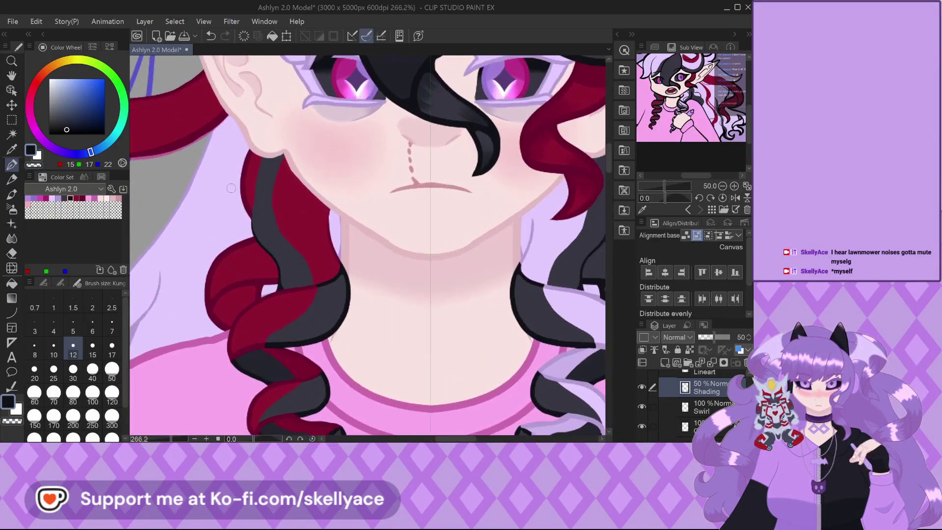
Select the front hair's Lineart layer and thicken the near-black outline along the outer edge of the grey stripe above the red curl.
{"action": "scroll", "coordinate": [702, 402], "scroll_direction": "up", "scroll_amount": 2}
{"action": "left_click", "coordinate": [703, 419]}
{"action": "scroll", "coordinate": [375, 236], "scroll_direction": "down", "scroll_amount": 3}
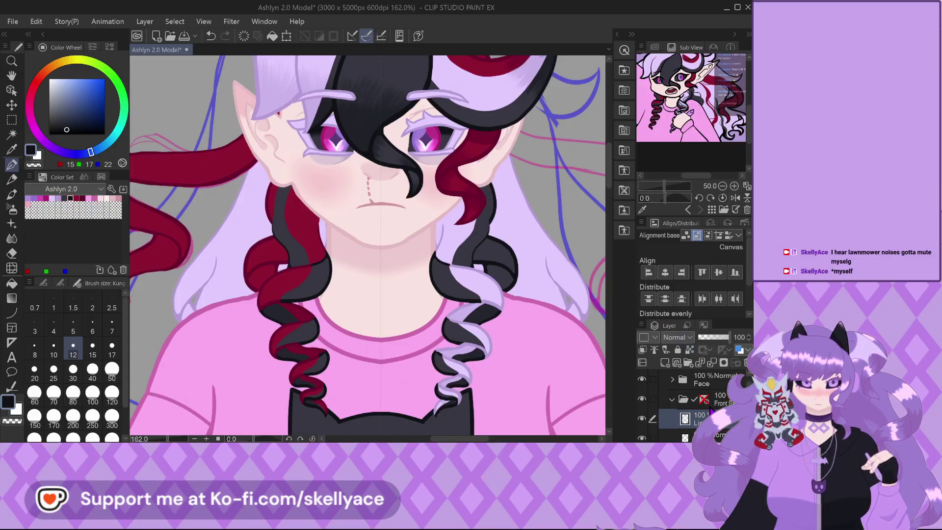
{"action": "scroll", "coordinate": [270, 174], "scroll_direction": "up", "scroll_amount": 6}
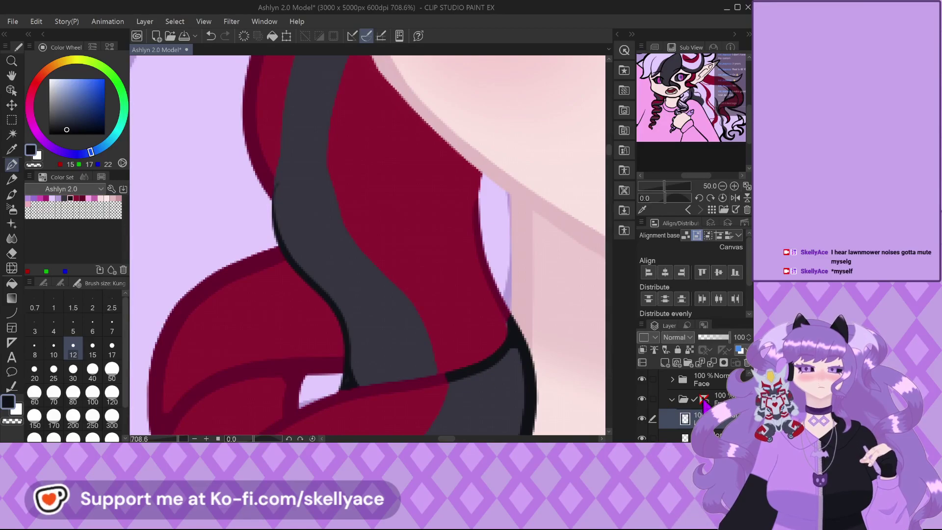
{"action": "scroll", "coordinate": [279, 167], "scroll_direction": "up", "scroll_amount": 1}
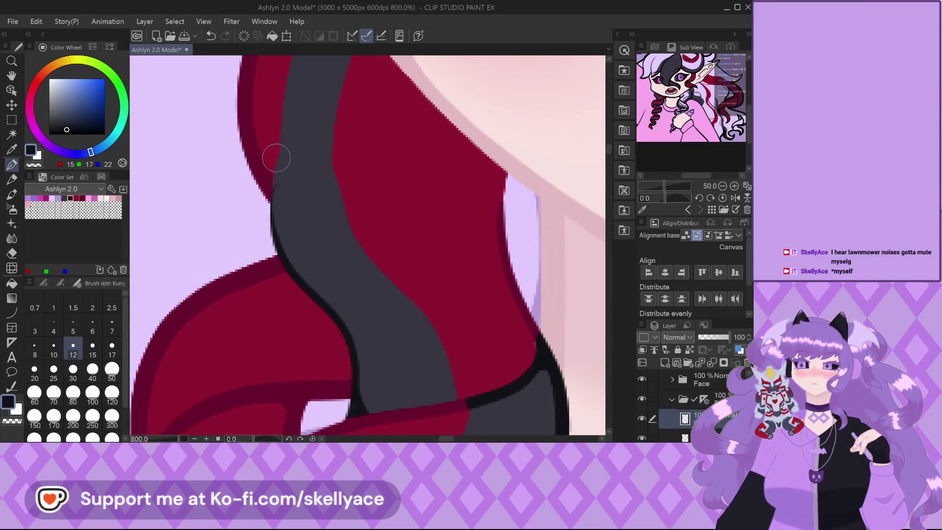
{"action": "mouse_move", "coordinate": [269, 214]}
{"action": "left_mouse_down"}
{"action": "mouse_move", "coordinate": [281, 257]}
{"action": "mouse_move", "coordinate": [347, 341]}
{"action": "mouse_move", "coordinate": [354, 401]}
{"action": "left_mouse_up"}
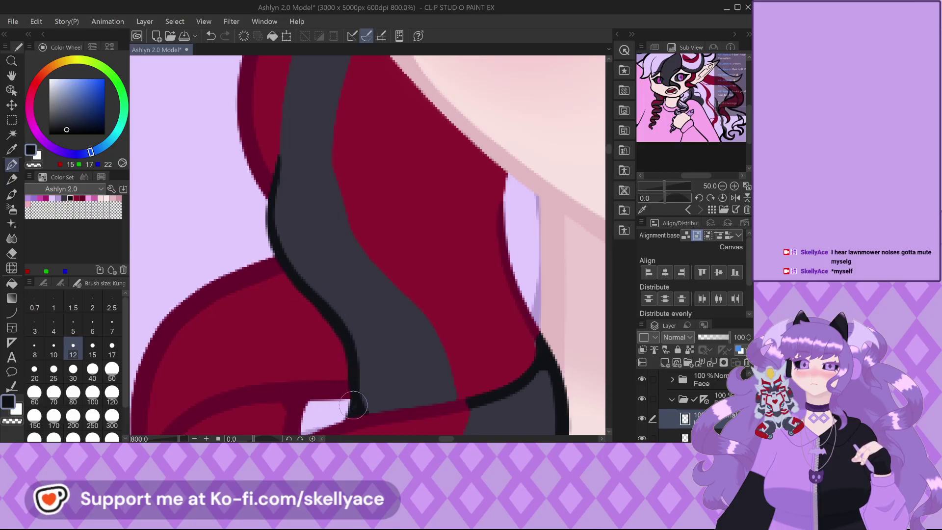
{"action": "scroll", "coordinate": [304, 264], "scroll_direction": "down", "scroll_amount": 5}
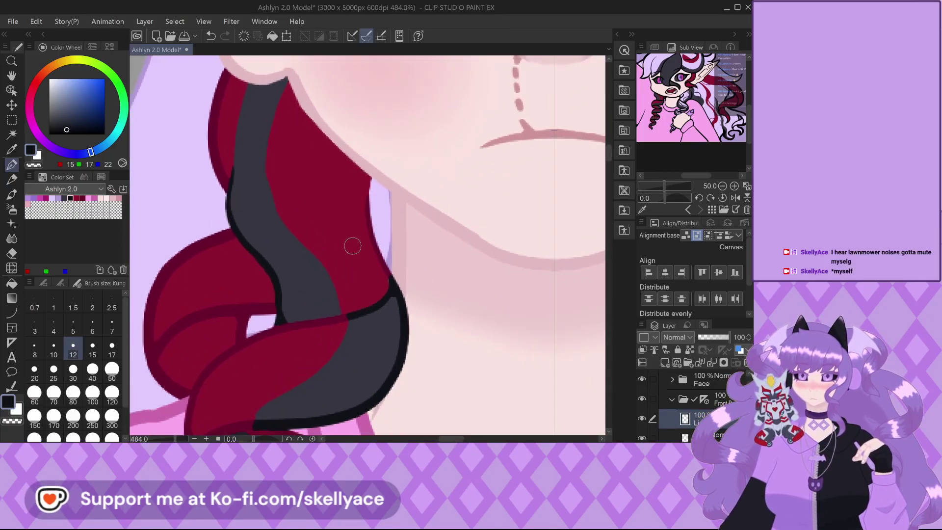
{"action": "scroll", "coordinate": [359, 241], "scroll_direction": "down", "scroll_amount": 4}
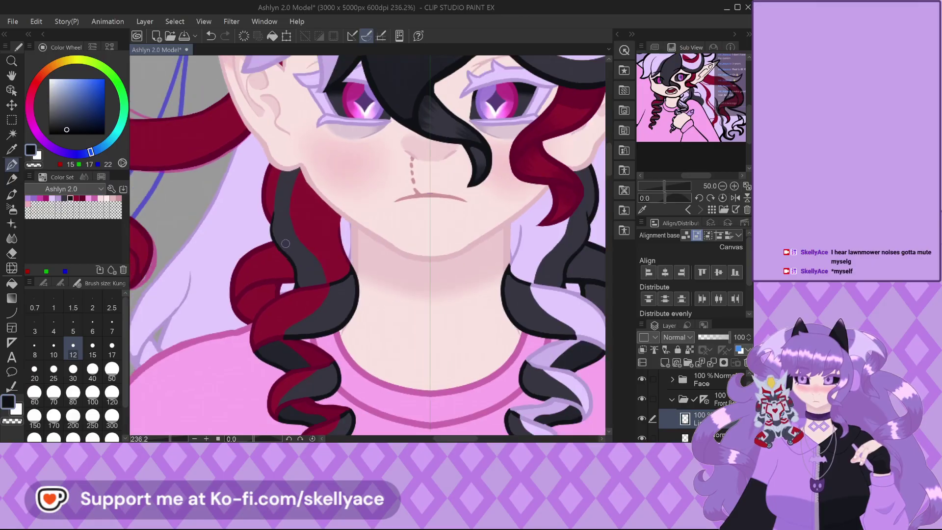
{"action": "scroll", "coordinate": [285, 243], "scroll_direction": "down", "scroll_amount": 2}
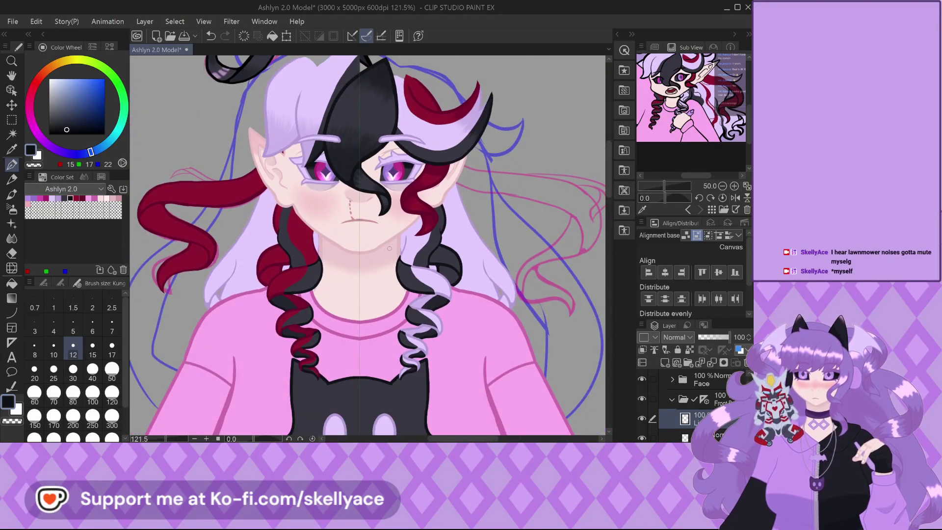
Save the Ashlyn 2.0 Model document.
{"action": "scroll", "coordinate": [389, 248], "scroll_direction": "down", "scroll_amount": 1}
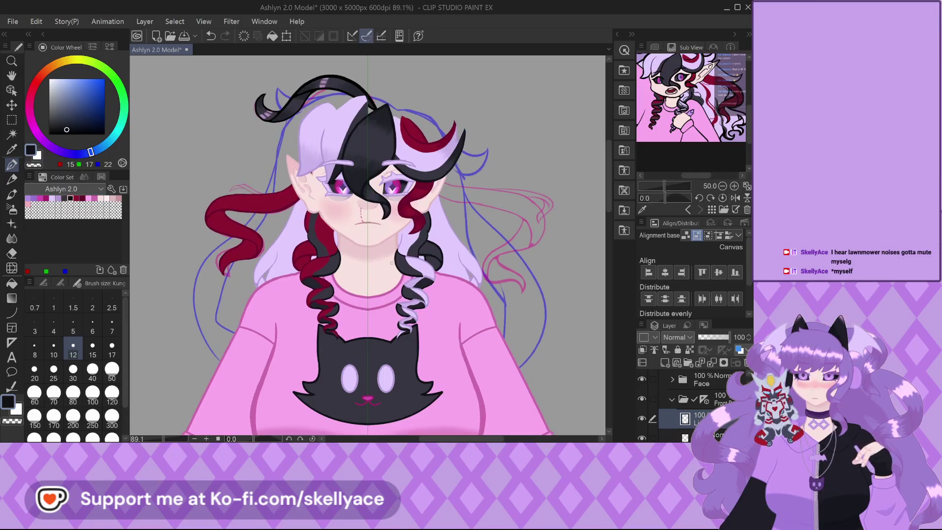
{"action": "scroll", "coordinate": [392, 264], "scroll_direction": "down", "scroll_amount": 1}
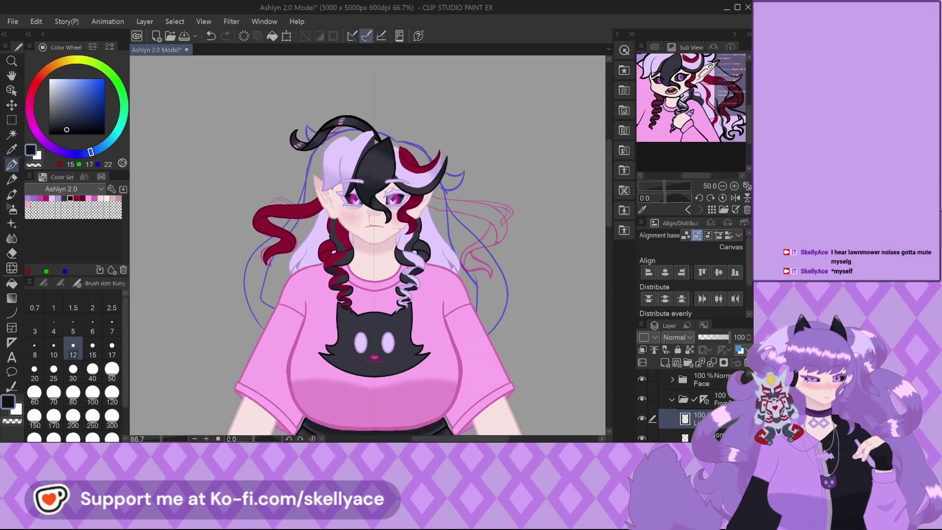
{"action": "key", "text": "ctrl+s"}
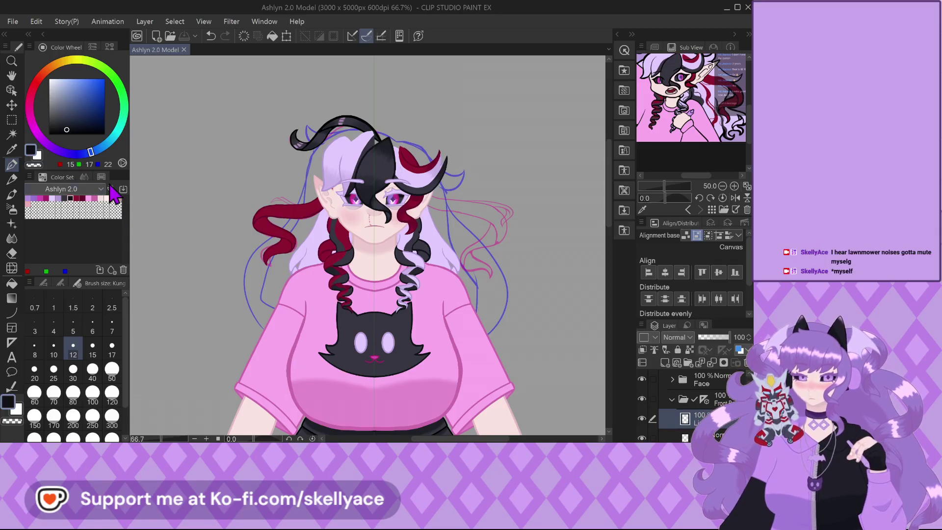
{"action": "scroll", "coordinate": [231, 159], "scroll_direction": "down", "scroll_amount": 3}
{"action": "scroll", "coordinate": [363, 219], "scroll_direction": "up", "scroll_amount": 1}
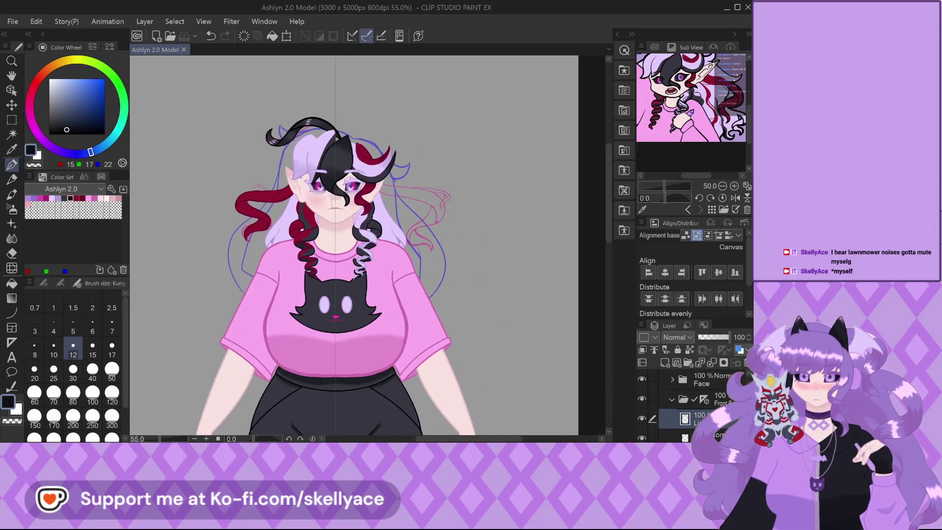
{"action": "scroll", "coordinate": [305, 156], "scroll_direction": "up", "scroll_amount": 3}
{"action": "scroll", "coordinate": [674, 412], "scroll_direction": "up", "scroll_amount": 1}
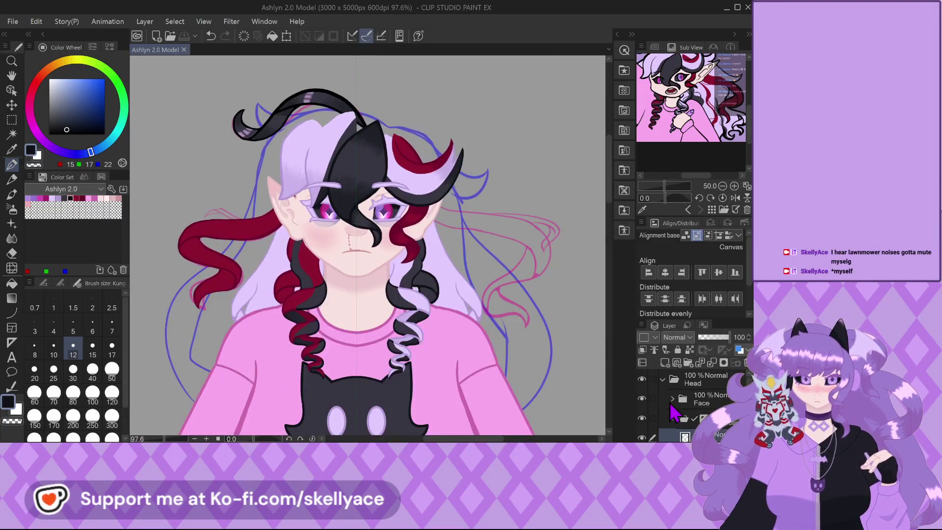
Collapse the front hair folder and toggle the Tail Up folder's visibility to check its effect on the model.
{"action": "left_click", "coordinate": [671, 418]}
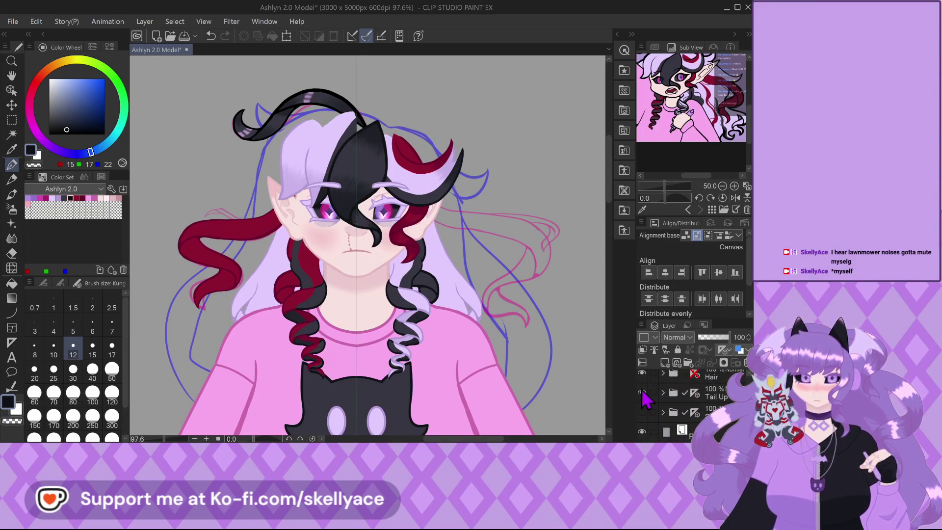
{"action": "left_click", "coordinate": [641, 392]}
{"action": "left_click", "coordinate": [641, 393]}
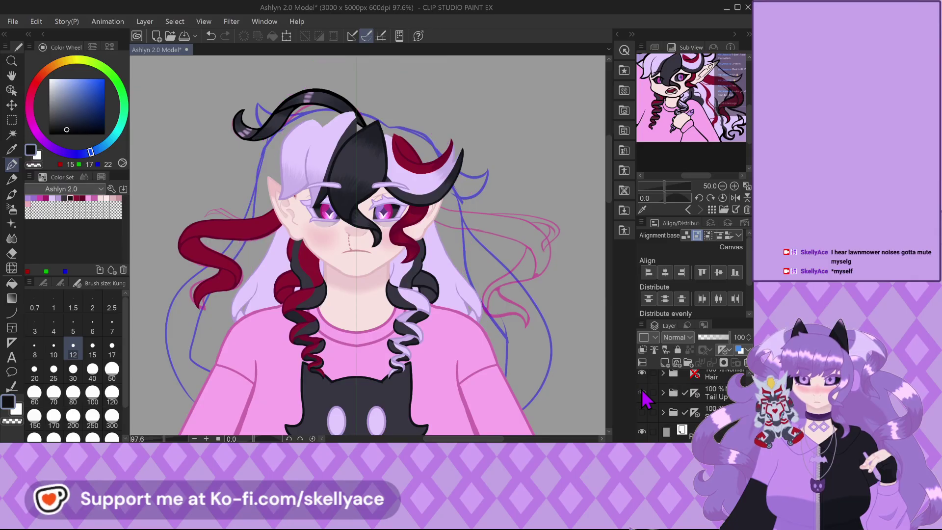
{"action": "left_click", "coordinate": [642, 393]}
{"action": "left_click", "coordinate": [642, 392]}
{"action": "scroll", "coordinate": [354, 161], "scroll_direction": "down", "scroll_amount": 2}
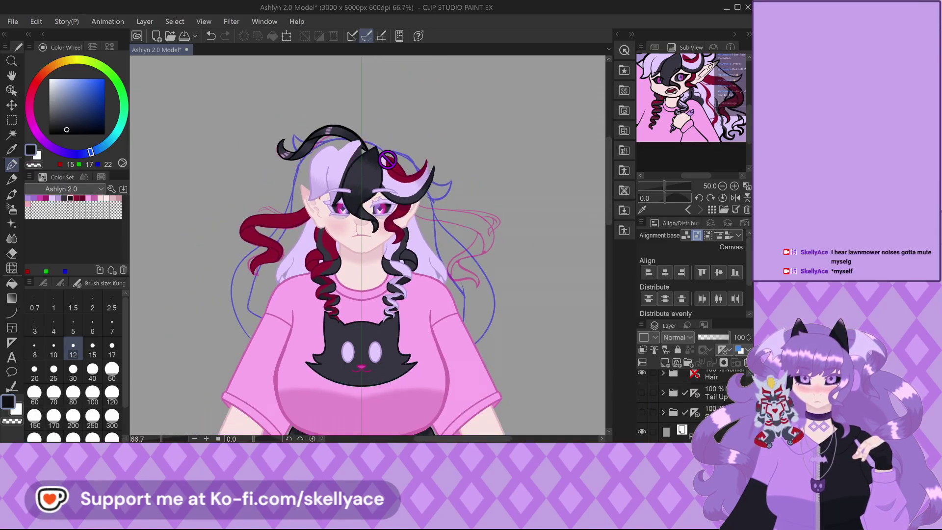
{"action": "scroll", "coordinate": [387, 158], "scroll_direction": "up", "scroll_amount": 2}
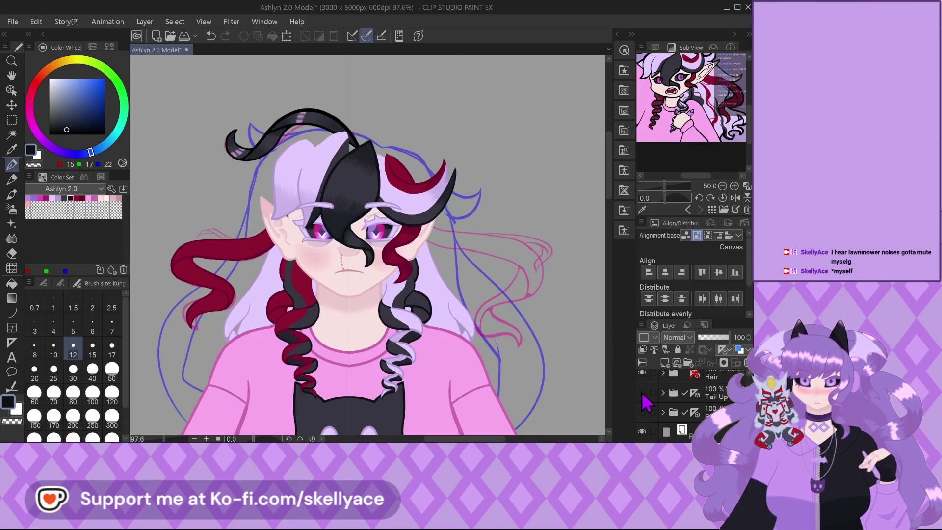
{"action": "scroll", "coordinate": [644, 401], "scroll_direction": "up", "scroll_amount": 3}
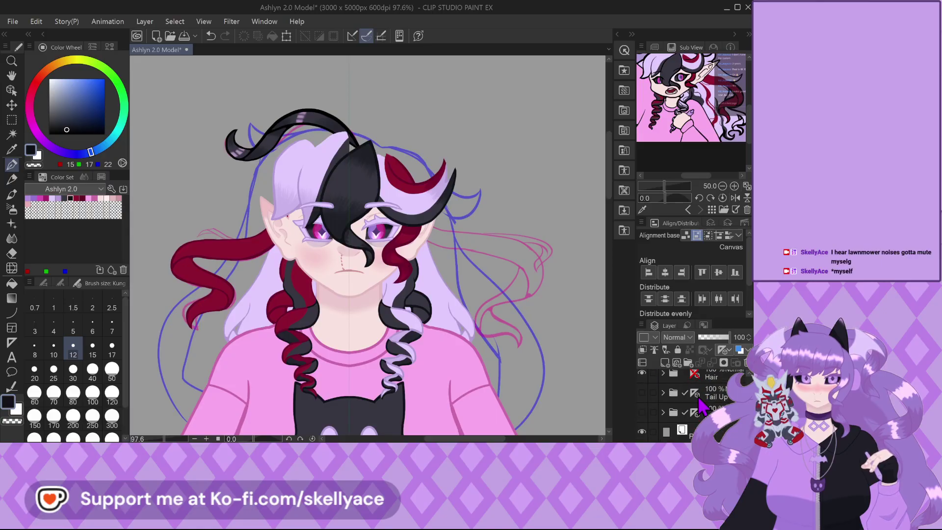
{"action": "scroll", "coordinate": [701, 415], "scroll_direction": "up", "scroll_amount": 1}
{"action": "scroll", "coordinate": [702, 415], "scroll_direction": "up", "scroll_amount": 2}
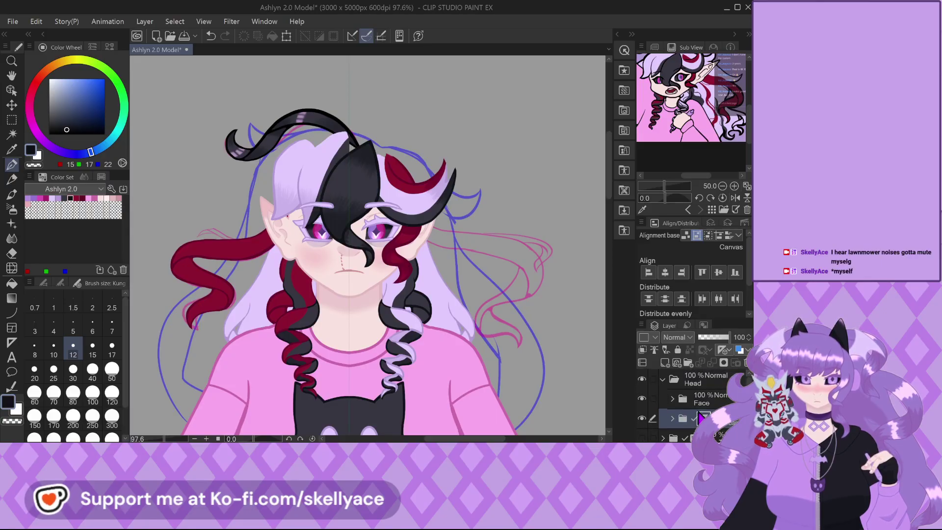
Examine the hair in the reference image at 100% and compare it with the bangs and curls on the canvas.
{"action": "scroll", "coordinate": [667, 107], "scroll_direction": "up", "scroll_amount": 3}
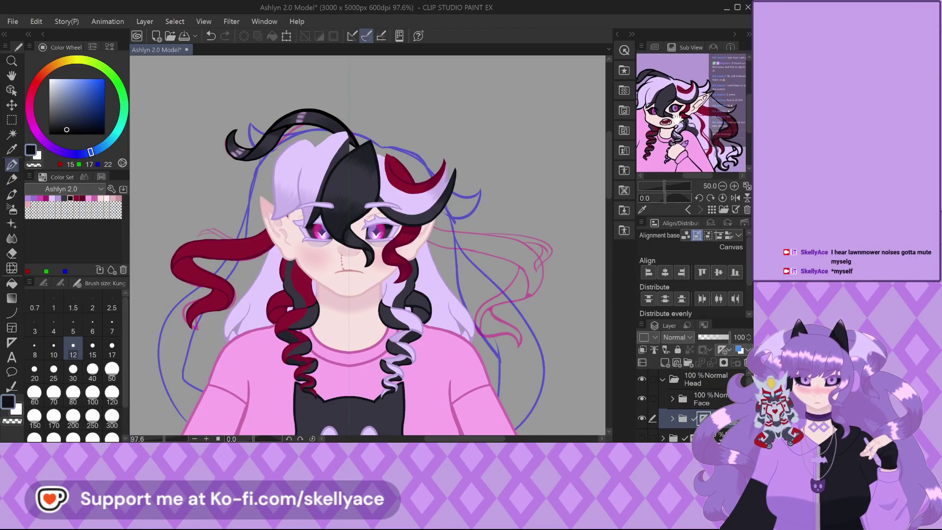
{"action": "scroll", "coordinate": [367, 147], "scroll_direction": "up", "scroll_amount": 3}
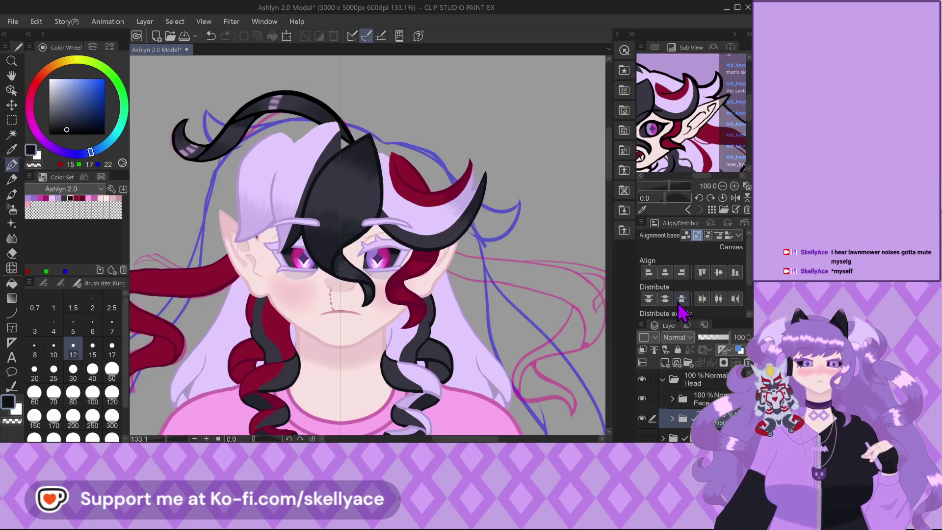
{"action": "scroll", "coordinate": [409, 251], "scroll_direction": "down", "scroll_amount": 3}
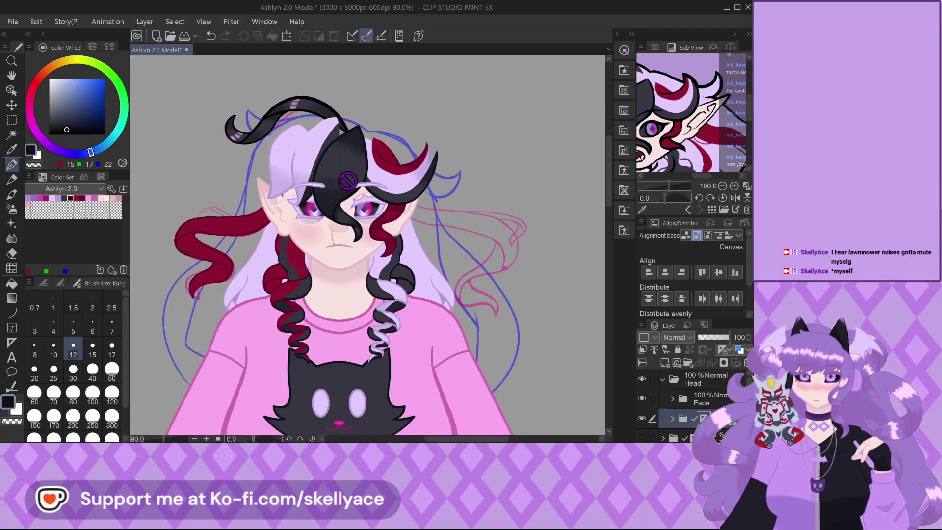
{"action": "scroll", "coordinate": [409, 251], "scroll_direction": "down", "scroll_amount": 1}
{"action": "left_click_drag", "start_coordinate": [699, 124], "coordinate": [656, 105]}
{"action": "scroll", "coordinate": [487, 221], "scroll_direction": "up", "scroll_amount": 2}
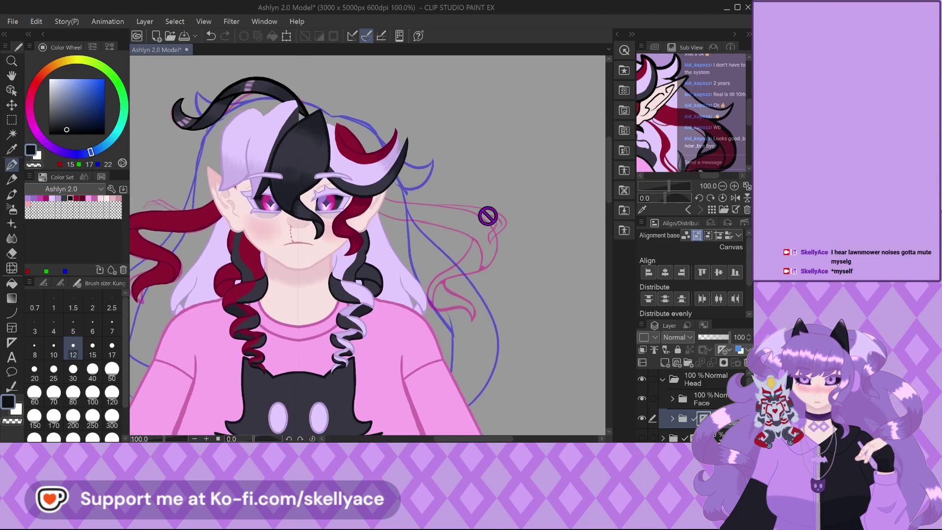
{"action": "left_click_drag", "start_coordinate": [646, 108], "coordinate": [687, 125]}
{"action": "scroll", "coordinate": [359, 112], "scroll_direction": "up", "scroll_amount": 4}
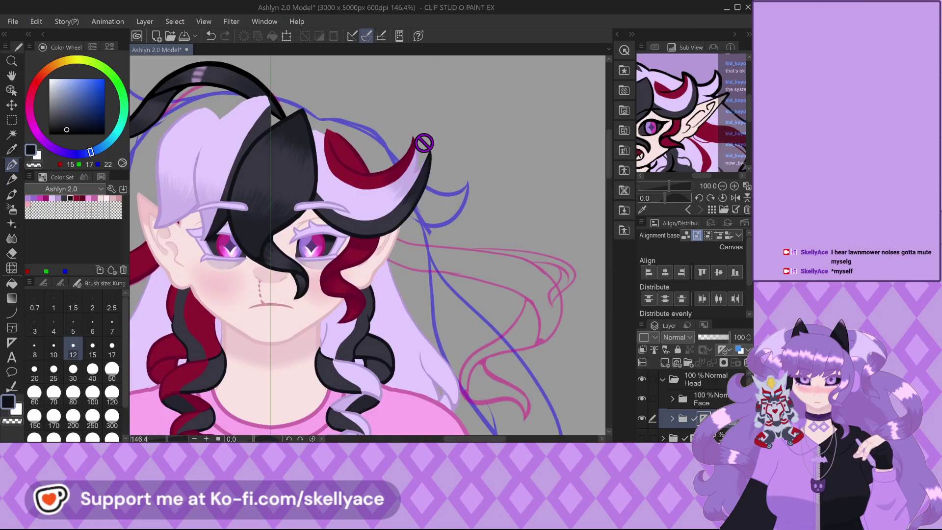
{"action": "scroll", "coordinate": [491, 157], "scroll_direction": "down", "scroll_amount": 3}
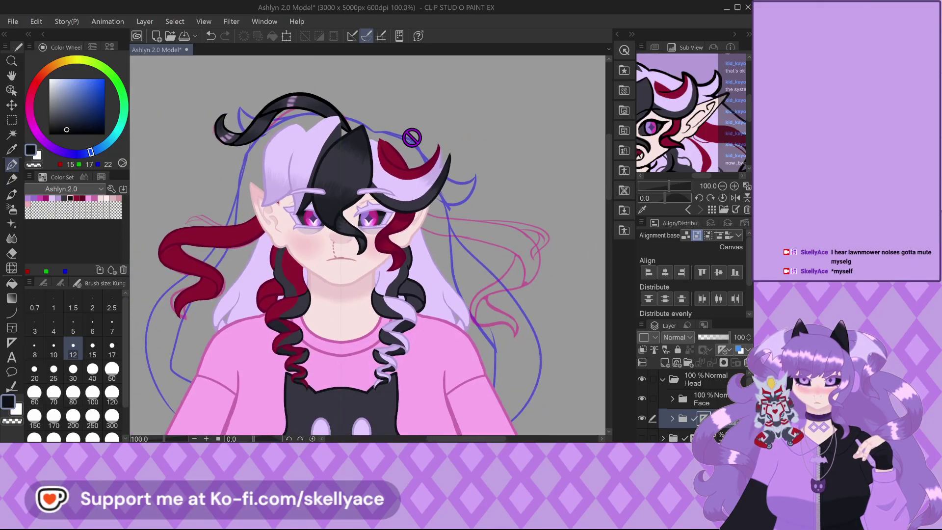
{"action": "scroll", "coordinate": [412, 137], "scroll_direction": "down", "scroll_amount": 2}
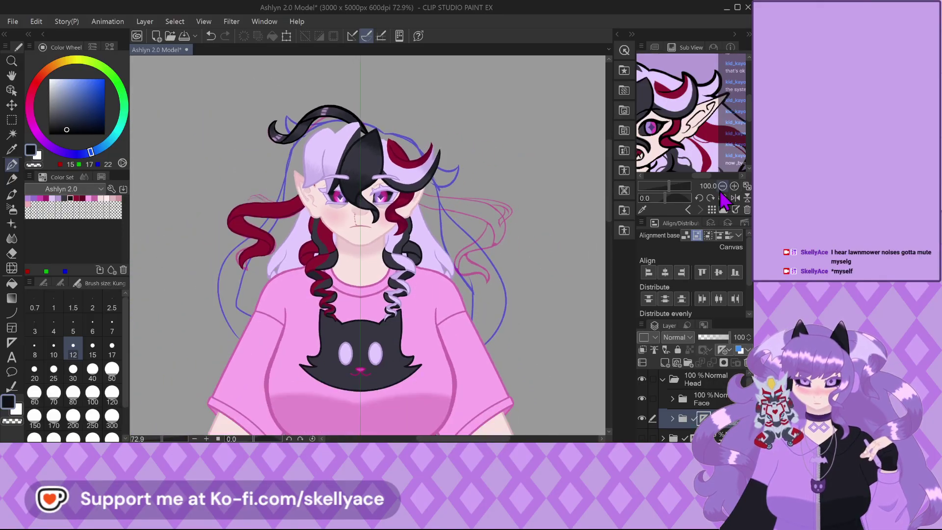
Switch the reference view to the render of the character in a light grey shirt.
{"action": "left_click", "coordinate": [746, 210]}
{"action": "scroll", "coordinate": [299, 185], "scroll_direction": "up", "scroll_amount": 2}
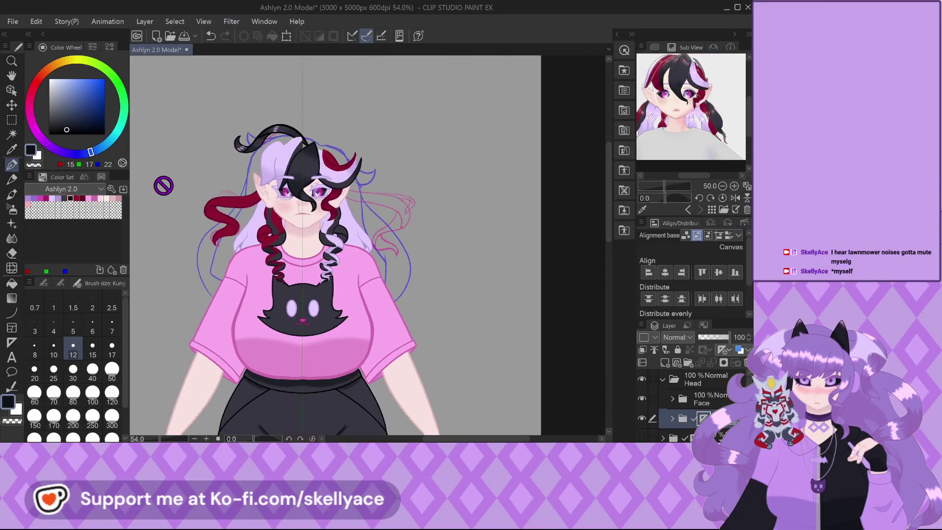
{"action": "scroll", "coordinate": [248, 158], "scroll_direction": "up", "scroll_amount": 4}
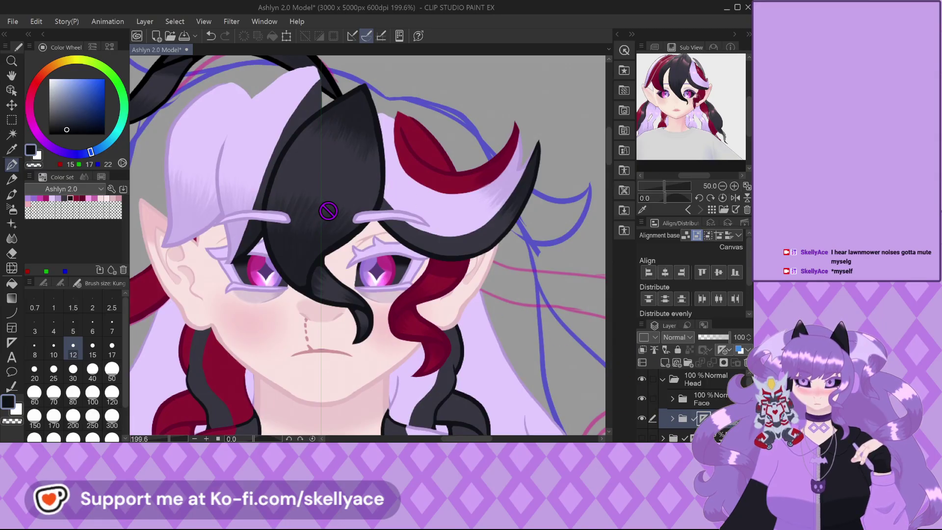
Expand the Face, Bangs and Center Bangs folders and add a new layer directly beneath the center bangs' Lineart layer.
{"action": "left_click", "coordinate": [673, 400]}
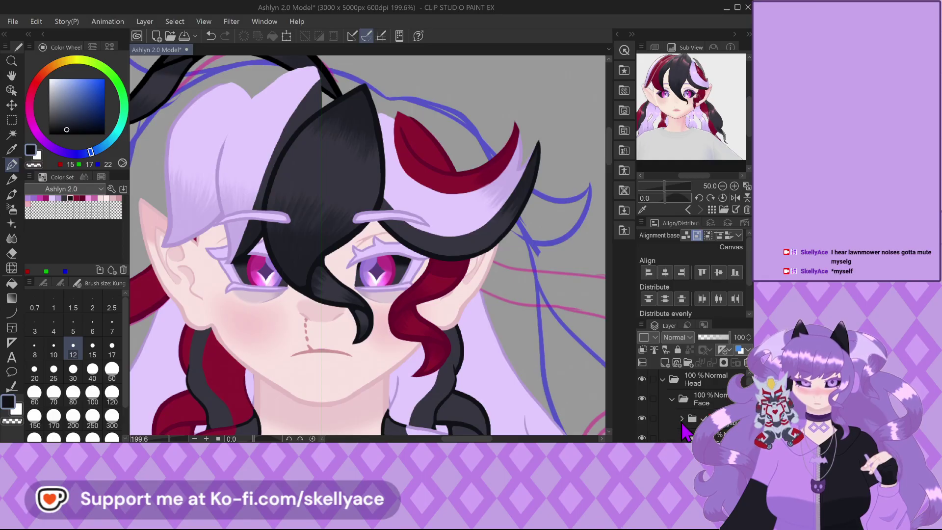
{"action": "scroll", "coordinate": [681, 413], "scroll_direction": "down", "scroll_amount": 1}
{"action": "left_click", "coordinate": [681, 405]}
{"action": "scroll", "coordinate": [685, 409], "scroll_direction": "down", "scroll_amount": 1}
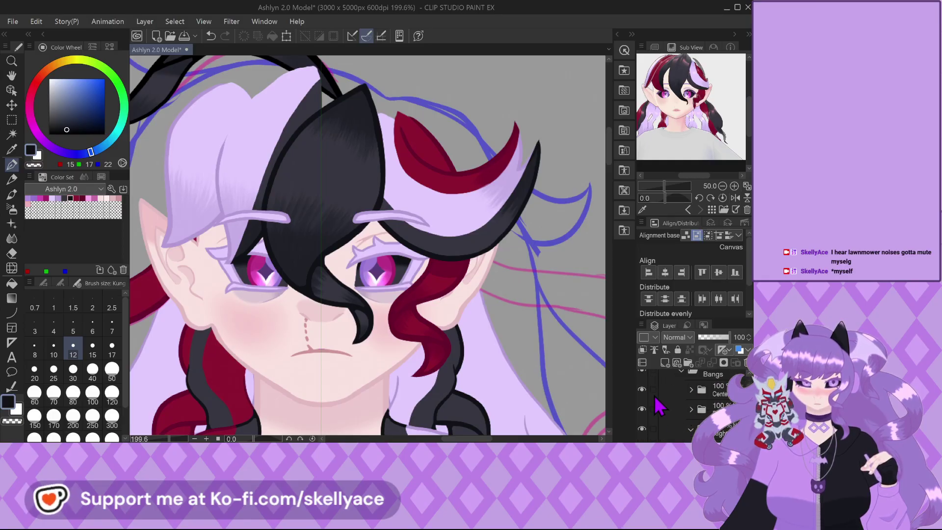
{"action": "left_click", "coordinate": [641, 389]}
{"action": "left_click", "coordinate": [641, 389]}
{"action": "left_click", "coordinate": [691, 389]}
{"action": "scroll", "coordinate": [693, 397], "scroll_direction": "down", "scroll_amount": 1}
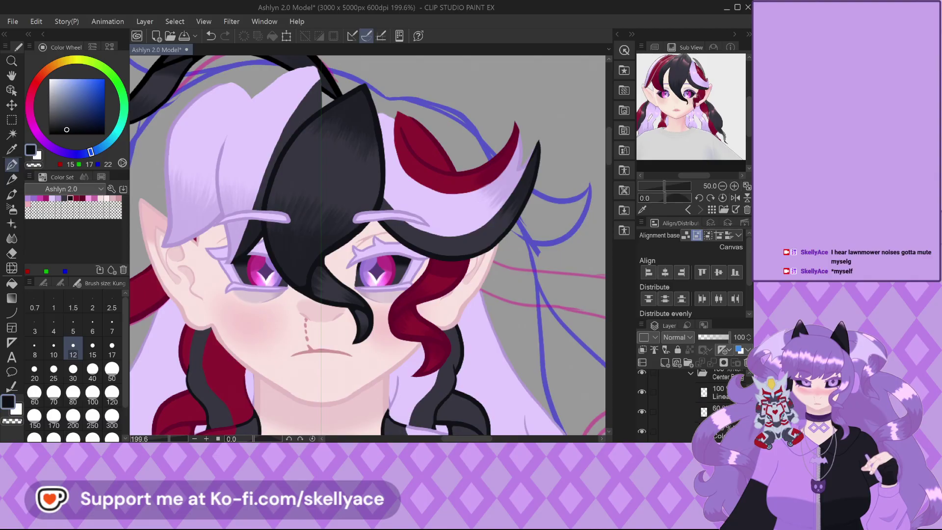
{"action": "left_click", "coordinate": [680, 407]}
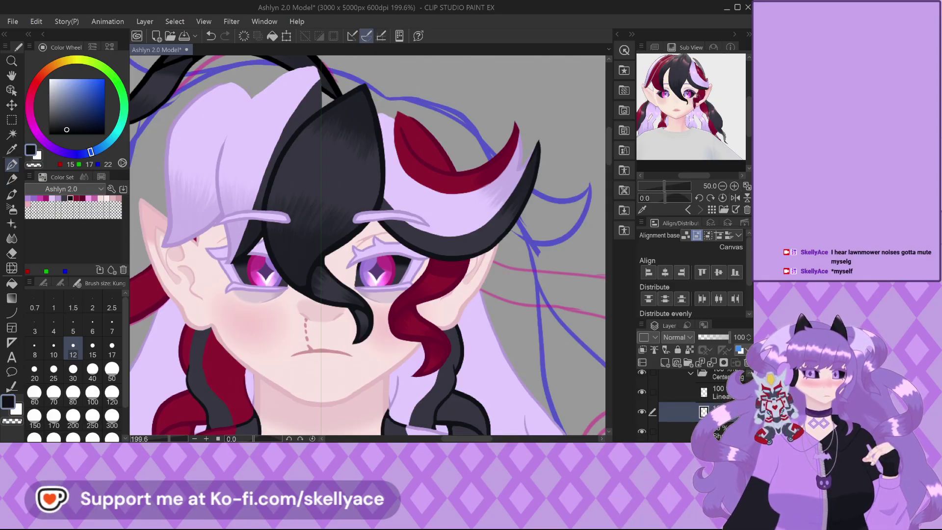
Pick light pink (248, 182, 252) from the character's other color set and paint a curved highlight band across the center bang at brush size 30.
{"action": "scroll", "coordinate": [288, 128], "scroll_direction": "up", "scroll_amount": 1}
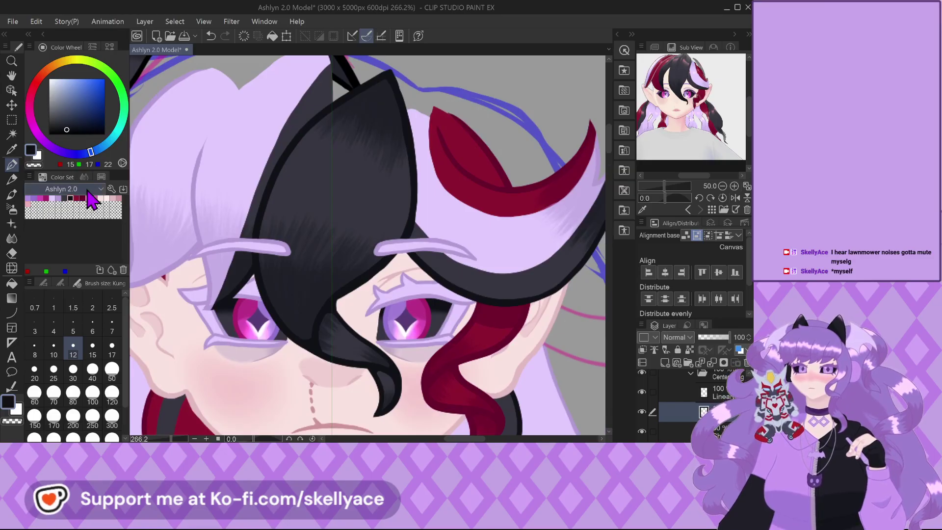
{"action": "left_click", "coordinate": [72, 211]}
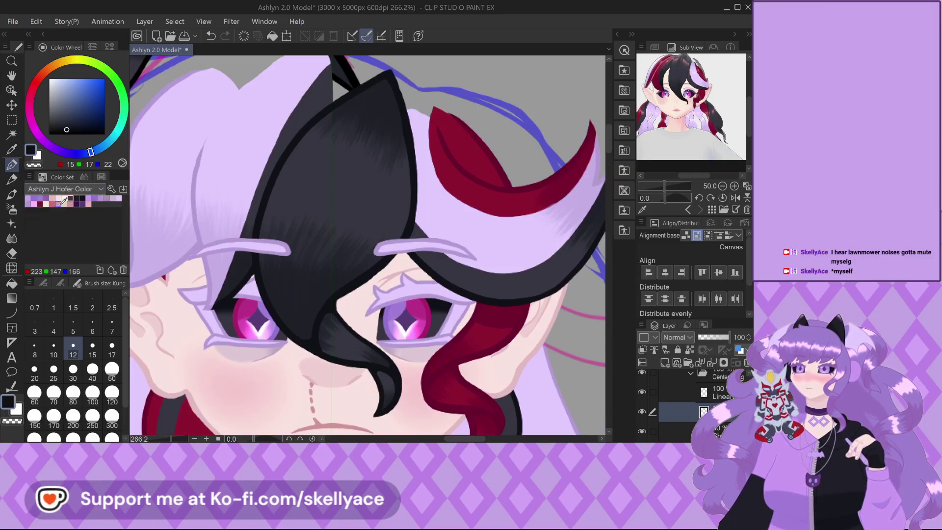
{"action": "left_click", "coordinate": [41, 200]}
{"action": "scroll", "coordinate": [373, 162], "scroll_direction": "up", "scroll_amount": 2}
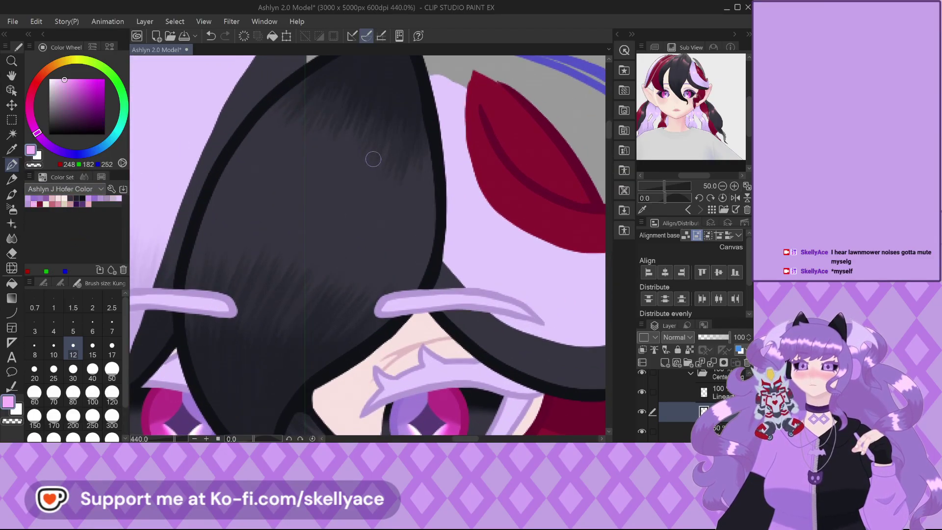
{"action": "key", "text": "bracketright"}
{"action": "key", "text": "bracketright"}
{"action": "key", "text": "bracketright"}
{"action": "key", "text": "bracketright"}
{"action": "key", "text": "bracketright"}
{"action": "scroll", "coordinate": [227, 159], "scroll_direction": "up", "scroll_amount": 1}
{"action": "mouse_move", "coordinate": [227, 159]}
{"action": "left_mouse_down"}
{"action": "mouse_move", "coordinate": [296, 168]}
{"action": "mouse_move", "coordinate": [413, 209]}
{"action": "mouse_move", "coordinate": [478, 268]}
{"action": "left_mouse_up"}
{"action": "mouse_move", "coordinate": [203, 202]}
{"action": "left_mouse_down"}
{"action": "mouse_move", "coordinate": [279, 209]}
{"action": "mouse_move", "coordinate": [409, 255]}
{"action": "mouse_move", "coordinate": [460, 295]}
{"action": "mouse_move", "coordinate": [456, 254]}
{"action": "mouse_move", "coordinate": [292, 180]}
{"action": "mouse_move", "coordinate": [450, 251]}
{"action": "mouse_move", "coordinate": [425, 225]}
{"action": "mouse_move", "coordinate": [308, 177]}
{"action": "mouse_move", "coordinate": [223, 170]}
{"action": "mouse_move", "coordinate": [253, 167]}
{"action": "mouse_move", "coordinate": [319, 186]}
{"action": "mouse_move", "coordinate": [220, 176]}
{"action": "mouse_move", "coordinate": [211, 191]}
{"action": "mouse_move", "coordinate": [297, 207]}
{"action": "mouse_move", "coordinate": [466, 277]}
{"action": "mouse_move", "coordinate": [305, 196]}
{"action": "mouse_move", "coordinate": [221, 187]}
{"action": "mouse_move", "coordinate": [346, 207]}
{"action": "mouse_move", "coordinate": [390, 231]}
{"action": "left_mouse_up"}
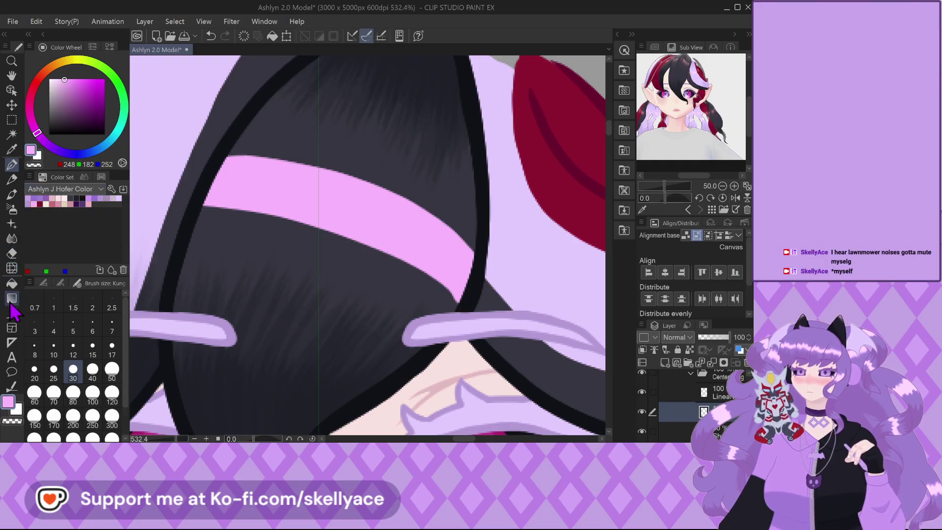
{"action": "scroll", "coordinate": [235, 173], "scroll_direction": "up", "scroll_amount": 1}
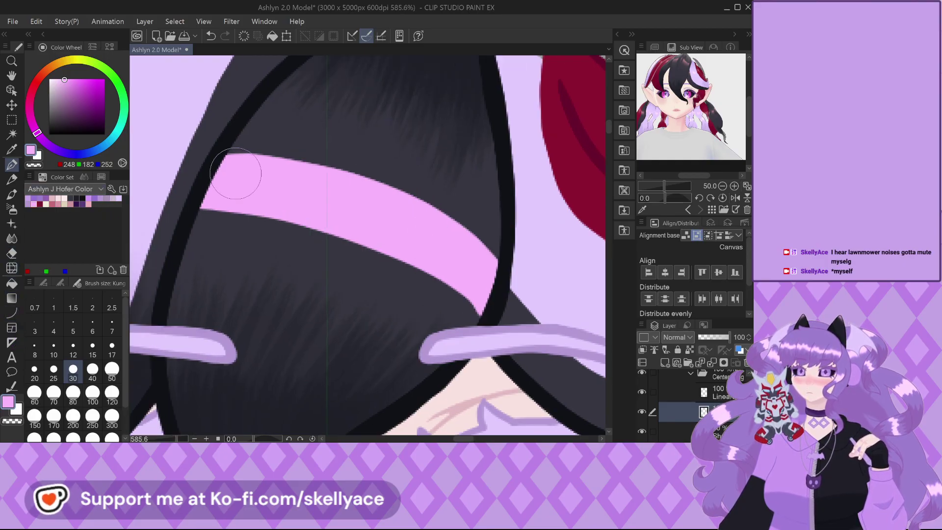
{"action": "mouse_move", "coordinate": [275, 130]}
{"action": "left_mouse_down"}
{"action": "mouse_move", "coordinate": [246, 171]}
{"action": "mouse_move", "coordinate": [221, 232]}
{"action": "left_mouse_up"}
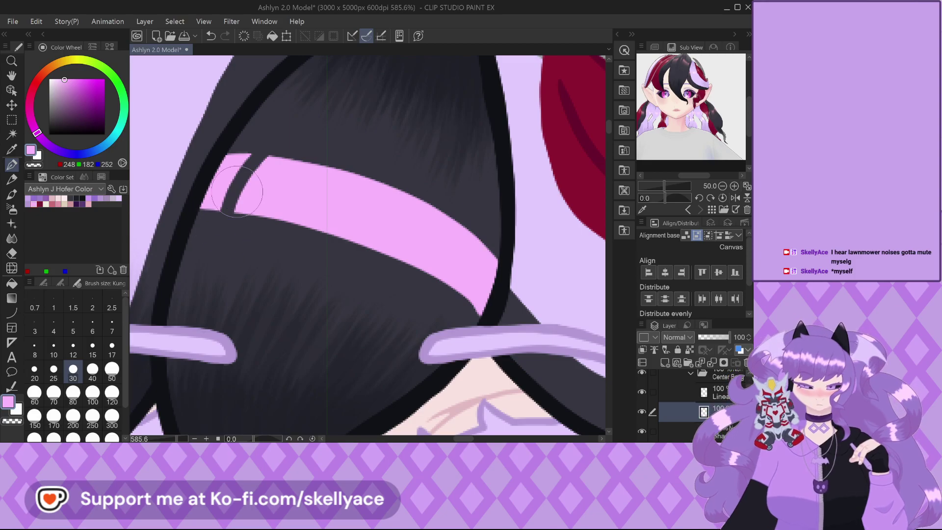
{"action": "key", "text": "ctrl+z"}
Erase five thin slanted gaps through the pink highlight band on the center bang with the eraser at size 12.
{"action": "left_click", "coordinate": [12, 253]}
{"action": "left_click", "coordinate": [73, 350]}
{"action": "left_click_drag", "start_coordinate": [267, 143], "coordinate": [229, 212]}
{"action": "key", "text": "ctrl+z"}
{"action": "left_click_drag", "start_coordinate": [256, 153], "coordinate": [228, 214]}
{"action": "key", "text": "ctrl+z"}
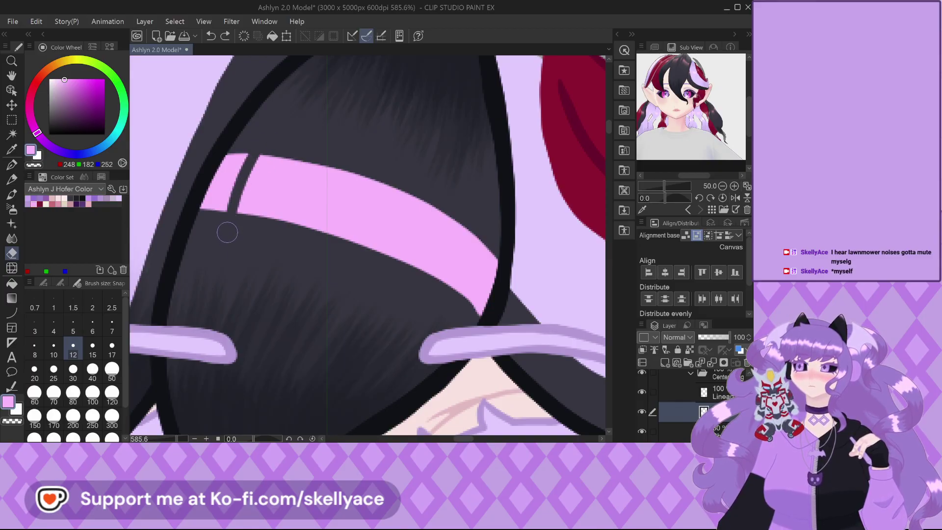
{"action": "left_click_drag", "start_coordinate": [302, 159], "coordinate": [275, 220]}
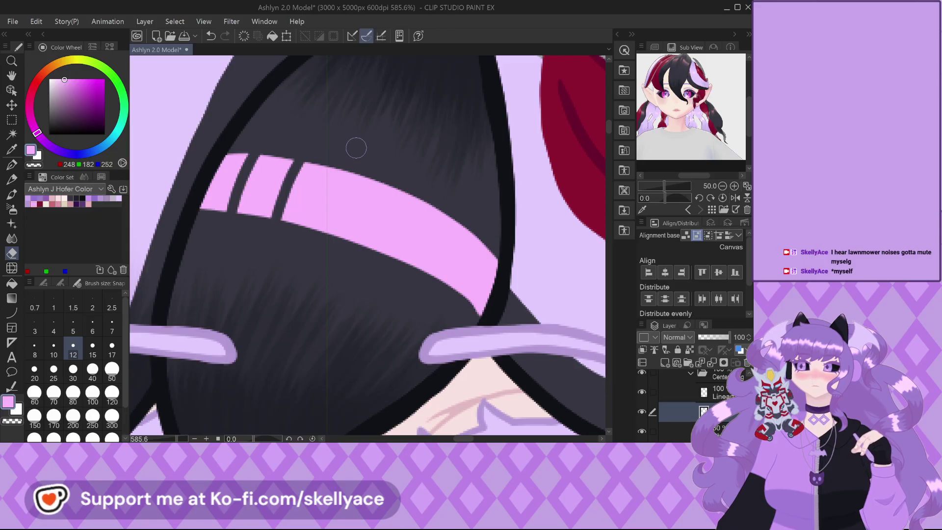
{"action": "left_click_drag", "start_coordinate": [349, 158], "coordinate": [325, 226]}
{"action": "left_click_drag", "start_coordinate": [402, 165], "coordinate": [389, 254]}
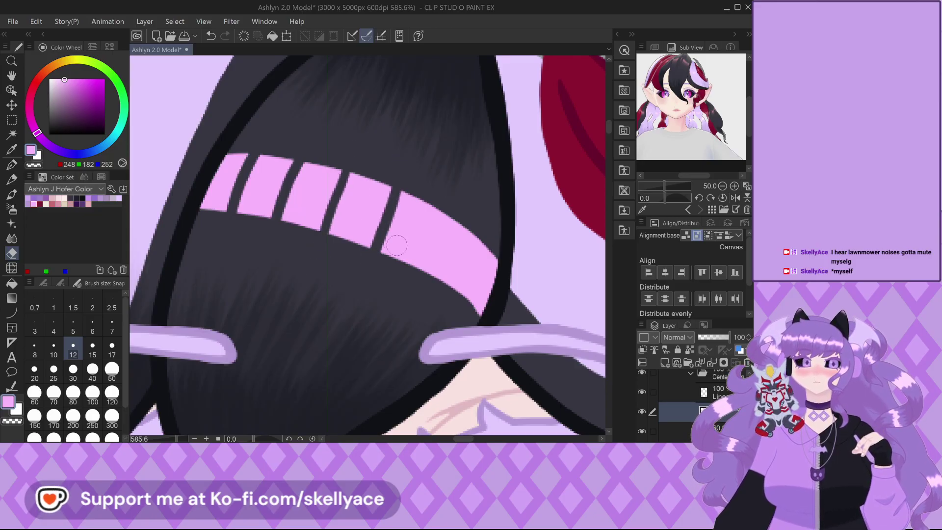
{"action": "left_click_drag", "start_coordinate": [450, 186], "coordinate": [430, 273]}
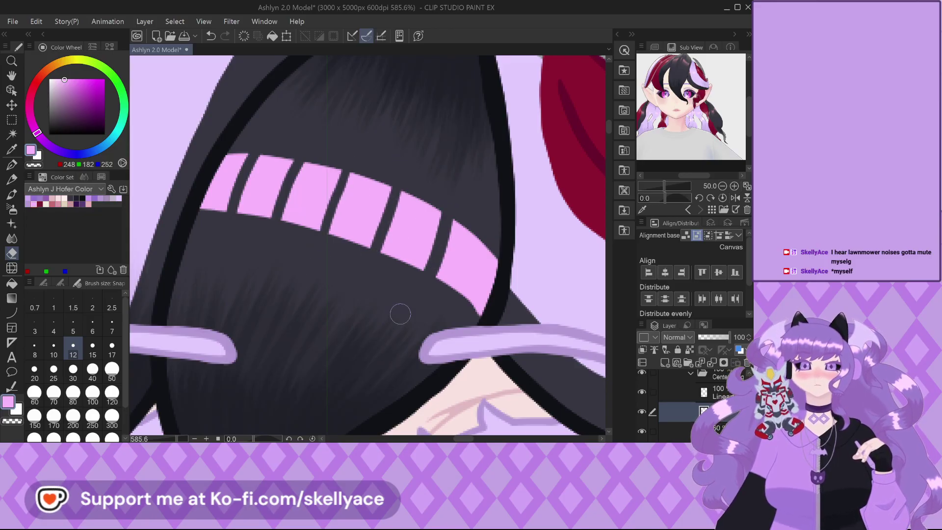
{"action": "scroll", "coordinate": [294, 273], "scroll_direction": "down", "scroll_amount": 5}
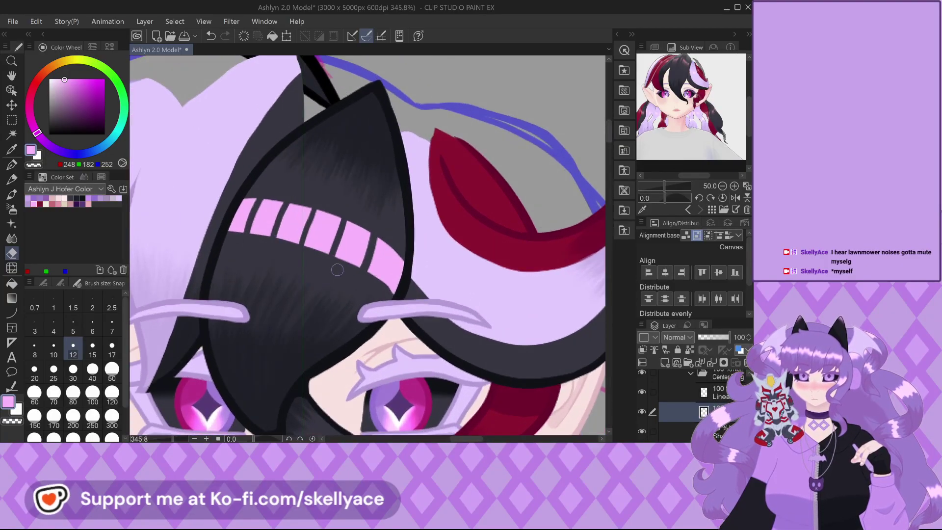
Undo the gap cuts in the center bang's pink highlight and re-erase five wider slanted gaps with the eraser at size 12.
{"action": "scroll", "coordinate": [333, 270], "scroll_direction": "up", "scroll_amount": 2}
{"action": "key", "text": "ctrl+z"}
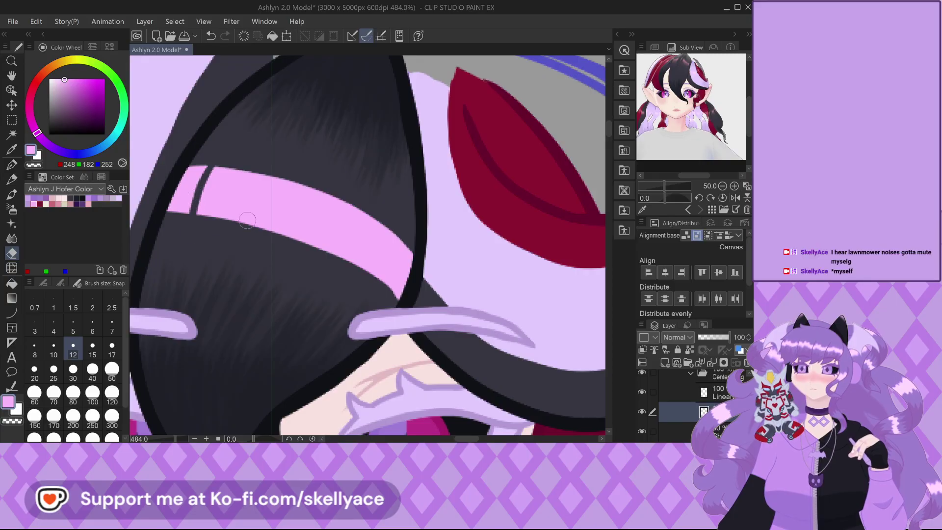
{"action": "left_click_drag", "start_coordinate": [392, 216], "coordinate": [372, 287]}
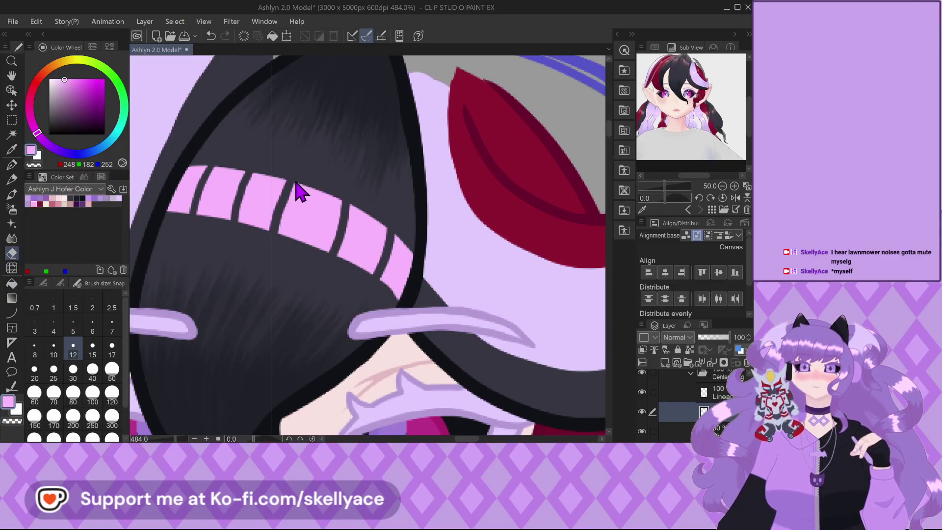
{"action": "left_click_drag", "start_coordinate": [295, 170], "coordinate": [277, 237]}
{"action": "left_click_drag", "start_coordinate": [293, 170], "coordinate": [276, 226]}
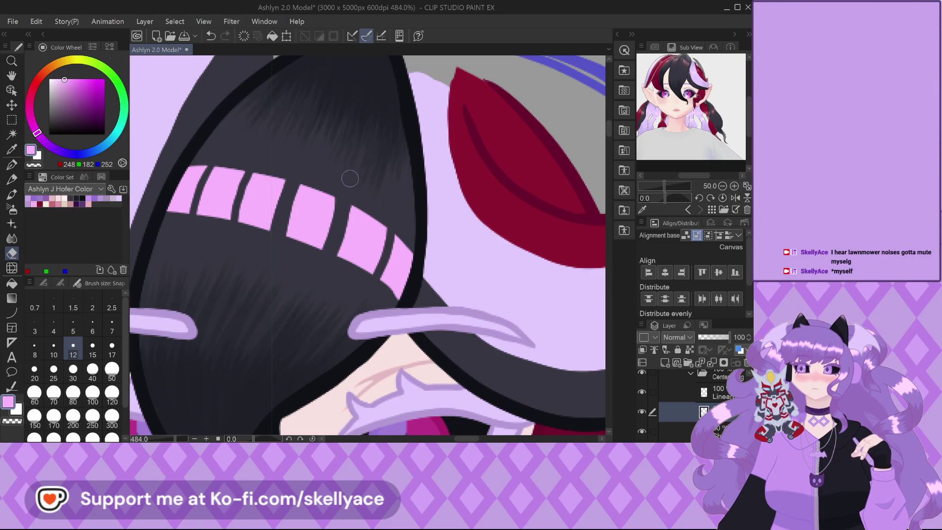
{"action": "left_click_drag", "start_coordinate": [342, 205], "coordinate": [338, 193]}
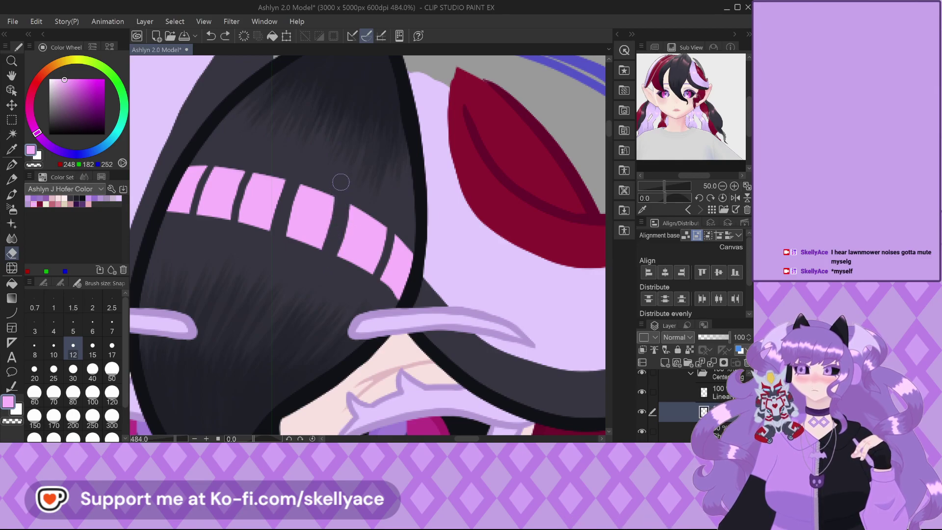
{"action": "left_click_drag", "start_coordinate": [388, 213], "coordinate": [370, 272]}
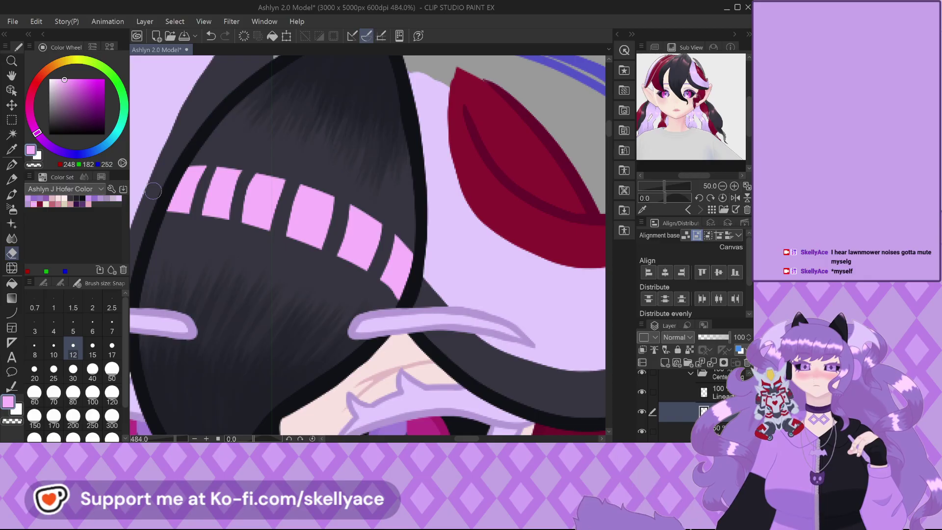
Blur the edges of all the pink highlight segments on the center bang with the Blur tool at size 10.
{"action": "scroll", "coordinate": [311, 213], "scroll_direction": "down", "scroll_amount": 8}
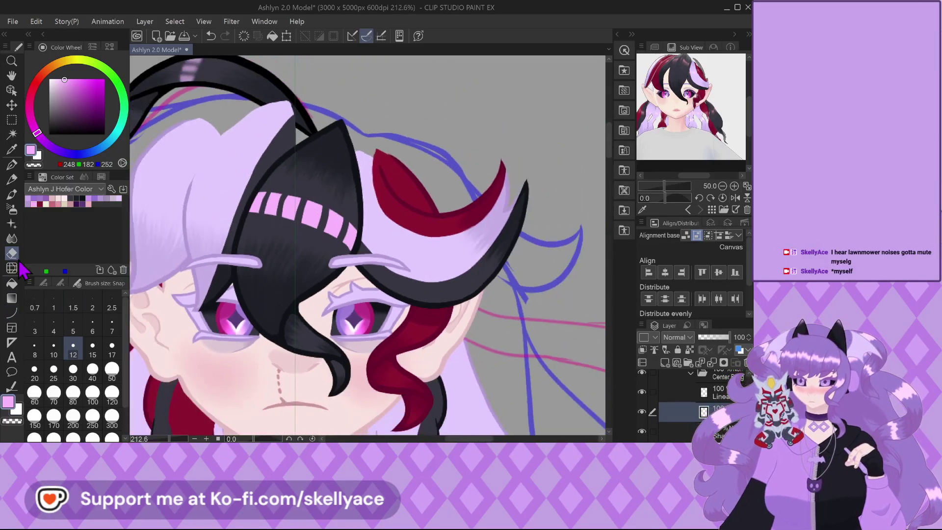
{"action": "left_click", "coordinate": [13, 238]}
{"action": "scroll", "coordinate": [292, 202], "scroll_direction": "up", "scroll_amount": 9}
{"action": "mouse_move", "coordinate": [225, 193]}
{"action": "left_mouse_down"}
{"action": "mouse_move", "coordinate": [218, 171]}
{"action": "mouse_move", "coordinate": [206, 237]}
{"action": "mouse_move", "coordinate": [189, 231]}
{"action": "left_mouse_up"}
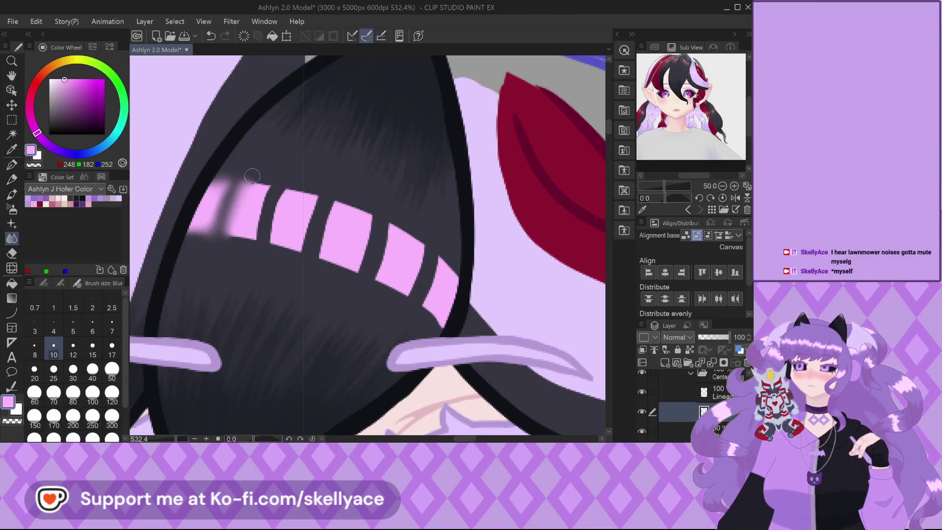
{"action": "mouse_move", "coordinate": [276, 183]}
{"action": "left_mouse_down"}
{"action": "mouse_move", "coordinate": [270, 251]}
{"action": "mouse_move", "coordinate": [306, 193]}
{"action": "mouse_move", "coordinate": [321, 191]}
{"action": "mouse_move", "coordinate": [306, 254]}
{"action": "left_mouse_up"}
{"action": "mouse_move", "coordinate": [334, 198]}
{"action": "left_mouse_down"}
{"action": "mouse_move", "coordinate": [323, 245]}
{"action": "mouse_move", "coordinate": [345, 187]}
{"action": "left_mouse_up"}
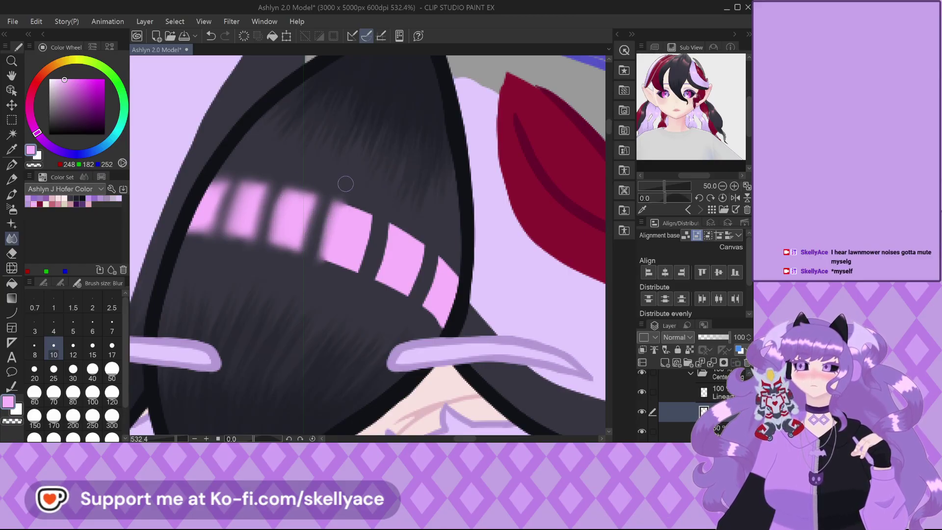
{"action": "mouse_move", "coordinate": [364, 252]}
{"action": "left_mouse_down"}
{"action": "mouse_move", "coordinate": [387, 231]}
{"action": "mouse_move", "coordinate": [385, 277]}
{"action": "mouse_move", "coordinate": [408, 234]}
{"action": "mouse_move", "coordinate": [410, 294]}
{"action": "left_mouse_up"}
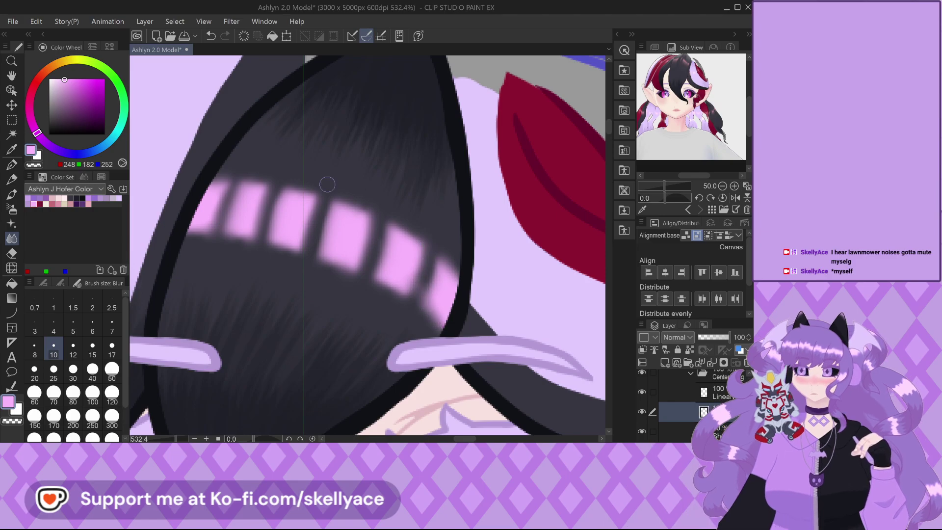
{"action": "left_click_drag", "start_coordinate": [186, 232], "coordinate": [205, 226]}
{"action": "scroll", "coordinate": [299, 240], "scroll_direction": "down", "scroll_amount": 11}
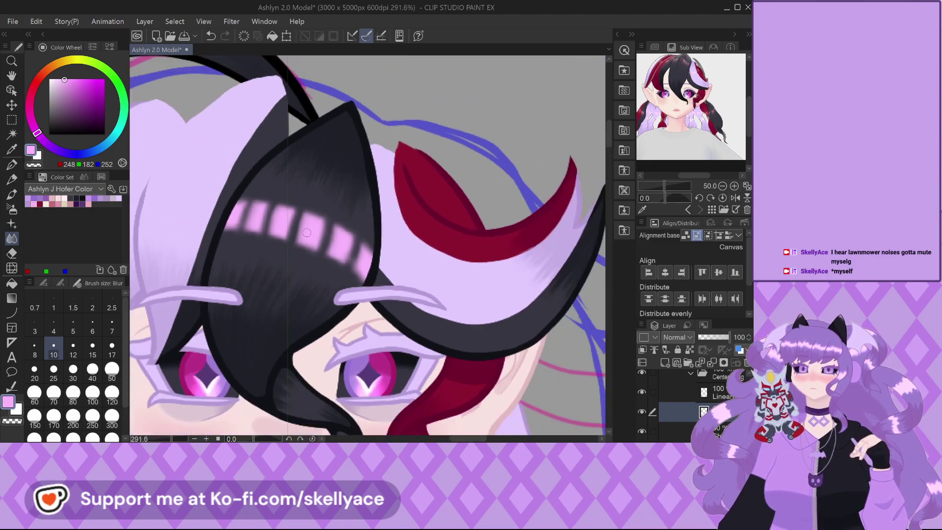
Set the center bang highlight layer's blending mode to Add (Glow) and its opacity to 60%.
{"action": "scroll", "coordinate": [273, 250], "scroll_direction": "up", "scroll_amount": 7}
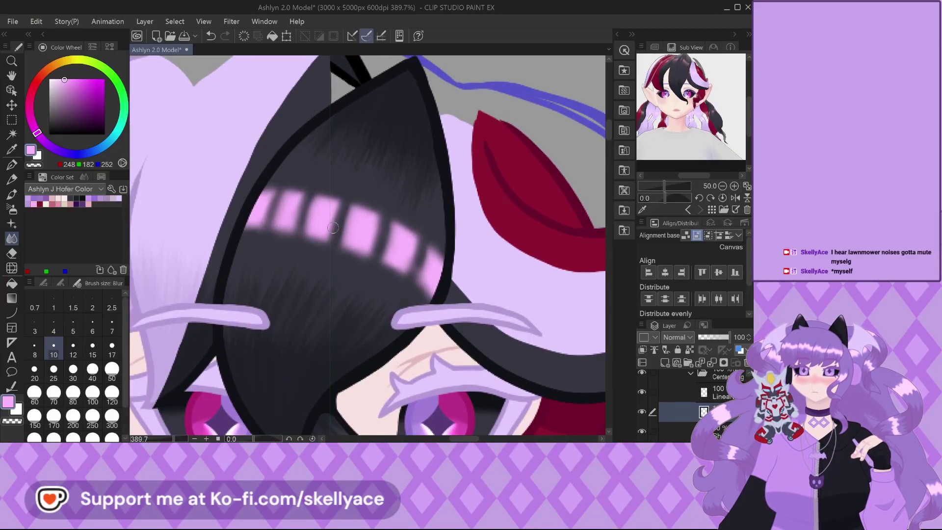
{"action": "left_click", "coordinate": [684, 143]}
{"action": "left_click", "coordinate": [718, 337]}
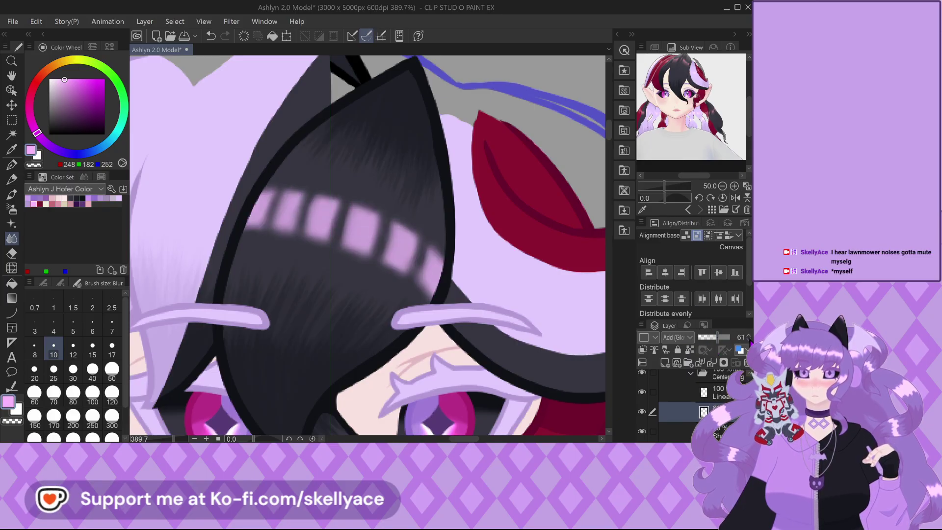
{"action": "scroll", "coordinate": [319, 173], "scroll_direction": "down", "scroll_amount": 5}
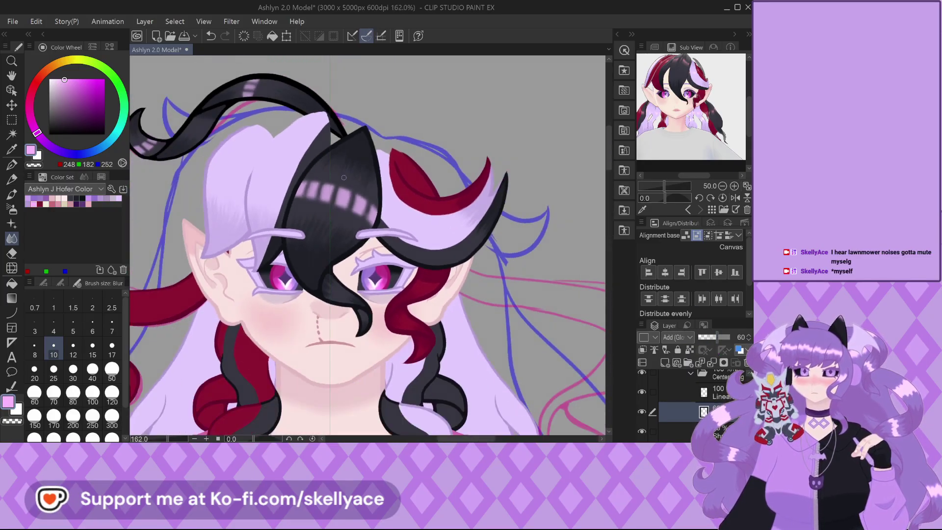
{"action": "scroll", "coordinate": [339, 187], "scroll_direction": "down", "scroll_amount": 2}
{"action": "scroll", "coordinate": [340, 188], "scroll_direction": "up", "scroll_amount": 6}
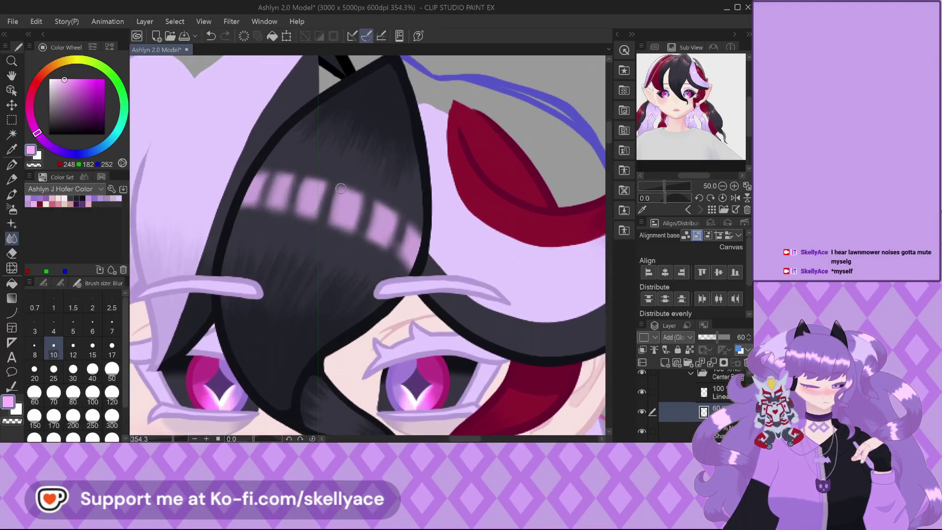
Transform the center bang highlight, stretching its lower edge slightly downward and adjusting its upper edge and corner to fit the bang.
{"action": "key", "text": "ctrl+t"}
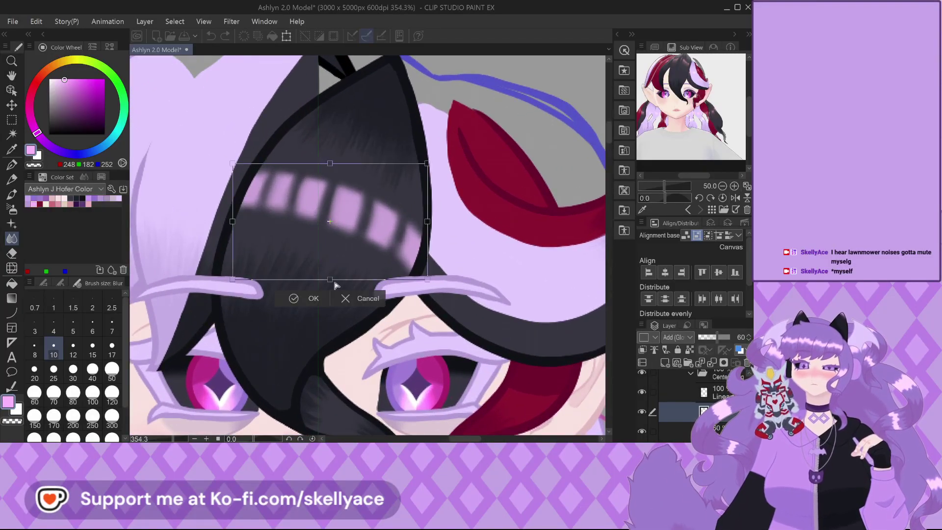
{"action": "left_click_drag", "start_coordinate": [325, 284], "coordinate": [324, 292]}
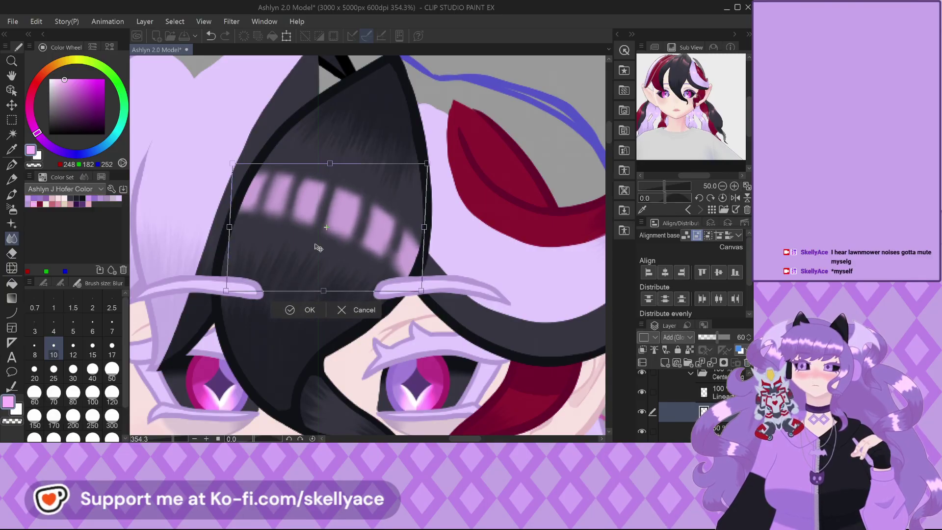
{"action": "left_click_drag", "start_coordinate": [329, 166], "coordinate": [328, 167]}
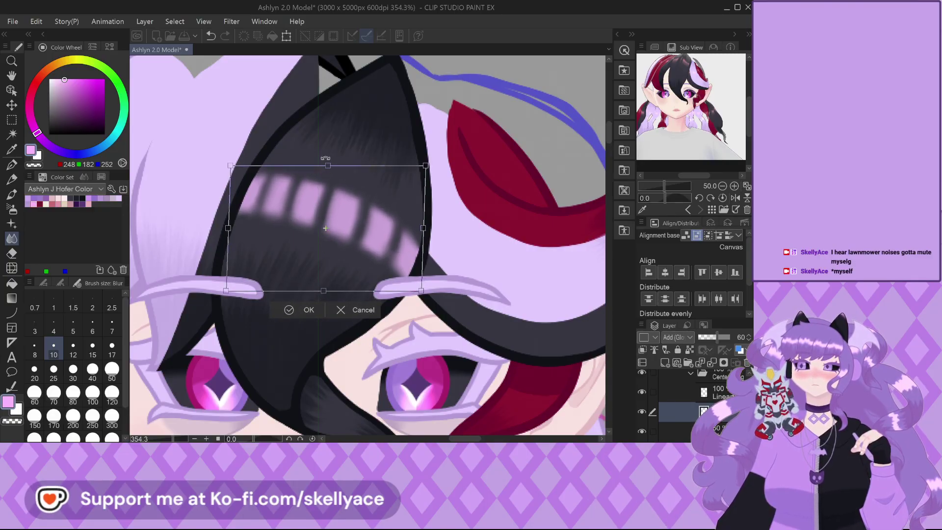
{"action": "left_click_drag", "start_coordinate": [232, 168], "coordinate": [234, 164]}
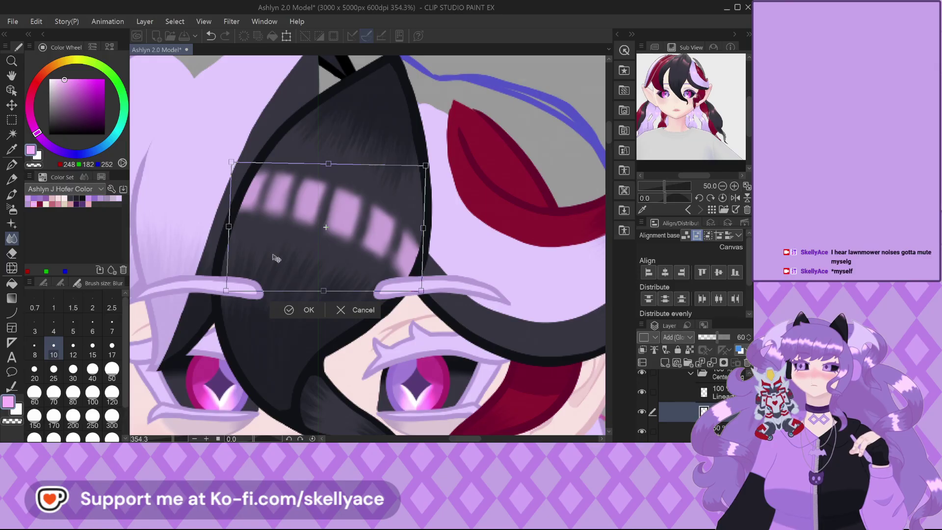
{"action": "left_click", "coordinate": [296, 310]}
Examine how the center bang highlight reads against the whole head and upper body.
{"action": "scroll", "coordinate": [381, 244], "scroll_direction": "down", "scroll_amount": 3}
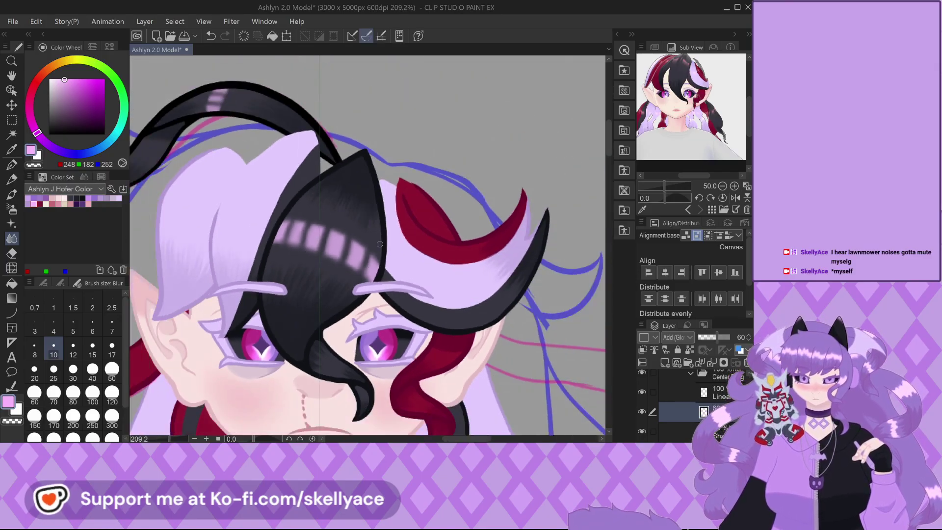
{"action": "scroll", "coordinate": [396, 242], "scroll_direction": "down", "scroll_amount": 2}
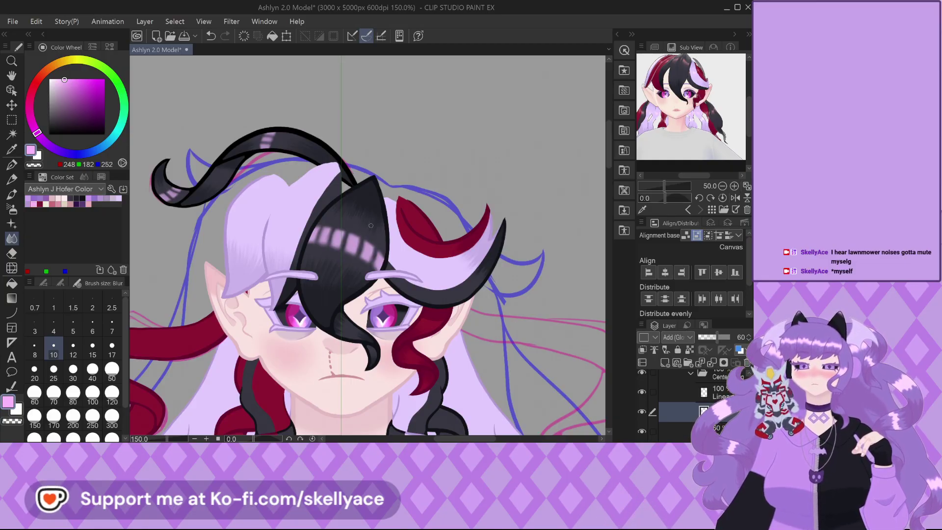
{"action": "scroll", "coordinate": [321, 101], "scroll_direction": "down", "scroll_amount": 3}
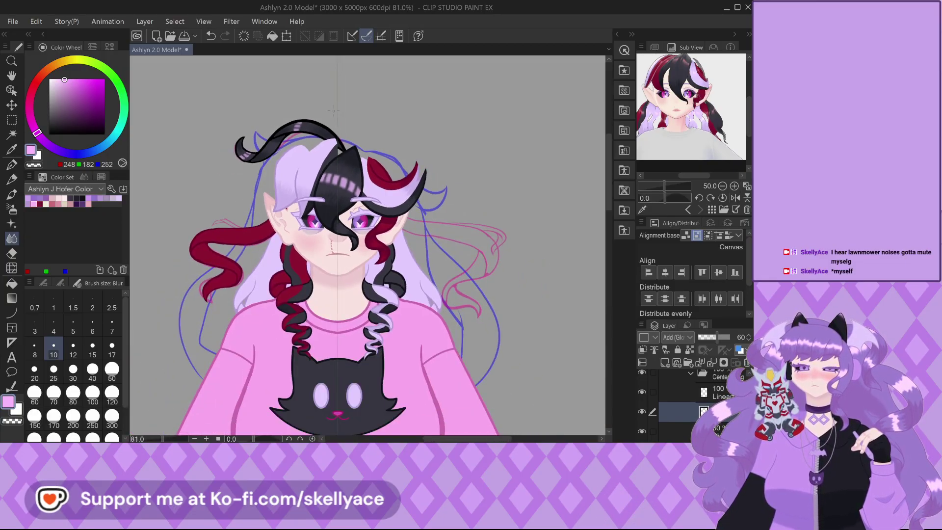
{"action": "scroll", "coordinate": [360, 131], "scroll_direction": "down", "scroll_amount": 2}
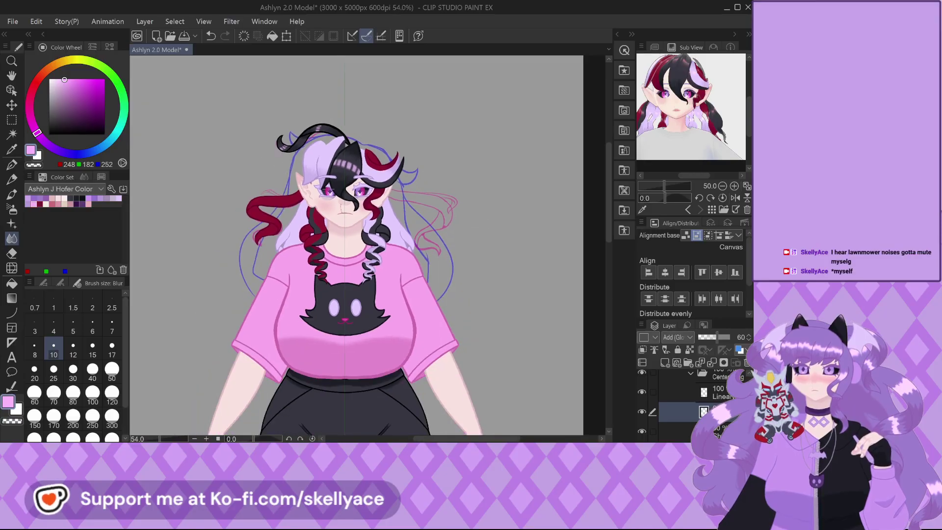
{"action": "scroll", "coordinate": [299, 194], "scroll_direction": "up", "scroll_amount": 2}
{"action": "scroll", "coordinate": [361, 192], "scroll_direction": "down", "scroll_amount": 2}
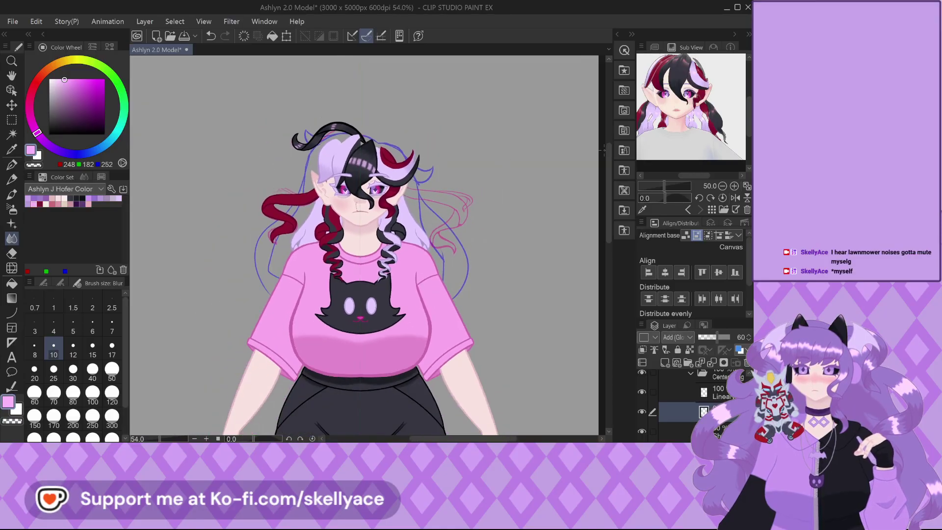
Compare the reference renders and switch the reference view to the previous, more zoomed-out portrait of the character.
{"action": "left_click_drag", "start_coordinate": [677, 128], "coordinate": [711, 123]}
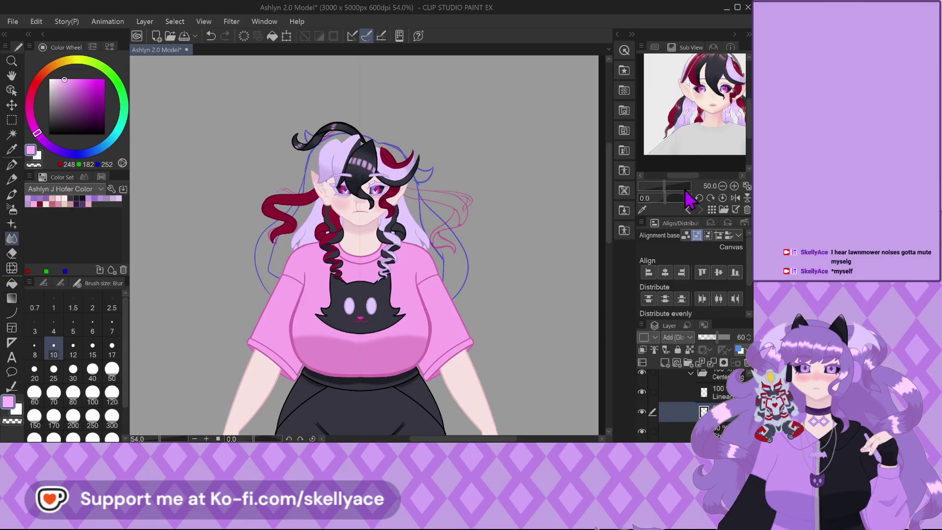
{"action": "left_click", "coordinate": [687, 209]}
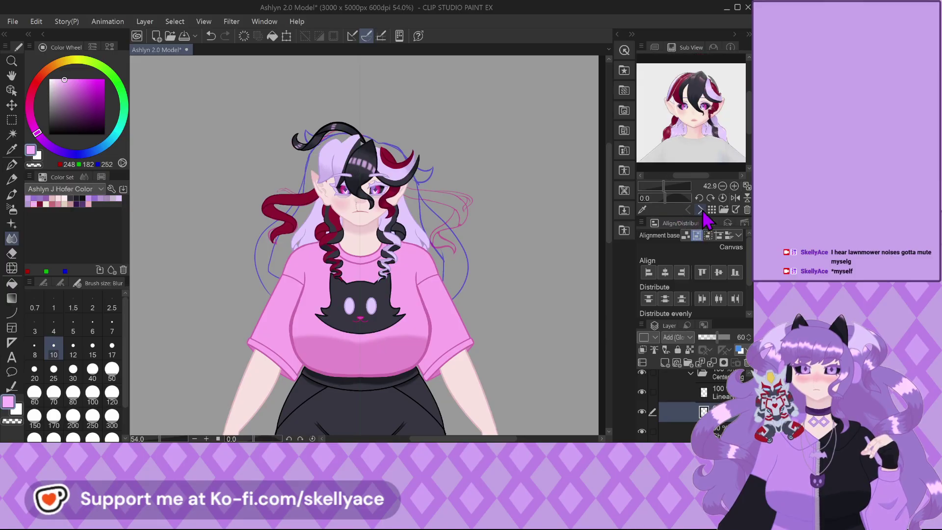
{"action": "left_click", "coordinate": [701, 210]}
{"action": "left_click", "coordinate": [689, 209]}
{"action": "left_click", "coordinate": [700, 210]}
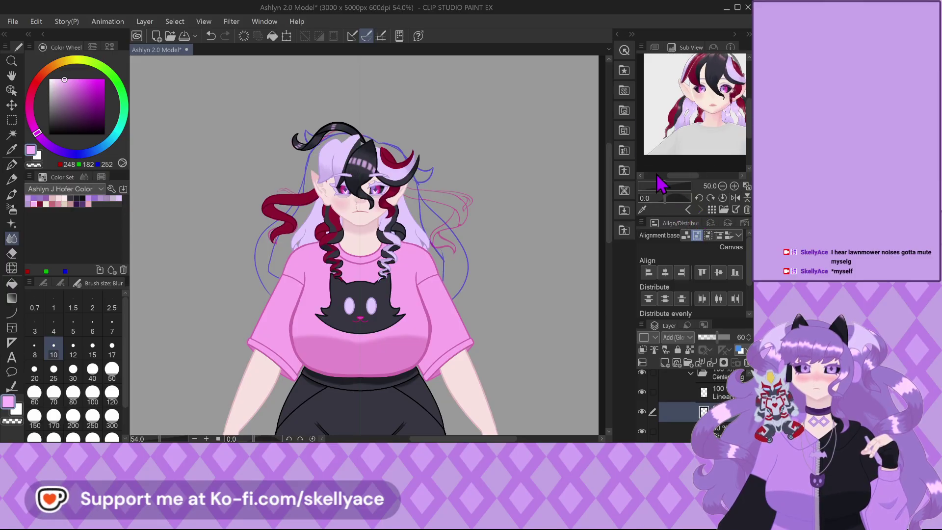
{"action": "left_click", "coordinate": [687, 209]}
Examine the front curls on both sides of the neck, from the ears down to the shirt.
{"action": "scroll", "coordinate": [401, 188], "scroll_direction": "up", "scroll_amount": 5}
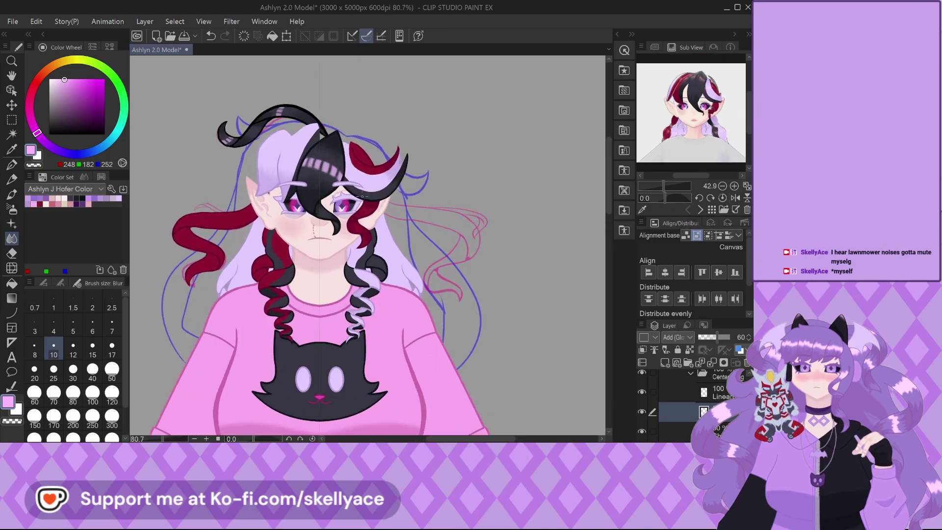
{"action": "scroll", "coordinate": [467, 217], "scroll_direction": "down", "scroll_amount": 1}
{"action": "scroll", "coordinate": [359, 219], "scroll_direction": "up", "scroll_amount": 3}
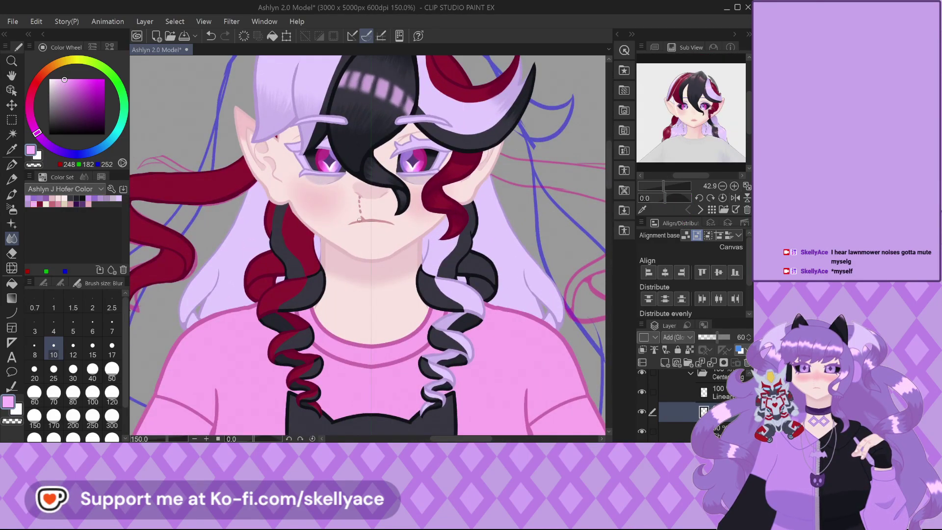
{"action": "scroll", "coordinate": [359, 219], "scroll_direction": "down", "scroll_amount": 4}
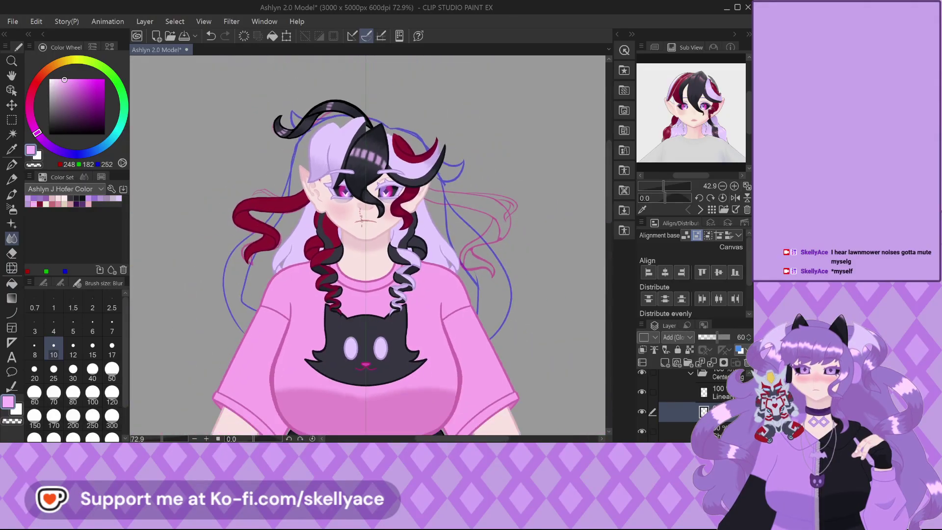
{"action": "scroll", "coordinate": [341, 250], "scroll_direction": "up", "scroll_amount": 6}
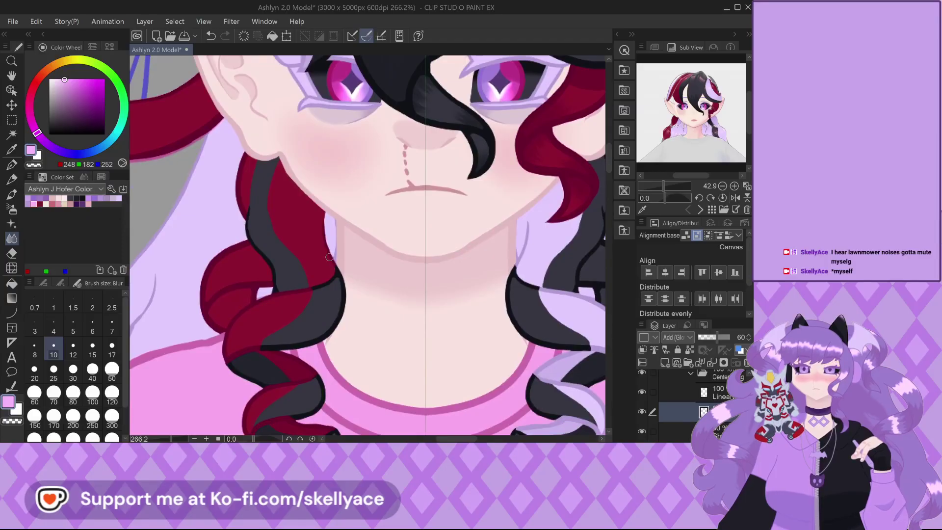
{"action": "scroll", "coordinate": [330, 256], "scroll_direction": "down", "scroll_amount": 3}
{"action": "scroll", "coordinate": [287, 245], "scroll_direction": "up", "scroll_amount": 2}
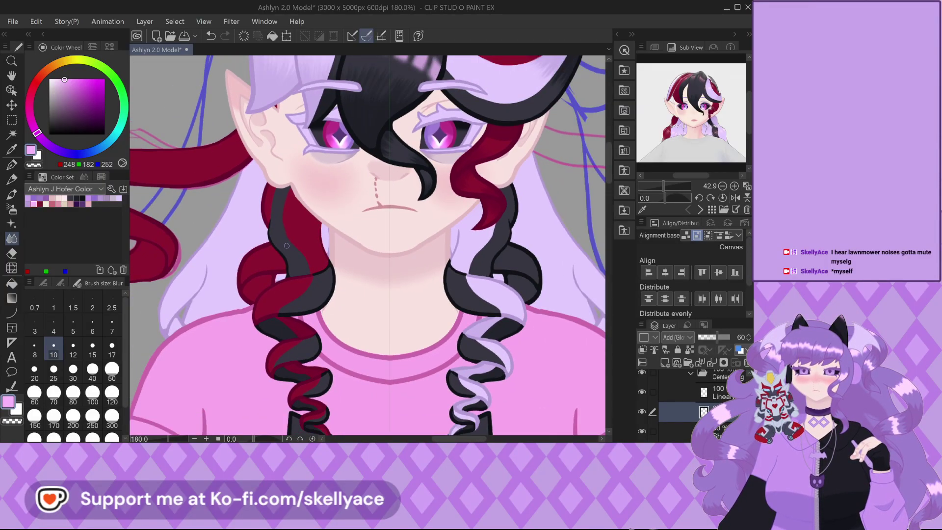
{"action": "scroll", "coordinate": [287, 246], "scroll_direction": "down", "scroll_amount": 2}
{"action": "scroll", "coordinate": [293, 264], "scroll_direction": "up", "scroll_amount": 4}
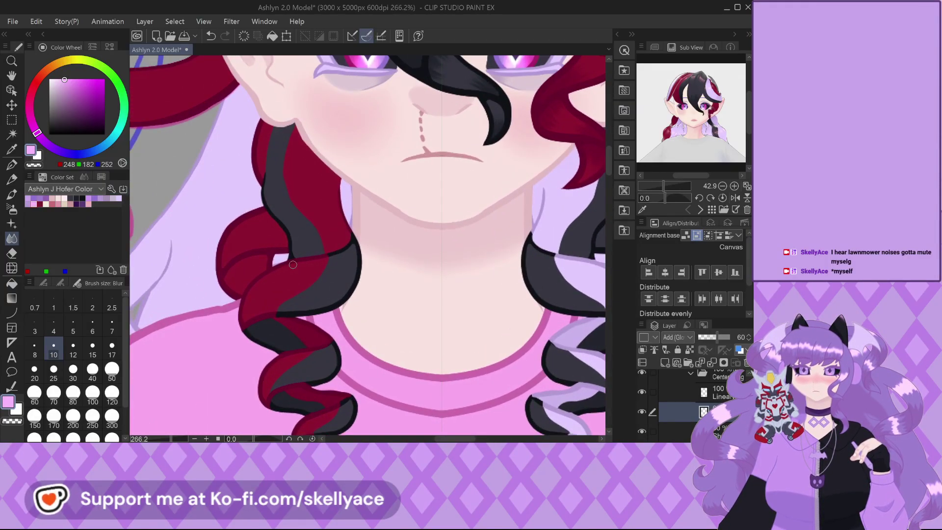
{"action": "scroll", "coordinate": [293, 264], "scroll_direction": "down", "scroll_amount": 2}
{"action": "scroll", "coordinate": [702, 410], "scroll_direction": "up", "scroll_amount": 1}
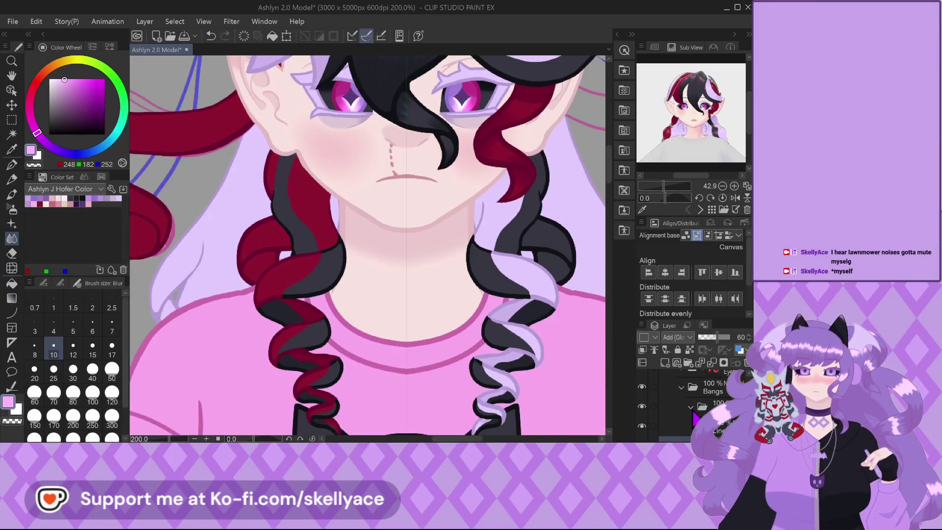
Collapse the Bangs, Face and Head folders in the layer list.
{"action": "left_click", "coordinate": [686, 402]}
{"action": "scroll", "coordinate": [685, 415], "scroll_direction": "up", "scroll_amount": 2}
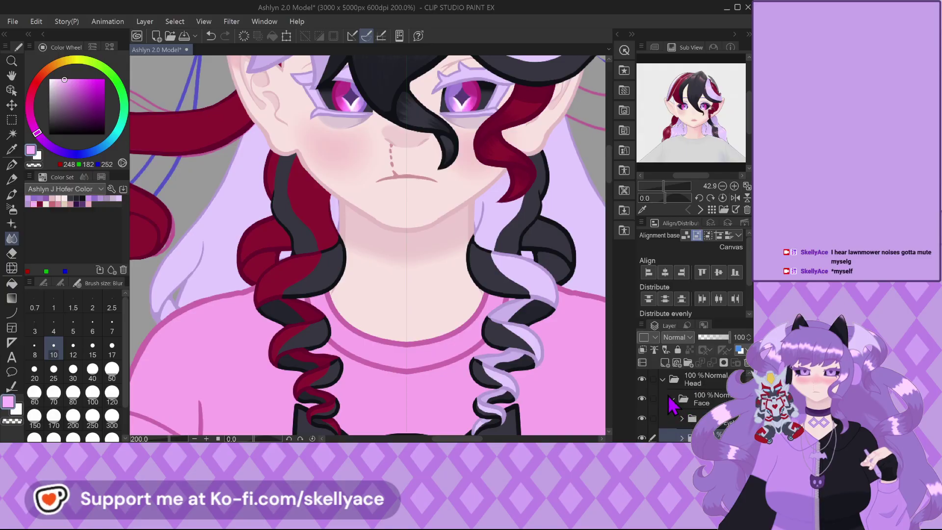
{"action": "left_click", "coordinate": [673, 401]}
{"action": "left_click", "coordinate": [662, 380]}
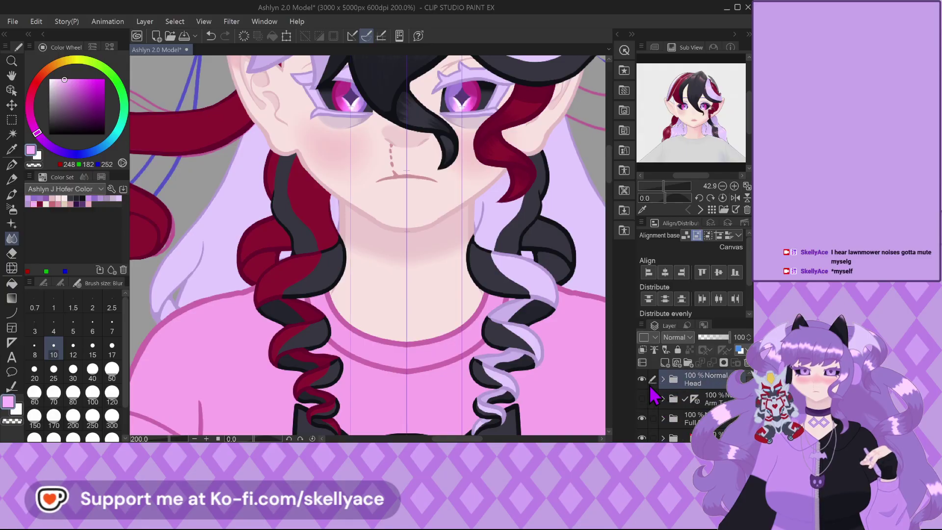
Examine the whole figure from head to feet to see how the shaded hair sits against the body and clothing.
{"action": "scroll", "coordinate": [434, 345], "scroll_direction": "down", "scroll_amount": 5}
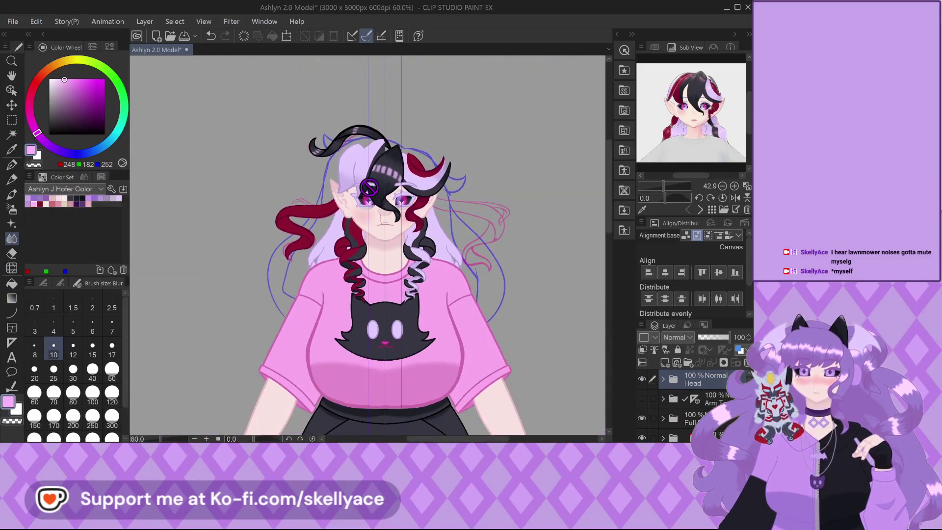
{"action": "scroll", "coordinate": [352, 167], "scroll_direction": "down", "scroll_amount": 4}
{"action": "scroll", "coordinate": [370, 103], "scroll_direction": "up", "scroll_amount": 3}
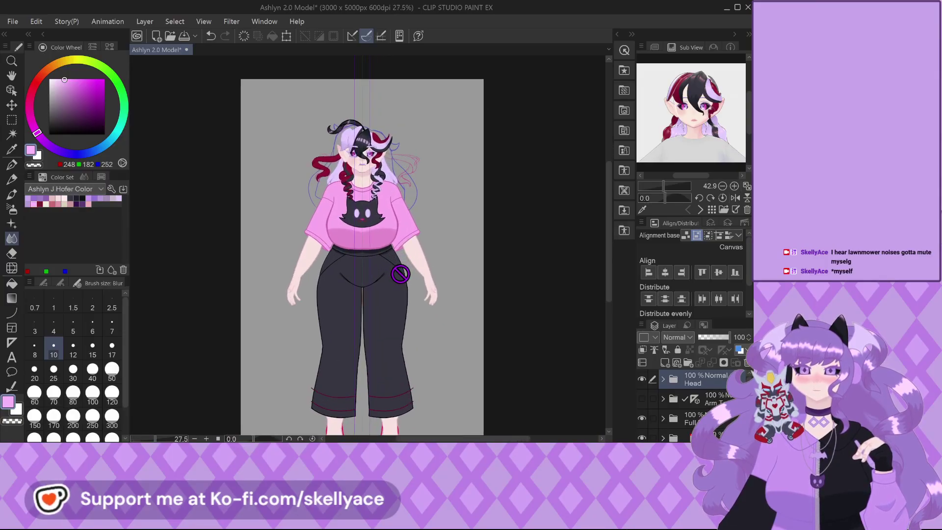
{"action": "scroll", "coordinate": [370, 104], "scroll_direction": "up", "scroll_amount": 2}
{"action": "scroll", "coordinate": [321, 139], "scroll_direction": "down", "scroll_amount": 4}
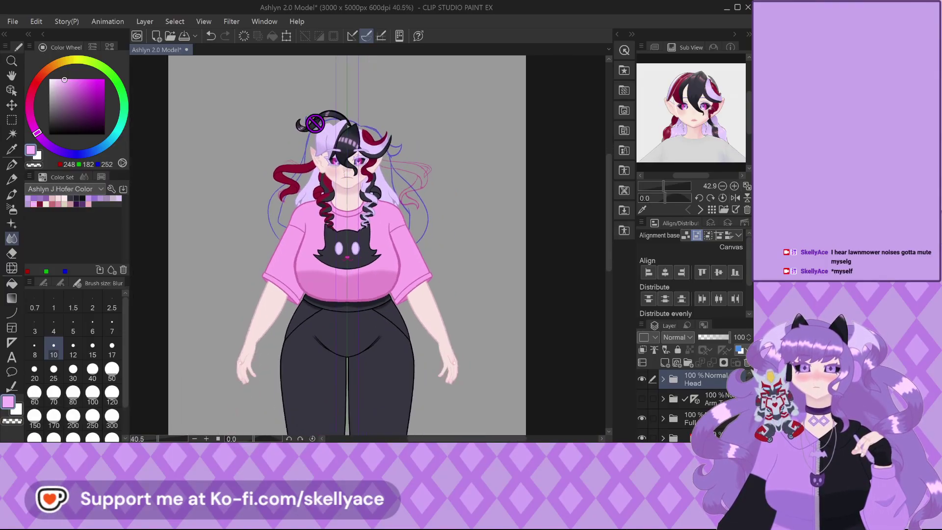
{"action": "scroll", "coordinate": [353, 383], "scroll_direction": "up", "scroll_amount": 1}
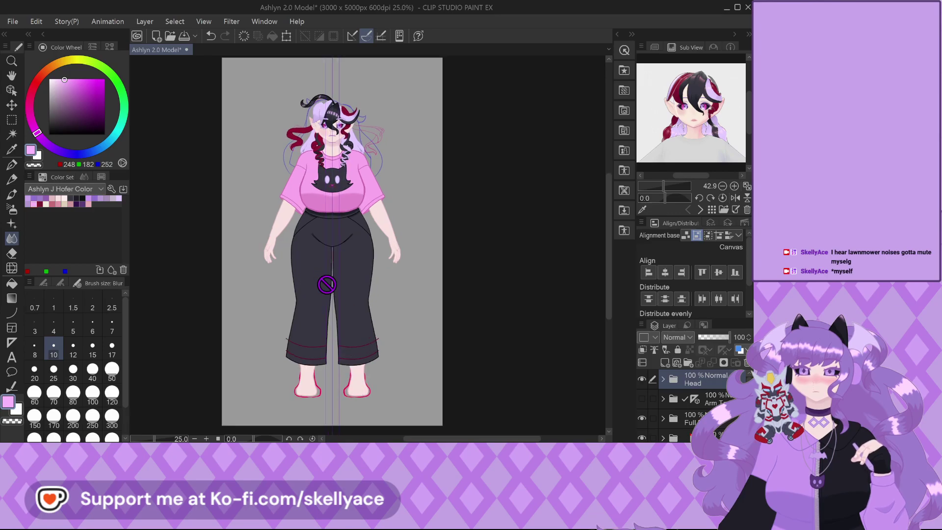
{"action": "scroll", "coordinate": [317, 182], "scroll_direction": "up", "scroll_amount": 2}
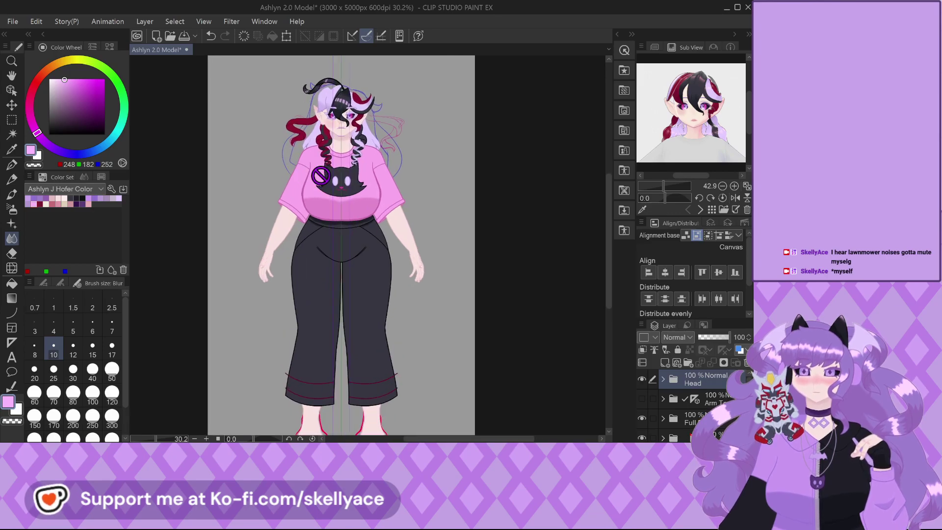
{"action": "scroll", "coordinate": [349, 108], "scroll_direction": "up", "scroll_amount": 6}
{"action": "scroll", "coordinate": [354, 94], "scroll_direction": "up", "scroll_amount": 2}
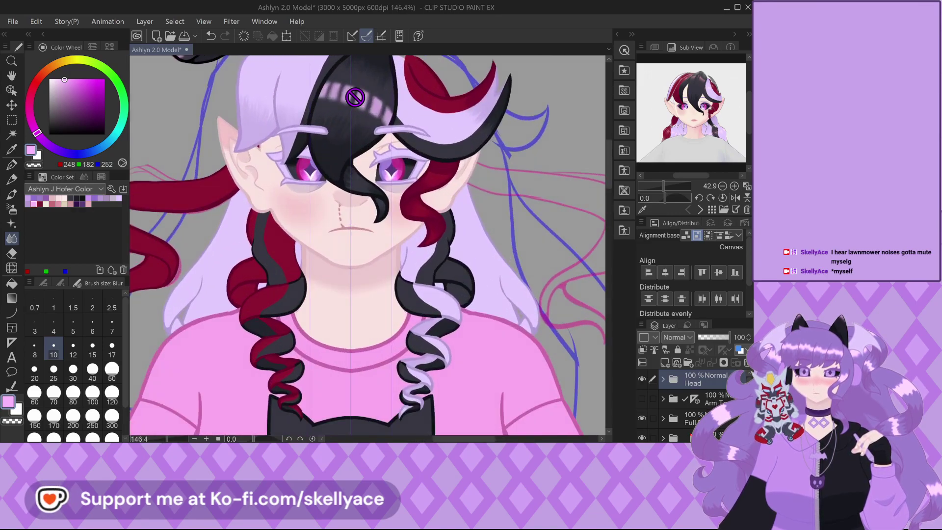
Examine the bangs and eyes up close and compare them with the head and upper body as a whole.
{"action": "scroll", "coordinate": [355, 104], "scroll_direction": "down", "scroll_amount": 5}
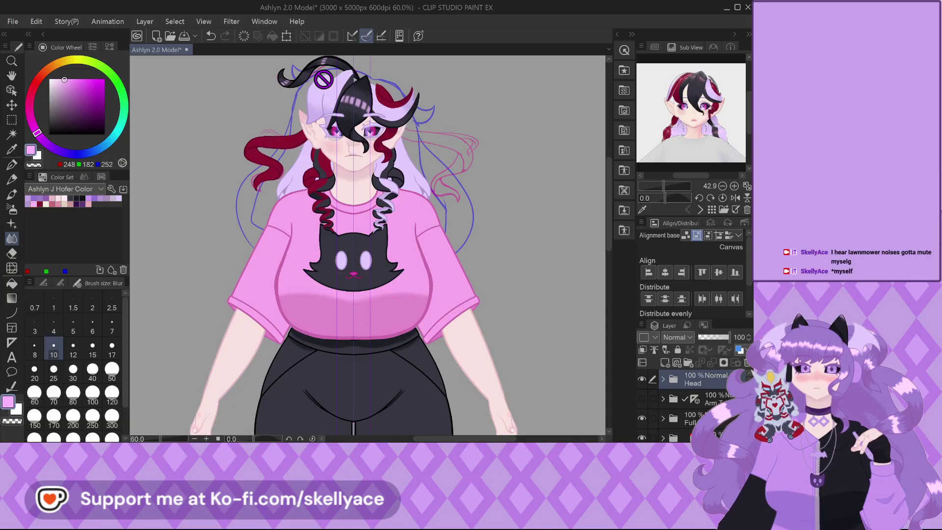
{"action": "scroll", "coordinate": [323, 79], "scroll_direction": "up", "scroll_amount": 7}
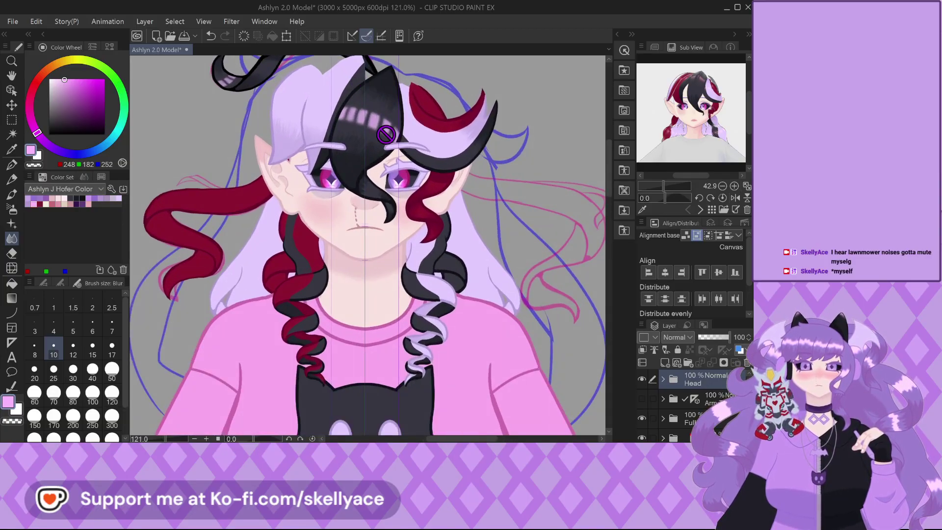
{"action": "scroll", "coordinate": [190, 142], "scroll_direction": "up", "scroll_amount": 2}
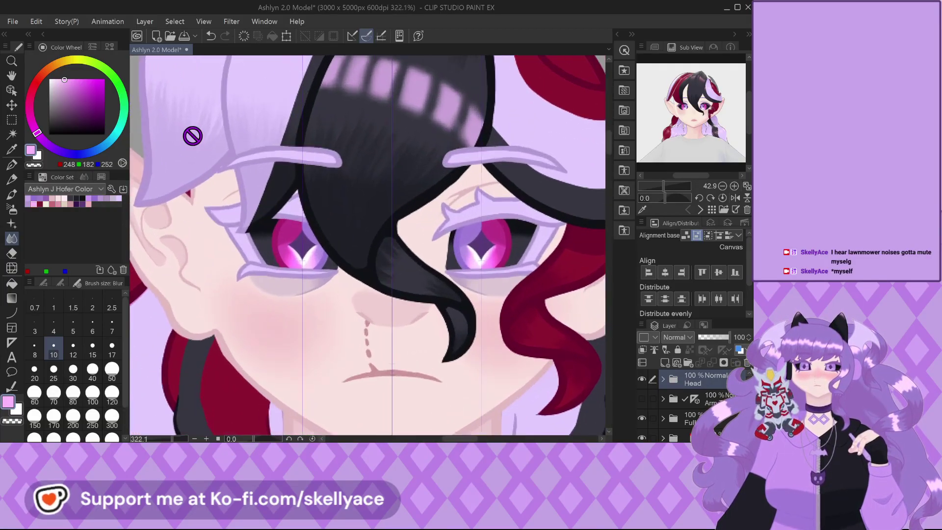
{"action": "scroll", "coordinate": [266, 192], "scroll_direction": "down", "scroll_amount": 2}
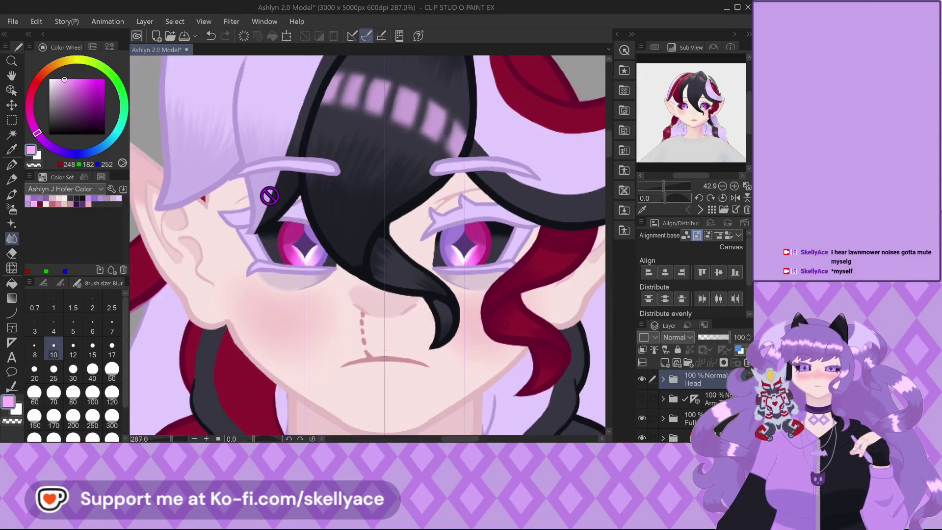
{"action": "scroll", "coordinate": [284, 196], "scroll_direction": "down", "scroll_amount": 2}
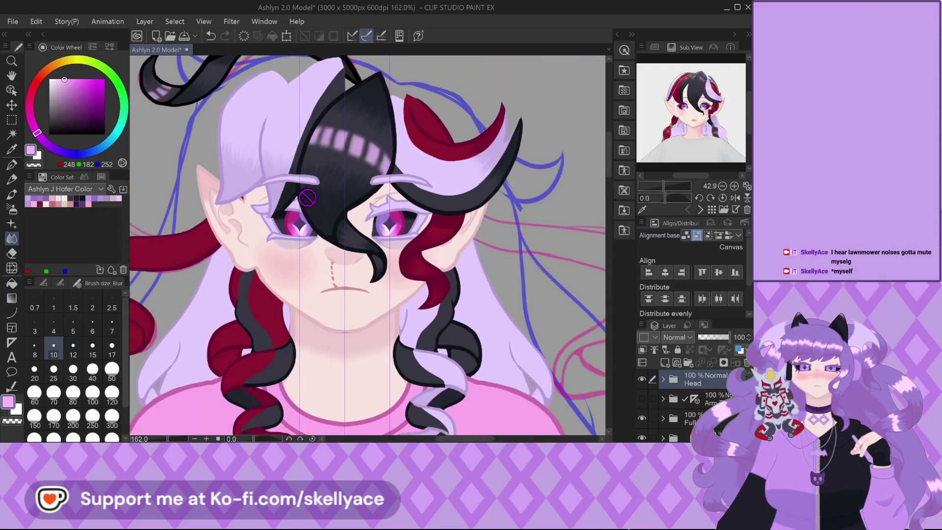
{"action": "scroll", "coordinate": [349, 177], "scroll_direction": "down", "scroll_amount": 1}
{"action": "scroll", "coordinate": [349, 177], "scroll_direction": "down", "scroll_amount": 1}
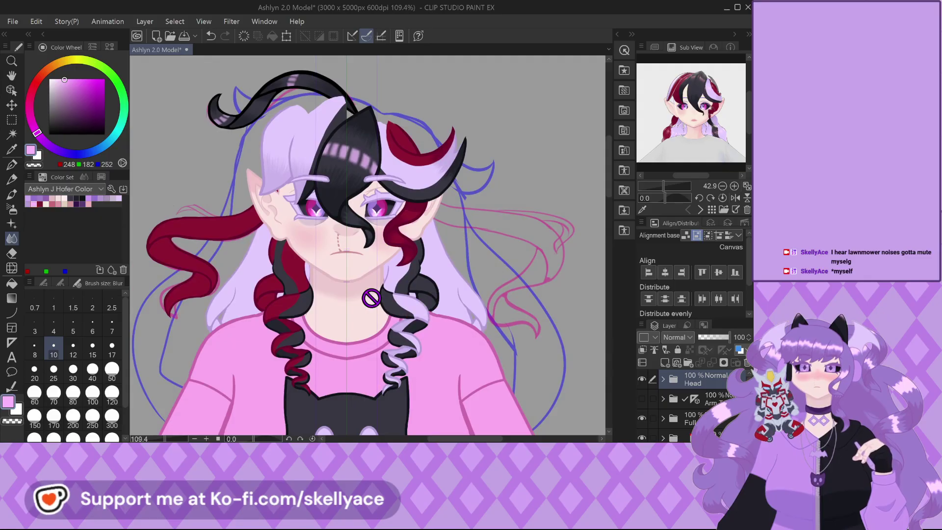
{"action": "scroll", "coordinate": [378, 135], "scroll_direction": "down", "scroll_amount": 1}
{"action": "scroll", "coordinate": [383, 137], "scroll_direction": "down", "scroll_amount": 1}
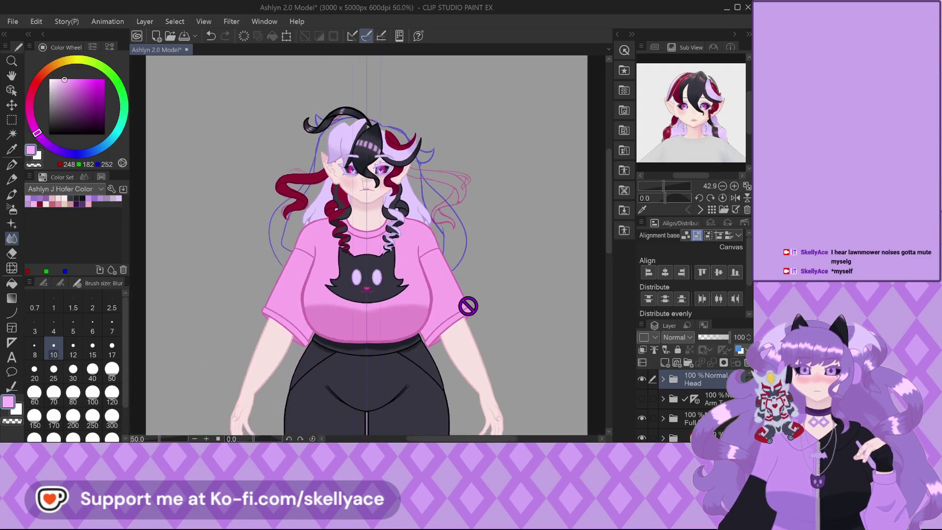
Examine the long red side strand and the front curls, and look through the layer folders.
{"action": "scroll", "coordinate": [343, 108], "scroll_direction": "down", "scroll_amount": 1}
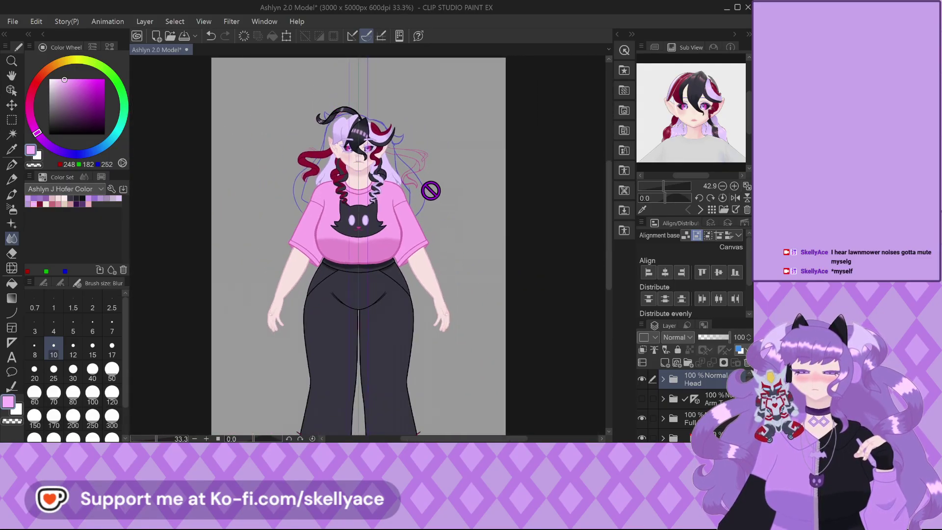
{"action": "scroll", "coordinate": [435, 198], "scroll_direction": "up", "scroll_amount": 2}
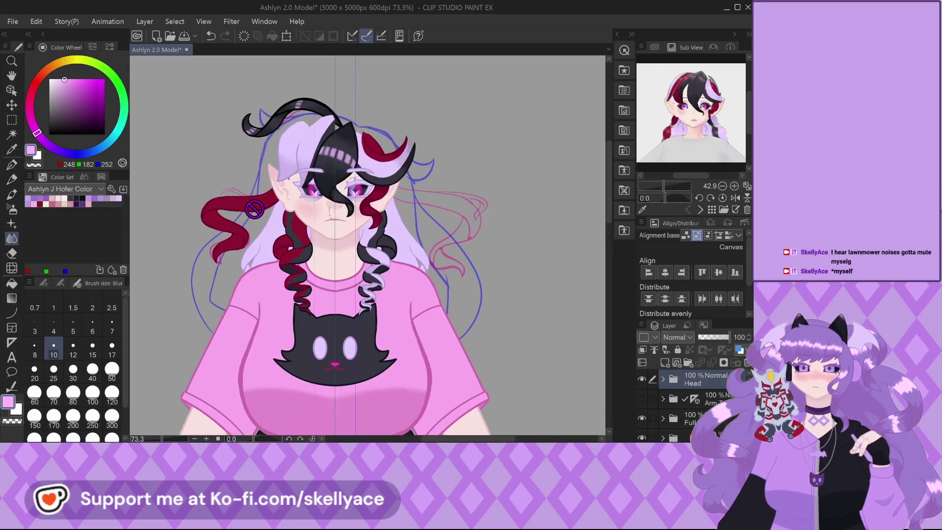
{"action": "scroll", "coordinate": [256, 199], "scroll_direction": "up", "scroll_amount": 2}
{"action": "scroll", "coordinate": [209, 170], "scroll_direction": "up", "scroll_amount": 1}
{"action": "scroll", "coordinate": [677, 424], "scroll_direction": "down", "scroll_amount": 1}
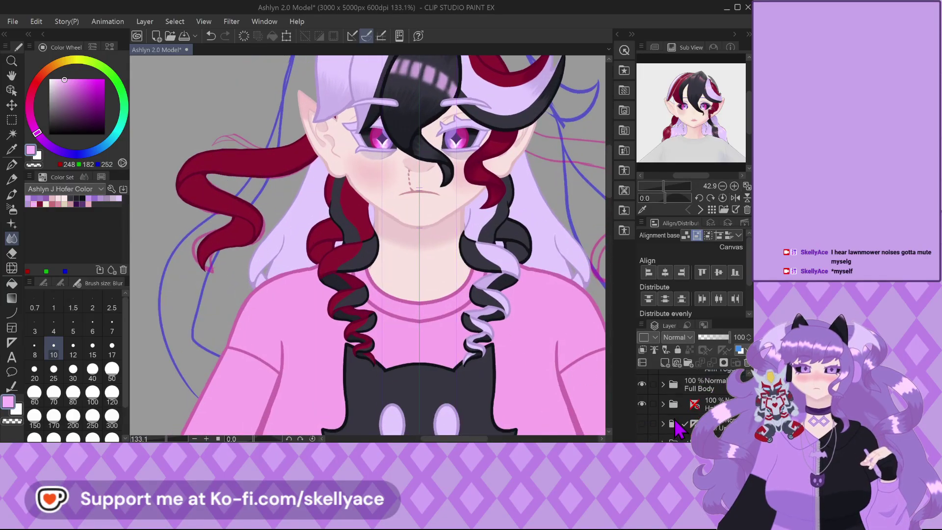
{"action": "scroll", "coordinate": [673, 403], "scroll_direction": "up", "scroll_amount": 2}
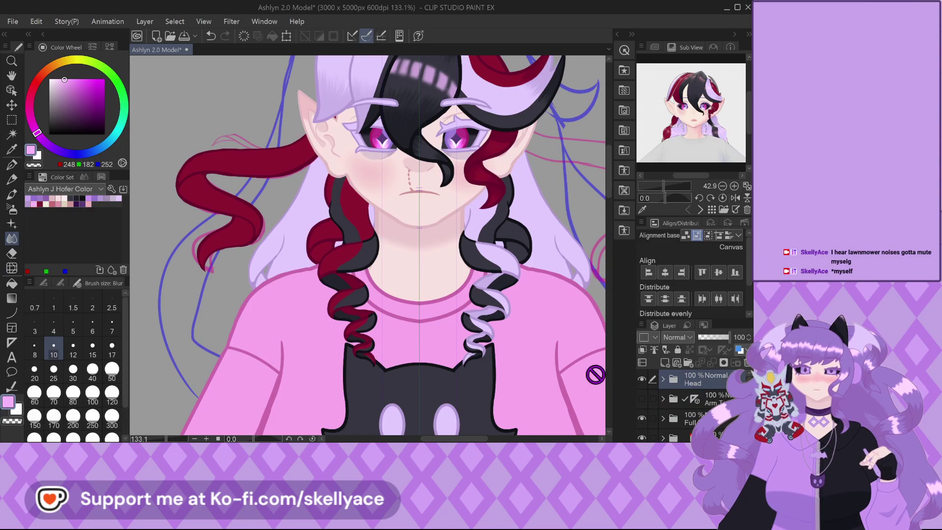
{"action": "scroll", "coordinate": [278, 213], "scroll_direction": "down", "scroll_amount": 6}
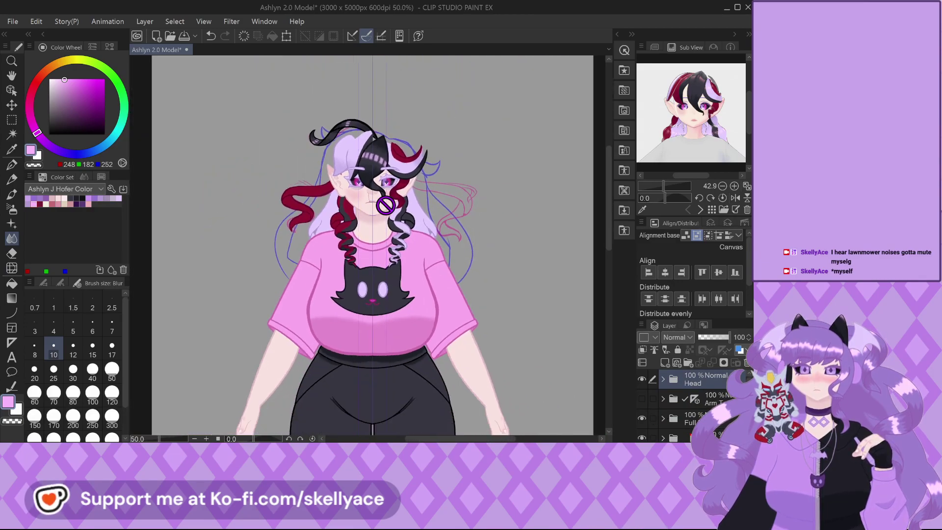
{"action": "scroll", "coordinate": [367, 218], "scroll_direction": "down", "scroll_amount": 1}
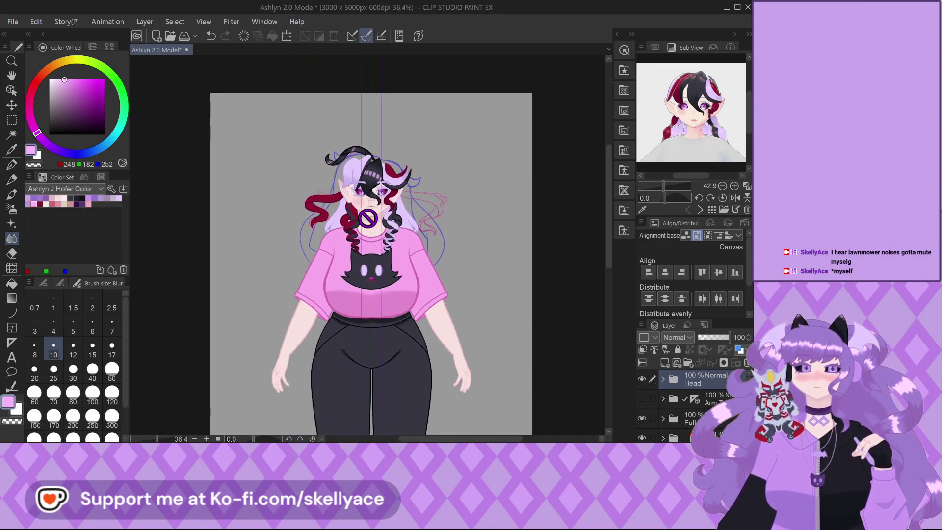
{"action": "scroll", "coordinate": [385, 310], "scroll_direction": "up", "scroll_amount": 4}
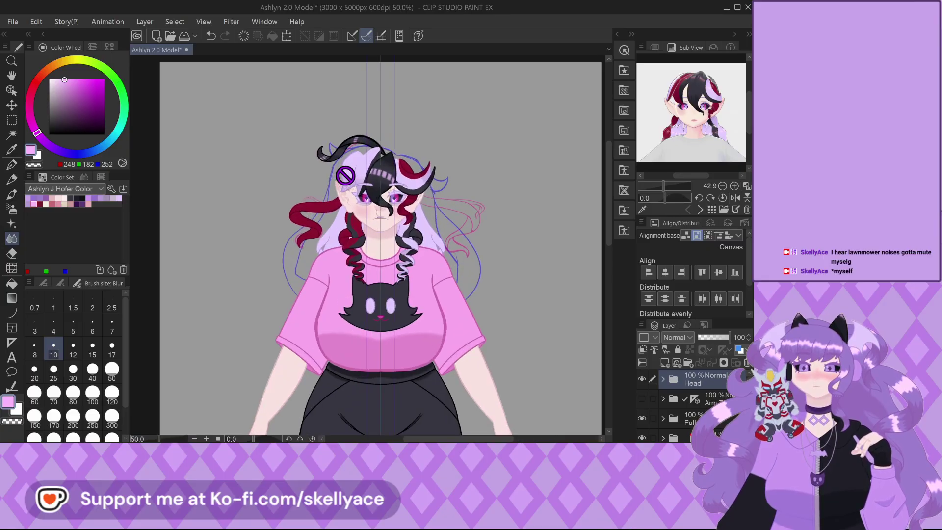
{"action": "scroll", "coordinate": [345, 236], "scroll_direction": "up", "scroll_amount": 2}
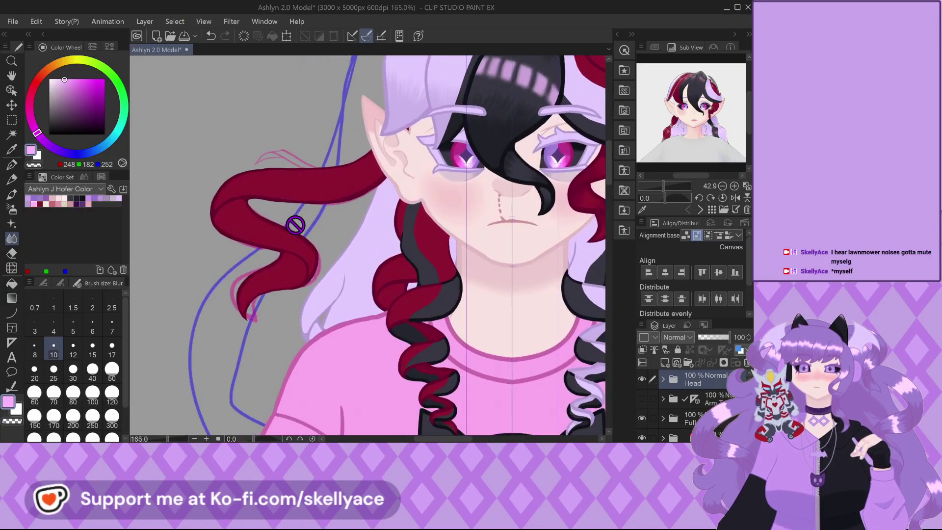
Show the Tail Up folder to check its artwork behind the head, and hide it again.
{"action": "scroll", "coordinate": [684, 417], "scroll_direction": "down", "scroll_amount": 2}
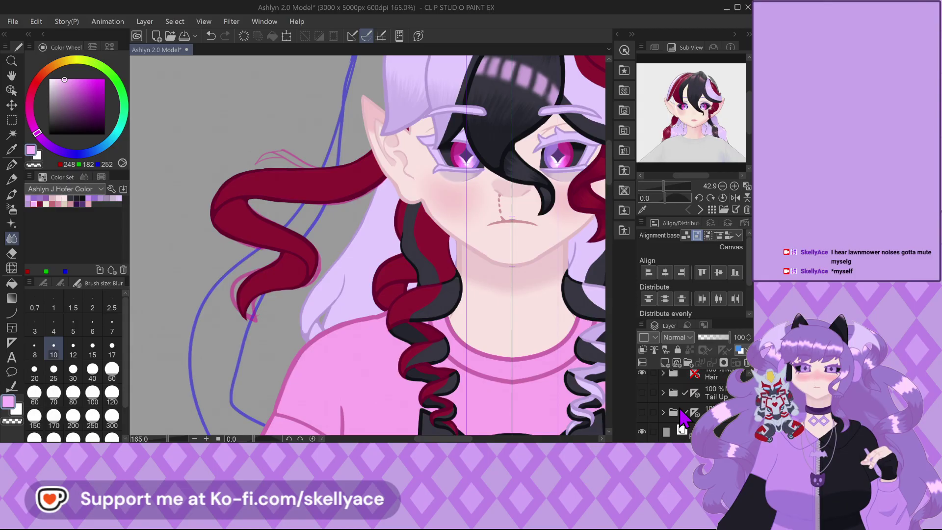
{"action": "left_click", "coordinate": [641, 393]}
{"action": "scroll", "coordinate": [349, 165], "scroll_direction": "down", "scroll_amount": 4}
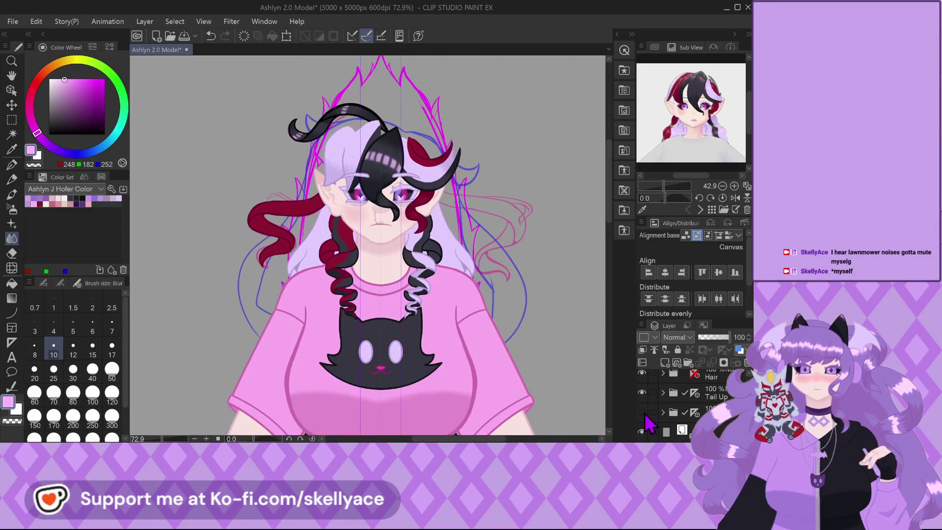
{"action": "left_click", "coordinate": [642, 392]}
{"action": "scroll", "coordinate": [344, 172], "scroll_direction": "down", "scroll_amount": 2}
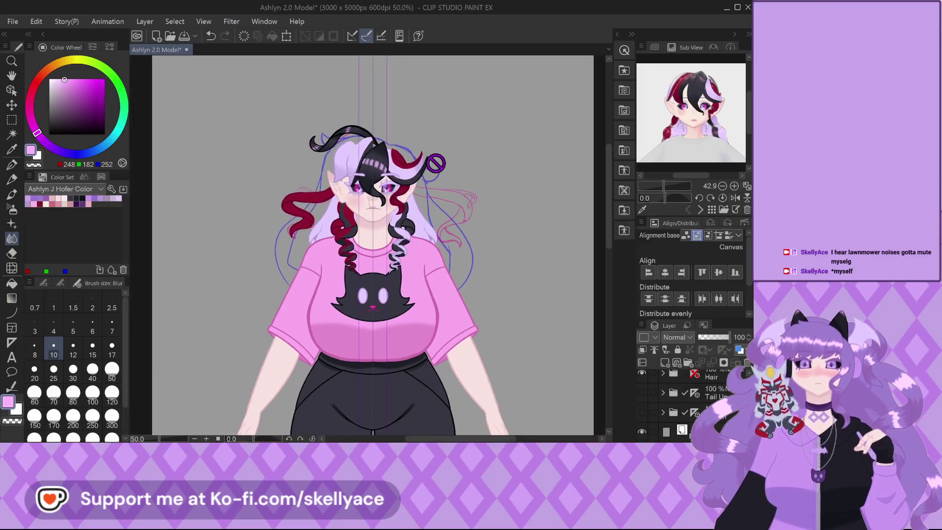
Examine the mouth and chin up close, the curled black strand above the head, and the front curls against the shirt.
{"action": "scroll", "coordinate": [310, 144], "scroll_direction": "up", "scroll_amount": 2}
{"action": "scroll", "coordinate": [412, 228], "scroll_direction": "up", "scroll_amount": 10}
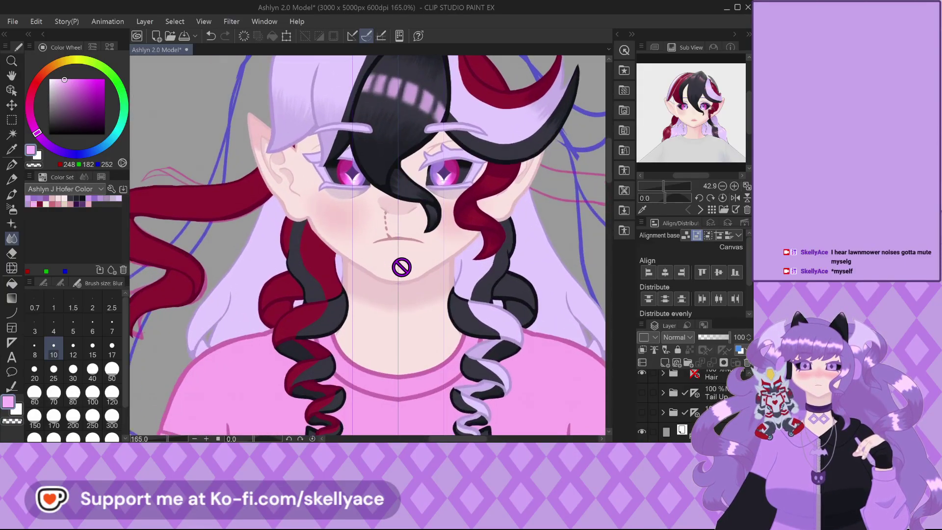
{"action": "scroll", "coordinate": [394, 272], "scroll_direction": "up", "scroll_amount": 2}
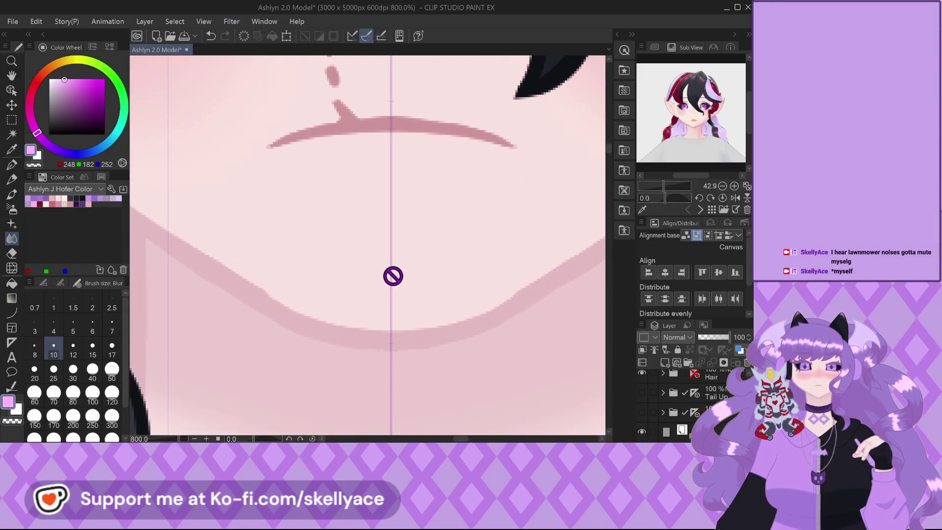
{"action": "scroll", "coordinate": [395, 277], "scroll_direction": "down", "scroll_amount": 2}
{"action": "scroll", "coordinate": [394, 279], "scroll_direction": "down", "scroll_amount": 5}
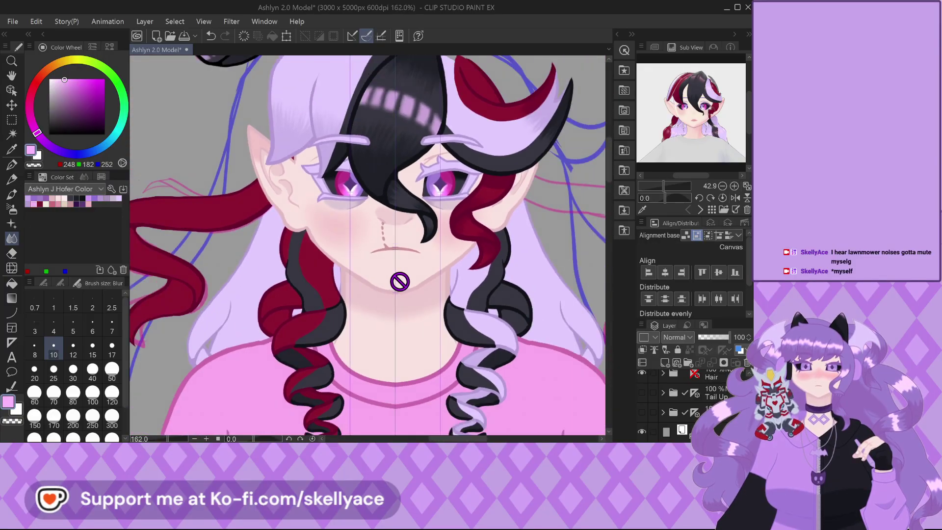
{"action": "scroll", "coordinate": [692, 411], "scroll_direction": "up", "scroll_amount": 2}
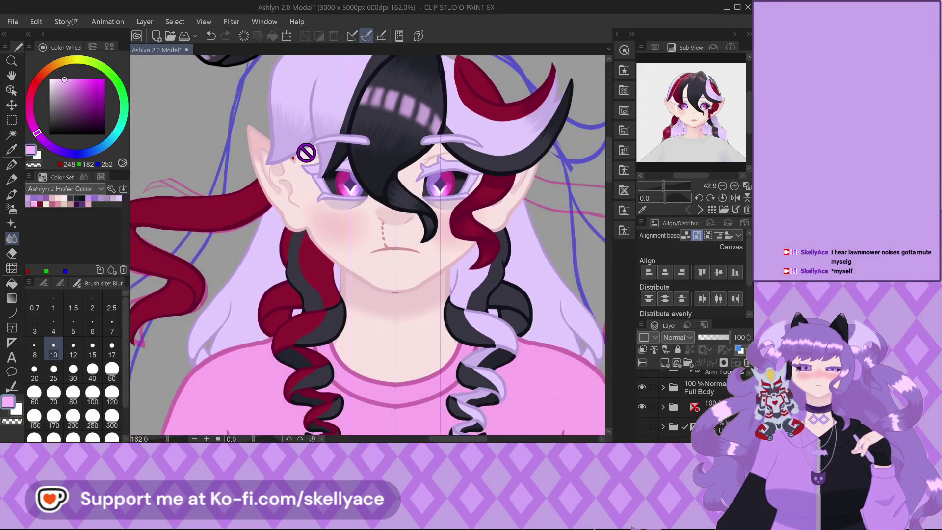
{"action": "scroll", "coordinate": [306, 152], "scroll_direction": "down", "scroll_amount": 2}
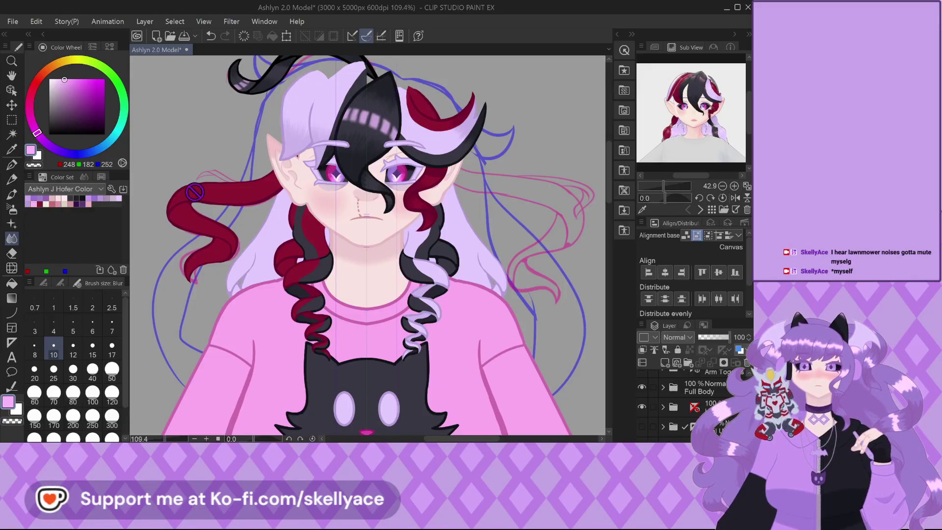
{"action": "scroll", "coordinate": [344, 189], "scroll_direction": "down", "scroll_amount": 2}
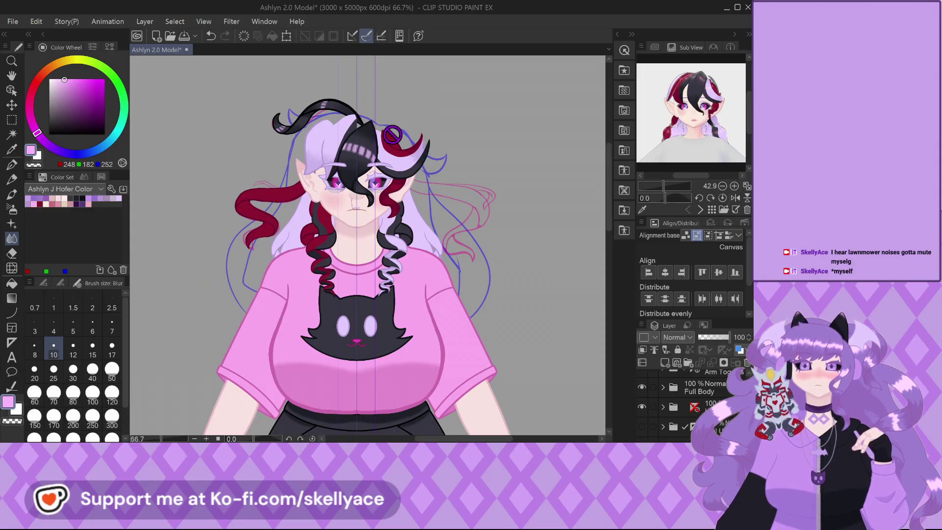
{"action": "scroll", "coordinate": [398, 116], "scroll_direction": "up", "scroll_amount": 5}
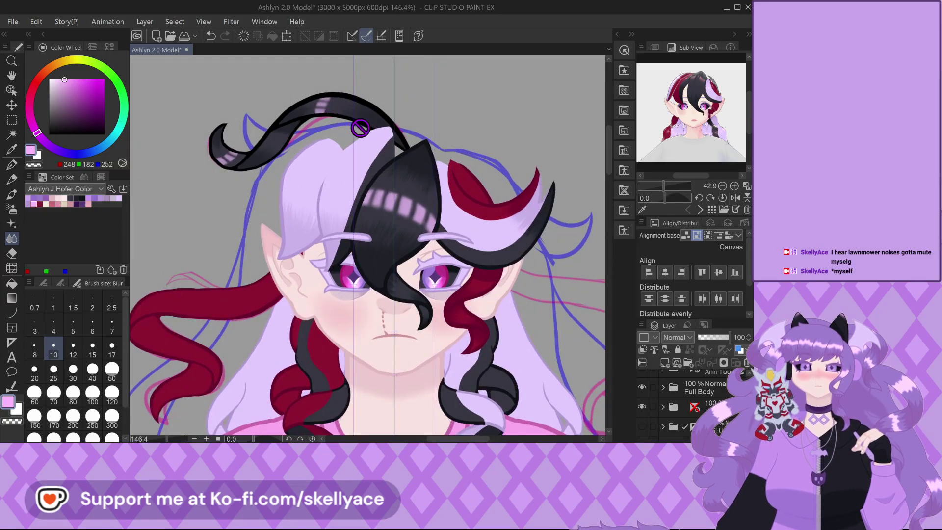
{"action": "scroll", "coordinate": [382, 126], "scroll_direction": "down", "scroll_amount": 4}
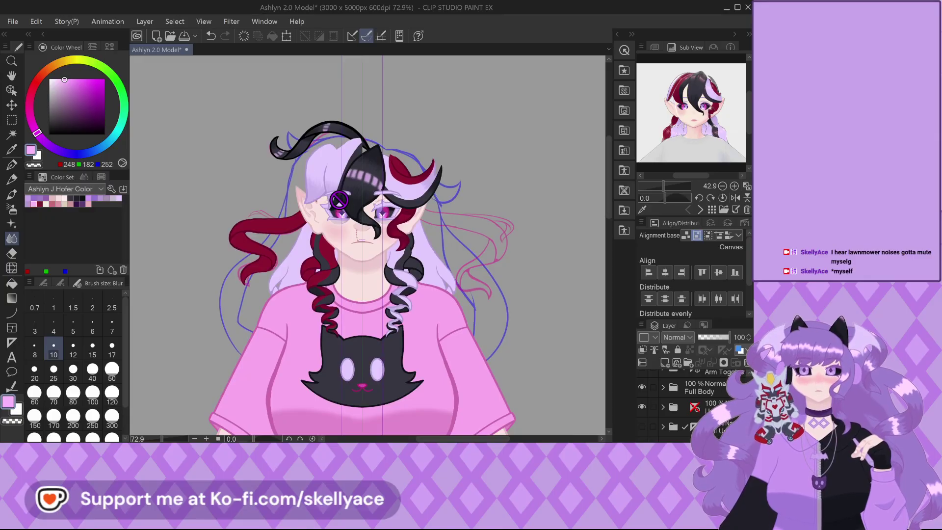
{"action": "scroll", "coordinate": [338, 200], "scroll_direction": "up", "scroll_amount": 2}
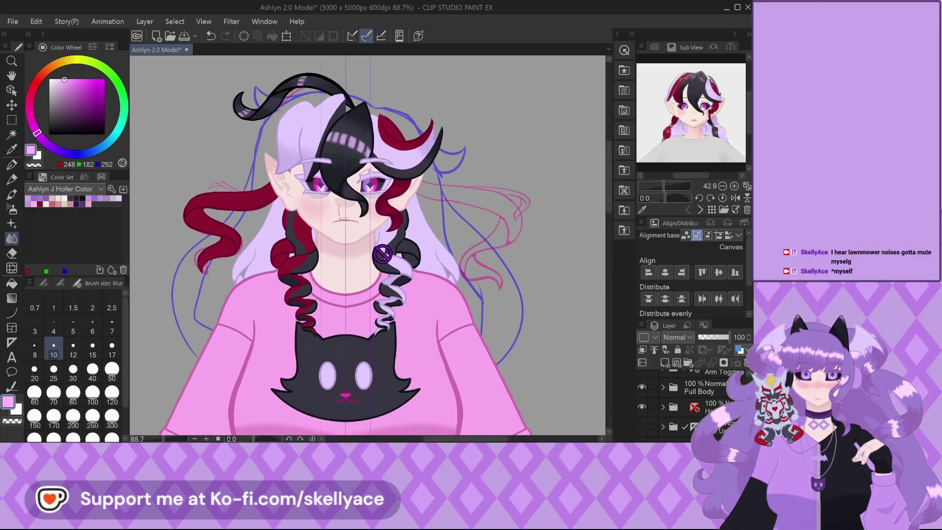
{"action": "scroll", "coordinate": [382, 254], "scroll_direction": "down", "scroll_amount": 3}
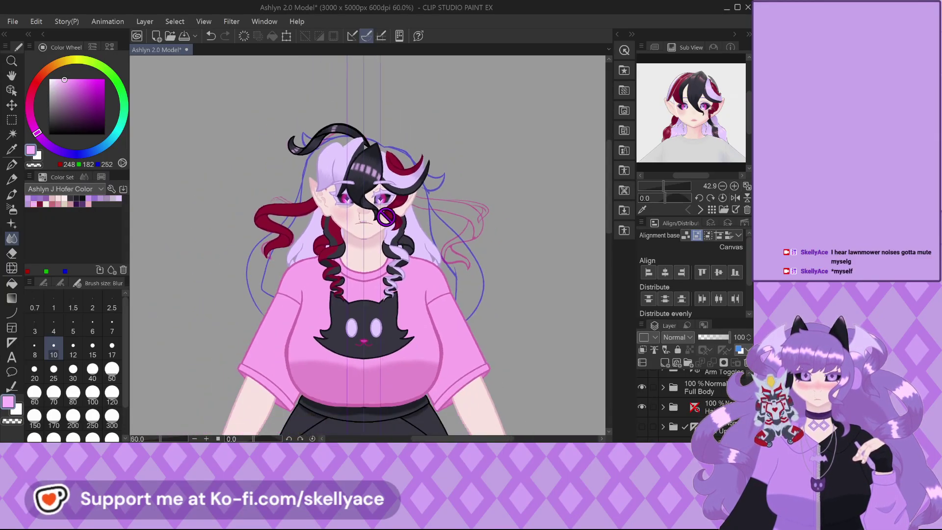
{"action": "scroll", "coordinate": [400, 338], "scroll_direction": "up", "scroll_amount": 2}
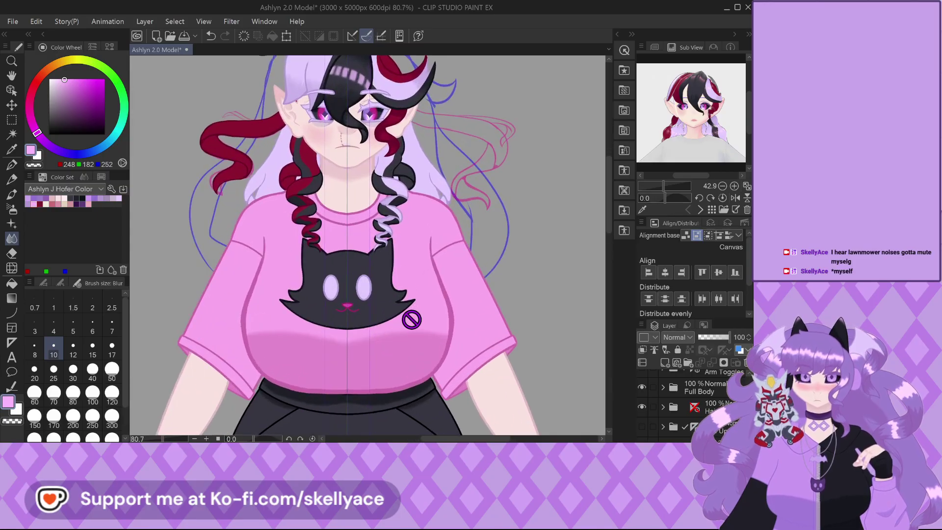
Switch to the pen tool, check the document's work time, and replace the Sub View reference with the Navigator preview.
{"action": "scroll", "coordinate": [349, 292], "scroll_direction": "up", "scroll_amount": 2}
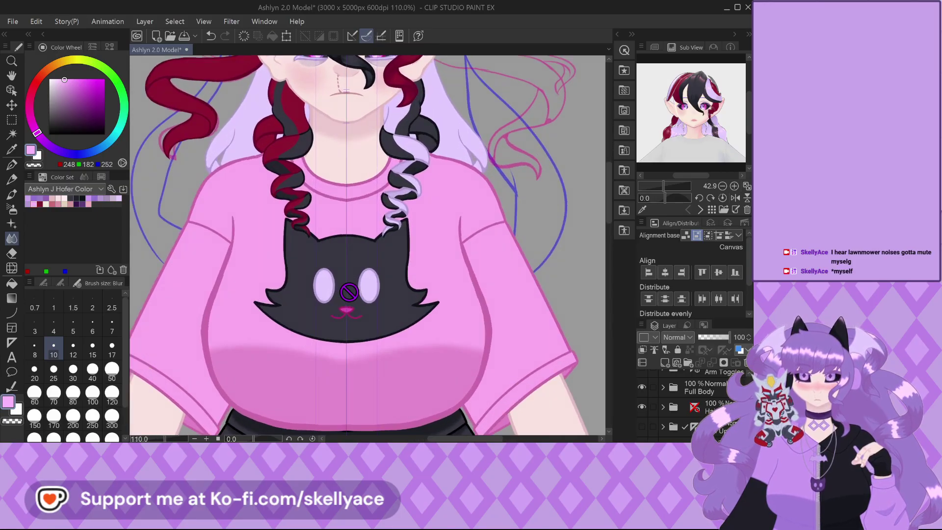
{"action": "left_click", "coordinate": [12, 165]}
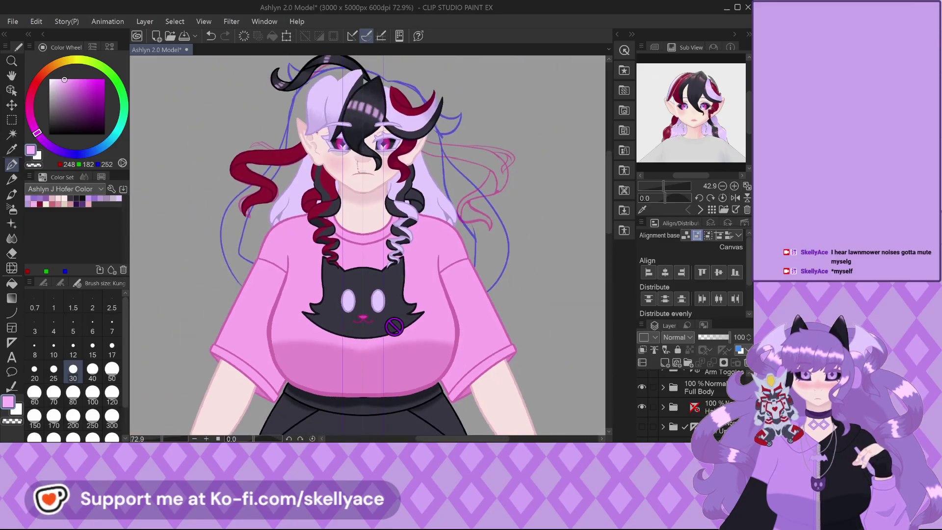
{"action": "scroll", "coordinate": [395, 329], "scroll_direction": "down", "scroll_amount": 3}
{"action": "left_click", "coordinate": [729, 48]}
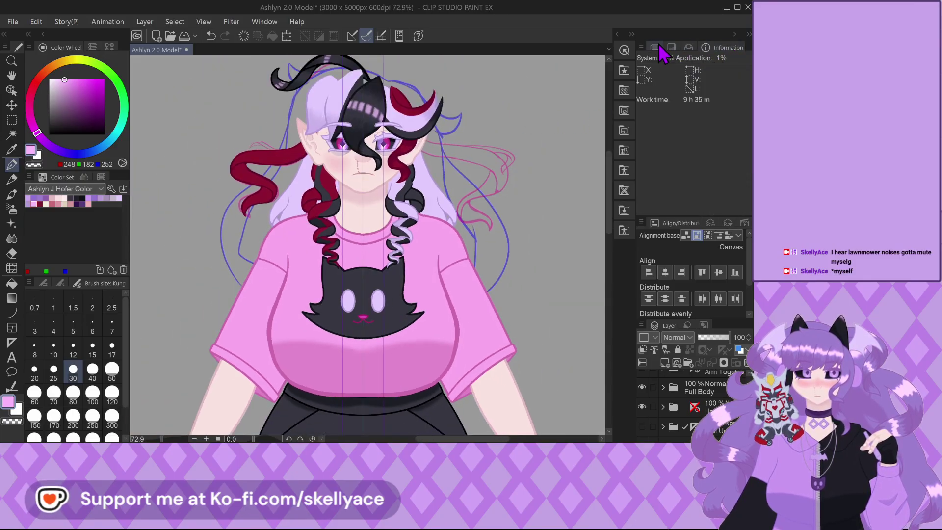
{"action": "left_click", "coordinate": [657, 47]}
Examine the pink shirt's cat print, sleeves and waistline up close and compare them with the upper body.
{"action": "scroll", "coordinate": [361, 204], "scroll_direction": "down", "scroll_amount": 3}
{"action": "scroll", "coordinate": [328, 341], "scroll_direction": "up", "scroll_amount": 3}
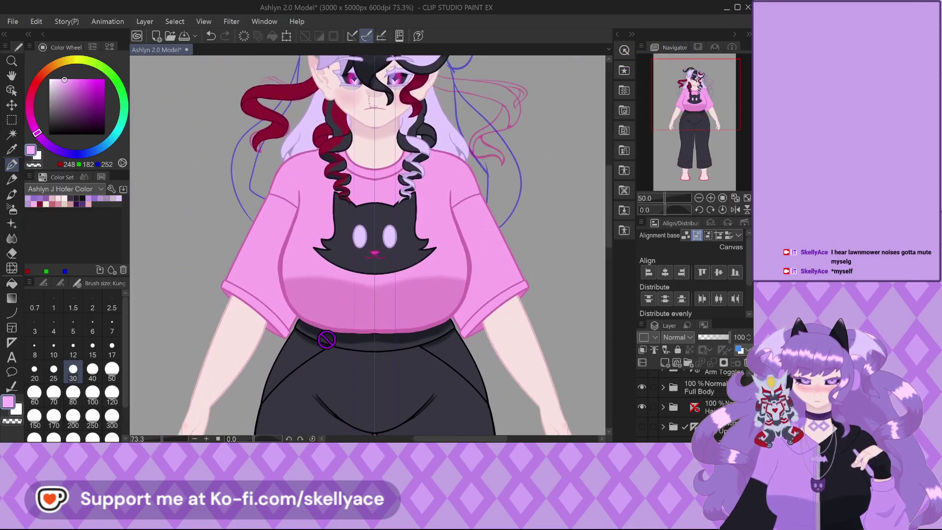
{"action": "scroll", "coordinate": [228, 285], "scroll_direction": "up", "scroll_amount": 2}
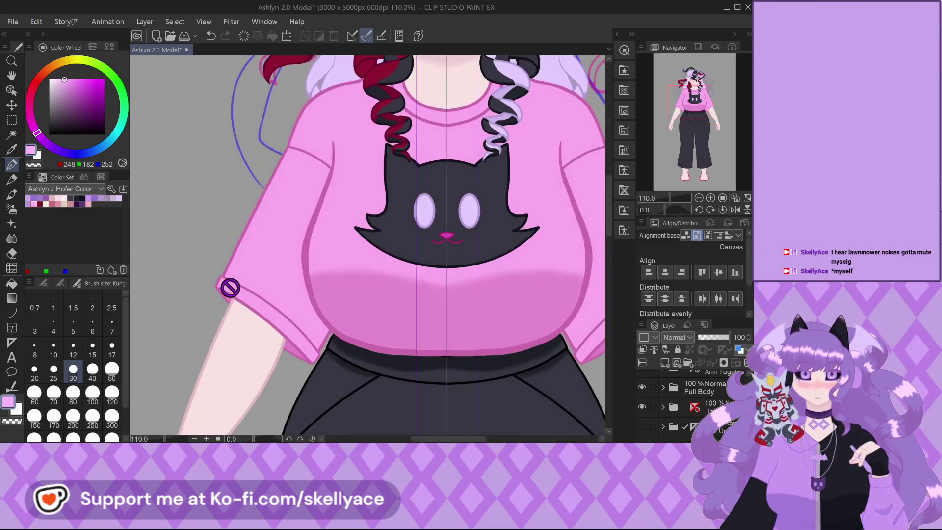
{"action": "scroll", "coordinate": [230, 287], "scroll_direction": "down", "scroll_amount": 2}
{"action": "scroll", "coordinate": [352, 164], "scroll_direction": "down", "scroll_amount": 1}
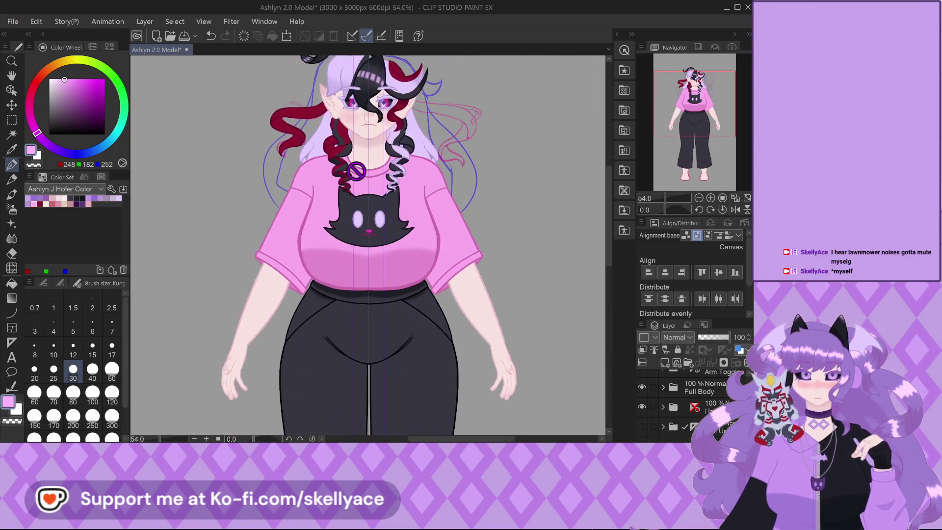
{"action": "scroll", "coordinate": [381, 295], "scroll_direction": "up", "scroll_amount": 1}
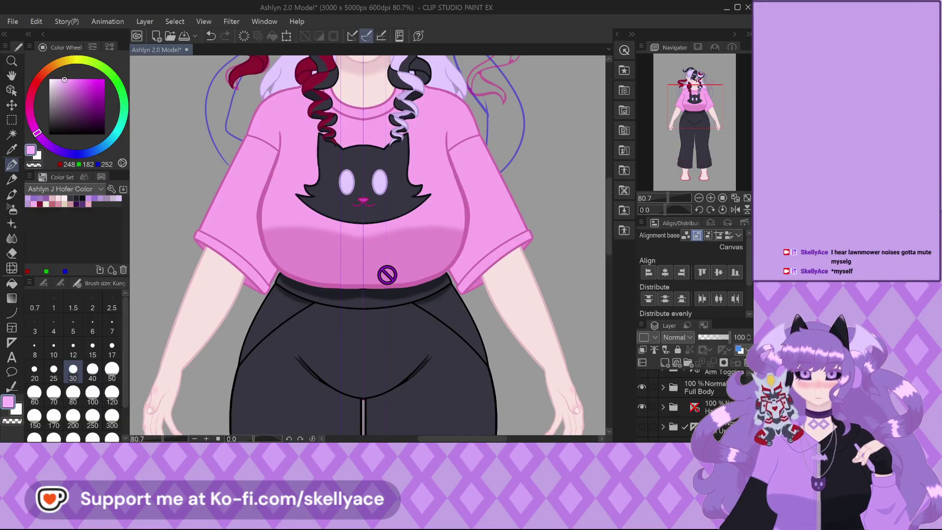
{"action": "scroll", "coordinate": [387, 274], "scroll_direction": "down", "scroll_amount": 2}
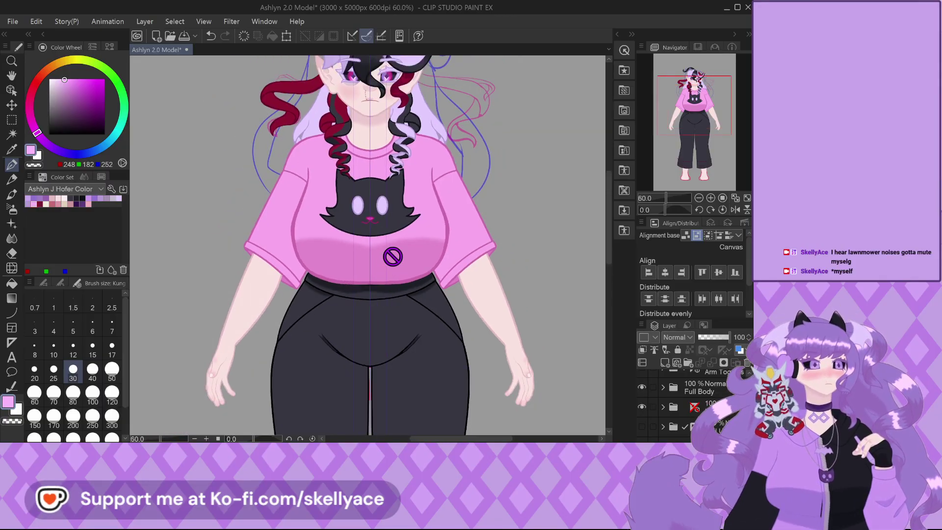
{"action": "scroll", "coordinate": [351, 84], "scroll_direction": "up", "scroll_amount": 5}
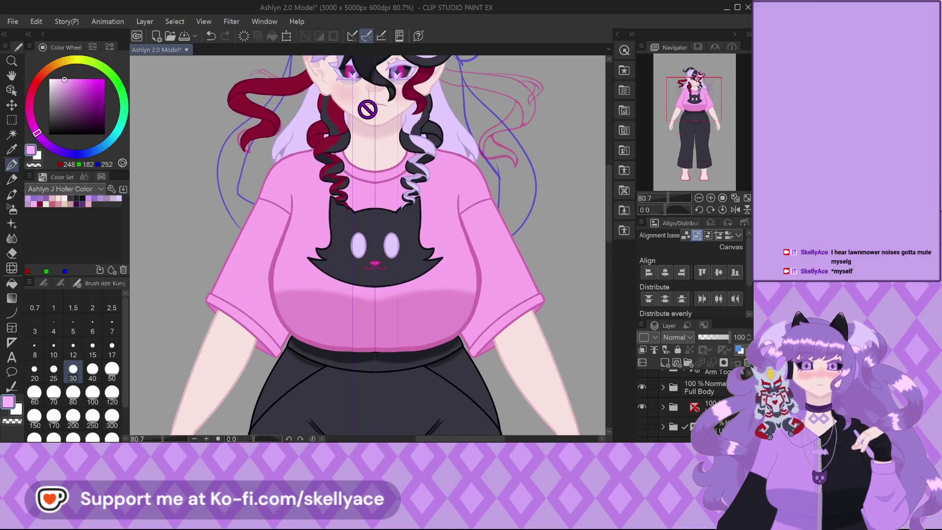
{"action": "scroll", "coordinate": [370, 98], "scroll_direction": "down", "scroll_amount": 6}
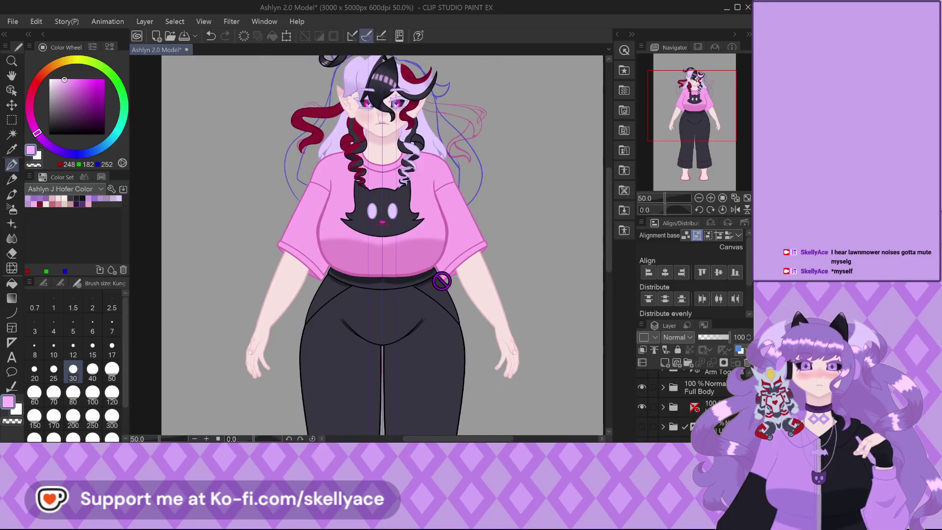
Examine the dark trousers, their hem lines and the feet, and review the whole figure on the canvas.
{"action": "scroll", "coordinate": [377, 133], "scroll_direction": "down", "scroll_amount": 2}
{"action": "scroll", "coordinate": [378, 391], "scroll_direction": "up", "scroll_amount": 2}
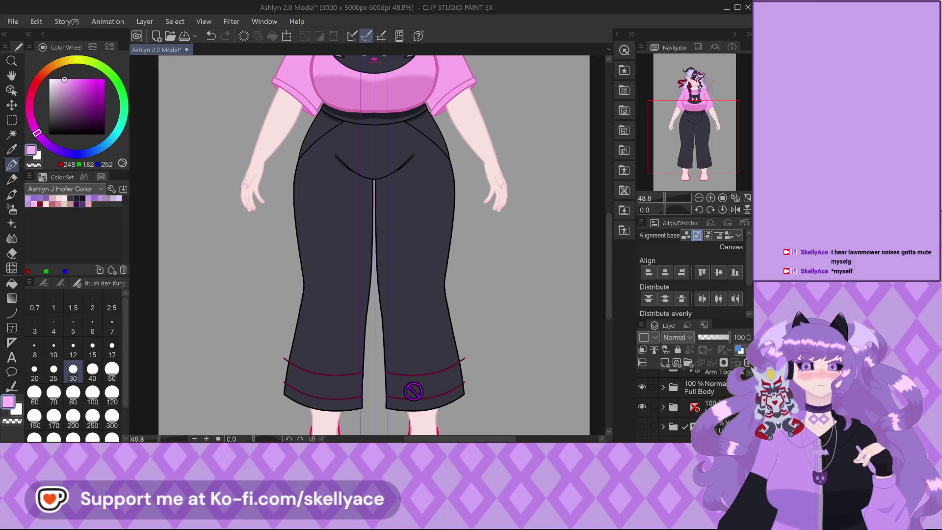
{"action": "scroll", "coordinate": [406, 365], "scroll_direction": "down", "scroll_amount": 2}
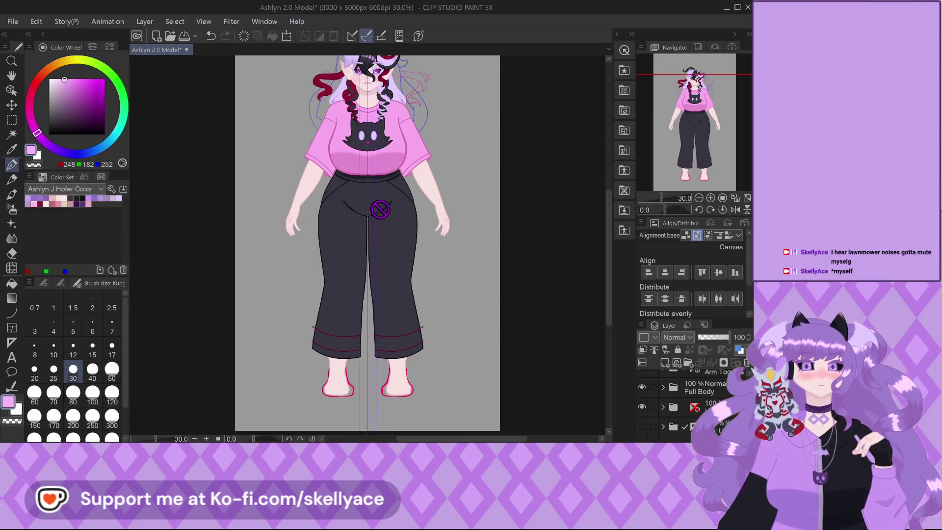
{"action": "scroll", "coordinate": [375, 213], "scroll_direction": "down", "scroll_amount": 3}
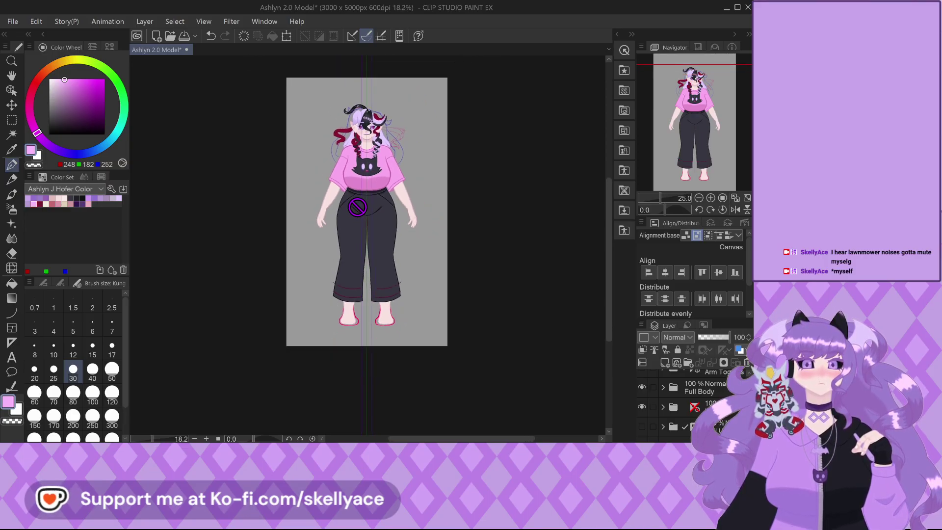
{"action": "scroll", "coordinate": [348, 159], "scroll_direction": "up", "scroll_amount": 2}
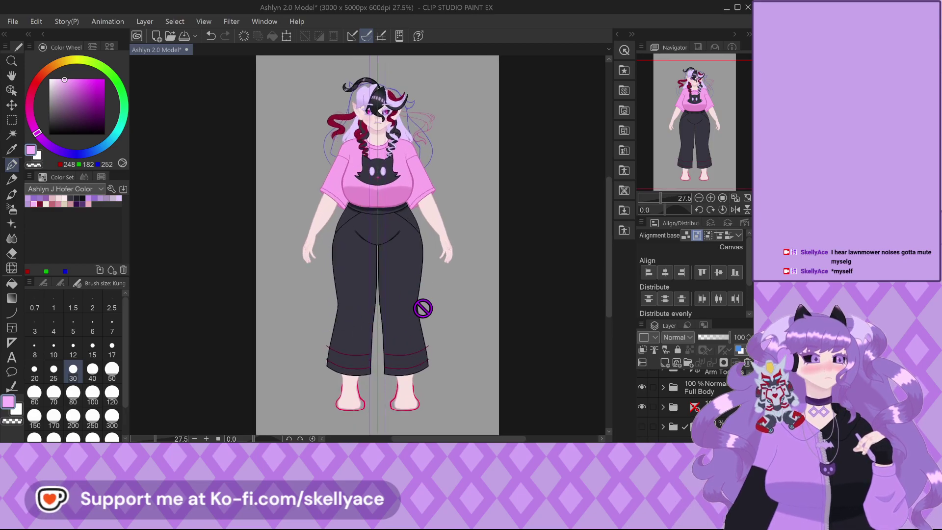
{"action": "scroll", "coordinate": [411, 351], "scroll_direction": "down", "scroll_amount": 1}
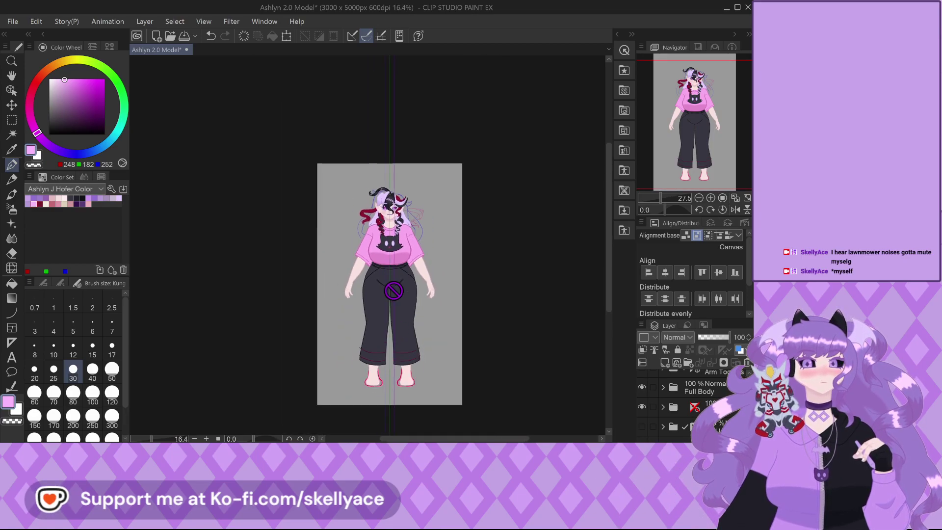
Examine the face and front curls up close and compare them with the hair, shirt and overall figure.
{"action": "scroll", "coordinate": [420, 158], "scroll_direction": "up", "scroll_amount": 4}
{"action": "scroll", "coordinate": [351, 203], "scroll_direction": "up", "scroll_amount": 4}
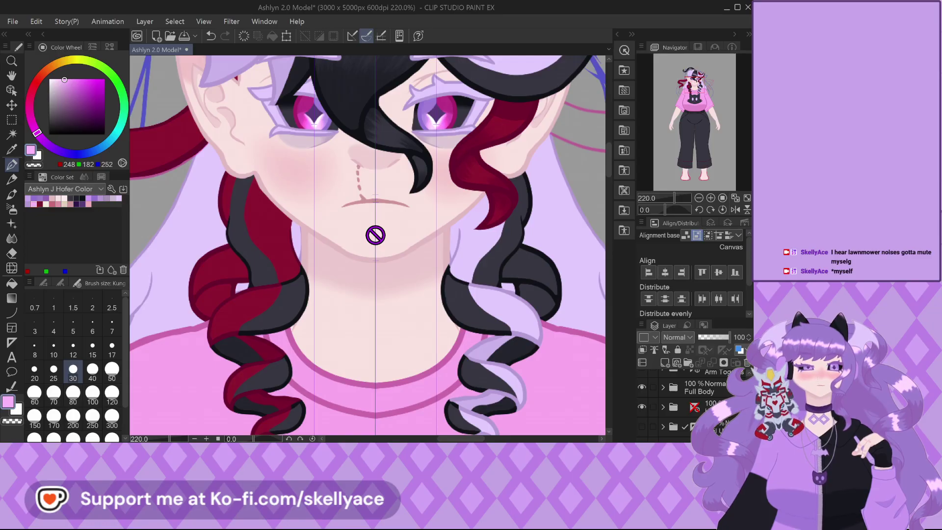
{"action": "scroll", "coordinate": [375, 235], "scroll_direction": "down", "scroll_amount": 2}
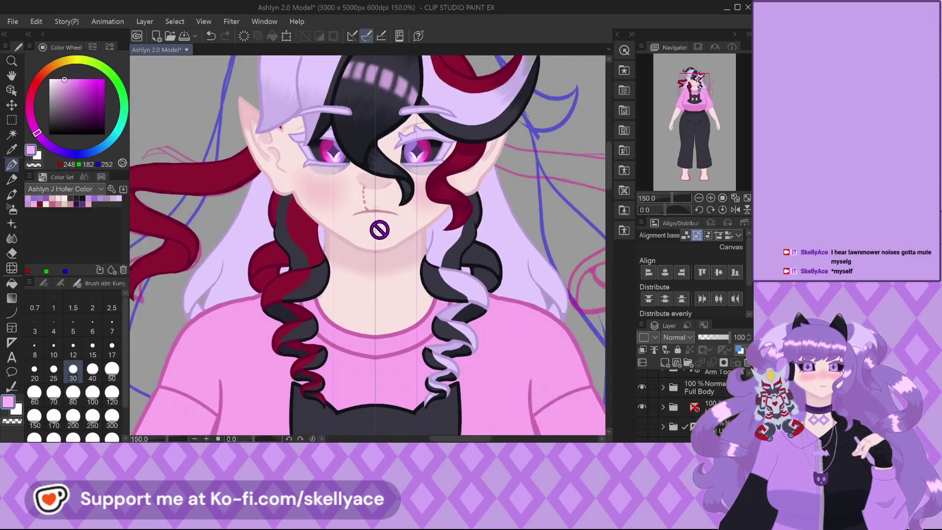
{"action": "scroll", "coordinate": [379, 229], "scroll_direction": "down", "scroll_amount": 1}
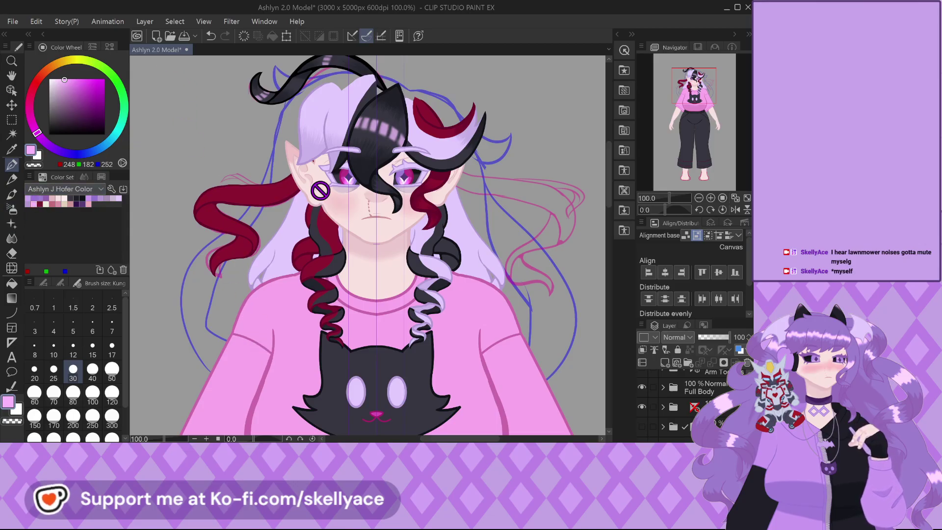
{"action": "scroll", "coordinate": [262, 166], "scroll_direction": "down", "scroll_amount": 4}
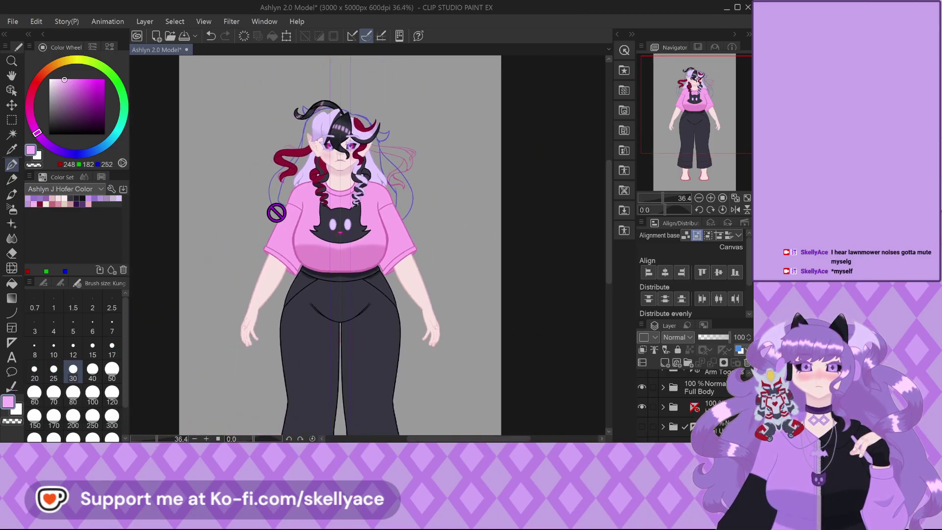
{"action": "scroll", "coordinate": [276, 212], "scroll_direction": "up", "scroll_amount": 3}
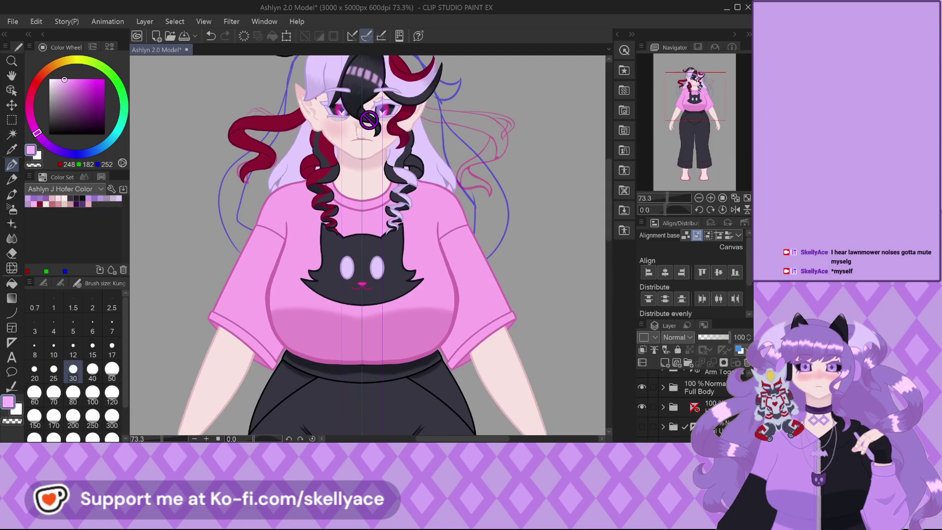
{"action": "scroll", "coordinate": [349, 171], "scroll_direction": "down", "scroll_amount": 1}
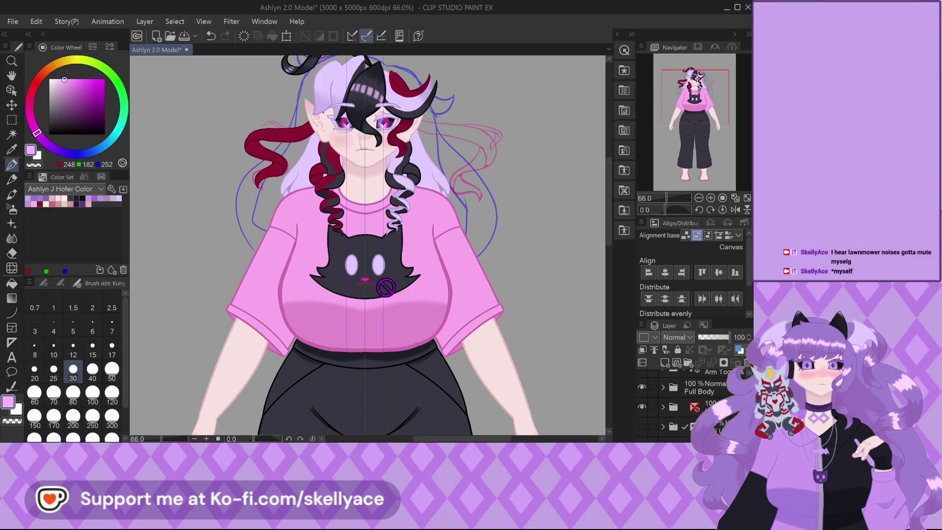
{"action": "scroll", "coordinate": [383, 296], "scroll_direction": "up", "scroll_amount": 1}
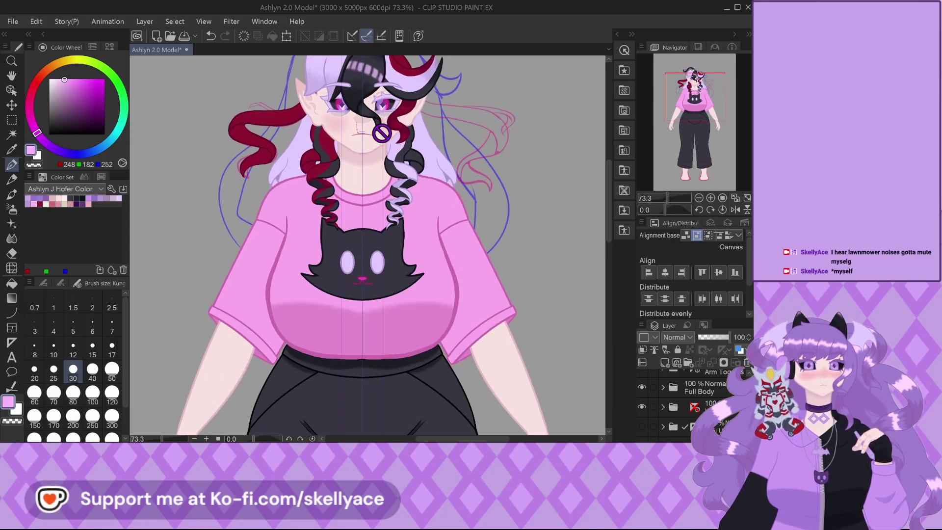
{"action": "scroll", "coordinate": [381, 133], "scroll_direction": "down", "scroll_amount": 2}
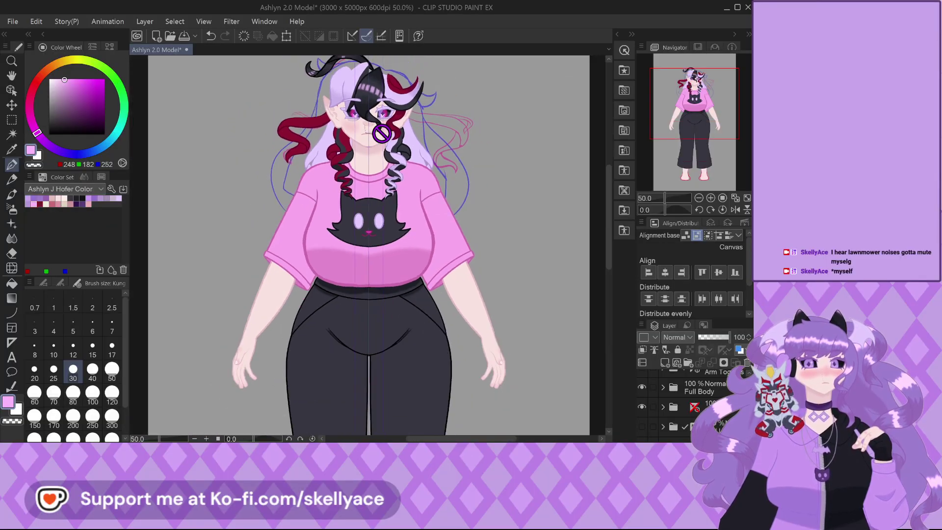
{"action": "scroll", "coordinate": [343, 82], "scroll_direction": "up", "scroll_amount": 4}
{"action": "scroll", "coordinate": [368, 119], "scroll_direction": "up", "scroll_amount": 1}
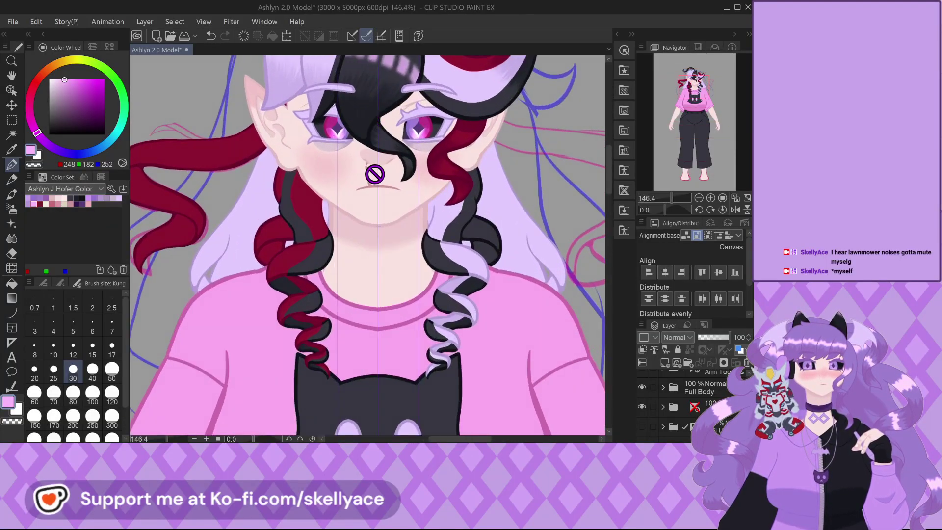
{"action": "scroll", "coordinate": [375, 174], "scroll_direction": "down", "scroll_amount": 3}
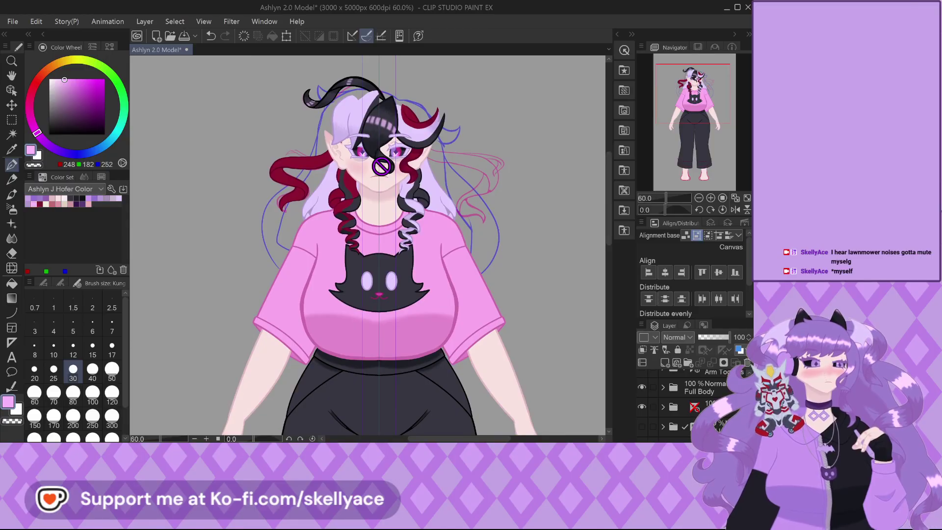
{"action": "scroll", "coordinate": [306, 186], "scroll_direction": "down", "scroll_amount": 1}
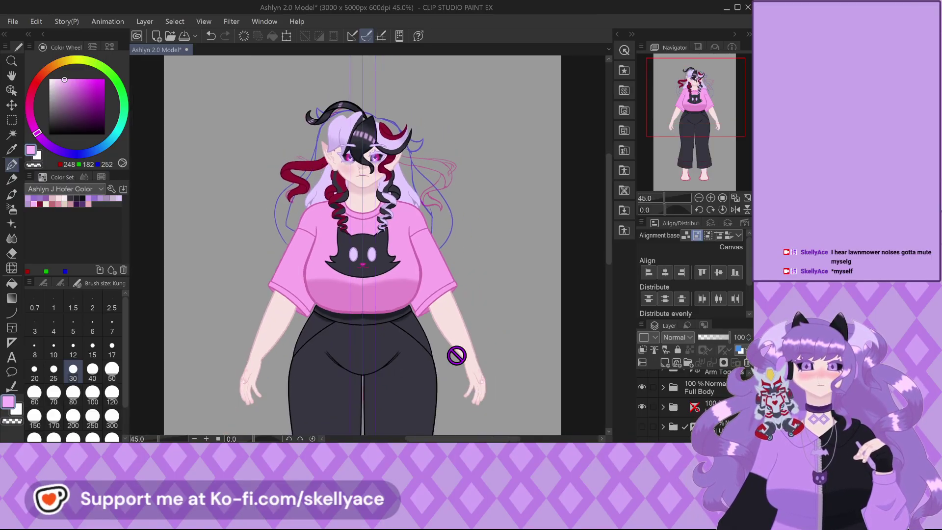
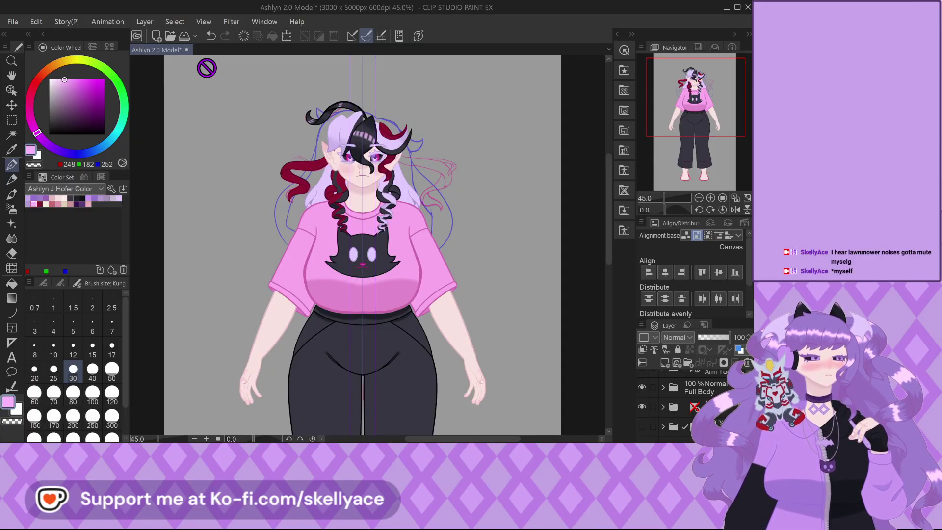
{"action": "scroll", "coordinate": [293, 82], "scroll_direction": "up", "scroll_amount": 5}
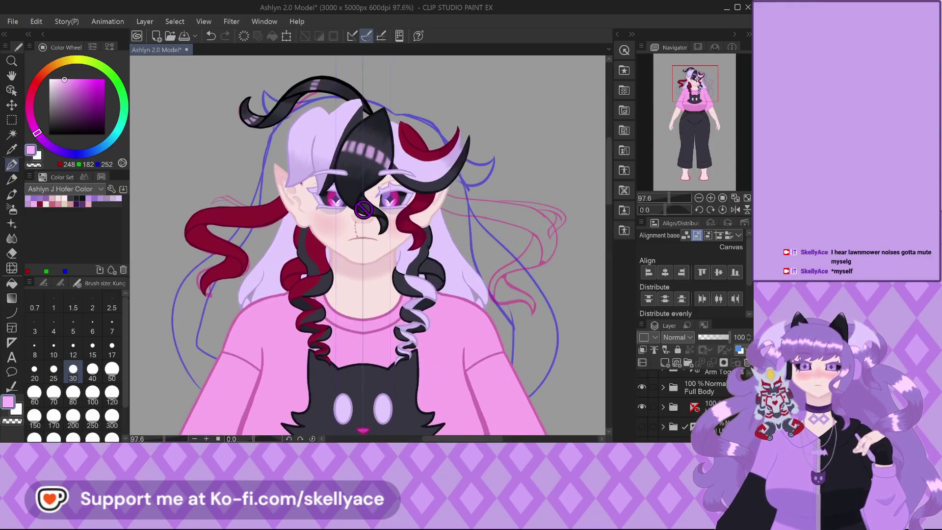
{"action": "scroll", "coordinate": [203, 188], "scroll_direction": "down", "scroll_amount": 4}
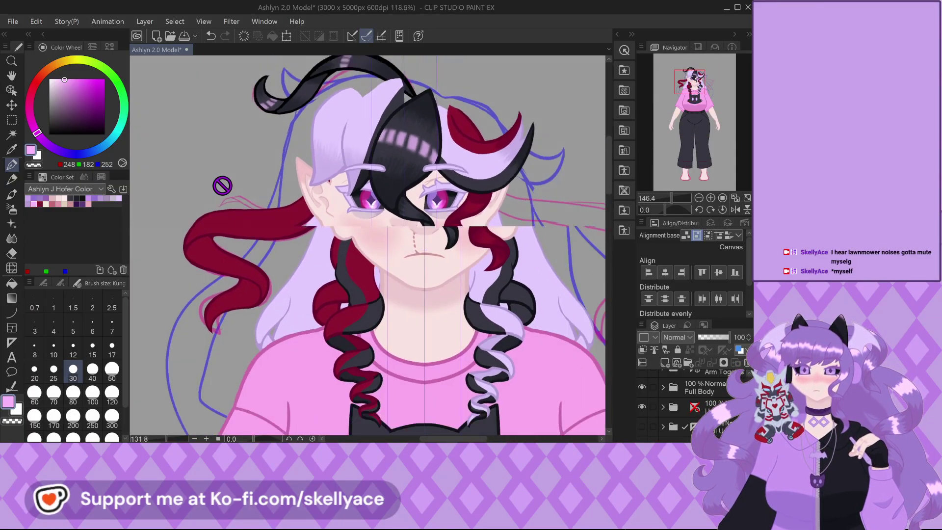
{"action": "scroll", "coordinate": [264, 190], "scroll_direction": "down", "scroll_amount": 1}
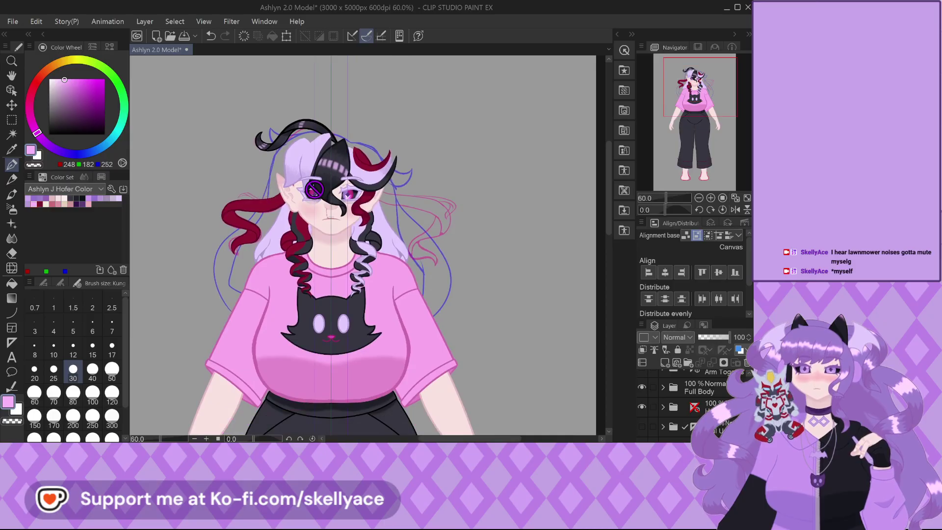
{"action": "scroll", "coordinate": [326, 208], "scroll_direction": "up", "scroll_amount": 2}
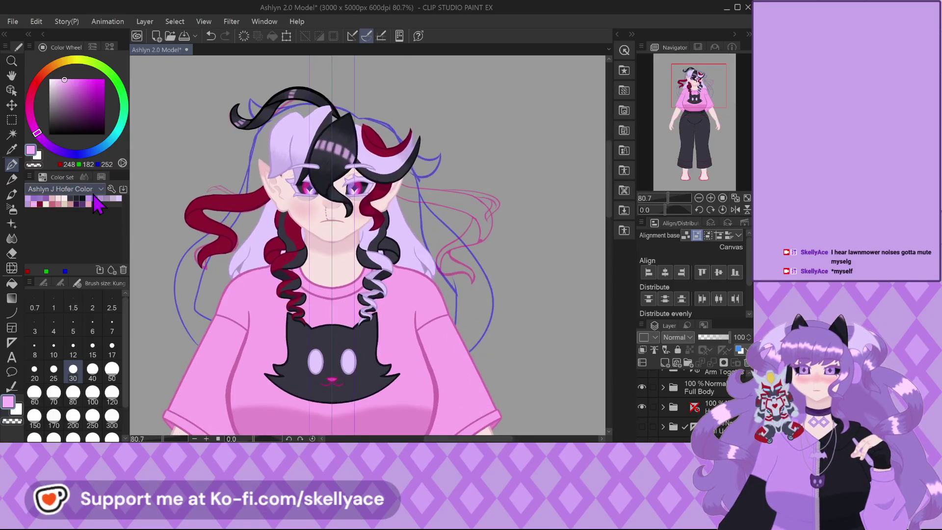
Bring up the reference image of the character's head and pigtails in the sub view.
{"action": "left_click", "coordinate": [699, 47]}
{"action": "left_click", "coordinate": [699, 210]}
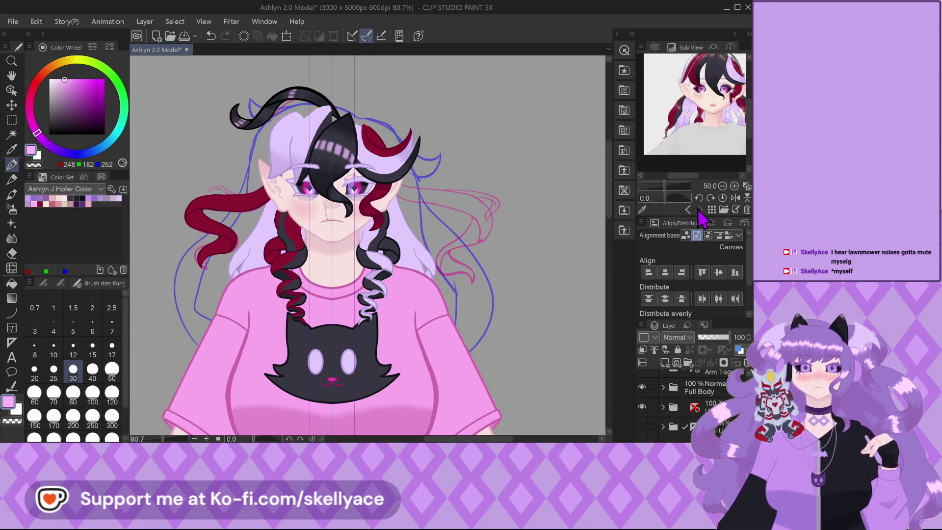
{"action": "left_click", "coordinate": [699, 210]}
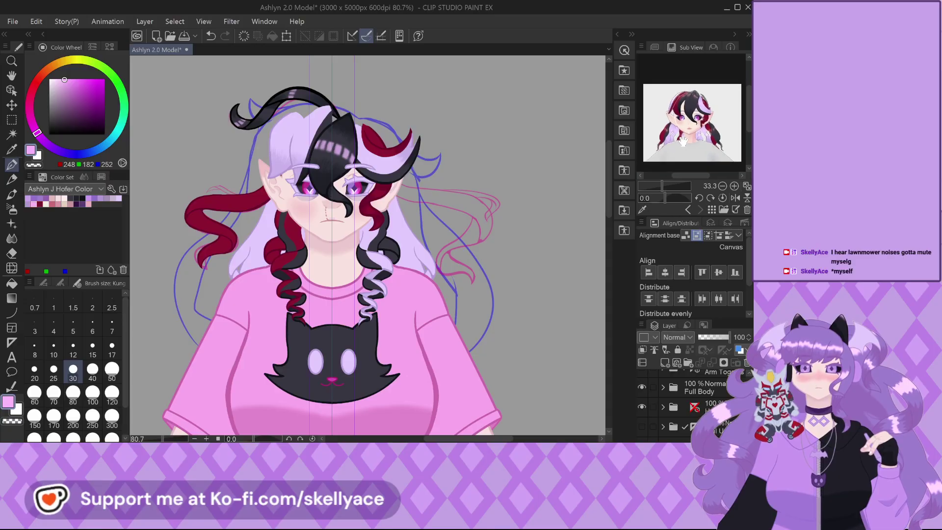
{"action": "scroll", "coordinate": [673, 412], "scroll_direction": "down", "scroll_amount": 2}
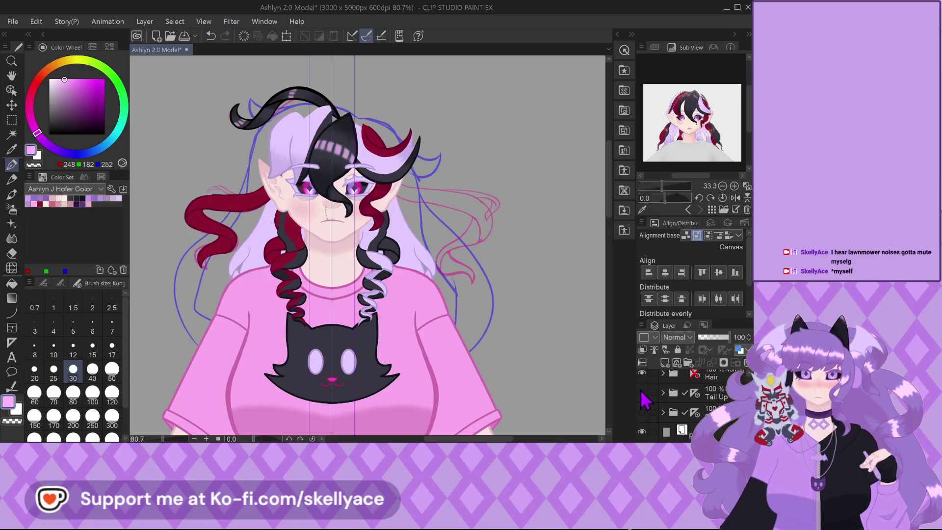
{"action": "scroll", "coordinate": [423, 274], "scroll_direction": "down", "scroll_amount": 2}
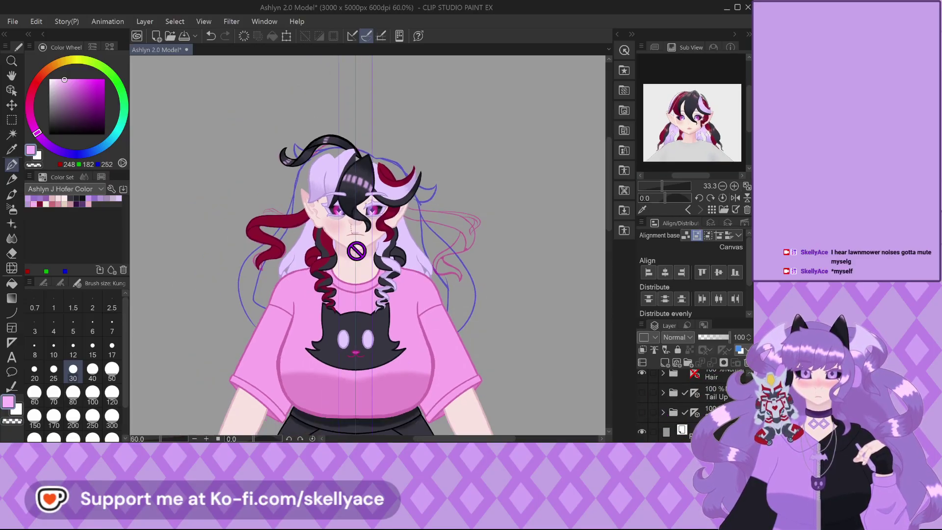
Toggle the Head folder off and on to check which parts of the character it contains.
{"action": "scroll", "coordinate": [643, 417], "scroll_direction": "up", "scroll_amount": 1}
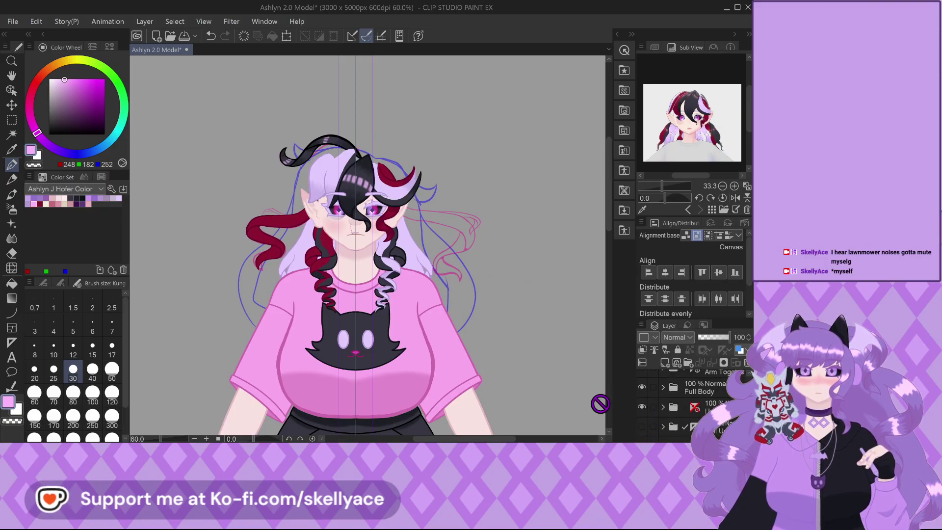
{"action": "scroll", "coordinate": [658, 407], "scroll_direction": "up", "scroll_amount": 1}
{"action": "left_click", "coordinate": [642, 379]}
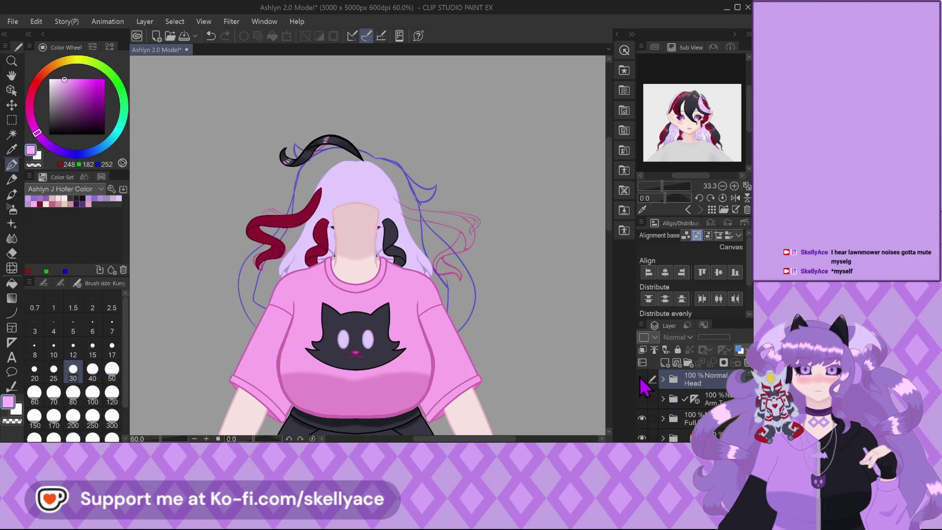
{"action": "left_click", "coordinate": [641, 379]}
{"action": "left_click", "coordinate": [641, 379]}
{"action": "left_click", "coordinate": [641, 380]}
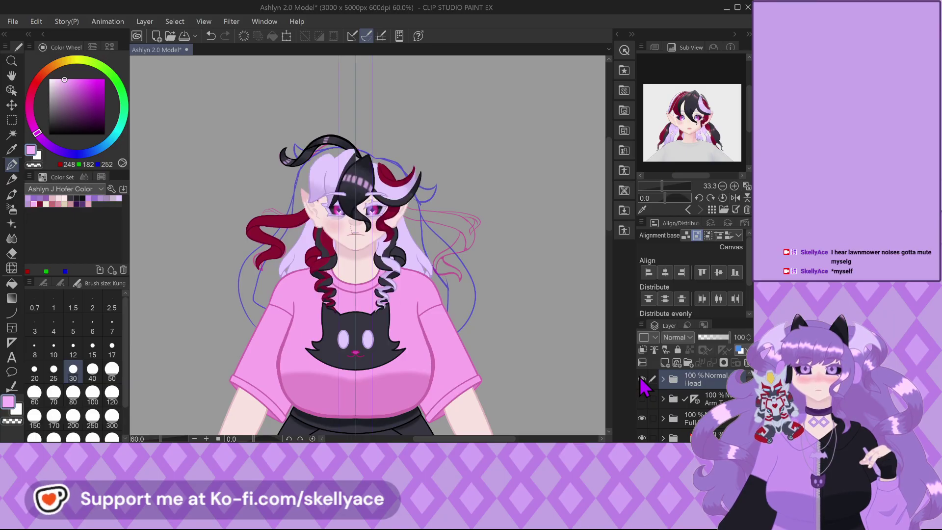
{"action": "scroll", "coordinate": [431, 226], "scroll_direction": "up", "scroll_amount": 3}
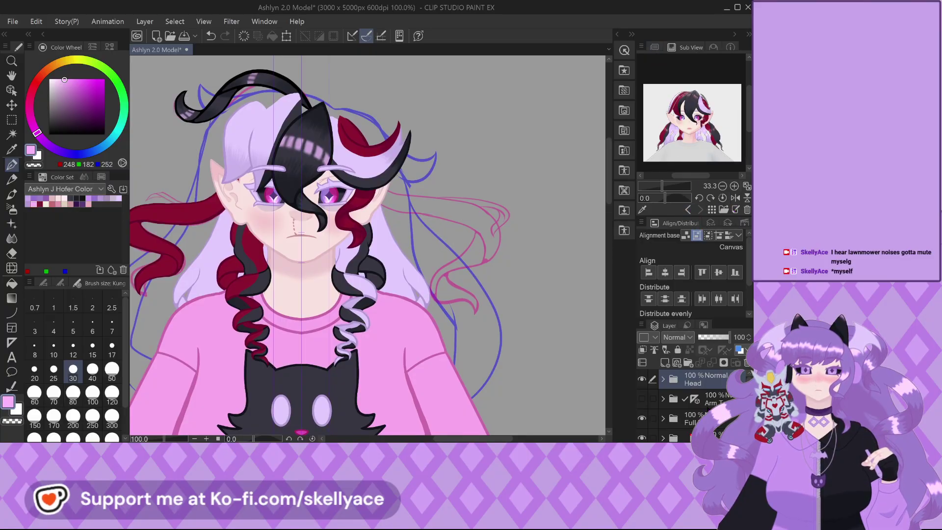
Show the hidden arm folder below Head, examine its blue raised-arm sketches against the body, and hide it again.
{"action": "left_click", "coordinate": [677, 399]}
{"action": "scroll", "coordinate": [439, 214], "scroll_direction": "down", "scroll_amount": 3}
{"action": "scroll", "coordinate": [454, 132], "scroll_direction": "down", "scroll_amount": 2}
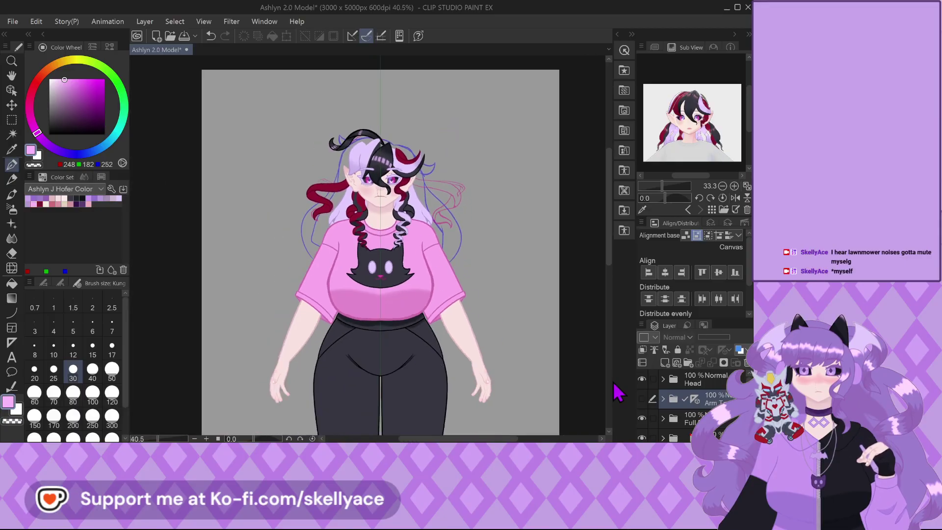
{"action": "left_click", "coordinate": [641, 398]}
{"action": "scroll", "coordinate": [365, 216], "scroll_direction": "up", "scroll_amount": 2}
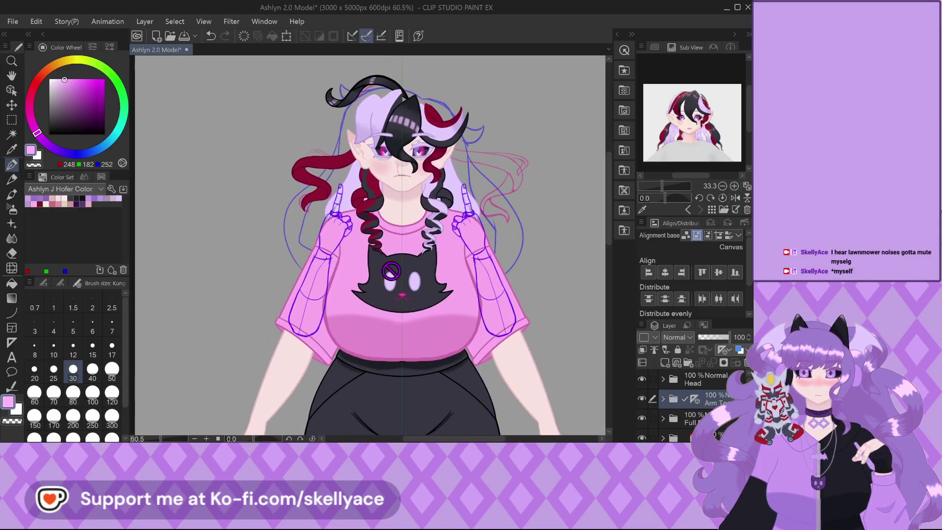
{"action": "scroll", "coordinate": [503, 315], "scroll_direction": "up", "scroll_amount": 1}
{"action": "scroll", "coordinate": [503, 315], "scroll_direction": "up", "scroll_amount": 1}
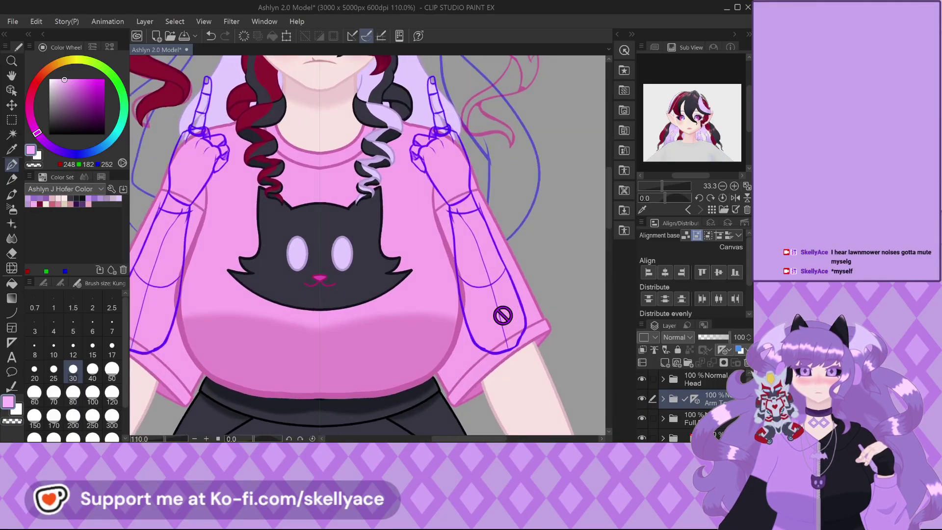
{"action": "scroll", "coordinate": [557, 332], "scroll_direction": "down", "scroll_amount": 2}
{"action": "scroll", "coordinate": [388, 336], "scroll_direction": "up", "scroll_amount": 2}
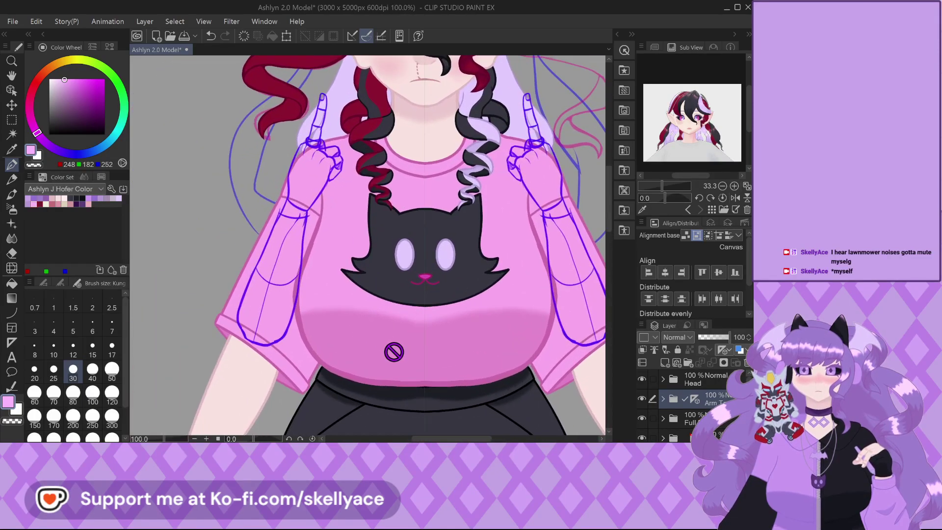
{"action": "scroll", "coordinate": [264, 217], "scroll_direction": "down", "scroll_amount": 2}
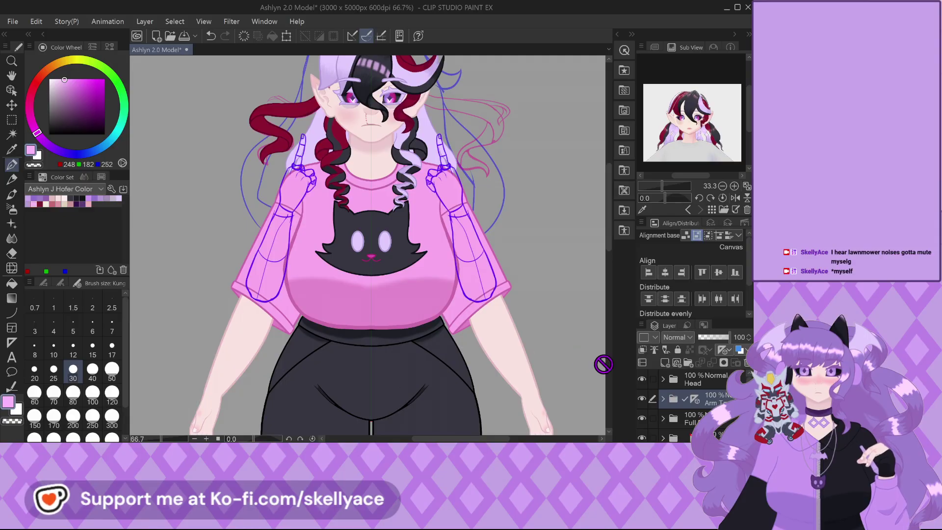
{"action": "left_click", "coordinate": [642, 398]}
Make the 3D body model layer below the Neck layer in the Sketch folder visible.
{"action": "scroll", "coordinate": [675, 408], "scroll_direction": "down", "scroll_amount": 2}
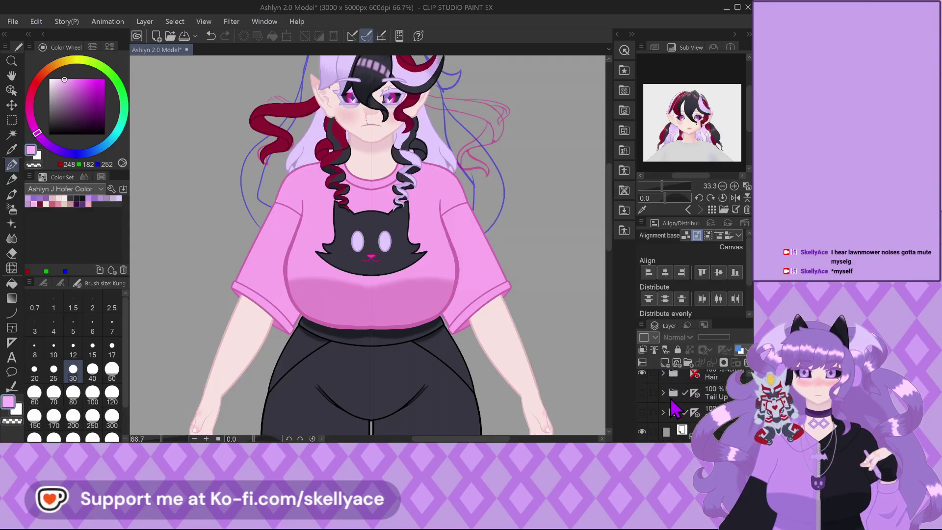
{"action": "scroll", "coordinate": [664, 423], "scroll_direction": "down", "scroll_amount": 1}
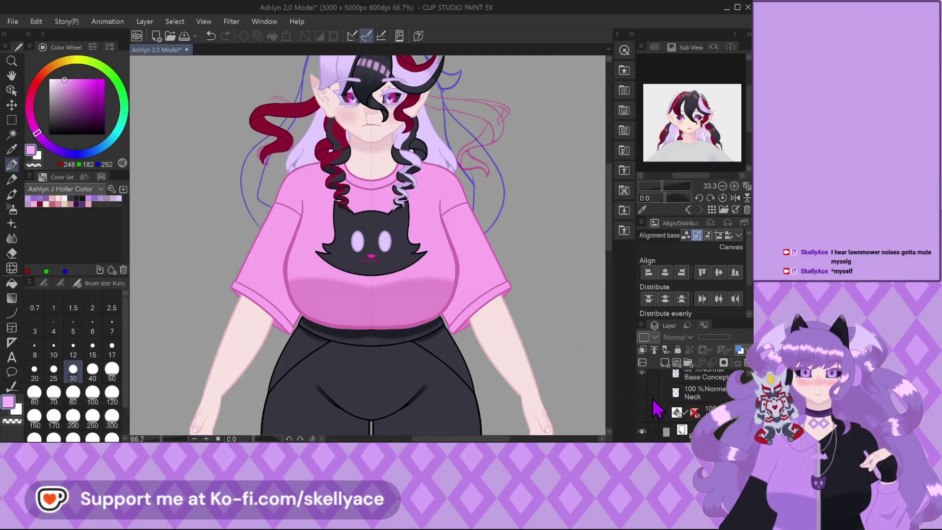
{"action": "scroll", "coordinate": [656, 425], "scroll_direction": "down", "scroll_amount": 1}
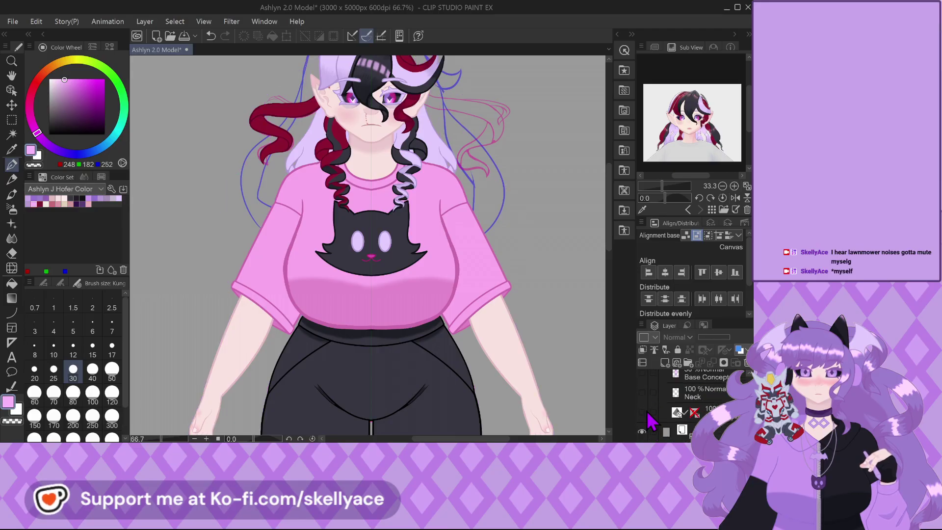
{"action": "left_click", "coordinate": [643, 413]}
{"action": "left_click", "coordinate": [699, 410]}
{"action": "scroll", "coordinate": [682, 408], "scroll_direction": "up", "scroll_amount": 1}
{"action": "scroll", "coordinate": [681, 417], "scroll_direction": "up", "scroll_amount": 3}
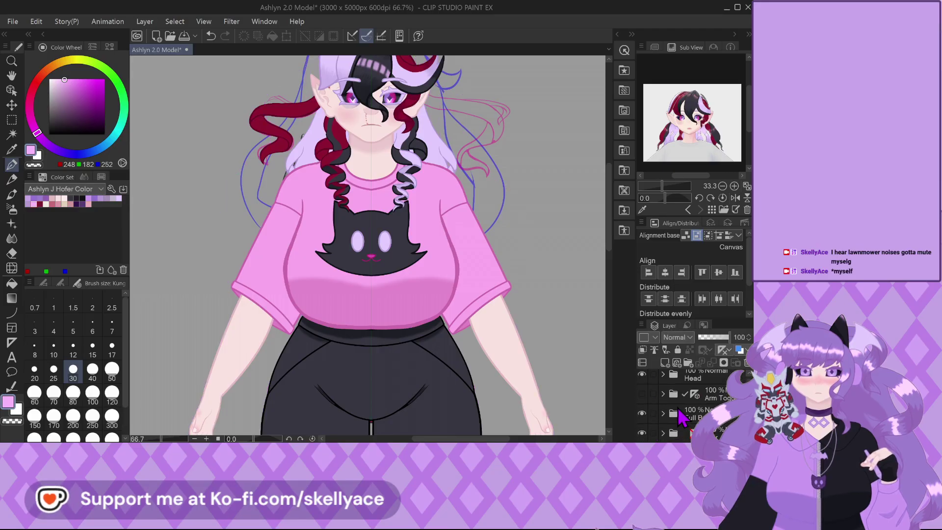
Hide the Full Body and Hair folders to uncover the 3D body model.
{"action": "left_click", "coordinate": [641, 413]}
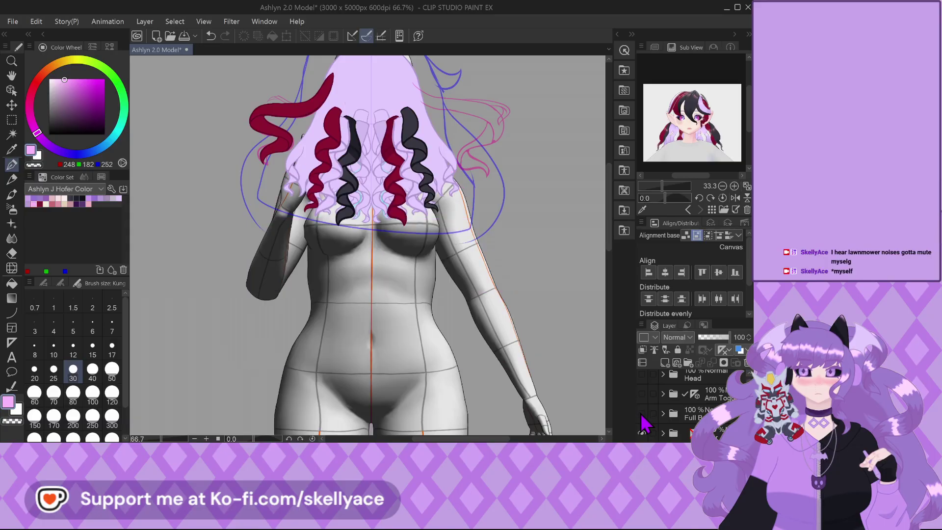
{"action": "scroll", "coordinate": [641, 417], "scroll_direction": "down", "scroll_amount": 2}
{"action": "left_click", "coordinate": [642, 399]}
{"action": "scroll", "coordinate": [642, 412], "scroll_direction": "down", "scroll_amount": 3}
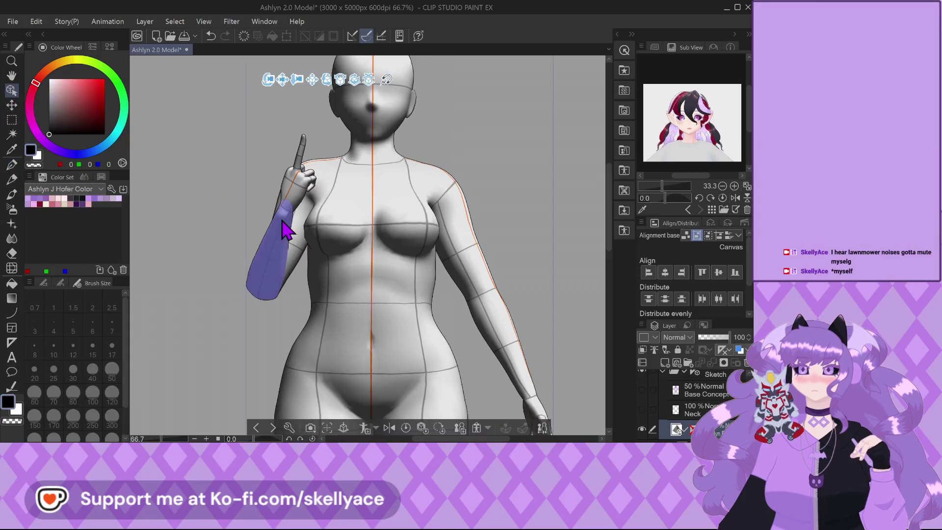
Select the 3D model's raised arm and lower its hand to waist height in front of the elbow.
{"action": "left_click", "coordinate": [284, 245]}
{"action": "left_click_drag", "start_coordinate": [272, 294], "coordinate": [277, 298]}
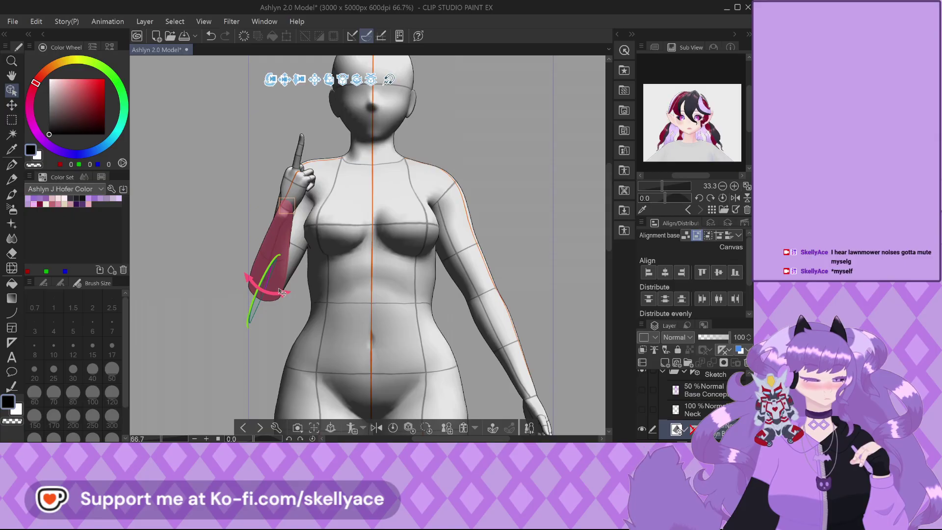
{"action": "key", "text": "ctrl+z"}
{"action": "left_click_drag", "start_coordinate": [301, 195], "coordinate": [306, 275]}
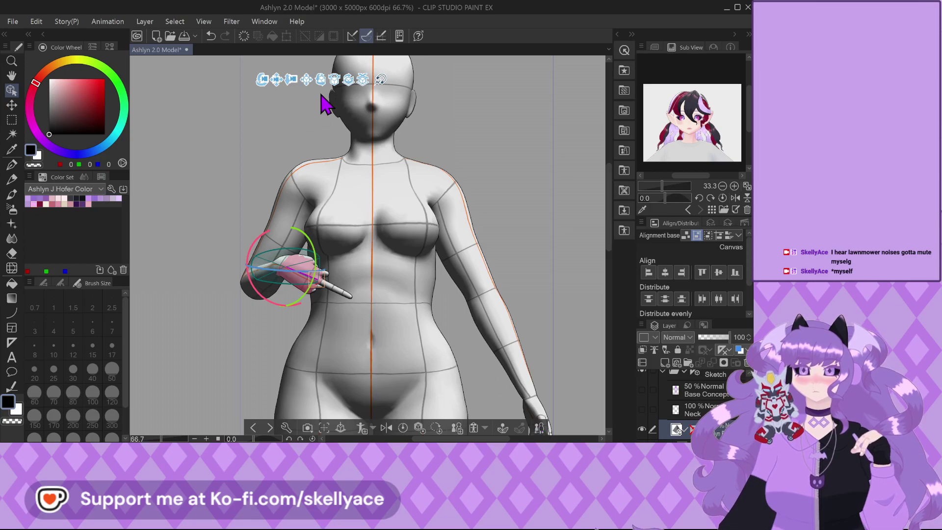
Apply the Hand Resting on Edge pose from the material library to the 3D model's bent arm.
{"action": "left_click", "coordinate": [624, 211]}
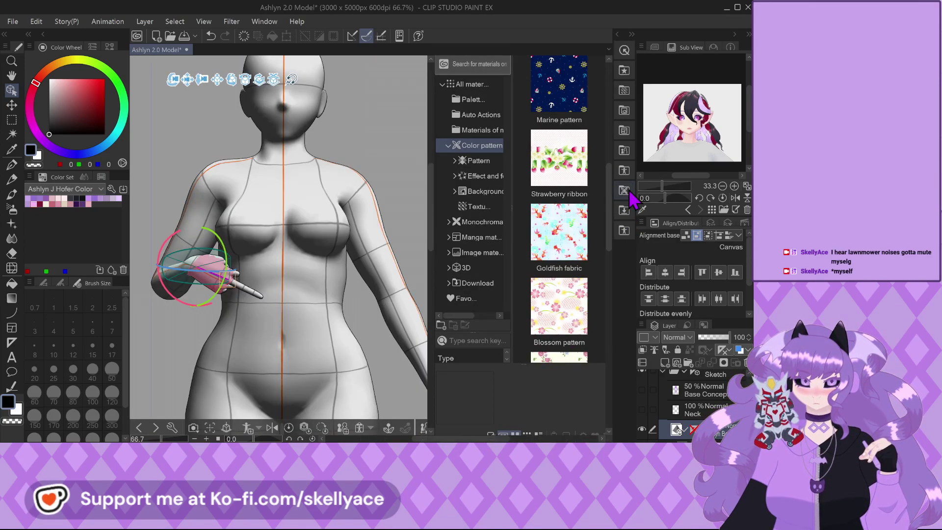
{"action": "left_click", "coordinate": [629, 192]}
{"action": "left_click", "coordinate": [626, 180]}
{"action": "left_click", "coordinate": [626, 182]}
{"action": "left_click", "coordinate": [627, 232]}
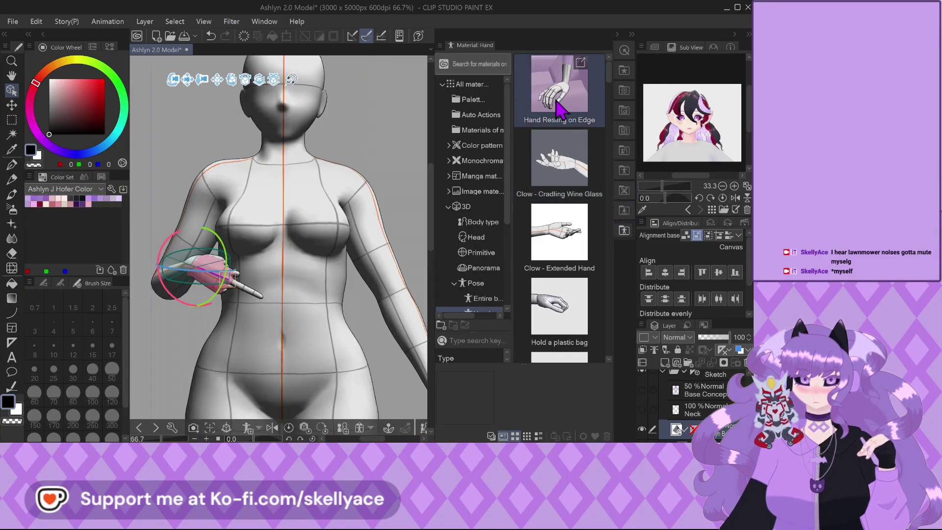
{"action": "left_click_drag", "start_coordinate": [561, 95], "coordinate": [239, 272]}
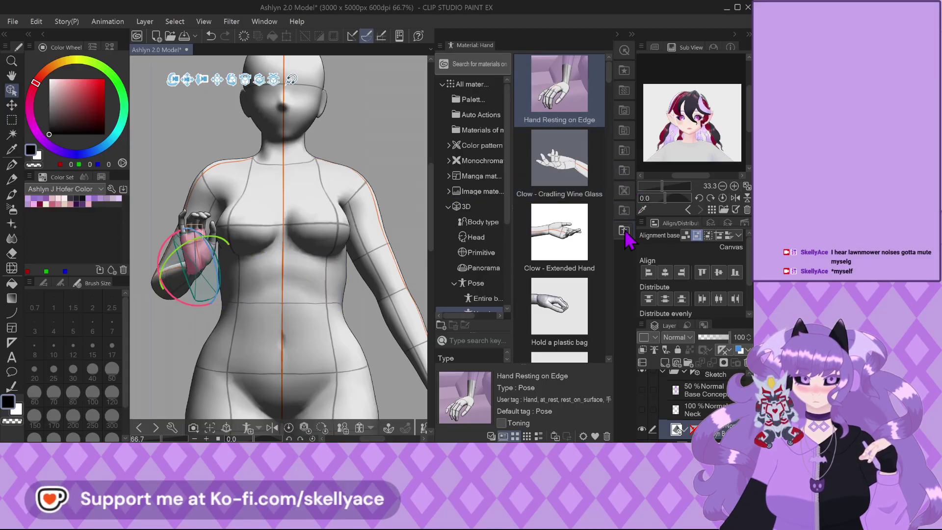
{"action": "left_click", "coordinate": [625, 231]}
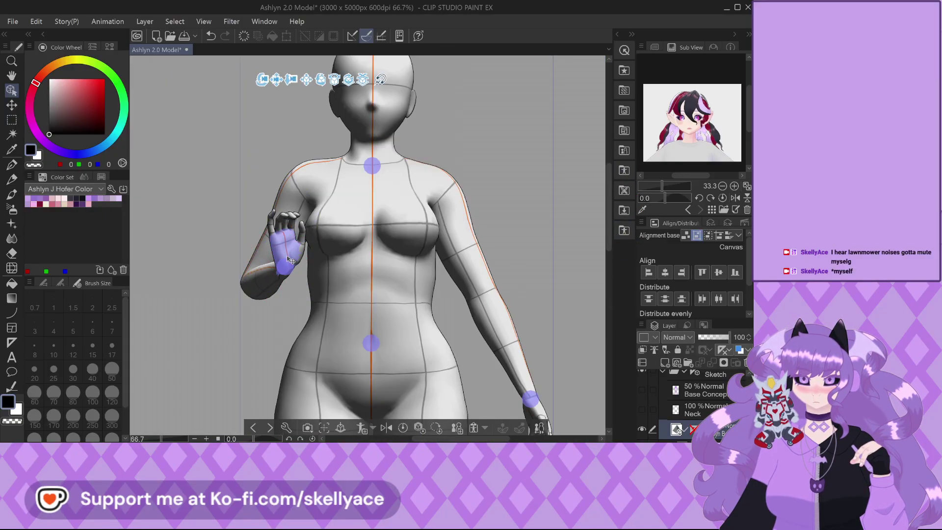
Try moving and rotating the bent arm's hand at the wrist, undoing each attempt.
{"action": "mouse_move", "coordinate": [289, 266]}
{"action": "left_mouse_down"}
{"action": "mouse_move", "coordinate": [322, 295]}
{"action": "mouse_move", "coordinate": [284, 273]}
{"action": "left_mouse_up"}
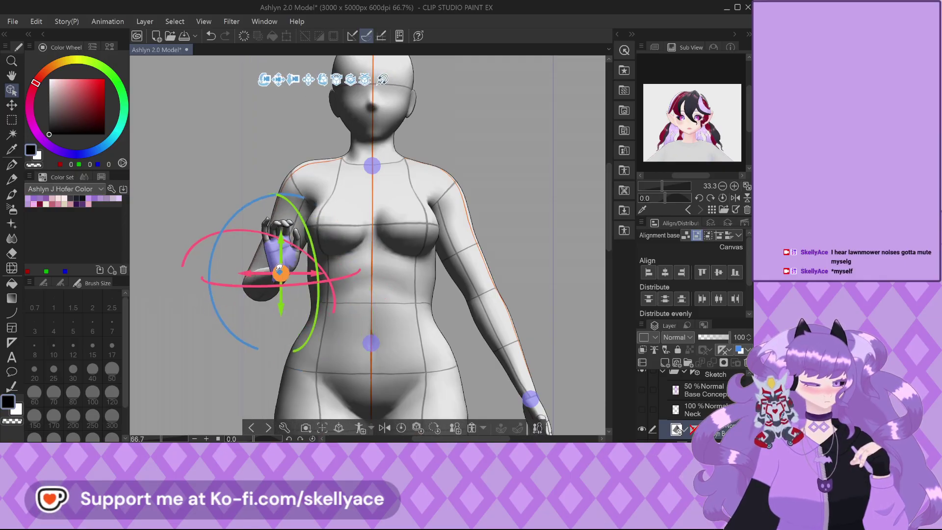
{"action": "key", "text": "ctrl+z"}
{"action": "left_click", "coordinate": [292, 267]}
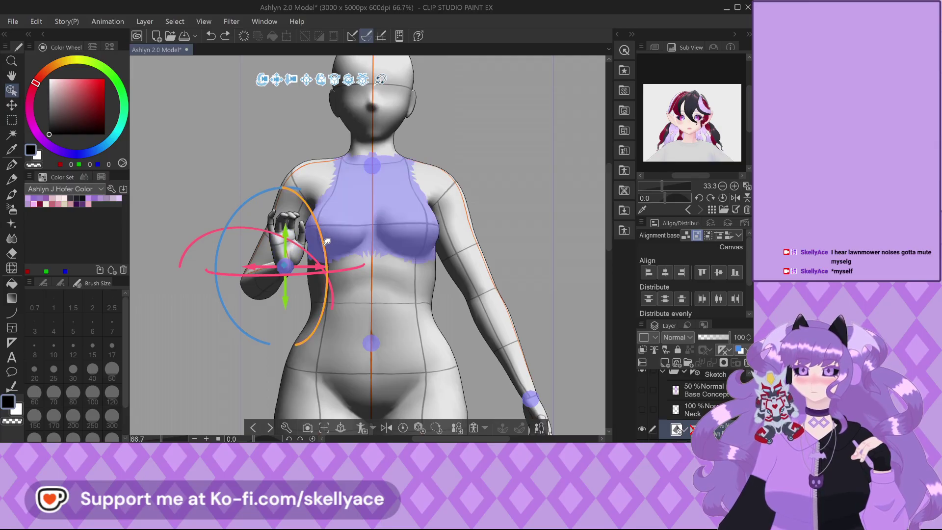
{"action": "left_click_drag", "start_coordinate": [332, 283], "coordinate": [329, 245]}
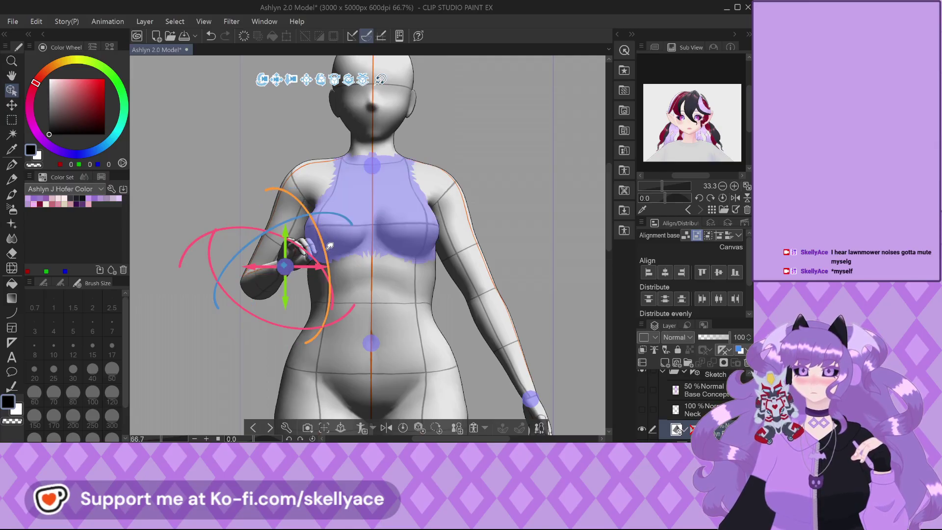
{"action": "key", "text": "ctrl+z"}
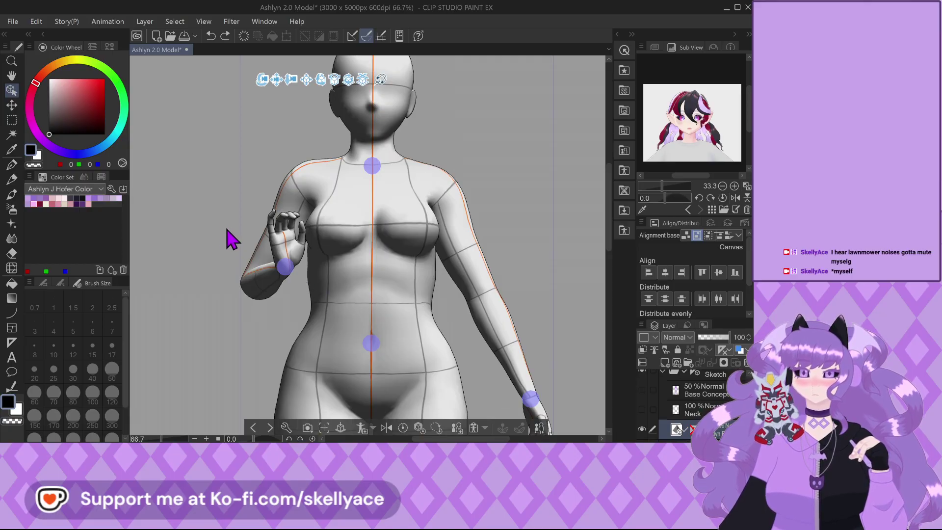
Try mirroring the bent arm's pose onto the 3D model's other arm, and undo it.
{"action": "key", "text": "ctrl+y"}
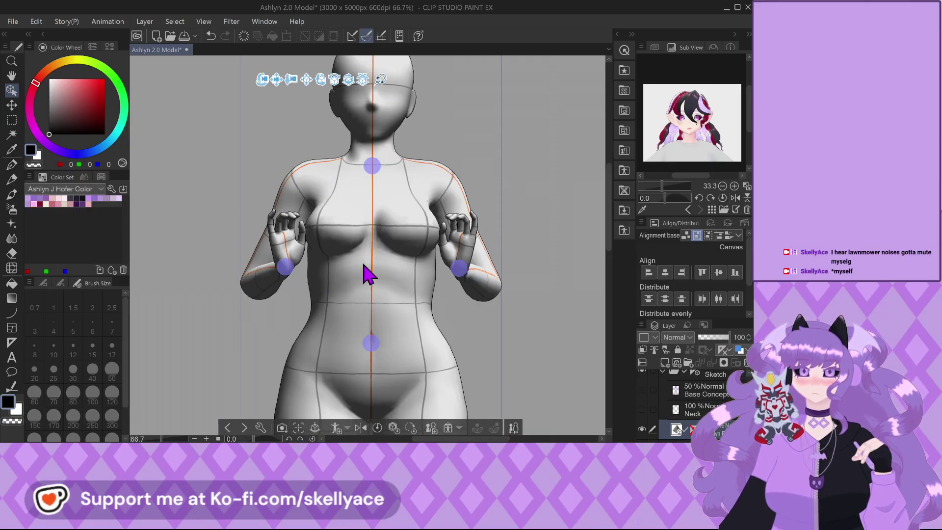
{"action": "key", "text": "ctrl+z"}
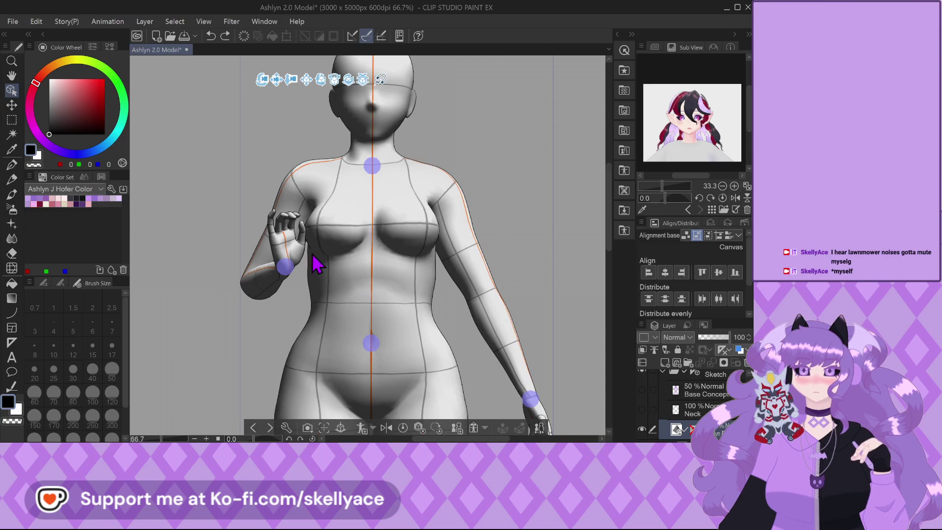
Return the 3D model's bent arm to its straight pose and pull its hand across the front of the waist from the fixed shoulder.
{"action": "key", "text": "ctrl+y"}
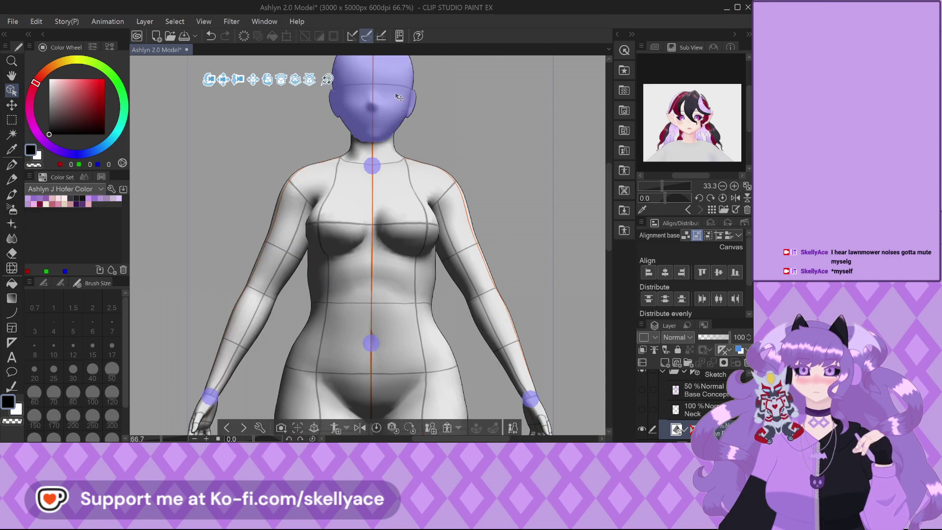
{"action": "scroll", "coordinate": [243, 332], "scroll_direction": "down", "scroll_amount": 1}
{"action": "scroll", "coordinate": [244, 333], "scroll_direction": "down", "scroll_amount": 1}
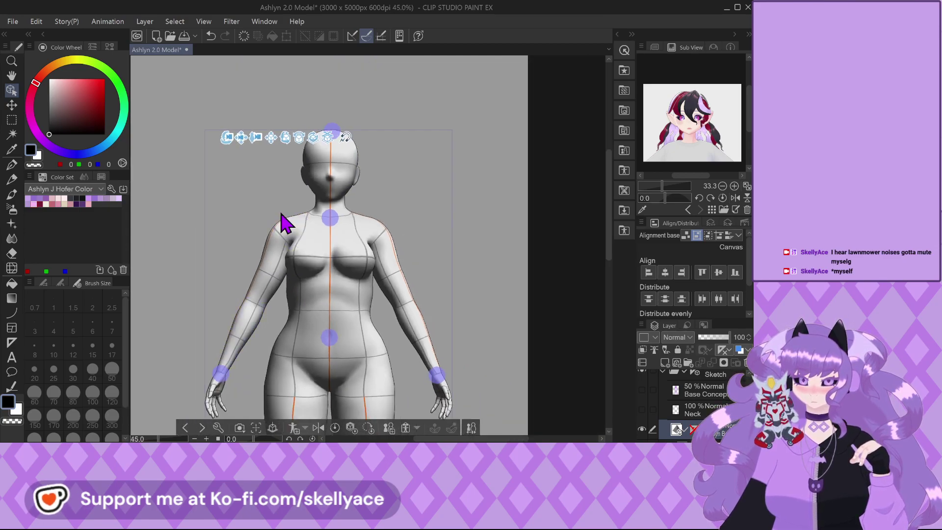
{"action": "left_click", "coordinate": [287, 228]}
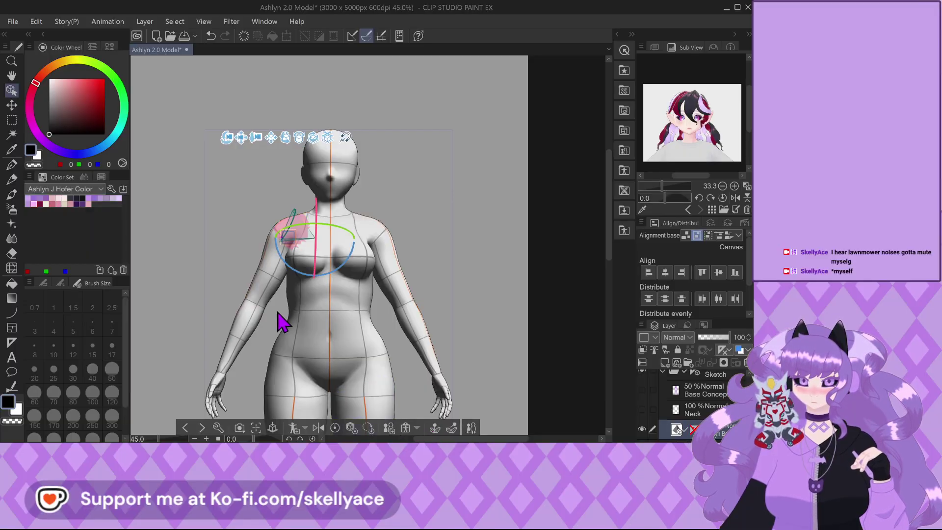
{"action": "left_click", "coordinate": [225, 385]}
{"action": "left_click_drag", "start_coordinate": [225, 385], "coordinate": [367, 304]}
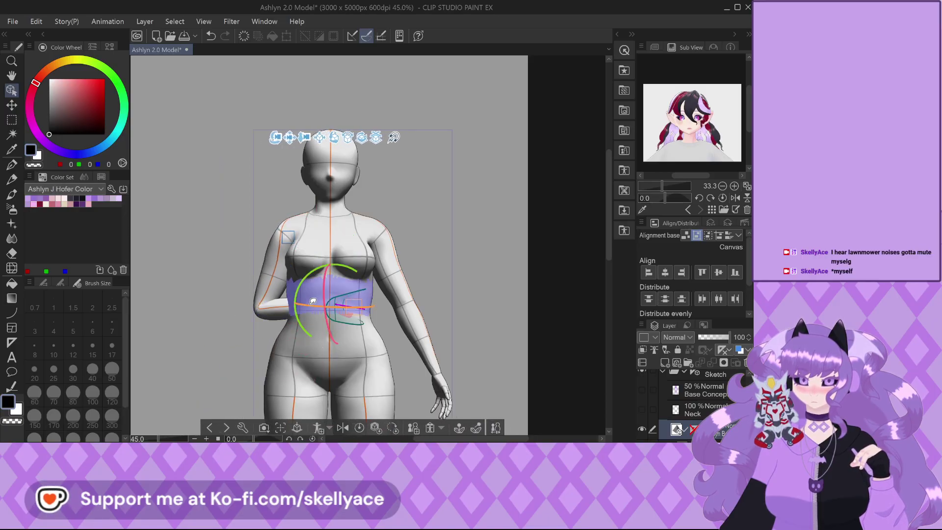
Adjust the bent arm's elbow and hand placement in front of the waist, undoing the last hand move.
{"action": "left_click", "coordinate": [265, 310]}
{"action": "mouse_move", "coordinate": [295, 325]}
{"action": "left_mouse_down"}
{"action": "mouse_move", "coordinate": [276, 320]}
{"action": "mouse_move", "coordinate": [287, 312]}
{"action": "left_mouse_up"}
{"action": "left_click", "coordinate": [261, 272]}
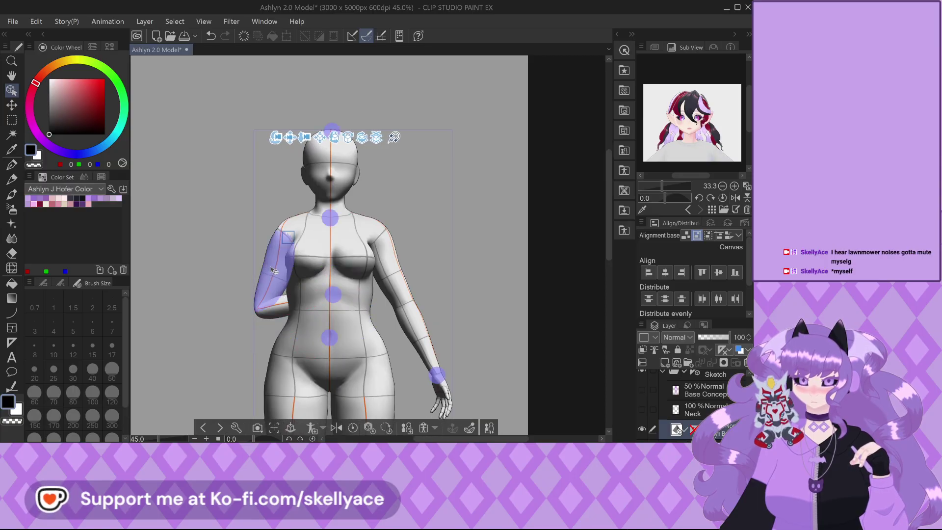
{"action": "mouse_move", "coordinate": [340, 295]}
{"action": "left_mouse_down"}
{"action": "mouse_move", "coordinate": [276, 302]}
{"action": "mouse_move", "coordinate": [345, 307]}
{"action": "left_mouse_up"}
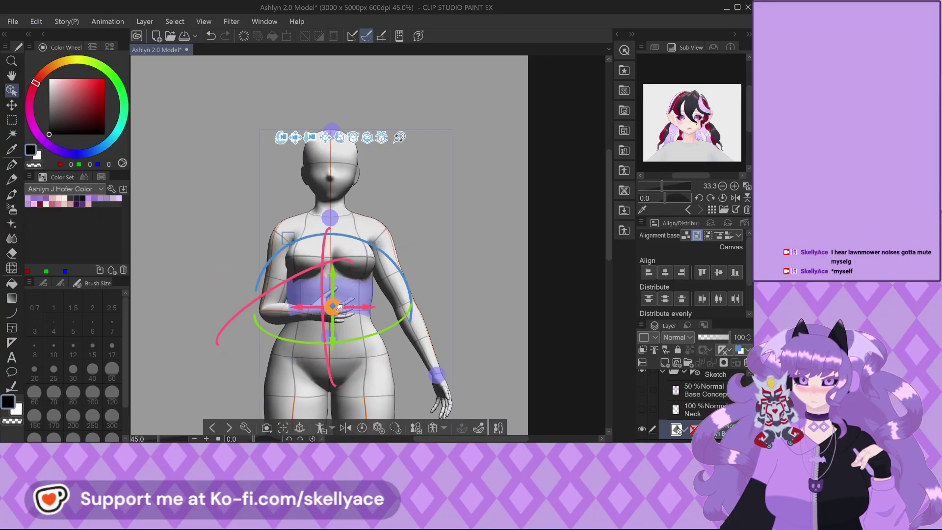
{"action": "left_click_drag", "start_coordinate": [341, 307], "coordinate": [326, 299]}
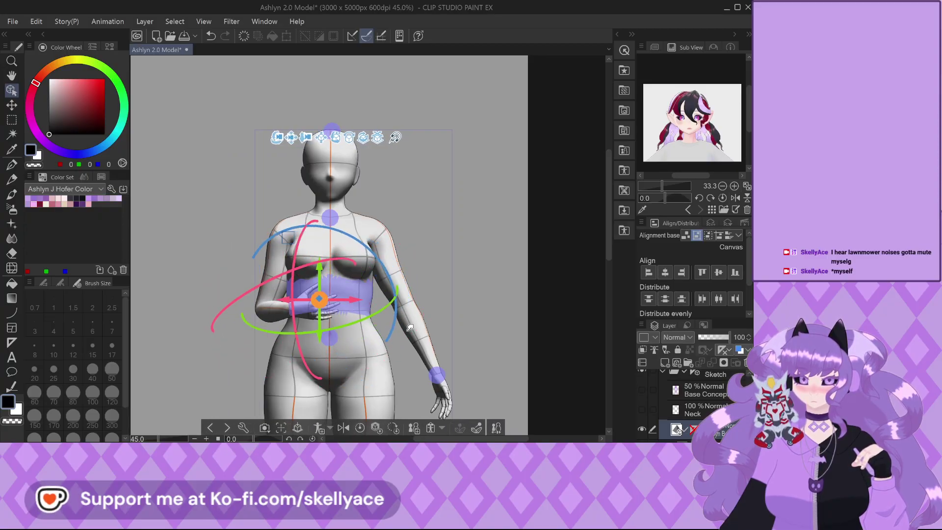
{"action": "key", "text": "ctrl+z"}
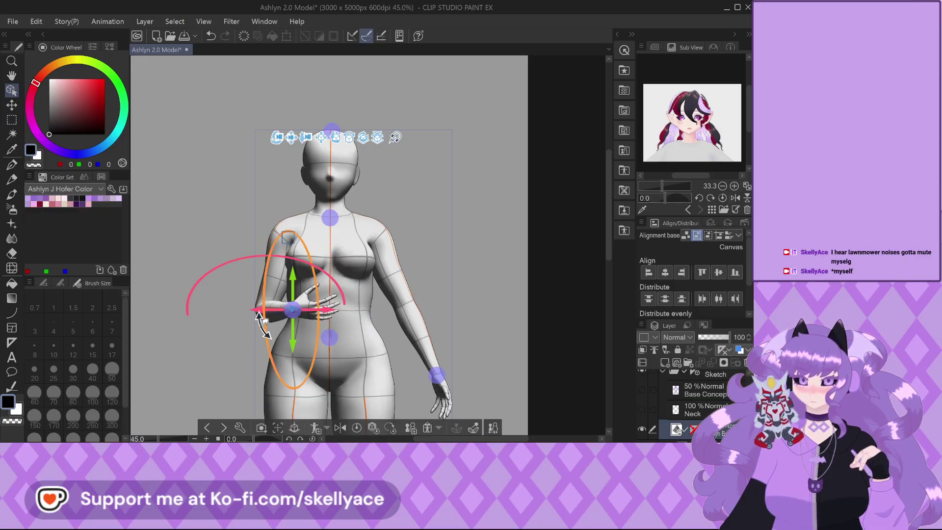
Move and rotate the bent arm's hand and forearm so the hand lies across the stomach.
{"action": "left_click", "coordinate": [336, 298]}
{"action": "left_click_drag", "start_coordinate": [333, 292], "coordinate": [336, 291]}
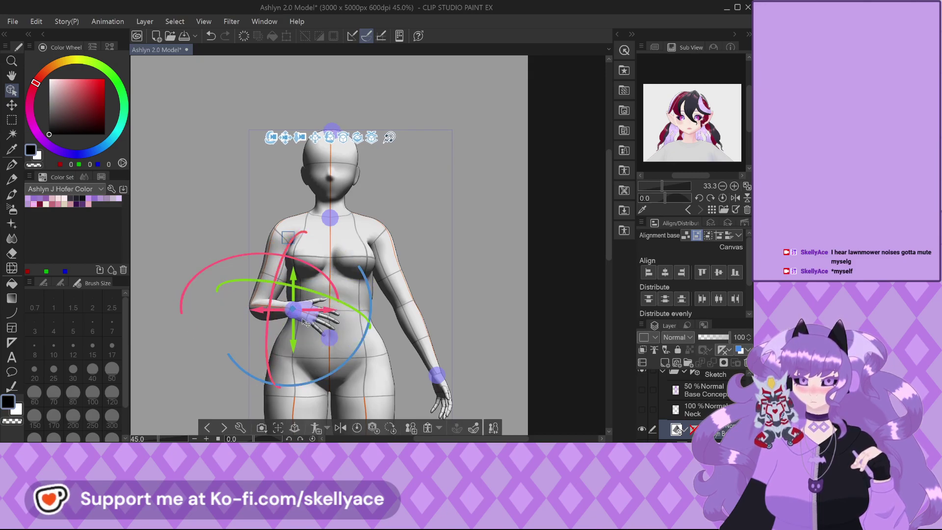
{"action": "left_click_drag", "start_coordinate": [298, 307], "coordinate": [257, 314]}
{"action": "left_click_drag", "start_coordinate": [324, 317], "coordinate": [328, 309]}
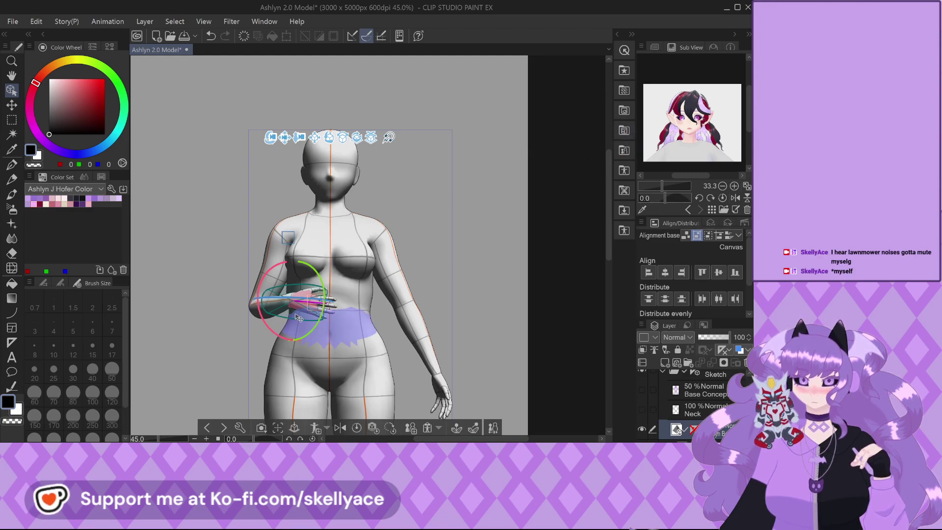
{"action": "left_click_drag", "start_coordinate": [302, 305], "coordinate": [269, 307]}
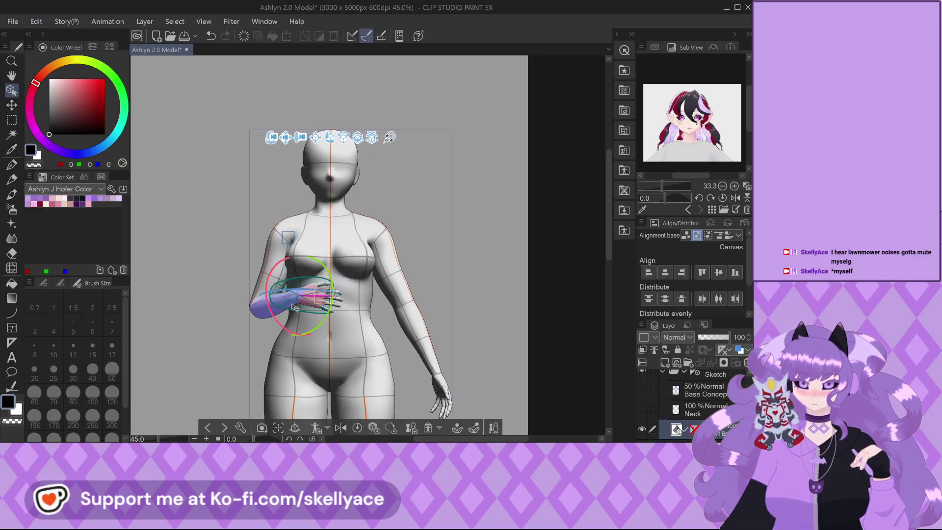
{"action": "mouse_move", "coordinate": [286, 307]}
{"action": "left_mouse_down"}
{"action": "mouse_move", "coordinate": [274, 310]}
{"action": "mouse_move", "coordinate": [282, 297]}
{"action": "left_mouse_up"}
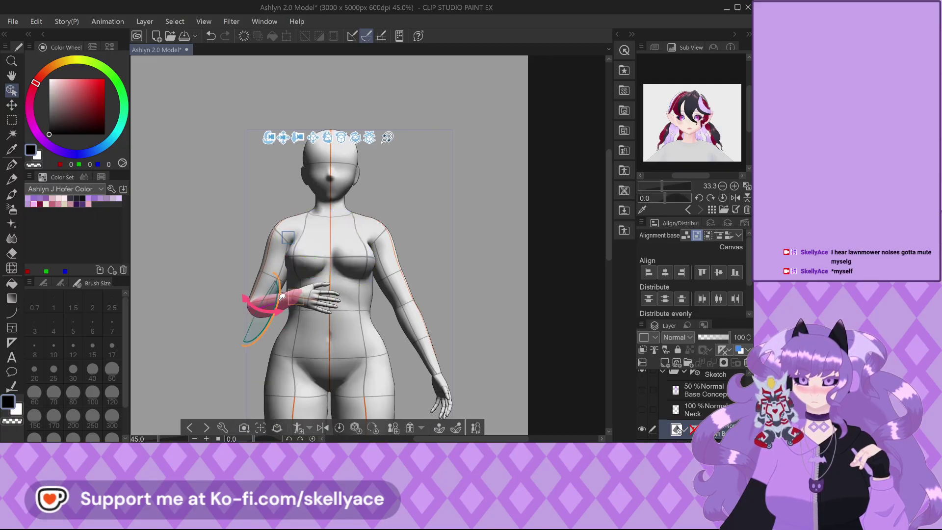
Rotate the bent arm at the shoulder and reposition its hand over the stomach, undoing an accidental torso tilt.
{"action": "left_click", "coordinate": [275, 263]}
{"action": "left_click_drag", "start_coordinate": [295, 261], "coordinate": [288, 235]}
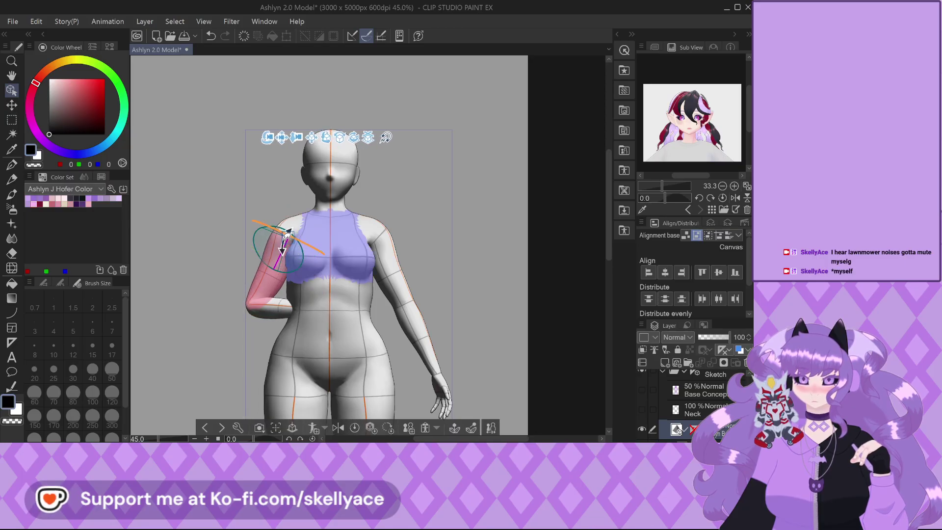
{"action": "left_click", "coordinate": [308, 254]}
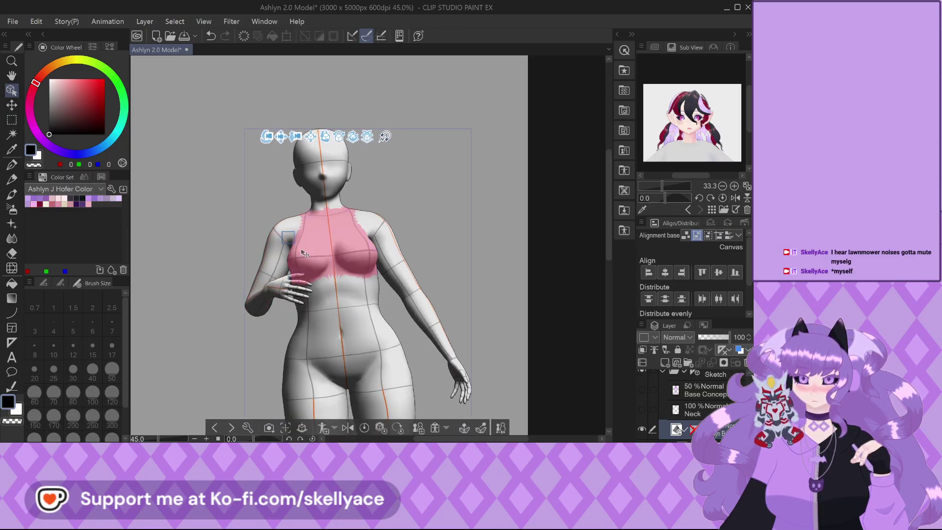
{"action": "key", "text": "ctrl+z"}
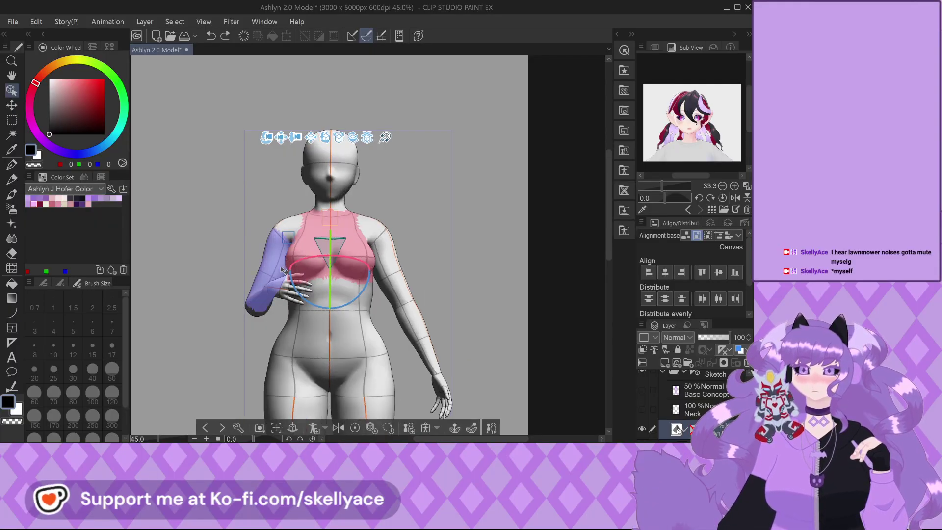
{"action": "left_click_drag", "start_coordinate": [292, 289], "coordinate": [305, 320]}
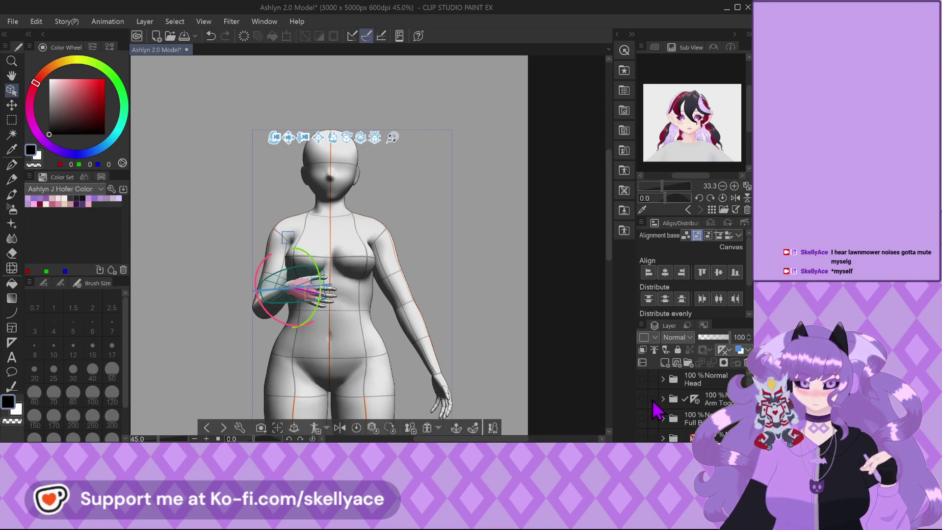
Expand and show the arm toggle folder, and select its Hold Plush layer.
{"action": "left_click", "coordinate": [661, 400]}
{"action": "left_click", "coordinate": [641, 399]}
{"action": "scroll", "coordinate": [682, 425], "scroll_direction": "down", "scroll_amount": 1}
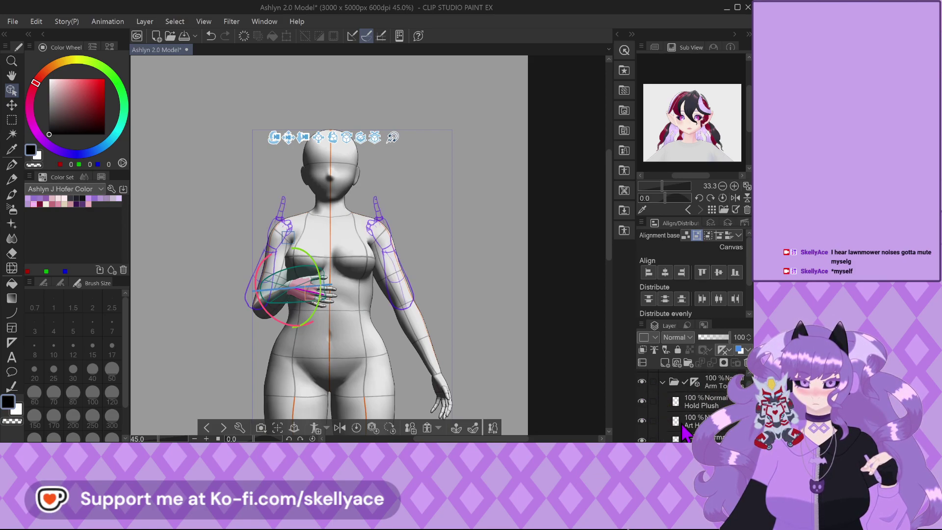
{"action": "left_click", "coordinate": [701, 401]}
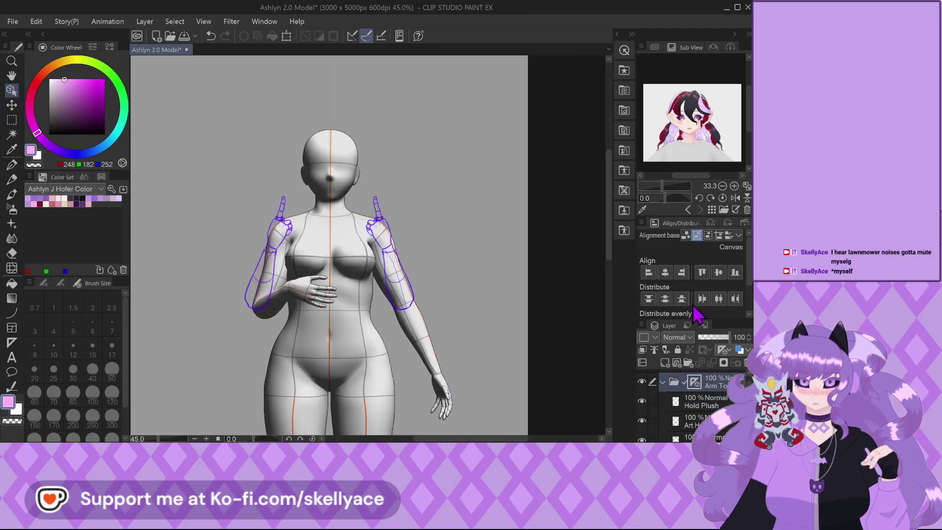
{"action": "left_click", "coordinate": [702, 402]}
{"action": "scroll", "coordinate": [314, 314], "scroll_direction": "up", "scroll_amount": 2}
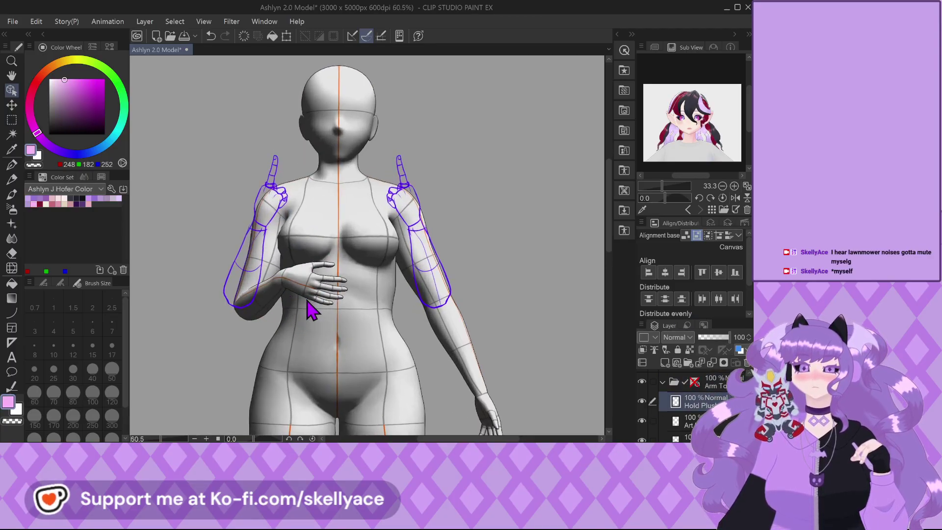
{"action": "scroll", "coordinate": [312, 310], "scroll_direction": "up", "scroll_amount": 1}
Expand the Full Body folder and select the arm layer group inside its upper-body folder.
{"action": "scroll", "coordinate": [659, 432], "scroll_direction": "down", "scroll_amount": 1}
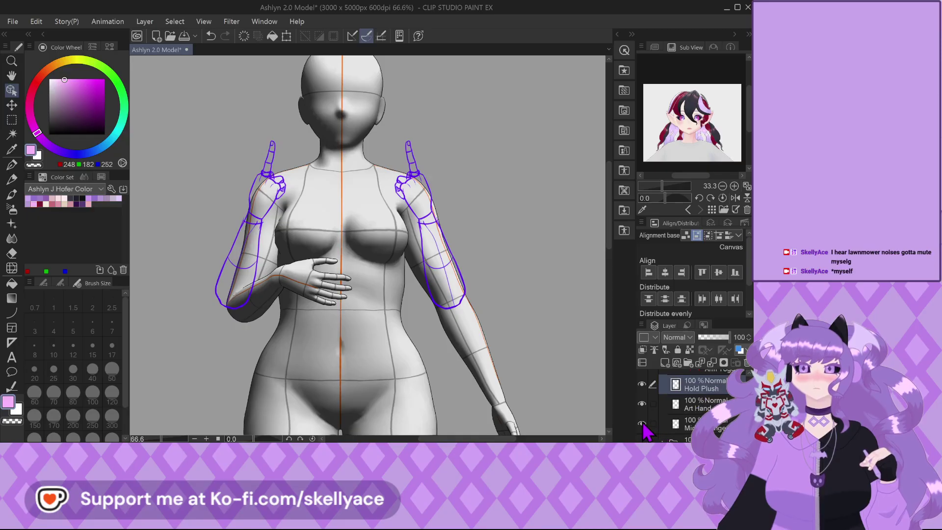
{"action": "scroll", "coordinate": [644, 431], "scroll_direction": "down", "scroll_amount": 1}
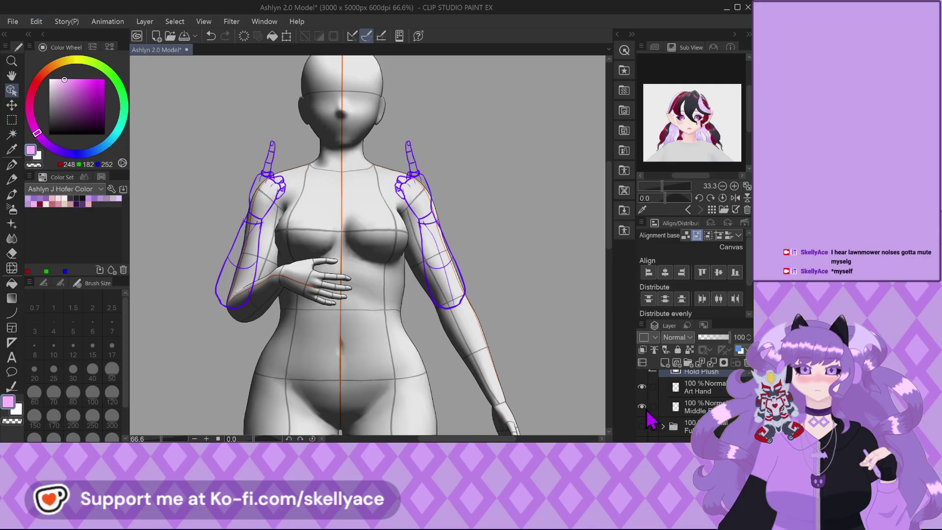
{"action": "scroll", "coordinate": [650, 419], "scroll_direction": "down", "scroll_amount": 1}
{"action": "scroll", "coordinate": [651, 417], "scroll_direction": "down", "scroll_amount": 1}
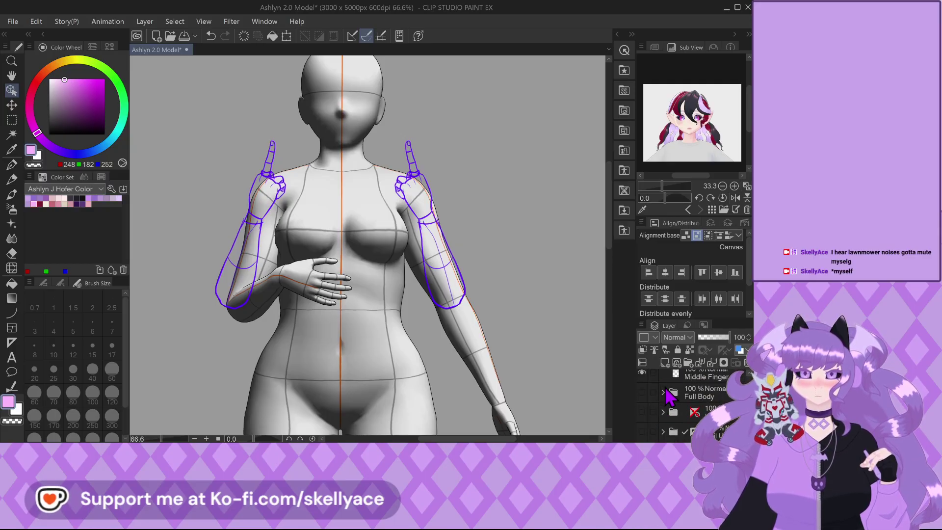
{"action": "left_click", "coordinate": [663, 392]}
{"action": "scroll", "coordinate": [653, 400], "scroll_direction": "down", "scroll_amount": 2}
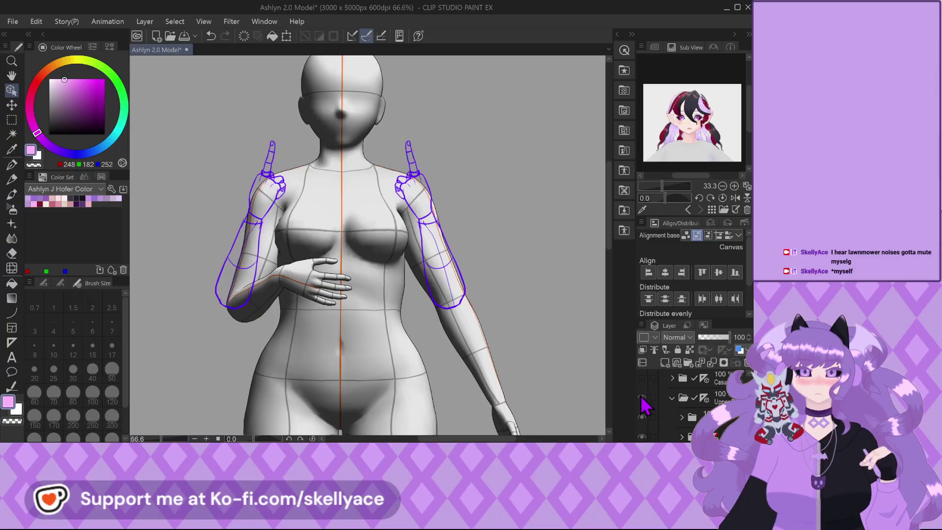
{"action": "scroll", "coordinate": [645, 426], "scroll_direction": "down", "scroll_amount": 1}
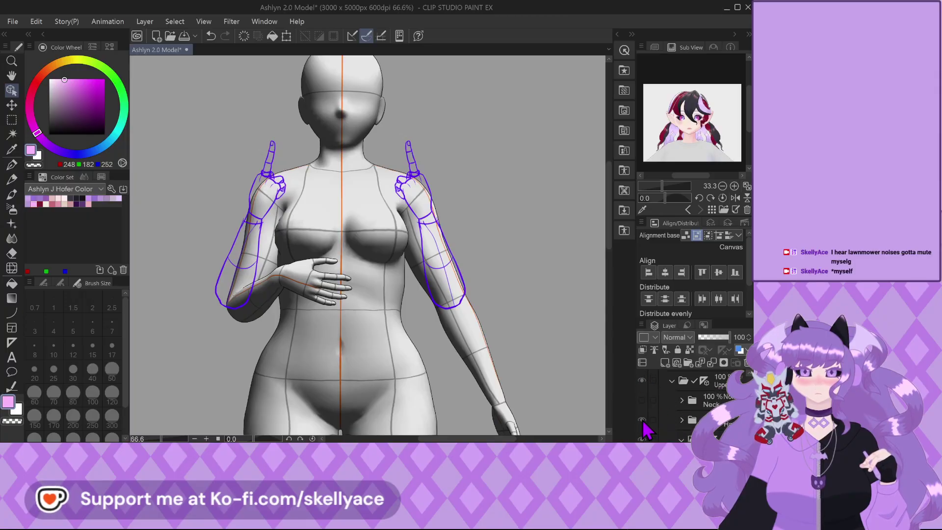
{"action": "scroll", "coordinate": [646, 431], "scroll_direction": "down", "scroll_amount": 1}
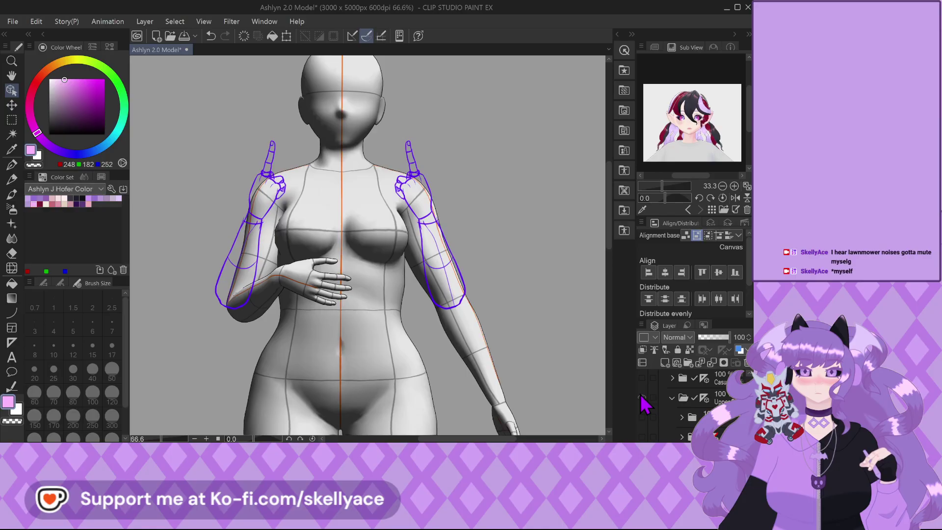
{"action": "scroll", "coordinate": [663, 429], "scroll_direction": "down", "scroll_amount": 1}
{"action": "left_click", "coordinate": [678, 405]}
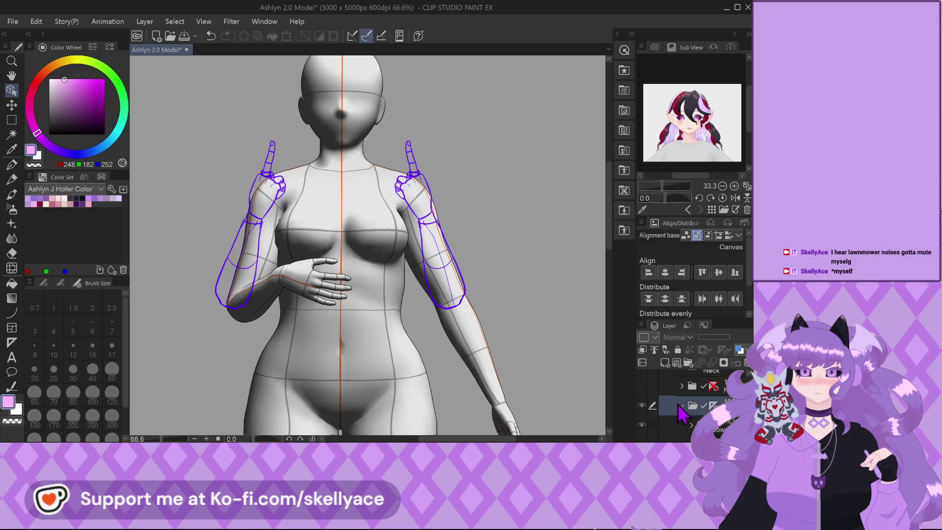
Show the Full Body folder and hide the lower-body folder inside it.
{"action": "scroll", "coordinate": [648, 404], "scroll_direction": "up", "scroll_amount": 5}
{"action": "scroll", "coordinate": [648, 405], "scroll_direction": "up", "scroll_amount": 1}
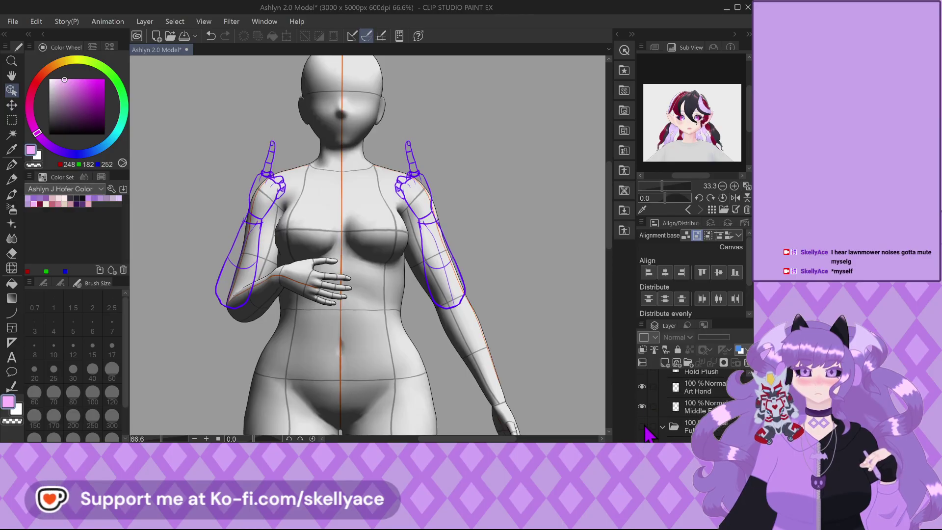
{"action": "left_click", "coordinate": [643, 428]}
{"action": "scroll", "coordinate": [657, 419], "scroll_direction": "down", "scroll_amount": 5}
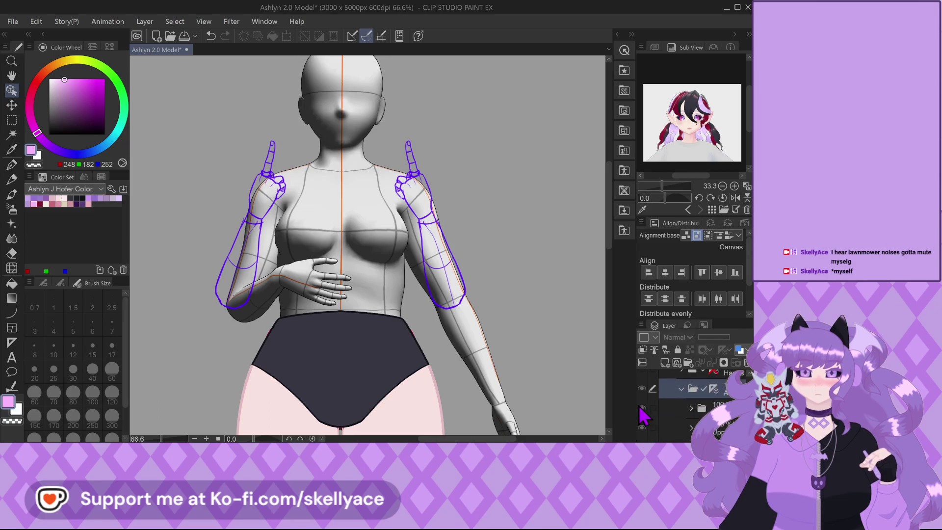
{"action": "scroll", "coordinate": [647, 417], "scroll_direction": "down", "scroll_amount": 2}
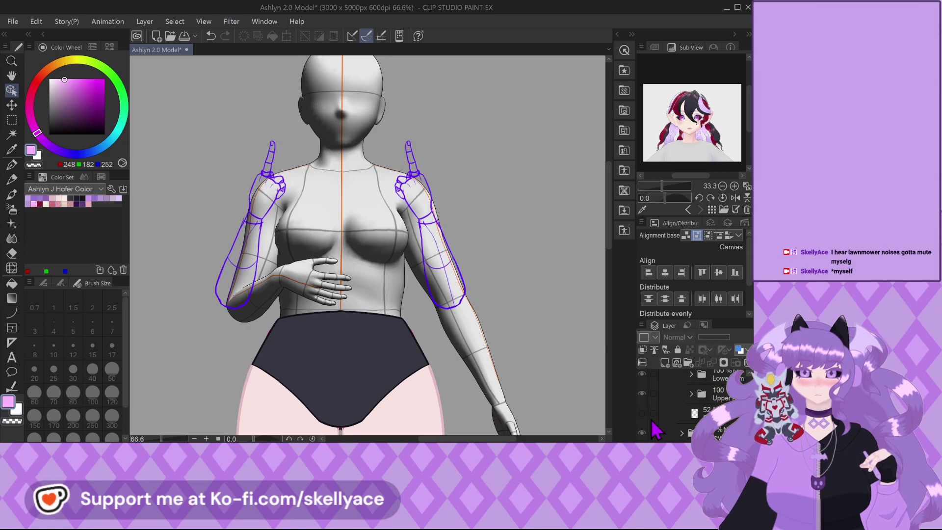
{"action": "scroll", "coordinate": [646, 415], "scroll_direction": "down", "scroll_amount": 4}
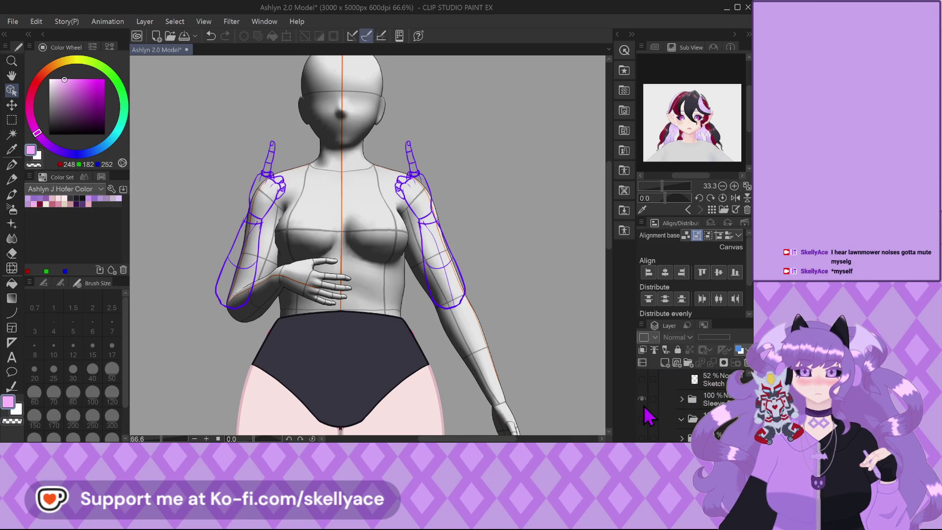
{"action": "scroll", "coordinate": [647, 417], "scroll_direction": "up", "scroll_amount": 3}
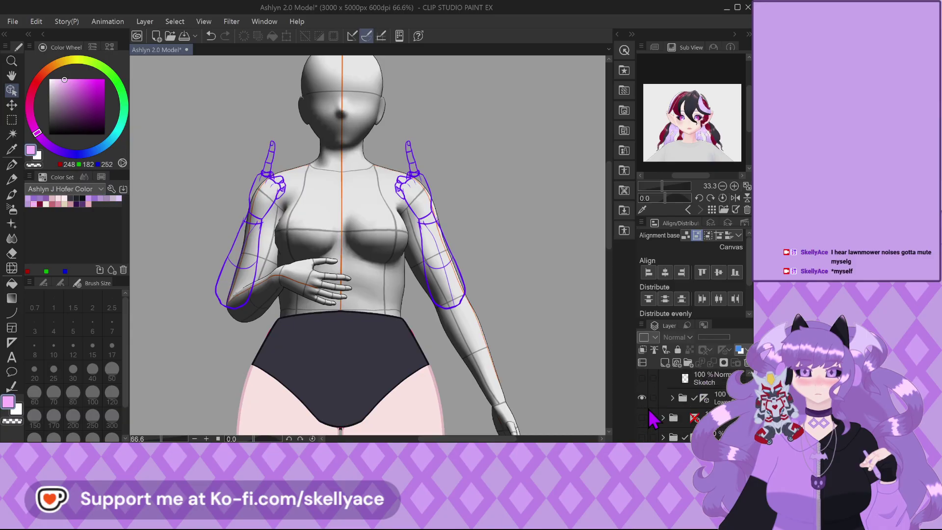
{"action": "left_click", "coordinate": [641, 398]}
{"action": "scroll", "coordinate": [658, 417], "scroll_direction": "down", "scroll_amount": 3}
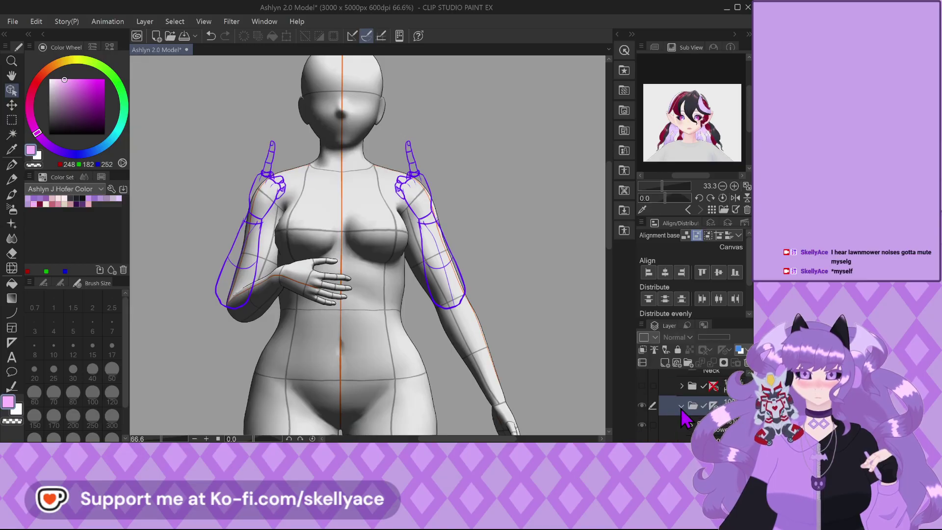
Show the upper-body folder inside Full Body to display the coloured arms over the 3D model.
{"action": "scroll", "coordinate": [657, 417], "scroll_direction": "up", "scroll_amount": 1}
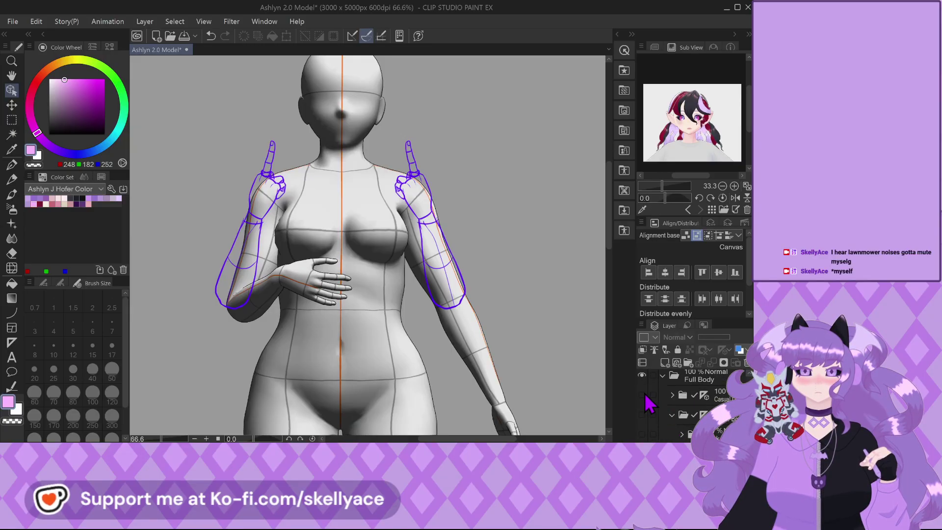
{"action": "left_click", "coordinate": [642, 415]}
{"action": "scroll", "coordinate": [660, 421], "scroll_direction": "down", "scroll_amount": 1}
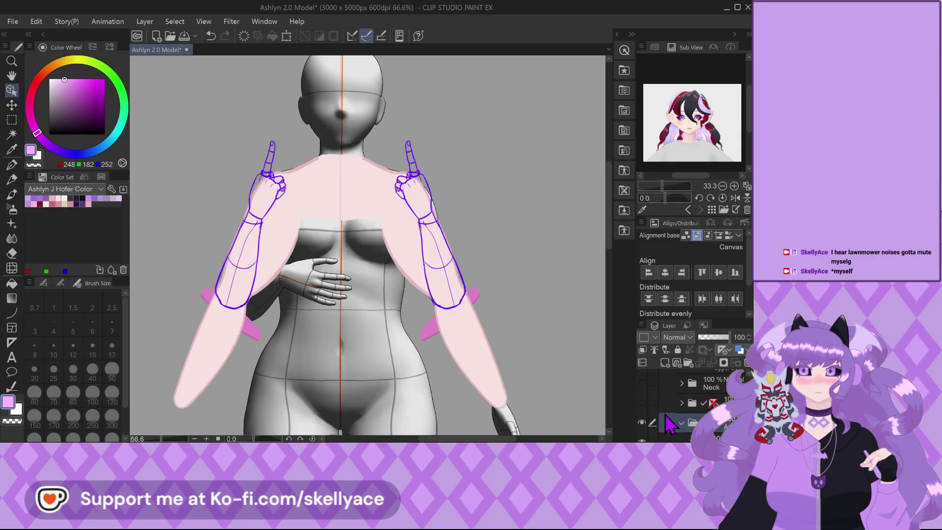
{"action": "scroll", "coordinate": [221, 292], "scroll_direction": "up", "scroll_amount": 1}
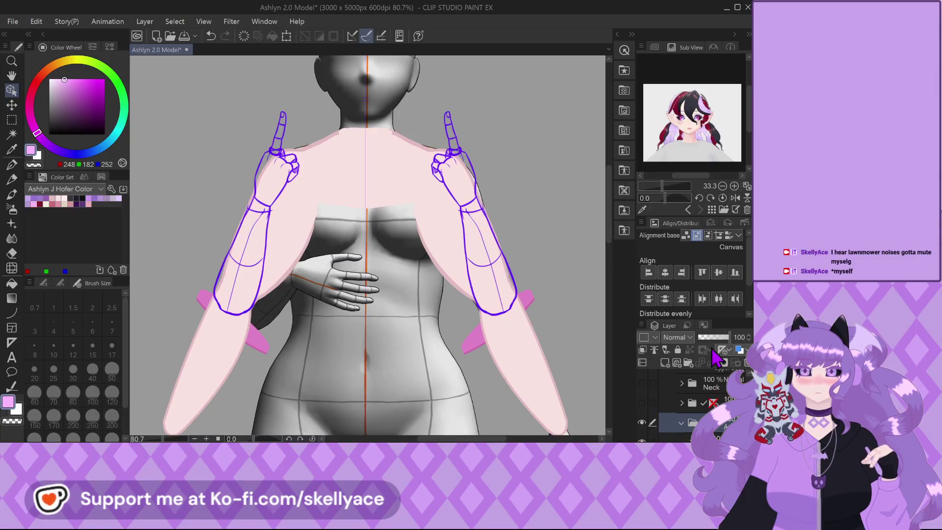
Reduce the opacity of the coloured arm group to 31% and hide the lower-arm folder inside it.
{"action": "left_click", "coordinate": [708, 337]}
{"action": "scroll", "coordinate": [667, 430], "scroll_direction": "down", "scroll_amount": 1}
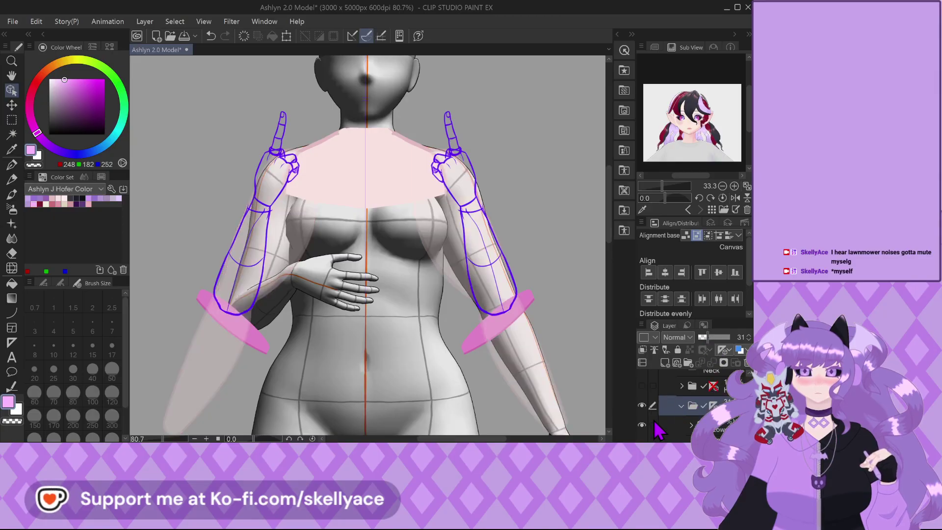
{"action": "scroll", "coordinate": [683, 414], "scroll_direction": "down", "scroll_amount": 1}
{"action": "left_click", "coordinate": [642, 408]}
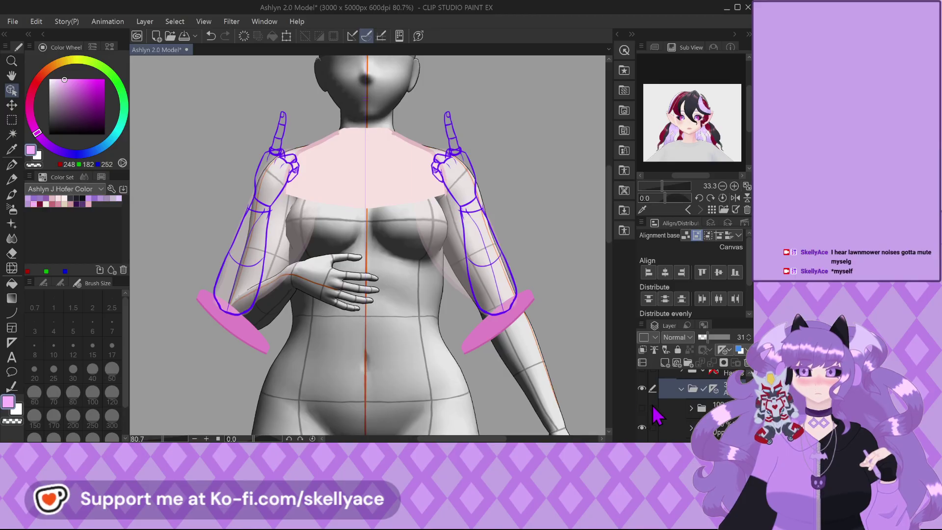
Hide the sleeve folder that holds the pink cuff shapes over the elbows.
{"action": "scroll", "coordinate": [659, 418], "scroll_direction": "down", "scroll_amount": 2}
{"action": "scroll", "coordinate": [647, 416], "scroll_direction": "down", "scroll_amount": 1}
{"action": "left_click", "coordinate": [641, 377]}
{"action": "left_click", "coordinate": [640, 377]}
{"action": "scroll", "coordinate": [656, 400], "scroll_direction": "down", "scroll_amount": 1}
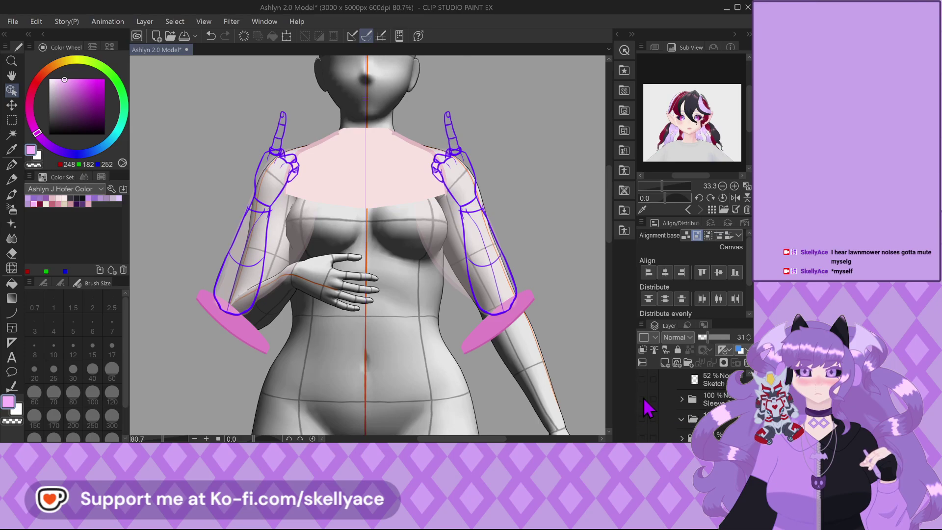
{"action": "left_click", "coordinate": [642, 400]}
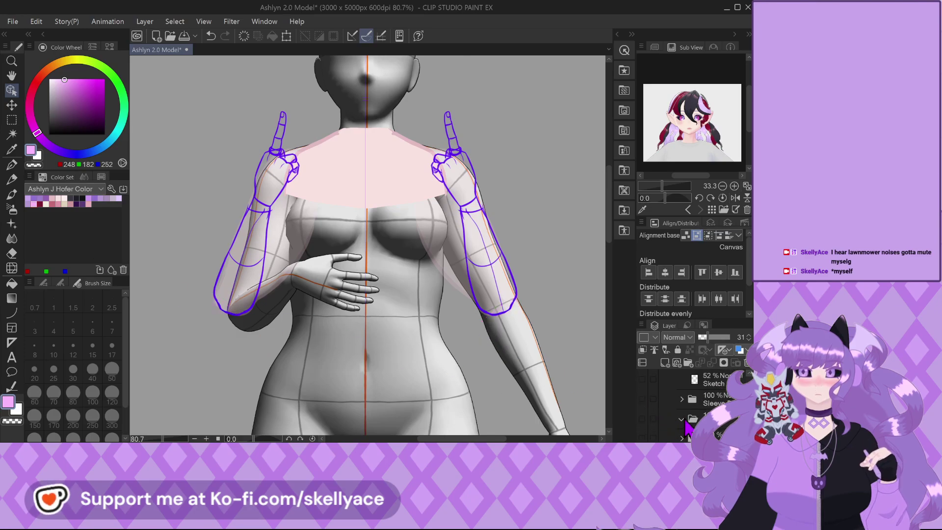
Select the 3D body model layer and reposition the bent forearm and hand lower across the stomach.
{"action": "scroll", "coordinate": [652, 407], "scroll_direction": "down", "scroll_amount": 3}
{"action": "scroll", "coordinate": [686, 402], "scroll_direction": "down", "scroll_amount": 3}
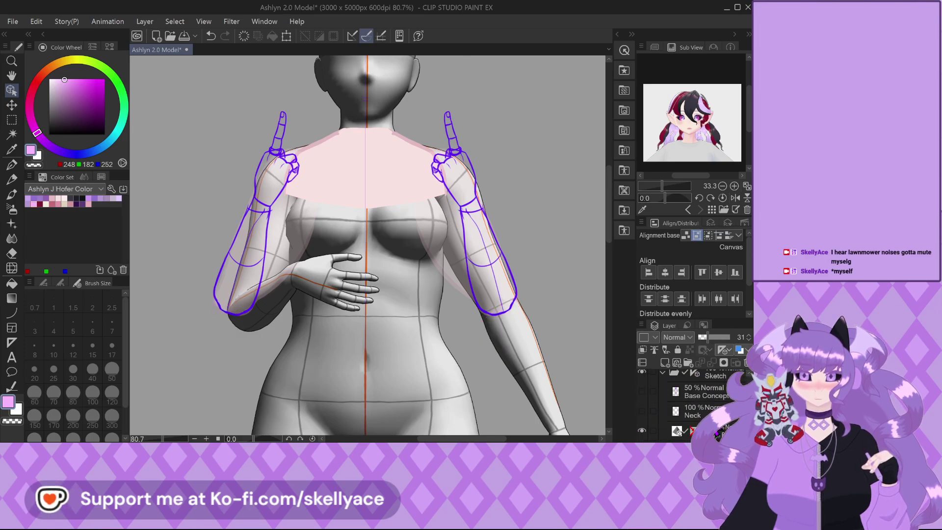
{"action": "left_click", "coordinate": [679, 432]}
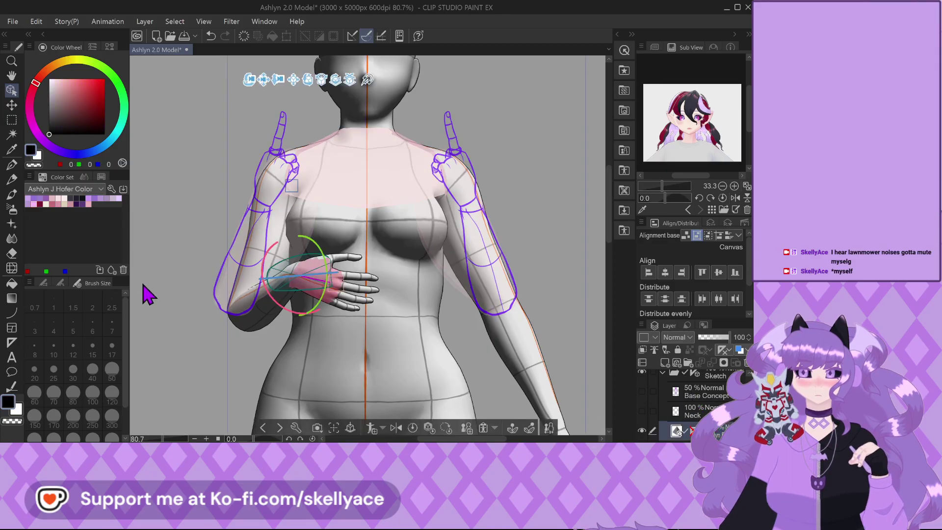
{"action": "left_click_drag", "start_coordinate": [245, 303], "coordinate": [315, 298]}
{"action": "mouse_move", "coordinate": [240, 306]}
{"action": "left_mouse_down"}
{"action": "mouse_move", "coordinate": [216, 295]}
{"action": "mouse_move", "coordinate": [237, 293]}
{"action": "left_mouse_up"}
{"action": "left_click_drag", "start_coordinate": [295, 273], "coordinate": [333, 310]}
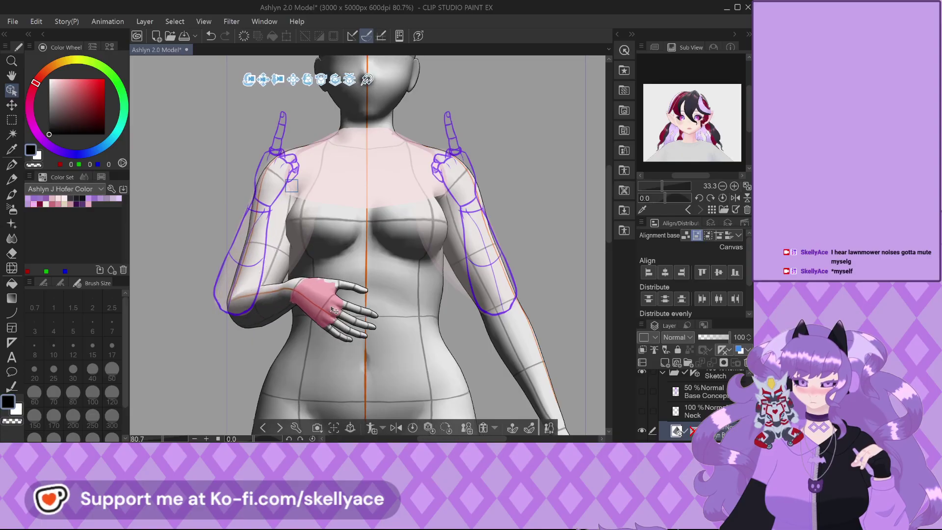
Undo a stray forearm movement, level the model's forearm out from the elbow, and rotate the wrist so the fingers point straight across the stomach.
{"action": "left_click_drag", "start_coordinate": [234, 315], "coordinate": [232, 318]}
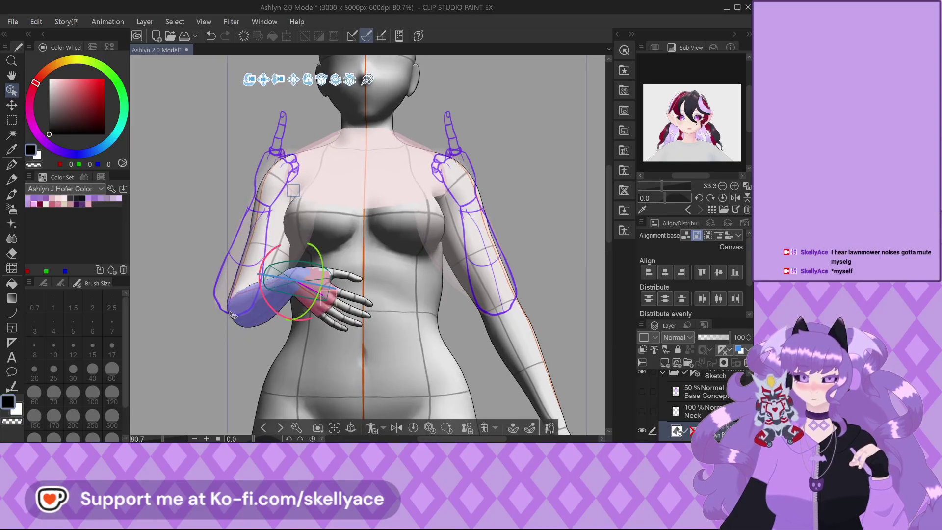
{"action": "key", "text": "ctrl+z"}
{"action": "left_click_drag", "start_coordinate": [224, 290], "coordinate": [219, 288]}
{"action": "left_click_drag", "start_coordinate": [301, 288], "coordinate": [309, 326]}
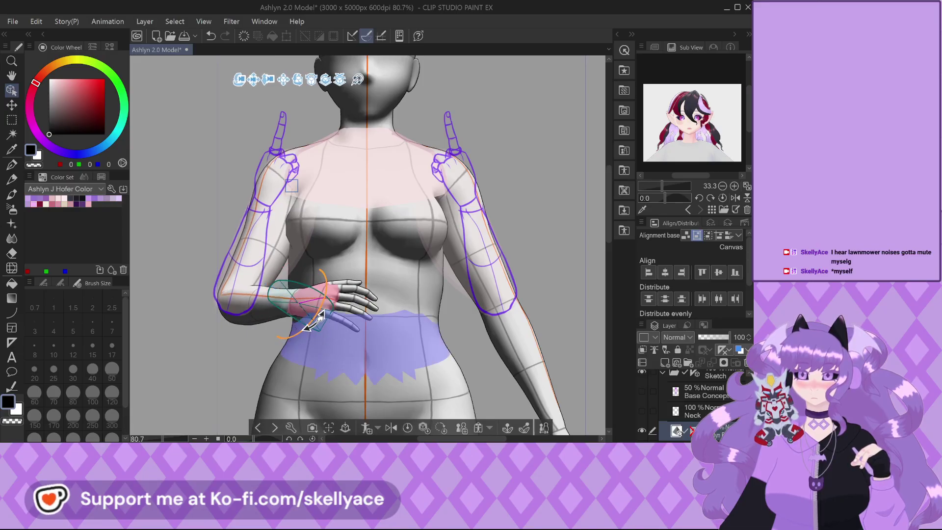
{"action": "left_click_drag", "start_coordinate": [264, 300], "coordinate": [282, 337]}
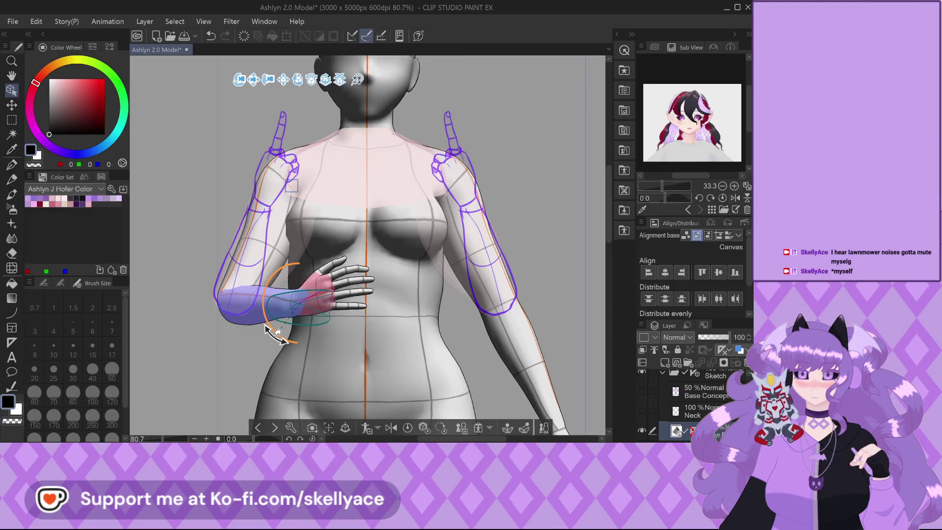
{"action": "left_click_drag", "start_coordinate": [325, 293], "coordinate": [319, 294]}
Select the Hold Plush layer among the arm toggle layers.
{"action": "scroll", "coordinate": [689, 431], "scroll_direction": "up", "scroll_amount": 3}
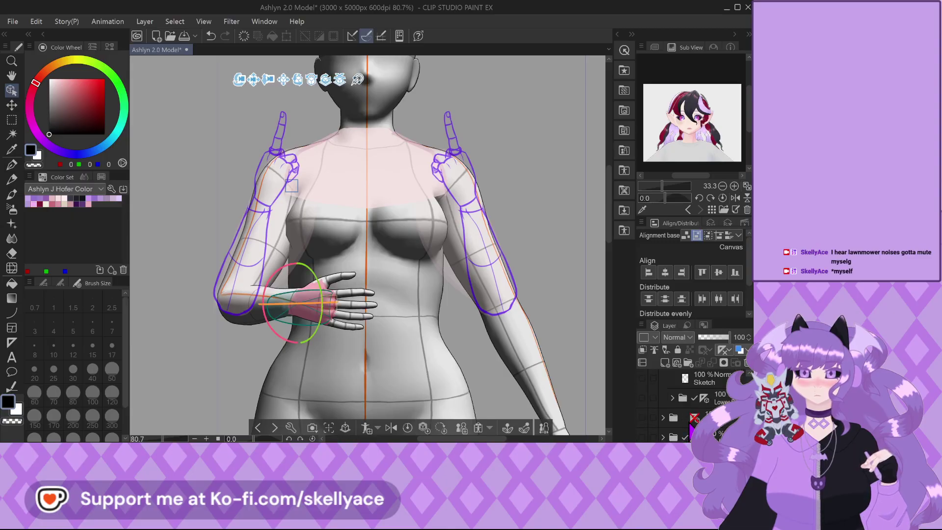
{"action": "scroll", "coordinate": [682, 410], "scroll_direction": "up", "scroll_amount": 3}
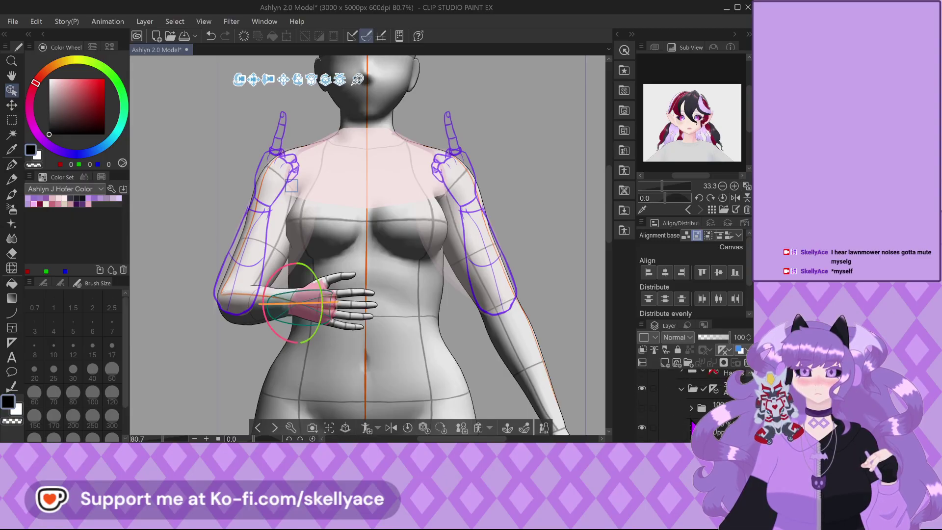
{"action": "scroll", "coordinate": [682, 409], "scroll_direction": "up", "scroll_amount": 2}
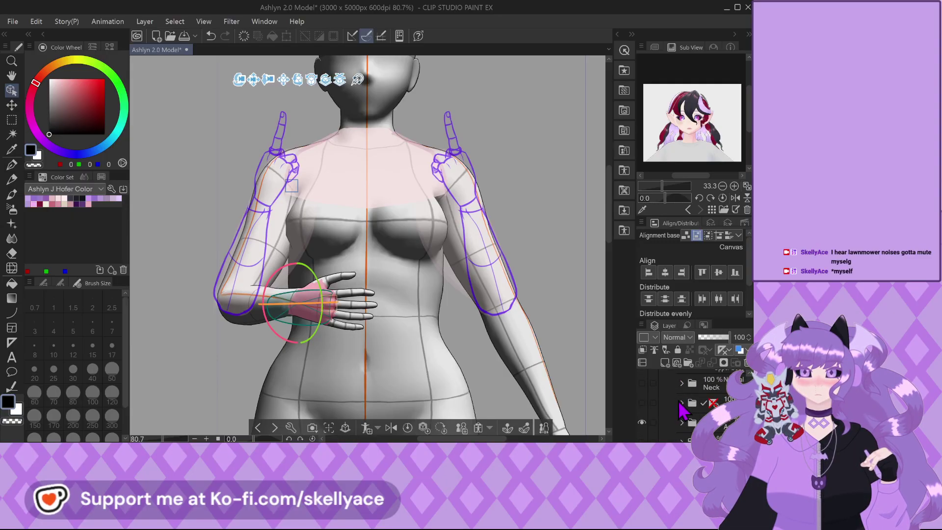
{"action": "scroll", "coordinate": [680, 415], "scroll_direction": "up", "scroll_amount": 2}
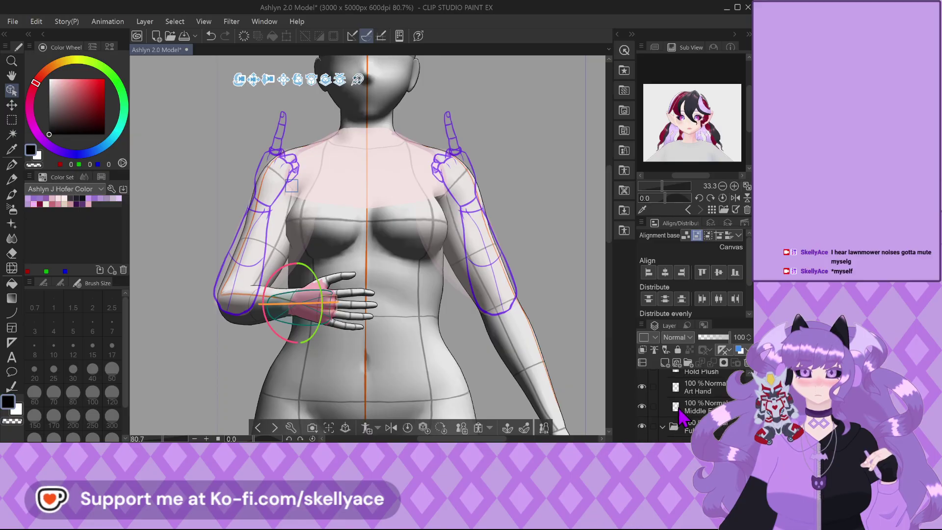
{"action": "left_click", "coordinate": [679, 393]}
{"action": "scroll", "coordinate": [687, 403], "scroll_direction": "up", "scroll_amount": 1}
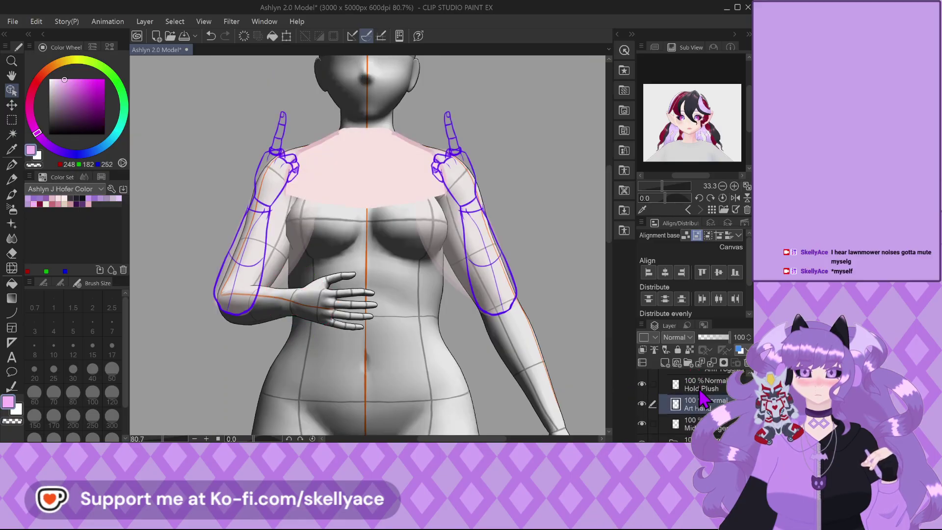
{"action": "left_click", "coordinate": [697, 389]}
Choose the つけペン pen and a blue-violet colour (82, 0, 255) from the Standard color set.
{"action": "scroll", "coordinate": [387, 309], "scroll_direction": "up", "scroll_amount": 2}
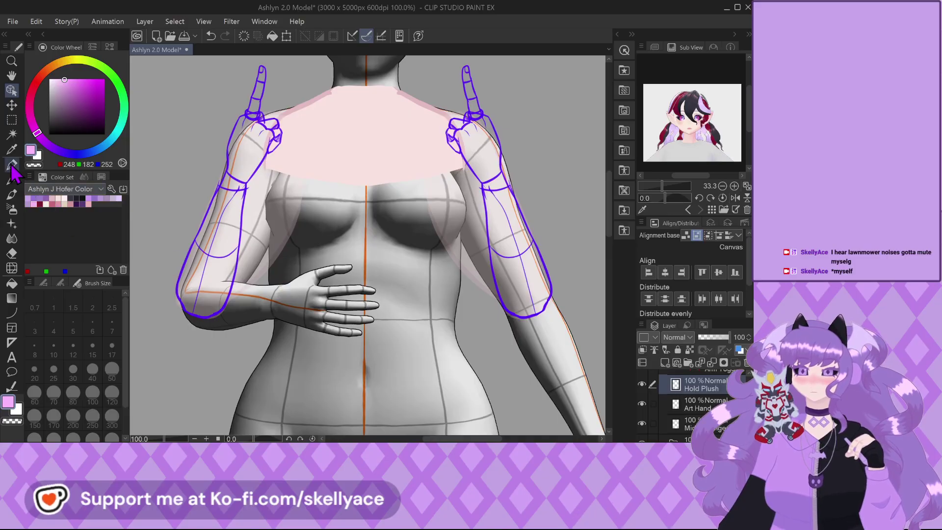
{"action": "key", "text": "p"}
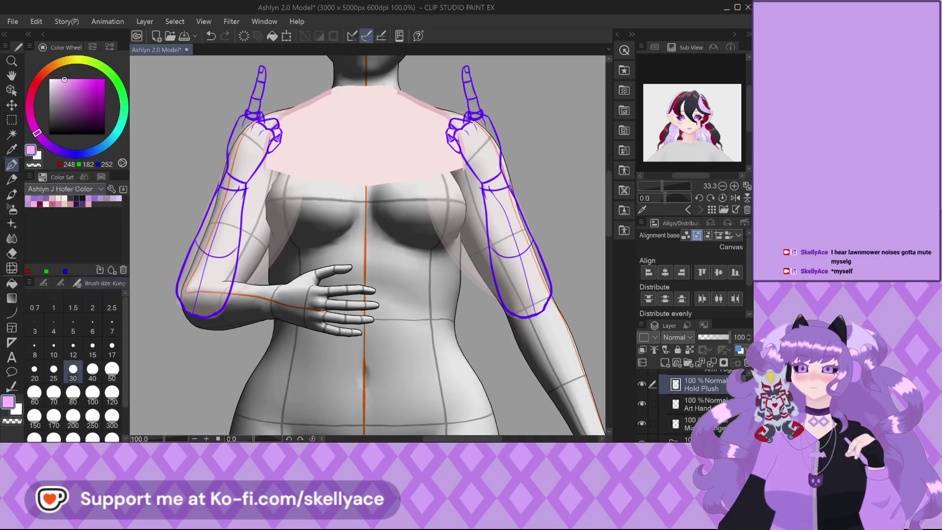
{"action": "left_click", "coordinate": [73, 326]}
{"action": "left_click", "coordinate": [43, 283]}
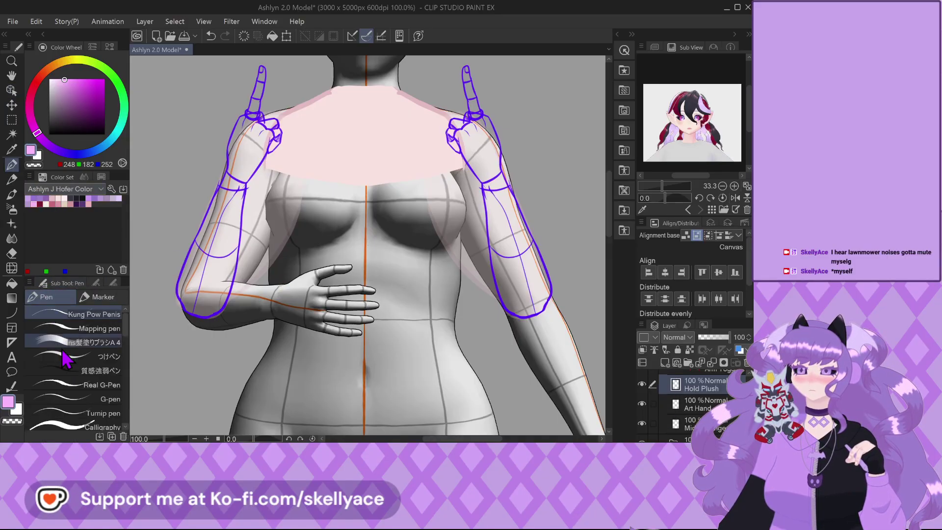
{"action": "left_click", "coordinate": [94, 357]}
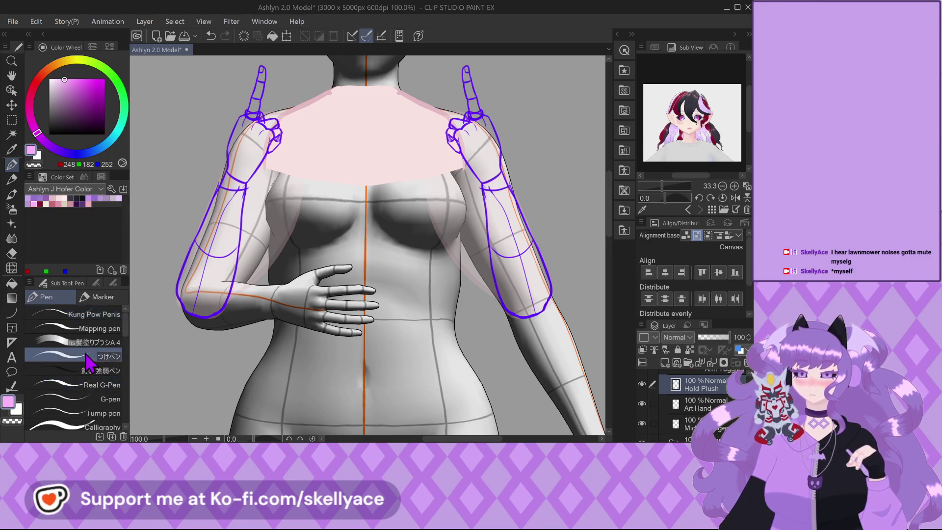
{"action": "left_click", "coordinate": [71, 204]}
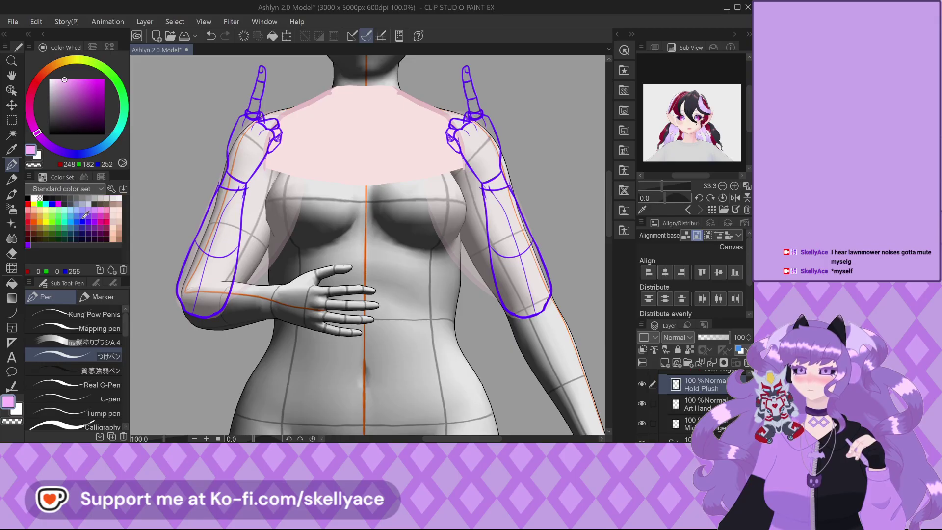
{"action": "left_click", "coordinate": [88, 222]}
Trace the model's bent forearm on the Hold Plush layer, from the rounded elbow to a curved wrist line.
{"action": "scroll", "coordinate": [178, 282], "scroll_direction": "up", "scroll_amount": 4}
{"action": "scroll", "coordinate": [200, 290], "scroll_direction": "up", "scroll_amount": 1}
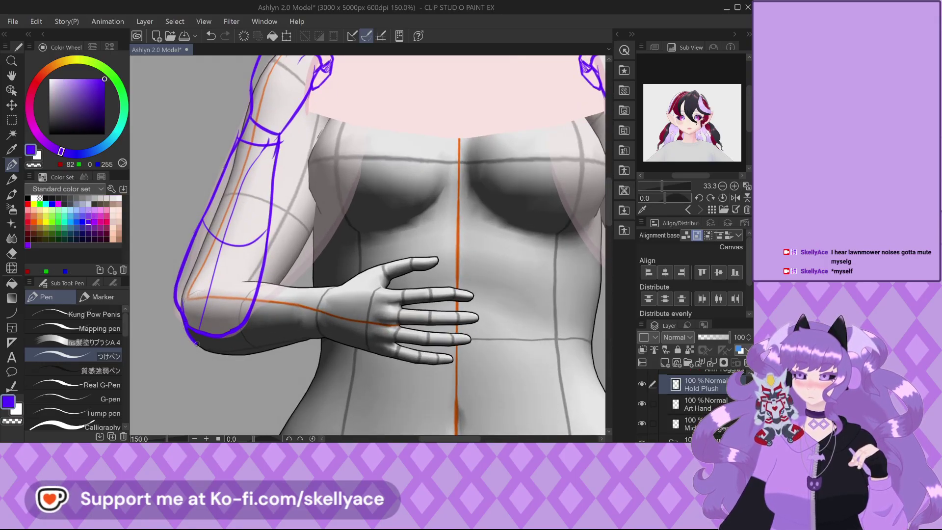
{"action": "scroll", "coordinate": [253, 353], "scroll_direction": "up", "scroll_amount": 2}
{"action": "left_click_drag", "start_coordinate": [342, 270], "coordinate": [187, 262]}
{"action": "scroll", "coordinate": [172, 261], "scroll_direction": "down", "scroll_amount": 3}
{"action": "scroll", "coordinate": [161, 267], "scroll_direction": "up", "scroll_amount": 2}
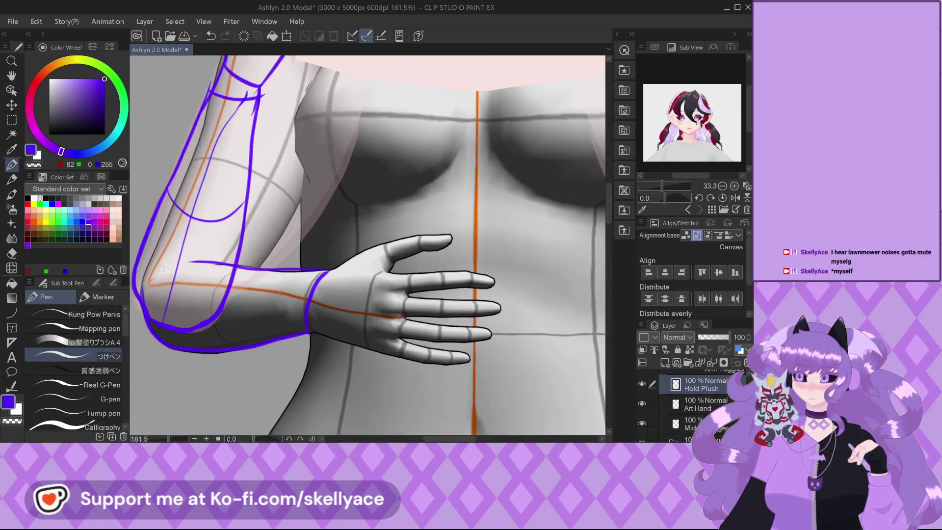
{"action": "scroll", "coordinate": [147, 285], "scroll_direction": "up", "scroll_amount": 1}
{"action": "scroll", "coordinate": [162, 269], "scroll_direction": "down", "scroll_amount": 3}
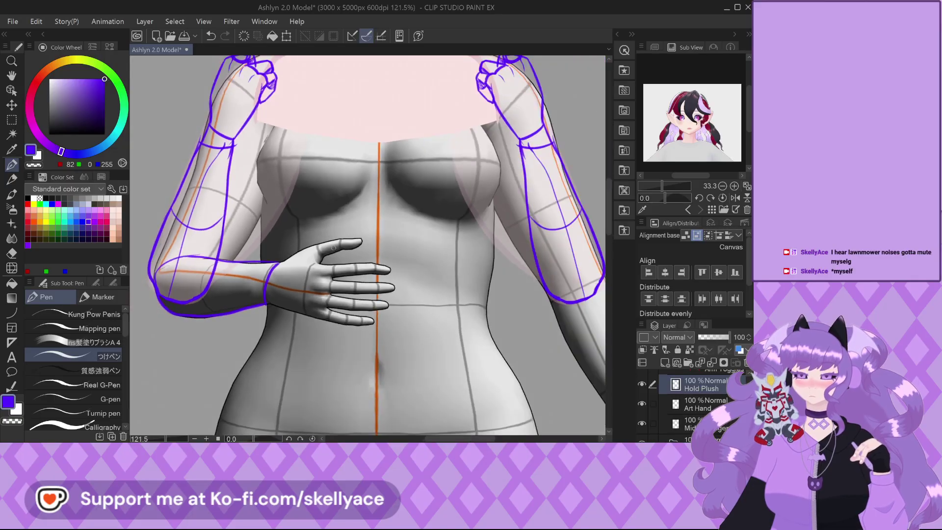
{"action": "scroll", "coordinate": [170, 295], "scroll_direction": "up", "scroll_amount": 1}
{"action": "scroll", "coordinate": [176, 321], "scroll_direction": "down", "scroll_amount": 1}
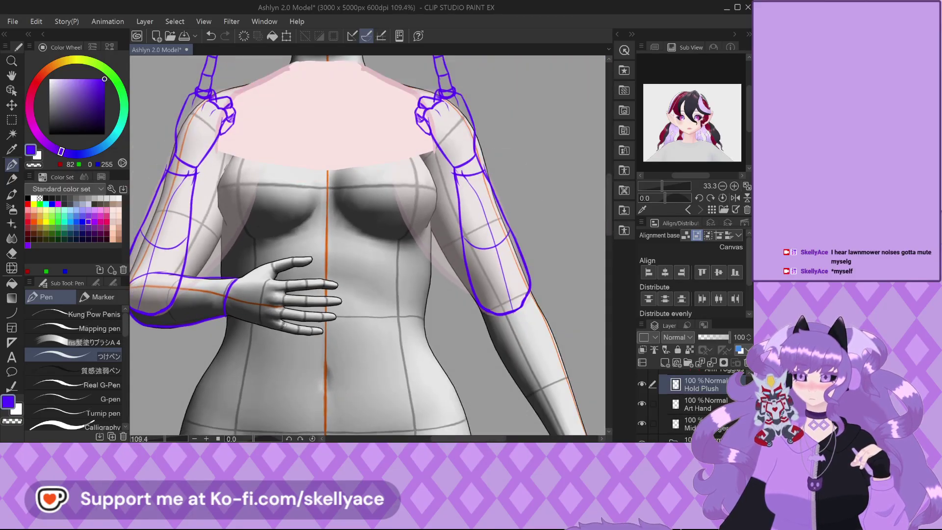
Trace the hand's lower edge along the little finger, the palm, the thumb base and the knuckle lines, undoing the last stroke.
{"action": "scroll", "coordinate": [184, 314], "scroll_direction": "up", "scroll_amount": 5}
{"action": "scroll", "coordinate": [191, 309], "scroll_direction": "up", "scroll_amount": 1}
{"action": "left_click_drag", "start_coordinate": [192, 309], "coordinate": [355, 351]}
{"action": "scroll", "coordinate": [341, 315], "scroll_direction": "down", "scroll_amount": 1}
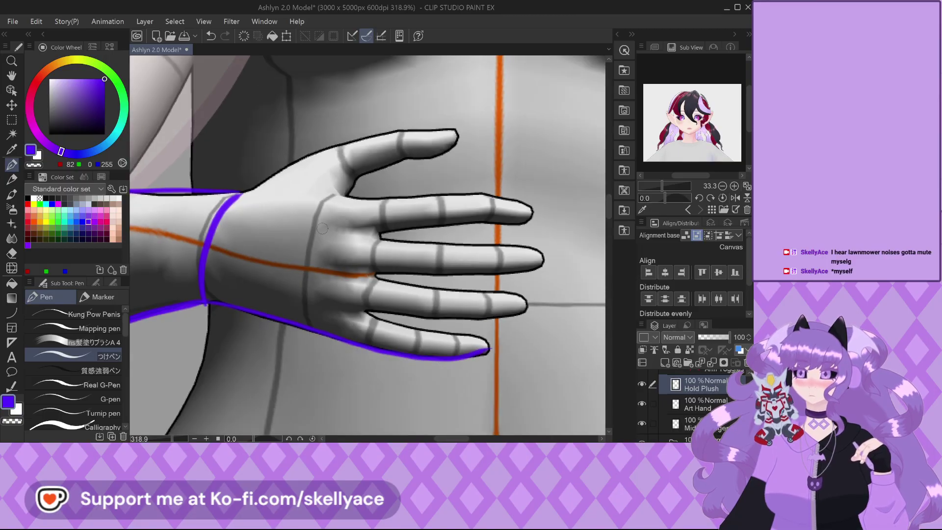
{"action": "scroll", "coordinate": [240, 207], "scroll_direction": "up", "scroll_amount": 1}
{"action": "mouse_move", "coordinate": [237, 191]}
{"action": "left_mouse_down"}
{"action": "mouse_move", "coordinate": [348, 140]}
{"action": "mouse_move", "coordinate": [368, 168]}
{"action": "mouse_move", "coordinate": [348, 192]}
{"action": "mouse_move", "coordinate": [398, 198]}
{"action": "left_mouse_up"}
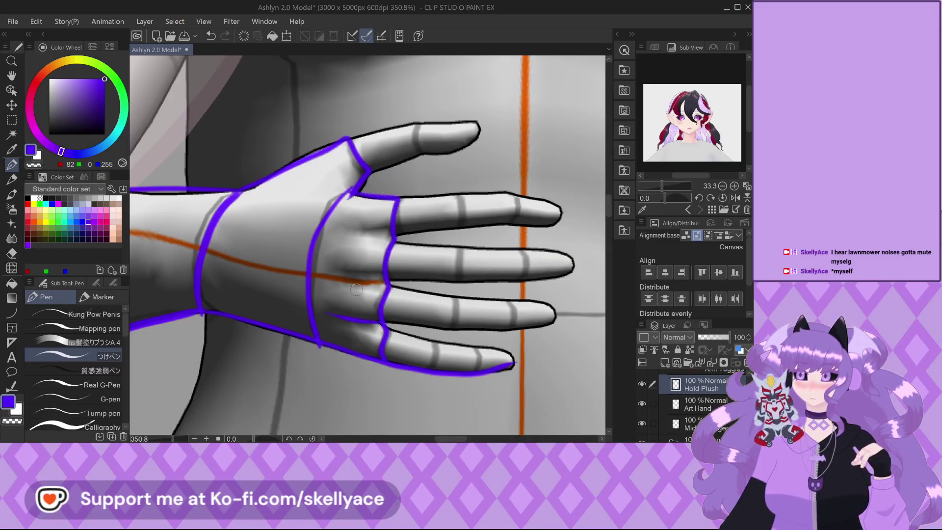
{"action": "scroll", "coordinate": [389, 239], "scroll_direction": "down", "scroll_amount": 3}
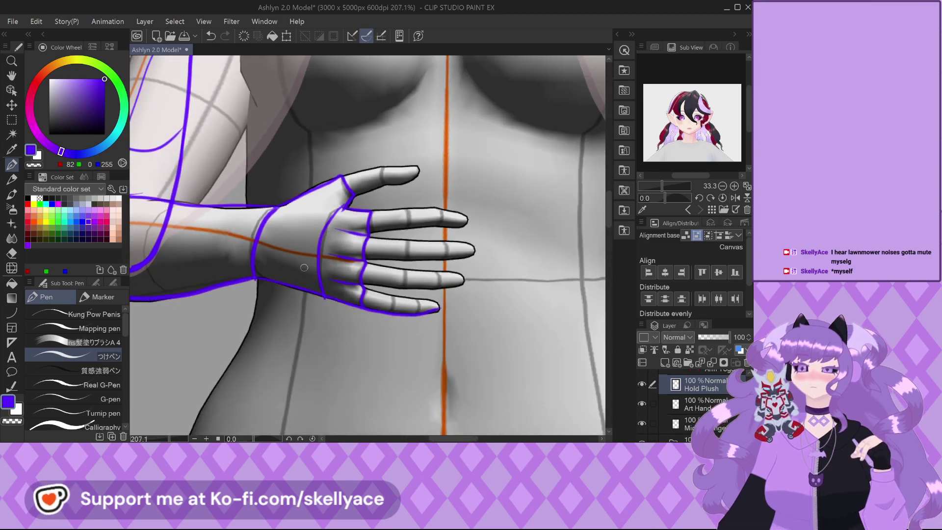
{"action": "scroll", "coordinate": [364, 238], "scroll_direction": "up", "scroll_amount": 1}
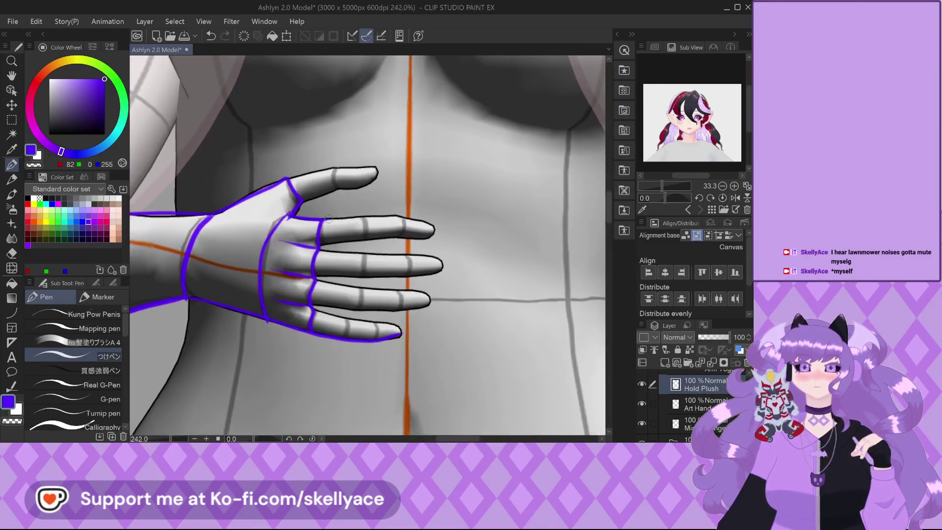
{"action": "scroll", "coordinate": [423, 220], "scroll_direction": "down", "scroll_amount": 2}
{"action": "key", "text": "ctrl+z"}
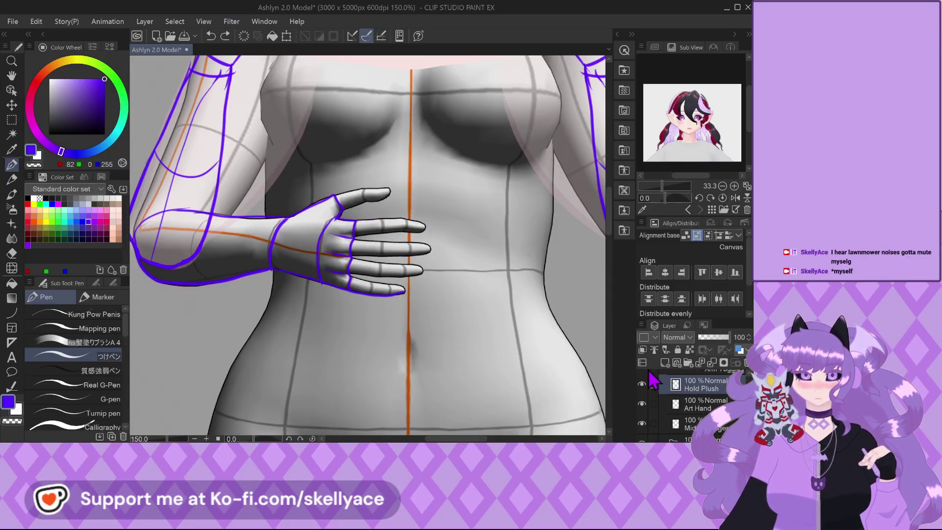
Hide the Middle Finger layer, and turn the 3D model off and back on to check the arm sketch by itself.
{"action": "scroll", "coordinate": [687, 392], "scroll_direction": "down", "scroll_amount": 2}
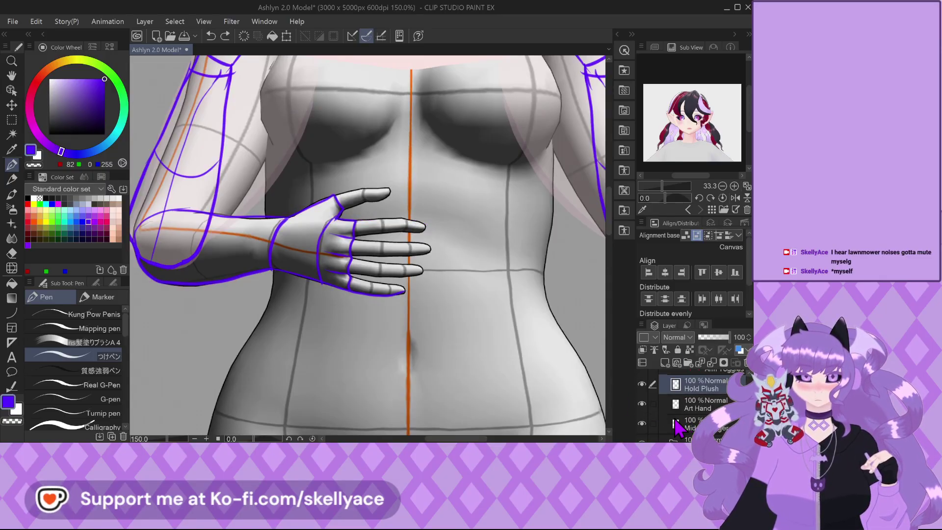
{"action": "left_click", "coordinate": [642, 422]}
{"action": "scroll", "coordinate": [660, 424], "scroll_direction": "down", "scroll_amount": 4}
{"action": "left_click", "coordinate": [642, 413]}
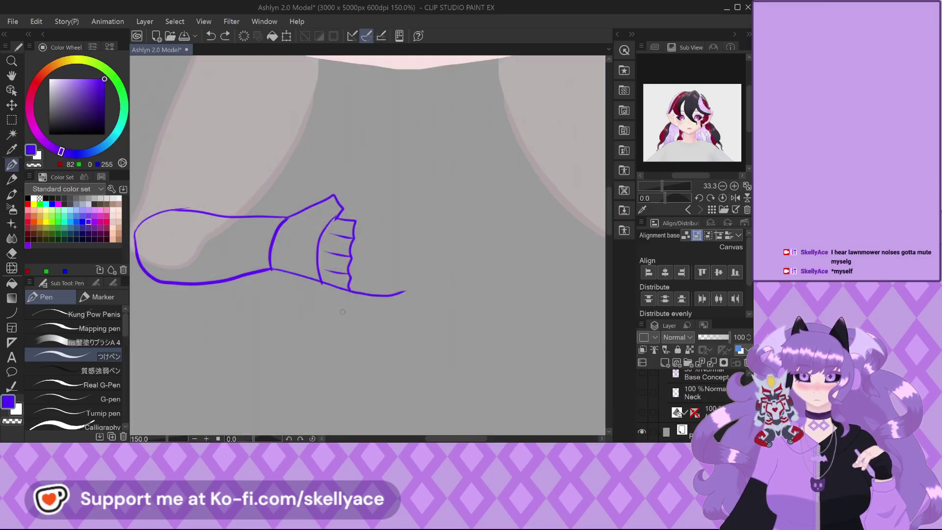
{"action": "scroll", "coordinate": [342, 312], "scroll_direction": "down", "scroll_amount": 3}
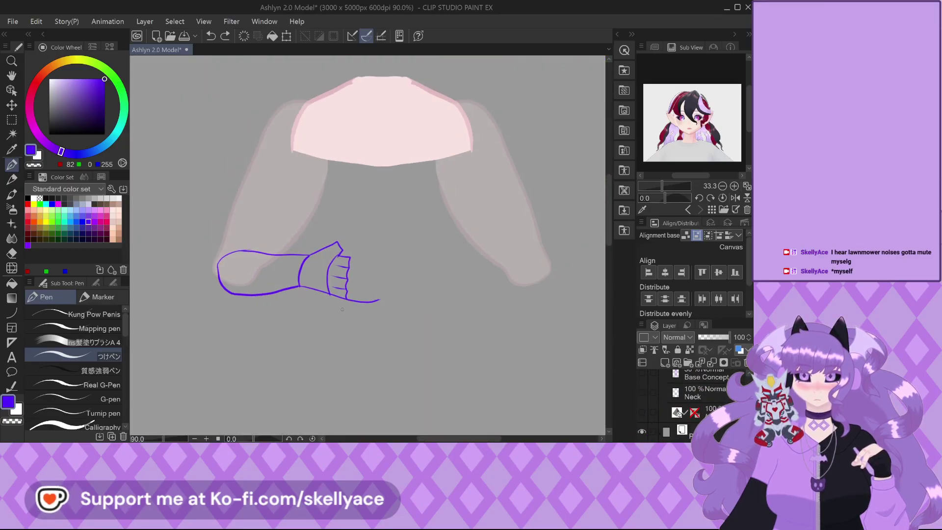
{"action": "left_click", "coordinate": [641, 412]}
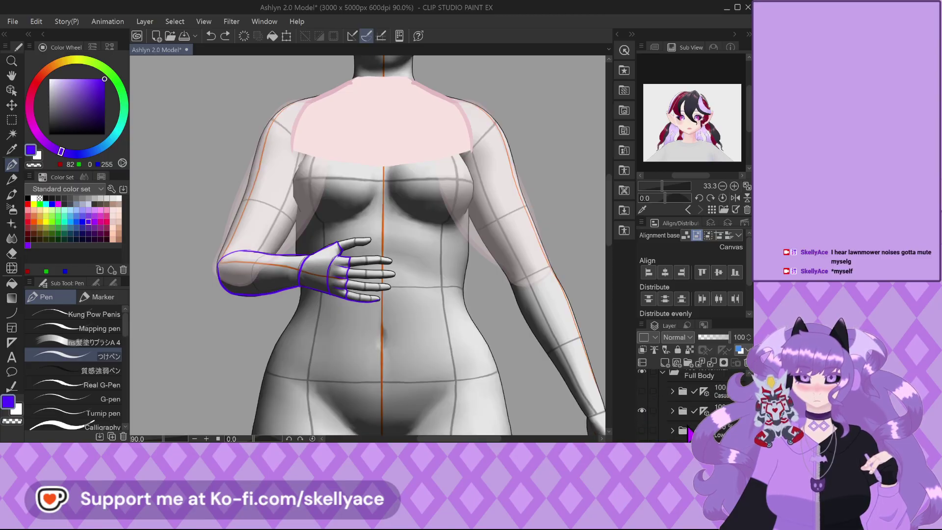
Select the 3D body model's layer and lower the thumb of the bent arm's hand towards the index finger.
{"action": "scroll", "coordinate": [689, 431], "scroll_direction": "down", "scroll_amount": 3}
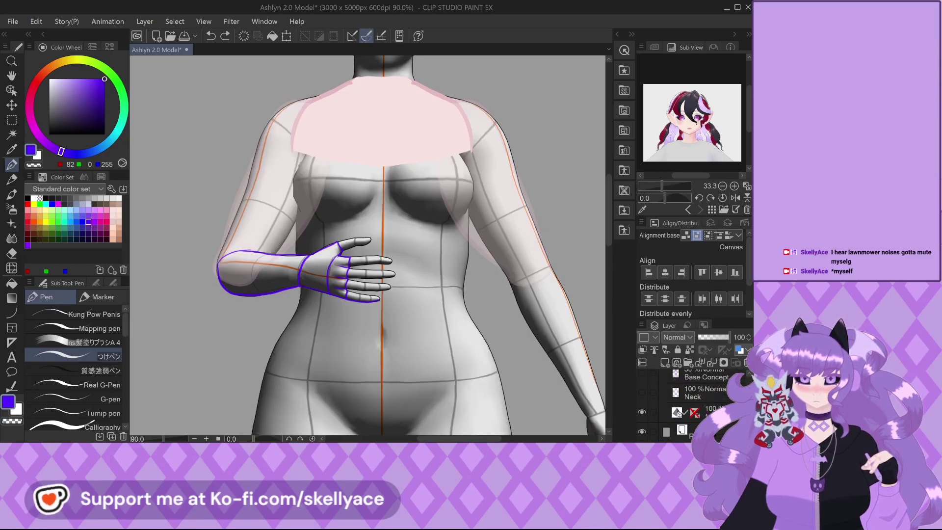
{"action": "left_click", "coordinate": [706, 412]}
{"action": "scroll", "coordinate": [328, 280], "scroll_direction": "up", "scroll_amount": 1}
{"action": "left_click", "coordinate": [12, 103]}
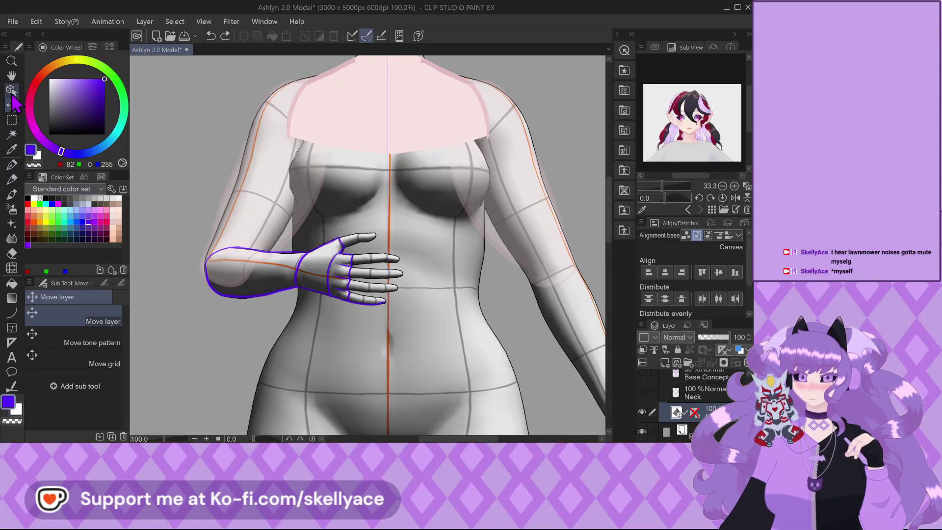
{"action": "left_click", "coordinate": [12, 91]}
{"action": "scroll", "coordinate": [319, 255], "scroll_direction": "up", "scroll_amount": 4}
{"action": "left_click", "coordinate": [335, 232]}
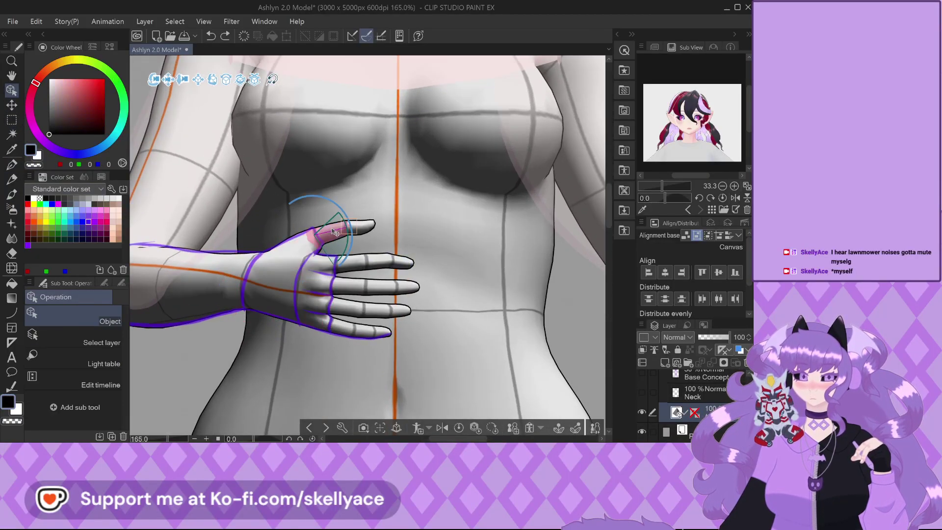
{"action": "left_click_drag", "start_coordinate": [354, 228], "coordinate": [362, 238]}
{"action": "left_click", "coordinate": [339, 239]}
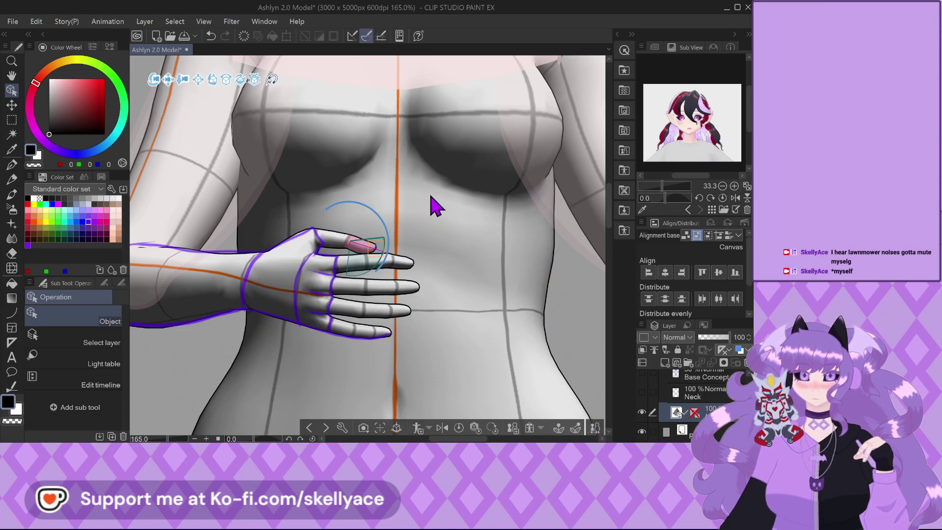
Curl the model's four fingers slightly towards the palm, comparing poses for the bent arm's hand.
{"action": "left_click_drag", "start_coordinate": [578, 221], "coordinate": [571, 237]}
{"action": "key", "text": "ctrl+z"}
{"action": "key", "text": "ctrl+z"}
{"action": "key", "text": "ctrl+z"}
{"action": "key", "text": "ctrl+z"}
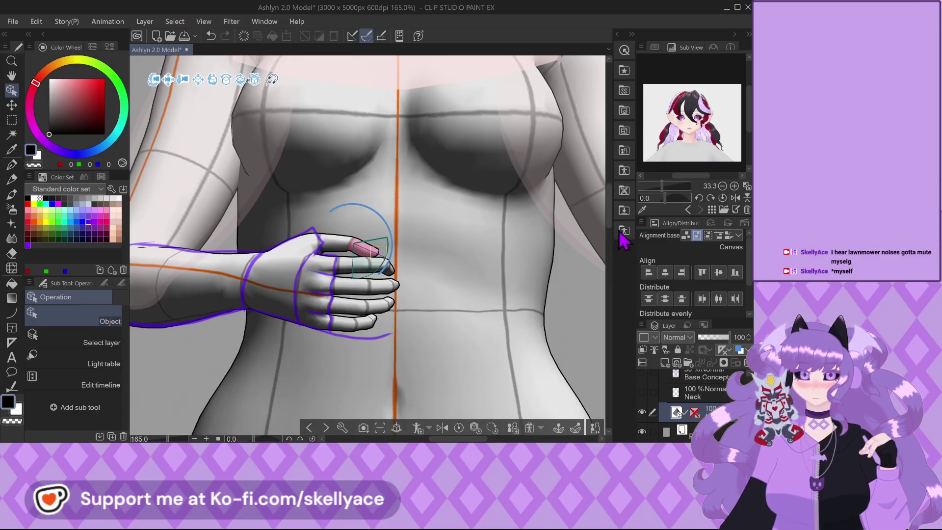
{"action": "key", "text": "ctrl+z"}
{"action": "left_click_drag", "start_coordinate": [567, 217], "coordinate": [565, 244]}
{"action": "key", "text": "ctrl+z"}
{"action": "key", "text": "ctrl+z"}
{"action": "key", "text": "ctrl+z"}
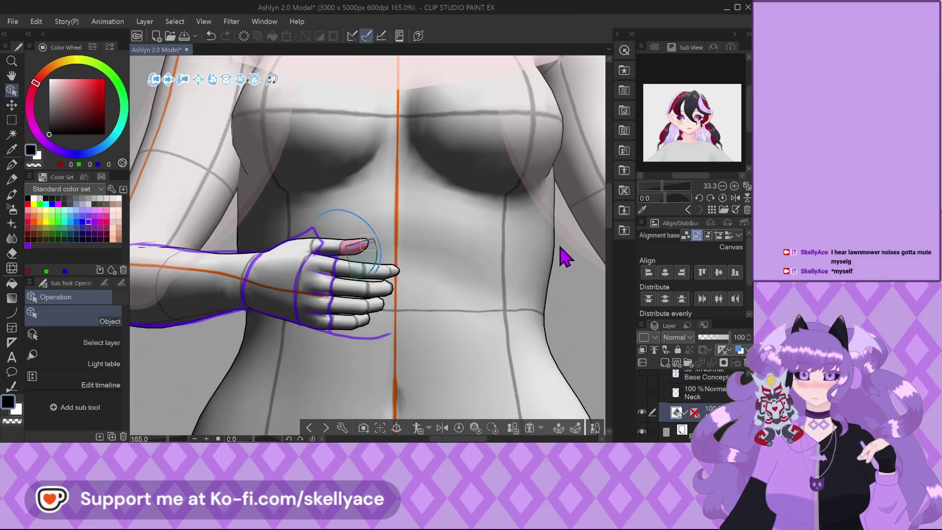
Spread the model's curled fingers and raise the thumb away from the index finger, undoing the last thumb-base adjustment.
{"action": "left_click_drag", "start_coordinate": [563, 254], "coordinate": [572, 253]}
{"action": "key", "text": "ctrl+y"}
{"action": "key", "text": "ctrl+y"}
{"action": "key", "text": "ctrl+y"}
{"action": "key", "text": "ctrl+y"}
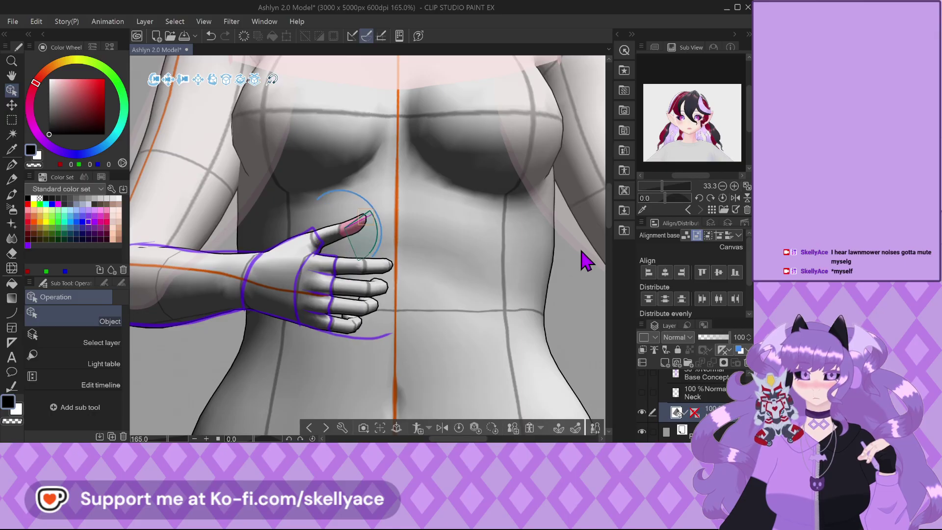
{"action": "key", "text": "ctrl+y"}
{"action": "key", "text": "ctrl+y"}
{"action": "key", "text": "ctrl+y"}
{"action": "key", "text": "ctrl+y"}
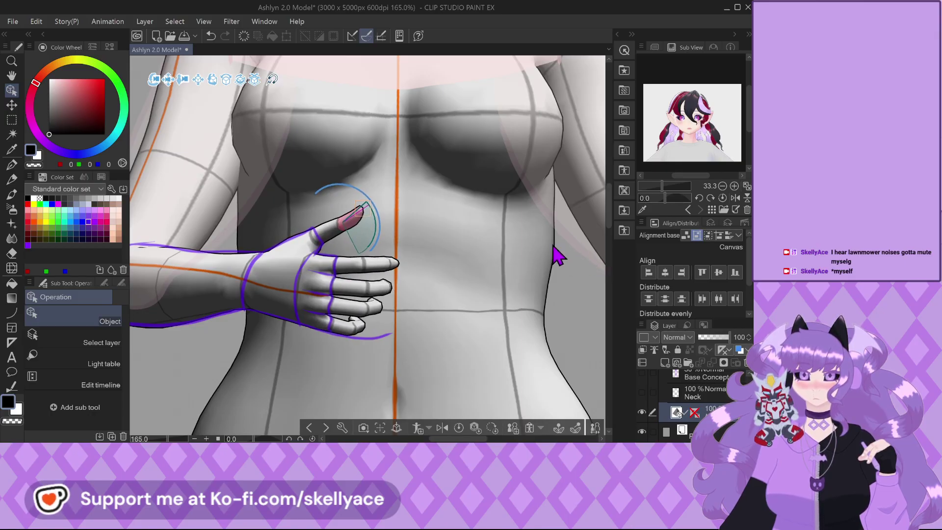
{"action": "left_click_drag", "start_coordinate": [328, 231], "coordinate": [343, 236]}
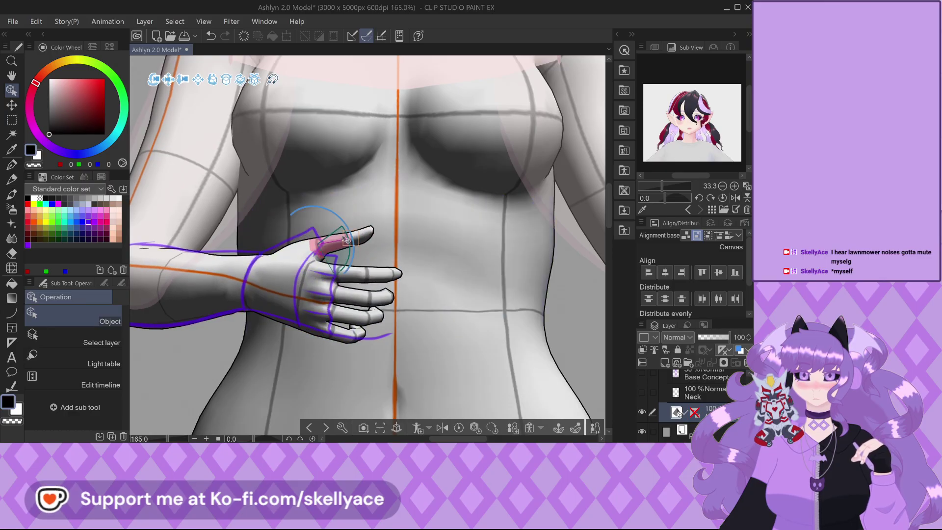
{"action": "key", "text": "ctrl+z"}
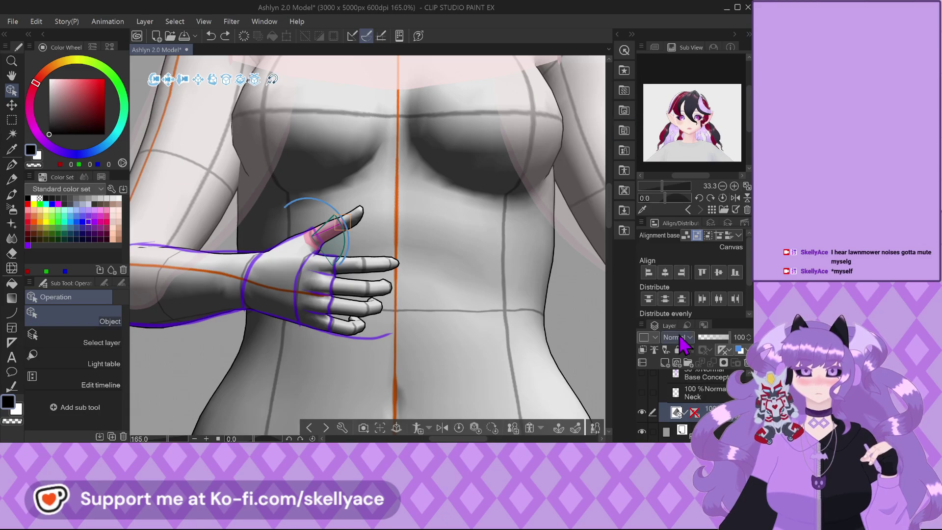
Hide the Art Hand layer and make the Hold Plush layer ready for drawing with the つけペン pen.
{"action": "scroll", "coordinate": [689, 403], "scroll_direction": "up", "scroll_amount": 5}
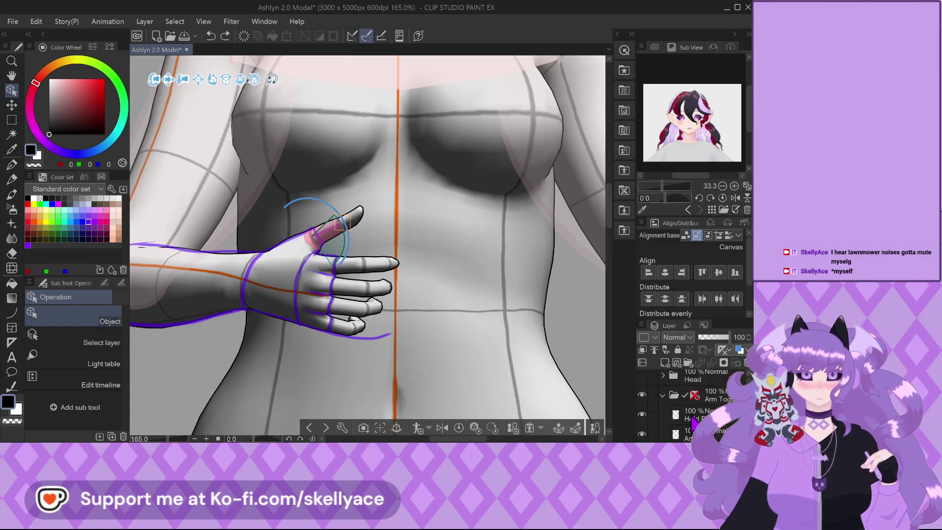
{"action": "left_click", "coordinate": [656, 382]}
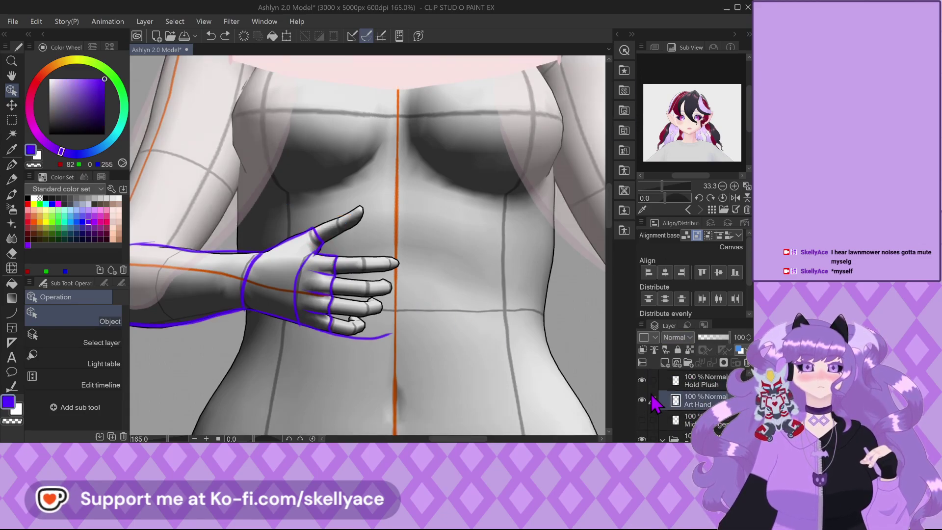
{"action": "left_click", "coordinate": [642, 399]}
{"action": "left_click", "coordinate": [689, 383]}
{"action": "scroll", "coordinate": [444, 327], "scroll_direction": "up", "scroll_amount": 1}
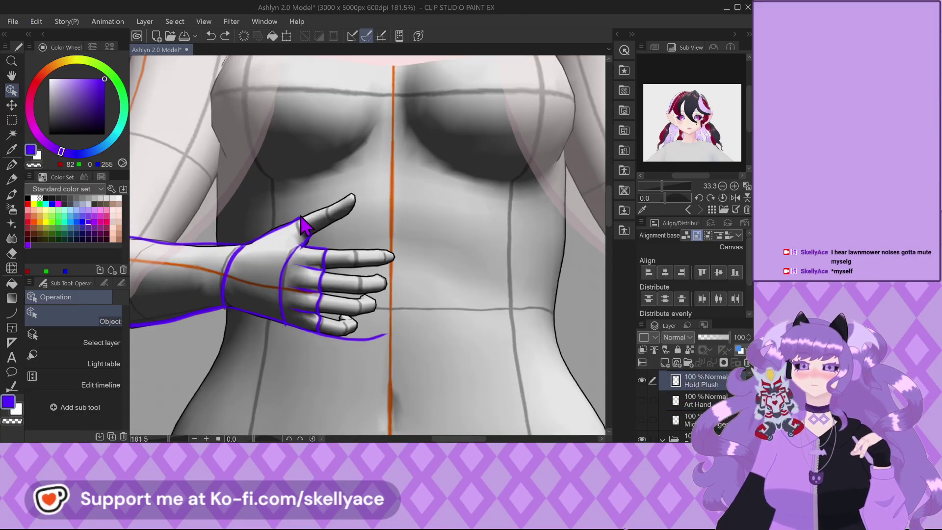
{"action": "left_click", "coordinate": [12, 164]}
Trace the index finger's outline from the knuckle to the tip, including its two joint lines.
{"action": "scroll", "coordinate": [331, 258], "scroll_direction": "up", "scroll_amount": 5}
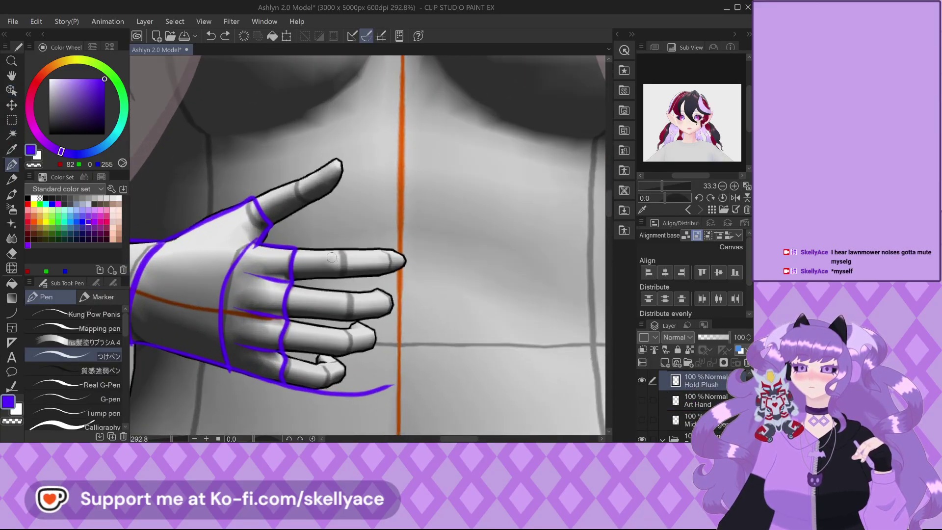
{"action": "scroll", "coordinate": [331, 258], "scroll_direction": "up", "scroll_amount": 4}
{"action": "left_click_drag", "start_coordinate": [365, 288], "coordinate": [277, 292]}
{"action": "scroll", "coordinate": [343, 255], "scroll_direction": "up", "scroll_amount": 1}
{"action": "mouse_move", "coordinate": [365, 250]}
{"action": "left_mouse_down"}
{"action": "mouse_move", "coordinate": [431, 252]}
{"action": "mouse_move", "coordinate": [421, 287]}
{"action": "left_mouse_up"}
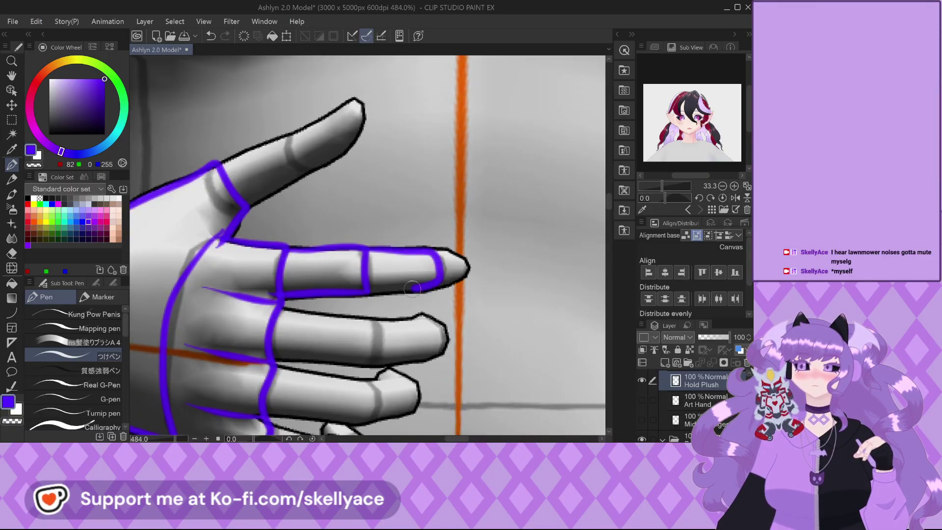
{"action": "scroll", "coordinate": [425, 257], "scroll_direction": "up", "scroll_amount": 1}
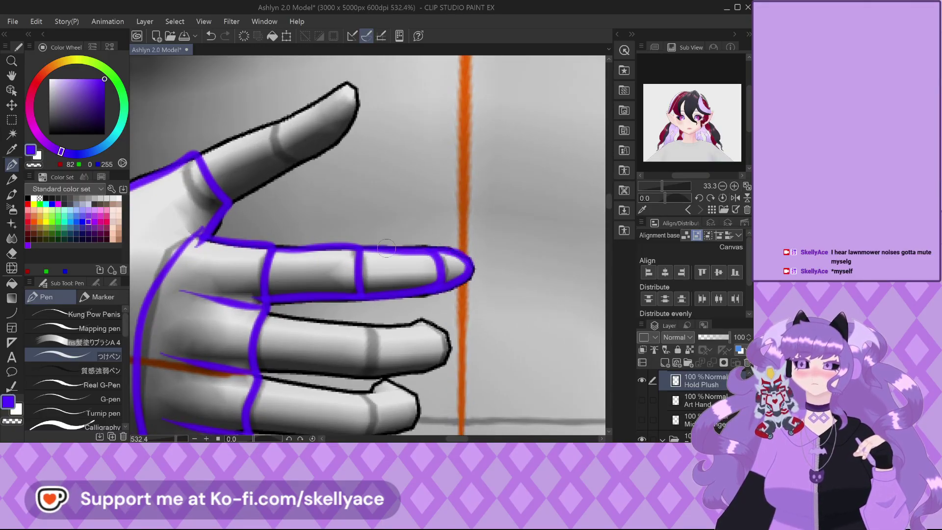
Trace the middle and ring fingers' outlines with their joint lines and rounded, bent tips.
{"action": "scroll", "coordinate": [391, 253], "scroll_direction": "up", "scroll_amount": 1}
{"action": "mouse_move", "coordinate": [401, 300]}
{"action": "left_mouse_down"}
{"action": "mouse_move", "coordinate": [439, 336]}
{"action": "mouse_move", "coordinate": [393, 359]}
{"action": "mouse_move", "coordinate": [352, 362]}
{"action": "mouse_move", "coordinate": [349, 309]}
{"action": "left_mouse_up"}
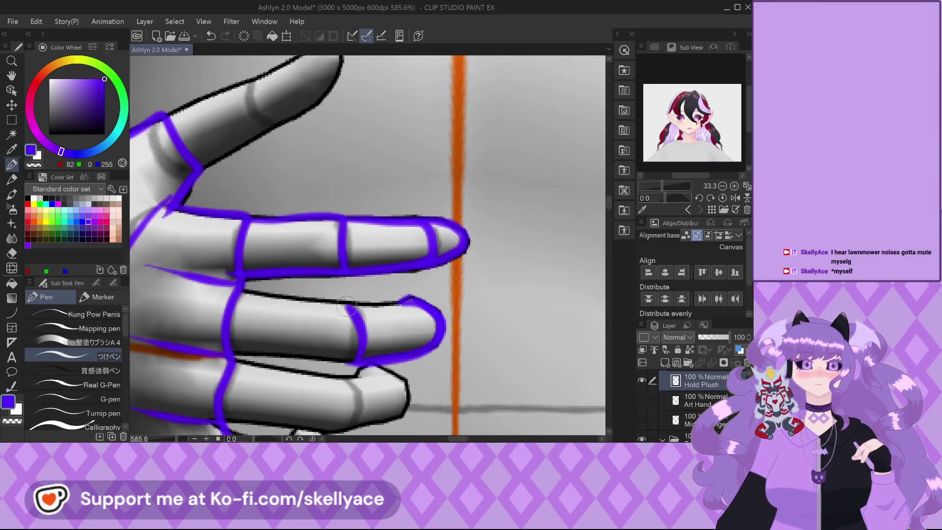
{"action": "left_click_drag", "start_coordinate": [243, 290], "coordinate": [347, 308]}
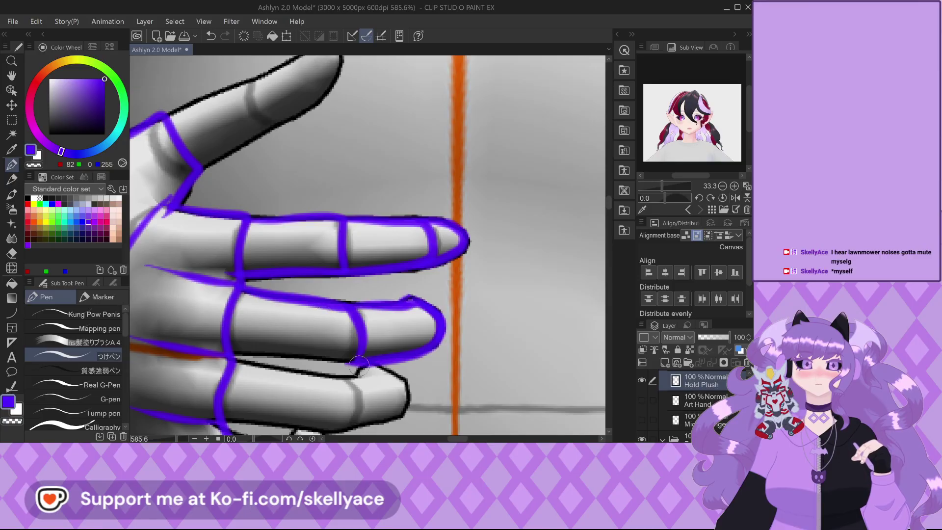
{"action": "scroll", "coordinate": [264, 324], "scroll_direction": "down", "scroll_amount": 2}
{"action": "scroll", "coordinate": [235, 382], "scroll_direction": "up", "scroll_amount": 2}
{"action": "mouse_move", "coordinate": [245, 315]}
{"action": "left_mouse_down"}
{"action": "mouse_move", "coordinate": [365, 339]}
{"action": "mouse_move", "coordinate": [376, 356]}
{"action": "mouse_move", "coordinate": [372, 384]}
{"action": "mouse_move", "coordinate": [425, 364]}
{"action": "left_mouse_up"}
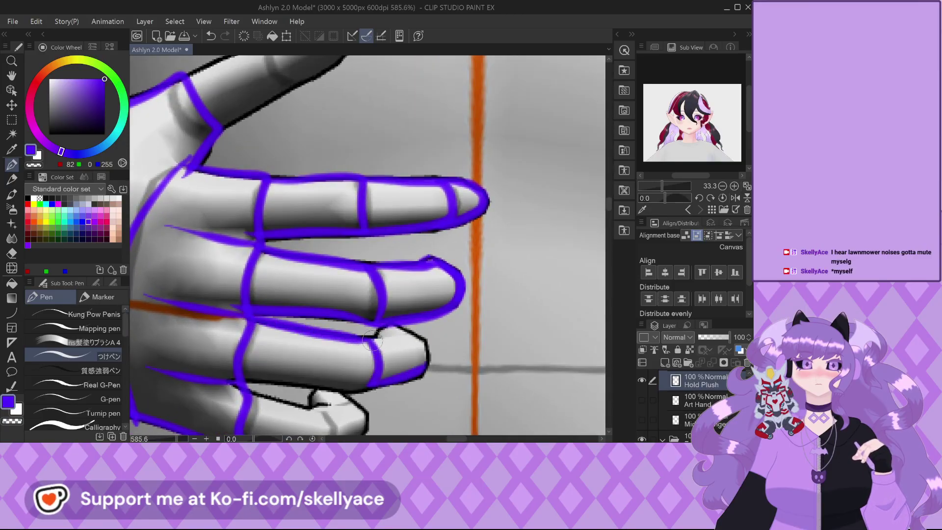
{"action": "left_click_drag", "start_coordinate": [376, 336], "coordinate": [406, 333]}
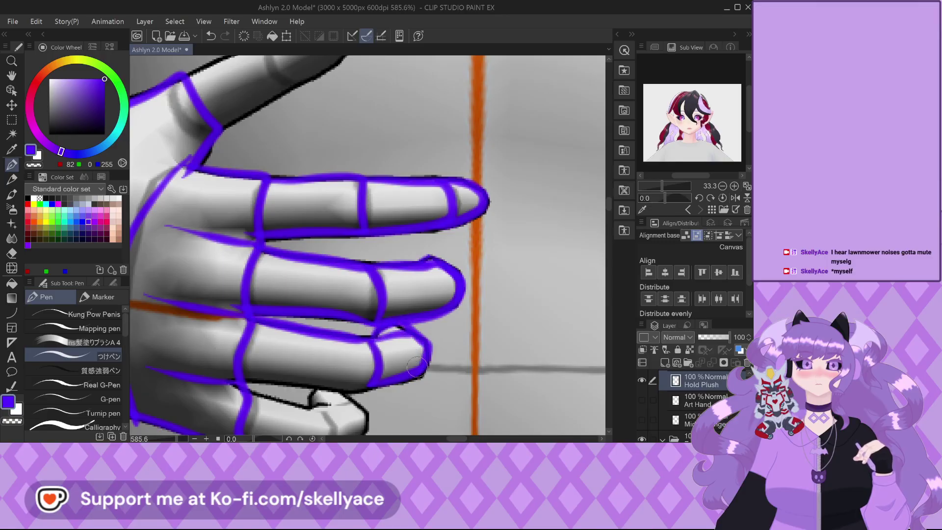
Trace the curled little finger's outline, its joint line and the folded tip.
{"action": "scroll", "coordinate": [414, 374], "scroll_direction": "down", "scroll_amount": 3}
{"action": "scroll", "coordinate": [352, 348], "scroll_direction": "up", "scroll_amount": 4}
{"action": "mouse_move", "coordinate": [357, 325]}
{"action": "left_mouse_down"}
{"action": "mouse_move", "coordinate": [347, 351]}
{"action": "mouse_move", "coordinate": [365, 406]}
{"action": "left_mouse_up"}
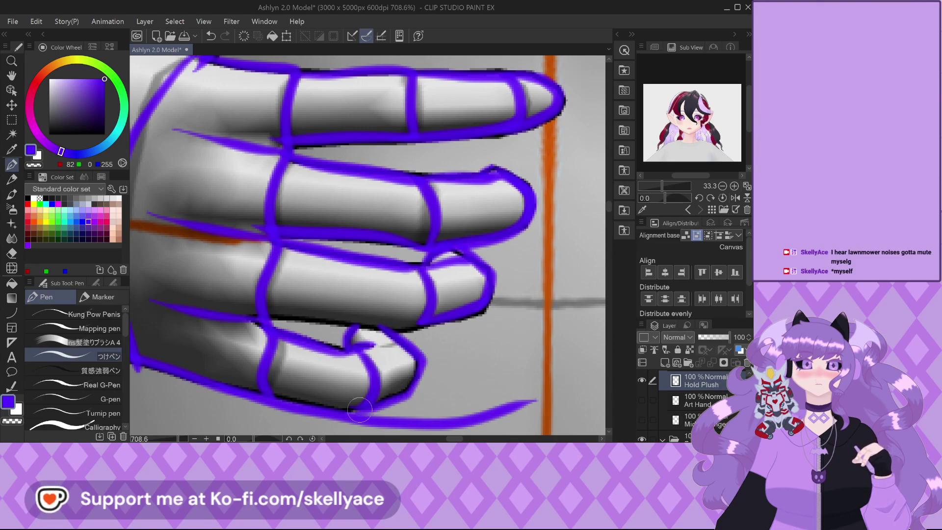
{"action": "scroll", "coordinate": [392, 333], "scroll_direction": "down", "scroll_amount": 3}
{"action": "scroll", "coordinate": [338, 331], "scroll_direction": "up", "scroll_amount": 3}
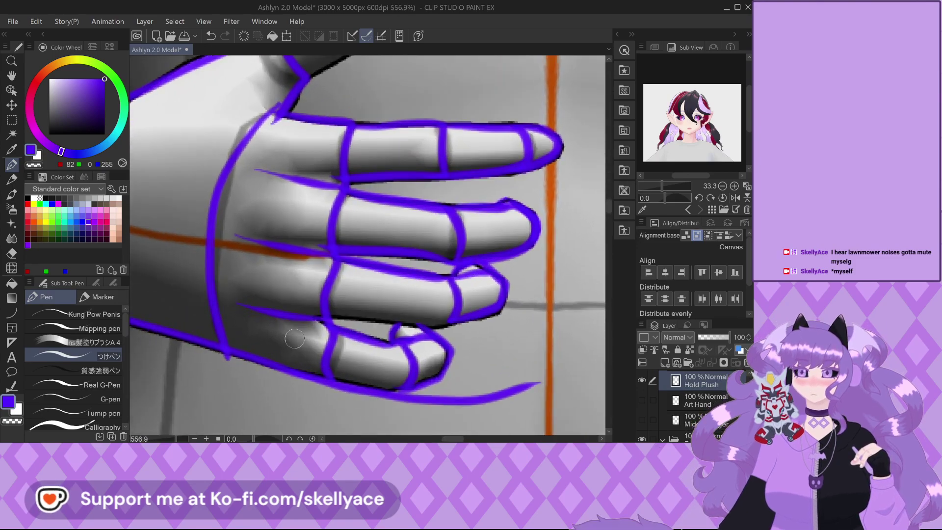
Trace the raised thumb's outline from its base to the tip, with a joint line across the middle.
{"action": "scroll", "coordinate": [340, 372], "scroll_direction": "down", "scroll_amount": 5}
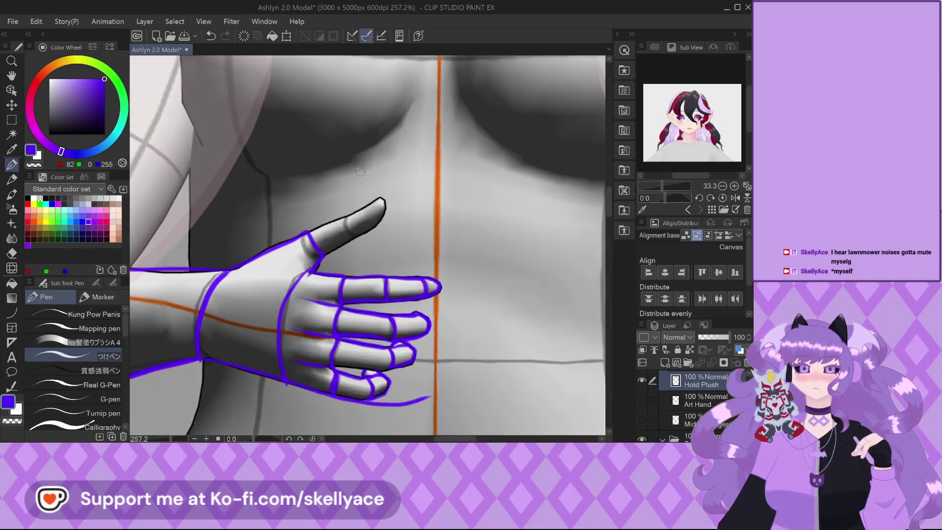
{"action": "scroll", "coordinate": [334, 202], "scroll_direction": "up", "scroll_amount": 3}
{"action": "left_click_drag", "start_coordinate": [279, 258], "coordinate": [346, 231]}
{"action": "scroll", "coordinate": [378, 260], "scroll_direction": "down", "scroll_amount": 5}
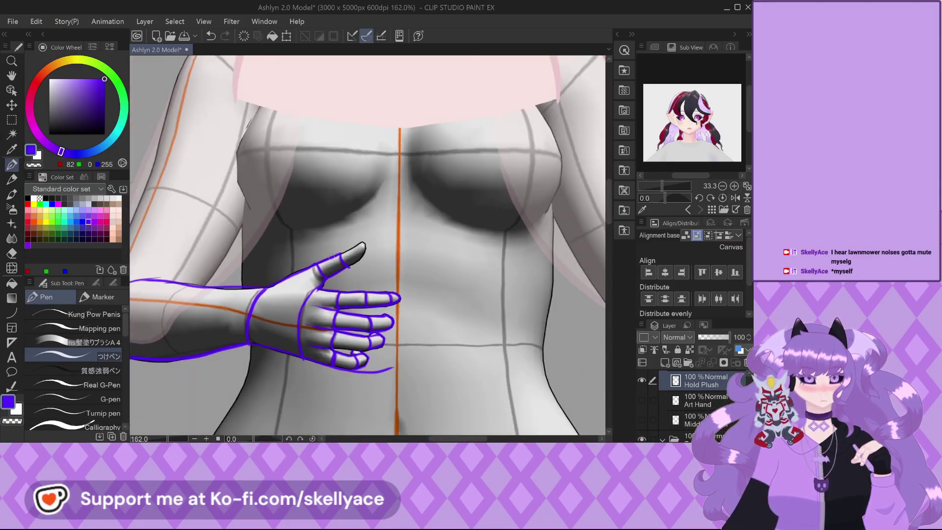
{"action": "scroll", "coordinate": [332, 256], "scroll_direction": "up", "scroll_amount": 3}
{"action": "scroll", "coordinate": [351, 250], "scroll_direction": "up", "scroll_amount": 2}
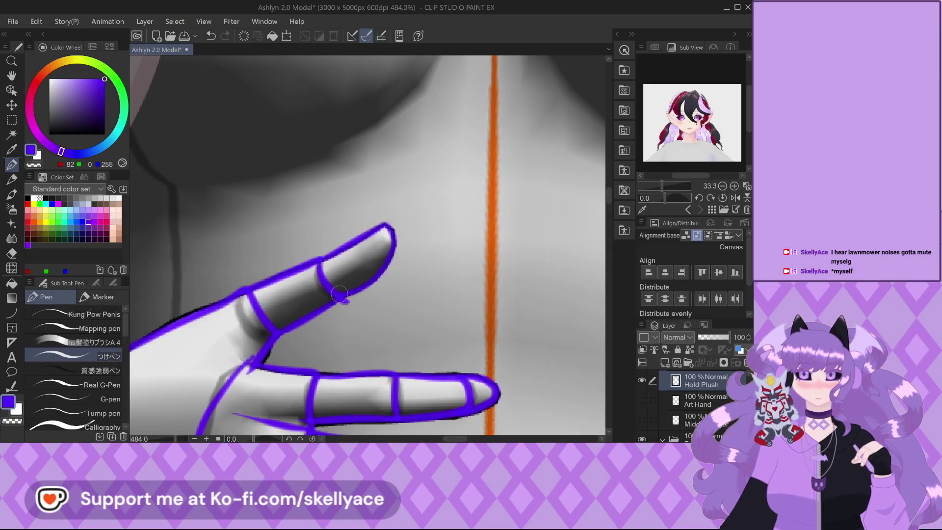
Erase the old curved stroke that extends past the curled little finger.
{"action": "scroll", "coordinate": [339, 294], "scroll_direction": "down", "scroll_amount": 7}
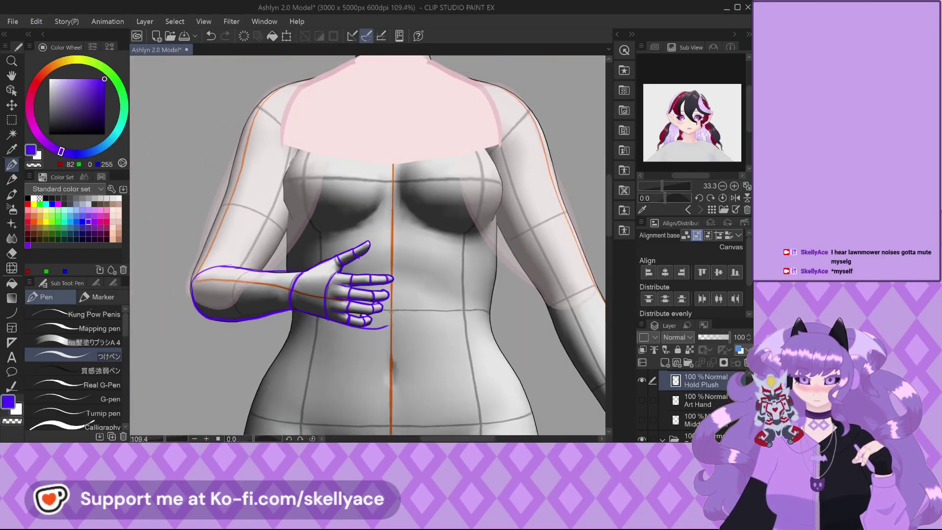
{"action": "scroll", "coordinate": [391, 308], "scroll_direction": "up", "scroll_amount": 5}
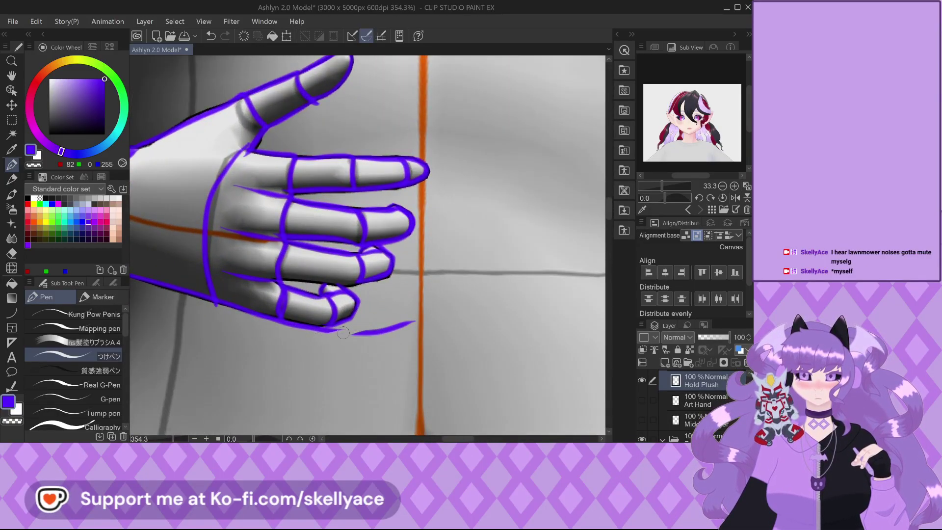
{"action": "scroll", "coordinate": [358, 345], "scroll_direction": "down", "scroll_amount": 5}
{"action": "key", "text": "ctrl+s"}
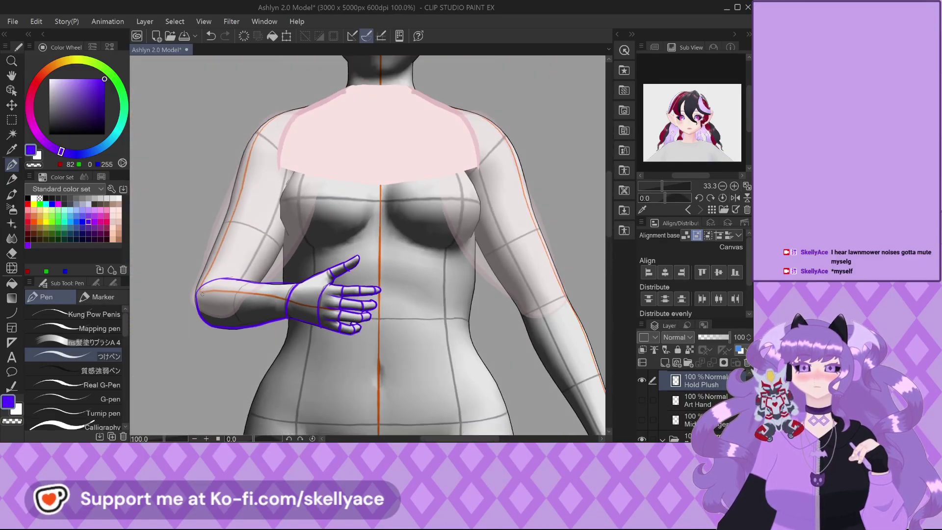
Redraw the elbow as a wider rounded curve outside the model's edge and erase the old inner line.
{"action": "scroll", "coordinate": [213, 289], "scroll_direction": "up", "scroll_amount": 2}
{"action": "scroll", "coordinate": [213, 289], "scroll_direction": "down", "scroll_amount": 3}
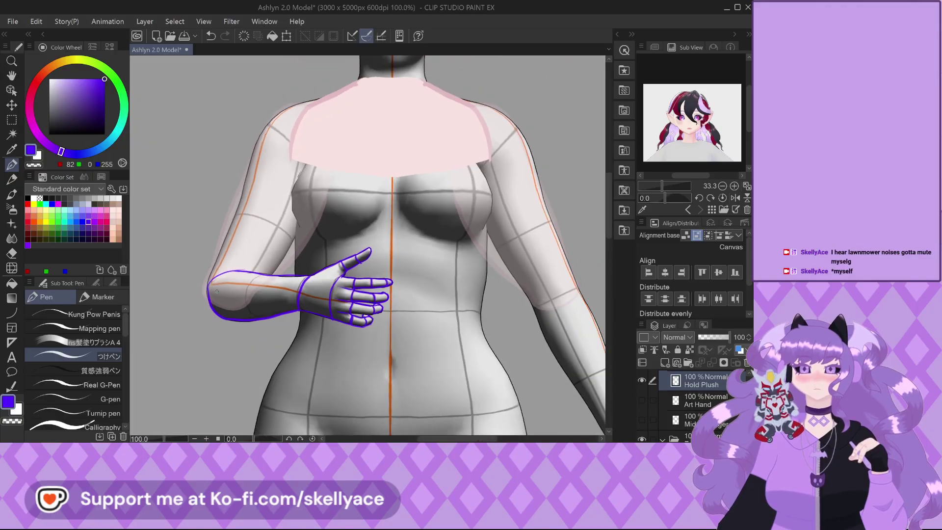
{"action": "scroll", "coordinate": [196, 288], "scroll_direction": "up", "scroll_amount": 4}
{"action": "scroll", "coordinate": [203, 282], "scroll_direction": "up", "scroll_amount": 1}
{"action": "mouse_move", "coordinate": [205, 269]}
{"action": "left_mouse_down"}
{"action": "mouse_move", "coordinate": [197, 305]}
{"action": "mouse_move", "coordinate": [218, 341]}
{"action": "left_mouse_up"}
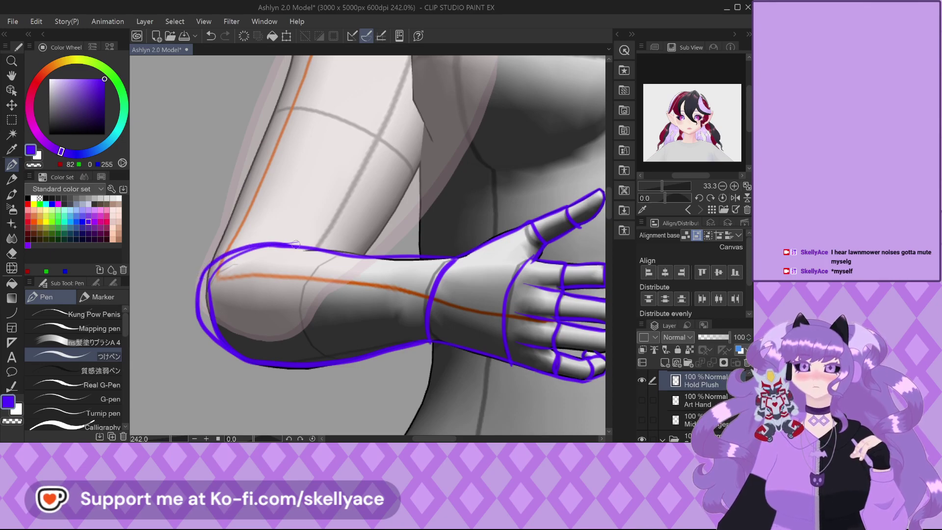
{"action": "scroll", "coordinate": [203, 296], "scroll_direction": "up", "scroll_amount": 2}
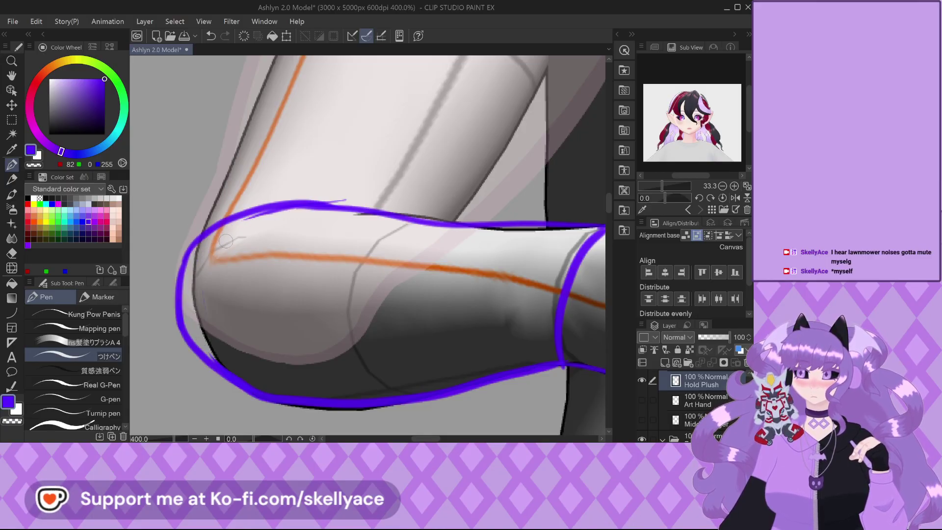
{"action": "scroll", "coordinate": [226, 240], "scroll_direction": "down", "scroll_amount": 4}
{"action": "scroll", "coordinate": [692, 402], "scroll_direction": "up", "scroll_amount": 1}
Hide the 3D body model to view the arm sketch against the existing body art.
{"action": "scroll", "coordinate": [497, 368], "scroll_direction": "down", "scroll_amount": 4}
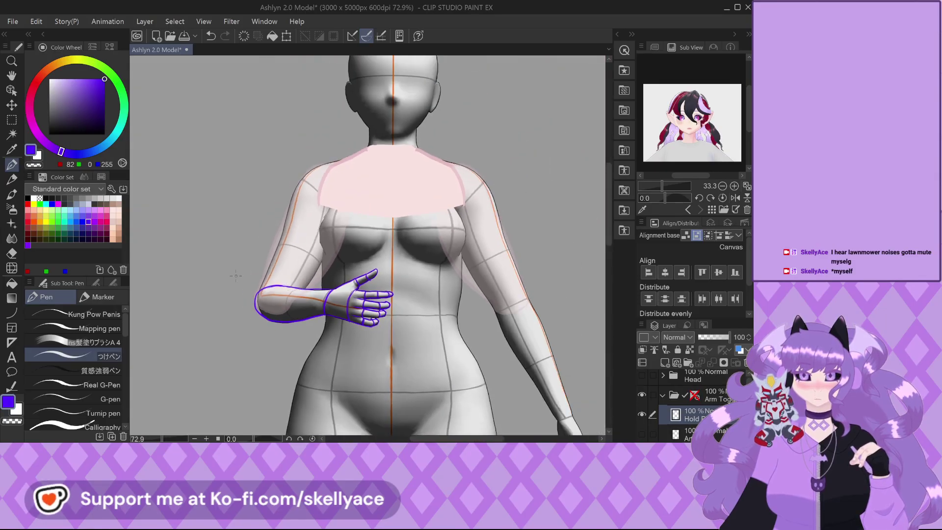
{"action": "scroll", "coordinate": [316, 264], "scroll_direction": "up", "scroll_amount": 1}
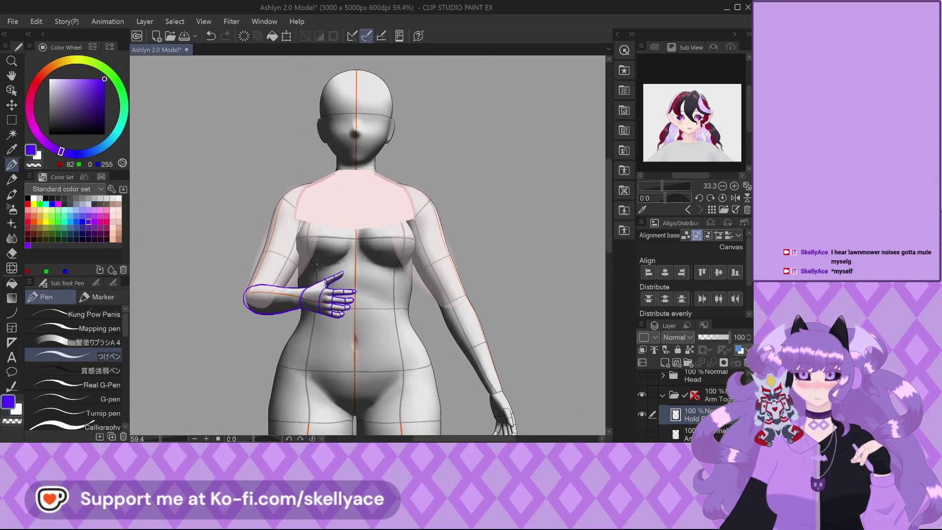
{"action": "scroll", "coordinate": [672, 415], "scroll_direction": "down", "scroll_amount": 10}
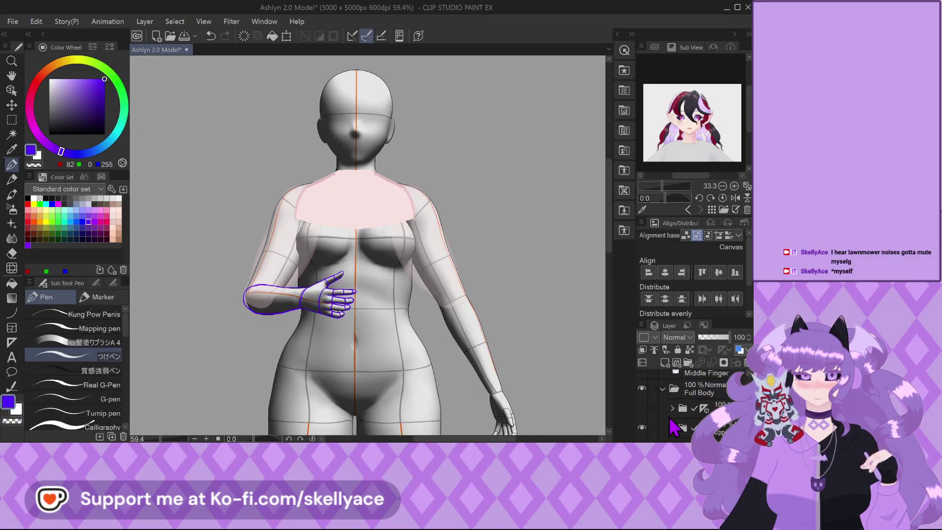
{"action": "left_click", "coordinate": [642, 412]}
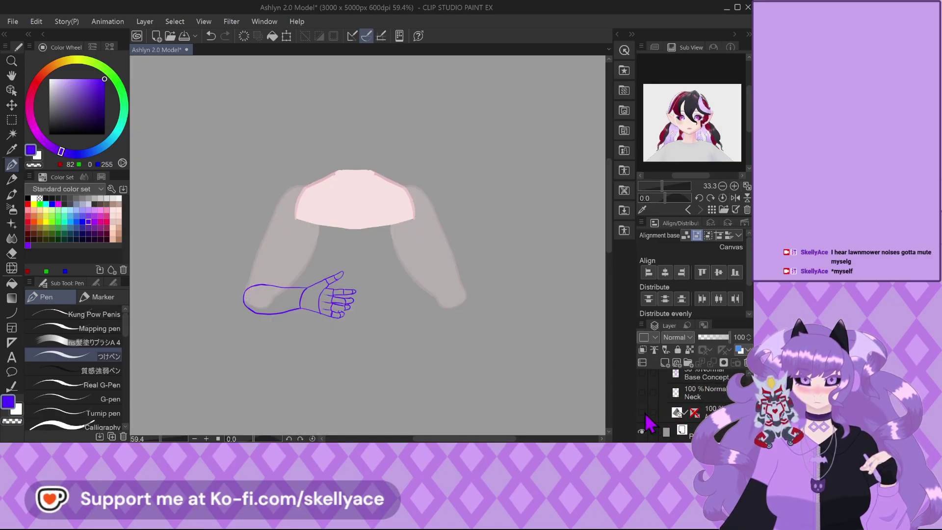
Show the 3D body model beneath the traced hand to compare the outlines, and hide it again.
{"action": "left_click", "coordinate": [641, 412]}
{"action": "scroll", "coordinate": [337, 317], "scroll_direction": "up", "scroll_amount": 18}
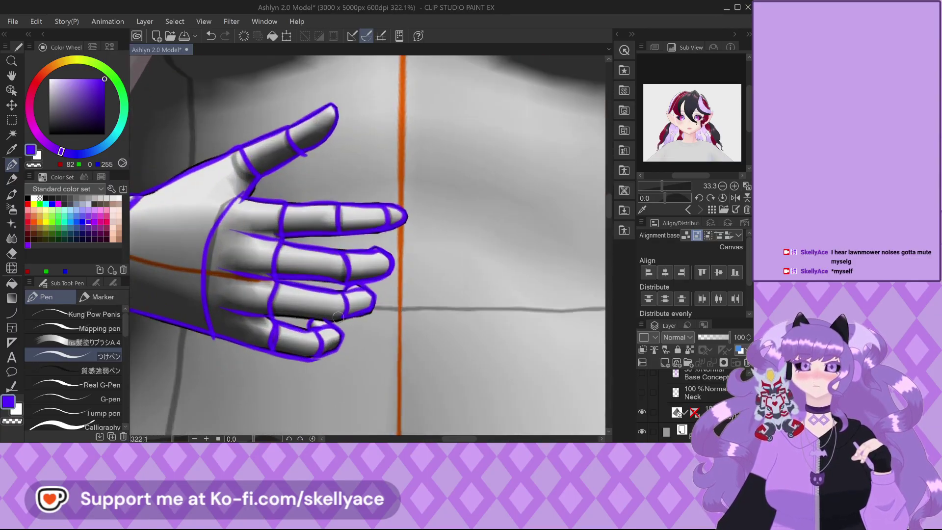
{"action": "left_click", "coordinate": [641, 412]}
Make the Lower body artwork in the Full Body folder visible and expand the Upper body folder.
{"action": "scroll", "coordinate": [644, 414], "scroll_direction": "up", "scroll_amount": 2}
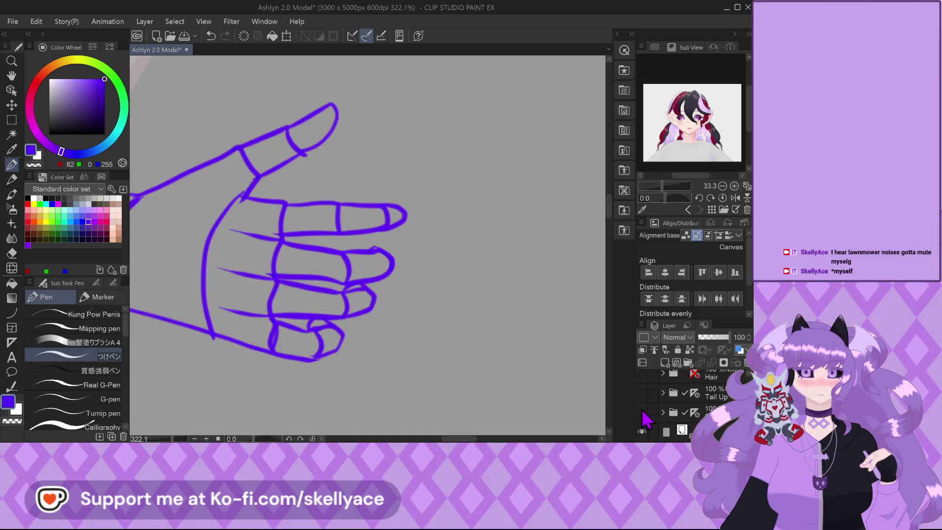
{"action": "scroll", "coordinate": [663, 420], "scroll_direction": "down", "scroll_amount": 2}
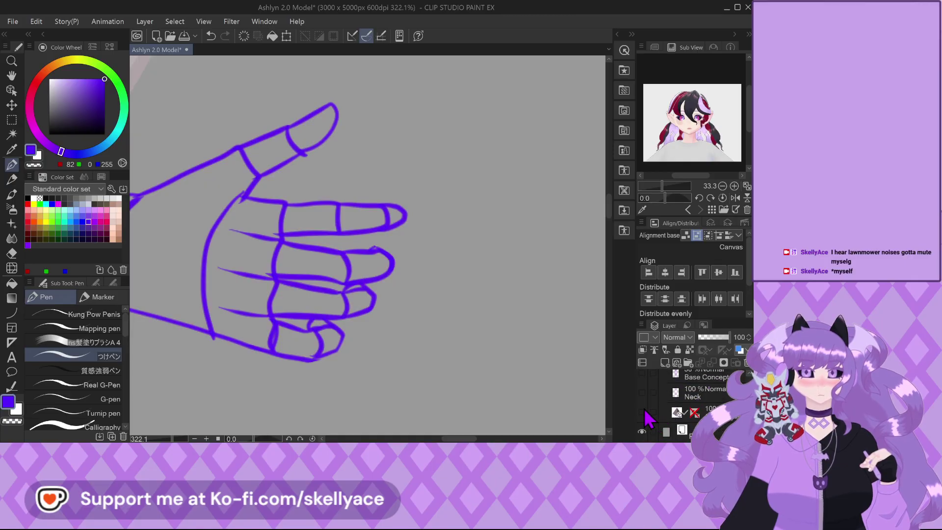
{"action": "scroll", "coordinate": [655, 417], "scroll_direction": "up", "scroll_amount": 2}
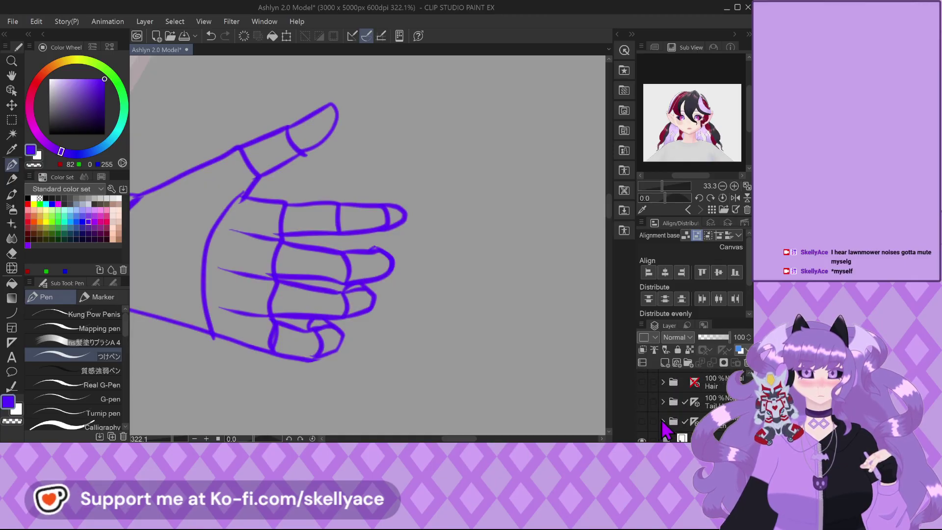
{"action": "scroll", "coordinate": [654, 422], "scroll_direction": "up", "scroll_amount": 2}
{"action": "left_click", "coordinate": [641, 396]}
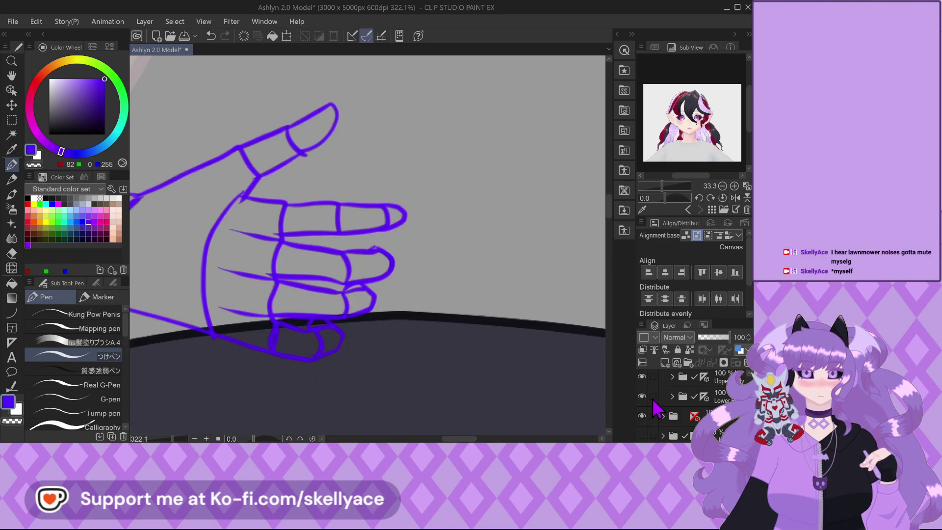
{"action": "left_click", "coordinate": [673, 378]}
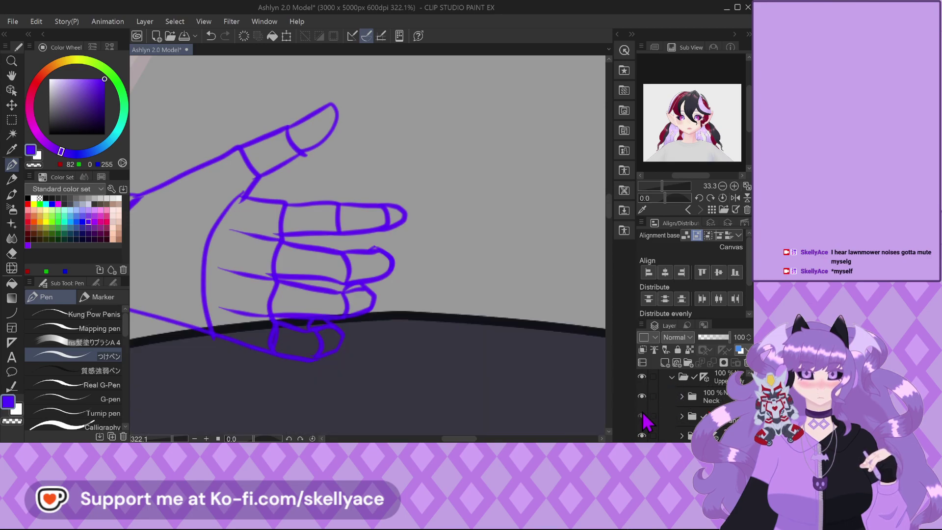
Make the casual outfit in the Full Body folder visible beneath the Hold Plush arm sketch.
{"action": "scroll", "coordinate": [648, 421], "scroll_direction": "down", "scroll_amount": 1}
{"action": "scroll", "coordinate": [645, 431], "scroll_direction": "down", "scroll_amount": 2}
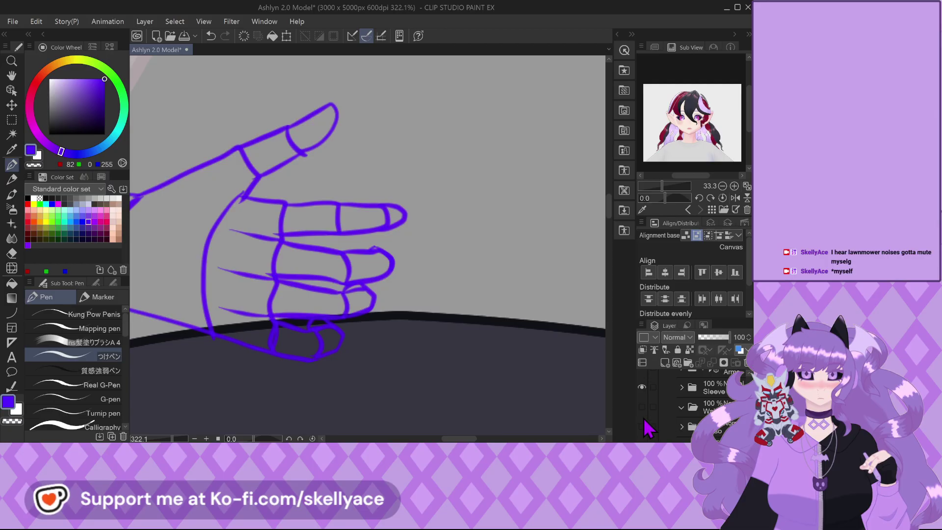
{"action": "scroll", "coordinate": [645, 433], "scroll_direction": "down", "scroll_amount": 1}
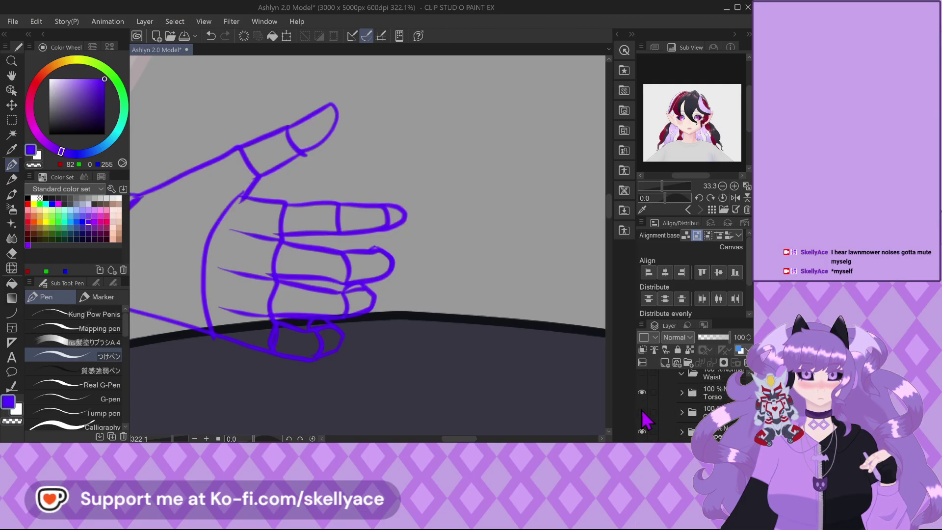
{"action": "left_click", "coordinate": [641, 392]}
{"action": "scroll", "coordinate": [654, 413], "scroll_direction": "up", "scroll_amount": 5}
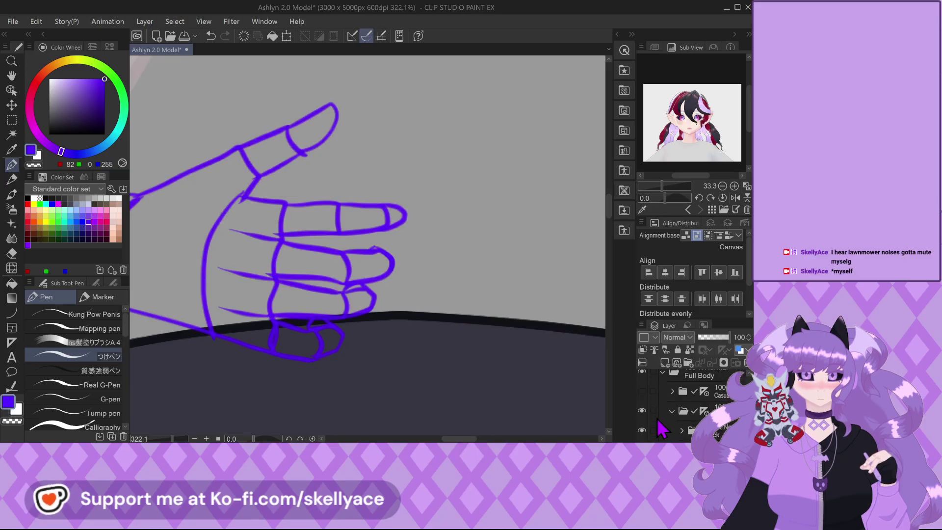
{"action": "left_click", "coordinate": [641, 391]}
{"action": "scroll", "coordinate": [658, 404], "scroll_direction": "up", "scroll_amount": 3}
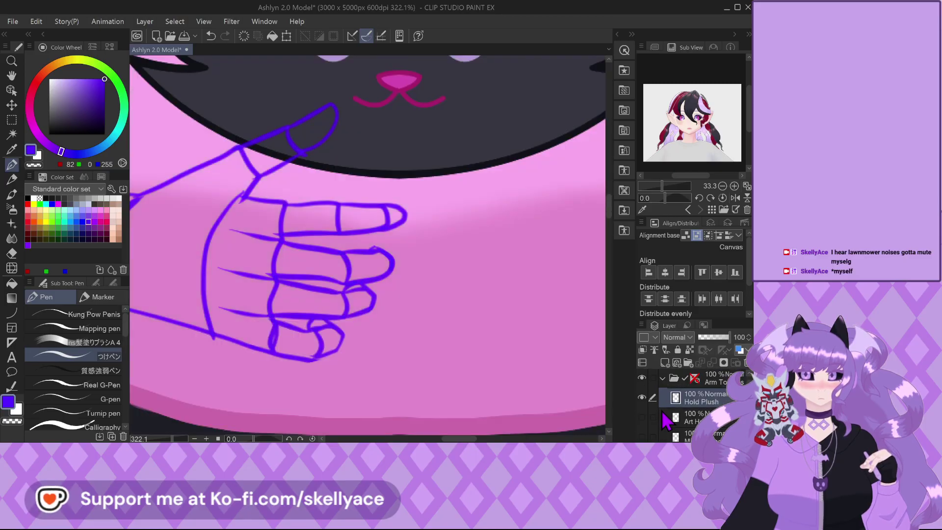
Make the Lower arm artwork inside the Arms folder visible so the forearms join the hands.
{"action": "scroll", "coordinate": [482, 327], "scroll_direction": "down", "scroll_amount": 3}
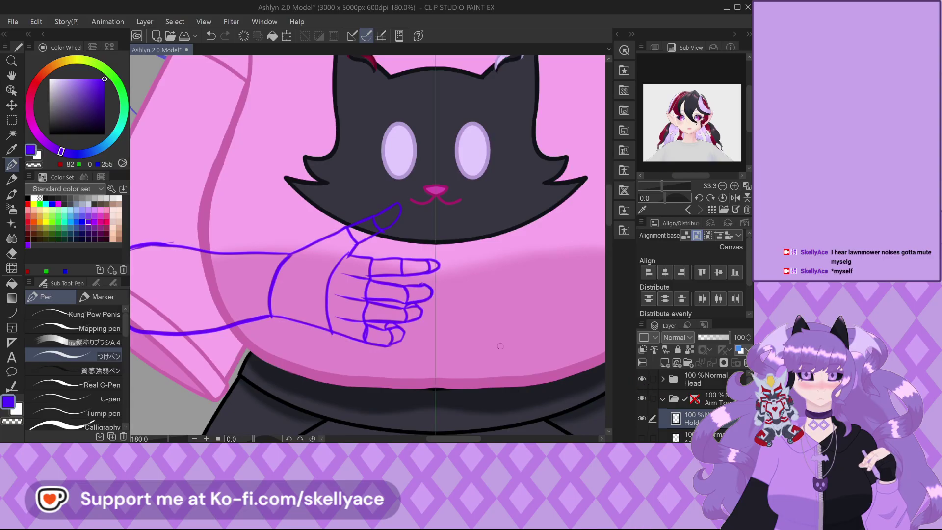
{"action": "scroll", "coordinate": [521, 353], "scroll_direction": "down", "scroll_amount": 6}
{"action": "scroll", "coordinate": [683, 424], "scroll_direction": "down", "scroll_amount": 3}
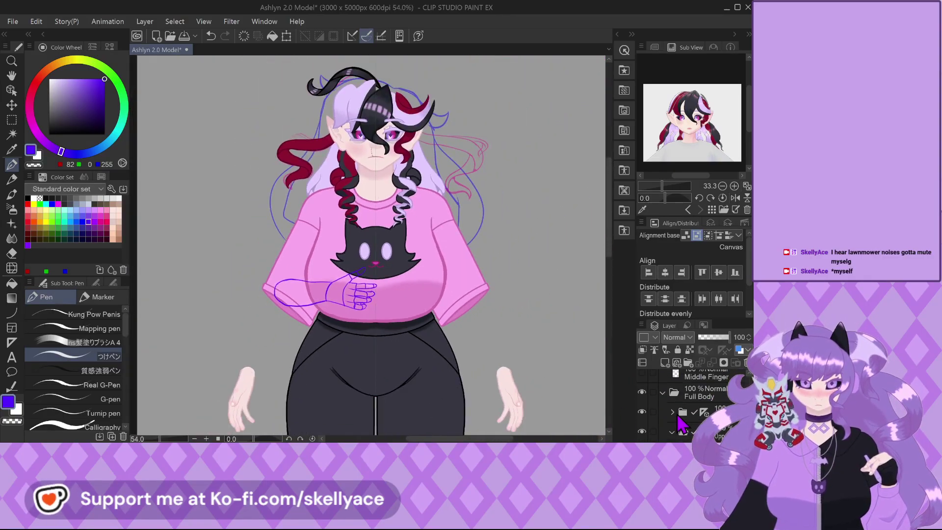
{"action": "scroll", "coordinate": [681, 422], "scroll_direction": "down", "scroll_amount": 3}
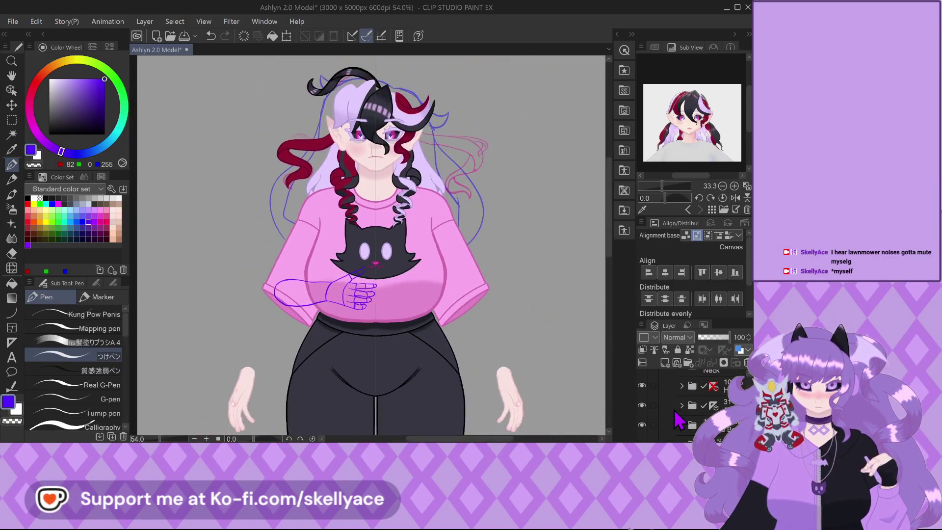
{"action": "scroll", "coordinate": [675, 418], "scroll_direction": "down", "scroll_amount": 1}
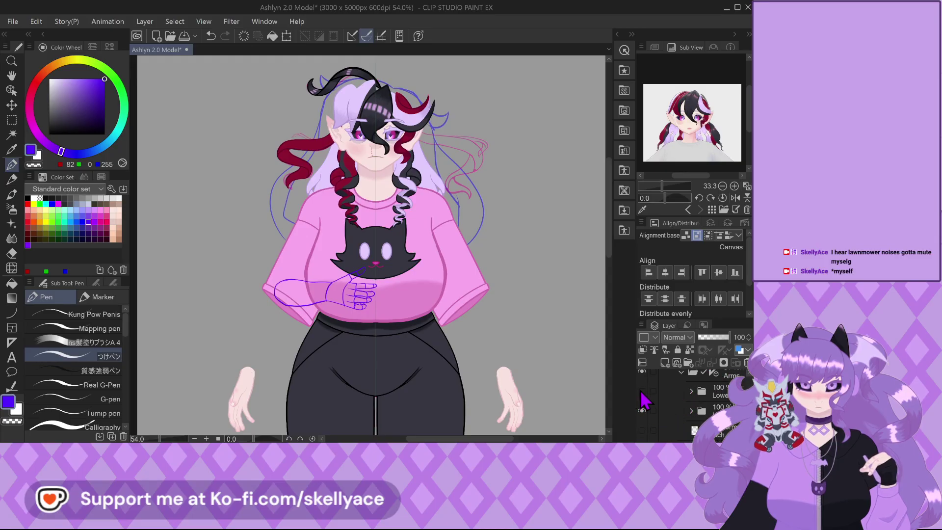
{"action": "left_click", "coordinate": [641, 391]}
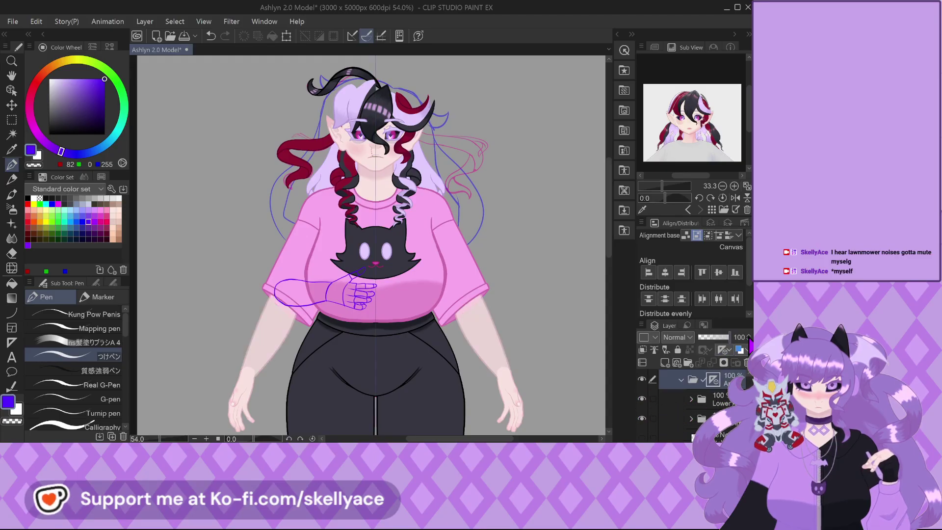
Examine the placement and proportions of the Hold Plush arm sketch against the clothed body and existing arms.
{"action": "scroll", "coordinate": [687, 407], "scroll_direction": "up", "scroll_amount": 3}
{"action": "scroll", "coordinate": [689, 412], "scroll_direction": "up", "scroll_amount": 2}
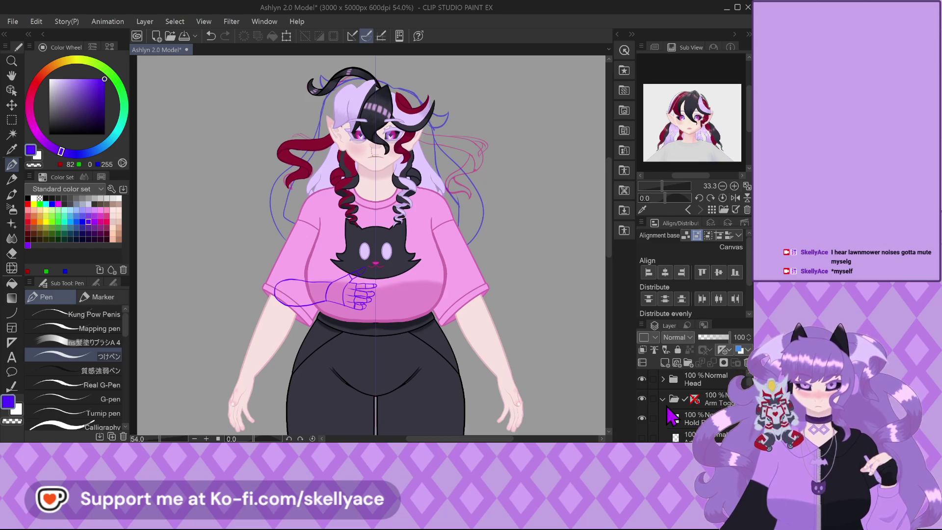
{"action": "scroll", "coordinate": [267, 278], "scroll_direction": "up", "scroll_amount": 3}
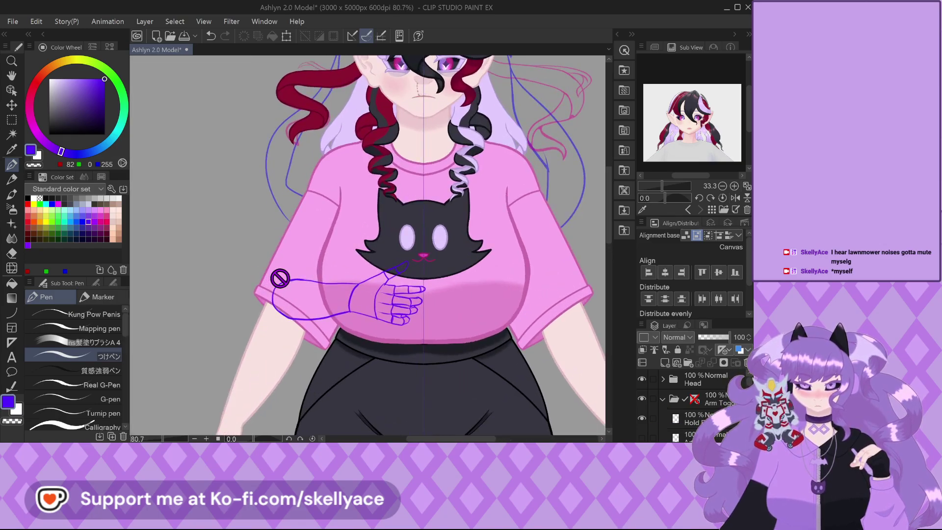
{"action": "scroll", "coordinate": [406, 291], "scroll_direction": "up", "scroll_amount": 2}
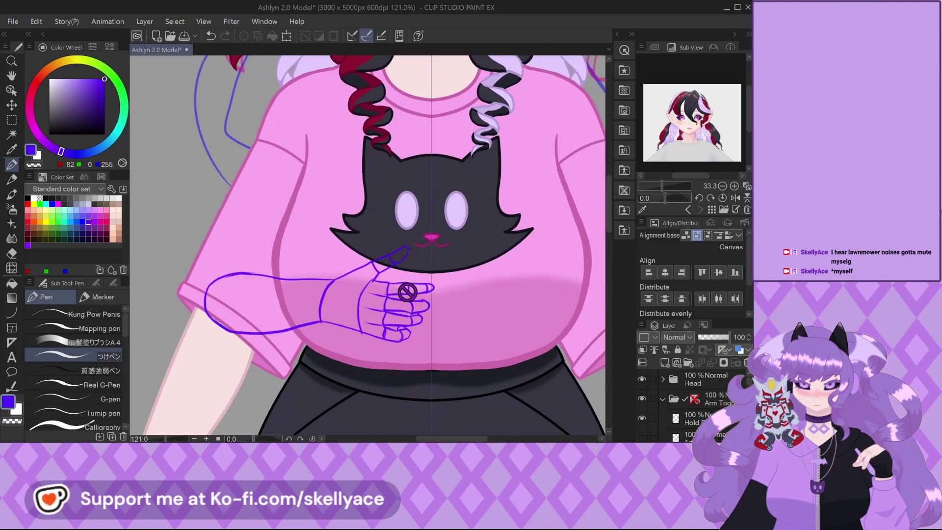
{"action": "scroll", "coordinate": [242, 252], "scroll_direction": "down", "scroll_amount": 1}
{"action": "scroll", "coordinate": [277, 268], "scroll_direction": "down", "scroll_amount": 2}
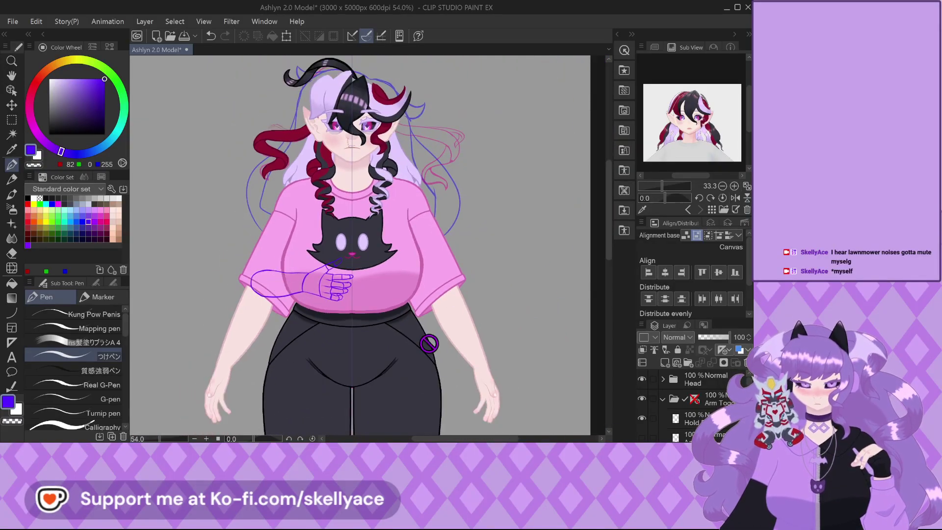
{"action": "scroll", "coordinate": [278, 254], "scroll_direction": "up", "scroll_amount": 1}
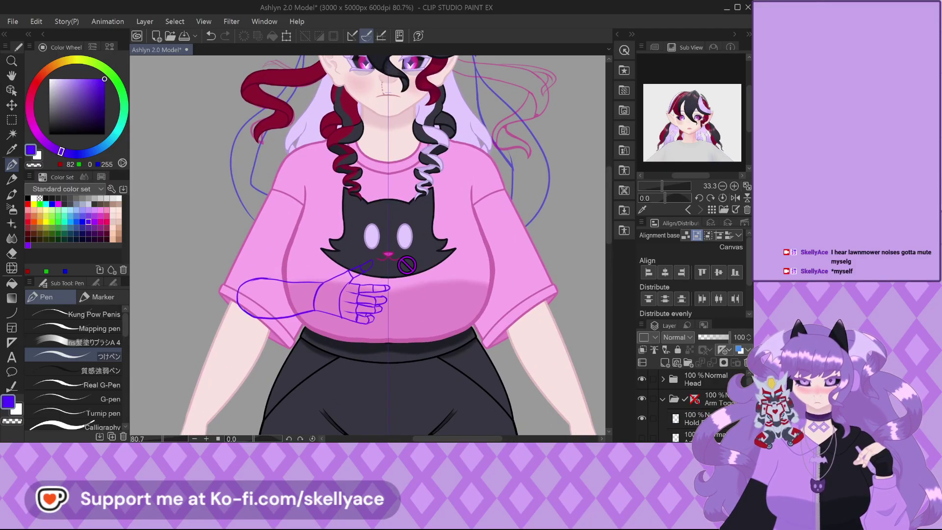
{"action": "scroll", "coordinate": [361, 287], "scroll_direction": "up", "scroll_amount": 3}
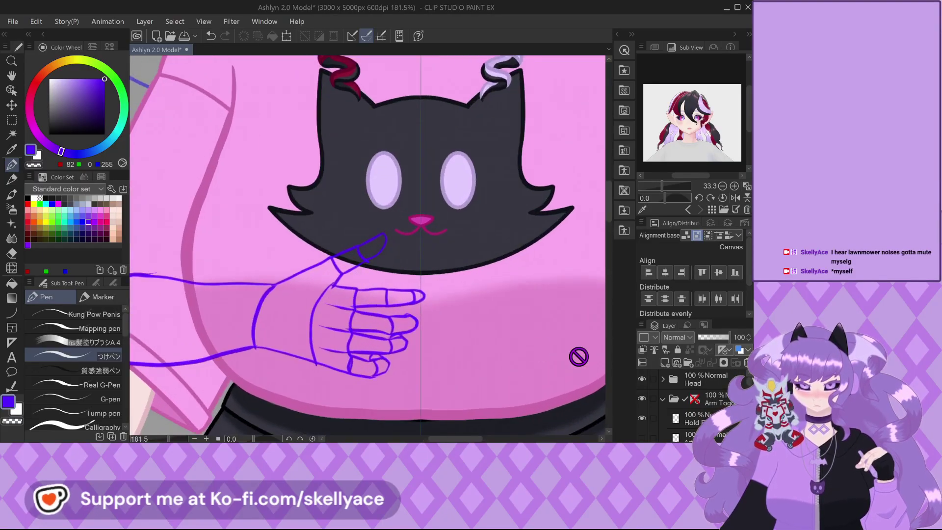
{"action": "scroll", "coordinate": [415, 290], "scroll_direction": "down", "scroll_amount": 2}
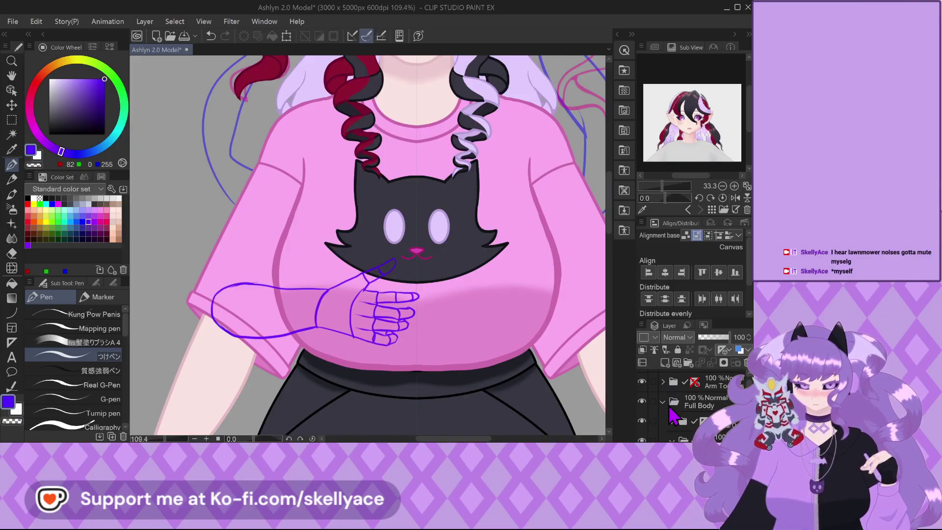
Collapse the Full Body folder and save the illustration.
{"action": "scroll", "coordinate": [674, 410], "scroll_direction": "down", "scroll_amount": 1}
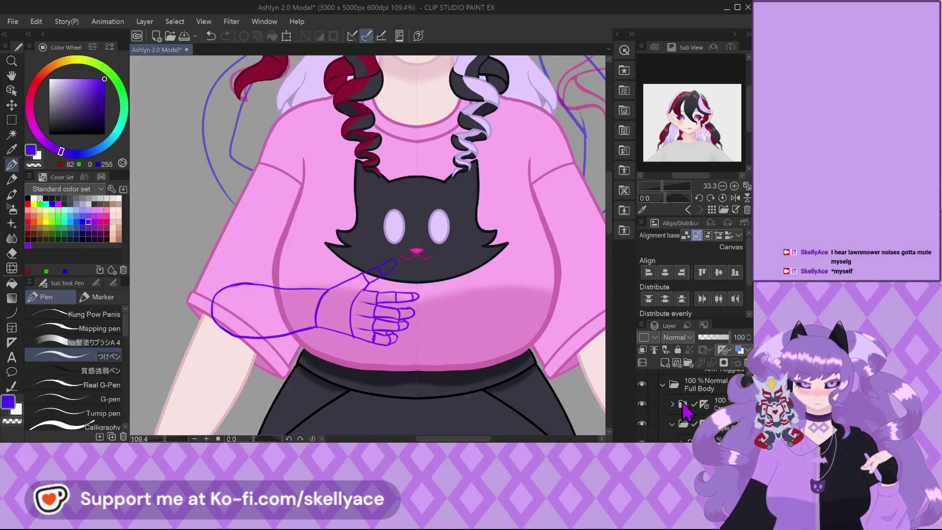
{"action": "left_click", "coordinate": [662, 384]}
{"action": "scroll", "coordinate": [675, 417], "scroll_direction": "down", "scroll_amount": 2}
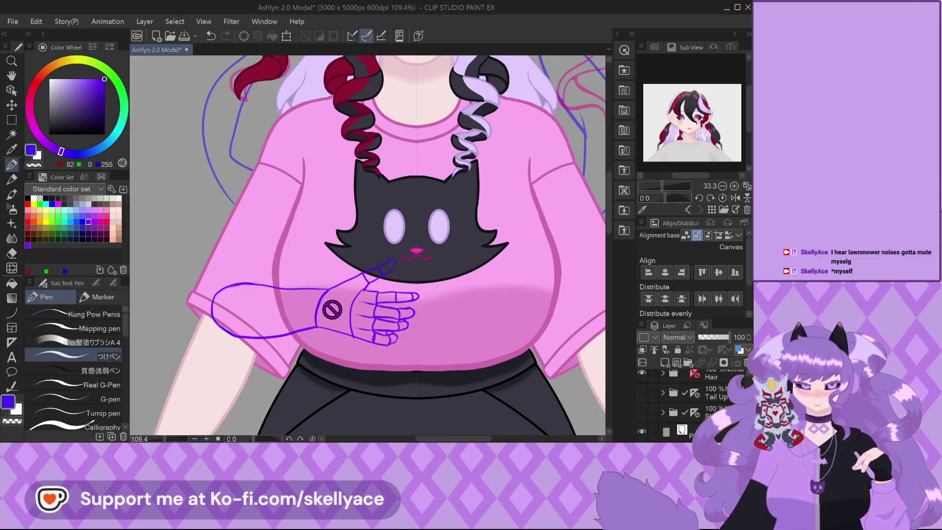
{"action": "scroll", "coordinate": [337, 311], "scroll_direction": "down", "scroll_amount": 2}
{"action": "scroll", "coordinate": [366, 267], "scroll_direction": "down", "scroll_amount": 3}
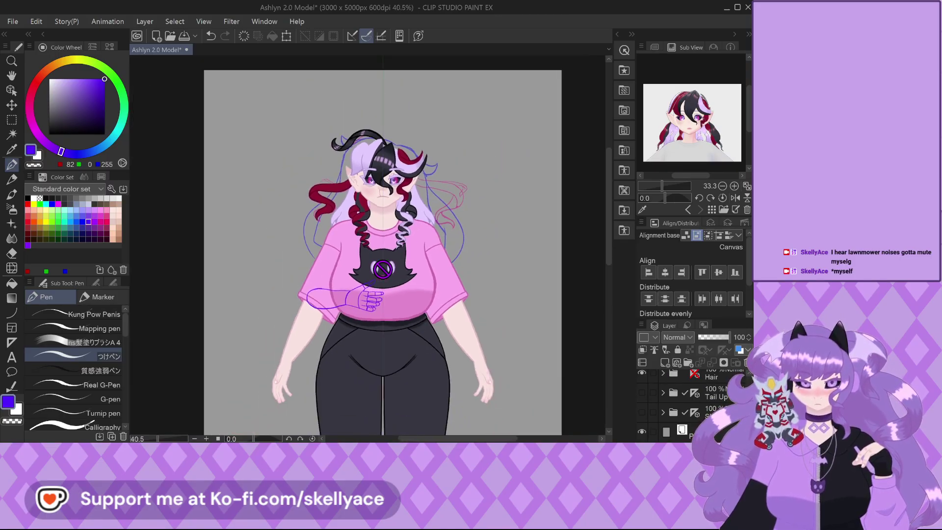
{"action": "key", "text": "ctrl+s"}
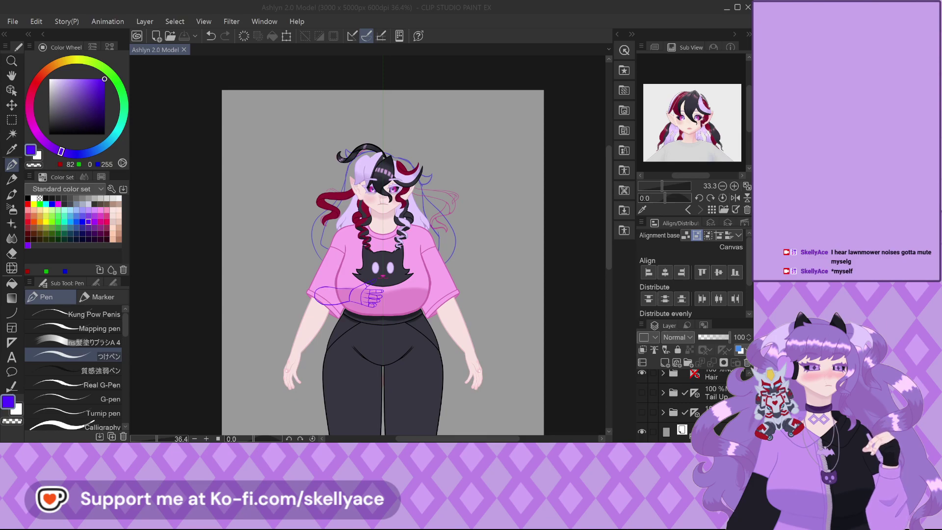
{"action": "key", "text": "alt+Tab"}
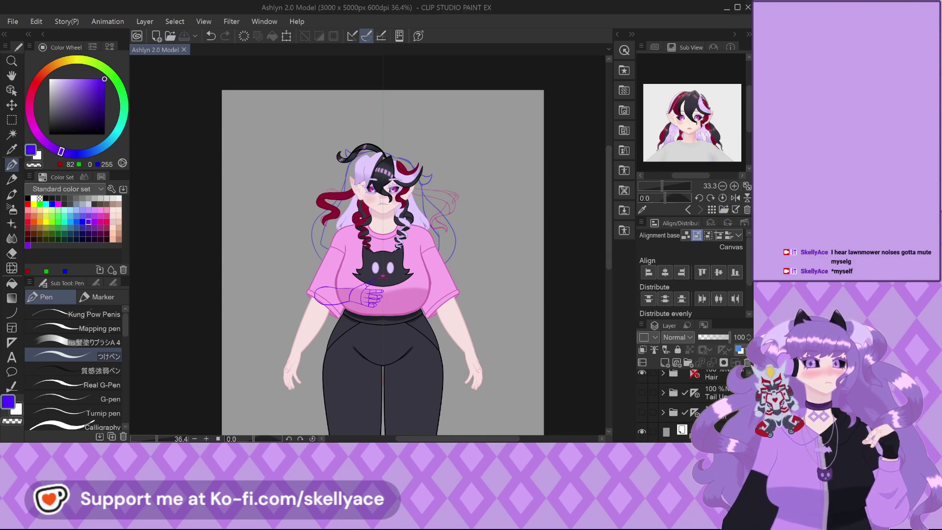